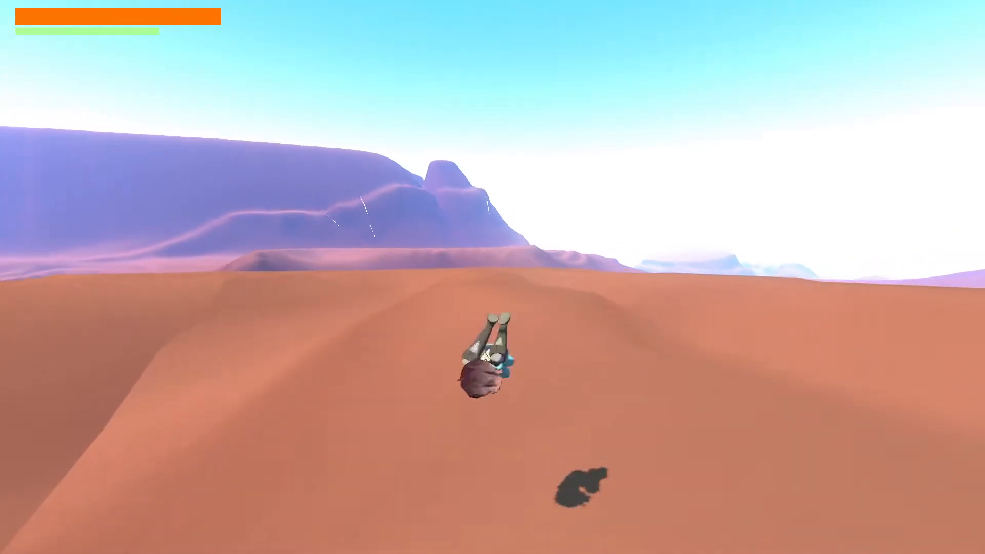
{"action": "key", "text": "space"}
Step: Pause the running game, then save and quit it
{"action": "key", "text": "Escape"}
{"action": "key", "text": "Down"}
{"action": "key", "text": "Return"}
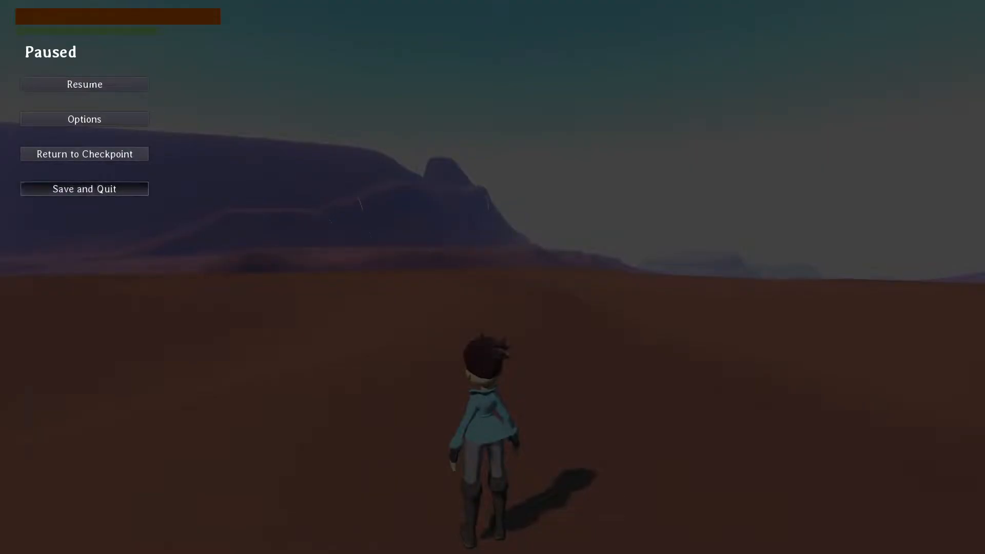
Step: Switch to Sublime Text and bring up schedule.txt to review the list of planned tasks
{"action": "left_click", "coordinate": [28, 112]}
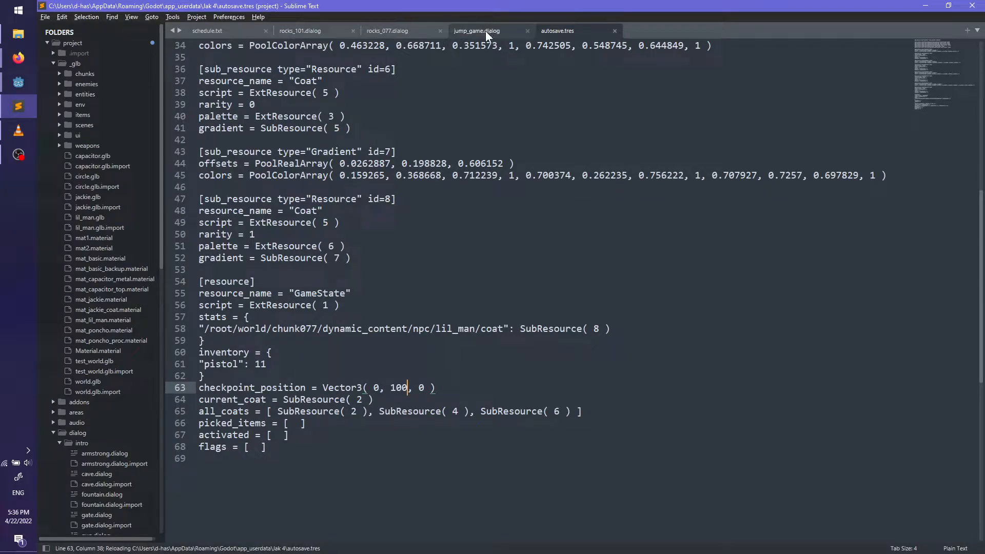
{"action": "left_click", "coordinate": [224, 32]}
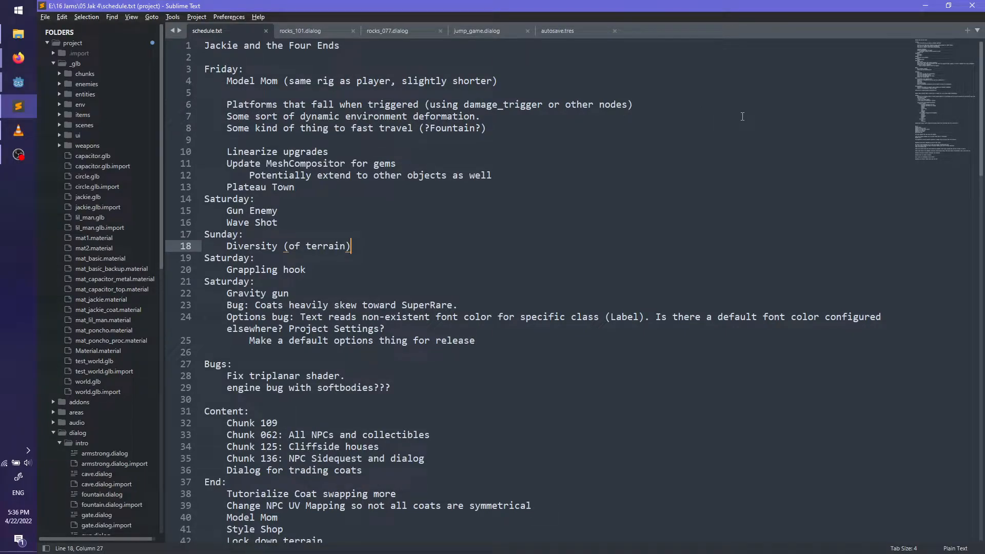
Step: Find and launch paint.net
{"action": "key", "text": "super"}
{"action": "key", "text": "super"}
{"action": "key", "text": "super"}
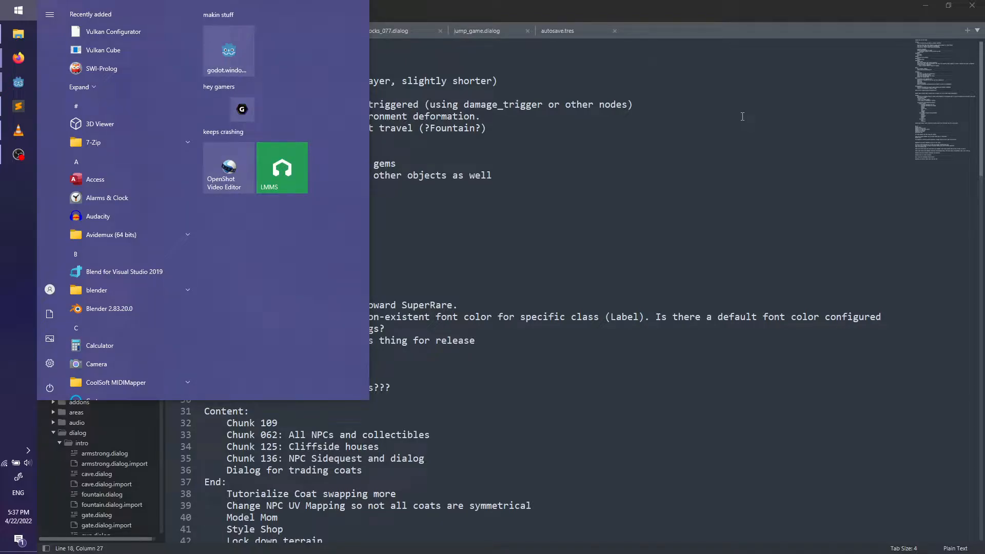
{"action": "type", "text": "paint"}
{"action": "key", "text": "Return"}
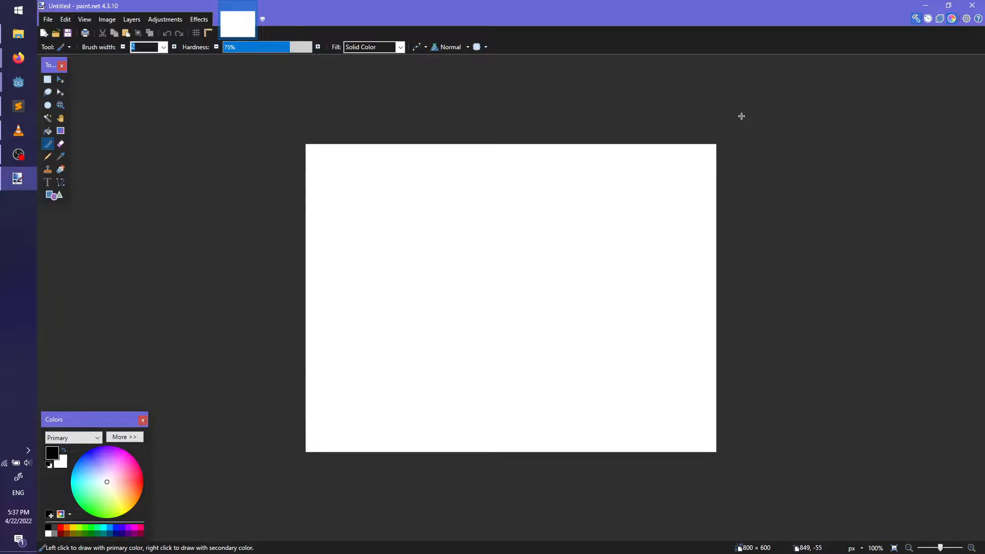
Step: Open JACKIE.png and lil_man_front.png from the concept-art folder of 05 Jak 4
{"action": "key", "text": "ctrl+o"}
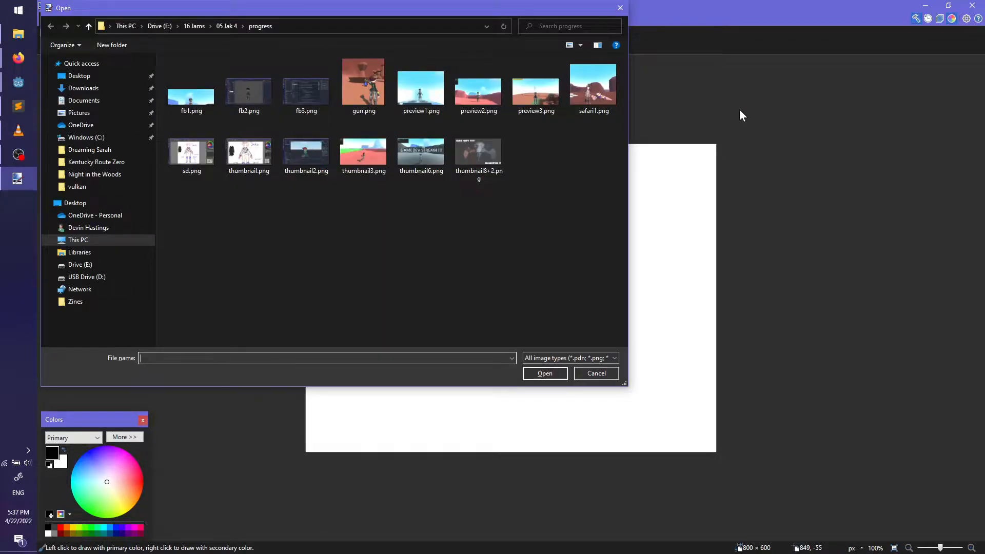
{"action": "left_click", "coordinate": [224, 26]}
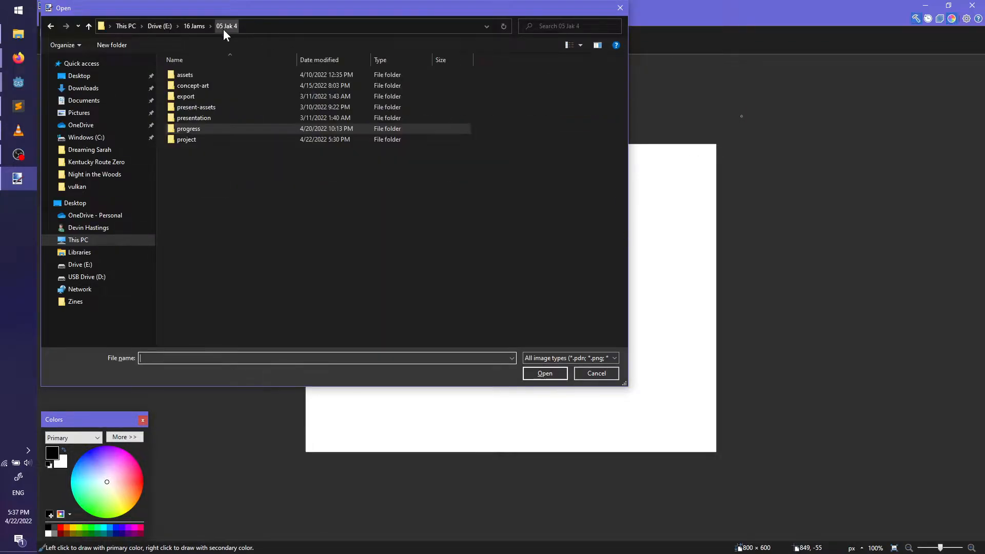
{"action": "double_click", "coordinate": [199, 83]}
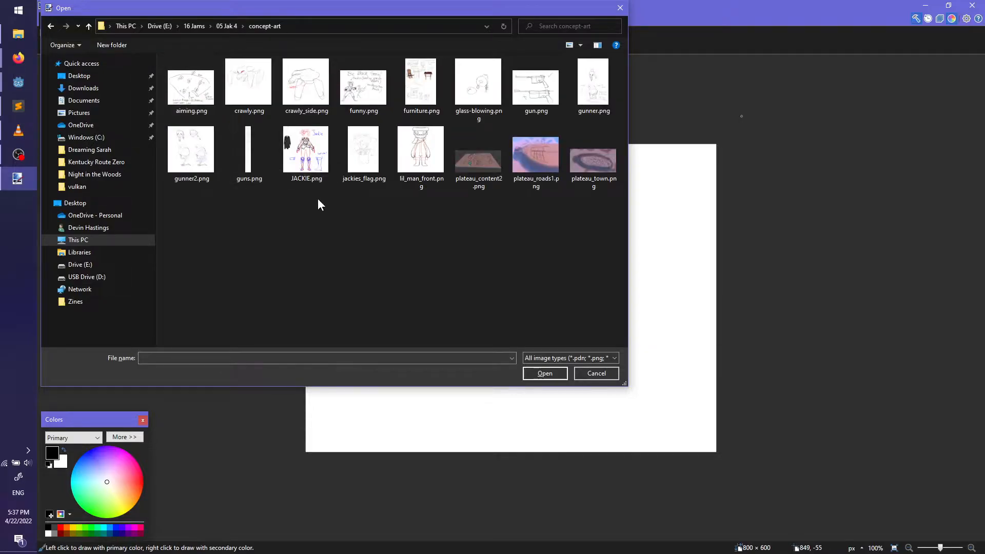
{"action": "double_click", "coordinate": [310, 170]}
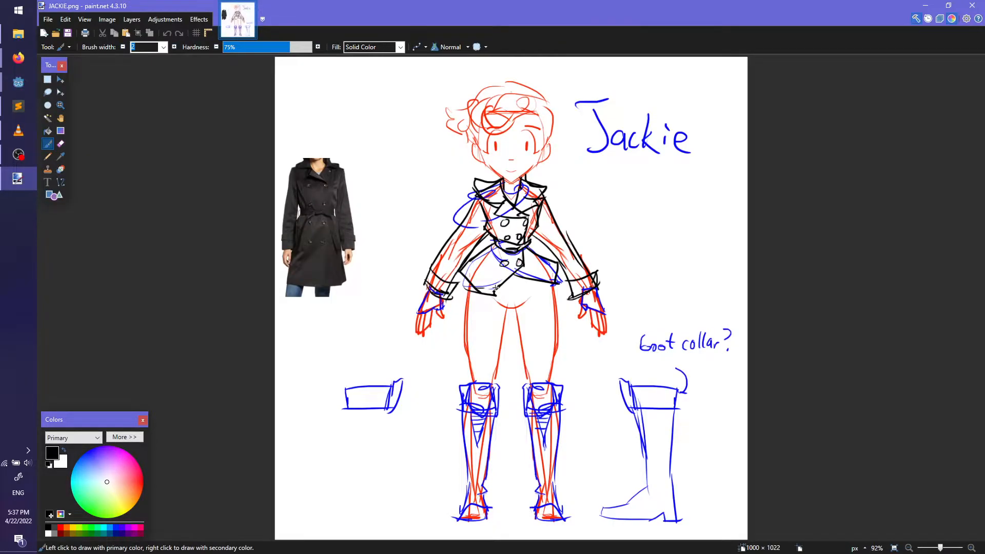
{"action": "key", "text": "ctrl+o"}
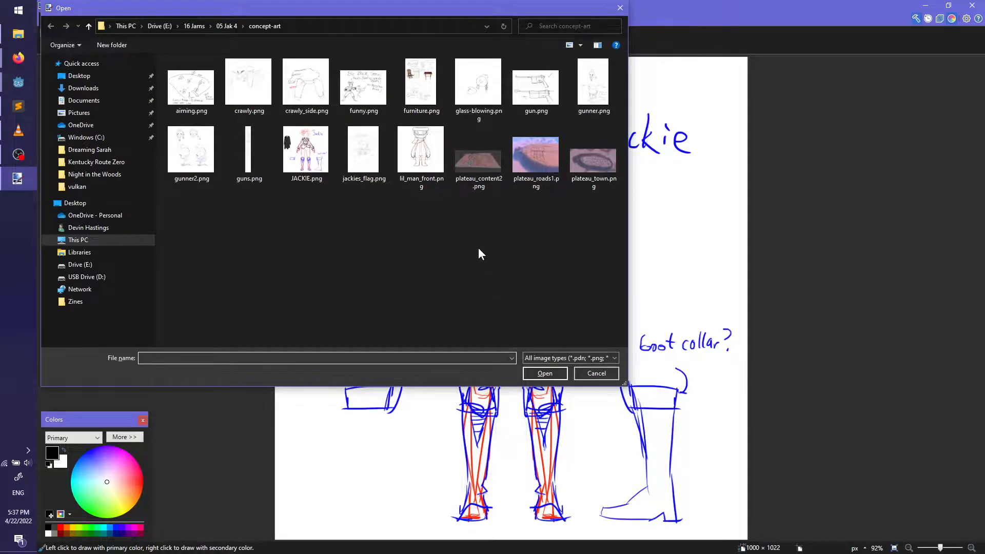
{"action": "double_click", "coordinate": [432, 154]}
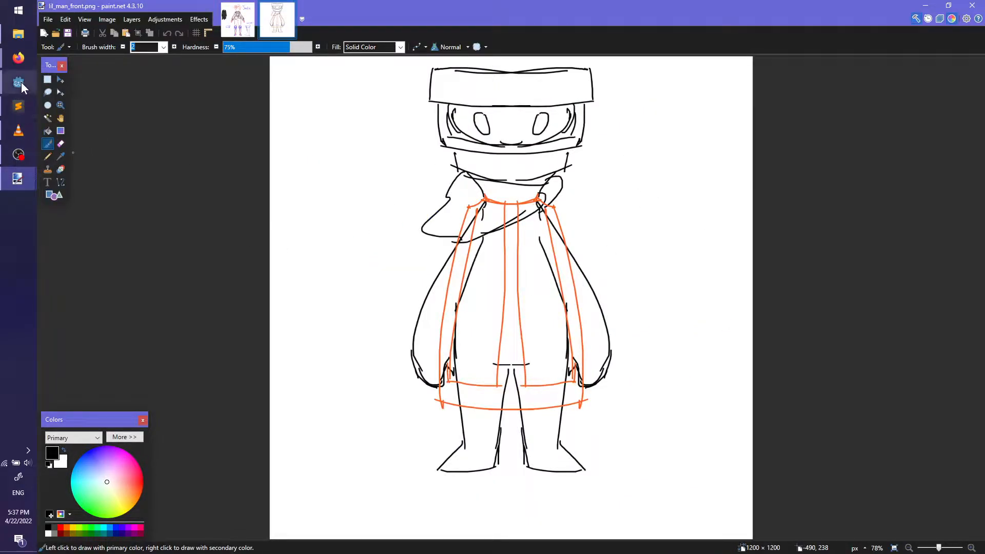
Step: Switch to Godot and open the npc.tscn scene from the project's entities folder
{"action": "mouse_move", "coordinate": [20, 82]}
{"action": "left_click", "coordinate": [96, 122]}
{"action": "scroll", "coordinate": [550, 310], "scroll_direction": "down", "scroll_amount": 8}
{"action": "mouse_move", "coordinate": [550, 310]}
{"action": "middle_mouse_down"}
{"action": "mouse_move", "coordinate": [485, 308]}
{"action": "mouse_move", "coordinate": [551, 324]}
{"action": "mouse_move", "coordinate": [513, 297]}
{"action": "mouse_move", "coordinate": [534, 318]}
{"action": "middle_mouse_up"}
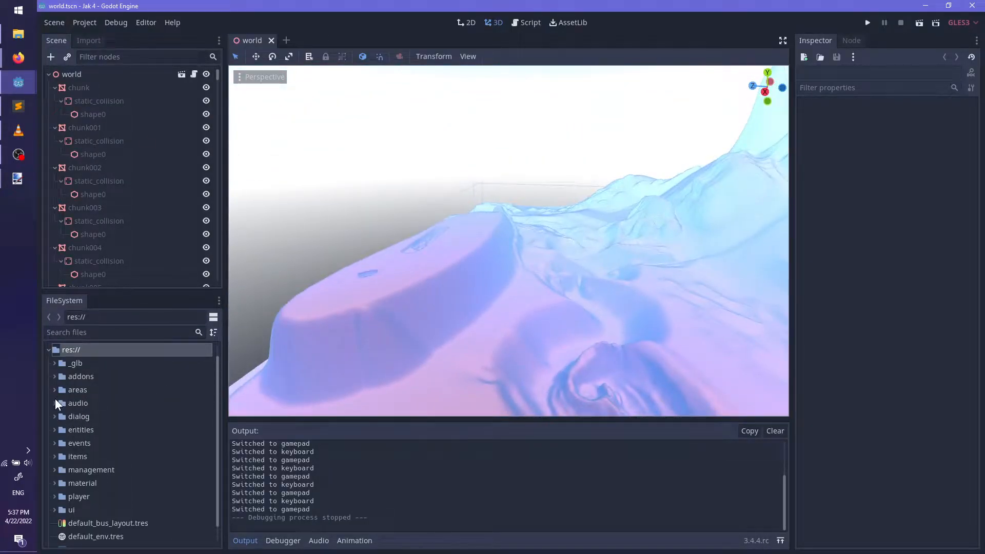
{"action": "left_click", "coordinate": [55, 430]}
{"action": "scroll", "coordinate": [107, 454], "scroll_direction": "down", "scroll_amount": 5}
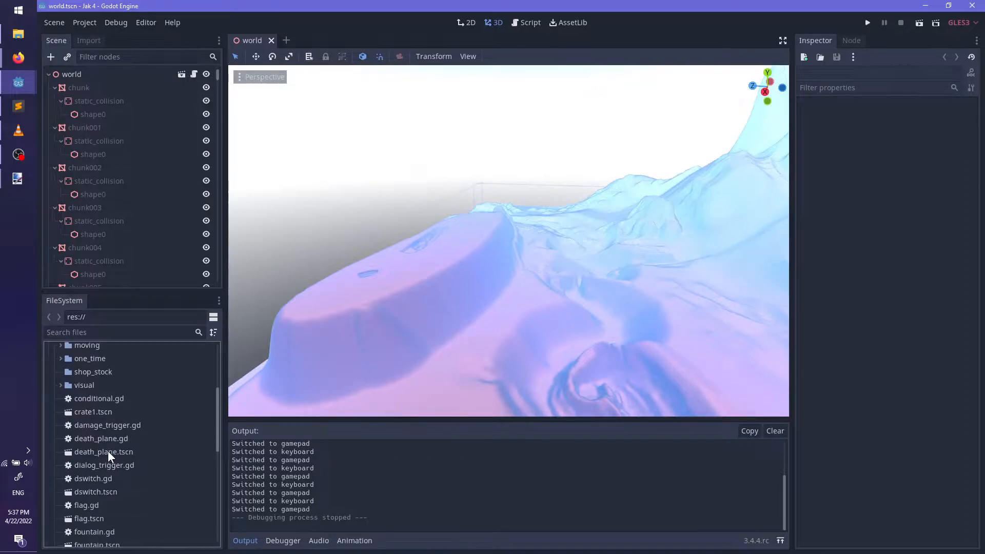
{"action": "scroll", "coordinate": [97, 436], "scroll_direction": "down", "scroll_amount": 5}
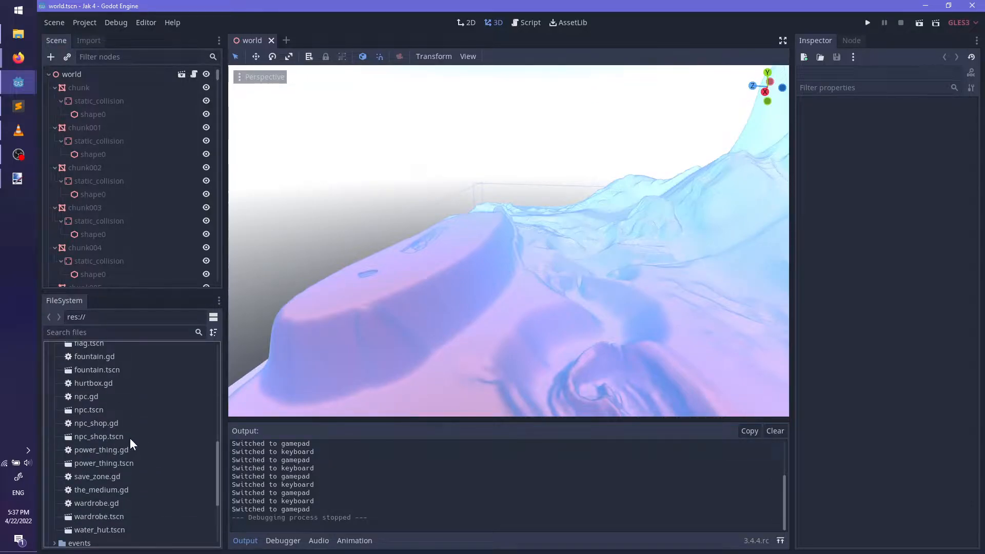
{"action": "double_click", "coordinate": [90, 410]}
Step: Examine the NPC model's head, coat and body proportions from several angles and distances
{"action": "scroll", "coordinate": [590, 226], "scroll_direction": "up", "scroll_amount": 5}
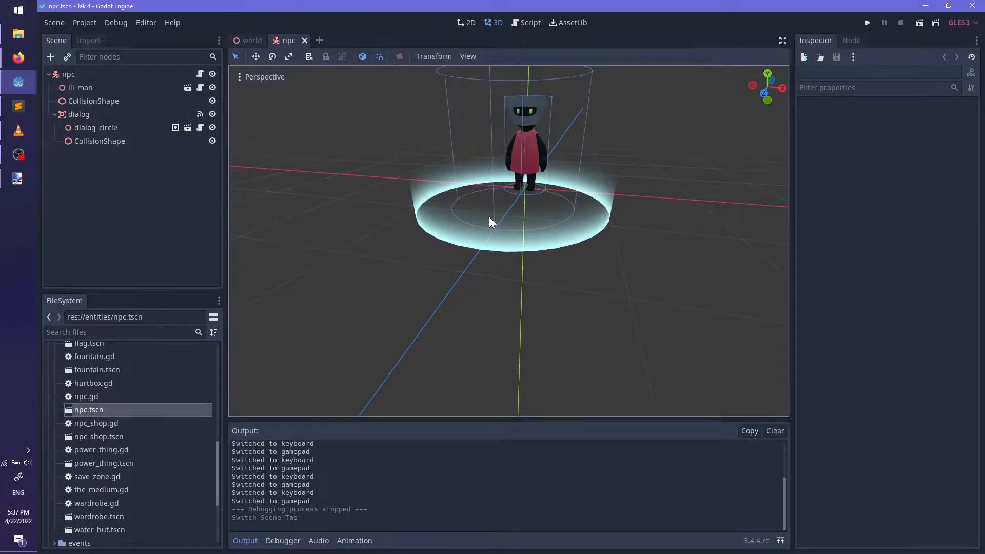
{"action": "middle_click_drag", "start_coordinate": [596, 152], "coordinate": [575, 191]}
{"action": "scroll", "coordinate": [575, 243], "scroll_direction": "up", "scroll_amount": 4}
{"action": "middle_click_drag", "start_coordinate": [493, 138], "coordinate": [482, 214]}
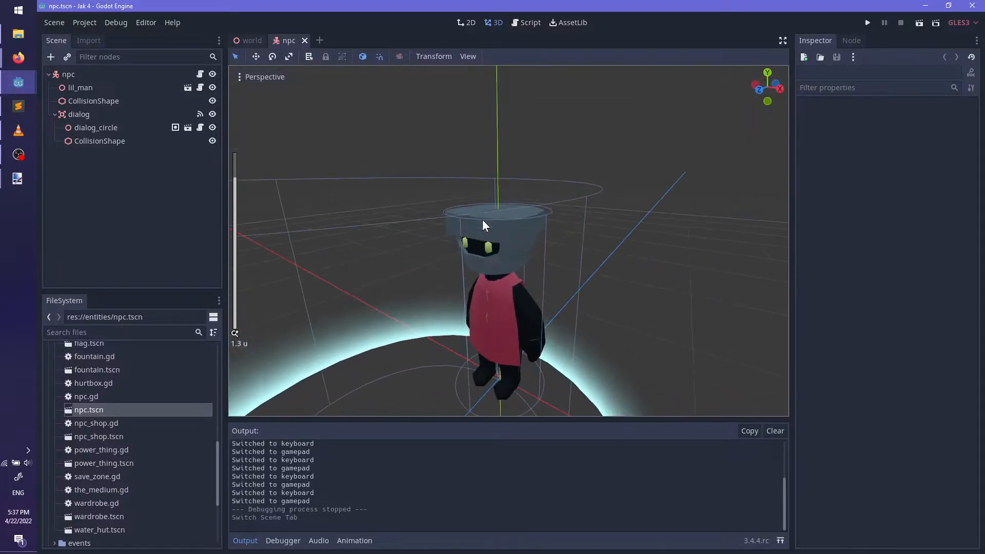
{"action": "scroll", "coordinate": [514, 264], "scroll_direction": "up", "scroll_amount": 2}
{"action": "middle_click_drag", "start_coordinate": [521, 273], "coordinate": [561, 224]}
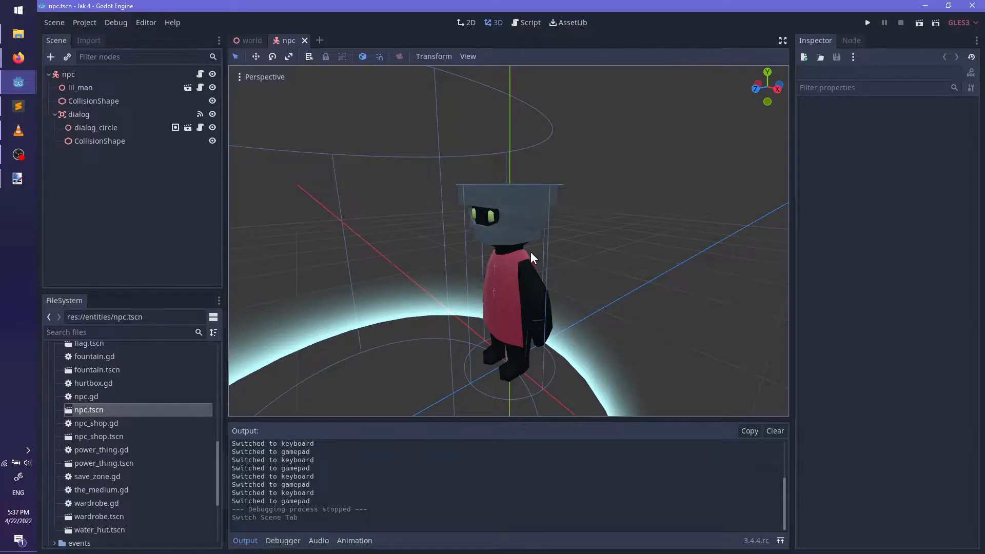
{"action": "middle_click_drag", "start_coordinate": [425, 282], "coordinate": [544, 308]}
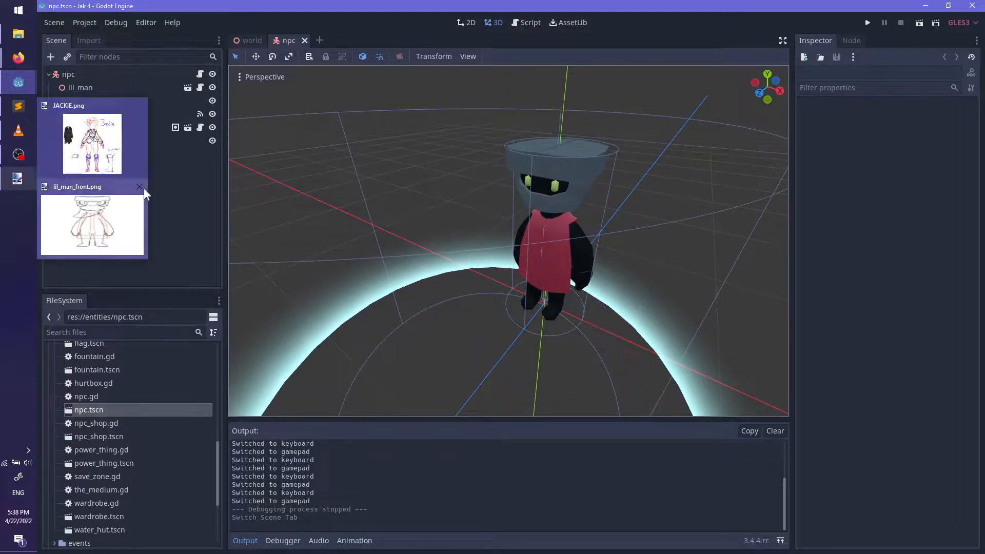
{"action": "middle_click_drag", "start_coordinate": [469, 266], "coordinate": [581, 359]}
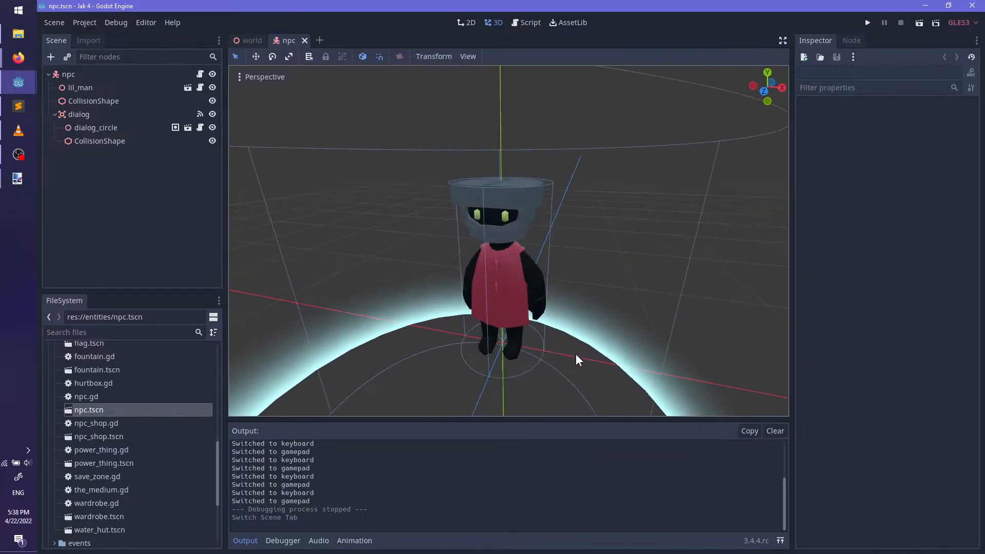
Step: Return to paint.net and review the lil_man_front.png sketch followed by the JACKIE.png character sketch
{"action": "mouse_move", "coordinate": [30, 173]}
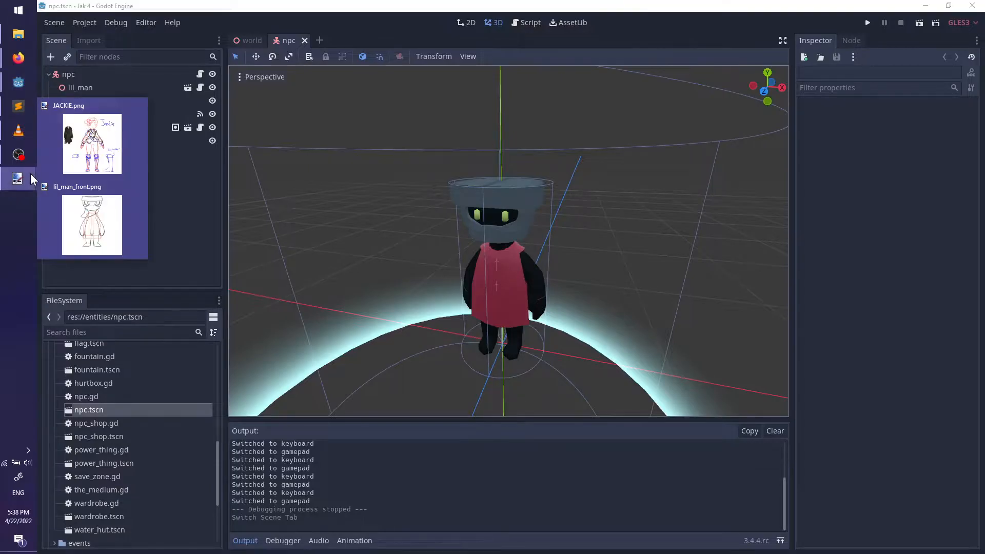
{"action": "left_click", "coordinate": [92, 225]}
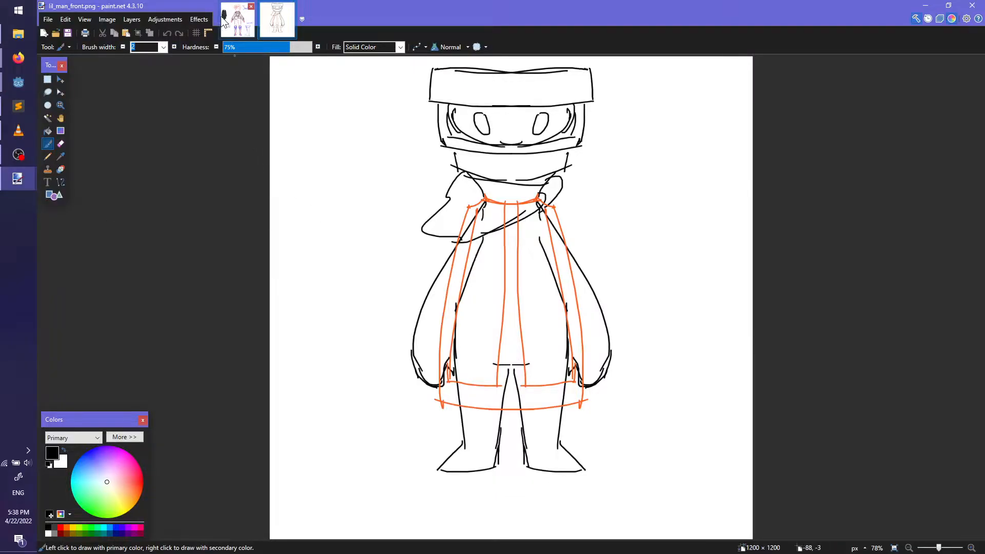
{"action": "left_click", "coordinate": [240, 20]}
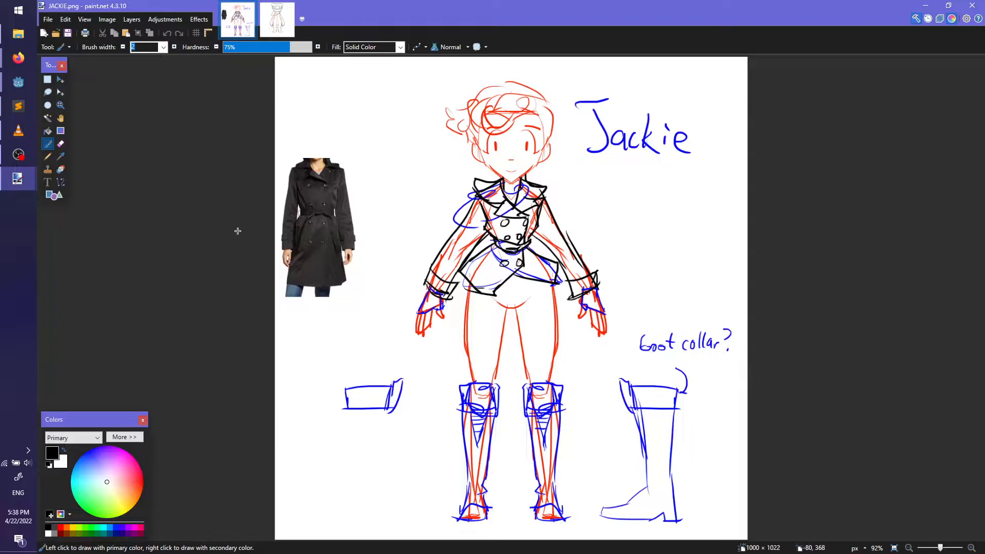
{"action": "left_click_drag", "start_coordinate": [562, 108], "coordinate": [644, 106]}
{"action": "key", "text": "ctrl+z"}
{"action": "key", "text": "ctrl+o"}
{"action": "key", "text": "Escape"}
Step: Find and launch Krita
{"action": "key", "text": "super"}
{"action": "type", "text": "krita"}
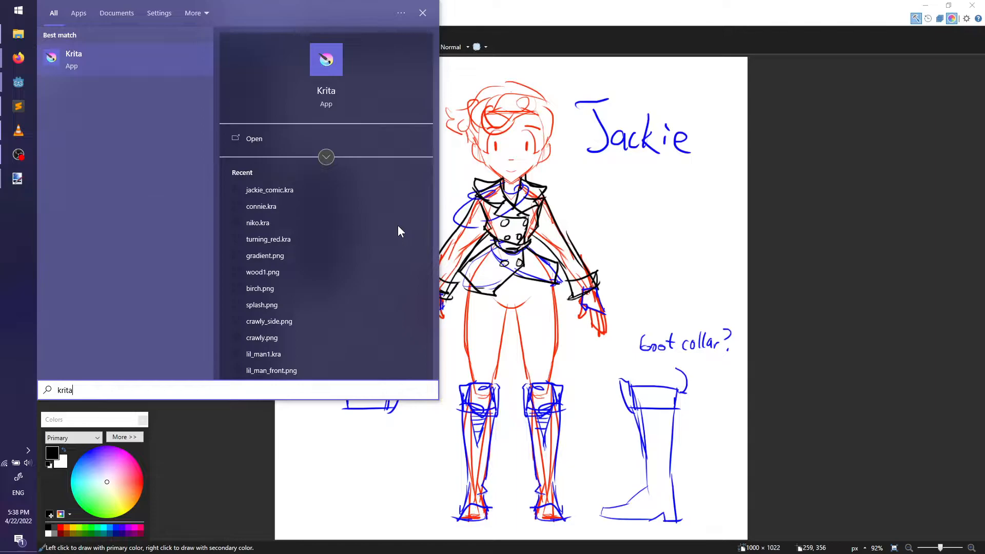
{"action": "key", "text": "Return"}
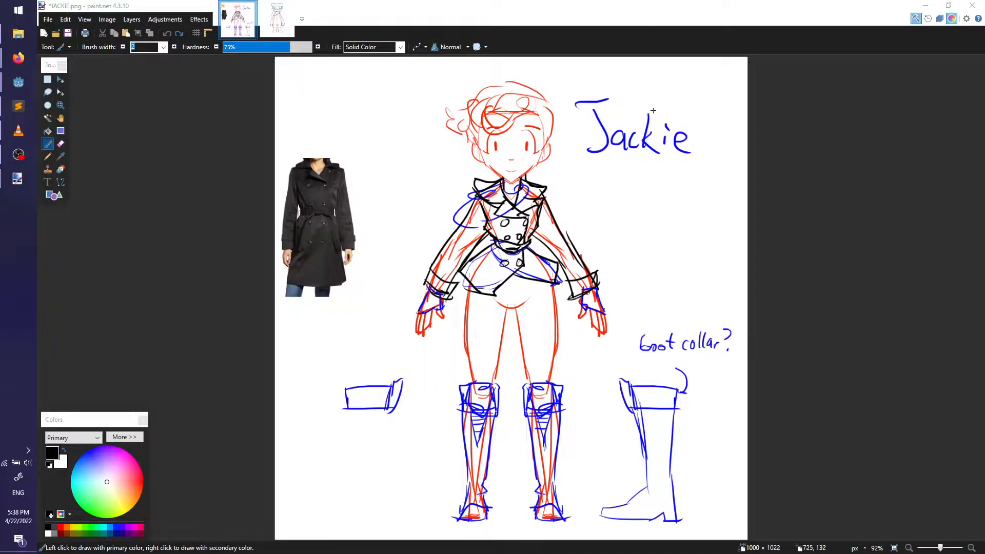
Step: Close paint.net and discard the unsaved changes to JACKIE.png
{"action": "left_click", "coordinate": [972, 5]}
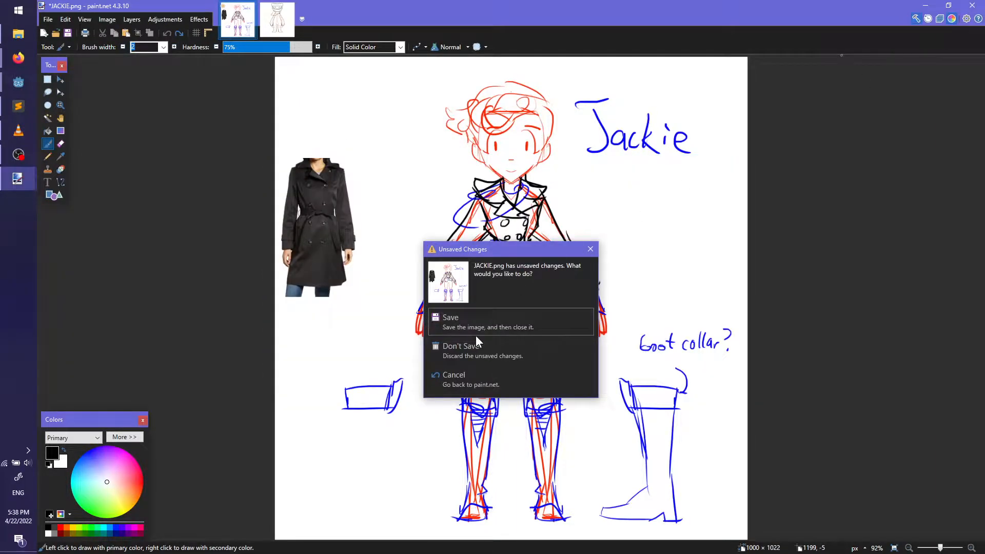
{"action": "left_click", "coordinate": [479, 353]}
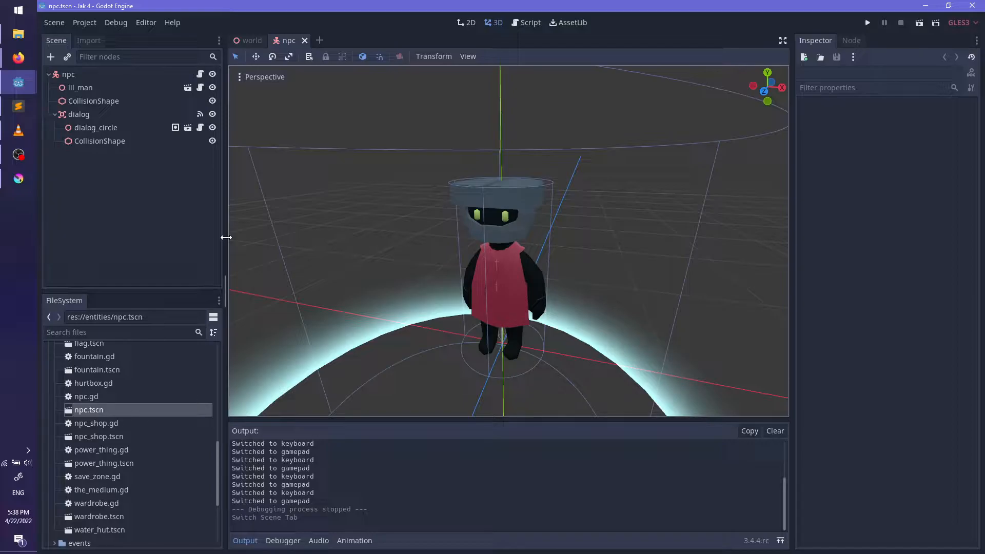
Step: Switch to Krita and create a new custom document 2048 pixels wide and 2048 pixels high
{"action": "left_click", "coordinate": [19, 178]}
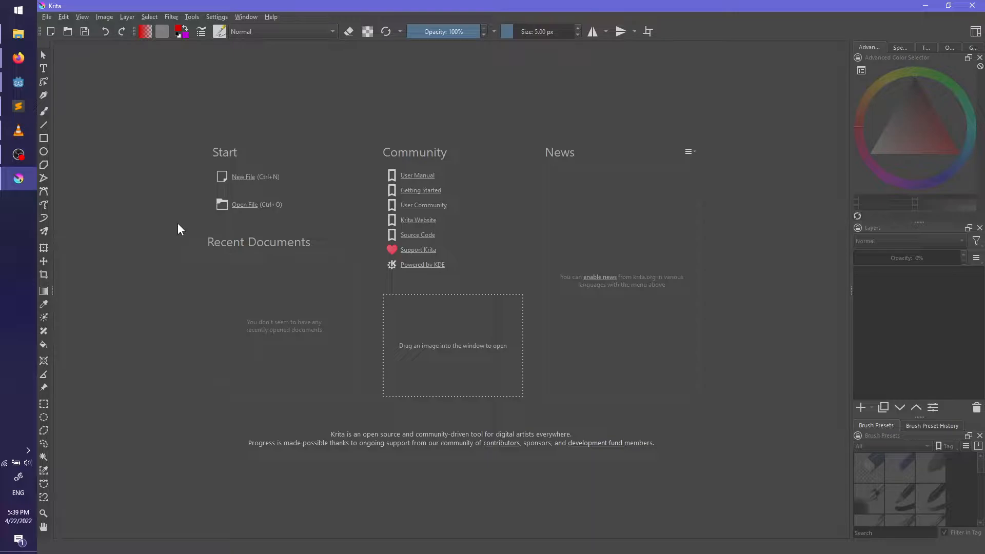
{"action": "key", "text": "ctrl+n"}
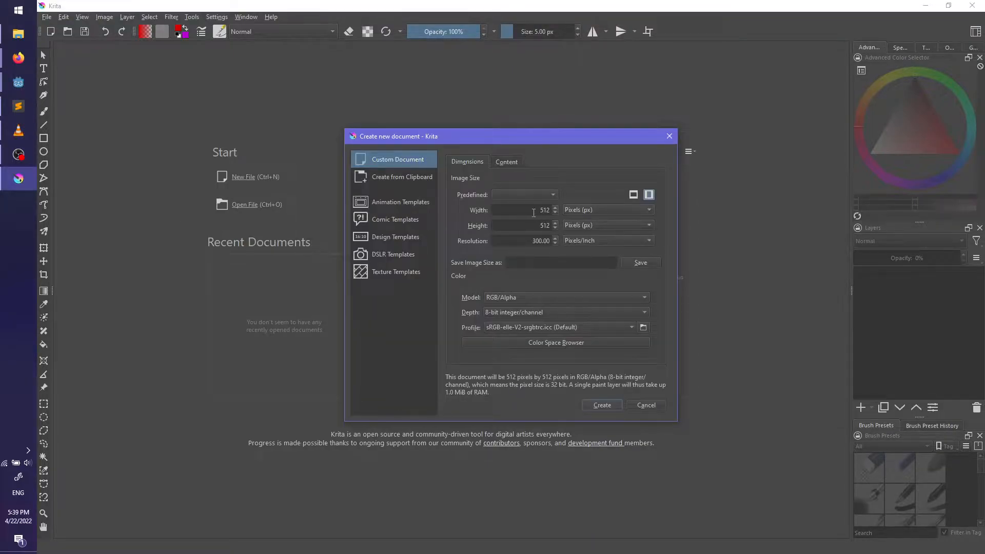
{"action": "type", "text": "20"}
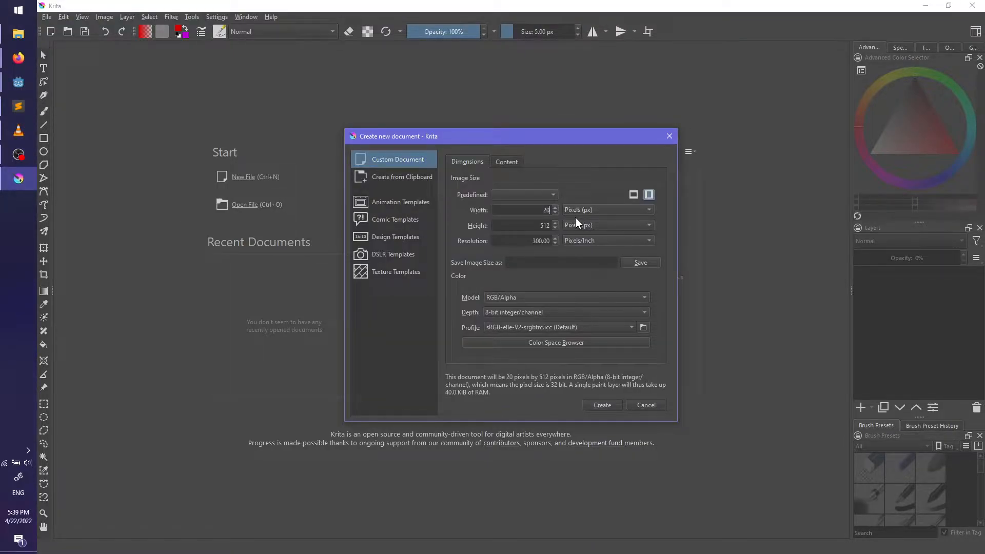
{"action": "type", "text": "48"}
{"action": "key", "text": "Tab"}
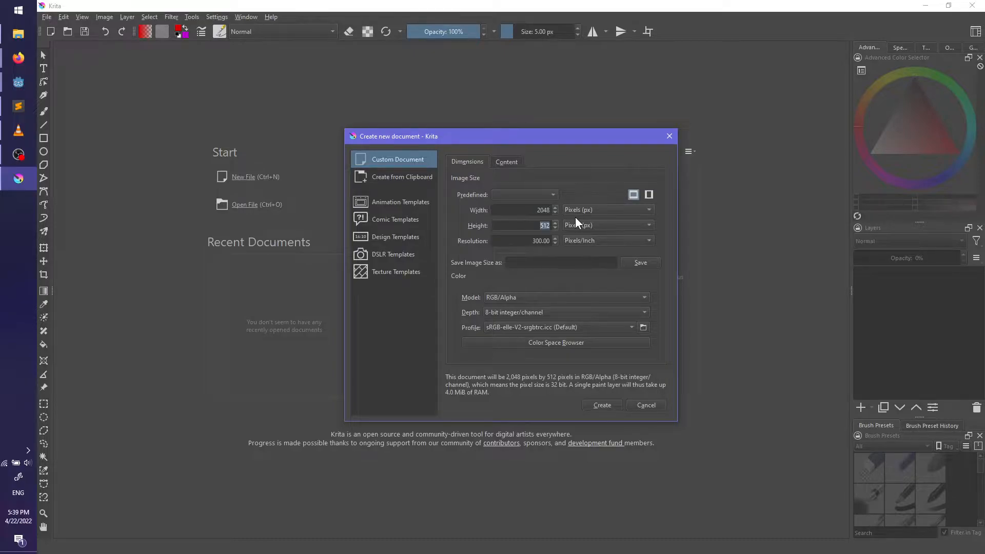
{"action": "type", "text": "2048"}
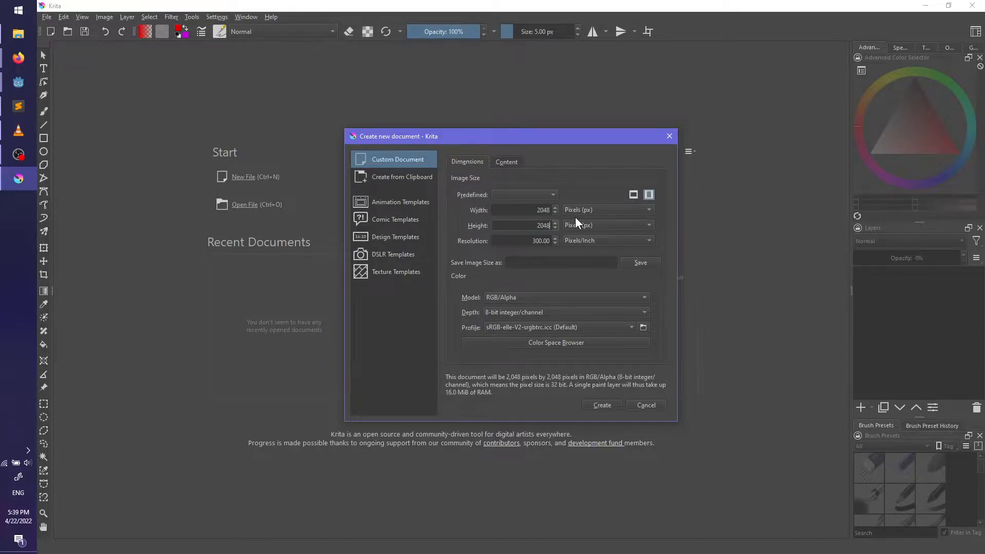
{"action": "left_click", "coordinate": [598, 403]}
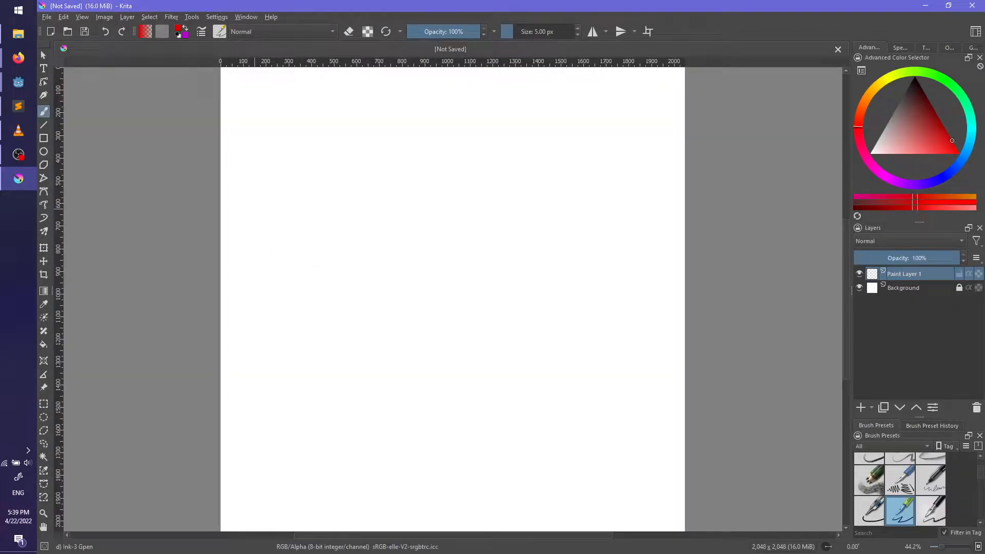
Step: Open mom.kra from the 16 Jams, 05 Jak 4, concept-art folder on drive E
{"action": "key", "text": "ctrl+o"}
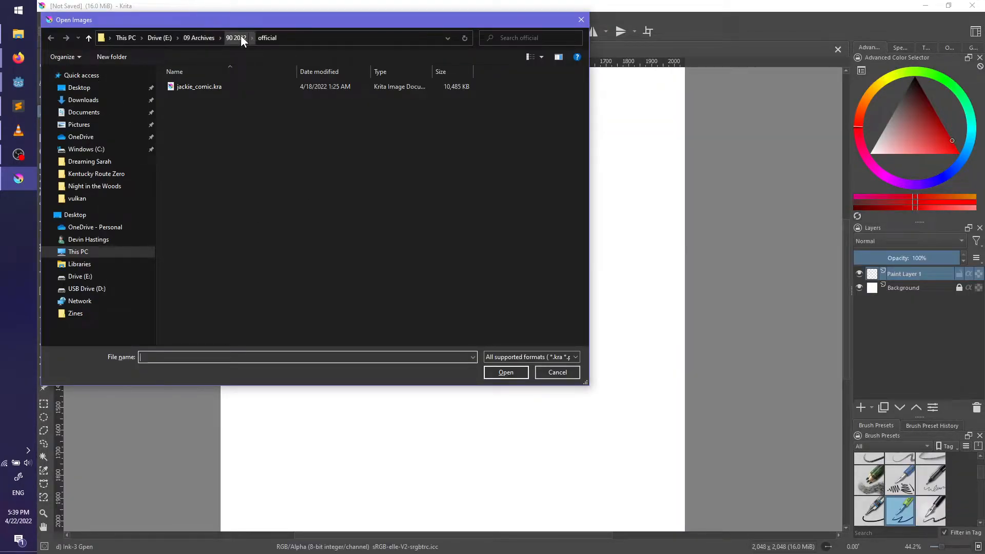
{"action": "left_click", "coordinate": [153, 37]}
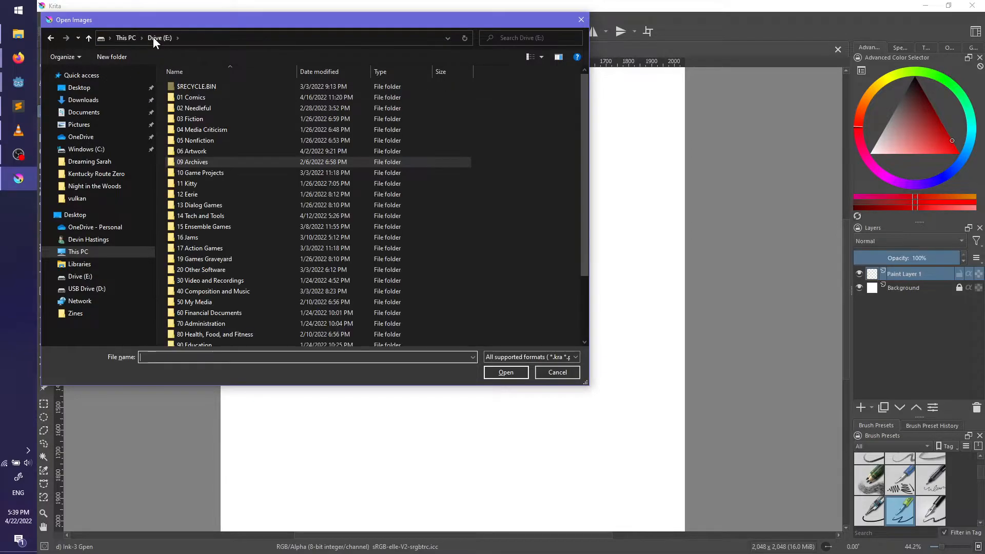
{"action": "double_click", "coordinate": [222, 237]}
{"action": "double_click", "coordinate": [193, 129]}
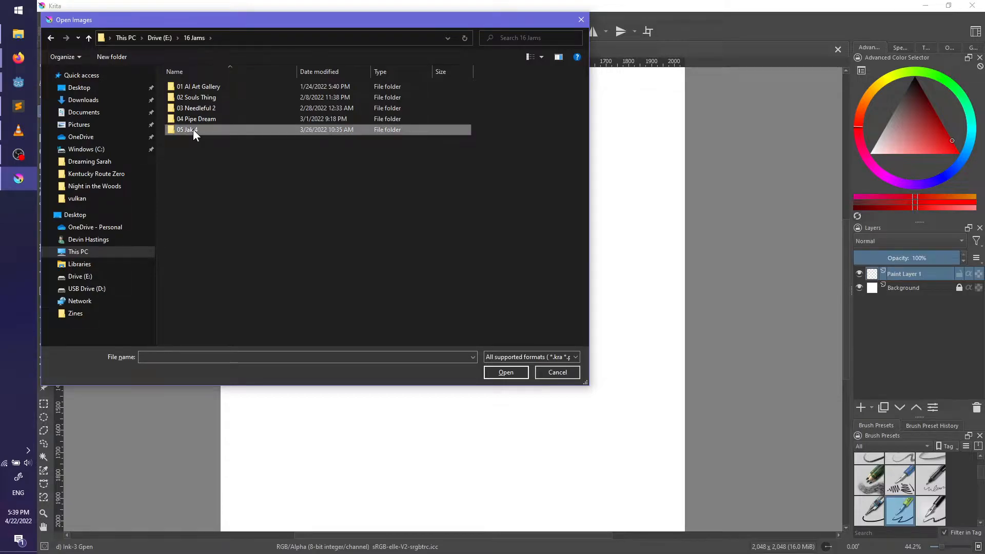
{"action": "double_click", "coordinate": [207, 97]}
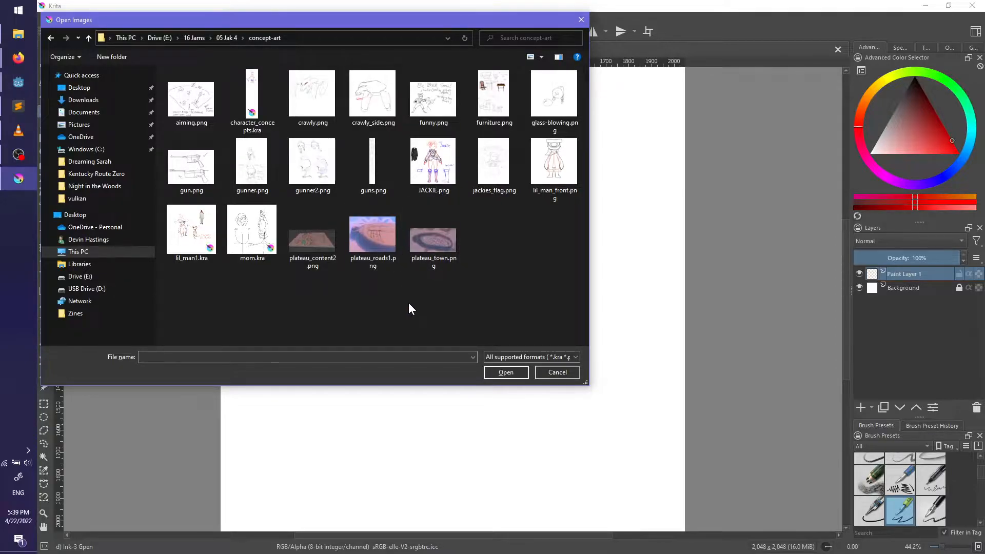
{"action": "double_click", "coordinate": [239, 240]}
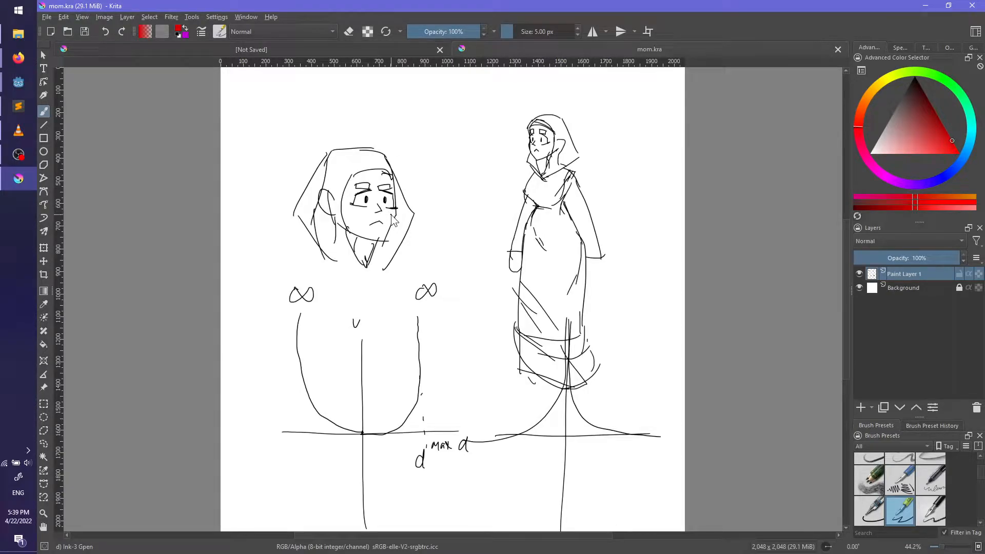
Step: Open lil_man1.kra from the concept-art folder
{"action": "key", "text": "ctrl"}
{"action": "key", "text": "ctrl+o"}
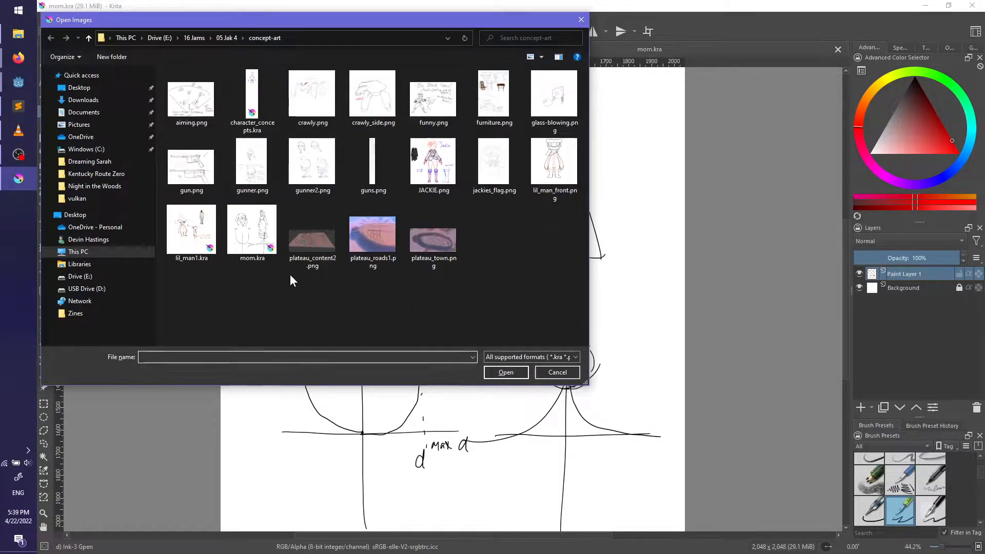
{"action": "double_click", "coordinate": [190, 225]}
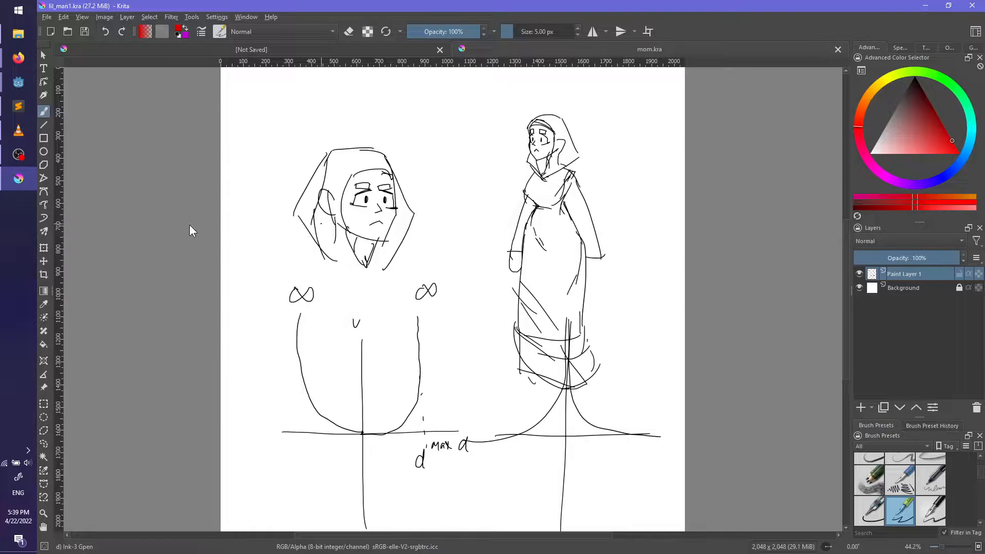
{"action": "mouse_move", "coordinate": [396, 155]}
{"action": "left_mouse_down"}
{"action": "mouse_move", "coordinate": [346, 188]}
{"action": "mouse_move", "coordinate": [385, 178]}
{"action": "left_mouse_up"}
{"action": "key", "text": "ctrl+z"}
{"action": "mouse_move", "coordinate": [359, 145]}
{"action": "left_mouse_down"}
{"action": "mouse_move", "coordinate": [260, 235]}
{"action": "mouse_move", "coordinate": [325, 278]}
{"action": "left_mouse_up"}
{"action": "key", "text": "ctrl+z"}
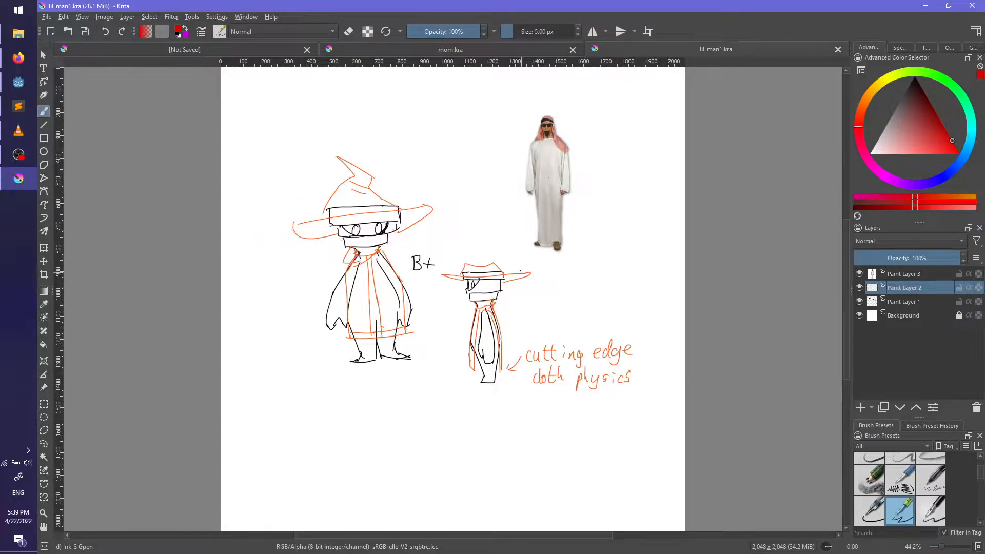
Step: Open character_concepts.kra from the concept-art folder and bring the full front-view figure into view
{"action": "key", "text": "ctrl+o"}
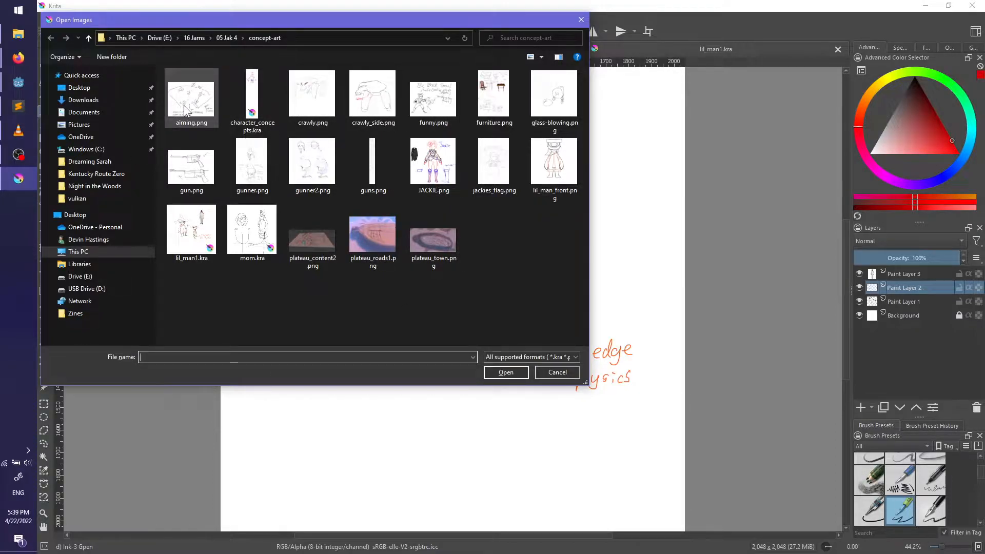
{"action": "double_click", "coordinate": [255, 89]}
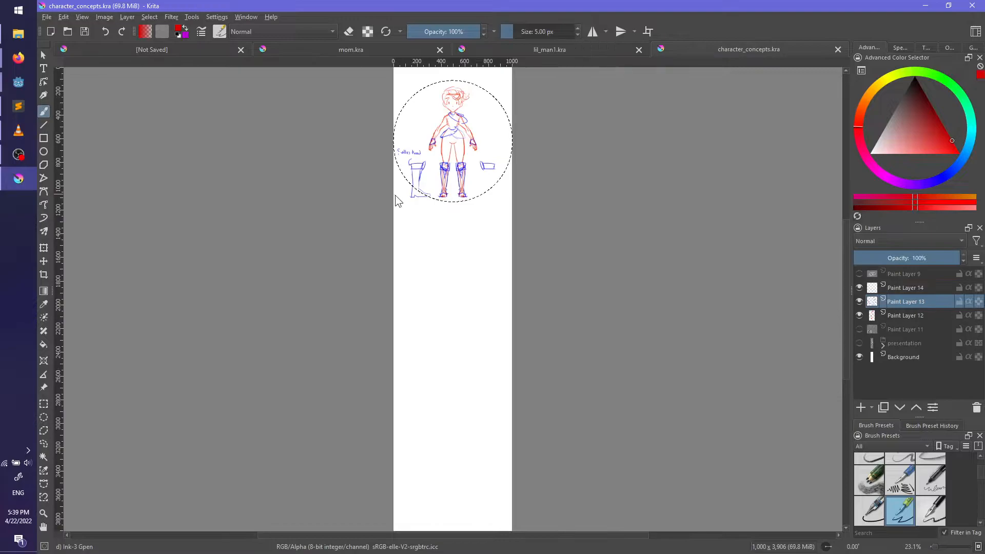
{"action": "scroll", "coordinate": [450, 218], "scroll_direction": "up", "scroll_amount": 2}
{"action": "middle_click_drag", "start_coordinate": [459, 185], "coordinate": [435, 311]}
{"action": "middle_click_drag", "start_coordinate": [463, 257], "coordinate": [468, 339]}
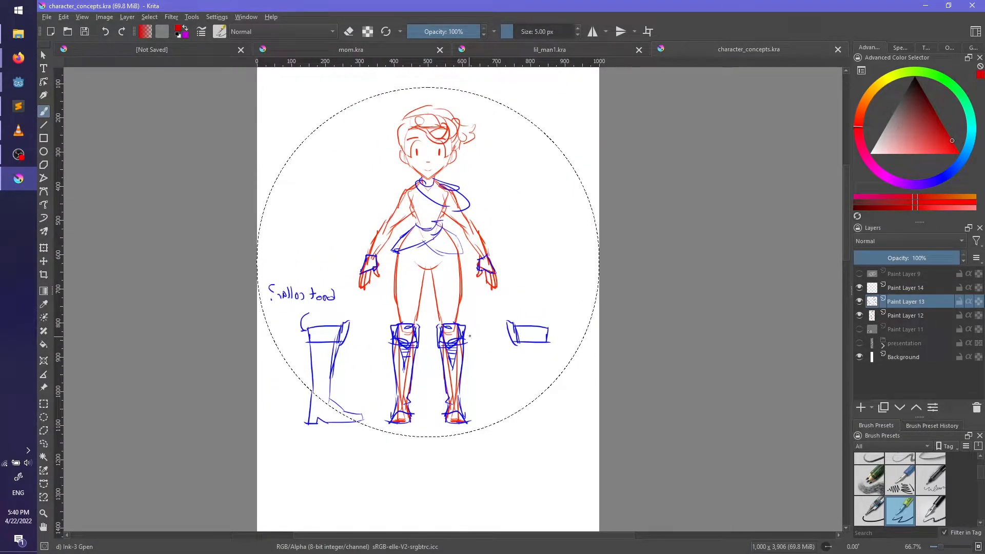
Step: Clear the circular selection and hide Paint Layer 14 and Paint Layer 13
{"action": "left_click", "coordinate": [859, 274]}
{"action": "left_click", "coordinate": [859, 274]}
{"action": "key", "text": "ctrl+shift+a"}
{"action": "middle_click_drag", "start_coordinate": [561, 388], "coordinate": [583, 381]}
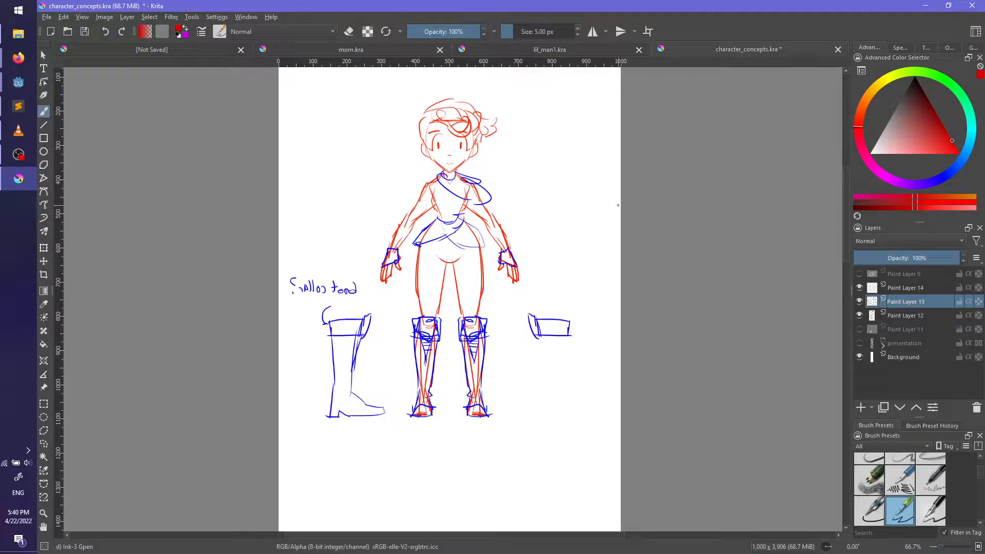
{"action": "left_click", "coordinate": [859, 288]}
{"action": "left_click", "coordinate": [860, 301]}
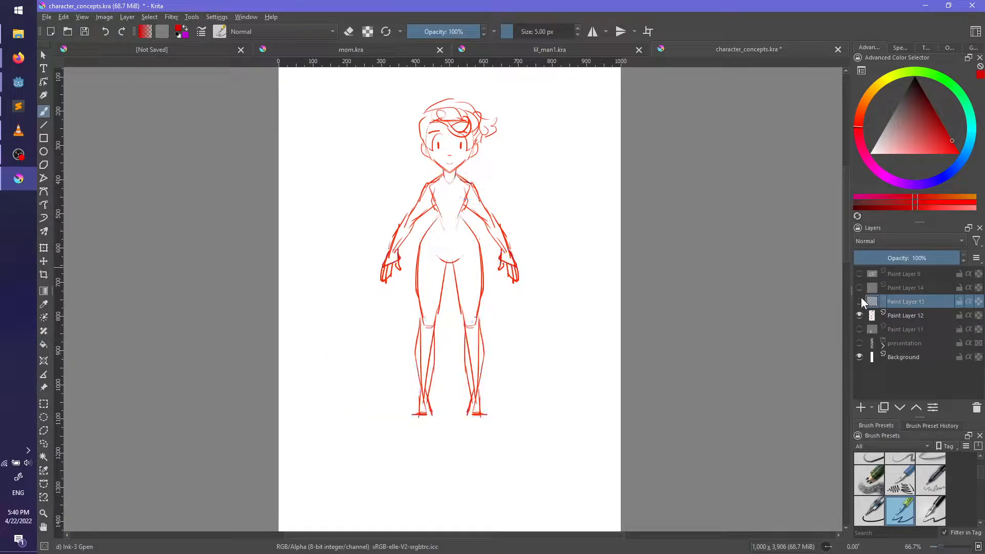
Step: Duplicate Paint Layer 12 and move the copied figure straight down below the original on the canvas
{"action": "left_click", "coordinate": [911, 320]}
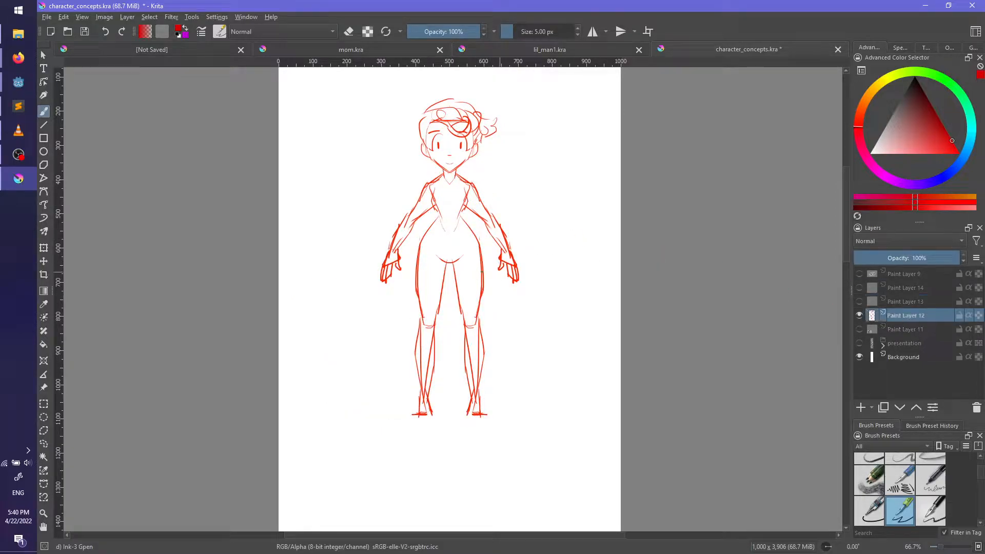
{"action": "left_click", "coordinate": [495, 284], "text": "ctrl"}
{"action": "middle_click_drag", "start_coordinate": [496, 283], "coordinate": [509, 163]}
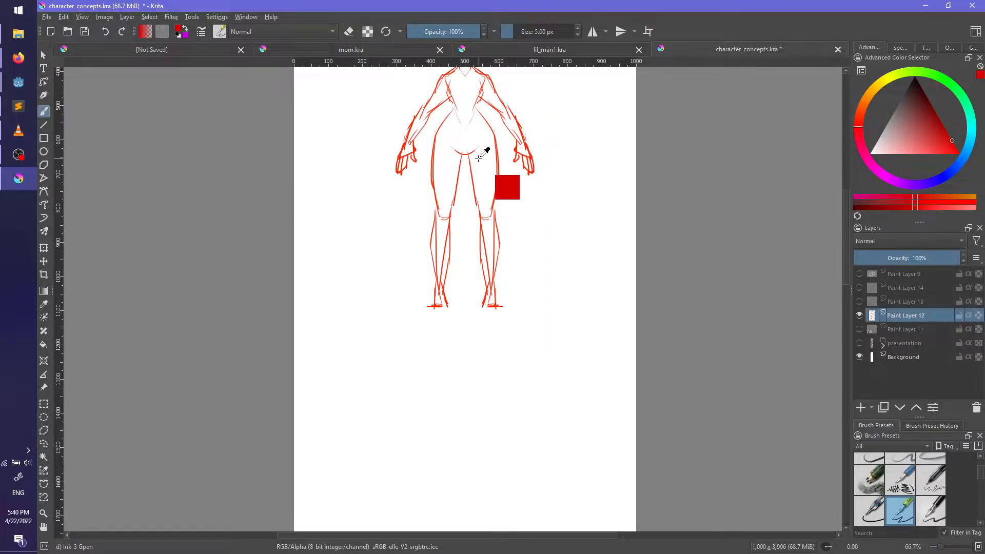
{"action": "key", "text": "ctrl+j"}
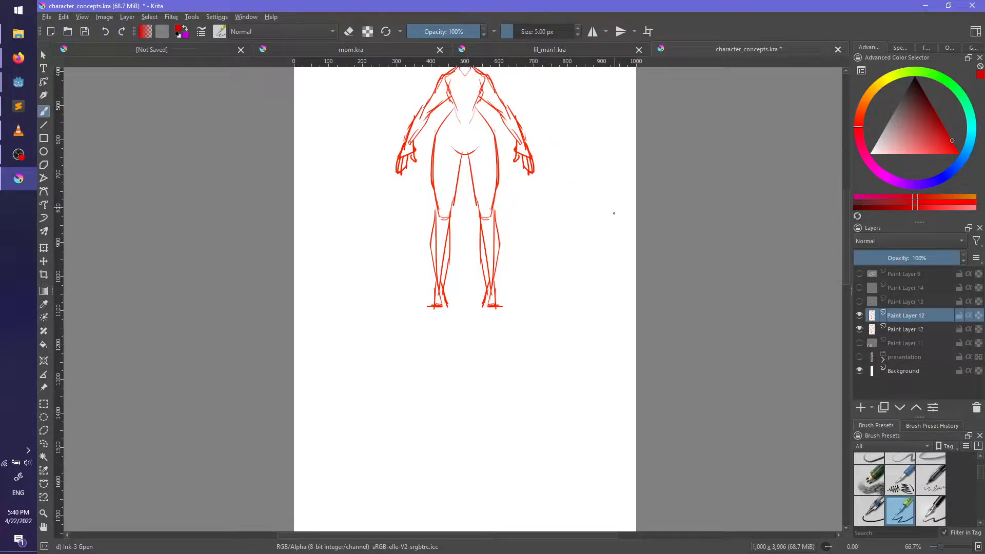
{"action": "mouse_move", "coordinate": [592, 236]}
{"action": "middle_mouse_down"}
{"action": "mouse_move", "coordinate": [594, 304]}
{"action": "mouse_move", "coordinate": [574, 238]}
{"action": "middle_mouse_up"}
{"action": "scroll", "coordinate": [583, 286], "scroll_direction": "down", "scroll_amount": 2}
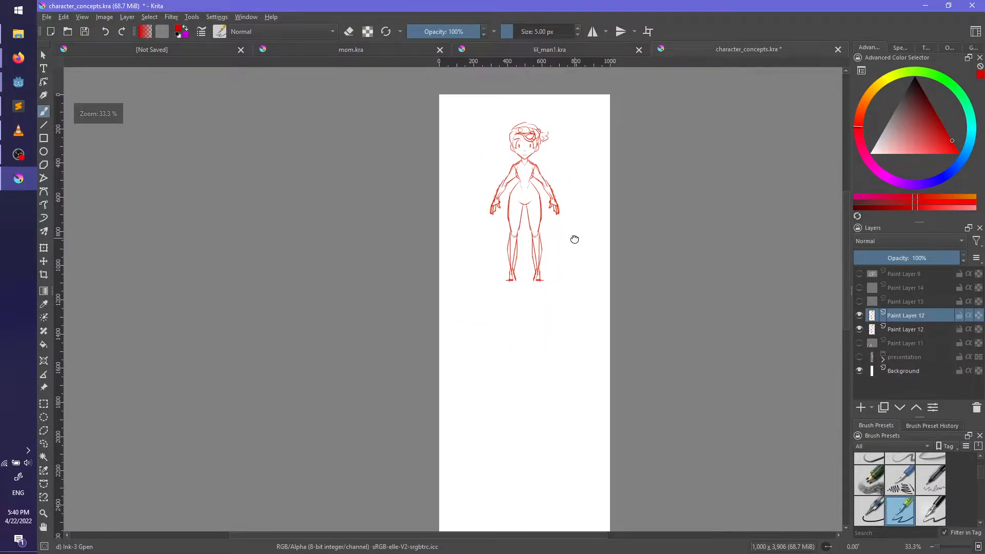
{"action": "key", "text": "t"}
{"action": "left_click_drag", "start_coordinate": [531, 191], "coordinate": [529, 377]}
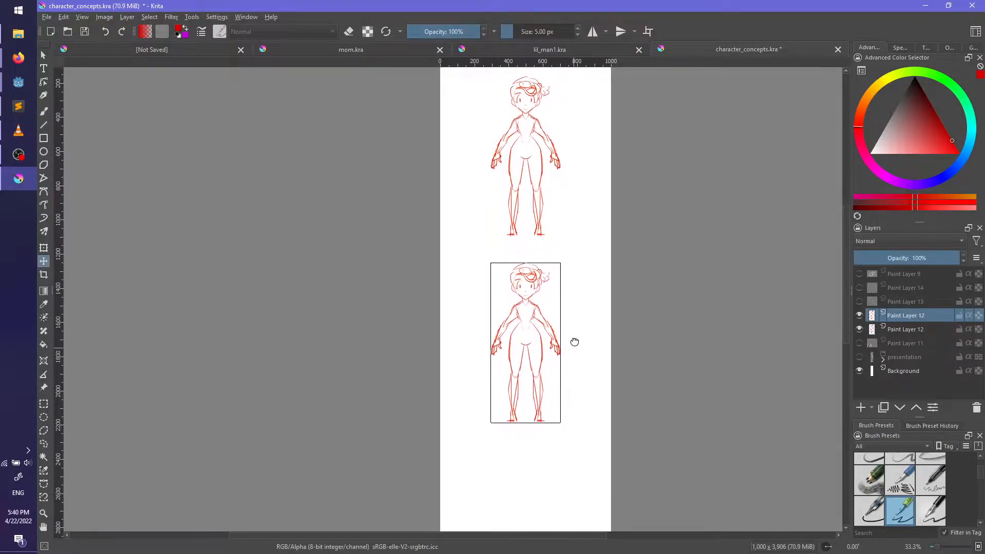
{"action": "scroll", "coordinate": [574, 340], "scroll_direction": "up", "scroll_amount": 4}
{"action": "scroll", "coordinate": [579, 347], "scroll_direction": "down", "scroll_amount": 2}
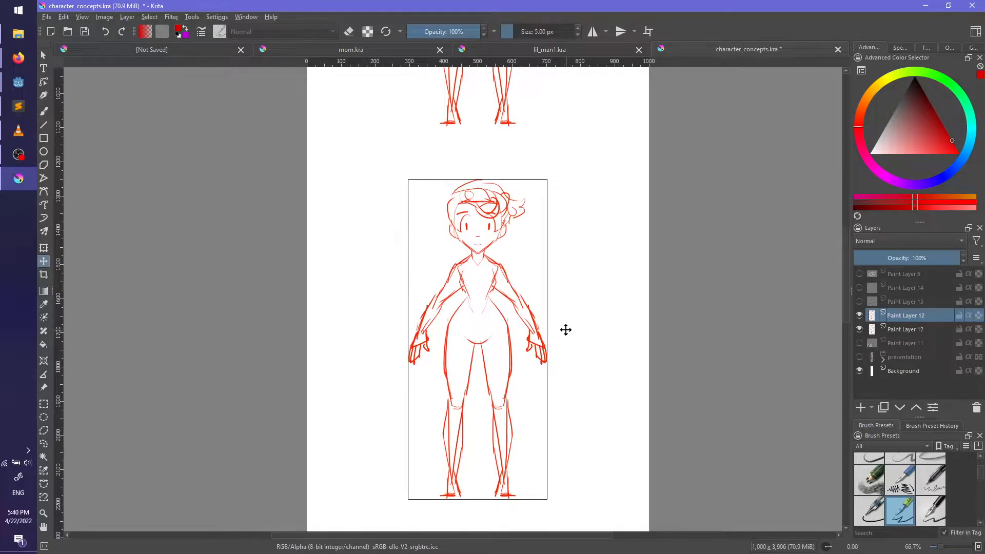
{"action": "middle_click_drag", "start_coordinate": [566, 331], "coordinate": [599, 330]}
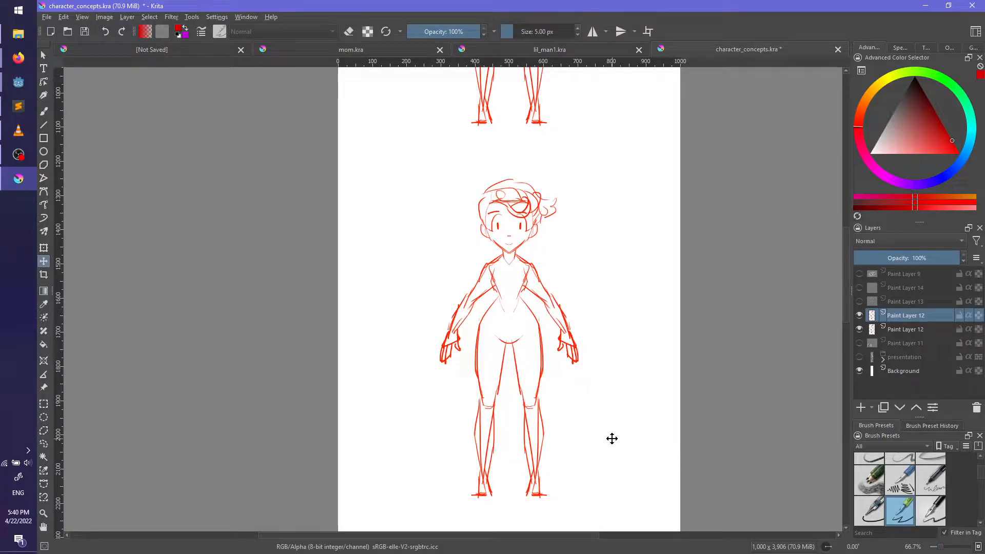
Step: Erase the hair, headband and facial features from the copied figure with the Eraser Circle brush, keeping the ears and jaw
{"action": "scroll", "coordinate": [565, 328], "scroll_direction": "up", "scroll_amount": 2, "text": "ctrl"}
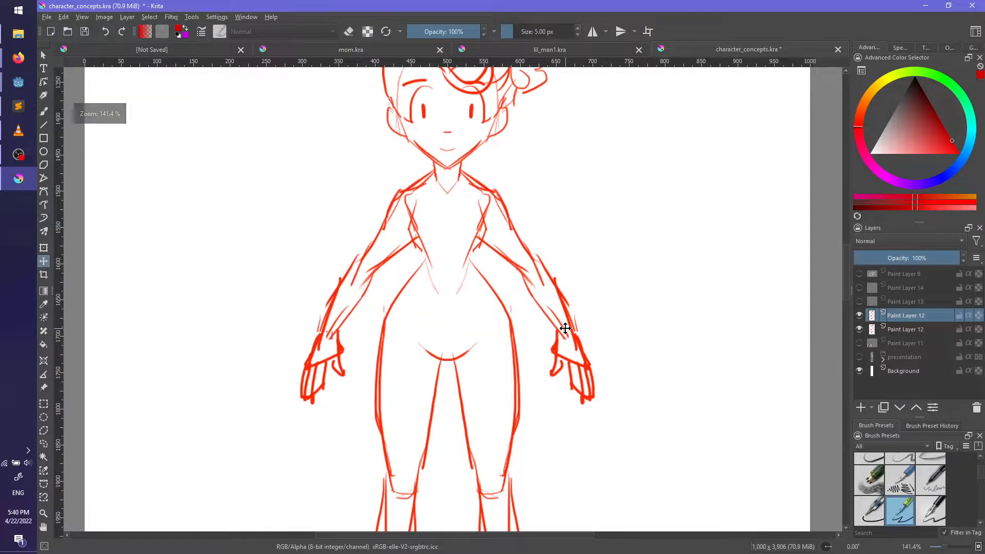
{"action": "key", "text": "b"}
{"action": "mouse_move", "coordinate": [666, 352]}
{"action": "middle_mouse_down"}
{"action": "mouse_move", "coordinate": [715, 523]}
{"action": "mouse_move", "coordinate": [710, 443]}
{"action": "middle_mouse_up"}
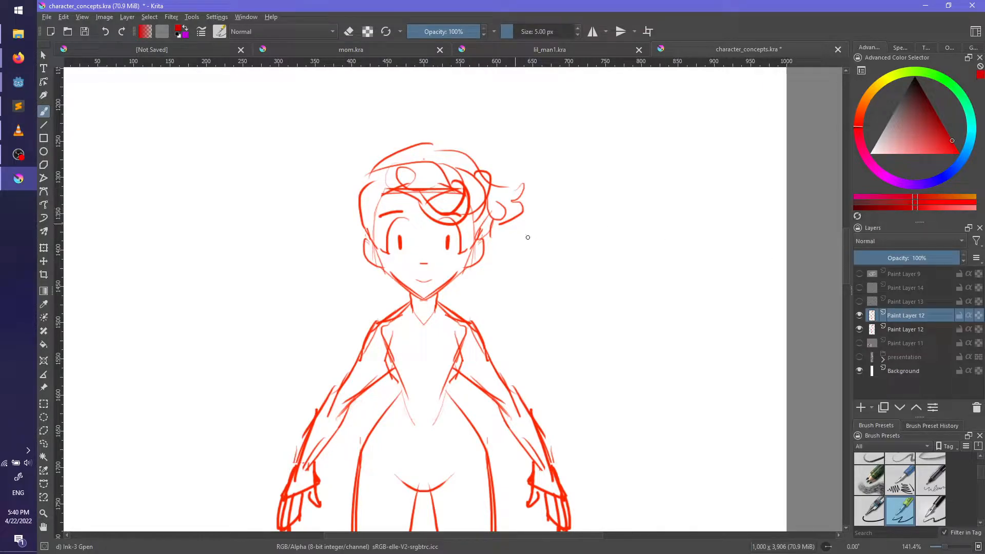
{"action": "right_click", "coordinate": [553, 306]}
{"action": "left_click", "coordinate": [547, 252]}
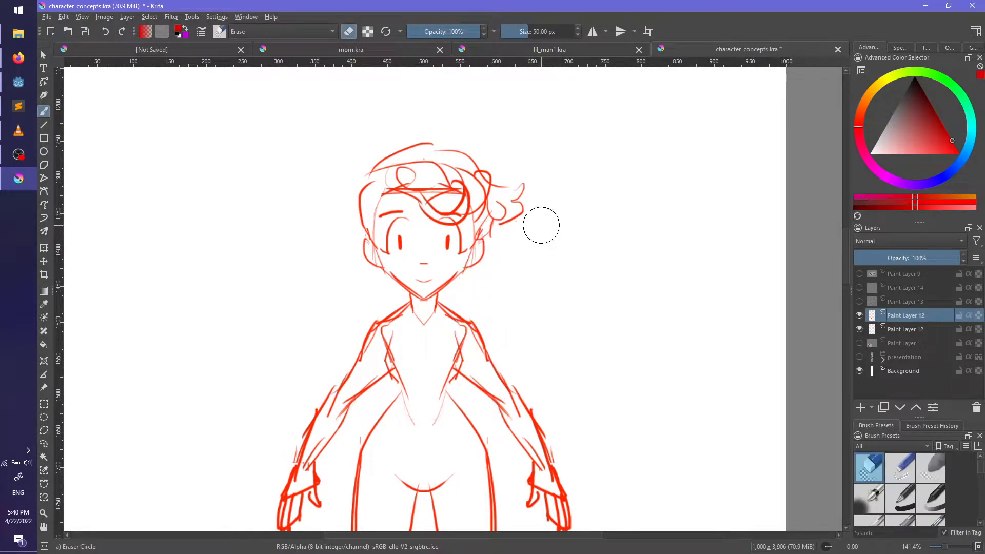
{"action": "mouse_move", "coordinate": [528, 205]}
{"action": "left_mouse_down"}
{"action": "mouse_move", "coordinate": [506, 182]}
{"action": "mouse_move", "coordinate": [490, 213]}
{"action": "mouse_move", "coordinate": [425, 231]}
{"action": "mouse_move", "coordinate": [451, 242]}
{"action": "mouse_move", "coordinate": [438, 256]}
{"action": "mouse_move", "coordinate": [408, 235]}
{"action": "mouse_move", "coordinate": [393, 242]}
{"action": "mouse_move", "coordinate": [398, 222]}
{"action": "mouse_move", "coordinate": [367, 176]}
{"action": "mouse_move", "coordinate": [367, 156]}
{"action": "mouse_move", "coordinate": [415, 149]}
{"action": "mouse_move", "coordinate": [466, 159]}
{"action": "mouse_move", "coordinate": [484, 190]}
{"action": "left_mouse_up"}
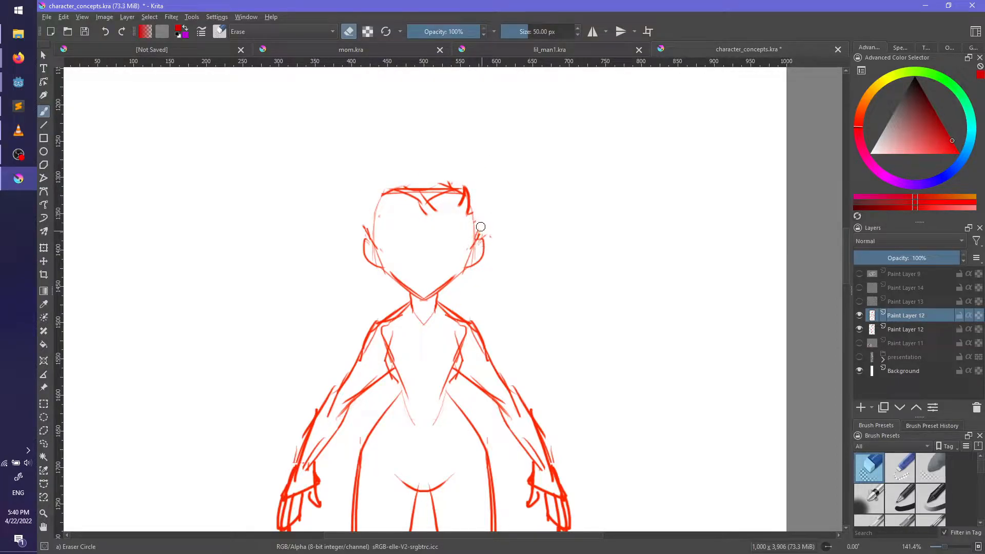
{"action": "mouse_move", "coordinate": [495, 239]}
{"action": "left_mouse_down"}
{"action": "mouse_move", "coordinate": [442, 200]}
{"action": "mouse_move", "coordinate": [467, 216]}
{"action": "mouse_move", "coordinate": [396, 207]}
{"action": "mouse_move", "coordinate": [441, 208]}
{"action": "mouse_move", "coordinate": [399, 204]}
{"action": "mouse_move", "coordinate": [402, 190]}
{"action": "mouse_move", "coordinate": [467, 187]}
{"action": "left_mouse_up"}
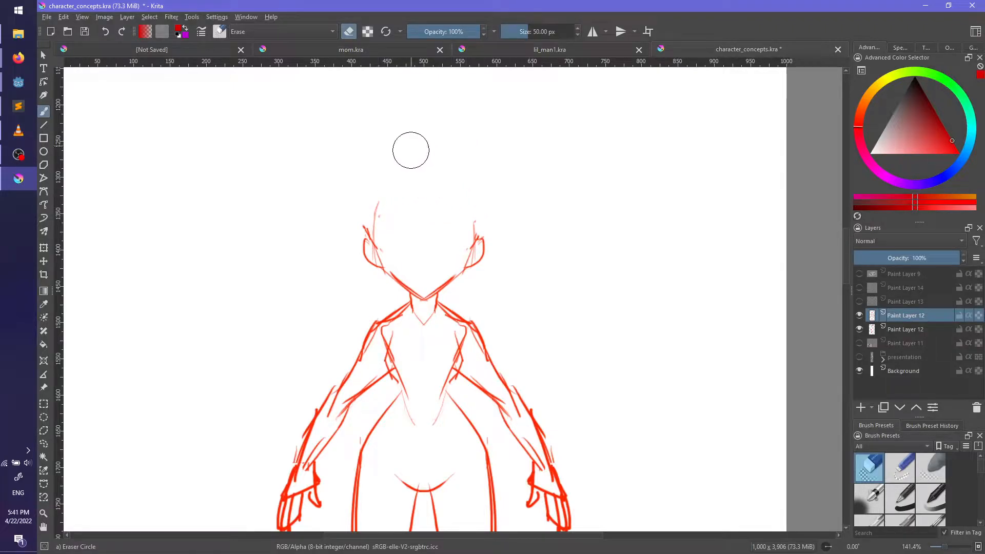
Step: Draw a rounded skull outline above the ears of the copied figure with the Ink-3 Gpen brush, redoing unsatisfactory strokes
{"action": "right_click", "coordinate": [427, 212]}
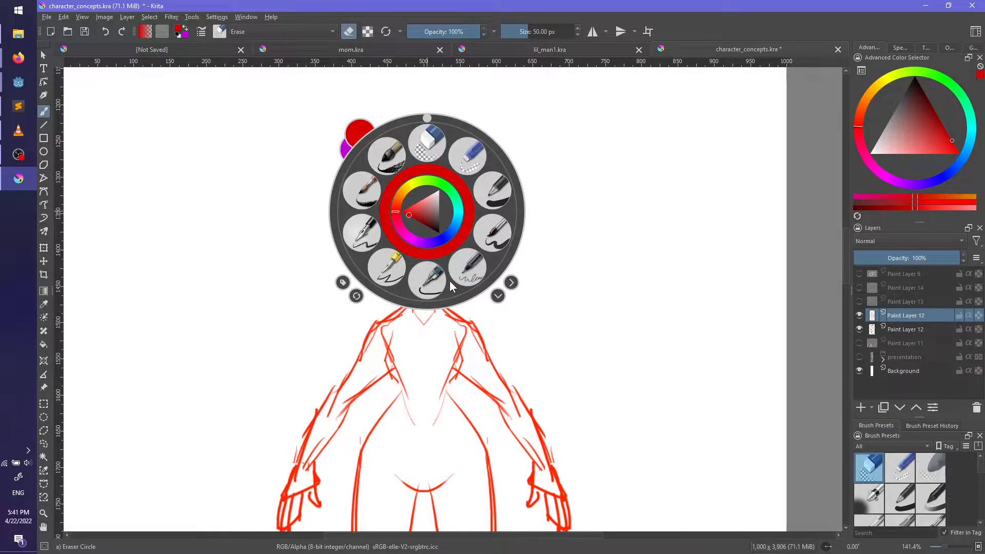
{"action": "left_click", "coordinate": [396, 266]}
{"action": "left_click_drag", "start_coordinate": [375, 243], "coordinate": [370, 187]}
{"action": "key", "text": "ctrl+z"}
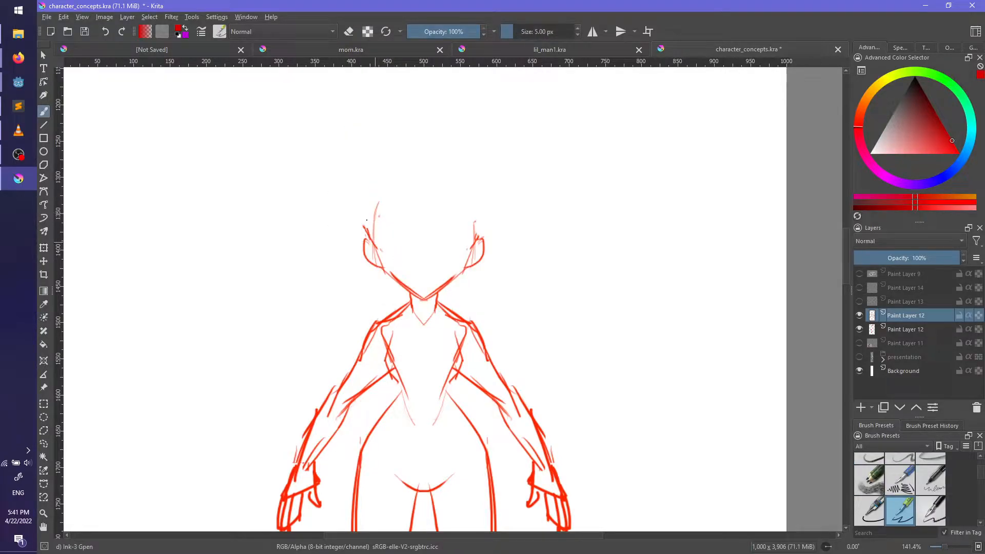
{"action": "mouse_move", "coordinate": [367, 231]}
{"action": "left_mouse_down"}
{"action": "mouse_move", "coordinate": [372, 190]}
{"action": "mouse_move", "coordinate": [396, 160]}
{"action": "left_mouse_up"}
{"action": "key", "text": "ctrl+z"}
{"action": "mouse_move", "coordinate": [372, 190]}
{"action": "left_mouse_down"}
{"action": "mouse_move", "coordinate": [390, 169]}
{"action": "mouse_move", "coordinate": [465, 166]}
{"action": "left_mouse_up"}
{"action": "key", "text": "ctrl+z"}
{"action": "left_click_drag", "start_coordinate": [405, 165], "coordinate": [471, 170]}
{"action": "key", "text": "ctrl+z"}
{"action": "key", "text": "ctrl+z"}
{"action": "mouse_move", "coordinate": [412, 164]}
{"action": "left_mouse_down"}
{"action": "mouse_move", "coordinate": [471, 170]}
{"action": "mouse_move", "coordinate": [477, 217]}
{"action": "left_mouse_up"}
{"action": "key", "text": "ctrl+z"}
{"action": "key", "text": "ctrl+z"}
{"action": "mouse_move", "coordinate": [457, 168]}
{"action": "left_mouse_down"}
{"action": "mouse_move", "coordinate": [477, 238]}
{"action": "mouse_move", "coordinate": [476, 226]}
{"action": "left_mouse_up"}
{"action": "key", "text": "ctrl+z"}
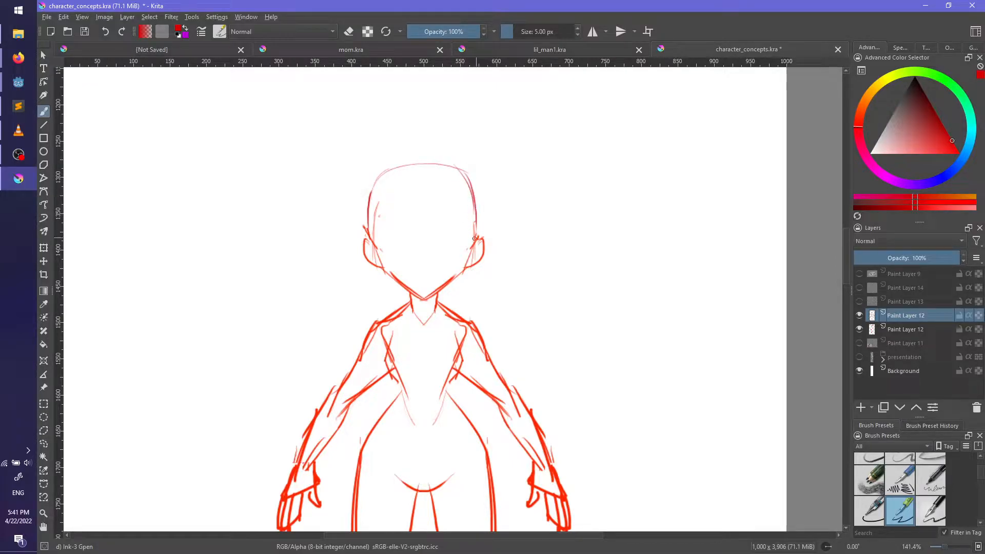
Step: Sketch a hairline across the forehead inside the skull outline and reinforce the side of the head above the ear
{"action": "mouse_move", "coordinate": [410, 185]}
{"action": "left_mouse_down"}
{"action": "mouse_move", "coordinate": [379, 200]}
{"action": "mouse_move", "coordinate": [466, 182]}
{"action": "mouse_move", "coordinate": [465, 190]}
{"action": "mouse_move", "coordinate": [437, 187]}
{"action": "left_mouse_up"}
{"action": "key", "text": "ctrl+z"}
{"action": "key", "text": "ctrl+z"}
{"action": "key", "text": "ctrl+z"}
{"action": "left_click_drag", "start_coordinate": [474, 218], "coordinate": [476, 237]}
{"action": "mouse_move", "coordinate": [557, 306]}
{"action": "middle_mouse_down"}
{"action": "mouse_move", "coordinate": [550, 288]}
{"action": "mouse_move", "coordinate": [579, 340]}
{"action": "mouse_move", "coordinate": [572, 290]}
{"action": "mouse_move", "coordinate": [580, 320]}
{"action": "middle_mouse_up"}
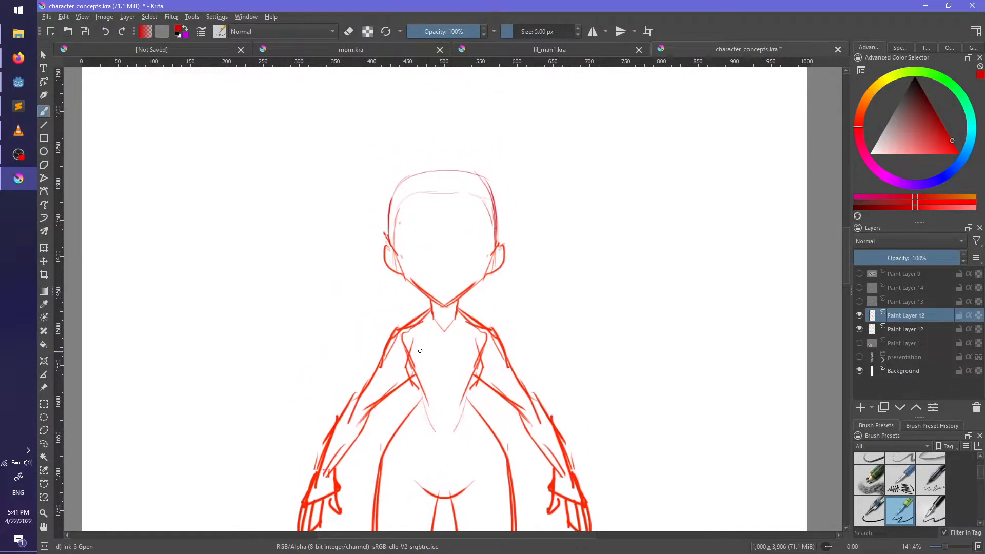
Step: Erase the inner chest lines of the copied figure and redraw both sides of the torso with the Ink-3 Gpen brush
{"action": "right_click", "coordinate": [396, 330]}
{"action": "left_click", "coordinate": [403, 248]}
{"action": "mouse_move", "coordinate": [419, 329]}
{"action": "left_mouse_down"}
{"action": "mouse_move", "coordinate": [416, 356]}
{"action": "mouse_move", "coordinate": [434, 378]}
{"action": "mouse_move", "coordinate": [462, 364]}
{"action": "mouse_move", "coordinate": [455, 381]}
{"action": "mouse_move", "coordinate": [424, 360]}
{"action": "left_mouse_up"}
{"action": "right_click", "coordinate": [424, 360]}
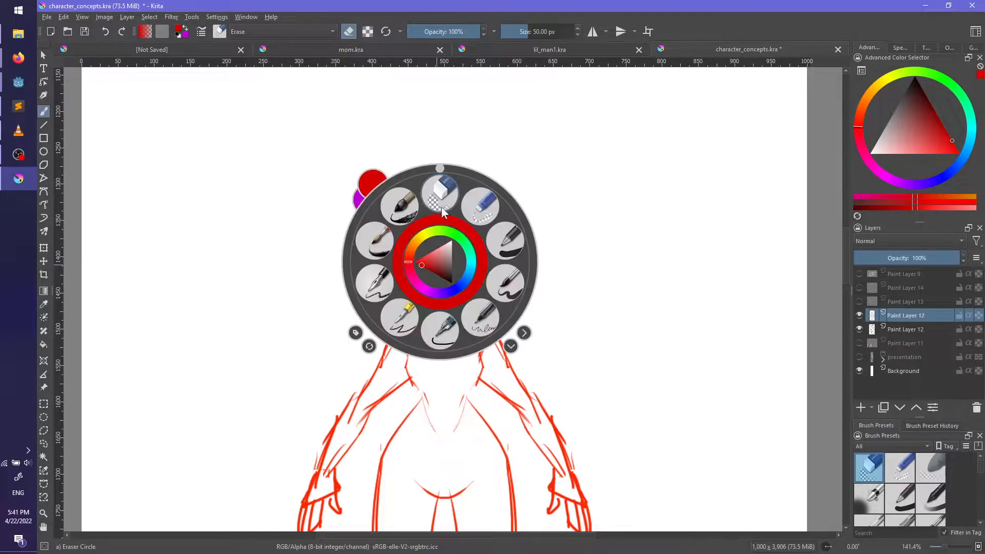
{"action": "left_click", "coordinate": [400, 330]}
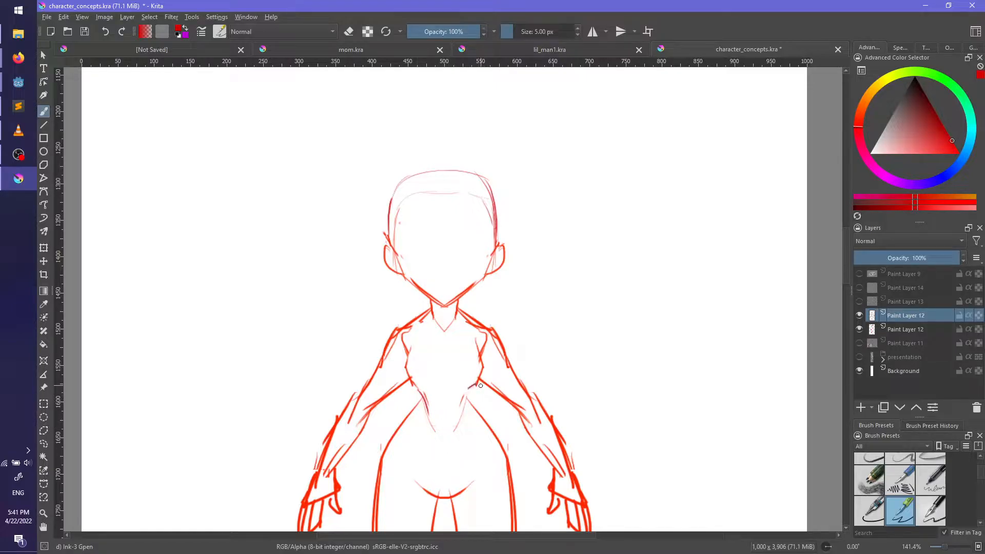
{"action": "key", "text": "ctrl+z"}
{"action": "left_click_drag", "start_coordinate": [471, 388], "coordinate": [464, 408]}
Step: Draw a short, straight mouth line just above the chin of the copied figure
{"action": "middle_click_drag", "start_coordinate": [538, 229], "coordinate": [546, 296]}
{"action": "left_click_drag", "start_coordinate": [437, 344], "coordinate": [451, 344]}
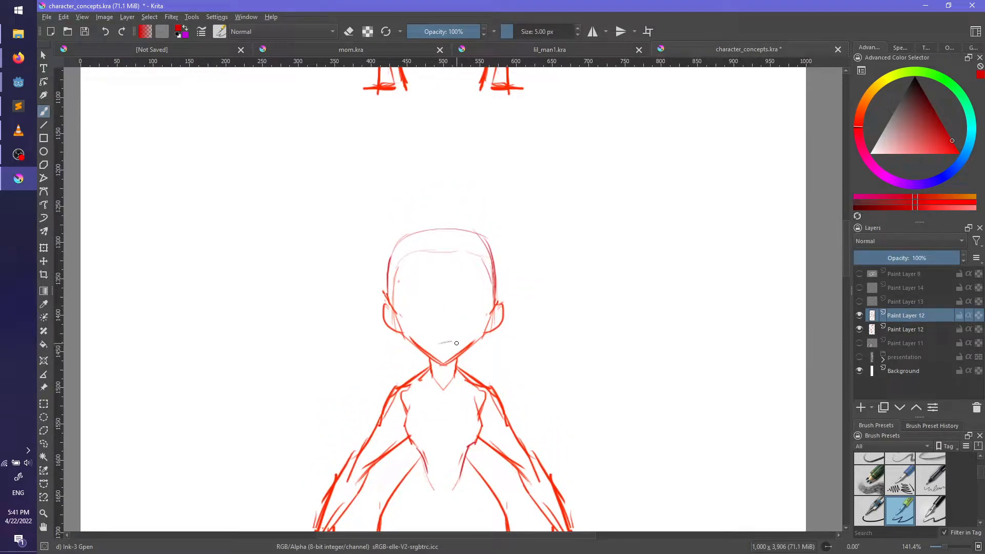
{"action": "left_click_drag", "start_coordinate": [438, 348], "coordinate": [452, 347]}
{"action": "mouse_move", "coordinate": [408, 312]}
{"action": "left_mouse_down"}
{"action": "mouse_move", "coordinate": [413, 293]}
{"action": "mouse_move", "coordinate": [414, 311]}
{"action": "mouse_move", "coordinate": [438, 303]}
{"action": "left_mouse_up"}
{"action": "key", "text": "ctrl+z"}
{"action": "key", "text": "ctrl+z"}
{"action": "key", "text": "ctrl+z"}
Step: Turn on horizontal mirroring and draw symmetrical arched upper eyelids on the face, redoing strokes as needed
{"action": "left_click", "coordinate": [599, 29]}
{"action": "scroll", "coordinate": [542, 285], "scroll_direction": "up", "scroll_amount": 2}
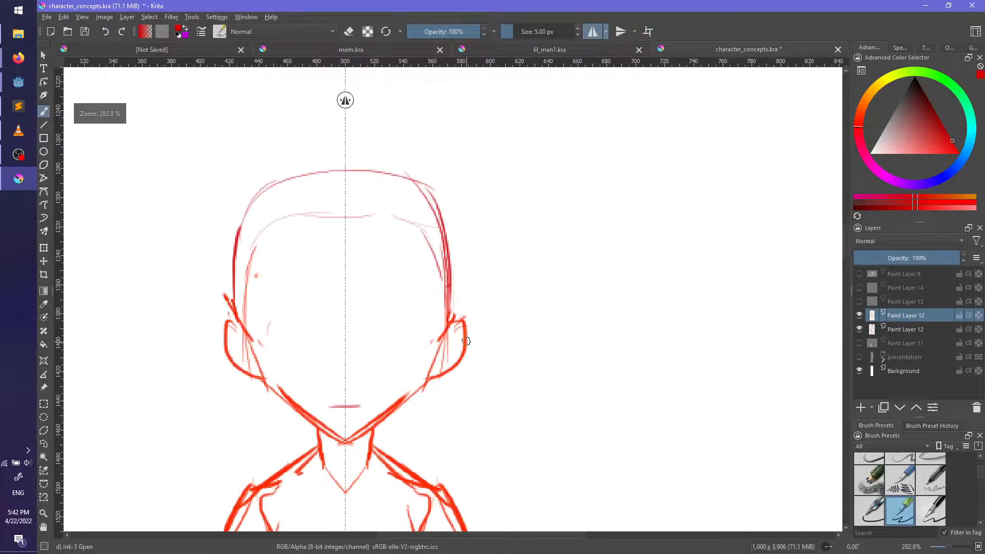
{"action": "middle_click_drag", "start_coordinate": [457, 348], "coordinate": [586, 296]}
{"action": "mouse_move", "coordinate": [490, 263]}
{"action": "left_mouse_down"}
{"action": "mouse_move", "coordinate": [546, 258]}
{"action": "mouse_move", "coordinate": [558, 274]}
{"action": "left_mouse_up"}
{"action": "key", "text": "ctrl+z"}
{"action": "key", "text": "ctrl+z"}
{"action": "key", "text": "ctrl+z"}
{"action": "key", "text": "ctrl+z"}
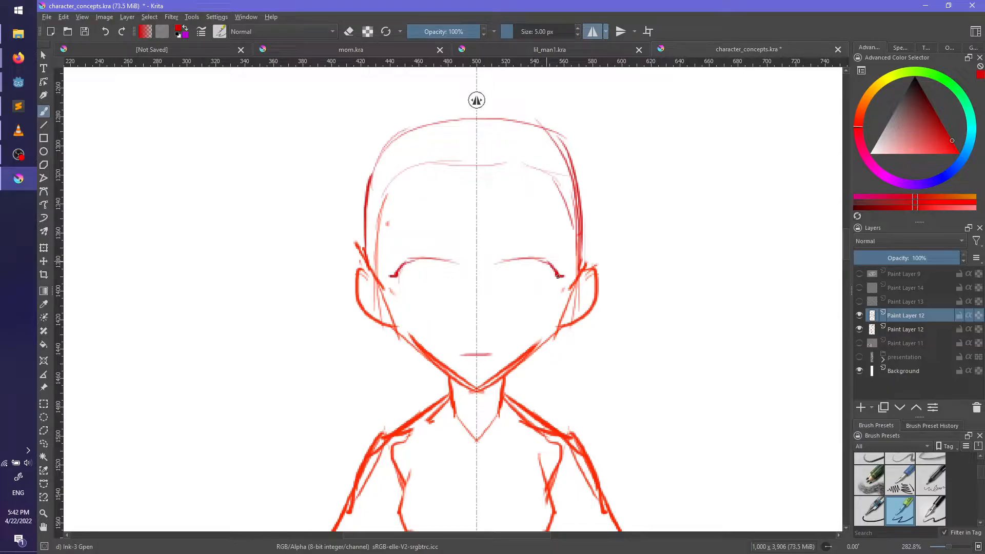
{"action": "key", "text": "ctrl+z"}
Step: Draw faint curved lower eyelids symmetrically beneath the upper eyelids
{"action": "mouse_move", "coordinate": [504, 289]}
{"action": "left_mouse_down"}
{"action": "mouse_move", "coordinate": [529, 291]}
{"action": "mouse_move", "coordinate": [556, 272]}
{"action": "left_mouse_up"}
{"action": "key", "text": "ctrl+z"}
Step: Draw short, thick eyebrows above both eyes, slanting down toward the centre of the face
{"action": "key", "text": "ctrl+z"}
{"action": "key", "text": "ctrl+z"}
{"action": "mouse_move", "coordinate": [503, 243]}
{"action": "left_mouse_down"}
{"action": "mouse_move", "coordinate": [544, 236]}
{"action": "mouse_move", "coordinate": [528, 237]}
{"action": "mouse_move", "coordinate": [547, 245]}
{"action": "mouse_move", "coordinate": [497, 243]}
{"action": "mouse_move", "coordinate": [515, 236]}
{"action": "left_mouse_up"}
{"action": "key", "text": "ctrl+z"}
{"action": "key", "text": "ctrl+z"}
{"action": "key", "text": "ctrl+z"}
{"action": "key", "text": "ctrl+z"}
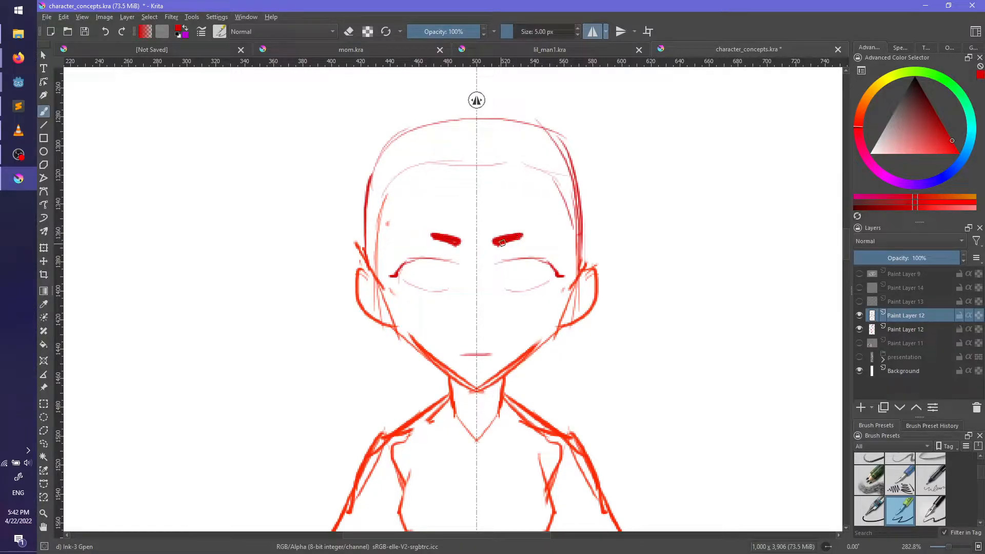
Step: Draw tall, solid oval pupils symmetrically in both eyes, undoing unsatisfactory strokes
{"action": "mouse_move", "coordinate": [519, 267]}
{"action": "left_mouse_down"}
{"action": "mouse_move", "coordinate": [518, 281]}
{"action": "mouse_move", "coordinate": [519, 272]}
{"action": "left_mouse_up"}
{"action": "key", "text": "ctrl+z"}
{"action": "key", "text": "ctrl+z"}
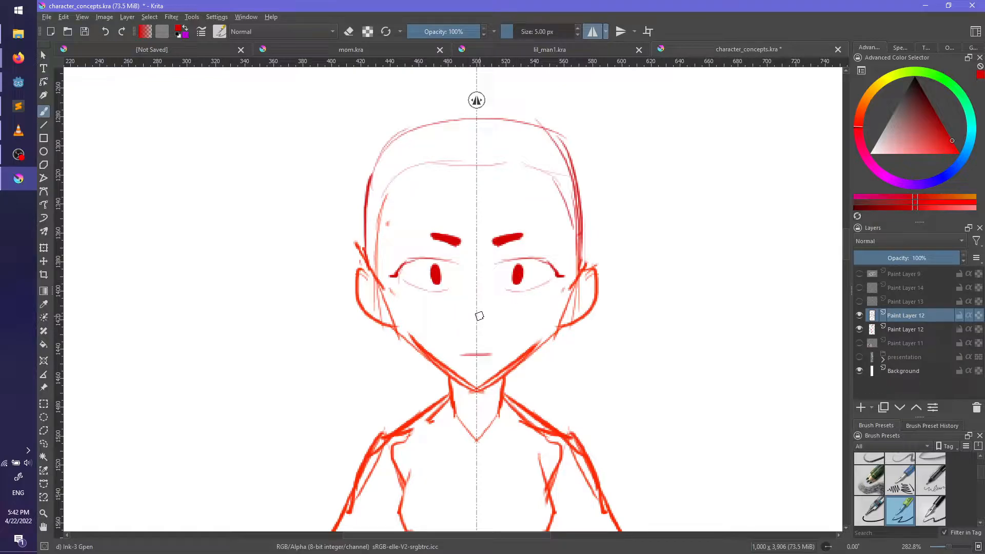
{"action": "left_click_drag", "start_coordinate": [468, 290], "coordinate": [467, 314]}
{"action": "key", "text": "ctrl+z"}
{"action": "key", "text": "Tab"}
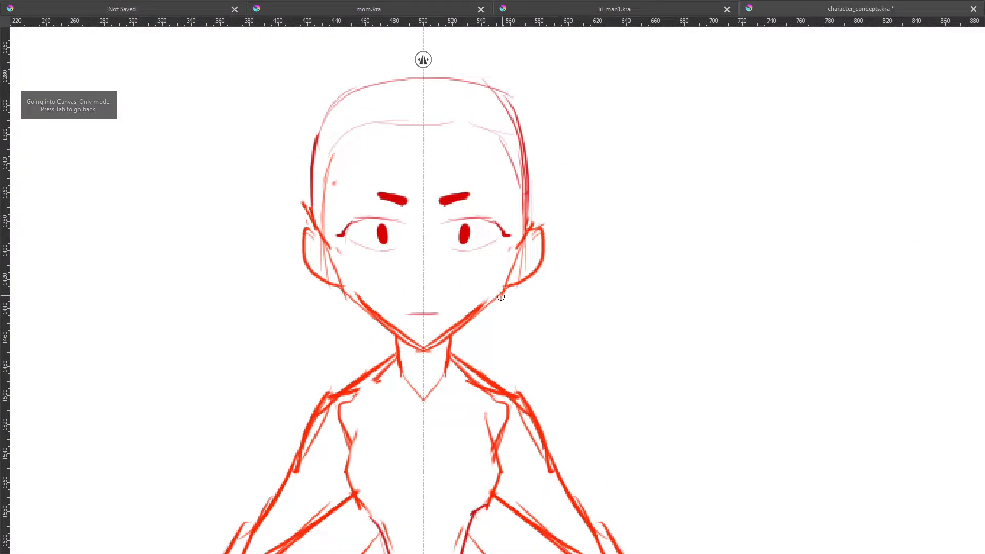
{"action": "key", "text": "Tab"}
Step: Turn off horizontal mirroring and draw a single thin nose line with a small hooked tip down the middle of the face, redoing strokes as needed
{"action": "left_click", "coordinate": [593, 33]}
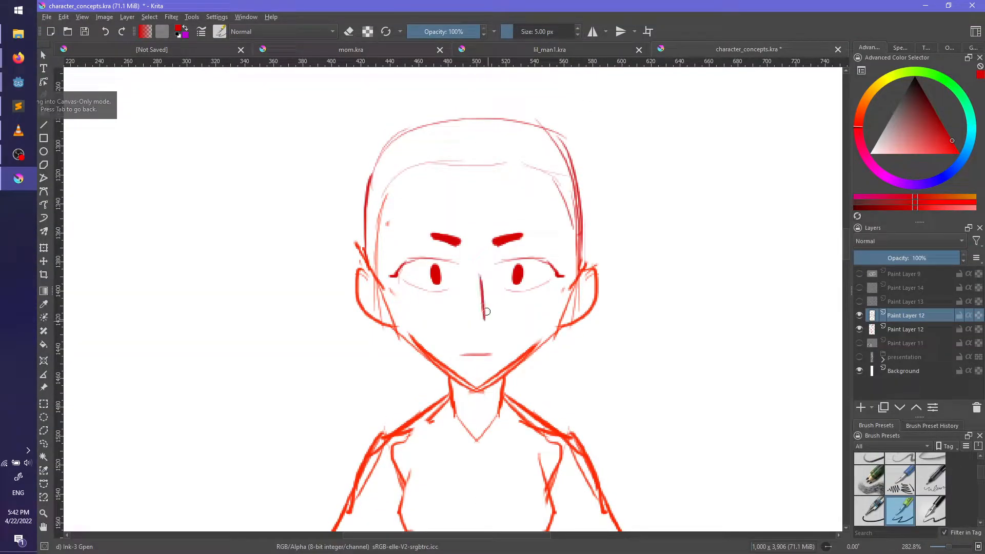
{"action": "left_click_drag", "start_coordinate": [485, 276], "coordinate": [490, 320]}
{"action": "key", "text": "ctrl+z"}
{"action": "key", "text": "ctrl+z"}
{"action": "left_click_drag", "start_coordinate": [484, 275], "coordinate": [490, 320]}
{"action": "key", "text": "ctrl+z"}
{"action": "left_click_drag", "start_coordinate": [484, 275], "coordinate": [483, 321]}
{"action": "key", "text": "ctrl+z"}
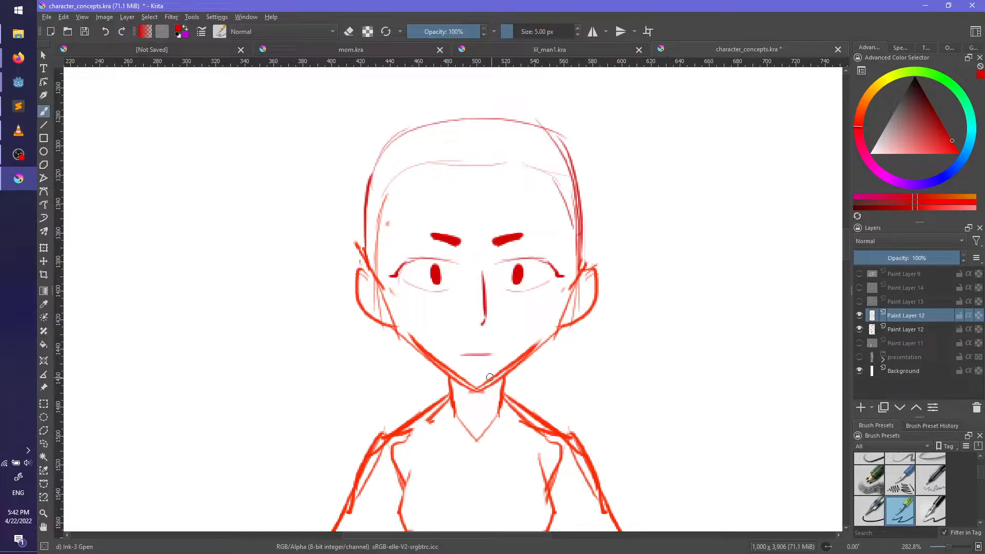
Step: Strengthen the inner part of the upper eyelid on the viewer's right and clean up the line's upper edge with the eraser
{"action": "scroll", "coordinate": [531, 269], "scroll_direction": "down", "scroll_amount": 3}
{"action": "middle_click_drag", "start_coordinate": [613, 229], "coordinate": [601, 306]}
{"action": "scroll", "coordinate": [564, 359], "scroll_direction": "up", "scroll_amount": 3}
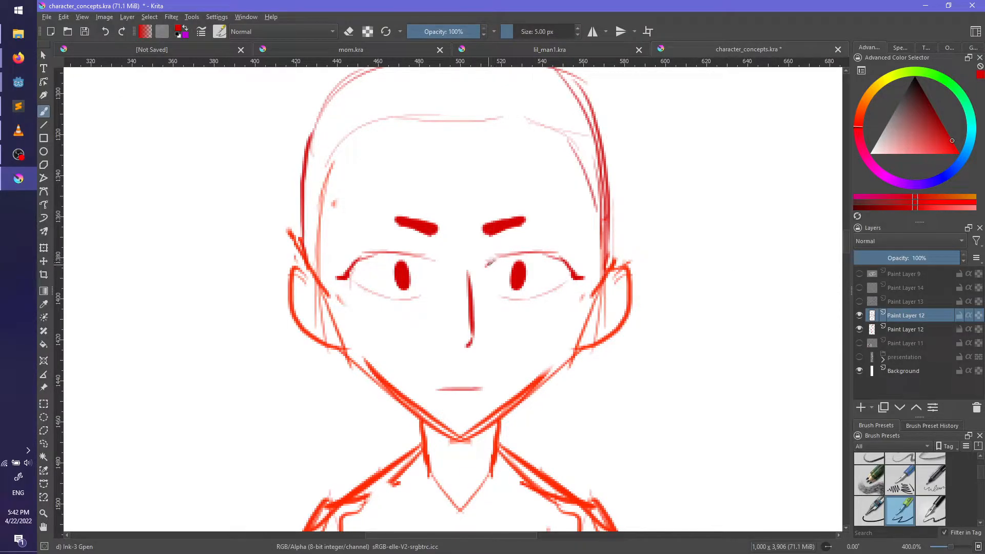
{"action": "left_click_drag", "start_coordinate": [506, 257], "coordinate": [558, 261]}
{"action": "key", "text": "ctrl+z"}
{"action": "key", "text": "e"}
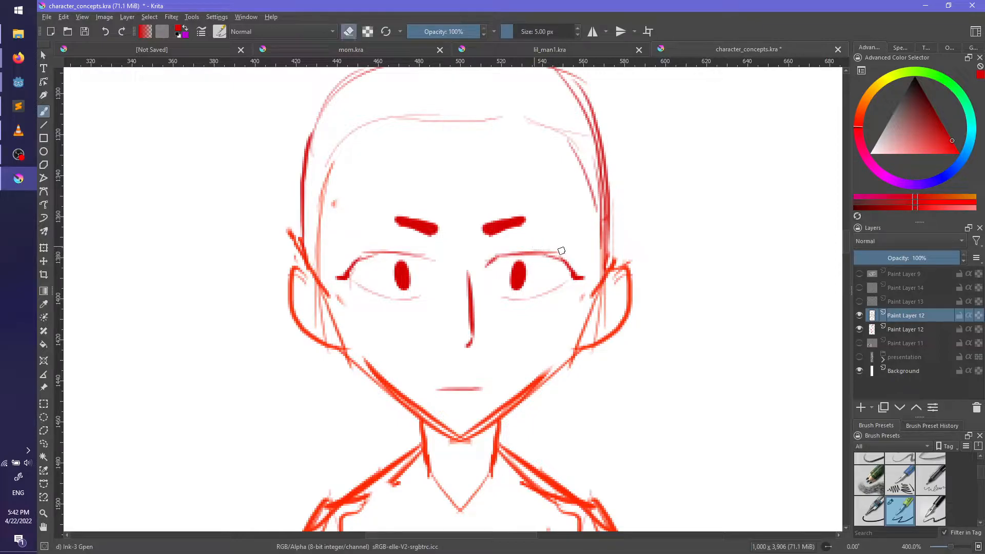
{"action": "key", "text": "e"}
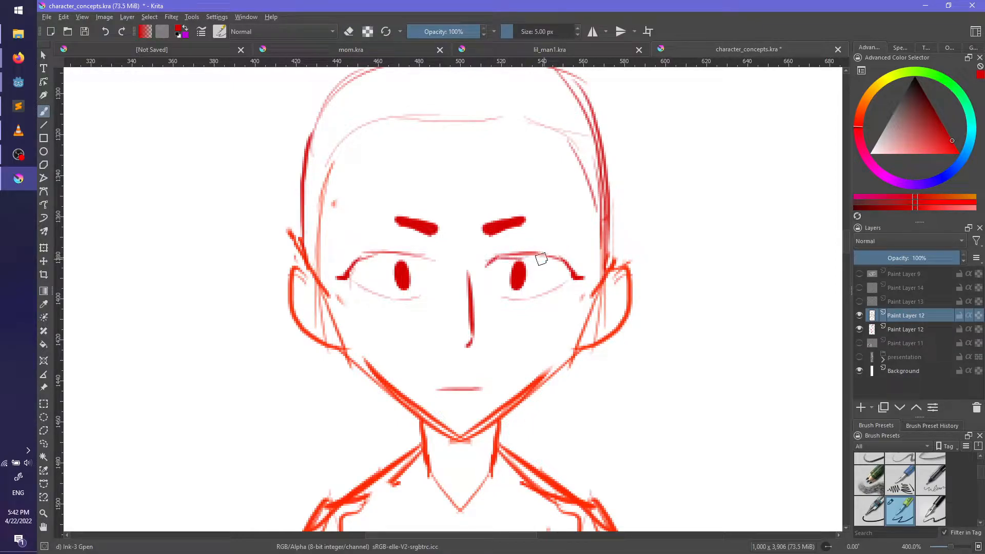
{"action": "key", "text": "e"}
{"action": "left_click_drag", "start_coordinate": [516, 248], "coordinate": [545, 249]}
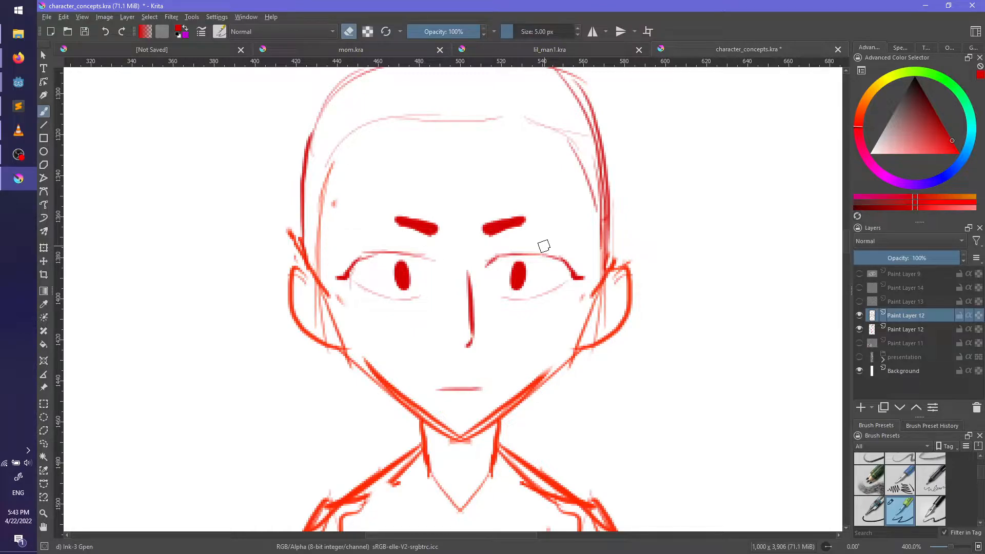
Step: Add a new paint layer above the face drawing and choose a dark purple brush colour
{"action": "scroll", "coordinate": [689, 275], "scroll_direction": "down", "scroll_amount": 1, "text": "ctrl"}
{"action": "scroll", "coordinate": [684, 164], "scroll_direction": "down", "scroll_amount": 1, "text": "ctrl"}
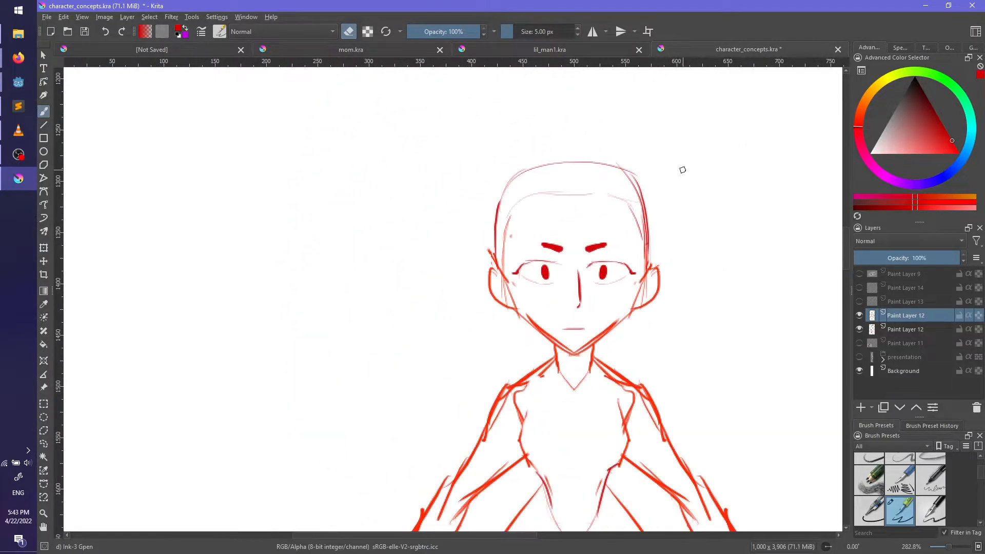
{"action": "scroll", "coordinate": [674, 310], "scroll_direction": "down", "scroll_amount": 1}
{"action": "middle_click_drag", "start_coordinate": [670, 312], "coordinate": [572, 293]}
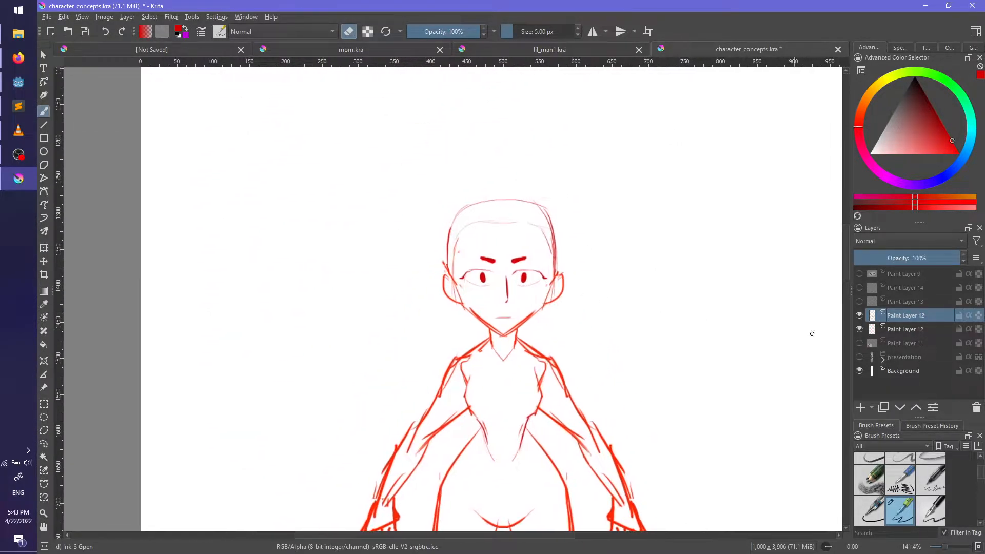
{"action": "key", "text": "Insert"}
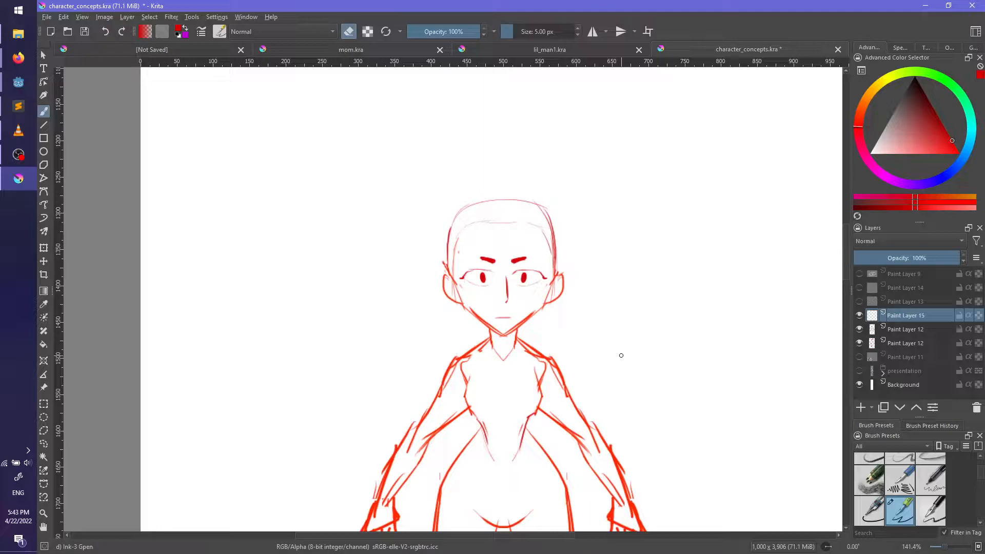
{"action": "left_click", "coordinate": [891, 179]}
{"action": "left_click_drag", "start_coordinate": [916, 126], "coordinate": [919, 83]}
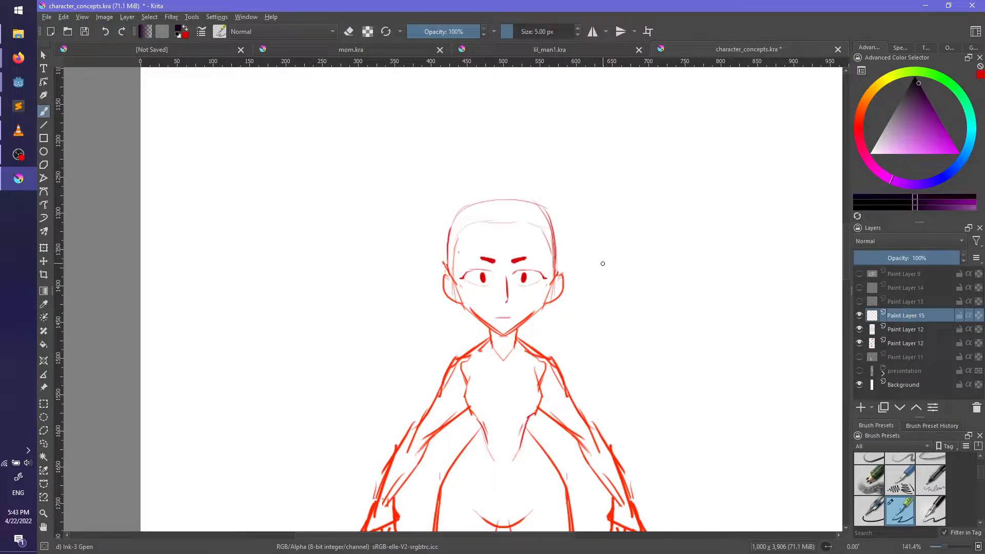
{"action": "left_click", "coordinate": [927, 98]}
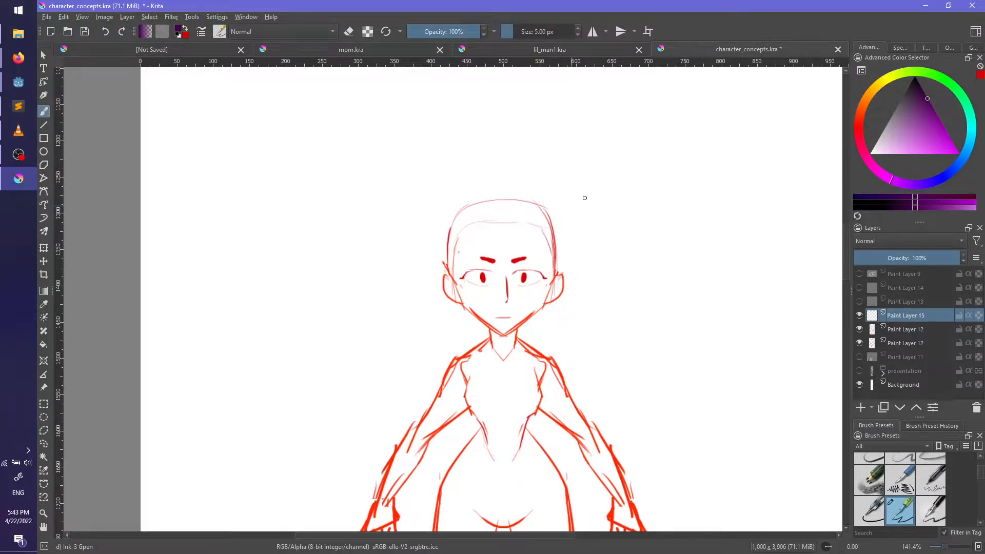
Step: Show Paint Layer 13 to review the blue outfit sketch on the first figure, and hide it again before returning to the second figure
{"action": "middle_click_drag", "start_coordinate": [577, 202], "coordinate": [654, 388]}
{"action": "scroll", "coordinate": [655, 385], "scroll_direction": "down", "scroll_amount": 3}
{"action": "middle_click_drag", "start_coordinate": [670, 260], "coordinate": [612, 366]}
{"action": "scroll", "coordinate": [611, 364], "scroll_direction": "up", "scroll_amount": 2}
{"action": "mouse_move", "coordinate": [633, 329]}
{"action": "middle_mouse_down"}
{"action": "mouse_move", "coordinate": [624, 396]}
{"action": "mouse_move", "coordinate": [634, 400]}
{"action": "mouse_move", "coordinate": [655, 370]}
{"action": "mouse_move", "coordinate": [633, 338]}
{"action": "middle_mouse_up"}
{"action": "scroll", "coordinate": [657, 362], "scroll_direction": "down", "scroll_amount": 2}
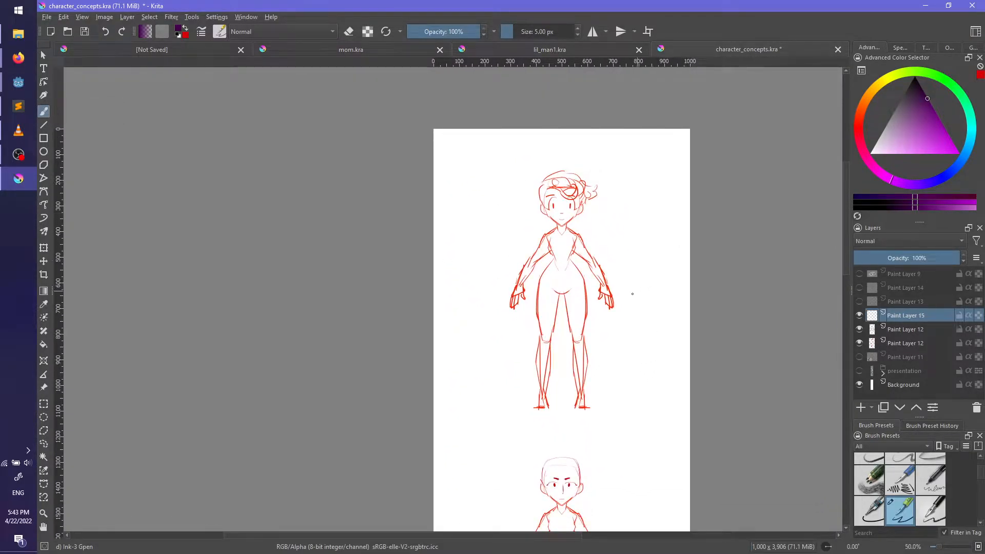
{"action": "middle_click_drag", "start_coordinate": [638, 290], "coordinate": [605, 336]}
{"action": "scroll", "coordinate": [605, 337], "scroll_direction": "up", "scroll_amount": 1}
{"action": "left_click", "coordinate": [859, 302]}
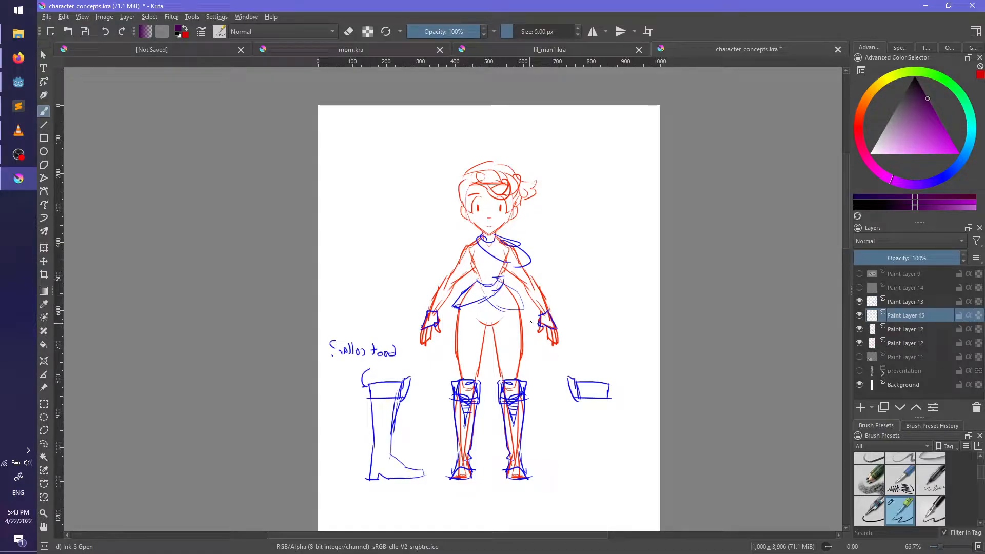
{"action": "left_click_drag", "start_coordinate": [490, 209], "coordinate": [457, 307]}
{"action": "key", "text": "ctrl+z"}
{"action": "left_click", "coordinate": [860, 315]}
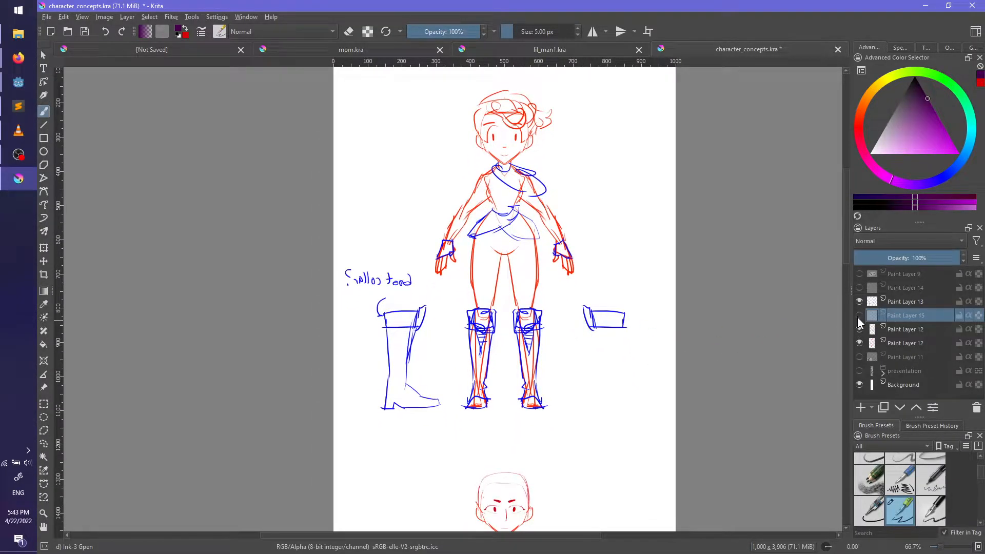
{"action": "left_click", "coordinate": [860, 315]}
{"action": "left_click", "coordinate": [859, 301]}
{"action": "scroll", "coordinate": [618, 343], "scroll_direction": "up", "scroll_amount": 3}
{"action": "scroll", "coordinate": [618, 315], "scroll_direction": "down", "scroll_amount": 1}
{"action": "scroll", "coordinate": [589, 369], "scroll_direction": "up", "scroll_amount": 1}
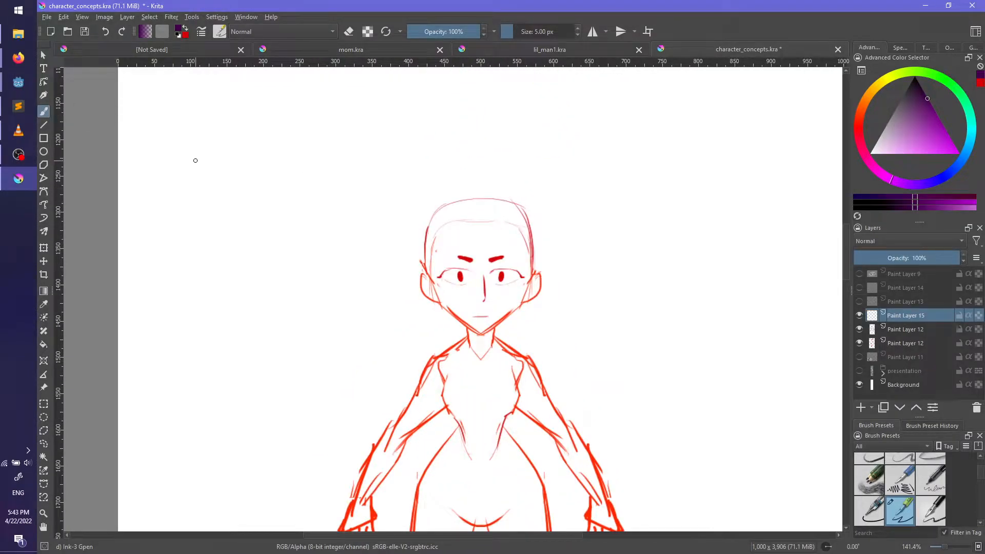
Step: Switch to Firefox, return to the character sketch, and launch Paint
{"action": "mouse_move", "coordinate": [21, 50]}
{"action": "left_click", "coordinate": [66, 39]}
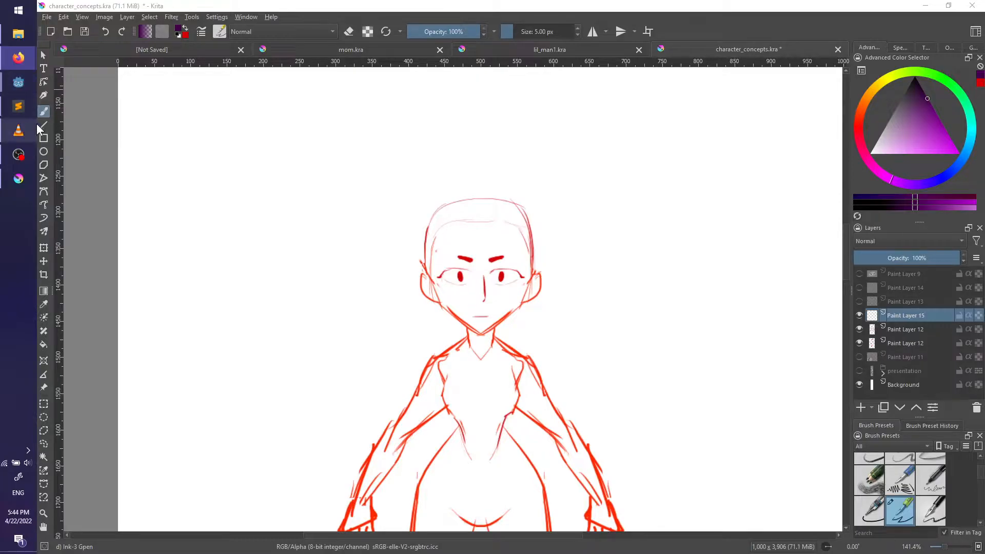
{"action": "key", "text": "super"}
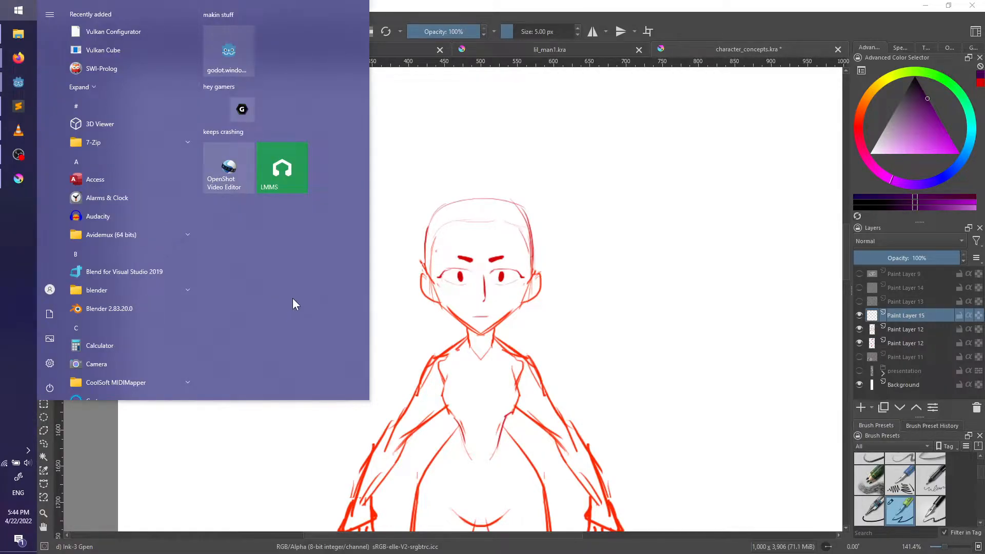
{"action": "key", "text": "super"}
{"action": "left_click", "coordinate": [19, 179]}
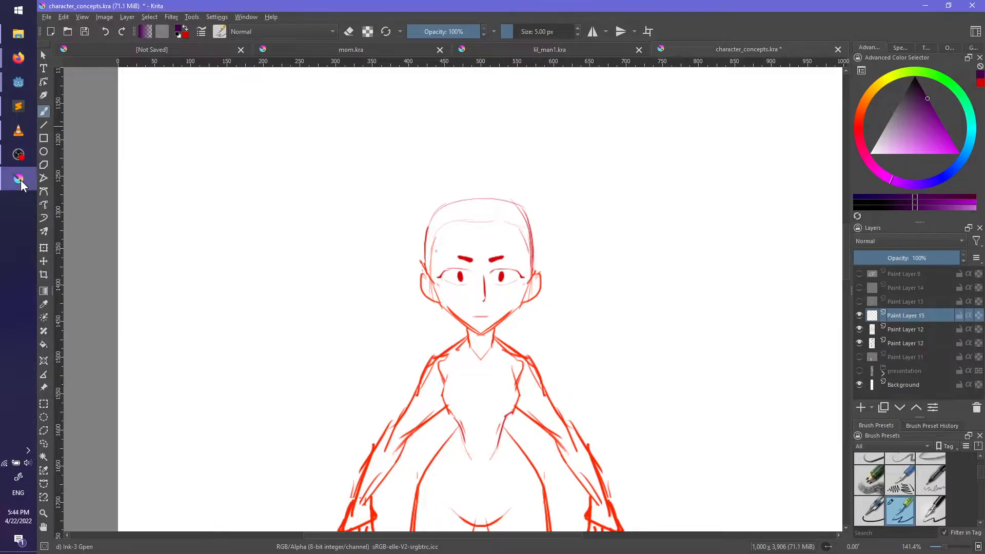
{"action": "key", "text": "super"}
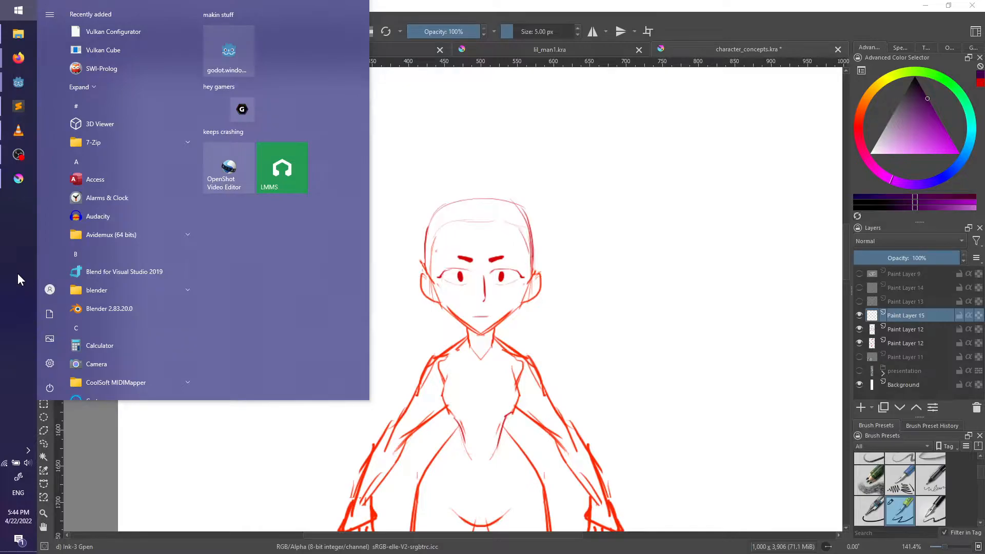
{"action": "type", "text": "paint"}
{"action": "key", "text": "Return"}
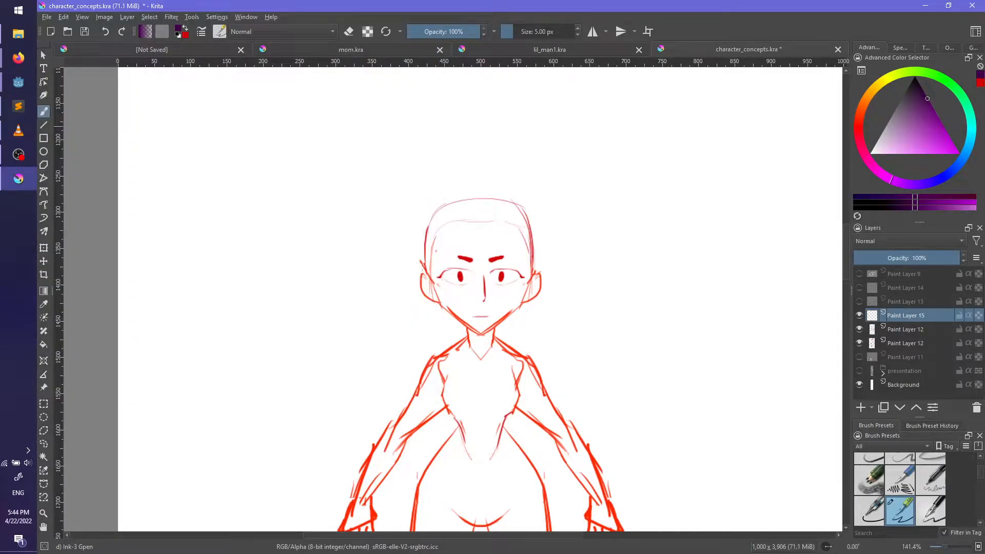
Step: Bring the niqab reference photo into the canvas, examine it beside the new face, and delete its layer
{"action": "left_click_drag", "start_coordinate": [0, 249], "coordinate": [658, 246]}
{"action": "scroll", "coordinate": [658, 246], "scroll_direction": "down", "scroll_amount": 4, "text": "ctrl"}
{"action": "scroll", "coordinate": [532, 348], "scroll_direction": "up", "scroll_amount": 3, "text": "ctrl"}
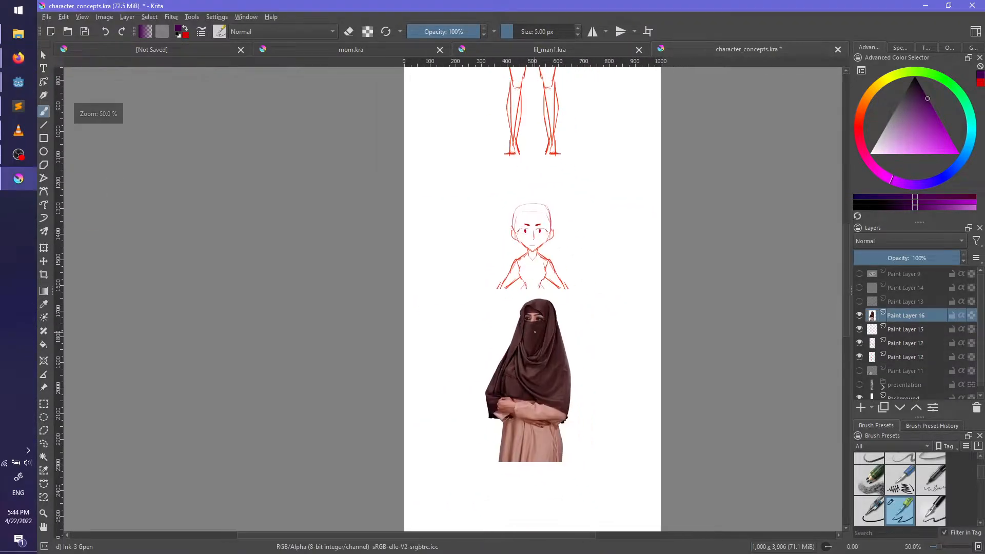
{"action": "scroll", "coordinate": [533, 349], "scroll_direction": "up", "scroll_amount": 1}
{"action": "middle_click_drag", "start_coordinate": [533, 349], "coordinate": [553, 373]}
{"action": "scroll", "coordinate": [552, 372], "scroll_direction": "down", "scroll_amount": 1}
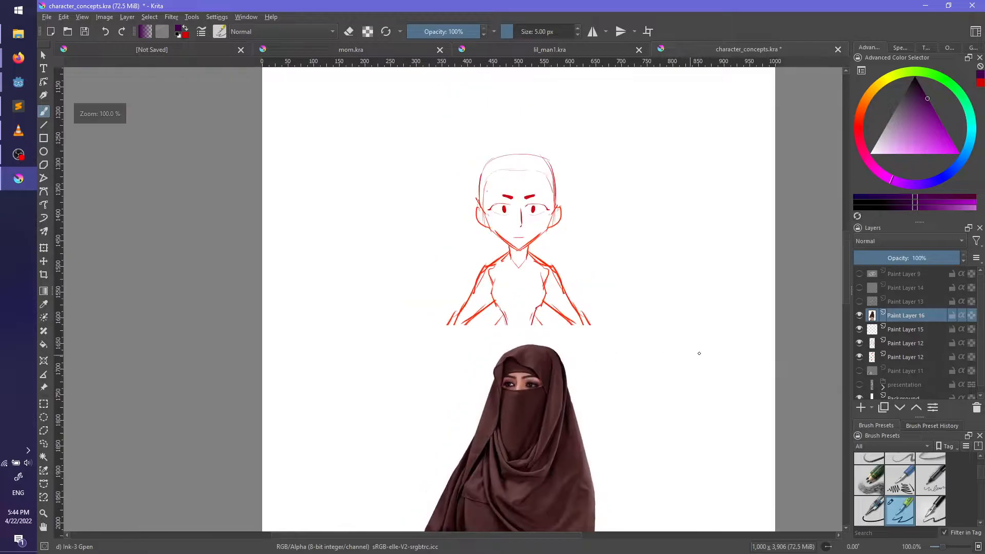
{"action": "left_click", "coordinate": [976, 407]}
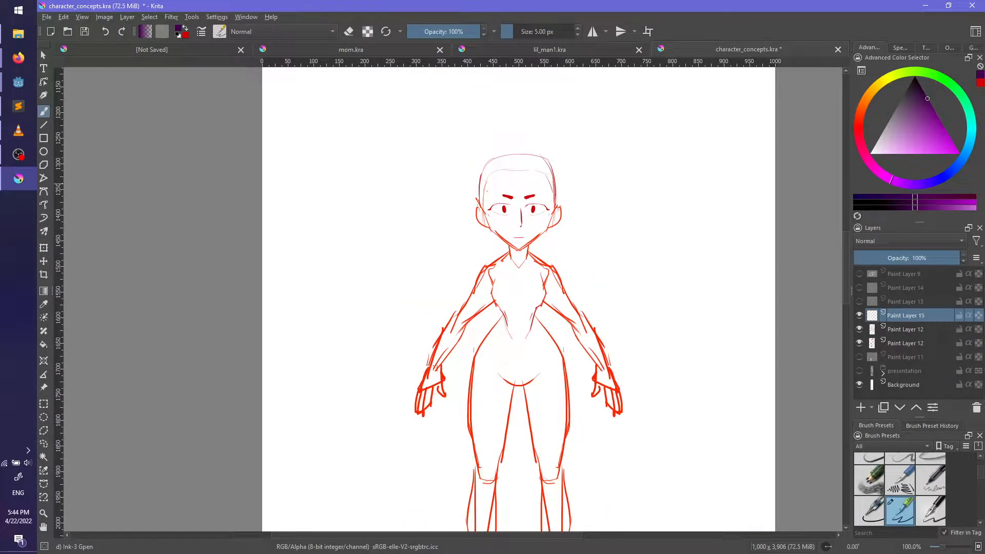
Step: Bring a pink headscarf photo and two Muslim headwear charts from Firefox into the canvas as separate reference layers
{"action": "left_click", "coordinate": [19, 58]}
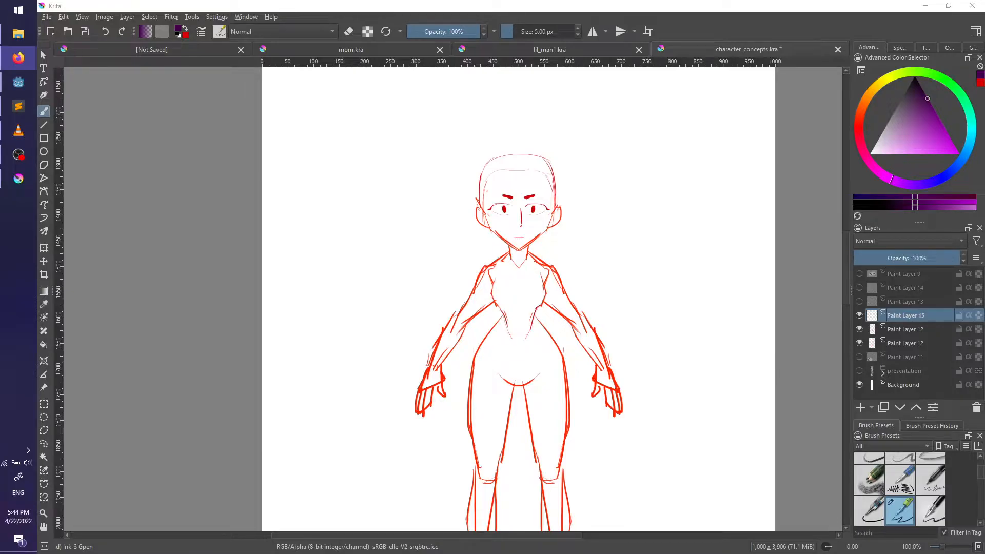
{"action": "mouse_move", "coordinate": [432, 352]}
{"action": "left_mouse_down"}
{"action": "mouse_move", "coordinate": [445, 347]}
{"action": "mouse_move", "coordinate": [431, 345]}
{"action": "left_mouse_up"}
{"action": "middle_click_drag", "start_coordinate": [397, 335], "coordinate": [411, 292]}
{"action": "middle_click_drag", "start_coordinate": [315, 246], "coordinate": [303, 284]}
{"action": "left_click", "coordinate": [19, 55]}
{"action": "left_click_drag", "start_coordinate": [1, 180], "coordinate": [361, 357]}
{"action": "middle_click_drag", "start_coordinate": [351, 379], "coordinate": [338, 253]}
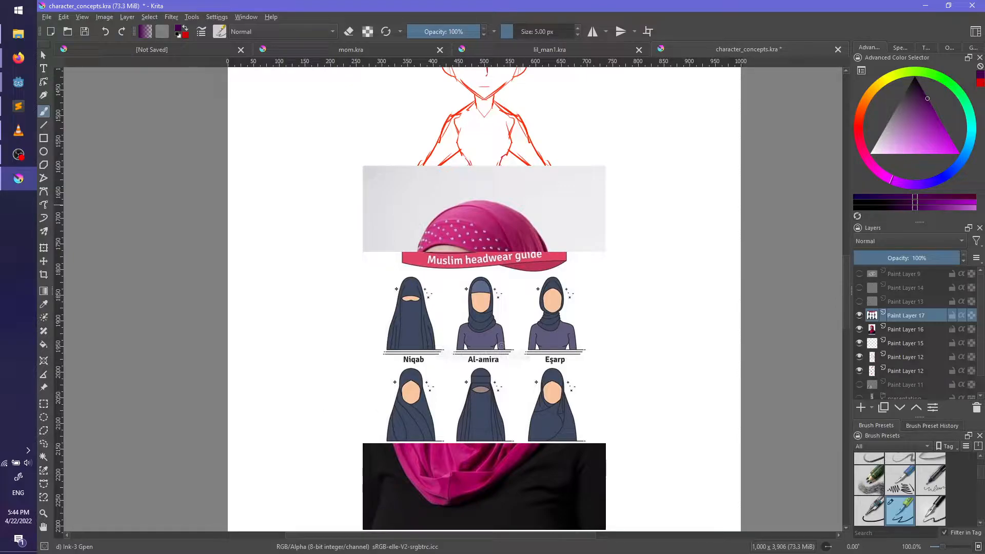
{"action": "mouse_move", "coordinate": [0, 272]}
{"action": "left_mouse_down"}
{"action": "mouse_move", "coordinate": [169, 278]}
{"action": "mouse_move", "coordinate": [433, 315]}
{"action": "left_mouse_up"}
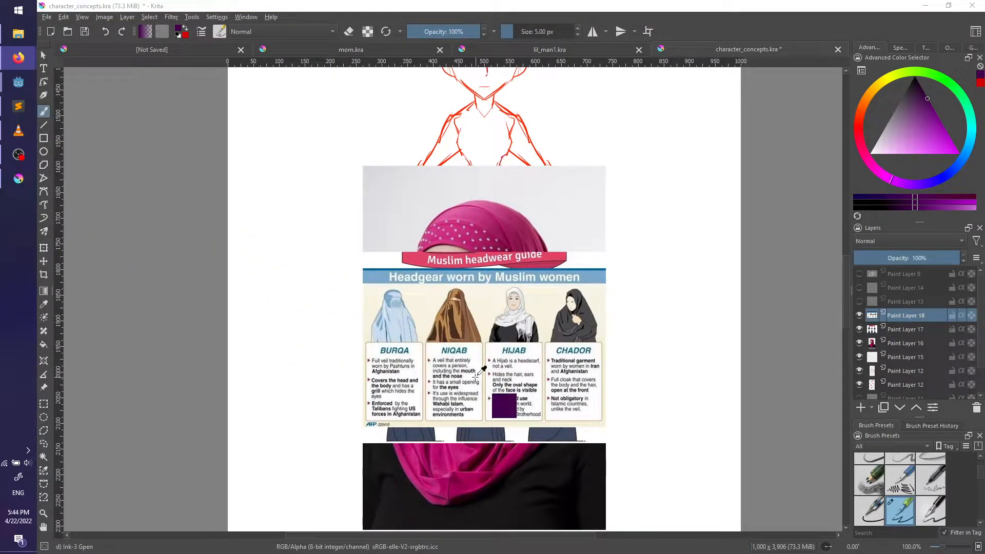
Step: Examine the burqa, niqab, hijab and chador reference chart, and delete the three headwear image layers
{"action": "scroll", "coordinate": [515, 394], "scroll_direction": "up", "scroll_amount": 2, "text": "ctrl"}
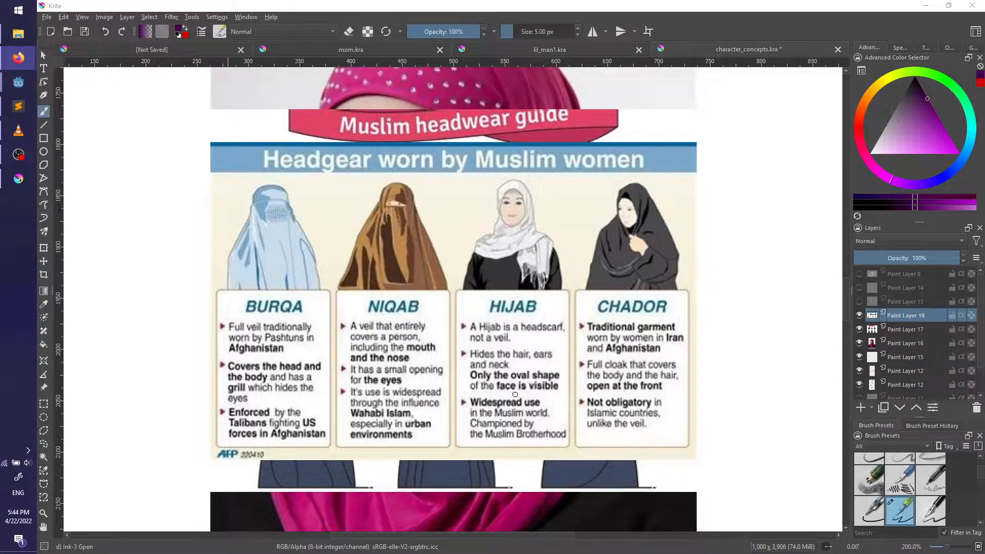
{"action": "scroll", "coordinate": [515, 394], "scroll_direction": "down", "scroll_amount": 1, "text": "ctrl"}
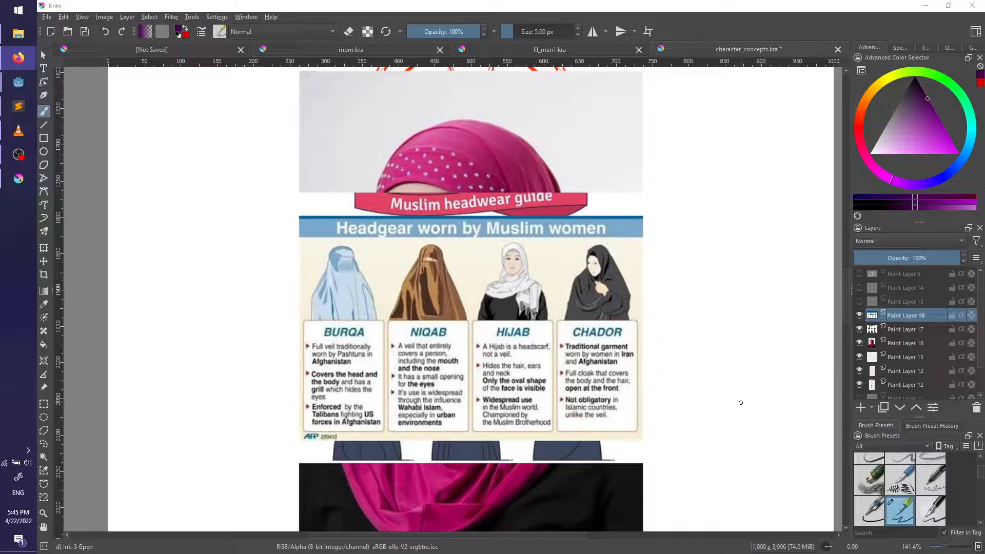
{"action": "scroll", "coordinate": [695, 314], "scroll_direction": "down", "scroll_amount": 1}
{"action": "scroll", "coordinate": [702, 337], "scroll_direction": "up", "scroll_amount": 1}
{"action": "middle_click_drag", "start_coordinate": [702, 364], "coordinate": [718, 399]}
{"action": "left_click", "coordinate": [892, 344], "text": "shift"}
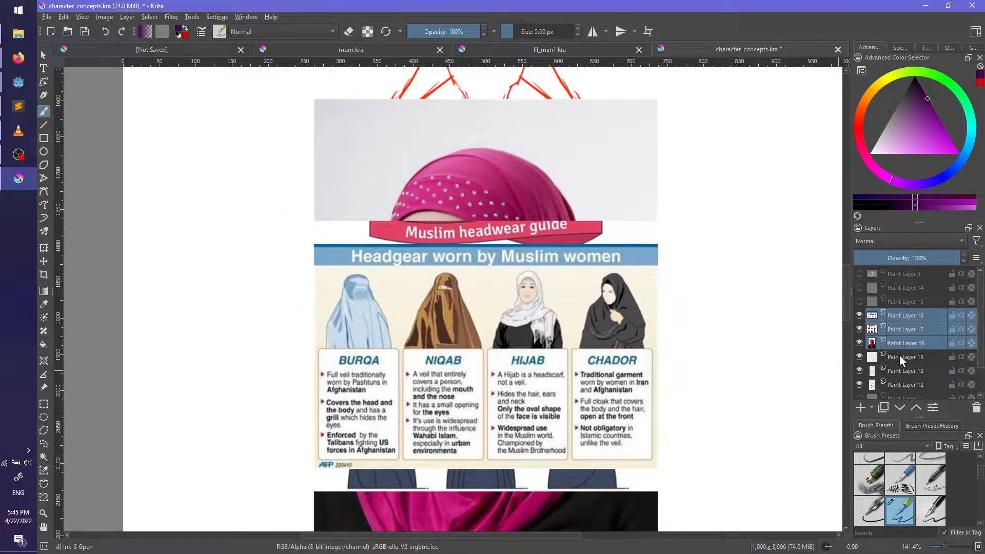
{"action": "key", "text": "shift+Delete"}
{"action": "scroll", "coordinate": [691, 312], "scroll_direction": "down", "scroll_amount": 2}
{"action": "middle_click_drag", "start_coordinate": [666, 311], "coordinate": [598, 411]}
{"action": "scroll", "coordinate": [598, 411], "scroll_direction": "up", "scroll_amount": 2}
{"action": "scroll", "coordinate": [622, 390], "scroll_direction": "down", "scroll_amount": 1}
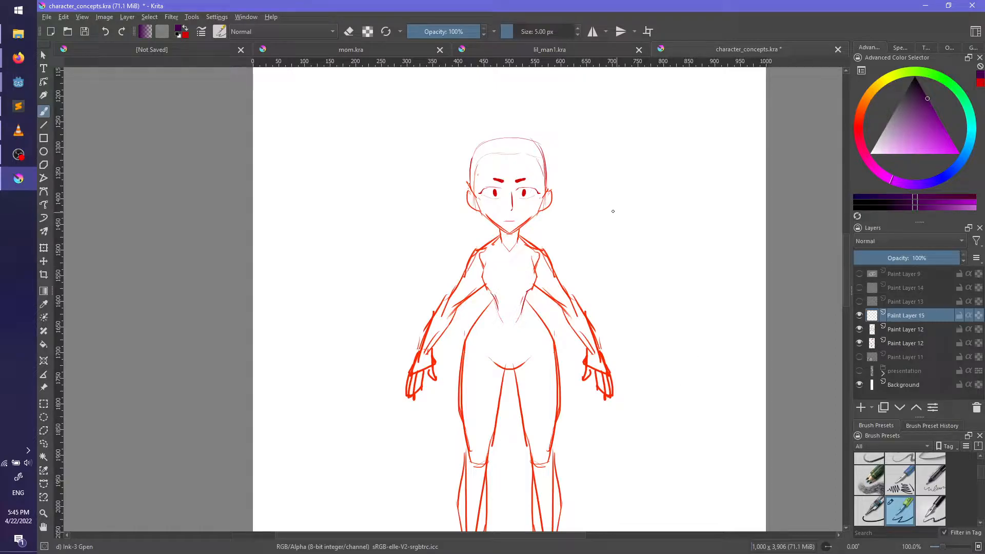
Step: Examine the reference photo of the robed man with a headscarf in lil_man1.kra and return to character_concepts.kra
{"action": "left_click", "coordinate": [536, 46]}
{"action": "middle_click_drag", "start_coordinate": [527, 192], "coordinate": [521, 292]}
{"action": "scroll", "coordinate": [522, 292], "scroll_direction": "up", "scroll_amount": 3}
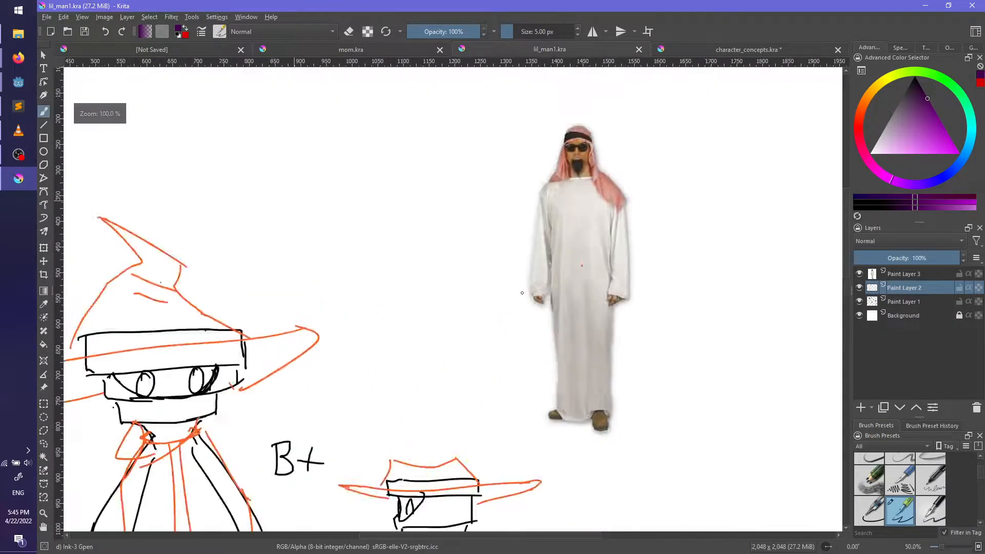
{"action": "scroll", "coordinate": [540, 246], "scroll_direction": "up", "scroll_amount": 1}
{"action": "middle_click_drag", "start_coordinate": [540, 246], "coordinate": [482, 306]}
{"action": "scroll", "coordinate": [514, 275], "scroll_direction": "down", "scroll_amount": 1}
{"action": "middle_click_drag", "start_coordinate": [514, 275], "coordinate": [505, 216]}
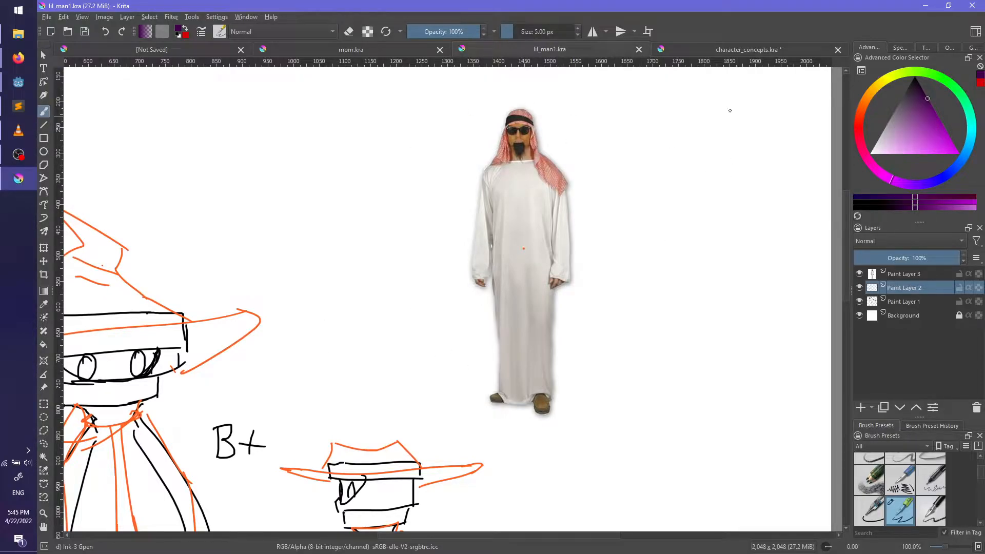
{"action": "left_click", "coordinate": [712, 45]}
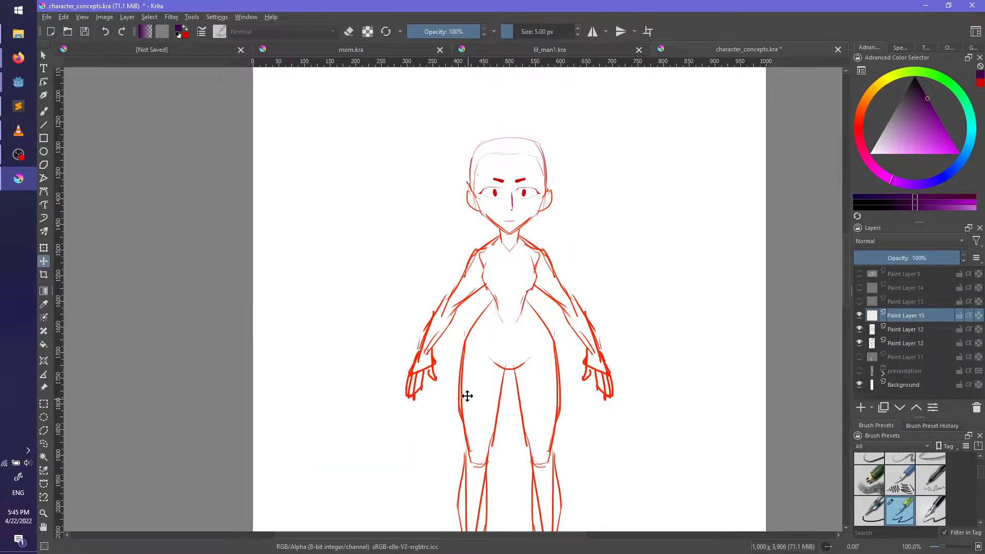
Step: Sketch the side edge of a head covering in dark purple beside the character's right temple with the brush
{"action": "scroll", "coordinate": [468, 399], "scroll_direction": "up", "scroll_amount": 4}
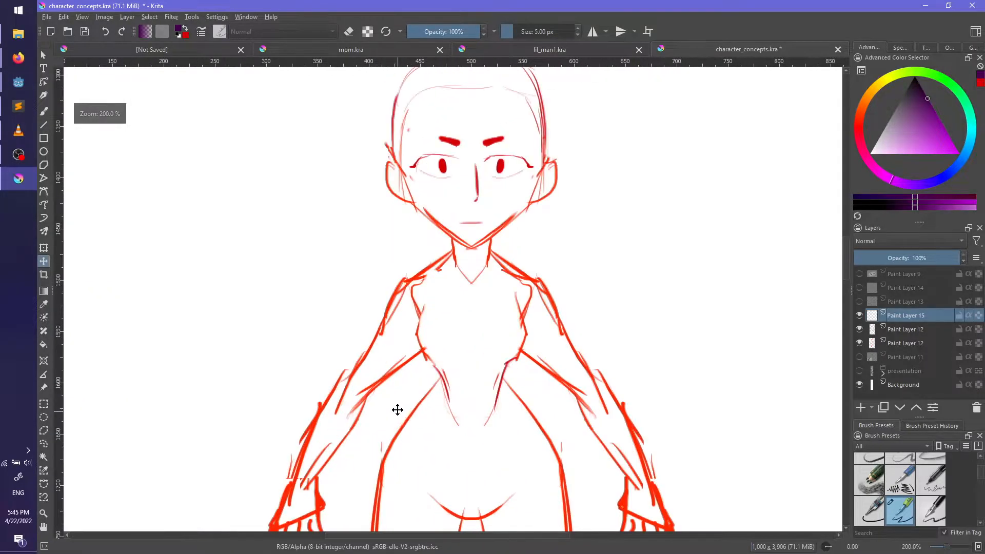
{"action": "middle_click_drag", "start_coordinate": [431, 391], "coordinate": [412, 452]}
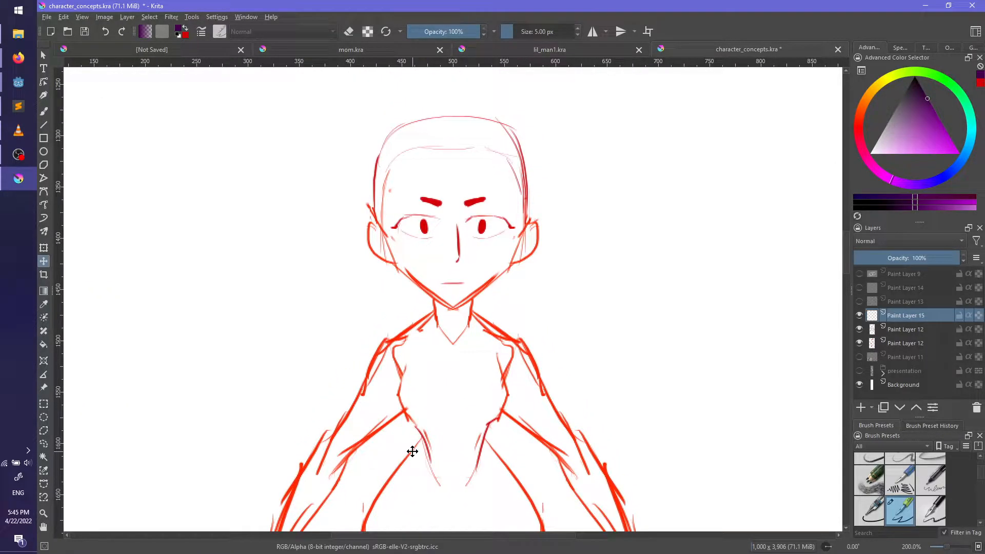
{"action": "key", "text": "b"}
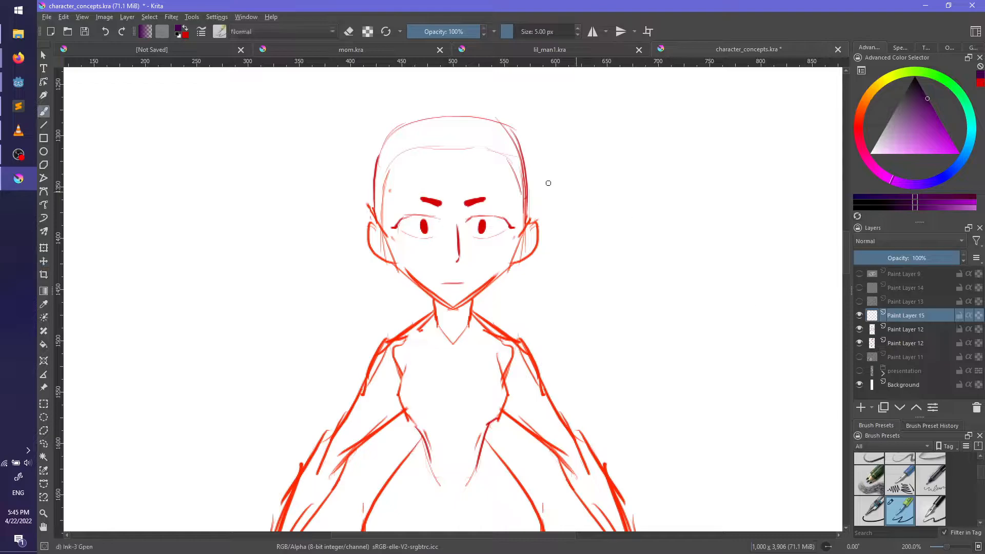
{"action": "mouse_move", "coordinate": [371, 121]}
{"action": "left_mouse_down"}
{"action": "mouse_move", "coordinate": [351, 187]}
{"action": "mouse_move", "coordinate": [357, 197]}
{"action": "left_mouse_up"}
{"action": "key", "text": "ctrl+z"}
{"action": "key", "text": "ctrl+z"}
{"action": "key", "text": "x"}
{"action": "key", "text": "x"}
{"action": "mouse_move", "coordinate": [386, 118]}
{"action": "left_mouse_down"}
{"action": "mouse_move", "coordinate": [364, 203]}
{"action": "mouse_move", "coordinate": [373, 225]}
{"action": "left_mouse_up"}
Step: Draw the head covering's curved brow line across the forehead and its crown outline above the skull
{"action": "key", "text": "ctrl+z"}
{"action": "key", "text": "ctrl+z"}
{"action": "left_click_drag", "start_coordinate": [367, 190], "coordinate": [362, 217]}
{"action": "mouse_move", "coordinate": [369, 164]}
{"action": "left_mouse_down"}
{"action": "mouse_move", "coordinate": [451, 136]}
{"action": "mouse_move", "coordinate": [515, 152]}
{"action": "left_mouse_up"}
{"action": "key", "text": "ctrl+z"}
{"action": "key", "text": "ctrl+z"}
{"action": "key", "text": "ctrl+z"}
{"action": "left_click_drag", "start_coordinate": [379, 161], "coordinate": [518, 163]}
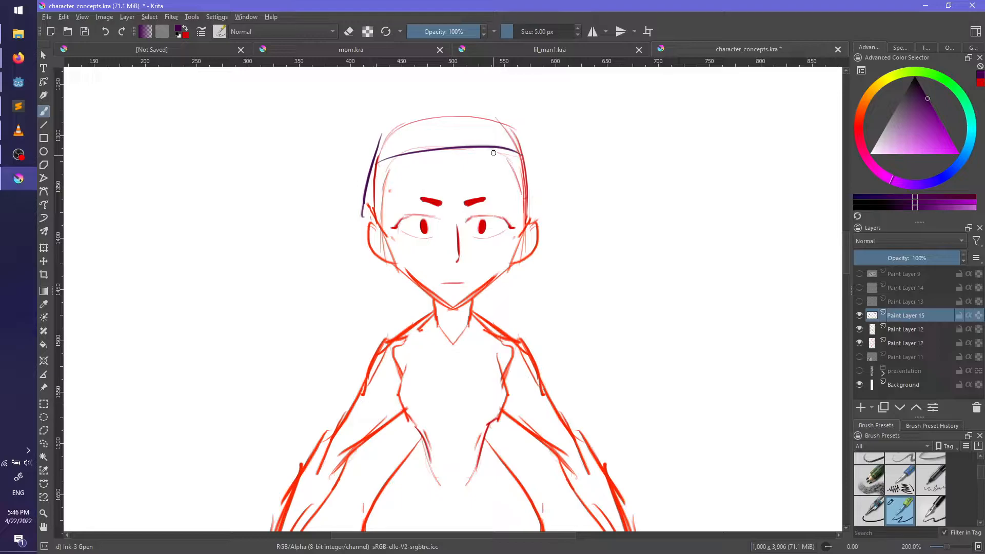
{"action": "left_click_drag", "start_coordinate": [389, 164], "coordinate": [505, 167]}
{"action": "key", "text": "ctrl+z"}
{"action": "key", "text": "ctrl+z"}
{"action": "left_click_drag", "start_coordinate": [376, 160], "coordinate": [542, 155]}
{"action": "key", "text": "ctrl+z"}
{"action": "mouse_move", "coordinate": [378, 161]}
{"action": "left_mouse_down"}
{"action": "mouse_move", "coordinate": [510, 155]}
{"action": "mouse_move", "coordinate": [529, 164]}
{"action": "left_mouse_up"}
{"action": "key", "text": "ctrl+z"}
{"action": "key", "text": "ctrl+z"}
{"action": "mouse_move", "coordinate": [379, 140]}
{"action": "left_mouse_down"}
{"action": "mouse_move", "coordinate": [409, 112]}
{"action": "mouse_move", "coordinate": [501, 118]}
{"action": "left_mouse_up"}
{"action": "key", "text": "ctrl+z"}
{"action": "mouse_move", "coordinate": [403, 114]}
{"action": "left_mouse_down"}
{"action": "mouse_move", "coordinate": [518, 118]}
{"action": "mouse_move", "coordinate": [533, 171]}
{"action": "left_mouse_up"}
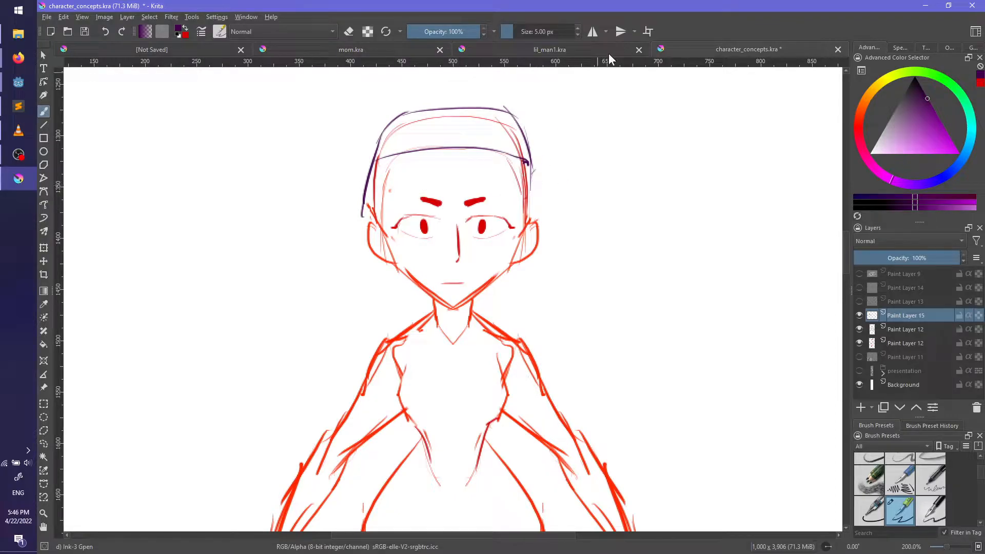
Step: Sketch wavy folds hanging from the brow line over the character's right temple
{"action": "mouse_move", "coordinate": [393, 157]}
{"action": "left_mouse_down"}
{"action": "mouse_move", "coordinate": [368, 204]}
{"action": "mouse_move", "coordinate": [379, 247]}
{"action": "mouse_move", "coordinate": [401, 270]}
{"action": "left_mouse_up"}
{"action": "key", "text": "ctrl+z"}
{"action": "key", "text": "ctrl+z"}
{"action": "key", "text": "ctrl+z"}
{"action": "mouse_move", "coordinate": [386, 165]}
{"action": "left_mouse_down"}
{"action": "mouse_move", "coordinate": [378, 187]}
{"action": "mouse_move", "coordinate": [405, 279]}
{"action": "left_mouse_up"}
{"action": "key", "text": "ctrl+z"}
{"action": "key", "text": "ctrl+z"}
{"action": "mouse_move", "coordinate": [378, 220]}
{"action": "left_mouse_down"}
{"action": "mouse_move", "coordinate": [450, 168]}
{"action": "mouse_move", "coordinate": [453, 152]}
{"action": "mouse_move", "coordinate": [420, 169]}
{"action": "mouse_move", "coordinate": [445, 197]}
{"action": "mouse_move", "coordinate": [433, 158]}
{"action": "mouse_move", "coordinate": [468, 198]}
{"action": "left_mouse_up"}
{"action": "key", "text": "ctrl+z"}
Step: Sketch a loose scarf edge running from the head covering down past the cheek to the neck
{"action": "key", "text": "ctrl+z"}
{"action": "key", "text": "ctrl+z"}
{"action": "key", "text": "ctrl+z"}
{"action": "key", "text": "ctrl+z"}
{"action": "key", "text": "ctrl+z"}
{"action": "mouse_move", "coordinate": [408, 152]}
{"action": "left_mouse_down"}
{"action": "mouse_move", "coordinate": [394, 165]}
{"action": "mouse_move", "coordinate": [386, 220]}
{"action": "left_mouse_up"}
{"action": "key", "text": "ctrl+z"}
{"action": "mouse_move", "coordinate": [405, 153]}
{"action": "left_mouse_down"}
{"action": "mouse_move", "coordinate": [383, 223]}
{"action": "mouse_move", "coordinate": [376, 163]}
{"action": "mouse_move", "coordinate": [391, 199]}
{"action": "mouse_move", "coordinate": [368, 222]}
{"action": "mouse_move", "coordinate": [397, 218]}
{"action": "mouse_move", "coordinate": [407, 191]}
{"action": "left_mouse_up"}
{"action": "key", "text": "ctrl+z"}
{"action": "left_click_drag", "start_coordinate": [383, 125], "coordinate": [362, 258]}
{"action": "key", "text": "ctrl+z"}
{"action": "mouse_move", "coordinate": [381, 135]}
{"action": "left_mouse_down"}
{"action": "mouse_move", "coordinate": [341, 254]}
{"action": "mouse_move", "coordinate": [368, 286]}
{"action": "mouse_move", "coordinate": [431, 325]}
{"action": "left_mouse_up"}
{"action": "key", "text": "ctrl+z"}
{"action": "mouse_move", "coordinate": [346, 281]}
{"action": "left_mouse_down"}
{"action": "mouse_move", "coordinate": [455, 343]}
{"action": "mouse_move", "coordinate": [381, 304]}
{"action": "mouse_move", "coordinate": [465, 339]}
{"action": "mouse_move", "coordinate": [471, 332]}
{"action": "left_mouse_up"}
{"action": "key", "text": "ctrl+z"}
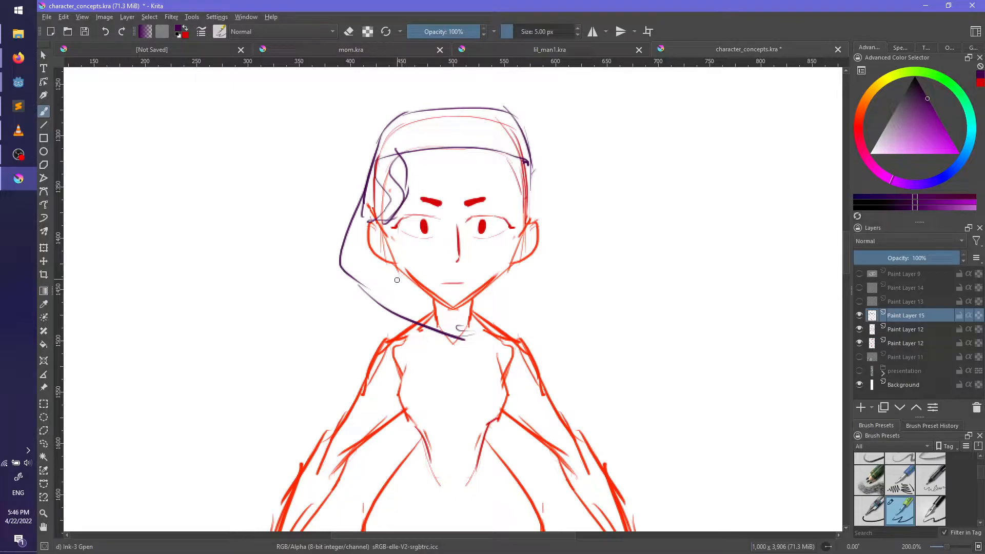
Step: Examine the hatted figure sketches and the robe photo in lil_man1.kra and return to character_concepts.kra
{"action": "left_click", "coordinate": [533, 48]}
{"action": "scroll", "coordinate": [443, 374], "scroll_direction": "down", "scroll_amount": 2}
{"action": "middle_click_drag", "start_coordinate": [444, 374], "coordinate": [521, 282]}
{"action": "scroll", "coordinate": [516, 308], "scroll_direction": "up", "scroll_amount": 2}
{"action": "middle_click_drag", "start_coordinate": [263, 236], "coordinate": [356, 262]}
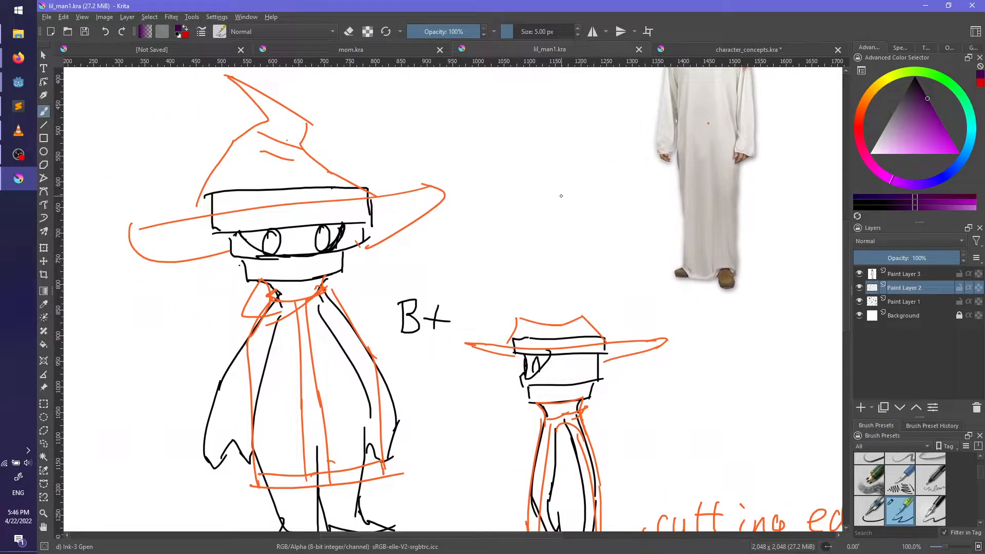
{"action": "left_click", "coordinate": [733, 50]}
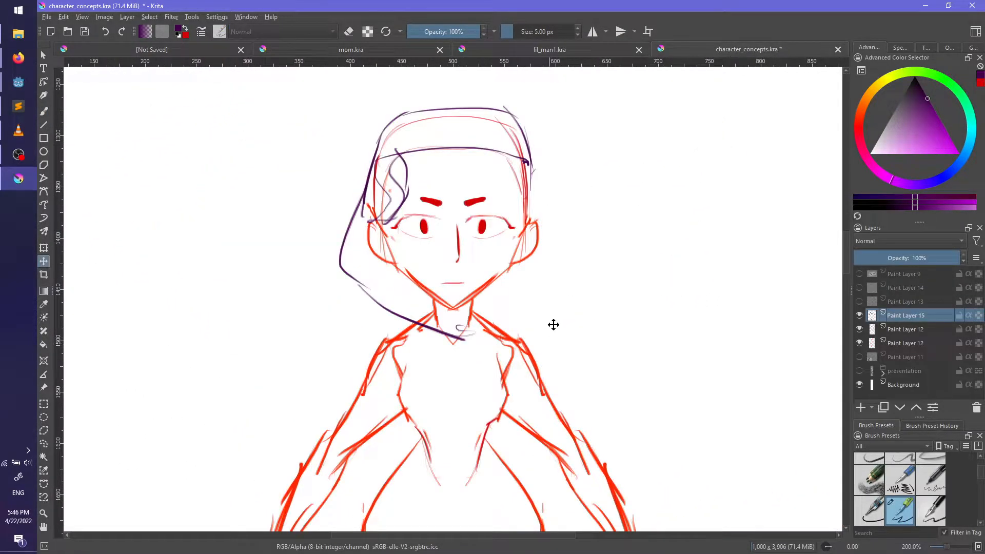
Step: Undo the scarf edge, the temple folds and the cap outline around the head
{"action": "key", "text": "ctrl+z"}
{"action": "key", "text": "b"}
{"action": "key", "text": "ctrl+z"}
{"action": "key", "text": "ctrl+z"}
{"action": "key", "text": "ctrl+z"}
{"action": "key", "text": "ctrl+z"}
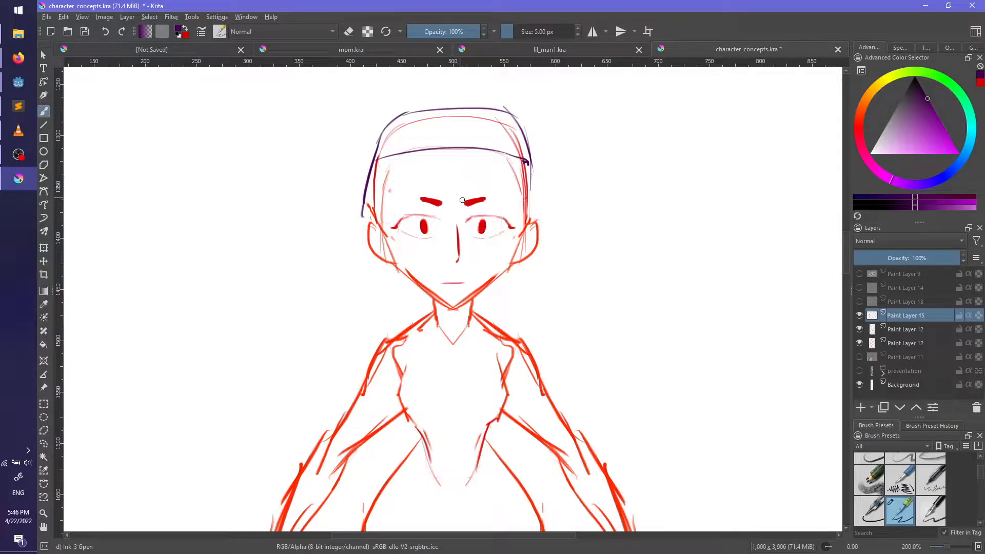
{"action": "key", "text": "ctrl+z"}
{"action": "key", "text": "ctrl+z"}
{"action": "key", "text": "ctrl+z"}
{"action": "key", "text": "ctrl+z"}
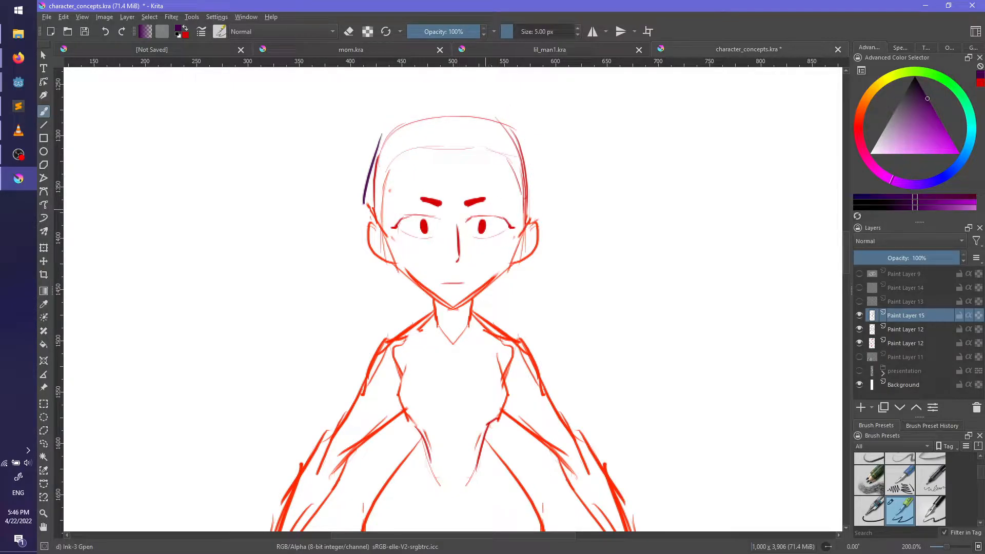
Step: Draw a wide, flat elliptical hat top across the crown of the head in dark purple
{"action": "middle_click_drag", "start_coordinate": [541, 229], "coordinate": [528, 258]}
{"action": "left_click_drag", "start_coordinate": [383, 141], "coordinate": [538, 142]}
{"action": "key", "text": "ctrl+z"}
{"action": "mouse_move", "coordinate": [331, 165]}
{"action": "left_mouse_down"}
{"action": "mouse_move", "coordinate": [577, 150]}
{"action": "mouse_move", "coordinate": [345, 150]}
{"action": "mouse_move", "coordinate": [408, 152]}
{"action": "mouse_move", "coordinate": [363, 157]}
{"action": "mouse_move", "coordinate": [492, 142]}
{"action": "mouse_move", "coordinate": [341, 148]}
{"action": "mouse_move", "coordinate": [422, 160]}
{"action": "left_mouse_up"}
{"action": "key", "text": "ctrl+z"}
Step: Draw both sides of the cylindrical hat and start its lower edge across the forehead
{"action": "key", "text": "ctrl+z"}
{"action": "left_click_drag", "start_coordinate": [537, 148], "coordinate": [534, 180]}
{"action": "key", "text": "ctrl+z"}
{"action": "left_click_drag", "start_coordinate": [538, 148], "coordinate": [535, 193]}
{"action": "left_click_drag", "start_coordinate": [543, 178], "coordinate": [539, 219]}
{"action": "left_click_drag", "start_coordinate": [339, 150], "coordinate": [329, 191]}
{"action": "left_click_drag", "start_coordinate": [335, 154], "coordinate": [354, 223]}
{"action": "left_click_drag", "start_coordinate": [339, 210], "coordinate": [435, 216]}
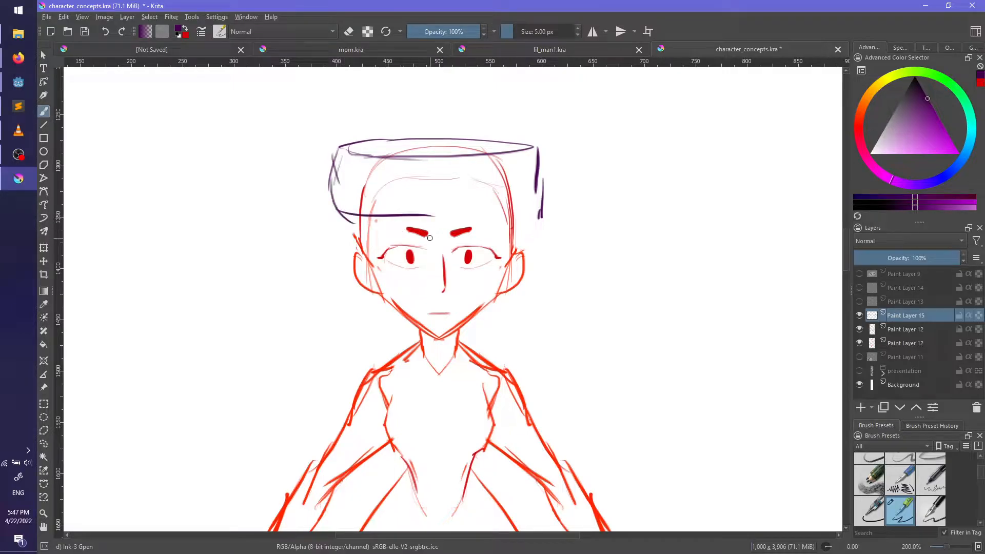
Step: Complete the hat's lower edge and draw the scarf's inner edge around the face and under the chin
{"action": "mouse_move", "coordinate": [365, 218]}
{"action": "left_mouse_down"}
{"action": "mouse_move", "coordinate": [419, 313]}
{"action": "mouse_move", "coordinate": [399, 294]}
{"action": "left_mouse_up"}
{"action": "key", "text": "ctrl+z"}
{"action": "key", "text": "ctrl+z"}
{"action": "mouse_move", "coordinate": [365, 219]}
{"action": "left_mouse_down"}
{"action": "mouse_move", "coordinate": [424, 344]}
{"action": "mouse_move", "coordinate": [467, 366]}
{"action": "left_mouse_up"}
{"action": "left_click_drag", "start_coordinate": [426, 219], "coordinate": [511, 222]}
{"action": "key", "text": "ctrl+z"}
{"action": "mouse_move", "coordinate": [416, 213]}
{"action": "left_mouse_down"}
{"action": "mouse_move", "coordinate": [506, 211]}
{"action": "mouse_move", "coordinate": [523, 220]}
{"action": "mouse_move", "coordinate": [516, 267]}
{"action": "mouse_move", "coordinate": [466, 342]}
{"action": "mouse_move", "coordinate": [493, 318]}
{"action": "left_mouse_up"}
{"action": "key", "text": "ctrl+z"}
{"action": "left_click_drag", "start_coordinate": [452, 350], "coordinate": [507, 302]}
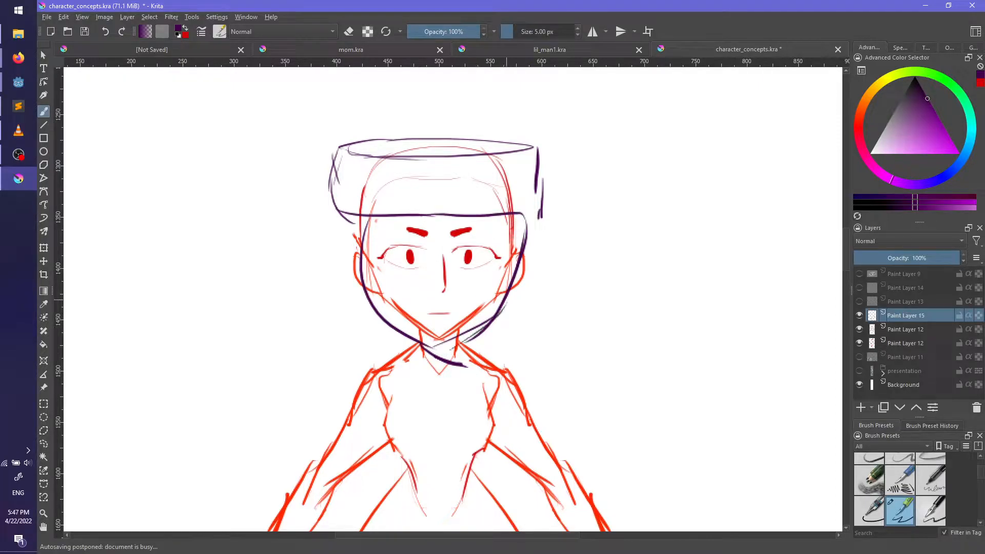
Step: Draw the scarf's outer edge from the hat down the character's left cheek to the shoulder
{"action": "left_click_drag", "start_coordinate": [542, 164], "coordinate": [524, 307]}
{"action": "left_click_drag", "start_coordinate": [545, 204], "coordinate": [508, 334]}
{"action": "left_click_drag", "start_coordinate": [529, 294], "coordinate": [467, 377]}
{"action": "left_click_drag", "start_coordinate": [495, 358], "coordinate": [486, 388]}
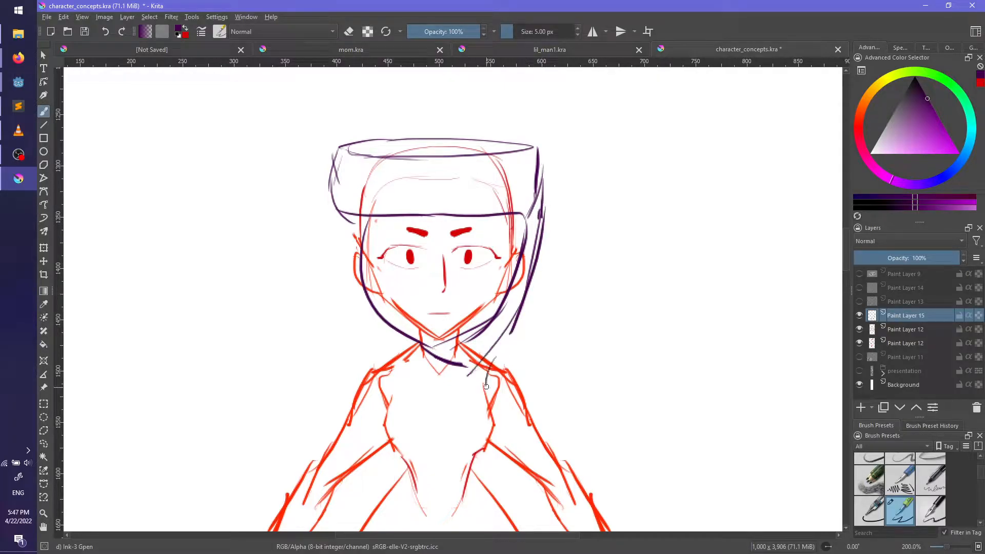
Step: Draw the scarf's outer edge down the character's right cheek to the shoulder and across the chest
{"action": "left_click_drag", "start_coordinate": [337, 216], "coordinate": [353, 316]}
{"action": "key", "text": "ctrl+z"}
{"action": "left_click_drag", "start_coordinate": [342, 212], "coordinate": [347, 326]}
{"action": "left_click_drag", "start_coordinate": [346, 290], "coordinate": [385, 357]}
{"action": "key", "text": "ctrl+z"}
{"action": "key", "text": "ctrl+z"}
{"action": "left_click_drag", "start_coordinate": [339, 211], "coordinate": [385, 365]}
{"action": "key", "text": "ctrl+z"}
{"action": "mouse_move", "coordinate": [359, 303]}
{"action": "left_mouse_down"}
{"action": "mouse_move", "coordinate": [369, 373]}
{"action": "mouse_move", "coordinate": [432, 392]}
{"action": "left_mouse_up"}
{"action": "left_click_drag", "start_coordinate": [393, 367], "coordinate": [455, 392]}
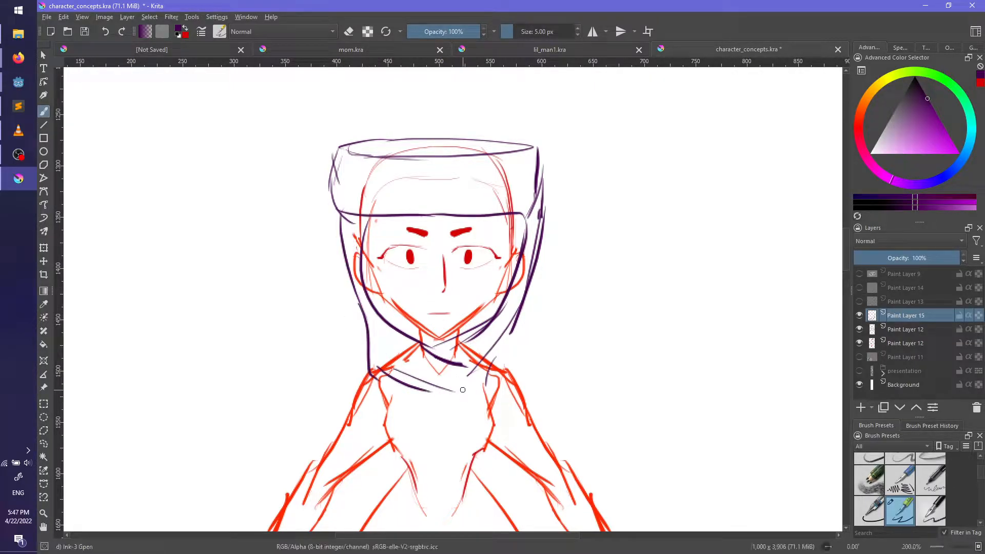
Step: Replace the lower scarf strokes with one edge sweeping from the right cheek under the chin to the left shoulder
{"action": "middle_click_drag", "start_coordinate": [532, 360], "coordinate": [567, 284]}
{"action": "key", "text": "ctrl+z"}
{"action": "key", "text": "ctrl+z"}
{"action": "key", "text": "ctrl+z"}
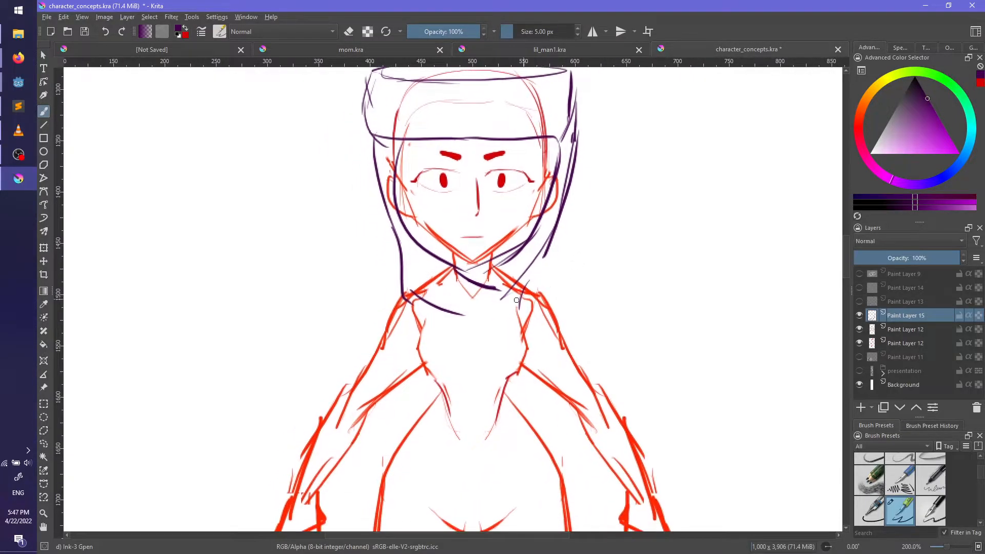
{"action": "left_click_drag", "start_coordinate": [395, 227], "coordinate": [481, 285]}
{"action": "key", "text": "ctrl+z"}
{"action": "left_click_drag", "start_coordinate": [394, 226], "coordinate": [534, 308]}
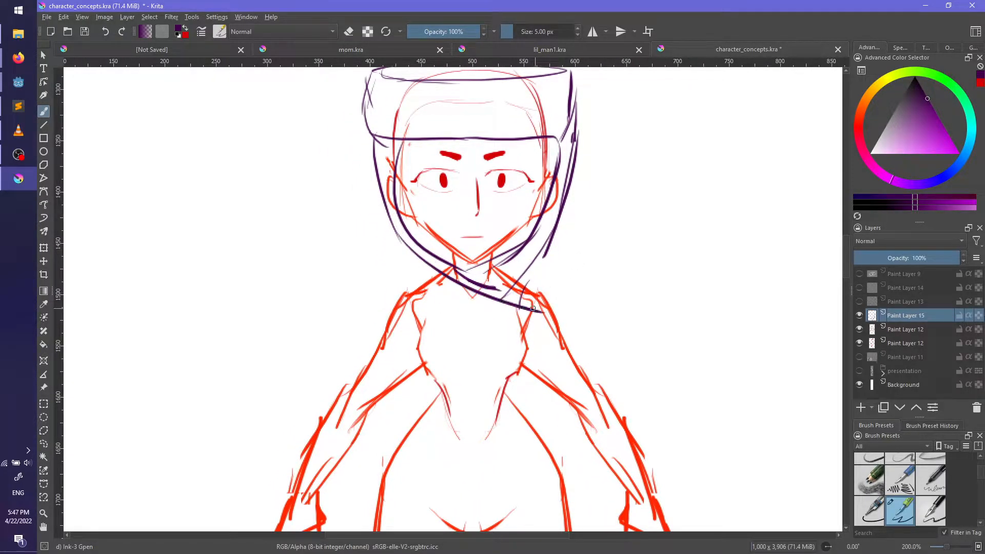
{"action": "middle_click_drag", "start_coordinate": [475, 326], "coordinate": [429, 314]}
Step: Check the robe reference in lil_man1.kra and draw a wide sleeve's outer edge and slanted cuff along the character's right arm
{"action": "left_click", "coordinate": [628, 48]}
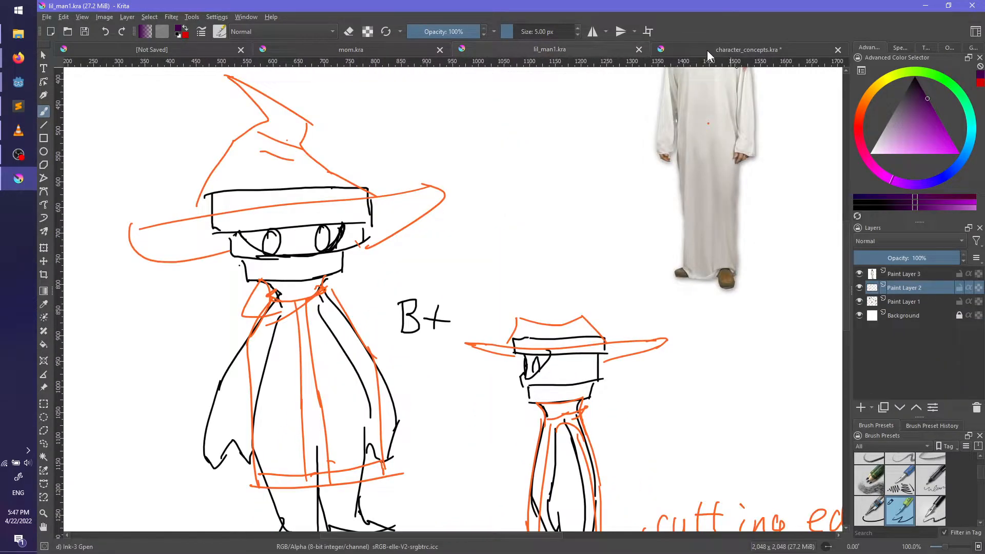
{"action": "left_click", "coordinate": [708, 51]}
{"action": "middle_click_drag", "start_coordinate": [517, 337], "coordinate": [537, 328]}
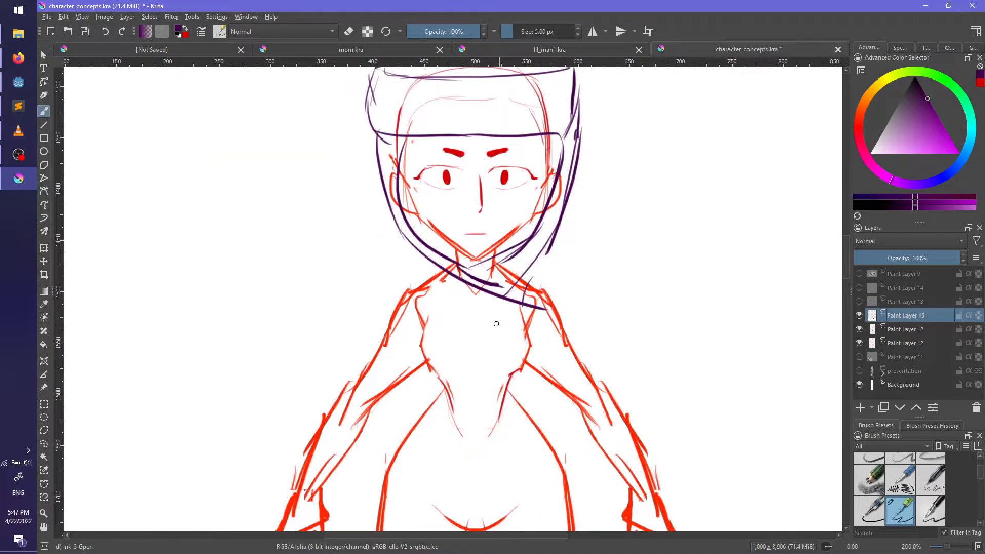
{"action": "left_click_drag", "start_coordinate": [411, 262], "coordinate": [375, 465]}
{"action": "key", "text": "ctrl+z"}
{"action": "left_click_drag", "start_coordinate": [413, 289], "coordinate": [336, 398]}
{"action": "key", "text": "ctrl+z"}
{"action": "mouse_move", "coordinate": [430, 273]}
{"action": "left_mouse_down"}
{"action": "mouse_move", "coordinate": [313, 447]}
{"action": "mouse_move", "coordinate": [354, 528]}
{"action": "left_mouse_up"}
{"action": "key", "text": "ctrl+z"}
{"action": "left_click_drag", "start_coordinate": [314, 448], "coordinate": [357, 537]}
{"action": "mouse_move", "coordinate": [365, 484]}
{"action": "middle_mouse_down"}
{"action": "mouse_move", "coordinate": [363, 370]}
{"action": "mouse_move", "coordinate": [366, 394]}
{"action": "middle_mouse_up"}
Step: Draw the matching wide sleeve on the character's left arm with its cuff, inner edge and outer edge
{"action": "mouse_move", "coordinate": [627, 346]}
{"action": "left_mouse_down"}
{"action": "mouse_move", "coordinate": [597, 450]}
{"action": "mouse_move", "coordinate": [603, 461]}
{"action": "left_mouse_up"}
{"action": "key", "text": "ctrl+z"}
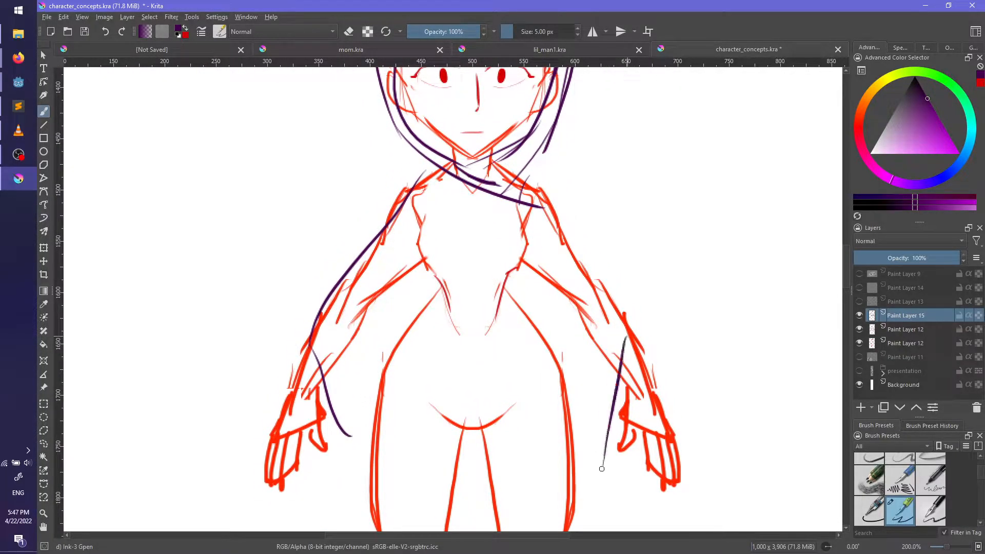
{"action": "left_click_drag", "start_coordinate": [534, 268], "coordinate": [585, 438]}
{"action": "key", "text": "ctrl+z"}
{"action": "left_click_drag", "start_coordinate": [534, 271], "coordinate": [599, 454]}
{"action": "left_click_drag", "start_coordinate": [548, 197], "coordinate": [616, 338]}
{"action": "key", "text": "ctrl+z"}
{"action": "left_click_drag", "start_coordinate": [552, 175], "coordinate": [636, 331]}
{"action": "left_click_drag", "start_coordinate": [622, 386], "coordinate": [615, 471]}
Step: Check the robe in lil_man1.kra again and draw the inner edge of the character's right sleeve from waist to cuff
{"action": "left_click", "coordinate": [545, 51]}
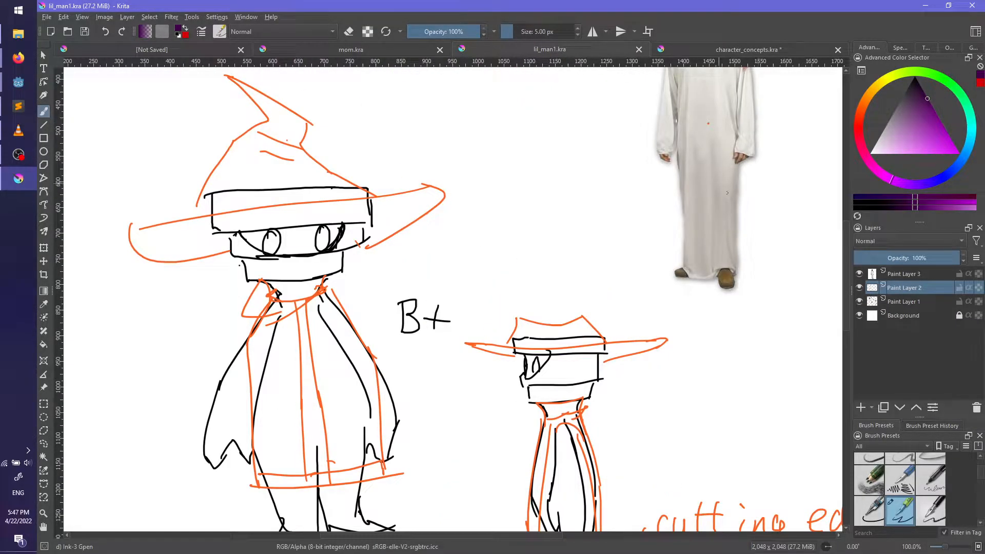
{"action": "left_click", "coordinate": [696, 48]}
{"action": "mouse_move", "coordinate": [615, 309]}
{"action": "middle_mouse_down"}
{"action": "mouse_move", "coordinate": [618, 365]}
{"action": "mouse_move", "coordinate": [615, 292]}
{"action": "mouse_move", "coordinate": [618, 330]}
{"action": "middle_mouse_up"}
{"action": "mouse_move", "coordinate": [364, 456]}
{"action": "left_mouse_down"}
{"action": "mouse_move", "coordinate": [389, 344]}
{"action": "mouse_move", "coordinate": [440, 303]}
{"action": "left_mouse_up"}
{"action": "key", "text": "ctrl+z"}
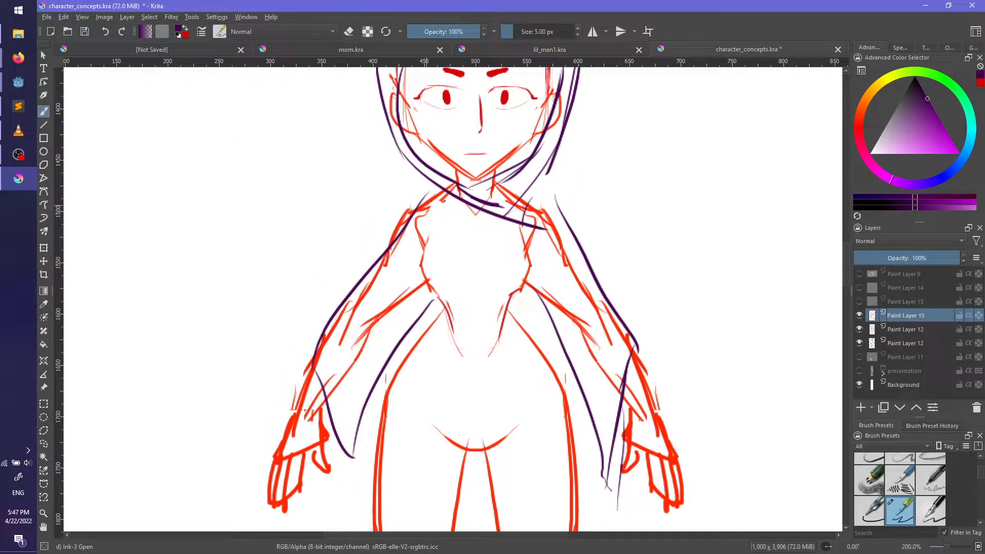
Step: Reinforce the outer sleeve lines from both shoulders down to the forearms
{"action": "left_click_drag", "start_coordinate": [348, 304], "coordinate": [442, 188]}
{"action": "mouse_move", "coordinate": [519, 185]}
{"action": "left_mouse_down"}
{"action": "mouse_move", "coordinate": [592, 236]}
{"action": "mouse_move", "coordinate": [583, 275]}
{"action": "left_mouse_up"}
{"action": "key", "text": "ctrl+z"}
{"action": "left_click_drag", "start_coordinate": [541, 208], "coordinate": [631, 350]}
{"action": "middle_click_drag", "start_coordinate": [630, 326], "coordinate": [556, 214]}
Step: Draw the robe's side edge along the torso and a diagonal fold from the waist across the hips to the opposite thigh
{"action": "scroll", "coordinate": [595, 292], "scroll_direction": "down", "scroll_amount": 2}
{"action": "scroll", "coordinate": [501, 227], "scroll_direction": "up", "scroll_amount": 1}
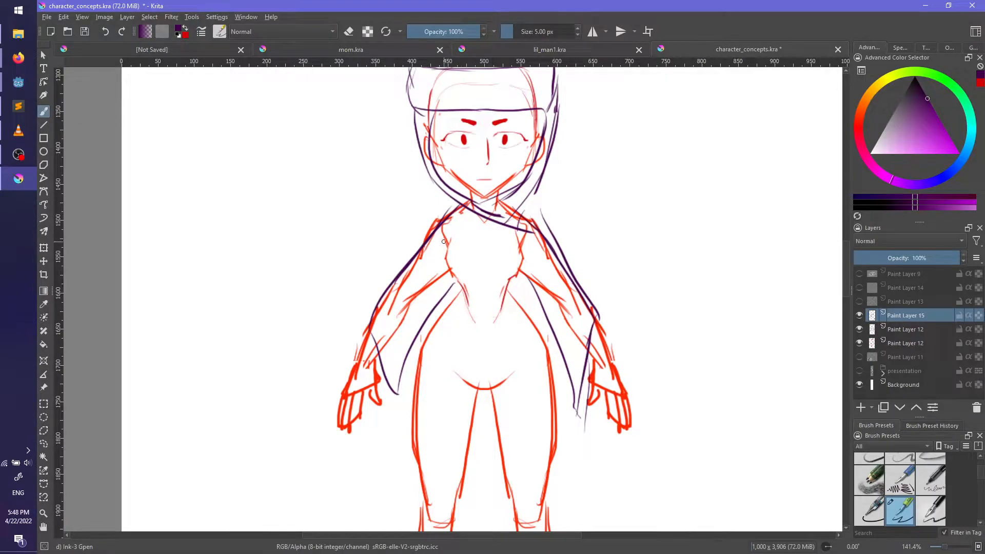
{"action": "mouse_move", "coordinate": [445, 222]}
{"action": "left_mouse_down"}
{"action": "mouse_move", "coordinate": [460, 307]}
{"action": "mouse_move", "coordinate": [452, 283]}
{"action": "mouse_move", "coordinate": [442, 324]}
{"action": "left_mouse_up"}
{"action": "key", "text": "ctrl+z"}
{"action": "key", "text": "ctrl+z"}
{"action": "left_click_drag", "start_coordinate": [454, 282], "coordinate": [448, 326]}
{"action": "key", "text": "ctrl+z"}
{"action": "left_click_drag", "start_coordinate": [447, 290], "coordinate": [503, 432]}
{"action": "key", "text": "ctrl+z"}
{"action": "left_click_drag", "start_coordinate": [452, 307], "coordinate": [580, 513]}
{"action": "left_click_drag", "start_coordinate": [439, 353], "coordinate": [540, 509]}
{"action": "middle_click_drag", "start_coordinate": [515, 440], "coordinate": [489, 331]}
Step: Draw the robe skirt's outer edge along the character's right leg and a long fold from the hip down to the shin
{"action": "key", "text": "ctrl+z"}
{"action": "mouse_move", "coordinate": [422, 239]}
{"action": "left_mouse_down"}
{"action": "mouse_move", "coordinate": [522, 494]}
{"action": "mouse_move", "coordinate": [432, 306]}
{"action": "mouse_move", "coordinate": [495, 500]}
{"action": "left_mouse_up"}
{"action": "key", "text": "ctrl+z"}
{"action": "key", "text": "ctrl+z"}
{"action": "left_click_drag", "start_coordinate": [410, 228], "coordinate": [456, 529]}
{"action": "middle_click_drag", "start_coordinate": [398, 262], "coordinate": [391, 201]}
{"action": "left_click_drag", "start_coordinate": [391, 202], "coordinate": [388, 497]}
{"action": "key", "text": "ctrl+z"}
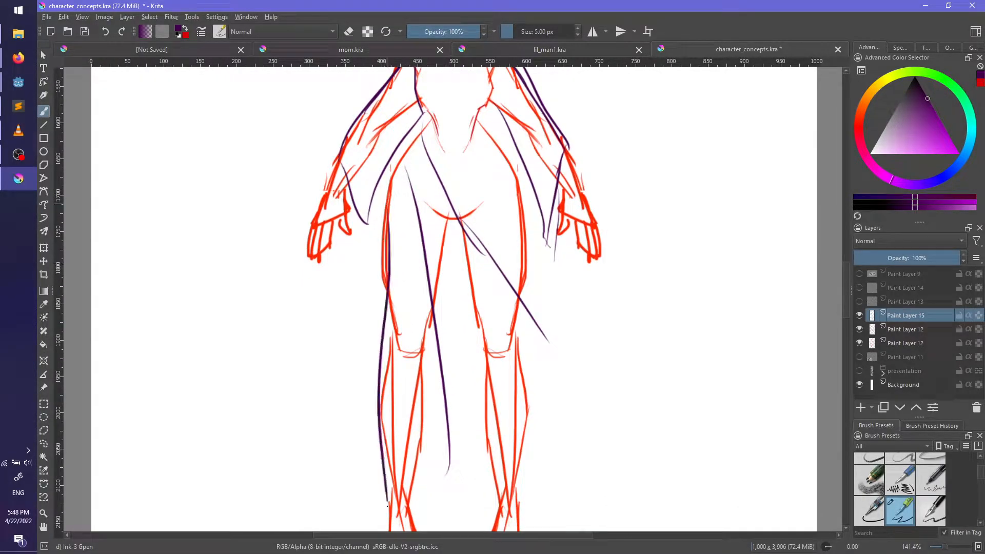
{"action": "middle_click_drag", "start_coordinate": [423, 434], "coordinate": [411, 354]}
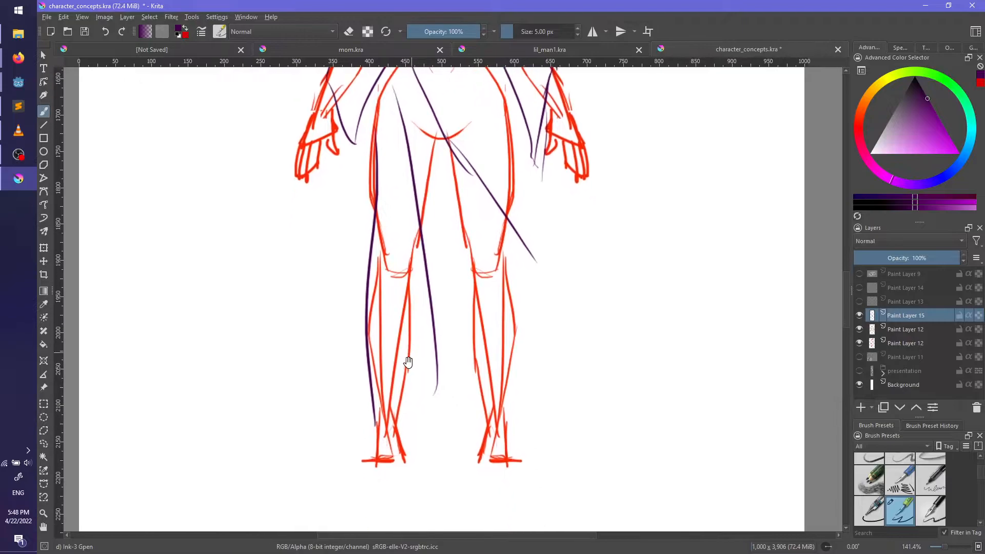
Step: Draw the robe's curved hem across the ankles and erase the diagonal fold's lower end over the opposite thigh
{"action": "mouse_move", "coordinate": [373, 427]}
{"action": "left_mouse_down"}
{"action": "mouse_move", "coordinate": [523, 420]}
{"action": "mouse_move", "coordinate": [509, 412]}
{"action": "left_mouse_up"}
{"action": "key", "text": "ctrl+z"}
{"action": "middle_click_drag", "start_coordinate": [525, 398], "coordinate": [538, 500]}
{"action": "key", "text": "e"}
{"action": "left_click_drag", "start_coordinate": [523, 327], "coordinate": [509, 302]}
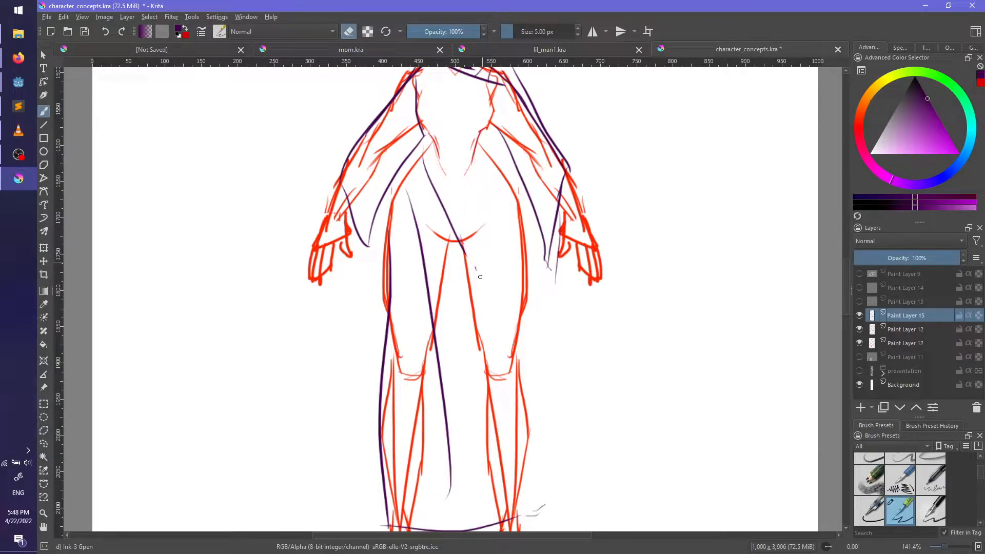
{"action": "key", "text": "e"}
Step: Draw the robe skirt's outer edge along the character's left leg from the hip down to the hem
{"action": "left_click_drag", "start_coordinate": [519, 179], "coordinate": [523, 393]}
{"action": "key", "text": "ctrl+z"}
{"action": "left_click_drag", "start_coordinate": [519, 206], "coordinate": [544, 492]}
{"action": "key", "text": "ctrl+z"}
{"action": "left_click_drag", "start_coordinate": [522, 203], "coordinate": [537, 520]}
{"action": "middle_click_drag", "start_coordinate": [551, 448], "coordinate": [559, 381]}
{"action": "key", "text": "ctrl+z"}
{"action": "mouse_move", "coordinate": [549, 393]}
{"action": "left_mouse_down"}
{"action": "mouse_move", "coordinate": [550, 478]}
{"action": "mouse_move", "coordinate": [545, 454]}
{"action": "left_mouse_up"}
{"action": "key", "text": "ctrl+z"}
{"action": "middle_click_drag", "start_coordinate": [581, 391], "coordinate": [572, 482]}
{"action": "middle_click_drag", "start_coordinate": [534, 335], "coordinate": [554, 414]}
Step: Draw a short curved robe line at the waist on the character's left side
{"action": "left_click_drag", "start_coordinate": [506, 276], "coordinate": [558, 351]}
{"action": "key", "text": "ctrl+z"}
{"action": "key", "text": "ctrl+z"}
{"action": "left_click_drag", "start_coordinate": [507, 263], "coordinate": [518, 303]}
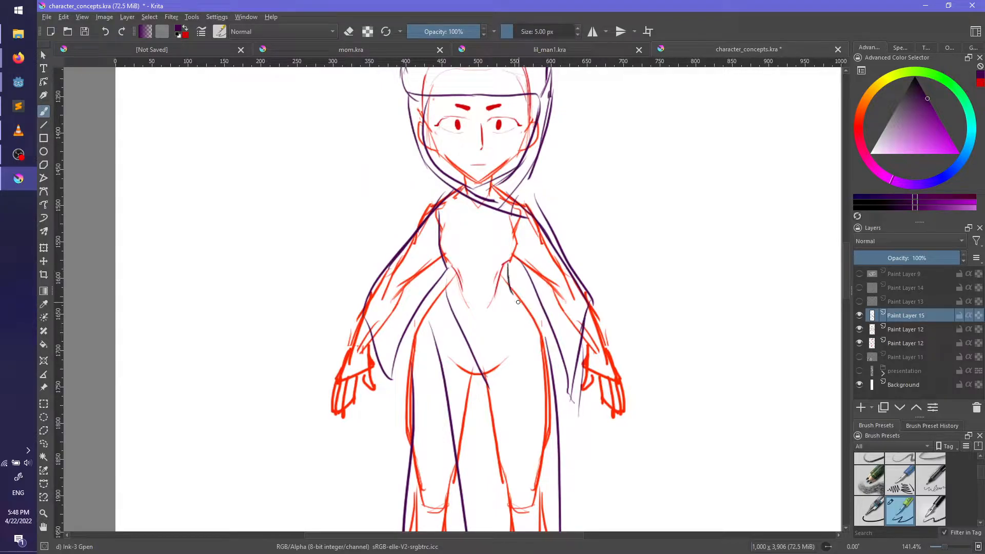
{"action": "key", "text": "e"}
{"action": "key", "text": "e"}
Step: Draw the upper part of the robe skirt's outer edge over the character's right hip
{"action": "key", "text": "ctrl+z"}
{"action": "mouse_move", "coordinate": [445, 266]}
{"action": "left_mouse_down"}
{"action": "mouse_move", "coordinate": [449, 293]}
{"action": "mouse_move", "coordinate": [421, 325]}
{"action": "left_mouse_up"}
{"action": "key", "text": "ctrl+z"}
{"action": "left_click_drag", "start_coordinate": [443, 289], "coordinate": [408, 360]}
{"action": "key", "text": "ctrl+z"}
{"action": "left_click_drag", "start_coordinate": [436, 299], "coordinate": [398, 434]}
{"action": "key", "text": "ctrl+z"}
{"action": "left_click_drag", "start_coordinate": [426, 321], "coordinate": [410, 441]}
Step: Hide the base figure to examine the robe lines on their own, then show it again
{"action": "left_click", "coordinate": [860, 315]}
{"action": "left_click", "coordinate": [860, 329]}
{"action": "left_click", "coordinate": [860, 315]}
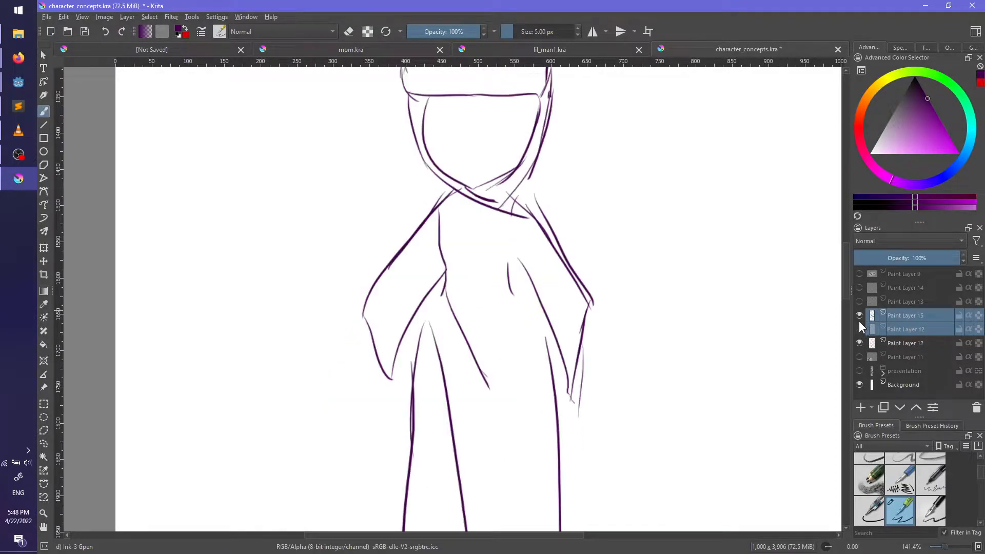
{"action": "scroll", "coordinate": [694, 352], "scroll_direction": "down", "scroll_amount": 2}
{"action": "middle_click_drag", "start_coordinate": [677, 349], "coordinate": [594, 307]}
{"action": "scroll", "coordinate": [585, 311], "scroll_direction": "up", "scroll_amount": 1}
{"action": "scroll", "coordinate": [600, 341], "scroll_direction": "up", "scroll_amount": 1}
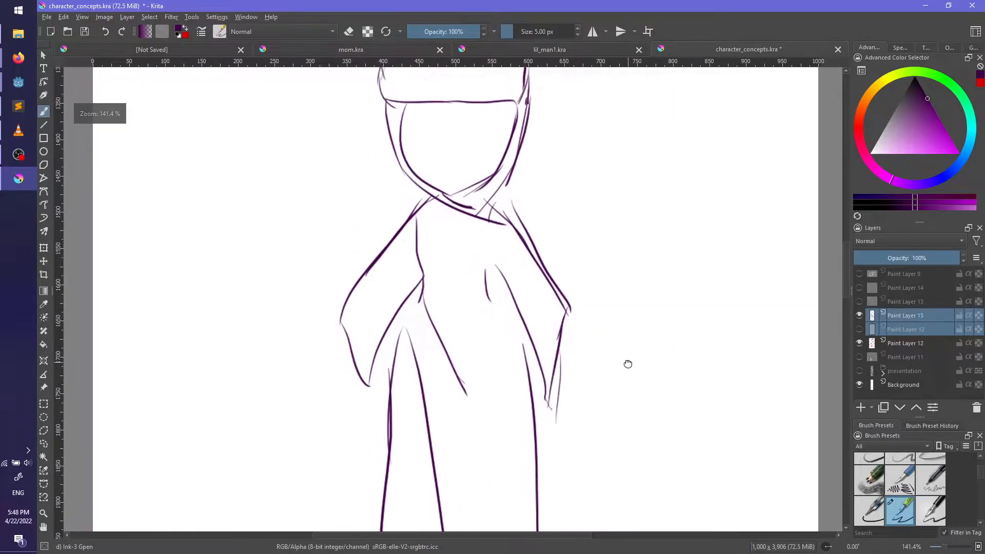
{"action": "left_click", "coordinate": [860, 329]}
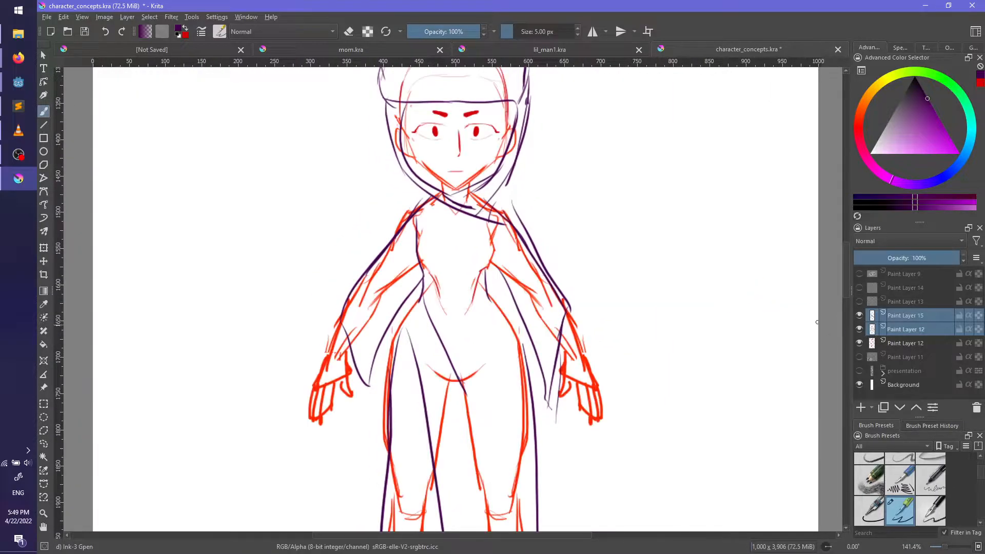
Step: Draw a slanted line across the waist and the robe's curve over the character's left hip
{"action": "mouse_move", "coordinate": [487, 269]}
{"action": "left_mouse_down"}
{"action": "mouse_move", "coordinate": [539, 368]}
{"action": "mouse_move", "coordinate": [530, 393]}
{"action": "left_mouse_up"}
{"action": "key", "text": "ctrl+z"}
{"action": "key", "text": "ctrl+z"}
{"action": "left_click_drag", "start_coordinate": [499, 293], "coordinate": [531, 377]}
{"action": "key", "text": "ctrl+z"}
{"action": "left_click_drag", "start_coordinate": [496, 248], "coordinate": [491, 295]}
{"action": "key", "text": "ctrl+z"}
{"action": "left_click_drag", "start_coordinate": [494, 251], "coordinate": [490, 297]}
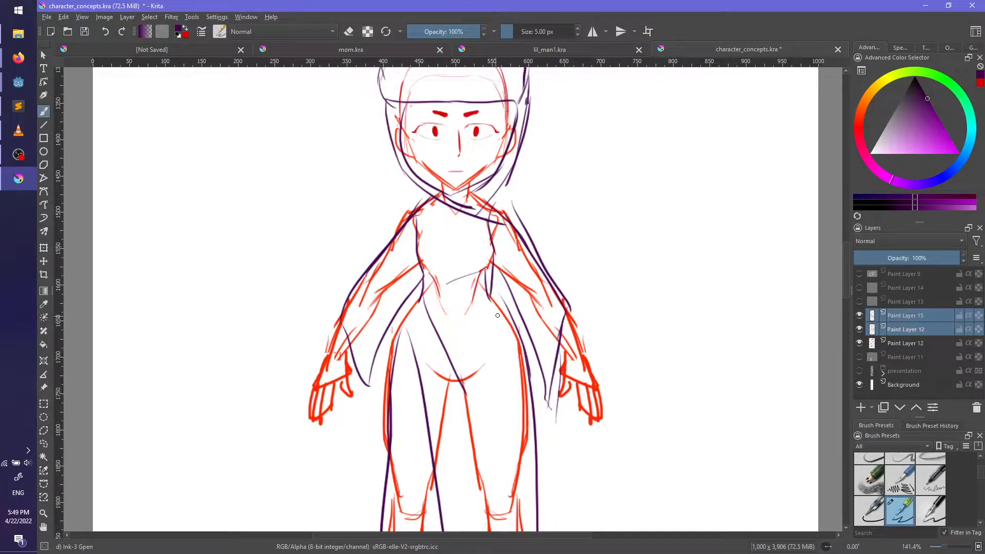
Step: Make Paint Layer 15 active and draw the robe's torso edge from the scarf to the waist on the character's left side
{"action": "left_click", "coordinate": [858, 329]}
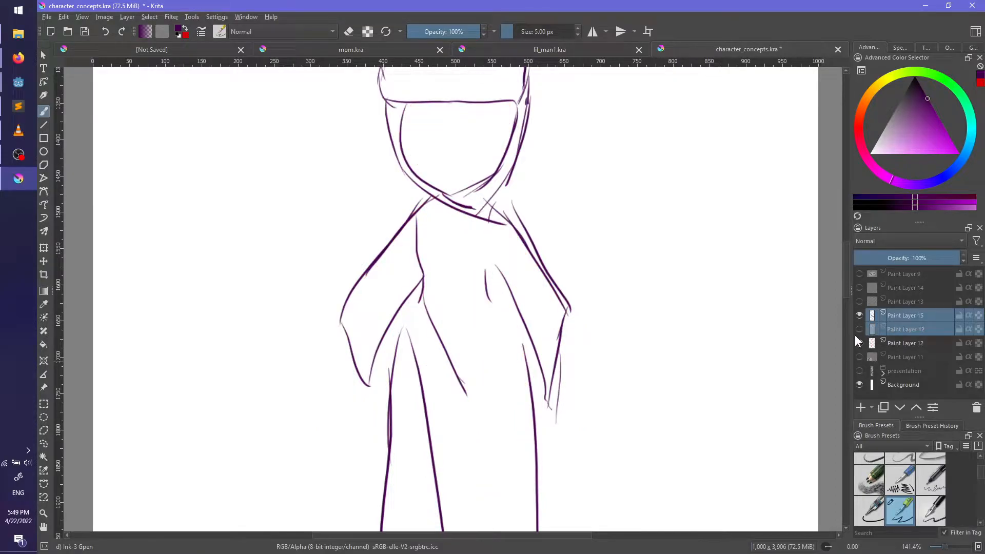
{"action": "left_click", "coordinate": [857, 331]}
{"action": "left_click", "coordinate": [859, 342]}
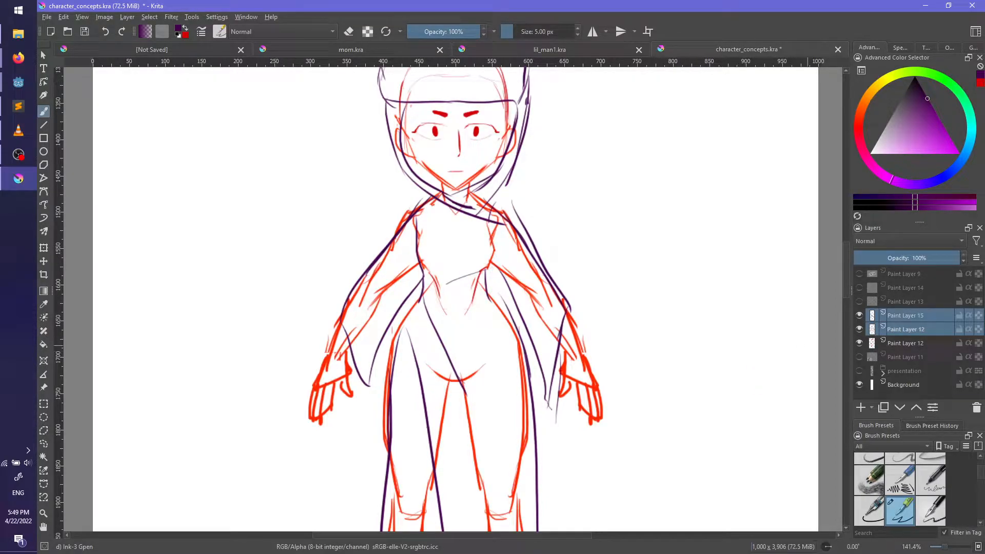
{"action": "left_click", "coordinate": [899, 317]}
{"action": "left_click_drag", "start_coordinate": [488, 221], "coordinate": [495, 259]}
{"action": "key", "text": "ctrl+z"}
{"action": "mouse_move", "coordinate": [488, 220]}
{"action": "left_mouse_down"}
{"action": "mouse_move", "coordinate": [493, 265]}
{"action": "mouse_move", "coordinate": [495, 257]}
{"action": "left_mouse_up"}
{"action": "key", "text": "ctrl+z"}
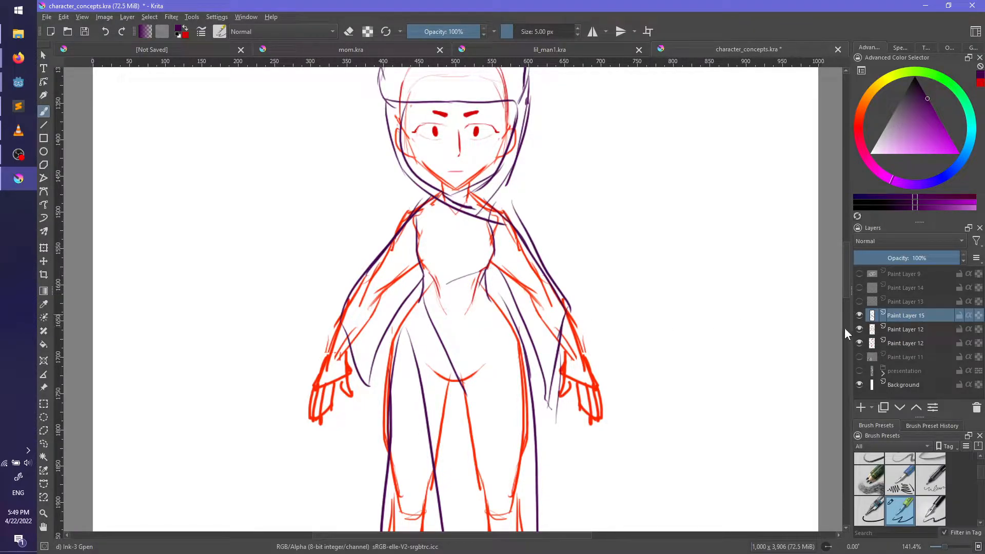
Step: Compare the full robe sketch and the base figure by viewing each layer separately
{"action": "left_click", "coordinate": [859, 329]}
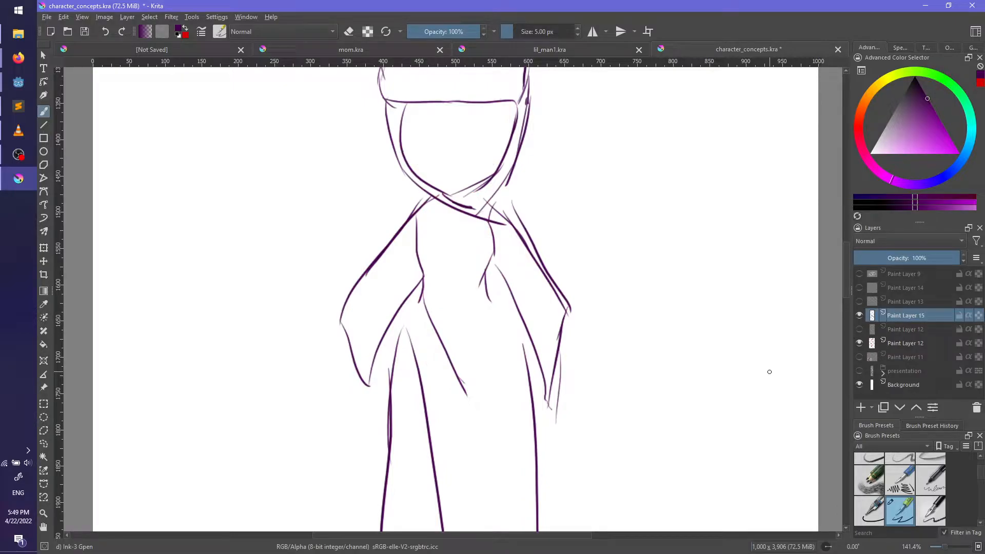
{"action": "scroll", "coordinate": [389, 188], "scroll_direction": "down", "scroll_amount": 2}
{"action": "middle_click_drag", "start_coordinate": [510, 257], "coordinate": [544, 284]}
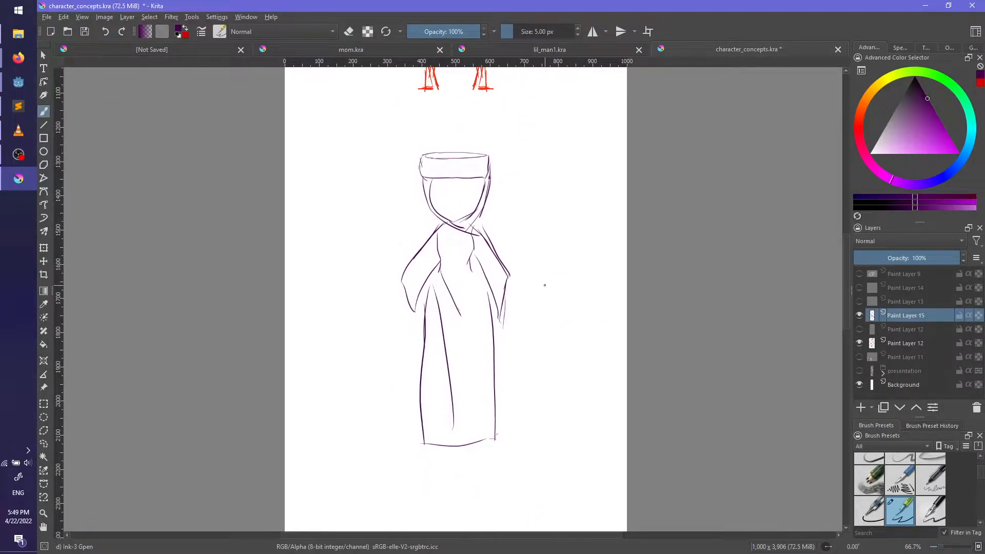
{"action": "scroll", "coordinate": [545, 284], "scroll_direction": "up", "scroll_amount": 1}
{"action": "left_click", "coordinate": [859, 329], "text": "shift"}
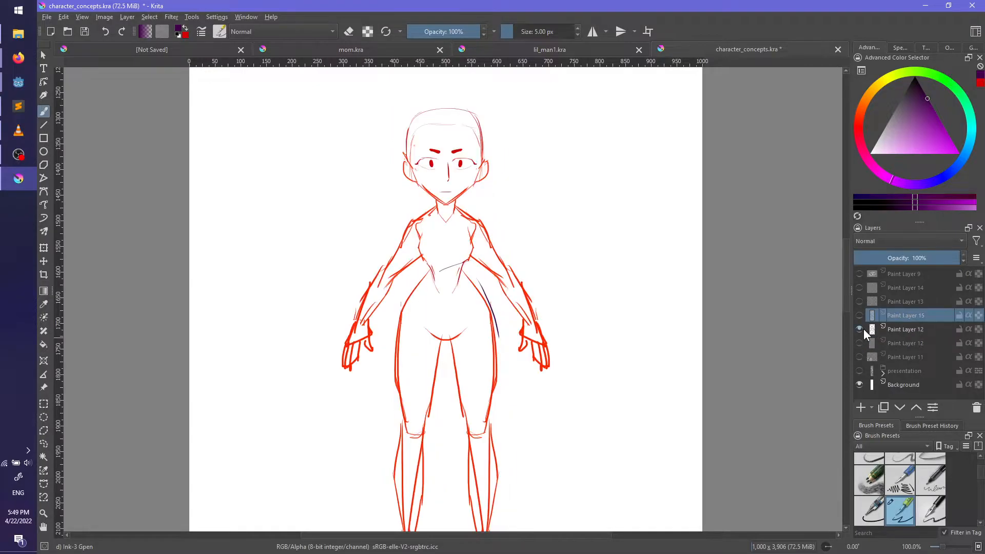
{"action": "left_click", "coordinate": [860, 315], "text": "shift"}
{"action": "left_click", "coordinate": [859, 329], "text": "shift"}
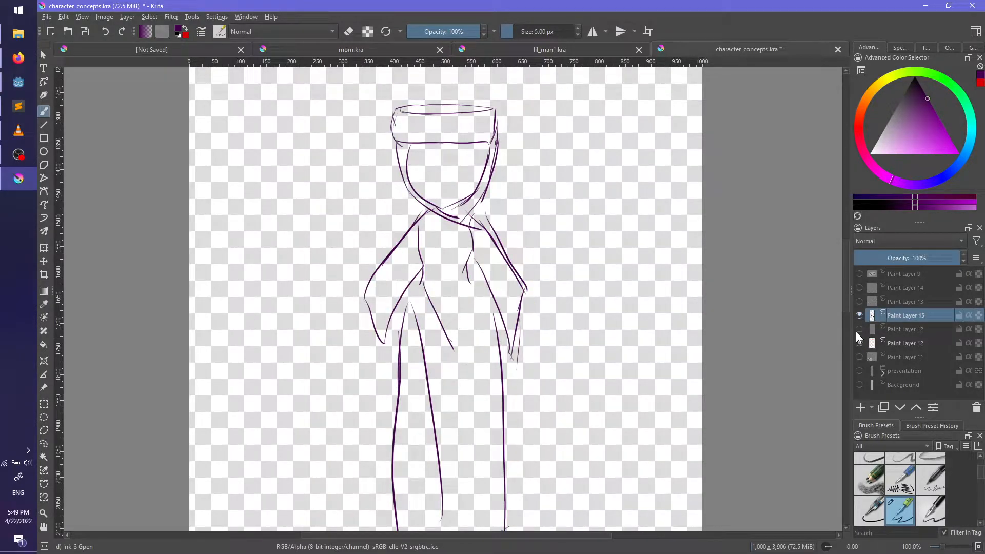
Step: Select the robe sketch and base figure layers together and move them to the left side of the canvas
{"action": "left_click", "coordinate": [898, 328], "text": "ctrl"}
{"action": "key", "text": "t"}
{"action": "left_click_drag", "start_coordinate": [529, 348], "coordinate": [388, 349]}
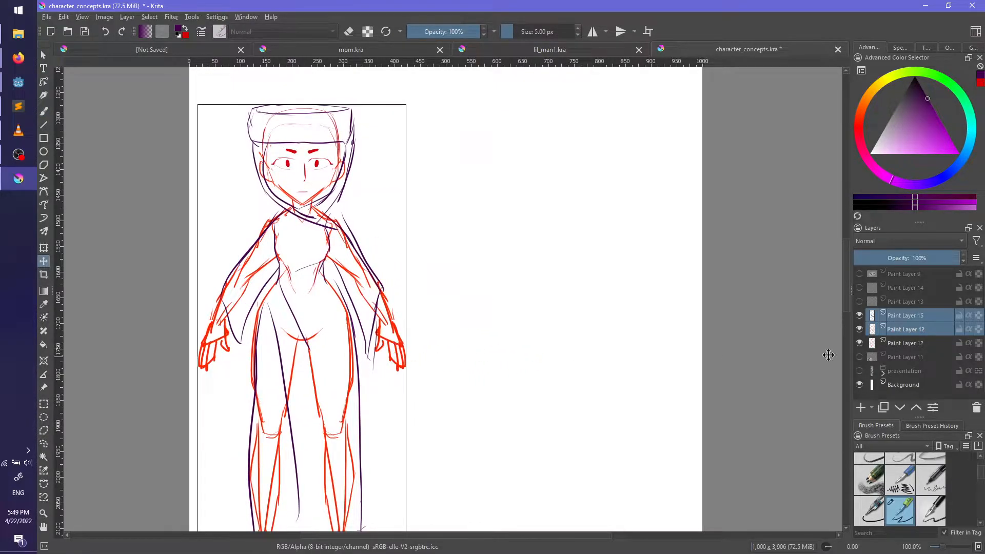
Step: Duplicate the base figure, place the copy beside the robed character, and merge it with the layer below
{"action": "left_click", "coordinate": [899, 330]}
{"action": "left_click_drag", "start_coordinate": [304, 374], "coordinate": [606, 380]}
{"action": "key", "text": "ctrl+z"}
{"action": "key", "text": "ctrl+j"}
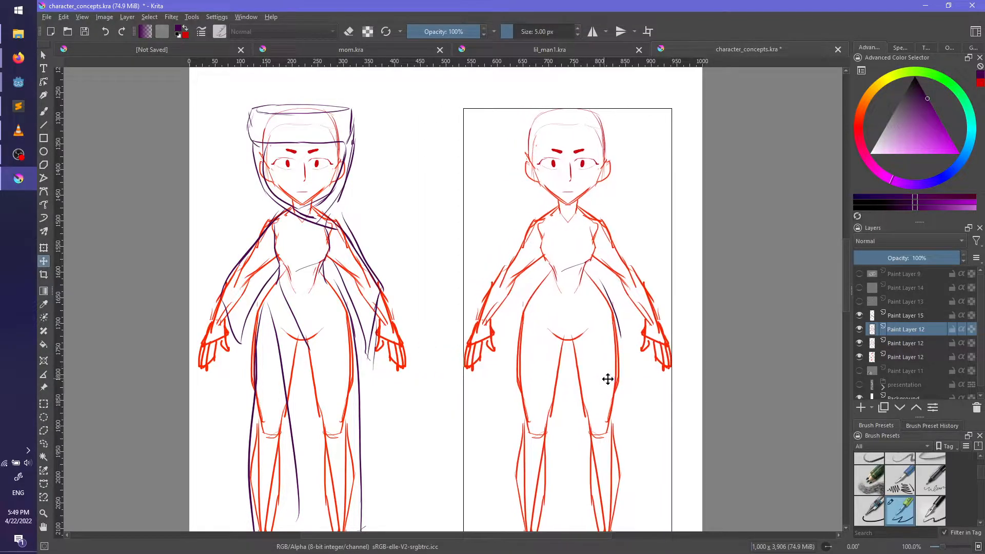
{"action": "middle_click_drag", "start_coordinate": [669, 352], "coordinate": [655, 373]}
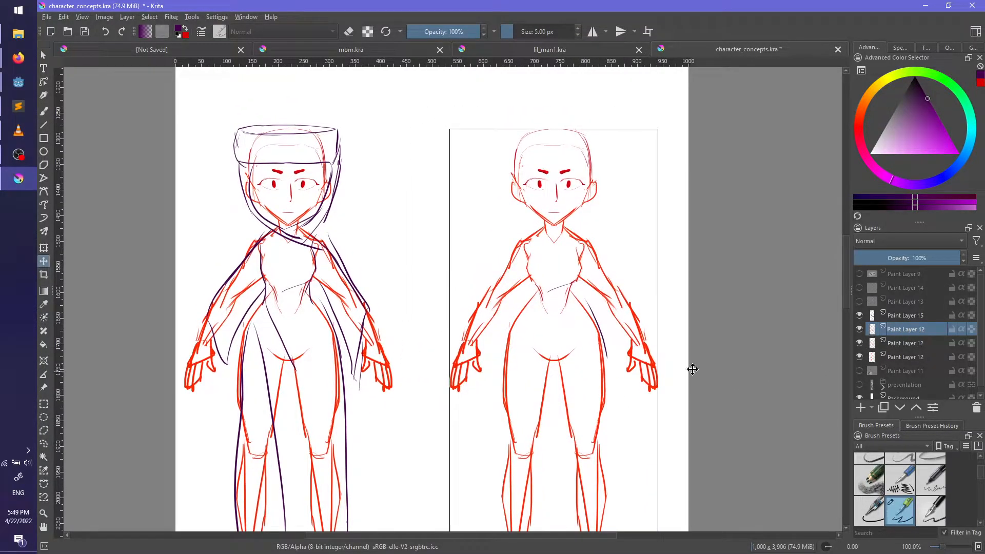
{"action": "key", "text": "Return"}
{"action": "key", "text": "ctrl+e"}
{"action": "left_click_drag", "start_coordinate": [269, 131], "coordinate": [329, 139]}
{"action": "key", "text": "ctrl+z"}
Step: Draw a wavy hair lock from the second figure's head past the ear to the character's right shoulder
{"action": "key", "text": "b"}
{"action": "mouse_move", "coordinate": [434, 241]}
{"action": "middle_mouse_down"}
{"action": "mouse_move", "coordinate": [451, 202]}
{"action": "mouse_move", "coordinate": [415, 342]}
{"action": "middle_mouse_up"}
{"action": "scroll", "coordinate": [413, 333], "scroll_direction": "up", "scroll_amount": 1}
{"action": "middle_click_drag", "start_coordinate": [465, 289], "coordinate": [359, 312]}
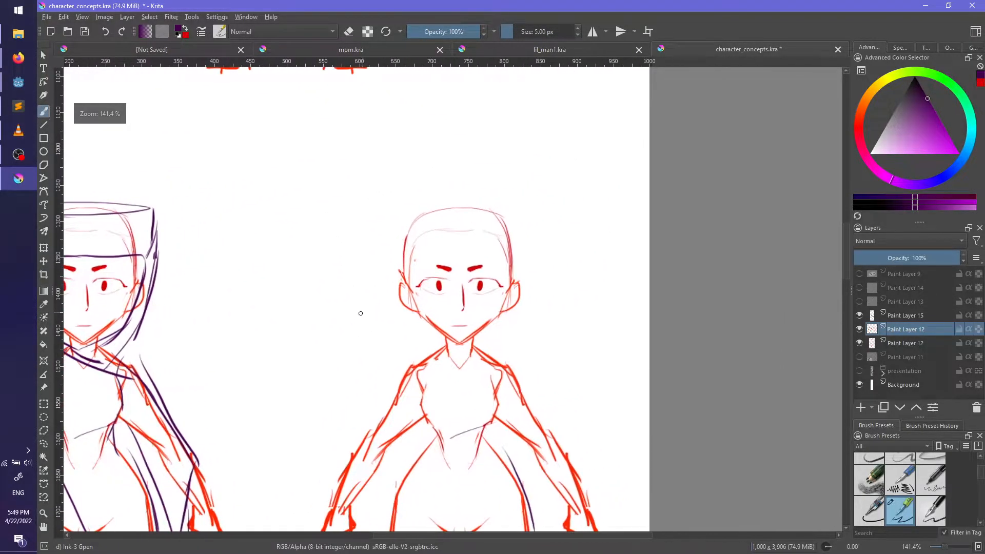
{"action": "scroll", "coordinate": [567, 331], "scroll_direction": "up", "scroll_amount": 1}
{"action": "middle_click_drag", "start_coordinate": [578, 339], "coordinate": [634, 399]}
{"action": "scroll", "coordinate": [633, 371], "scroll_direction": "down", "scroll_amount": 1}
{"action": "middle_click_drag", "start_coordinate": [613, 362], "coordinate": [599, 342]}
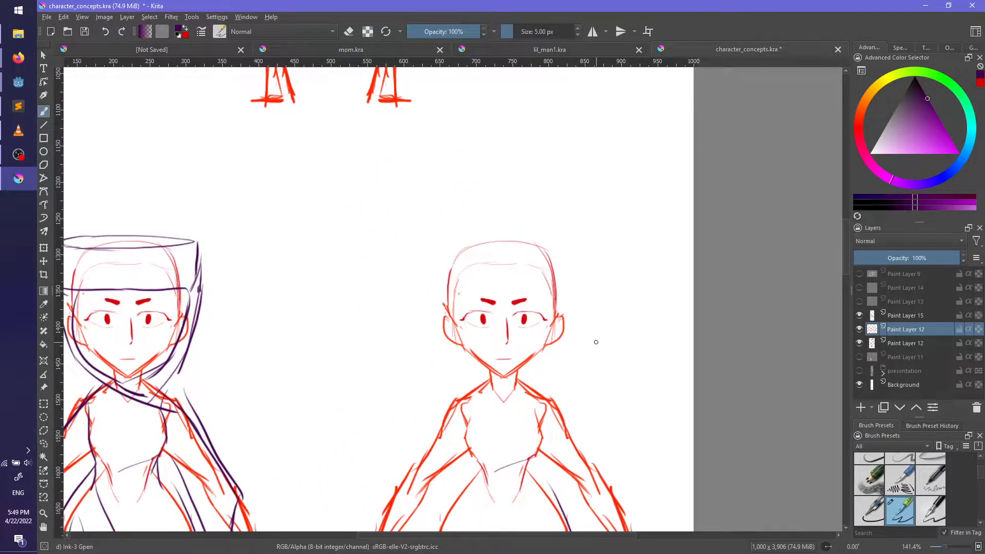
{"action": "key", "text": "ctrl+z"}
{"action": "left_click_drag", "start_coordinate": [457, 229], "coordinate": [480, 421]}
{"action": "key", "text": "ctrl+z"}
{"action": "left_click_drag", "start_coordinate": [452, 243], "coordinate": [482, 410]}
{"action": "key", "text": "ctrl+z"}
{"action": "left_click_drag", "start_coordinate": [448, 251], "coordinate": [464, 401]}
{"action": "key", "text": "ctrl+z"}
{"action": "mouse_move", "coordinate": [452, 249]}
{"action": "left_mouse_down"}
{"action": "mouse_move", "coordinate": [450, 336]}
{"action": "mouse_move", "coordinate": [452, 310]}
{"action": "mouse_move", "coordinate": [429, 373]}
{"action": "left_mouse_up"}
{"action": "key", "text": "ctrl+z"}
{"action": "key", "text": "ctrl+z"}
{"action": "mouse_move", "coordinate": [441, 287]}
{"action": "left_mouse_down"}
{"action": "mouse_move", "coordinate": [443, 379]}
{"action": "mouse_move", "coordinate": [455, 400]}
{"action": "mouse_move", "coordinate": [487, 409]}
{"action": "left_mouse_up"}
Step: Draw curly fringe strands falling over the second figure's forehead
{"action": "key", "text": "ctrl+z"}
{"action": "left_click_drag", "start_coordinate": [434, 359], "coordinate": [465, 395]}
{"action": "mouse_move", "coordinate": [493, 254]}
{"action": "left_mouse_down"}
{"action": "mouse_move", "coordinate": [468, 315]}
{"action": "mouse_move", "coordinate": [488, 279]}
{"action": "mouse_move", "coordinate": [468, 270]}
{"action": "mouse_move", "coordinate": [470, 323]}
{"action": "mouse_move", "coordinate": [505, 285]}
{"action": "mouse_move", "coordinate": [501, 320]}
{"action": "mouse_move", "coordinate": [534, 304]}
{"action": "mouse_move", "coordinate": [515, 234]}
{"action": "mouse_move", "coordinate": [500, 281]}
{"action": "mouse_move", "coordinate": [508, 299]}
{"action": "mouse_move", "coordinate": [521, 244]}
{"action": "mouse_move", "coordinate": [559, 256]}
{"action": "mouse_move", "coordinate": [561, 305]}
{"action": "left_mouse_up"}
Step: Draw the hair's curled outline from the crown around to the character's right temple
{"action": "key", "text": "ctrl+z"}
{"action": "key", "text": "ctrl+z"}
{"action": "key", "text": "ctrl+z"}
{"action": "key", "text": "ctrl+z"}
{"action": "key", "text": "ctrl+z"}
{"action": "key", "text": "ctrl+z"}
{"action": "key", "text": "ctrl+z"}
{"action": "key", "text": "ctrl+z"}
{"action": "left_click_drag", "start_coordinate": [471, 222], "coordinate": [442, 288]}
{"action": "key", "text": "ctrl+z"}
{"action": "mouse_move", "coordinate": [469, 224]}
{"action": "left_mouse_down"}
{"action": "mouse_move", "coordinate": [451, 231]}
{"action": "mouse_move", "coordinate": [447, 250]}
{"action": "left_mouse_up"}
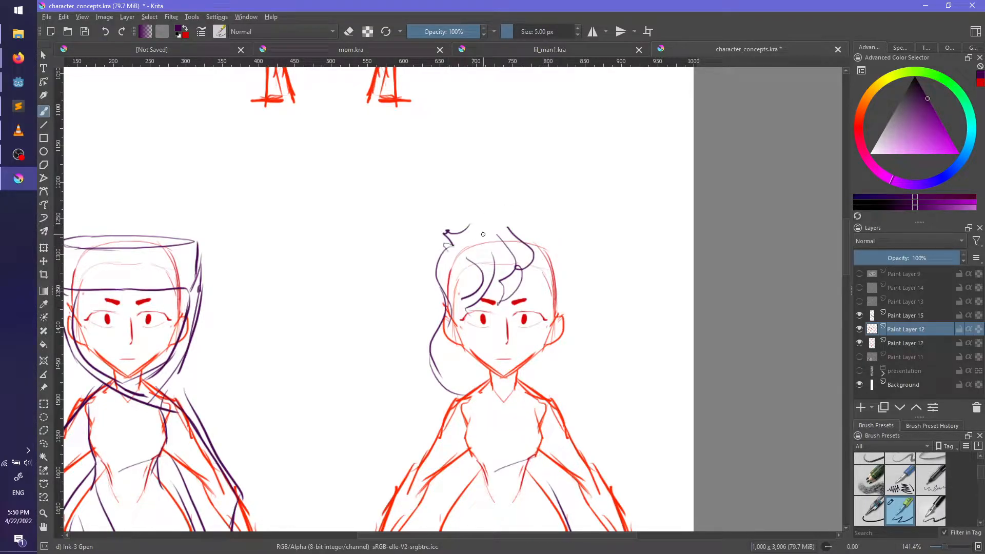
{"action": "middle_click_drag", "start_coordinate": [531, 236], "coordinate": [548, 319]}
{"action": "mouse_move", "coordinate": [511, 123]}
{"action": "middle_mouse_down"}
{"action": "mouse_move", "coordinate": [539, 270]}
{"action": "mouse_move", "coordinate": [508, 233]}
{"action": "mouse_move", "coordinate": [540, 243]}
{"action": "mouse_move", "coordinate": [552, 456]}
{"action": "middle_mouse_up"}
{"action": "middle_click_drag", "start_coordinate": [501, 216], "coordinate": [514, 473]}
{"action": "middle_click_drag", "start_coordinate": [483, 364], "coordinate": [497, 455]}
{"action": "mouse_move", "coordinate": [548, 301]}
{"action": "middle_mouse_down"}
{"action": "mouse_move", "coordinate": [556, 121]}
{"action": "mouse_move", "coordinate": [546, 143]}
{"action": "mouse_move", "coordinate": [541, 260]}
{"action": "mouse_move", "coordinate": [578, 298]}
{"action": "mouse_move", "coordinate": [526, 255]}
{"action": "middle_mouse_up"}
{"action": "scroll", "coordinate": [530, 247], "scroll_direction": "up", "scroll_amount": 1}
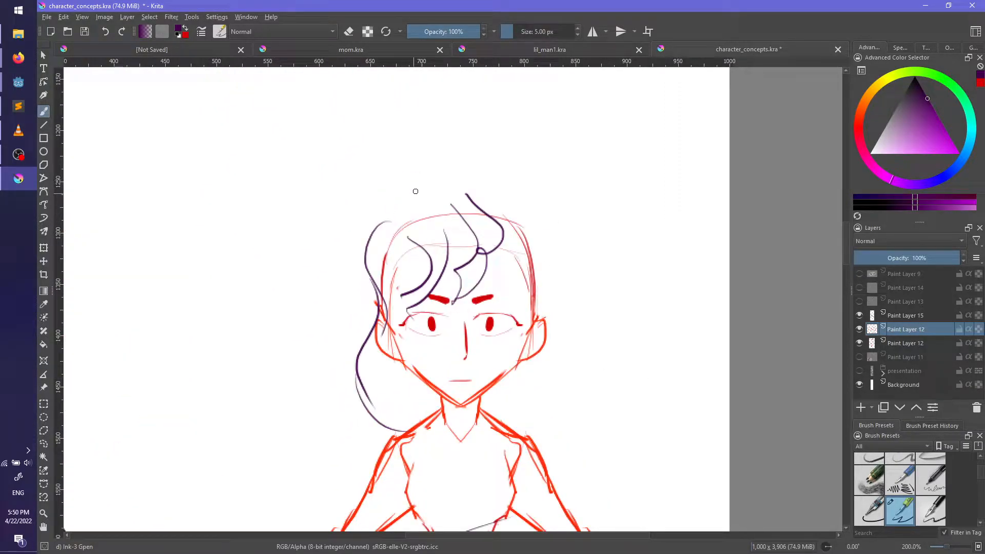
{"action": "mouse_move", "coordinate": [438, 191]}
{"action": "left_mouse_down"}
{"action": "mouse_move", "coordinate": [358, 210]}
{"action": "mouse_move", "coordinate": [366, 257]}
{"action": "left_mouse_up"}
{"action": "key", "text": "ctrl+z"}
Step: Draw a nearly flat hair outline across the top of the second figure's head
{"action": "left_click_drag", "start_coordinate": [439, 193], "coordinate": [540, 196]}
{"action": "key", "text": "ctrl+z"}
{"action": "left_click_drag", "start_coordinate": [439, 192], "coordinate": [531, 233]}
{"action": "key", "text": "ctrl+z"}
{"action": "mouse_move", "coordinate": [440, 192]}
{"action": "left_mouse_down"}
{"action": "mouse_move", "coordinate": [534, 203]}
{"action": "mouse_move", "coordinate": [493, 178]}
{"action": "mouse_move", "coordinate": [522, 177]}
{"action": "mouse_move", "coordinate": [481, 181]}
{"action": "mouse_move", "coordinate": [528, 194]}
{"action": "mouse_move", "coordinate": [505, 194]}
{"action": "left_mouse_up"}
{"action": "key", "text": "ctrl+z"}
{"action": "key", "text": "ctrl+z"}
{"action": "key", "text": "ctrl+z"}
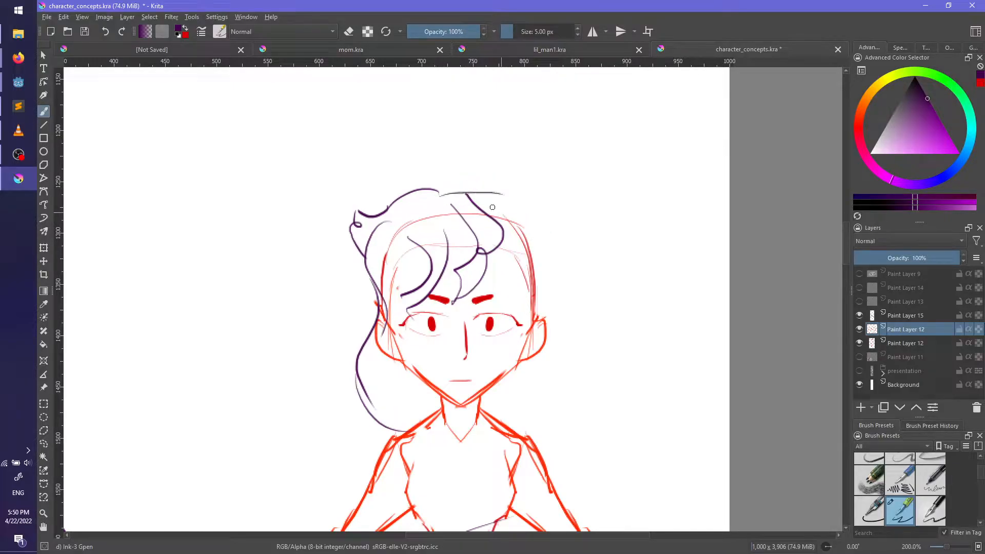
Step: Switch to Godot, open jackie.tscn from the player folder, and examine the character model's hair up close
{"action": "mouse_move", "coordinate": [20, 84]}
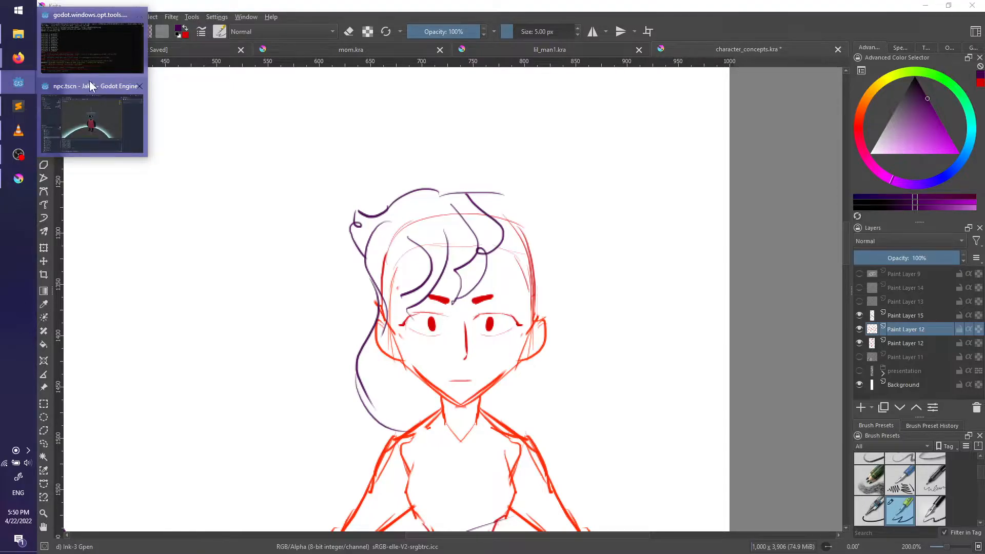
{"action": "left_click", "coordinate": [92, 118]}
{"action": "scroll", "coordinate": [113, 462], "scroll_direction": "down", "scroll_amount": 4}
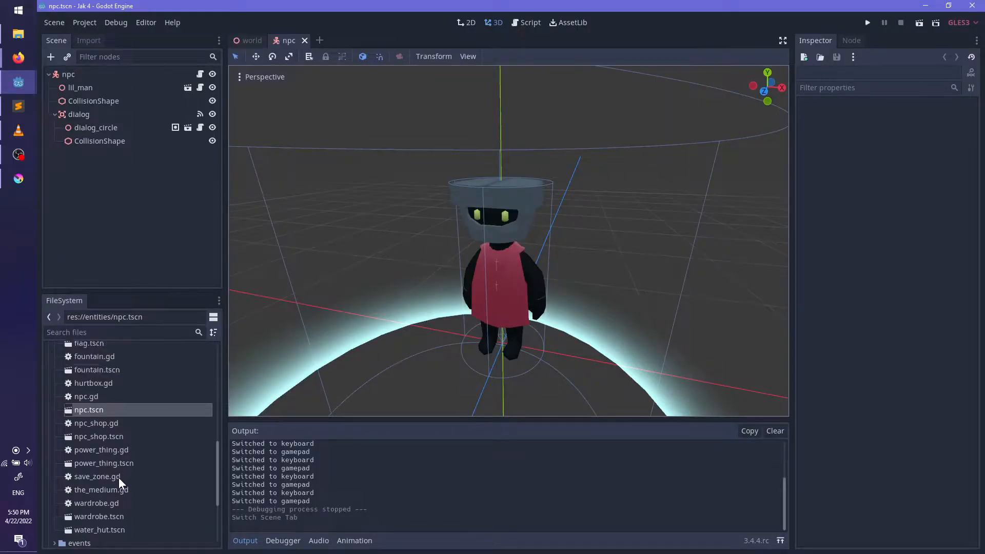
{"action": "left_click", "coordinate": [57, 497]}
{"action": "scroll", "coordinate": [103, 503], "scroll_direction": "down", "scroll_amount": 4}
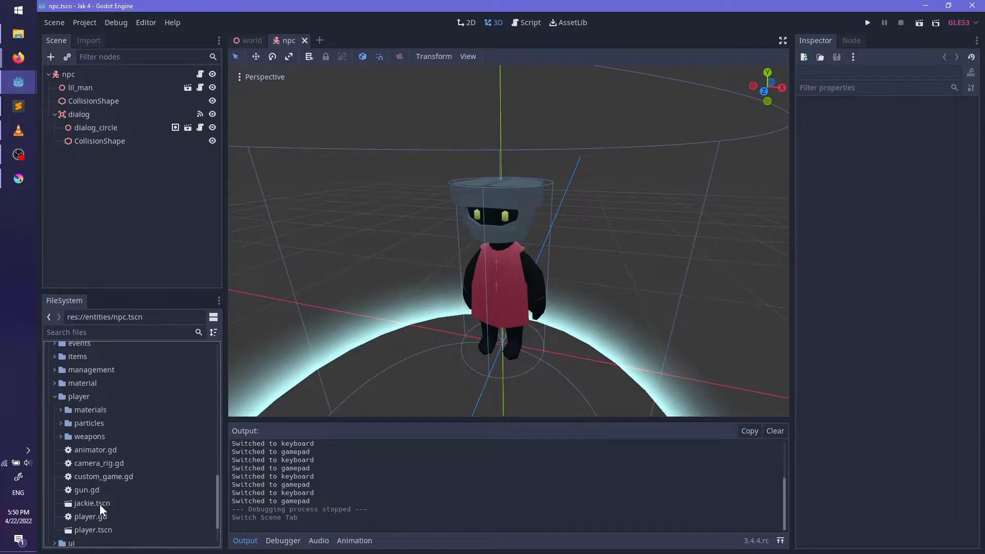
{"action": "double_click", "coordinate": [100, 504]}
{"action": "middle_click_drag", "start_coordinate": [516, 247], "coordinate": [566, 296]}
{"action": "scroll", "coordinate": [421, 288], "scroll_direction": "up", "scroll_amount": 2}
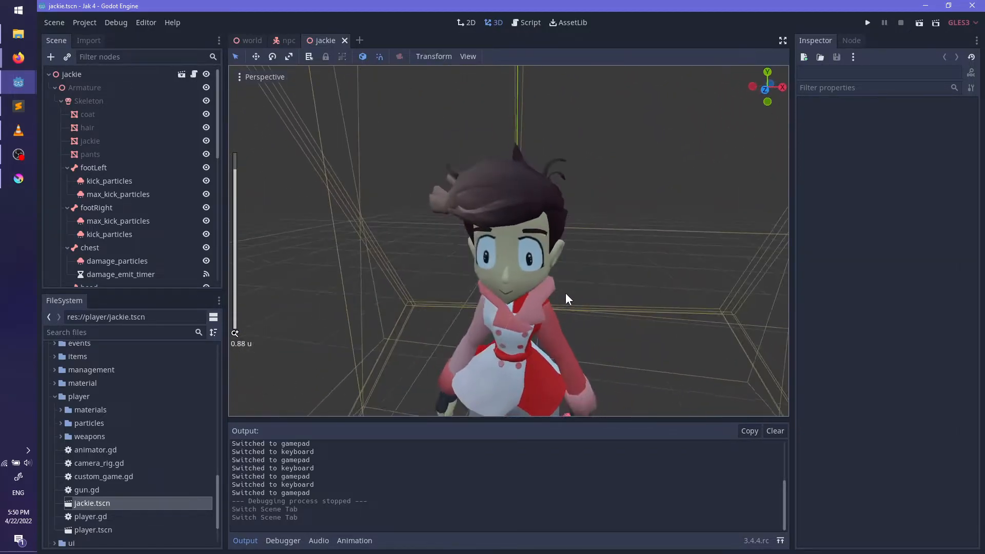
Step: Switch back to Krita and draw the hair lock's inner edge from the ear, looping beside the jaw to the neck
{"action": "key", "text": "alt+Tab"}
{"action": "scroll", "coordinate": [492, 204], "scroll_direction": "down", "scroll_amount": 5, "text": "ctrl"}
{"action": "scroll", "coordinate": [504, 398], "scroll_direction": "up", "scroll_amount": 4}
{"action": "scroll", "coordinate": [500, 360], "scroll_direction": "down", "scroll_amount": 4}
{"action": "scroll", "coordinate": [497, 333], "scroll_direction": "up", "scroll_amount": 3, "text": "ctrl"}
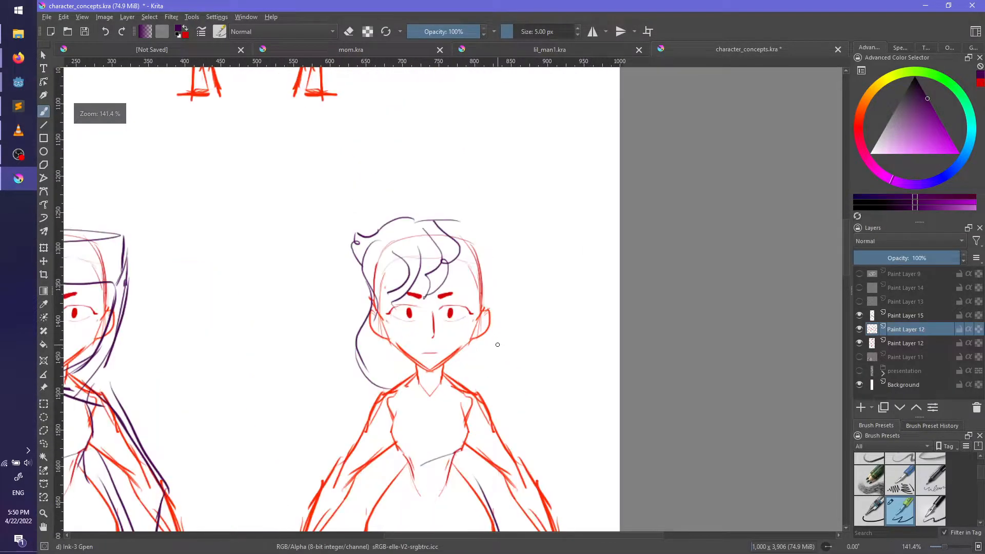
{"action": "scroll", "coordinate": [498, 345], "scroll_direction": "up", "scroll_amount": 1, "text": "ctrl"}
{"action": "mouse_move", "coordinate": [377, 324]}
{"action": "left_mouse_down"}
{"action": "mouse_move", "coordinate": [372, 374]}
{"action": "mouse_move", "coordinate": [435, 409]}
{"action": "left_mouse_up"}
{"action": "key", "text": "ctrl+z"}
{"action": "left_click_drag", "start_coordinate": [378, 326], "coordinate": [434, 418]}
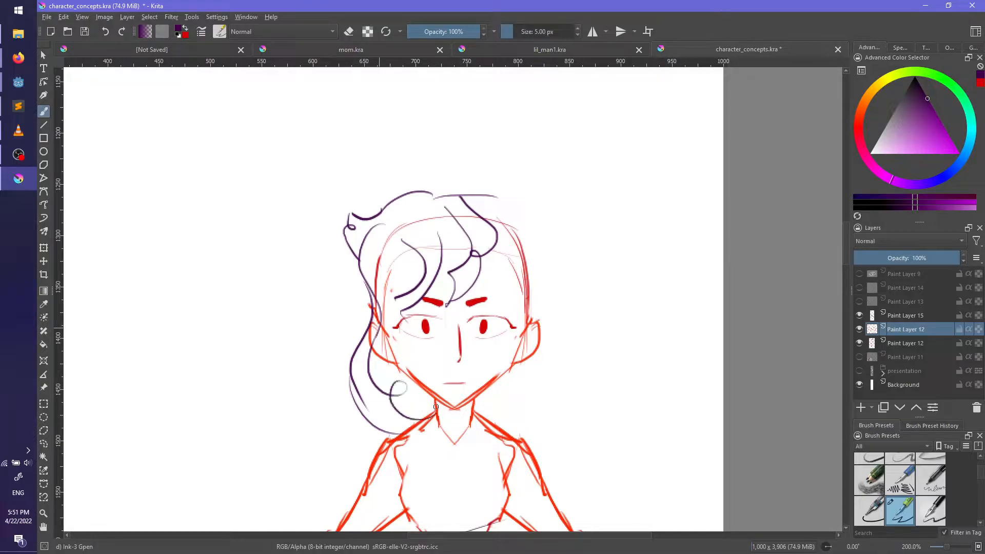
Step: Try to draw an inner strand beside the jaw and the hair outline from the crown around to the character's left ear
{"action": "mouse_move", "coordinate": [386, 326]}
{"action": "left_mouse_down"}
{"action": "mouse_move", "coordinate": [405, 373]}
{"action": "mouse_move", "coordinate": [394, 405]}
{"action": "mouse_move", "coordinate": [428, 402]}
{"action": "mouse_move", "coordinate": [426, 424]}
{"action": "left_mouse_up"}
{"action": "key", "text": "ctrl+z"}
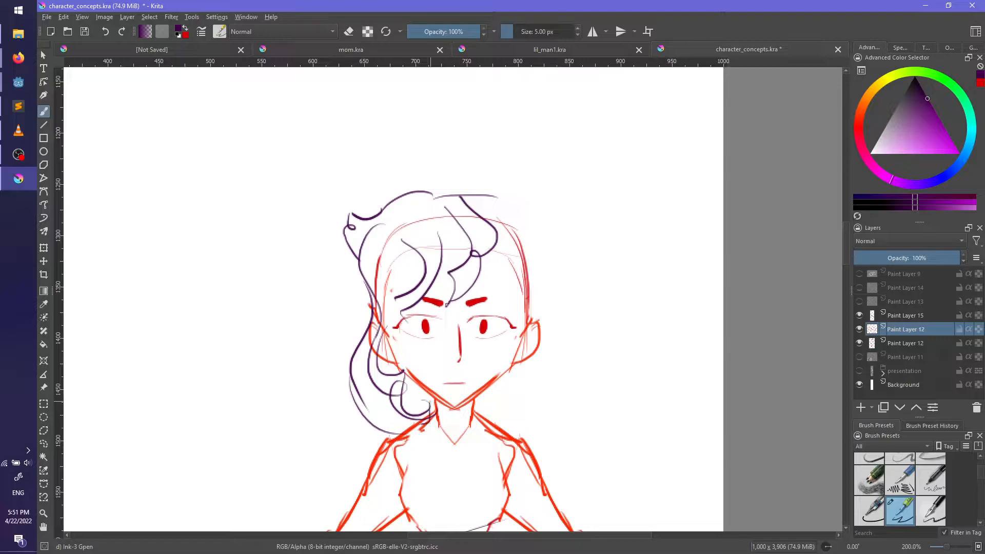
{"action": "middle_click_drag", "start_coordinate": [535, 382], "coordinate": [546, 419]}
{"action": "mouse_move", "coordinate": [507, 230]}
{"action": "left_mouse_down"}
{"action": "mouse_move", "coordinate": [568, 305]}
{"action": "mouse_move", "coordinate": [574, 334]}
{"action": "left_mouse_up"}
{"action": "key", "text": "ctrl+z"}
{"action": "key", "text": "ctrl+z"}
{"action": "left_click_drag", "start_coordinate": [510, 230], "coordinate": [544, 259]}
{"action": "key", "text": "ctrl+z"}
{"action": "left_click_drag", "start_coordinate": [510, 231], "coordinate": [556, 354]}
{"action": "key", "text": "ctrl+z"}
{"action": "left_click_drag", "start_coordinate": [496, 228], "coordinate": [547, 330]}
{"action": "key", "text": "ctrl+z"}
{"action": "mouse_move", "coordinate": [508, 231]}
{"action": "left_mouse_down"}
{"action": "mouse_move", "coordinate": [550, 285]}
{"action": "mouse_move", "coordinate": [562, 413]}
{"action": "left_mouse_up"}
Step: Try to draw a hair lock from the character's left ear down to the shoulder, ending in a curl
{"action": "key", "text": "ctrl+z"}
{"action": "mouse_move", "coordinate": [550, 349]}
{"action": "left_mouse_down"}
{"action": "mouse_move", "coordinate": [564, 418]}
{"action": "mouse_move", "coordinate": [545, 485]}
{"action": "left_mouse_up"}
{"action": "key", "text": "ctrl+z"}
{"action": "left_click_drag", "start_coordinate": [552, 351], "coordinate": [537, 452]}
{"action": "key", "text": "ctrl+z"}
{"action": "mouse_move", "coordinate": [552, 353]}
{"action": "left_mouse_down"}
{"action": "mouse_move", "coordinate": [542, 462]}
{"action": "mouse_move", "coordinate": [530, 463]}
{"action": "mouse_move", "coordinate": [540, 513]}
{"action": "left_mouse_up"}
{"action": "middle_click_drag", "start_coordinate": [572, 434], "coordinate": [567, 347]}
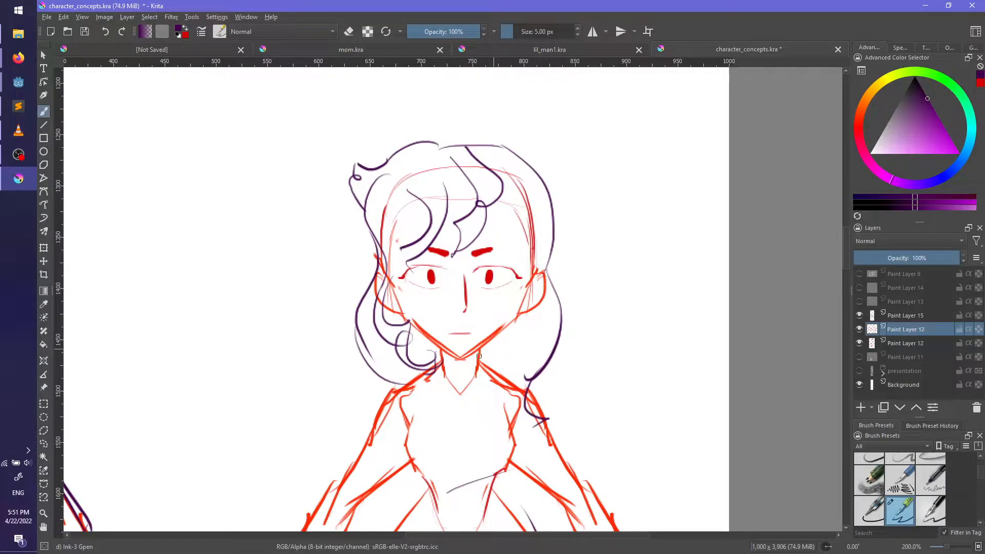
{"action": "key", "text": "ctrl+z"}
Step: Try to draw hair ends over the shoulders on both sides of the neck
{"action": "mouse_move", "coordinate": [343, 362]}
{"action": "left_mouse_down"}
{"action": "mouse_move", "coordinate": [403, 426]}
{"action": "mouse_move", "coordinate": [442, 408]}
{"action": "mouse_move", "coordinate": [442, 381]}
{"action": "left_mouse_up"}
{"action": "left_click_drag", "start_coordinate": [385, 365], "coordinate": [452, 359]}
{"action": "key", "text": "ctrl+z"}
{"action": "key", "text": "ctrl+z"}
{"action": "key", "text": "ctrl+z"}
{"action": "left_click_drag", "start_coordinate": [525, 380], "coordinate": [543, 426]}
{"action": "key", "text": "ctrl+z"}
{"action": "mouse_move", "coordinate": [493, 347]}
{"action": "left_mouse_down"}
{"action": "mouse_move", "coordinate": [473, 376]}
{"action": "mouse_move", "coordinate": [529, 383]}
{"action": "mouse_move", "coordinate": [558, 368]}
{"action": "left_mouse_up"}
{"action": "key", "text": "ctrl+z"}
Step: Undo all purple hair strokes on the second figure's head and make Paint Layer 15 active with eraser mode off
{"action": "key", "text": "ctrl+z"}
{"action": "key", "text": "ctrl+z"}
{"action": "left_click_drag", "start_coordinate": [494, 393], "coordinate": [554, 369]}
{"action": "key", "text": "e"}
{"action": "left_click_drag", "start_coordinate": [513, 396], "coordinate": [516, 391]}
{"action": "key", "text": "ctrl+z"}
{"action": "key", "text": "ctrl+z"}
{"action": "key", "text": "ctrl+z"}
{"action": "key", "text": "ctrl+z"}
{"action": "key", "text": "ctrl+z"}
{"action": "key", "text": "ctrl+z"}
{"action": "key", "text": "ctrl+z"}
{"action": "key", "text": "ctrl+z"}
{"action": "key", "text": "ctrl+z"}
{"action": "key", "text": "ctrl+z"}
{"action": "key", "text": "ctrl+z"}
{"action": "key", "text": "ctrl+z"}
{"action": "key", "text": "ctrl+z"}
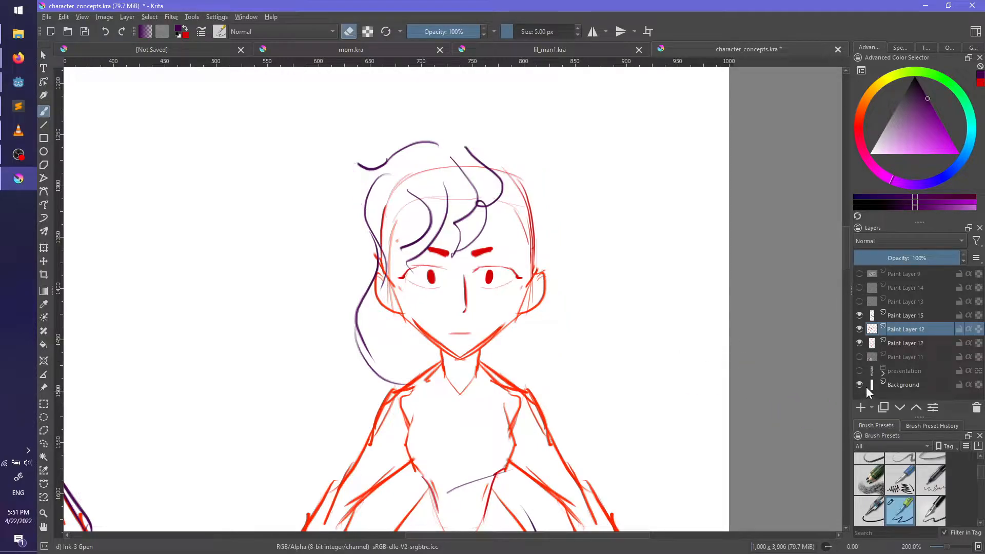
{"action": "key", "text": "ctrl+z"}
{"action": "key", "text": "ctrl+z"}
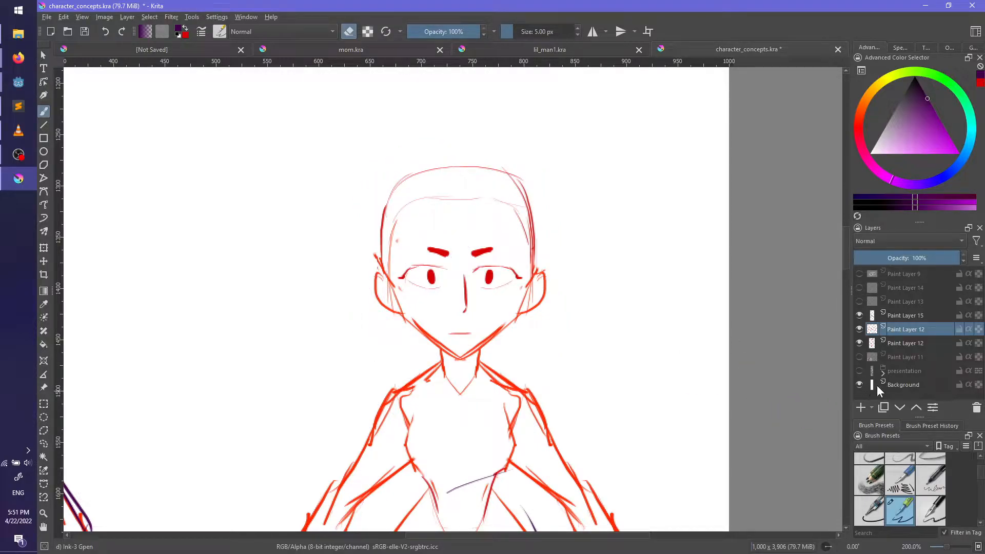
{"action": "left_click", "coordinate": [890, 318]}
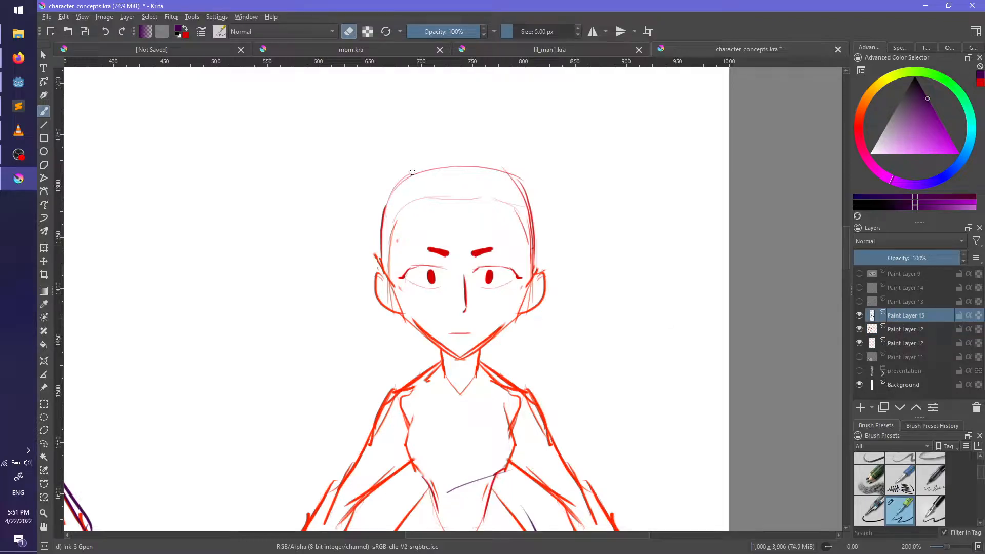
{"action": "key", "text": "e"}
Step: Try to draw the second figure's fringe as a curved lock sweeping from the crown to the character's right brow
{"action": "left_click_drag", "start_coordinate": [414, 152], "coordinate": [342, 272]}
{"action": "key", "text": "ctrl+z"}
{"action": "left_click_drag", "start_coordinate": [455, 161], "coordinate": [439, 212]}
{"action": "key", "text": "ctrl+z"}
{"action": "left_click_drag", "start_coordinate": [445, 150], "coordinate": [436, 266]}
{"action": "key", "text": "ctrl+z"}
{"action": "key", "text": "ctrl+z"}
{"action": "left_click_drag", "start_coordinate": [429, 190], "coordinate": [440, 266]}
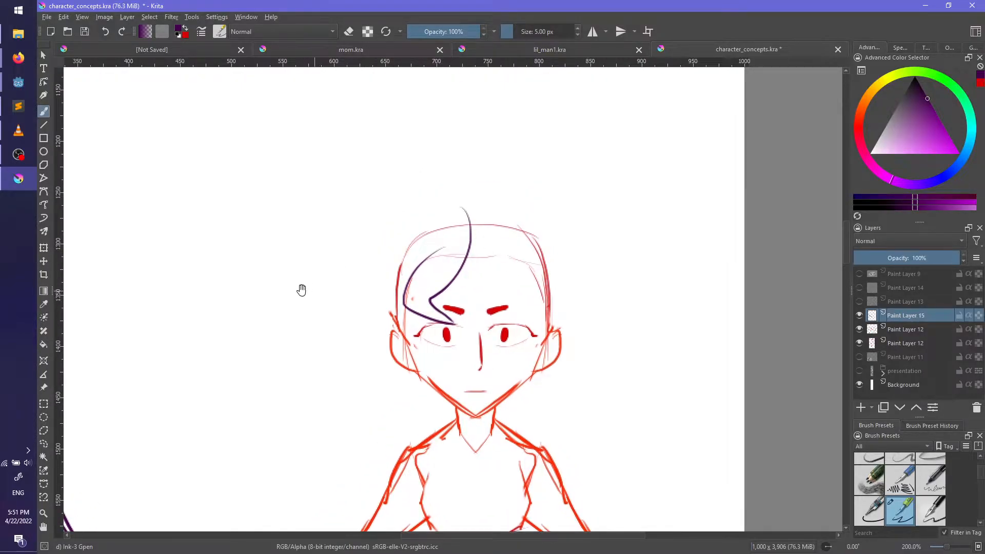
Step: View the lil_man1.kra drawing, return to character_concepts.kra, and undo the last fringe strokes
{"action": "left_click", "coordinate": [548, 51]}
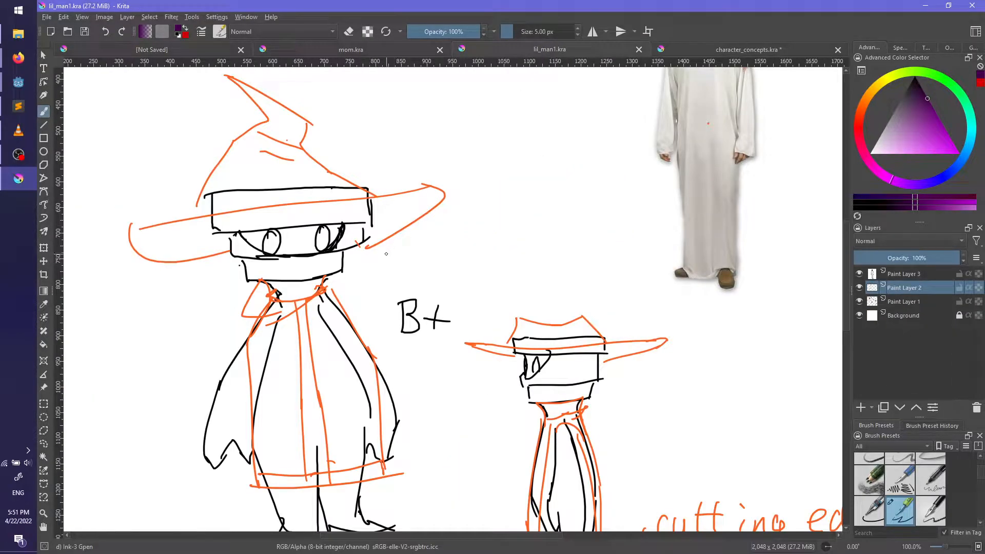
{"action": "left_click", "coordinate": [724, 51]}
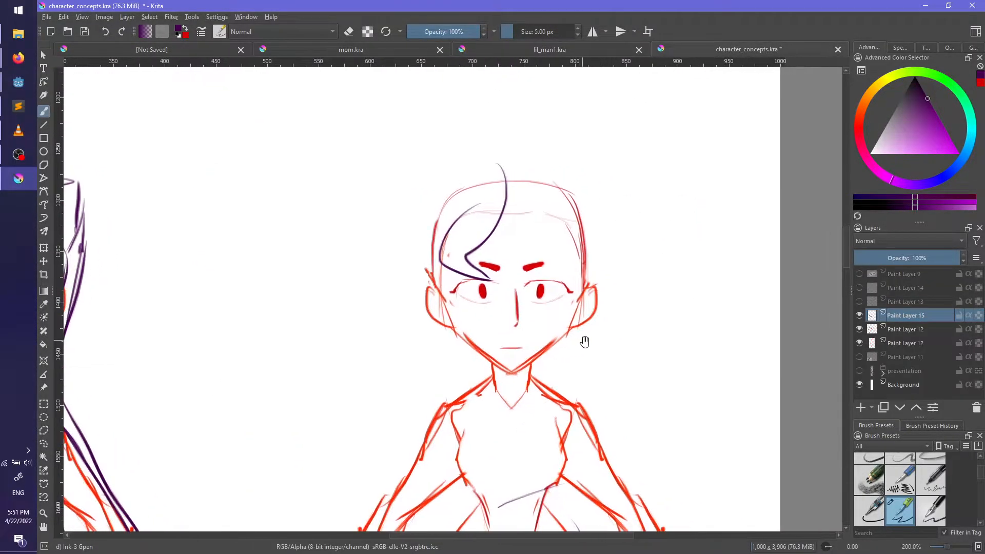
{"action": "key", "text": "ctrl+z"}
{"action": "key", "text": "ctrl+z"}
Step: Try to draw curved fringe strands down the forehead above the character's right eye
{"action": "mouse_move", "coordinate": [487, 171]}
{"action": "left_mouse_down"}
{"action": "mouse_move", "coordinate": [462, 177]}
{"action": "mouse_move", "coordinate": [463, 266]}
{"action": "left_mouse_up"}
{"action": "key", "text": "ctrl+z"}
{"action": "left_click_drag", "start_coordinate": [478, 174], "coordinate": [472, 292]}
{"action": "mouse_move", "coordinate": [492, 187]}
{"action": "left_mouse_down"}
{"action": "mouse_move", "coordinate": [469, 238]}
{"action": "mouse_move", "coordinate": [478, 284]}
{"action": "left_mouse_up"}
{"action": "key", "text": "ctrl+z"}
Step: Draw S-shaped curls at the character's right temple and a small curl at the centre of the forehead
{"action": "key", "text": "ctrl+z"}
{"action": "key", "text": "ctrl+z"}
{"action": "key", "text": "ctrl+z"}
{"action": "key", "text": "ctrl+z"}
{"action": "mouse_move", "coordinate": [459, 186]}
{"action": "left_mouse_down"}
{"action": "mouse_move", "coordinate": [426, 281]}
{"action": "mouse_move", "coordinate": [472, 254]}
{"action": "mouse_move", "coordinate": [457, 235]}
{"action": "mouse_move", "coordinate": [487, 209]}
{"action": "mouse_move", "coordinate": [539, 259]}
{"action": "left_mouse_up"}
{"action": "key", "text": "ctrl+z"}
{"action": "key", "text": "ctrl+z"}
{"action": "key", "text": "ctrl+z"}
{"action": "mouse_move", "coordinate": [494, 186]}
{"action": "left_mouse_down"}
{"action": "mouse_move", "coordinate": [566, 247]}
{"action": "mouse_move", "coordinate": [567, 259]}
{"action": "left_mouse_up"}
{"action": "key", "text": "ctrl+z"}
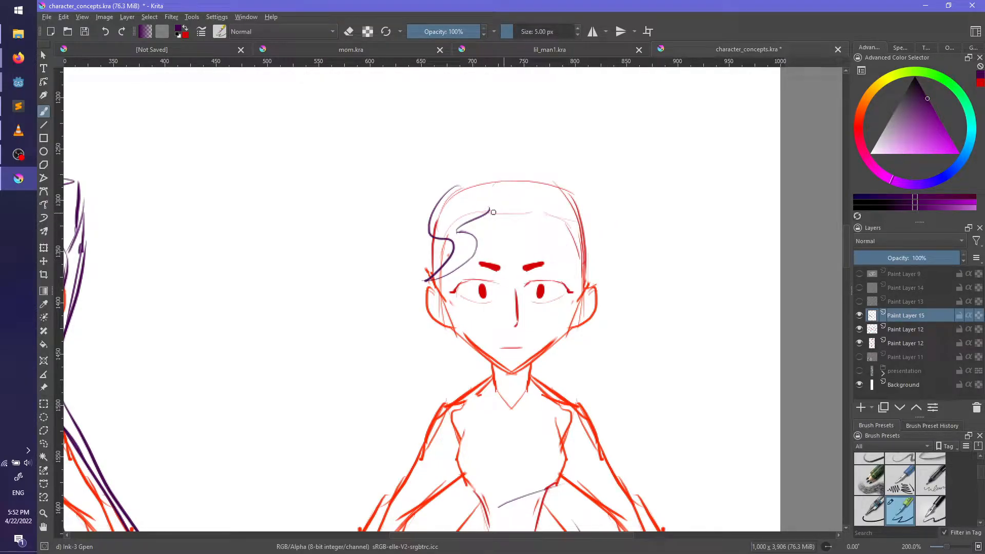
{"action": "mouse_move", "coordinate": [501, 197]}
{"action": "left_mouse_down"}
{"action": "mouse_move", "coordinate": [487, 240]}
{"action": "mouse_move", "coordinate": [504, 211]}
{"action": "left_mouse_up"}
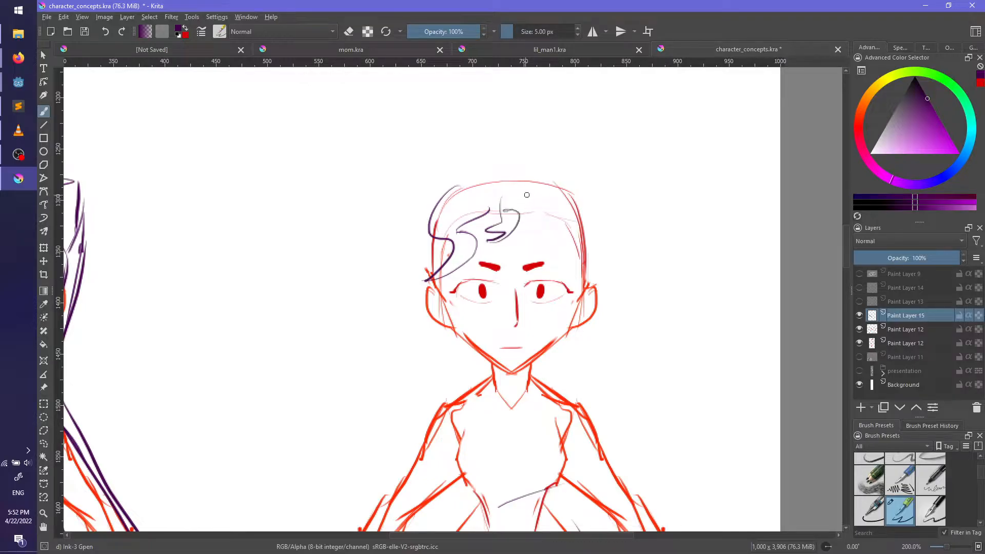
Step: Try to draw the hair outline from the crown around the character's left ear and down to the chest
{"action": "mouse_move", "coordinate": [518, 158]}
{"action": "left_mouse_down"}
{"action": "mouse_move", "coordinate": [590, 287]}
{"action": "mouse_move", "coordinate": [606, 198]}
{"action": "mouse_move", "coordinate": [600, 303]}
{"action": "mouse_move", "coordinate": [546, 164]}
{"action": "mouse_move", "coordinate": [580, 366]}
{"action": "left_mouse_up"}
{"action": "key", "text": "ctrl+z"}
{"action": "key", "text": "ctrl+z"}
{"action": "key", "text": "ctrl+z"}
{"action": "left_click_drag", "start_coordinate": [534, 170], "coordinate": [578, 324]}
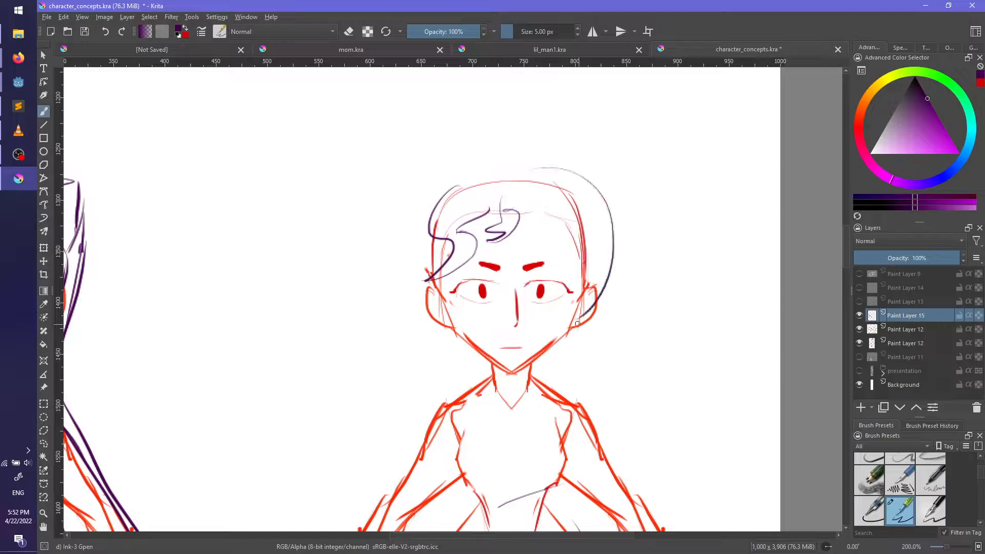
{"action": "left_click_drag", "start_coordinate": [600, 288], "coordinate": [579, 400]}
{"action": "key", "text": "ctrl+z"}
{"action": "left_click_drag", "start_coordinate": [605, 293], "coordinate": [575, 478]}
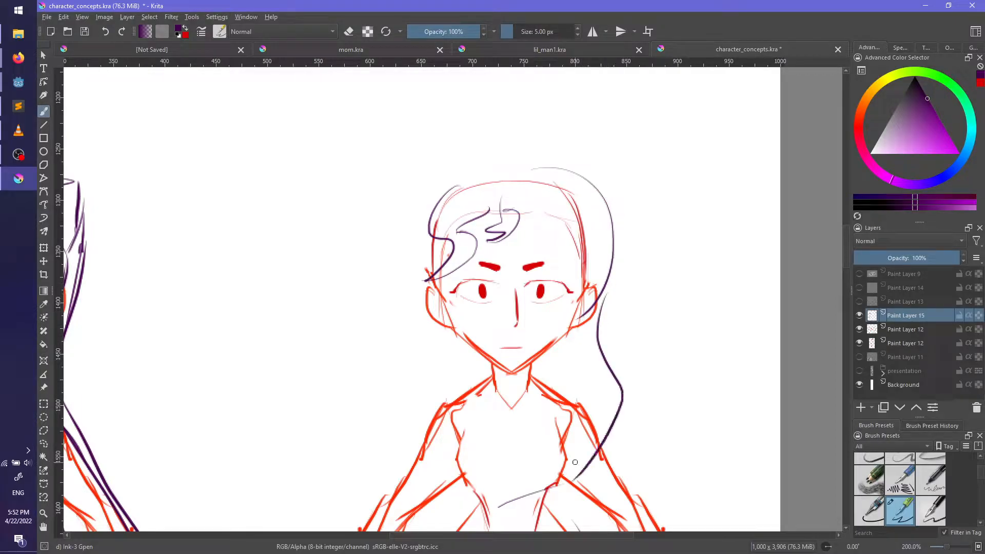
{"action": "key", "text": "ctrl+z"}
{"action": "key", "text": "ctrl+z"}
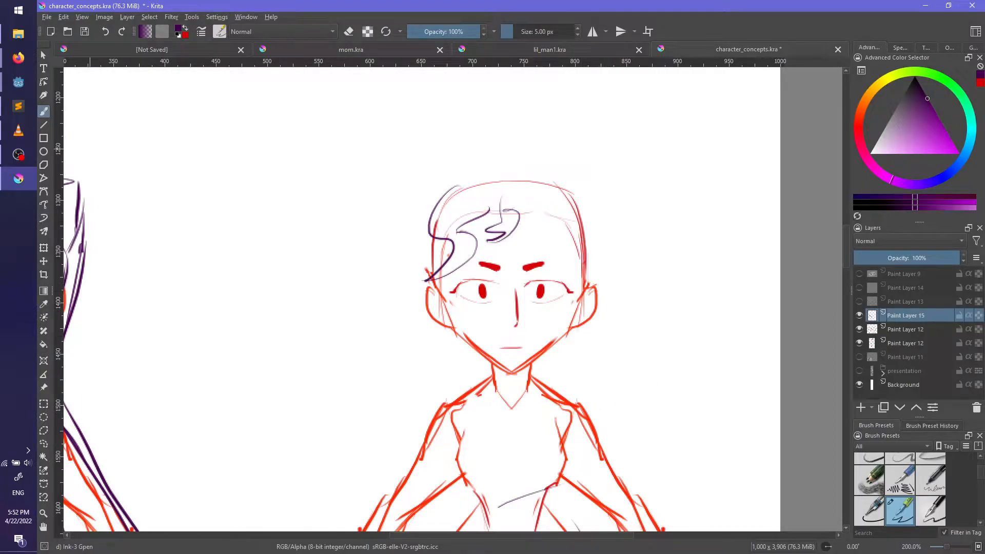
Step: Switch back to Krita and look over the character sketches around the second figure
{"action": "key", "text": "alt+Tab"}
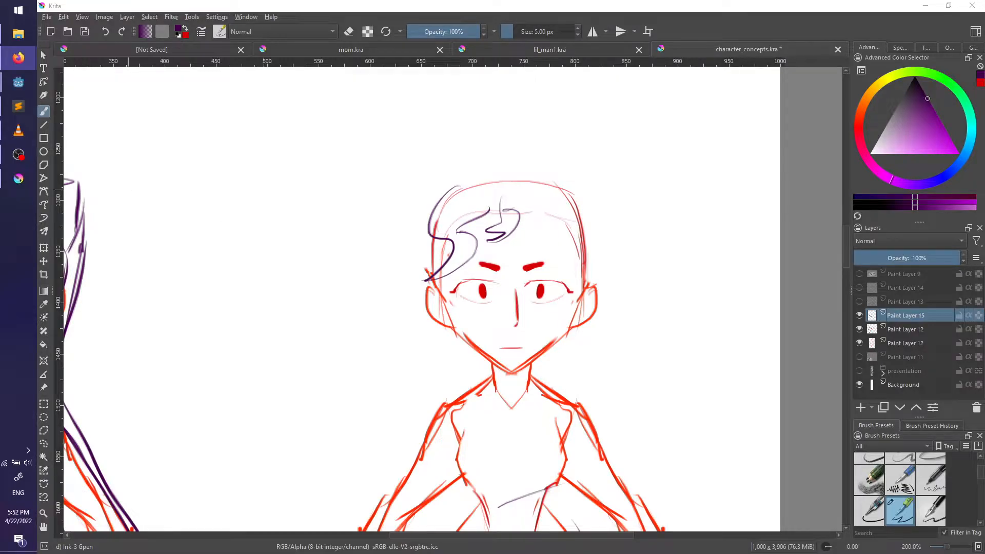
{"action": "mouse_move", "coordinate": [19, 178]}
{"action": "left_mouse_down"}
{"action": "mouse_move", "coordinate": [72, 292]}
{"action": "mouse_move", "coordinate": [224, 292]}
{"action": "left_mouse_up"}
{"action": "scroll", "coordinate": [207, 315], "scroll_direction": "down", "scroll_amount": 4}
{"action": "middle_click_drag", "start_coordinate": [208, 315], "coordinate": [349, 286]}
{"action": "scroll", "coordinate": [349, 285], "scroll_direction": "up", "scroll_amount": 1}
{"action": "mouse_move", "coordinate": [337, 246]}
{"action": "middle_mouse_down"}
{"action": "mouse_move", "coordinate": [372, 511]}
{"action": "mouse_move", "coordinate": [394, 546]}
{"action": "mouse_move", "coordinate": [401, 516]}
{"action": "middle_mouse_up"}
{"action": "middle_click_drag", "start_coordinate": [523, 308], "coordinate": [503, 59]}
{"action": "key", "text": "ctrl+z"}
{"action": "middle_click_drag", "start_coordinate": [445, 342], "coordinate": [406, 372]}
{"action": "scroll", "coordinate": [409, 346], "scroll_direction": "up", "scroll_amount": 2}
{"action": "middle_click_drag", "start_coordinate": [406, 311], "coordinate": [408, 400]}
{"action": "scroll", "coordinate": [404, 395], "scroll_direction": "up", "scroll_amount": 1}
{"action": "middle_click_drag", "start_coordinate": [391, 362], "coordinate": [388, 379]}
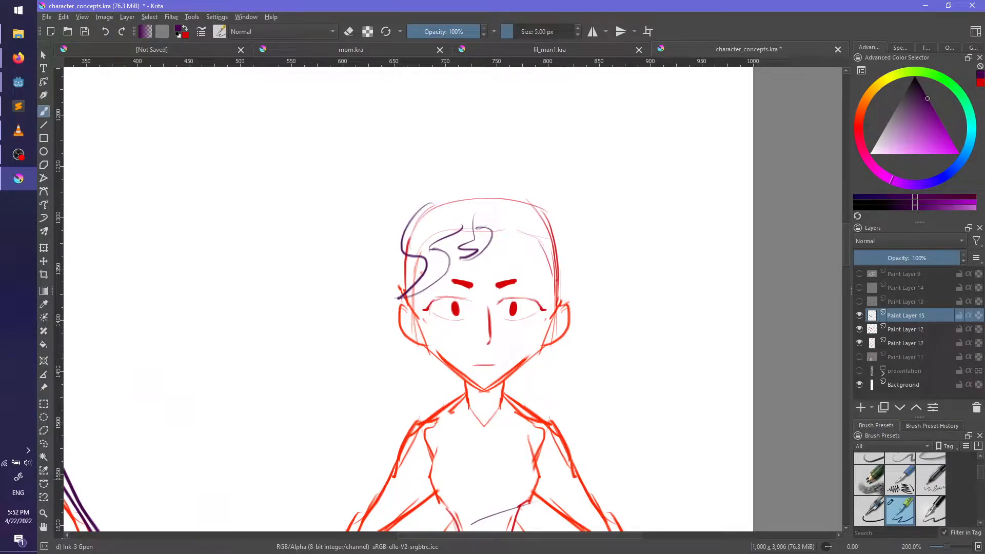
Step: Try to draw a hair outline from the crown down the character's right side of the head
{"action": "mouse_move", "coordinate": [428, 182]}
{"action": "left_mouse_down"}
{"action": "mouse_move", "coordinate": [404, 203]}
{"action": "mouse_move", "coordinate": [404, 331]}
{"action": "mouse_move", "coordinate": [369, 267]}
{"action": "mouse_move", "coordinate": [391, 288]}
{"action": "left_mouse_up"}
{"action": "key", "text": "ctrl+z"}
{"action": "key", "text": "ctrl+z"}
{"action": "left_click_drag", "start_coordinate": [490, 172], "coordinate": [437, 257]}
{"action": "key", "text": "ctrl+z"}
{"action": "left_click_drag", "start_coordinate": [464, 191], "coordinate": [385, 263]}
{"action": "key", "text": "ctrl+z"}
Step: Sample the red sketch colour and strengthen both upper eyelid lines on the upper Paint Layer 12
{"action": "left_click", "coordinate": [544, 302], "text": "ctrl"}
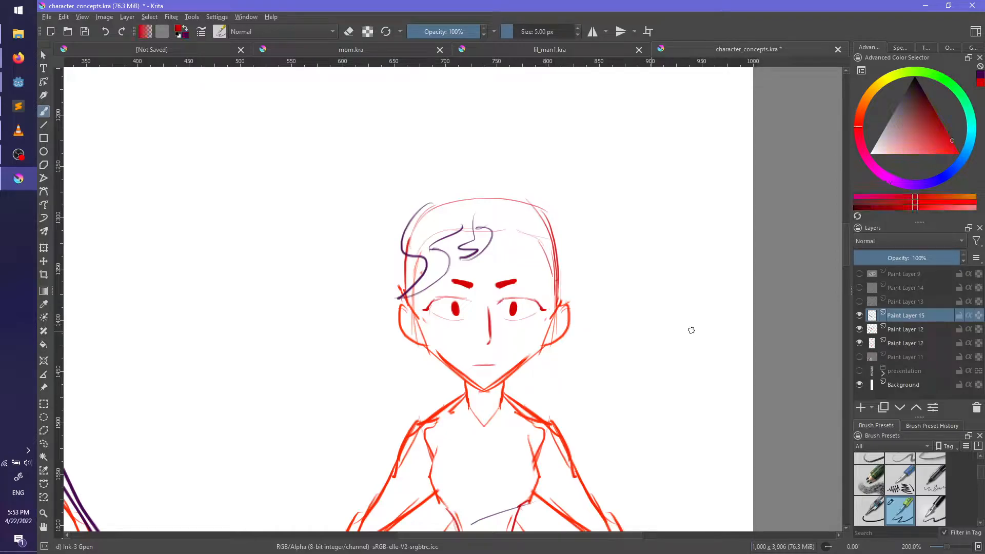
{"action": "left_click", "coordinate": [904, 329]}
{"action": "left_click_drag", "start_coordinate": [497, 305], "coordinate": [533, 302]}
{"action": "key", "text": "ctrl+z"}
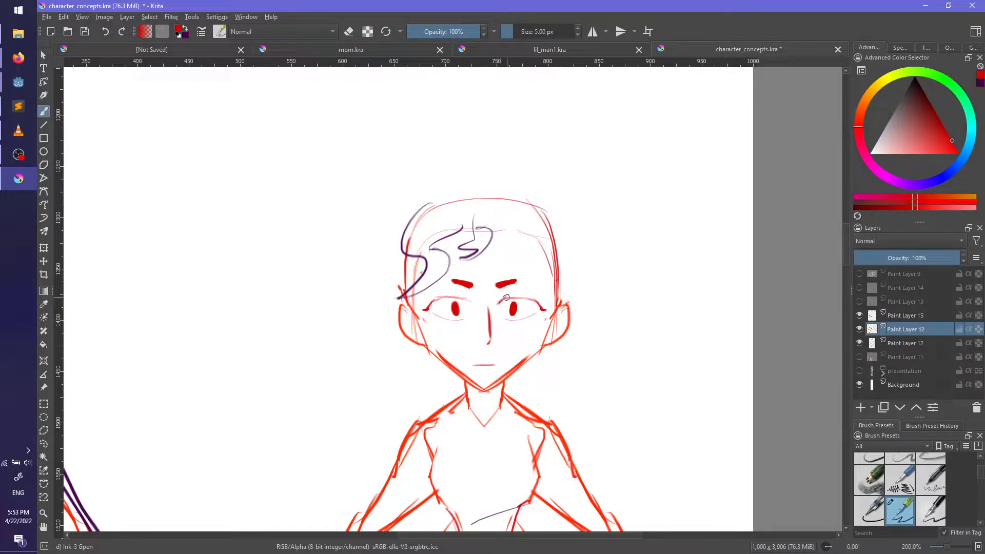
{"action": "left_click_drag", "start_coordinate": [501, 299], "coordinate": [531, 300]}
{"action": "scroll", "coordinate": [616, 318], "scroll_direction": "down", "scroll_amount": 2}
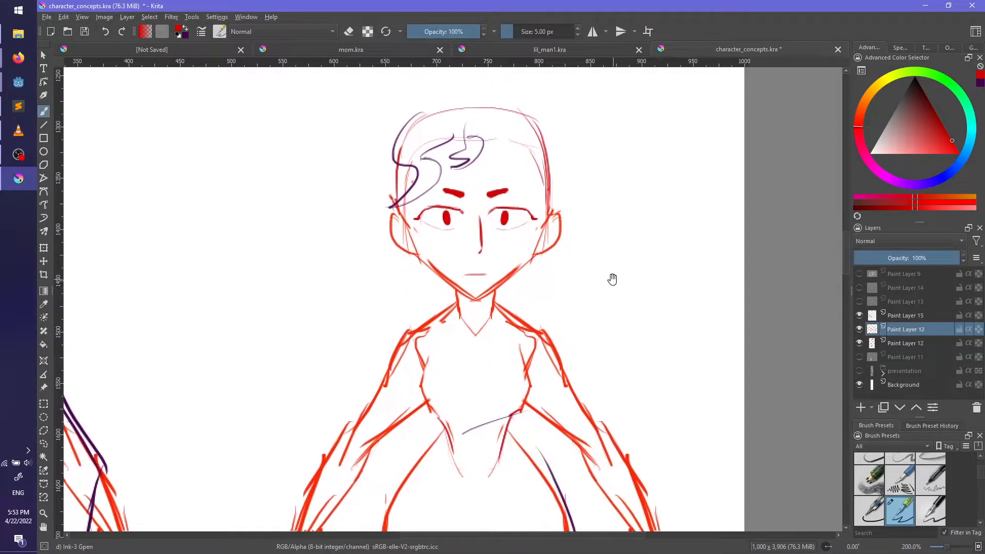
{"action": "scroll", "coordinate": [600, 357], "scroll_direction": "up", "scroll_amount": 2, "text": "ctrl"}
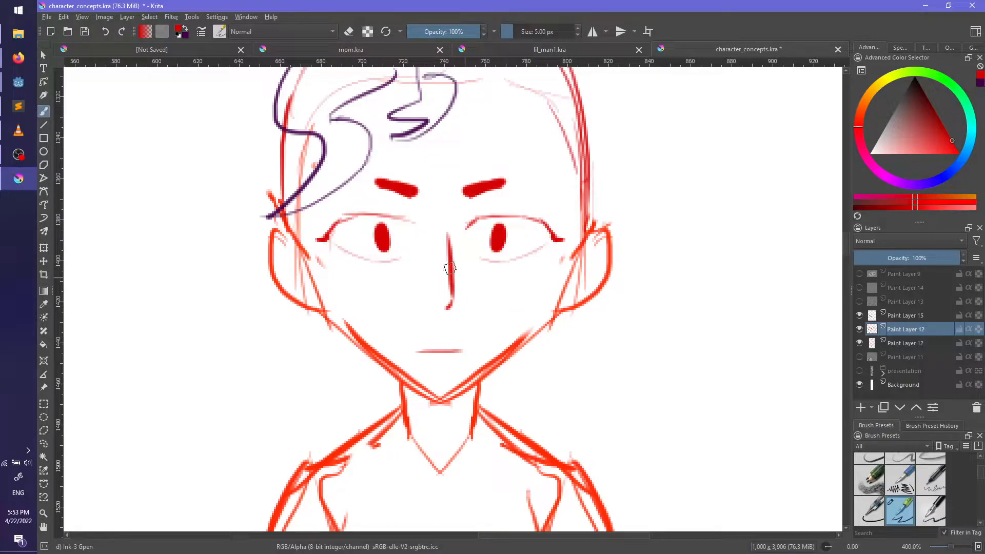
{"action": "left_click_drag", "start_coordinate": [366, 214], "coordinate": [416, 225]}
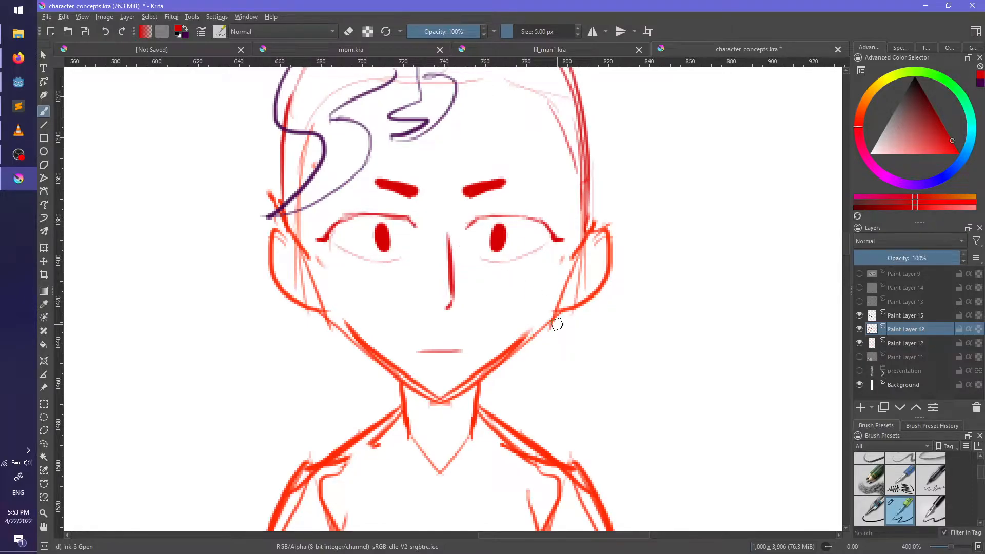
Step: Make Paint Layer 15 active again and swap back to the dark purple colour
{"action": "scroll", "coordinate": [558, 331], "scroll_direction": "down", "scroll_amount": 3}
{"action": "middle_click_drag", "start_coordinate": [613, 263], "coordinate": [558, 336]}
{"action": "scroll", "coordinate": [563, 327], "scroll_direction": "down", "scroll_amount": 1}
{"action": "scroll", "coordinate": [558, 336], "scroll_direction": "up", "scroll_amount": 1}
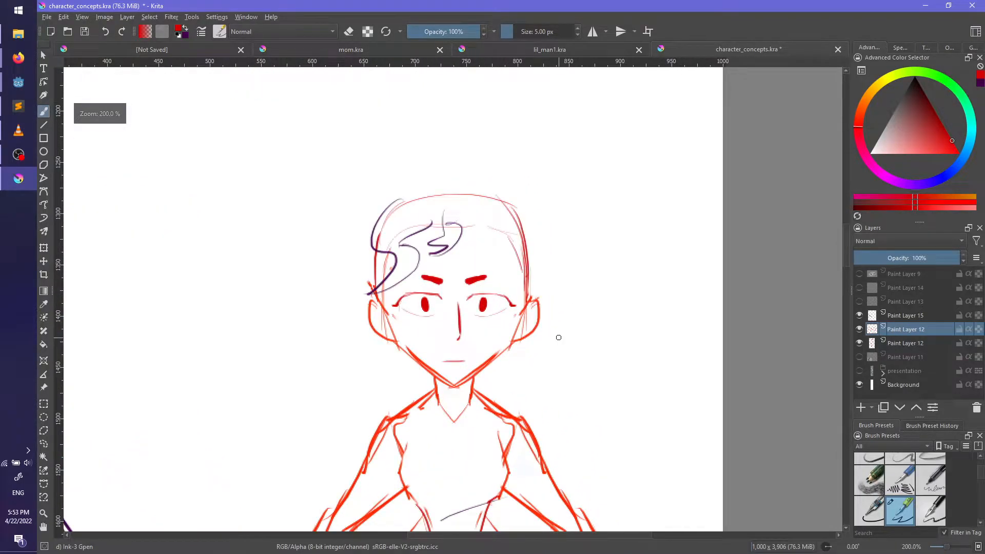
{"action": "left_click", "coordinate": [905, 315]}
{"action": "key", "text": "x"}
Step: Try to draw a hair strand from the character's right temple down past the jaw
{"action": "mouse_move", "coordinate": [379, 224]}
{"action": "left_mouse_down"}
{"action": "mouse_move", "coordinate": [378, 331]}
{"action": "mouse_move", "coordinate": [372, 223]}
{"action": "mouse_move", "coordinate": [397, 410]}
{"action": "left_mouse_up"}
{"action": "key", "text": "ctrl+z"}
{"action": "key", "text": "ctrl+z"}
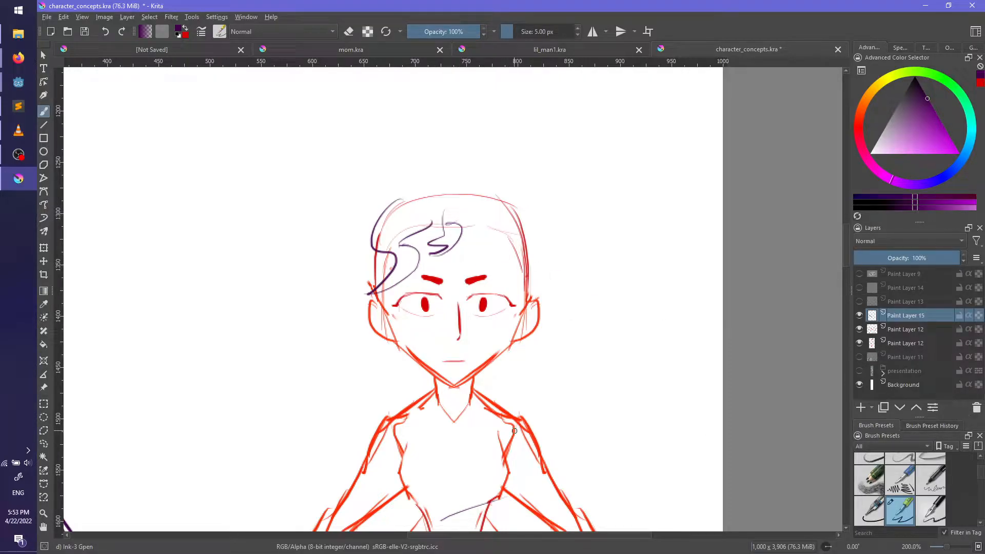
Step: Delete the purple curls using a polygonal selection around the head, deselect, and return to the brush
{"action": "left_click", "coordinate": [44, 431]}
{"action": "left_click", "coordinate": [351, 187]}
{"action": "left_click", "coordinate": [267, 312]}
{"action": "left_click", "coordinate": [316, 405]}
{"action": "left_click", "coordinate": [544, 343]}
{"action": "left_click", "coordinate": [506, 141]}
{"action": "left_click", "coordinate": [308, 146]}
{"action": "left_click", "coordinate": [351, 189]}
{"action": "key", "text": "Delete"}
{"action": "key", "text": "ctrl+shift+a"}
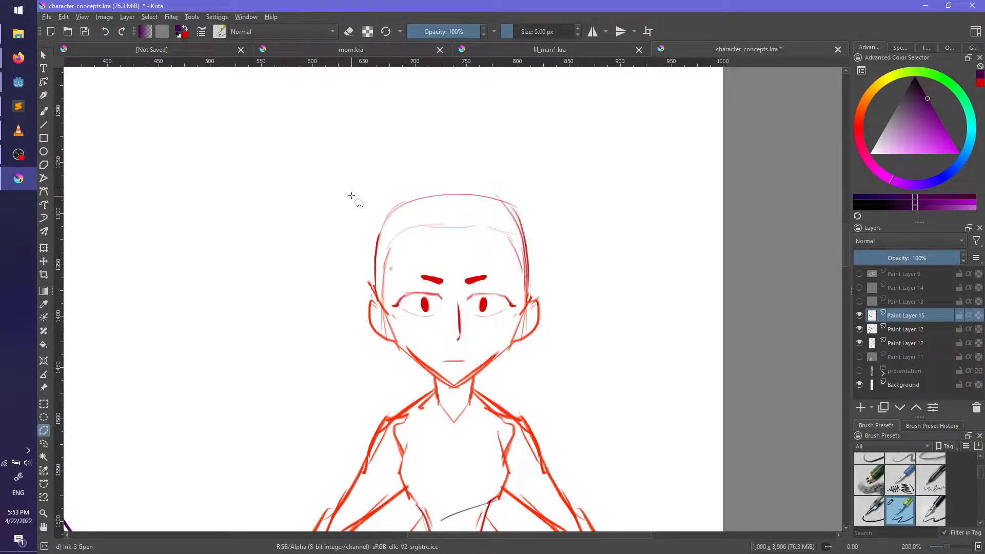
{"action": "key", "text": "b"}
Step: Try to draw a short centre parting line and a rounded hair outline over the crown
{"action": "left_click_drag", "start_coordinate": [450, 192], "coordinate": [452, 227]}
{"action": "left_click_drag", "start_coordinate": [449, 183], "coordinate": [360, 232]}
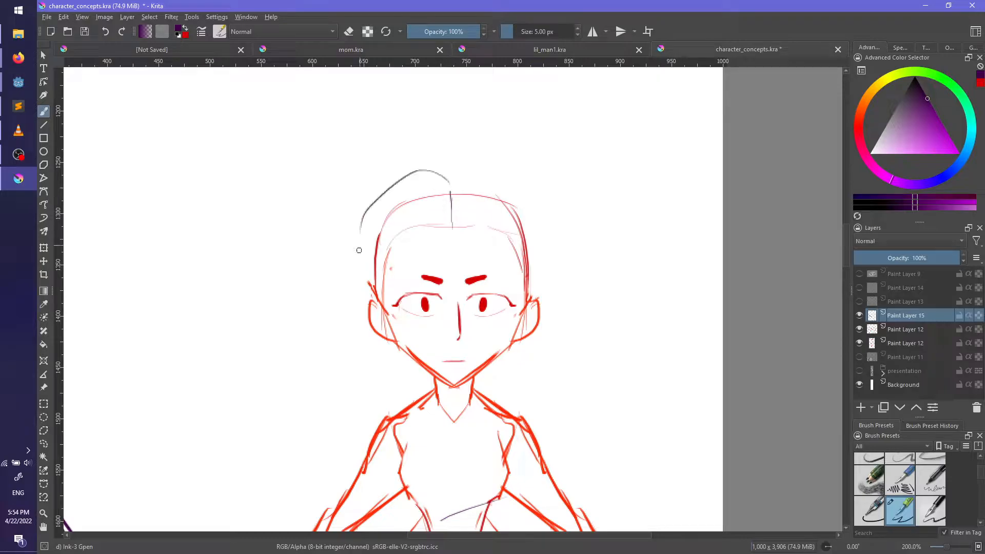
{"action": "key", "text": "ctrl+z"}
{"action": "left_click_drag", "start_coordinate": [443, 188], "coordinate": [392, 201]}
{"action": "key", "text": "ctrl+z"}
{"action": "left_click_drag", "start_coordinate": [450, 189], "coordinate": [395, 198]}
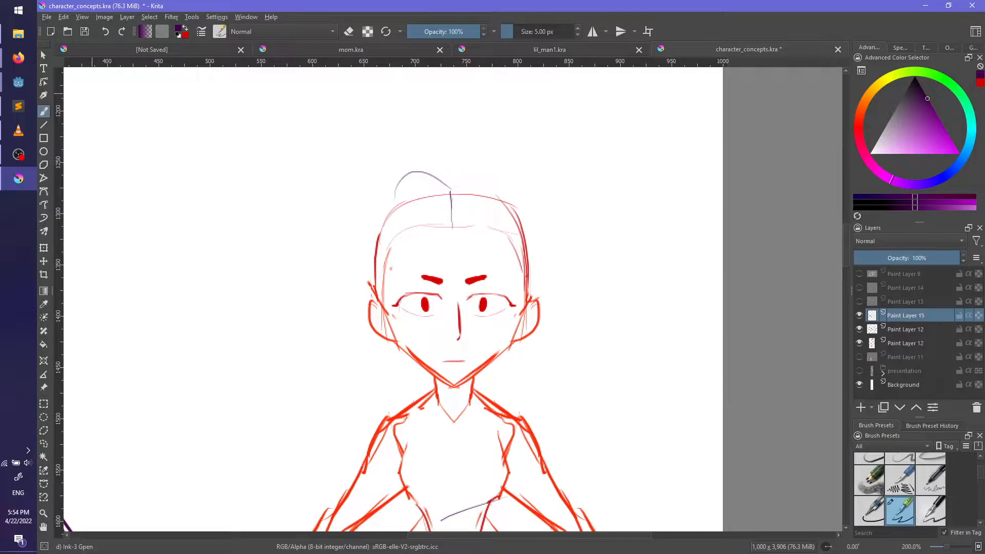
{"action": "key", "text": "ctrl+z"}
{"action": "key", "text": "ctrl+z"}
Step: Draw a long wavy hair outline from the crown down the character's right side, past the ear to the upper arm
{"action": "left_click_drag", "start_coordinate": [451, 186], "coordinate": [332, 286]}
{"action": "key", "text": "ctrl+z"}
{"action": "mouse_move", "coordinate": [404, 183]}
{"action": "left_mouse_down"}
{"action": "mouse_move", "coordinate": [341, 363]}
{"action": "mouse_move", "coordinate": [361, 427]}
{"action": "mouse_move", "coordinate": [380, 446]}
{"action": "left_mouse_up"}
{"action": "key", "text": "ctrl+z"}
{"action": "key", "text": "ctrl+z"}
{"action": "key", "text": "ctrl+z"}
{"action": "left_click_drag", "start_coordinate": [395, 195], "coordinate": [365, 320]}
{"action": "key", "text": "ctrl+z"}
{"action": "mouse_move", "coordinate": [398, 191]}
{"action": "left_mouse_down"}
{"action": "mouse_move", "coordinate": [359, 275]}
{"action": "mouse_move", "coordinate": [328, 418]}
{"action": "mouse_move", "coordinate": [342, 439]}
{"action": "mouse_move", "coordinate": [343, 479]}
{"action": "left_mouse_up"}
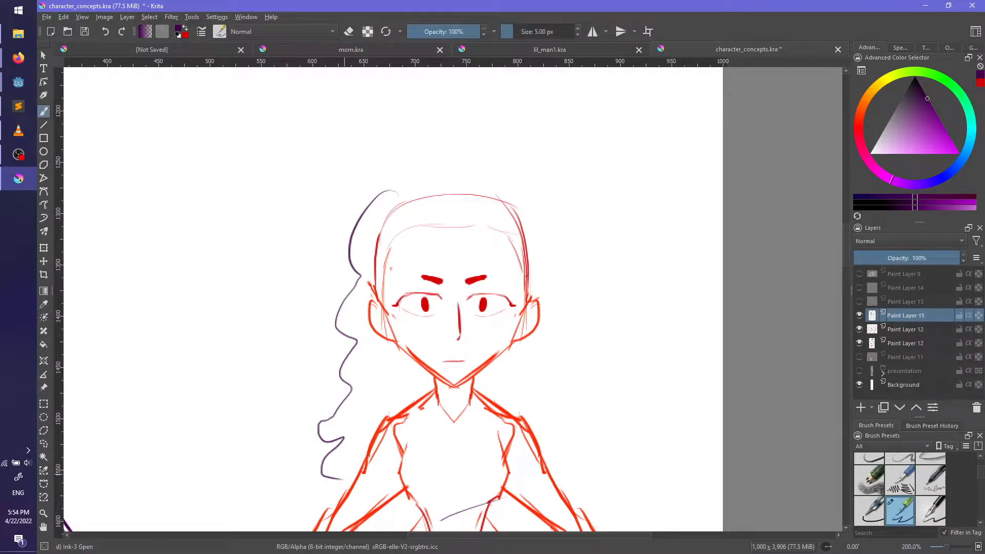
Step: Draw a short strand beside the neck and a hair outline over the crown and down the character's left side to the shoulder
{"action": "left_click_drag", "start_coordinate": [420, 376], "coordinate": [415, 409]}
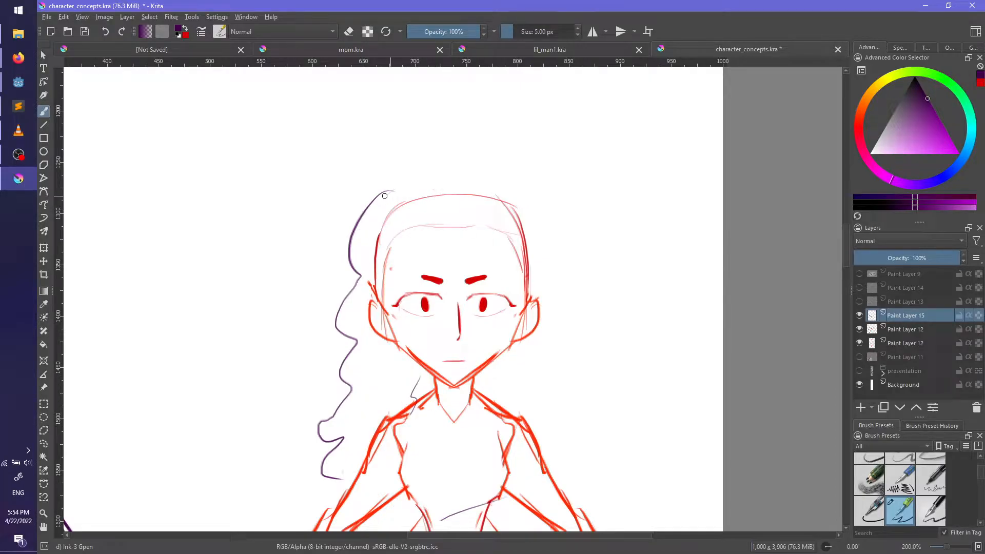
{"action": "mouse_move", "coordinate": [385, 191]}
{"action": "left_mouse_down"}
{"action": "mouse_move", "coordinate": [430, 195]}
{"action": "mouse_move", "coordinate": [471, 176]}
{"action": "mouse_move", "coordinate": [544, 231]}
{"action": "left_mouse_up"}
{"action": "key", "text": "ctrl+z"}
{"action": "key", "text": "ctrl+z"}
{"action": "left_click_drag", "start_coordinate": [493, 182], "coordinate": [545, 281]}
{"action": "key", "text": "ctrl+z"}
{"action": "mouse_move", "coordinate": [493, 176]}
{"action": "left_mouse_down"}
{"action": "mouse_move", "coordinate": [554, 303]}
{"action": "mouse_move", "coordinate": [554, 375]}
{"action": "mouse_move", "coordinate": [575, 409]}
{"action": "left_mouse_up"}
{"action": "key", "text": "ctrl+z"}
{"action": "mouse_move", "coordinate": [554, 284]}
{"action": "left_mouse_down"}
{"action": "mouse_move", "coordinate": [564, 439]}
{"action": "mouse_move", "coordinate": [556, 458]}
{"action": "mouse_move", "coordinate": [566, 474]}
{"action": "mouse_move", "coordinate": [557, 488]}
{"action": "mouse_move", "coordinate": [556, 473]}
{"action": "left_mouse_up"}
{"action": "key", "text": "ctrl+z"}
{"action": "mouse_move", "coordinate": [583, 403]}
{"action": "middle_mouse_down"}
{"action": "mouse_move", "coordinate": [570, 290]}
{"action": "mouse_move", "coordinate": [602, 401]}
{"action": "middle_mouse_up"}
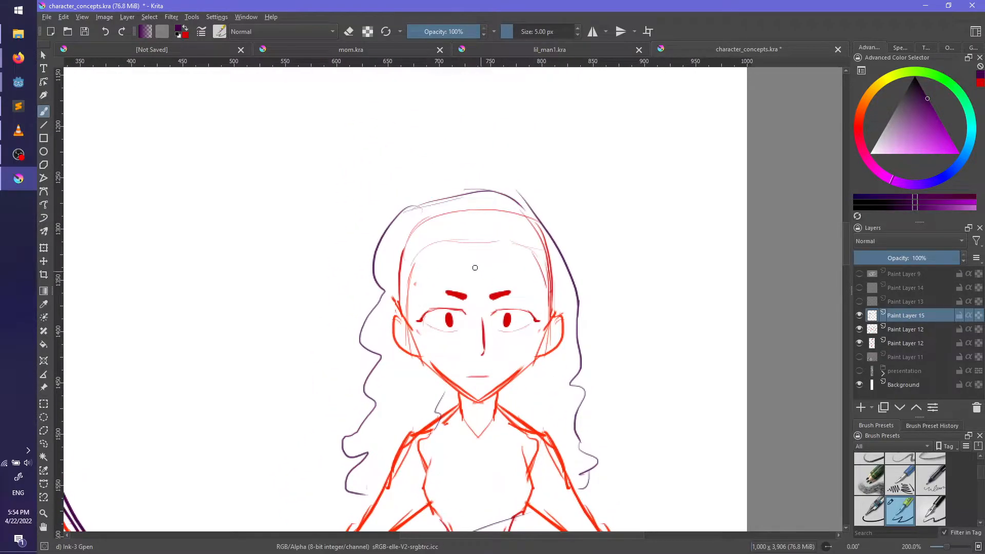
Step: Draw the curved hairline from the centre parting down the forehead to the character's right ear
{"action": "mouse_move", "coordinate": [469, 226]}
{"action": "left_mouse_down"}
{"action": "mouse_move", "coordinate": [442, 303]}
{"action": "mouse_move", "coordinate": [418, 334]}
{"action": "left_mouse_up"}
{"action": "key", "text": "ctrl+z"}
{"action": "key", "text": "ctrl+z"}
{"action": "mouse_move", "coordinate": [472, 230]}
{"action": "left_mouse_down"}
{"action": "mouse_move", "coordinate": [443, 298]}
{"action": "mouse_move", "coordinate": [423, 390]}
{"action": "left_mouse_up"}
{"action": "key", "text": "ctrl+z"}
{"action": "key", "text": "ctrl+z"}
{"action": "left_click_drag", "start_coordinate": [448, 243], "coordinate": [411, 324]}
{"action": "key", "text": "ctrl+z"}
{"action": "mouse_move", "coordinate": [481, 229]}
{"action": "left_mouse_down"}
{"action": "mouse_move", "coordinate": [470, 255]}
{"action": "mouse_move", "coordinate": [399, 321]}
{"action": "left_mouse_up"}
{"action": "key", "text": "ctrl+z"}
{"action": "left_click_drag", "start_coordinate": [473, 230], "coordinate": [407, 318]}
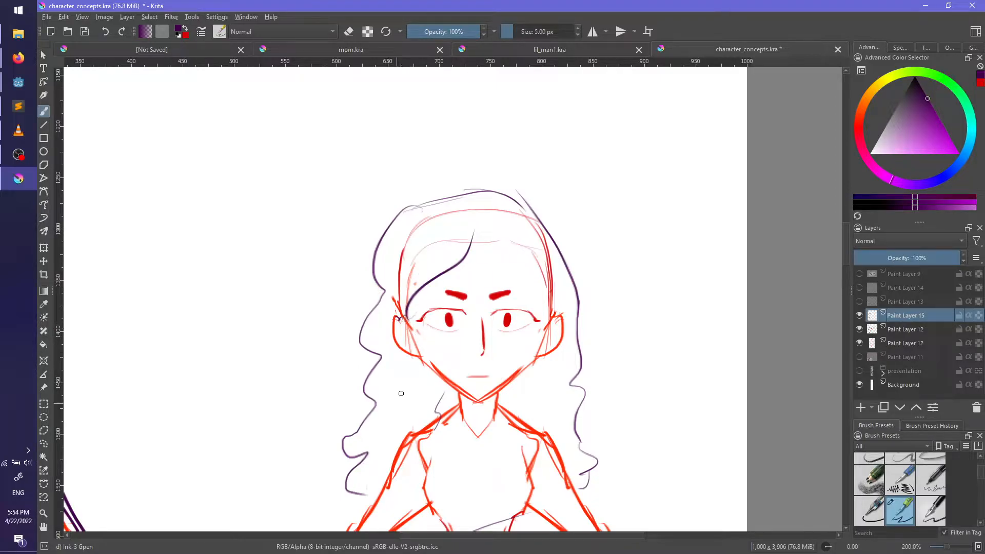
Step: Draw an inner hair strand from below the character's right ear down onto the shoulder
{"action": "mouse_move", "coordinate": [419, 360]}
{"action": "left_mouse_down"}
{"action": "mouse_move", "coordinate": [419, 420]}
{"action": "mouse_move", "coordinate": [446, 450]}
{"action": "mouse_move", "coordinate": [437, 461]}
{"action": "mouse_move", "coordinate": [432, 426]}
{"action": "mouse_move", "coordinate": [396, 451]}
{"action": "mouse_move", "coordinate": [386, 477]}
{"action": "left_mouse_up"}
{"action": "key", "text": "ctrl+z"}
Step: Draw the matching hairline from the centre parting across the forehead to the character's left ear
{"action": "key", "text": "ctrl+z"}
{"action": "left_click_drag", "start_coordinate": [479, 231], "coordinate": [541, 296]}
{"action": "key", "text": "ctrl+z"}
{"action": "left_click_drag", "start_coordinate": [474, 214], "coordinate": [548, 307]}
Step: Draw an inner hair strand from the jaw below the character's left ear down to the shoulder
{"action": "key", "text": "ctrl+z"}
{"action": "left_click_drag", "start_coordinate": [475, 231], "coordinate": [553, 318]}
{"action": "left_click_drag", "start_coordinate": [536, 359], "coordinate": [541, 426]}
{"action": "key", "text": "ctrl+z"}
{"action": "mouse_move", "coordinate": [537, 359]}
{"action": "left_mouse_down"}
{"action": "mouse_move", "coordinate": [564, 465]}
{"action": "mouse_move", "coordinate": [581, 482]}
{"action": "left_mouse_up"}
{"action": "key", "text": "ctrl+z"}
{"action": "left_click_drag", "start_coordinate": [538, 362], "coordinate": [561, 450]}
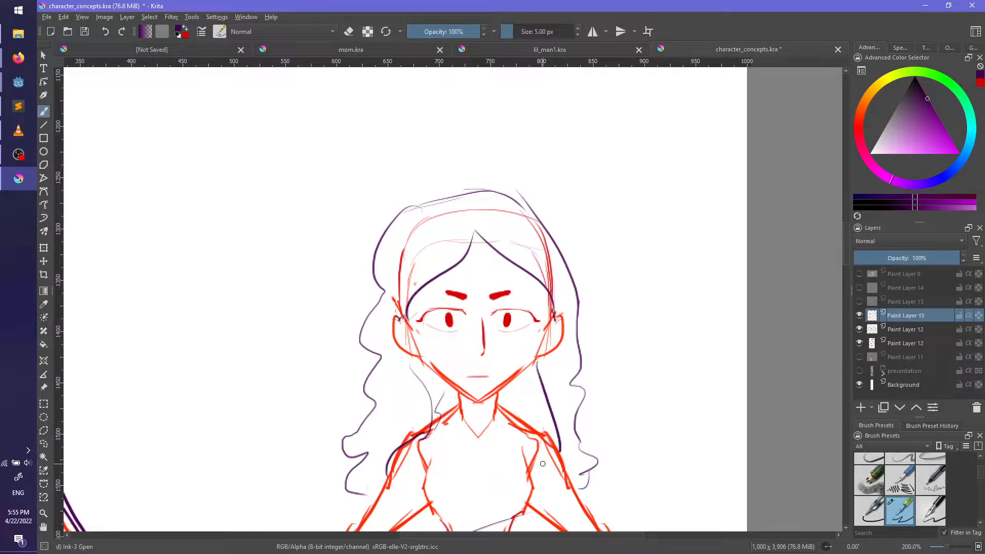
Step: Look over both lower figures to compare the headscarf design with the long wavy hair design
{"action": "scroll", "coordinate": [551, 390], "scroll_direction": "down", "scroll_amount": 5}
{"action": "scroll", "coordinate": [539, 353], "scroll_direction": "up", "scroll_amount": 1}
{"action": "middle_click_drag", "start_coordinate": [574, 355], "coordinate": [515, 368]}
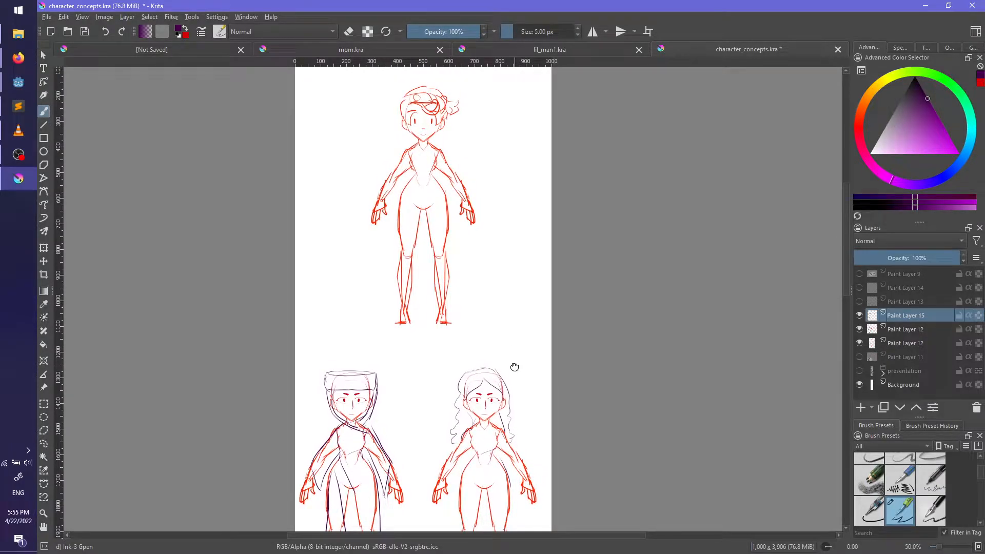
{"action": "middle_click_drag", "start_coordinate": [515, 367], "coordinate": [505, 300]}
{"action": "scroll", "coordinate": [508, 303], "scroll_direction": "up", "scroll_amount": 1}
{"action": "scroll", "coordinate": [512, 308], "scroll_direction": "up", "scroll_amount": 2}
{"action": "middle_click_drag", "start_coordinate": [510, 345], "coordinate": [599, 313]}
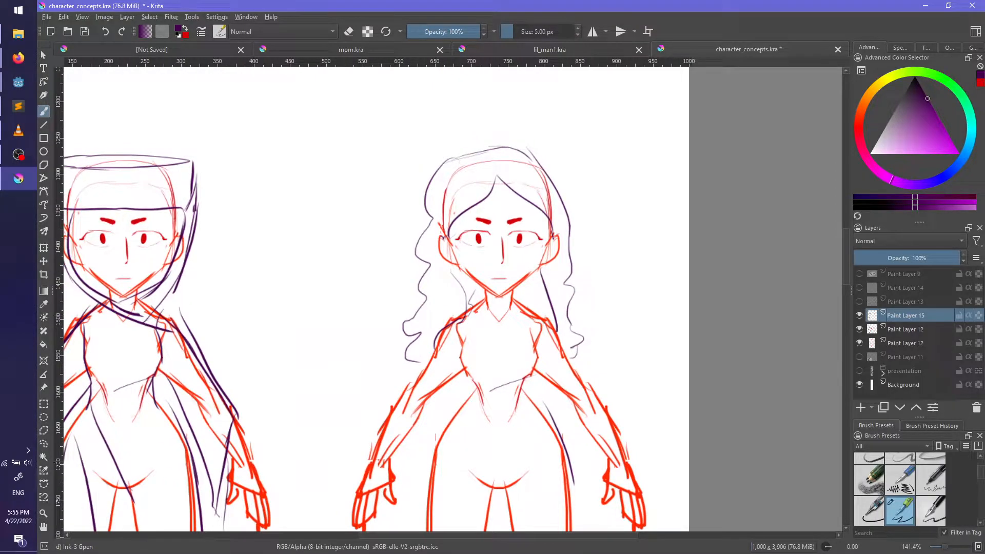
{"action": "middle_click_drag", "start_coordinate": [655, 379], "coordinate": [652, 343]}
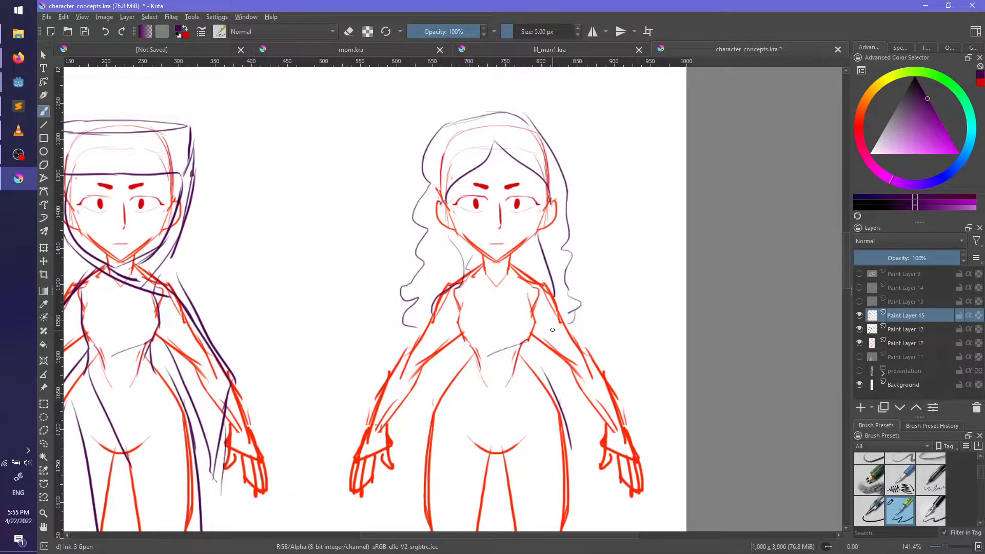
{"action": "middle_click_drag", "start_coordinate": [543, 205], "coordinate": [545, 248]}
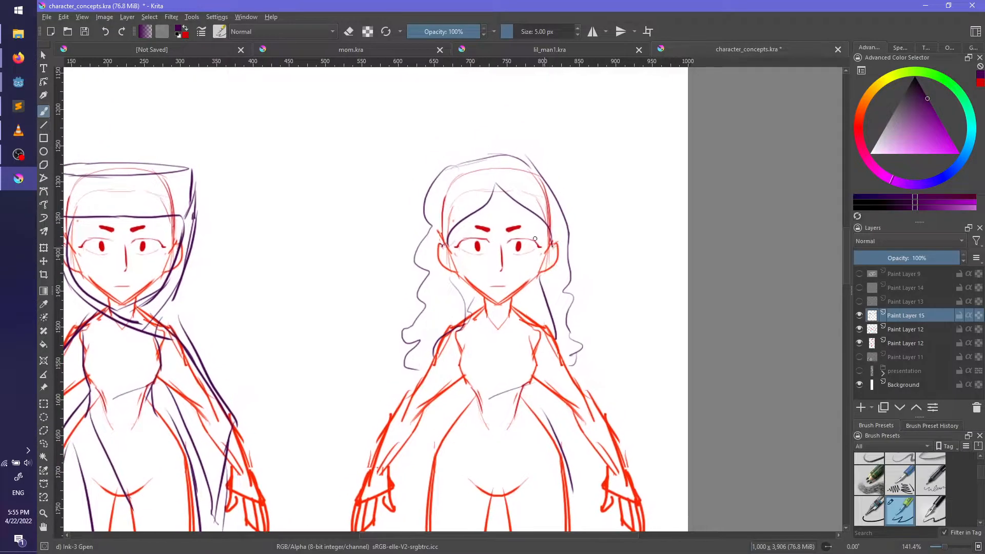
{"action": "mouse_move", "coordinate": [651, 334]}
{"action": "middle_mouse_down"}
{"action": "mouse_move", "coordinate": [642, 222]}
{"action": "mouse_move", "coordinate": [659, 320]}
{"action": "middle_mouse_up"}
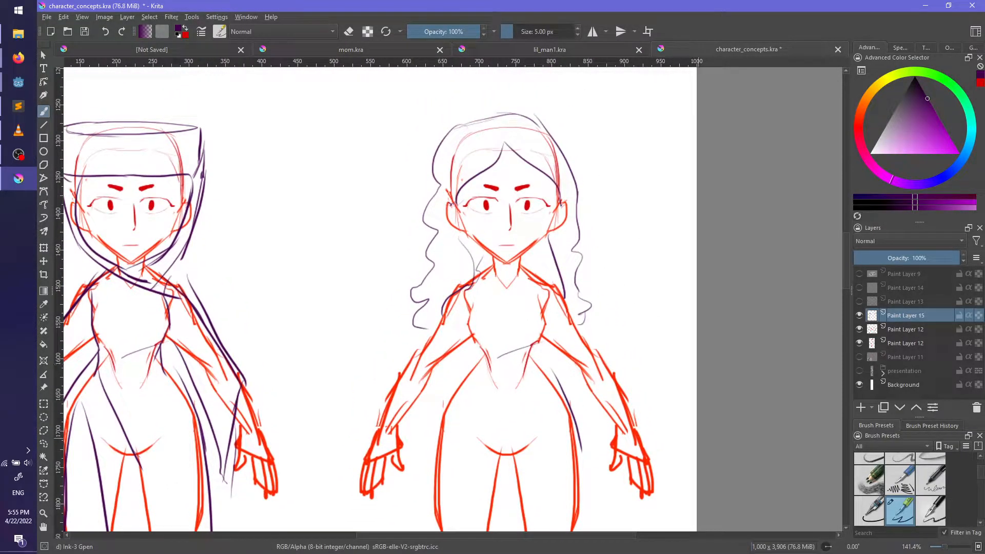
Step: Try to erase lines at the second figure's waist on Paint Layer 12 with Eraser Soft, and return to Paint Layer 15 with Ink-3 Gpen
{"action": "scroll", "coordinate": [959, 493], "scroll_direction": "up", "scroll_amount": 2}
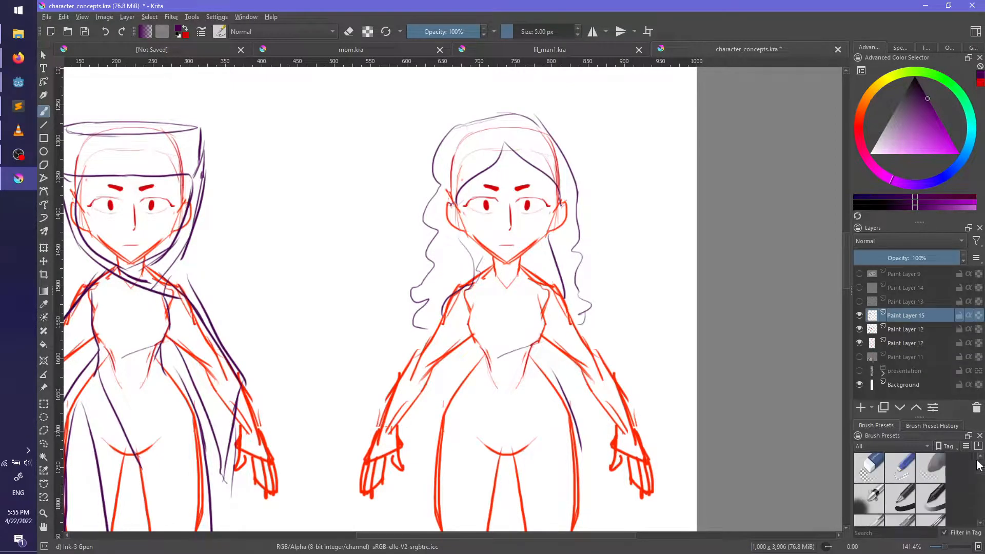
{"action": "left_click", "coordinate": [925, 466]}
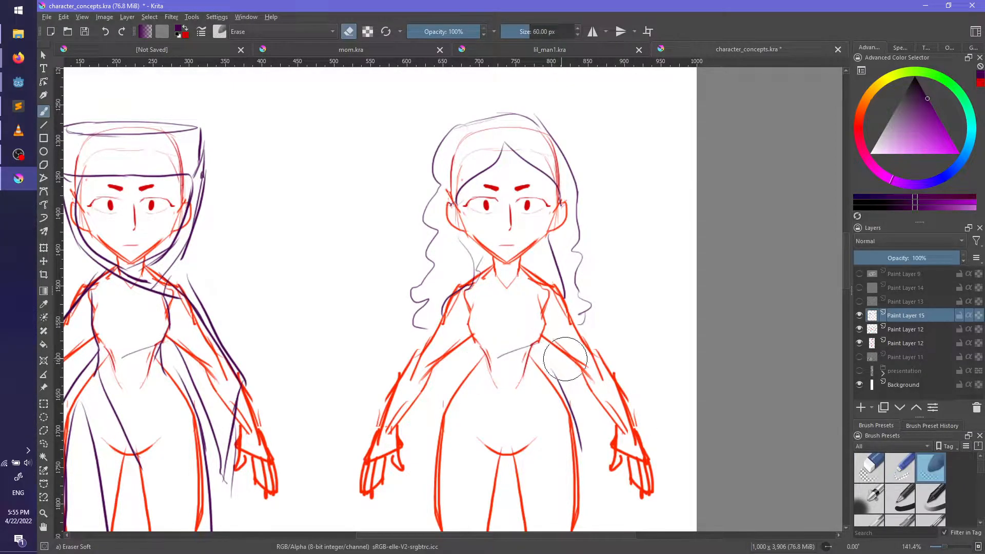
{"action": "left_click", "coordinate": [906, 332]}
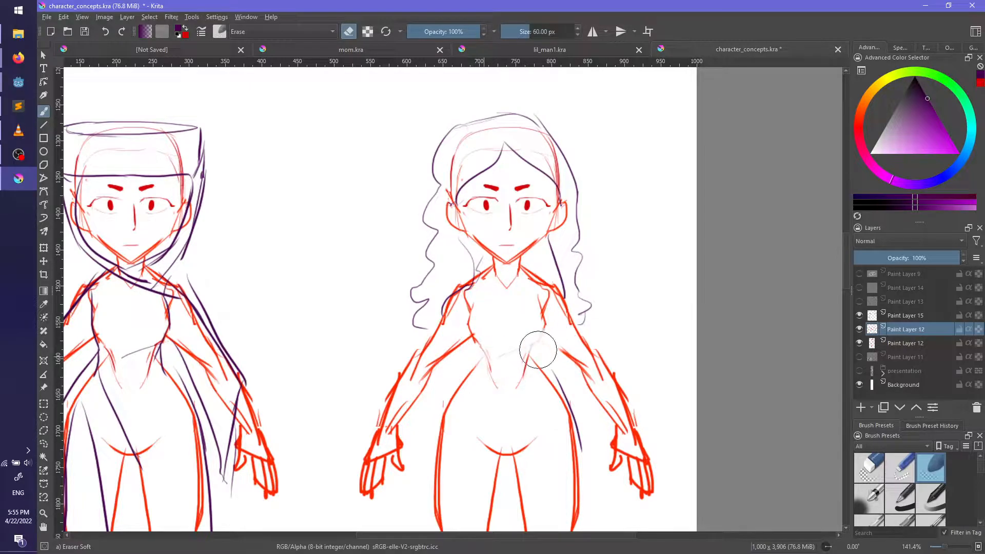
{"action": "left_click", "coordinate": [900, 318]}
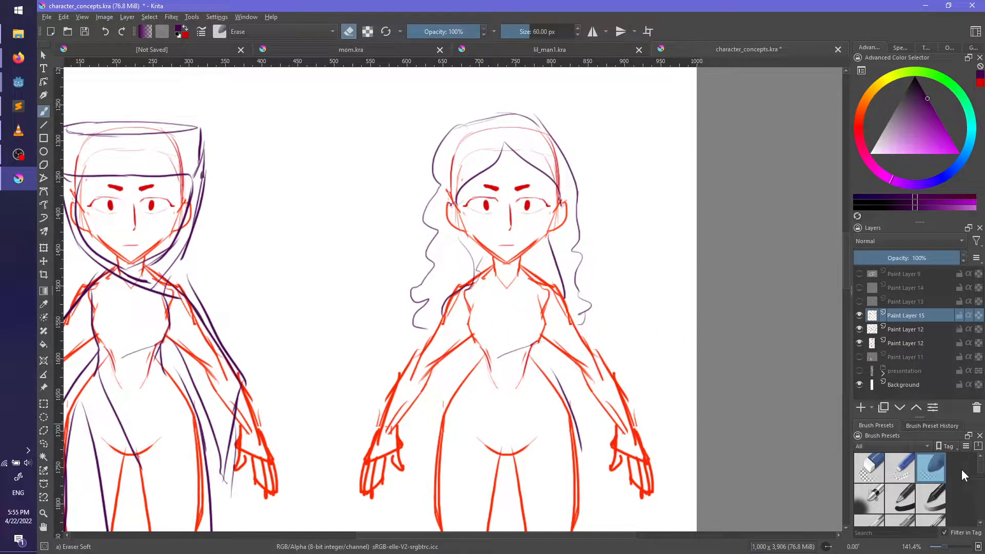
{"action": "right_click", "coordinate": [405, 301]}
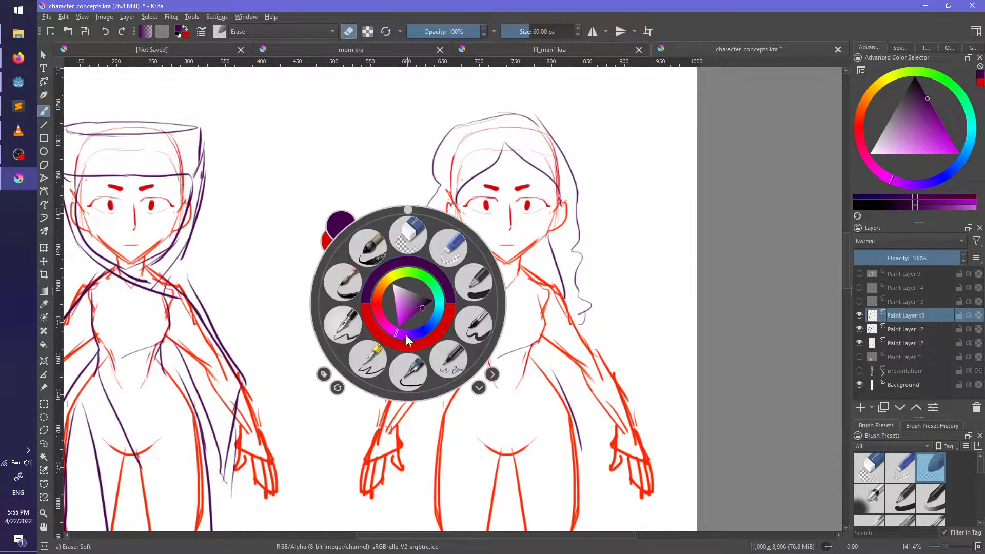
{"action": "left_click", "coordinate": [368, 361]}
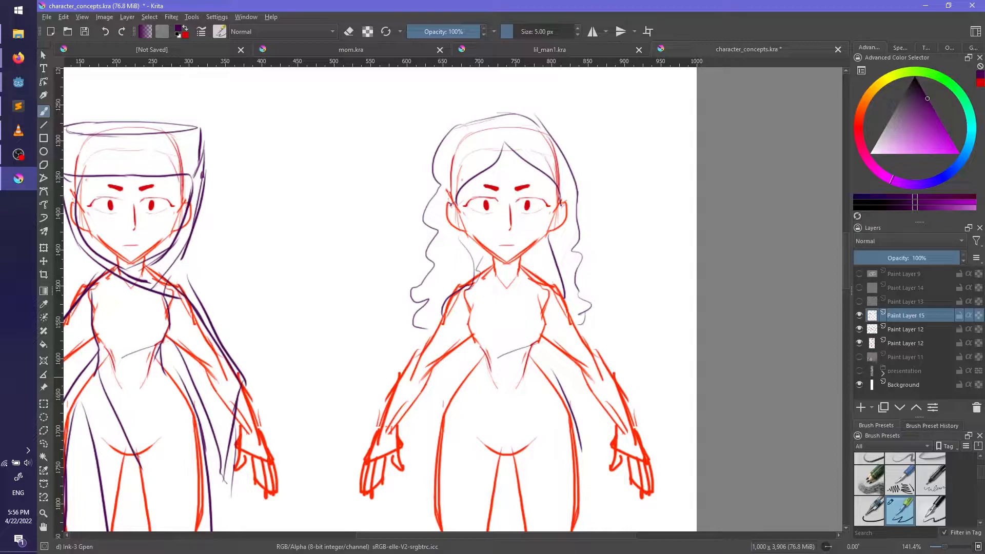
Step: Try to draw purple garment lines along the sides of the second figure's torso
{"action": "mouse_move", "coordinate": [460, 288]}
{"action": "left_mouse_down"}
{"action": "mouse_move", "coordinate": [471, 381]}
{"action": "mouse_move", "coordinate": [471, 355]}
{"action": "left_mouse_up"}
{"action": "key", "text": "ctrl+z"}
{"action": "key", "text": "ctrl+z"}
{"action": "scroll", "coordinate": [558, 336], "scroll_direction": "up", "scroll_amount": 2}
{"action": "scroll", "coordinate": [609, 391], "scroll_direction": "down", "scroll_amount": 2}
{"action": "mouse_move", "coordinate": [555, 337]}
{"action": "middle_mouse_down"}
{"action": "mouse_move", "coordinate": [609, 392]}
{"action": "mouse_move", "coordinate": [571, 357]}
{"action": "middle_mouse_up"}
{"action": "key", "text": "ctrl+z"}
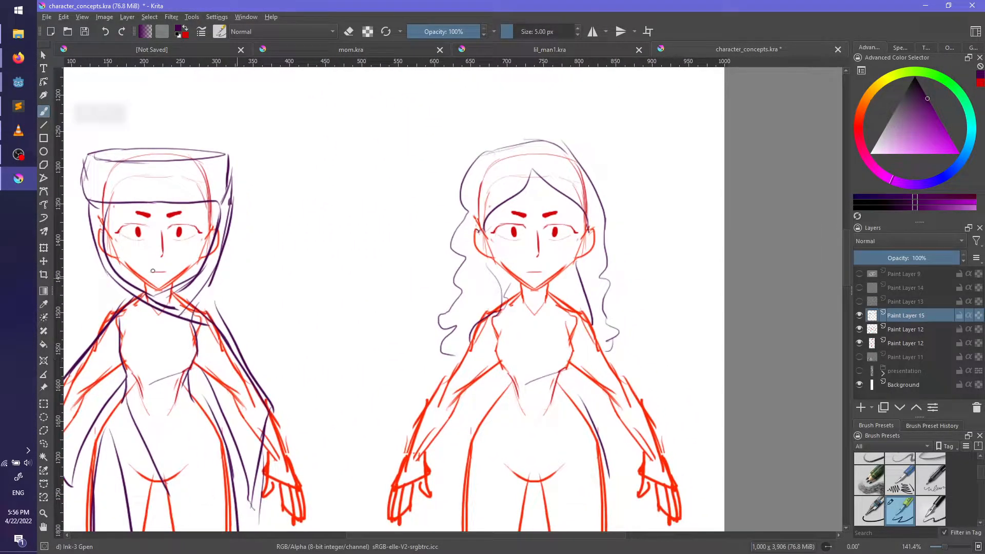
Step: Open the lil_man1.kra document and examine its hat and robe sketches and the reference photo
{"action": "key", "text": "alt+Tab"}
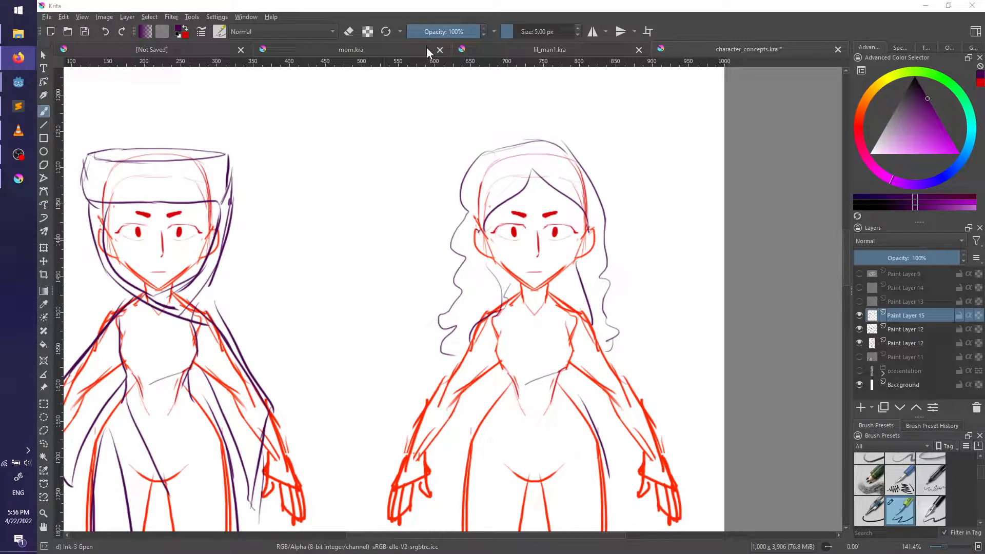
{"action": "left_click", "coordinate": [526, 48]}
{"action": "scroll", "coordinate": [394, 273], "scroll_direction": "down", "scroll_amount": 2}
{"action": "scroll", "coordinate": [393, 272], "scroll_direction": "up", "scroll_amount": 1}
{"action": "middle_click_drag", "start_coordinate": [394, 272], "coordinate": [415, 318]}
{"action": "middle_click_drag", "start_coordinate": [473, 400], "coordinate": [447, 385]}
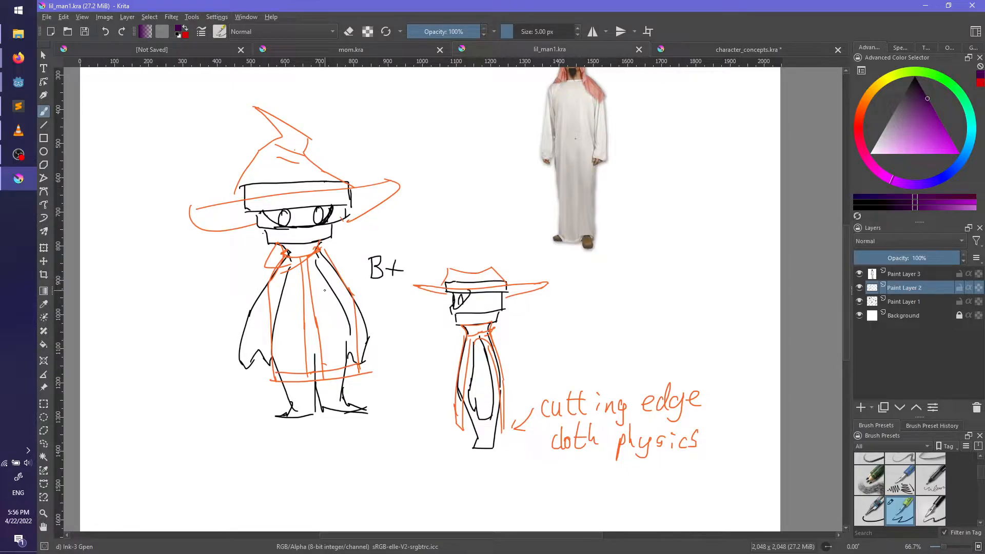
Step: Return to character_concepts.kra and save the document
{"action": "left_click", "coordinate": [713, 49]}
{"action": "key", "text": "ctrl+s"}
{"action": "scroll", "coordinate": [330, 287], "scroll_direction": "down", "scroll_amount": 1}
{"action": "middle_click_drag", "start_coordinate": [330, 231], "coordinate": [384, 338]}
{"action": "middle_click_drag", "start_coordinate": [398, 208], "coordinate": [447, 454]}
{"action": "middle_click_drag", "start_coordinate": [461, 386], "coordinate": [477, 436]}
{"action": "mouse_move", "coordinate": [490, 318]}
{"action": "middle_mouse_down"}
{"action": "mouse_move", "coordinate": [487, 388]}
{"action": "mouse_move", "coordinate": [479, 97]}
{"action": "middle_mouse_up"}
{"action": "mouse_move", "coordinate": [464, 362]}
{"action": "middle_mouse_down"}
{"action": "mouse_move", "coordinate": [461, 251]}
{"action": "mouse_move", "coordinate": [410, 72]}
{"action": "middle_mouse_up"}
{"action": "scroll", "coordinate": [431, 218], "scroll_direction": "up", "scroll_amount": 1}
{"action": "middle_click_drag", "start_coordinate": [385, 195], "coordinate": [354, 202]}
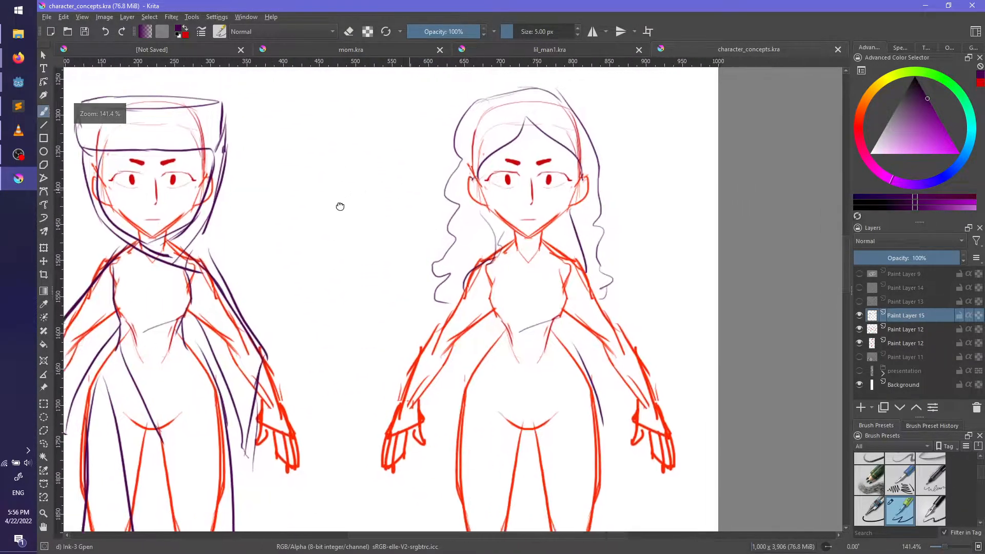
Step: Try to draw a garment neckline across the second figure's upper chest with short lines up to the neck
{"action": "scroll", "coordinate": [333, 220], "scroll_direction": "up", "scroll_amount": 1}
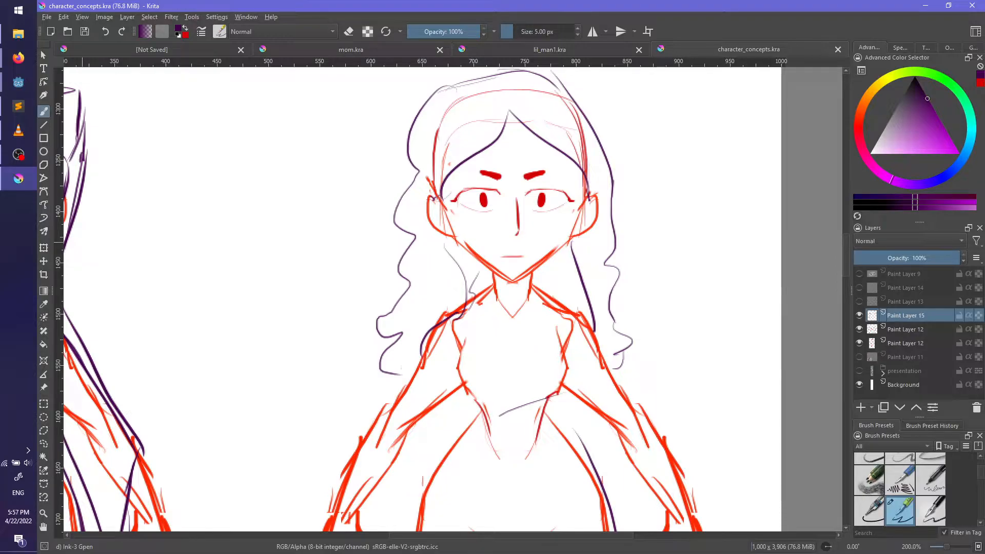
{"action": "middle_click_drag", "start_coordinate": [688, 352], "coordinate": [667, 308]}
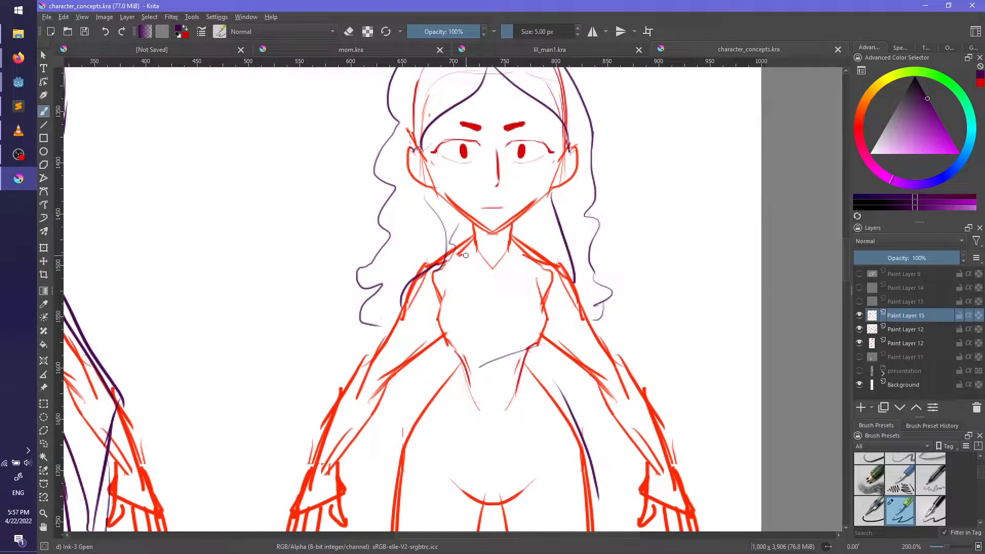
{"action": "mouse_move", "coordinate": [472, 234]}
{"action": "left_mouse_down"}
{"action": "mouse_move", "coordinate": [427, 265]}
{"action": "mouse_move", "coordinate": [548, 269]}
{"action": "left_mouse_up"}
{"action": "key", "text": "ctrl+z"}
{"action": "key", "text": "ctrl+z"}
{"action": "left_click_drag", "start_coordinate": [455, 251], "coordinate": [539, 268]}
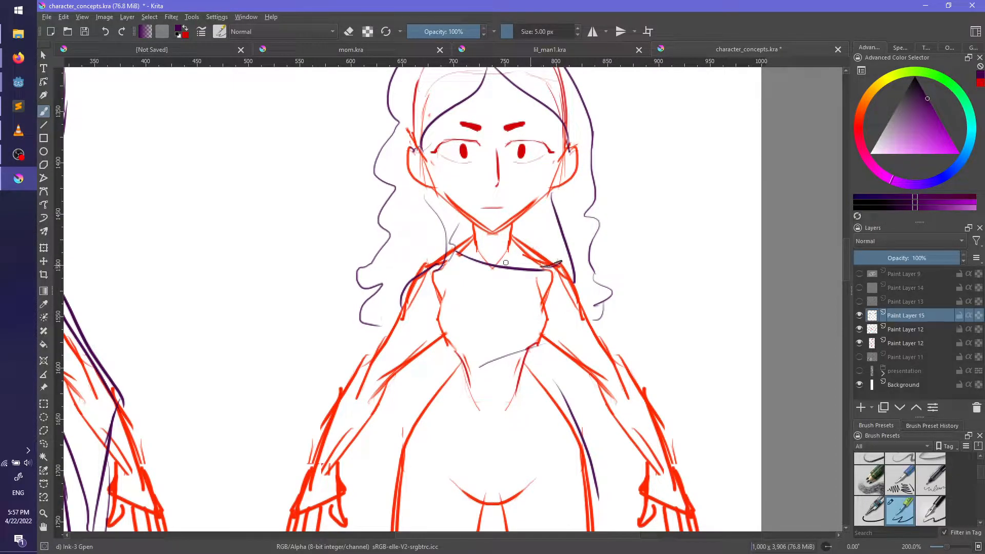
{"action": "left_click_drag", "start_coordinate": [450, 251], "coordinate": [463, 244]}
{"action": "left_click_drag", "start_coordinate": [553, 251], "coordinate": [516, 240]}
{"action": "key", "text": "ctrl+z"}
{"action": "key", "text": "ctrl+z"}
{"action": "key", "text": "ctrl+z"}
{"action": "key", "text": "ctrl+z"}
Step: Draw a shallow curved neckline between the shoulders just below the second figure's neck
{"action": "left_click_drag", "start_coordinate": [436, 262], "coordinate": [524, 265]}
{"action": "key", "text": "ctrl+z"}
{"action": "key", "text": "ctrl+z"}
{"action": "mouse_move", "coordinate": [454, 255]}
{"action": "left_mouse_down"}
{"action": "mouse_move", "coordinate": [538, 264]}
{"action": "mouse_move", "coordinate": [539, 255]}
{"action": "left_mouse_up"}
{"action": "key", "text": "ctrl+z"}
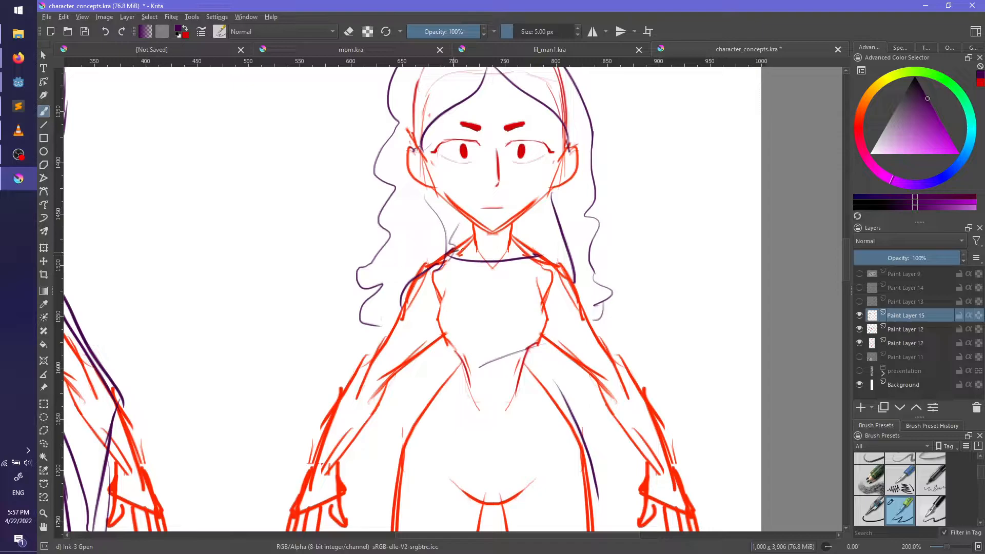
Step: Draw the cape's curved shoulder line from the neckline over the character's right shoulder
{"action": "left_click_drag", "start_coordinate": [453, 251], "coordinate": [425, 300]}
{"action": "key", "text": "ctrl+z"}
{"action": "left_click_drag", "start_coordinate": [450, 252], "coordinate": [421, 316]}
{"action": "key", "text": "ctrl+z"}
{"action": "left_click_drag", "start_coordinate": [450, 253], "coordinate": [427, 337]}
{"action": "key", "text": "ctrl+z"}
{"action": "left_click_drag", "start_coordinate": [450, 246], "coordinate": [423, 319]}
{"action": "key", "text": "ctrl+z"}
{"action": "key", "text": "ctrl+z"}
{"action": "left_click_drag", "start_coordinate": [447, 254], "coordinate": [391, 291]}
{"action": "key", "text": "ctrl+z"}
{"action": "left_click_drag", "start_coordinate": [448, 253], "coordinate": [390, 309]}
Step: Try tracing the cape's shoulder edge and hem over a pasted reference photo of a headscarf and cape outfit, and remove the photo
{"action": "left_click_drag", "start_coordinate": [228, 331], "coordinate": [194, 251]}
{"action": "scroll", "coordinate": [321, 376], "scroll_direction": "down", "scroll_amount": 2}
{"action": "scroll", "coordinate": [301, 385], "scroll_direction": "down", "scroll_amount": 5}
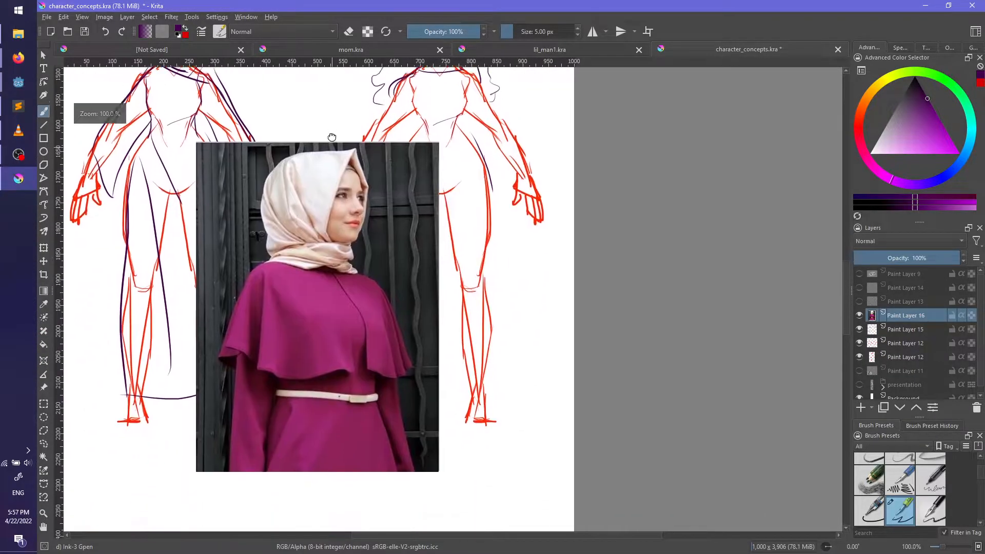
{"action": "mouse_move", "coordinate": [258, 254]}
{"action": "left_mouse_down"}
{"action": "mouse_move", "coordinate": [220, 302]}
{"action": "mouse_move", "coordinate": [220, 342]}
{"action": "mouse_move", "coordinate": [338, 354]}
{"action": "left_mouse_up"}
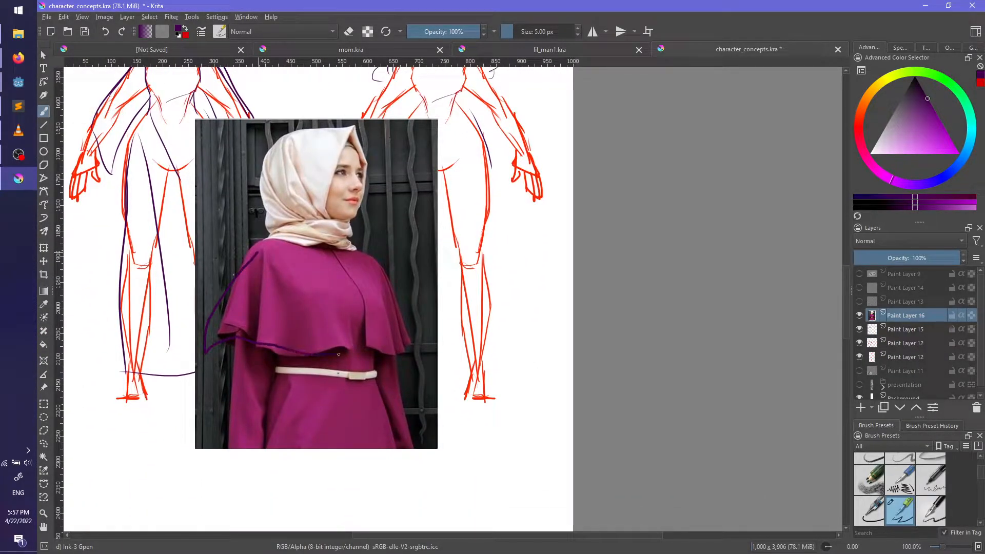
{"action": "mouse_move", "coordinate": [284, 262]}
{"action": "middle_mouse_down"}
{"action": "mouse_move", "coordinate": [319, 328]}
{"action": "mouse_move", "coordinate": [317, 355]}
{"action": "middle_mouse_up"}
{"action": "key", "text": "ctrl+z"}
{"action": "key", "text": "ctrl+z"}
Step: Draw the cape's wavy hem from arm to arm across the waist, and its edge over the character's left shoulder
{"action": "middle_click_drag", "start_coordinate": [384, 210], "coordinate": [344, 356]}
{"action": "scroll", "coordinate": [344, 356], "scroll_direction": "up", "scroll_amount": 2}
{"action": "middle_click_drag", "start_coordinate": [359, 306], "coordinate": [288, 350]}
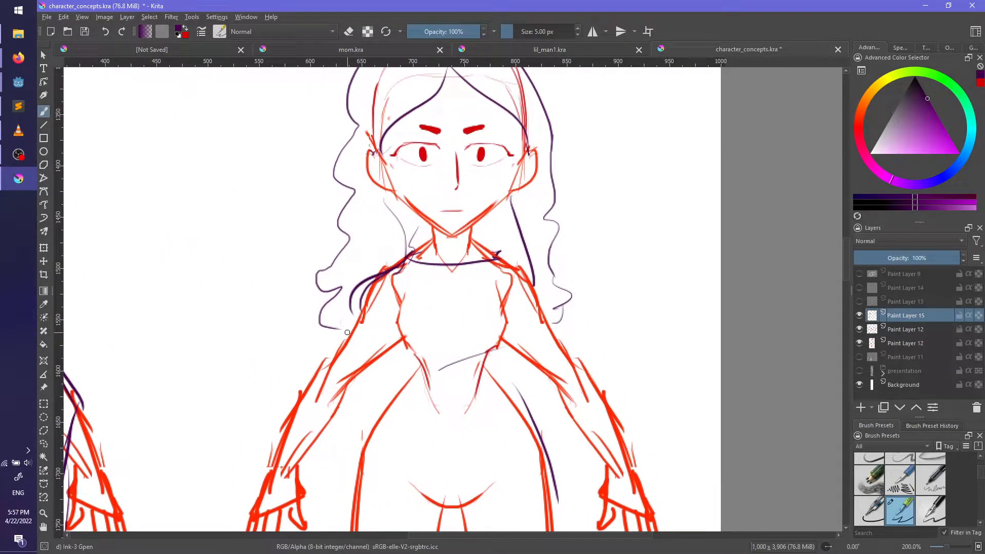
{"action": "mouse_move", "coordinate": [368, 278]}
{"action": "left_mouse_down"}
{"action": "mouse_move", "coordinate": [341, 330]}
{"action": "mouse_move", "coordinate": [373, 356]}
{"action": "mouse_move", "coordinate": [474, 366]}
{"action": "mouse_move", "coordinate": [564, 340]}
{"action": "left_mouse_up"}
{"action": "key", "text": "ctrl+z"}
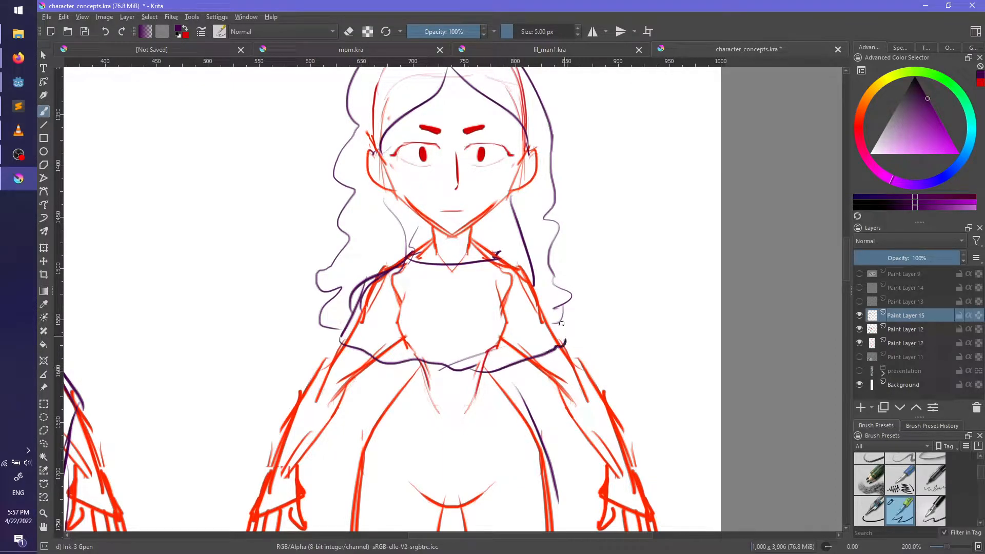
{"action": "left_click_drag", "start_coordinate": [505, 256], "coordinate": [568, 326]}
{"action": "key", "text": "ctrl+z"}
{"action": "mouse_move", "coordinate": [500, 254]}
{"action": "left_mouse_down"}
{"action": "mouse_move", "coordinate": [559, 310]}
{"action": "mouse_move", "coordinate": [569, 331]}
{"action": "mouse_move", "coordinate": [562, 345]}
{"action": "left_mouse_up"}
Step: Sketch a small oval with short rays in the empty space beside the character's left side
{"action": "middle_click_drag", "start_coordinate": [632, 281], "coordinate": [643, 332]}
{"action": "left_click_drag", "start_coordinate": [629, 191], "coordinate": [565, 333]}
{"action": "key", "text": "ctrl+z"}
{"action": "left_click_drag", "start_coordinate": [653, 182], "coordinate": [595, 283]}
{"action": "key", "text": "ctrl+z"}
{"action": "mouse_move", "coordinate": [678, 158]}
{"action": "left_mouse_down"}
{"action": "mouse_move", "coordinate": [654, 201]}
{"action": "mouse_move", "coordinate": [662, 156]}
{"action": "left_mouse_up"}
{"action": "left_click_drag", "start_coordinate": [656, 222], "coordinate": [638, 245]}
{"action": "mouse_move", "coordinate": [645, 201]}
{"action": "left_mouse_down"}
{"action": "mouse_move", "coordinate": [628, 209]}
{"action": "mouse_move", "coordinate": [670, 250]}
{"action": "left_mouse_up"}
Step: Draw the sleeve's outer edge from the cape hem down the character's right forearm
{"action": "mouse_move", "coordinate": [636, 411]}
{"action": "middle_mouse_down"}
{"action": "mouse_move", "coordinate": [668, 287]}
{"action": "mouse_move", "coordinate": [674, 350]}
{"action": "mouse_move", "coordinate": [687, 281]}
{"action": "mouse_move", "coordinate": [687, 334]}
{"action": "middle_mouse_up"}
{"action": "mouse_move", "coordinate": [381, 296]}
{"action": "left_mouse_down"}
{"action": "mouse_move", "coordinate": [330, 361]}
{"action": "mouse_move", "coordinate": [312, 437]}
{"action": "left_mouse_up"}
{"action": "key", "text": "ctrl+z"}
{"action": "key", "text": "ctrl+z"}
{"action": "mouse_move", "coordinate": [379, 300]}
{"action": "left_mouse_down"}
{"action": "mouse_move", "coordinate": [305, 415]}
{"action": "mouse_move", "coordinate": [345, 439]}
{"action": "left_mouse_up"}
{"action": "key", "text": "ctrl+z"}
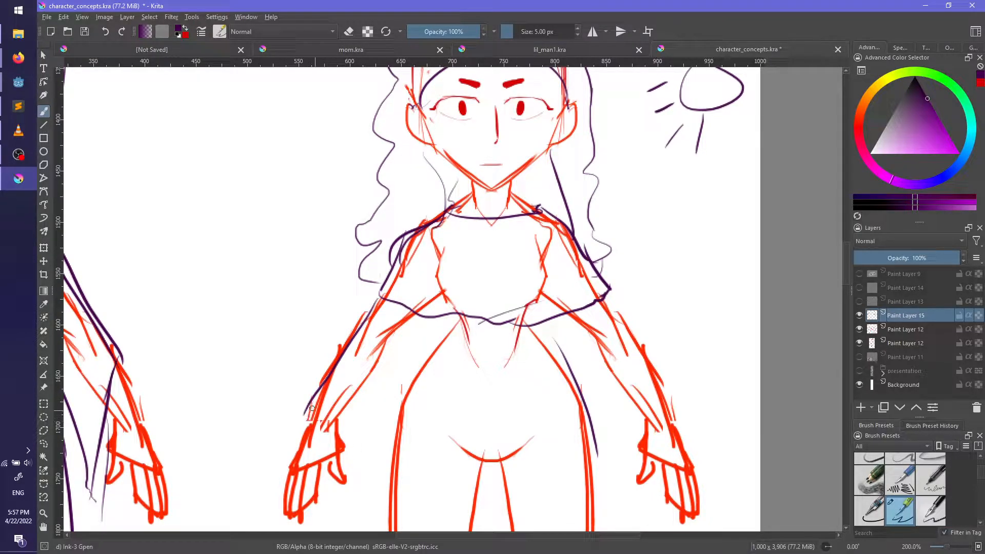
{"action": "key", "text": "ctrl+z"}
{"action": "left_click_drag", "start_coordinate": [380, 295], "coordinate": [314, 393]}
Step: Draw the flared opening of the right arm's sleeve and its inner edge hanging from the cape hem
{"action": "key", "text": "ctrl+z"}
{"action": "mouse_move", "coordinate": [316, 385]}
{"action": "left_mouse_down"}
{"action": "mouse_move", "coordinate": [372, 436]}
{"action": "mouse_move", "coordinate": [399, 358]}
{"action": "left_mouse_up"}
{"action": "key", "text": "ctrl+z"}
{"action": "left_click_drag", "start_coordinate": [431, 324], "coordinate": [381, 409]}
{"action": "key", "text": "ctrl+z"}
{"action": "left_click_drag", "start_coordinate": [424, 320], "coordinate": [381, 442]}
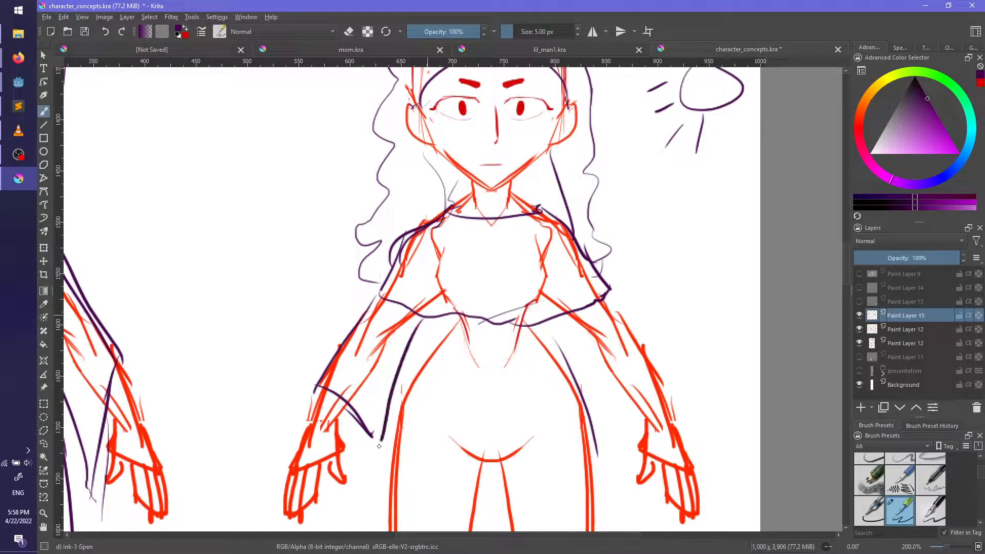
Step: Draw the sleeve's outer edge from the cape hem down the character's left forearm
{"action": "scroll", "coordinate": [361, 354], "scroll_direction": "down", "scroll_amount": 3}
{"action": "middle_click_drag", "start_coordinate": [293, 330], "coordinate": [419, 300]}
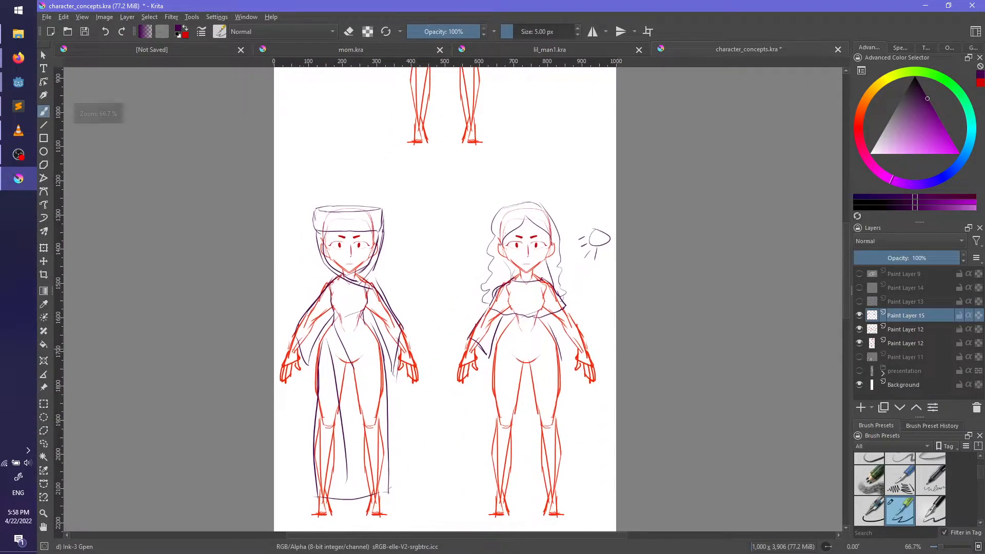
{"action": "middle_click_drag", "start_coordinate": [408, 353], "coordinate": [313, 347]}
{"action": "scroll", "coordinate": [312, 346], "scroll_direction": "up", "scroll_amount": 1}
{"action": "scroll", "coordinate": [313, 346], "scroll_direction": "up", "scroll_amount": 1}
{"action": "mouse_move", "coordinate": [505, 330]}
{"action": "middle_mouse_down"}
{"action": "mouse_move", "coordinate": [345, 353]}
{"action": "mouse_move", "coordinate": [398, 339]}
{"action": "mouse_move", "coordinate": [420, 351]}
{"action": "middle_mouse_up"}
{"action": "scroll", "coordinate": [413, 326], "scroll_direction": "up", "scroll_amount": 1}
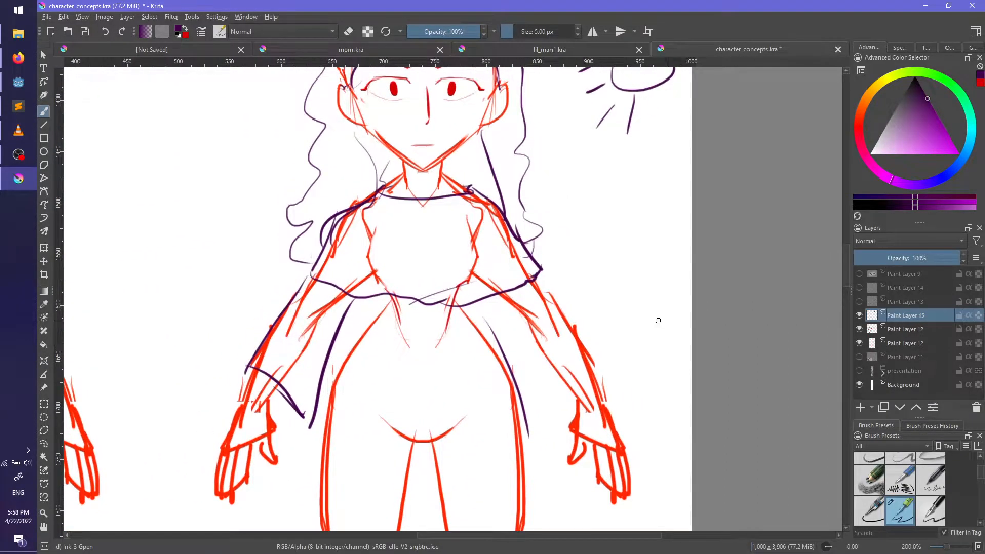
{"action": "left_click_drag", "start_coordinate": [544, 280], "coordinate": [605, 390]}
{"action": "key", "text": "ctrl+z"}
{"action": "key", "text": "ctrl+z"}
{"action": "mouse_move", "coordinate": [535, 285]}
{"action": "left_mouse_down"}
{"action": "mouse_move", "coordinate": [589, 371]}
{"action": "mouse_move", "coordinate": [559, 419]}
{"action": "left_mouse_up"}
{"action": "key", "text": "ctrl+z"}
{"action": "key", "text": "ctrl+z"}
{"action": "mouse_move", "coordinate": [533, 277]}
{"action": "left_mouse_down"}
{"action": "mouse_move", "coordinate": [579, 359]}
{"action": "mouse_move", "coordinate": [557, 410]}
{"action": "left_mouse_up"}
Step: Draw the flared opening edge of the sleeve on the character's left arm
{"action": "key", "text": "ctrl+z"}
{"action": "left_click_drag", "start_coordinate": [580, 346], "coordinate": [559, 426]}
{"action": "key", "text": "ctrl+z"}
{"action": "left_click_drag", "start_coordinate": [575, 340], "coordinate": [560, 415]}
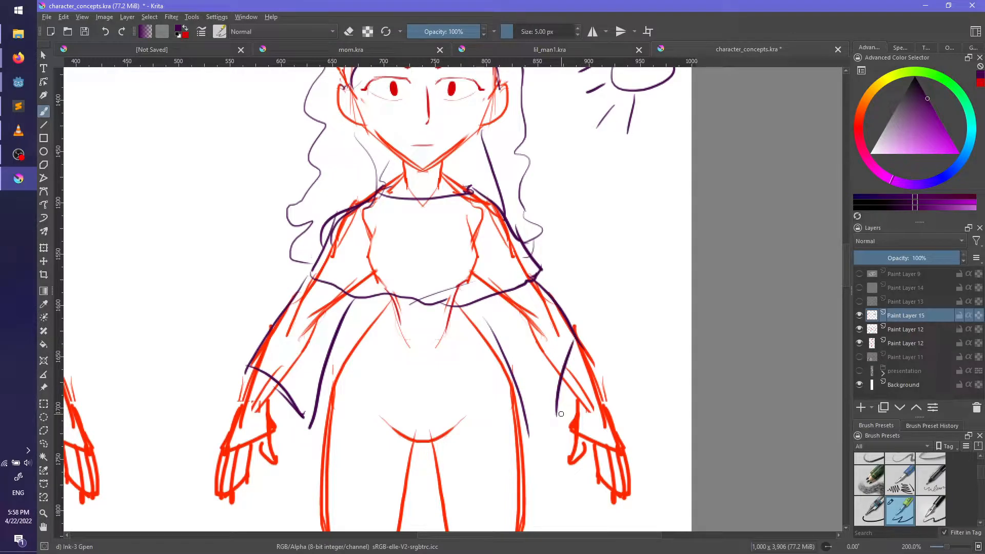
{"action": "left_click_drag", "start_coordinate": [503, 307], "coordinate": [553, 408]}
{"action": "key", "text": "ctrl+z"}
{"action": "left_click_drag", "start_coordinate": [503, 307], "coordinate": [559, 410]}
{"action": "key", "text": "ctrl+z"}
{"action": "mouse_move", "coordinate": [503, 307]}
{"action": "left_mouse_down"}
{"action": "mouse_move", "coordinate": [558, 424]}
{"action": "mouse_move", "coordinate": [547, 378]}
{"action": "mouse_move", "coordinate": [567, 417]}
{"action": "left_mouse_up"}
{"action": "key", "text": "ctrl+z"}
{"action": "key", "text": "ctrl+z"}
Step: Draw the inner edge of the character's left sleeve from the cape hem down to the lower tip of the flared opening
{"action": "left_click_drag", "start_coordinate": [488, 300], "coordinate": [552, 409]}
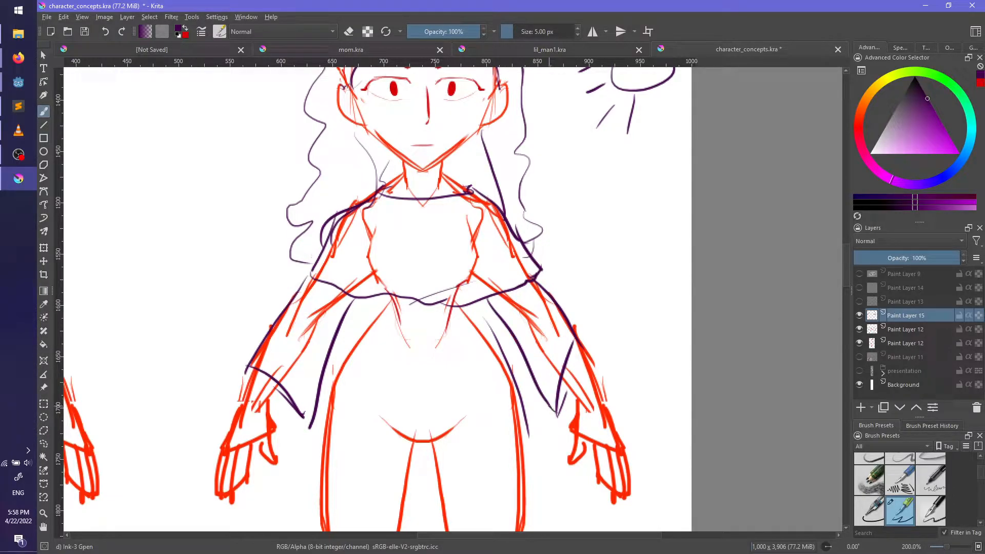
{"action": "mouse_move", "coordinate": [585, 278]}
{"action": "middle_mouse_down"}
{"action": "mouse_move", "coordinate": [616, 396]}
{"action": "mouse_move", "coordinate": [594, 292]}
{"action": "mouse_move", "coordinate": [575, 257]}
{"action": "mouse_move", "coordinate": [565, 304]}
{"action": "middle_mouse_up"}
{"action": "scroll", "coordinate": [577, 278], "scroll_direction": "down", "scroll_amount": 1}
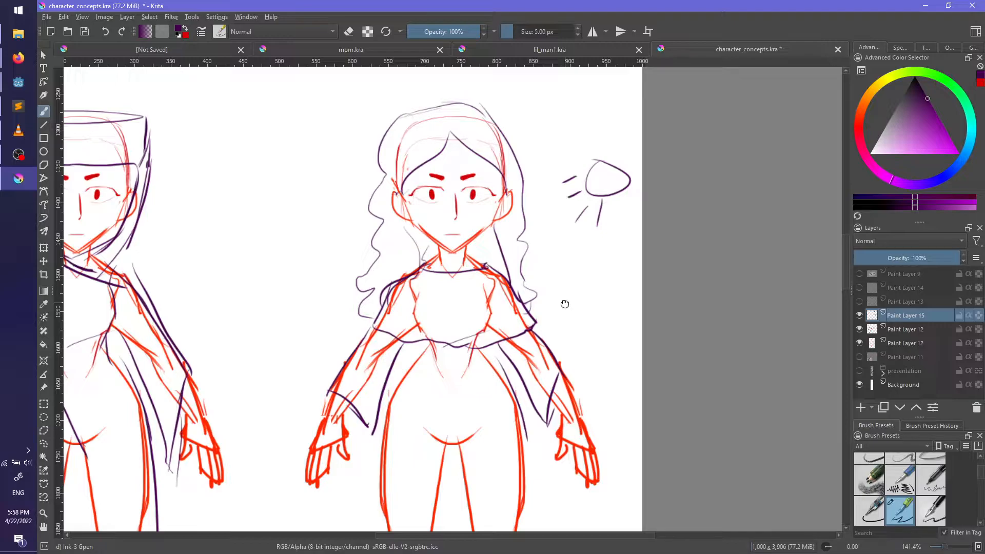
Step: Look at the character sketches in lil_man1.kra and return to character_concepts.kra
{"action": "middle_click_drag", "start_coordinate": [565, 304], "coordinate": [588, 340]}
{"action": "left_click", "coordinate": [538, 49]}
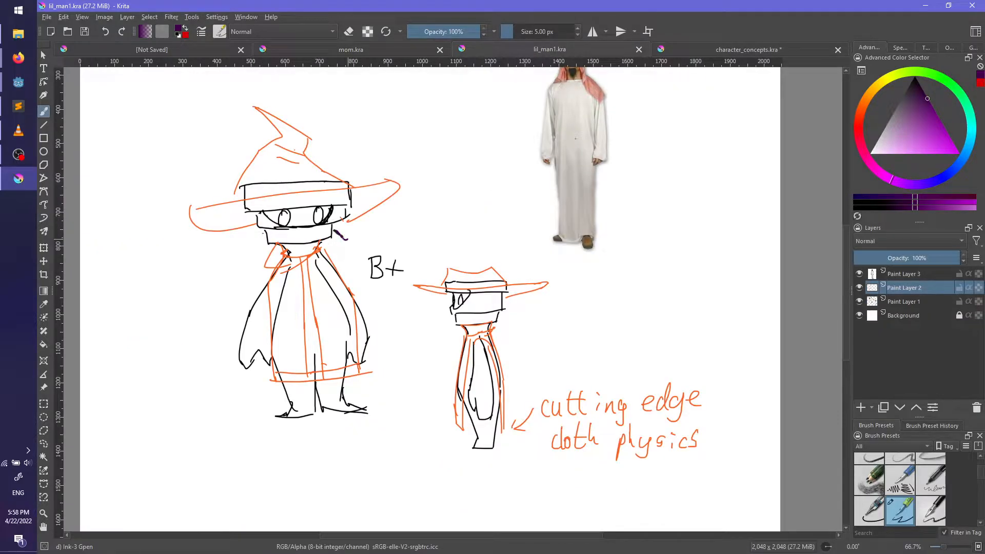
{"action": "left_click", "coordinate": [729, 45]}
{"action": "scroll", "coordinate": [574, 238], "scroll_direction": "up", "scroll_amount": 2, "text": "ctrl"}
{"action": "scroll", "coordinate": [574, 238], "scroll_direction": "down", "scroll_amount": 1, "text": "ctrl"}
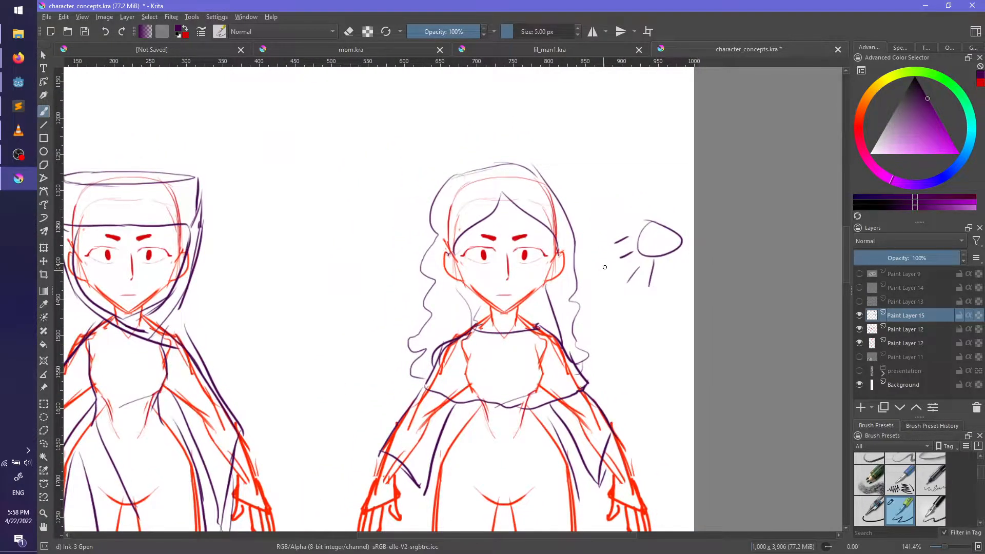
{"action": "middle_click_drag", "start_coordinate": [605, 267], "coordinate": [567, 257]}
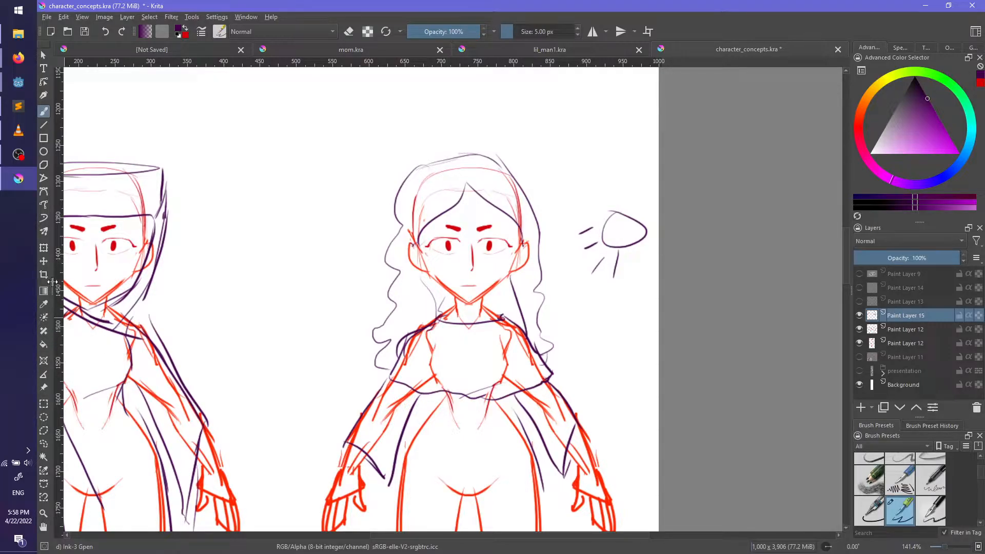
Step: Widen the toolbox to two columns and outline the second figure's hair with a freehand selection on Paint Layer 15
{"action": "left_click_drag", "start_coordinate": [52, 289], "coordinate": [68, 289]}
{"action": "mouse_move", "coordinate": [352, 344]}
{"action": "middle_mouse_down"}
{"action": "mouse_move", "coordinate": [380, 246]}
{"action": "mouse_move", "coordinate": [341, 354]}
{"action": "mouse_move", "coordinate": [369, 285]}
{"action": "middle_mouse_up"}
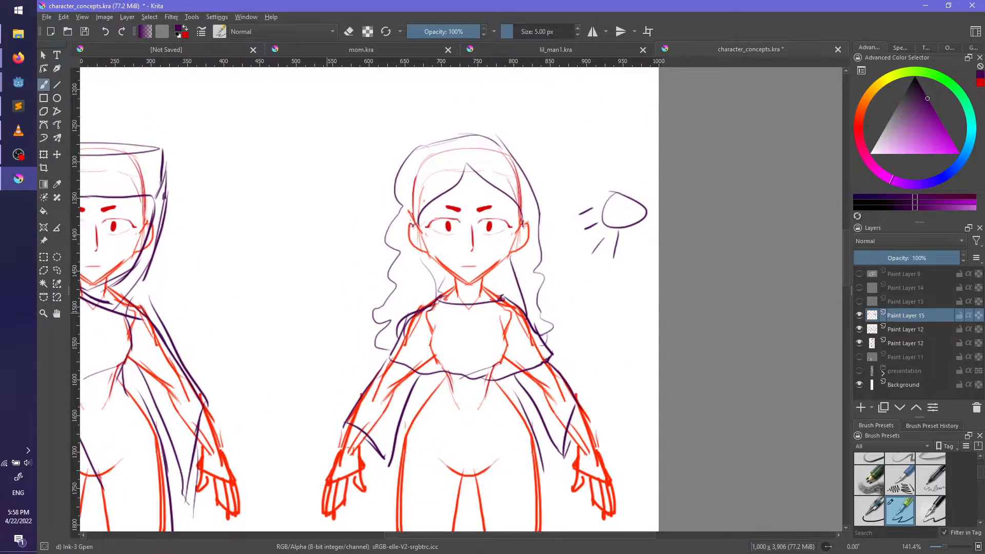
{"action": "left_click", "coordinate": [57, 271]}
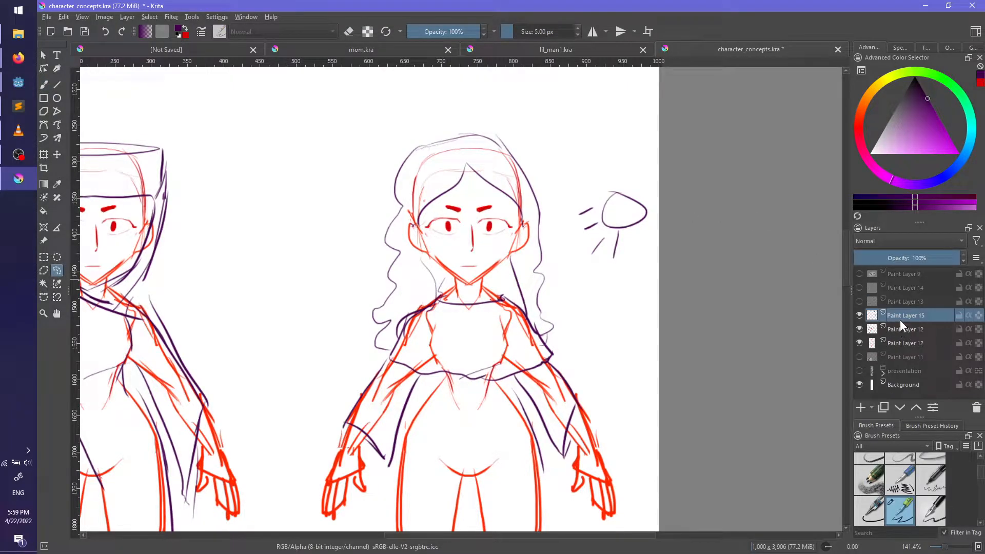
{"action": "mouse_move", "coordinate": [374, 358]}
{"action": "left_mouse_down"}
{"action": "mouse_move", "coordinate": [420, 301]}
{"action": "mouse_move", "coordinate": [455, 287]}
{"action": "mouse_move", "coordinate": [503, 297]}
{"action": "mouse_move", "coordinate": [541, 328]}
{"action": "mouse_move", "coordinate": [590, 289]}
{"action": "mouse_move", "coordinate": [430, 92]}
{"action": "mouse_move", "coordinate": [374, 134]}
{"action": "left_mouse_up"}
{"action": "left_click_drag", "start_coordinate": [550, 343], "coordinate": [573, 324], "text": "shift"}
{"action": "key", "text": "Delete"}
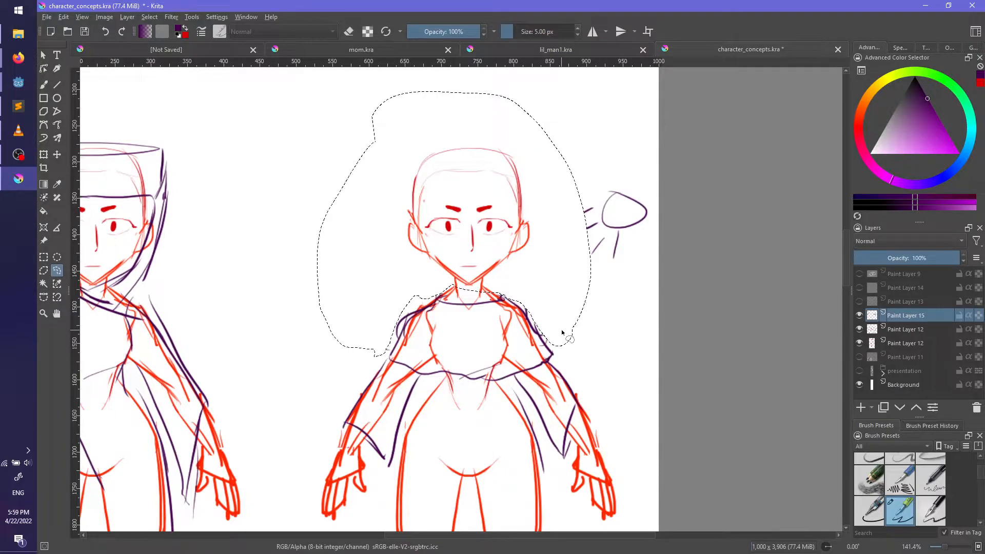
{"action": "key", "text": "ctrl+v"}
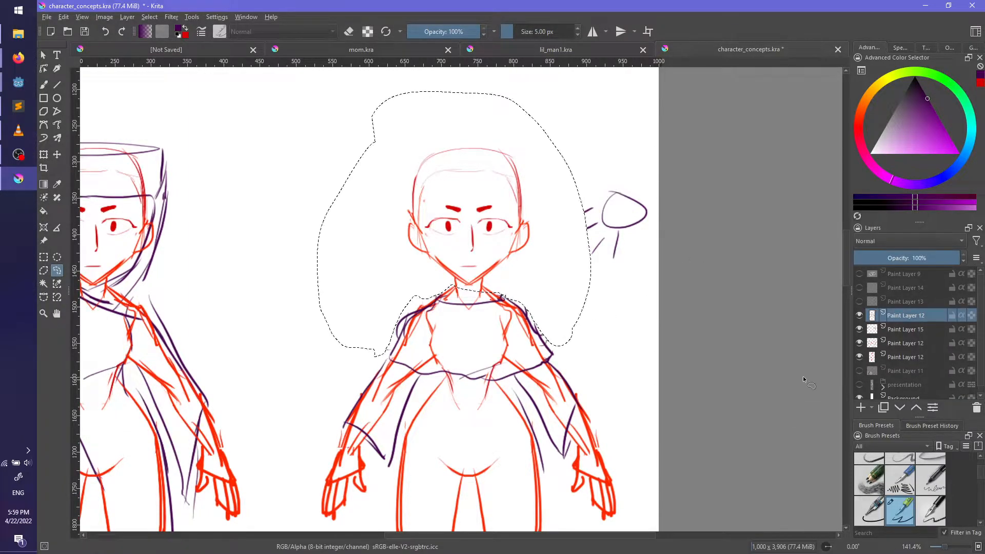
{"action": "scroll", "coordinate": [441, 365], "scroll_direction": "down", "scroll_amount": 2}
{"action": "mouse_move", "coordinate": [512, 365]}
{"action": "middle_mouse_down"}
{"action": "mouse_move", "coordinate": [526, 389]}
{"action": "mouse_move", "coordinate": [571, 355]}
{"action": "middle_mouse_up"}
{"action": "scroll", "coordinate": [556, 400], "scroll_direction": "up", "scroll_amount": 2}
{"action": "left_click", "coordinate": [860, 314]}
{"action": "left_click", "coordinate": [860, 314]}
{"action": "key", "text": "ctrl+z"}
{"action": "key", "text": "ctrl+z"}
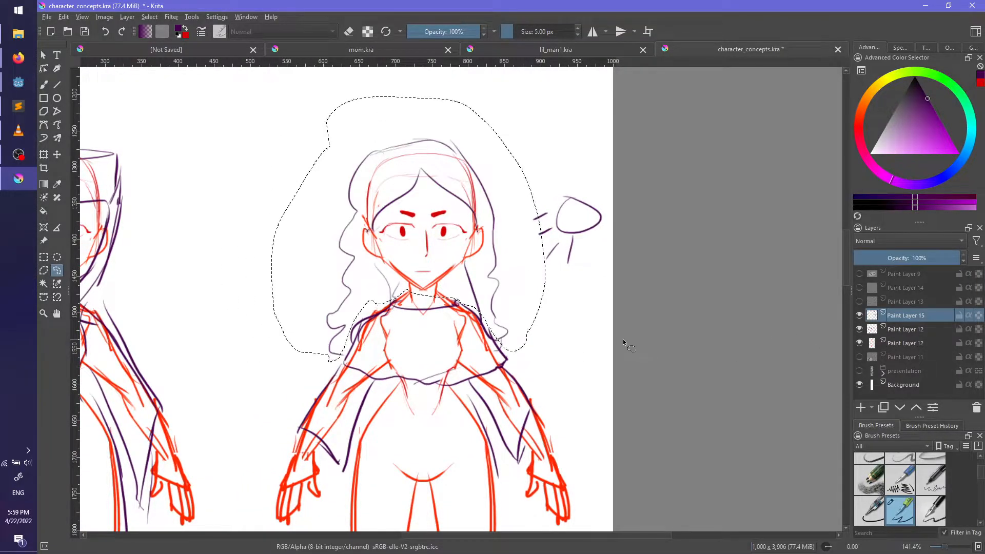
Step: Put the selected hair on its own hidden layer named "hair", remove it from Paint Layer 15, and clear the selection
{"action": "key", "text": "ctrl+v"}
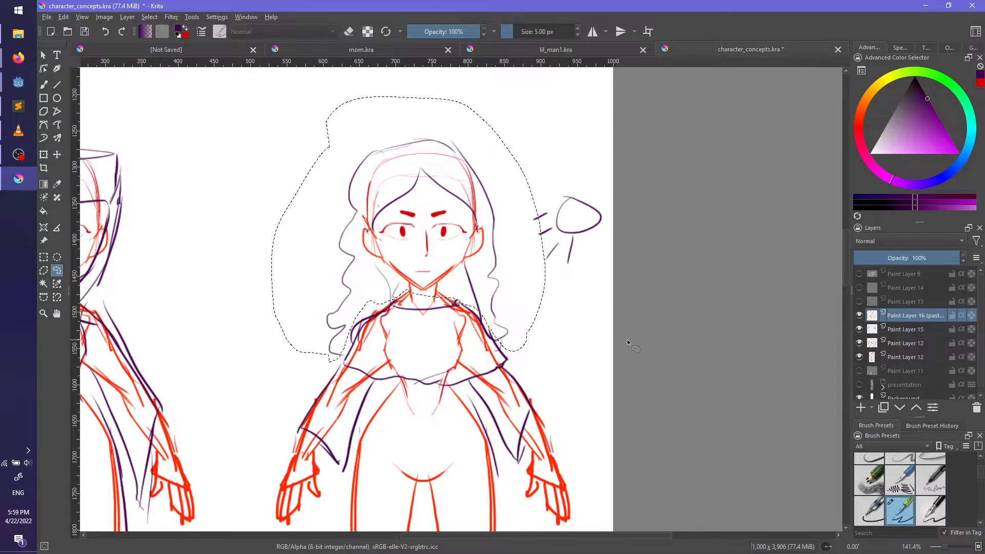
{"action": "left_click", "coordinate": [860, 315]}
{"action": "left_click", "coordinate": [904, 326]}
{"action": "middle_click_drag", "start_coordinate": [689, 344], "coordinate": [731, 359]}
{"action": "double_click", "coordinate": [911, 314]}
{"action": "type", "text": "hair"}
{"action": "key", "text": "Return"}
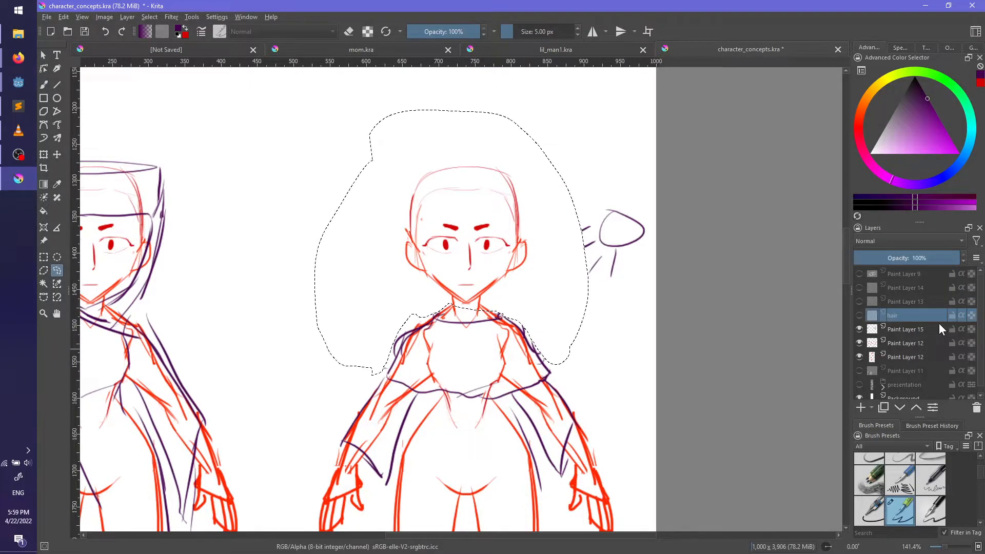
{"action": "left_click", "coordinate": [939, 329]}
{"action": "middle_click_drag", "start_coordinate": [597, 331], "coordinate": [620, 354]}
{"action": "key", "text": "ctrl+shift+a"}
Step: Draw the headscarf's neck wrap around the second figure's throat, between the chin and the cape collar
{"action": "scroll", "coordinate": [615, 329], "scroll_direction": "up", "scroll_amount": 1, "text": "ctrl"}
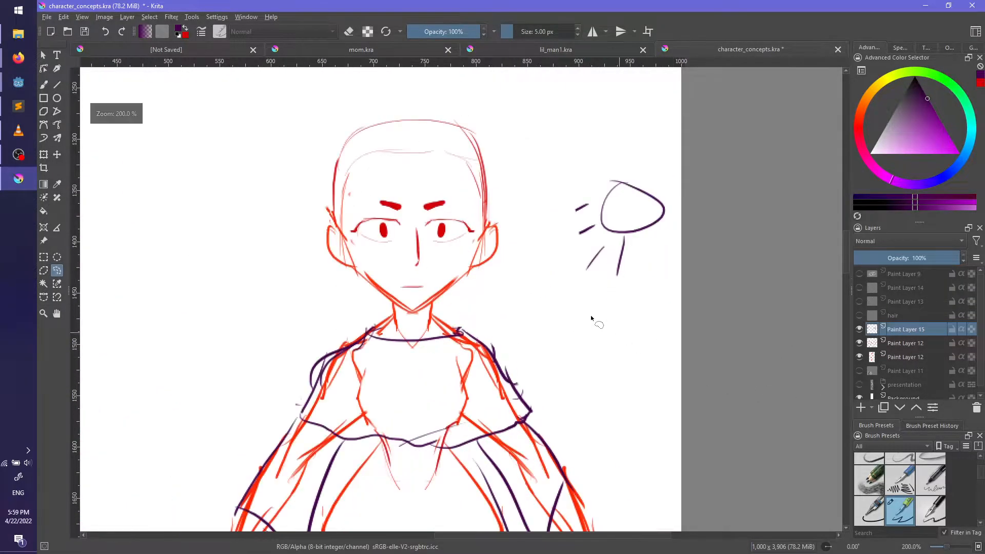
{"action": "middle_click_drag", "start_coordinate": [599, 323], "coordinate": [615, 381]}
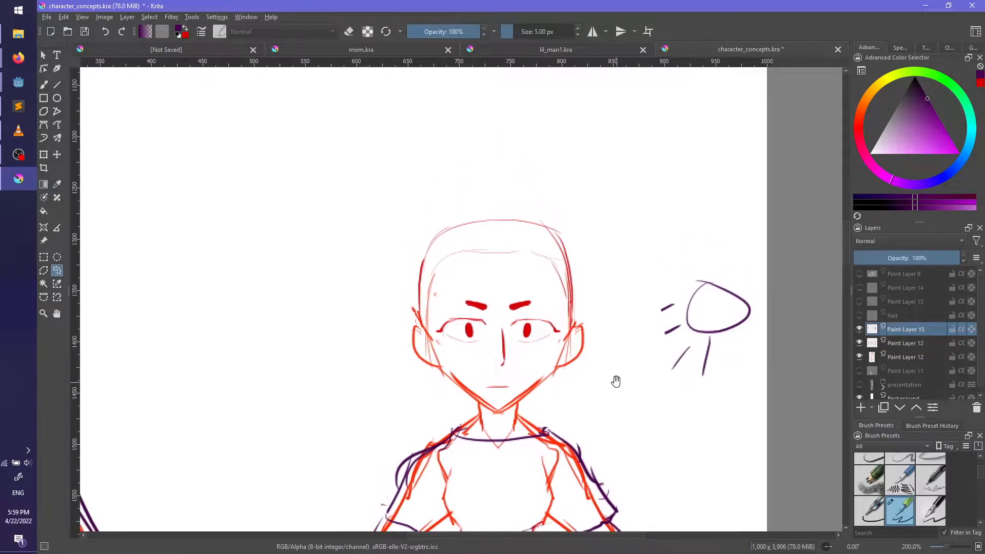
{"action": "key", "text": "b"}
{"action": "left_click_drag", "start_coordinate": [497, 420], "coordinate": [545, 395]}
{"action": "key", "text": "ctrl+z"}
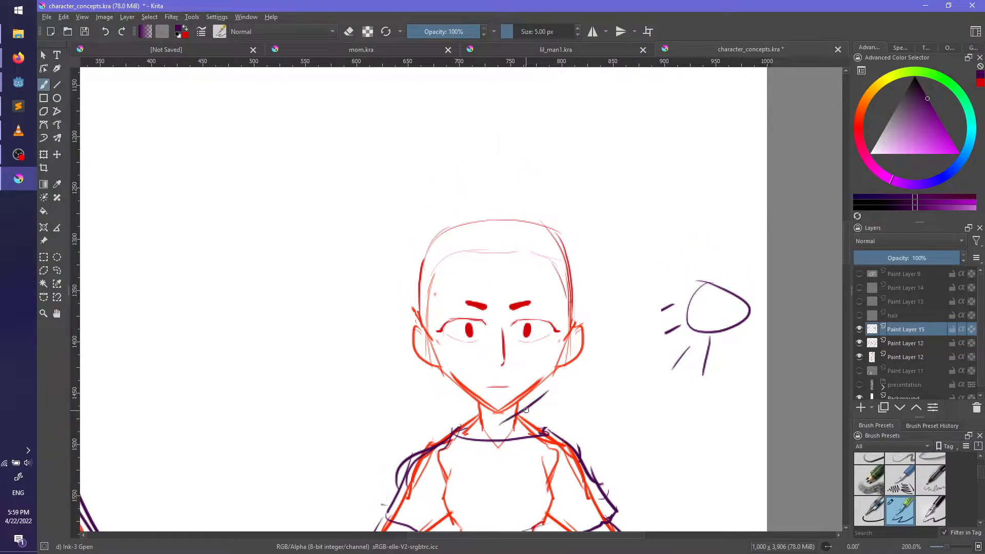
{"action": "key", "text": "ctrl+z"}
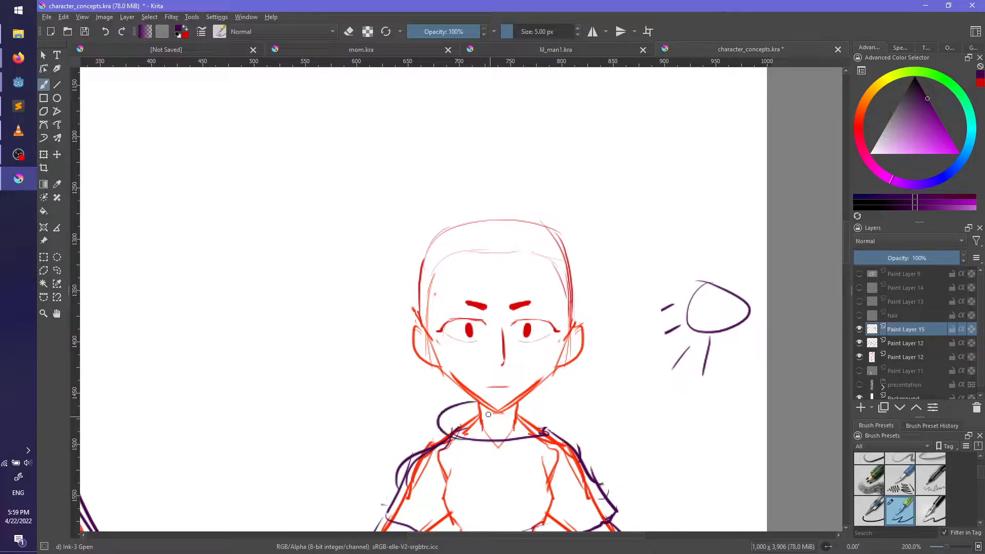
{"action": "mouse_move", "coordinate": [461, 396]}
{"action": "left_mouse_down"}
{"action": "mouse_move", "coordinate": [477, 443]}
{"action": "mouse_move", "coordinate": [535, 436]}
{"action": "mouse_move", "coordinate": [565, 418]}
{"action": "left_mouse_up"}
{"action": "key", "text": "ctrl+z"}
{"action": "key", "text": "ctrl+z"}
{"action": "mouse_move", "coordinate": [451, 397]}
{"action": "left_mouse_down"}
{"action": "mouse_move", "coordinate": [494, 443]}
{"action": "mouse_move", "coordinate": [503, 430]}
{"action": "left_mouse_up"}
{"action": "key", "text": "ctrl+z"}
{"action": "key", "text": "ctrl+z"}
{"action": "mouse_move", "coordinate": [463, 392]}
{"action": "left_mouse_down"}
{"action": "mouse_move", "coordinate": [498, 447]}
{"action": "mouse_move", "coordinate": [541, 456]}
{"action": "left_mouse_up"}
Step: Draw the headscarf's inner edge from the crown down the character's right cheek to the jaw
{"action": "key", "text": "ctrl+z"}
{"action": "left_click_drag", "start_coordinate": [484, 446], "coordinate": [523, 452]}
{"action": "left_click_drag", "start_coordinate": [526, 391], "coordinate": [532, 429]}
{"action": "key", "text": "ctrl+z"}
{"action": "left_click_drag", "start_coordinate": [452, 250], "coordinate": [436, 385]}
{"action": "key", "text": "ctrl+z"}
{"action": "mouse_move", "coordinate": [475, 249]}
{"action": "left_mouse_down"}
{"action": "mouse_move", "coordinate": [446, 362]}
{"action": "mouse_move", "coordinate": [448, 260]}
{"action": "mouse_move", "coordinate": [444, 396]}
{"action": "left_mouse_up"}
{"action": "key", "text": "ctrl+z"}
{"action": "key", "text": "ctrl+z"}
{"action": "left_click_drag", "start_coordinate": [471, 247], "coordinate": [440, 385]}
{"action": "key", "text": "ctrl+z"}
{"action": "left_click_drag", "start_coordinate": [470, 240], "coordinate": [451, 383]}
{"action": "mouse_move", "coordinate": [447, 246]}
{"action": "left_mouse_down"}
{"action": "mouse_move", "coordinate": [459, 398]}
{"action": "mouse_move", "coordinate": [420, 306]}
{"action": "mouse_move", "coordinate": [467, 390]}
{"action": "left_mouse_up"}
{"action": "key", "text": "ctrl+z"}
Step: Draw the headscarf's inner edge as an arc across the top of the head
{"action": "mouse_move", "coordinate": [435, 267]}
{"action": "left_mouse_down"}
{"action": "mouse_move", "coordinate": [506, 247]}
{"action": "mouse_move", "coordinate": [517, 222]}
{"action": "mouse_move", "coordinate": [532, 228]}
{"action": "left_mouse_up"}
Step: Draw the headscarf's inner edge down the character's left side of the face to below the chin
{"action": "key", "text": "ctrl+z"}
{"action": "key", "text": "ctrl+z"}
{"action": "left_click_drag", "start_coordinate": [441, 251], "coordinate": [548, 235]}
{"action": "key", "text": "ctrl+z"}
{"action": "mouse_move", "coordinate": [442, 252]}
{"action": "left_mouse_down"}
{"action": "mouse_move", "coordinate": [561, 253]}
{"action": "mouse_move", "coordinate": [569, 339]}
{"action": "left_mouse_up"}
{"action": "key", "text": "ctrl+z"}
{"action": "left_click_drag", "start_coordinate": [545, 239], "coordinate": [575, 367]}
{"action": "key", "text": "ctrl+z"}
{"action": "left_click_drag", "start_coordinate": [550, 235], "coordinate": [559, 380]}
{"action": "key", "text": "ctrl+z"}
{"action": "mouse_move", "coordinate": [549, 235]}
{"action": "left_mouse_down"}
{"action": "mouse_move", "coordinate": [559, 381]}
{"action": "mouse_move", "coordinate": [523, 406]}
{"action": "left_mouse_up"}
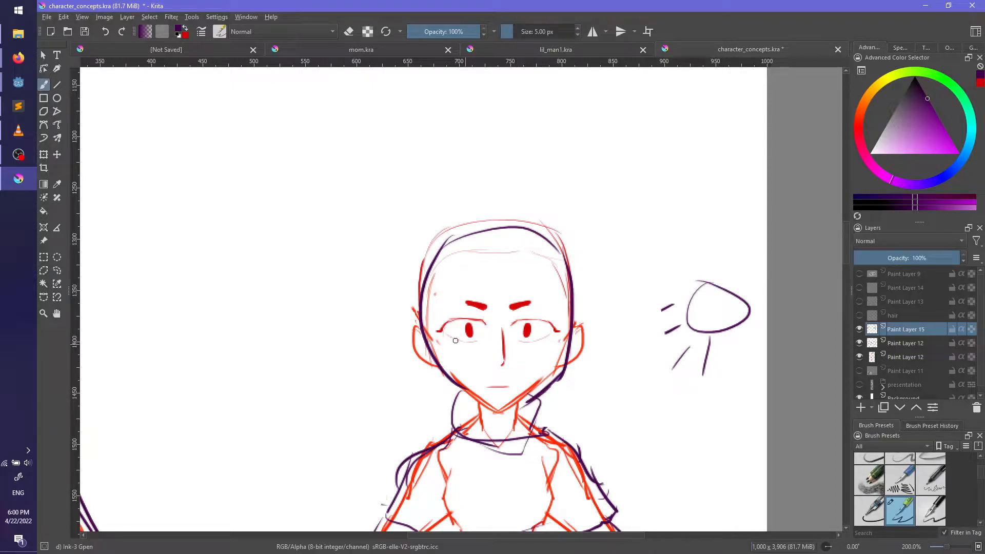
Step: Trim the headscarf's inner edge near the character's right jaw with the brush in eraser mode
{"action": "mouse_move", "coordinate": [422, 291]}
{"action": "left_mouse_down"}
{"action": "mouse_move", "coordinate": [436, 388]}
{"action": "mouse_move", "coordinate": [477, 401]}
{"action": "left_mouse_up"}
{"action": "key", "text": "ctrl+z"}
{"action": "key", "text": "e"}
{"action": "left_click_drag", "start_coordinate": [439, 359], "coordinate": [459, 385]}
{"action": "middle_click_drag", "start_coordinate": [540, 325], "coordinate": [547, 357]}
{"action": "key", "text": "e"}
Step: Draw the headscarf's outer contour as an arc above the crown
{"action": "left_click_drag", "start_coordinate": [415, 271], "coordinate": [415, 389]}
{"action": "key", "text": "ctrl+z"}
{"action": "left_click_drag", "start_coordinate": [438, 252], "coordinate": [417, 390]}
{"action": "key", "text": "ctrl+z"}
{"action": "mouse_move", "coordinate": [420, 280]}
{"action": "left_mouse_down"}
{"action": "mouse_move", "coordinate": [482, 237]}
{"action": "mouse_move", "coordinate": [544, 234]}
{"action": "left_mouse_up"}
{"action": "key", "text": "ctrl+z"}
{"action": "mouse_move", "coordinate": [472, 238]}
{"action": "left_mouse_down"}
{"action": "mouse_move", "coordinate": [539, 235]}
{"action": "mouse_move", "coordinate": [589, 302]}
{"action": "left_mouse_up"}
{"action": "key", "text": "ctrl+z"}
Step: Draw the headscarf's outer contour from the crown down the character's left side to the neck wrap
{"action": "mouse_move", "coordinate": [530, 229]}
{"action": "left_mouse_down"}
{"action": "mouse_move", "coordinate": [595, 314]}
{"action": "mouse_move", "coordinate": [591, 401]}
{"action": "left_mouse_up"}
{"action": "key", "text": "ctrl+z"}
{"action": "key", "text": "ctrl+z"}
{"action": "left_click_drag", "start_coordinate": [590, 316], "coordinate": [576, 424]}
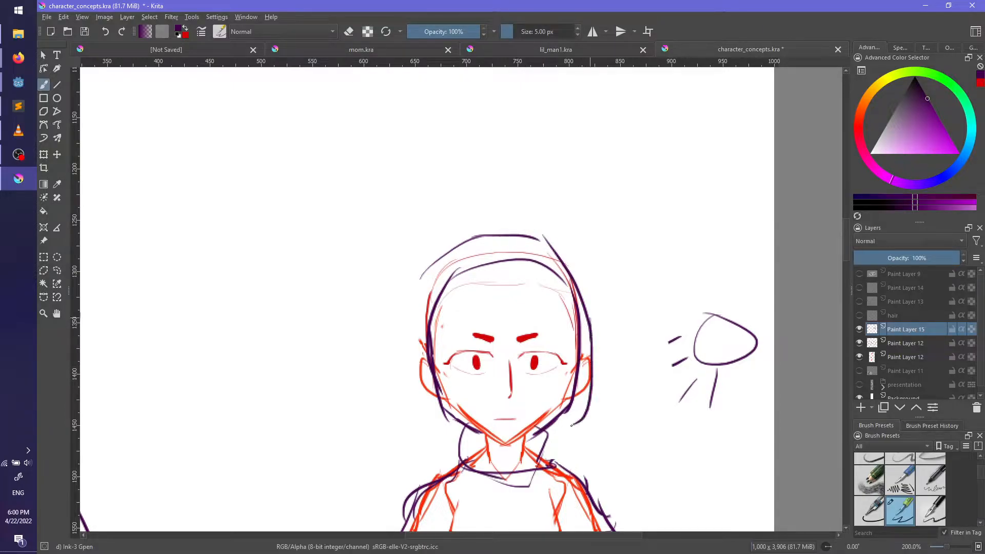
{"action": "key", "text": "ctrl+z"}
{"action": "left_click_drag", "start_coordinate": [591, 317], "coordinate": [559, 441]}
{"action": "key", "text": "ctrl+z"}
{"action": "left_click_drag", "start_coordinate": [590, 319], "coordinate": [549, 439]}
{"action": "key", "text": "ctrl+z"}
{"action": "left_click_drag", "start_coordinate": [597, 321], "coordinate": [535, 437]}
Step: Draw the headscarf's outer contour down the character's right side, around the ear to the jaw
{"action": "key", "text": "ctrl+z"}
{"action": "mouse_move", "coordinate": [590, 315]}
{"action": "left_mouse_down"}
{"action": "mouse_move", "coordinate": [594, 401]}
{"action": "mouse_move", "coordinate": [534, 436]}
{"action": "left_mouse_up"}
{"action": "left_click_drag", "start_coordinate": [420, 284], "coordinate": [427, 400]}
{"action": "key", "text": "ctrl+z"}
{"action": "mouse_move", "coordinate": [424, 270]}
{"action": "left_mouse_down"}
{"action": "mouse_move", "coordinate": [432, 408]}
{"action": "mouse_move", "coordinate": [458, 420]}
{"action": "left_mouse_up"}
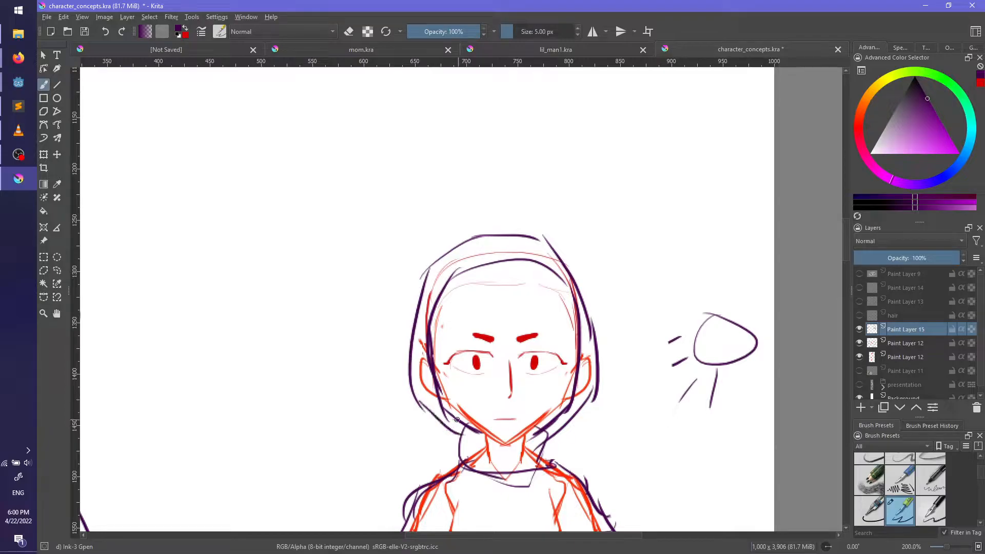
Step: Draw a curved underscarf line across the forehead, spanning the headscarf's face opening
{"action": "mouse_move", "coordinate": [447, 313]}
{"action": "left_mouse_down"}
{"action": "mouse_move", "coordinate": [545, 285]}
{"action": "mouse_move", "coordinate": [582, 308]}
{"action": "left_mouse_up"}
{"action": "key", "text": "ctrl+z"}
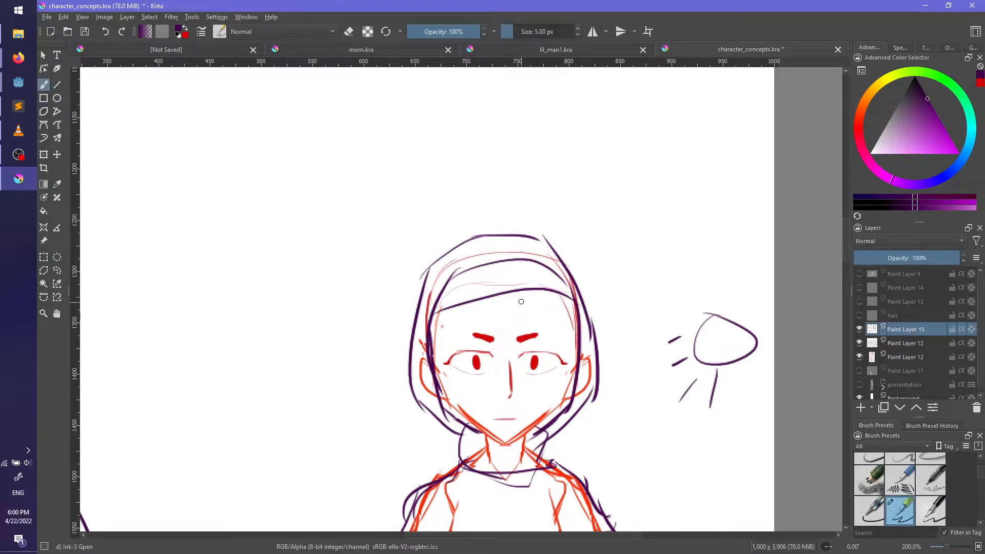
{"action": "key", "text": "ctrl+z"}
{"action": "mouse_move", "coordinate": [444, 324]}
{"action": "left_mouse_down"}
{"action": "mouse_move", "coordinate": [508, 292]}
{"action": "mouse_move", "coordinate": [573, 305]}
{"action": "mouse_move", "coordinate": [586, 292]}
{"action": "mouse_move", "coordinate": [470, 302]}
{"action": "mouse_move", "coordinate": [575, 303]}
{"action": "mouse_move", "coordinate": [584, 385]}
{"action": "left_mouse_up"}
{"action": "key", "text": "ctrl+z"}
Step: Draw a short fold line at the character's left temple, running down from the end of the forehead line
{"action": "key", "text": "ctrl+z"}
{"action": "key", "text": "ctrl+z"}
{"action": "left_click_drag", "start_coordinate": [547, 298], "coordinate": [571, 367]}
{"action": "key", "text": "ctrl+z"}
{"action": "left_click_drag", "start_coordinate": [558, 301], "coordinate": [575, 345]}
{"action": "key", "text": "ctrl+z"}
{"action": "left_click_drag", "start_coordinate": [559, 300], "coordinate": [574, 351]}
{"action": "key", "text": "ctrl+z"}
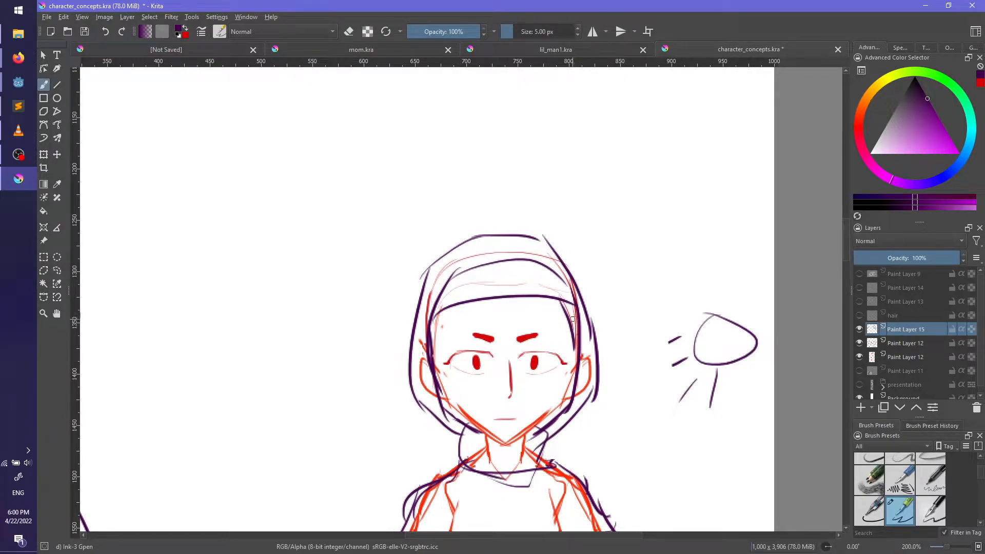
{"action": "key", "text": "ctrl+z"}
{"action": "left_click_drag", "start_coordinate": [564, 306], "coordinate": [569, 351]}
{"action": "left_click_drag", "start_coordinate": [561, 297], "coordinate": [572, 347]}
{"action": "key", "text": "ctrl+z"}
{"action": "left_click_drag", "start_coordinate": [564, 300], "coordinate": [568, 351]}
{"action": "key", "text": "ctrl+z"}
{"action": "mouse_move", "coordinate": [560, 301]}
{"action": "left_mouse_down"}
{"action": "mouse_move", "coordinate": [574, 351]}
{"action": "mouse_move", "coordinate": [572, 331]}
{"action": "left_mouse_up"}
{"action": "key", "text": "ctrl+z"}
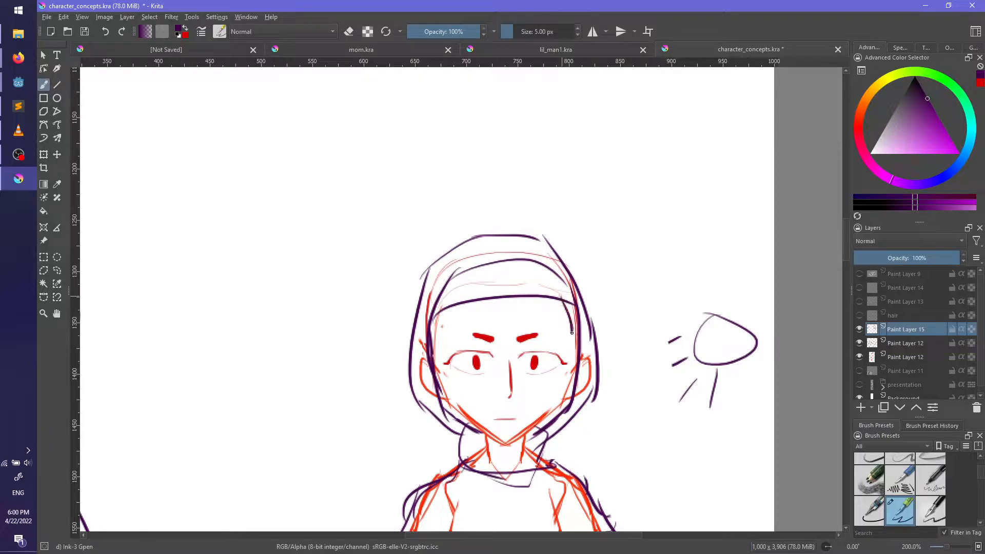
Step: Draw the robe's side edge from below the cape past the character's right hip and thigh
{"action": "scroll", "coordinate": [605, 212], "scroll_direction": "down", "scroll_amount": 2}
{"action": "middle_click_drag", "start_coordinate": [669, 350], "coordinate": [625, 307]}
{"action": "scroll", "coordinate": [616, 307], "scroll_direction": "up", "scroll_amount": 1, "text": "ctrl"}
{"action": "scroll", "coordinate": [638, 288], "scroll_direction": "down", "scroll_amount": 1, "text": "ctrl"}
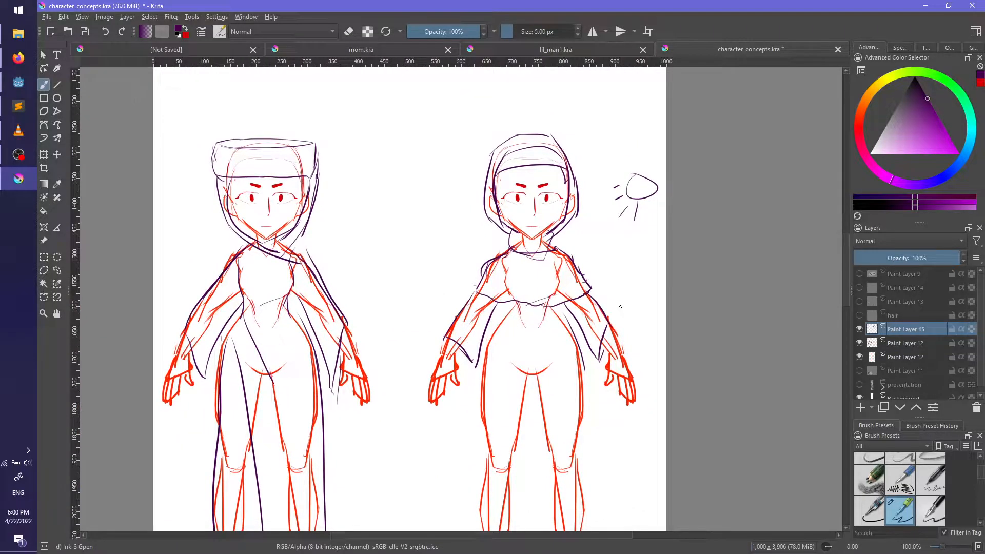
{"action": "left_click_drag", "start_coordinate": [510, 303], "coordinate": [476, 394]}
{"action": "key", "text": "ctrl+z"}
{"action": "mouse_move", "coordinate": [506, 306]}
{"action": "left_mouse_down"}
{"action": "mouse_move", "coordinate": [480, 374]}
{"action": "mouse_move", "coordinate": [474, 456]}
{"action": "left_mouse_up"}
{"action": "key", "text": "ctrl+z"}
{"action": "key", "text": "ctrl+z"}
{"action": "left_click_drag", "start_coordinate": [515, 300], "coordinate": [482, 384]}
{"action": "key", "text": "ctrl+z"}
{"action": "key", "text": "ctrl+z"}
{"action": "mouse_move", "coordinate": [513, 301]}
{"action": "left_mouse_down"}
{"action": "mouse_move", "coordinate": [492, 336]}
{"action": "mouse_move", "coordinate": [478, 418]}
{"action": "left_mouse_up"}
{"action": "key", "text": "ctrl+z"}
{"action": "mouse_move", "coordinate": [490, 339]}
{"action": "left_mouse_down"}
{"action": "mouse_move", "coordinate": [470, 500]}
{"action": "mouse_move", "coordinate": [483, 363]}
{"action": "mouse_move", "coordinate": [467, 455]}
{"action": "left_mouse_up"}
{"action": "key", "text": "ctrl+z"}
Step: Draw the robe's side edge from below the cape down past the character's left knee
{"action": "middle_click_drag", "start_coordinate": [489, 446], "coordinate": [477, 386]}
{"action": "left_click_drag", "start_coordinate": [565, 278], "coordinate": [600, 433]}
{"action": "key", "text": "ctrl+z"}
{"action": "key", "text": "ctrl+z"}
{"action": "left_click_drag", "start_coordinate": [566, 293], "coordinate": [592, 442]}
{"action": "key", "text": "ctrl+z"}
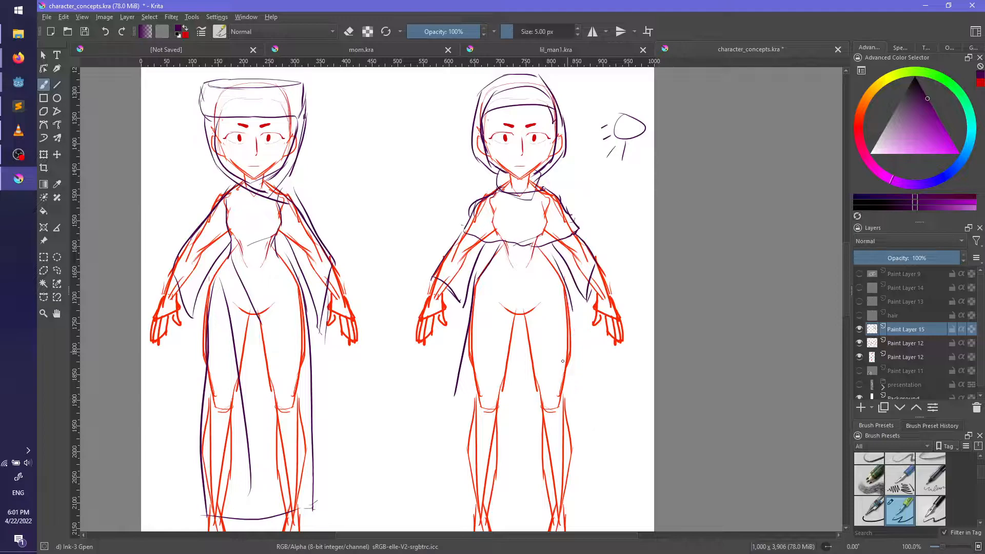
{"action": "left_click_drag", "start_coordinate": [567, 297], "coordinate": [586, 454]}
Step: Extend the robe's edge on the character's right side and draw the hem across the shins
{"action": "left_click_drag", "start_coordinate": [457, 373], "coordinate": [451, 471]}
{"action": "mouse_move", "coordinate": [484, 407]}
{"action": "middle_mouse_down"}
{"action": "mouse_move", "coordinate": [508, 369]}
{"action": "mouse_move", "coordinate": [508, 429]}
{"action": "mouse_move", "coordinate": [502, 409]}
{"action": "mouse_move", "coordinate": [513, 429]}
{"action": "middle_mouse_up"}
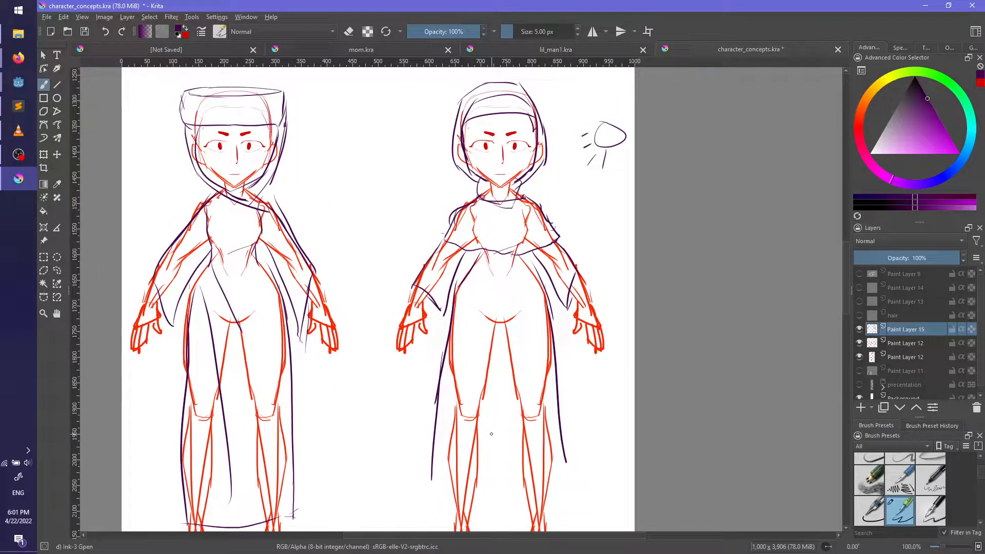
{"action": "middle_click_drag", "start_coordinate": [599, 453], "coordinate": [606, 413]}
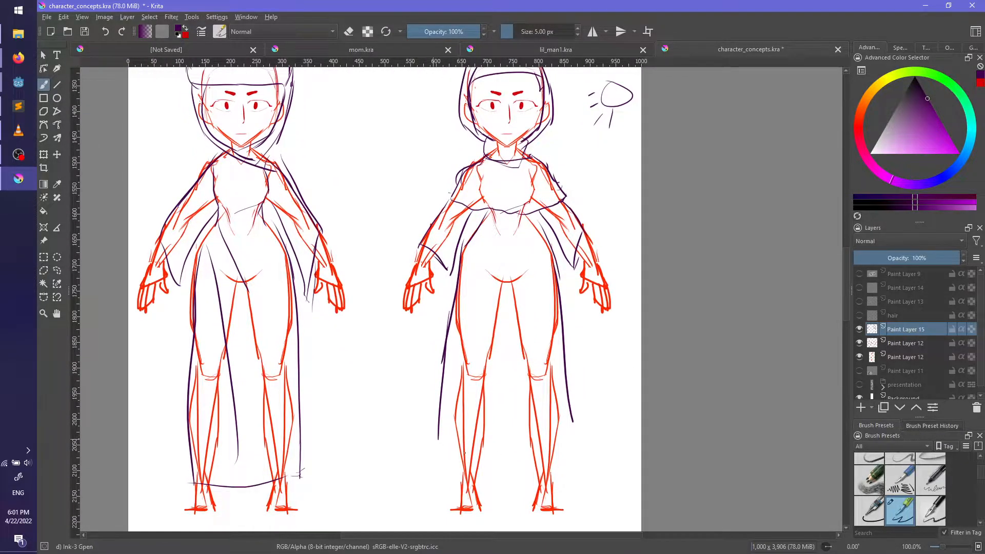
{"action": "left_click_drag", "start_coordinate": [438, 439], "coordinate": [570, 454]}
{"action": "middle_click_drag", "start_coordinate": [640, 405], "coordinate": [645, 480]}
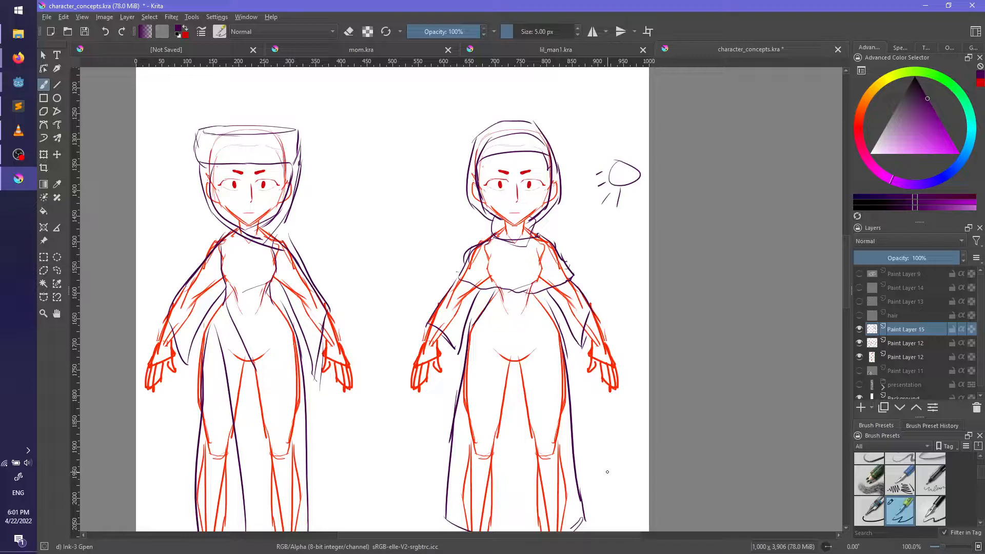
Step: Examine the clothing lines with the red body sketch layer hidden, and show that layer again
{"action": "left_click", "coordinate": [858, 343]}
{"action": "left_click", "coordinate": [859, 343]}
{"action": "scroll", "coordinate": [598, 344], "scroll_direction": "down", "scroll_amount": 1, "text": "ctrl"}
{"action": "scroll", "coordinate": [601, 352], "scroll_direction": "up", "scroll_amount": 5, "text": "ctrl"}
{"action": "middle_click_drag", "start_coordinate": [599, 378], "coordinate": [636, 426]}
{"action": "scroll", "coordinate": [635, 418], "scroll_direction": "down", "scroll_amount": 2, "text": "ctrl"}
{"action": "scroll", "coordinate": [637, 390], "scroll_direction": "up", "scroll_amount": 2, "text": "ctrl"}
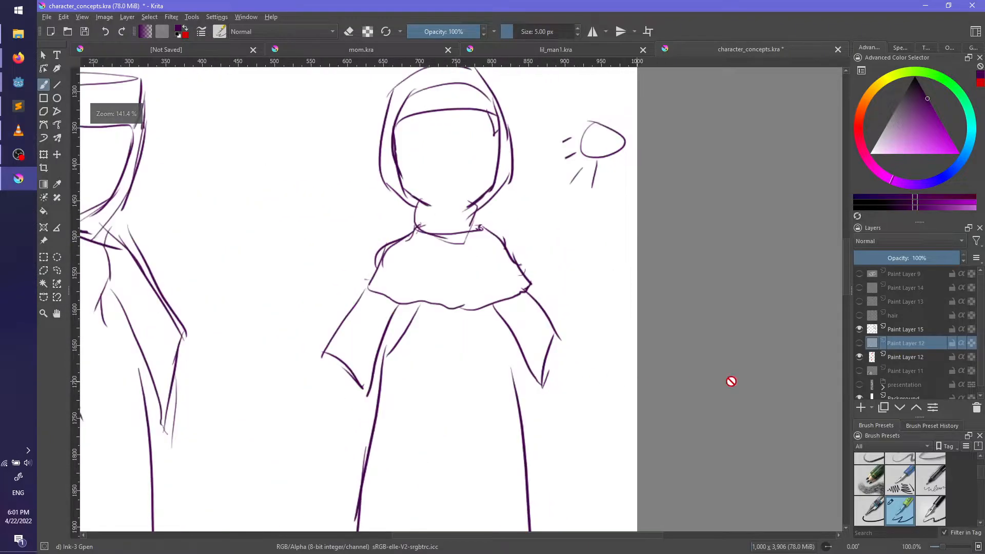
{"action": "left_click", "coordinate": [859, 343]}
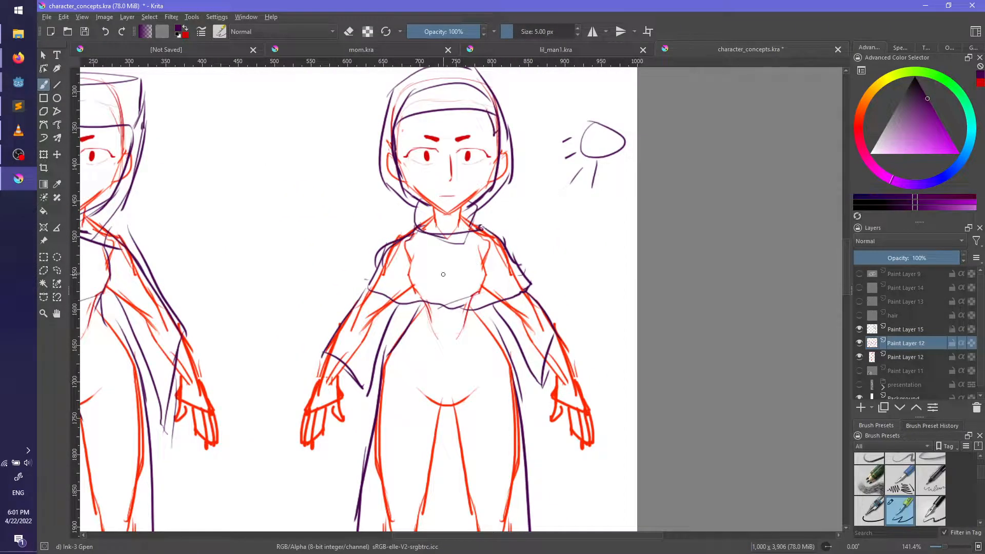
Step: Select Paint Layer 15 and try a robe line from below the cape to the second character's left hip
{"action": "left_click_drag", "start_coordinate": [483, 318], "coordinate": [514, 360]}
{"action": "key", "text": "ctrl+z"}
{"action": "left_click", "coordinate": [859, 343]}
{"action": "left_click", "coordinate": [860, 344]}
{"action": "left_click", "coordinate": [901, 331]}
{"action": "left_click_drag", "start_coordinate": [472, 308], "coordinate": [515, 363]}
{"action": "key", "text": "ctrl+z"}
{"action": "key", "text": "e"}
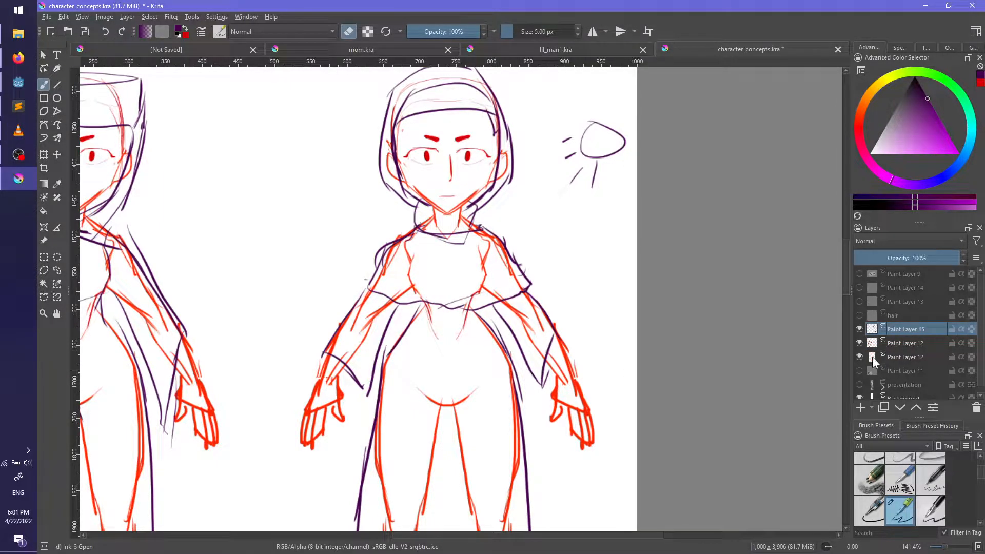
Step: Hide the red body sketch layer and examine the clothing lines of both figures
{"action": "left_click", "coordinate": [860, 343]}
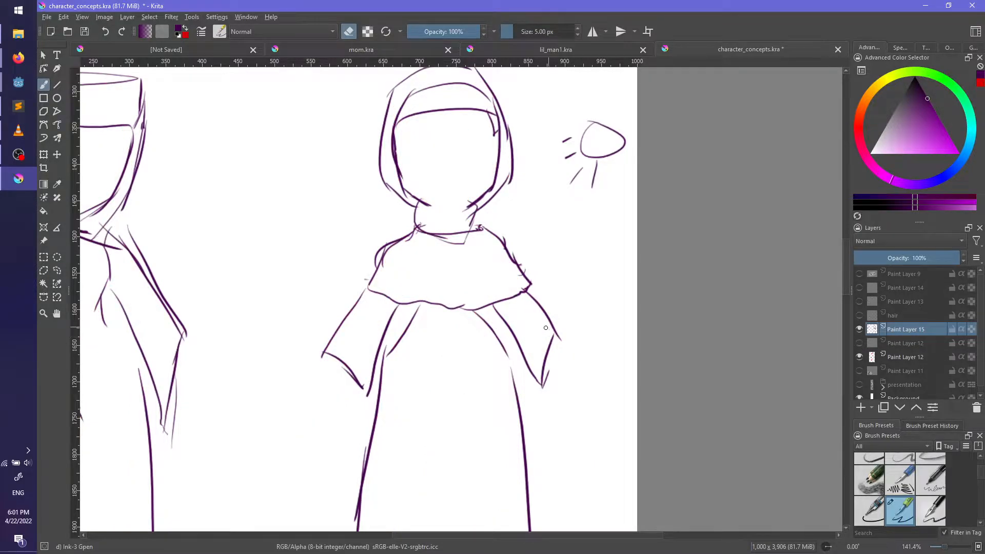
{"action": "scroll", "coordinate": [547, 328], "scroll_direction": "down", "scroll_amount": 2}
{"action": "middle_click_drag", "start_coordinate": [560, 386], "coordinate": [530, 403]}
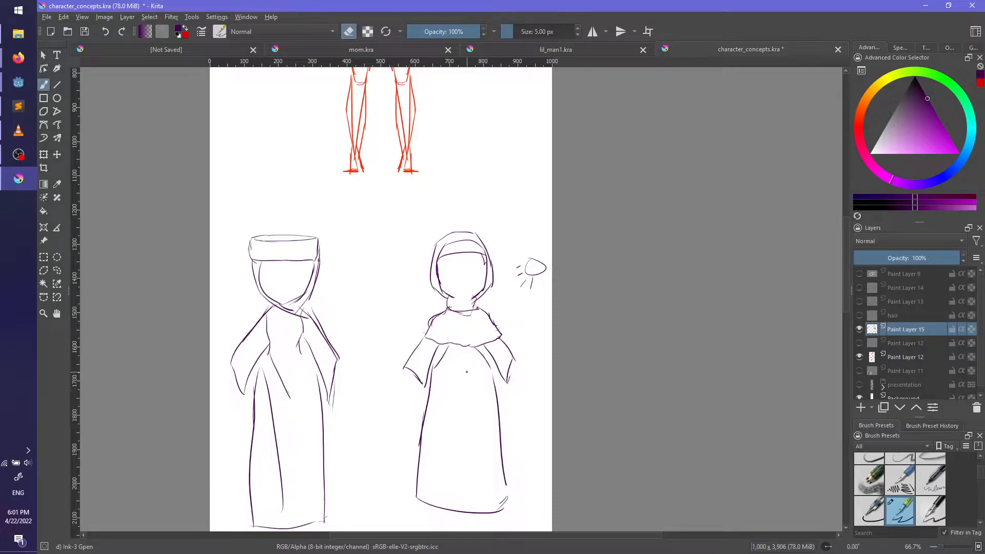
{"action": "key", "text": "e"}
{"action": "left_click_drag", "start_coordinate": [386, 320], "coordinate": [386, 478]}
{"action": "key", "text": "ctrl+z"}
{"action": "scroll", "coordinate": [447, 331], "scroll_direction": "up", "scroll_amount": 2}
{"action": "scroll", "coordinate": [477, 331], "scroll_direction": "down", "scroll_amount": 1}
{"action": "middle_click_drag", "start_coordinate": [515, 326], "coordinate": [559, 407]}
{"action": "scroll", "coordinate": [482, 323], "scroll_direction": "up", "scroll_amount": 2}
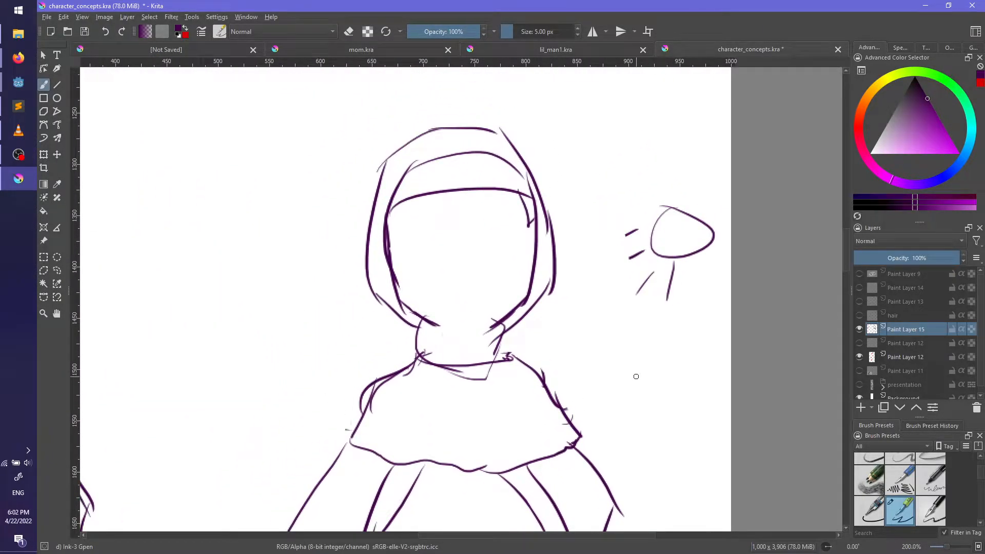
Step: Draw the headscarf's inner edge along the second character's chin over the body sketch, and hide the sketch again
{"action": "left_click", "coordinate": [860, 343]}
{"action": "mouse_move", "coordinate": [442, 331]}
{"action": "left_mouse_down"}
{"action": "mouse_move", "coordinate": [472, 343]}
{"action": "mouse_move", "coordinate": [481, 325]}
{"action": "mouse_move", "coordinate": [501, 319]}
{"action": "left_mouse_up"}
{"action": "key", "text": "ctrl+z"}
{"action": "key", "text": "ctrl+z"}
{"action": "key", "text": "ctrl+z"}
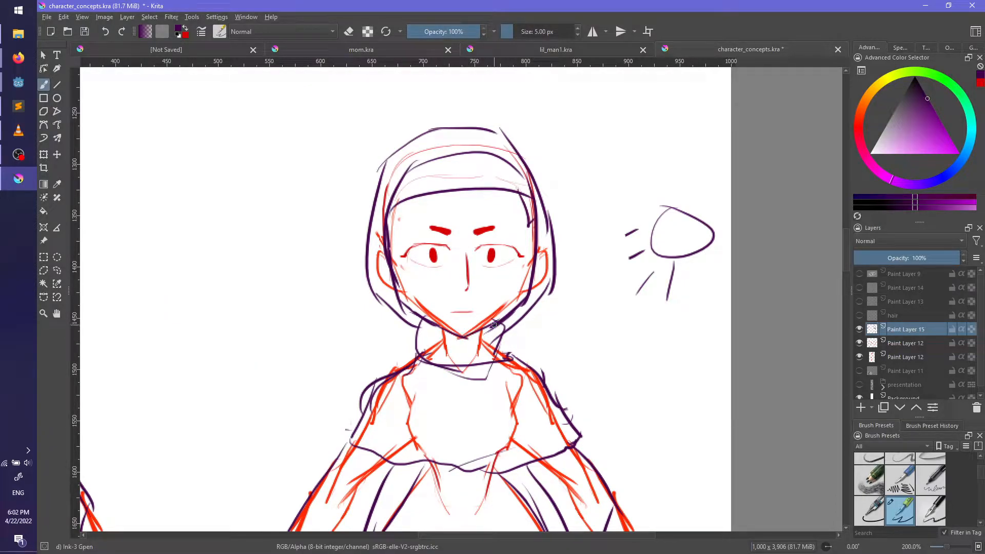
{"action": "key", "text": "e"}
{"action": "left_click", "coordinate": [859, 343]}
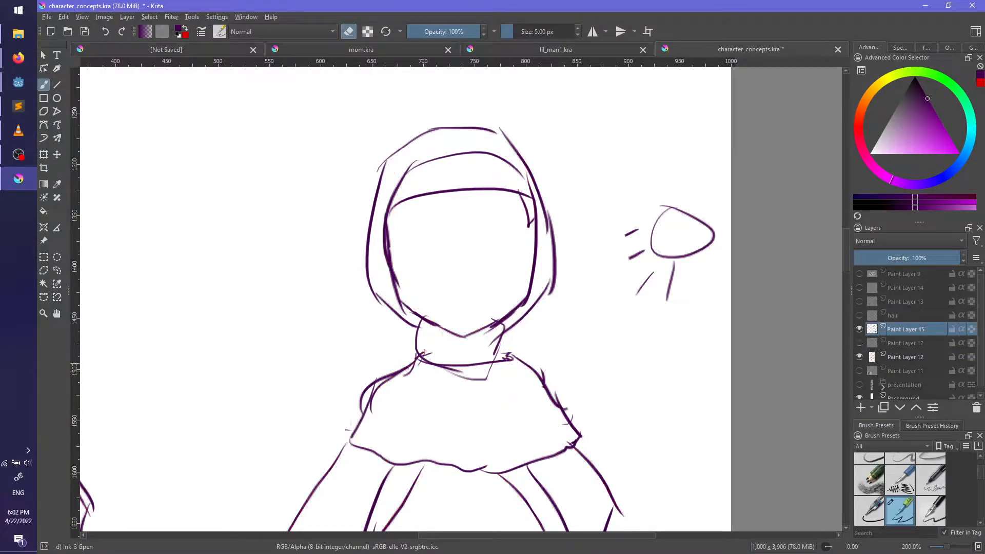
Step: Redraw the short fold line inside the headscarf at the second character's left temple
{"action": "scroll", "coordinate": [647, 326], "scroll_direction": "down", "scroll_amount": 3}
{"action": "middle_click_drag", "start_coordinate": [613, 389], "coordinate": [538, 262]}
{"action": "middle_click_drag", "start_coordinate": [591, 345], "coordinate": [519, 392]}
{"action": "scroll", "coordinate": [519, 391], "scroll_direction": "up", "scroll_amount": 1}
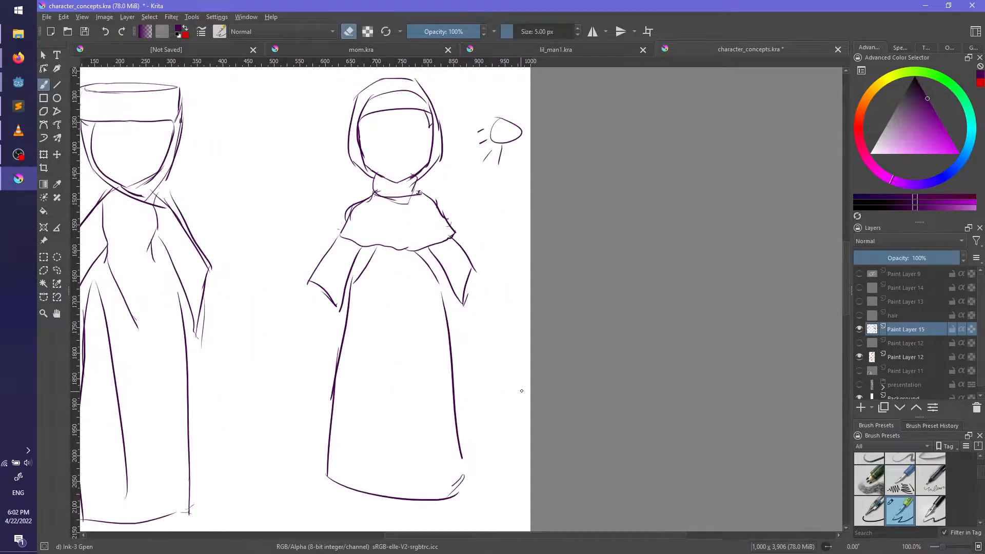
{"action": "scroll", "coordinate": [574, 426], "scroll_direction": "up", "scroll_amount": 3}
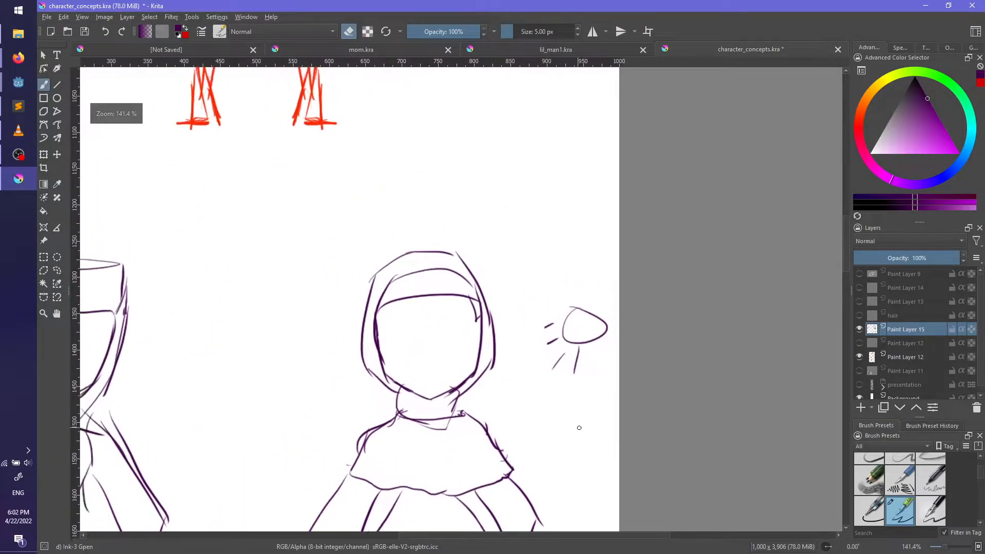
{"action": "middle_click_drag", "start_coordinate": [529, 393], "coordinate": [648, 440]}
{"action": "key", "text": "e"}
{"action": "mouse_move", "coordinate": [492, 248]}
{"action": "left_mouse_down"}
{"action": "mouse_move", "coordinate": [491, 270]}
{"action": "mouse_move", "coordinate": [489, 229]}
{"action": "mouse_move", "coordinate": [499, 275]}
{"action": "left_mouse_up"}
{"action": "key", "text": "e"}
{"action": "key", "text": "e"}
{"action": "key", "text": "ctrl+z"}
{"action": "left_click_drag", "start_coordinate": [479, 217], "coordinate": [503, 285]}
{"action": "mouse_move", "coordinate": [536, 278]}
{"action": "middle_mouse_down"}
{"action": "mouse_move", "coordinate": [598, 202]}
{"action": "mouse_move", "coordinate": [604, 236]}
{"action": "middle_mouse_up"}
Step: Show the red body sketch layer and rework the headscarf's edge along the second character's right jaw
{"action": "left_click", "coordinate": [860, 343]}
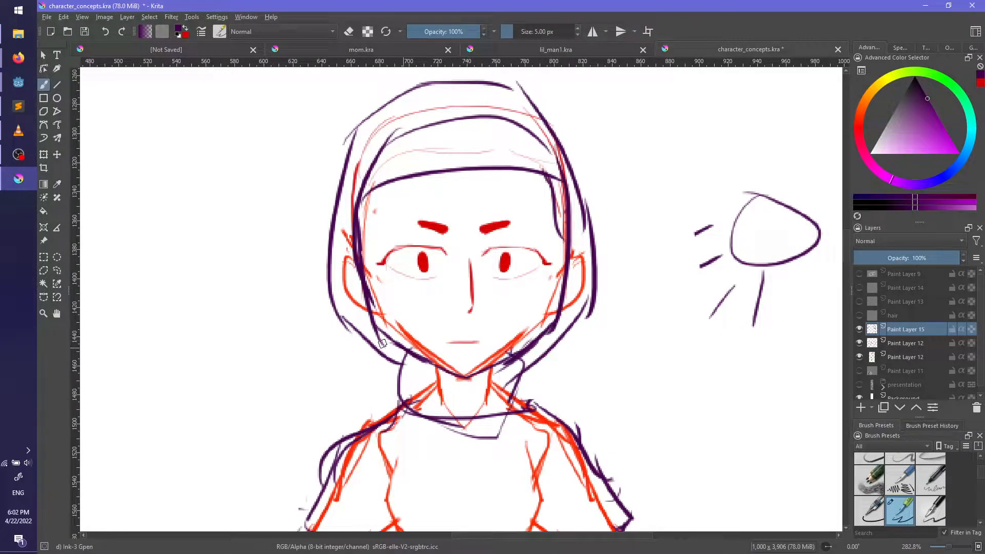
{"action": "left_click_drag", "start_coordinate": [408, 336], "coordinate": [409, 351]}
{"action": "left_click_drag", "start_coordinate": [395, 324], "coordinate": [451, 367]}
{"action": "key", "text": "ctrl+z"}
{"action": "mouse_move", "coordinate": [394, 328]}
{"action": "left_mouse_down"}
{"action": "mouse_move", "coordinate": [464, 377]}
{"action": "mouse_move", "coordinate": [539, 328]}
{"action": "left_mouse_up"}
{"action": "key", "text": "ctrl+z"}
Step: Redraw the headscarf's edge from the chin up the second character's left jaw, checking it with the body sketch hidden
{"action": "left_click_drag", "start_coordinate": [465, 375], "coordinate": [554, 315]}
{"action": "key", "text": "ctrl+z"}
{"action": "left_click_drag", "start_coordinate": [465, 376], "coordinate": [563, 302]}
{"action": "key", "text": "ctrl+z"}
{"action": "key", "text": "ctrl+z"}
{"action": "left_click_drag", "start_coordinate": [466, 377], "coordinate": [549, 322]}
{"action": "key", "text": "ctrl+z"}
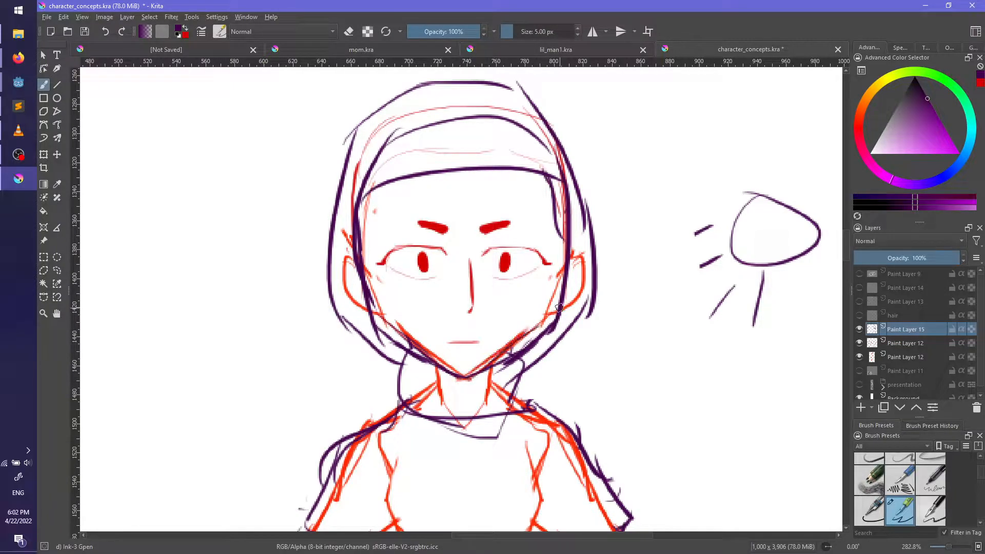
{"action": "left_click", "coordinate": [859, 343]}
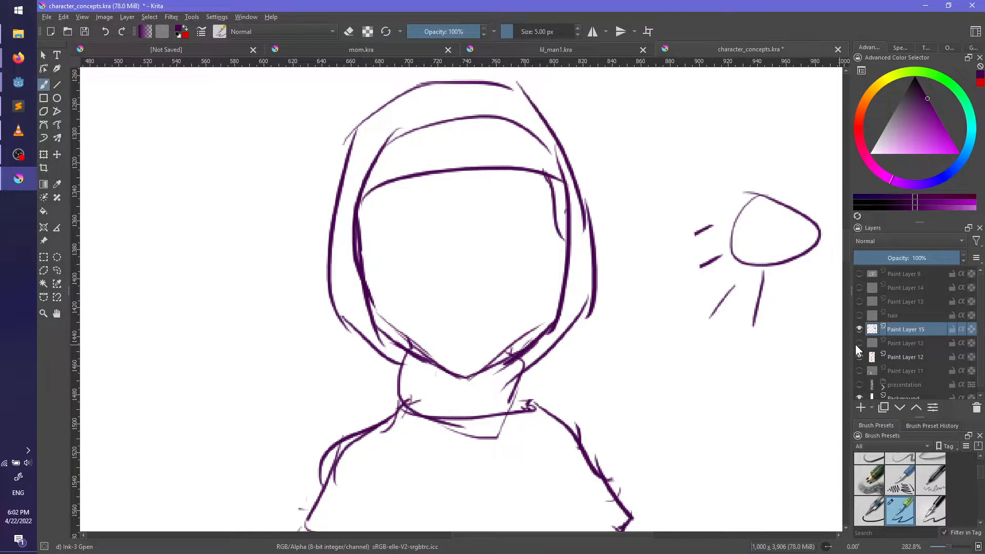
{"action": "left_click", "coordinate": [859, 343]}
{"action": "key", "text": "ctrl+z"}
{"action": "left_click_drag", "start_coordinate": [460, 378], "coordinate": [545, 326]}
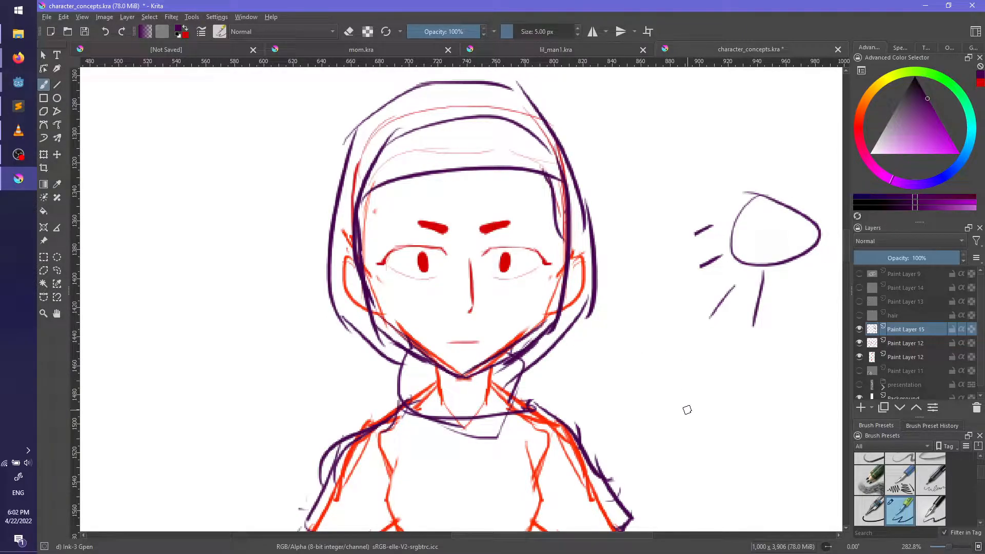
Step: Consult the lil_man1.kra sketches and close the hem corner of the second robe beside the character's left shin
{"action": "key", "text": "1"}
{"action": "middle_click_drag", "start_coordinate": [684, 388], "coordinate": [600, 150]}
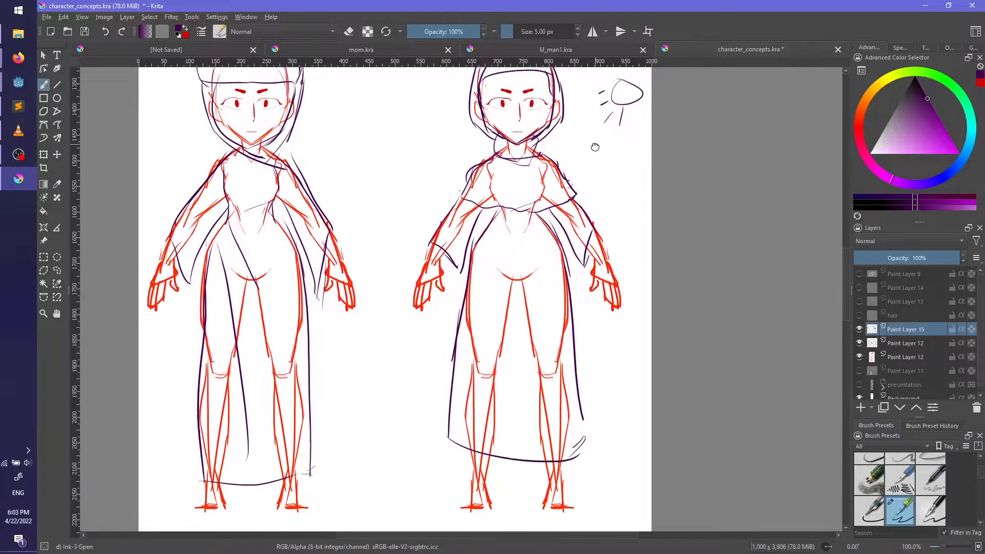
{"action": "mouse_move", "coordinate": [638, 396]}
{"action": "middle_mouse_down"}
{"action": "mouse_move", "coordinate": [624, 317]}
{"action": "mouse_move", "coordinate": [618, 342]}
{"action": "middle_mouse_up"}
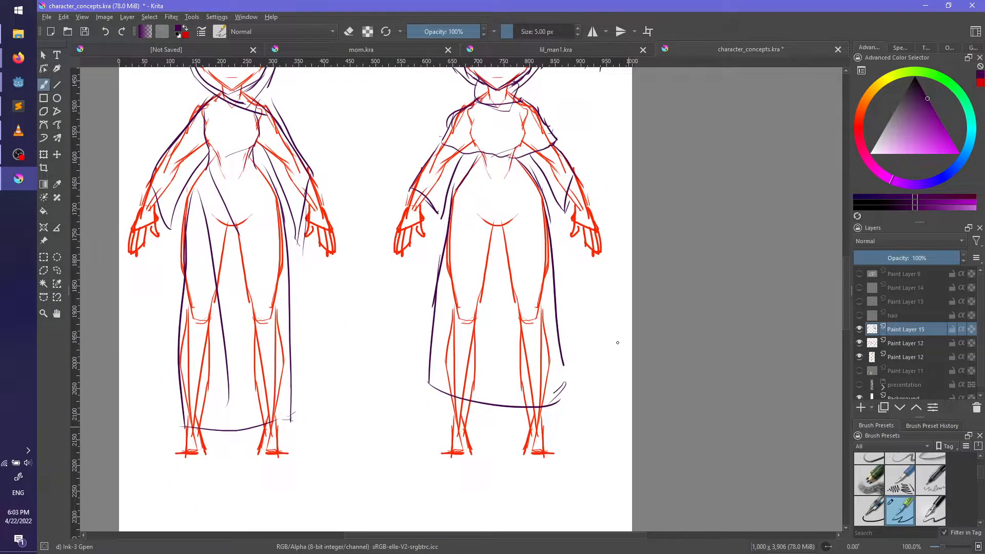
{"action": "left_click", "coordinate": [537, 49]}
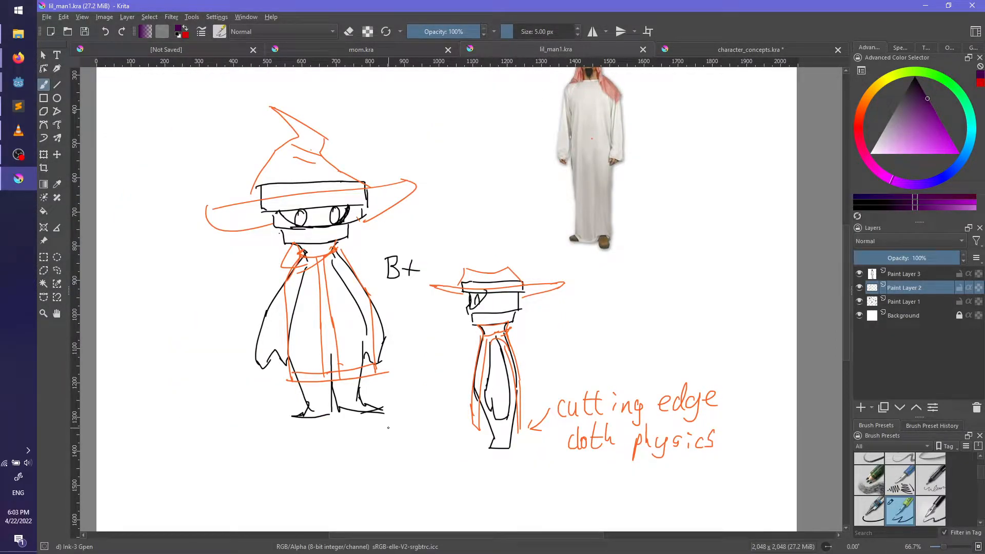
{"action": "left_click", "coordinate": [737, 49]}
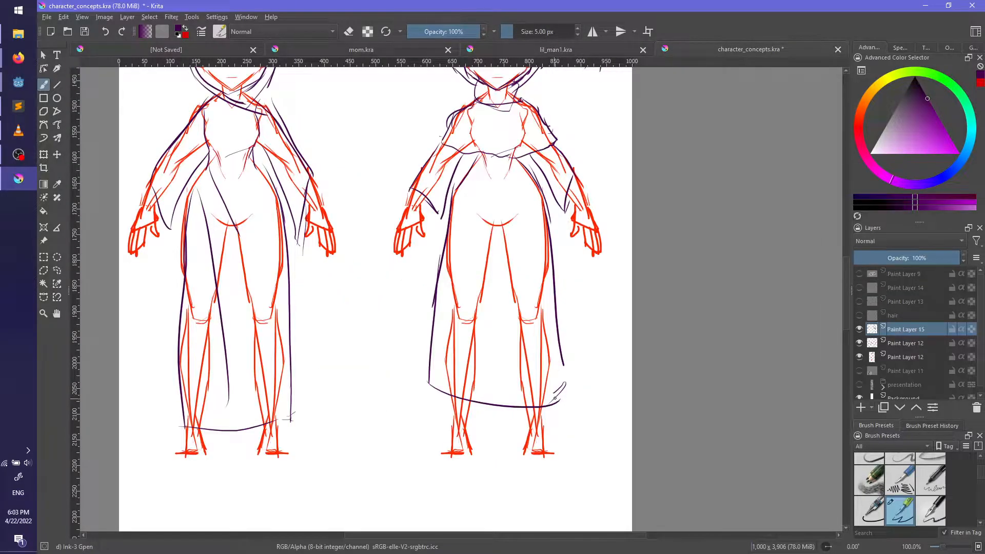
{"action": "left_click_drag", "start_coordinate": [559, 400], "coordinate": [563, 433]}
{"action": "key", "text": "ctrl+z"}
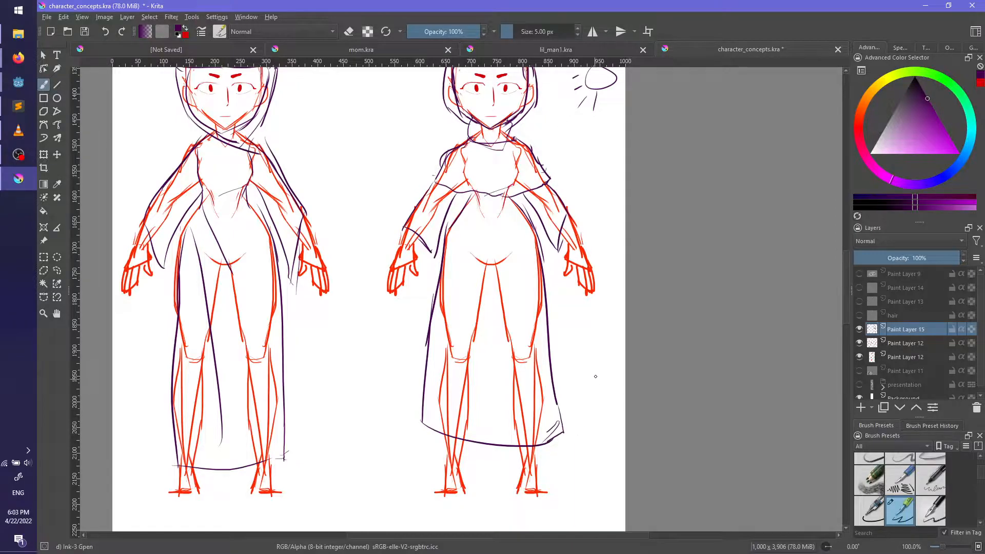
Step: Draw long vertical fold lines down the front of the second character's robe, from the waist towards the hem
{"action": "middle_click_drag", "start_coordinate": [596, 377], "coordinate": [609, 455]}
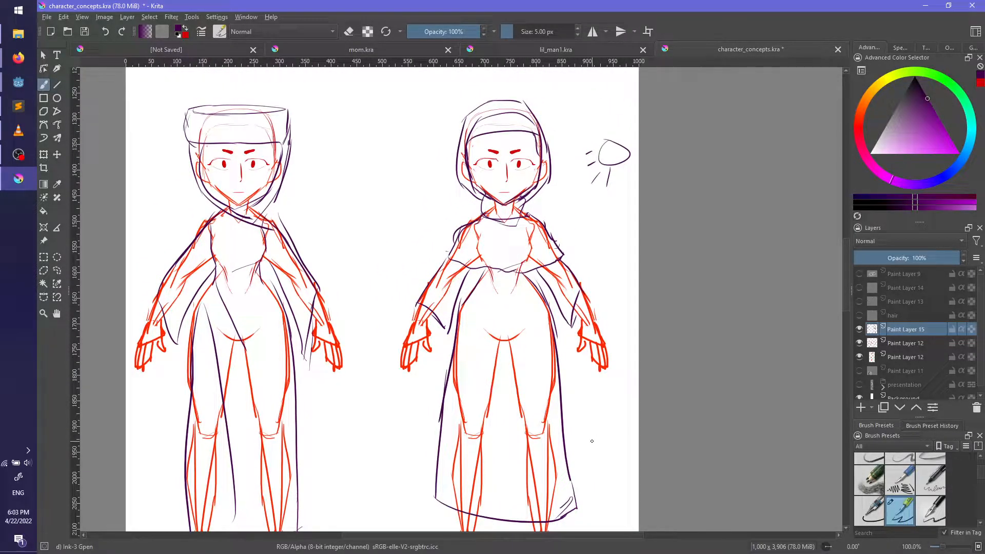
{"action": "middle_click_drag", "start_coordinate": [681, 332], "coordinate": [695, 352]}
{"action": "left_click_drag", "start_coordinate": [717, 324], "coordinate": [717, 392]}
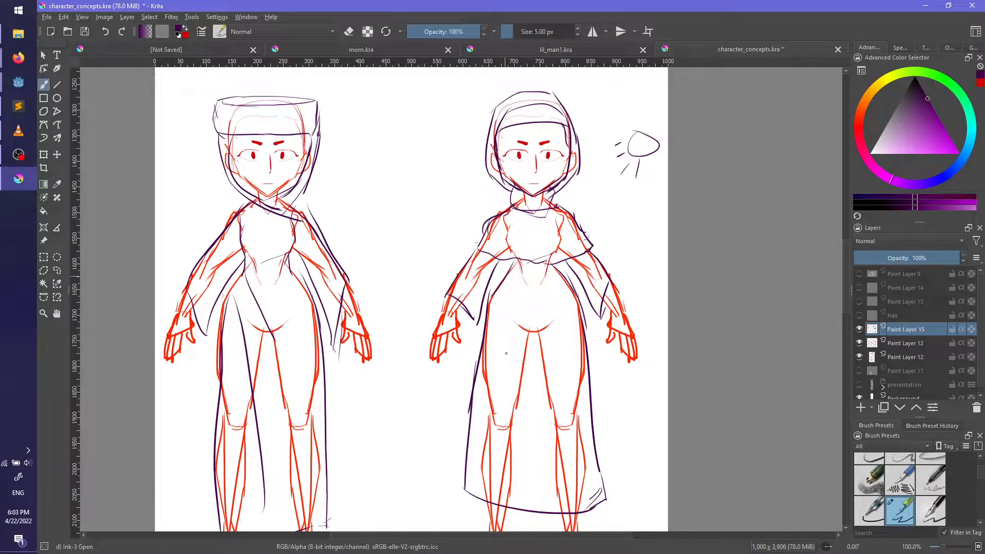
{"action": "left_click_drag", "start_coordinate": [518, 271], "coordinate": [525, 433]}
{"action": "left_click_drag", "start_coordinate": [515, 315], "coordinate": [507, 515]}
{"action": "key", "text": "ctrl+z"}
{"action": "left_click_drag", "start_coordinate": [514, 303], "coordinate": [517, 476]}
{"action": "left_click_drag", "start_coordinate": [568, 314], "coordinate": [574, 486]}
Step: Check the lil_man1.kra sketches, and examine the robe's fold lines with the red body sketch layer hidden
{"action": "mouse_move", "coordinate": [662, 435]}
{"action": "middle_mouse_down"}
{"action": "mouse_move", "coordinate": [657, 385]}
{"action": "mouse_move", "coordinate": [667, 417]}
{"action": "middle_mouse_up"}
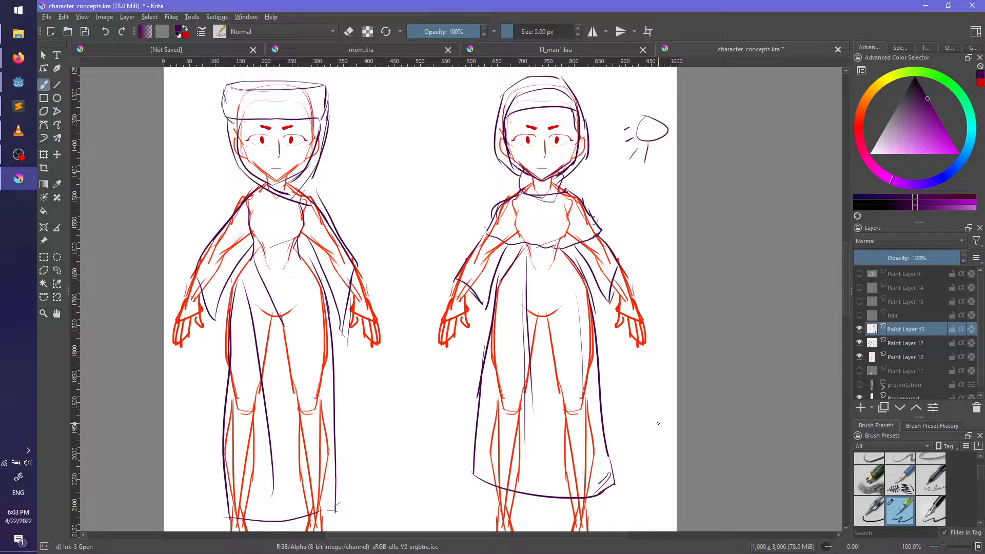
{"action": "left_click", "coordinate": [570, 49]}
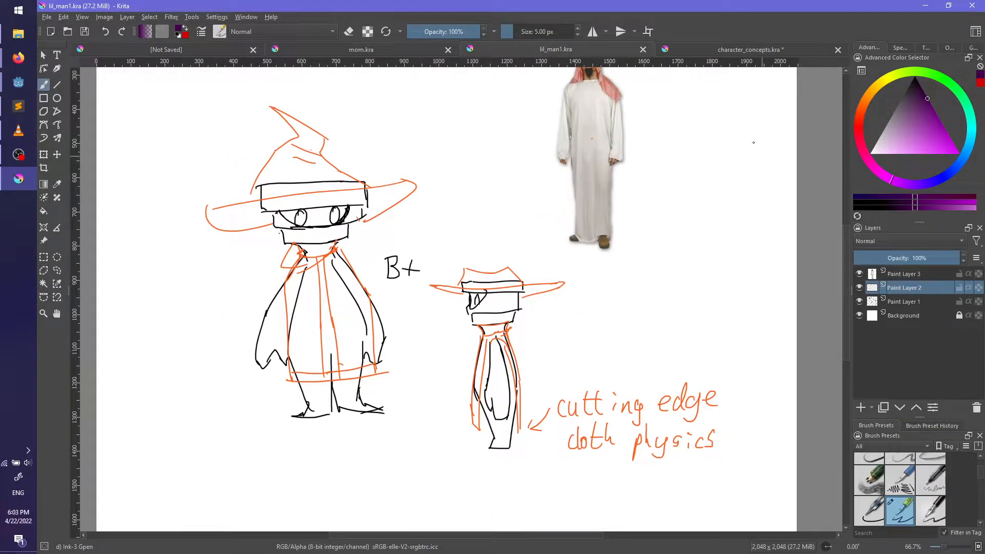
{"action": "left_click", "coordinate": [704, 50]}
{"action": "scroll", "coordinate": [618, 352], "scroll_direction": "down", "scroll_amount": 1}
{"action": "mouse_move", "coordinate": [624, 356]}
{"action": "middle_mouse_down"}
{"action": "mouse_move", "coordinate": [592, 319]}
{"action": "mouse_move", "coordinate": [595, 340]}
{"action": "mouse_move", "coordinate": [559, 348]}
{"action": "mouse_move", "coordinate": [568, 356]}
{"action": "mouse_move", "coordinate": [570, 310]}
{"action": "mouse_move", "coordinate": [578, 333]}
{"action": "middle_mouse_up"}
{"action": "scroll", "coordinate": [555, 352], "scroll_direction": "up", "scroll_amount": 1}
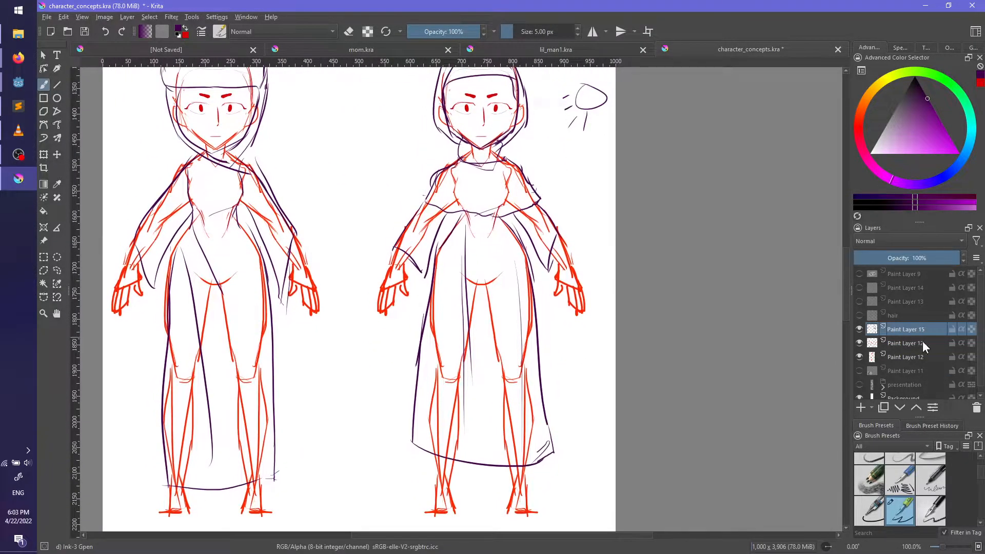
{"action": "left_click", "coordinate": [860, 343]}
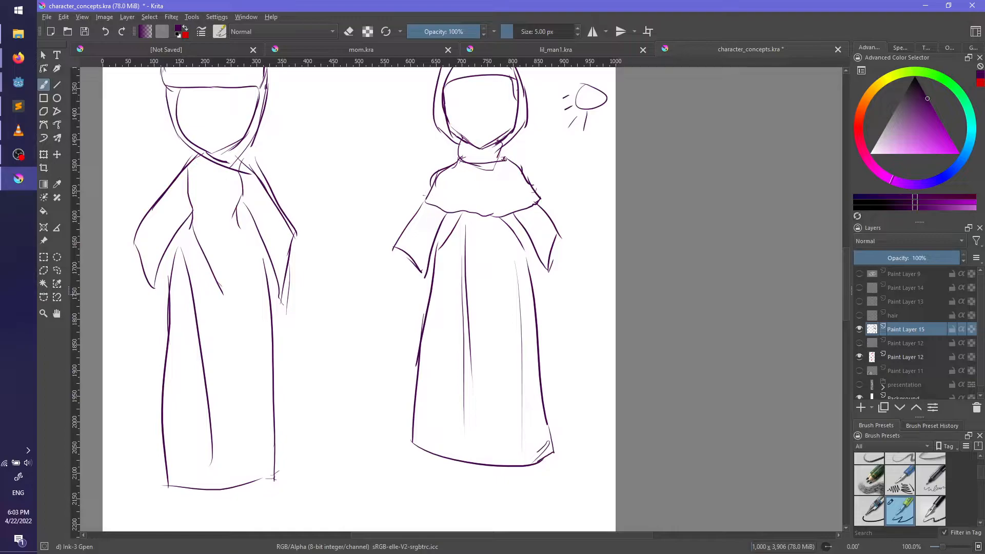
{"action": "middle_click_drag", "start_coordinate": [678, 283], "coordinate": [686, 398]}
{"action": "scroll", "coordinate": [642, 338], "scroll_direction": "up", "scroll_amount": 1}
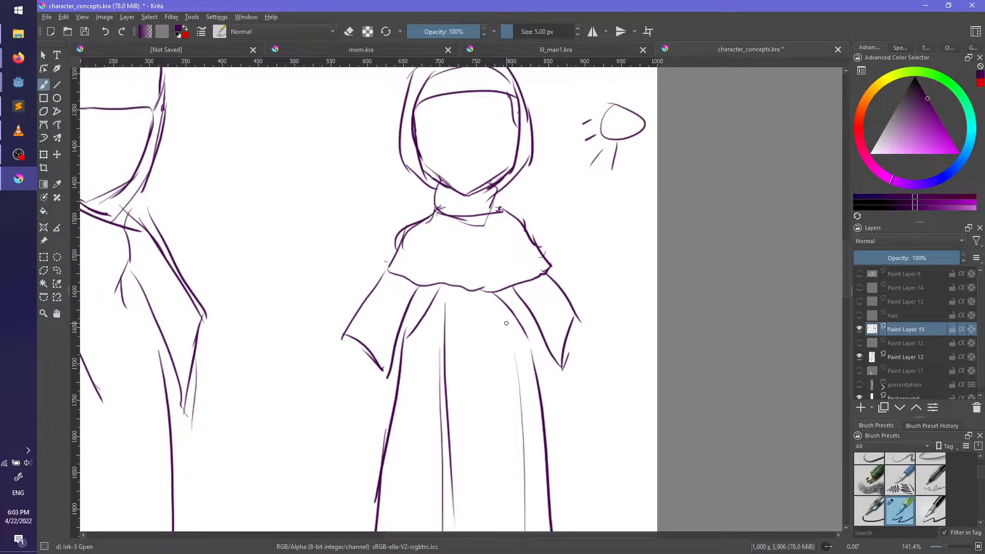
Step: Draw a diagonal overlap line across the second robe from the character's left waist to the opposite side edge
{"action": "left_click_drag", "start_coordinate": [516, 303], "coordinate": [395, 455]}
{"action": "key", "text": "ctrl+z"}
{"action": "left_click_drag", "start_coordinate": [507, 320], "coordinate": [361, 492]}
Step: Redraw the robe's side edge from the cape to the character's right thigh and erase the overlapping lines
{"action": "left_click_drag", "start_coordinate": [435, 290], "coordinate": [385, 479]}
{"action": "key", "text": "ctrl+z"}
{"action": "left_click_drag", "start_coordinate": [397, 328], "coordinate": [379, 475]}
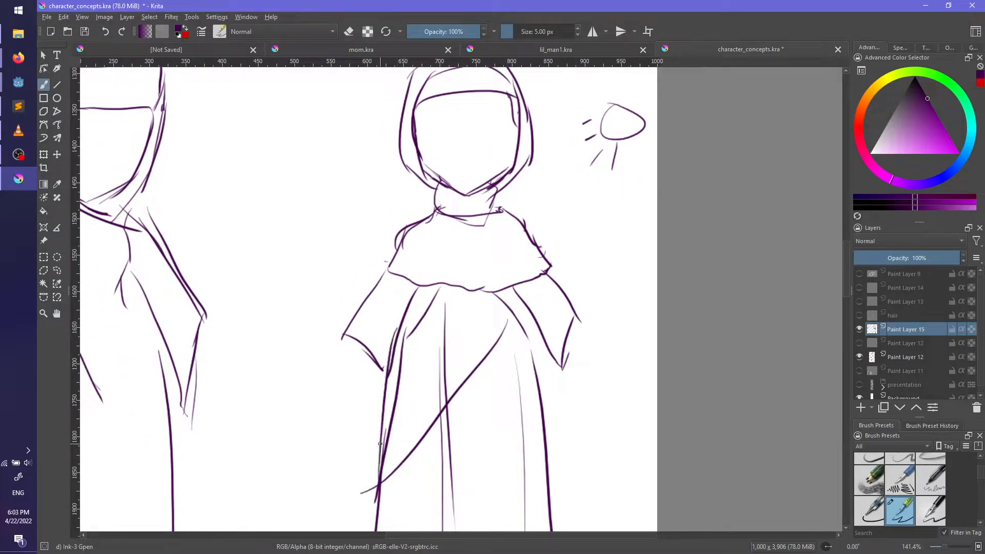
{"action": "key", "text": "ctrl+z"}
{"action": "left_click_drag", "start_coordinate": [438, 281], "coordinate": [381, 439]}
{"action": "key", "text": "ctrl+z"}
{"action": "left_click_drag", "start_coordinate": [426, 300], "coordinate": [387, 441]}
{"action": "key", "text": "ctrl+z"}
{"action": "left_click_drag", "start_coordinate": [422, 309], "coordinate": [383, 484]}
{"action": "key", "text": "ctrl+z"}
{"action": "key", "text": "ctrl+z"}
{"action": "left_click_drag", "start_coordinate": [434, 288], "coordinate": [393, 415]}
{"action": "key", "text": "e"}
{"action": "left_click_drag", "start_coordinate": [402, 342], "coordinate": [400, 367]}
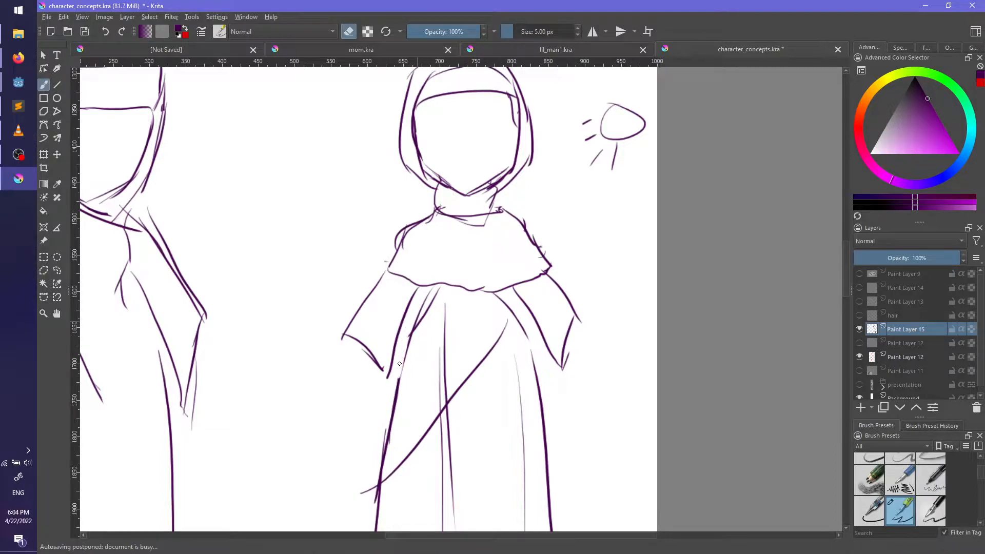
Step: Erase the vertical folds above the diagonal overlap and clean up where the overlap meets the robe's side edge
{"action": "mouse_move", "coordinate": [443, 326]}
{"action": "left_mouse_down"}
{"action": "mouse_move", "coordinate": [440, 362]}
{"action": "mouse_move", "coordinate": [444, 313]}
{"action": "mouse_move", "coordinate": [441, 383]}
{"action": "mouse_move", "coordinate": [454, 381]}
{"action": "left_mouse_up"}
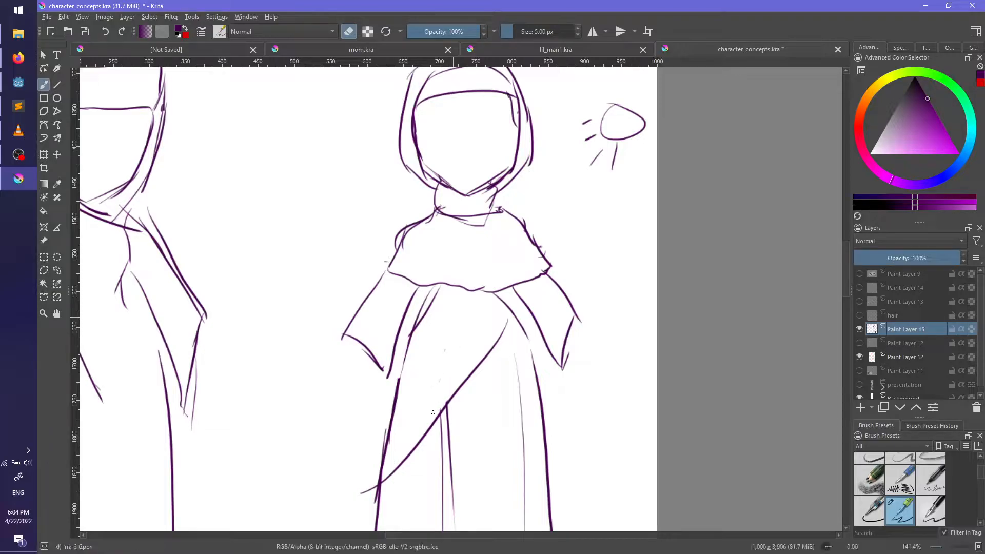
{"action": "scroll", "coordinate": [440, 394], "scroll_direction": "down", "scroll_amount": 3}
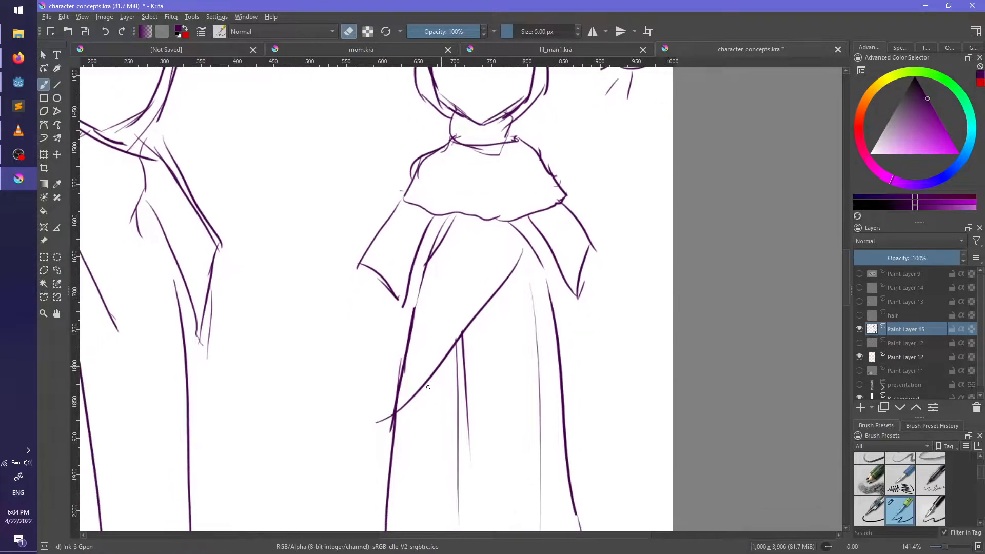
{"action": "mouse_move", "coordinate": [383, 418]}
{"action": "left_mouse_down"}
{"action": "mouse_move", "coordinate": [380, 430]}
{"action": "mouse_move", "coordinate": [392, 423]}
{"action": "left_mouse_up"}
{"action": "key", "text": "e"}
{"action": "mouse_move", "coordinate": [402, 369]}
{"action": "left_mouse_down"}
{"action": "mouse_move", "coordinate": [394, 416]}
{"action": "mouse_move", "coordinate": [411, 401]}
{"action": "left_mouse_up"}
{"action": "key", "text": "ctrl+z"}
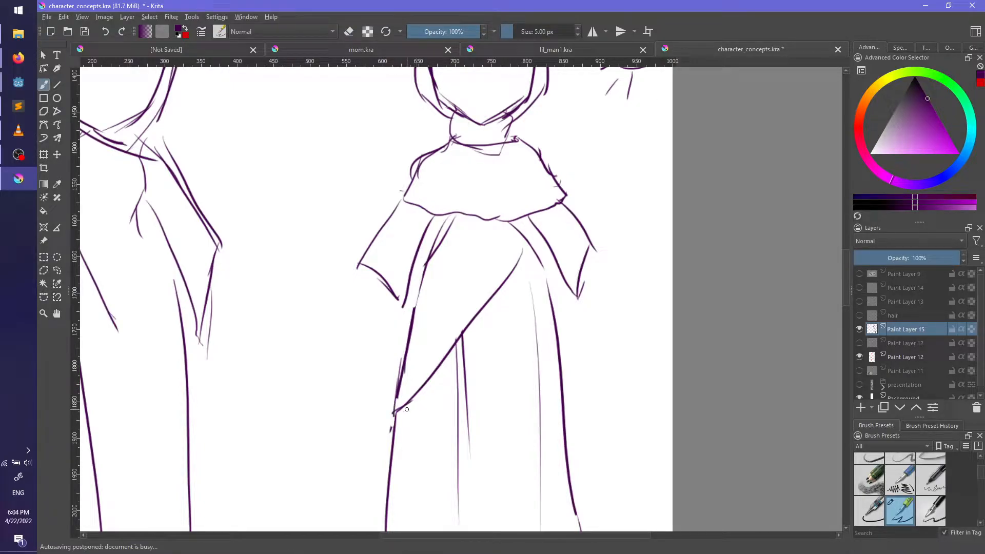
{"action": "key", "text": "e"}
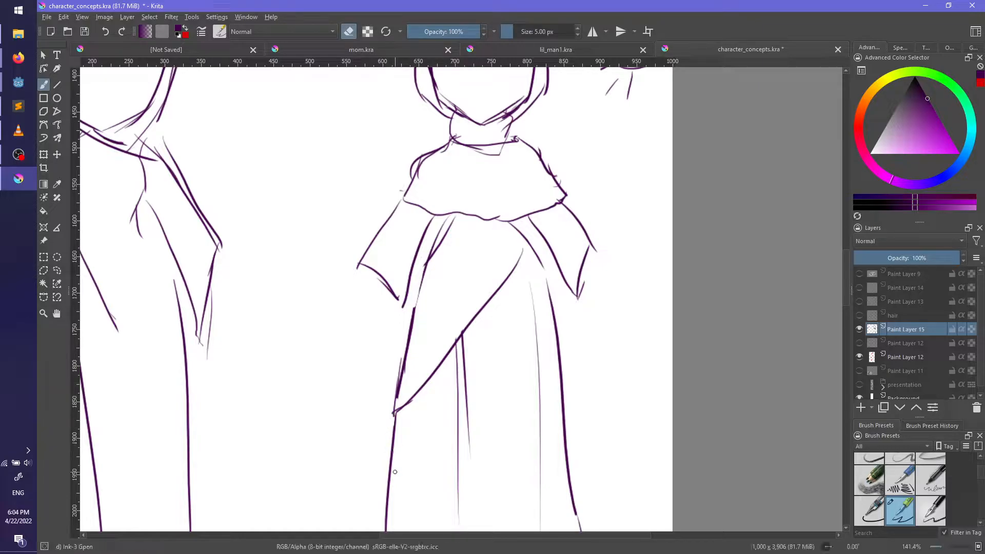
Step: Show the red body sketch layer again and try a shoe line across the second character's left foot
{"action": "scroll", "coordinate": [513, 370], "scroll_direction": "down", "scroll_amount": 3}
{"action": "middle_click_drag", "start_coordinate": [535, 351], "coordinate": [502, 378]}
{"action": "scroll", "coordinate": [503, 378], "scroll_direction": "up", "scroll_amount": 1, "text": "ctrl"}
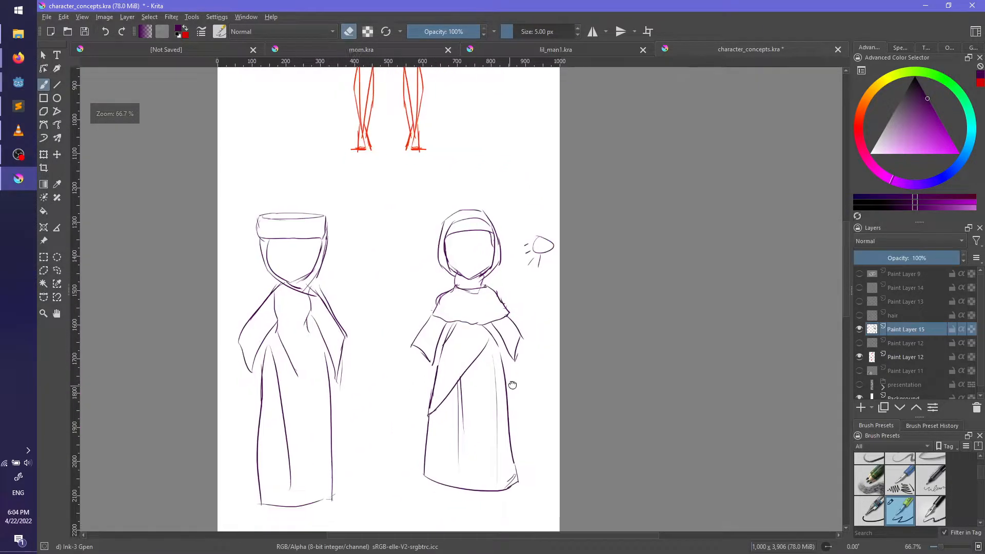
{"action": "left_click", "coordinate": [859, 343]}
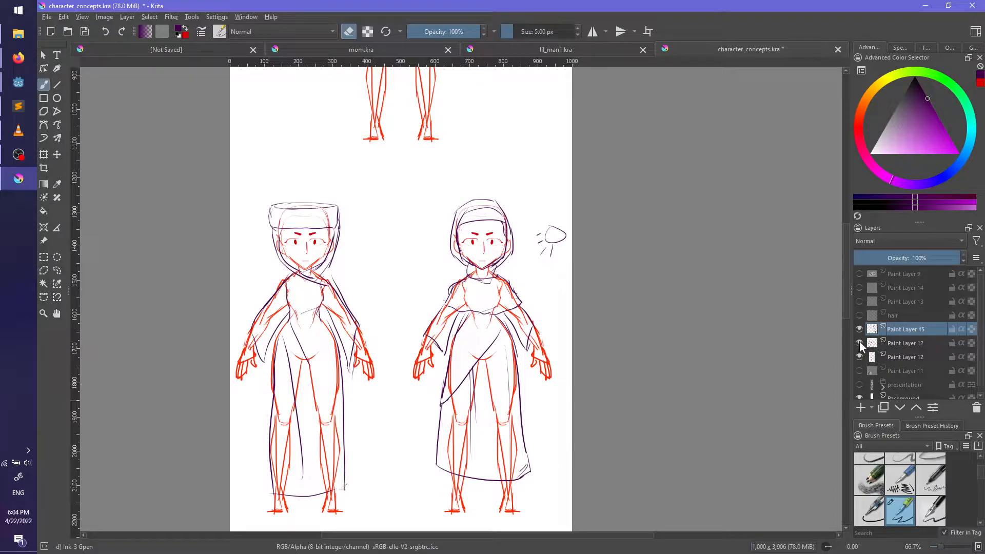
{"action": "middle_click_drag", "start_coordinate": [626, 348], "coordinate": [641, 235]}
{"action": "scroll", "coordinate": [573, 362], "scroll_direction": "up", "scroll_amount": 2, "text": "ctrl"}
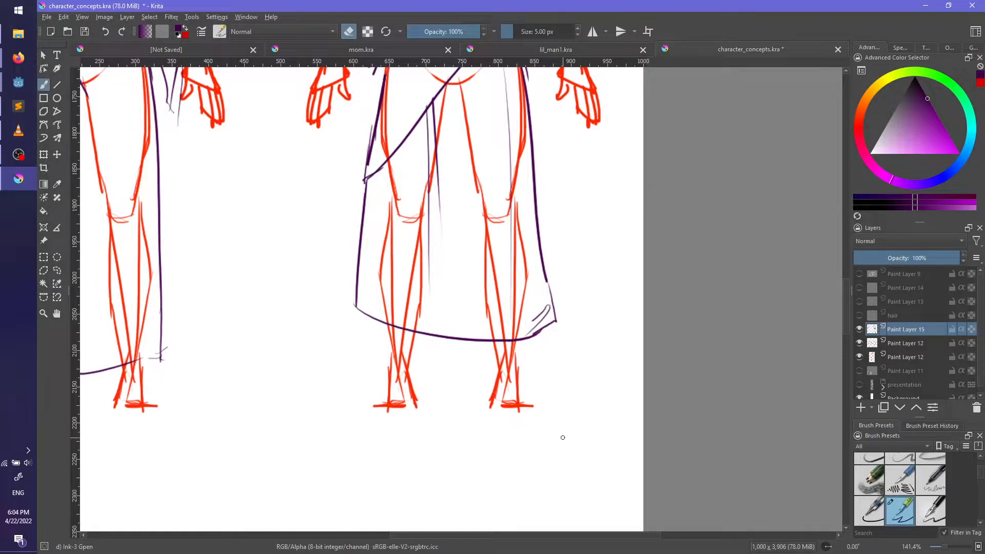
{"action": "key", "text": "e"}
{"action": "left_click_drag", "start_coordinate": [490, 392], "coordinate": [523, 401]}
{"action": "key", "text": "ctrl+z"}
{"action": "left_click", "coordinate": [514, 51]}
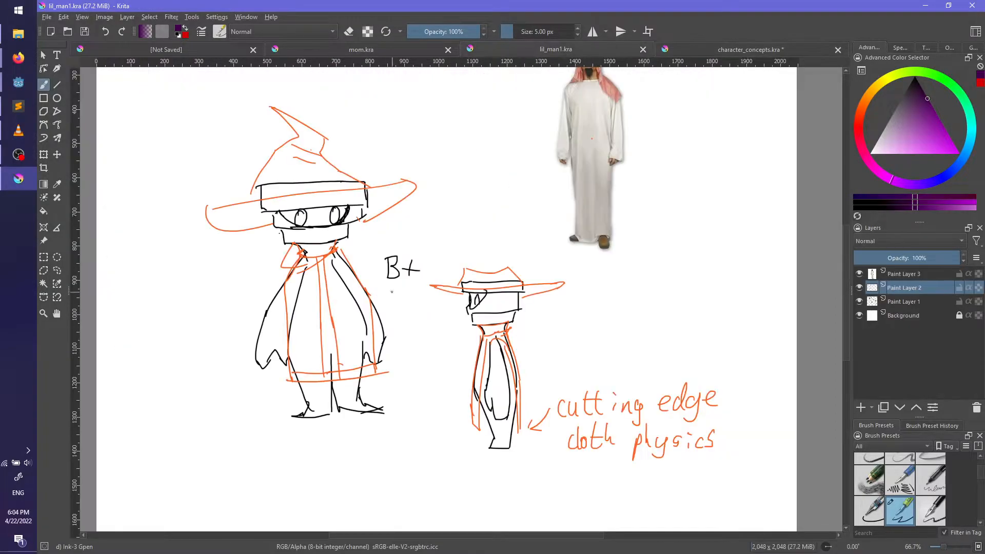
{"action": "left_click", "coordinate": [713, 50]}
{"action": "key", "text": "ctrl+z"}
{"action": "key", "text": "ctrl+z"}
{"action": "mouse_move", "coordinate": [602, 202]}
{"action": "middle_mouse_down"}
{"action": "mouse_move", "coordinate": [599, 479]}
{"action": "mouse_move", "coordinate": [609, 253]}
{"action": "middle_mouse_up"}
{"action": "middle_click_drag", "start_coordinate": [606, 426], "coordinate": [603, 328]}
{"action": "mouse_move", "coordinate": [512, 382]}
{"action": "left_mouse_down"}
{"action": "mouse_move", "coordinate": [524, 404]}
{"action": "mouse_move", "coordinate": [518, 381]}
{"action": "mouse_move", "coordinate": [513, 406]}
{"action": "mouse_move", "coordinate": [534, 387]}
{"action": "mouse_move", "coordinate": [548, 390]}
{"action": "mouse_move", "coordinate": [507, 389]}
{"action": "left_mouse_up"}
{"action": "key", "text": "ctrl+z"}
{"action": "key", "text": "ctrl+z"}
{"action": "key", "text": "ctrl+z"}
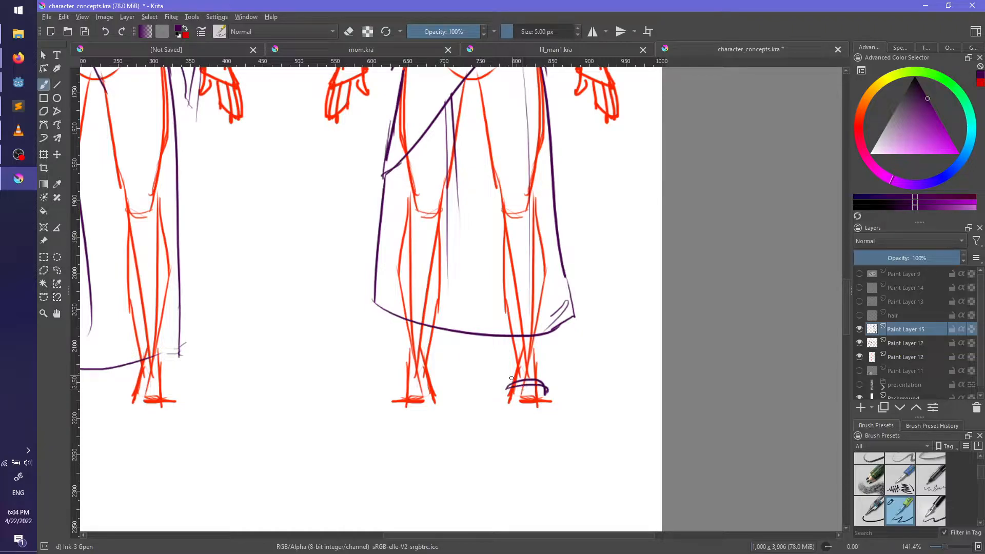
{"action": "key", "text": "ctrl+z"}
{"action": "key", "text": "ctrl+z"}
Step: Draw an ankle band, foot strap and sole on the second character's left foot, and consult the lil_man1.kra and mom.kra drawings
{"action": "left_click_drag", "start_coordinate": [516, 371], "coordinate": [542, 380]}
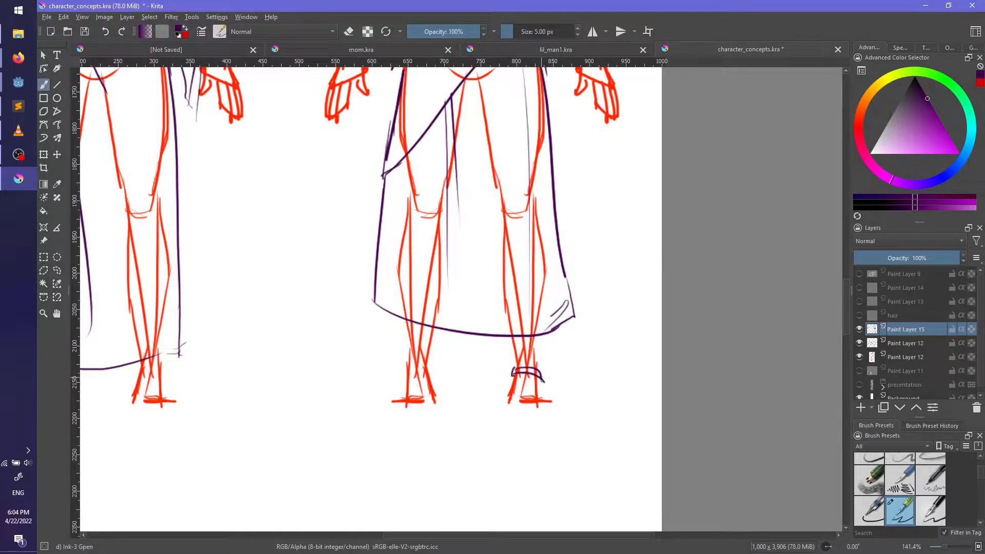
{"action": "mouse_move", "coordinate": [507, 399]}
{"action": "left_mouse_down"}
{"action": "mouse_move", "coordinate": [551, 402]}
{"action": "mouse_move", "coordinate": [506, 401]}
{"action": "mouse_move", "coordinate": [538, 396]}
{"action": "left_mouse_up"}
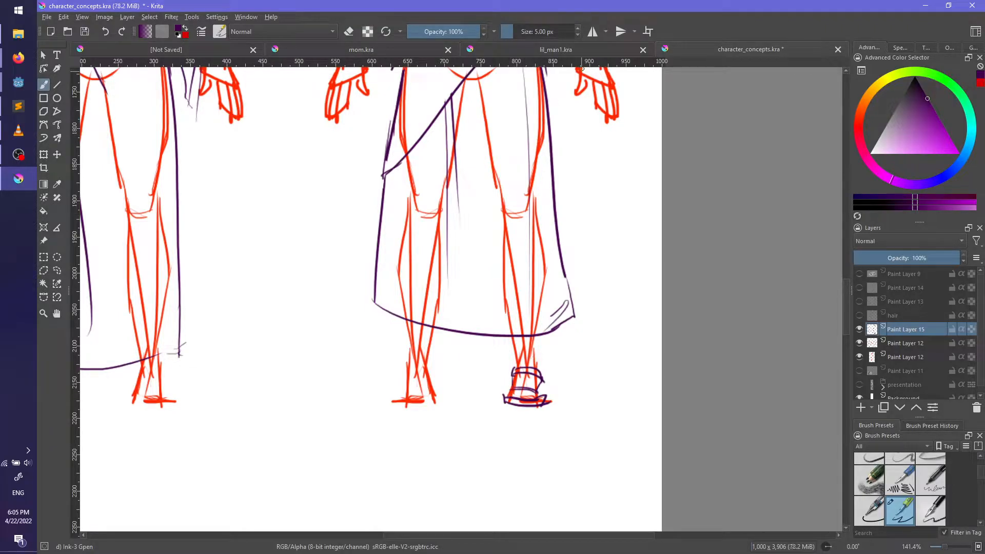
{"action": "left_click", "coordinate": [546, 46]}
{"action": "key", "text": "minus"}
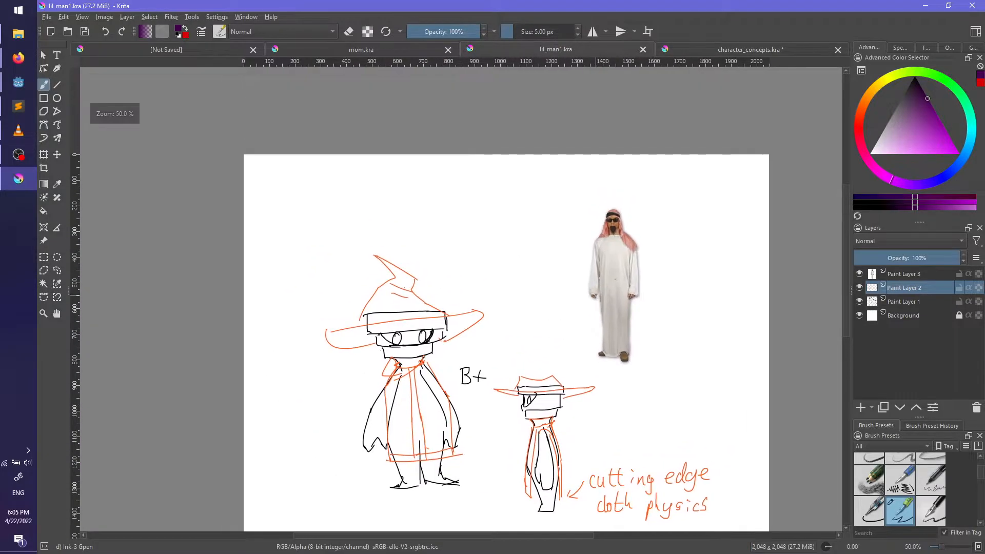
{"action": "left_click", "coordinate": [380, 50]}
{"action": "left_click", "coordinate": [718, 50]}
Step: Draw a matching ankle band, foot strap and sole on the second character's right foot
{"action": "key", "text": "minus"}
{"action": "key", "text": "minus"}
{"action": "middle_click_drag", "start_coordinate": [619, 304], "coordinate": [553, 337]}
{"action": "scroll", "coordinate": [553, 338], "scroll_direction": "up", "scroll_amount": 1}
{"action": "middle_click_drag", "start_coordinate": [576, 296], "coordinate": [596, 346]}
{"action": "middle_click_drag", "start_coordinate": [605, 406], "coordinate": [649, 238]}
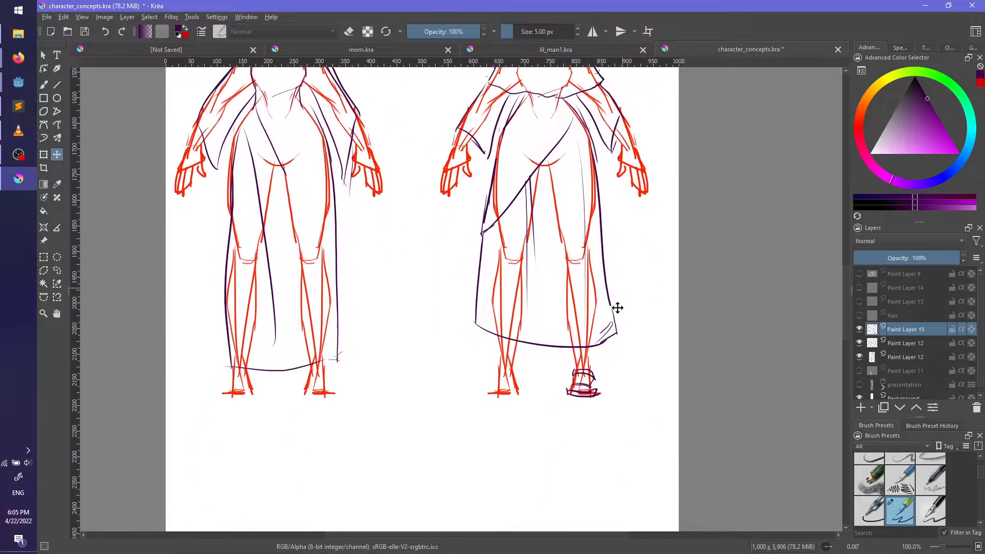
{"action": "scroll", "coordinate": [611, 321], "scroll_direction": "up", "scroll_amount": 2}
{"action": "middle_click_drag", "start_coordinate": [576, 367], "coordinate": [611, 328]}
{"action": "key", "text": "b"}
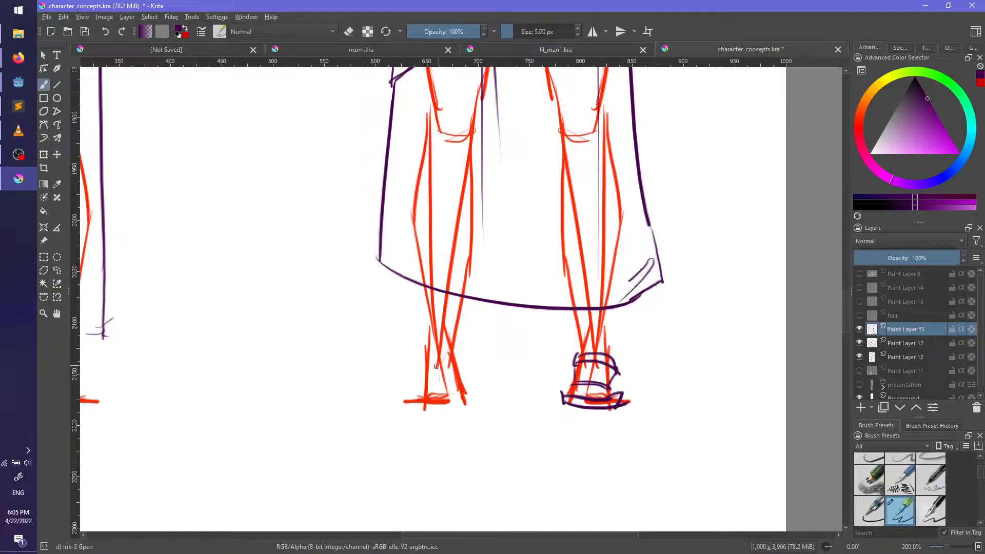
{"action": "left_click_drag", "start_coordinate": [424, 361], "coordinate": [463, 367]}
{"action": "mouse_move", "coordinate": [423, 405]}
{"action": "left_mouse_down"}
{"action": "mouse_move", "coordinate": [473, 405]}
{"action": "mouse_move", "coordinate": [429, 390]}
{"action": "mouse_move", "coordinate": [468, 389]}
{"action": "mouse_move", "coordinate": [459, 392]}
{"action": "left_mouse_up"}
{"action": "key", "text": "ctrl+z"}
Step: Draw the instep, toe and underside of a large side-view foot in the empty area below the two characters
{"action": "key", "text": "ctrl+z"}
{"action": "key", "text": "ctrl+z"}
{"action": "middle_click_drag", "start_coordinate": [236, 529], "coordinate": [376, 412]}
{"action": "left_click_drag", "start_coordinate": [351, 449], "coordinate": [531, 365]}
{"action": "mouse_move", "coordinate": [353, 449]}
{"action": "left_mouse_down"}
{"action": "mouse_move", "coordinate": [336, 470]}
{"action": "mouse_move", "coordinate": [527, 468]}
{"action": "left_mouse_up"}
Step: Draw the back of the ankle and the rounded heel on the side-view foot
{"action": "key", "text": "ctrl+z"}
{"action": "mouse_move", "coordinate": [327, 472]}
{"action": "left_mouse_down"}
{"action": "mouse_move", "coordinate": [442, 475]}
{"action": "mouse_move", "coordinate": [525, 455]}
{"action": "left_mouse_up"}
{"action": "key", "text": "ctrl+z"}
{"action": "mouse_move", "coordinate": [439, 473]}
{"action": "left_mouse_down"}
{"action": "mouse_move", "coordinate": [498, 463]}
{"action": "mouse_move", "coordinate": [624, 473]}
{"action": "mouse_move", "coordinate": [665, 440]}
{"action": "left_mouse_up"}
{"action": "left_click_drag", "start_coordinate": [654, 331], "coordinate": [670, 459]}
{"action": "key", "text": "ctrl+z"}
{"action": "key", "text": "ctrl+z"}
{"action": "left_click_drag", "start_coordinate": [653, 324], "coordinate": [664, 442]}
{"action": "middle_click_drag", "start_coordinate": [688, 421], "coordinate": [721, 335]}
{"action": "middle_click_drag", "start_coordinate": [563, 331], "coordinate": [556, 373]}
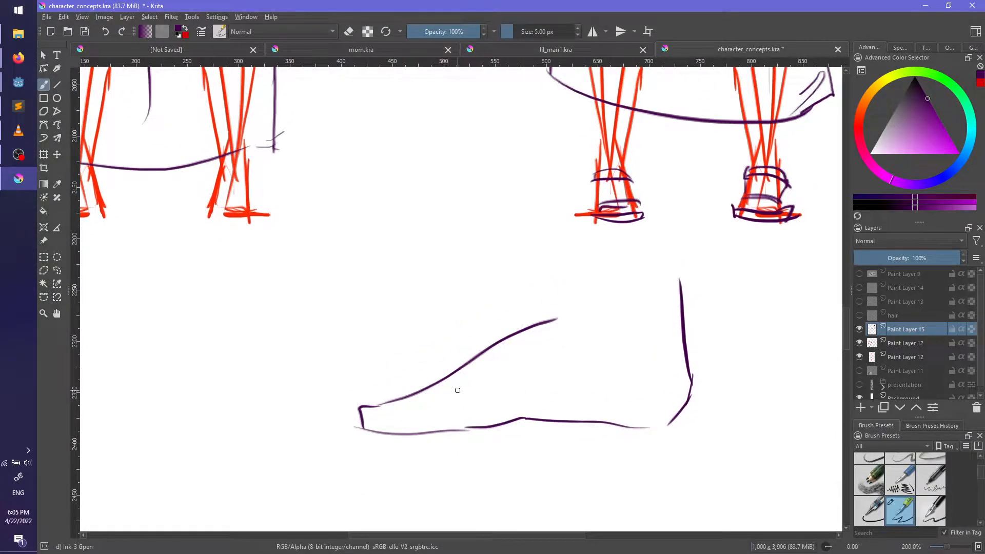
Step: Draw the front line of the ankle and join it to the instep of the side-view foot
{"action": "mouse_move", "coordinate": [562, 312]}
{"action": "left_mouse_down"}
{"action": "mouse_move", "coordinate": [548, 212]}
{"action": "mouse_move", "coordinate": [577, 303]}
{"action": "left_mouse_up"}
{"action": "key", "text": "ctrl+z"}
{"action": "key", "text": "ctrl+z"}
{"action": "mouse_move", "coordinate": [561, 190]}
{"action": "left_mouse_down"}
{"action": "mouse_move", "coordinate": [584, 297]}
{"action": "mouse_move", "coordinate": [556, 320]}
{"action": "mouse_move", "coordinate": [589, 285]}
{"action": "left_mouse_up"}
{"action": "key", "text": "ctrl+z"}
{"action": "middle_click_drag", "start_coordinate": [620, 351], "coordinate": [606, 352]}
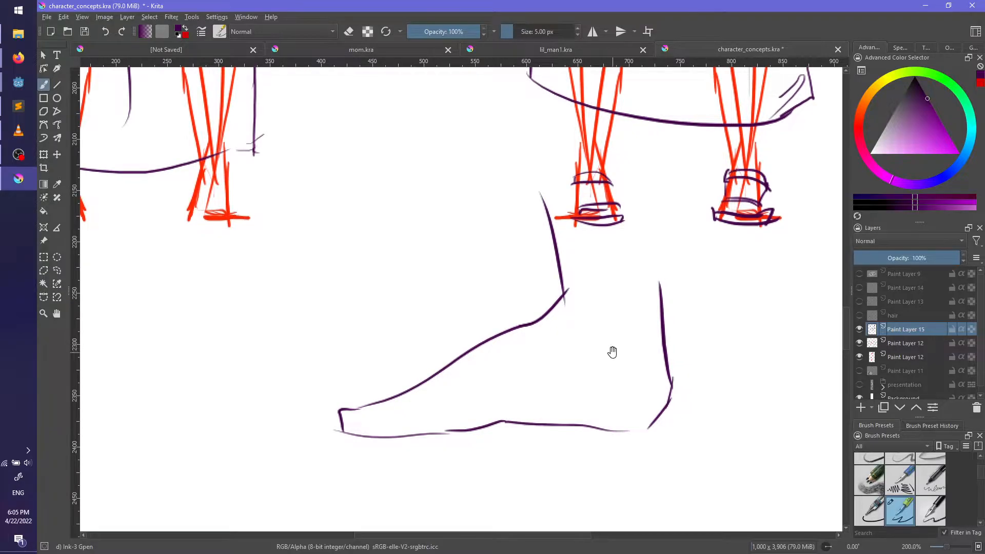
Step: Draw sandal straps on the side-view foot: one slanting down from the ankle, one across the toes and one around the heel
{"action": "mouse_move", "coordinate": [557, 302]}
{"action": "left_mouse_down"}
{"action": "mouse_move", "coordinate": [639, 424]}
{"action": "mouse_move", "coordinate": [557, 298]}
{"action": "mouse_move", "coordinate": [620, 430]}
{"action": "mouse_move", "coordinate": [599, 443]}
{"action": "mouse_move", "coordinate": [597, 423]}
{"action": "left_mouse_up"}
{"action": "key", "text": "ctrl+z"}
{"action": "key", "text": "ctrl+z"}
{"action": "mouse_move", "coordinate": [399, 394]}
{"action": "left_mouse_down"}
{"action": "mouse_move", "coordinate": [417, 460]}
{"action": "mouse_move", "coordinate": [436, 444]}
{"action": "left_mouse_up"}
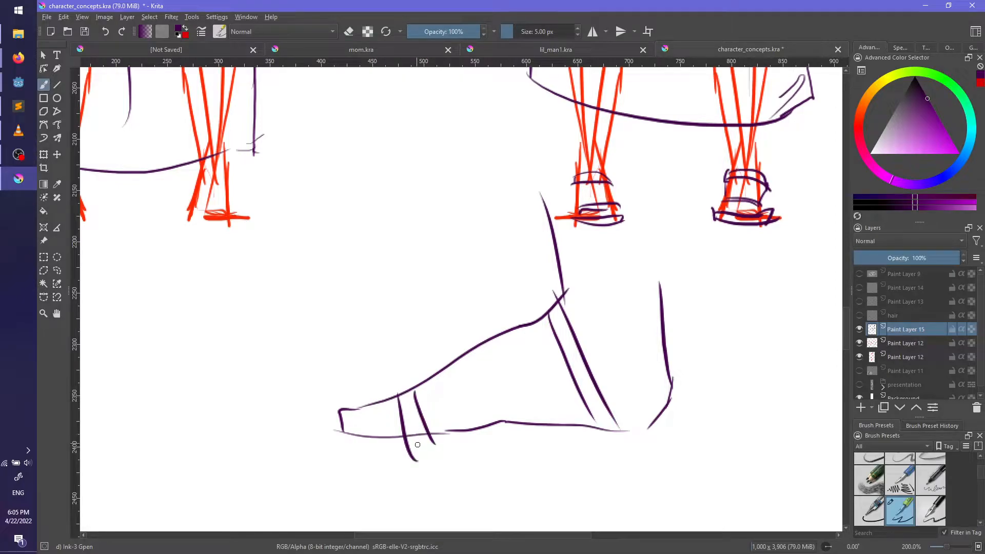
{"action": "mouse_move", "coordinate": [585, 345]}
{"action": "left_mouse_down"}
{"action": "mouse_move", "coordinate": [668, 297]}
{"action": "mouse_move", "coordinate": [644, 340]}
{"action": "left_mouse_up"}
{"action": "key", "text": "ctrl+z"}
{"action": "left_click_drag", "start_coordinate": [593, 370], "coordinate": [662, 327]}
{"action": "left_click_drag", "start_coordinate": [594, 343], "coordinate": [581, 352]}
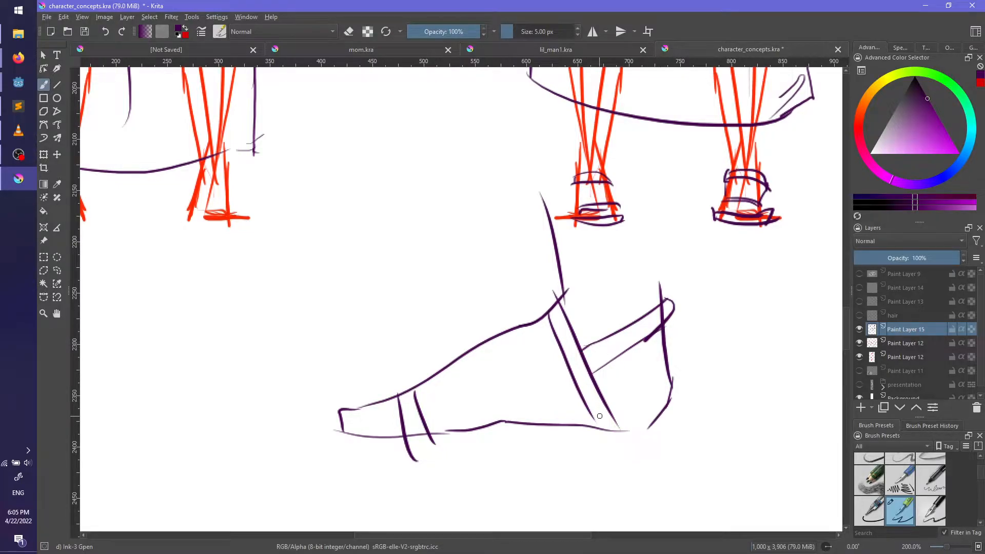
Step: Draw a thick sandal sole under the side-view foot from the toe to the heel
{"action": "mouse_move", "coordinate": [329, 428]}
{"action": "left_mouse_down"}
{"action": "mouse_move", "coordinate": [330, 453]}
{"action": "mouse_move", "coordinate": [532, 435]}
{"action": "left_mouse_up"}
{"action": "key", "text": "ctrl+z"}
{"action": "key", "text": "ctrl+z"}
{"action": "left_click_drag", "start_coordinate": [333, 447], "coordinate": [534, 457]}
{"action": "key", "text": "ctrl+z"}
{"action": "key", "text": "ctrl+z"}
{"action": "left_click_drag", "start_coordinate": [362, 446], "coordinate": [527, 449]}
{"action": "key", "text": "ctrl+z"}
{"action": "mouse_move", "coordinate": [331, 446]}
{"action": "left_mouse_down"}
{"action": "mouse_move", "coordinate": [395, 459]}
{"action": "mouse_move", "coordinate": [508, 444]}
{"action": "mouse_move", "coordinate": [585, 455]}
{"action": "left_mouse_up"}
{"action": "key", "text": "ctrl+z"}
{"action": "key", "text": "ctrl+z"}
{"action": "mouse_move", "coordinate": [518, 442]}
{"action": "left_mouse_down"}
{"action": "mouse_move", "coordinate": [579, 446]}
{"action": "mouse_move", "coordinate": [579, 457]}
{"action": "mouse_move", "coordinate": [668, 447]}
{"action": "left_mouse_up"}
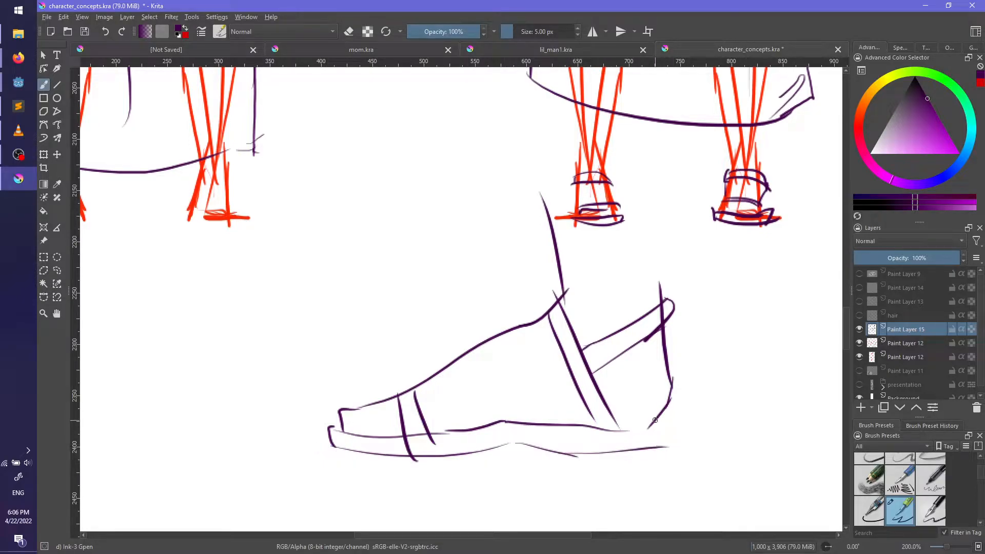
{"action": "left_click_drag", "start_coordinate": [669, 405], "coordinate": [666, 448]}
{"action": "scroll", "coordinate": [615, 343], "scroll_direction": "down", "scroll_amount": 2}
{"action": "middle_click_drag", "start_coordinate": [593, 314], "coordinate": [468, 418]}
{"action": "mouse_move", "coordinate": [490, 313]}
{"action": "middle_mouse_down"}
{"action": "mouse_move", "coordinate": [489, 369]}
{"action": "mouse_move", "coordinate": [519, 313]}
{"action": "middle_mouse_up"}
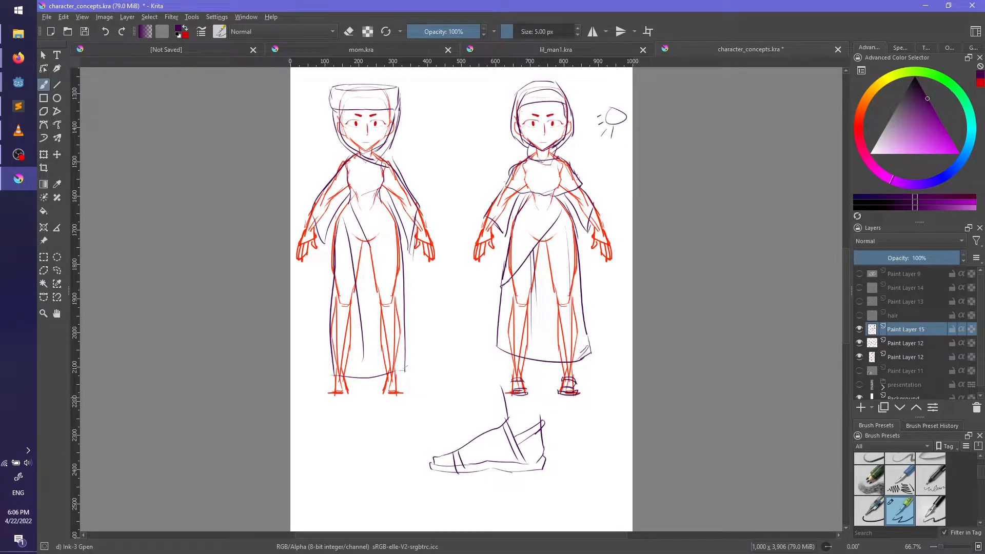
{"action": "left_click", "coordinate": [57, 272]}
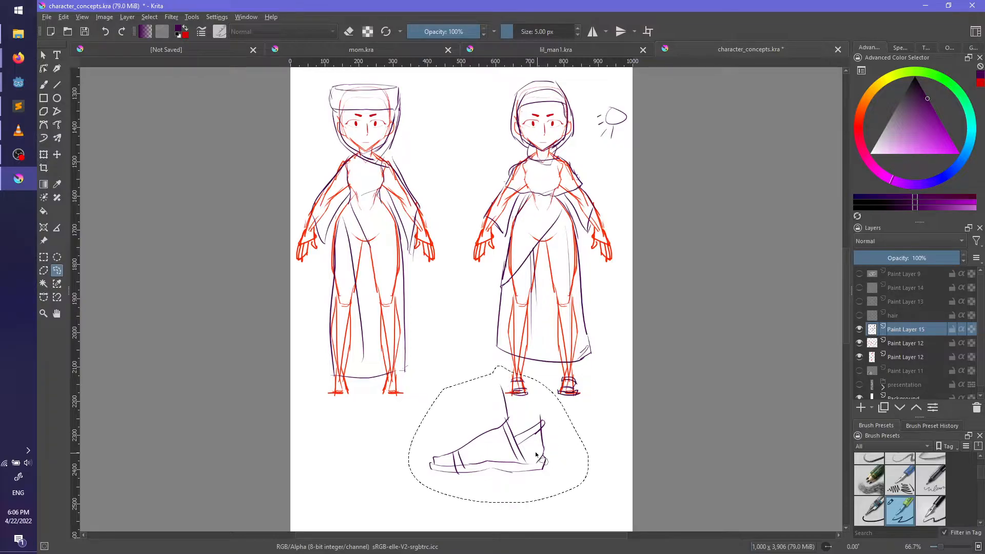
{"action": "key", "text": "t"}
{"action": "left_click_drag", "start_coordinate": [529, 446], "coordinate": [432, 493]}
{"action": "key", "text": "ctrl+z"}
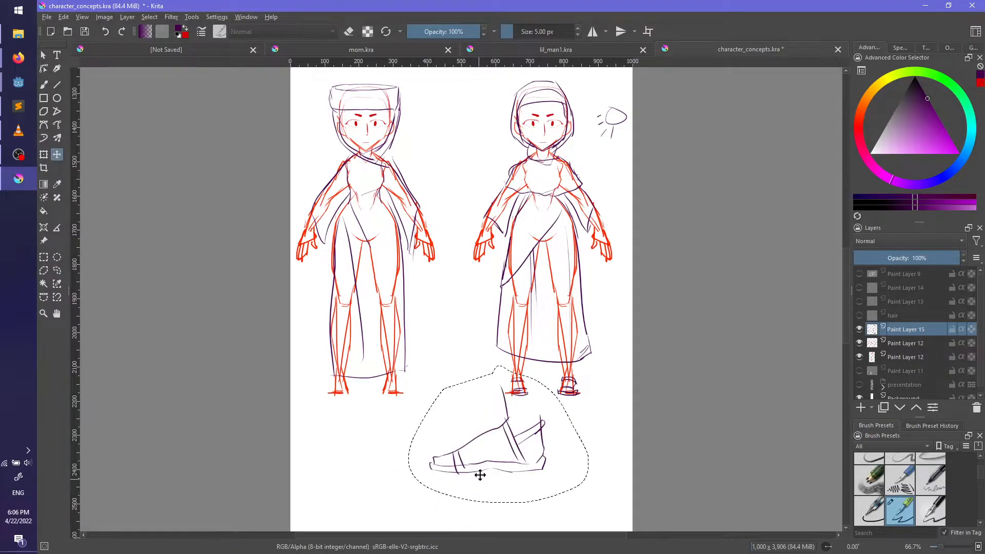
{"action": "key", "text": "ctrl+shift+a"}
Step: Select only the side-view sandal sketch with a freehand outline, move it below the first character and deselect it
{"action": "left_click", "coordinate": [57, 270]}
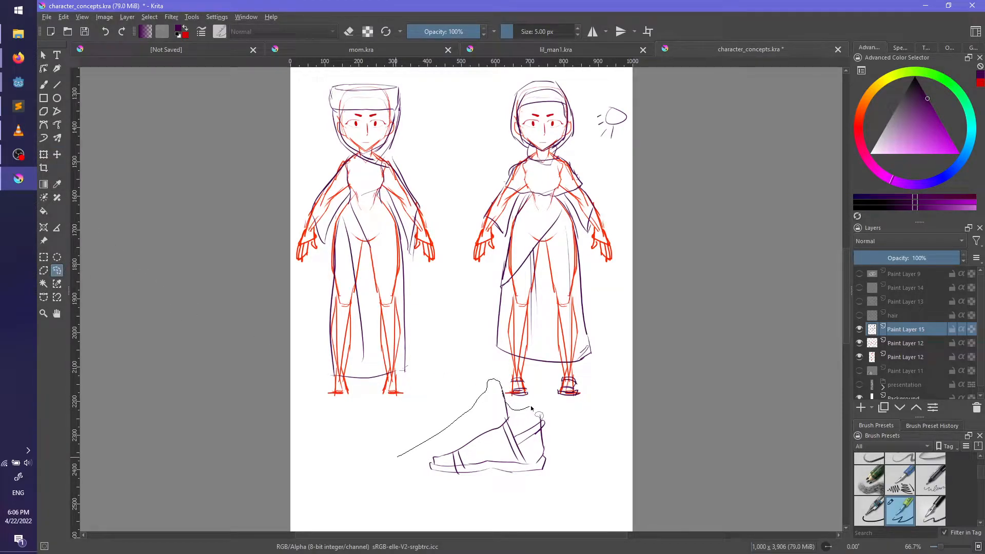
{"action": "left_click_drag", "start_coordinate": [541, 515], "coordinate": [405, 450]}
{"action": "key", "text": "t"}
{"action": "mouse_move", "coordinate": [528, 442]}
{"action": "left_mouse_down"}
{"action": "mouse_move", "coordinate": [432, 476]}
{"action": "mouse_move", "coordinate": [418, 469]}
{"action": "left_mouse_up"}
{"action": "key", "text": "ctrl+shift+a"}
{"action": "middle_click_drag", "start_coordinate": [690, 293], "coordinate": [702, 319]}
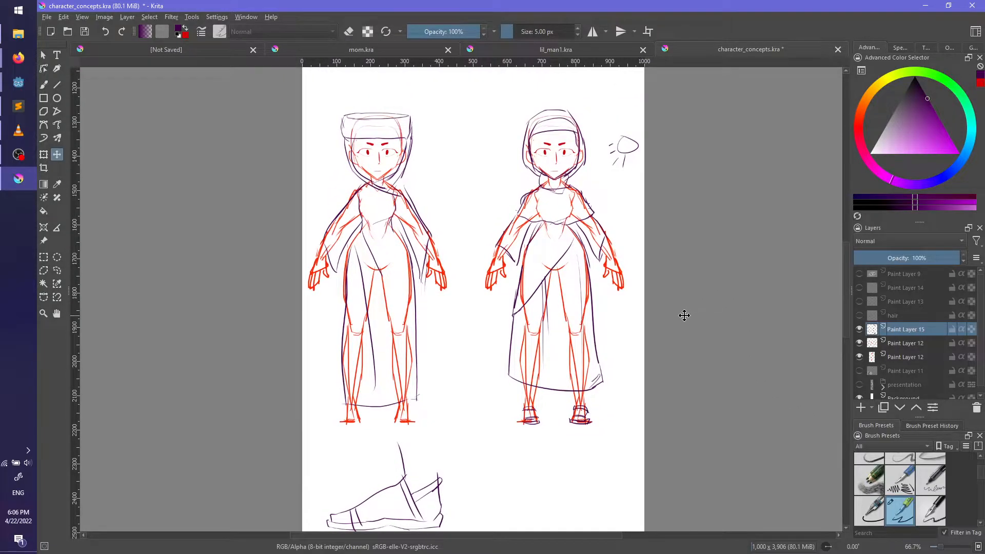
Step: Select the small round sketch beside the second character's head and move it next to the sandal sketch
{"action": "left_click", "coordinate": [58, 272]}
{"action": "mouse_move", "coordinate": [627, 122]}
{"action": "left_mouse_down"}
{"action": "mouse_move", "coordinate": [620, 118]}
{"action": "mouse_move", "coordinate": [519, 425]}
{"action": "mouse_move", "coordinate": [488, 468]}
{"action": "left_mouse_up"}
{"action": "key", "text": "t"}
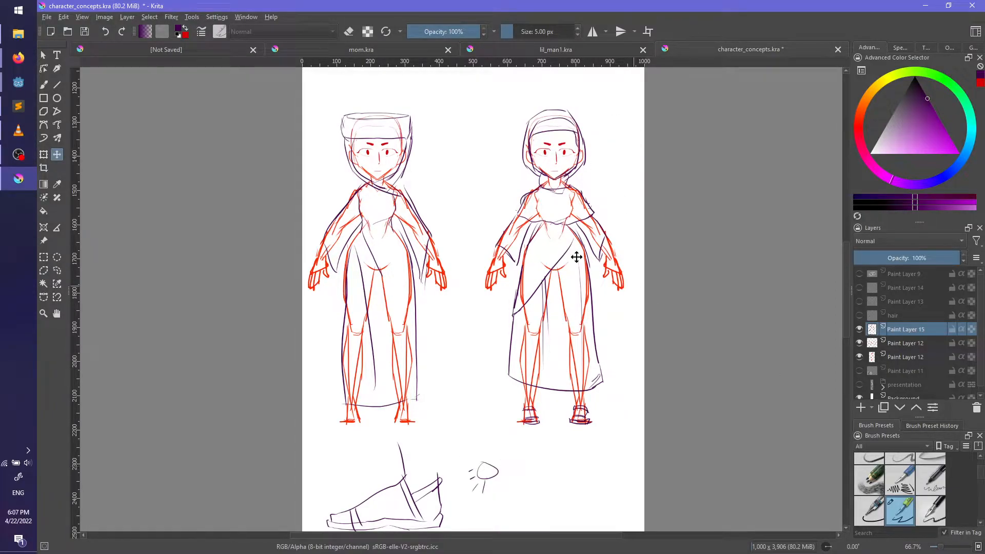
Step: Select the whole second character freehand, hide the Background layer and copy the visible figure into a new image
{"action": "left_click", "coordinate": [57, 271]}
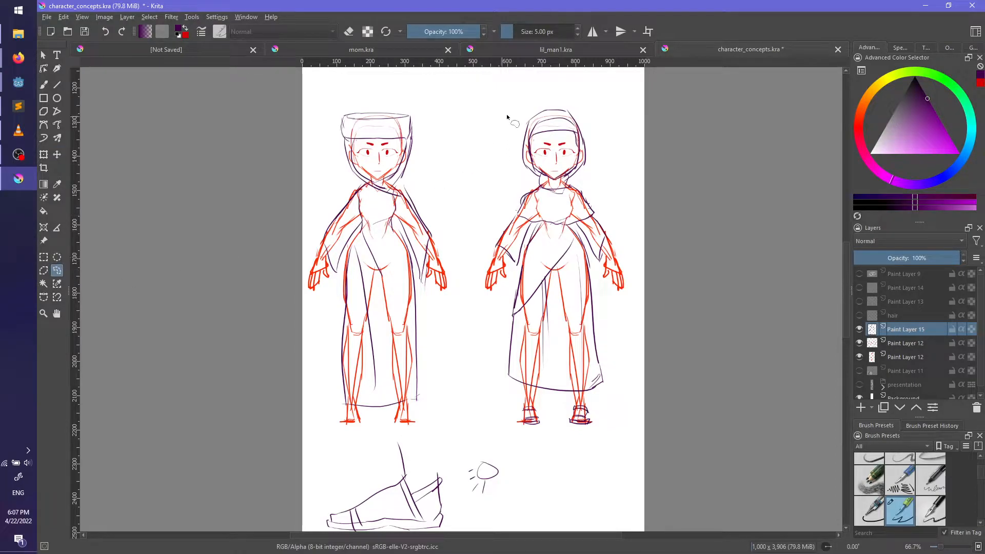
{"action": "left_click_drag", "start_coordinate": [468, 250], "coordinate": [475, 359]}
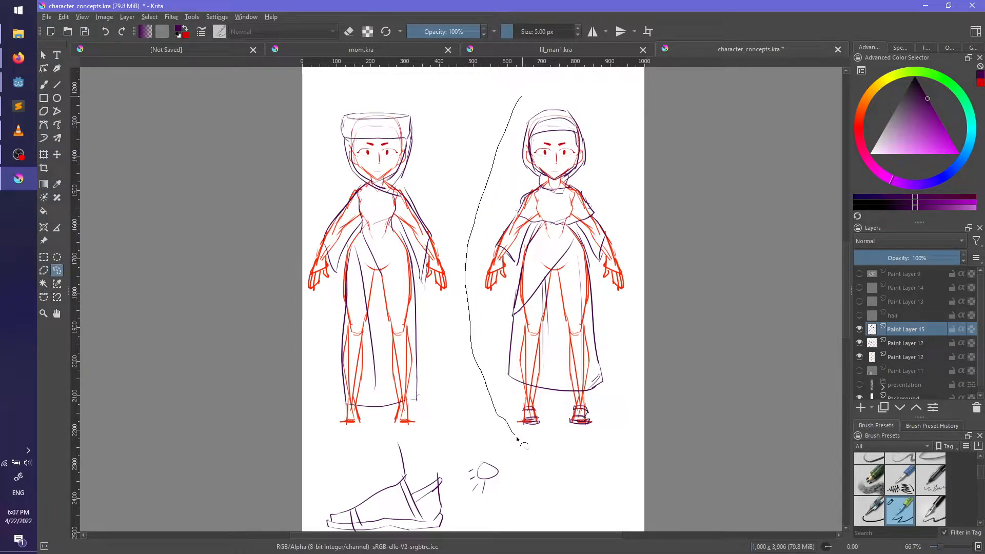
{"action": "left_click_drag", "start_coordinate": [637, 152], "coordinate": [597, 93]}
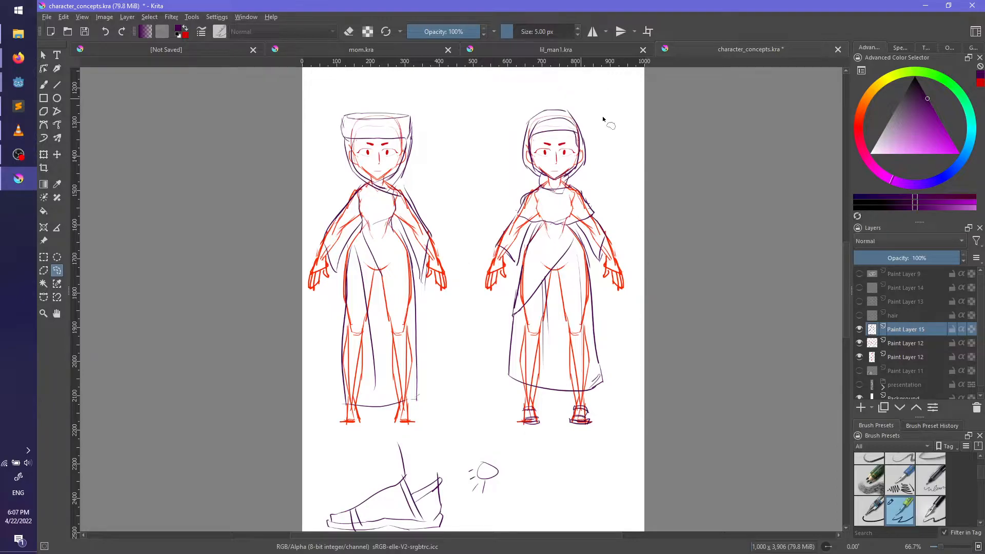
{"action": "left_click", "coordinate": [859, 397]}
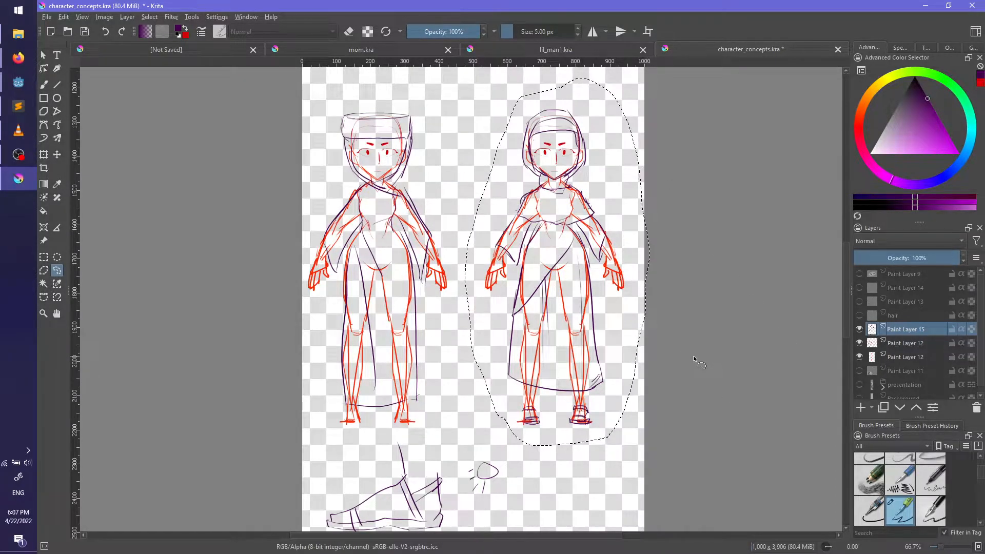
{"action": "key", "text": "ctrl+shift+n"}
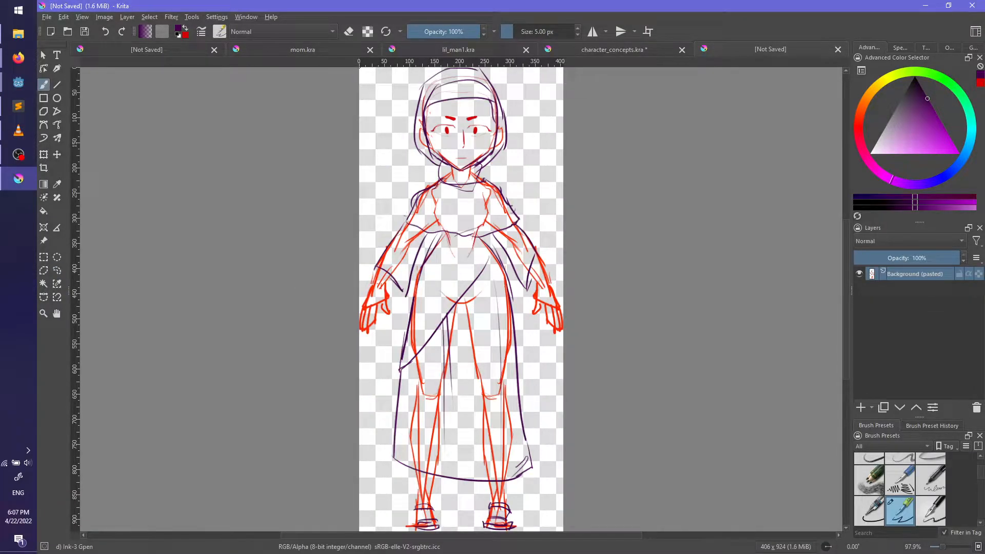
Step: Add a paint layer beneath the pasted character and fill it with white
{"action": "left_click", "coordinate": [861, 408]}
{"action": "mouse_move", "coordinate": [891, 274]}
{"action": "left_mouse_down"}
{"action": "mouse_move", "coordinate": [895, 299]}
{"action": "mouse_move", "coordinate": [897, 276]}
{"action": "left_mouse_up"}
{"action": "left_click_drag", "start_coordinate": [904, 153], "coordinate": [789, 200]}
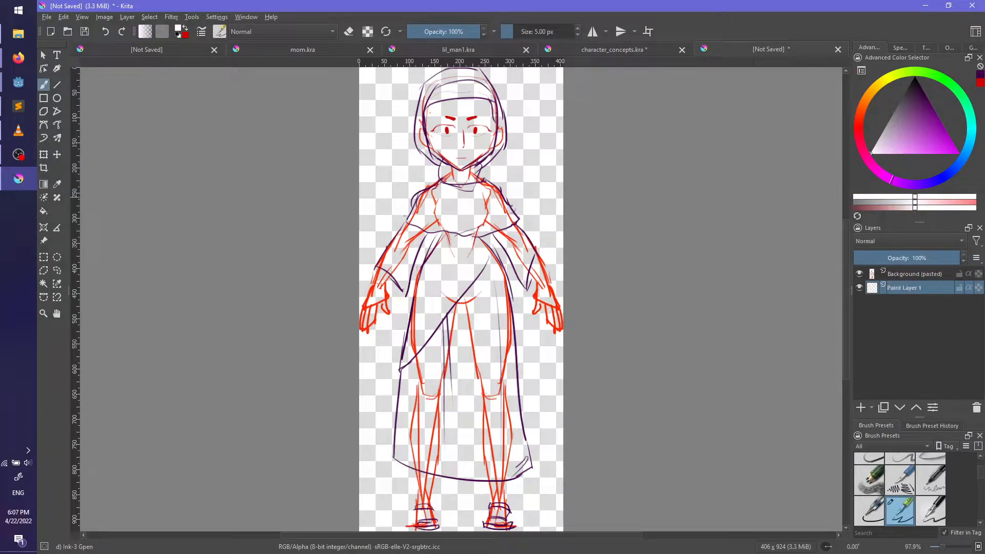
{"action": "key", "text": "shift+BackSpace"}
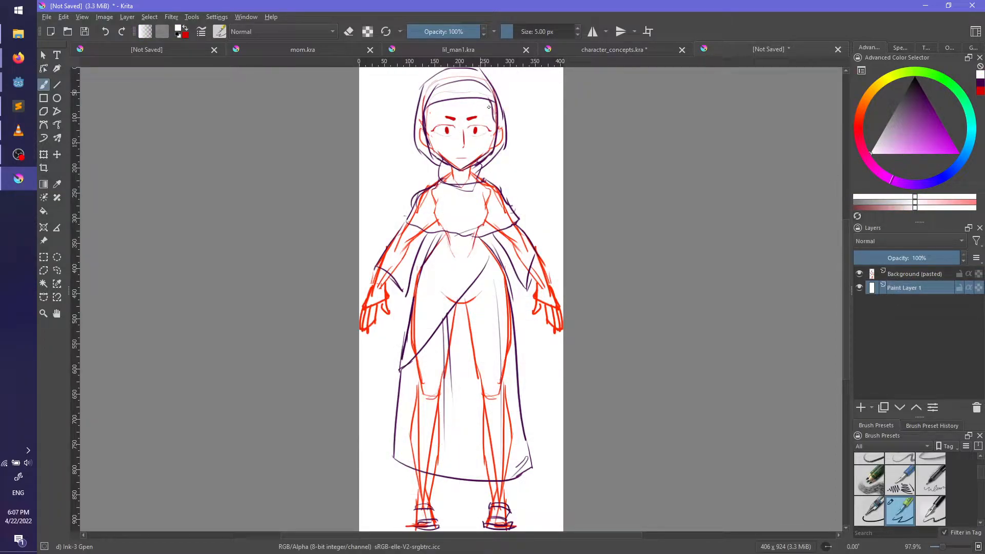
Step: Save the new image as mum.png in the concept-art folder of 05 Jak 4, keeping the default PNG options
{"action": "key", "text": "ctrl+s"}
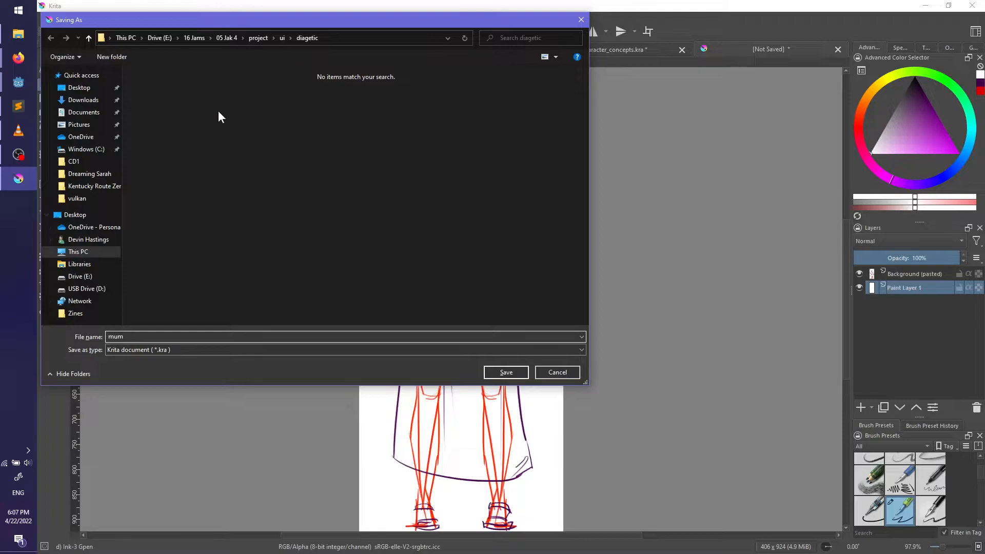
{"action": "left_click", "coordinate": [203, 350]}
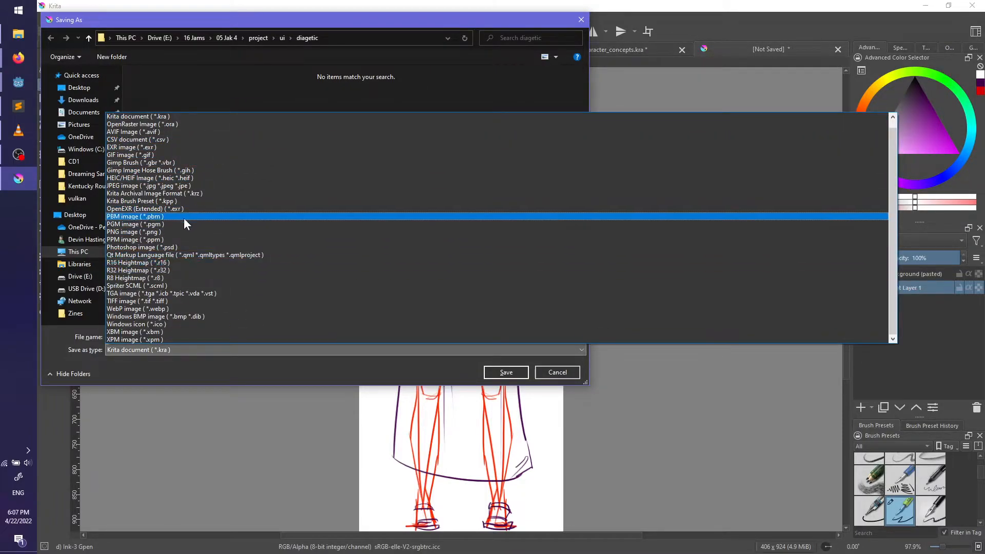
{"action": "left_click", "coordinate": [176, 232]}
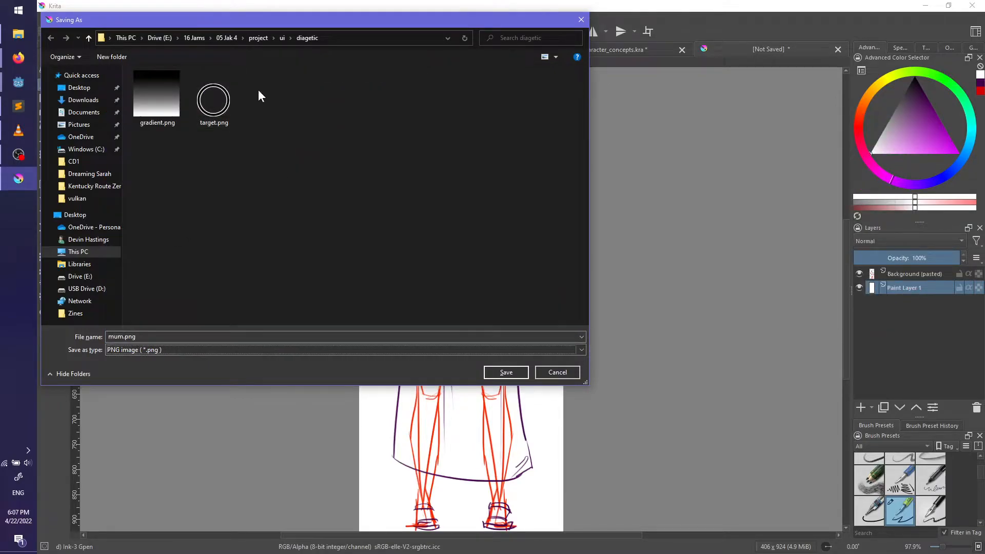
{"action": "left_click", "coordinate": [224, 34]}
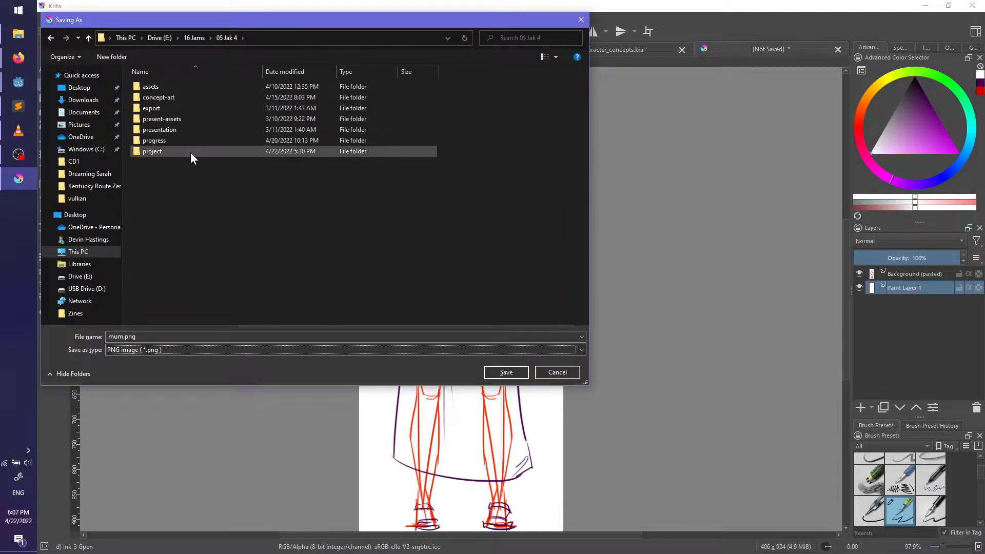
{"action": "double_click", "coordinate": [171, 98]}
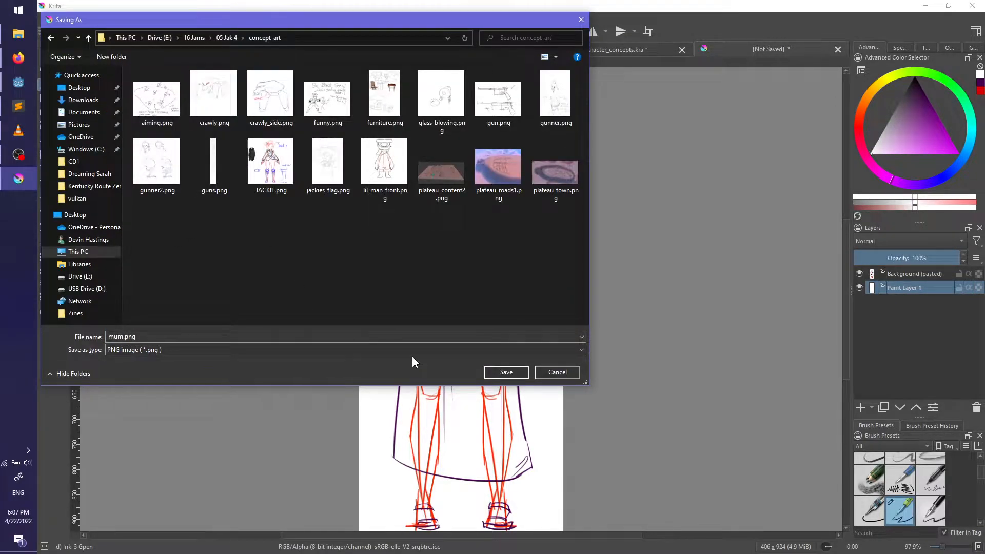
{"action": "left_click", "coordinate": [511, 371]}
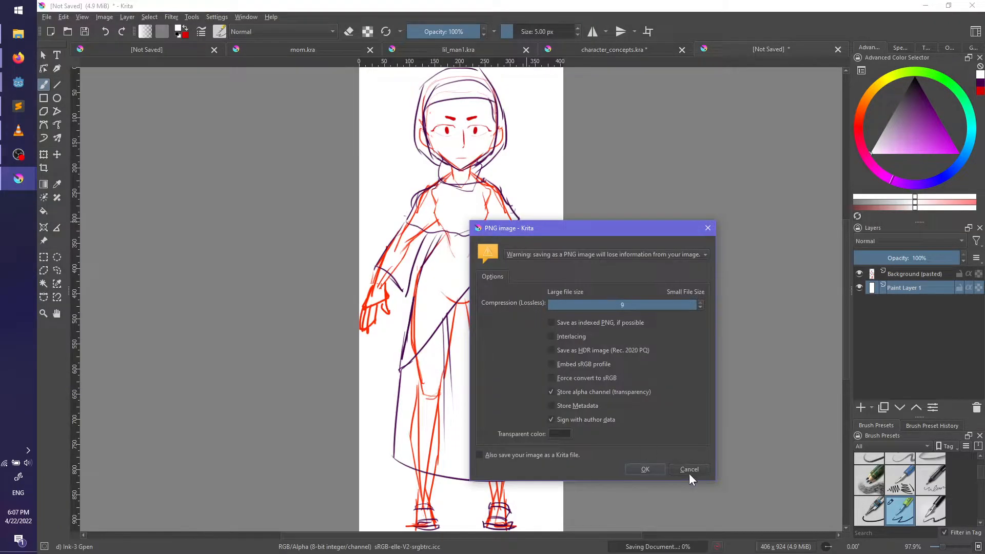
{"action": "left_click", "coordinate": [645, 470]}
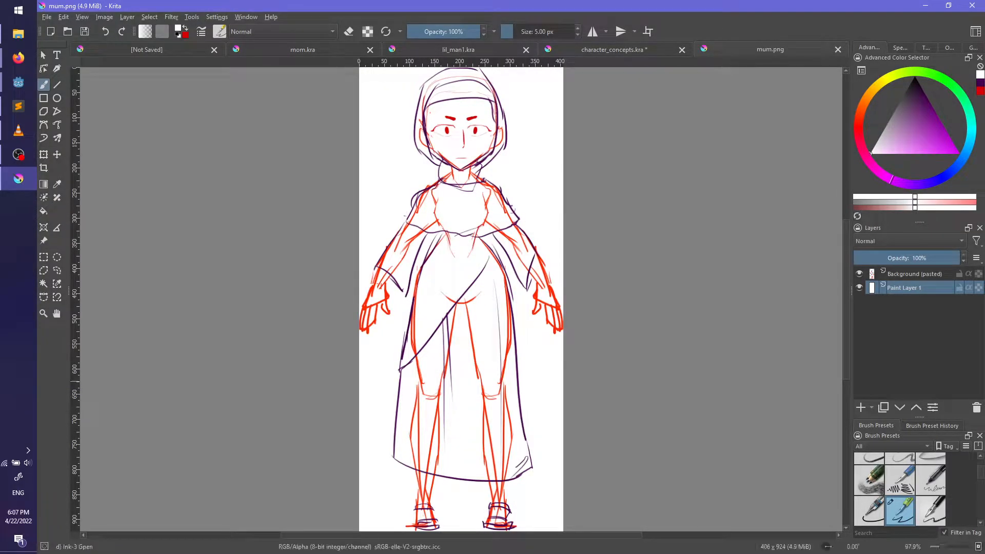
Step: Examine the character in mum.png and compare it with the figures in character_concepts.kra
{"action": "scroll", "coordinate": [675, 257], "scroll_direction": "down", "scroll_amount": 2}
{"action": "scroll", "coordinate": [630, 286], "scroll_direction": "up", "scroll_amount": 2}
{"action": "middle_click_drag", "start_coordinate": [679, 260], "coordinate": [658, 269]}
{"action": "left_click", "coordinate": [609, 50]}
{"action": "scroll", "coordinate": [694, 282], "scroll_direction": "down", "scroll_amount": 1}
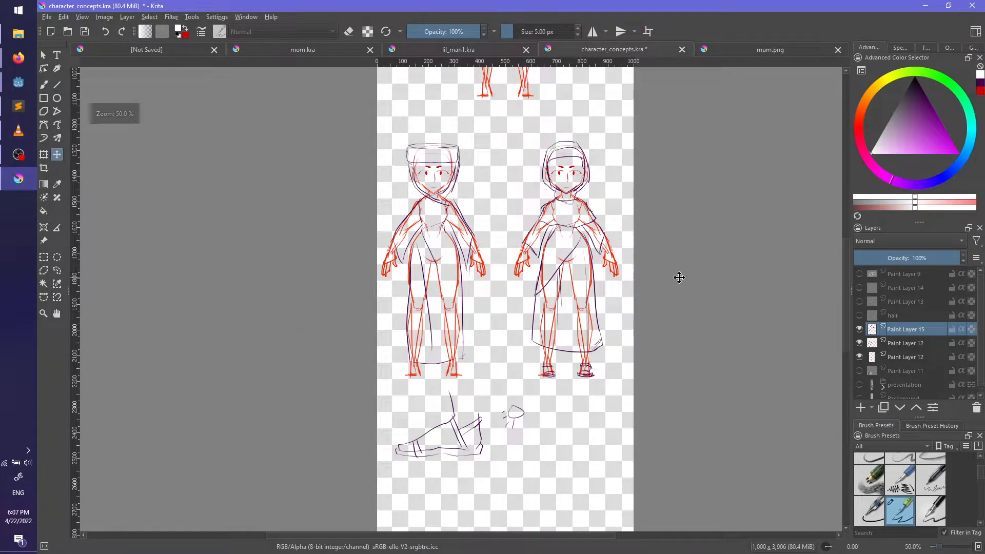
{"action": "scroll", "coordinate": [629, 311], "scroll_direction": "up", "scroll_amount": 3}
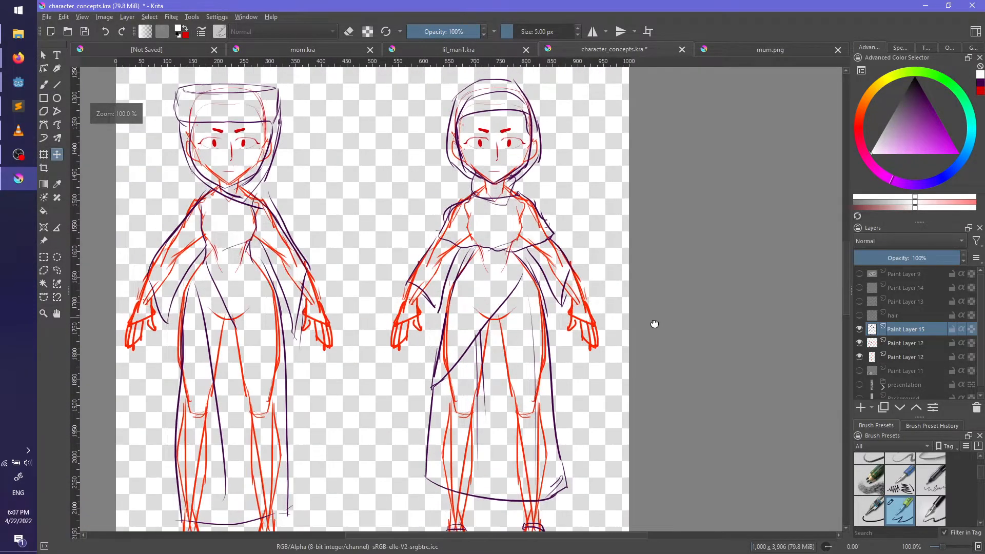
{"action": "left_click", "coordinate": [738, 50]}
{"action": "scroll", "coordinate": [611, 268], "scroll_direction": "down", "scroll_amount": 1}
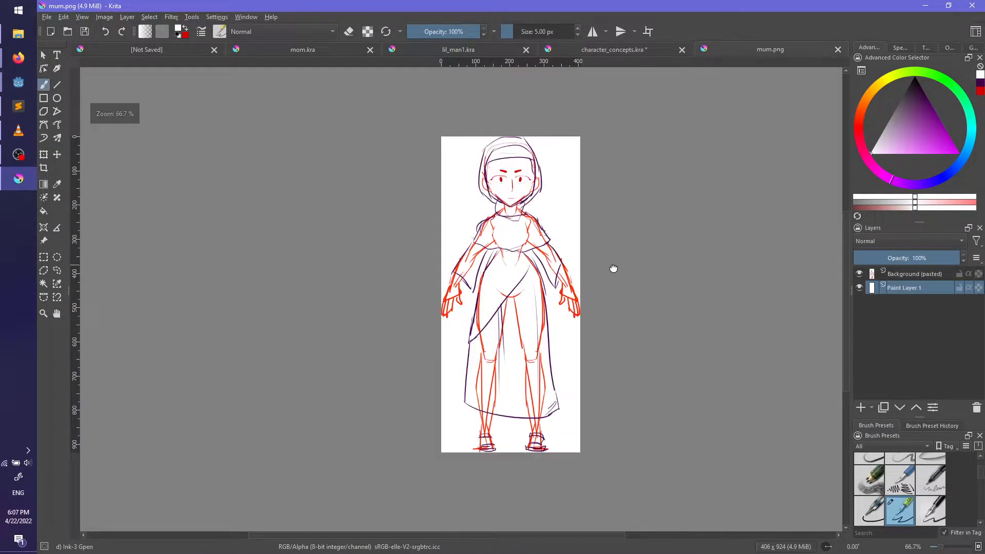
Step: Launch Blender and dismiss its splash screen to reach the default scene
{"action": "key", "text": "super"}
{"action": "type", "text": "blender"}
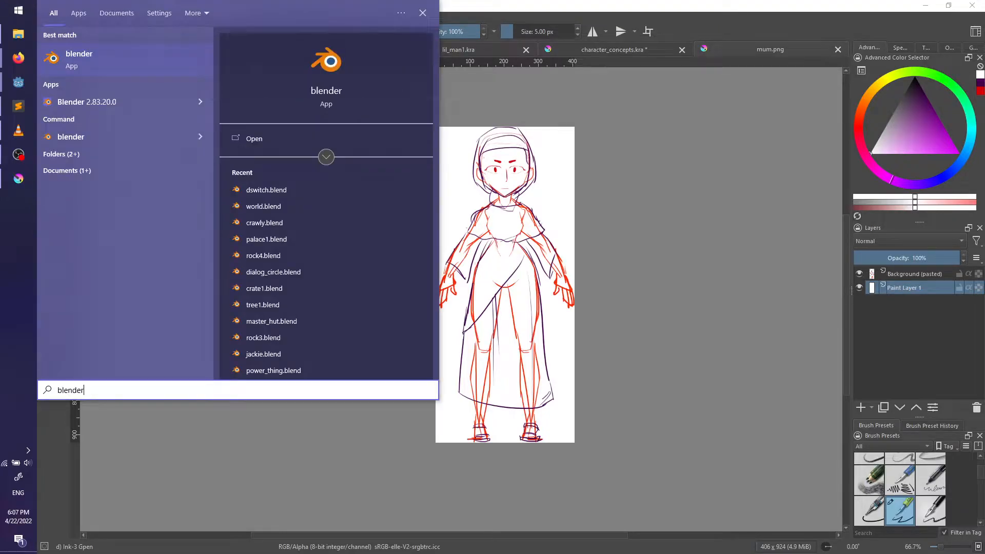
{"action": "key", "text": "Return"}
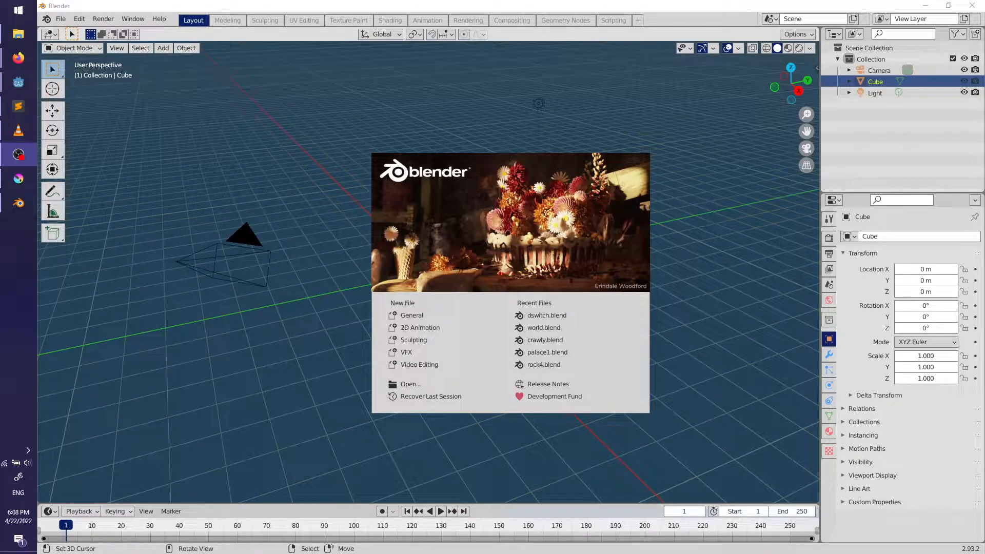
{"action": "left_click", "coordinate": [278, 415]}
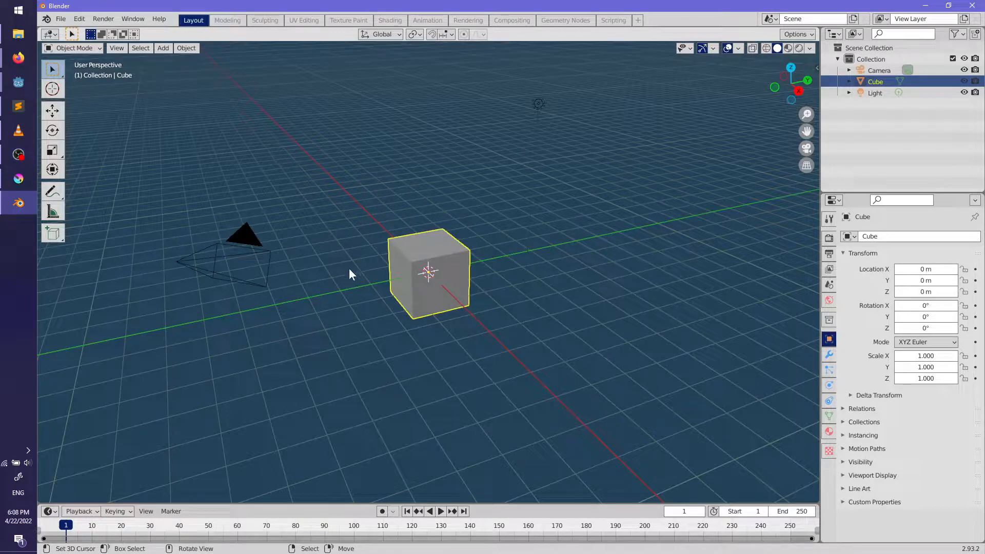
Step: Delete all default objects from the scene
{"action": "left_click", "coordinate": [60, 19]}
{"action": "mouse_move", "coordinate": [118, 55]}
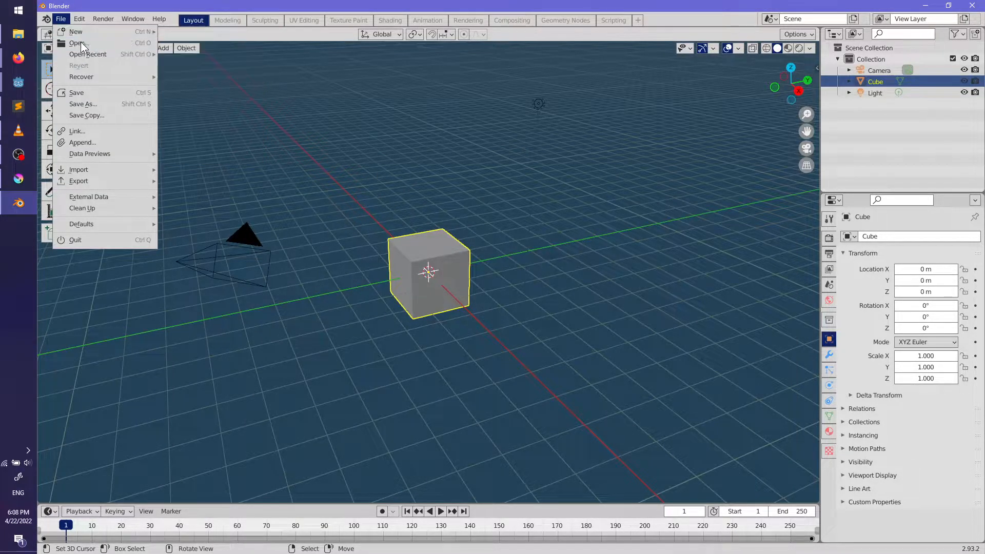
{"action": "middle_click_drag", "start_coordinate": [512, 343], "coordinate": [459, 352]}
{"action": "key", "text": "a"}
{"action": "key", "text": "Delete"}
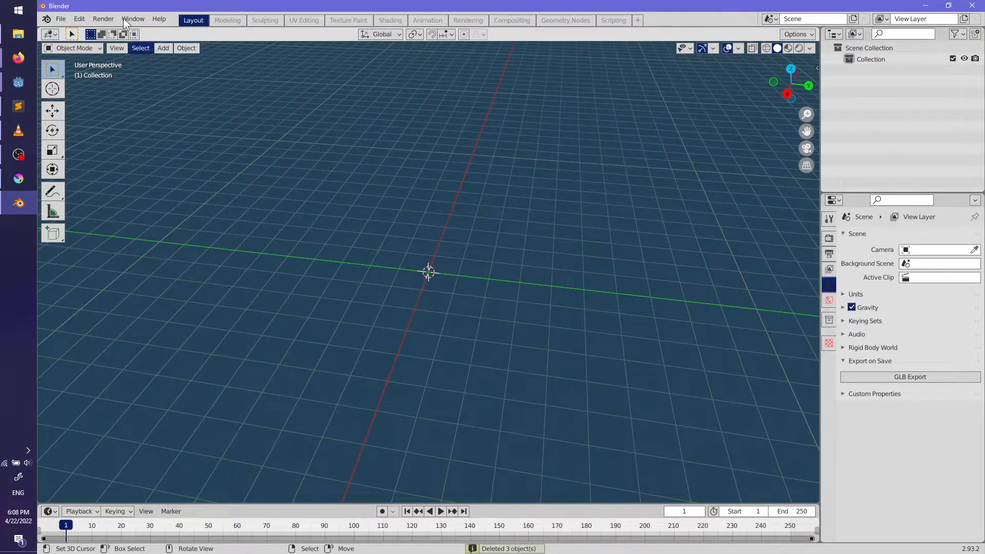
Step: Start an append from another blend file and browse the recently used asset folders, ending in the env folder of 05 Jak 4
{"action": "left_click", "coordinate": [60, 19]}
{"action": "left_click", "coordinate": [77, 142]}
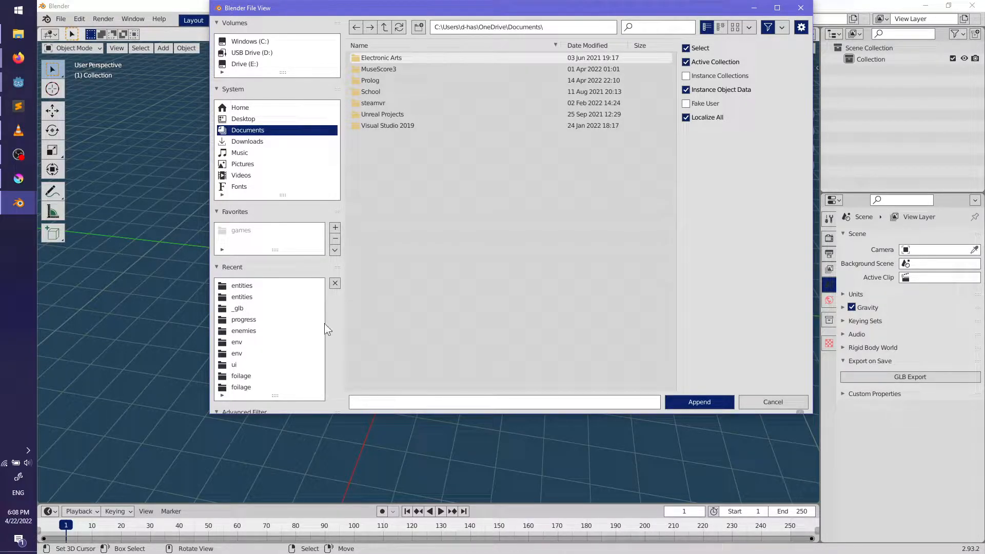
{"action": "scroll", "coordinate": [255, 328], "scroll_direction": "down", "scroll_amount": 3}
{"action": "scroll", "coordinate": [255, 330], "scroll_direction": "up", "scroll_amount": 3}
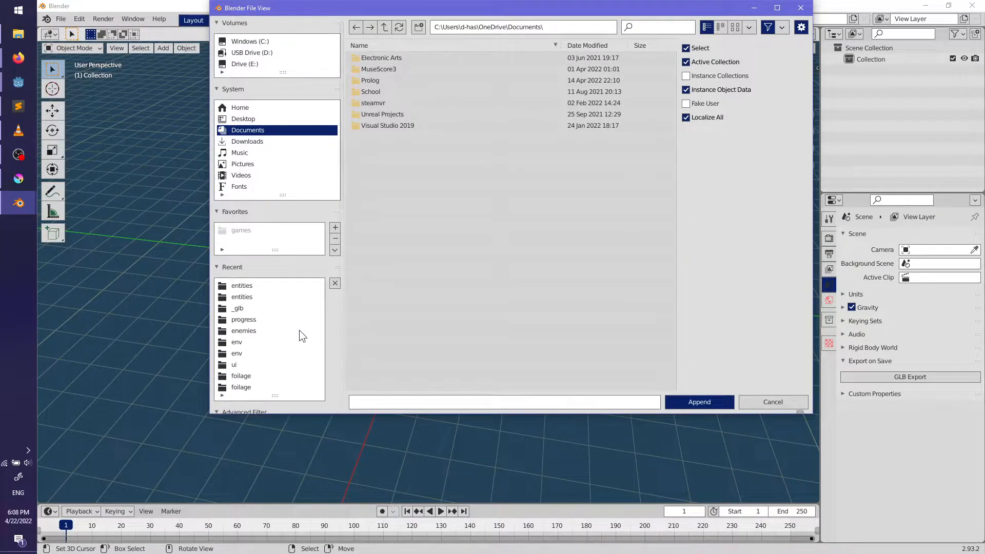
{"action": "left_click", "coordinate": [251, 299]}
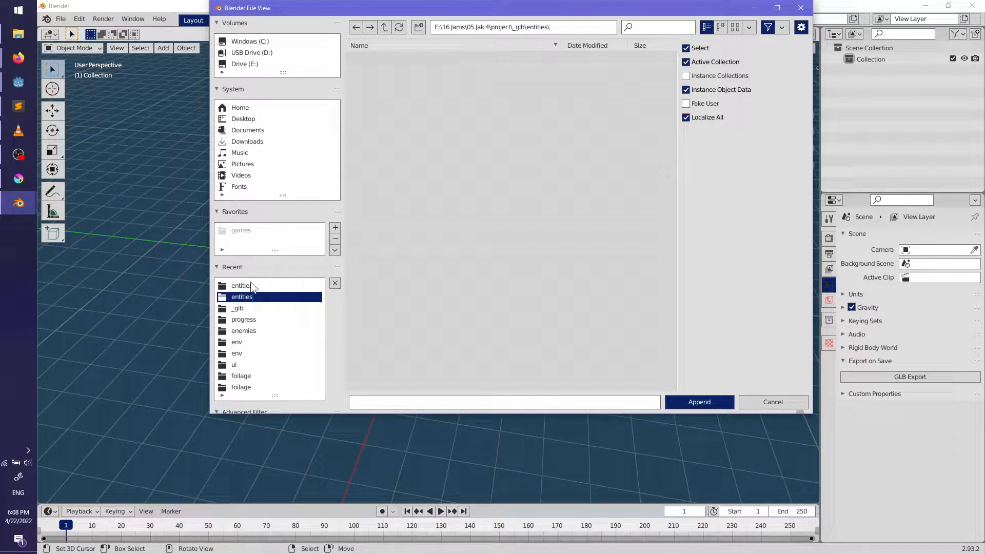
{"action": "left_click", "coordinate": [247, 287]}
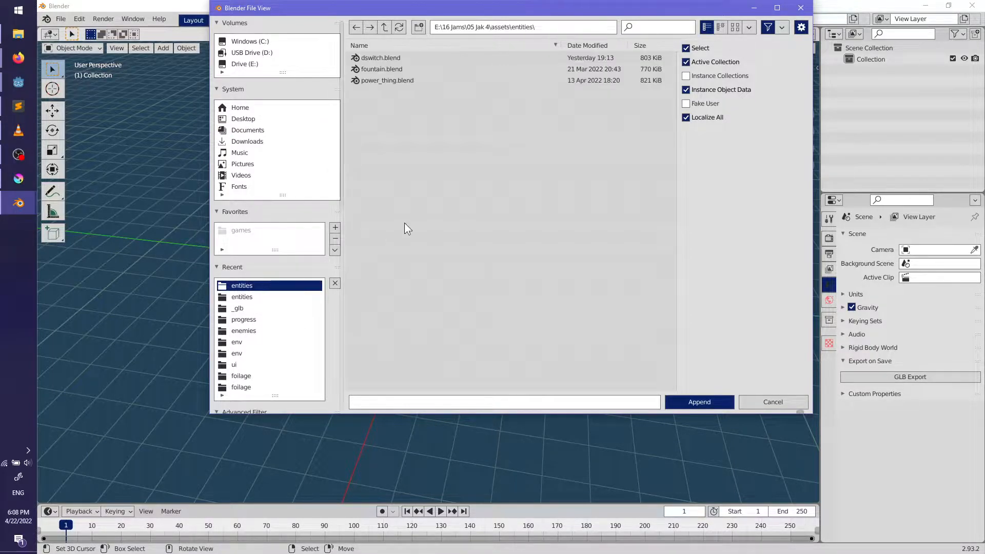
{"action": "left_click", "coordinate": [249, 320]}
{"action": "left_click", "coordinate": [245, 341]}
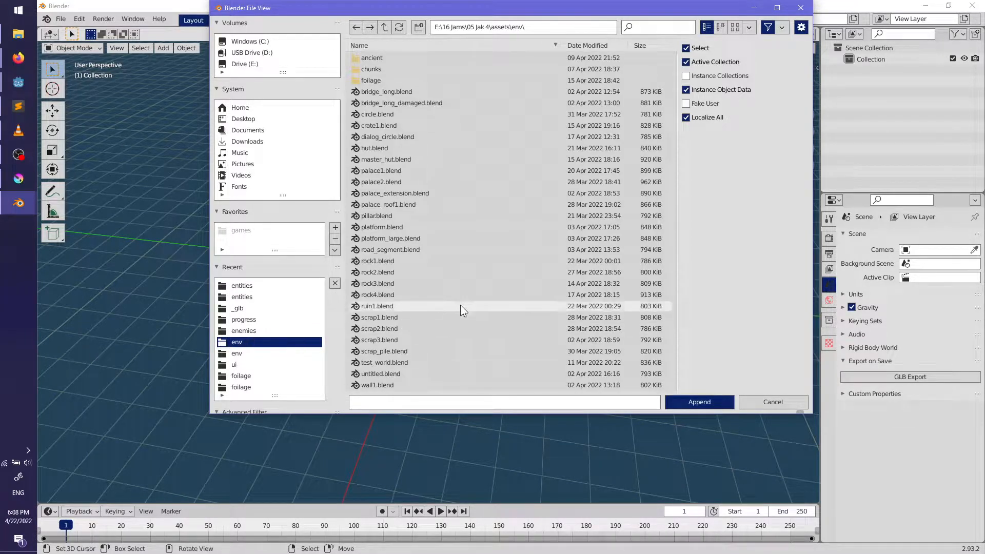
{"action": "scroll", "coordinate": [454, 313], "scroll_direction": "down", "scroll_amount": 2}
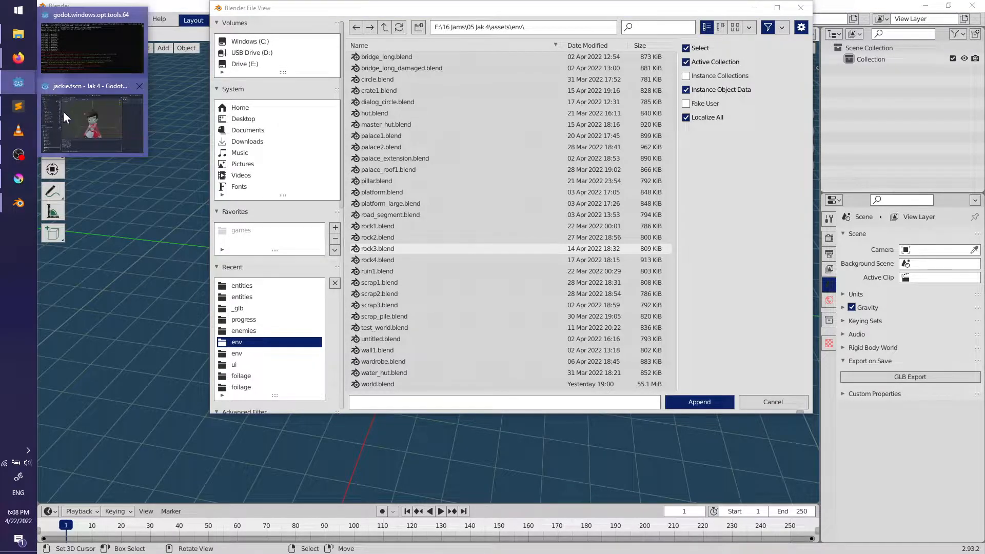
Step: Check the mum.png character in Krita, return to Blender and look through the blend files in the env folder
{"action": "mouse_move", "coordinate": [19, 206]}
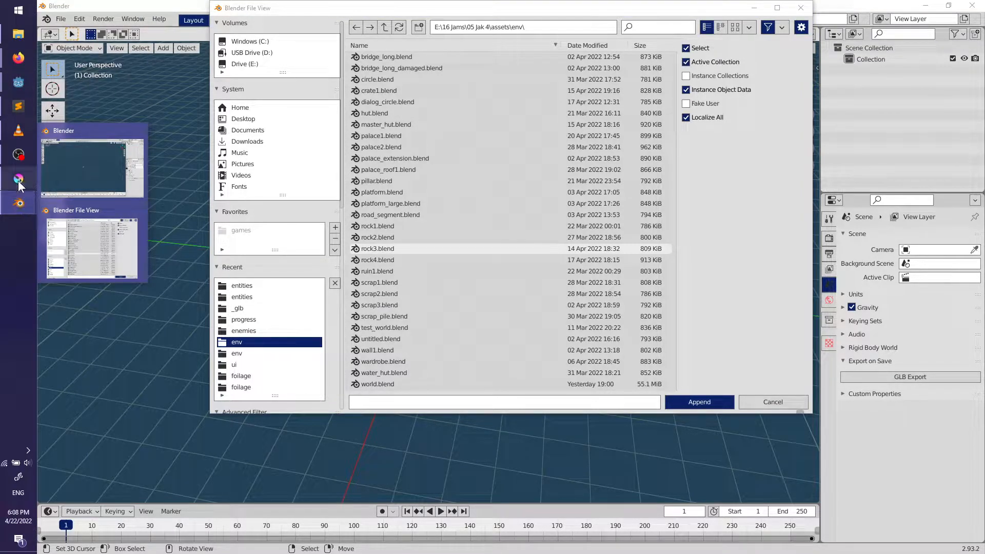
{"action": "left_click", "coordinate": [19, 179]}
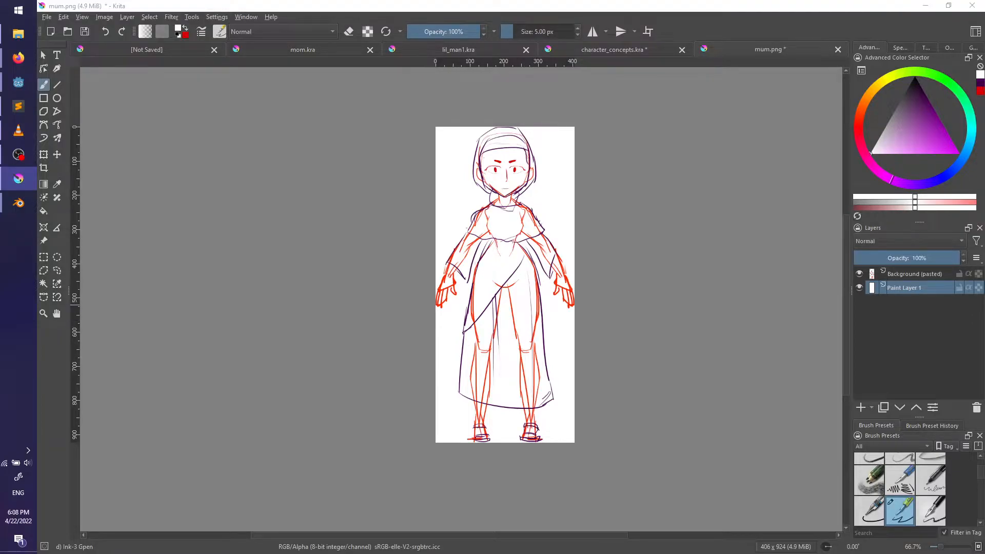
{"action": "key", "text": "alt+Tab"}
{"action": "scroll", "coordinate": [433, 343], "scroll_direction": "up", "scroll_amount": 2}
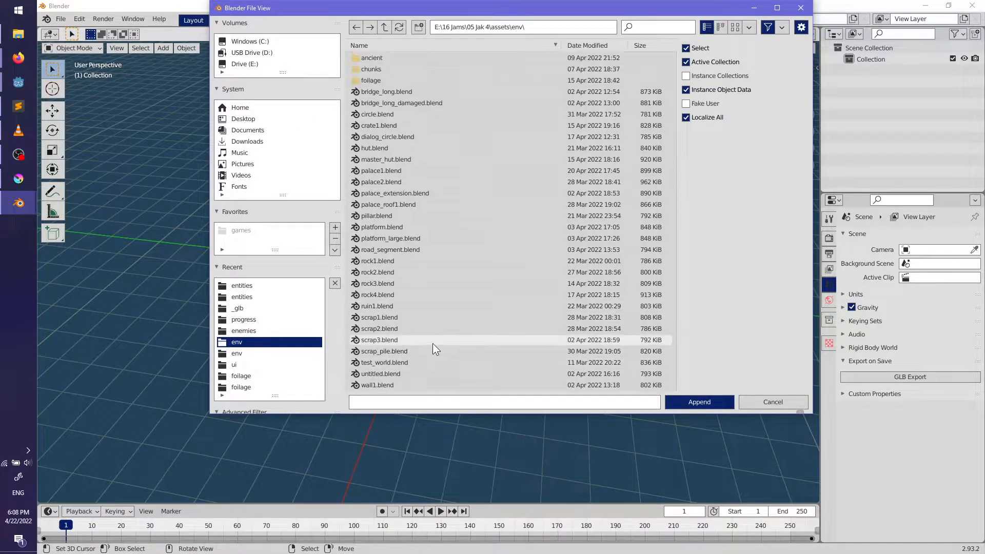
{"action": "scroll", "coordinate": [402, 223], "scroll_direction": "down", "scroll_amount": 2}
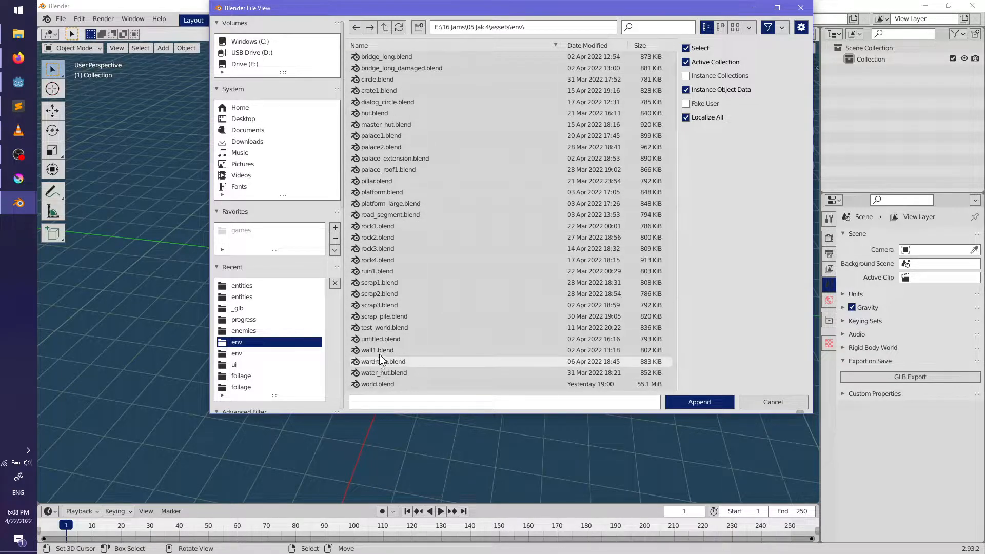
Step: Browse to the Object data of jackie.blend in the characters folder of the 05 Jak 4 assets
{"action": "left_click", "coordinate": [384, 29]}
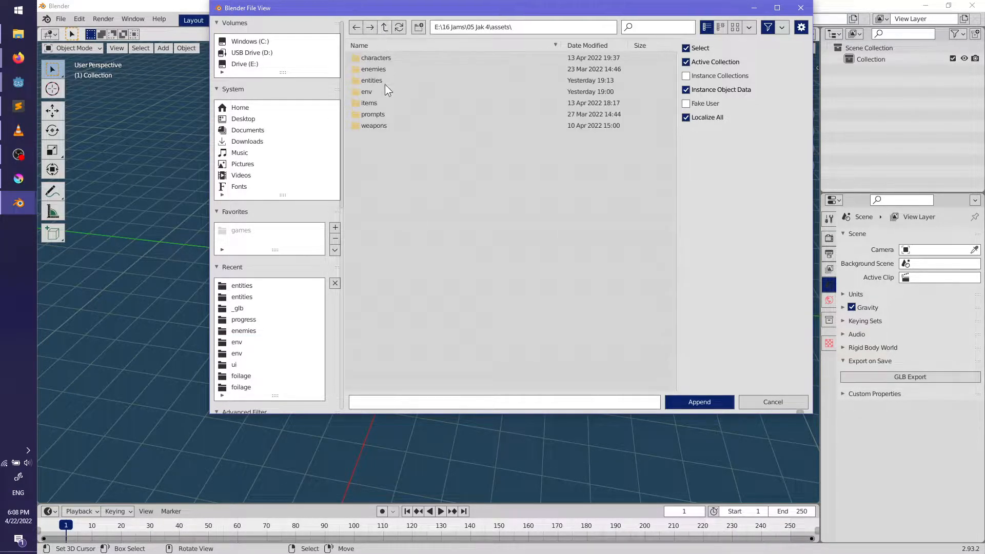
{"action": "left_click", "coordinate": [386, 59]}
{"action": "left_click", "coordinate": [380, 60]}
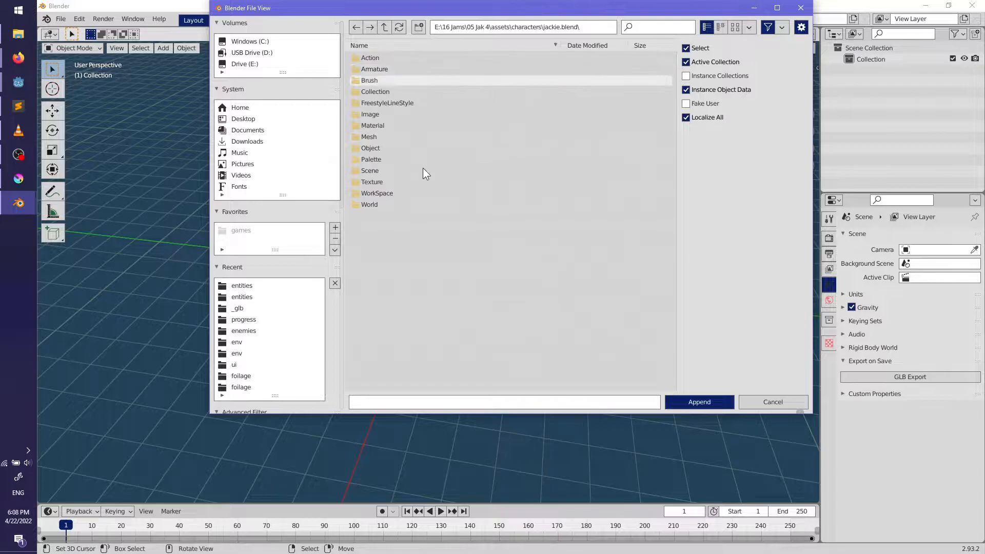
{"action": "left_click", "coordinate": [373, 145]}
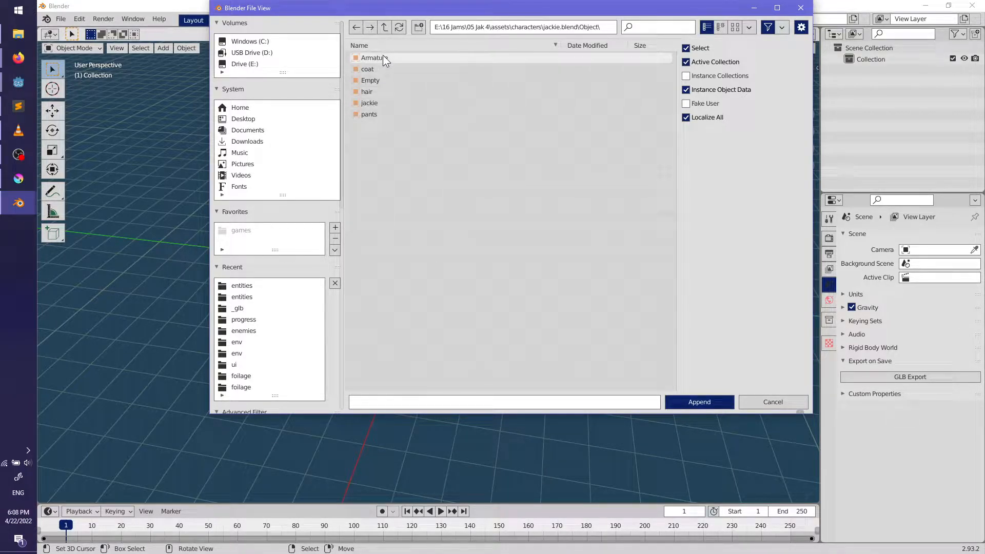
Step: Try appending only the jackie object, inspect it in the viewport and undo the append
{"action": "left_click", "coordinate": [378, 103]}
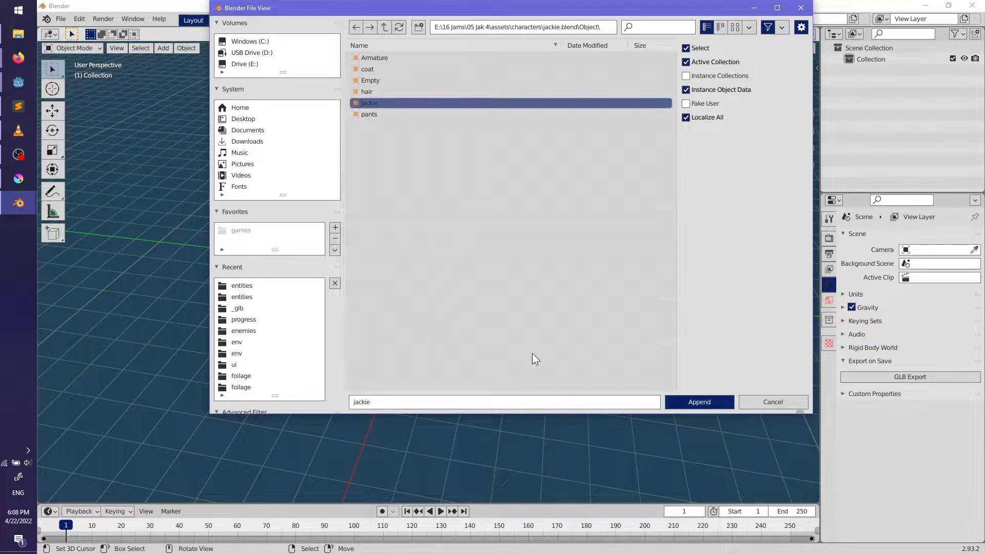
{"action": "double_click", "coordinate": [373, 104]}
{"action": "scroll", "coordinate": [478, 296], "scroll_direction": "up", "scroll_amount": 8}
{"action": "middle_click_drag", "start_coordinate": [460, 295], "coordinate": [570, 287]}
{"action": "scroll", "coordinate": [520, 331], "scroll_direction": "up", "scroll_amount": 1}
{"action": "middle_click_drag", "start_coordinate": [548, 275], "coordinate": [583, 300], "text": "shift"}
{"action": "key", "text": "ctrl+z"}
{"action": "middle_click_drag", "start_coordinate": [500, 296], "coordinate": [436, 292]}
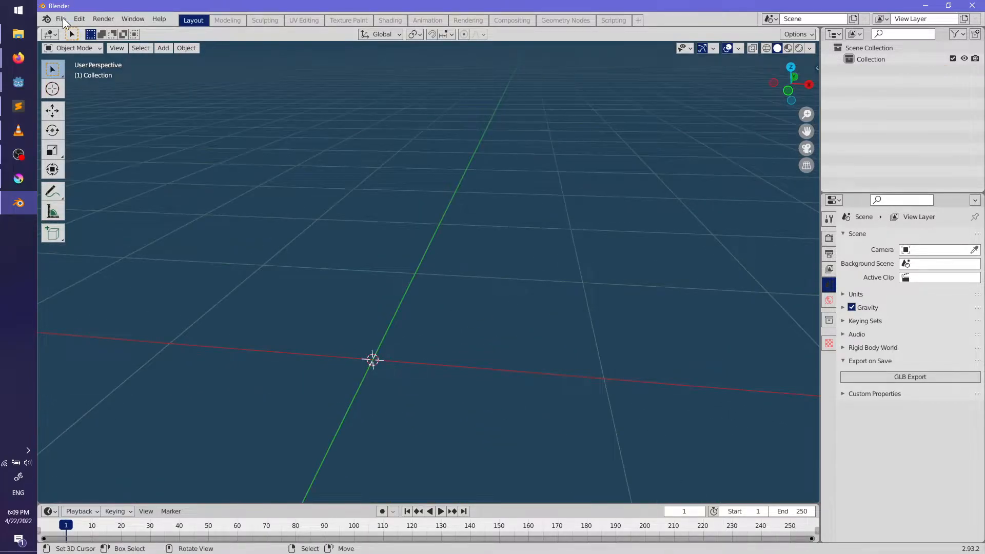
Step: Append the coat, hair, jackie and pants objects together from jackie.blend
{"action": "left_click", "coordinate": [60, 19]}
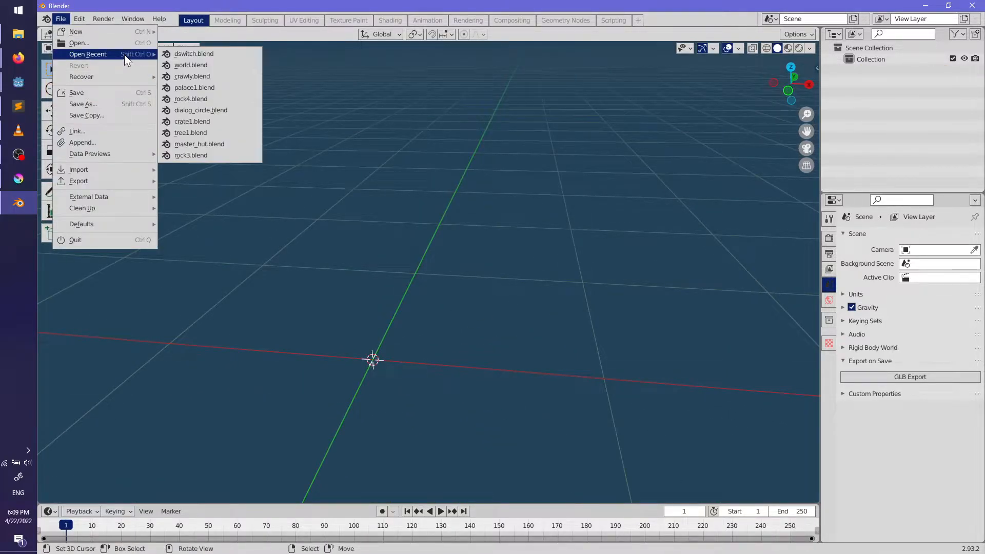
{"action": "mouse_move", "coordinate": [104, 171]}
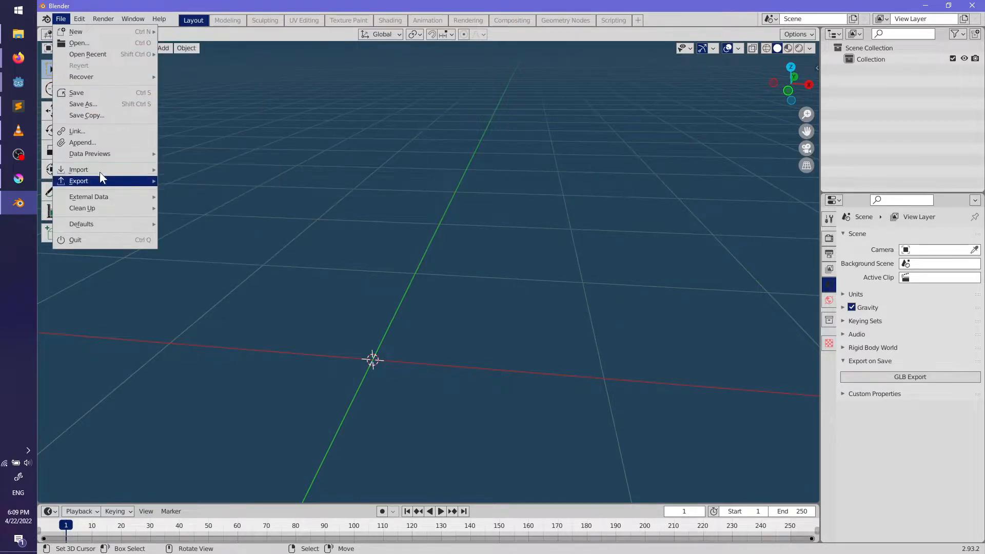
{"action": "left_click", "coordinate": [97, 140]}
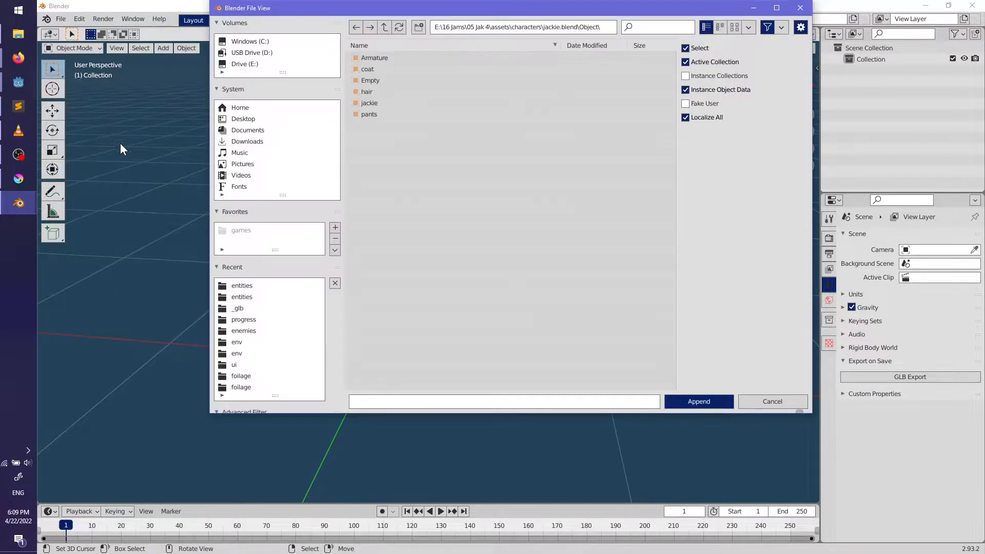
{"action": "left_click", "coordinate": [384, 57]}
{"action": "left_click", "coordinate": [380, 71]}
{"action": "left_click", "coordinate": [383, 92], "text": "ctrl"}
{"action": "left_click", "coordinate": [384, 103], "text": "ctrl"}
{"action": "left_click", "coordinate": [384, 115], "text": "ctrl"}
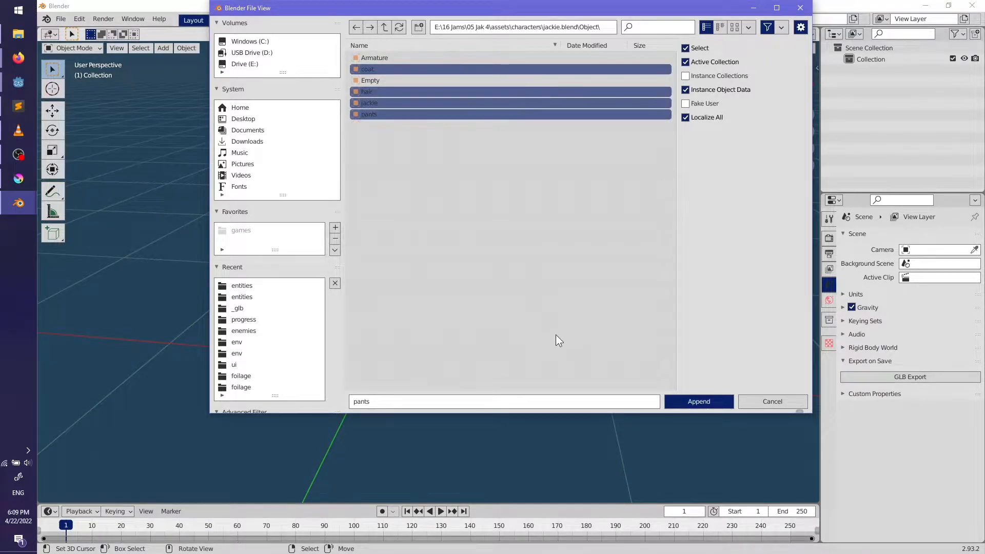
{"action": "left_click", "coordinate": [696, 404]}
Step: Select the appended character's armature and switch its skeleton to Rest Position
{"action": "middle_click_drag", "start_coordinate": [380, 261], "coordinate": [392, 255]}
{"action": "left_click", "coordinate": [391, 255]}
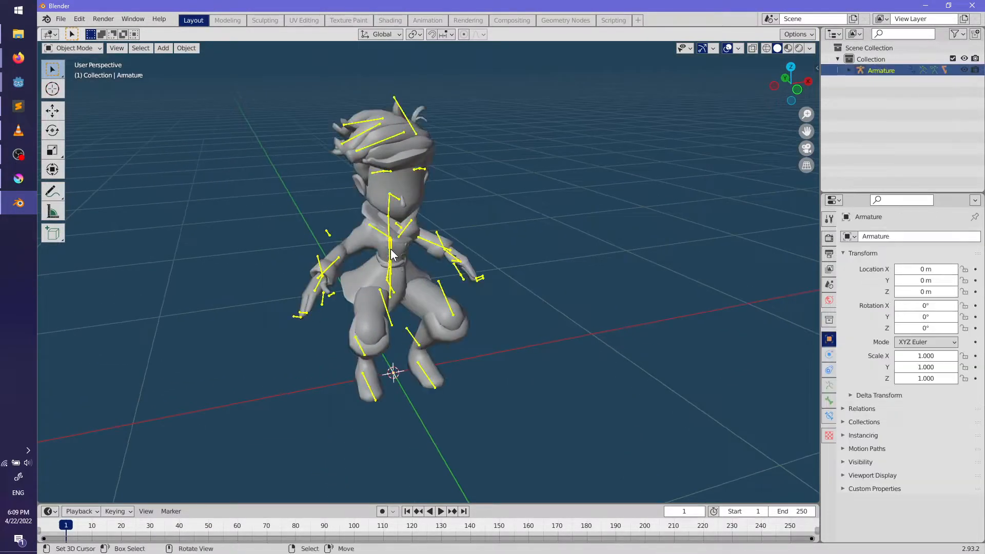
{"action": "left_click", "coordinate": [829, 386]}
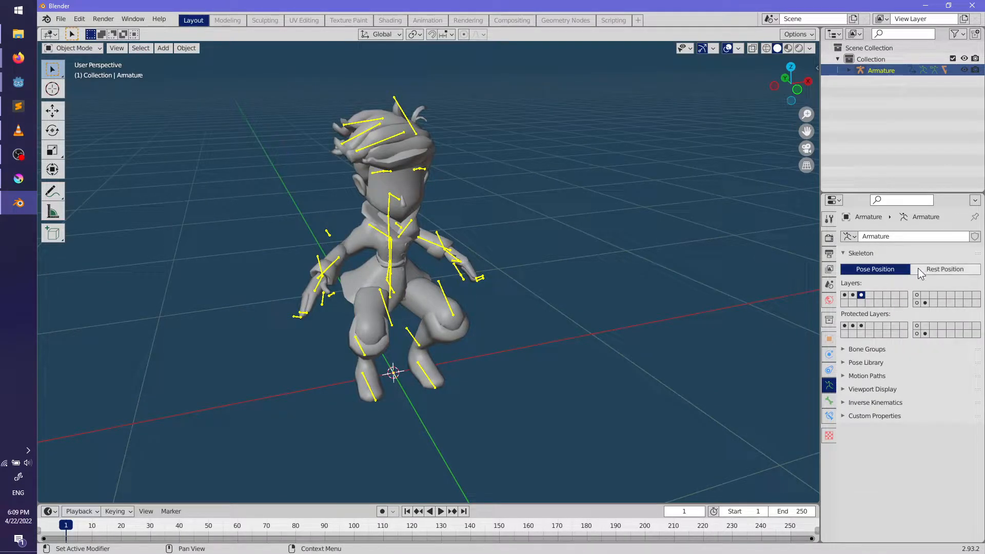
{"action": "left_click", "coordinate": [945, 268]}
{"action": "middle_click_drag", "start_coordinate": [575, 241], "coordinate": [625, 329]}
{"action": "scroll", "coordinate": [624, 326], "scroll_direction": "up", "scroll_amount": 2}
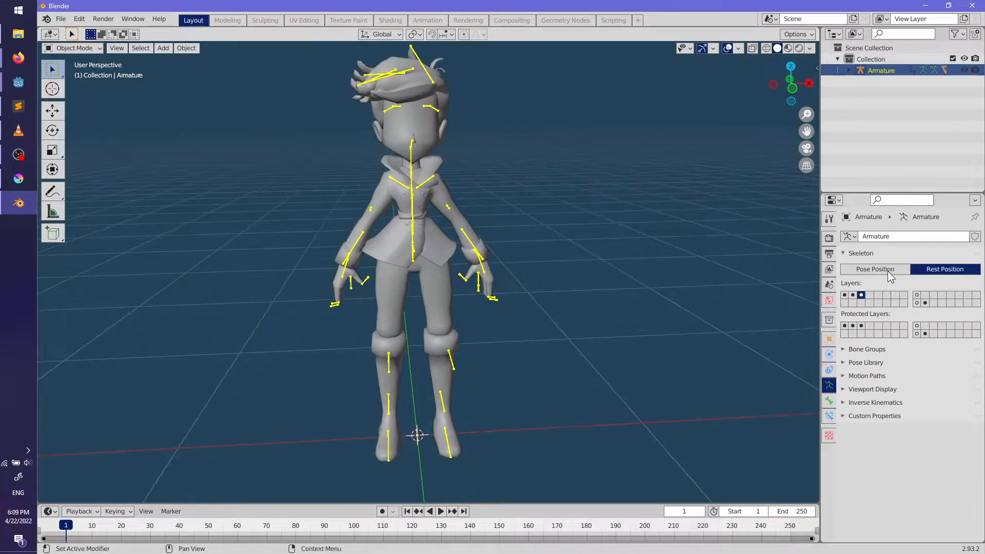
Step: Create a new collection under the Scene Collection and name it reference
{"action": "right_click", "coordinate": [871, 48]}
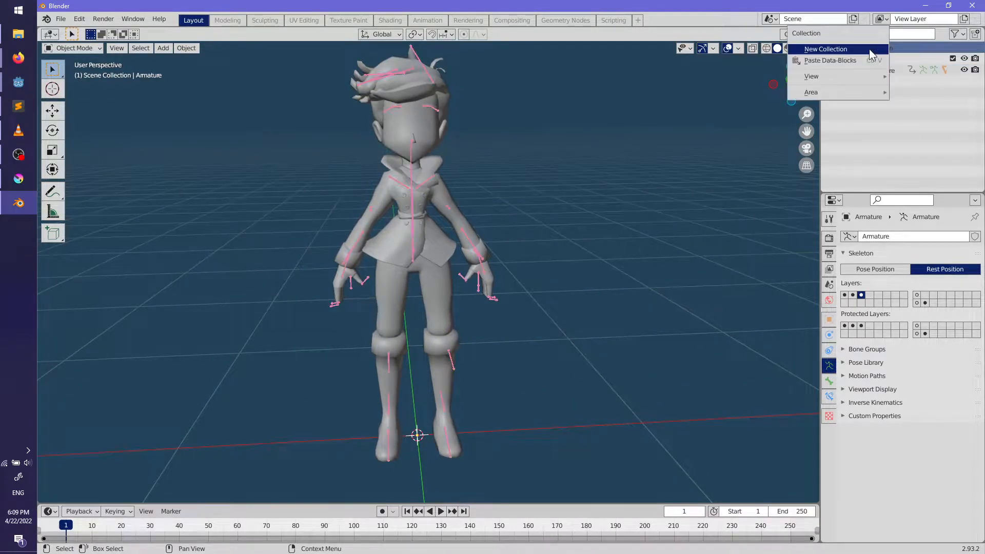
{"action": "left_click", "coordinate": [853, 50]}
{"action": "double_click", "coordinate": [884, 81]}
{"action": "type", "text": "reference"}
{"action": "key", "text": "Return"}
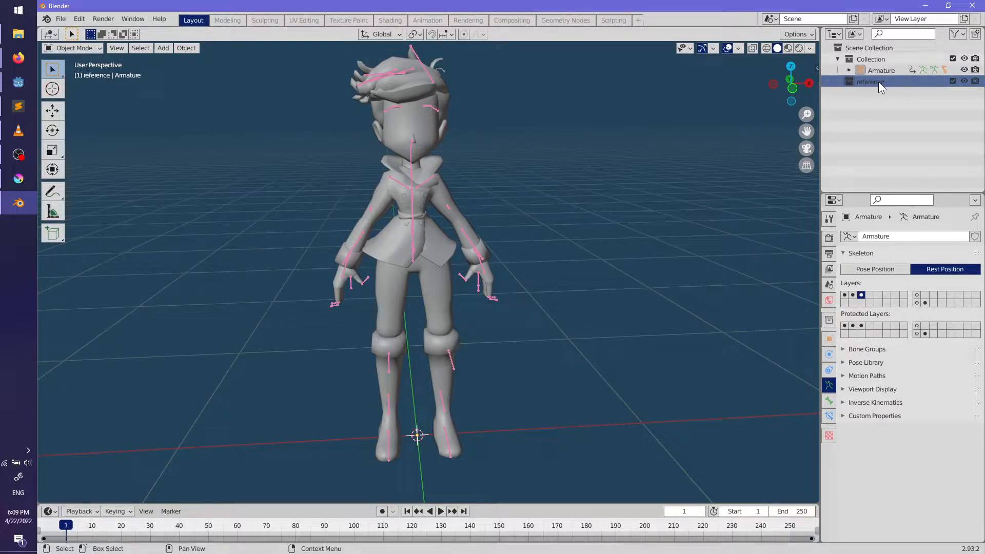
Step: Move the armature together with its coat, hair, jackie and pants meshes into the reference collection
{"action": "left_click_drag", "start_coordinate": [875, 72], "coordinate": [875, 82]}
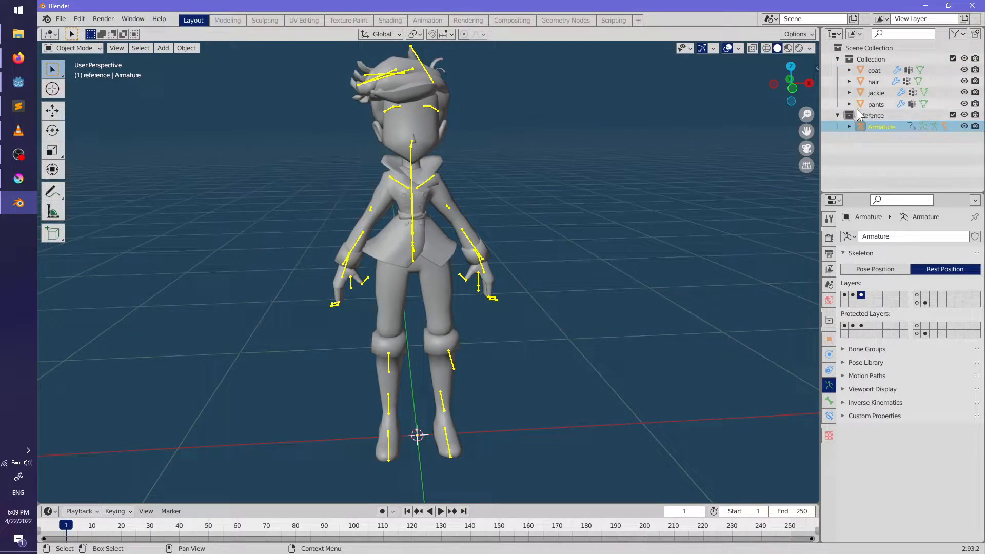
{"action": "key", "text": "ctrl+z"}
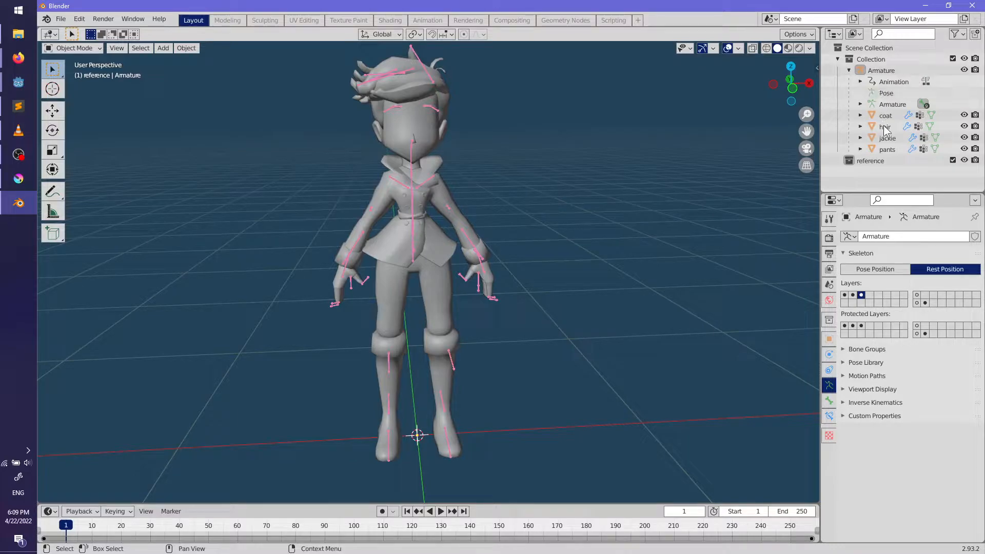
{"action": "left_click", "coordinate": [885, 150]}
{"action": "left_click_drag", "start_coordinate": [875, 70], "coordinate": [870, 161]}
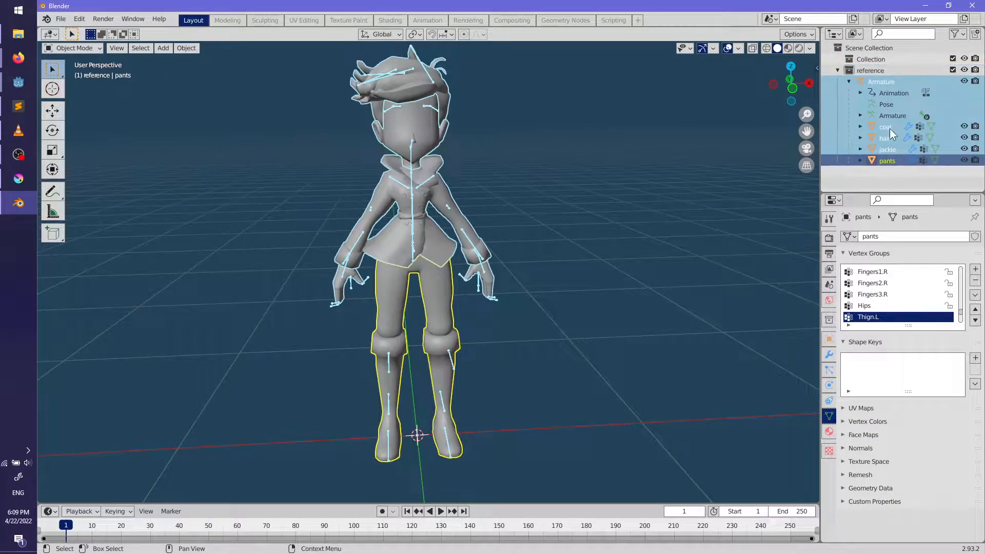
Step: Rename the armature object in the reference collection as jackie
{"action": "double_click", "coordinate": [878, 82]}
{"action": "type", "text": "jac"}
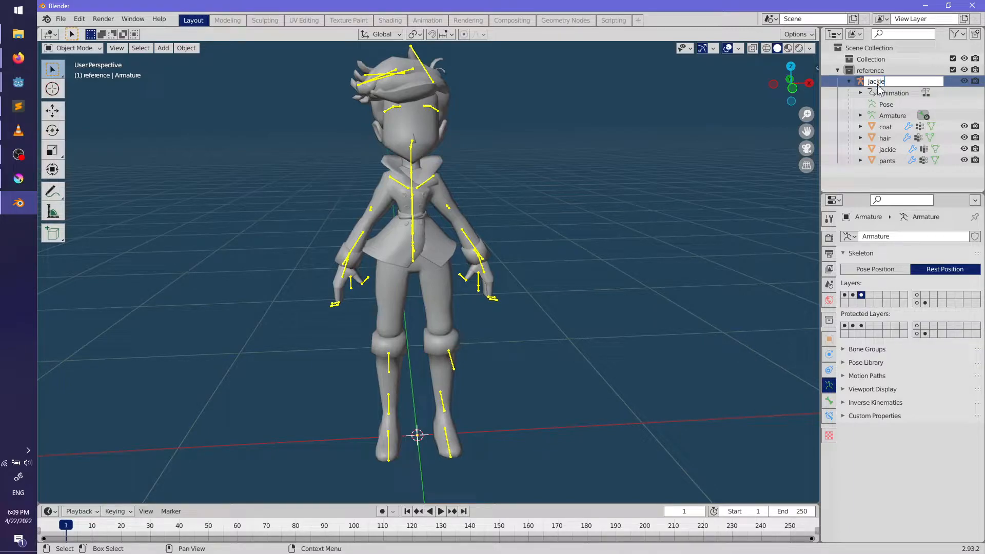
{"action": "type", "text": "kie"}
{"action": "key", "text": "Return"}
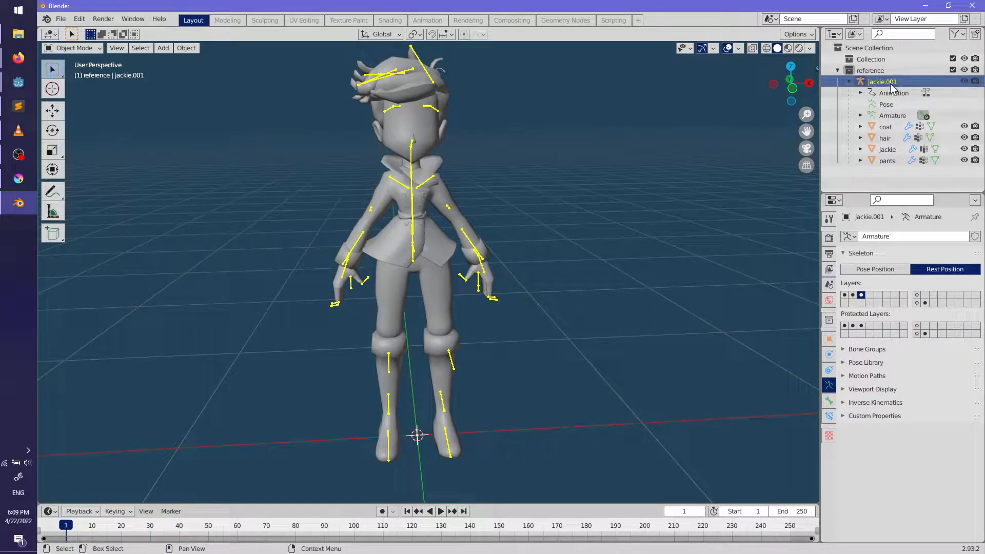
{"action": "double_click", "coordinate": [917, 81]}
{"action": "middle_click_drag", "start_coordinate": [584, 202], "coordinate": [446, 214]}
{"action": "left_click", "coordinate": [429, 220]}
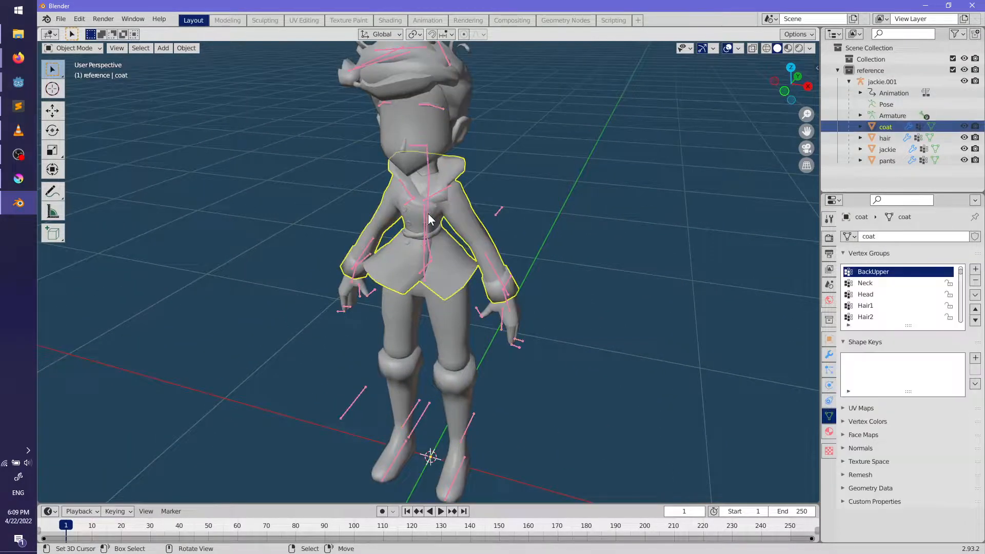
{"action": "middle_click_drag", "start_coordinate": [533, 246], "coordinate": [308, 259]}
{"action": "left_click", "coordinate": [414, 219]}
{"action": "scroll", "coordinate": [308, 260], "scroll_direction": "down", "scroll_amount": 3}
Step: Add mum.png from the project's concept-art folder to the scene as a reference image
{"action": "key", "text": "shift+a"}
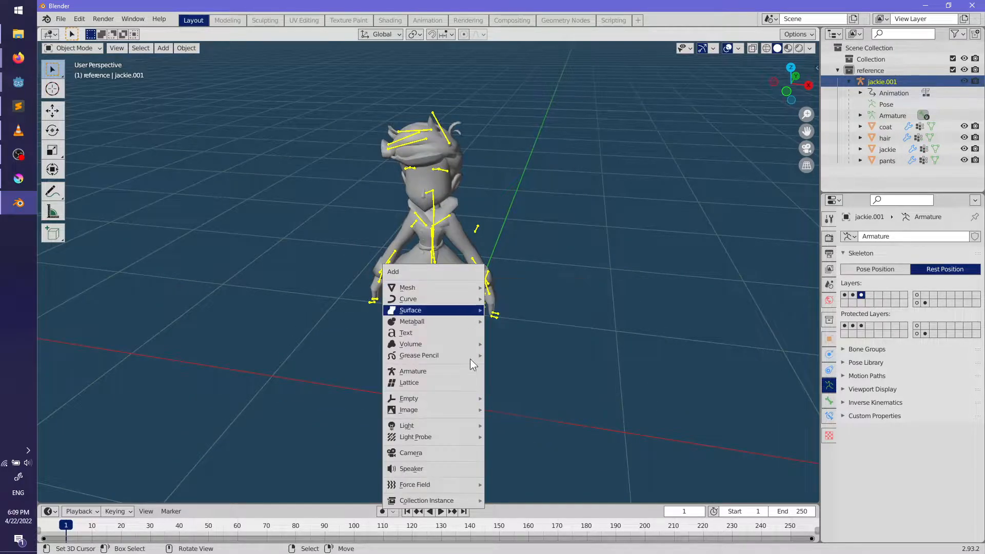
{"action": "mouse_move", "coordinate": [446, 412]}
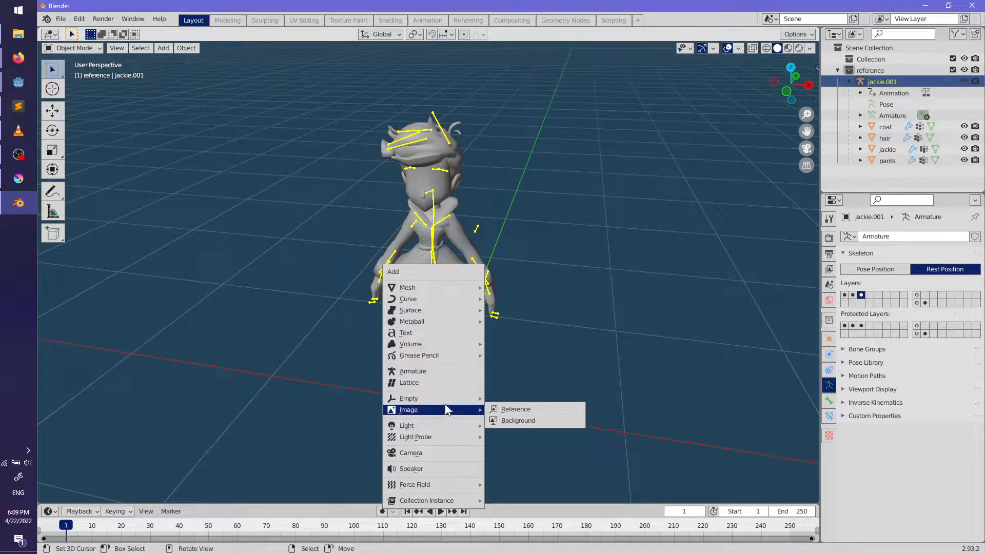
{"action": "left_click", "coordinate": [511, 407]}
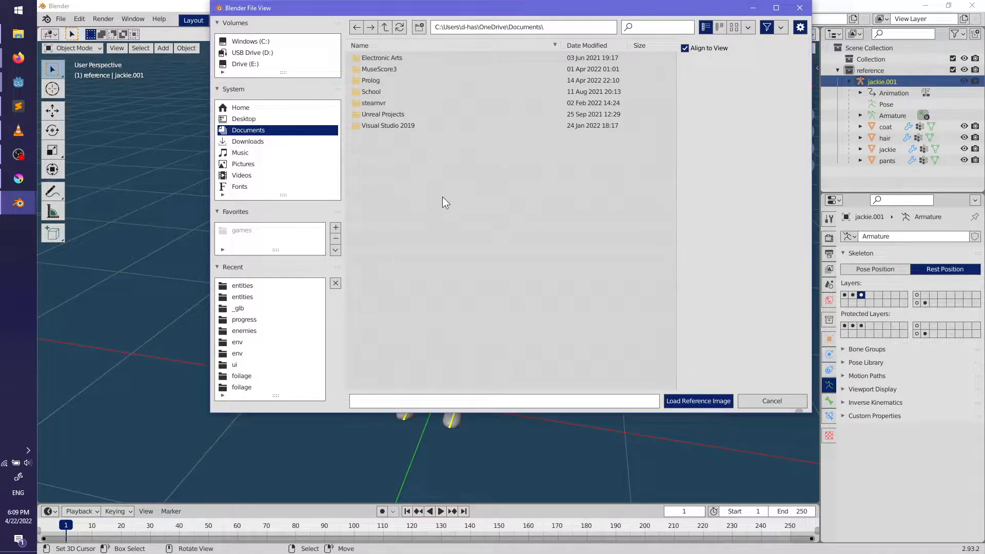
{"action": "left_click", "coordinate": [252, 298]}
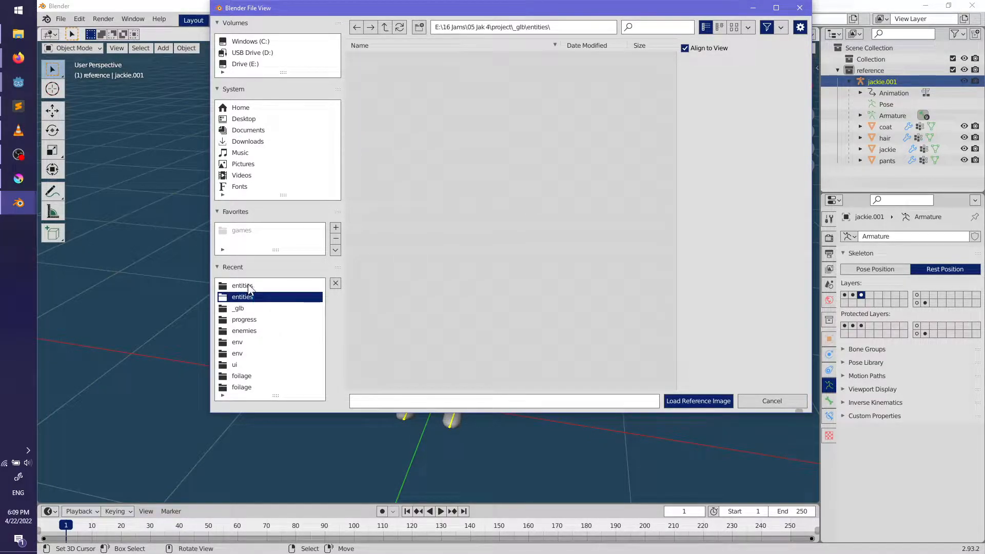
{"action": "left_click", "coordinate": [243, 285]}
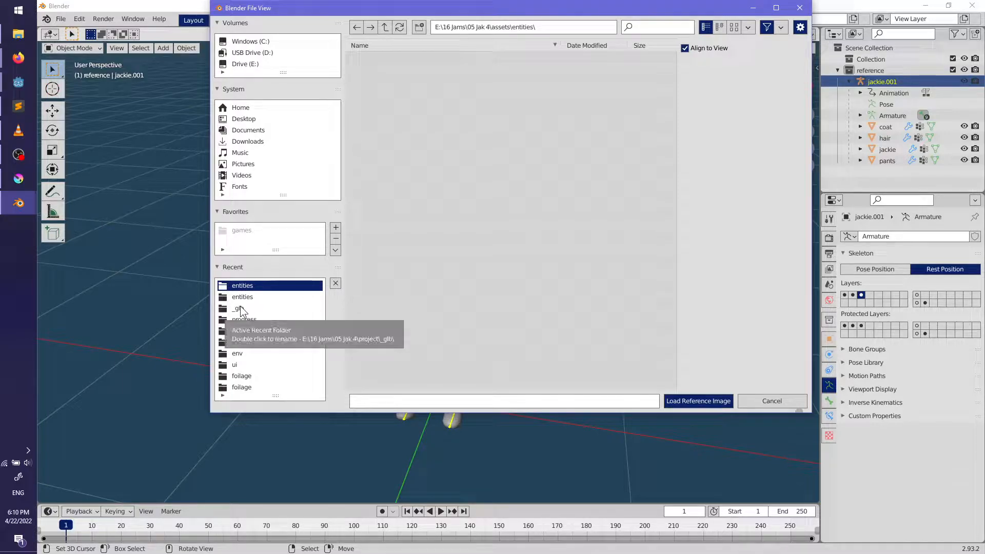
{"action": "left_click", "coordinate": [20, 178]}
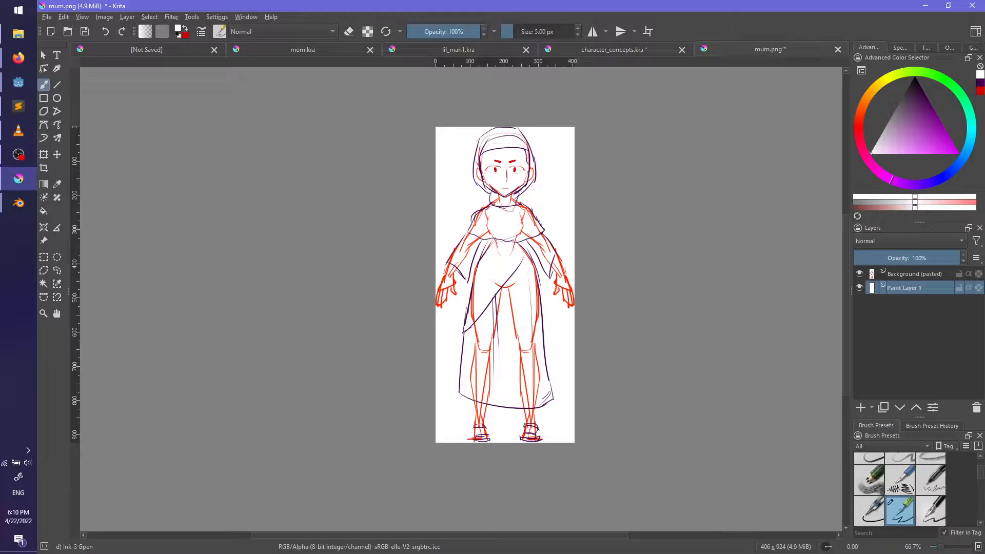
{"action": "key", "text": "alt+Tab"}
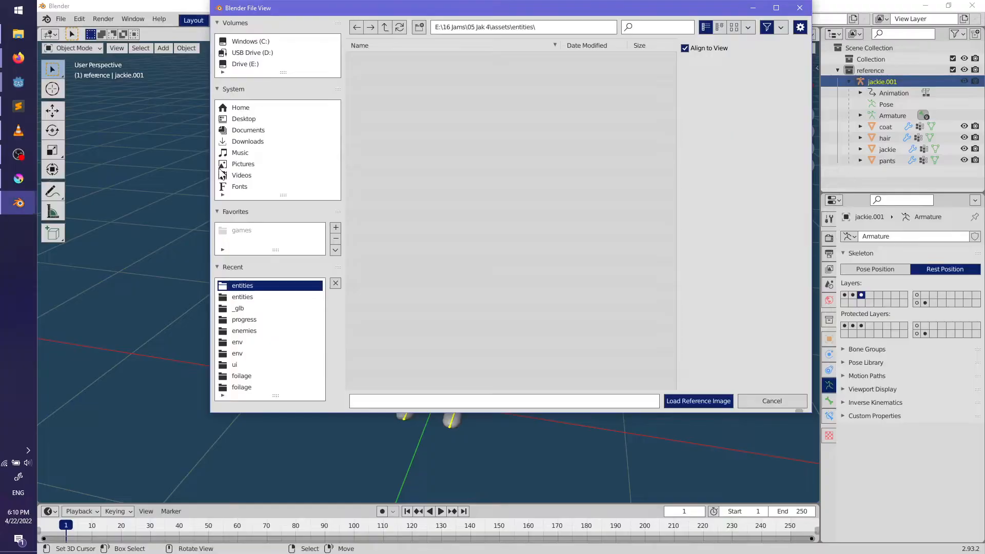
{"action": "left_click", "coordinate": [385, 26]}
{"action": "left_click", "coordinate": [385, 26]}
{"action": "left_click", "coordinate": [387, 65]}
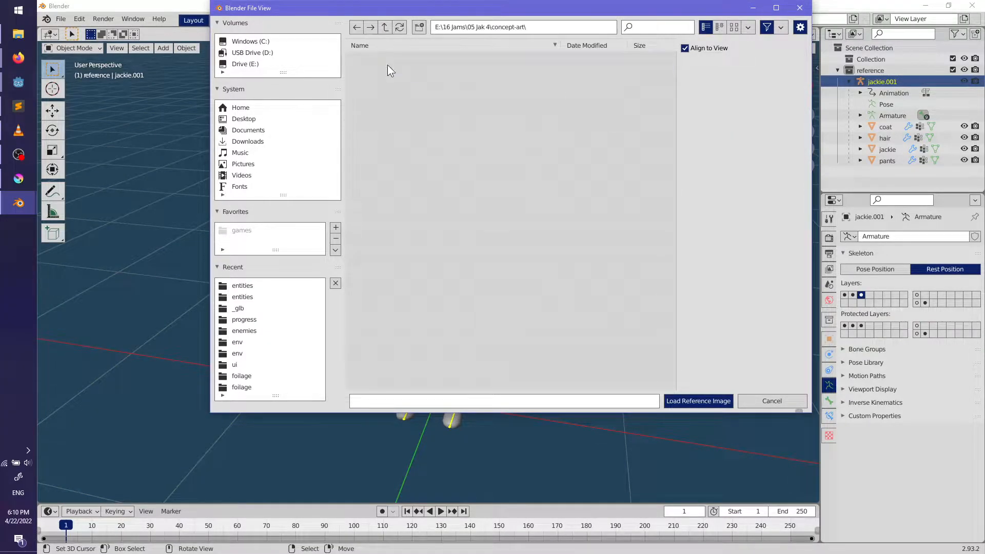
{"action": "left_click", "coordinate": [374, 202]}
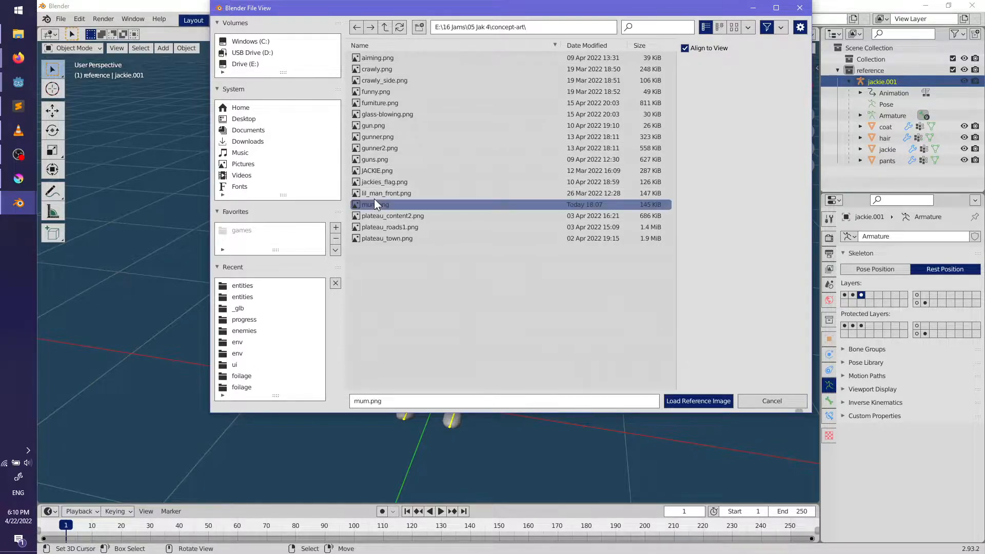
{"action": "double_click", "coordinate": [374, 203]}
Step: Clear the reference image's rotation and rotate it 90° about the global X axis so it stands upright
{"action": "scroll", "coordinate": [532, 273], "scroll_direction": "down", "scroll_amount": 2}
{"action": "middle_click_drag", "start_coordinate": [552, 271], "coordinate": [556, 280]}
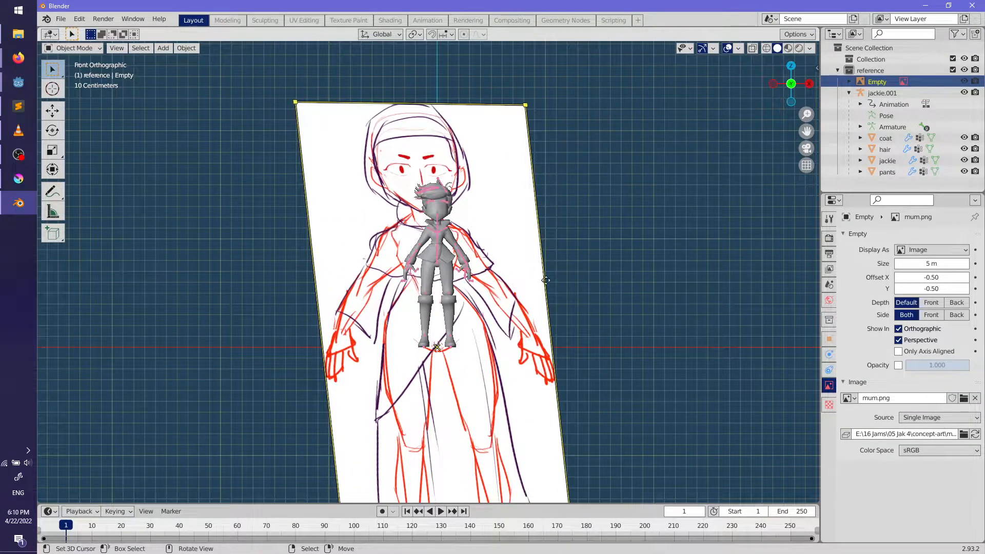
{"action": "key", "text": "alt+r"}
{"action": "middle_click_drag", "start_coordinate": [587, 349], "coordinate": [461, 369]}
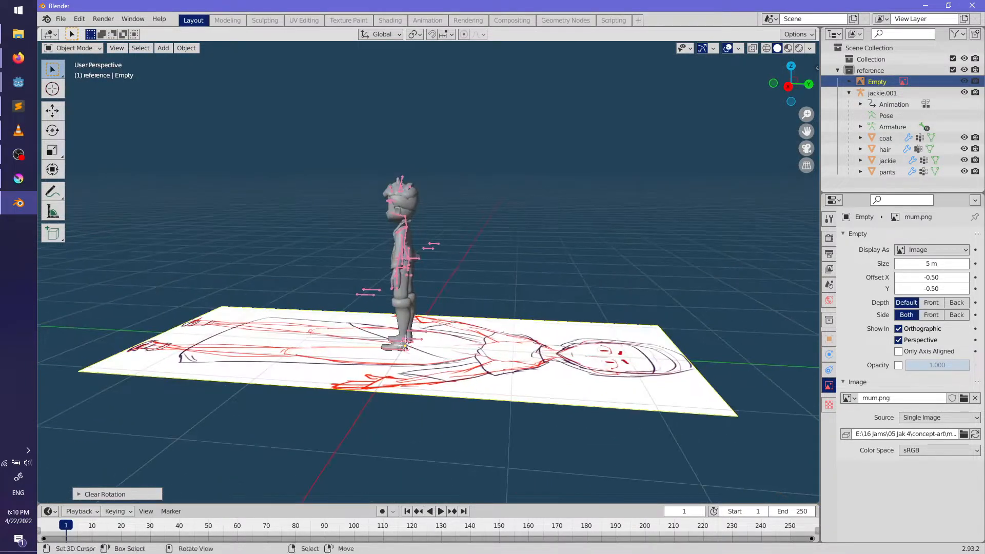
{"action": "type", "text": "rx"}
{"action": "type", "text": "90"}
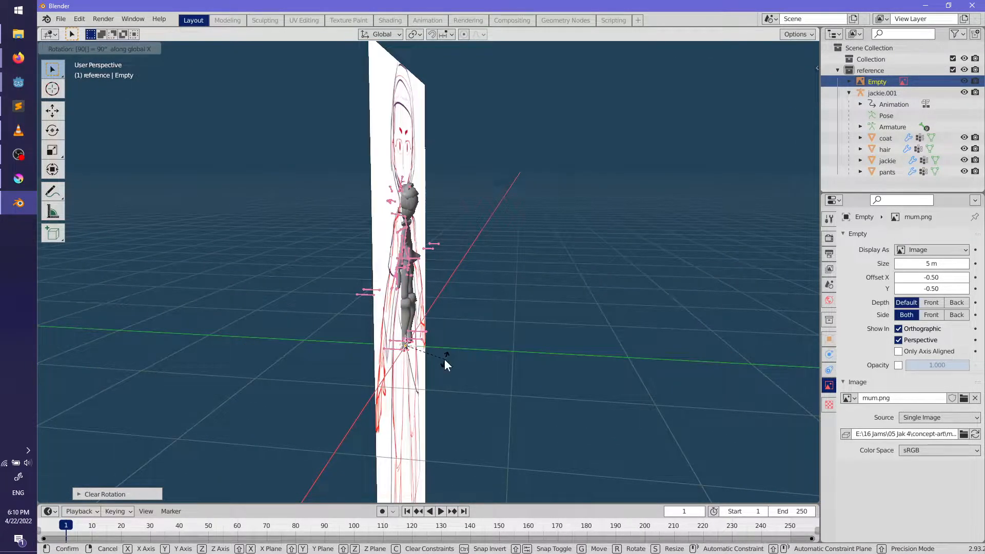
{"action": "key", "text": "Return"}
Step: Move the reference image back along the Y axis so it stands behind the jackie character, and return to front view
{"action": "key", "text": "KP_5"}
{"action": "key", "text": "KP_1"}
{"action": "middle_click_drag", "start_coordinate": [445, 359], "coordinate": [372, 427]}
{"action": "key", "text": "g"}
{"action": "key", "text": "y"}
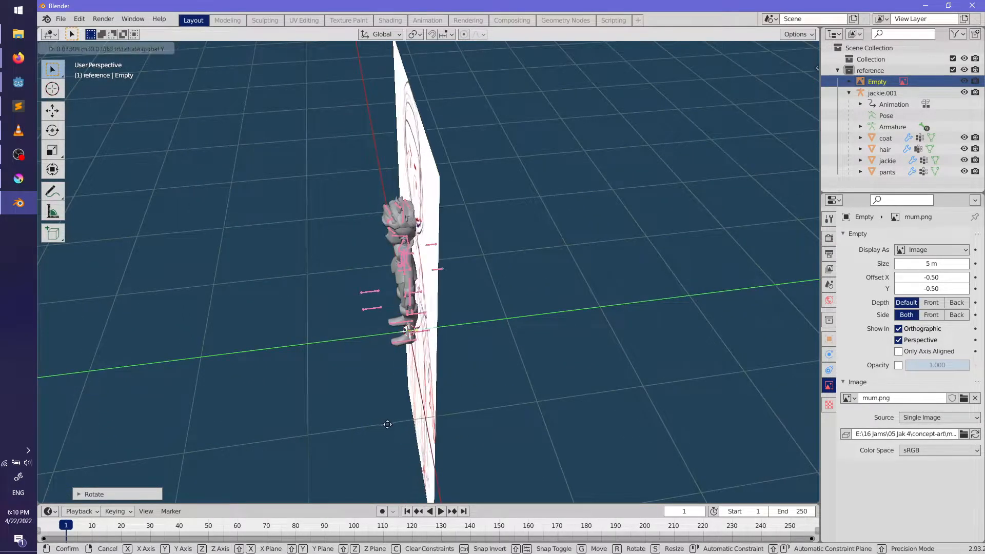
{"action": "left_click", "coordinate": [445, 420]}
{"action": "key", "text": "KP_1"}
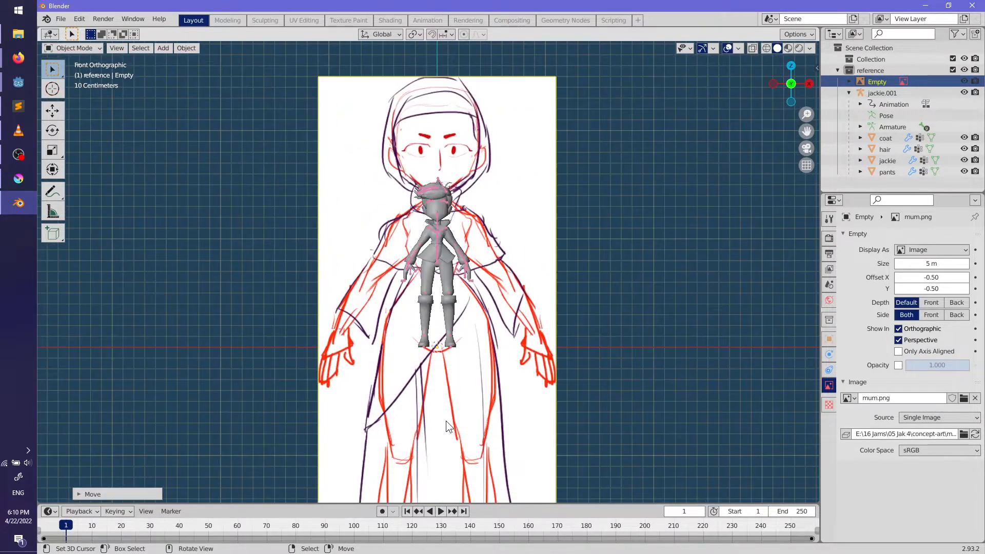
Step: Scale the reference image down and raise it along Z until the drawing's feet rest on the ground line
{"action": "key", "text": "s"}
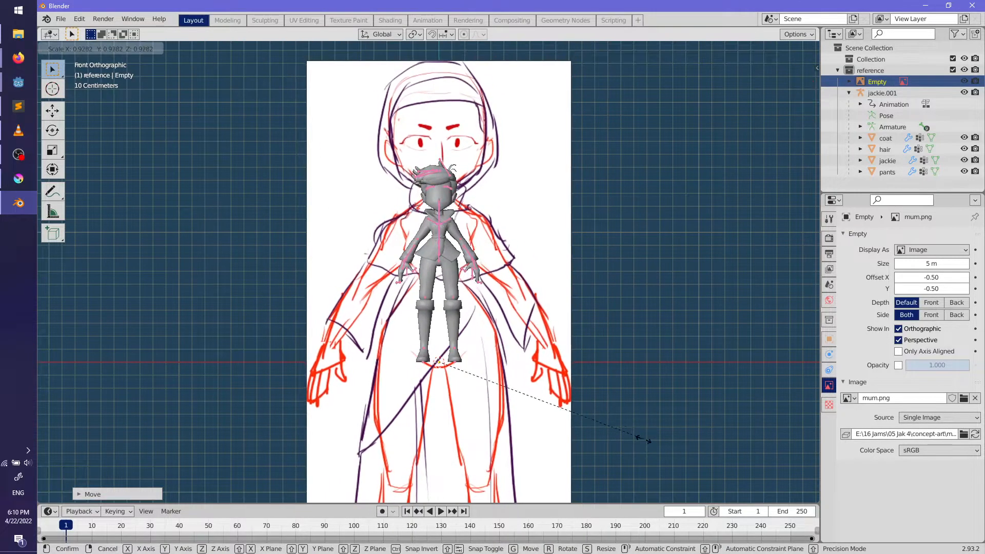
{"action": "left_click", "coordinate": [523, 400]}
{"action": "key", "text": "g"}
{"action": "key", "text": "z"}
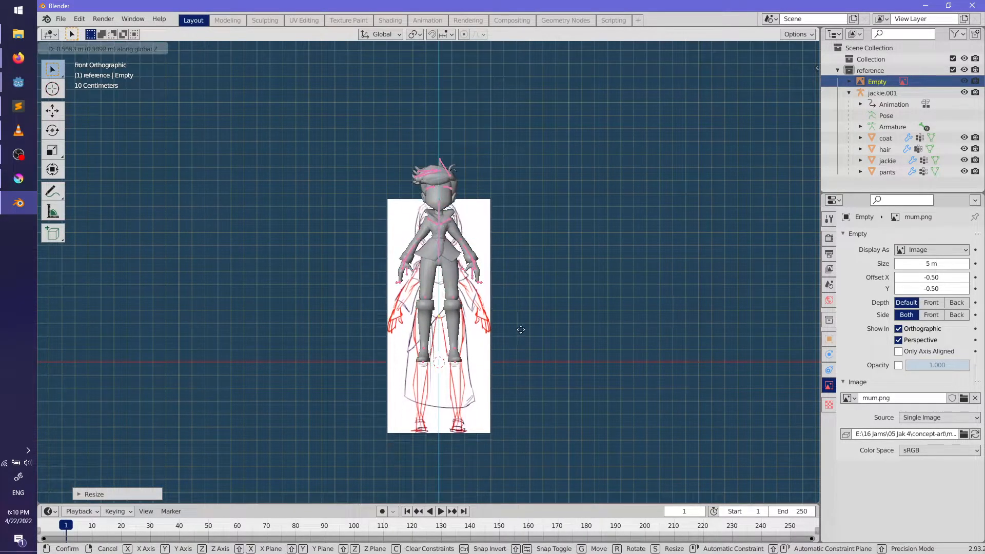
{"action": "left_click", "coordinate": [523, 284]}
{"action": "scroll", "coordinate": [529, 312], "scroll_direction": "up", "scroll_amount": 2}
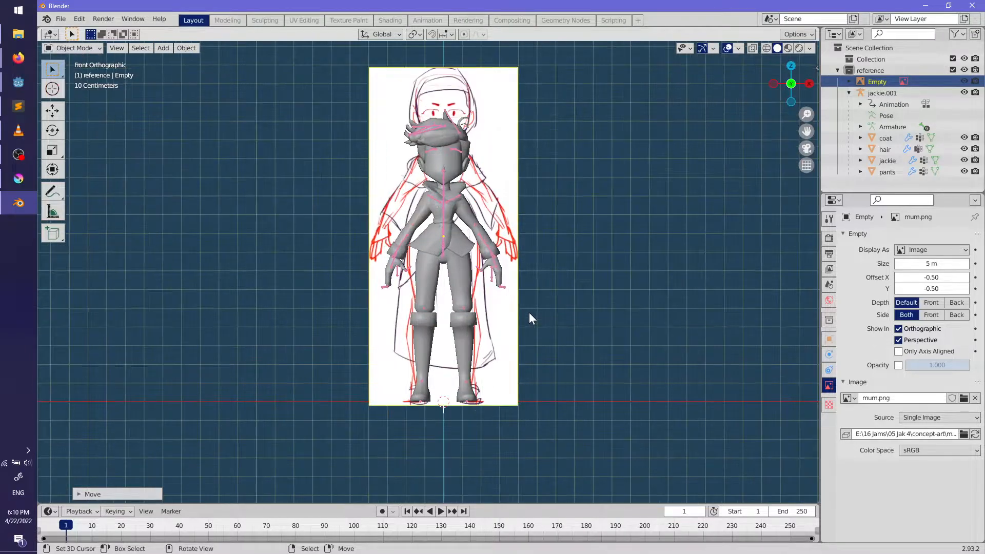
Step: Set the transform pivot point to 3D Cursor and scale the reference image down to about the character's height
{"action": "left_click", "coordinate": [419, 35]}
{"action": "left_click", "coordinate": [425, 59]}
{"action": "key", "text": "s"}
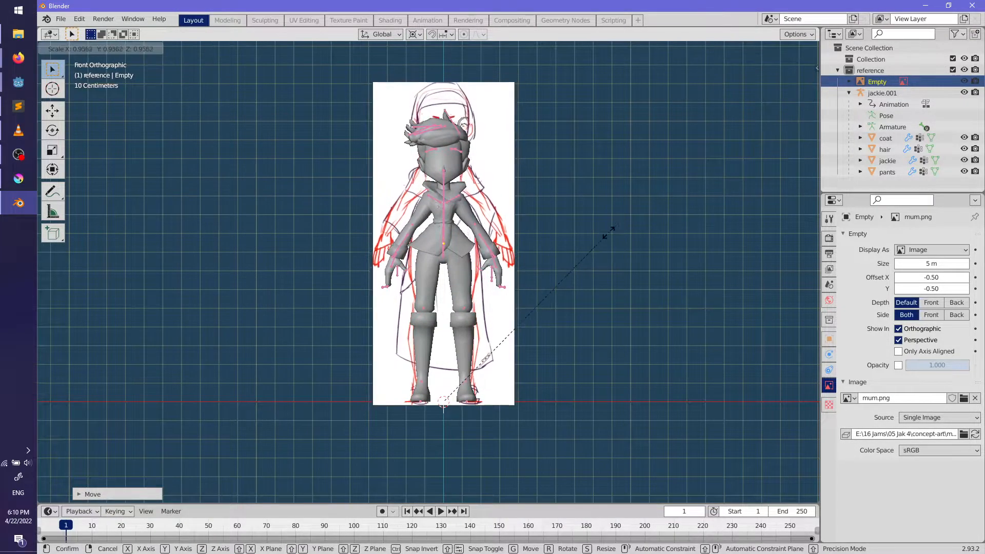
{"action": "left_click", "coordinate": [595, 255]}
Step: Show the viewport in wireframe and fine-tune the reference image's scale so the drawn face and body match the character mesh
{"action": "key", "text": "shift+a"}
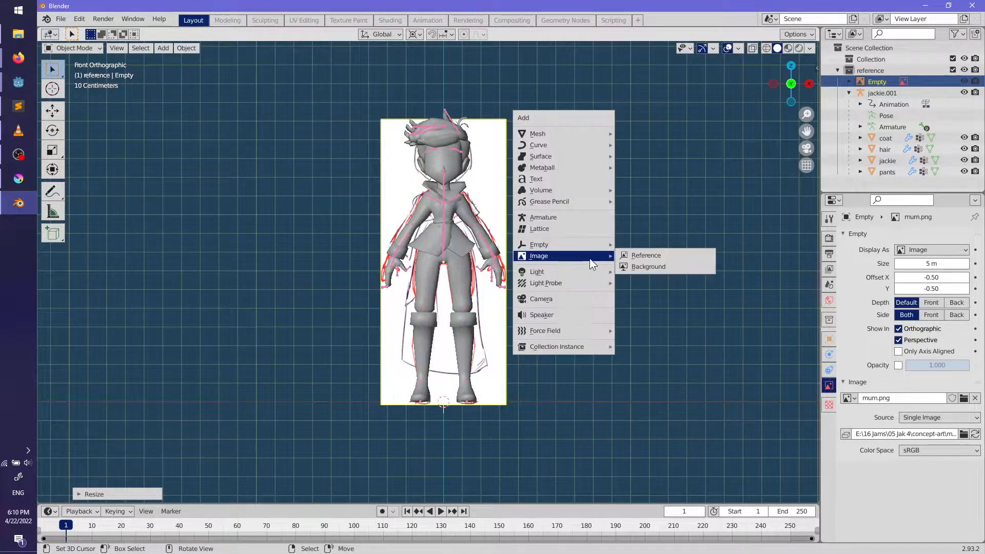
{"action": "key", "text": "Escape"}
{"action": "key", "text": "shift+z"}
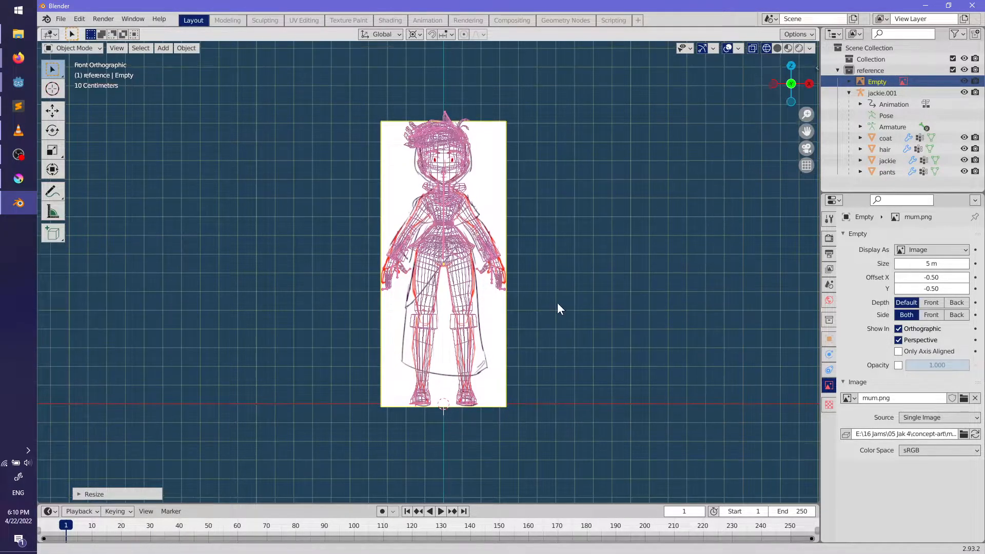
{"action": "middle_click_drag", "start_coordinate": [558, 303], "coordinate": [546, 343], "text": "shift"}
{"action": "scroll", "coordinate": [579, 302], "scroll_direction": "up", "scroll_amount": 4}
{"action": "scroll", "coordinate": [580, 307], "scroll_direction": "up", "scroll_amount": 5}
{"action": "key", "text": "s"}
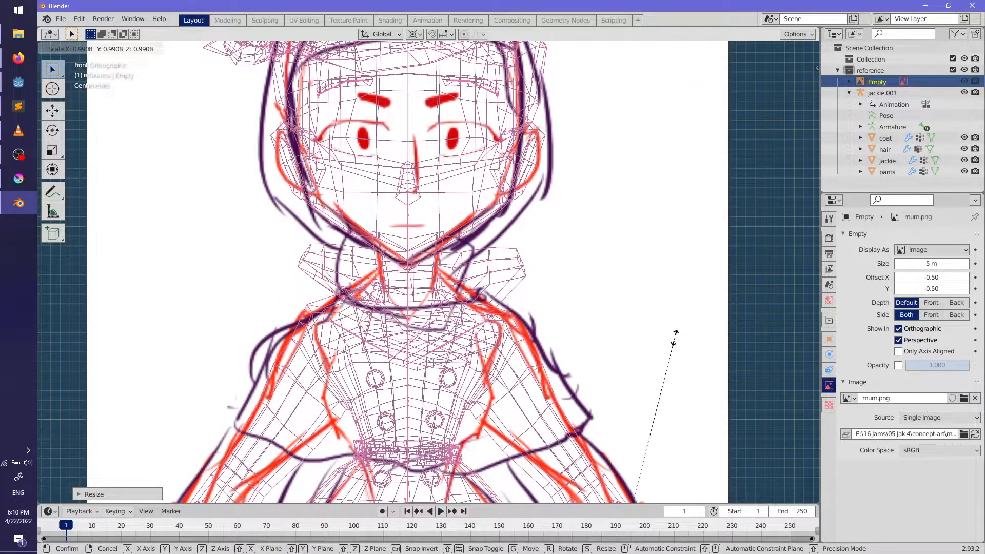
{"action": "left_click", "coordinate": [672, 343]}
{"action": "scroll", "coordinate": [674, 346], "scroll_direction": "down", "scroll_amount": 6}
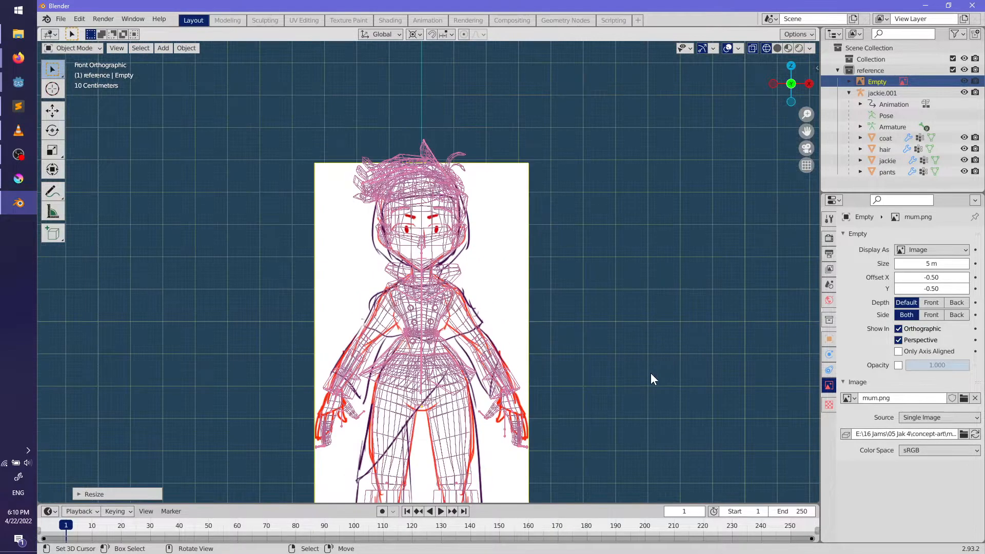
Step: Switch the viewport back to solid shading and check the character against the reference image from several angles
{"action": "scroll", "coordinate": [634, 307], "scroll_direction": "down", "scroll_amount": 2}
{"action": "middle_click_drag", "start_coordinate": [633, 306], "coordinate": [567, 228]}
{"action": "mouse_move", "coordinate": [485, 152]}
{"action": "middle_mouse_down"}
{"action": "mouse_move", "coordinate": [548, 168]}
{"action": "mouse_move", "coordinate": [571, 145]}
{"action": "mouse_move", "coordinate": [485, 239]}
{"action": "mouse_move", "coordinate": [566, 243]}
{"action": "mouse_move", "coordinate": [424, 247]}
{"action": "mouse_move", "coordinate": [343, 266]}
{"action": "mouse_move", "coordinate": [405, 278]}
{"action": "mouse_move", "coordinate": [489, 340]}
{"action": "mouse_move", "coordinate": [364, 299]}
{"action": "mouse_move", "coordinate": [518, 287]}
{"action": "mouse_move", "coordinate": [565, 303]}
{"action": "mouse_move", "coordinate": [488, 290]}
{"action": "mouse_move", "coordinate": [449, 307]}
{"action": "mouse_move", "coordinate": [491, 334]}
{"action": "mouse_move", "coordinate": [615, 193]}
{"action": "mouse_move", "coordinate": [580, 250]}
{"action": "mouse_move", "coordinate": [487, 306]}
{"action": "mouse_move", "coordinate": [540, 316]}
{"action": "mouse_move", "coordinate": [504, 283]}
{"action": "mouse_move", "coordinate": [657, 295]}
{"action": "mouse_move", "coordinate": [617, 299]}
{"action": "mouse_move", "coordinate": [485, 272]}
{"action": "middle_mouse_up"}
{"action": "scroll", "coordinate": [524, 252], "scroll_direction": "up", "scroll_amount": 4}
{"action": "key", "text": "shift+z"}
{"action": "scroll", "coordinate": [564, 302], "scroll_direction": "up", "scroll_amount": 3}
{"action": "scroll", "coordinate": [505, 288], "scroll_direction": "down", "scroll_amount": 4}
{"action": "scroll", "coordinate": [482, 269], "scroll_direction": "up", "scroll_amount": 3}
{"action": "scroll", "coordinate": [481, 269], "scroll_direction": "down", "scroll_amount": 3}
{"action": "middle_click_drag", "start_coordinate": [537, 340], "coordinate": [506, 340]}
Step: Delete the pants, coat, jackie and hair meshes, keeping the armature, and return to front view
{"action": "left_click", "coordinate": [454, 295]}
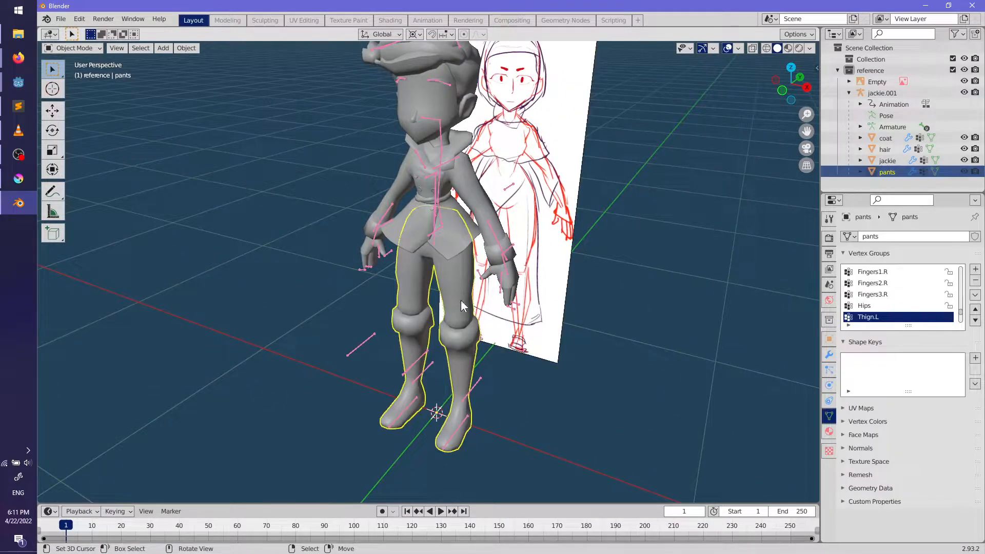
{"action": "left_click", "coordinate": [479, 204], "text": "shift"}
{"action": "left_click", "coordinate": [507, 292], "text": "shift"}
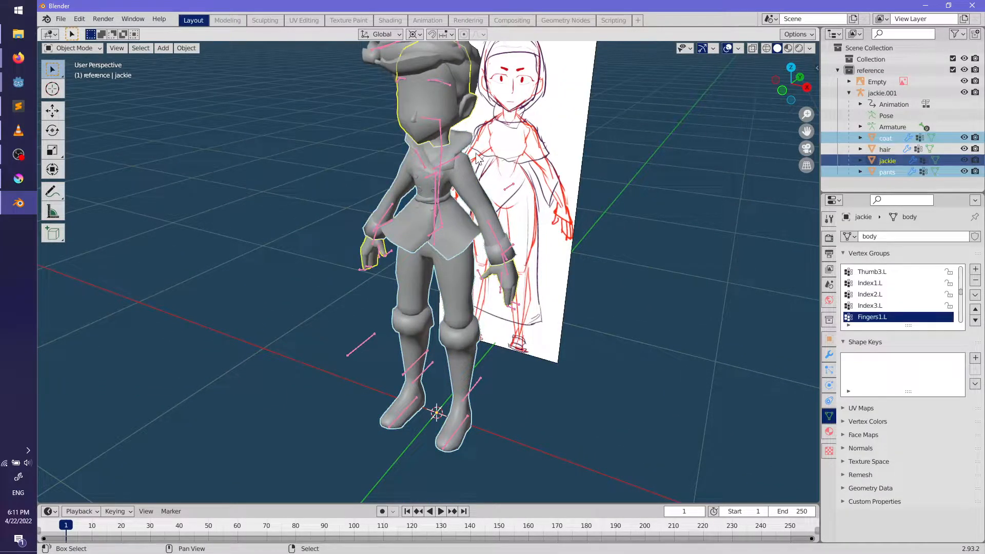
{"action": "left_click", "coordinate": [477, 65], "text": "shift"}
{"action": "scroll", "coordinate": [506, 233], "scroll_direction": "up", "scroll_amount": 2}
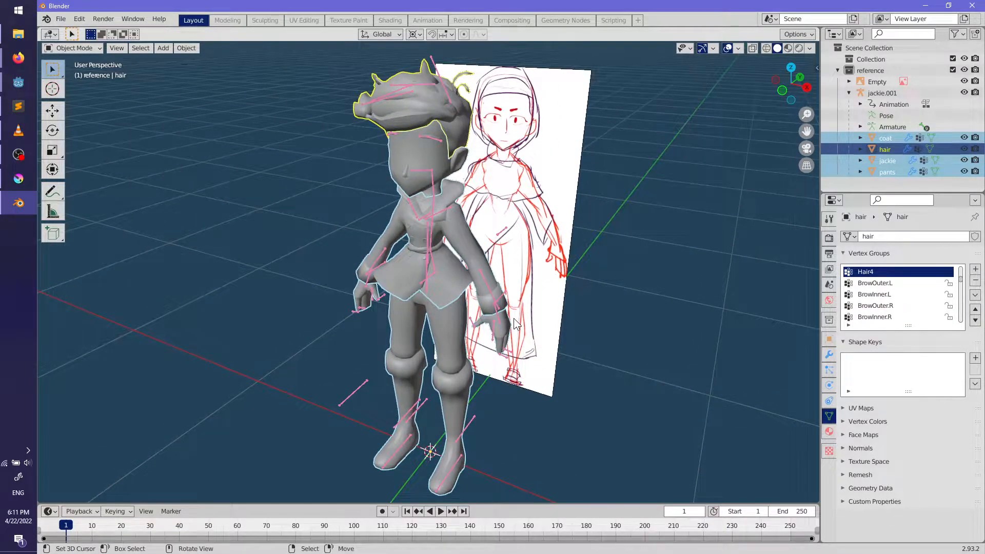
{"action": "key", "text": "Delete"}
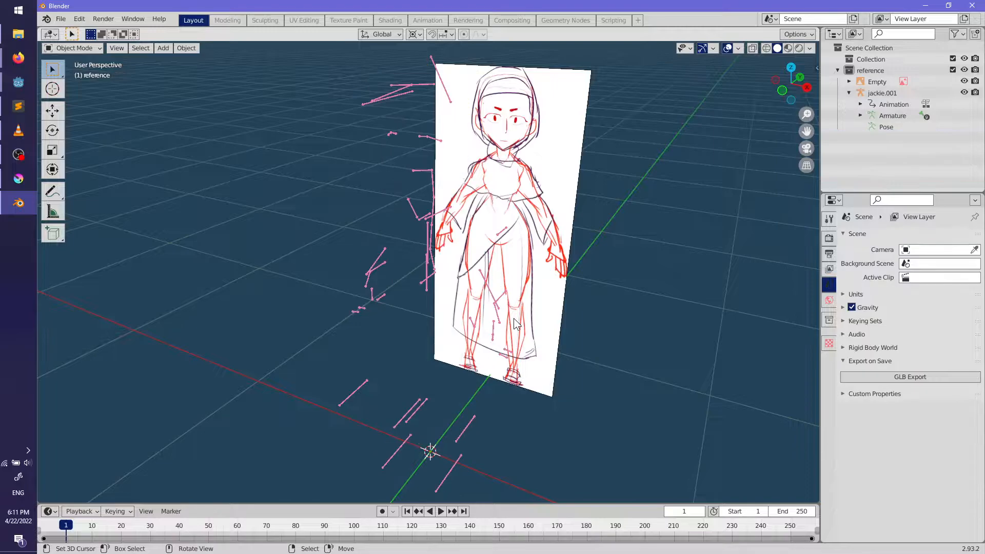
{"action": "key", "text": "KP_1"}
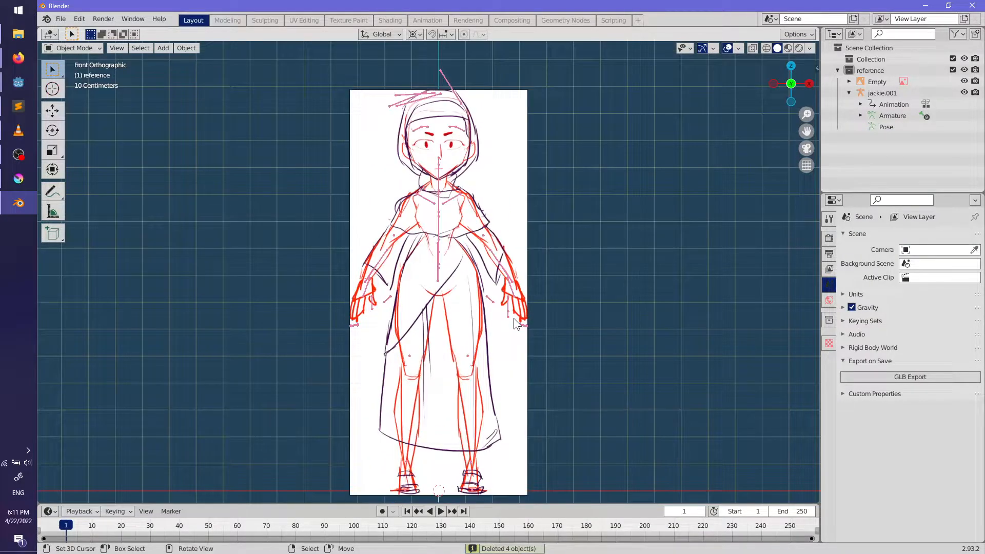
{"action": "middle_click_drag", "start_coordinate": [493, 191], "coordinate": [477, 214], "text": "shift"}
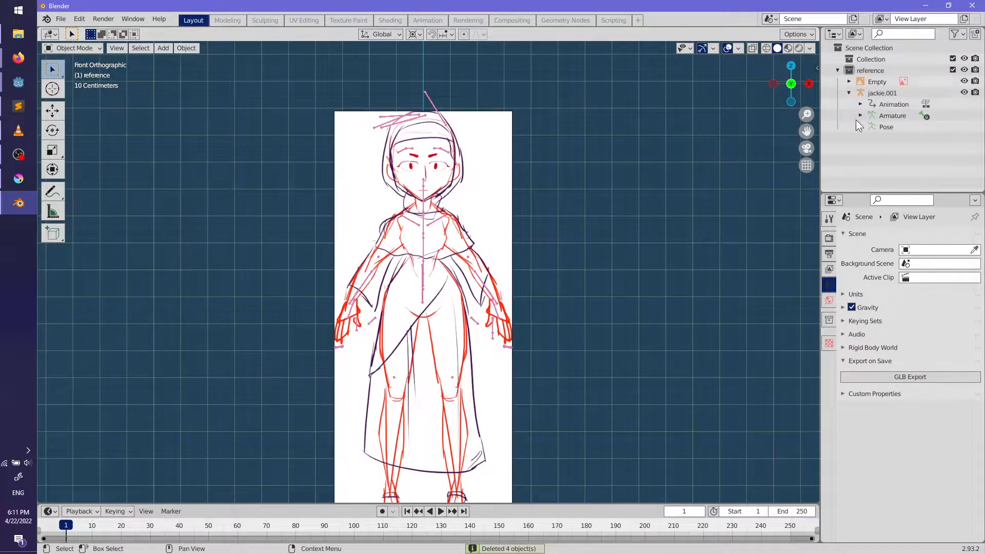
Step: Rename the armature object in the reference collection as Armature
{"action": "left_click", "coordinate": [838, 70]}
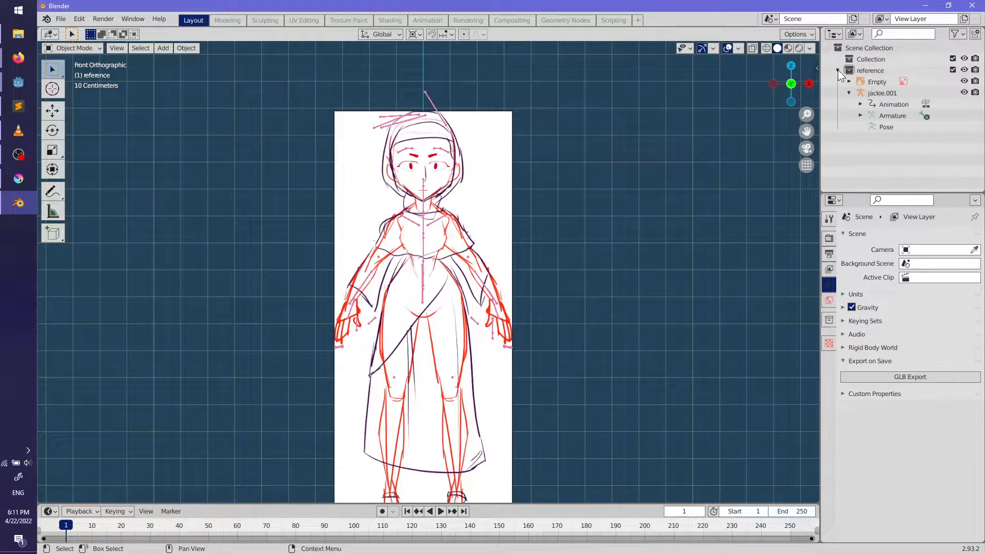
{"action": "left_click", "coordinate": [838, 71]}
{"action": "left_click", "coordinate": [872, 60]}
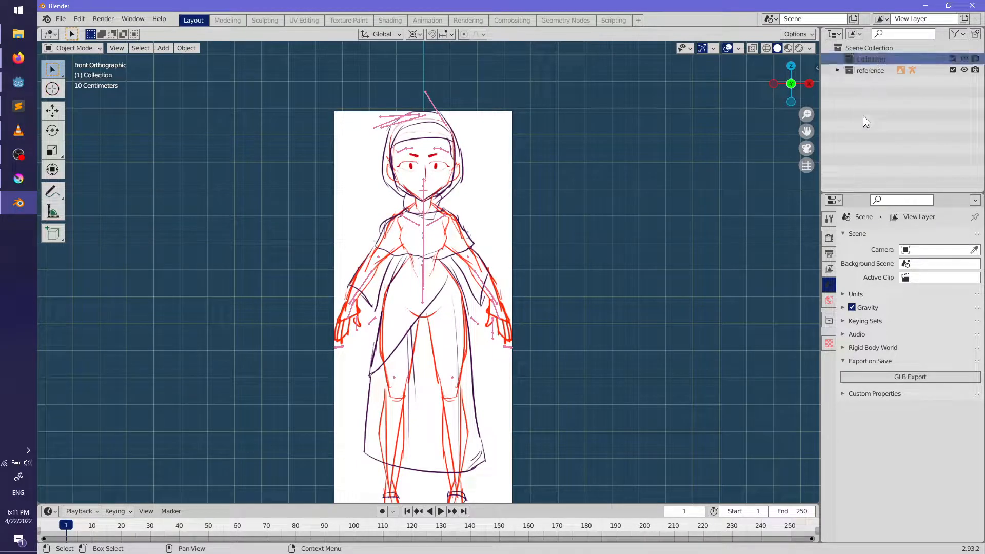
{"action": "left_click", "coordinate": [840, 70]}
{"action": "left_click", "coordinate": [873, 93]}
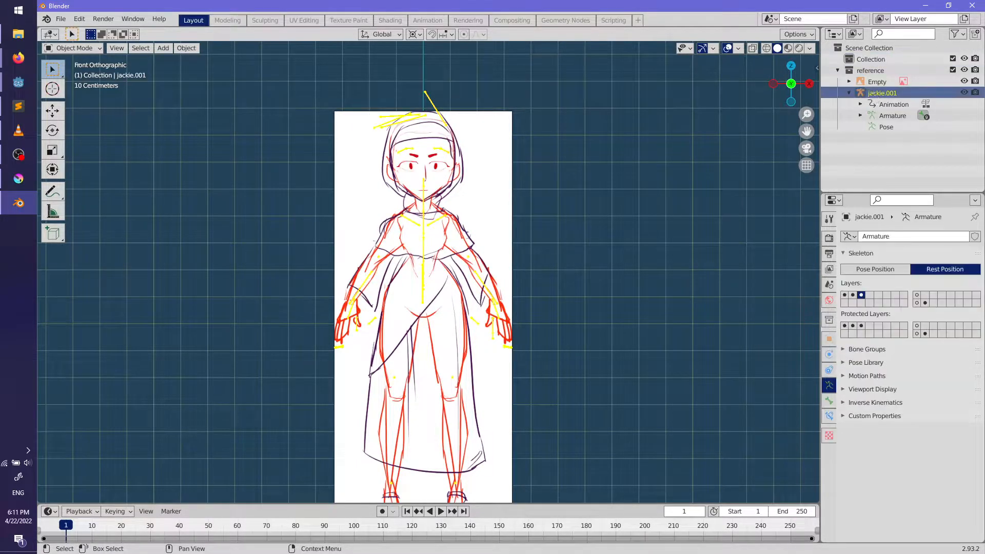
{"action": "type", "text": "Armature"}
{"action": "key", "text": "Return"}
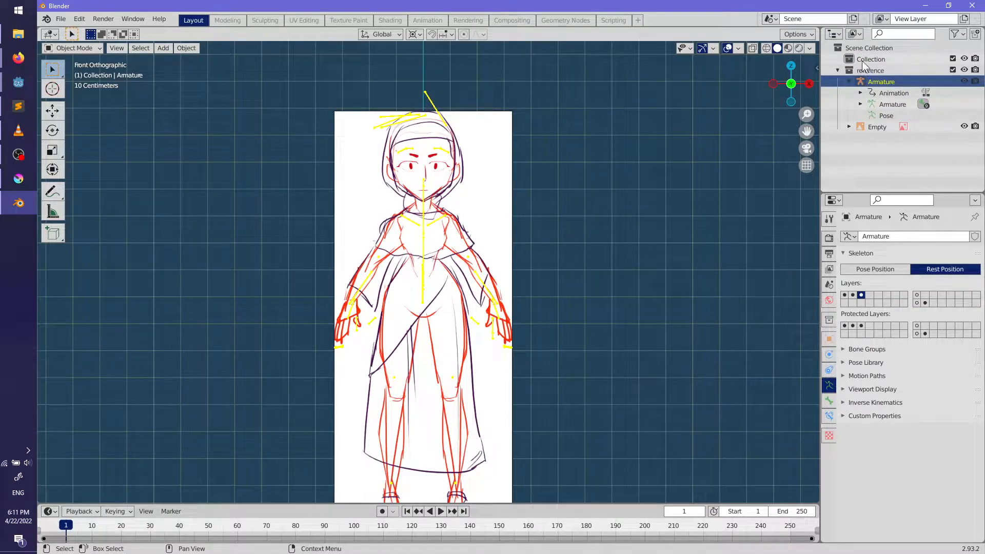
Step: Make Collection the active collection and add a cube mesh to it
{"action": "left_click", "coordinate": [838, 71]}
{"action": "left_click", "coordinate": [863, 61]}
{"action": "key", "text": "ctrl+a"}
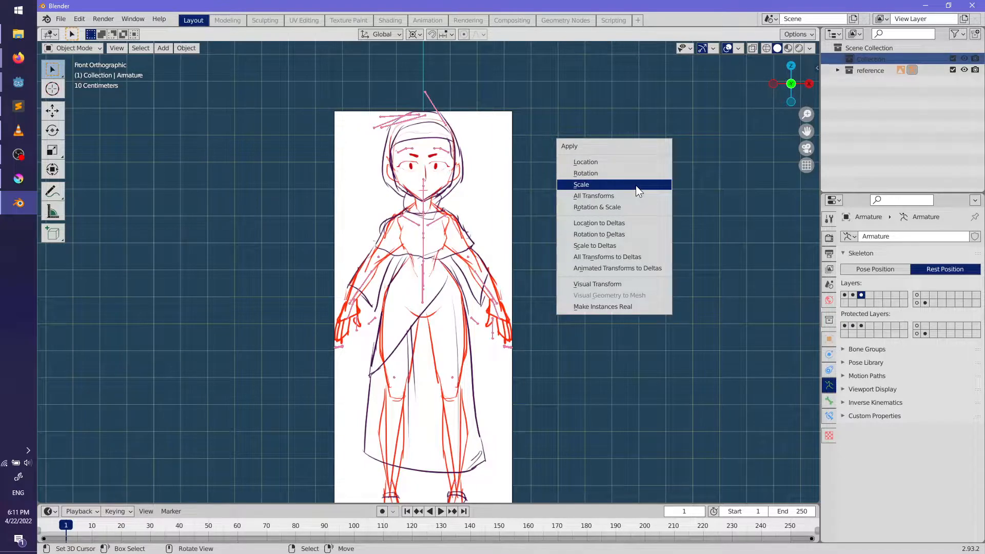
{"action": "left_click", "coordinate": [636, 186]}
{"action": "key", "text": "shift+a"}
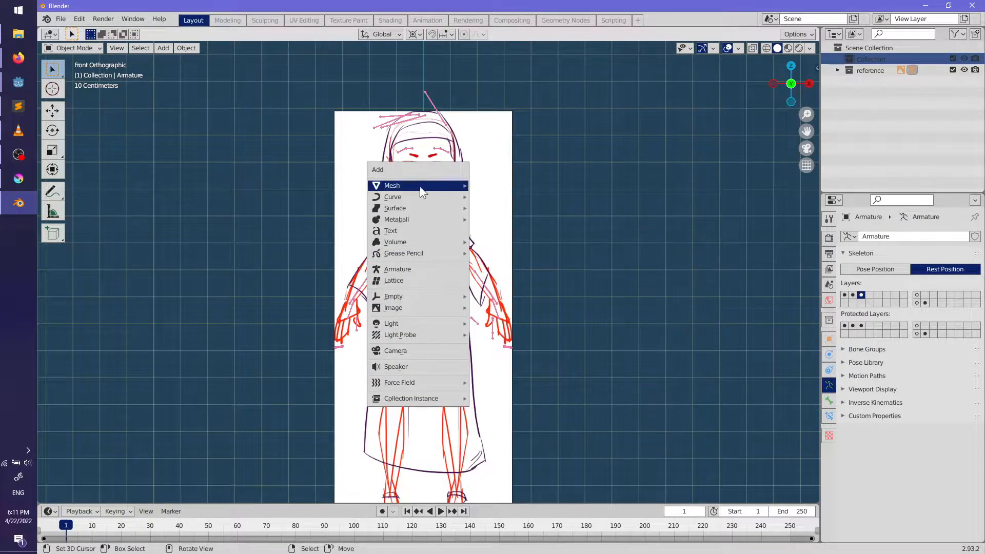
{"action": "mouse_move", "coordinate": [420, 186]}
{"action": "left_click", "coordinate": [496, 197]}
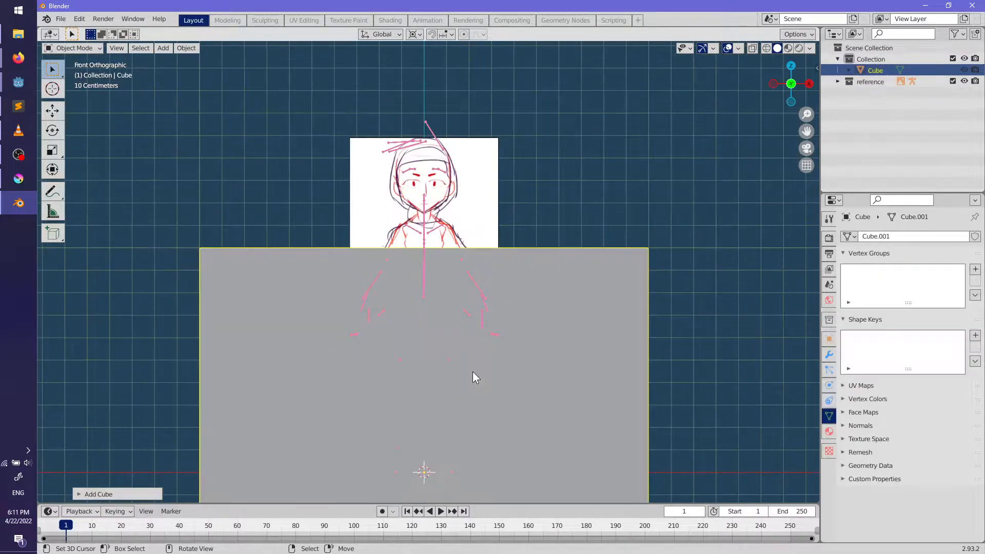
Step: Enter Edit Mode on the cube and move all of its geometry upward along Z
{"action": "scroll", "coordinate": [473, 377], "scroll_direction": "down", "scroll_amount": 2}
{"action": "middle_click_drag", "start_coordinate": [529, 419], "coordinate": [547, 400], "text": "shift"}
{"action": "key", "text": "Tab"}
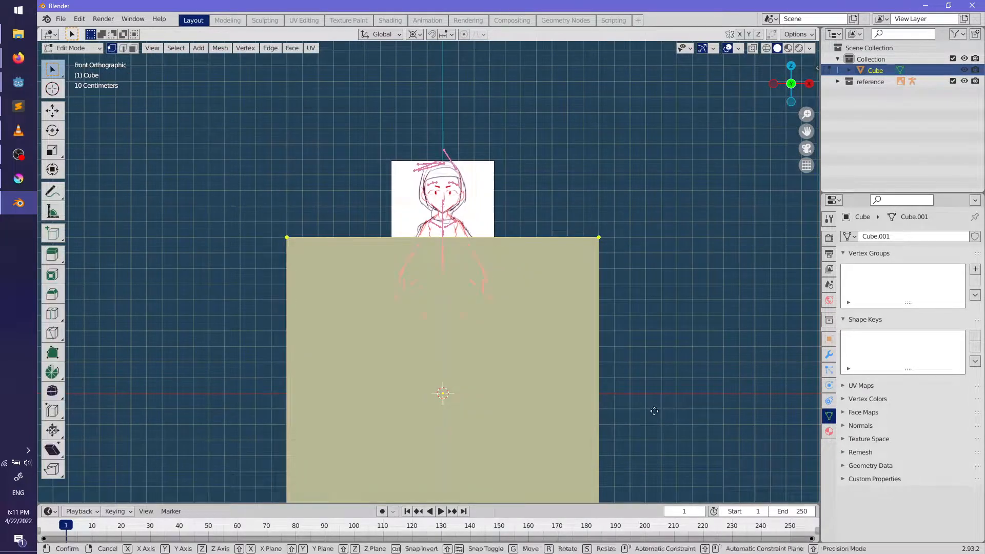
{"action": "key", "text": "g"}
{"action": "key", "text": "z"}
{"action": "left_click", "coordinate": [640, 239]}
Step: Cut a vertical loop through the middle of the cube and delete the vertices of one half
{"action": "middle_click_drag", "start_coordinate": [640, 238], "coordinate": [673, 254]}
{"action": "scroll", "coordinate": [672, 254], "scroll_direction": "down", "scroll_amount": 3}
{"action": "key", "text": "ctrl+r"}
{"action": "left_click", "coordinate": [373, 160]}
{"action": "right_click", "coordinate": [374, 161]}
{"action": "left_click", "coordinate": [328, 311], "text": "alt"}
{"action": "key", "text": "x"}
{"action": "left_click", "coordinate": [328, 312]}
Step: Add a Mirror modifier on the X axis to the half cube and enable Clipping
{"action": "left_click", "coordinate": [829, 355]}
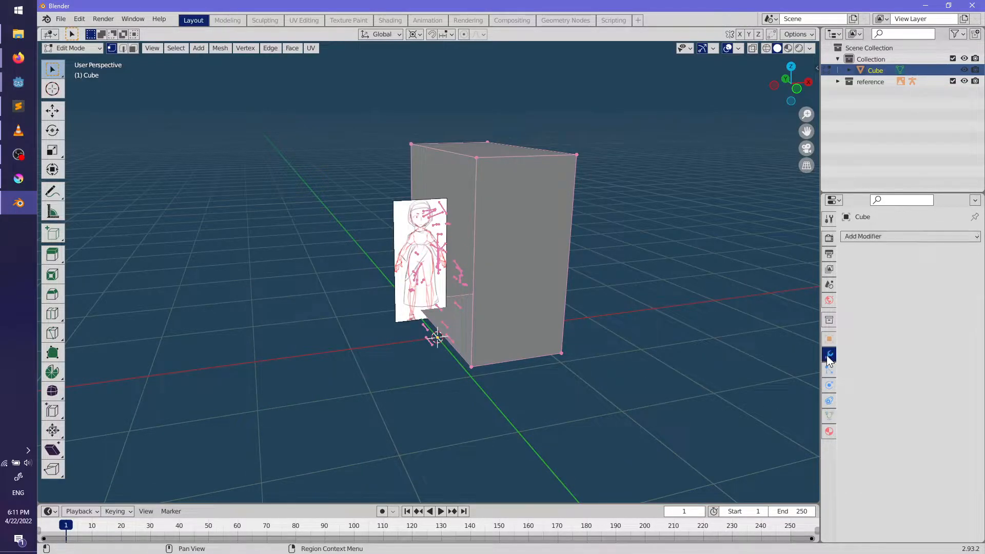
{"action": "left_click", "coordinate": [852, 237]}
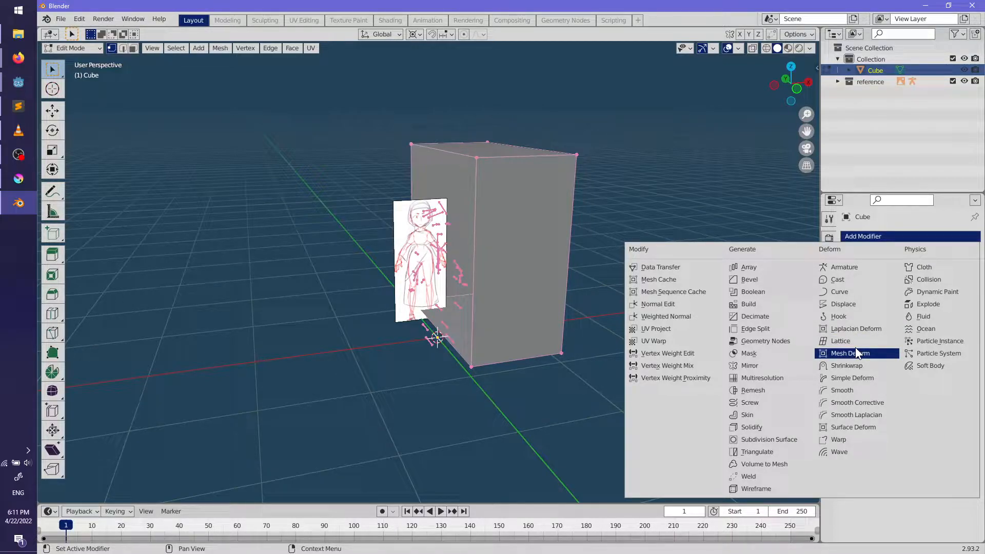
{"action": "left_click", "coordinate": [777, 364]}
{"action": "middle_click_drag", "start_coordinate": [504, 351], "coordinate": [578, 370]}
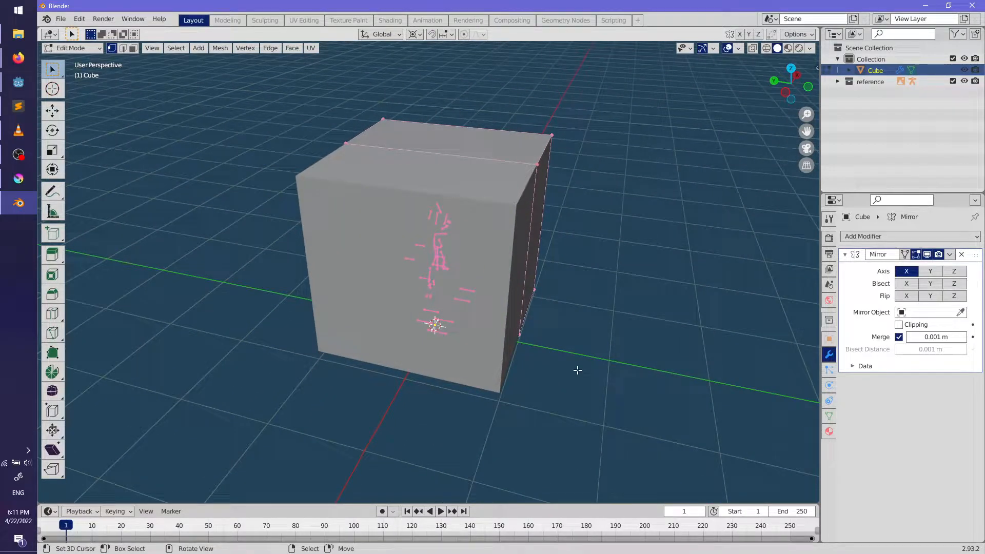
{"action": "key", "text": "a"}
{"action": "key", "text": "KP_1"}
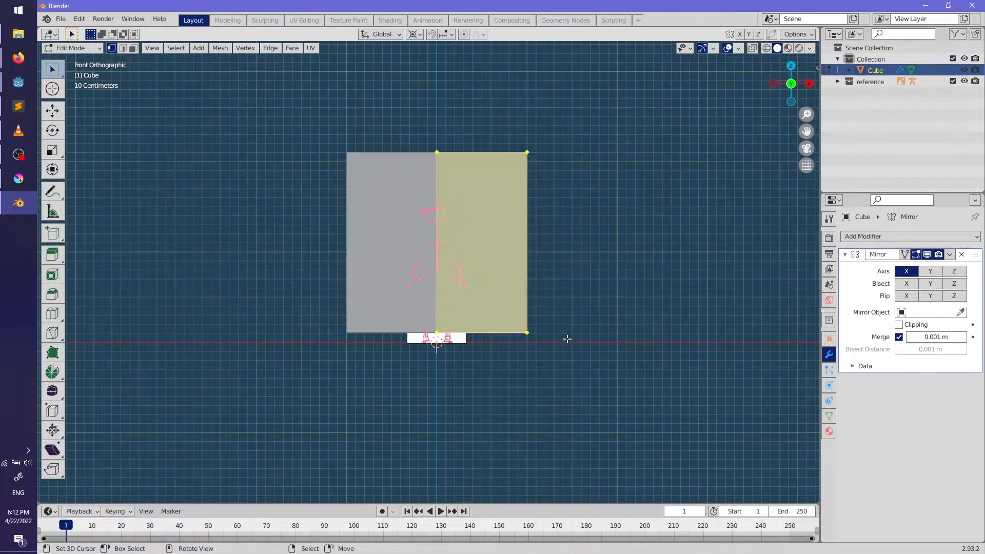
{"action": "scroll", "coordinate": [575, 296], "scroll_direction": "up", "scroll_amount": 2}
{"action": "scroll", "coordinate": [616, 305], "scroll_direction": "down", "scroll_amount": 2}
{"action": "scroll", "coordinate": [623, 319], "scroll_direction": "up", "scroll_amount": 2}
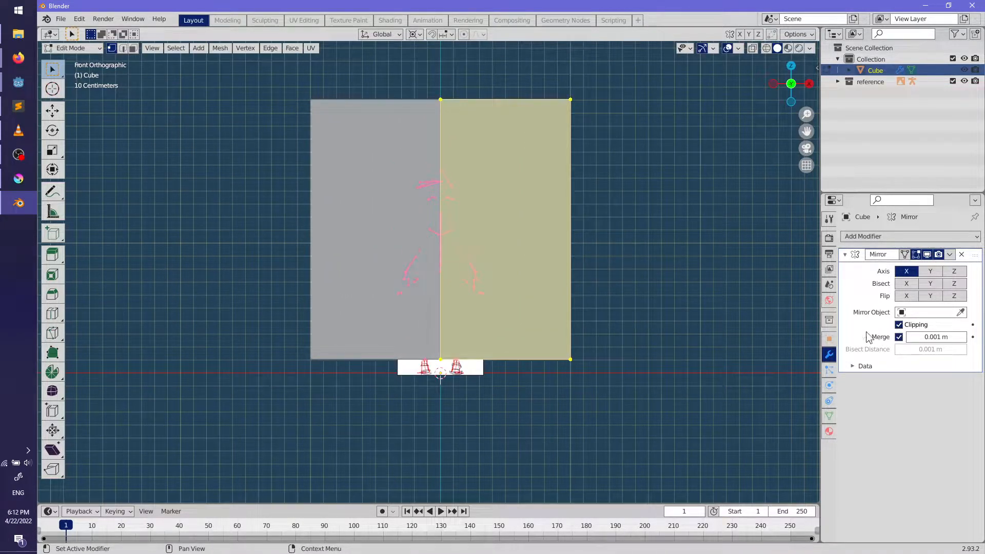
Step: Scale the whole mesh down and move it up onto the reference figure's body
{"action": "key", "text": "s"}
{"action": "left_click", "coordinate": [485, 339]}
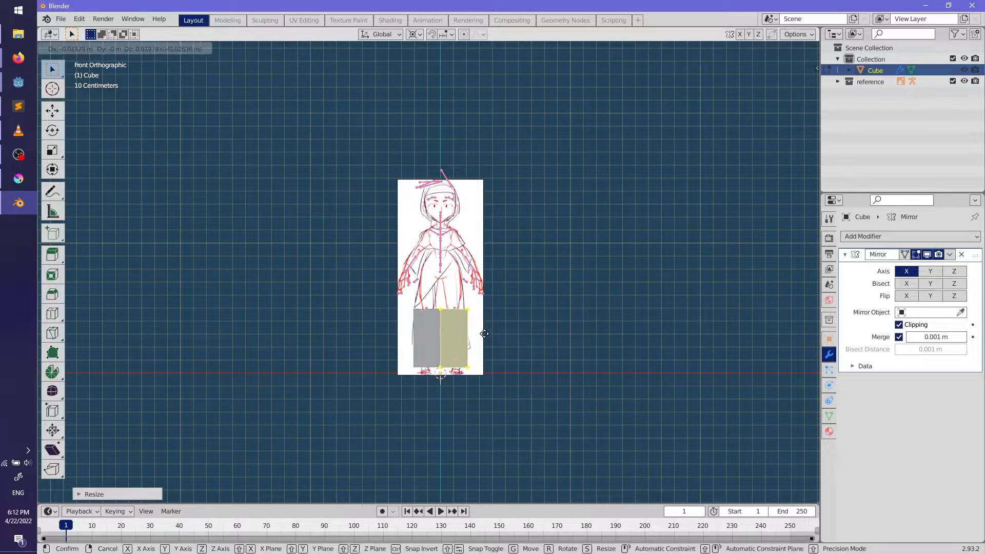
{"action": "key", "text": "g"}
{"action": "left_click", "coordinate": [483, 270]}
Step: Rotate the half mesh so it narrows toward the shoulders and position it over the drawn torso
{"action": "scroll", "coordinate": [497, 325], "scroll_direction": "up", "scroll_amount": 5}
{"action": "scroll", "coordinate": [502, 335], "scroll_direction": "up", "scroll_amount": 4}
{"action": "key", "text": "r"}
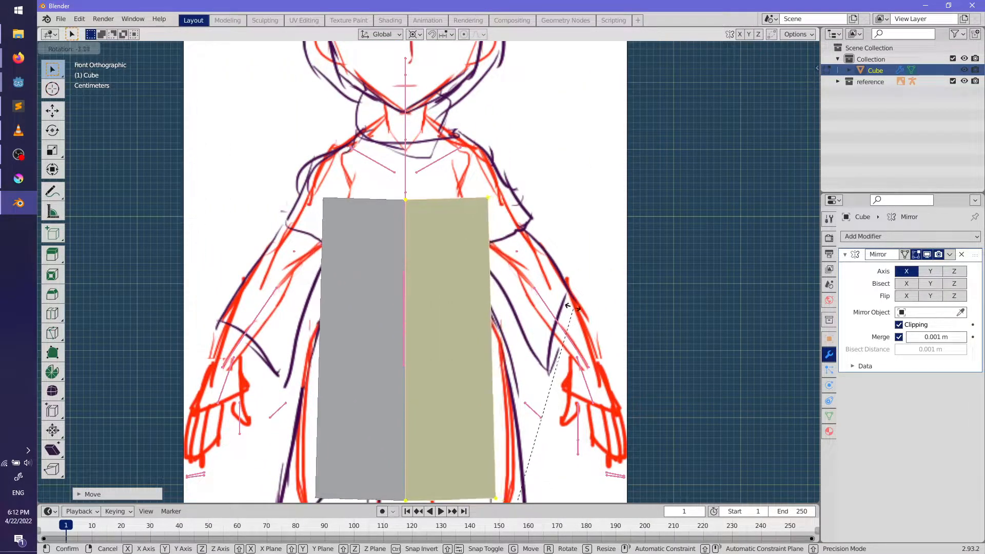
{"action": "left_click", "coordinate": [544, 263]}
{"action": "key", "text": "g"}
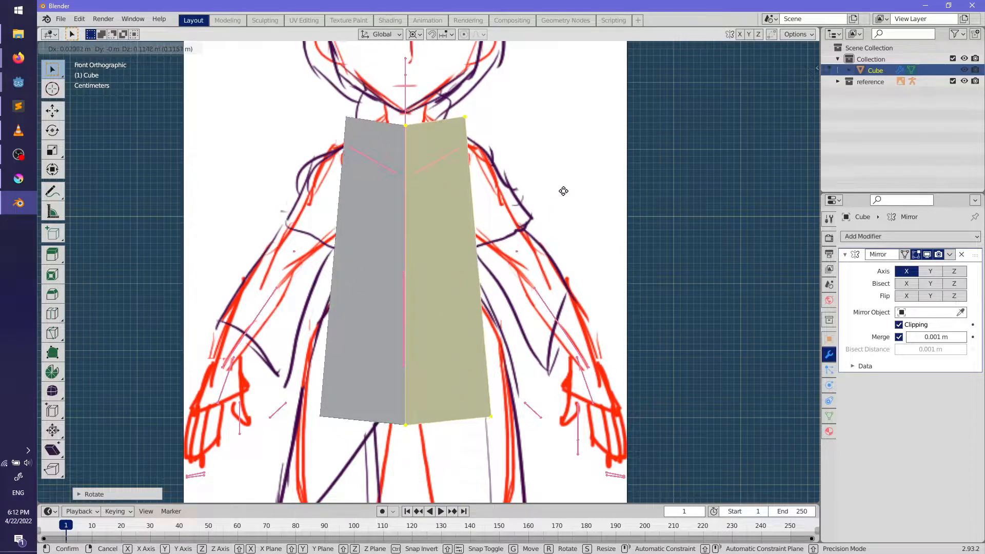
{"action": "left_click", "coordinate": [564, 199]}
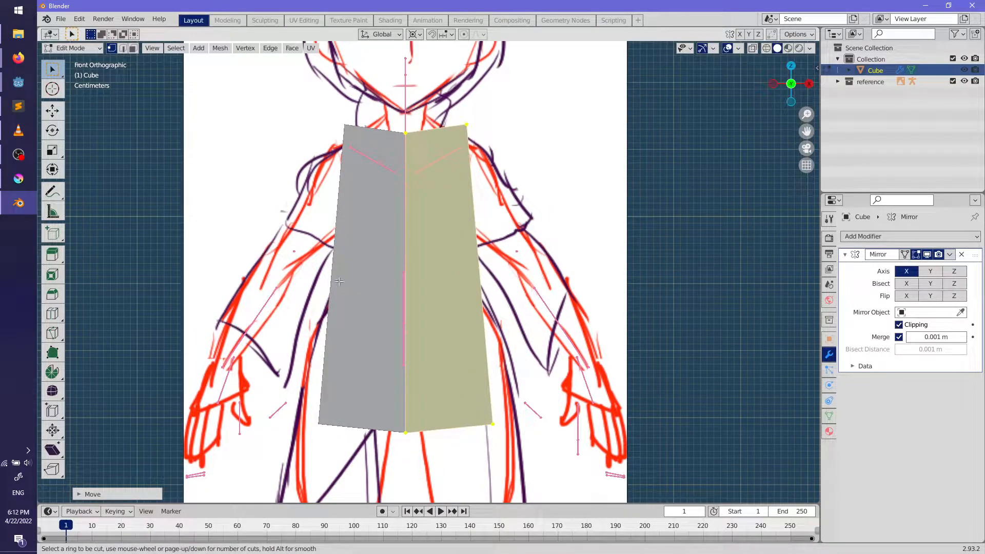
Step: Add a horizontal loop cut across the middle of the torso mesh and make the mesh see-through
{"action": "left_click", "coordinate": [416, 276]}
{"action": "left_click", "coordinate": [449, 279]}
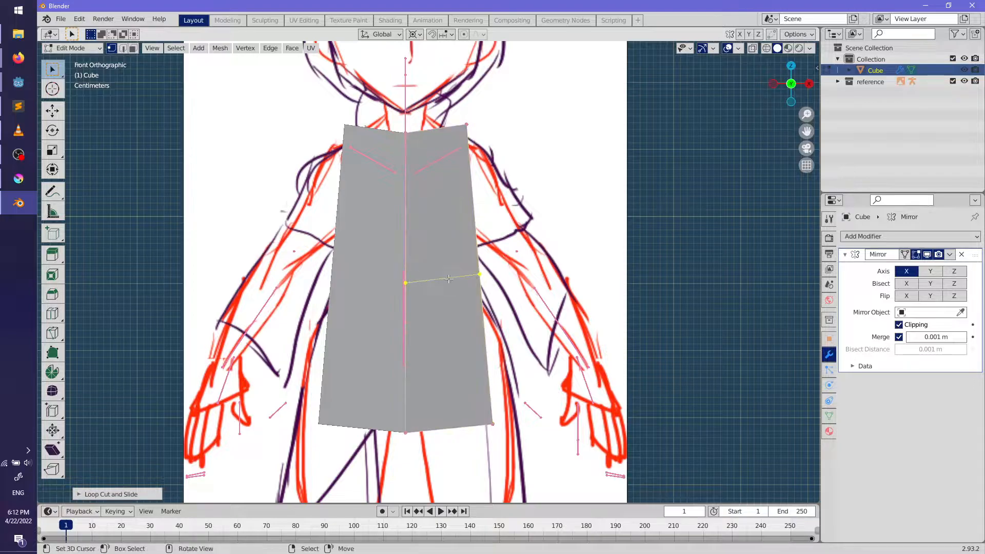
{"action": "key", "text": "alt+z"}
Step: Change the transform pivot point, then rotate the middle loop and move it to the drawn waist
{"action": "key", "text": "r"}
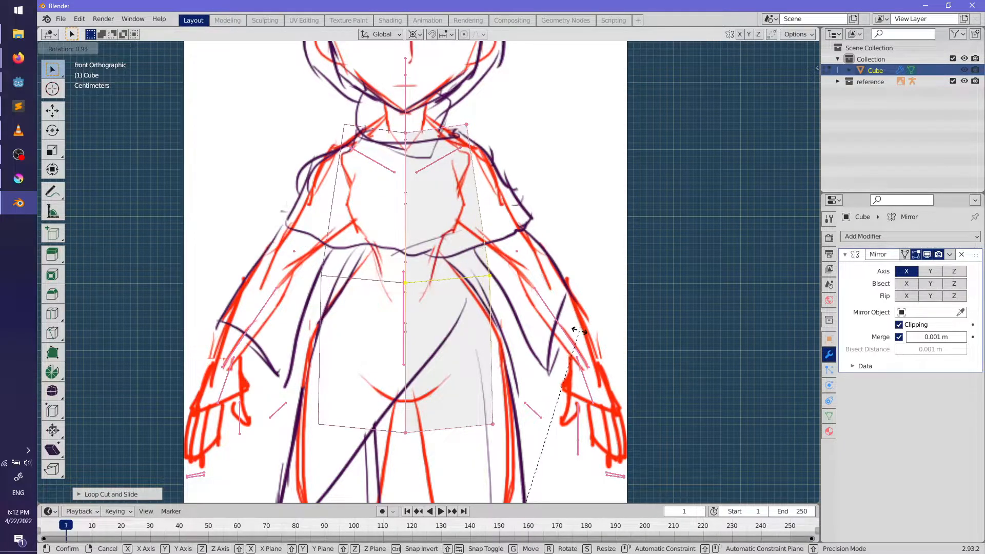
{"action": "left_click", "coordinate": [541, 296]}
{"action": "left_click", "coordinate": [419, 37]}
{"action": "left_click", "coordinate": [442, 84]}
{"action": "key", "text": "r"}
{"action": "left_click", "coordinate": [594, 333]}
{"action": "key", "text": "g"}
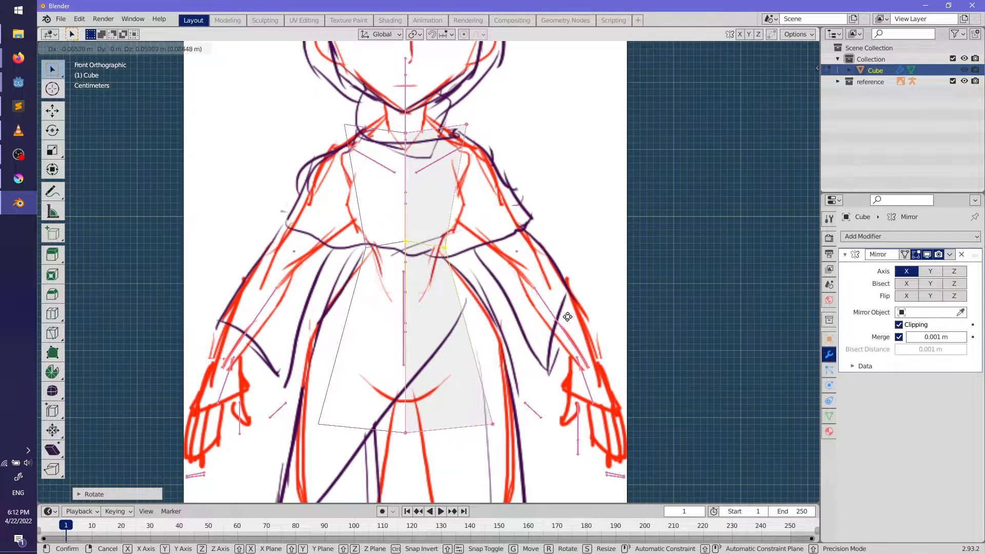
{"action": "left_click", "coordinate": [582, 318]}
Step: Select the bottom face of the mesh and move it up to the widest part of the drawn hips
{"action": "middle_click_drag", "start_coordinate": [587, 388], "coordinate": [538, 308], "text": "shift"}
{"action": "middle_click_drag", "start_coordinate": [466, 334], "coordinate": [356, 240]}
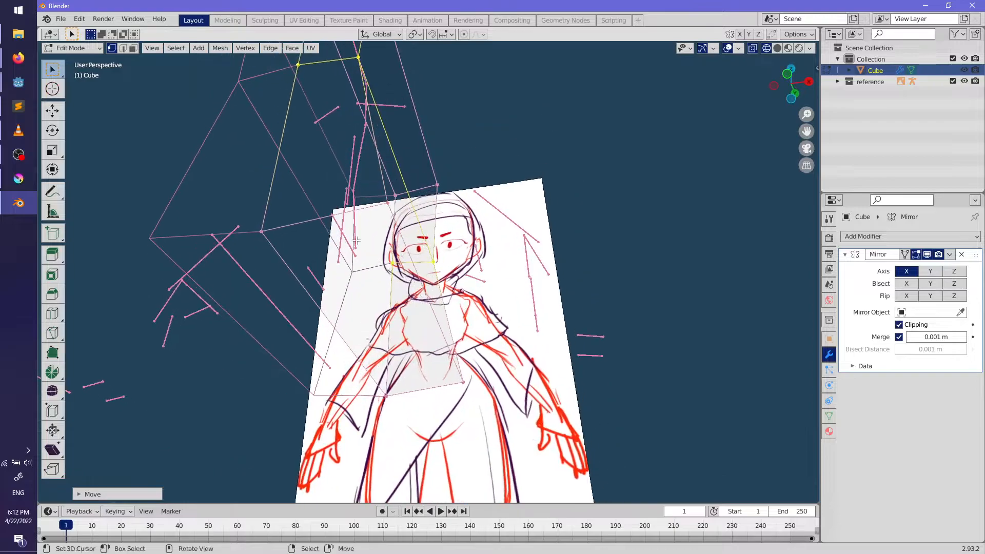
{"action": "left_click", "coordinate": [458, 382], "text": "ctrl"}
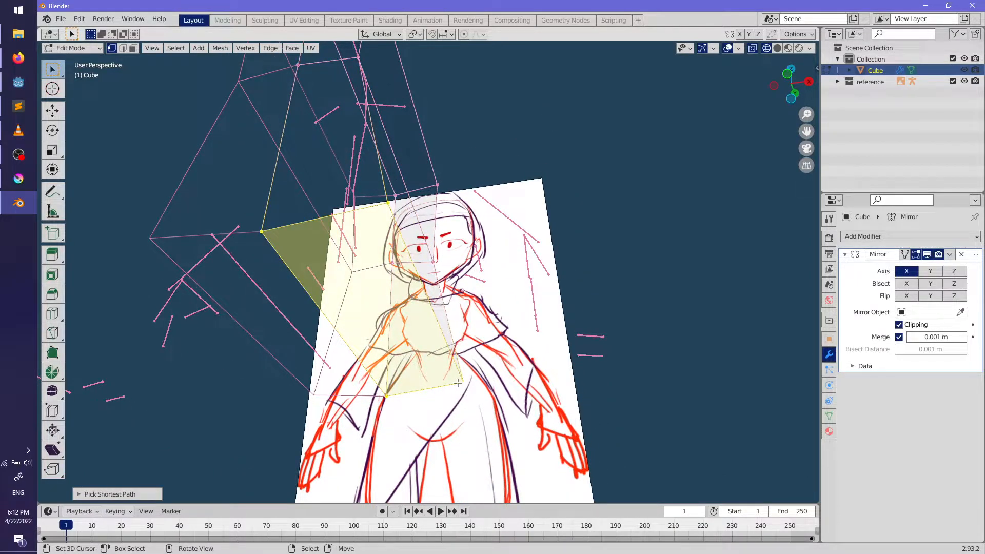
{"action": "key", "text": "KP_1"}
{"action": "key", "text": "g"}
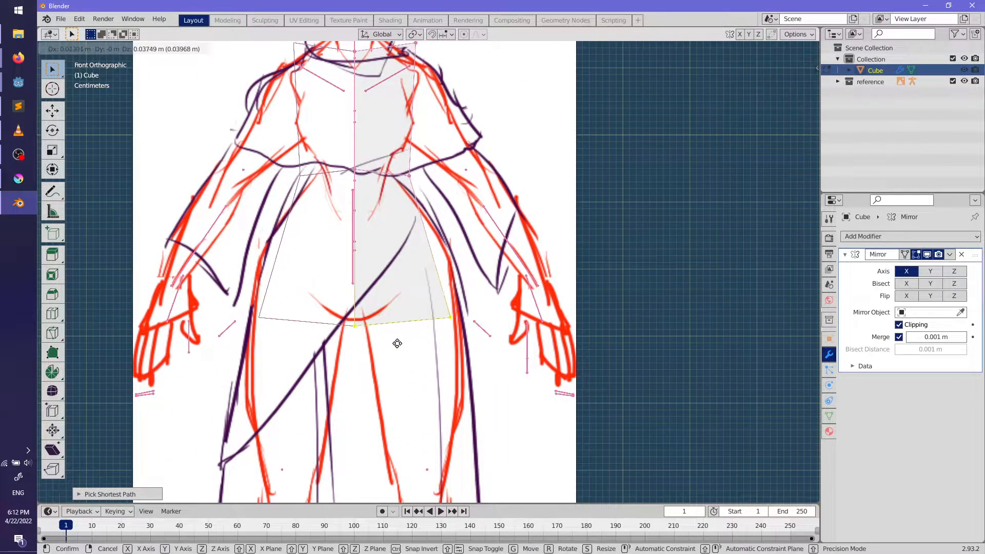
{"action": "left_click", "coordinate": [395, 306]}
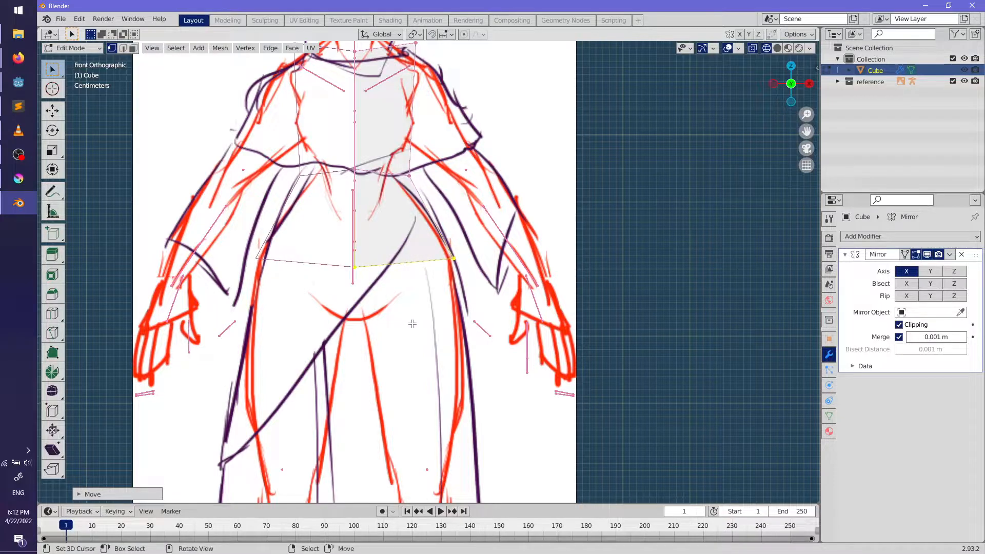
Step: Extrude the bottom face down to the skirt hem, then scale and move it to match the drawn hem width
{"action": "scroll", "coordinate": [410, 313], "scroll_direction": "down", "scroll_amount": 5}
{"action": "key", "text": "e"}
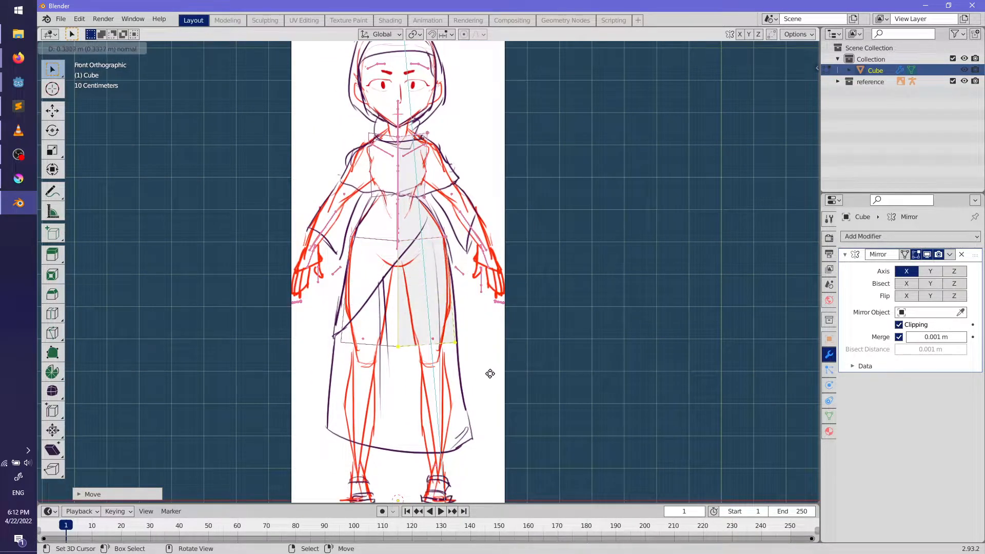
{"action": "left_click", "coordinate": [479, 474]}
{"action": "key", "text": "s"}
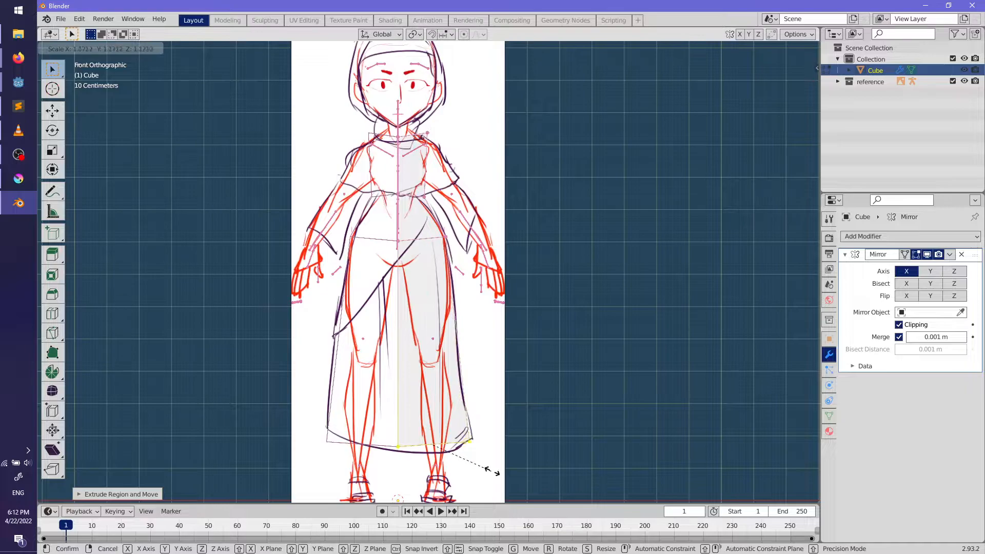
{"action": "left_click", "coordinate": [499, 471]}
{"action": "key", "text": "g"}
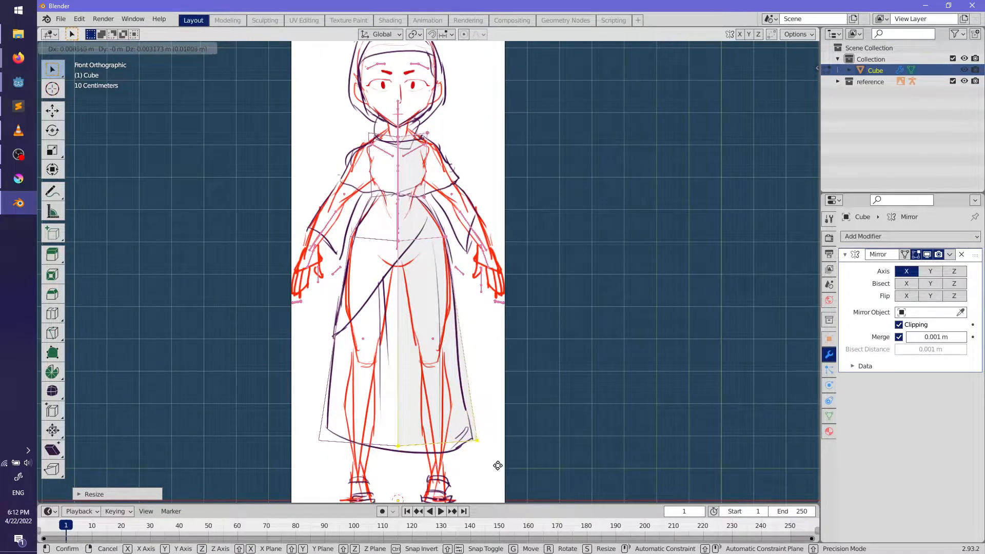
{"action": "left_click", "coordinate": [498, 446]}
{"action": "key", "text": "g"}
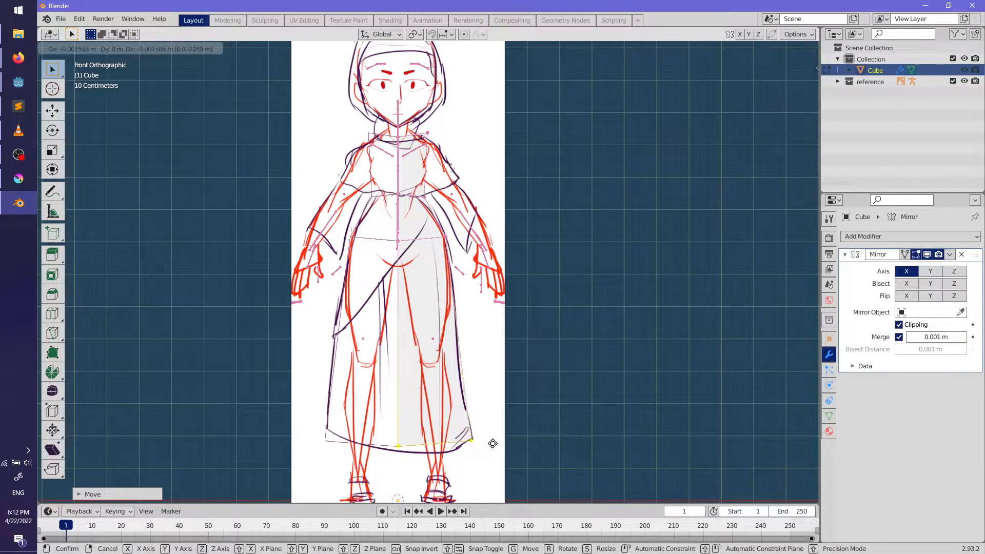
{"action": "left_click", "coordinate": [492, 443]}
Step: Scale the entire body mesh down along Y to make it thinner from front to back
{"action": "middle_click_drag", "start_coordinate": [529, 394], "coordinate": [554, 435], "text": "shift"}
{"action": "middle_click_drag", "start_coordinate": [544, 321], "coordinate": [506, 347]}
{"action": "key", "text": "s"}
{"action": "key", "text": "y"}
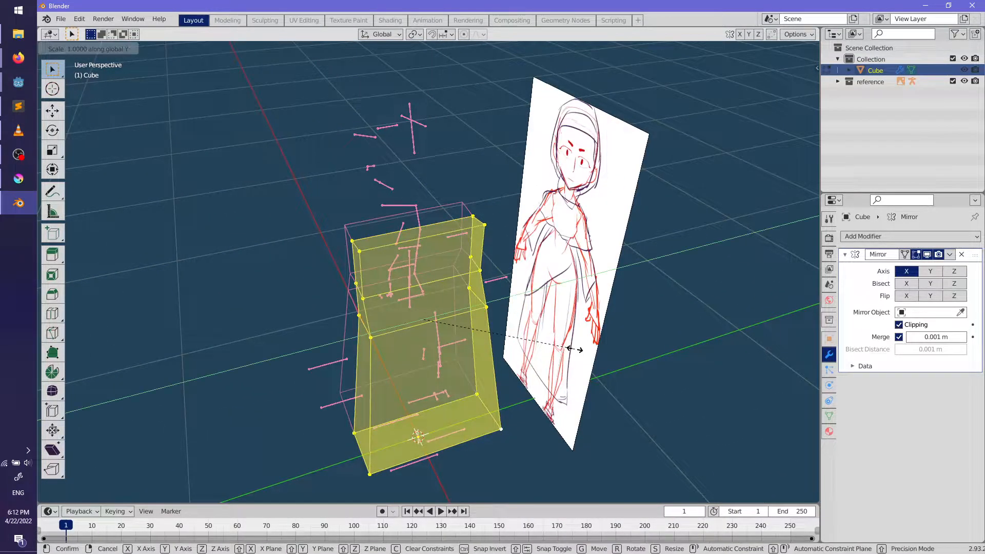
{"action": "left_click", "coordinate": [475, 355]}
Step: Select the top face, rotate it to follow the drawn shoulder slope, and move it to the base of the neck
{"action": "middle_click_drag", "start_coordinate": [474, 354], "coordinate": [534, 369]}
{"action": "scroll", "coordinate": [534, 370], "scroll_direction": "up", "scroll_amount": 4}
{"action": "right_click", "coordinate": [333, 207]}
{"action": "right_click", "coordinate": [376, 334], "text": "ctrl+shift"}
{"action": "key", "text": "KP_1"}
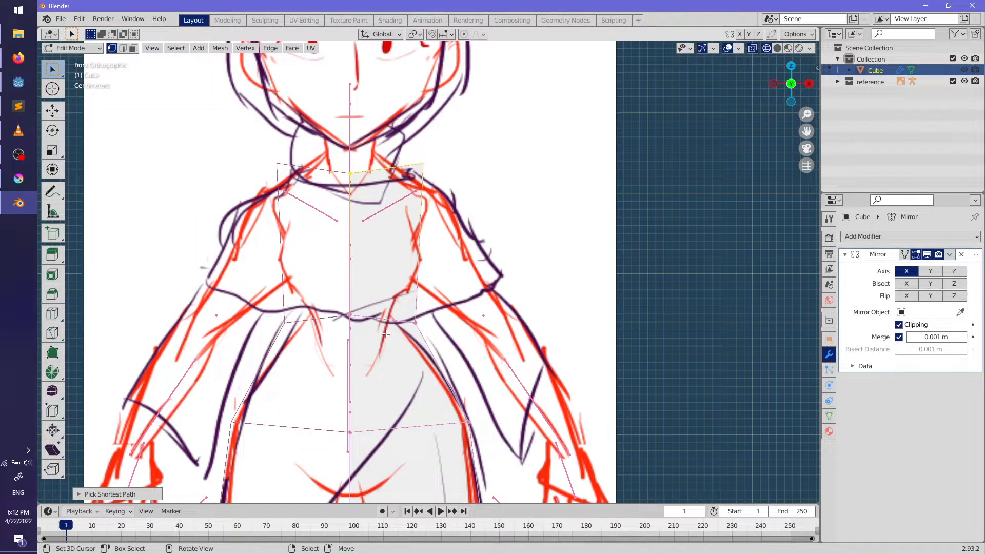
{"action": "key", "text": "r"}
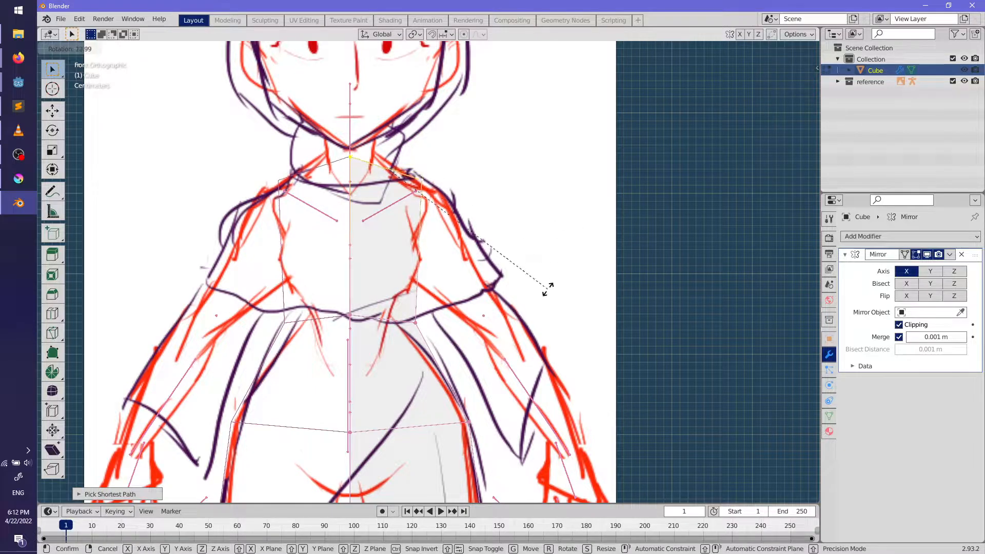
{"action": "left_click", "coordinate": [549, 275]}
{"action": "middle_click_drag", "start_coordinate": [547, 275], "coordinate": [593, 368], "text": "shift"}
{"action": "scroll", "coordinate": [578, 361], "scroll_direction": "down", "scroll_amount": 1}
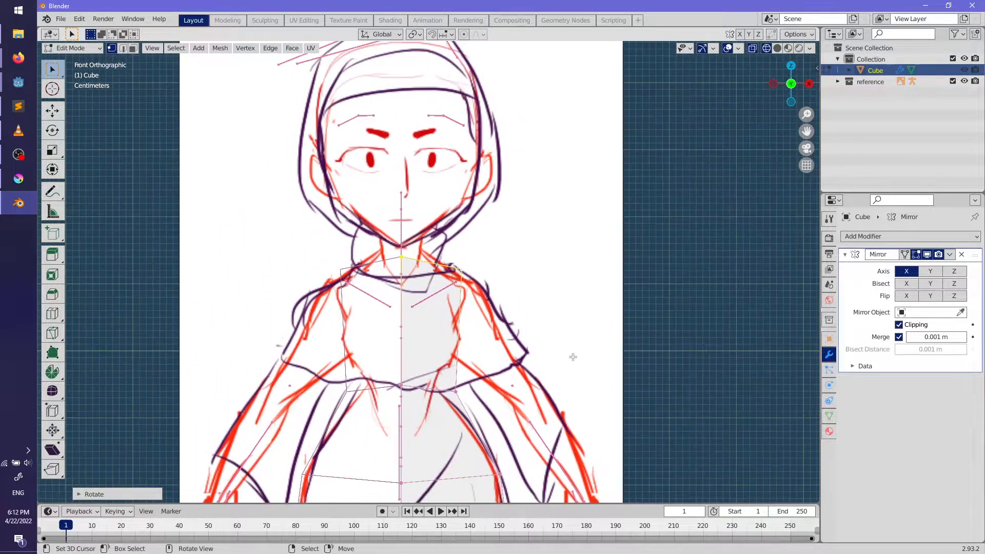
{"action": "scroll", "coordinate": [550, 348], "scroll_direction": "up", "scroll_amount": 1}
{"action": "key", "text": "g"}
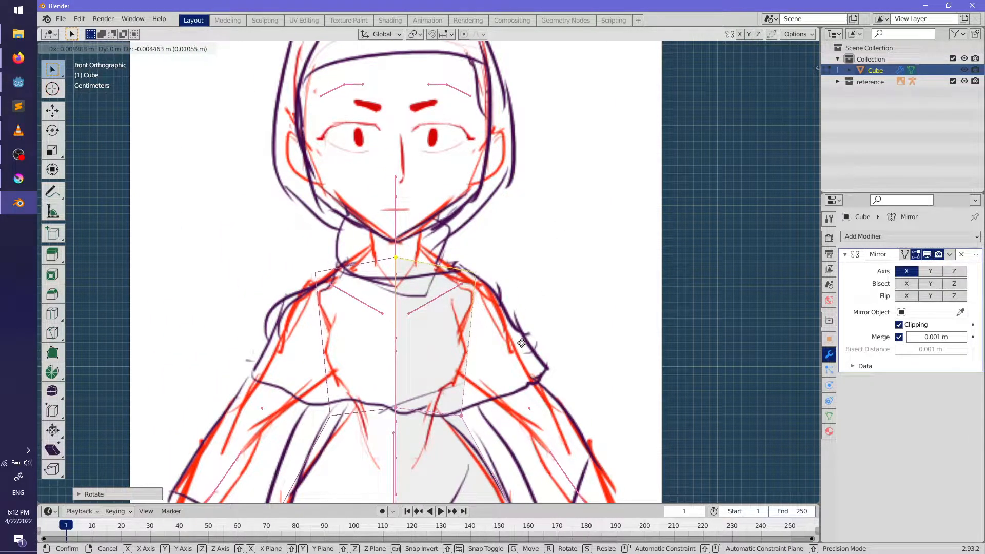
{"action": "left_click", "coordinate": [512, 341]}
Step: Add a loop cut across the chest, widen it, and move it to bust height
{"action": "left_click", "coordinate": [401, 354]}
{"action": "key", "text": "s"}
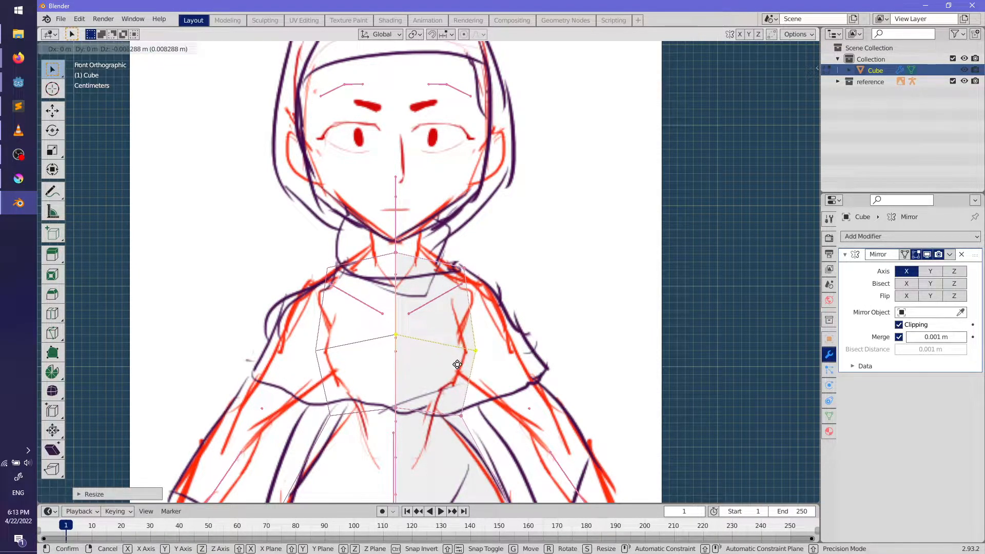
{"action": "left_click", "coordinate": [462, 367]}
Step: Select the front vertices of the chest loop and move them along Y to shape the bust
{"action": "middle_click_drag", "start_coordinate": [580, 366], "coordinate": [411, 382]}
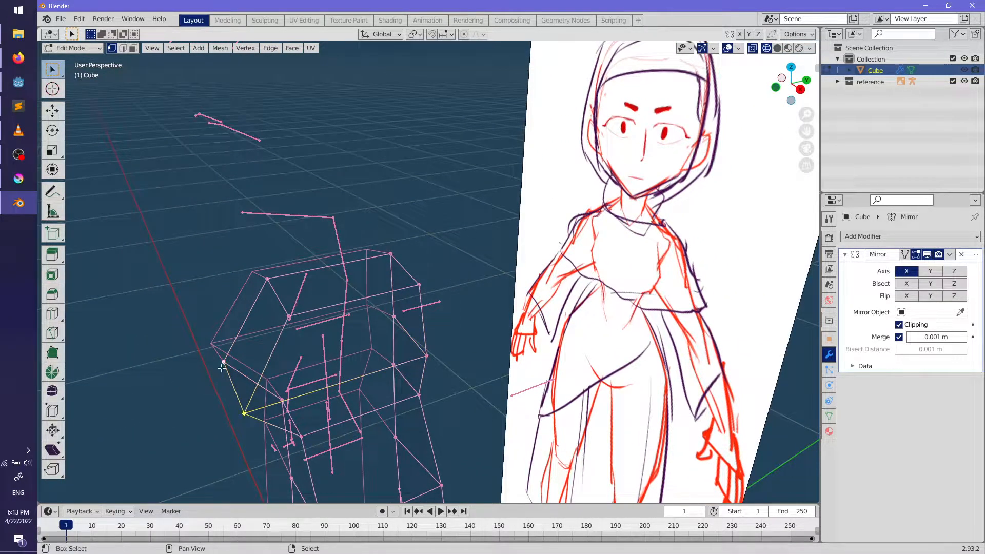
{"action": "key", "text": "g"}
{"action": "key", "text": "y"}
{"action": "left_click", "coordinate": [251, 370]}
Step: Reposition a single front chest vertex to refine the bust and compare the mesh with the front reference
{"action": "middle_click_drag", "start_coordinate": [251, 370], "coordinate": [308, 413]}
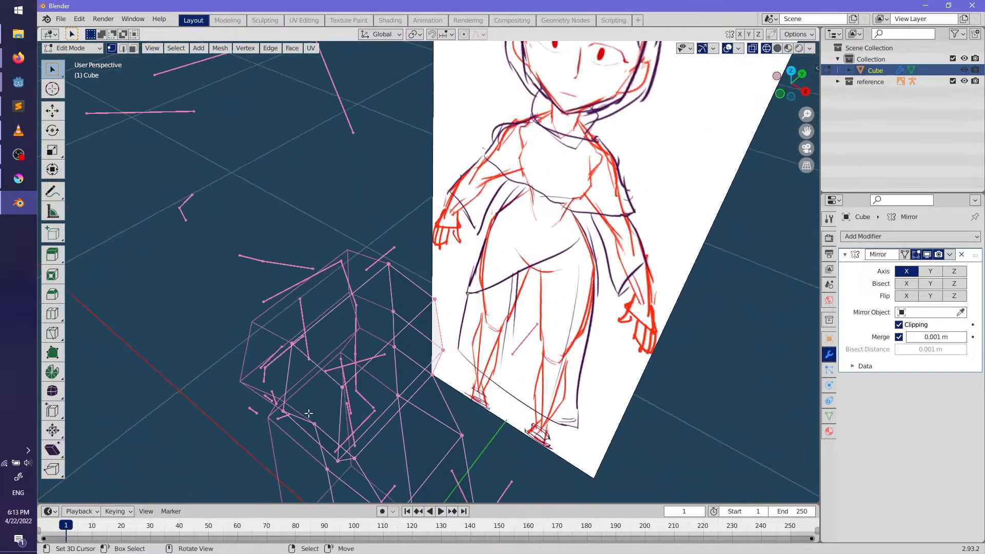
{"action": "key", "text": "g"}
{"action": "left_click", "coordinate": [345, 451]}
{"action": "middle_click_drag", "start_coordinate": [345, 452], "coordinate": [425, 218]}
{"action": "key", "text": "KP_1"}
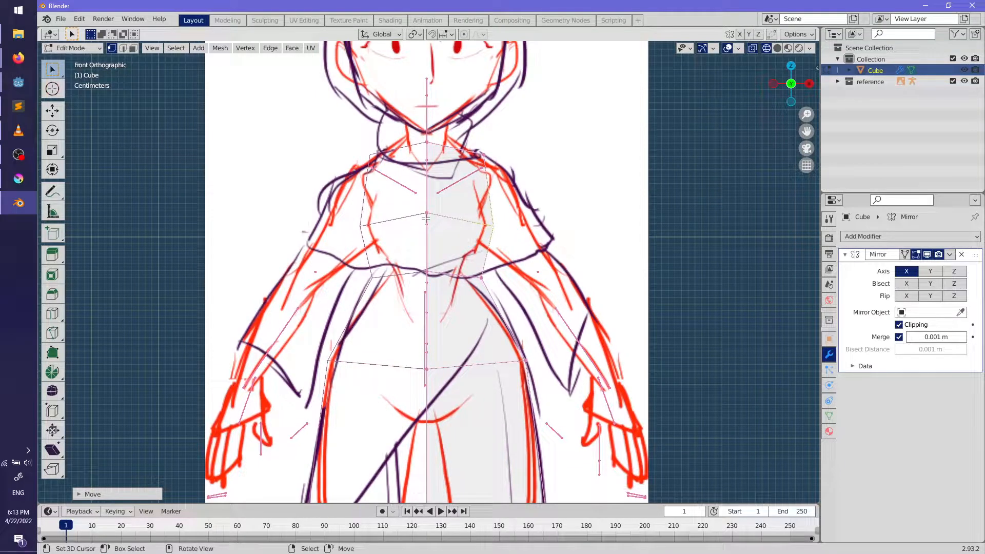
{"action": "scroll", "coordinate": [426, 218], "scroll_direction": "down", "scroll_amount": 5}
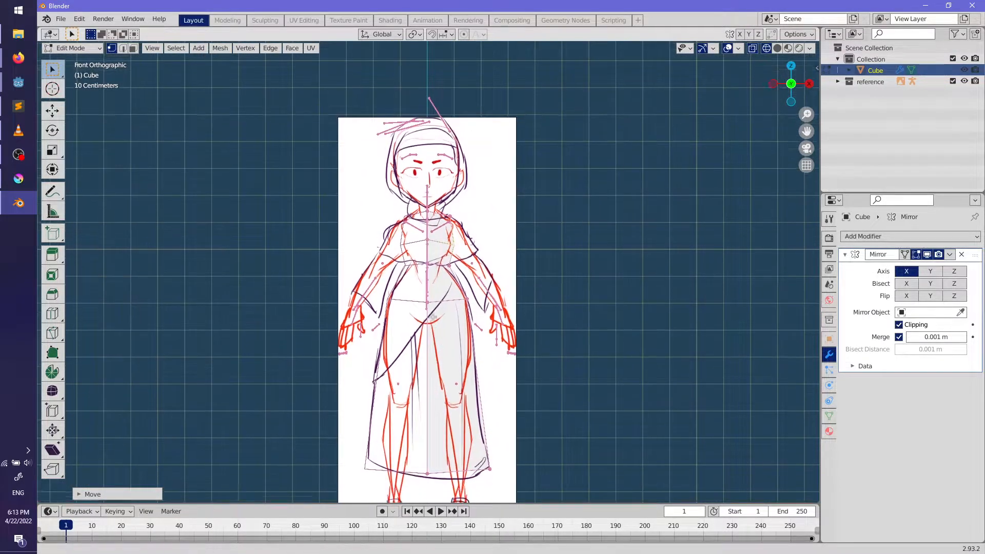
{"action": "middle_click_drag", "start_coordinate": [432, 283], "coordinate": [478, 368]}
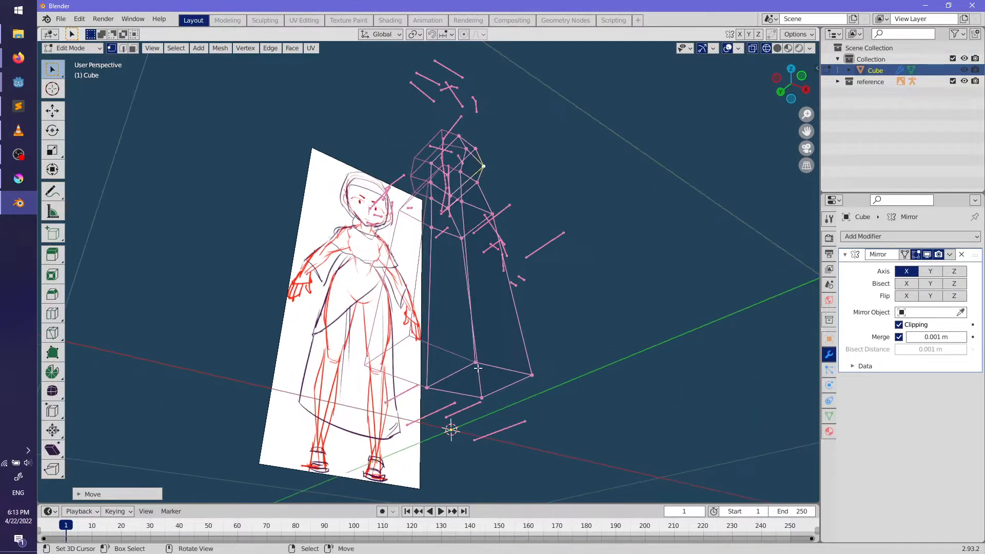
Step: Select the vertices of the skirt's bottom face and raise them about 0.55 m to crotch height
{"action": "left_click", "coordinate": [485, 393], "text": "ctrl"}
{"action": "key", "text": "KP_1"}
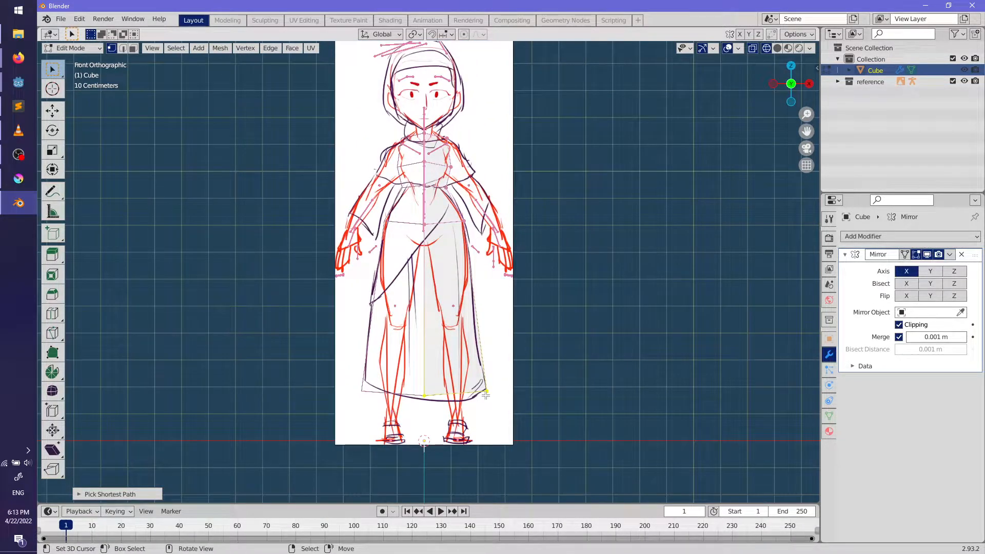
{"action": "key", "text": "g"}
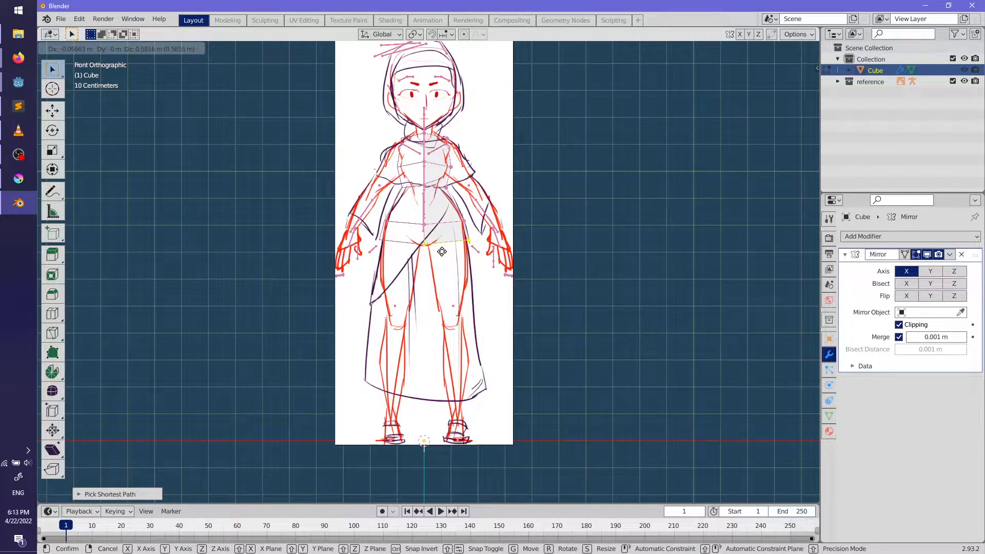
{"action": "left_click", "coordinate": [441, 252]}
Step: Add a vertical loop cut through the torso and slide it close to the centre line
{"action": "scroll", "coordinate": [441, 252], "scroll_direction": "up", "scroll_amount": 3}
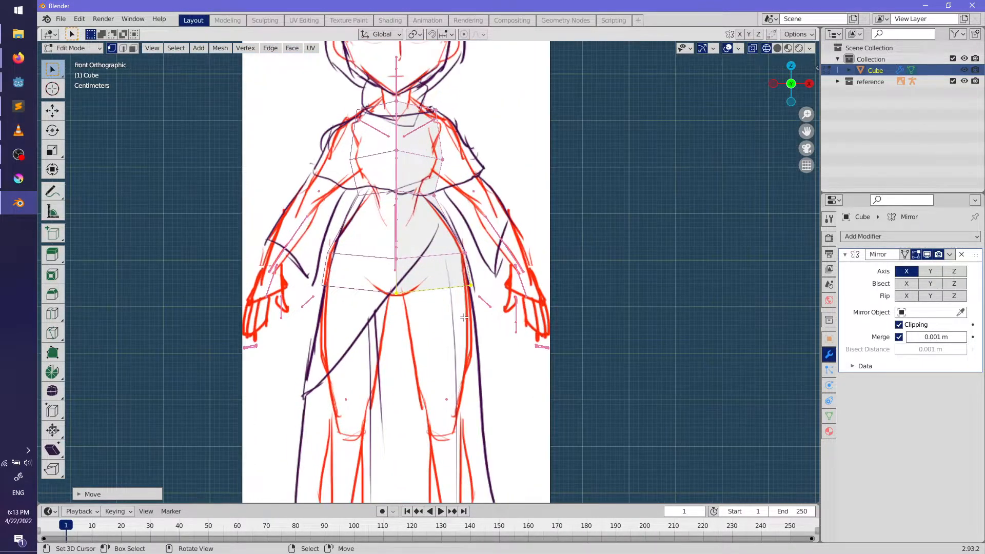
{"action": "middle_click_drag", "start_coordinate": [467, 333], "coordinate": [476, 335], "text": "shift"}
{"action": "left_click", "coordinate": [426, 262]}
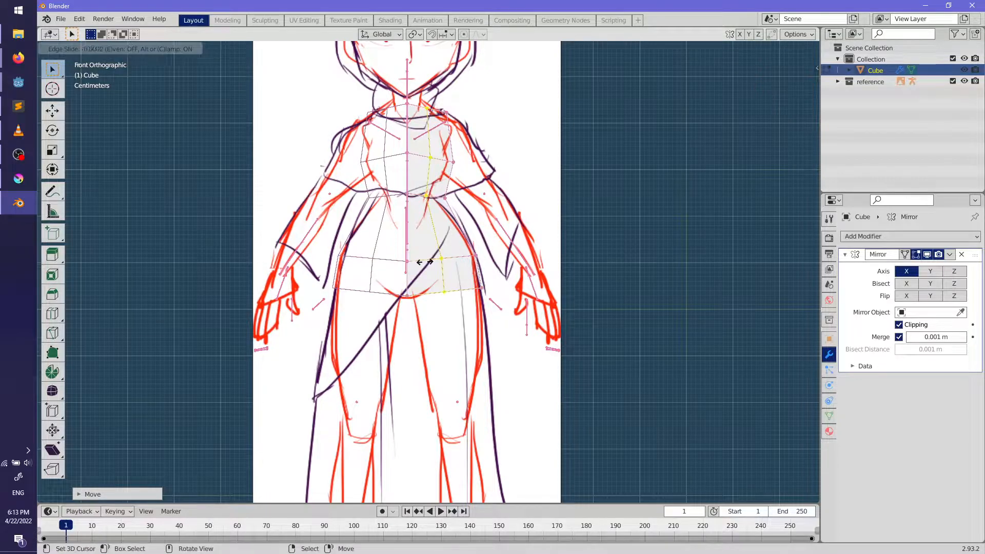
{"action": "left_click", "coordinate": [403, 263]}
Step: Select the outer underside face of the hips, extrude it down to mid-thigh, and scale it to the drawn leg
{"action": "middle_click_drag", "start_coordinate": [461, 327], "coordinate": [454, 288], "text": "shift"}
{"action": "middle_click_drag", "start_coordinate": [455, 287], "coordinate": [478, 251]}
{"action": "left_click", "coordinate": [439, 243]}
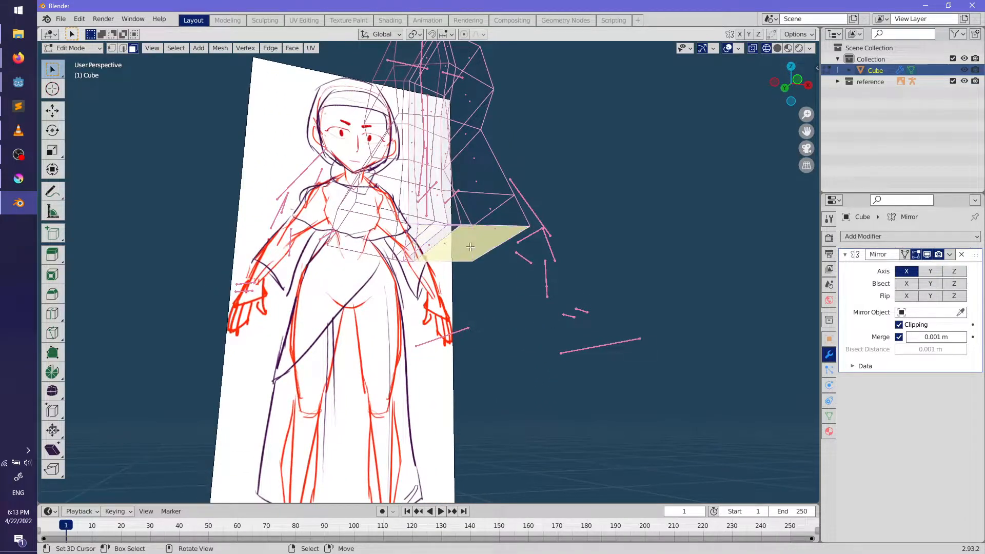
{"action": "key", "text": "KP_1"}
{"action": "key", "text": "KP_3"}
{"action": "key", "text": "KP_1"}
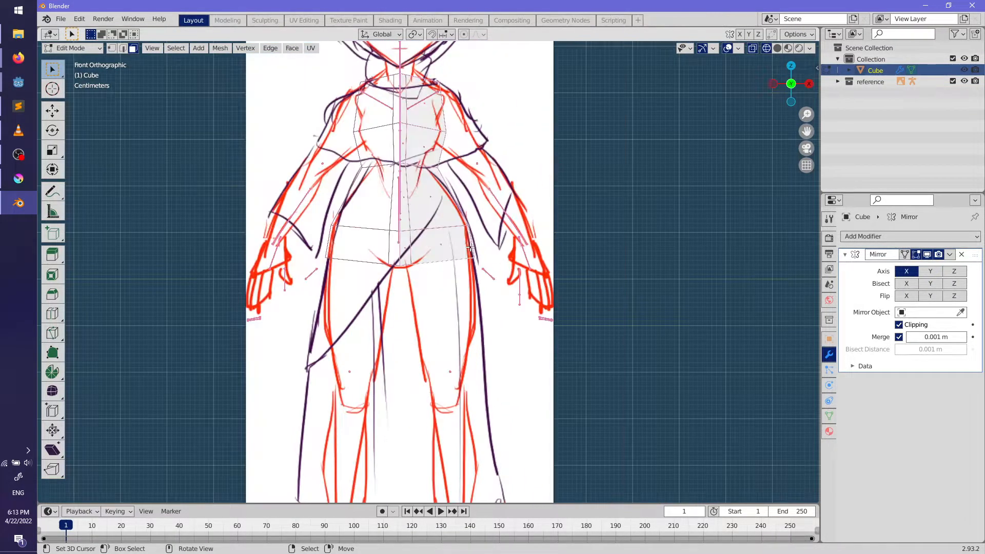
{"action": "key", "text": "e"}
{"action": "left_click", "coordinate": [458, 363]}
{"action": "key", "text": "s"}
{"action": "left_click", "coordinate": [550, 361]}
Step: Extrude the thigh's end face down to the top of the knee, then scale and move it to fit the drawing
{"action": "key", "text": "e"}
{"action": "left_click", "coordinate": [534, 417]}
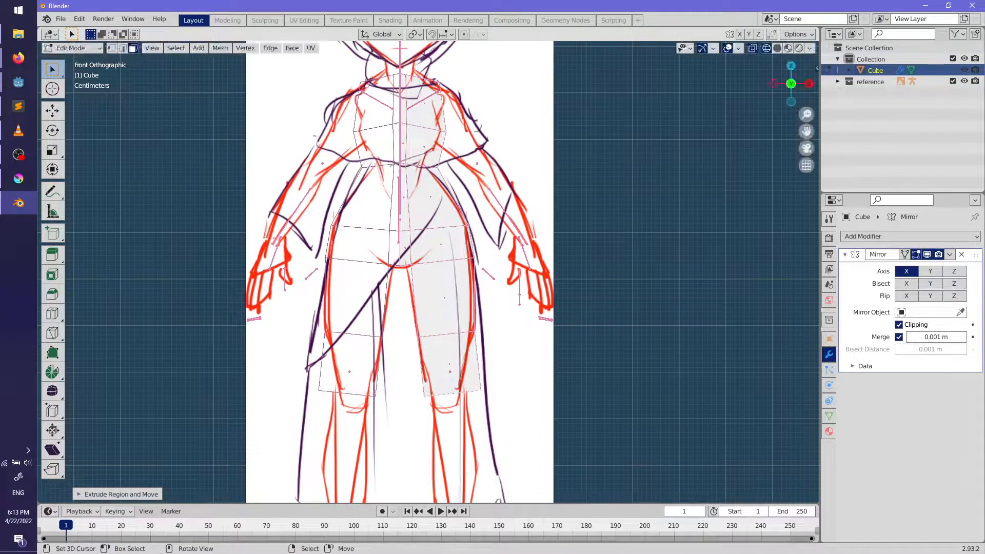
{"action": "key", "text": "s"}
{"action": "left_click", "coordinate": [498, 413]}
{"action": "key", "text": "g"}
{"action": "left_click", "coordinate": [493, 407]}
Step: Extrude the leg through the knee towards the calf and scale its end face to the drawn leg
{"action": "middle_click_drag", "start_coordinate": [481, 407], "coordinate": [491, 300], "text": "shift"}
{"action": "scroll", "coordinate": [483, 328], "scroll_direction": "down", "scroll_amount": 1}
{"action": "key", "text": "e"}
{"action": "left_click", "coordinate": [503, 348]}
{"action": "key", "text": "s"}
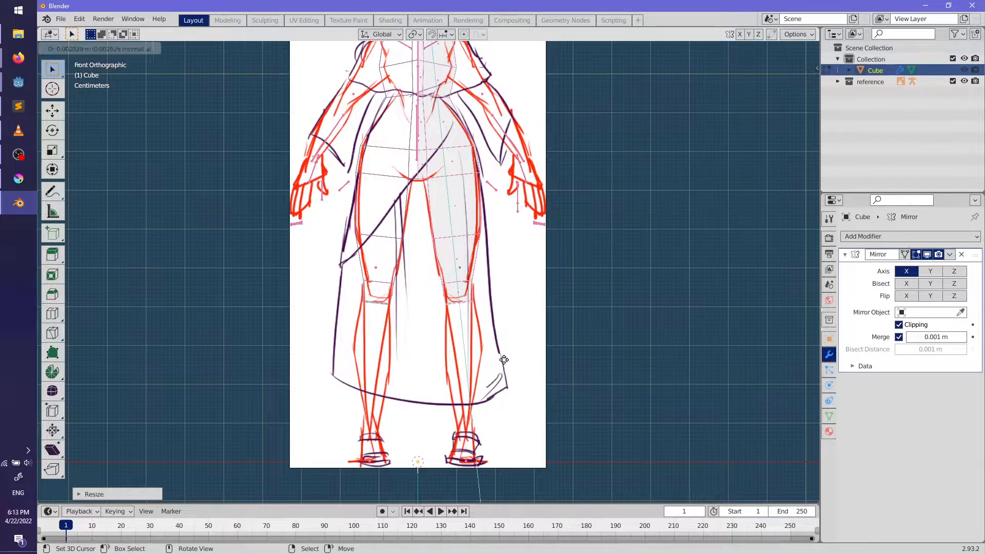
{"action": "left_click", "coordinate": [529, 399]}
Step: Extrude the calf down to the ankle, then scale and place the end face over the drawn ankle
{"action": "key", "text": "e"}
{"action": "left_click", "coordinate": [548, 468]}
{"action": "key", "text": "s"}
{"action": "left_click", "coordinate": [504, 463]}
{"action": "key", "text": "g"}
{"action": "left_click", "coordinate": [501, 464]}
Step: Scale the whole mesh along Y to adjust the body's depth, then clear the selection
{"action": "middle_click_drag", "start_coordinate": [521, 457], "coordinate": [495, 370]}
{"action": "key", "text": "a"}
{"action": "key", "text": "s"}
{"action": "key", "text": "y"}
{"action": "left_click", "coordinate": [576, 322]}
{"action": "key", "text": "alt+a"}
Step: Select the ankle's bottom face and extrude it down to ground level in the side view
{"action": "scroll", "coordinate": [473, 396], "scroll_direction": "up", "scroll_amount": 3}
{"action": "middle_click_drag", "start_coordinate": [485, 446], "coordinate": [420, 295], "text": "shift"}
{"action": "scroll", "coordinate": [454, 316], "scroll_direction": "up", "scroll_amount": 2}
{"action": "right_click", "coordinate": [424, 322]}
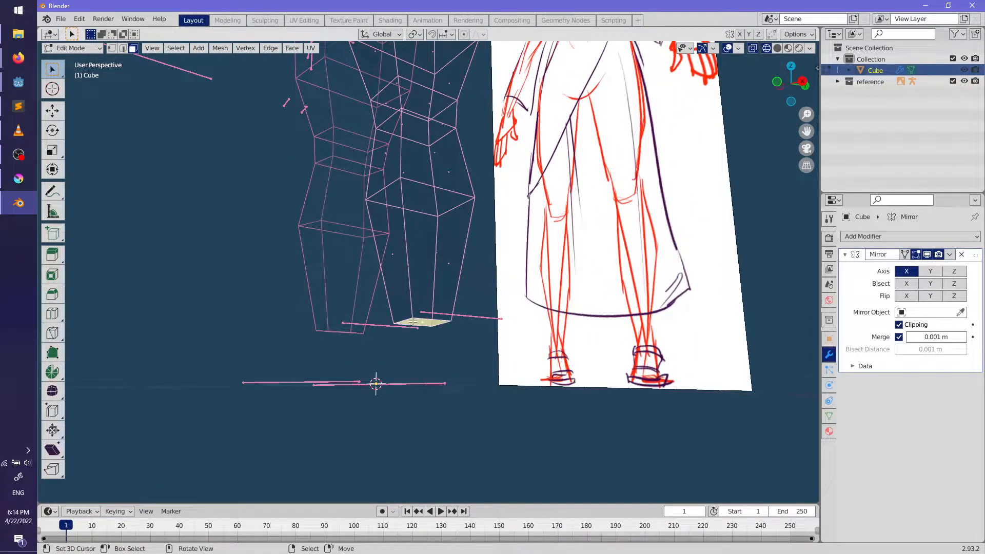
{"action": "middle_click_drag", "start_coordinate": [474, 341], "coordinate": [492, 356]}
{"action": "key", "text": "KP_1"}
{"action": "key", "text": "KP_3"}
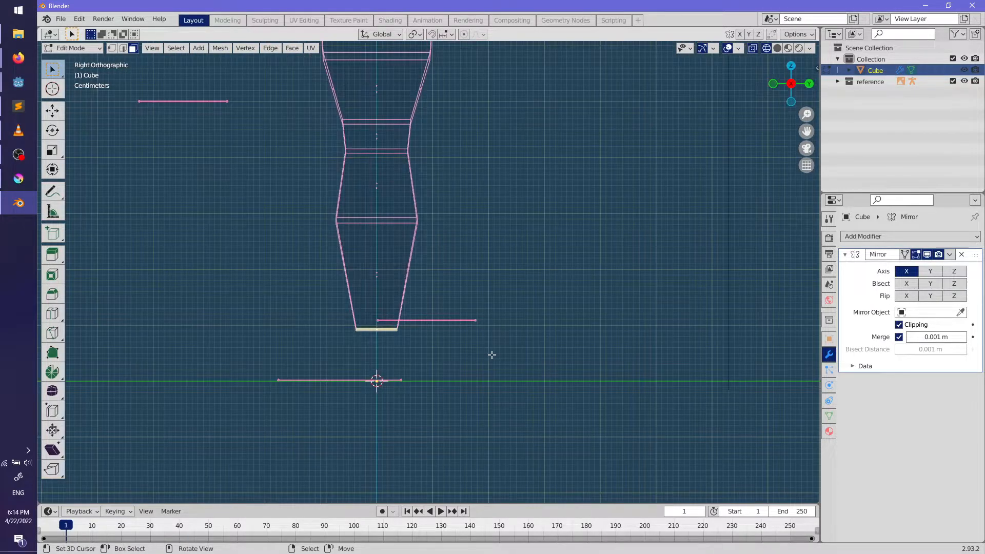
{"action": "key", "text": "e"}
{"action": "left_click", "coordinate": [396, 417]}
{"action": "middle_click_drag", "start_coordinate": [395, 417], "coordinate": [598, 413]}
Step: Widen the sole face along X and open its median Z value for editing
{"action": "key", "text": "s"}
{"action": "key", "text": "x"}
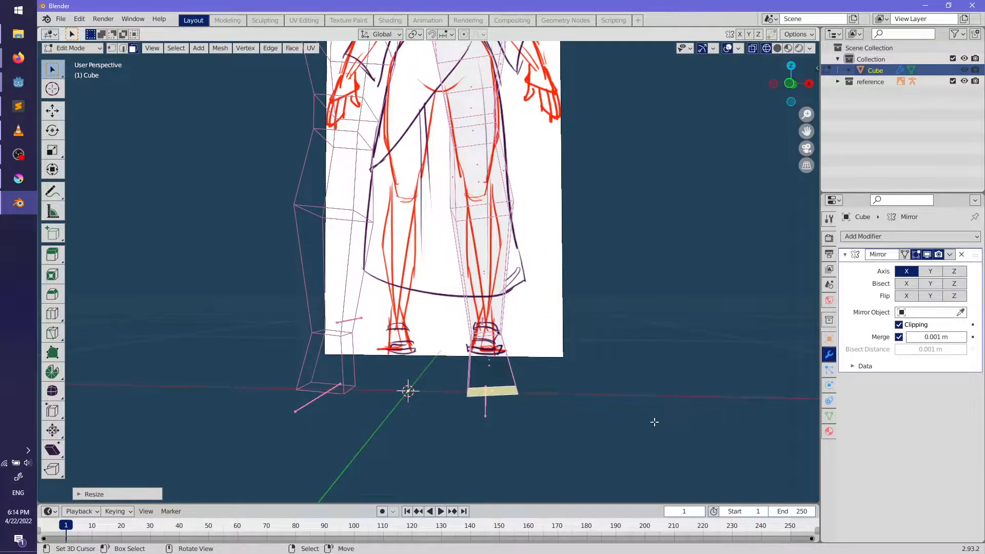
{"action": "left_click", "coordinate": [655, 422]}
{"action": "key", "text": "n"}
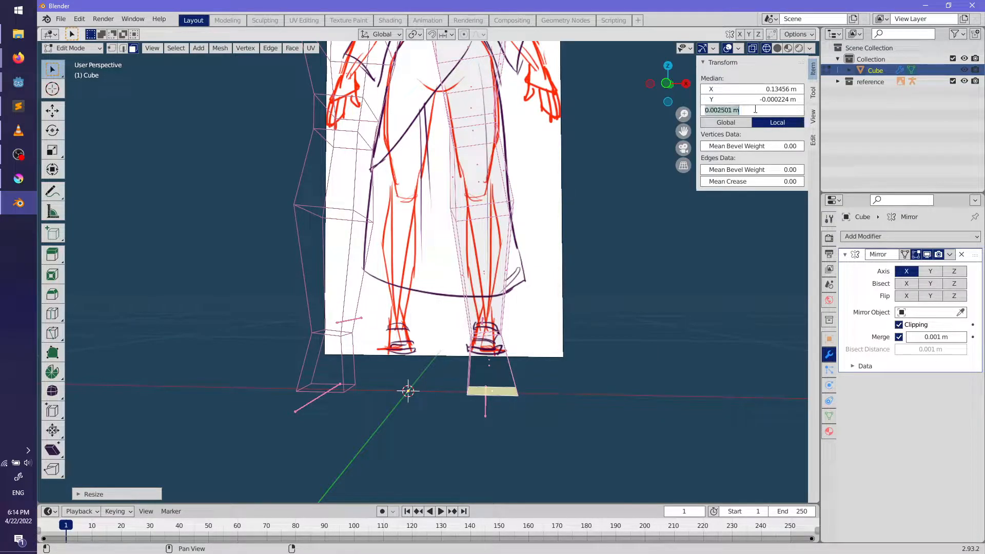
Step: Add a horizontal loop cut around the middle of the foot block and scale it outwards
{"action": "middle_click_drag", "start_coordinate": [564, 390], "coordinate": [466, 356]}
{"action": "key", "text": "ctrl+r"}
{"action": "left_click", "coordinate": [529, 405]}
{"action": "right_click", "coordinate": [528, 405]}
{"action": "key", "text": "s"}
{"action": "left_click", "coordinate": [580, 409]}
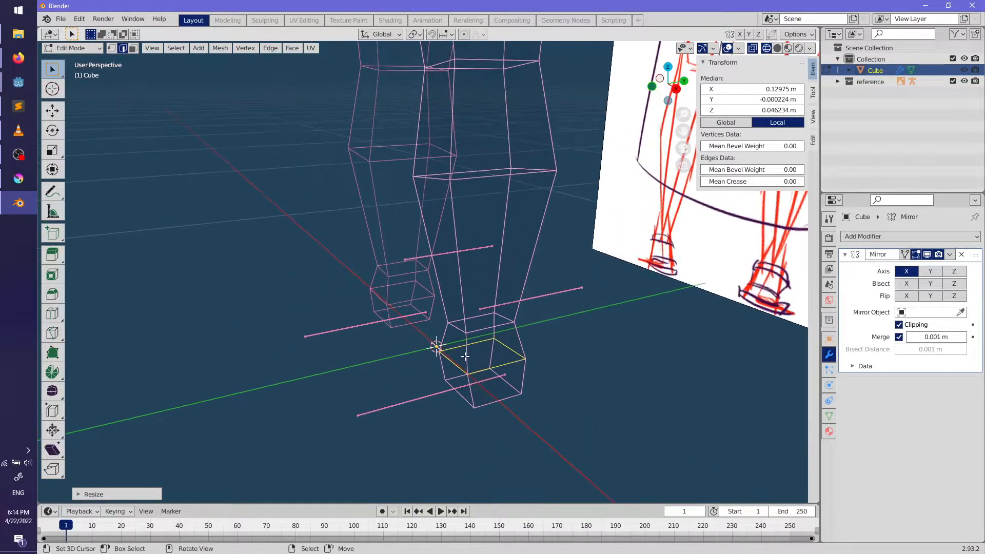
Step: Select the two front faces of the foot block and extrude them forward about 0.13 m
{"action": "left_click", "coordinate": [134, 48]}
{"action": "left_click", "coordinate": [467, 363]}
{"action": "middle_click_drag", "start_coordinate": [456, 350], "coordinate": [485, 379]}
{"action": "left_click", "coordinate": [486, 380], "text": "shift"}
{"action": "key", "text": "KP_3"}
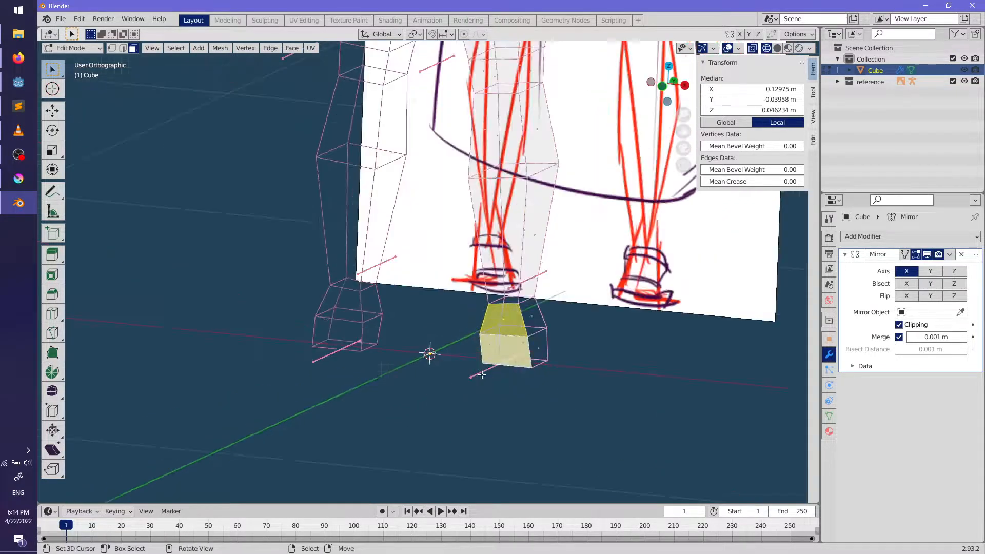
{"action": "key", "text": "e"}
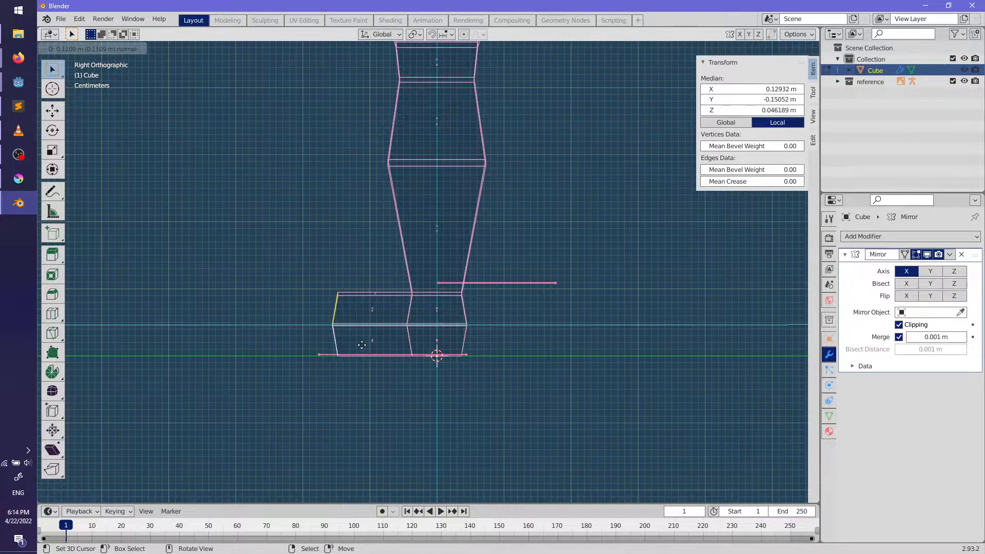
{"action": "left_click", "coordinate": [353, 347]}
Step: Slide the foot's top front edge back towards the ankle to slope the instep
{"action": "middle_click_drag", "start_coordinate": [363, 341], "coordinate": [176, 75]}
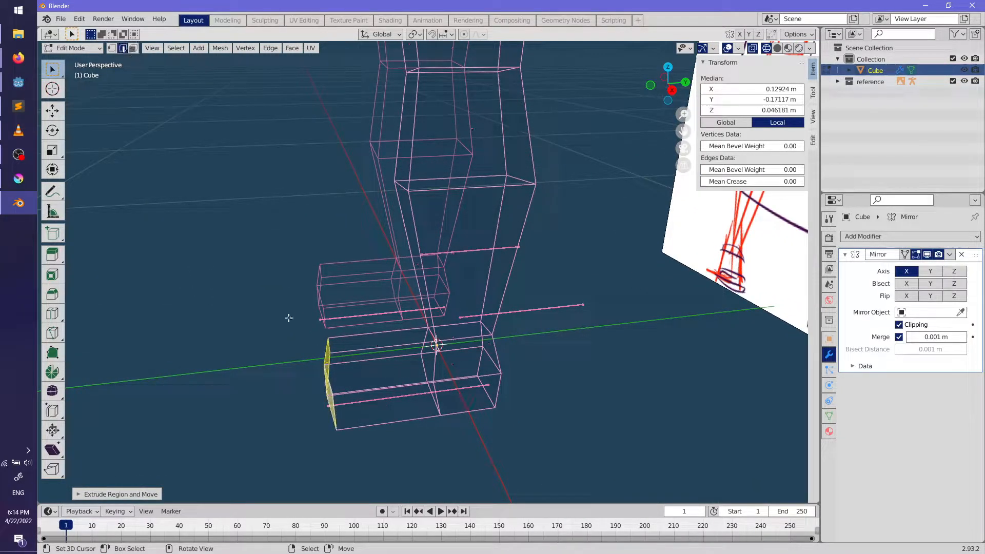
{"action": "key", "text": "g"}
{"action": "key", "text": "g"}
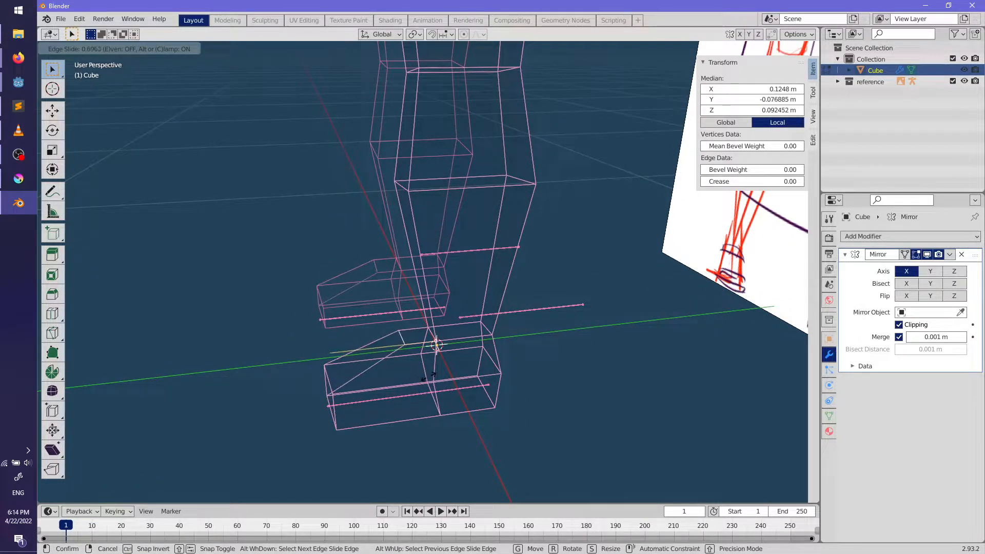
{"action": "left_click", "coordinate": [429, 376]}
Step: Move the foot's upper and front edges to refine the slope and the toe end
{"action": "mouse_move", "coordinate": [368, 276]}
{"action": "middle_mouse_down"}
{"action": "mouse_move", "coordinate": [374, 346]}
{"action": "mouse_move", "coordinate": [390, 345]}
{"action": "mouse_move", "coordinate": [384, 354]}
{"action": "mouse_move", "coordinate": [398, 374]}
{"action": "mouse_move", "coordinate": [362, 372]}
{"action": "mouse_move", "coordinate": [389, 387]}
{"action": "mouse_move", "coordinate": [360, 354]}
{"action": "middle_mouse_up"}
{"action": "key", "text": "g"}
{"action": "left_click", "coordinate": [395, 372]}
{"action": "key", "text": "g"}
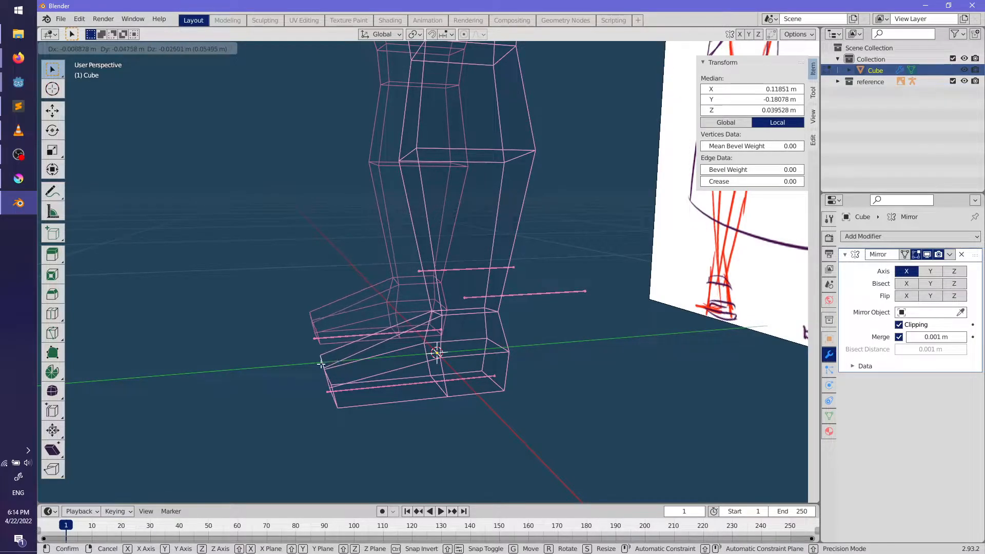
{"action": "left_click", "coordinate": [321, 363]}
Step: Add a loop cut across the front of the foot and slide it towards the ankle
{"action": "key", "text": "ctrl+r"}
{"action": "left_click", "coordinate": [384, 347]}
{"action": "right_click", "coordinate": [394, 358]}
{"action": "middle_click_drag", "start_coordinate": [400, 366], "coordinate": [386, 378]}
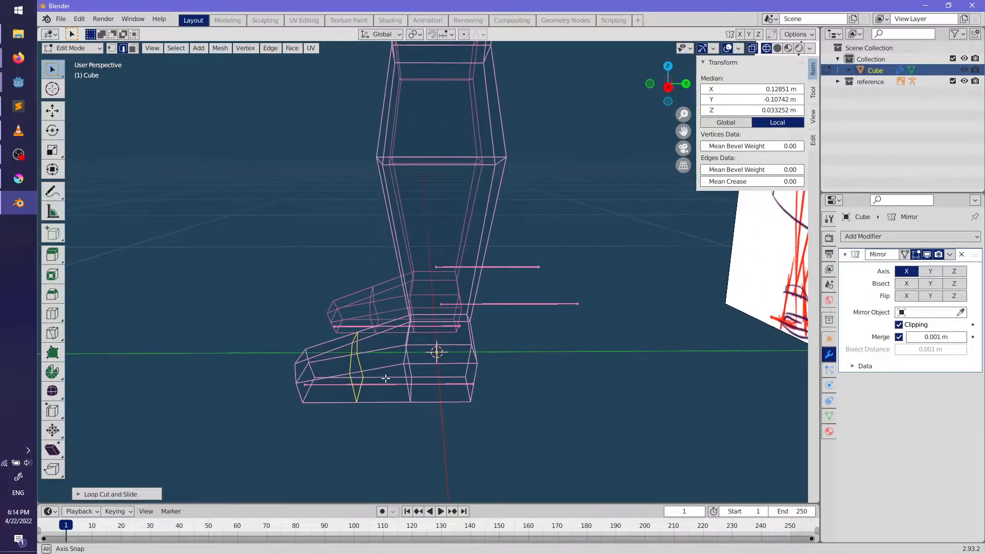
{"action": "key", "text": "g"}
{"action": "key", "text": "g"}
{"action": "left_click", "coordinate": [438, 409]}
Step: Move the edges at the foot's front end inwards to straighten the toe end
{"action": "middle_click_drag", "start_coordinate": [438, 409], "coordinate": [365, 348]}
{"action": "left_click", "coordinate": [365, 348]}
{"action": "key", "text": "g"}
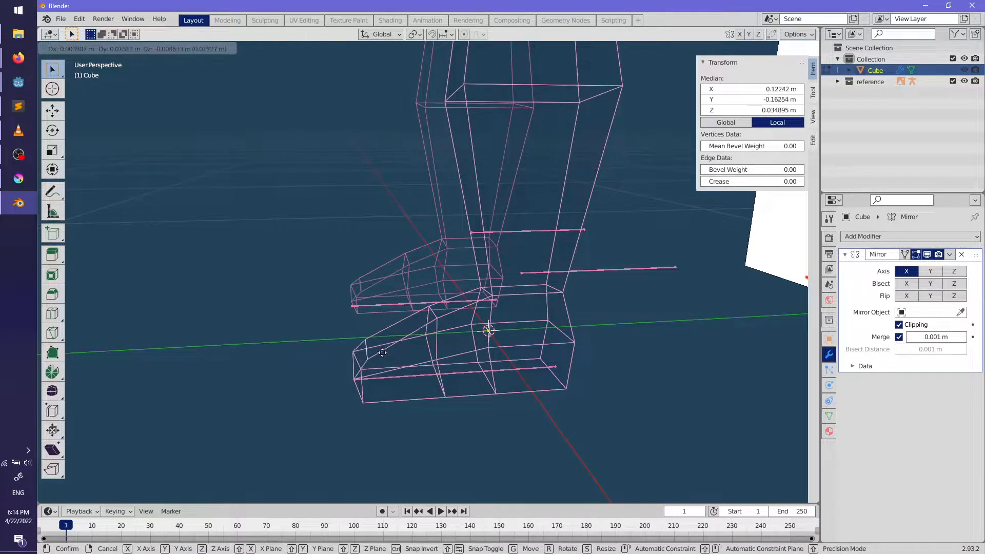
{"action": "left_click", "coordinate": [363, 365]}
{"action": "key", "text": "g"}
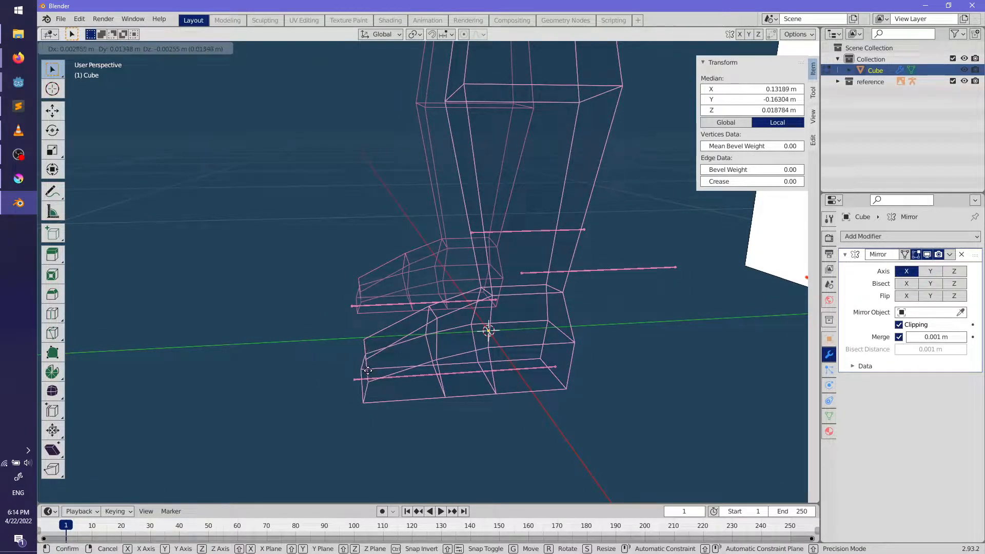
{"action": "left_click", "coordinate": [368, 371]}
Step: Select the faces at the foot's front end and extrude them forward to form the toes
{"action": "middle_click_drag", "start_coordinate": [368, 370], "coordinate": [427, 365]}
{"action": "left_click", "coordinate": [133, 48]}
{"action": "left_click", "coordinate": [448, 354]}
{"action": "middle_click_drag", "start_coordinate": [459, 375], "coordinate": [422, 390]}
{"action": "key", "text": "e"}
{"action": "left_click", "coordinate": [394, 408]}
{"action": "key", "text": "KP_3"}
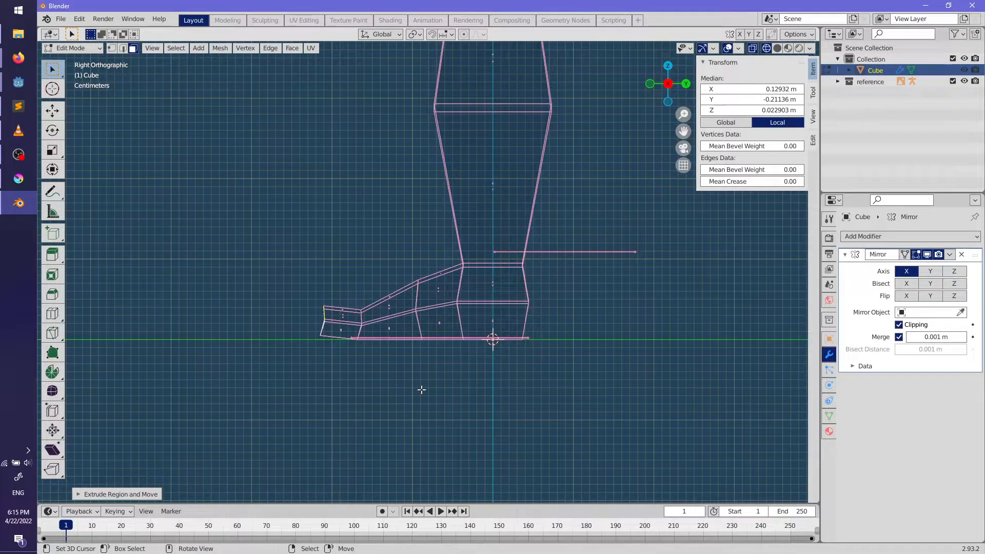
Step: Slide and move the corner vertices at the tip of the toes to shape the front of the foot
{"action": "middle_click_drag", "start_coordinate": [375, 340], "coordinate": [473, 328]}
{"action": "scroll", "coordinate": [472, 328], "scroll_direction": "up", "scroll_amount": 4}
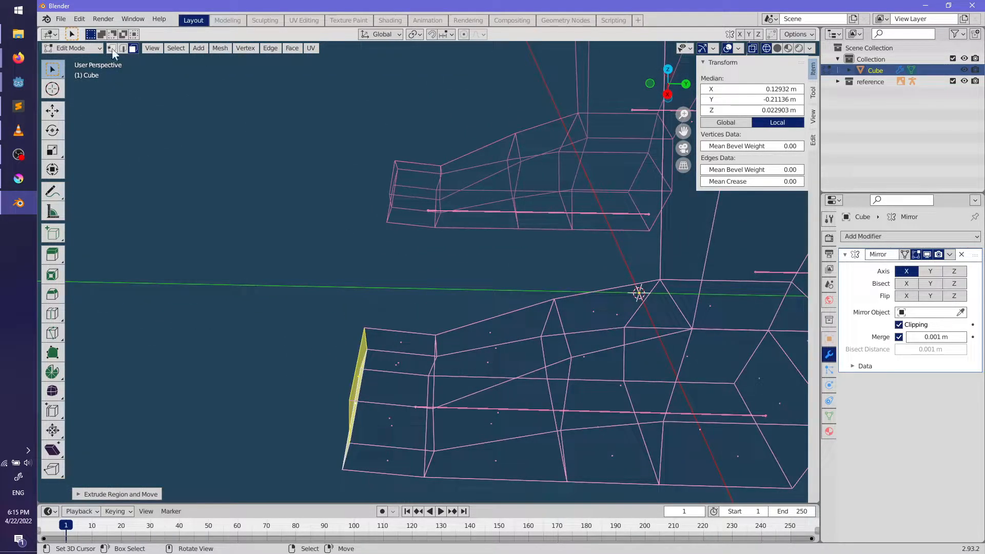
{"action": "middle_click_drag", "start_coordinate": [333, 277], "coordinate": [352, 285]}
{"action": "middle_click_drag", "start_coordinate": [394, 380], "coordinate": [492, 310]}
{"action": "key", "text": "g"}
{"action": "key", "text": "g"}
{"action": "left_click", "coordinate": [368, 360]}
{"action": "key", "text": "g"}
{"action": "left_click", "coordinate": [391, 323]}
Step: Add a vertical loop cut along the body's side and slide it towards the back
{"action": "right_click", "coordinate": [499, 211]}
{"action": "right_click", "coordinate": [545, 215], "text": "shift"}
{"action": "scroll", "coordinate": [529, 308], "scroll_direction": "down", "scroll_amount": 3}
{"action": "key", "text": "alt+a"}
{"action": "scroll", "coordinate": [474, 341], "scroll_direction": "up", "scroll_amount": 3}
{"action": "scroll", "coordinate": [405, 337], "scroll_direction": "up", "scroll_amount": 2}
{"action": "left_click", "coordinate": [133, 48]}
{"action": "middle_click_drag", "start_coordinate": [390, 277], "coordinate": [419, 290]}
{"action": "left_click", "coordinate": [419, 290]}
{"action": "key", "text": "KP_1"}
{"action": "key", "text": "KP_3"}
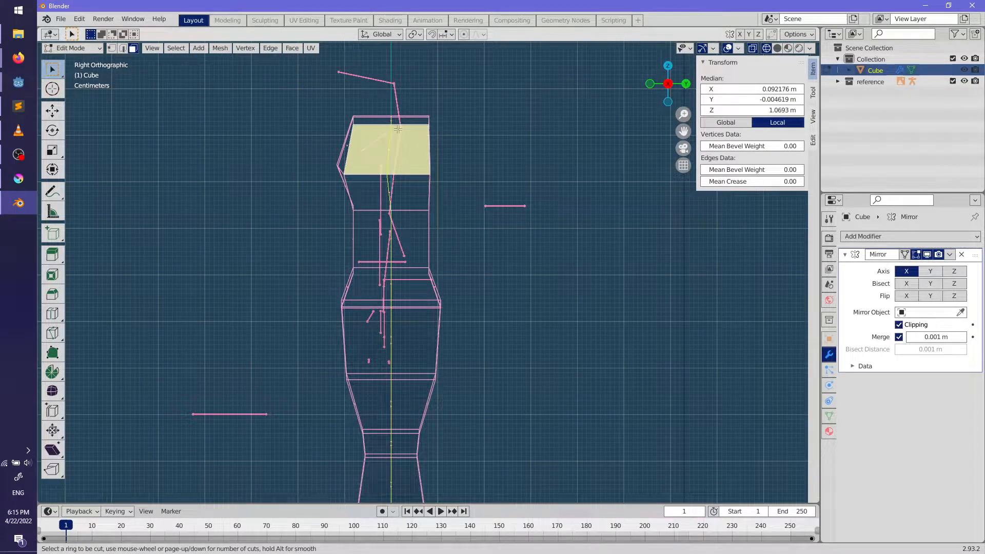
{"action": "left_click", "coordinate": [399, 127]}
{"action": "left_click", "coordinate": [420, 133]}
Step: Add a second vertical loop cut along the body's side and slide it towards the front
{"action": "key", "text": "ctrl+r"}
{"action": "left_click", "coordinate": [374, 132]}
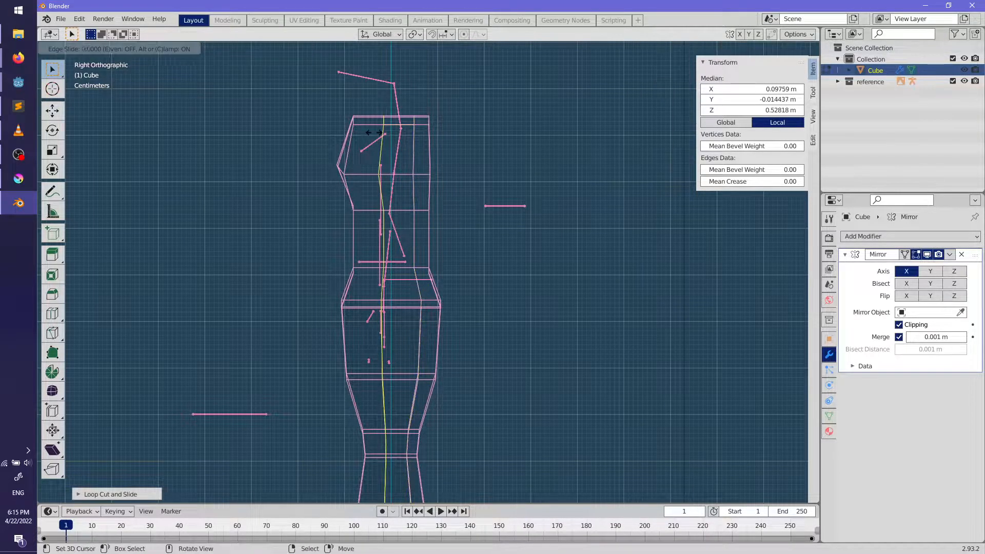
{"action": "left_click", "coordinate": [359, 133]}
{"action": "right_click", "coordinate": [386, 142]}
Step: Select the upper chest's side face between the two cuts, extrude it outwards as the shoulder, and rotate it towards the arm
{"action": "left_click", "coordinate": [134, 47]}
{"action": "left_click", "coordinate": [385, 144]}
{"action": "middle_click_drag", "start_coordinate": [385, 144], "coordinate": [433, 199]}
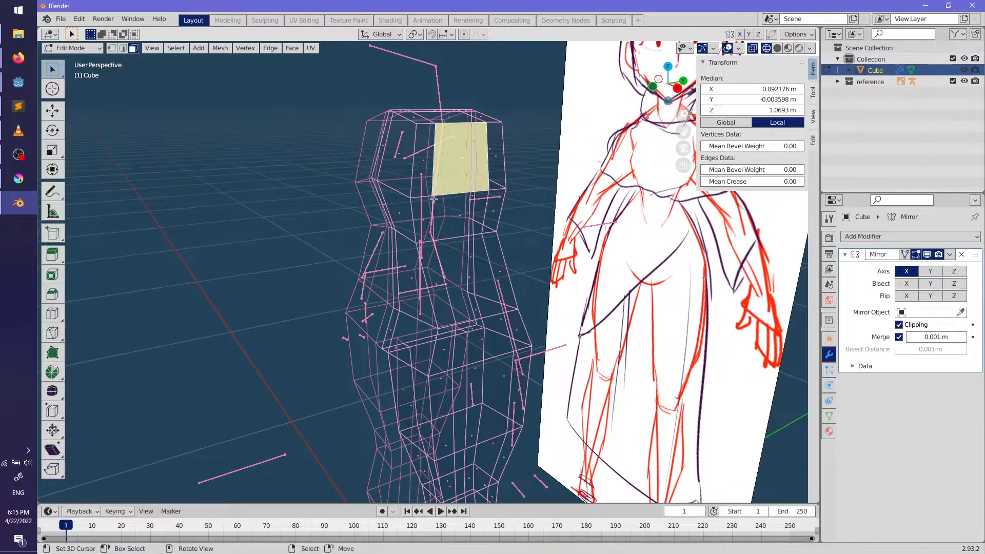
{"action": "key", "text": "KP_1"}
{"action": "middle_click_drag", "start_coordinate": [597, 152], "coordinate": [484, 228], "text": "shift"}
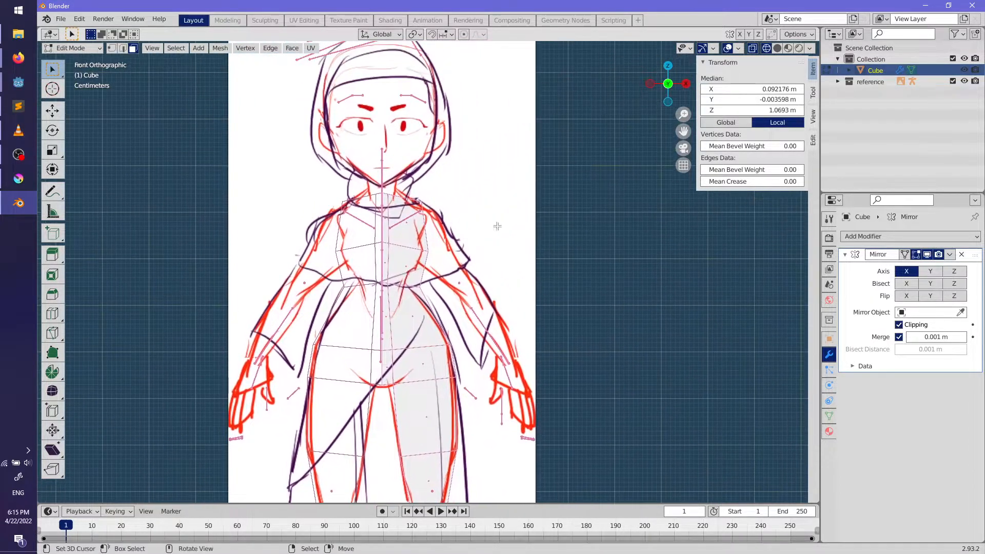
{"action": "key", "text": "e"}
{"action": "left_click", "coordinate": [524, 246]}
{"action": "key", "text": "r"}
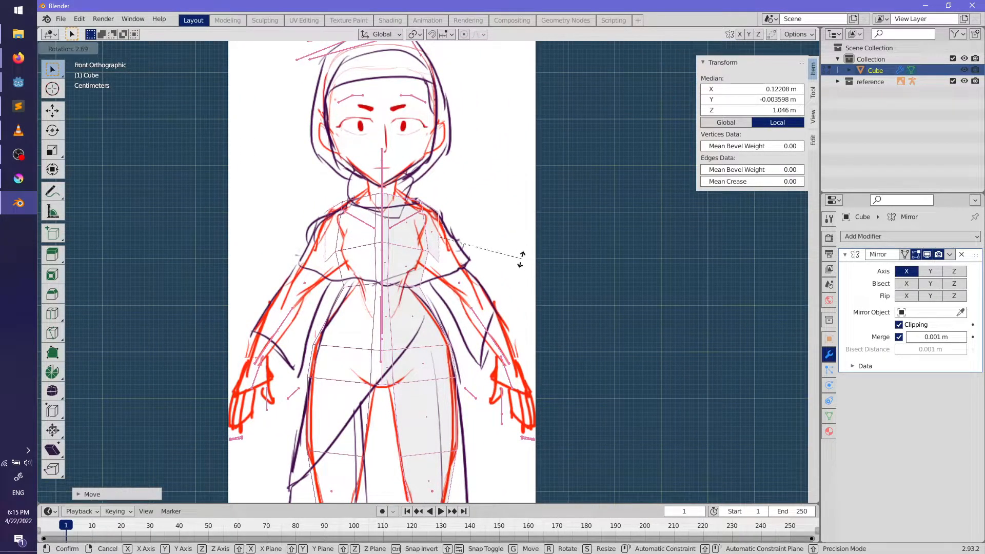
{"action": "left_click", "coordinate": [494, 269]}
Step: Extrude the arm in two sections down to the wrist, then rotate, scale and move its end face to match the drawing
{"action": "key", "text": "e"}
{"action": "left_click", "coordinate": [543, 301]}
{"action": "key", "text": "e"}
{"action": "left_click", "coordinate": [589, 260]}
{"action": "key", "text": "r"}
{"action": "left_click", "coordinate": [571, 315]}
{"action": "key", "text": "s"}
{"action": "left_click", "coordinate": [530, 318]}
{"action": "key", "text": "g"}
{"action": "left_click", "coordinate": [544, 403]}
{"action": "key", "text": "r"}
{"action": "left_click", "coordinate": [561, 386]}
Step: Select the edge loop in the middle of the arm, then rotate, scale and move it to the drawn elbow
{"action": "left_click", "coordinate": [465, 276], "text": "alt"}
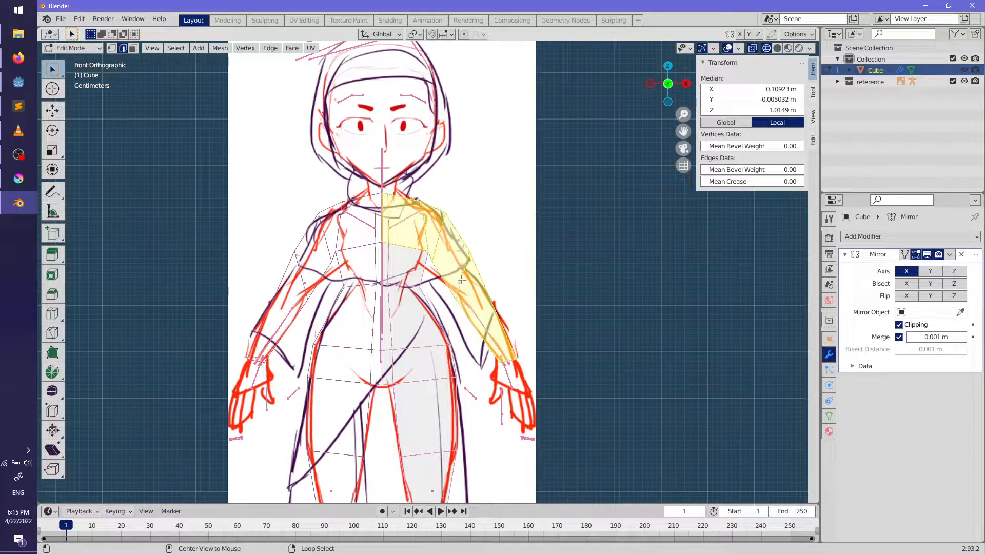
{"action": "key", "text": "r"}
{"action": "left_click", "coordinate": [581, 337]}
{"action": "key", "text": "s"}
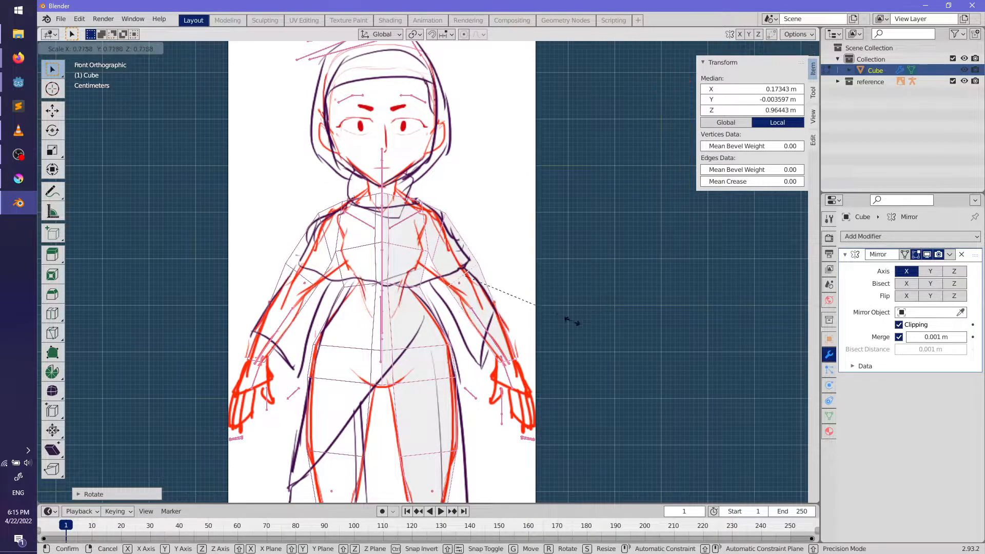
{"action": "left_click", "coordinate": [529, 321]}
{"action": "key", "text": "g"}
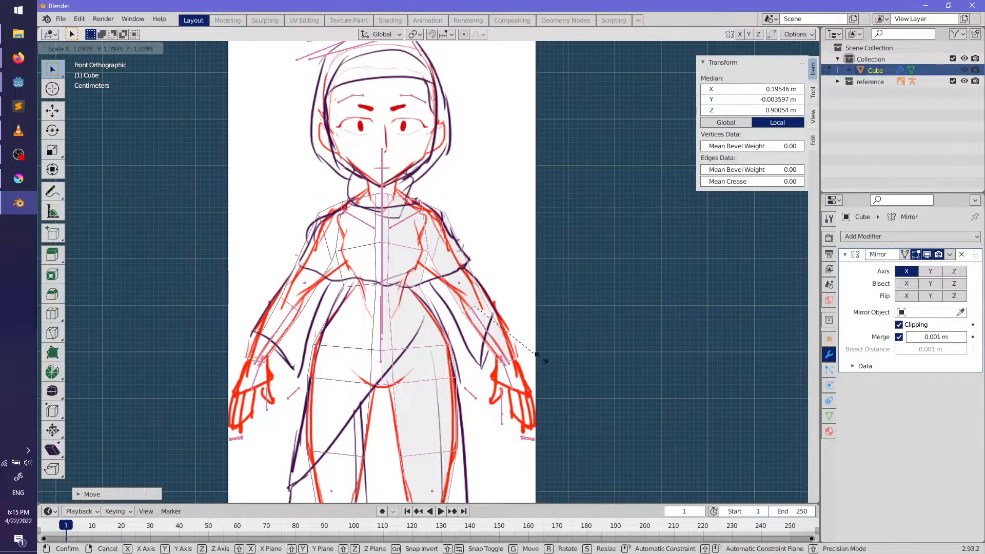
{"action": "left_click", "coordinate": [559, 334]}
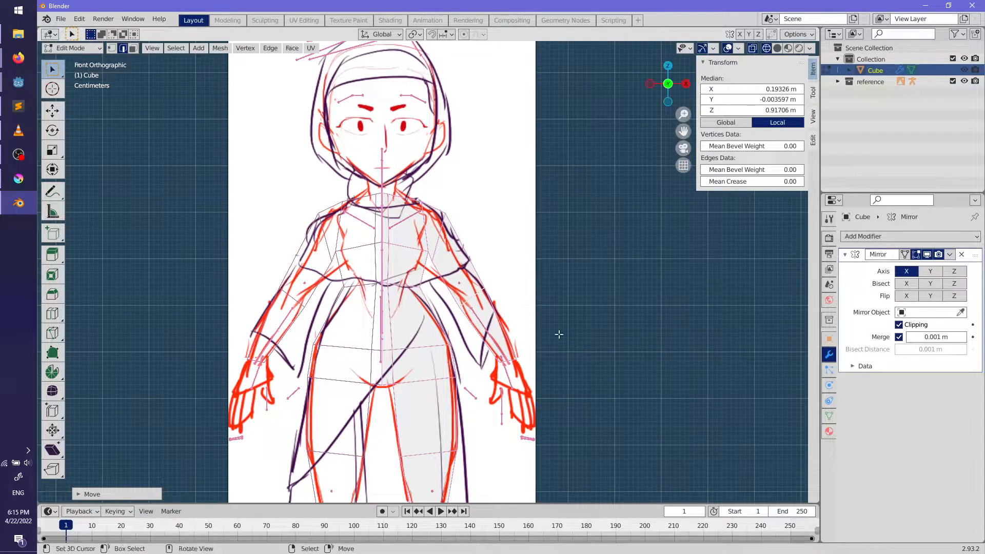
Step: Add a loop cut across the upper arm, then scale and move it to fit the drawn arm outline
{"action": "key", "text": "ctrl+r"}
{"action": "left_click", "coordinate": [466, 275]}
{"action": "right_click", "coordinate": [559, 264]}
{"action": "key", "text": "s"}
{"action": "left_click", "coordinate": [532, 290]}
{"action": "key", "text": "g"}
{"action": "left_click", "coordinate": [535, 299]}
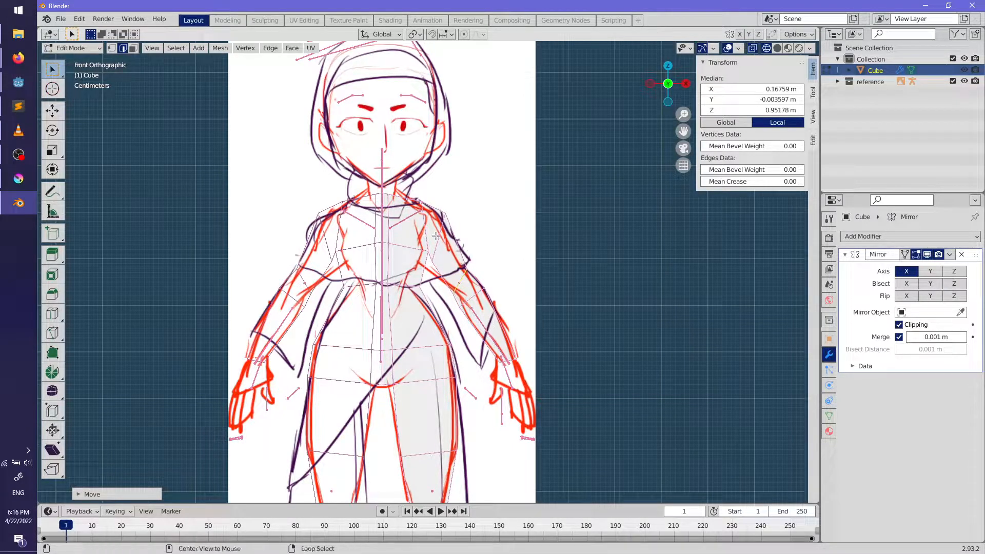
Step: Move the upper arm's edge loop into place and edge-slide an adjacent arm loop to even out the sections
{"action": "key", "text": "g"}
{"action": "left_click", "coordinate": [513, 254]}
{"action": "middle_click_drag", "start_coordinate": [513, 254], "coordinate": [343, 338], "text": "shift"}
{"action": "scroll", "coordinate": [510, 296], "scroll_direction": "up", "scroll_amount": 2}
{"action": "left_click", "coordinate": [433, 281]}
{"action": "scroll", "coordinate": [441, 315], "scroll_direction": "up", "scroll_amount": 3}
{"action": "left_click", "coordinate": [425, 321]}
{"action": "key", "text": "g"}
Step: Edge-slide two more of the arm's edges to smooth its outline, finishing with nothing selected
{"action": "key", "text": "g"}
{"action": "left_click", "coordinate": [417, 324]}
{"action": "scroll", "coordinate": [417, 324], "scroll_direction": "down", "scroll_amount": 2}
{"action": "left_click", "coordinate": [413, 298], "text": "alt"}
{"action": "key", "text": "g"}
{"action": "key", "text": "g"}
{"action": "left_click", "coordinate": [387, 313]}
{"action": "left_click", "coordinate": [442, 281], "text": "alt"}
{"action": "mouse_move", "coordinate": [442, 280]}
{"action": "middle_mouse_down"}
{"action": "mouse_move", "coordinate": [479, 289]}
{"action": "mouse_move", "coordinate": [452, 329]}
{"action": "mouse_move", "coordinate": [513, 349]}
{"action": "mouse_move", "coordinate": [530, 372]}
{"action": "mouse_move", "coordinate": [583, 300]}
{"action": "mouse_move", "coordinate": [495, 277]}
{"action": "mouse_move", "coordinate": [526, 299]}
{"action": "middle_mouse_up"}
{"action": "key", "text": "g"}
{"action": "key", "text": "g"}
{"action": "left_click", "coordinate": [475, 312]}
{"action": "scroll", "coordinate": [475, 312], "scroll_direction": "down", "scroll_amount": 4}
{"action": "right_click", "coordinate": [493, 333]}
{"action": "scroll", "coordinate": [526, 299], "scroll_direction": "down", "scroll_amount": 2}
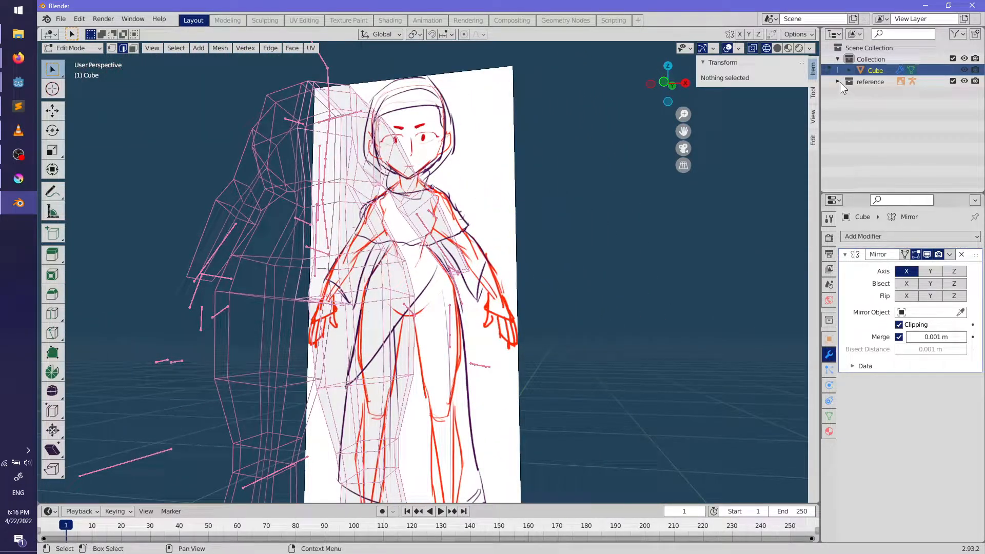
Step: Hide the armature, select the arm's end face at the wrist and extrude it down the drawn palm in front view
{"action": "left_click", "coordinate": [965, 94]}
{"action": "middle_click_drag", "start_coordinate": [590, 267], "coordinate": [521, 244]}
{"action": "scroll", "coordinate": [520, 243], "scroll_direction": "up", "scroll_amount": 1}
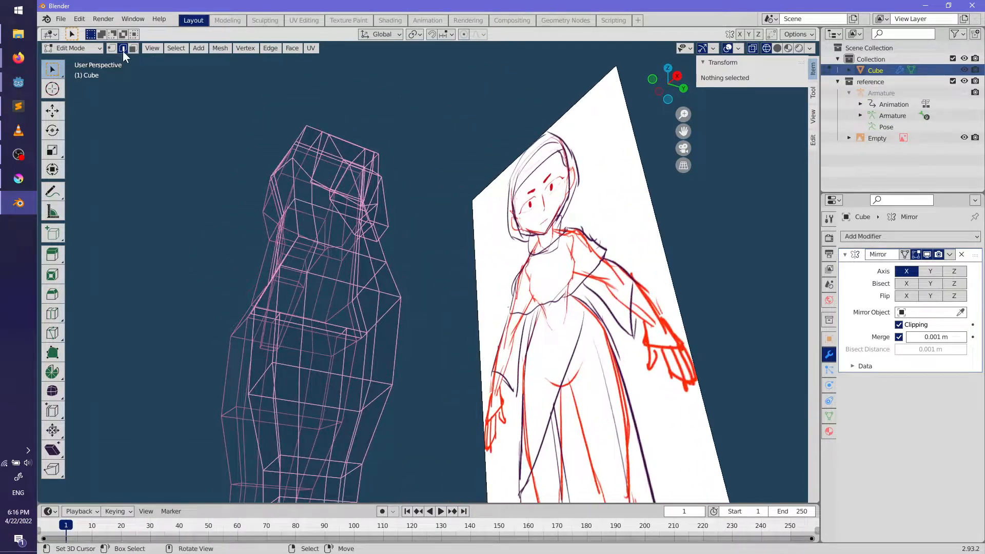
{"action": "left_click", "coordinate": [382, 230]}
{"action": "middle_click_drag", "start_coordinate": [382, 230], "coordinate": [419, 253]}
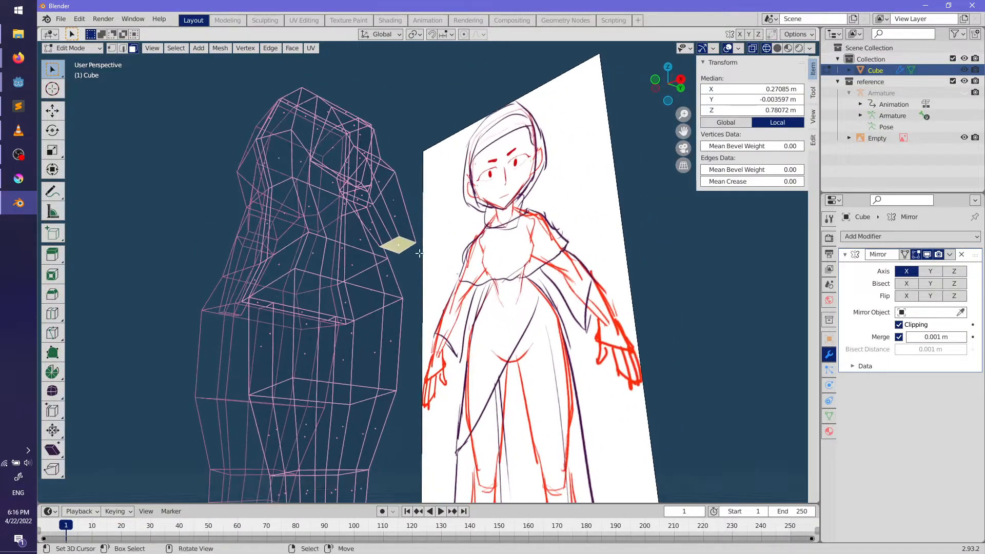
{"action": "key", "text": "KP_1"}
{"action": "key", "text": "e"}
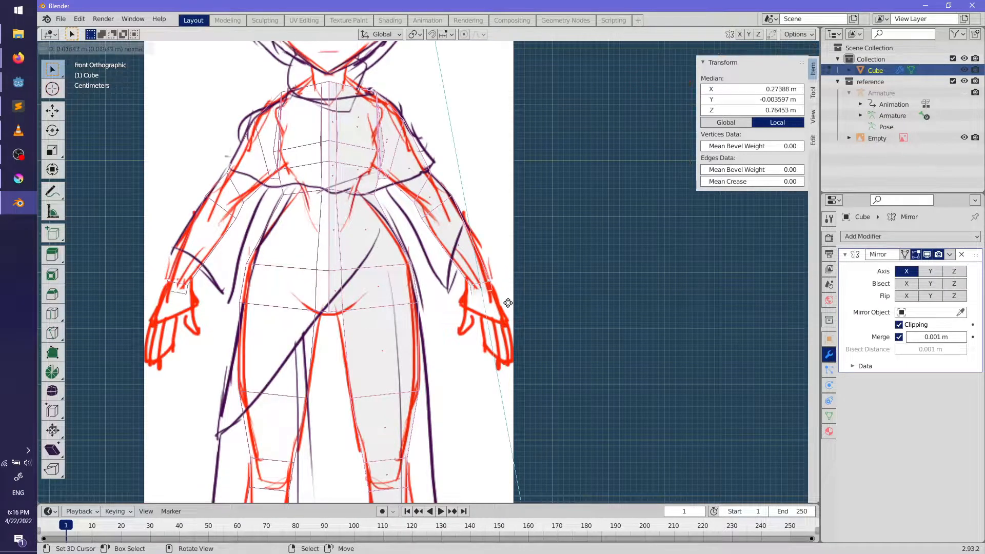
{"action": "left_click", "coordinate": [516, 313]}
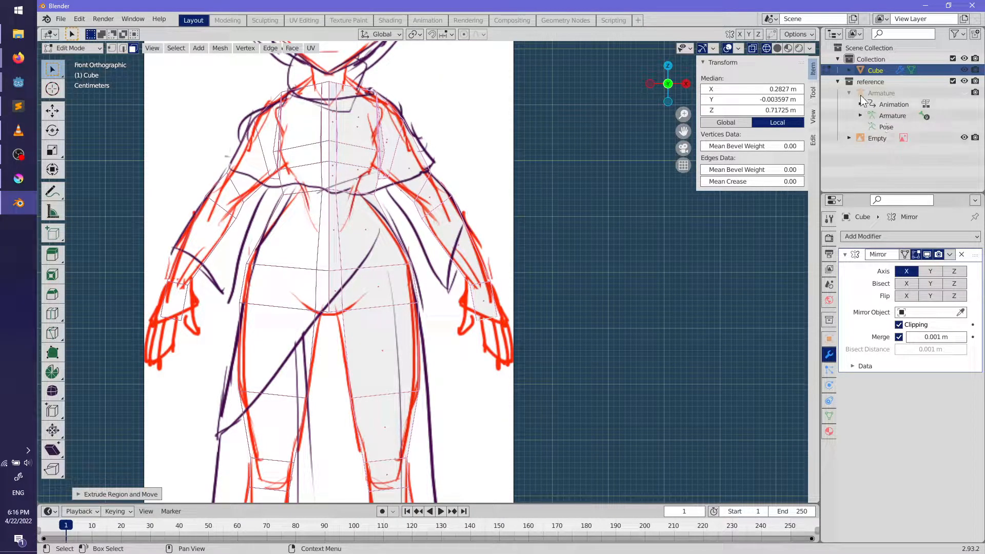
Step: Show the armature again, select it in Object Mode and switch its visible bone layers in the Skeleton settings
{"action": "left_click", "coordinate": [881, 93]}
{"action": "middle_click_drag", "start_coordinate": [592, 338], "coordinate": [542, 363]}
{"action": "scroll", "coordinate": [542, 363], "scroll_direction": "up", "scroll_amount": 2}
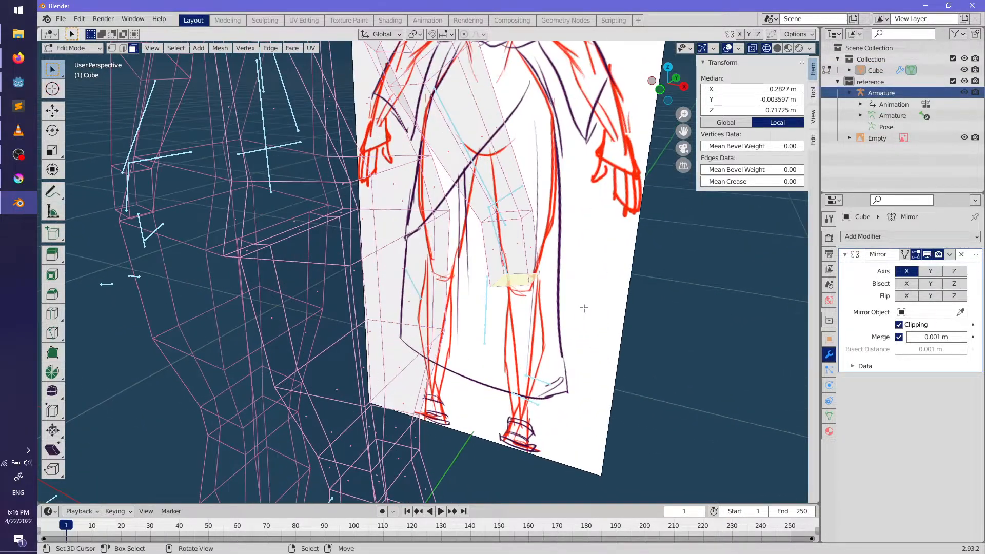
{"action": "left_click", "coordinate": [830, 417]}
{"action": "left_click", "coordinate": [829, 355]}
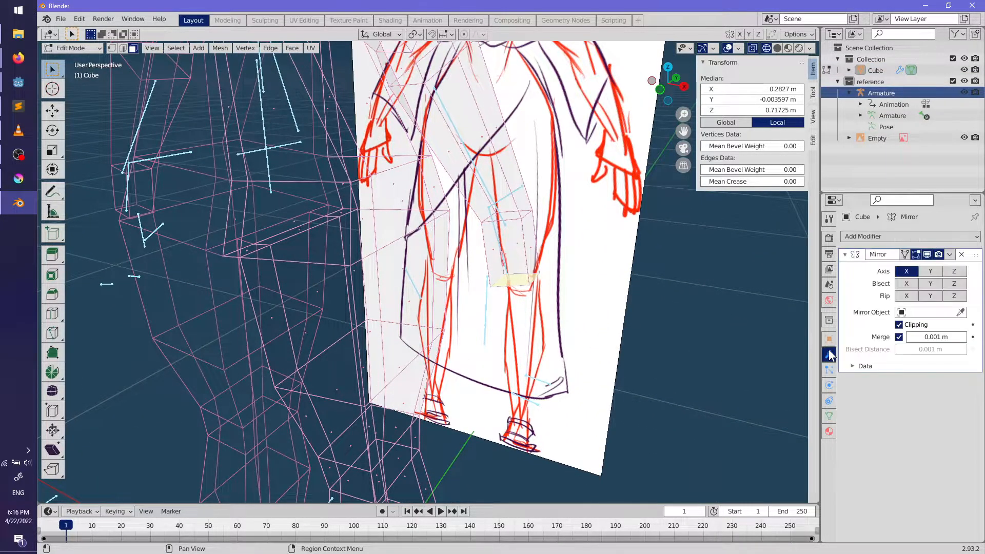
{"action": "left_click", "coordinate": [830, 285]}
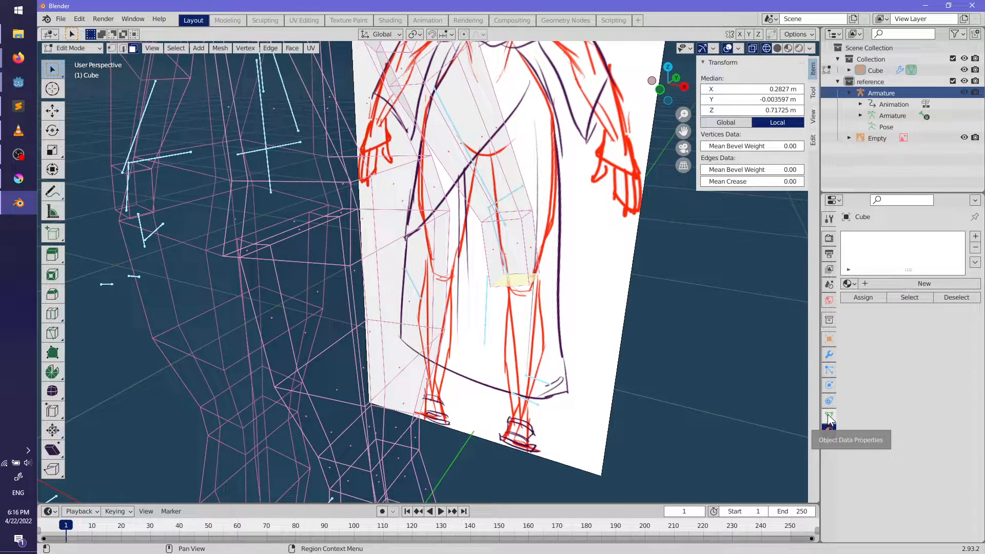
{"action": "middle_click_drag", "start_coordinate": [602, 359], "coordinate": [570, 318]}
{"action": "key", "text": "Tab"}
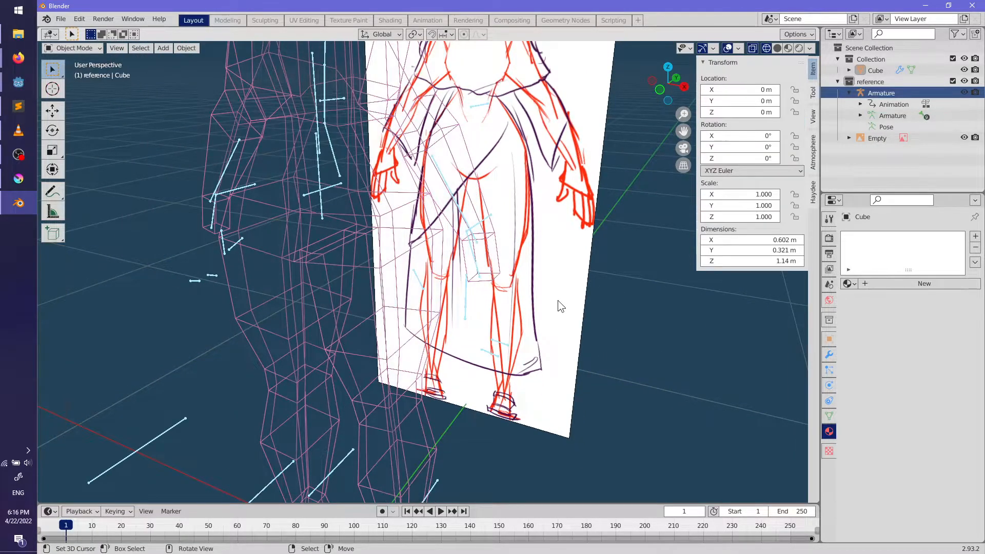
{"action": "left_click", "coordinate": [882, 94]}
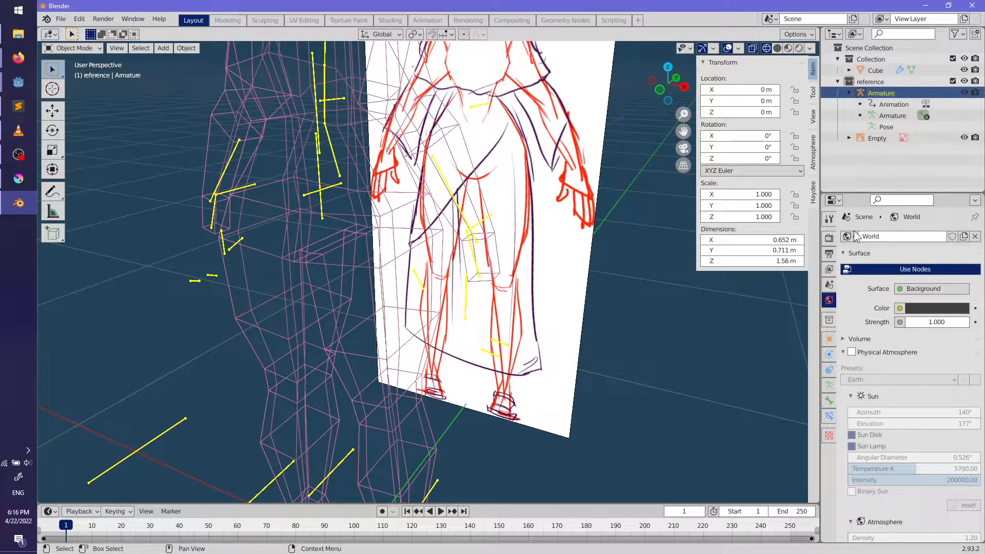
{"action": "left_click", "coordinate": [829, 385]}
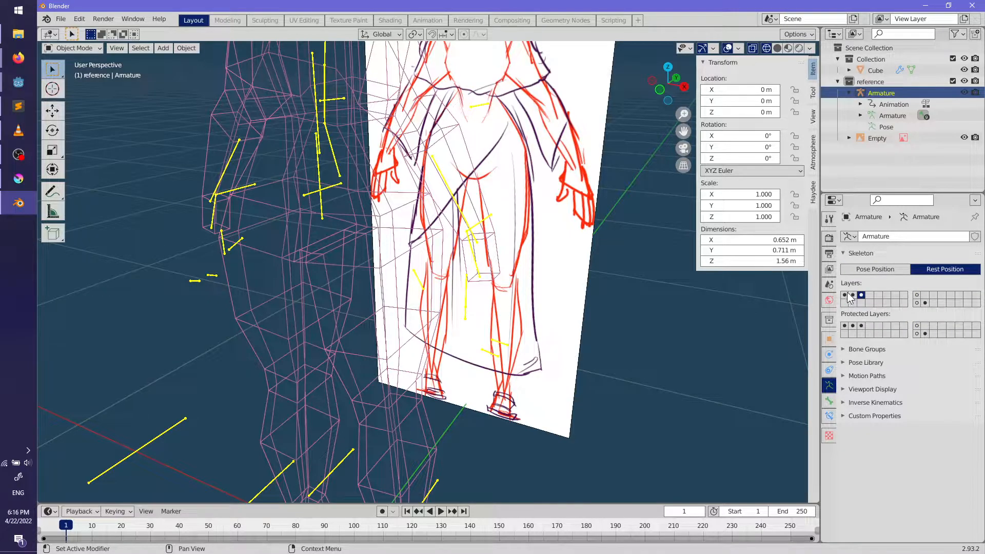
{"action": "middle_click_drag", "start_coordinate": [590, 331], "coordinate": [424, 255]}
Step: Return to editing the body mesh, edge-slide the wrist loop up the forearm and reposition the hand's end face
{"action": "scroll", "coordinate": [564, 345], "scroll_direction": "up", "scroll_amount": 2}
{"action": "key", "text": "Tab"}
{"action": "key", "text": "Tab"}
{"action": "right_click", "coordinate": [491, 262]}
{"action": "key", "text": "Tab"}
{"action": "right_click", "coordinate": [476, 277]}
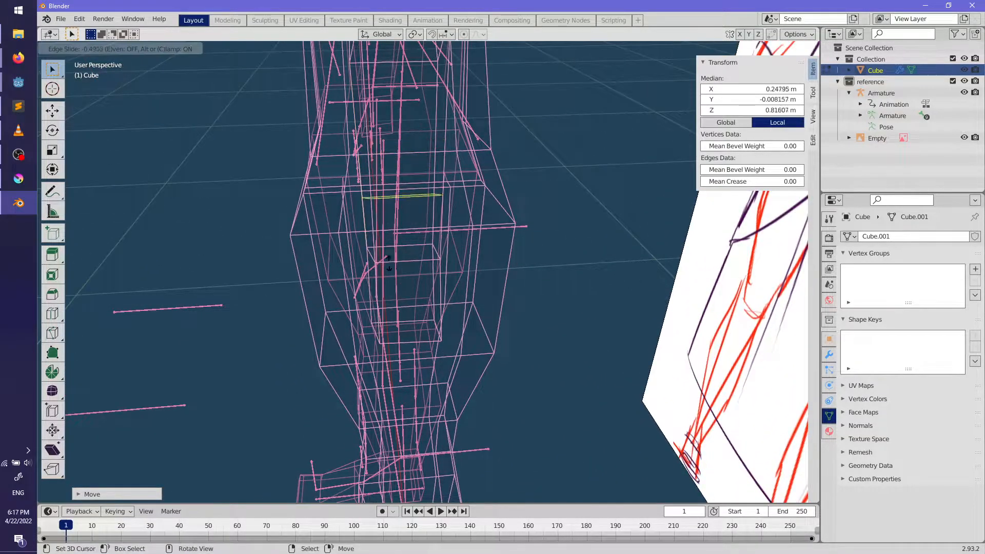
{"action": "left_click", "coordinate": [412, 286]}
{"action": "middle_click_drag", "start_coordinate": [413, 286], "coordinate": [329, 235]}
{"action": "left_click", "coordinate": [449, 213]}
{"action": "left_click", "coordinate": [560, 261]}
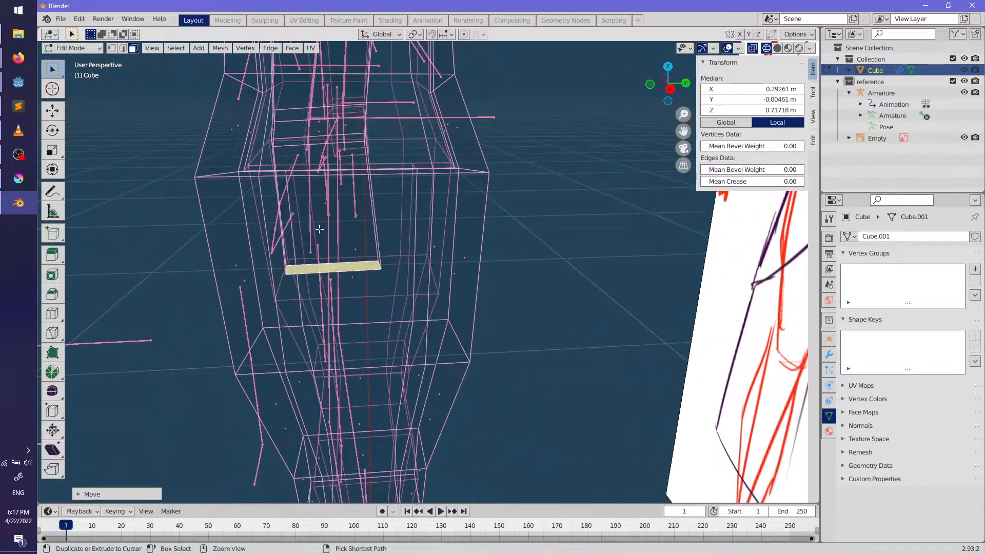
Step: Move the hand's end face and a neighbouring hand edge to follow the armature's hand bones
{"action": "middle_click_drag", "start_coordinate": [398, 231], "coordinate": [540, 244]}
{"action": "key", "text": "g"}
{"action": "left_click", "coordinate": [572, 191], "text": "ctrl"}
{"action": "middle_click_drag", "start_coordinate": [572, 191], "coordinate": [528, 349]}
{"action": "right_click", "coordinate": [411, 306], "text": "shift"}
{"action": "key", "text": "g"}
{"action": "left_click", "coordinate": [369, 260]}
Step: Move and rotate the hand's front-side edges to broaden the palm around the bones
{"action": "right_click", "coordinate": [468, 322], "text": "shift"}
{"action": "middle_click_drag", "start_coordinate": [469, 323], "coordinate": [500, 314]}
{"action": "key", "text": "g"}
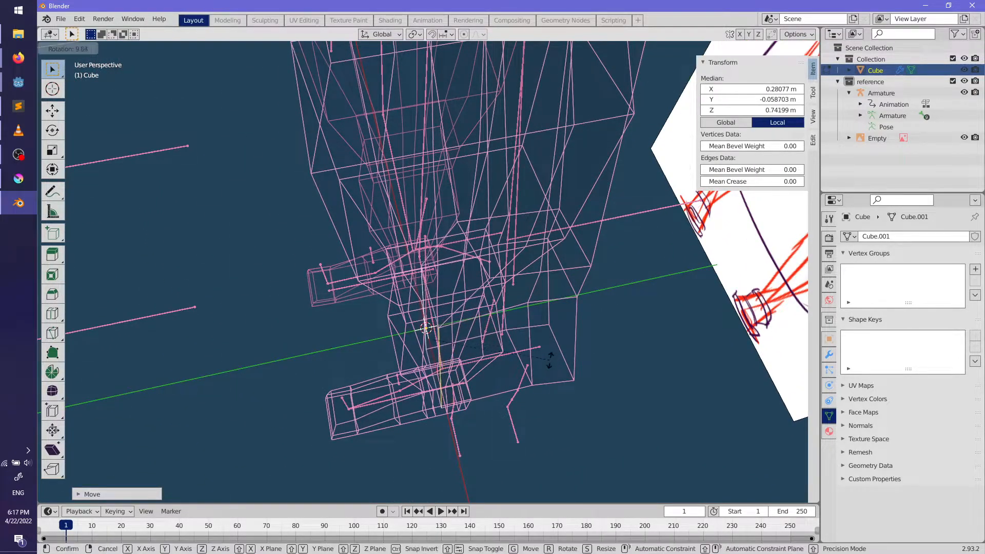
{"action": "middle_click_drag", "start_coordinate": [535, 357], "coordinate": [471, 267]}
{"action": "left_click", "coordinate": [408, 237], "text": "alt"}
{"action": "left_click", "coordinate": [416, 263]}
{"action": "left_click", "coordinate": [362, 274]}
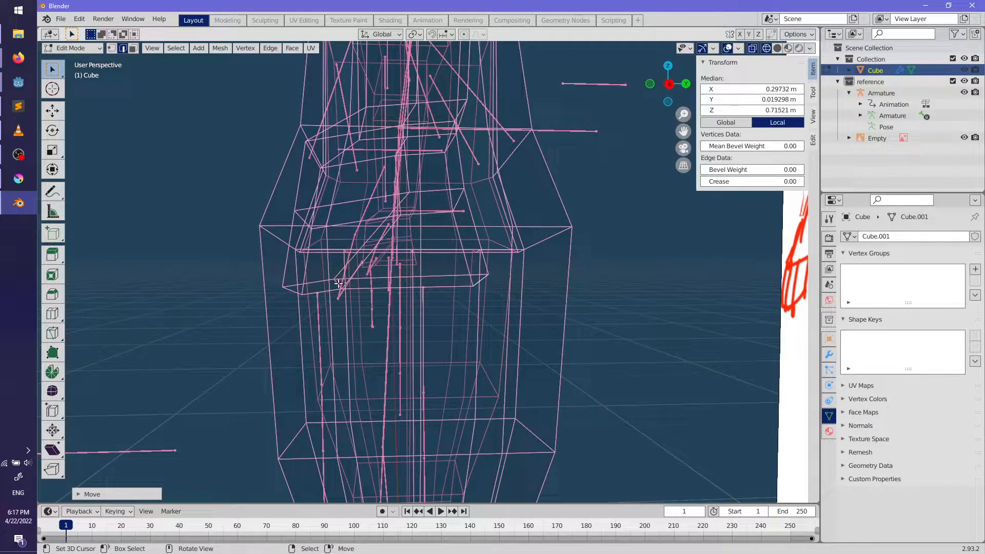
Step: Reposition the remaining edges of the hand and wrist to finish the palm block, then clear the selection
{"action": "left_click", "coordinate": [358, 301]}
{"action": "mouse_move", "coordinate": [358, 300]}
{"action": "middle_mouse_down"}
{"action": "mouse_move", "coordinate": [385, 325]}
{"action": "mouse_move", "coordinate": [391, 217]}
{"action": "mouse_move", "coordinate": [398, 248]}
{"action": "mouse_move", "coordinate": [432, 251]}
{"action": "mouse_move", "coordinate": [385, 294]}
{"action": "mouse_move", "coordinate": [447, 286]}
{"action": "mouse_move", "coordinate": [501, 303]}
{"action": "mouse_move", "coordinate": [546, 331]}
{"action": "mouse_move", "coordinate": [473, 326]}
{"action": "mouse_move", "coordinate": [544, 350]}
{"action": "mouse_move", "coordinate": [590, 327]}
{"action": "mouse_move", "coordinate": [572, 301]}
{"action": "mouse_move", "coordinate": [449, 299]}
{"action": "mouse_move", "coordinate": [509, 334]}
{"action": "mouse_move", "coordinate": [439, 340]}
{"action": "mouse_move", "coordinate": [453, 382]}
{"action": "mouse_move", "coordinate": [530, 383]}
{"action": "mouse_move", "coordinate": [438, 334]}
{"action": "mouse_move", "coordinate": [399, 343]}
{"action": "mouse_move", "coordinate": [437, 377]}
{"action": "mouse_move", "coordinate": [519, 384]}
{"action": "mouse_move", "coordinate": [532, 312]}
{"action": "mouse_move", "coordinate": [451, 329]}
{"action": "mouse_move", "coordinate": [482, 356]}
{"action": "middle_mouse_up"}
{"action": "right_click", "coordinate": [391, 216], "text": "alt"}
{"action": "key", "text": "g"}
{"action": "left_click", "coordinate": [438, 251]}
{"action": "left_click", "coordinate": [409, 295]}
{"action": "left_click", "coordinate": [448, 286]}
{"action": "scroll", "coordinate": [448, 286], "scroll_direction": "down", "scroll_amount": 2}
{"action": "key", "text": "alt+a"}
Step: Leave mesh editing, switch the viewport to solid shading and compare the body with the drawing from the front
{"action": "scroll", "coordinate": [460, 300], "scroll_direction": "down", "scroll_amount": 4}
{"action": "key", "text": "Tab"}
{"action": "key", "text": "alt+a"}
{"action": "key", "text": "shift+z"}
{"action": "scroll", "coordinate": [544, 350], "scroll_direction": "down", "scroll_amount": 2}
{"action": "key", "text": "KP_1"}
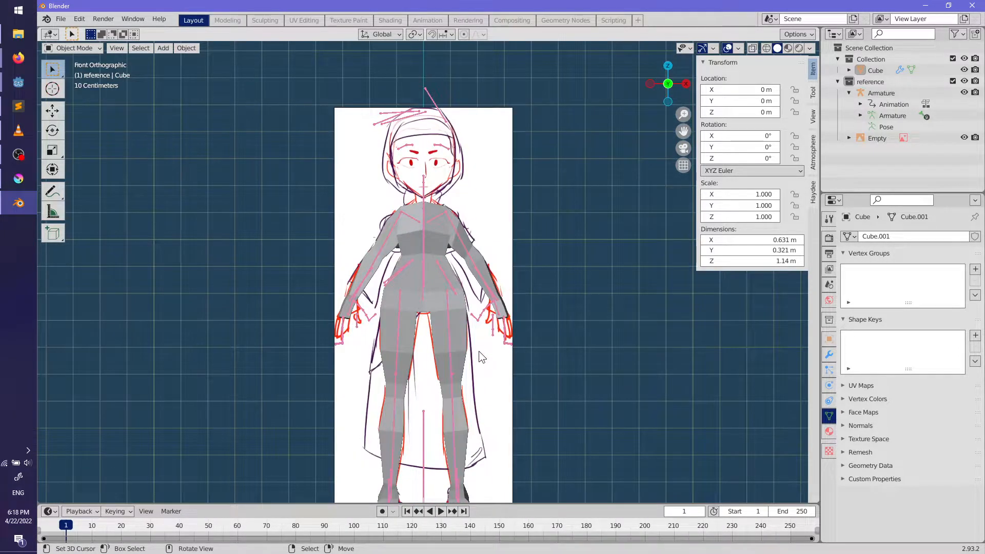
{"action": "scroll", "coordinate": [477, 336], "scroll_direction": "up", "scroll_amount": 5}
{"action": "key", "text": "shift+z"}
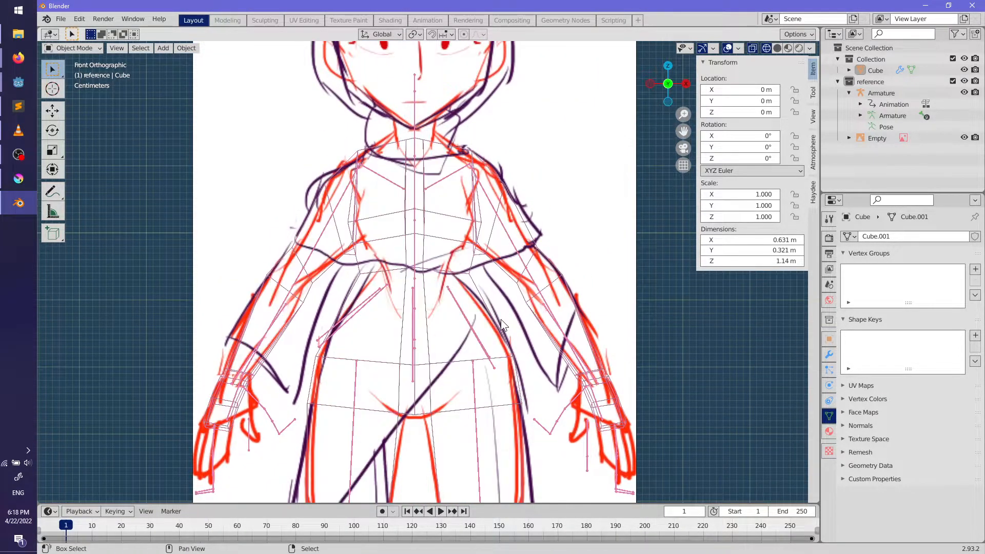
{"action": "key", "text": "shift+z"}
Step: Select the waist's edge loop, then scale and move it in front view to match the drawn narrow waist
{"action": "mouse_move", "coordinate": [497, 321]}
{"action": "middle_mouse_down"}
{"action": "mouse_move", "coordinate": [469, 330]}
{"action": "mouse_move", "coordinate": [535, 319]}
{"action": "middle_mouse_up"}
{"action": "key", "text": "Tab"}
{"action": "right_click", "coordinate": [426, 284], "text": "alt"}
{"action": "key", "text": "KP_1"}
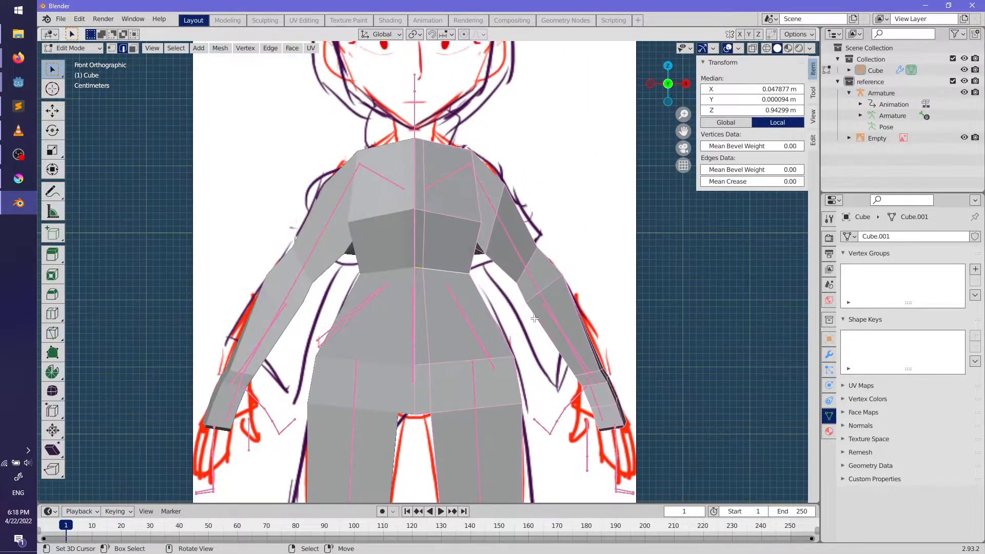
{"action": "left_click", "coordinate": [511, 292]}
{"action": "key", "text": "g"}
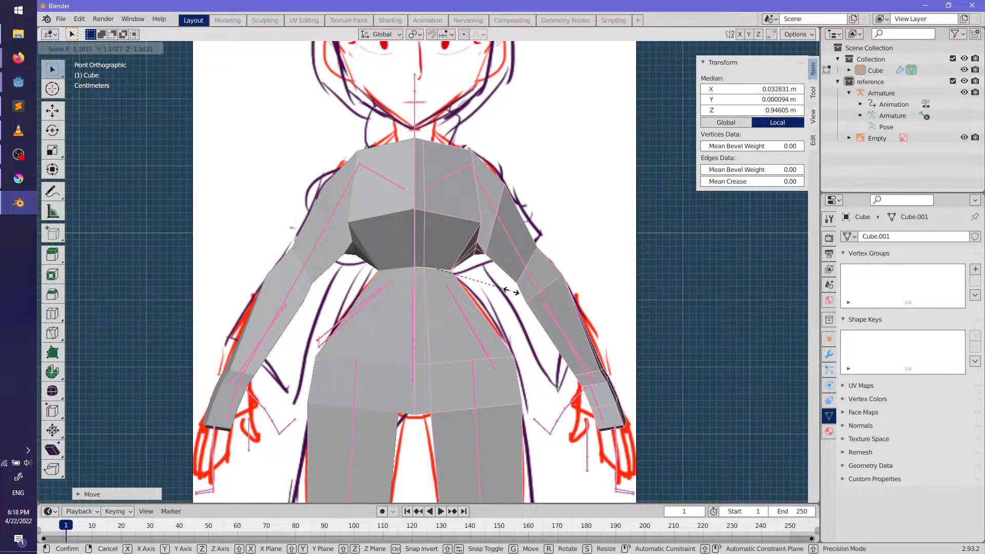
{"action": "scroll", "coordinate": [534, 317], "scroll_direction": "down", "scroll_amount": 3}
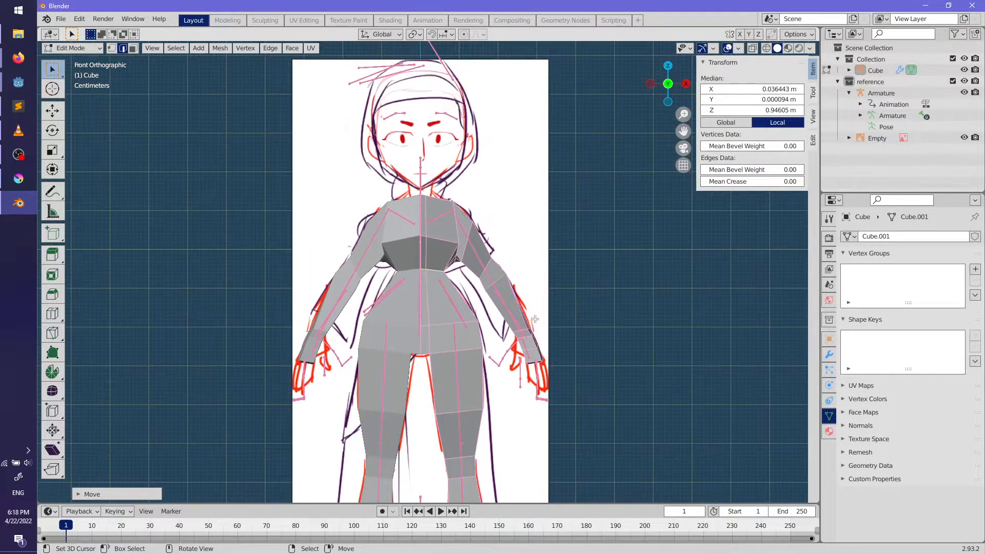
{"action": "key", "text": "Tab"}
{"action": "middle_click_drag", "start_coordinate": [535, 318], "coordinate": [345, 363]}
Step: Select the upper arm's edge loop near the armpit, then scale it and move it to shape the shoulder
{"action": "key", "text": "Tab"}
{"action": "left_click", "coordinate": [401, 285], "text": "alt"}
{"action": "middle_click_drag", "start_coordinate": [401, 285], "coordinate": [615, 294]}
{"action": "left_click", "coordinate": [392, 282], "text": "alt+shift"}
{"action": "middle_click_drag", "start_coordinate": [475, 308], "coordinate": [485, 245]}
{"action": "key", "text": "s"}
{"action": "left_click", "coordinate": [583, 327]}
{"action": "key", "text": "g"}
{"action": "left_click", "coordinate": [468, 296]}
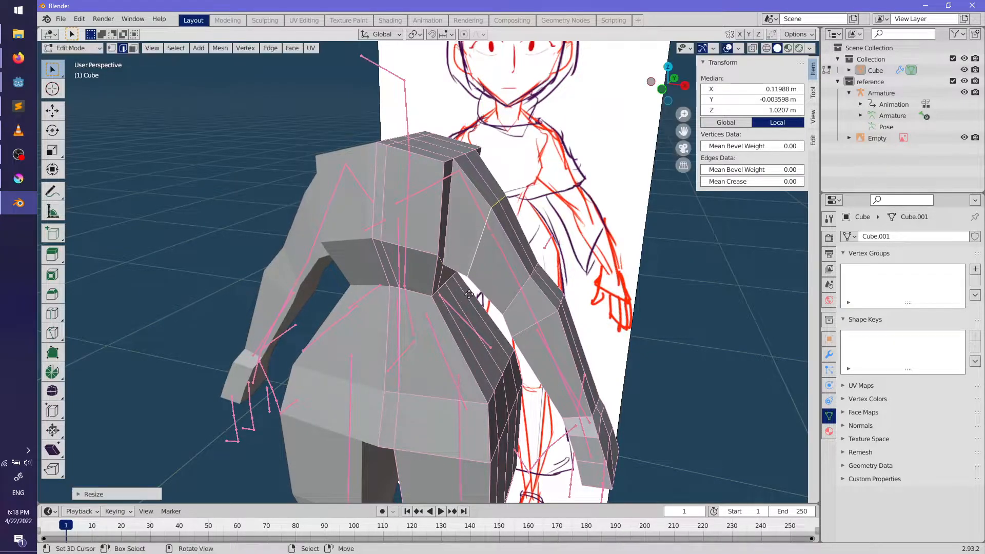
Step: Enlarge the upper arm loop further and shift it to round out the shoulder
{"action": "left_click", "coordinate": [470, 292]}
{"action": "middle_click_drag", "start_coordinate": [470, 295], "coordinate": [506, 293]}
{"action": "key", "text": "s"}
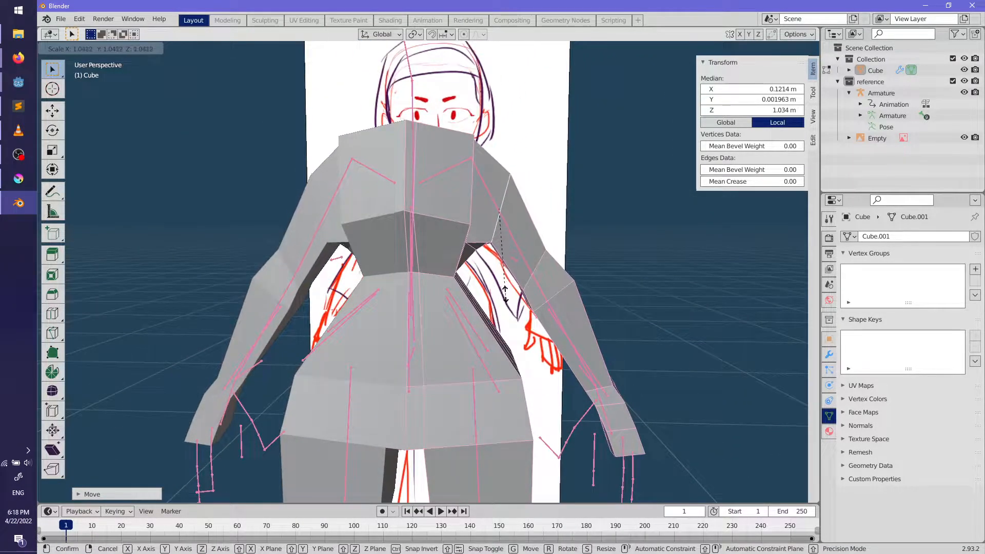
{"action": "middle_click_drag", "start_coordinate": [502, 291], "coordinate": [471, 334]}
{"action": "key", "text": "g"}
{"action": "middle_click_drag", "start_coordinate": [414, 362], "coordinate": [404, 279]}
Step: Move the waist's edge loop forwards along the Y axis
{"action": "left_click", "coordinate": [404, 278], "text": "alt"}
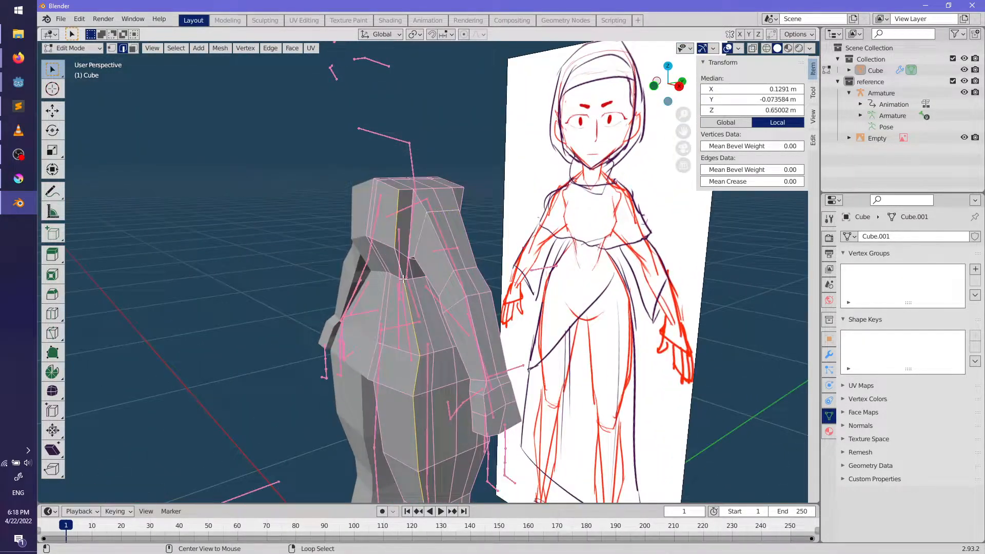
{"action": "scroll", "coordinate": [445, 296], "scroll_direction": "up", "scroll_amount": 2}
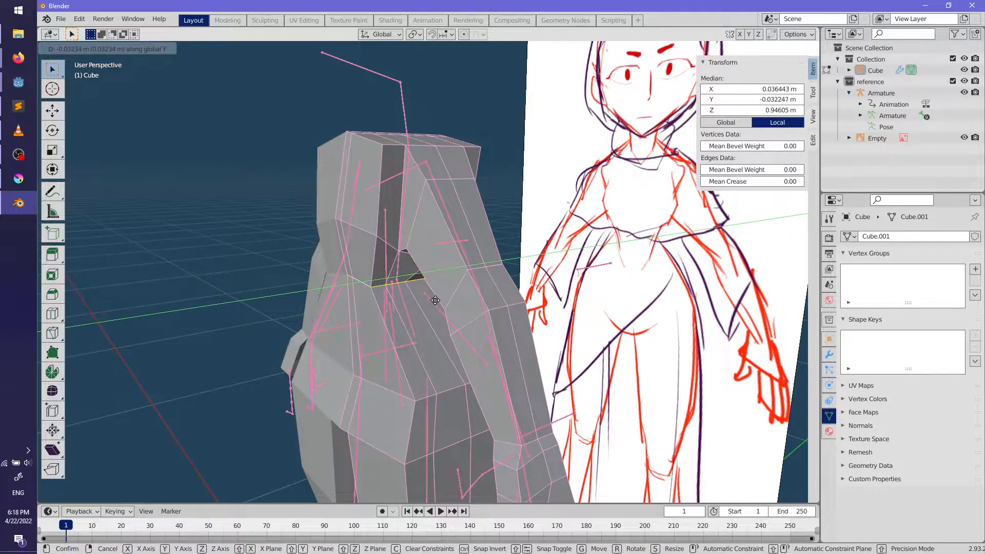
{"action": "left_click", "coordinate": [436, 300]}
{"action": "middle_click_drag", "start_coordinate": [436, 300], "coordinate": [523, 387]}
{"action": "scroll", "coordinate": [453, 357], "scroll_direction": "down", "scroll_amount": 1}
Step: Edge-slide the vertical loops on the front and side of the torso and leg to round the body, then deselect everything
{"action": "mouse_move", "coordinate": [426, 440]}
{"action": "middle_mouse_down", "text": "shift"}
{"action": "mouse_move", "coordinate": [441, 366]}
{"action": "mouse_move", "coordinate": [427, 405]}
{"action": "mouse_move", "coordinate": [467, 417]}
{"action": "mouse_move", "coordinate": [456, 425]}
{"action": "mouse_move", "coordinate": [520, 369]}
{"action": "mouse_move", "coordinate": [481, 328]}
{"action": "middle_mouse_up", "text": "shift"}
{"action": "scroll", "coordinate": [435, 411], "scroll_direction": "down", "scroll_amount": 3}
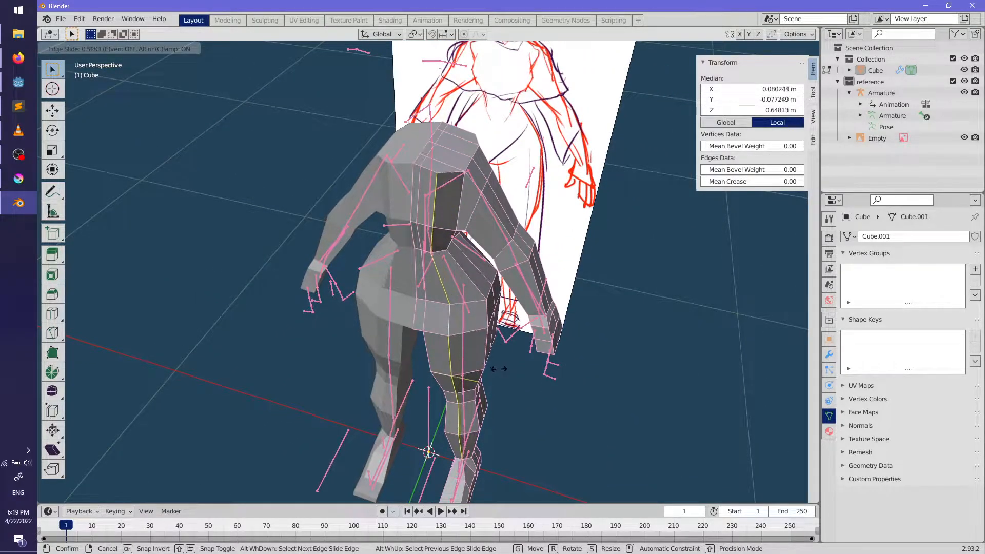
{"action": "mouse_move", "coordinate": [497, 372]}
{"action": "middle_mouse_down", "text": "shift"}
{"action": "mouse_move", "coordinate": [490, 380]}
{"action": "mouse_move", "coordinate": [506, 334]}
{"action": "mouse_move", "coordinate": [484, 339]}
{"action": "middle_mouse_up", "text": "shift"}
{"action": "scroll", "coordinate": [495, 359], "scroll_direction": "up", "scroll_amount": 1}
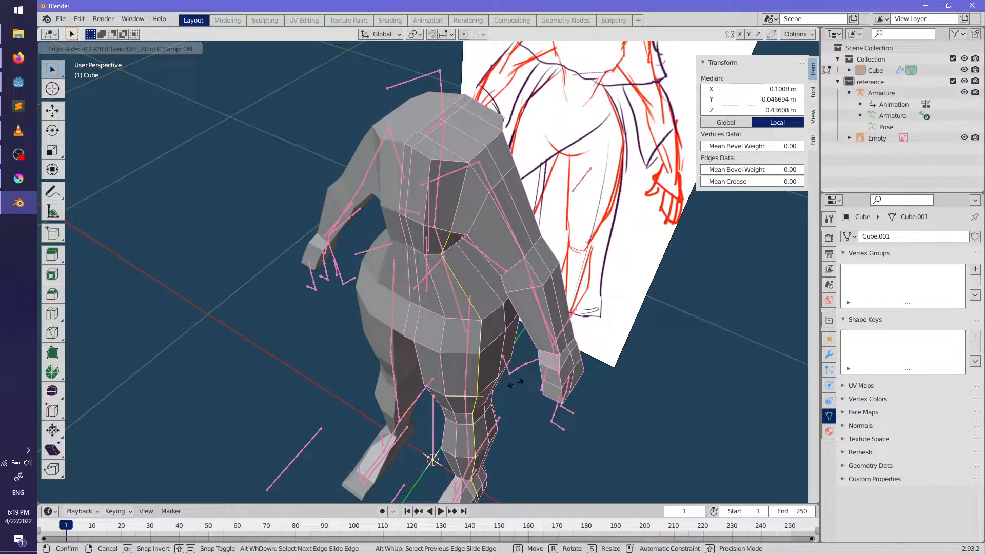
{"action": "scroll", "coordinate": [505, 385], "scroll_direction": "down", "scroll_amount": 2}
{"action": "key", "text": "alt+a"}
{"action": "mouse_move", "coordinate": [482, 382]}
{"action": "middle_mouse_down"}
{"action": "mouse_move", "coordinate": [528, 361]}
{"action": "mouse_move", "coordinate": [522, 373]}
{"action": "mouse_move", "coordinate": [513, 340]}
{"action": "mouse_move", "coordinate": [457, 343]}
{"action": "mouse_move", "coordinate": [530, 401]}
{"action": "mouse_move", "coordinate": [538, 373]}
{"action": "mouse_move", "coordinate": [411, 368]}
{"action": "mouse_move", "coordinate": [621, 373]}
{"action": "mouse_move", "coordinate": [471, 375]}
{"action": "mouse_move", "coordinate": [488, 368]}
{"action": "mouse_move", "coordinate": [463, 392]}
{"action": "mouse_move", "coordinate": [483, 385]}
{"action": "middle_mouse_up"}
{"action": "key", "text": "Tab"}
{"action": "scroll", "coordinate": [522, 375], "scroll_direction": "down", "scroll_amount": 3}
Step: Select the edges along the top of the upper back and edge-slide them to soften the back's upper rim
{"action": "scroll", "coordinate": [505, 378], "scroll_direction": "up", "scroll_amount": 3}
{"action": "scroll", "coordinate": [484, 370], "scroll_direction": "up", "scroll_amount": 2}
{"action": "key", "text": "Tab"}
{"action": "middle_click_drag", "start_coordinate": [483, 385], "coordinate": [506, 358]}
{"action": "scroll", "coordinate": [506, 358], "scroll_direction": "up", "scroll_amount": 2}
{"action": "left_click", "coordinate": [520, 307]}
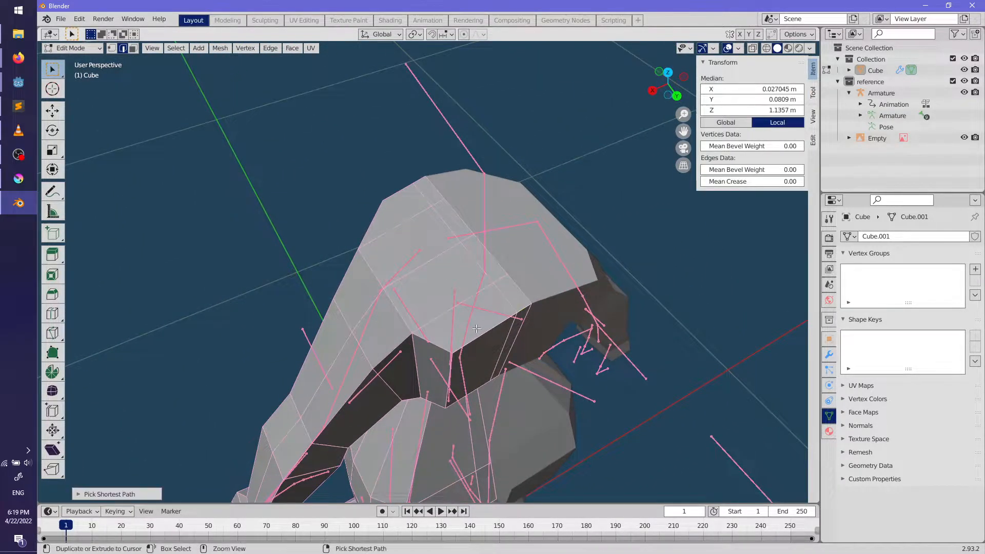
{"action": "middle_click_drag", "start_coordinate": [477, 328], "coordinate": [539, 314]}
{"action": "key", "text": "g"}
{"action": "key", "text": "g"}
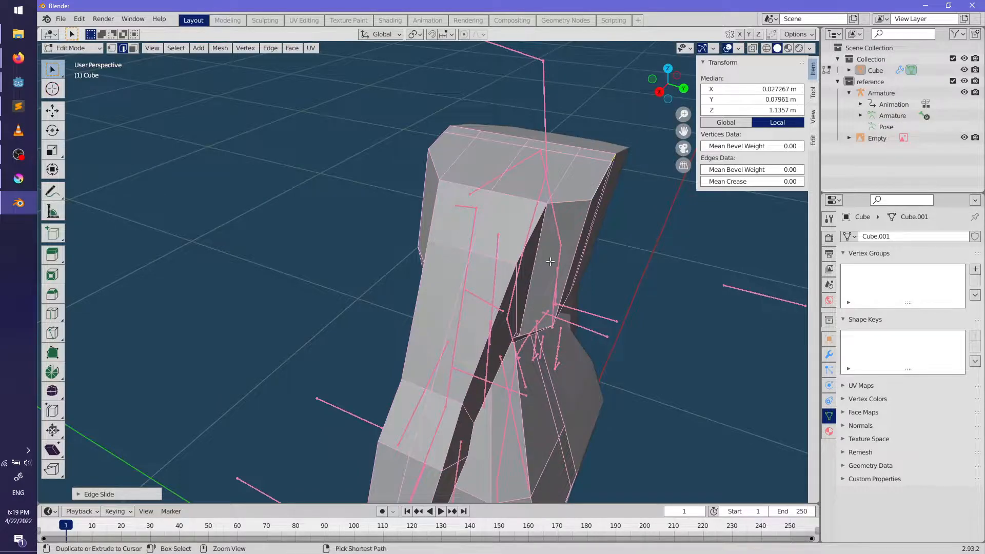
Step: Edge-slide the upper-back edges, then move the shoulder-blade edges to round the back and leave mesh editing
{"action": "middle_click_drag", "start_coordinate": [561, 260], "coordinate": [535, 312]}
{"action": "key", "text": "g"}
{"action": "key", "text": "g"}
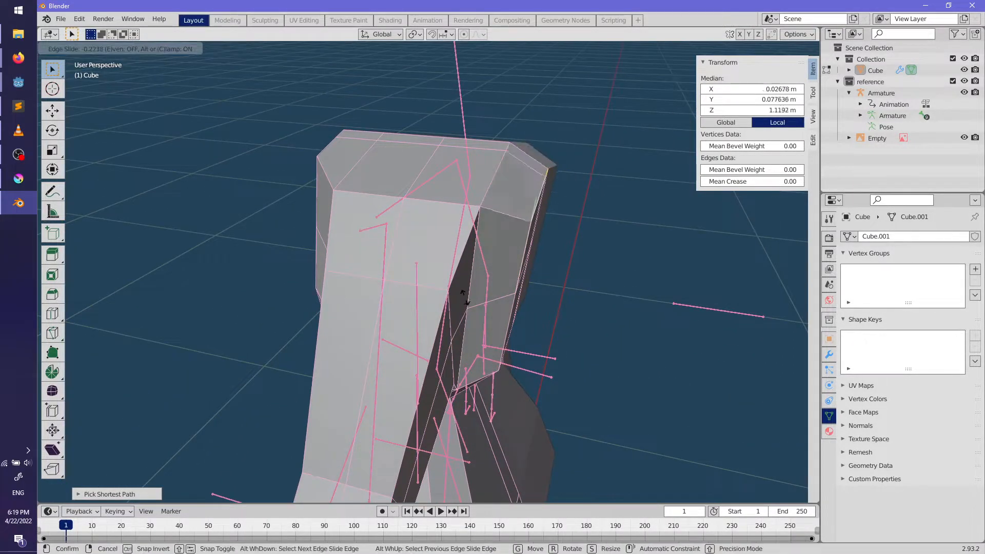
{"action": "left_click", "coordinate": [534, 312]}
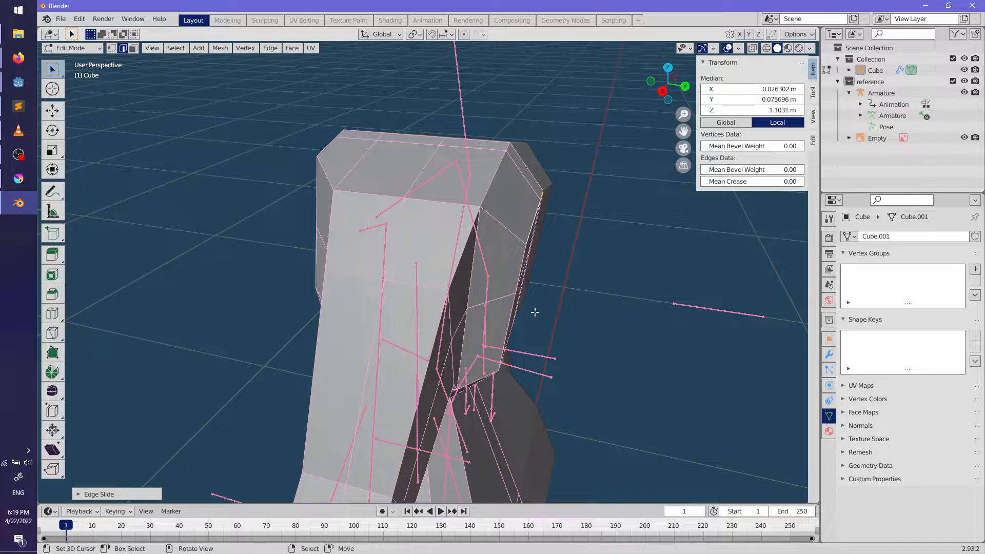
{"action": "left_click", "coordinate": [642, 303]}
{"action": "middle_click_drag", "start_coordinate": [642, 303], "coordinate": [555, 325]}
{"action": "key", "text": "alt+a"}
{"action": "key", "text": "Tab"}
{"action": "scroll", "coordinate": [481, 326], "scroll_direction": "down", "scroll_amount": 4}
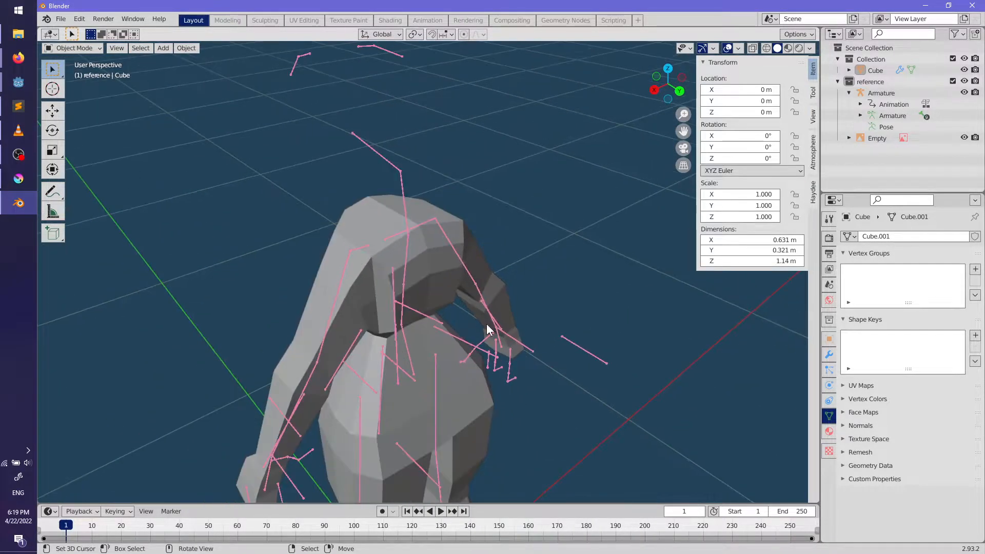
Step: Select the lower edge of the ribcage at the back and edge-slide it, then clear the selection and leave mesh editing
{"action": "middle_click_drag", "start_coordinate": [482, 327], "coordinate": [501, 288]}
{"action": "scroll", "coordinate": [500, 291], "scroll_direction": "up", "scroll_amount": 5}
{"action": "key", "text": "Tab"}
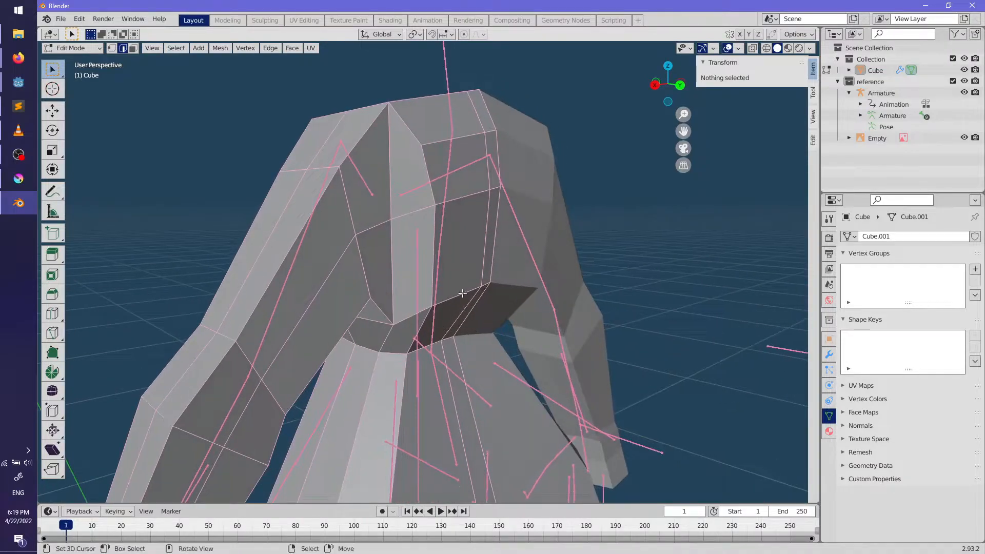
{"action": "left_click", "coordinate": [485, 284]}
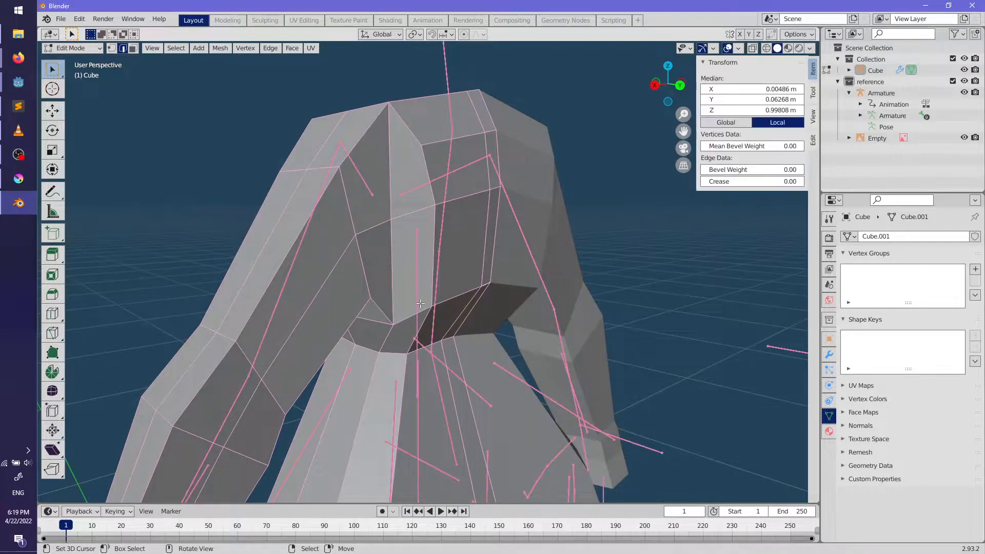
{"action": "left_click", "coordinate": [472, 319]}
{"action": "mouse_move", "coordinate": [472, 319]}
{"action": "middle_mouse_down"}
{"action": "mouse_move", "coordinate": [468, 334]}
{"action": "mouse_move", "coordinate": [442, 345]}
{"action": "mouse_move", "coordinate": [615, 375]}
{"action": "mouse_move", "coordinate": [488, 374]}
{"action": "mouse_move", "coordinate": [425, 409]}
{"action": "mouse_move", "coordinate": [503, 261]}
{"action": "middle_mouse_up"}
{"action": "key", "text": "alt+a"}
{"action": "key", "text": "Tab"}
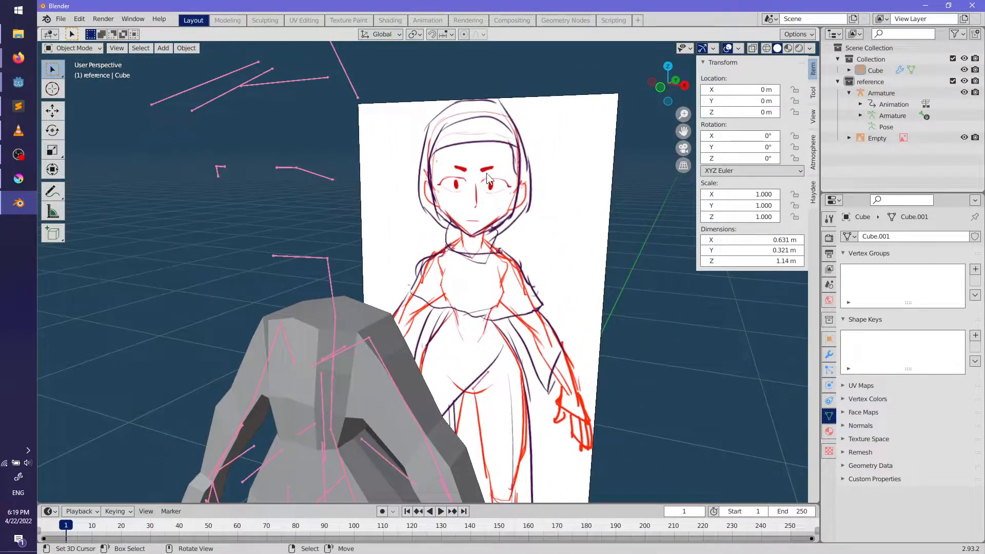
Step: Select the vertical edge loops at the front and back of the upper body's side and fatten them outward by about 0.01 m
{"action": "middle_click_drag", "start_coordinate": [383, 350], "coordinate": [433, 384]}
{"action": "middle_click_drag", "start_coordinate": [458, 424], "coordinate": [338, 289]}
{"action": "key", "text": "Tab"}
{"action": "key", "text": "a"}
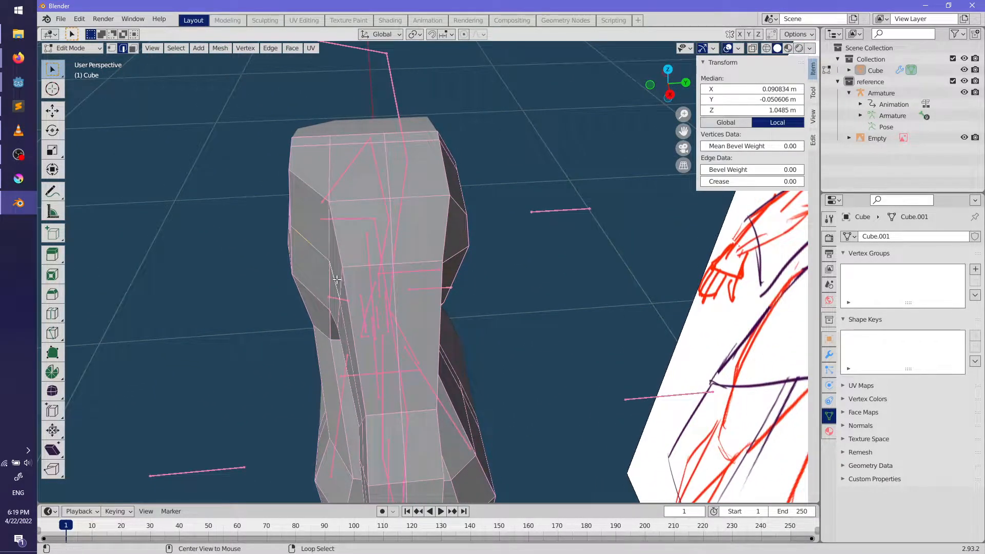
{"action": "key", "text": "ctrl+z"}
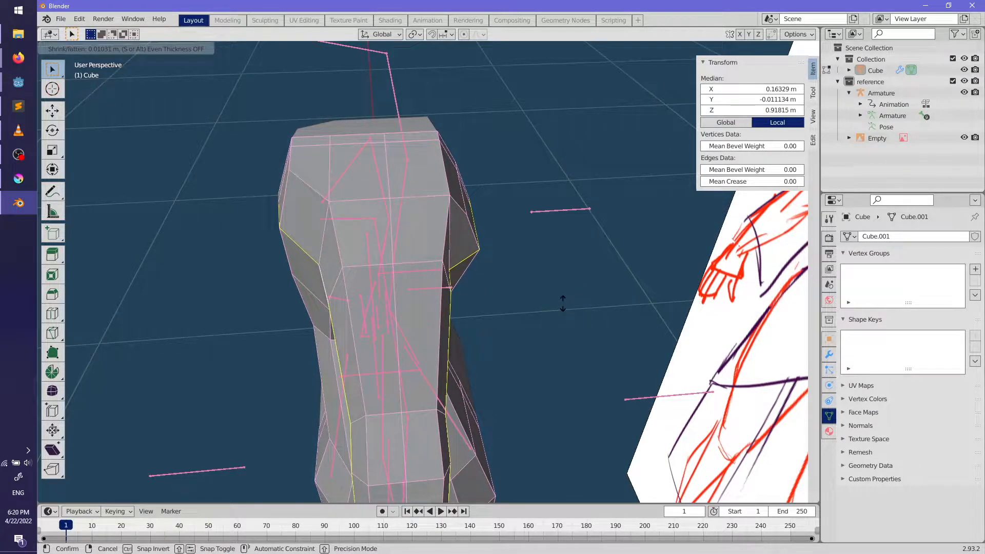
{"action": "scroll", "coordinate": [561, 305], "scroll_direction": "down", "scroll_amount": 3}
Step: Select the row of edges around the top of the thigh, just below the hip
{"action": "right_click", "coordinate": [493, 345]}
{"action": "mouse_move", "coordinate": [452, 341]}
{"action": "middle_mouse_down"}
{"action": "mouse_move", "coordinate": [549, 306]}
{"action": "mouse_move", "coordinate": [533, 305]}
{"action": "mouse_move", "coordinate": [570, 308]}
{"action": "mouse_move", "coordinate": [528, 333]}
{"action": "mouse_move", "coordinate": [419, 340]}
{"action": "mouse_move", "coordinate": [433, 311]}
{"action": "middle_mouse_up"}
{"action": "left_click", "coordinate": [419, 341], "text": "alt"}
Step: Try Select Loop Inner-Region on the partial thigh loop, then undo the selection
{"action": "key", "text": "F3"}
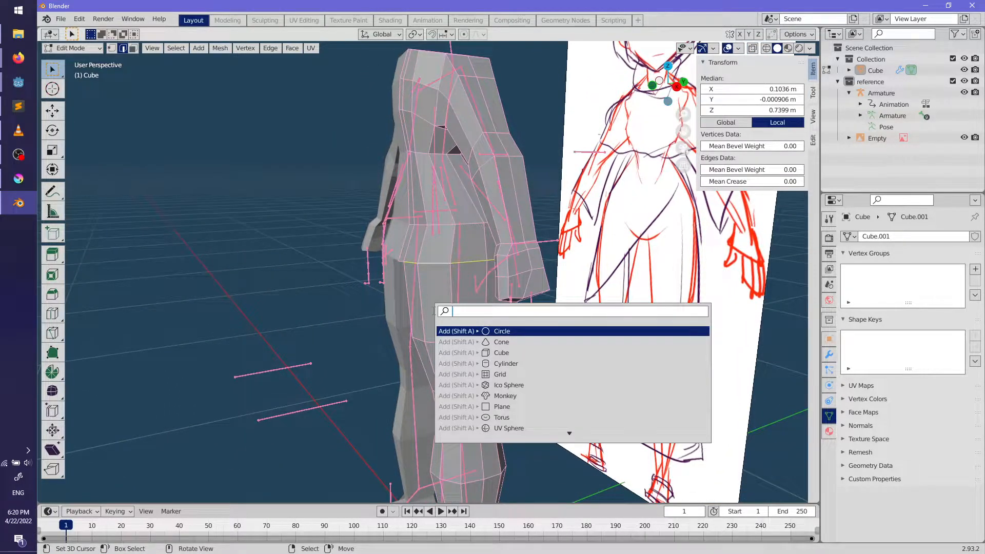
{"action": "key", "text": "Return"}
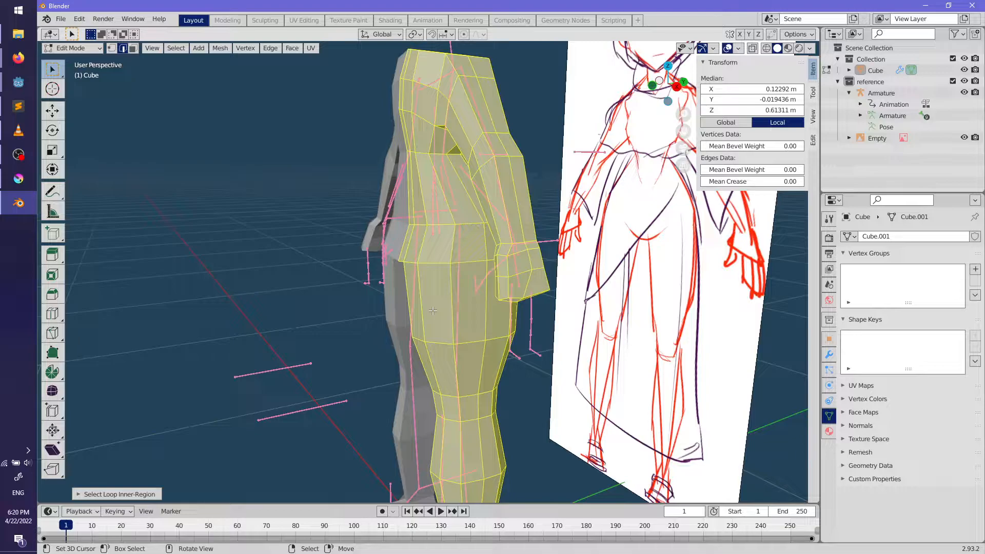
{"action": "key", "text": "ctrl+z"}
Step: Extend the selection into a complete edge loop around the top of the thigh and select the whole leg with Select Loop Inner-Region
{"action": "middle_click_drag", "start_coordinate": [429, 303], "coordinate": [437, 244]}
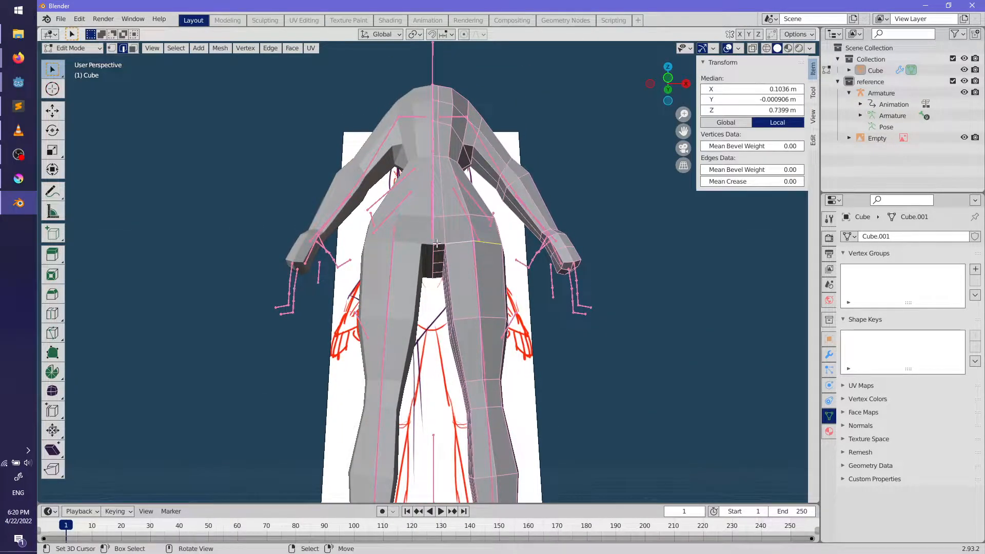
{"action": "mouse_move", "coordinate": [520, 262]}
{"action": "middle_mouse_down"}
{"action": "mouse_move", "coordinate": [472, 258]}
{"action": "mouse_move", "coordinate": [522, 279]}
{"action": "mouse_move", "coordinate": [596, 252]}
{"action": "middle_mouse_up"}
{"action": "scroll", "coordinate": [465, 256], "scroll_direction": "up", "scroll_amount": 3}
{"action": "scroll", "coordinate": [434, 281], "scroll_direction": "down", "scroll_amount": 4}
{"action": "scroll", "coordinate": [579, 251], "scroll_direction": "up", "scroll_amount": 5}
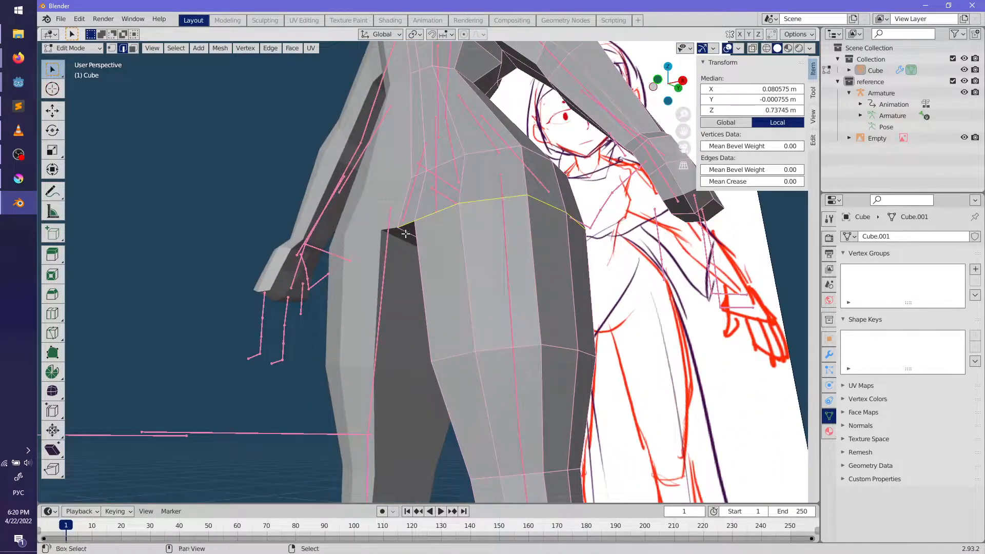
{"action": "key", "text": "F3"}
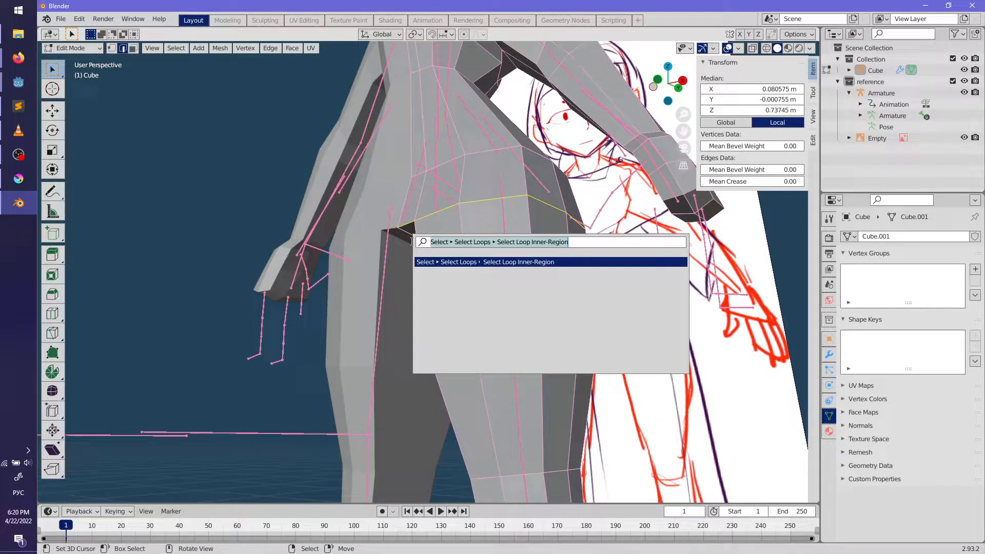
{"action": "key", "text": "Return"}
Step: In the right side view, scale the leg to about 0.85 along Y and move it about 0.013 m backward along Y
{"action": "middle_click_drag", "start_coordinate": [412, 242], "coordinate": [430, 254]}
{"action": "scroll", "coordinate": [436, 247], "scroll_direction": "down", "scroll_amount": 5}
{"action": "middle_click_drag", "start_coordinate": [447, 215], "coordinate": [370, 219]}
{"action": "key", "text": "KP_1"}
{"action": "key", "text": "KP_3"}
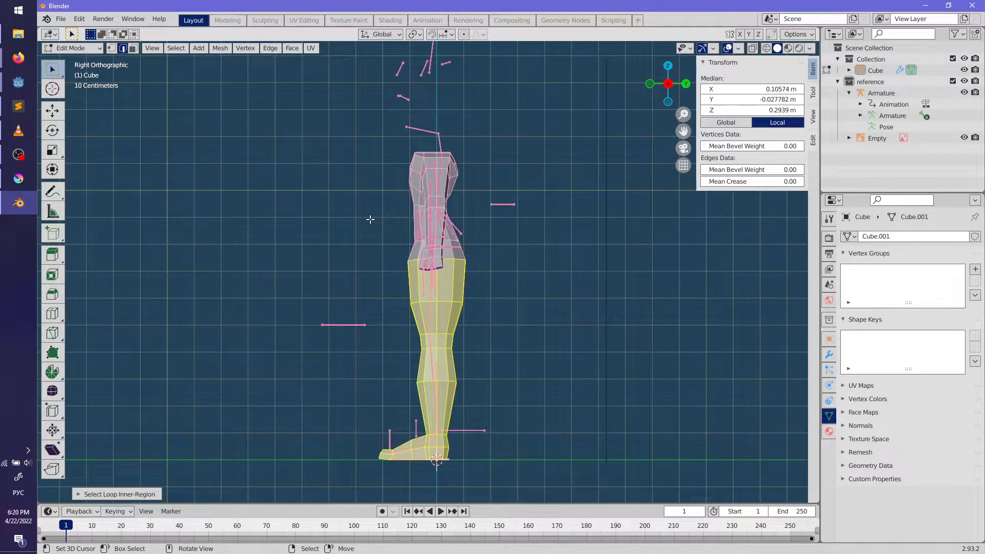
{"action": "key", "text": "s"}
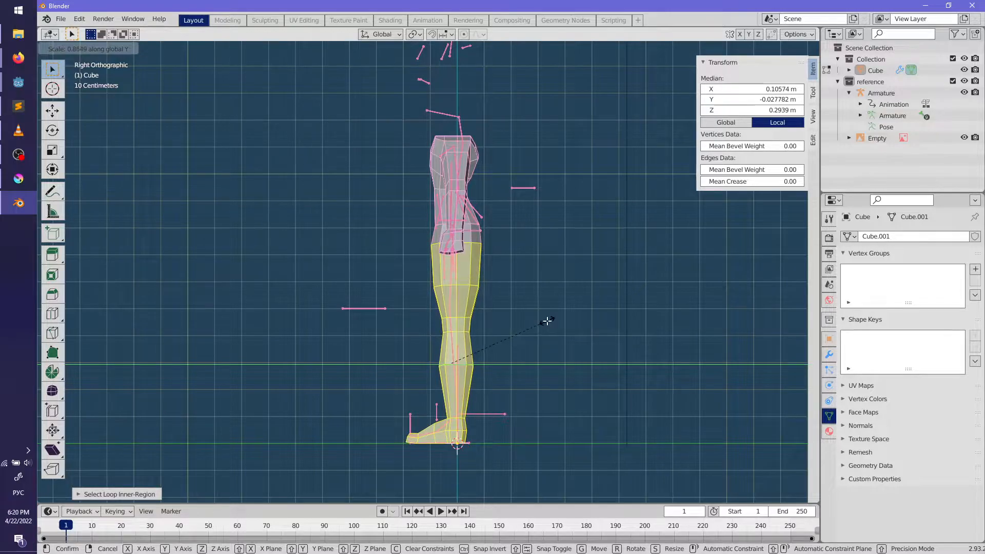
{"action": "left_click", "coordinate": [548, 322]}
{"action": "key", "text": "g"}
{"action": "key", "text": "y"}
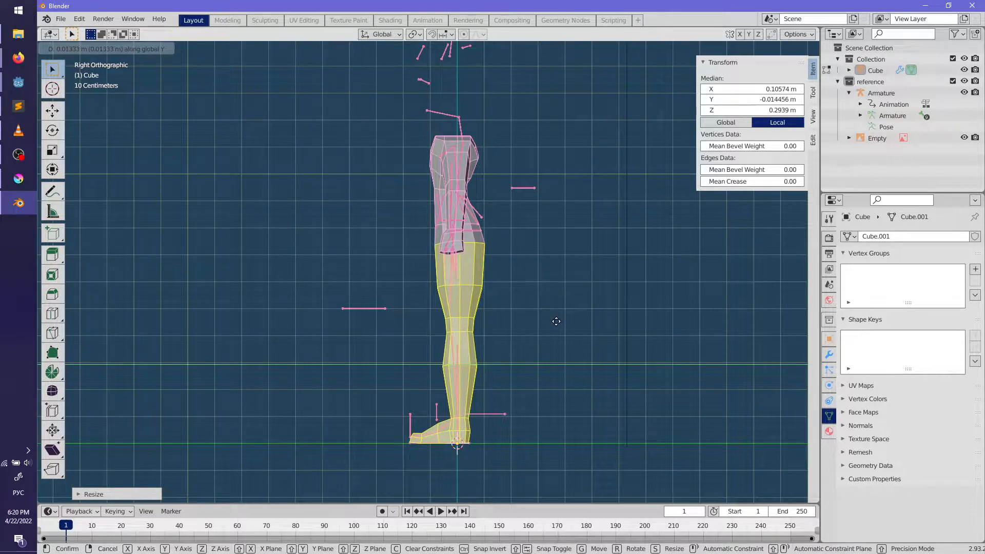
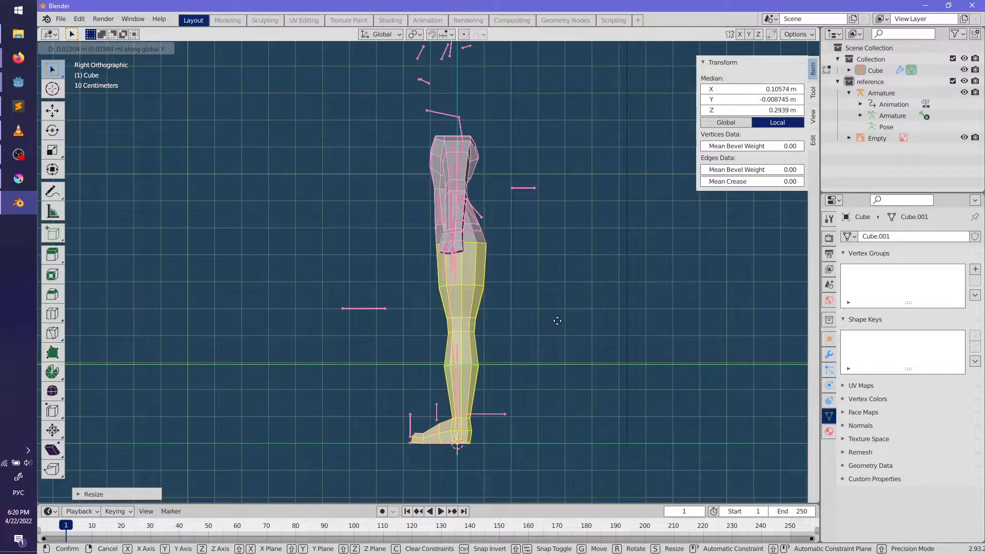
Step: Place the leg about 0.019 m backward along Y and review the body in Object Mode
{"action": "left_click", "coordinate": [555, 321]}
{"action": "middle_click_drag", "start_coordinate": [554, 347], "coordinate": [451, 376], "text": "shift"}
{"action": "key", "text": "Tab"}
{"action": "scroll", "coordinate": [485, 395], "scroll_direction": "up", "scroll_amount": 4}
{"action": "scroll", "coordinate": [493, 365], "scroll_direction": "down", "scroll_amount": 3}
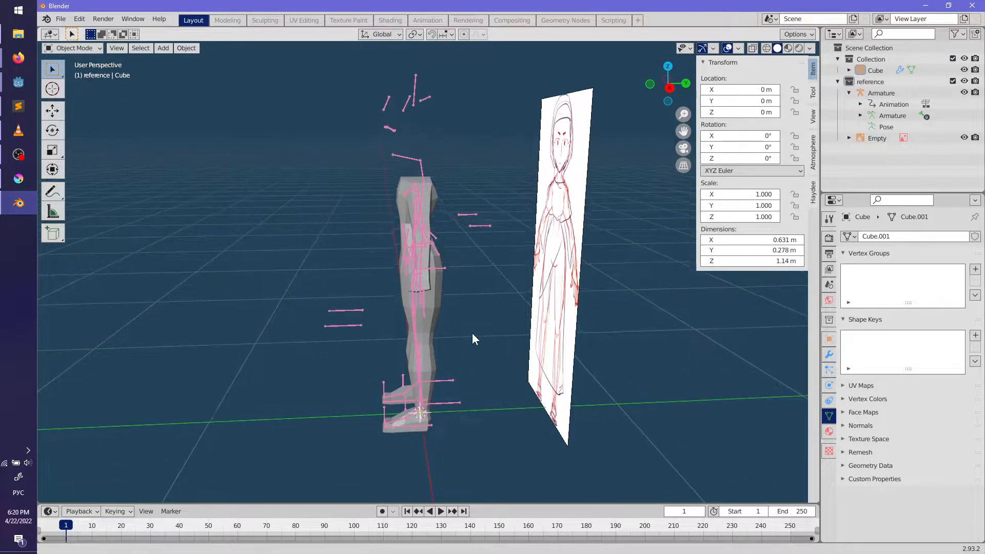
Step: Select the leg below the knee with Select Loop Inner-Region, try moving it along Y, and undo the move
{"action": "scroll", "coordinate": [473, 334], "scroll_direction": "up", "scroll_amount": 4}
{"action": "key", "text": "Tab"}
{"action": "key", "text": "KP_1"}
{"action": "key", "text": "KP_3"}
{"action": "scroll", "coordinate": [483, 337], "scroll_direction": "up", "scroll_amount": 2}
{"action": "right_click", "coordinate": [454, 282], "text": "alt"}
{"action": "key", "text": "F3"}
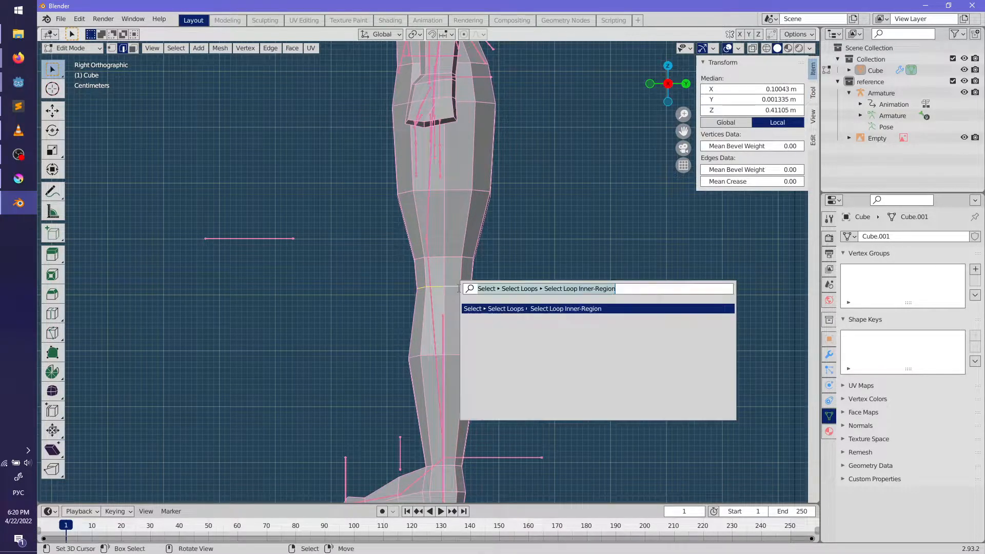
{"action": "key", "text": "Return"}
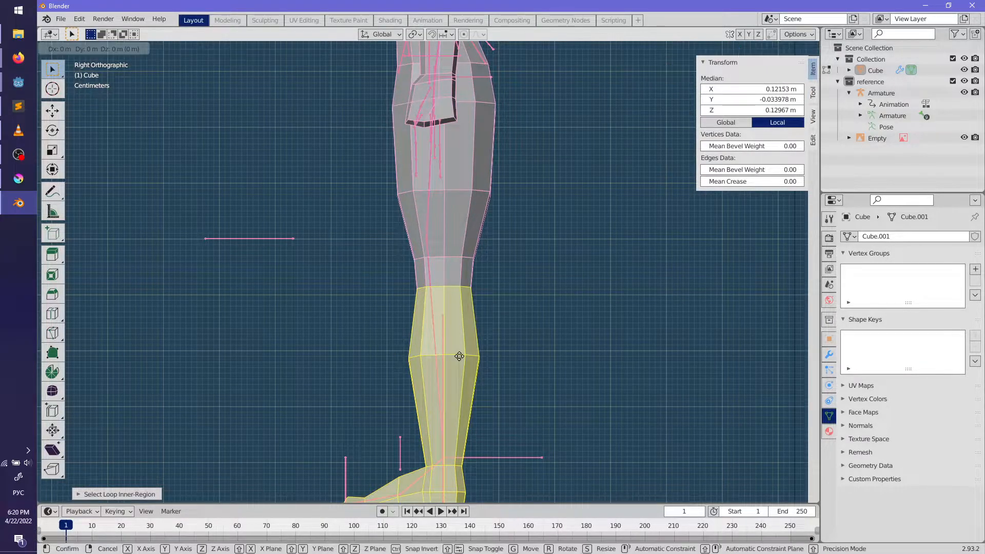
{"action": "key", "text": "y"}
{"action": "left_click", "coordinate": [464, 356]}
{"action": "middle_click_drag", "start_coordinate": [465, 355], "coordinate": [465, 324], "text": "shift"}
{"action": "key", "text": "ctrl+z"}
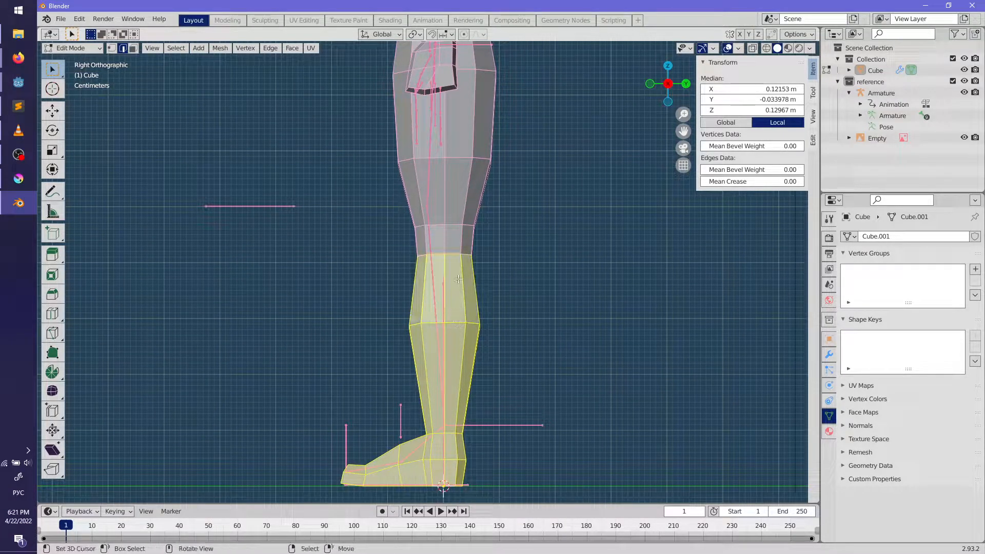
Step: In vertex select mode, select the lower leg from the calf loop down and move it about 0.015 m backward along Y
{"action": "left_click", "coordinate": [135, 46]}
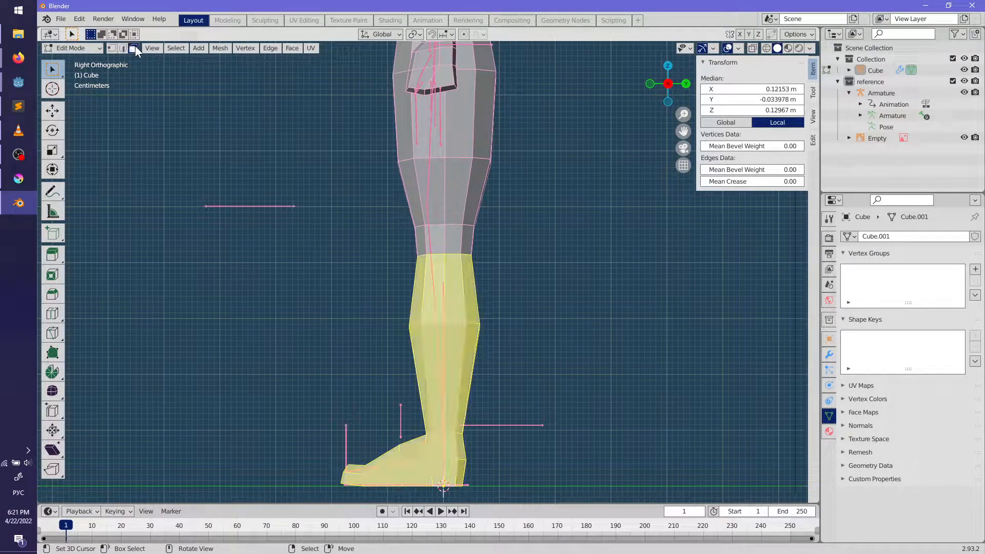
{"action": "left_click", "coordinate": [115, 49]}
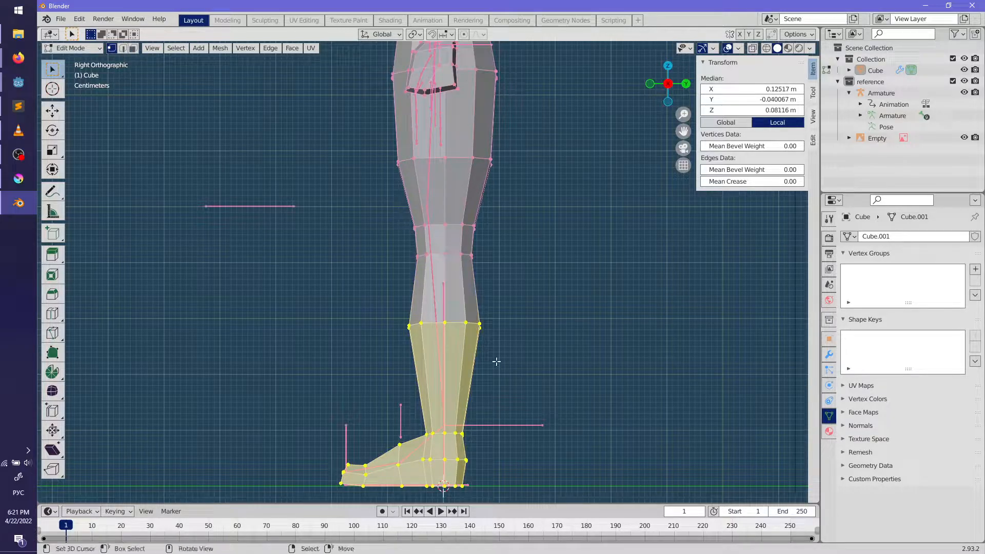
{"action": "key", "text": "g"}
{"action": "key", "text": "y"}
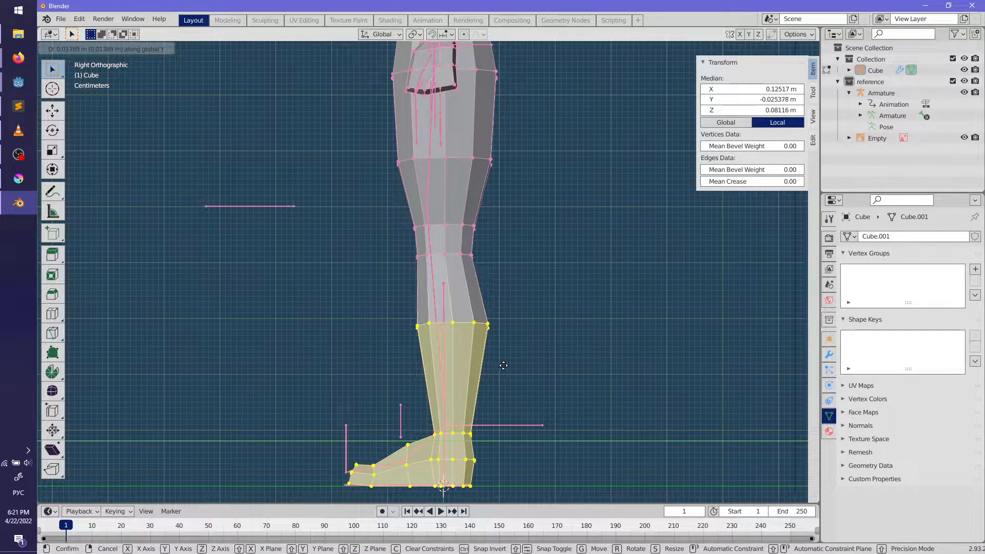
{"action": "left_click", "coordinate": [503, 366]}
Step: Move the two edge loops around the knee about 0.009 m forward along Y and check the body in Object Mode
{"action": "left_click", "coordinate": [460, 255], "text": "alt"}
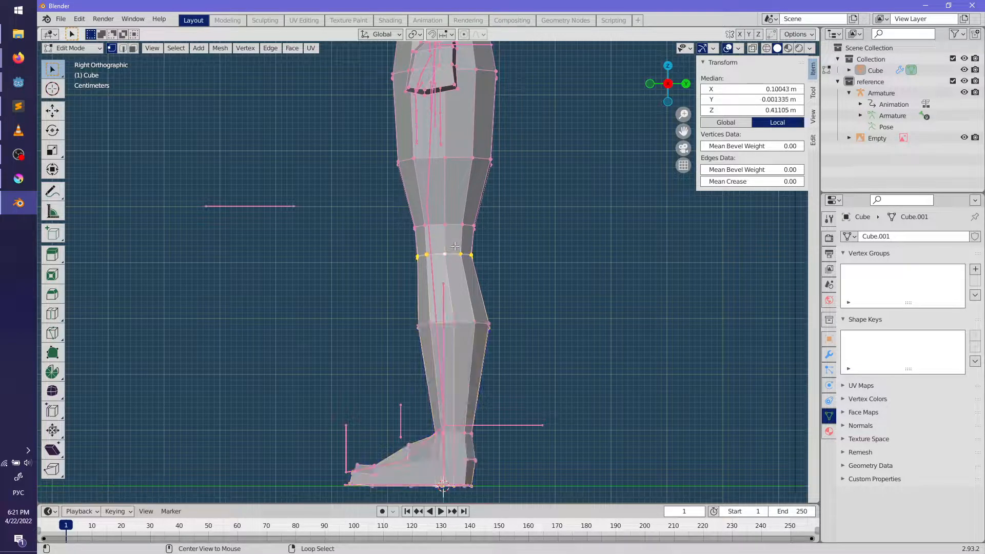
{"action": "key", "text": "g"}
{"action": "key", "text": "y"}
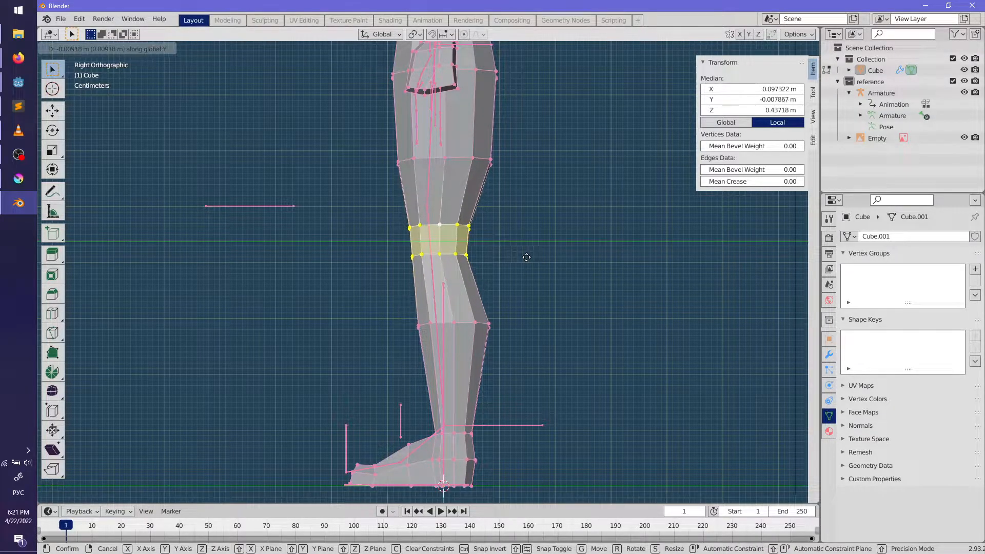
{"action": "left_click", "coordinate": [527, 258]}
{"action": "scroll", "coordinate": [531, 330], "scroll_direction": "down", "scroll_amount": 2}
{"action": "key", "text": "Tab"}
{"action": "scroll", "coordinate": [527, 331], "scroll_direction": "down", "scroll_amount": 2}
{"action": "scroll", "coordinate": [539, 416], "scroll_direction": "down", "scroll_amount": 2}
{"action": "middle_click_drag", "start_coordinate": [529, 414], "coordinate": [648, 373], "text": "shift"}
{"action": "scroll", "coordinate": [520, 348], "scroll_direction": "up", "scroll_amount": 2}
Step: Edge-slide the forearm's edge loop up the arm, away from the wrist, and check the shape in Object Mode
{"action": "key", "text": "Tab"}
{"action": "middle_click_drag", "start_coordinate": [648, 256], "coordinate": [612, 249]}
{"action": "key", "text": "g"}
{"action": "key", "text": "g"}
{"action": "left_click", "coordinate": [647, 251]}
{"action": "scroll", "coordinate": [494, 263], "scroll_direction": "down", "scroll_amount": 4}
{"action": "scroll", "coordinate": [472, 251], "scroll_direction": "up", "scroll_amount": 3}
{"action": "scroll", "coordinate": [431, 259], "scroll_direction": "up", "scroll_amount": 2}
{"action": "key", "text": "alt+a"}
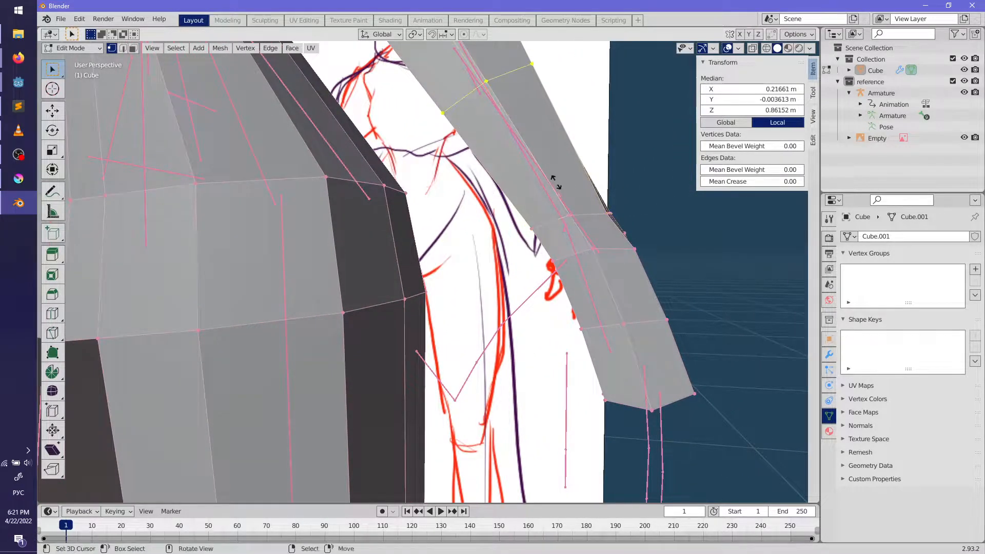
{"action": "left_click", "coordinate": [608, 291]}
{"action": "scroll", "coordinate": [599, 291], "scroll_direction": "down", "scroll_amount": 4}
{"action": "key", "text": "alt+a"}
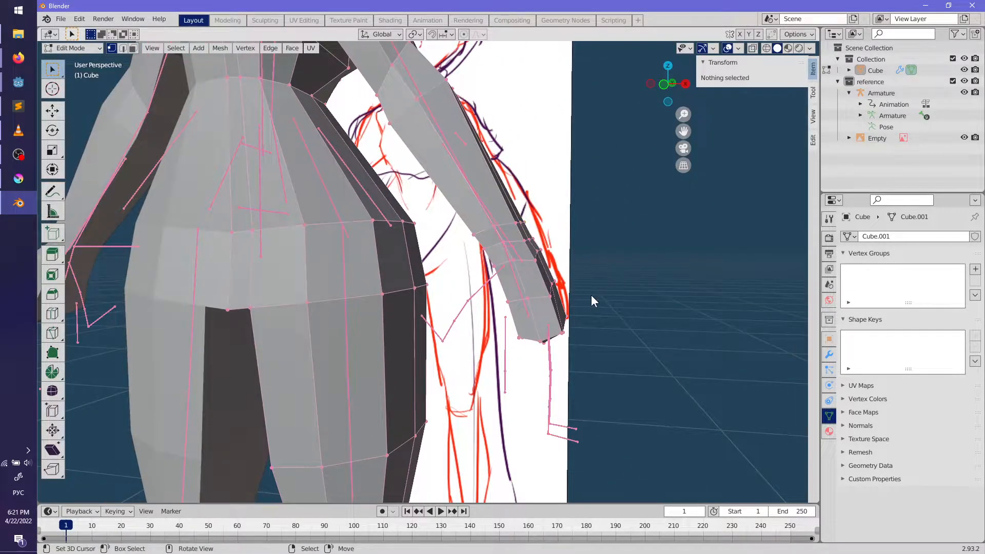
{"action": "key", "text": "Tab"}
{"action": "scroll", "coordinate": [591, 295], "scroll_direction": "down", "scroll_amount": 4}
{"action": "middle_click_drag", "start_coordinate": [585, 308], "coordinate": [600, 351]}
{"action": "scroll", "coordinate": [541, 356], "scroll_direction": "up", "scroll_amount": 3}
Step: Move the two centre-front vertices of the upper hip loop about 0.018 m forward along Y
{"action": "key", "text": "Tab"}
{"action": "middle_click_drag", "start_coordinate": [532, 345], "coordinate": [590, 242]}
{"action": "scroll", "coordinate": [474, 345], "scroll_direction": "up", "scroll_amount": 2}
{"action": "right_click", "coordinate": [432, 331], "text": "alt"}
{"action": "scroll", "coordinate": [589, 348], "scroll_direction": "down", "scroll_amount": 4}
{"action": "left_click", "coordinate": [583, 348]}
{"action": "scroll", "coordinate": [590, 242], "scroll_direction": "up", "scroll_amount": 1}
{"action": "middle_click_drag", "start_coordinate": [431, 231], "coordinate": [474, 246]}
{"action": "scroll", "coordinate": [363, 254], "scroll_direction": "up", "scroll_amount": 3}
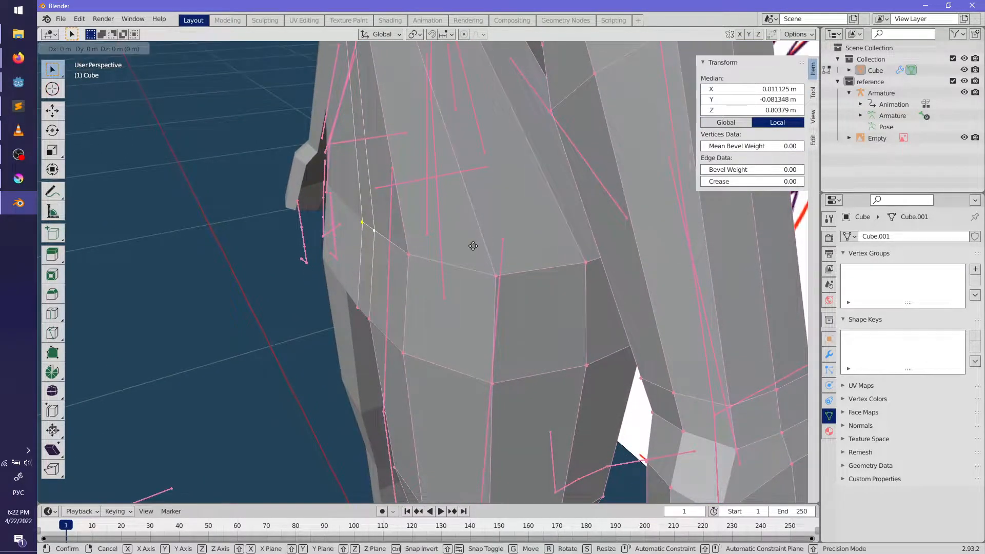
{"action": "left_click", "coordinate": [385, 252]}
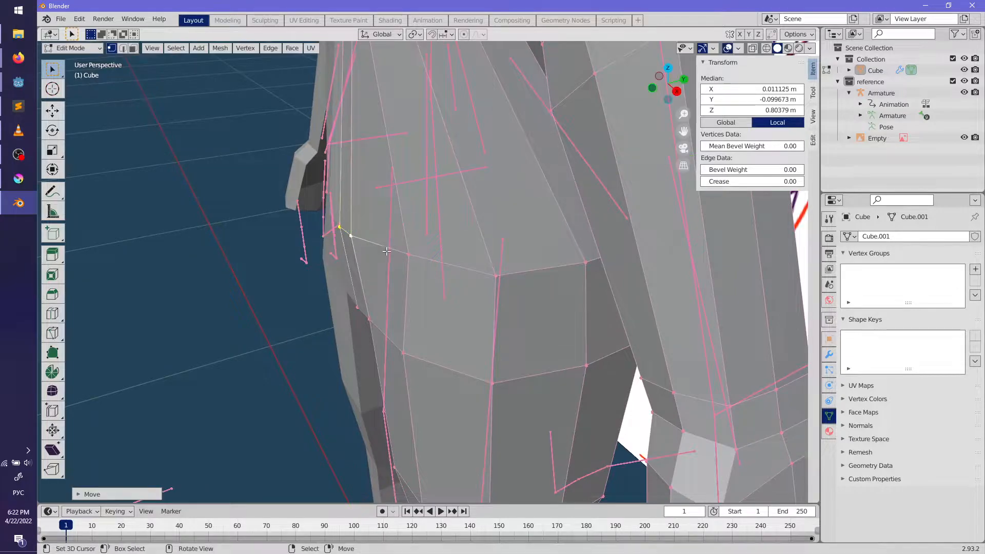
Step: Move the next vertex outward on the same hip loop about 0.012 m forward along Y
{"action": "key", "text": "g"}
{"action": "key", "text": "y"}
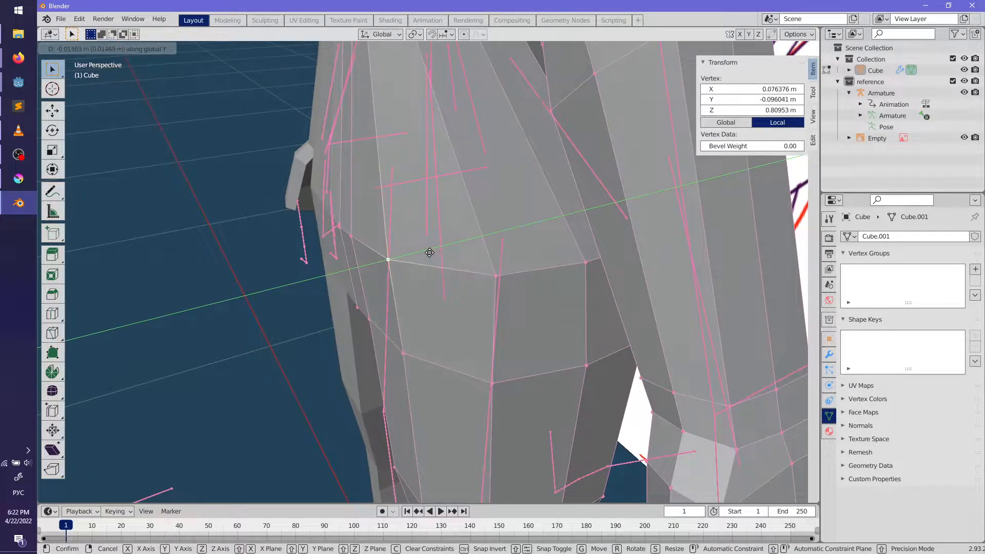
{"action": "left_click", "coordinate": [433, 250]}
{"action": "middle_click_drag", "start_coordinate": [433, 250], "coordinate": [506, 334]}
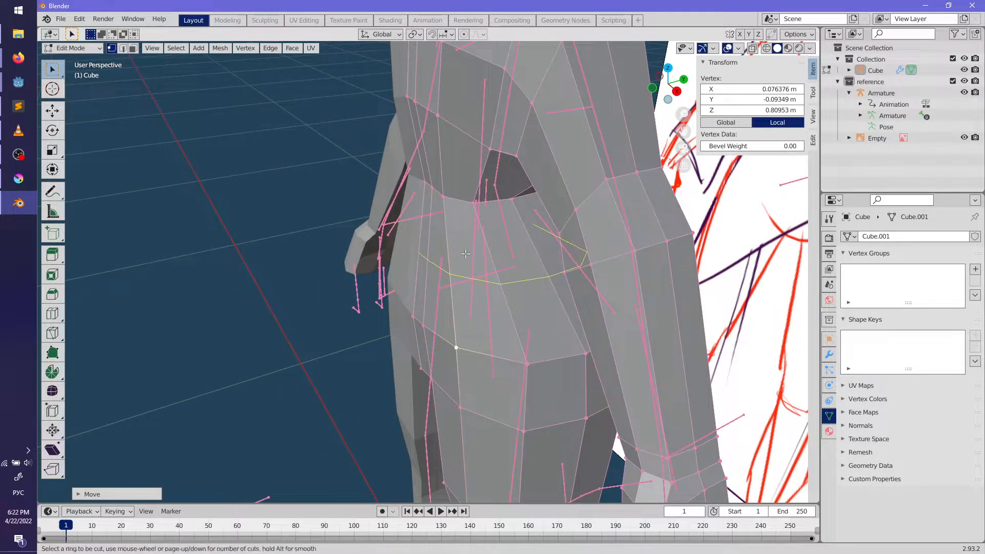
Step: Add an edge loop around the belly between the waist and the hips
{"action": "middle_click_drag", "start_coordinate": [460, 263], "coordinate": [529, 300]}
{"action": "key", "text": "alt+a"}
{"action": "middle_click_drag", "start_coordinate": [471, 308], "coordinate": [408, 287]}
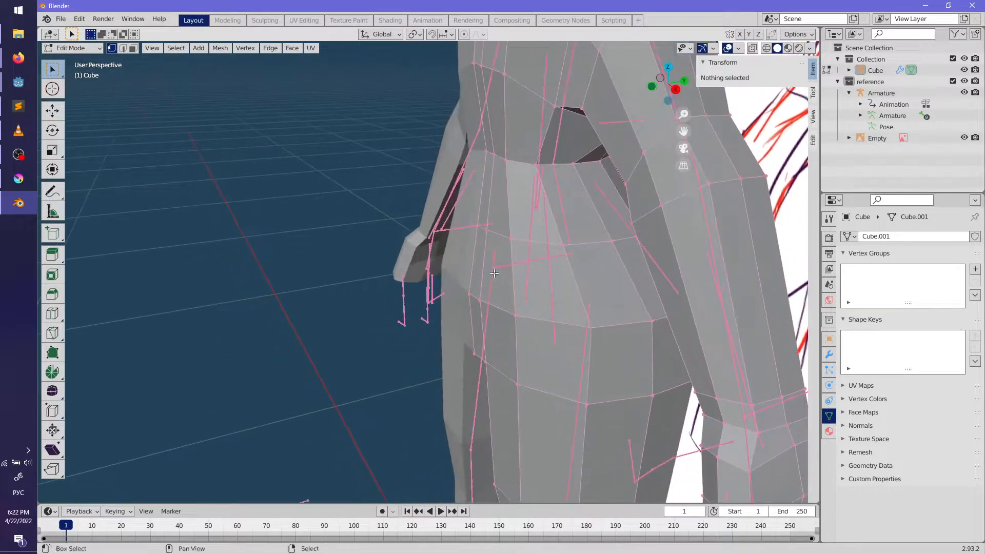
Step: Move the centre-front belly vertices between the new loop and the hip loop about 0.004 m forward along Y and rotate them
{"action": "middle_click_drag", "start_coordinate": [512, 277], "coordinate": [544, 241], "text": "shift"}
{"action": "right_click", "coordinate": [487, 217]}
{"action": "middle_click_drag", "start_coordinate": [490, 296], "coordinate": [511, 287]}
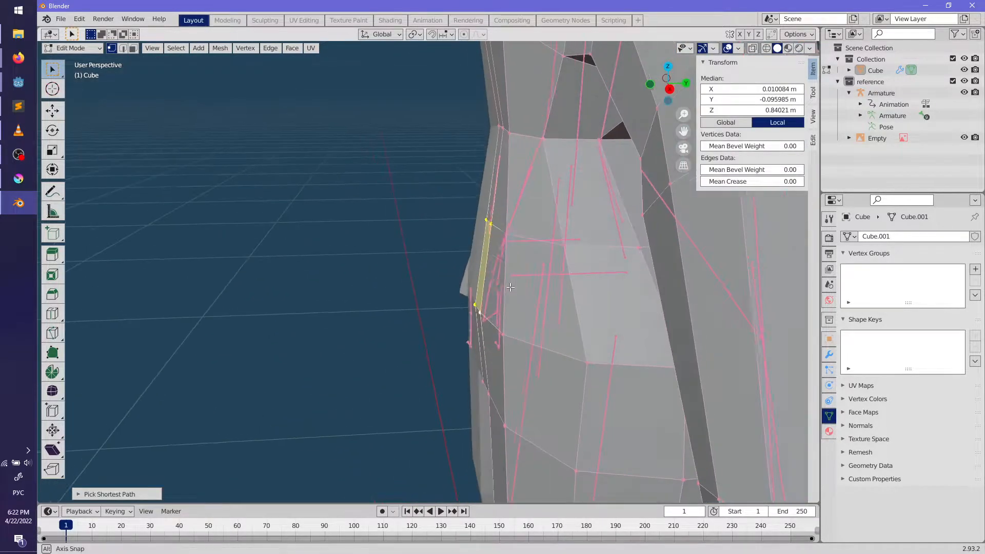
{"action": "left_click", "coordinate": [559, 272]}
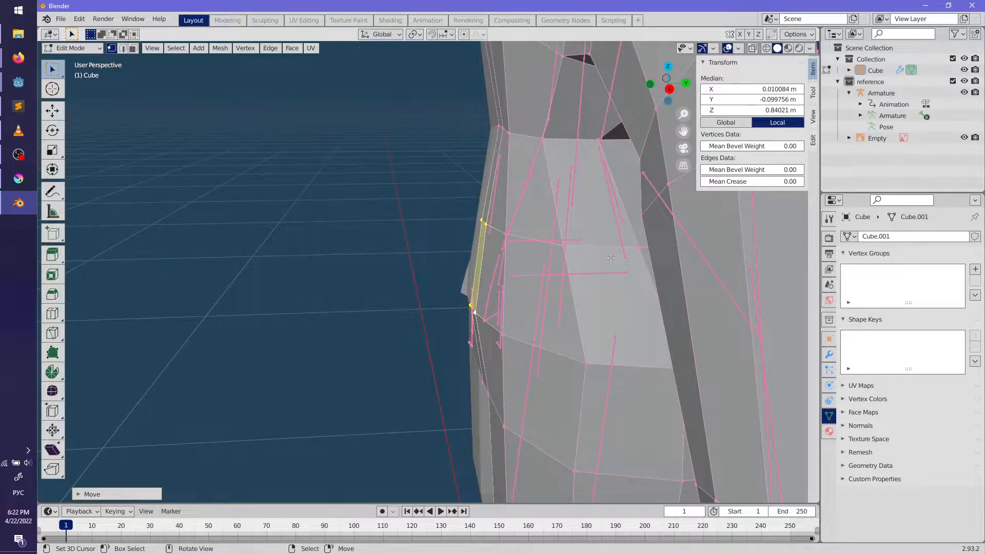
{"action": "left_click", "coordinate": [613, 243]}
{"action": "scroll", "coordinate": [613, 243], "scroll_direction": "down", "scroll_amount": 4}
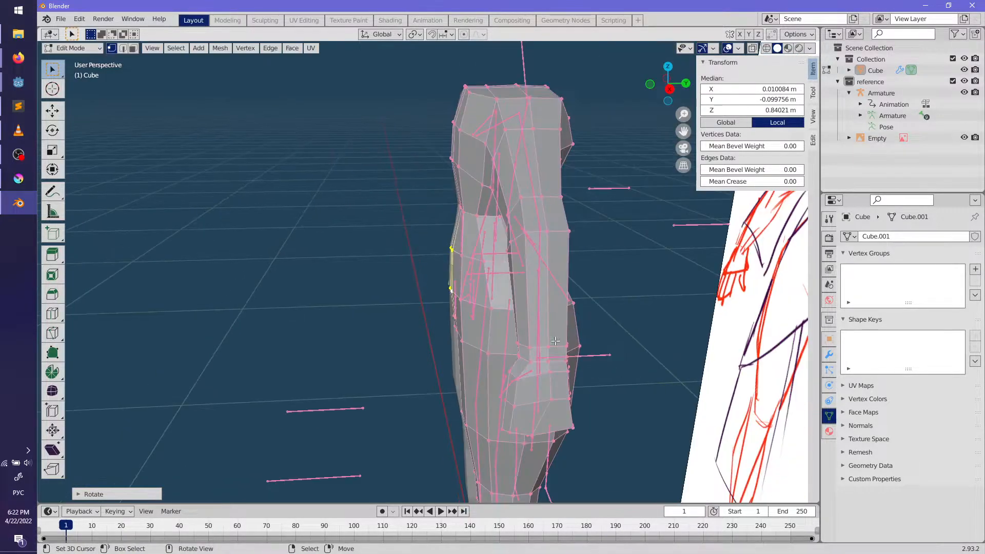
{"action": "key", "text": "alt+a"}
Step: Select the three front vertices of the waist loop and move them slightly forward along Y
{"action": "scroll", "coordinate": [564, 287], "scroll_direction": "down", "scroll_amount": 1}
{"action": "mouse_move", "coordinate": [505, 338]}
{"action": "middle_mouse_down"}
{"action": "mouse_move", "coordinate": [565, 339]}
{"action": "mouse_move", "coordinate": [498, 340]}
{"action": "middle_mouse_up"}
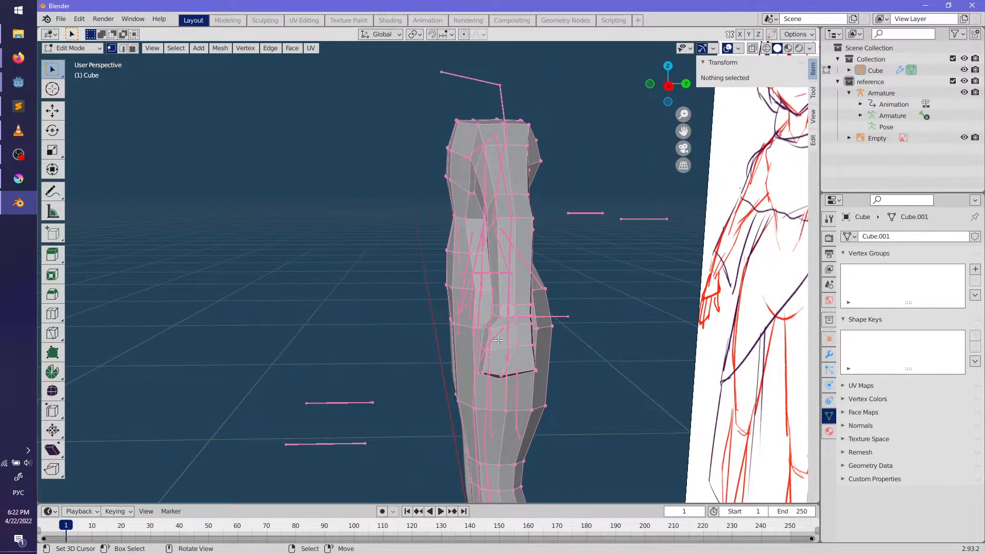
{"action": "key", "text": "KP_1"}
{"action": "key", "text": "KP_3"}
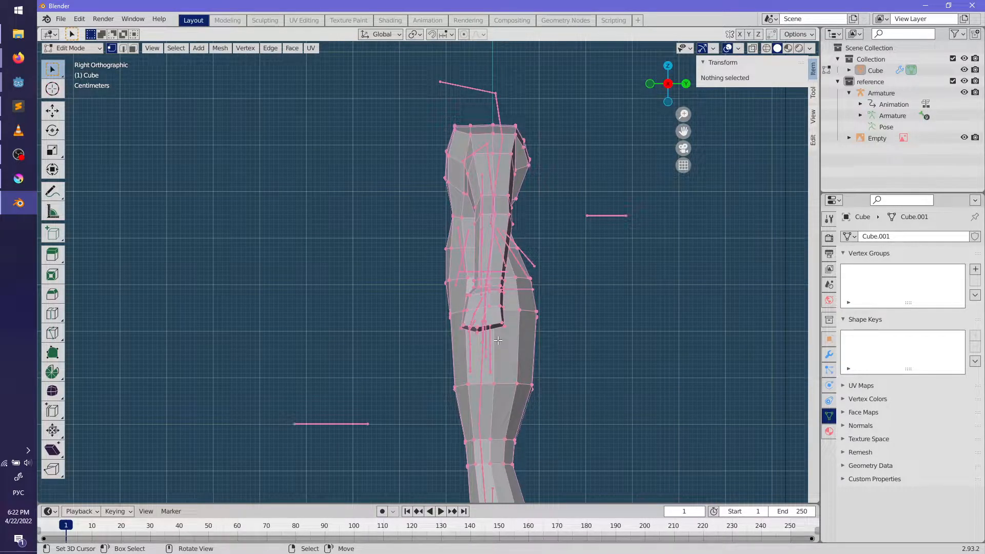
{"action": "scroll", "coordinate": [324, 253], "scroll_direction": "up", "scroll_amount": 4}
{"action": "middle_click_drag", "start_coordinate": [324, 253], "coordinate": [424, 277]}
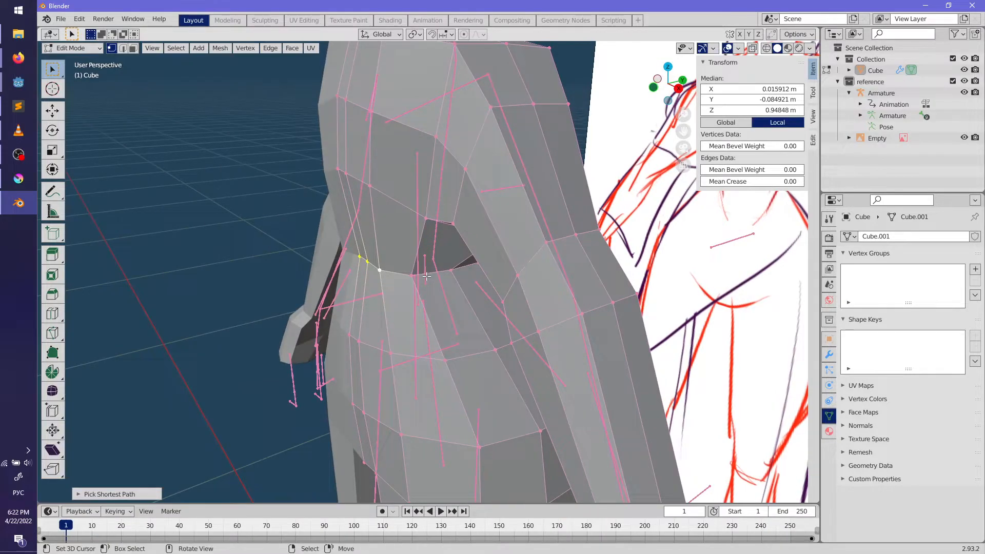
{"action": "key", "text": "g"}
{"action": "key", "text": "y"}
{"action": "left_click", "coordinate": [422, 276]}
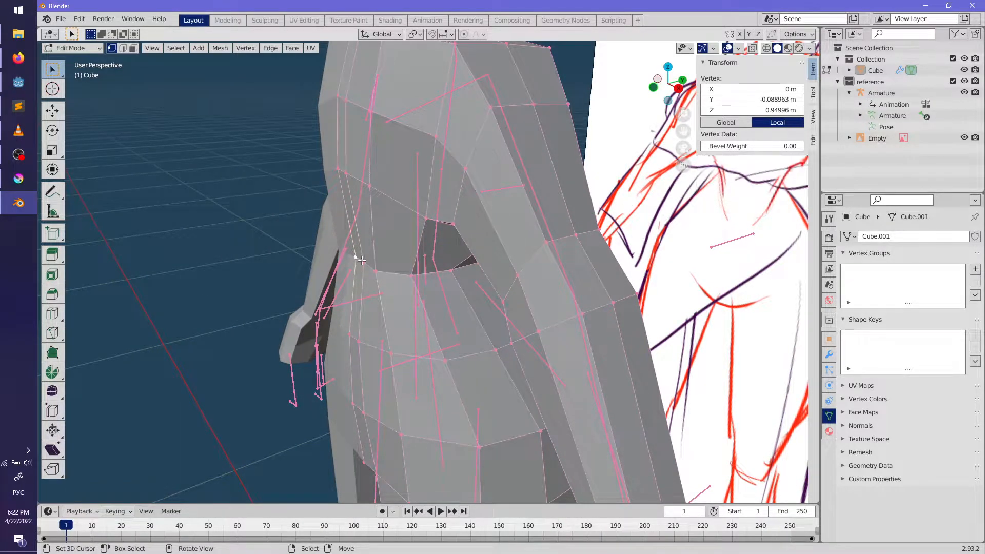
Step: Adjust the position of the centre-front waist vertex and check the torso in Object Mode
{"action": "key", "text": "g"}
{"action": "left_click", "coordinate": [415, 268]}
{"action": "key", "text": "alt+a"}
{"action": "middle_click_drag", "start_coordinate": [415, 269], "coordinate": [429, 307]}
{"action": "scroll", "coordinate": [429, 308], "scroll_direction": "down", "scroll_amount": 4}
{"action": "key", "text": "Tab"}
{"action": "mouse_move", "coordinate": [480, 340]}
{"action": "middle_mouse_down"}
{"action": "mouse_move", "coordinate": [541, 290]}
{"action": "mouse_move", "coordinate": [594, 312]}
{"action": "mouse_move", "coordinate": [455, 333]}
{"action": "mouse_move", "coordinate": [429, 350]}
{"action": "mouse_move", "coordinate": [410, 320]}
{"action": "mouse_move", "coordinate": [432, 305]}
{"action": "mouse_move", "coordinate": [415, 314]}
{"action": "middle_mouse_up"}
Step: Move the lower front chest vertex about 0.003 m backward along Y, then shift it together with the vertex above about 0.002 m backward
{"action": "scroll", "coordinate": [429, 349], "scroll_direction": "up", "scroll_amount": 2}
{"action": "key", "text": "Tab"}
{"action": "left_click", "coordinate": [432, 304]}
{"action": "scroll", "coordinate": [415, 314], "scroll_direction": "up", "scroll_amount": 4}
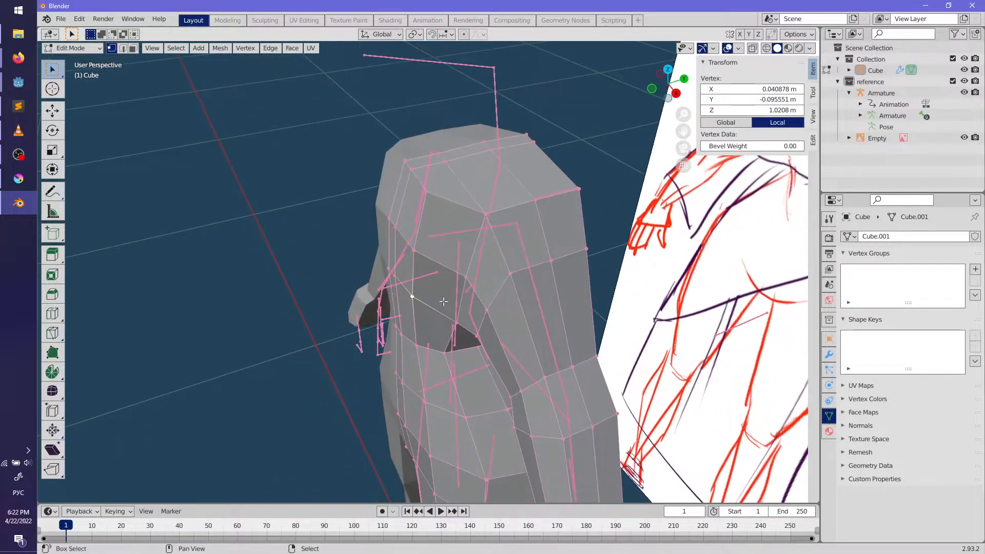
{"action": "key", "text": "g"}
{"action": "key", "text": "y"}
{"action": "left_click", "coordinate": [446, 309]}
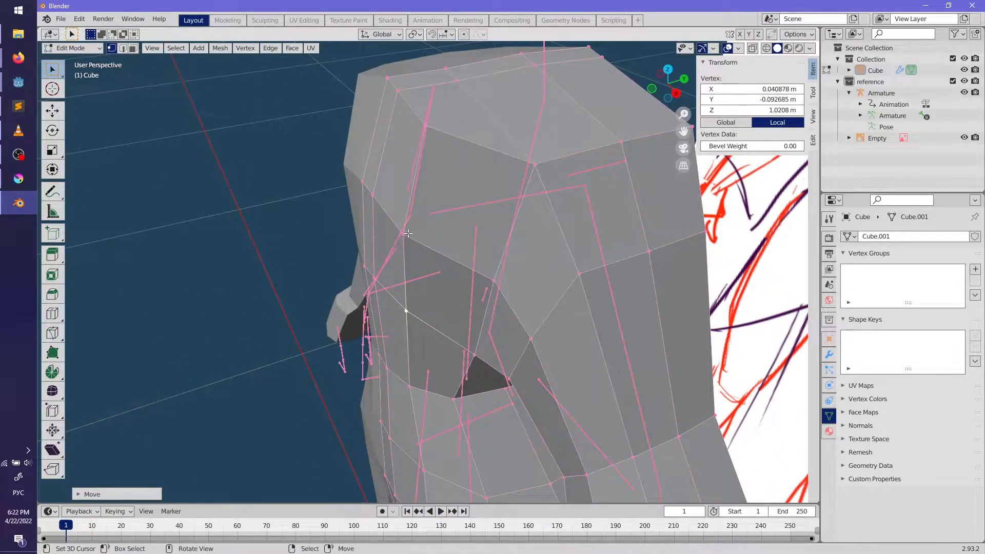
{"action": "key", "text": "y"}
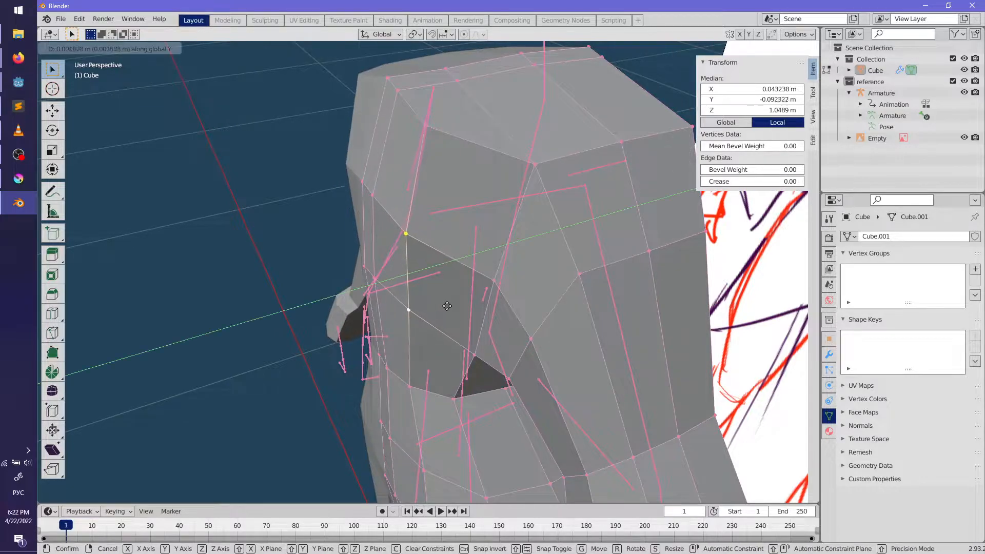
{"action": "left_click", "coordinate": [449, 305]}
Step: Reposition the vertex at the side of the chest near the armpit
{"action": "left_click_drag", "start_coordinate": [391, 246], "coordinate": [497, 414], "text": "alt"}
{"action": "right_click", "coordinate": [490, 407]}
{"action": "left_click_drag", "start_coordinate": [560, 362], "coordinate": [442, 359], "text": "alt"}
{"action": "right_click", "coordinate": [442, 360]}
{"action": "key", "text": "g"}
{"action": "left_click", "coordinate": [430, 359]}
{"action": "key", "text": "alt+a"}
{"action": "left_click_drag", "start_coordinate": [370, 357], "coordinate": [519, 349], "text": "alt"}
{"action": "mouse_move", "coordinate": [492, 308]}
{"action": "left_mouse_down", "text": "alt"}
{"action": "mouse_move", "coordinate": [420, 369]}
{"action": "mouse_move", "coordinate": [379, 242]}
{"action": "mouse_move", "coordinate": [405, 259]}
{"action": "left_mouse_up", "text": "alt"}
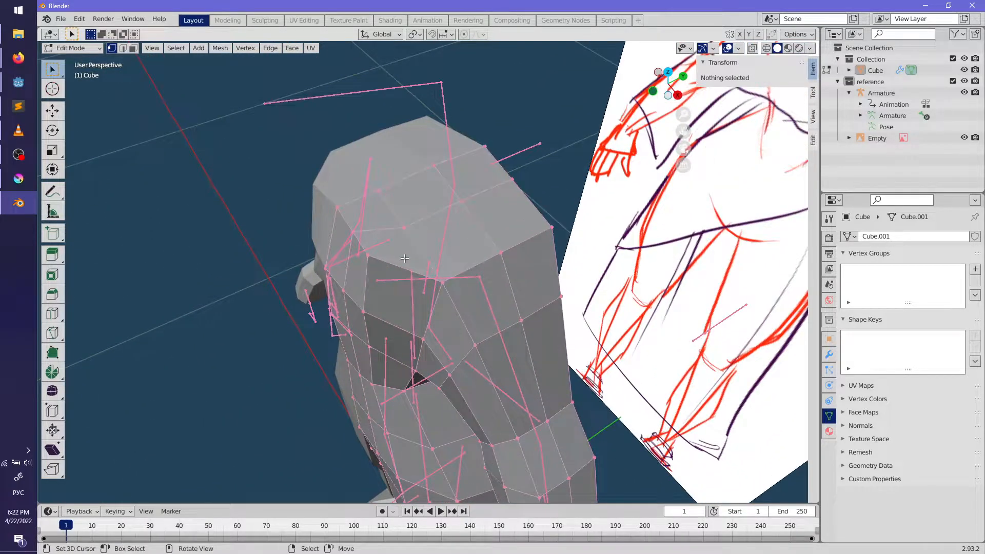
Step: Reposition two vertices around the armpit opening
{"action": "key", "text": "KP_1"}
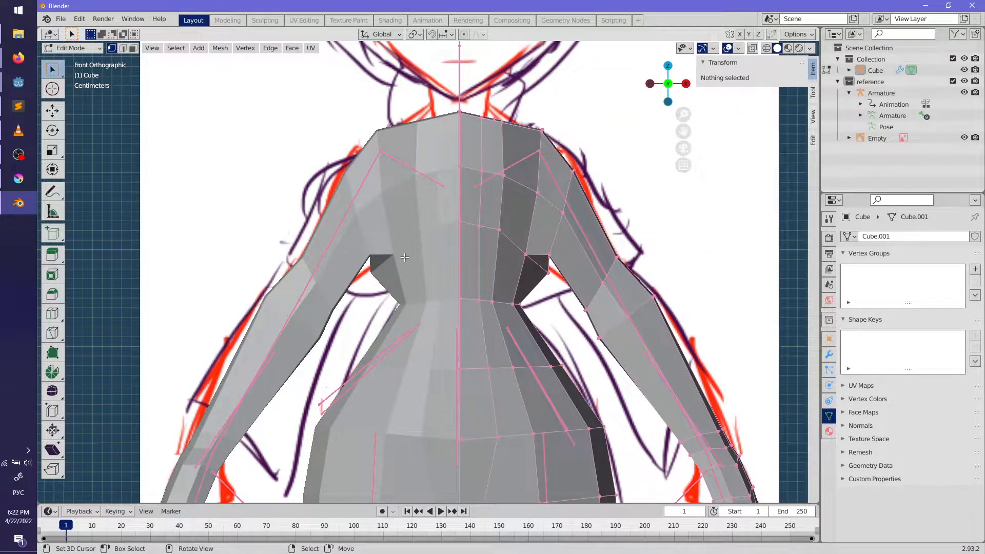
{"action": "scroll", "coordinate": [423, 243], "scroll_direction": "down", "scroll_amount": 5}
{"action": "middle_click_drag", "start_coordinate": [482, 280], "coordinate": [430, 231], "text": "shift"}
{"action": "scroll", "coordinate": [475, 243], "scroll_direction": "up", "scroll_amount": 4}
{"action": "scroll", "coordinate": [514, 224], "scroll_direction": "up", "scroll_amount": 4}
{"action": "right_click", "coordinate": [533, 196]}
{"action": "middle_click_drag", "start_coordinate": [533, 198], "coordinate": [517, 275]}
{"action": "scroll", "coordinate": [517, 275], "scroll_direction": "up", "scroll_amount": 1}
{"action": "key", "text": "g"}
{"action": "left_click", "coordinate": [537, 239]}
{"action": "middle_click_drag", "start_coordinate": [537, 239], "coordinate": [452, 184]}
{"action": "key", "text": "g"}
{"action": "left_click", "coordinate": [392, 177]}
Step: Raise the torso vertex under the arm by about 0.015 m and pull it slightly inward
{"action": "middle_click_drag", "start_coordinate": [392, 185], "coordinate": [498, 209]}
{"action": "right_click", "coordinate": [497, 209]}
{"action": "key", "text": "g"}
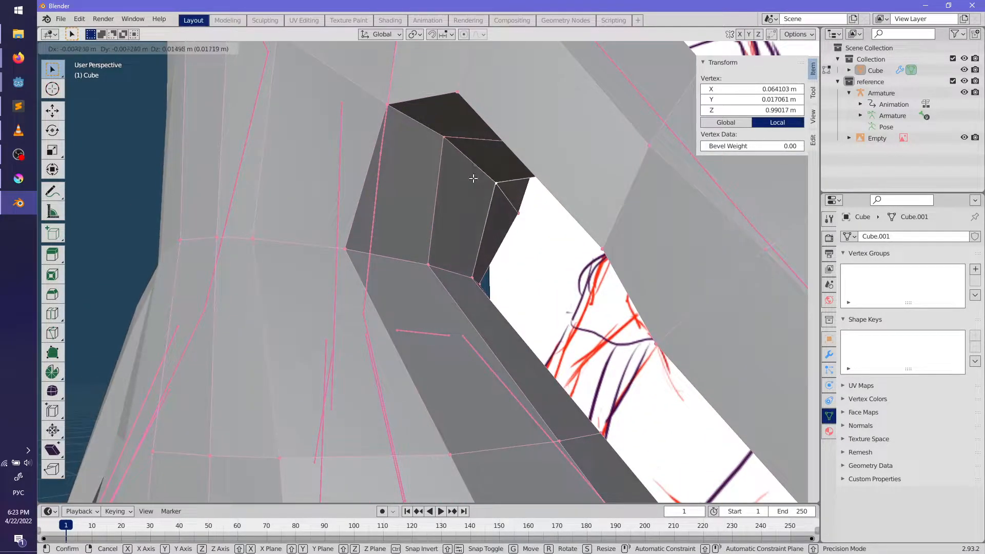
{"action": "left_click", "coordinate": [473, 179]}
Step: Edge-slide the row of torso edges below the armpit down toward the waist and check the shape in Object Mode
{"action": "left_click", "coordinate": [446, 135], "text": "shift"}
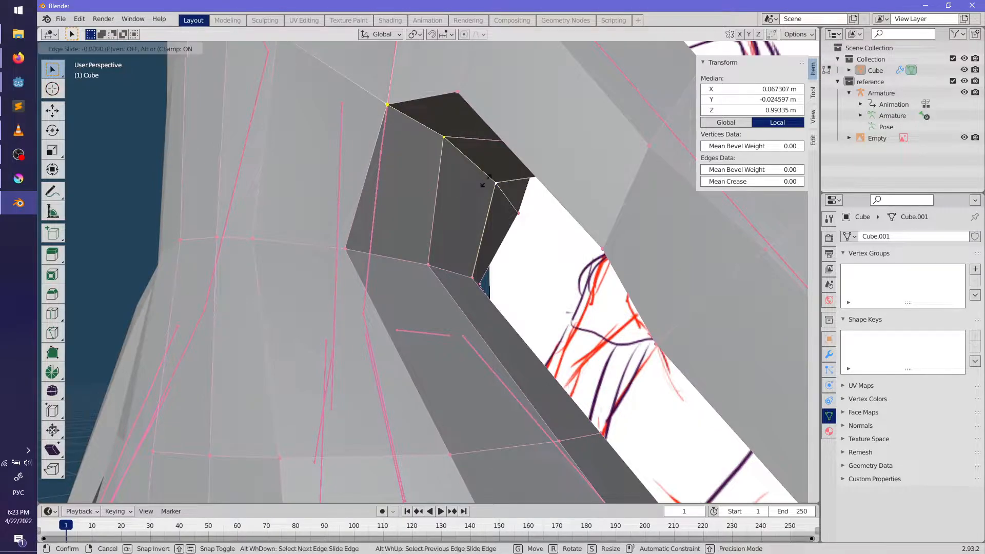
{"action": "left_click", "coordinate": [484, 204]}
{"action": "middle_click_drag", "start_coordinate": [484, 204], "coordinate": [535, 233]}
{"action": "scroll", "coordinate": [536, 233], "scroll_direction": "down", "scroll_amount": 2}
{"action": "key", "text": "alt+a"}
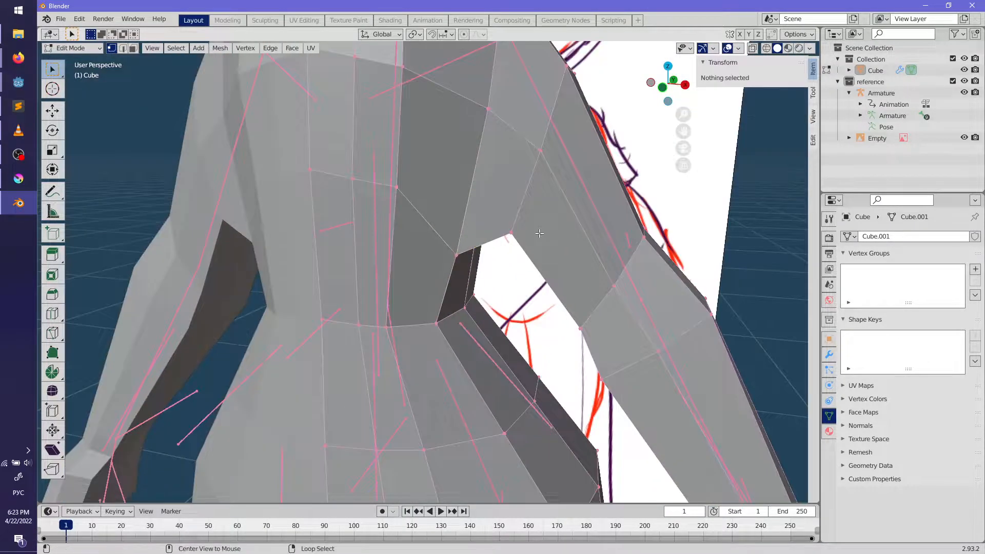
{"action": "scroll", "coordinate": [533, 237], "scroll_direction": "down", "scroll_amount": 4}
{"action": "key", "text": "Tab"}
{"action": "scroll", "coordinate": [498, 202], "scroll_direction": "up", "scroll_amount": 3}
{"action": "key", "text": "Tab"}
{"action": "scroll", "coordinate": [431, 179], "scroll_direction": "up", "scroll_amount": 4}
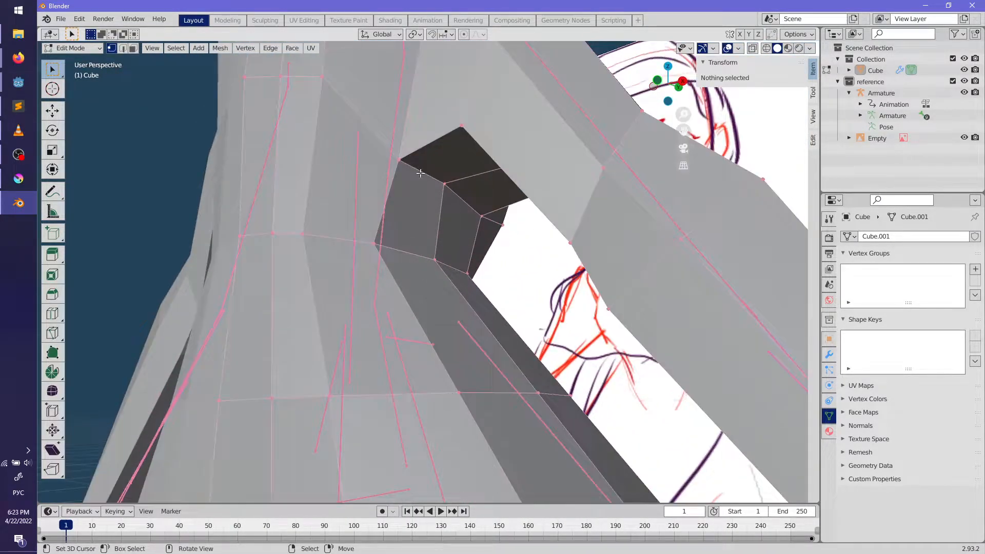
Step: Edge-slide the edge at the top of the armpit and adjust its position
{"action": "middle_click_drag", "start_coordinate": [491, 189], "coordinate": [387, 215]}
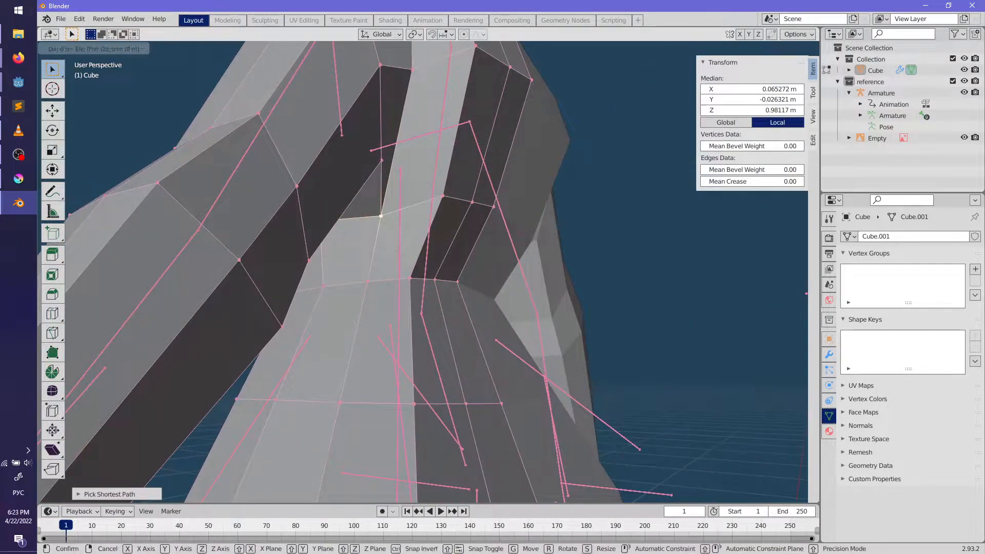
{"action": "scroll", "coordinate": [396, 222], "scroll_direction": "up", "scroll_amount": 2}
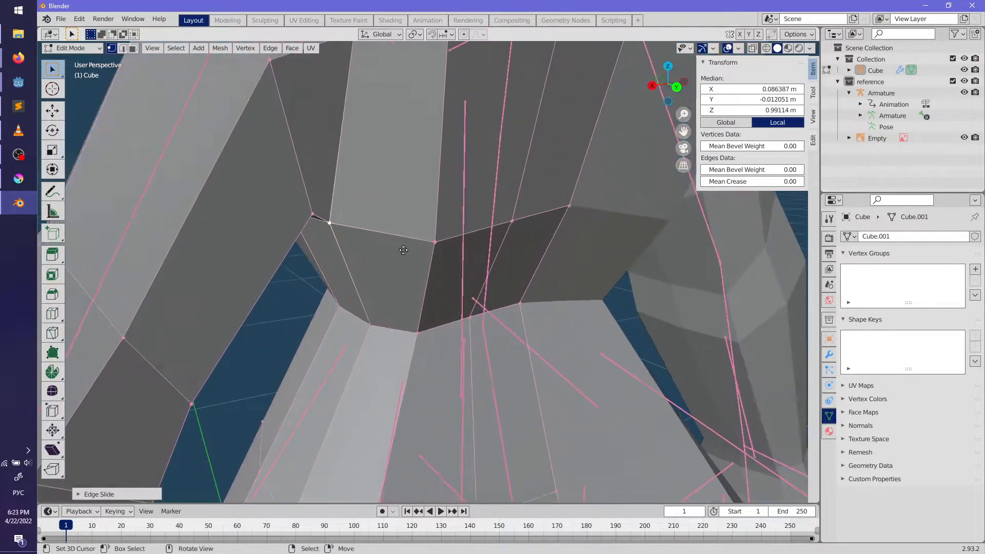
{"action": "key", "text": "g"}
{"action": "left_click", "coordinate": [436, 239]}
{"action": "middle_click_drag", "start_coordinate": [436, 239], "coordinate": [367, 237]}
Step: Edge-slide the row of edges running across the back at armpit height
{"action": "right_click", "coordinate": [381, 241]}
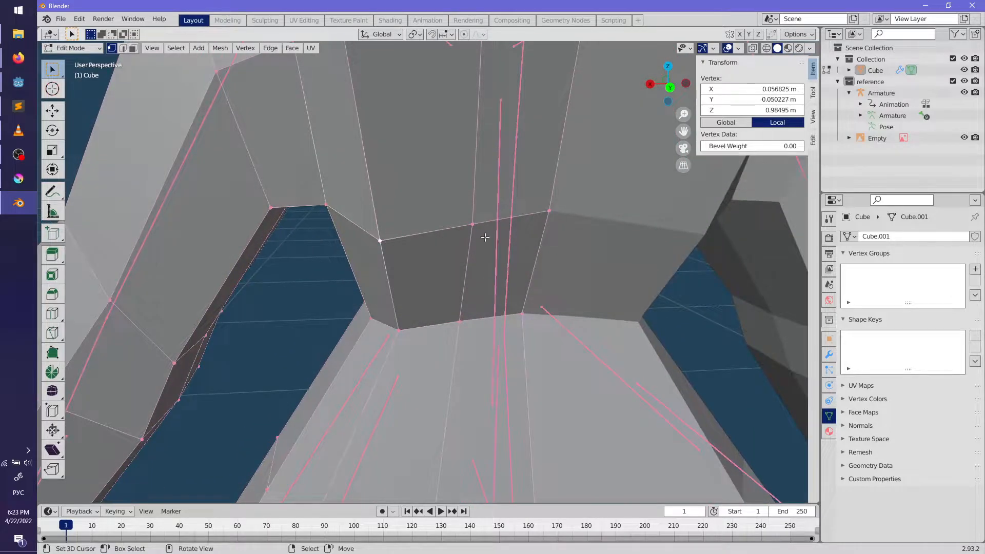
{"action": "left_click", "coordinate": [553, 210], "text": "ctrl"}
{"action": "key", "text": "g"}
{"action": "key", "text": "g"}
{"action": "left_click", "coordinate": [570, 189]}
{"action": "middle_click_drag", "start_coordinate": [570, 189], "coordinate": [544, 257]}
{"action": "key", "text": "alt+a"}
Step: Reposition the rows of vertices across the upper back behind the shoulder
{"action": "scroll", "coordinate": [462, 238], "scroll_direction": "down", "scroll_amount": 1}
{"action": "scroll", "coordinate": [493, 272], "scroll_direction": "down", "scroll_amount": 3}
{"action": "middle_click_drag", "start_coordinate": [476, 280], "coordinate": [449, 319], "text": "shift"}
{"action": "scroll", "coordinate": [449, 315], "scroll_direction": "up", "scroll_amount": 3}
{"action": "middle_click_drag", "start_coordinate": [455, 287], "coordinate": [400, 303]}
{"action": "right_click", "coordinate": [441, 269]}
{"action": "middle_click_drag", "start_coordinate": [462, 265], "coordinate": [428, 280]}
{"action": "right_click", "coordinate": [475, 243], "text": "ctrl"}
{"action": "middle_click_drag", "start_coordinate": [495, 271], "coordinate": [540, 283]}
{"action": "key", "text": "g"}
{"action": "left_click", "coordinate": [508, 281]}
{"action": "right_click", "coordinate": [426, 249]}
{"action": "right_click", "coordinate": [469, 193], "text": "ctrl"}
{"action": "key", "text": "g"}
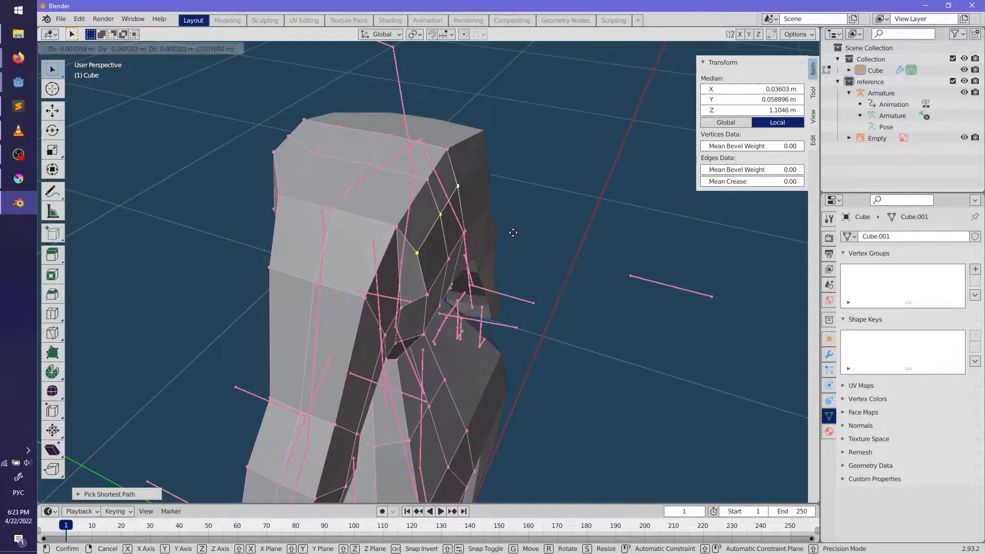
{"action": "left_click", "coordinate": [511, 233]}
Step: Edge-slide the edges across the top of the shoulder
{"action": "right_click", "coordinate": [441, 150]}
{"action": "right_click", "coordinate": [379, 224], "text": "alt"}
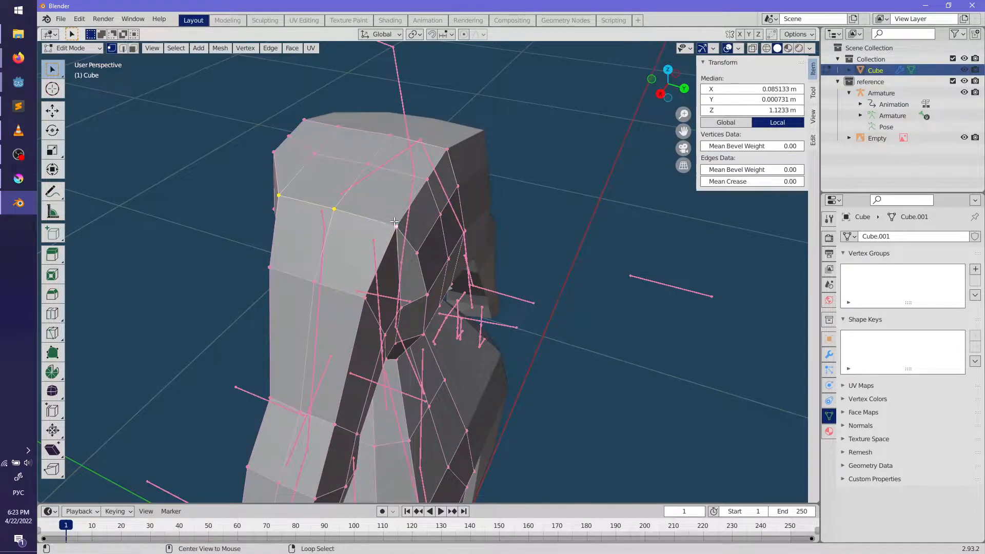
{"action": "scroll", "coordinate": [423, 252], "scroll_direction": "down", "scroll_amount": 3}
{"action": "key", "text": "g"}
{"action": "key", "text": "g"}
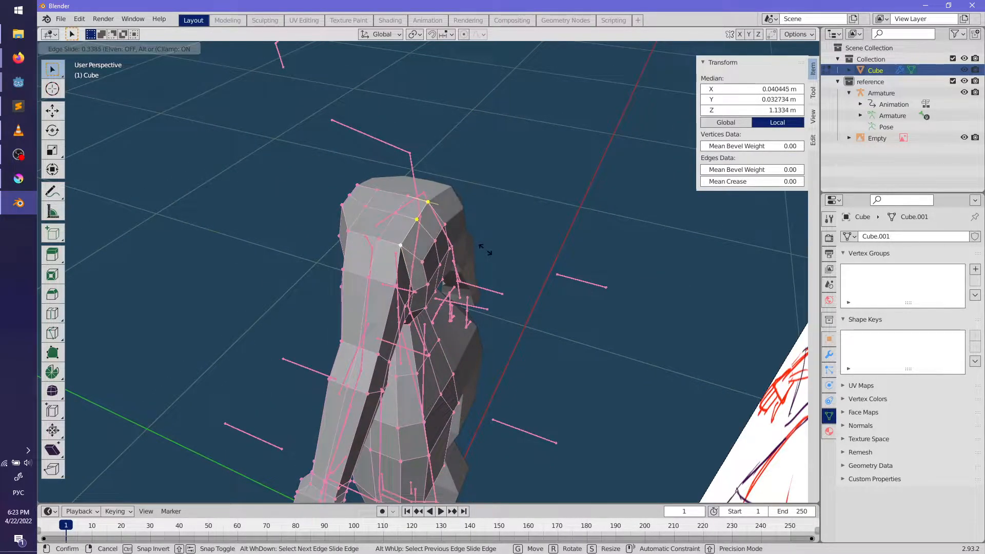
{"action": "left_click", "coordinate": [399, 311]}
Step: Edge-slide the lengthwise edge loops along the back of the arm from the shoulder toward the wrist
{"action": "key", "text": "g"}
{"action": "key", "text": "g"}
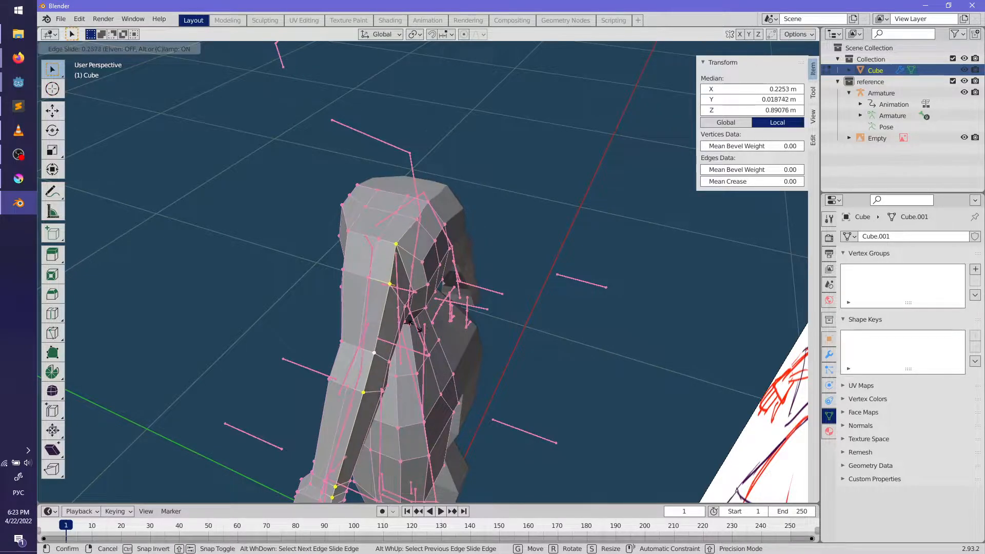
{"action": "left_click", "coordinate": [408, 322]}
{"action": "middle_click_drag", "start_coordinate": [408, 322], "coordinate": [538, 295]}
{"action": "key", "text": "g"}
{"action": "key", "text": "g"}
{"action": "left_click", "coordinate": [380, 315]}
{"action": "key", "text": "alt+a"}
{"action": "scroll", "coordinate": [482, 292], "scroll_direction": "down", "scroll_amount": 4}
{"action": "middle_click_drag", "start_coordinate": [477, 294], "coordinate": [454, 251]}
{"action": "scroll", "coordinate": [473, 290], "scroll_direction": "up", "scroll_amount": 3}
{"action": "scroll", "coordinate": [473, 290], "scroll_direction": "up", "scroll_amount": 4}
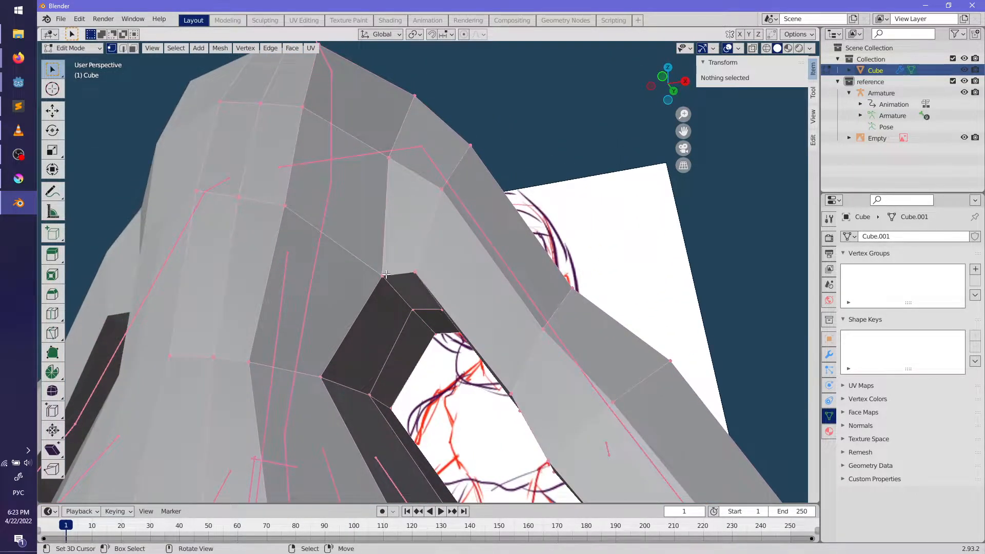
Step: Raise the armpit vertices along the Z axis and check the body against the reference in front view in Object Mode
{"action": "right_click", "coordinate": [384, 275]}
{"action": "right_click", "coordinate": [431, 332], "text": "ctrl"}
{"action": "key", "text": "g"}
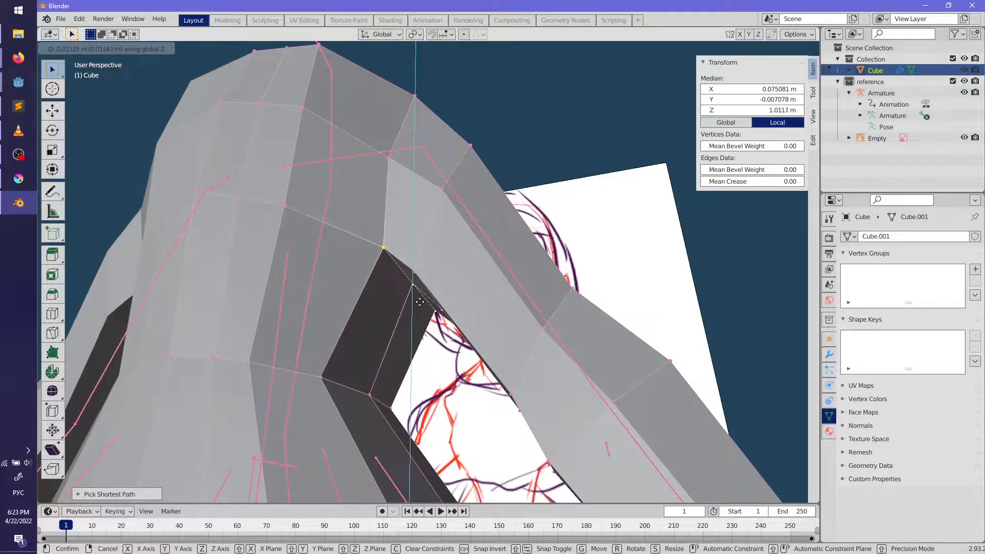
{"action": "left_click", "coordinate": [433, 354]}
{"action": "middle_click_drag", "start_coordinate": [434, 354], "coordinate": [448, 373]}
{"action": "scroll", "coordinate": [449, 373], "scroll_direction": "down", "scroll_amount": 6}
{"action": "key", "text": "alt+a"}
{"action": "middle_click_drag", "start_coordinate": [445, 297], "coordinate": [445, 319]}
{"action": "key", "text": "Tab"}
{"action": "key", "text": "KP_1"}
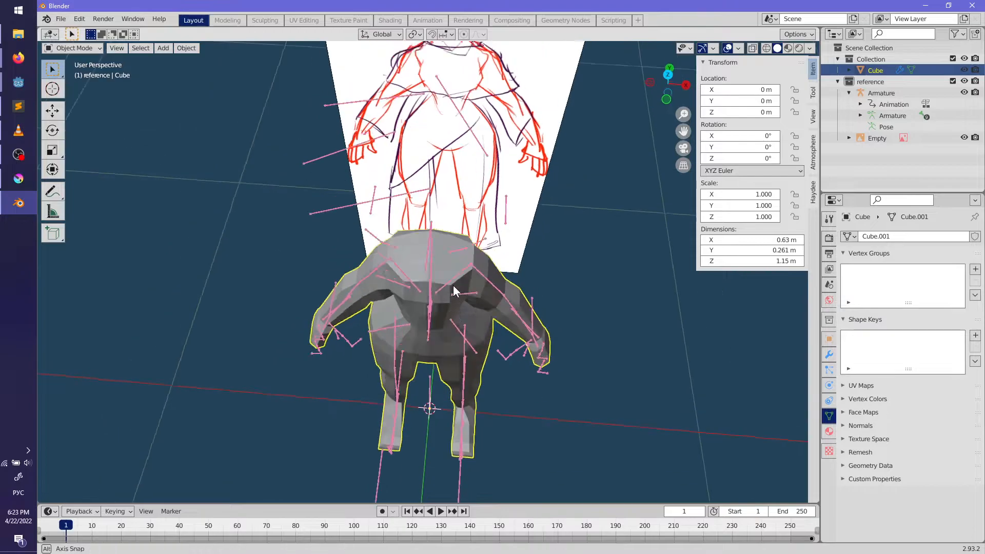
{"action": "scroll", "coordinate": [426, 294], "scroll_direction": "up", "scroll_amount": 3}
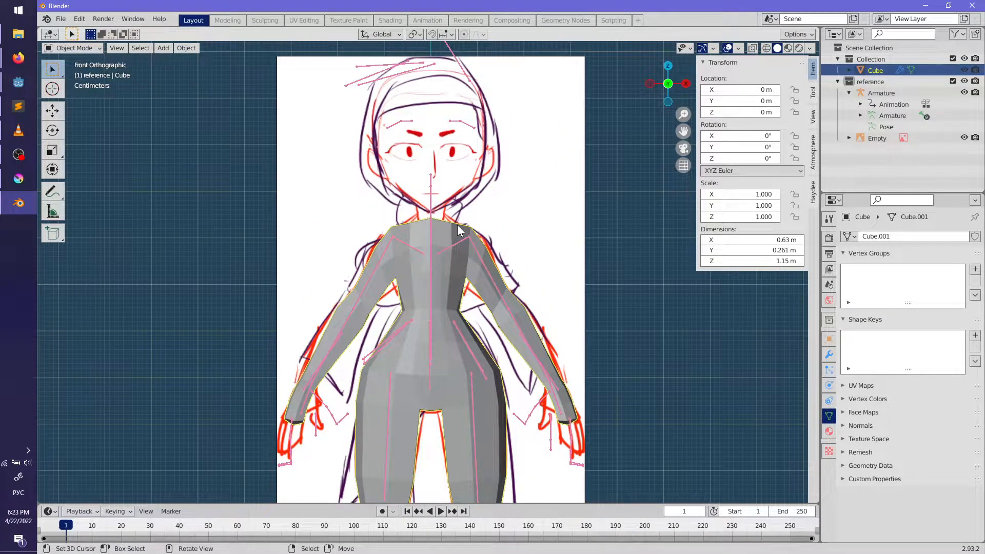
Step: Add a cube to the body mesh at the base of the neck and scale it down
{"action": "key", "text": "Tab"}
{"action": "middle_click_drag", "start_coordinate": [517, 231], "coordinate": [426, 221]}
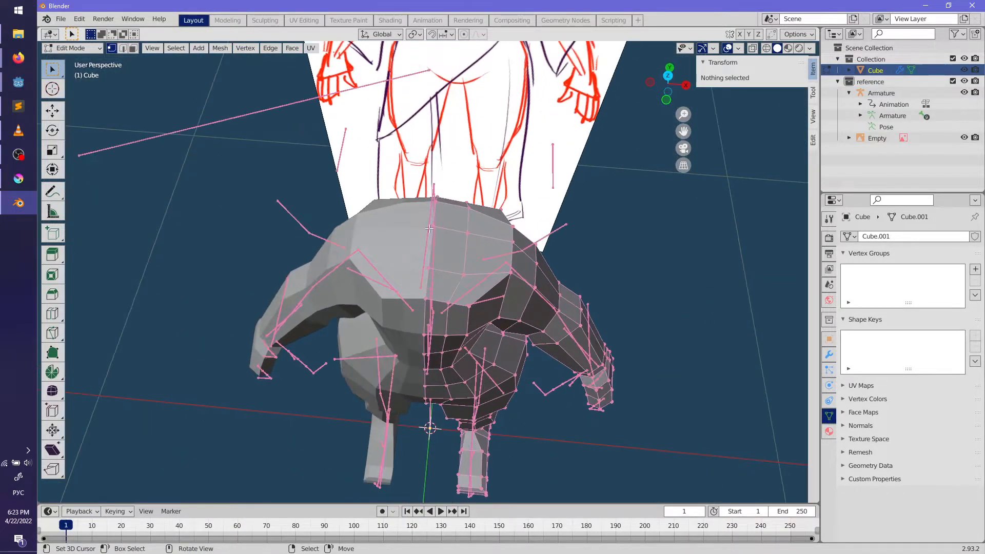
{"action": "key", "text": "shift+a"}
{"action": "left_click", "coordinate": [486, 281]}
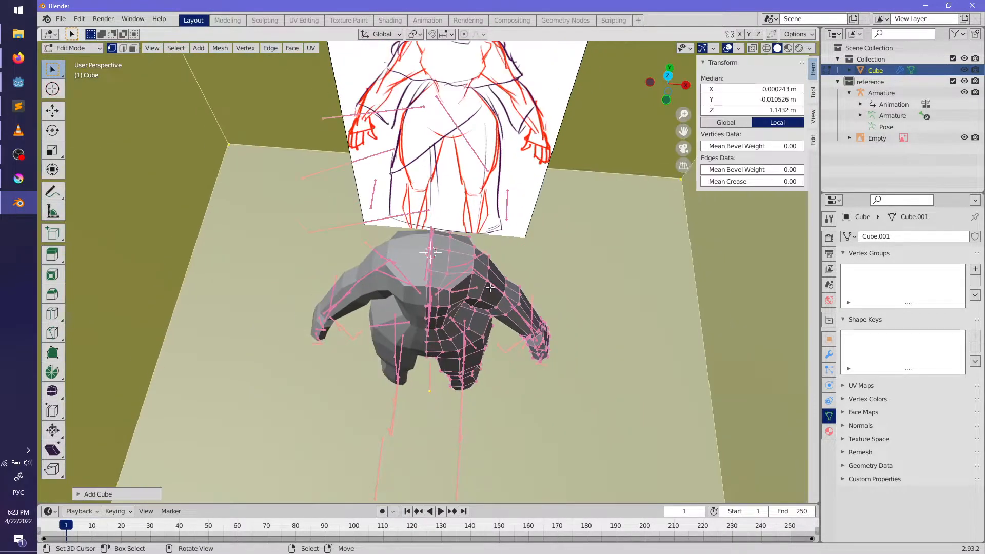
{"action": "key", "text": "s"}
{"action": "left_click", "coordinate": [511, 331]}
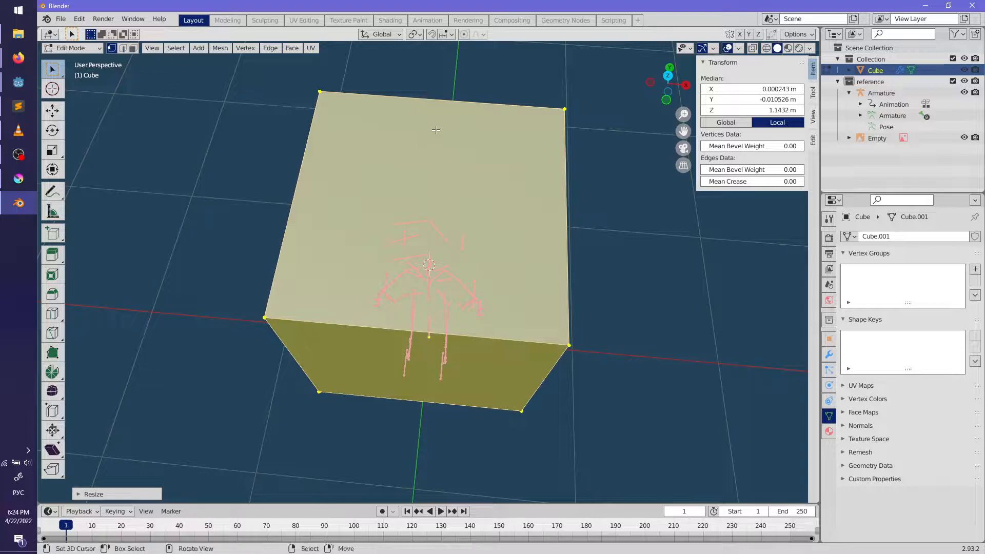
Step: Split the cube down the middle with a loop cut and delete the vertices of its negative-X half
{"action": "key", "text": "ctrl+r"}
{"action": "double_click", "coordinate": [440, 104]}
{"action": "middle_click_drag", "start_coordinate": [439, 104], "coordinate": [503, 76]}
{"action": "left_click", "coordinate": [422, 307]}
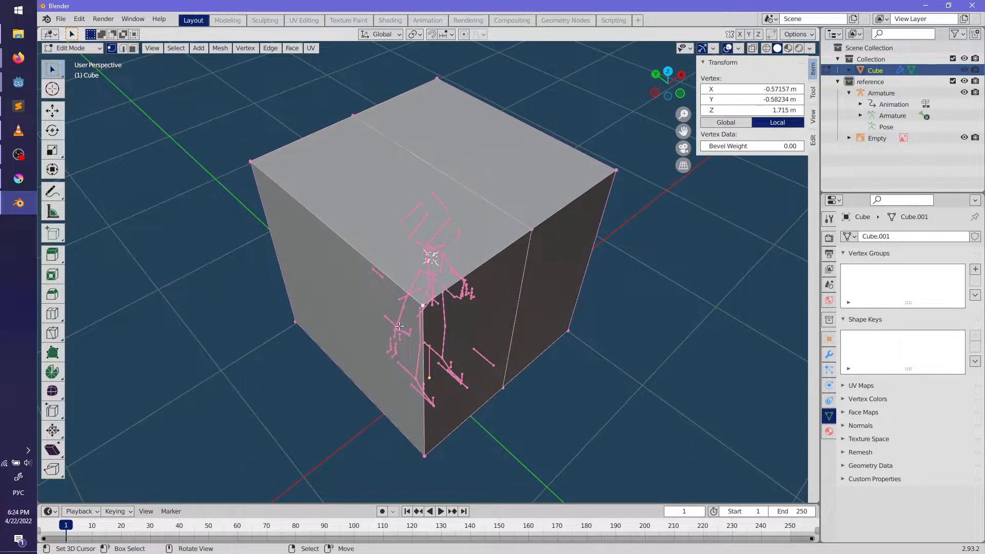
{"action": "left_click", "coordinate": [289, 312], "text": "ctrl+shift"}
{"action": "key", "text": "x"}
{"action": "left_click", "coordinate": [288, 315]}
Step: Select the remaining half of the cube and shrink it in X and Y only, keeping its height
{"action": "middle_click_drag", "start_coordinate": [328, 306], "coordinate": [452, 316]}
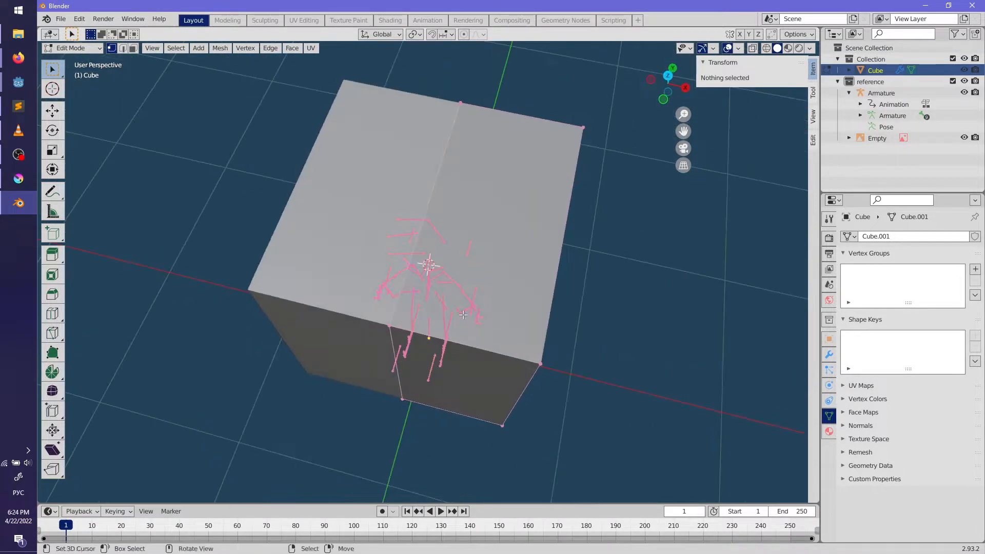
{"action": "key", "text": "shift+z"}
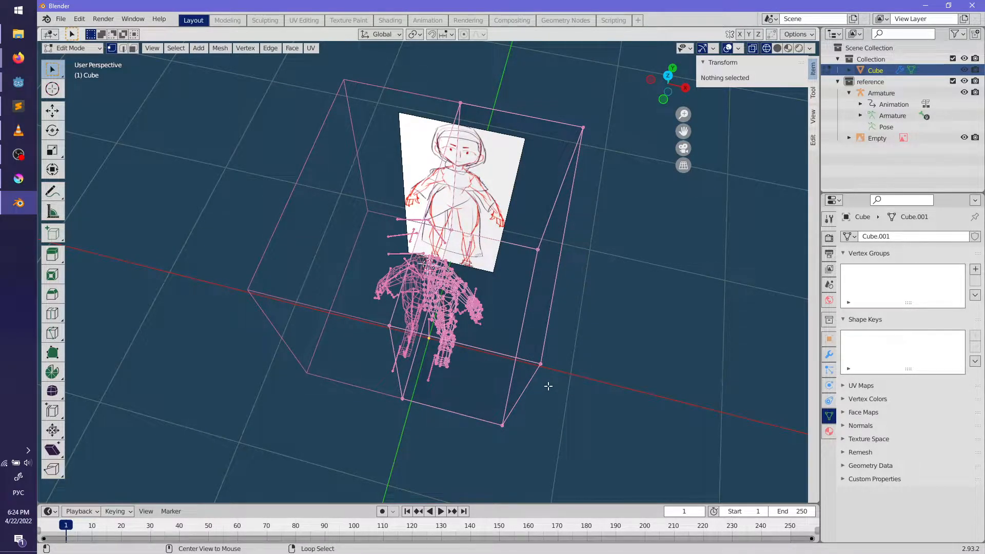
{"action": "key", "text": "shift+z"}
{"action": "key", "text": "l"}
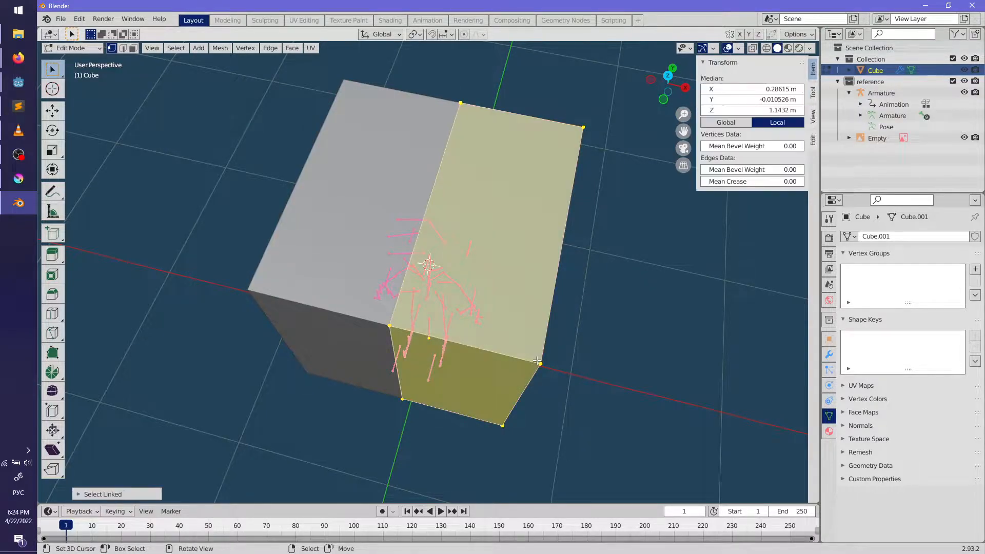
{"action": "key", "text": "s"}
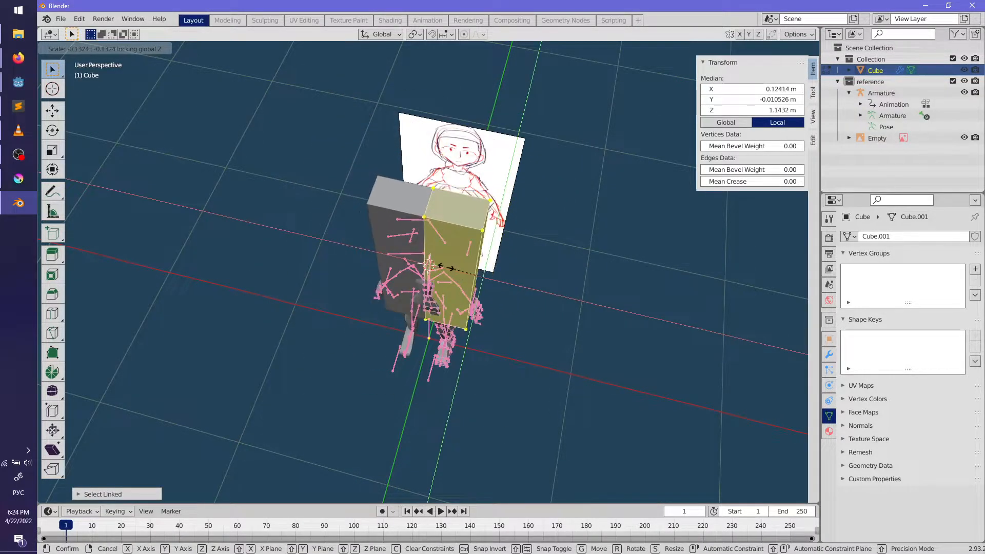
{"action": "left_click", "coordinate": [450, 270]}
Step: Move the block to the base of the neck and scale it down to neck size
{"action": "key", "text": "g"}
{"action": "left_click", "coordinate": [516, 278]}
{"action": "middle_click_drag", "start_coordinate": [516, 277], "coordinate": [491, 315], "text": "shift"}
{"action": "scroll", "coordinate": [519, 330], "scroll_direction": "up", "scroll_amount": 4}
{"action": "key", "text": "s"}
{"action": "left_click", "coordinate": [390, 302]}
{"action": "middle_click_drag", "start_coordinate": [411, 315], "coordinate": [539, 369]}
{"action": "middle_click_drag", "start_coordinate": [462, 295], "coordinate": [426, 303], "text": "shift"}
{"action": "scroll", "coordinate": [426, 302], "scroll_direction": "up", "scroll_amount": 4}
{"action": "middle_click_drag", "start_coordinate": [447, 303], "coordinate": [359, 257]}
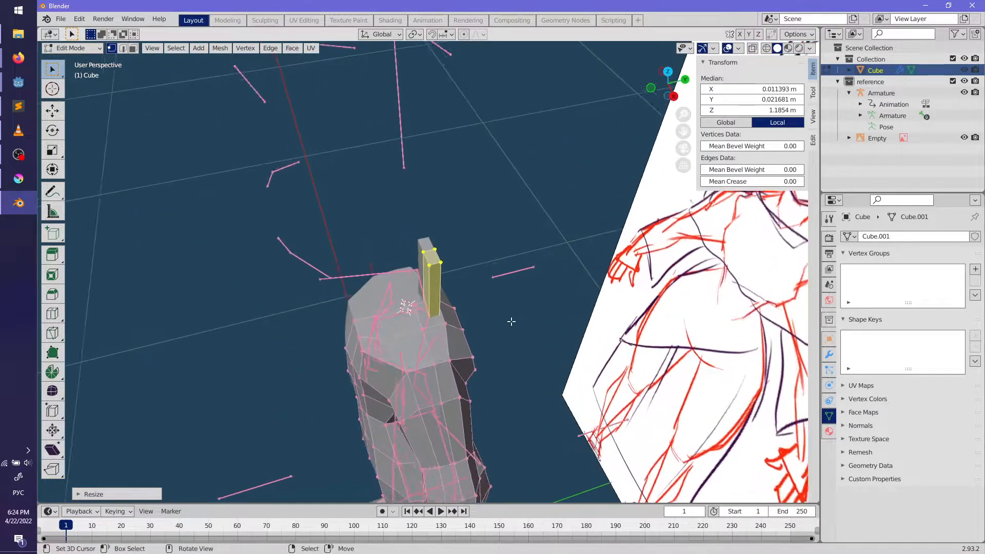
Step: Stretch the neck block along the Y axis
{"action": "scroll", "coordinate": [512, 321], "scroll_direction": "up", "scroll_amount": 3}
{"action": "key", "text": "s"}
{"action": "key", "text": "y"}
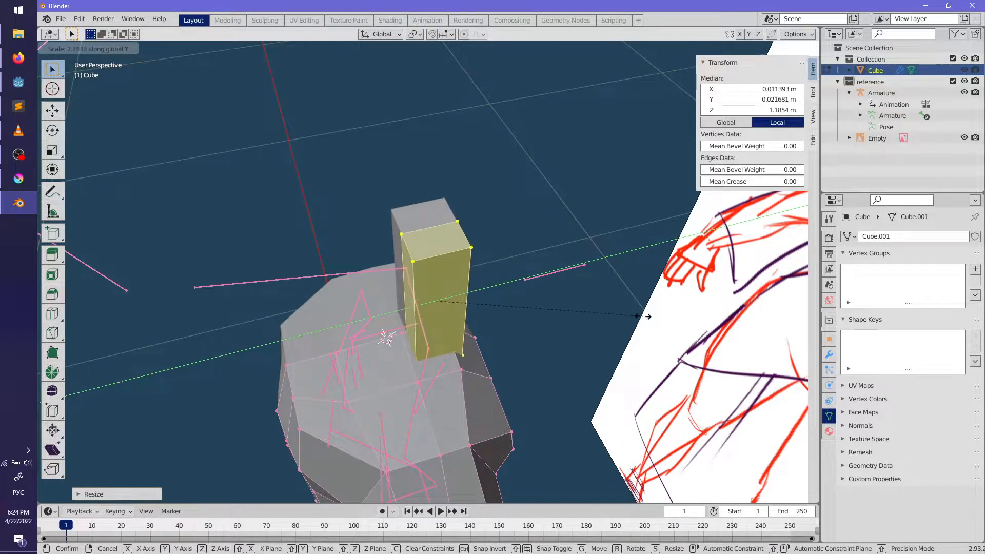
{"action": "left_click", "coordinate": [643, 317]}
Step: Move the block forward over the neck base in side view and scale it up slightly
{"action": "key", "text": "KP_1"}
{"action": "key", "text": "KP_3"}
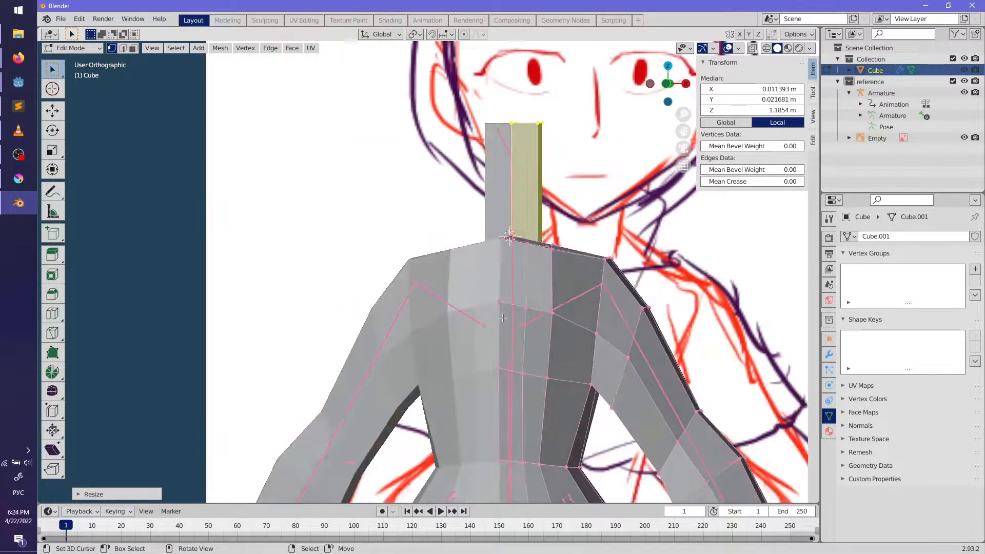
{"action": "middle_click_drag", "start_coordinate": [381, 307], "coordinate": [467, 332], "text": "shift"}
{"action": "key", "text": "g"}
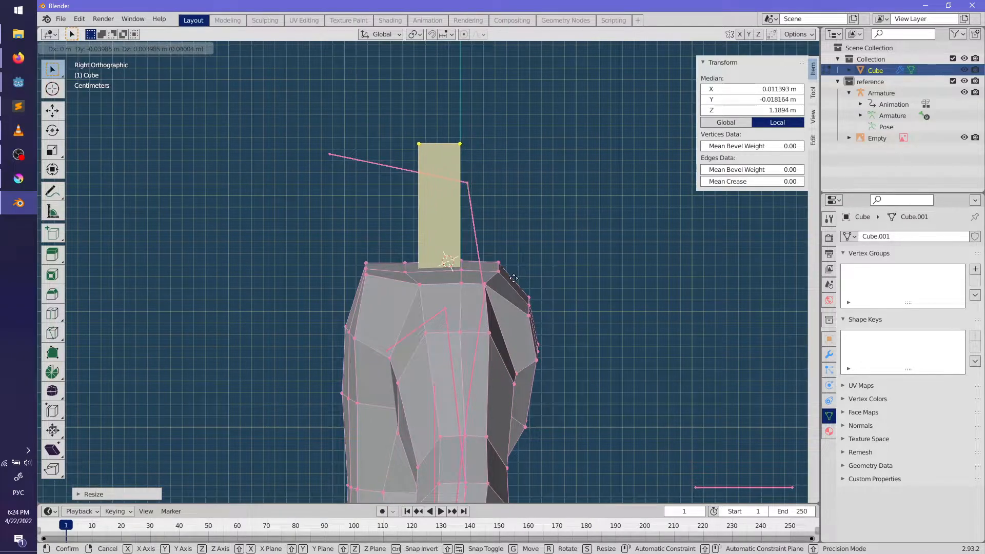
{"action": "left_click", "coordinate": [513, 275]}
{"action": "key", "text": "s"}
{"action": "left_click", "coordinate": [556, 283]}
Step: Deepen the neck block to about 1.4 times its size along the Y axis
{"action": "key", "text": "s"}
{"action": "key", "text": "z"}
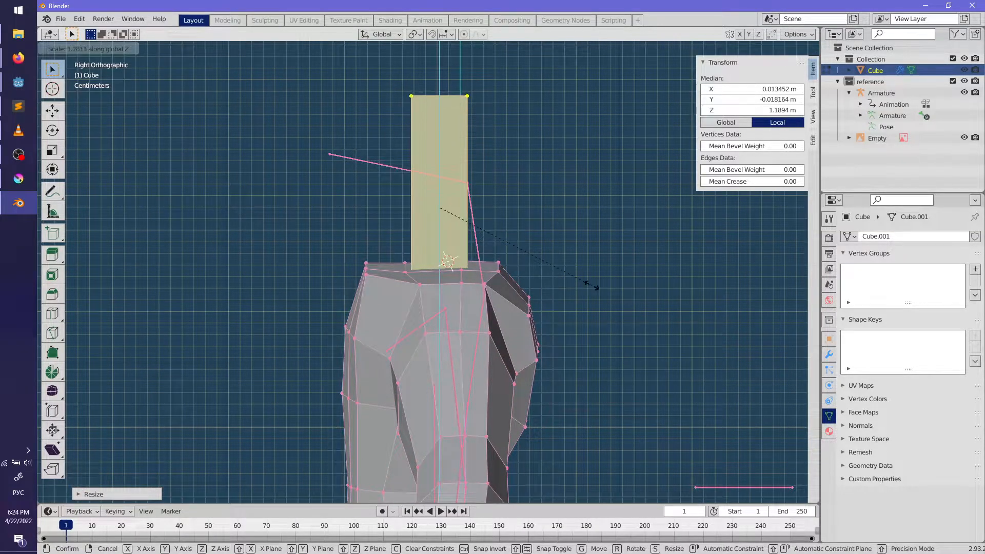
{"action": "key", "text": "y"}
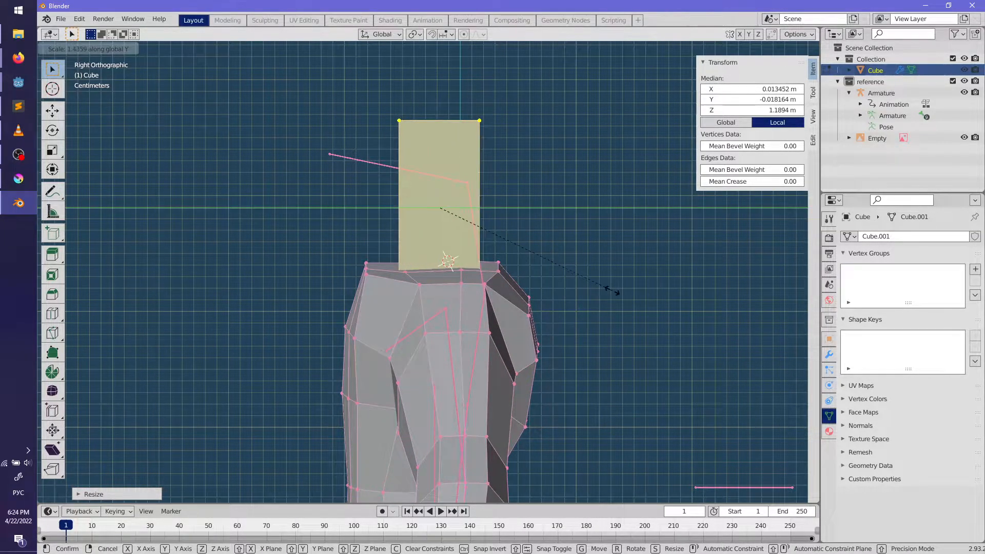
{"action": "left_click", "coordinate": [612, 291]}
Step: Hide the neck block and check the body in Object Mode
{"action": "scroll", "coordinate": [447, 293], "scroll_direction": "down", "scroll_amount": 3}
{"action": "key", "text": "h"}
{"action": "middle_click_drag", "start_coordinate": [431, 333], "coordinate": [452, 349]}
{"action": "scroll", "coordinate": [423, 290], "scroll_direction": "down", "scroll_amount": 4}
{"action": "key", "text": "Tab"}
{"action": "scroll", "coordinate": [388, 323], "scroll_direction": "up", "scroll_amount": 4}
{"action": "scroll", "coordinate": [453, 349], "scroll_direction": "up", "scroll_amount": 4}
{"action": "key", "text": "Tab"}
Step: Select the vertices of the two faces on top of the torso where the neck starts
{"action": "middle_click_drag", "start_coordinate": [489, 293], "coordinate": [465, 303]}
{"action": "right_click", "coordinate": [506, 242]}
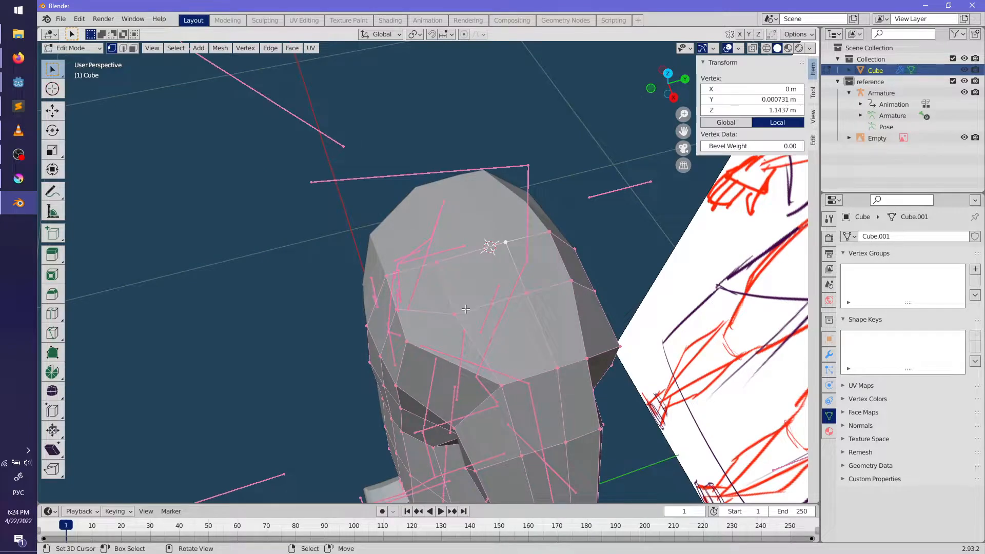
{"action": "right_click", "coordinate": [455, 314], "text": "ctrl+shift"}
{"action": "key", "text": "KP_1"}
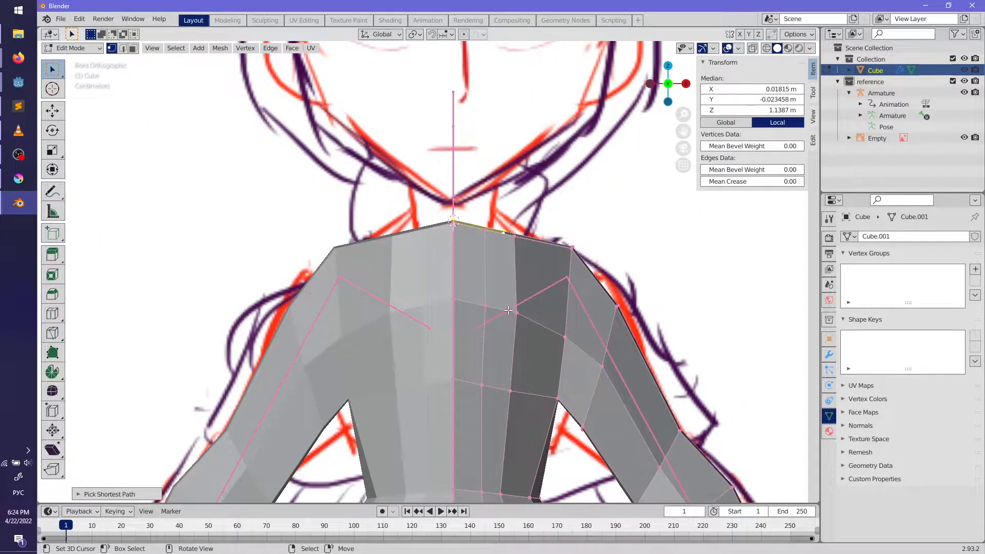
{"action": "key", "text": "KP_3"}
{"action": "middle_click_drag", "start_coordinate": [508, 310], "coordinate": [485, 298]}
{"action": "left_click", "coordinate": [486, 299]}
{"action": "left_click", "coordinate": [547, 261], "text": "ctrl+shift"}
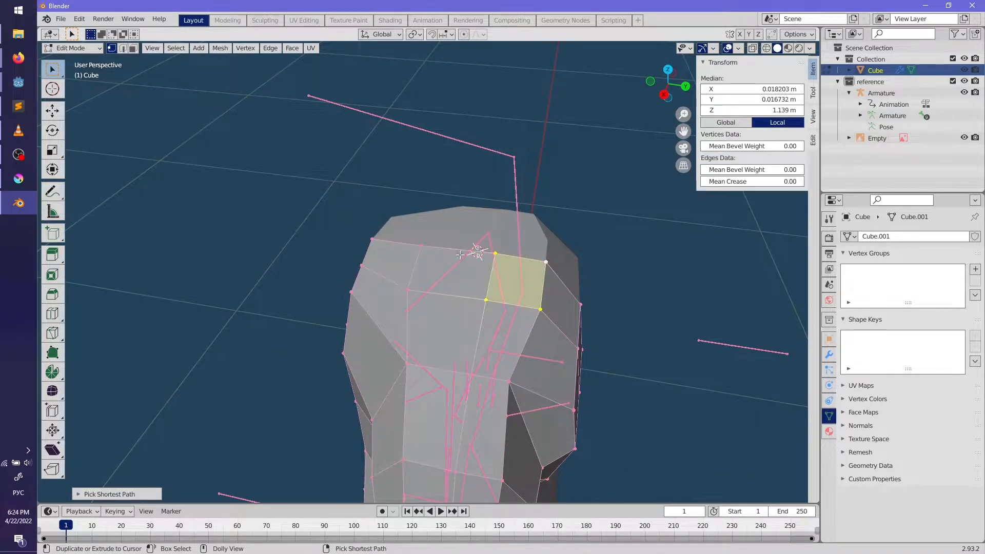
{"action": "left_click", "coordinate": [416, 285], "text": "ctrl+shift"}
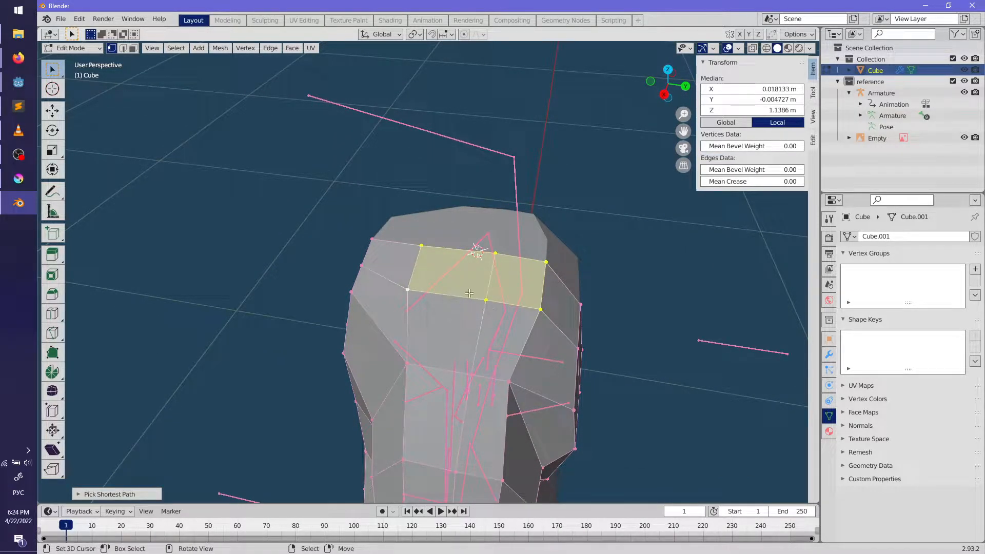
Step: Slide the middle vertex on the outer edge of the neck base outward toward the shoulder
{"action": "left_click", "coordinate": [486, 299]}
{"action": "key", "text": "shift+v"}
{"action": "left_click", "coordinate": [480, 329]}
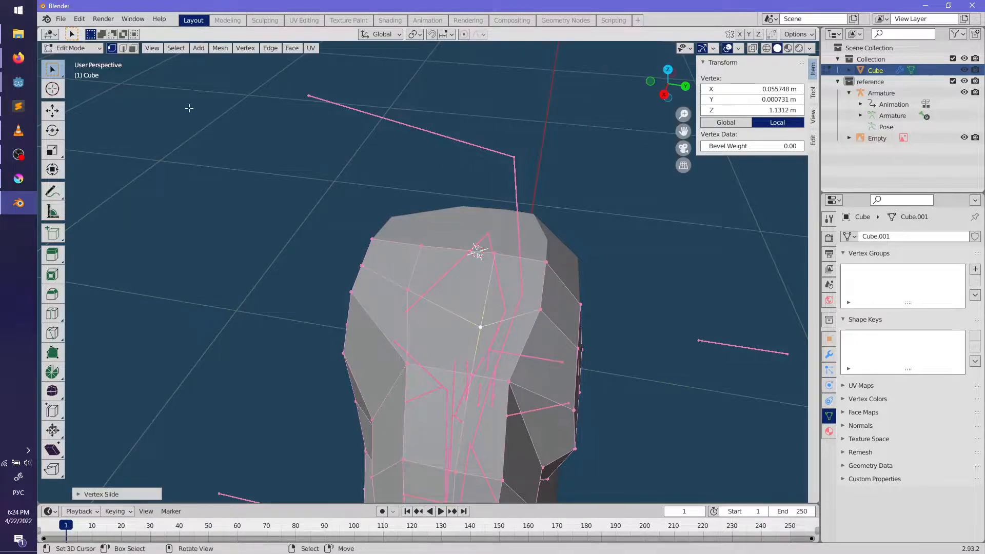
Step: Select the two neck-base faces, raise them slightly and tilt them in side view
{"action": "left_click", "coordinate": [133, 48]}
{"action": "left_click", "coordinate": [436, 269]}
{"action": "left_click", "coordinate": [504, 300], "text": "shift"}
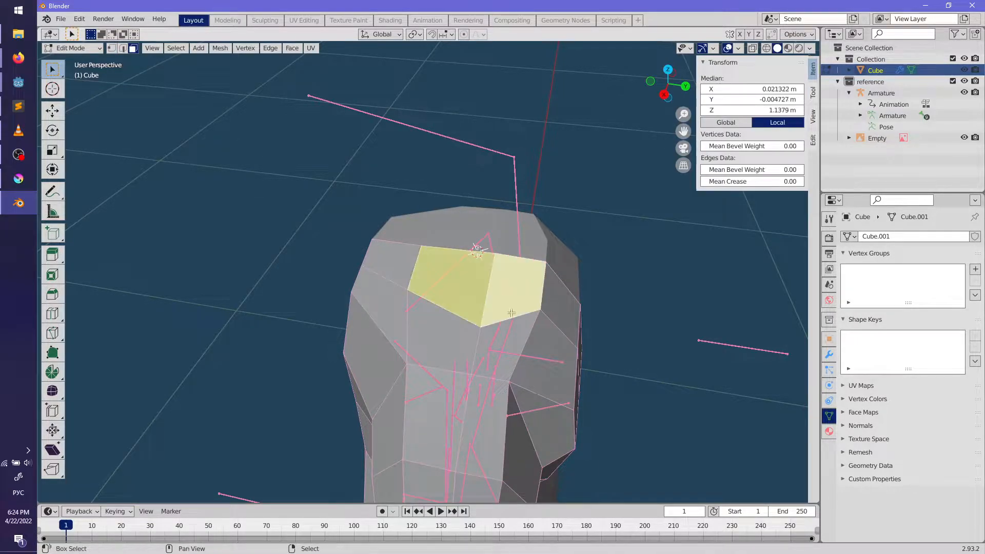
{"action": "key", "text": "KP_3"}
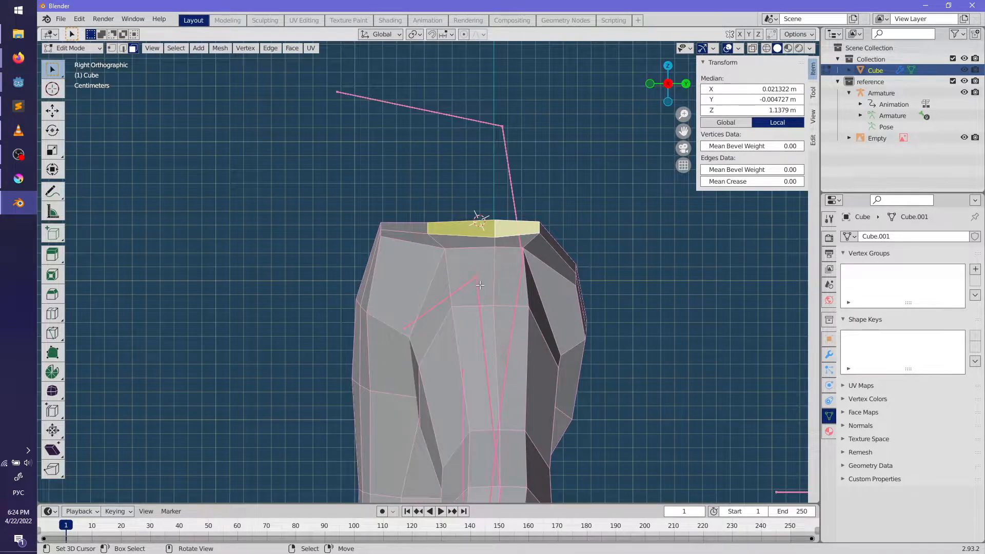
{"action": "key", "text": "g"}
{"action": "left_click", "coordinate": [548, 270]}
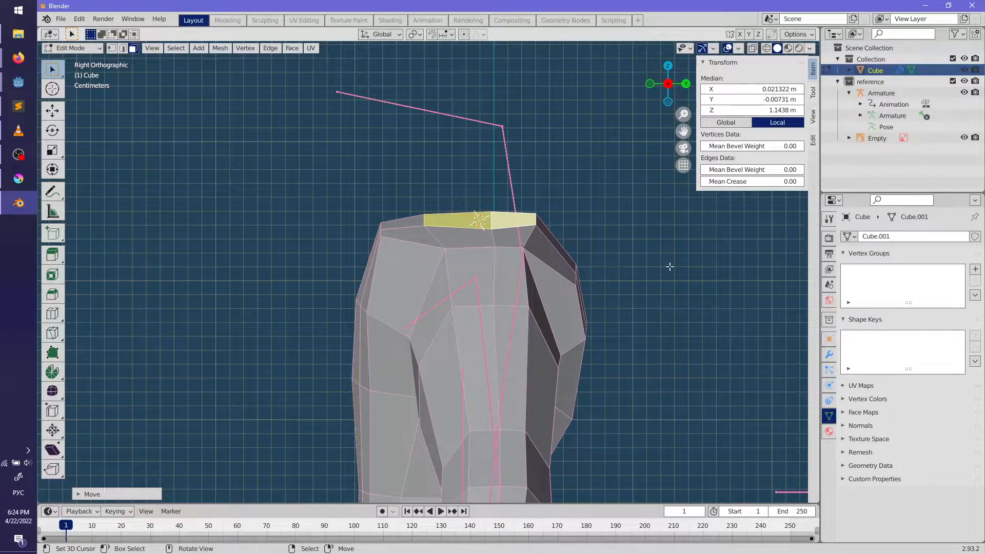
{"action": "key", "text": "r"}
{"action": "left_click", "coordinate": [666, 239]}
Step: Extrude the neck-base faces upward by about 0.07 m to form the neck and compare it with the front reference
{"action": "key", "text": "e"}
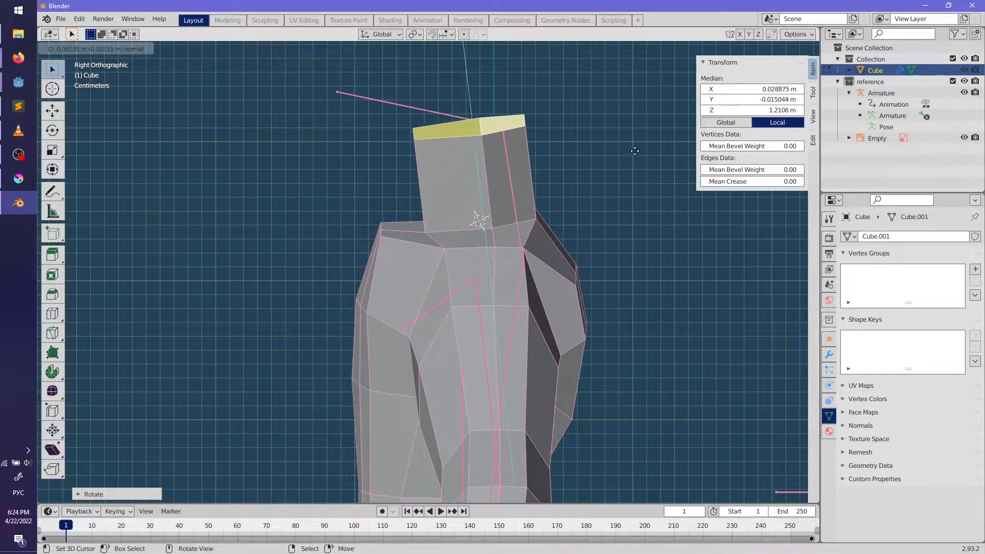
{"action": "left_click", "coordinate": [636, 155]}
{"action": "key", "text": "KP_1"}
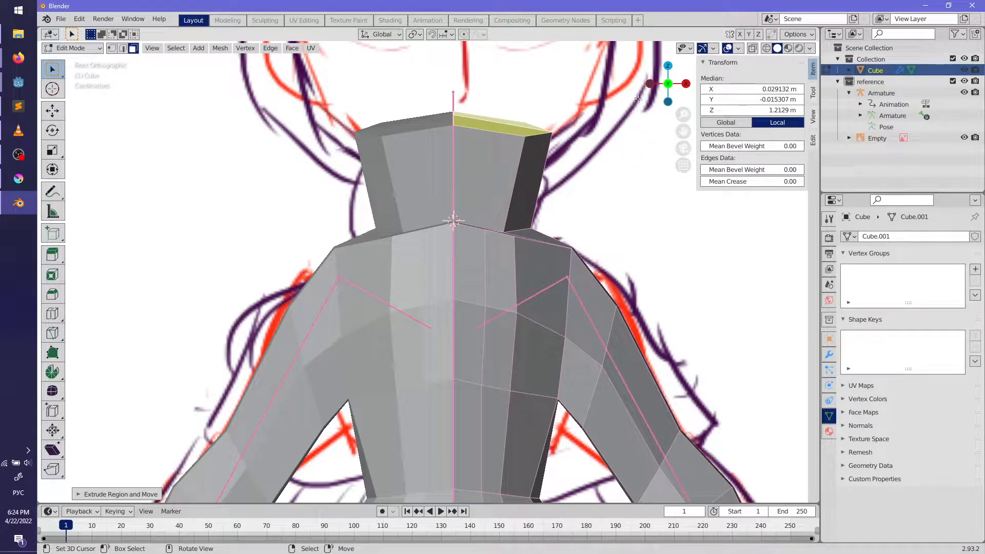
Step: Scale down the two faces on top of the neck and move them about 0.013 m inward toward the centre line
{"action": "key", "text": "s"}
{"action": "left_click", "coordinate": [519, 138]}
{"action": "key", "text": "g"}
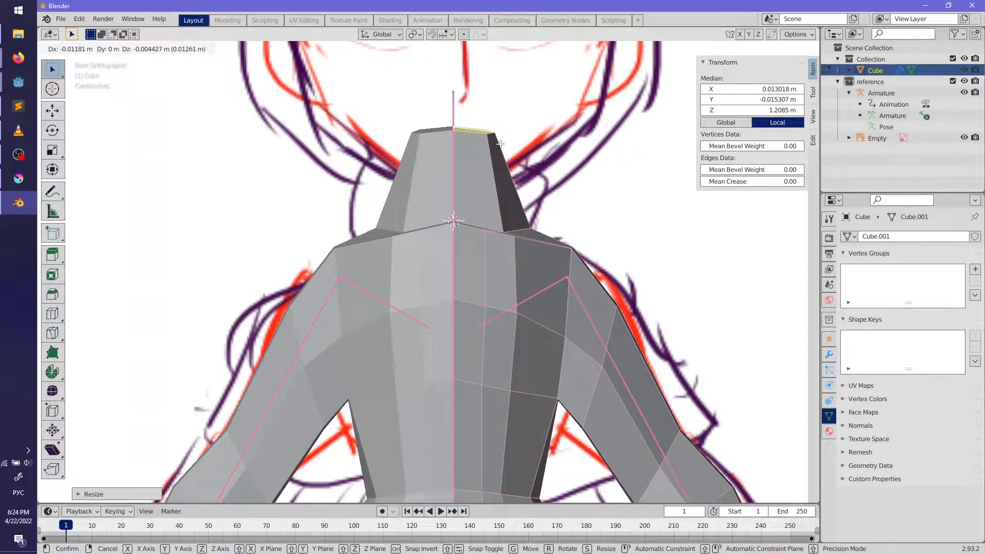
{"action": "left_click", "coordinate": [500, 144]}
Step: Select the edges around the side and back of the neck's base and move them about 0.024 m inward and slightly up in front view
{"action": "middle_click_drag", "start_coordinate": [594, 213], "coordinate": [512, 244]}
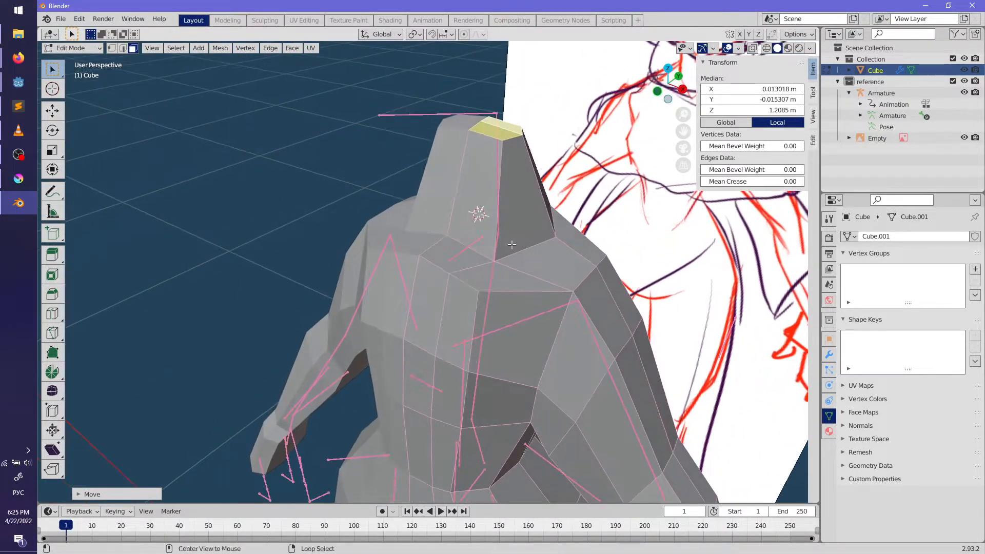
{"action": "left_click", "coordinate": [513, 245], "text": "alt"}
{"action": "left_click", "coordinate": [123, 48]}
{"action": "left_click", "coordinate": [539, 249], "text": "alt"}
{"action": "middle_click_drag", "start_coordinate": [554, 257], "coordinate": [552, 324], "text": "alt"}
{"action": "right_click", "coordinate": [464, 272], "text": "alt+shift"}
{"action": "middle_click_drag", "start_coordinate": [465, 274], "coordinate": [390, 328]}
{"action": "middle_click_drag", "start_coordinate": [468, 352], "coordinate": [514, 350]}
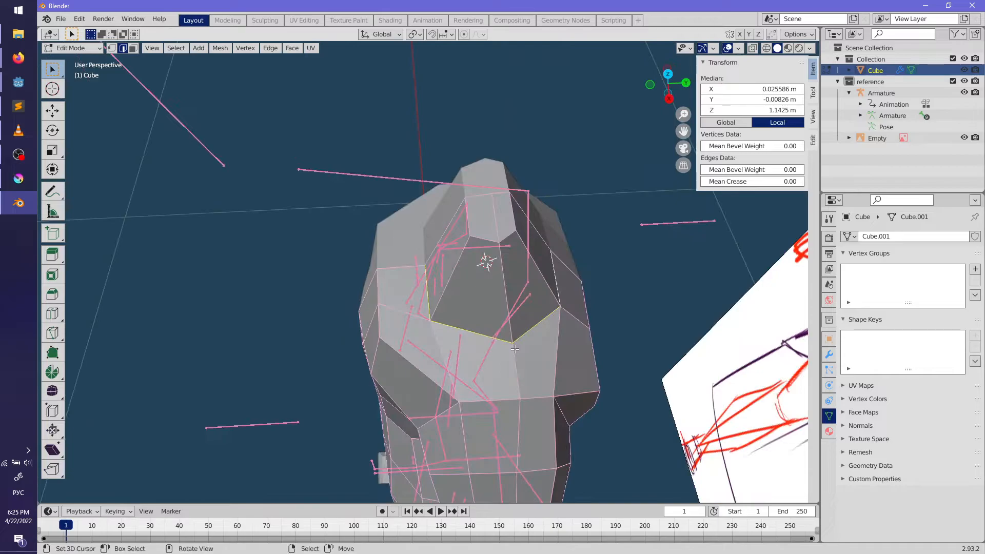
{"action": "key", "text": "KP_1"}
{"action": "key", "text": "g"}
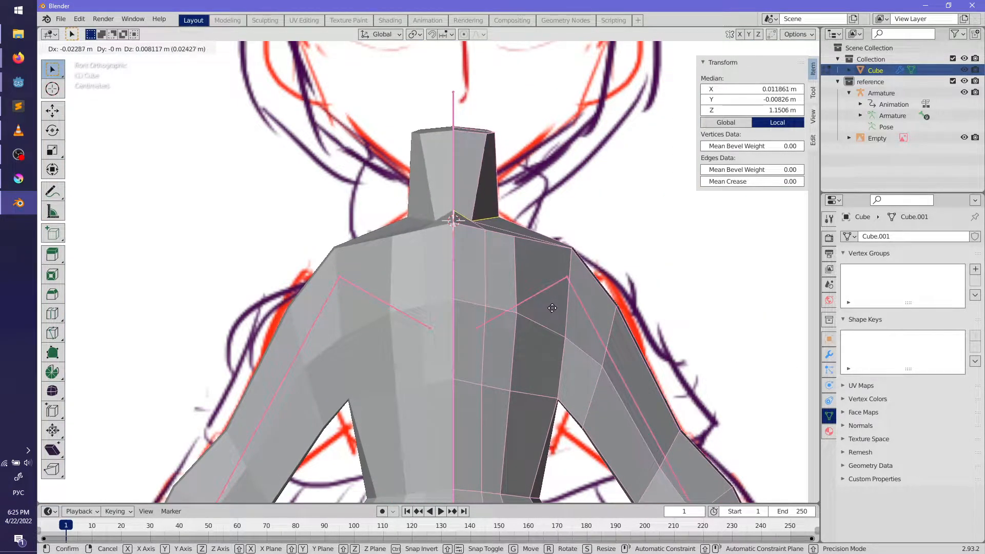
{"action": "left_click", "coordinate": [553, 307]}
Step: Lower the edges at the front centre of the neck's base along the Z axis
{"action": "middle_click_drag", "start_coordinate": [553, 308], "coordinate": [442, 234]}
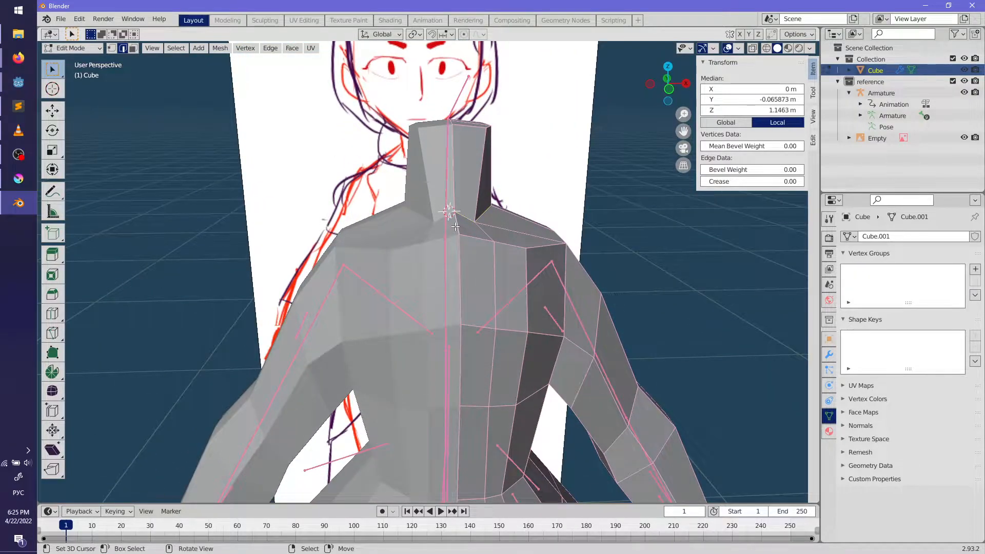
{"action": "key", "text": "g"}
{"action": "key", "text": "z"}
{"action": "left_click", "coordinate": [456, 240]}
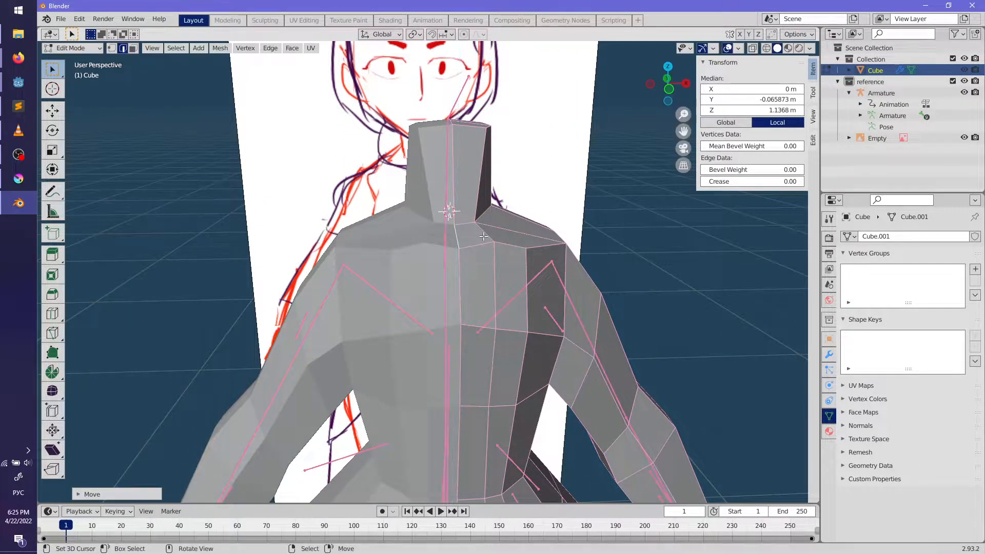
{"action": "right_click", "coordinate": [457, 241], "text": "shift"}
{"action": "key", "text": "g"}
{"action": "key", "text": "z"}
{"action": "left_click", "coordinate": [515, 258]}
Step: Edge-slide the two upper-chest edges below the front of the neck up toward the neck
{"action": "middle_click_drag", "start_coordinate": [514, 259], "coordinate": [392, 302]}
{"action": "left_click", "coordinate": [473, 258]}
{"action": "left_click", "coordinate": [472, 275]}
{"action": "key", "text": "alt+a"}
{"action": "right_click", "coordinate": [394, 302]}
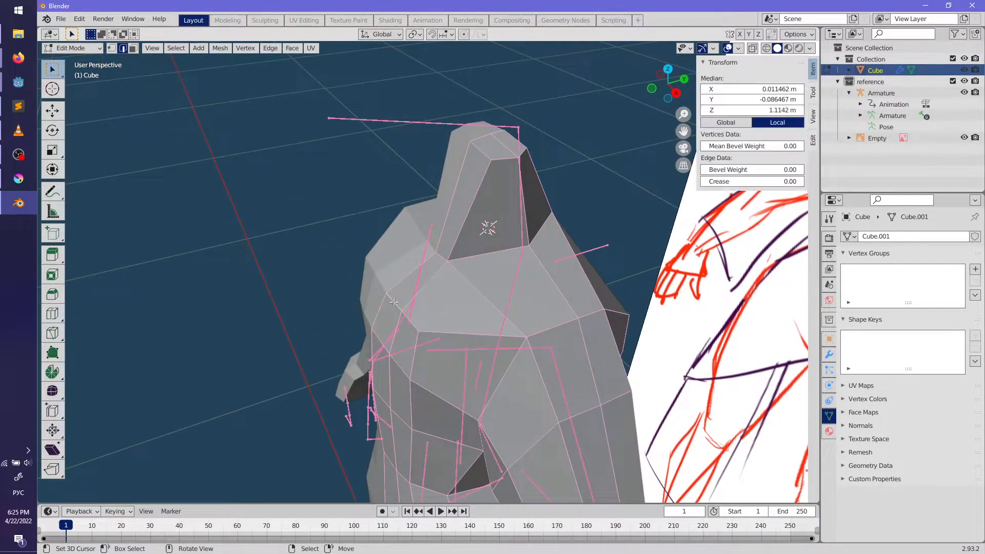
{"action": "key", "text": "g"}
{"action": "key", "text": "g"}
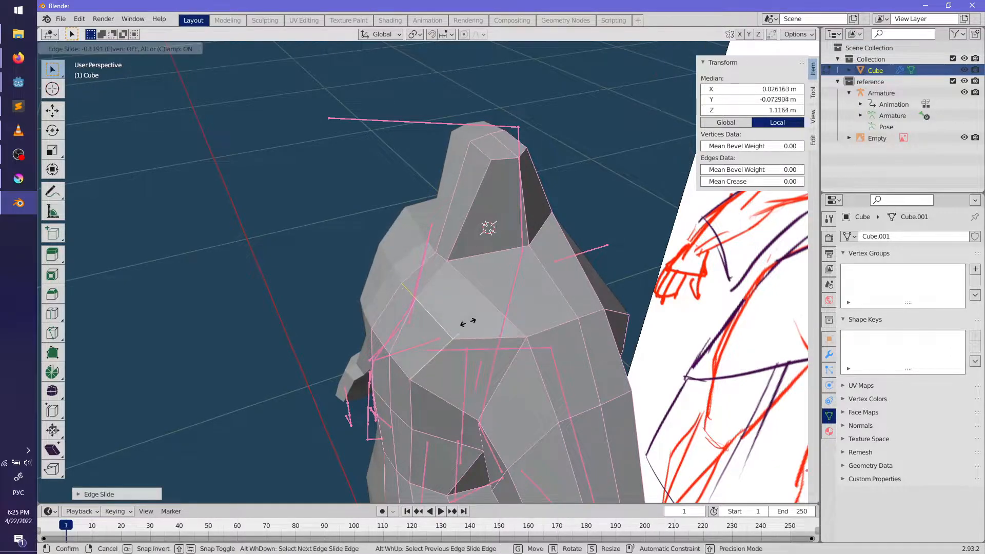
{"action": "left_click", "coordinate": [458, 327]}
{"action": "mouse_move", "coordinate": [443, 354]}
{"action": "middle_mouse_down"}
{"action": "mouse_move", "coordinate": [570, 334]}
{"action": "mouse_move", "coordinate": [688, 334]}
{"action": "mouse_move", "coordinate": [710, 313]}
{"action": "mouse_move", "coordinate": [583, 379]}
{"action": "mouse_move", "coordinate": [586, 339]}
{"action": "mouse_move", "coordinate": [341, 356]}
{"action": "mouse_move", "coordinate": [359, 379]}
{"action": "mouse_move", "coordinate": [495, 391]}
{"action": "mouse_move", "coordinate": [493, 400]}
{"action": "mouse_move", "coordinate": [534, 359]}
{"action": "mouse_move", "coordinate": [527, 381]}
{"action": "middle_mouse_up"}
Step: Check the whole figure's proportions, and move the rear edge of the neck's top backward
{"action": "scroll", "coordinate": [570, 333], "scroll_direction": "down", "scroll_amount": 2}
{"action": "key", "text": "alt+a"}
{"action": "scroll", "coordinate": [547, 383], "scroll_direction": "down", "scroll_amount": 4}
{"action": "middle_click_drag", "start_coordinate": [531, 331], "coordinate": [462, 323]}
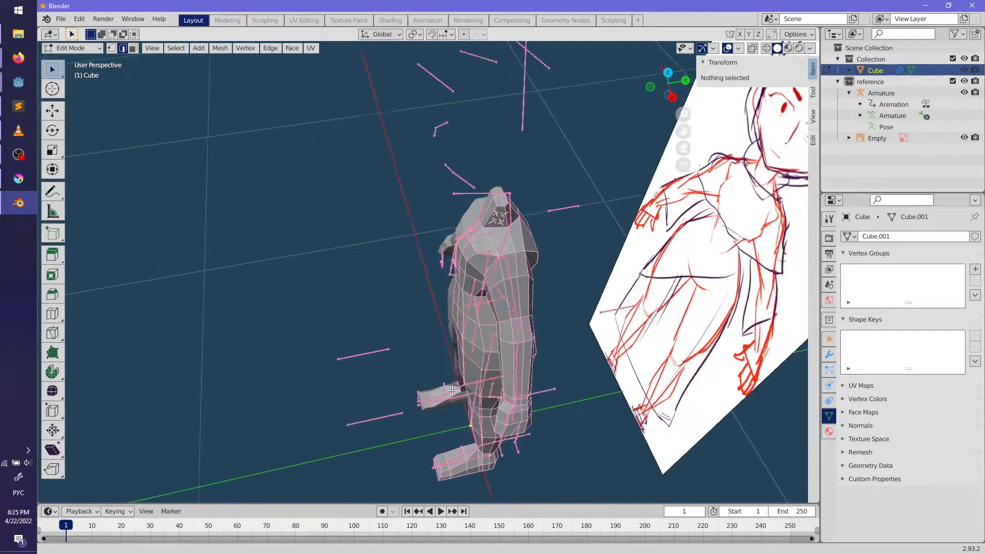
{"action": "scroll", "coordinate": [458, 322], "scroll_direction": "up", "scroll_amount": 4}
{"action": "right_click", "coordinate": [464, 200]}
{"action": "middle_click_drag", "start_coordinate": [466, 202], "coordinate": [509, 239]}
{"action": "key", "text": "g"}
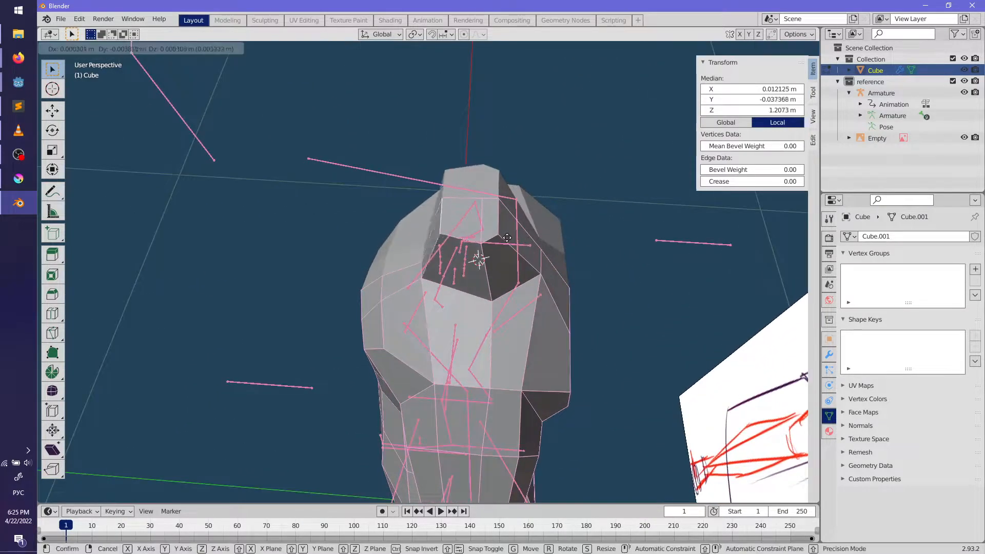
{"action": "left_click", "coordinate": [523, 215]}
{"action": "middle_click_drag", "start_coordinate": [523, 214], "coordinate": [584, 190]}
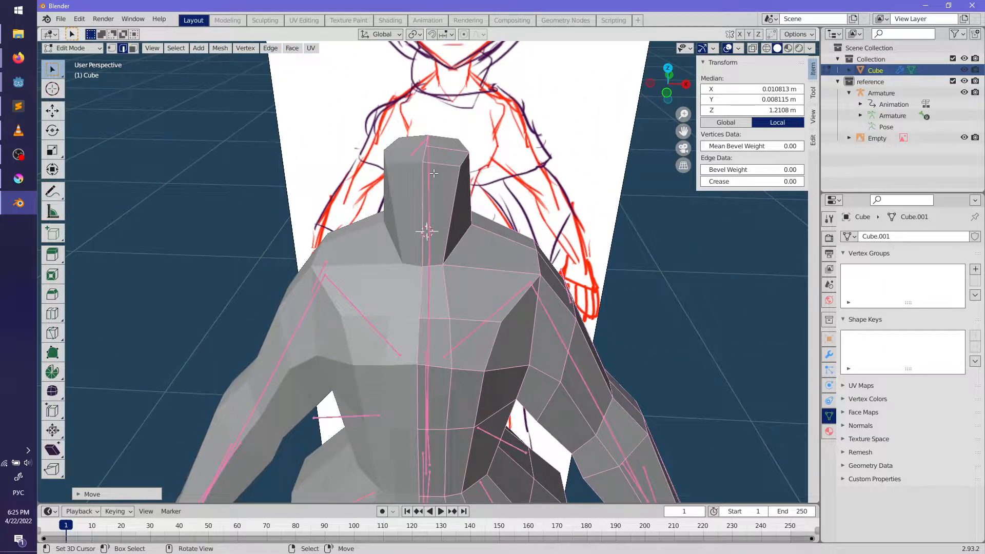
Step: Select the two faces on top of the neck and move them about 0.0045 m outward in front view to widen it
{"action": "key", "text": "KP_1"}
{"action": "middle_click_drag", "start_coordinate": [445, 161], "coordinate": [462, 342], "text": "shift"}
{"action": "scroll", "coordinate": [435, 309], "scroll_direction": "up", "scroll_amount": 2}
{"action": "left_click", "coordinate": [440, 326], "text": "shift"}
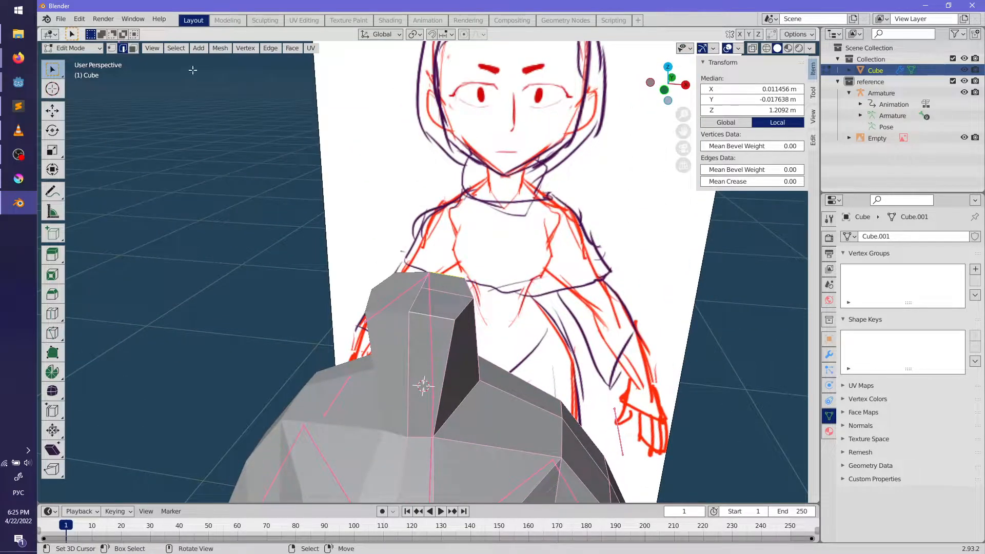
{"action": "left_click", "coordinate": [133, 48]}
{"action": "left_click", "coordinate": [435, 308]}
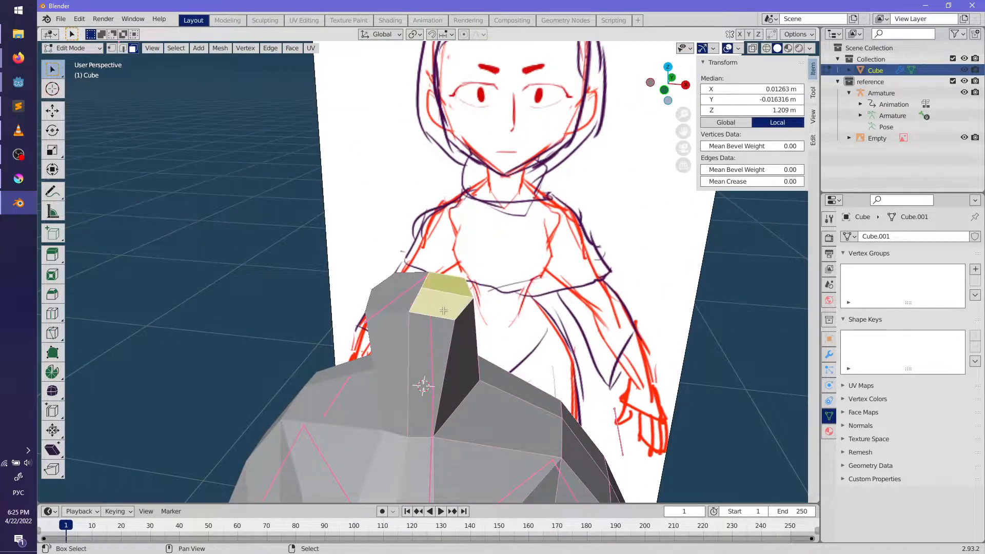
{"action": "key", "text": "KP_1"}
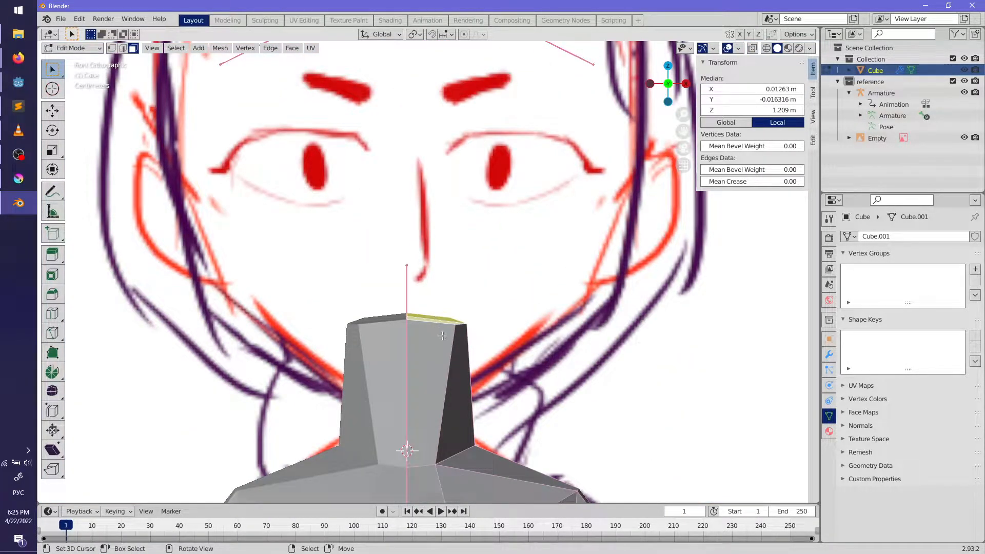
{"action": "key", "text": "g"}
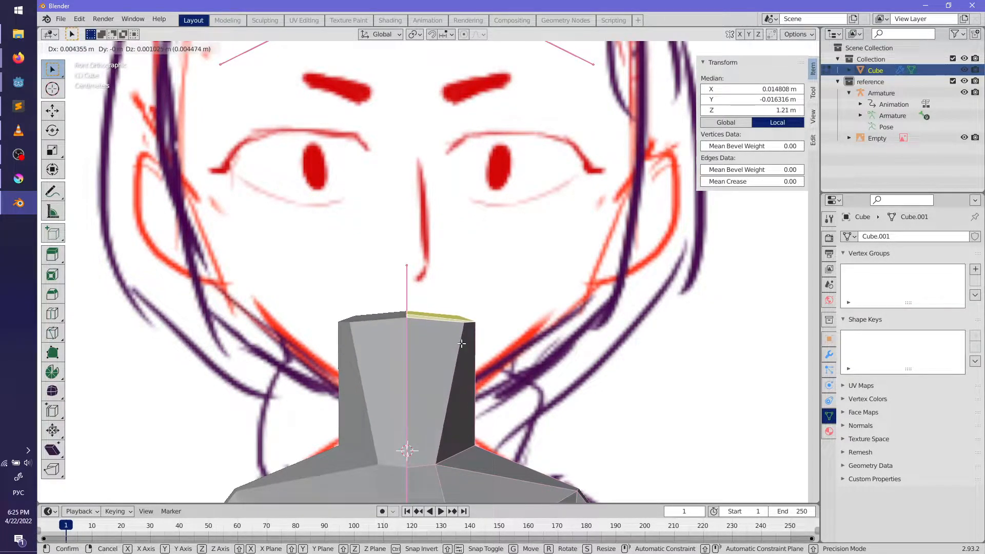
{"action": "left_click", "coordinate": [462, 343]}
Step: Save the file as mum.blend in the 05 Jak 4\assets\characters folder
{"action": "scroll", "coordinate": [465, 344], "scroll_direction": "down", "scroll_amount": 4}
{"action": "left_click", "coordinate": [516, 350]}
{"action": "middle_click_drag", "start_coordinate": [517, 349], "coordinate": [432, 347]}
{"action": "key", "text": "ctrl+s"}
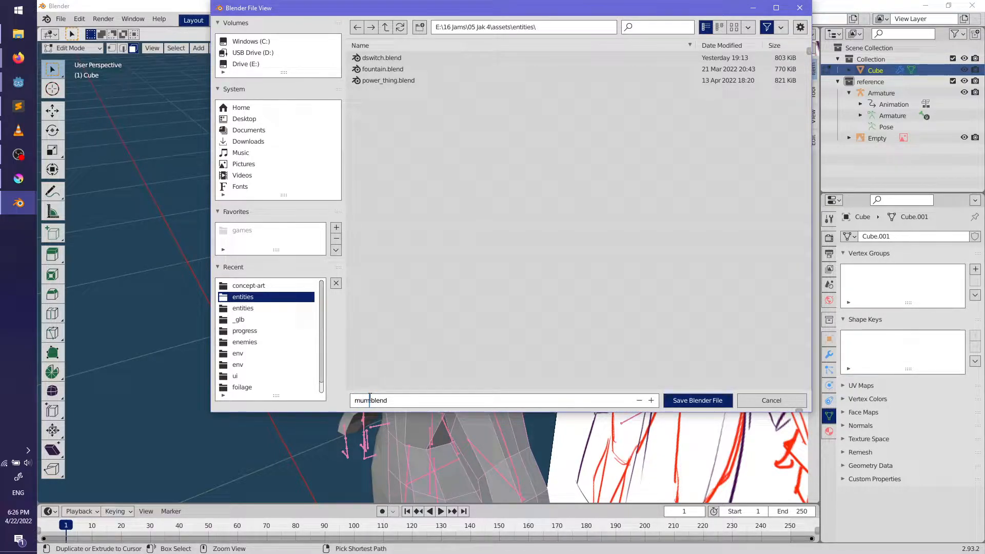
{"action": "left_click", "coordinate": [251, 310]}
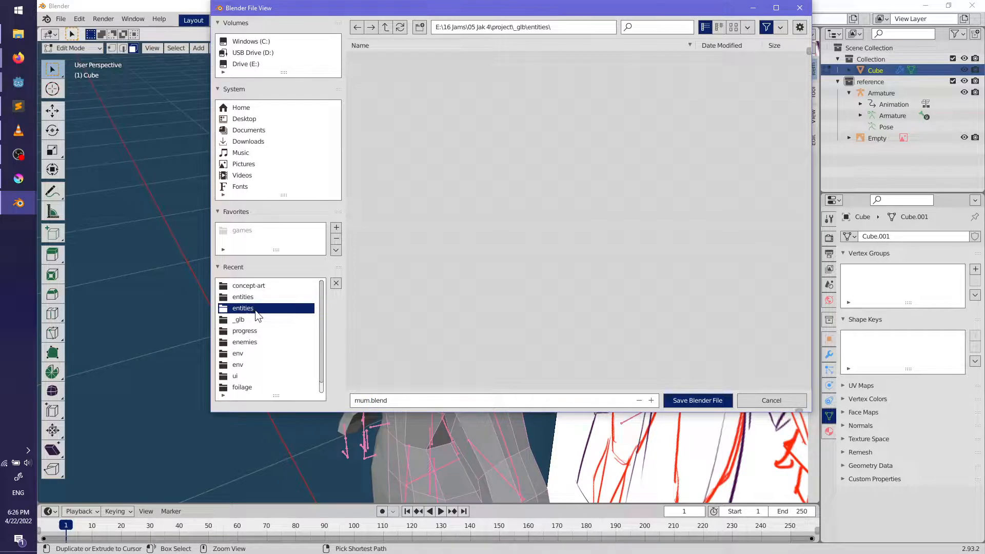
{"action": "left_click", "coordinate": [243, 298]}
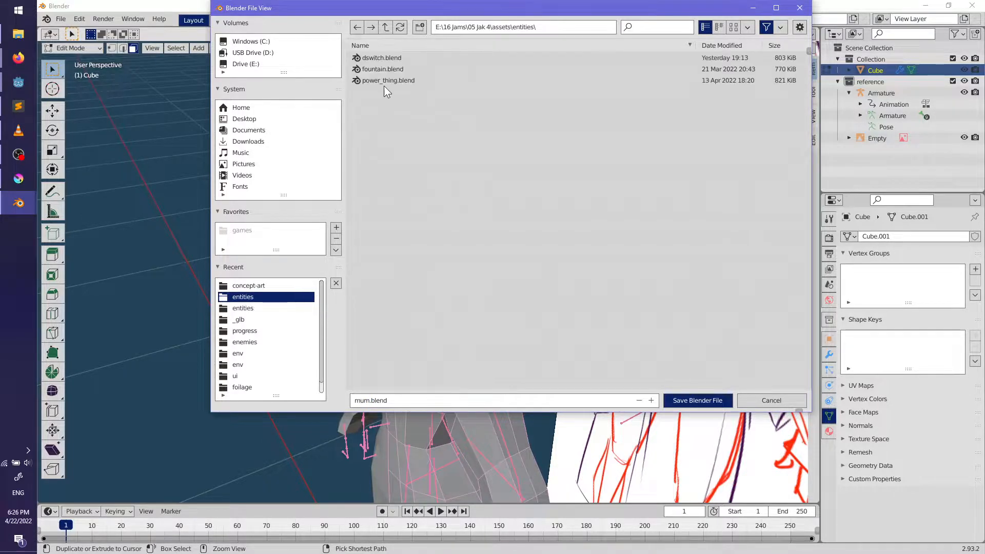
{"action": "left_click", "coordinate": [386, 28]}
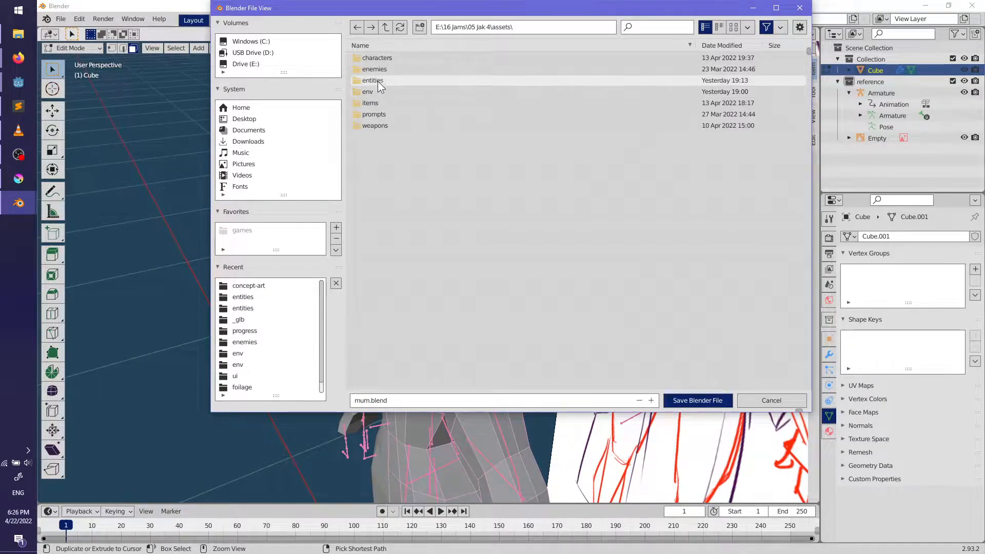
{"action": "left_click", "coordinate": [377, 59]}
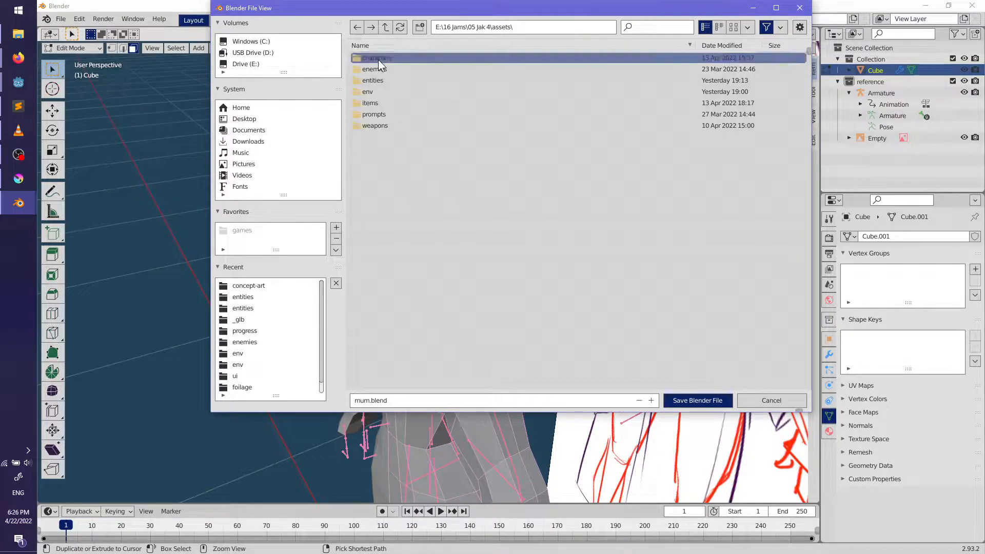
{"action": "double_click", "coordinate": [378, 60]}
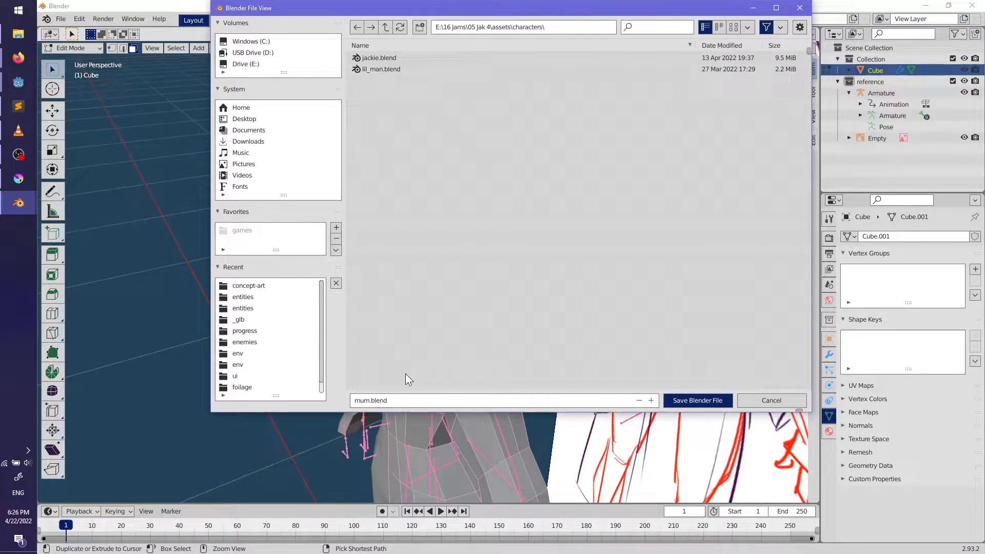
{"action": "left_click", "coordinate": [680, 395]}
Step: Add a cube to the body mesh in front view as the starting shape for the head
{"action": "scroll", "coordinate": [523, 372], "scroll_direction": "down", "scroll_amount": 3}
{"action": "middle_click_drag", "start_coordinate": [465, 369], "coordinate": [553, 279]}
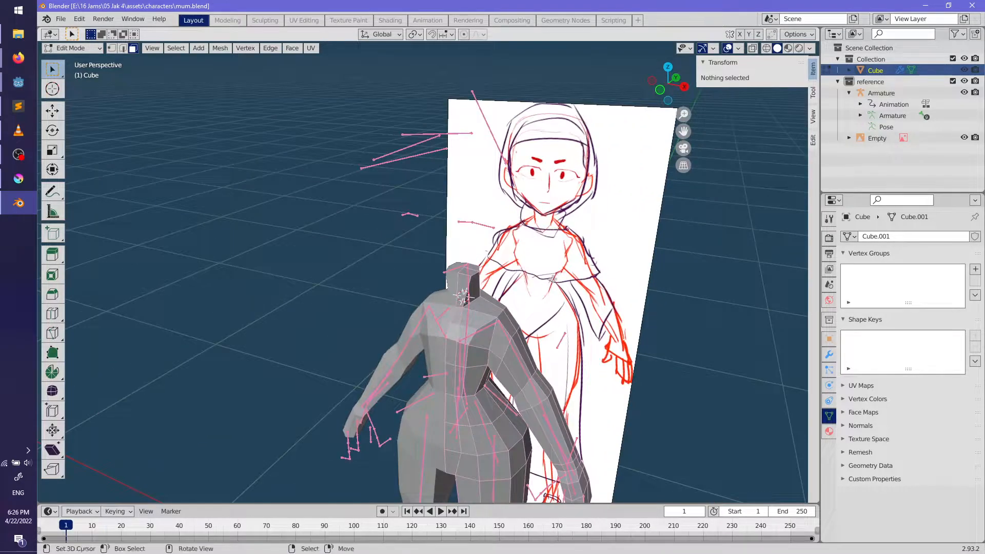
{"action": "key", "text": "KP_1"}
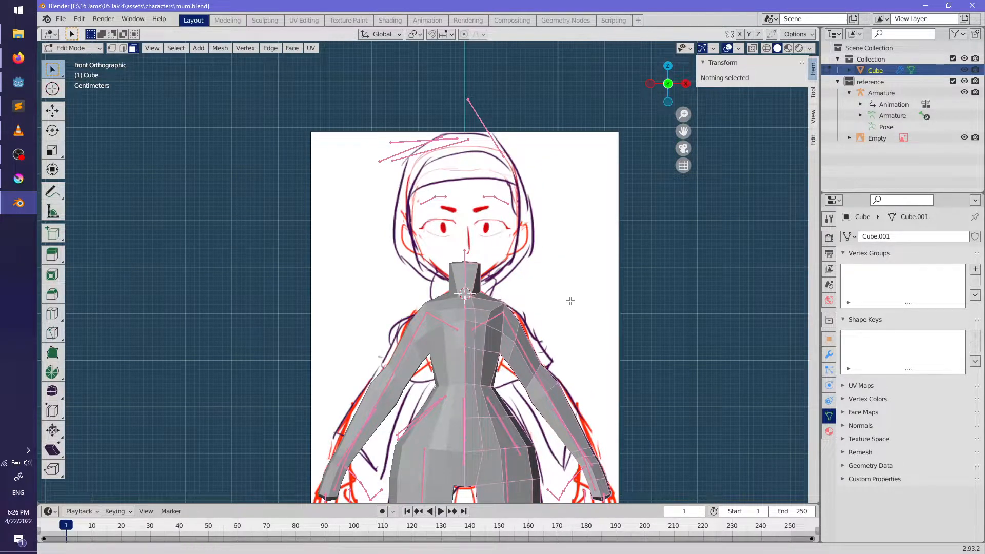
{"action": "scroll", "coordinate": [570, 301], "scroll_direction": "up", "scroll_amount": 6}
{"action": "key", "text": "shift+a"}
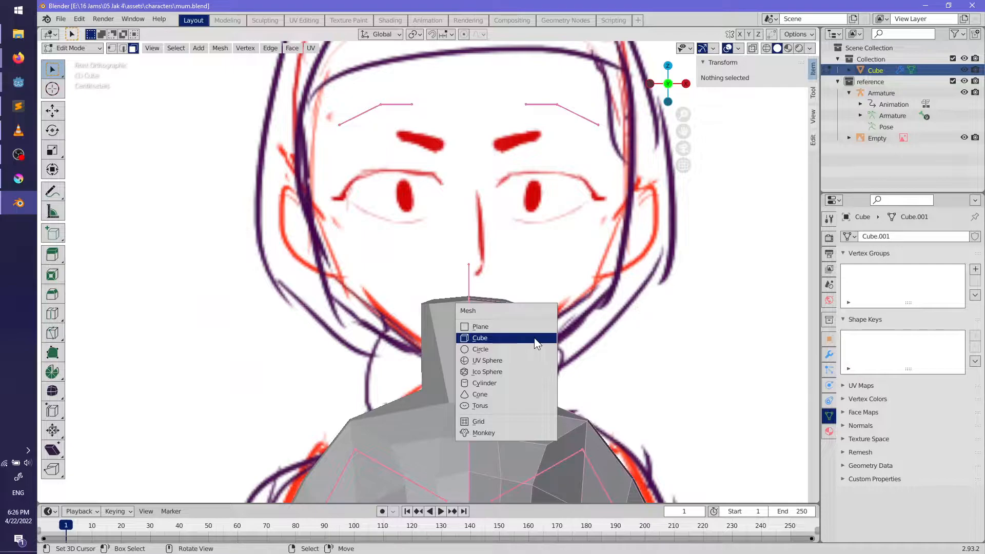
{"action": "left_click", "coordinate": [510, 334]}
{"action": "scroll", "coordinate": [510, 335], "scroll_direction": "down", "scroll_amount": 4}
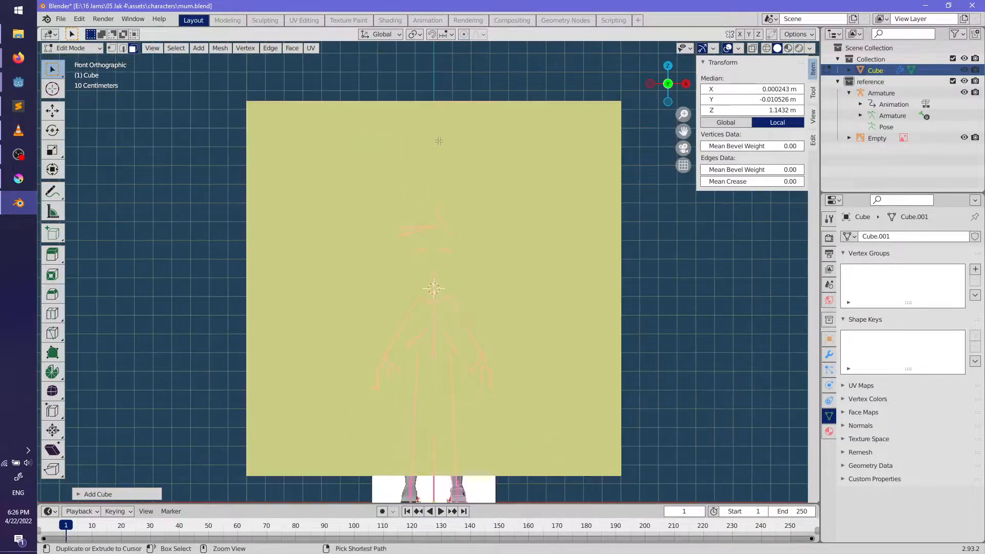
Step: Add a loop cut down the middle of the new cube and delete the vertices of its negative X half
{"action": "left_click", "coordinate": [427, 119]}
{"action": "middle_click_drag", "start_coordinate": [427, 119], "coordinate": [406, 136]}
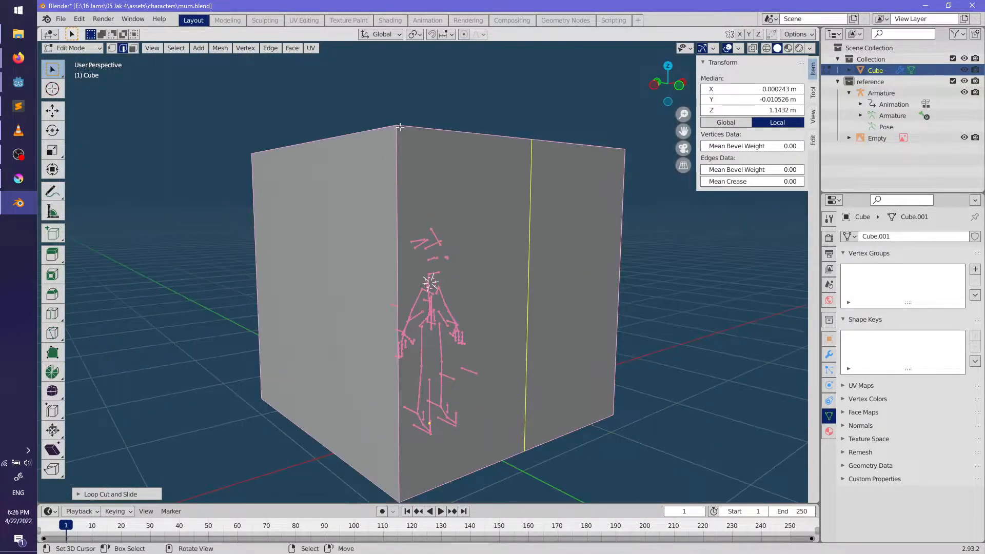
{"action": "key", "text": "alt+a"}
{"action": "right_click", "coordinate": [383, 221]}
{"action": "right_click", "coordinate": [248, 250], "text": "shift"}
{"action": "key", "text": "x"}
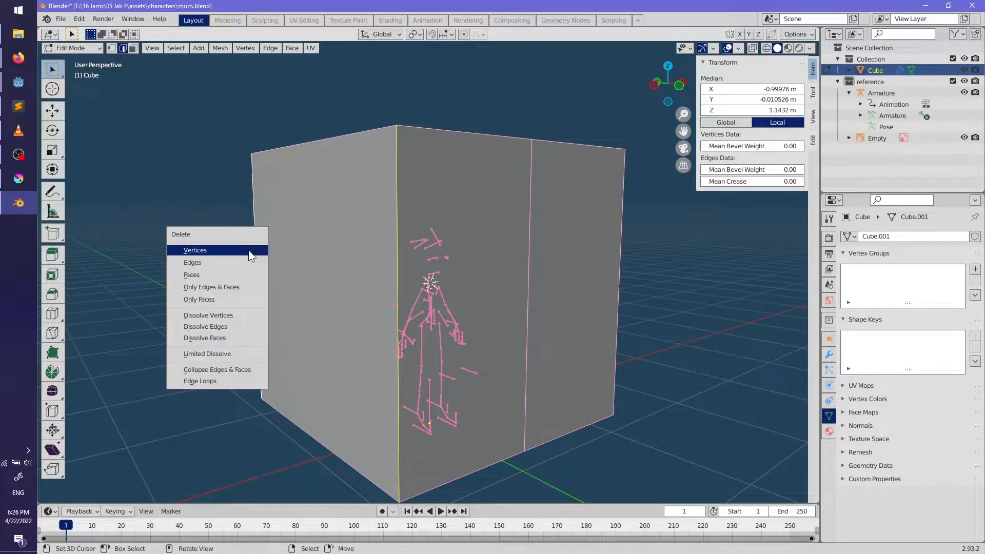
{"action": "left_click", "coordinate": [249, 251]}
{"action": "middle_click_drag", "start_coordinate": [248, 250], "coordinate": [544, 295]}
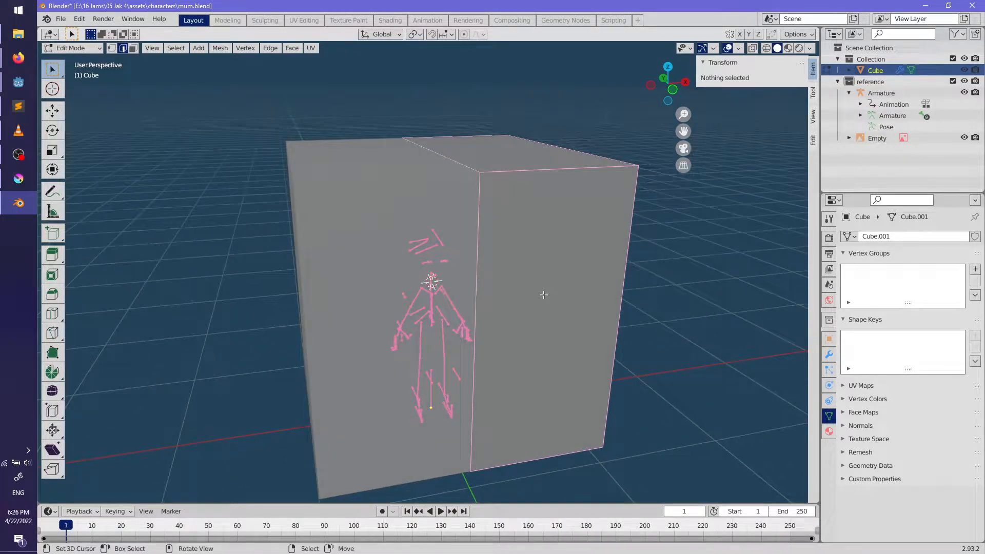
Step: Select the whole half cube, scale it down to head size and position it over the upper face of the reference, against the mirror line
{"action": "key", "text": "KP_1"}
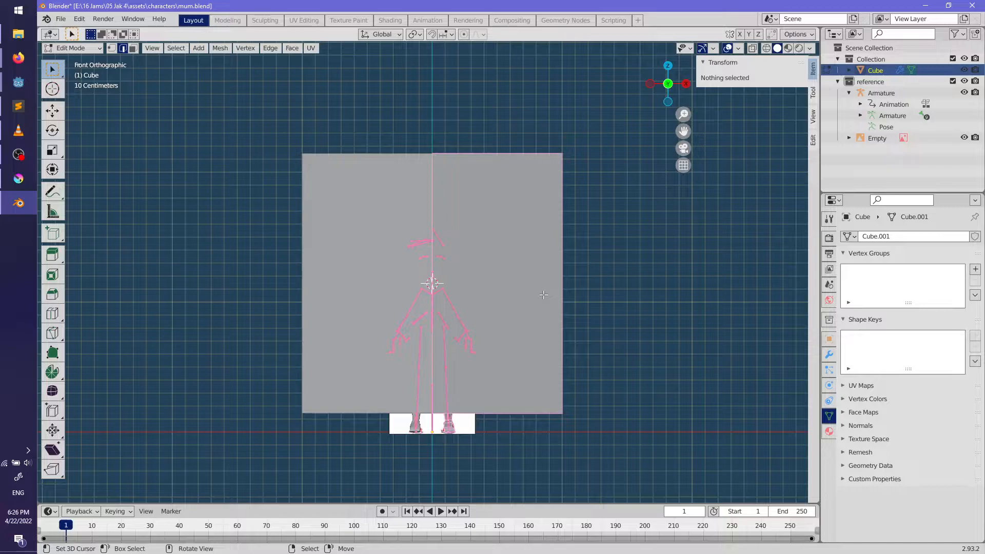
{"action": "key", "text": "l"}
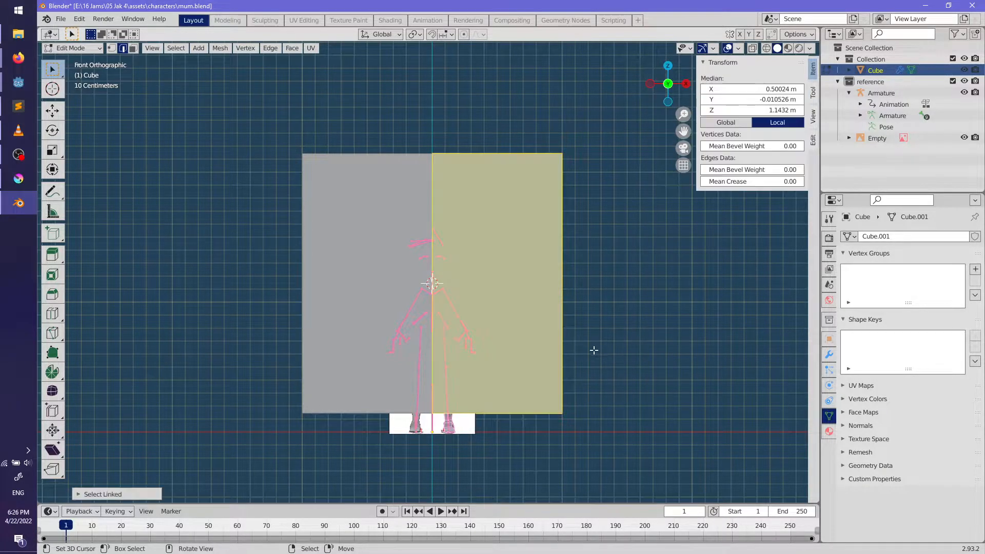
{"action": "scroll", "coordinate": [593, 352], "scroll_direction": "up", "scroll_amount": 4}
{"action": "scroll", "coordinate": [596, 352], "scroll_direction": "down", "scroll_amount": 2}
{"action": "key", "text": "s"}
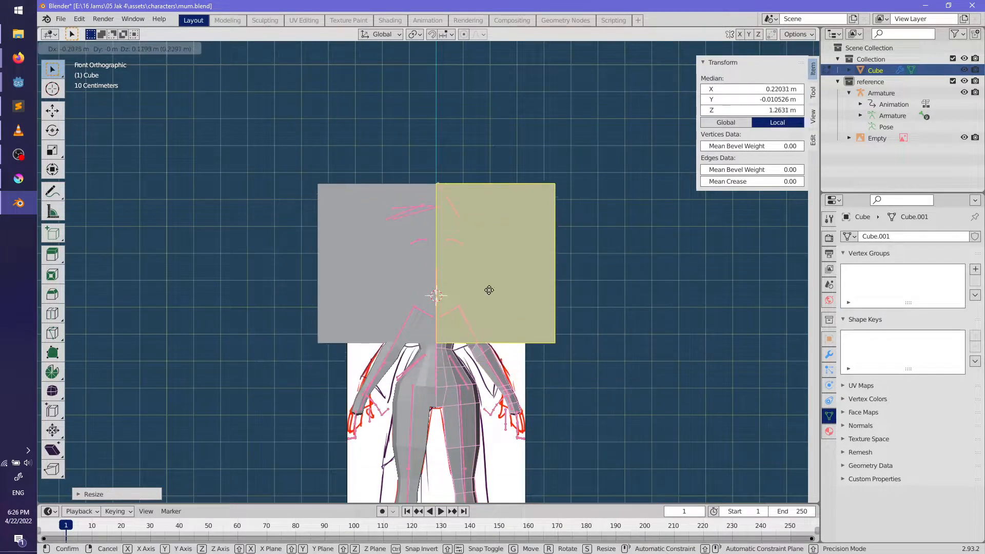
{"action": "left_click", "coordinate": [497, 294]}
{"action": "key", "text": "g"}
{"action": "left_click", "coordinate": [446, 254]}
{"action": "key", "text": "s"}
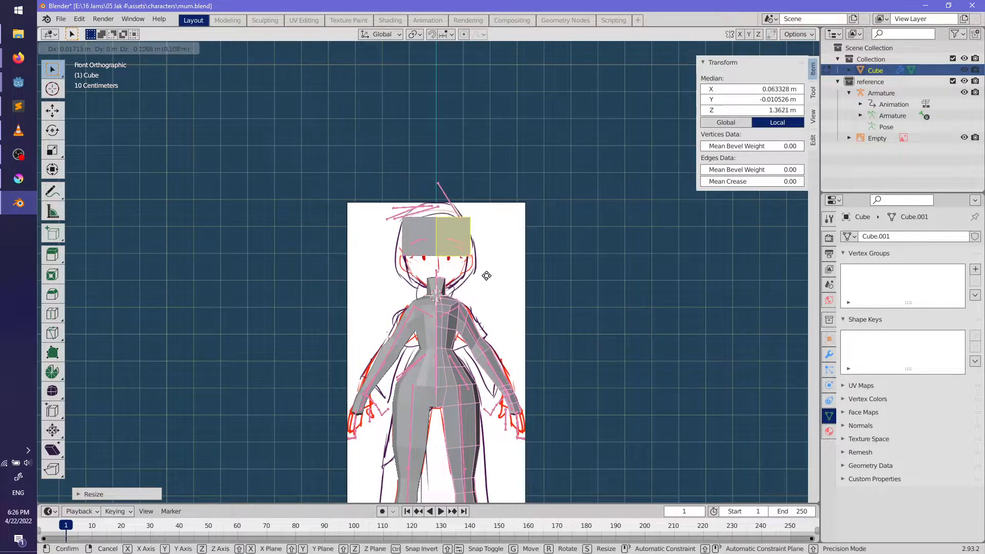
{"action": "key", "text": "Escape"}
Step: Lower the underside face of the half head along Z to nose level and move it inward to narrow the jaw to the reference outline
{"action": "middle_click_drag", "start_coordinate": [472, 299], "coordinate": [431, 302], "text": "shift"}
{"action": "scroll", "coordinate": [454, 309], "scroll_direction": "up", "scroll_amount": 5}
{"action": "left_click", "coordinate": [133, 48]}
{"action": "left_click", "coordinate": [430, 274]}
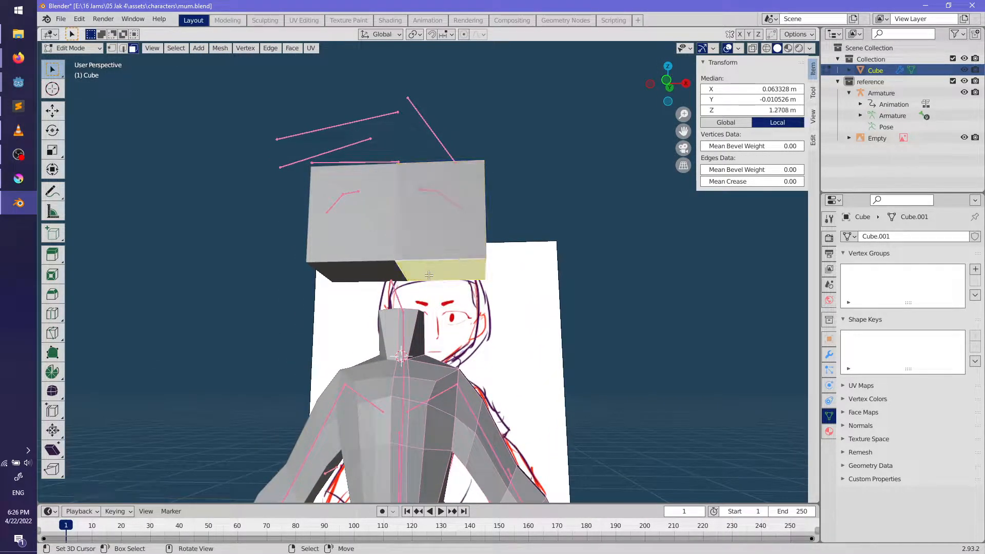
{"action": "key", "text": "KP_1"}
{"action": "key", "text": "alt+z"}
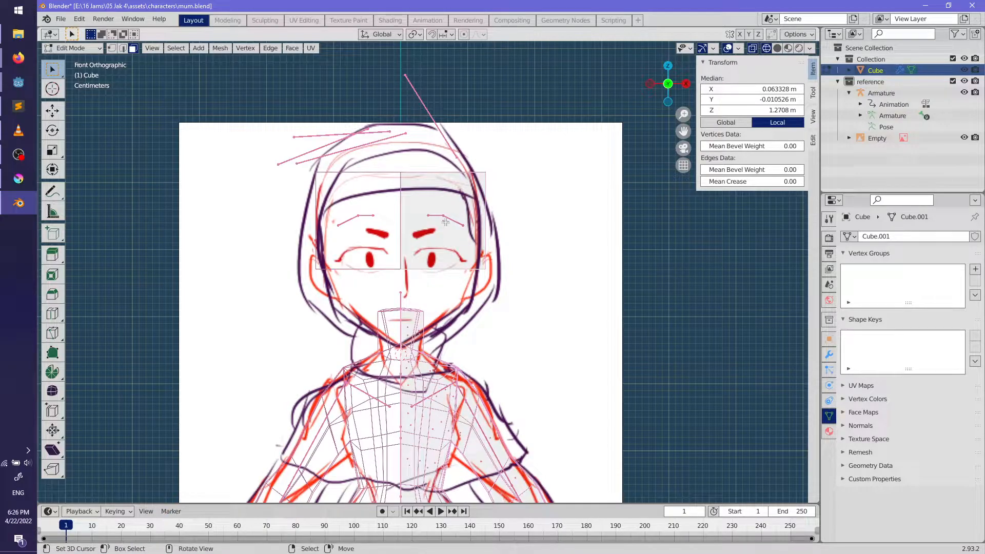
{"action": "key", "text": "g"}
{"action": "key", "text": "z"}
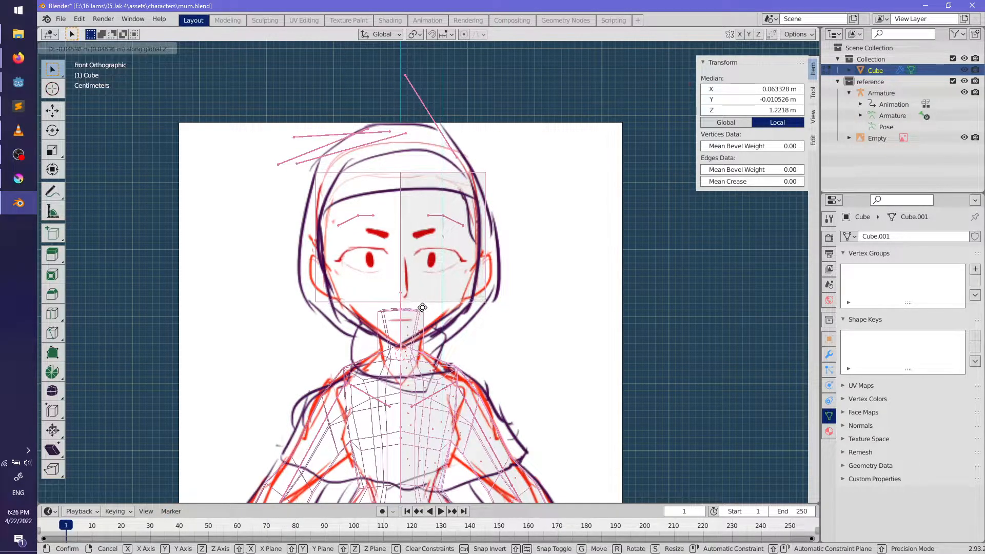
{"action": "left_click", "coordinate": [424, 310]}
{"action": "key", "text": "g"}
{"action": "left_click", "coordinate": [524, 320]}
Step: Extrude the head's underside face down toward the chin, rotate it to the jawline's slope and adjust the jaw edges
{"action": "key", "text": "e"}
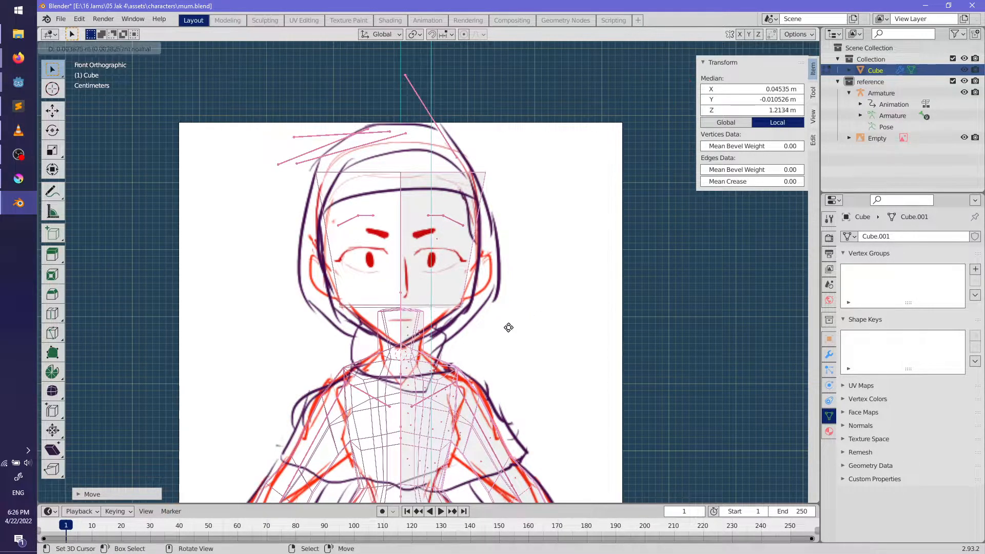
{"action": "key", "text": "e"}
{"action": "left_click", "coordinate": [510, 349]}
{"action": "key", "text": "r"}
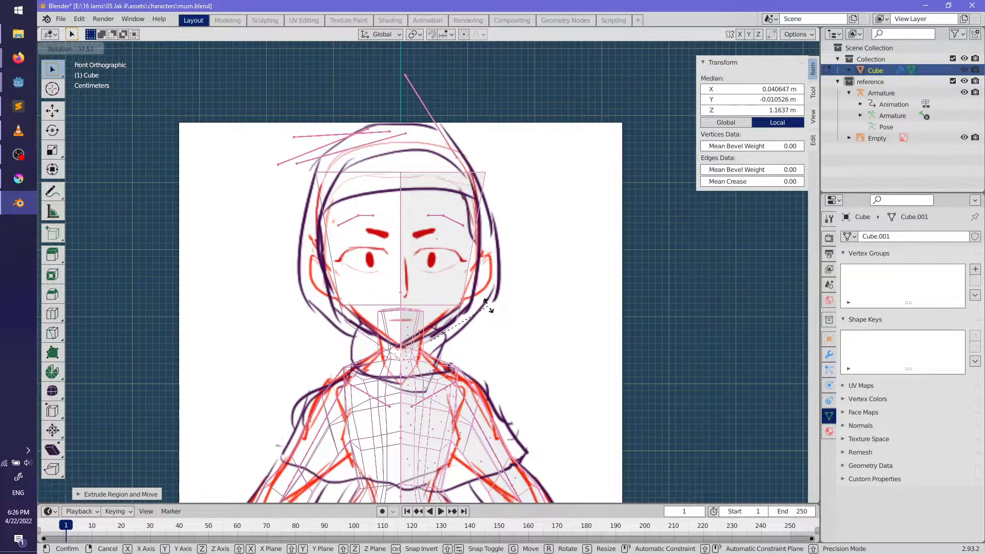
{"action": "left_click", "coordinate": [492, 301]}
{"action": "middle_click_drag", "start_coordinate": [492, 301], "coordinate": [158, 60]}
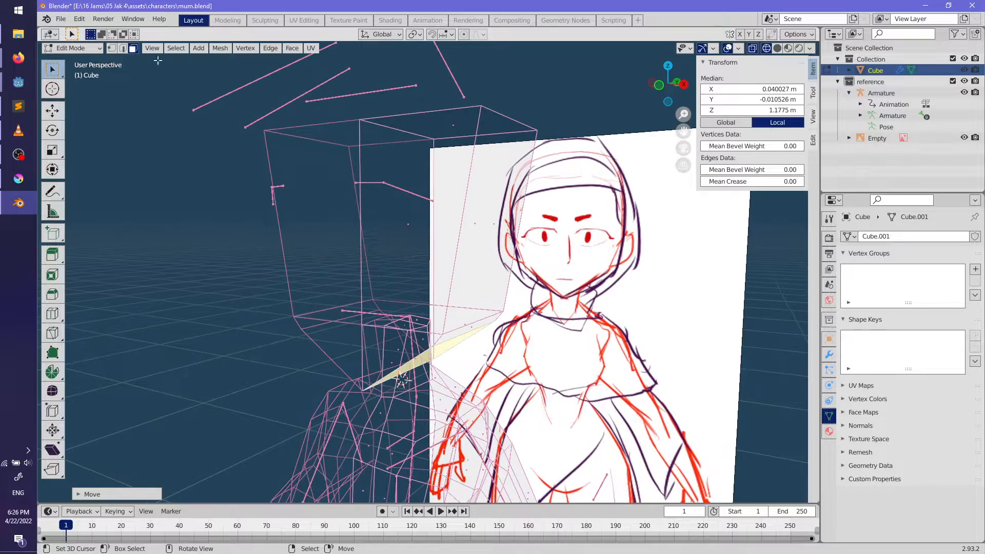
{"action": "left_click", "coordinate": [462, 325]}
Step: Raise the head's top face to the crown of the reference, narrow it and tilt it to follow the skull outline
{"action": "middle_click_drag", "start_coordinate": [552, 182], "coordinate": [306, 73]}
{"action": "left_click", "coordinate": [133, 49]}
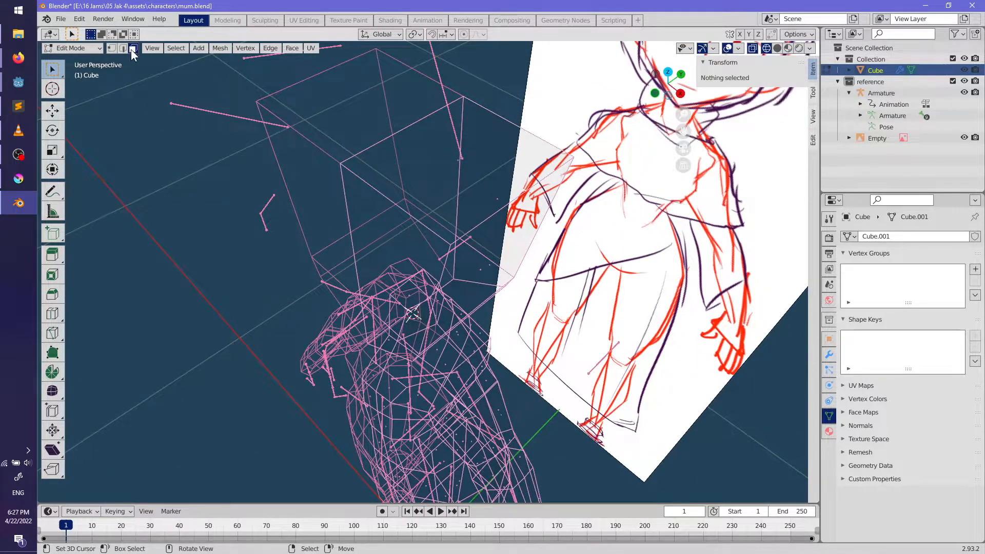
{"action": "right_click", "coordinate": [505, 175]}
{"action": "right_click", "coordinate": [465, 171]}
{"action": "key", "text": "KP_1"}
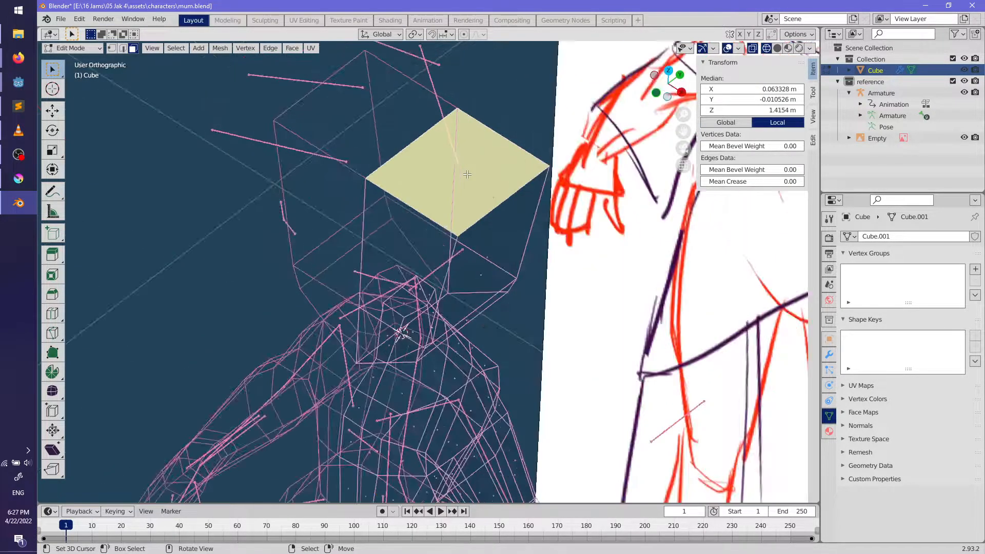
{"action": "key", "text": "g"}
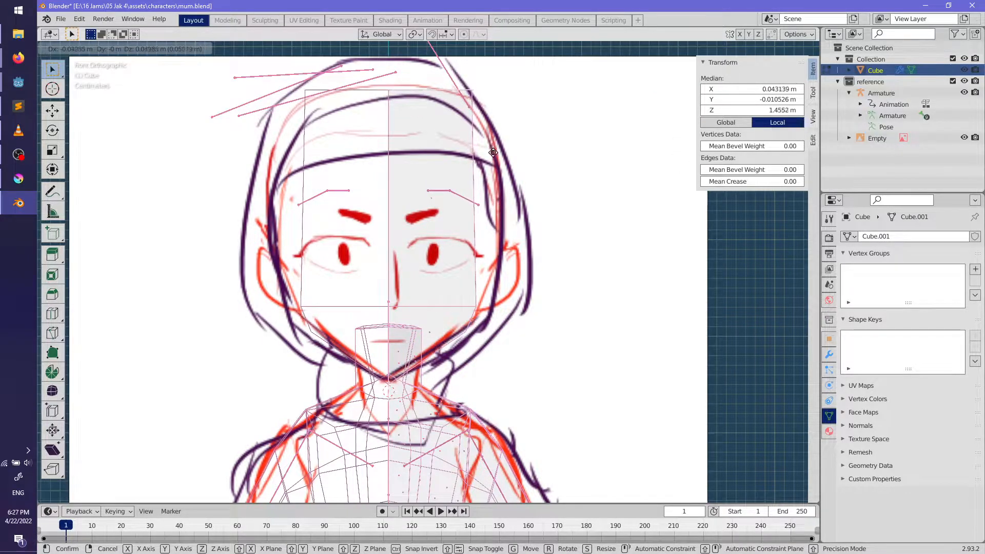
{"action": "left_click", "coordinate": [535, 137]}
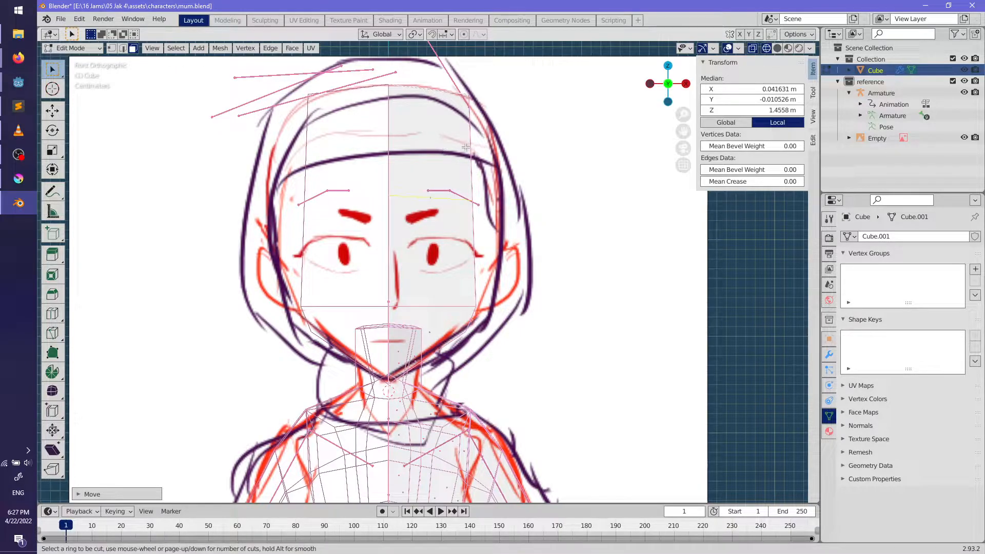
Step: Add a horizontal loop cut around the head and move it up and outward to the forehead outline, at about Z 1.405 m
{"action": "key", "text": "g"}
{"action": "left_click", "coordinate": [499, 211]}
{"action": "key", "text": "g"}
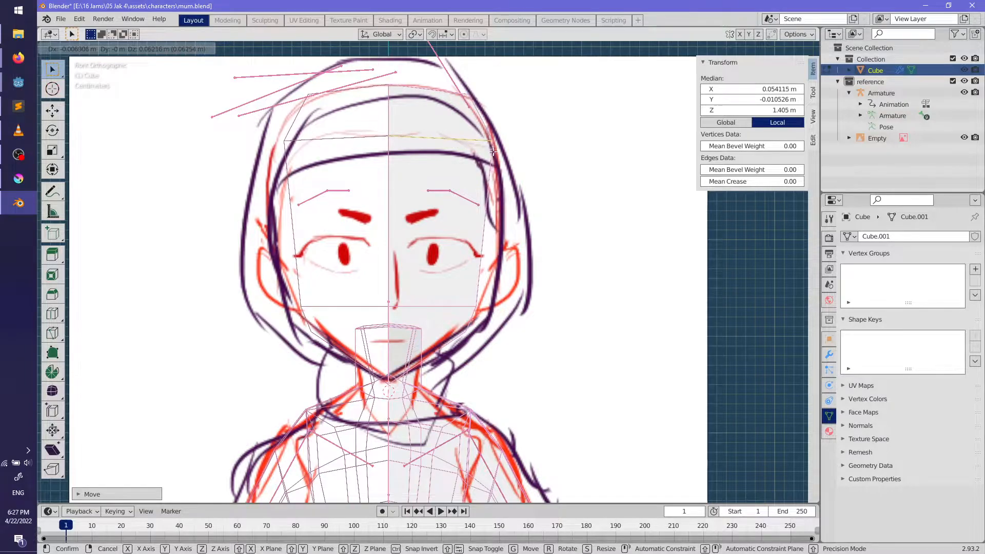
{"action": "left_click", "coordinate": [494, 151]}
Step: Add a second horizontal loop cut just above the eyes, widen it to the face outline and fit the jaw edges below to the sketch
{"action": "left_click_drag", "start_coordinate": [462, 238], "coordinate": [474, 240]}
{"action": "key", "text": "g"}
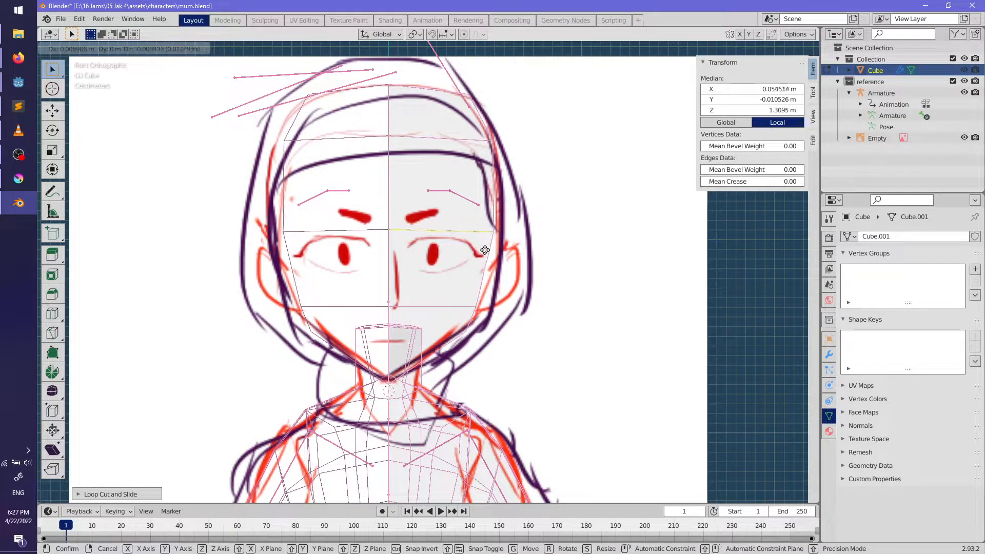
{"action": "left_click", "coordinate": [489, 250]}
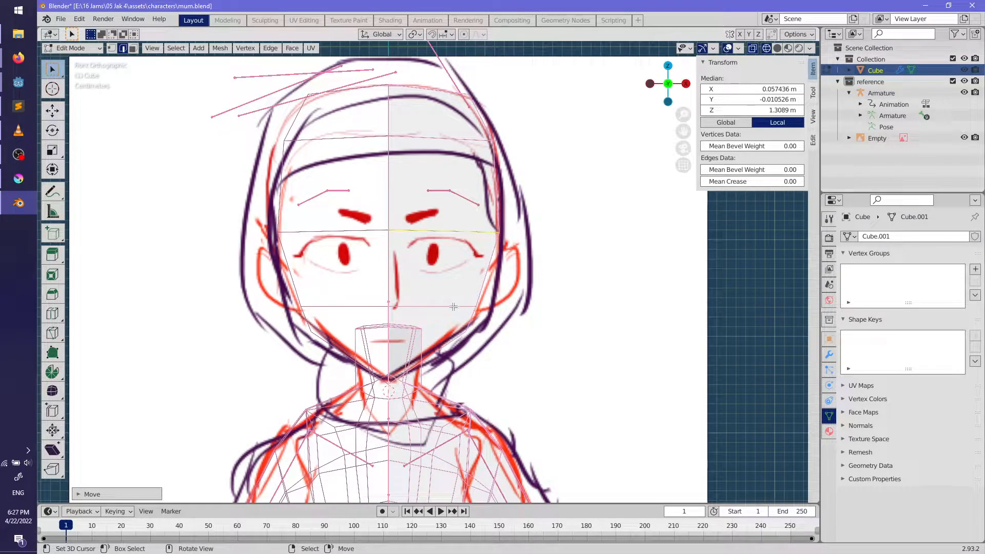
{"action": "key", "text": "g"}
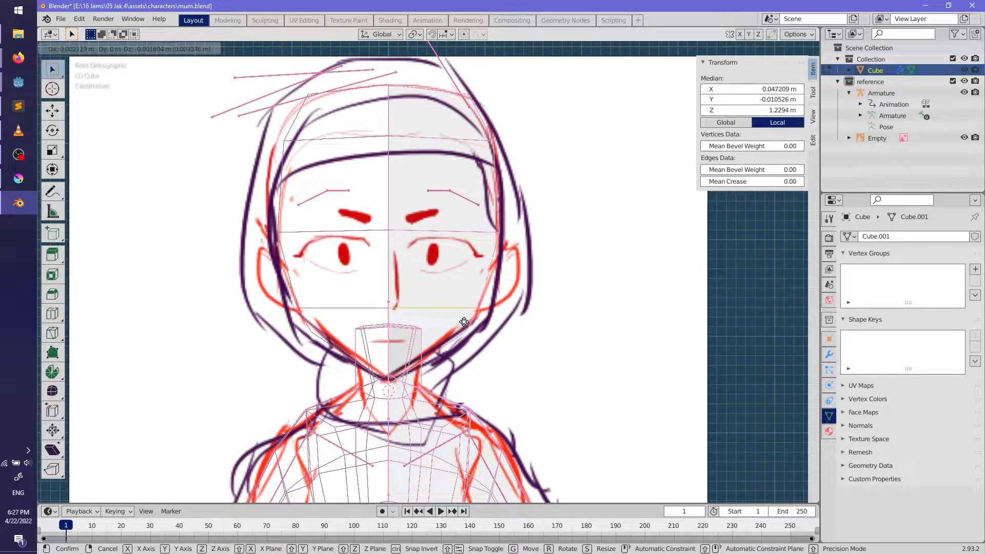
{"action": "left_click", "coordinate": [464, 323]}
Step: Select the vertical edge path along the front centre of the face and pull it forward about 0.07 m along Y
{"action": "middle_click_drag", "start_coordinate": [491, 298], "coordinate": [527, 346]}
{"action": "scroll", "coordinate": [493, 288], "scroll_direction": "up", "scroll_amount": 2}
{"action": "right_click", "coordinate": [385, 100]}
{"action": "middle_click_drag", "start_coordinate": [398, 338], "coordinate": [338, 331]}
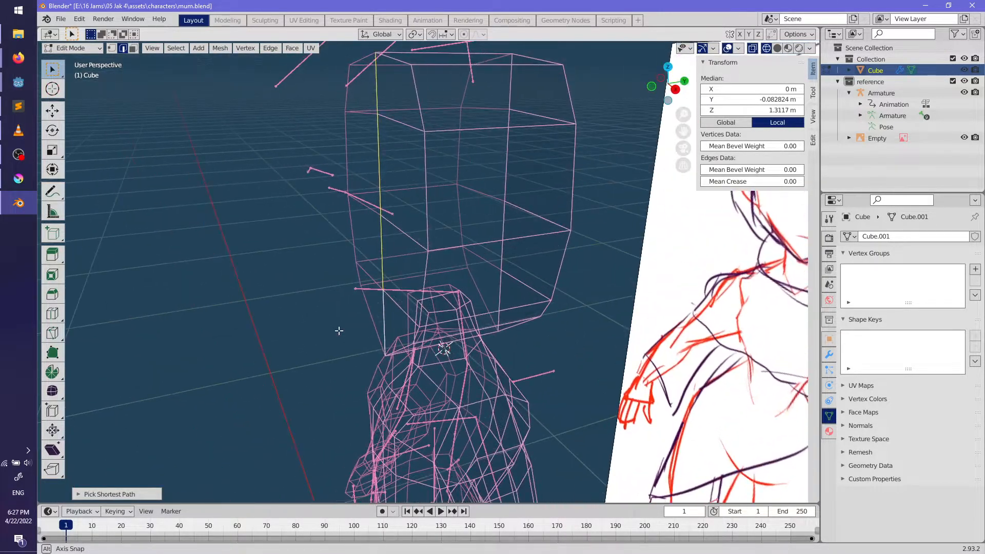
{"action": "key", "text": "g"}
{"action": "key", "text": "y"}
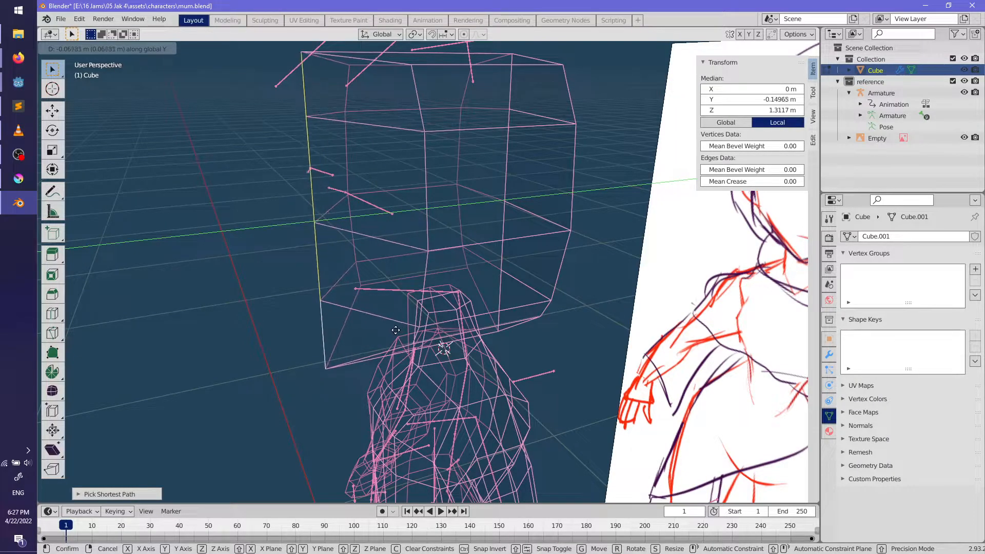
{"action": "left_click", "coordinate": [397, 330]}
Step: Rotate the uppermost front centre edge of the head about the X axis and move it back along Y to slope the forehead
{"action": "middle_click_drag", "start_coordinate": [433, 308], "coordinate": [433, 326]}
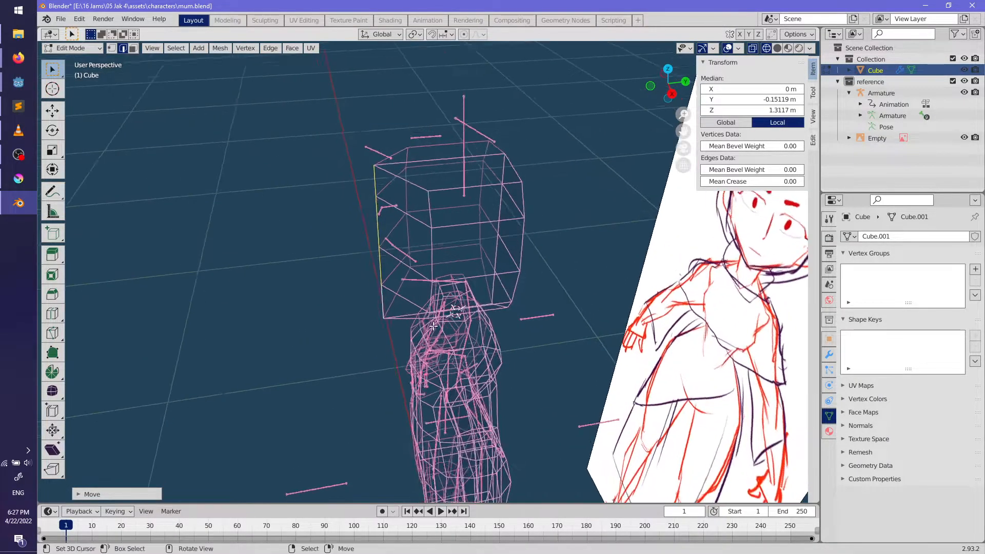
{"action": "scroll", "coordinate": [434, 326], "scroll_direction": "up", "scroll_amount": 2}
{"action": "middle_click_drag", "start_coordinate": [352, 154], "coordinate": [456, 119]}
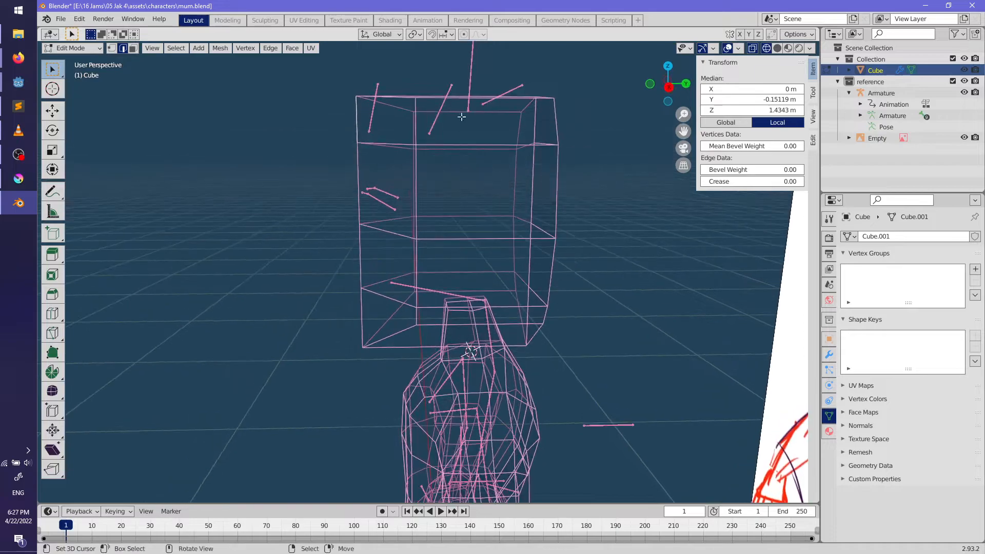
{"action": "key", "text": "r"}
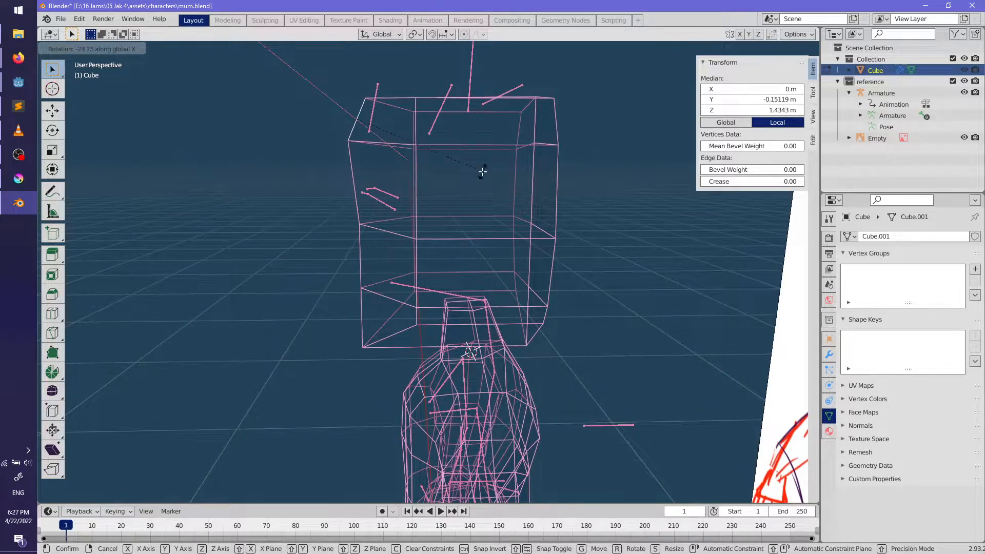
{"action": "left_click", "coordinate": [483, 170]}
{"action": "key", "text": "g"}
{"action": "key", "text": "y"}
{"action": "left_click", "coordinate": [501, 173]}
Step: Rotate the chin's front centre edge about the X axis and shift it slightly back along Y
{"action": "middle_click_drag", "start_coordinate": [502, 173], "coordinate": [377, 295]}
{"action": "key", "text": "r"}
{"action": "key", "text": "x"}
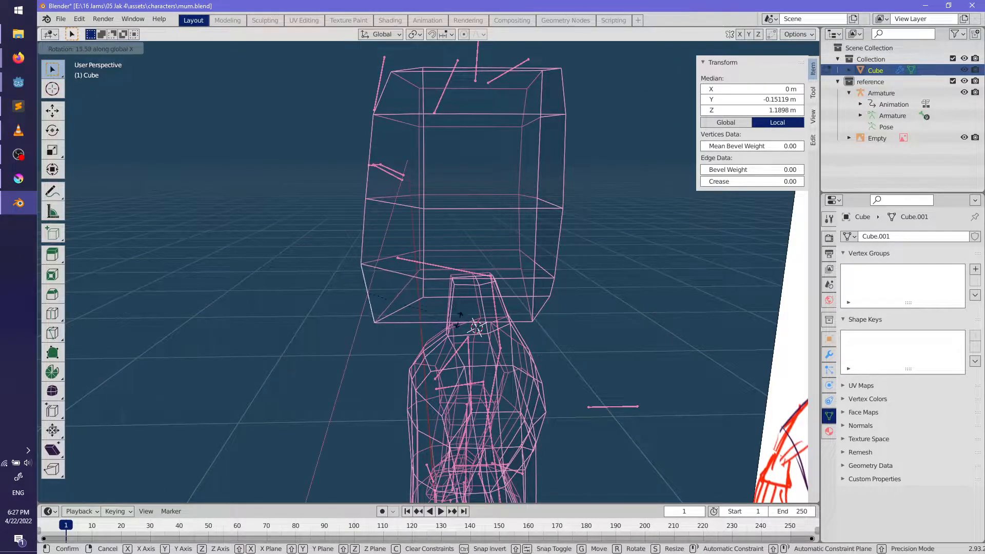
{"action": "left_click", "coordinate": [460, 307]}
{"action": "key", "text": "g"}
{"action": "key", "text": "y"}
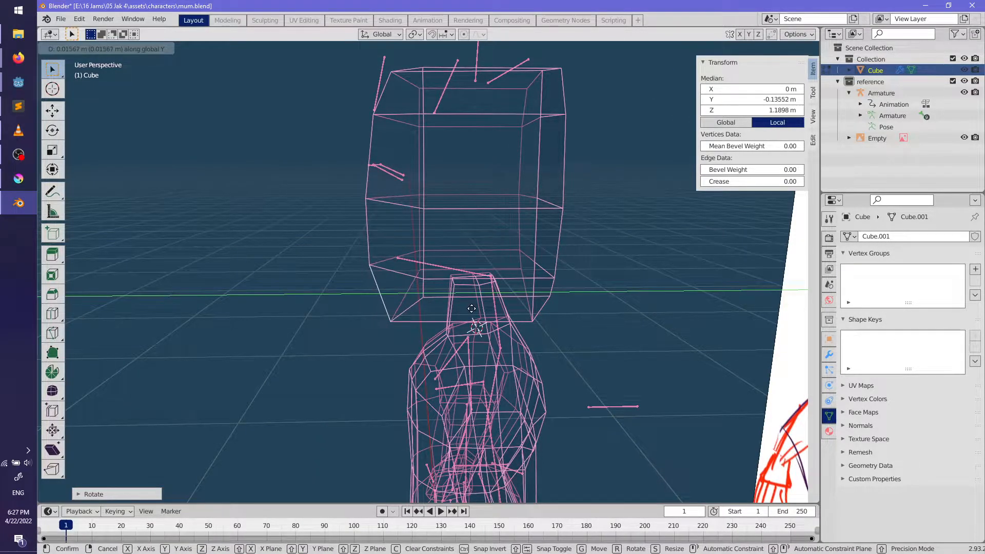
{"action": "left_click", "coordinate": [461, 309]}
Step: Extrude the column of faces at the back of the head outward about 0.04 m, scale them down and reposition them to round the skull
{"action": "middle_click_drag", "start_coordinate": [415, 334], "coordinate": [298, 104]}
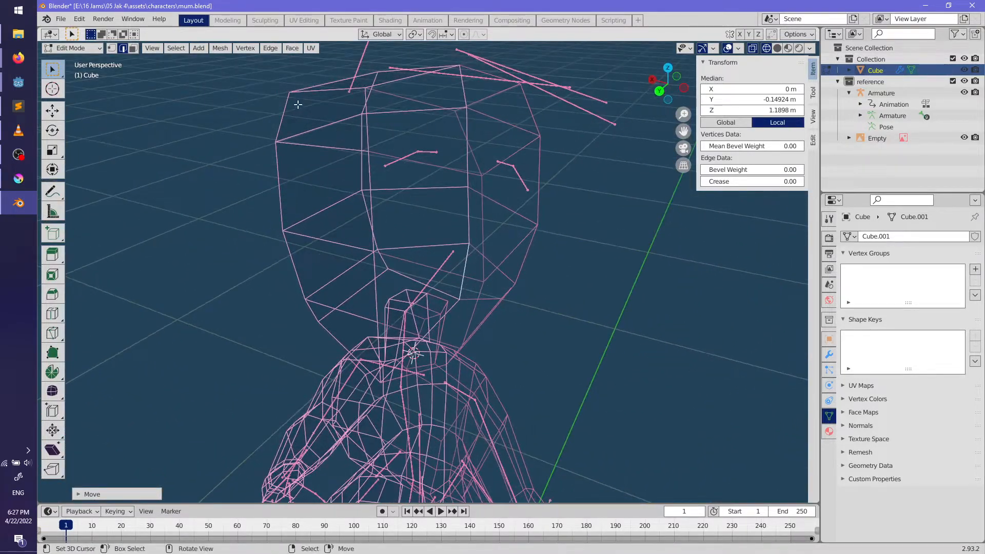
{"action": "left_click", "coordinate": [134, 47]}
{"action": "middle_click_drag", "start_coordinate": [447, 256], "coordinate": [316, 164]}
{"action": "right_click", "coordinate": [295, 128]}
{"action": "middle_click_drag", "start_coordinate": [359, 334], "coordinate": [334, 306]}
{"action": "right_click", "coordinate": [372, 289], "text": "ctrl"}
{"action": "key", "text": "e"}
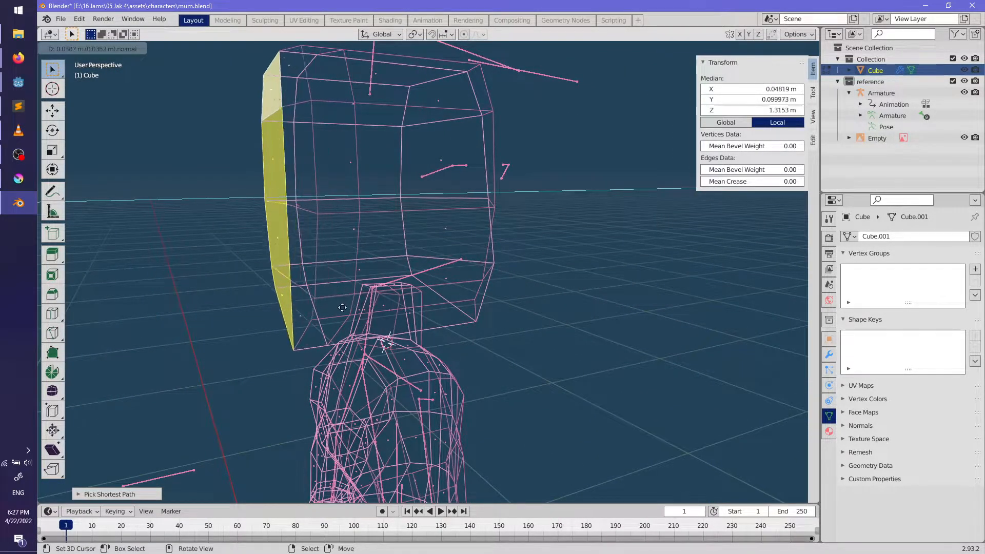
{"action": "left_click", "coordinate": [342, 307]}
{"action": "key", "text": "s"}
{"action": "left_click", "coordinate": [306, 300]}
{"action": "key", "text": "g"}
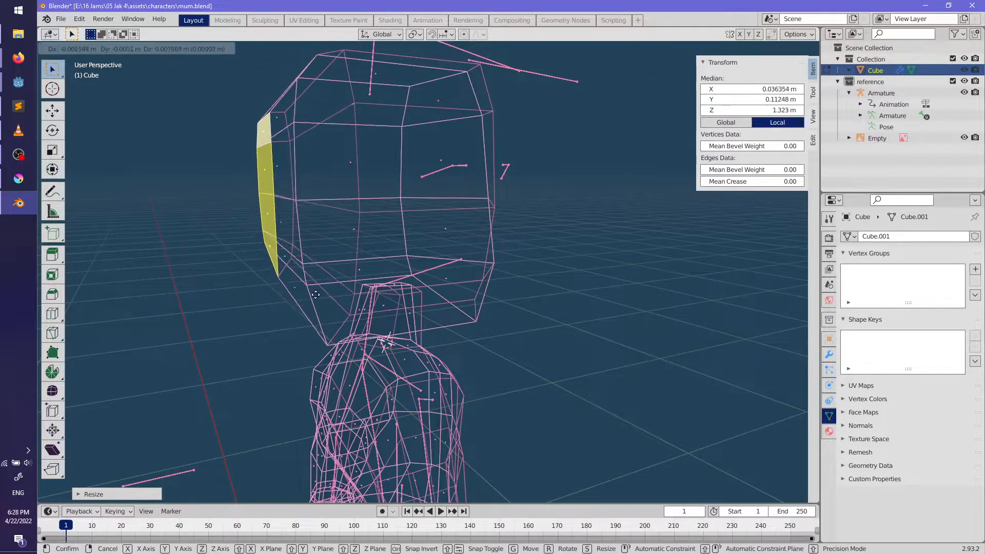
{"action": "left_click", "coordinate": [314, 294]}
{"action": "middle_click_drag", "start_coordinate": [326, 301], "coordinate": [458, 337]}
{"action": "key", "text": "KP_1"}
{"action": "key", "text": "KP_3"}
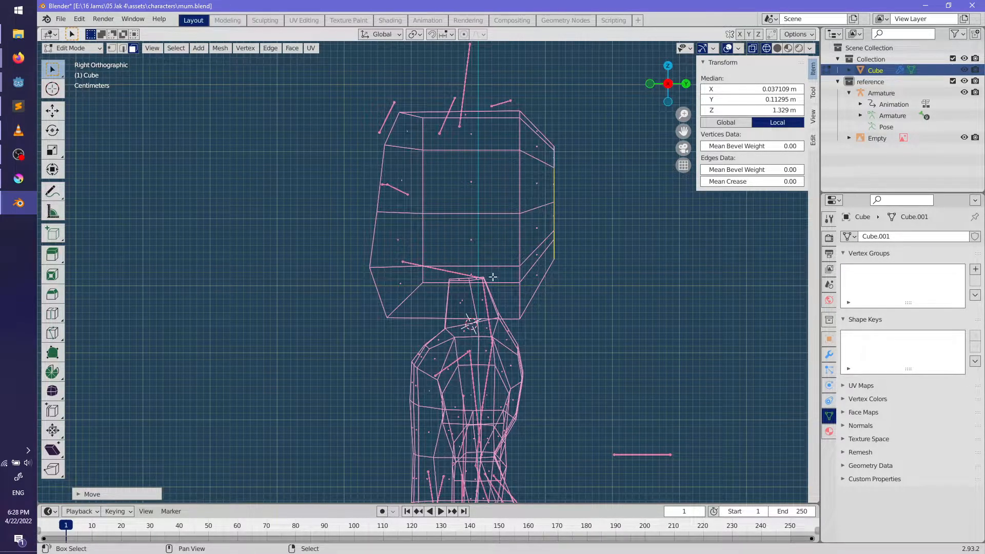
{"action": "scroll", "coordinate": [493, 263], "scroll_direction": "up", "scroll_amount": 3}
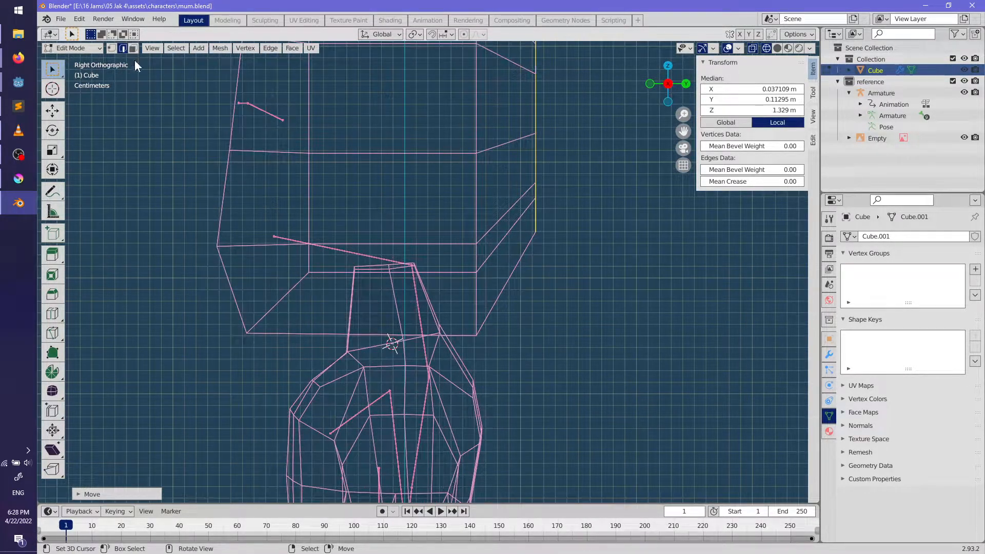
{"action": "key", "text": "g"}
{"action": "key", "text": "z"}
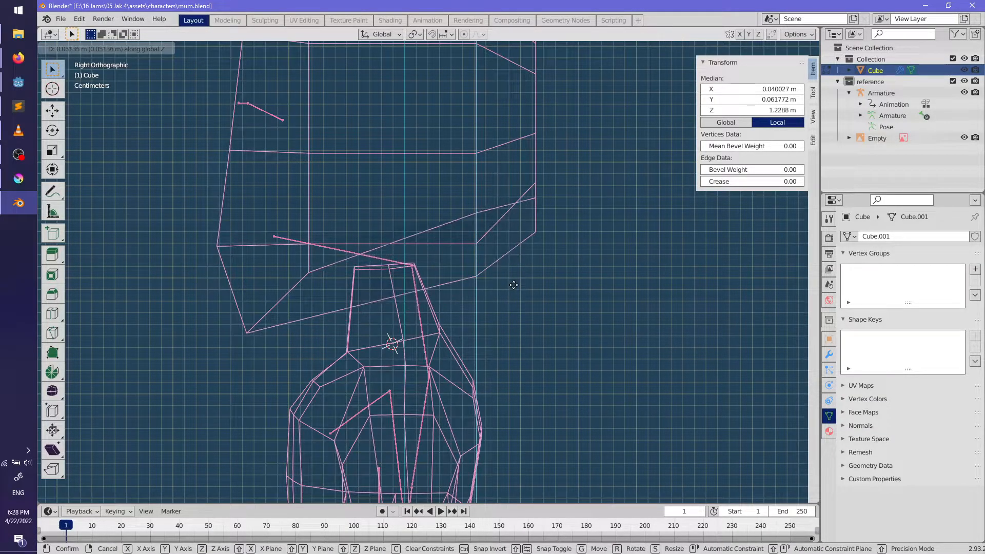
{"action": "key", "text": "Escape"}
Step: Select the rear lower edges of the head, including the side corner edge, and raise them about 0.04 m along Z
{"action": "middle_click_drag", "start_coordinate": [550, 282], "coordinate": [466, 299]}
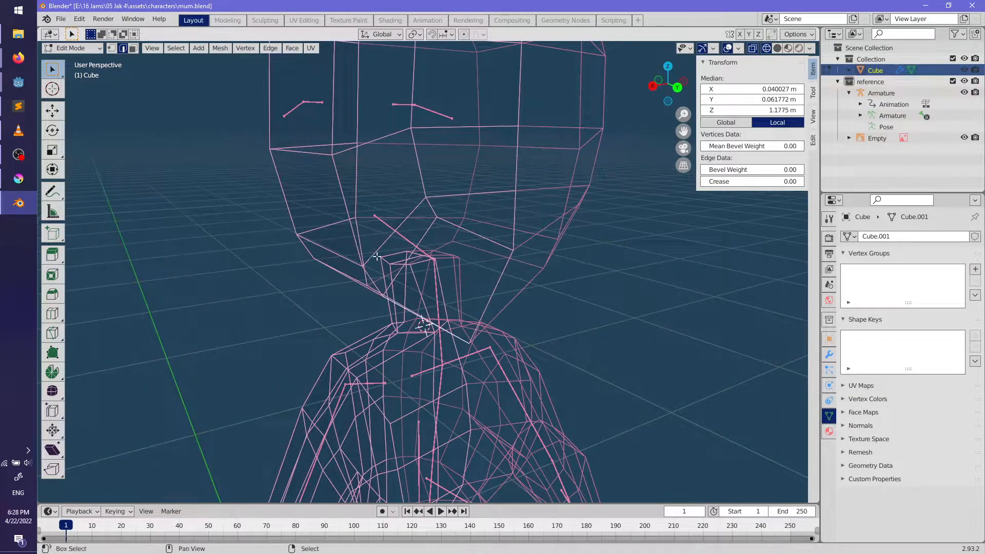
{"action": "middle_click_drag", "start_coordinate": [374, 278], "coordinate": [469, 282]}
{"action": "key", "text": "g"}
{"action": "key", "text": "z"}
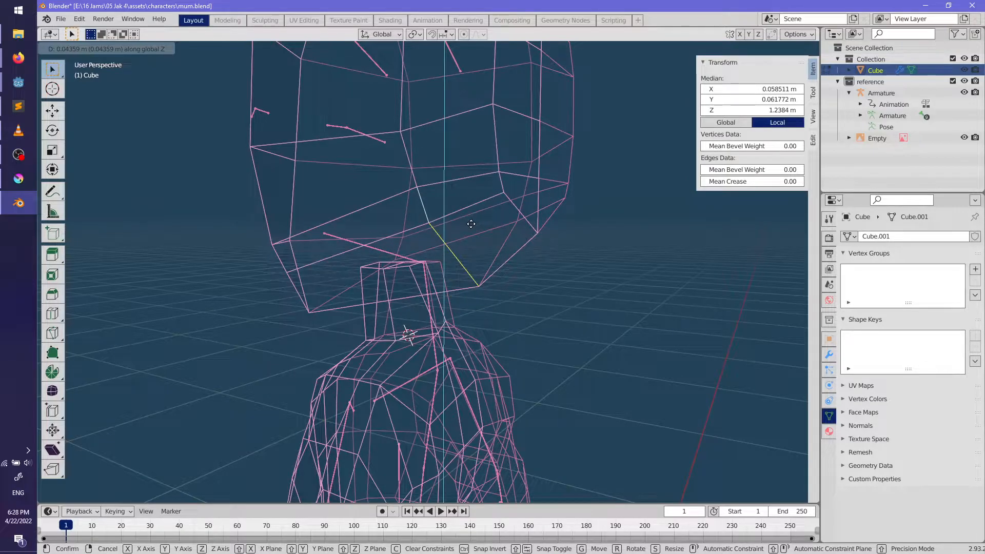
{"action": "left_click", "coordinate": [471, 225]}
Step: Deselect the geometry, return to Object Mode in solid shading and save the file
{"action": "middle_click_drag", "start_coordinate": [471, 224], "coordinate": [590, 255]}
{"action": "middle_click_drag", "start_coordinate": [493, 285], "coordinate": [441, 261]}
{"action": "key", "text": "alt+a"}
{"action": "mouse_move", "coordinate": [505, 318]}
{"action": "middle_mouse_down"}
{"action": "mouse_move", "coordinate": [627, 330]}
{"action": "mouse_move", "coordinate": [561, 345]}
{"action": "mouse_move", "coordinate": [423, 335]}
{"action": "mouse_move", "coordinate": [511, 340]}
{"action": "mouse_move", "coordinate": [575, 322]}
{"action": "mouse_move", "coordinate": [566, 254]}
{"action": "mouse_move", "coordinate": [513, 332]}
{"action": "middle_mouse_up"}
{"action": "key", "text": "Tab"}
{"action": "key", "text": "ctrl+s"}
{"action": "key", "text": "shift+z"}
Step: Apply Shade Smooth to the character mesh and save mum.blend
{"action": "key", "text": "F3"}
{"action": "type", "text": "smoo"}
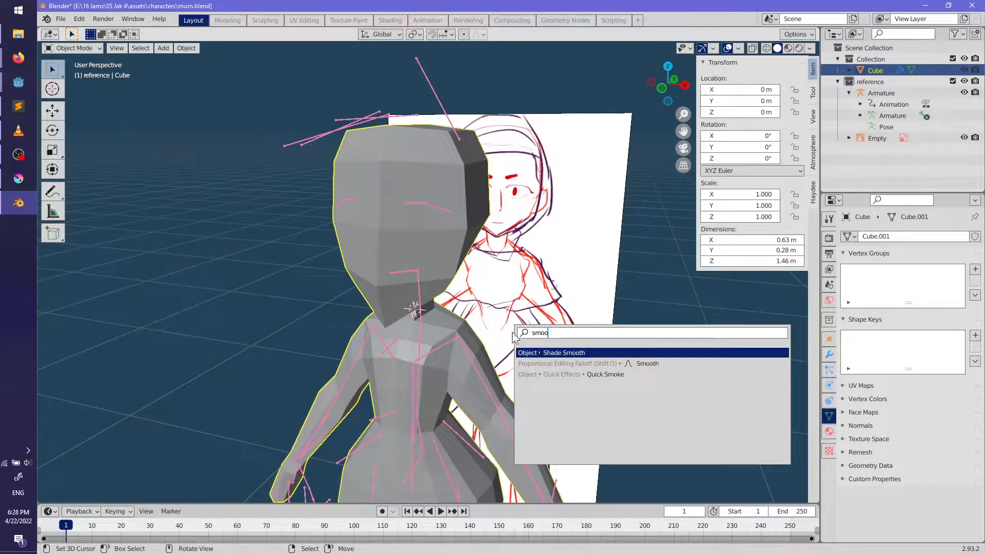
{"action": "key", "text": "Return"}
{"action": "middle_click_drag", "start_coordinate": [529, 291], "coordinate": [30, 3]}
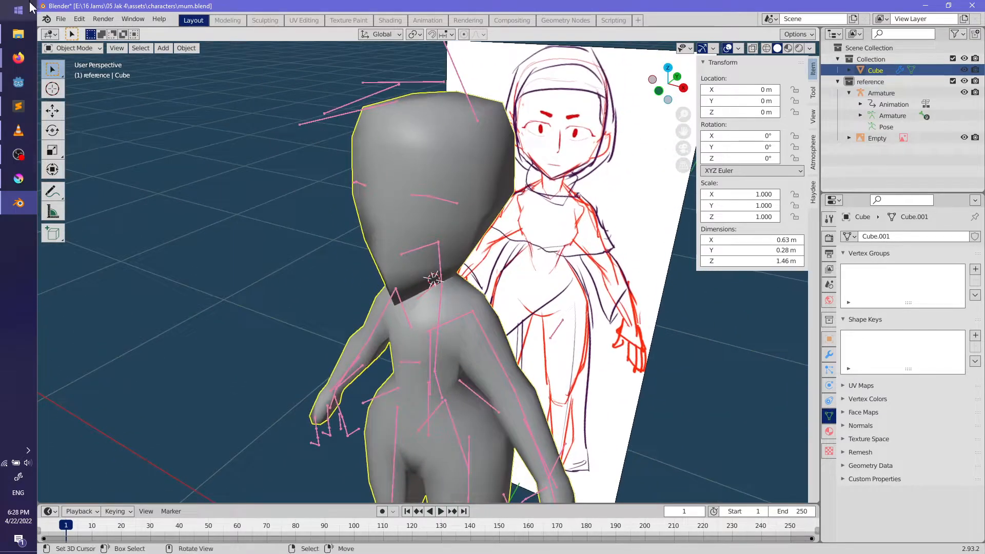
{"action": "scroll", "coordinate": [503, 320], "scroll_direction": "up", "scroll_amount": 6}
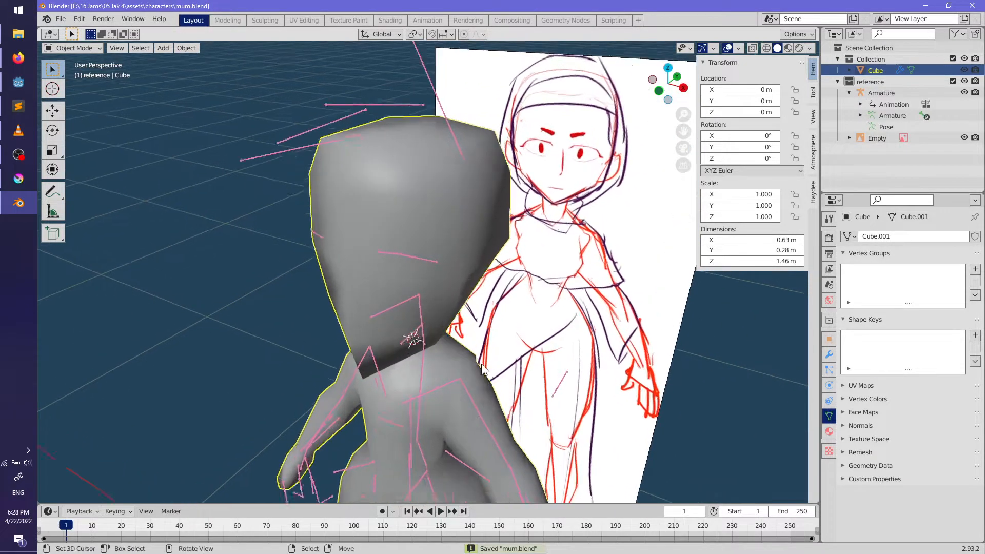
Step: Return to editing the mesh and slide the edge at the rear underside of the head along its adjoining faces
{"action": "key", "text": "Tab"}
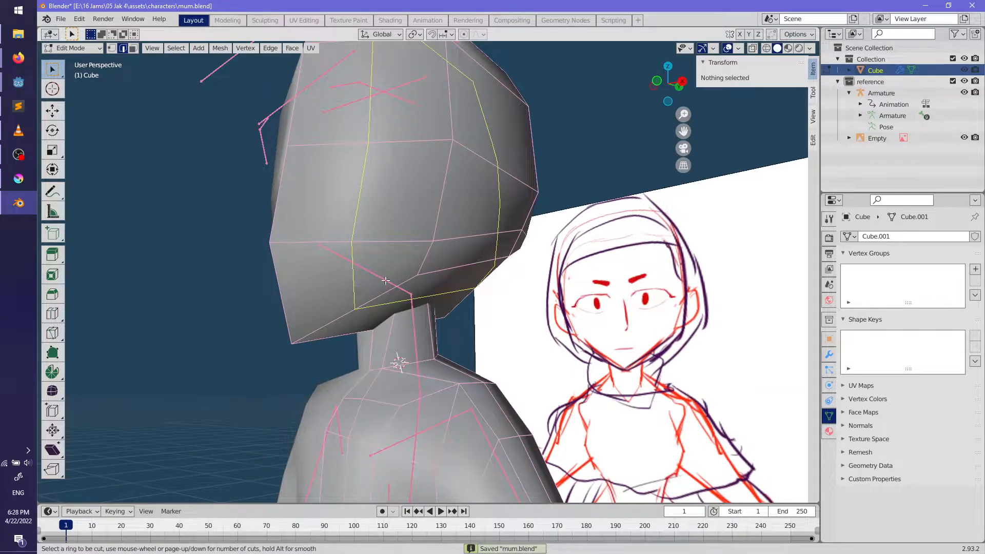
{"action": "left_click", "coordinate": [427, 263]}
{"action": "key", "text": "g"}
{"action": "key", "text": "g"}
{"action": "left_click", "coordinate": [434, 294]}
{"action": "middle_click_drag", "start_coordinate": [433, 294], "coordinate": [379, 258]}
{"action": "key", "text": "alt+a"}
{"action": "key", "text": "ctrl+r"}
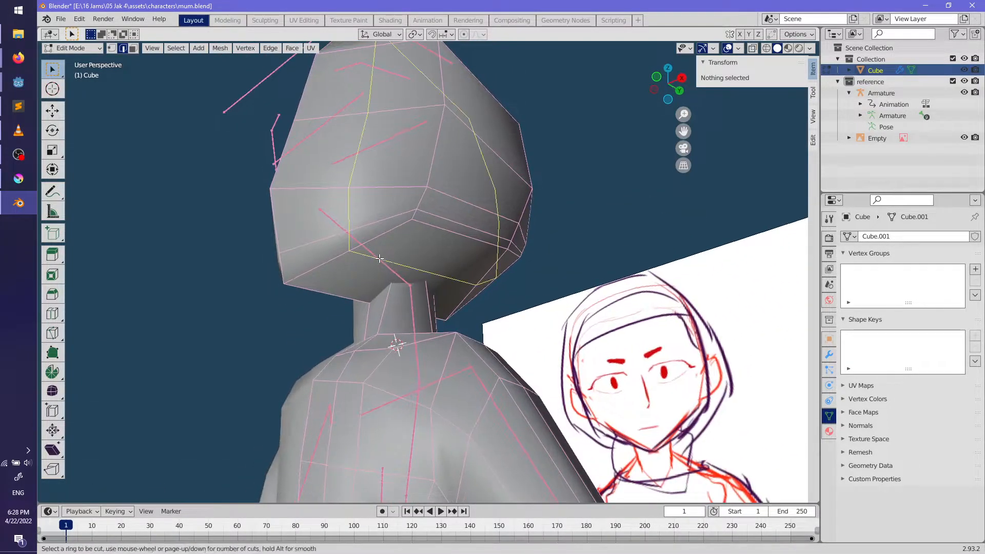
{"action": "left_click", "coordinate": [132, 48]}
{"action": "left_click", "coordinate": [417, 259]}
{"action": "mouse_move", "coordinate": [417, 259]}
{"action": "middle_mouse_down"}
{"action": "mouse_move", "coordinate": [442, 256]}
{"action": "mouse_move", "coordinate": [505, 349]}
{"action": "mouse_move", "coordinate": [604, 359]}
{"action": "mouse_move", "coordinate": [550, 380]}
{"action": "mouse_move", "coordinate": [473, 385]}
{"action": "mouse_move", "coordinate": [442, 348]}
{"action": "mouse_move", "coordinate": [424, 353]}
{"action": "mouse_move", "coordinate": [550, 366]}
{"action": "mouse_move", "coordinate": [567, 382]}
{"action": "mouse_move", "coordinate": [518, 370]}
{"action": "middle_mouse_up"}
{"action": "key", "text": "Tab"}
{"action": "key", "text": "Tab"}
Step: Try to add a horizontal loop cut around the upper part of the head
{"action": "middle_click_drag", "start_coordinate": [518, 369], "coordinate": [441, 329]}
{"action": "key", "text": "ctrl+r"}
{"action": "left_click", "coordinate": [439, 129]}
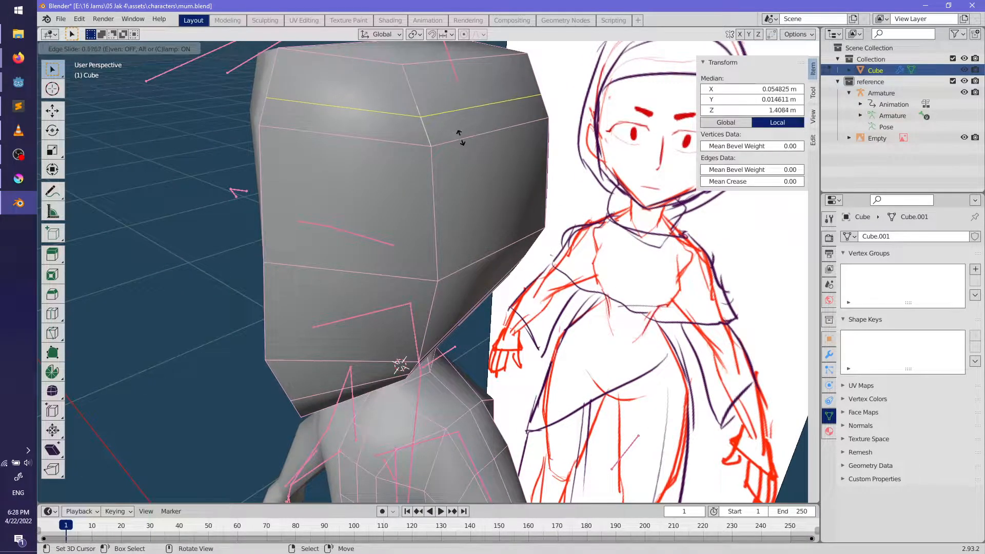
{"action": "left_click", "coordinate": [458, 119]}
{"action": "key", "text": "ctrl+z"}
Step: Add a vertical loop cut around the side of the head, slid close to the front corner beside the face
{"action": "key", "text": "ctrl+r"}
{"action": "left_click", "coordinate": [434, 70]}
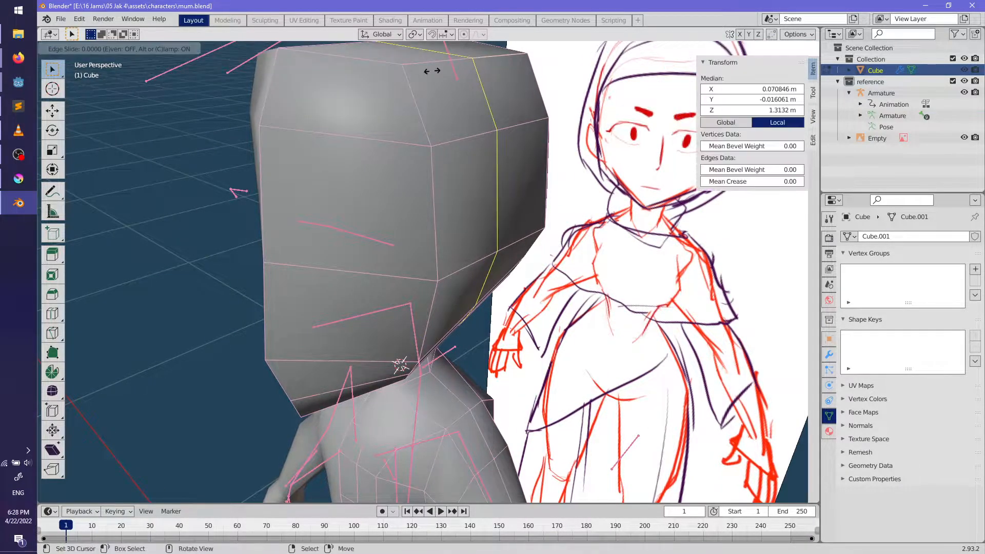
{"action": "right_click", "coordinate": [389, 83]}
{"action": "key", "text": "Tab"}
{"action": "mouse_move", "coordinate": [466, 347]}
{"action": "middle_mouse_down"}
{"action": "mouse_move", "coordinate": [516, 315]}
{"action": "mouse_move", "coordinate": [643, 330]}
{"action": "mouse_move", "coordinate": [490, 329]}
{"action": "mouse_move", "coordinate": [491, 303]}
{"action": "mouse_move", "coordinate": [433, 330]}
{"action": "mouse_move", "coordinate": [507, 347]}
{"action": "middle_mouse_up"}
{"action": "scroll", "coordinate": [507, 349], "scroll_direction": "up", "scroll_amount": 3}
{"action": "key", "text": "Tab"}
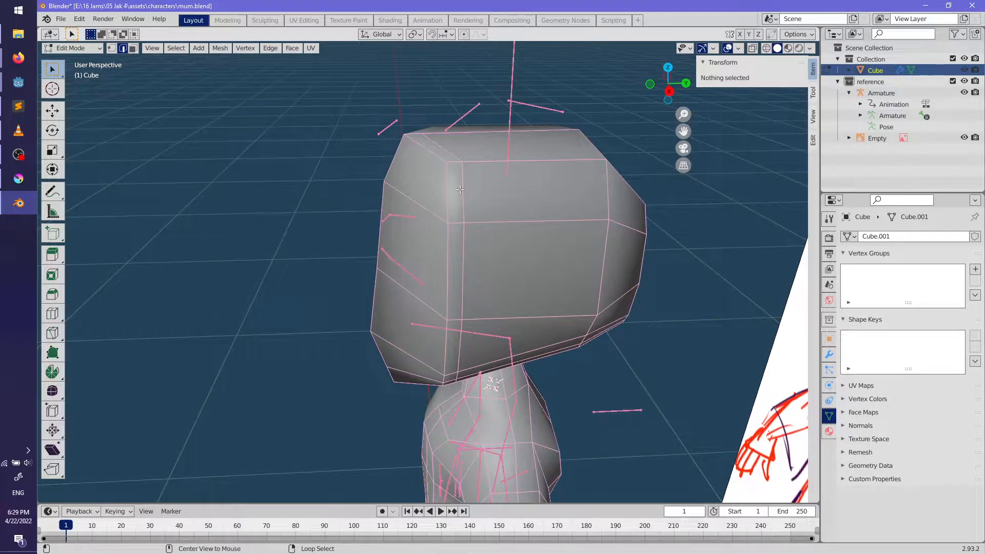
Step: Slide the new vertical edge loop rearward along the side of the head, away from the front corner
{"action": "left_click", "coordinate": [465, 266]}
{"action": "key", "text": "g"}
{"action": "key", "text": "g"}
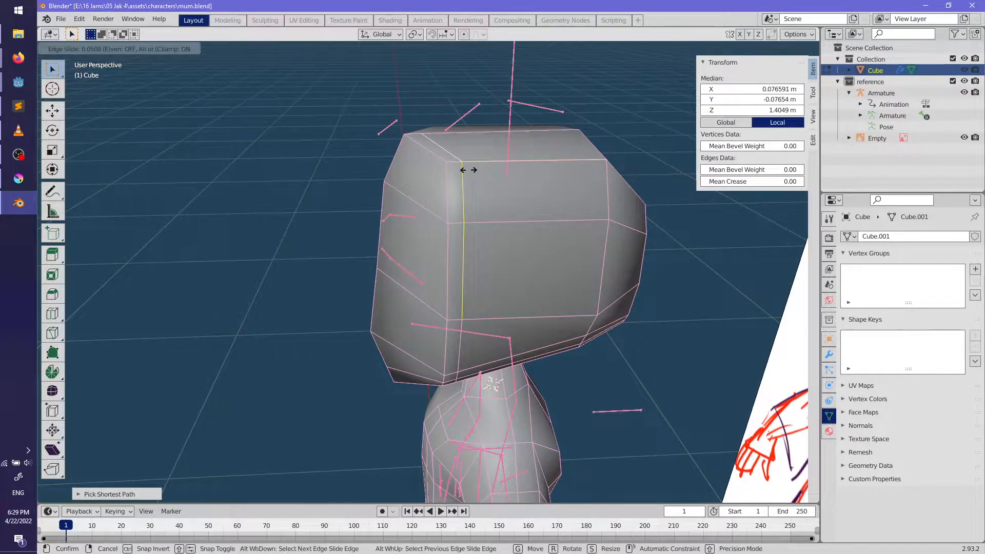
{"action": "left_click", "coordinate": [509, 176]}
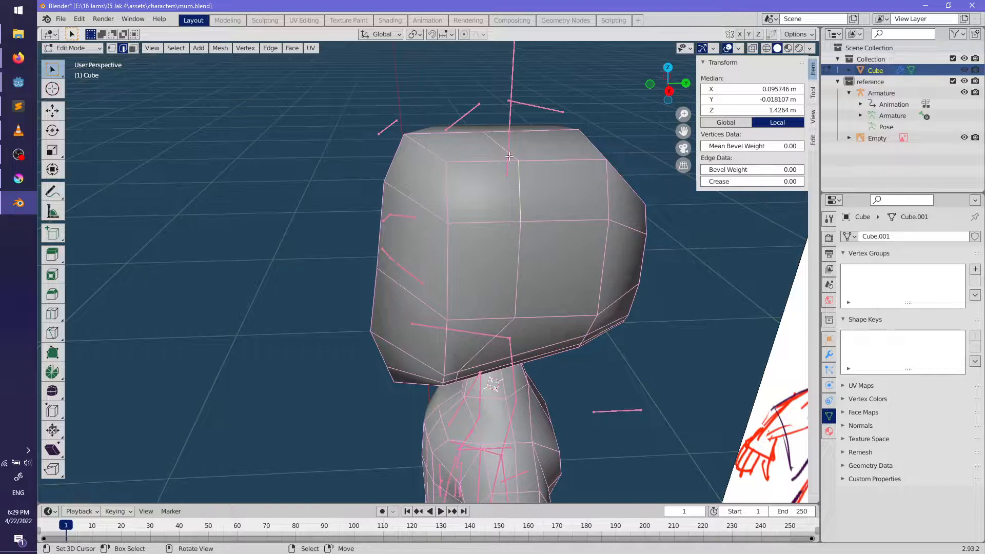
{"action": "key", "text": "g"}
{"action": "key", "text": "g"}
{"action": "left_click", "coordinate": [560, 170]}
{"action": "key", "text": "Tab"}
{"action": "middle_click_drag", "start_coordinate": [519, 346], "coordinate": [414, 315]}
Step: Add a centred loop cut over the head between its centreline and side, and fatten it slightly outward
{"action": "key", "text": "Tab"}
{"action": "left_click", "coordinate": [413, 315]}
{"action": "key", "text": "ctrl+r"}
{"action": "left_click", "coordinate": [376, 222]}
{"action": "right_click", "coordinate": [376, 222]}
{"action": "middle_click_drag", "start_coordinate": [601, 331], "coordinate": [626, 334]}
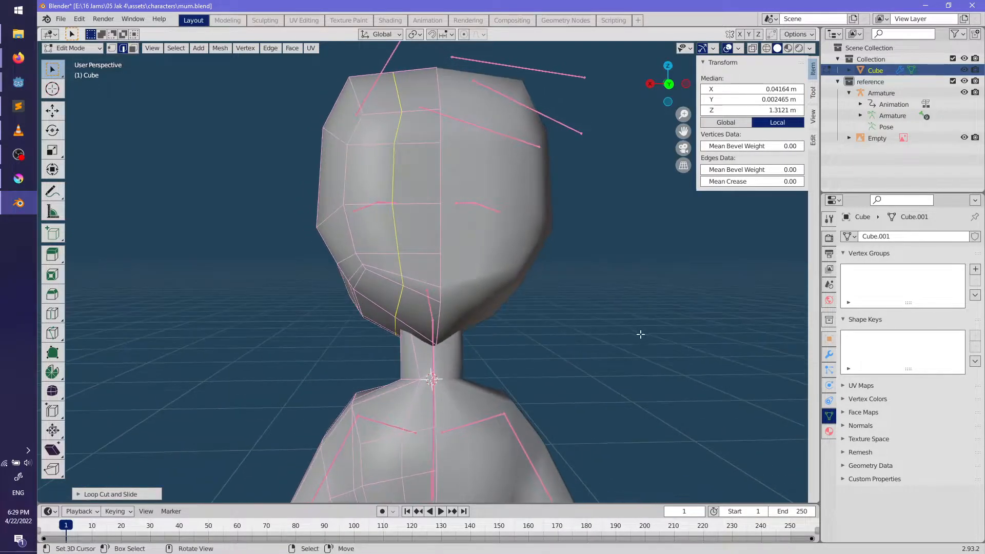
{"action": "key", "text": "alt+s"}
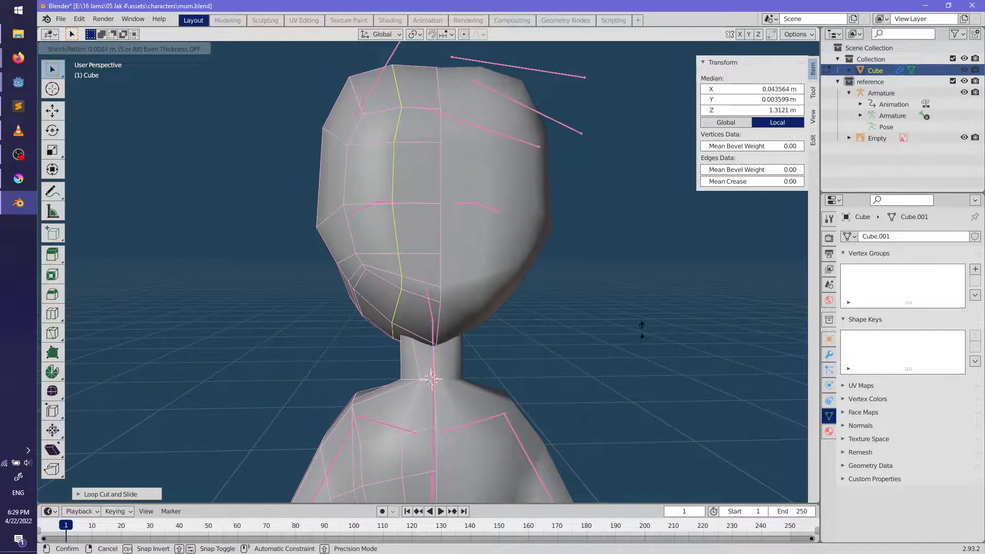
{"action": "left_click", "coordinate": [594, 323]}
{"action": "middle_click_drag", "start_coordinate": [594, 324], "coordinate": [581, 337]}
Step: Select the edges along the back centreline of the head and push them outward with Shrink/Fatten
{"action": "right_click", "coordinate": [431, 227]}
{"action": "middle_click_drag", "start_coordinate": [432, 226], "coordinate": [328, 226]}
{"action": "right_click", "coordinate": [473, 172], "text": "ctrl"}
{"action": "middle_click_drag", "start_coordinate": [495, 282], "coordinate": [675, 264]}
{"action": "left_click", "coordinate": [370, 213]}
{"action": "key", "text": "alt+s"}
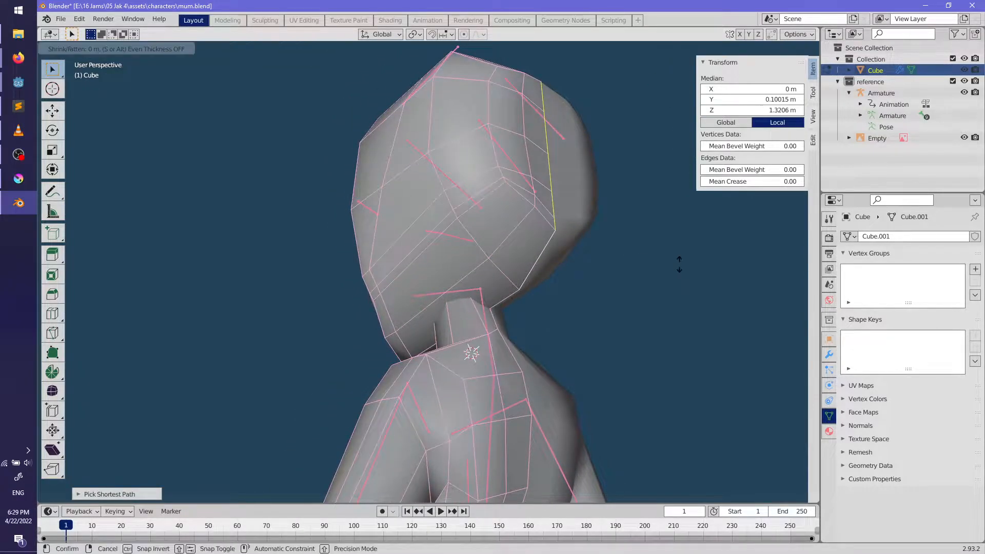
{"action": "left_click", "coordinate": [682, 263]}
{"action": "key", "text": "alt+s"}
{"action": "left_click", "coordinate": [676, 196]}
Step: Fatten the lower back centreline edges of the head outward by about 0.015 m and clear the selection
{"action": "middle_click_drag", "start_coordinate": [676, 196], "coordinate": [600, 311]}
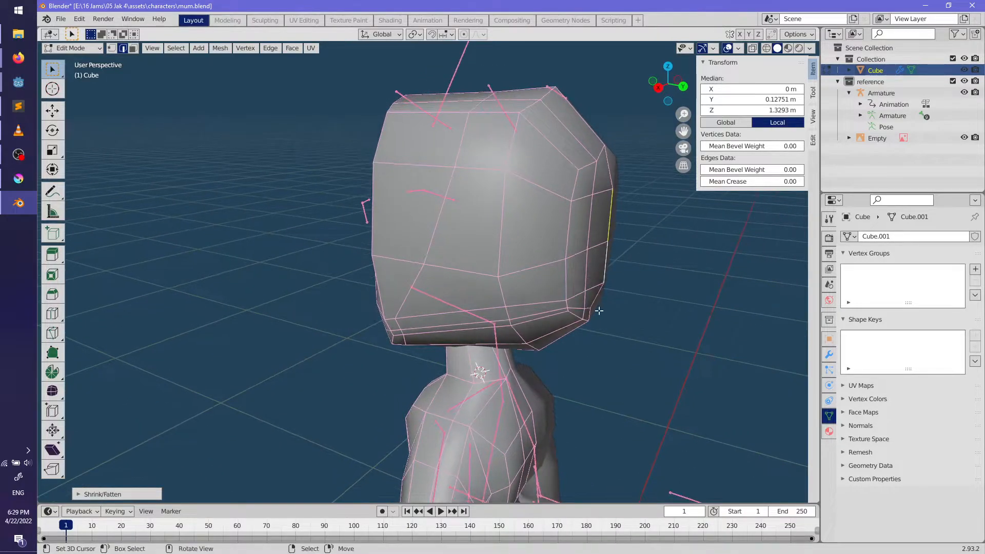
{"action": "key", "text": "alt+s"}
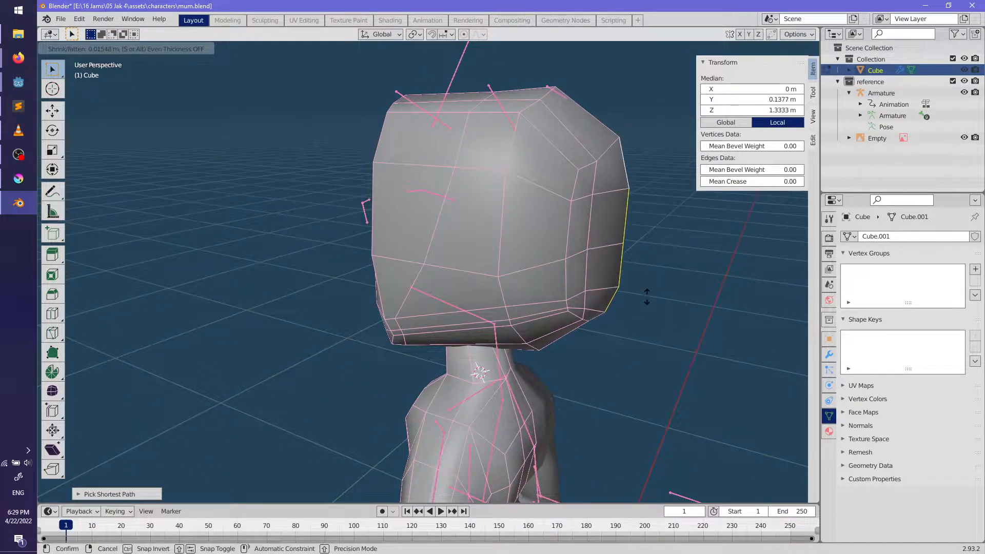
{"action": "left_click", "coordinate": [646, 299]}
{"action": "middle_click_drag", "start_coordinate": [647, 300], "coordinate": [611, 221]}
{"action": "key", "text": "alt+a"}
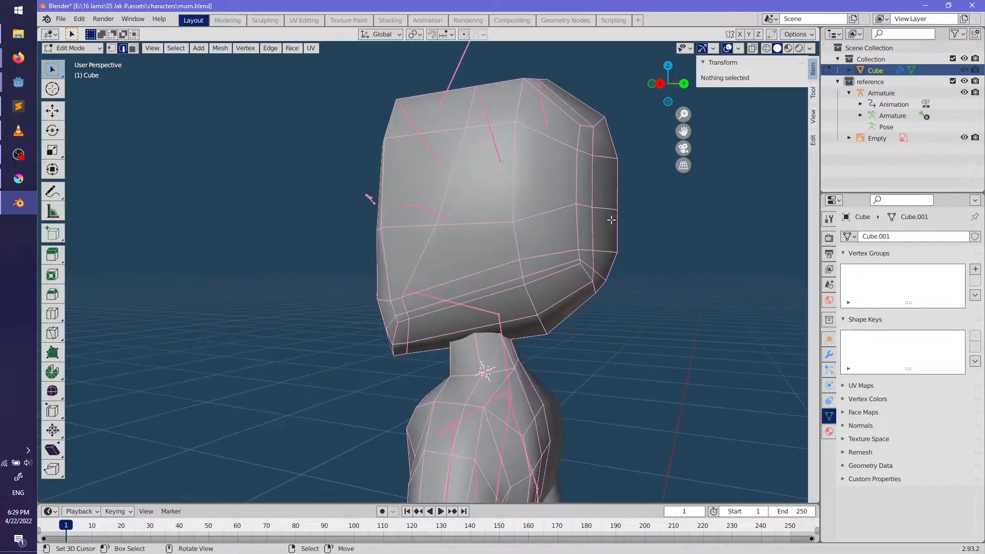
Step: Select the vertical edges beside the back centreline of the head and fatten them slightly outward in two passes
{"action": "right_click", "coordinate": [593, 172]}
{"action": "key", "text": "alt+s"}
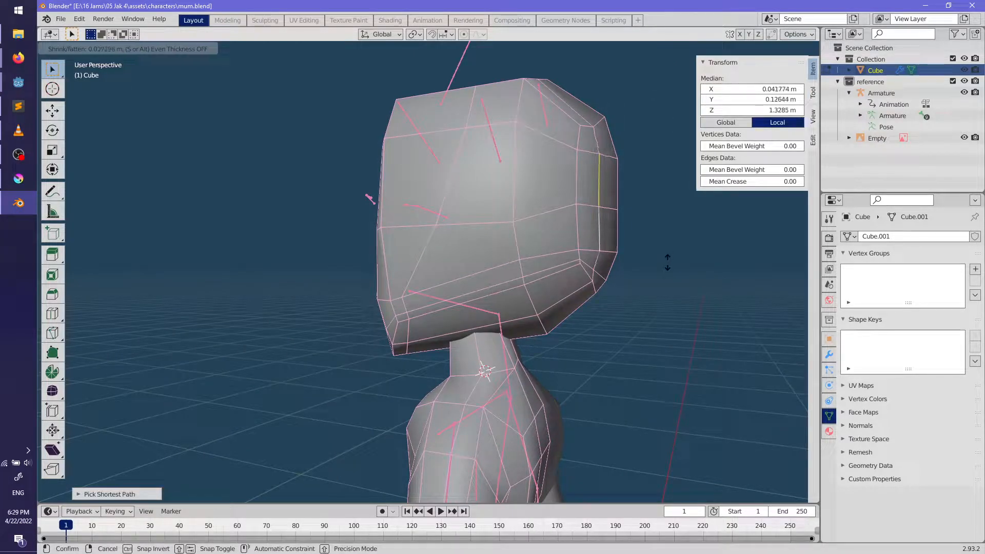
{"action": "left_click", "coordinate": [667, 262]}
{"action": "key", "text": "alt+s"}
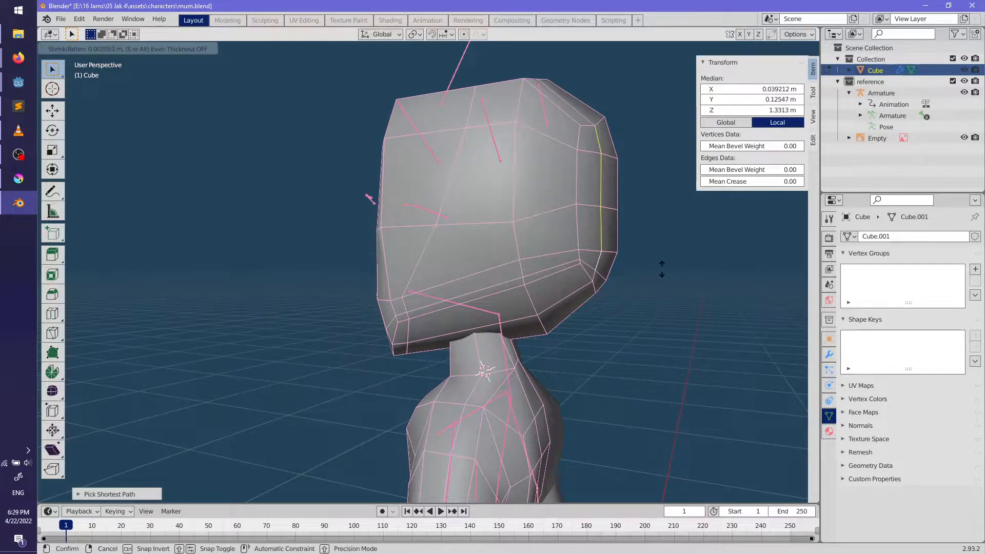
{"action": "left_click", "coordinate": [662, 266]}
{"action": "mouse_move", "coordinate": [662, 265]}
{"action": "middle_mouse_down"}
{"action": "mouse_move", "coordinate": [644, 257]}
{"action": "mouse_move", "coordinate": [654, 297]}
{"action": "mouse_move", "coordinate": [279, 306]}
{"action": "mouse_move", "coordinate": [516, 318]}
{"action": "mouse_move", "coordinate": [540, 293]}
{"action": "mouse_move", "coordinate": [585, 314]}
{"action": "mouse_move", "coordinate": [570, 322]}
{"action": "middle_mouse_up"}
{"action": "left_click", "coordinate": [654, 297]}
Step: Return to Object Mode and compare the smoothed head with the reference sketch in front view
{"action": "key", "text": "Tab"}
{"action": "key", "text": "KP_1"}
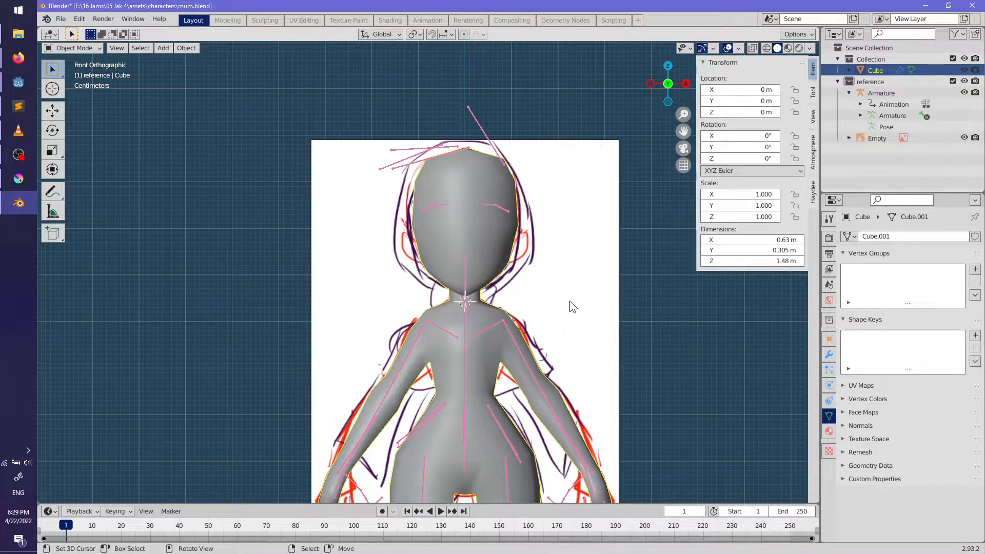
{"action": "scroll", "coordinate": [569, 301], "scroll_direction": "down", "scroll_amount": 4}
{"action": "scroll", "coordinate": [552, 227], "scroll_direction": "up", "scroll_amount": 1}
{"action": "mouse_move", "coordinate": [552, 226]}
{"action": "middle_mouse_down"}
{"action": "mouse_move", "coordinate": [456, 260]}
{"action": "mouse_move", "coordinate": [434, 279]}
{"action": "mouse_move", "coordinate": [476, 257]}
{"action": "mouse_move", "coordinate": [471, 311]}
{"action": "mouse_move", "coordinate": [555, 288]}
{"action": "mouse_move", "coordinate": [532, 335]}
{"action": "mouse_move", "coordinate": [531, 282]}
{"action": "mouse_move", "coordinate": [442, 294]}
{"action": "mouse_move", "coordinate": [475, 292]}
{"action": "mouse_move", "coordinate": [448, 304]}
{"action": "mouse_move", "coordinate": [516, 327]}
{"action": "mouse_move", "coordinate": [471, 298]}
{"action": "mouse_move", "coordinate": [499, 295]}
{"action": "mouse_move", "coordinate": [528, 341]}
{"action": "mouse_move", "coordinate": [525, 333]}
{"action": "middle_mouse_up"}
{"action": "left_click", "coordinate": [556, 287]}
Step: Select the body's back centreline edges down to the crotch and shrink them inward by about 0.007 m
{"action": "middle_click_drag", "start_coordinate": [506, 255], "coordinate": [514, 259]}
{"action": "right_click", "coordinate": [524, 168]}
{"action": "middle_click_drag", "start_coordinate": [523, 205], "coordinate": [516, 105], "text": "shift"}
{"action": "left_click", "coordinate": [519, 380], "text": "ctrl"}
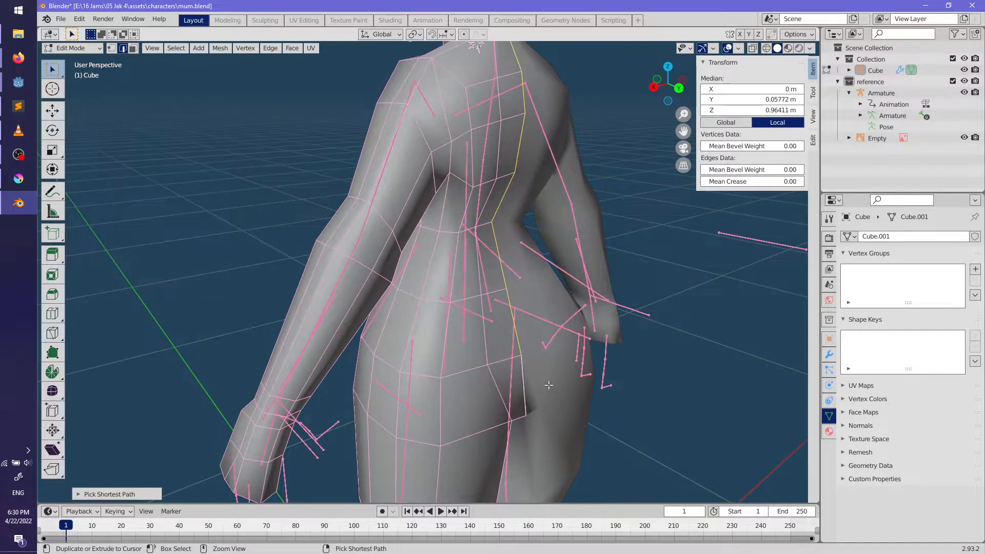
{"action": "middle_click_drag", "start_coordinate": [548, 384], "coordinate": [707, 384]}
{"action": "key", "text": "alt+s"}
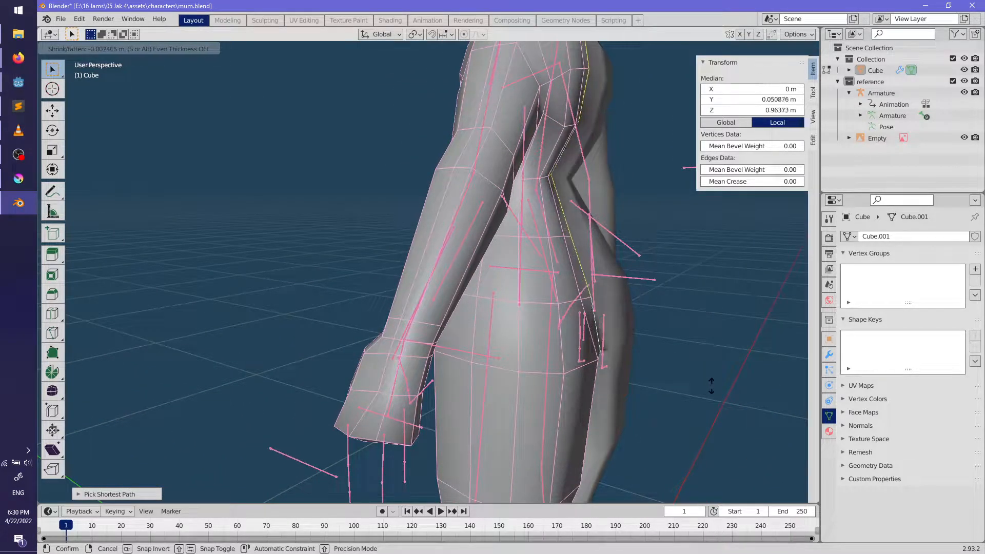
{"action": "left_click", "coordinate": [717, 380]}
Step: Try to raise the rear crotch edge about 0.018 m along Z and adjust its rotation and height
{"action": "middle_click_drag", "start_coordinate": [655, 384], "coordinate": [462, 298]}
{"action": "left_click", "coordinate": [438, 291]}
{"action": "key", "text": "g"}
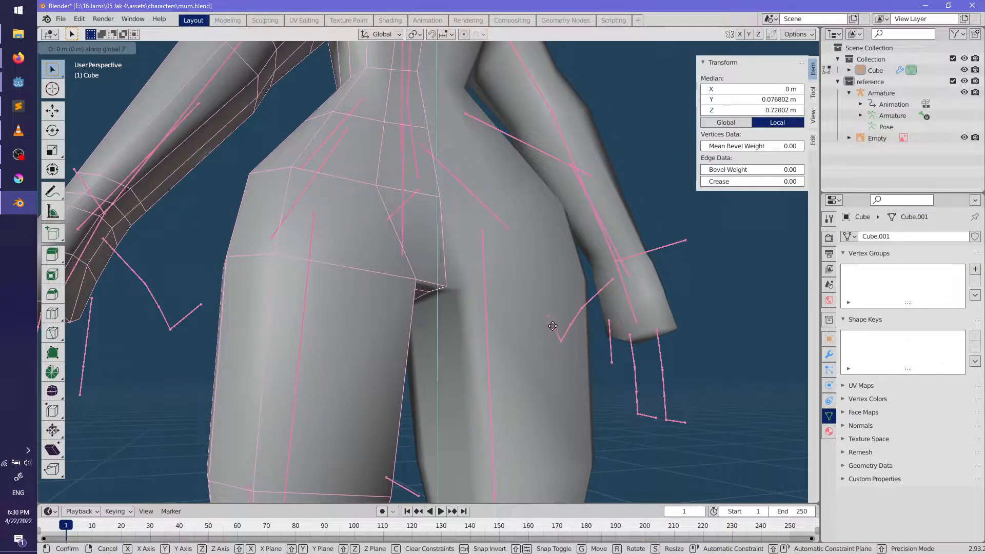
{"action": "left_click", "coordinate": [553, 314]}
{"action": "middle_click_drag", "start_coordinate": [553, 315], "coordinate": [652, 378]}
{"action": "key", "text": "r"}
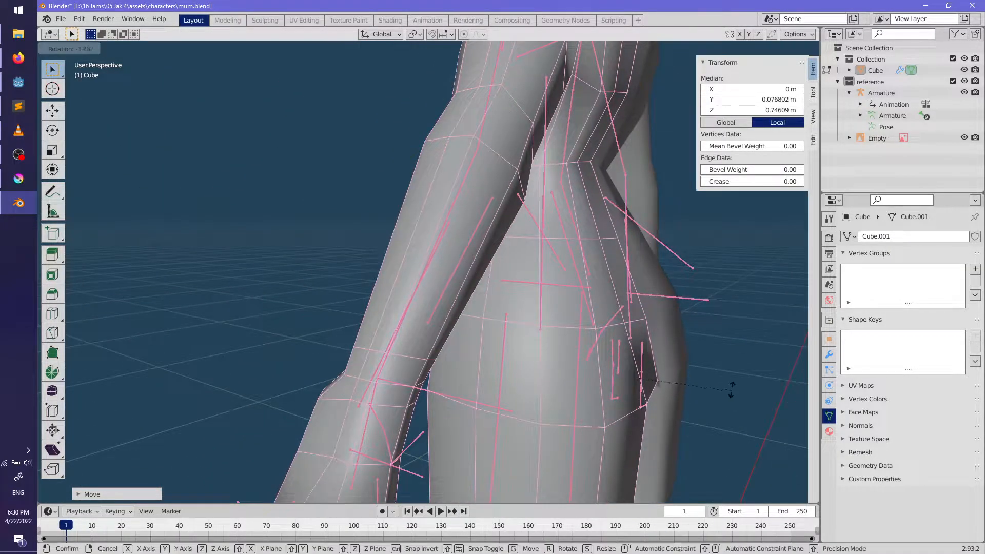
{"action": "left_click", "coordinate": [730, 329]}
{"action": "key", "text": "g"}
{"action": "key", "text": "z"}
{"action": "left_click", "coordinate": [730, 345]}
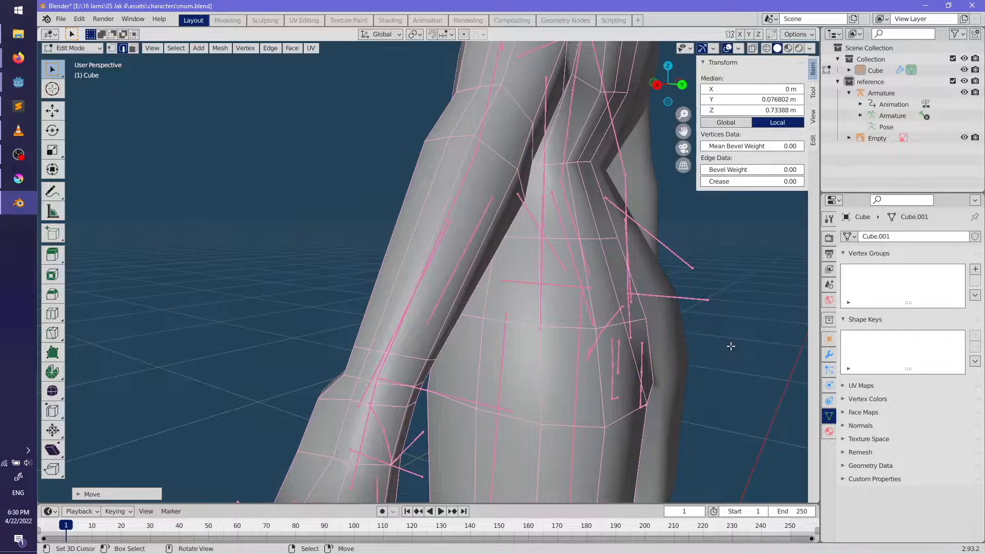
Step: Undo the moves and rotation of the rear crotch edge and clear the selection
{"action": "key", "text": "ctrl+z"}
{"action": "key", "text": "ctrl+z"}
{"action": "key", "text": "ctrl+z"}
{"action": "key", "text": "ctrl+z"}
{"action": "scroll", "coordinate": [709, 367], "scroll_direction": "down", "scroll_amount": 3}
{"action": "key", "text": "alt+a"}
Step: Return to Object Mode with the whole character in view and save mum.blend
{"action": "middle_click_drag", "start_coordinate": [673, 359], "coordinate": [816, 411]}
{"action": "scroll", "coordinate": [616, 395], "scroll_direction": "down", "scroll_amount": 4}
{"action": "middle_click_drag", "start_coordinate": [389, 279], "coordinate": [376, 259], "text": "shift"}
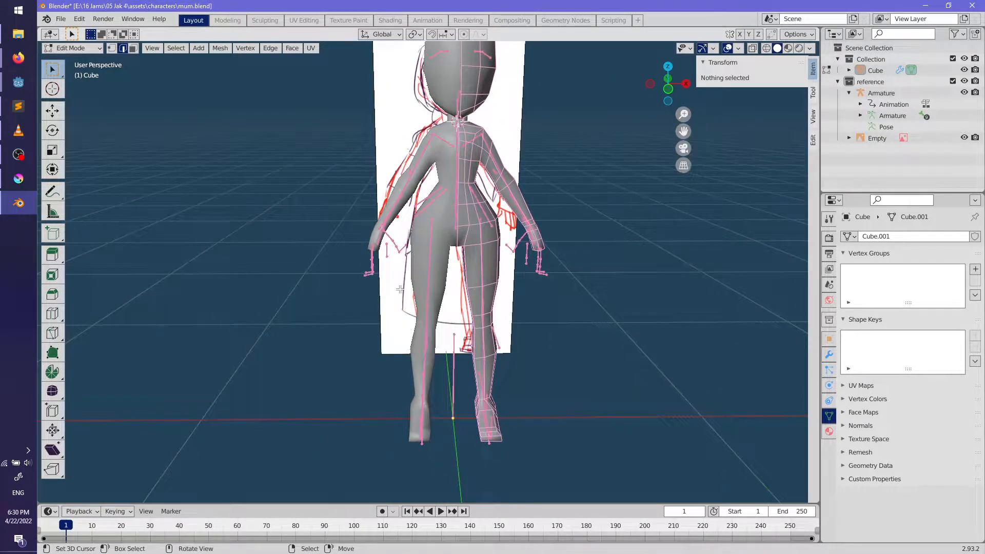
{"action": "middle_click_drag", "start_coordinate": [444, 300], "coordinate": [496, 306]}
{"action": "middle_click_drag", "start_coordinate": [585, 310], "coordinate": [603, 295]}
{"action": "key", "text": "Tab"}
{"action": "scroll", "coordinate": [621, 348], "scroll_direction": "down", "scroll_amount": 3}
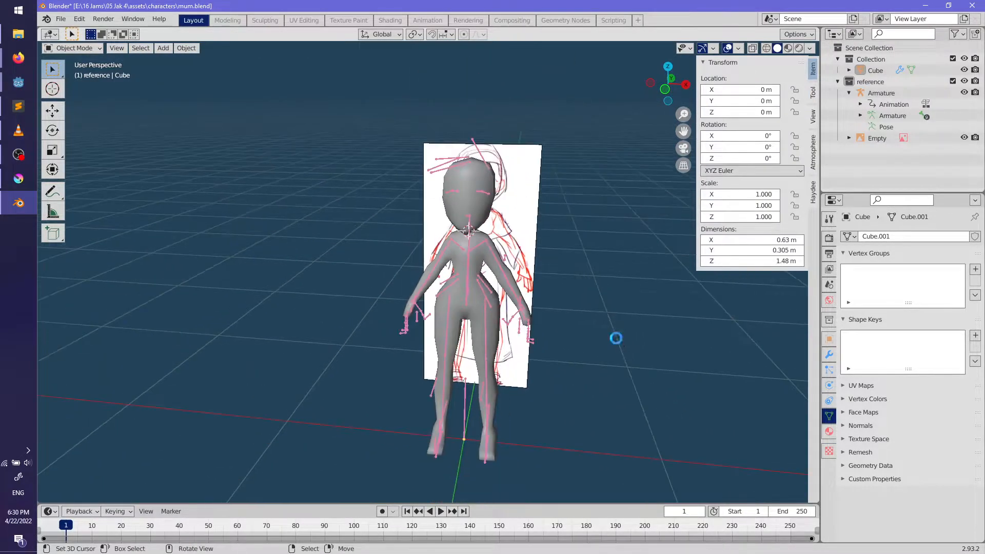
{"action": "key", "text": "ctrl+s"}
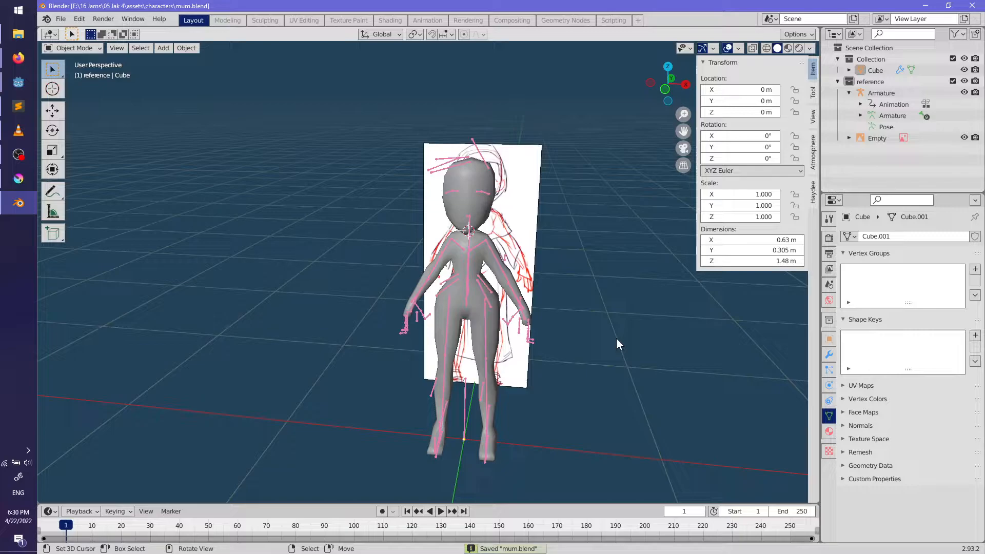
Step: Open Windows PowerShell and change to the folder E:\16 Jams\05 Jak 4\assets
{"action": "key", "text": "super"}
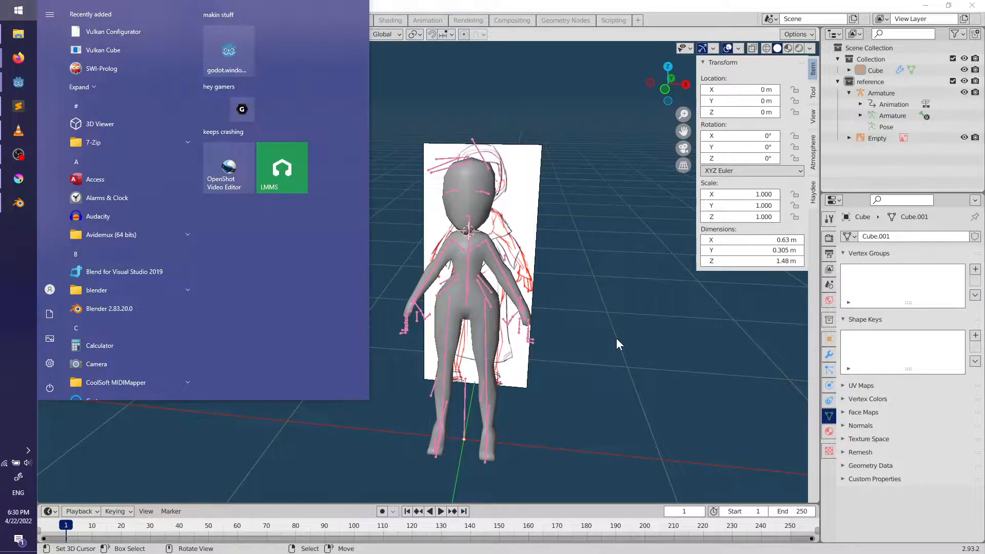
{"action": "type", "text": "power"}
{"action": "key", "text": "Return"}
{"action": "type", "text": "cd 'E:\\16 Jams\\05 Jak 4\\a"}
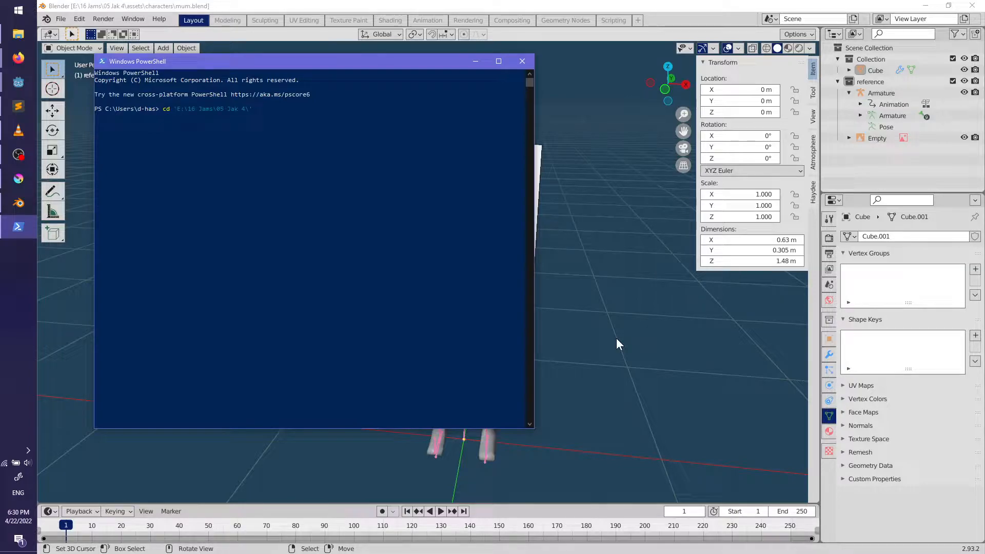
{"action": "type", "text": "ssets\\"}
{"action": "key", "text": "Return"}
Step: Check the repository with git status and stage the env and entities folders with git add
{"action": "type", "text": "git status"}
{"action": "key", "text": "Return"}
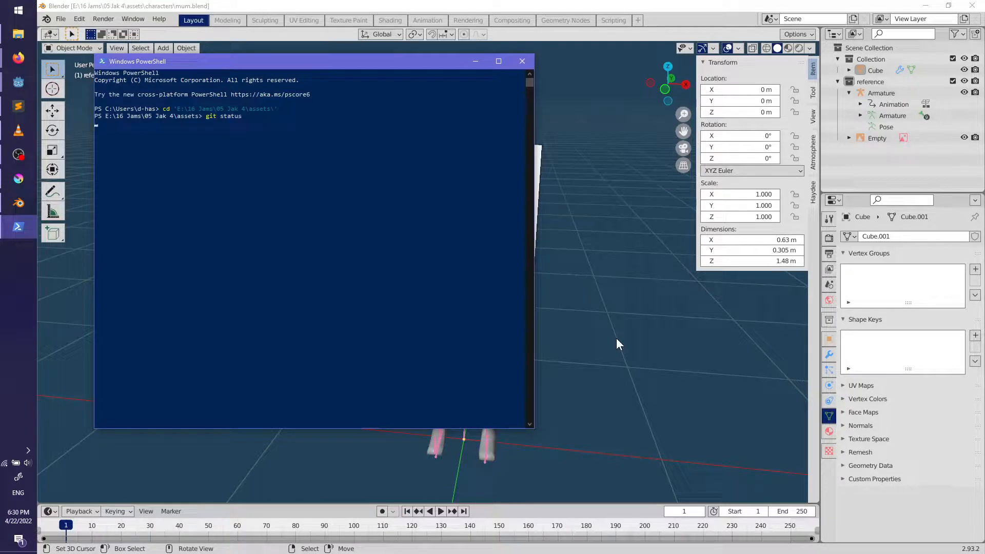
{"action": "type", "text": "git add"}
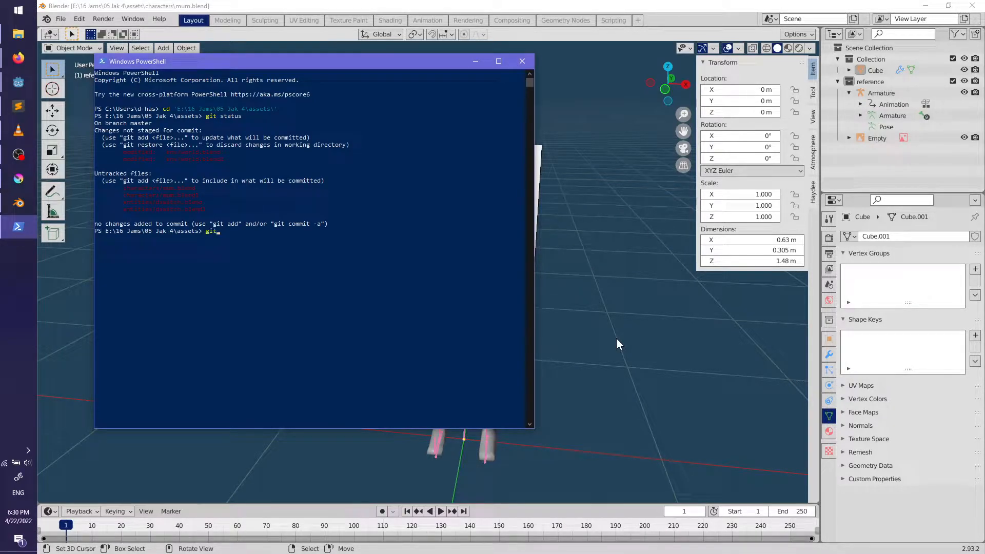
{"action": "key", "text": "BackSpace"}
{"action": "key", "text": "BackSpace"}
{"action": "key", "text": "BackSpace"}
{"action": "key", "text": "BackSpace"}
{"action": "key", "text": "BackSpace"}
{"action": "key", "text": "BackSpace"}
{"action": "key", "text": "BackSpace"}
{"action": "key", "text": "BackSpace"}
{"action": "type", "text": "git commit"}
{"action": "key", "text": "BackSpace"}
{"action": "key", "text": "BackSpace"}
{"action": "key", "text": "BackSpace"}
{"action": "key", "text": "BackSpace"}
{"action": "key", "text": "BackSpace"}
{"action": "key", "text": "BackSpace"}
{"action": "type", "text": "add env entities"}
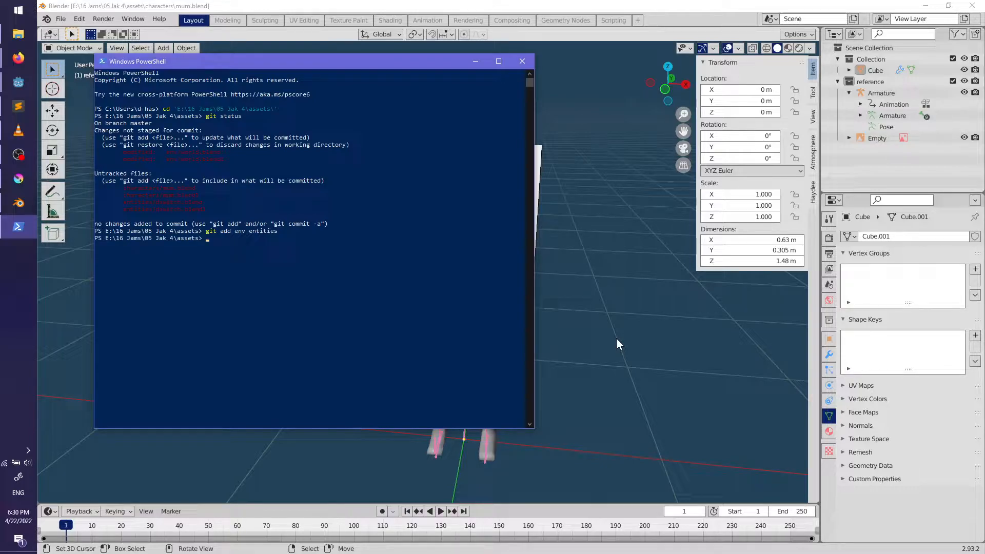
Step: Commit the staged folders with the message "World and content"
{"action": "type", "text": "git commit -m \"World and content"}
{"action": "key", "text": "Return"}
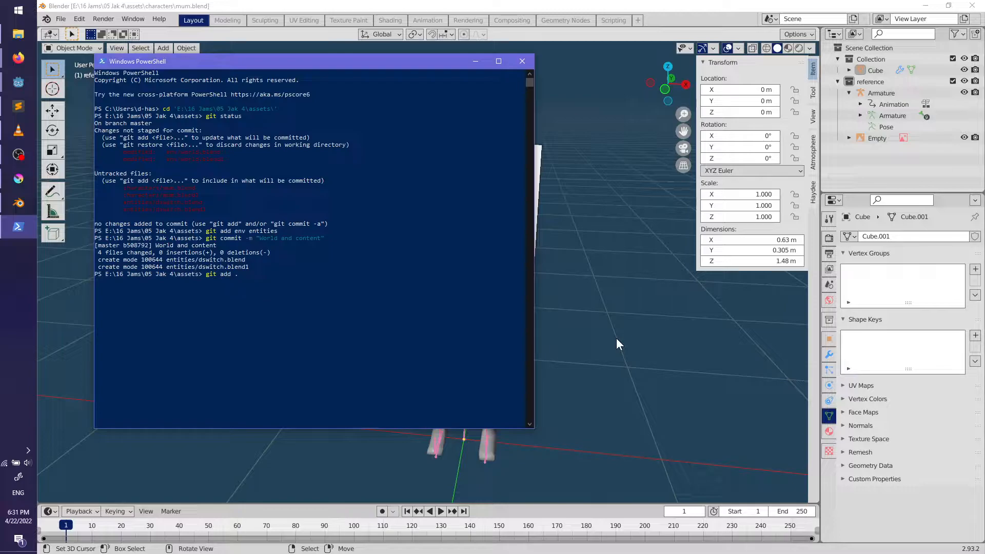
Step: Stage all remaining changes with "git add ." and check the status of the repository
{"action": "key", "text": "Return"}
{"action": "type", "text": "git statu"}
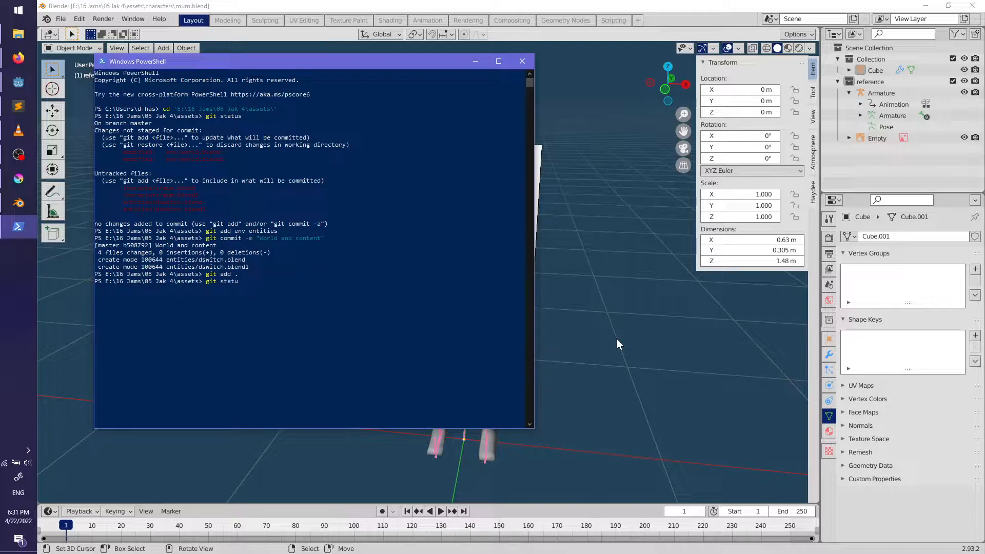
{"action": "type", "text": "s"}
{"action": "key", "text": "Return"}
Step: Commit the staged files with the message "Starting work on mum" and minimize PowerShell to return to Blender
{"action": "type", "text": "git"}
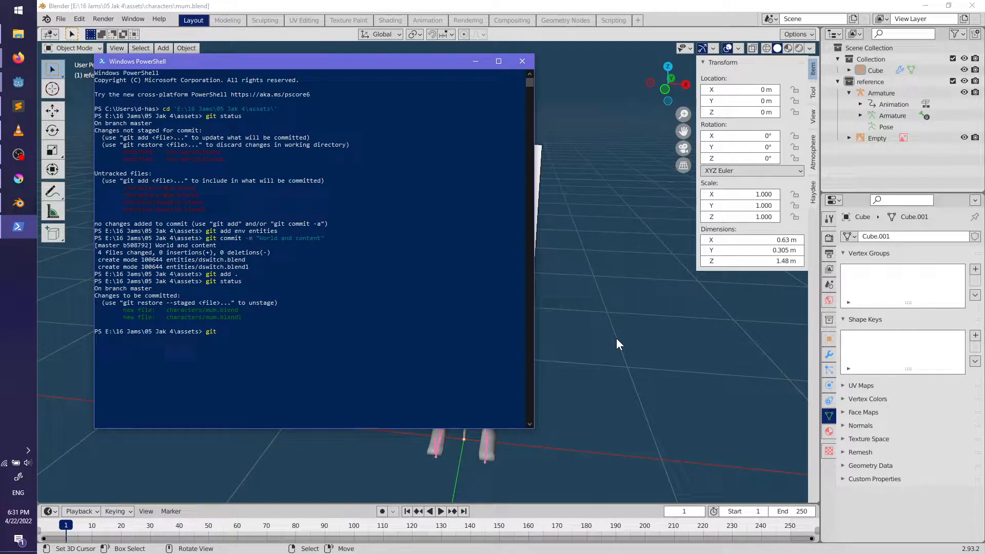
{"action": "type", "text": " commit -m \"mum\""}
{"action": "left_click", "coordinate": [477, 61]}
{"action": "middle_click_drag", "start_coordinate": [436, 246], "coordinate": [437, 295]}
{"action": "scroll", "coordinate": [374, 279], "scroll_direction": "up", "scroll_amount": 4}
{"action": "scroll", "coordinate": [427, 251], "scroll_direction": "up", "scroll_amount": 3}
{"action": "scroll", "coordinate": [485, 282], "scroll_direction": "up", "scroll_amount": 3}
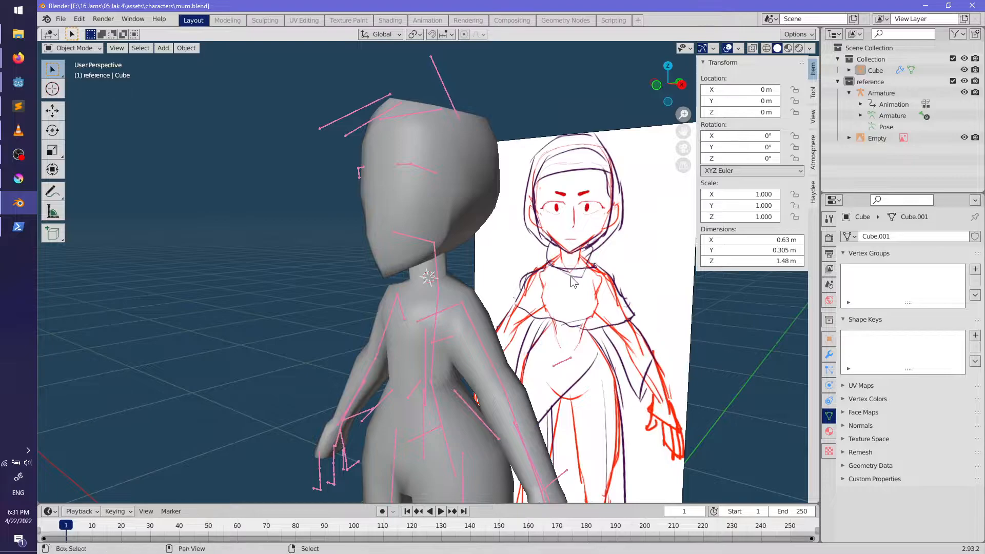
{"action": "middle_click_drag", "start_coordinate": [573, 281], "coordinate": [518, 281], "text": "shift"}
Step: Switch to the mum.png drawing in Krita and rotate its canvas view to about -46°
{"action": "left_click", "coordinate": [19, 179]}
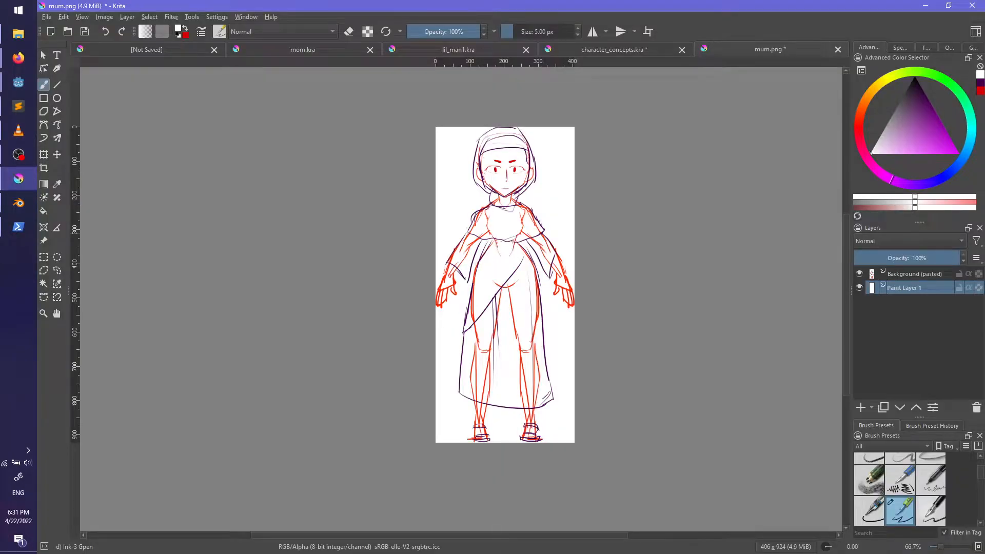
{"action": "left_click_drag", "start_coordinate": [451, 267], "coordinate": [428, 283], "text": "shift"}
{"action": "scroll", "coordinate": [428, 283], "scroll_direction": "up", "scroll_amount": 2}
{"action": "middle_click_drag", "start_coordinate": [395, 271], "coordinate": [372, 222], "text": "shift"}
{"action": "left_click_drag", "start_coordinate": [371, 221], "coordinate": [359, 245], "text": "shift"}
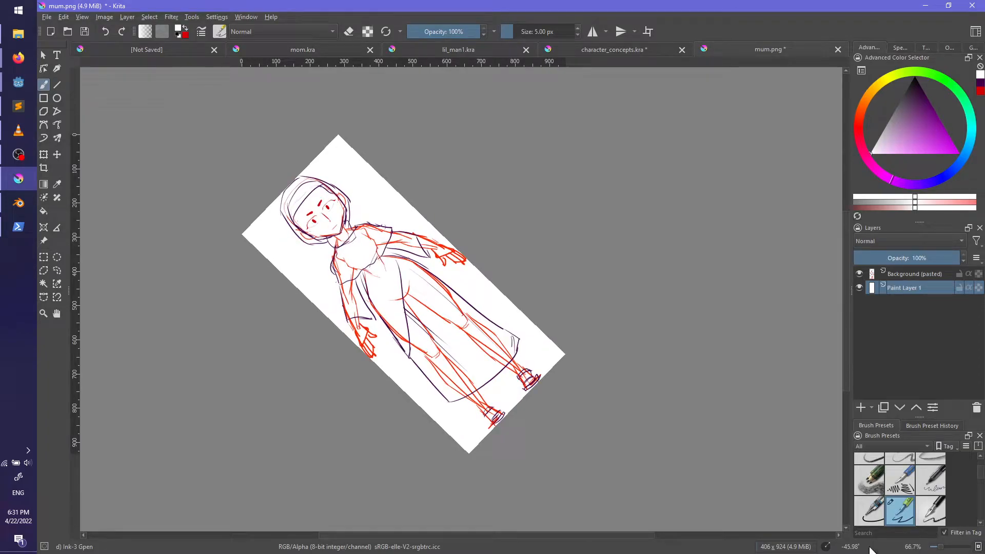
Step: Reset the canvas rotation of mum.png to 0°
{"action": "left_click", "coordinate": [860, 547]}
{"action": "key", "text": "BackSpace"}
{"action": "key", "text": "BackSpace"}
{"action": "key", "text": "BackSpace"}
{"action": "key", "text": "BackSpace"}
{"action": "key", "text": "BackSpace"}
{"action": "key", "text": "BackSpace"}
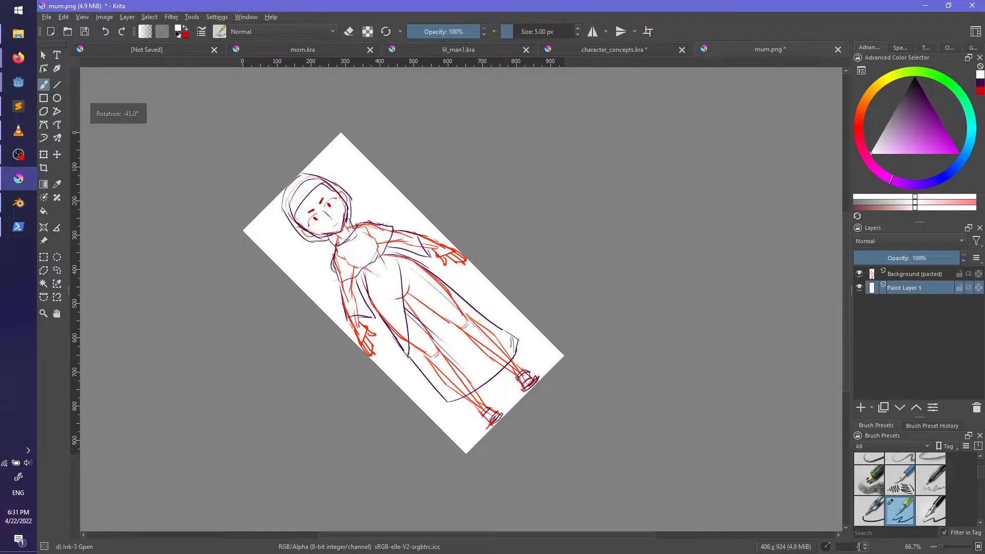
{"action": "type", "text": "0"}
{"action": "key", "text": "Return"}
{"action": "middle_click_drag", "start_coordinate": [539, 205], "coordinate": [573, 275]}
Step: In character_concepts.kra, hide Paint Layer 15 and make a rectangular selection around the right figure's bald head
{"action": "left_click", "coordinate": [611, 51]}
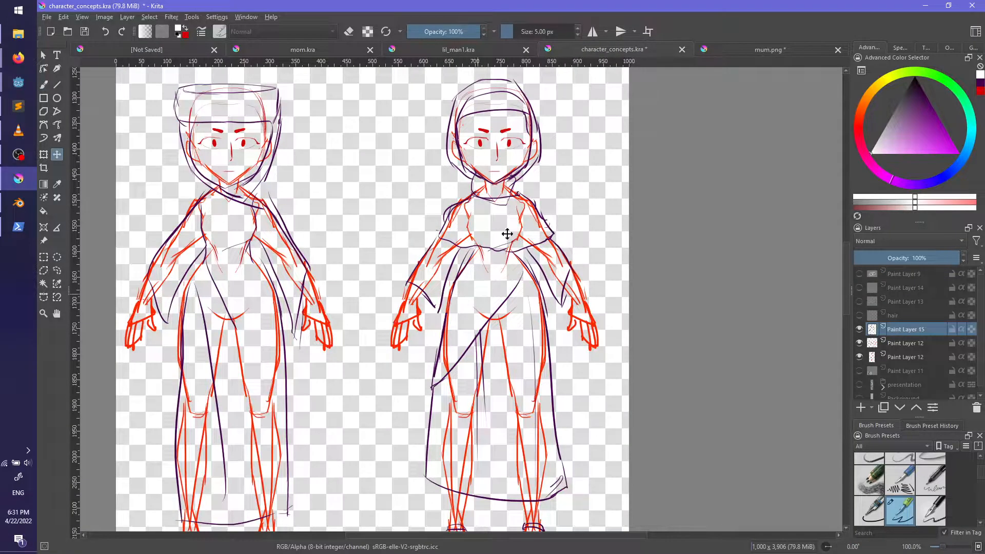
{"action": "middle_click_drag", "start_coordinate": [518, 191], "coordinate": [535, 245]}
{"action": "scroll", "coordinate": [525, 201], "scroll_direction": "up", "scroll_amount": 4}
{"action": "scroll", "coordinate": [564, 362], "scroll_direction": "down", "scroll_amount": 3}
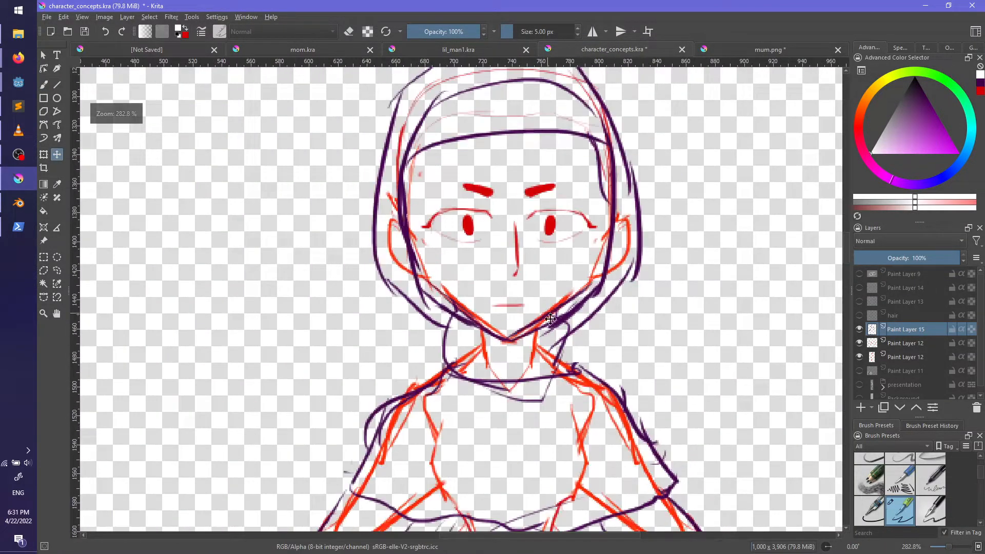
{"action": "left_click", "coordinate": [860, 329]}
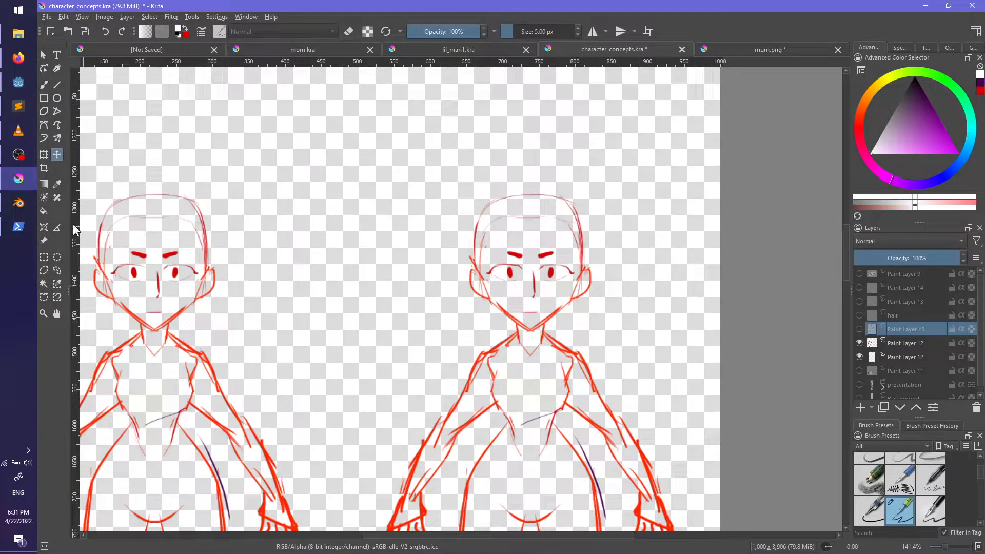
{"action": "left_click", "coordinate": [43, 257]}
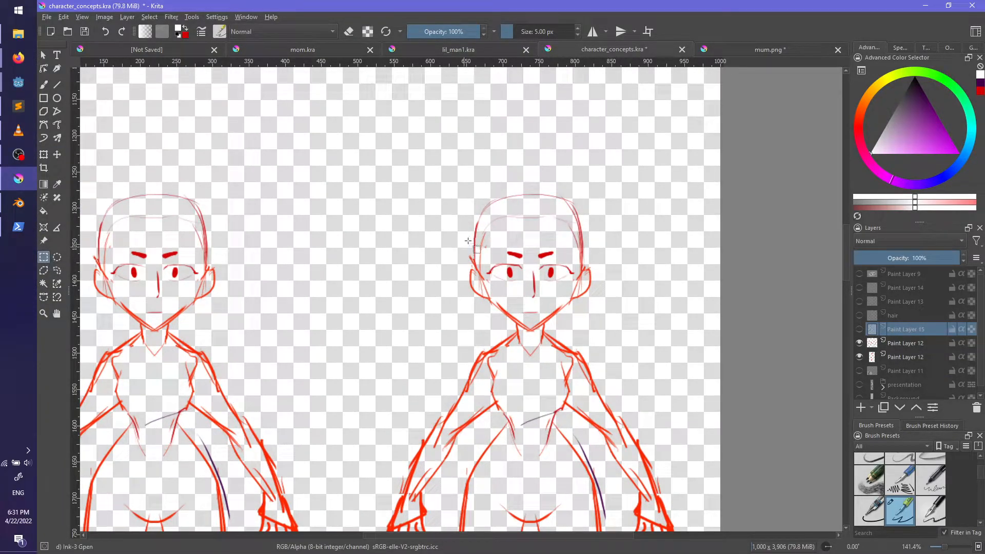
{"action": "left_click_drag", "start_coordinate": [452, 182], "coordinate": [602, 334]}
{"action": "scroll", "coordinate": [515, 444], "scroll_direction": "down", "scroll_amount": 4}
{"action": "middle_click_drag", "start_coordinate": [514, 445], "coordinate": [518, 202]}
{"action": "scroll", "coordinate": [481, 372], "scroll_direction": "up", "scroll_amount": 3}
{"action": "key", "text": "ctrl+v"}
{"action": "scroll", "coordinate": [475, 375], "scroll_direction": "down", "scroll_amount": 3, "text": "ctrl"}
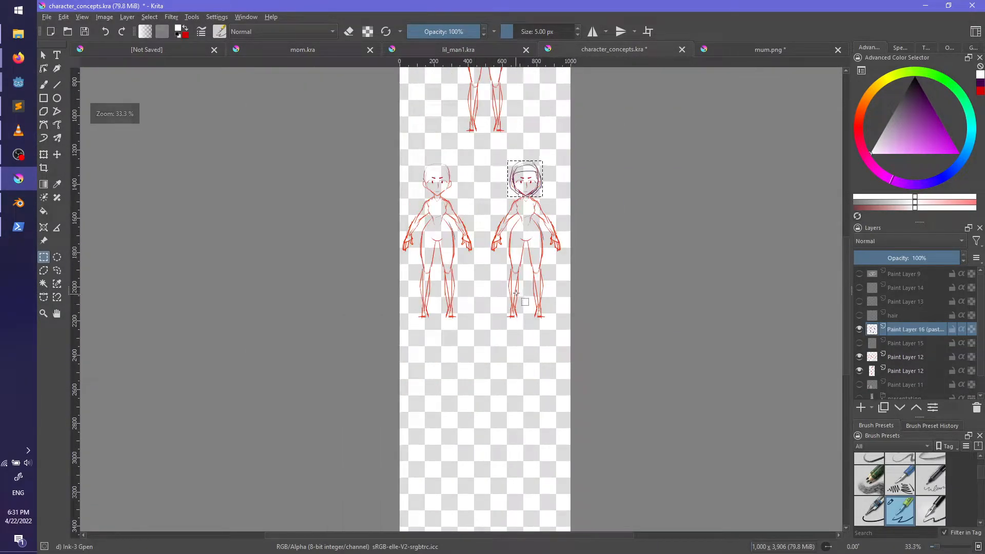
{"action": "key", "text": "t"}
{"action": "left_click_drag", "start_coordinate": [529, 187], "coordinate": [482, 352]}
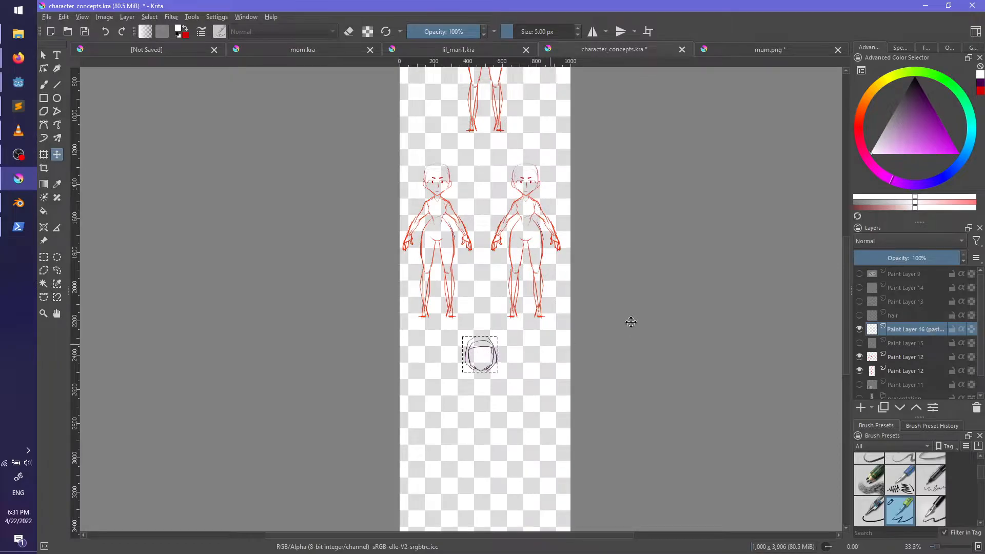
{"action": "key", "text": "ctrl+z"}
{"action": "key", "text": "ctrl+z"}
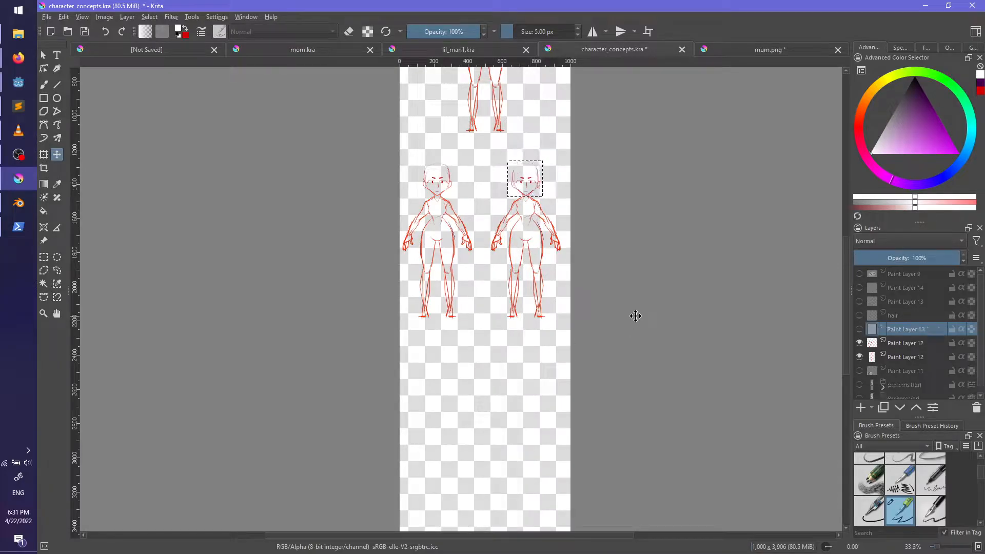
Step: Copy the selected head from the upper Paint Layer 12 onto a new layer and move it below the left figure
{"action": "left_click", "coordinate": [909, 347]}
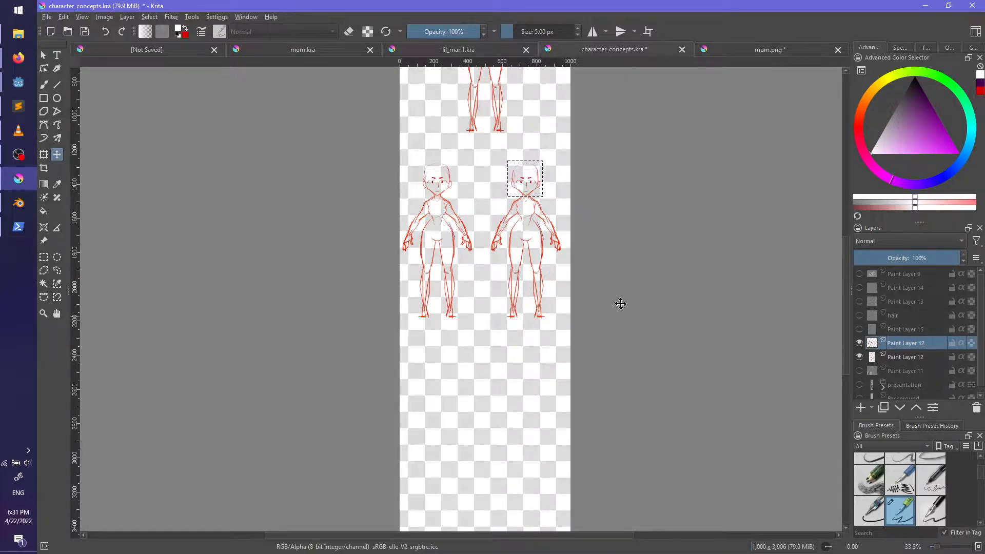
{"action": "key", "text": "ctrl+v"}
{"action": "mouse_move", "coordinate": [525, 182]}
{"action": "left_mouse_down"}
{"action": "mouse_move", "coordinate": [506, 336]}
{"action": "mouse_move", "coordinate": [446, 378]}
{"action": "mouse_move", "coordinate": [457, 376]}
{"action": "left_mouse_up"}
{"action": "scroll", "coordinate": [457, 377], "scroll_direction": "up", "scroll_amount": 2, "text": "ctrl"}
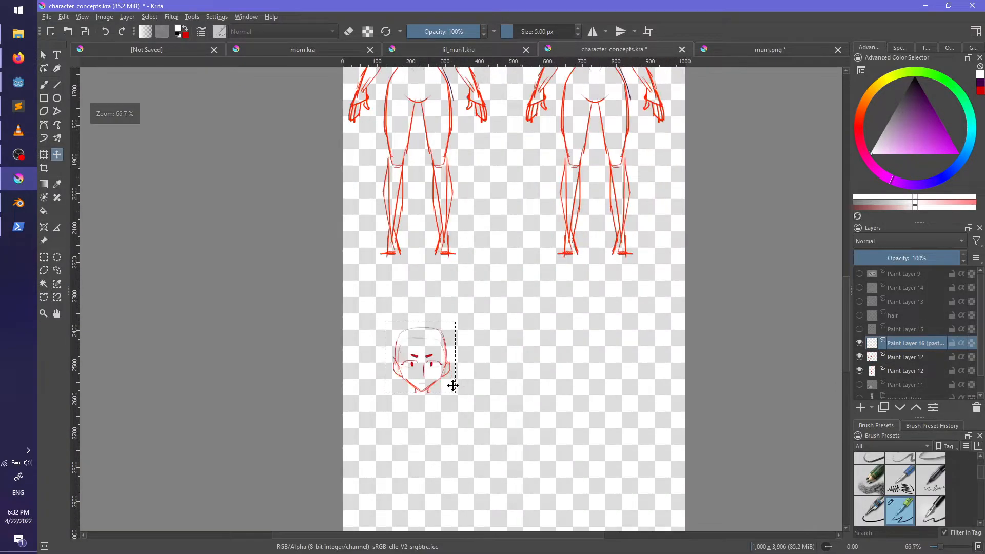
Step: Scale the pasted head to about twice its size and reposition it below the left figure
{"action": "key", "text": "ctrl+t"}
{"action": "left_click_drag", "start_coordinate": [455, 393], "coordinate": [510, 464]}
{"action": "left_click_drag", "start_coordinate": [470, 399], "coordinate": [439, 378]}
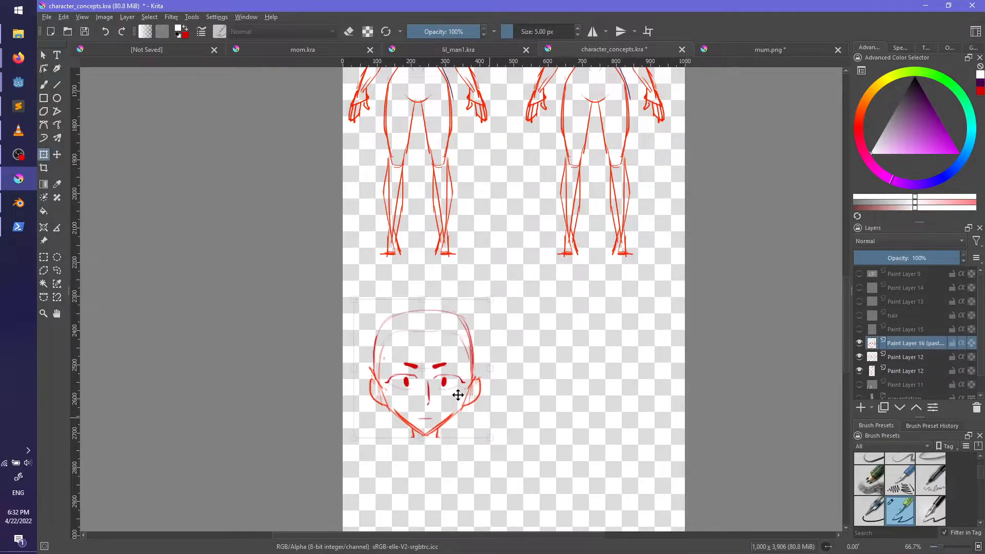
{"action": "key", "text": "Return"}
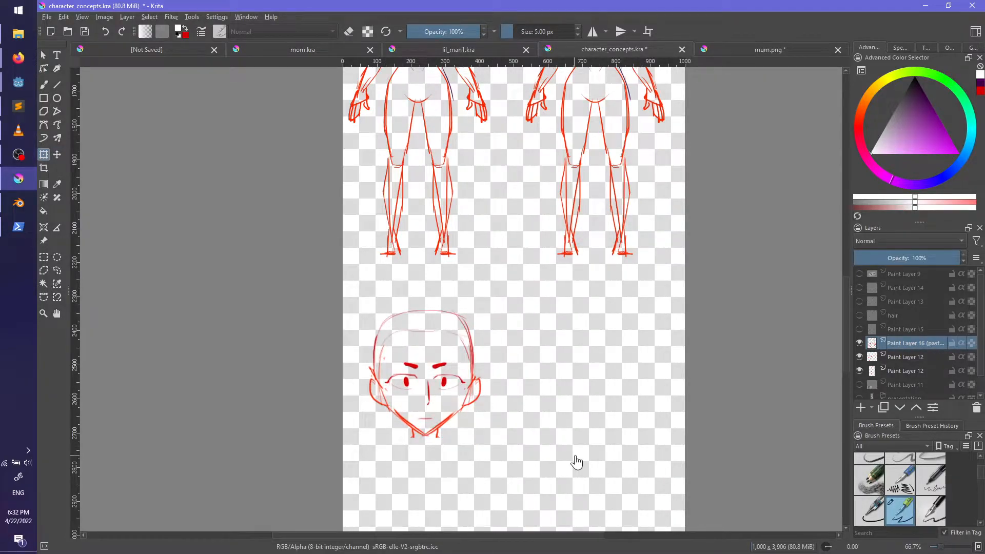
Step: Switch the brush colour to red and show the white Background layer
{"action": "scroll", "coordinate": [570, 460], "scroll_direction": "up", "scroll_amount": 1, "text": "ctrl"}
{"action": "middle_click_drag", "start_coordinate": [546, 457], "coordinate": [497, 421]}
{"action": "key", "text": "b"}
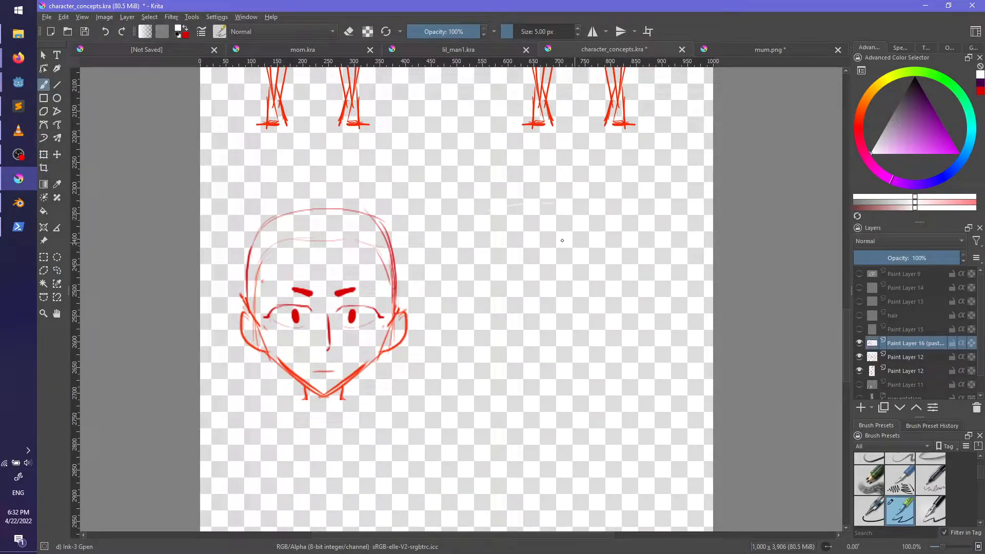
{"action": "key", "text": "x"}
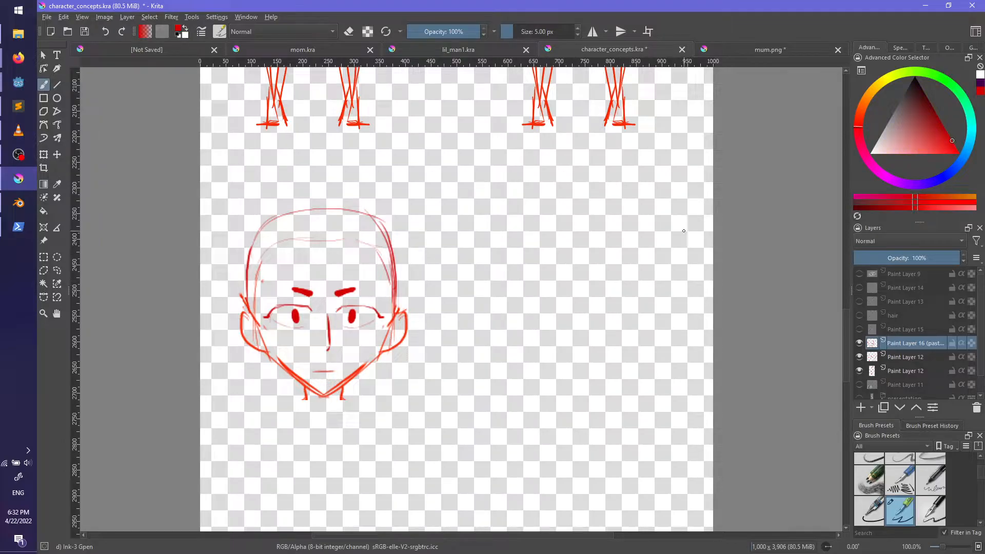
{"action": "left_click_drag", "start_coordinate": [460, 283], "coordinate": [562, 232]}
{"action": "key", "text": "ctrl+z"}
{"action": "scroll", "coordinate": [875, 379], "scroll_direction": "down", "scroll_amount": 1}
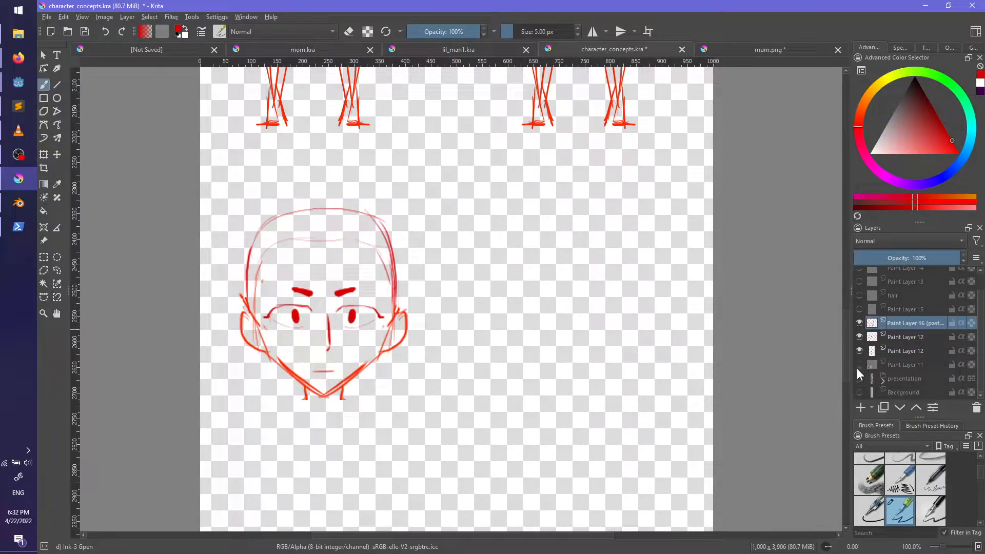
{"action": "left_click", "coordinate": [860, 393]}
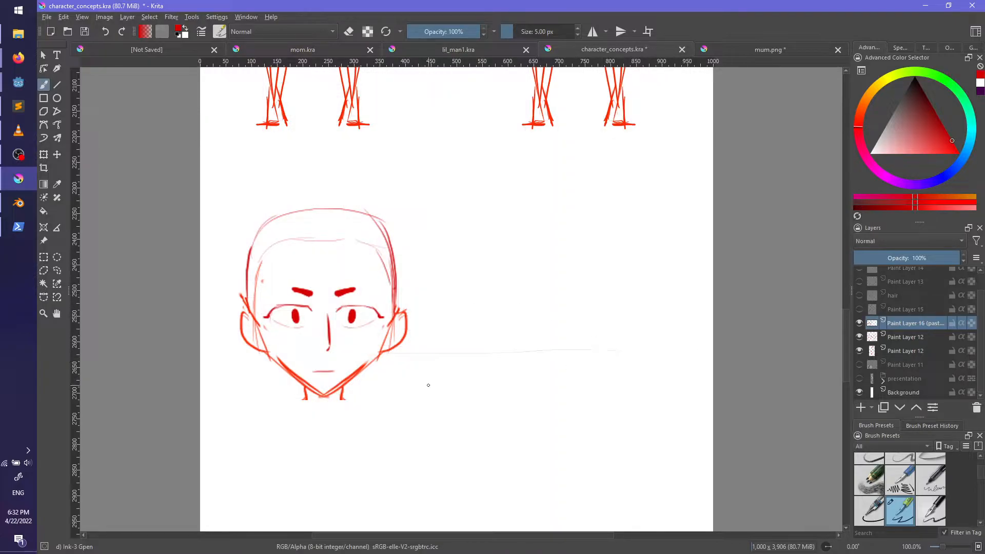
Step: Sketch the crown arc of a side-view head beside the enlarged front-view head
{"action": "left_click", "coordinate": [57, 84]}
{"action": "key", "text": "b"}
{"action": "left_click_drag", "start_coordinate": [495, 227], "coordinate": [576, 209]}
{"action": "key", "text": "ctrl+z"}
{"action": "left_click_drag", "start_coordinate": [491, 228], "coordinate": [637, 231]}
{"action": "key", "text": "ctrl+z"}
{"action": "left_click_drag", "start_coordinate": [485, 240], "coordinate": [597, 233]}
Step: Sketch the forehead curve of the side-view head down from the front end of the crown
{"action": "left_click_drag", "start_coordinate": [464, 278], "coordinate": [463, 282]}
{"action": "key", "text": "ctrl+z"}
{"action": "left_click_drag", "start_coordinate": [495, 224], "coordinate": [463, 290]}
{"action": "key", "text": "ctrl+z"}
{"action": "left_click_drag", "start_coordinate": [487, 233], "coordinate": [458, 290]}
{"action": "key", "text": "ctrl+z"}
{"action": "key", "text": "ctrl+z"}
{"action": "mouse_move", "coordinate": [490, 232]}
{"action": "left_mouse_down"}
{"action": "mouse_move", "coordinate": [468, 266]}
{"action": "mouse_move", "coordinate": [471, 305]}
{"action": "left_mouse_up"}
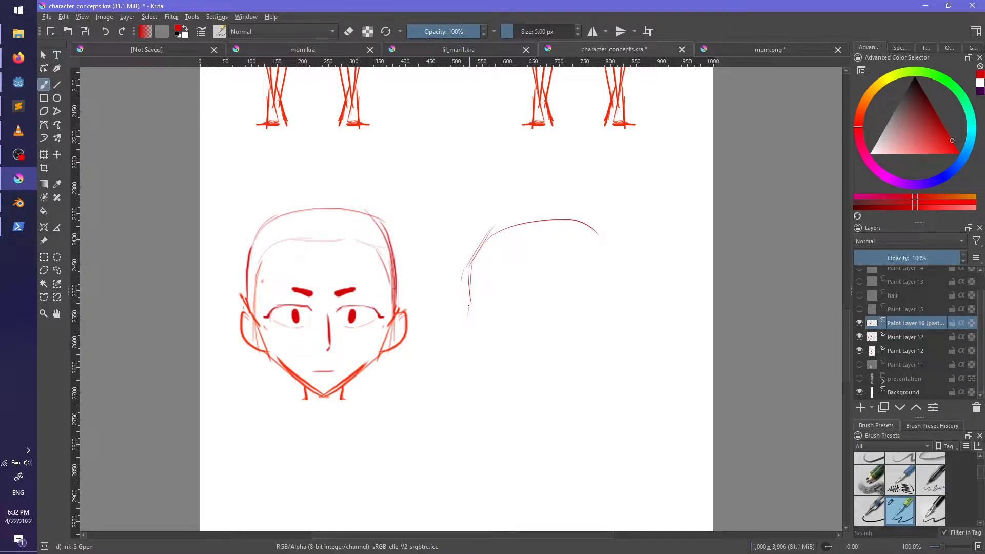
Step: Sketch the brow and nose-bridge line of the side-view head below the forehead, redoing unsatisfactory strokes
{"action": "left_click_drag", "start_coordinate": [471, 302], "coordinate": [458, 337]}
{"action": "key", "text": "ctrl+z"}
{"action": "left_click_drag", "start_coordinate": [470, 303], "coordinate": [465, 327]}
{"action": "key", "text": "ctrl+z"}
{"action": "scroll", "coordinate": [482, 304], "scroll_direction": "up", "scroll_amount": 1}
{"action": "middle_click_drag", "start_coordinate": [485, 310], "coordinate": [459, 273]}
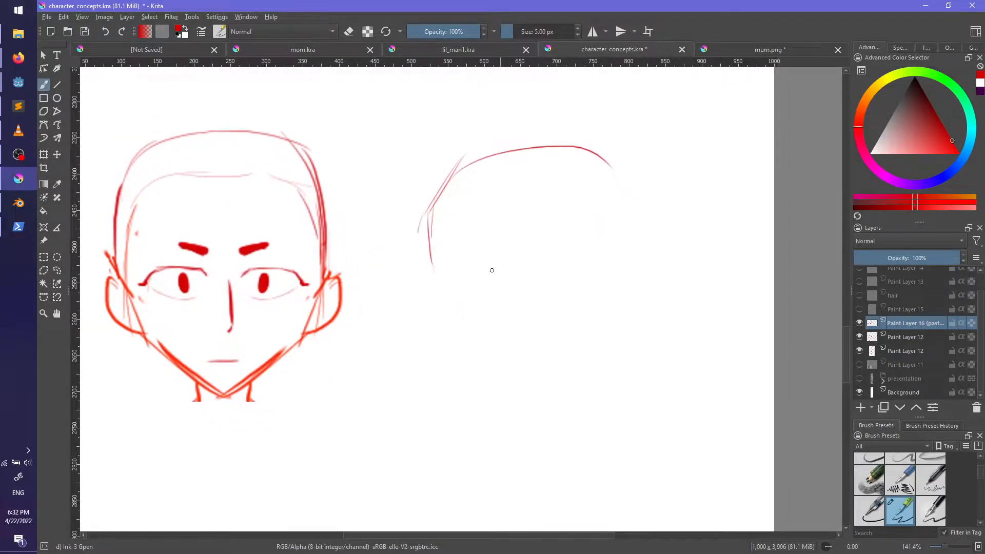
{"action": "left_click_drag", "start_coordinate": [431, 235], "coordinate": [440, 328]}
{"action": "key", "text": "ctrl+z"}
{"action": "key", "text": "ctrl+z"}
{"action": "mouse_move", "coordinate": [430, 247]}
{"action": "left_mouse_down"}
{"action": "mouse_move", "coordinate": [446, 303]}
{"action": "mouse_move", "coordinate": [439, 293]}
{"action": "mouse_move", "coordinate": [427, 313]}
{"action": "mouse_move", "coordinate": [436, 357]}
{"action": "left_mouse_up"}
Step: Draw the front of the side-view face from below the nose bridge down to the chin
{"action": "key", "text": "ctrl+z"}
{"action": "key", "text": "ctrl+z"}
{"action": "key", "text": "ctrl+z"}
{"action": "key", "text": "ctrl+z"}
{"action": "left_click_drag", "start_coordinate": [426, 313], "coordinate": [444, 369]}
Step: Draw the jawline of the side-view head from the chin back and up towards the ear
{"action": "key", "text": "ctrl+z"}
{"action": "key", "text": "ctrl+z"}
{"action": "left_click_drag", "start_coordinate": [428, 314], "coordinate": [451, 384]}
{"action": "key", "text": "ctrl+z"}
{"action": "left_click_drag", "start_coordinate": [428, 310], "coordinate": [474, 404]}
{"action": "key", "text": "ctrl+z"}
{"action": "mouse_move", "coordinate": [421, 307]}
{"action": "left_mouse_down"}
{"action": "mouse_move", "coordinate": [453, 389]}
{"action": "mouse_move", "coordinate": [533, 362]}
{"action": "left_mouse_up"}
{"action": "key", "text": "ctrl+z"}
{"action": "key", "text": "ctrl+z"}
{"action": "left_click_drag", "start_coordinate": [456, 392], "coordinate": [574, 336]}
{"action": "key", "text": "ctrl+z"}
{"action": "left_click_drag", "start_coordinate": [449, 391], "coordinate": [553, 350]}
{"action": "key", "text": "ctrl+z"}
{"action": "key", "text": "ctrl+z"}
{"action": "left_click_drag", "start_coordinate": [447, 392], "coordinate": [557, 346]}
{"action": "left_click_drag", "start_coordinate": [513, 370], "coordinate": [599, 319]}
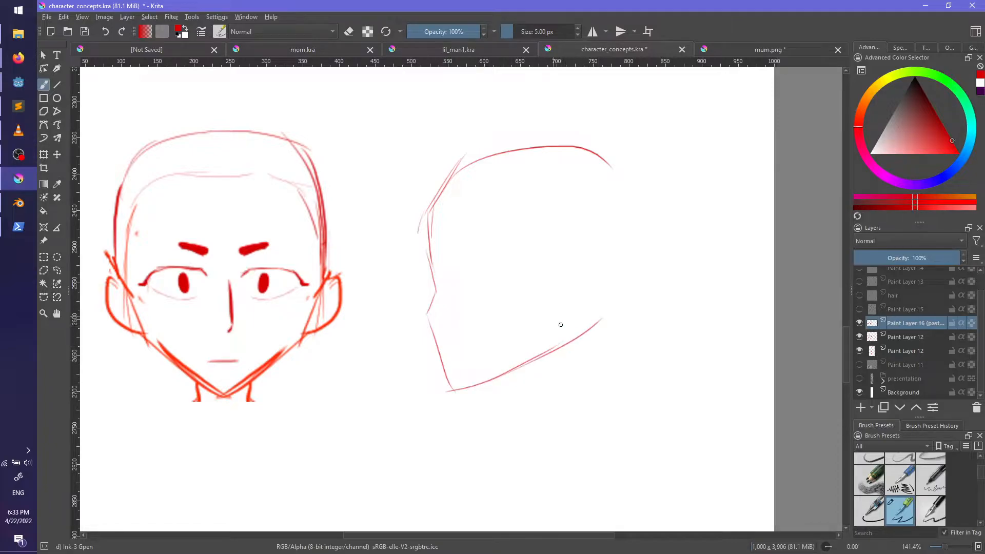
Step: Draw the curved ear outline on the side-view head above the back of the jaw
{"action": "left_click_drag", "start_coordinate": [577, 251], "coordinate": [596, 301]}
{"action": "key", "text": "ctrl+z"}
{"action": "left_click_drag", "start_coordinate": [550, 271], "coordinate": [560, 331]}
Step: Remove the short line between the brow and mouth of the side-view face and try new nose strokes
{"action": "mouse_move", "coordinate": [432, 285]}
{"action": "left_mouse_down"}
{"action": "mouse_move", "coordinate": [415, 322]}
{"action": "mouse_move", "coordinate": [428, 313]}
{"action": "left_mouse_up"}
{"action": "key", "text": "ctrl+z"}
{"action": "key", "text": "ctrl+z"}
{"action": "key", "text": "e"}
{"action": "key", "text": "e"}
{"action": "left_click_drag", "start_coordinate": [431, 267], "coordinate": [420, 312]}
{"action": "key", "text": "ctrl+z"}
{"action": "left_click_drag", "start_coordinate": [432, 278], "coordinate": [419, 327]}
{"action": "left_click_drag", "start_coordinate": [433, 276], "coordinate": [416, 326]}
{"action": "key", "text": "ctrl+z"}
{"action": "key", "text": "alt+Tab"}
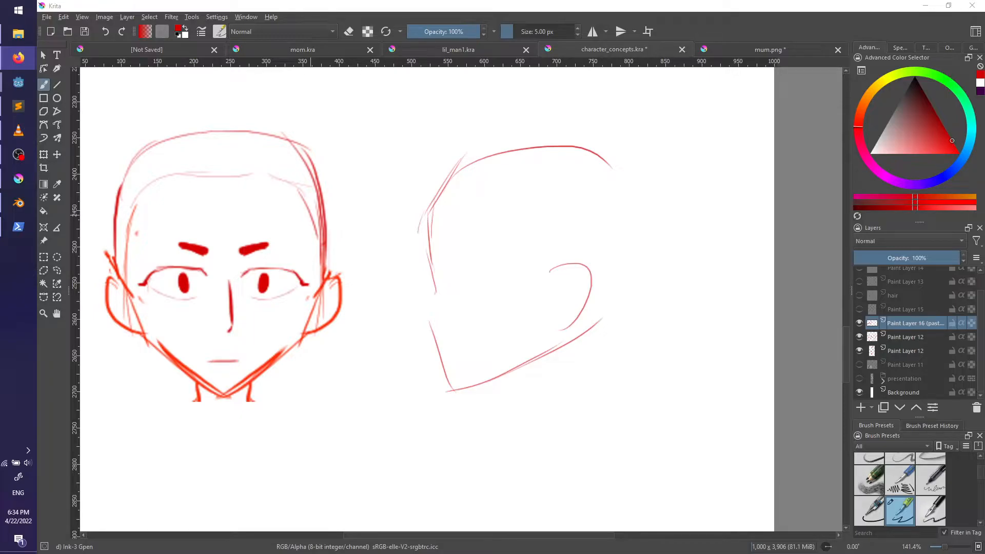
{"action": "left_click_drag", "start_coordinate": [211, 267], "coordinate": [323, 295]}
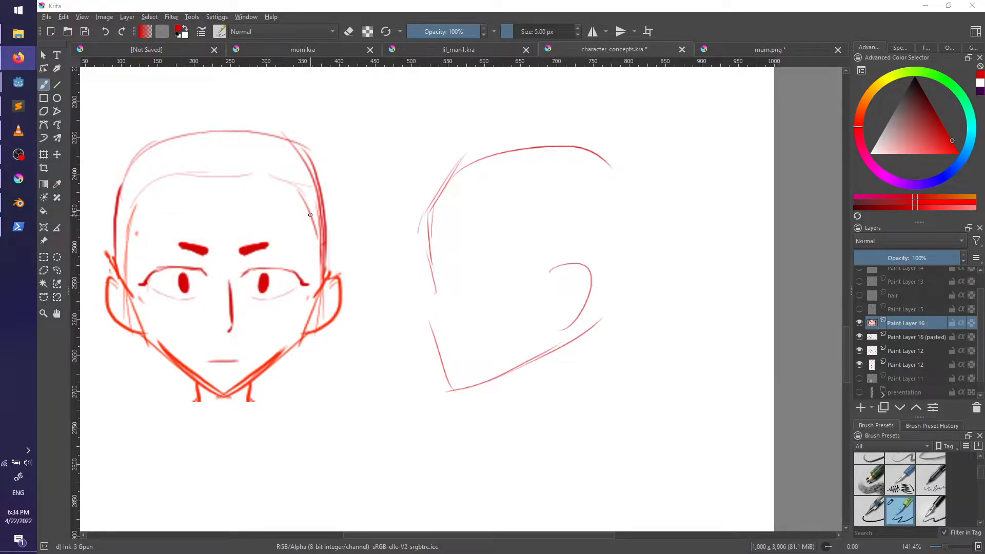
{"action": "scroll", "coordinate": [321, 300], "scroll_direction": "down", "scroll_amount": 4}
{"action": "middle_click_drag", "start_coordinate": [328, 261], "coordinate": [328, 270]}
{"action": "key", "text": "1"}
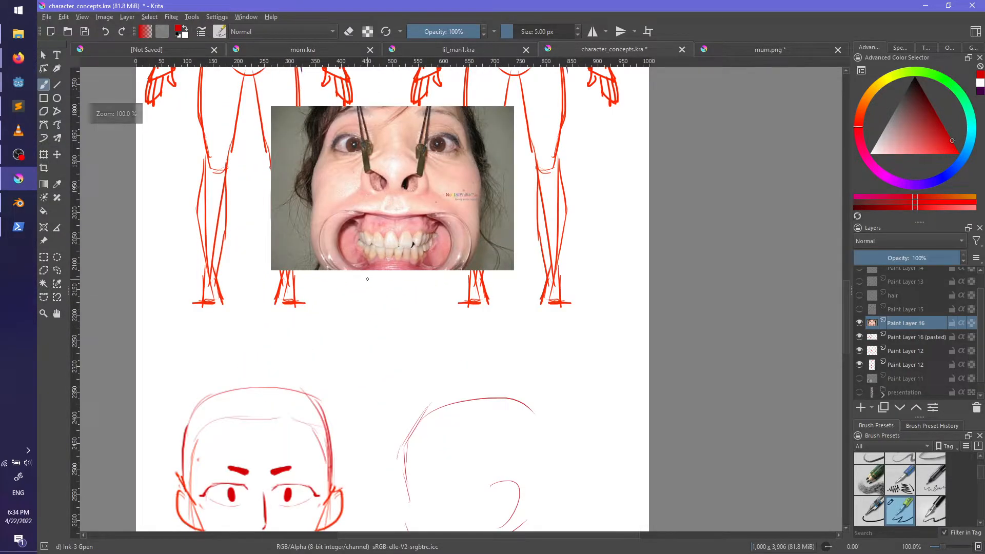
{"action": "left_click", "coordinate": [977, 411]}
{"action": "scroll", "coordinate": [477, 312], "scroll_direction": "down", "scroll_amount": 1}
{"action": "mouse_move", "coordinate": [466, 383]}
{"action": "middle_mouse_down"}
{"action": "mouse_move", "coordinate": [467, 306]}
{"action": "mouse_move", "coordinate": [494, 329]}
{"action": "mouse_move", "coordinate": [575, 319]}
{"action": "middle_mouse_up"}
{"action": "scroll", "coordinate": [467, 306], "scroll_direction": "up", "scroll_amount": 2}
{"action": "scroll", "coordinate": [575, 319], "scroll_direction": "up", "scroll_amount": 1, "text": "ctrl"}
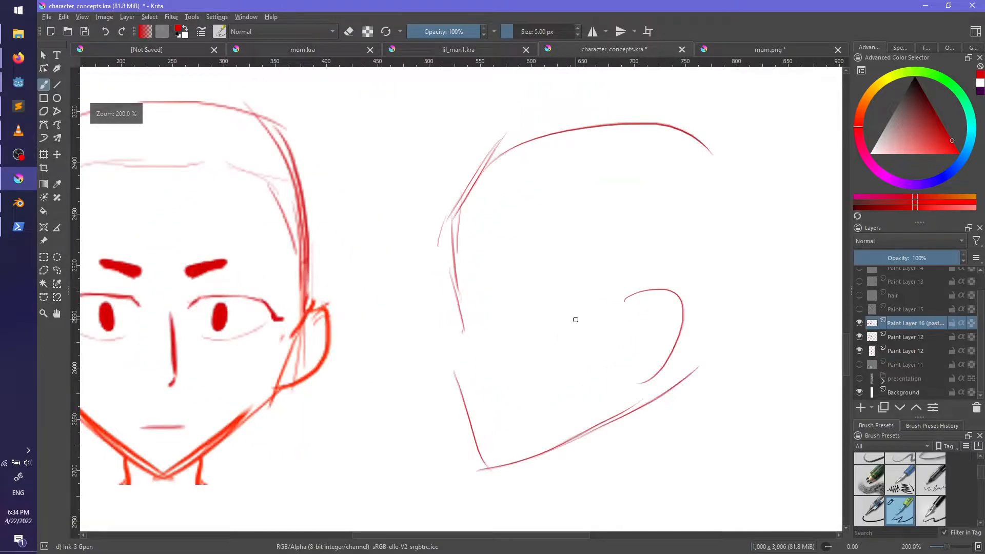
{"action": "middle_click_drag", "start_coordinate": [550, 465], "coordinate": [617, 436]}
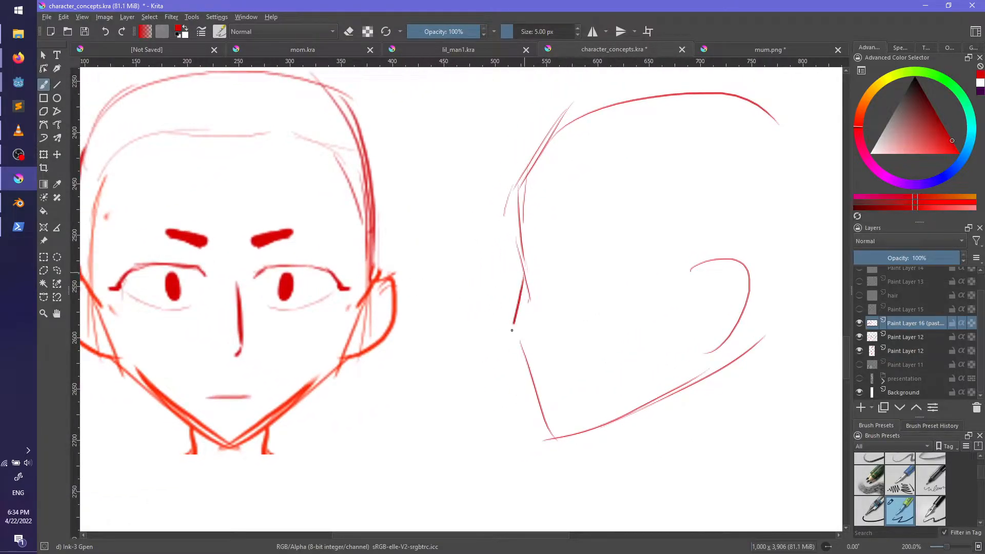
{"action": "left_click_drag", "start_coordinate": [524, 266], "coordinate": [493, 384]}
{"action": "key", "text": "ctrl+z"}
{"action": "key", "text": "ctrl+z"}
{"action": "mouse_move", "coordinate": [524, 268]}
{"action": "left_mouse_down"}
{"action": "mouse_move", "coordinate": [504, 346]}
{"action": "mouse_move", "coordinate": [521, 357]}
{"action": "left_mouse_up"}
Step: Compare the side-view profile with and without the last edit by repeatedly undoing and redoing it
{"action": "key", "text": "ctrl+z"}
{"action": "key", "text": "ctrl+z"}
Step: Erase the excess end of the brow line around the nose bridge of the side-view face
{"action": "key", "text": "e"}
{"action": "left_click_drag", "start_coordinate": [515, 279], "coordinate": [510, 323]}
{"action": "key", "text": "e"}
{"action": "key", "text": "ctrl+z"}
{"action": "key", "text": "ctrl+shift+z"}
{"action": "key", "text": "ctrl+z"}
{"action": "key", "text": "ctrl+shift+z"}
{"action": "key", "text": "ctrl+z"}
{"action": "key", "text": "ctrl+shift+z"}
{"action": "key", "text": "ctrl+z"}
{"action": "key", "text": "ctrl+shift+z"}
Step: Draw the slanted nose bridge and the short underside of the nose on the side-view face
{"action": "key", "text": "ctrl+z"}
{"action": "key", "text": "ctrl+shift+z"}
{"action": "key", "text": "ctrl+z"}
{"action": "key", "text": "ctrl+shift+z"}
{"action": "left_click_drag", "start_coordinate": [522, 273], "coordinate": [508, 347]}
{"action": "key", "text": "ctrl+z"}
{"action": "mouse_move", "coordinate": [523, 270]}
{"action": "left_mouse_down"}
{"action": "mouse_move", "coordinate": [504, 346]}
{"action": "mouse_move", "coordinate": [511, 328]}
{"action": "left_mouse_up"}
{"action": "middle_click_drag", "start_coordinate": [558, 322], "coordinate": [525, 346]}
Step: Erase the overlapping line ends where the brow meets the nose on the side-view face
{"action": "key", "text": "e"}
{"action": "left_click_drag", "start_coordinate": [499, 294], "coordinate": [494, 322]}
{"action": "left_click_drag", "start_coordinate": [492, 295], "coordinate": [491, 318]}
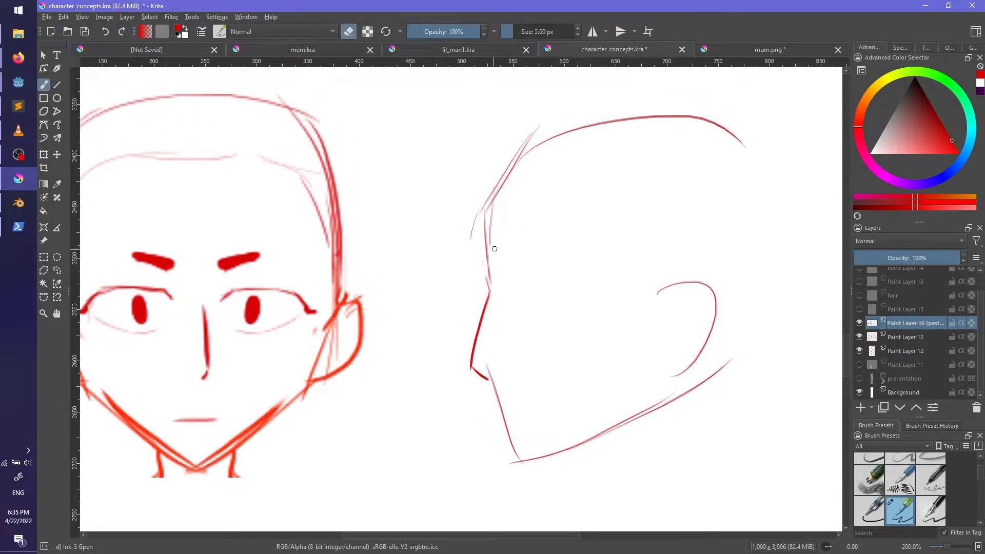
{"action": "middle_click_drag", "start_coordinate": [568, 422], "coordinate": [579, 287]}
{"action": "key", "text": "e"}
{"action": "left_click_drag", "start_coordinate": [497, 223], "coordinate": [505, 251]}
{"action": "key", "text": "ctrl+z"}
{"action": "key", "text": "e"}
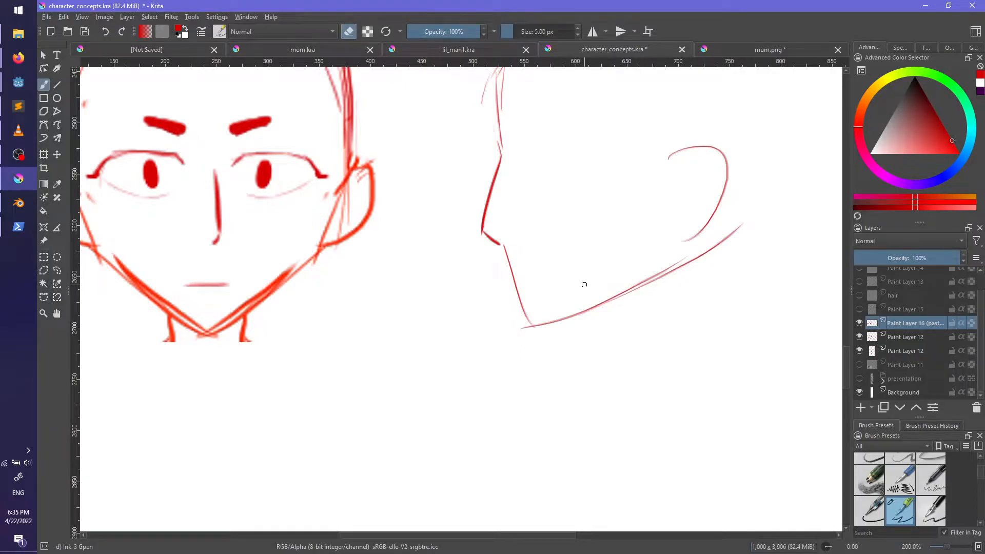
{"action": "scroll", "coordinate": [563, 325], "scroll_direction": "down", "scroll_amount": 4}
{"action": "scroll", "coordinate": [477, 400], "scroll_direction": "up", "scroll_amount": 4}
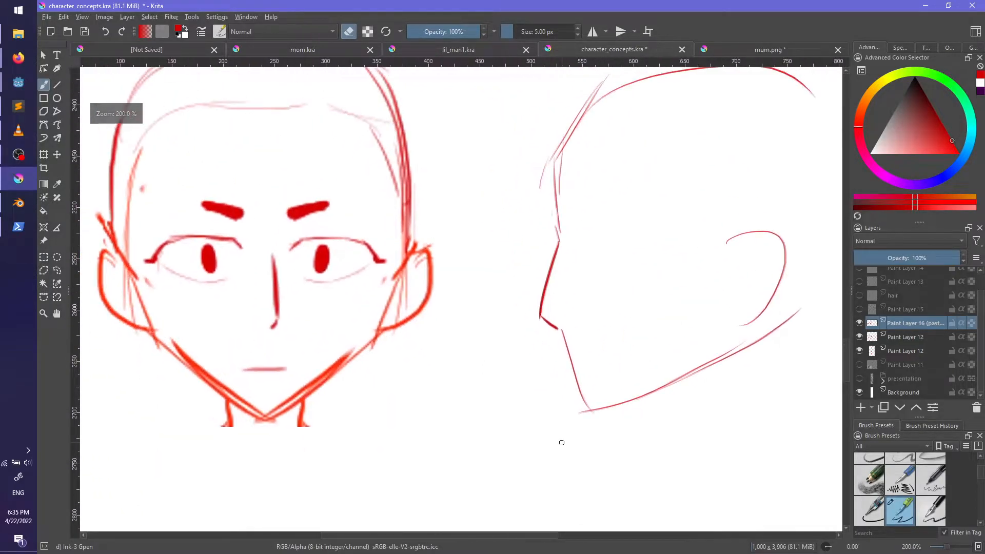
Step: Draw the upper eyelid and a thick short eyebrow on the side-view face
{"action": "key", "text": "e"}
{"action": "mouse_move", "coordinate": [574, 248]}
{"action": "left_mouse_down"}
{"action": "mouse_move", "coordinate": [581, 236]}
{"action": "mouse_move", "coordinate": [622, 263]}
{"action": "mouse_move", "coordinate": [632, 263]}
{"action": "mouse_move", "coordinate": [616, 250]}
{"action": "mouse_move", "coordinate": [630, 256]}
{"action": "left_mouse_up"}
{"action": "key", "text": "ctrl+z"}
{"action": "key", "text": "ctrl+z"}
{"action": "mouse_move", "coordinate": [574, 201]}
{"action": "left_mouse_down"}
{"action": "mouse_move", "coordinate": [572, 209]}
{"action": "mouse_move", "coordinate": [590, 195]}
{"action": "left_mouse_up"}
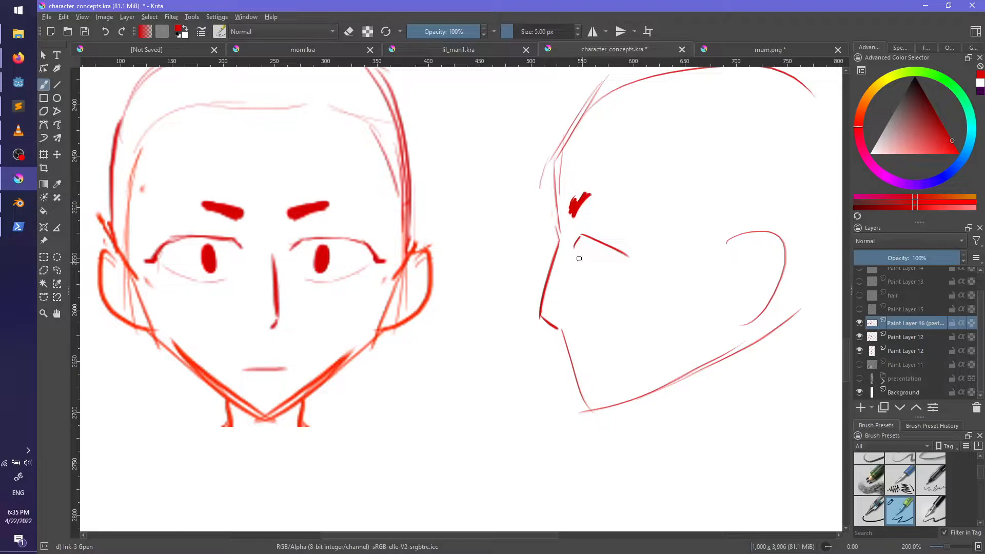
Step: Complete the side-view eye with its front edge, iris and lower lid, and draw a short mouth line
{"action": "left_click_drag", "start_coordinate": [575, 244], "coordinate": [581, 272]}
{"action": "key", "text": "ctrl+z"}
{"action": "left_click_drag", "start_coordinate": [575, 370], "coordinate": [597, 377]}
{"action": "mouse_move", "coordinate": [582, 272]}
{"action": "left_mouse_down"}
{"action": "mouse_move", "coordinate": [618, 274]}
{"action": "mouse_move", "coordinate": [581, 264]}
{"action": "mouse_move", "coordinate": [582, 252]}
{"action": "left_mouse_up"}
{"action": "key", "text": "ctrl+z"}
{"action": "middle_click_drag", "start_coordinate": [720, 280], "coordinate": [699, 333]}
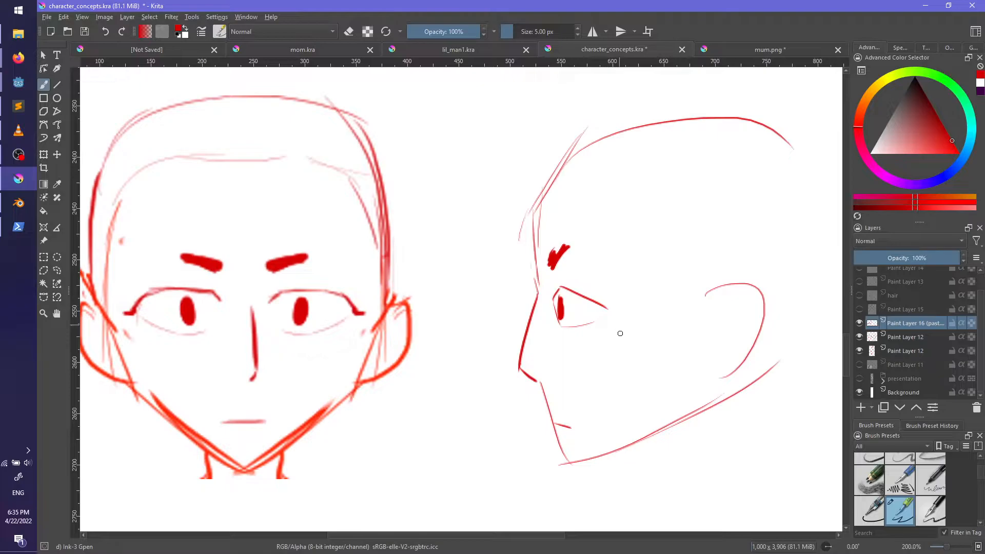
Step: Draw a temple curve from the forehead down toward the ear on the side-view head, and erase overlapping strokes at the forehead
{"action": "left_click_drag", "start_coordinate": [568, 149], "coordinate": [694, 284]}
{"action": "key", "text": "ctrl+z"}
{"action": "left_click_drag", "start_coordinate": [584, 149], "coordinate": [679, 310]}
{"action": "scroll", "coordinate": [699, 400], "scroll_direction": "down", "scroll_amount": 3}
{"action": "middle_click_drag", "start_coordinate": [699, 400], "coordinate": [642, 342]}
{"action": "scroll", "coordinate": [610, 364], "scroll_direction": "up", "scroll_amount": 1}
{"action": "scroll", "coordinate": [618, 288], "scroll_direction": "up", "scroll_amount": 2, "text": "ctrl"}
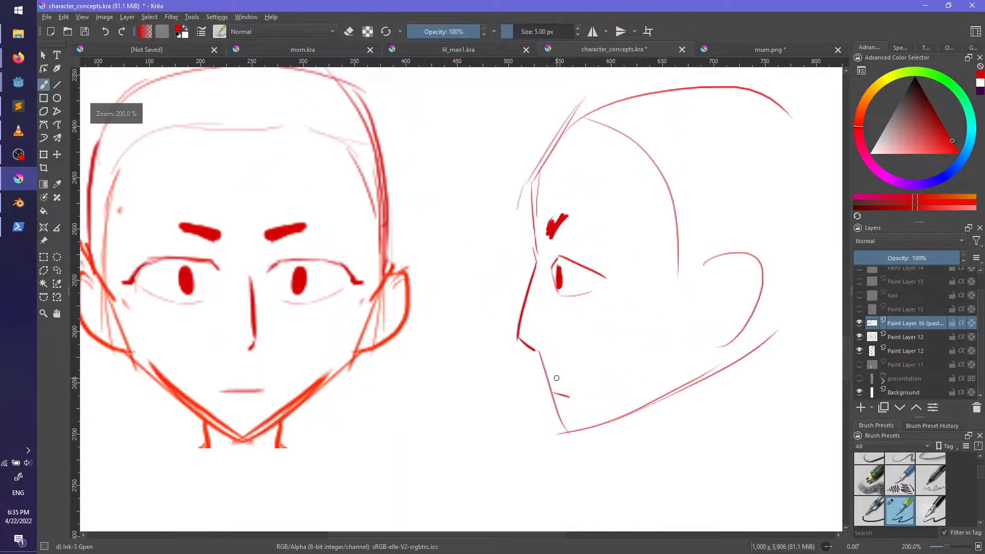
{"action": "key", "text": "e"}
{"action": "mouse_move", "coordinate": [545, 138]}
{"action": "left_mouse_down"}
{"action": "mouse_move", "coordinate": [510, 222]}
{"action": "mouse_move", "coordinate": [567, 104]}
{"action": "left_mouse_up"}
Step: Start another head sketch in the blank canvas area below the existing heads with a wide crown arc
{"action": "mouse_move", "coordinate": [504, 447]}
{"action": "middle_mouse_down"}
{"action": "mouse_move", "coordinate": [585, 205]}
{"action": "mouse_move", "coordinate": [603, 87]}
{"action": "middle_mouse_up"}
{"action": "key", "text": "e"}
{"action": "left_click_drag", "start_coordinate": [248, 330], "coordinate": [412, 324]}
{"action": "key", "text": "ctrl+z"}
{"action": "left_click_drag", "start_coordinate": [352, 202], "coordinate": [310, 405]}
{"action": "key", "text": "ctrl+z"}
{"action": "key", "text": "ctrl+z"}
{"action": "mouse_move", "coordinate": [304, 234]}
{"action": "left_mouse_down"}
{"action": "mouse_move", "coordinate": [303, 336]}
{"action": "mouse_move", "coordinate": [298, 287]}
{"action": "mouse_move", "coordinate": [410, 195]}
{"action": "mouse_move", "coordinate": [480, 221]}
{"action": "left_mouse_up"}
{"action": "key", "text": "ctrl+z"}
{"action": "key", "text": "ctrl+z"}
{"action": "mouse_move", "coordinate": [285, 297]}
{"action": "left_mouse_down"}
{"action": "mouse_move", "coordinate": [502, 205]}
{"action": "mouse_move", "coordinate": [525, 276]}
{"action": "left_mouse_up"}
{"action": "key", "text": "ctrl+z"}
{"action": "mouse_move", "coordinate": [303, 228]}
{"action": "left_mouse_down"}
{"action": "mouse_move", "coordinate": [340, 204]}
{"action": "mouse_move", "coordinate": [501, 220]}
{"action": "left_mouse_up"}
{"action": "key", "text": "ctrl+z"}
{"action": "mouse_move", "coordinate": [306, 228]}
{"action": "left_mouse_down"}
{"action": "mouse_move", "coordinate": [423, 179]}
{"action": "mouse_move", "coordinate": [514, 226]}
{"action": "mouse_move", "coordinate": [531, 354]}
{"action": "left_mouse_up"}
Step: Draw the long curved right side and the upper left side of the new head outline
{"action": "key", "text": "ctrl+z"}
{"action": "left_click_drag", "start_coordinate": [507, 220], "coordinate": [547, 380]}
{"action": "middle_click_drag", "start_coordinate": [446, 289], "coordinate": [448, 238]}
{"action": "key", "text": "ctrl+z"}
{"action": "mouse_move", "coordinate": [308, 168]}
{"action": "left_mouse_down"}
{"action": "mouse_move", "coordinate": [289, 308]}
{"action": "mouse_move", "coordinate": [282, 283]}
{"action": "left_mouse_up"}
{"action": "key", "text": "ctrl+z"}
{"action": "mouse_move", "coordinate": [539, 239]}
{"action": "left_mouse_down"}
{"action": "mouse_move", "coordinate": [535, 427]}
{"action": "mouse_move", "coordinate": [533, 397]}
{"action": "left_mouse_up"}
Step: Continue the new head outline with the left cheek curve and a slanted jaw meeting the right side at a pointed chin
{"action": "key", "text": "ctrl+z"}
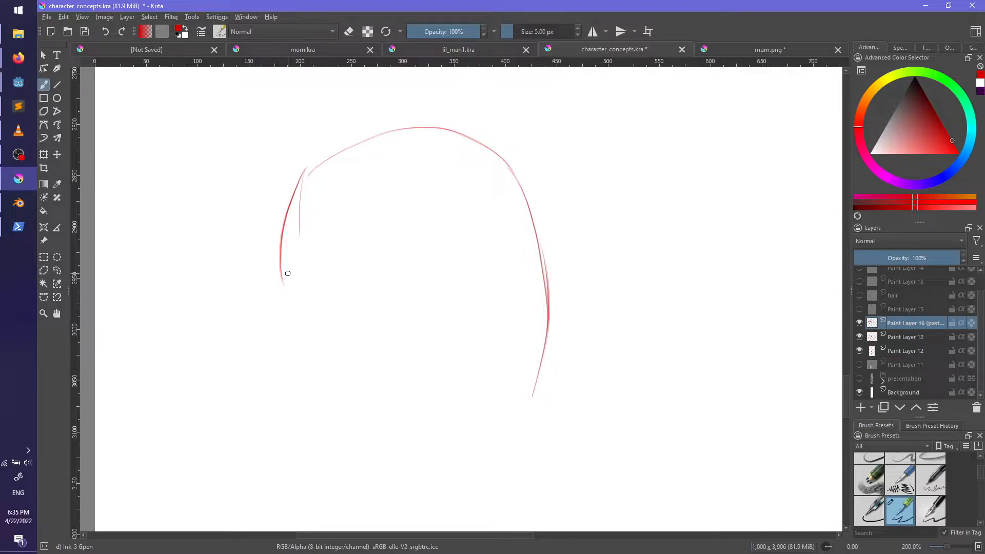
{"action": "mouse_move", "coordinate": [277, 240]}
{"action": "left_mouse_down"}
{"action": "mouse_move", "coordinate": [306, 333]}
{"action": "mouse_move", "coordinate": [372, 391]}
{"action": "left_mouse_up"}
{"action": "key", "text": "ctrl+z"}
{"action": "left_click_drag", "start_coordinate": [326, 329], "coordinate": [354, 386]}
{"action": "key", "text": "ctrl+z"}
{"action": "mouse_move", "coordinate": [316, 329]}
{"action": "left_mouse_down"}
{"action": "mouse_move", "coordinate": [334, 377]}
{"action": "mouse_move", "coordinate": [415, 430]}
{"action": "left_mouse_up"}
{"action": "key", "text": "ctrl+z"}
{"action": "mouse_move", "coordinate": [338, 377]}
{"action": "left_mouse_down"}
{"action": "mouse_move", "coordinate": [468, 446]}
{"action": "mouse_move", "coordinate": [502, 454]}
{"action": "mouse_move", "coordinate": [515, 426]}
{"action": "left_mouse_up"}
{"action": "key", "text": "ctrl+z"}
{"action": "left_click_drag", "start_coordinate": [484, 456], "coordinate": [535, 391]}
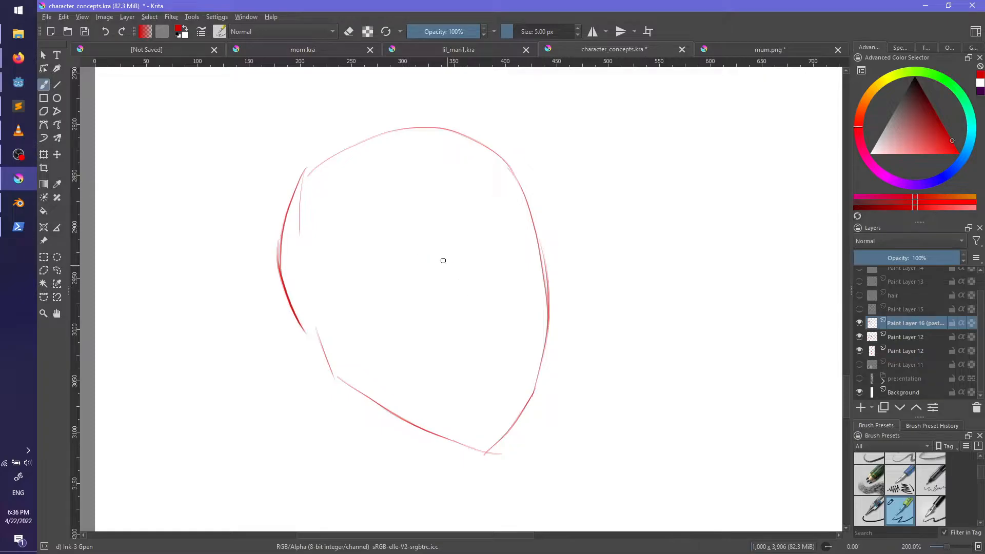
Step: Add a short horizontal mark in the middle of the new head and erase the left corner of the jaw
{"action": "key", "text": "ctrl+z"}
{"action": "mouse_move", "coordinate": [390, 249]}
{"action": "left_mouse_down"}
{"action": "mouse_move", "coordinate": [434, 247]}
{"action": "mouse_move", "coordinate": [417, 250]}
{"action": "left_mouse_up"}
{"action": "key", "text": "ctrl+z"}
{"action": "key", "text": "e"}
{"action": "mouse_move", "coordinate": [325, 377]}
{"action": "left_mouse_down"}
{"action": "mouse_move", "coordinate": [324, 344]}
{"action": "mouse_move", "coordinate": [356, 392]}
{"action": "left_mouse_up"}
{"action": "key", "text": "e"}
{"action": "key", "text": "ctrl+z"}
Step: Redraw the jaw of the new head with a steeper left edge and a longer line to the chin
{"action": "mouse_move", "coordinate": [338, 350]}
{"action": "left_mouse_down"}
{"action": "mouse_move", "coordinate": [363, 405]}
{"action": "mouse_move", "coordinate": [444, 436]}
{"action": "left_mouse_up"}
{"action": "mouse_move", "coordinate": [355, 395]}
{"action": "left_mouse_down"}
{"action": "mouse_move", "coordinate": [471, 454]}
{"action": "mouse_move", "coordinate": [457, 448]}
{"action": "left_mouse_up"}
{"action": "key", "text": "ctrl+z"}
{"action": "mouse_move", "coordinate": [403, 427]}
{"action": "left_mouse_down"}
{"action": "mouse_move", "coordinate": [480, 456]}
{"action": "mouse_move", "coordinate": [497, 450]}
{"action": "left_mouse_up"}
{"action": "key", "text": "ctrl+z"}
{"action": "key", "text": "ctrl+z"}
{"action": "mouse_move", "coordinate": [397, 424]}
{"action": "left_mouse_down"}
{"action": "mouse_move", "coordinate": [520, 452]}
{"action": "mouse_move", "coordinate": [510, 459]}
{"action": "left_mouse_up"}
{"action": "key", "text": "ctrl+z"}
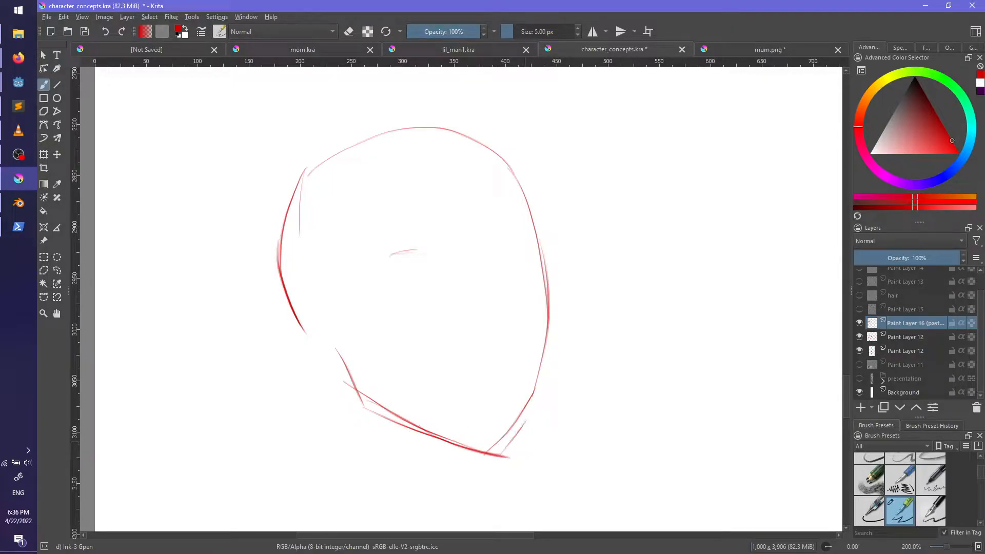
Step: Erase the jaw line and the lower right side of the new head outline
{"action": "key", "text": "ctrl+z"}
Step: Try a flatter, higher jaw line across the bottom of the new head
{"action": "key", "text": "ctrl+z"}
{"action": "key", "text": "e"}
{"action": "mouse_move", "coordinate": [361, 393]}
{"action": "left_mouse_down"}
{"action": "mouse_move", "coordinate": [458, 446]}
{"action": "mouse_move", "coordinate": [497, 453]}
{"action": "left_mouse_up"}
{"action": "left_click_drag", "start_coordinate": [530, 400], "coordinate": [559, 313]}
{"action": "key", "text": "e"}
{"action": "left_click_drag", "start_coordinate": [363, 393], "coordinate": [511, 429]}
{"action": "key", "text": "ctrl+z"}
{"action": "key", "text": "ctrl+z"}
{"action": "left_click_drag", "start_coordinate": [353, 389], "coordinate": [509, 412]}
{"action": "key", "text": "ctrl+z"}
{"action": "left_click_drag", "start_coordinate": [355, 390], "coordinate": [510, 408]}
{"action": "key", "text": "ctrl+z"}
{"action": "left_click_drag", "start_coordinate": [355, 387], "coordinate": [508, 420]}
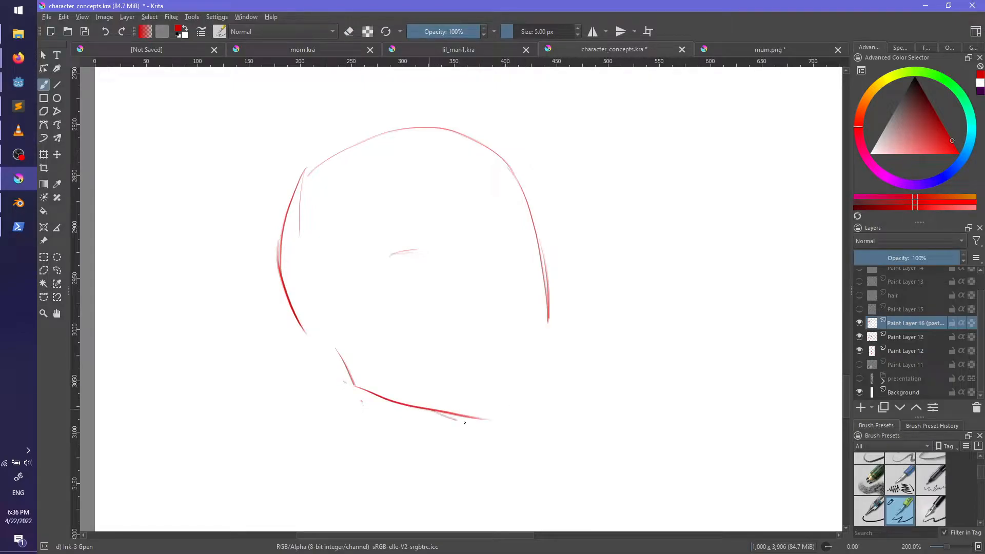
{"action": "key", "text": "ctrl+z"}
{"action": "key", "text": "ctrl+z"}
{"action": "left_click_drag", "start_coordinate": [354, 386], "coordinate": [508, 410]}
{"action": "key", "text": "ctrl+z"}
{"action": "key", "text": "ctrl+z"}
{"action": "left_click_drag", "start_coordinate": [361, 386], "coordinate": [468, 403]}
{"action": "key", "text": "ctrl+z"}
{"action": "left_click_drag", "start_coordinate": [348, 390], "coordinate": [510, 423]}
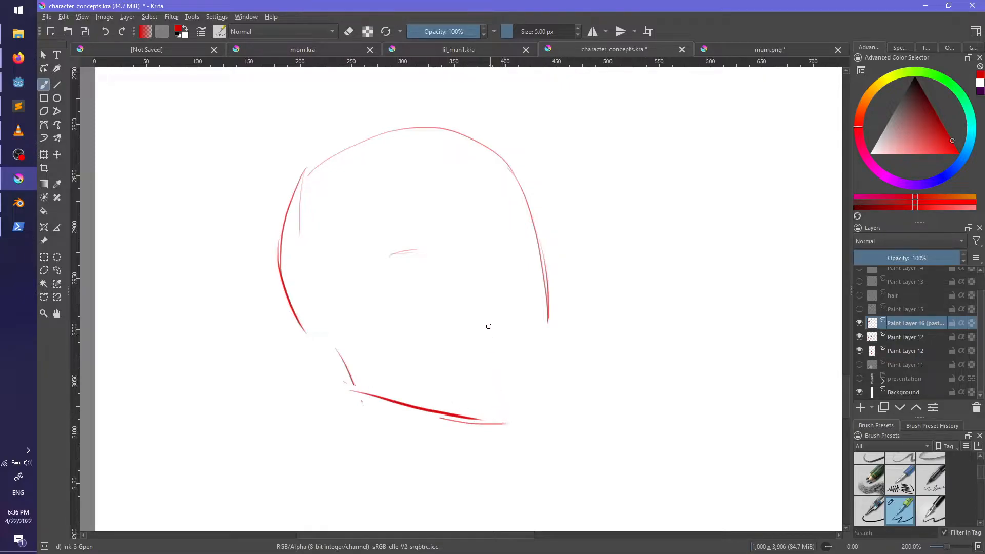
{"action": "key", "text": "ctrl+z"}
Step: Draw a long inner line from near the crown down to the chin, inside the right side of the new head
{"action": "left_click_drag", "start_coordinate": [482, 239], "coordinate": [506, 416]}
{"action": "key", "text": "ctrl+z"}
{"action": "mouse_move", "coordinate": [466, 166]}
{"action": "left_mouse_down"}
{"action": "mouse_move", "coordinate": [492, 423]}
{"action": "mouse_move", "coordinate": [490, 286]}
{"action": "mouse_move", "coordinate": [502, 417]}
{"action": "left_mouse_up"}
{"action": "key", "text": "ctrl+z"}
{"action": "key", "text": "ctrl+z"}
{"action": "key", "text": "ctrl+z"}
{"action": "left_click_drag", "start_coordinate": [483, 175], "coordinate": [510, 400]}
Step: Erase the right outline of the new head below its upper bend, along with the remaining jaw strokes
{"action": "key", "text": "e"}
{"action": "mouse_move", "coordinate": [548, 323]}
{"action": "left_mouse_down"}
{"action": "mouse_move", "coordinate": [550, 237]}
{"action": "mouse_move", "coordinate": [536, 226]}
{"action": "mouse_move", "coordinate": [520, 393]}
{"action": "left_mouse_up"}
{"action": "key", "text": "e"}
{"action": "key", "text": "ctrl+z"}
{"action": "left_click_drag", "start_coordinate": [530, 209], "coordinate": [539, 360]}
{"action": "key", "text": "ctrl+z"}
{"action": "left_click_drag", "start_coordinate": [526, 199], "coordinate": [545, 314]}
{"action": "key", "text": "ctrl+z"}
{"action": "left_click_drag", "start_coordinate": [532, 220], "coordinate": [534, 345]}
{"action": "key", "text": "ctrl+z"}
{"action": "key", "text": "ctrl+z"}
{"action": "key", "text": "e"}
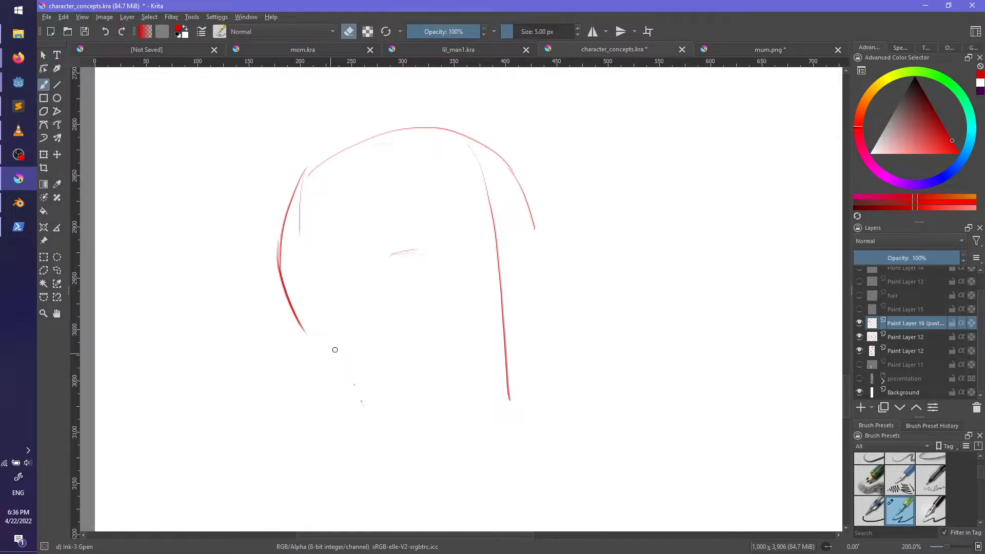
{"action": "key", "text": "e"}
Step: Redraw the right side of the new head as a nearly vertical curve continuing from the crown
{"action": "left_click_drag", "start_coordinate": [525, 190], "coordinate": [545, 381]}
{"action": "key", "text": "ctrl+z"}
{"action": "mouse_move", "coordinate": [530, 211]}
{"action": "left_mouse_down"}
{"action": "mouse_move", "coordinate": [523, 360]}
{"action": "mouse_move", "coordinate": [535, 346]}
{"action": "left_mouse_up"}
{"action": "key", "text": "ctrl+z"}
{"action": "key", "text": "ctrl+z"}
{"action": "left_click_drag", "start_coordinate": [533, 225], "coordinate": [529, 347]}
{"action": "key", "text": "ctrl+z"}
{"action": "mouse_move", "coordinate": [520, 187]}
{"action": "left_mouse_down"}
{"action": "mouse_move", "coordinate": [535, 340]}
{"action": "mouse_move", "coordinate": [511, 418]}
{"action": "left_mouse_up"}
Step: Draw the lower right edge tapering inward to meet the bottom end of the long inner line
{"action": "key", "text": "ctrl+z"}
{"action": "mouse_move", "coordinate": [536, 341]}
{"action": "left_mouse_down"}
{"action": "mouse_move", "coordinate": [511, 441]}
{"action": "mouse_move", "coordinate": [513, 410]}
{"action": "left_mouse_up"}
{"action": "key", "text": "ctrl+z"}
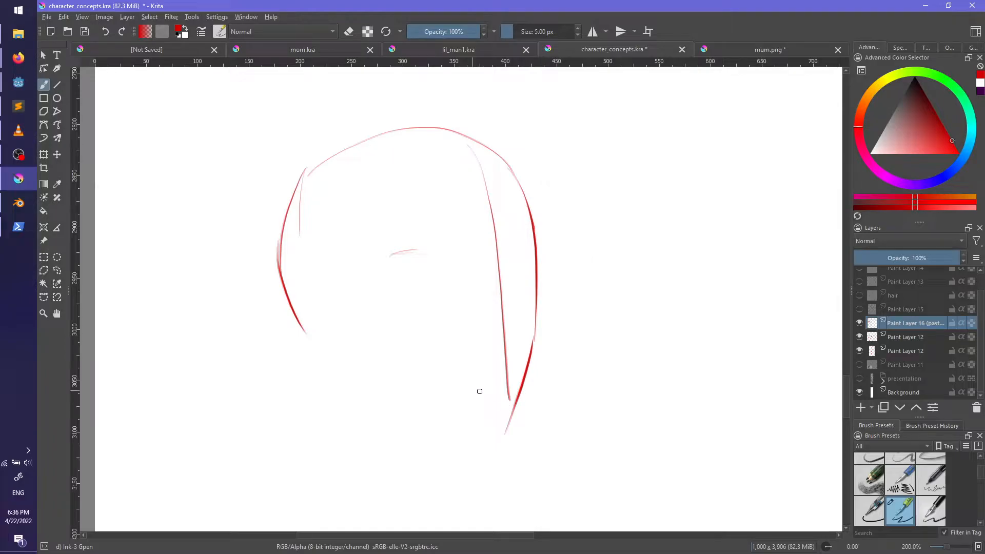
{"action": "key", "text": "ctrl+z"}
{"action": "left_click_drag", "start_coordinate": [536, 337], "coordinate": [511, 427]}
{"action": "key", "text": "ctrl+z"}
{"action": "left_click_drag", "start_coordinate": [535, 339], "coordinate": [511, 414]}
{"action": "left_click_drag", "start_coordinate": [586, 205], "coordinate": [596, 253]}
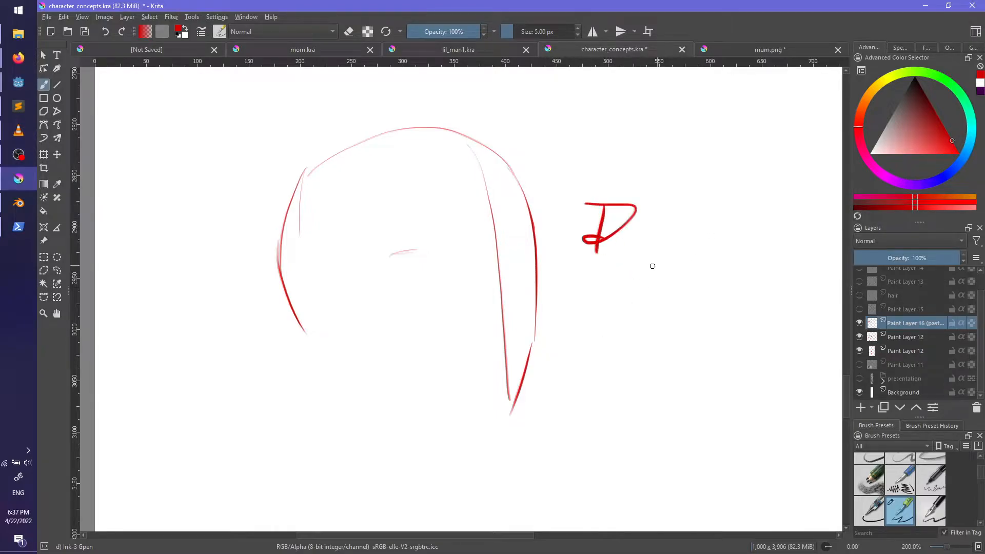
{"action": "key", "text": "ctrl+z"}
{"action": "key", "text": "ctrl+z"}
{"action": "left_click_drag", "start_coordinate": [600, 239], "coordinate": [636, 386]}
{"action": "key", "text": "ctrl+z"}
{"action": "left_click_drag", "start_coordinate": [594, 231], "coordinate": [632, 242]}
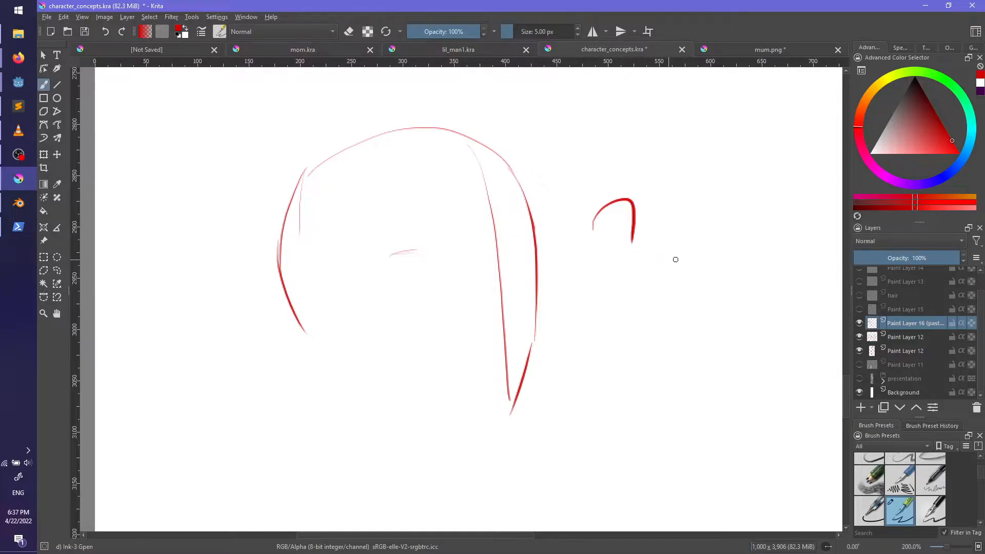
{"action": "key", "text": "ctrl+z"}
Step: Draw a narrow arched line inside the left side of the new head and erase the short mark in its middle
{"action": "left_click_drag", "start_coordinate": [279, 251], "coordinate": [359, 357]}
{"action": "key", "text": "ctrl+z"}
{"action": "mouse_move", "coordinate": [304, 273]}
{"action": "left_mouse_down"}
{"action": "mouse_move", "coordinate": [301, 234]}
{"action": "mouse_move", "coordinate": [359, 375]}
{"action": "mouse_move", "coordinate": [312, 189]}
{"action": "mouse_move", "coordinate": [348, 348]}
{"action": "left_mouse_up"}
{"action": "key", "text": "ctrl+z"}
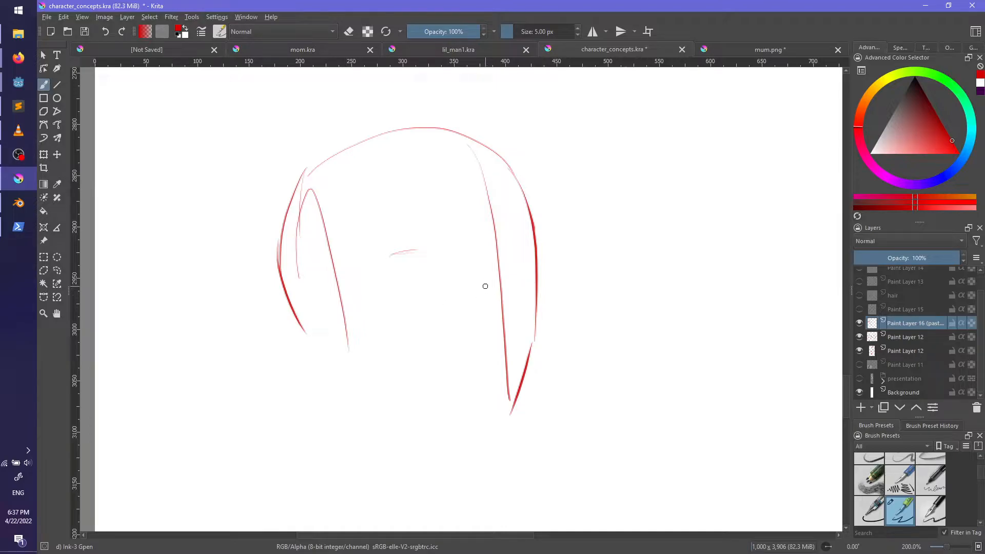
{"action": "key", "text": "e"}
{"action": "key", "text": "e"}
{"action": "mouse_move", "coordinate": [670, 247]}
{"action": "left_mouse_down"}
{"action": "mouse_move", "coordinate": [710, 272]}
{"action": "mouse_move", "coordinate": [748, 406]}
{"action": "left_mouse_up"}
{"action": "key", "text": "ctrl+z"}
{"action": "middle_click_drag", "start_coordinate": [705, 368], "coordinate": [672, 336]}
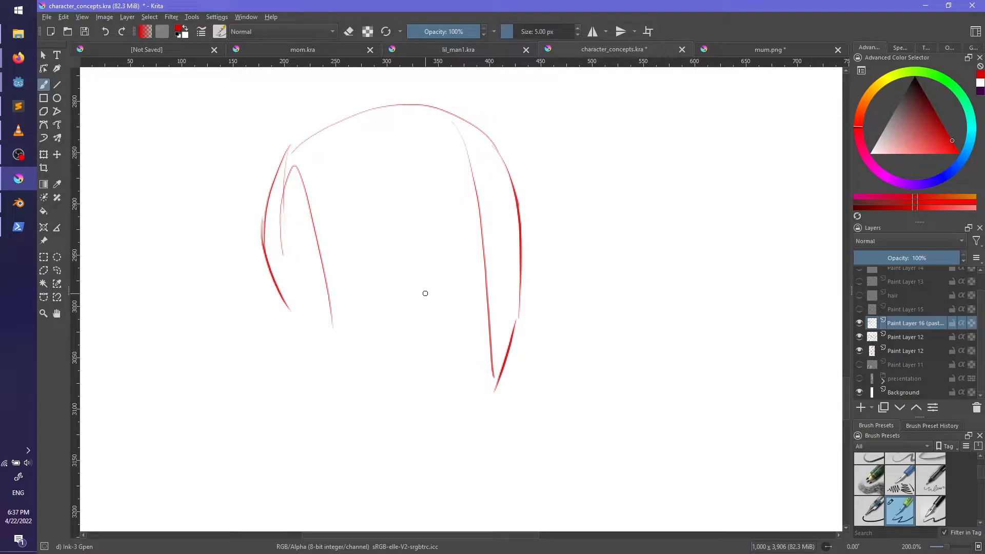
Step: Try to sketch an arched line for the left eye in the middle of the new head, using the front-view and side-view heads as reference
{"action": "middle_click_drag", "start_coordinate": [736, 259], "coordinate": [604, 495]}
{"action": "middle_click_drag", "start_coordinate": [677, 277], "coordinate": [684, 474]}
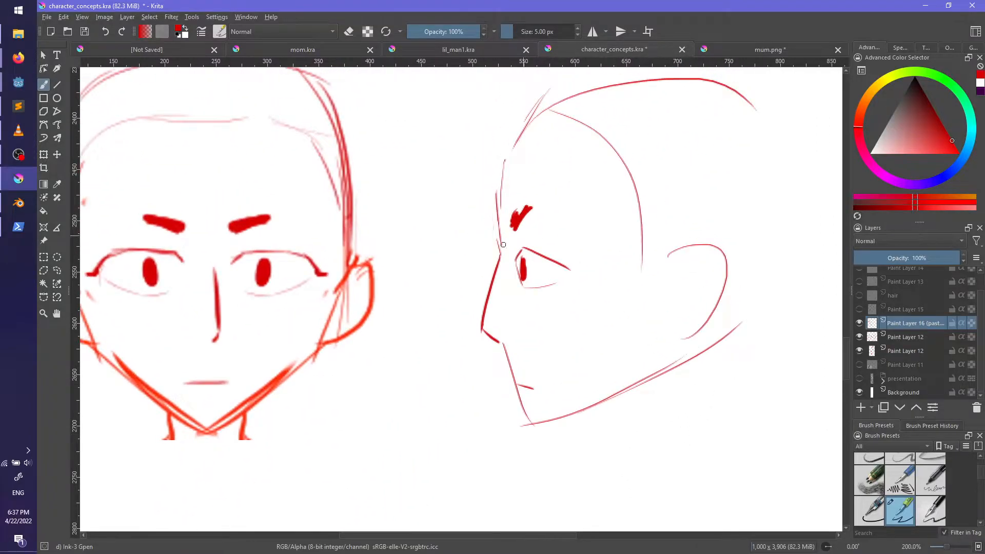
{"action": "mouse_move", "coordinate": [469, 453]}
{"action": "middle_mouse_down"}
{"action": "mouse_move", "coordinate": [561, 407]}
{"action": "mouse_move", "coordinate": [598, 422]}
{"action": "middle_mouse_up"}
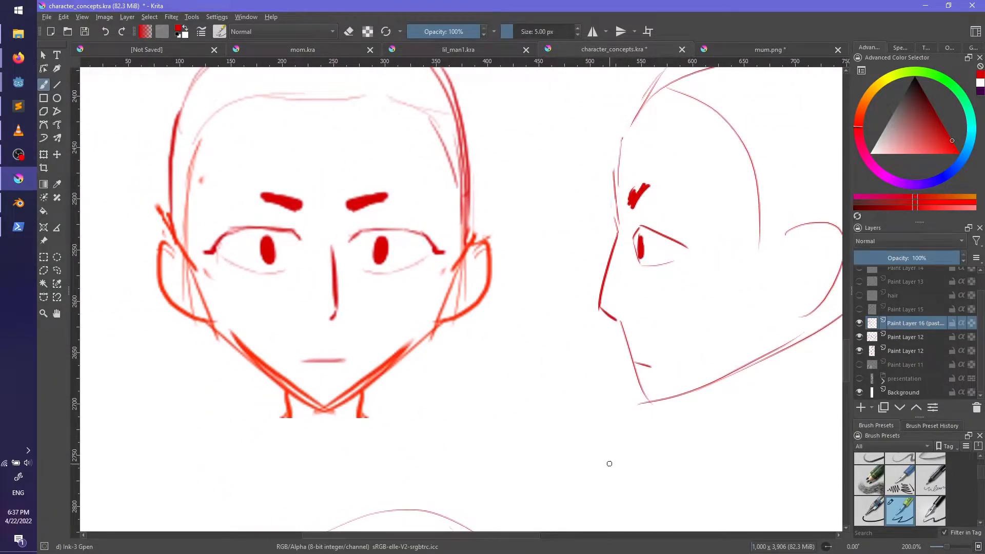
{"action": "middle_click_drag", "start_coordinate": [754, 429], "coordinate": [634, 198]}
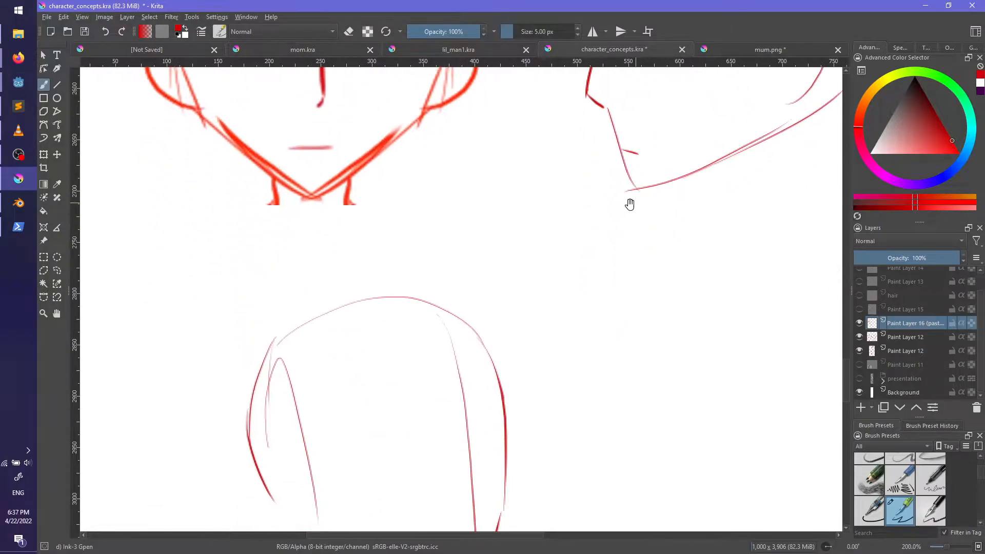
{"action": "middle_click_drag", "start_coordinate": [653, 410], "coordinate": [654, 290]}
{"action": "mouse_move", "coordinate": [379, 296]}
{"action": "left_mouse_down"}
{"action": "mouse_move", "coordinate": [422, 298]}
{"action": "mouse_move", "coordinate": [449, 368]}
{"action": "left_mouse_up"}
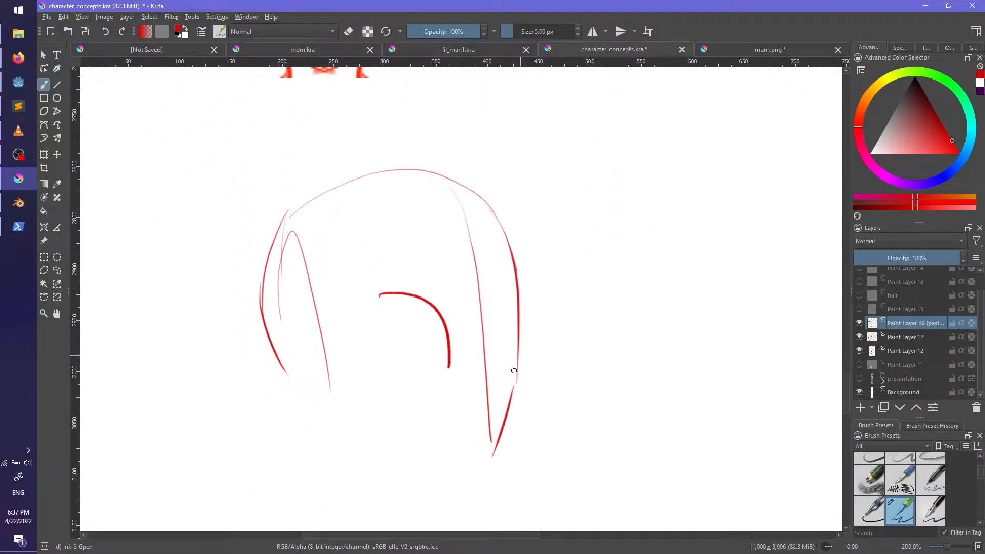
{"action": "key", "text": "ctrl+z"}
{"action": "mouse_move", "coordinate": [372, 298]}
{"action": "left_mouse_down"}
{"action": "mouse_move", "coordinate": [419, 297]}
{"action": "mouse_move", "coordinate": [440, 309]}
{"action": "mouse_move", "coordinate": [468, 355]}
{"action": "left_mouse_up"}
{"action": "key", "text": "ctrl+z"}
{"action": "key", "text": "ctrl+z"}
{"action": "left_click_drag", "start_coordinate": [441, 312], "coordinate": [455, 367]}
{"action": "key", "text": "ctrl+z"}
{"action": "key", "text": "ctrl+z"}
{"action": "left_click_drag", "start_coordinate": [443, 314], "coordinate": [452, 385]}
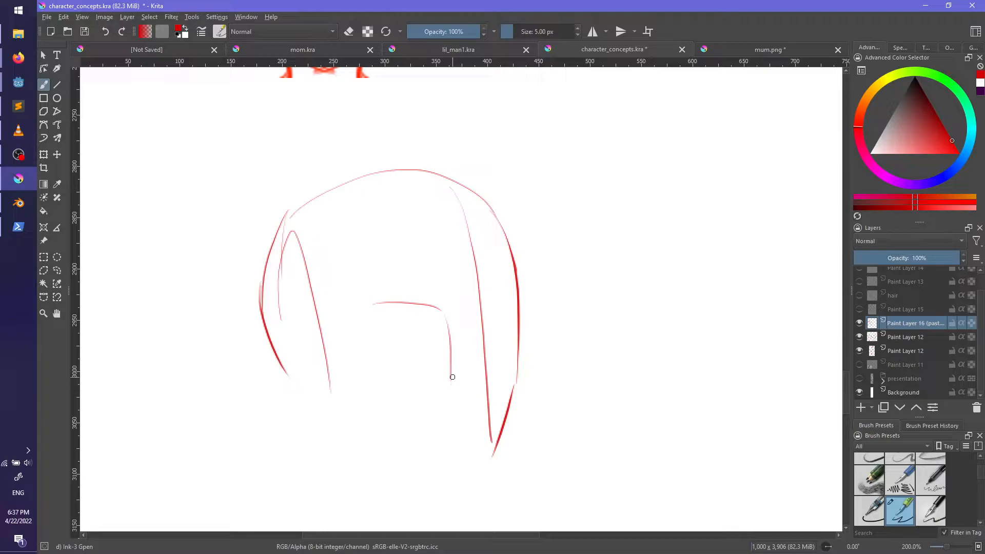
Step: Try a shallow curved guideline running across the new head at eye level
{"action": "key", "text": "ctrl+z"}
{"action": "key", "text": "ctrl+z"}
{"action": "key", "text": "ctrl+z"}
{"action": "mouse_move", "coordinate": [317, 324]}
{"action": "left_mouse_down"}
{"action": "mouse_move", "coordinate": [515, 283]}
{"action": "mouse_move", "coordinate": [534, 308]}
{"action": "left_mouse_up"}
{"action": "key", "text": "ctrl+z"}
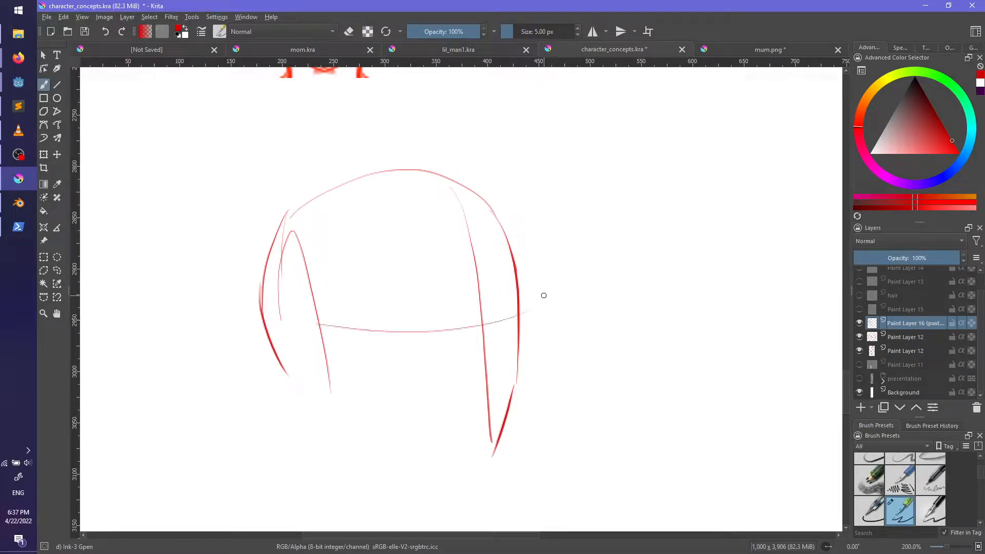
{"action": "key", "text": "ctrl+z"}
Step: Draw the arched upper lines of both eyes and a slanted nose with its underside inside the new head
{"action": "left_click_drag", "start_coordinate": [356, 342], "coordinate": [514, 304]}
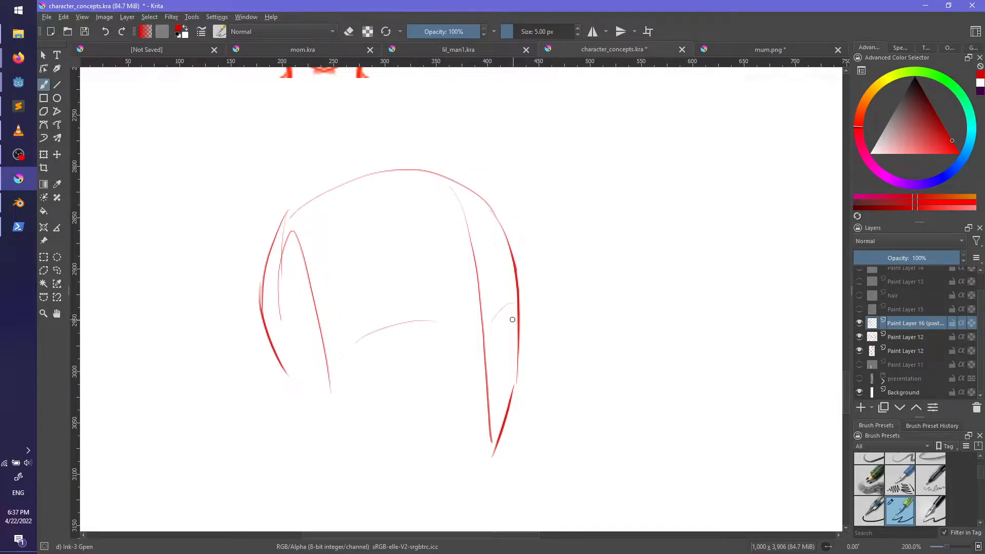
{"action": "left_click_drag", "start_coordinate": [435, 338], "coordinate": [457, 352]}
{"action": "left_click_drag", "start_coordinate": [493, 318], "coordinate": [503, 383]}
{"action": "key", "text": "ctrl+z"}
{"action": "key", "text": "ctrl+z"}
{"action": "middle_click_drag", "start_coordinate": [520, 442], "coordinate": [508, 346]}
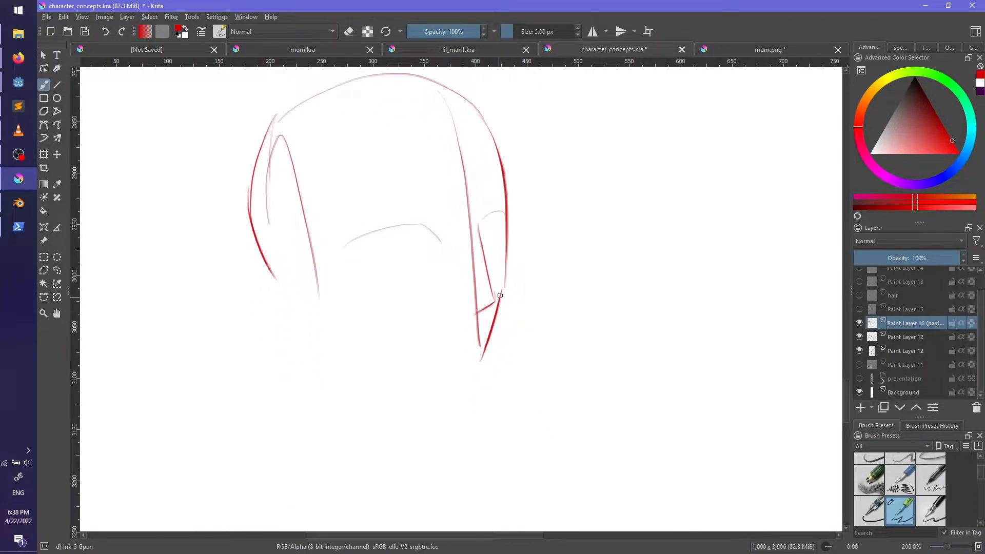
Step: Draw the jaw with a short stroke at the lower left and a long curve to the chin at the lower right
{"action": "mouse_move", "coordinate": [307, 294]}
{"action": "left_mouse_down"}
{"action": "mouse_move", "coordinate": [315, 321]}
{"action": "mouse_move", "coordinate": [467, 373]}
{"action": "left_mouse_up"}
{"action": "key", "text": "ctrl+z"}
{"action": "left_click_drag", "start_coordinate": [322, 328], "coordinate": [464, 363]}
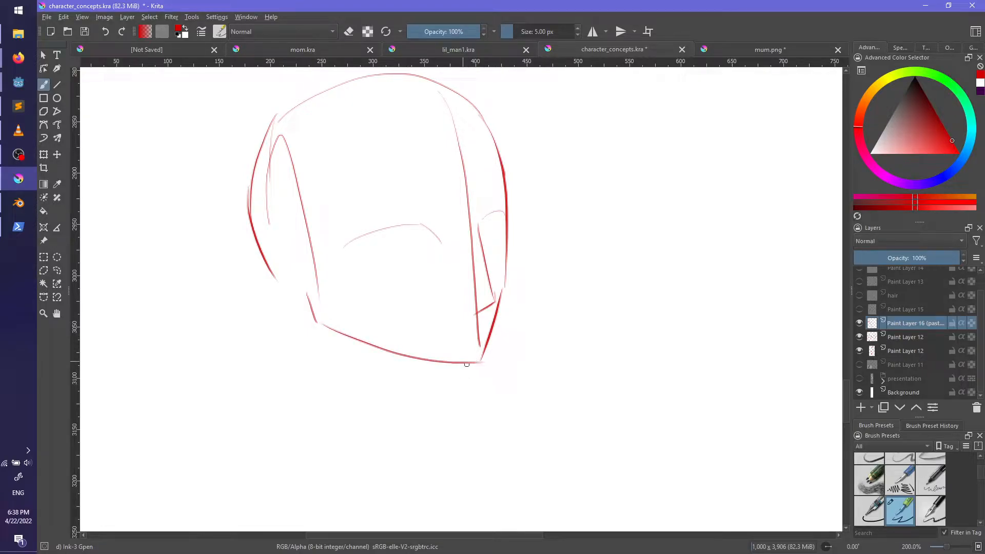
Step: Erase the line overlapping the underside of the nose and redraw the lower part of the nose bridge
{"action": "key", "text": "e"}
{"action": "mouse_move", "coordinate": [483, 300]}
{"action": "left_mouse_down"}
{"action": "mouse_move", "coordinate": [480, 311]}
{"action": "mouse_move", "coordinate": [488, 307]}
{"action": "mouse_move", "coordinate": [476, 307]}
{"action": "left_mouse_up"}
{"action": "key", "text": "e"}
{"action": "left_click_drag", "start_coordinate": [482, 256], "coordinate": [493, 291]}
{"action": "key", "text": "ctrl+z"}
{"action": "key", "text": "ctrl+z"}
{"action": "left_click_drag", "start_coordinate": [481, 242], "coordinate": [492, 285]}
Step: Switch to Blender and separate the character's head geometry from the body mesh into its own object
{"action": "left_click", "coordinate": [925, 6]}
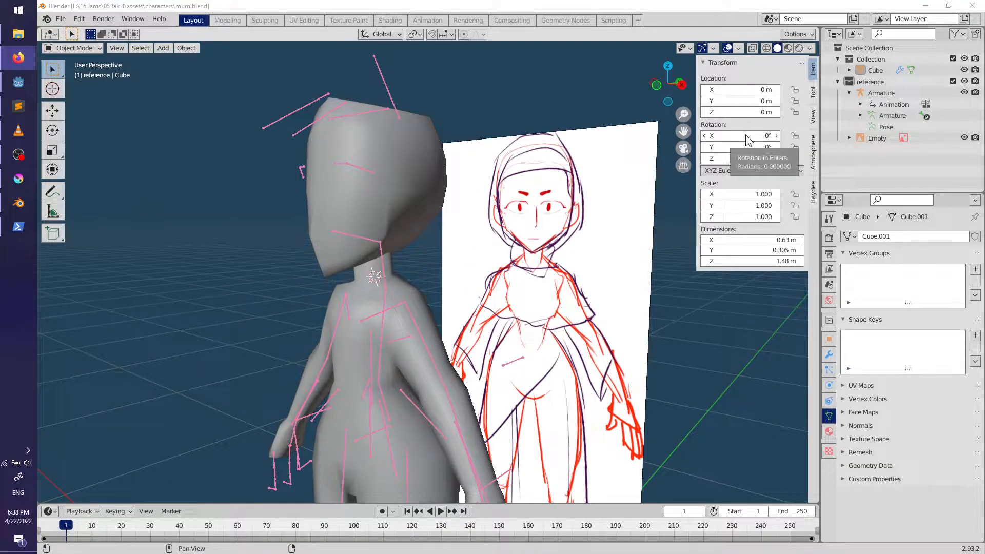
{"action": "middle_click_drag", "start_coordinate": [368, 143], "coordinate": [419, 225]}
{"action": "left_click", "coordinate": [406, 197]}
{"action": "key", "text": "Tab"}
{"action": "key", "text": "l"}
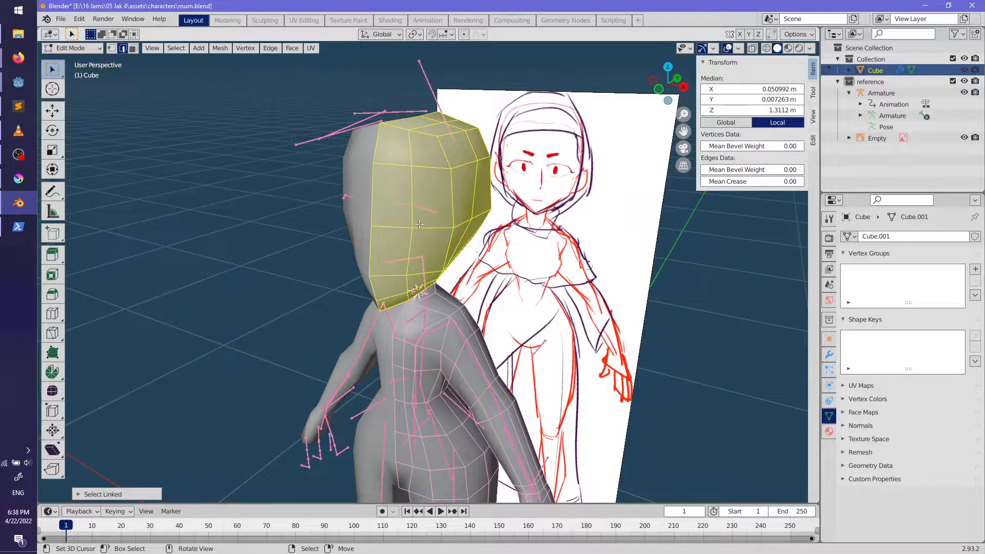
{"action": "key", "text": "p"}
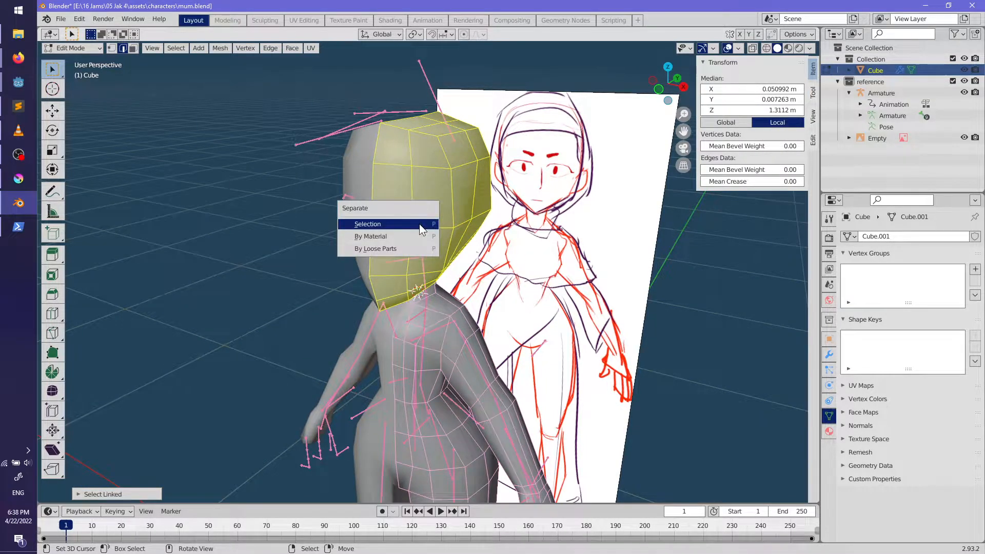
{"action": "left_click", "coordinate": [395, 224]}
{"action": "key", "text": "Tab"}
Step: Duplicate the separated head and body objects in place
{"action": "middle_click_drag", "start_coordinate": [500, 267], "coordinate": [543, 318]}
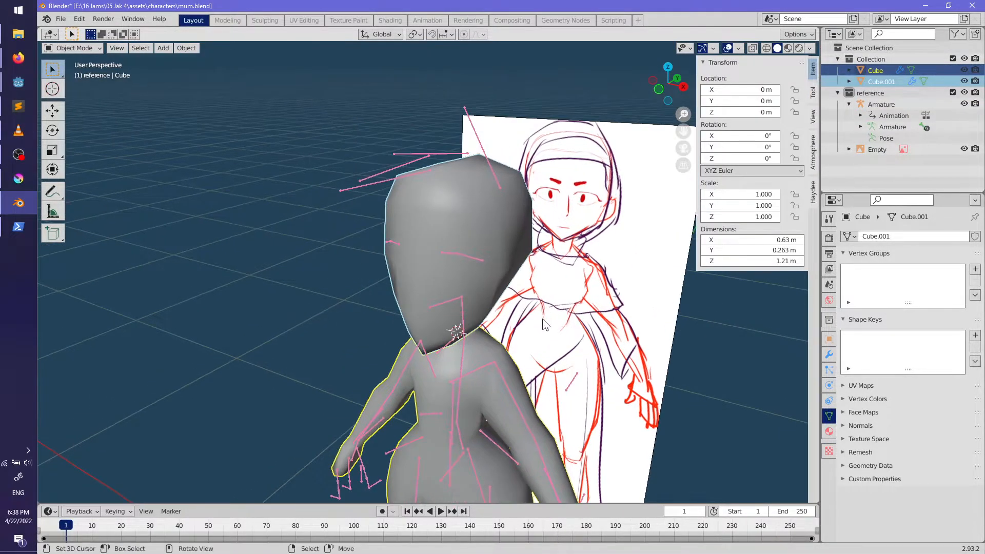
{"action": "scroll", "coordinate": [509, 300], "scroll_direction": "up", "scroll_amount": 2}
{"action": "key", "text": "shift+d"}
{"action": "key", "text": "Escape"}
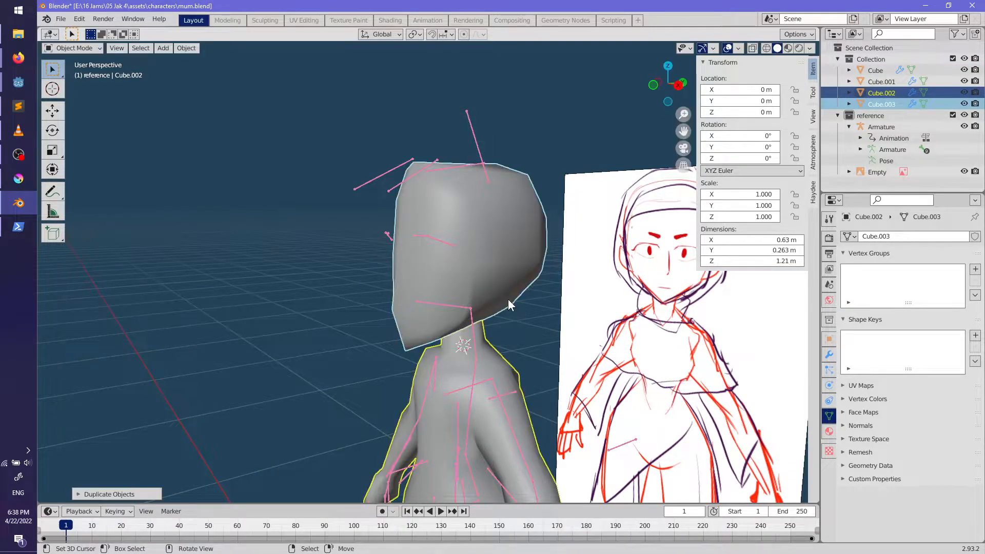
Step: Rename the original head object as head and the original body object as body
{"action": "double_click", "coordinate": [882, 82]}
{"action": "type", "text": "hadad"}
{"action": "key", "text": "Return"}
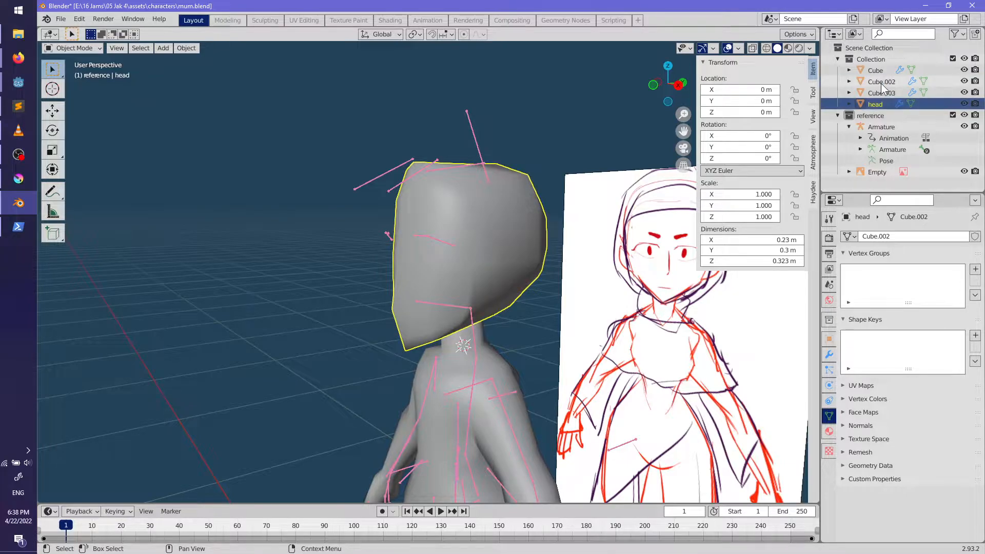
{"action": "left_click", "coordinate": [880, 74]}
{"action": "double_click", "coordinate": [879, 73]}
{"action": "type", "text": "body"}
{"action": "key", "text": "Return"}
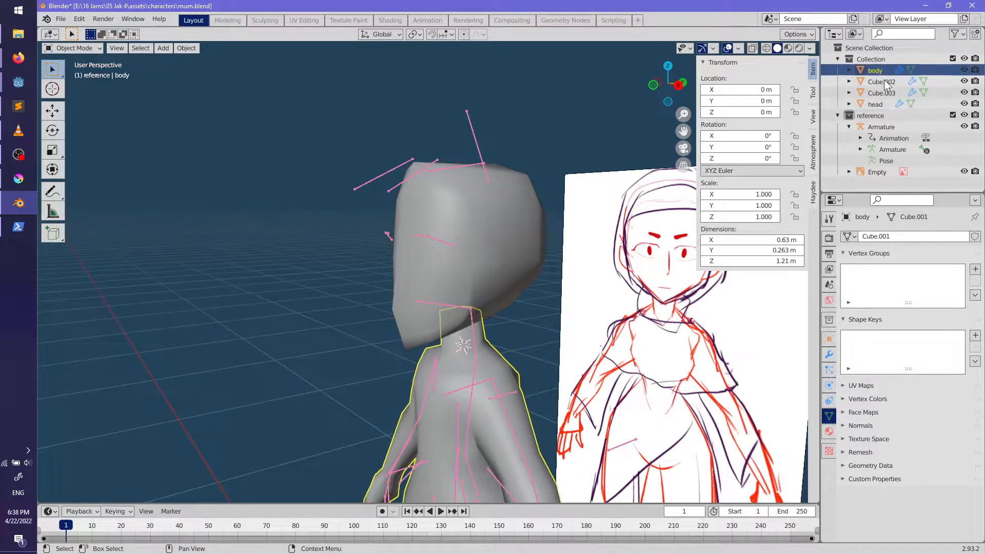
Step: Delete the duplicate body object Cube.002
{"action": "left_click", "coordinate": [884, 83]}
{"action": "scroll", "coordinate": [505, 251], "scroll_direction": "down", "scroll_amount": 5}
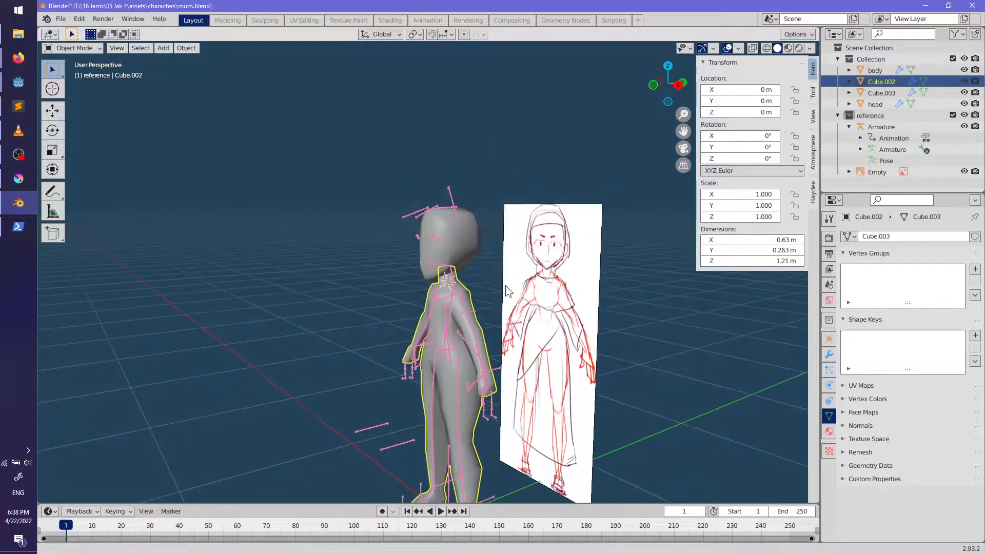
{"action": "key", "text": "Delete"}
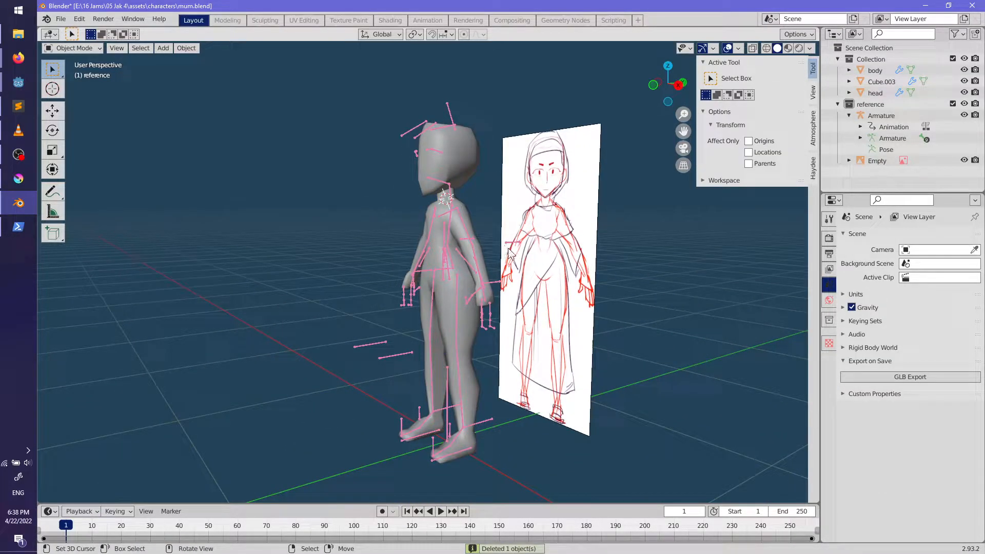
{"action": "middle_click_drag", "start_coordinate": [365, 339], "coordinate": [420, 352]}
{"action": "key", "text": "ctrl+z"}
{"action": "key", "text": "Delete"}
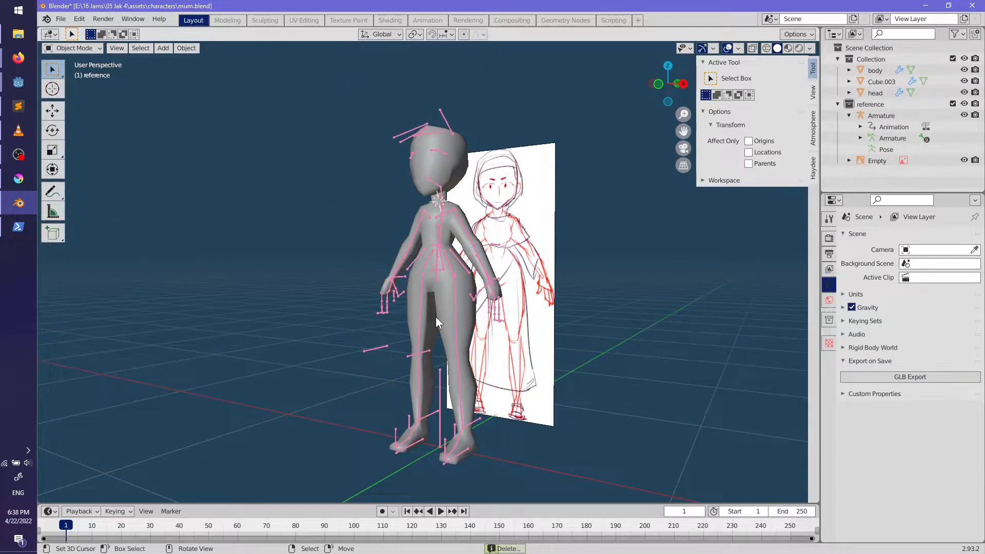
Step: Edge-slide the vertical edge path running down the inner side of the body's leg from the thigh to the foot
{"action": "scroll", "coordinate": [440, 315], "scroll_direction": "up", "scroll_amount": 4}
{"action": "left_click", "coordinate": [460, 212]}
{"action": "key", "text": "Tab"}
{"action": "middle_click_drag", "start_coordinate": [459, 211], "coordinate": [435, 199]}
{"action": "left_click", "coordinate": [417, 189]}
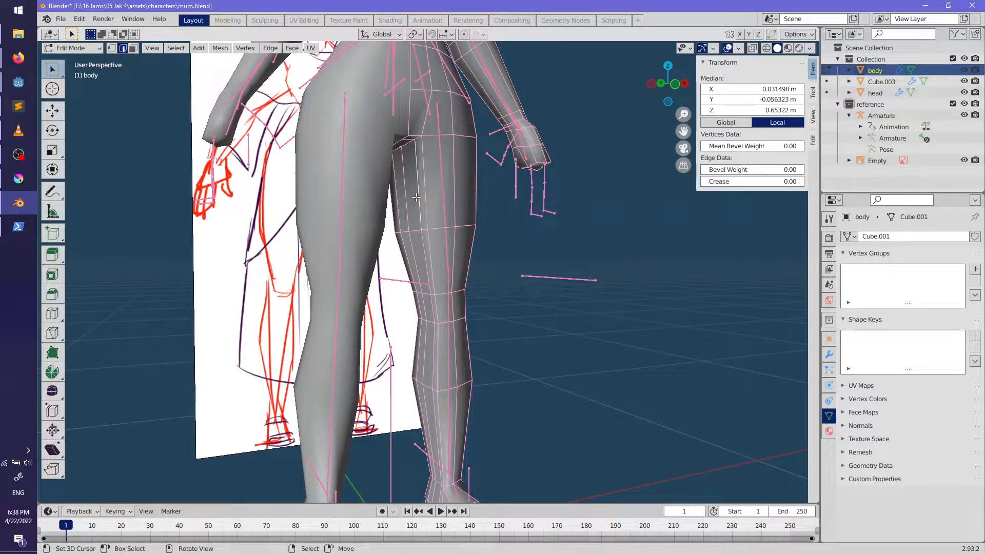
{"action": "scroll", "coordinate": [462, 392], "scroll_direction": "down", "scroll_amount": 5, "text": "shift"}
{"action": "right_click", "coordinate": [460, 391], "text": "ctrl"}
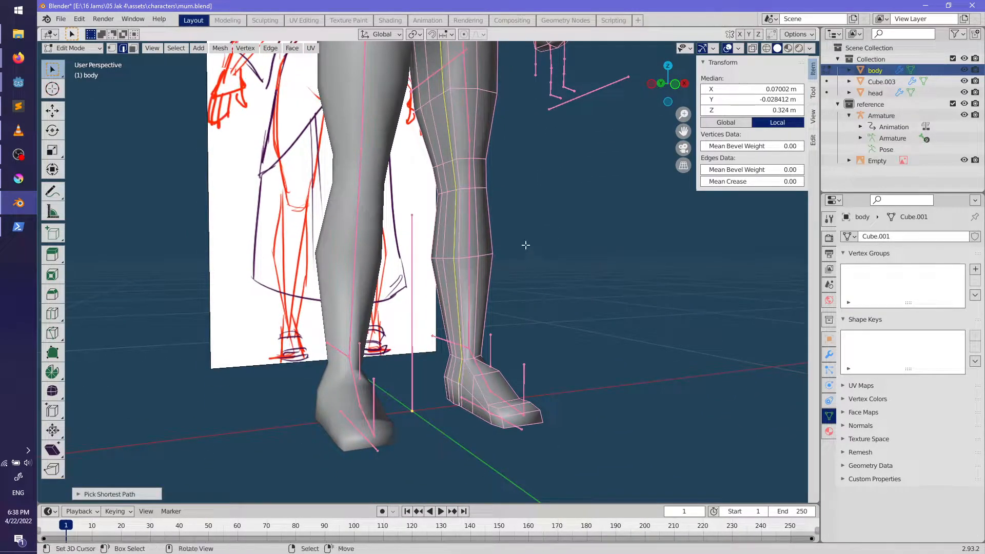
{"action": "key", "text": "g"}
{"action": "left_click", "coordinate": [521, 246]}
{"action": "key", "text": "ctrl+z"}
{"action": "middle_click_drag", "start_coordinate": [520, 246], "coordinate": [572, 341]}
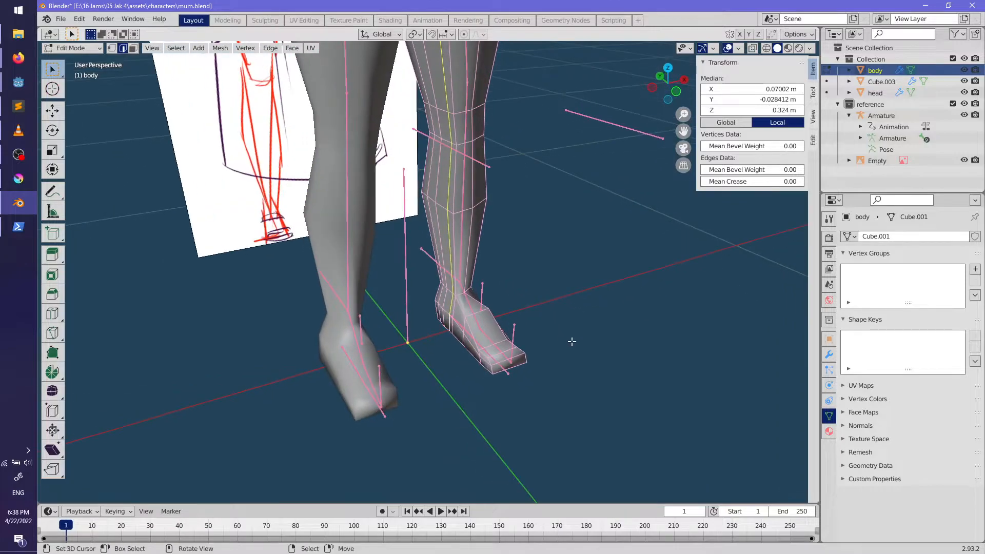
{"action": "key", "text": "g"}
{"action": "key", "text": "g"}
{"action": "left_click", "coordinate": [571, 339]}
{"action": "middle_click_drag", "start_coordinate": [577, 285], "coordinate": [549, 339], "text": "shift"}
{"action": "key", "text": "alt+a"}
Step: Edge-slide another vertical edge path on the leg between the thigh and the foot
{"action": "scroll", "coordinate": [545, 225], "scroll_direction": "down", "scroll_amount": 2}
{"action": "middle_click_drag", "start_coordinate": [545, 226], "coordinate": [524, 262], "text": "shift"}
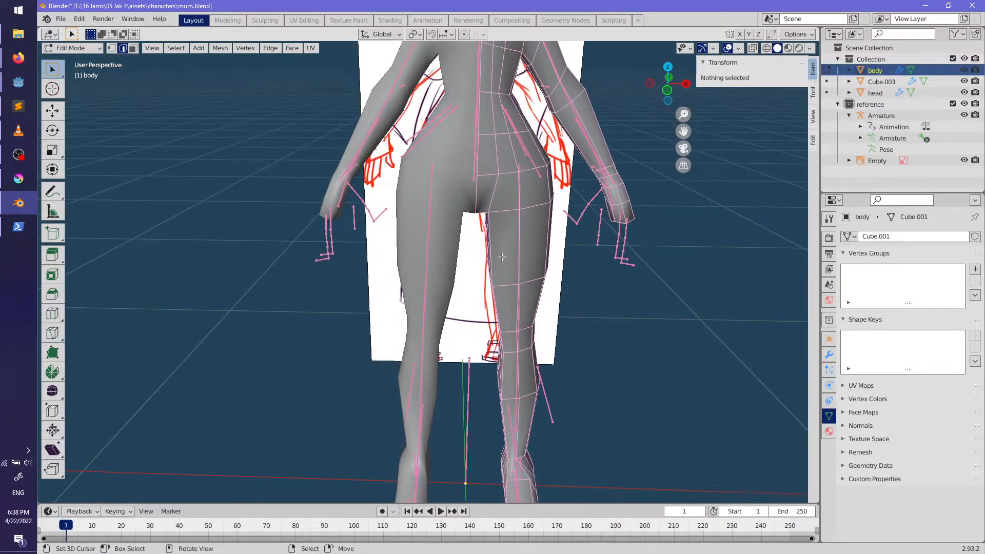
{"action": "right_click", "coordinate": [500, 256]}
{"action": "middle_click_drag", "start_coordinate": [497, 411], "coordinate": [462, 393], "text": "shift"}
{"action": "scroll", "coordinate": [495, 246], "scroll_direction": "up", "scroll_amount": 2}
{"action": "left_click", "coordinate": [531, 341], "text": "ctrl"}
{"action": "key", "text": "g"}
{"action": "key", "text": "g"}
{"action": "left_click", "coordinate": [572, 367]}
Step: Move and rotate the edge at the top of the foot beside the ankle
{"action": "scroll", "coordinate": [573, 367], "scroll_direction": "up", "scroll_amount": 2}
{"action": "left_click", "coordinate": [476, 308]}
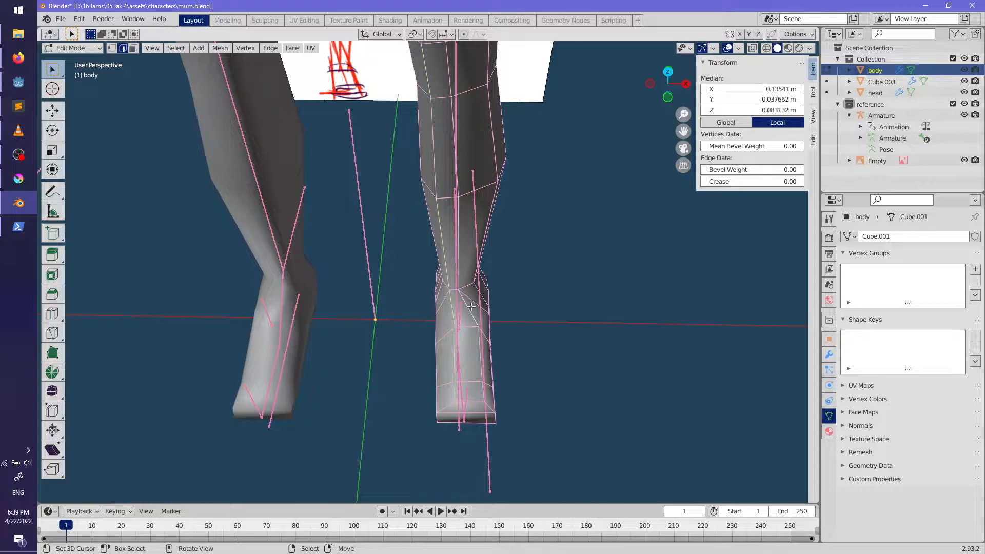
{"action": "key", "text": "g"}
{"action": "key", "text": "g"}
{"action": "right_click", "coordinate": [485, 319]}
{"action": "scroll", "coordinate": [499, 349], "scroll_direction": "up", "scroll_amount": 2}
{"action": "key", "text": "g"}
{"action": "left_click", "coordinate": [531, 352]}
{"action": "key", "text": "r"}
{"action": "left_click", "coordinate": [534, 352]}
Step: Edge-slide the vertical edge path along the outer side of the leg and clear the selection
{"action": "middle_click_drag", "start_coordinate": [534, 352], "coordinate": [539, 317]}
{"action": "right_click", "coordinate": [540, 317], "text": "alt"}
{"action": "key", "text": "g"}
Step: Edge-slide one more edge selection on the body mesh and deselect everything
{"action": "key", "text": "g"}
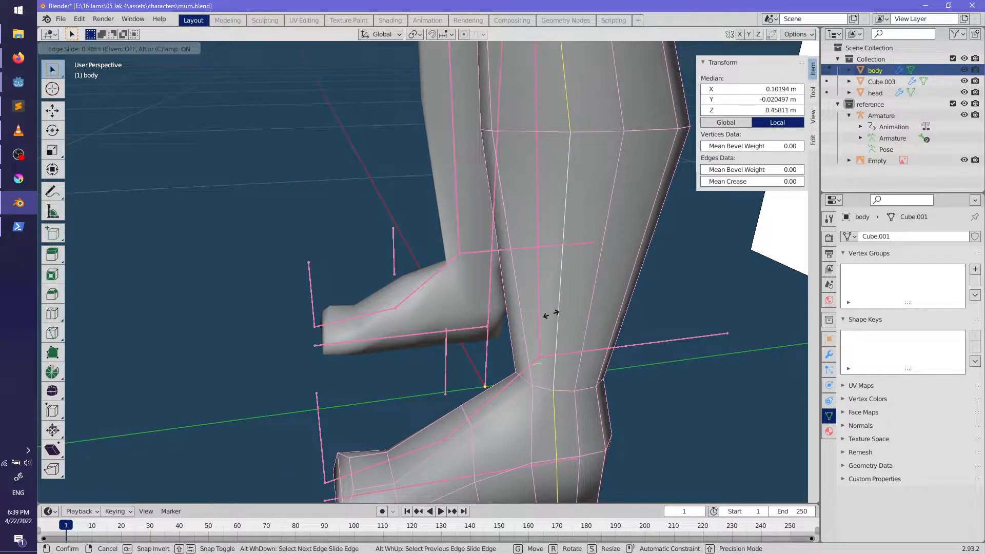
{"action": "left_click", "coordinate": [553, 314]}
{"action": "scroll", "coordinate": [553, 314], "scroll_direction": "down", "scroll_amount": 3}
{"action": "key", "text": "alt+a"}
{"action": "middle_click_drag", "start_coordinate": [457, 318], "coordinate": [503, 485]}
{"action": "left_click", "coordinate": [472, 323], "text": "alt"}
{"action": "key", "text": "g"}
{"action": "key", "text": "g"}
{"action": "left_click", "coordinate": [510, 214]}
{"action": "scroll", "coordinate": [509, 214], "scroll_direction": "down", "scroll_amount": 3}
{"action": "key", "text": "alt+a"}
Step: Rename the duplicate head object Cube.003 as head-backup
{"action": "double_click", "coordinate": [879, 81]}
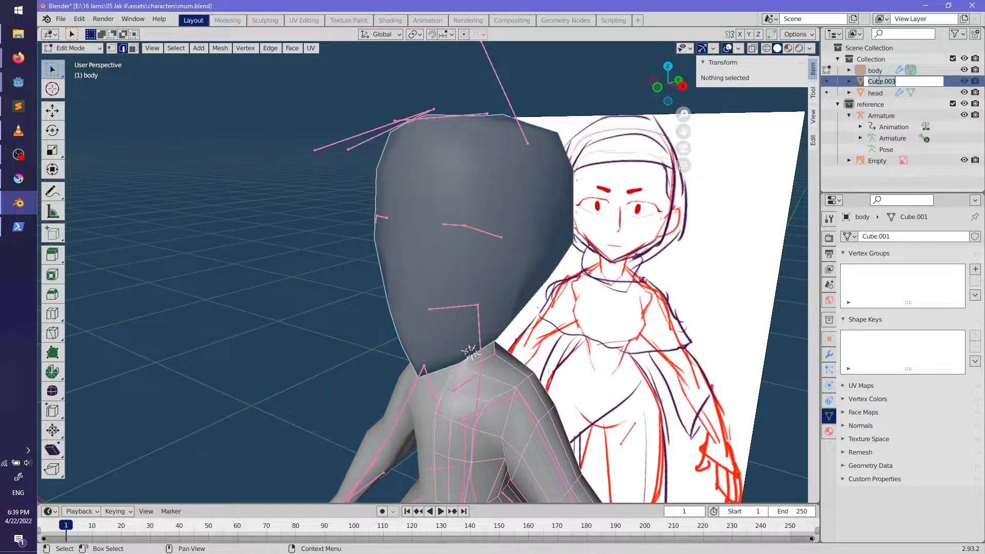
{"action": "type", "text": "head"}
{"action": "key", "text": "Return"}
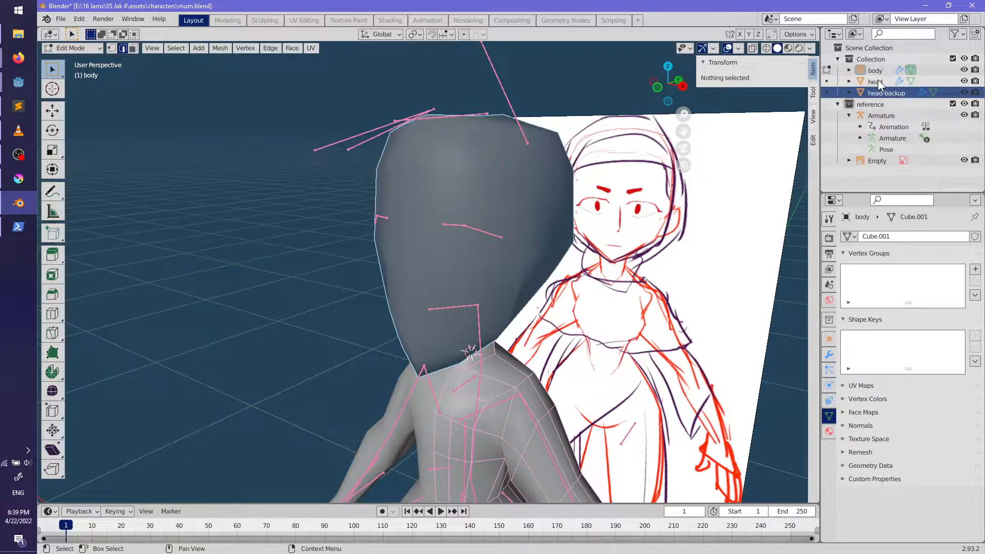
Step: Leave Edit Mode, highlight the head object, and enter Sculpt Mode with X symmetry enabled
{"action": "left_click", "coordinate": [879, 83]}
{"action": "scroll", "coordinate": [537, 242], "scroll_direction": "up", "scroll_amount": 2}
{"action": "middle_click_drag", "start_coordinate": [536, 242], "coordinate": [534, 322], "text": "shift"}
{"action": "key", "text": "Tab"}
{"action": "scroll", "coordinate": [519, 290], "scroll_direction": "down", "scroll_amount": 1}
{"action": "key", "text": "ctrl+Tab"}
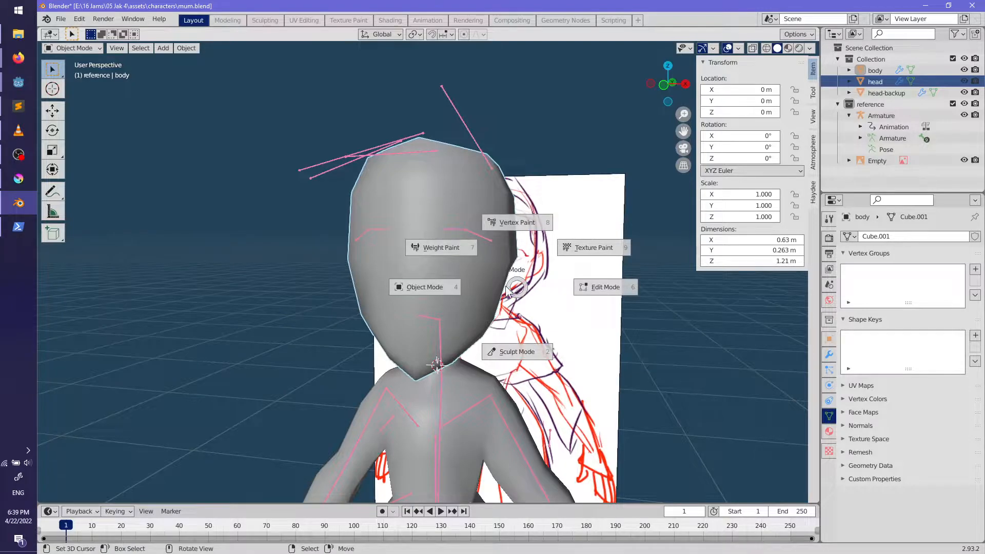
{"action": "left_click", "coordinate": [517, 352]}
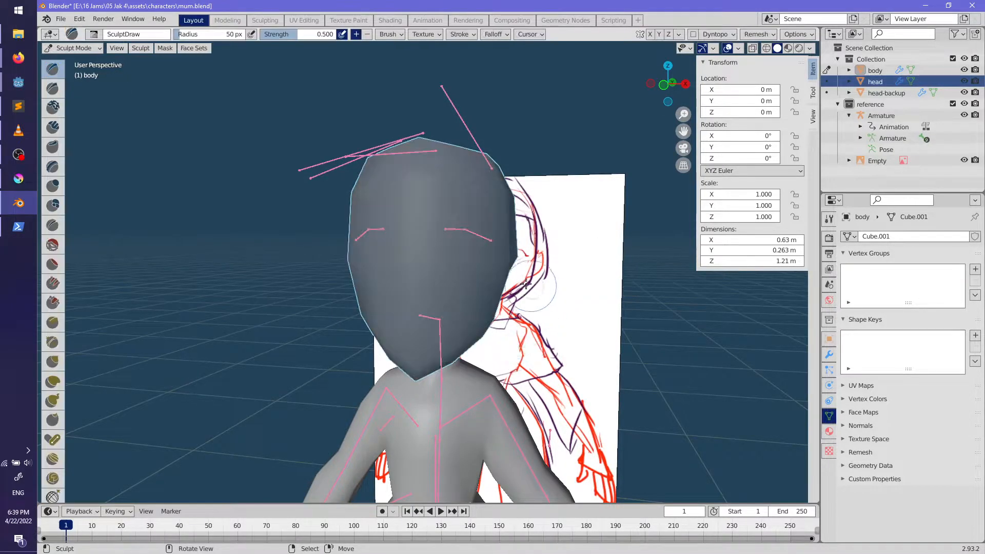
{"action": "scroll", "coordinate": [513, 267], "scroll_direction": "down", "scroll_amount": 1}
{"action": "left_click", "coordinate": [650, 34]}
{"action": "middle_click_drag", "start_coordinate": [463, 256], "coordinate": [599, 68]}
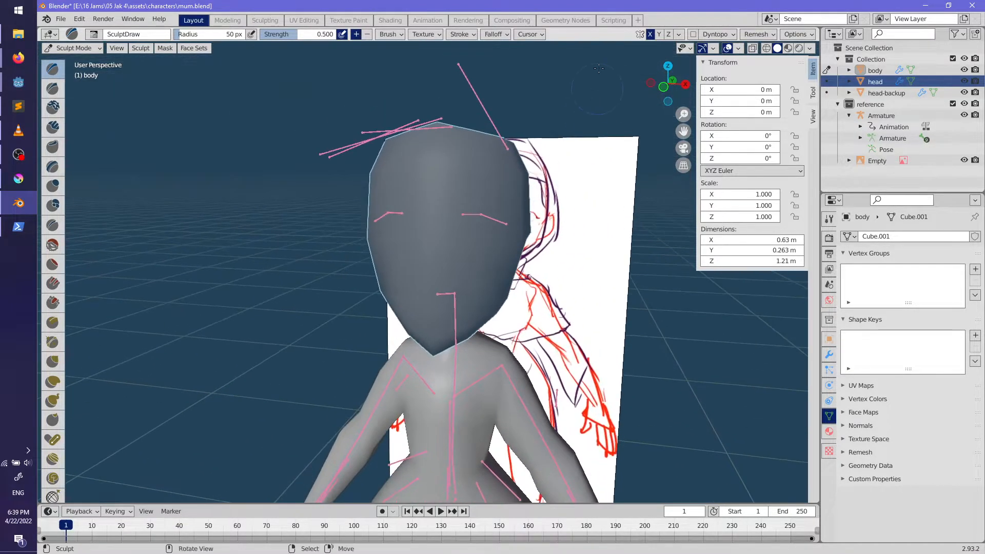
Step: Try to enable Dyntopo for sculpting despite the vertex data and modifier warning
{"action": "left_click", "coordinate": [694, 34]}
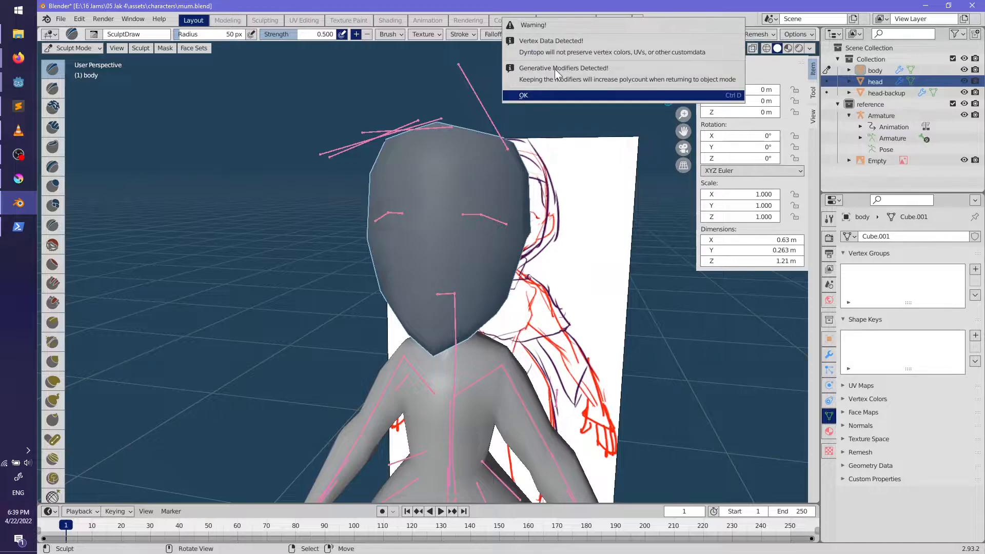
{"action": "left_click", "coordinate": [531, 96]}
{"action": "middle_click_drag", "start_coordinate": [535, 233], "coordinate": [594, 226]}
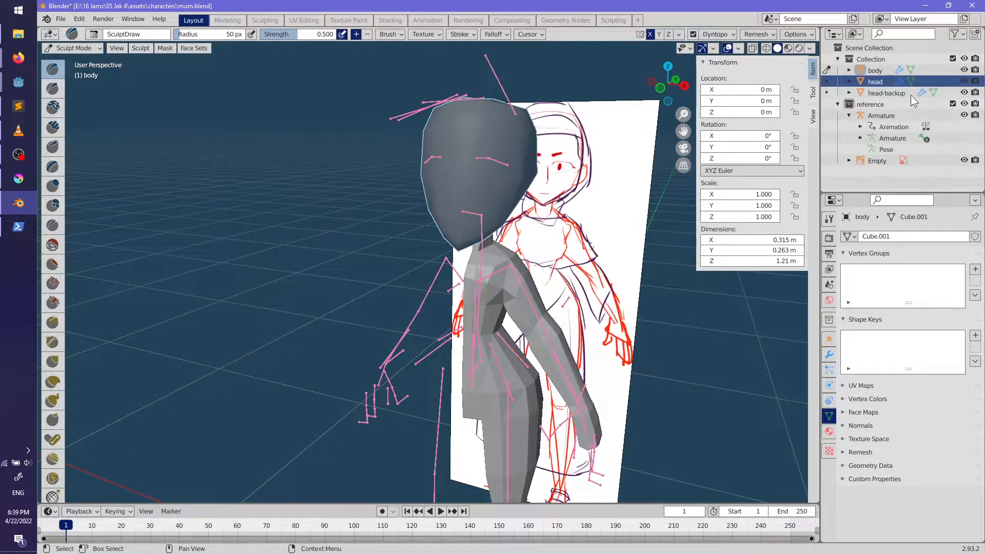
{"action": "key", "text": "ctrl+z"}
Step: Leave Sculpt Mode on the body and return to Object Mode
{"action": "left_click", "coordinate": [875, 70]}
{"action": "left_click", "coordinate": [875, 80]}
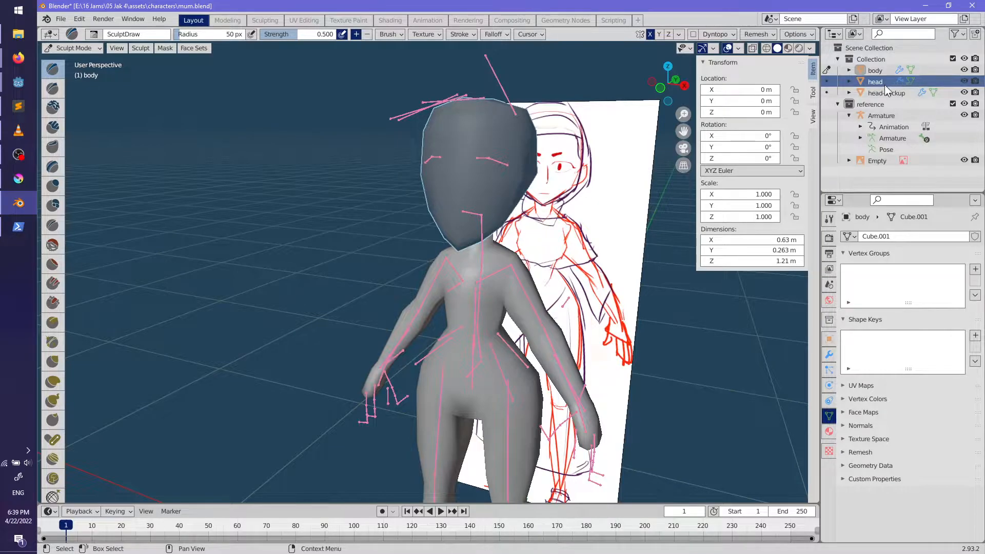
{"action": "key", "text": "alt+h"}
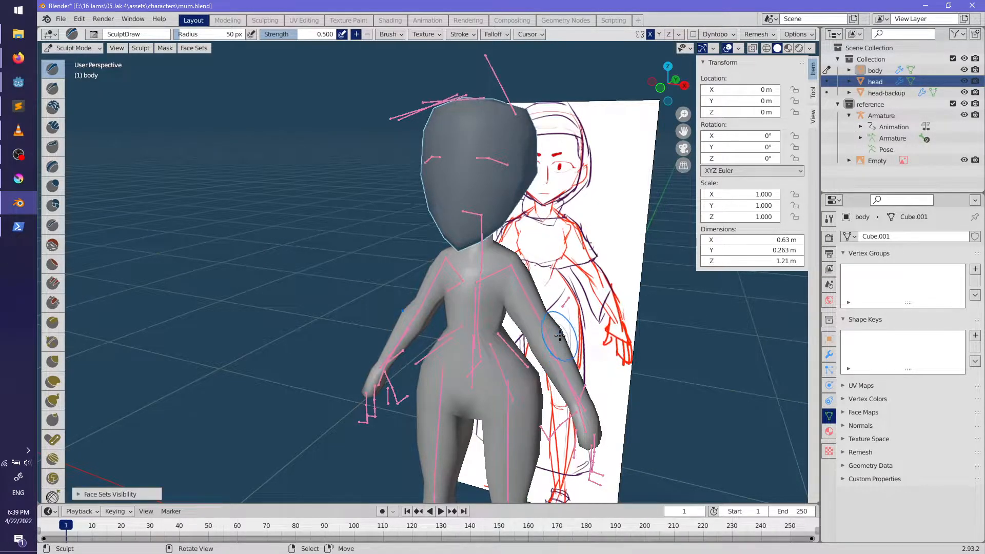
{"action": "key", "text": "ctrl+Tab"}
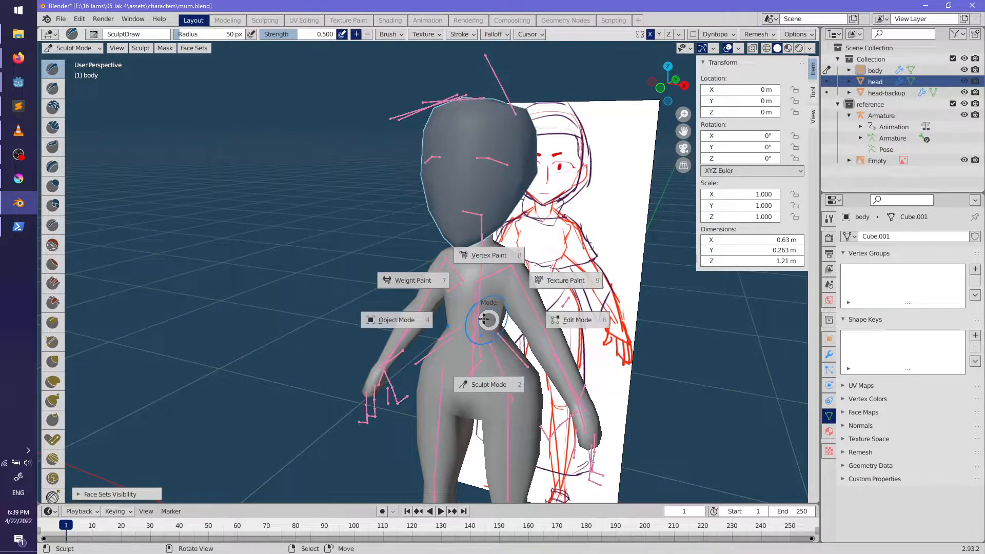
{"action": "left_click", "coordinate": [407, 323]}
Step: Select the head object and hide head-backup in the viewport, keeping the body visible
{"action": "left_click", "coordinate": [516, 132]}
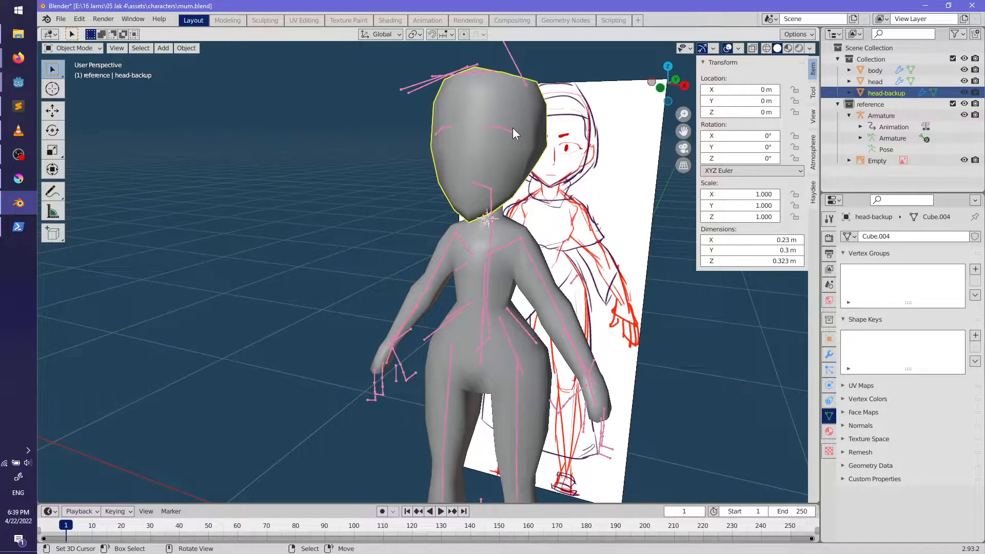
{"action": "left_click", "coordinate": [876, 81]}
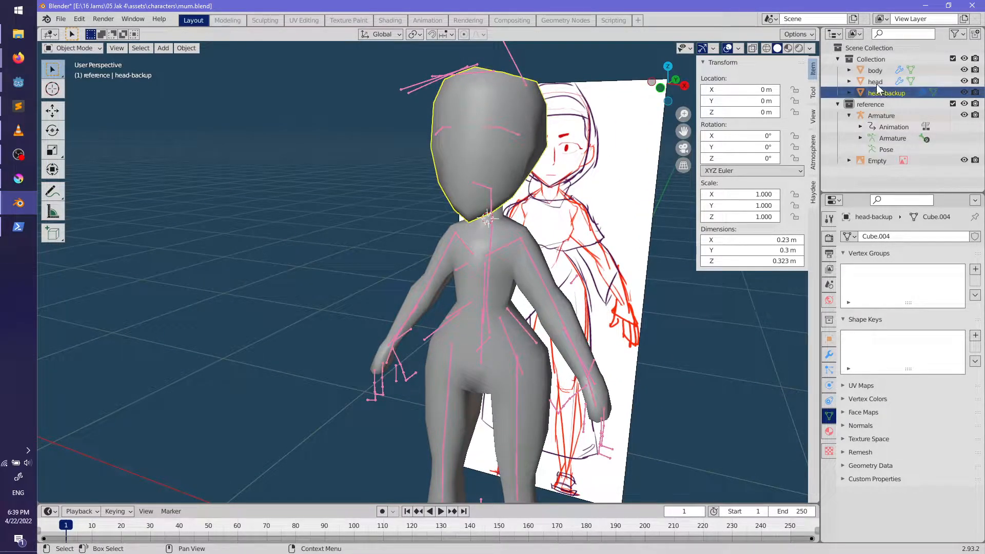
{"action": "left_click", "coordinate": [965, 69]}
{"action": "scroll", "coordinate": [588, 172], "scroll_direction": "up", "scroll_amount": 2}
{"action": "middle_click_drag", "start_coordinate": [588, 171], "coordinate": [594, 303], "text": "shift"}
{"action": "left_click", "coordinate": [964, 70]}
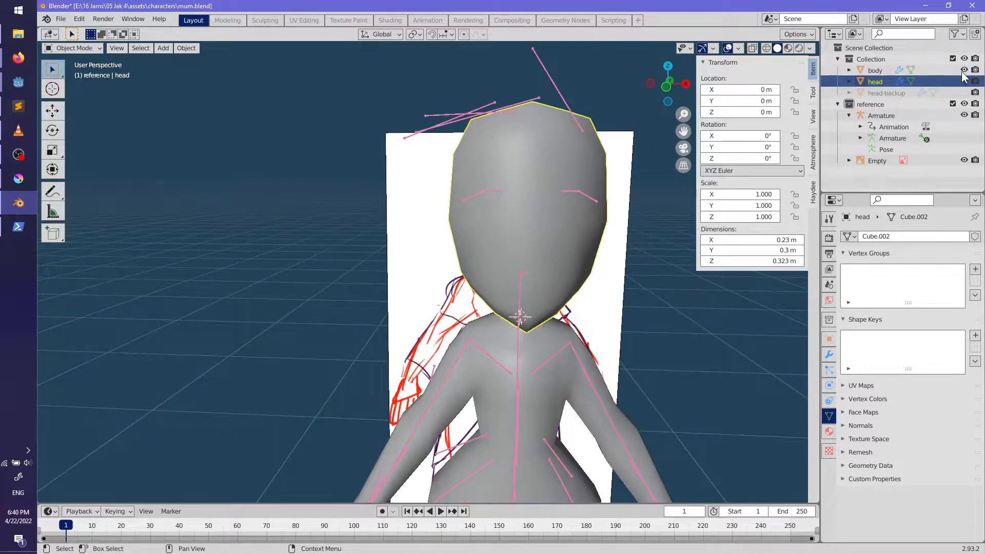
Step: Enter Sculpt Mode on the head and try to enable Dyntopo despite the vertex data and modifier warning
{"action": "middle_click_drag", "start_coordinate": [537, 270], "coordinate": [532, 265]}
{"action": "key", "text": "ctrl+Tab"}
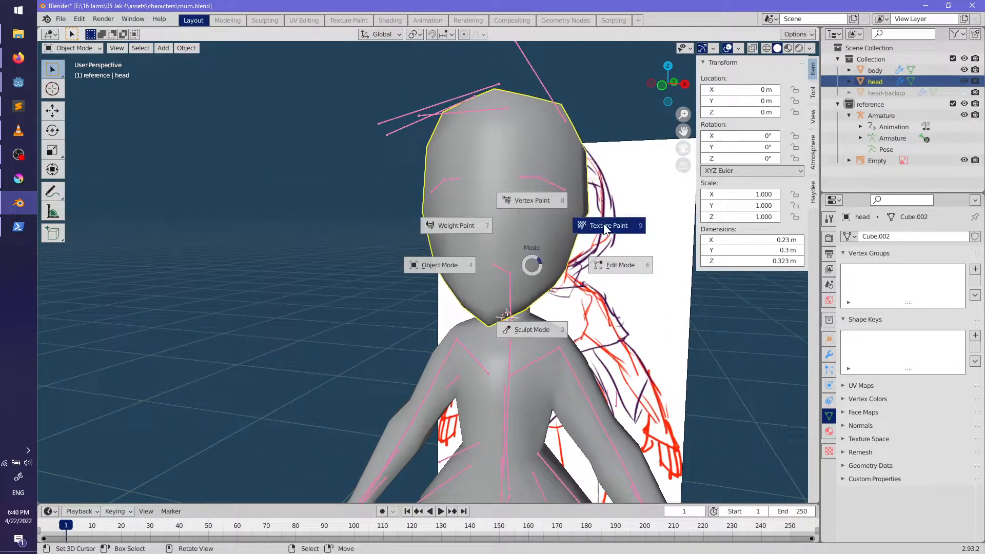
{"action": "left_click", "coordinate": [529, 329]}
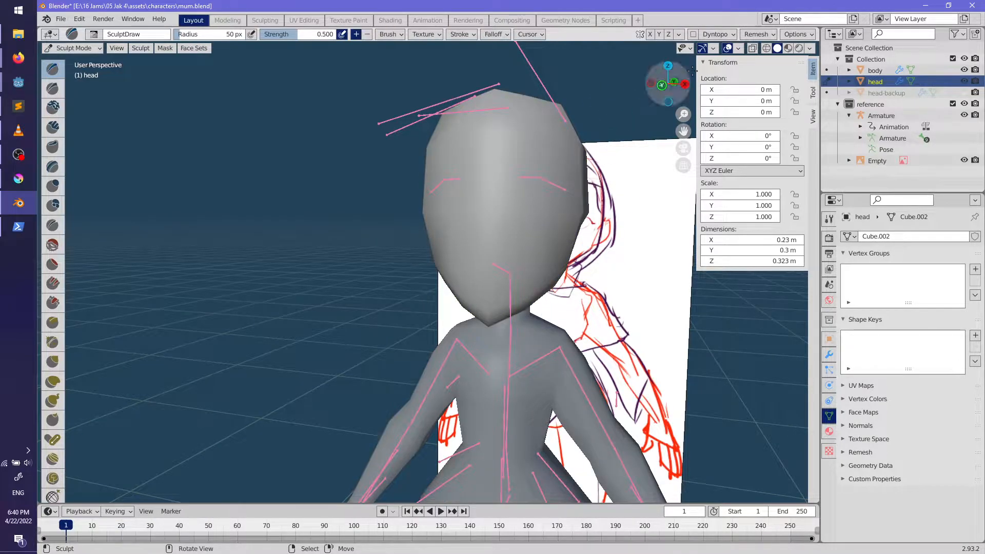
{"action": "left_click", "coordinate": [693, 34]}
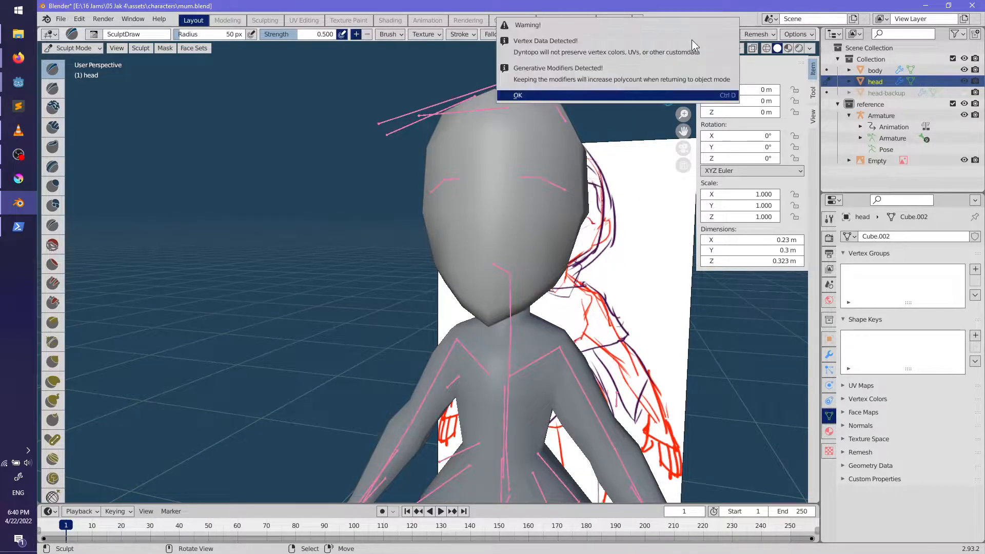
{"action": "left_click", "coordinate": [673, 95]}
Step: Compare the head in Edit Mode and Sculpt Mode to examine its mesh and mirrored half
{"action": "mouse_move", "coordinate": [567, 299]}
{"action": "middle_mouse_down"}
{"action": "mouse_move", "coordinate": [546, 298]}
{"action": "mouse_move", "coordinate": [595, 323]}
{"action": "mouse_move", "coordinate": [542, 318]}
{"action": "middle_mouse_up"}
{"action": "key", "text": "Tab"}
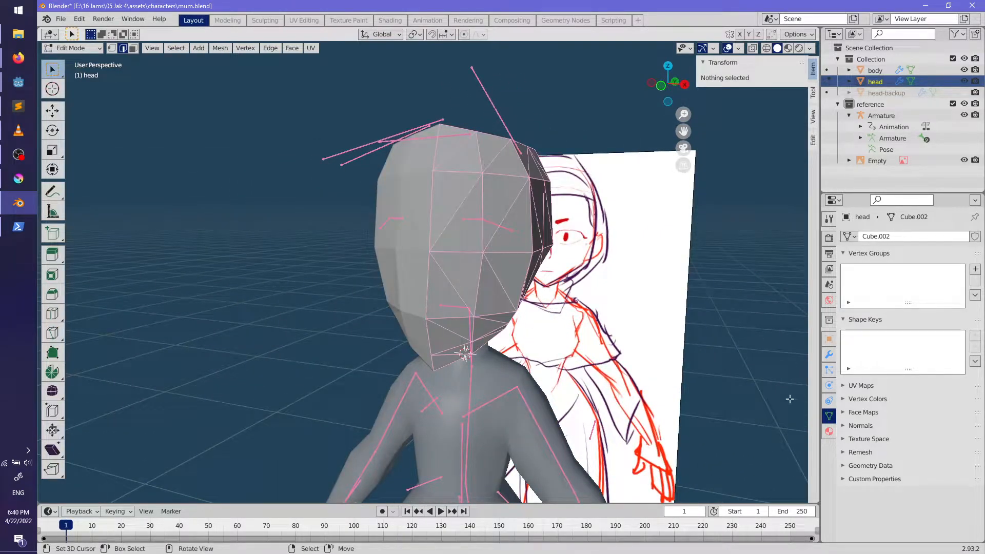
{"action": "middle_click_drag", "start_coordinate": [599, 345], "coordinate": [576, 359]}
{"action": "key", "text": "Tab"}
{"action": "mouse_move", "coordinate": [556, 313]}
{"action": "middle_mouse_down"}
{"action": "mouse_move", "coordinate": [583, 294]}
{"action": "mouse_move", "coordinate": [576, 308]}
{"action": "middle_mouse_up"}
{"action": "key", "text": "Tab"}
{"action": "key", "text": "Tab"}
{"action": "key", "text": "ctrl+Tab"}
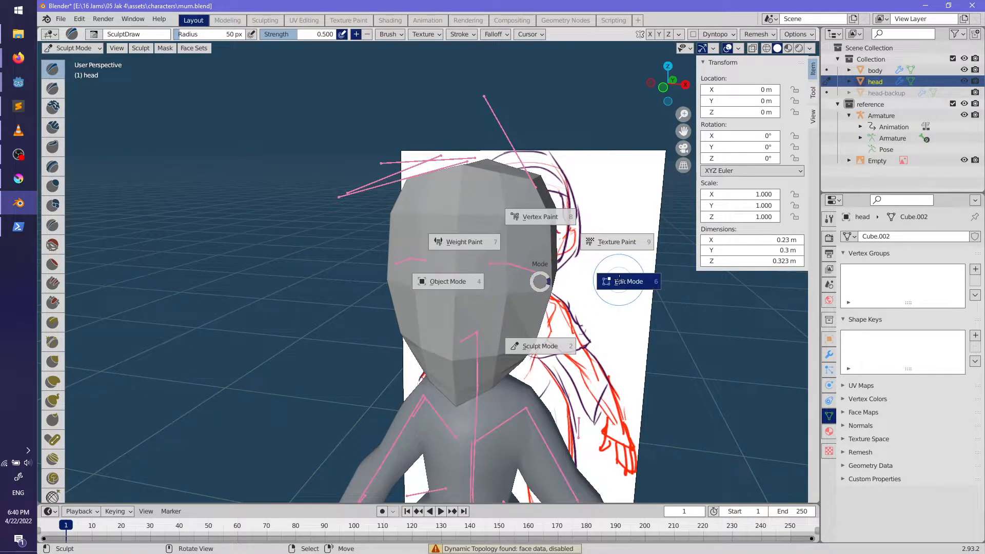
{"action": "left_click", "coordinate": [540, 353]}
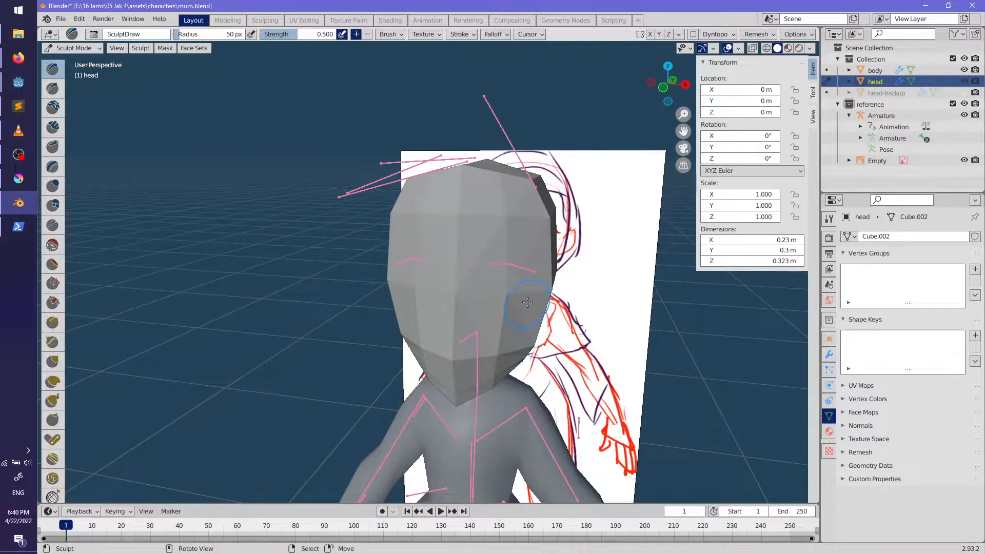
{"action": "middle_click_drag", "start_coordinate": [515, 281], "coordinate": [501, 306], "text": "shift"}
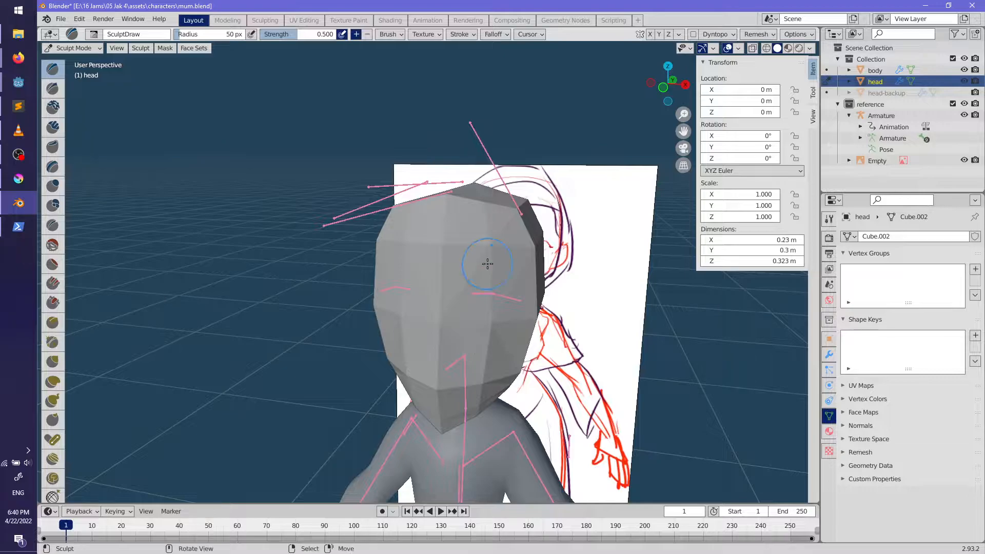
{"action": "key", "text": "Tab"}
{"action": "mouse_move", "coordinate": [569, 349]}
{"action": "middle_mouse_down"}
{"action": "mouse_move", "coordinate": [501, 301]}
{"action": "mouse_move", "coordinate": [539, 342]}
{"action": "middle_mouse_up"}
{"action": "key", "text": "ctrl+Tab"}
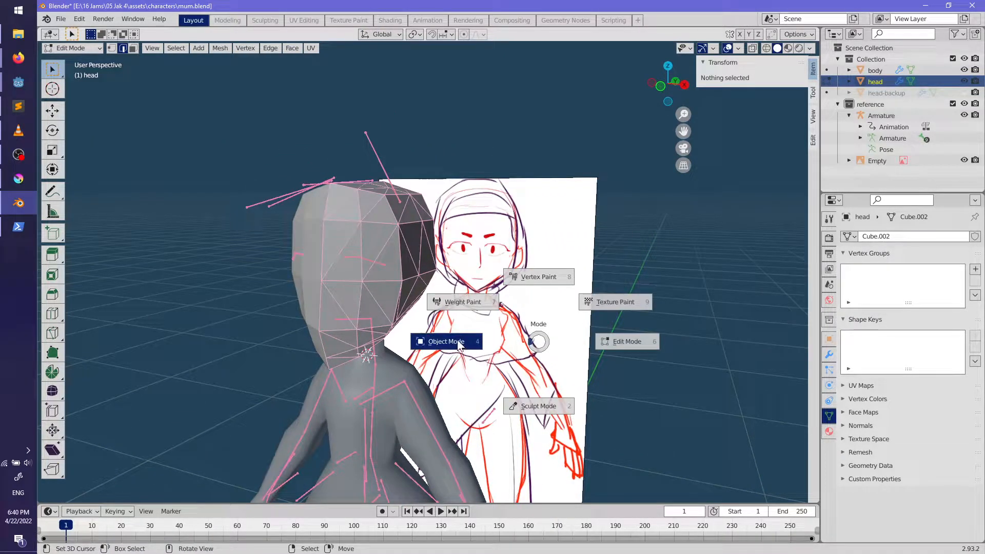
{"action": "key", "text": "Escape"}
{"action": "scroll", "coordinate": [480, 293], "scroll_direction": "down", "scroll_amount": 3}
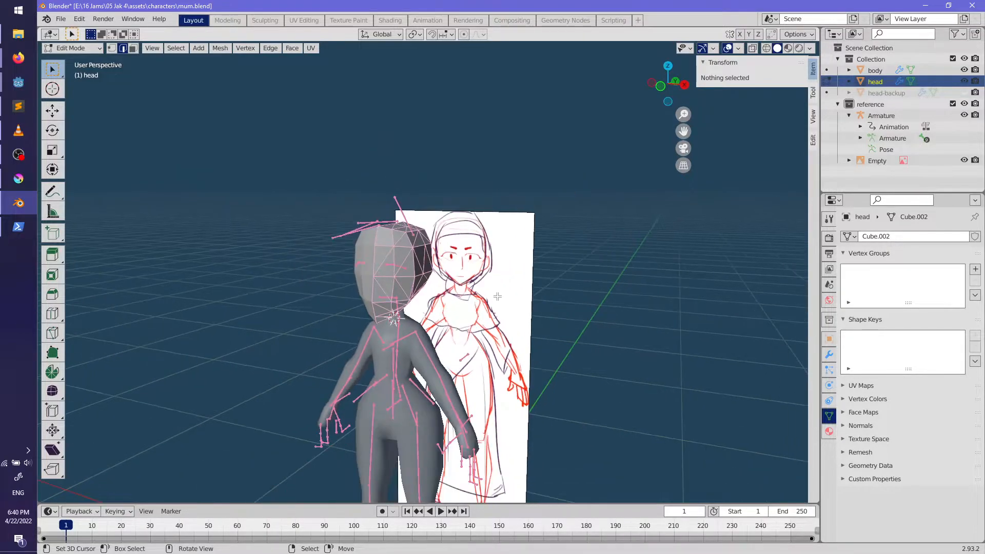
Step: Apply the head's Mirror modifier in Object Mode and shade the head smooth
{"action": "key", "text": "ctrl+Tab"}
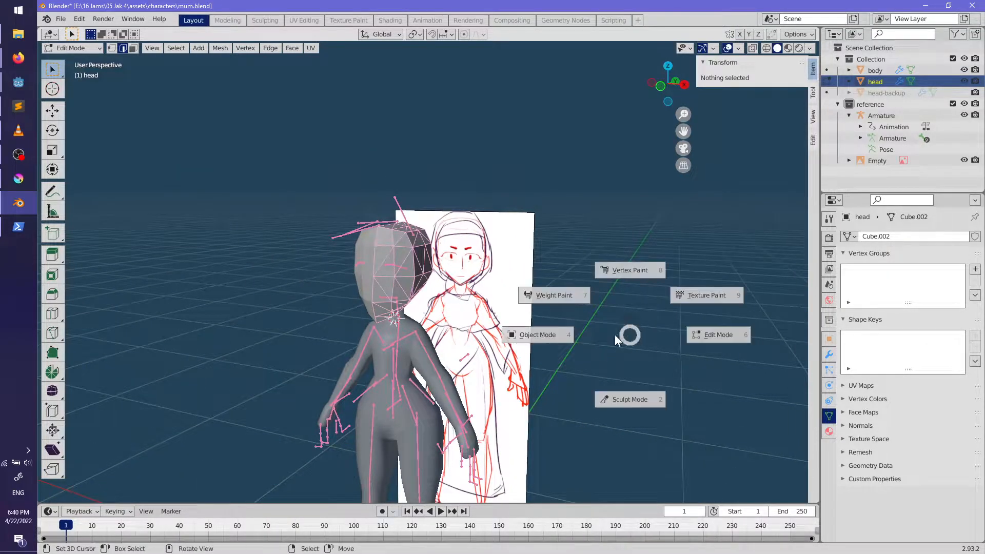
{"action": "left_click", "coordinate": [550, 334]}
{"action": "middle_click_drag", "start_coordinate": [551, 333], "coordinate": [507, 306]}
{"action": "scroll", "coordinate": [507, 307], "scroll_direction": "up", "scroll_amount": 3}
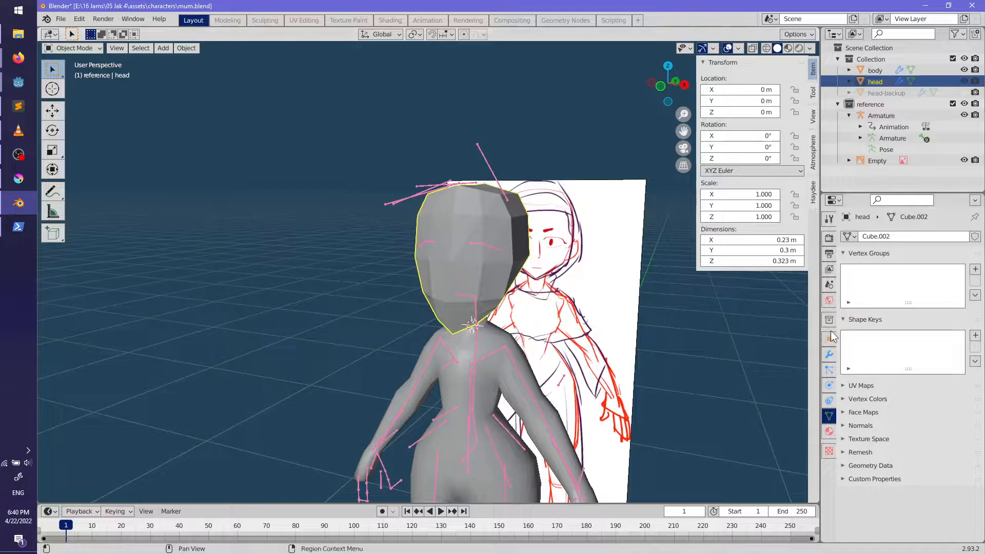
{"action": "left_click", "coordinate": [829, 355]}
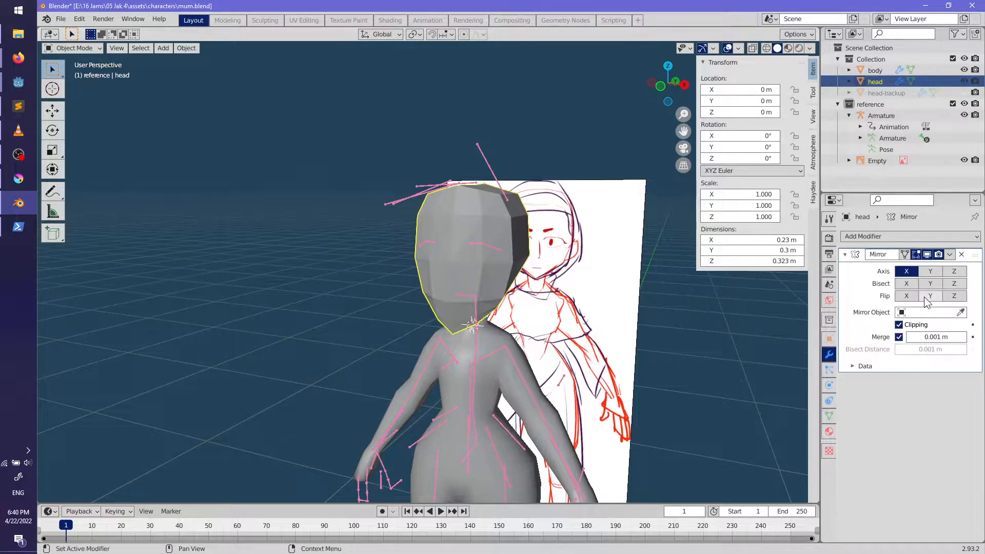
{"action": "left_click", "coordinate": [950, 254]}
{"action": "left_click", "coordinate": [933, 269]}
{"action": "key", "text": "F3"}
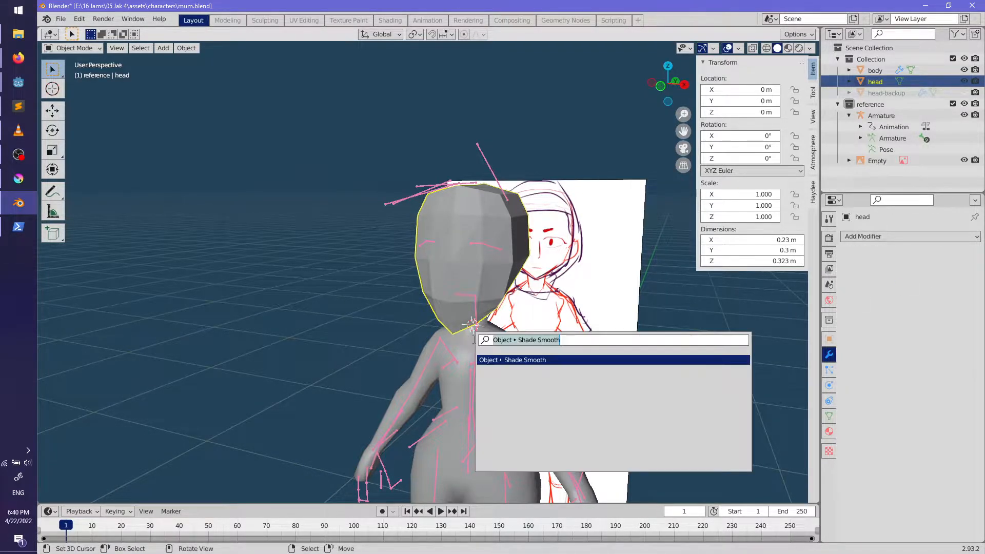
{"action": "key", "text": "Return"}
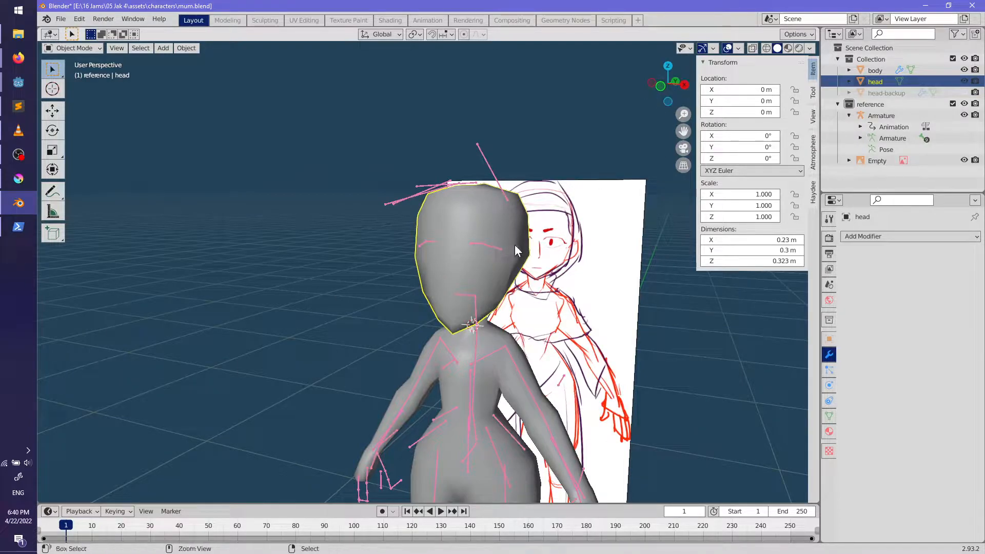
Step: Enter Sculpt Mode on the head and enable Dyntopo with X symmetry
{"action": "key", "text": "ctrl+Tab"}
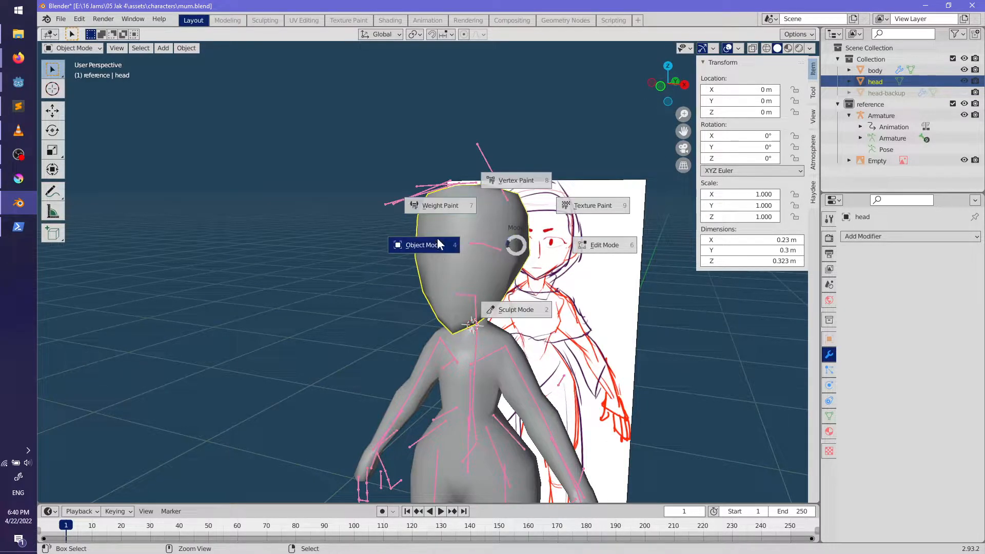
{"action": "left_click", "coordinate": [517, 313]}
{"action": "mouse_move", "coordinate": [518, 314]}
{"action": "middle_mouse_down", "text": "shift"}
{"action": "mouse_move", "coordinate": [491, 345]}
{"action": "mouse_move", "coordinate": [513, 257]}
{"action": "middle_mouse_up", "text": "shift"}
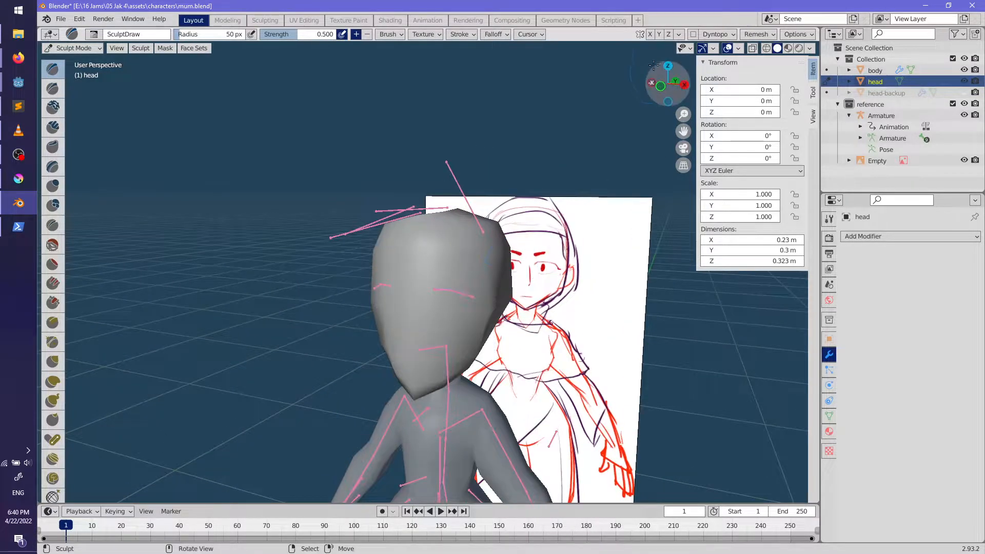
{"action": "left_click", "coordinate": [694, 34]}
{"action": "left_click", "coordinate": [640, 69]}
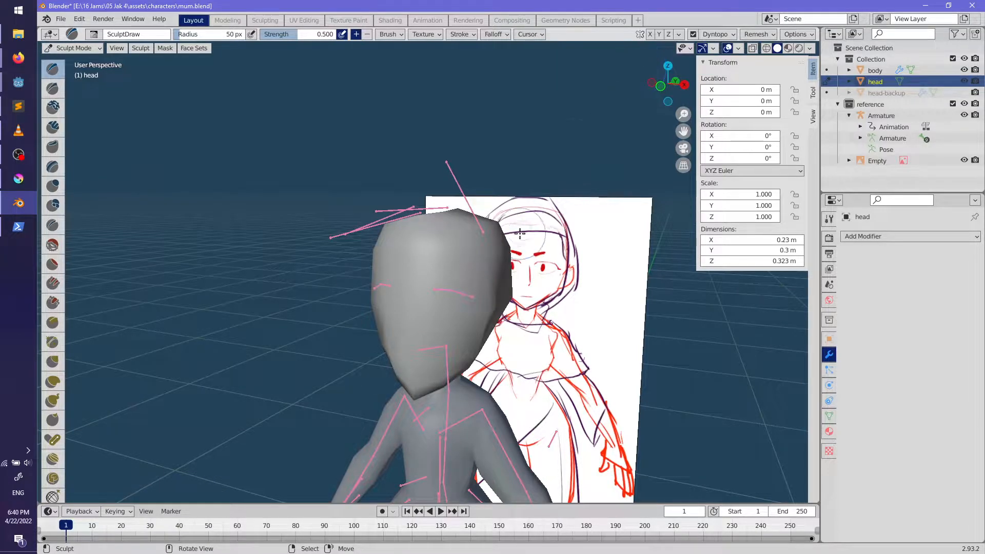
{"action": "left_click", "coordinate": [649, 35]}
Step: Try a mirrored Draw brush stroke down the eye area of the face, and undo it
{"action": "middle_click_drag", "start_coordinate": [481, 235], "coordinate": [501, 226]}
{"action": "scroll", "coordinate": [500, 225], "scroll_direction": "up", "scroll_amount": 3}
{"action": "left_click_drag", "start_coordinate": [500, 225], "coordinate": [477, 294]}
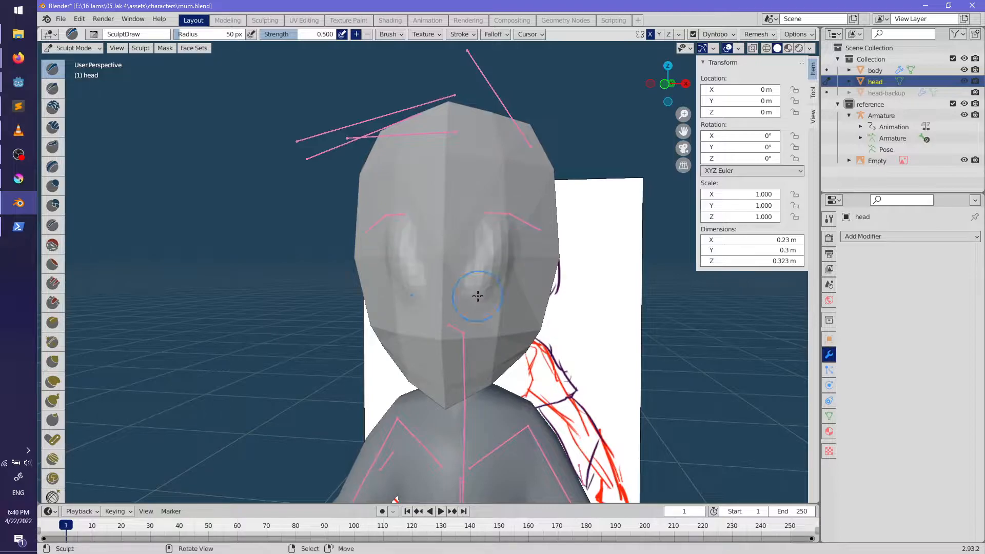
{"action": "key", "text": "ctrl+z"}
Step: Try Draw brush strokes over the forehead and face from a more distant view, and undo them
{"action": "key", "text": "KP_1"}
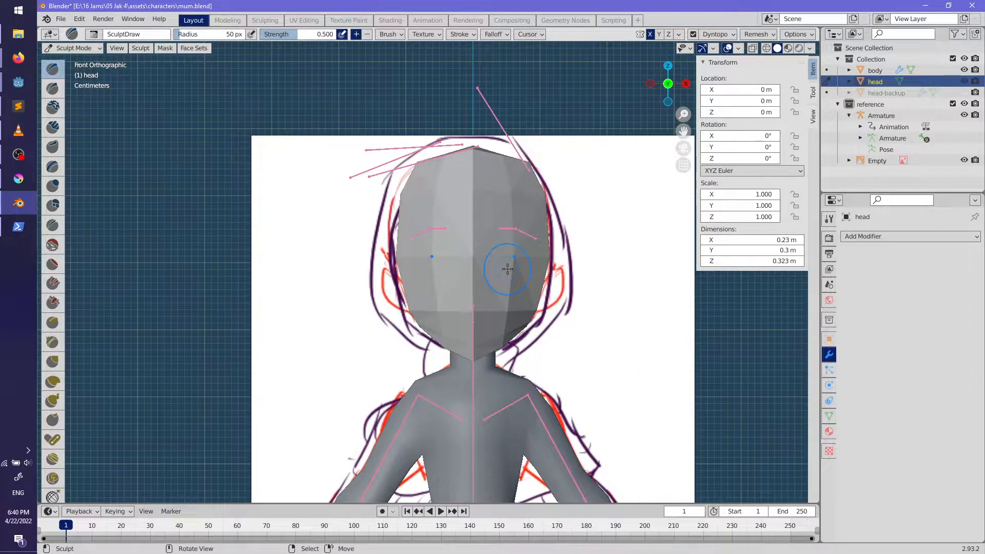
{"action": "mouse_move", "coordinate": [505, 272]}
{"action": "middle_mouse_down"}
{"action": "mouse_move", "coordinate": [433, 275]}
{"action": "mouse_move", "coordinate": [456, 273]}
{"action": "mouse_move", "coordinate": [440, 255]}
{"action": "middle_mouse_up"}
{"action": "scroll", "coordinate": [433, 275], "scroll_direction": "down", "scroll_amount": 2}
{"action": "scroll", "coordinate": [434, 281], "scroll_direction": "down", "scroll_amount": 1}
{"action": "scroll", "coordinate": [434, 280], "scroll_direction": "down", "scroll_amount": 2}
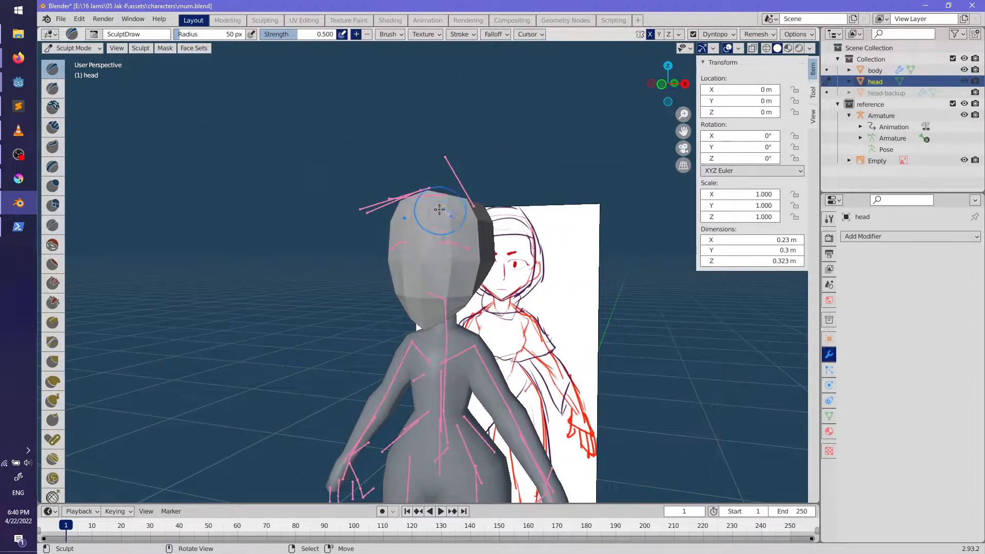
{"action": "mouse_move", "coordinate": [434, 208]}
{"action": "left_mouse_down"}
{"action": "mouse_move", "coordinate": [431, 282]}
{"action": "mouse_move", "coordinate": [453, 211]}
{"action": "mouse_move", "coordinate": [431, 296]}
{"action": "left_mouse_up"}
{"action": "key", "text": "ctrl+z"}
{"action": "mouse_move", "coordinate": [431, 296]}
{"action": "middle_mouse_down"}
{"action": "mouse_move", "coordinate": [453, 276]}
{"action": "mouse_move", "coordinate": [434, 224]}
{"action": "middle_mouse_up"}
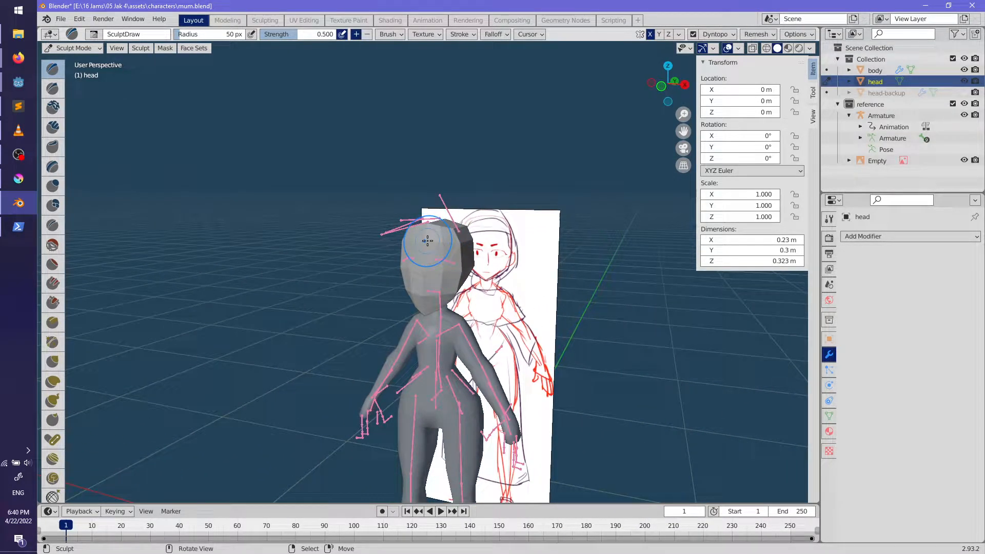
{"action": "left_click_drag", "start_coordinate": [437, 251], "coordinate": [431, 270]}
{"action": "key", "text": "ctrl+z"}
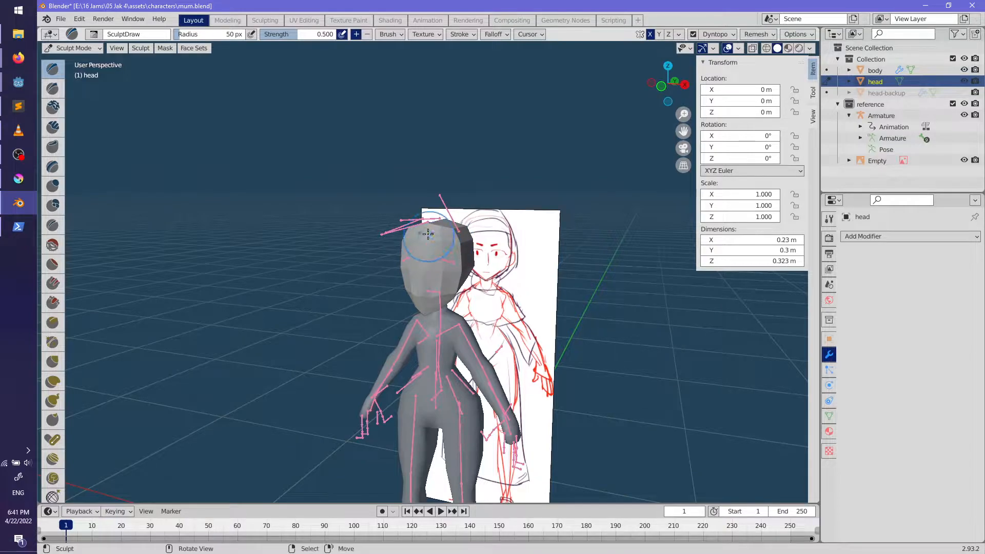
Step: Build up the forehead, cheeks and jaw of the head with mirrored Draw brush strokes
{"action": "left_click_drag", "start_coordinate": [446, 246], "coordinate": [445, 279]}
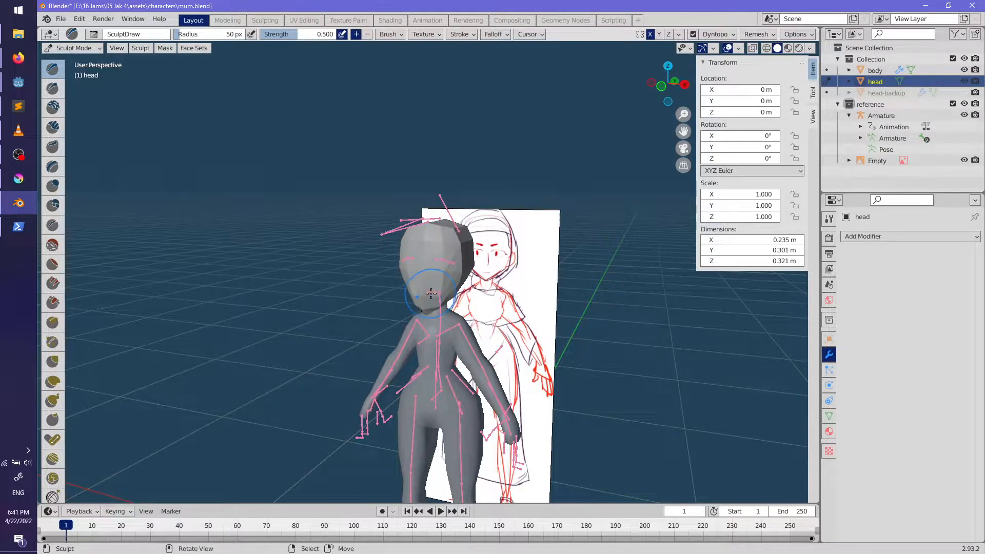
{"action": "middle_click_drag", "start_coordinate": [431, 294], "coordinate": [507, 358]}
{"action": "left_click_drag", "start_coordinate": [426, 238], "coordinate": [408, 320]}
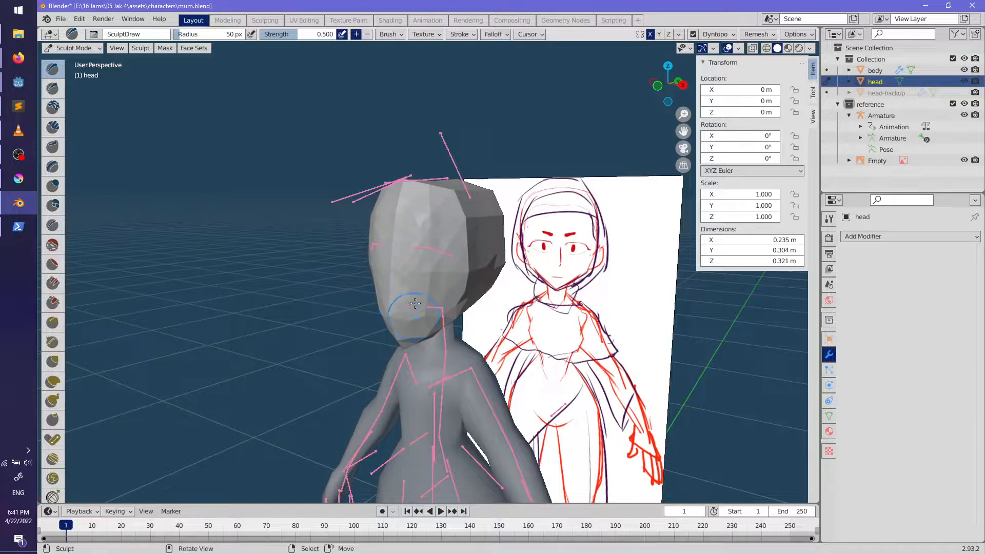
{"action": "left_click_drag", "start_coordinate": [443, 218], "coordinate": [445, 285]}
{"action": "left_click_drag", "start_coordinate": [433, 209], "coordinate": [429, 277]}
Step: Add volume to the top and sides of the head with Draw brush strokes, undoing one unwanted stroke
{"action": "middle_click_drag", "start_coordinate": [484, 243], "coordinate": [443, 301]}
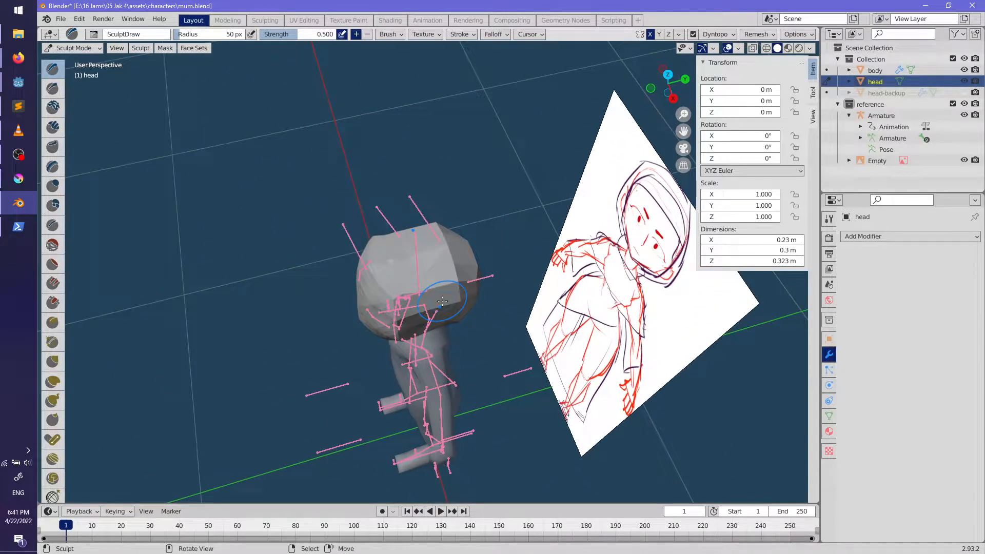
{"action": "mouse_move", "coordinate": [446, 277]}
{"action": "left_mouse_down"}
{"action": "mouse_move", "coordinate": [396, 260]}
{"action": "mouse_move", "coordinate": [391, 248]}
{"action": "mouse_move", "coordinate": [459, 270]}
{"action": "mouse_move", "coordinate": [455, 286]}
{"action": "left_mouse_up"}
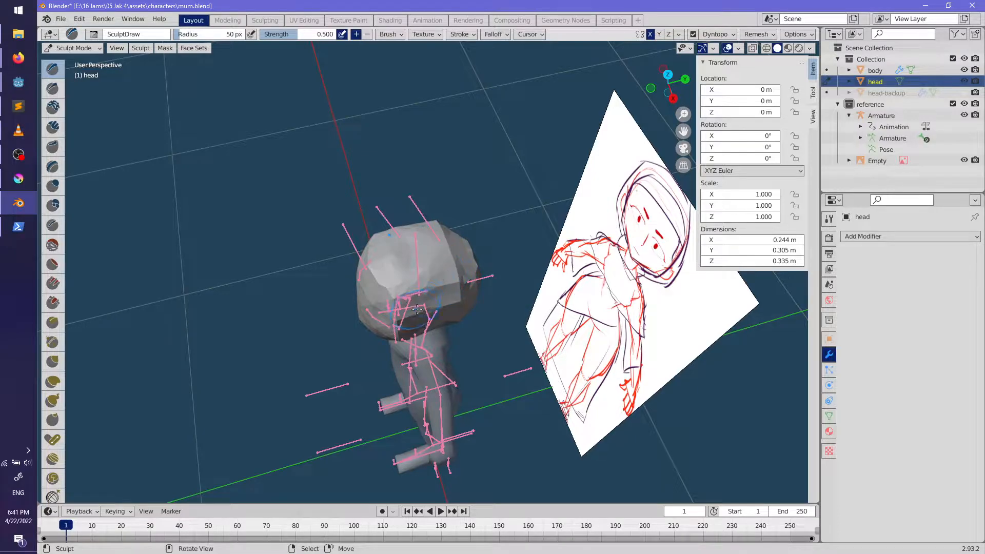
{"action": "middle_click_drag", "start_coordinate": [512, 106], "coordinate": [553, 301]}
{"action": "left_click_drag", "start_coordinate": [445, 210], "coordinate": [371, 286]}
{"action": "key", "text": "ctrl+z"}
{"action": "middle_click_drag", "start_coordinate": [374, 212], "coordinate": [407, 324]}
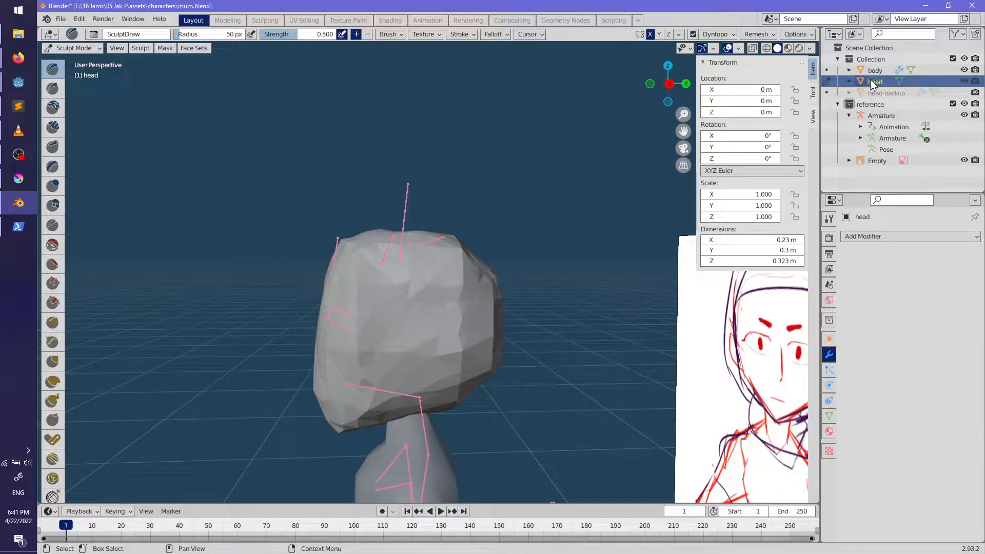
Step: Round out the back of the head with mirrored Draw brush strokes
{"action": "mouse_move", "coordinate": [493, 331]}
{"action": "middle_mouse_down"}
{"action": "mouse_move", "coordinate": [562, 380]}
{"action": "mouse_move", "coordinate": [506, 321]}
{"action": "middle_mouse_up"}
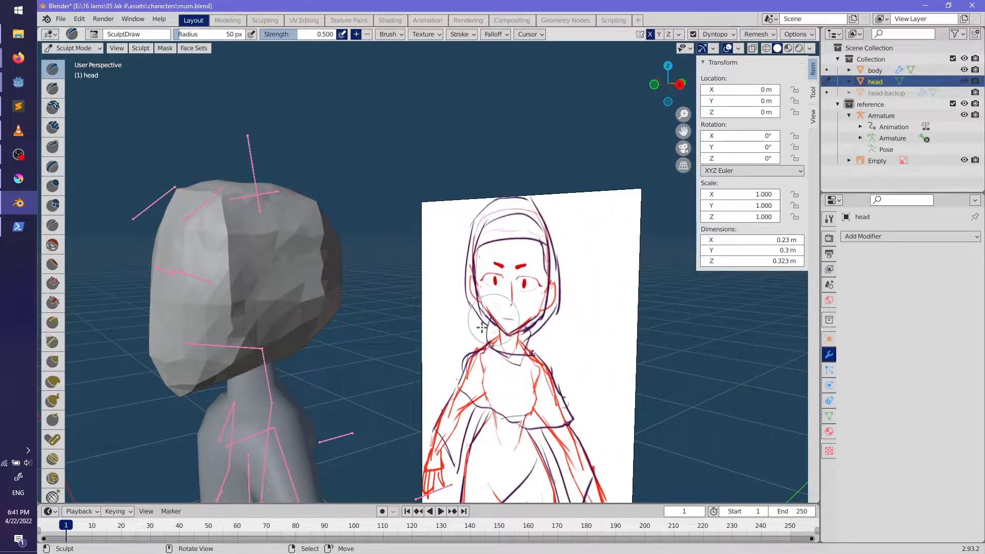
{"action": "middle_click_drag", "start_coordinate": [405, 362], "coordinate": [485, 297]}
{"action": "left_click_drag", "start_coordinate": [418, 296], "coordinate": [471, 265]}
{"action": "mouse_move", "coordinate": [434, 292]}
{"action": "left_mouse_down"}
{"action": "mouse_move", "coordinate": [475, 277]}
{"action": "mouse_move", "coordinate": [455, 295]}
{"action": "mouse_move", "coordinate": [476, 234]}
{"action": "mouse_move", "coordinate": [477, 255]}
{"action": "left_mouse_up"}
{"action": "middle_click_drag", "start_coordinate": [478, 255], "coordinate": [452, 299]}
{"action": "mouse_move", "coordinate": [459, 231]}
{"action": "left_mouse_down"}
{"action": "mouse_move", "coordinate": [455, 317]}
{"action": "mouse_move", "coordinate": [473, 330]}
{"action": "mouse_move", "coordinate": [482, 277]}
{"action": "mouse_move", "coordinate": [496, 297]}
{"action": "left_mouse_up"}
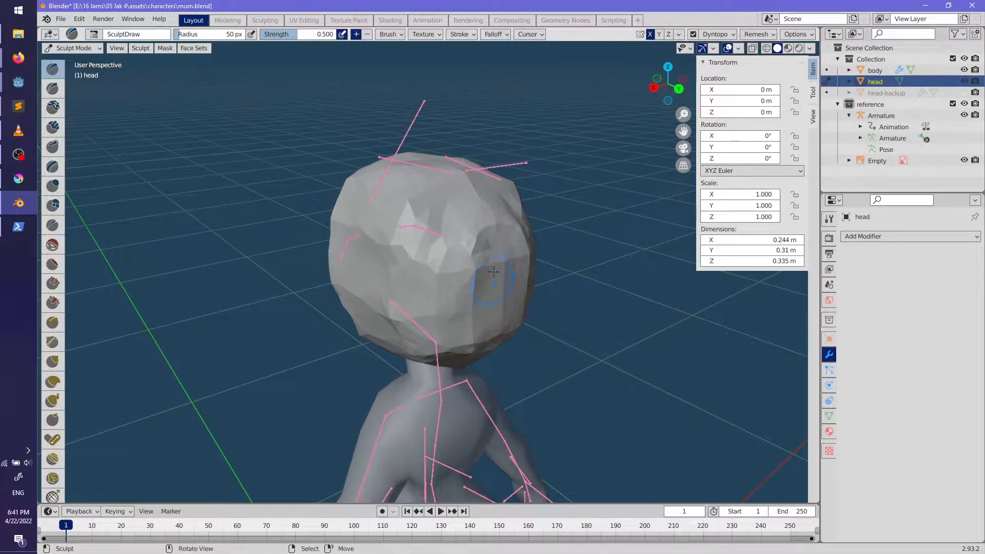
Step: Build up the sides and lower back of the head with mirrored Draw brush strokes
{"action": "mouse_move", "coordinate": [483, 194]}
{"action": "left_mouse_down"}
{"action": "mouse_move", "coordinate": [429, 264]}
{"action": "mouse_move", "coordinate": [419, 325]}
{"action": "mouse_move", "coordinate": [520, 195]}
{"action": "left_mouse_up"}
{"action": "left_click_drag", "start_coordinate": [407, 297], "coordinate": [374, 269]}
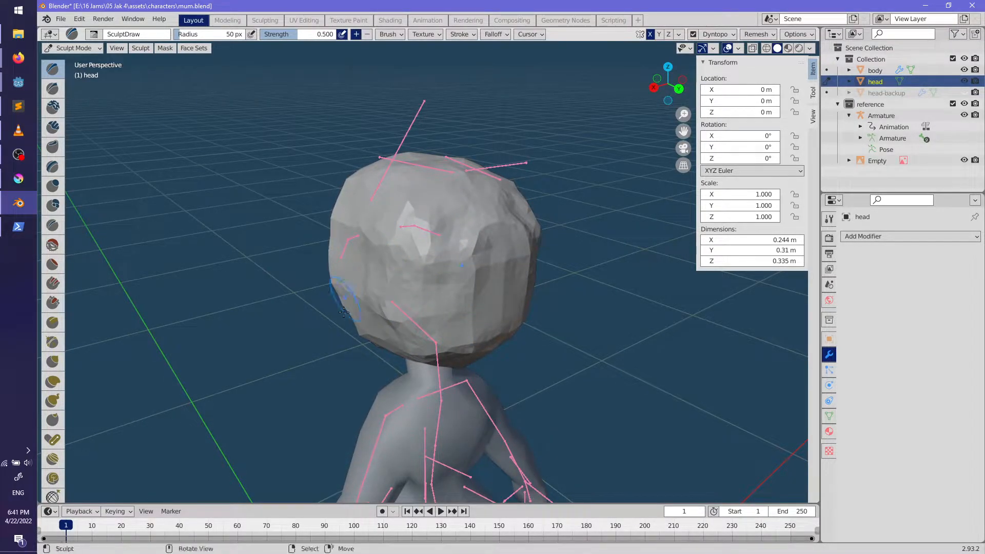
{"action": "middle_click_drag", "start_coordinate": [468, 316], "coordinate": [524, 358]}
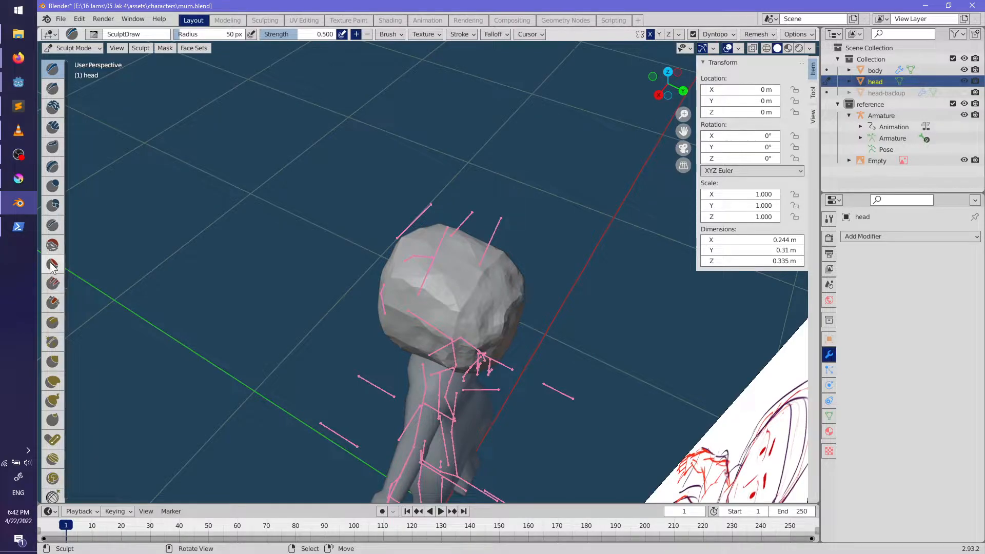
Step: Smooth the faceted surface over the top, back, sides and face of the head with the Smooth brush
{"action": "left_click", "coordinate": [52, 245]}
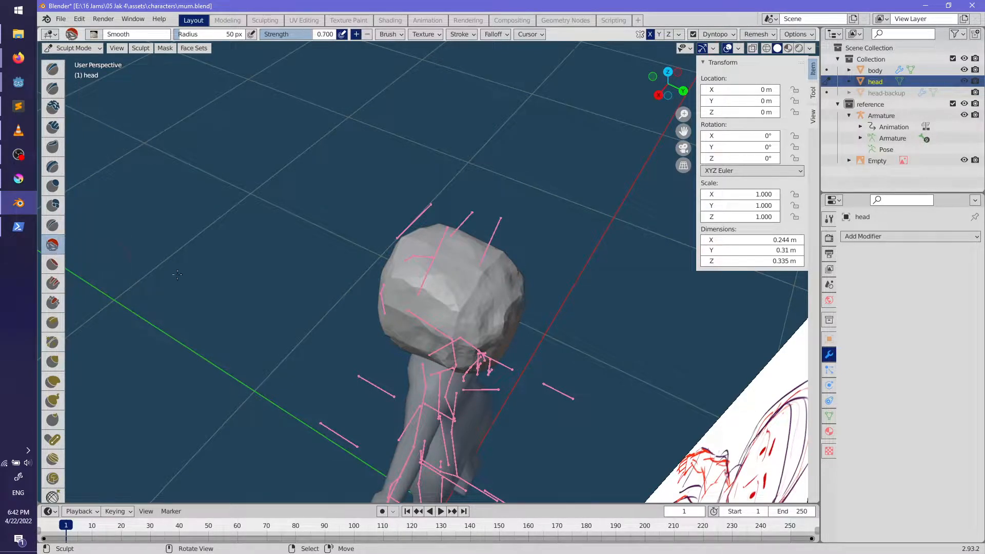
{"action": "mouse_move", "coordinate": [459, 263]}
{"action": "left_mouse_down"}
{"action": "mouse_move", "coordinate": [446, 287]}
{"action": "mouse_move", "coordinate": [468, 271]}
{"action": "mouse_move", "coordinate": [509, 308]}
{"action": "mouse_move", "coordinate": [538, 290]}
{"action": "mouse_move", "coordinate": [446, 282]}
{"action": "mouse_move", "coordinate": [462, 252]}
{"action": "mouse_move", "coordinate": [492, 318]}
{"action": "mouse_move", "coordinate": [433, 282]}
{"action": "mouse_move", "coordinate": [460, 323]}
{"action": "left_mouse_up"}
{"action": "mouse_move", "coordinate": [460, 323]}
{"action": "middle_mouse_down"}
{"action": "mouse_move", "coordinate": [442, 303]}
{"action": "mouse_move", "coordinate": [461, 348]}
{"action": "middle_mouse_up"}
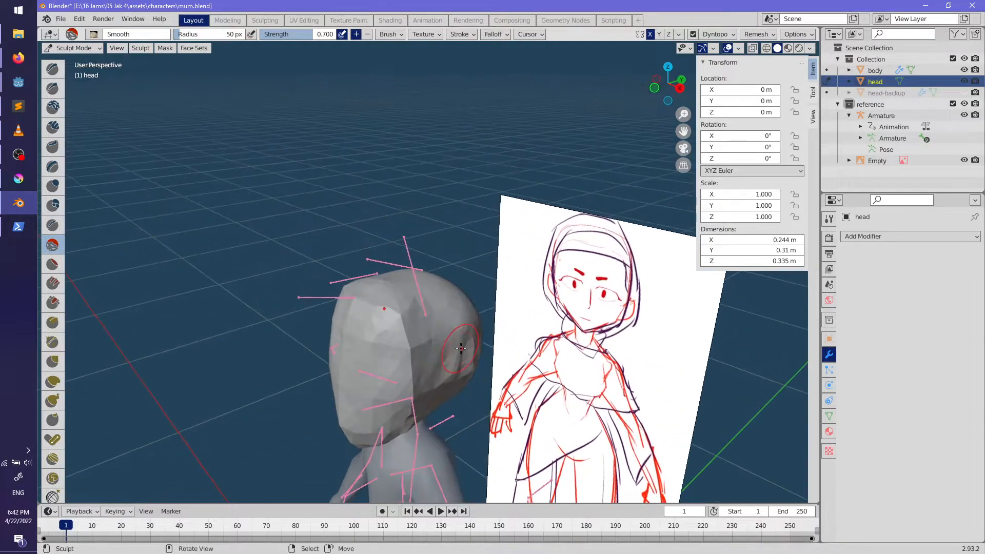
{"action": "mouse_move", "coordinate": [340, 291]}
{"action": "left_mouse_down"}
{"action": "mouse_move", "coordinate": [402, 352]}
{"action": "mouse_move", "coordinate": [378, 310]}
{"action": "mouse_move", "coordinate": [405, 310]}
{"action": "mouse_move", "coordinate": [422, 378]}
{"action": "mouse_move", "coordinate": [401, 467]}
{"action": "left_mouse_up"}
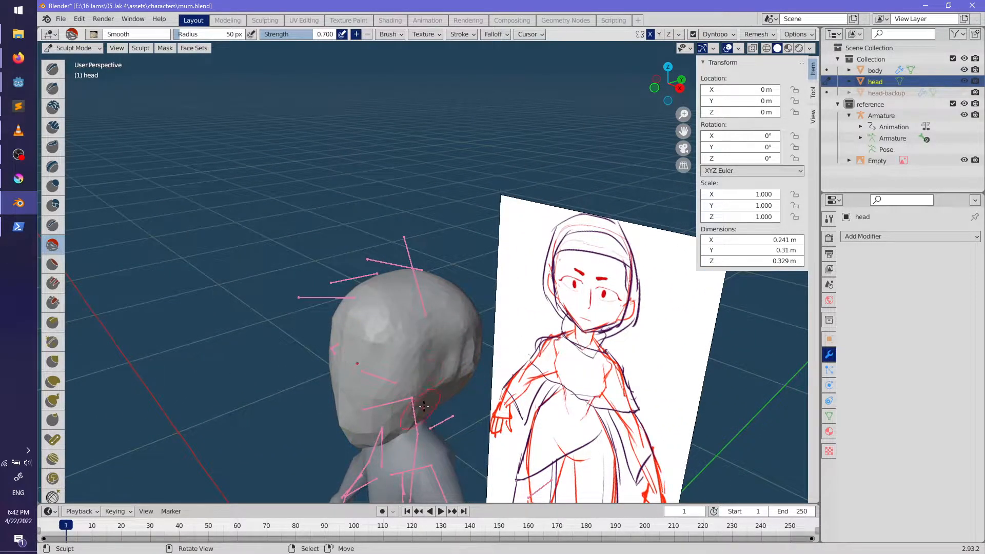
{"action": "mouse_move", "coordinate": [525, 463]}
{"action": "middle_mouse_down"}
{"action": "mouse_move", "coordinate": [567, 288]}
{"action": "mouse_move", "coordinate": [554, 354]}
{"action": "mouse_move", "coordinate": [500, 391]}
{"action": "middle_mouse_up"}
{"action": "mouse_move", "coordinate": [510, 310]}
{"action": "left_mouse_down"}
{"action": "mouse_move", "coordinate": [434, 320]}
{"action": "mouse_move", "coordinate": [447, 297]}
{"action": "mouse_move", "coordinate": [459, 399]}
{"action": "mouse_move", "coordinate": [505, 333]}
{"action": "mouse_move", "coordinate": [500, 361]}
{"action": "left_mouse_up"}
{"action": "left_click_drag", "start_coordinate": [508, 267], "coordinate": [450, 422]}
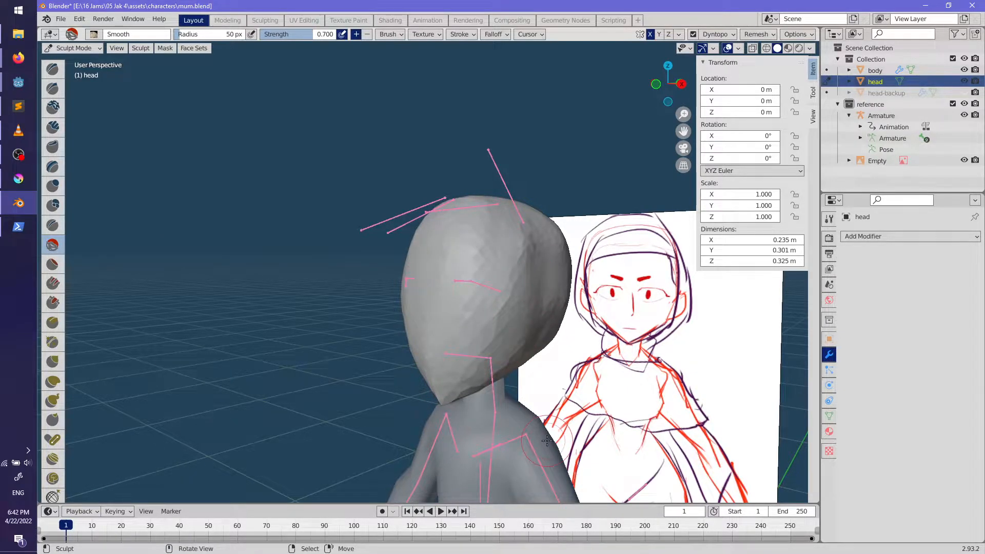
{"action": "key", "text": "KP_1"}
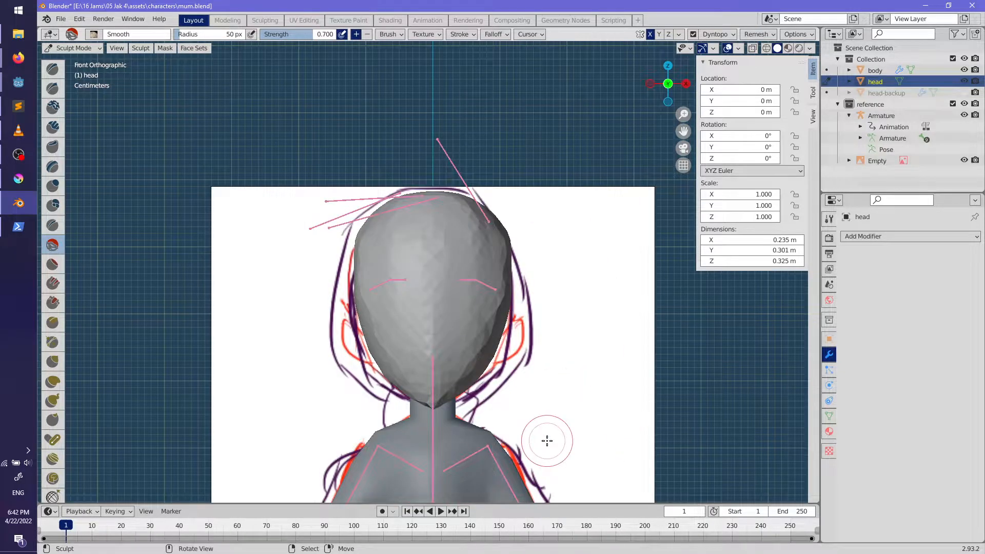
Step: Shape the jawline from the chin toward the back of the head with the Draw brush, redoing the first stroke
{"action": "mouse_move", "coordinate": [525, 400]}
{"action": "middle_mouse_down", "text": "shift"}
{"action": "mouse_move", "coordinate": [504, 272]}
{"action": "mouse_move", "coordinate": [424, 281]}
{"action": "mouse_move", "coordinate": [452, 305]}
{"action": "mouse_move", "coordinate": [441, 319]}
{"action": "middle_mouse_up", "text": "shift"}
{"action": "left_click", "coordinate": [53, 70]}
{"action": "middle_click_drag", "start_coordinate": [323, 320], "coordinate": [323, 276]}
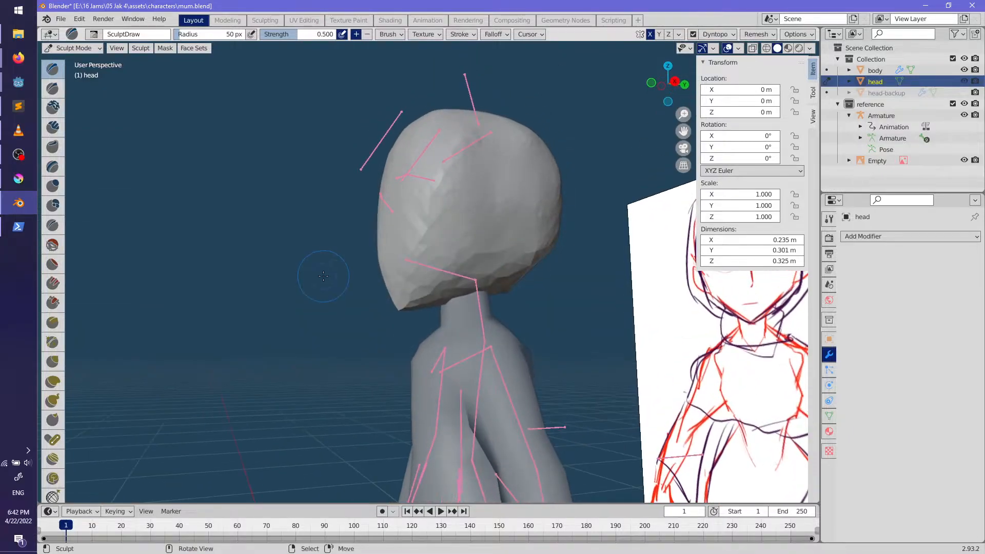
{"action": "left_click_drag", "start_coordinate": [424, 298], "coordinate": [534, 265]}
{"action": "key", "text": "ctrl+z"}
{"action": "left_click_drag", "start_coordinate": [424, 298], "coordinate": [536, 261]}
{"action": "mouse_move", "coordinate": [408, 299]}
{"action": "left_mouse_down", "text": "ctrl"}
{"action": "mouse_move", "coordinate": [545, 248]}
{"action": "mouse_move", "coordinate": [513, 267]}
{"action": "mouse_move", "coordinate": [559, 239]}
{"action": "mouse_move", "coordinate": [519, 260]}
{"action": "left_mouse_up", "text": "ctrl"}
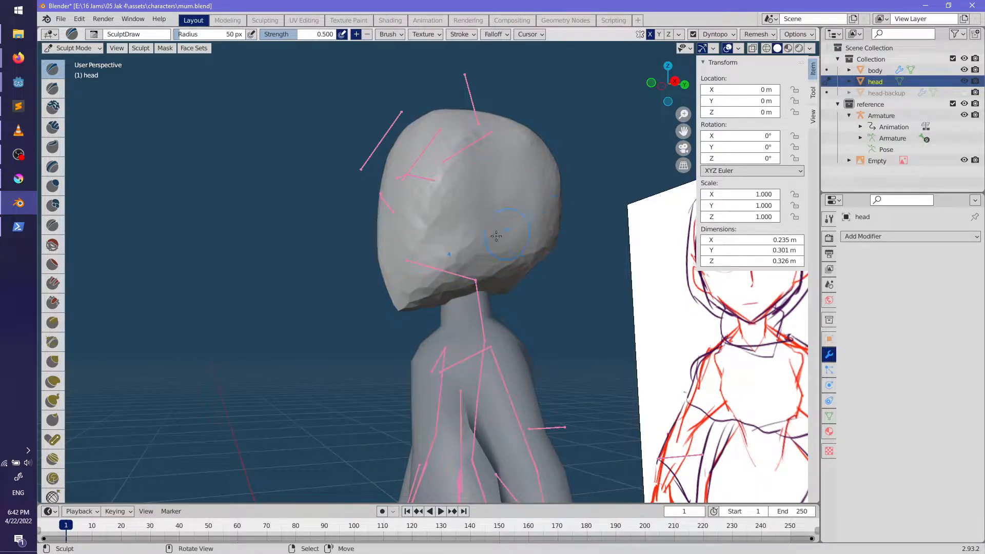
{"action": "middle_click_drag", "start_coordinate": [525, 309], "coordinate": [637, 281]}
{"action": "key", "text": "KP_1"}
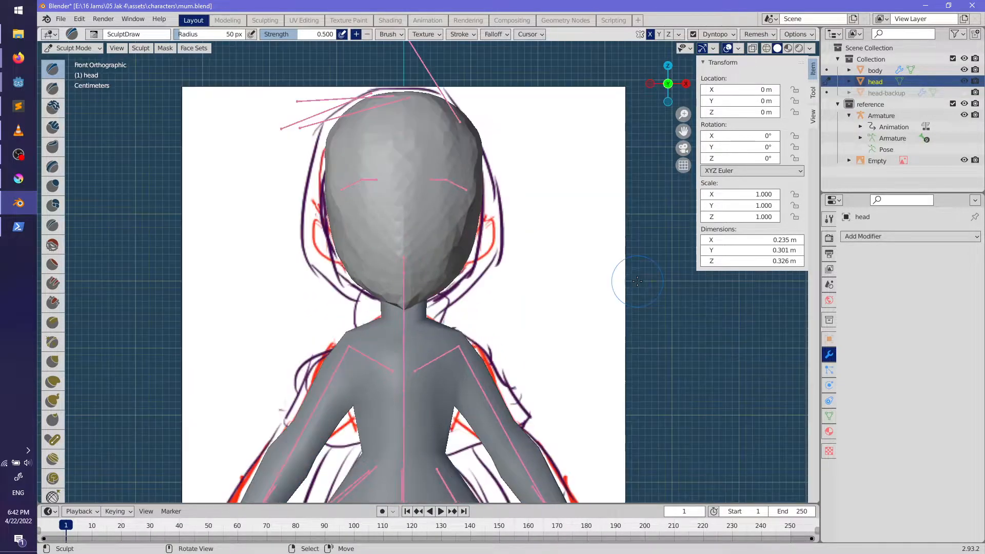
{"action": "middle_click_drag", "start_coordinate": [573, 224], "coordinate": [504, 244]}
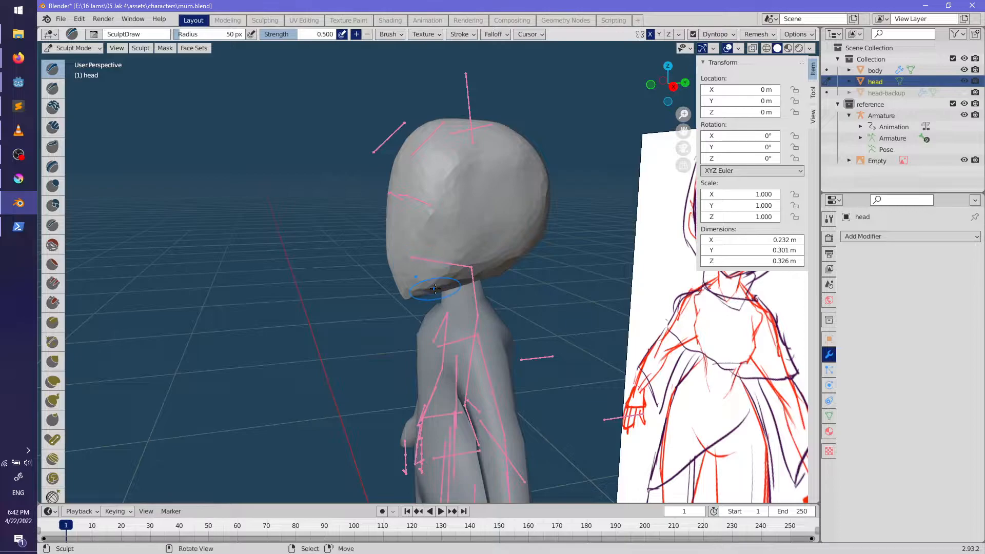
Step: Carve mirrored eye sockets beneath the brow line by inverting the Draw brush
{"action": "mouse_move", "coordinate": [433, 291]}
{"action": "middle_mouse_down"}
{"action": "mouse_move", "coordinate": [413, 355]}
{"action": "mouse_move", "coordinate": [378, 347]}
{"action": "mouse_move", "coordinate": [424, 297]}
{"action": "mouse_move", "coordinate": [441, 368]}
{"action": "mouse_move", "coordinate": [530, 296]}
{"action": "middle_mouse_up"}
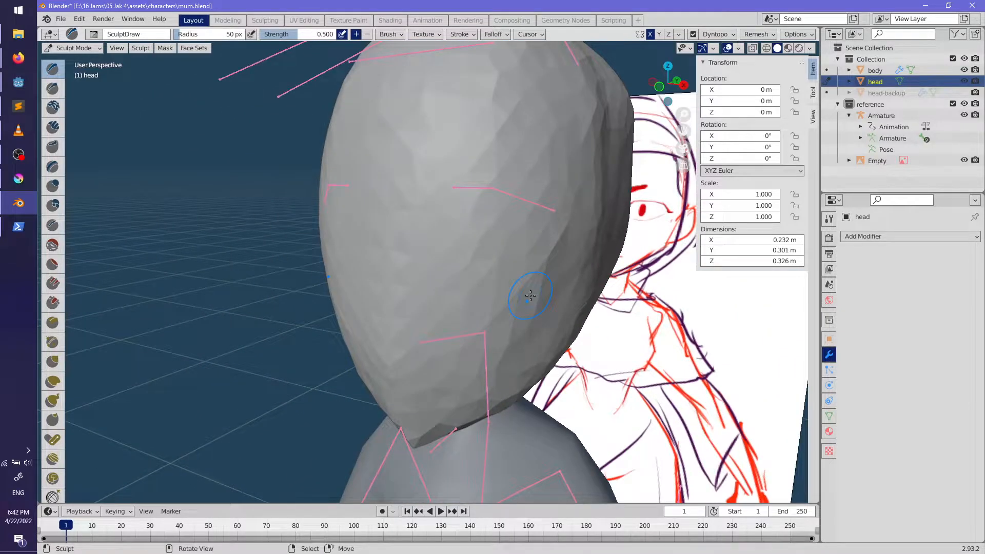
{"action": "left_click_drag", "start_coordinate": [455, 273], "coordinate": [476, 245], "text": "ctrl"}
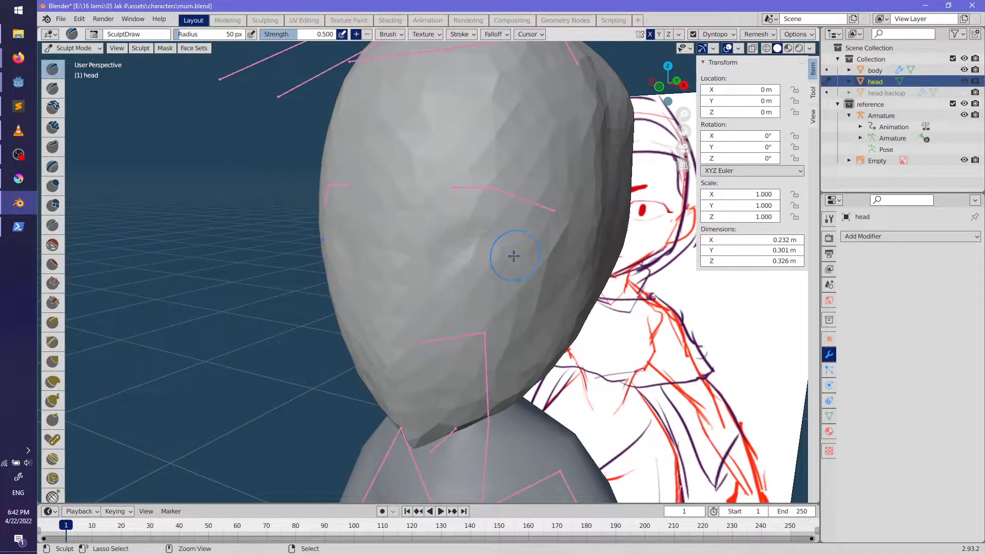
{"action": "mouse_move", "coordinate": [434, 283]}
{"action": "left_mouse_down", "text": "ctrl"}
{"action": "mouse_move", "coordinate": [479, 249]}
{"action": "mouse_move", "coordinate": [496, 252]}
{"action": "mouse_move", "coordinate": [443, 278]}
{"action": "left_mouse_up", "text": "ctrl"}
{"action": "left_click_drag", "start_coordinate": [544, 249], "coordinate": [461, 270], "text": "ctrl"}
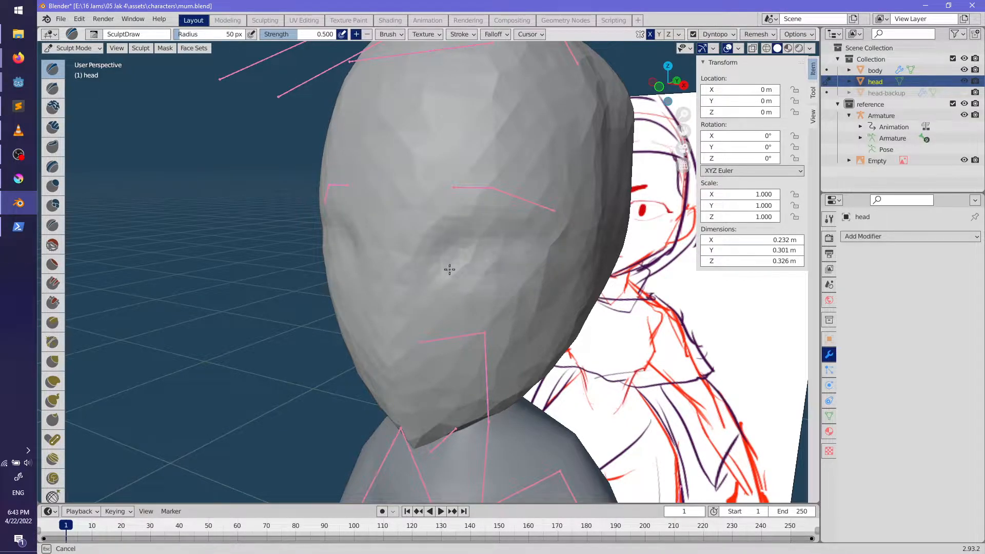
{"action": "left_click_drag", "start_coordinate": [559, 268], "coordinate": [563, 264], "text": "ctrl"}
{"action": "left_click_drag", "start_coordinate": [438, 293], "coordinate": [519, 252], "text": "ctrl"}
{"action": "left_click_drag", "start_coordinate": [469, 283], "coordinate": [551, 260], "text": "ctrl"}
Step: Build up the nose bridge along the face's centre line and blend it into the brows with Draw strokes
{"action": "key", "text": "KP_1"}
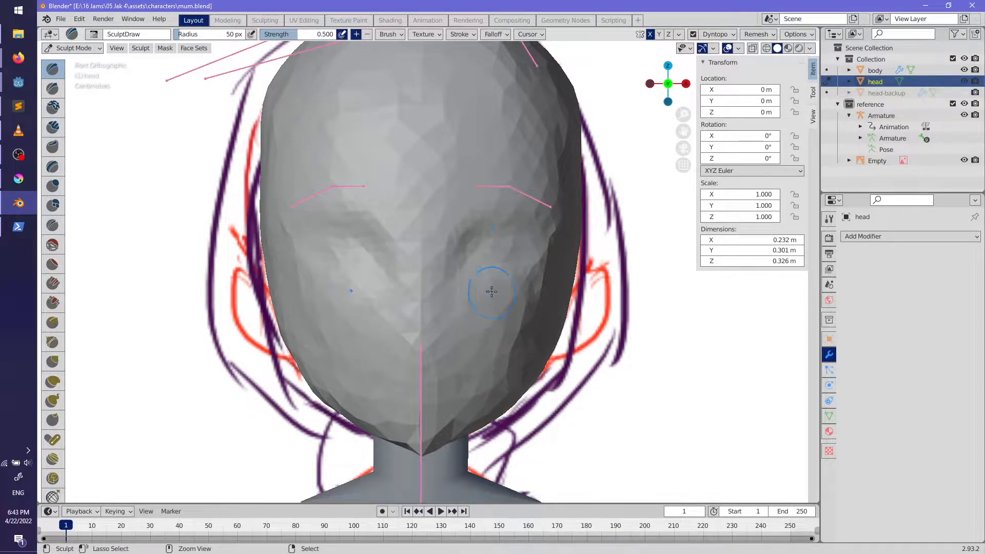
{"action": "left_click_drag", "start_coordinate": [429, 249], "coordinate": [437, 317]}
{"action": "left_click_drag", "start_coordinate": [433, 247], "coordinate": [434, 321]}
{"action": "mouse_move", "coordinate": [445, 278]}
{"action": "left_mouse_down"}
{"action": "mouse_move", "coordinate": [426, 318]}
{"action": "mouse_move", "coordinate": [441, 234]}
{"action": "left_mouse_up"}
{"action": "left_click_drag", "start_coordinate": [431, 286], "coordinate": [431, 335]}
{"action": "left_click_drag", "start_coordinate": [429, 261], "coordinate": [458, 228]}
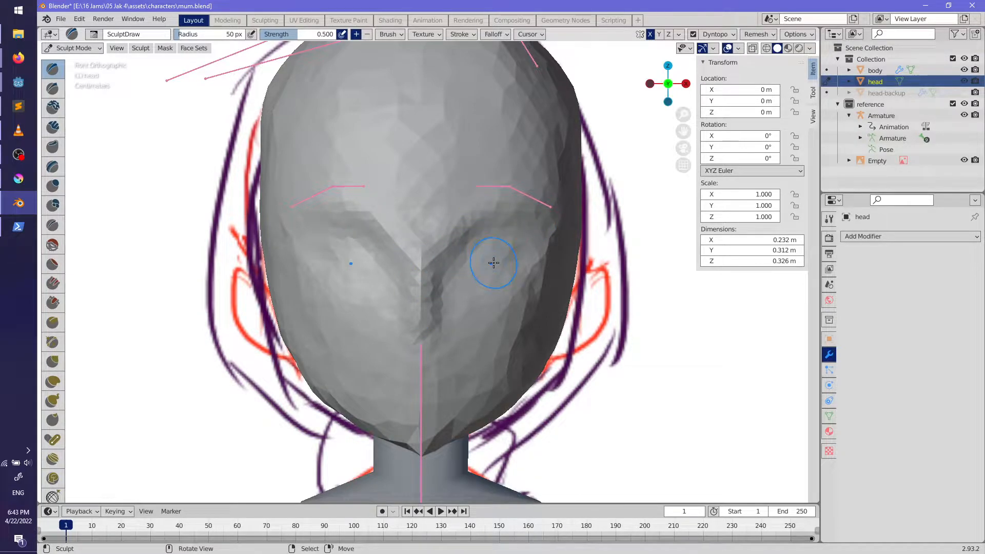
Step: Compare the face with the reference sketch in wireframe, and extend the nose down and outward with Draw strokes
{"action": "middle_click_drag", "start_coordinate": [101, 363], "coordinate": [440, 287]}
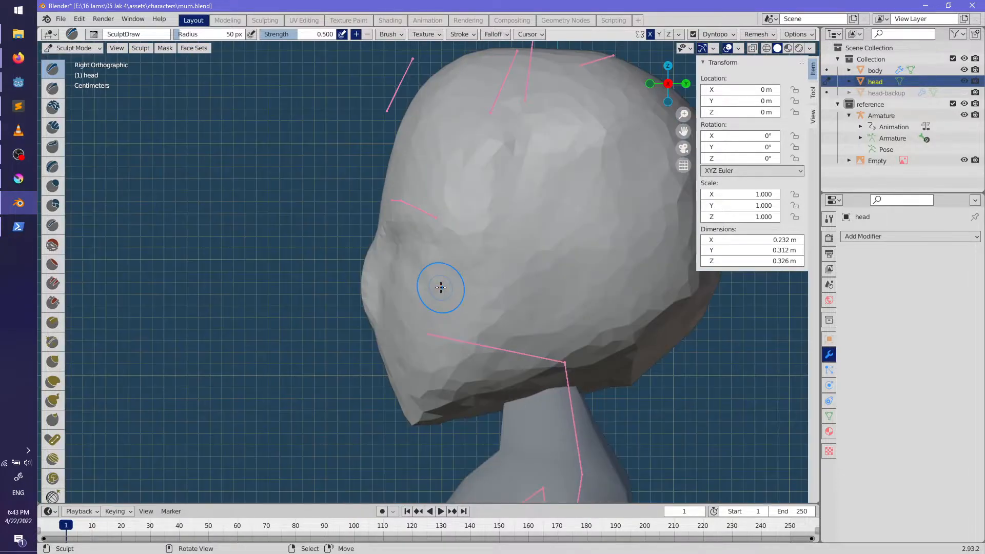
{"action": "key", "text": "KP_1"}
{"action": "key", "text": "shift+z"}
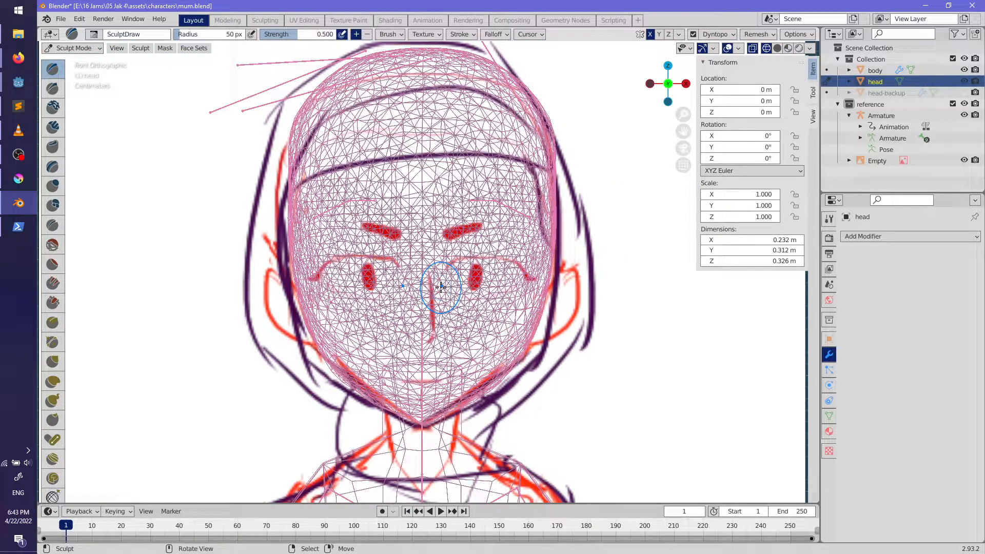
{"action": "key", "text": "shift+z"}
{"action": "left_click_drag", "start_coordinate": [424, 283], "coordinate": [421, 341]}
{"action": "left_click_drag", "start_coordinate": [424, 266], "coordinate": [426, 306]}
Step: Refine the nose tip, sides and underside with short Draw strokes from several angles
{"action": "mouse_move", "coordinate": [472, 302]}
{"action": "middle_mouse_down"}
{"action": "mouse_move", "coordinate": [391, 299]}
{"action": "mouse_move", "coordinate": [372, 287]}
{"action": "mouse_move", "coordinate": [352, 303]}
{"action": "mouse_move", "coordinate": [453, 325]}
{"action": "mouse_move", "coordinate": [539, 315]}
{"action": "mouse_move", "coordinate": [484, 348]}
{"action": "mouse_move", "coordinate": [414, 347]}
{"action": "middle_mouse_up"}
{"action": "scroll", "coordinate": [453, 362], "scroll_direction": "up", "scroll_amount": 5}
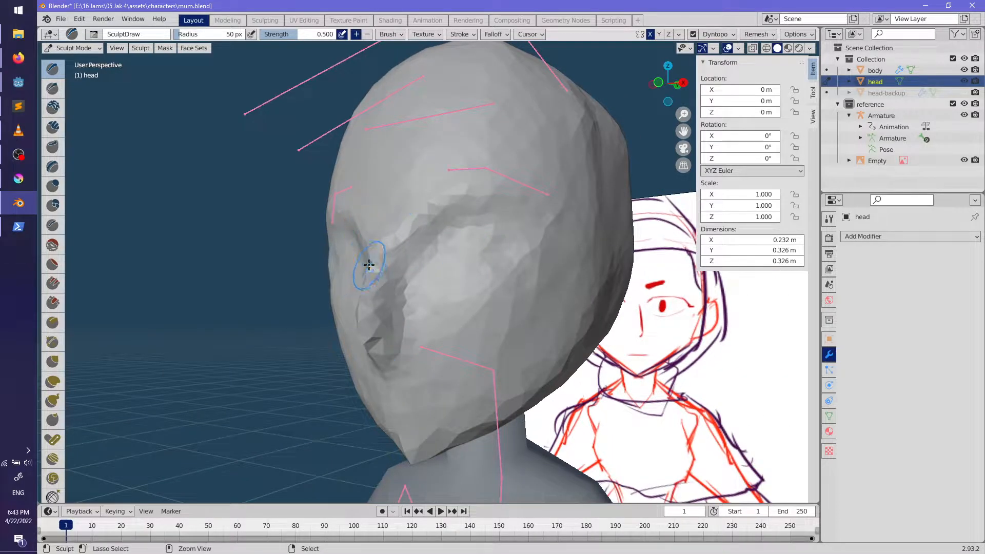
{"action": "left_click_drag", "start_coordinate": [371, 315], "coordinate": [373, 361]}
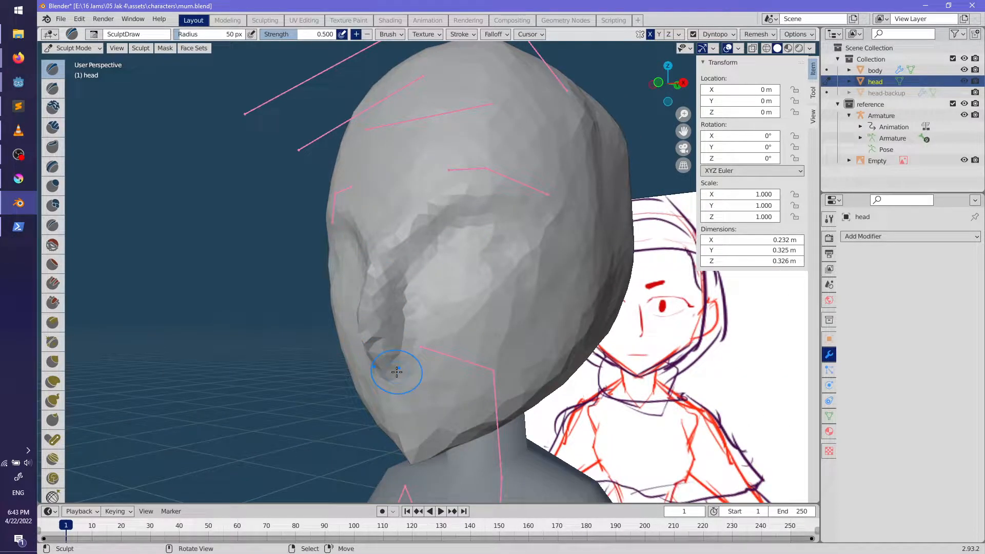
{"action": "mouse_move", "coordinate": [438, 360]}
{"action": "middle_mouse_down"}
{"action": "mouse_move", "coordinate": [483, 346]}
{"action": "mouse_move", "coordinate": [373, 383]}
{"action": "mouse_move", "coordinate": [562, 346]}
{"action": "mouse_move", "coordinate": [426, 349]}
{"action": "mouse_move", "coordinate": [456, 355]}
{"action": "middle_mouse_up"}
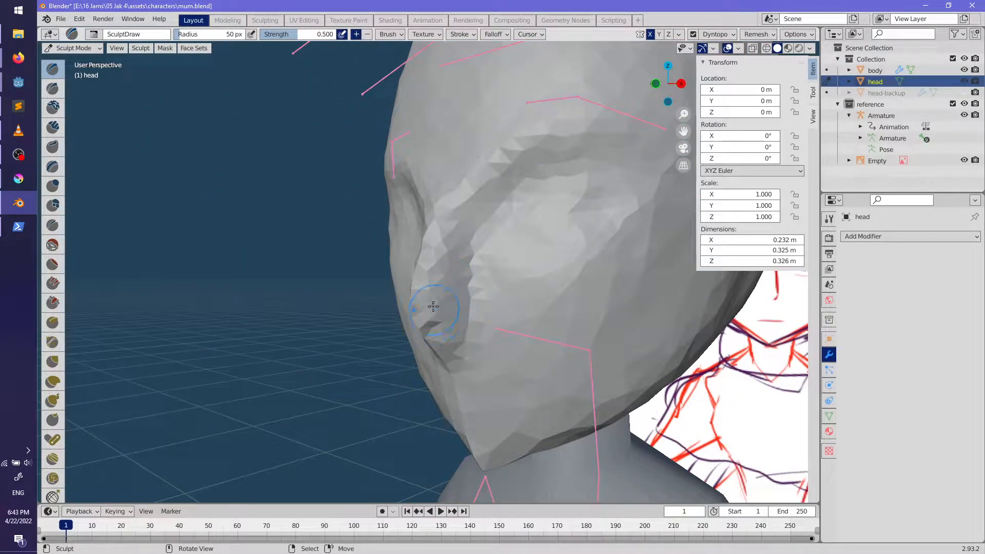
{"action": "left_click_drag", "start_coordinate": [431, 317], "coordinate": [437, 314]}
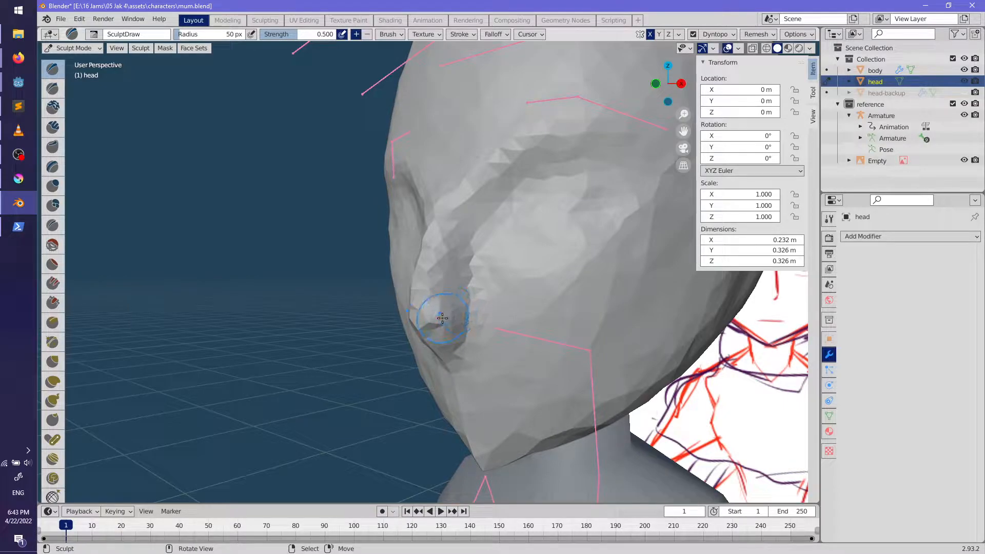
{"action": "middle_click_drag", "start_coordinate": [651, 413], "coordinate": [584, 385]}
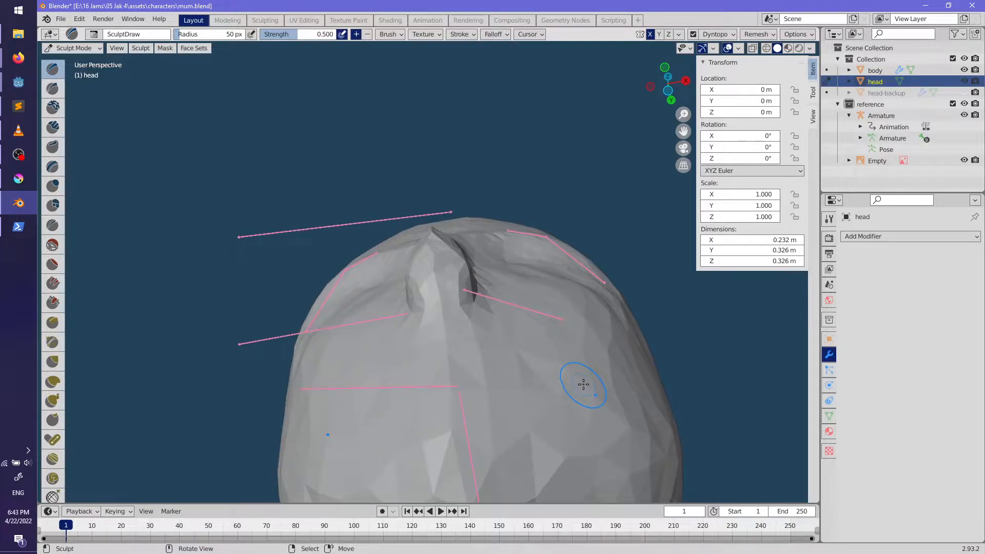
{"action": "left_click_drag", "start_coordinate": [442, 314], "coordinate": [441, 251]}
{"action": "mouse_move", "coordinate": [436, 293]}
{"action": "left_mouse_down"}
{"action": "mouse_move", "coordinate": [430, 263]}
{"action": "mouse_move", "coordinate": [431, 272]}
{"action": "left_mouse_up"}
{"action": "middle_click_drag", "start_coordinate": [549, 282], "coordinate": [482, 364]}
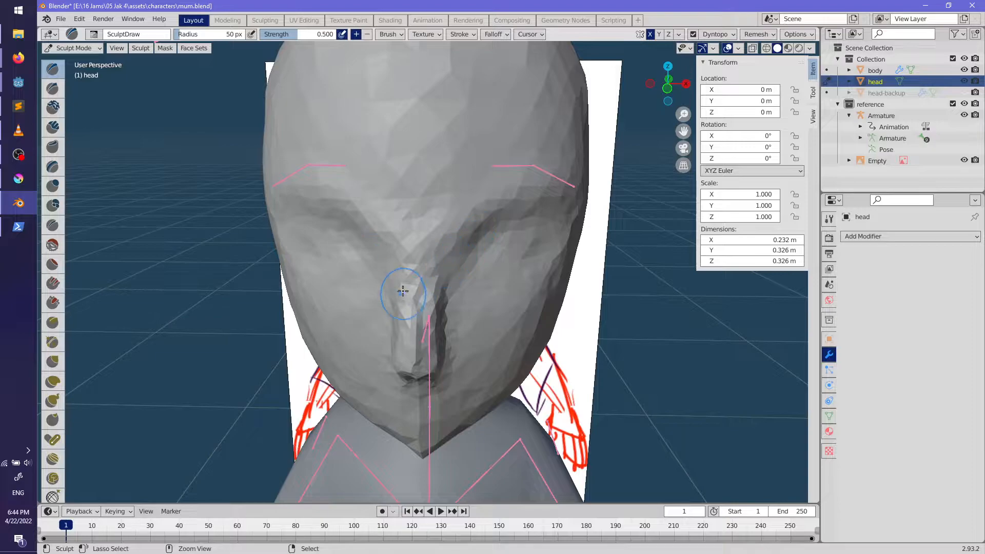
Step: Try smoothing the face around the brows and nose, and undo the strokes
{"action": "middle_click_drag", "start_coordinate": [547, 186], "coordinate": [395, 202]}
{"action": "middle_click_drag", "start_coordinate": [425, 289], "coordinate": [526, 350]}
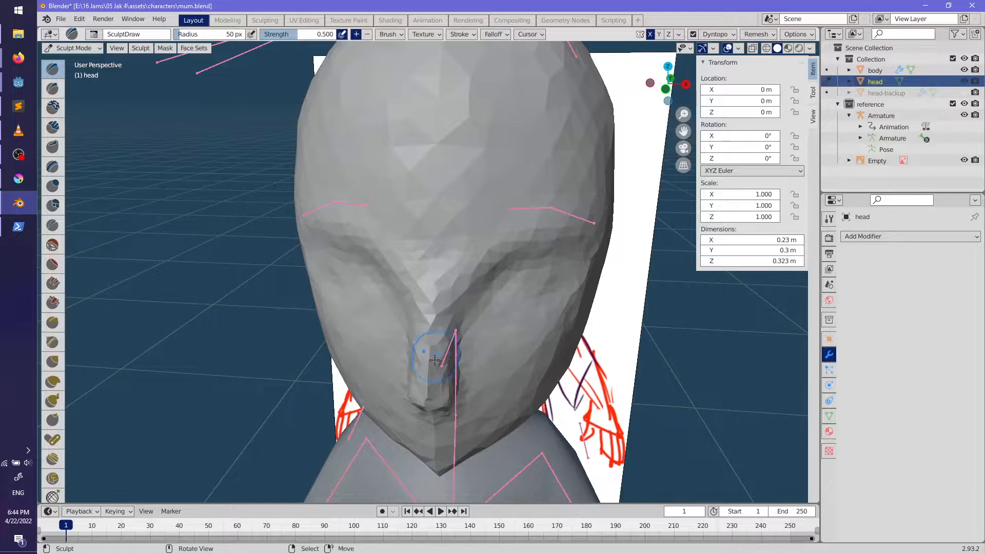
{"action": "mouse_move", "coordinate": [494, 349]}
{"action": "middle_mouse_down"}
{"action": "mouse_move", "coordinate": [441, 344]}
{"action": "mouse_move", "coordinate": [519, 340]}
{"action": "mouse_move", "coordinate": [471, 348]}
{"action": "mouse_move", "coordinate": [363, 325]}
{"action": "middle_mouse_up"}
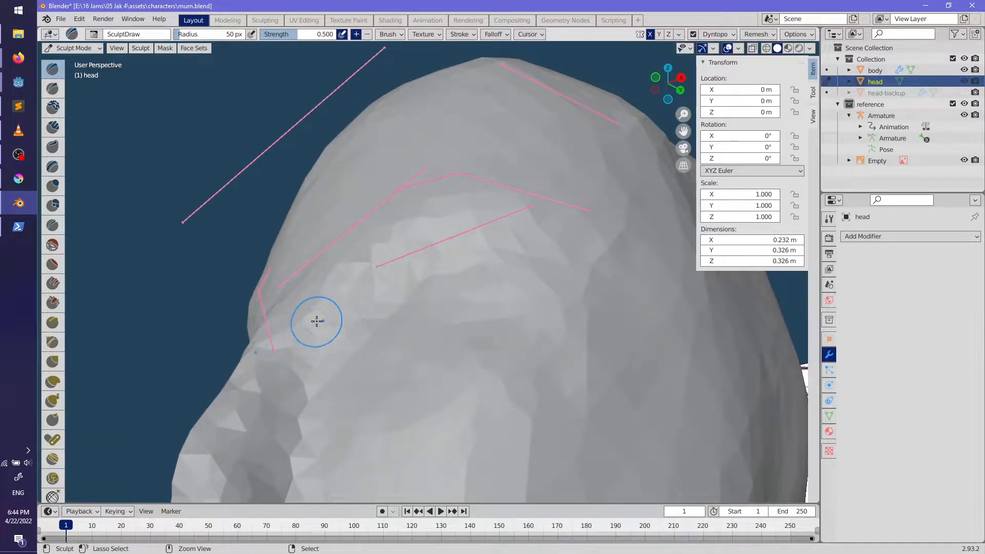
Step: Sharpen the brow ridges and the upper edges of the eye sockets with mirrored Draw strokes
{"action": "left_click_drag", "start_coordinate": [314, 328], "coordinate": [301, 337]}
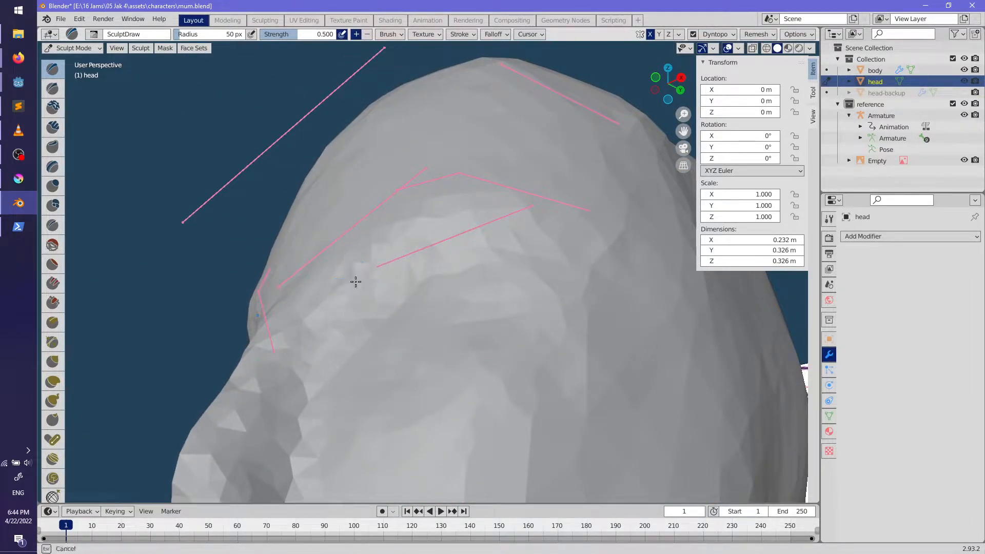
{"action": "middle_click_drag", "start_coordinate": [450, 249], "coordinate": [448, 317]}
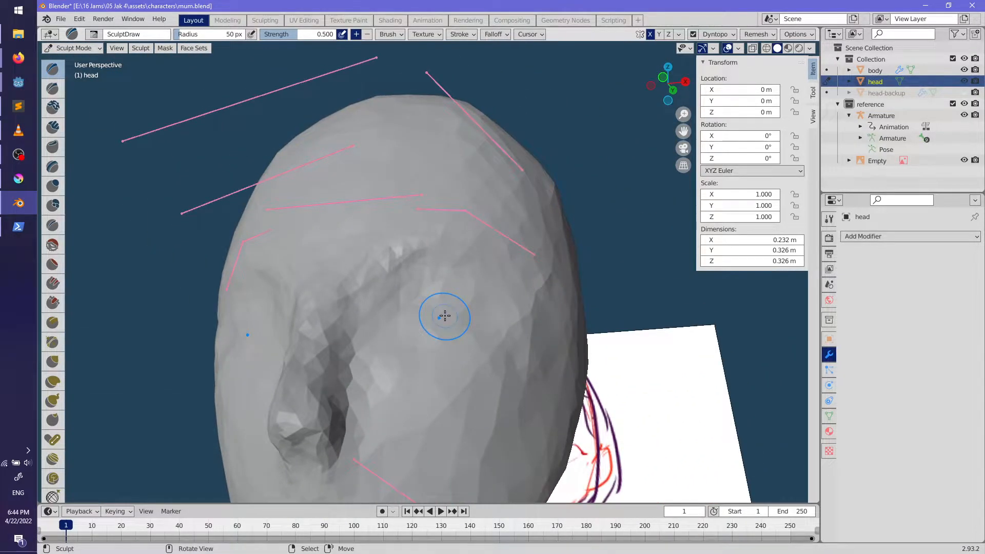
{"action": "left_click_drag", "start_coordinate": [441, 252], "coordinate": [381, 272]}
{"action": "mouse_move", "coordinate": [500, 297]}
{"action": "middle_mouse_down"}
{"action": "mouse_move", "coordinate": [518, 322]}
{"action": "mouse_move", "coordinate": [544, 318]}
{"action": "mouse_move", "coordinate": [403, 310]}
{"action": "mouse_move", "coordinate": [487, 310]}
{"action": "mouse_move", "coordinate": [405, 328]}
{"action": "mouse_move", "coordinate": [461, 333]}
{"action": "mouse_move", "coordinate": [404, 338]}
{"action": "mouse_move", "coordinate": [397, 329]}
{"action": "middle_mouse_up"}
Step: Examine the head's proportions and nose profile from the front, side and perspective views
{"action": "key", "text": "KP_1"}
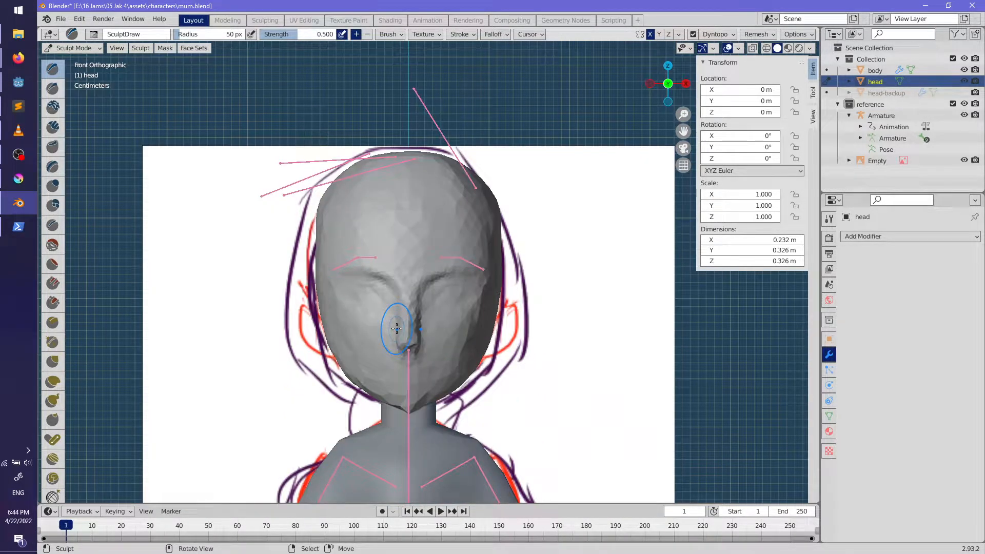
{"action": "key", "text": "KP_3"}
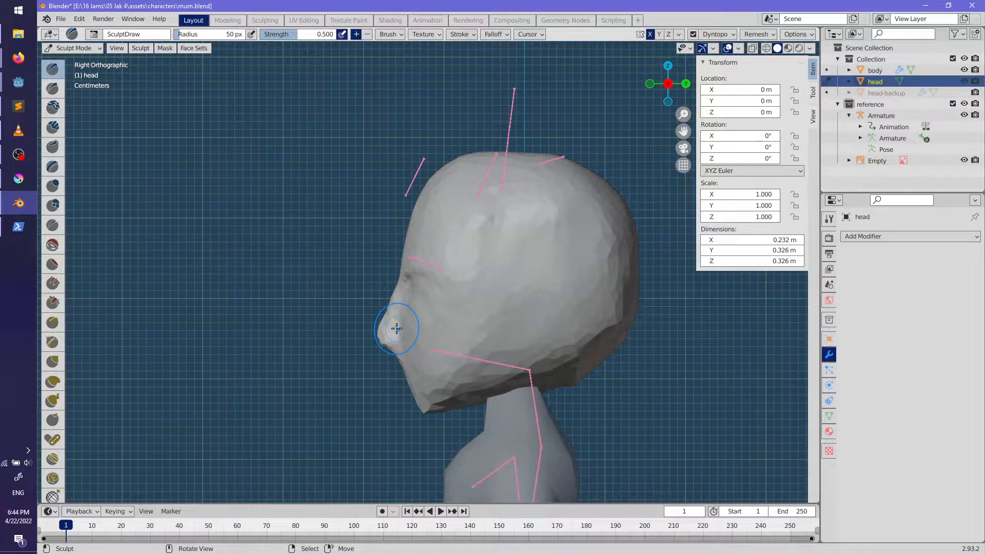
{"action": "key", "text": "KP_1"}
{"action": "key", "text": "KP_3"}
{"action": "middle_click_drag", "start_coordinate": [402, 341], "coordinate": [483, 334], "text": "shift"}
{"action": "scroll", "coordinate": [374, 246], "scroll_direction": "down", "scroll_amount": 1}
{"action": "scroll", "coordinate": [475, 238], "scroll_direction": "down", "scroll_amount": 2}
{"action": "scroll", "coordinate": [475, 238], "scroll_direction": "up", "scroll_amount": 3}
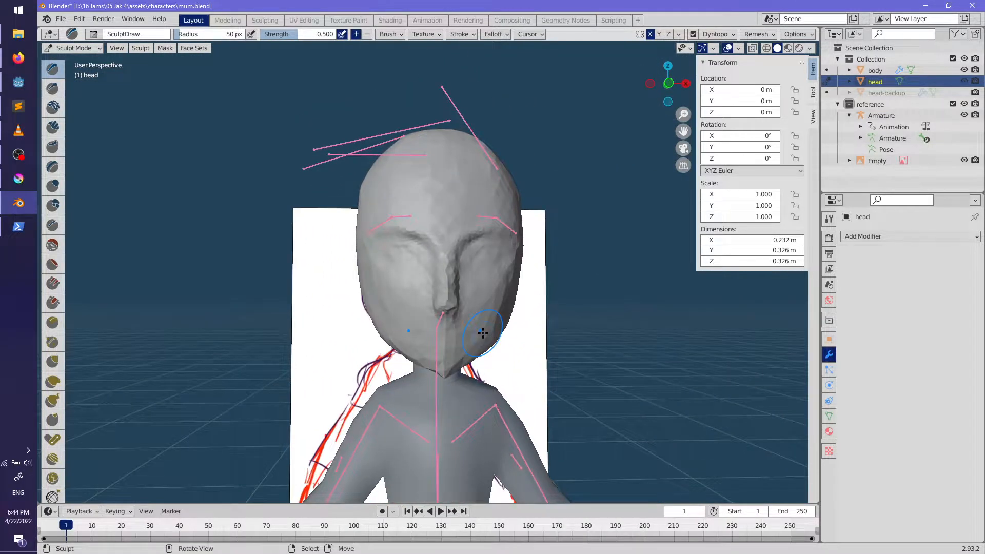
Step: Try reworking the nose, chin and forehead with further brush strokes, and undo them
{"action": "left_click_drag", "start_coordinate": [445, 291], "coordinate": [451, 344]}
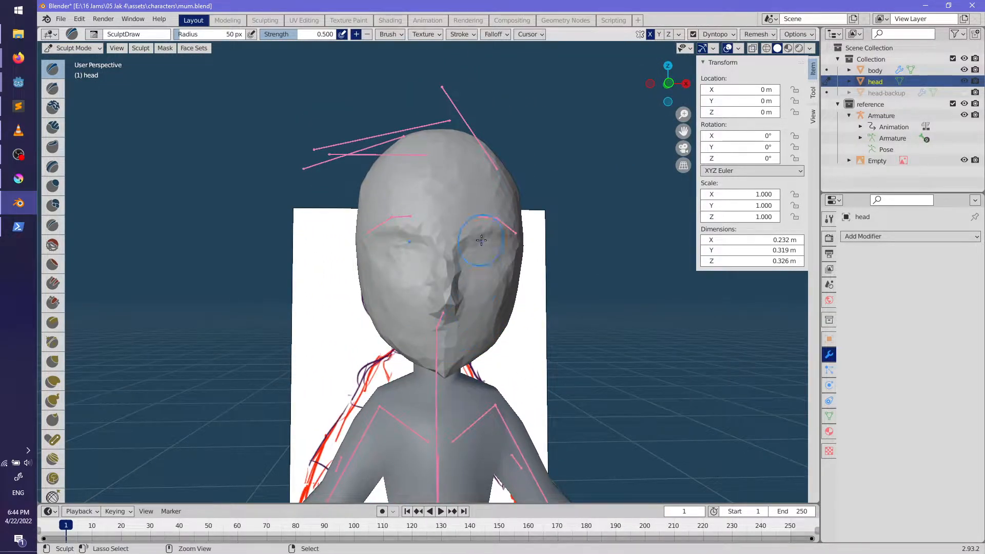
{"action": "left_click_drag", "start_coordinate": [440, 360], "coordinate": [480, 322]}
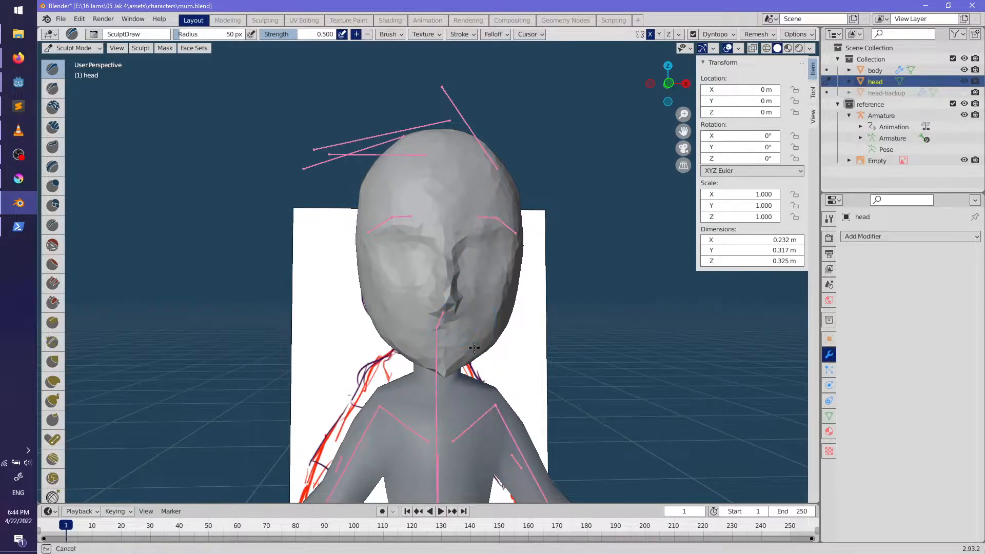
{"action": "left_click_drag", "start_coordinate": [461, 149], "coordinate": [456, 247]}
{"action": "mouse_move", "coordinate": [474, 368]}
{"action": "middle_mouse_down"}
{"action": "mouse_move", "coordinate": [440, 297]}
{"action": "mouse_move", "coordinate": [494, 331]}
{"action": "mouse_move", "coordinate": [568, 322]}
{"action": "middle_mouse_up"}
{"action": "scroll", "coordinate": [435, 305], "scroll_direction": "up", "scroll_amount": 2}
{"action": "key", "text": "ctrl+z"}
{"action": "key", "text": "ctrl+z"}
{"action": "key", "text": "ctrl+z"}
Step: Reshape the nose ridge and the area from the mouth to the chin with mirrored brush strokes
{"action": "mouse_move", "coordinate": [533, 349]}
{"action": "middle_mouse_down"}
{"action": "mouse_move", "coordinate": [469, 374]}
{"action": "mouse_move", "coordinate": [426, 372]}
{"action": "mouse_move", "coordinate": [471, 392]}
{"action": "mouse_move", "coordinate": [393, 363]}
{"action": "middle_mouse_up"}
{"action": "middle_click_drag", "start_coordinate": [372, 308], "coordinate": [427, 359]}
{"action": "scroll", "coordinate": [410, 332], "scroll_direction": "up", "scroll_amount": 2}
{"action": "left_click_drag", "start_coordinate": [408, 220], "coordinate": [411, 295]}
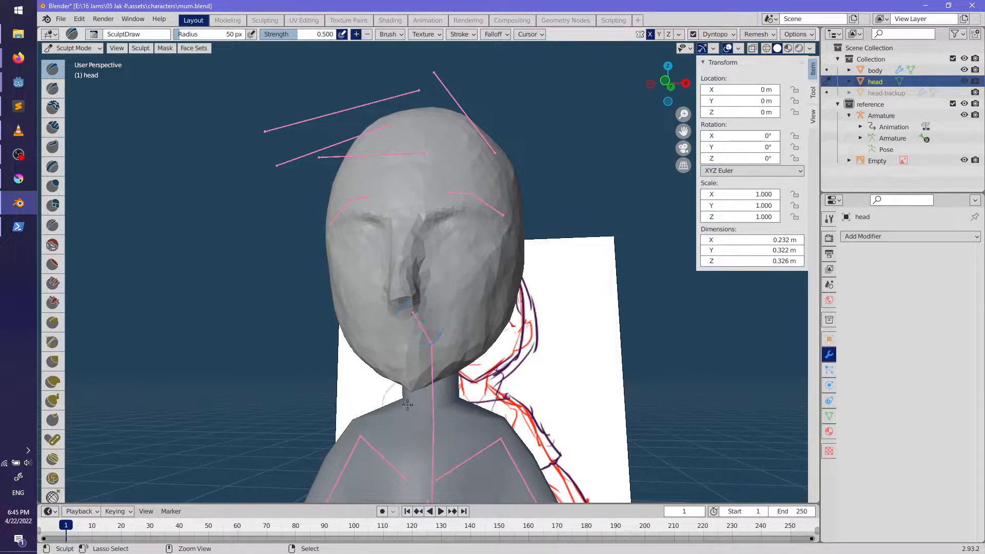
{"action": "middle_click_drag", "start_coordinate": [513, 232], "coordinate": [544, 245]}
{"action": "mouse_move", "coordinate": [397, 335]}
{"action": "left_mouse_down"}
{"action": "mouse_move", "coordinate": [396, 434]}
{"action": "mouse_move", "coordinate": [419, 449]}
{"action": "left_mouse_up"}
{"action": "middle_click_drag", "start_coordinate": [534, 286], "coordinate": [495, 314]}
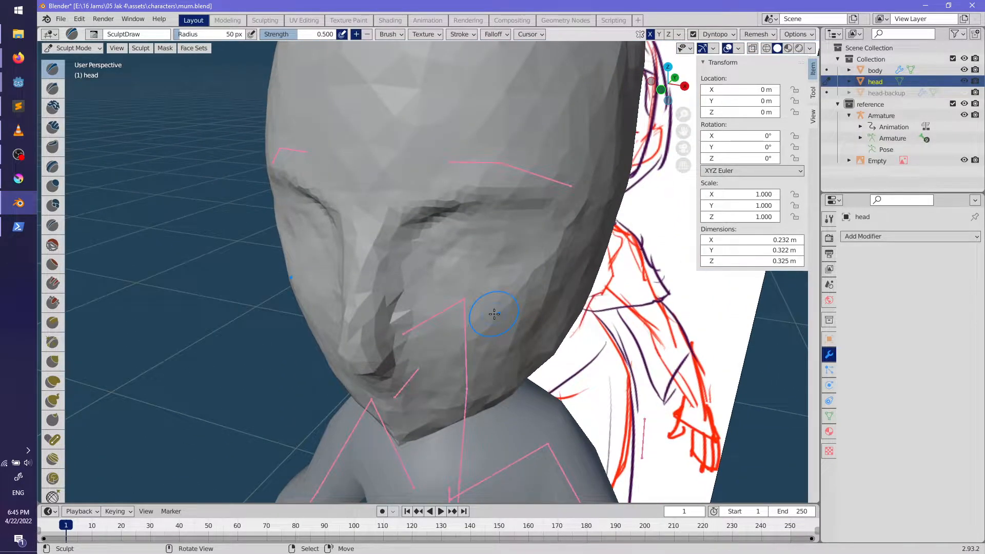
Step: Reshape the cheeks from below the eye sockets down to the mouth corners with mirrored Draw strokes
{"action": "mouse_move", "coordinate": [456, 256]}
{"action": "left_mouse_down", "text": "ctrl"}
{"action": "mouse_move", "coordinate": [513, 253]}
{"action": "mouse_move", "coordinate": [467, 252]}
{"action": "mouse_move", "coordinate": [500, 247]}
{"action": "mouse_move", "coordinate": [484, 235]}
{"action": "mouse_move", "coordinate": [506, 249]}
{"action": "mouse_move", "coordinate": [477, 289]}
{"action": "left_mouse_up", "text": "ctrl"}
{"action": "mouse_move", "coordinate": [464, 292]}
{"action": "middle_mouse_down"}
{"action": "mouse_move", "coordinate": [492, 293]}
{"action": "mouse_move", "coordinate": [434, 293]}
{"action": "mouse_move", "coordinate": [378, 390]}
{"action": "mouse_move", "coordinate": [512, 337]}
{"action": "mouse_move", "coordinate": [452, 364]}
{"action": "mouse_move", "coordinate": [434, 393]}
{"action": "mouse_move", "coordinate": [442, 336]}
{"action": "mouse_move", "coordinate": [385, 282]}
{"action": "mouse_move", "coordinate": [447, 316]}
{"action": "middle_mouse_up"}
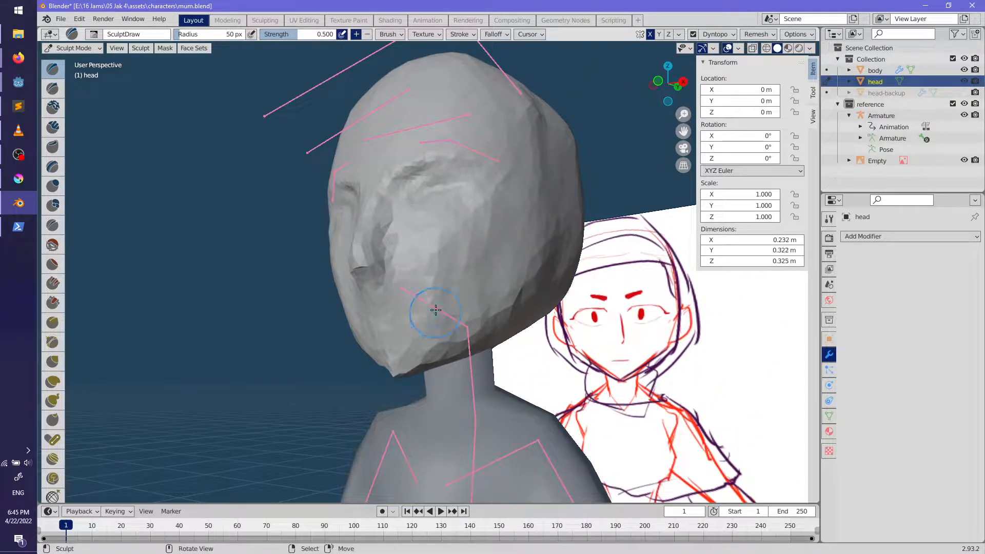
{"action": "left_click_drag", "start_coordinate": [425, 223], "coordinate": [416, 251]}
{"action": "left_click_drag", "start_coordinate": [457, 226], "coordinate": [428, 287]}
{"action": "left_click_drag", "start_coordinate": [472, 214], "coordinate": [429, 293]}
{"action": "left_click_drag", "start_coordinate": [464, 231], "coordinate": [426, 298]}
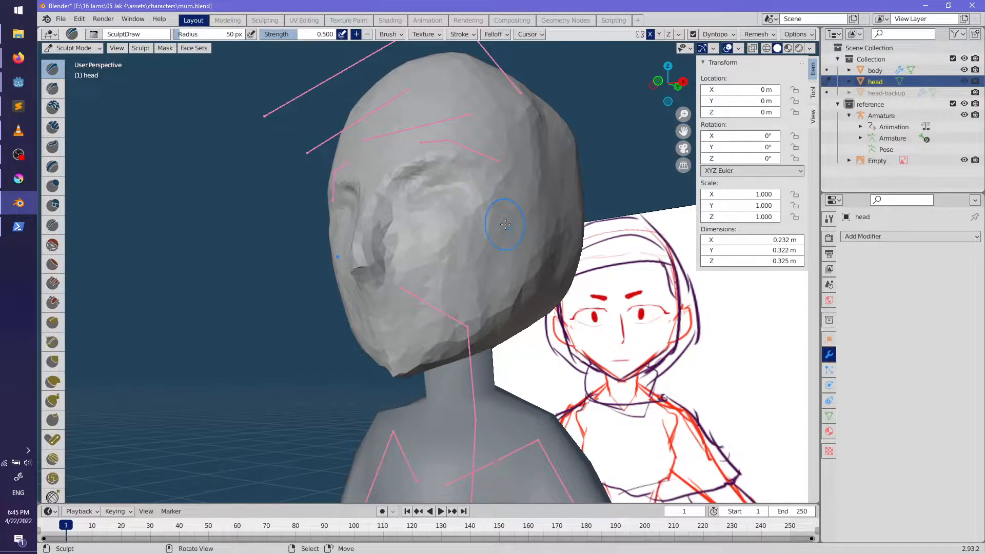
{"action": "mouse_move", "coordinate": [548, 208]}
{"action": "middle_mouse_down"}
{"action": "mouse_move", "coordinate": [401, 277]}
{"action": "mouse_move", "coordinate": [373, 275]}
{"action": "mouse_move", "coordinate": [447, 281]}
{"action": "mouse_move", "coordinate": [407, 269]}
{"action": "mouse_move", "coordinate": [799, 177]}
{"action": "middle_mouse_up"}
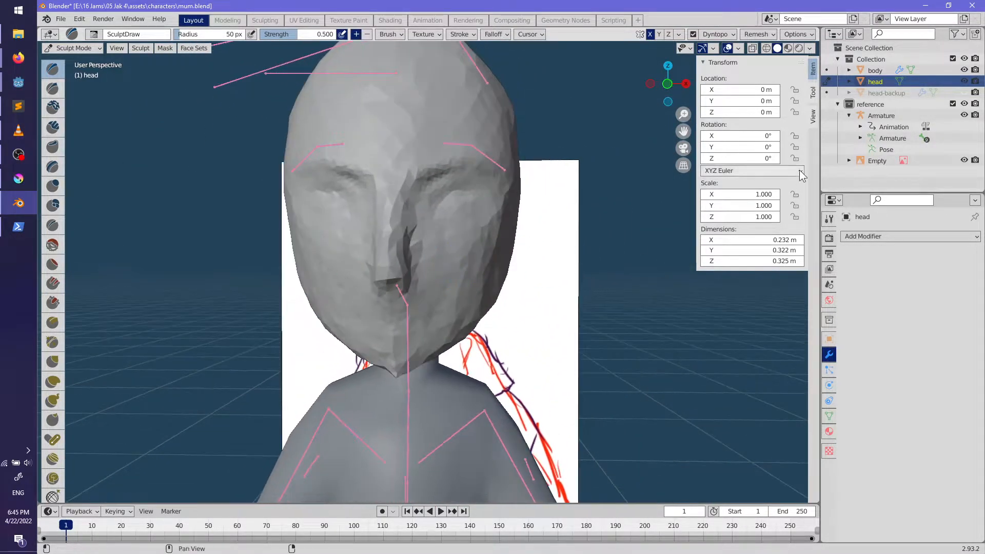
Step: Unhide head-backup, leave sculpting on the head, and open the head-backup mesh in Edit Mode
{"action": "left_click", "coordinate": [891, 94]}
{"action": "left_click", "coordinate": [964, 92]}
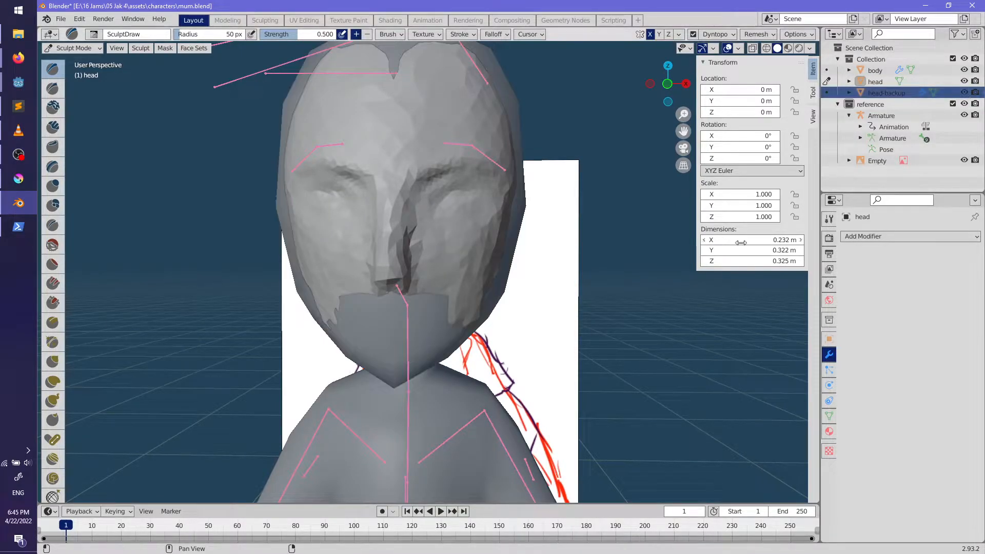
{"action": "middle_click_drag", "start_coordinate": [508, 327], "coordinate": [411, 332]}
{"action": "key", "text": "Tab"}
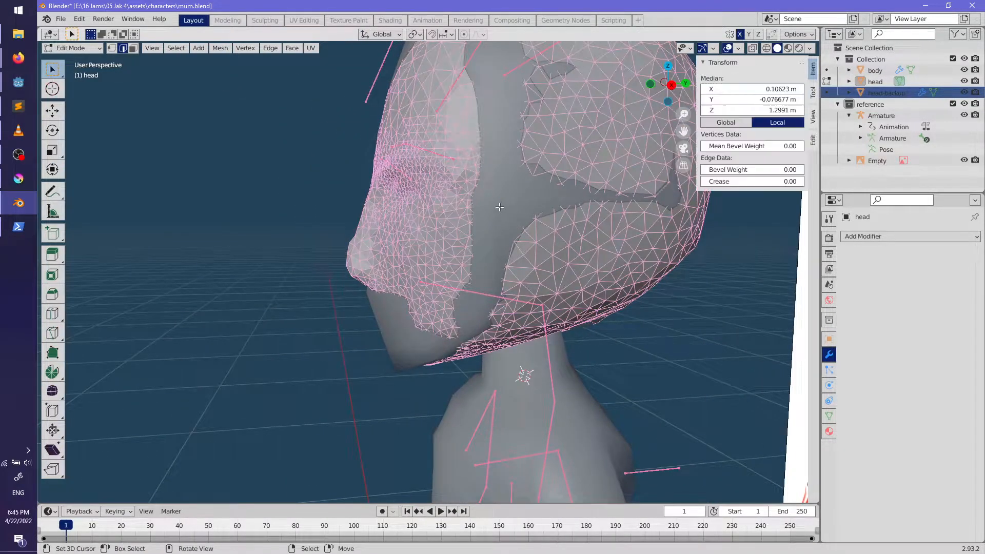
{"action": "key", "text": "Tab"}
{"action": "key", "text": "ctrl+Tab"}
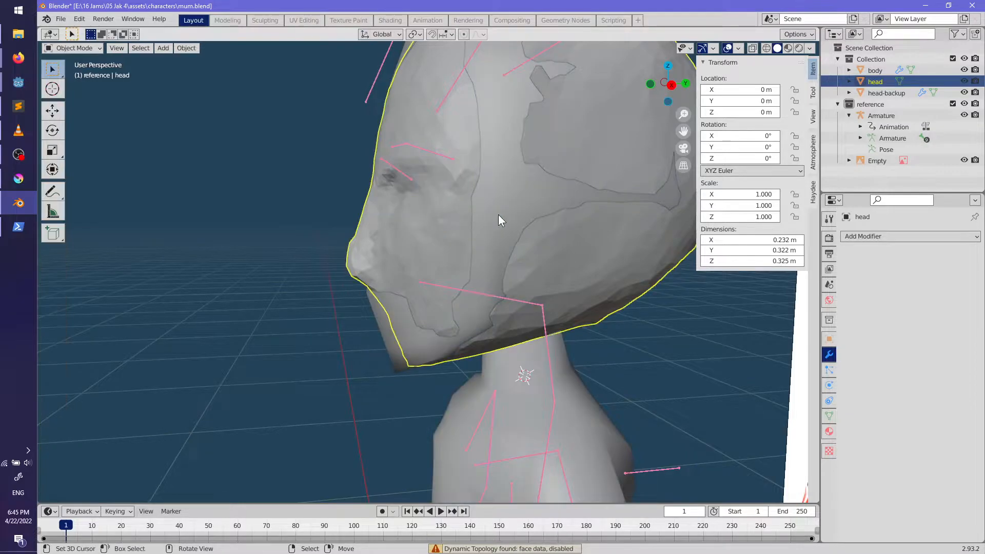
{"action": "key", "text": "Tab"}
Step: Add a vertical loop cut to head-backup beside the face's centre line and position it slightly outward
{"action": "middle_click_drag", "start_coordinate": [465, 278], "coordinate": [471, 387]}
{"action": "key", "text": "ctrl+r"}
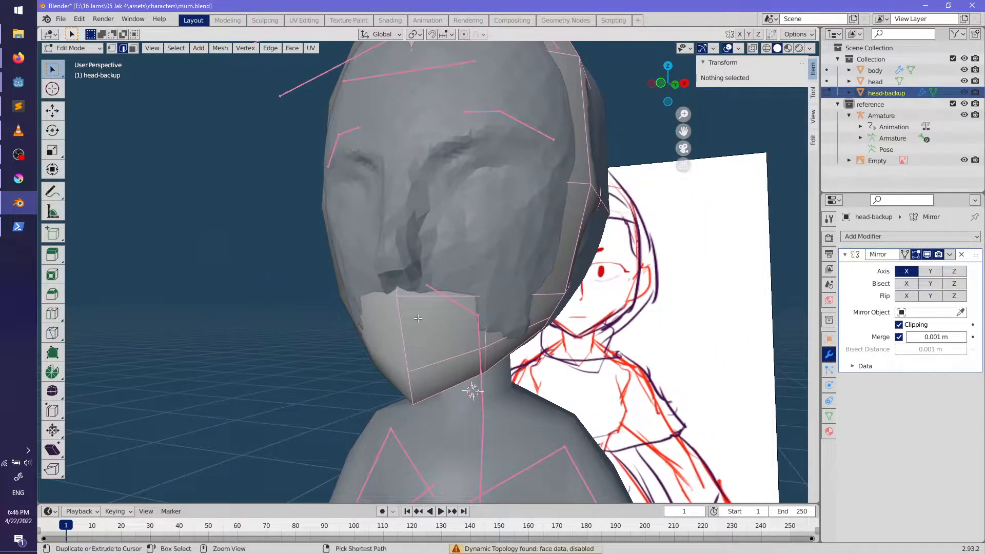
{"action": "left_click", "coordinate": [418, 293]}
{"action": "left_click", "coordinate": [396, 290]}
{"action": "middle_click_drag", "start_coordinate": [396, 291], "coordinate": [416, 324]}
{"action": "key", "text": "g"}
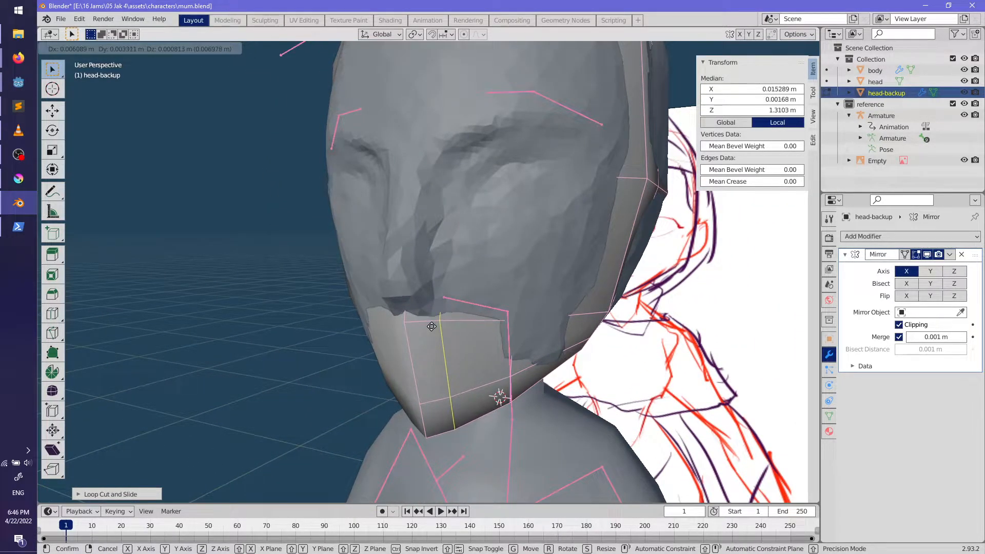
{"action": "left_click", "coordinate": [432, 327]}
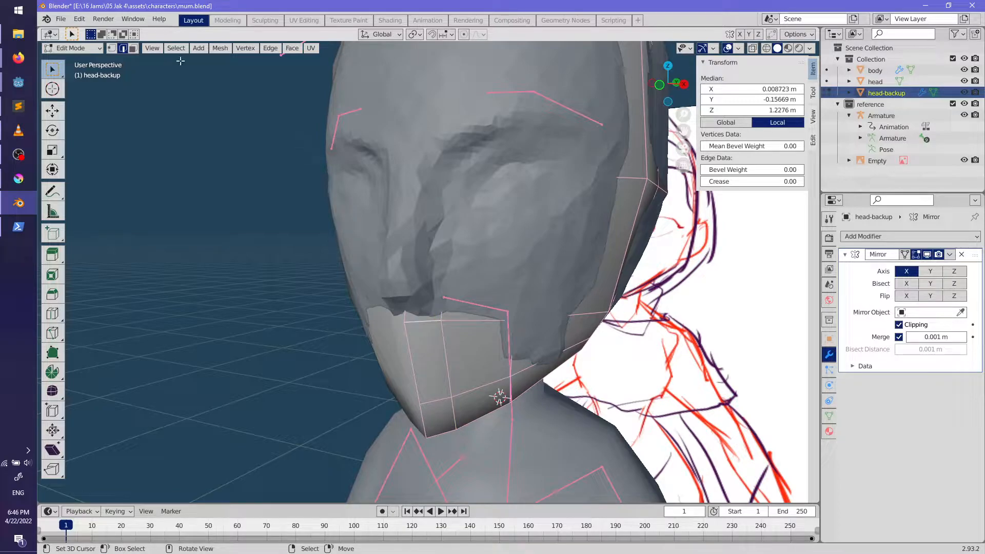
Step: Add a horizontal loop cut around head-backup at forehead level without sliding it, and hide the sculpted head
{"action": "left_click", "coordinate": [134, 48]}
{"action": "left_click", "coordinate": [430, 315]}
{"action": "middle_click_drag", "start_coordinate": [430, 295], "coordinate": [525, 259]}
{"action": "key", "text": "ctrl+r"}
{"action": "left_click", "coordinate": [583, 154]}
{"action": "right_click", "coordinate": [583, 154]}
{"action": "scroll", "coordinate": [525, 259], "scroll_direction": "up", "scroll_amount": 1}
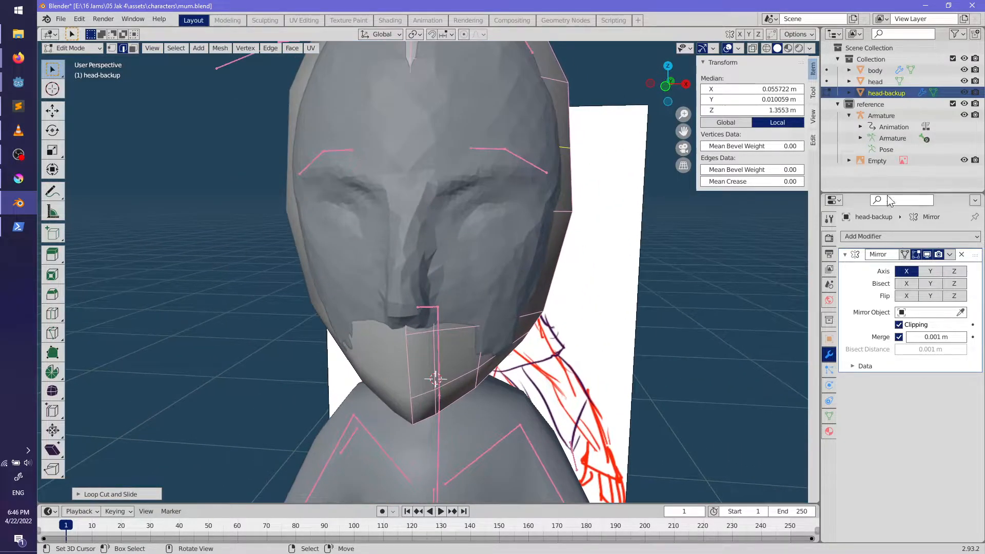
{"action": "left_click", "coordinate": [965, 82]}
Step: Inspect the head-backup mesh from the right side, in perspective and from the front against the reference sketch
{"action": "mouse_move", "coordinate": [462, 241]}
{"action": "middle_mouse_down"}
{"action": "mouse_move", "coordinate": [443, 227]}
{"action": "mouse_move", "coordinate": [459, 231]}
{"action": "middle_mouse_up"}
{"action": "key", "text": "KP_3"}
{"action": "scroll", "coordinate": [446, 204], "scroll_direction": "down", "scroll_amount": 4}
{"action": "middle_click_drag", "start_coordinate": [446, 204], "coordinate": [216, 183], "text": "shift"}
{"action": "scroll", "coordinate": [429, 255], "scroll_direction": "down", "scroll_amount": 3}
{"action": "mouse_move", "coordinate": [429, 256]}
{"action": "middle_mouse_down", "text": "shift"}
{"action": "mouse_move", "coordinate": [196, 255]}
{"action": "mouse_move", "coordinate": [409, 233]}
{"action": "mouse_move", "coordinate": [576, 241]}
{"action": "middle_mouse_up", "text": "shift"}
{"action": "scroll", "coordinate": [196, 255], "scroll_direction": "down", "scroll_amount": 3}
{"action": "scroll", "coordinate": [390, 240], "scroll_direction": "up", "scroll_amount": 2}
{"action": "key", "text": "KP_3"}
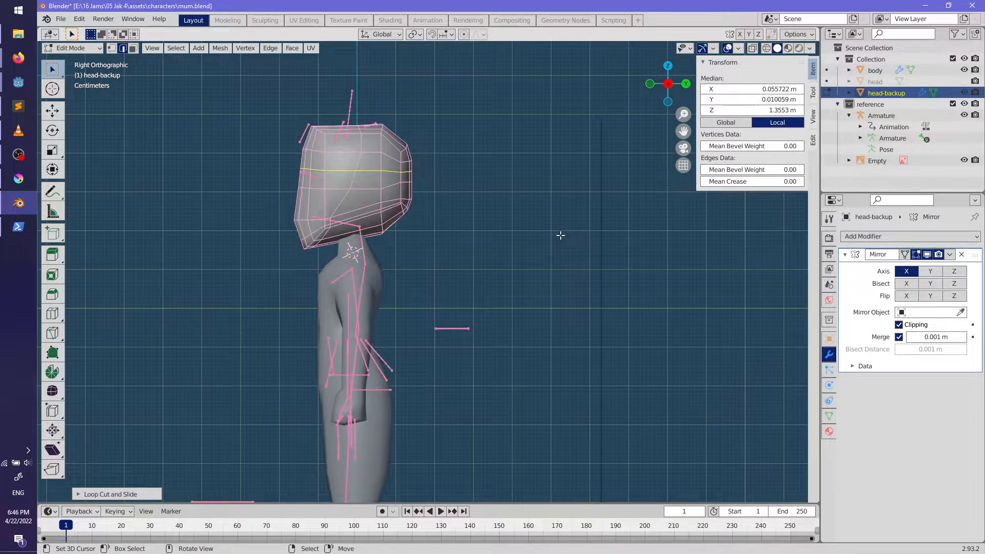
{"action": "middle_click_drag", "start_coordinate": [494, 229], "coordinate": [390, 226], "text": "shift"}
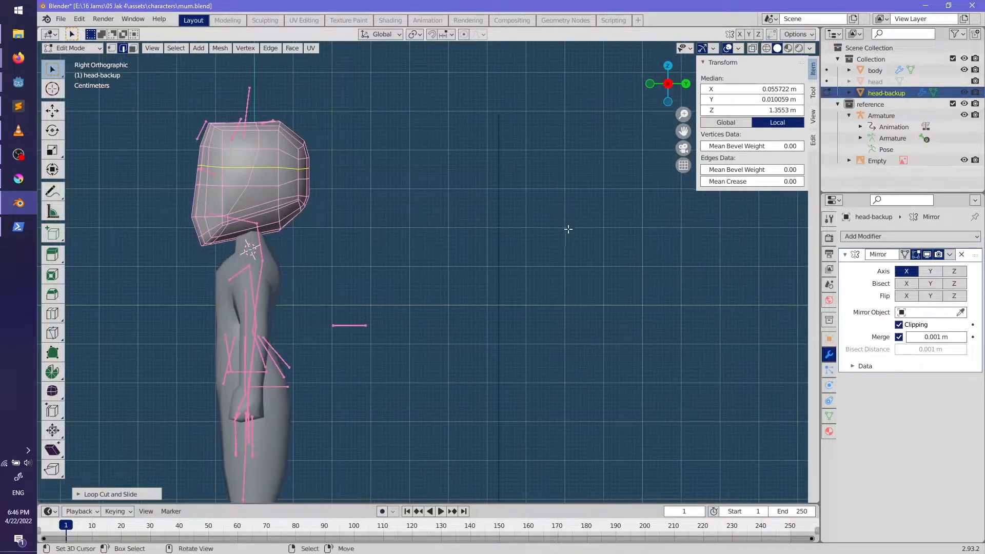
{"action": "middle_click_drag", "start_coordinate": [565, 244], "coordinate": [392, 260], "text": "shift"}
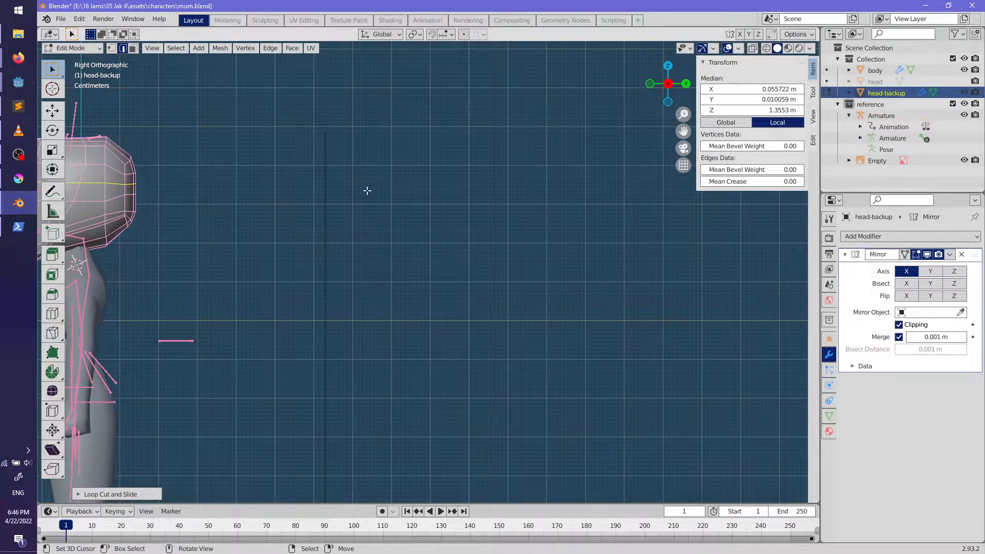
{"action": "middle_click_drag", "start_coordinate": [393, 207], "coordinate": [554, 214], "text": "shift"}
{"action": "mouse_move", "coordinate": [312, 242]}
{"action": "middle_mouse_down", "text": "shift"}
{"action": "mouse_move", "coordinate": [444, 226]}
{"action": "mouse_move", "coordinate": [526, 234]}
{"action": "mouse_move", "coordinate": [375, 249]}
{"action": "mouse_move", "coordinate": [443, 325]}
{"action": "middle_mouse_up", "text": "shift"}
{"action": "scroll", "coordinate": [464, 264], "scroll_direction": "up", "scroll_amount": 1}
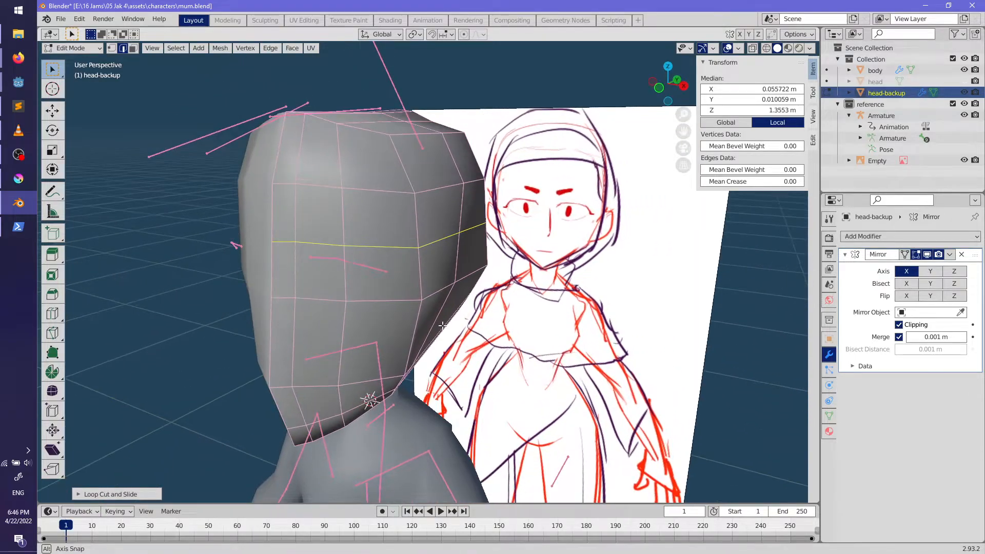
{"action": "middle_click_drag", "start_coordinate": [508, 267], "coordinate": [519, 250]}
{"action": "mouse_move", "coordinate": [532, 251]}
{"action": "middle_mouse_down"}
{"action": "mouse_move", "coordinate": [504, 239]}
{"action": "mouse_move", "coordinate": [529, 236]}
{"action": "middle_mouse_up"}
{"action": "scroll", "coordinate": [528, 236], "scroll_direction": "up", "scroll_amount": 2}
{"action": "key", "text": "KP_1"}
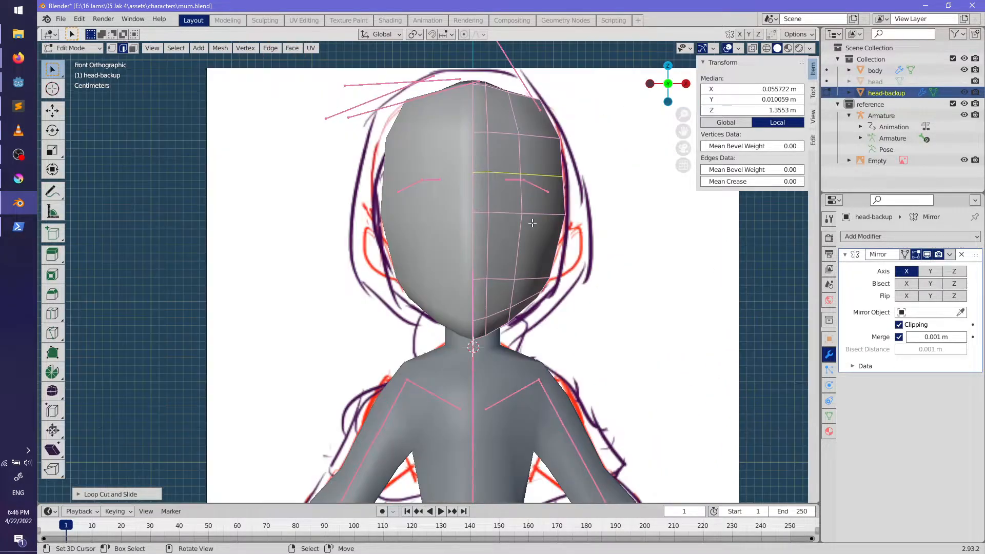
Step: Show head-backup in wireframe, select the block of faces covering the front of the face, and hide all other faces
{"action": "key", "text": "alt+z"}
{"action": "middle_click_drag", "start_coordinate": [533, 223], "coordinate": [505, 252]}
{"action": "key", "text": "alt+a"}
{"action": "middle_click_drag", "start_coordinate": [365, 263], "coordinate": [405, 268]}
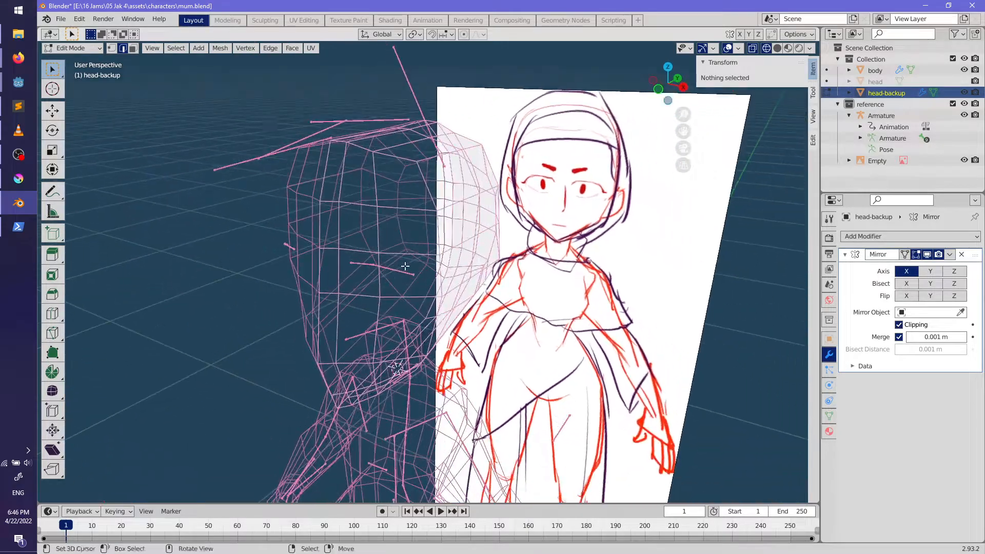
{"action": "left_click", "coordinate": [326, 172]}
{"action": "middle_click_drag", "start_coordinate": [327, 172], "coordinate": [379, 188]}
{"action": "left_click", "coordinate": [392, 261], "text": "ctrl"}
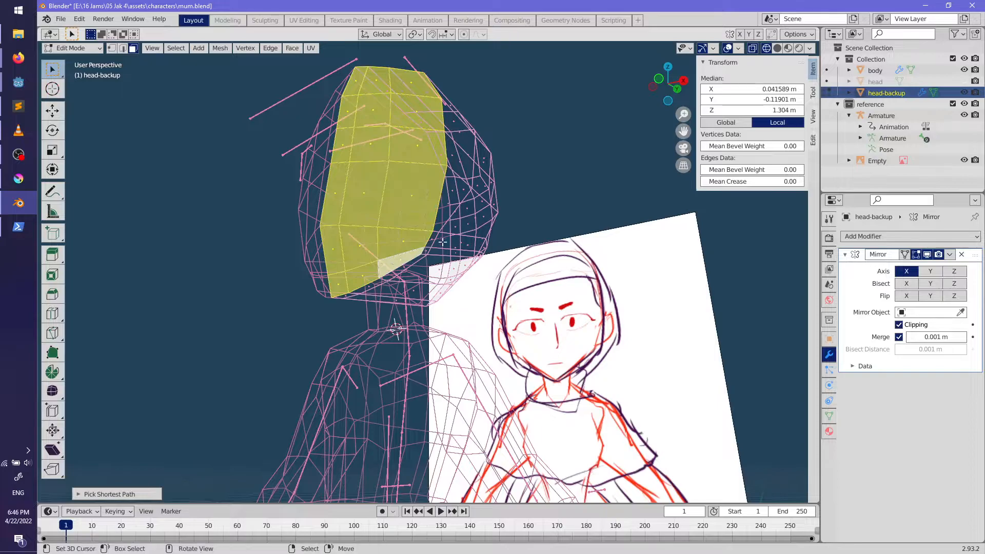
{"action": "middle_click_drag", "start_coordinate": [392, 260], "coordinate": [419, 262]}
{"action": "key", "text": "shift+h"}
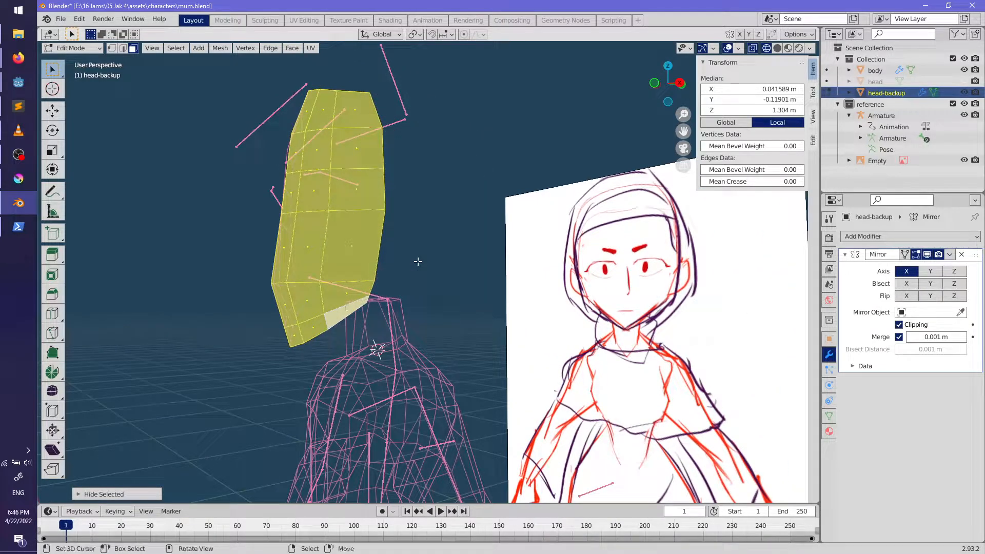
Step: Add three horizontal loop cuts across the face, matching the sketch's brow, upper eyelid and lower eyelid in front view
{"action": "key", "text": "KP_1"}
{"action": "scroll", "coordinate": [418, 261], "scroll_direction": "up", "scroll_amount": 4}
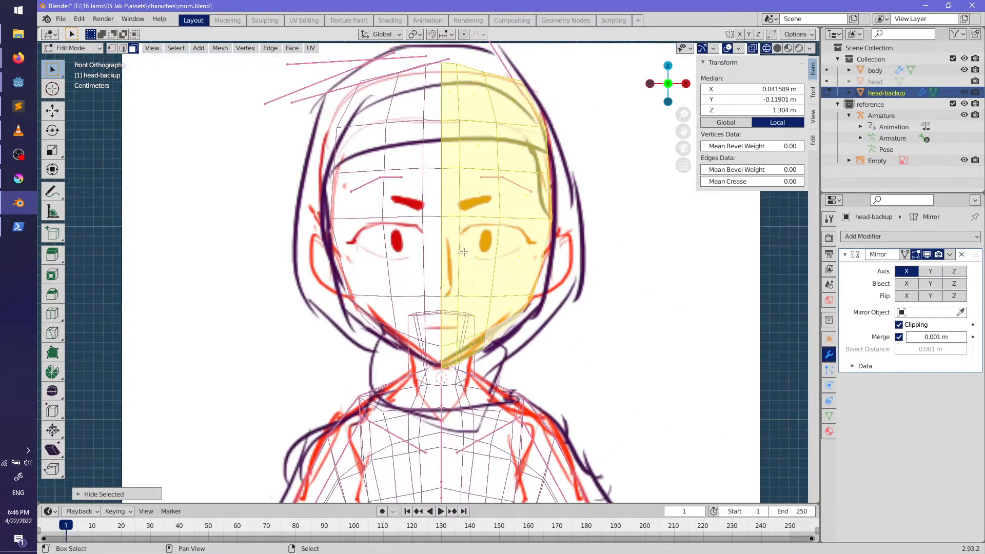
{"action": "left_click", "coordinate": [400, 270]}
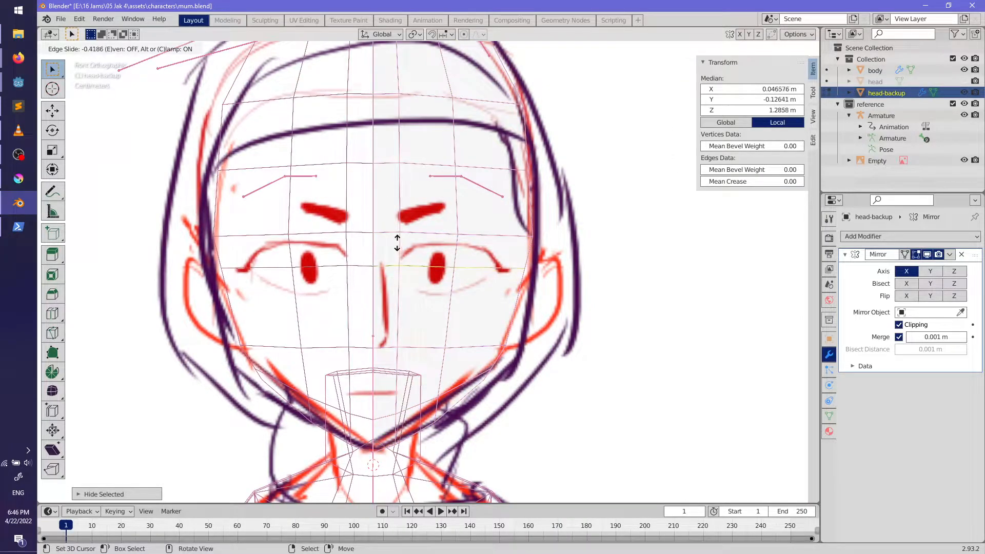
{"action": "left_click", "coordinate": [399, 227]}
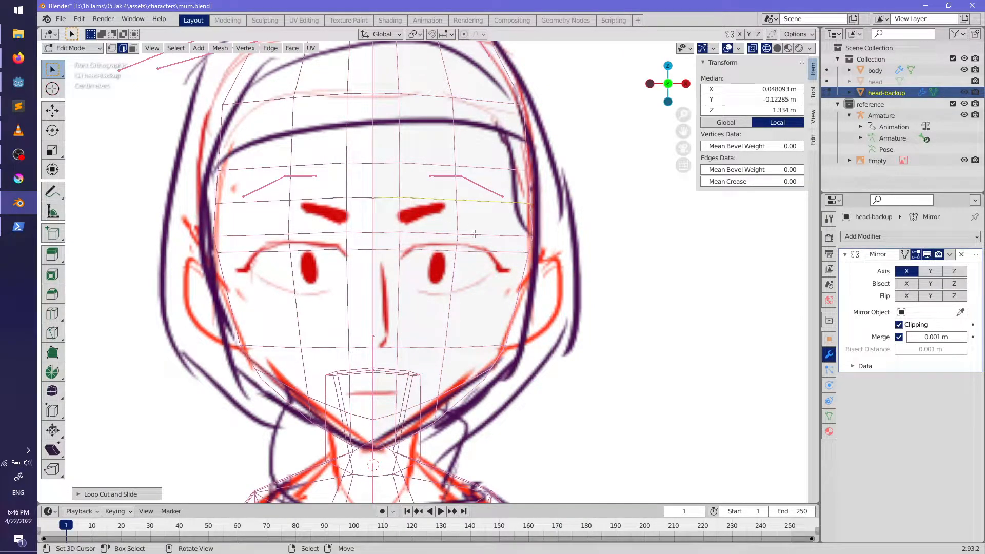
{"action": "middle_click_drag", "start_coordinate": [471, 314], "coordinate": [492, 271], "text": "shift"}
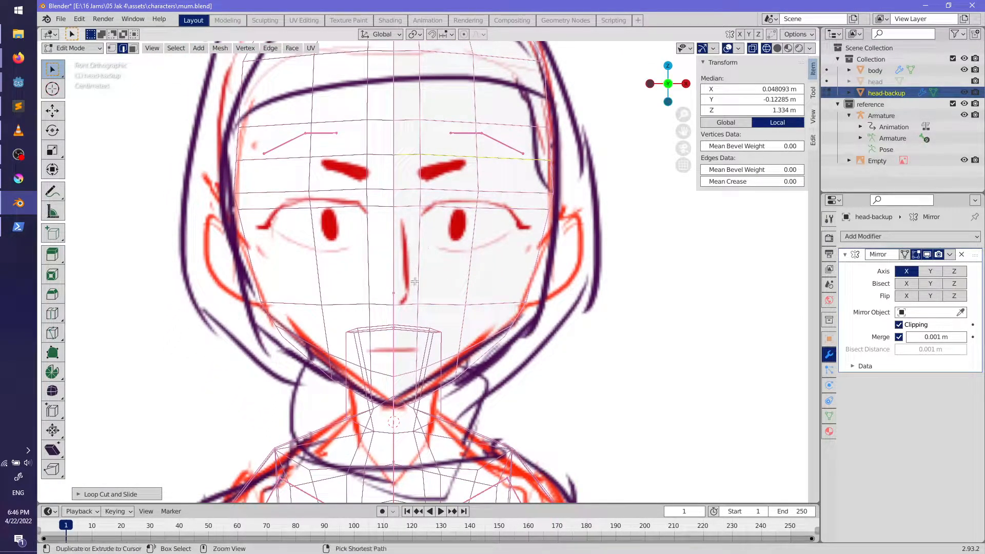
{"action": "middle_click_drag", "start_coordinate": [507, 335], "coordinate": [418, 322]}
{"action": "scroll", "coordinate": [345, 328], "scroll_direction": "down", "scroll_amount": 1}
{"action": "mouse_move", "coordinate": [345, 327]}
{"action": "middle_mouse_down"}
{"action": "mouse_move", "coordinate": [275, 337]}
{"action": "mouse_move", "coordinate": [338, 338]}
{"action": "middle_mouse_up"}
{"action": "scroll", "coordinate": [338, 338], "scroll_direction": "up", "scroll_amount": 1}
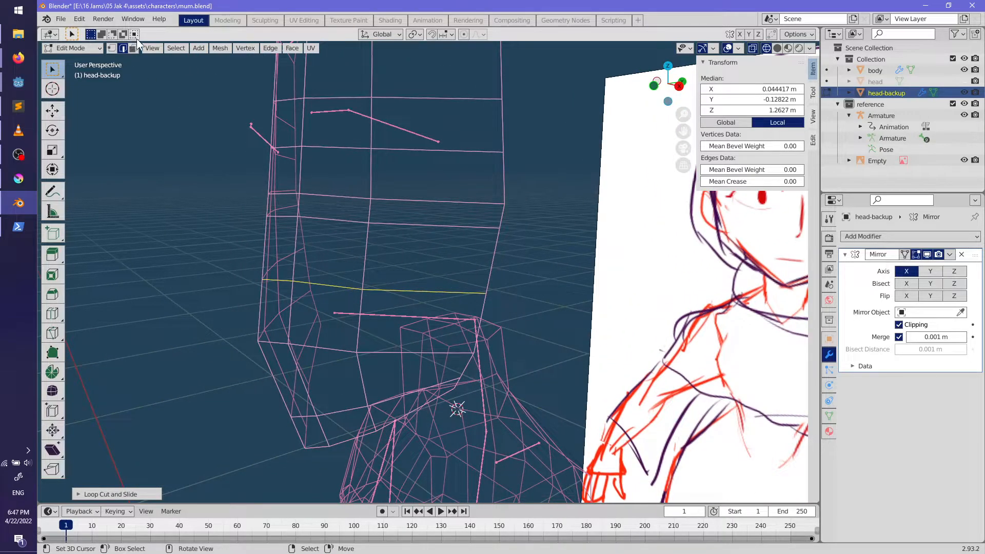
Step: Select the faces covering the eye and upper cheek and move them about 0.009 m inward along Y
{"action": "left_click", "coordinate": [133, 47]}
{"action": "left_click", "coordinate": [307, 205]}
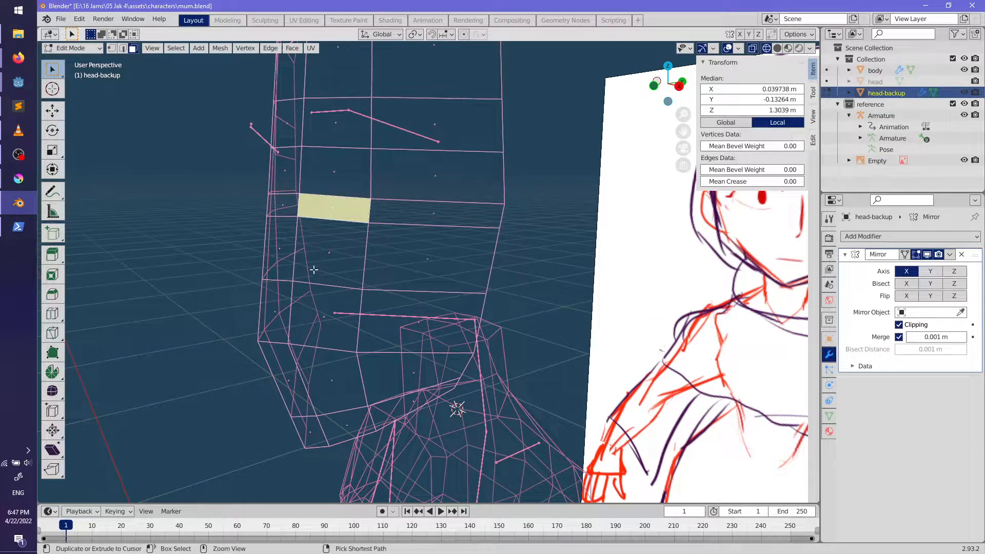
{"action": "left_click", "coordinate": [321, 308], "text": "ctrl"}
{"action": "key", "text": "KP_1"}
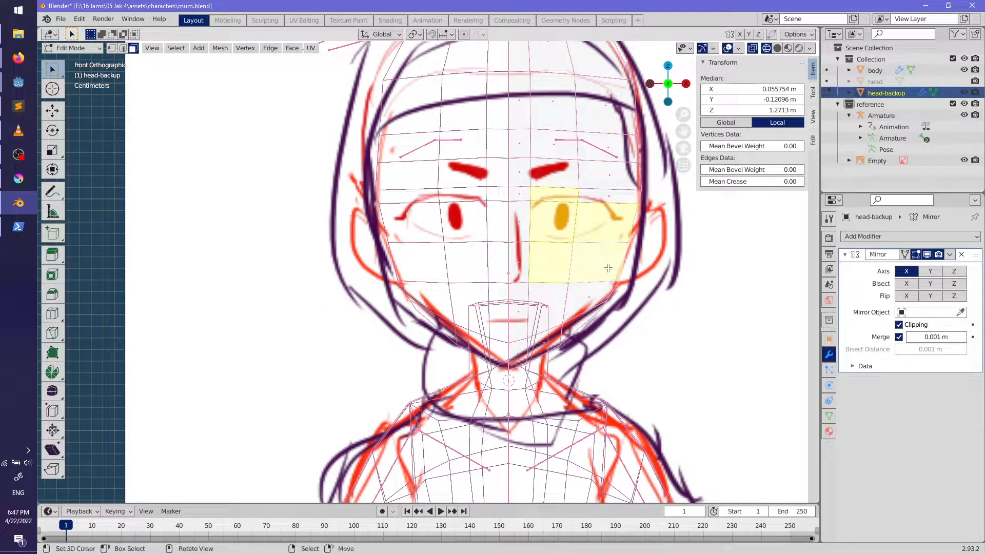
{"action": "middle_click_drag", "start_coordinate": [581, 280], "coordinate": [463, 298]}
{"action": "key", "text": "g"}
{"action": "key", "text": "y"}
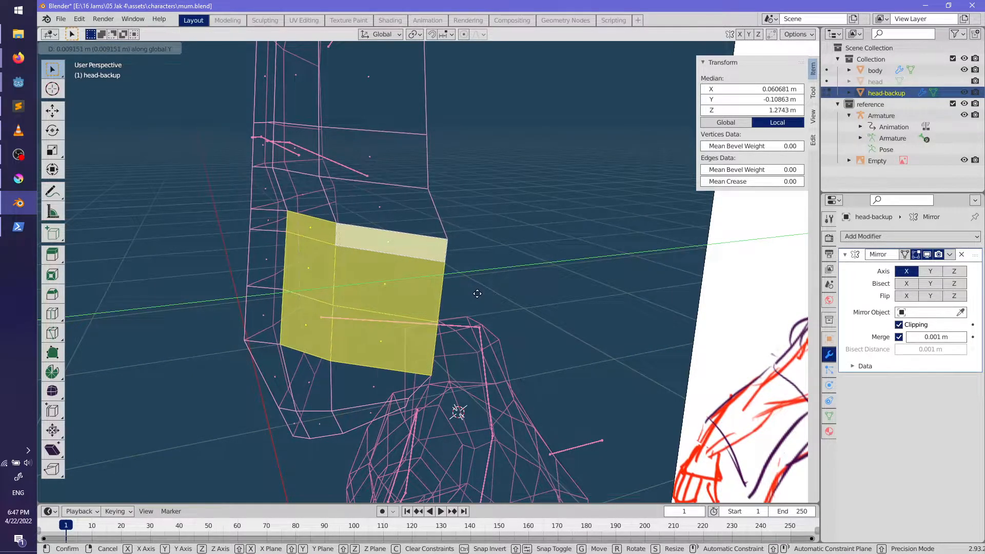
{"action": "left_click", "coordinate": [477, 293]}
Step: Restore solid shading, clear the selection and check the recessed eye area in Object Mode
{"action": "mouse_move", "coordinate": [451, 296]}
{"action": "middle_mouse_down"}
{"action": "mouse_move", "coordinate": [493, 303]}
{"action": "mouse_move", "coordinate": [441, 307]}
{"action": "mouse_move", "coordinate": [558, 260]}
{"action": "mouse_move", "coordinate": [579, 280]}
{"action": "mouse_move", "coordinate": [455, 285]}
{"action": "mouse_move", "coordinate": [521, 290]}
{"action": "mouse_move", "coordinate": [421, 287]}
{"action": "mouse_move", "coordinate": [492, 306]}
{"action": "mouse_move", "coordinate": [481, 315]}
{"action": "mouse_move", "coordinate": [523, 308]}
{"action": "mouse_move", "coordinate": [534, 336]}
{"action": "mouse_move", "coordinate": [521, 330]}
{"action": "mouse_move", "coordinate": [471, 347]}
{"action": "mouse_move", "coordinate": [327, 229]}
{"action": "mouse_move", "coordinate": [337, 279]}
{"action": "mouse_move", "coordinate": [418, 275]}
{"action": "middle_mouse_up"}
{"action": "key", "text": "Tab"}
{"action": "scroll", "coordinate": [492, 303], "scroll_direction": "down", "scroll_amount": 2}
{"action": "key", "text": "shift+z"}
{"action": "key", "text": "alt+a"}
{"action": "key", "text": "Tab"}
{"action": "key", "text": "Tab"}
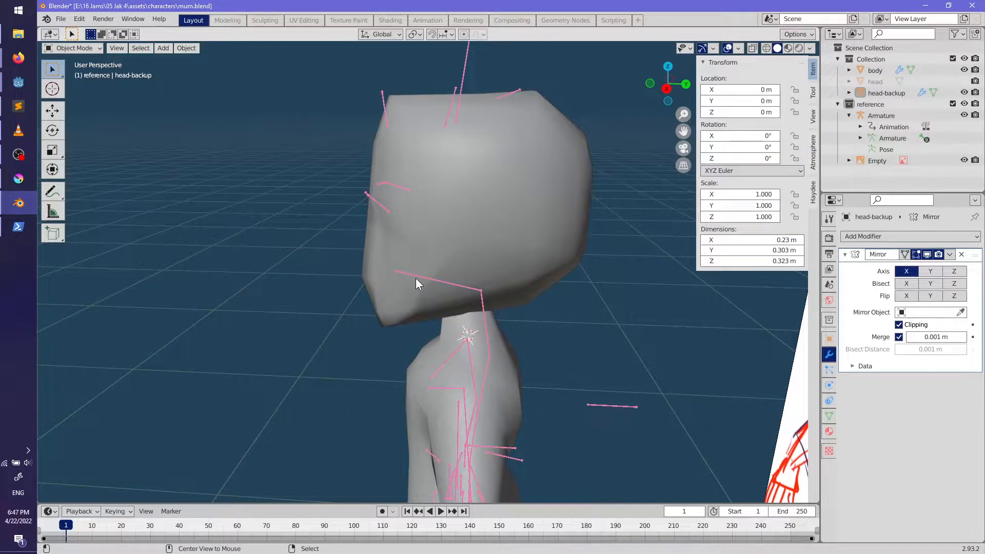
Step: Unhide the sculpted head object and delete it
{"action": "key", "text": "alt+h"}
{"action": "left_click", "coordinate": [544, 202]}
{"action": "key", "text": "x"}
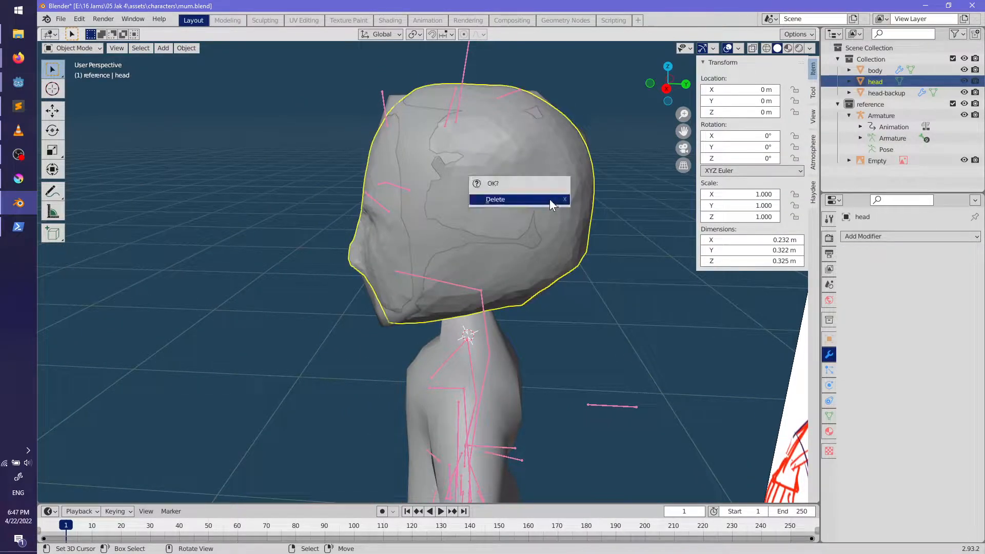
{"action": "left_click", "coordinate": [550, 200]}
Step: Open head-backup in Edit Mode and reveal its hidden faces
{"action": "middle_click_drag", "start_coordinate": [495, 254], "coordinate": [442, 196]}
{"action": "left_click", "coordinate": [441, 200]}
{"action": "key", "text": "Tab"}
{"action": "key", "text": "Tab"}
{"action": "key", "text": "Tab"}
{"action": "key", "text": "alt+h"}
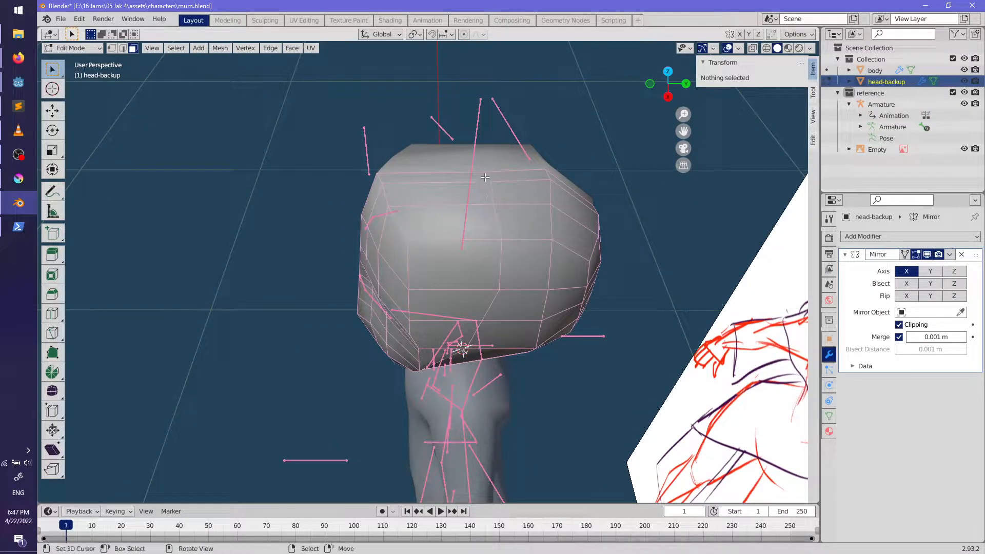
Step: Reshape the crown of head-backup by moving its top edges vertically along Z, and clear the selection
{"action": "left_click", "coordinate": [486, 178]}
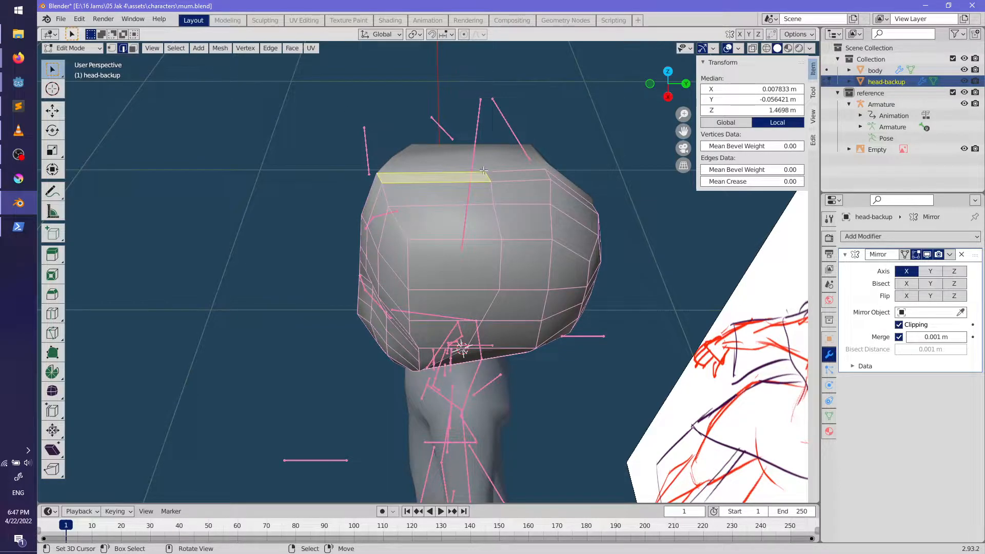
{"action": "mouse_move", "coordinate": [498, 260]}
{"action": "middle_mouse_down"}
{"action": "mouse_move", "coordinate": [564, 241]}
{"action": "mouse_move", "coordinate": [606, 246]}
{"action": "mouse_move", "coordinate": [504, 266]}
{"action": "middle_mouse_up"}
{"action": "key", "text": "g"}
{"action": "key", "text": "z"}
{"action": "left_click", "coordinate": [589, 225]}
{"action": "left_click", "coordinate": [402, 220]}
{"action": "middle_click_drag", "start_coordinate": [402, 220], "coordinate": [472, 260]}
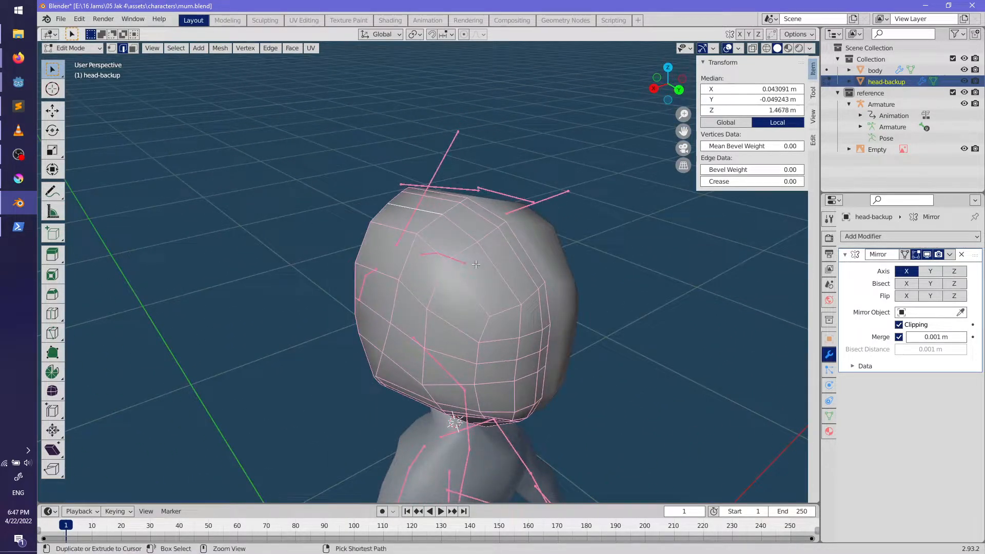
{"action": "middle_click_drag", "start_coordinate": [534, 281], "coordinate": [558, 251]}
{"action": "key", "text": "g"}
{"action": "key", "text": "z"}
{"action": "left_click", "coordinate": [545, 262]}
{"action": "key", "text": "alt+a"}
Step: Examine the head's overall shape and edge flow in Object and Edit Mode, from the side and against the front sketch
{"action": "key", "text": "Tab"}
{"action": "middle_click_drag", "start_coordinate": [331, 273], "coordinate": [450, 307]}
{"action": "key", "text": "Tab"}
{"action": "right_click", "coordinate": [415, 246]}
{"action": "middle_click_drag", "start_coordinate": [431, 367], "coordinate": [423, 320]}
{"action": "middle_click_drag", "start_coordinate": [428, 355], "coordinate": [351, 328]}
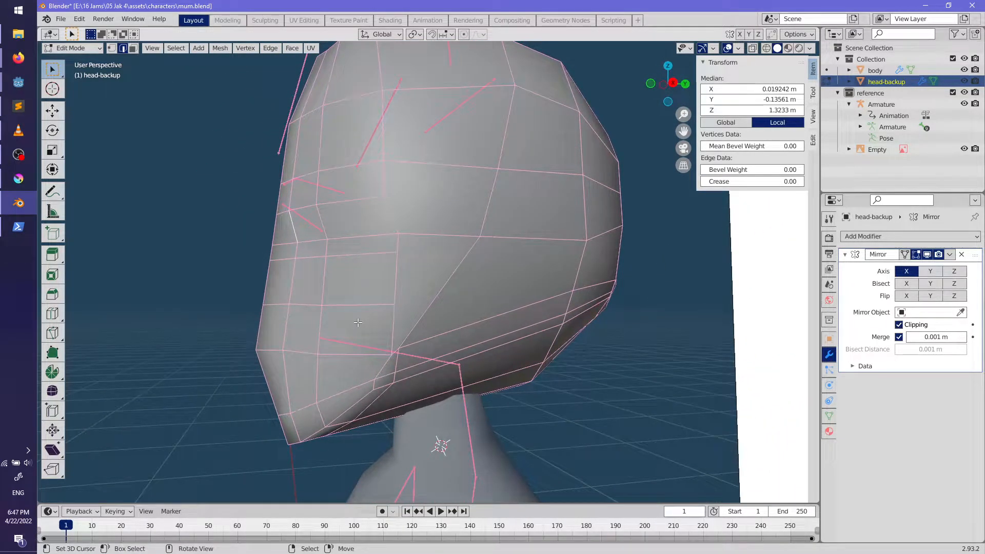
{"action": "key", "text": "KP_1"}
{"action": "key", "text": "shift+z"}
{"action": "key", "text": "shift+z"}
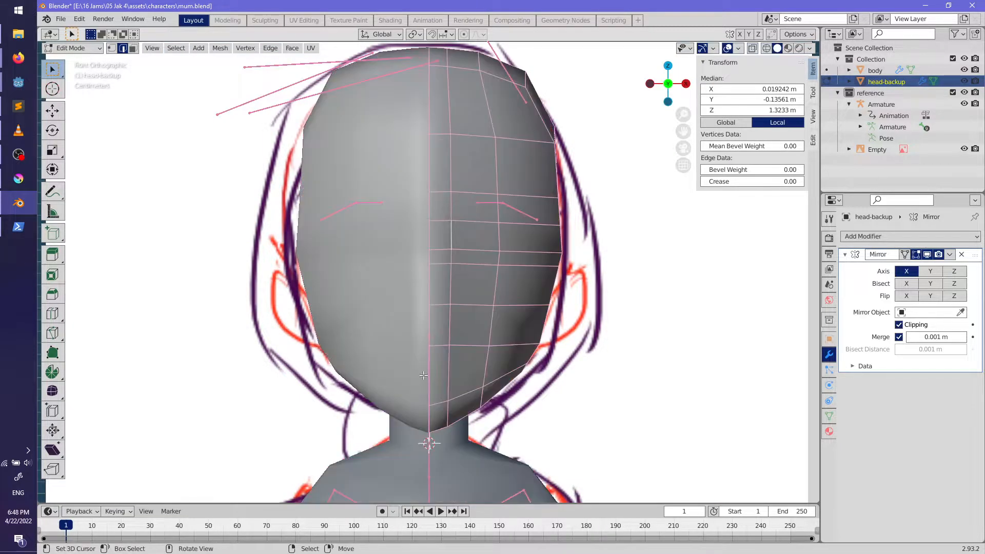
{"action": "scroll", "coordinate": [430, 364], "scroll_direction": "up", "scroll_amount": 4}
Step: Try a loop cut around the lower jaw, sliding it towards the edge row above, and undo it
{"action": "middle_click_drag", "start_coordinate": [427, 319], "coordinate": [279, 316]}
{"action": "key", "text": "r"}
{"action": "left_click", "coordinate": [464, 315]}
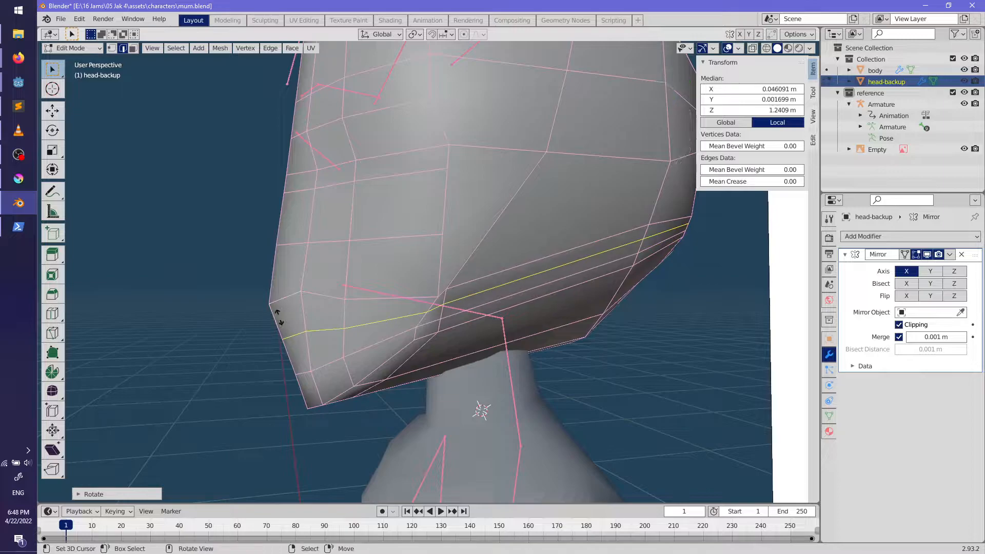
{"action": "key", "text": "g"}
{"action": "key", "text": "g"}
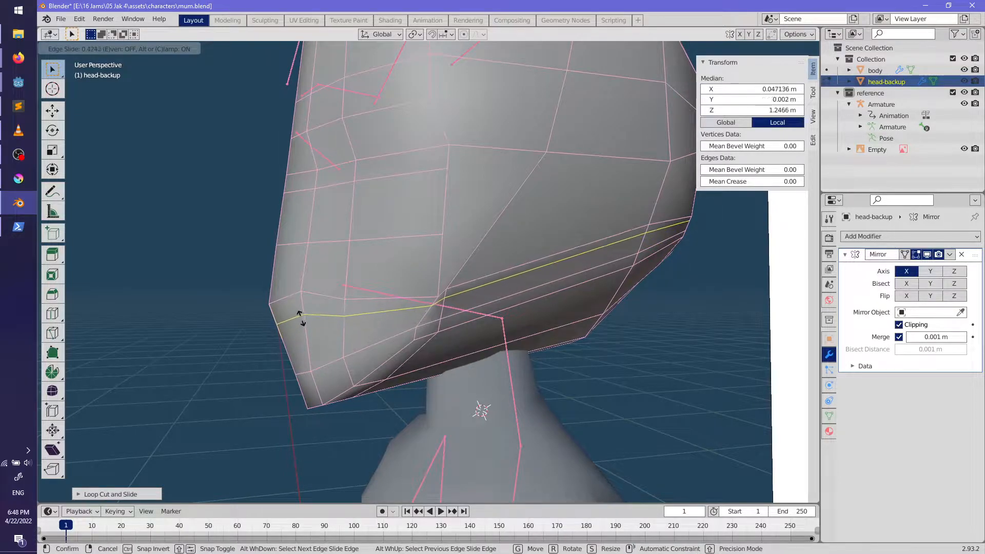
{"action": "left_click", "coordinate": [299, 316]}
{"action": "key", "text": "ctrl+z"}
{"action": "key", "text": "ctrl+z"}
Step: Try to extrude the single centre face above the upper lip outward for the nose
{"action": "middle_click_drag", "start_coordinate": [331, 316], "coordinate": [404, 309], "text": "shift"}
{"action": "scroll", "coordinate": [404, 310], "scroll_direction": "up", "scroll_amount": 1}
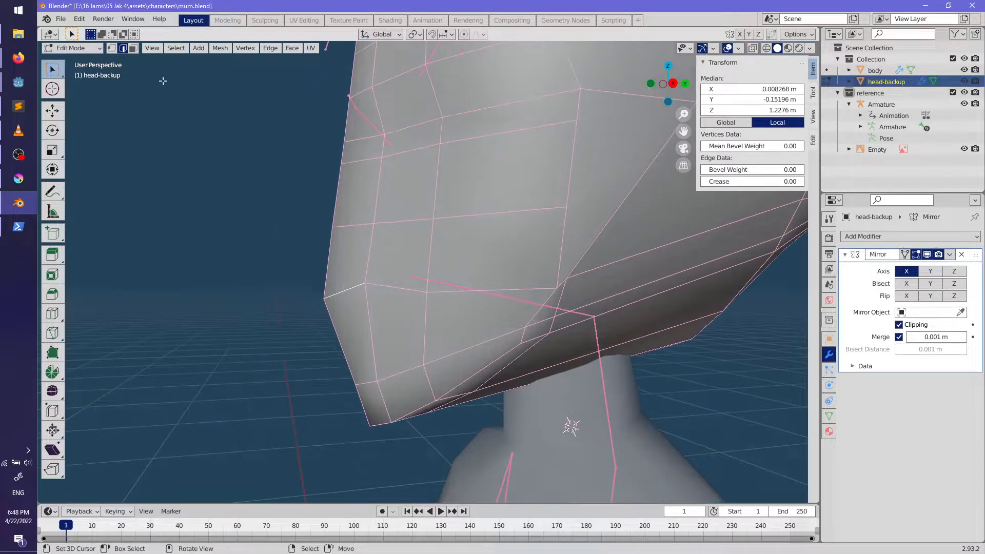
{"action": "left_click", "coordinate": [133, 48]}
{"action": "left_click", "coordinate": [331, 266]}
{"action": "middle_click_drag", "start_coordinate": [331, 266], "coordinate": [407, 366]}
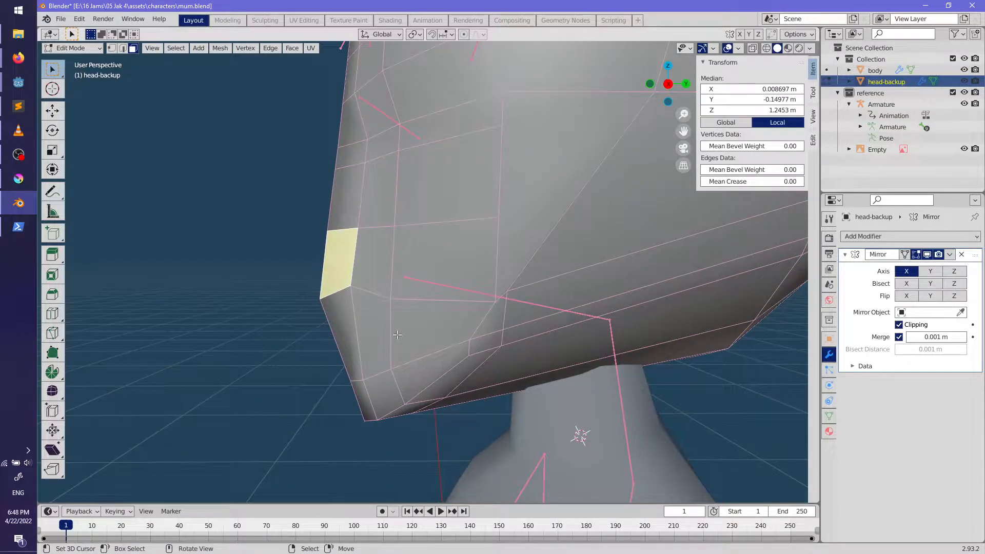
{"action": "key", "text": "e"}
{"action": "left_click", "coordinate": [366, 332]}
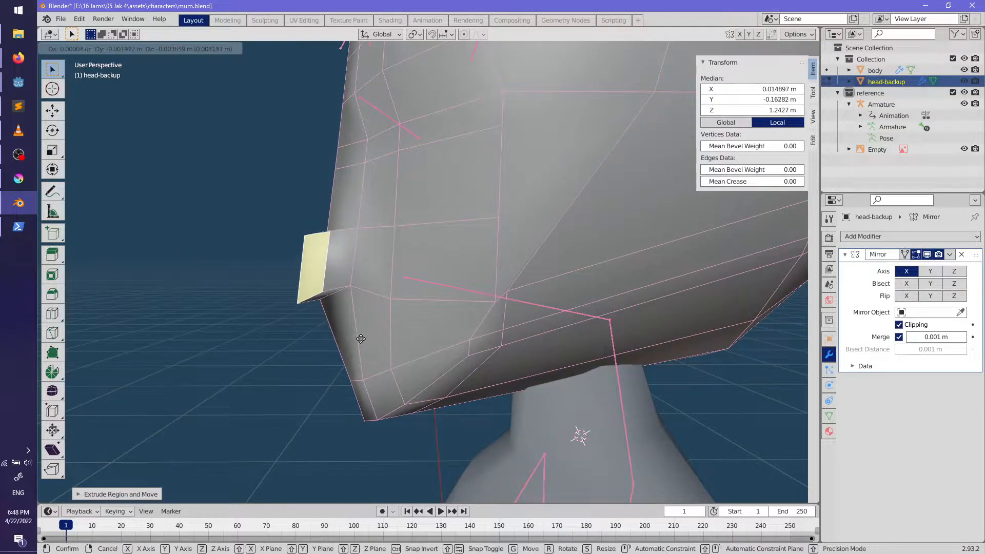
Step: Extrude the two stacked centre faces of the mid-face forward along Y to form a nose block
{"action": "middle_click_drag", "start_coordinate": [365, 331], "coordinate": [438, 289]}
{"action": "middle_click_drag", "start_coordinate": [397, 213], "coordinate": [377, 327]}
{"action": "key", "text": "e"}
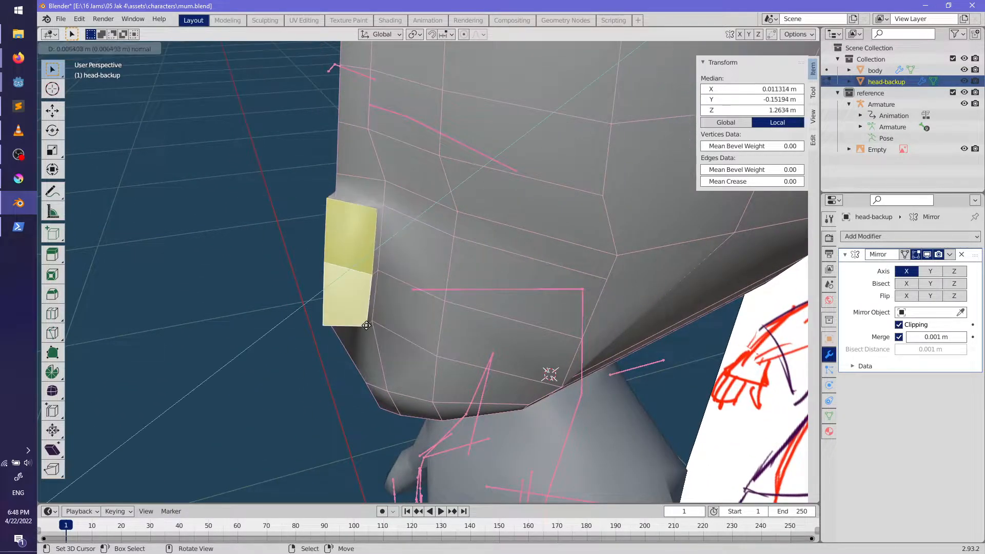
{"action": "key", "text": "y"}
{"action": "left_click", "coordinate": [355, 324]}
{"action": "middle_click_drag", "start_coordinate": [354, 324], "coordinate": [398, 296]}
Step: Merge the short connecting edges at the top of the nose block so the bridge blends into the face
{"action": "left_click", "coordinate": [123, 49]}
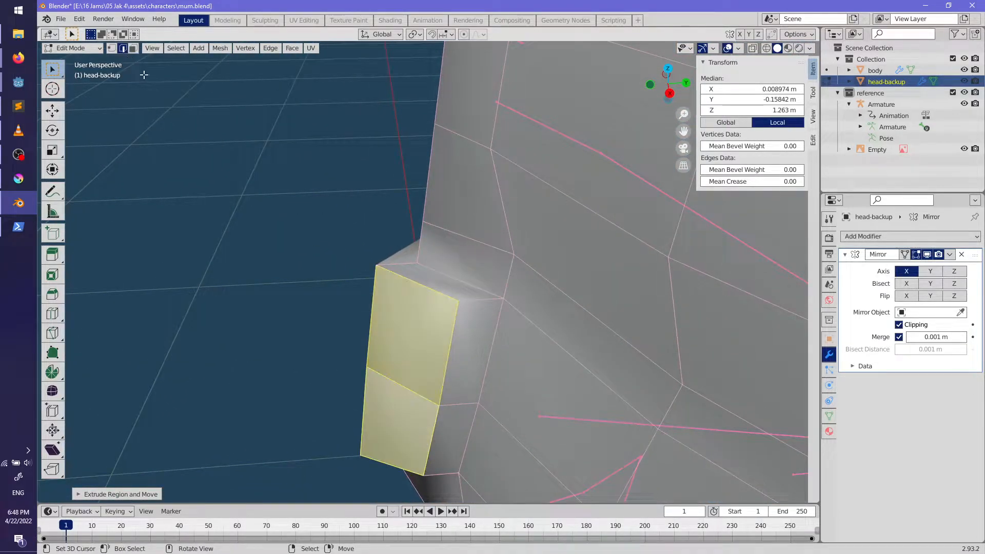
{"action": "left_click", "coordinate": [438, 281]}
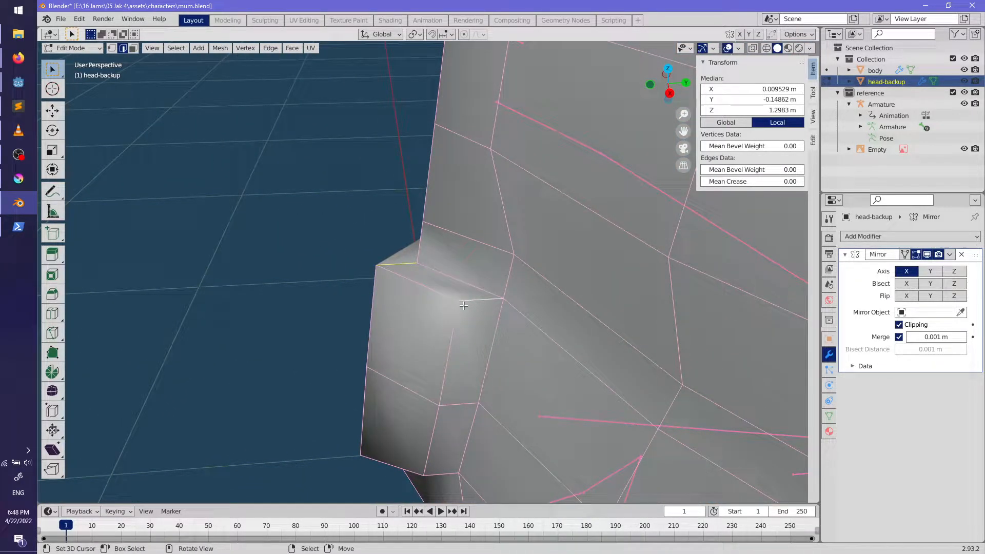
{"action": "key", "text": "m"}
{"action": "left_click", "coordinate": [451, 330]}
{"action": "mouse_move", "coordinate": [452, 330]}
{"action": "middle_mouse_down"}
{"action": "mouse_move", "coordinate": [512, 350]}
{"action": "mouse_move", "coordinate": [567, 384]}
{"action": "mouse_move", "coordinate": [545, 381]}
{"action": "mouse_move", "coordinate": [547, 394]}
{"action": "mouse_move", "coordinate": [419, 377]}
{"action": "mouse_move", "coordinate": [583, 376]}
{"action": "mouse_move", "coordinate": [374, 369]}
{"action": "middle_mouse_up"}
{"action": "key", "text": "Tab"}
Step: Slide the vertical cheek edge beside the lower part of the nose along its neighbouring edges
{"action": "key", "text": "Tab"}
Step: Move the selected nose edge along Z, rotate it about X, and clear the selection
{"action": "left_click", "coordinate": [419, 327]}
{"action": "middle_click_drag", "start_coordinate": [419, 327], "coordinate": [488, 347]}
{"action": "key", "text": "g"}
{"action": "key", "text": "z"}
{"action": "left_click", "coordinate": [371, 359]}
{"action": "key", "text": "r"}
{"action": "key", "text": "x"}
{"action": "left_click", "coordinate": [430, 381]}
{"action": "middle_click_drag", "start_coordinate": [430, 381], "coordinate": [405, 299]}
{"action": "key", "text": "alt+a"}
{"action": "scroll", "coordinate": [534, 367], "scroll_direction": "down", "scroll_amount": 3}
{"action": "key", "text": "Tab"}
{"action": "key", "text": "Tab"}
{"action": "scroll", "coordinate": [435, 359], "scroll_direction": "up", "scroll_amount": 2}
{"action": "left_click", "coordinate": [409, 293]}
{"action": "key", "text": "g"}
{"action": "key", "text": "g"}
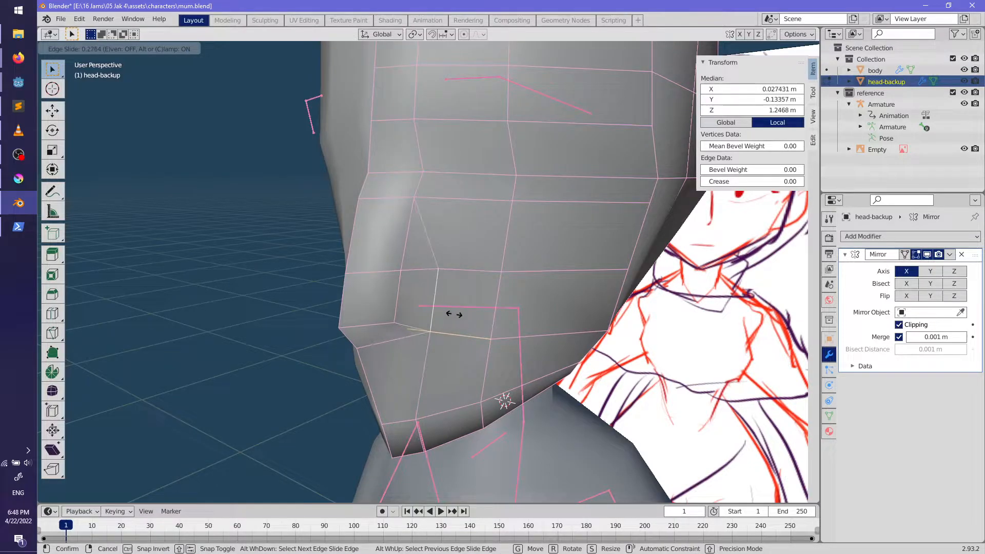
{"action": "left_click", "coordinate": [449, 304]}
Step: Rotate and slide the edge running from the nose's lower corner down to the chin
{"action": "middle_click_drag", "start_coordinate": [426, 205], "coordinate": [385, 337]}
{"action": "key", "text": "Tab"}
{"action": "key", "text": "Tab"}
{"action": "scroll", "coordinate": [400, 334], "scroll_direction": "up", "scroll_amount": 2}
{"action": "right_click", "coordinate": [407, 337]}
{"action": "middle_click_drag", "start_coordinate": [451, 388], "coordinate": [542, 419]}
{"action": "key", "text": "r"}
{"action": "left_click", "coordinate": [513, 420]}
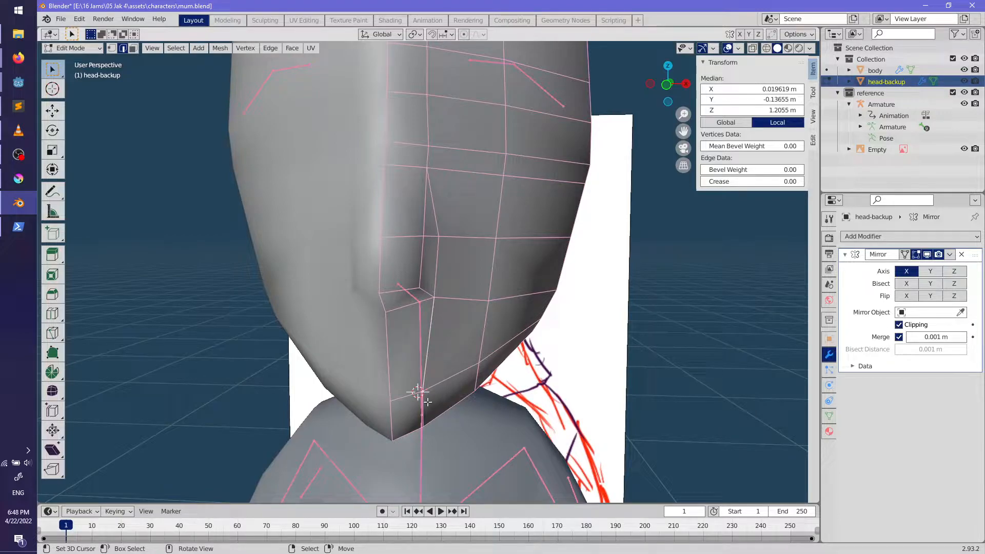
{"action": "key", "text": "g"}
{"action": "key", "text": "g"}
{"action": "left_click", "coordinate": [451, 400]}
Step: Slide the vertical cheek edges between the eye line and the jaw to adjust their spacing
{"action": "key", "text": "g"}
{"action": "key", "text": "g"}
{"action": "left_click", "coordinate": [459, 392]}
{"action": "middle_click_drag", "start_coordinate": [458, 392], "coordinate": [514, 331]}
{"action": "key", "text": "g"}
{"action": "key", "text": "g"}
{"action": "left_click", "coordinate": [480, 379]}
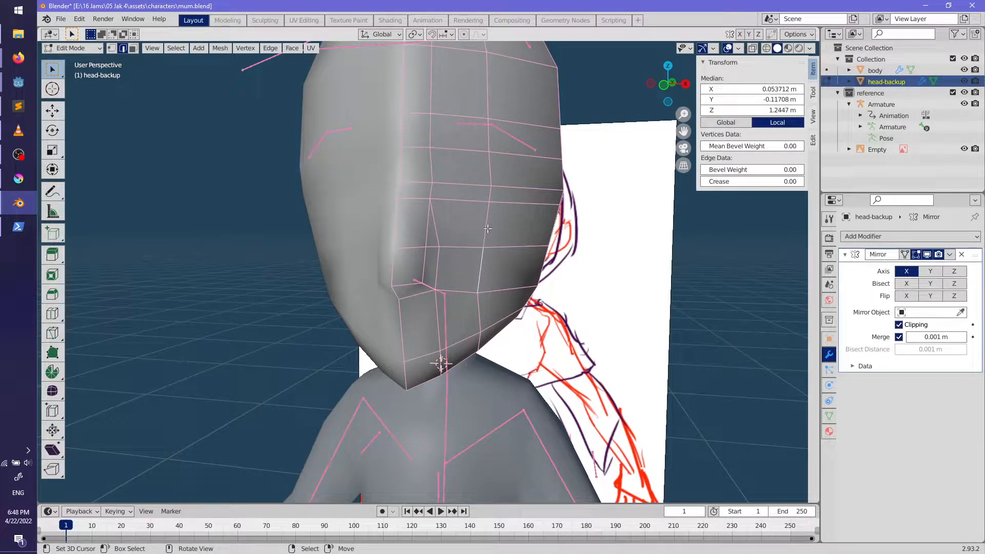
{"action": "key", "text": "g"}
{"action": "key", "text": "g"}
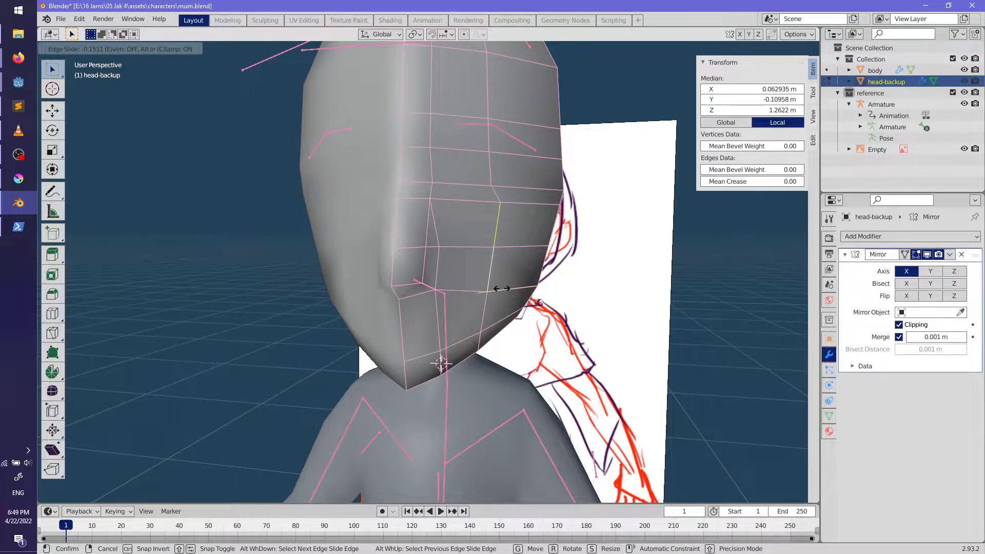
{"action": "left_click", "coordinate": [503, 288]}
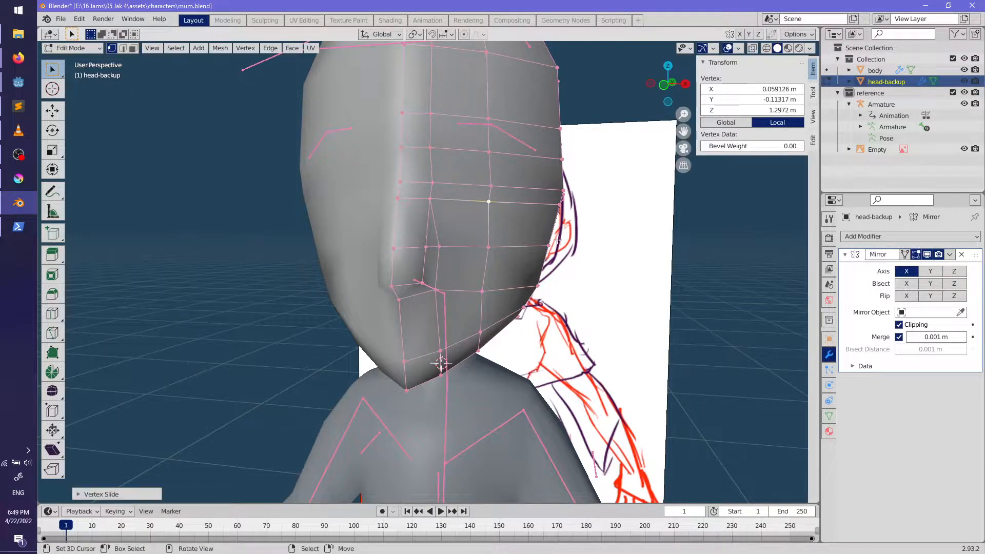
Step: Move the four vertices of the nose's lower side face inward along X and clear the selection
{"action": "key", "text": "Tab"}
{"action": "middle_click_drag", "start_coordinate": [519, 378], "coordinate": [543, 381]}
{"action": "key", "text": "Tab"}
{"action": "scroll", "coordinate": [484, 343], "scroll_direction": "up", "scroll_amount": 4}
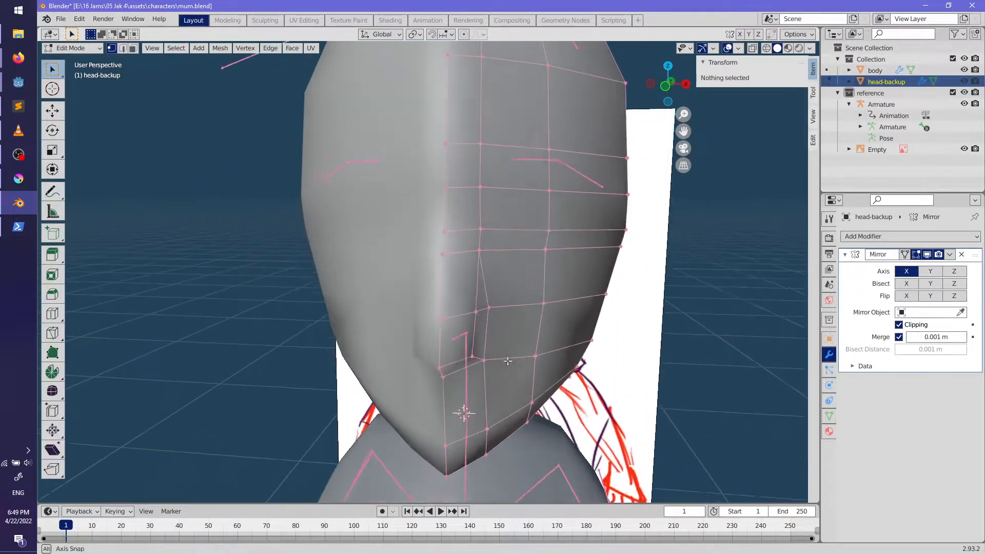
{"action": "left_click", "coordinate": [485, 336]}
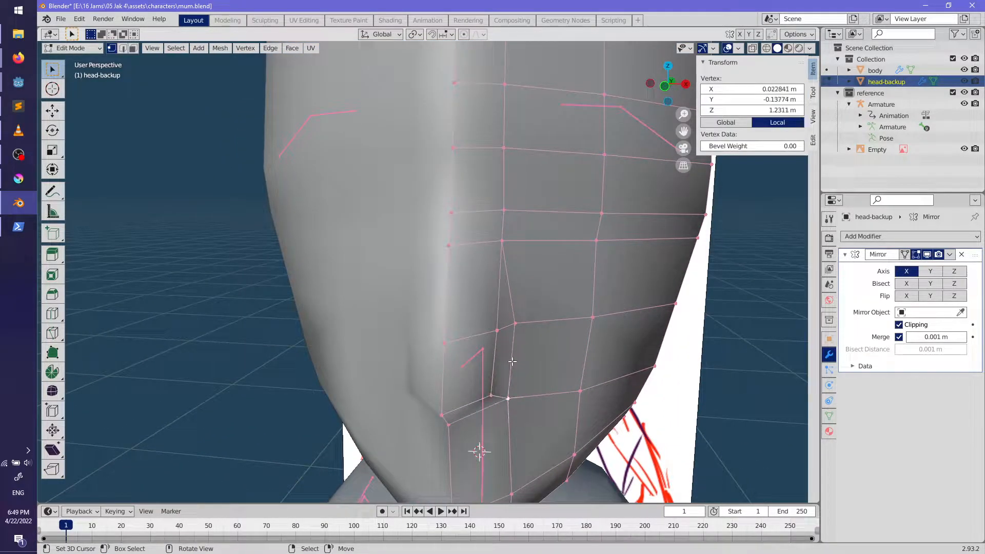
{"action": "left_click", "coordinate": [495, 332], "text": "ctrl"}
{"action": "key", "text": "x"}
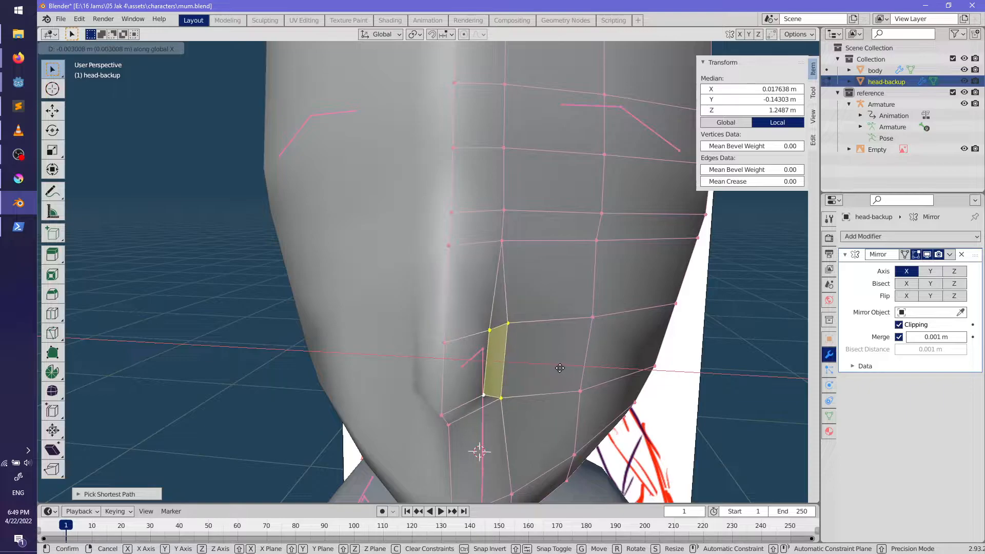
{"action": "left_click", "coordinate": [549, 361]}
{"action": "scroll", "coordinate": [493, 393], "scroll_direction": "down", "scroll_amount": 1}
{"action": "key", "text": "alt+a"}
Step: Examine the head's shape and nose in Object Mode, comparing them with the front sketch in wireframe
{"action": "mouse_move", "coordinate": [493, 392]}
{"action": "middle_mouse_down"}
{"action": "mouse_move", "coordinate": [510, 410]}
{"action": "mouse_move", "coordinate": [346, 402]}
{"action": "mouse_move", "coordinate": [329, 423]}
{"action": "mouse_move", "coordinate": [430, 389]}
{"action": "mouse_move", "coordinate": [626, 393]}
{"action": "mouse_move", "coordinate": [493, 415]}
{"action": "mouse_move", "coordinate": [397, 405]}
{"action": "mouse_move", "coordinate": [617, 405]}
{"action": "mouse_move", "coordinate": [460, 408]}
{"action": "mouse_move", "coordinate": [482, 398]}
{"action": "middle_mouse_up"}
{"action": "key", "text": "Tab"}
{"action": "scroll", "coordinate": [329, 423], "scroll_direction": "down", "scroll_amount": 2}
{"action": "scroll", "coordinate": [397, 406], "scroll_direction": "up", "scroll_amount": 3}
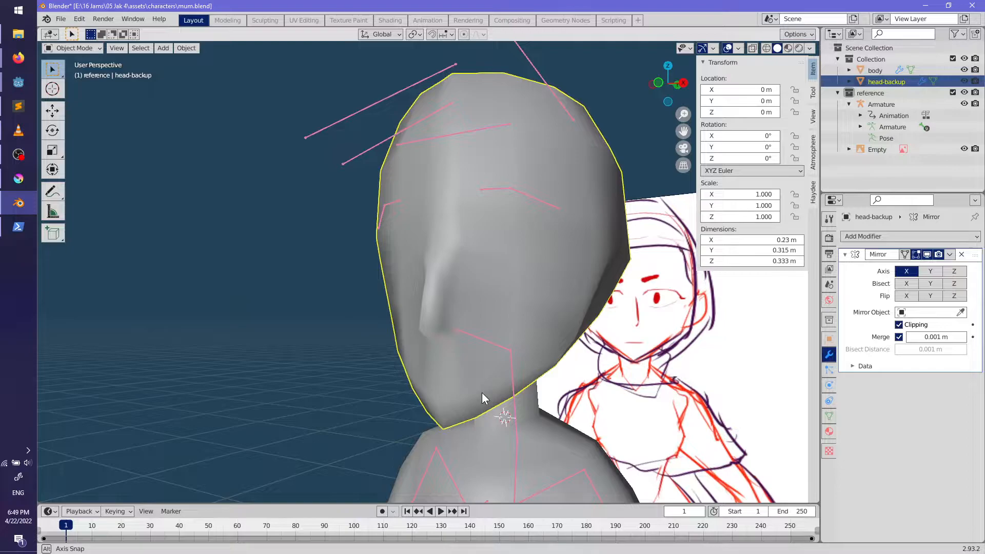
{"action": "key", "text": "KP_1"}
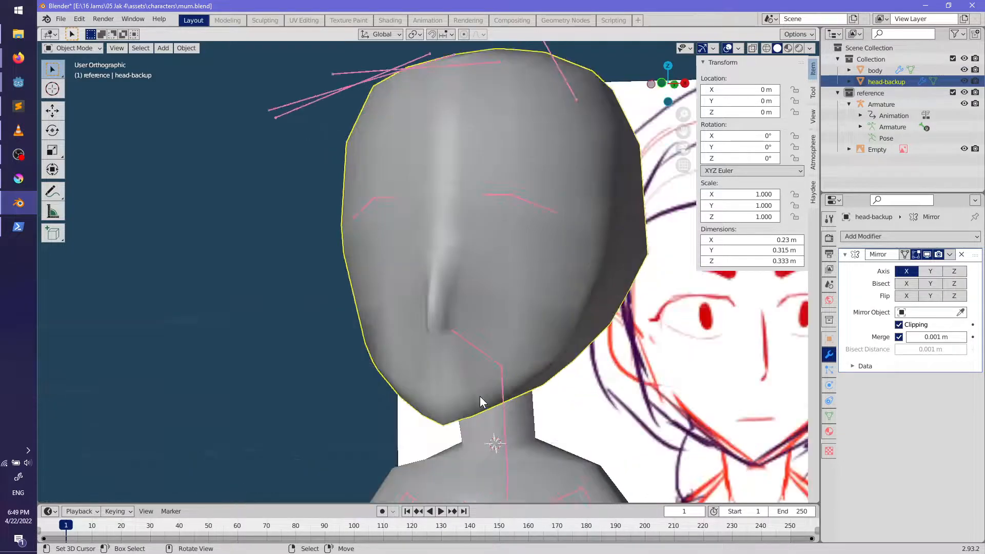
{"action": "key", "text": "shift+z"}
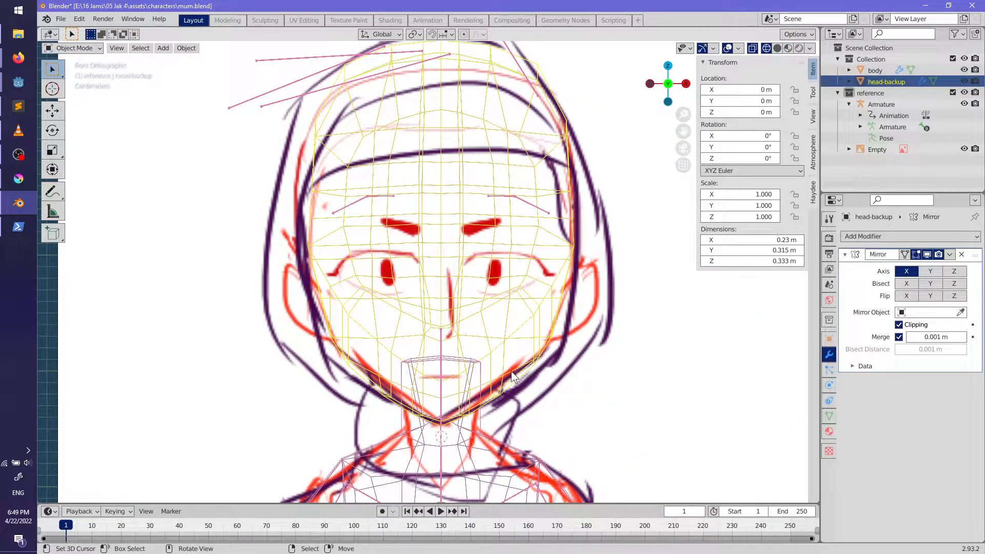
{"action": "key", "text": "shift+z"}
{"action": "middle_click_drag", "start_coordinate": [528, 331], "coordinate": [531, 321], "text": "shift"}
{"action": "scroll", "coordinate": [531, 321], "scroll_direction": "up", "scroll_amount": 1}
{"action": "key", "text": "alt+a"}
{"action": "middle_click_drag", "start_coordinate": [514, 282], "coordinate": [475, 292]}
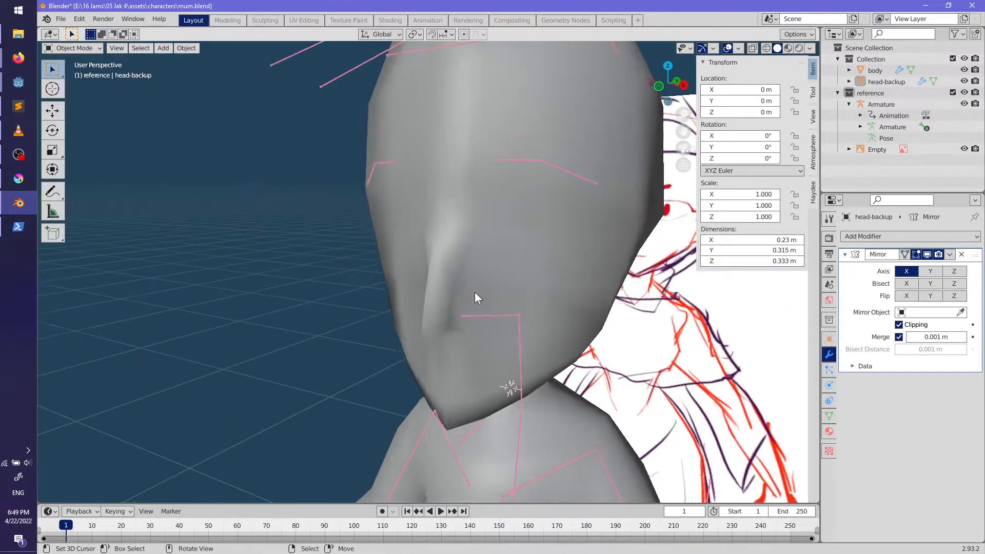
Step: Move the two vertices beside the nose bridge inward along X and check them against the front sketch
{"action": "key", "text": "Tab"}
{"action": "scroll", "coordinate": [490, 278], "scroll_direction": "up", "scroll_amount": 1}
{"action": "scroll", "coordinate": [504, 256], "scroll_direction": "up", "scroll_amount": 1}
{"action": "middle_click_drag", "start_coordinate": [504, 256], "coordinate": [472, 307], "text": "shift"}
{"action": "right_click", "coordinate": [463, 287]}
{"action": "right_click", "coordinate": [471, 252], "text": "shift"}
{"action": "middle_click_drag", "start_coordinate": [478, 261], "coordinate": [409, 286]}
{"action": "key", "text": "g"}
{"action": "key", "text": "x"}
{"action": "key", "text": "x"}
{"action": "left_click", "coordinate": [502, 292]}
{"action": "scroll", "coordinate": [409, 286], "scroll_direction": "down", "scroll_amount": 4}
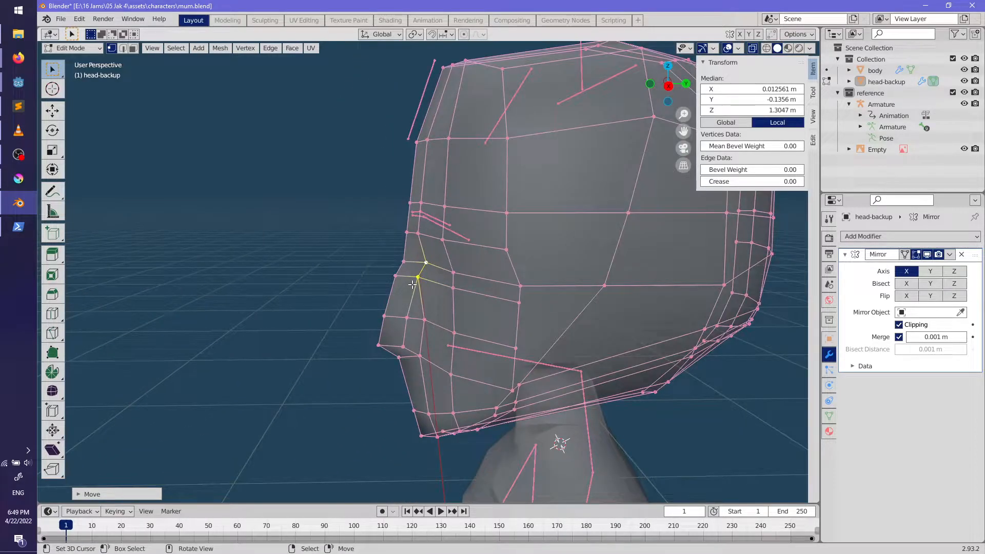
{"action": "key", "text": "Tab"}
{"action": "middle_click_drag", "start_coordinate": [465, 320], "coordinate": [501, 314]}
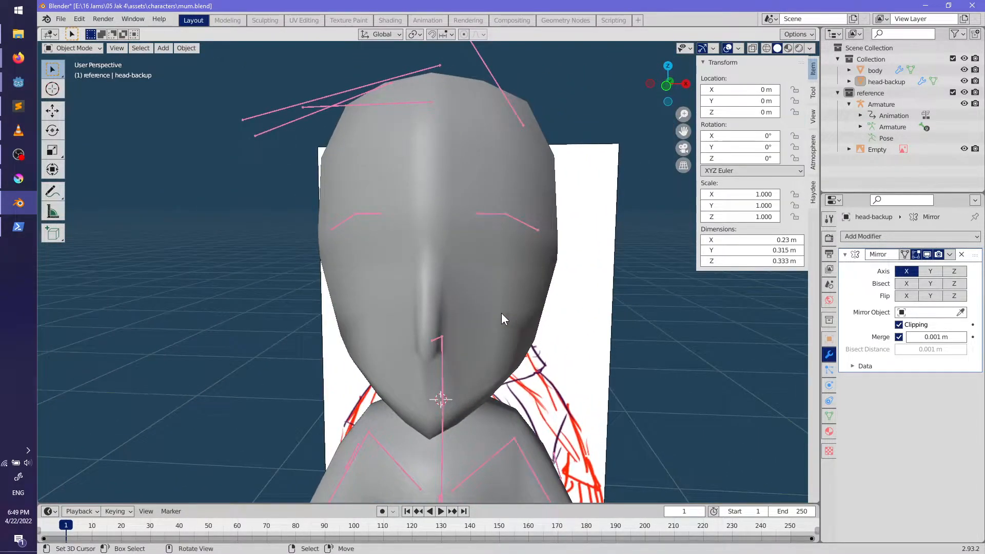
{"action": "key", "text": "KP_1"}
{"action": "key", "text": "shift+z"}
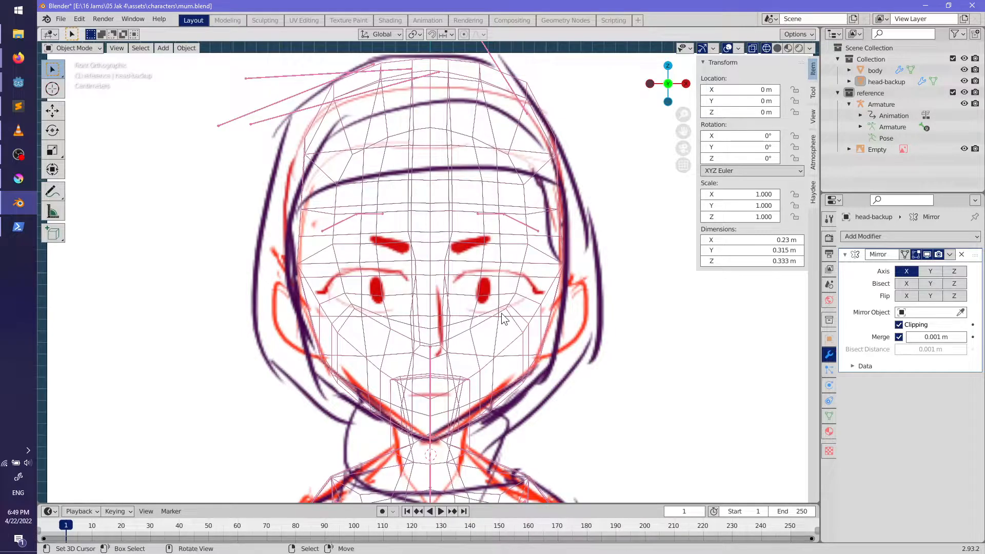
{"action": "key", "text": "shift+z"}
Step: Try a loop cut across the upper part of the nose and undo it
{"action": "key", "text": "Tab"}
{"action": "scroll", "coordinate": [385, 262], "scroll_direction": "up", "scroll_amount": 5}
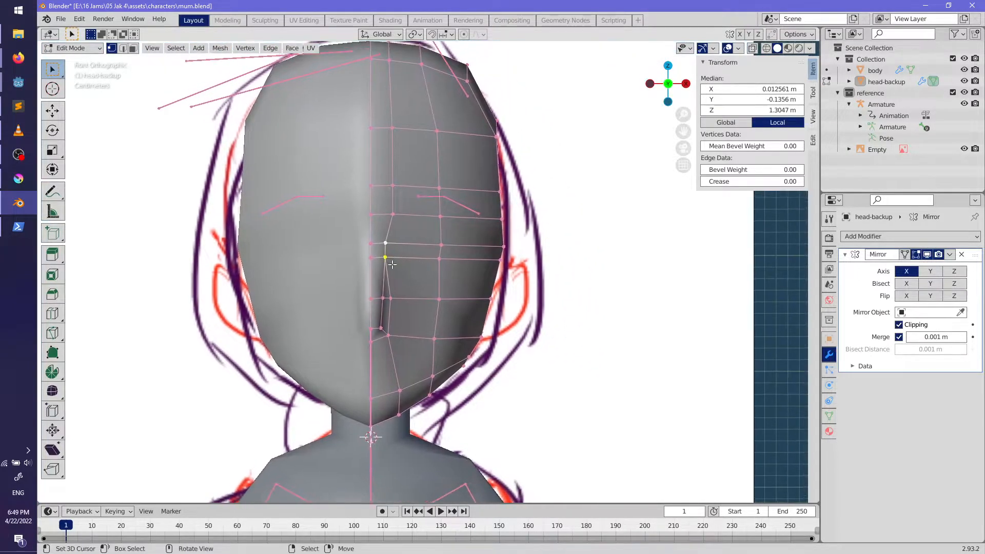
{"action": "middle_click_drag", "start_coordinate": [349, 242], "coordinate": [345, 267]}
{"action": "key", "text": "ctrl+r"}
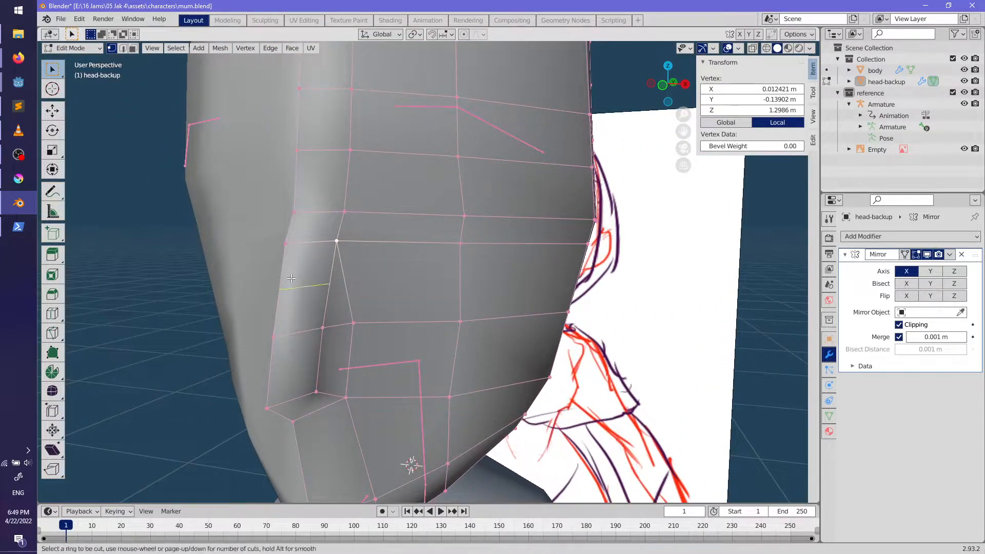
{"action": "left_click", "coordinate": [345, 268]}
{"action": "right_click", "coordinate": [345, 268]}
{"action": "middle_click_drag", "start_coordinate": [402, 288], "coordinate": [411, 267]}
{"action": "key", "text": "ctrl+z"}
{"action": "key", "text": "ctrl+z"}
{"action": "scroll", "coordinate": [421, 275], "scroll_direction": "up", "scroll_amount": 2}
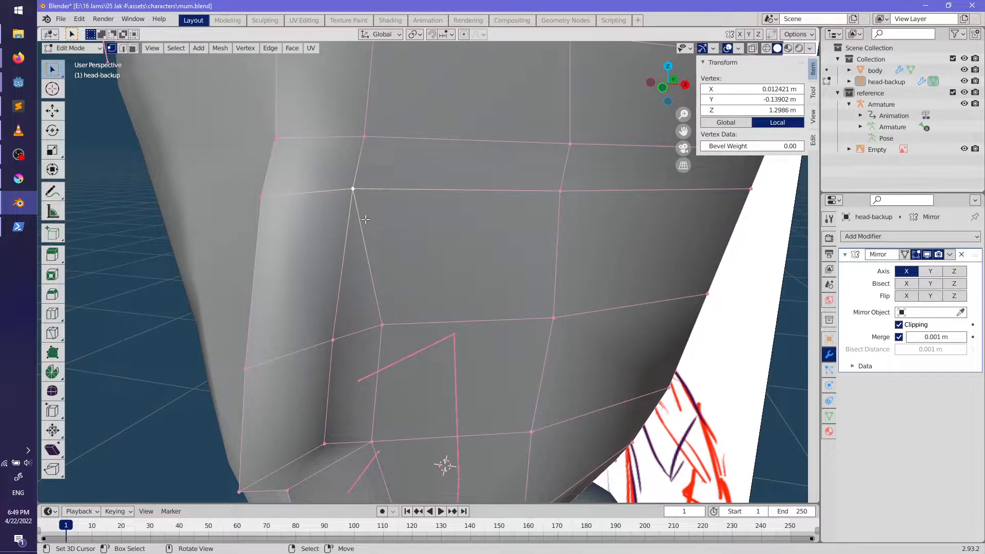
Step: Undo and redo the recent edits to compare the nose bridge before and after
{"action": "scroll", "coordinate": [368, 205], "scroll_direction": "down", "scroll_amount": 5}
{"action": "middle_click_drag", "start_coordinate": [433, 219], "coordinate": [412, 223]}
{"action": "right_click", "coordinate": [415, 222], "text": "ctrl"}
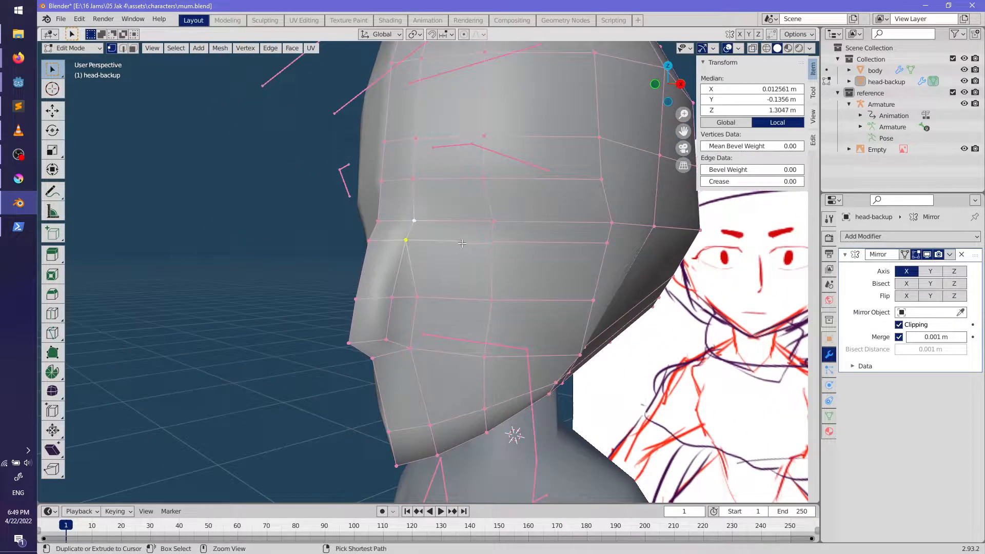
{"action": "key", "text": "ctrl+z"}
{"action": "key", "text": "ctrl+z"}
{"action": "key", "text": "ctrl+z"}
{"action": "key", "text": "ctrl+shift+z"}
{"action": "key", "text": "ctrl+shift+z"}
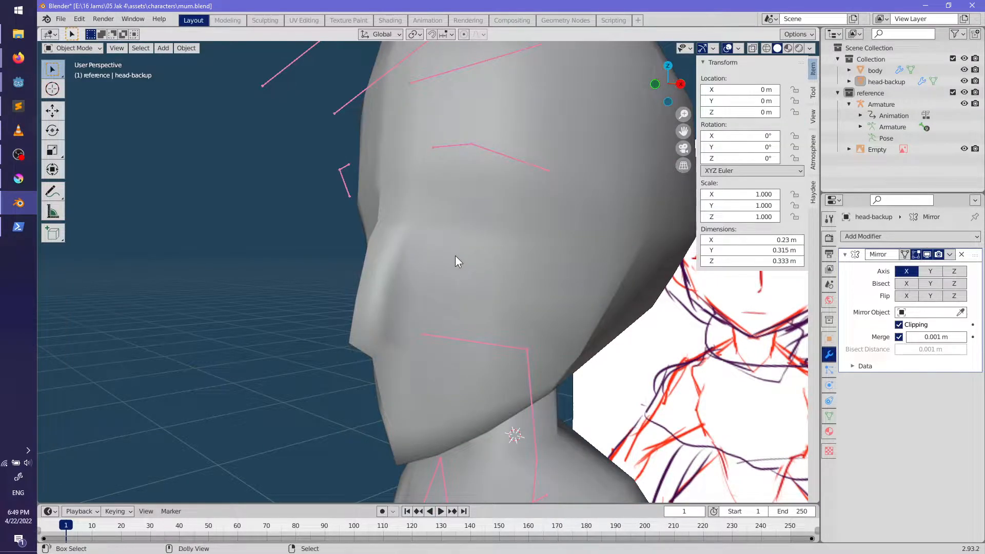
{"action": "key", "text": "ctrl+shift+z"}
Step: Add a vertical edge loop over the head between the loop beside the nose and the cheek loop
{"action": "middle_click_drag", "start_coordinate": [448, 259], "coordinate": [448, 281]}
{"action": "middle_click_drag", "start_coordinate": [433, 233], "coordinate": [426, 323], "text": "shift"}
{"action": "scroll", "coordinate": [426, 322], "scroll_direction": "up", "scroll_amount": 1}
{"action": "scroll", "coordinate": [436, 308], "scroll_direction": "down", "scroll_amount": 4}
{"action": "key", "text": "g"}
{"action": "key", "text": "g"}
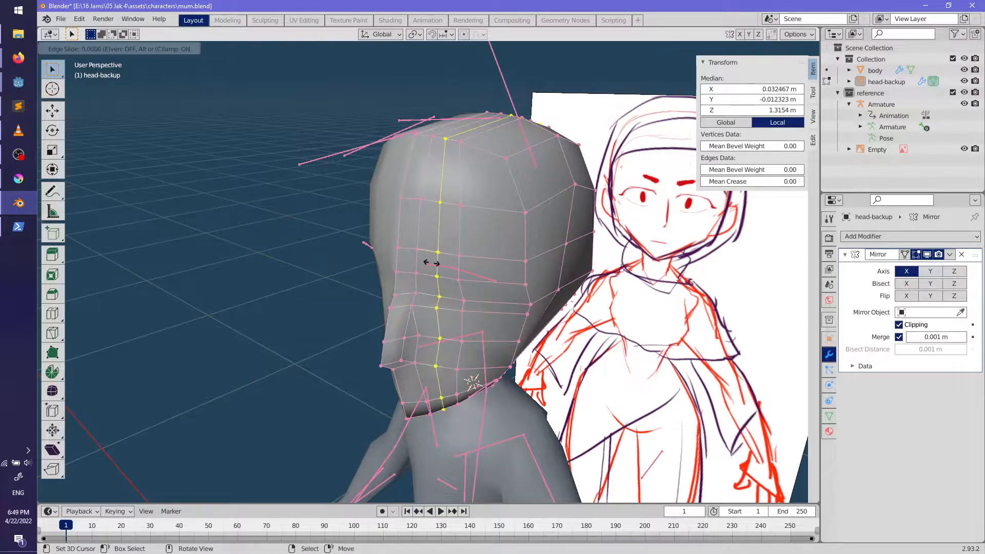
{"action": "scroll", "coordinate": [462, 271], "scroll_direction": "up", "scroll_amount": 2}
Step: Try deleting the vertices of the vertical loop that runs along the side of the nose, and undo it
{"action": "middle_click_drag", "start_coordinate": [450, 325], "coordinate": [460, 256], "text": "shift"}
{"action": "right_click", "coordinate": [426, 312], "text": "alt"}
{"action": "mouse_move", "coordinate": [426, 312]}
{"action": "middle_mouse_down"}
{"action": "mouse_move", "coordinate": [435, 297]}
{"action": "mouse_move", "coordinate": [439, 415]}
{"action": "mouse_move", "coordinate": [438, 391]}
{"action": "mouse_move", "coordinate": [491, 366]}
{"action": "middle_mouse_up"}
{"action": "right_click", "coordinate": [434, 298]}
{"action": "right_click", "coordinate": [440, 417], "text": "ctrl"}
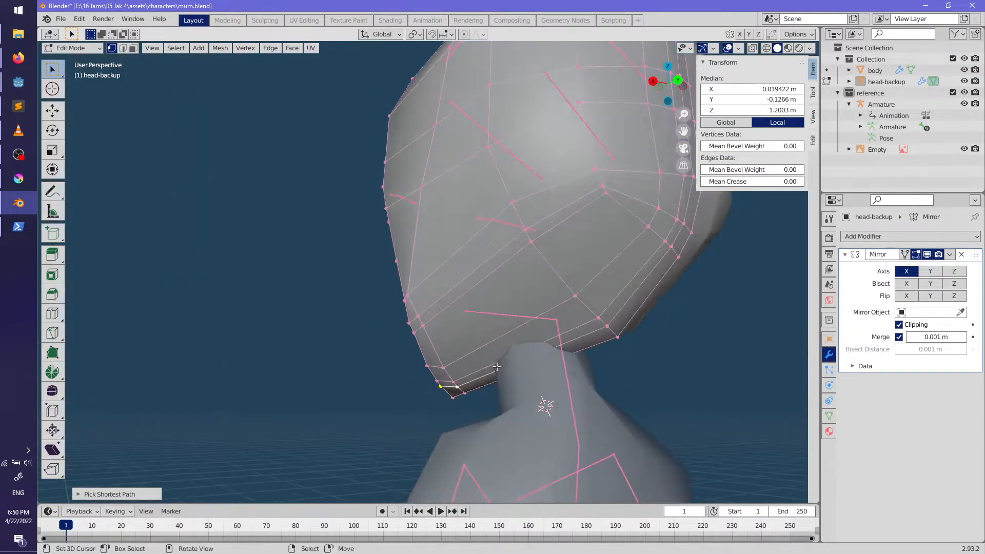
{"action": "middle_click_drag", "start_coordinate": [608, 322], "coordinate": [561, 365]}
{"action": "key", "text": "x"}
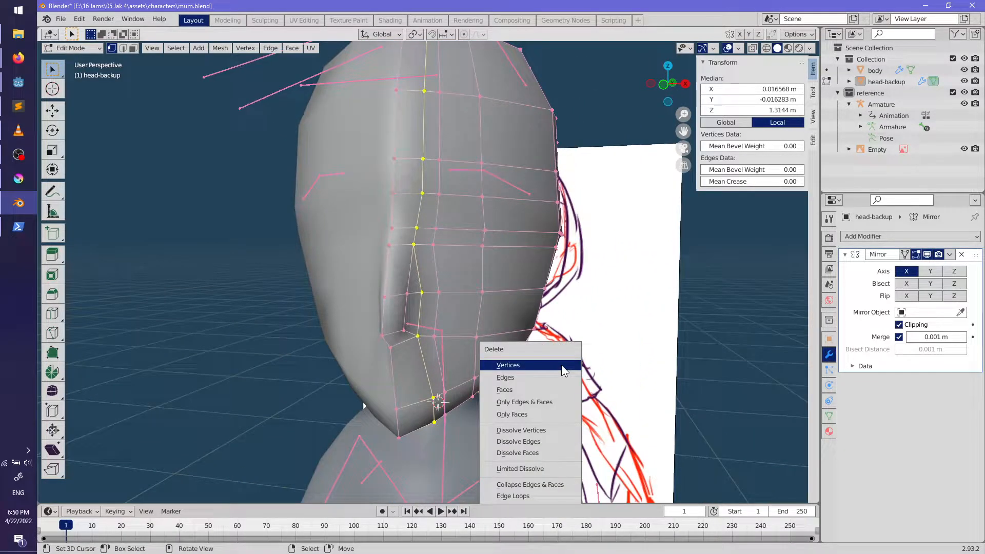
{"action": "left_click", "coordinate": [562, 365]}
{"action": "key", "text": "ctrl+z"}
Step: Try dissolving the edges of the loop beside the nose, and undo back to before the nose was narrowed
{"action": "middle_click_drag", "start_coordinate": [431, 318], "coordinate": [405, 288]}
{"action": "key", "text": "x"}
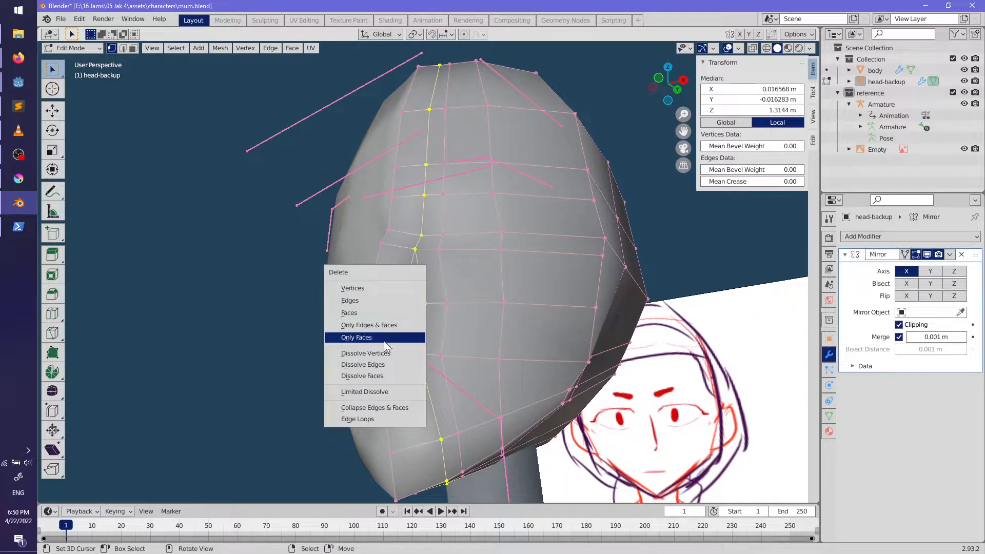
{"action": "left_click", "coordinate": [384, 365]}
{"action": "middle_click_drag", "start_coordinate": [385, 367], "coordinate": [521, 370]}
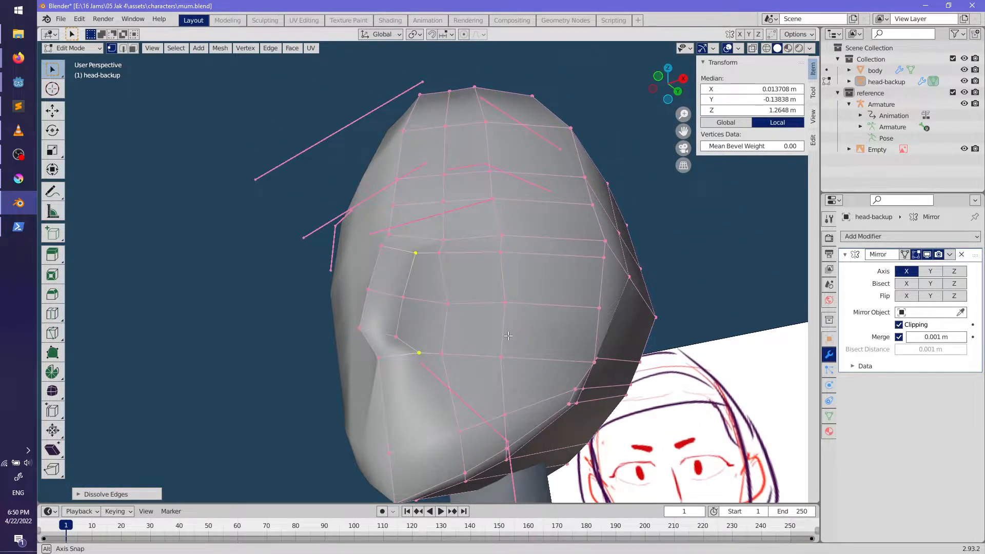
{"action": "scroll", "coordinate": [521, 370], "scroll_direction": "down", "scroll_amount": 3}
{"action": "key", "text": "ctrl+z"}
{"action": "key", "text": "ctrl+z"}
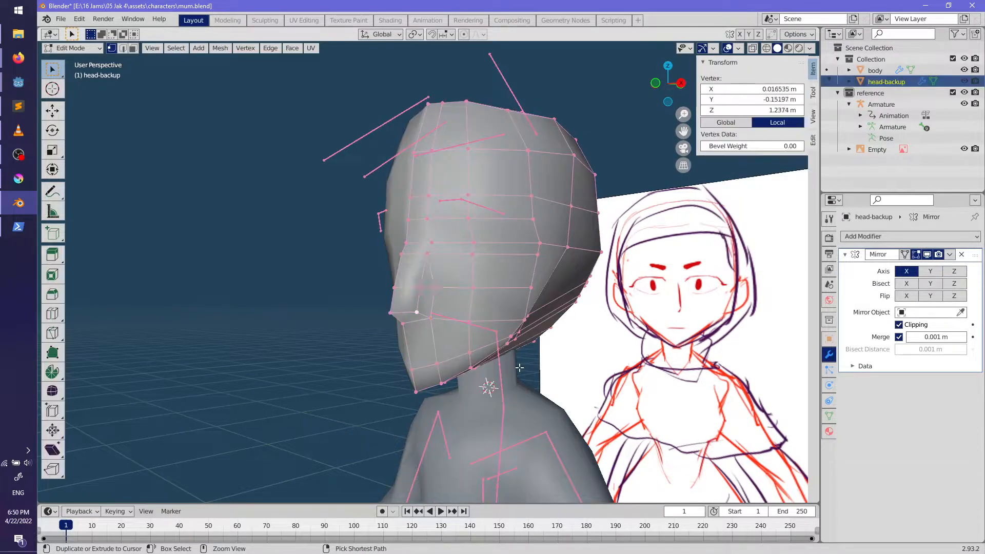
Step: Delete the nose geometry to leave an opening in the mid-face, and select the opening's lower centre edge
{"action": "middle_click_drag", "start_coordinate": [492, 343], "coordinate": [463, 275]}
{"action": "scroll", "coordinate": [463, 275], "scroll_direction": "up", "scroll_amount": 3}
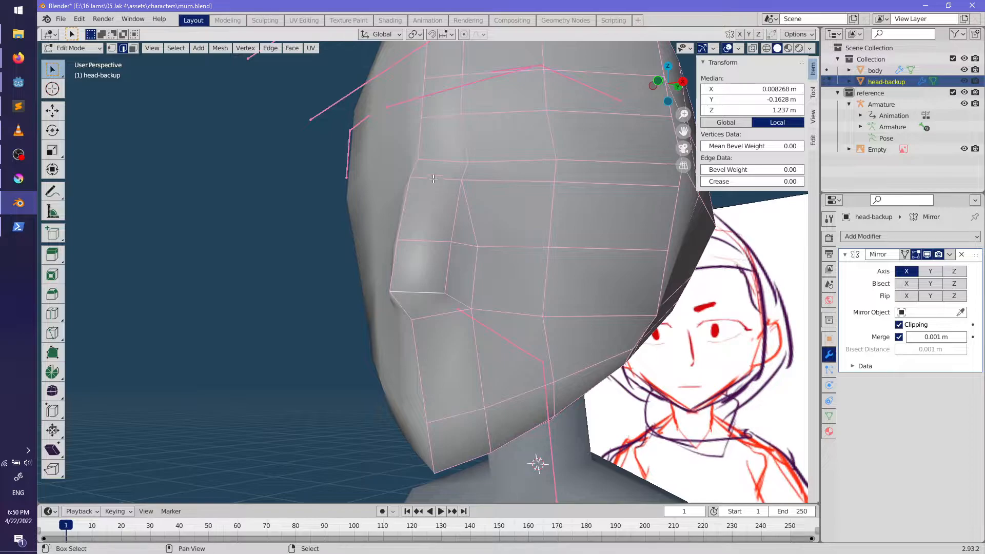
{"action": "right_click", "coordinate": [433, 179], "text": "shift"}
{"action": "key", "text": "x"}
{"action": "key", "text": "Escape"}
{"action": "right_click", "coordinate": [430, 240], "text": "shift"}
{"action": "key", "text": "x"}
{"action": "left_click", "coordinate": [416, 163]}
{"action": "middle_click_drag", "start_coordinate": [416, 162], "coordinate": [477, 265]}
{"action": "middle_click_drag", "start_coordinate": [477, 264], "coordinate": [425, 285]}
{"action": "right_click", "coordinate": [444, 376]}
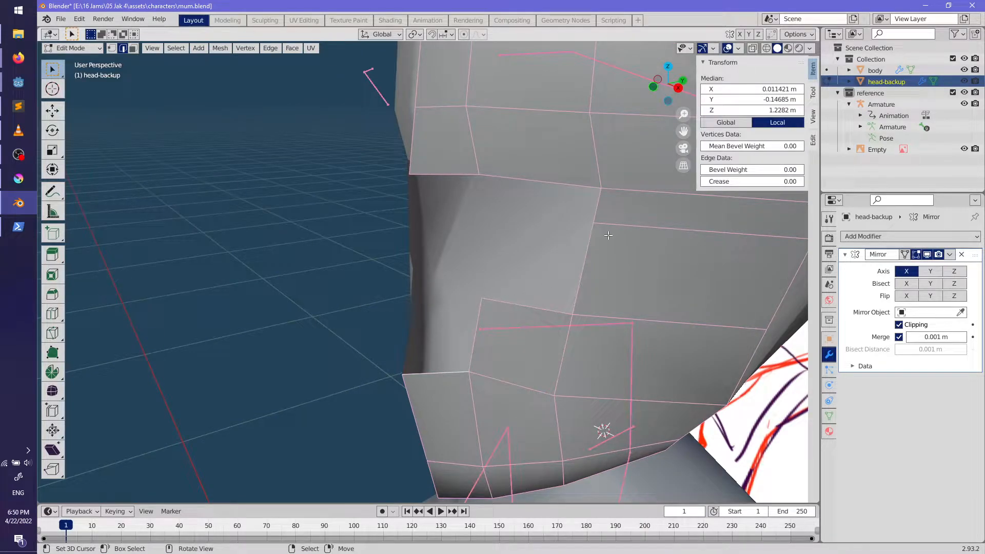
Step: Extrude the opening's upper centre edge down in two segments and fill a face between the strip and the lower centre edge
{"action": "right_click", "coordinate": [451, 171]}
{"action": "middle_click_drag", "start_coordinate": [451, 172], "coordinate": [479, 294]}
{"action": "key", "text": "g"}
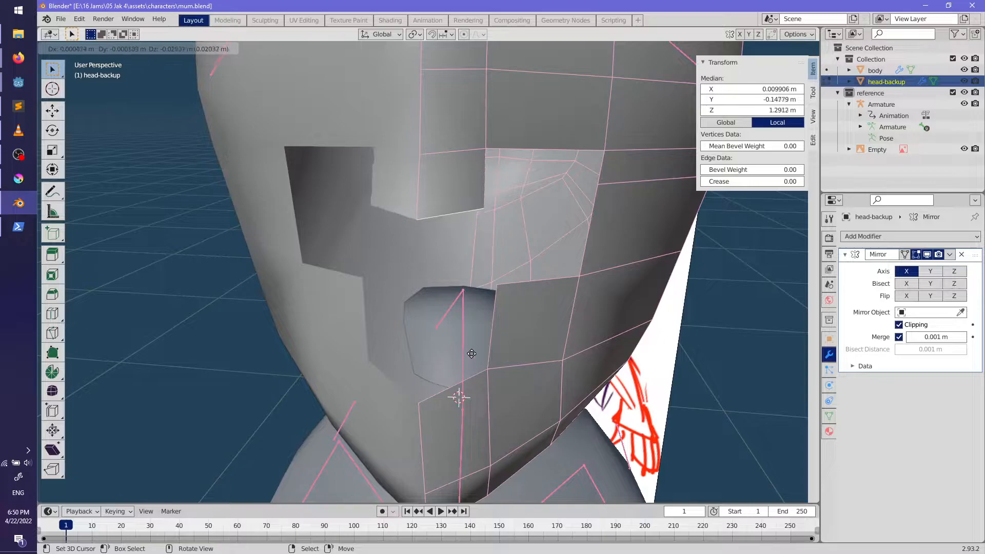
{"action": "left_click", "coordinate": [467, 330]}
{"action": "middle_click_drag", "start_coordinate": [467, 330], "coordinate": [425, 269]}
{"action": "key", "text": "e"}
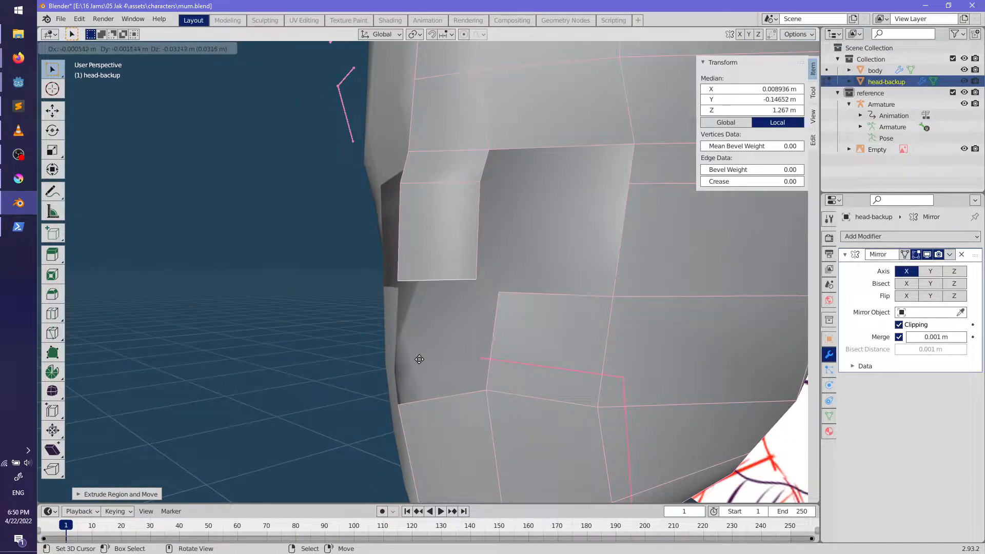
{"action": "left_click", "coordinate": [423, 368]}
{"action": "right_click", "coordinate": [433, 406], "text": "shift"}
{"action": "key", "text": "f"}
{"action": "mouse_move", "coordinate": [433, 405]}
{"action": "middle_mouse_down"}
{"action": "mouse_move", "coordinate": [418, 415]}
{"action": "mouse_move", "coordinate": [426, 415]}
{"action": "middle_mouse_up"}
Step: Merge the cheek patch's loose inner vertices into the neighbouring vertices of the new centre strip
{"action": "right_click", "coordinate": [493, 323]}
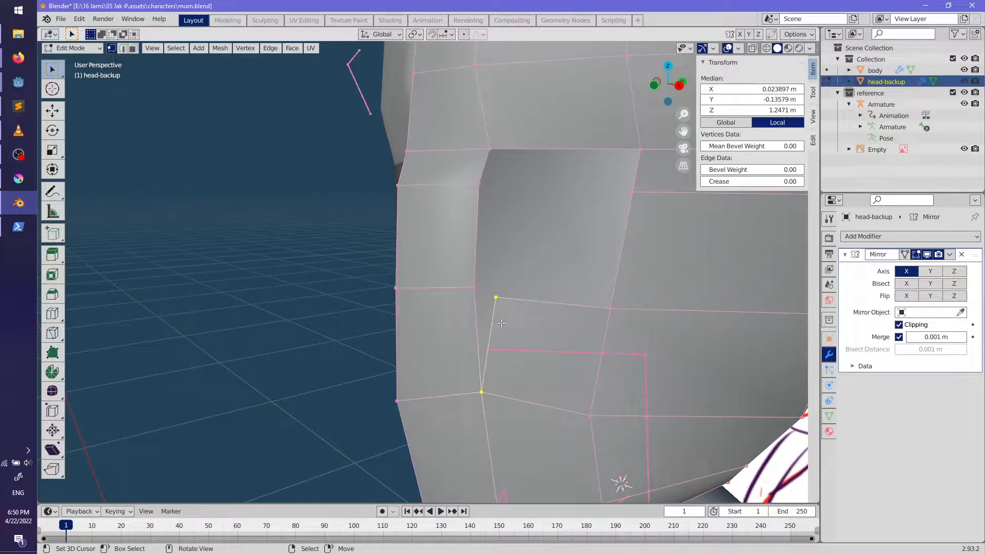
{"action": "key", "text": "m"}
{"action": "left_click", "coordinate": [471, 329]}
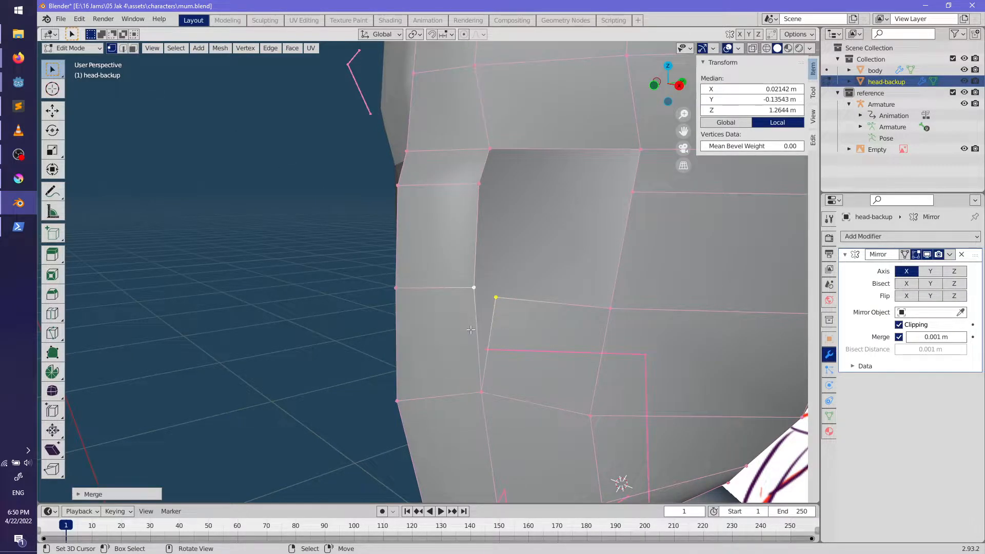
{"action": "key", "text": "m"}
{"action": "left_click", "coordinate": [466, 341]}
Step: Fill the remaining opening beside the nose strip with faces, starting from the top edge of the cheek face below it
{"action": "middle_click_drag", "start_coordinate": [466, 341], "coordinate": [155, 67]}
{"action": "left_click", "coordinate": [131, 48]}
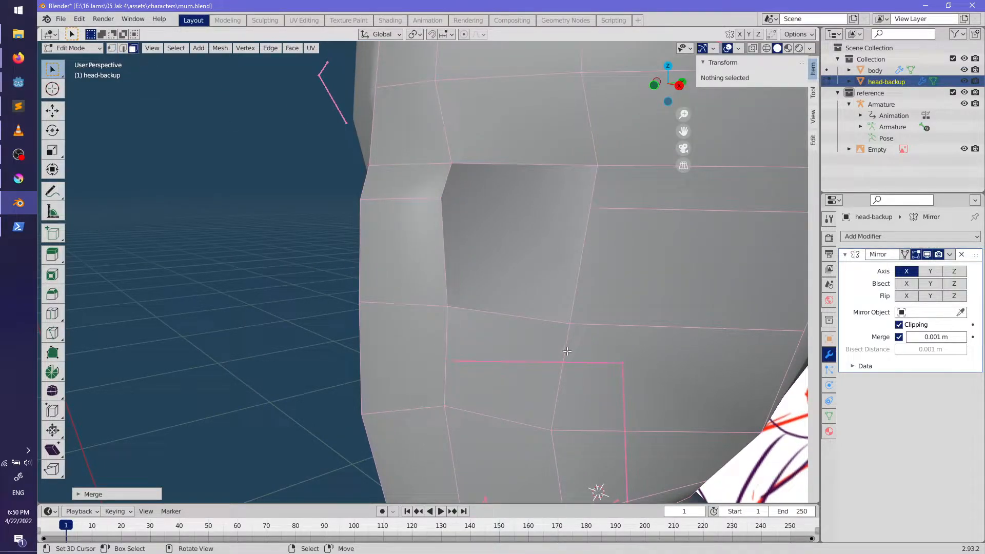
{"action": "left_click", "coordinate": [523, 326]}
{"action": "key", "text": "2"}
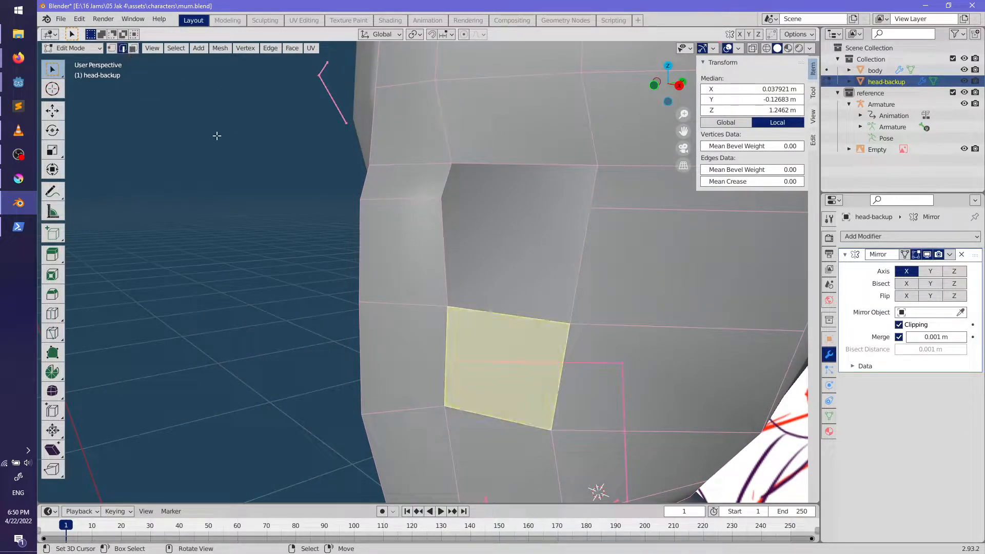
{"action": "left_click", "coordinate": [520, 324]}
{"action": "key", "text": "f"}
{"action": "key", "text": "f"}
{"action": "middle_click_drag", "start_coordinate": [511, 318], "coordinate": [416, 358]}
{"action": "key", "text": "alt+a"}
Step: Select the front profile edges of the nose strip and move them to adjust the nose's outline
{"action": "scroll", "coordinate": [417, 358], "scroll_direction": "up", "scroll_amount": 3}
{"action": "left_click", "coordinate": [385, 266]}
{"action": "key", "text": "g"}
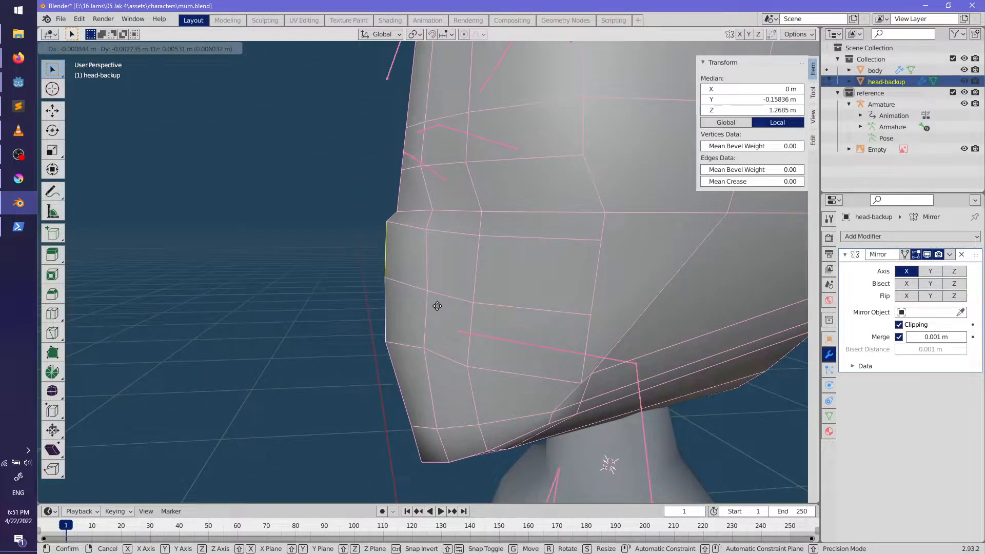
{"action": "left_click", "coordinate": [438, 304]}
Step: Rotate and move the centre edge above the nose, and move the nose's front profile edge along Y
{"action": "key", "text": "r"}
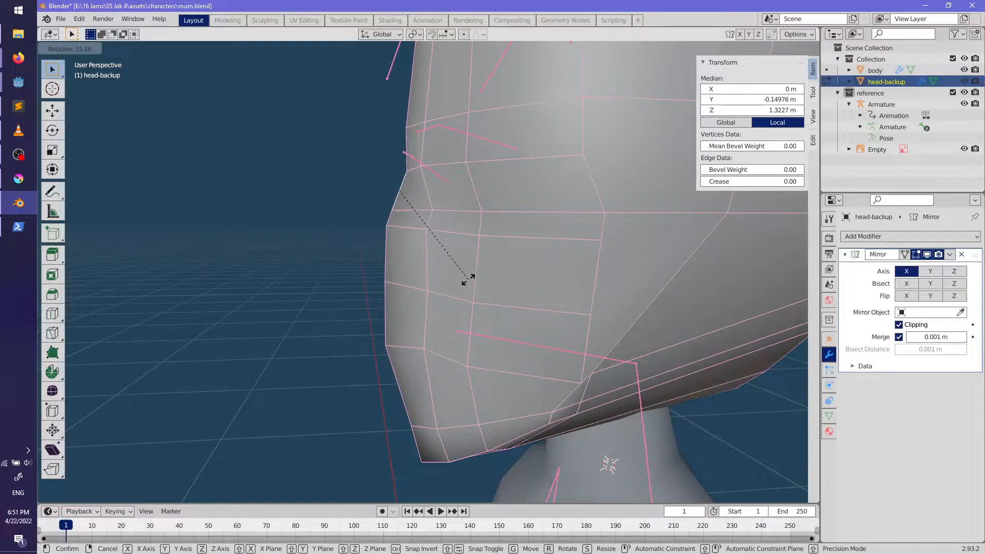
{"action": "left_click", "coordinate": [468, 278]}
{"action": "key", "text": "g"}
{"action": "left_click", "coordinate": [480, 300]}
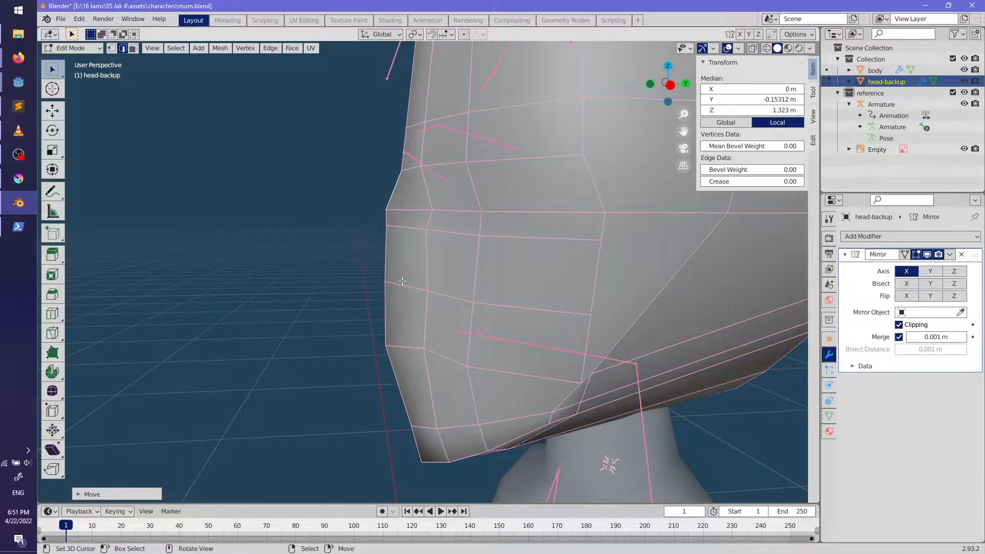
{"action": "key", "text": "g"}
{"action": "key", "text": "y"}
{"action": "left_click", "coordinate": [466, 294]}
Step: Move the centre profile edges below the nose and at the chin to shape the lower face
{"action": "middle_click_drag", "start_coordinate": [477, 351], "coordinate": [452, 328], "text": "shift"}
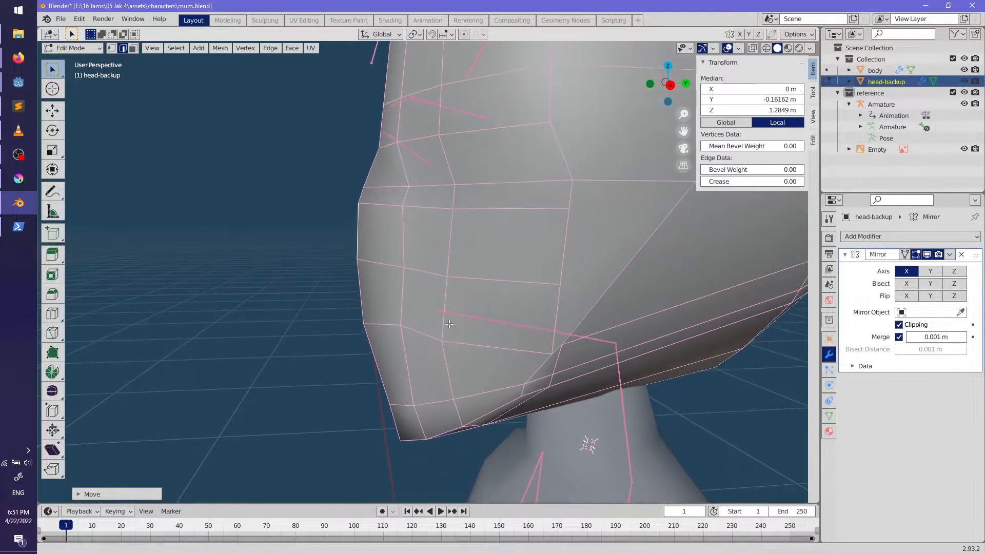
{"action": "scroll", "coordinate": [365, 377], "scroll_direction": "up", "scroll_amount": 1}
{"action": "left_click", "coordinate": [366, 377]}
{"action": "scroll", "coordinate": [365, 376], "scroll_direction": "up", "scroll_amount": 1}
{"action": "key", "text": "g"}
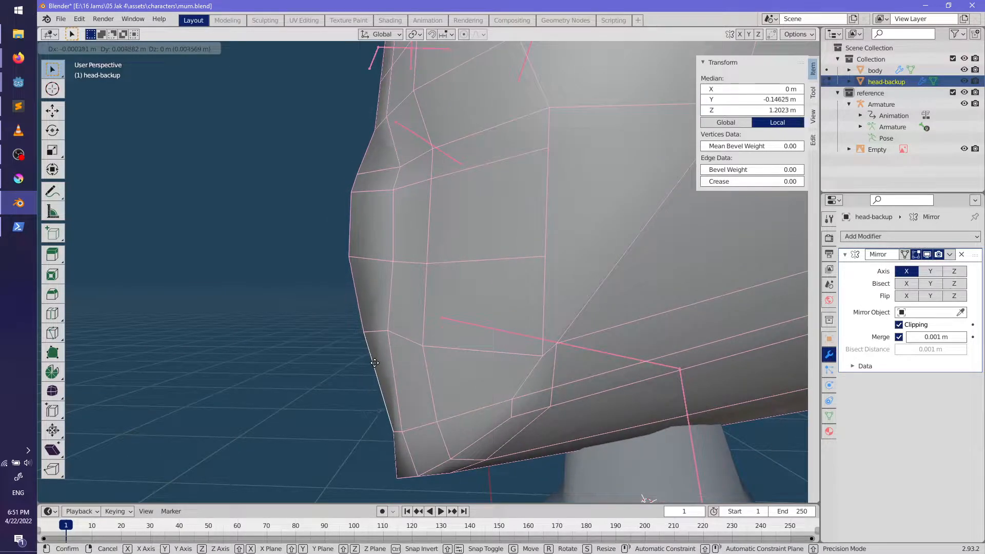
{"action": "left_click", "coordinate": [375, 362]}
{"action": "key", "text": "g"}
{"action": "mouse_move", "coordinate": [396, 464]}
{"action": "middle_mouse_down"}
{"action": "mouse_move", "coordinate": [483, 463]}
{"action": "mouse_move", "coordinate": [451, 403]}
{"action": "mouse_move", "coordinate": [414, 374]}
{"action": "mouse_move", "coordinate": [472, 400]}
{"action": "mouse_move", "coordinate": [563, 400]}
{"action": "mouse_move", "coordinate": [479, 410]}
{"action": "mouse_move", "coordinate": [501, 426]}
{"action": "mouse_move", "coordinate": [360, 393]}
{"action": "middle_mouse_up"}
{"action": "left_click", "coordinate": [445, 468]}
{"action": "key", "text": "g"}
{"action": "left_click", "coordinate": [448, 467]}
{"action": "key", "text": "Tab"}
{"action": "key", "text": "Tab"}
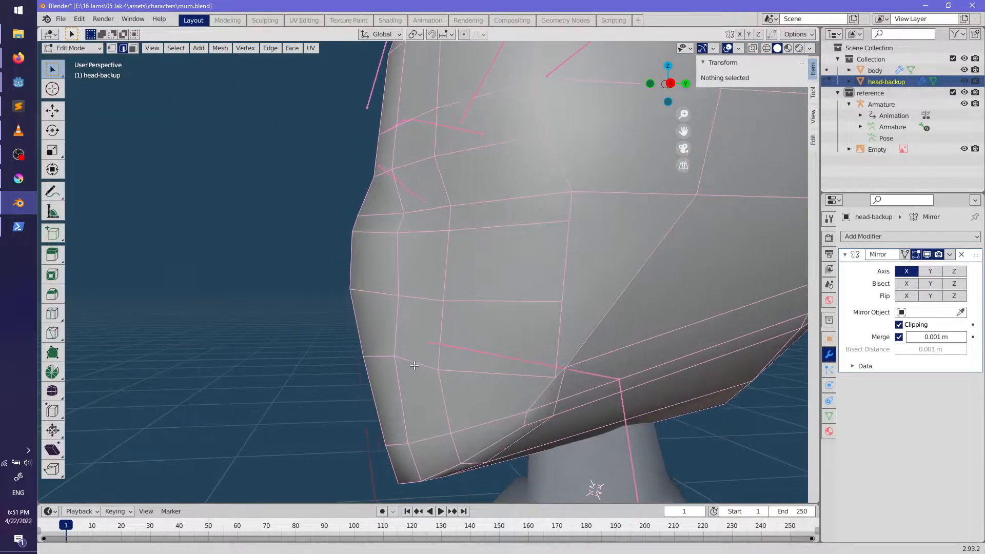
Step: Add a horizontal edge loop between the nose and mouth rows, and move the loop below it backward
{"action": "scroll", "coordinate": [380, 347], "scroll_direction": "up", "scroll_amount": 3}
{"action": "left_click", "coordinate": [365, 346]}
{"action": "right_click", "coordinate": [370, 353]}
{"action": "scroll", "coordinate": [380, 360], "scroll_direction": "down", "scroll_amount": 1}
{"action": "middle_click_drag", "start_coordinate": [420, 379], "coordinate": [398, 373]}
{"action": "key", "text": "g"}
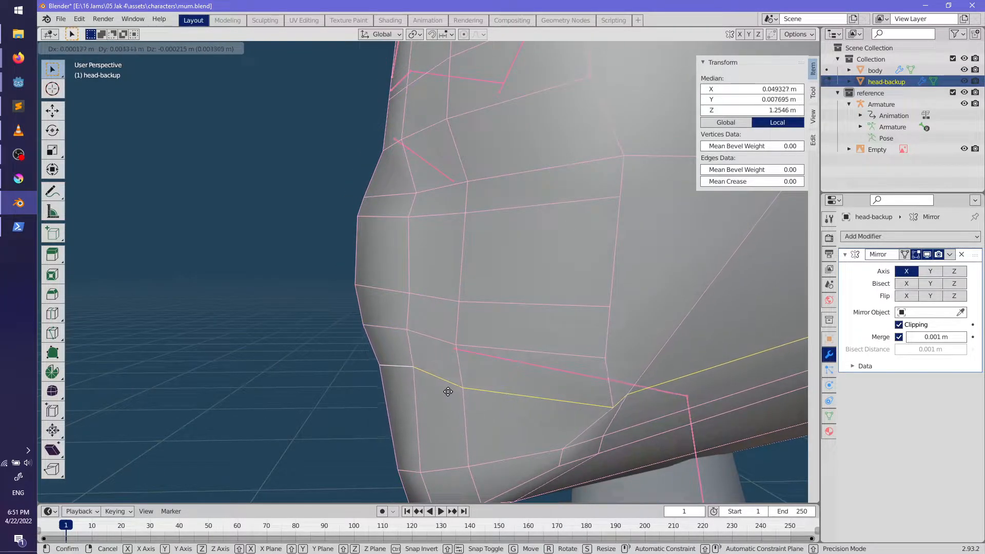
{"action": "left_click", "coordinate": [456, 393]}
{"action": "scroll", "coordinate": [457, 394], "scroll_direction": "down", "scroll_amount": 2}
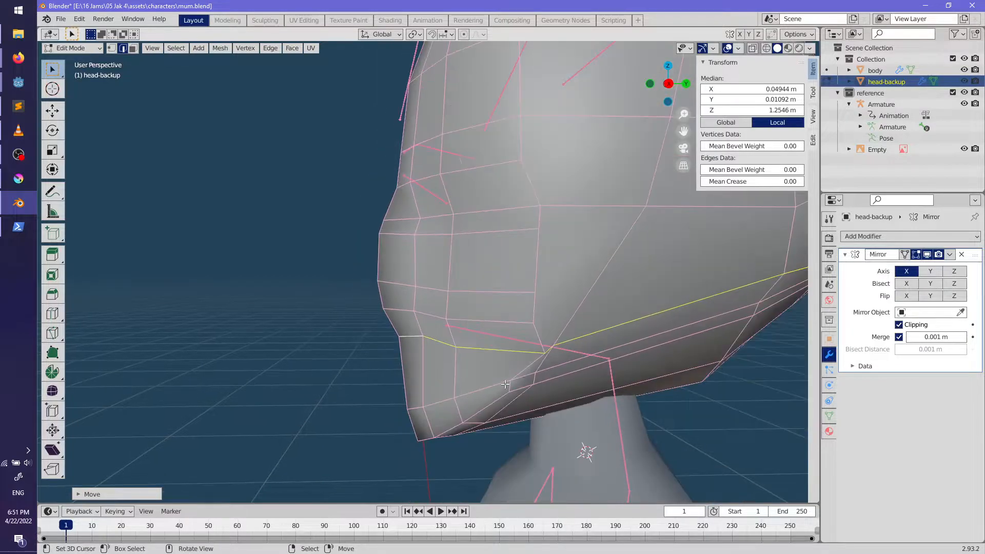
{"action": "middle_click_drag", "start_coordinate": [458, 394], "coordinate": [474, 385]}
Step: Move and scale the diagonal jaw edge on the side of the head, and delete it
{"action": "left_click", "coordinate": [530, 337]}
{"action": "middle_click_drag", "start_coordinate": [564, 379], "coordinate": [578, 363]}
{"action": "key", "text": "g"}
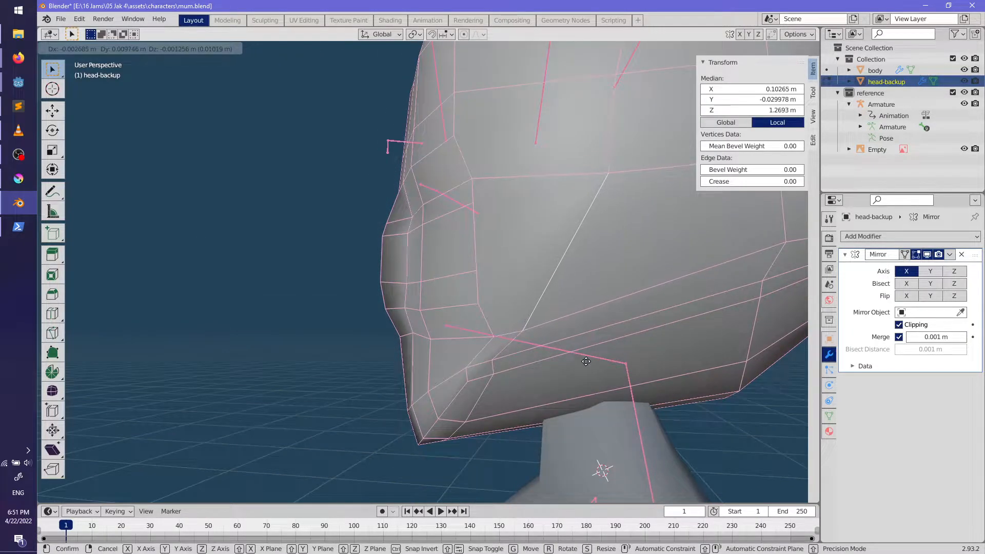
{"action": "left_click", "coordinate": [593, 359]}
{"action": "key", "text": "s"}
{"action": "left_click", "coordinate": [602, 342]}
{"action": "scroll", "coordinate": [563, 420], "scroll_direction": "down", "scroll_amount": 4}
{"action": "mouse_move", "coordinate": [518, 352]}
{"action": "middle_mouse_down"}
{"action": "mouse_move", "coordinate": [568, 374]}
{"action": "mouse_move", "coordinate": [602, 353]}
{"action": "mouse_move", "coordinate": [478, 359]}
{"action": "mouse_move", "coordinate": [561, 397]}
{"action": "mouse_move", "coordinate": [509, 367]}
{"action": "middle_mouse_up"}
{"action": "key", "text": "x"}
{"action": "left_click", "coordinate": [513, 362]}
{"action": "scroll", "coordinate": [508, 367], "scroll_direction": "up", "scroll_amount": 2}
Step: Rotate and move the upper boundary edge of the cheek beside the side opening
{"action": "right_click", "coordinate": [564, 308]}
{"action": "middle_click_drag", "start_coordinate": [644, 345], "coordinate": [693, 352]}
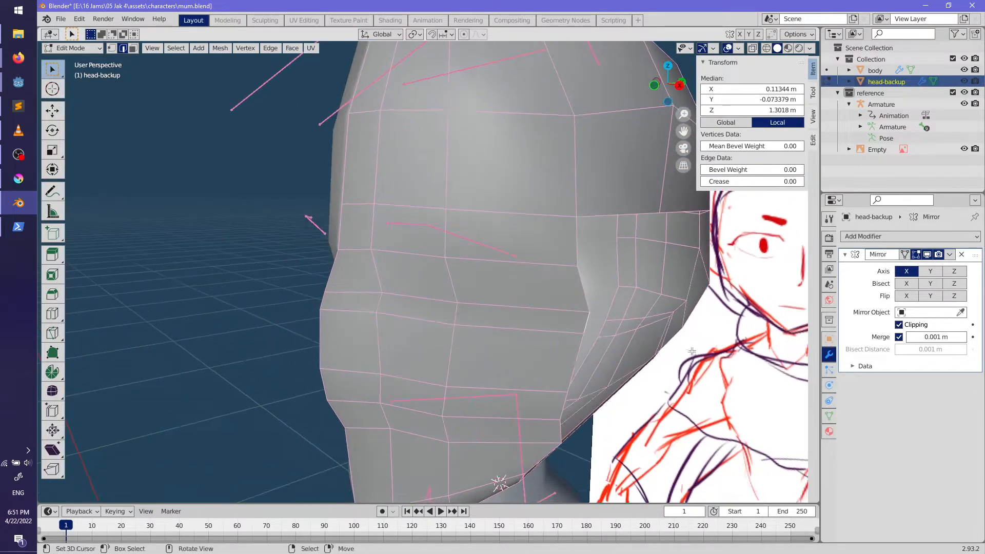
{"action": "key", "text": "r"}
{"action": "left_click", "coordinate": [686, 333]}
{"action": "key", "text": "g"}
{"action": "left_click", "coordinate": [663, 326]}
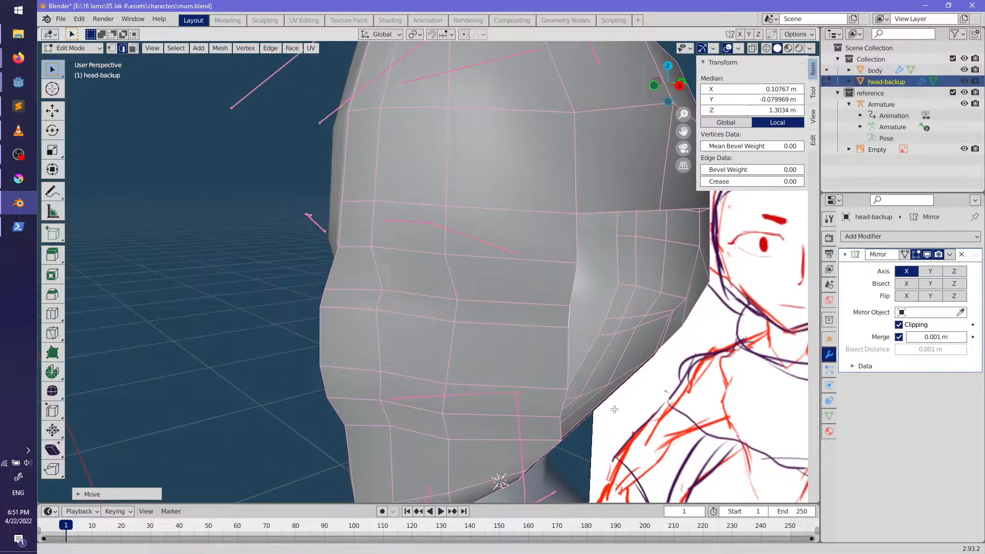
Step: Move and rotate the next boundary edges down the cheek to smooth its outer contour
{"action": "middle_click_drag", "start_coordinate": [614, 413], "coordinate": [586, 383]}
{"action": "key", "text": "g"}
{"action": "left_click", "coordinate": [621, 418]}
{"action": "key", "text": "r"}
{"action": "left_click", "coordinate": [607, 443]}
{"action": "key", "text": "g"}
{"action": "left_click", "coordinate": [620, 453]}
{"action": "key", "text": "r"}
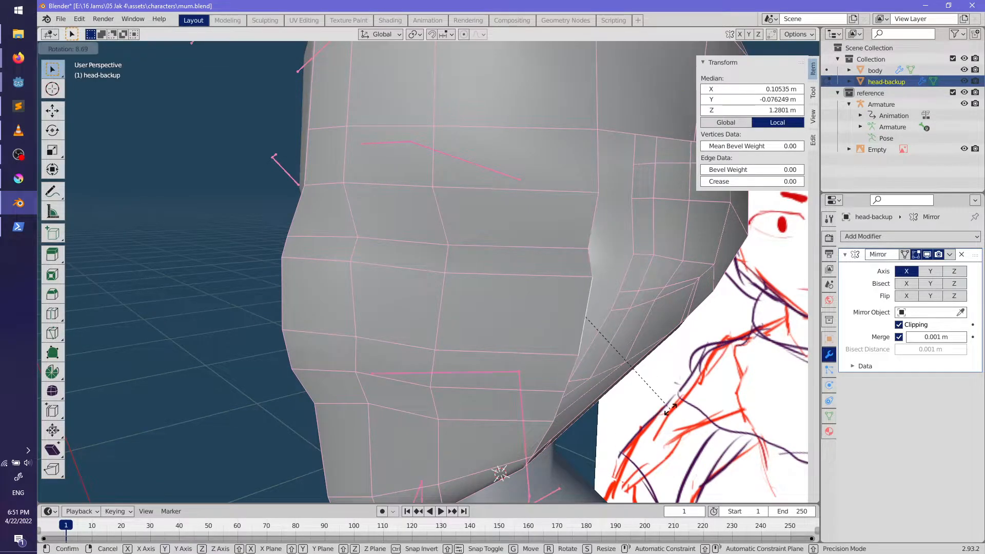
{"action": "left_click", "coordinate": [659, 409]}
Step: In front view, rotate the lower jaw boundary edge and the upper cheek boundary edge towards the reference outline
{"action": "middle_click_drag", "start_coordinate": [660, 409], "coordinate": [599, 353]}
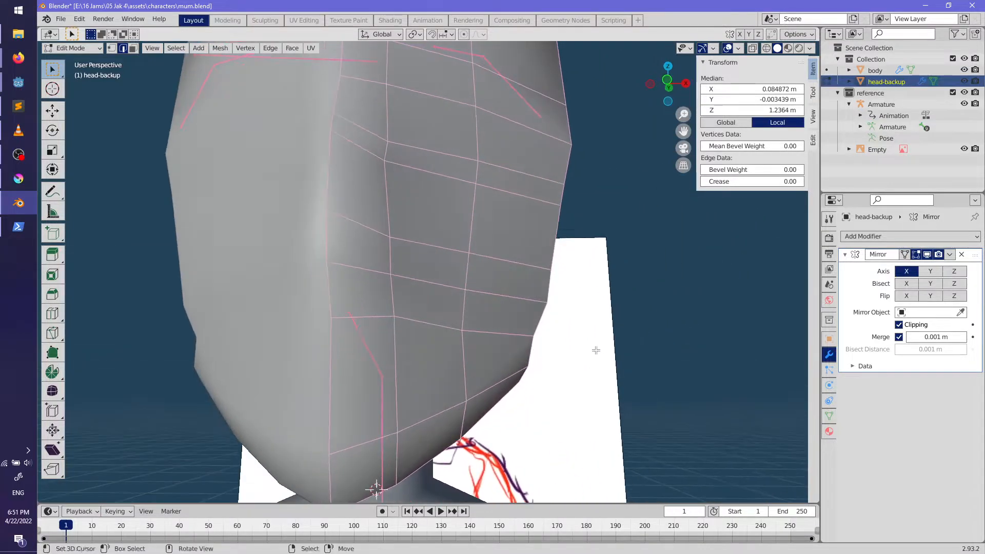
{"action": "middle_click_drag", "start_coordinate": [559, 328], "coordinate": [560, 362]}
{"action": "key", "text": "KP_1"}
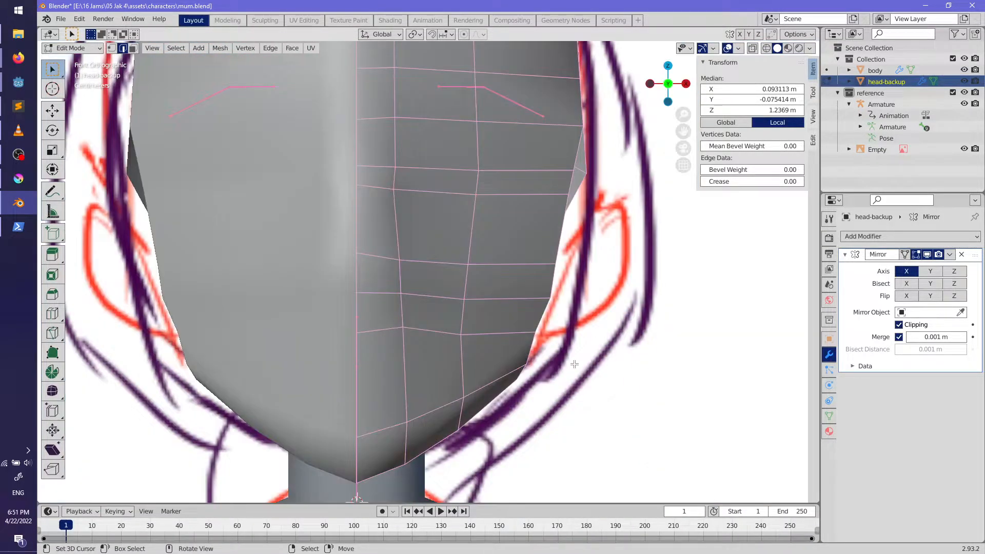
{"action": "key", "text": "r"}
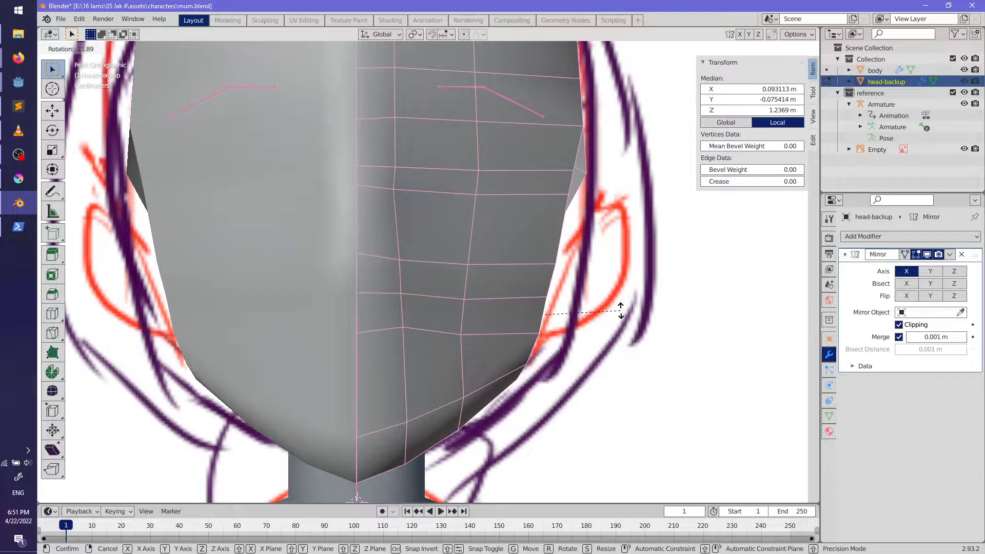
{"action": "left_click", "coordinate": [616, 318]}
{"action": "scroll", "coordinate": [568, 279], "scroll_direction": "down", "scroll_amount": 3}
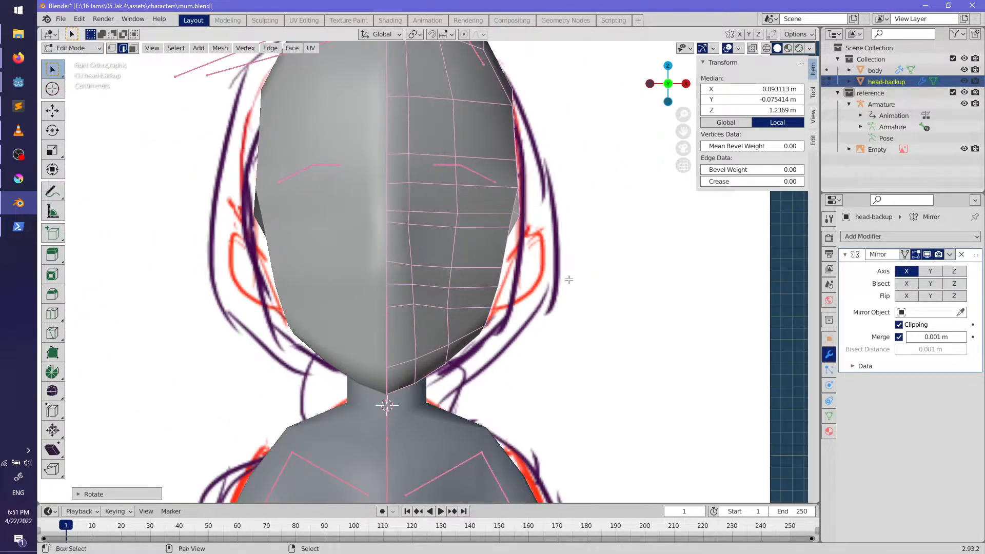
{"action": "scroll", "coordinate": [528, 324], "scroll_direction": "up", "scroll_amount": 3}
{"action": "key", "text": "r"}
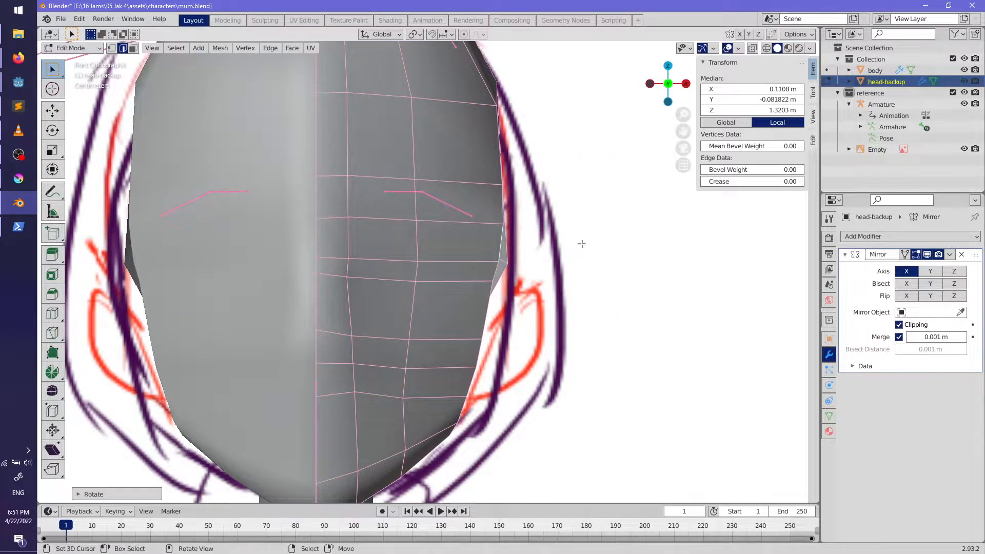
{"action": "left_click", "coordinate": [578, 243]}
Step: Raise the two outer horizontal cheek edges along Z, and adjust the height of the neighbouring edges along Z
{"action": "middle_click_drag", "start_coordinate": [438, 284], "coordinate": [442, 273], "text": "shift"}
{"action": "right_click", "coordinate": [443, 252]}
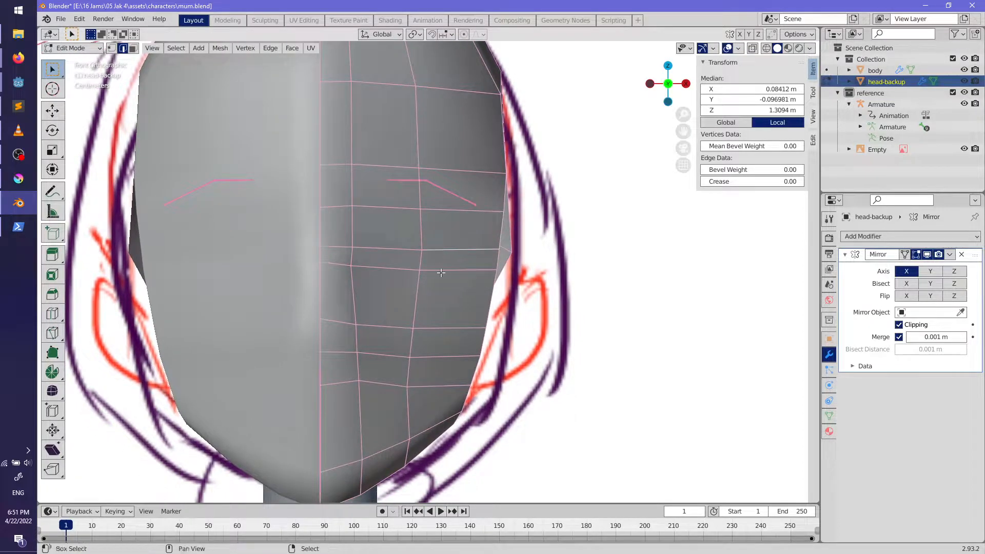
{"action": "key", "text": "g"}
{"action": "key", "text": "z"}
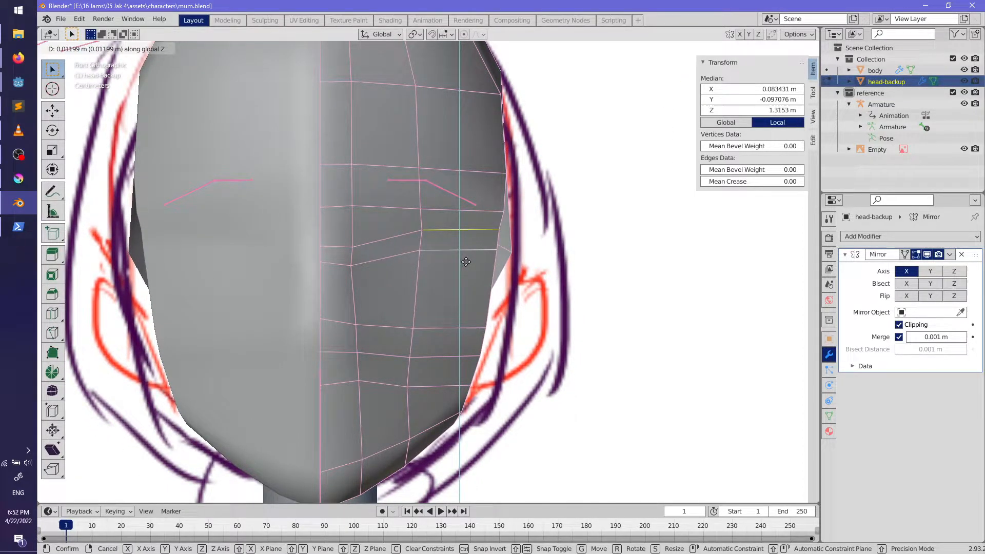
{"action": "left_click", "coordinate": [452, 266]}
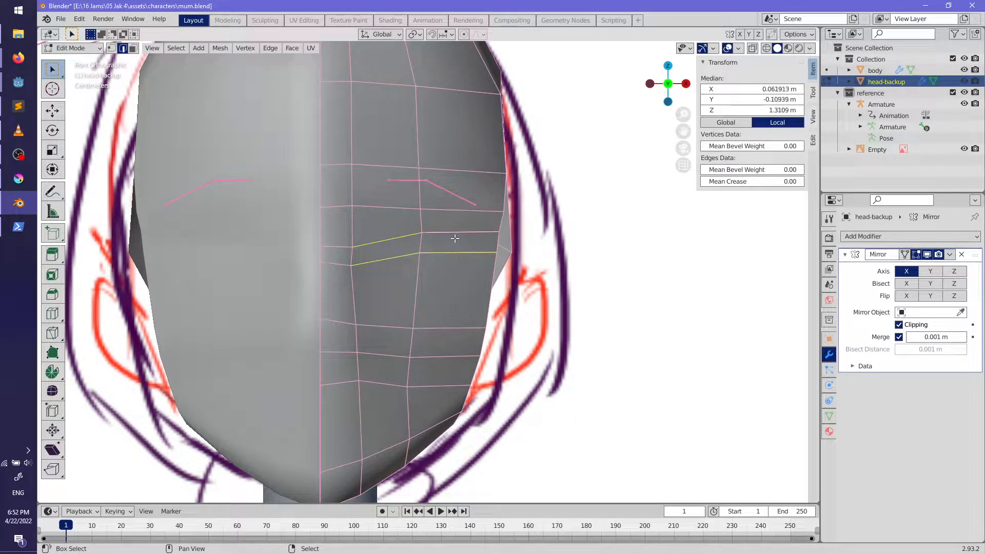
{"action": "key", "text": "g"}
{"action": "key", "text": "z"}
{"action": "left_click", "coordinate": [461, 261]}
Step: Move further horizontal edges of the upper face along Z to even out the row spacing
{"action": "middle_click_drag", "start_coordinate": [461, 262], "coordinate": [423, 216]}
{"action": "key", "text": "g"}
{"action": "key", "text": "z"}
{"action": "left_click", "coordinate": [406, 209]}
{"action": "right_click", "coordinate": [415, 179]}
{"action": "key", "text": "g"}
{"action": "key", "text": "z"}
{"action": "left_click", "coordinate": [416, 162]}
{"action": "middle_click_drag", "start_coordinate": [417, 162], "coordinate": [360, 178]}
{"action": "key", "text": "g"}
{"action": "key", "text": "z"}
{"action": "left_click", "coordinate": [341, 169]}
Step: Reposition two edges of the upper face freely to round the head's surface
{"action": "middle_click_drag", "start_coordinate": [577, 209], "coordinate": [510, 194]}
{"action": "key", "text": "g"}
{"action": "left_click", "coordinate": [487, 191]}
{"action": "middle_click_drag", "start_coordinate": [381, 143], "coordinate": [527, 100]}
{"action": "key", "text": "g"}
{"action": "left_click", "coordinate": [458, 136]}
Step: Move and rotate the horizontal forehead edge to round the front of the head
{"action": "middle_click_drag", "start_coordinate": [457, 137], "coordinate": [504, 283]}
{"action": "key", "text": "g"}
{"action": "left_click", "coordinate": [516, 281]}
{"action": "key", "text": "r"}
{"action": "left_click", "coordinate": [544, 268]}
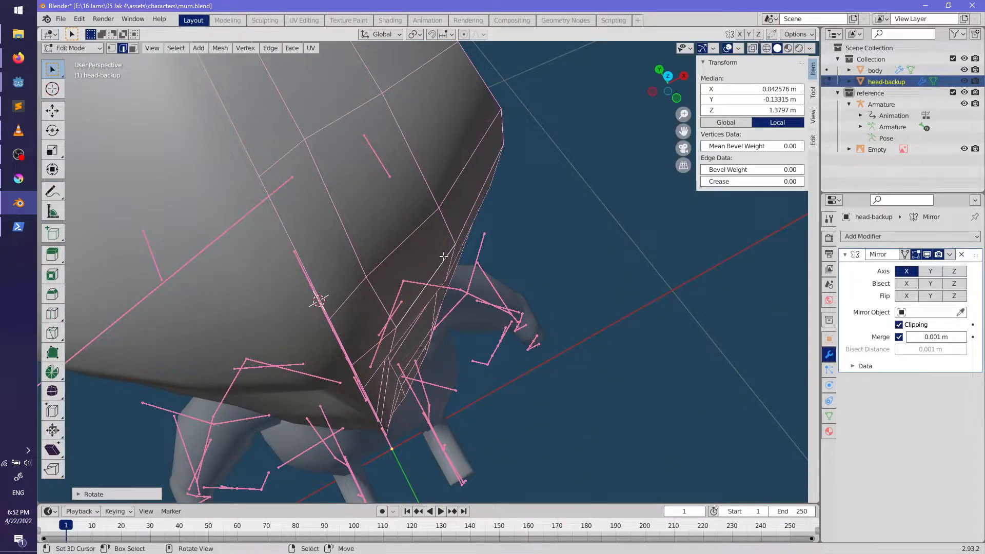
{"action": "key", "text": "r"}
{"action": "left_click", "coordinate": [618, 246]}
Step: Undo the last change and move the vertical loop edges over the forehead and crown outward along X
{"action": "right_click", "coordinate": [382, 294], "text": "alt"}
{"action": "middle_click_drag", "start_coordinate": [405, 314], "coordinate": [496, 257]}
{"action": "left_click", "coordinate": [385, 277]}
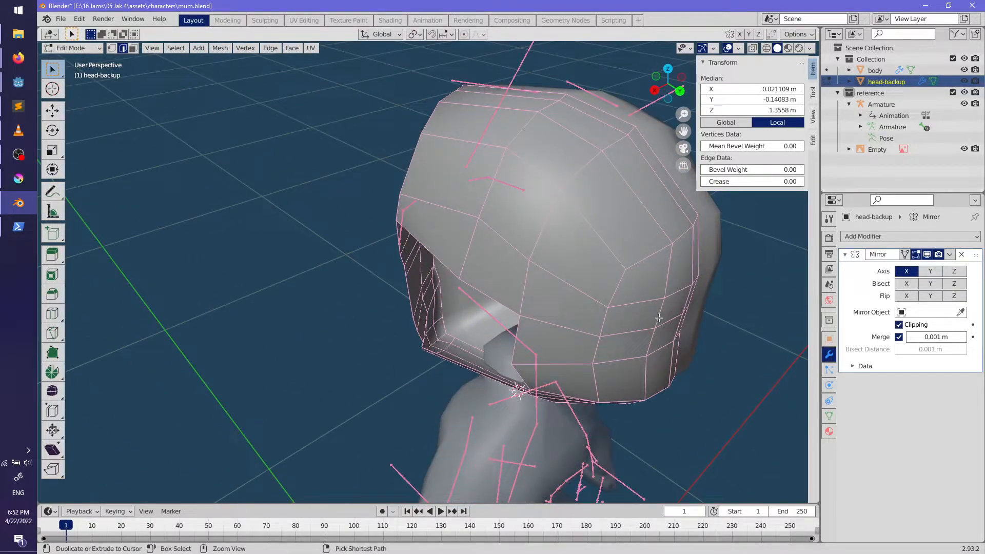
{"action": "middle_click_drag", "start_coordinate": [704, 308], "coordinate": [419, 205]}
{"action": "key", "text": "ctrl+z"}
{"action": "key", "text": "g"}
{"action": "key", "text": "x"}
{"action": "left_click", "coordinate": [587, 280]}
Step: Slide the vertical edges of the nose-side loop on the forehead outward to ease them into the crown edges
{"action": "middle_click_drag", "start_coordinate": [497, 260], "coordinate": [391, 227]}
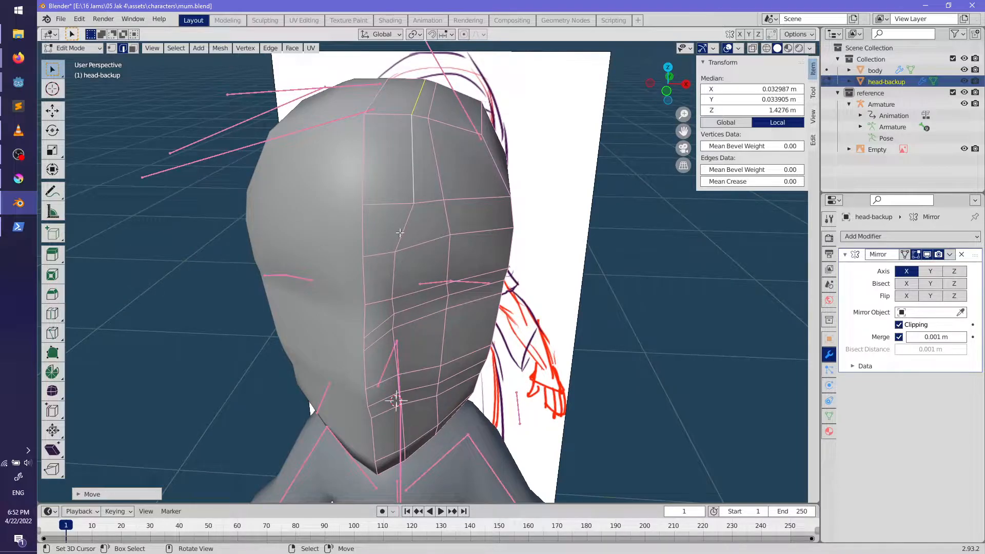
{"action": "left_click", "coordinate": [400, 232]}
{"action": "key", "text": "g"}
{"action": "key", "text": "g"}
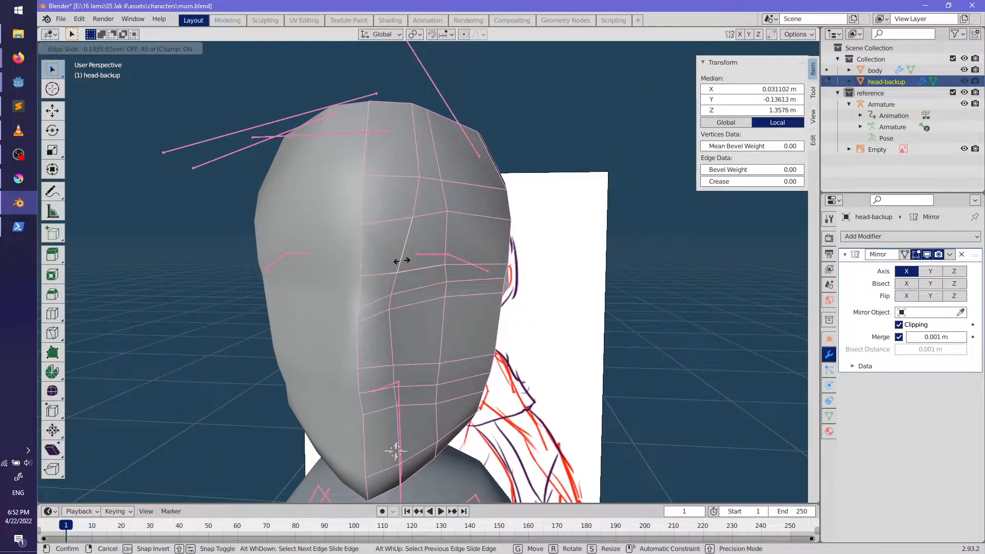
{"action": "left_click", "coordinate": [403, 260]}
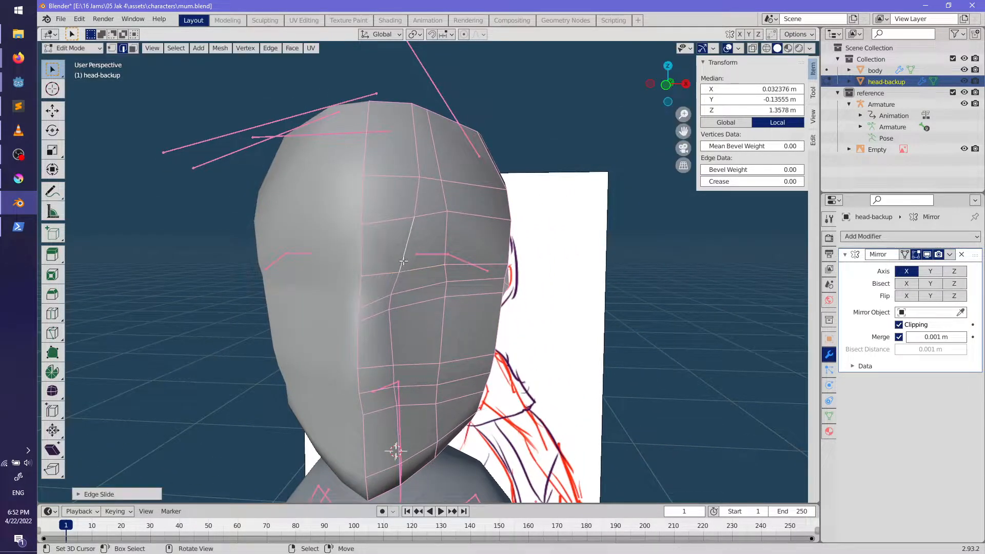
{"action": "key", "text": "g"}
{"action": "left_click", "coordinate": [394, 303]}
Step: Slide the short loop edge beside the nose bridge outward, and reposition the nose's side edge below it
{"action": "key", "text": "g"}
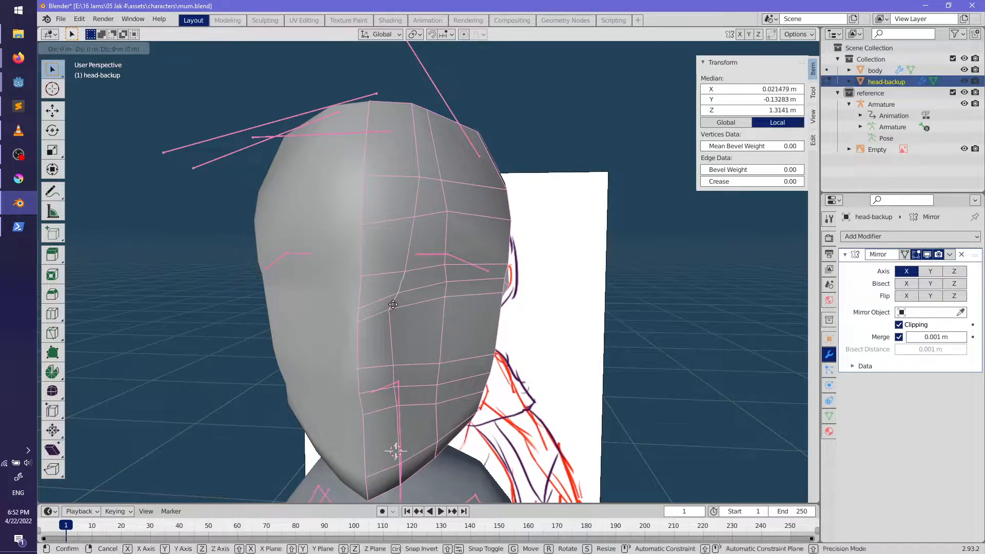
{"action": "left_click", "coordinate": [396, 304]}
{"action": "scroll", "coordinate": [411, 278], "scroll_direction": "up", "scroll_amount": 3}
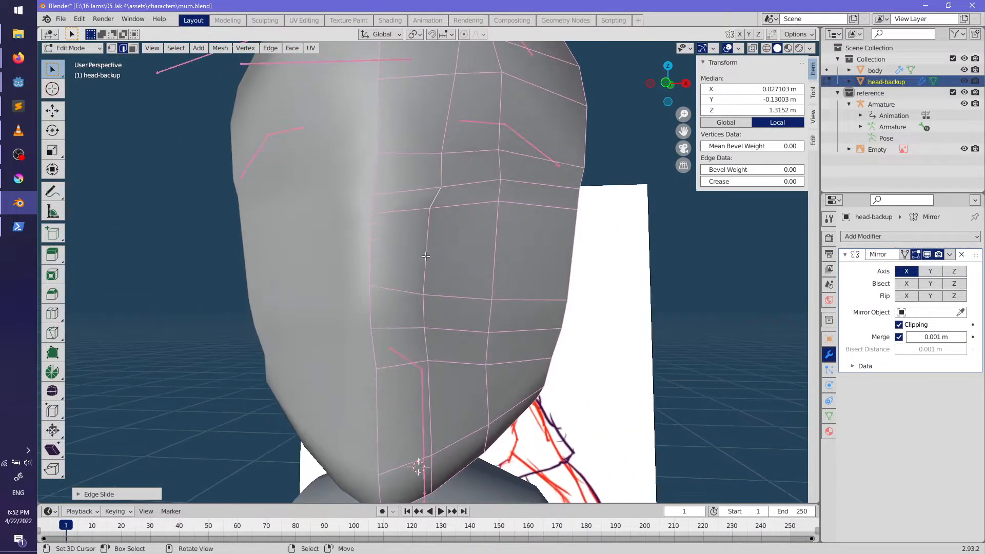
{"action": "key", "text": "g"}
{"action": "left_click", "coordinate": [431, 265]}
Step: Move and rotate the loop edges beneath the nose's side to shape the nose base
{"action": "middle_click_drag", "start_coordinate": [429, 264], "coordinate": [436, 316]}
{"action": "key", "text": "g"}
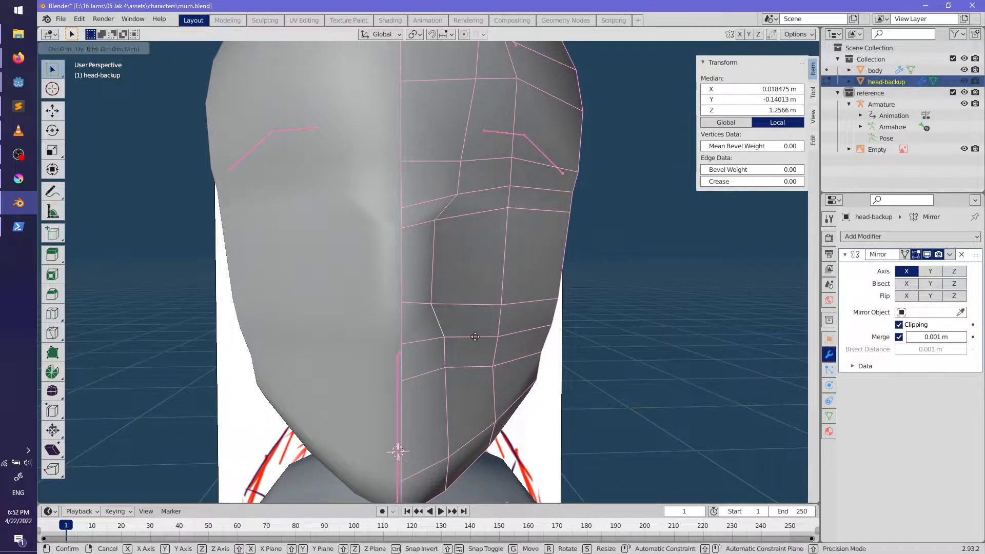
{"action": "left_click", "coordinate": [464, 338]}
{"action": "key", "text": "r"}
{"action": "left_click", "coordinate": [452, 368]}
{"action": "key", "text": "g"}
{"action": "left_click", "coordinate": [455, 368]}
Step: Try to reposition and rotate the loop edge beside the nose base, and undo the latest edge changes
{"action": "middle_click_drag", "start_coordinate": [458, 367], "coordinate": [438, 293]}
{"action": "key", "text": "alt+a"}
{"action": "key", "text": "Tab"}
{"action": "key", "text": "Tab"}
{"action": "left_click", "coordinate": [437, 293]}
{"action": "key", "text": "r"}
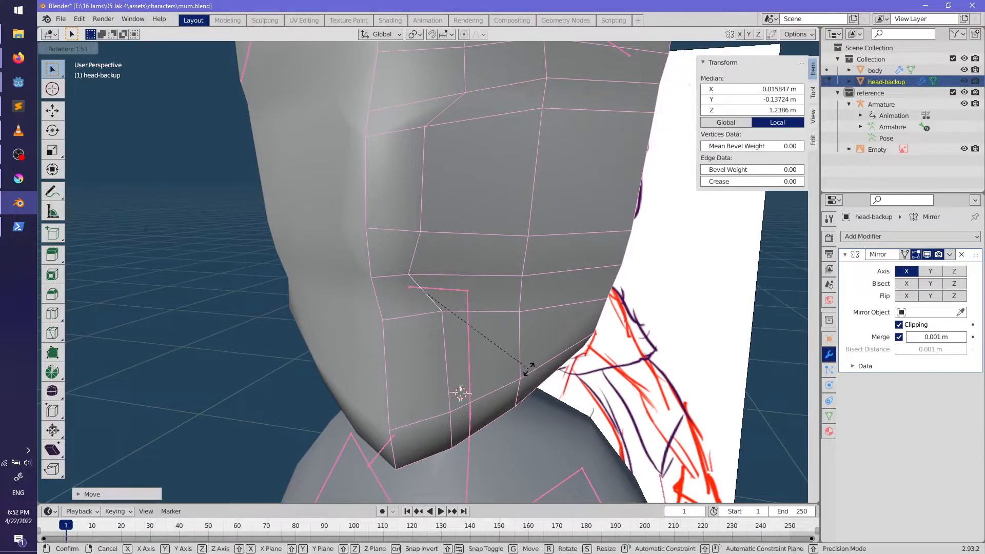
{"action": "left_click", "coordinate": [430, 386]}
{"action": "middle_click_drag", "start_coordinate": [430, 386], "coordinate": [504, 332]}
{"action": "key", "text": "ctrl+z"}
{"action": "key", "text": "ctrl+z"}
{"action": "key", "text": "ctrl+z"}
{"action": "key", "text": "ctrl+z"}
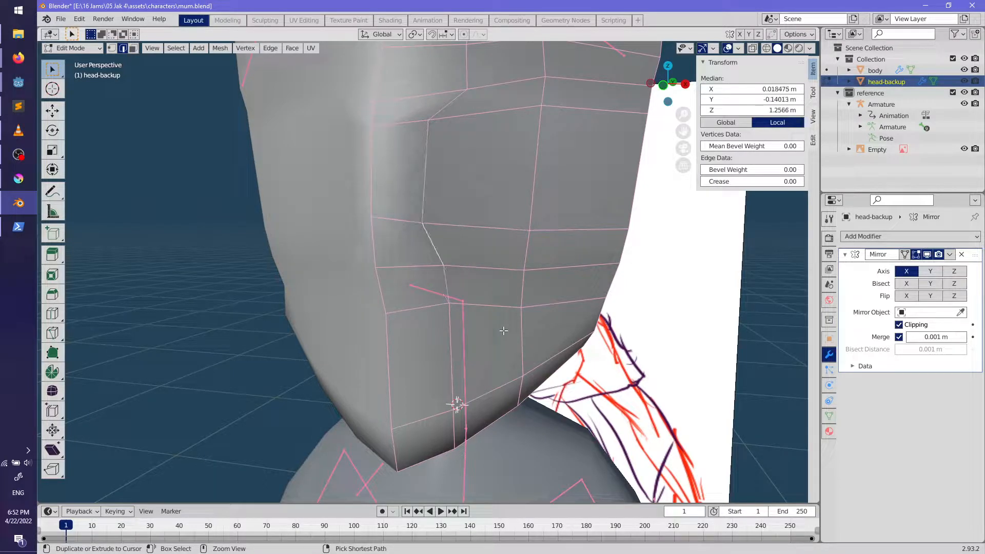
Step: Move the edge beside the nose base along Z, and rotate and scale it to reshape the nose's side
{"action": "middle_click_drag", "start_coordinate": [517, 320], "coordinate": [367, 272]}
{"action": "scroll", "coordinate": [369, 298], "scroll_direction": "up", "scroll_amount": 3}
{"action": "key", "text": "g"}
{"action": "key", "text": "z"}
{"action": "left_click", "coordinate": [370, 281]}
{"action": "key", "text": "r"}
{"action": "left_click", "coordinate": [457, 310]}
{"action": "key", "text": "s"}
{"action": "left_click", "coordinate": [463, 267]}
{"action": "middle_click_drag", "start_coordinate": [464, 266], "coordinate": [471, 311]}
{"action": "key", "text": "s"}
{"action": "left_click", "coordinate": [464, 226]}
{"action": "key", "text": "alt+a"}
{"action": "key", "text": "Tab"}
{"action": "scroll", "coordinate": [559, 288], "scroll_direction": "down", "scroll_amount": 4}
{"action": "key", "text": "Tab"}
{"action": "scroll", "coordinate": [472, 311], "scroll_direction": "up", "scroll_amount": 4}
{"action": "scroll", "coordinate": [472, 311], "scroll_direction": "down", "scroll_amount": 4}
{"action": "middle_click_drag", "start_coordinate": [522, 211], "coordinate": [483, 234]}
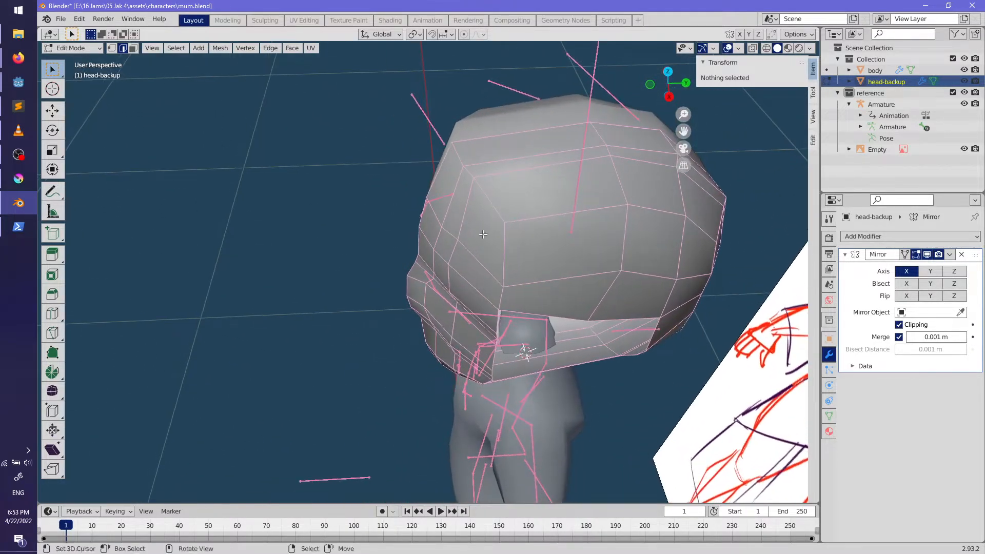
Step: Delete the faces across the side of the head, undoing and repeating the deletion
{"action": "right_click", "coordinate": [547, 296]}
{"action": "right_click", "coordinate": [501, 146], "text": "ctrl"}
{"action": "key", "text": "x"}
{"action": "key", "text": "f"}
{"action": "middle_click_drag", "start_coordinate": [439, 297], "coordinate": [495, 278]}
{"action": "key", "text": "ctrl+z"}
{"action": "key", "text": "x"}
{"action": "left_click", "coordinate": [480, 302]}
{"action": "middle_click_drag", "start_coordinate": [479, 303], "coordinate": [451, 246]}
Step: Delete the faces along the underside of the head behind the jaw
{"action": "left_click", "coordinate": [502, 325]}
{"action": "middle_click_drag", "start_coordinate": [502, 324], "coordinate": [428, 421]}
{"action": "left_click", "coordinate": [542, 410], "text": "ctrl"}
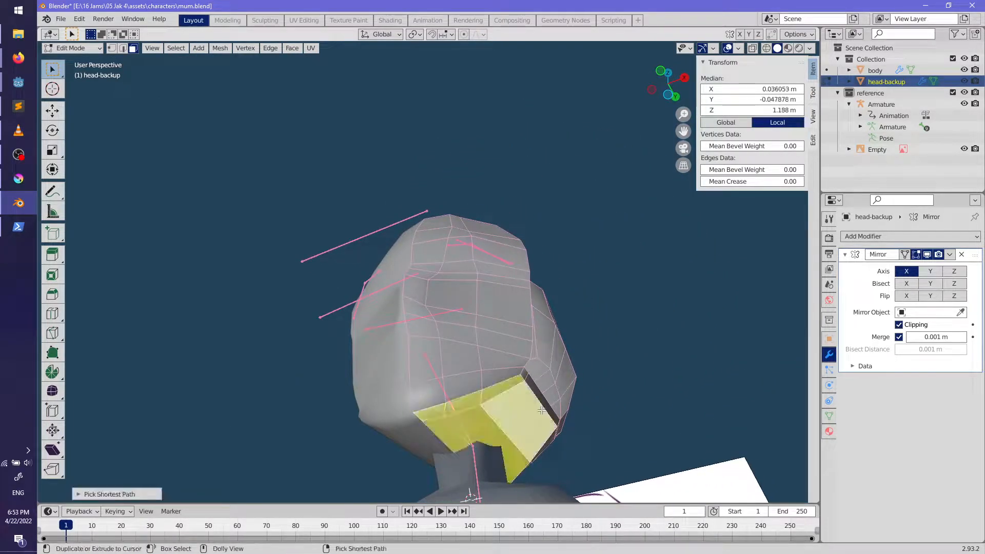
{"action": "key", "text": "x"}
{"action": "left_click", "coordinate": [529, 380]}
{"action": "middle_click_drag", "start_coordinate": [560, 365], "coordinate": [572, 399]}
{"action": "scroll", "coordinate": [454, 387], "scroll_direction": "up", "scroll_amount": 2}
{"action": "key", "text": "KP_3"}
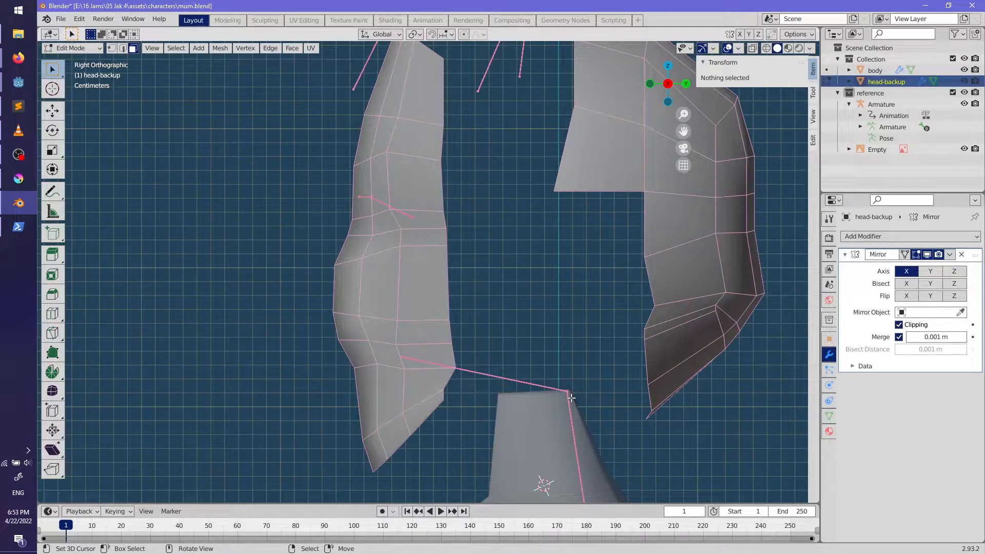
{"action": "mouse_move", "coordinate": [417, 260]}
{"action": "middle_mouse_down"}
{"action": "mouse_move", "coordinate": [448, 312]}
{"action": "mouse_move", "coordinate": [477, 296]}
{"action": "mouse_move", "coordinate": [445, 296]}
{"action": "middle_mouse_up"}
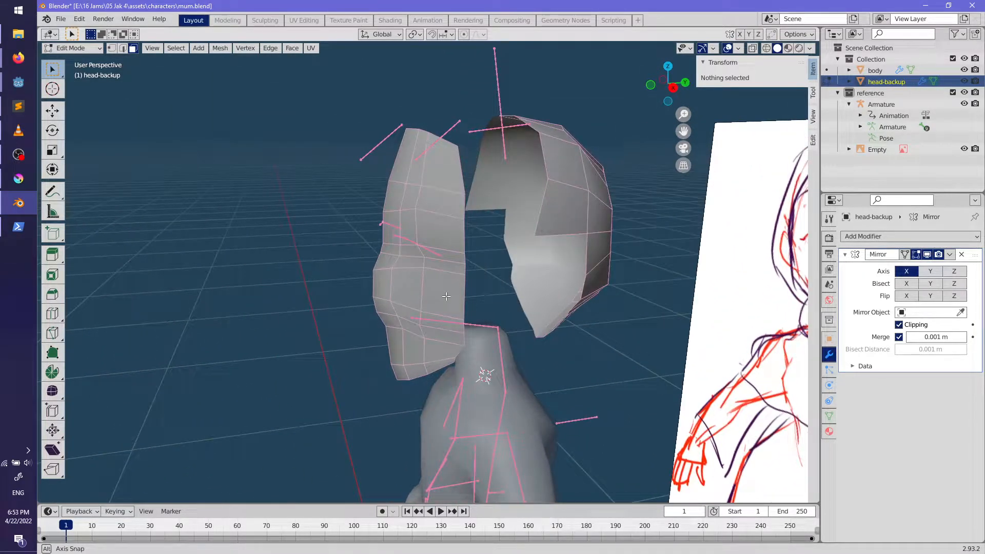
Step: Delete all remaining faces of the head-backup mesh and save the blend file
{"action": "key", "text": "a"}
{"action": "key", "text": "x"}
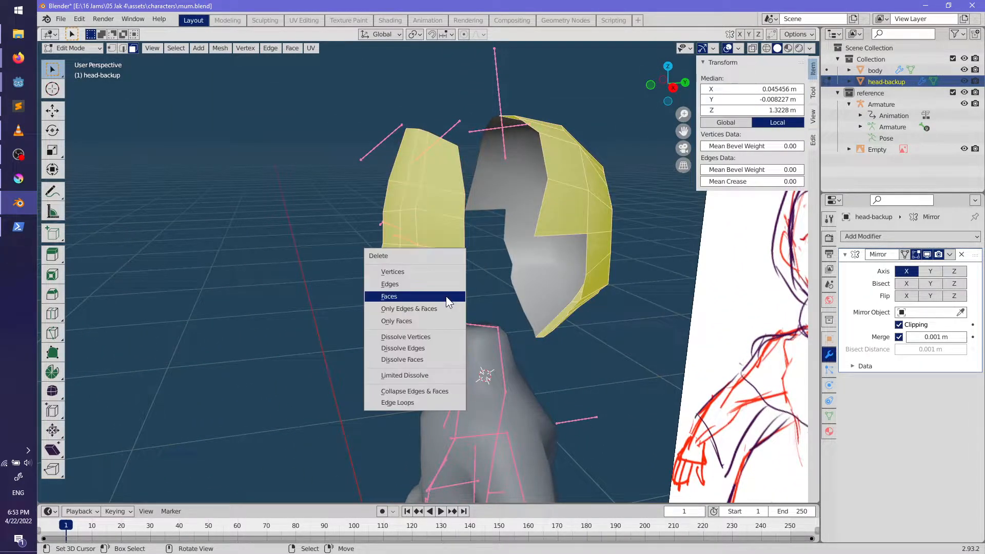
{"action": "left_click", "coordinate": [451, 298]}
{"action": "middle_click_drag", "start_coordinate": [432, 219], "coordinate": [473, 233]}
{"action": "key", "text": "Tab"}
{"action": "scroll", "coordinate": [462, 236], "scroll_direction": "down", "scroll_amount": 3}
{"action": "key", "text": "ctrl+s"}
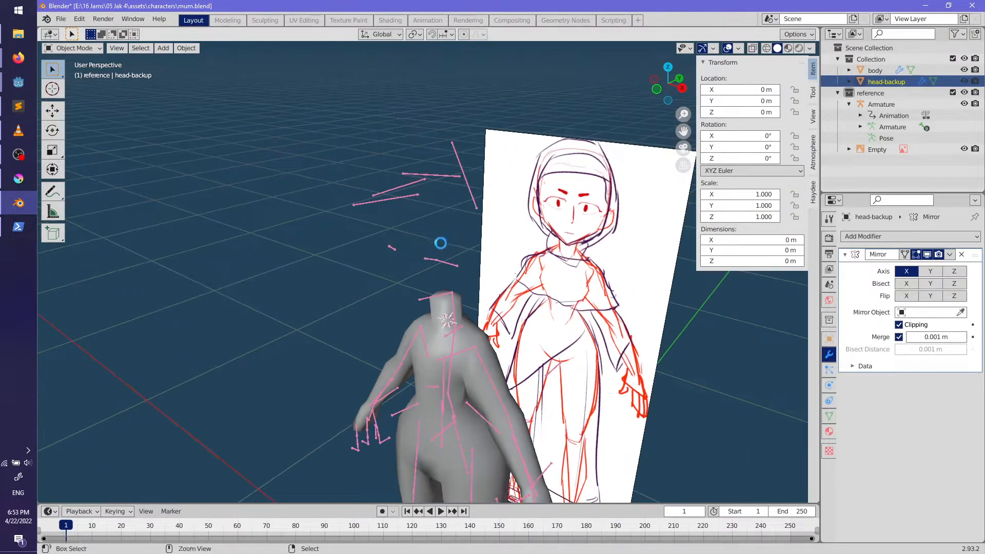
Step: Close Blender, switch to PowerShell, check git status and discard the asset changes with git reset --hard
{"action": "left_click", "coordinate": [973, 5]}
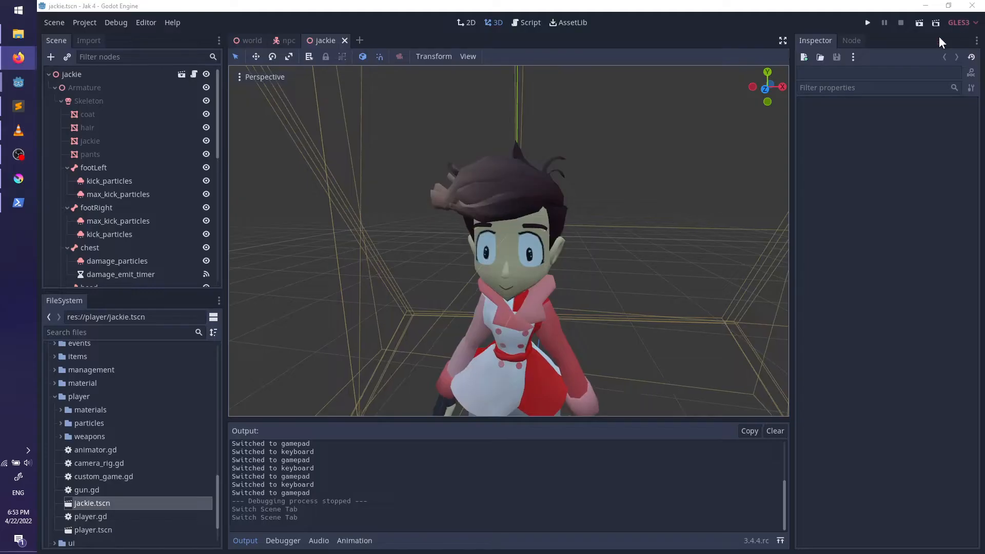
{"action": "left_click", "coordinate": [19, 203]}
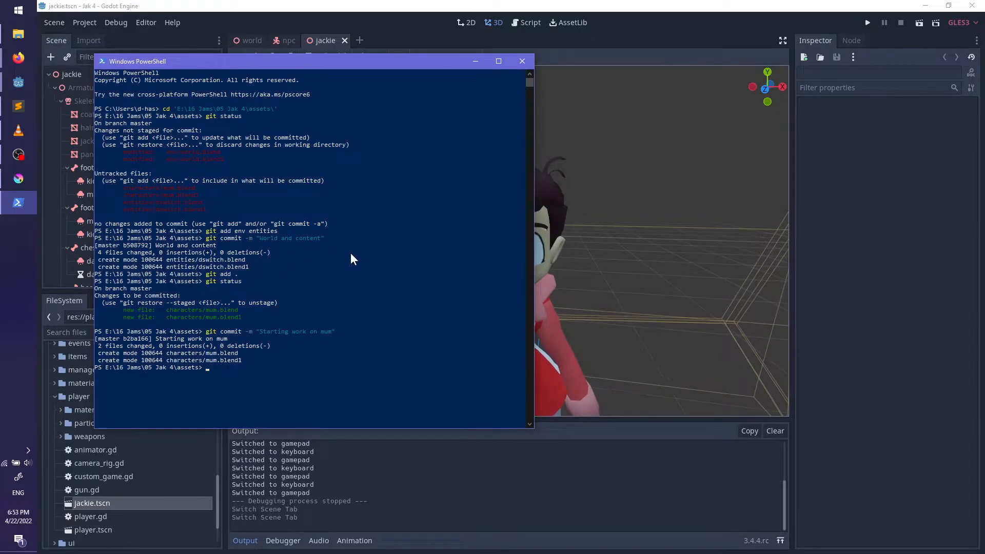
{"action": "type", "text": "git status"}
{"action": "key", "text": "Return"}
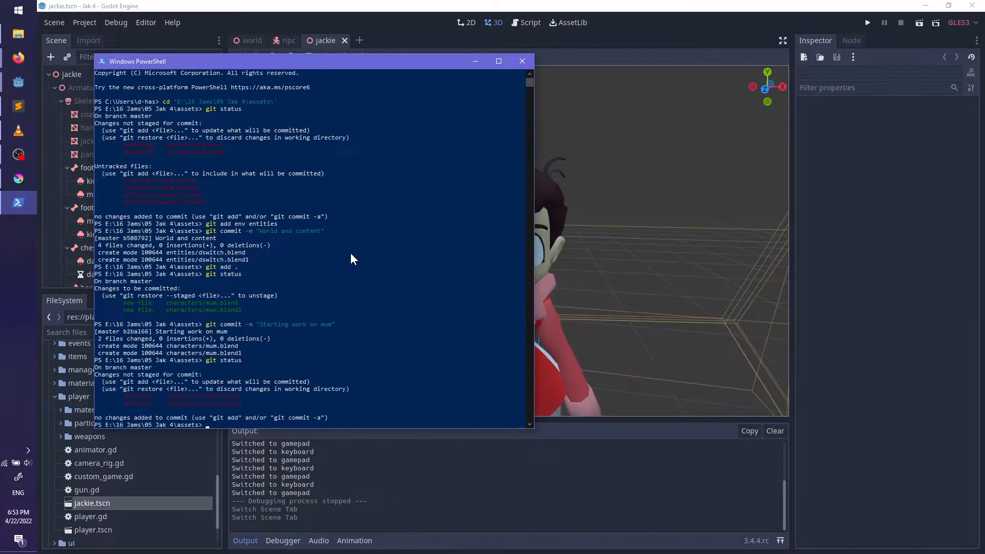
{"action": "type", "text": "git reset --hard"}
{"action": "key", "text": "Return"}
Step: Launch Blender again and open the restored mum.blend file
{"action": "key", "text": "super"}
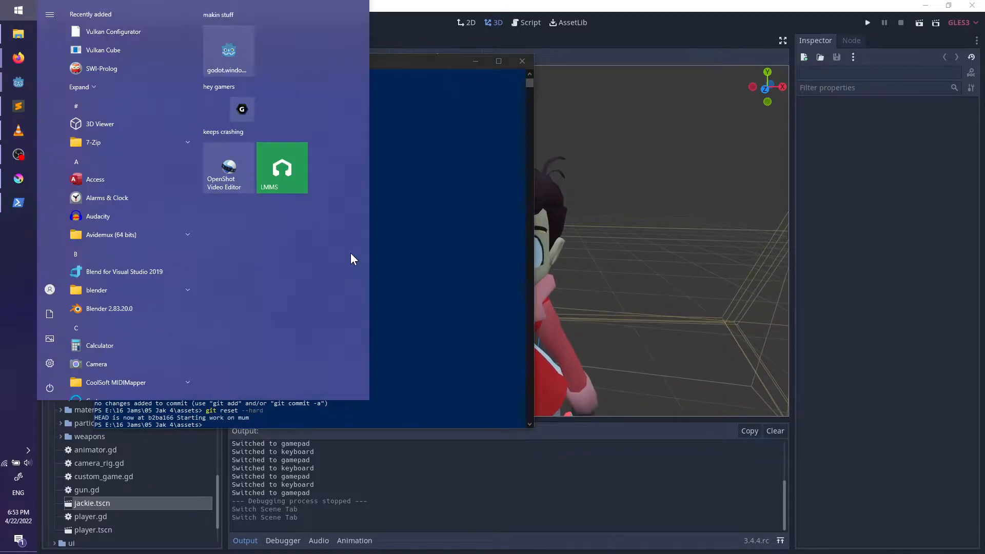
{"action": "type", "text": "blender"}
{"action": "key", "text": "Return"}
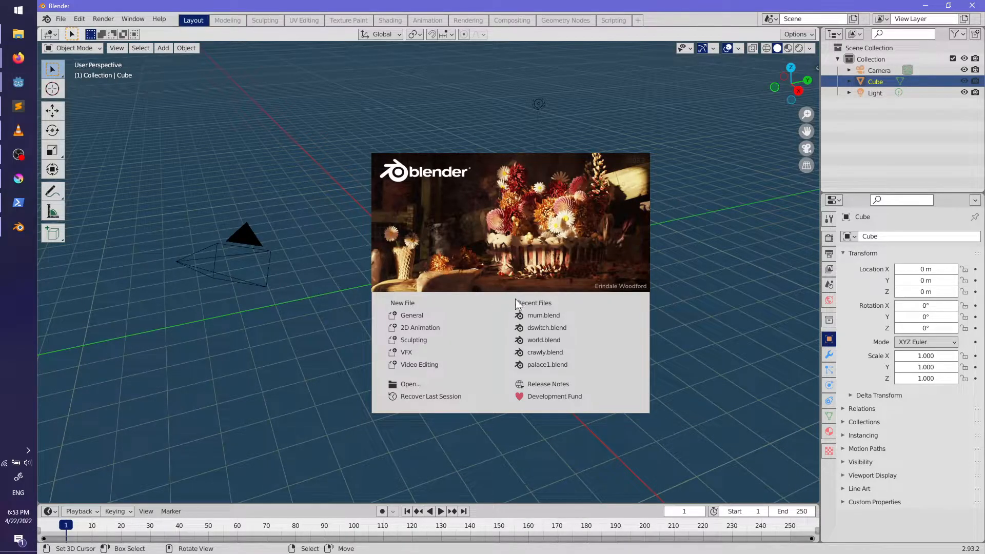
{"action": "mouse_move", "coordinate": [226, 265]}
{"action": "middle_mouse_down"}
{"action": "mouse_move", "coordinate": [393, 279]}
{"action": "mouse_move", "coordinate": [426, 256]}
{"action": "mouse_move", "coordinate": [346, 297]}
{"action": "mouse_move", "coordinate": [454, 291]}
{"action": "mouse_move", "coordinate": [432, 314]}
{"action": "mouse_move", "coordinate": [303, 312]}
{"action": "mouse_move", "coordinate": [358, 315]}
{"action": "mouse_move", "coordinate": [426, 299]}
{"action": "middle_mouse_up"}
{"action": "left_click", "coordinate": [426, 298]}
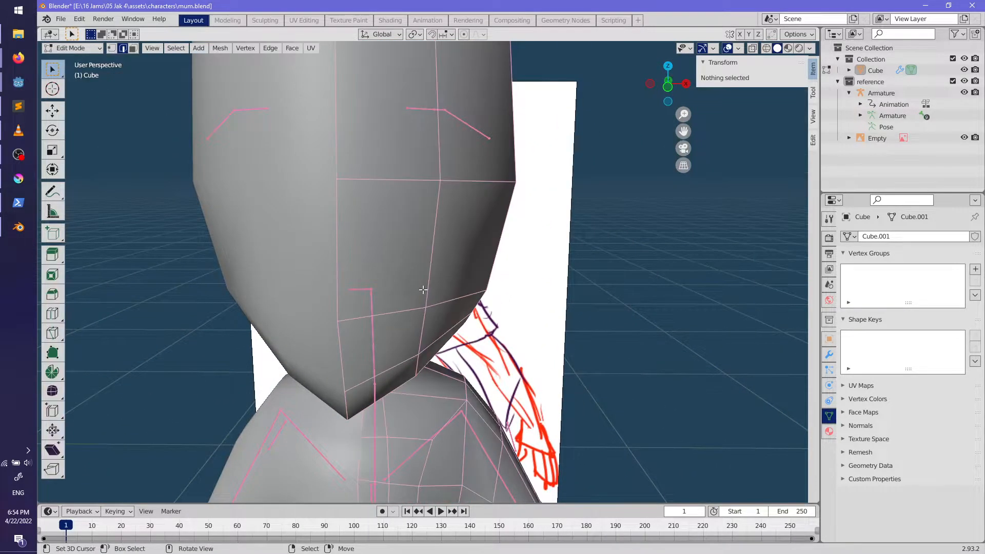
Step: Rename the character's Cube object as mum
{"action": "scroll", "coordinate": [423, 285], "scroll_direction": "down", "scroll_amount": 3}
{"action": "key", "text": "Tab"}
{"action": "middle_click_drag", "start_coordinate": [543, 308], "coordinate": [710, 294]}
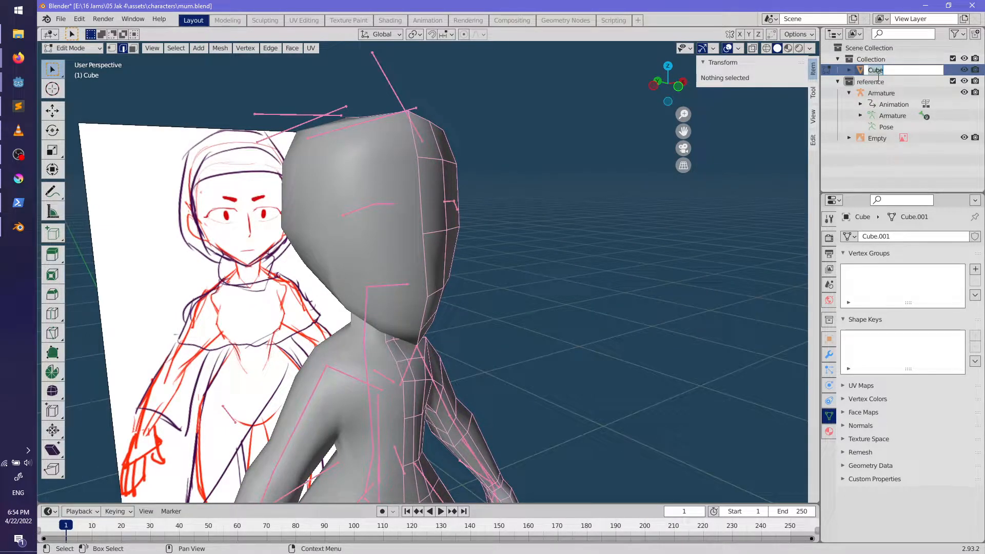
Step: Add a cube to the mum mesh, move it to the positive X side and cut a vertical loop through its middle
{"action": "key", "text": "shift+a"}
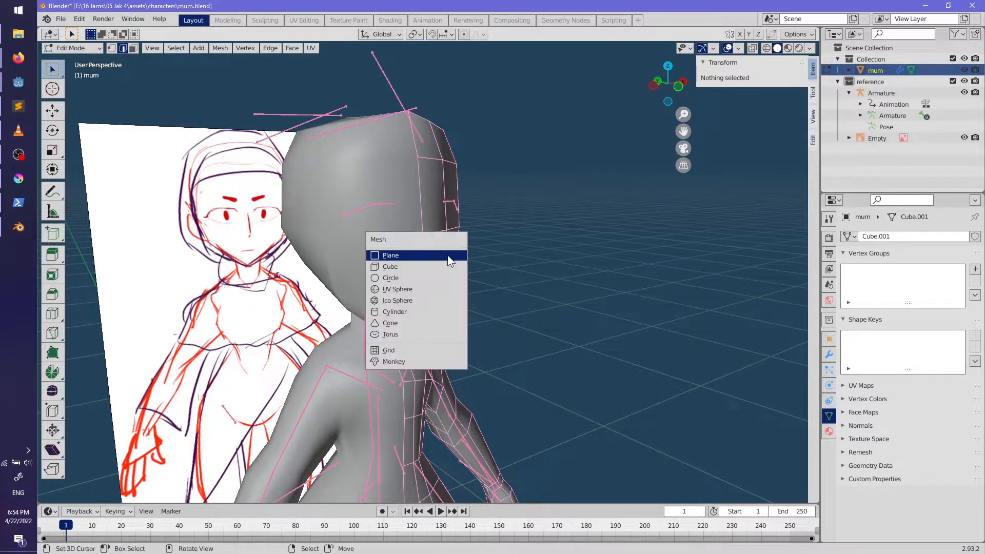
{"action": "left_click", "coordinate": [418, 267]}
{"action": "scroll", "coordinate": [502, 321], "scroll_direction": "down", "scroll_amount": 5}
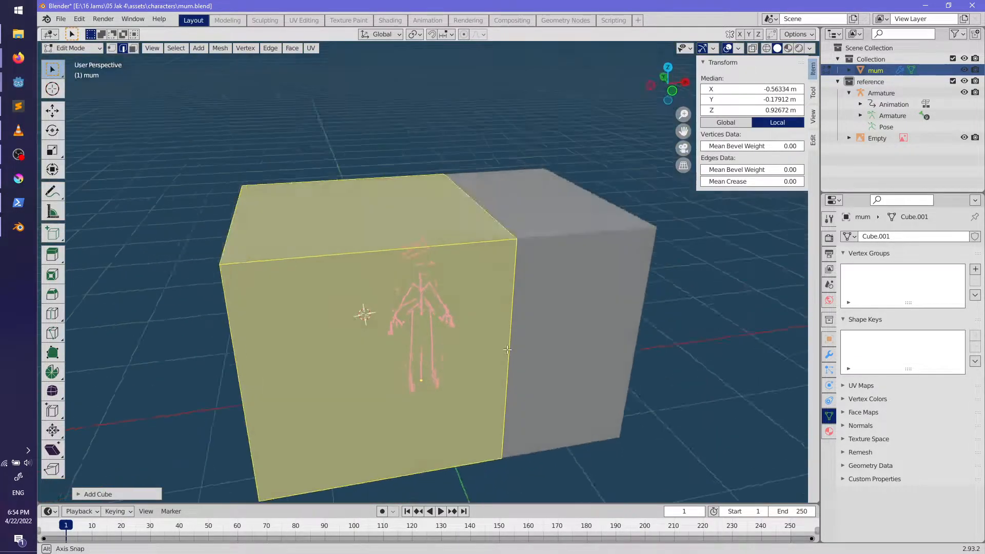
{"action": "key", "text": "g"}
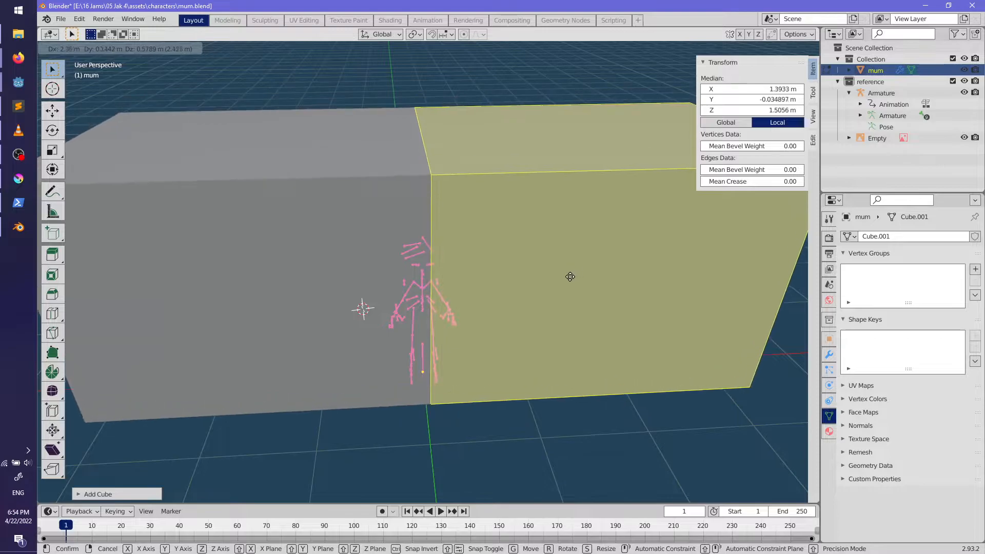
{"action": "left_click", "coordinate": [564, 267]}
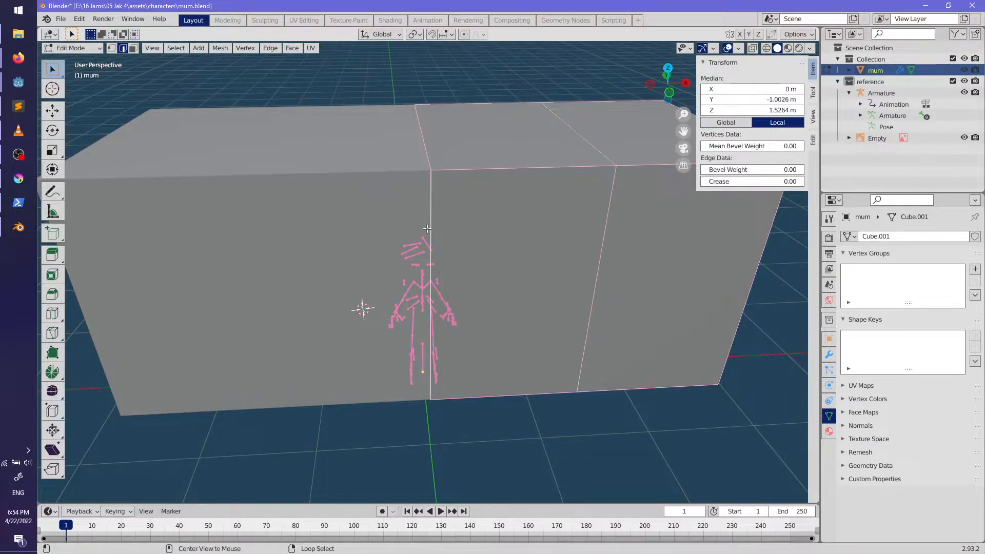
Step: Delete the cube's edges on the mirror plane to leave its inner side open
{"action": "middle_click_drag", "start_coordinate": [428, 228], "coordinate": [462, 262]}
{"action": "right_click", "coordinate": [466, 190], "text": "shift"}
{"action": "middle_click_drag", "start_coordinate": [437, 313], "coordinate": [549, 253]}
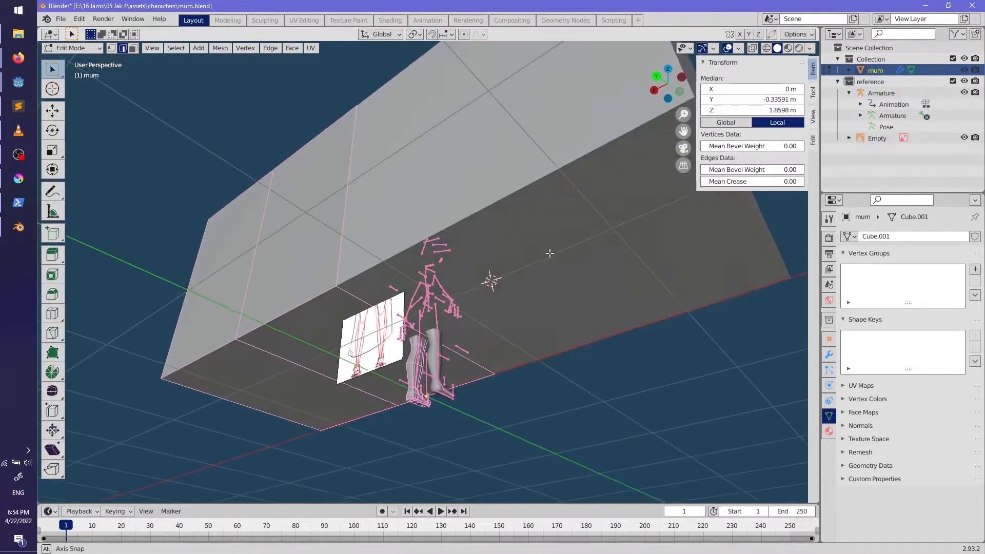
{"action": "key", "text": "x"}
{"action": "left_click", "coordinate": [356, 287]}
Step: Select the whole open cube, move it back to the mirror plane and scale it down to a small block
{"action": "middle_click_drag", "start_coordinate": [355, 288], "coordinate": [214, 301]}
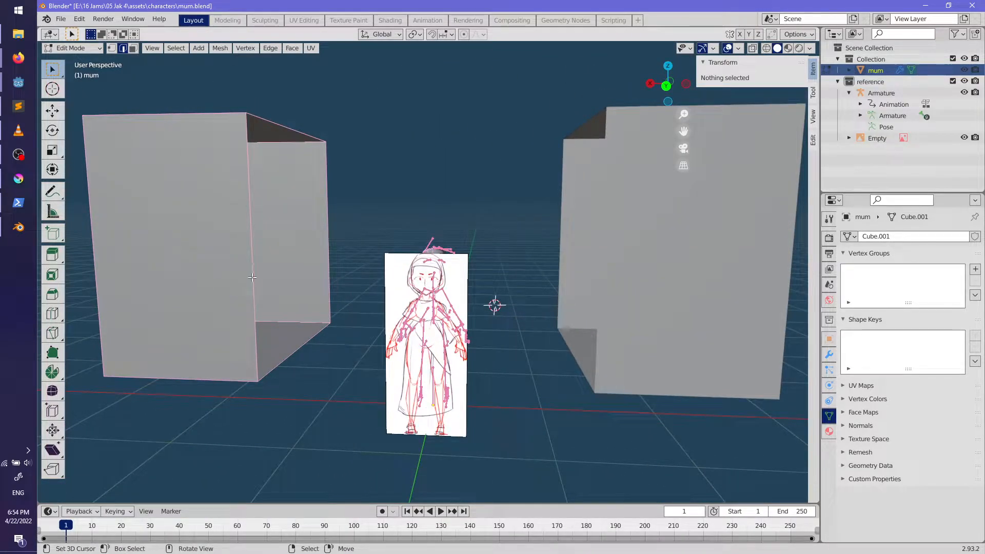
{"action": "key", "text": "l"}
{"action": "key", "text": "g"}
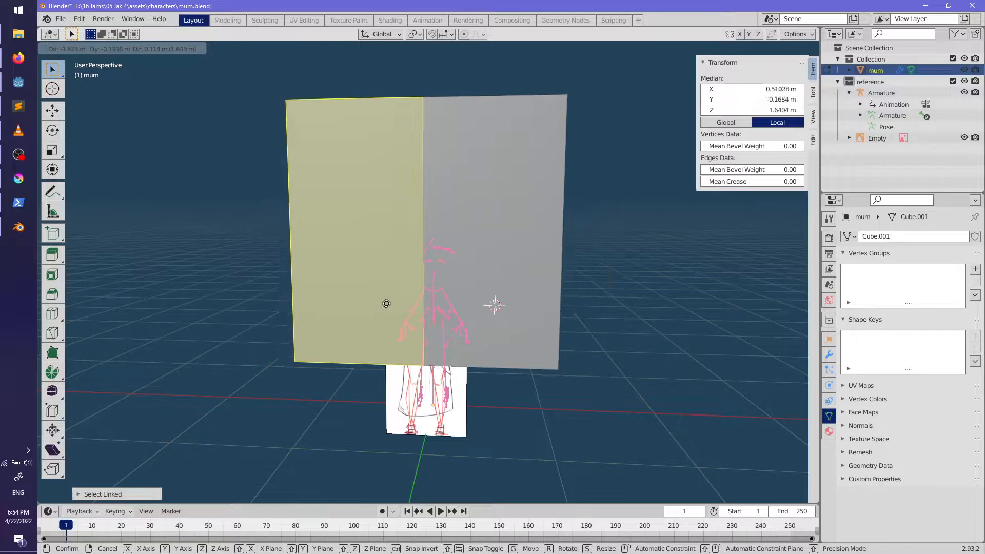
{"action": "left_click", "coordinate": [447, 302]}
{"action": "middle_click_drag", "start_coordinate": [395, 333], "coordinate": [549, 301]}
{"action": "scroll", "coordinate": [416, 308], "scroll_direction": "down", "scroll_amount": 3}
{"action": "key", "text": "s"}
{"action": "left_click", "coordinate": [402, 237]}
{"action": "scroll", "coordinate": [407, 275], "scroll_direction": "up", "scroll_amount": 6}
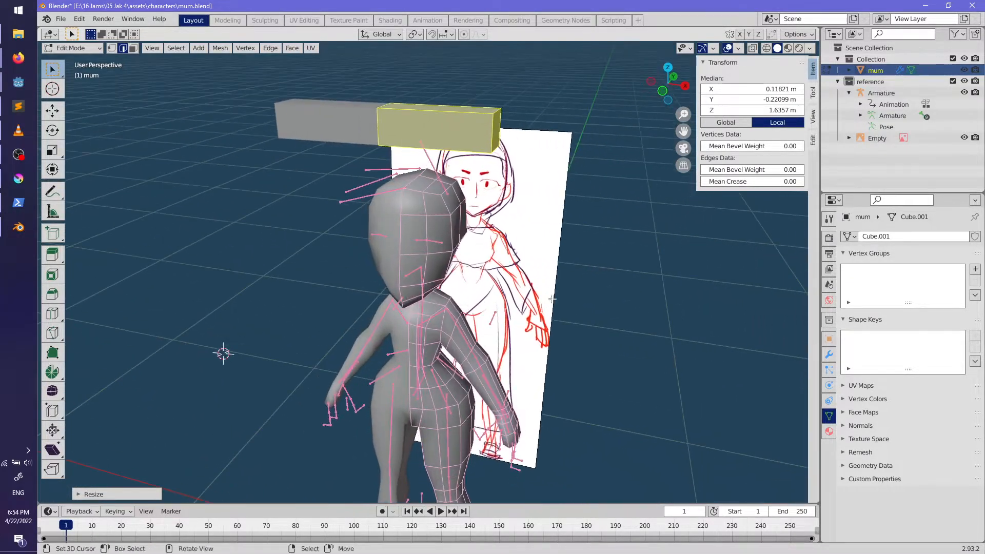
Step: Move the small block down to the front of the face at nose height
{"action": "scroll", "coordinate": [486, 250], "scroll_direction": "up", "scroll_amount": 2}
{"action": "middle_click_drag", "start_coordinate": [487, 251], "coordinate": [529, 346], "text": "shift"}
{"action": "key", "text": "g"}
{"action": "left_click", "coordinate": [449, 348]}
{"action": "middle_click_drag", "start_coordinate": [449, 348], "coordinate": [380, 328]}
{"action": "key", "text": "g"}
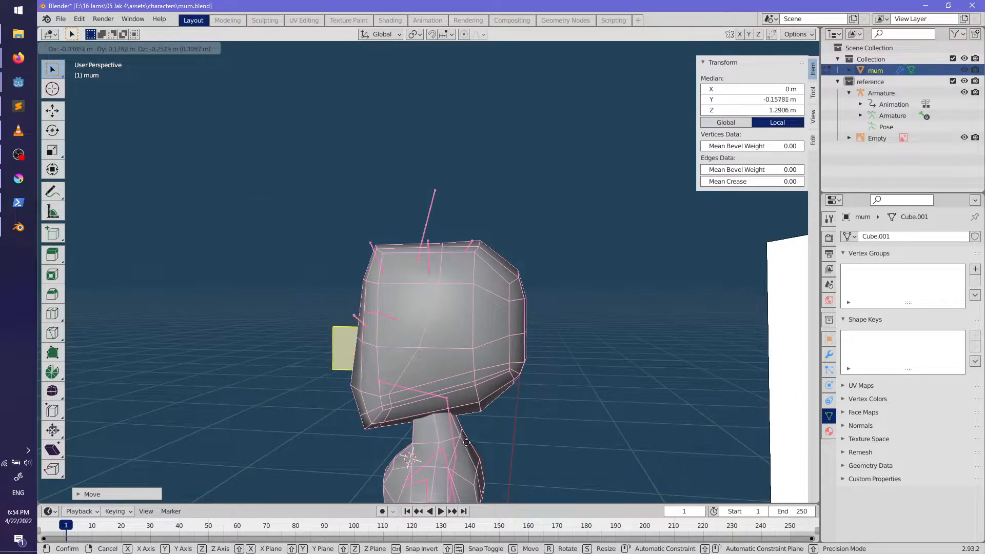
{"action": "left_click", "coordinate": [468, 443]}
Step: Turn off Clipping in the Mirror modifier and move the flattened nose block about 0.017 m off the mirror plane
{"action": "middle_click_drag", "start_coordinate": [436, 420], "coordinate": [499, 411]}
{"action": "scroll", "coordinate": [462, 374], "scroll_direction": "up", "scroll_amount": 3}
{"action": "middle_click_drag", "start_coordinate": [466, 379], "coordinate": [485, 383]}
{"action": "key", "text": "g"}
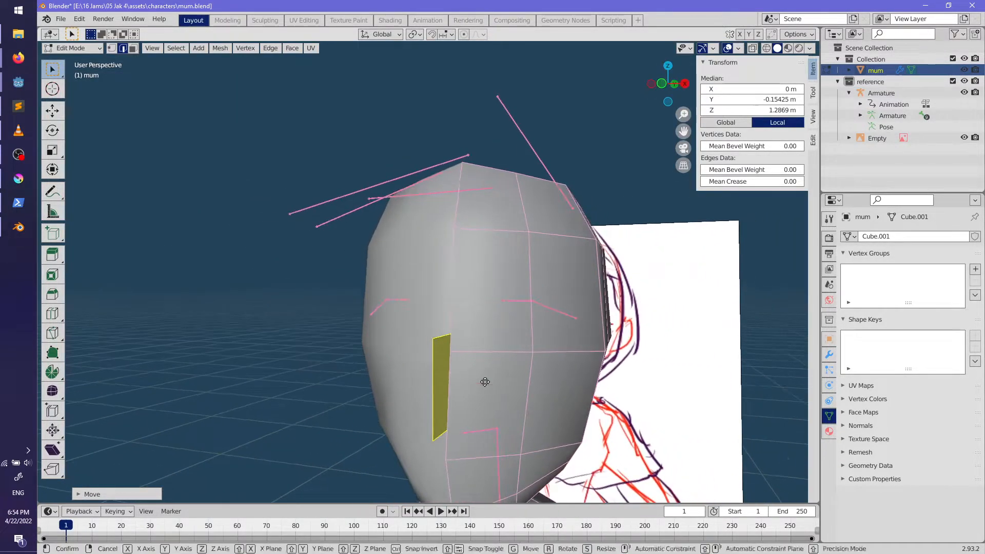
{"action": "right_click", "coordinate": [733, 385]}
{"action": "left_click", "coordinate": [830, 355]}
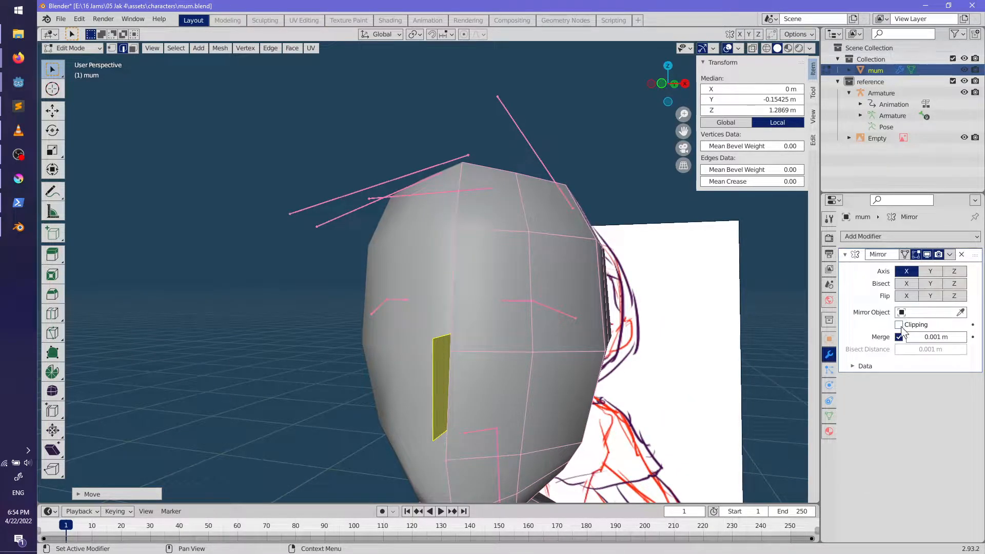
{"action": "key", "text": "g"}
{"action": "left_click", "coordinate": [612, 385]}
Step: Move the nose block's inner edges along X to the mirror plane, turning the Mirror modifier's Clipping back on
{"action": "middle_click_drag", "start_coordinate": [612, 385], "coordinate": [567, 356]}
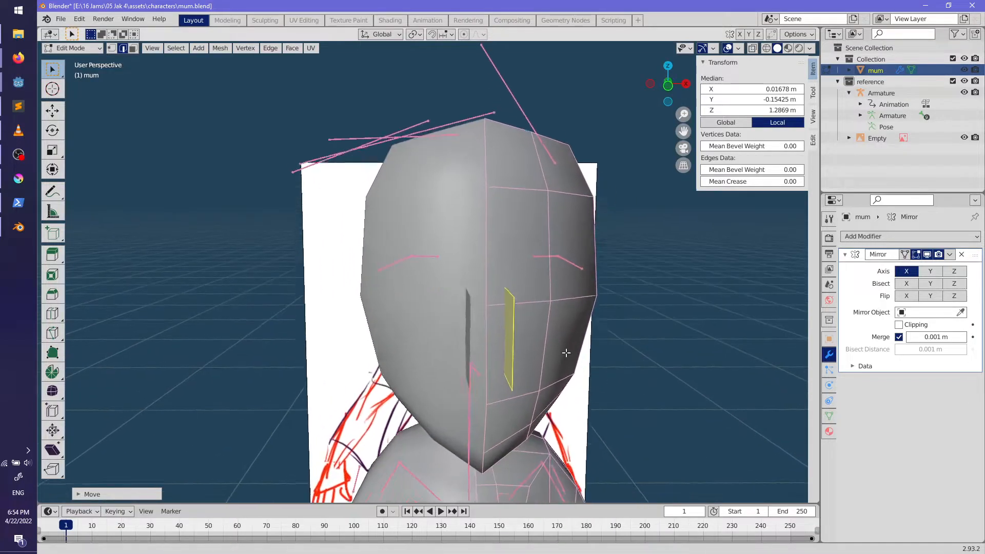
{"action": "scroll", "coordinate": [567, 356], "scroll_direction": "up", "scroll_amount": 4}
{"action": "key", "text": "g"}
{"action": "key", "text": "x"}
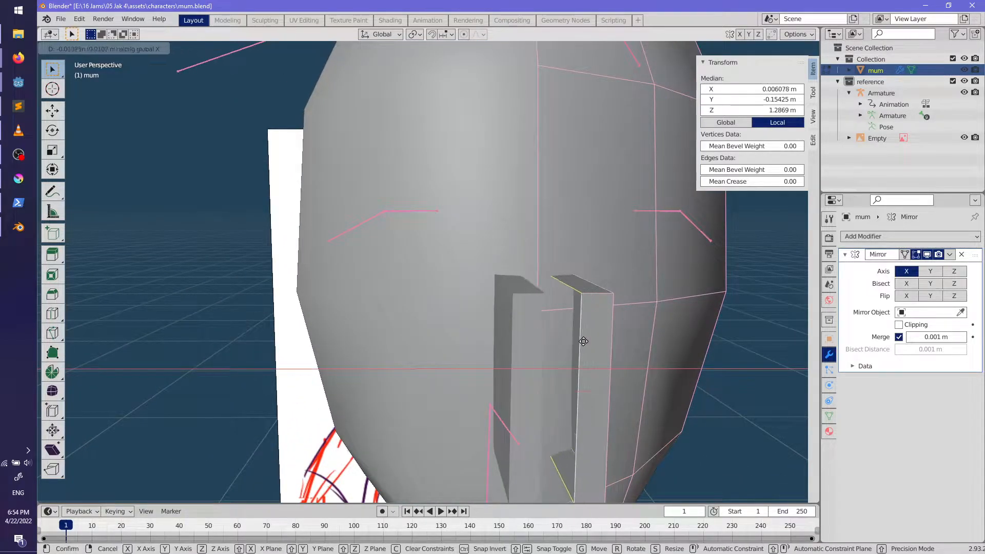
{"action": "left_click", "coordinate": [571, 338]}
{"action": "left_click", "coordinate": [899, 324]}
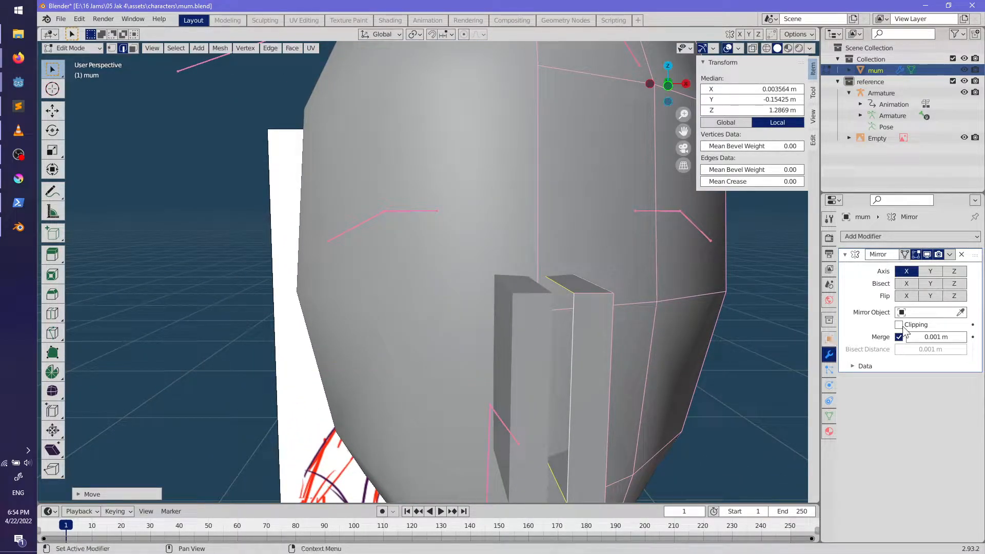
{"action": "key", "text": "g"}
{"action": "key", "text": "x"}
{"action": "left_click", "coordinate": [548, 416]}
Step: Move the nose block's upper edges back into the face to form a wedge with a sloping bridge
{"action": "scroll", "coordinate": [565, 408], "scroll_direction": "down", "scroll_amount": 4}
{"action": "left_click", "coordinate": [581, 396]}
{"action": "middle_click_drag", "start_coordinate": [581, 396], "coordinate": [462, 388]}
{"action": "middle_click_drag", "start_coordinate": [462, 388], "coordinate": [547, 364], "text": "shift"}
{"action": "scroll", "coordinate": [514, 359], "scroll_direction": "up", "scroll_amount": 3}
{"action": "middle_click_drag", "start_coordinate": [452, 333], "coordinate": [417, 323]}
{"action": "scroll", "coordinate": [391, 363], "scroll_direction": "up", "scroll_amount": 2}
{"action": "right_click", "coordinate": [434, 366], "text": "alt"}
{"action": "key", "text": "g"}
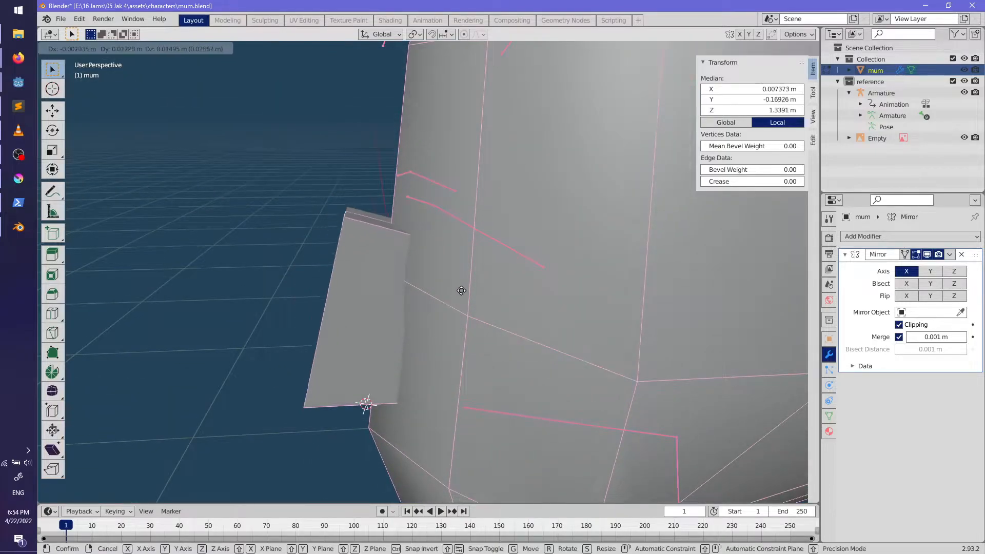
{"action": "left_click", "coordinate": [514, 296]}
{"action": "middle_click_drag", "start_coordinate": [514, 296], "coordinate": [511, 323]}
{"action": "key", "text": "g"}
{"action": "left_click", "coordinate": [617, 330]}
{"action": "key", "text": "g"}
{"action": "left_click", "coordinate": [515, 323]}
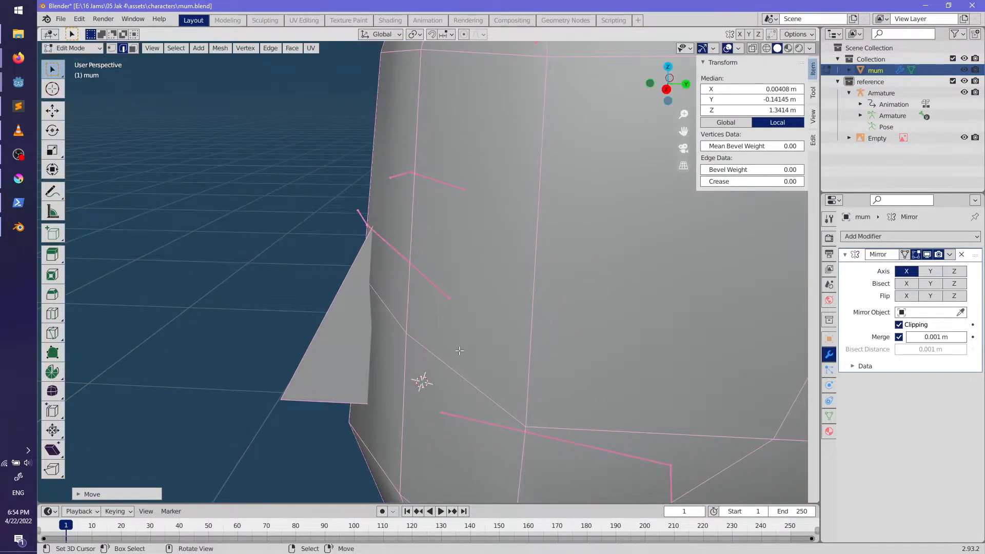
Step: Select the whole nose wedge and lower it along Z to match the front reference sketch in wireframe
{"action": "middle_click_drag", "start_coordinate": [460, 350], "coordinate": [569, 347]}
{"action": "key", "text": "KP_1"}
{"action": "key", "text": "shift+z"}
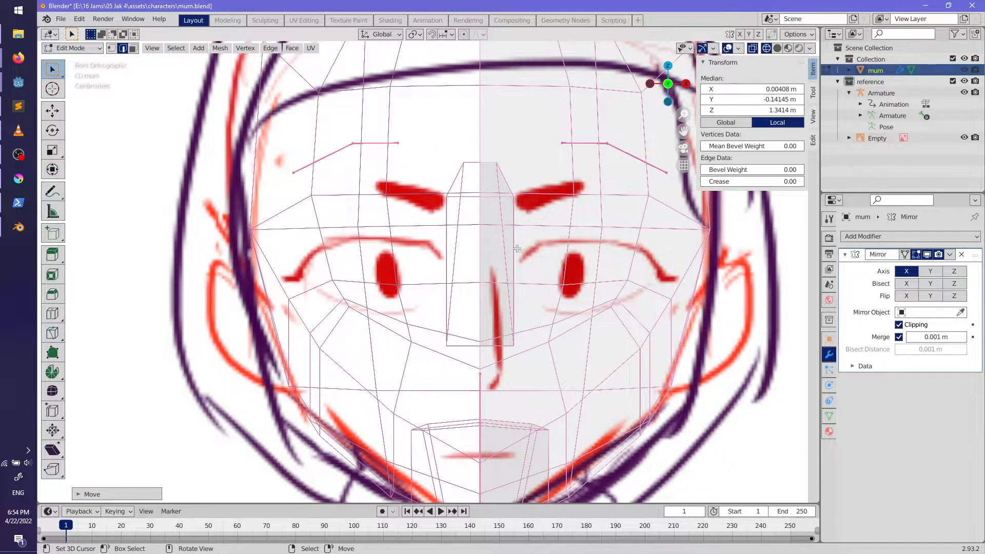
{"action": "key", "text": "ctrl+l"}
{"action": "key", "text": "g"}
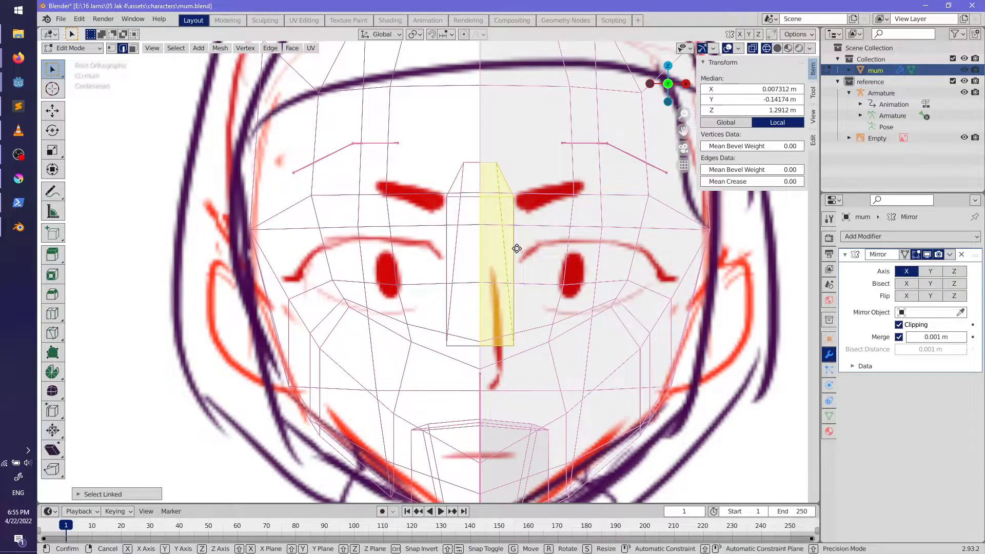
{"action": "key", "text": "z"}
{"action": "left_click", "coordinate": [519, 327]}
{"action": "left_click", "coordinate": [500, 418]}
Step: Move the nose wedge's lower front edge about 0.023 m back along Y towards the face
{"action": "middle_click_drag", "start_coordinate": [500, 419], "coordinate": [429, 357]}
{"action": "right_click", "coordinate": [393, 353]}
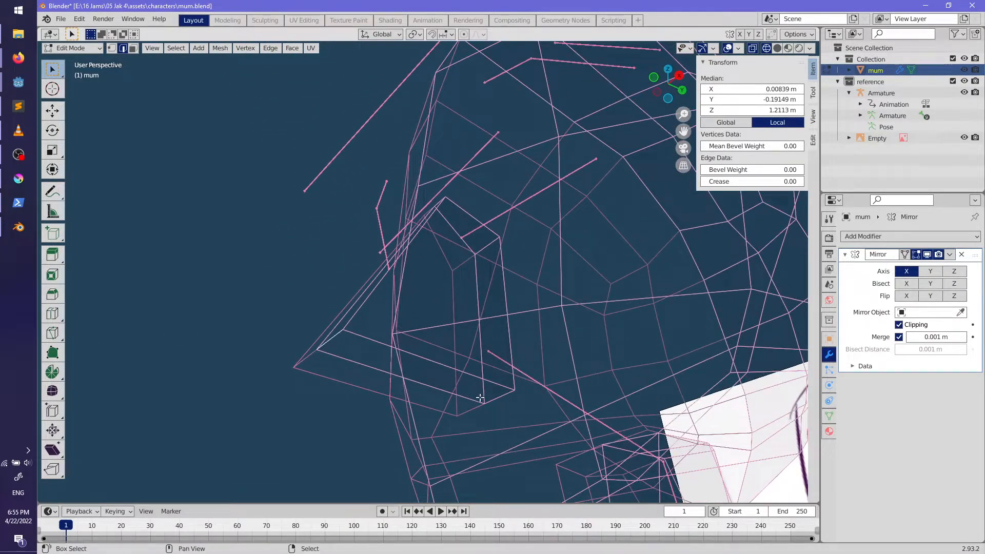
{"action": "left_click", "coordinate": [493, 398]}
{"action": "middle_click_drag", "start_coordinate": [492, 398], "coordinate": [315, 414]}
{"action": "left_click", "coordinate": [368, 406]}
{"action": "key", "text": "g"}
{"action": "key", "text": "y"}
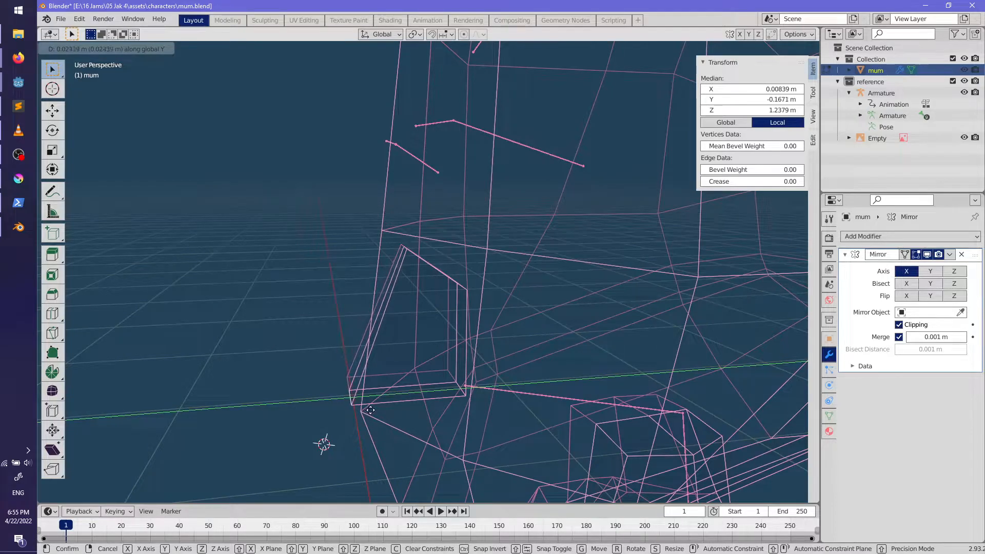
{"action": "left_click", "coordinate": [370, 410]}
Step: In front view, rotate and move the wedge's lower front and back edges to slant the nose base along the reference sketch
{"action": "key", "text": "KP_1"}
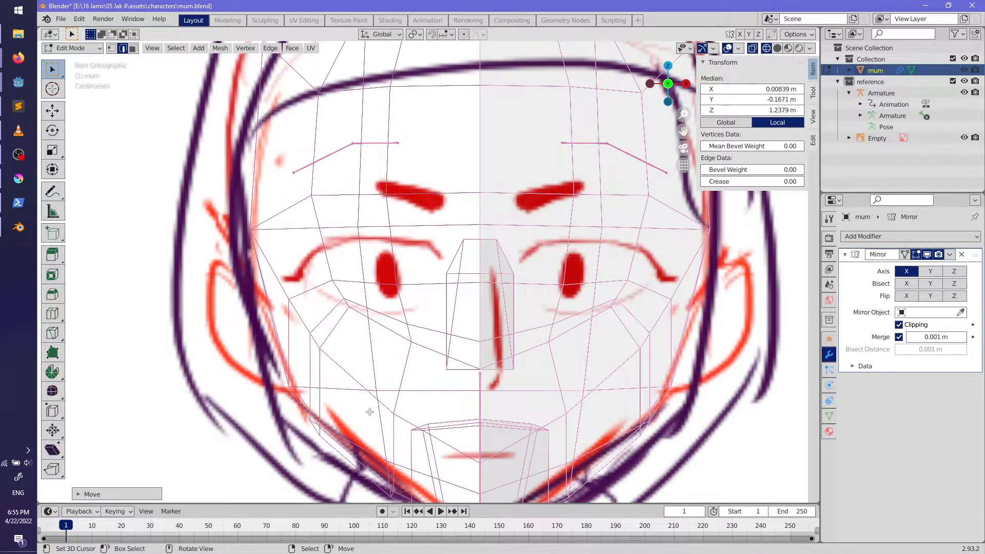
{"action": "key", "text": "r"}
{"action": "left_click", "coordinate": [511, 391]}
{"action": "key", "text": "g"}
{"action": "left_click", "coordinate": [522, 382]}
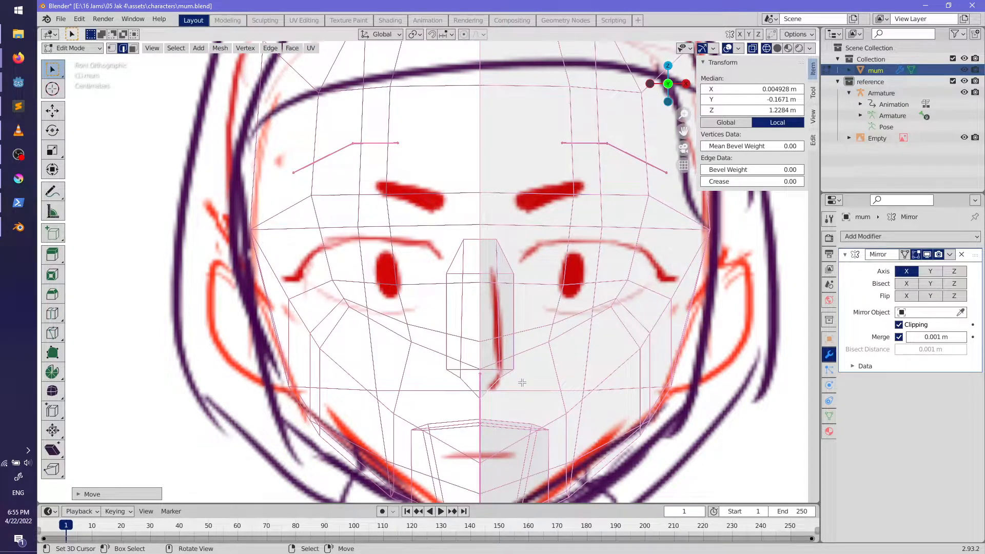
{"action": "key", "text": "r"}
{"action": "left_click", "coordinate": [524, 361]}
{"action": "key", "text": "g"}
{"action": "left_click", "coordinate": [550, 393]}
Step: Move the wedge's lower back edge about 0.034 m forward along Y
{"action": "middle_click_drag", "start_coordinate": [549, 393], "coordinate": [534, 408]}
{"action": "key", "text": "g"}
{"action": "key", "text": "x"}
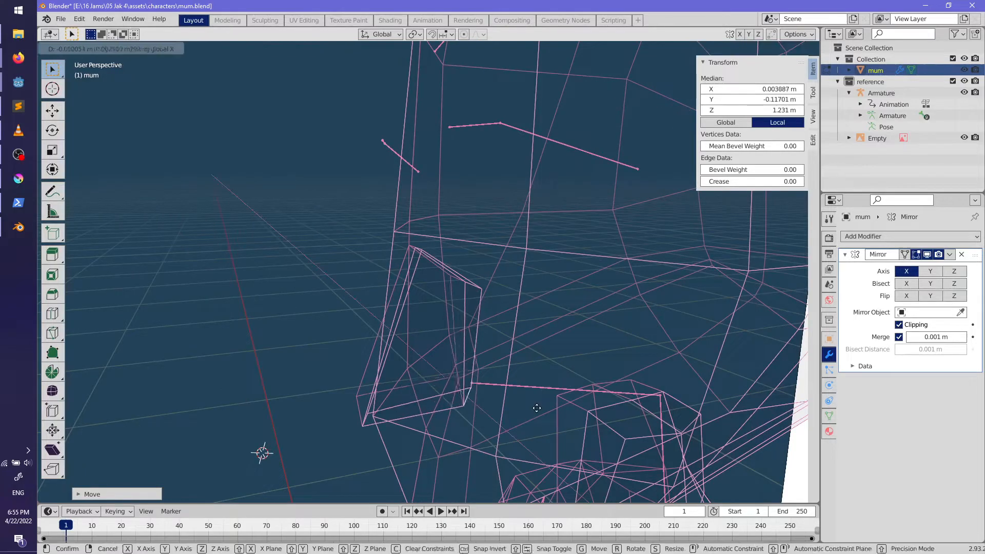
{"action": "key", "text": "y"}
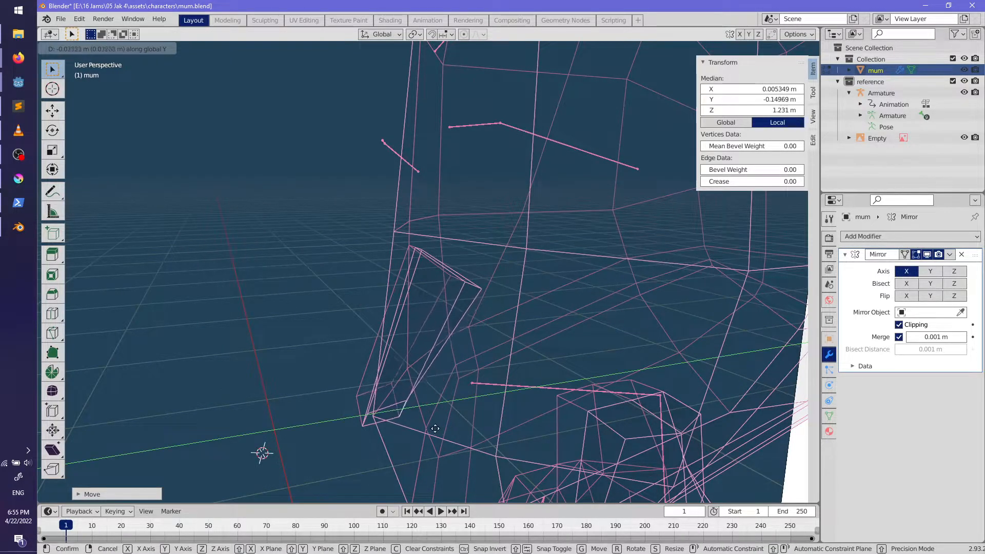
{"action": "left_click", "coordinate": [436, 428]}
Step: Move the nose wedge's upper edges along Y to fit the surface of the face
{"action": "middle_click_drag", "start_coordinate": [437, 429], "coordinate": [384, 303]}
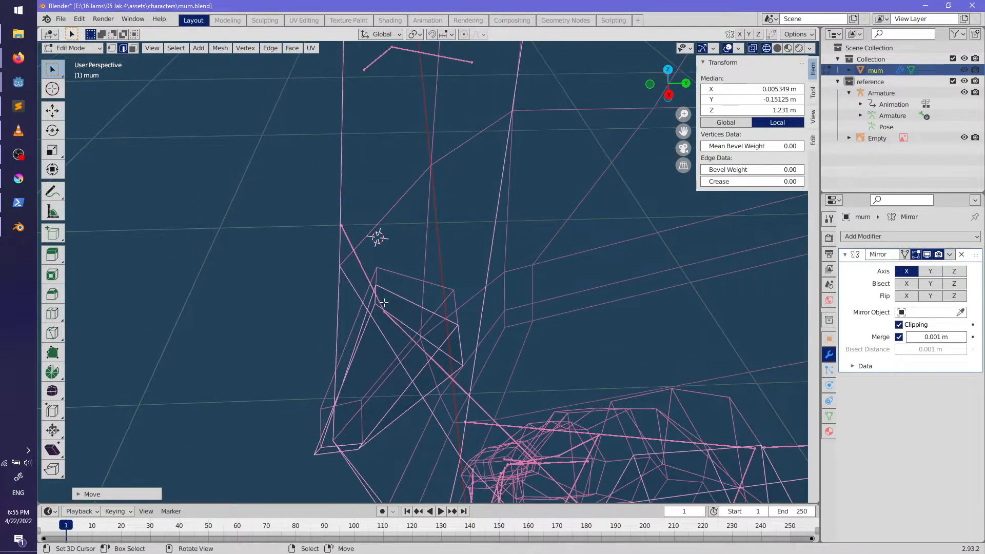
{"action": "key", "text": "y"}
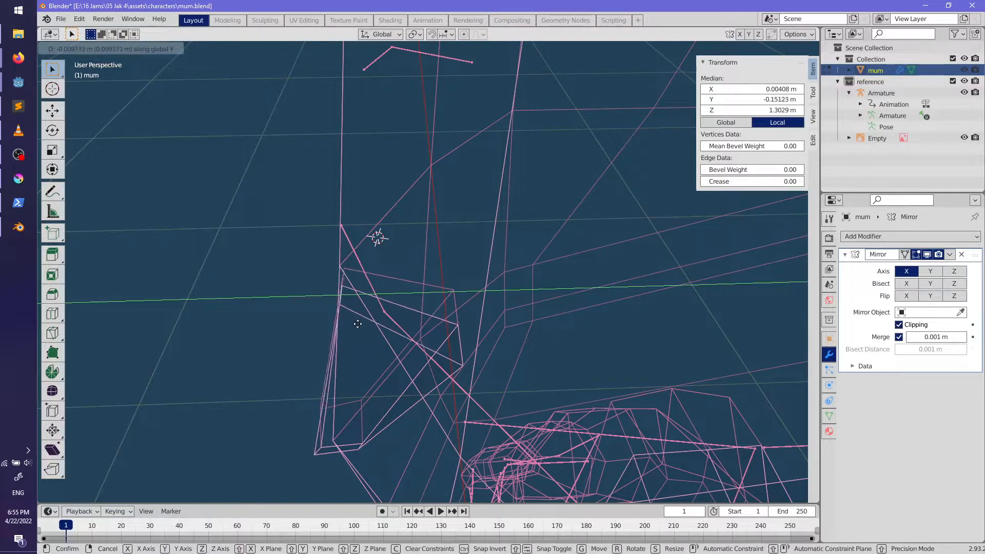
{"action": "left_click", "coordinate": [352, 323]}
{"action": "key", "text": "g"}
{"action": "key", "text": "y"}
{"action": "left_click", "coordinate": [382, 343]}
Step: Return to Object Mode in solid shading and apply Shade Smooth to the mum mesh
{"action": "mouse_move", "coordinate": [413, 376]}
{"action": "middle_mouse_down"}
{"action": "mouse_move", "coordinate": [493, 358]}
{"action": "mouse_move", "coordinate": [518, 326]}
{"action": "mouse_move", "coordinate": [533, 361]}
{"action": "mouse_move", "coordinate": [626, 336]}
{"action": "mouse_move", "coordinate": [595, 353]}
{"action": "middle_mouse_up"}
{"action": "key", "text": "alt+a"}
{"action": "key", "text": "Tab"}
{"action": "key", "text": "shift+z"}
{"action": "key", "text": "F3"}
{"action": "type", "text": "smoo"}
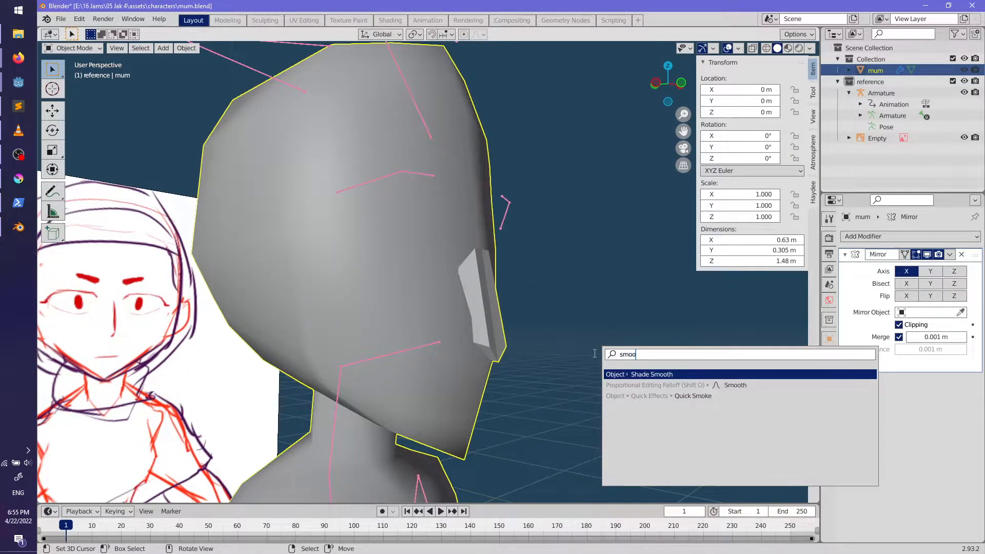
{"action": "key", "text": "Return"}
Step: Add two loop cuts across the nose wedge, one near its tip and one higher up the bridge
{"action": "middle_click_drag", "start_coordinate": [572, 303], "coordinate": [408, 355]}
{"action": "key", "text": "Tab"}
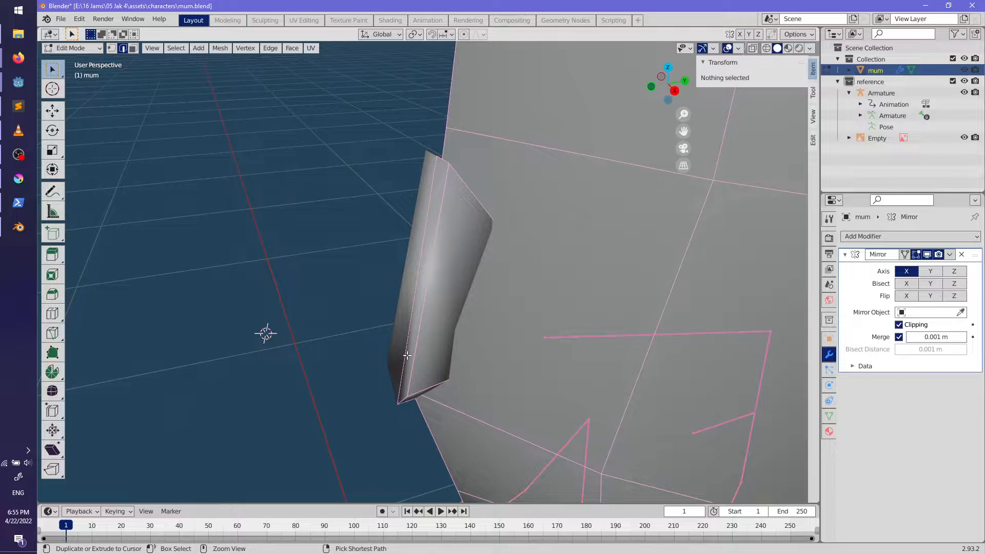
{"action": "key", "text": "ctrl+r"}
{"action": "left_click", "coordinate": [408, 354]}
{"action": "left_click", "coordinate": [400, 437]}
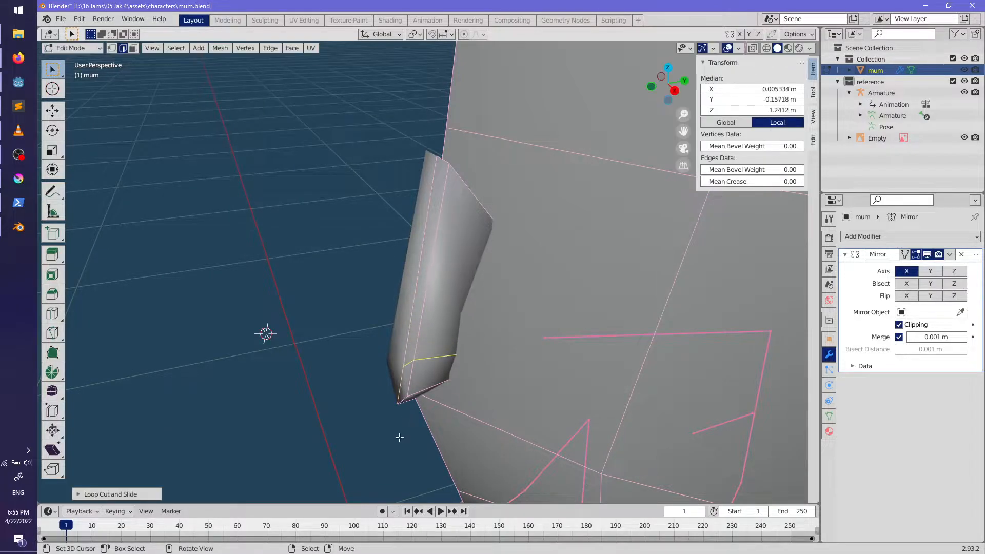
{"action": "left_click", "coordinate": [452, 227]}
{"action": "left_click", "coordinate": [452, 218]}
{"action": "middle_click_drag", "start_coordinate": [452, 218], "coordinate": [431, 251]}
Step: Move the nose's top edge back into the face and rotate the edge at the upper bridge
{"action": "left_click", "coordinate": [422, 227]}
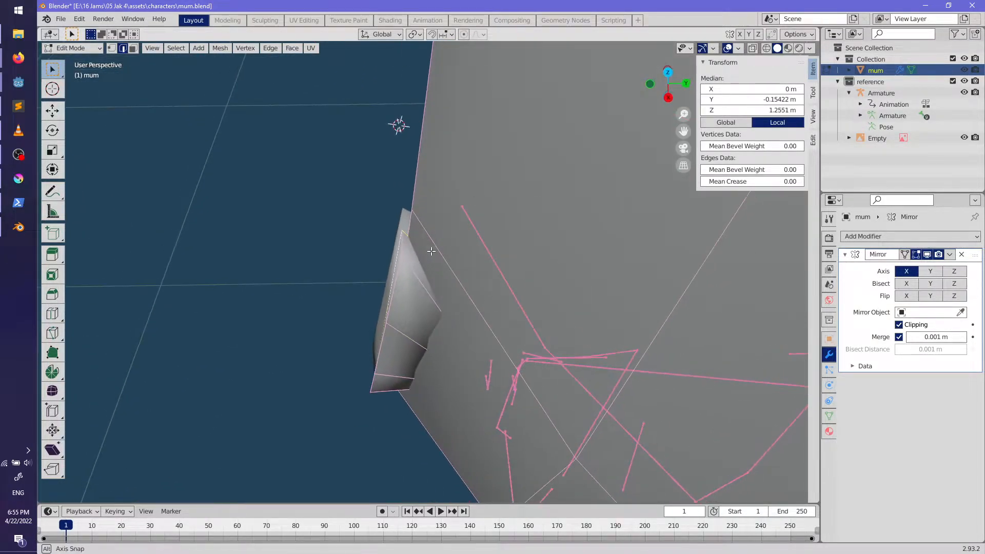
{"action": "left_click", "coordinate": [403, 243]}
{"action": "key", "text": "g"}
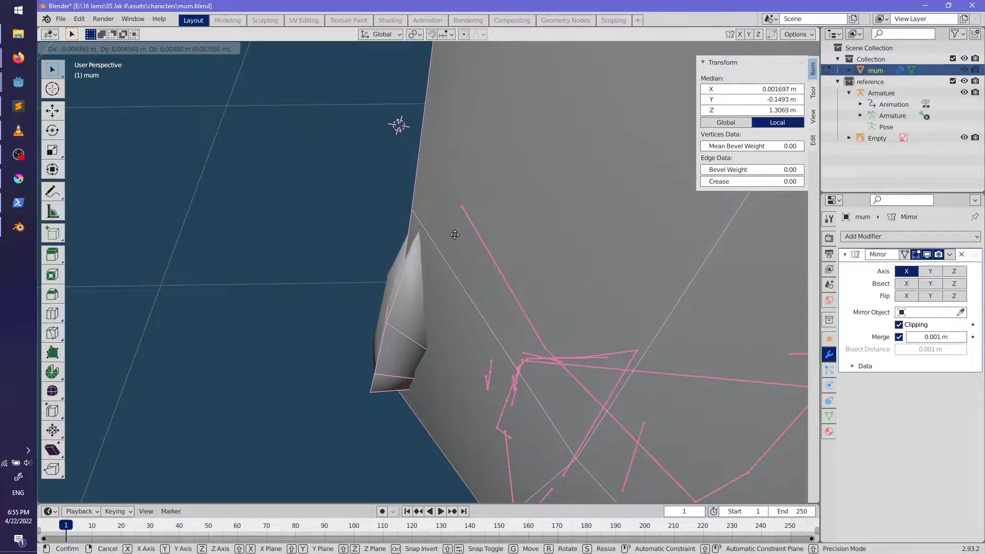
{"action": "left_click", "coordinate": [455, 235]}
{"action": "middle_click_drag", "start_coordinate": [455, 235], "coordinate": [454, 422]}
{"action": "left_click", "coordinate": [392, 229]}
{"action": "key", "text": "r"}
{"action": "left_click", "coordinate": [530, 307]}
{"action": "left_click", "coordinate": [454, 422]}
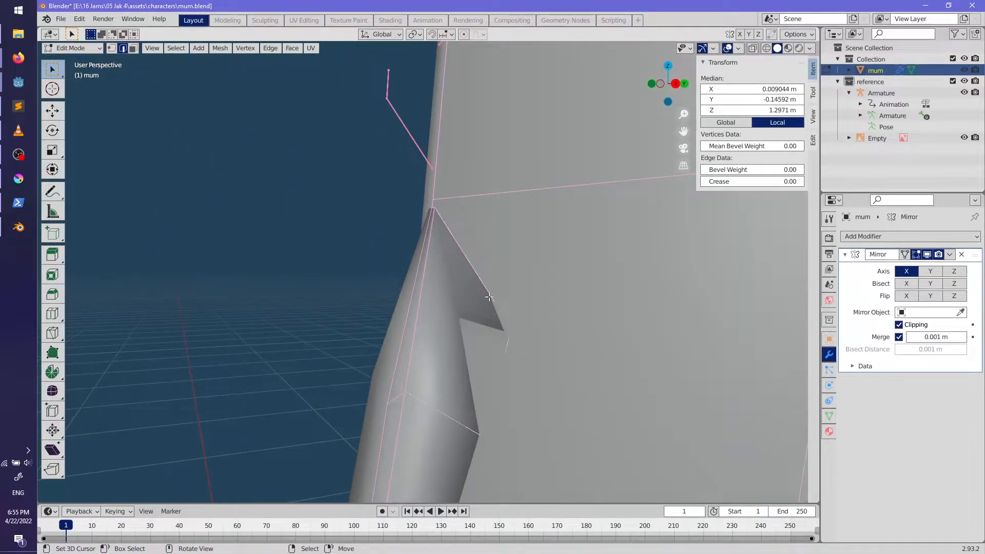
Step: Rotate the upper and middle side edges of the nose to angle its sides towards the face
{"action": "middle_click_drag", "start_coordinate": [488, 296], "coordinate": [433, 352]}
{"action": "key", "text": "r"}
{"action": "left_click", "coordinate": [442, 340]}
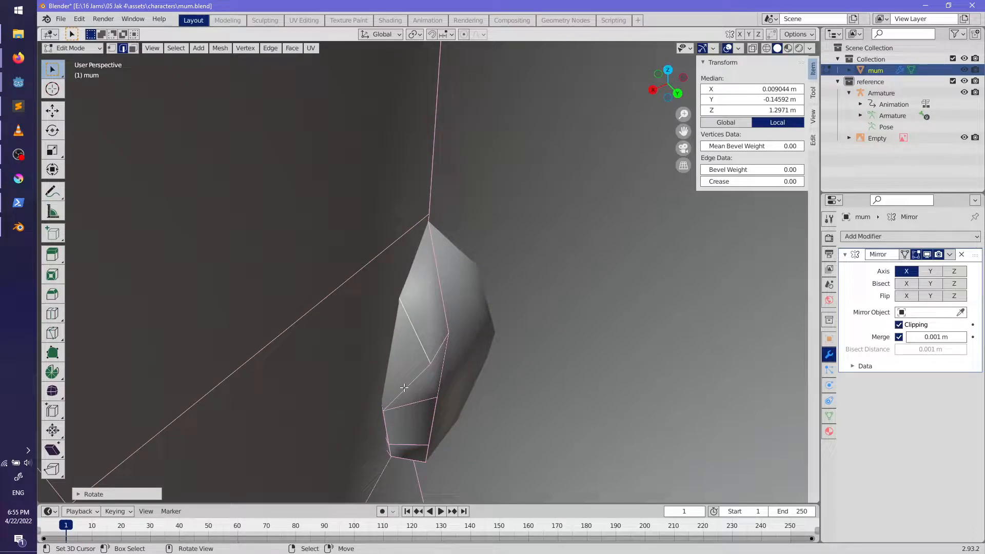
{"action": "key", "text": "r"}
{"action": "left_click", "coordinate": [441, 399]}
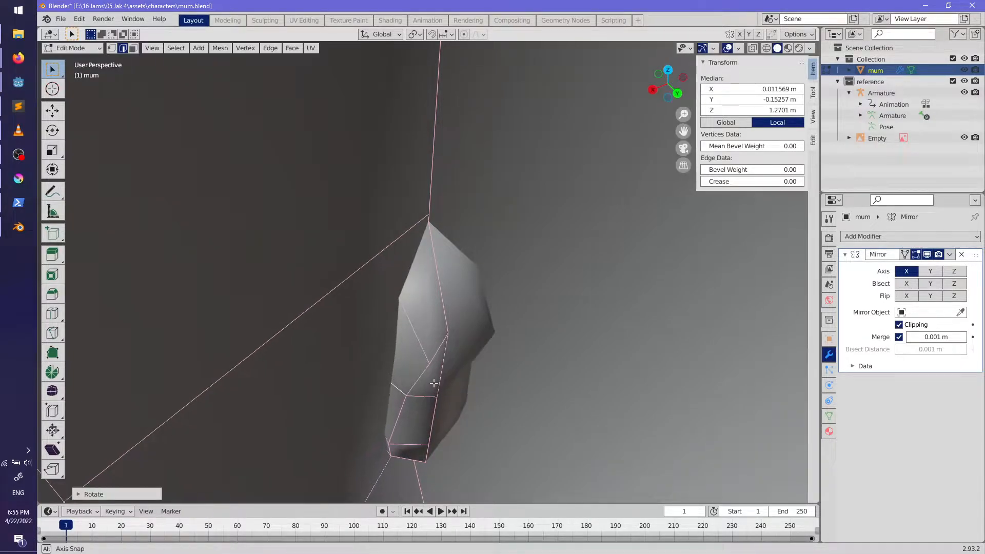
{"action": "middle_click_drag", "start_coordinate": [433, 382], "coordinate": [432, 421]}
{"action": "right_click", "coordinate": [411, 343]}
{"action": "key", "text": "r"}
{"action": "left_click", "coordinate": [457, 403]}
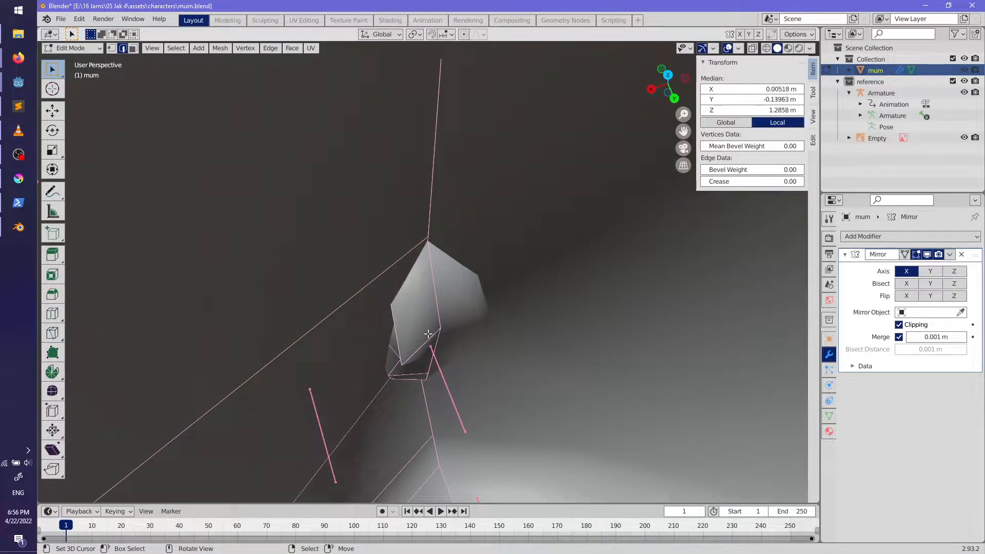
Step: Rotate the nose's upper back edges further and move them against the face surface
{"action": "key", "text": "r"}
{"action": "left_click", "coordinate": [501, 447]}
{"action": "middle_click_drag", "start_coordinate": [501, 447], "coordinate": [418, 369]}
{"action": "key", "text": "r"}
{"action": "left_click", "coordinate": [454, 331]}
{"action": "middle_click_drag", "start_coordinate": [454, 331], "coordinate": [478, 284]}
{"action": "key", "text": "g"}
{"action": "left_click", "coordinate": [510, 236]}
Step: Add a lengthwise loop cut down the side of the nose bridge
{"action": "middle_click_drag", "start_coordinate": [462, 383], "coordinate": [442, 277], "text": "shift"}
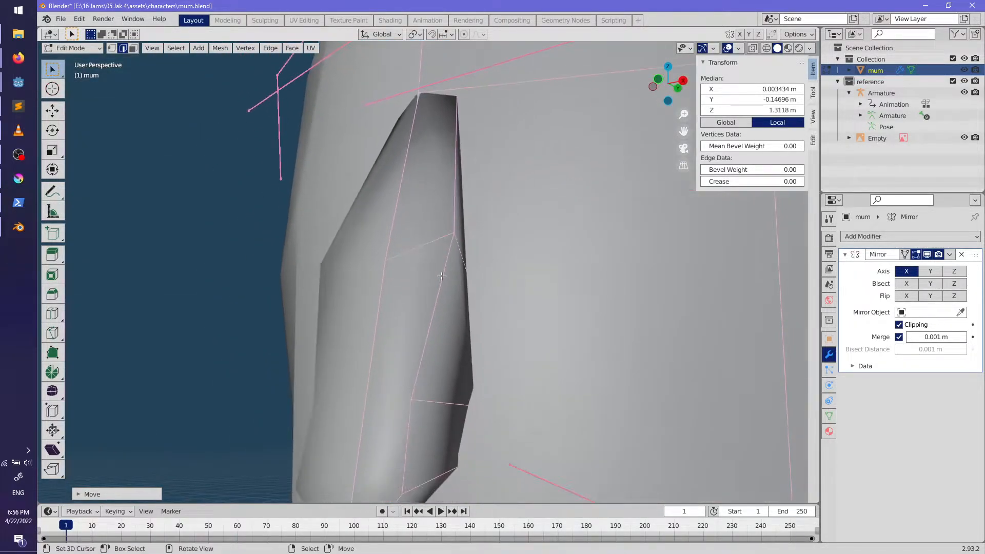
{"action": "left_click", "coordinate": [405, 226]}
{"action": "left_click", "coordinate": [407, 222]}
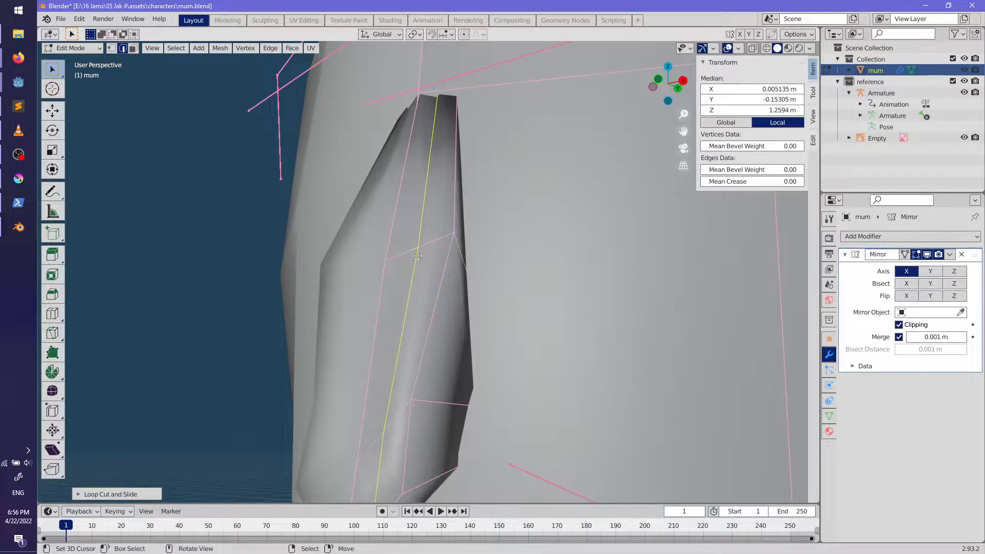
Step: Move the edges around the new lengthwise loop one at a time to round the nose bridge
{"action": "scroll", "coordinate": [417, 255], "scroll_direction": "down", "scroll_amount": 3}
{"action": "middle_click_drag", "start_coordinate": [418, 255], "coordinate": [499, 267]}
{"action": "right_click", "coordinate": [468, 208]}
{"action": "middle_click_drag", "start_coordinate": [468, 208], "coordinate": [548, 332]}
{"action": "key", "text": "g"}
{"action": "left_click", "coordinate": [485, 251]}
{"action": "key", "text": "g"}
{"action": "left_click", "coordinate": [542, 322]}
{"action": "right_click", "coordinate": [463, 188]}
{"action": "key", "text": "g"}
{"action": "left_click", "coordinate": [484, 171]}
Step: Move the front cross edge at the middle of the nose inward towards the centre line
{"action": "middle_click_drag", "start_coordinate": [488, 177], "coordinate": [452, 278]}
{"action": "key", "text": "g"}
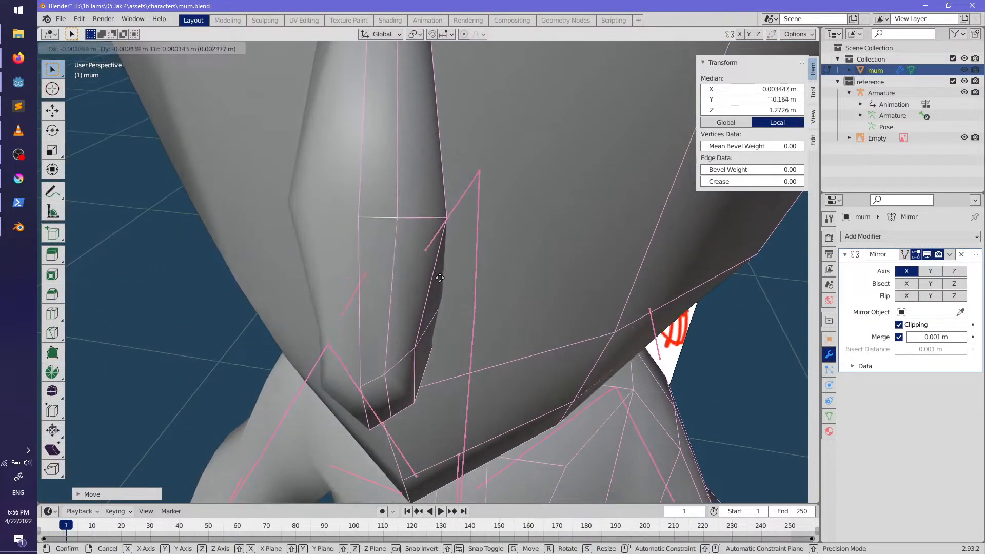
{"action": "left_click", "coordinate": [427, 276]}
Step: Rotate, scale and move the outer cross edge at the middle of the nose to blend its side into the face
{"action": "right_click", "coordinate": [425, 221]}
{"action": "middle_click_drag", "start_coordinate": [424, 221], "coordinate": [506, 291]}
{"action": "key", "text": "r"}
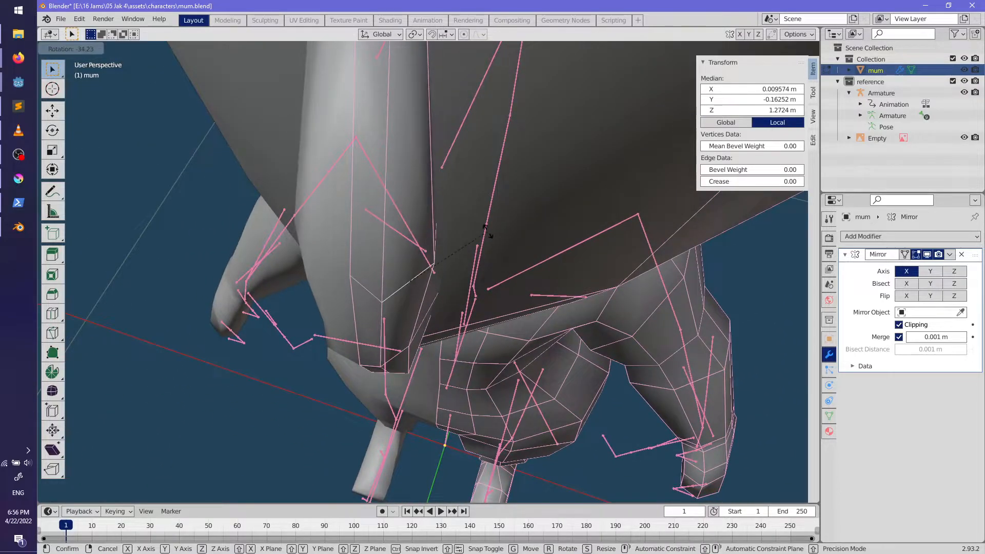
{"action": "left_click", "coordinate": [490, 244]}
{"action": "key", "text": "s"}
{"action": "left_click", "coordinate": [491, 254]}
{"action": "middle_click_drag", "start_coordinate": [452, 261], "coordinate": [328, 203]}
{"action": "key", "text": "g"}
{"action": "left_click", "coordinate": [409, 192]}
Step: Rotate the nose's bottom edge on the mirror plane to tilt the underside of the tip
{"action": "middle_click_drag", "start_coordinate": [409, 195], "coordinate": [459, 187]}
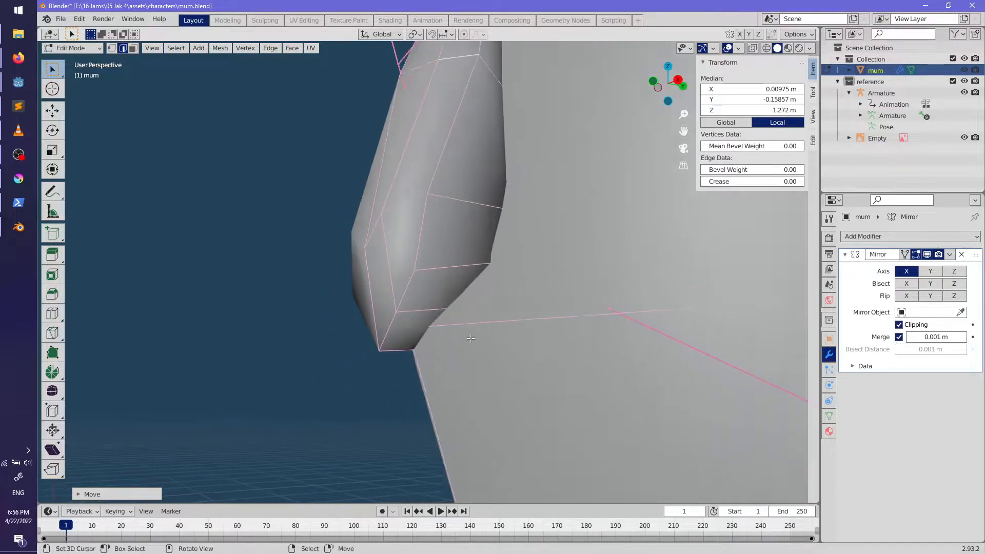
{"action": "scroll", "coordinate": [400, 354], "scroll_direction": "up", "scroll_amount": 2}
{"action": "right_click", "coordinate": [379, 396]}
{"action": "middle_click_drag", "start_coordinate": [379, 396], "coordinate": [468, 405]}
{"action": "key", "text": "r"}
{"action": "left_click", "coordinate": [471, 435]}
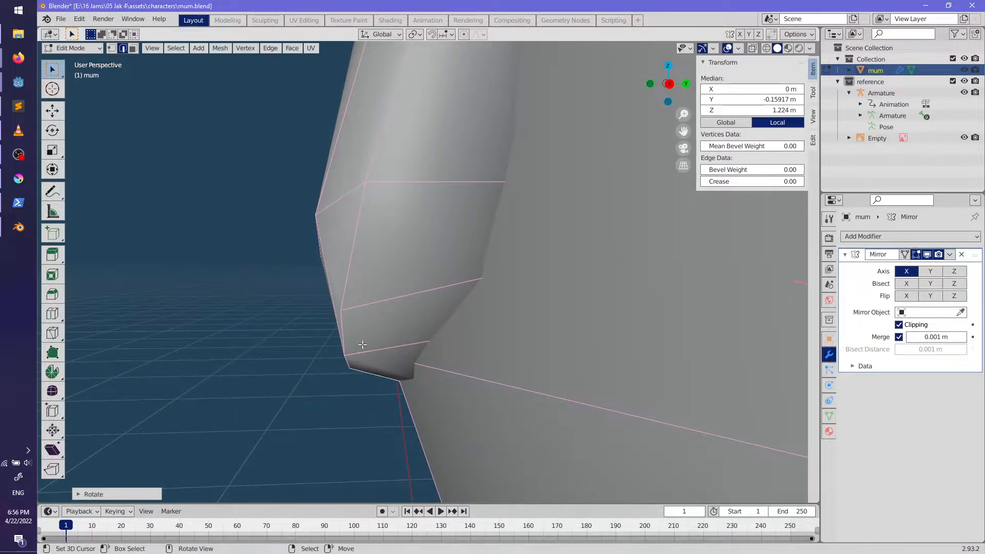
Step: Rotate the two lower side edges of the nose tip and shift them to shape the nostril area
{"action": "left_click", "coordinate": [397, 292], "text": "shift"}
{"action": "key", "text": "r"}
{"action": "left_click", "coordinate": [549, 454]}
{"action": "key", "text": "g"}
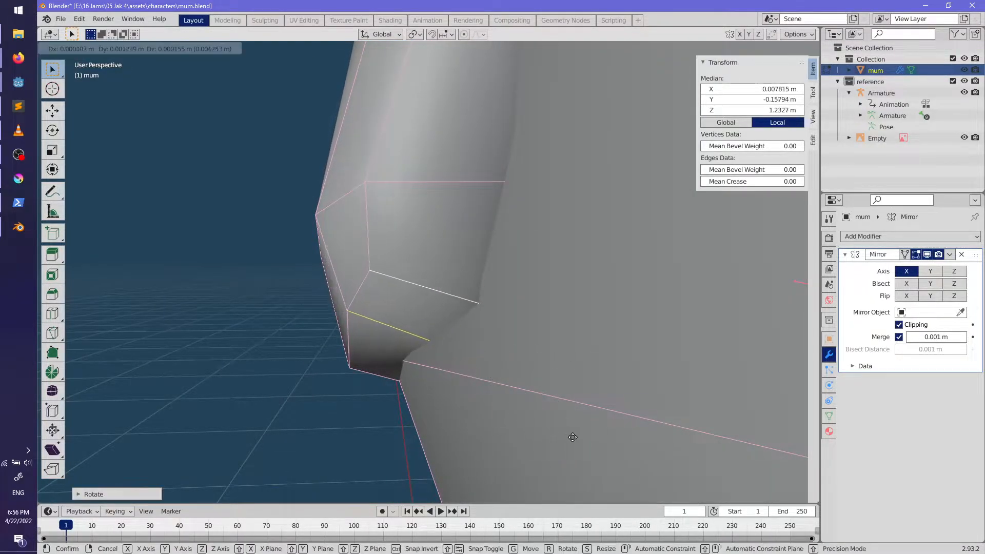
{"action": "left_click", "coordinate": [568, 436]}
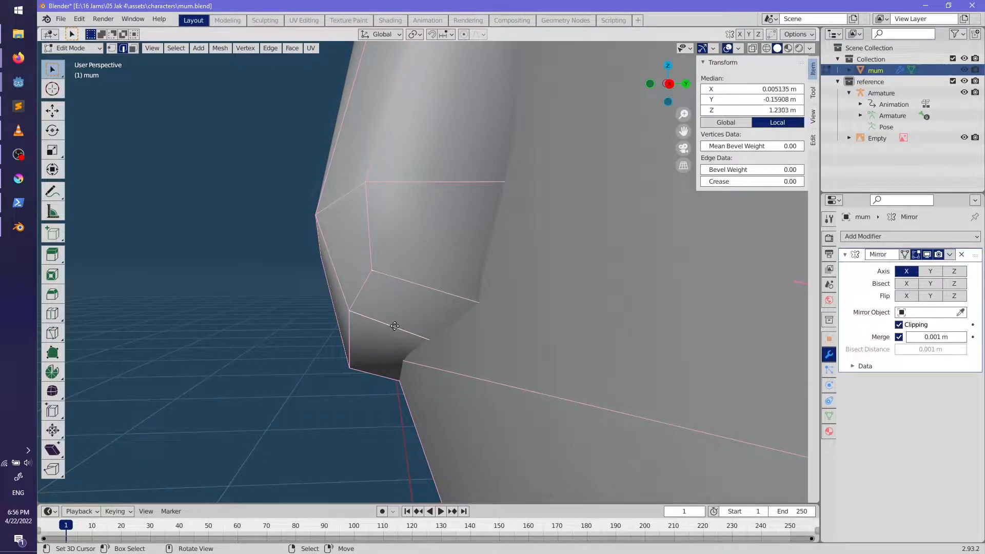
{"action": "key", "text": "g"}
{"action": "left_click", "coordinate": [434, 290]}
Step: Move the edges along the lower side of the nose tip back towards the face to refine the nostril
{"action": "scroll", "coordinate": [430, 292], "scroll_direction": "down", "scroll_amount": 2}
{"action": "middle_click_drag", "start_coordinate": [429, 292], "coordinate": [418, 341]}
{"action": "key", "text": "alt+a"}
{"action": "scroll", "coordinate": [536, 311], "scroll_direction": "down", "scroll_amount": 5}
{"action": "key", "text": "Tab"}
{"action": "mouse_move", "coordinate": [420, 337]}
{"action": "middle_mouse_down"}
{"action": "mouse_move", "coordinate": [495, 255]}
{"action": "mouse_move", "coordinate": [385, 270]}
{"action": "mouse_move", "coordinate": [435, 341]}
{"action": "middle_mouse_up"}
{"action": "key", "text": "Tab"}
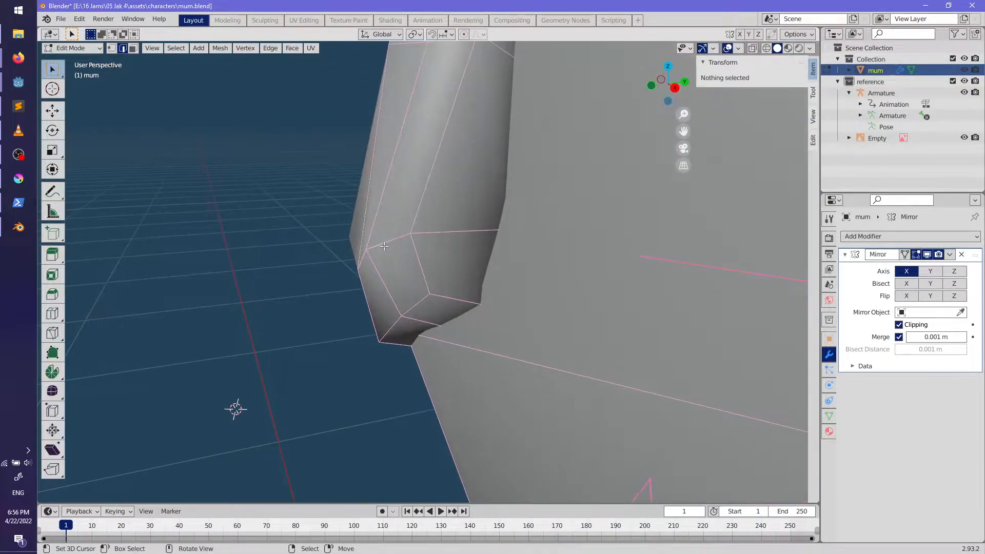
{"action": "left_click", "coordinate": [428, 308]}
{"action": "left_click", "coordinate": [457, 302], "text": "shift"}
{"action": "middle_click_drag", "start_coordinate": [455, 304], "coordinate": [434, 332]}
{"action": "key", "text": "g"}
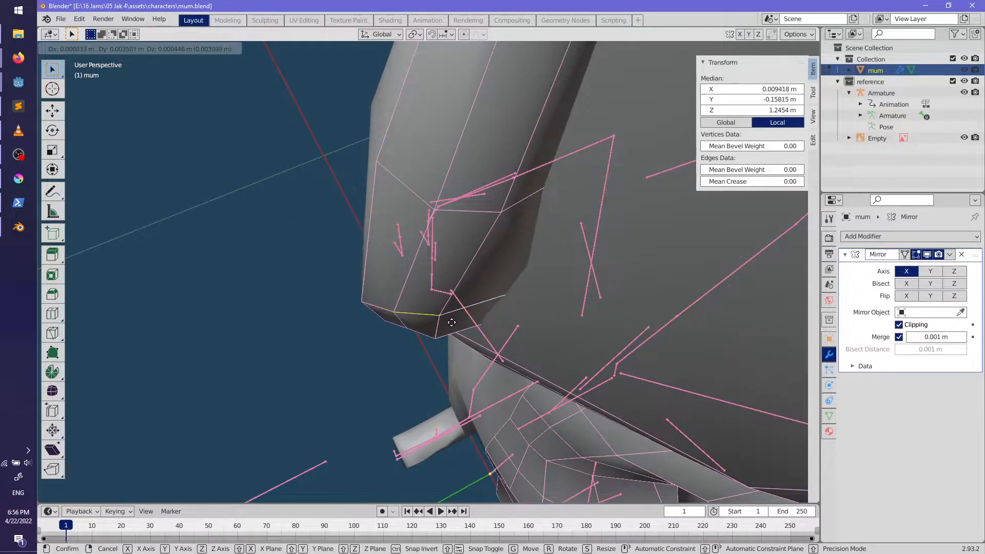
{"action": "left_click", "coordinate": [452, 316]}
Step: Examine the shaped nose in front view and around the head in Object Mode
{"action": "key", "text": "KP_1"}
{"action": "scroll", "coordinate": [524, 270], "scroll_direction": "down", "scroll_amount": 4}
{"action": "mouse_move", "coordinate": [524, 271]}
{"action": "middle_mouse_down"}
{"action": "mouse_move", "coordinate": [481, 299]}
{"action": "mouse_move", "coordinate": [426, 312]}
{"action": "mouse_move", "coordinate": [506, 314]}
{"action": "mouse_move", "coordinate": [536, 331]}
{"action": "mouse_move", "coordinate": [516, 295]}
{"action": "mouse_move", "coordinate": [404, 330]}
{"action": "mouse_move", "coordinate": [381, 319]}
{"action": "mouse_move", "coordinate": [447, 323]}
{"action": "mouse_move", "coordinate": [364, 316]}
{"action": "mouse_move", "coordinate": [549, 342]}
{"action": "mouse_move", "coordinate": [449, 344]}
{"action": "mouse_move", "coordinate": [343, 306]}
{"action": "mouse_move", "coordinate": [418, 310]}
{"action": "mouse_move", "coordinate": [532, 341]}
{"action": "mouse_move", "coordinate": [612, 329]}
{"action": "mouse_move", "coordinate": [606, 311]}
{"action": "mouse_move", "coordinate": [500, 308]}
{"action": "middle_mouse_up"}
{"action": "key", "text": "alt+a"}
{"action": "scroll", "coordinate": [482, 303], "scroll_direction": "down", "scroll_amount": 4}
{"action": "key", "text": "Tab"}
{"action": "scroll", "coordinate": [447, 325], "scroll_direction": "up", "scroll_amount": 1}
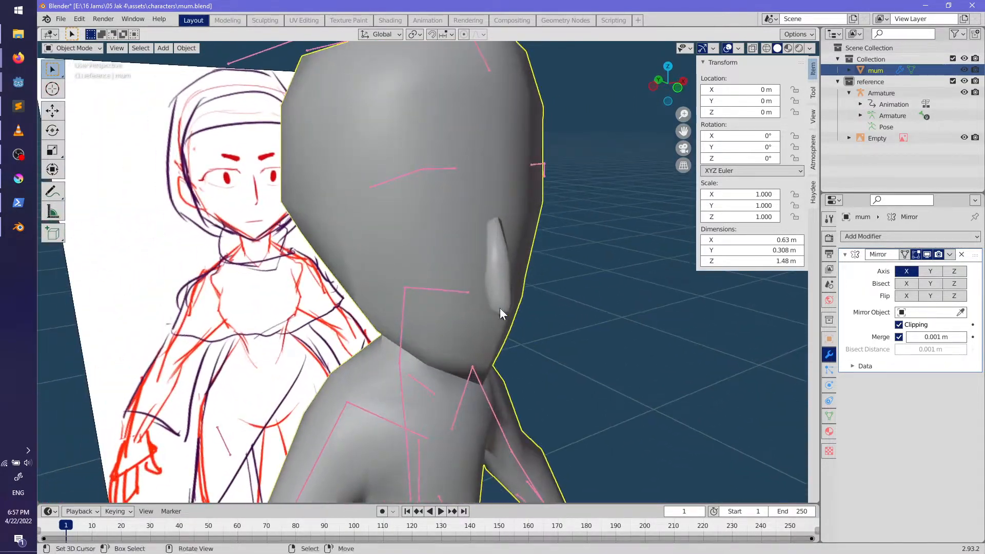
Step: Select the linked geometry of the separate nose piece and delete it from the mum mesh
{"action": "key", "text": "Tab"}
{"action": "left_click", "coordinate": [500, 276]}
{"action": "key", "text": "ctrl+l"}
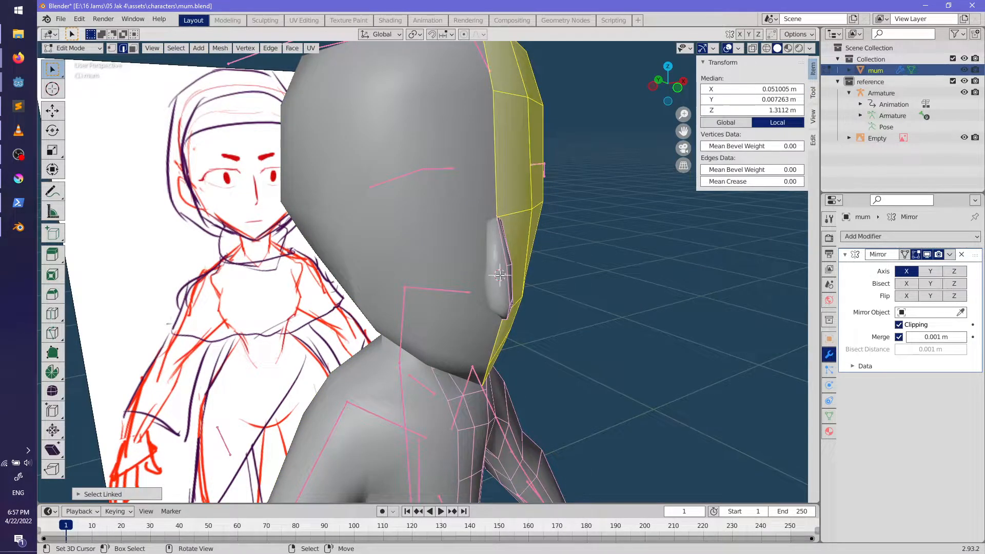
{"action": "right_click", "coordinate": [582, 301]}
{"action": "middle_click_drag", "start_coordinate": [556, 303], "coordinate": [440, 278]}
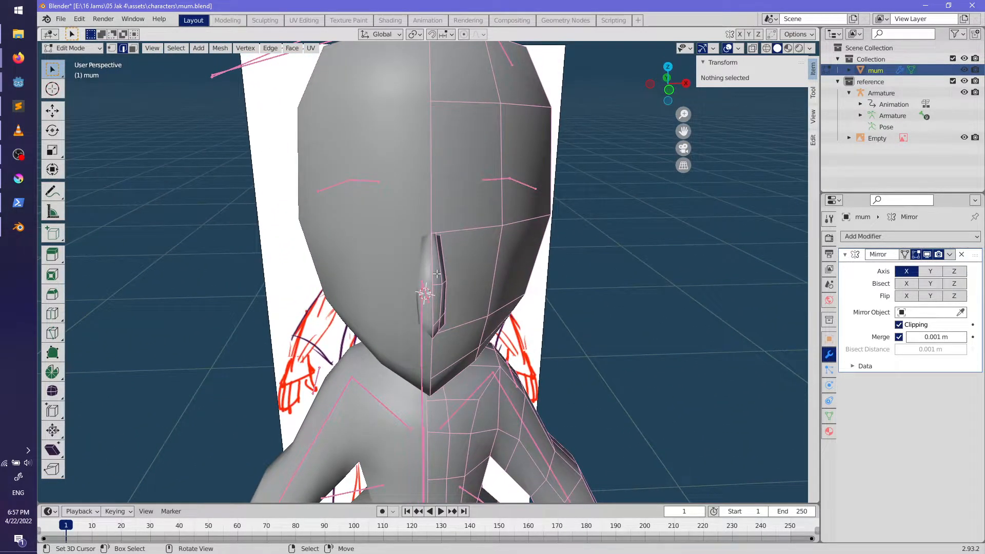
{"action": "key", "text": "l"}
{"action": "key", "text": "x"}
{"action": "left_click", "coordinate": [440, 273]}
{"action": "key", "text": "Tab"}
{"action": "mouse_move", "coordinate": [426, 362]}
{"action": "middle_mouse_down"}
{"action": "mouse_move", "coordinate": [532, 338]}
{"action": "mouse_move", "coordinate": [405, 340]}
{"action": "middle_mouse_up"}
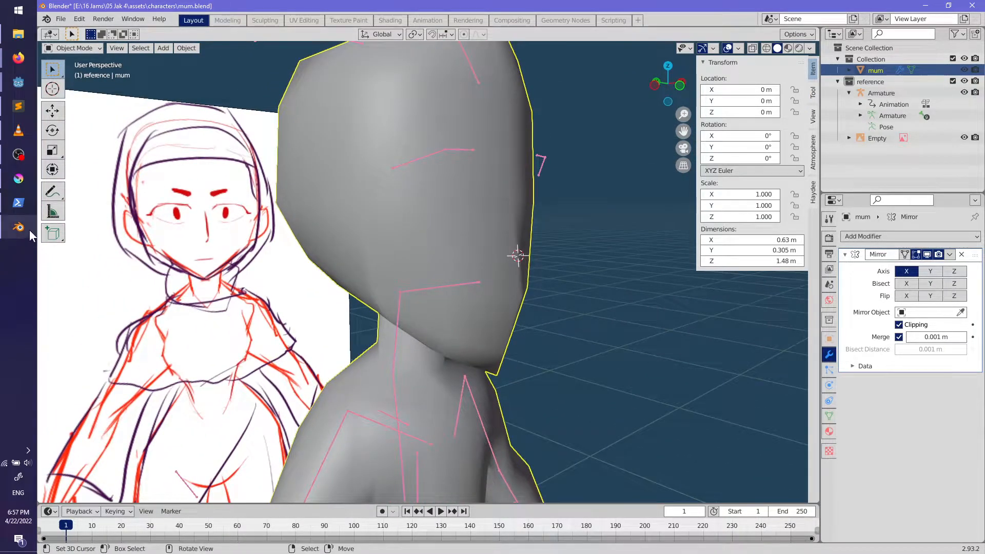
Step: Switch to Krita and examine the front, side and angled head sketches in character_concepts.kra
{"action": "left_click", "coordinate": [18, 179]}
{"action": "scroll", "coordinate": [496, 350], "scroll_direction": "down", "scroll_amount": 3}
{"action": "middle_click_drag", "start_coordinate": [519, 289], "coordinate": [500, 360], "text": "shift"}
{"action": "scroll", "coordinate": [491, 358], "scroll_direction": "up", "scroll_amount": 2}
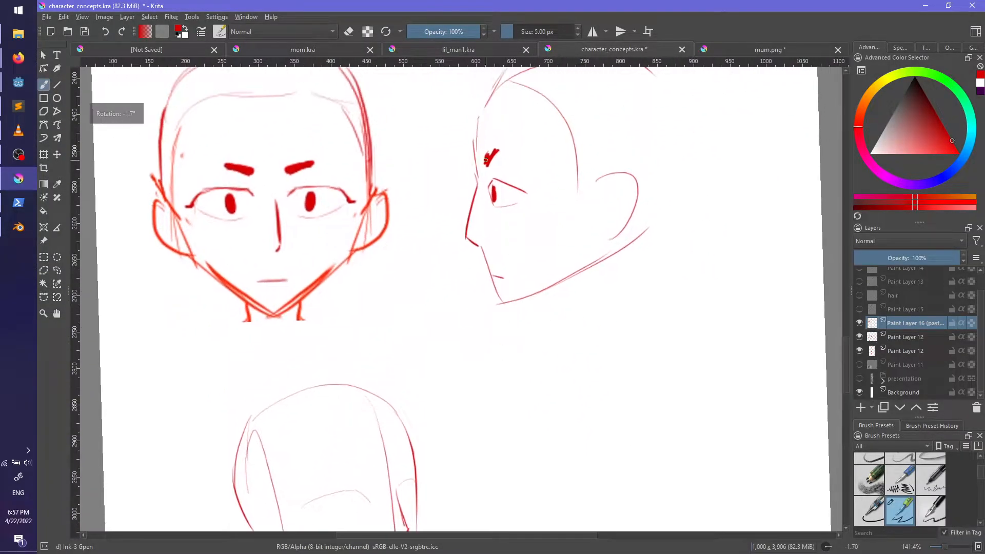
{"action": "scroll", "coordinate": [440, 400], "scroll_direction": "down", "scroll_amount": 1}
{"action": "middle_click_drag", "start_coordinate": [426, 436], "coordinate": [468, 330]}
{"action": "middle_click_drag", "start_coordinate": [497, 282], "coordinate": [508, 349]}
{"action": "middle_click_drag", "start_coordinate": [616, 336], "coordinate": [689, 348], "text": "shift"}
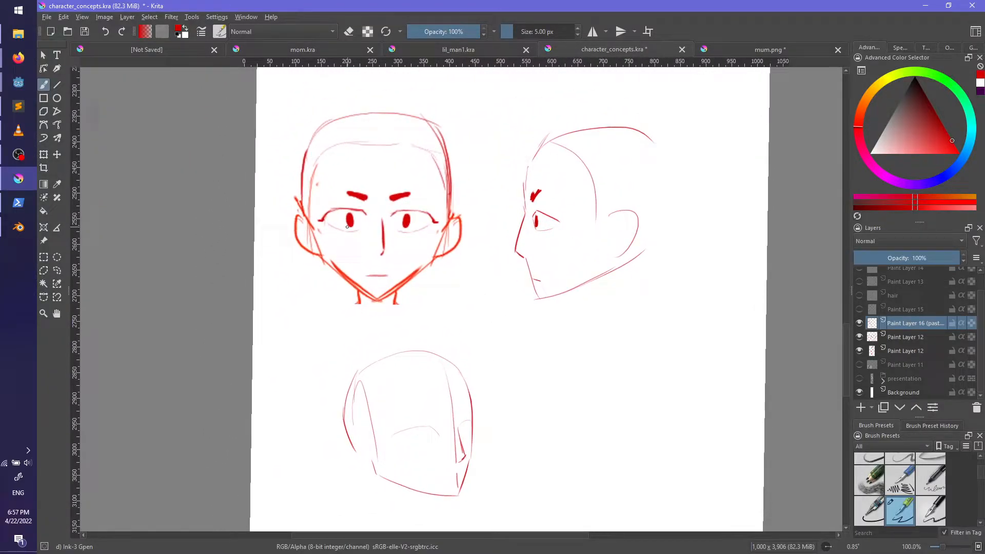
{"action": "middle_click_drag", "start_coordinate": [477, 409], "coordinate": [440, 345], "text": "shift"}
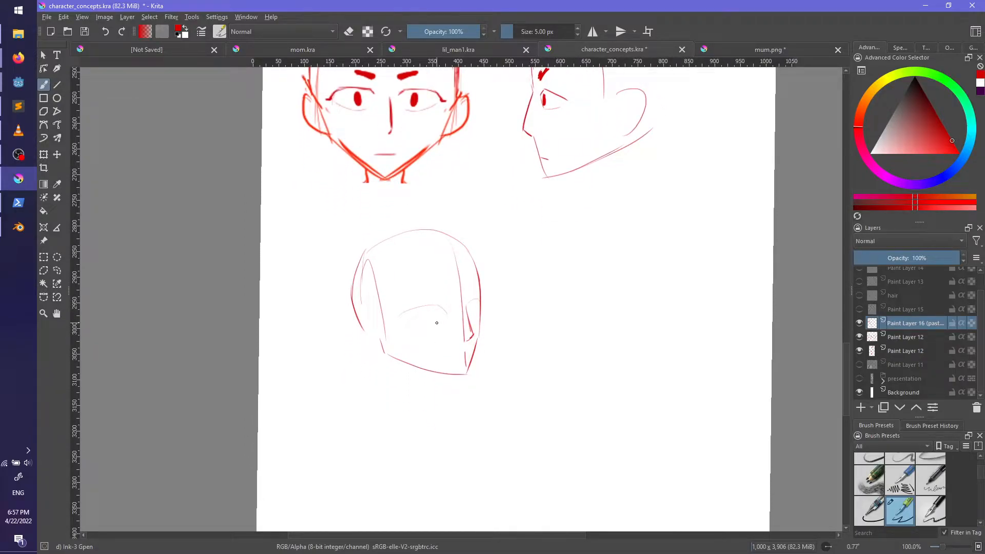
Step: Select the lower head sketch with a freehand selection, delete it, deselect, and return to the brush
{"action": "left_click", "coordinate": [57, 270]}
{"action": "mouse_move", "coordinate": [338, 216]}
{"action": "left_mouse_down"}
{"action": "mouse_move", "coordinate": [525, 445]}
{"action": "mouse_move", "coordinate": [444, 209]}
{"action": "left_mouse_up"}
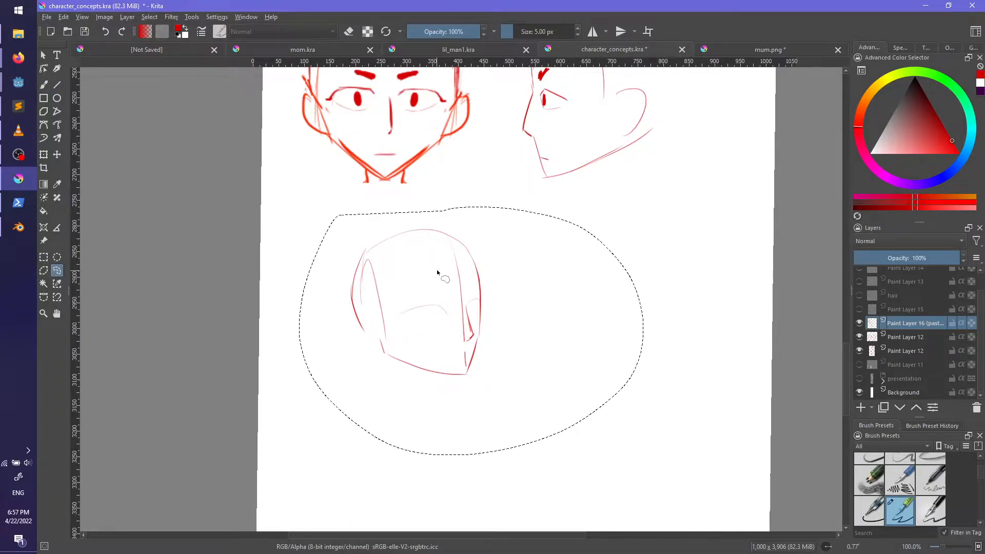
{"action": "key", "text": "Delete"}
{"action": "key", "text": "ctrl+shift+a"}
{"action": "key", "text": "b"}
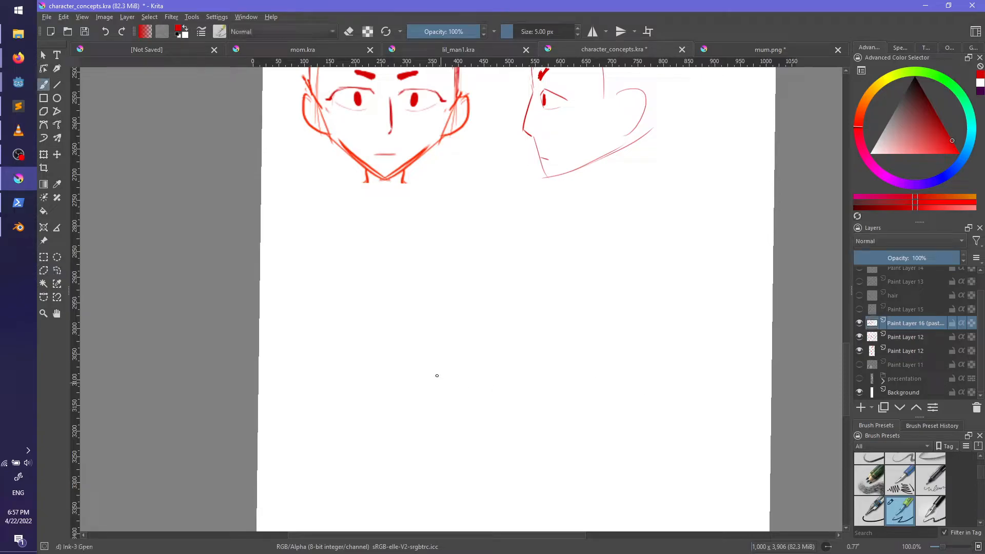
Step: Sketch a curved facial centre line for a new three-quarter head below the front-view face
{"action": "left_click_drag", "start_coordinate": [412, 273], "coordinate": [468, 277]}
{"action": "key", "text": "ctrl+z"}
{"action": "mouse_move", "coordinate": [381, 251]}
{"action": "left_mouse_down"}
{"action": "mouse_move", "coordinate": [453, 295]}
{"action": "mouse_move", "coordinate": [453, 411]}
{"action": "left_mouse_up"}
{"action": "key", "text": "ctrl+z"}
{"action": "key", "text": "ctrl+z"}
{"action": "left_click_drag", "start_coordinate": [455, 254], "coordinate": [446, 424]}
{"action": "key", "text": "ctrl+z"}
{"action": "mouse_move", "coordinate": [449, 252]}
{"action": "left_mouse_down"}
{"action": "mouse_move", "coordinate": [468, 385]}
{"action": "mouse_move", "coordinate": [467, 271]}
{"action": "mouse_move", "coordinate": [475, 431]}
{"action": "left_mouse_up"}
Step: Sketch light vertical guide lines marking the near side plane of the new head
{"action": "key", "text": "ctrl+z"}
{"action": "left_click_drag", "start_coordinate": [404, 240], "coordinate": [361, 329]}
{"action": "key", "text": "ctrl+z"}
{"action": "mouse_move", "coordinate": [430, 226]}
{"action": "left_mouse_down"}
{"action": "mouse_move", "coordinate": [378, 259]}
{"action": "mouse_move", "coordinate": [357, 308]}
{"action": "mouse_move", "coordinate": [362, 295]}
{"action": "left_mouse_up"}
{"action": "key", "text": "ctrl+z"}
{"action": "key", "text": "ctrl+z"}
{"action": "left_click_drag", "start_coordinate": [386, 260], "coordinate": [402, 329]}
Step: Draw the near jawline slanting from the side plane guides down to the chin
{"action": "key", "text": "ctrl+z"}
{"action": "left_click_drag", "start_coordinate": [373, 297], "coordinate": [395, 343]}
{"action": "key", "text": "ctrl+z"}
{"action": "left_click_drag", "start_coordinate": [375, 290], "coordinate": [378, 349]}
{"action": "mouse_move", "coordinate": [366, 354]}
{"action": "left_mouse_down"}
{"action": "mouse_move", "coordinate": [414, 427]}
{"action": "mouse_move", "coordinate": [446, 431]}
{"action": "left_mouse_up"}
{"action": "key", "text": "ctrl+z"}
{"action": "left_click_drag", "start_coordinate": [372, 385], "coordinate": [454, 437]}
Step: Extend the centre line to the chin and draw the far jaw and far side contour of the face
{"action": "key", "text": "ctrl+z"}
{"action": "mouse_move", "coordinate": [395, 403]}
{"action": "left_mouse_down"}
{"action": "mouse_move", "coordinate": [457, 448]}
{"action": "mouse_move", "coordinate": [472, 438]}
{"action": "left_mouse_up"}
{"action": "key", "text": "ctrl+z"}
{"action": "left_click_drag", "start_coordinate": [477, 340], "coordinate": [470, 450]}
{"action": "key", "text": "ctrl+z"}
{"action": "left_click_drag", "start_coordinate": [476, 358], "coordinate": [471, 443]}
{"action": "left_click_drag", "start_coordinate": [503, 395], "coordinate": [483, 422]}
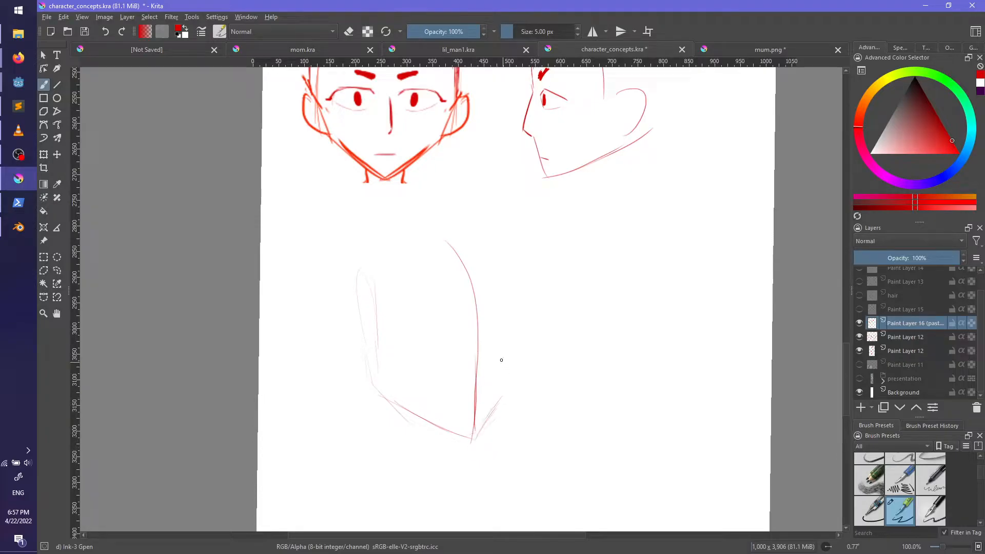
{"action": "key", "text": "ctrl+z"}
{"action": "mouse_move", "coordinate": [498, 254]}
{"action": "left_mouse_down"}
{"action": "mouse_move", "coordinate": [504, 376]}
{"action": "mouse_move", "coordinate": [510, 344]}
{"action": "mouse_move", "coordinate": [500, 406]}
{"action": "left_mouse_up"}
{"action": "key", "text": "ctrl+z"}
{"action": "left_click_drag", "start_coordinate": [508, 345], "coordinate": [502, 393]}
Step: Draw the rounded ear outline behind the side plane guides, tapering down to the jaw
{"action": "left_click_drag", "start_coordinate": [359, 324], "coordinate": [361, 366]}
{"action": "key", "text": "ctrl+z"}
{"action": "left_click_drag", "start_coordinate": [359, 322], "coordinate": [371, 374]}
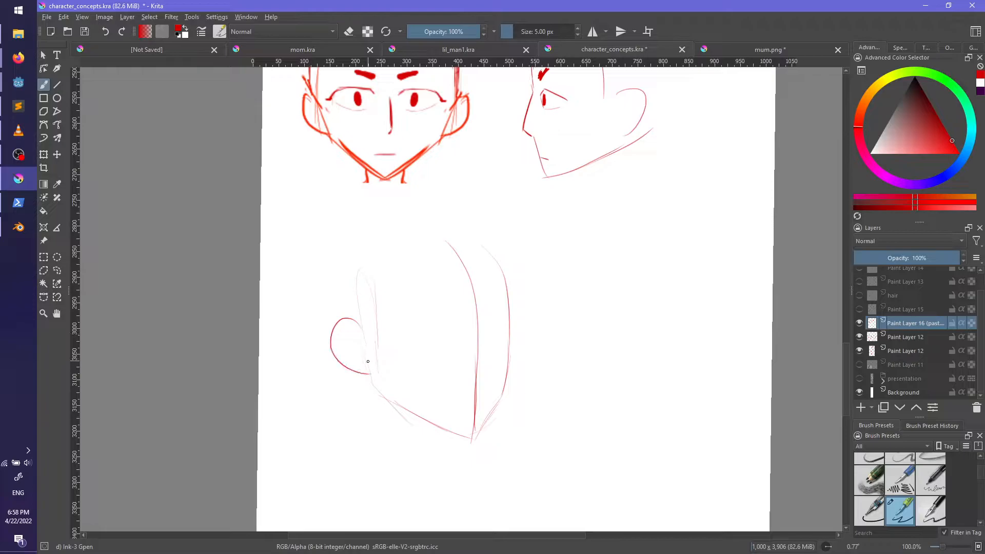
{"action": "key", "text": "ctrl+z"}
{"action": "mouse_move", "coordinate": [359, 323]}
{"action": "left_mouse_down"}
{"action": "mouse_move", "coordinate": [346, 320]}
{"action": "mouse_move", "coordinate": [367, 368]}
{"action": "left_mouse_up"}
{"action": "middle_click_drag", "start_coordinate": [411, 318], "coordinate": [417, 379]}
{"action": "mouse_move", "coordinate": [451, 389]}
{"action": "left_mouse_down"}
{"action": "mouse_move", "coordinate": [463, 393]}
{"action": "mouse_move", "coordinate": [444, 382]}
{"action": "left_mouse_up"}
{"action": "key", "text": "ctrl+z"}
{"action": "key", "text": "ctrl+z"}
{"action": "key", "text": "ctrl+z"}
{"action": "key", "text": "ctrl+z"}
Step: Sketch the far brow ridge curving from the face's far contour to the centre line, and try nose bridge strokes
{"action": "left_click_drag", "start_coordinate": [483, 396], "coordinate": [504, 380]}
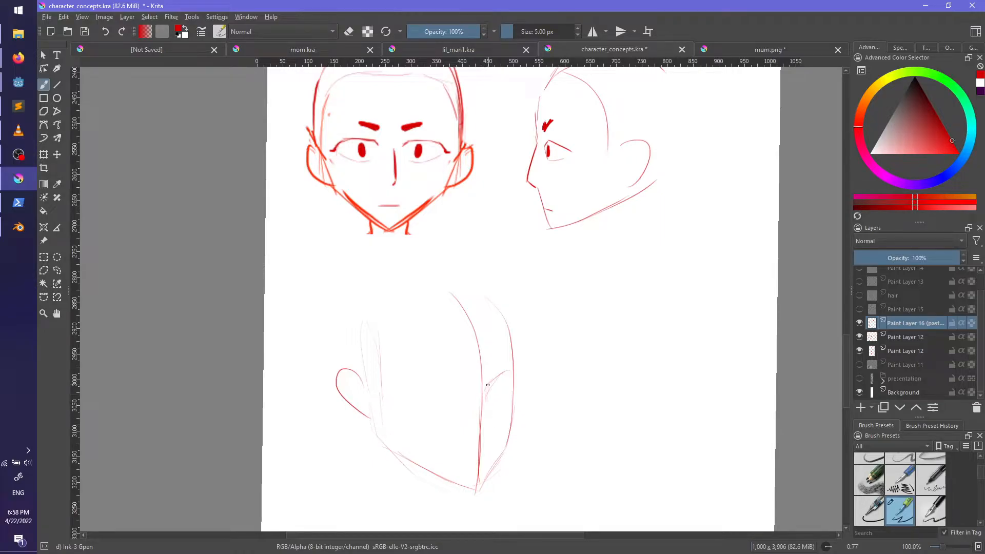
{"action": "key", "text": "ctrl+z"}
{"action": "left_click_drag", "start_coordinate": [486, 394], "coordinate": [488, 419]}
{"action": "key", "text": "ctrl+z"}
{"action": "left_click_drag", "start_coordinate": [485, 392], "coordinate": [491, 442]}
{"action": "key", "text": "ctrl+z"}
{"action": "left_click_drag", "start_coordinate": [486, 393], "coordinate": [484, 441]}
{"action": "key", "text": "ctrl+z"}
{"action": "mouse_move", "coordinate": [500, 447]}
{"action": "middle_mouse_down"}
{"action": "mouse_move", "coordinate": [471, 408]}
{"action": "mouse_move", "coordinate": [506, 426]}
{"action": "middle_mouse_up"}
Step: Draw the nose profile running down from the far brow ridge beside the centre line
{"action": "scroll", "coordinate": [462, 409], "scroll_direction": "up", "scroll_amount": 1}
{"action": "key", "text": "ctrl+z"}
{"action": "key", "text": "ctrl+z"}
{"action": "left_click_drag", "start_coordinate": [495, 345], "coordinate": [497, 389]}
{"action": "key", "text": "ctrl+z"}
{"action": "key", "text": "ctrl+z"}
{"action": "key", "text": "ctrl+z"}
{"action": "left_click_drag", "start_coordinate": [494, 352], "coordinate": [498, 396]}
{"action": "key", "text": "ctrl+z"}
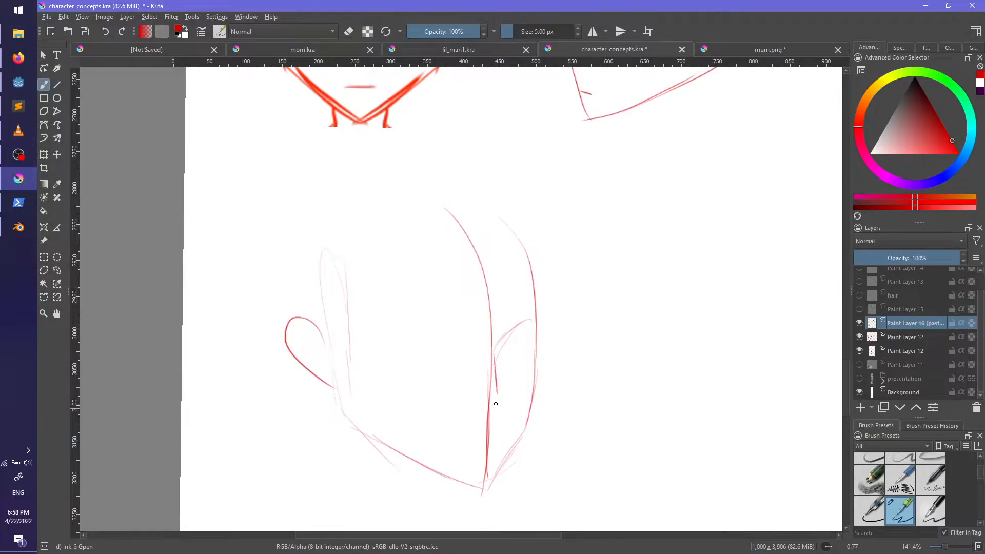
{"action": "key", "text": "ctrl+z"}
{"action": "left_click_drag", "start_coordinate": [493, 349], "coordinate": [499, 420]}
{"action": "key", "text": "ctrl+z"}
{"action": "left_click_drag", "start_coordinate": [493, 349], "coordinate": [500, 421]}
{"action": "key", "text": "ctrl+z"}
{"action": "left_click_drag", "start_coordinate": [497, 388], "coordinate": [500, 419]}
Step: Reinforce the far brow ridge and draw a curved near brow line on the other side of the centre line
{"action": "key", "text": "ctrl+z"}
{"action": "key", "text": "ctrl+z"}
{"action": "key", "text": "ctrl+z"}
{"action": "left_click_drag", "start_coordinate": [493, 349], "coordinate": [493, 417]}
{"action": "middle_click_drag", "start_coordinate": [588, 438], "coordinate": [562, 407]}
{"action": "mouse_move", "coordinate": [471, 318]}
{"action": "left_mouse_down"}
{"action": "mouse_move", "coordinate": [490, 292]}
{"action": "mouse_move", "coordinate": [507, 291]}
{"action": "left_mouse_up"}
{"action": "left_click_drag", "start_coordinate": [378, 314], "coordinate": [448, 315]}
{"action": "key", "text": "ctrl+z"}
{"action": "key", "text": "ctrl+z"}
{"action": "left_click_drag", "start_coordinate": [381, 303], "coordinate": [449, 320]}
Step: Draw the far eye under its brow ridge, with upper lid, narrow pupil and lower lid
{"action": "key", "text": "ctrl+z"}
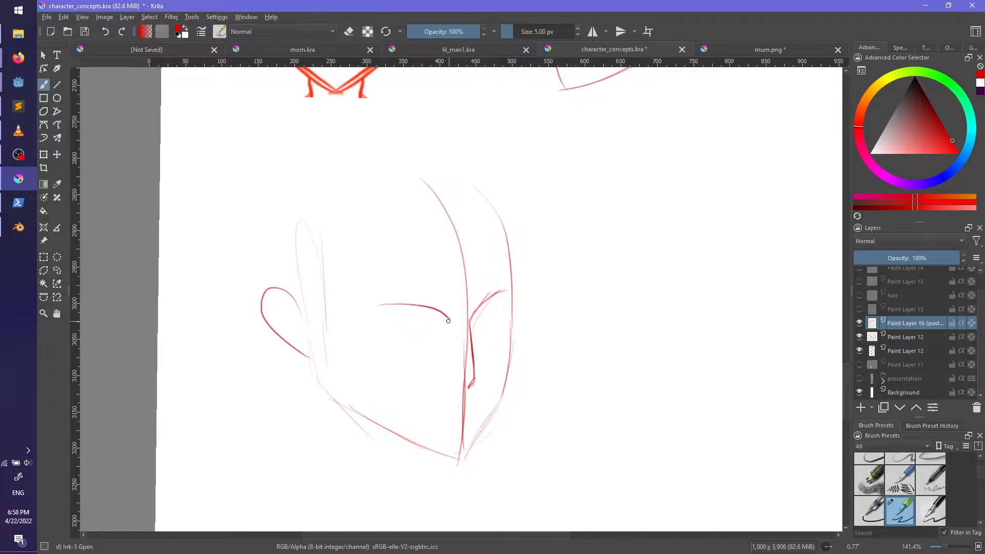
{"action": "mouse_move", "coordinate": [506, 334]}
{"action": "middle_mouse_down"}
{"action": "mouse_move", "coordinate": [464, 407]}
{"action": "mouse_move", "coordinate": [459, 456]}
{"action": "middle_mouse_up"}
{"action": "middle_click_drag", "start_coordinate": [536, 236], "coordinate": [523, 365]}
{"action": "mouse_move", "coordinate": [515, 420]}
{"action": "middle_mouse_down"}
{"action": "mouse_move", "coordinate": [519, 330]}
{"action": "mouse_move", "coordinate": [540, 250]}
{"action": "middle_mouse_up"}
{"action": "middle_click_drag", "start_coordinate": [519, 330], "coordinate": [531, 289]}
{"action": "mouse_move", "coordinate": [456, 364]}
{"action": "left_mouse_down"}
{"action": "mouse_move", "coordinate": [481, 353]}
{"action": "mouse_move", "coordinate": [479, 345]}
{"action": "mouse_move", "coordinate": [488, 358]}
{"action": "mouse_move", "coordinate": [477, 381]}
{"action": "mouse_move", "coordinate": [469, 360]}
{"action": "mouse_move", "coordinate": [487, 371]}
{"action": "mouse_move", "coordinate": [465, 372]}
{"action": "left_mouse_up"}
Step: Draw a short mouth line across the centre line below the nose
{"action": "key", "text": "ctrl+z"}
{"action": "key", "text": "ctrl+z"}
{"action": "key", "text": "ctrl+z"}
{"action": "key", "text": "ctrl+z"}
{"action": "left_click_drag", "start_coordinate": [433, 458], "coordinate": [462, 452]}
{"action": "key", "text": "ctrl+z"}
{"action": "middle_click_drag", "start_coordinate": [500, 458], "coordinate": [557, 451]}
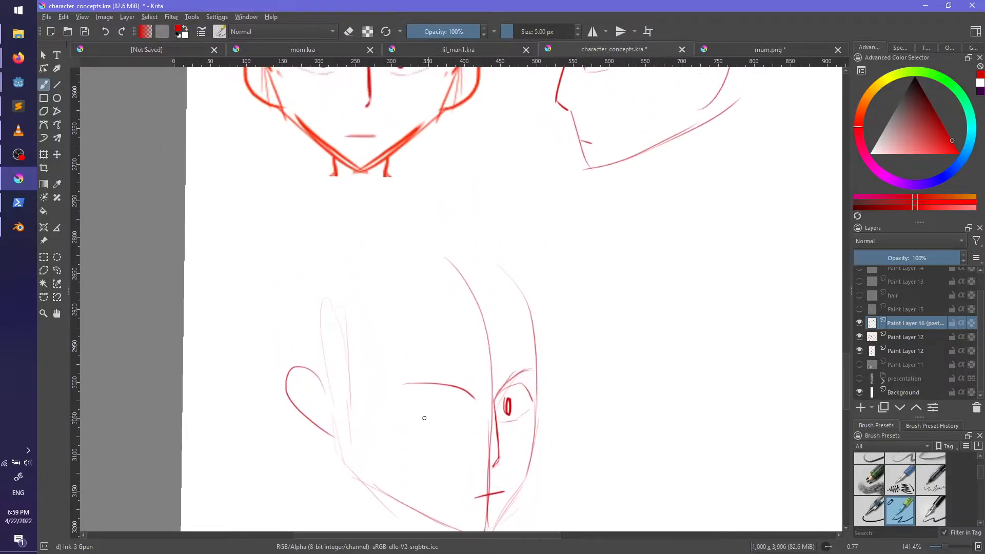
Step: Sketch the near eye's upper lid as an arc below the near brow line
{"action": "key", "text": "ctrl+z"}
{"action": "mouse_move", "coordinate": [391, 420]}
{"action": "left_mouse_down"}
{"action": "mouse_move", "coordinate": [410, 405]}
{"action": "mouse_move", "coordinate": [443, 405]}
{"action": "left_mouse_up"}
{"action": "mouse_move", "coordinate": [575, 465]}
{"action": "middle_mouse_down"}
{"action": "mouse_move", "coordinate": [567, 335]}
{"action": "mouse_move", "coordinate": [582, 457]}
{"action": "middle_mouse_up"}
Step: Continue the near brow line downward as the near side of the nose bridge
{"action": "left_click_drag", "start_coordinate": [484, 382], "coordinate": [495, 415]}
{"action": "key", "text": "ctrl+z"}
Step: Draw thick, solid red eyebrow strokes over both brow lines at their inner ends
{"action": "key", "text": "ctrl+z"}
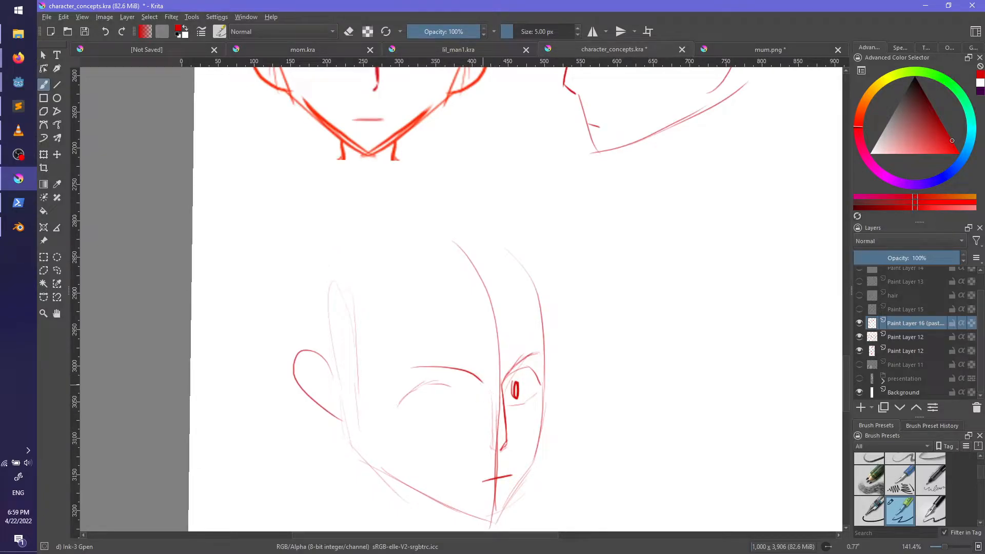
{"action": "left_click_drag", "start_coordinate": [482, 381], "coordinate": [491, 418]}
{"action": "left_click_drag", "start_coordinate": [507, 372], "coordinate": [516, 363]}
{"action": "key", "text": "ctrl+z"}
{"action": "mouse_move", "coordinate": [576, 324]}
{"action": "middle_mouse_down"}
{"action": "mouse_move", "coordinate": [554, 489]}
{"action": "mouse_move", "coordinate": [565, 312]}
{"action": "middle_mouse_up"}
{"action": "mouse_move", "coordinate": [461, 362]}
{"action": "left_mouse_down"}
{"action": "mouse_move", "coordinate": [450, 358]}
{"action": "mouse_move", "coordinate": [472, 365]}
{"action": "mouse_move", "coordinate": [465, 362]}
{"action": "left_mouse_up"}
{"action": "key", "text": "ctrl+z"}
{"action": "key", "text": "ctrl+z"}
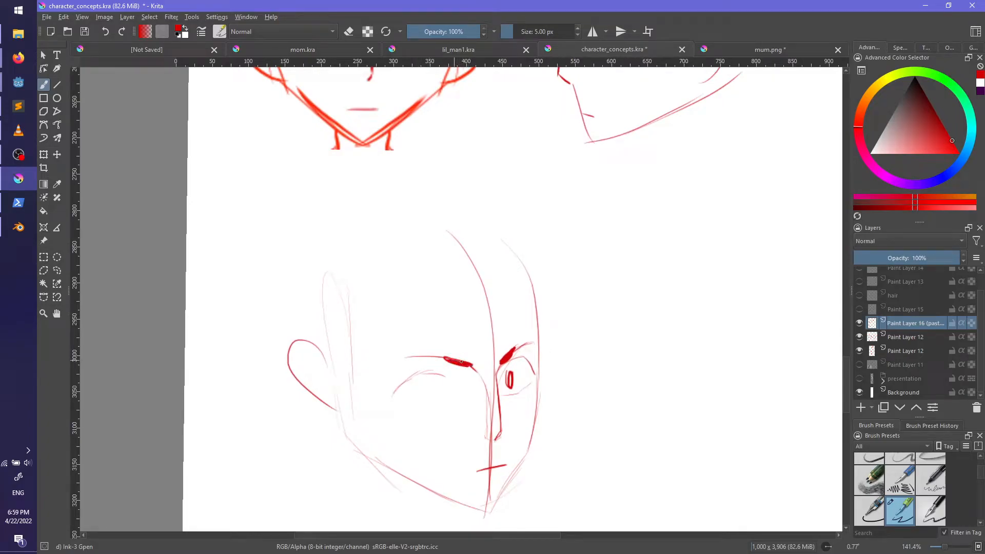
{"action": "middle_click_drag", "start_coordinate": [464, 363], "coordinate": [463, 330]}
{"action": "key", "text": "ctrl+z"}
{"action": "left_click_drag", "start_coordinate": [434, 327], "coordinate": [465, 332]}
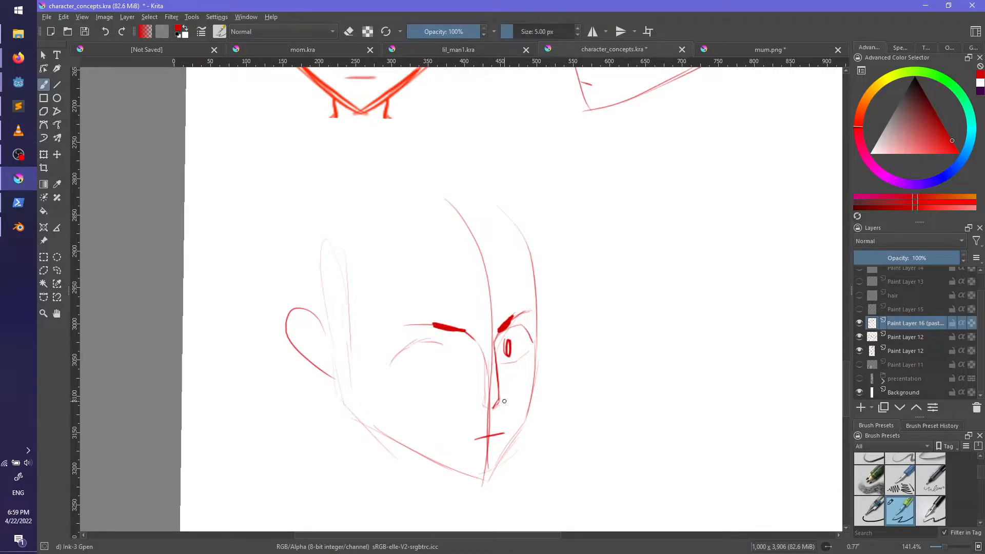
Step: Add the solid pupil and the darker lid corners to the near eye
{"action": "middle_click_drag", "start_coordinate": [487, 206], "coordinate": [507, 258]}
{"action": "mouse_move", "coordinate": [431, 397]}
{"action": "left_mouse_down"}
{"action": "mouse_move", "coordinate": [468, 401]}
{"action": "mouse_move", "coordinate": [441, 433]}
{"action": "mouse_move", "coordinate": [472, 426]}
{"action": "mouse_move", "coordinate": [451, 411]}
{"action": "mouse_move", "coordinate": [444, 416]}
{"action": "mouse_move", "coordinate": [445, 408]}
{"action": "mouse_move", "coordinate": [451, 430]}
{"action": "left_mouse_up"}
{"action": "key", "text": "ctrl+z"}
{"action": "key", "text": "ctrl+z"}
{"action": "key", "text": "ctrl+z"}
{"action": "key", "text": "ctrl+z"}
{"action": "key", "text": "ctrl+z"}
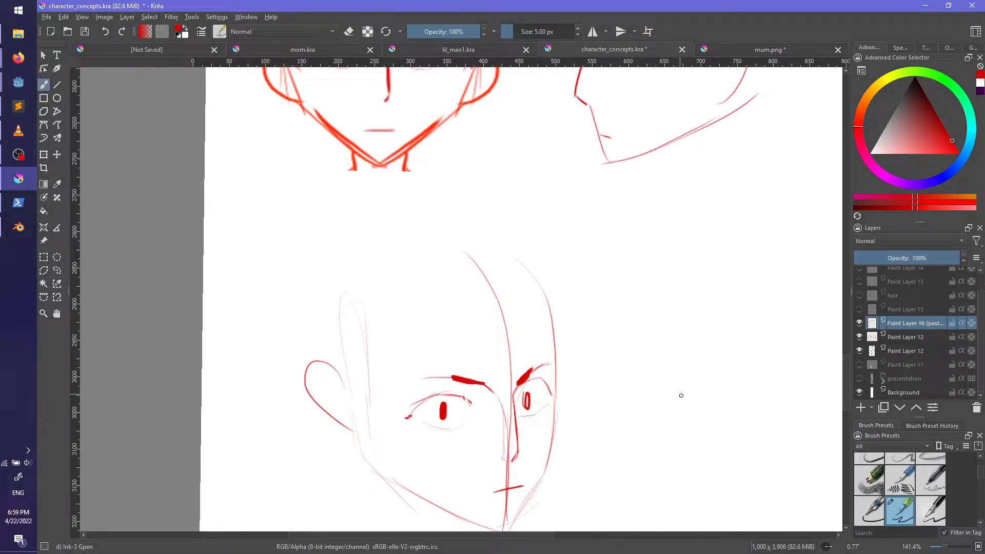
Step: Mirror the canvas view and strengthen the near eye's lower lid
{"action": "key", "text": "m"}
{"action": "middle_click_drag", "start_coordinate": [666, 444], "coordinate": [702, 416]}
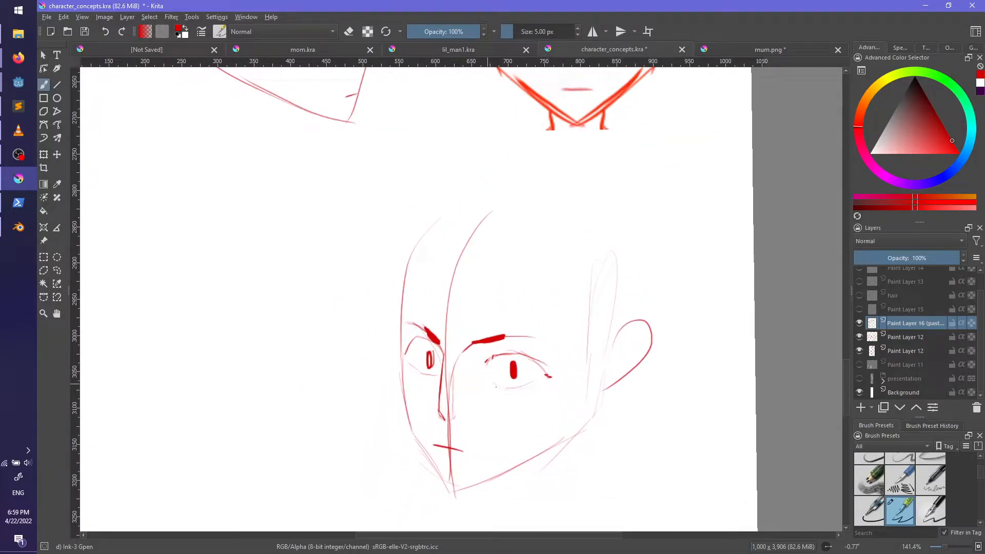
{"action": "left_click_drag", "start_coordinate": [490, 383], "coordinate": [533, 383]}
{"action": "mouse_move", "coordinate": [534, 407]}
{"action": "middle_mouse_down"}
{"action": "mouse_move", "coordinate": [530, 357]}
{"action": "mouse_move", "coordinate": [530, 418]}
{"action": "middle_mouse_up"}
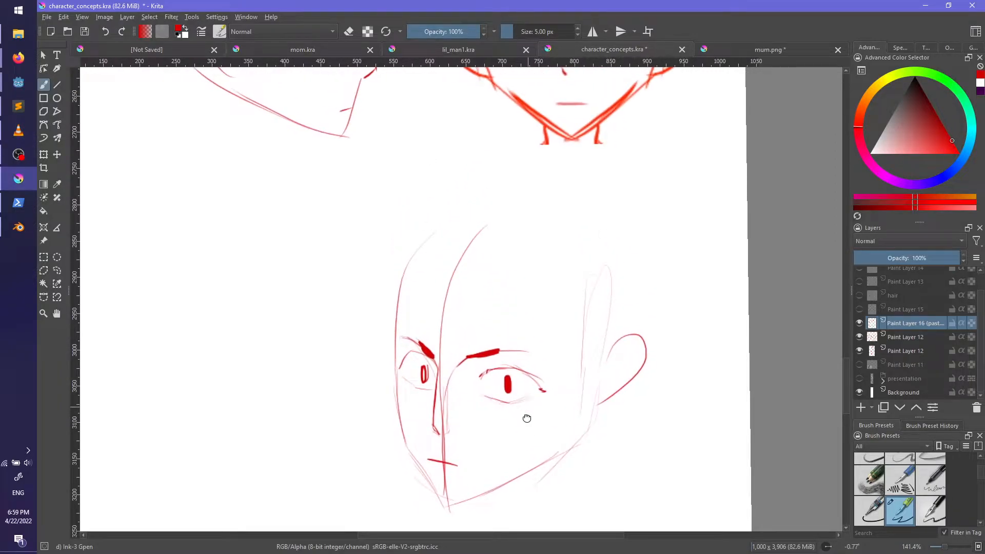
{"action": "middle_click_drag", "start_coordinate": [528, 384], "coordinate": [521, 399]}
{"action": "key", "text": "ctrl+z"}
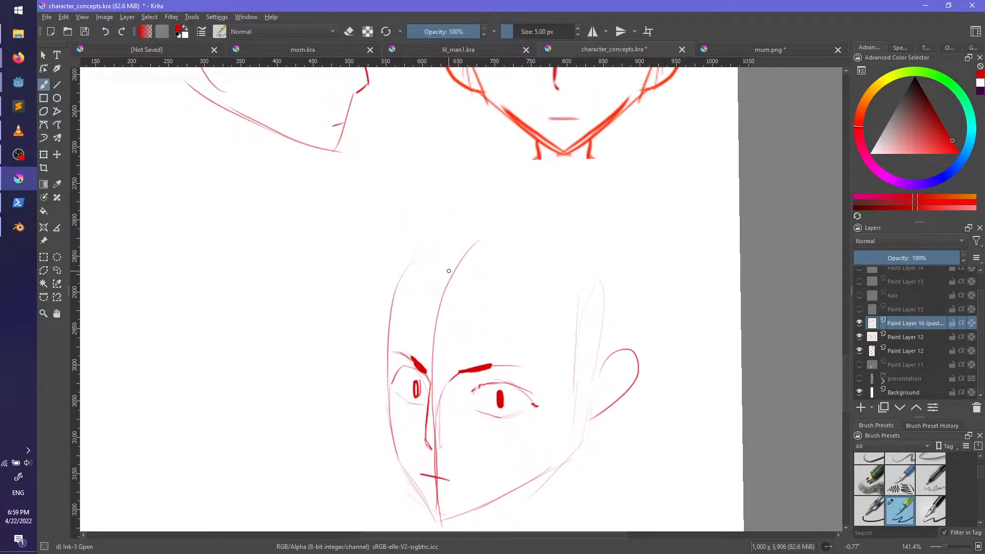
Step: Draw the top edge of the forehead, rising to the centre line and sloping toward the near side
{"action": "left_click_drag", "start_coordinate": [412, 279], "coordinate": [521, 269]}
{"action": "key", "text": "ctrl+z"}
{"action": "mouse_move", "coordinate": [395, 276]}
{"action": "left_mouse_down"}
{"action": "mouse_move", "coordinate": [520, 294]}
{"action": "mouse_move", "coordinate": [564, 384]}
{"action": "left_mouse_up"}
{"action": "key", "text": "ctrl+z"}
{"action": "key", "text": "ctrl+z"}
{"action": "left_click_drag", "start_coordinate": [440, 246], "coordinate": [570, 293]}
{"action": "key", "text": "ctrl+z"}
{"action": "mouse_move", "coordinate": [398, 272]}
{"action": "left_mouse_down"}
{"action": "mouse_move", "coordinate": [488, 245]}
{"action": "mouse_move", "coordinate": [556, 283]}
{"action": "left_mouse_up"}
Step: Curve the forehead's edge down the near side of the head to the front of the ear
{"action": "left_click_drag", "start_coordinate": [583, 351], "coordinate": [585, 368]}
{"action": "left_click_drag", "start_coordinate": [591, 339], "coordinate": [584, 386]}
{"action": "key", "text": "ctrl+z"}
{"action": "key", "text": "ctrl+z"}
{"action": "mouse_move", "coordinate": [537, 264]}
{"action": "left_mouse_down"}
{"action": "mouse_move", "coordinate": [594, 354]}
{"action": "mouse_move", "coordinate": [586, 399]}
{"action": "left_mouse_up"}
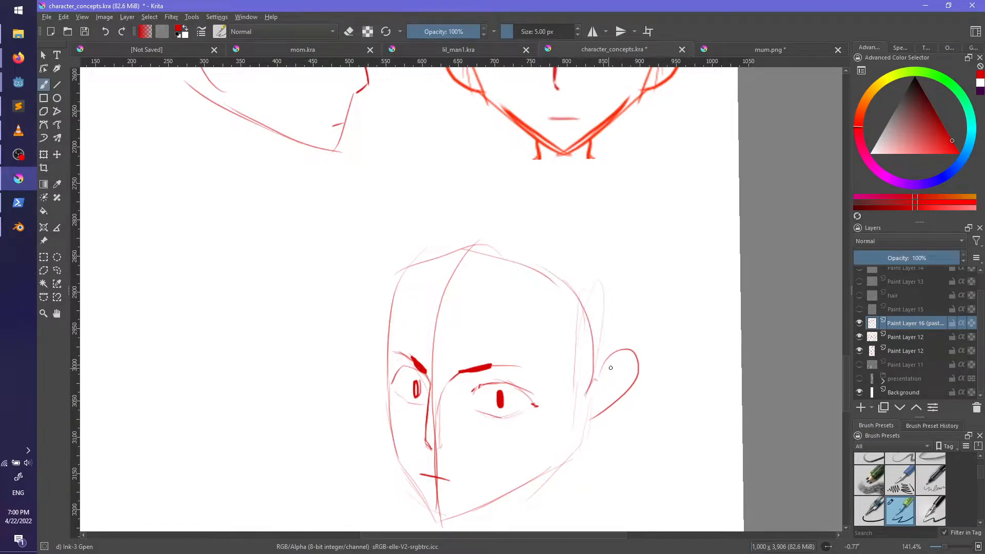
Step: Draw the skull dome from the far forehead corner over the top and down to the ear
{"action": "left_click_drag", "start_coordinate": [413, 263], "coordinate": [562, 263]}
{"action": "key", "text": "ctrl+z"}
{"action": "mouse_move", "coordinate": [394, 272]}
{"action": "left_mouse_down"}
{"action": "mouse_move", "coordinate": [516, 219]}
{"action": "mouse_move", "coordinate": [611, 310]}
{"action": "mouse_move", "coordinate": [600, 377]}
{"action": "left_mouse_up"}
{"action": "key", "text": "ctrl+z"}
{"action": "left_click_drag", "start_coordinate": [615, 313], "coordinate": [601, 367]}
{"action": "mouse_move", "coordinate": [690, 393]}
{"action": "middle_mouse_down"}
{"action": "mouse_move", "coordinate": [682, 306]}
{"action": "mouse_move", "coordinate": [673, 355]}
{"action": "middle_mouse_up"}
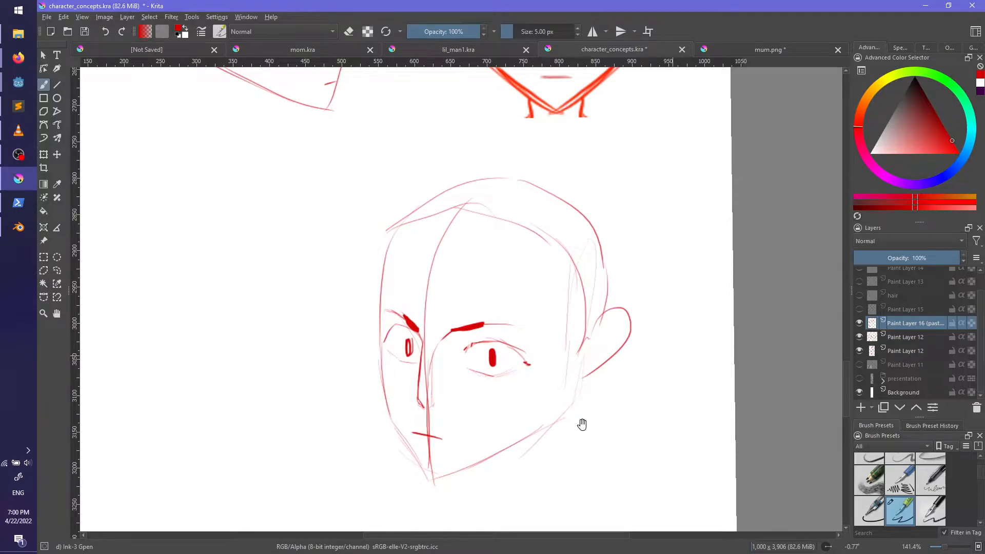
Step: Draw two short neck lines below the near jaw, then turn the mirrored view back to normal
{"action": "middle_click_drag", "start_coordinate": [468, 416], "coordinate": [493, 366]}
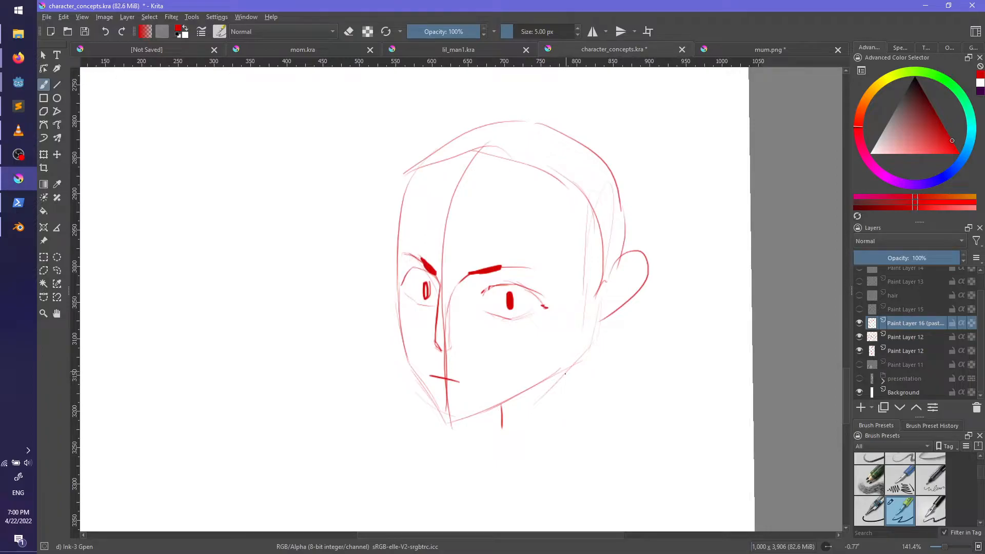
{"action": "middle_click_drag", "start_coordinate": [571, 318], "coordinate": [576, 442]}
{"action": "middle_click_drag", "start_coordinate": [571, 298], "coordinate": [574, 500]}
{"action": "middle_click_drag", "start_coordinate": [574, 441], "coordinate": [564, 156]}
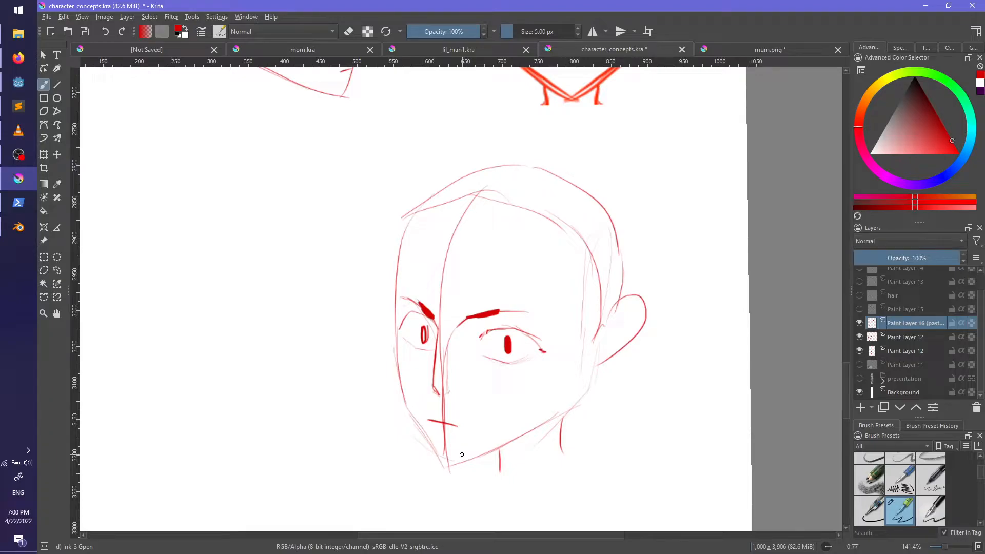
{"action": "key", "text": "m"}
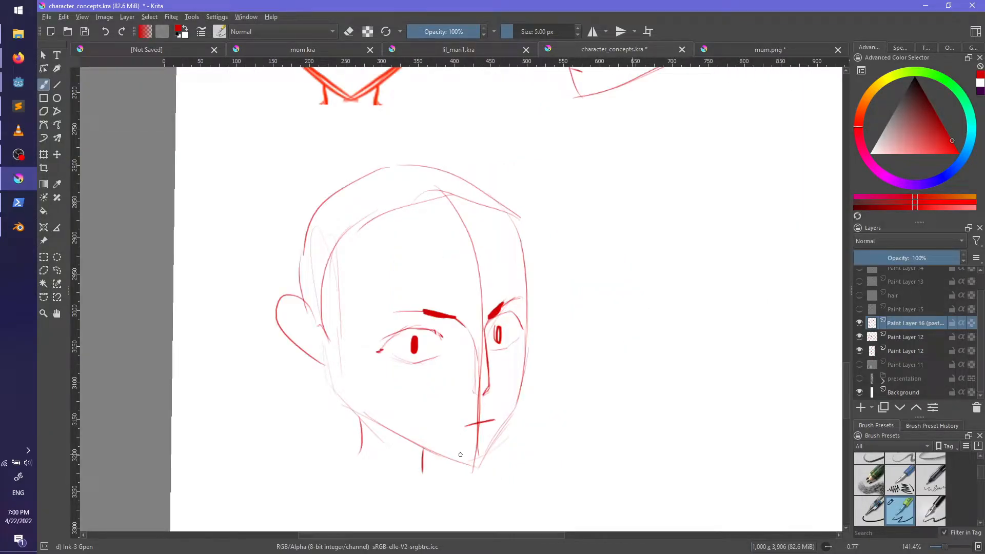
{"action": "mouse_move", "coordinate": [484, 316]}
{"action": "left_mouse_down"}
{"action": "mouse_move", "coordinate": [539, 267]}
{"action": "mouse_move", "coordinate": [487, 344]}
{"action": "left_mouse_up"}
{"action": "key", "text": "ctrl+z"}
{"action": "left_click_drag", "start_coordinate": [491, 305], "coordinate": [498, 387]}
{"action": "key", "text": "ctrl+z"}
{"action": "key", "text": "ctrl+z"}
Step: Place the bald man's portrait photo on a new layer above the head sketch as a reference
{"action": "key", "text": "alt+Tab"}
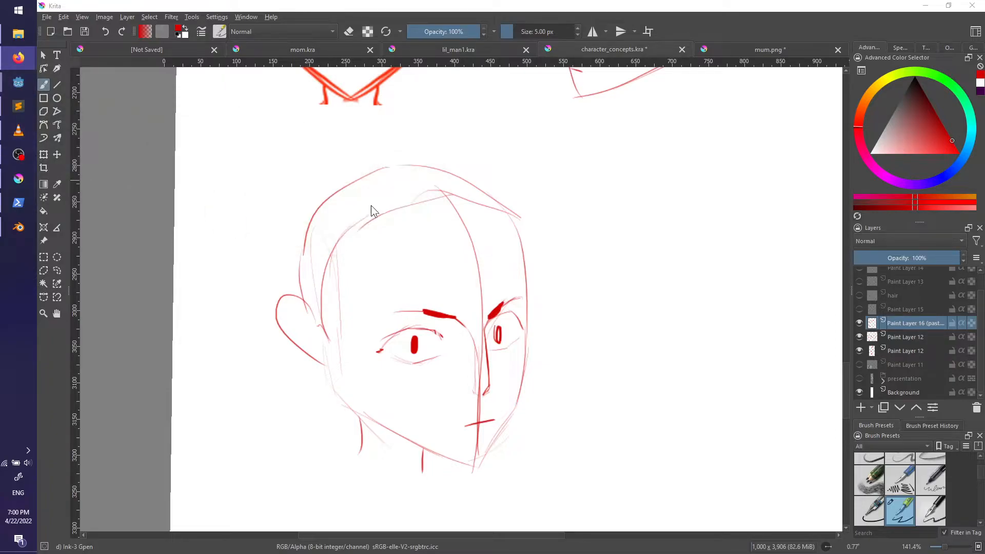
{"action": "key", "text": "Insert"}
{"action": "scroll", "coordinate": [481, 289], "scroll_direction": "down", "scroll_amount": 3, "text": "ctrl"}
{"action": "scroll", "coordinate": [493, 277], "scroll_direction": "up", "scroll_amount": 3}
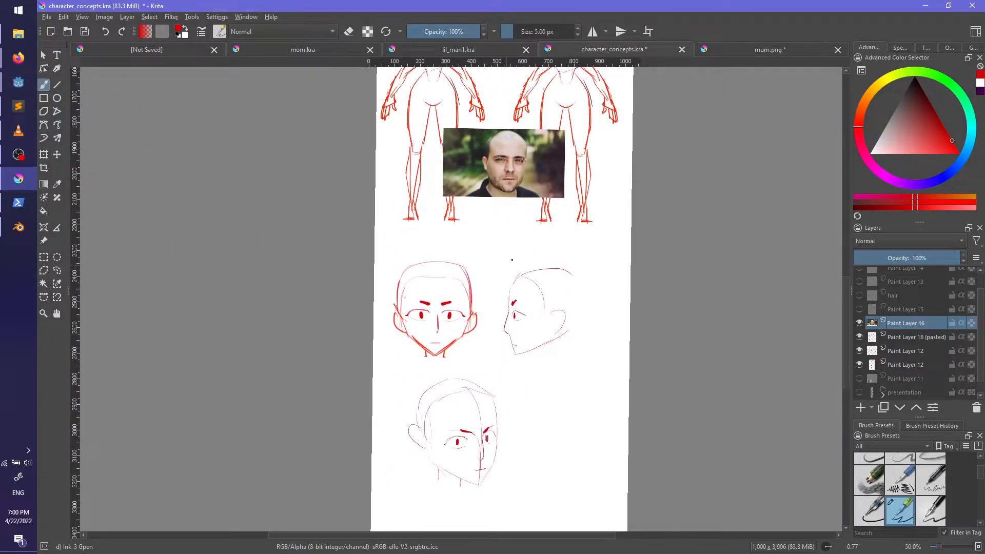
Step: Move the portrait photo beside the forehead of the three-quarter head sketch and return to the brush
{"action": "key", "text": "t"}
{"action": "left_click_drag", "start_coordinate": [482, 178], "coordinate": [516, 400]}
{"action": "scroll", "coordinate": [517, 400], "scroll_direction": "up", "scroll_amount": 3}
{"action": "middle_click_drag", "start_coordinate": [505, 424], "coordinate": [498, 323]}
{"action": "scroll", "coordinate": [501, 352], "scroll_direction": "up", "scroll_amount": 1}
{"action": "middle_click_drag", "start_coordinate": [499, 363], "coordinate": [478, 355]}
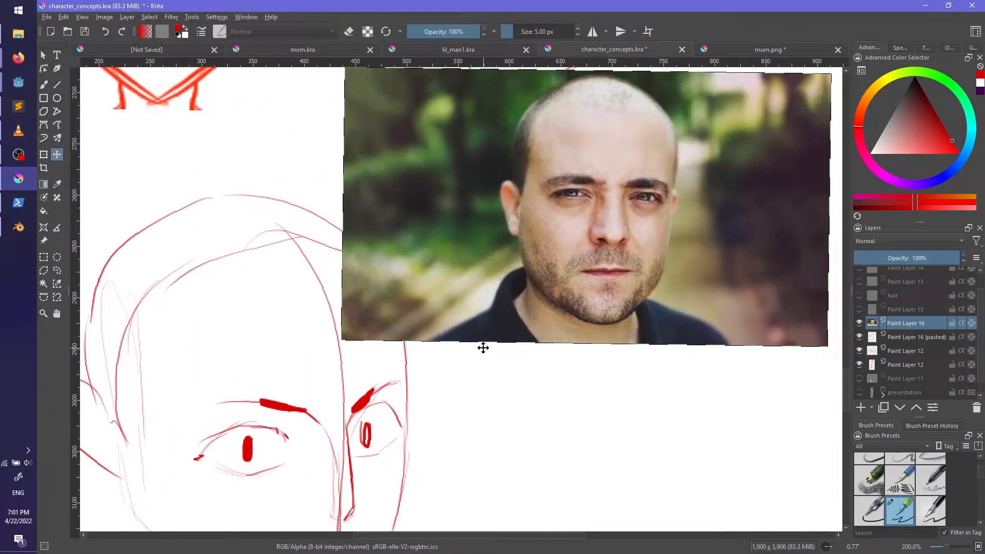
{"action": "mouse_move", "coordinate": [552, 407]}
{"action": "middle_mouse_down"}
{"action": "mouse_move", "coordinate": [578, 379]}
{"action": "mouse_move", "coordinate": [598, 407]}
{"action": "middle_mouse_up"}
{"action": "key", "text": "b"}
{"action": "left_click_drag", "start_coordinate": [574, 165], "coordinate": [682, 172]}
{"action": "key", "text": "ctrl+z"}
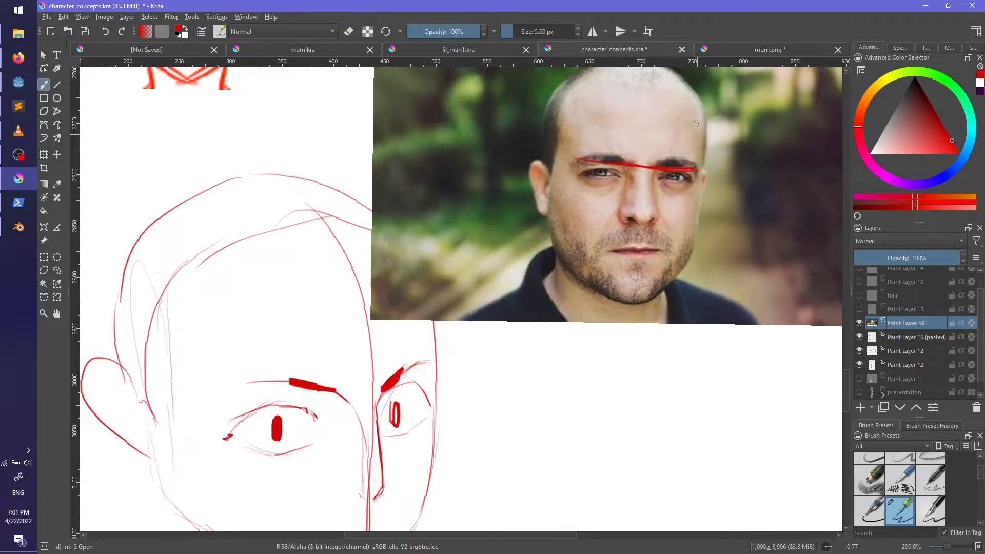
{"action": "left_click_drag", "start_coordinate": [698, 106], "coordinate": [698, 154]}
{"action": "key", "text": "ctrl+z"}
{"action": "key", "text": "ctrl+z"}
{"action": "key", "text": "ctrl+z"}
{"action": "key", "text": "ctrl+z"}
{"action": "key", "text": "ctrl+z"}
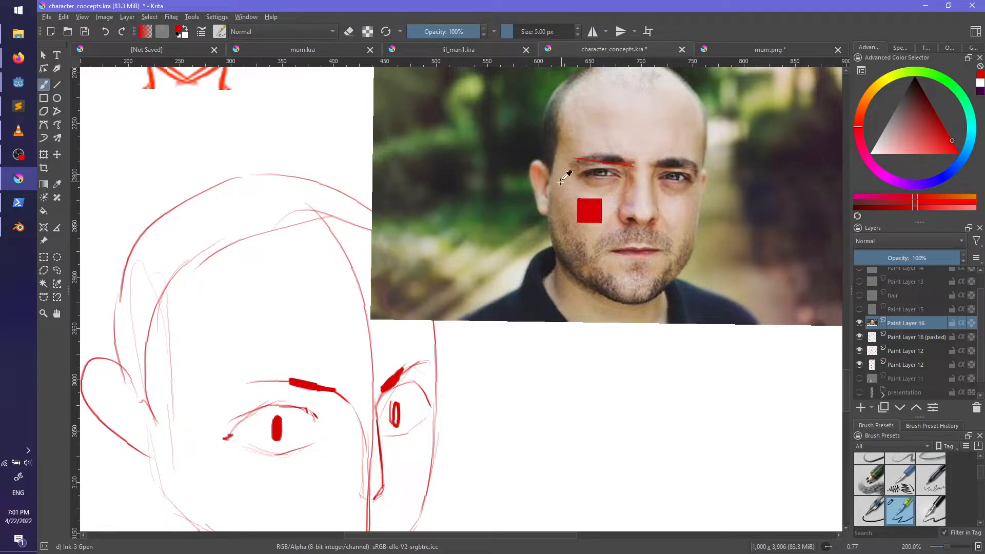
{"action": "key", "text": "ctrl+z"}
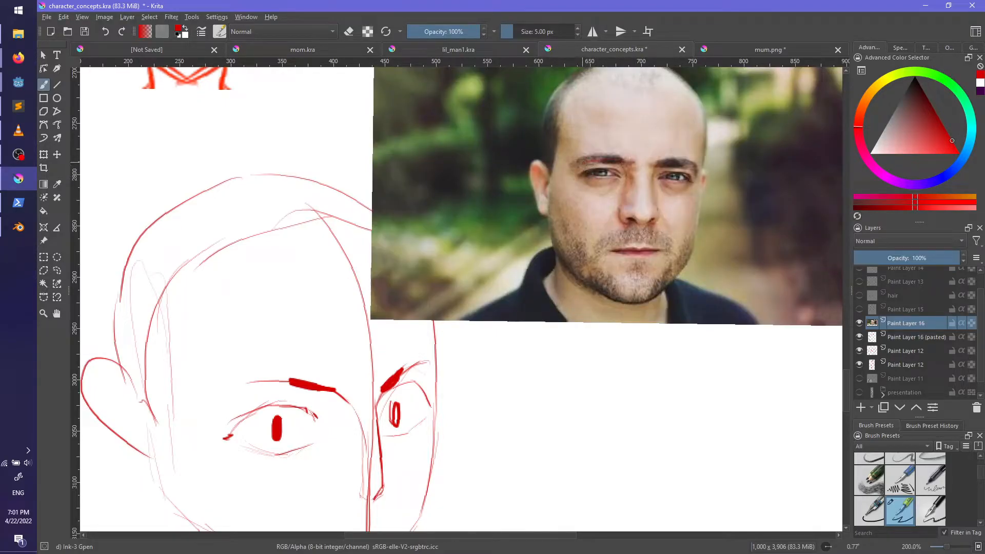
{"action": "key", "text": "ctrl+z"}
Step: Trace one brow line and the front plane of the nose bridge in red on the portrait photo
{"action": "left_click_drag", "start_coordinate": [638, 164], "coordinate": [638, 212]}
{"action": "key", "text": "ctrl+z"}
{"action": "left_click_drag", "start_coordinate": [638, 173], "coordinate": [637, 217]}
{"action": "key", "text": "ctrl+z"}
{"action": "left_click_drag", "start_coordinate": [650, 165], "coordinate": [648, 214]}
{"action": "key", "text": "ctrl+z"}
{"action": "key", "text": "ctrl+z"}
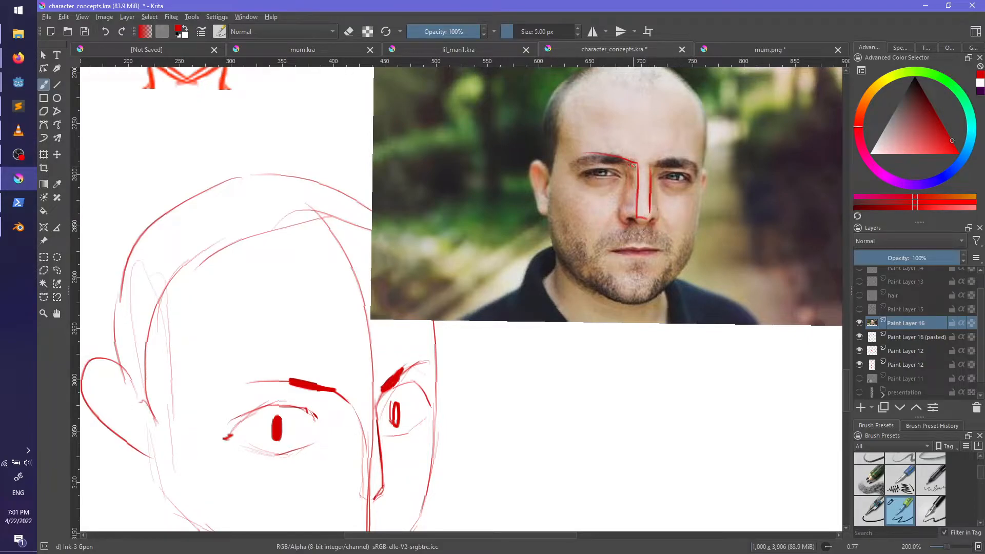
Step: Outline the nose's side plane and base, and trace both brows in red over the portrait photo
{"action": "left_click_drag", "start_coordinate": [627, 179], "coordinate": [619, 207]}
{"action": "key", "text": "ctrl+z"}
{"action": "left_click_drag", "start_coordinate": [616, 214], "coordinate": [637, 219]}
{"action": "left_click_drag", "start_coordinate": [659, 165], "coordinate": [700, 168]}
{"action": "key", "text": "ctrl+z"}
{"action": "left_click_drag", "start_coordinate": [636, 164], "coordinate": [582, 161]}
{"action": "key", "text": "ctrl+z"}
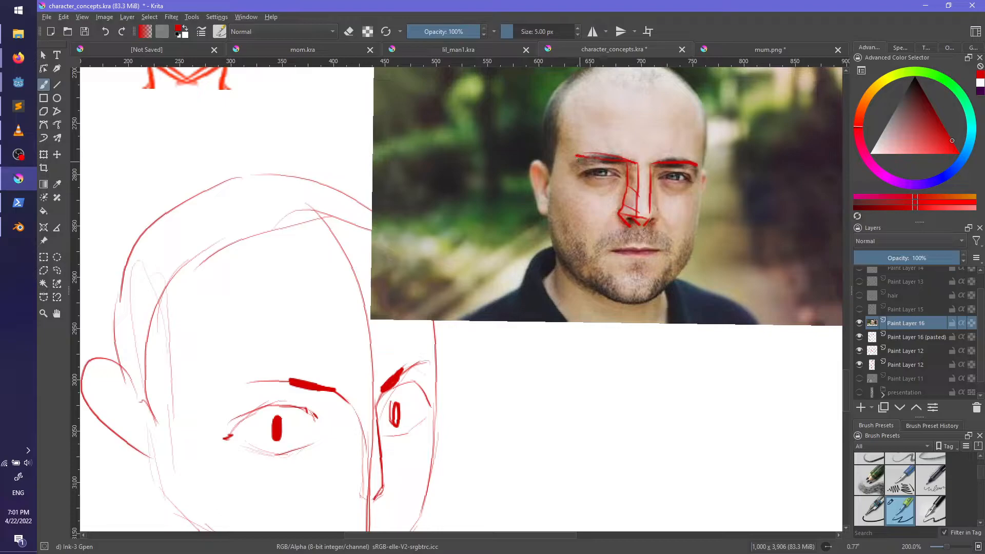
{"action": "mouse_move", "coordinate": [560, 323]}
{"action": "middle_mouse_down"}
{"action": "mouse_move", "coordinate": [585, 286]}
{"action": "mouse_move", "coordinate": [599, 292]}
{"action": "mouse_move", "coordinate": [595, 320]}
{"action": "middle_mouse_up"}
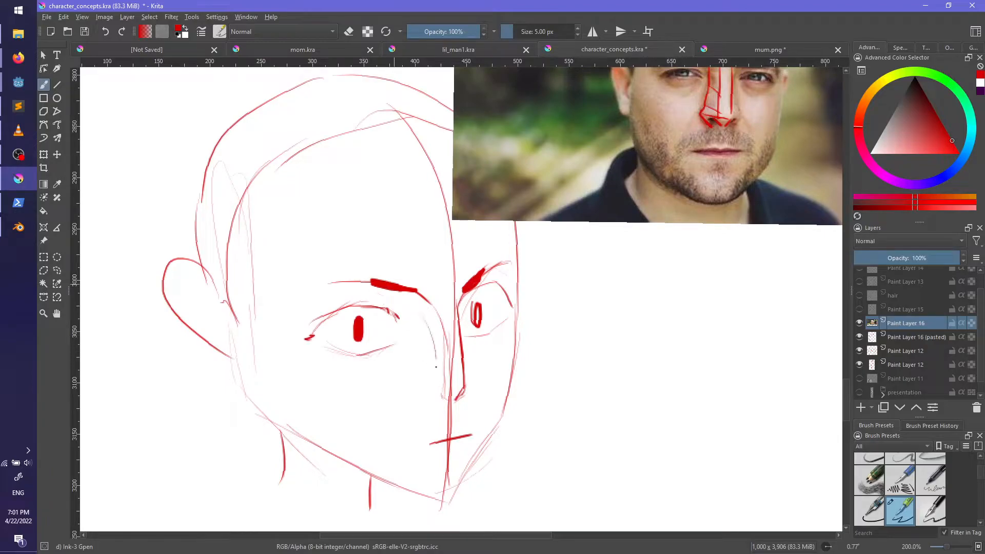
{"action": "left_click_drag", "start_coordinate": [394, 309], "coordinate": [405, 331]}
{"action": "mouse_move", "coordinate": [405, 291]}
{"action": "left_mouse_down"}
{"action": "mouse_move", "coordinate": [426, 328]}
{"action": "mouse_move", "coordinate": [417, 398]}
{"action": "left_mouse_up"}
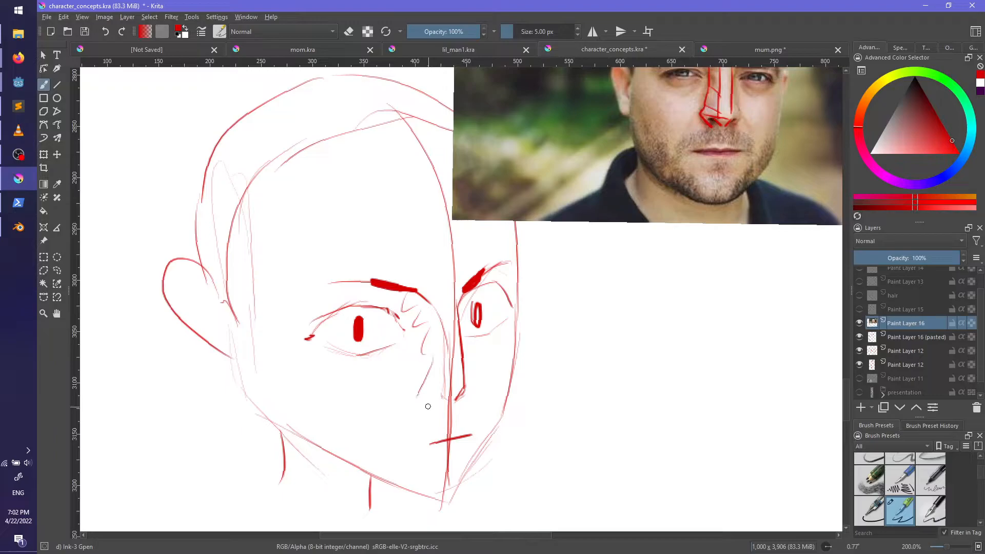
{"action": "key", "text": "ctrl+z"}
{"action": "key", "text": "ctrl+z"}
Step: Hide the portrait photo's layer and select the head sketch layer, Paint Layer 16 (pasted)
{"action": "scroll", "coordinate": [719, 349], "scroll_direction": "up", "scroll_amount": 2}
{"action": "left_click", "coordinate": [860, 322]}
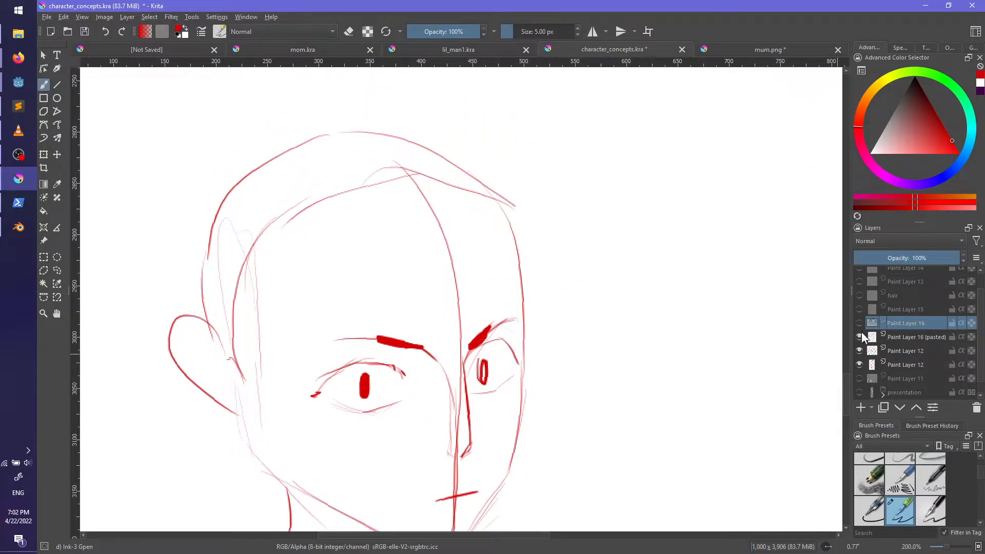
{"action": "left_click", "coordinate": [893, 342]}
Step: Choose the Marker Medium brush preset and set the painting colour to a muted blue
{"action": "scroll", "coordinate": [897, 501], "scroll_direction": "down", "scroll_amount": 5}
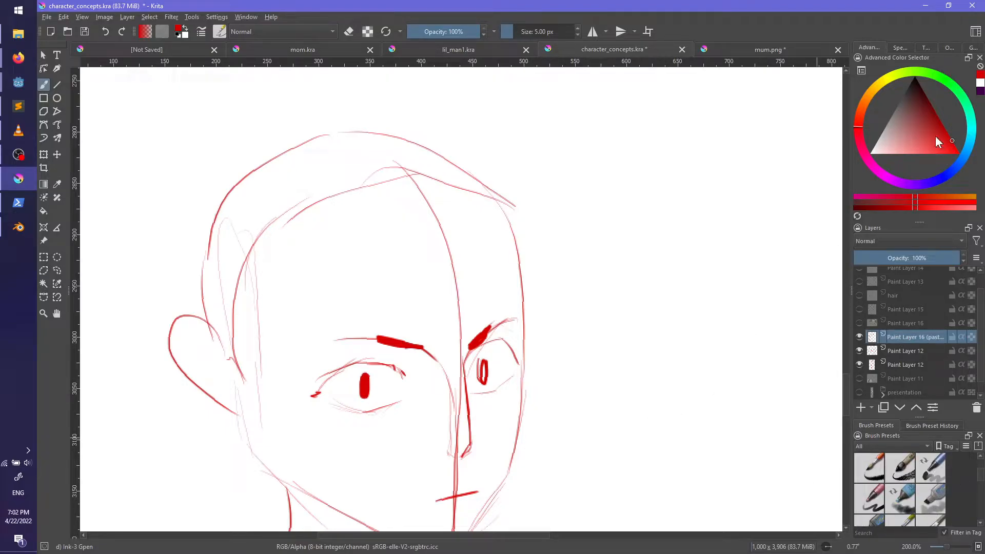
{"action": "left_click", "coordinate": [932, 498]}
{"action": "left_click", "coordinate": [944, 177]}
{"action": "left_click_drag", "start_coordinate": [925, 139], "coordinate": [922, 134]}
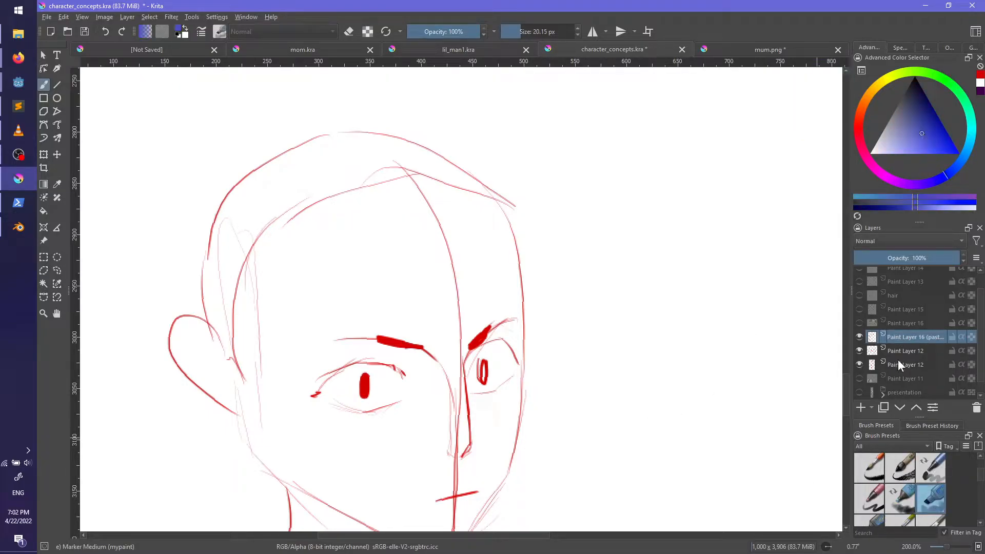
Step: Add a new paint layer beneath the head sketch layer and enlarge the marker brush to 59 px
{"action": "left_click", "coordinate": [861, 408]}
{"action": "scroll", "coordinate": [605, 363], "scroll_direction": "down", "scroll_amount": 3, "text": "ctrl"}
{"action": "scroll", "coordinate": [581, 363], "scroll_direction": "up", "scroll_amount": 3, "text": "ctrl"}
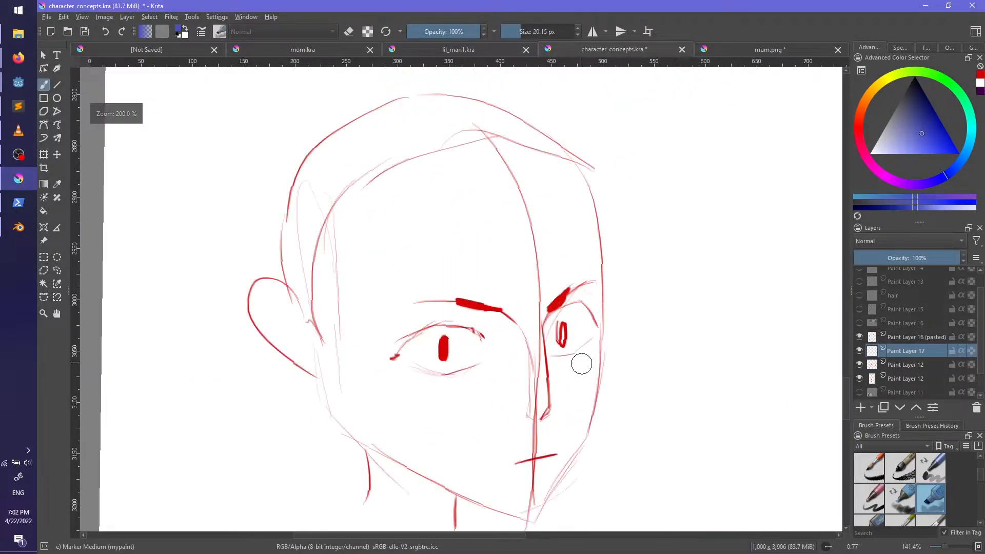
{"action": "key", "text": "bracketright"}
{"action": "key", "text": "bracketright"}
{"action": "key", "text": "bracketright"}
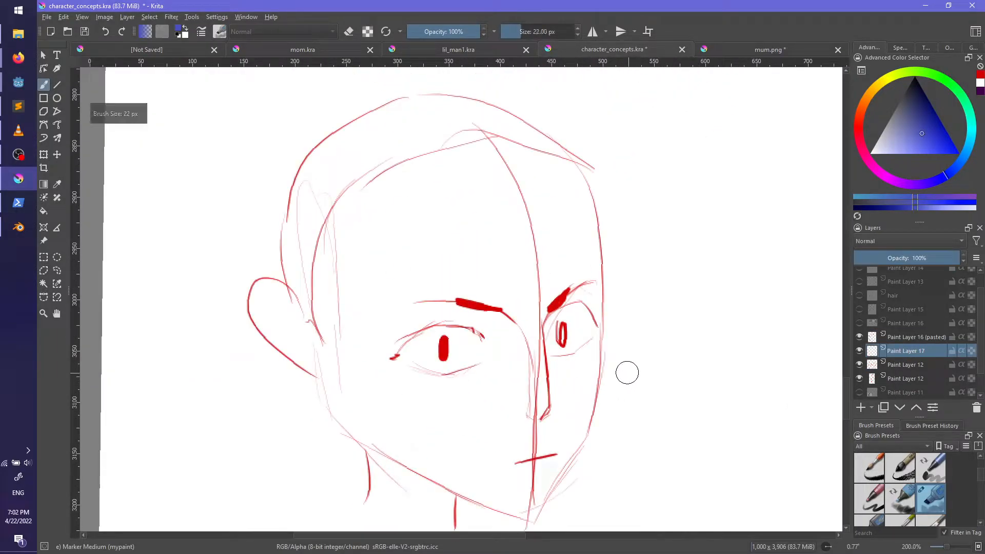
{"action": "left_click_drag", "start_coordinate": [612, 388], "coordinate": [625, 390], "text": "shift"}
{"action": "middle_click_drag", "start_coordinate": [634, 433], "coordinate": [641, 379]}
Step: Try shading the far side of the face in pale blue from the forehead down to the chin
{"action": "left_click_drag", "start_coordinate": [381, 140], "coordinate": [352, 345]}
{"action": "key", "text": "ctrl+z"}
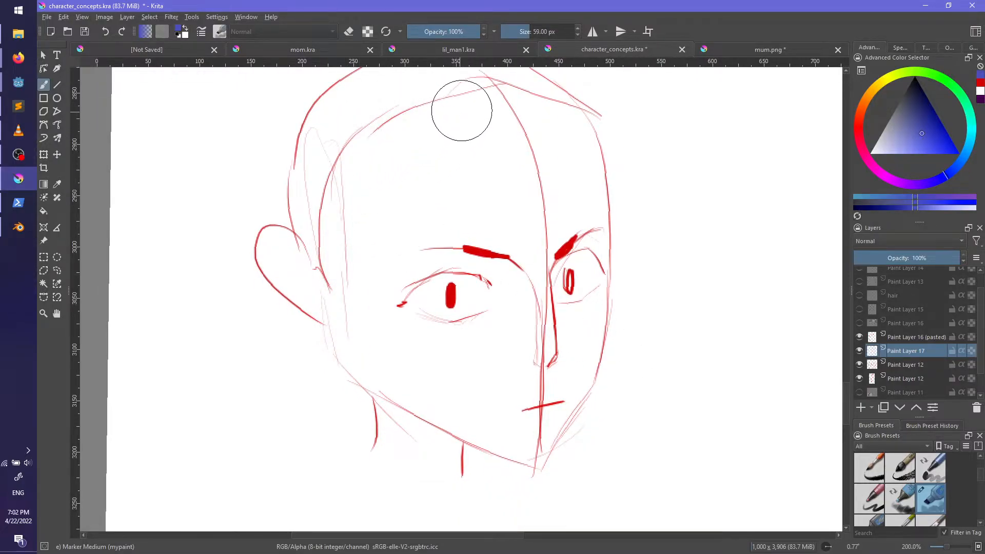
{"action": "mouse_move", "coordinate": [418, 106]}
{"action": "left_mouse_down"}
{"action": "mouse_move", "coordinate": [336, 337]}
{"action": "mouse_move", "coordinate": [384, 161]}
{"action": "mouse_move", "coordinate": [391, 402]}
{"action": "mouse_move", "coordinate": [442, 99]}
{"action": "mouse_move", "coordinate": [484, 97]}
{"action": "mouse_move", "coordinate": [530, 168]}
{"action": "left_mouse_up"}
{"action": "key", "text": "ctrl+z"}
{"action": "scroll", "coordinate": [512, 219], "scroll_direction": "up", "scroll_amount": 3}
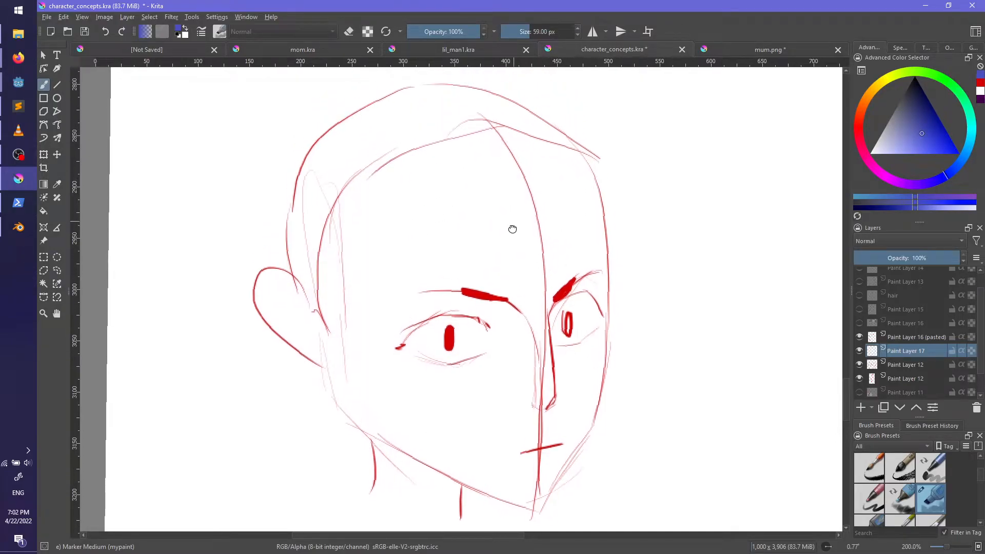
{"action": "mouse_move", "coordinate": [321, 132]}
{"action": "left_mouse_down"}
{"action": "mouse_move", "coordinate": [411, 253]}
{"action": "mouse_move", "coordinate": [466, 214]}
{"action": "left_mouse_up"}
{"action": "key", "text": "ctrl+z"}
{"action": "left_click_drag", "start_coordinate": [515, 171], "coordinate": [543, 209]}
{"action": "key", "text": "ctrl+z"}
{"action": "mouse_move", "coordinate": [513, 154]}
{"action": "left_mouse_down"}
{"action": "mouse_move", "coordinate": [556, 220]}
{"action": "mouse_move", "coordinate": [561, 292]}
{"action": "mouse_move", "coordinate": [568, 205]}
{"action": "mouse_move", "coordinate": [587, 359]}
{"action": "mouse_move", "coordinate": [572, 463]}
{"action": "mouse_move", "coordinate": [545, 524]}
{"action": "mouse_move", "coordinate": [567, 391]}
{"action": "mouse_move", "coordinate": [561, 260]}
{"action": "mouse_move", "coordinate": [593, 168]}
{"action": "left_mouse_up"}
{"action": "scroll", "coordinate": [680, 240], "scroll_direction": "down", "scroll_amount": 3}
Step: Switch the brush to the Marker Dry preset at 35 px
{"action": "key", "text": "e"}
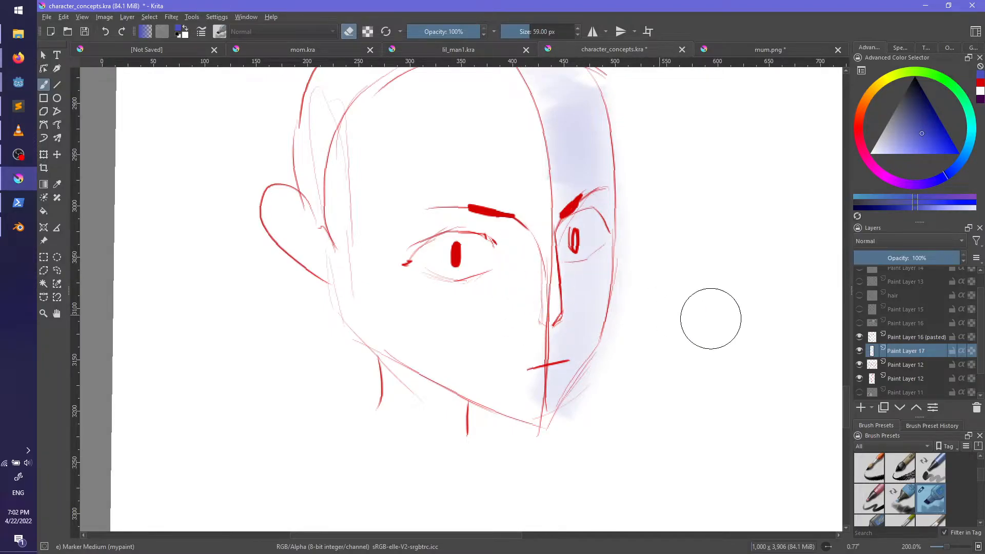
{"action": "right_click", "coordinate": [518, 310]}
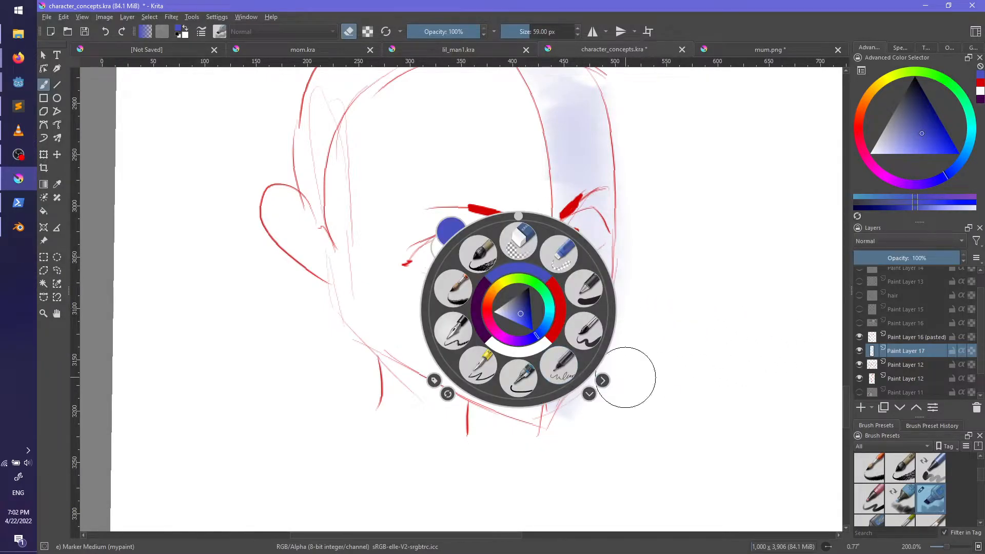
{"action": "left_click", "coordinate": [890, 497]}
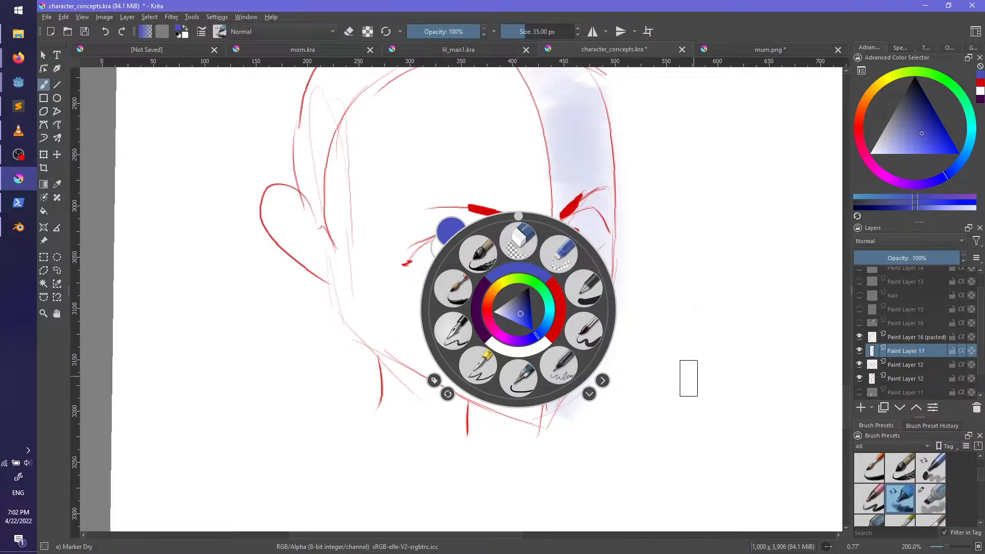
{"action": "left_click", "coordinate": [698, 377]}
Step: Try erasing and reworking the far-side face shading with the dry marker, and undo all of the shading
{"action": "key", "text": "e"}
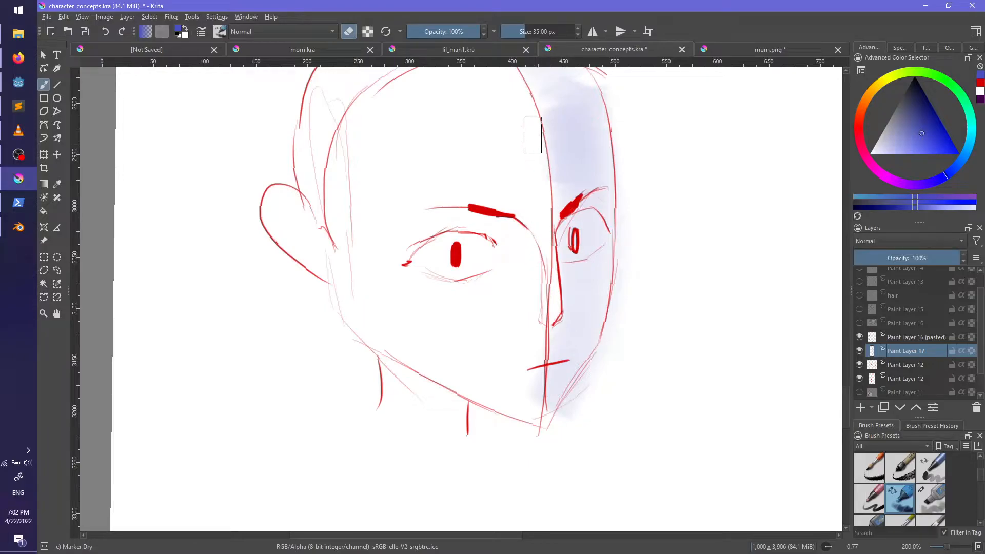
{"action": "middle_click_drag", "start_coordinate": [529, 141], "coordinate": [540, 217]}
{"action": "key", "text": "e"}
{"action": "middle_click_drag", "start_coordinate": [623, 328], "coordinate": [630, 304]}
{"action": "key", "text": "e"}
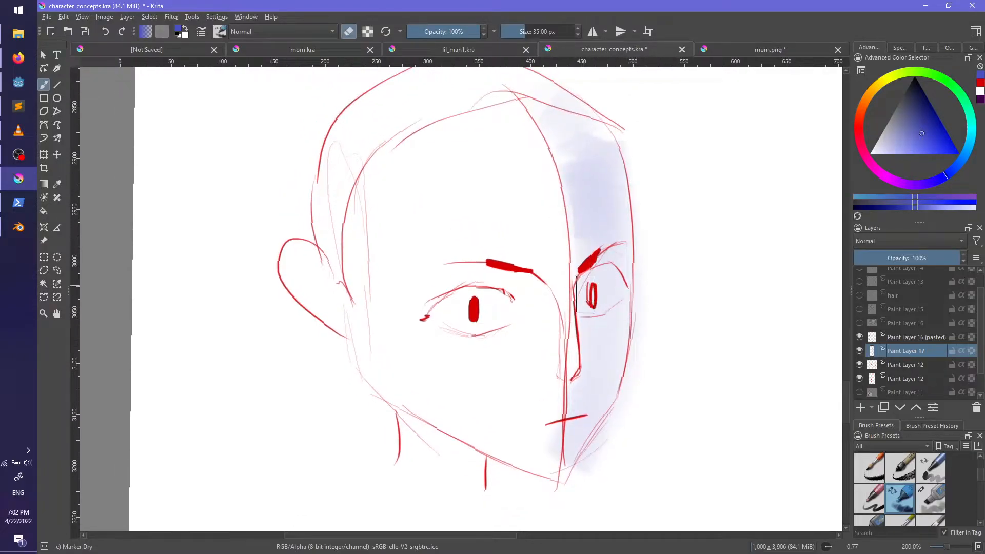
{"action": "mouse_move", "coordinate": [586, 239]}
{"action": "left_mouse_down"}
{"action": "mouse_move", "coordinate": [616, 214]}
{"action": "mouse_move", "coordinate": [643, 153]}
{"action": "mouse_move", "coordinate": [574, 169]}
{"action": "left_mouse_up"}
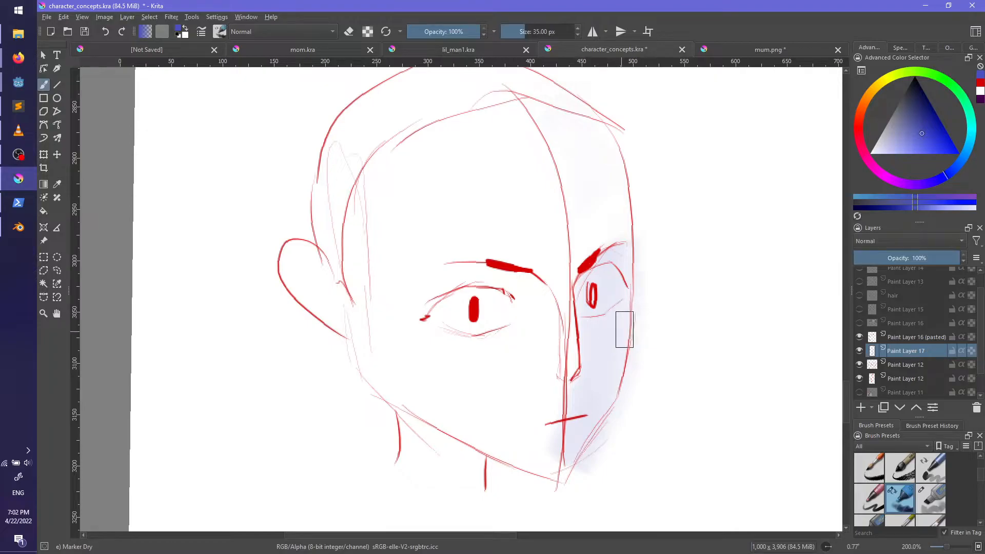
{"action": "key", "text": "e"}
{"action": "left_click_drag", "start_coordinate": [634, 208], "coordinate": [579, 392]}
{"action": "key", "text": "ctrl+z"}
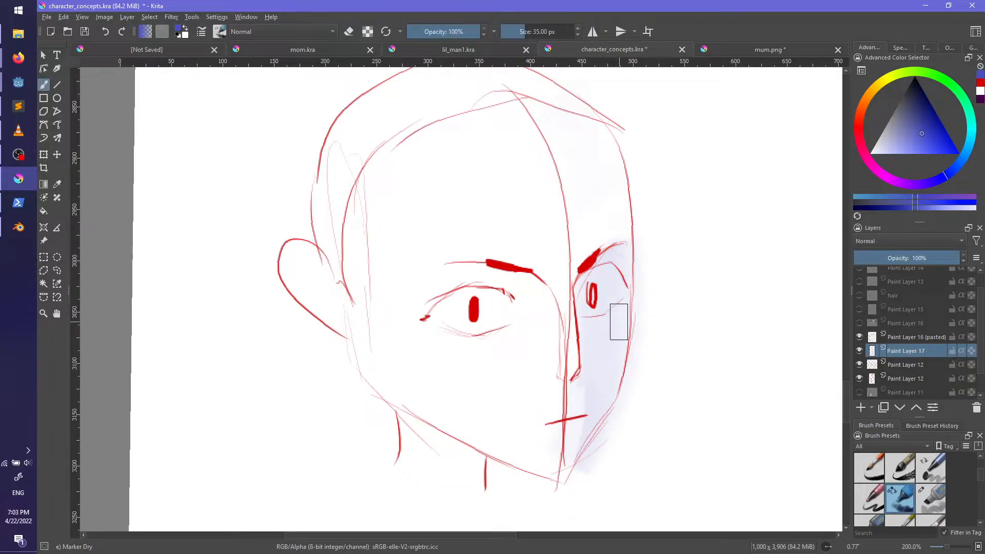
{"action": "key", "text": "ctrl+z"}
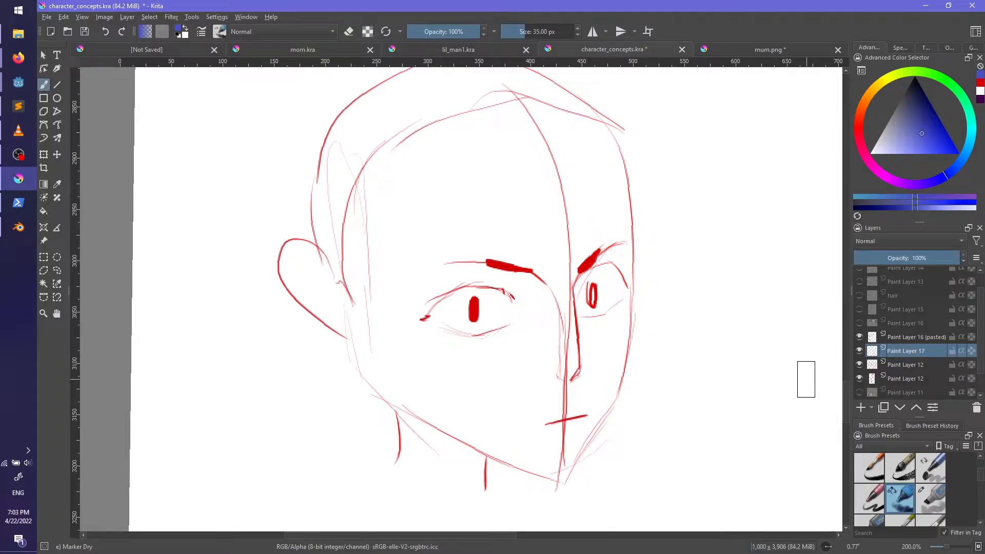
Step: Shade the near eye socket in pale blue between the eyebrow and the upper eyelid
{"action": "scroll", "coordinate": [806, 379], "scroll_direction": "down", "scroll_amount": 6, "text": "ctrl"}
{"action": "scroll", "coordinate": [561, 312], "scroll_direction": "up", "scroll_amount": 5, "text": "ctrl"}
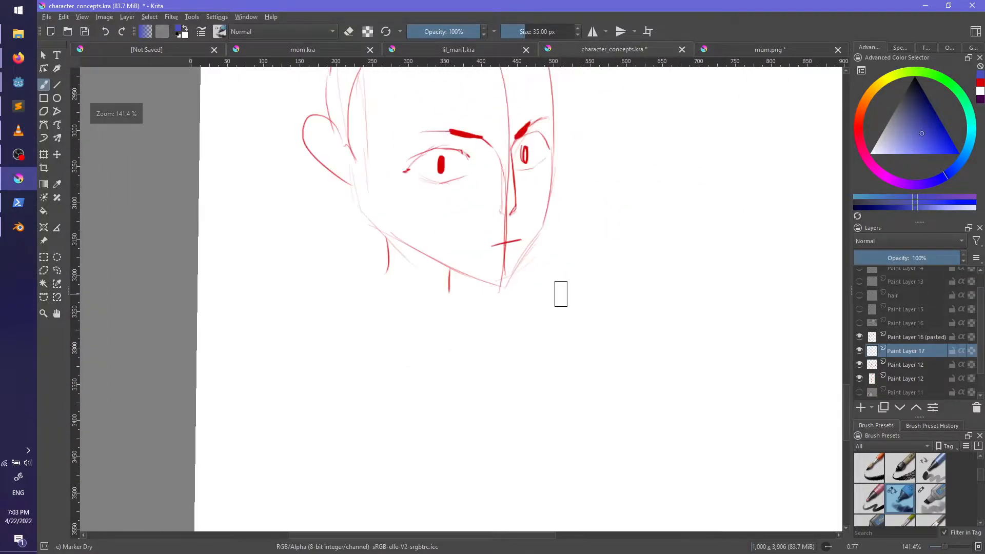
{"action": "middle_click_drag", "start_coordinate": [560, 298], "coordinate": [600, 405]}
{"action": "scroll", "coordinate": [599, 385], "scroll_direction": "up", "scroll_amount": 2}
{"action": "middle_click_drag", "start_coordinate": [541, 316], "coordinate": [651, 444]}
{"action": "key", "text": "e"}
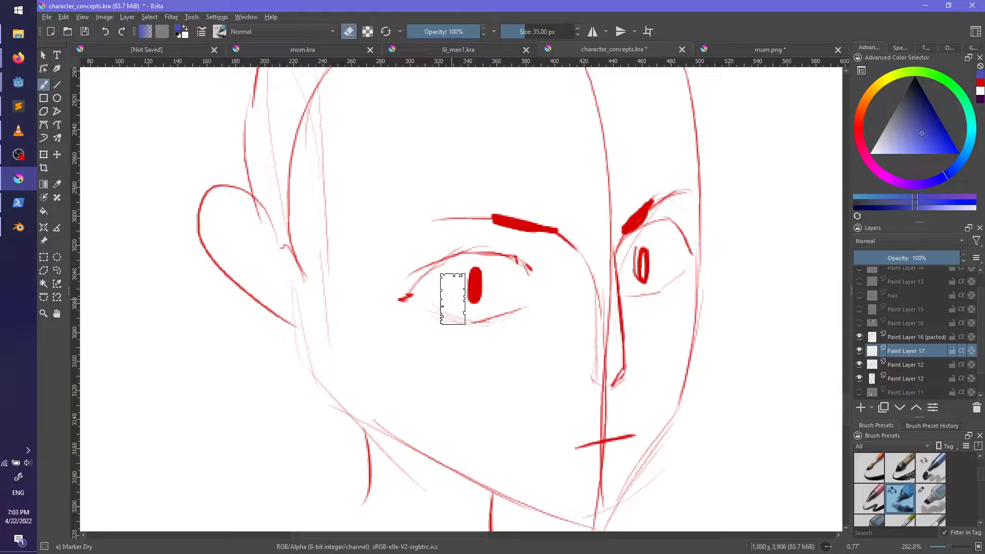
{"action": "scroll", "coordinate": [451, 297], "scroll_direction": "up", "scroll_amount": 6}
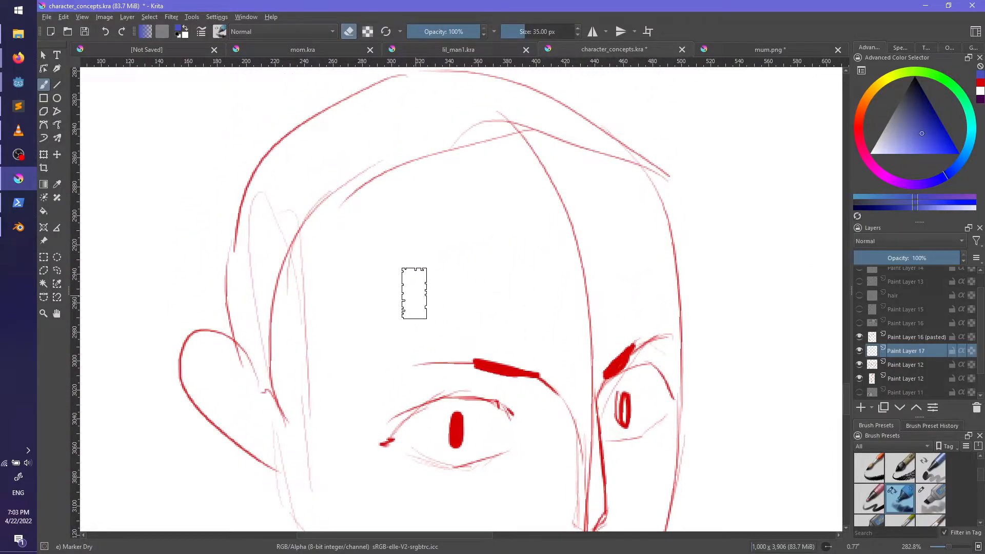
{"action": "middle_click_drag", "start_coordinate": [605, 285], "coordinate": [629, 181]}
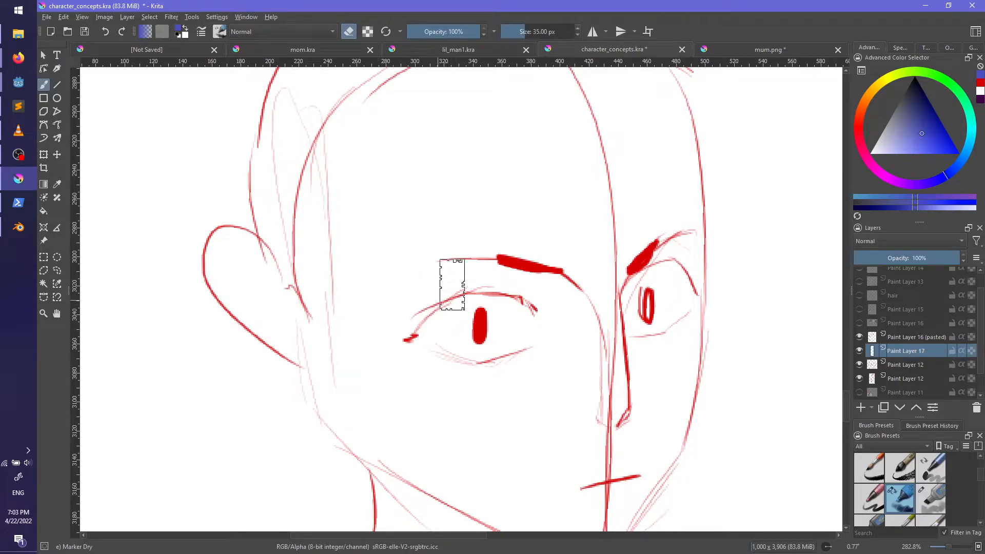
{"action": "key", "text": "e"}
{"action": "left_click_drag", "start_coordinate": [504, 289], "coordinate": [558, 306]}
{"action": "key", "text": "ctrl+z"}
{"action": "left_click_drag", "start_coordinate": [437, 289], "coordinate": [579, 306]}
Step: Extend the blue shading down the near side of the nose and into the hollow below the near eye
{"action": "left_click_drag", "start_coordinate": [519, 291], "coordinate": [582, 392]}
{"action": "key", "text": "ctrl+z"}
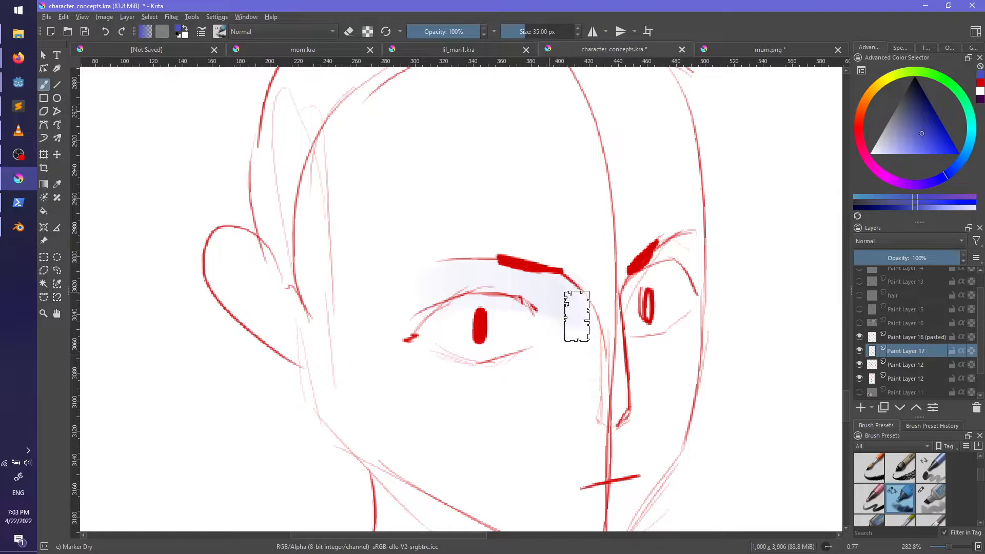
{"action": "left_click_drag", "start_coordinate": [563, 304], "coordinate": [596, 405]}
{"action": "key", "text": "ctrl+z"}
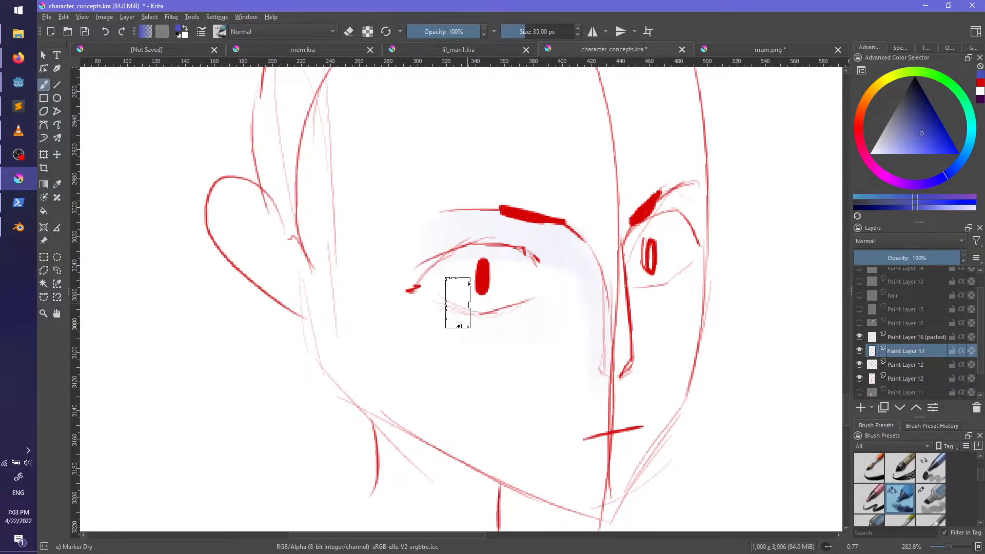
{"action": "left_click_drag", "start_coordinate": [548, 317], "coordinate": [569, 299]}
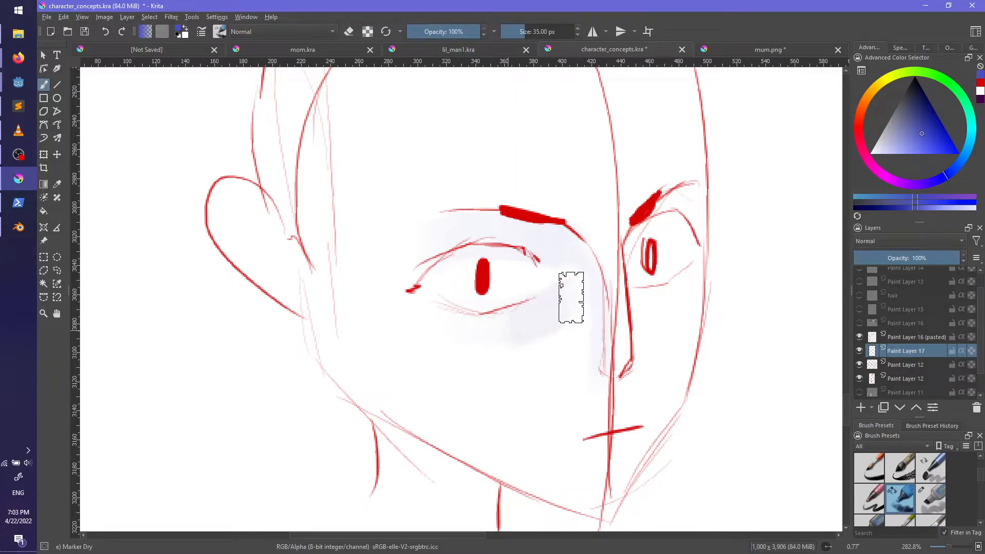
Step: Shade the near cheek and jaw in pale blue from below the ear to the chin
{"action": "left_click_drag", "start_coordinate": [342, 350], "coordinate": [503, 452]}
{"action": "key", "text": "ctrl+z"}
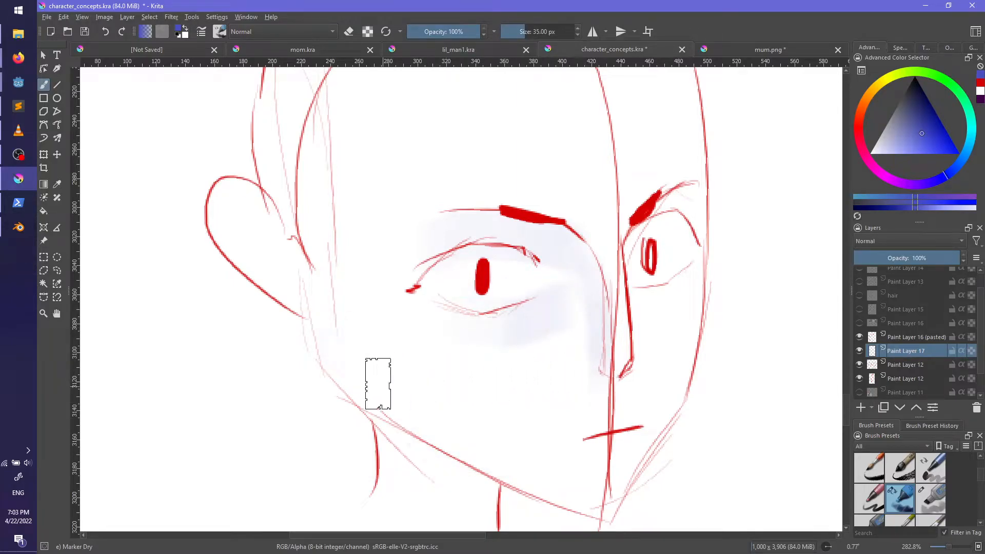
{"action": "left_click_drag", "start_coordinate": [326, 363], "coordinate": [623, 509]}
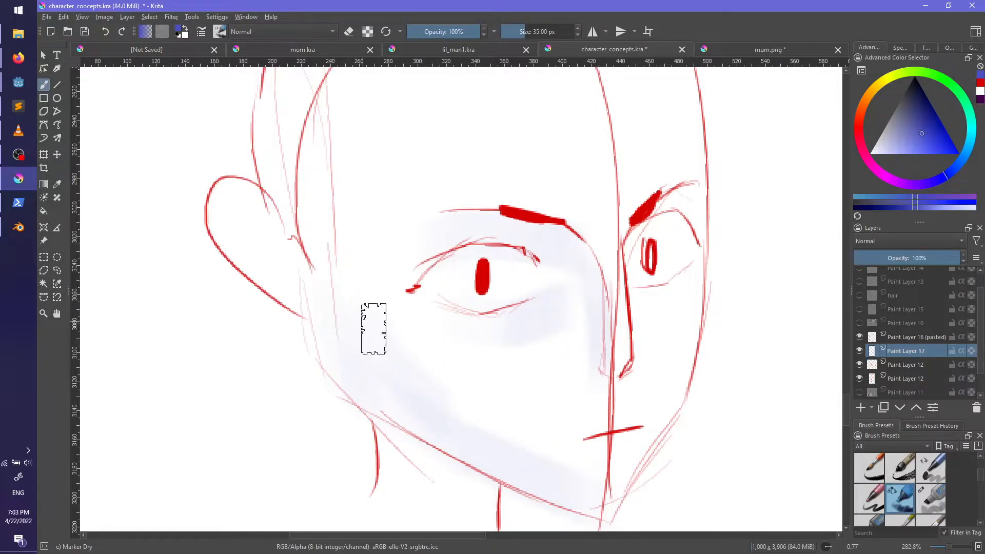
{"action": "left_click_drag", "start_coordinate": [443, 331], "coordinate": [397, 311]}
{"action": "key", "text": "ctrl+z"}
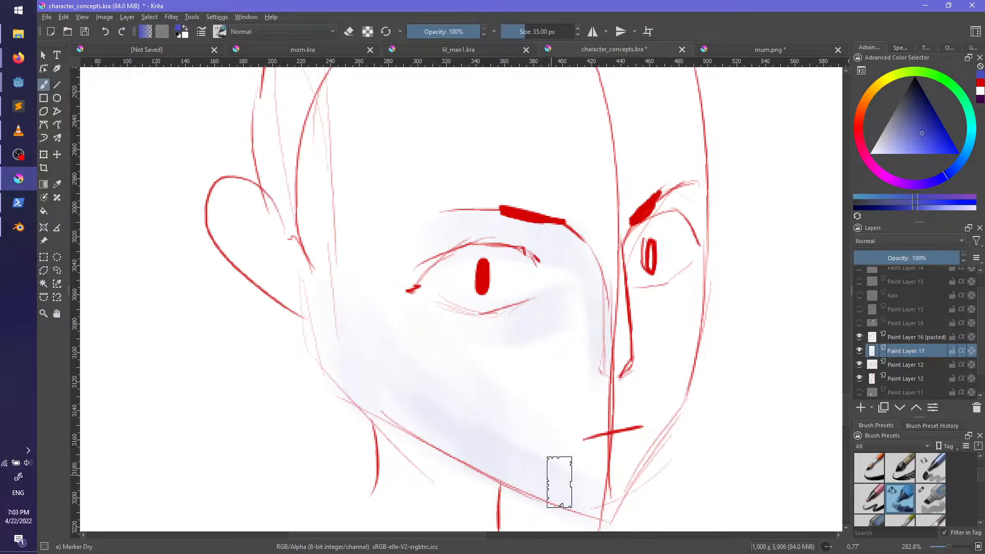
Step: Shade the far eye socket around the brow and down the far side of the nose in pale blue
{"action": "left_click_drag", "start_coordinate": [658, 239], "coordinate": [640, 280]}
{"action": "key", "text": "ctrl+z"}
{"action": "mouse_move", "coordinate": [689, 215]}
{"action": "left_mouse_down"}
{"action": "mouse_move", "coordinate": [662, 209]}
{"action": "mouse_move", "coordinate": [639, 298]}
{"action": "left_mouse_up"}
{"action": "left_click_drag", "start_coordinate": [641, 257], "coordinate": [638, 349]}
{"action": "key", "text": "e"}
{"action": "key", "text": "e"}
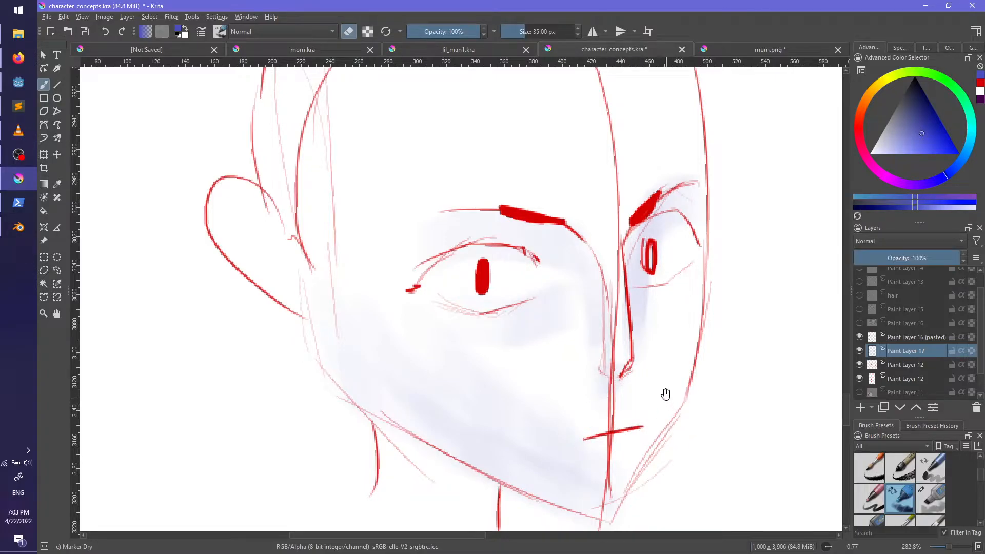
{"action": "middle_click_drag", "start_coordinate": [666, 396], "coordinate": [659, 426]}
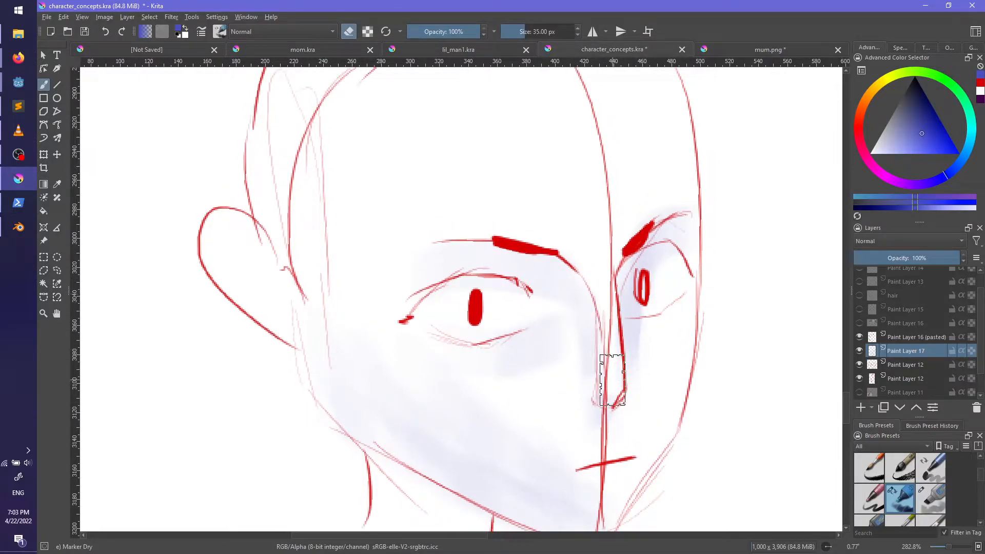
Step: Deepen the pale blue shading under the near eyebrow and down the near side of the nose
{"action": "key", "text": "e"}
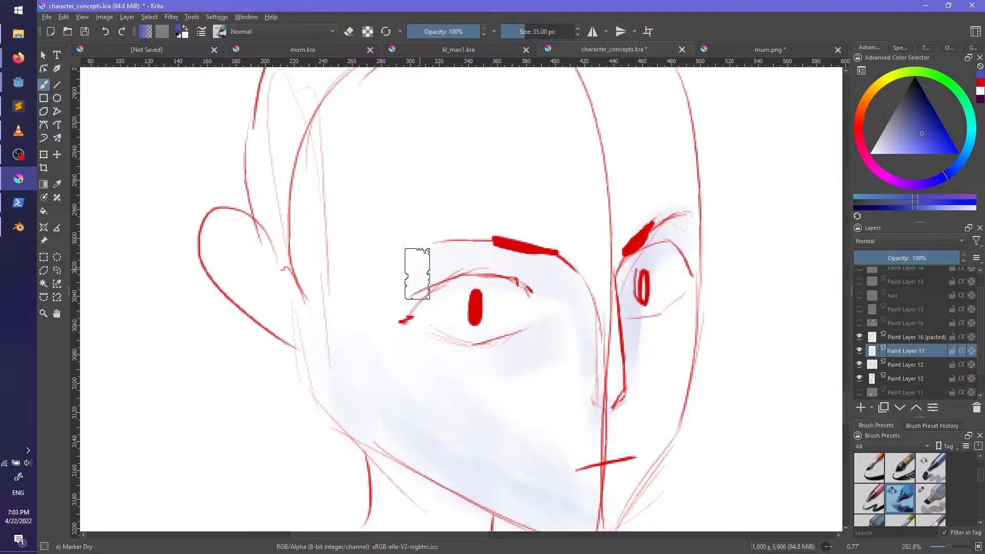
{"action": "left_click_drag", "start_coordinate": [420, 271], "coordinate": [542, 275]}
{"action": "key", "text": "ctrl+z"}
{"action": "mouse_move", "coordinate": [451, 265]}
{"action": "left_mouse_down"}
{"action": "mouse_move", "coordinate": [581, 304]}
{"action": "mouse_move", "coordinate": [583, 365]}
{"action": "left_mouse_up"}
{"action": "mouse_move", "coordinate": [579, 308]}
{"action": "left_mouse_down"}
{"action": "mouse_move", "coordinate": [577, 381]}
{"action": "mouse_move", "coordinate": [585, 308]}
{"action": "mouse_move", "coordinate": [589, 383]}
{"action": "left_mouse_up"}
{"action": "key", "text": "ctrl+z"}
Step: Shade the far jaw beside the chin in pale blue and erase the spill outside the jawline
{"action": "key", "text": "e"}
{"action": "mouse_move", "coordinate": [701, 389]}
{"action": "middle_mouse_down"}
{"action": "mouse_move", "coordinate": [696, 242]}
{"action": "mouse_move", "coordinate": [689, 357]}
{"action": "middle_mouse_up"}
{"action": "key", "text": "e"}
{"action": "left_click_drag", "start_coordinate": [534, 305], "coordinate": [507, 314]}
{"action": "key", "text": "ctrl+z"}
{"action": "key", "text": "e"}
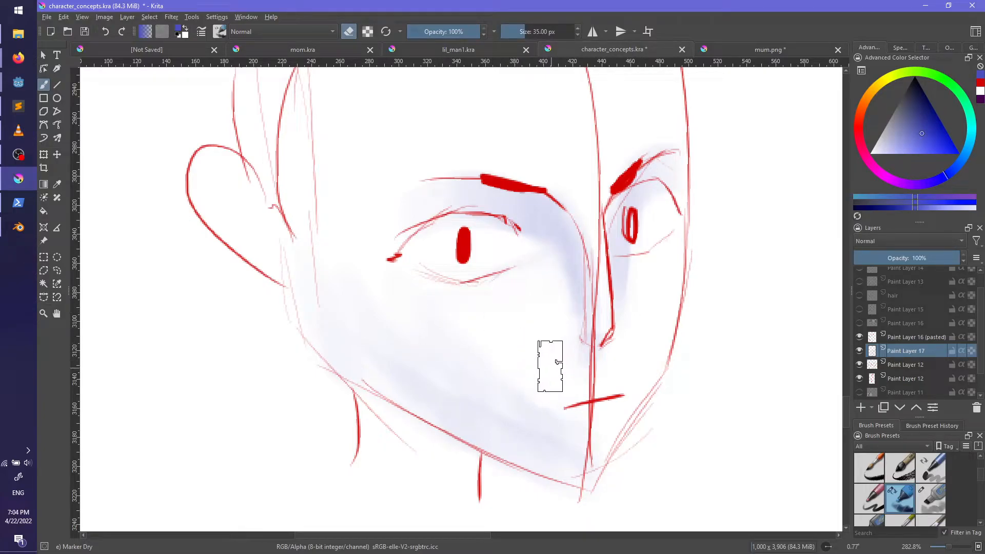
{"action": "key", "text": "e"}
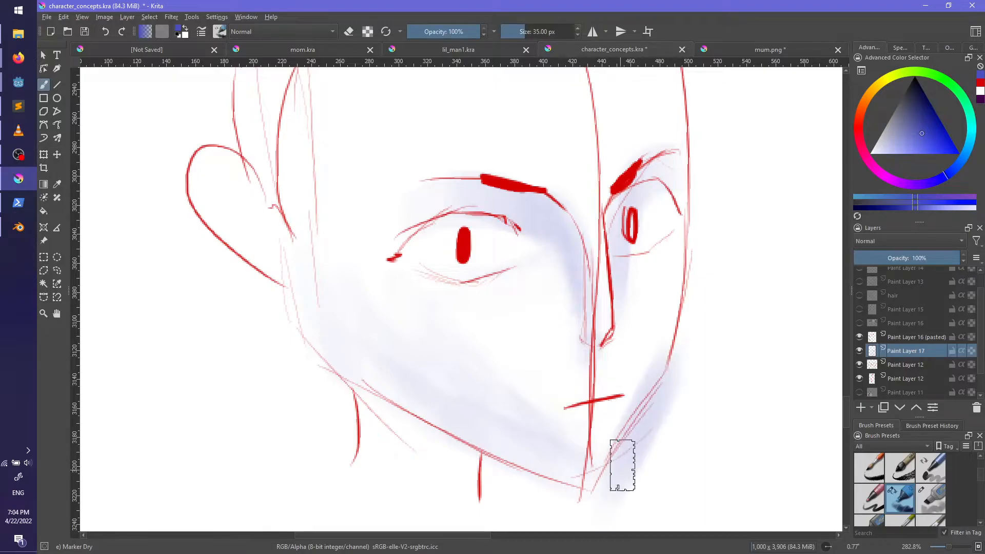
{"action": "key", "text": "e"}
{"action": "middle_click_drag", "start_coordinate": [691, 375], "coordinate": [662, 468]}
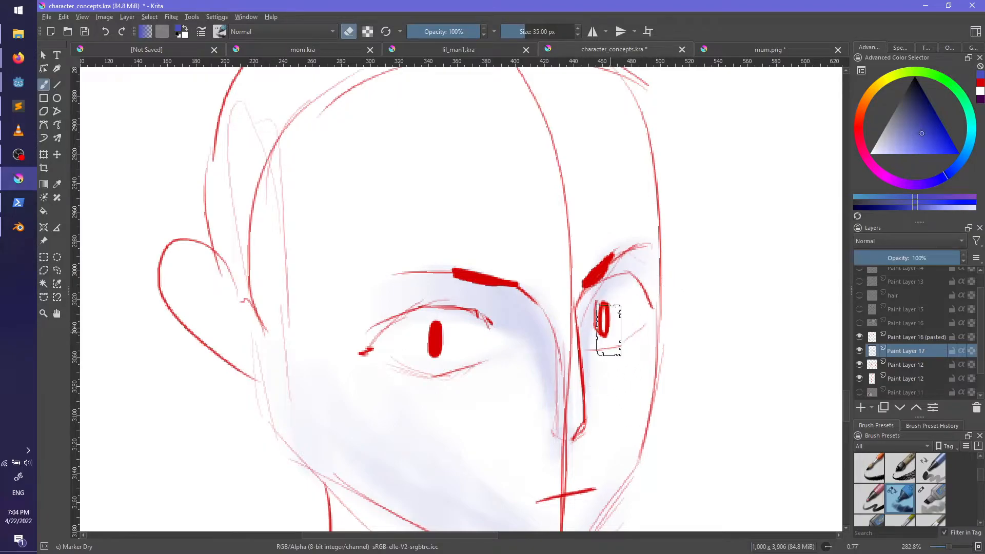
Step: Toggle the visibility of Paint Layer 16 (pasted) to examine the blue shading without the red sketch
{"action": "middle_click_drag", "start_coordinate": [681, 365], "coordinate": [670, 294]}
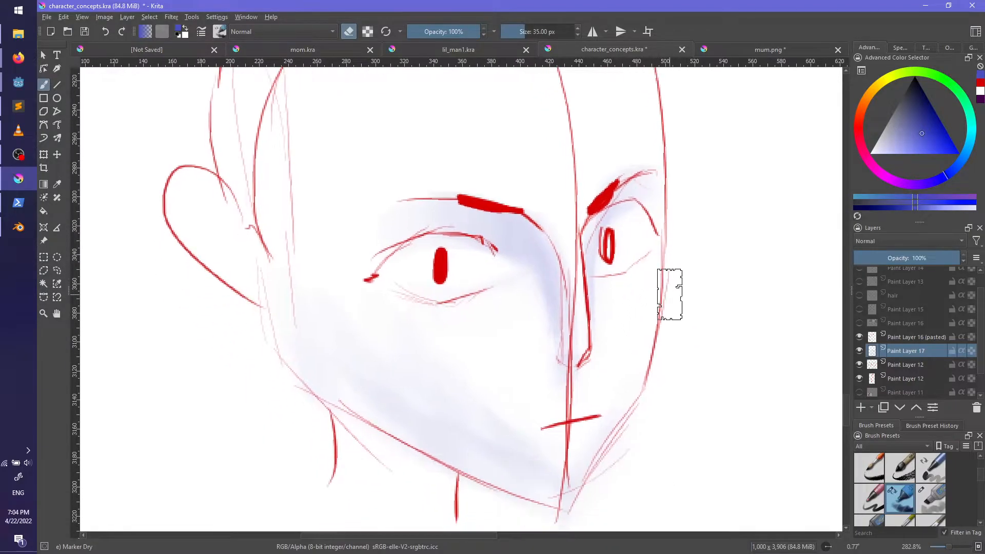
{"action": "left_click", "coordinate": [860, 337]}
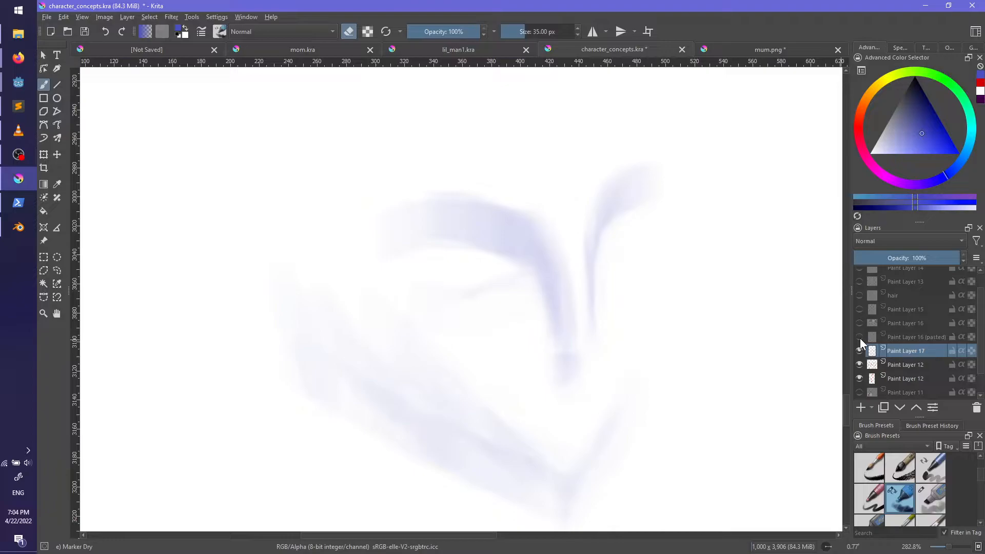
{"action": "left_click", "coordinate": [859, 337]}
{"action": "left_click", "coordinate": [859, 337]}
{"action": "left_click", "coordinate": [860, 338]}
{"action": "scroll", "coordinate": [590, 298], "scroll_direction": "down", "scroll_amount": 3}
{"action": "scroll", "coordinate": [572, 293], "scroll_direction": "up", "scroll_amount": 3}
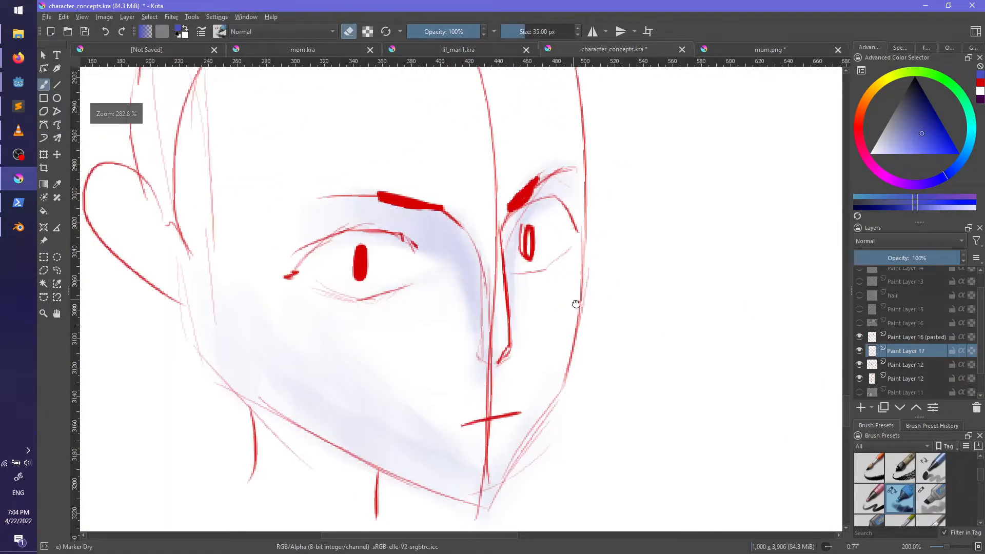
Step: Darken the far eye socket and far side of the nose in blue, and erase the shading's outer edge on the cheek
{"action": "key", "text": "e"}
{"action": "mouse_move", "coordinate": [528, 259]}
{"action": "left_mouse_down"}
{"action": "mouse_move", "coordinate": [528, 334]}
{"action": "mouse_move", "coordinate": [530, 286]}
{"action": "mouse_move", "coordinate": [545, 270]}
{"action": "mouse_move", "coordinate": [536, 352]}
{"action": "mouse_move", "coordinate": [571, 204]}
{"action": "left_mouse_up"}
{"action": "key", "text": "ctrl+z"}
{"action": "key", "text": "ctrl+z"}
{"action": "key", "text": "e"}
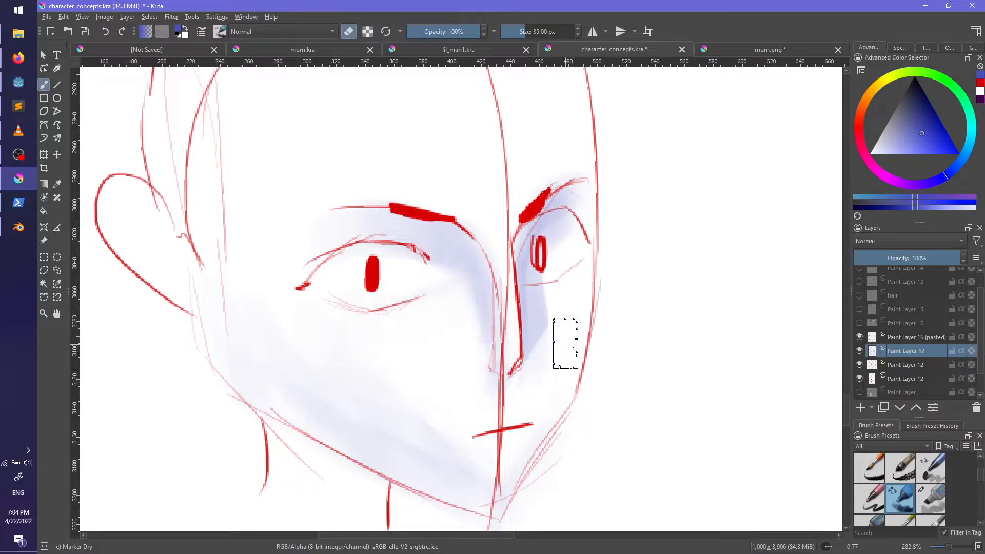
{"action": "mouse_move", "coordinate": [565, 311]}
{"action": "left_mouse_down"}
{"action": "mouse_move", "coordinate": [543, 334]}
{"action": "mouse_move", "coordinate": [541, 374]}
{"action": "left_mouse_up"}
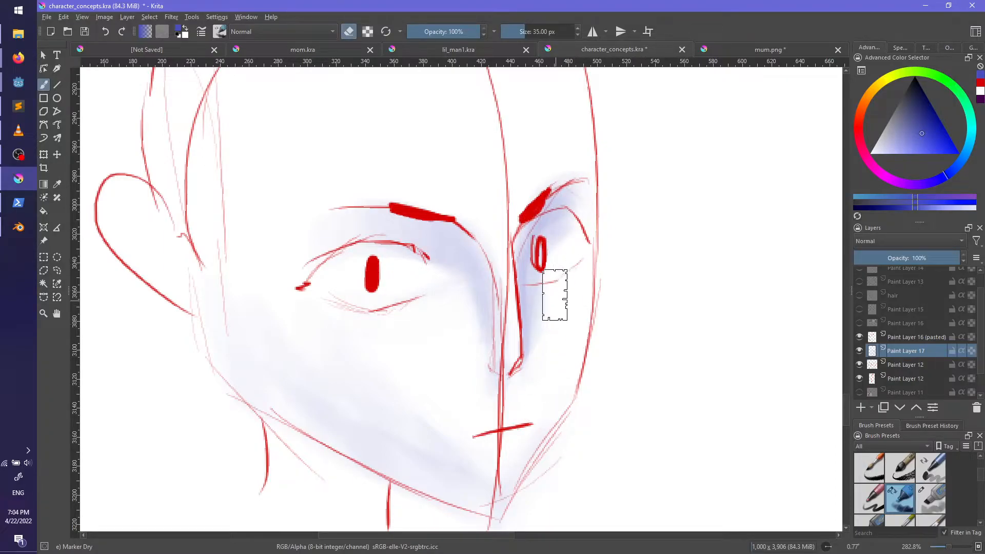
{"action": "middle_click_drag", "start_coordinate": [555, 354], "coordinate": [623, 371]}
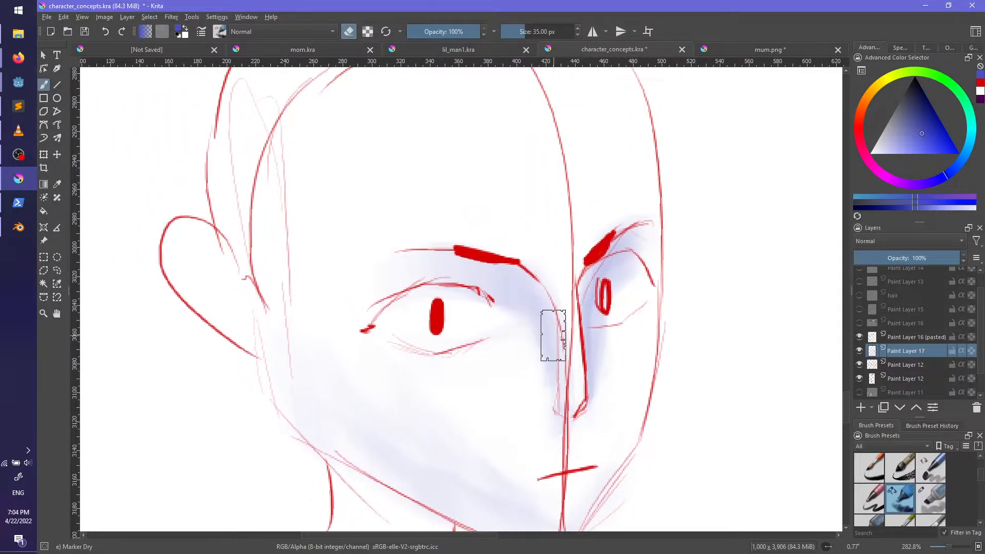
Step: Try to extend the blue shading across the near cheek from beside the eye down to the chin
{"action": "scroll", "coordinate": [557, 332], "scroll_direction": "down", "scroll_amount": 2}
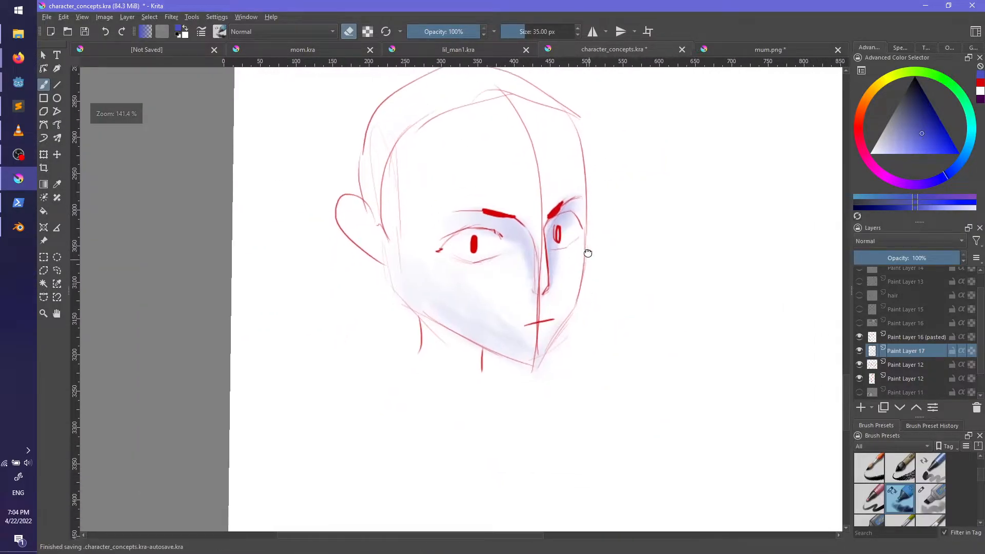
{"action": "scroll", "coordinate": [615, 317], "scroll_direction": "up", "scroll_amount": 2}
{"action": "middle_click_drag", "start_coordinate": [590, 326], "coordinate": [672, 287]}
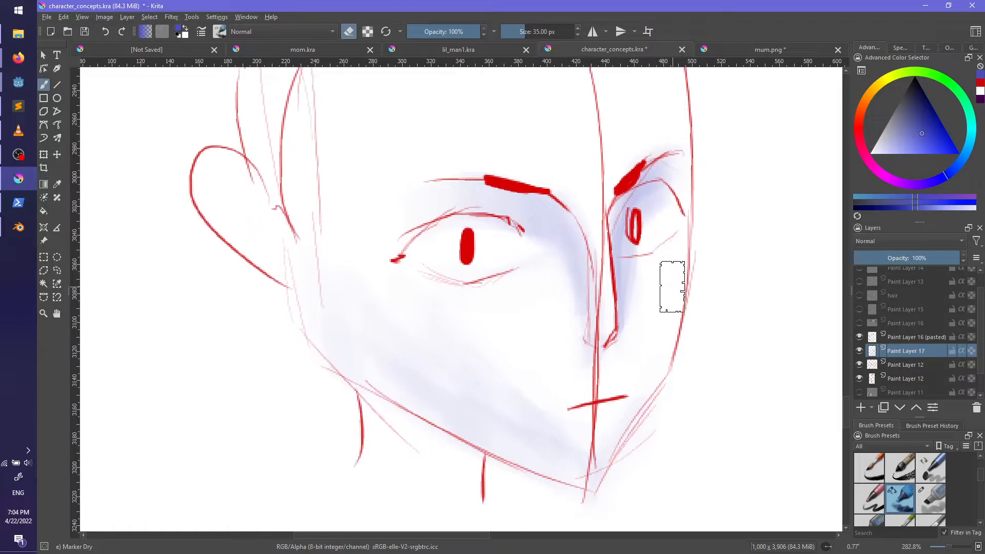
{"action": "key", "text": "e"}
{"action": "left_click_drag", "start_coordinate": [391, 310], "coordinate": [475, 365]}
{"action": "key", "text": "ctrl+z"}
{"action": "left_click_drag", "start_coordinate": [377, 317], "coordinate": [581, 417]}
{"action": "key", "text": "ctrl+z"}
{"action": "key", "text": "ctrl+z"}
{"action": "mouse_move", "coordinate": [365, 281]}
{"action": "left_mouse_down"}
{"action": "mouse_move", "coordinate": [369, 297]}
{"action": "mouse_move", "coordinate": [573, 478]}
{"action": "left_mouse_up"}
Step: Darken the near eye socket in stronger blue from under the eyebrow down the side of the nose
{"action": "key", "text": "ctrl+z"}
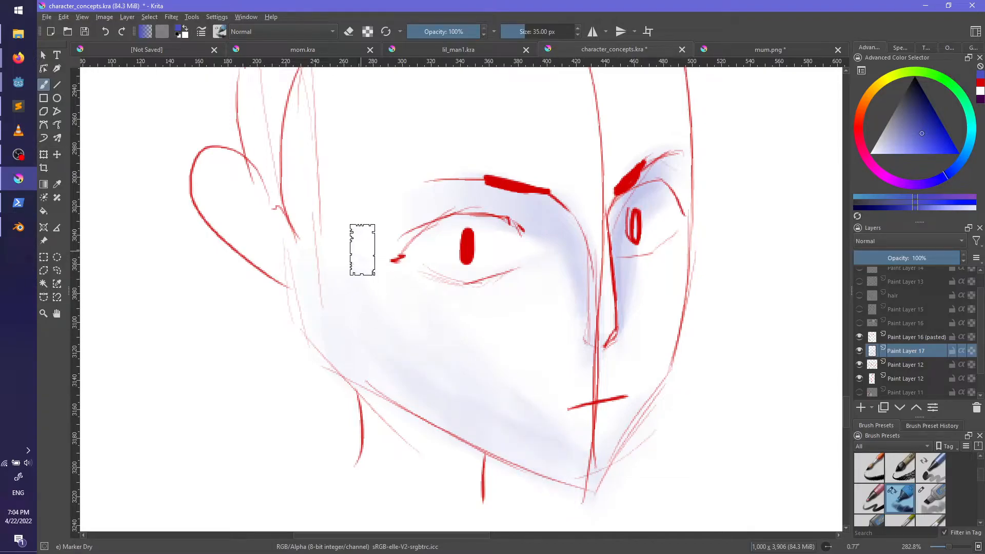
{"action": "scroll", "coordinate": [361, 251], "scroll_direction": "up", "scroll_amount": 4}
{"action": "middle_click_drag", "start_coordinate": [630, 290], "coordinate": [648, 281]}
{"action": "left_click_drag", "start_coordinate": [670, 134], "coordinate": [558, 325]}
{"action": "key", "text": "ctrl+z"}
{"action": "middle_click_drag", "start_coordinate": [697, 298], "coordinate": [710, 171]}
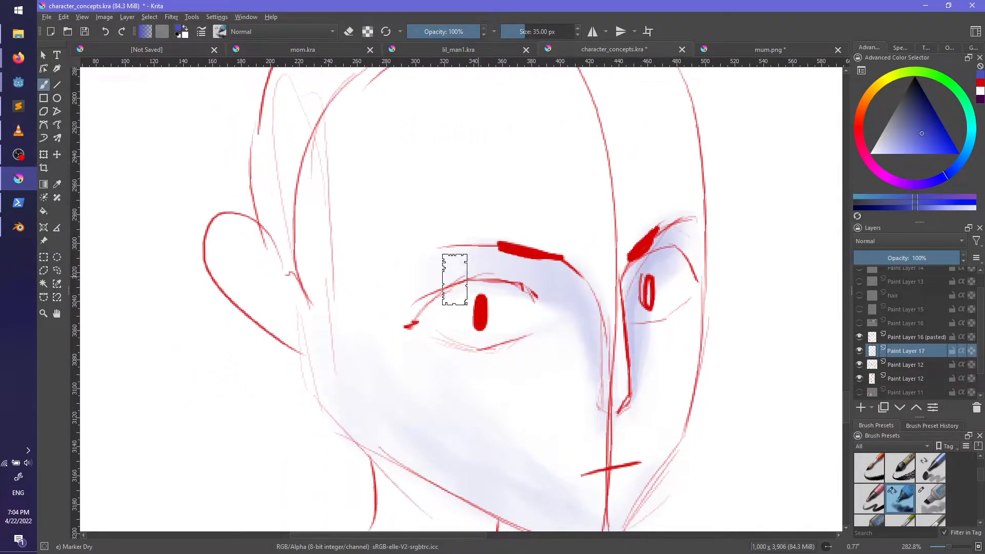
{"action": "mouse_move", "coordinate": [479, 271]}
{"action": "left_mouse_down"}
{"action": "mouse_move", "coordinate": [448, 272]}
{"action": "mouse_move", "coordinate": [425, 332]}
{"action": "mouse_move", "coordinate": [469, 318]}
{"action": "mouse_move", "coordinate": [571, 323]}
{"action": "mouse_move", "coordinate": [589, 362]}
{"action": "mouse_move", "coordinate": [508, 293]}
{"action": "mouse_move", "coordinate": [593, 378]}
{"action": "mouse_move", "coordinate": [562, 296]}
{"action": "mouse_move", "coordinate": [596, 423]}
{"action": "mouse_move", "coordinate": [557, 299]}
{"action": "mouse_move", "coordinate": [593, 402]}
{"action": "left_mouse_up"}
Step: Darken the far eye socket in stronger blue and erase the excess over the cheek and nose bridge
{"action": "mouse_move", "coordinate": [647, 369]}
{"action": "left_mouse_down"}
{"action": "mouse_move", "coordinate": [652, 286]}
{"action": "mouse_move", "coordinate": [692, 262]}
{"action": "mouse_move", "coordinate": [654, 340]}
{"action": "left_mouse_up"}
{"action": "key", "text": "e"}
{"action": "key", "text": "ctrl+z"}
{"action": "key", "text": "e"}
{"action": "key", "text": "e"}
{"action": "left_click_drag", "start_coordinate": [697, 278], "coordinate": [645, 299]}
{"action": "left_click_drag", "start_coordinate": [699, 241], "coordinate": [665, 374]}
{"action": "mouse_move", "coordinate": [672, 299]}
{"action": "left_mouse_down"}
{"action": "mouse_move", "coordinate": [664, 313]}
{"action": "mouse_move", "coordinate": [642, 313]}
{"action": "mouse_move", "coordinate": [652, 394]}
{"action": "left_mouse_up"}
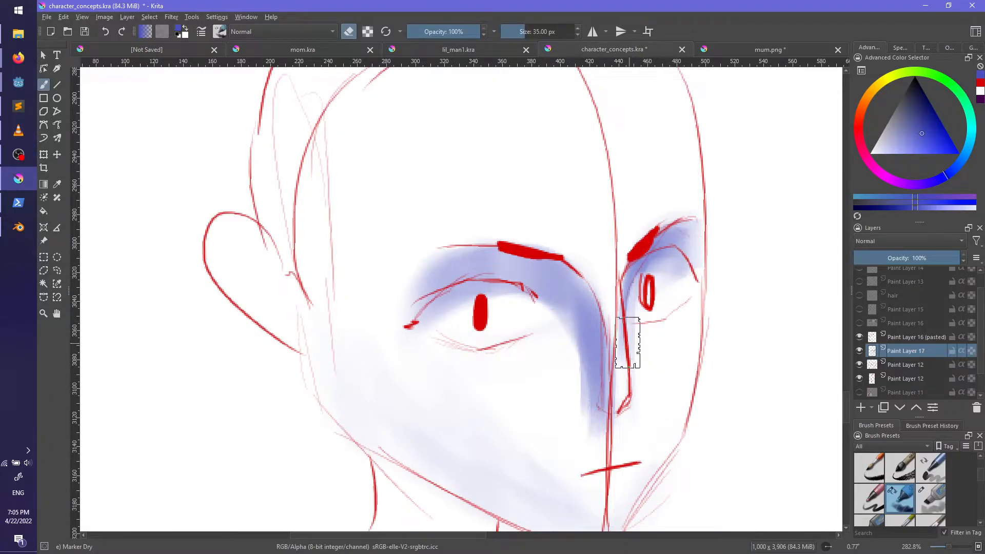
{"action": "left_click_drag", "start_coordinate": [612, 318], "coordinate": [620, 394]}
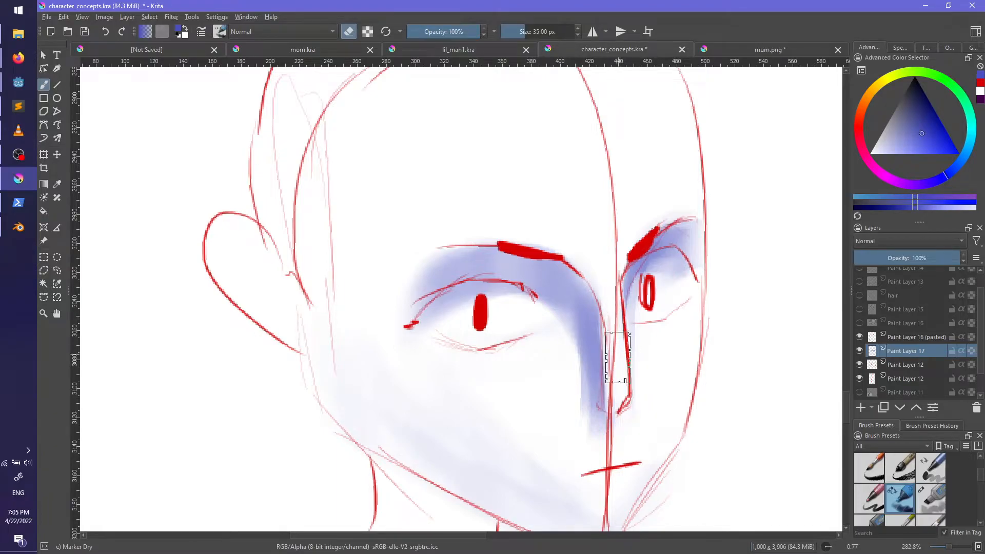
Step: Shade the base and underside of the nose in blue and clean up the shading's lower edge above the mouth
{"action": "key", "text": "e"}
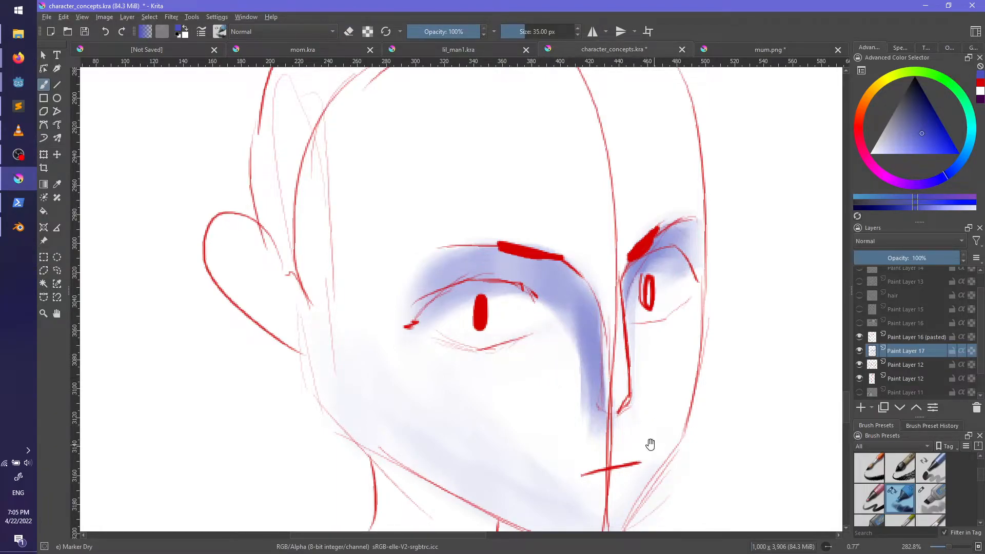
{"action": "middle_click_drag", "start_coordinate": [652, 446], "coordinate": [651, 420]}
{"action": "key", "text": "e"}
{"action": "left_click_drag", "start_coordinate": [573, 413], "coordinate": [613, 418]}
{"action": "key", "text": "e"}
{"action": "mouse_move", "coordinate": [590, 384]}
{"action": "left_mouse_down"}
{"action": "mouse_move", "coordinate": [593, 401]}
{"action": "mouse_move", "coordinate": [609, 395]}
{"action": "left_mouse_up"}
{"action": "key", "text": "e"}
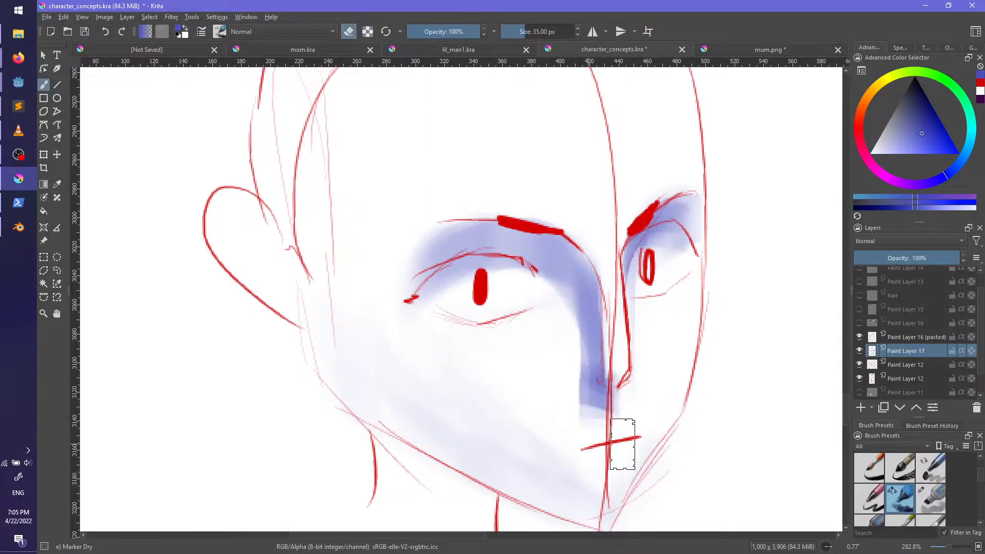
{"action": "left_click_drag", "start_coordinate": [699, 416], "coordinate": [664, 357]}
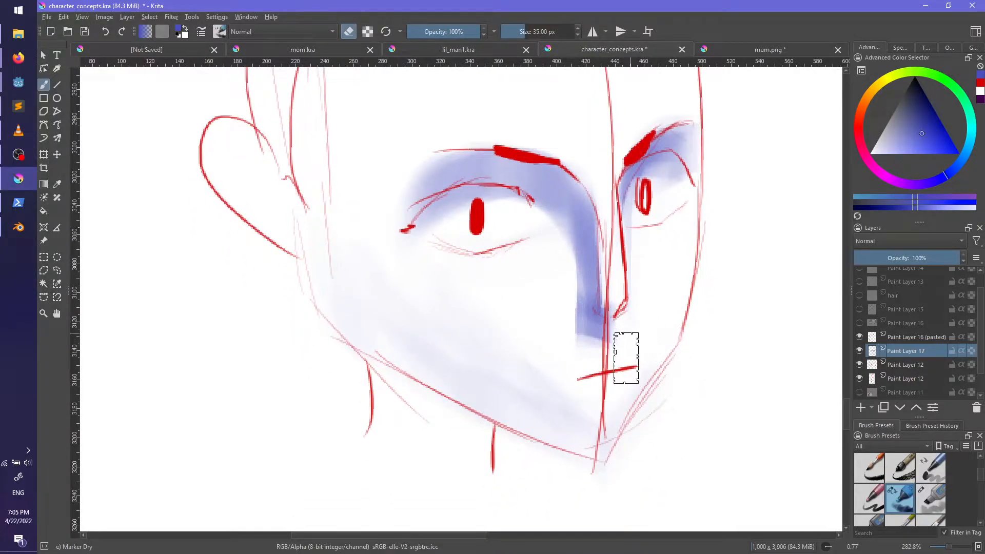
{"action": "key", "text": "e"}
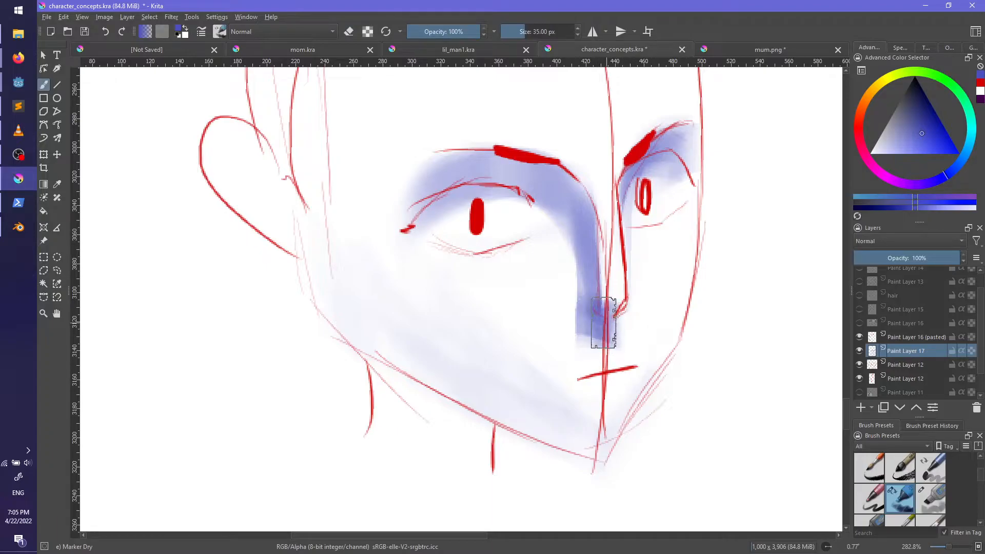
{"action": "key", "text": "e"}
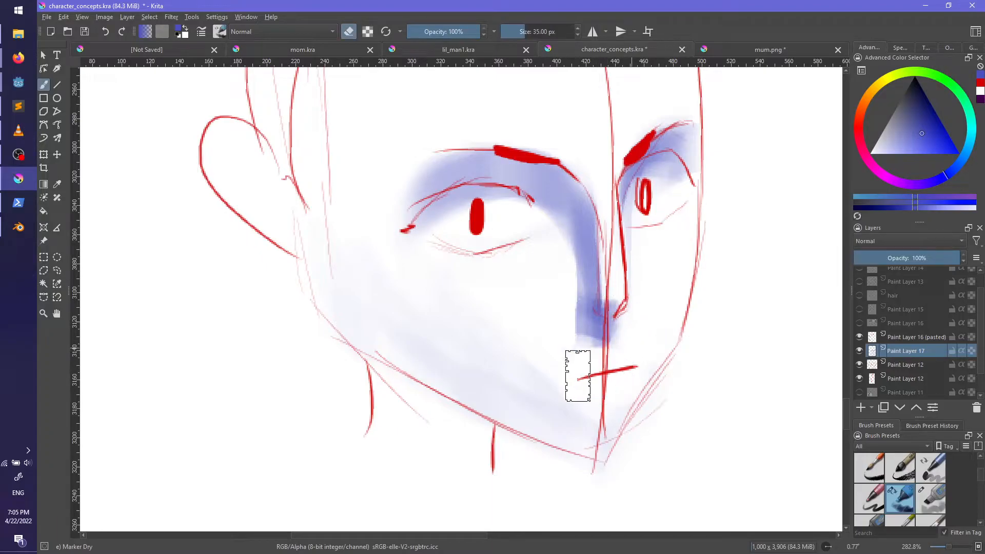
Step: Try the Marker Chisel Smooth and Basic-2 Opacity brushes with test strokes on the near cheek
{"action": "left_click", "coordinate": [937, 470]}
{"action": "mouse_move", "coordinate": [528, 298]}
{"action": "left_mouse_down"}
{"action": "mouse_move", "coordinate": [566, 320]}
{"action": "mouse_move", "coordinate": [563, 348]}
{"action": "left_mouse_up"}
{"action": "key", "text": "ctrl+z"}
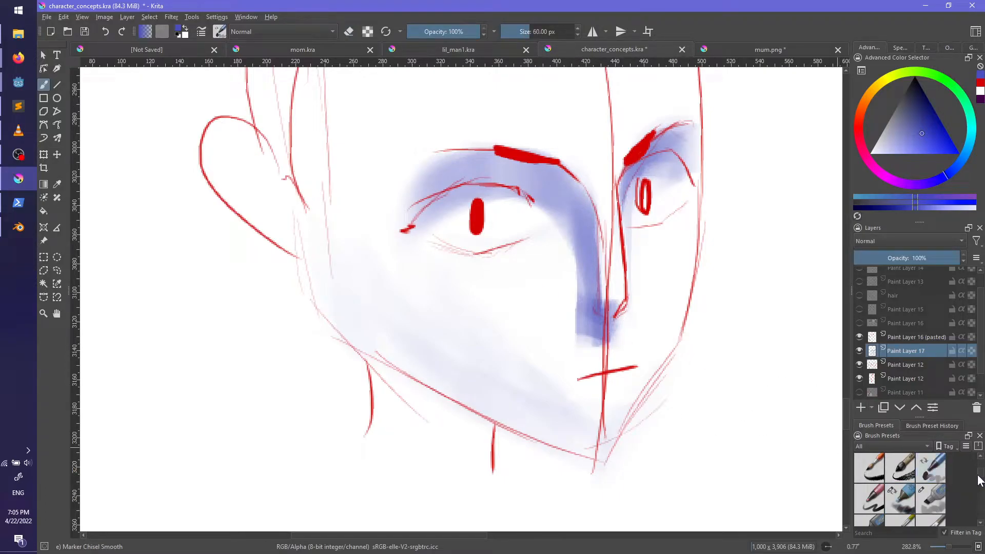
{"action": "scroll", "coordinate": [981, 479], "scroll_direction": "down", "scroll_amount": 8}
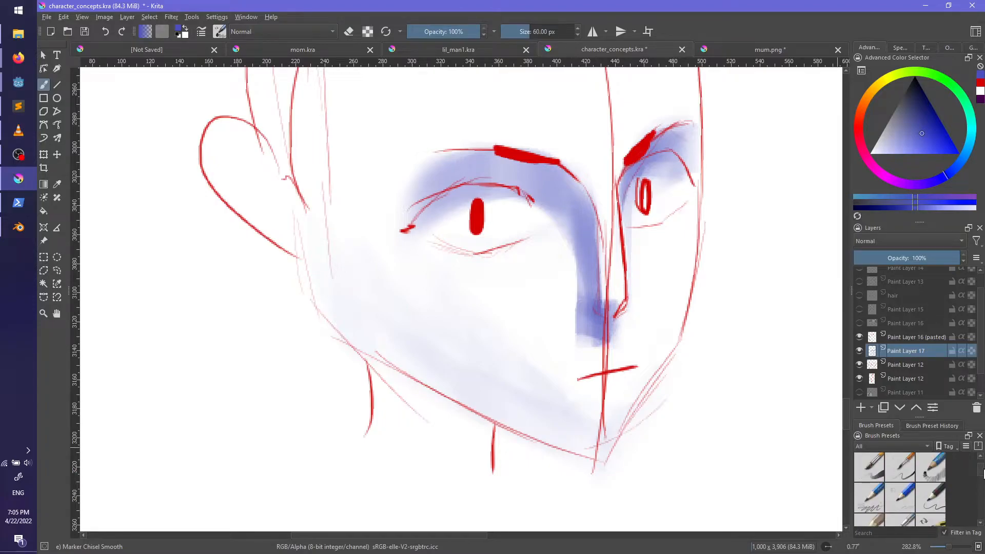
{"action": "scroll", "coordinate": [982, 479], "scroll_direction": "down", "scroll_amount": 2}
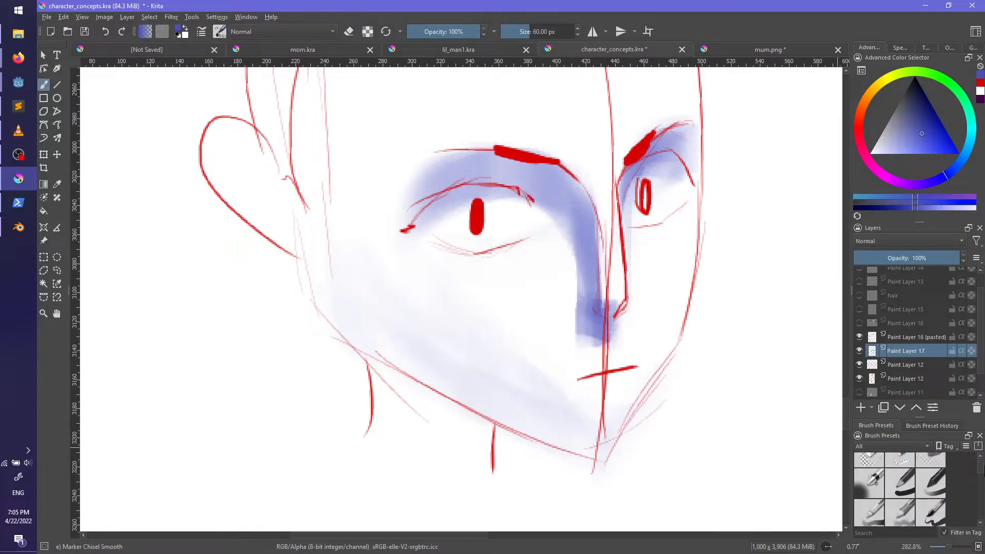
{"action": "left_click", "coordinate": [937, 489]}
{"action": "mouse_move", "coordinate": [544, 295]}
{"action": "left_mouse_down"}
{"action": "mouse_move", "coordinate": [528, 293]}
{"action": "mouse_move", "coordinate": [575, 318]}
{"action": "left_mouse_up"}
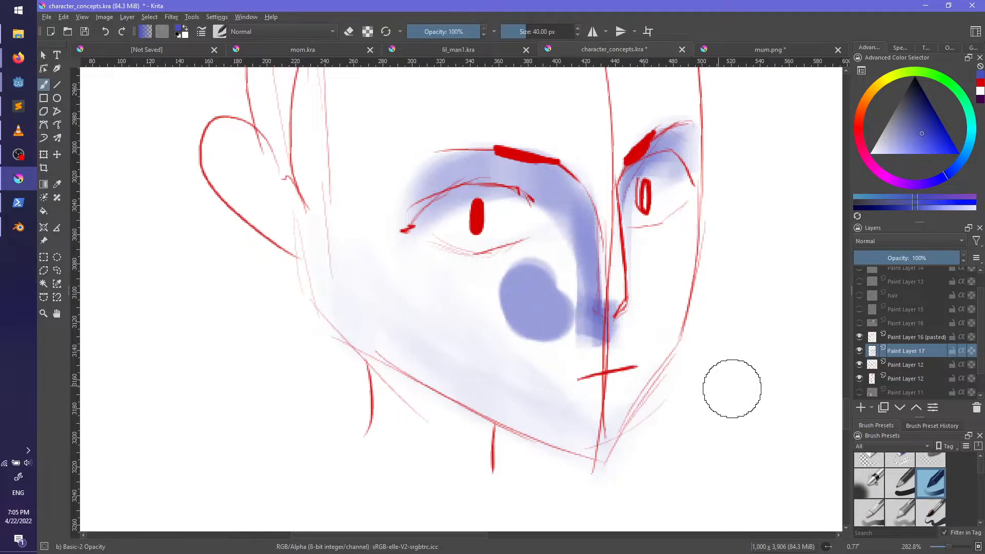
{"action": "key", "text": "ctrl+z"}
Step: Switch to the Airbrush Soft brush at 51 px and clear all the blue shading from Paint Layer 17
{"action": "scroll", "coordinate": [983, 473], "scroll_direction": "down", "scroll_amount": 6}
{"action": "scroll", "coordinate": [983, 477], "scroll_direction": "up", "scroll_amount": 2}
{"action": "scroll", "coordinate": [982, 476], "scroll_direction": "up", "scroll_amount": 3}
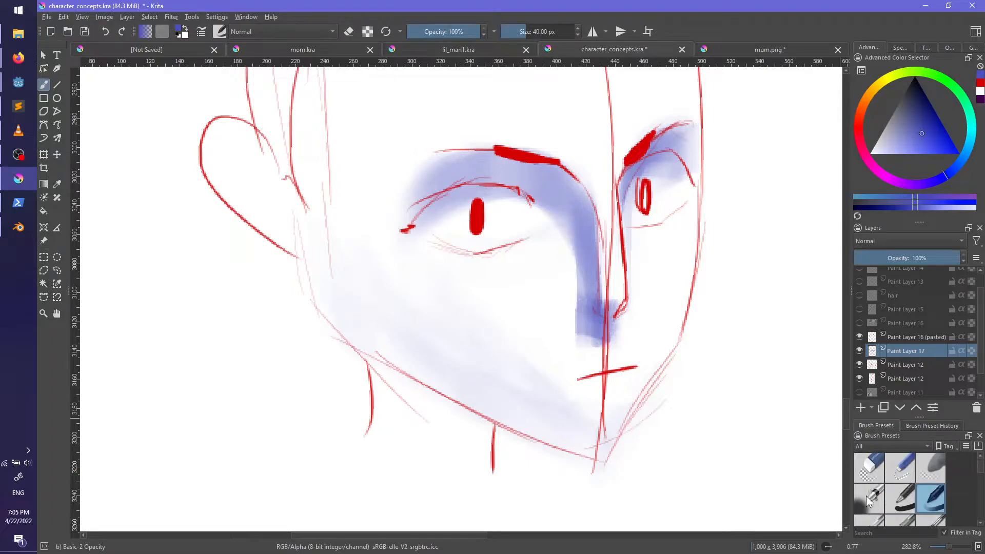
{"action": "left_click", "coordinate": [871, 500]}
{"action": "key", "text": "bracketleft"}
{"action": "key", "text": "bracketleft"}
{"action": "key", "text": "bracketleft"}
{"action": "key", "text": "bracketleft"}
{"action": "key", "text": "bracketleft"}
{"action": "key", "text": "bracketleft"}
{"action": "key", "text": "bracketleft"}
{"action": "key", "text": "bracketleft"}
{"action": "key", "text": "bracketleft"}
{"action": "key", "text": "bracketleft"}
{"action": "key", "text": "bracketleft"}
{"action": "key", "text": "bracketleft"}
{"action": "key", "text": "bracketleft"}
{"action": "key", "text": "bracketleft"}
{"action": "key", "text": "bracketleft"}
{"action": "key", "text": "bracketleft"}
{"action": "key", "text": "bracketleft"}
{"action": "key", "text": "bracketleft"}
{"action": "key", "text": "bracketleft"}
{"action": "key", "text": "bracketleft"}
{"action": "left_click_drag", "start_coordinate": [537, 282], "coordinate": [537, 351]}
{"action": "key", "text": "ctrl+z"}
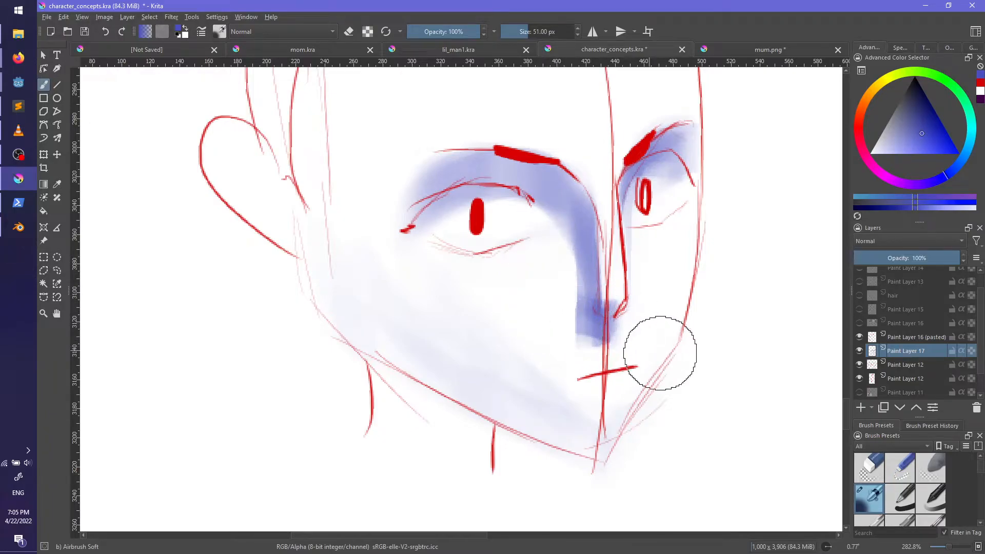
{"action": "key", "text": "ctrl+z"}
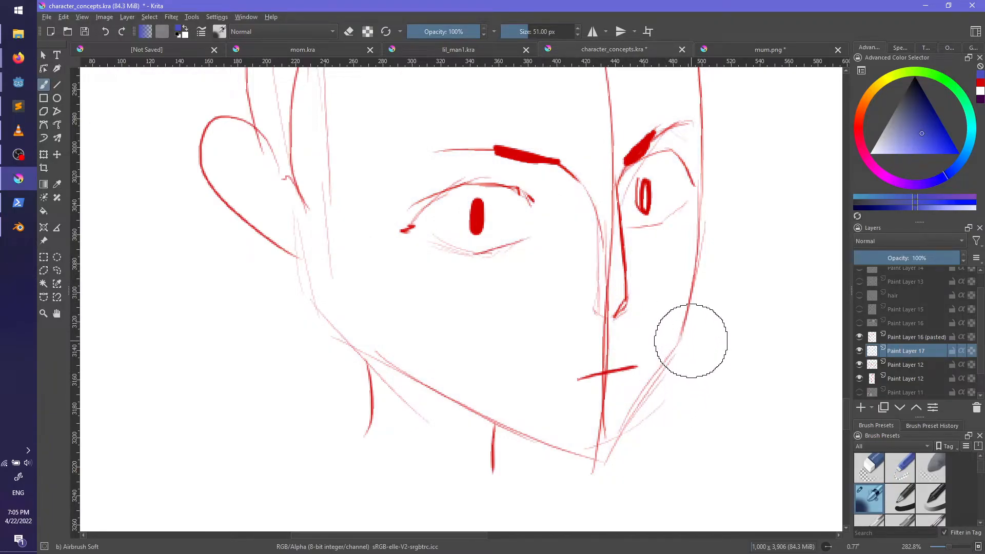
Step: Airbrush pale blue shading from under the near eyebrow down the near side of the nose
{"action": "mouse_move", "coordinate": [447, 192]}
{"action": "left_mouse_down"}
{"action": "mouse_move", "coordinate": [549, 244]}
{"action": "mouse_move", "coordinate": [546, 195]}
{"action": "mouse_move", "coordinate": [590, 297]}
{"action": "left_mouse_up"}
{"action": "key", "text": "ctrl+z"}
{"action": "key", "text": "ctrl+z"}
{"action": "left_click_drag", "start_coordinate": [448, 173], "coordinate": [578, 279]}
{"action": "left_click_drag", "start_coordinate": [510, 177], "coordinate": [451, 193]}
Step: Erase the airbrushed shading that spills above the near eyebrow
{"action": "key", "text": "e"}
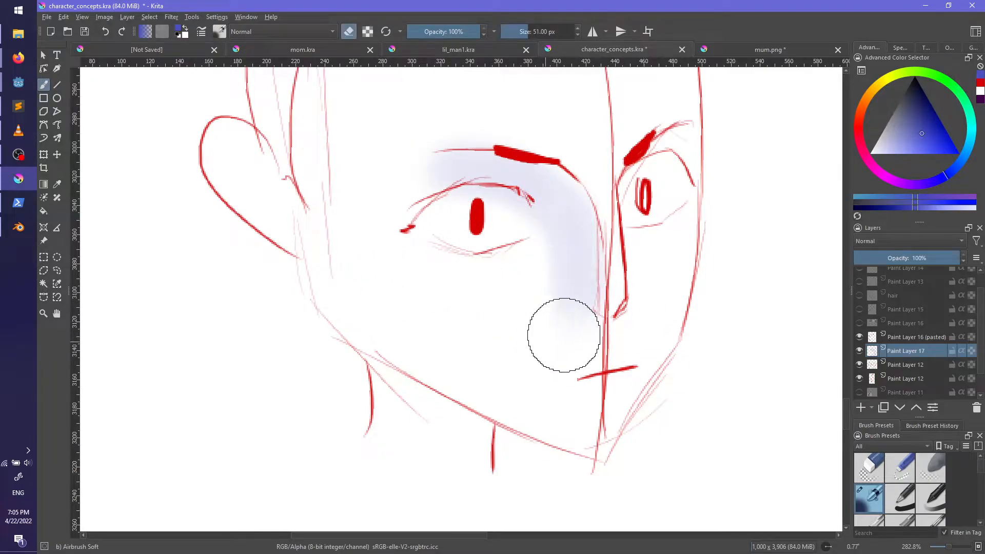
{"action": "middle_click_drag", "start_coordinate": [642, 282], "coordinate": [602, 413]}
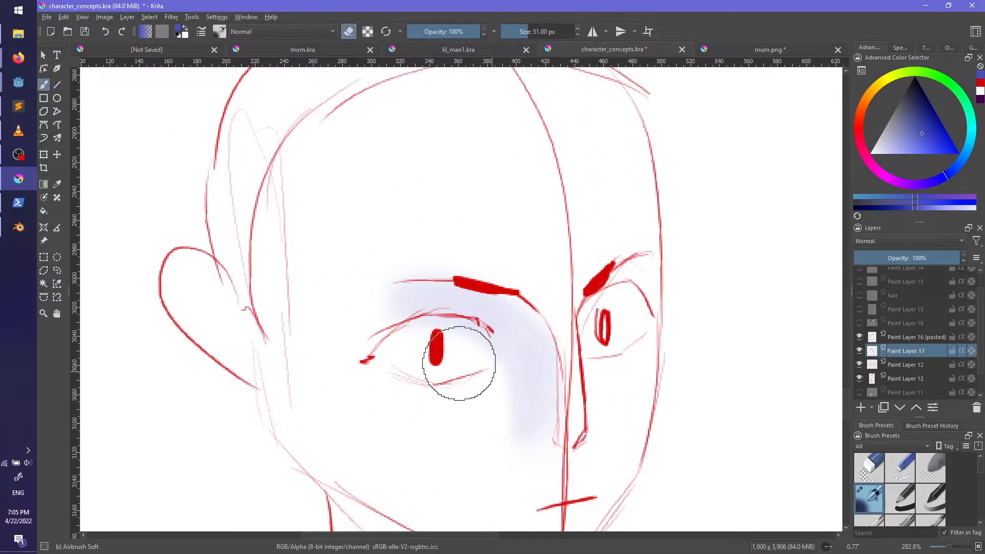
{"action": "key", "text": "e"}
{"action": "left_click_drag", "start_coordinate": [380, 268], "coordinate": [493, 268]}
{"action": "key", "text": "ctrl+z"}
{"action": "key", "text": "e"}
{"action": "left_click_drag", "start_coordinate": [360, 267], "coordinate": [483, 276]}
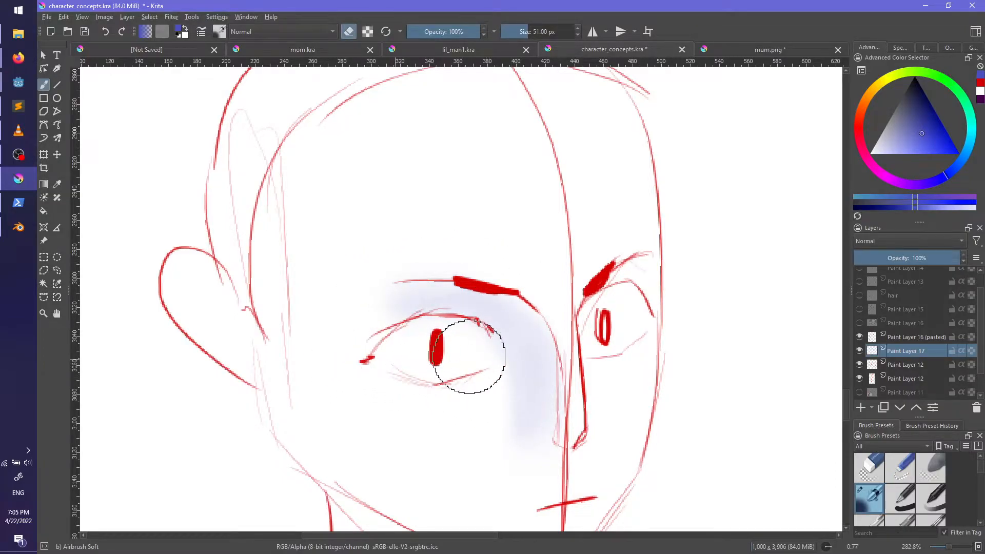
Step: Try to darken the band along the near eyebrow and nose with heavier airbrush strokes
{"action": "scroll", "coordinate": [462, 359], "scroll_direction": "up", "scroll_amount": 2}
{"action": "key", "text": "e"}
{"action": "mouse_move", "coordinate": [277, 129]}
{"action": "left_mouse_down"}
{"action": "mouse_move", "coordinate": [301, 149]}
{"action": "mouse_move", "coordinate": [429, 187]}
{"action": "mouse_move", "coordinate": [543, 248]}
{"action": "mouse_move", "coordinate": [544, 277]}
{"action": "mouse_move", "coordinate": [523, 138]}
{"action": "mouse_move", "coordinate": [350, 136]}
{"action": "mouse_move", "coordinate": [590, 189]}
{"action": "mouse_move", "coordinate": [272, 128]}
{"action": "mouse_move", "coordinate": [597, 210]}
{"action": "left_mouse_up"}
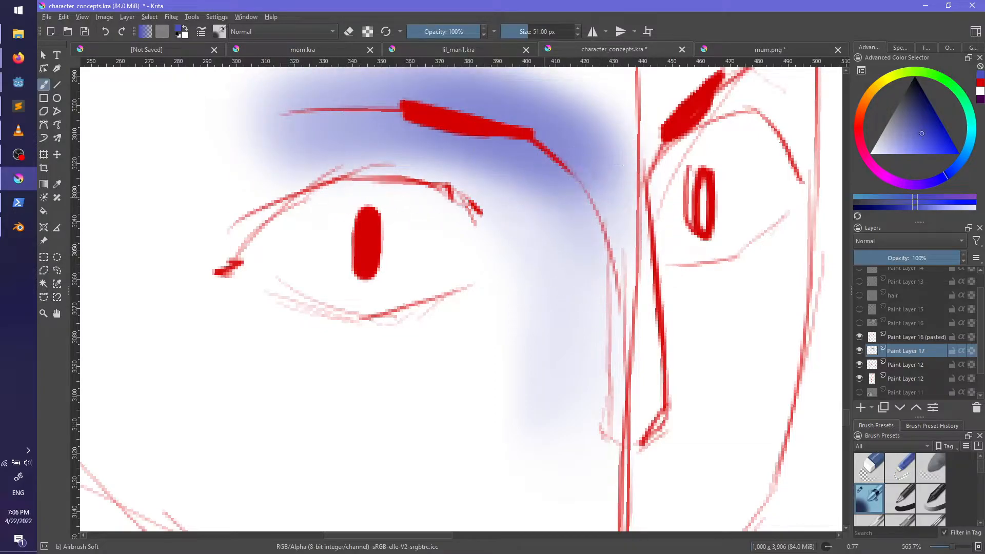
{"action": "key", "text": "ctrl+z"}
{"action": "left_click_drag", "start_coordinate": [280, 134], "coordinate": [605, 295]}
{"action": "middle_click_drag", "start_coordinate": [610, 285], "coordinate": [644, 378]}
{"action": "key", "text": "ctrl+z"}
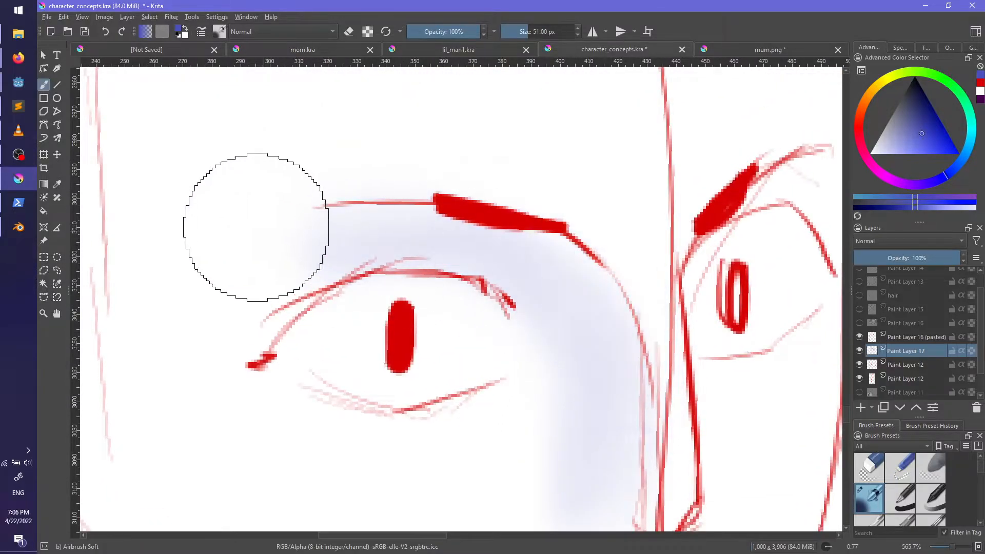
Step: Deepen the airbrushed blue below the near eyebrow toward the nose and soften its upper edge with the eraser
{"action": "left_click_drag", "start_coordinate": [261, 228], "coordinate": [641, 394]}
{"action": "key", "text": "e"}
{"action": "left_click_drag", "start_coordinate": [303, 138], "coordinate": [432, 121]}
{"action": "mouse_move", "coordinate": [230, 167]}
{"action": "left_mouse_down"}
{"action": "mouse_move", "coordinate": [442, 128]}
{"action": "mouse_move", "coordinate": [598, 194]}
{"action": "mouse_move", "coordinate": [698, 343]}
{"action": "left_mouse_up"}
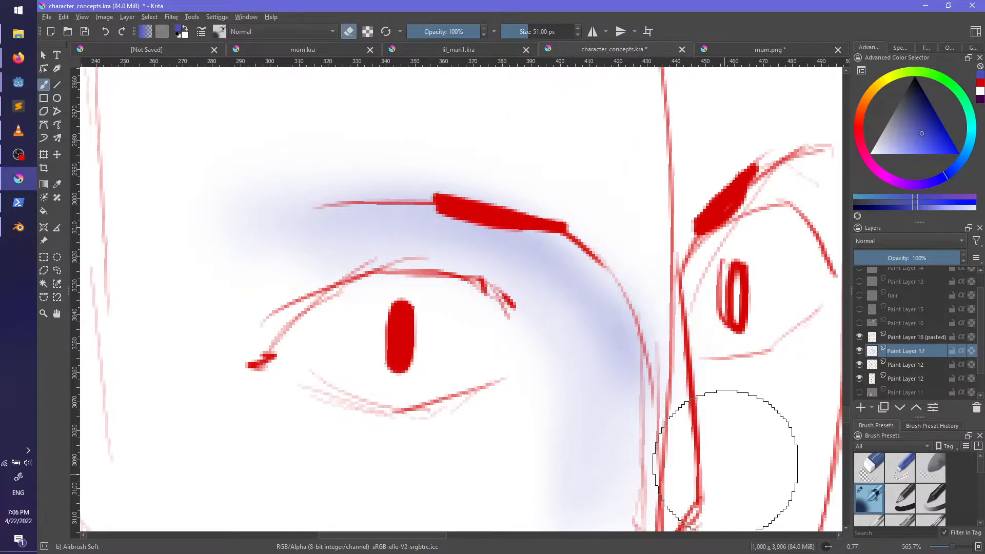
Step: Darken the hollow between the near eye and the nose bridge, and erase the spill above the eyebrow
{"action": "key", "text": "e"}
{"action": "left_click_drag", "start_coordinate": [447, 226], "coordinate": [589, 382]}
{"action": "key", "text": "ctrl+z"}
{"action": "mouse_move", "coordinate": [477, 224]}
{"action": "left_mouse_down"}
{"action": "mouse_move", "coordinate": [598, 275]}
{"action": "mouse_move", "coordinate": [607, 410]}
{"action": "left_mouse_up"}
{"action": "key", "text": "e"}
{"action": "left_click_drag", "start_coordinate": [405, 116], "coordinate": [538, 152]}
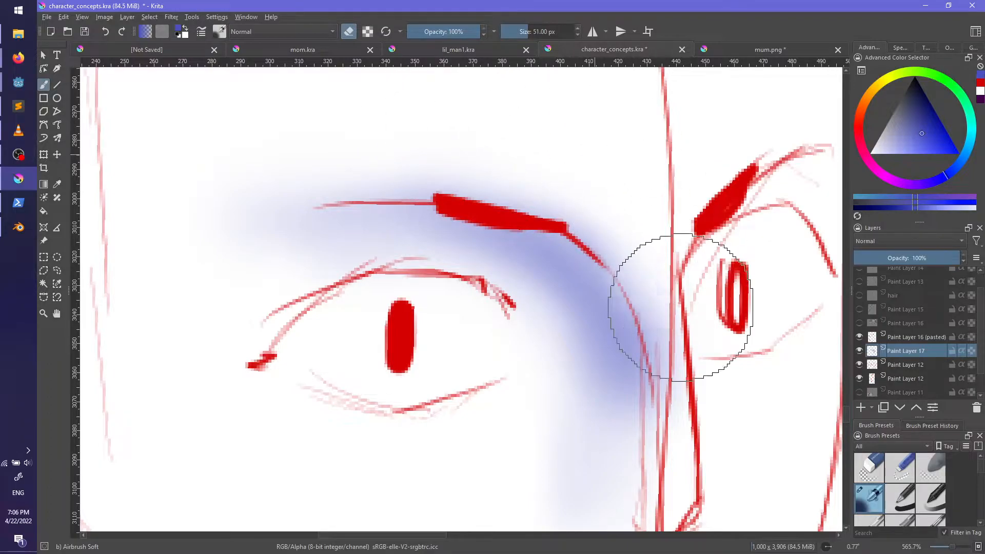
{"action": "mouse_move", "coordinate": [715, 395]}
{"action": "middle_mouse_down"}
{"action": "mouse_move", "coordinate": [717, 314]}
{"action": "mouse_move", "coordinate": [723, 347]}
{"action": "middle_mouse_up"}
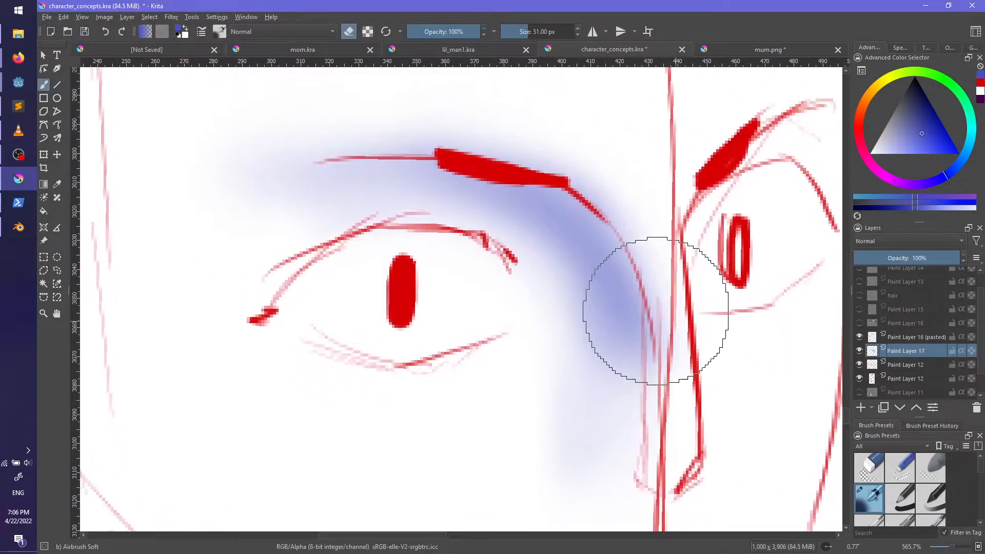
{"action": "right_click", "coordinate": [627, 295]}
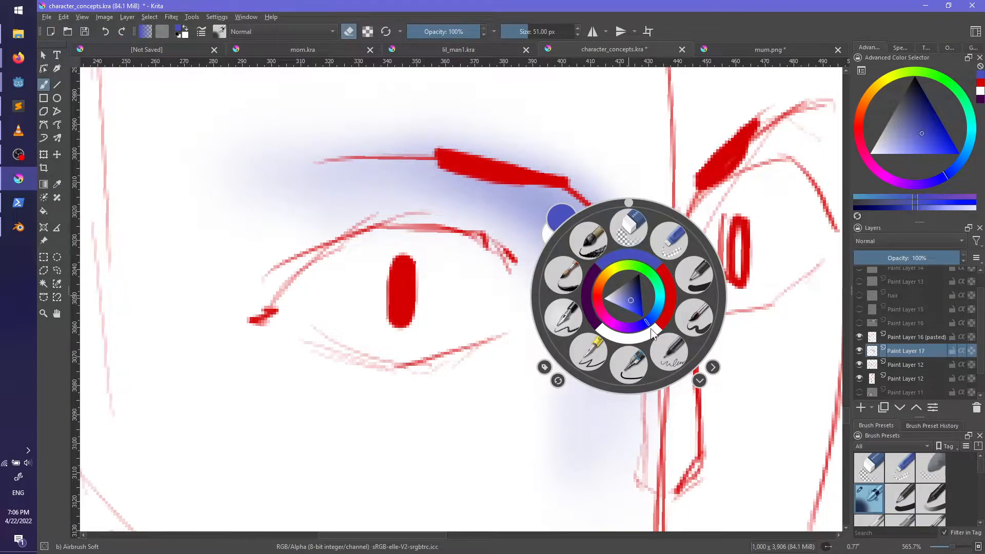
{"action": "left_click", "coordinate": [793, 391]}
{"action": "key", "text": "e"}
{"action": "left_click_drag", "start_coordinate": [682, 177], "coordinate": [671, 168]}
{"action": "key", "text": "ctrl+z"}
{"action": "key", "text": "e"}
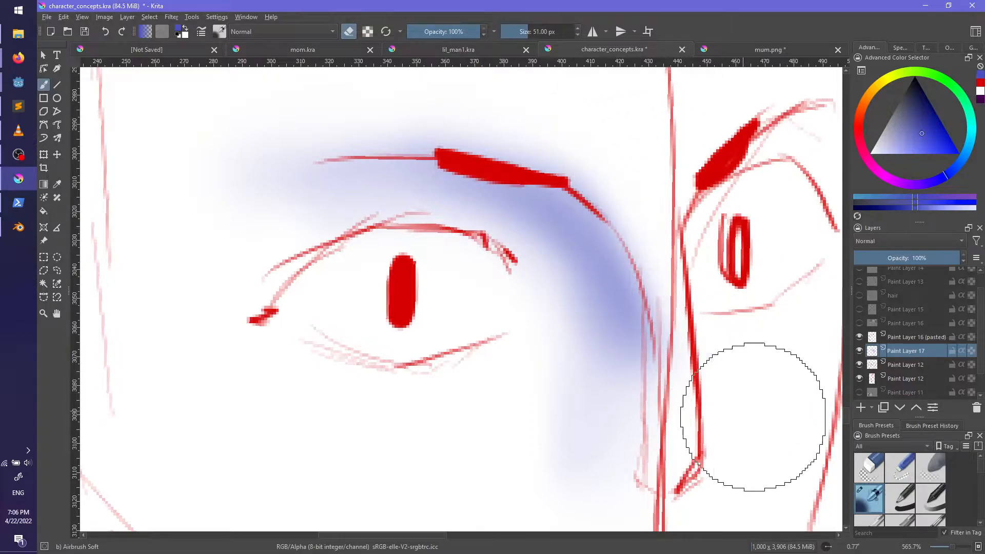
Step: Erase the blue spill above the near eyebrow and brow end to a crisp edge with the 40 px Basic-1 brush
{"action": "left_click", "coordinate": [908, 498]}
{"action": "mouse_move", "coordinate": [411, 99]}
{"action": "left_mouse_down"}
{"action": "mouse_move", "coordinate": [396, 99]}
{"action": "mouse_move", "coordinate": [588, 129]}
{"action": "left_mouse_up"}
{"action": "key", "text": "ctrl+z"}
{"action": "left_click_drag", "start_coordinate": [248, 134], "coordinate": [320, 102]}
{"action": "key", "text": "ctrl+z"}
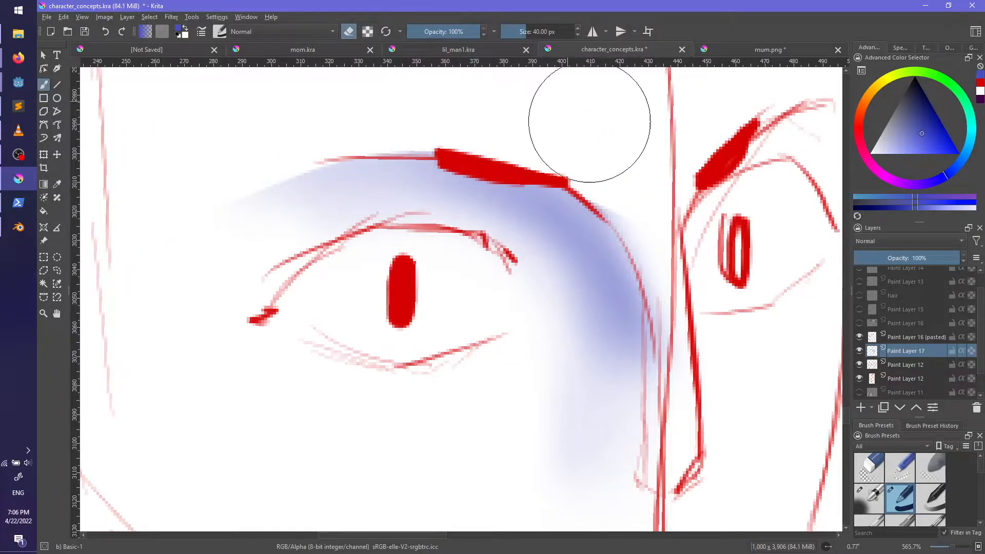
{"action": "right_click", "coordinate": [679, 270]}
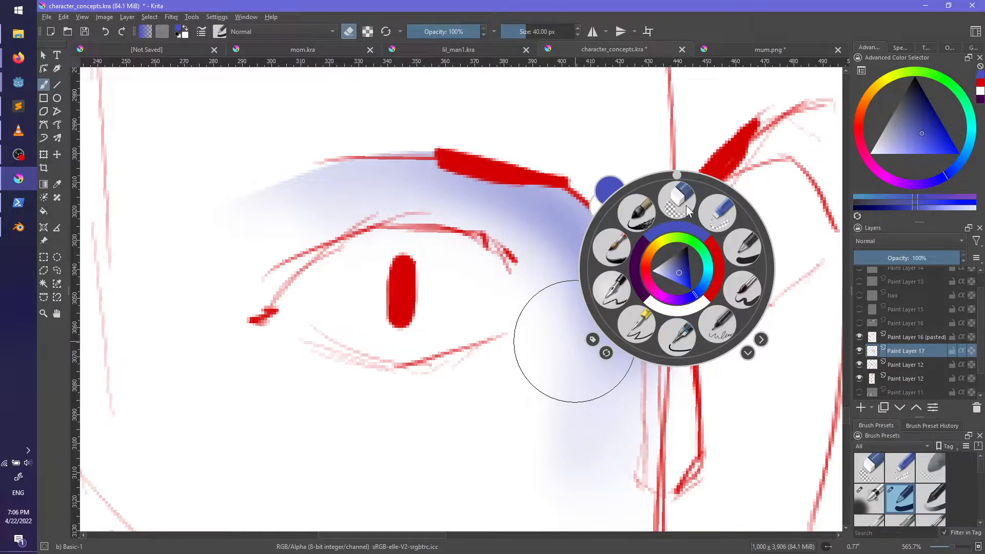
{"action": "left_click", "coordinate": [593, 339]}
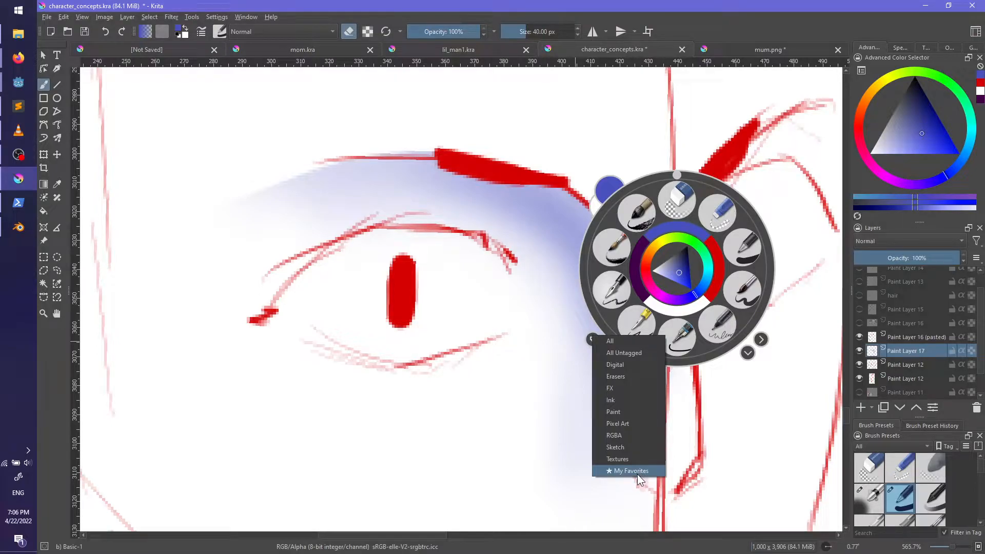
{"action": "left_click", "coordinate": [750, 436]}
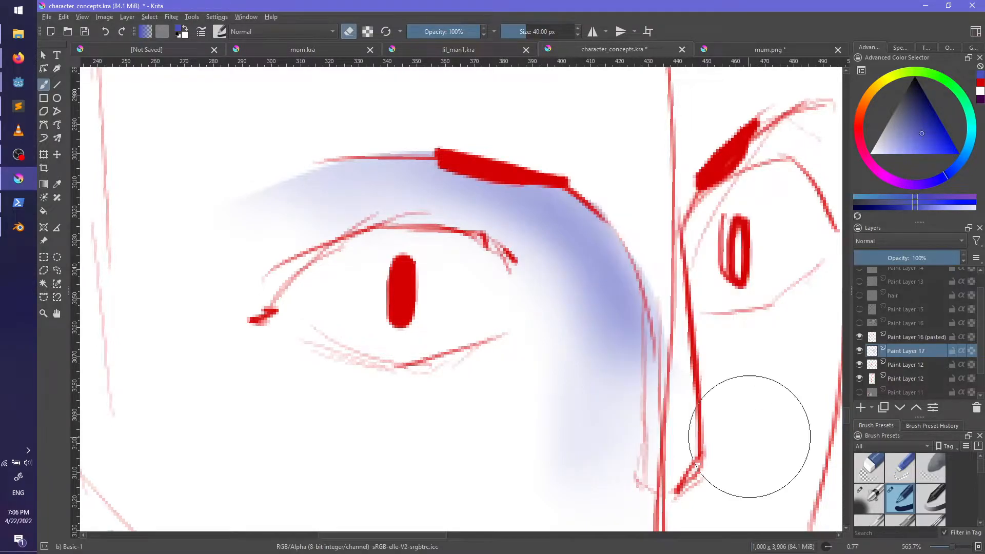
{"action": "left_click_drag", "start_coordinate": [599, 175], "coordinate": [629, 185]}
{"action": "key", "text": "ctrl+z"}
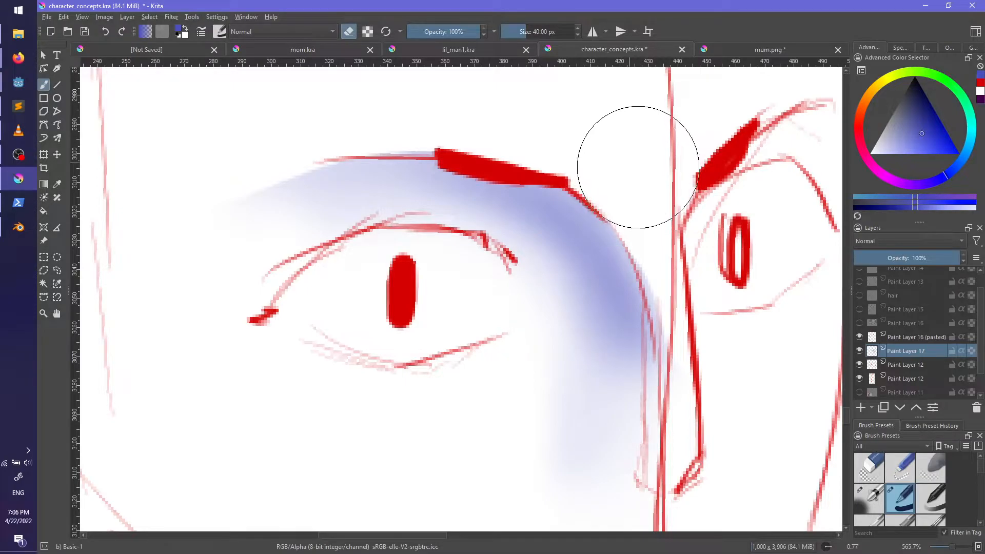
Step: Check the shaded eye socket against the whole head from several distances, toggling the visibility of Paint Layer 16 (pasted)
{"action": "scroll", "coordinate": [722, 341], "scroll_direction": "down", "scroll_amount": 4}
{"action": "scroll", "coordinate": [722, 341], "scroll_direction": "up", "scroll_amount": 3, "text": "ctrl"}
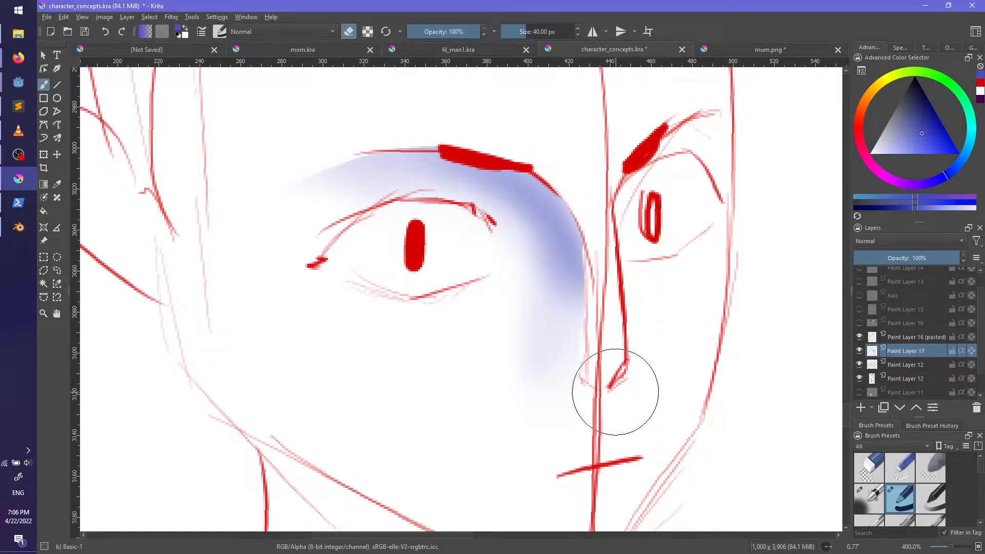
{"action": "scroll", "coordinate": [683, 396], "scroll_direction": "down", "scroll_amount": 4}
{"action": "scroll", "coordinate": [735, 398], "scroll_direction": "down", "scroll_amount": 1}
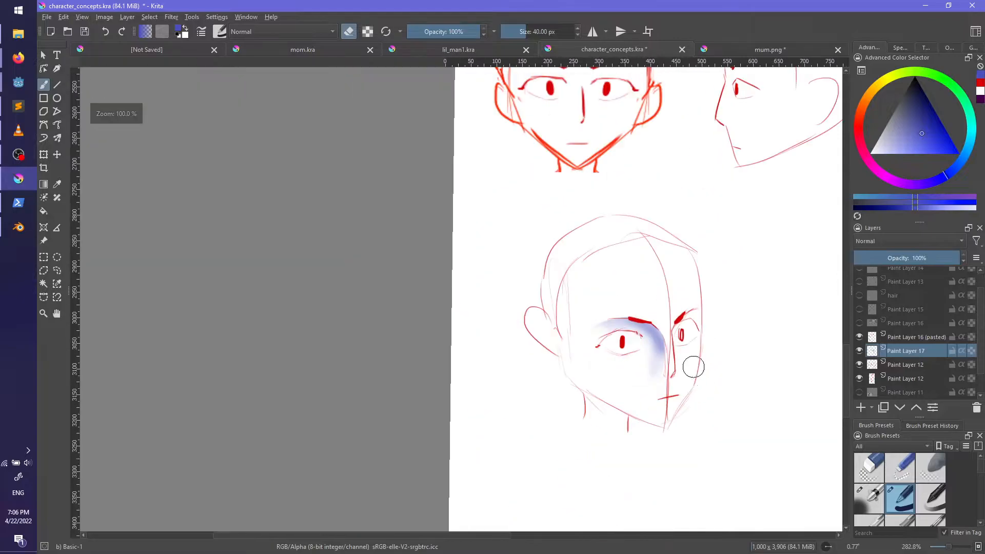
{"action": "scroll", "coordinate": [735, 397], "scroll_direction": "up", "scroll_amount": 2}
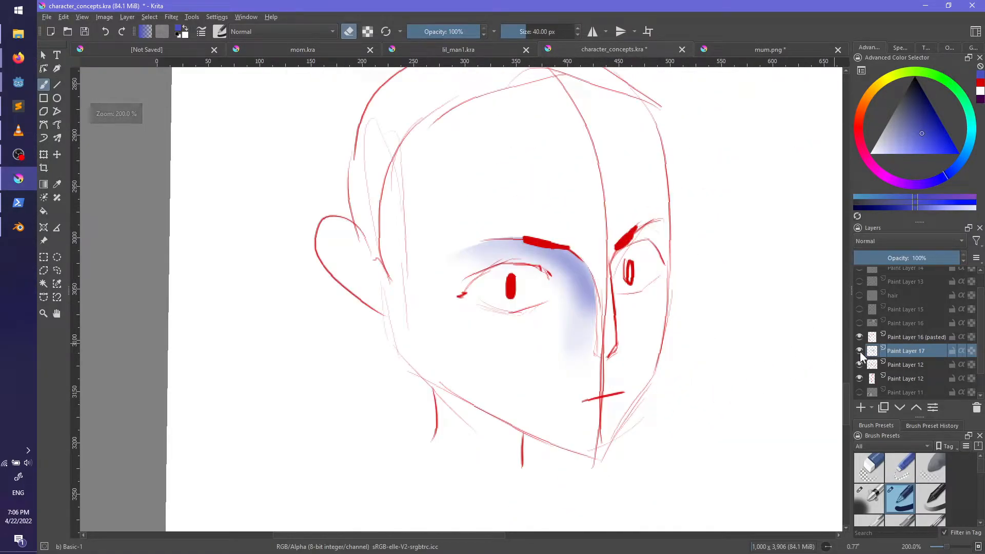
{"action": "left_click", "coordinate": [859, 337]}
{"action": "left_click", "coordinate": [860, 337]}
{"action": "mouse_move", "coordinate": [626, 310]}
{"action": "middle_mouse_down"}
{"action": "mouse_move", "coordinate": [559, 272]}
{"action": "mouse_move", "coordinate": [564, 309]}
{"action": "middle_mouse_up"}
{"action": "scroll", "coordinate": [656, 372], "scroll_direction": "down", "scroll_amount": 2}
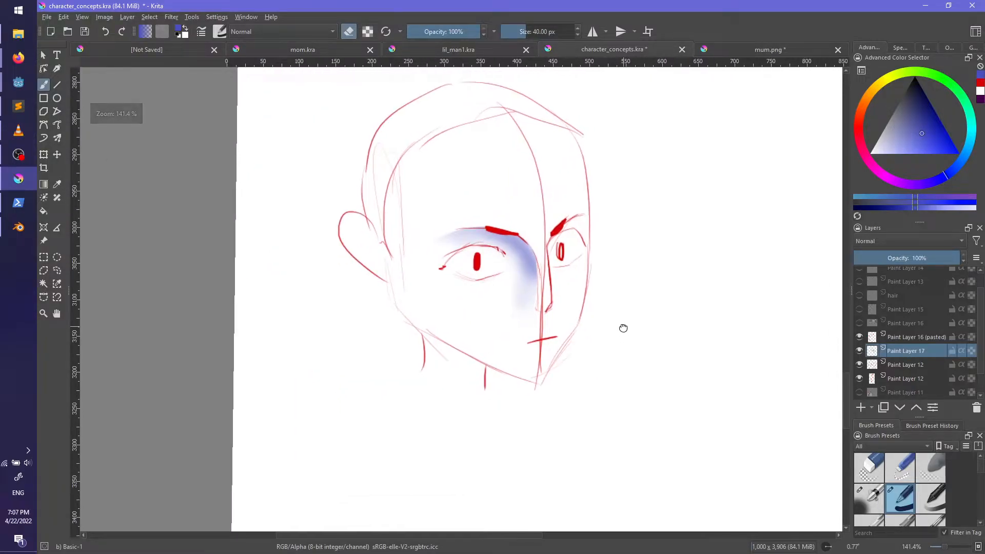
{"action": "scroll", "coordinate": [644, 387], "scroll_direction": "up", "scroll_amount": 2}
{"action": "mouse_move", "coordinate": [620, 396]}
{"action": "middle_mouse_down"}
{"action": "mouse_move", "coordinate": [665, 396]}
{"action": "mouse_move", "coordinate": [661, 429]}
{"action": "mouse_move", "coordinate": [634, 420]}
{"action": "mouse_move", "coordinate": [696, 434]}
{"action": "mouse_move", "coordinate": [663, 442]}
{"action": "mouse_move", "coordinate": [689, 448]}
{"action": "middle_mouse_up"}
{"action": "scroll", "coordinate": [642, 417], "scroll_direction": "up", "scroll_amount": 2}
{"action": "scroll", "coordinate": [663, 424], "scroll_direction": "down", "scroll_amount": 1}
{"action": "scroll", "coordinate": [659, 439], "scroll_direction": "up", "scroll_amount": 1}
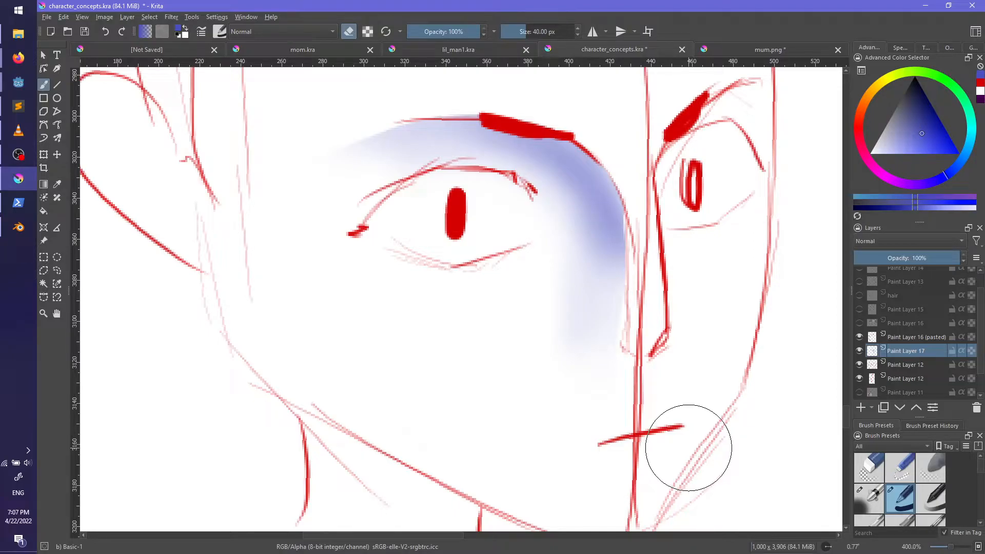
Step: Shade beneath the nose tip in blue with the 51 px Airbrush Soft, and erase the spill beyond the nose's far side
{"action": "key", "text": "e"}
{"action": "left_click_drag", "start_coordinate": [616, 362], "coordinate": [646, 369]}
{"action": "key", "text": "ctrl+z"}
{"action": "key", "text": "e"}
{"action": "left_click", "coordinate": [868, 497]}
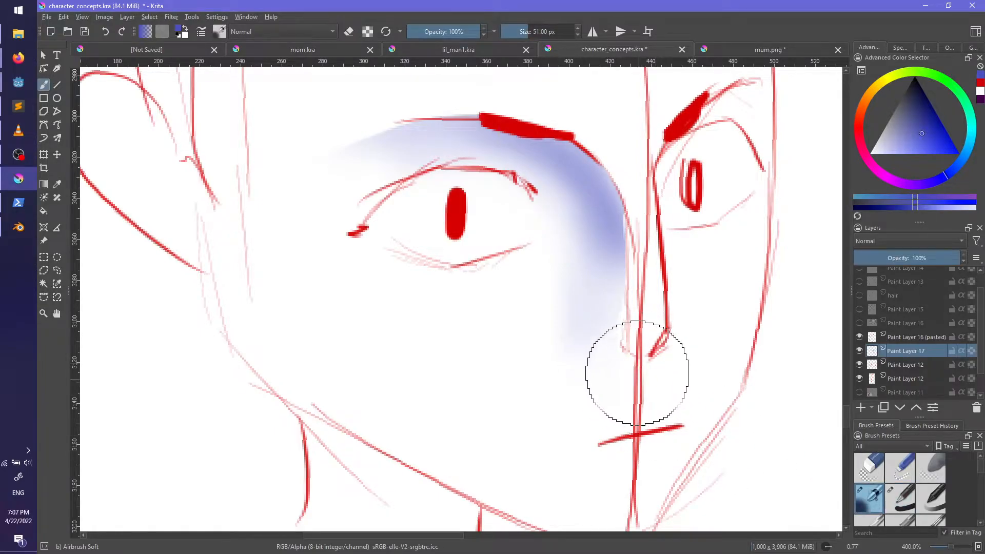
{"action": "key", "text": "e"}
{"action": "left_click_drag", "start_coordinate": [624, 362], "coordinate": [622, 378]}
{"action": "left_click_drag", "start_coordinate": [624, 326], "coordinate": [629, 366]}
{"action": "left_click_drag", "start_coordinate": [670, 309], "coordinate": [661, 351]}
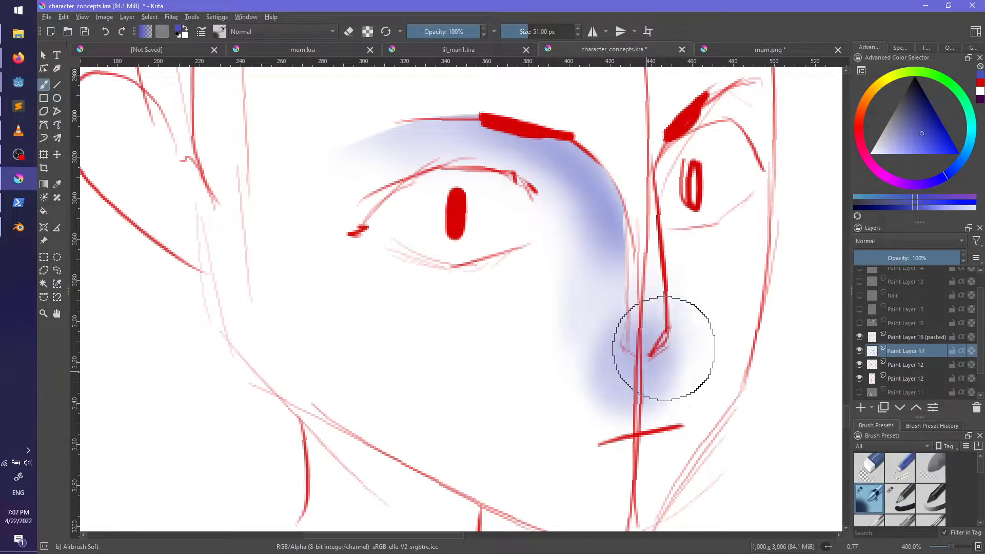
{"action": "key", "text": "e"}
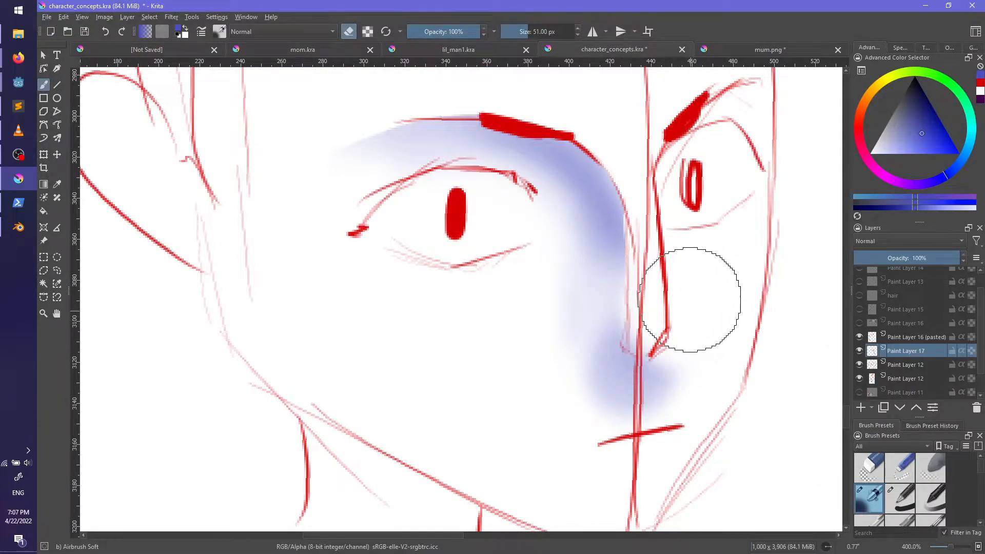
Step: Deepen the airbrushed blue down the near side of the nose, from the inner brow to the nose tip
{"action": "key", "text": "e"}
{"action": "left_click_drag", "start_coordinate": [604, 180], "coordinate": [600, 383]}
{"action": "key", "text": "ctrl+z"}
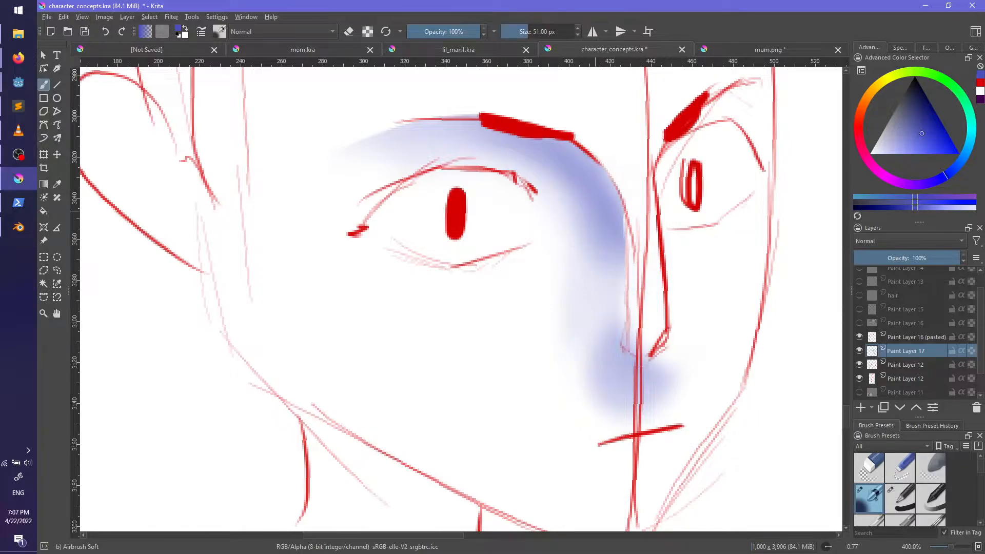
{"action": "left_click_drag", "start_coordinate": [596, 215], "coordinate": [610, 377]}
{"action": "middle_click_drag", "start_coordinate": [569, 157], "coordinate": [610, 335]}
Step: Try a shading stroke across the forehead, and softly erase the shading past the near eyebrow's outer end
{"action": "mouse_move", "coordinate": [410, 148]}
{"action": "left_mouse_down"}
{"action": "mouse_move", "coordinate": [504, 136]}
{"action": "mouse_move", "coordinate": [770, 190]}
{"action": "left_mouse_up"}
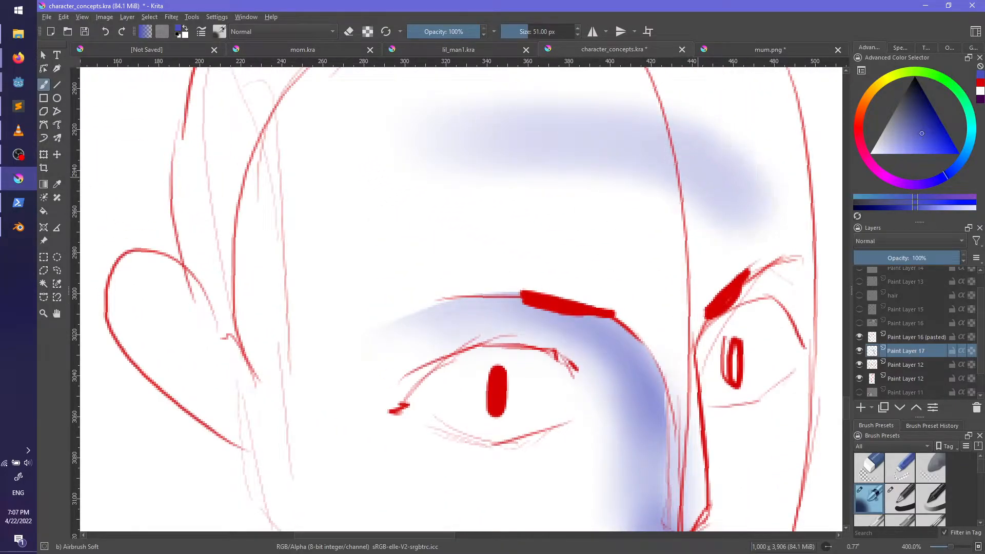
{"action": "key", "text": "ctrl+z"}
{"action": "left_click_drag", "start_coordinate": [349, 340], "coordinate": [354, 351]}
{"action": "key", "text": "ctrl+z"}
{"action": "middle_click_drag", "start_coordinate": [454, 236], "coordinate": [461, 215]}
{"action": "key", "text": "e"}
{"action": "mouse_move", "coordinate": [447, 254]}
{"action": "left_mouse_down"}
{"action": "mouse_move", "coordinate": [330, 379]}
{"action": "mouse_move", "coordinate": [321, 352]}
{"action": "left_mouse_up"}
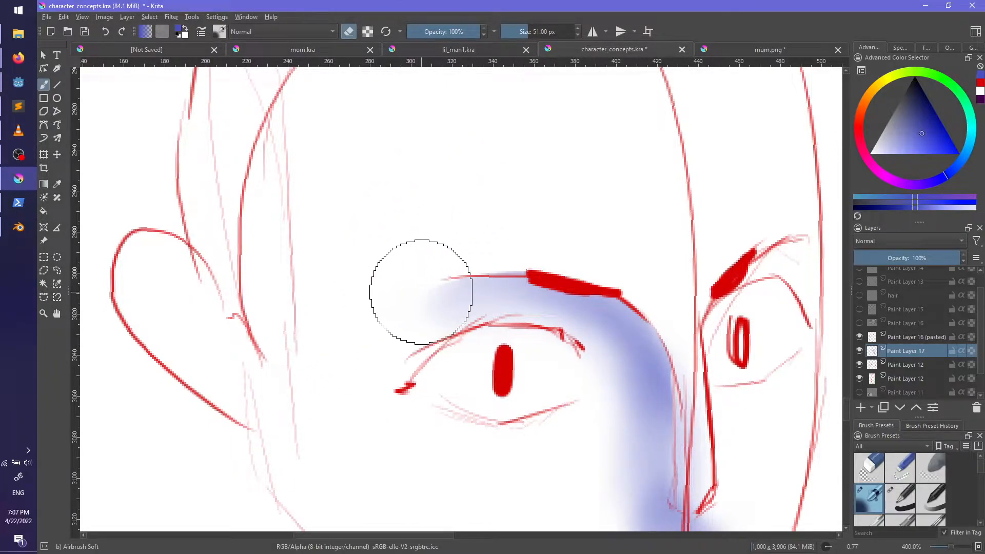
Step: Try to rebuild the shading at the near eyebrow's outer end with progressively smaller airbrush sizes
{"action": "key", "text": "e"}
{"action": "middle_click_drag", "start_coordinate": [440, 312], "coordinate": [488, 253]}
{"action": "left_click_drag", "start_coordinate": [496, 222], "coordinate": [461, 267]}
{"action": "key", "text": "ctrl+z"}
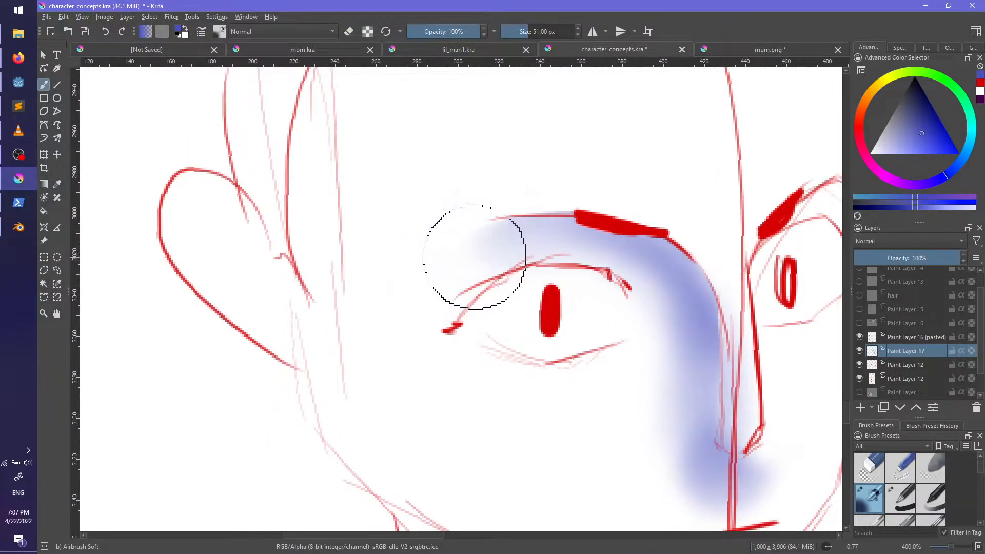
{"action": "key", "text": "bracketleft"}
{"action": "key", "text": "bracketleft"}
{"action": "key", "text": "bracketleft"}
{"action": "key", "text": "bracketleft"}
{"action": "key", "text": "bracketleft"}
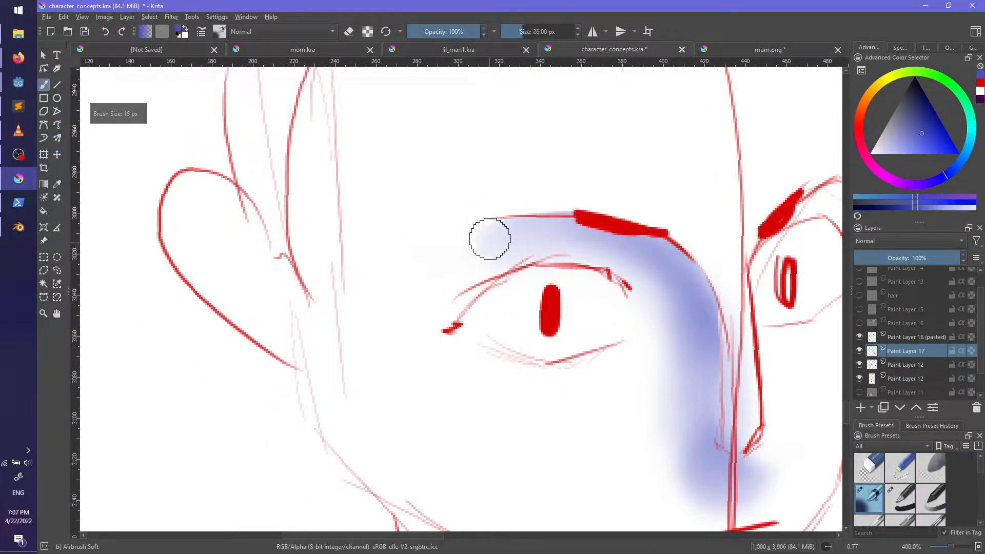
{"action": "mouse_move", "coordinate": [491, 221]}
{"action": "left_mouse_down"}
{"action": "mouse_move", "coordinate": [424, 239]}
{"action": "mouse_move", "coordinate": [499, 216]}
{"action": "left_mouse_up"}
{"action": "key", "text": "ctrl+z"}
{"action": "key", "text": "ctrl+z"}
{"action": "key", "text": "ctrl+z"}
{"action": "key", "text": "ctrl+z"}
Step: Refine the shading around the nose tip and darken its edge along the near eyebrow and nose with a 14 px airbrush
{"action": "mouse_move", "coordinate": [663, 337]}
{"action": "middle_mouse_down"}
{"action": "mouse_move", "coordinate": [577, 292]}
{"action": "mouse_move", "coordinate": [553, 302]}
{"action": "middle_mouse_up"}
{"action": "left_click_drag", "start_coordinate": [622, 282], "coordinate": [632, 424]}
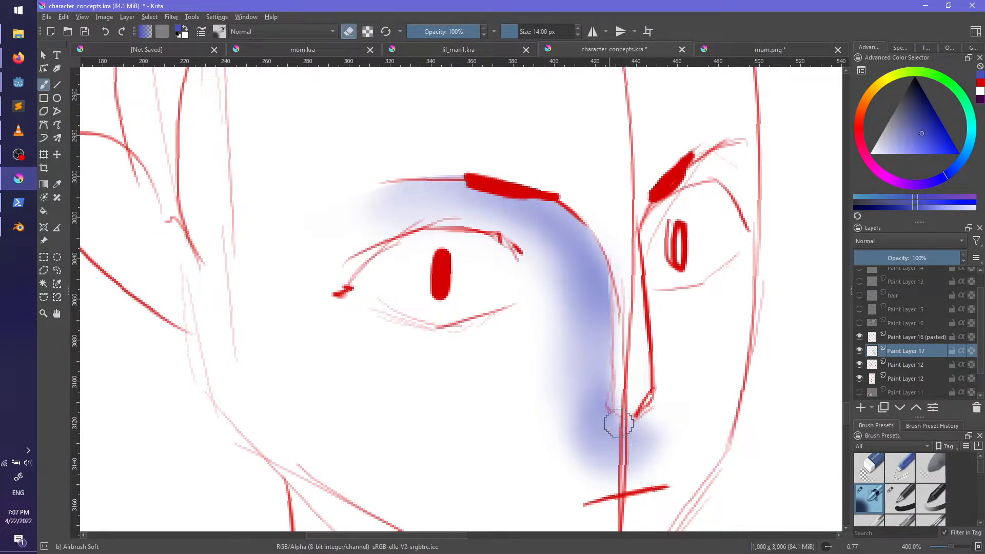
{"action": "left_click_drag", "start_coordinate": [603, 419], "coordinate": [632, 425]}
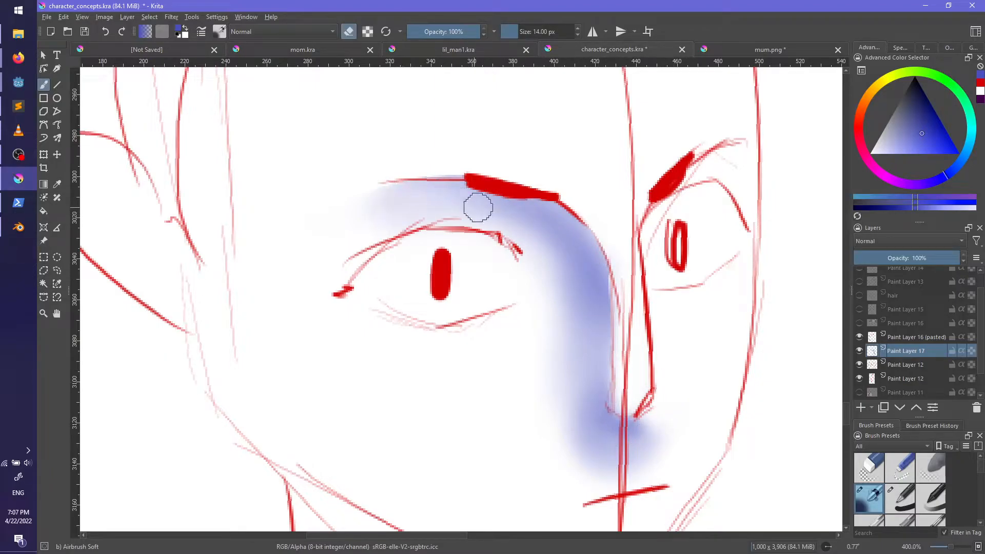
{"action": "mouse_move", "coordinate": [389, 199]}
{"action": "left_mouse_down"}
{"action": "mouse_move", "coordinate": [479, 197]}
{"action": "mouse_move", "coordinate": [539, 213]}
{"action": "mouse_move", "coordinate": [598, 264]}
{"action": "mouse_move", "coordinate": [563, 214]}
{"action": "mouse_move", "coordinate": [600, 380]}
{"action": "mouse_move", "coordinate": [605, 282]}
{"action": "mouse_move", "coordinate": [606, 418]}
{"action": "left_mouse_up"}
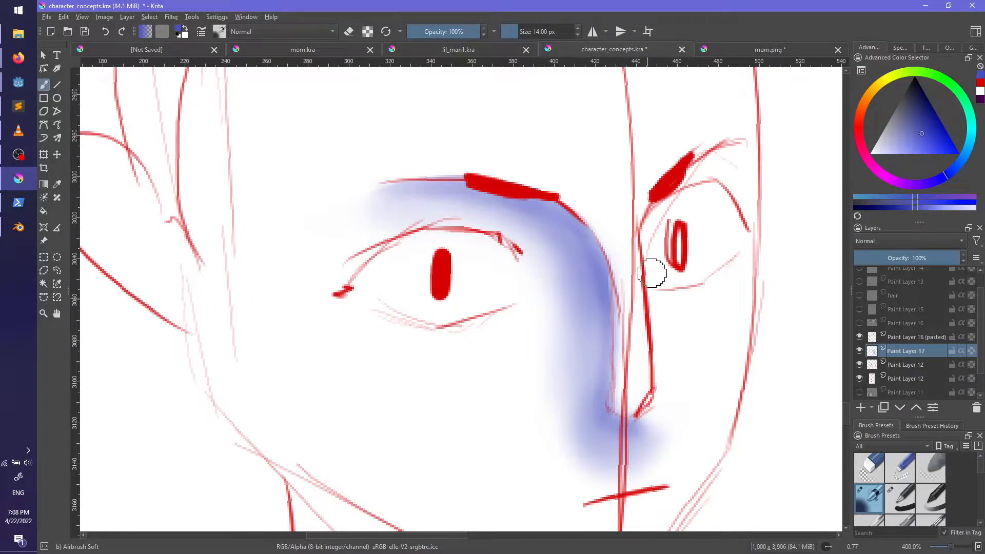
Step: Fade the shading below the nose tip and lighten the band beside the nose with a 35 px soft eraser
{"action": "scroll", "coordinate": [680, 284], "scroll_direction": "down", "scroll_amount": 3}
{"action": "mouse_move", "coordinate": [714, 341]}
{"action": "middle_mouse_down"}
{"action": "mouse_move", "coordinate": [632, 346]}
{"action": "mouse_move", "coordinate": [617, 363]}
{"action": "middle_mouse_up"}
{"action": "scroll", "coordinate": [632, 346], "scroll_direction": "up", "scroll_amount": 2}
{"action": "left_click", "coordinate": [634, 353], "text": "shift"}
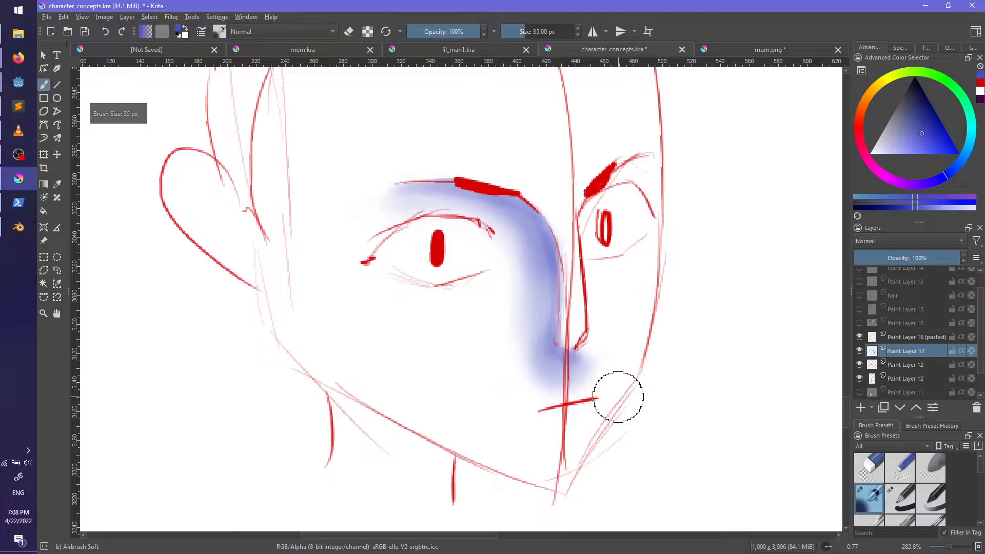
{"action": "key", "text": "e"}
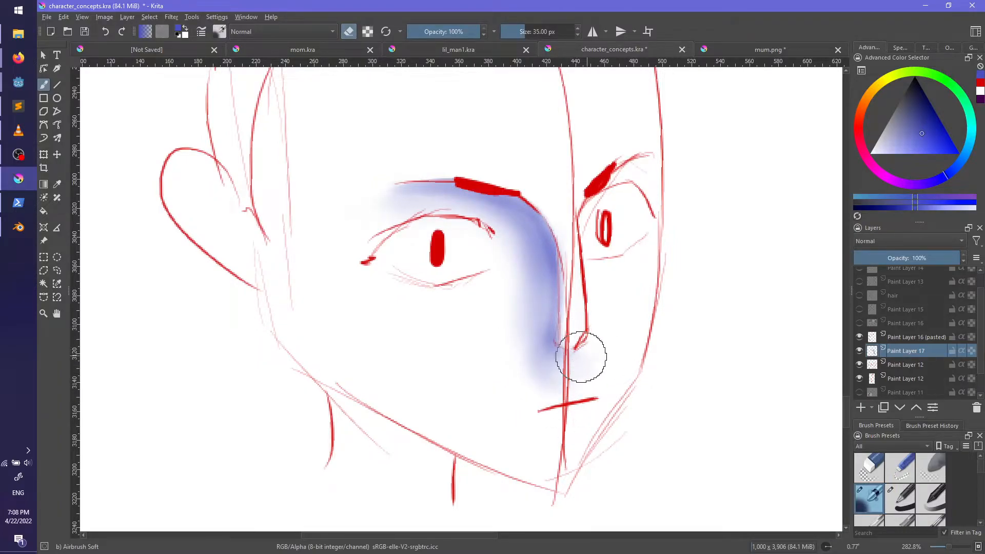
{"action": "left_click_drag", "start_coordinate": [531, 201], "coordinate": [545, 359]}
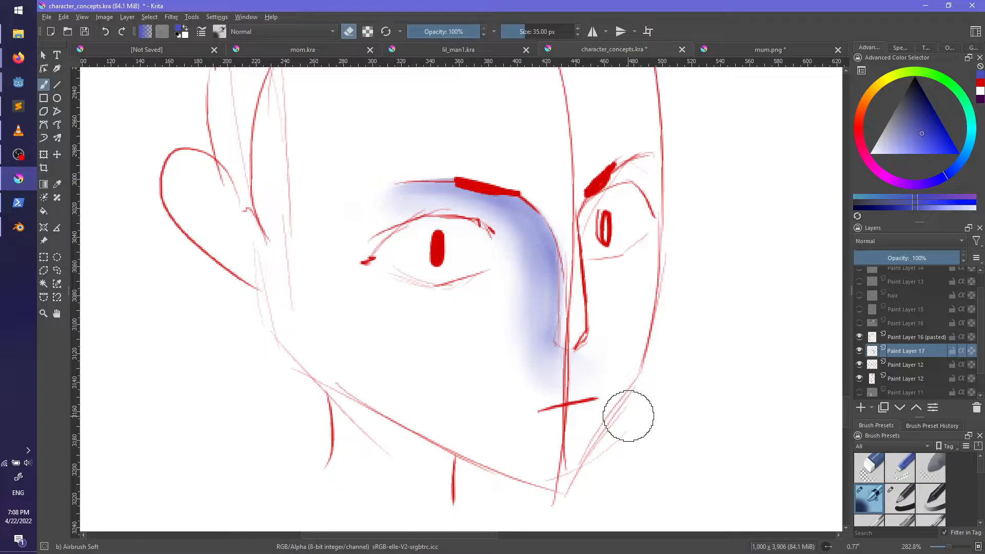
Step: Airbrush a broad, light blue plane from the near temple across the cheek and jaw to the chin at 96 px
{"action": "left_click_drag", "start_coordinate": [288, 217], "coordinate": [329, 373]}
{"action": "key", "text": "ctrl+z"}
{"action": "left_click_drag", "start_coordinate": [284, 220], "coordinate": [379, 403]}
{"action": "left_click_drag", "start_coordinate": [319, 325], "coordinate": [488, 455]}
{"action": "key", "text": "ctrl+z"}
{"action": "key", "text": "ctrl+z"}
{"action": "left_click_drag", "start_coordinate": [342, 395], "coordinate": [380, 396], "text": "shift"}
{"action": "left_click_drag", "start_coordinate": [266, 193], "coordinate": [429, 456]}
{"action": "key", "text": "ctrl+z"}
{"action": "mouse_move", "coordinate": [270, 207]}
{"action": "left_mouse_down"}
{"action": "mouse_move", "coordinate": [345, 363]}
{"action": "mouse_move", "coordinate": [583, 495]}
{"action": "left_mouse_up"}
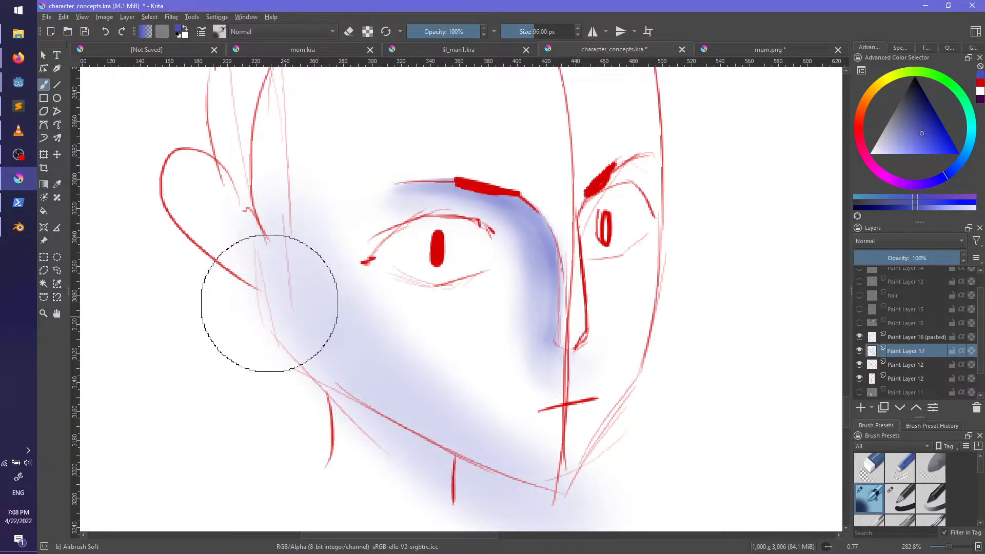
Step: Deepen the blue shading along the near jawline toward the chin with the 96 px airbrush
{"action": "left_click_drag", "start_coordinate": [274, 308], "coordinate": [601, 528]}
{"action": "key", "text": "ctrl+z"}
{"action": "mouse_move", "coordinate": [278, 317]}
{"action": "left_mouse_down"}
{"action": "mouse_move", "coordinate": [501, 473]}
{"action": "mouse_move", "coordinate": [598, 508]}
{"action": "left_mouse_up"}
{"action": "key", "text": "ctrl+z"}
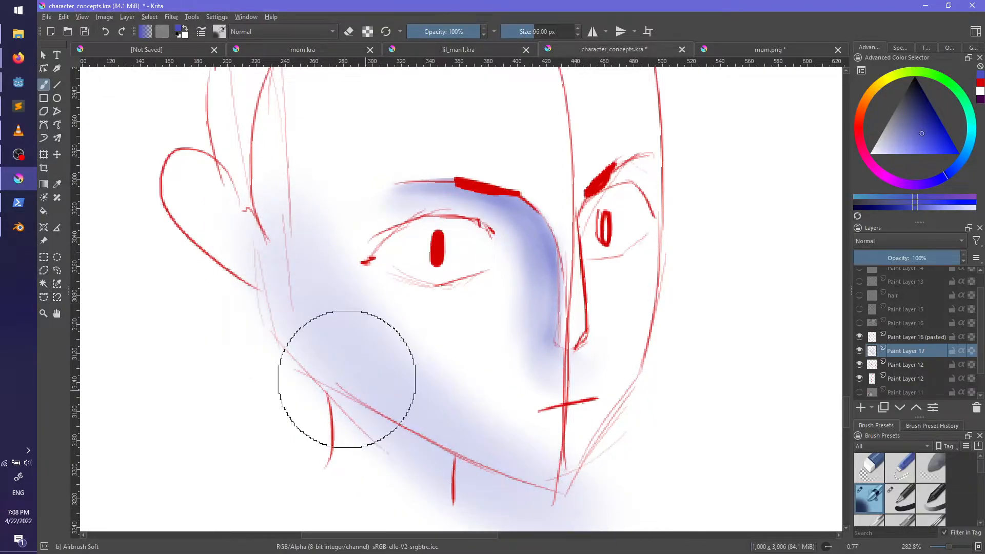
{"action": "left_click_drag", "start_coordinate": [293, 359], "coordinate": [606, 519]}
Step: Erase the shading that spills outside the near jaw, from below the ear toward the chin, with the 40 px Basic-1 brush
{"action": "middle_click_drag", "start_coordinate": [634, 469], "coordinate": [623, 381]}
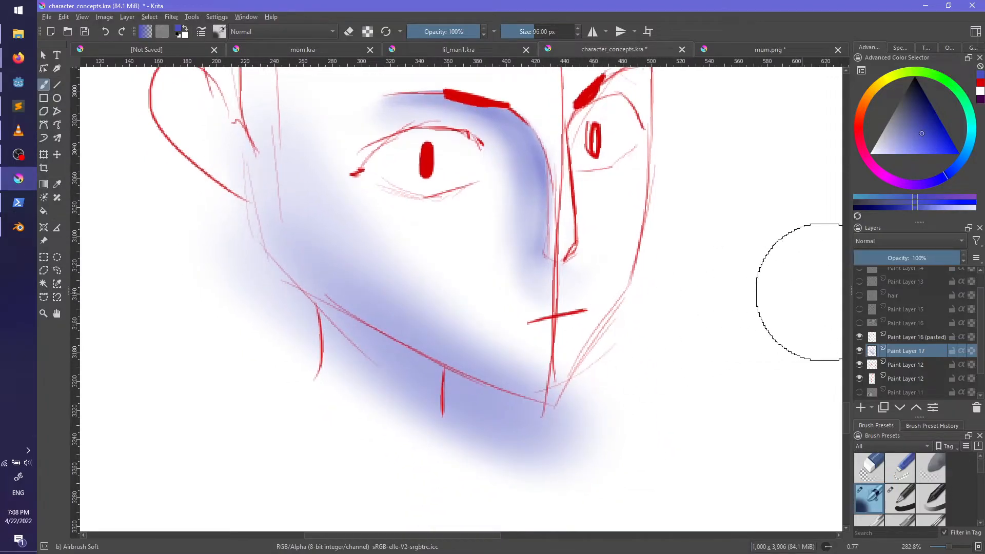
{"action": "left_click", "coordinate": [902, 498]}
{"action": "left_click_drag", "start_coordinate": [219, 216], "coordinate": [259, 305]}
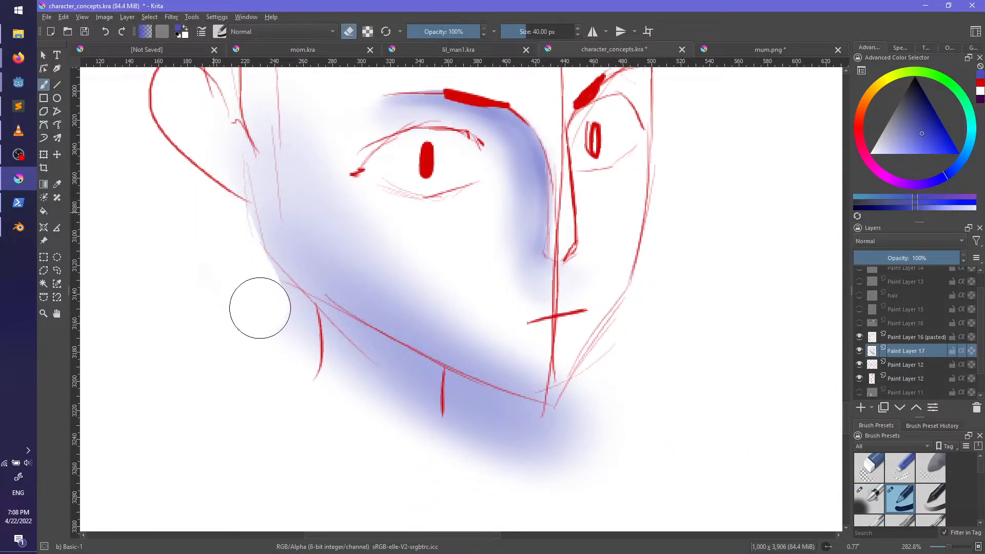
{"action": "left_click_drag", "start_coordinate": [229, 259], "coordinate": [522, 460]}
{"action": "key", "text": "ctrl+z"}
{"action": "left_click_drag", "start_coordinate": [253, 281], "coordinate": [558, 467]}
{"action": "key", "text": "ctrl+z"}
{"action": "mouse_move", "coordinate": [206, 273]}
{"action": "left_mouse_down"}
{"action": "mouse_move", "coordinate": [440, 431]}
{"action": "mouse_move", "coordinate": [613, 487]}
{"action": "left_mouse_up"}
Step: Trim the remaining blue below the lower jawline so the shading follows the line toward the chin
{"action": "left_click_drag", "start_coordinate": [369, 357], "coordinate": [749, 494]}
{"action": "key", "text": "ctrl+z"}
{"action": "left_click_drag", "start_coordinate": [328, 347], "coordinate": [683, 504]}
{"action": "left_click_drag", "start_coordinate": [419, 400], "coordinate": [528, 437]}
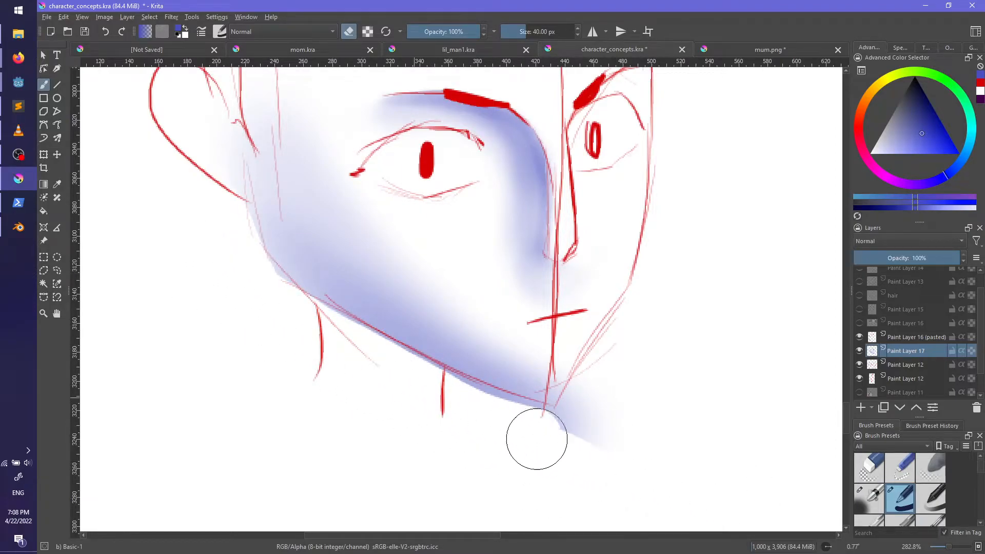
{"action": "left_click_drag", "start_coordinate": [418, 391], "coordinate": [627, 462]}
{"action": "key", "text": "ctrl+z"}
{"action": "left_click_drag", "start_coordinate": [385, 369], "coordinate": [632, 475]}
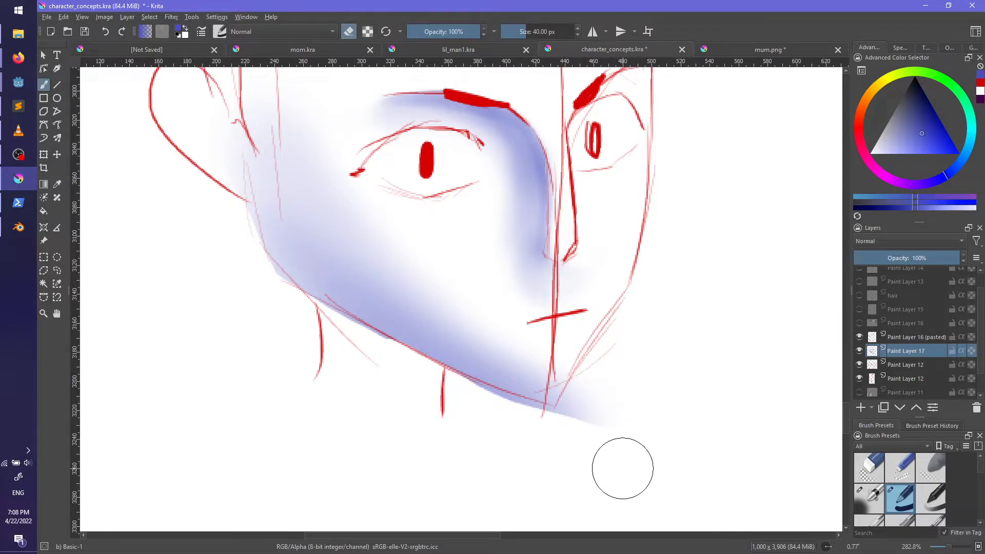
Step: Erase the shading beyond the chin and the far side of the jaw to give the chin a clean point
{"action": "left_click_drag", "start_coordinate": [635, 365], "coordinate": [547, 490]}
{"action": "left_click_drag", "start_coordinate": [615, 389], "coordinate": [557, 467]}
{"action": "left_click_drag", "start_coordinate": [627, 352], "coordinate": [564, 464]}
{"action": "mouse_move", "coordinate": [452, 399]}
{"action": "left_mouse_down"}
{"action": "mouse_move", "coordinate": [563, 450]}
{"action": "mouse_move", "coordinate": [590, 448]}
{"action": "mouse_move", "coordinate": [551, 440]}
{"action": "left_mouse_up"}
{"action": "key", "text": "ctrl+z"}
{"action": "key", "text": "ctrl+z"}
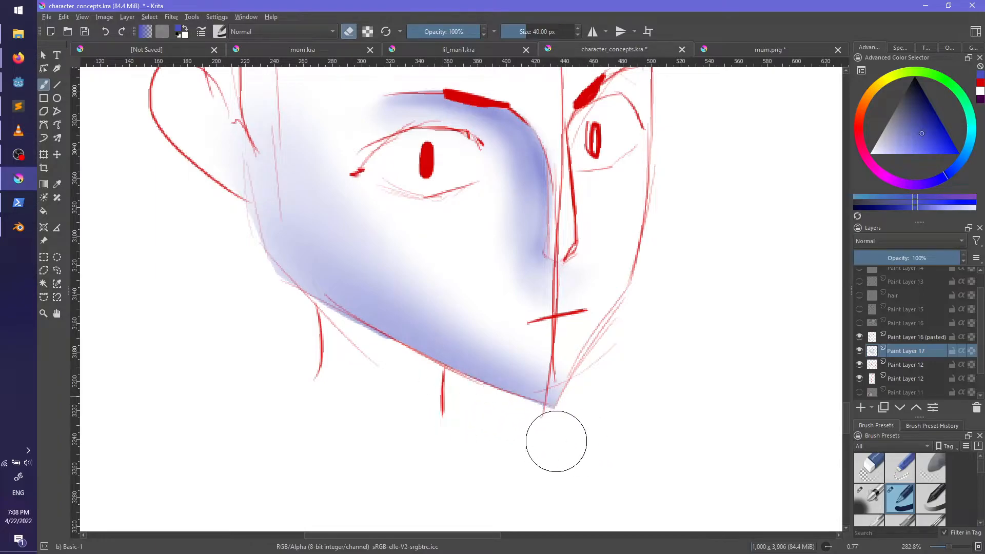
{"action": "middle_click_drag", "start_coordinate": [636, 387], "coordinate": [677, 392]}
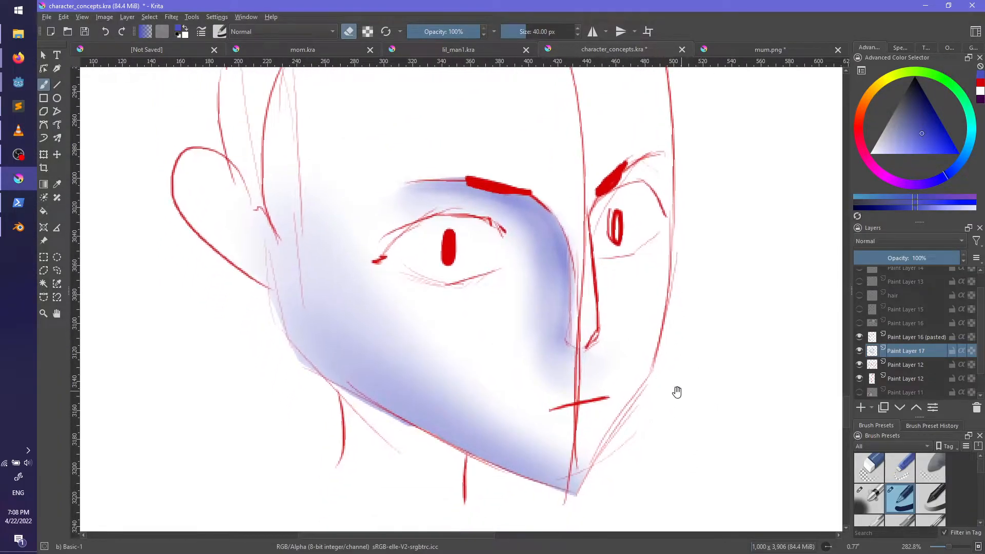
{"action": "scroll", "coordinate": [677, 393], "scroll_direction": "down", "scroll_amount": 4}
{"action": "scroll", "coordinate": [699, 325], "scroll_direction": "up", "scroll_amount": 5}
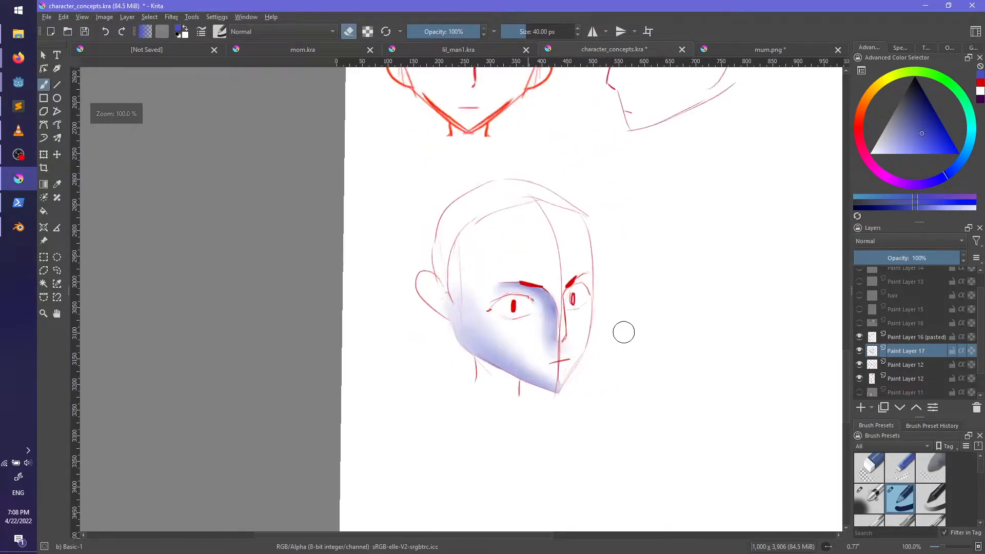
{"action": "middle_click_drag", "start_coordinate": [655, 330], "coordinate": [680, 326]}
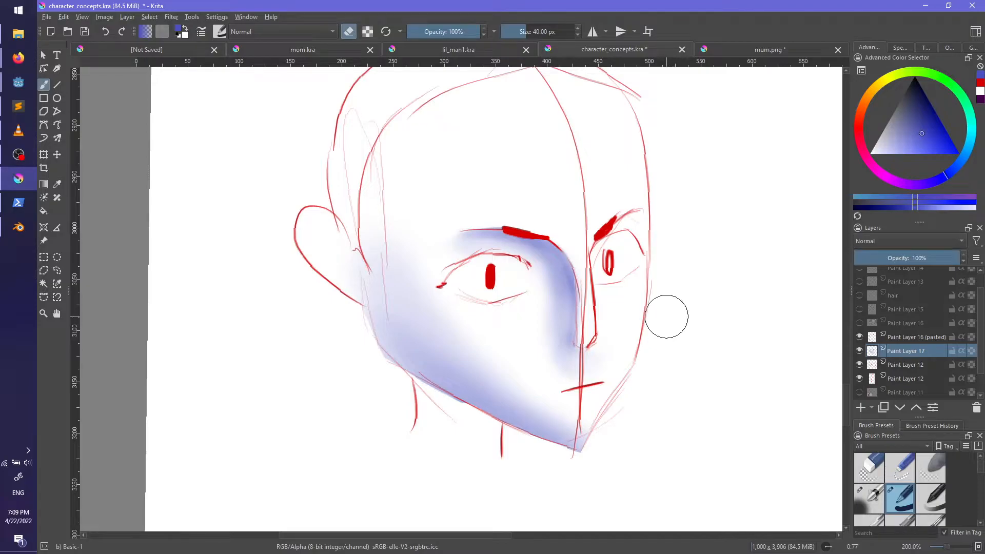
{"action": "scroll", "coordinate": [627, 314], "scroll_direction": "down", "scroll_amount": 2}
{"action": "middle_click_drag", "start_coordinate": [660, 315], "coordinate": [633, 357]}
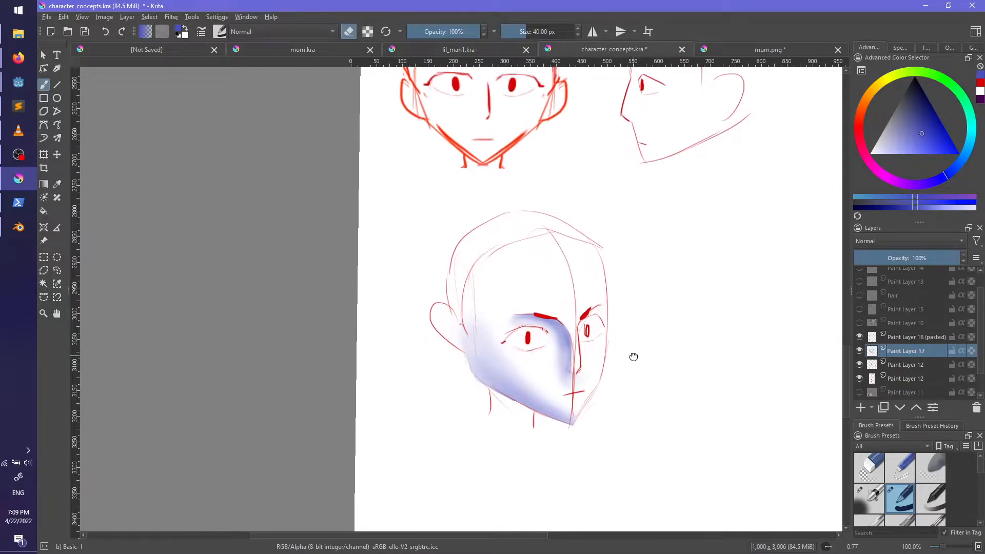
{"action": "scroll", "coordinate": [634, 353], "scroll_direction": "up", "scroll_amount": 1}
{"action": "scroll", "coordinate": [646, 341], "scroll_direction": "up", "scroll_amount": 1, "text": "ctrl"}
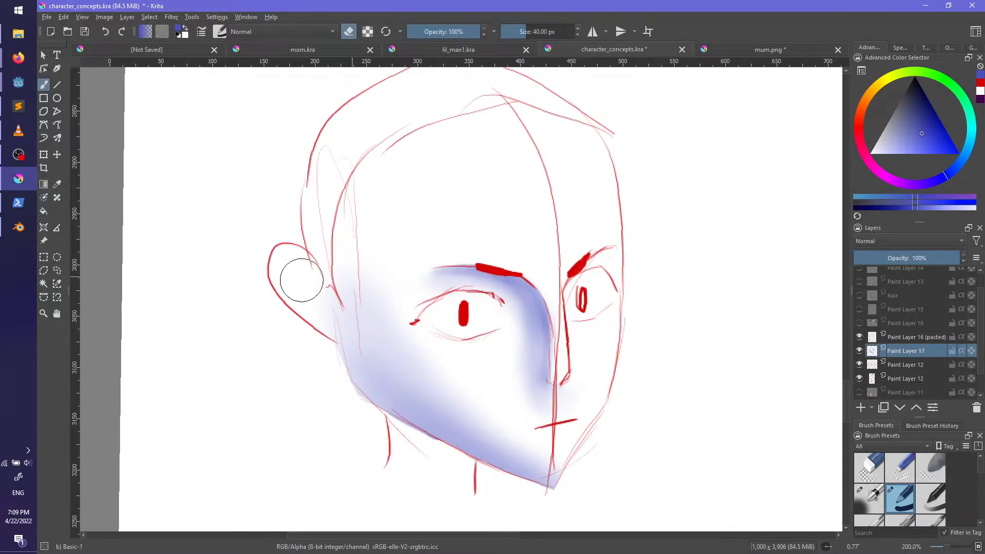
Step: Switch to Blender, view the mum model's head from the front and start editing its mesh
{"action": "left_click", "coordinate": [18, 228]}
{"action": "middle_click_drag", "start_coordinate": [433, 298], "coordinate": [404, 291]}
{"action": "key", "text": "KP_1"}
{"action": "key", "text": "KP_3"}
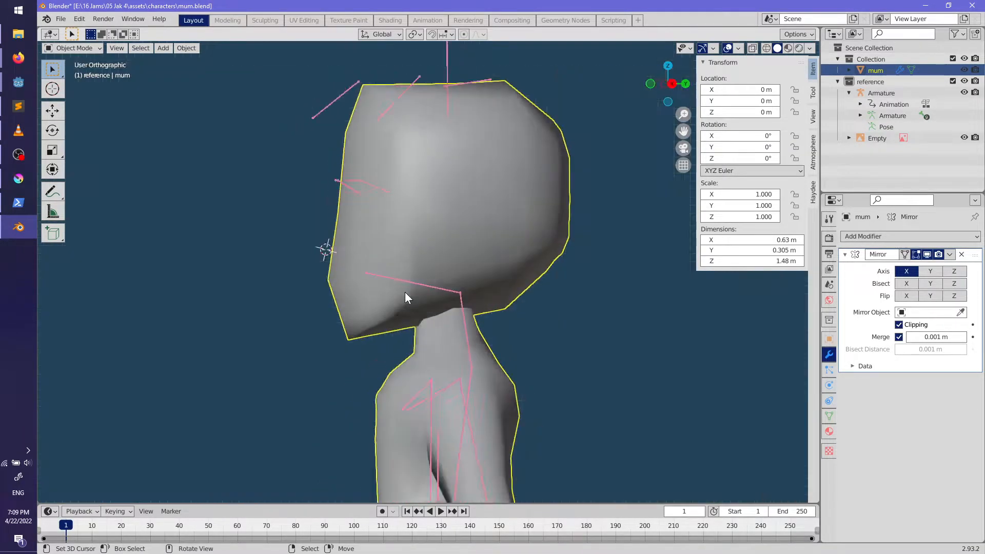
{"action": "key", "text": "KP_1"}
{"action": "key", "text": "Tab"}
Step: Try a horizontal loop cut across the upper face of the head
{"action": "middle_click_drag", "start_coordinate": [517, 208], "coordinate": [508, 272], "text": "shift"}
{"action": "middle_click_drag", "start_coordinate": [508, 272], "coordinate": [443, 262], "text": "ctrl"}
{"action": "key", "text": "ctrl+r"}
{"action": "left_click", "coordinate": [443, 262]}
{"action": "right_click", "coordinate": [444, 262]}
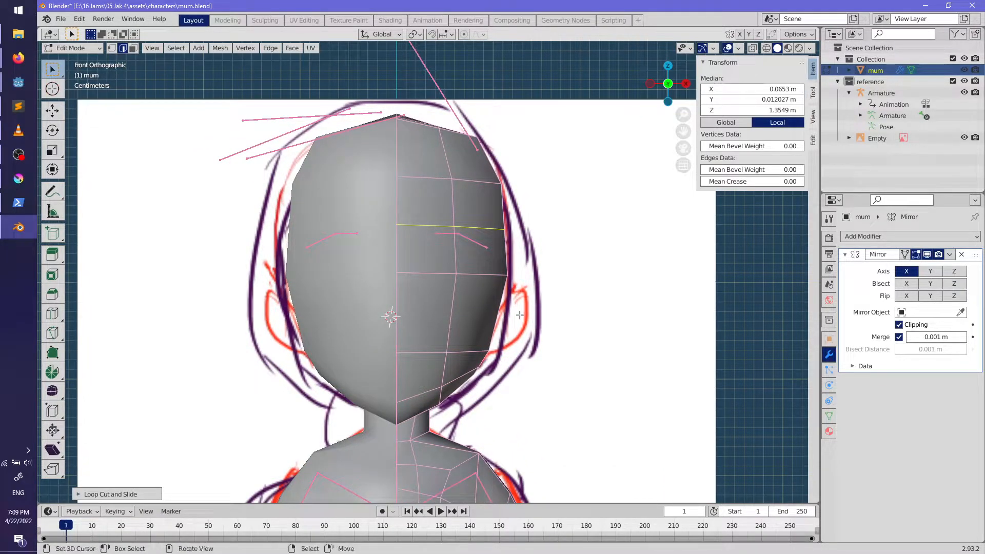
{"action": "key", "text": "ctrl+z"}
Step: Select the whole linked head mesh and subdivide it
{"action": "key", "text": "l"}
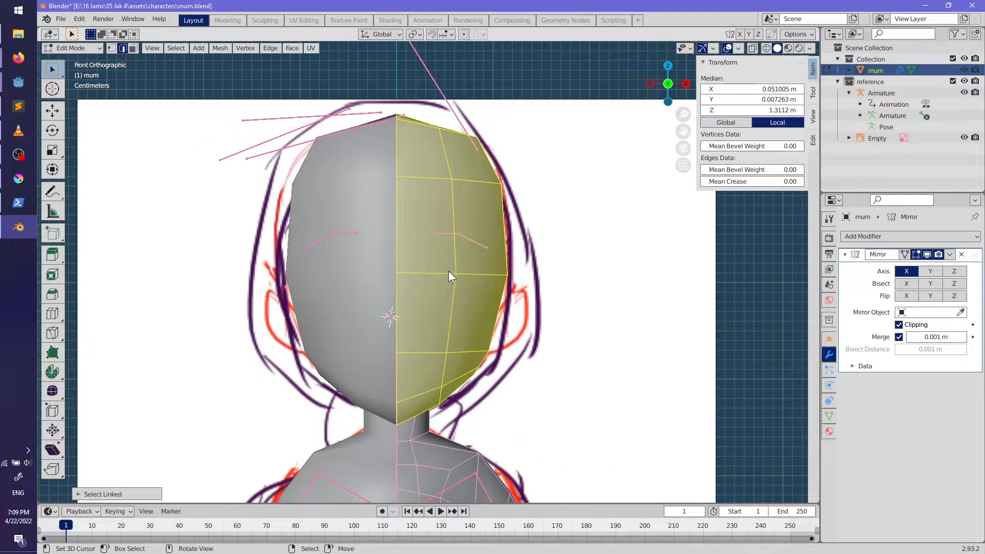
{"action": "key", "text": "F3"}
{"action": "type", "text": "sub"}
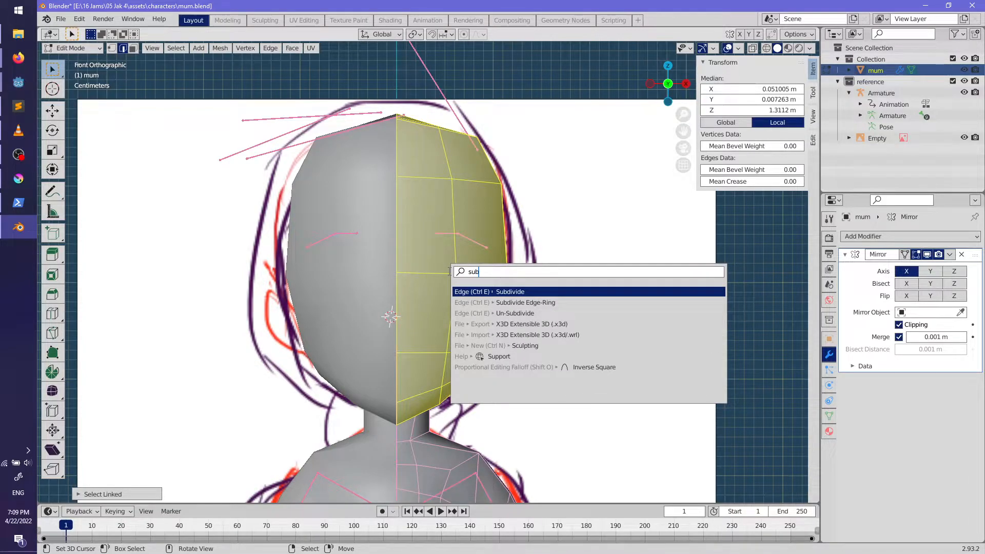
{"action": "key", "text": "Return"}
Step: Apply Smooth Vertices to the subdivided head mesh
{"action": "key", "text": "F3"}
{"action": "type", "text": "smo"}
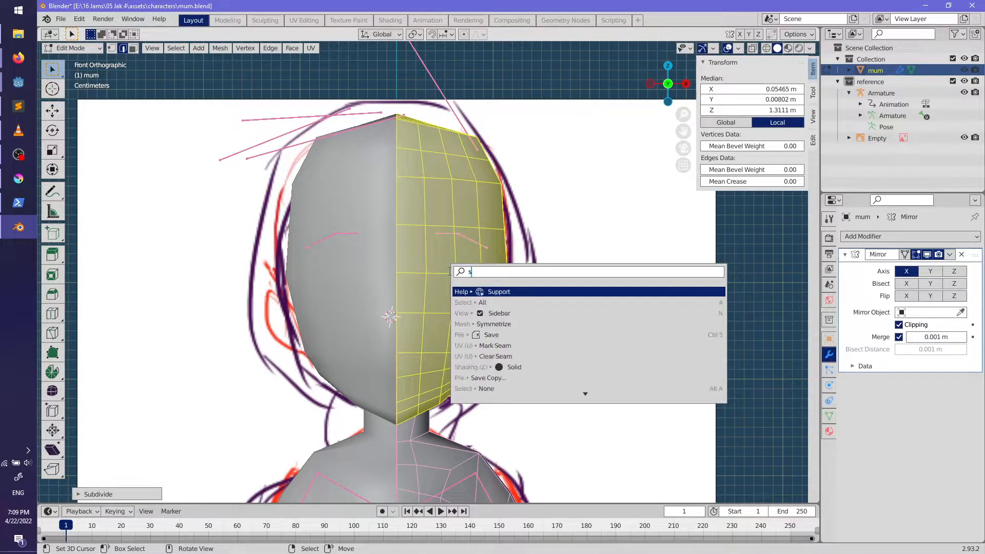
{"action": "key", "text": "Down"}
{"action": "key", "text": "Down"}
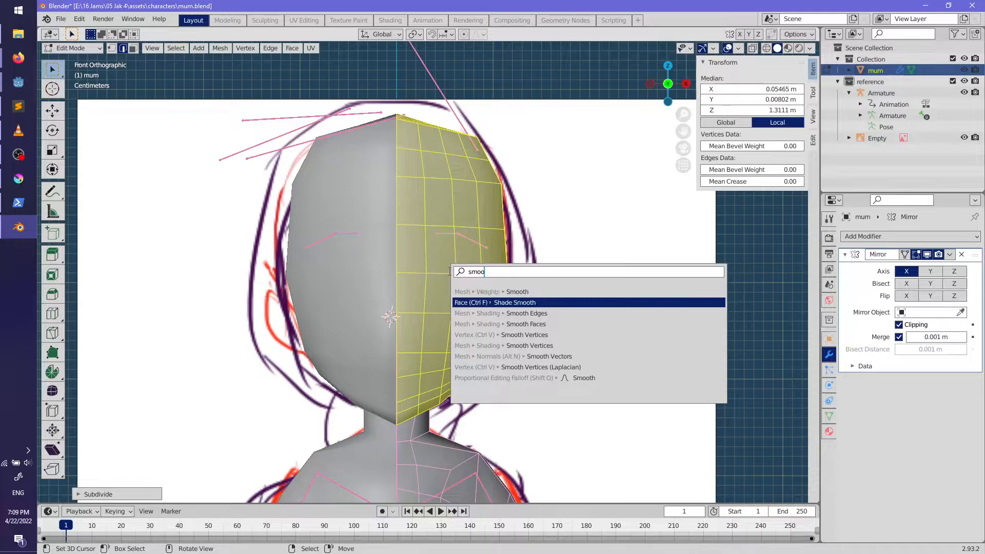
{"action": "key", "text": "Down"}
{"action": "key", "text": "Down"}
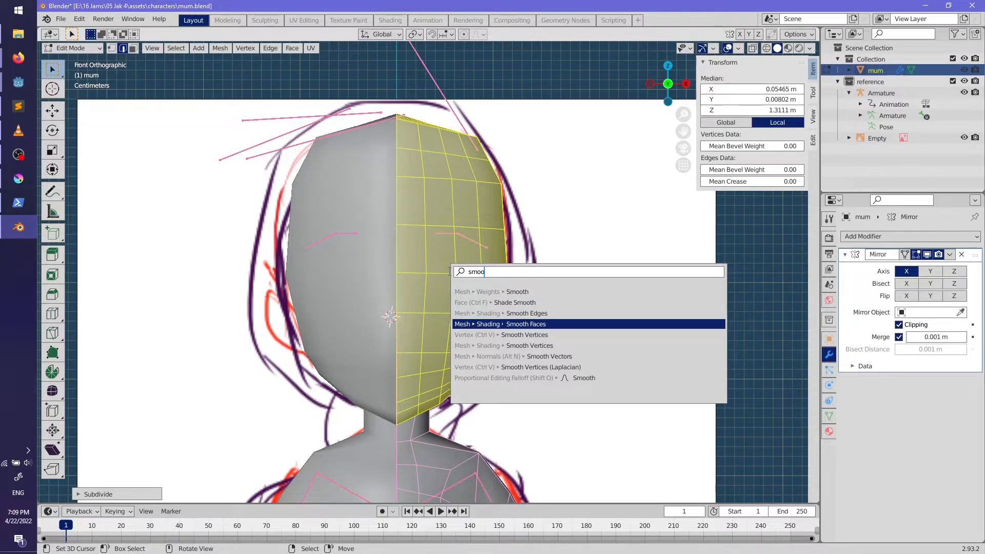
{"action": "key", "text": "Return"}
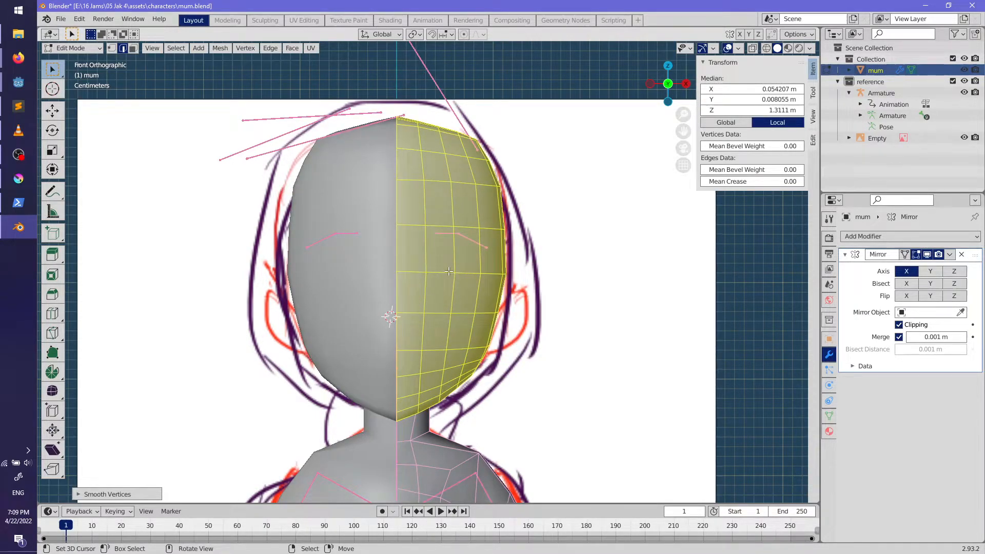
Step: Examine the smoothed head's shape and wireframe, in and out of mesh editing
{"action": "mouse_move", "coordinate": [545, 409]}
{"action": "middle_mouse_down", "text": "shift"}
{"action": "mouse_move", "coordinate": [542, 385]}
{"action": "mouse_move", "coordinate": [563, 393]}
{"action": "mouse_move", "coordinate": [525, 386]}
{"action": "mouse_move", "coordinate": [522, 370]}
{"action": "mouse_move", "coordinate": [495, 359]}
{"action": "middle_mouse_up", "text": "shift"}
{"action": "key", "text": "Tab"}
{"action": "key", "text": "Tab"}
{"action": "key", "text": "shift+z"}
{"action": "key", "text": "Tab"}
{"action": "key", "text": "alt+a"}
{"action": "key", "text": "shift+z"}
{"action": "right_click", "coordinate": [398, 253]}
{"action": "key", "text": "Tab"}
Step: Select the faces on the front of the head and hide the rest of the mesh
{"action": "middle_click_drag", "start_coordinate": [401, 257], "coordinate": [369, 138]}
{"action": "left_click", "coordinate": [367, 131]}
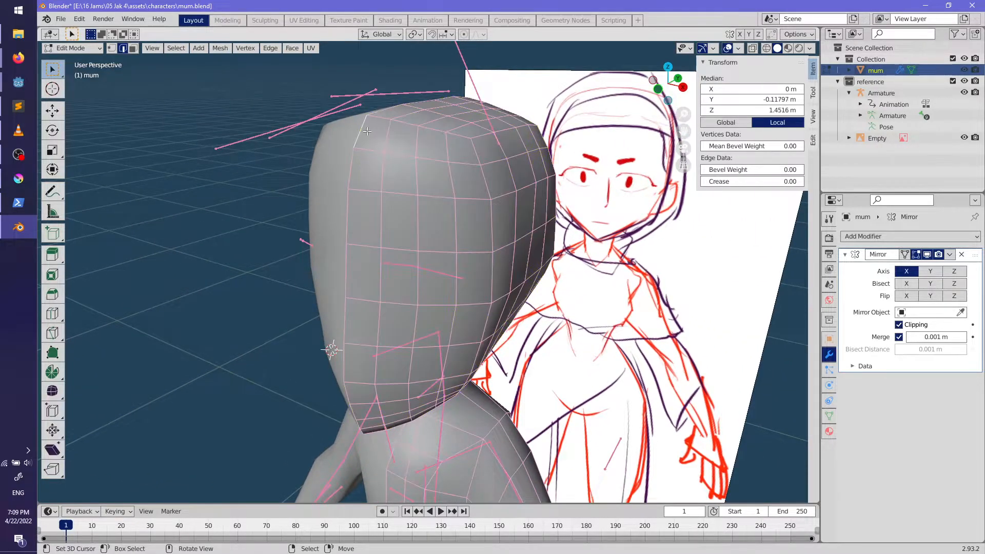
{"action": "left_click", "coordinate": [134, 48]}
{"action": "left_click", "coordinate": [368, 141]}
{"action": "middle_click_drag", "start_coordinate": [368, 141], "coordinate": [472, 358]}
{"action": "left_click", "coordinate": [447, 365], "text": "ctrl"}
{"action": "key", "text": "shift+h"}
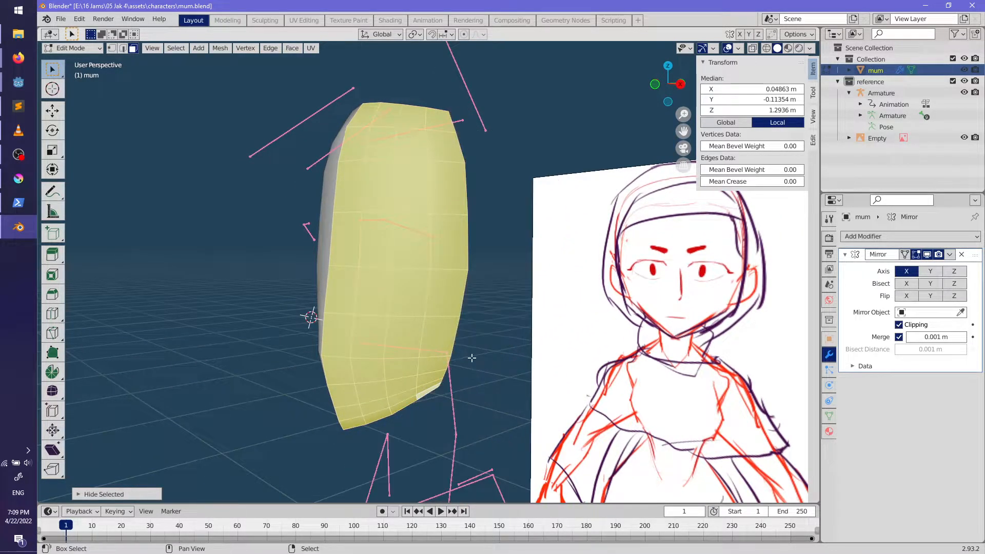
Step: Compare the isolated face grid with the reference drawing from the front in wireframe
{"action": "key", "text": "alt+a"}
{"action": "key", "text": "KP_1"}
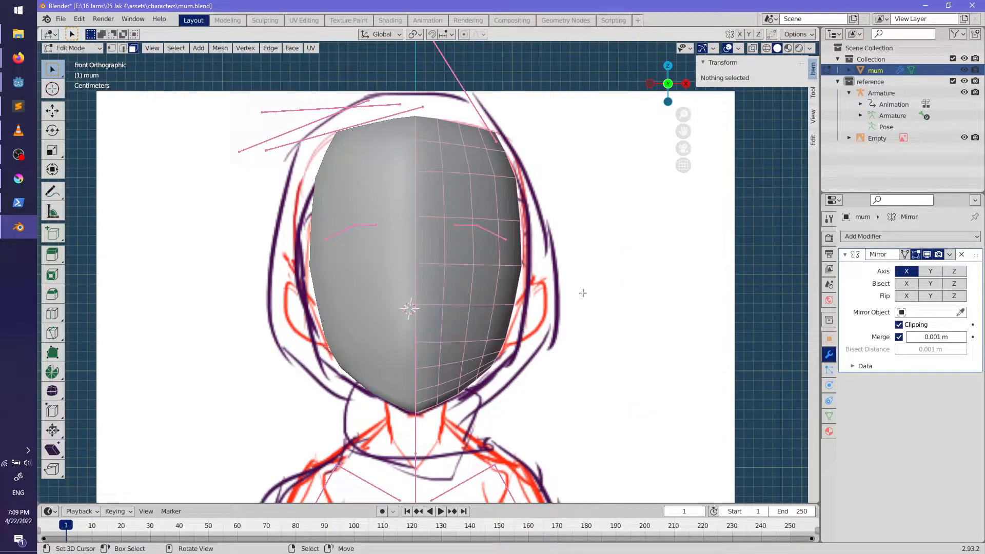
{"action": "key", "text": "shift+z"}
{"action": "scroll", "coordinate": [451, 307], "scroll_direction": "up", "scroll_amount": 4}
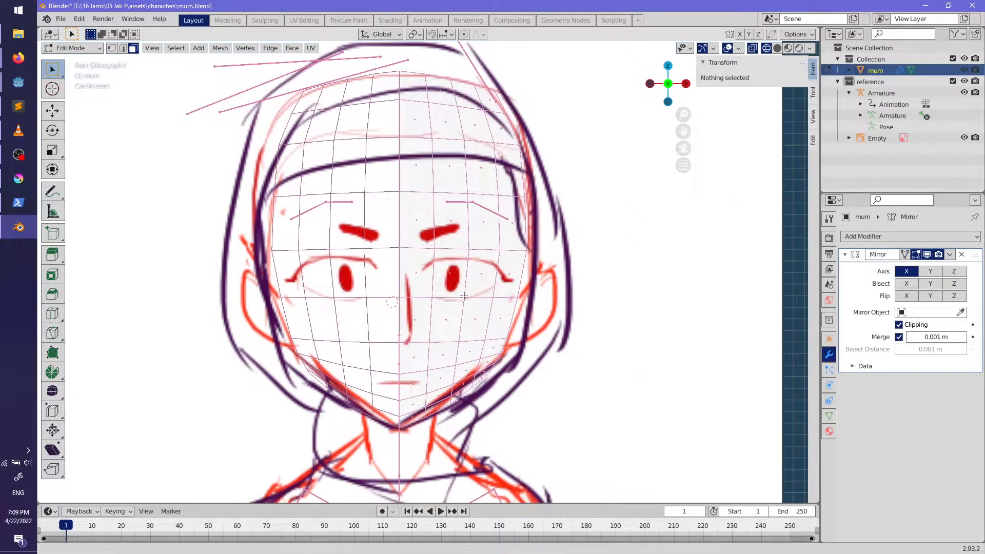
Step: Switch to Krita, choose a green colour, add a paint layer and pick the Ink-3 Gpen brush
{"action": "key", "text": "alt+Tab"}
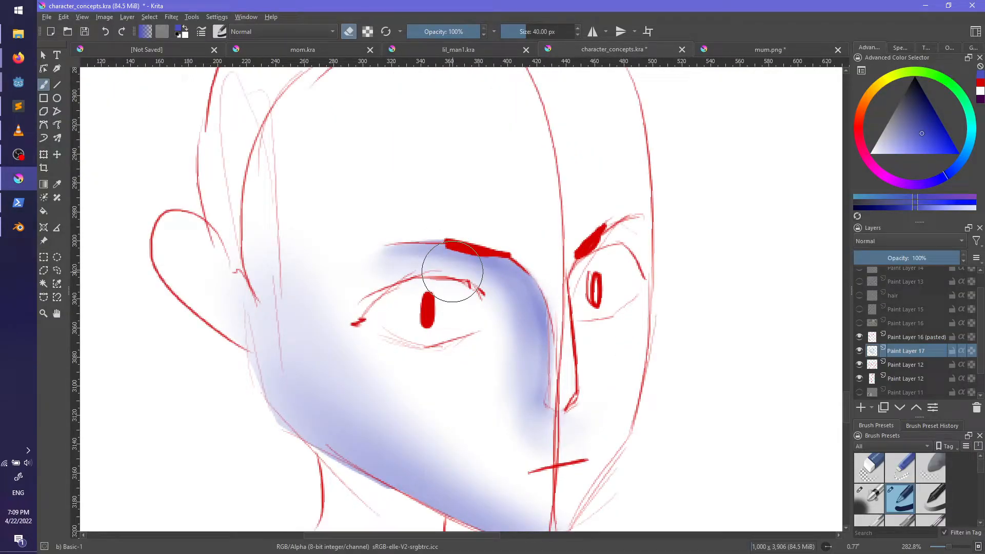
{"action": "left_click", "coordinate": [954, 85]}
{"action": "left_click", "coordinate": [955, 130]}
{"action": "left_click", "coordinate": [861, 408]}
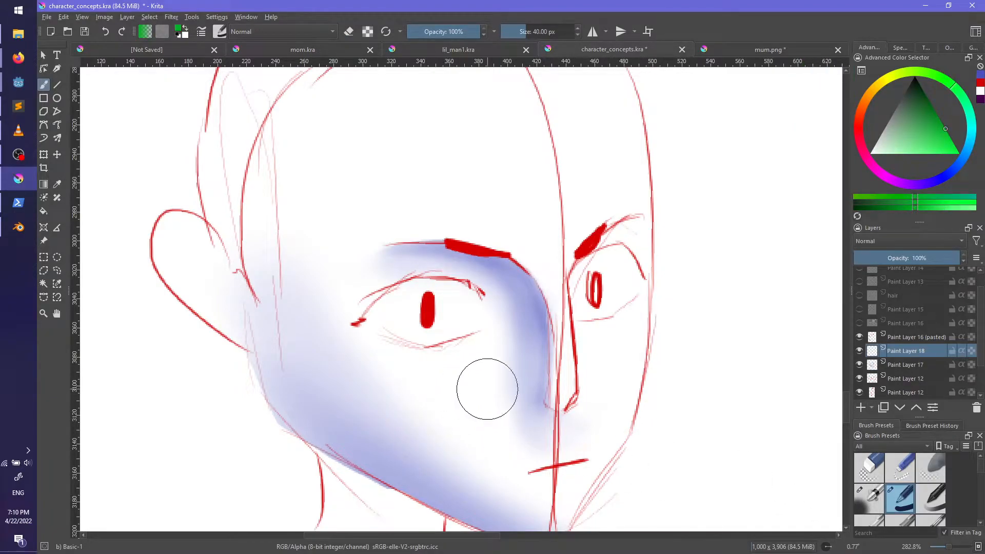
{"action": "right_click", "coordinate": [534, 358]}
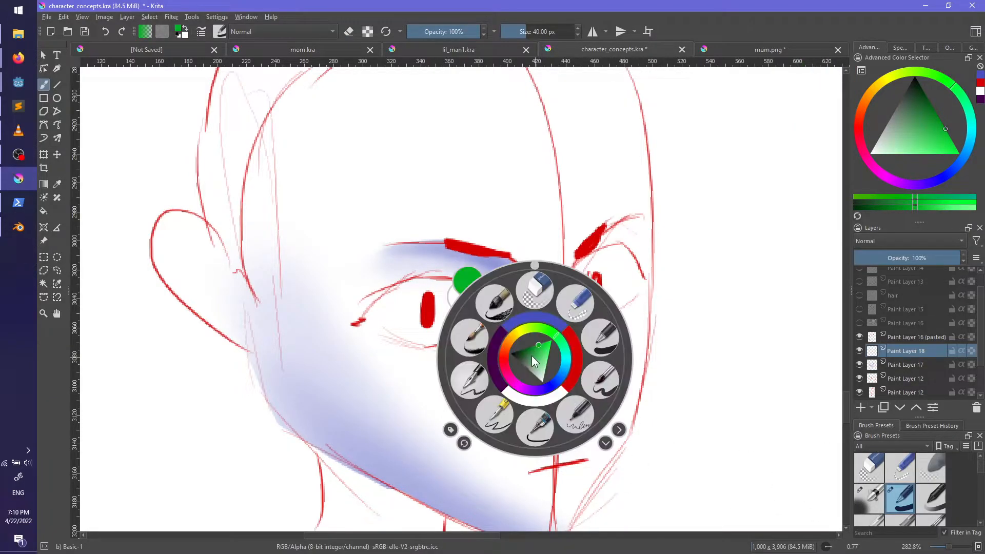
{"action": "left_click", "coordinate": [494, 414]}
Step: Draw a green vertical line from the hairline down the forehead to the outer end of the near brow
{"action": "middle_click_drag", "start_coordinate": [486, 316], "coordinate": [527, 385]}
{"action": "left_click_drag", "start_coordinate": [392, 134], "coordinate": [429, 319]}
{"action": "key", "text": "ctrl+z"}
{"action": "left_click_drag", "start_coordinate": [380, 114], "coordinate": [413, 321]}
{"action": "key", "text": "ctrl+z"}
Step: Extend the green line from the near brow down past the eye onto the cheek
{"action": "key", "text": "ctrl+z"}
{"action": "left_click_drag", "start_coordinate": [398, 121], "coordinate": [430, 329]}
{"action": "middle_click_drag", "start_coordinate": [435, 312], "coordinate": [442, 245]}
{"action": "left_click_drag", "start_coordinate": [430, 252], "coordinate": [439, 427]}
{"action": "key", "text": "ctrl+z"}
{"action": "key", "text": "e"}
{"action": "left_click_drag", "start_coordinate": [431, 249], "coordinate": [443, 464]}
{"action": "key", "text": "e"}
Step: Outline a green strip along the near brow and down the nose side, and divide it with short cross lines
{"action": "key", "text": "ctrl+z"}
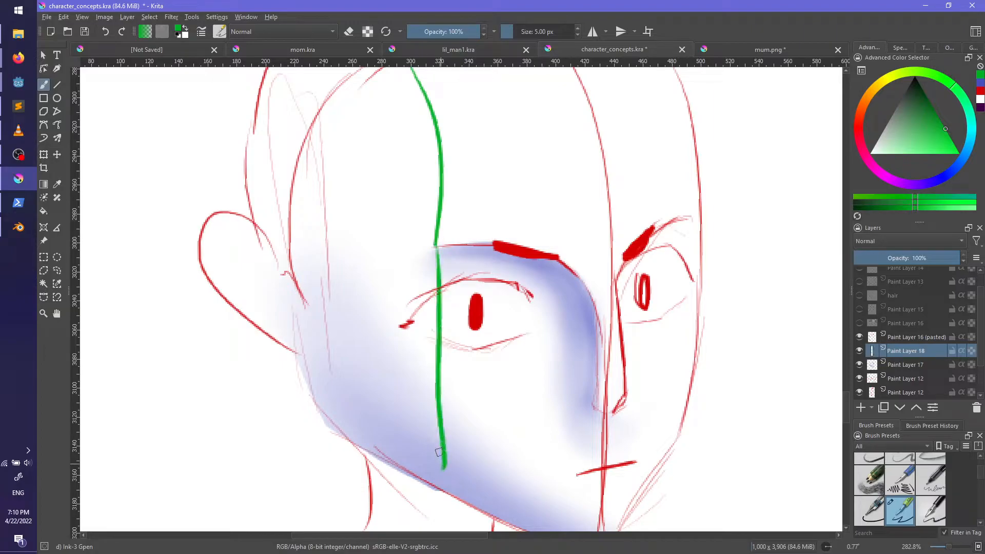
{"action": "mouse_move", "coordinate": [436, 245]}
{"action": "left_mouse_down"}
{"action": "mouse_move", "coordinate": [567, 266]}
{"action": "mouse_move", "coordinate": [597, 318]}
{"action": "mouse_move", "coordinate": [602, 392]}
{"action": "left_mouse_up"}
{"action": "key", "text": "ctrl+z"}
{"action": "left_click_drag", "start_coordinate": [601, 359], "coordinate": [599, 402]}
{"action": "mouse_move", "coordinate": [437, 247]}
{"action": "left_mouse_down"}
{"action": "mouse_move", "coordinate": [556, 282]}
{"action": "mouse_move", "coordinate": [581, 331]}
{"action": "mouse_move", "coordinate": [590, 403]}
{"action": "left_mouse_up"}
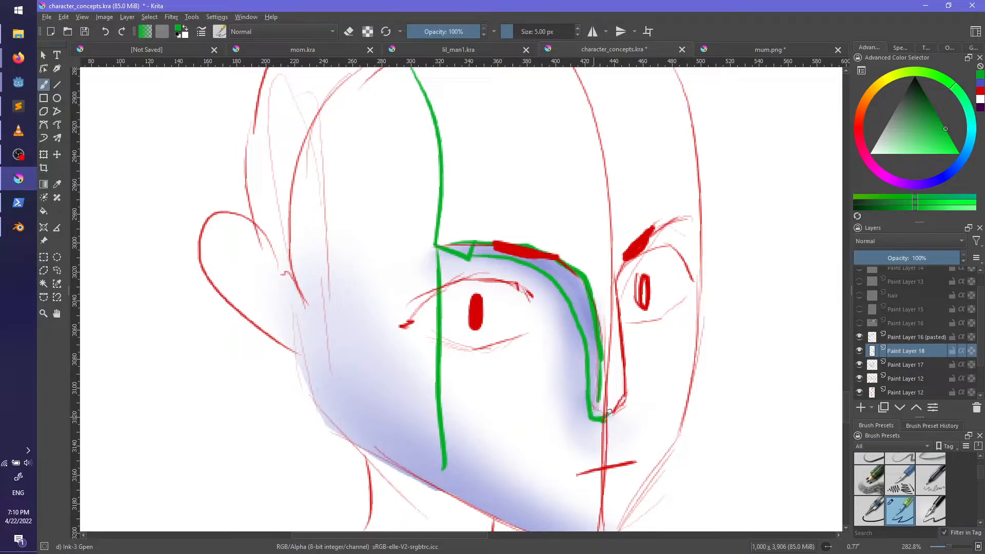
{"action": "left_click_drag", "start_coordinate": [591, 388], "coordinate": [593, 359]}
{"action": "mouse_move", "coordinate": [569, 301]}
{"action": "left_mouse_down"}
{"action": "mouse_move", "coordinate": [586, 297]}
{"action": "mouse_move", "coordinate": [563, 268]}
{"action": "left_mouse_up"}
Step: Draw the green eye socket contour from the brow strip around the outer side of the near eye
{"action": "left_click_drag", "start_coordinate": [395, 296], "coordinate": [464, 262]}
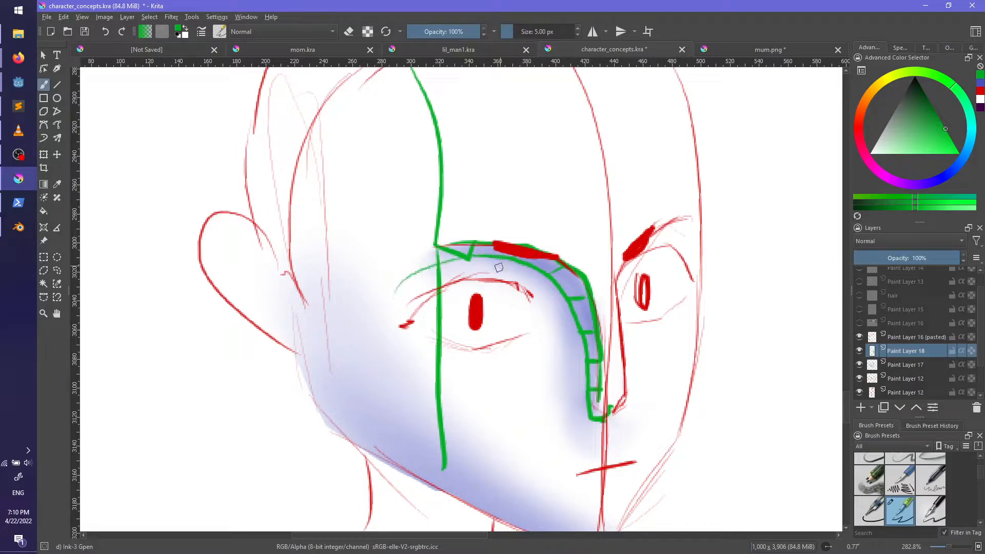
{"action": "mouse_move", "coordinate": [400, 287]}
{"action": "left_mouse_down"}
{"action": "mouse_move", "coordinate": [387, 310]}
{"action": "mouse_move", "coordinate": [412, 375]}
{"action": "left_mouse_up"}
{"action": "key", "text": "ctrl+z"}
{"action": "key", "text": "ctrl+z"}
{"action": "mouse_move", "coordinate": [401, 293]}
{"action": "left_mouse_down"}
{"action": "mouse_move", "coordinate": [456, 381]}
{"action": "mouse_move", "coordinate": [534, 372]}
{"action": "left_mouse_up"}
Step: Continue the socket contour beneath the near eye to meet the nose strip
{"action": "key", "text": "ctrl+z"}
{"action": "mouse_move", "coordinate": [441, 384]}
{"action": "left_mouse_down"}
{"action": "mouse_move", "coordinate": [540, 393]}
{"action": "mouse_move", "coordinate": [533, 391]}
{"action": "mouse_move", "coordinate": [571, 363]}
{"action": "left_mouse_up"}
{"action": "key", "text": "ctrl+z"}
{"action": "key", "text": "ctrl+z"}
{"action": "left_click_drag", "start_coordinate": [522, 392], "coordinate": [574, 352]}
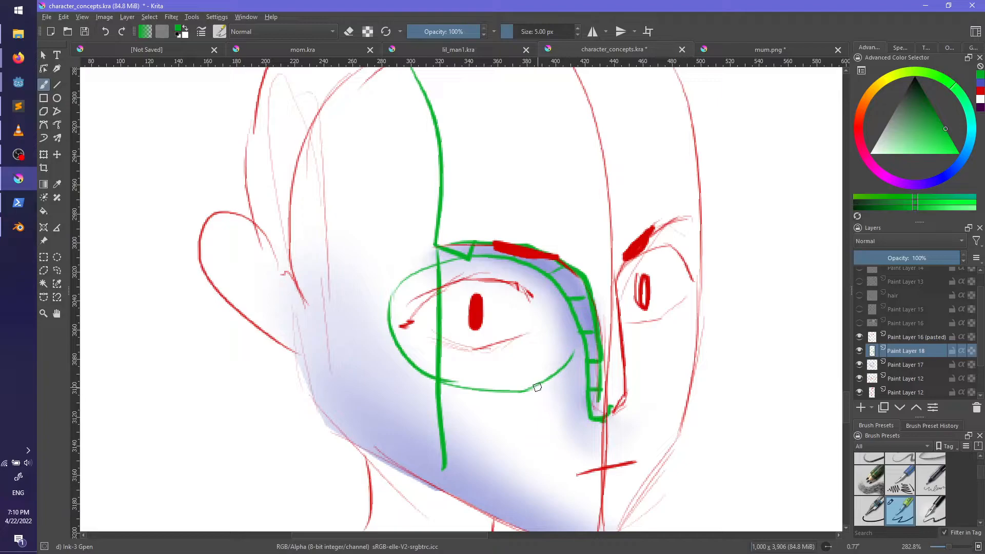
{"action": "key", "text": "ctrl+z"}
{"action": "left_click_drag", "start_coordinate": [519, 390], "coordinate": [585, 389]}
{"action": "key", "text": "ctrl+z"}
{"action": "left_click_drag", "start_coordinate": [516, 391], "coordinate": [587, 388]}
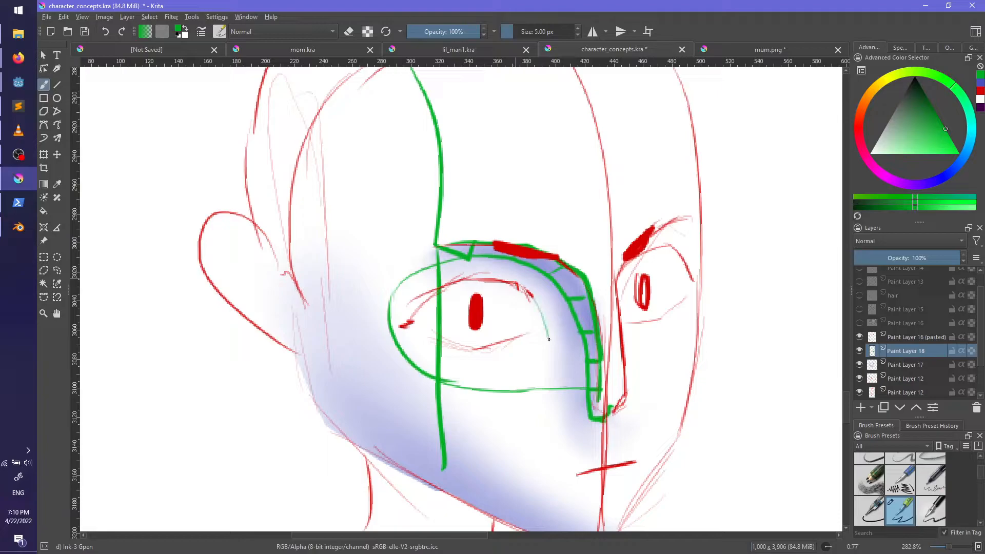
Step: Draw an inner socket curve beside the near eye's inner corner and add cross lines linking the eye to the socket contour
{"action": "left_click_drag", "start_coordinate": [517, 284], "coordinate": [565, 374]}
{"action": "key", "text": "ctrl+z"}
{"action": "mouse_move", "coordinate": [525, 288]}
{"action": "left_mouse_down"}
{"action": "mouse_move", "coordinate": [553, 385]}
{"action": "mouse_move", "coordinate": [591, 358]}
{"action": "mouse_move", "coordinate": [590, 334]}
{"action": "left_mouse_up"}
{"action": "key", "text": "ctrl+z"}
{"action": "key", "text": "ctrl+z"}
{"action": "key", "text": "ctrl+z"}
{"action": "mouse_move", "coordinate": [540, 307]}
{"action": "left_mouse_down"}
{"action": "mouse_move", "coordinate": [565, 300]}
{"action": "mouse_move", "coordinate": [547, 276]}
{"action": "mouse_move", "coordinate": [501, 281]}
{"action": "left_mouse_up"}
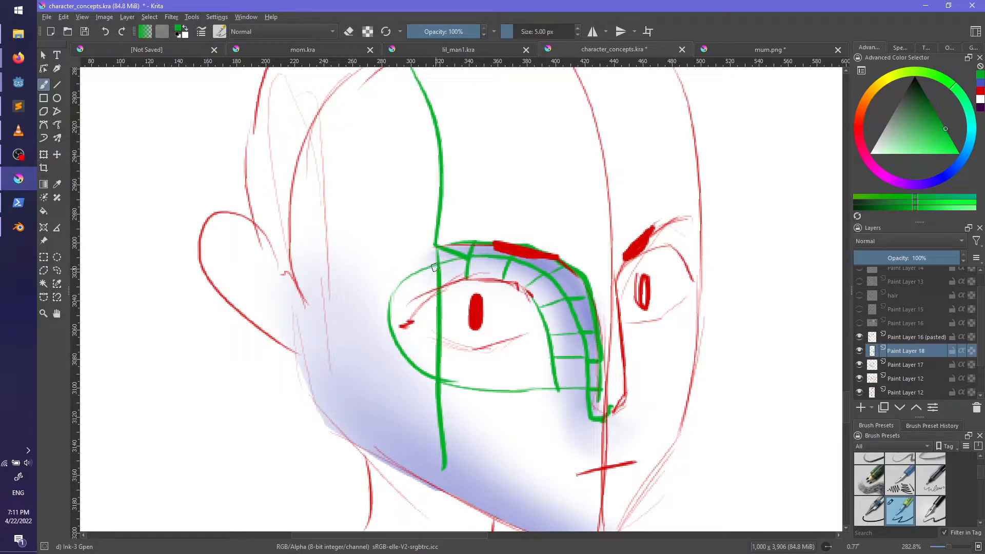
{"action": "left_click_drag", "start_coordinate": [413, 273], "coordinate": [406, 320]}
{"action": "left_click_drag", "start_coordinate": [411, 278], "coordinate": [413, 319]}
Step: Trace the near eye's upper and lower lids in green and erase the vertical line inside the eye opening
{"action": "left_click_drag", "start_coordinate": [470, 280], "coordinate": [534, 305]}
{"action": "left_click_drag", "start_coordinate": [469, 278], "coordinate": [415, 327]}
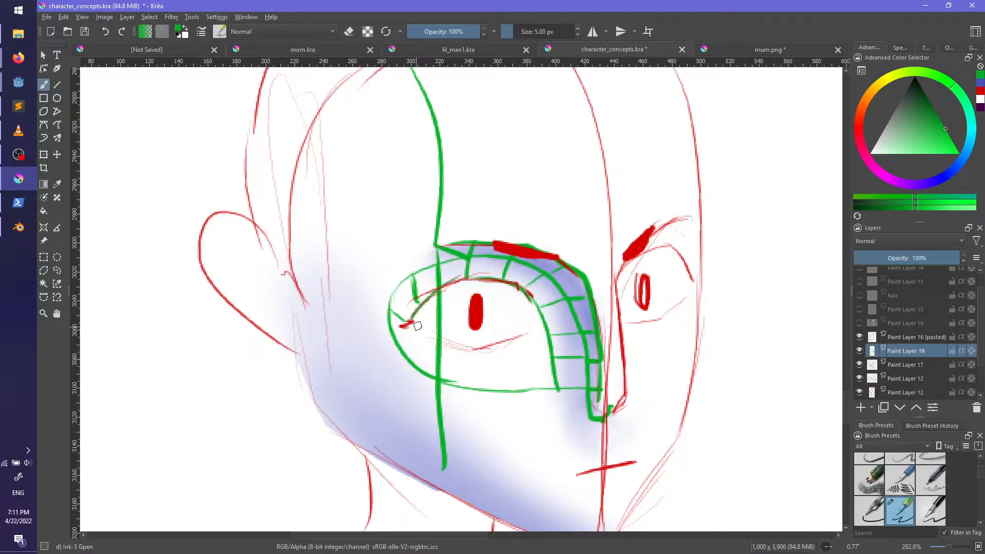
{"action": "key", "text": "e"}
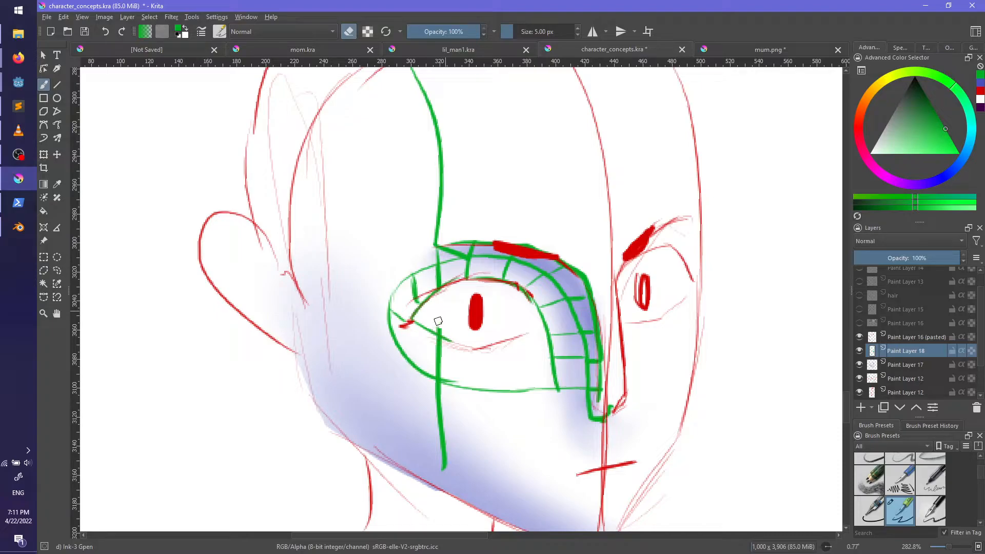
{"action": "key", "text": "e"}
{"action": "left_click_drag", "start_coordinate": [440, 339], "coordinate": [548, 334]}
{"action": "key", "text": "ctrl+z"}
{"action": "key", "text": "ctrl+z"}
{"action": "mouse_move", "coordinate": [484, 347]}
{"action": "left_mouse_down"}
{"action": "mouse_move", "coordinate": [547, 336]}
{"action": "mouse_move", "coordinate": [524, 311]}
{"action": "left_mouse_up"}
{"action": "key", "text": "ctrl+z"}
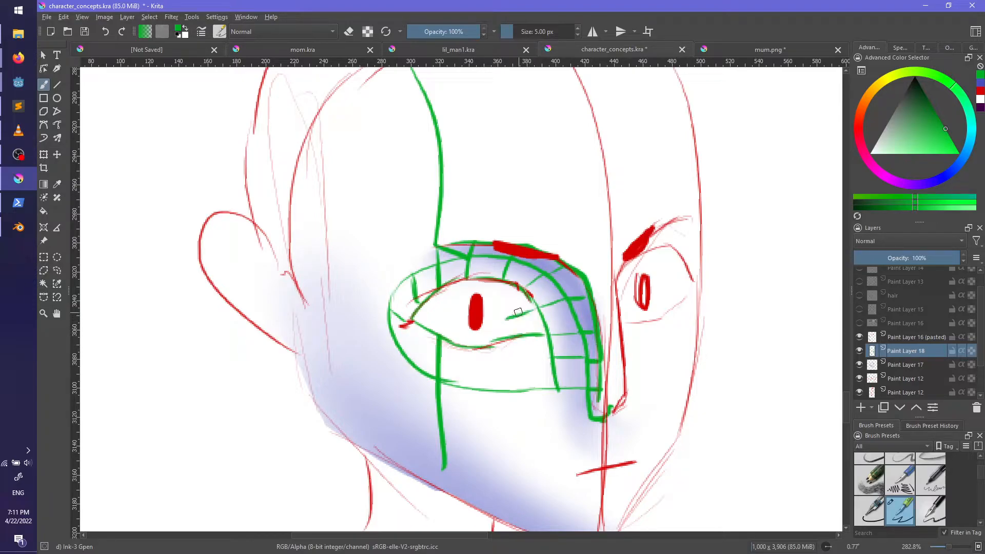
Step: Sketch horizontal topology lines across the near eye between its corners, undoing misplaced strokes
{"action": "key", "text": "ctrl+z"}
{"action": "mouse_move", "coordinate": [418, 301]}
{"action": "left_mouse_down"}
{"action": "mouse_move", "coordinate": [432, 315]}
{"action": "mouse_move", "coordinate": [491, 326]}
{"action": "mouse_move", "coordinate": [531, 310]}
{"action": "mouse_move", "coordinate": [468, 296]}
{"action": "mouse_move", "coordinate": [428, 315]}
{"action": "mouse_move", "coordinate": [455, 335]}
{"action": "left_mouse_up"}
{"action": "key", "text": "ctrl+z"}
Step: Add vertical topology lines between the upper and lower lids of the near eye
{"action": "key", "text": "ctrl+z"}
{"action": "key", "text": "ctrl+z"}
{"action": "key", "text": "ctrl+z"}
{"action": "key", "text": "ctrl+z"}
{"action": "key", "text": "ctrl+z"}
{"action": "key", "text": "ctrl+z"}
{"action": "key", "text": "ctrl+z"}
{"action": "left_click_drag", "start_coordinate": [461, 298], "coordinate": [455, 342]}
{"action": "left_click_drag", "start_coordinate": [496, 297], "coordinate": [482, 343]}
{"action": "key", "text": "ctrl+z"}
{"action": "mouse_move", "coordinate": [495, 299]}
{"action": "left_mouse_down"}
{"action": "mouse_move", "coordinate": [485, 340]}
{"action": "mouse_move", "coordinate": [489, 334]}
{"action": "left_mouse_up"}
{"action": "key", "text": "ctrl+z"}
{"action": "left_click_drag", "start_coordinate": [514, 299], "coordinate": [509, 336]}
Step: Draw short vertical lines from the near eye's lower lid down to the socket contour
{"action": "middle_click_drag", "start_coordinate": [560, 369], "coordinate": [549, 362]}
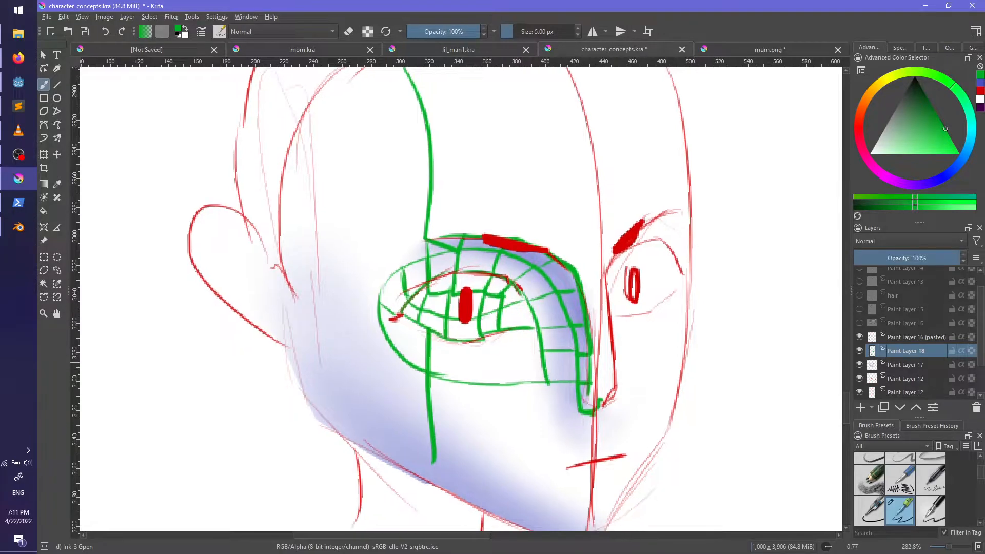
{"action": "left_click_drag", "start_coordinate": [502, 332], "coordinate": [506, 383]}
{"action": "key", "text": "ctrl+z"}
{"action": "key", "text": "ctrl+z"}
{"action": "left_click_drag", "start_coordinate": [480, 339], "coordinate": [484, 388]}
{"action": "left_click_drag", "start_coordinate": [447, 340], "coordinate": [449, 388]}
{"action": "key", "text": "ctrl+z"}
{"action": "left_click_drag", "start_coordinate": [447, 338], "coordinate": [451, 386]}
{"action": "left_click_drag", "start_coordinate": [418, 323], "coordinate": [414, 371]}
{"action": "left_click_drag", "start_coordinate": [401, 314], "coordinate": [395, 345]}
{"action": "key", "text": "ctrl+z"}
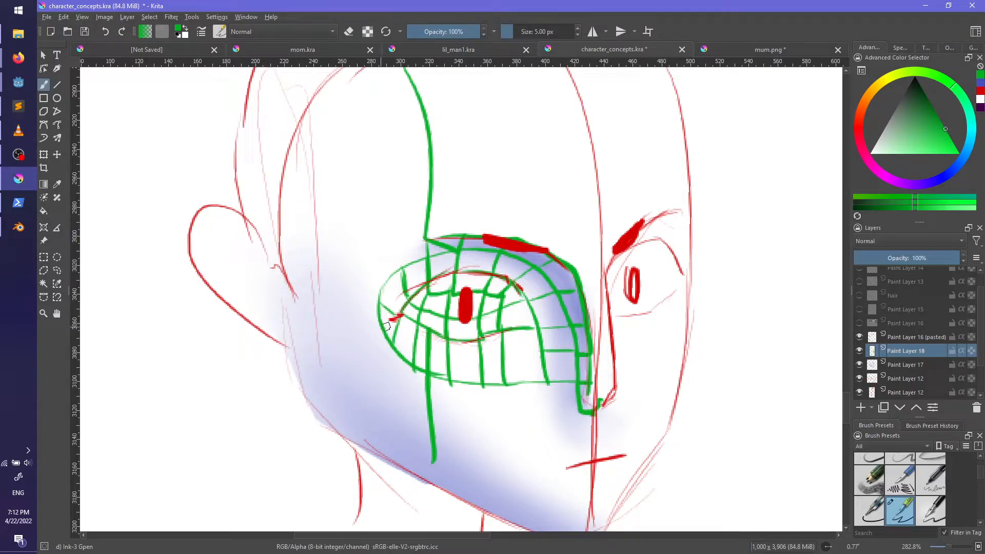
Step: Draw two more green vertical lines from the hairline down the temple to the outer eye socket
{"action": "mouse_move", "coordinate": [555, 372]}
{"action": "middle_mouse_down"}
{"action": "mouse_move", "coordinate": [531, 343]}
{"action": "mouse_move", "coordinate": [530, 357]}
{"action": "middle_mouse_up"}
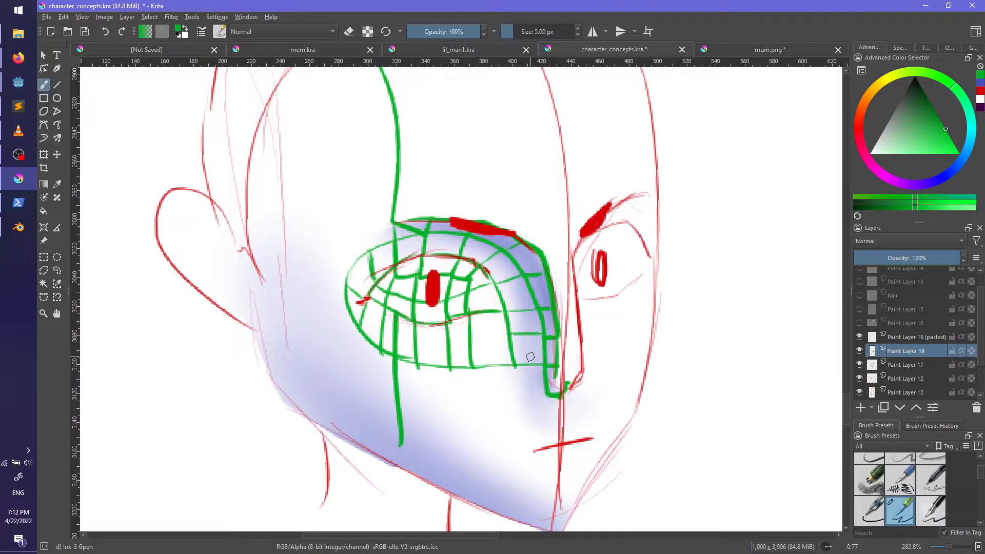
{"action": "middle_click_drag", "start_coordinate": [412, 223], "coordinate": [476, 356]}
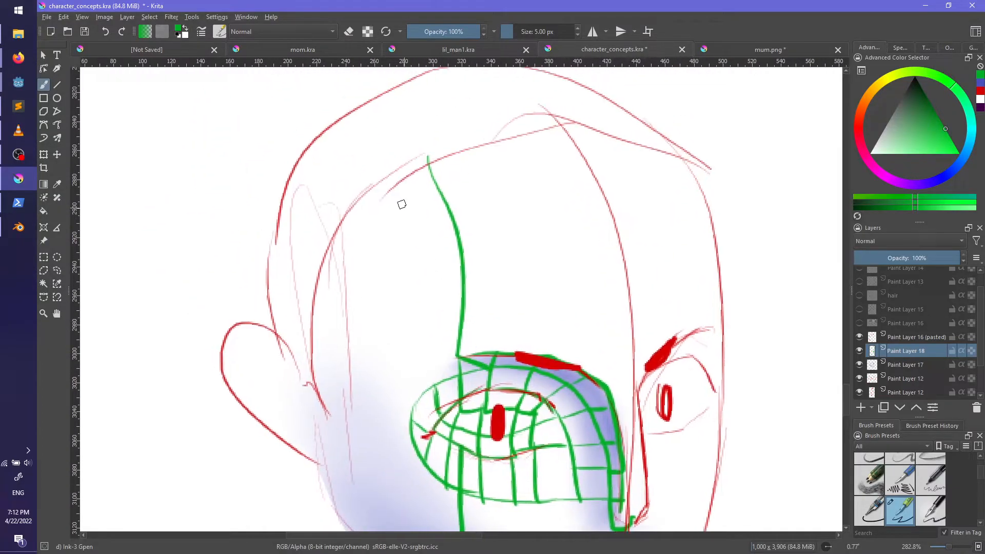
{"action": "key", "text": "ctrl+z"}
{"action": "mouse_move", "coordinate": [392, 180]}
{"action": "left_mouse_down"}
{"action": "mouse_move", "coordinate": [418, 368]}
{"action": "mouse_move", "coordinate": [439, 389]}
{"action": "left_mouse_up"}
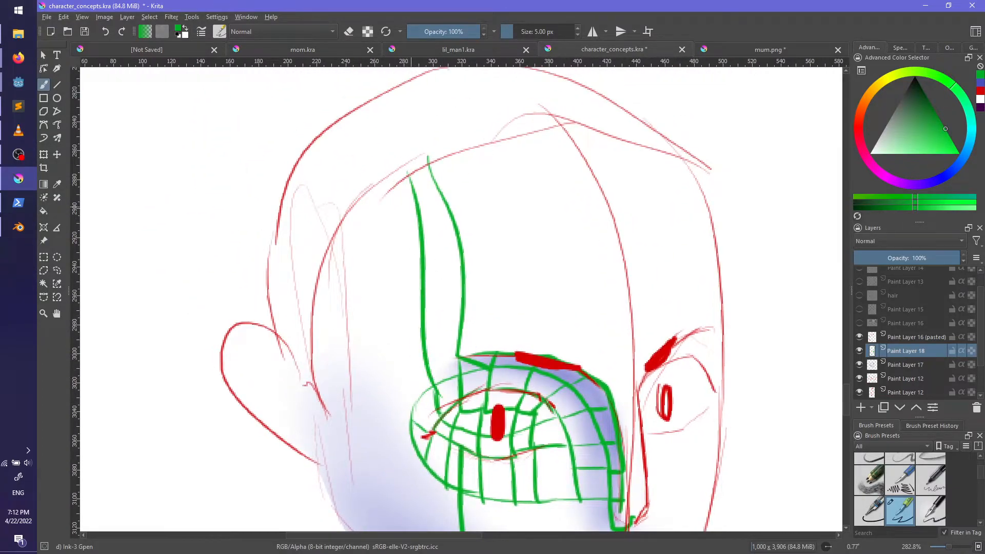
{"action": "key", "text": "ctrl+z"}
{"action": "left_click_drag", "start_coordinate": [409, 175], "coordinate": [439, 398]}
{"action": "key", "text": "ctrl+z"}
{"action": "left_click_drag", "start_coordinate": [407, 172], "coordinate": [439, 398]}
{"action": "mouse_move", "coordinate": [377, 189]}
{"action": "left_mouse_down"}
{"action": "mouse_move", "coordinate": [412, 403]}
{"action": "mouse_move", "coordinate": [393, 361]}
{"action": "mouse_move", "coordinate": [401, 408]}
{"action": "left_mouse_up"}
{"action": "key", "text": "ctrl+z"}
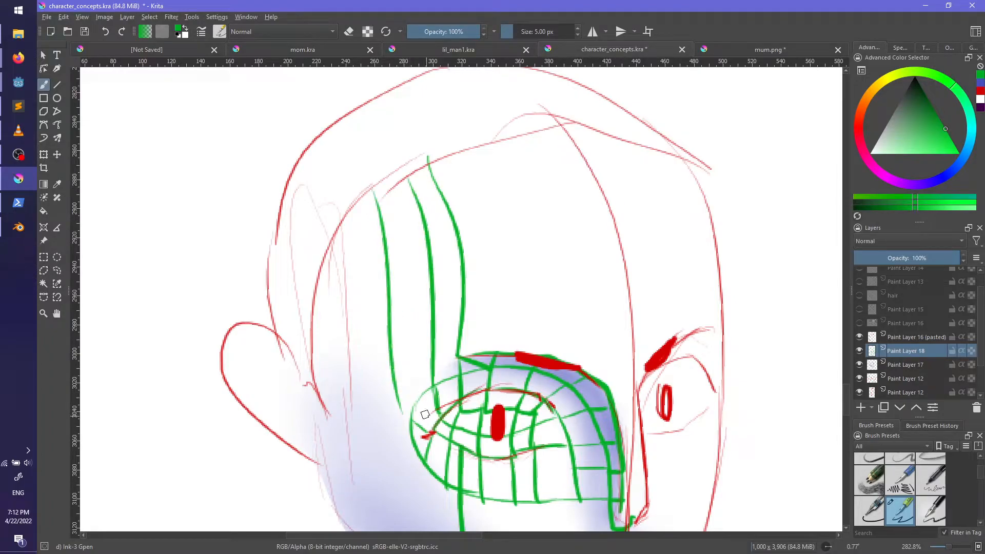
{"action": "middle_click_drag", "start_coordinate": [426, 425], "coordinate": [424, 377]}
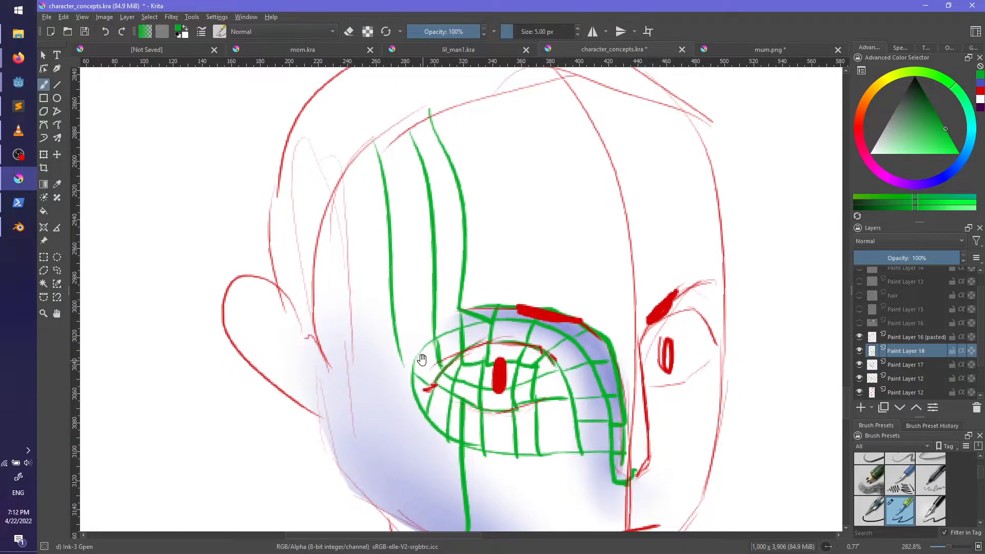
Step: Undo the outermost temple line and redraw it in green from the hairline down to the outer eye socket
{"action": "key", "text": "ctrl+z"}
{"action": "left_click_drag", "start_coordinate": [383, 150], "coordinate": [401, 353]}
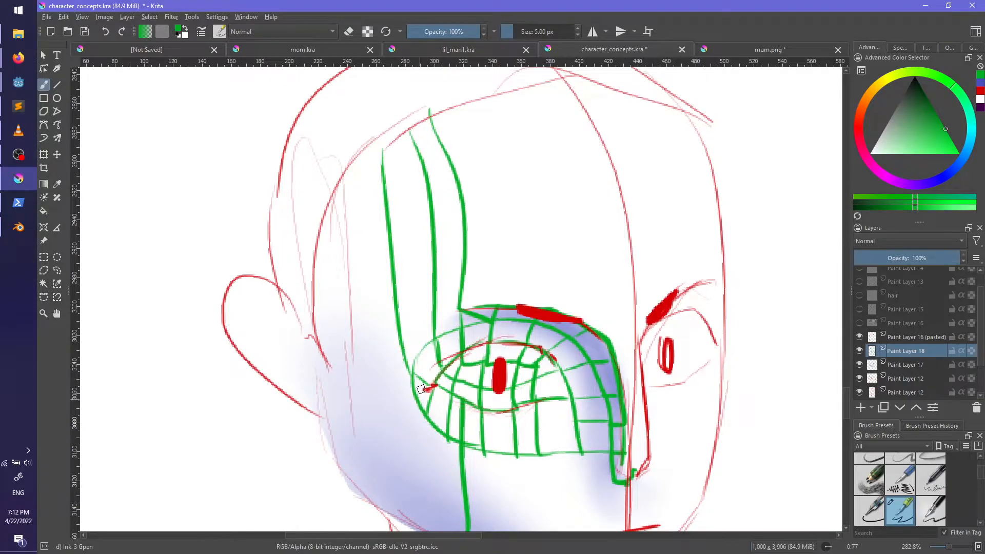
{"action": "middle_click_drag", "start_coordinate": [421, 389], "coordinate": [420, 318]}
Step: Draw green vertical topology lines from beneath the near eye socket down the cheek to the jawline, undoing misplaced strokes
{"action": "left_click_drag", "start_coordinate": [426, 347], "coordinate": [422, 459]}
{"action": "left_click_drag", "start_coordinate": [444, 367], "coordinate": [450, 505]}
{"action": "mouse_move", "coordinate": [478, 386]}
{"action": "left_mouse_down"}
{"action": "mouse_move", "coordinate": [504, 523]}
{"action": "mouse_move", "coordinate": [499, 477]}
{"action": "left_mouse_up"}
{"action": "key", "text": "ctrl+z"}
{"action": "left_click_drag", "start_coordinate": [513, 388], "coordinate": [531, 520]}
{"action": "left_click_drag", "start_coordinate": [540, 387], "coordinate": [566, 515]}
{"action": "mouse_move", "coordinate": [584, 424]}
{"action": "middle_mouse_down"}
{"action": "mouse_move", "coordinate": [565, 400]}
{"action": "mouse_move", "coordinate": [566, 315]}
{"action": "middle_mouse_up"}
{"action": "left_click_drag", "start_coordinate": [561, 271], "coordinate": [588, 468]}
{"action": "left_click_drag", "start_coordinate": [608, 303], "coordinate": [594, 443]}
{"action": "key", "text": "ctrl+z"}
{"action": "mouse_move", "coordinate": [638, 342]}
{"action": "middle_mouse_down"}
{"action": "mouse_move", "coordinate": [614, 418]}
{"action": "mouse_move", "coordinate": [614, 398]}
{"action": "middle_mouse_up"}
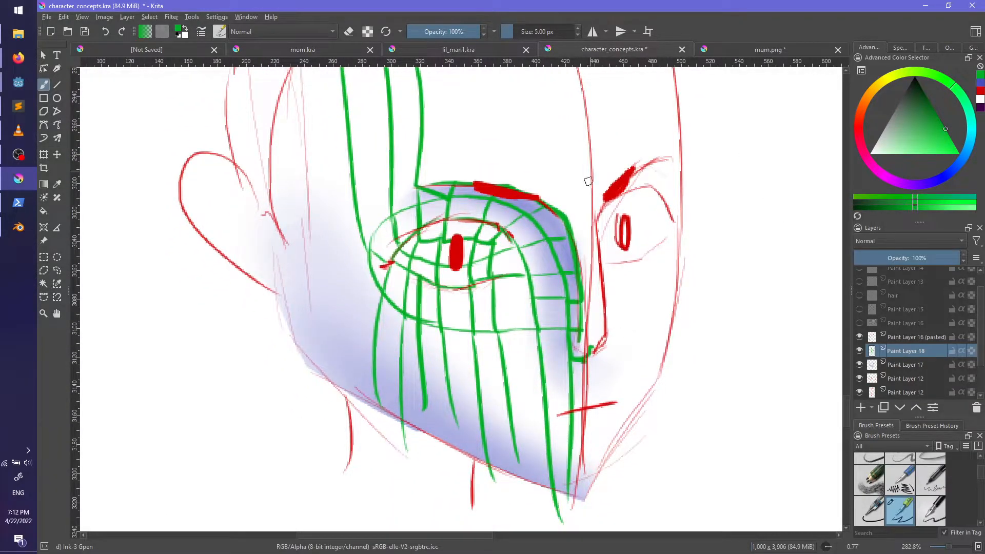
{"action": "scroll", "coordinate": [649, 268], "scroll_direction": "down", "scroll_amount": 2}
{"action": "mouse_move", "coordinate": [649, 268]}
{"action": "middle_mouse_down", "text": "shift"}
{"action": "mouse_move", "coordinate": [636, 314]}
{"action": "mouse_move", "coordinate": [650, 295]}
{"action": "mouse_move", "coordinate": [678, 334]}
{"action": "mouse_move", "coordinate": [662, 354]}
{"action": "mouse_move", "coordinate": [670, 339]}
{"action": "mouse_move", "coordinate": [655, 310]}
{"action": "mouse_move", "coordinate": [621, 337]}
{"action": "mouse_move", "coordinate": [668, 343]}
{"action": "middle_mouse_up", "text": "shift"}
Step: Switch to Blender and compare the isolated face mesh in front view with the topology sketch in Krita
{"action": "key", "text": "alt+Tab"}
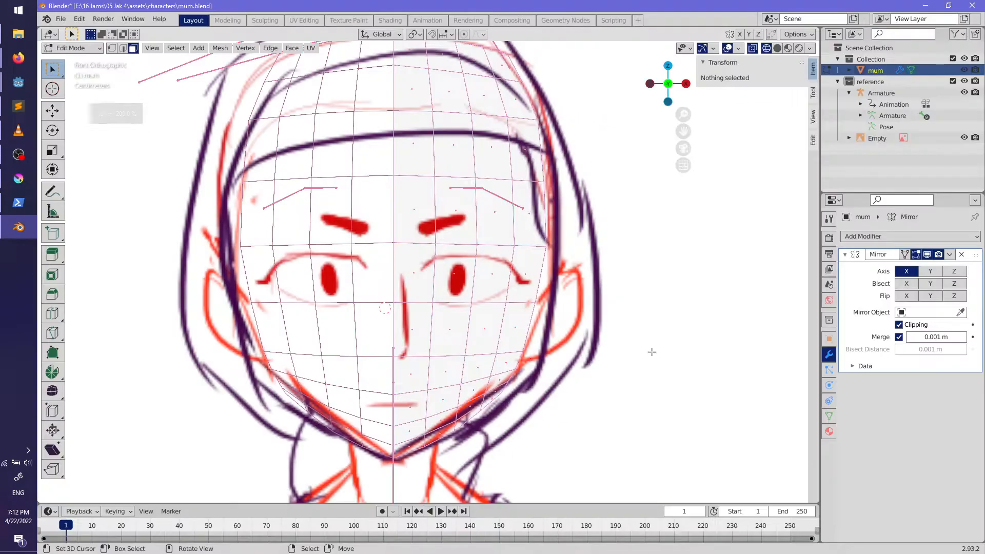
{"action": "middle_click_drag", "start_coordinate": [482, 359], "coordinate": [529, 349], "text": "shift"}
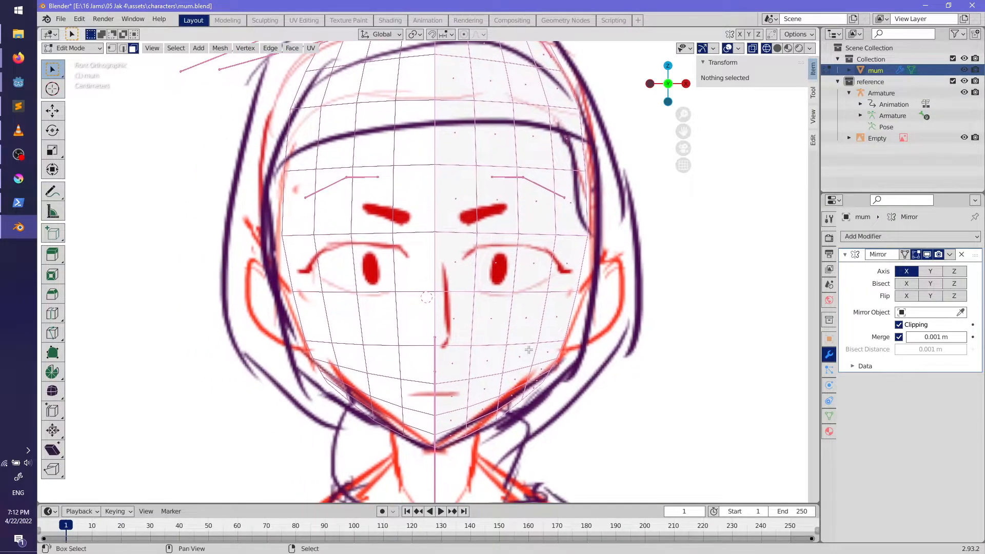
{"action": "key", "text": "alt+Tab"}
{"action": "key", "text": "alt+Tab"}
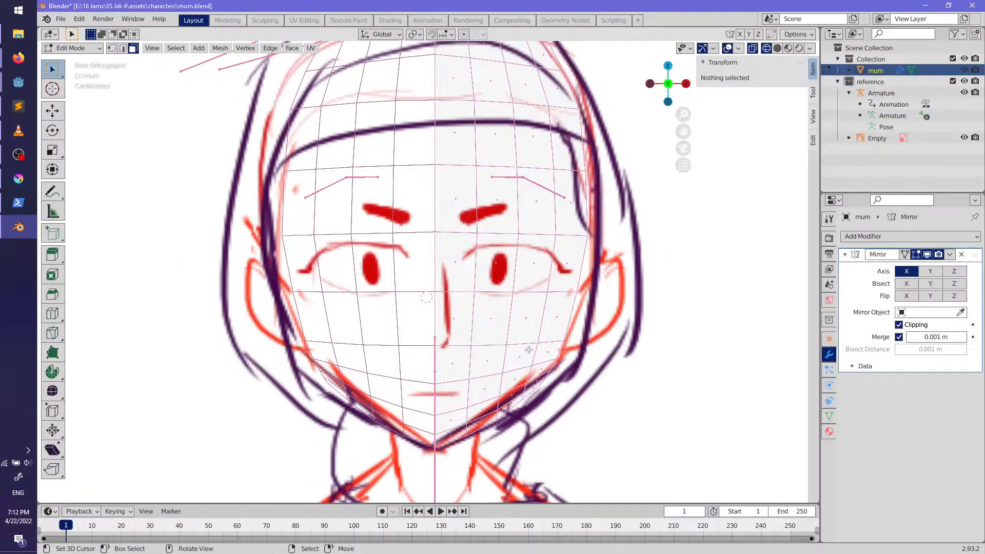
{"action": "key", "text": "alt+Tab"}
{"action": "key", "text": "alt+Tab"}
{"action": "scroll", "coordinate": [474, 329], "scroll_direction": "up", "scroll_amount": 1}
{"action": "middle_click_drag", "start_coordinate": [474, 329], "coordinate": [507, 294]}
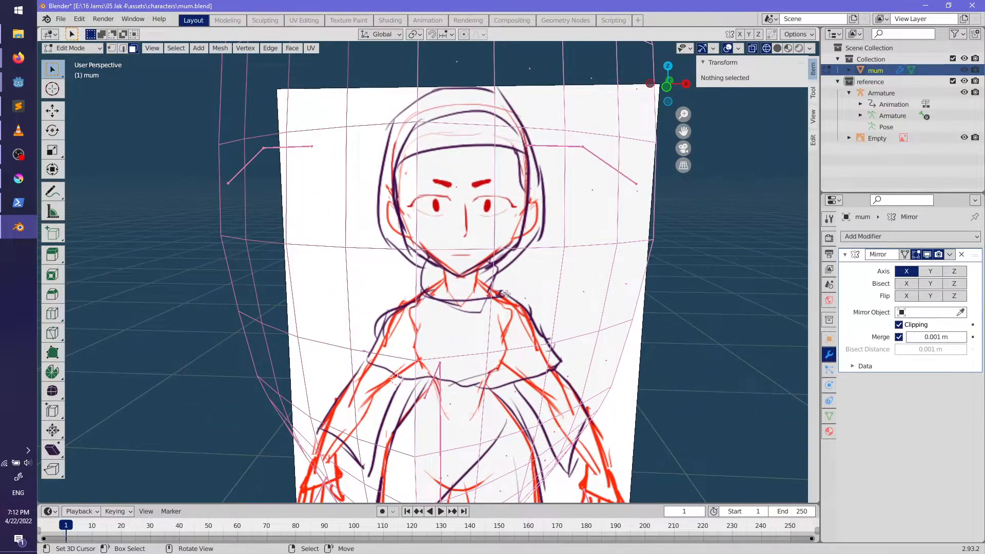
{"action": "key", "text": "KP_1"}
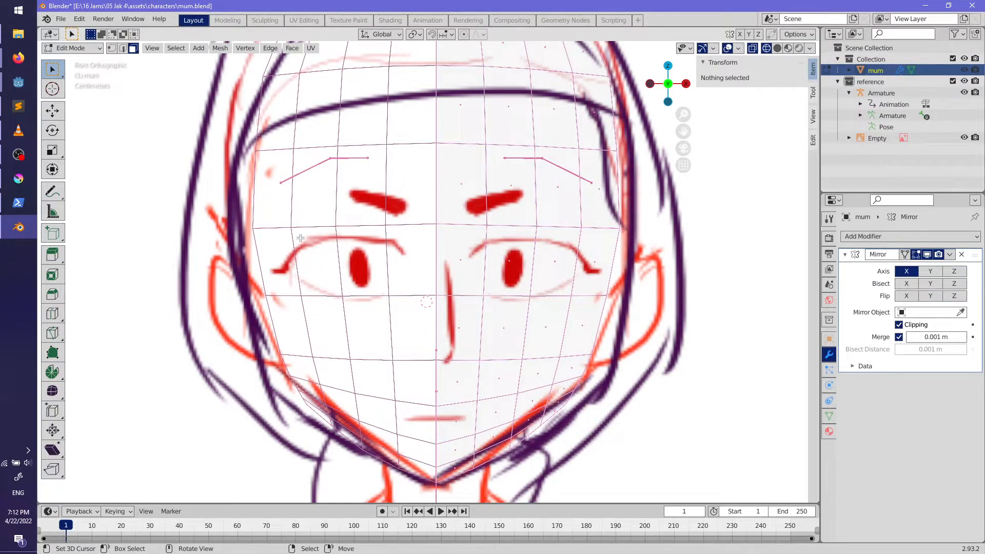
Step: Add a centred horizontal loop cut across the face mesh at pupil height
{"action": "key", "text": "ctrl+r"}
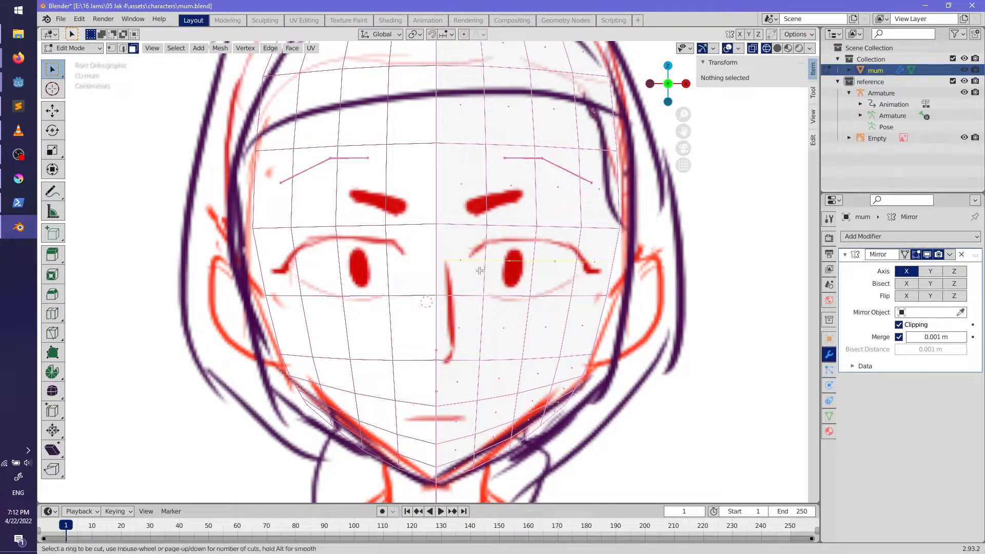
{"action": "left_click", "coordinate": [469, 271]}
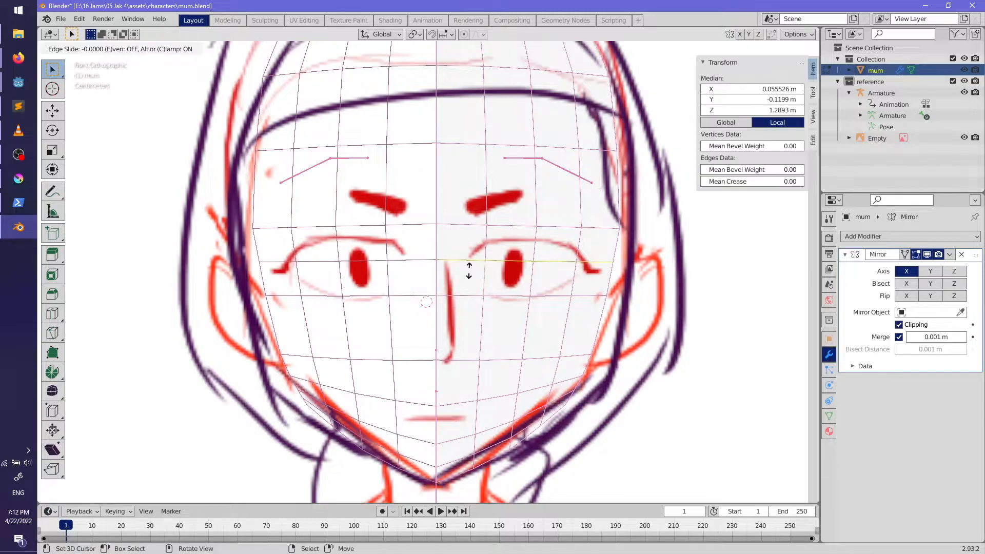
{"action": "right_click", "coordinate": [495, 273]}
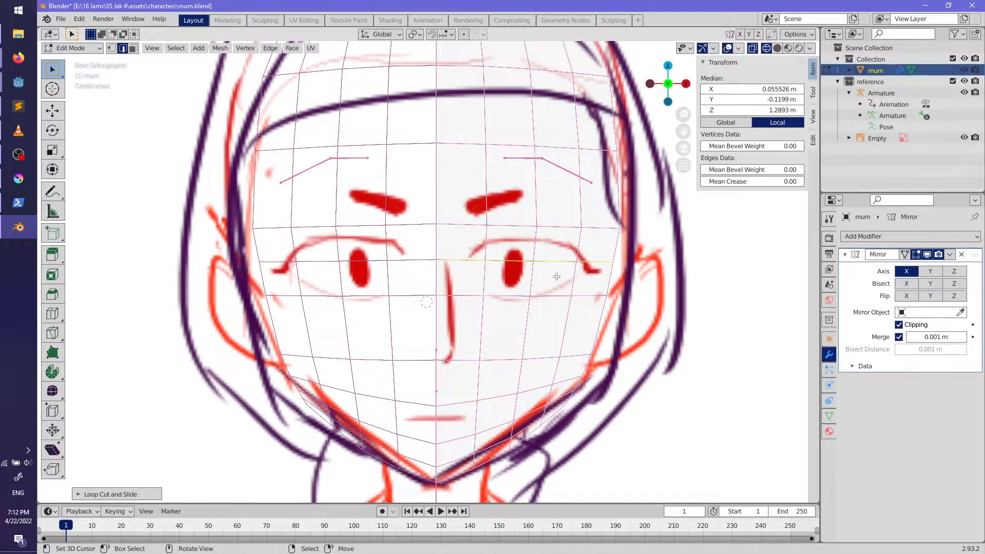
Step: Try adding a vertical loop cut beside the face's centre line, slid toward the nose
{"action": "scroll", "coordinate": [554, 276], "scroll_direction": "up", "scroll_amount": 2}
{"action": "middle_click_drag", "start_coordinate": [560, 287], "coordinate": [523, 285], "text": "shift"}
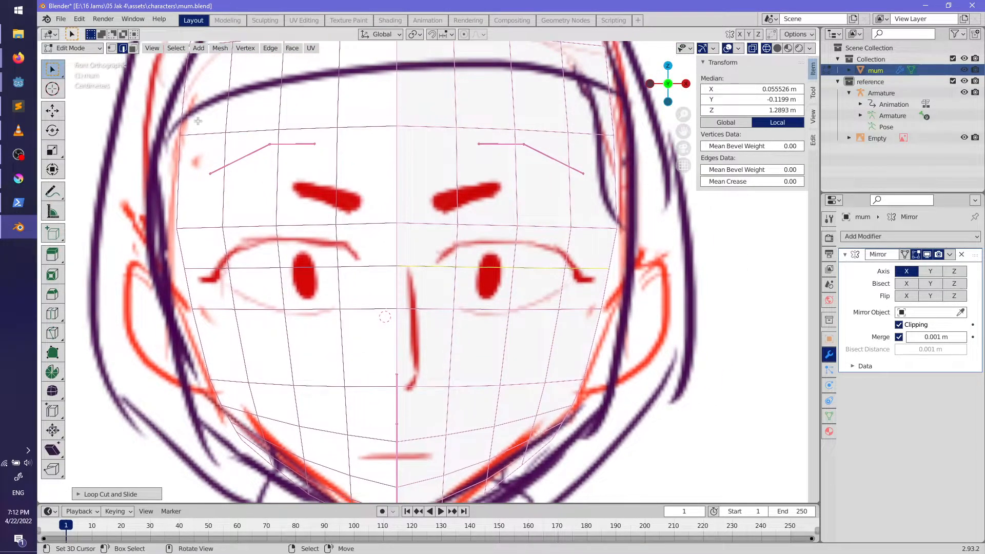
{"action": "left_click", "coordinate": [133, 48]}
{"action": "left_click", "coordinate": [426, 244]}
{"action": "key", "text": "ctrl+r"}
{"action": "left_click", "coordinate": [451, 268]}
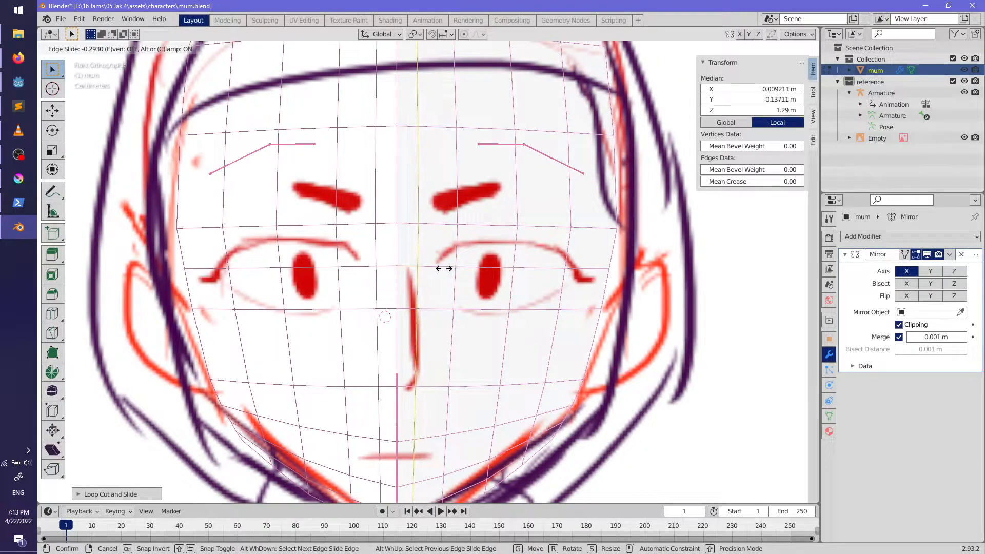
{"action": "left_click", "coordinate": [444, 269]}
Step: Try rotating the edge between the brow and the inner eye corner, and undo the rotation
{"action": "middle_click_drag", "start_coordinate": [465, 281], "coordinate": [435, 282], "text": "shift"}
{"action": "right_click", "coordinate": [397, 226]}
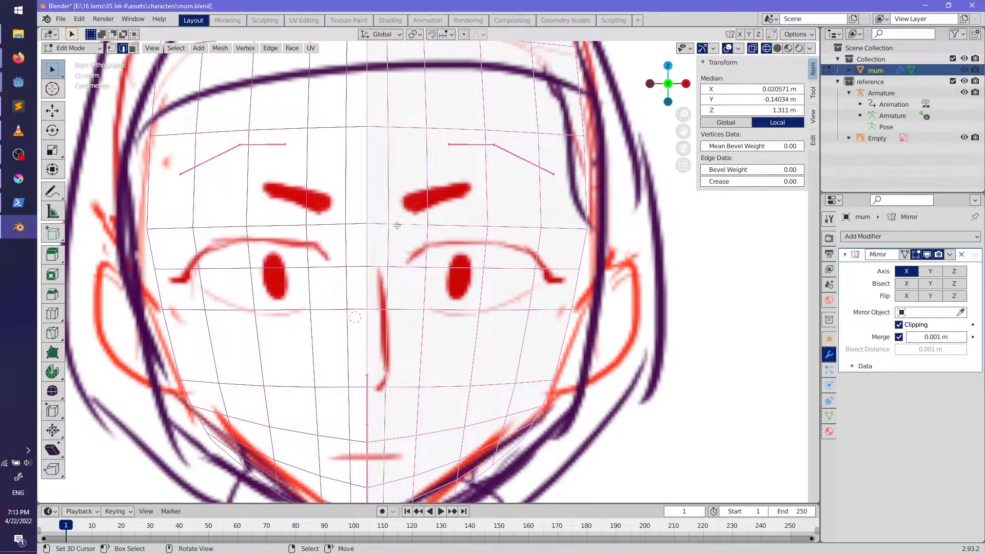
{"action": "key", "text": "r"}
{"action": "left_click", "coordinate": [503, 234]}
{"action": "key", "text": "g"}
{"action": "right_click", "coordinate": [485, 249]}
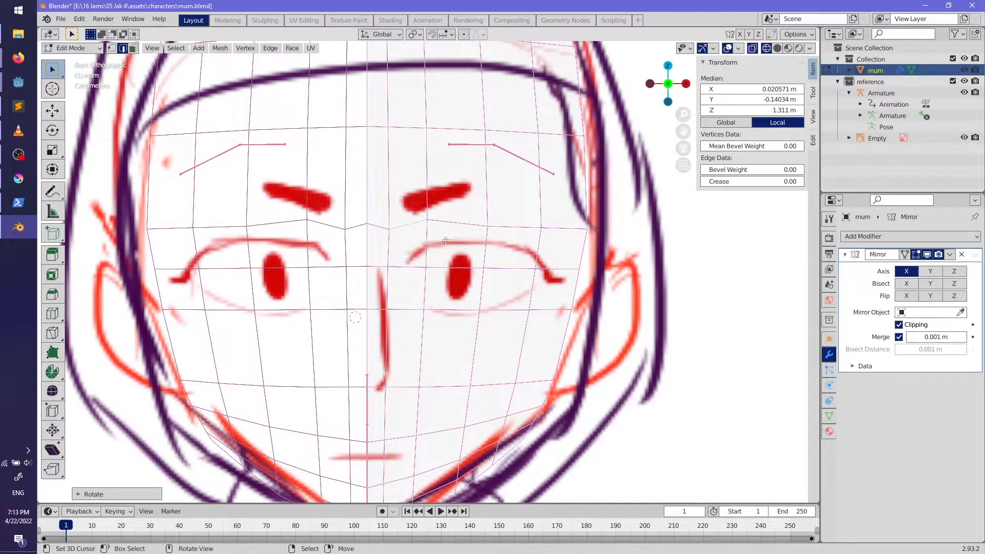
{"action": "key", "text": "ctrl+z"}
Step: Select the two rows of faces covering the eye, from the inner corner out to the temple
{"action": "middle_click_drag", "start_coordinate": [377, 228], "coordinate": [362, 226], "text": "shift"}
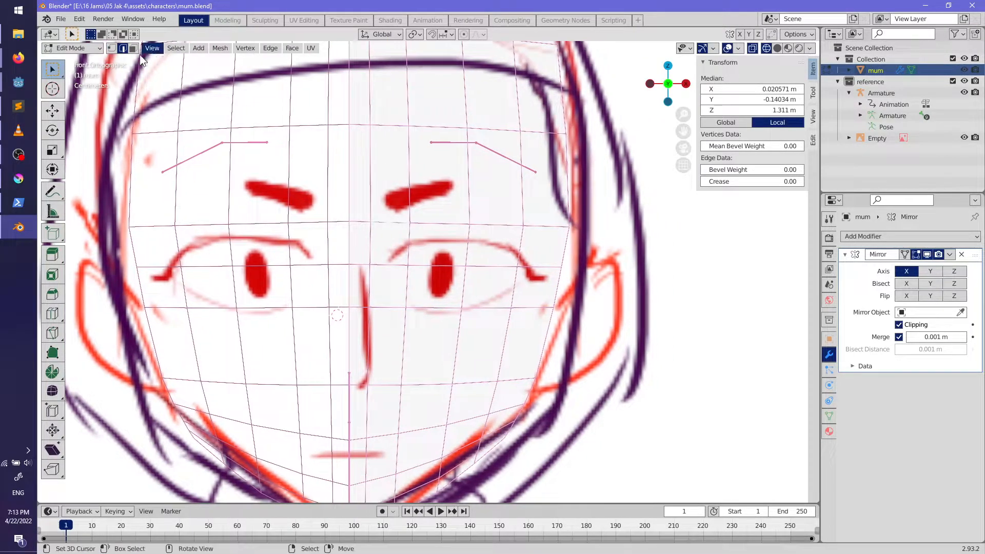
{"action": "left_click", "coordinate": [133, 48]}
{"action": "left_click", "coordinate": [392, 244]}
{"action": "left_click", "coordinate": [523, 291], "text": "ctrl+shift"}
{"action": "middle_click_drag", "start_coordinate": [529, 264], "coordinate": [515, 321]}
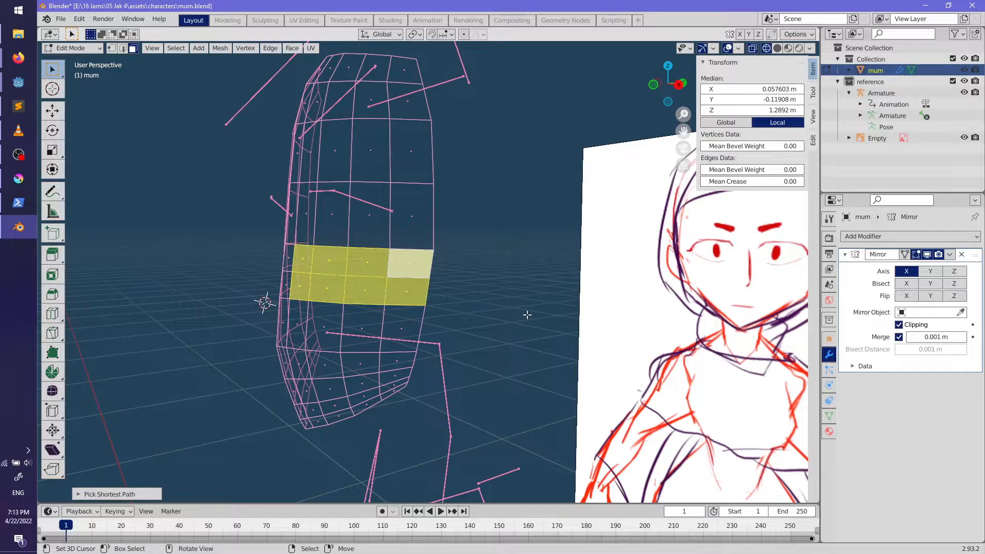
Step: Reveal the hidden body geometry and switch the viewport to solid shading
{"action": "key", "text": "alt+h"}
{"action": "key", "text": "shift+z"}
{"action": "middle_click_drag", "start_coordinate": [564, 324], "coordinate": [480, 282]}
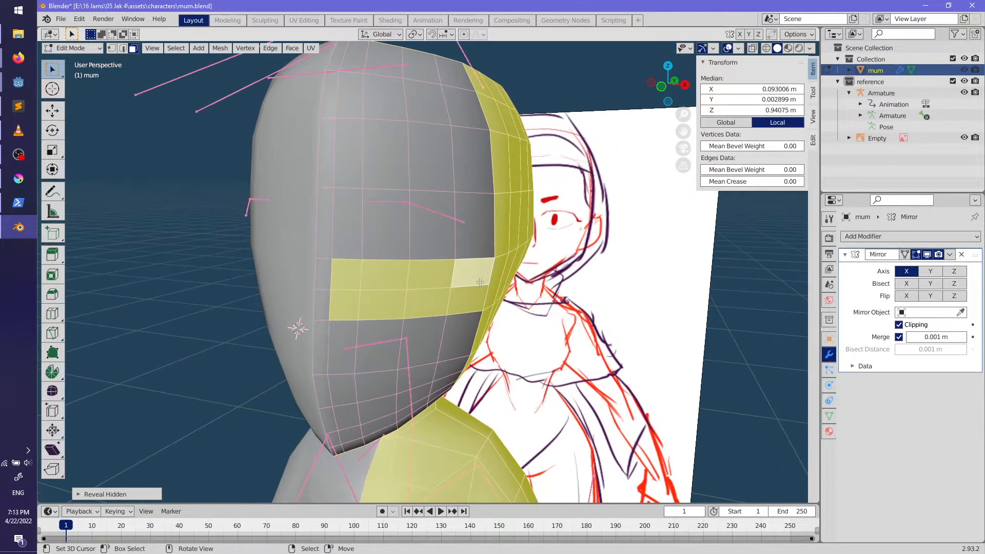
Step: Try adding another loop cut through the revealed head mesh
{"action": "left_click", "coordinate": [334, 309], "text": "ctrl"}
{"action": "middle_click_drag", "start_coordinate": [334, 309], "coordinate": [478, 345]}
{"action": "scroll", "coordinate": [437, 252], "scroll_direction": "up", "scroll_amount": 2}
{"action": "key", "text": "ctrl+r"}
{"action": "left_click", "coordinate": [436, 251]}
{"action": "right_click", "coordinate": [436, 251]}
Step: Undo the recent edits back to the state before the vertical loop cut on the isolated face
{"action": "key", "text": "ctrl+z"}
{"action": "key", "text": "ctrl+z"}
{"action": "key", "text": "ctrl+z"}
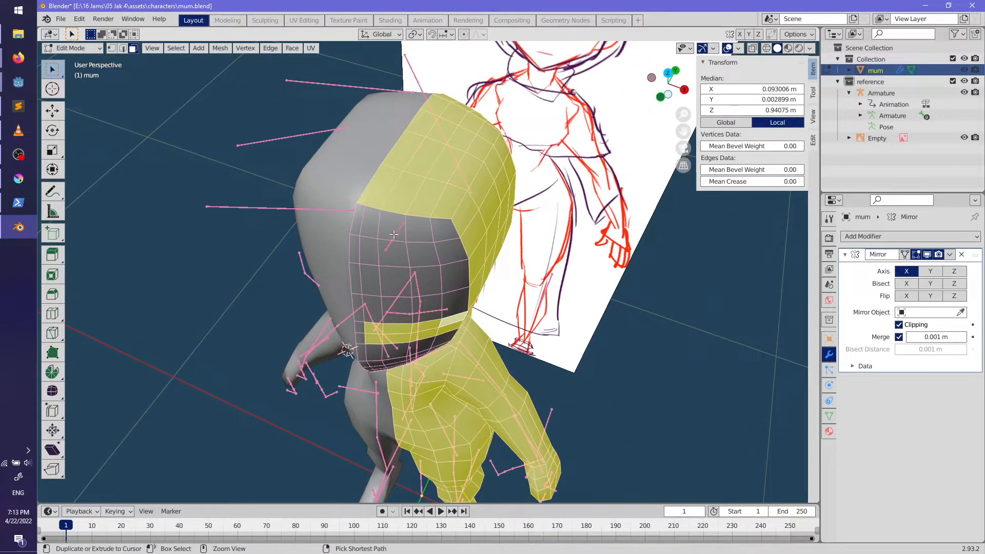
{"action": "key", "text": "ctrl+z"}
{"action": "key", "text": "ctrl+z"}
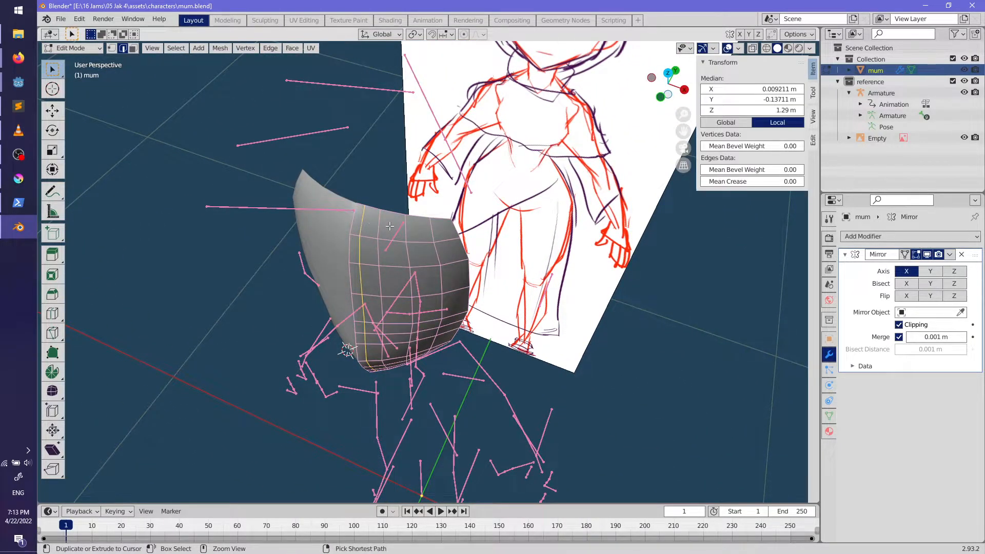
{"action": "key", "text": "ctrl+z"}
{"action": "key", "text": "ctrl+z"}
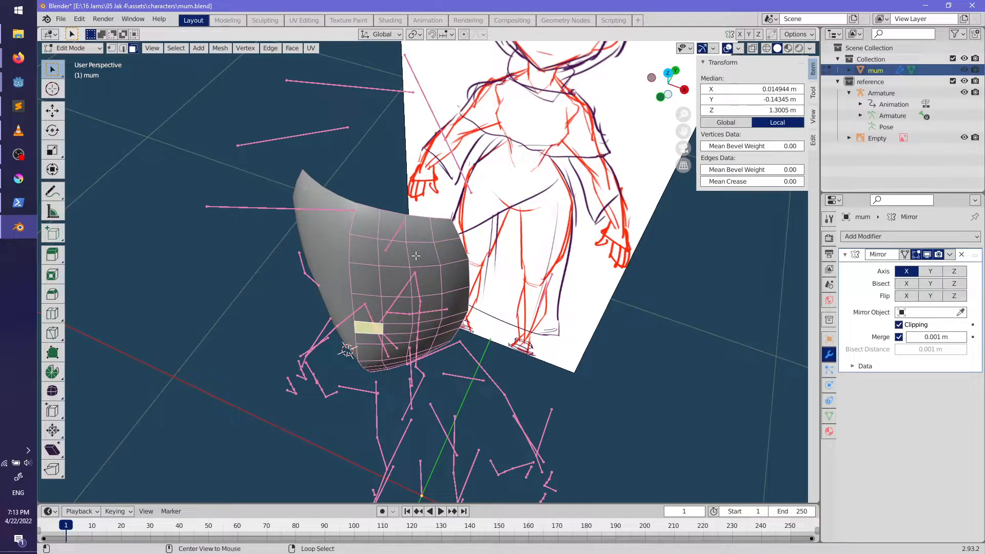
Step: Reveal the hidden mesh and add a vertical loop cut beside the centre line through the whole head
{"action": "key", "text": "alt+h"}
{"action": "key", "text": "ctrl+r"}
{"action": "left_click", "coordinate": [382, 267]}
{"action": "right_click", "coordinate": [383, 267]}
{"action": "key", "text": "alt+a"}
{"action": "middle_click_drag", "start_coordinate": [459, 286], "coordinate": [470, 255]}
{"action": "key", "text": "KP_1"}
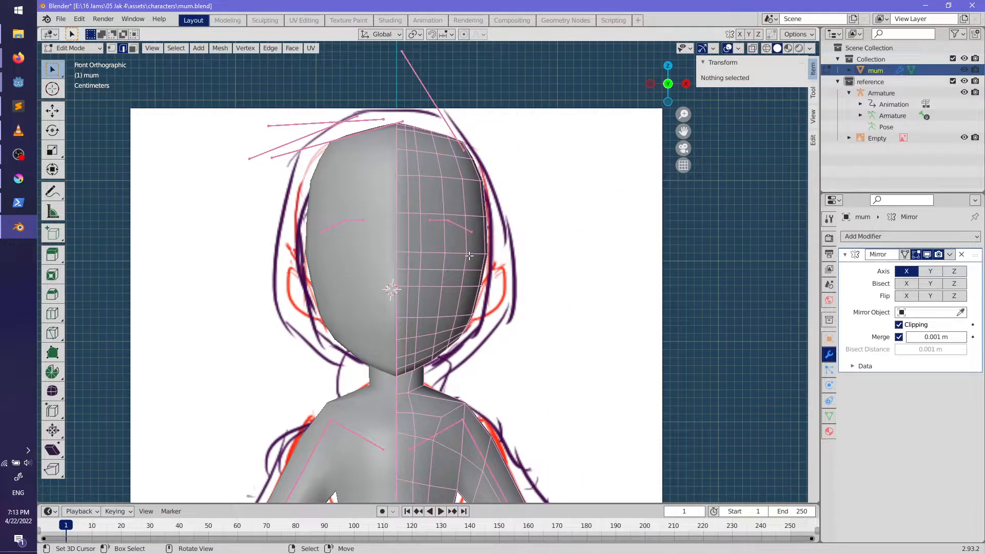
{"action": "scroll", "coordinate": [497, 261], "scroll_direction": "up", "scroll_amount": 4}
{"action": "key", "text": "ctrl+z"}
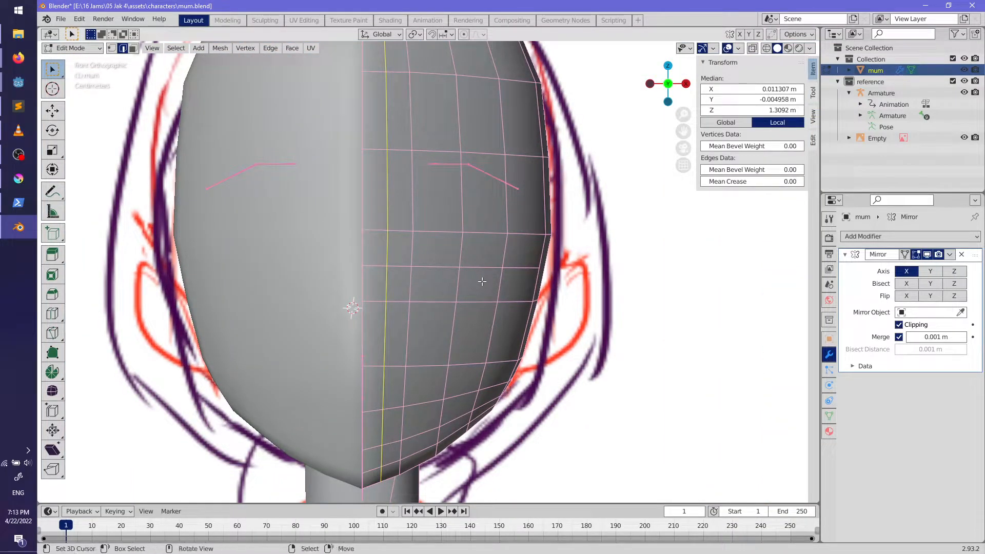
Step: Add a second vertical loop cut through the outermost column of faces at the side of the face
{"action": "key", "text": "alt+z"}
{"action": "key", "text": "shift+z"}
{"action": "key", "text": "ctrl+r"}
{"action": "double_click", "coordinate": [527, 240]}
{"action": "middle_click_drag", "start_coordinate": [538, 301], "coordinate": [531, 301]}
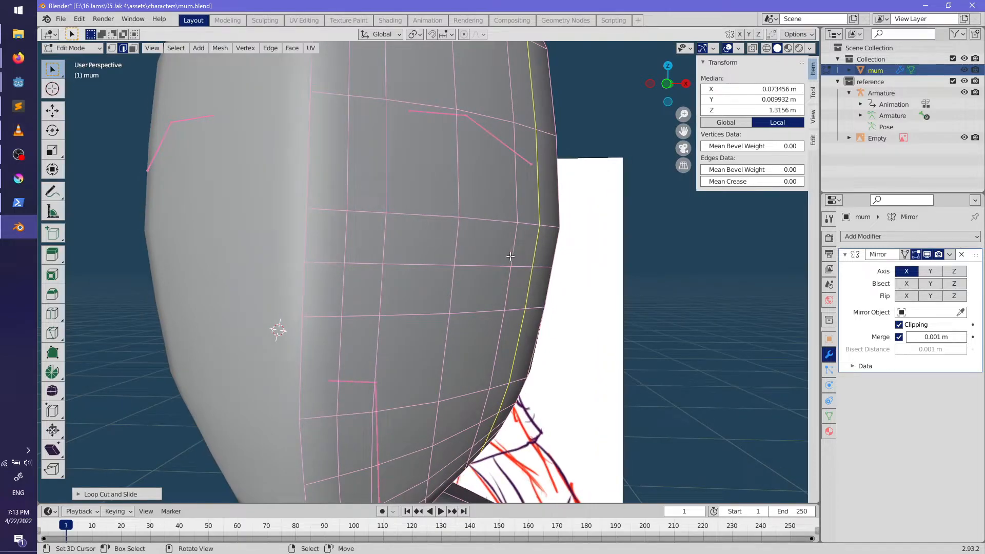
Step: Delete the two-row block of faces covering the eye using the Faces option, undoing a first deletion of vertices
{"action": "left_click", "coordinate": [486, 265]}
{"action": "middle_click_drag", "start_coordinate": [486, 265], "coordinate": [502, 270], "text": "shift"}
{"action": "left_click", "coordinate": [133, 48]}
{"action": "left_click", "coordinate": [386, 243]}
{"action": "left_click", "coordinate": [542, 296], "text": "ctrl"}
{"action": "middle_click_drag", "start_coordinate": [535, 304], "coordinate": [508, 303]}
{"action": "key", "text": "x"}
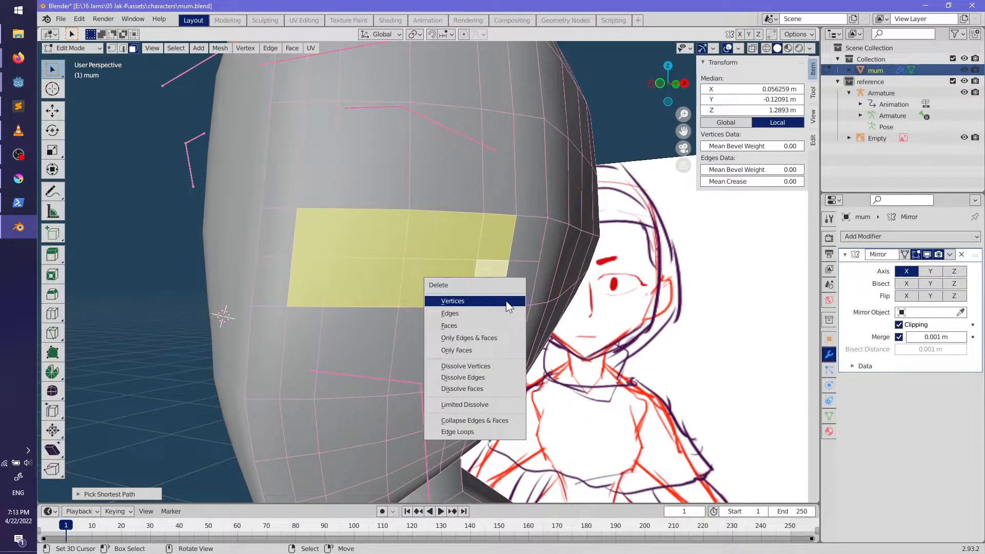
{"action": "left_click", "coordinate": [506, 301]}
{"action": "key", "text": "ctrl+z"}
{"action": "key", "text": "x"}
{"action": "left_click", "coordinate": [467, 325]}
Step: Add a centred horizontal loop cut around the side and back of the head at eye height
{"action": "middle_click_drag", "start_coordinate": [467, 324], "coordinate": [459, 215]}
{"action": "left_click", "coordinate": [458, 216], "text": "alt"}
{"action": "mouse_move", "coordinate": [444, 293]}
{"action": "middle_mouse_down"}
{"action": "mouse_move", "coordinate": [464, 284]}
{"action": "mouse_move", "coordinate": [455, 282]}
{"action": "middle_mouse_up"}
{"action": "key", "text": "ctrl+r"}
{"action": "left_click", "coordinate": [460, 273]}
{"action": "right_click", "coordinate": [460, 273]}
{"action": "scroll", "coordinate": [451, 279], "scroll_direction": "up", "scroll_amount": 3}
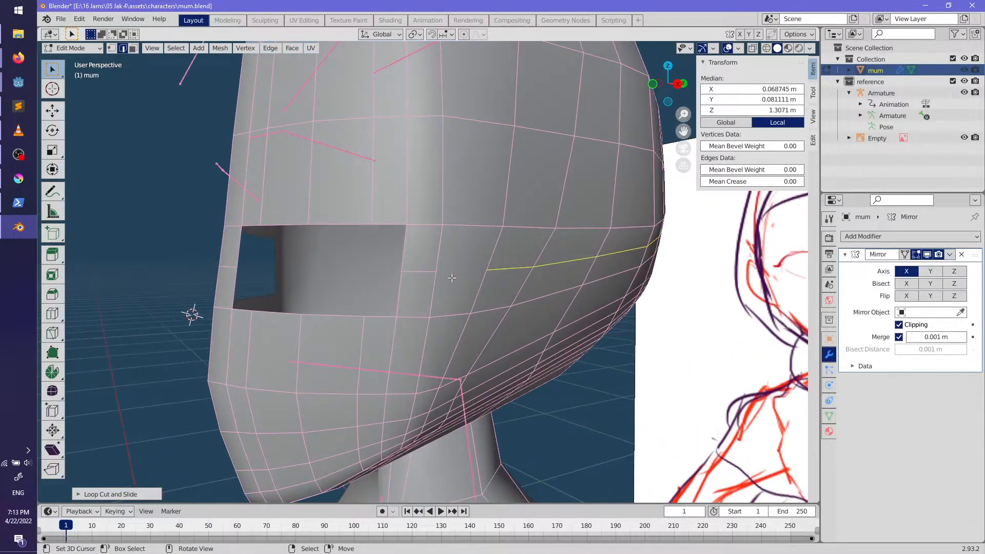
Step: Knife-cut the temple face to connect the eye-level edge with the horizontal loop behind it
{"action": "key", "text": "k"}
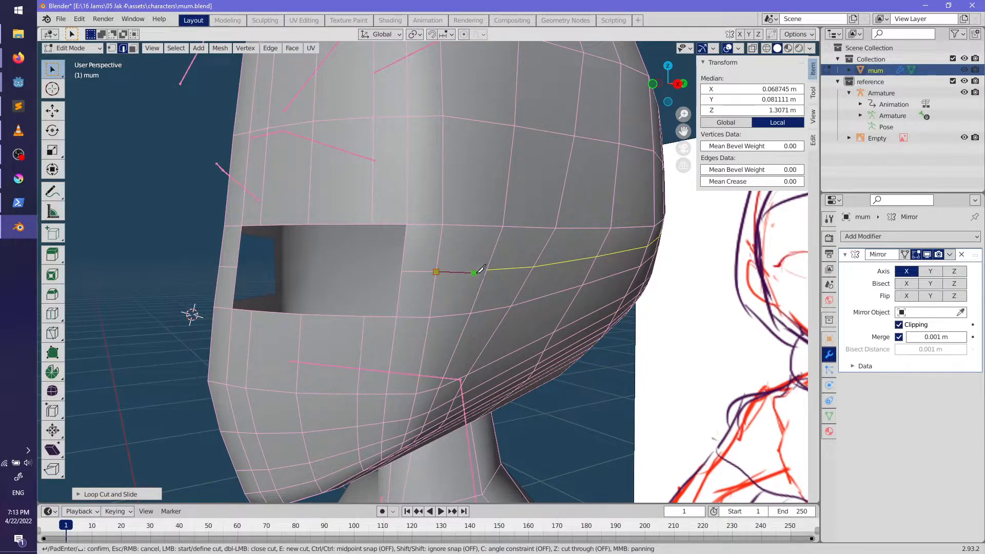
{"action": "key", "text": "Return"}
{"action": "scroll", "coordinate": [487, 269], "scroll_direction": "down", "scroll_amount": 3}
{"action": "mouse_move", "coordinate": [487, 269]}
{"action": "middle_mouse_down"}
{"action": "mouse_move", "coordinate": [514, 272]}
{"action": "mouse_move", "coordinate": [449, 273]}
{"action": "mouse_move", "coordinate": [428, 244]}
{"action": "mouse_move", "coordinate": [523, 247]}
{"action": "mouse_move", "coordinate": [548, 269]}
{"action": "mouse_move", "coordinate": [465, 290]}
{"action": "mouse_move", "coordinate": [521, 317]}
{"action": "mouse_move", "coordinate": [509, 322]}
{"action": "mouse_move", "coordinate": [405, 246]}
{"action": "mouse_move", "coordinate": [464, 167]}
{"action": "mouse_move", "coordinate": [453, 256]}
{"action": "middle_mouse_up"}
Step: Select the faces on the side, top and back of the head and hide them to isolate the front of the face
{"action": "key", "text": "alt+a"}
{"action": "key", "text": "KP_1"}
{"action": "right_click", "coordinate": [405, 238], "text": "alt"}
{"action": "key", "text": "alt+a"}
{"action": "right_click", "coordinate": [417, 217], "text": "alt"}
{"action": "right_click", "coordinate": [463, 168], "text": "alt+shift"}
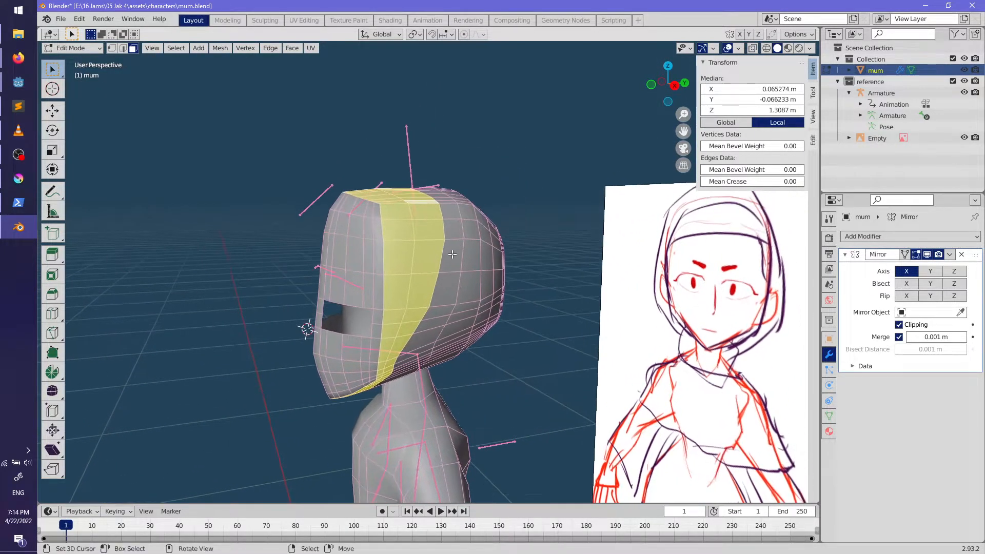
{"action": "right_click", "coordinate": [452, 203], "text": "alt+shift"}
{"action": "right_click", "coordinate": [470, 208], "text": "alt+shift"}
{"action": "middle_click_drag", "start_coordinate": [472, 212], "coordinate": [443, 241]}
{"action": "right_click", "coordinate": [474, 241], "text": "alt+shift"}
{"action": "right_click", "coordinate": [493, 248], "text": "alt+shift"}
{"action": "middle_click_drag", "start_coordinate": [509, 262], "coordinate": [464, 262]}
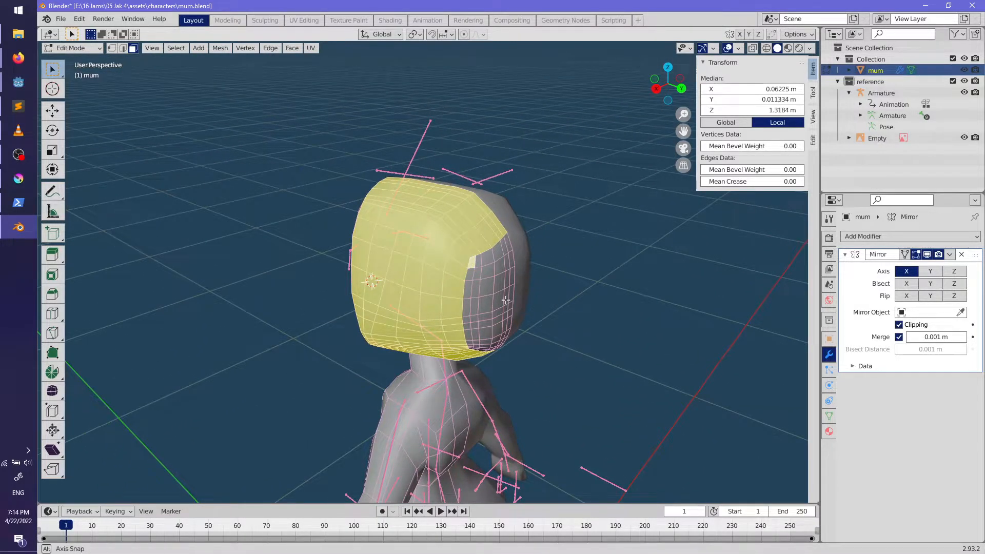
{"action": "middle_click_drag", "start_coordinate": [506, 300], "coordinate": [512, 386]}
{"action": "right_click", "coordinate": [519, 391], "text": "ctrl"}
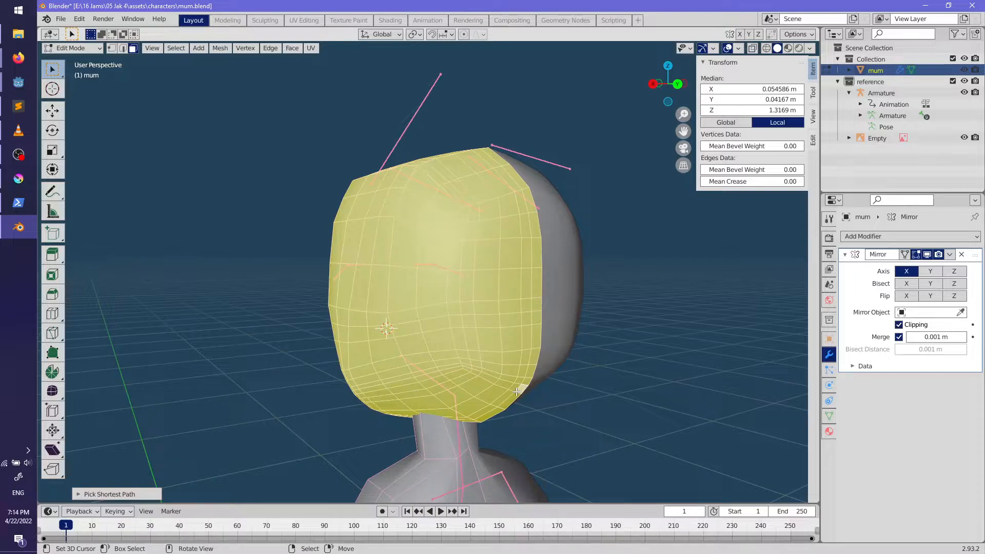
{"action": "key", "text": "h"}
Step: In front view, rotate and move the eye hole's inner upper edge to follow the drawn upper lid
{"action": "mouse_move", "coordinate": [339, 344]}
{"action": "middle_mouse_down"}
{"action": "mouse_move", "coordinate": [470, 376]}
{"action": "mouse_move", "coordinate": [439, 386]}
{"action": "middle_mouse_up"}
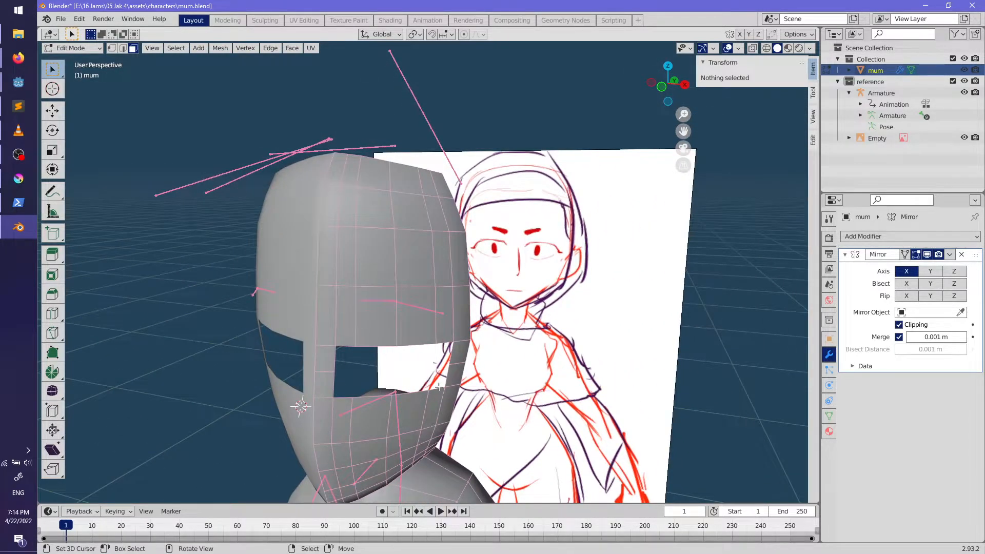
{"action": "key", "text": "KP_1"}
{"action": "middle_click_drag", "start_coordinate": [463, 331], "coordinate": [508, 328], "text": "shift"}
{"action": "scroll", "coordinate": [442, 311], "scroll_direction": "up", "scroll_amount": 3}
{"action": "scroll", "coordinate": [508, 327], "scroll_direction": "up", "scroll_amount": 2}
{"action": "middle_click_drag", "start_coordinate": [376, 262], "coordinate": [368, 235], "text": "shift"}
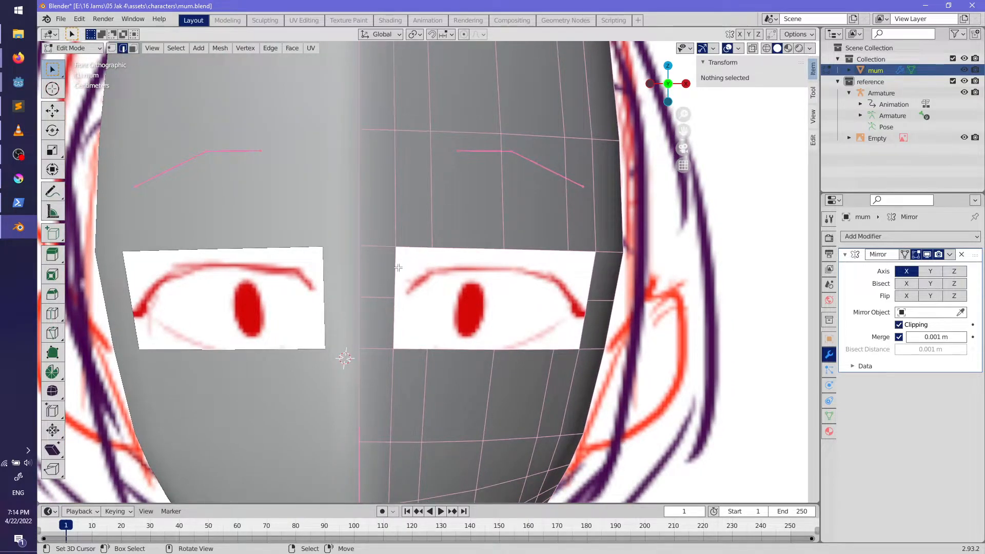
{"action": "right_click", "coordinate": [411, 248]}
{"action": "key", "text": "r"}
{"action": "left_click", "coordinate": [521, 242]}
{"action": "key", "text": "g"}
{"action": "left_click", "coordinate": [522, 257]}
Step: Rotate the remaining upper edges of the eye hole and move the outermost one toward the drawn outer eye corner
{"action": "right_click", "coordinate": [487, 249]}
{"action": "key", "text": "r"}
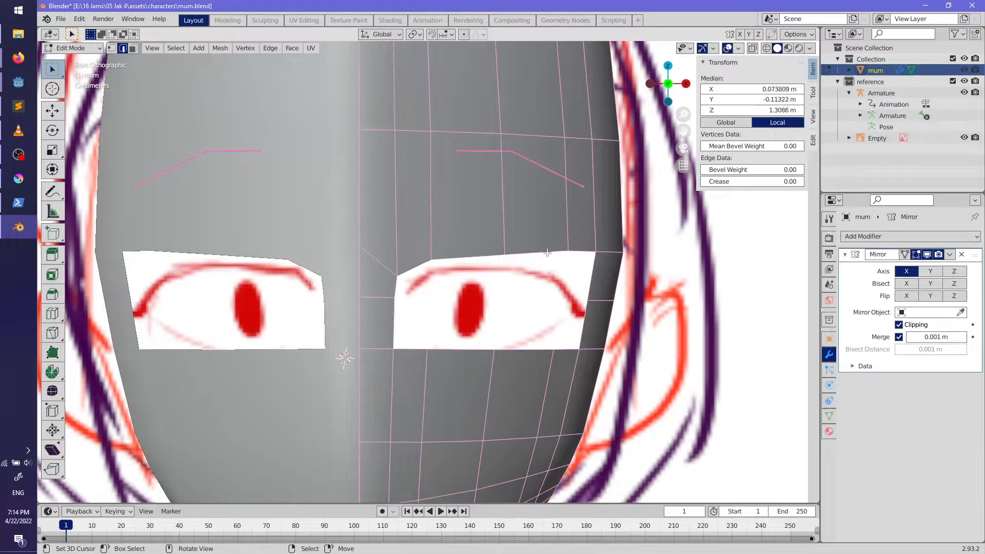
{"action": "left_click", "coordinate": [622, 314]}
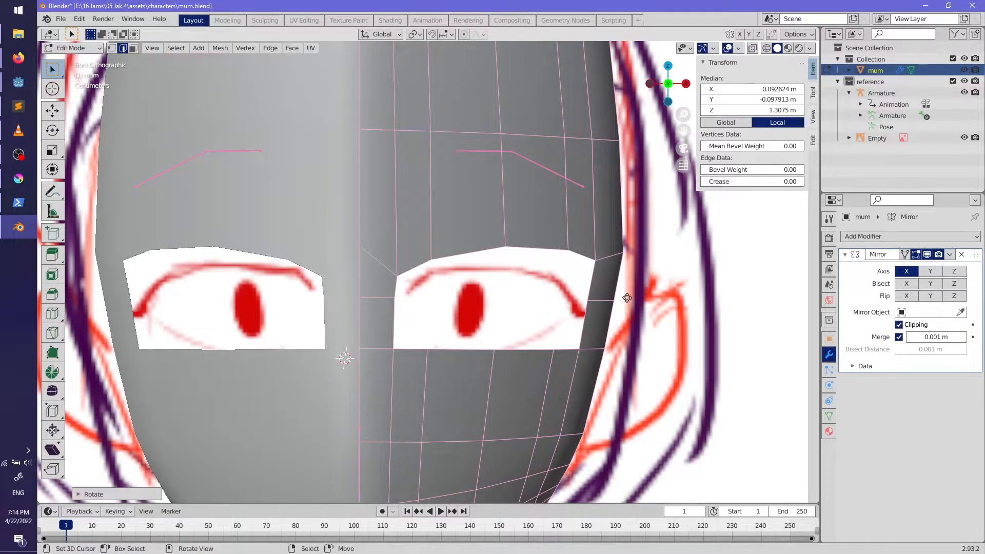
{"action": "key", "text": "g"}
{"action": "left_click", "coordinate": [611, 314]}
Step: Rotate the eye hole's outer lower edge and move it in toward the drawn outer eye corner
{"action": "right_click", "coordinate": [591, 329]}
{"action": "key", "text": "r"}
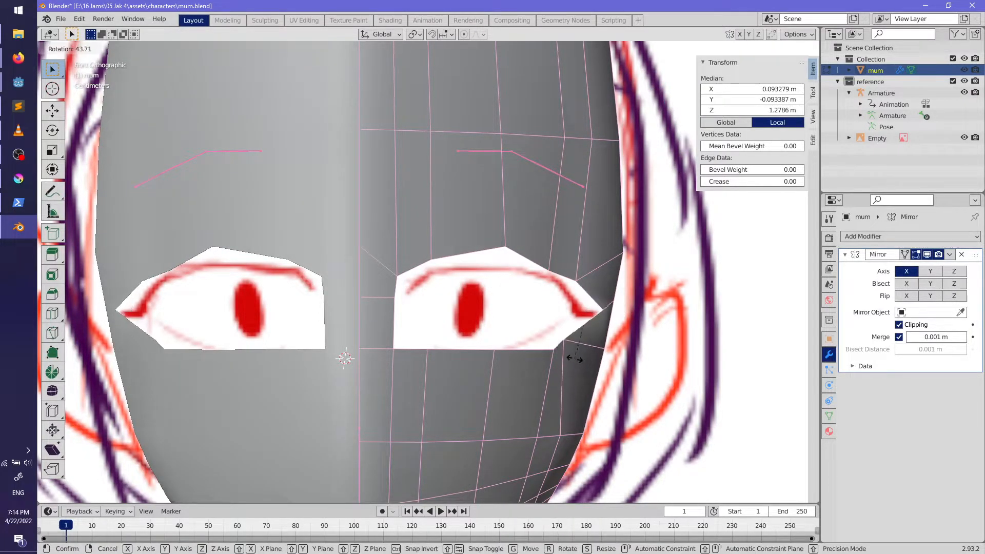
{"action": "left_click", "coordinate": [583, 361]}
{"action": "key", "text": "g"}
{"action": "left_click", "coordinate": [587, 338]}
Step: Rotate and move the lower edge next to the outer eye corner to follow the drawn lower lid
{"action": "right_click", "coordinate": [533, 347]}
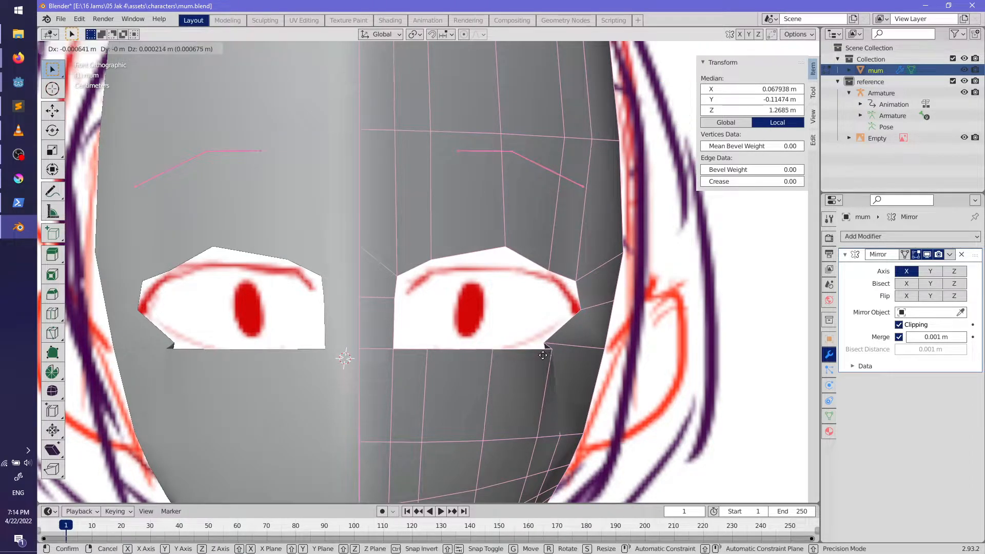
{"action": "key", "text": "r"}
{"action": "left_click", "coordinate": [567, 356]}
{"action": "key", "text": "g"}
{"action": "left_click", "coordinate": [560, 334]}
{"action": "key", "text": "r"}
{"action": "left_click", "coordinate": [598, 339]}
{"action": "key", "text": "g"}
{"action": "left_click", "coordinate": [605, 338]}
Step: Move and scale the remaining lower edges of the eye hole onto the drawn lower lid line
{"action": "right_click", "coordinate": [505, 356]}
{"action": "key", "text": "g"}
{"action": "left_click", "coordinate": [522, 353]}
{"action": "key", "text": "s"}
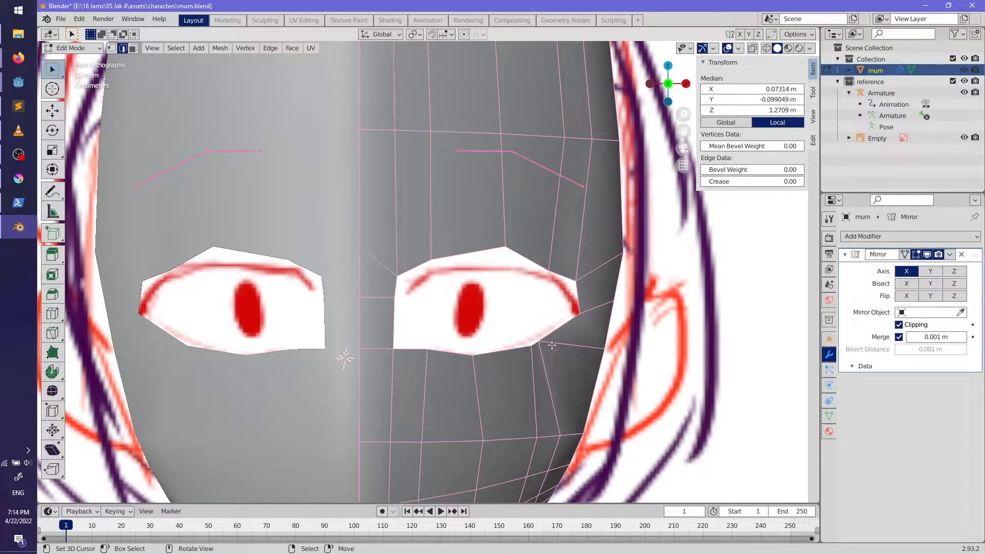
{"action": "left_click", "coordinate": [614, 336]}
{"action": "key", "text": "g"}
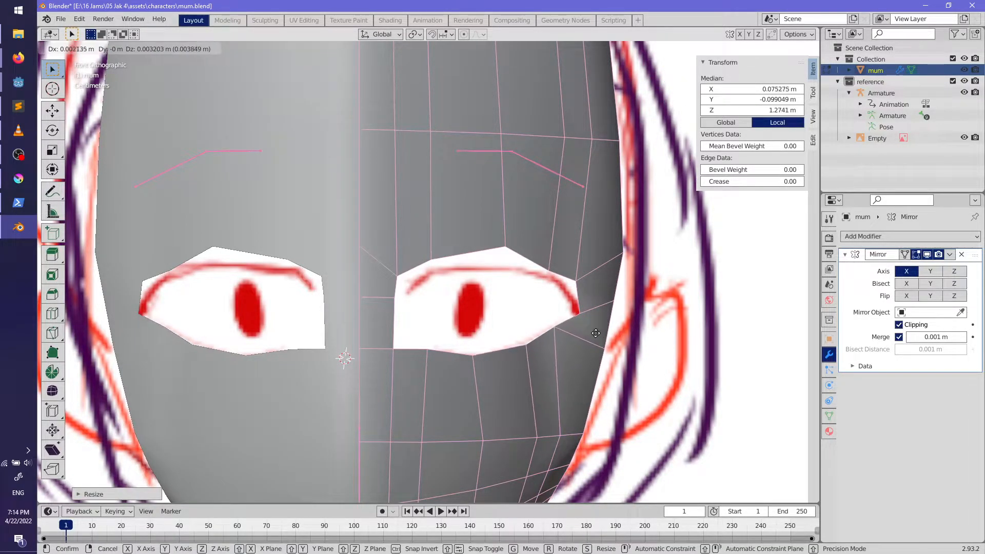
{"action": "left_click", "coordinate": [596, 334]}
Step: Move, rotate and scale the eye hole's outermost edge to fit the drawn outer eye corner
{"action": "right_click", "coordinate": [580, 306]}
{"action": "key", "text": "g"}
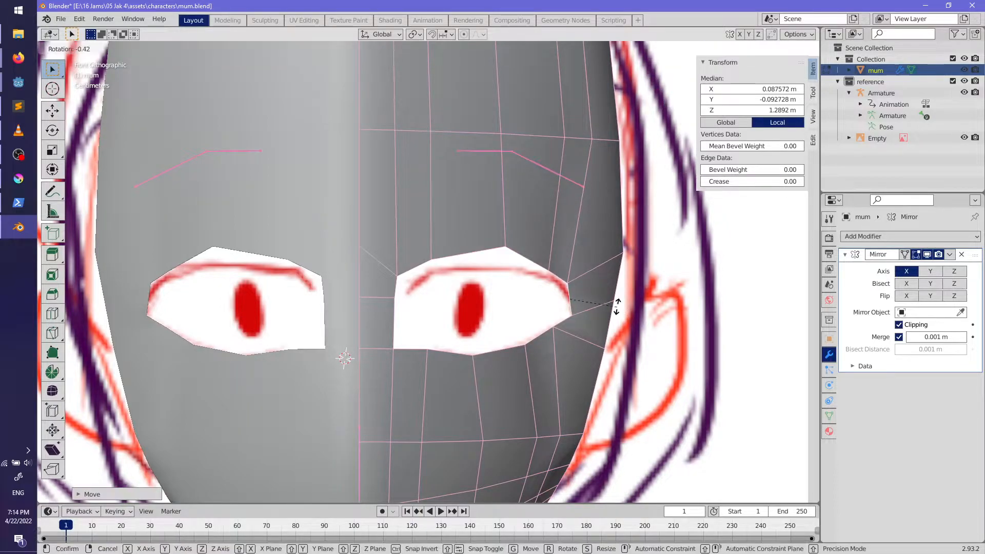
{"action": "left_click", "coordinate": [612, 297]}
{"action": "key", "text": "s"}
{"action": "left_click", "coordinate": [614, 301]}
Step: Scale and move the outer upper edge of the eye hole down onto the drawn upper lid
{"action": "left_click", "coordinate": [488, 257]}
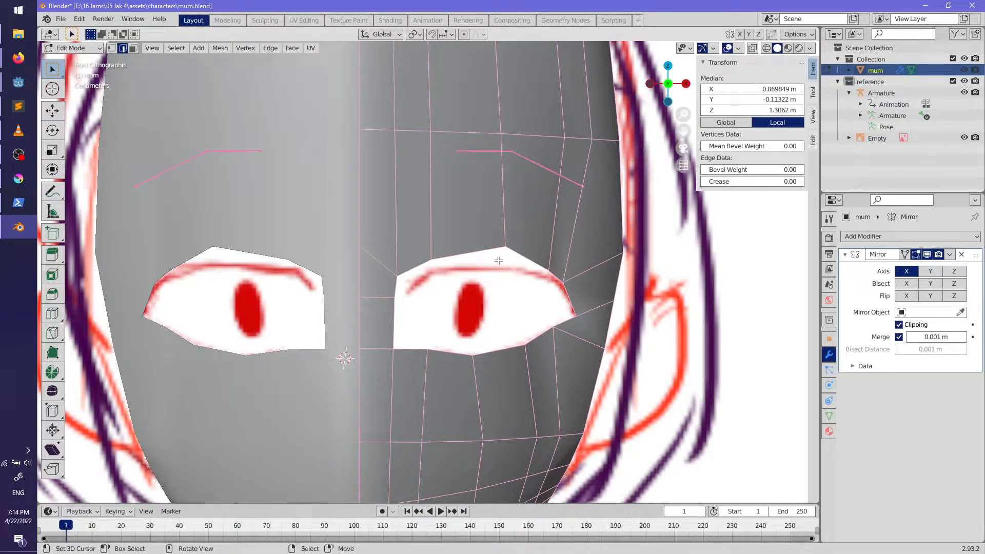
{"action": "key", "text": "s"}
{"action": "left_click", "coordinate": [629, 305]}
{"action": "key", "text": "g"}
{"action": "left_click", "coordinate": [623, 308]}
Step: Move and rotate the middle upper edge of the eye hole to follow the drawn upper lid line
{"action": "right_click", "coordinate": [517, 253]}
{"action": "key", "text": "g"}
{"action": "left_click", "coordinate": [562, 279]}
{"action": "key", "text": "r"}
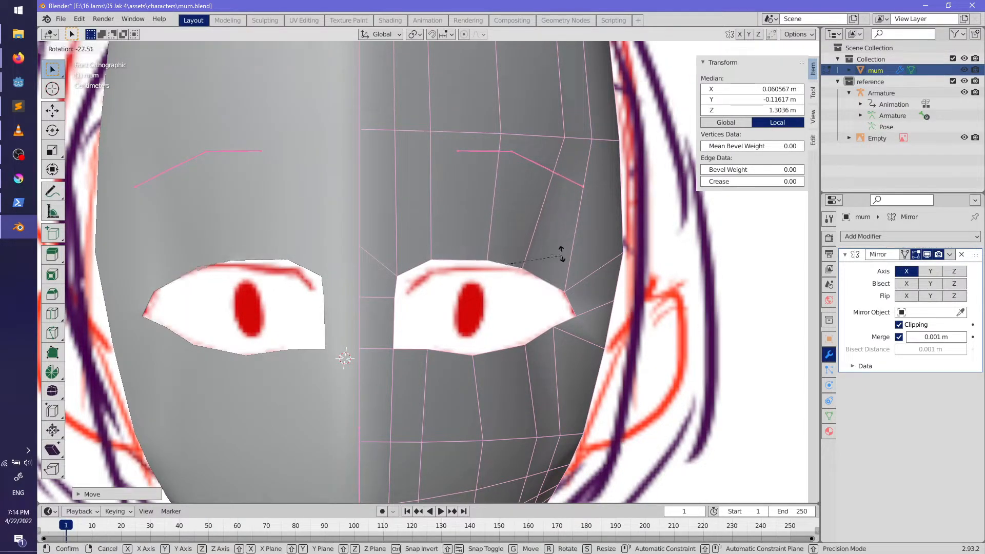
{"action": "left_click", "coordinate": [569, 255]}
{"action": "key", "text": "g"}
{"action": "left_click", "coordinate": [597, 255]}
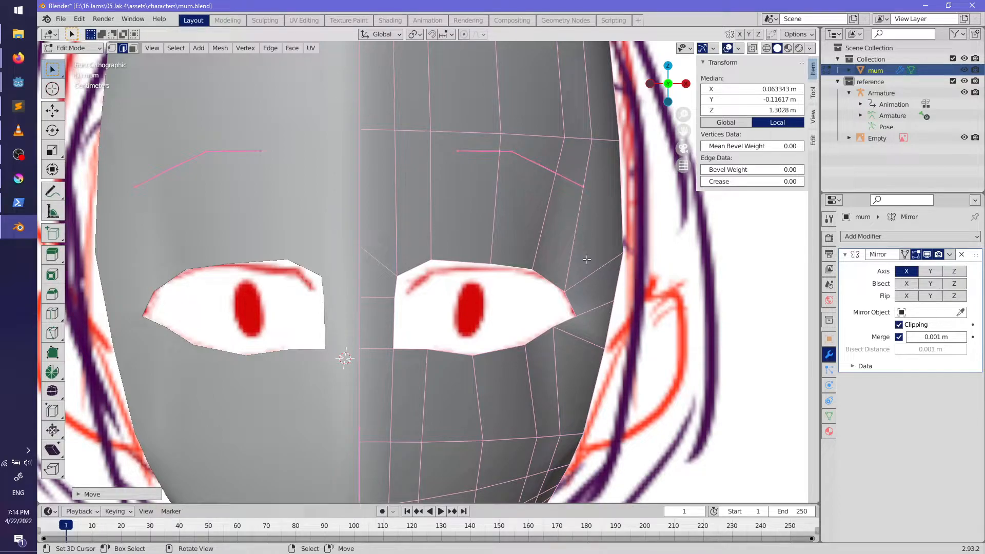
Step: Rotate the inner upper edge of the eye hole and lower it onto the drawn lid line
{"action": "right_click", "coordinate": [459, 258]}
{"action": "key", "text": "r"}
{"action": "left_click", "coordinate": [565, 292]}
{"action": "key", "text": "g"}
{"action": "left_click", "coordinate": [568, 301]}
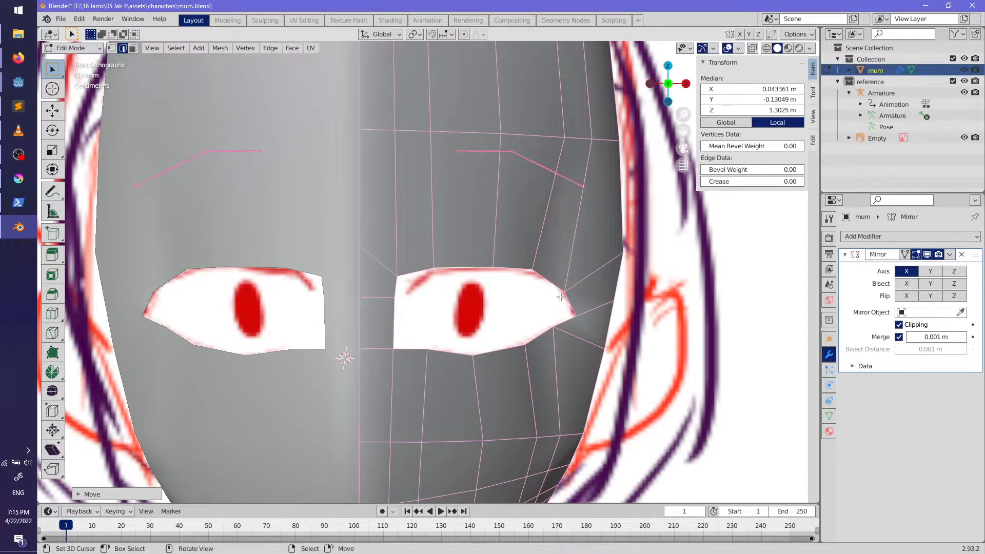
Step: Try to rip and rotate the vertical edge line above the inner eye corner
{"action": "left_click", "coordinate": [386, 268]}
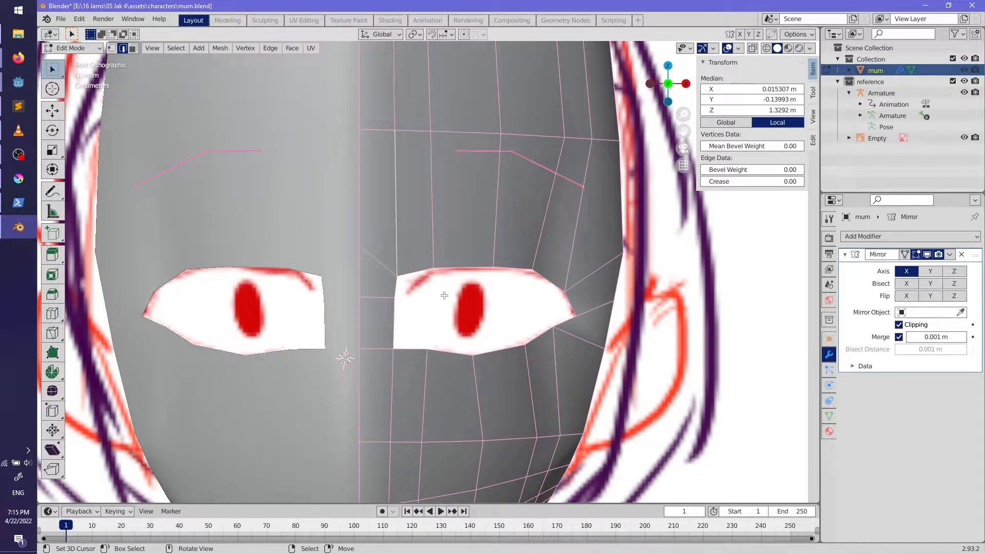
{"action": "key", "text": "v"}
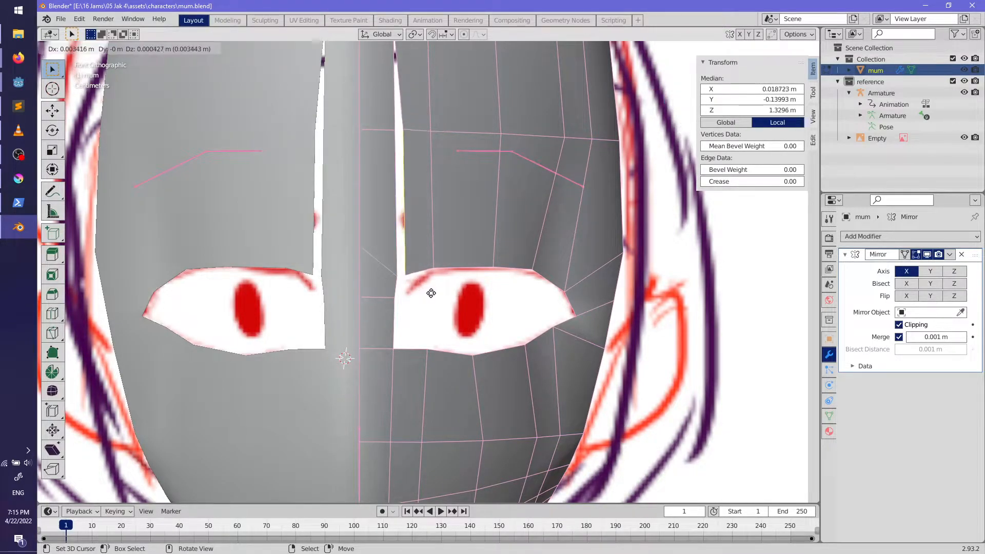
{"action": "left_click", "coordinate": [432, 289]}
{"action": "key", "text": "r"}
{"action": "left_click", "coordinate": [485, 284]}
{"action": "middle_click_drag", "start_coordinate": [485, 284], "coordinate": [478, 293]}
{"action": "key", "text": "ctrl+z"}
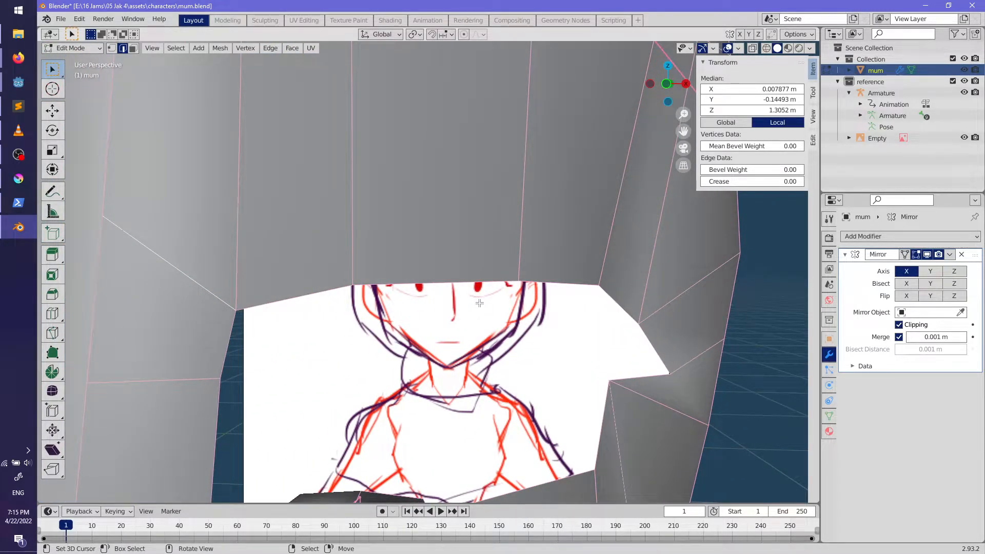
Step: In front view, move and rotate the diagonal nose-bridge edge to lower the eye hole's upper inner corner
{"action": "key", "text": "KP_1"}
{"action": "scroll", "coordinate": [479, 303], "scroll_direction": "up", "scroll_amount": 1}
{"action": "key", "text": "g"}
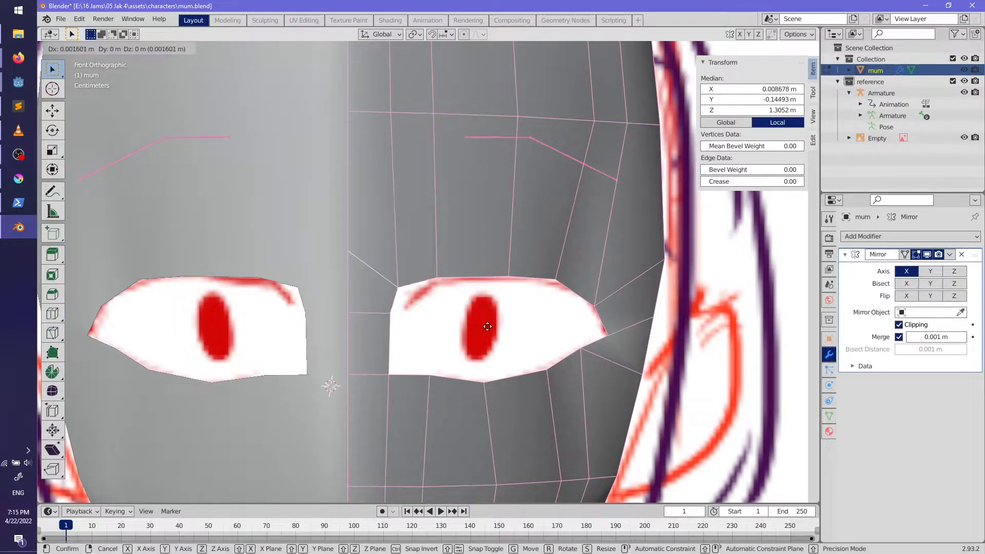
{"action": "left_click", "coordinate": [489, 333]}
{"action": "key", "text": "r"}
{"action": "left_click", "coordinate": [525, 298]}
{"action": "key", "text": "g"}
{"action": "left_click", "coordinate": [524, 308]}
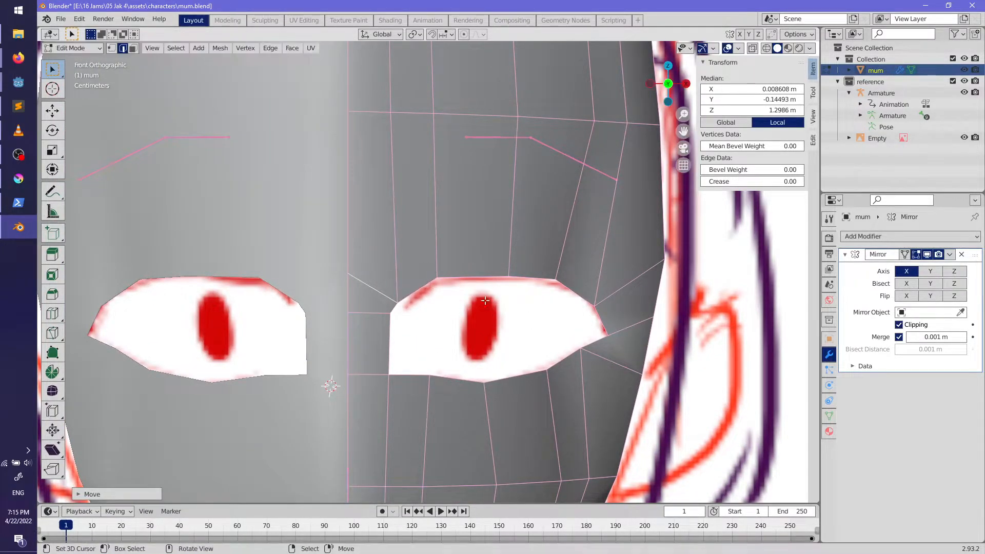
Step: Scale the inner upper lid edge and reposition the eye hole's inner side to round the inner corner
{"action": "left_click", "coordinate": [424, 286]}
{"action": "key", "text": "s"}
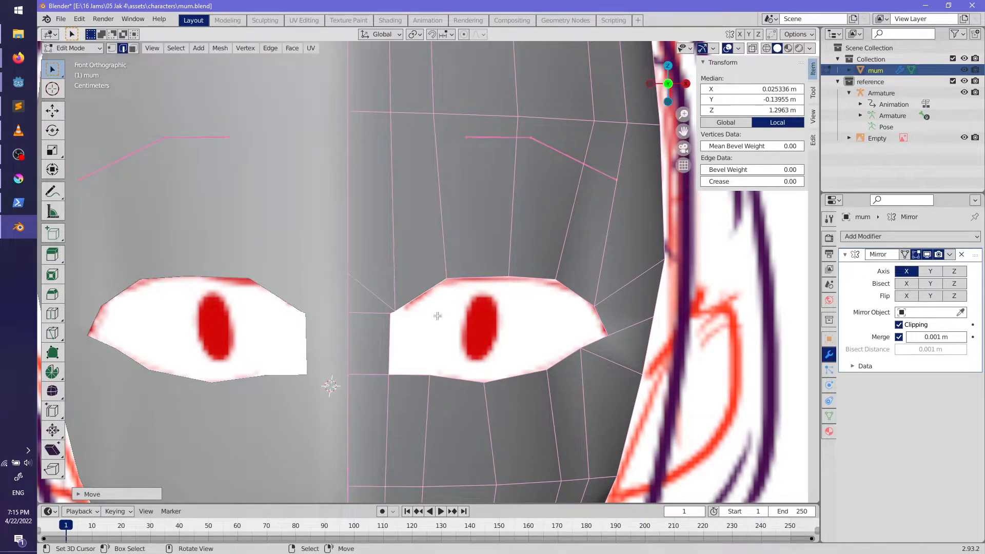
{"action": "left_click", "coordinate": [421, 361]}
{"action": "key", "text": "g"}
{"action": "left_click", "coordinate": [429, 360]}
{"action": "key", "text": "r"}
{"action": "key", "text": "Escape"}
Step: Move the lower lid edge in two small adjustments to match the drawn lower lid
{"action": "left_click", "coordinate": [512, 381]}
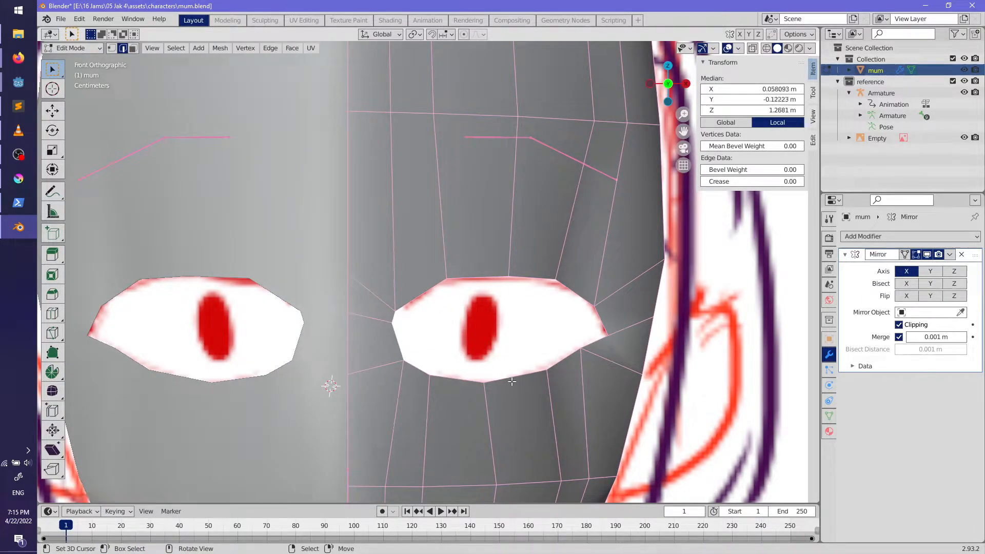
{"action": "key", "text": "g"}
{"action": "left_click", "coordinate": [562, 375]}
{"action": "right_click", "coordinate": [535, 379]}
{"action": "key", "text": "g"}
{"action": "left_click", "coordinate": [529, 380]}
Step: Select the edges at the outer eye corner and scale them along Y to straighten the corner's depth
{"action": "scroll", "coordinate": [534, 374], "scroll_direction": "down", "scroll_amount": 5}
{"action": "mouse_move", "coordinate": [535, 374]}
{"action": "middle_mouse_down"}
{"action": "mouse_move", "coordinate": [493, 358]}
{"action": "mouse_move", "coordinate": [521, 363]}
{"action": "middle_mouse_up"}
{"action": "scroll", "coordinate": [514, 351], "scroll_direction": "up", "scroll_amount": 2}
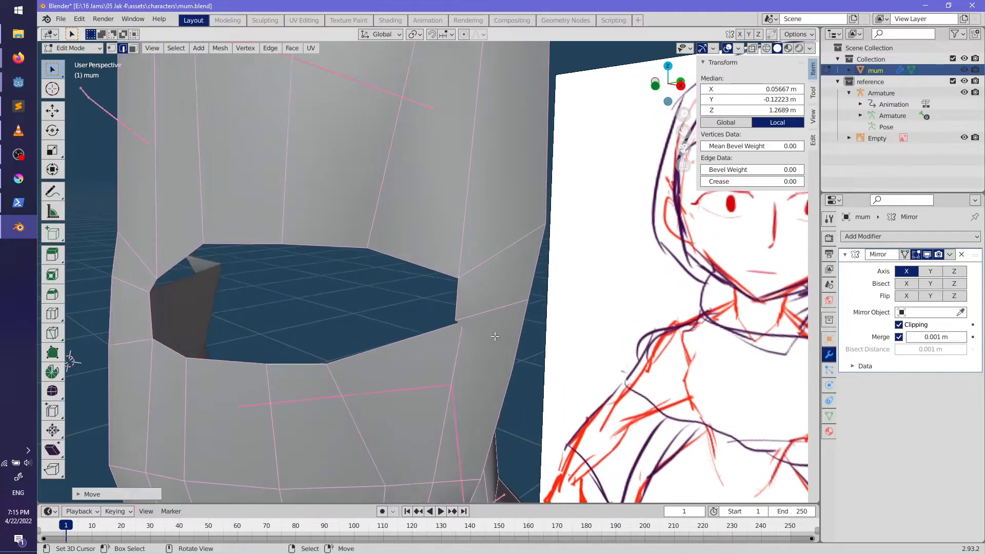
{"action": "right_click", "coordinate": [477, 315]}
{"action": "middle_click_drag", "start_coordinate": [485, 316], "coordinate": [369, 354]}
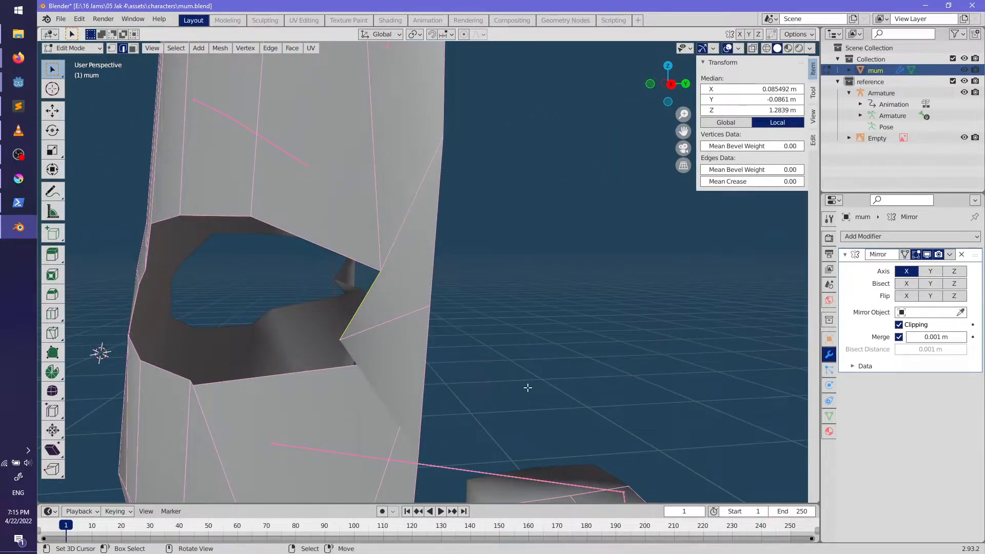
{"action": "key", "text": "s"}
{"action": "key", "text": "y"}
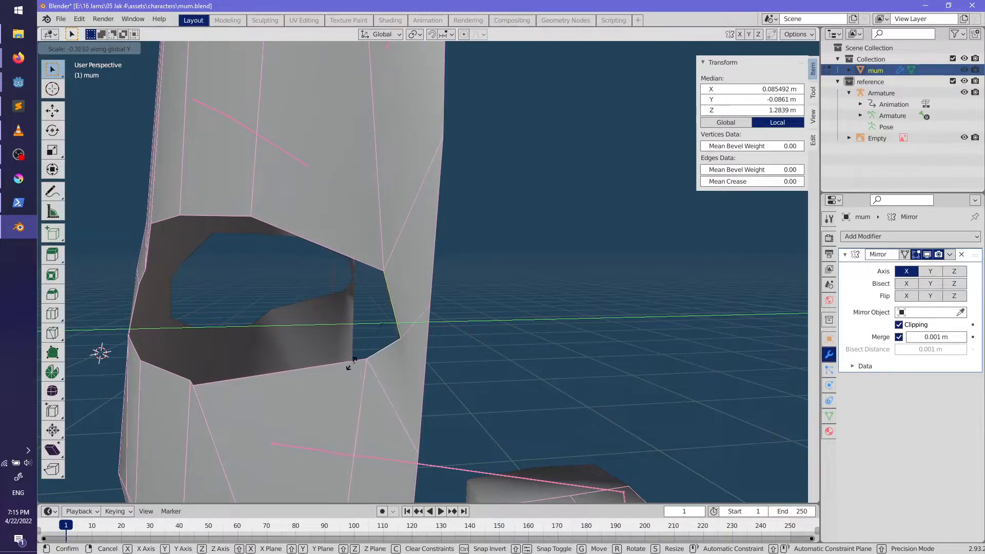
{"action": "left_click", "coordinate": [356, 364]}
Step: Select the outer lower lid edge and scale it slightly along the Y axis
{"action": "middle_click_drag", "start_coordinate": [355, 365], "coordinate": [465, 349]}
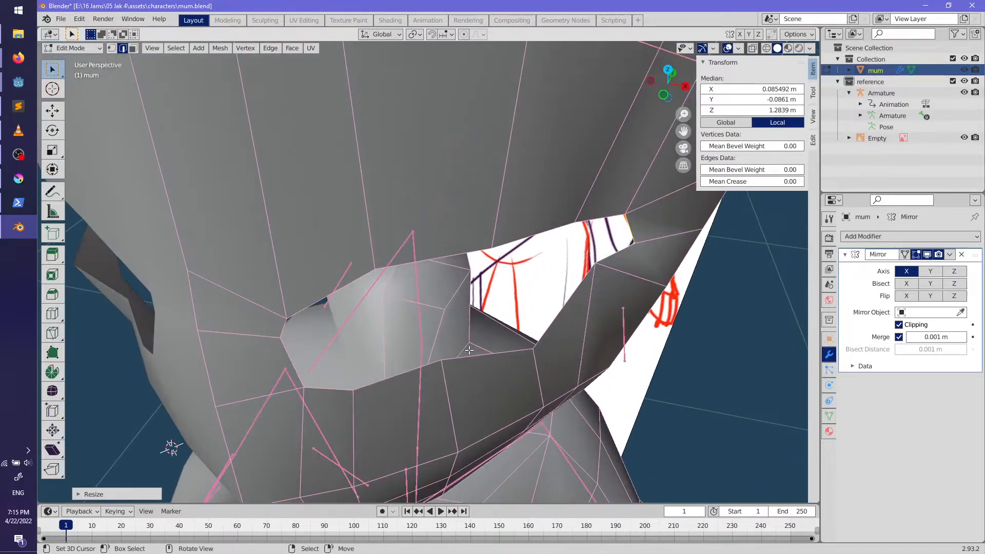
{"action": "left_click", "coordinate": [515, 379]}
{"action": "middle_click_drag", "start_coordinate": [515, 378], "coordinate": [533, 403]}
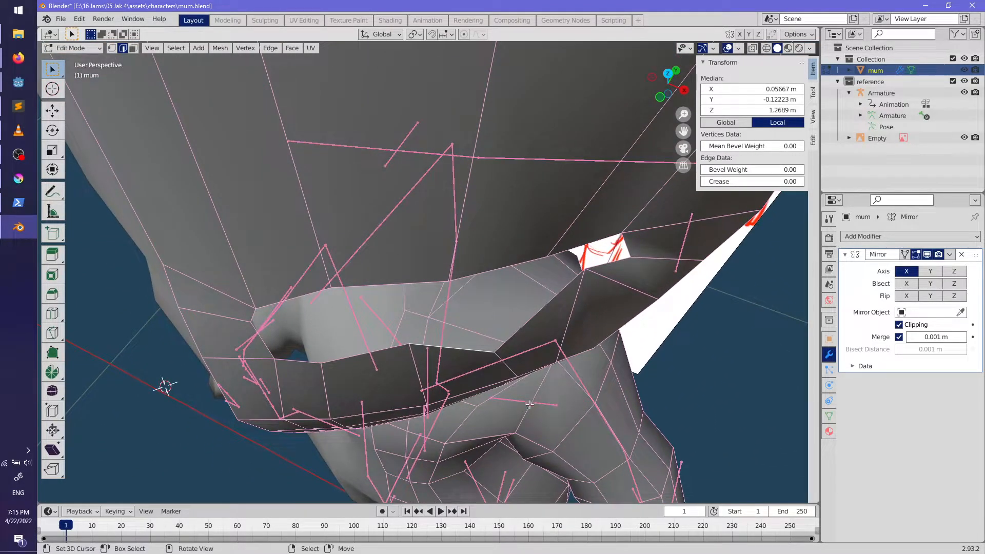
{"action": "key", "text": "s"}
{"action": "key", "text": "y"}
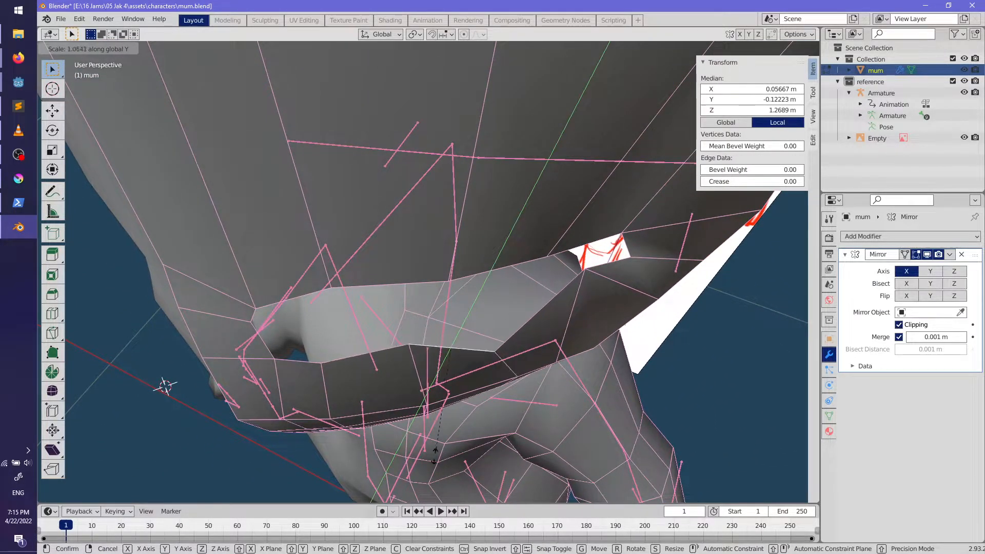
{"action": "left_click", "coordinate": [471, 171]}
Step: In front view with X-ray on, move the eye hole's inner edge outward to the drawn inner corner
{"action": "middle_click_drag", "start_coordinate": [471, 171], "coordinate": [481, 290]}
{"action": "key", "text": "KP_1"}
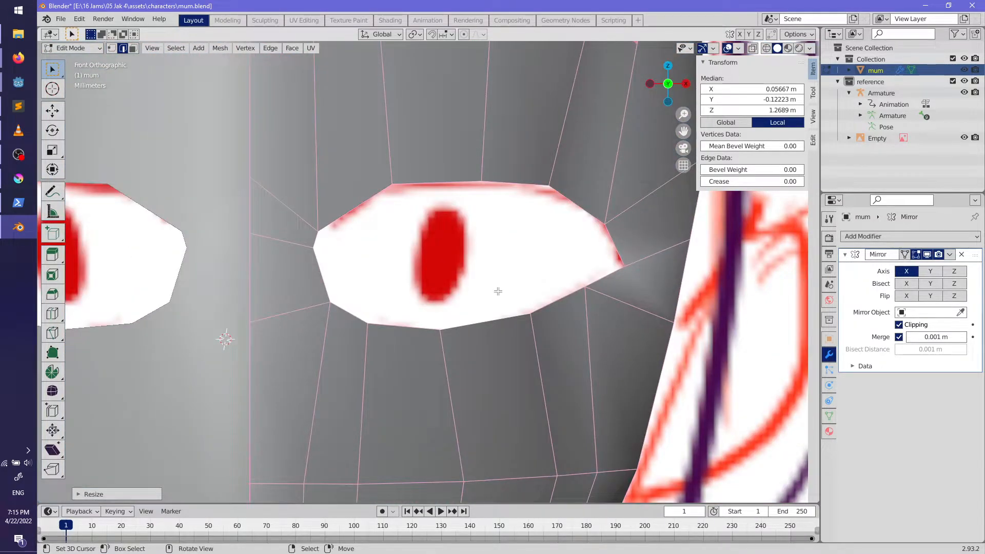
{"action": "scroll", "coordinate": [499, 278], "scroll_direction": "down", "scroll_amount": 3}
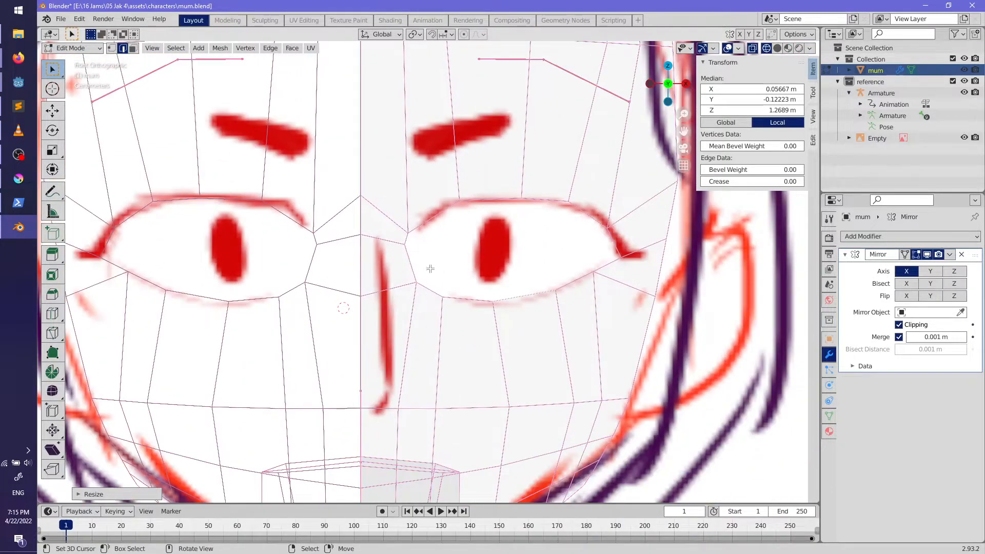
{"action": "scroll", "coordinate": [441, 293], "scroll_direction": "up", "scroll_amount": 2}
{"action": "key", "text": "g"}
{"action": "left_click", "coordinate": [432, 299]}
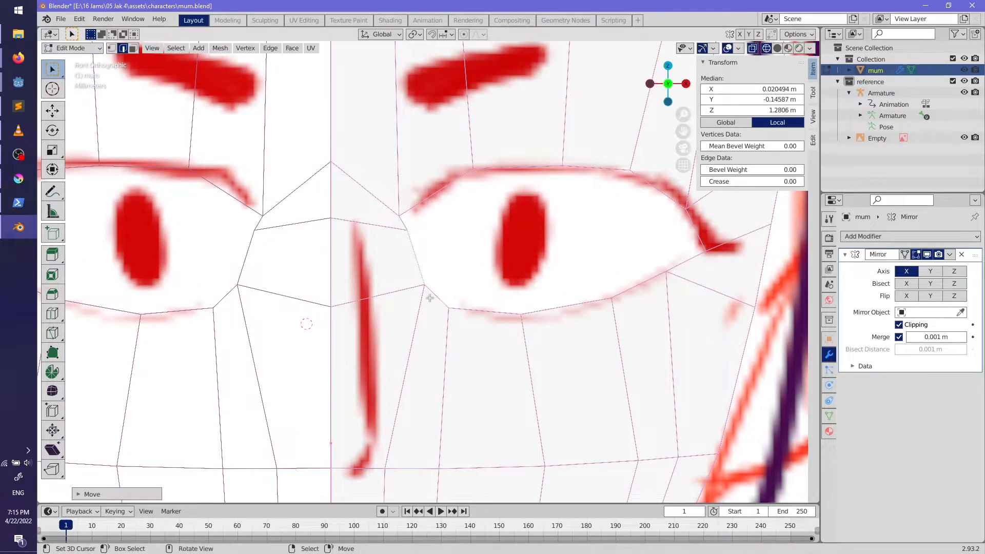
Step: Move, rotate and scale the inner corner edge to match the drawn eye, and turn X-ray off
{"action": "key", "text": "g"}
{"action": "left_click", "coordinate": [430, 213]}
{"action": "key", "text": "r"}
{"action": "left_click", "coordinate": [425, 249]}
{"action": "key", "text": "s"}
{"action": "left_click", "coordinate": [436, 290]}
{"action": "key", "text": "r"}
{"action": "left_click", "coordinate": [552, 239]}
{"action": "key", "text": "alt+a"}
{"action": "scroll", "coordinate": [527, 291], "scroll_direction": "down", "scroll_amount": 3}
{"action": "key", "text": "alt+z"}
{"action": "scroll", "coordinate": [532, 291], "scroll_direction": "down", "scroll_amount": 4}
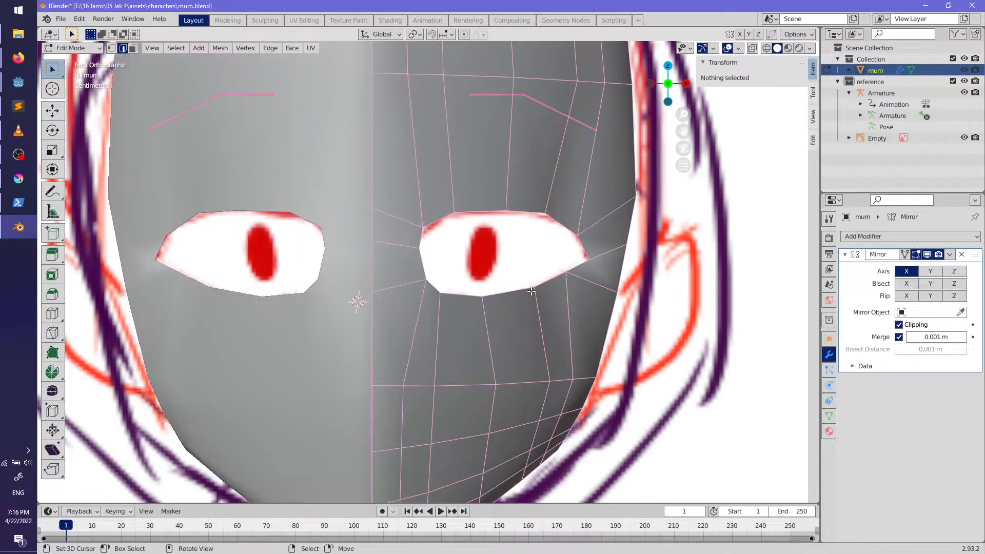
Step: In side view, select the eye hole's edge loop, scale it down along Y and move it back along Y
{"action": "mouse_move", "coordinate": [554, 298]}
{"action": "middle_mouse_down"}
{"action": "mouse_move", "coordinate": [443, 306]}
{"action": "mouse_move", "coordinate": [580, 300]}
{"action": "mouse_move", "coordinate": [505, 306]}
{"action": "middle_mouse_up"}
{"action": "key", "text": "KP_1"}
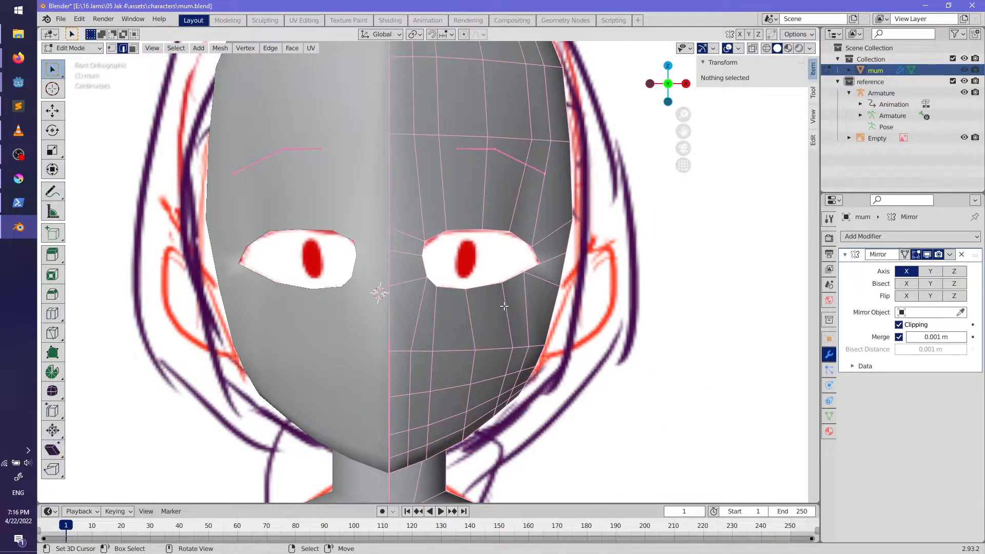
{"action": "key", "text": "KP_3"}
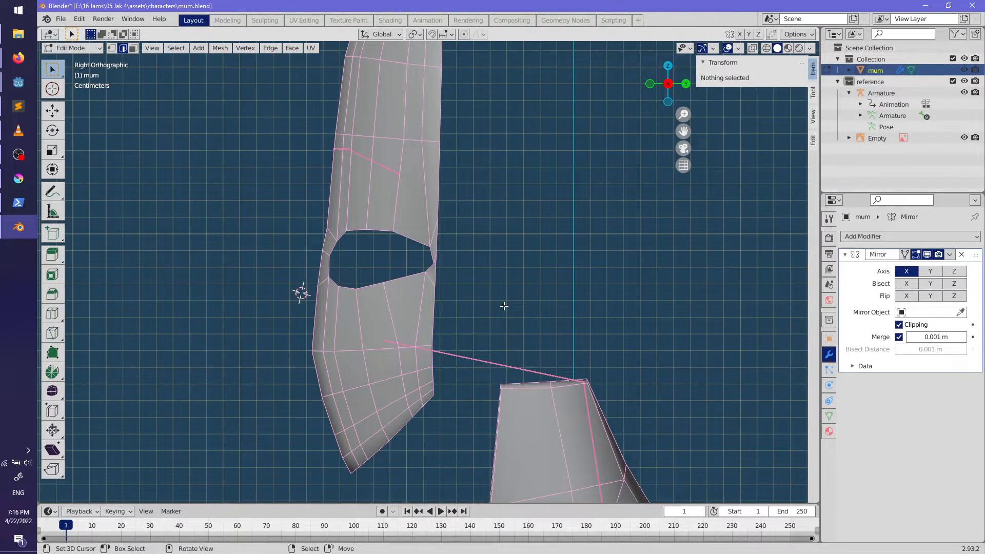
{"action": "key", "text": "KP_1"}
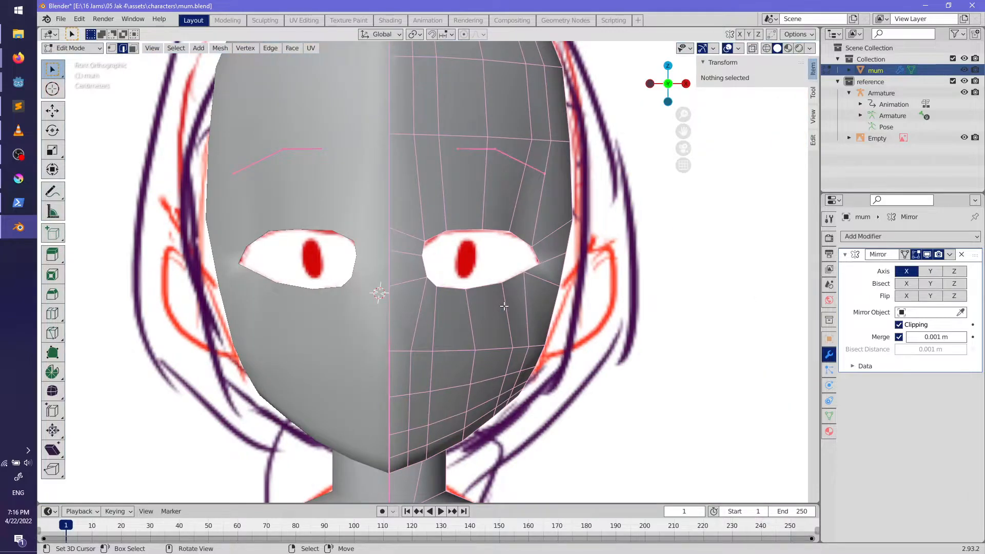
{"action": "key", "text": "KP_3"}
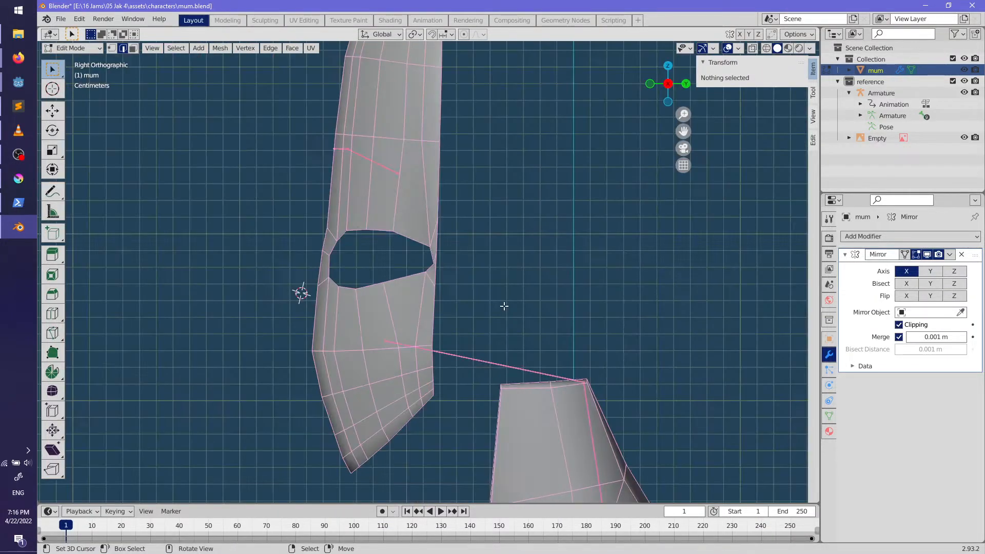
{"action": "middle_click_drag", "start_coordinate": [251, 191], "coordinate": [314, 198], "text": "shift"}
{"action": "scroll", "coordinate": [397, 257], "scroll_direction": "up", "scroll_amount": 2}
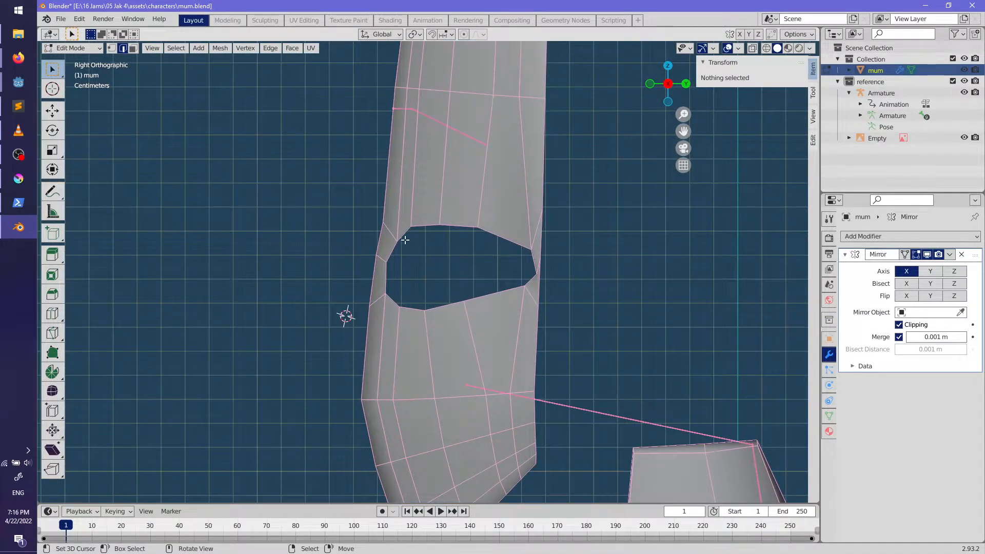
{"action": "left_click", "coordinate": [405, 241], "text": "alt"}
{"action": "key", "text": "s"}
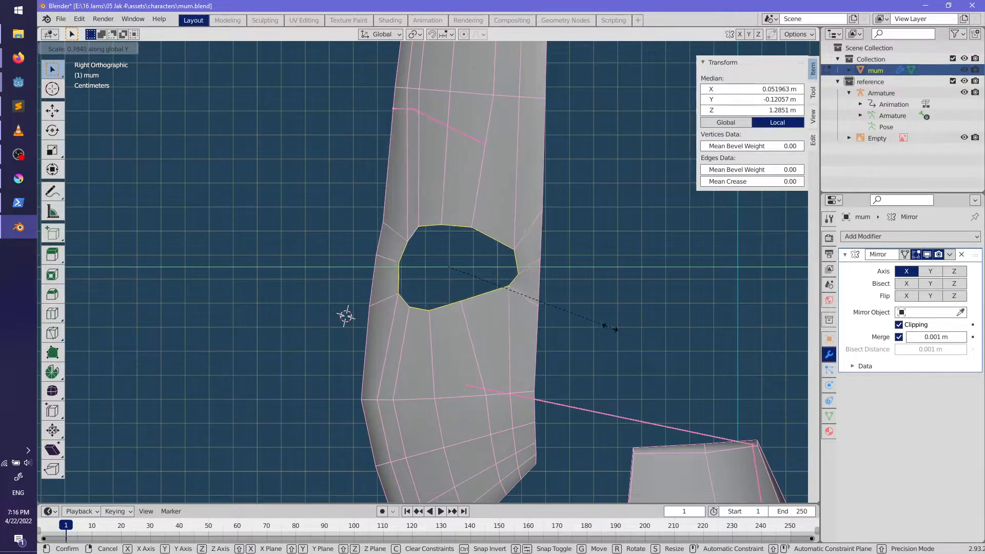
{"action": "left_click", "coordinate": [595, 326]}
{"action": "key", "text": "g"}
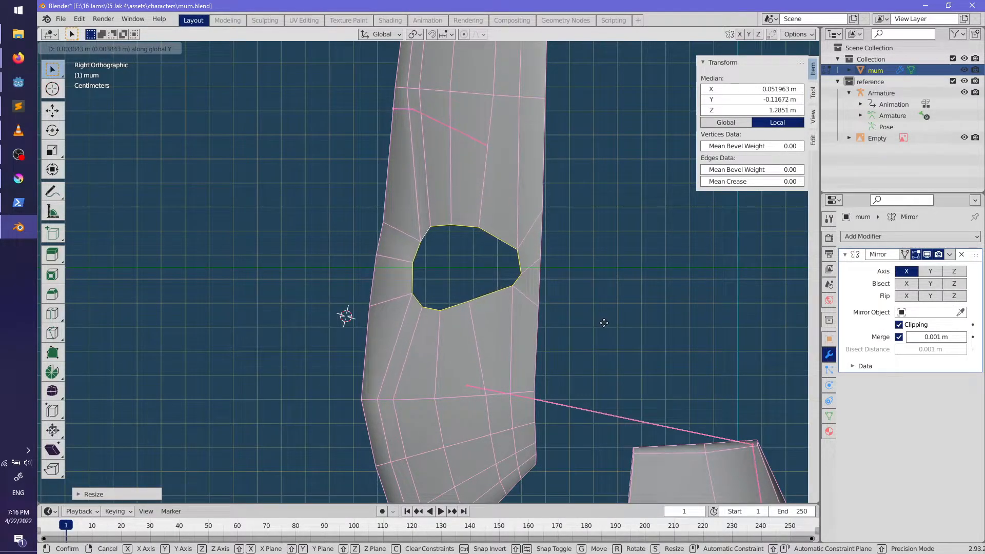
{"action": "left_click", "coordinate": [553, 331]}
Step: Adjust the position of the eye hole's edge loop once more in side view and deselect it
{"action": "scroll", "coordinate": [489, 333], "scroll_direction": "down", "scroll_amount": 4}
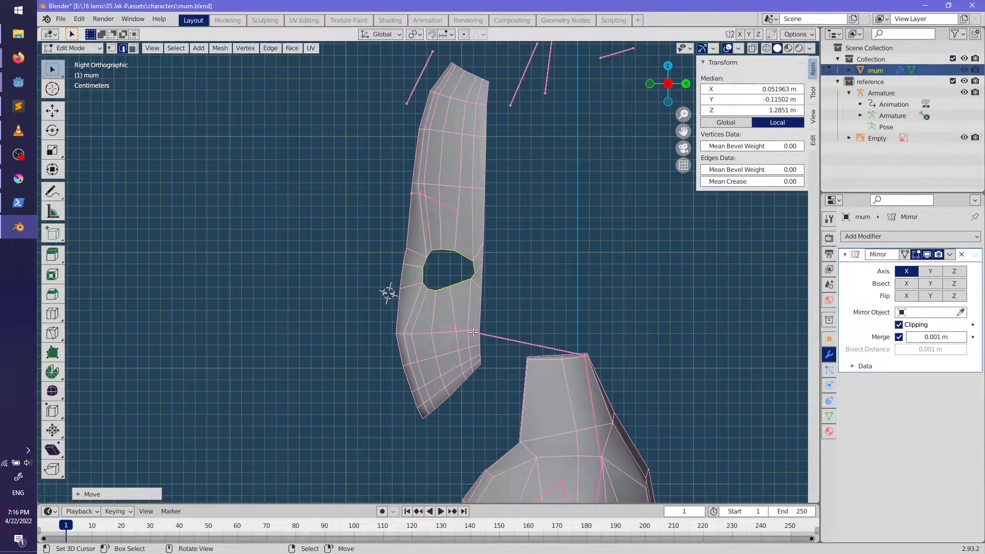
{"action": "scroll", "coordinate": [474, 332], "scroll_direction": "up", "scroll_amount": 2}
{"action": "key", "text": "g"}
{"action": "left_click", "coordinate": [615, 334]}
{"action": "middle_click_drag", "start_coordinate": [537, 337], "coordinate": [604, 343]}
{"action": "left_click", "coordinate": [603, 342]}
Step: Consult the face topology sketch in Krita, return to Blender and start a Knife cut beside the outer eye corner
{"action": "key", "text": "alt+Tab"}
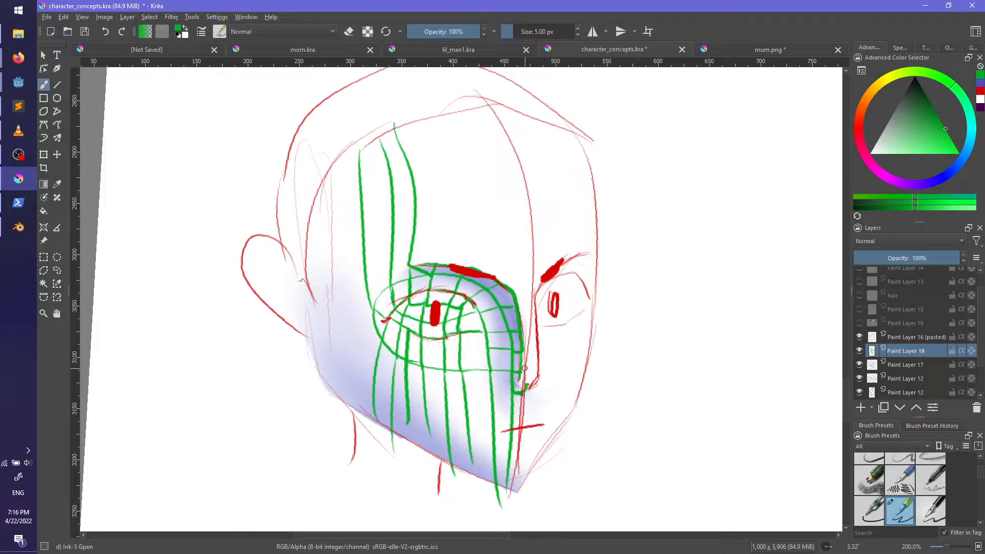
{"action": "key", "text": "alt+Tab"}
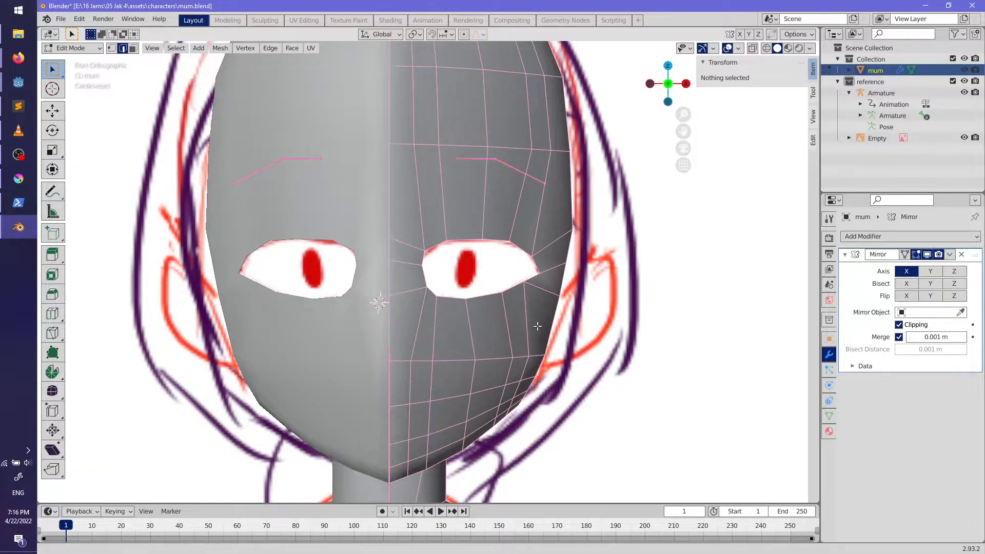
{"action": "scroll", "coordinate": [518, 346], "scroll_direction": "up", "scroll_amount": 5}
{"action": "key", "text": "alt+Tab"}
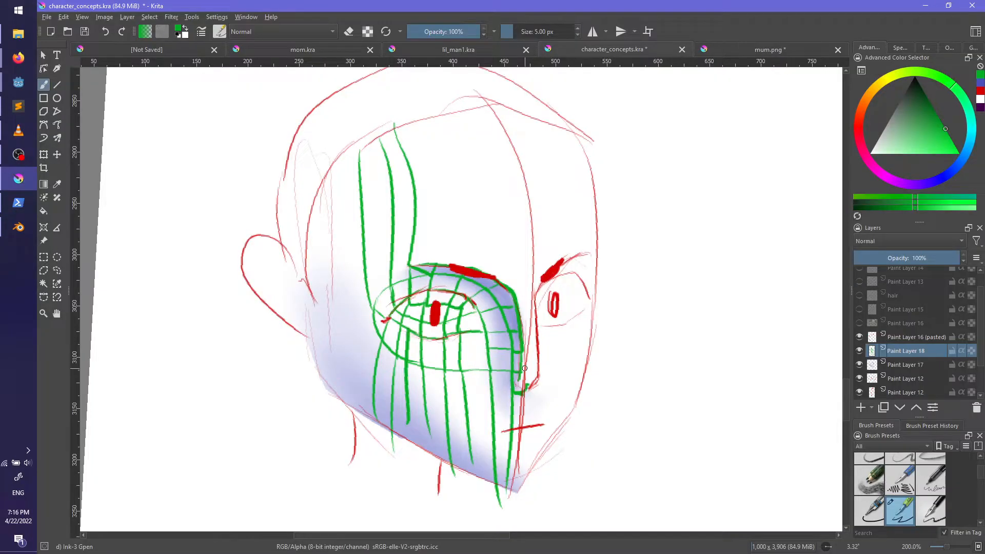
{"action": "key", "text": "alt+Tab"}
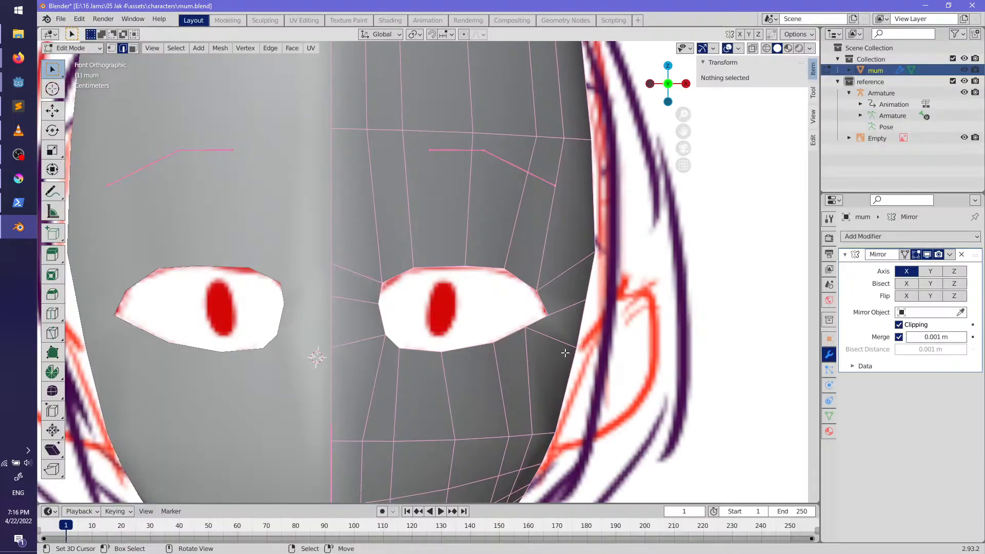
{"action": "key", "text": "k"}
{"action": "key", "text": "ctrl"}
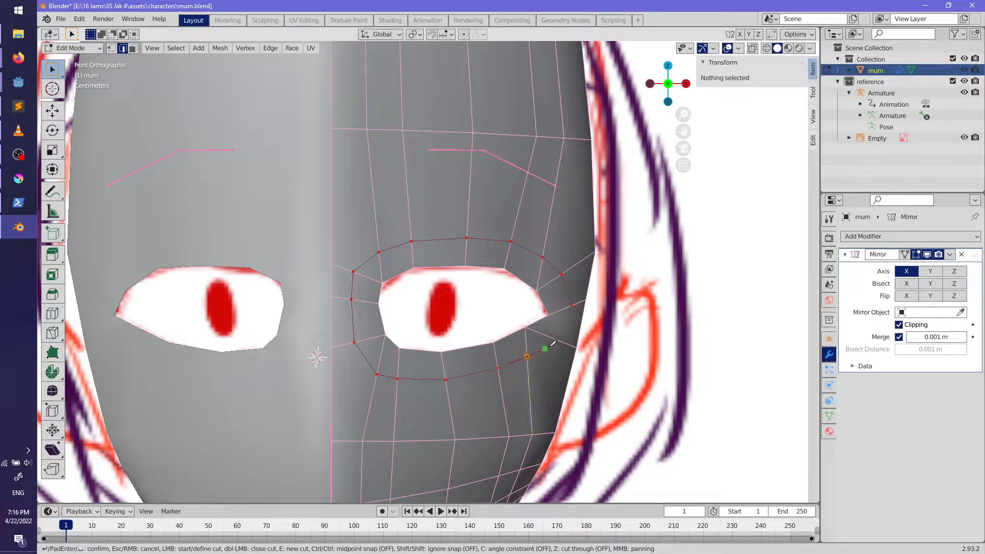
Step: Close and apply the knife-cut loop around the eye opening, and select the loop's four diagonal corner edges
{"action": "left_click", "coordinate": [573, 306]}
{"action": "key", "text": "Return"}
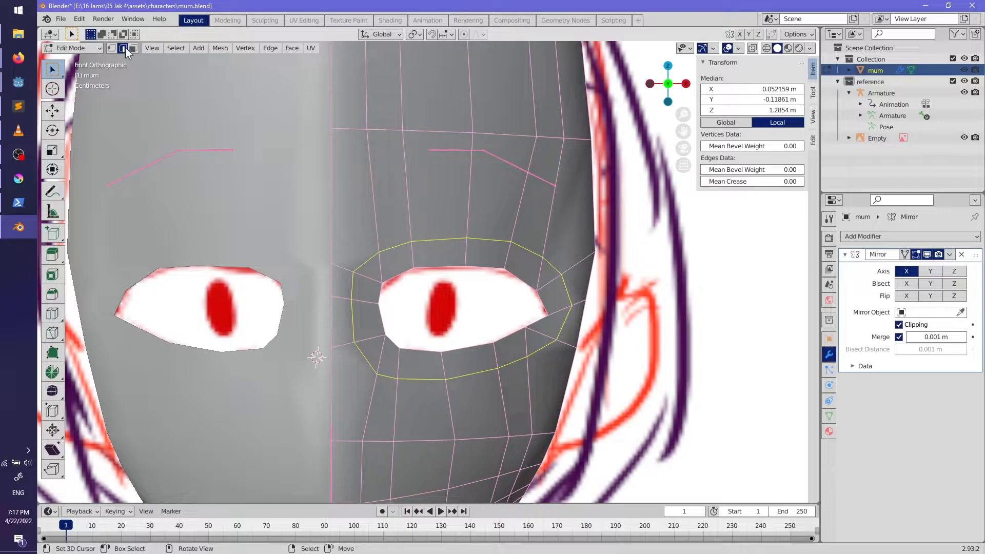
{"action": "left_click", "coordinate": [544, 353]}
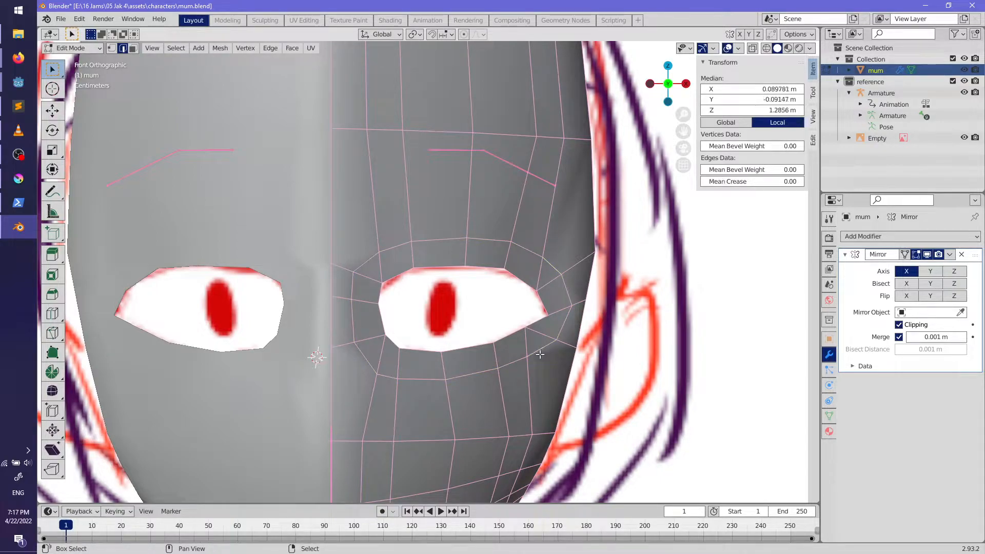
{"action": "right_click", "coordinate": [355, 263], "text": "shift"}
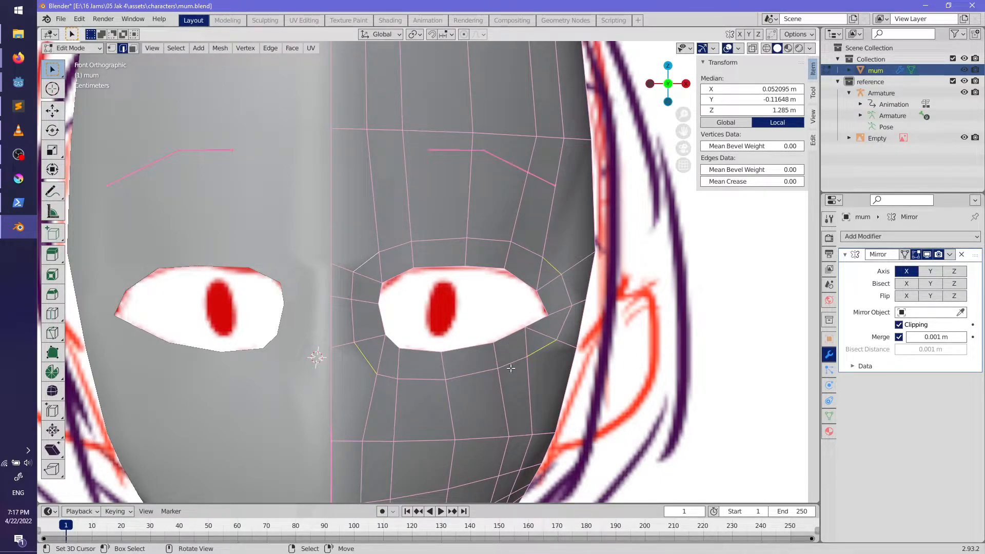
Step: Try to rip the radial edge below the outer eye corner, and undo the rip
{"action": "scroll", "coordinate": [477, 382], "scroll_direction": "up", "scroll_amount": 3}
{"action": "middle_click_drag", "start_coordinate": [491, 322], "coordinate": [485, 344], "text": "shift"}
{"action": "right_click", "coordinate": [568, 306]}
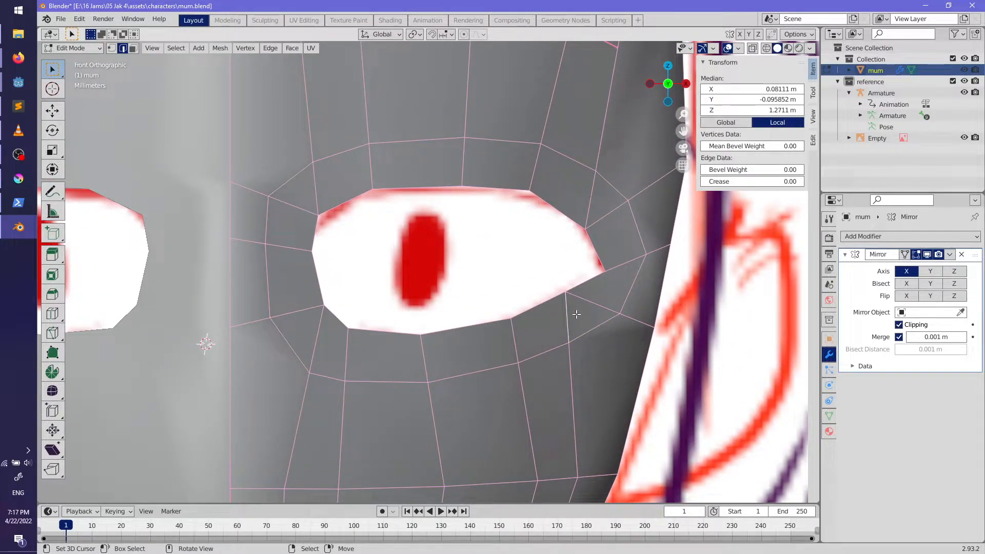
{"action": "key", "text": "v"}
{"action": "left_click", "coordinate": [586, 315]}
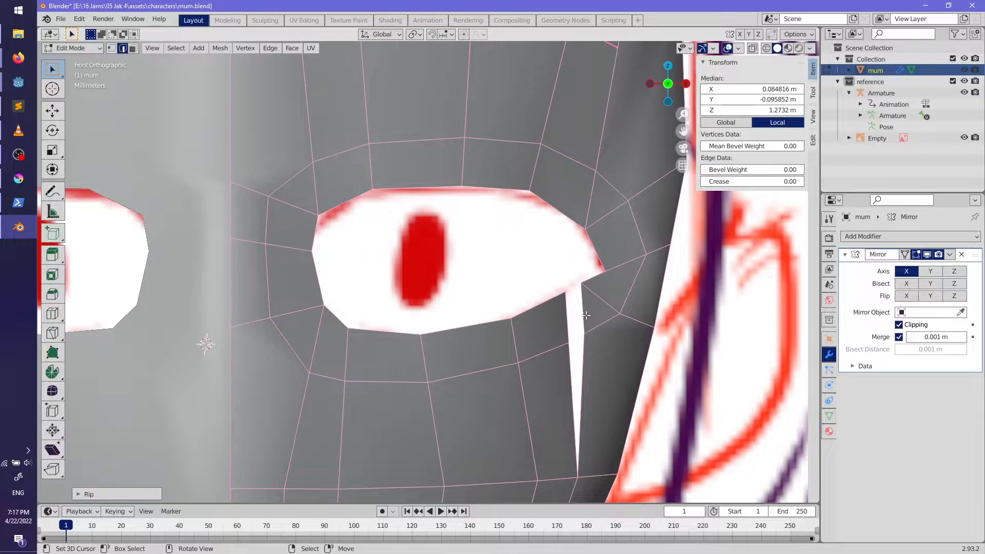
{"action": "key", "text": "ctrl+z"}
{"action": "left_click", "coordinate": [612, 337], "text": "ctrl+alt"}
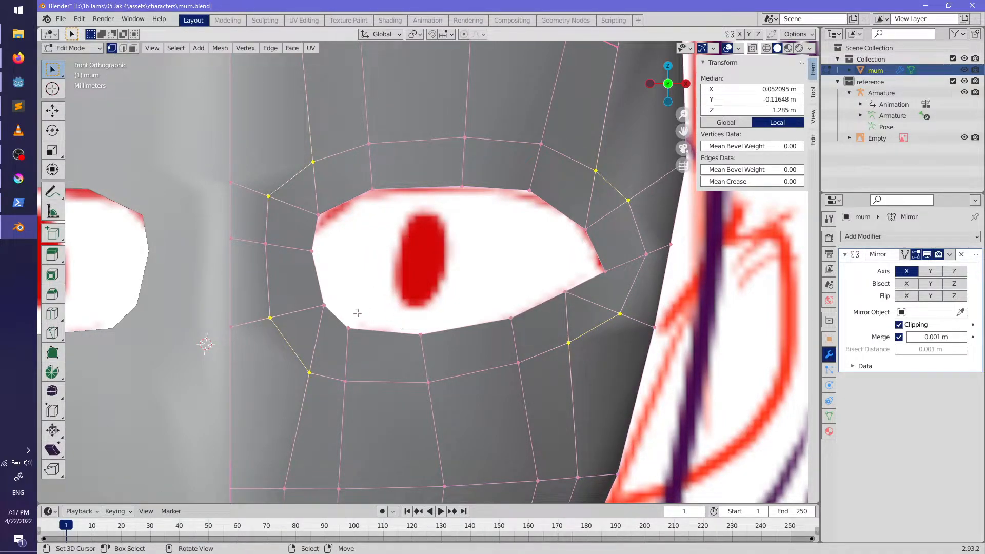
Step: Rip the eye hole's lower inner vertex, spread the two halves along the outline and fill the gap with a face
{"action": "left_click", "coordinate": [325, 306]}
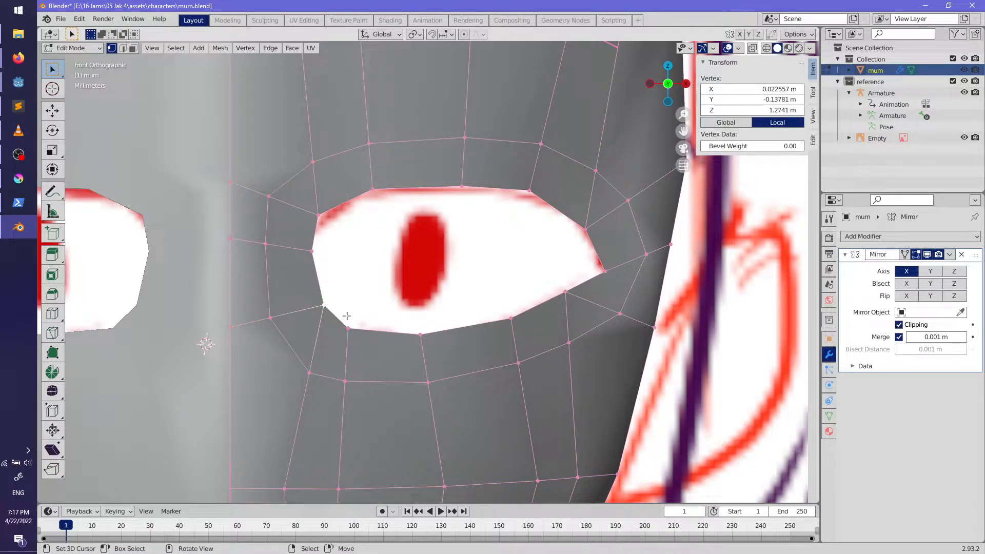
{"action": "key", "text": "v"}
{"action": "left_click", "coordinate": [327, 308]}
{"action": "right_click", "coordinate": [327, 308]}
{"action": "key", "text": "g"}
{"action": "left_click", "coordinate": [339, 295]}
{"action": "right_click", "coordinate": [341, 321], "text": "shift"}
{"action": "key", "text": "f"}
{"action": "right_click", "coordinate": [337, 322], "text": "shift"}
{"action": "right_click", "coordinate": [272, 318], "text": "shift"}
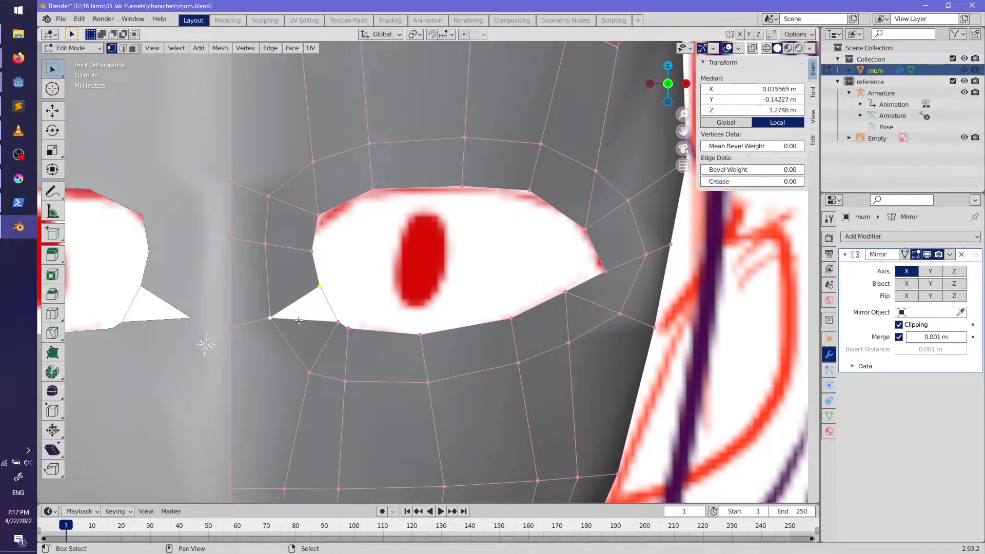
{"action": "key", "text": "f"}
{"action": "right_click", "coordinate": [337, 321]}
Step: Dissolve the extra edge beside the filled face at the lower inner eye corner
{"action": "left_click", "coordinate": [122, 48]}
{"action": "right_click", "coordinate": [310, 312]}
{"action": "key", "text": "x"}
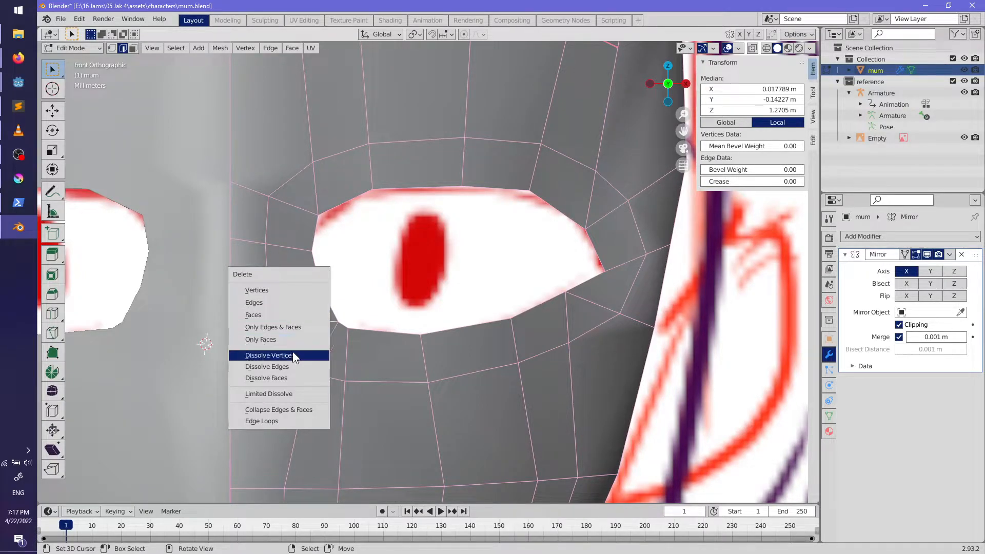
{"action": "left_click", "coordinate": [295, 368]}
Step: Move the eye hole's lower inner edge and its bottom edge outward to follow the drawn eye
{"action": "middle_click_drag", "start_coordinate": [403, 344], "coordinate": [460, 348], "text": "shift"}
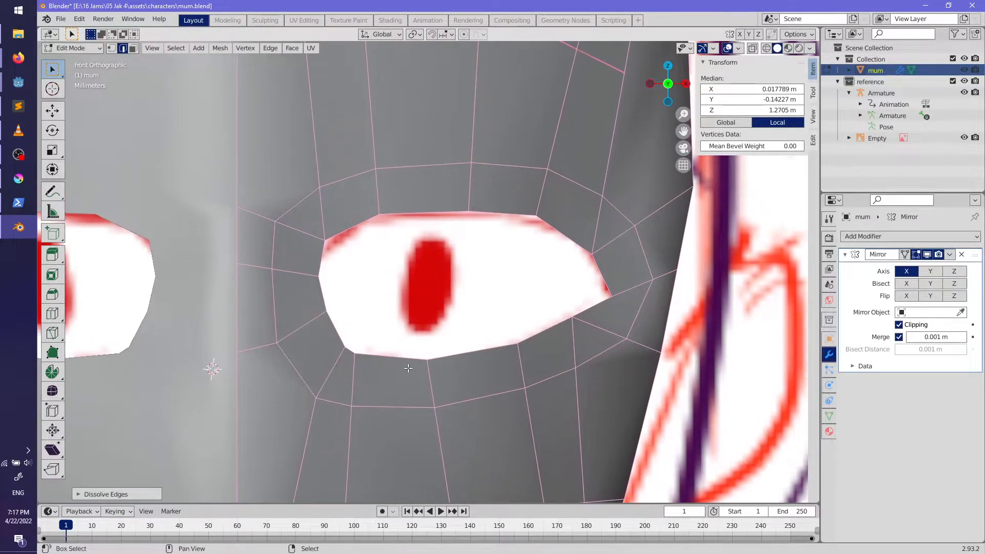
{"action": "right_click", "coordinate": [327, 305]}
{"action": "key", "text": "g"}
{"action": "left_click", "coordinate": [311, 311]}
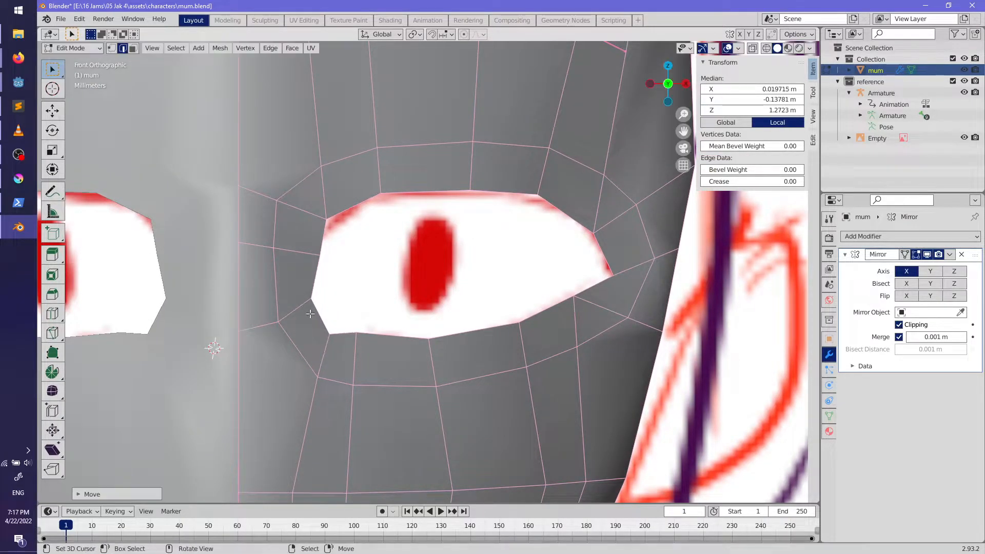
{"action": "right_click", "coordinate": [388, 340], "text": "shift"}
{"action": "key", "text": "g"}
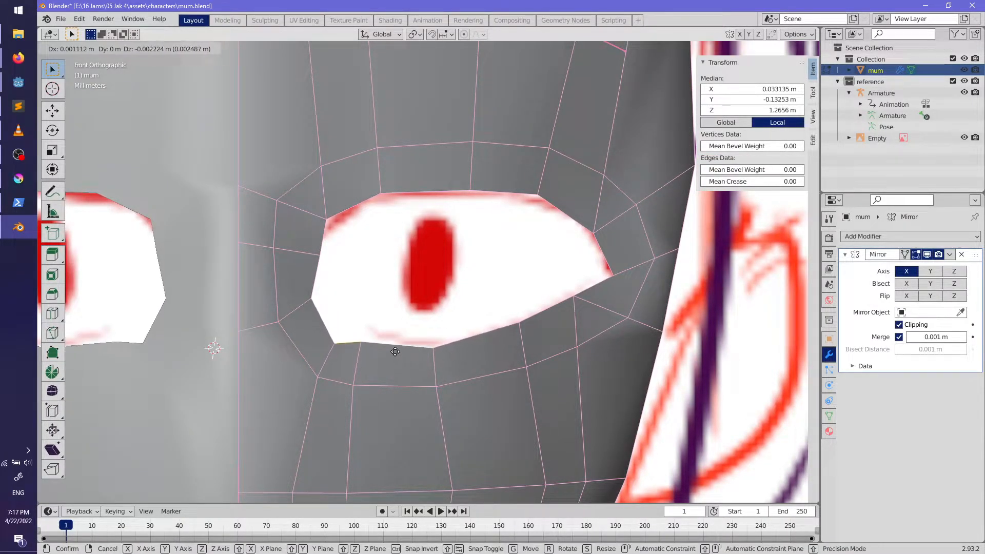
{"action": "left_click", "coordinate": [397, 349]}
Step: Move and rotate the edge at the hole's lower inner corner, and adjust the inner side edge to round the outline
{"action": "right_click", "coordinate": [345, 341]}
{"action": "key", "text": "g"}
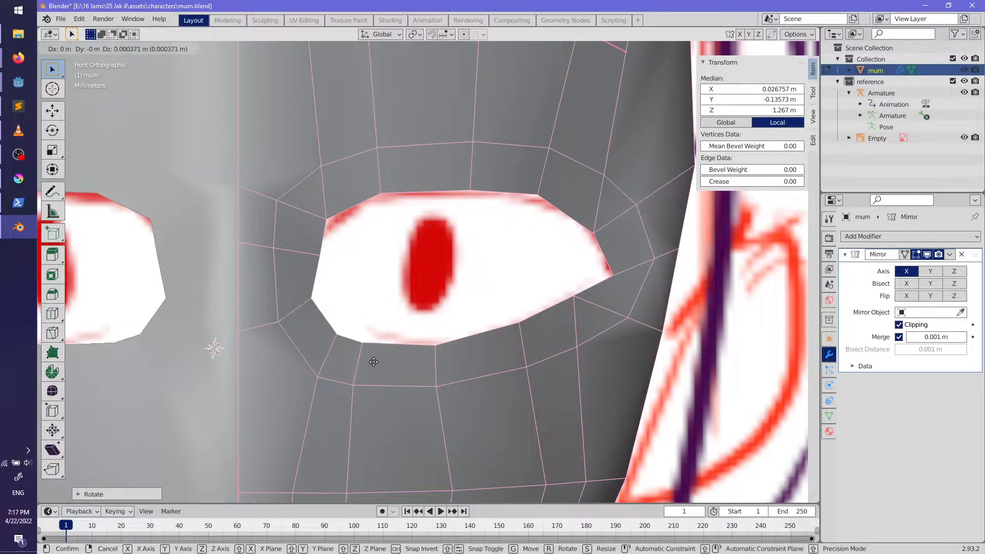
{"action": "left_click", "coordinate": [370, 342]}
{"action": "key", "text": "r"}
{"action": "left_click", "coordinate": [396, 275]}
{"action": "key", "text": "g"}
{"action": "left_click", "coordinate": [384, 275]}
{"action": "right_click", "coordinate": [316, 228]}
{"action": "key", "text": "g"}
{"action": "left_click", "coordinate": [324, 238]}
Step: Rip apart the eye hole's upper inner vertex and delete the leftover corner geometry to open a four-sided gap
{"action": "right_click", "coordinate": [322, 193]}
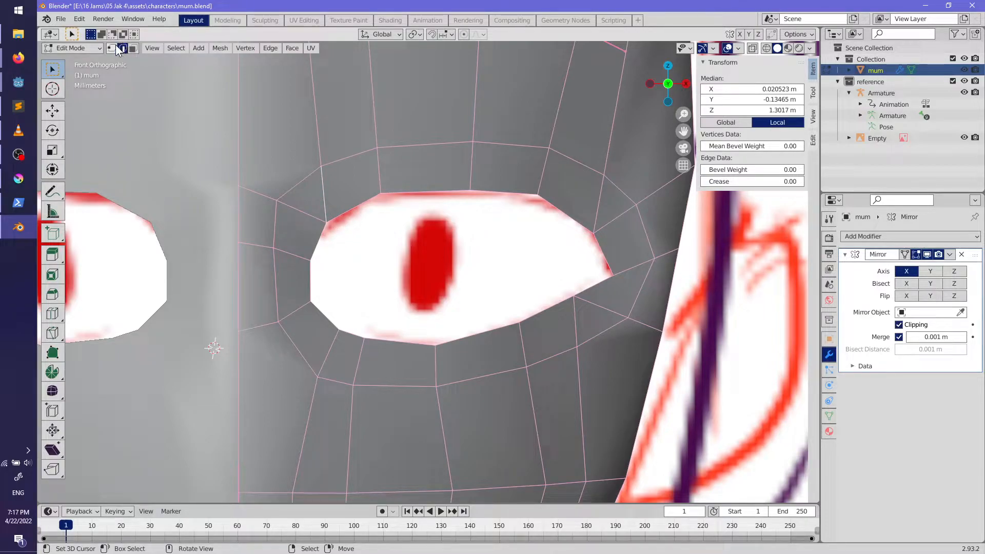
{"action": "left_click", "coordinate": [343, 229]}
{"action": "key", "text": "g"}
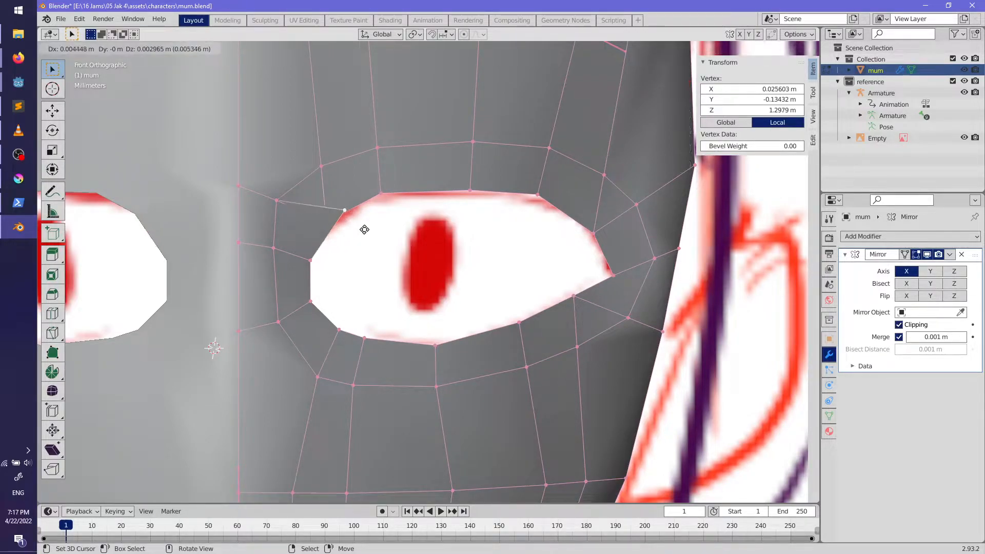
{"action": "left_click", "coordinate": [340, 251]}
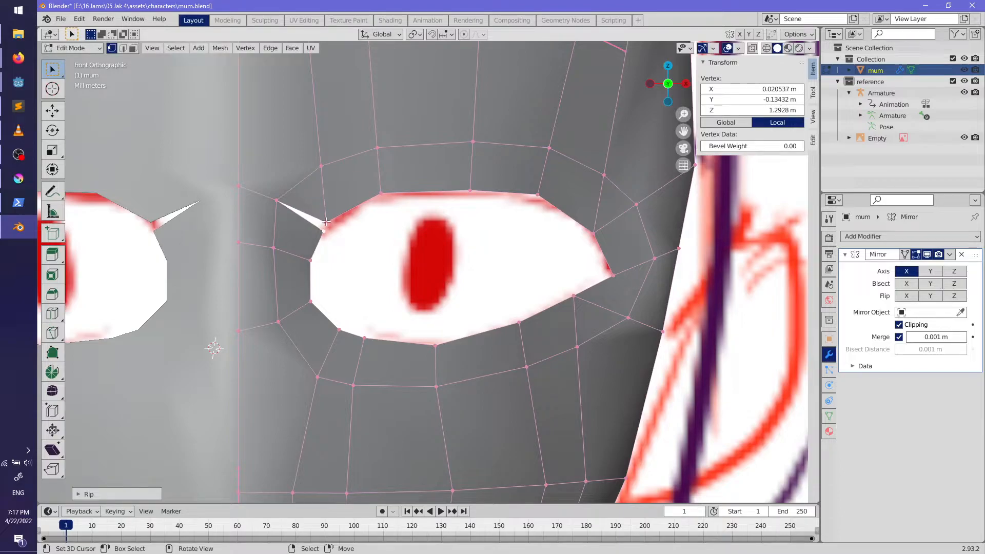
{"action": "key", "text": "v"}
{"action": "left_click", "coordinate": [330, 219]}
{"action": "key", "text": "x"}
{"action": "left_click", "coordinate": [328, 219]}
{"action": "key", "text": "x"}
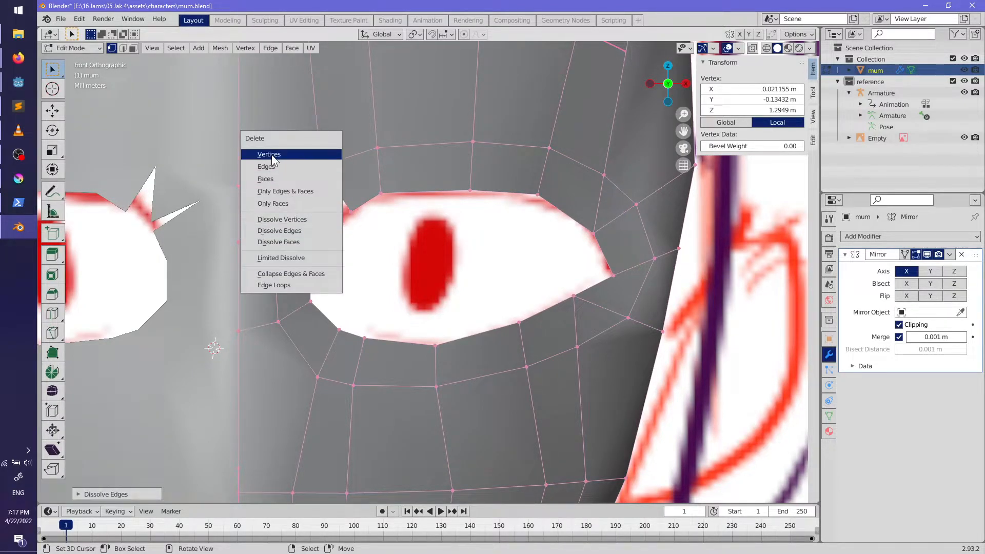
{"action": "left_click", "coordinate": [272, 155]}
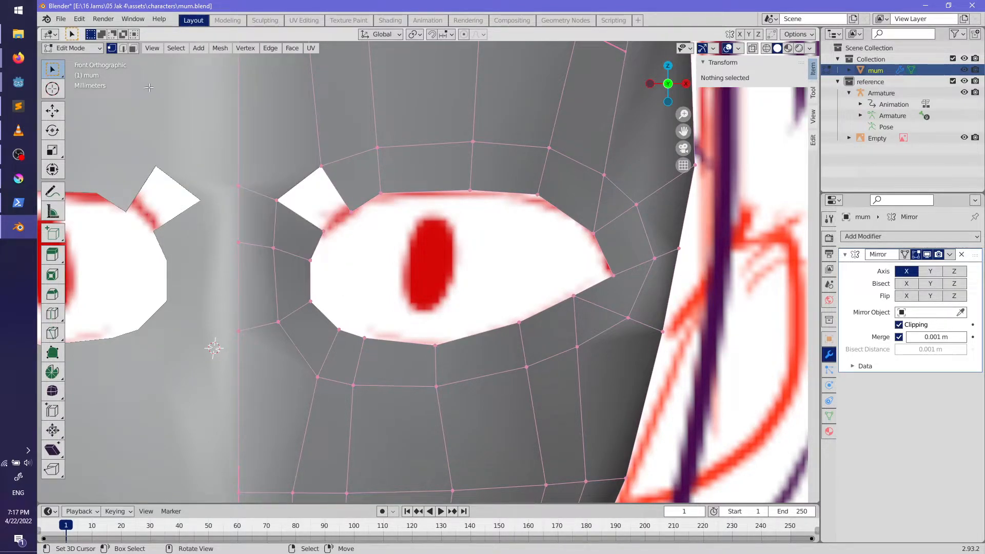
Step: Fill the gap at the upper inner eye corner with a face and move its edge onto the drawn outline
{"action": "right_click", "coordinate": [332, 192], "text": "alt"}
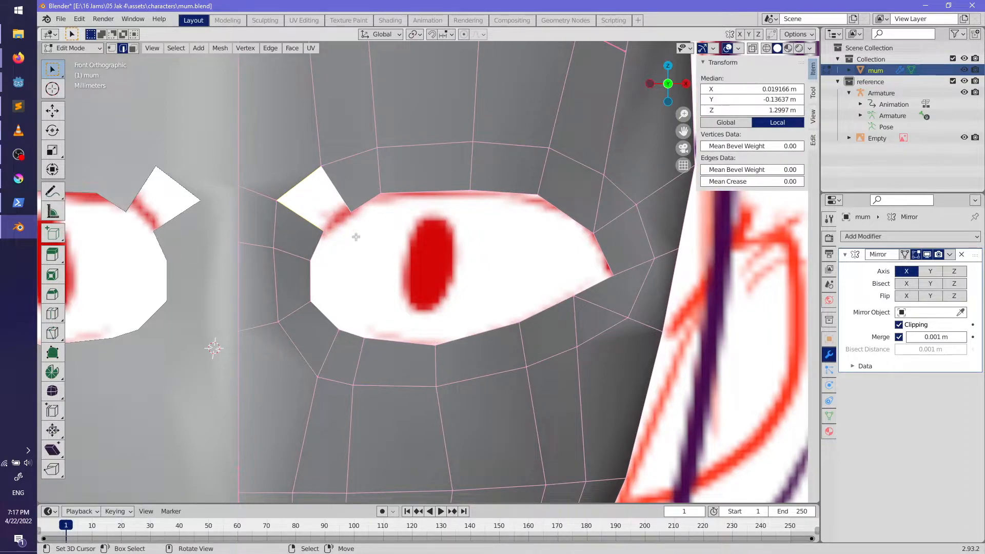
{"action": "key", "text": "f"}
{"action": "middle_click_drag", "start_coordinate": [389, 261], "coordinate": [374, 286], "text": "shift"}
{"action": "right_click", "coordinate": [317, 245]}
{"action": "key", "text": "g"}
{"action": "left_click", "coordinate": [361, 248]}
Step: Move, rotate and scale the hole's upper inner edge to match the drawn lid, and scale the adjacent inner side edge
{"action": "right_click", "coordinate": [349, 225]}
{"action": "key", "text": "g"}
{"action": "left_click", "coordinate": [426, 229]}
{"action": "key", "text": "r"}
{"action": "left_click", "coordinate": [473, 246]}
{"action": "key", "text": "s"}
{"action": "left_click", "coordinate": [463, 247]}
{"action": "key", "text": "g"}
{"action": "left_click", "coordinate": [469, 249]}
{"action": "key", "text": "r"}
{"action": "left_click", "coordinate": [470, 262]}
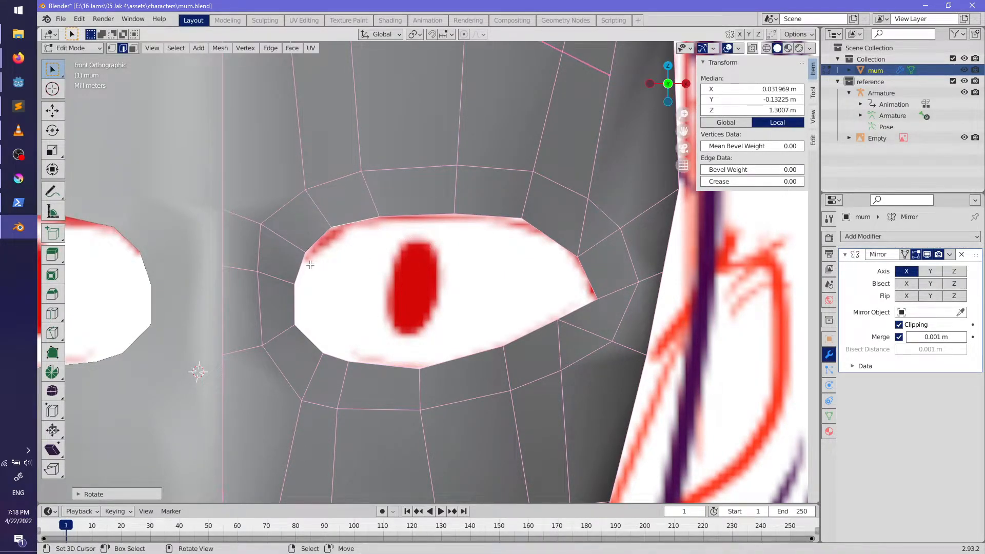
{"action": "right_click", "coordinate": [309, 265]}
{"action": "key", "text": "s"}
{"action": "left_click", "coordinate": [360, 254]}
Step: Move, rotate and scale the edge at the eye hole's outer corner to blunt the pointed corner
{"action": "scroll", "coordinate": [360, 253], "scroll_direction": "down", "scroll_amount": 6}
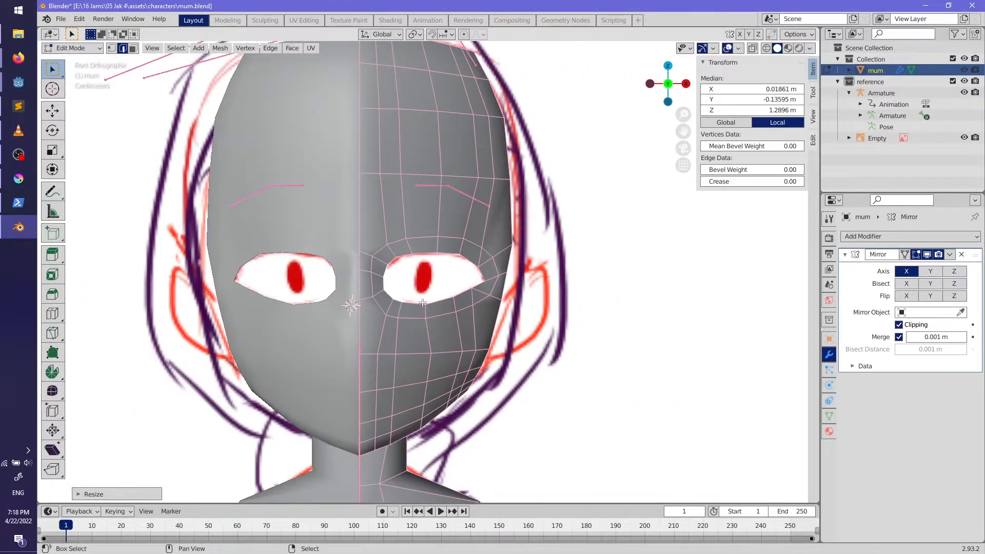
{"action": "scroll", "coordinate": [451, 282], "scroll_direction": "up", "scroll_amount": 5}
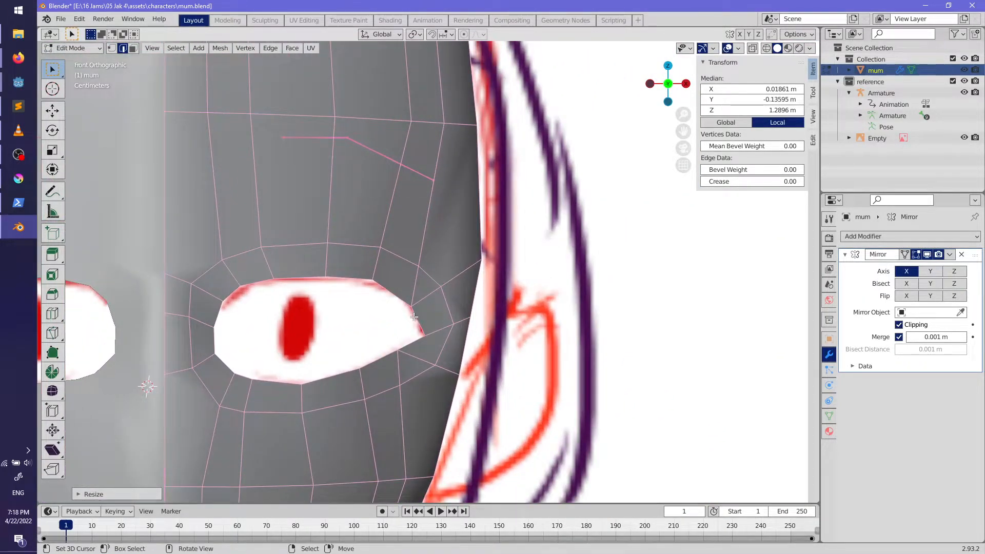
{"action": "right_click", "coordinate": [414, 317]}
{"action": "scroll", "coordinate": [414, 317], "scroll_direction": "up", "scroll_amount": 3}
{"action": "key", "text": "g"}
{"action": "left_click", "coordinate": [490, 380]}
{"action": "key", "text": "r"}
{"action": "left_click", "coordinate": [481, 404]}
{"action": "key", "text": "s"}
{"action": "left_click", "coordinate": [469, 402]}
{"action": "key", "text": "s"}
{"action": "left_click", "coordinate": [480, 429]}
{"action": "key", "text": "g"}
{"action": "left_click", "coordinate": [479, 425]}
Step: Rip the eye hole's lower outer vertex, spread its halves along the outline and nudge the outer corner vertex upward
{"action": "middle_click_drag", "start_coordinate": [400, 401], "coordinate": [414, 381], "text": "shift"}
{"action": "scroll", "coordinate": [443, 363], "scroll_direction": "up", "scroll_amount": 1}
{"action": "right_click", "coordinate": [391, 393]}
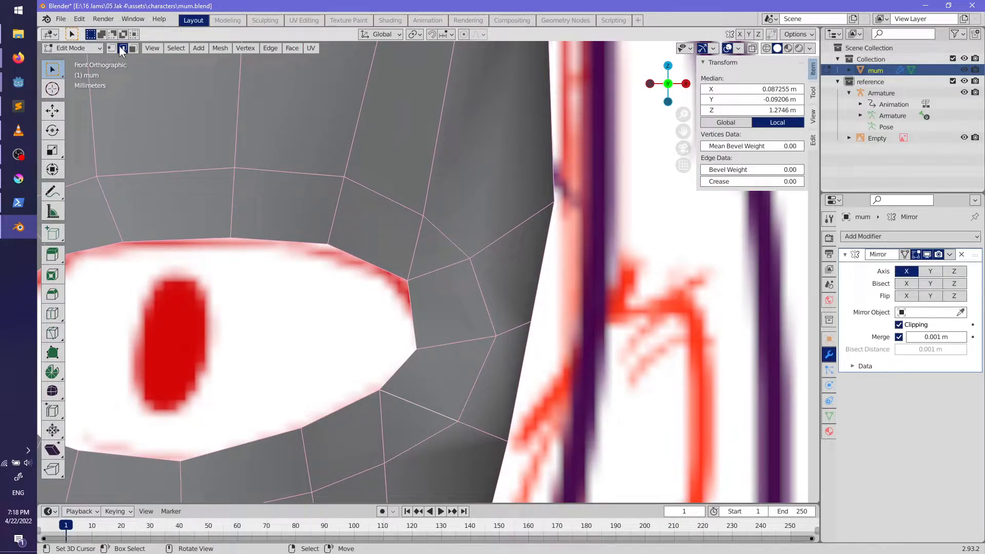
{"action": "right_click", "coordinate": [387, 385]}
{"action": "key", "text": "g"}
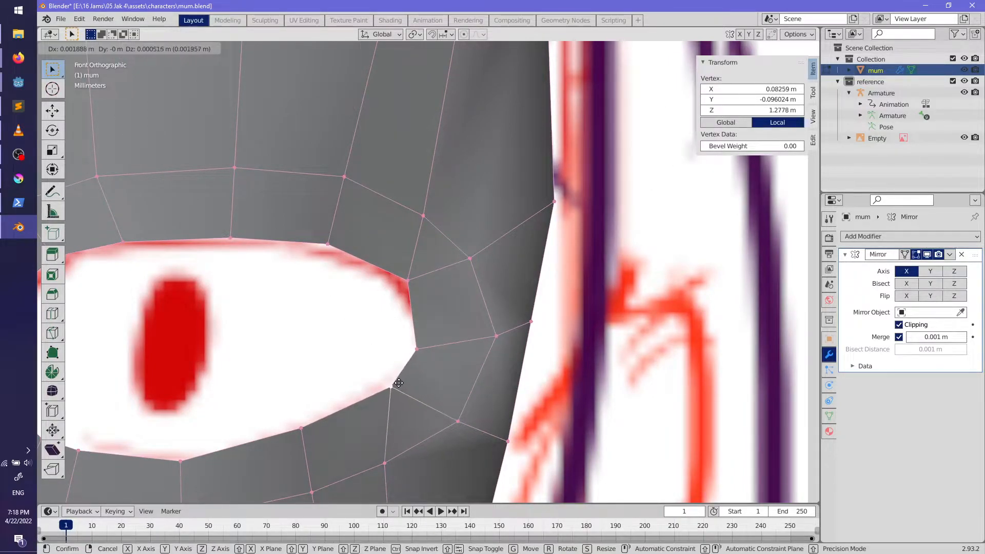
{"action": "right_click", "coordinate": [398, 383]}
{"action": "key", "text": "v"}
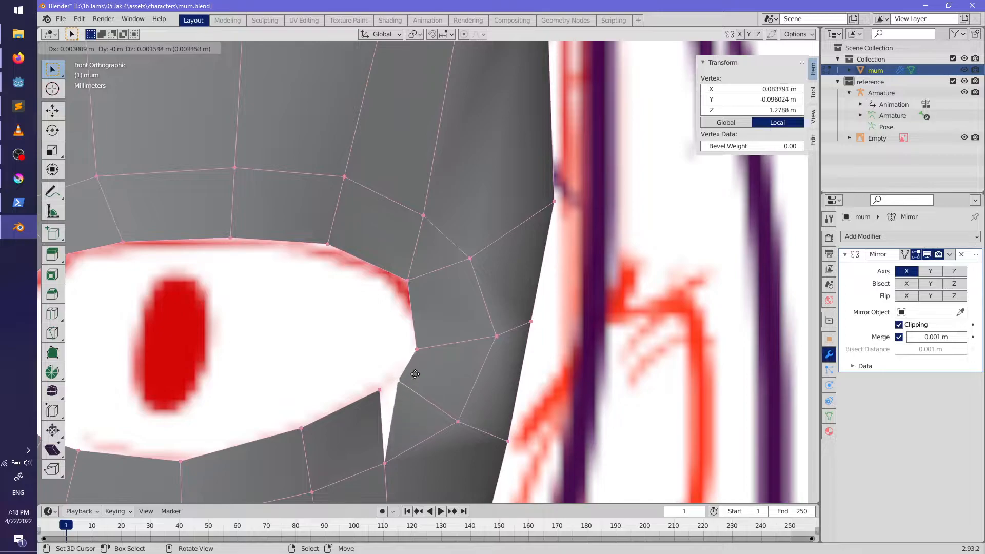
{"action": "left_click", "coordinate": [380, 389]}
{"action": "key", "text": "g"}
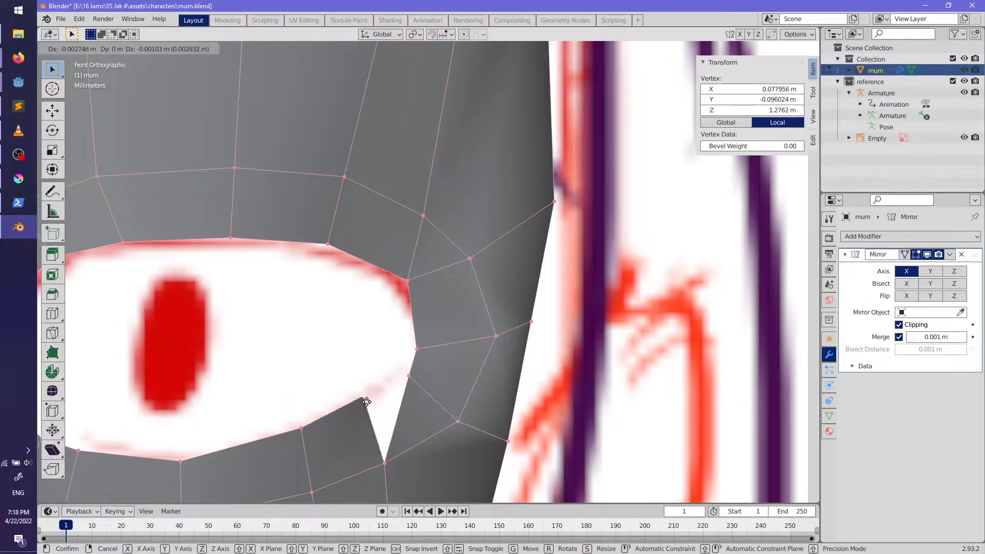
{"action": "left_click", "coordinate": [355, 406]}
{"action": "right_click_drag", "start_coordinate": [415, 348], "coordinate": [419, 334]}
Step: Rip the eye hole's upper outer vertex and spread the two halves along the drawn upper lid
{"action": "right_click", "coordinate": [408, 273]}
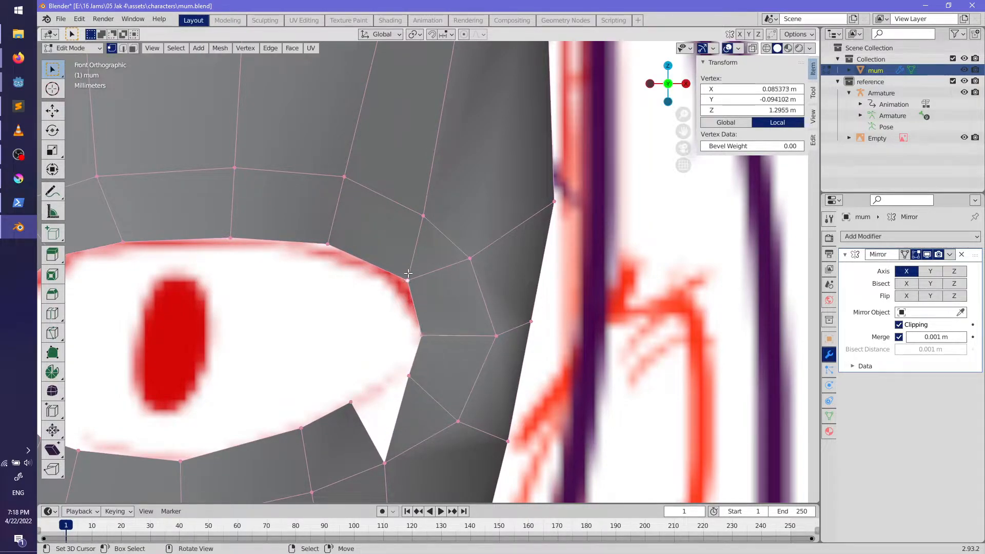
{"action": "key", "text": "v"}
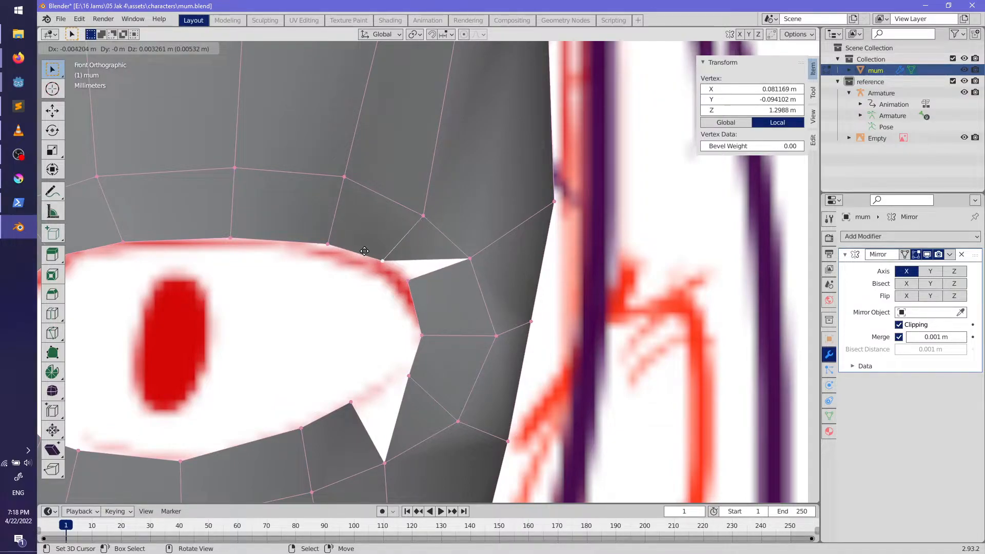
{"action": "left_click", "coordinate": [391, 276]}
{"action": "right_click", "coordinate": [413, 287]}
{"action": "right_click_drag", "start_coordinate": [408, 292], "coordinate": [407, 310]}
Step: Slide the surrounding loop's vertex above the upper outer gap along its edge
{"action": "scroll", "coordinate": [470, 297], "scroll_direction": "up", "scroll_amount": 1}
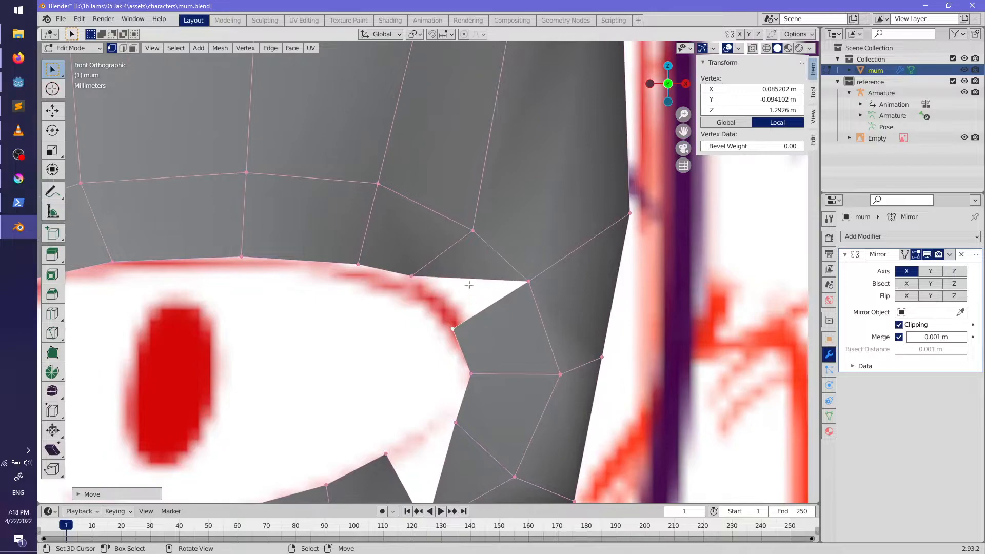
{"action": "right_click", "coordinate": [476, 241]}
{"action": "key", "text": "shift+v"}
{"action": "left_click", "coordinate": [478, 226]}
Step: Slide the radial edge below the inner part of the eye toward the outer corner
{"action": "scroll", "coordinate": [481, 322], "scroll_direction": "down", "scroll_amount": 2}
{"action": "middle_click_drag", "start_coordinate": [481, 321], "coordinate": [530, 278], "text": "shift"}
{"action": "scroll", "coordinate": [526, 281], "scroll_direction": "up", "scroll_amount": 1}
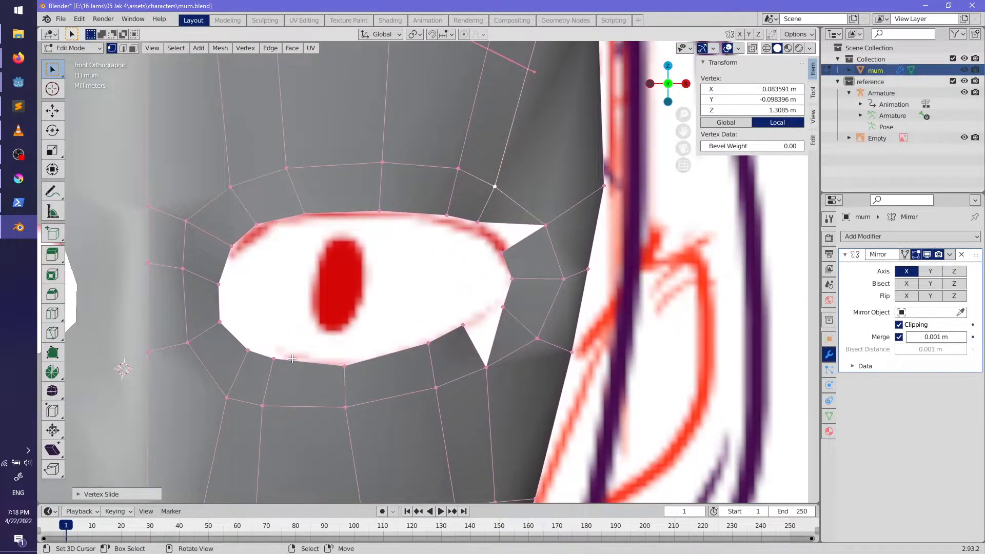
{"action": "right_click", "coordinate": [275, 374]}
{"action": "right_click", "coordinate": [262, 410], "text": "shift"}
{"action": "key", "text": "g"}
{"action": "key", "text": "g"}
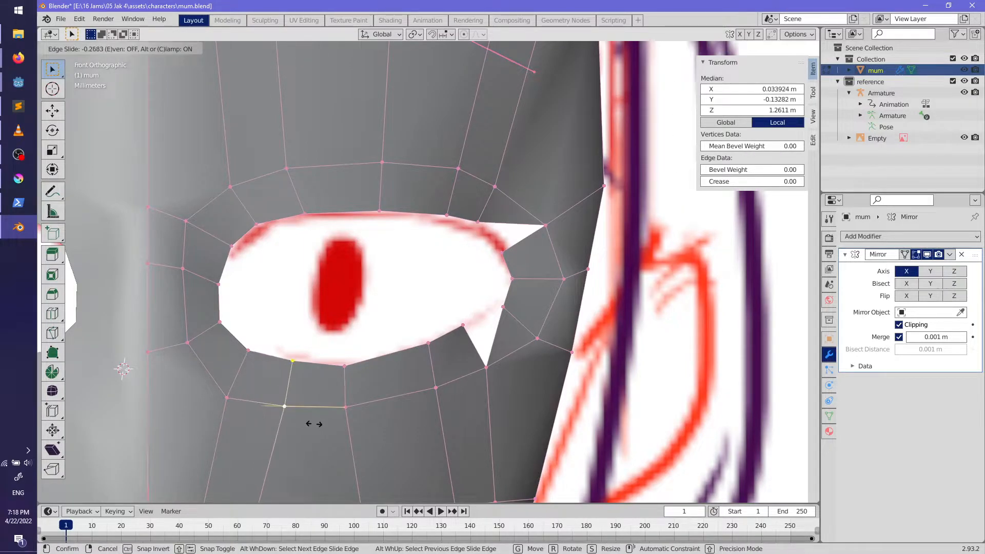
{"action": "left_click", "coordinate": [317, 424]}
Step: Slide the radial edge below the middle of the eye toward the outer corner to even out the spacing
{"action": "middle_click_drag", "start_coordinate": [362, 380], "coordinate": [337, 369], "text": "shift"}
{"action": "scroll", "coordinate": [345, 374], "scroll_direction": "up", "scroll_amount": 1}
{"action": "right_click", "coordinate": [299, 370]}
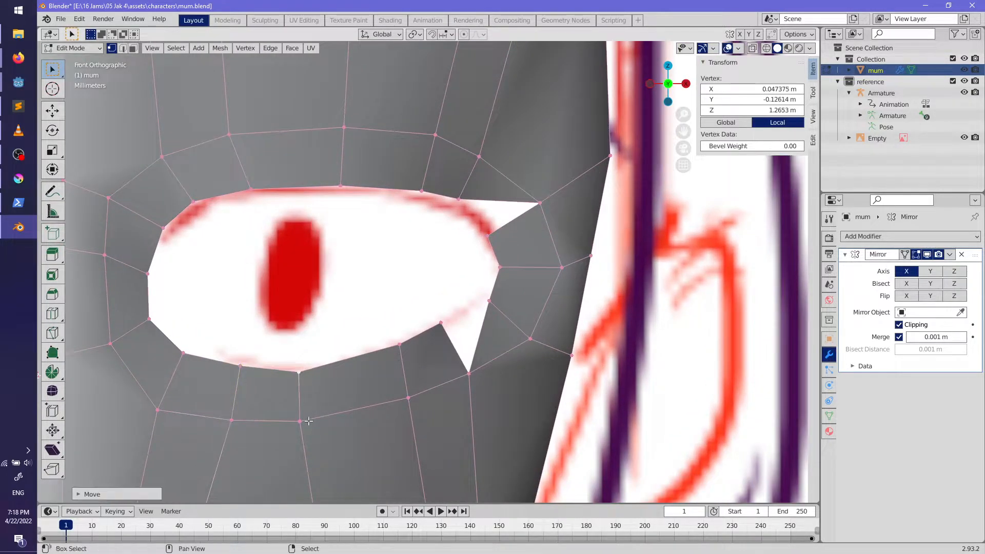
{"action": "right_click", "coordinate": [303, 421], "text": "shift"}
{"action": "key", "text": "g"}
{"action": "key", "text": "g"}
{"action": "left_click", "coordinate": [421, 394]}
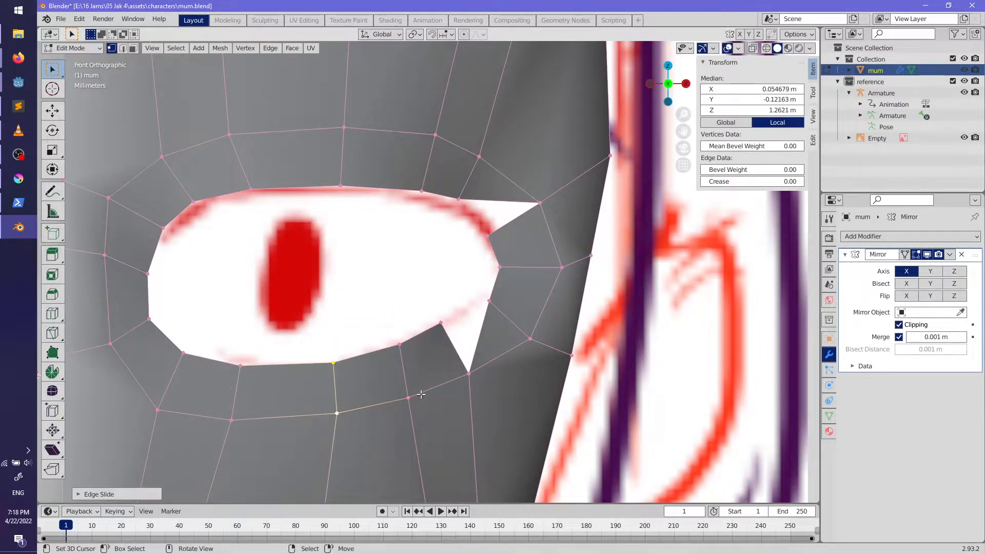
Step: Fill the lower and upper triangular gaps at the outer side of the eye hole with faces, and deselect everything
{"action": "right_click", "coordinate": [494, 314]}
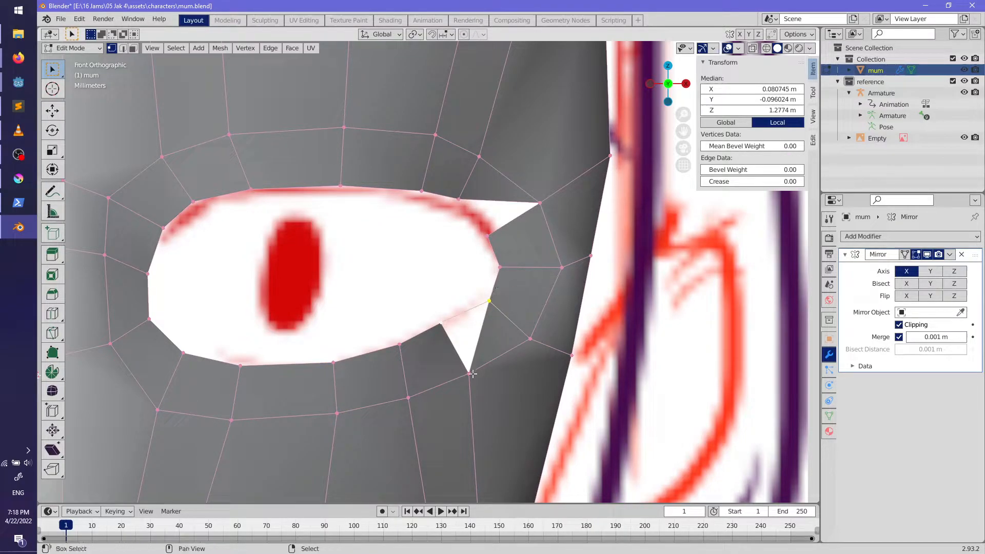
{"action": "key", "text": "f"}
{"action": "right_click", "coordinate": [487, 236]}
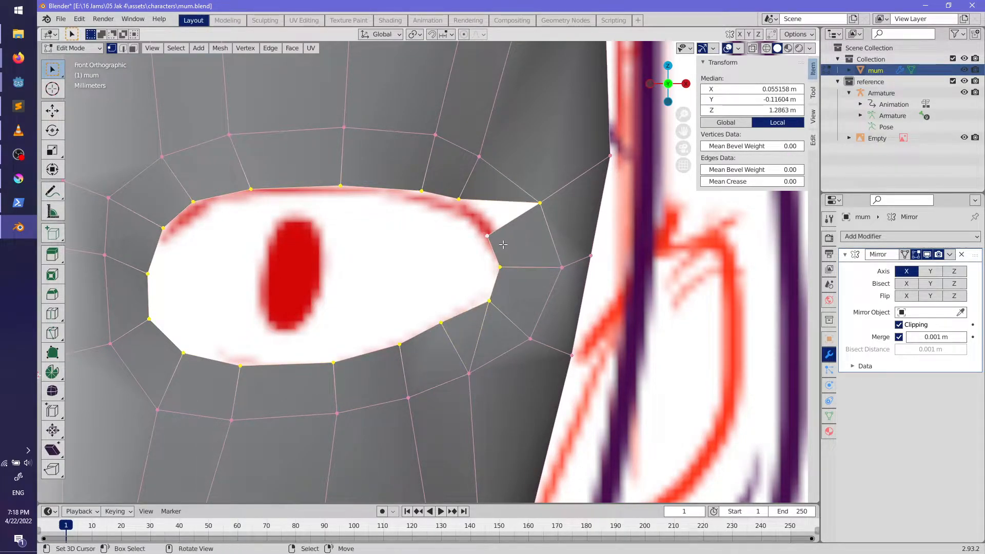
{"action": "right_click", "coordinate": [461, 199], "text": "ctrl"}
{"action": "key", "text": "f"}
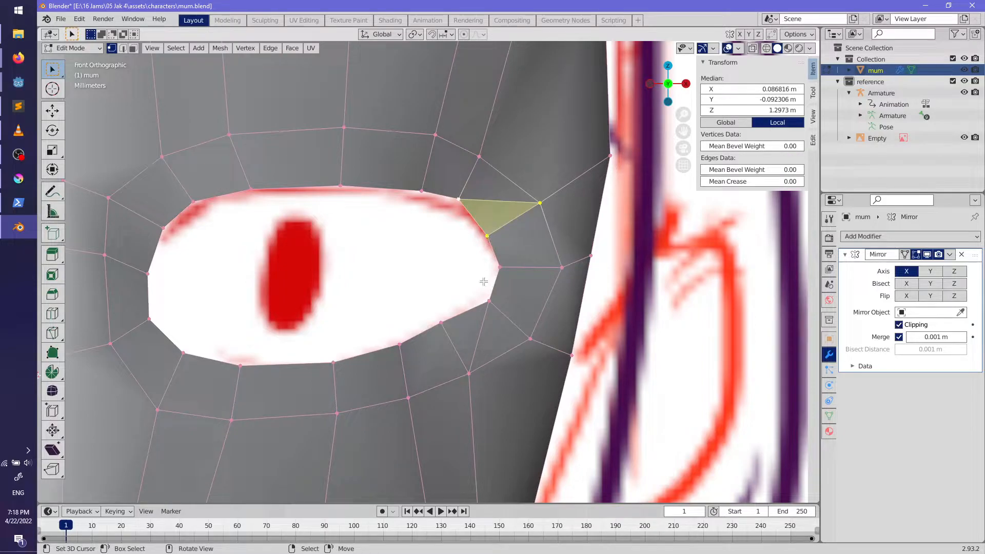
{"action": "key", "text": "alt+a"}
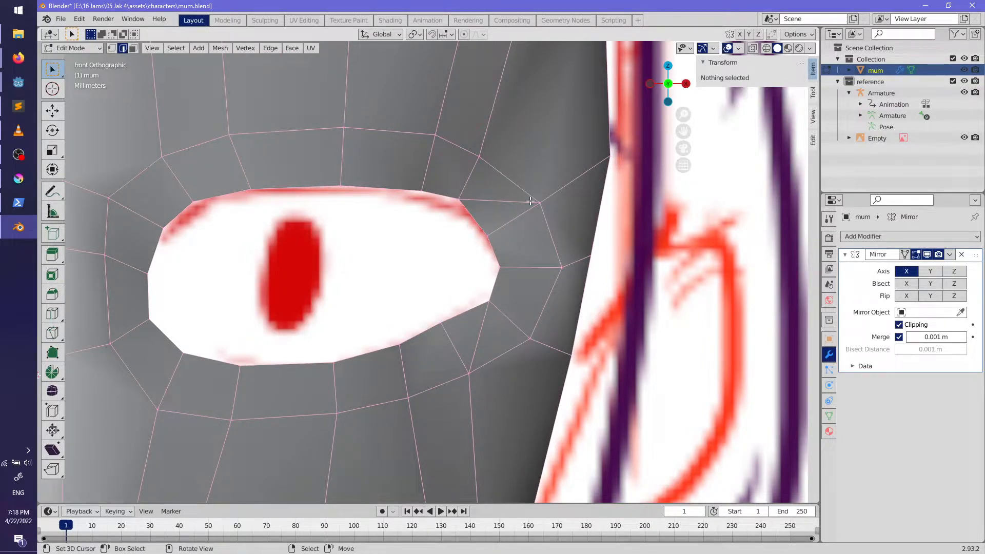
Step: Dissolve the extra edge between the eye hole's upper outer rim and the surrounding loop, and deselect everything
{"action": "right_click", "coordinate": [530, 201]}
{"action": "key", "text": "x"}
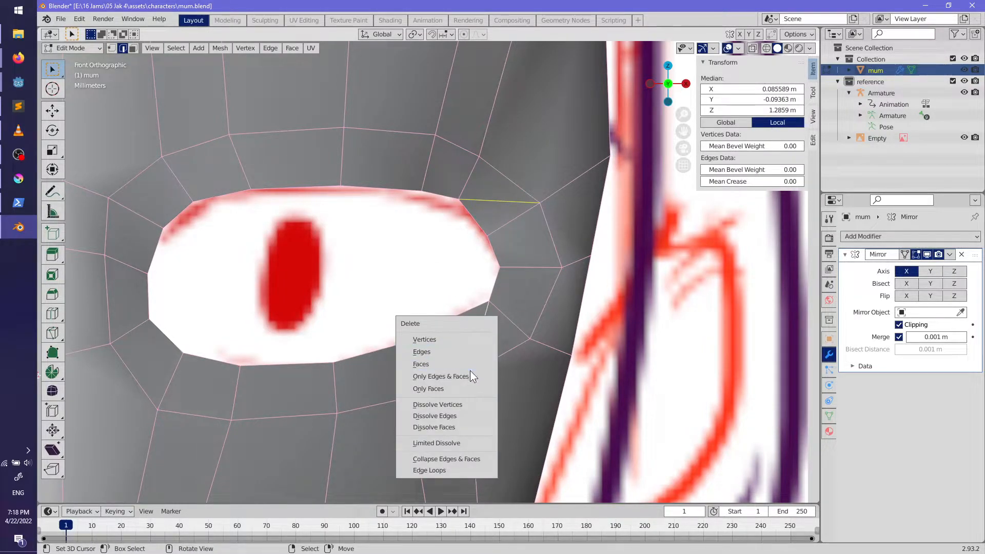
{"action": "left_click", "coordinate": [460, 414]}
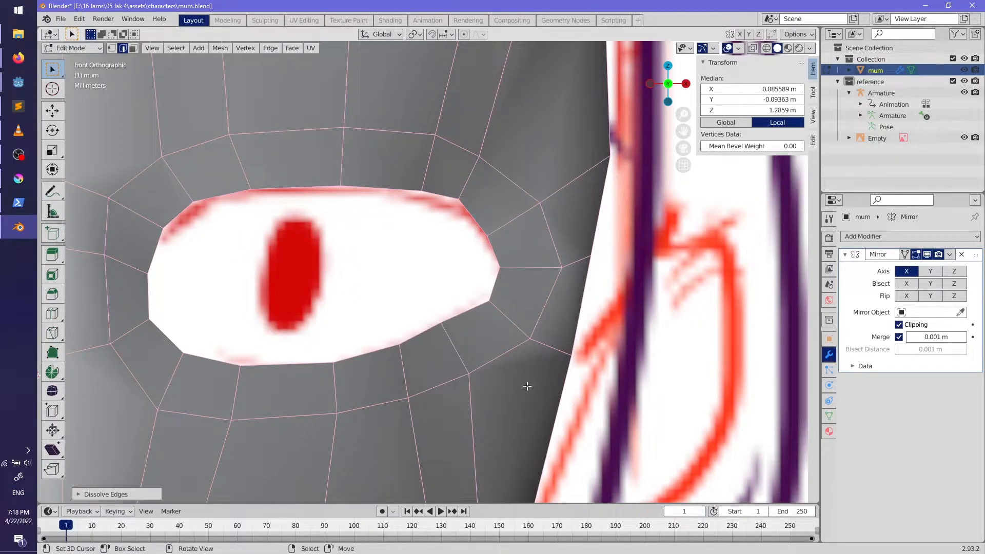
{"action": "key", "text": "alt+a"}
Step: Move and rotate the short rim edge at the eye hole's outer corner to follow the reference outline
{"action": "scroll", "coordinate": [528, 386], "scroll_direction": "down", "scroll_amount": 7}
{"action": "mouse_move", "coordinate": [458, 350]}
{"action": "middle_mouse_down", "text": "shift"}
{"action": "mouse_move", "coordinate": [473, 324]}
{"action": "mouse_move", "coordinate": [462, 360]}
{"action": "middle_mouse_up", "text": "shift"}
{"action": "scroll", "coordinate": [461, 360], "scroll_direction": "up", "scroll_amount": 7}
{"action": "right_click", "coordinate": [497, 328]}
{"action": "key", "text": "g"}
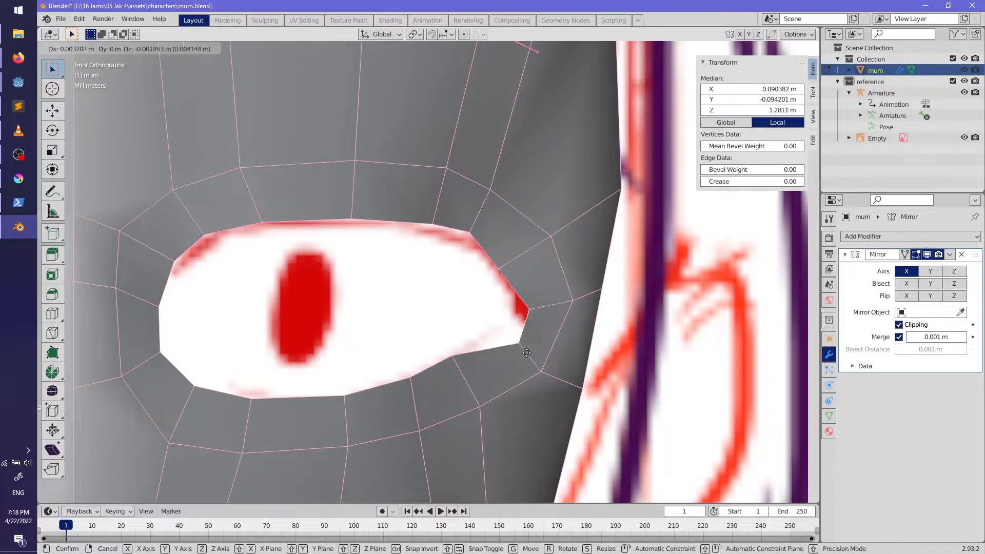
{"action": "left_click", "coordinate": [502, 340]}
{"action": "key", "text": "r"}
{"action": "left_click", "coordinate": [513, 355]}
{"action": "key", "text": "g"}
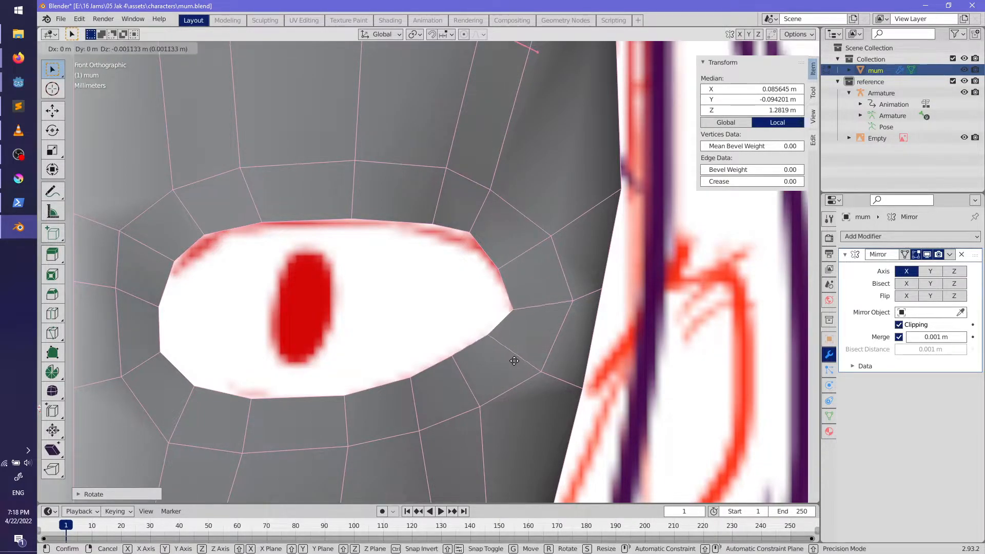
{"action": "left_click", "coordinate": [508, 361]}
Step: Move the eye hole's upper outer rim edge outward to match the upper lid line of the drawing
{"action": "right_click", "coordinate": [476, 229]}
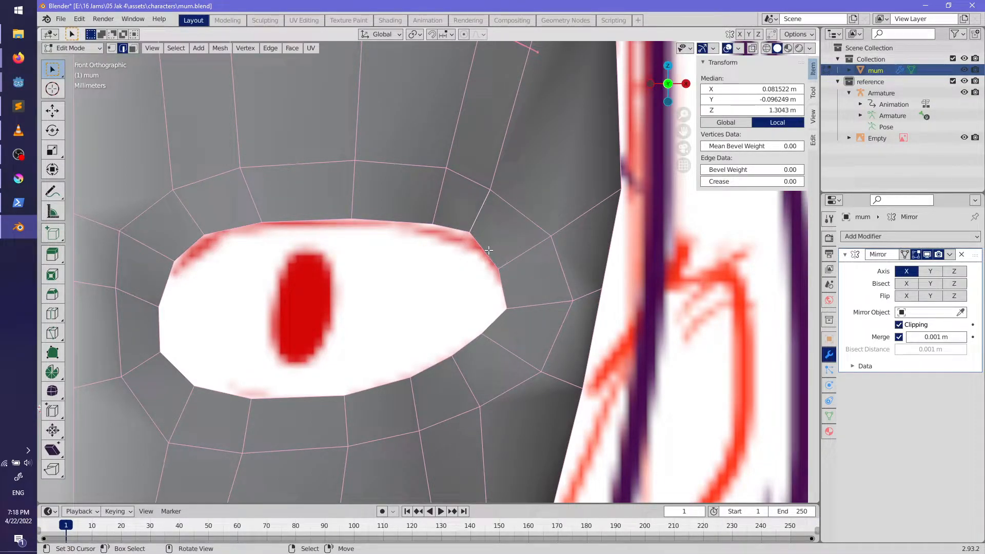
{"action": "key", "text": "g"}
{"action": "left_click", "coordinate": [492, 257]}
{"action": "key", "text": "r"}
{"action": "right_click", "coordinate": [539, 282]}
{"action": "key", "text": "g"}
{"action": "left_click", "coordinate": [531, 302]}
{"action": "right_click", "coordinate": [493, 337]}
{"action": "key", "text": "g"}
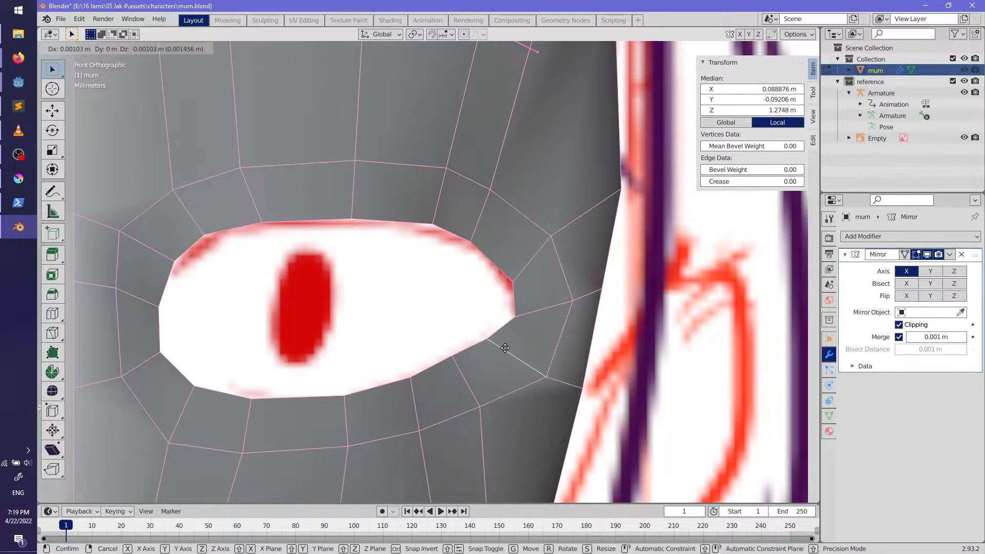
{"action": "right_click", "coordinate": [505, 336]}
Step: Lower the outer corner's rim edge slightly and rotate it to round off the corner
{"action": "right_click", "coordinate": [506, 334]}
{"action": "key", "text": "g"}
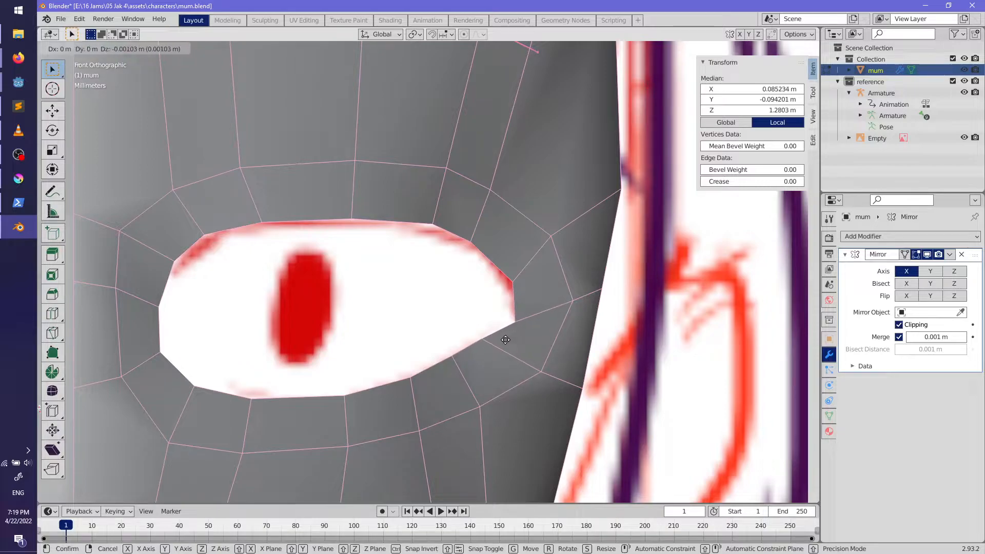
{"action": "left_click", "coordinate": [506, 339]}
{"action": "key", "text": "r"}
{"action": "left_click", "coordinate": [563, 318]}
Step: Rotate the eye hole's lower outer rim edge to smooth the lower lid curve
{"action": "right_click", "coordinate": [469, 356]}
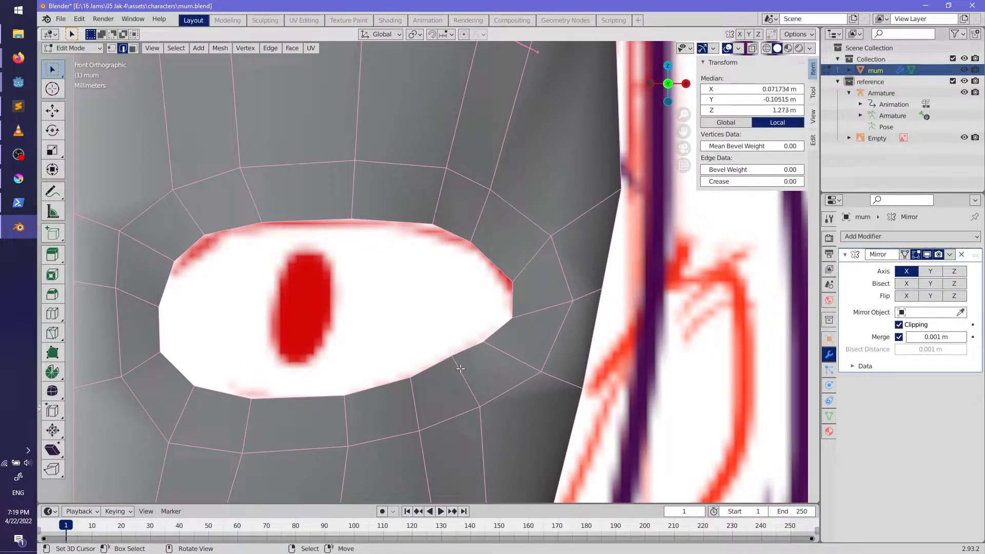
{"action": "key", "text": "r"}
{"action": "left_click", "coordinate": [484, 371]}
{"action": "key", "text": "r"}
{"action": "left_click", "coordinate": [488, 376]}
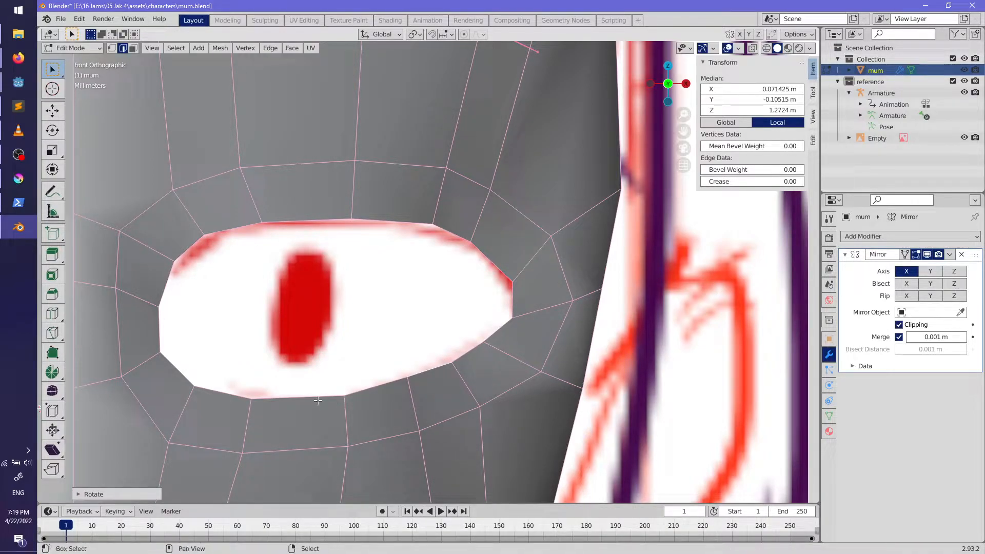
Step: Slide the eye hole's upper inner rim edge to fit the inner end of the drawn upper lid
{"action": "right_click", "coordinate": [317, 400], "text": "shift"}
{"action": "key", "text": "alt+a"}
{"action": "middle_click_drag", "start_coordinate": [303, 387], "coordinate": [368, 393], "text": "shift"}
{"action": "right_click", "coordinate": [259, 257]}
{"action": "key", "text": "g"}
{"action": "key", "text": "g"}
{"action": "left_click", "coordinate": [325, 243]}
Step: Select the whole rim loop of the eye hole and scale it along the Y axis
{"action": "right_click", "coordinate": [358, 226]}
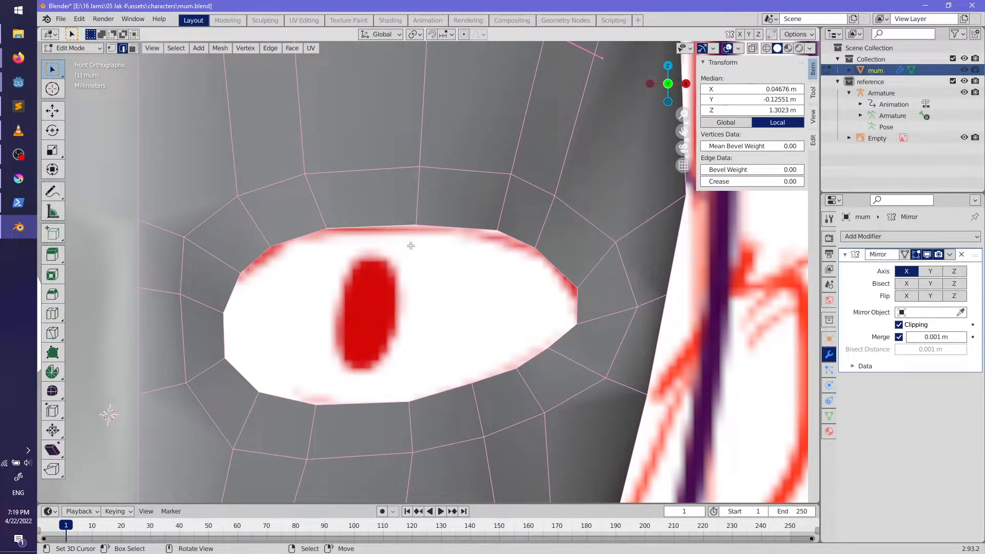
{"action": "scroll", "coordinate": [421, 252], "scroll_direction": "down", "scroll_amount": 6}
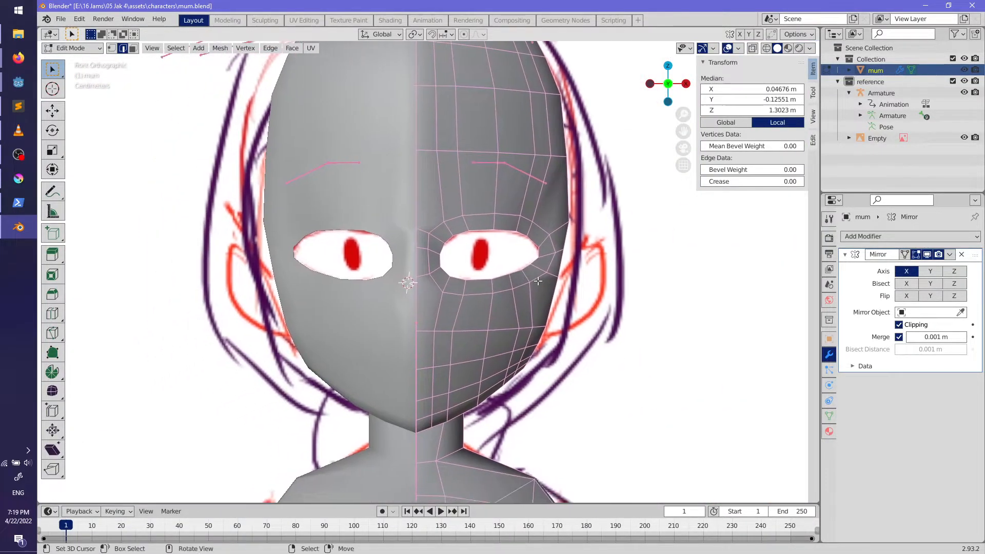
{"action": "middle_click_drag", "start_coordinate": [535, 270], "coordinate": [413, 332], "text": "shift"}
{"action": "scroll", "coordinate": [532, 330], "scroll_direction": "up", "scroll_amount": 2}
{"action": "key", "text": "alt+a"}
{"action": "scroll", "coordinate": [532, 330], "scroll_direction": "down", "scroll_amount": 1}
{"action": "scroll", "coordinate": [429, 330], "scroll_direction": "up", "scroll_amount": 3}
{"action": "right_click", "coordinate": [438, 302], "text": "alt"}
{"action": "middle_click_drag", "start_coordinate": [567, 360], "coordinate": [590, 360], "text": "shift"}
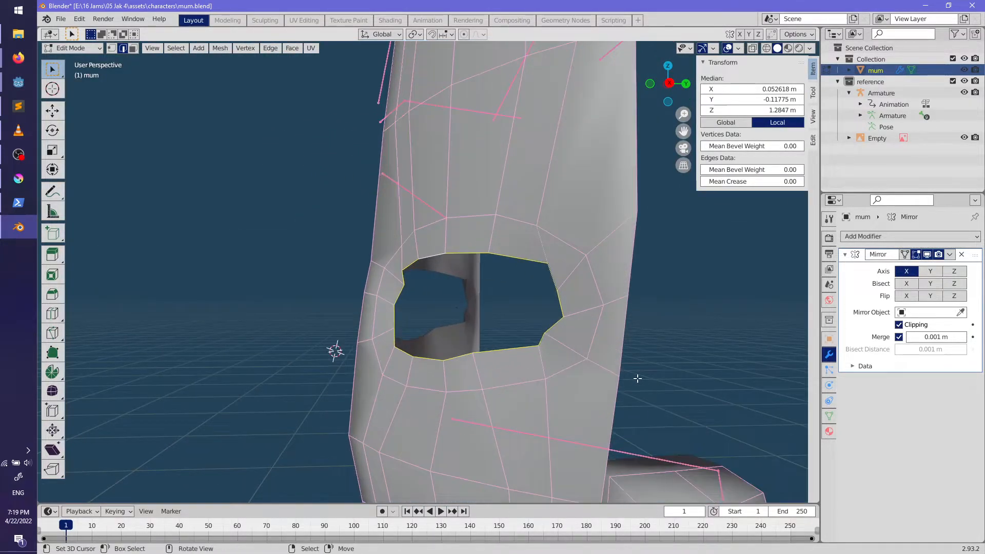
{"action": "key", "text": "s"}
{"action": "key", "text": "y"}
{"action": "left_click", "coordinate": [589, 361]}
Step: Move the rim edge at the eye's inner corner forward and rotate it to smooth the depth curve, and deselect everything
{"action": "middle_click_drag", "start_coordinate": [518, 344], "coordinate": [477, 280]}
{"action": "right_click", "coordinate": [394, 281]}
{"action": "middle_click_drag", "start_coordinate": [417, 293], "coordinate": [432, 297]}
{"action": "scroll", "coordinate": [431, 296], "scroll_direction": "up", "scroll_amount": 3}
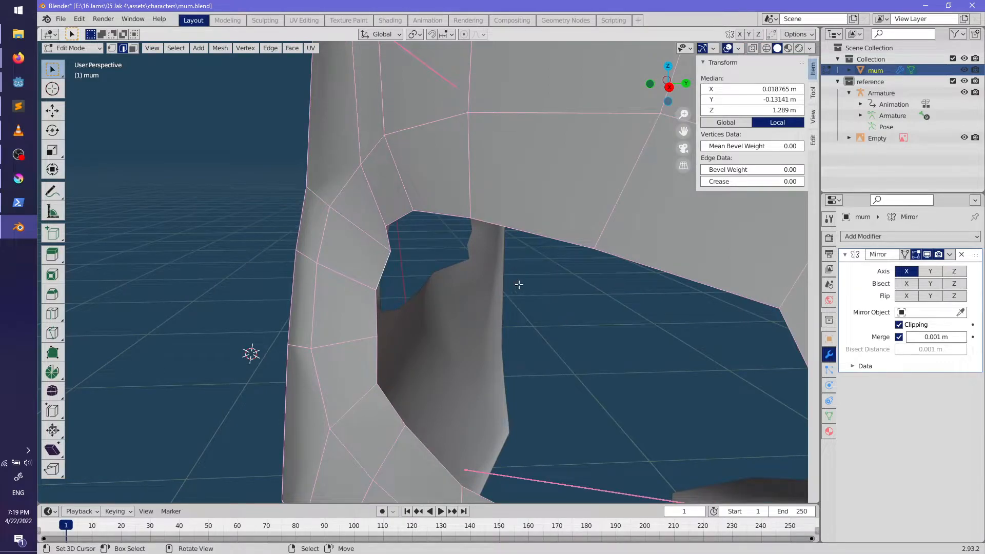
{"action": "key", "text": "g"}
{"action": "left_click", "coordinate": [508, 272]}
{"action": "key", "text": "r"}
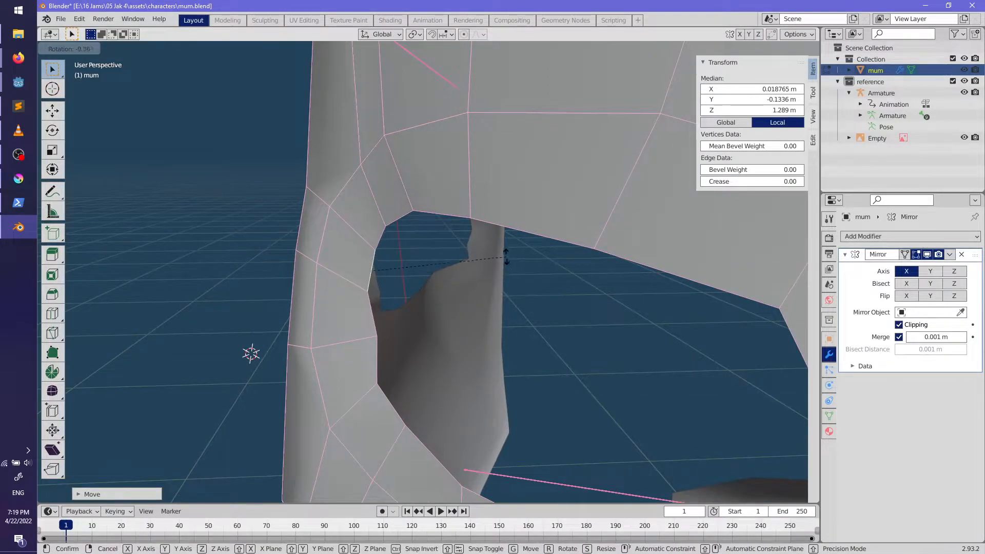
{"action": "left_click", "coordinate": [503, 249]}
{"action": "right_click", "coordinate": [381, 332]}
{"action": "middle_click_drag", "start_coordinate": [381, 334], "coordinate": [389, 289]}
{"action": "right_click", "coordinate": [384, 290]}
{"action": "scroll", "coordinate": [390, 298], "scroll_direction": "down", "scroll_amount": 3}
{"action": "middle_click_drag", "start_coordinate": [402, 320], "coordinate": [423, 337]}
{"action": "key", "text": "alt+a"}
{"action": "scroll", "coordinate": [554, 339], "scroll_direction": "down", "scroll_amount": 4}
Step: Compare the face mesh around the eyes and brow with the green topology sketch in Krita's character_concepts.kra
{"action": "key", "text": "alt+Tab"}
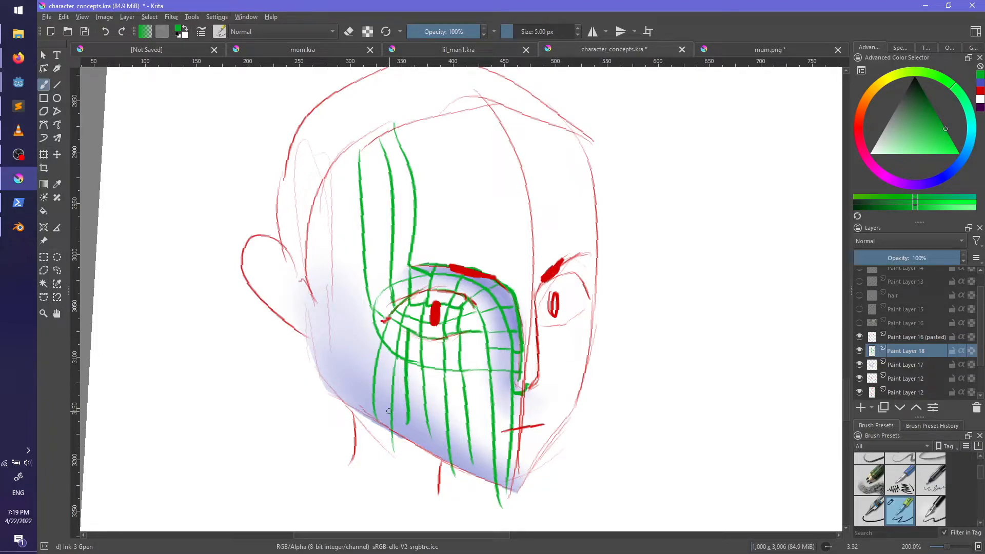
{"action": "key", "text": "alt+Tab"}
{"action": "middle_click_drag", "start_coordinate": [374, 381], "coordinate": [438, 420]}
{"action": "scroll", "coordinate": [488, 384], "scroll_direction": "up", "scroll_amount": 3}
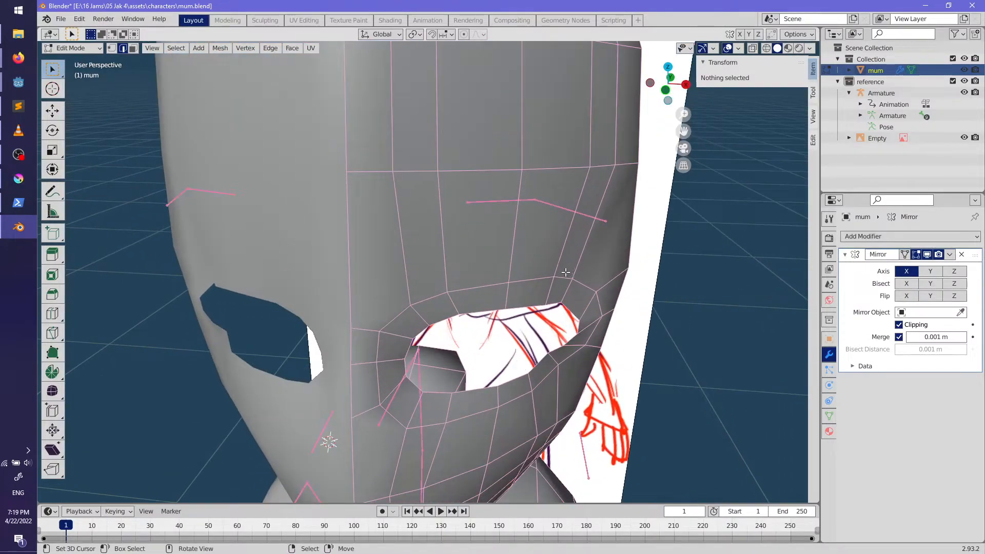
{"action": "key", "text": "ctrl+r"}
{"action": "key", "text": "Escape"}
{"action": "middle_click_drag", "start_coordinate": [583, 262], "coordinate": [541, 290]}
{"action": "key", "text": "alt+Tab"}
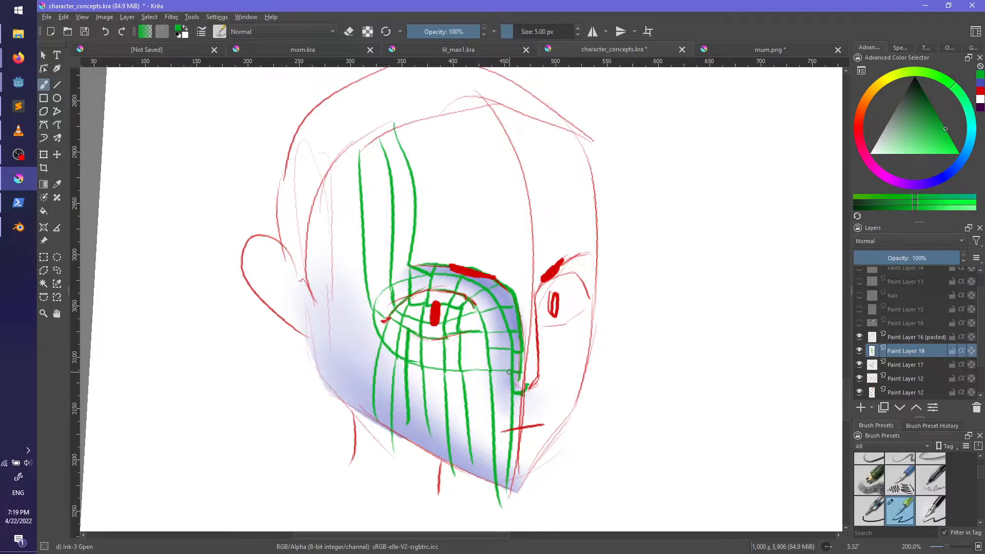
{"action": "key", "text": "alt+Tab"}
{"action": "mouse_move", "coordinate": [482, 339]}
{"action": "middle_mouse_down", "text": "shift"}
{"action": "mouse_move", "coordinate": [439, 266]}
{"action": "mouse_move", "coordinate": [418, 270]}
{"action": "mouse_move", "coordinate": [440, 269]}
{"action": "middle_mouse_up", "text": "shift"}
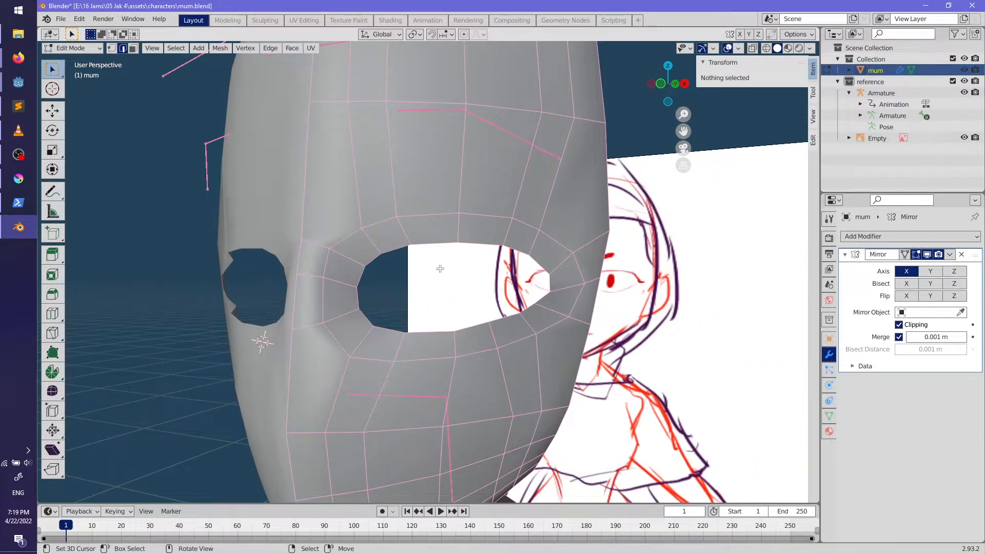
Step: In front wireframe view, knife-cut an edge line along the eyebrow and down to the face's centre line
{"action": "key", "text": "KP_1"}
{"action": "key", "text": "shift+z"}
{"action": "middle_click_drag", "start_coordinate": [419, 231], "coordinate": [535, 295], "text": "shift"}
{"action": "key", "text": "k"}
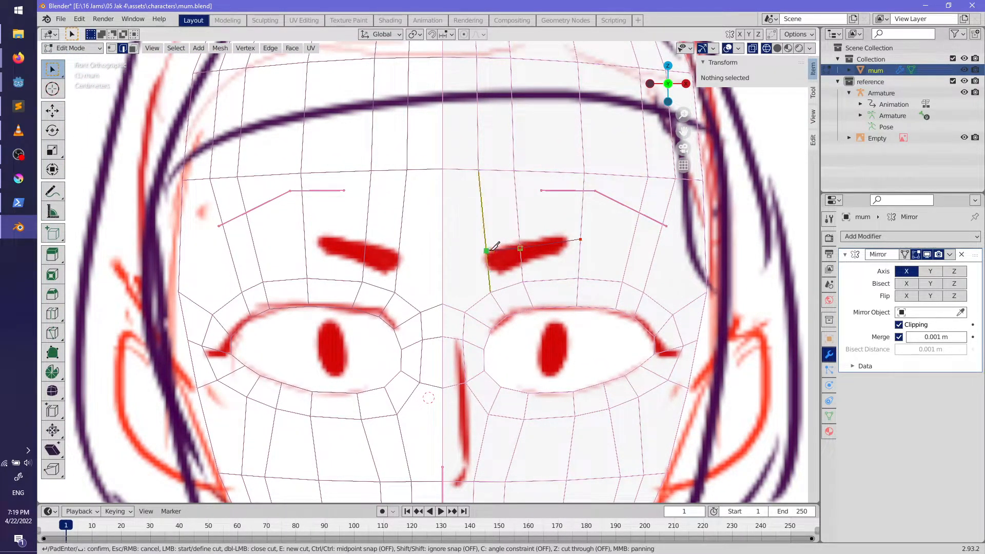
{"action": "middle_click_drag", "start_coordinate": [494, 255], "coordinate": [498, 221]}
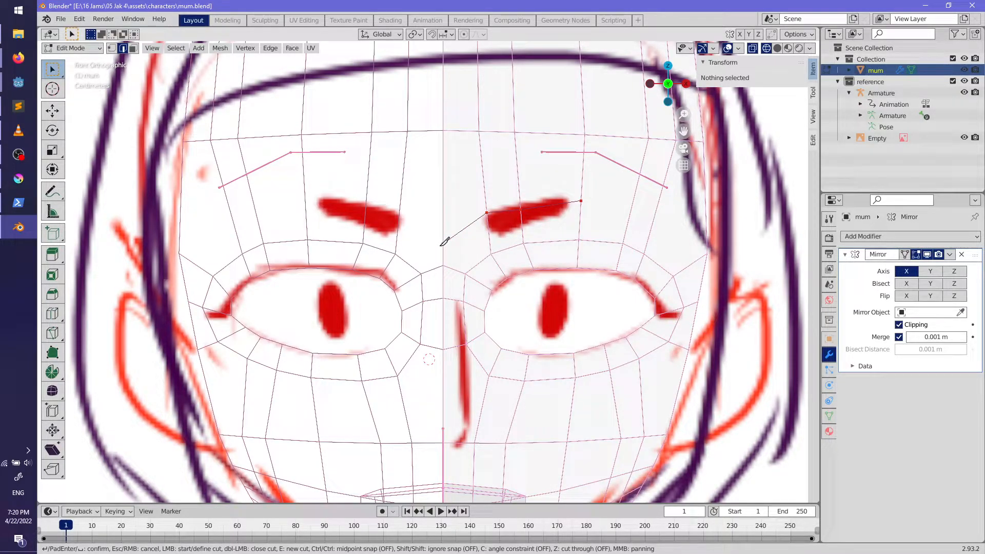
{"action": "left_click", "coordinate": [442, 243]}
{"action": "key", "text": "Return"}
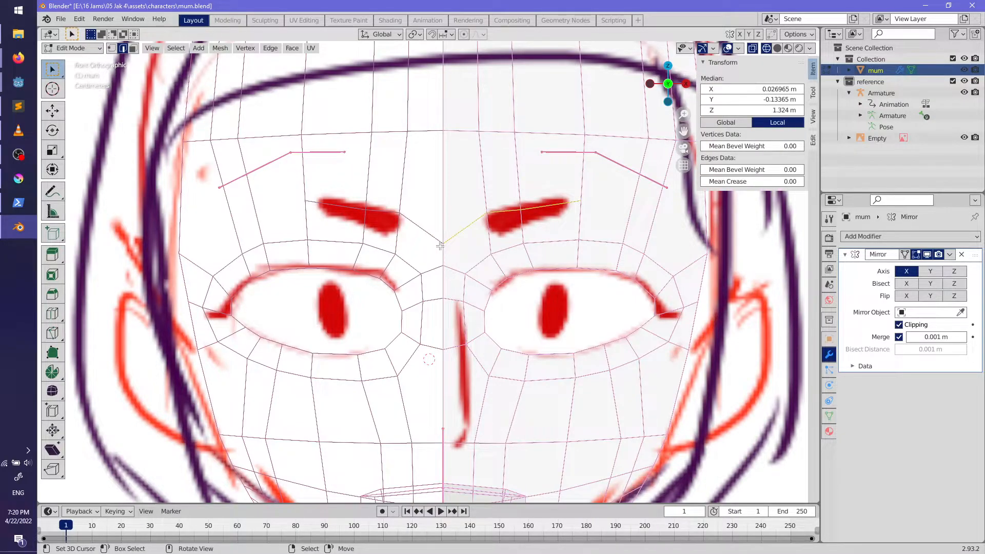
Step: Knife-cut an edge from the brow line's outer end down to the loop surrounding the eye
{"action": "middle_click_drag", "start_coordinate": [452, 238], "coordinate": [450, 178], "text": "shift"}
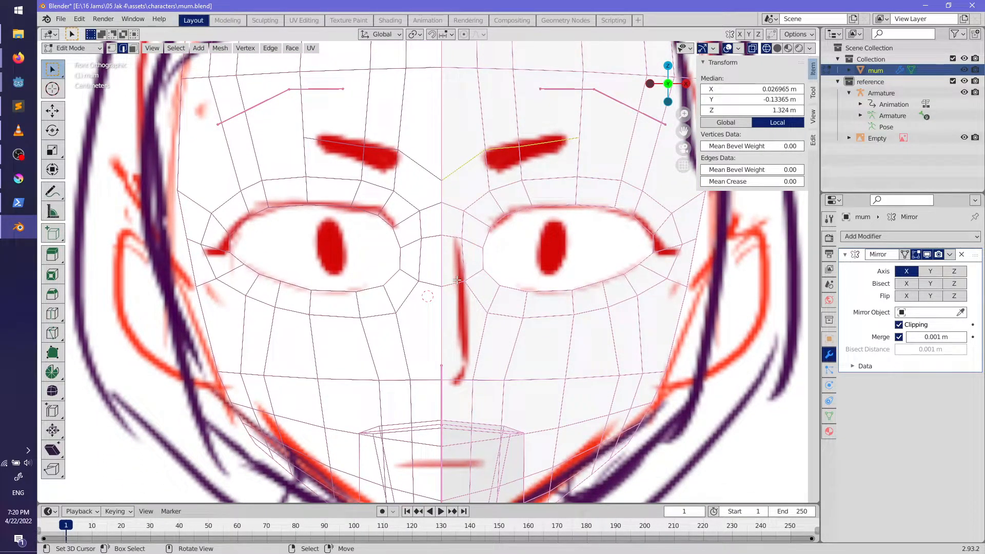
{"action": "key", "text": "k"}
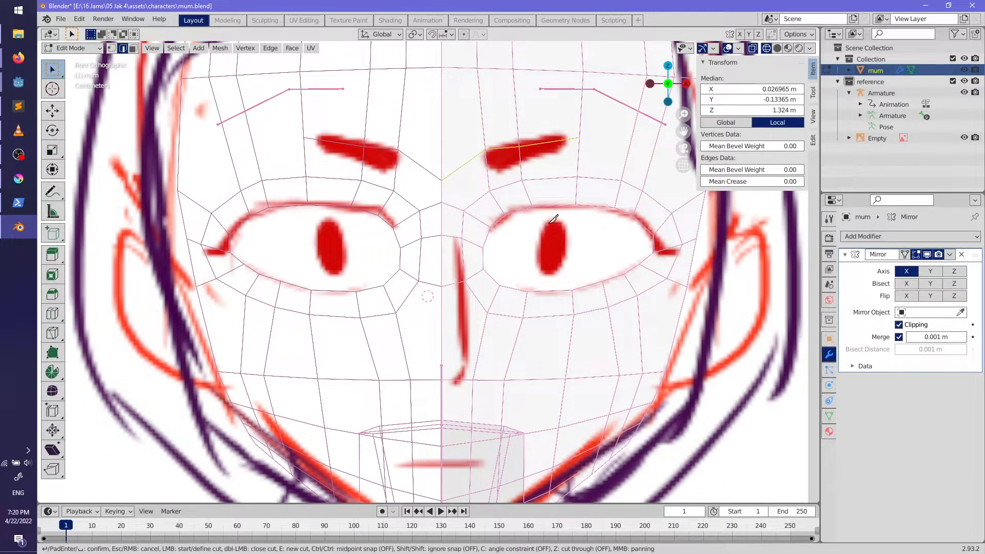
{"action": "left_click", "coordinate": [620, 179]}
{"action": "key", "text": "Return"}
Step: Slide the vertical edge line running down from the eye's inner part past the mouth sideways to even the spacing
{"action": "middle_click_drag", "start_coordinate": [473, 298], "coordinate": [466, 262], "text": "shift"}
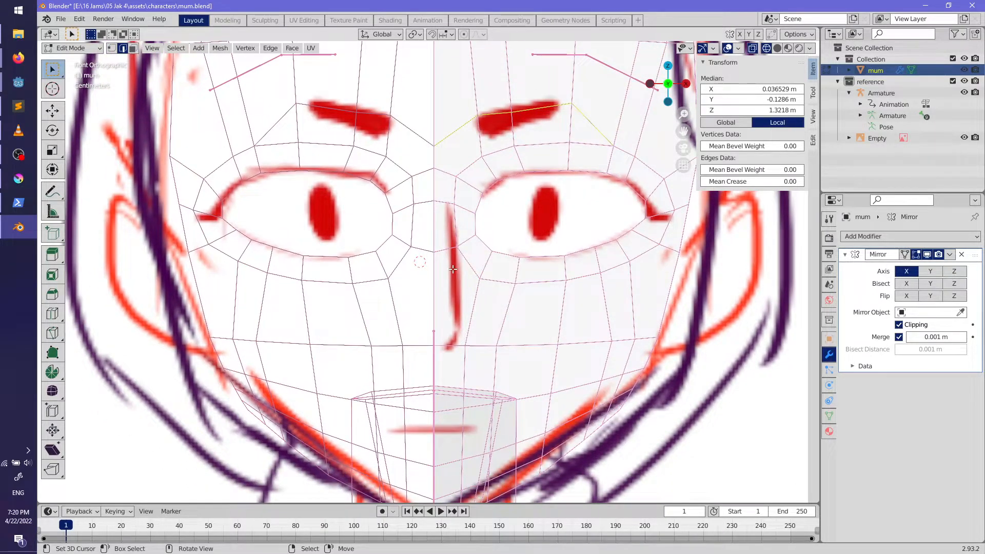
{"action": "key", "text": "k"}
{"action": "key", "text": "Escape"}
{"action": "left_click", "coordinate": [477, 373], "text": "alt"}
{"action": "key", "text": "g"}
{"action": "key", "text": "g"}
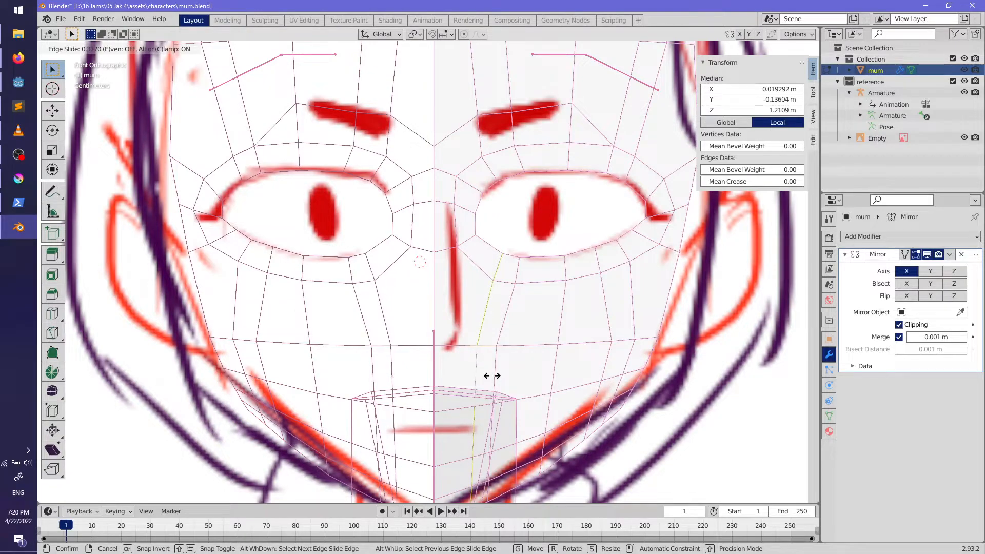
{"action": "left_click", "coordinate": [496, 377]}
Step: Slide the adjacent vertical edge line beside the mouth along the surface, deselect everything, and return to solid shading
{"action": "middle_click_drag", "start_coordinate": [499, 428], "coordinate": [525, 365], "text": "shift"}
{"action": "left_click", "coordinate": [506, 419], "text": "ctrl"}
{"action": "mouse_move", "coordinate": [507, 418]}
{"action": "middle_mouse_down"}
{"action": "mouse_move", "coordinate": [529, 395]}
{"action": "mouse_move", "coordinate": [614, 378]}
{"action": "mouse_move", "coordinate": [538, 376]}
{"action": "middle_mouse_up"}
{"action": "key", "text": "g"}
{"action": "key", "text": "g"}
{"action": "left_click", "coordinate": [543, 387]}
{"action": "key", "text": "alt+a"}
{"action": "key", "text": "shift+z"}
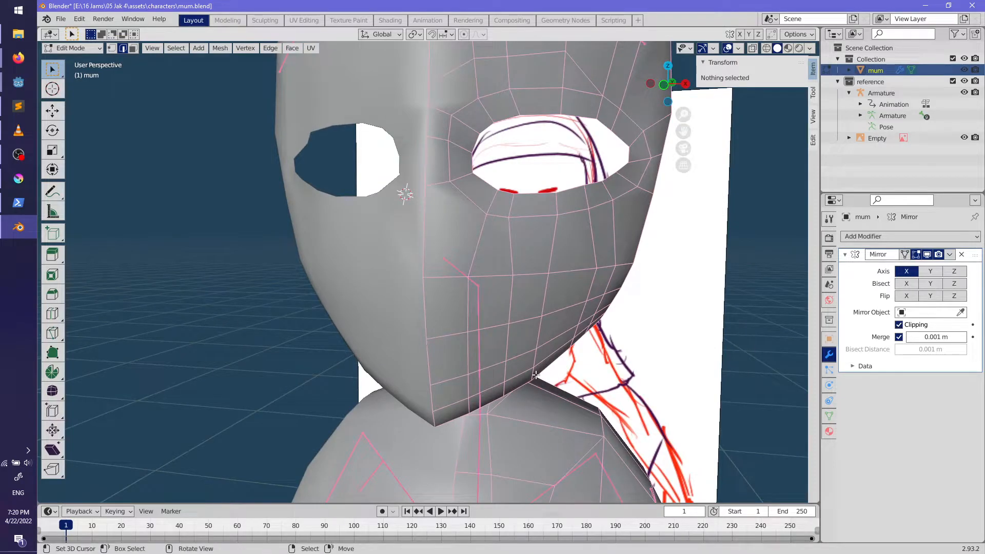
Step: In front wireframe view, knife-cut the nose outline down from the eye loop, in to the centre line and out above the mouth
{"action": "key", "text": "KP_1"}
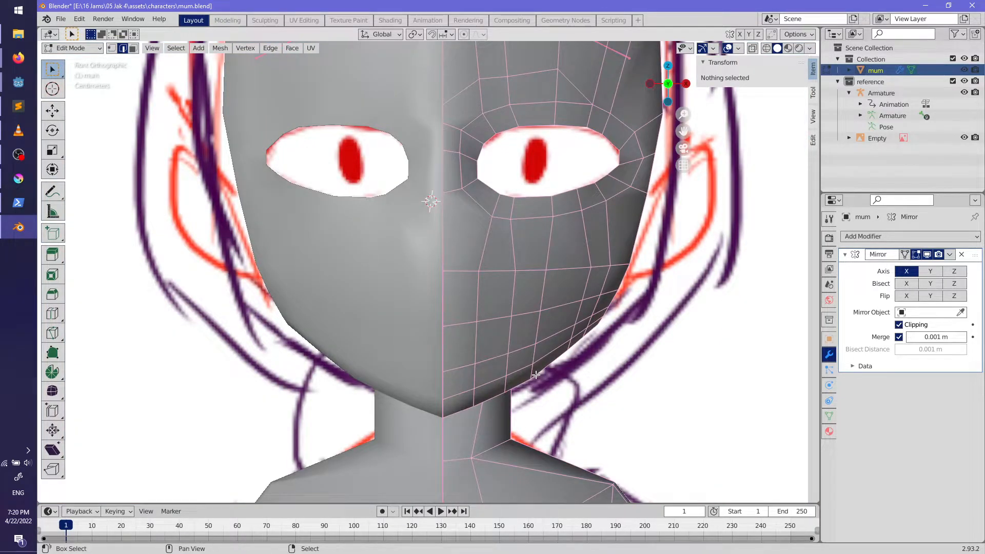
{"action": "key", "text": "shift+z"}
{"action": "scroll", "coordinate": [448, 255], "scroll_direction": "up", "scroll_amount": 3}
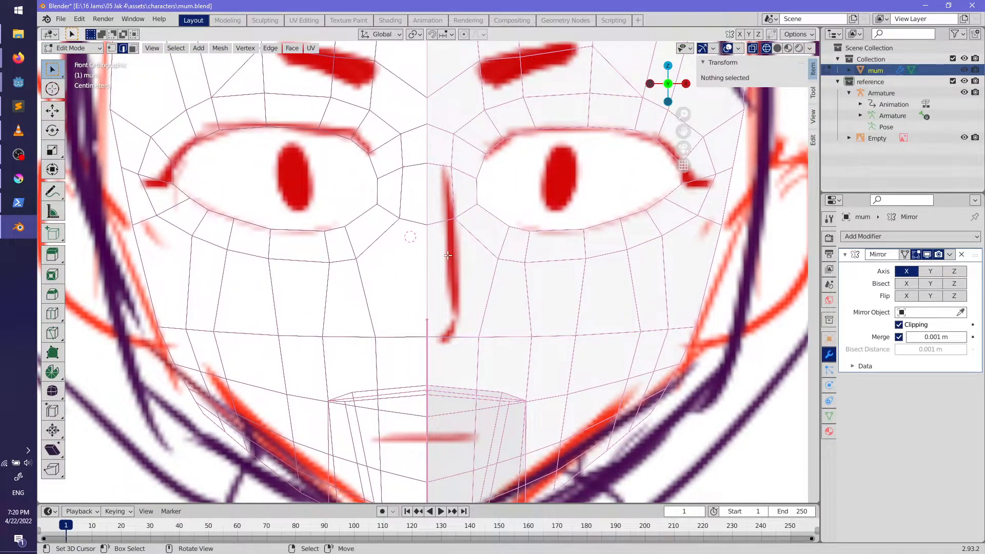
{"action": "key", "text": "k"}
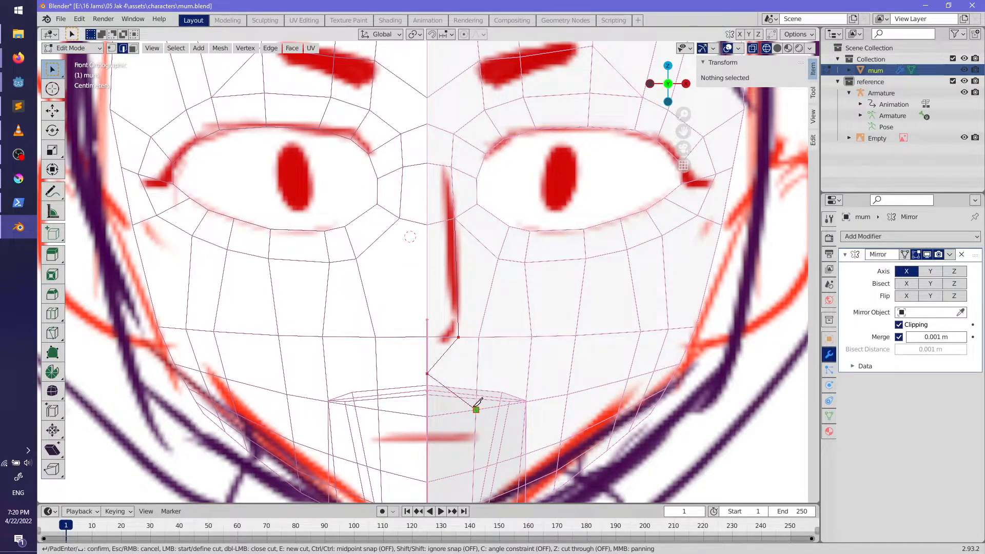
{"action": "key", "text": "Return"}
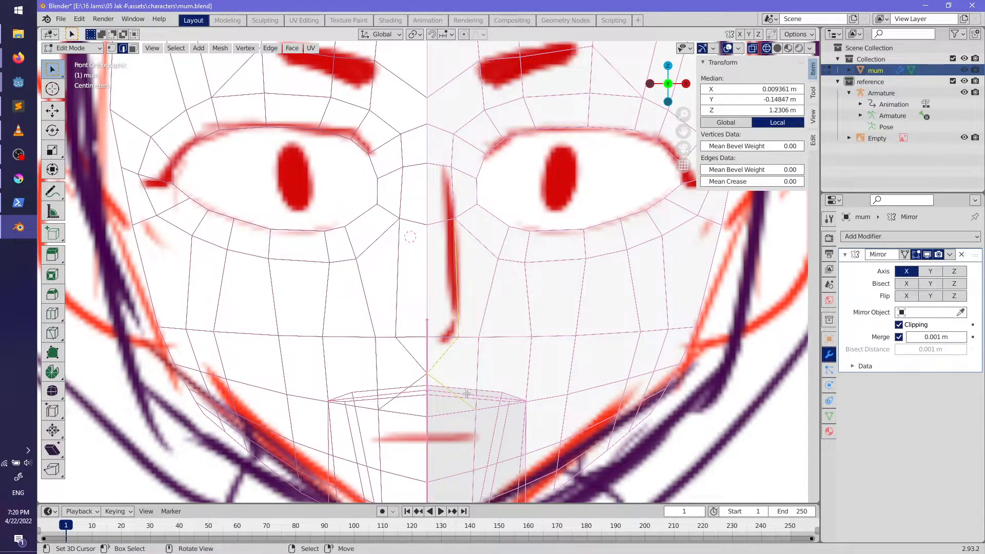
Step: In solid shading, select the strip of faces running from the nose tip up the bridge and along the eyebrow
{"action": "scroll", "coordinate": [604, 349], "scroll_direction": "down", "scroll_amount": 3}
{"action": "key", "text": "alt+a"}
{"action": "middle_click_drag", "start_coordinate": [603, 350], "coordinate": [529, 345]}
{"action": "key", "text": "shift+z"}
{"action": "mouse_move", "coordinate": [417, 334]}
{"action": "middle_mouse_down"}
{"action": "mouse_move", "coordinate": [507, 334]}
{"action": "mouse_move", "coordinate": [452, 346]}
{"action": "mouse_move", "coordinate": [408, 336]}
{"action": "middle_mouse_up"}
{"action": "scroll", "coordinate": [452, 346], "scroll_direction": "up", "scroll_amount": 2}
{"action": "scroll", "coordinate": [401, 337], "scroll_direction": "up", "scroll_amount": 1}
{"action": "right_click", "coordinate": [356, 343]}
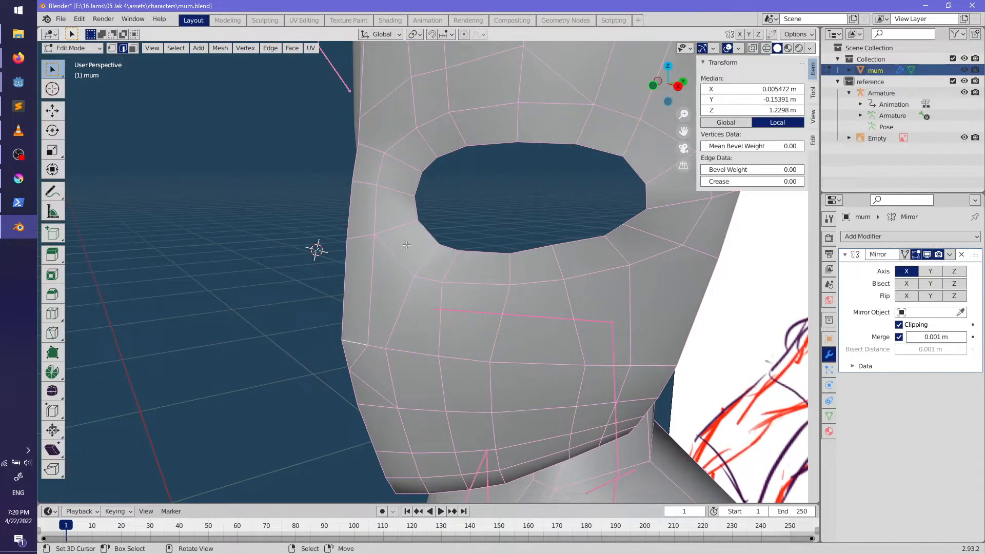
{"action": "scroll", "coordinate": [407, 208], "scroll_direction": "down", "scroll_amount": 2}
{"action": "right_click", "coordinate": [486, 149], "text": "ctrl+shift"}
{"action": "middle_click_drag", "start_coordinate": [468, 194], "coordinate": [517, 246]}
{"action": "scroll", "coordinate": [542, 269], "scroll_direction": "up", "scroll_amount": 2}
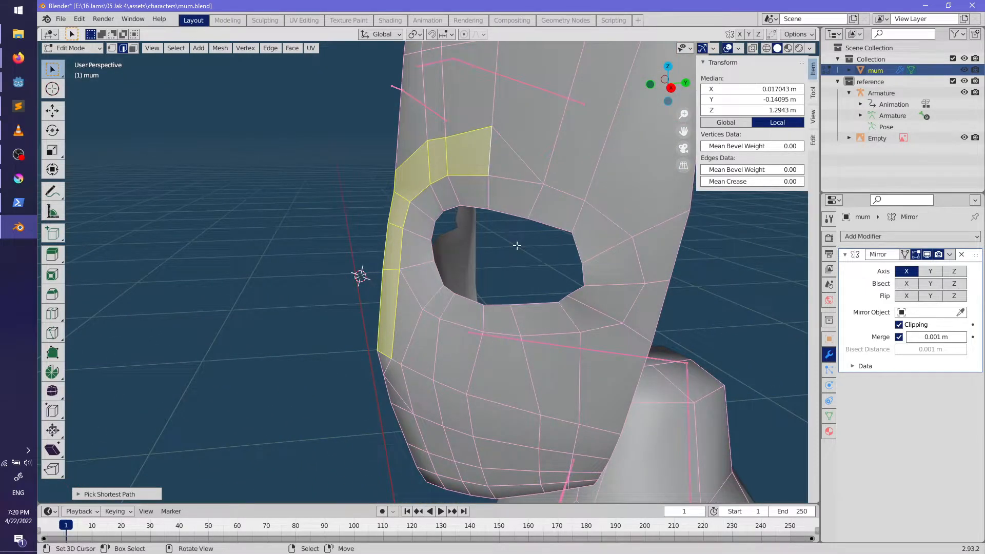
Step: Extrude the selected nose and brow faces forward along the Y axis by about 0.007 m
{"action": "key", "text": "g"}
{"action": "right_click", "coordinate": [506, 246]}
{"action": "key", "text": "g"}
{"action": "key", "text": "y"}
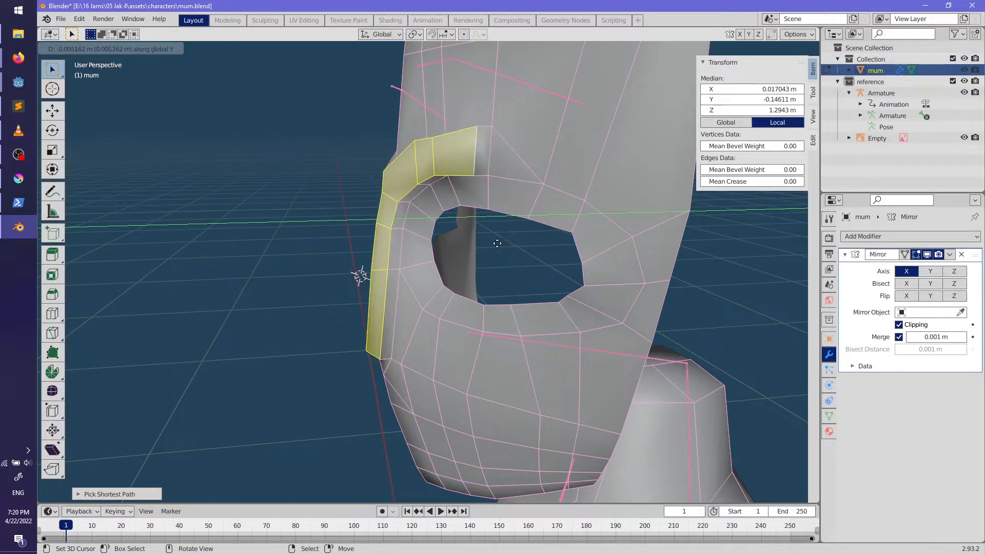
{"action": "left_click", "coordinate": [491, 247]}
{"action": "middle_click_drag", "start_coordinate": [491, 246], "coordinate": [580, 287]}
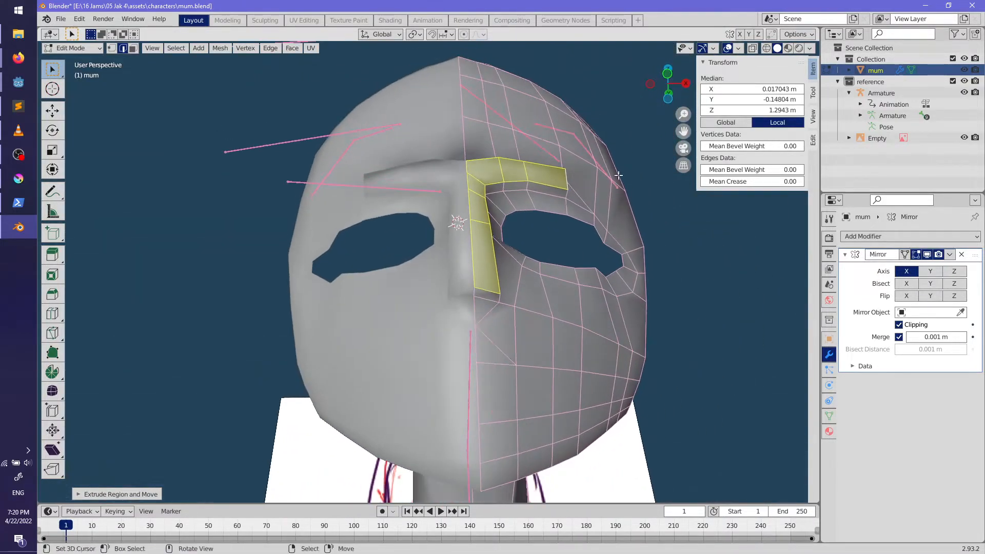
{"action": "scroll", "coordinate": [525, 309], "scroll_direction": "up", "scroll_amount": 2}
{"action": "right_click", "coordinate": [539, 307]}
{"action": "middle_click_drag", "start_coordinate": [525, 309], "coordinate": [620, 355]}
{"action": "scroll", "coordinate": [544, 332], "scroll_direction": "up", "scroll_amount": 3}
{"action": "middle_click_drag", "start_coordinate": [616, 400], "coordinate": [435, 294], "text": "shift"}
{"action": "right_click", "coordinate": [517, 309]}
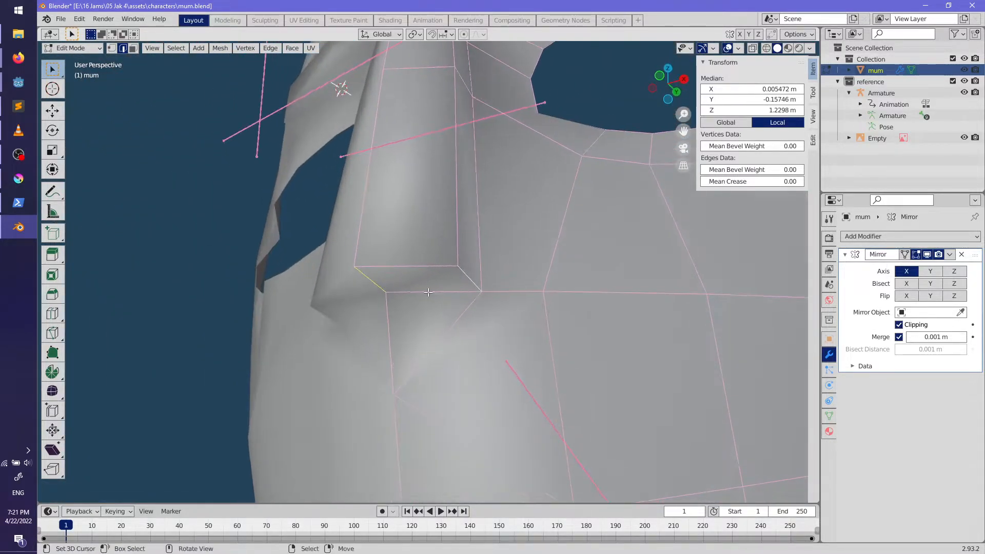
{"action": "key", "text": "ctrl+z"}
Step: Undo the last extrusion and extrude the nose and brow faces, including the triangle under the nose, along Y by about 0.006 m
{"action": "key", "text": "ctrl+z"}
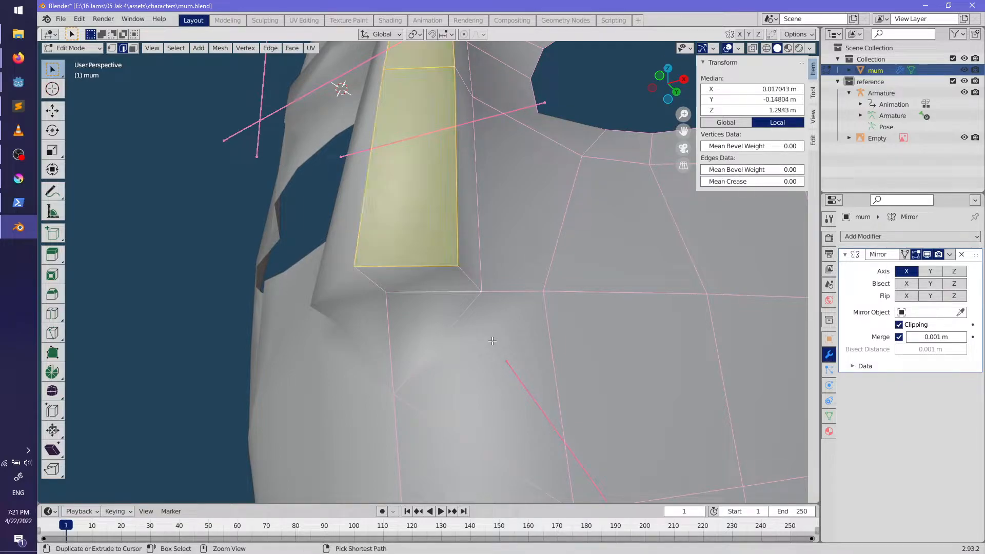
{"action": "key", "text": "ctrl+z"}
{"action": "right_click", "coordinate": [466, 346], "text": "shift"}
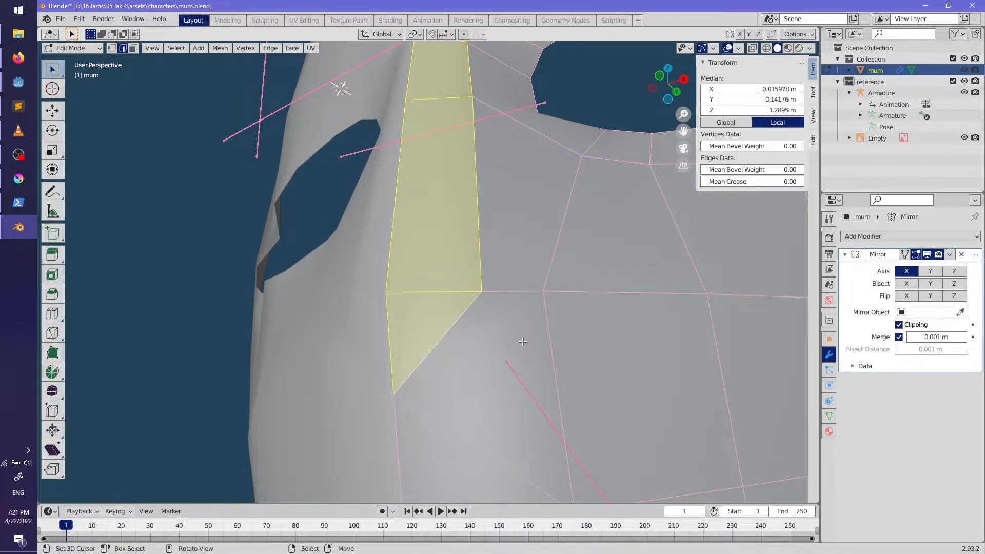
{"action": "middle_click_drag", "start_coordinate": [516, 347], "coordinate": [490, 367]}
{"action": "key", "text": "e"}
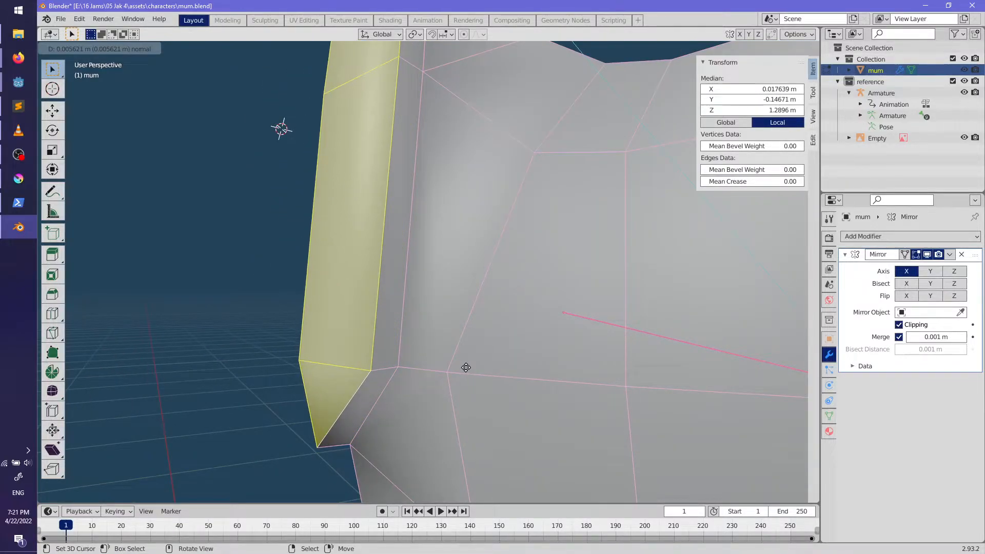
{"action": "key", "text": "y"}
{"action": "left_click", "coordinate": [466, 367]}
Step: Select the short cross edges along the upper ledge of the extruded brow and merge them with Collapse
{"action": "middle_click_drag", "start_coordinate": [466, 367], "coordinate": [414, 363]}
{"action": "left_click", "coordinate": [394, 357]}
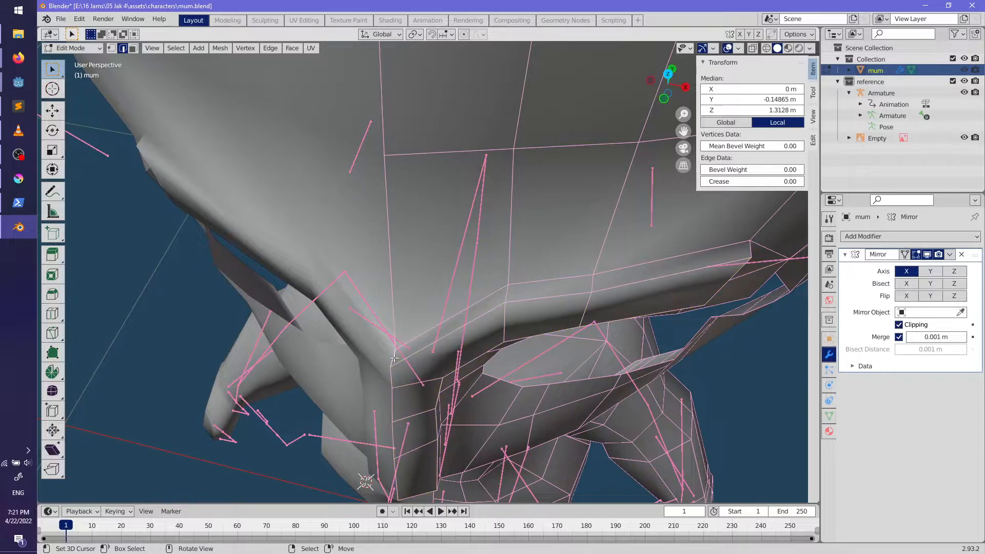
{"action": "left_click", "coordinate": [701, 256], "text": "alt"}
{"action": "middle_click_drag", "start_coordinate": [719, 321], "coordinate": [722, 327]}
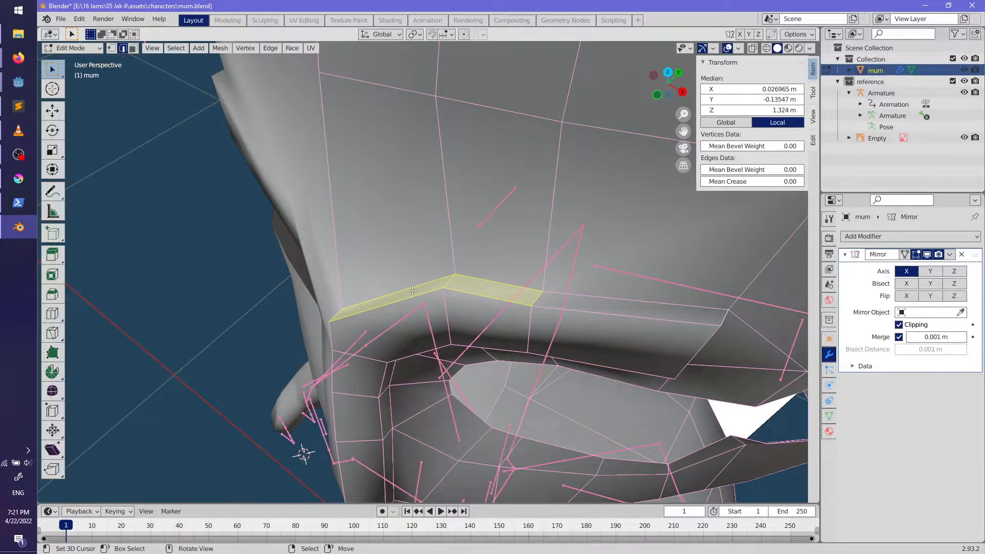
{"action": "left_click", "coordinate": [335, 312]}
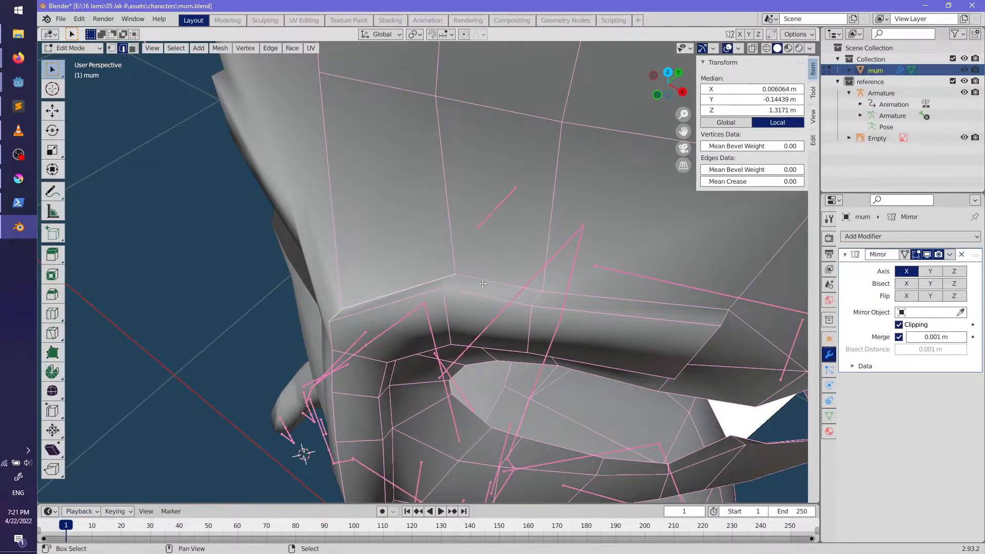
{"action": "middle_click_drag", "start_coordinate": [446, 282], "coordinate": [429, 336]}
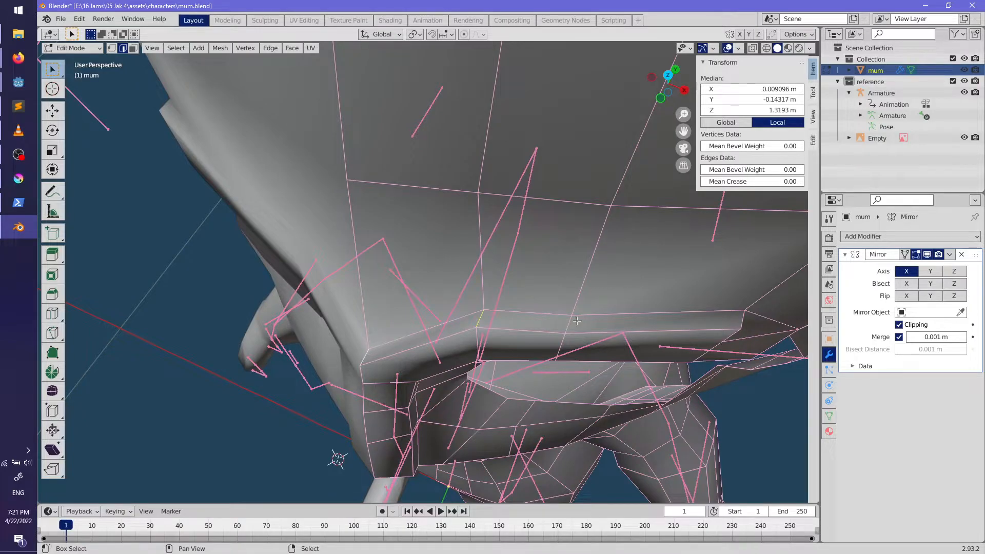
{"action": "right_click", "coordinate": [738, 321], "text": "shift"}
{"action": "middle_click_drag", "start_coordinate": [670, 377], "coordinate": [605, 321]}
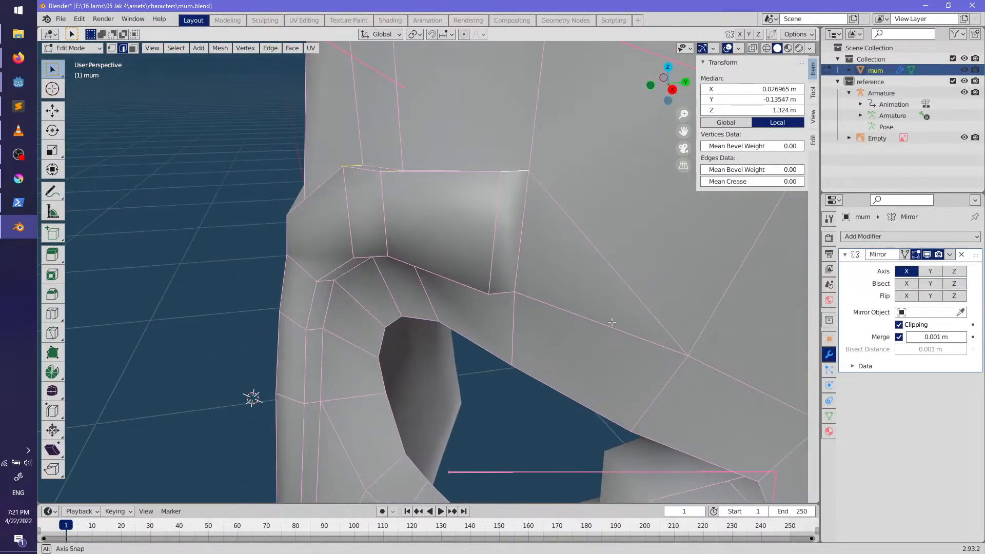
{"action": "key", "text": "m"}
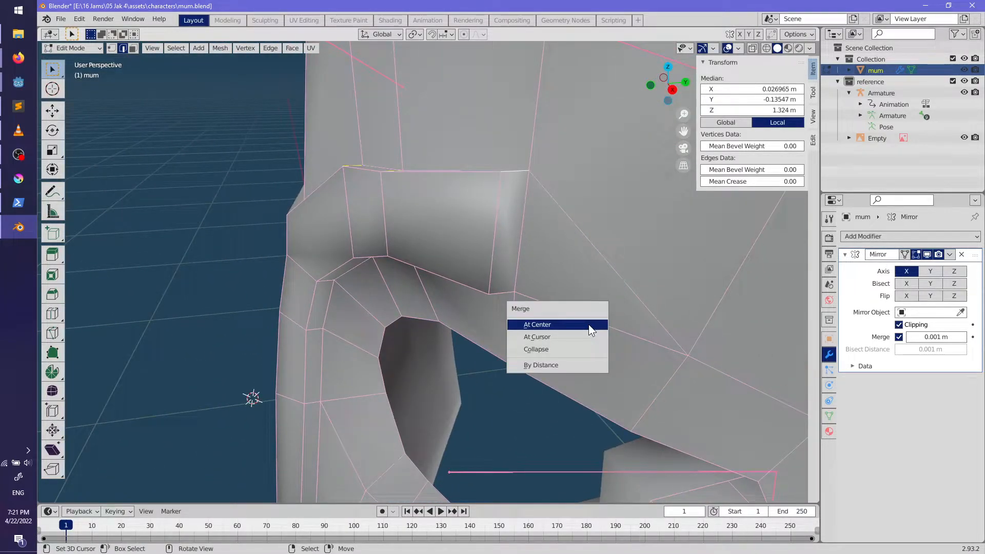
{"action": "left_click", "coordinate": [554, 347]}
Step: Extrude the triangular face beyond the brow's outer end slightly outward from the head
{"action": "middle_click_drag", "start_coordinate": [552, 345], "coordinate": [534, 330]}
{"action": "middle_click_drag", "start_coordinate": [443, 123], "coordinate": [532, 227]}
{"action": "left_click", "coordinate": [489, 270]}
{"action": "left_click", "coordinate": [133, 48]}
{"action": "left_click", "coordinate": [440, 275]}
{"action": "key", "text": "e"}
{"action": "left_click", "coordinate": [469, 292]}
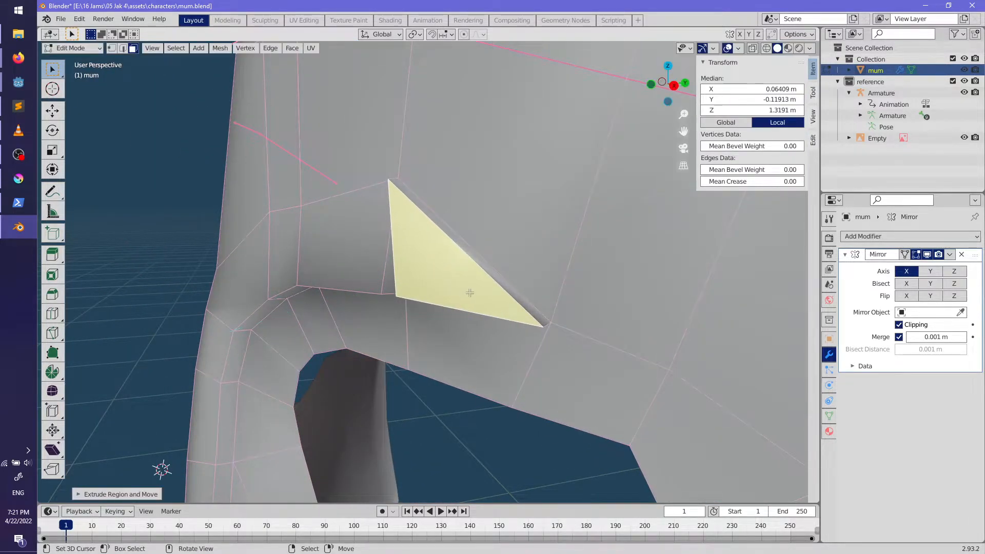
Step: Select the short edges at the upper and outer corners of the extruded triangle and merge them into the surface
{"action": "middle_click_drag", "start_coordinate": [468, 293], "coordinate": [451, 300]}
{"action": "left_click", "coordinate": [123, 49]}
{"action": "left_click", "coordinate": [317, 211]}
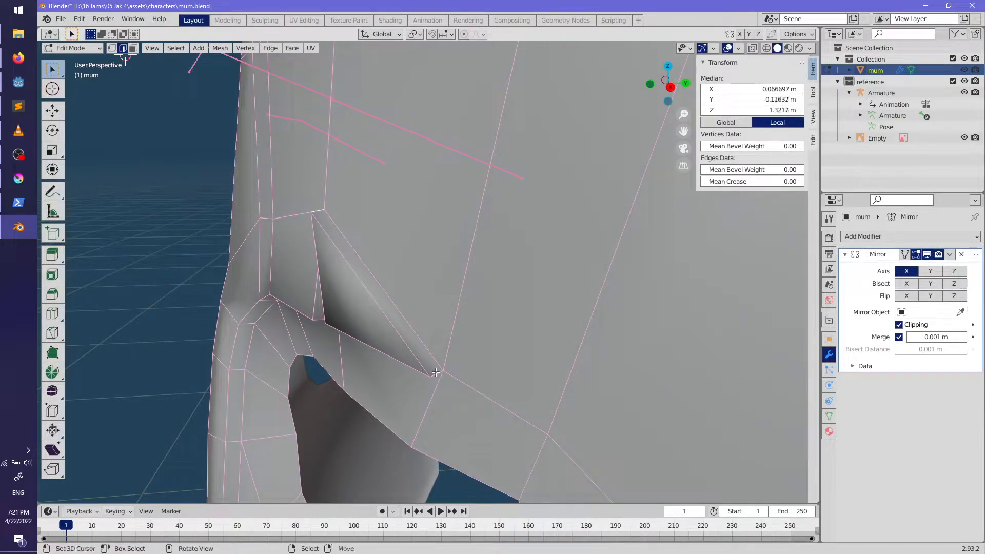
{"action": "key", "text": "m"}
{"action": "left_click", "coordinate": [449, 378]}
{"action": "middle_click_drag", "start_coordinate": [450, 378], "coordinate": [453, 371]}
Step: Delete the thin sliver faces between the brow's end and the extruded triangle
{"action": "scroll", "coordinate": [454, 372], "scroll_direction": "up", "scroll_amount": 3}
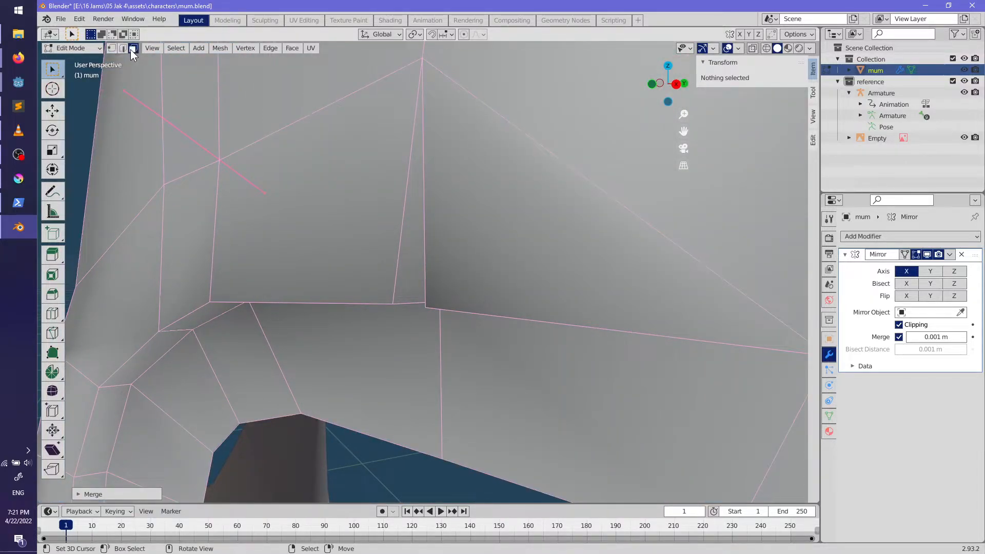
{"action": "left_click", "coordinate": [410, 258]}
{"action": "middle_click_drag", "start_coordinate": [411, 258], "coordinate": [538, 276]}
{"action": "key", "text": "x"}
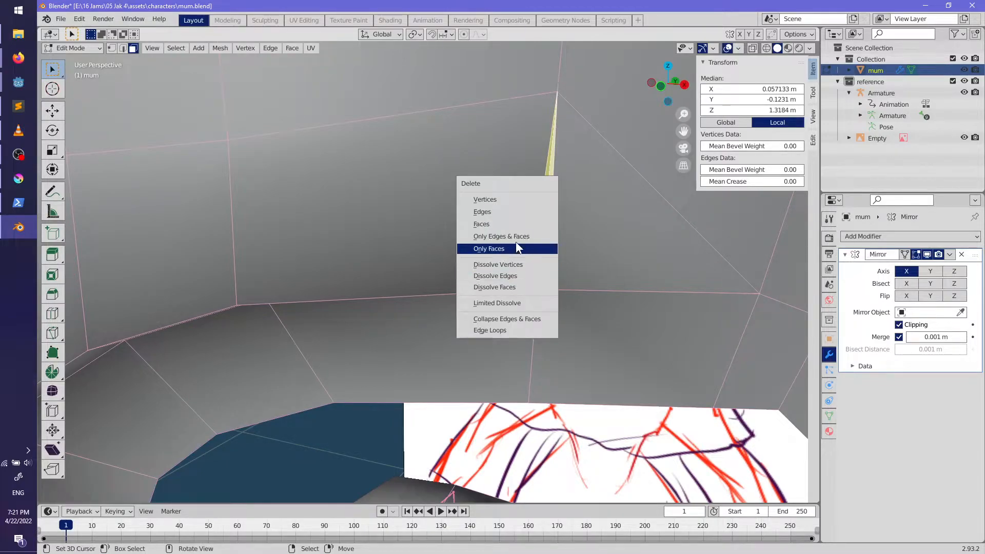
{"action": "left_click", "coordinate": [493, 224]}
Step: Merge the neighbouring vertices at the base of the sliver gap into a single vertex
{"action": "middle_click_drag", "start_coordinate": [590, 293], "coordinate": [555, 288]}
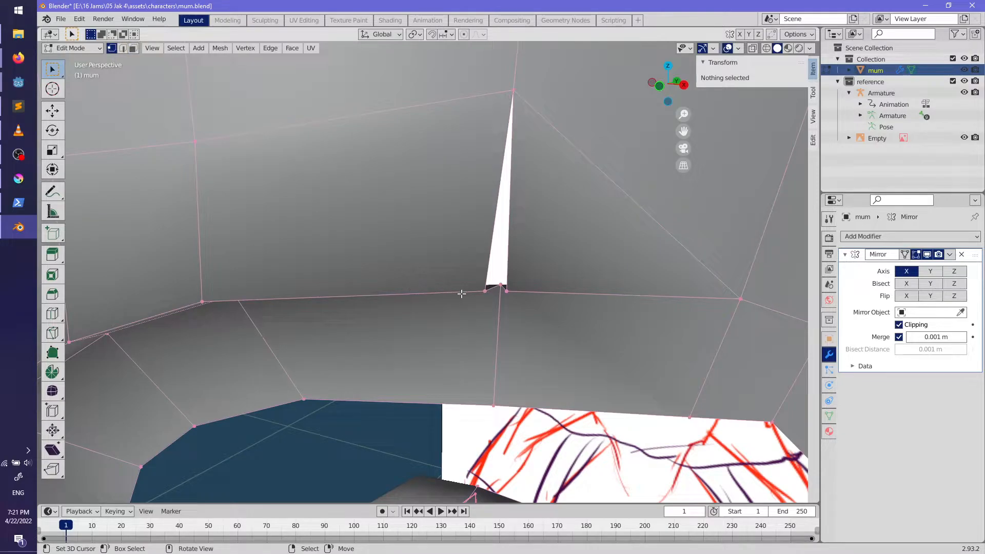
{"action": "left_click", "coordinate": [485, 291]}
{"action": "key", "text": "m"}
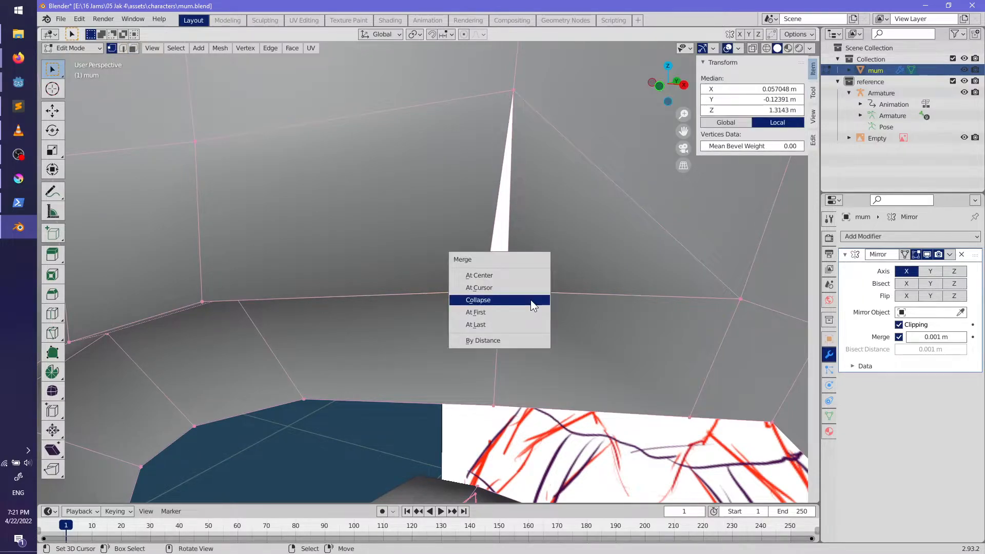
{"action": "left_click", "coordinate": [514, 286]}
Step: Move the middle vertex on the brow's upper edge up along Z by about 0.002 m
{"action": "scroll", "coordinate": [513, 286], "scroll_direction": "down", "scroll_amount": 3}
{"action": "middle_click_drag", "start_coordinate": [514, 286], "coordinate": [488, 226]}
{"action": "left_click", "coordinate": [514, 244]}
{"action": "key", "text": "g"}
{"action": "key", "text": "z"}
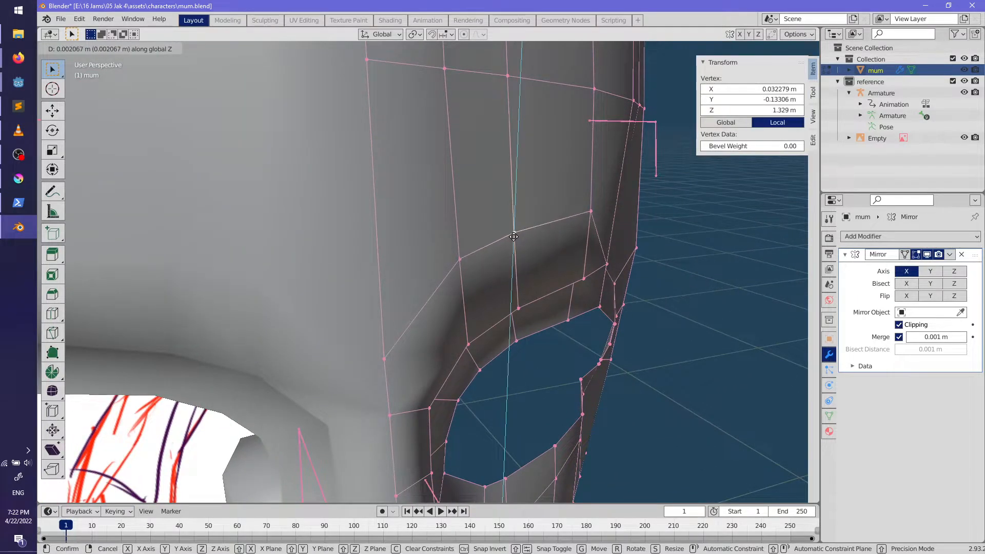
{"action": "left_click", "coordinate": [515, 234]}
Step: Add a centred edge loop around the eye opening, between its rim and the brow edge, and deselect everything
{"action": "scroll", "coordinate": [534, 299], "scroll_direction": "down", "scroll_amount": 5}
{"action": "mouse_move", "coordinate": [534, 299]}
{"action": "middle_mouse_down"}
{"action": "mouse_move", "coordinate": [452, 280]}
{"action": "mouse_move", "coordinate": [408, 302]}
{"action": "mouse_move", "coordinate": [466, 246]}
{"action": "middle_mouse_up"}
{"action": "scroll", "coordinate": [436, 287], "scroll_direction": "down", "scroll_amount": 1}
{"action": "key", "text": "alt+a"}
{"action": "key", "text": "shift+z"}
{"action": "mouse_move", "coordinate": [395, 335]}
{"action": "middle_mouse_down"}
{"action": "mouse_move", "coordinate": [489, 337]}
{"action": "mouse_move", "coordinate": [453, 341]}
{"action": "mouse_move", "coordinate": [438, 389]}
{"action": "mouse_move", "coordinate": [429, 342]}
{"action": "mouse_move", "coordinate": [419, 334]}
{"action": "mouse_move", "coordinate": [473, 319]}
{"action": "mouse_move", "coordinate": [484, 268]}
{"action": "middle_mouse_up"}
{"action": "key", "text": "shift+z"}
{"action": "key", "text": "ctrl+r"}
{"action": "left_click", "coordinate": [485, 267]}
{"action": "right_click", "coordinate": [484, 267]}
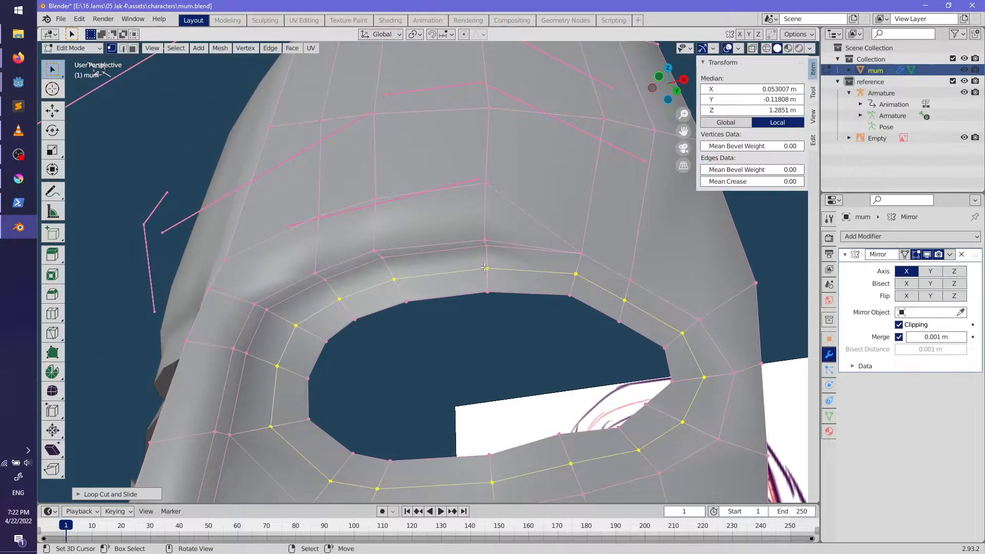
{"action": "scroll", "coordinate": [504, 402], "scroll_direction": "down", "scroll_amount": 4}
{"action": "key", "text": "alt+a"}
Step: Slide the edge row running from the upper nose bridge to the eye's inner rim along the surface, and deselect it
{"action": "key", "text": "Tab"}
{"action": "mouse_move", "coordinate": [471, 361]}
{"action": "middle_mouse_down"}
{"action": "mouse_move", "coordinate": [405, 409]}
{"action": "mouse_move", "coordinate": [556, 412]}
{"action": "mouse_move", "coordinate": [489, 411]}
{"action": "mouse_move", "coordinate": [500, 352]}
{"action": "mouse_move", "coordinate": [413, 320]}
{"action": "mouse_move", "coordinate": [473, 378]}
{"action": "middle_mouse_up"}
{"action": "scroll", "coordinate": [472, 379], "scroll_direction": "up", "scroll_amount": 4}
{"action": "key", "text": "Tab"}
{"action": "middle_click_drag", "start_coordinate": [703, 356], "coordinate": [493, 334]}
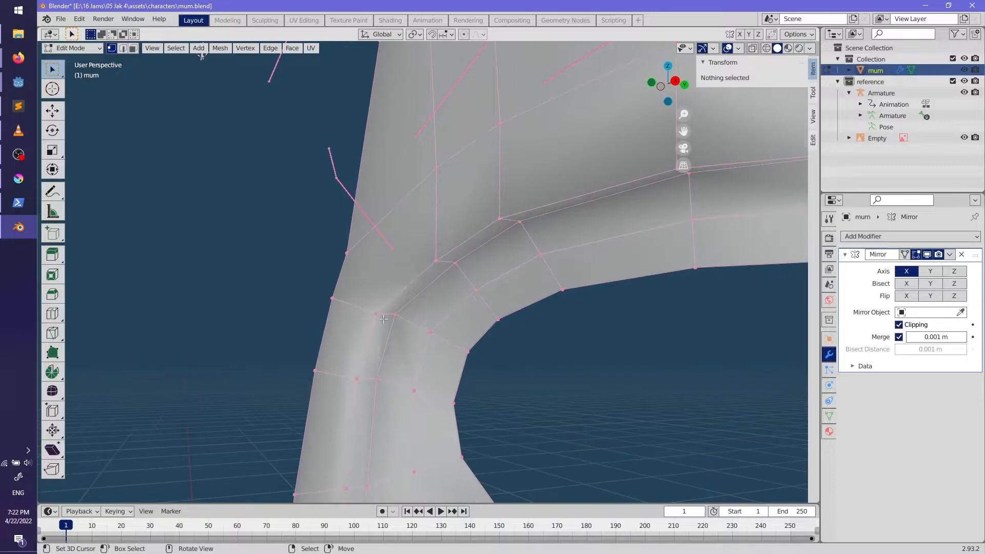
{"action": "left_click", "coordinate": [362, 308], "text": "alt"}
{"action": "middle_click_drag", "start_coordinate": [343, 325], "coordinate": [325, 339]}
{"action": "key", "text": "g"}
{"action": "key", "text": "g"}
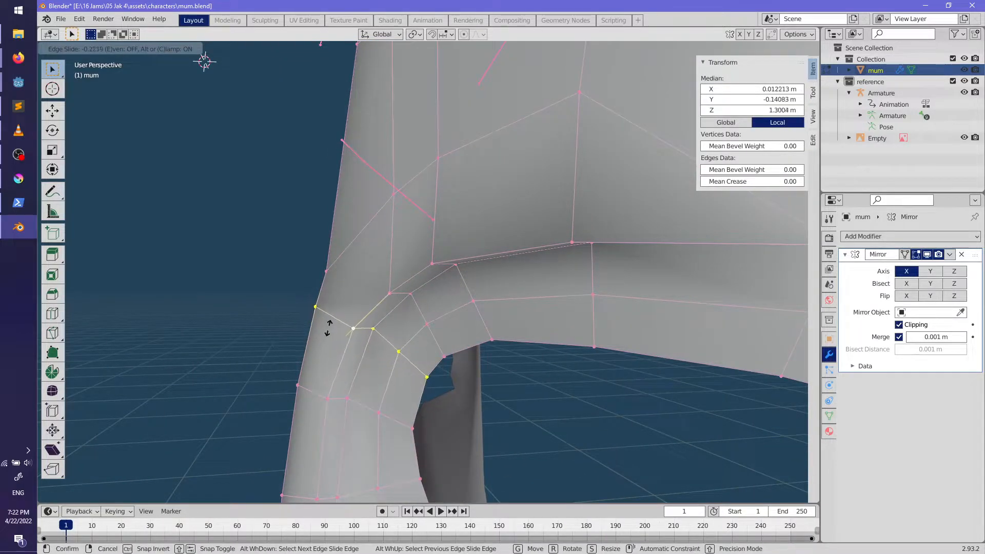
{"action": "left_click", "coordinate": [329, 323]}
{"action": "key", "text": "alt+a"}
Step: Switch to Krita to check the green topology sketch of the face, and return to Blender
{"action": "middle_click_drag", "start_coordinate": [383, 354], "coordinate": [433, 367]}
{"action": "middle_click_drag", "start_coordinate": [434, 367], "coordinate": [492, 395], "text": "shift"}
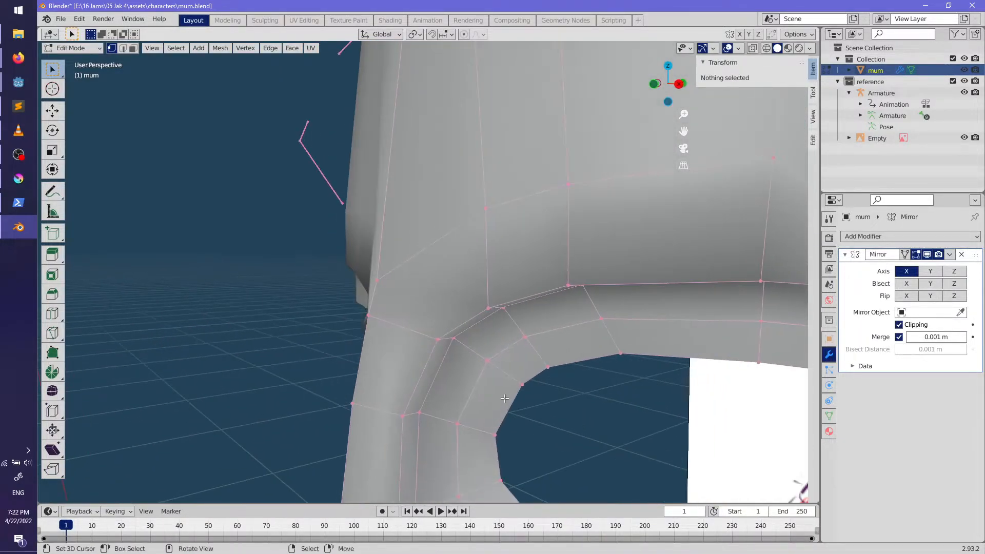
{"action": "key", "text": "alt+Tab"}
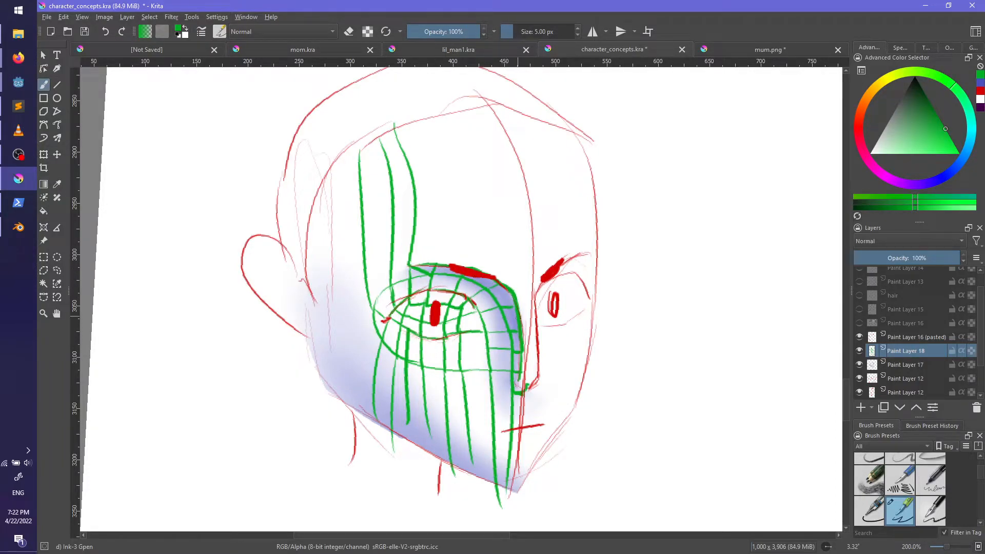
{"action": "key", "text": "alt+Tab"}
Step: Select the path of vertices along the recessed crease from the outer brow down the side of the nose
{"action": "middle_click_drag", "start_coordinate": [498, 306], "coordinate": [444, 307]}
{"action": "left_click", "coordinate": [412, 241], "text": "alt"}
{"action": "middle_click_drag", "start_coordinate": [413, 246], "coordinate": [501, 359]}
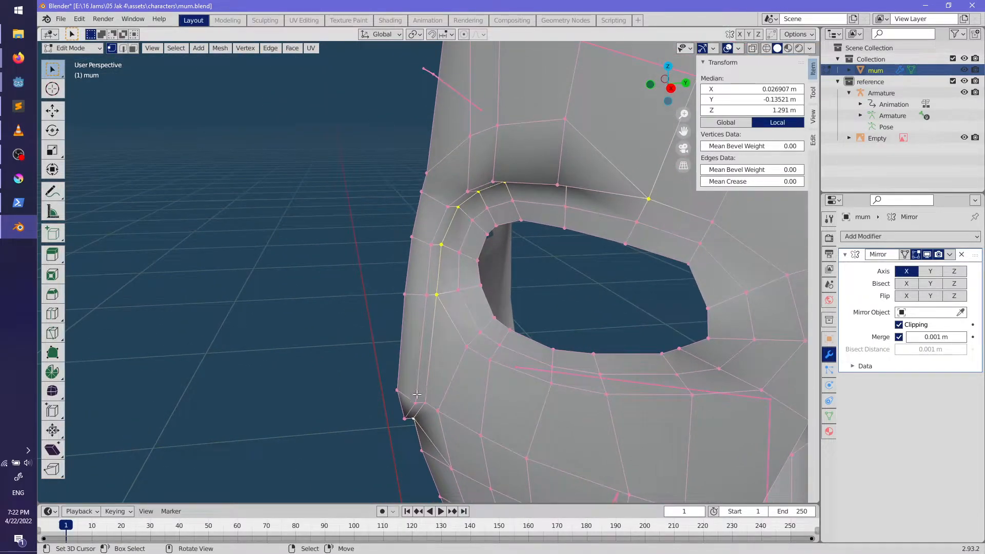
{"action": "left_click", "coordinate": [405, 417], "text": "ctrl"}
{"action": "middle_click_drag", "start_coordinate": [405, 418], "coordinate": [557, 143]}
{"action": "left_click", "coordinate": [557, 143]}
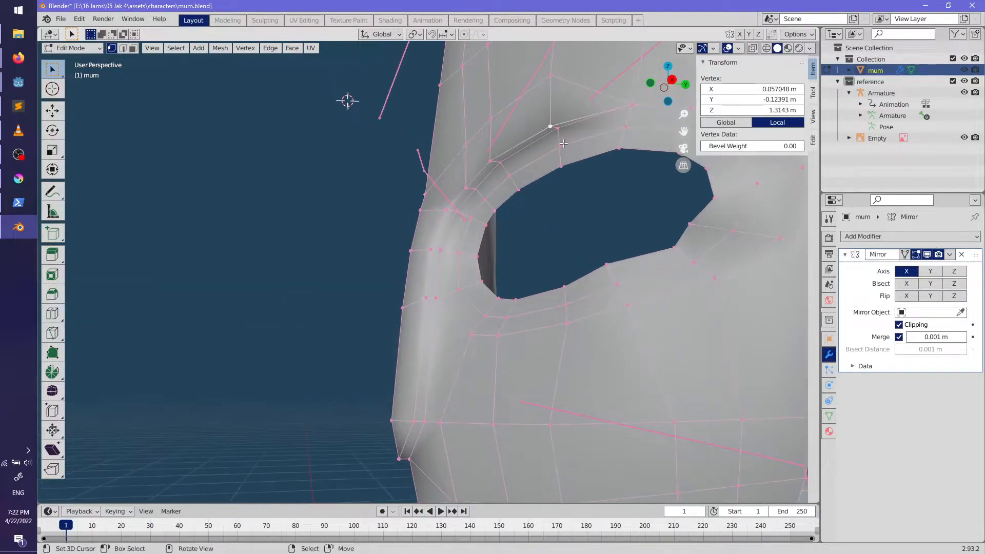
{"action": "left_click", "coordinate": [395, 416], "text": "ctrl"}
{"action": "middle_click_drag", "start_coordinate": [396, 416], "coordinate": [469, 415]}
{"action": "left_click", "coordinate": [425, 407], "text": "shift"}
{"action": "scroll", "coordinate": [524, 354], "scroll_direction": "up", "scroll_amount": 2}
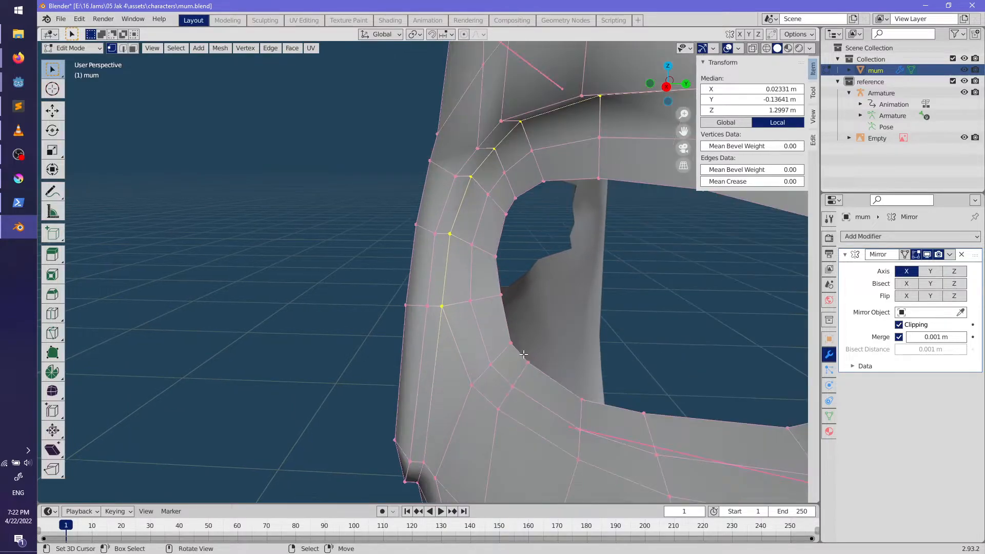
Step: Move the selected crease vertices forward along Y by about 0.0027 m and down along Z by about 0.0008 m
{"action": "key", "text": "g"}
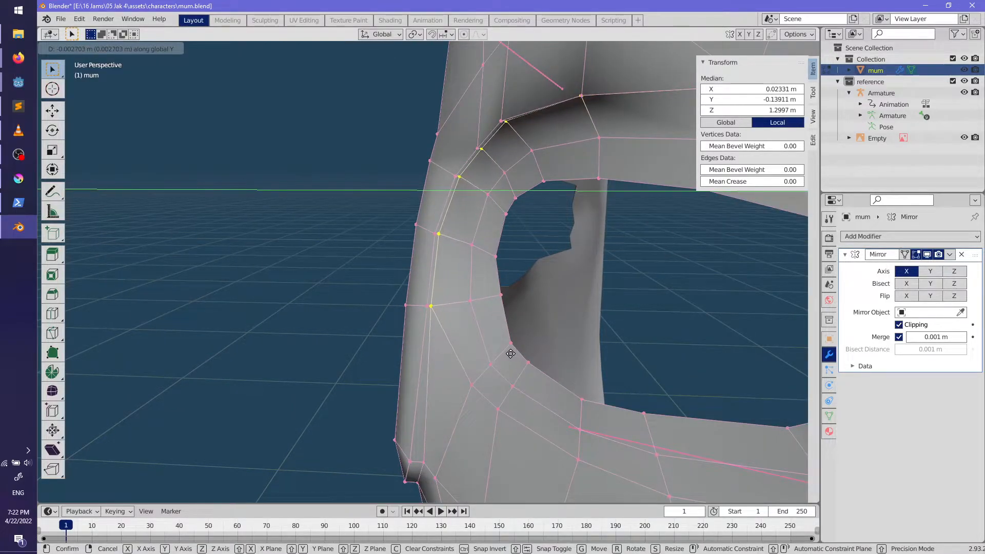
{"action": "left_click", "coordinate": [521, 342]}
{"action": "key", "text": "g"}
{"action": "key", "text": "z"}
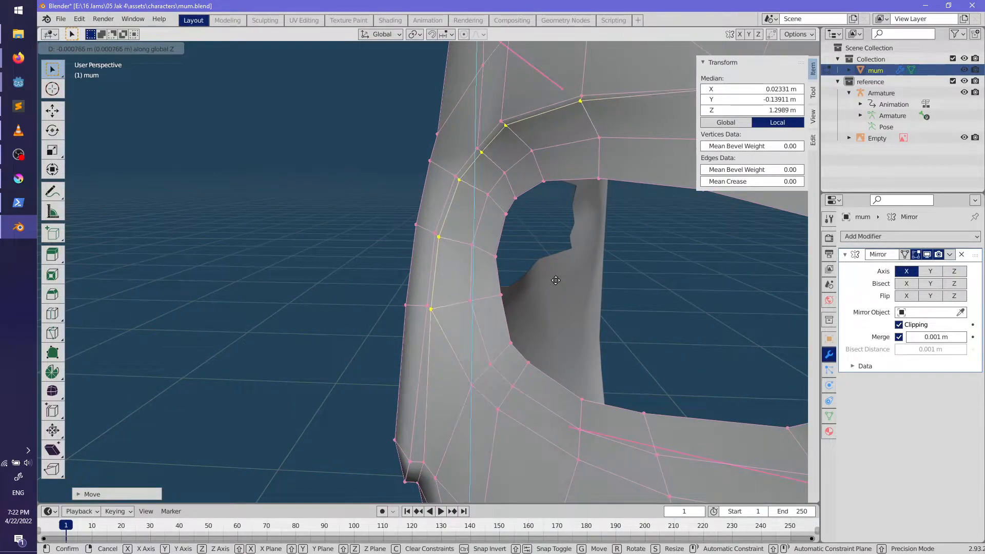
{"action": "left_click", "coordinate": [556, 280]}
{"action": "key", "text": "Tab"}
{"action": "middle_click_drag", "start_coordinate": [513, 313], "coordinate": [422, 345]}
{"action": "scroll", "coordinate": [506, 336], "scroll_direction": "up", "scroll_amount": 3}
{"action": "scroll", "coordinate": [422, 345], "scroll_direction": "up", "scroll_amount": 4}
{"action": "key", "text": "Tab"}
Step: Merge the vertices under the nose tip into one on the centre line and move it back along Y toward the face
{"action": "middle_click_drag", "start_coordinate": [373, 378], "coordinate": [429, 332], "text": "shift"}
{"action": "scroll", "coordinate": [428, 333], "scroll_direction": "up", "scroll_amount": 3}
{"action": "right_click", "coordinate": [407, 373]}
{"action": "right_click", "coordinate": [383, 373], "text": "shift"}
{"action": "mouse_move", "coordinate": [382, 373]}
{"action": "middle_mouse_down"}
{"action": "mouse_move", "coordinate": [392, 378]}
{"action": "mouse_move", "coordinate": [371, 374]}
{"action": "middle_mouse_up"}
{"action": "key", "text": "m"}
{"action": "left_click", "coordinate": [389, 375]}
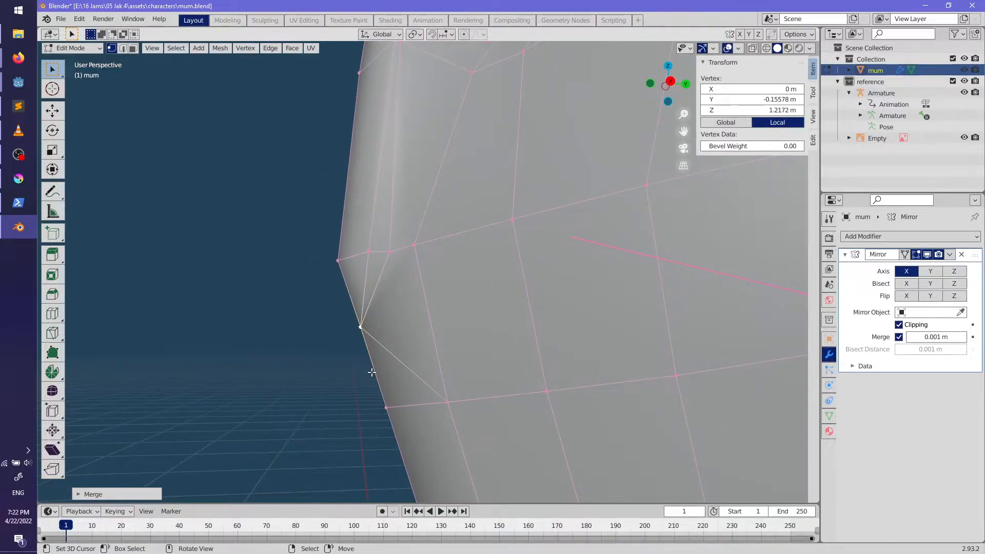
{"action": "key", "text": "g"}
{"action": "key", "text": "y"}
{"action": "left_click", "coordinate": [392, 372]}
Step: Slide the cheek vertex beside the nose base outward along its horizontal edge
{"action": "left_click", "coordinate": [409, 254]}
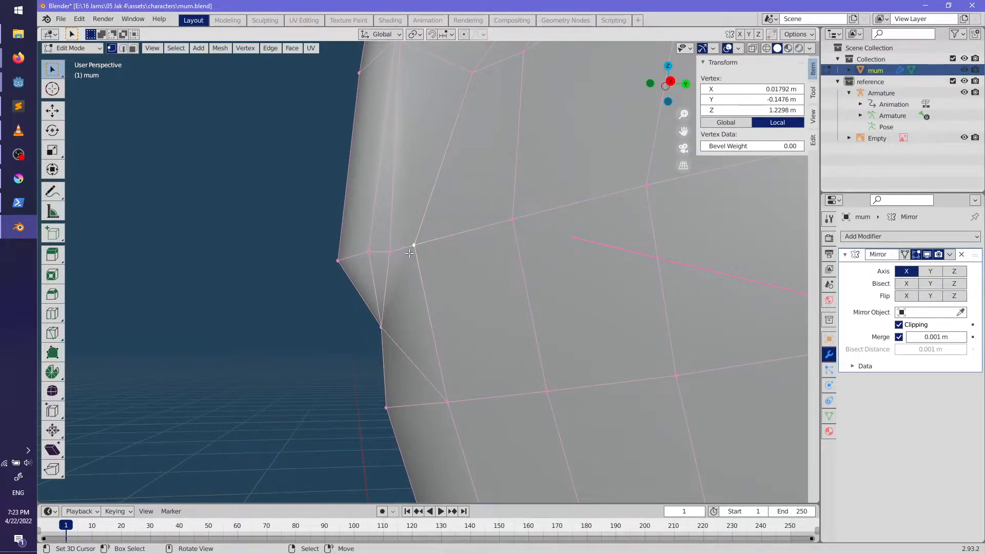
{"action": "left_click", "coordinate": [390, 252], "text": "shift"}
{"action": "middle_click_drag", "start_coordinate": [390, 251], "coordinate": [519, 345]}
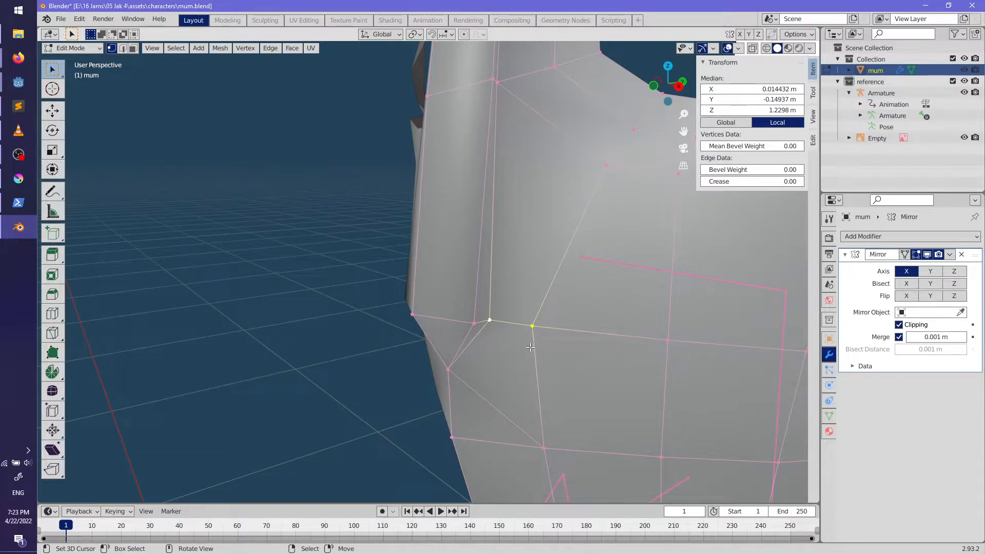
{"action": "left_click", "coordinate": [537, 329]}
{"action": "key", "text": "g"}
{"action": "key", "text": "g"}
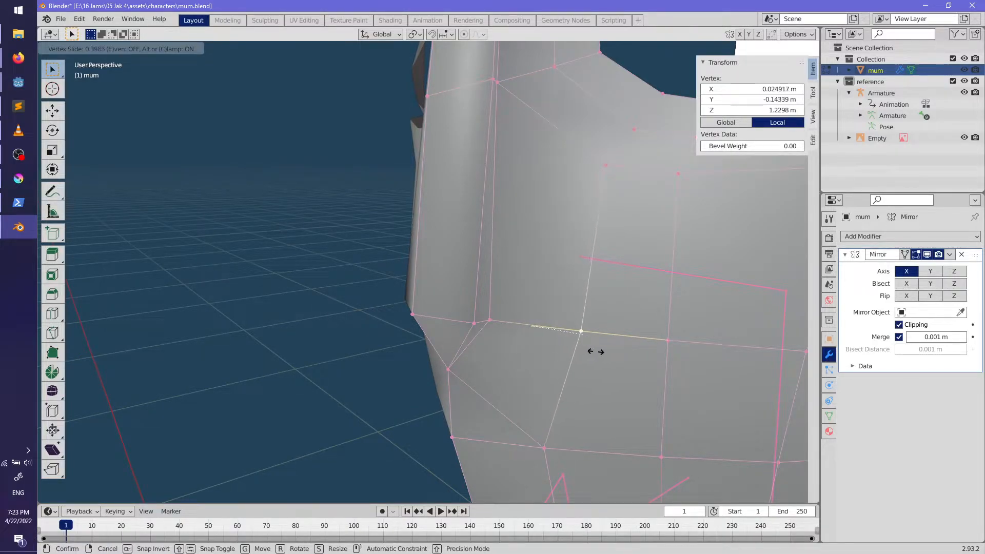
{"action": "left_click", "coordinate": [596, 350]}
Step: Slide the nose base's outer corner vertex and the vertex above it outward along their edges to widen the nose side
{"action": "right_click_drag", "start_coordinate": [493, 319], "coordinate": [495, 320]}
{"action": "key", "text": "g"}
{"action": "left_click", "coordinate": [535, 335]}
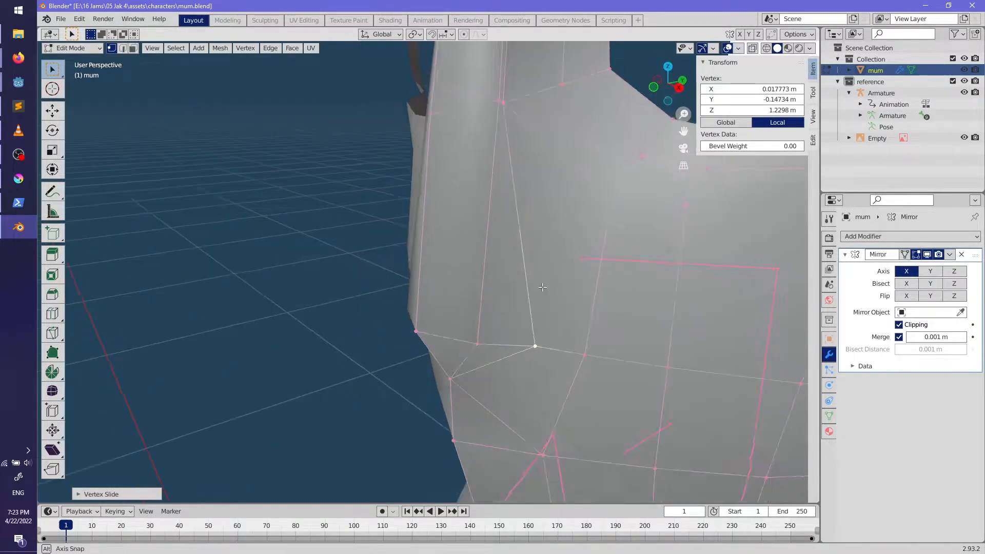
{"action": "middle_click_drag", "start_coordinate": [544, 280], "coordinate": [539, 303]}
{"action": "left_click", "coordinate": [515, 154]}
{"action": "key", "text": "g"}
{"action": "key", "text": "g"}
{"action": "left_click", "coordinate": [549, 177]}
Step: Examine the shaded face in object mode and compare its wireframe with the reference drawing in front view
{"action": "middle_click_drag", "start_coordinate": [548, 180], "coordinate": [490, 320]}
{"action": "key", "text": "Tab"}
{"action": "key", "text": "Tab"}
{"action": "key", "text": "Tab"}
{"action": "key", "text": "Tab"}
{"action": "key", "text": "Tab"}
{"action": "key", "text": "KP_1"}
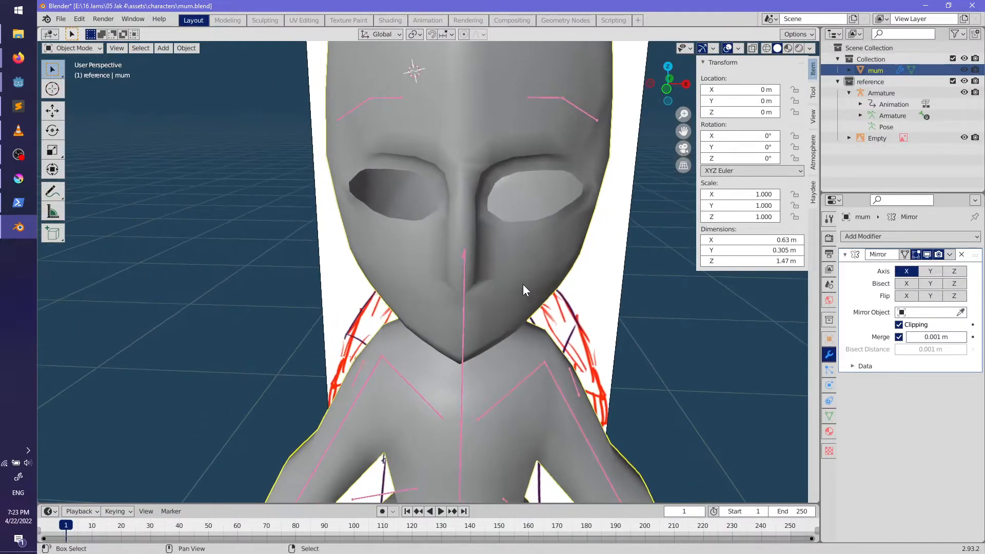
{"action": "scroll", "coordinate": [491, 313], "scroll_direction": "up", "scroll_amount": 3}
{"action": "key", "text": "alt+z"}
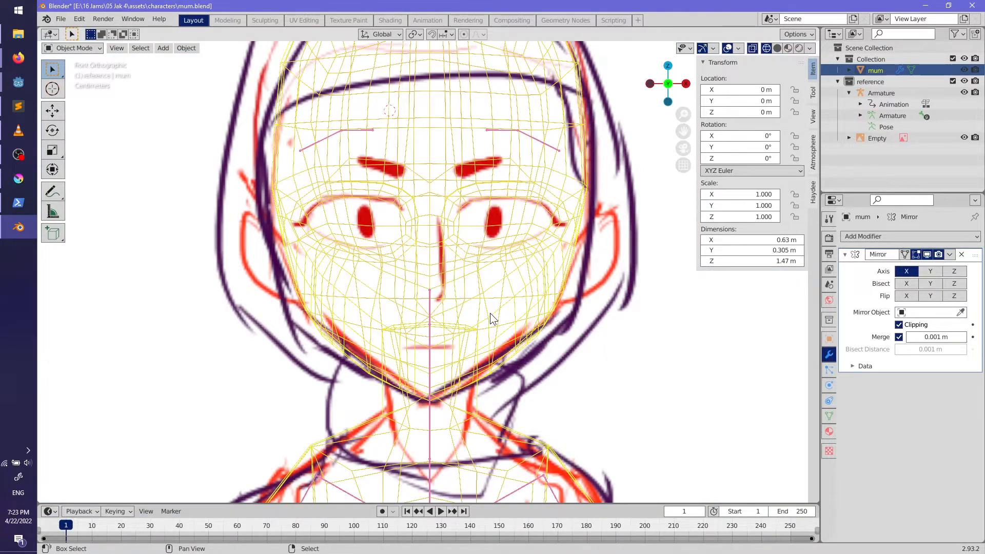
{"action": "key", "text": "alt+z"}
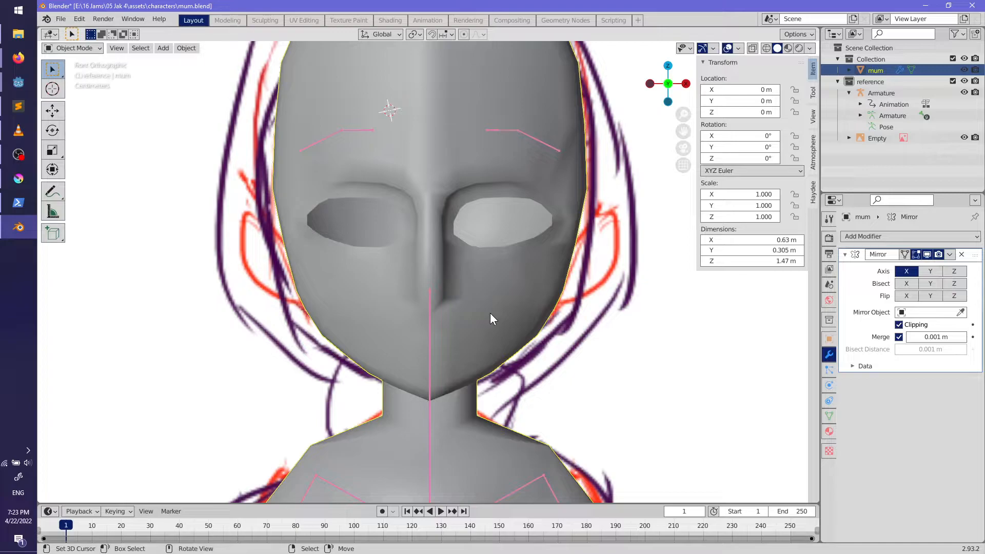
Step: Move the vertical edge between the nose bridge and the inner eye corner, and rotate it about 5 degrees
{"action": "middle_click_drag", "start_coordinate": [473, 284], "coordinate": [432, 288], "text": "shift"}
{"action": "scroll", "coordinate": [426, 324], "scroll_direction": "up", "scroll_amount": 4}
{"action": "scroll", "coordinate": [380, 328], "scroll_direction": "up", "scroll_amount": 3}
{"action": "key", "text": "Tab"}
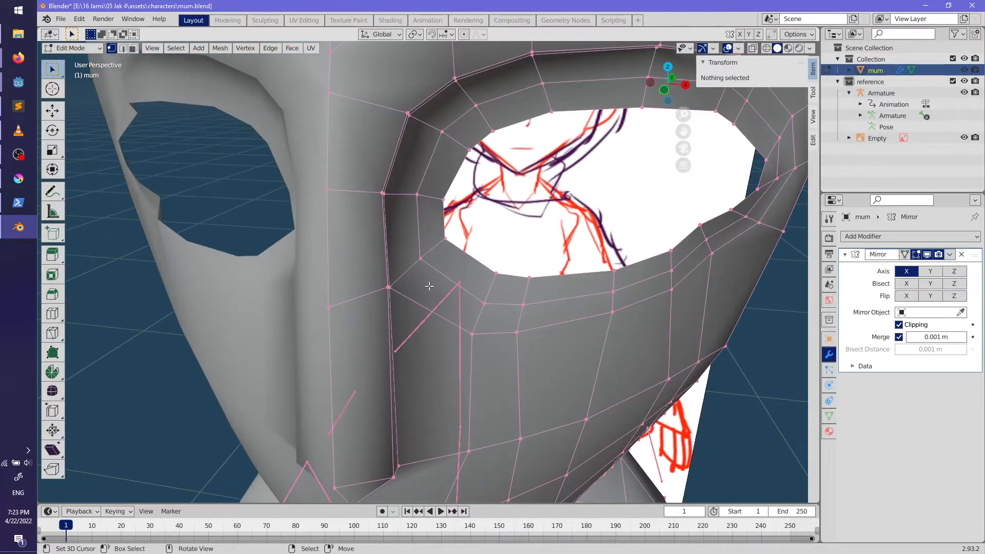
{"action": "middle_click_drag", "start_coordinate": [382, 196], "coordinate": [353, 220]}
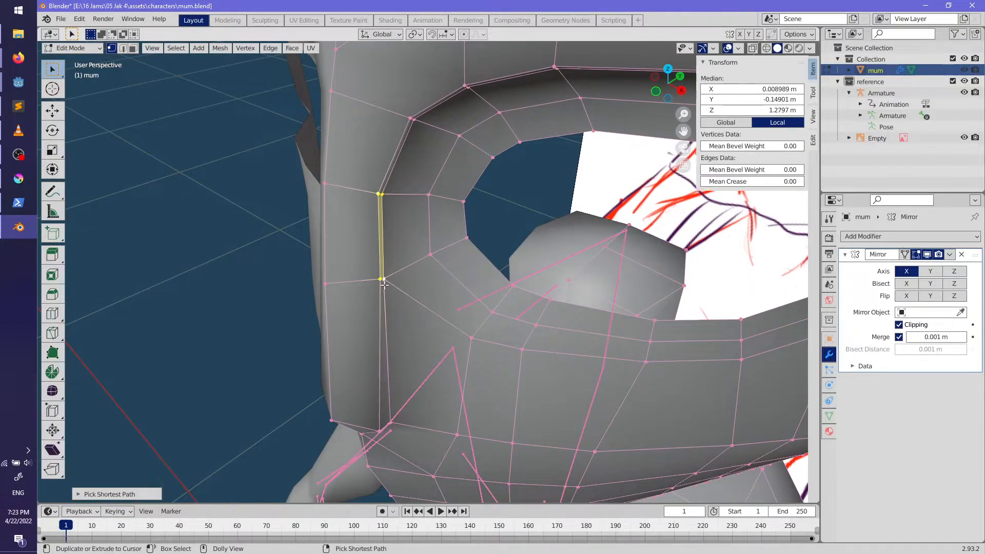
{"action": "middle_click_drag", "start_coordinate": [384, 285], "coordinate": [421, 266]}
{"action": "key", "text": "g"}
{"action": "key", "text": "r"}
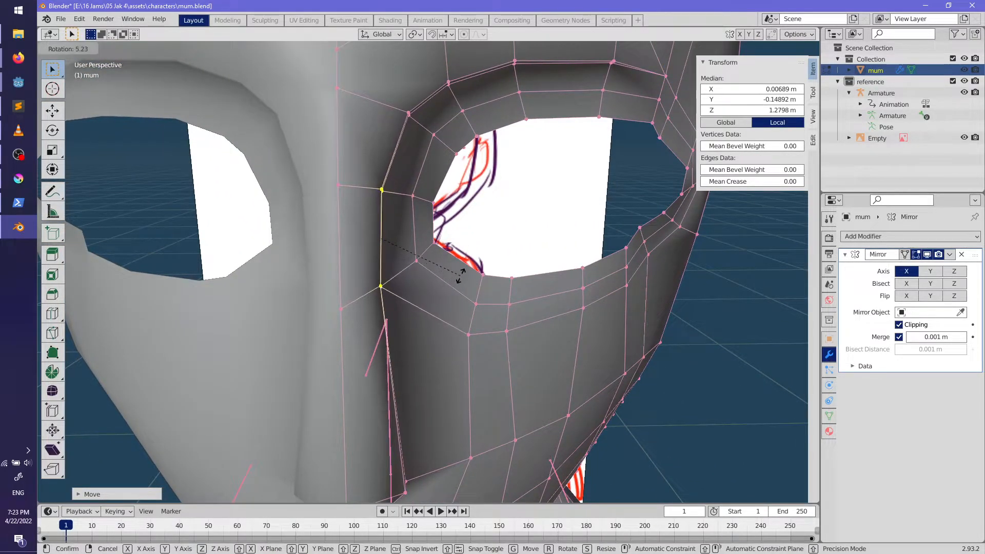
{"action": "left_click", "coordinate": [457, 277]}
{"action": "scroll", "coordinate": [452, 276], "scroll_direction": "down", "scroll_amount": 3}
{"action": "middle_click_drag", "start_coordinate": [457, 277], "coordinate": [581, 276]}
{"action": "key", "text": "alt+a"}
Step: Examine the head's shaded form and profile in object mode from the front and the right side
{"action": "key", "text": "Tab"}
{"action": "scroll", "coordinate": [580, 278], "scroll_direction": "down", "scroll_amount": 3}
{"action": "middle_click_drag", "start_coordinate": [517, 288], "coordinate": [531, 325]}
{"action": "scroll", "coordinate": [532, 326], "scroll_direction": "down", "scroll_amount": 3}
{"action": "mouse_move", "coordinate": [488, 272]}
{"action": "middle_mouse_down"}
{"action": "mouse_move", "coordinate": [355, 277]}
{"action": "mouse_move", "coordinate": [524, 279]}
{"action": "mouse_move", "coordinate": [265, 276]}
{"action": "mouse_move", "coordinate": [285, 257]}
{"action": "mouse_move", "coordinate": [366, 300]}
{"action": "mouse_move", "coordinate": [369, 293]}
{"action": "mouse_move", "coordinate": [489, 307]}
{"action": "middle_mouse_up"}
{"action": "key", "text": "KP_1"}
{"action": "key", "text": "KP_3"}
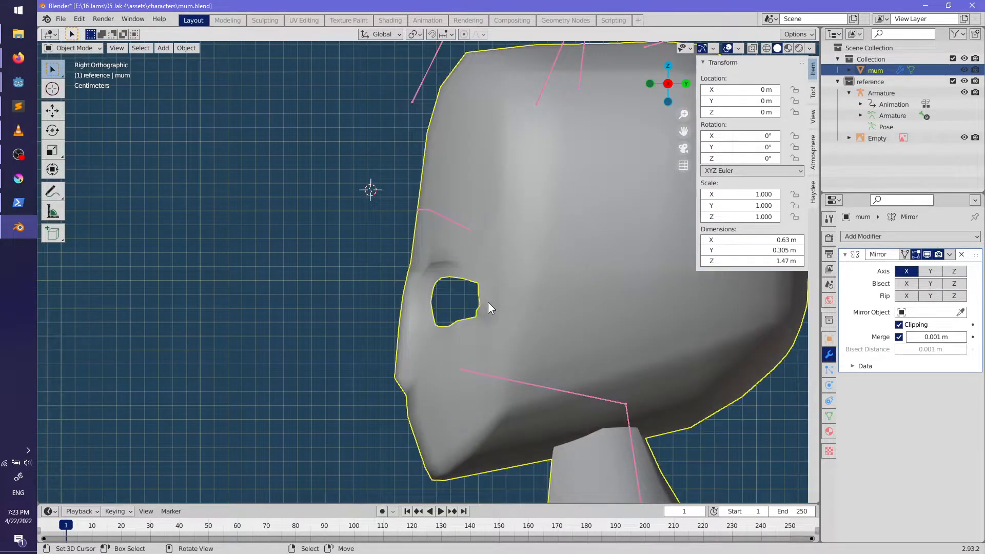
{"action": "key", "text": "Tab"}
{"action": "key", "text": "Tab"}
{"action": "key", "text": "Tab"}
Step: Reveal all hidden geometry and pull the two lower forehead vertex rows forward along Y by about 0.009 m
{"action": "key", "text": "alt+h"}
{"action": "key", "text": "alt+a"}
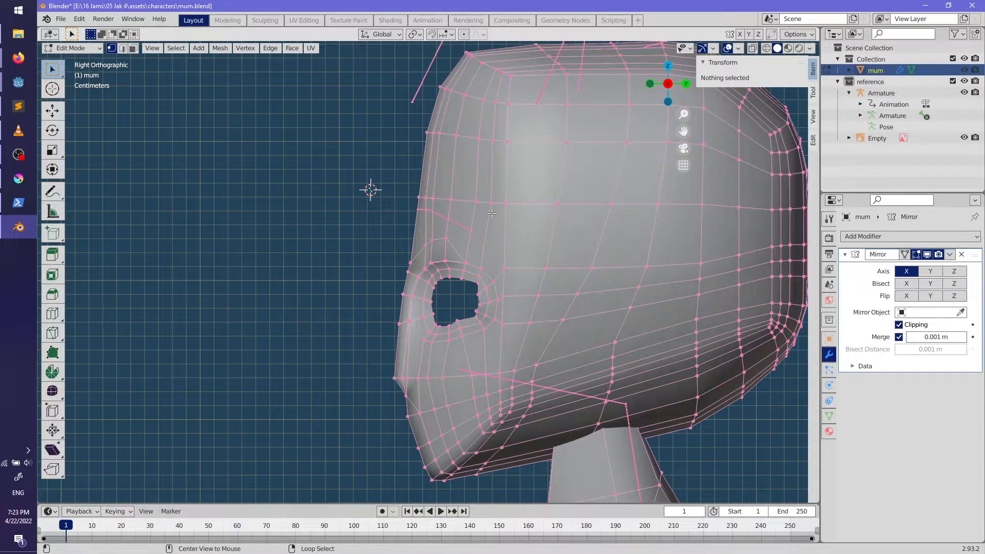
{"action": "left_click", "coordinate": [497, 202], "text": "alt"}
{"action": "right_click", "coordinate": [508, 205]}
{"action": "middle_click_drag", "start_coordinate": [509, 208], "coordinate": [543, 243]}
{"action": "right_click", "coordinate": [409, 125], "text": "ctrl+shift"}
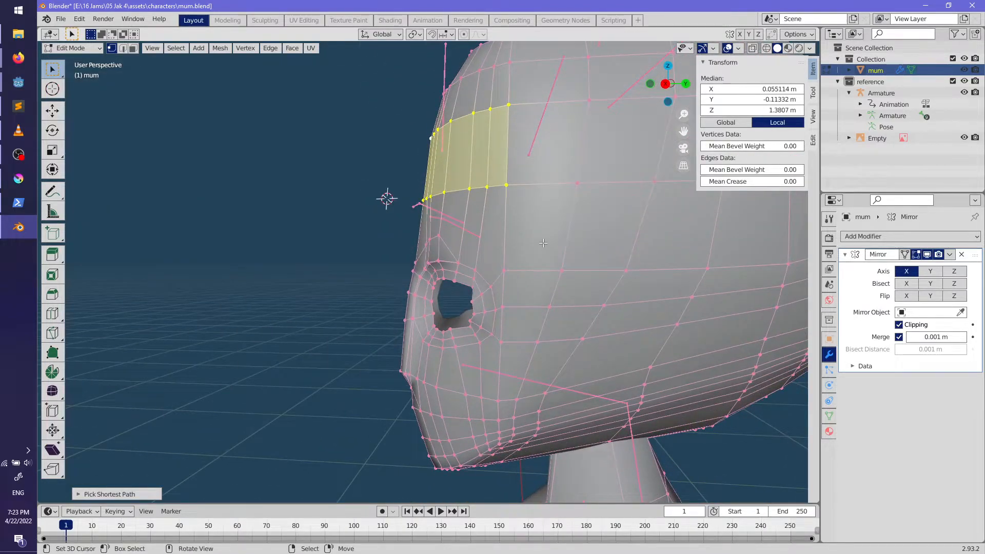
{"action": "key", "text": "KP_1"}
{"action": "key", "text": "KP_3"}
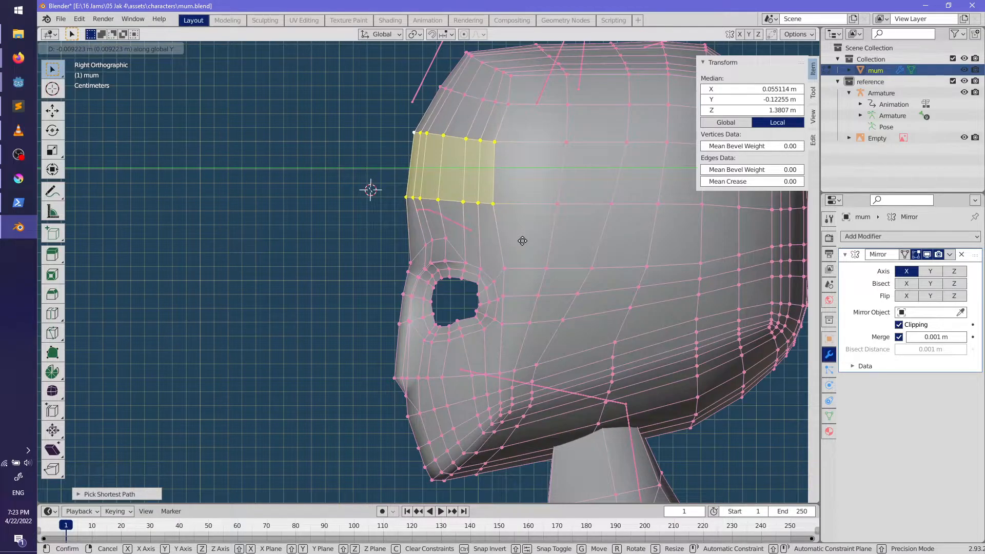
{"action": "scroll", "coordinate": [508, 273], "scroll_direction": "down", "scroll_amount": 4}
{"action": "key", "text": "alt+a"}
{"action": "scroll", "coordinate": [367, 398], "scroll_direction": "down", "scroll_amount": 3}
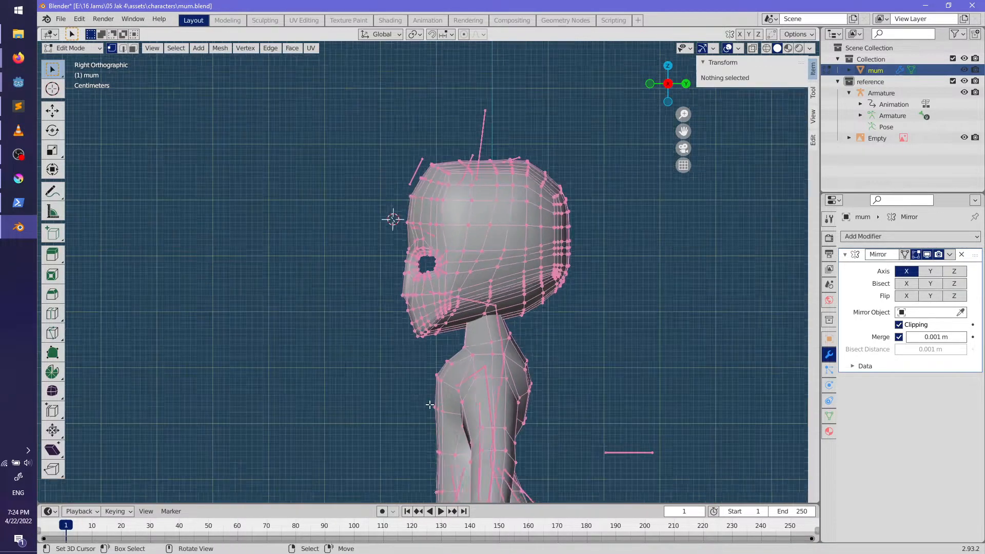
Step: In front wireframe view, shift the edge row above the brow outward and adjust the two forehead rows above it to the reference head outline
{"action": "middle_click_drag", "start_coordinate": [368, 398], "coordinate": [472, 389]}
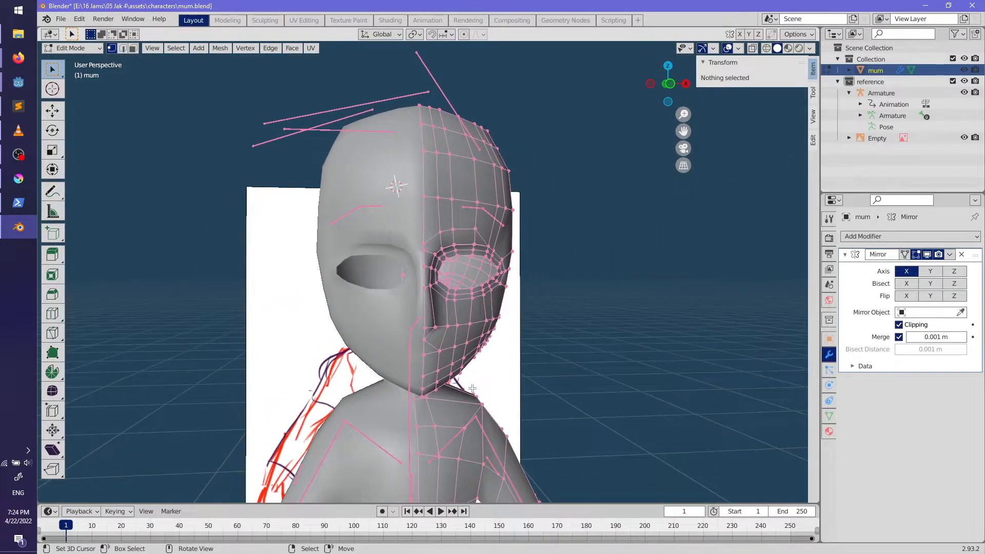
{"action": "key", "text": "KP_1"}
{"action": "key", "text": "alt+z"}
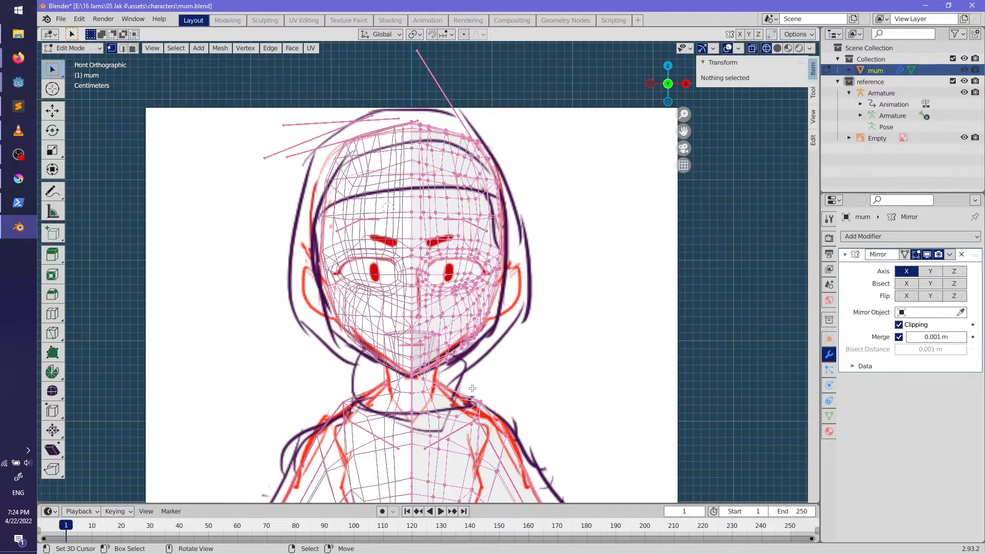
{"action": "key", "text": "alt+z"}
{"action": "middle_click_drag", "start_coordinate": [548, 393], "coordinate": [525, 379]}
{"action": "key", "text": "KP_1"}
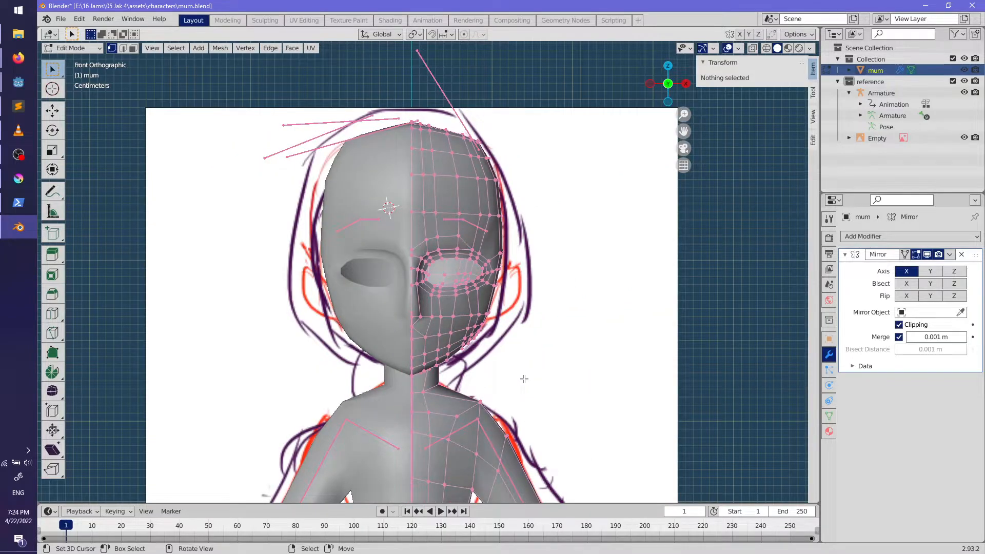
{"action": "key", "text": "alt+z"}
{"action": "scroll", "coordinate": [490, 290], "scroll_direction": "up", "scroll_amount": 1}
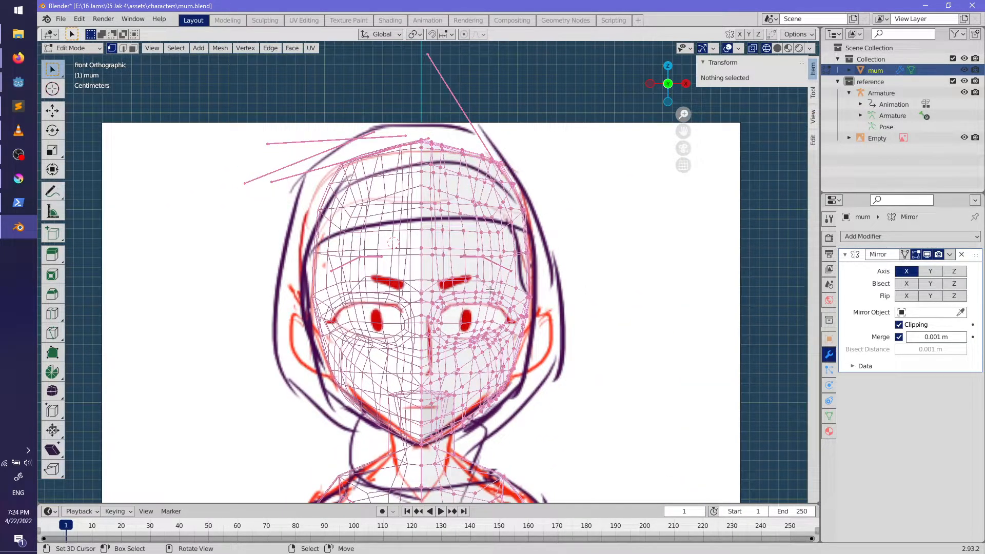
{"action": "middle_click_drag", "start_coordinate": [498, 279], "coordinate": [478, 283]}
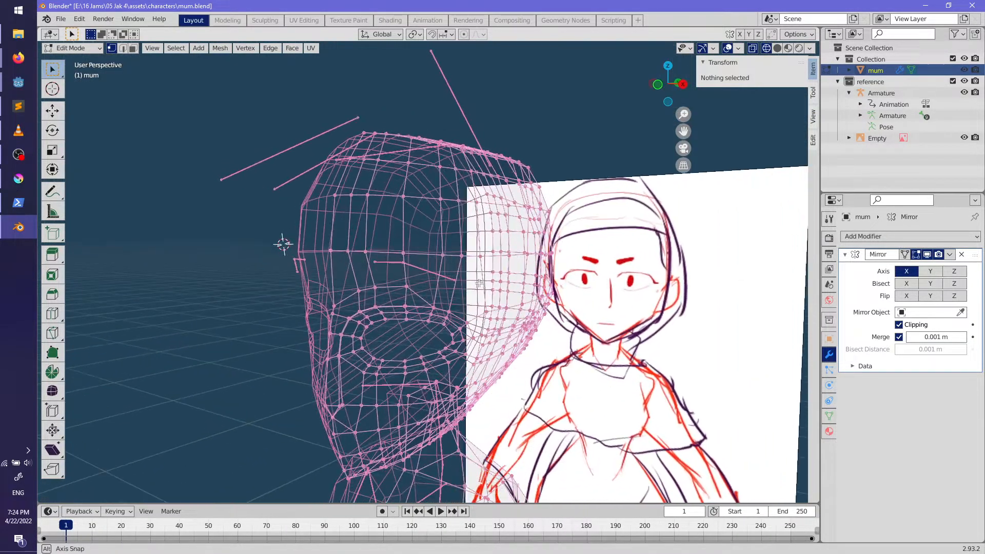
{"action": "left_click", "coordinate": [447, 253], "text": "alt"}
{"action": "key", "text": "KP_1"}
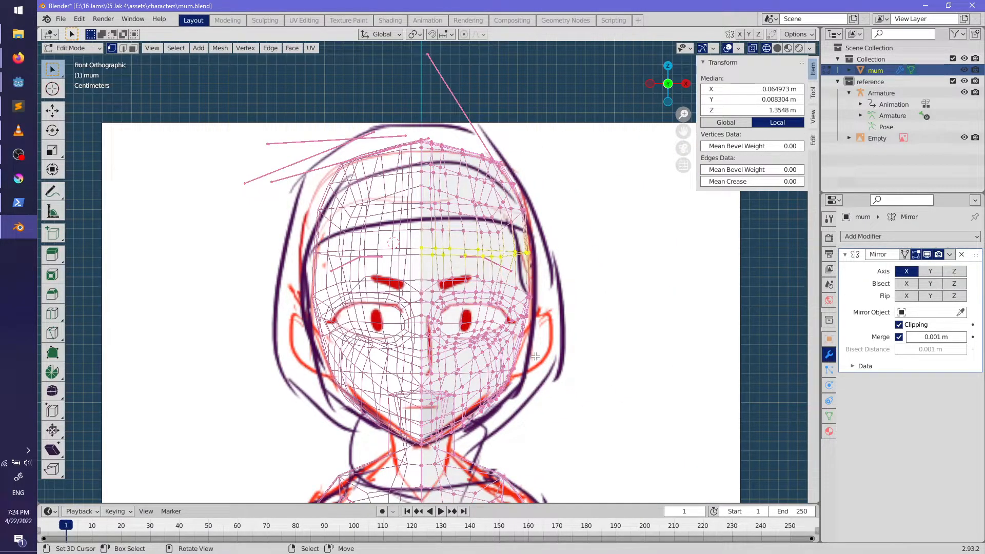
{"action": "left_click", "coordinate": [586, 347]}
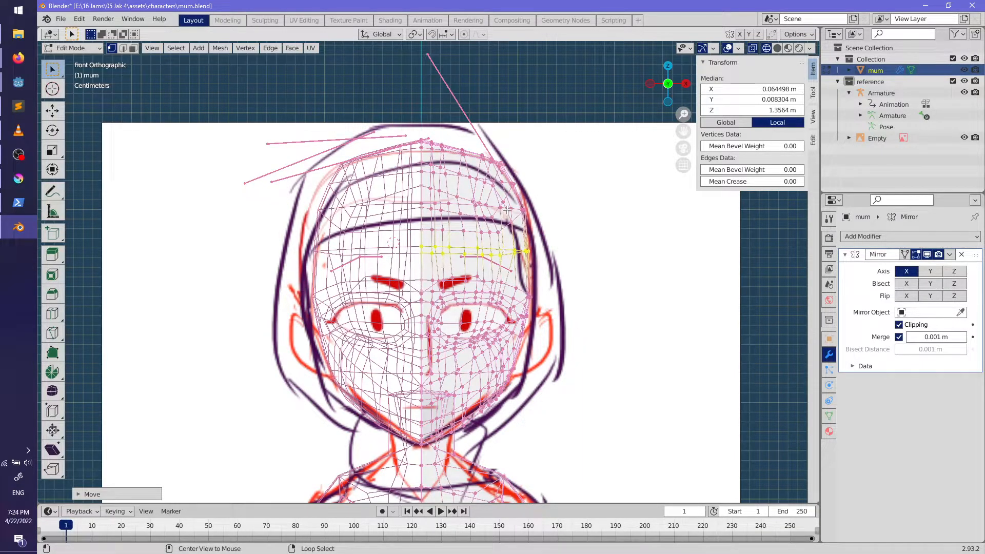
{"action": "left_click", "coordinate": [581, 243]}
{"action": "key", "text": "alt+a"}
Step: Examine the reshaped forehead and eye area with solid shading in object mode
{"action": "key", "text": "Tab"}
{"action": "scroll", "coordinate": [579, 387], "scroll_direction": "down", "scroll_amount": 3}
{"action": "middle_click_drag", "start_coordinate": [580, 387], "coordinate": [538, 396]}
{"action": "key", "text": "alt+a"}
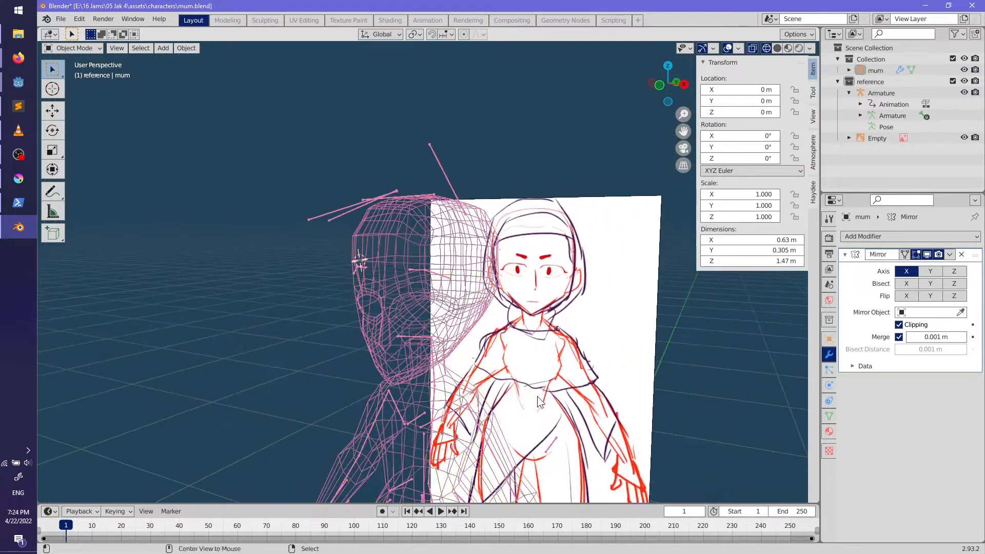
{"action": "key", "text": "shift+z"}
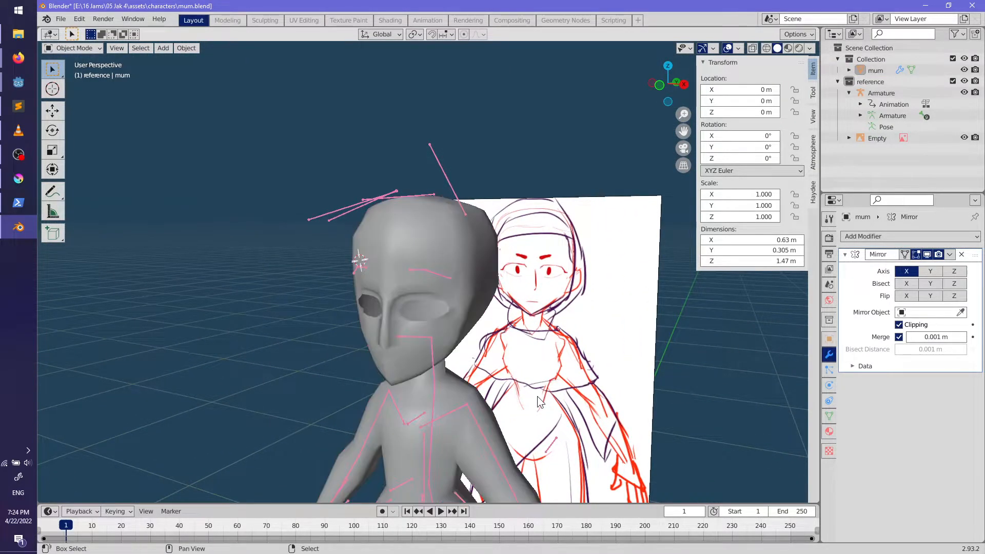
{"action": "scroll", "coordinate": [499, 365], "scroll_direction": "up", "scroll_amount": 4}
{"action": "mouse_move", "coordinate": [452, 439]}
{"action": "middle_mouse_down", "text": "shift"}
{"action": "mouse_move", "coordinate": [499, 366]}
{"action": "mouse_move", "coordinate": [452, 341]}
{"action": "mouse_move", "coordinate": [410, 359]}
{"action": "mouse_move", "coordinate": [469, 343]}
{"action": "mouse_move", "coordinate": [533, 306]}
{"action": "middle_mouse_up", "text": "shift"}
{"action": "scroll", "coordinate": [469, 344], "scroll_direction": "up", "scroll_amount": 2}
Step: Move the three rim vertices at the eye opening's outer corner back along Y with proportional editing at size 0.02
{"action": "key", "text": "Tab"}
{"action": "middle_click_drag", "start_coordinate": [564, 246], "coordinate": [467, 351]}
{"action": "scroll", "coordinate": [559, 295], "scroll_direction": "up", "scroll_amount": 1}
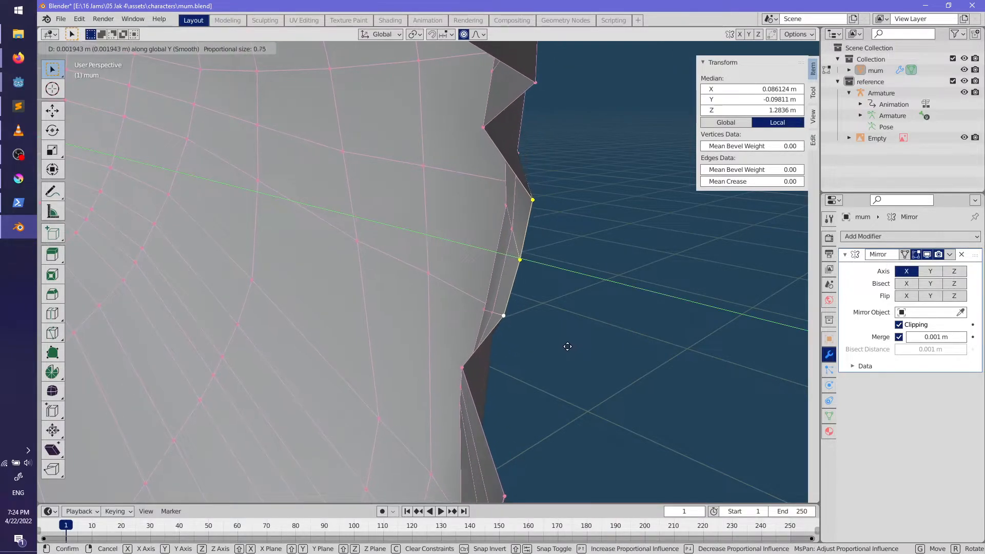
{"action": "scroll", "coordinate": [561, 342], "scroll_direction": "up", "scroll_amount": 13}
{"action": "scroll", "coordinate": [554, 336], "scroll_direction": "up", "scroll_amount": 10}
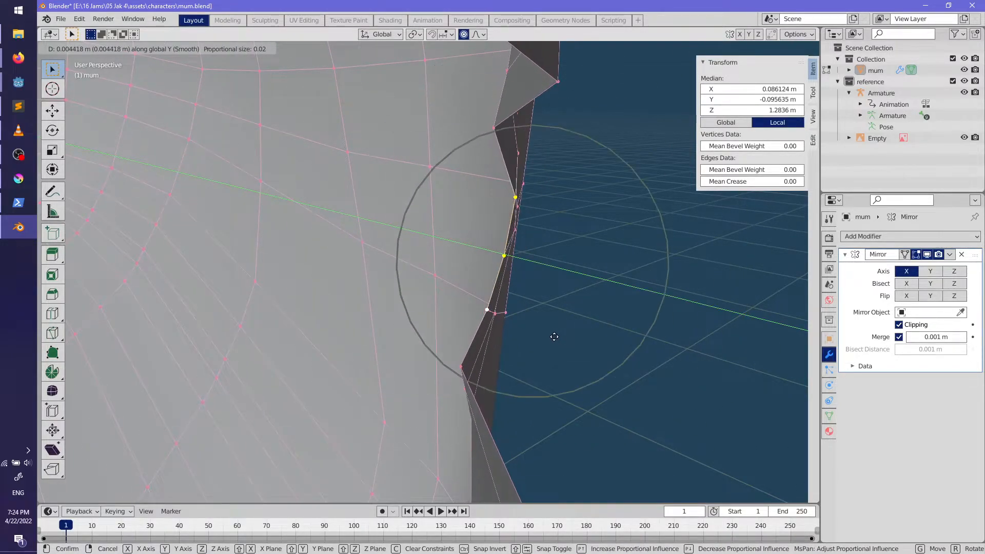
{"action": "left_click", "coordinate": [537, 331]}
Step: Even out the eye opening's inner rim loop with the LoopTools Relax operation
{"action": "middle_click_drag", "start_coordinate": [536, 331], "coordinate": [546, 258]}
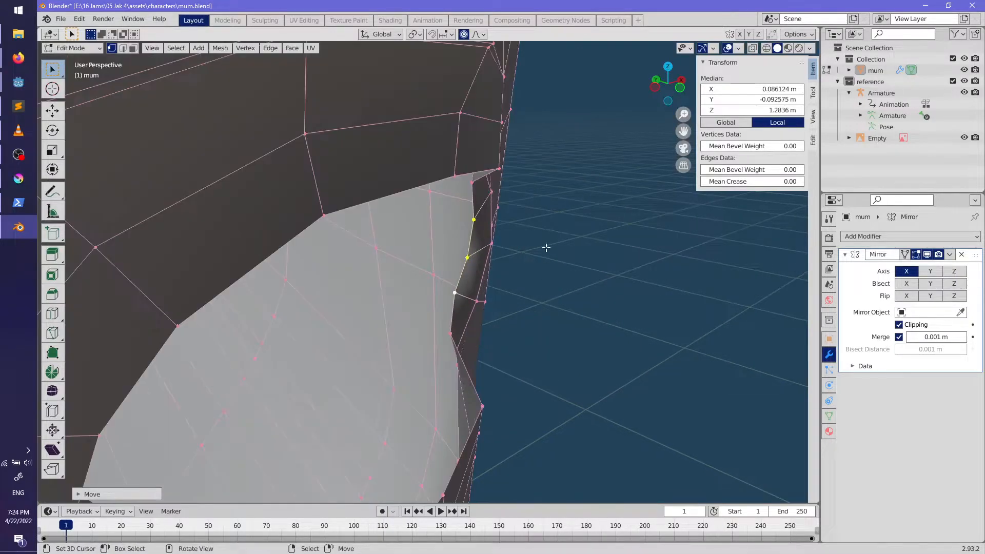
{"action": "mouse_move", "coordinate": [492, 193]}
{"action": "middle_mouse_down"}
{"action": "mouse_move", "coordinate": [429, 202]}
{"action": "mouse_move", "coordinate": [563, 211]}
{"action": "middle_mouse_up"}
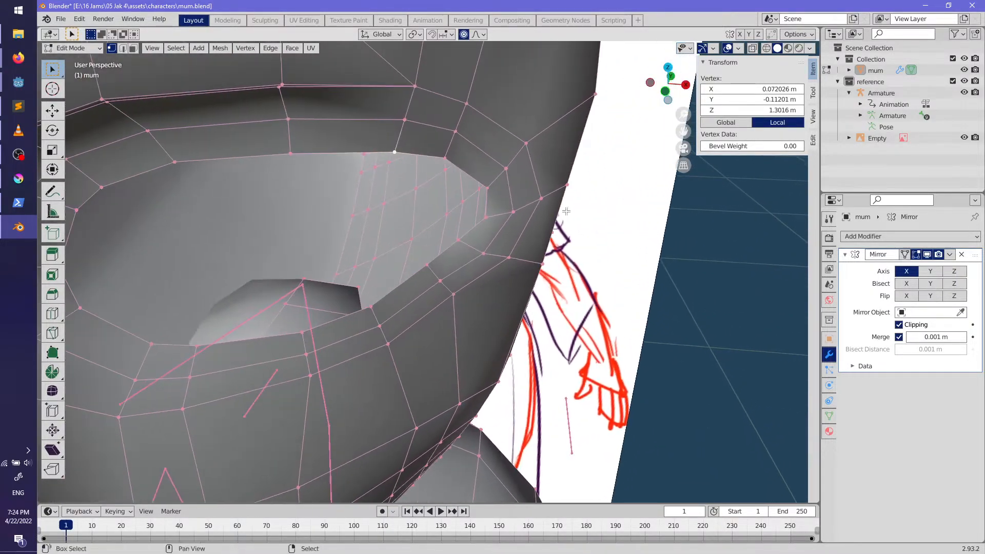
{"action": "right_click", "coordinate": [420, 156], "text": "alt"}
{"action": "mouse_move", "coordinate": [420, 156]}
{"action": "middle_mouse_down"}
{"action": "mouse_move", "coordinate": [404, 179]}
{"action": "mouse_move", "coordinate": [421, 252]}
{"action": "mouse_move", "coordinate": [429, 266]}
{"action": "mouse_move", "coordinate": [446, 267]}
{"action": "mouse_move", "coordinate": [434, 279]}
{"action": "mouse_move", "coordinate": [438, 298]}
{"action": "middle_mouse_up"}
{"action": "middle_click_drag", "start_coordinate": [357, 344], "coordinate": [379, 330]}
{"action": "key", "text": "F3"}
{"action": "key", "text": "Escape"}
{"action": "right_click", "coordinate": [379, 331]}
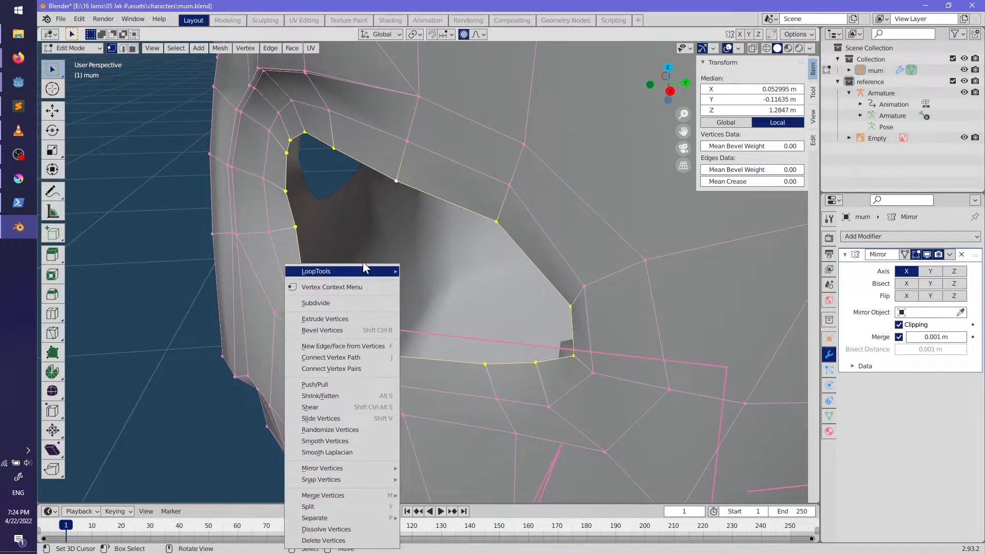
{"action": "left_click", "coordinate": [433, 337]}
{"action": "middle_click_drag", "start_coordinate": [437, 337], "coordinate": [471, 345]}
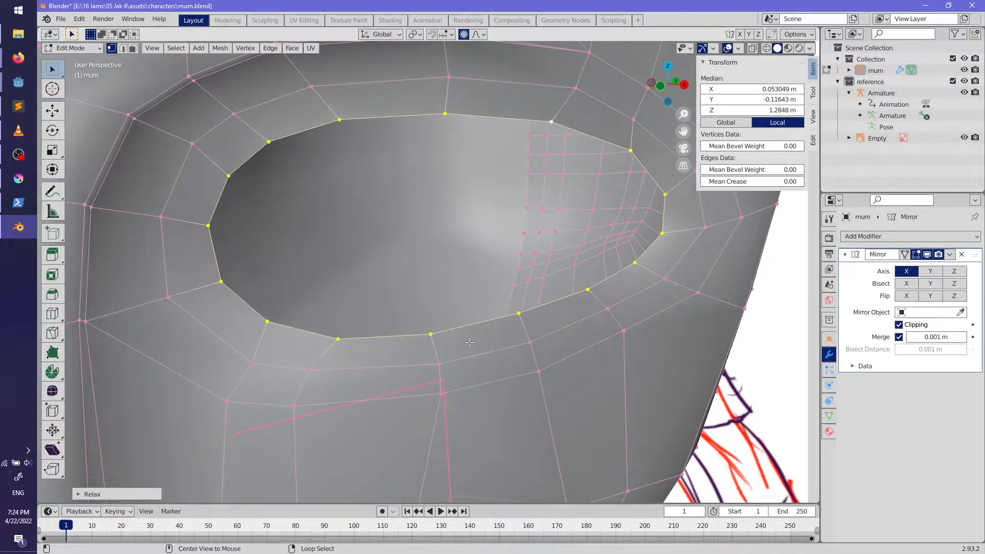
Step: Apply LoopTools Relax to the edge loop surrounding the eye opening's rim
{"action": "right_click", "coordinate": [472, 346]}
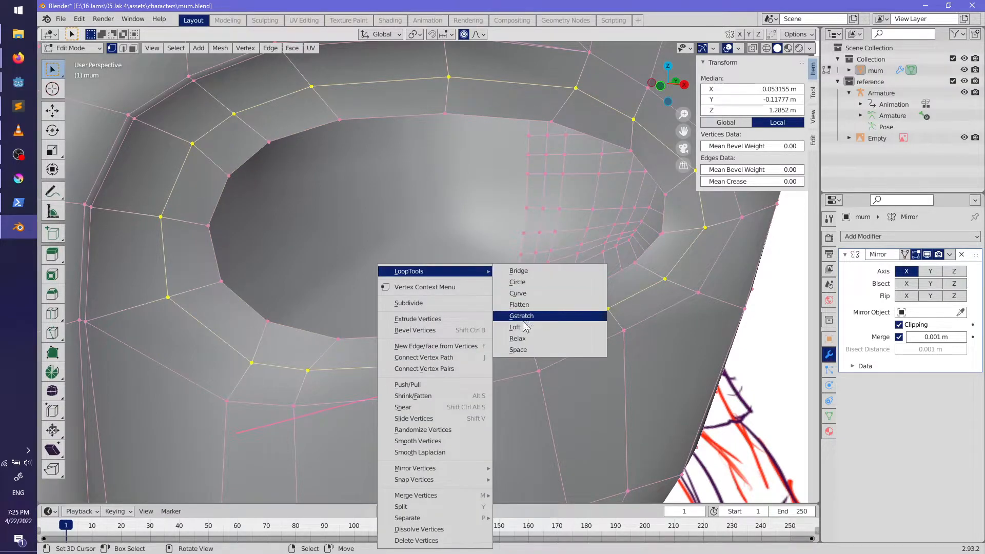
{"action": "left_click", "coordinate": [519, 340]}
{"action": "scroll", "coordinate": [508, 336], "scroll_direction": "down", "scroll_amount": 3}
{"action": "mouse_move", "coordinate": [487, 329]}
{"action": "middle_mouse_down"}
{"action": "mouse_move", "coordinate": [535, 325]}
{"action": "mouse_move", "coordinate": [425, 343]}
{"action": "mouse_move", "coordinate": [549, 328]}
{"action": "mouse_move", "coordinate": [433, 344]}
{"action": "mouse_move", "coordinate": [455, 346]}
{"action": "mouse_move", "coordinate": [501, 322]}
{"action": "middle_mouse_up"}
{"action": "key", "text": "alt+a"}
Step: Try to close the eye opening by applying Grid Fill to its rim loop
{"action": "left_click", "coordinate": [358, 375], "text": "alt"}
{"action": "middle_click_drag", "start_coordinate": [451, 385], "coordinate": [414, 349]}
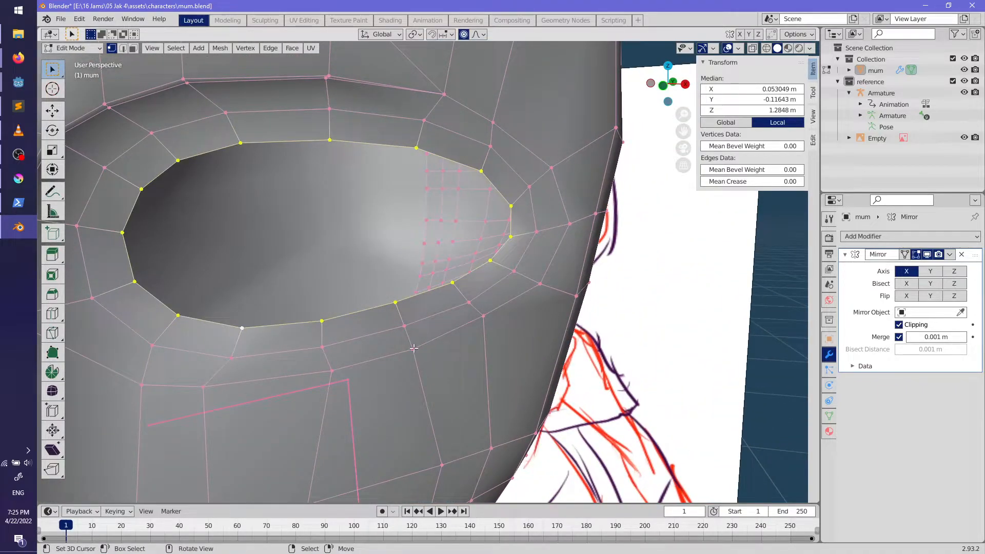
{"action": "key", "text": "ctrl+f"}
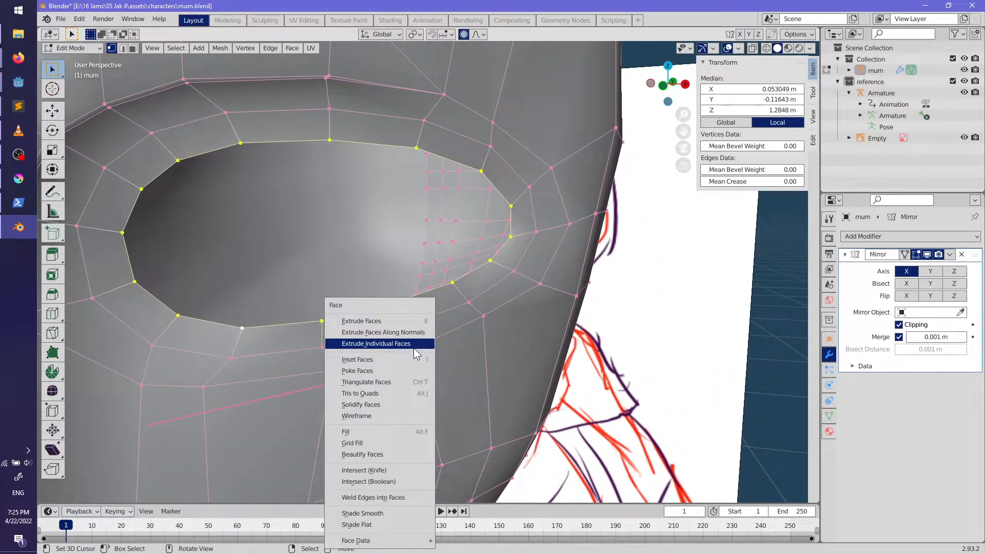
{"action": "left_click", "coordinate": [389, 443]}
{"action": "middle_click_drag", "start_coordinate": [389, 444], "coordinate": [455, 334]}
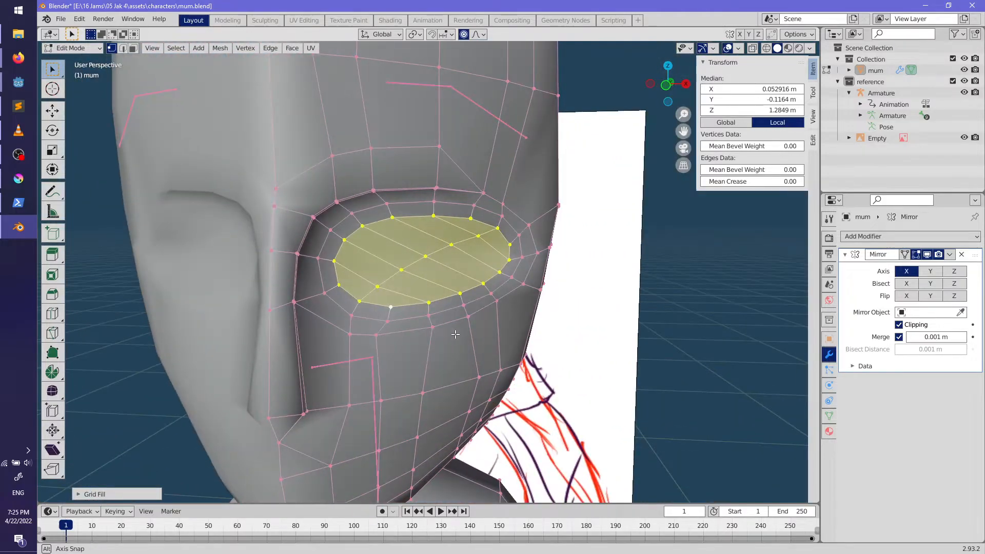
Step: Extrude the eye opening's rim loop and scale it inward with proportional editing off to add a ring of faces
{"action": "scroll", "coordinate": [447, 338], "scroll_direction": "up", "scroll_amount": 3}
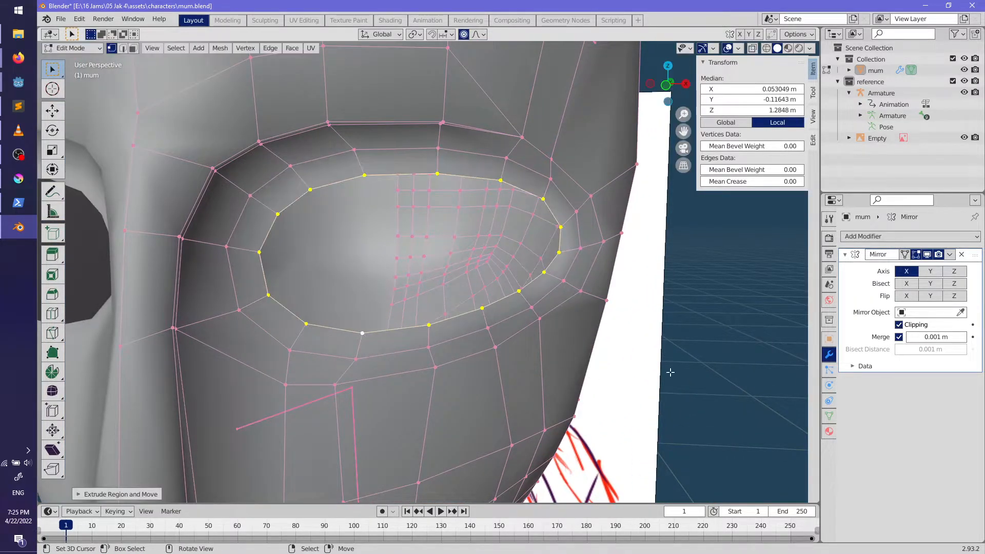
{"action": "key", "text": "s"}
{"action": "key", "text": "Escape"}
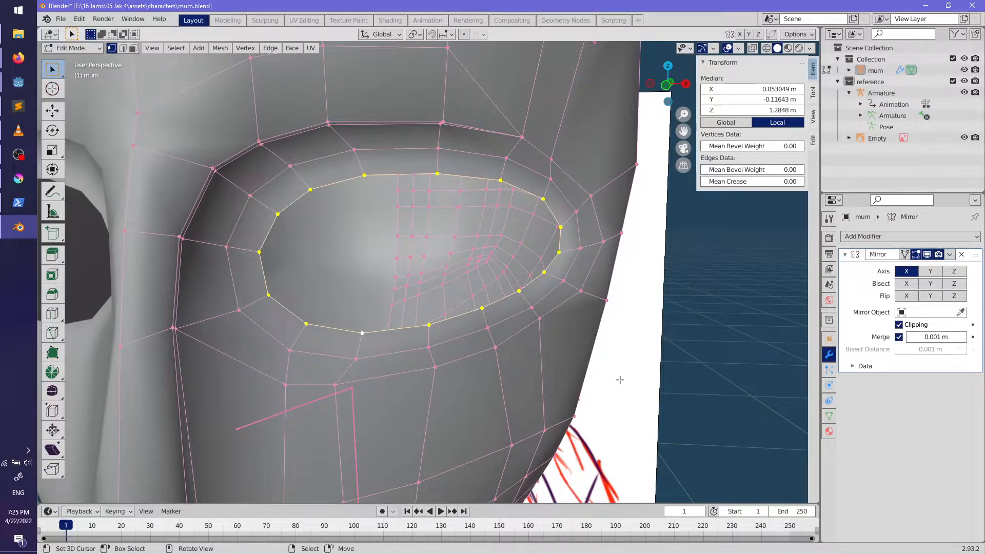
{"action": "left_click", "coordinate": [548, 356]}
{"action": "middle_click_drag", "start_coordinate": [505, 357], "coordinate": [441, 362]}
{"action": "key", "text": "g"}
{"action": "left_click", "coordinate": [567, 364]}
Step: Examine the new face ring inside the eye opening, shaded in object mode and close up in edit mode
{"action": "scroll", "coordinate": [441, 361], "scroll_direction": "down", "scroll_amount": 5}
{"action": "key", "text": "Tab"}
{"action": "middle_click_drag", "start_coordinate": [504, 370], "coordinate": [534, 376]}
{"action": "key", "text": "Tab"}
{"action": "scroll", "coordinate": [472, 377], "scroll_direction": "up", "scroll_amount": 5}
{"action": "scroll", "coordinate": [472, 377], "scroll_direction": "up", "scroll_amount": 3}
{"action": "scroll", "coordinate": [418, 379], "scroll_direction": "up", "scroll_amount": 2}
{"action": "scroll", "coordinate": [384, 388], "scroll_direction": "down", "scroll_amount": 5}
{"action": "scroll", "coordinate": [521, 381], "scroll_direction": "down", "scroll_amount": 4}
{"action": "mouse_move", "coordinate": [501, 347]}
{"action": "middle_mouse_down", "text": "shift"}
{"action": "mouse_move", "coordinate": [528, 301]}
{"action": "mouse_move", "coordinate": [381, 284]}
{"action": "mouse_move", "coordinate": [468, 293]}
{"action": "mouse_move", "coordinate": [574, 325]}
{"action": "mouse_move", "coordinate": [631, 320]}
{"action": "middle_mouse_up", "text": "shift"}
{"action": "scroll", "coordinate": [529, 310], "scroll_direction": "up", "scroll_amount": 4}
{"action": "scroll", "coordinate": [483, 313], "scroll_direction": "up", "scroll_amount": 4}
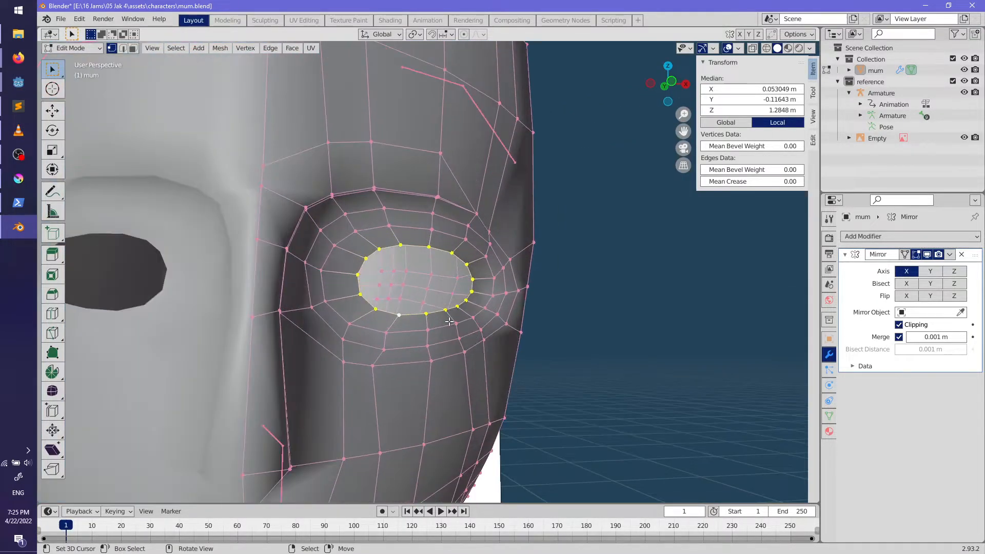
{"action": "middle_click_drag", "start_coordinate": [484, 312], "coordinate": [441, 309]}
{"action": "scroll", "coordinate": [441, 310], "scroll_direction": "up", "scroll_amount": 5}
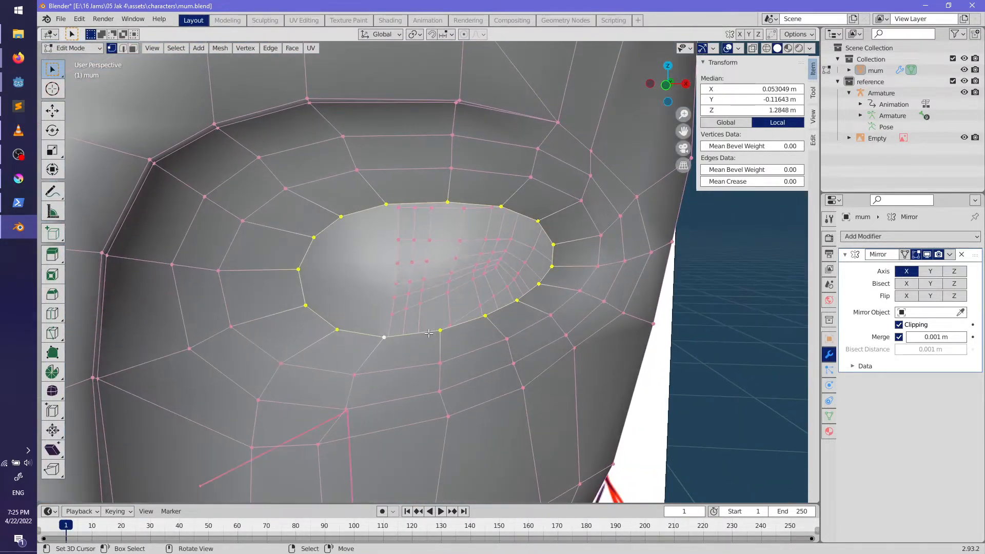
Step: Fill the narrowed eye opening with a grid of faces and check its shading in object mode
{"action": "right_click", "coordinate": [429, 333]}
{"action": "left_click", "coordinate": [424, 334]}
{"action": "key", "text": "Tab"}
{"action": "middle_click_drag", "start_coordinate": [424, 334], "coordinate": [432, 353]}
{"action": "key", "text": "Tab"}
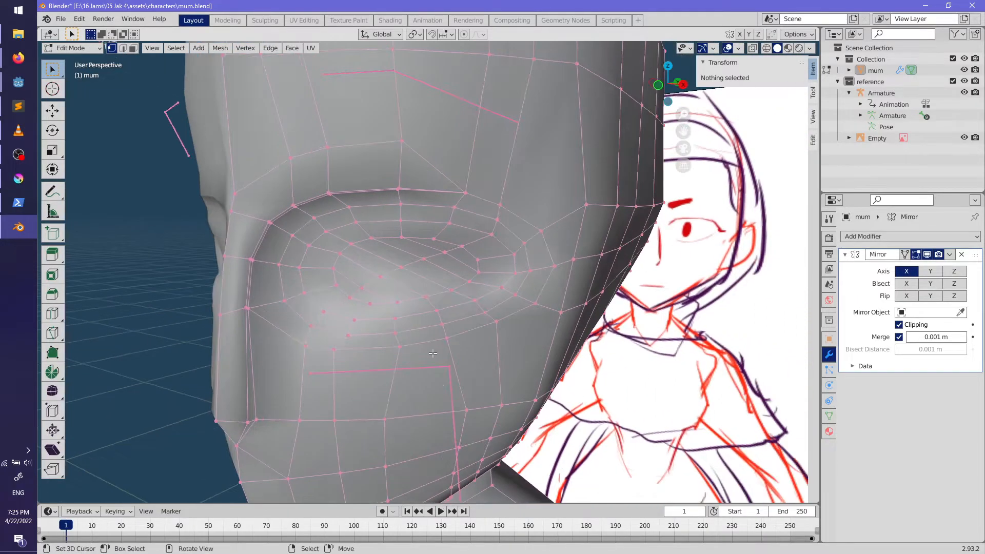
Step: Select the face rings and the filled grid of faces inside the eye opening in face mode
{"action": "scroll", "coordinate": [432, 353], "scroll_direction": "up", "scroll_amount": 2}
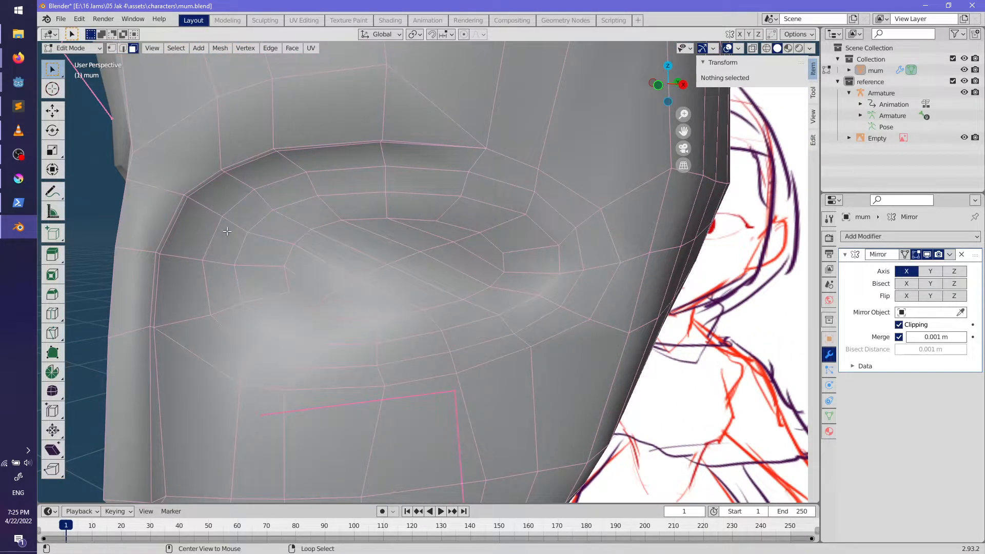
{"action": "left_click", "coordinate": [230, 232], "text": "alt"}
{"action": "left_click", "coordinate": [237, 227], "text": "alt"}
{"action": "left_click", "coordinate": [269, 243], "text": "alt+shift"}
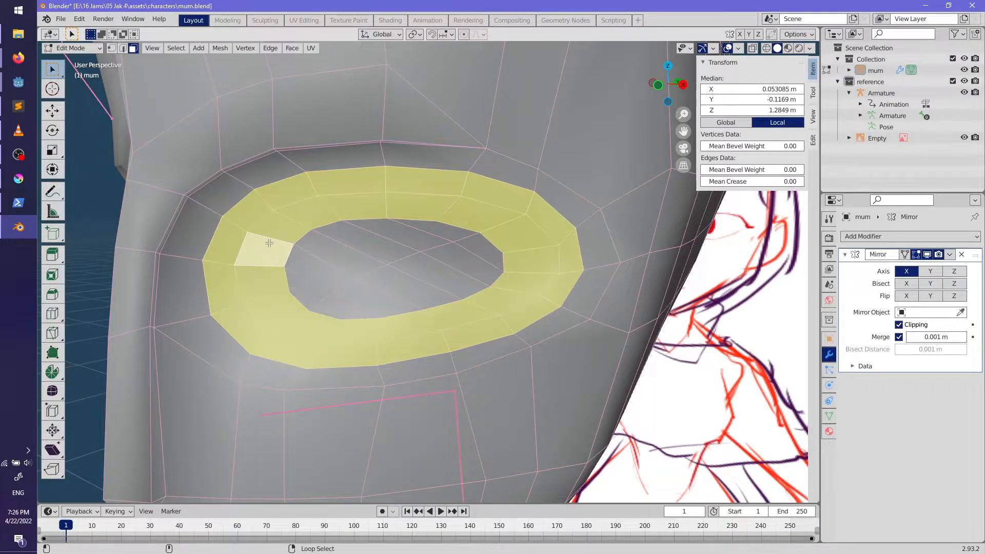
{"action": "left_click", "coordinate": [339, 311], "text": "ctrl+shift"}
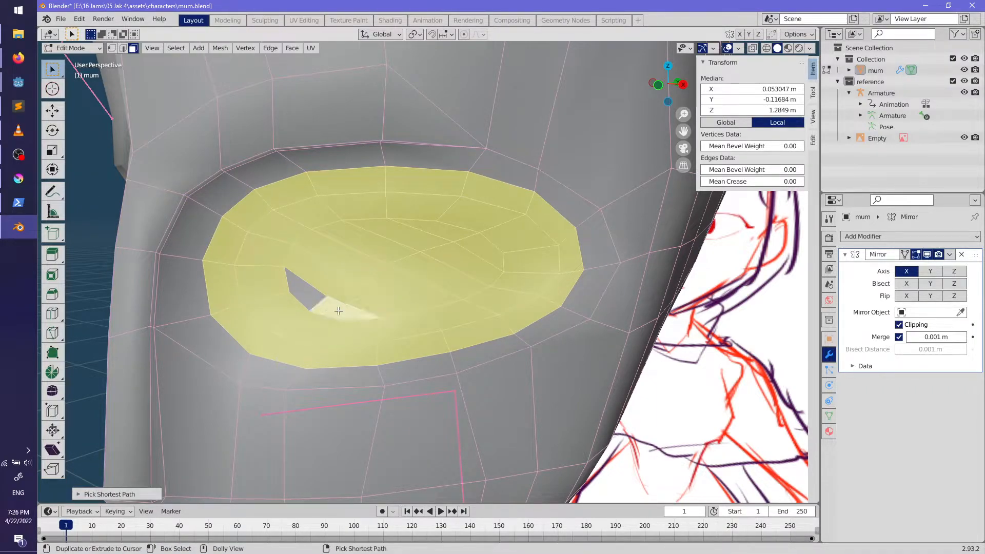
{"action": "mouse_move", "coordinate": [304, 294]}
{"action": "middle_mouse_down"}
{"action": "mouse_move", "coordinate": [323, 275]}
{"action": "mouse_move", "coordinate": [319, 262]}
{"action": "mouse_move", "coordinate": [284, 285]}
{"action": "mouse_move", "coordinate": [313, 294]}
{"action": "middle_mouse_up"}
{"action": "scroll", "coordinate": [315, 242], "scroll_direction": "down", "scroll_amount": 1}
Step: Extend the selection to the outer ring around the eye and try flattening the faces with LoopTools Flatten
{"action": "right_click", "coordinate": [268, 191], "text": "alt+shift"}
{"action": "scroll", "coordinate": [356, 262], "scroll_direction": "down", "scroll_amount": 2}
{"action": "scroll", "coordinate": [328, 296], "scroll_direction": "up", "scroll_amount": 1}
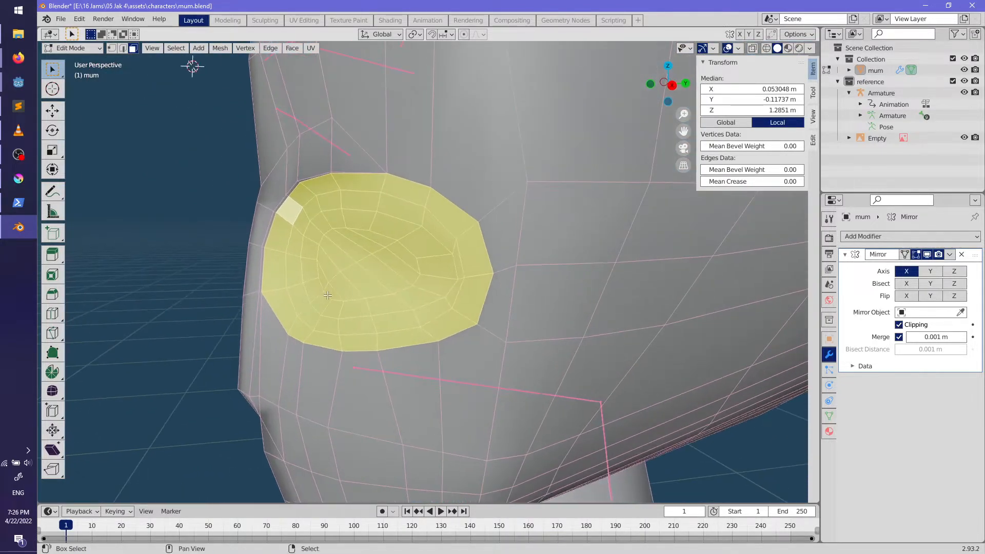
{"action": "right_click", "coordinate": [328, 295]}
{"action": "mouse_move", "coordinate": [327, 296]}
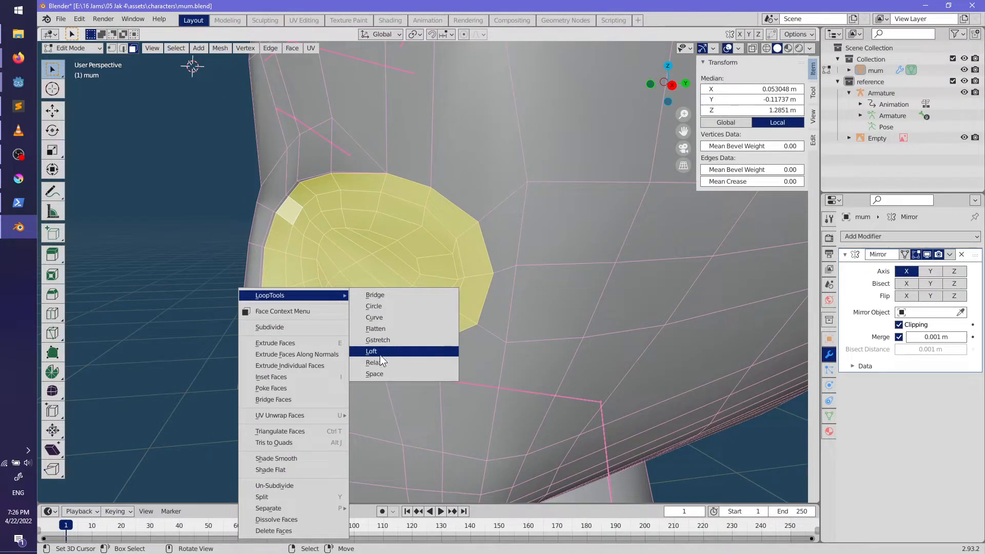
{"action": "left_click", "coordinate": [390, 331]}
{"action": "mouse_move", "coordinate": [384, 323]}
{"action": "middle_mouse_down"}
{"action": "mouse_move", "coordinate": [496, 312]}
{"action": "mouse_move", "coordinate": [417, 303]}
{"action": "mouse_move", "coordinate": [522, 307]}
{"action": "mouse_move", "coordinate": [437, 334]}
{"action": "middle_mouse_up"}
{"action": "scroll", "coordinate": [436, 334], "scroll_direction": "up", "scroll_amount": 2}
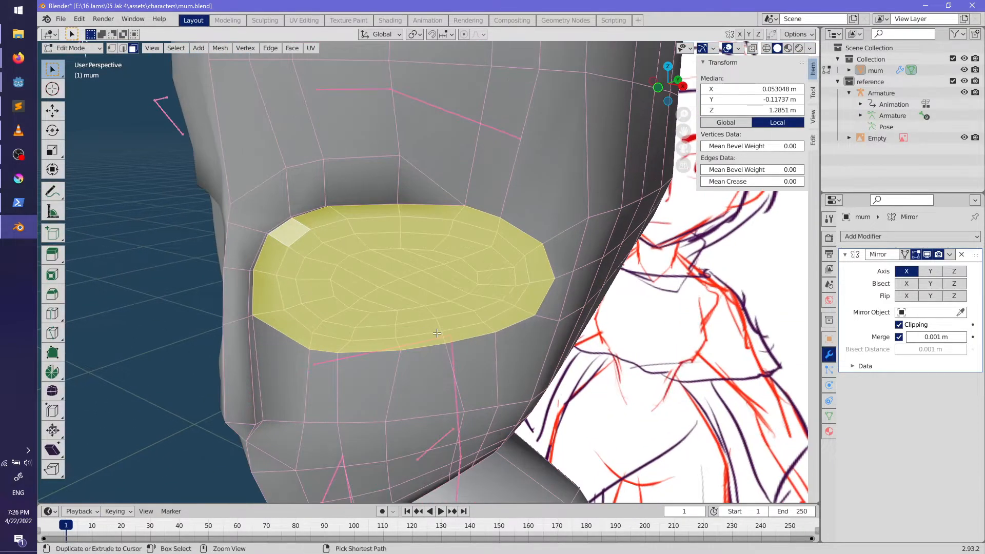
Step: Try evening out the selected eye faces with LoopTools Relax and Smooth Vertices, and check the shading in object mode
{"action": "right_click", "coordinate": [436, 330]}
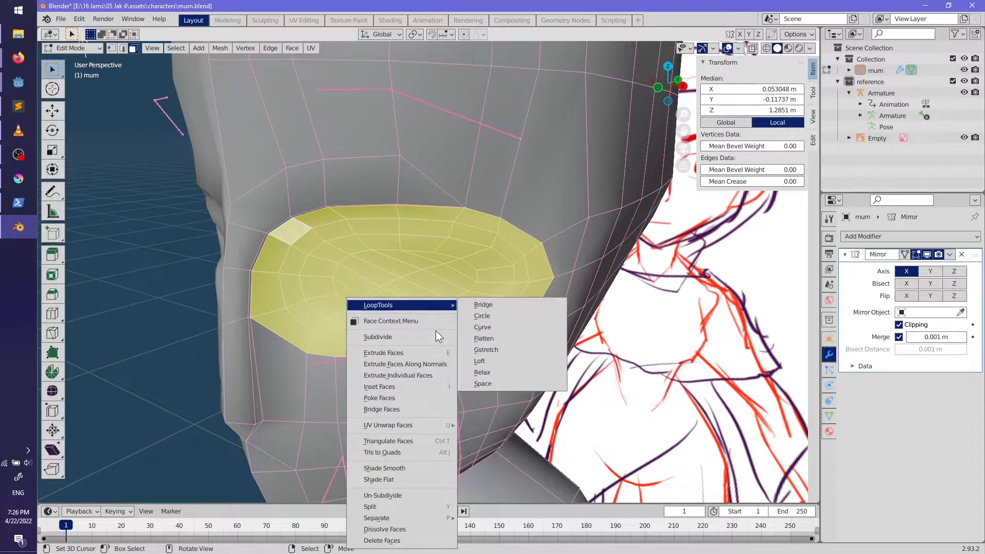
{"action": "left_click", "coordinate": [492, 371]}
{"action": "middle_click_drag", "start_coordinate": [492, 371], "coordinate": [443, 242]}
{"action": "scroll", "coordinate": [423, 311], "scroll_direction": "down", "scroll_amount": 3}
{"action": "key", "text": "F3"}
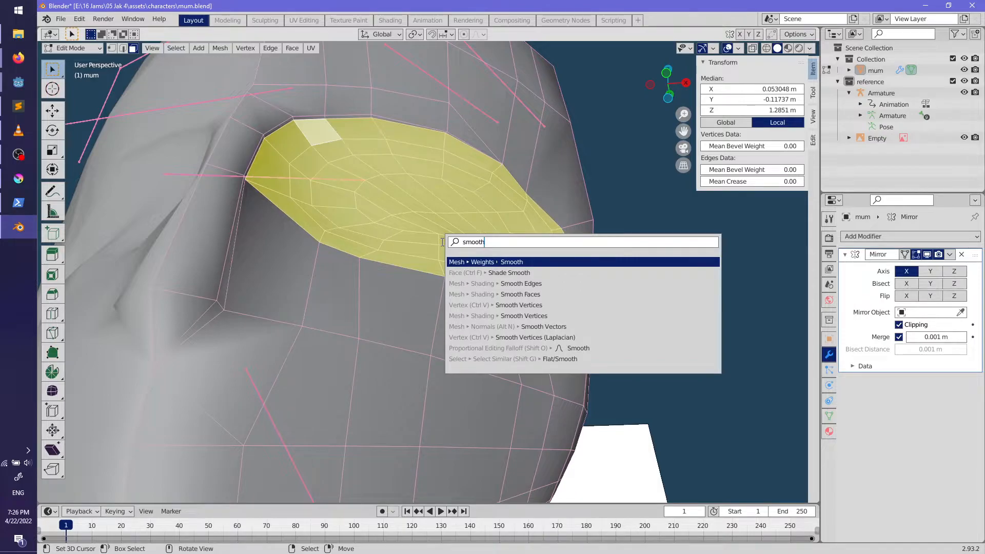
{"action": "key", "text": "Return"}
{"action": "middle_click_drag", "start_coordinate": [425, 240], "coordinate": [448, 217]}
{"action": "key", "text": "alt+a"}
{"action": "key", "text": "Tab"}
{"action": "key", "text": "Tab"}
Step: Undo the trial relaxing, smoothing and extended selection of the eye faces
{"action": "key", "text": "ctrl+z"}
{"action": "key", "text": "ctrl+z"}
{"action": "key", "text": "ctrl+z"}
{"action": "middle_click_drag", "start_coordinate": [499, 261], "coordinate": [442, 288]}
{"action": "key", "text": "ctrl+z"}
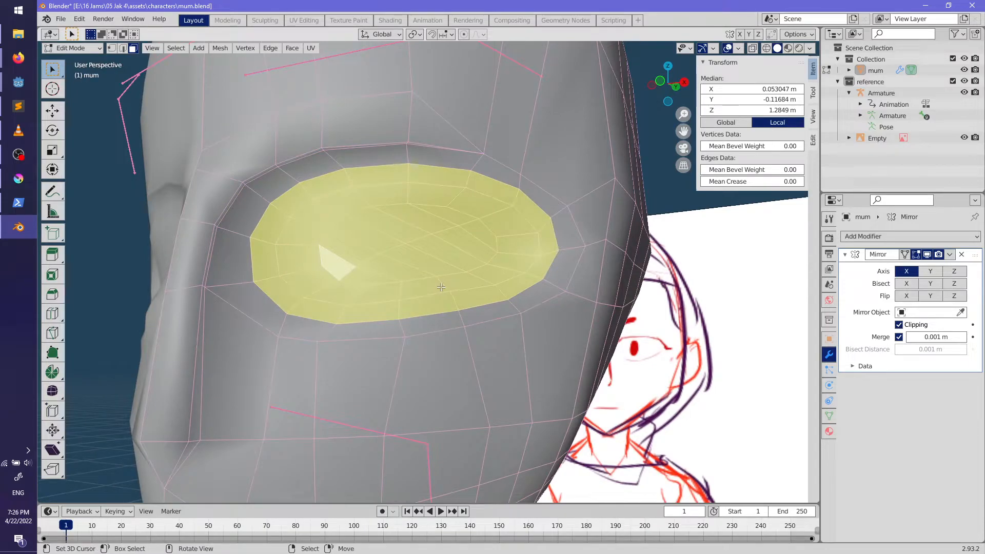
Step: Apply Smooth Vertices to the selected eye faces with Smoothing 1.000 and Repeat 80
{"action": "right_click", "coordinate": [438, 307]}
{"action": "mouse_move", "coordinate": [439, 307]}
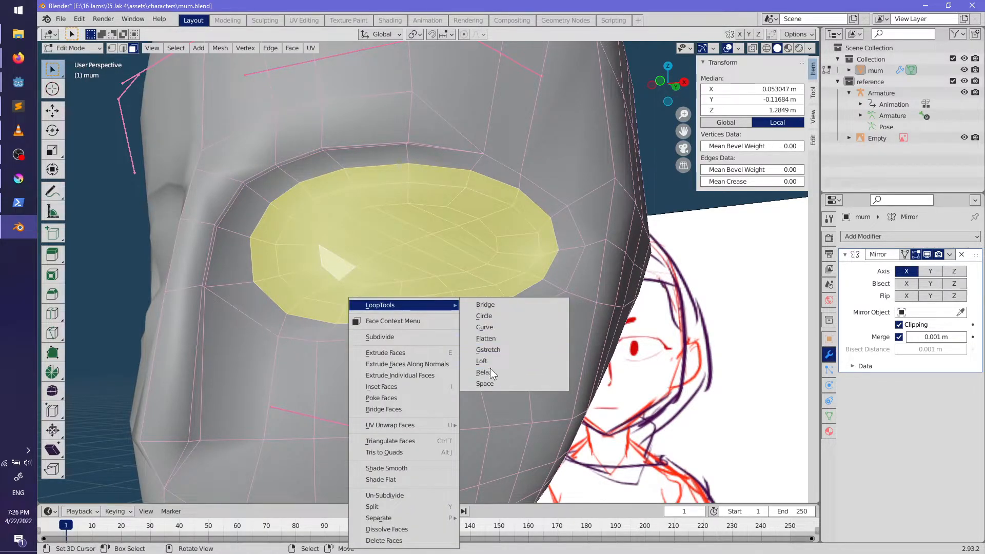
{"action": "key", "text": "F3"}
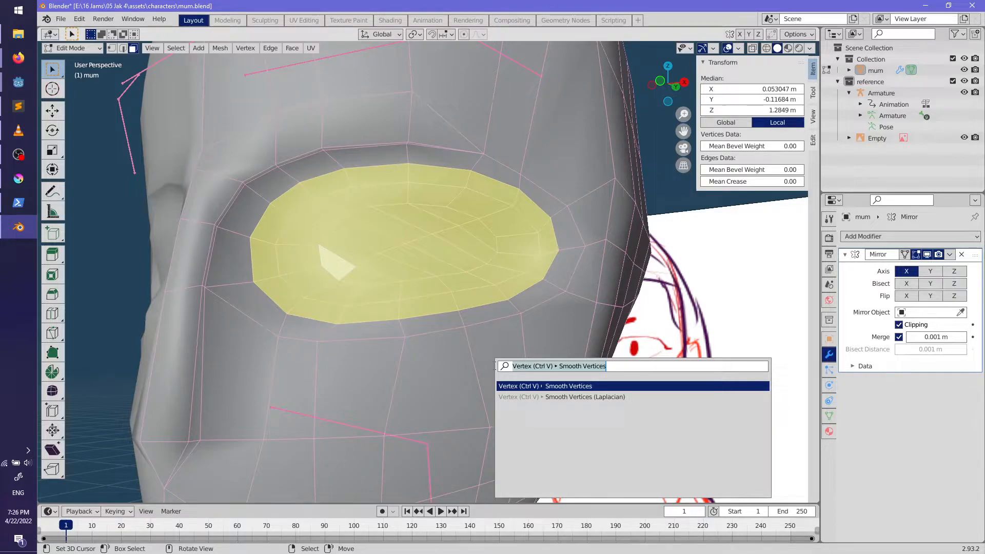
{"action": "key", "text": "Return"}
{"action": "middle_click_drag", "start_coordinate": [495, 366], "coordinate": [276, 433]}
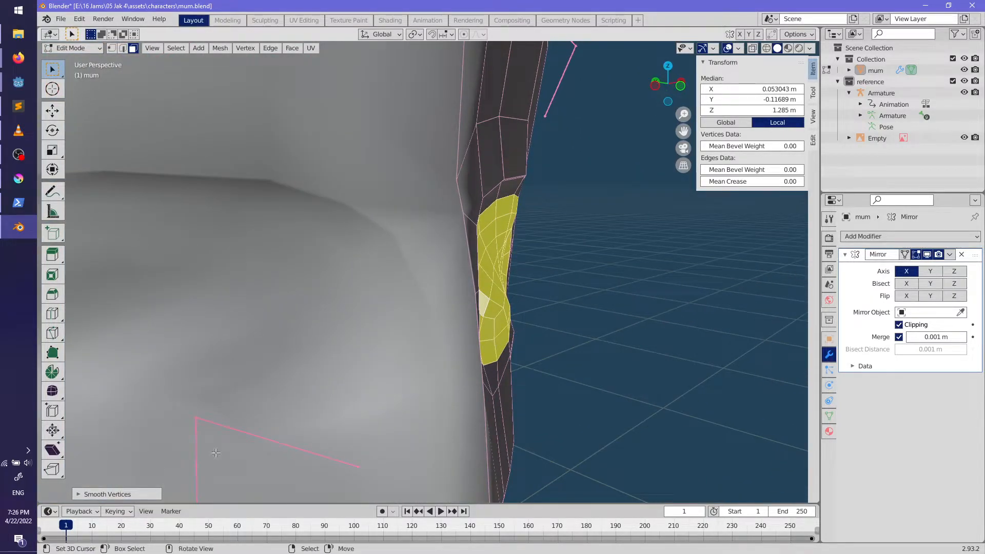
{"action": "left_click", "coordinate": [129, 494]}
{"action": "middle_click_drag", "start_coordinate": [450, 396], "coordinate": [405, 399]}
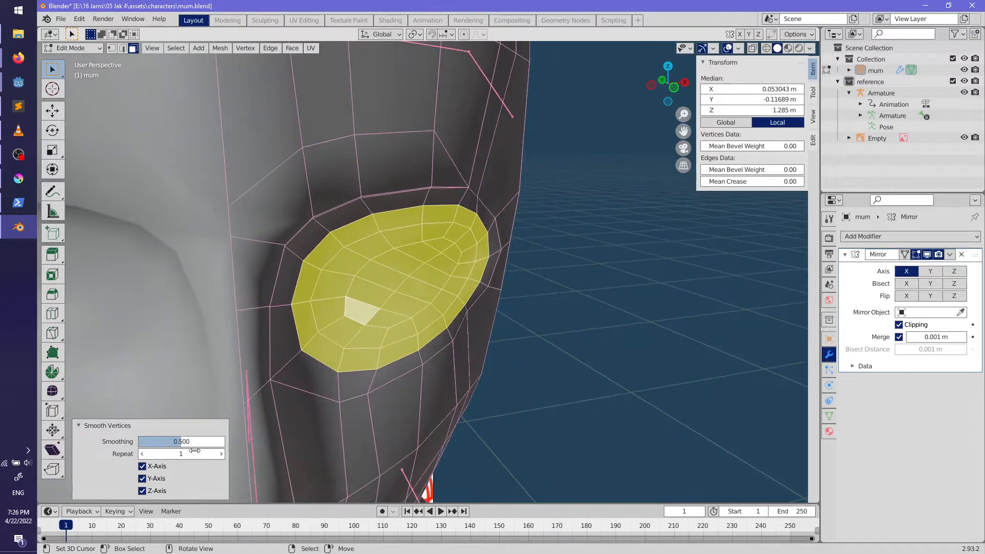
{"action": "left_click_drag", "start_coordinate": [225, 441], "coordinate": [266, 439]}
{"action": "middle_click_drag", "start_coordinate": [265, 440], "coordinate": [180, 469]}
{"action": "left_click_drag", "start_coordinate": [182, 454], "coordinate": [202, 455]}
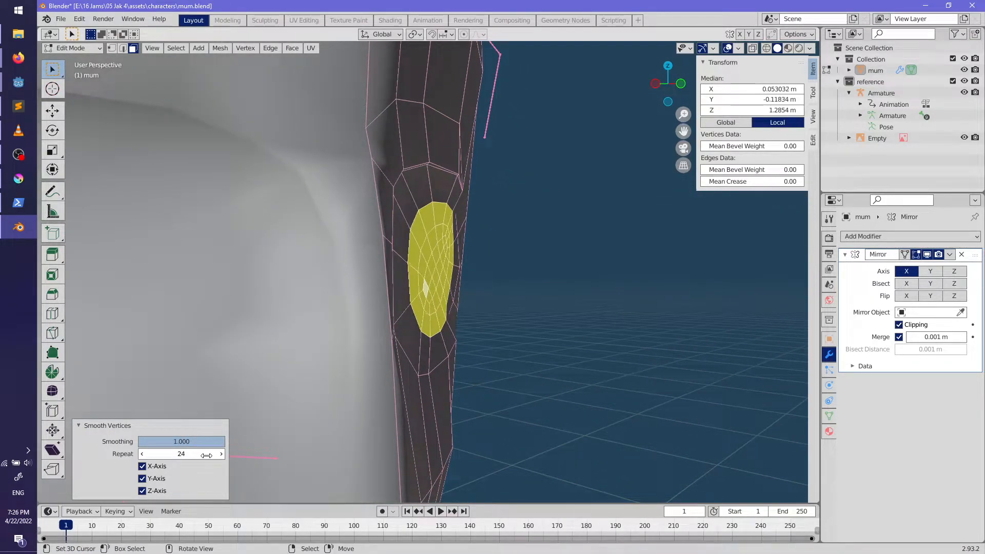
{"action": "left_click_drag", "start_coordinate": [261, 462], "coordinate": [271, 462]}
{"action": "middle_click_drag", "start_coordinate": [169, 354], "coordinate": [265, 339]}
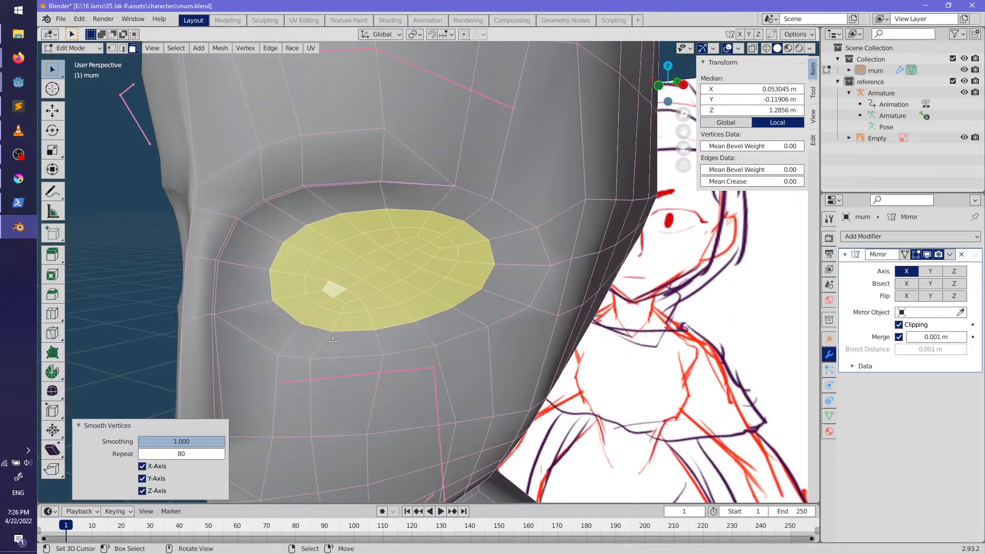
Step: Scale the smoothed eye faces up by 1.247 and check the eye's shading in object mode
{"action": "scroll", "coordinate": [332, 342], "scroll_direction": "up", "scroll_amount": 2}
{"action": "key", "text": "s"}
{"action": "left_click", "coordinate": [379, 363]}
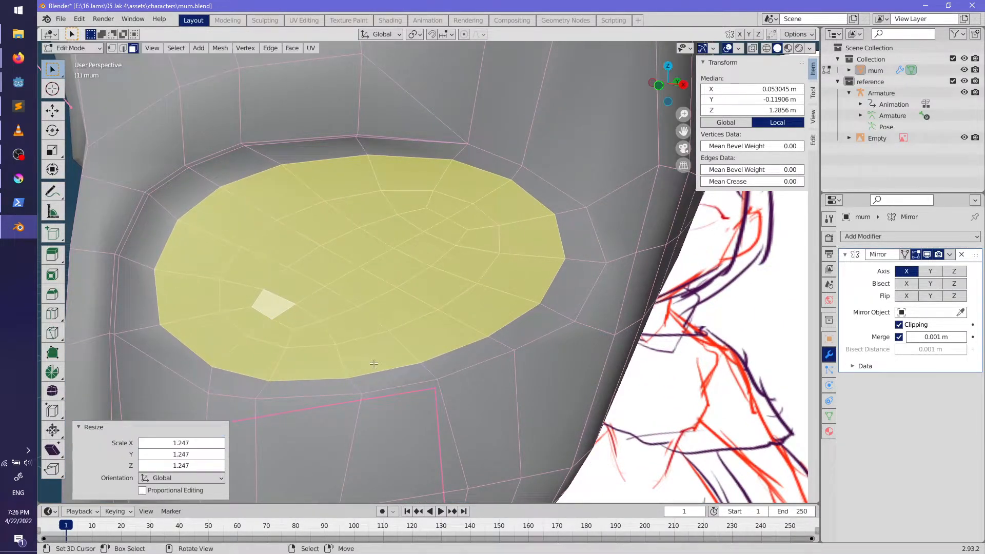
{"action": "key", "text": "Tab"}
{"action": "scroll", "coordinate": [399, 381], "scroll_direction": "down", "scroll_amount": 2}
{"action": "middle_click_drag", "start_coordinate": [397, 374], "coordinate": [303, 395]}
{"action": "scroll", "coordinate": [351, 315], "scroll_direction": "up", "scroll_amount": 2}
{"action": "key", "text": "Tab"}
Step: Select the outer edge loop of the eye faces and move it along Y with proportional editing
{"action": "right_click", "coordinate": [449, 351], "text": "alt"}
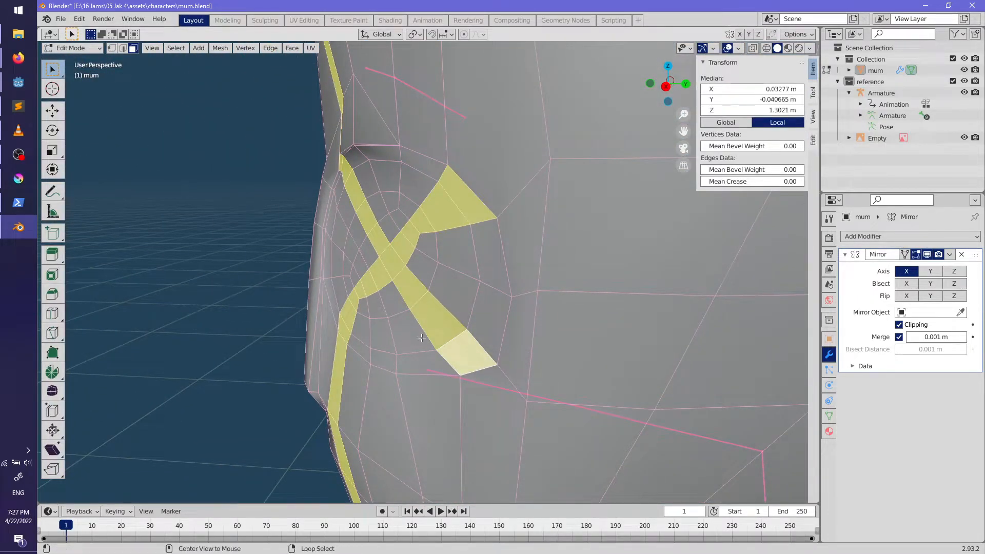
{"action": "right_click", "coordinate": [422, 350], "text": "alt"}
{"action": "right_click", "coordinate": [425, 326], "text": "alt"}
{"action": "middle_click_drag", "start_coordinate": [425, 326], "coordinate": [471, 322]}
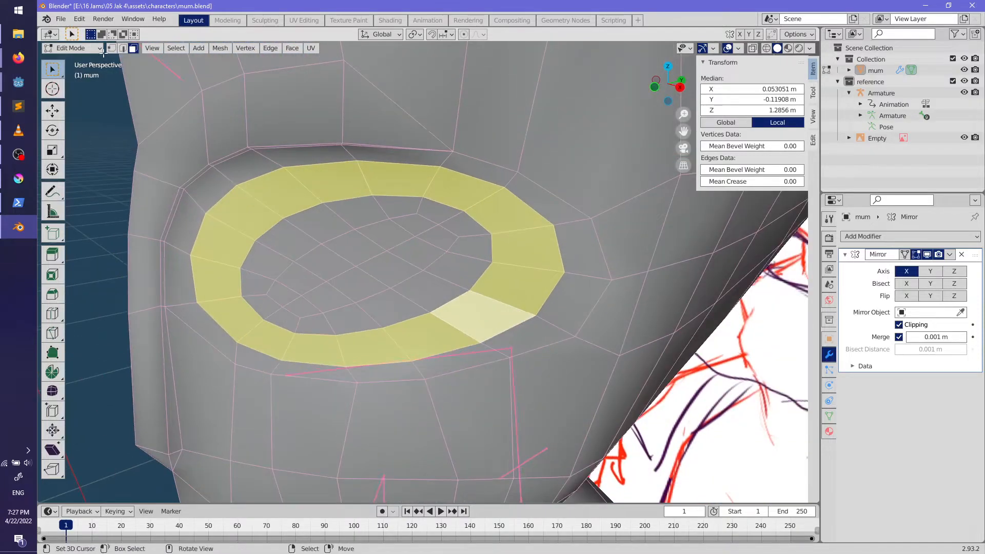
{"action": "left_click", "coordinate": [124, 48]}
{"action": "right_click", "coordinate": [263, 313], "text": "alt"}
{"action": "middle_click_drag", "start_coordinate": [263, 313], "coordinate": [271, 362]}
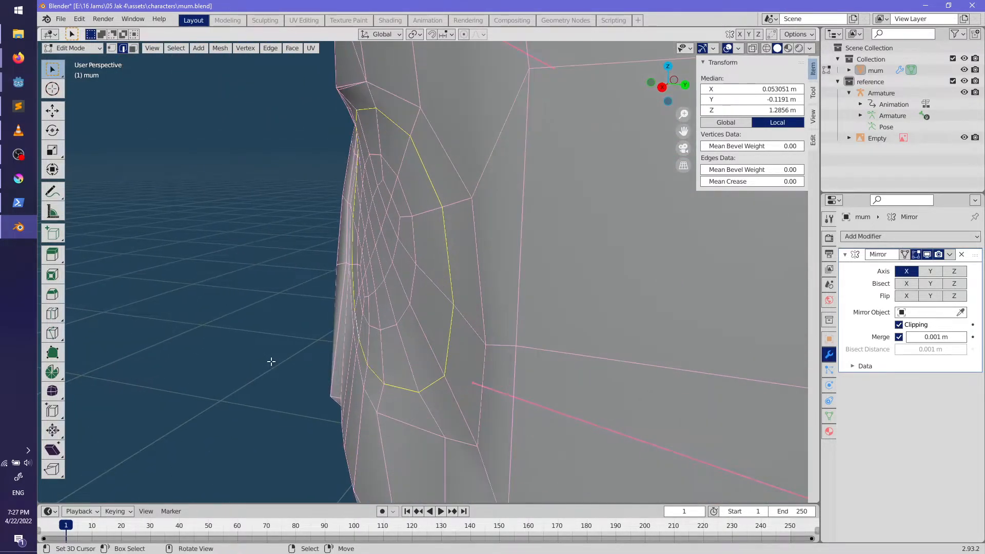
{"action": "key", "text": "g"}
{"action": "key", "text": "y"}
{"action": "left_click", "coordinate": [315, 377]}
Step: Select another edge loop around the eye, shift it along Y, and check the shading in object mode
{"action": "mouse_move", "coordinate": [378, 351]}
{"action": "middle_mouse_down"}
{"action": "mouse_move", "coordinate": [402, 333]}
{"action": "mouse_move", "coordinate": [384, 349]}
{"action": "mouse_move", "coordinate": [421, 337]}
{"action": "mouse_move", "coordinate": [350, 370]}
{"action": "mouse_move", "coordinate": [394, 364]}
{"action": "mouse_move", "coordinate": [468, 327]}
{"action": "mouse_move", "coordinate": [442, 324]}
{"action": "mouse_move", "coordinate": [370, 355]}
{"action": "middle_mouse_up"}
{"action": "right_click", "coordinate": [410, 325], "text": "alt"}
{"action": "key", "text": "g"}
{"action": "key", "text": "y"}
{"action": "left_click", "coordinate": [423, 338]}
{"action": "key", "text": "Tab"}
{"action": "key", "text": "Tab"}
Step: Edge-slide the loop surrounding the eye by a factor of 0.252 and check the face's shading in object mode
{"action": "mouse_move", "coordinate": [472, 354]}
{"action": "middle_mouse_down"}
{"action": "mouse_move", "coordinate": [387, 360]}
{"action": "mouse_move", "coordinate": [483, 354]}
{"action": "middle_mouse_up"}
{"action": "middle_click_drag", "start_coordinate": [556, 323], "coordinate": [556, 352], "text": "shift"}
{"action": "right_click", "coordinate": [481, 333], "text": "alt"}
{"action": "key", "text": "g"}
{"action": "key", "text": "g"}
{"action": "left_click", "coordinate": [543, 354]}
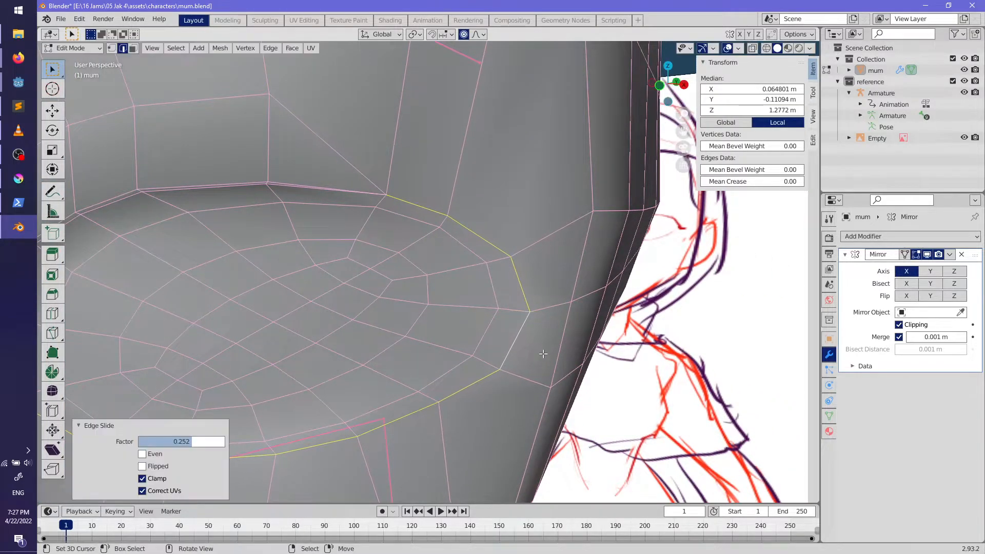
{"action": "scroll", "coordinate": [543, 354], "scroll_direction": "down", "scroll_amount": 3}
{"action": "key", "text": "alt+a"}
{"action": "key", "text": "Tab"}
{"action": "middle_click_drag", "start_coordinate": [380, 367], "coordinate": [418, 350]}
{"action": "scroll", "coordinate": [419, 349], "scroll_direction": "up", "scroll_amount": 1}
{"action": "key", "text": "Tab"}
Step: Knife a new edge line along the side of the nose from its base up to the brow, and check the shading
{"action": "middle_click_drag", "start_coordinate": [313, 345], "coordinate": [403, 348], "text": "shift"}
{"action": "scroll", "coordinate": [407, 320], "scroll_direction": "up", "scroll_amount": 1}
{"action": "right_click", "coordinate": [354, 174]}
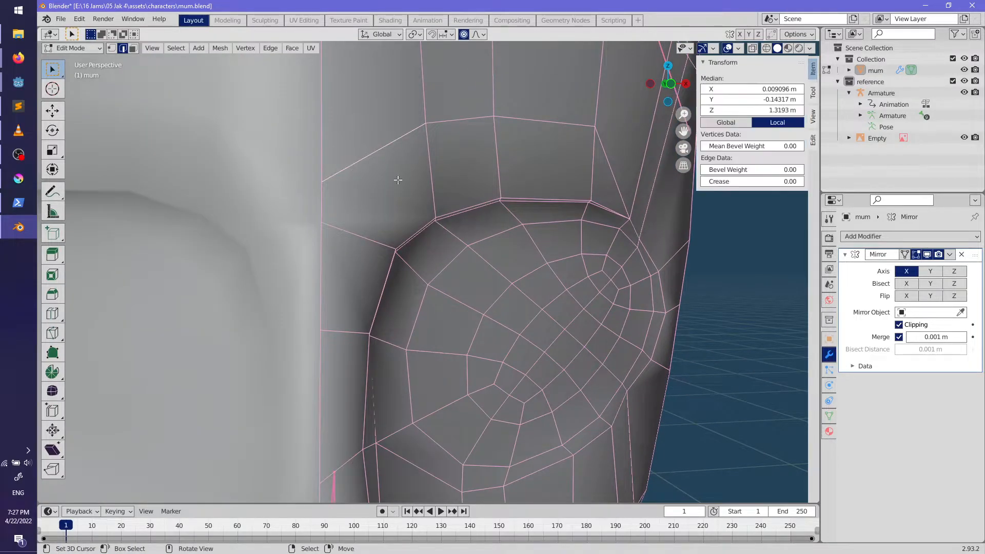
{"action": "middle_click_drag", "start_coordinate": [370, 266], "coordinate": [308, 262]}
{"action": "middle_click_drag", "start_coordinate": [277, 309], "coordinate": [331, 299]}
{"action": "middle_click_drag", "start_coordinate": [513, 265], "coordinate": [386, 288]}
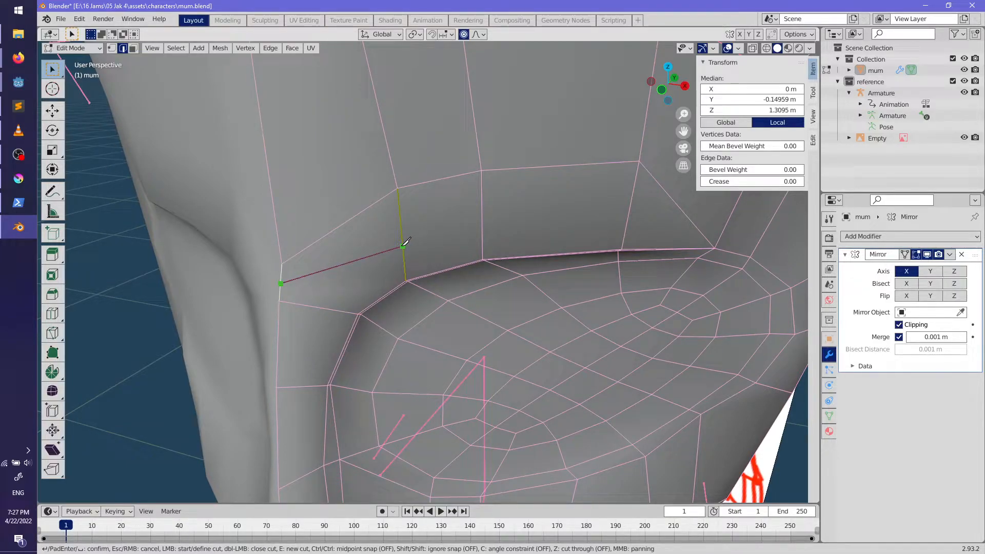
{"action": "key", "text": "Escape"}
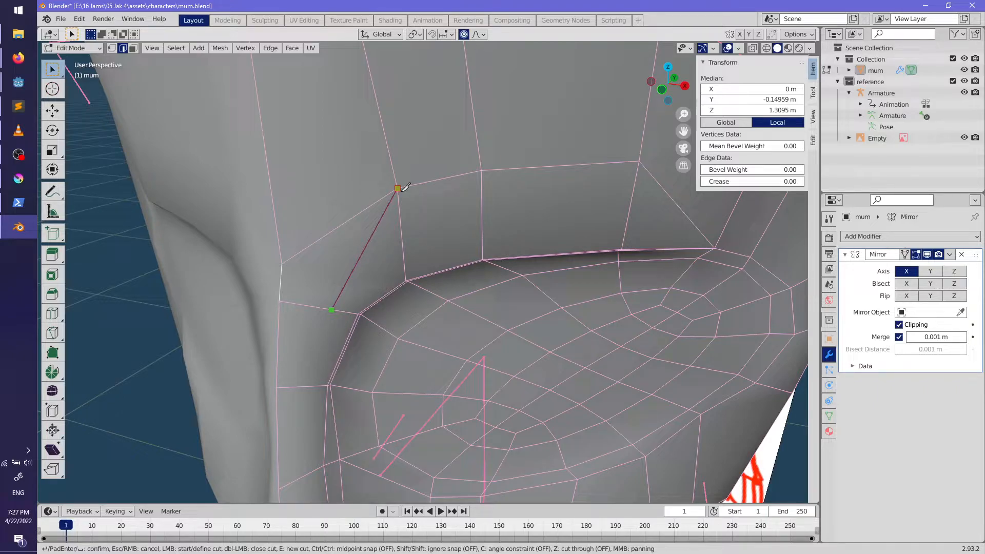
{"action": "key", "text": "Return"}
{"action": "middle_click_drag", "start_coordinate": [398, 188], "coordinate": [414, 365]}
{"action": "key", "text": "k"}
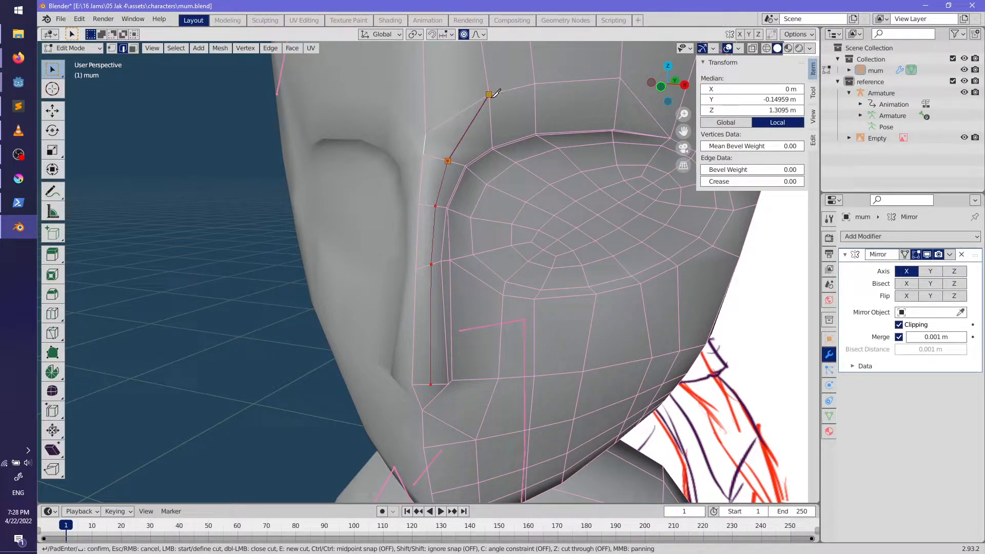
{"action": "key", "text": "Return"}
{"action": "key", "text": "alt+a"}
{"action": "middle_click_drag", "start_coordinate": [523, 197], "coordinate": [462, 269]}
{"action": "key", "text": "Tab"}
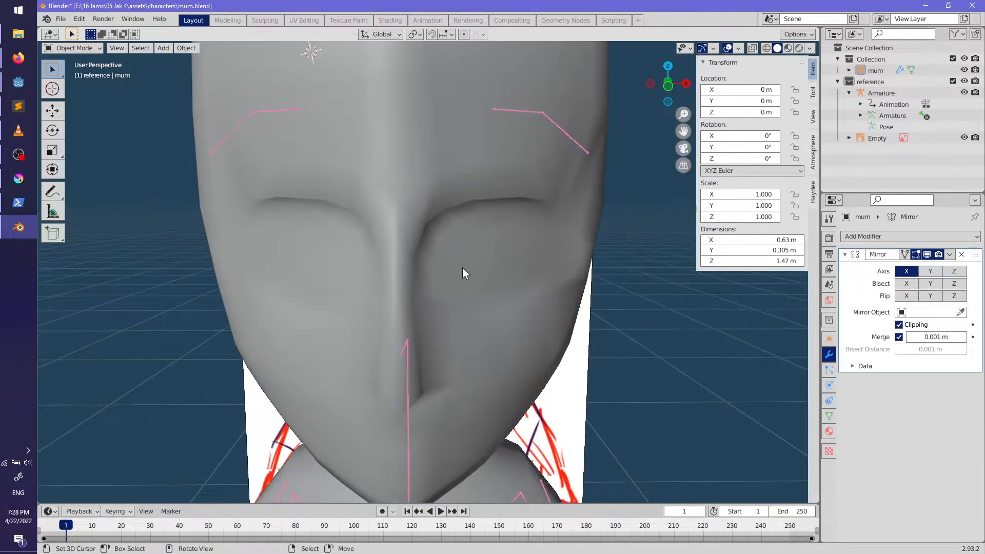
Step: Refine the nose by scaling and moving its selected edges, and check the profile in object mode
{"action": "key", "text": "Tab"}
{"action": "scroll", "coordinate": [352, 221], "scroll_direction": "up", "scroll_amount": 5}
{"action": "middle_click_drag", "start_coordinate": [353, 221], "coordinate": [620, 234]}
{"action": "key", "text": "s"}
{"action": "left_click", "coordinate": [447, 219]}
{"action": "key", "text": "g"}
{"action": "left_click", "coordinate": [398, 198]}
{"action": "key", "text": "Tab"}
{"action": "scroll", "coordinate": [355, 239], "scroll_direction": "down", "scroll_amount": 5}
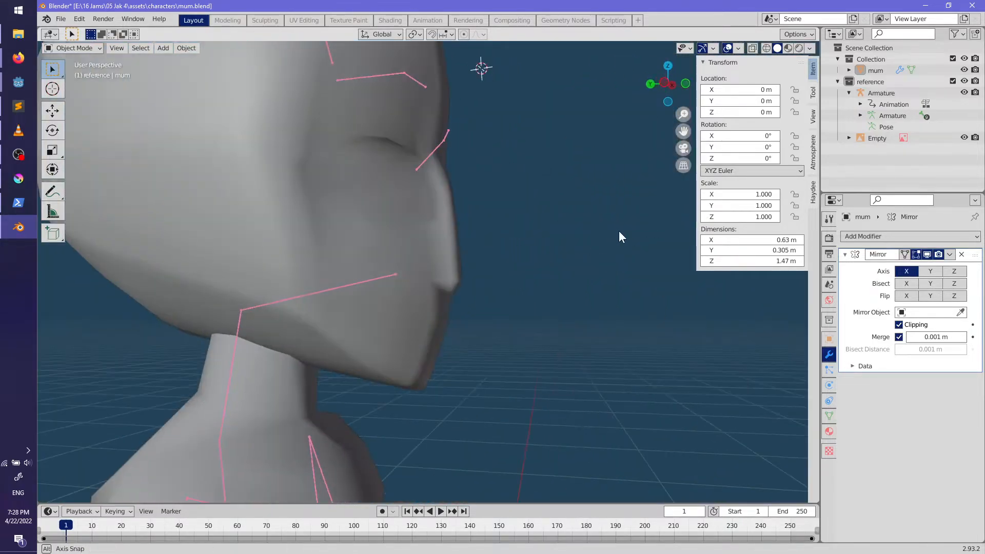
Step: Reposition the selected geometry around the nose in edit mode
{"action": "middle_click_drag", "start_coordinate": [557, 316], "coordinate": [491, 236], "text": "shift"}
{"action": "key", "text": "Tab"}
{"action": "scroll", "coordinate": [452, 245], "scroll_direction": "up", "scroll_amount": 2}
{"action": "middle_click_drag", "start_coordinate": [436, 251], "coordinate": [231, 249]}
{"action": "scroll", "coordinate": [407, 247], "scroll_direction": "up", "scroll_amount": 3}
{"action": "key", "text": "a"}
{"action": "middle_click_drag", "start_coordinate": [406, 247], "coordinate": [460, 284]}
{"action": "key", "text": "g"}
{"action": "left_click", "coordinate": [505, 213]}
Step: Add one centred loop cut across the cheek just below the nose base
{"action": "left_click", "coordinate": [579, 189]}
{"action": "right_click", "coordinate": [579, 189]}
{"action": "scroll", "coordinate": [492, 271], "scroll_direction": "down", "scroll_amount": 3}
{"action": "scroll", "coordinate": [461, 284], "scroll_direction": "up", "scroll_amount": 1}
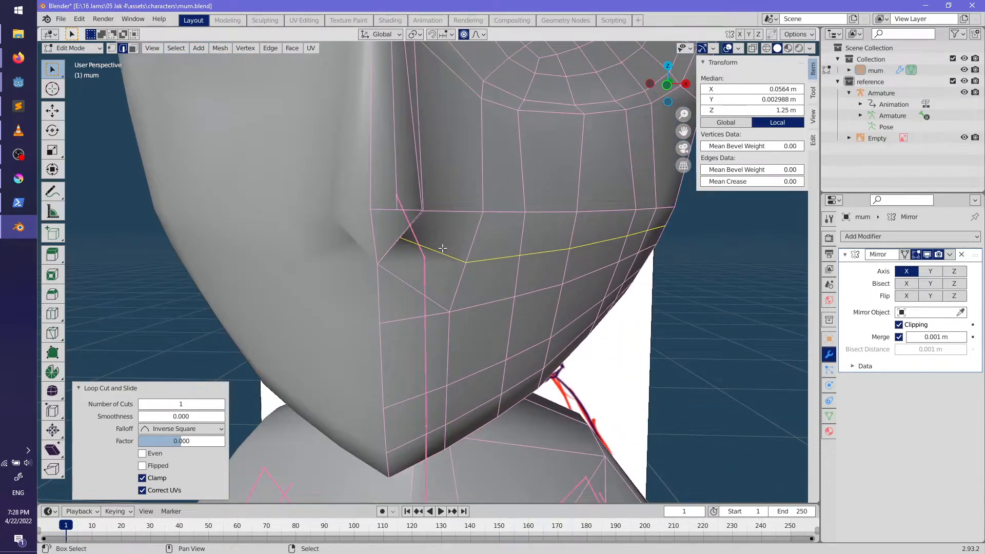
Step: Dissolve the diagonal edges between the nose base and the cheek
{"action": "right_click", "coordinate": [445, 254], "text": "shift"}
{"action": "key", "text": "x"}
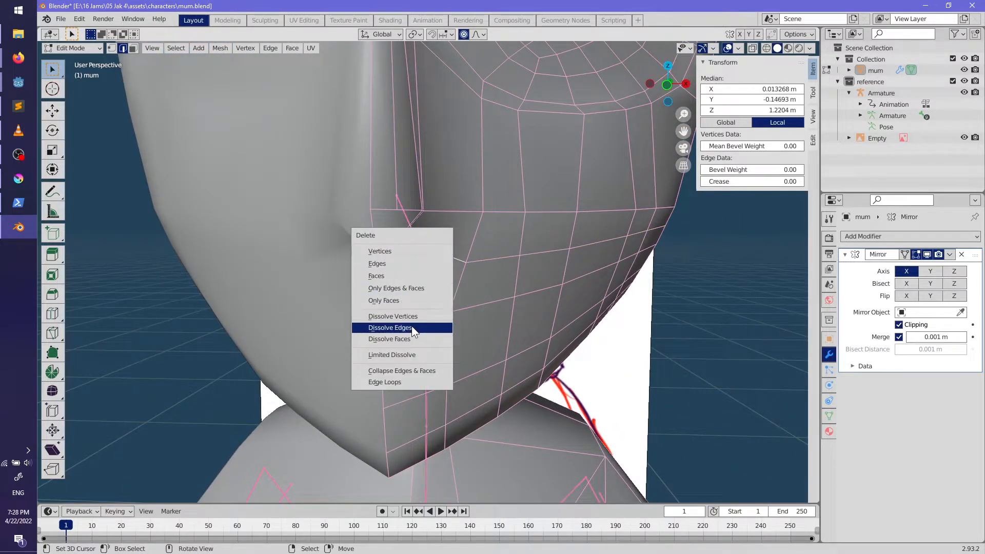
{"action": "left_click", "coordinate": [411, 328]}
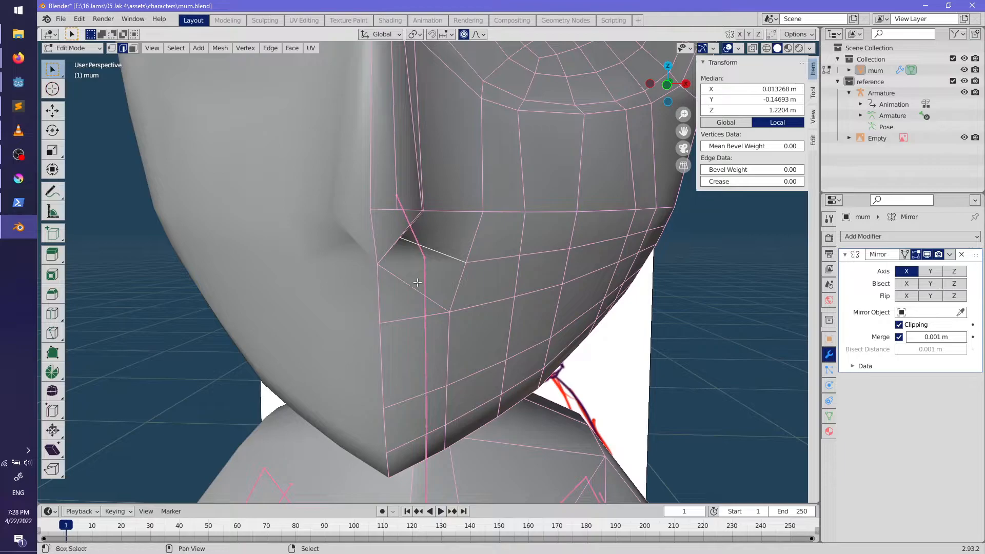
{"action": "left_click", "coordinate": [432, 251], "text": "shift"}
{"action": "key", "text": "x"}
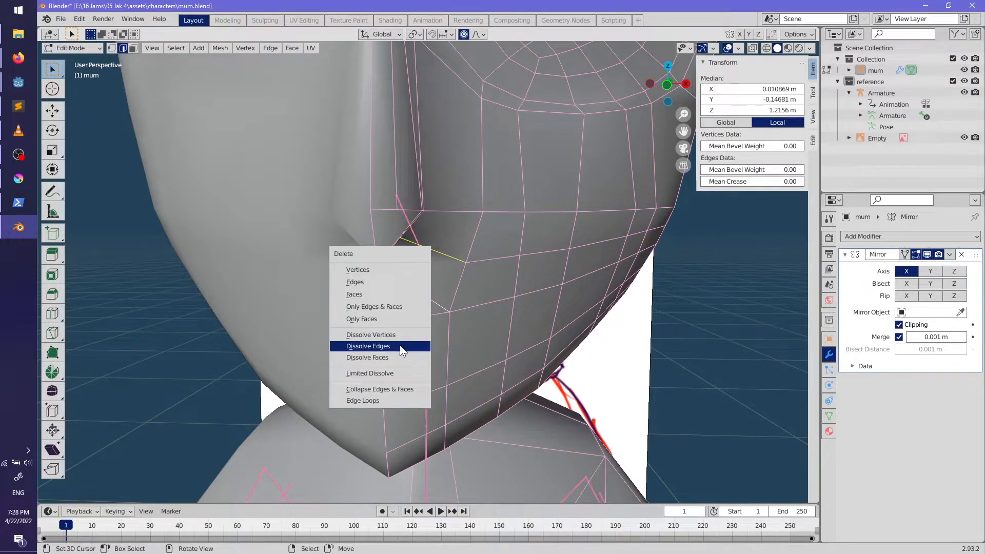
{"action": "left_click", "coordinate": [399, 345]}
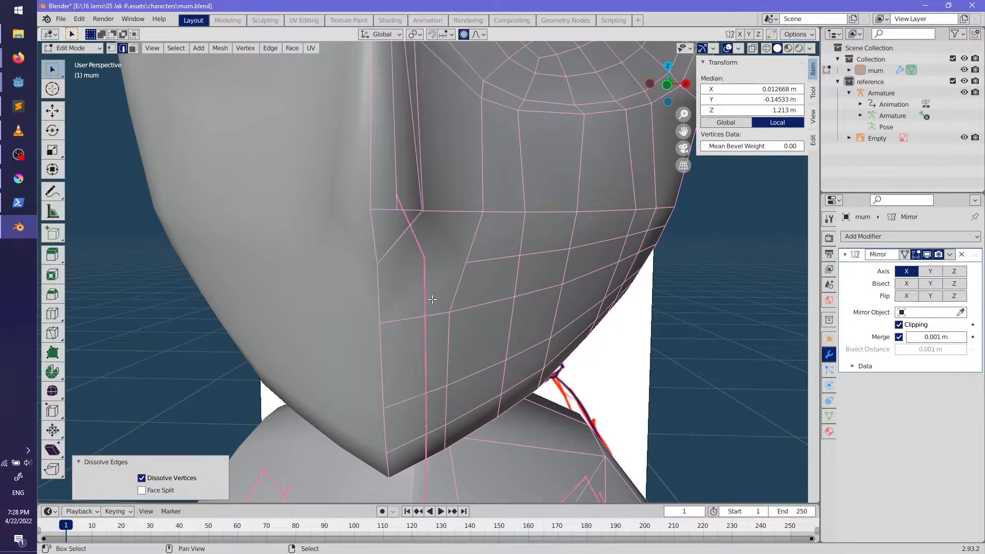
Step: Knife a new edge from the centre of the nose base to the cheek loop and check the shading
{"action": "scroll", "coordinate": [399, 317], "scroll_direction": "up", "scroll_amount": 2}
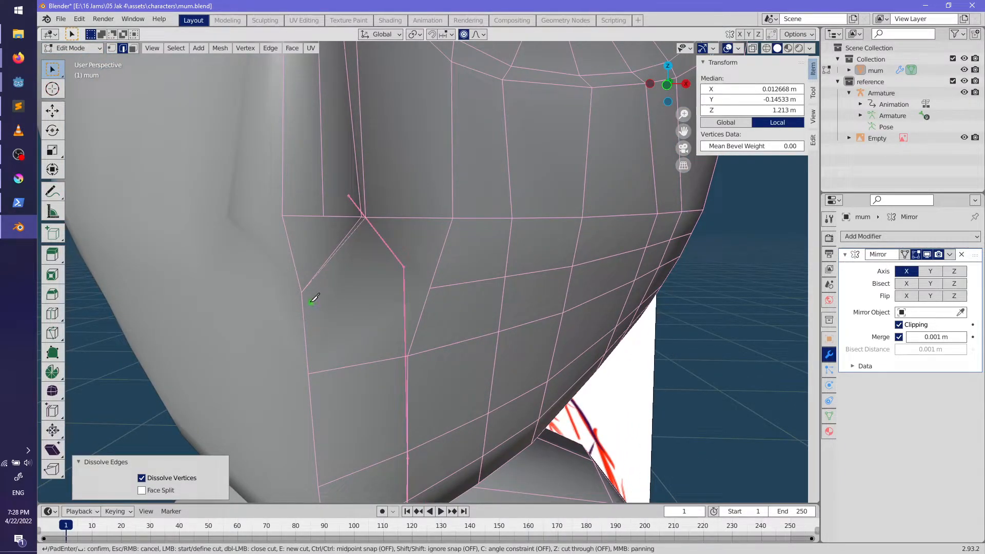
{"action": "left_click", "coordinate": [425, 297]}
{"action": "key", "text": "Return"}
{"action": "scroll", "coordinate": [424, 294], "scroll_direction": "down", "scroll_amount": 4}
{"action": "key", "text": "alt+a"}
{"action": "key", "text": "Tab"}
{"action": "middle_click_drag", "start_coordinate": [462, 299], "coordinate": [414, 314]}
{"action": "key", "text": "Tab"}
{"action": "scroll", "coordinate": [413, 314], "scroll_direction": "down", "scroll_amount": 2}
{"action": "scroll", "coordinate": [400, 310], "scroll_direction": "up", "scroll_amount": 3}
{"action": "key", "text": "k"}
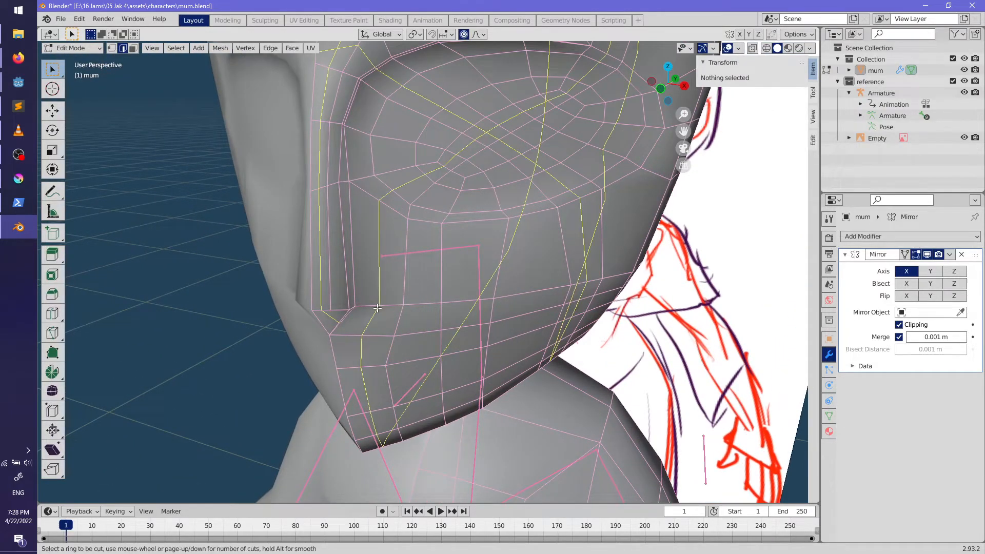
{"action": "scroll", "coordinate": [378, 308], "scroll_direction": "down", "scroll_amount": 3}
{"action": "middle_click_drag", "start_coordinate": [377, 308], "coordinate": [492, 311]}
{"action": "key", "text": "alt+a"}
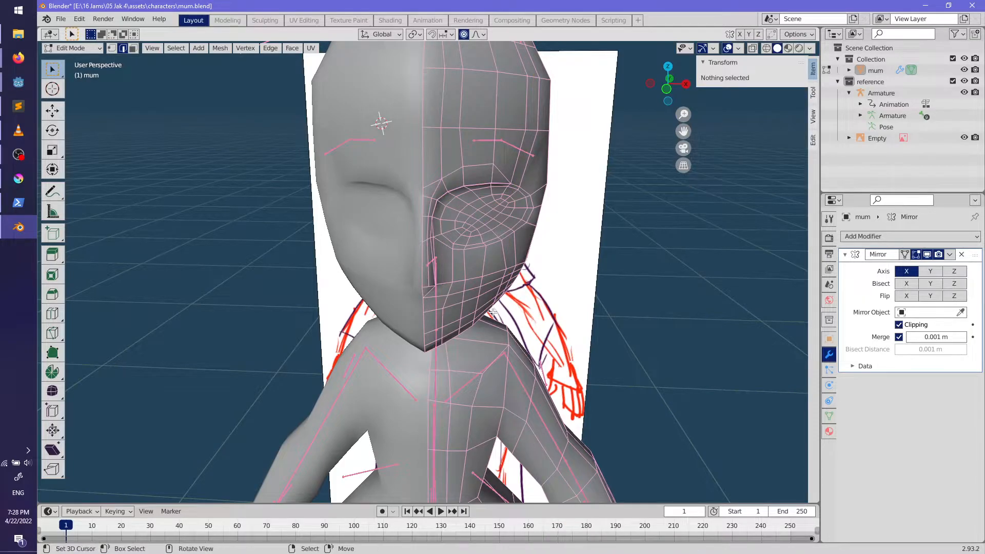
Step: Select the entire mesh, apply Smooth Vertices, and return to object mode to check the face
{"action": "scroll", "coordinate": [492, 313], "scroll_direction": "up", "scroll_amount": 2}
{"action": "key", "text": "a"}
{"action": "key", "text": "F3"}
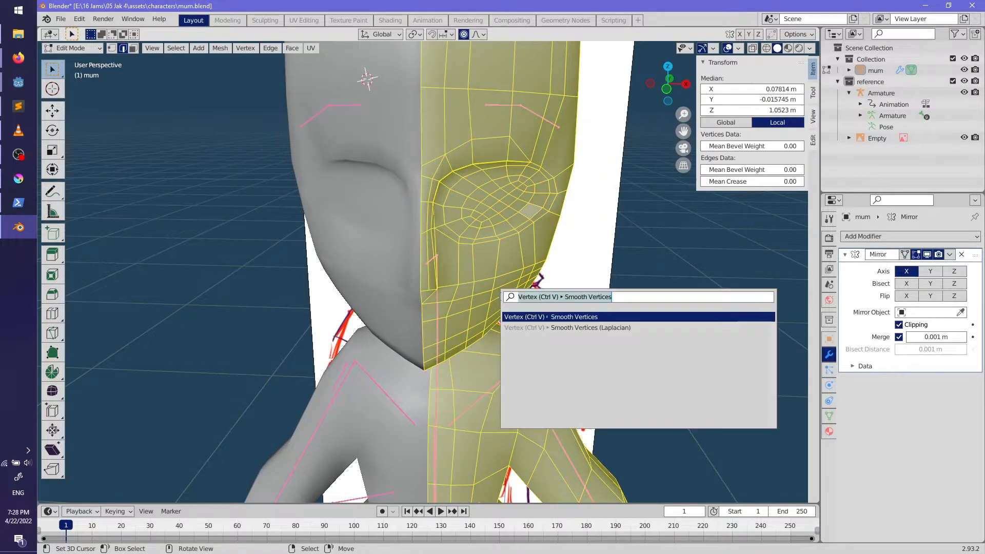
{"action": "key", "text": "Return"}
{"action": "key", "text": "Tab"}
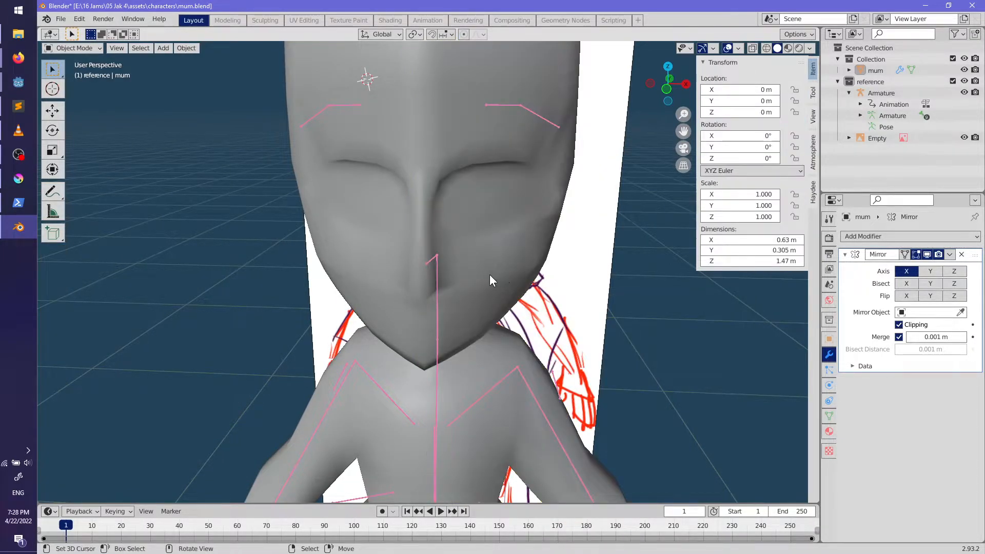
Step: Try subdividing the head's linked geometry and check the resulting face shading in object mode
{"action": "key", "text": "Tab"}
{"action": "key", "text": "alt+a"}
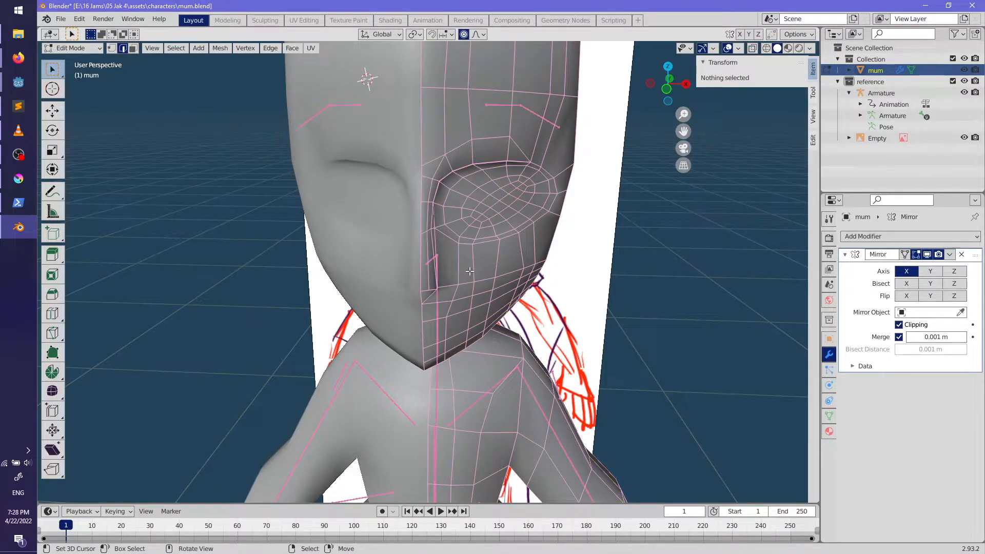
{"action": "key", "text": "l"}
{"action": "key", "text": "F3"}
{"action": "type", "text": "sub"}
{"action": "key", "text": "Return"}
{"action": "key", "text": "alt+a"}
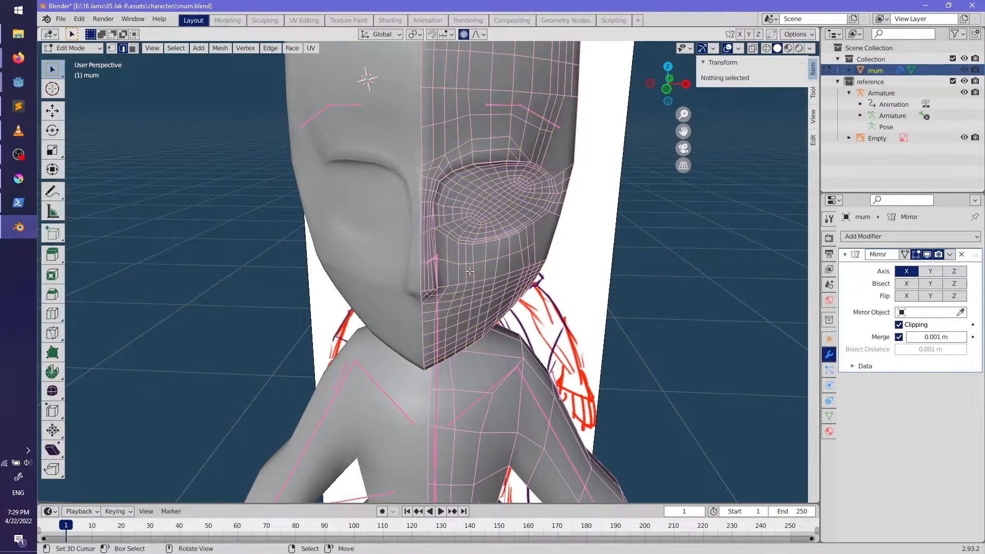
{"action": "key", "text": "Tab"}
{"action": "scroll", "coordinate": [497, 263], "scroll_direction": "down", "scroll_amount": 3}
{"action": "middle_click_drag", "start_coordinate": [497, 263], "coordinate": [542, 277]}
{"action": "scroll", "coordinate": [449, 227], "scroll_direction": "up", "scroll_amount": 3}
{"action": "scroll", "coordinate": [538, 290], "scroll_direction": "down", "scroll_amount": 5}
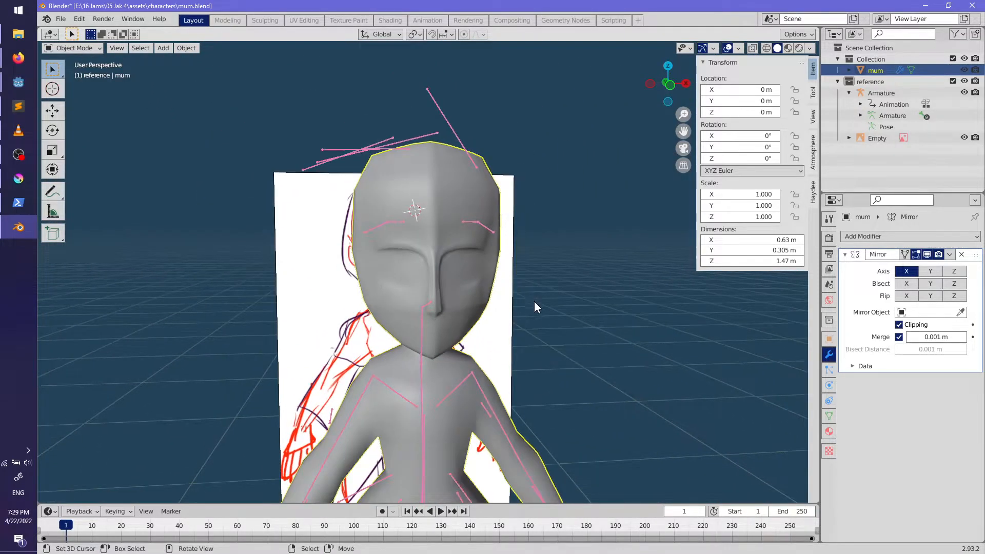
Step: Revert the subdivision of the head mesh and return to object mode
{"action": "key", "text": "Tab"}
{"action": "key", "text": "a"}
{"action": "scroll", "coordinate": [522, 357], "scroll_direction": "up", "scroll_amount": 3}
{"action": "key", "text": "alt+a"}
{"action": "scroll", "coordinate": [559, 396], "scroll_direction": "down", "scroll_amount": 1, "text": "alt"}
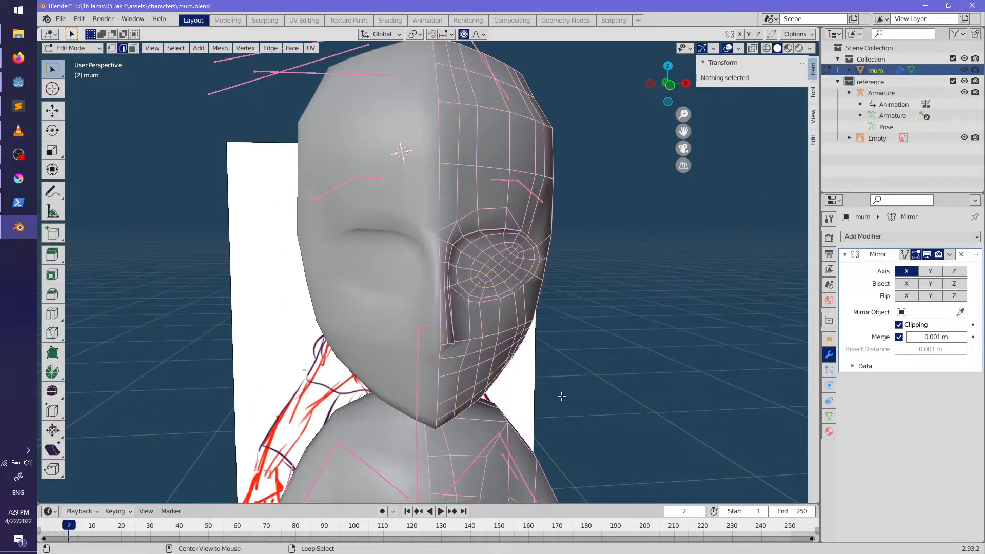
{"action": "key", "text": "Tab"}
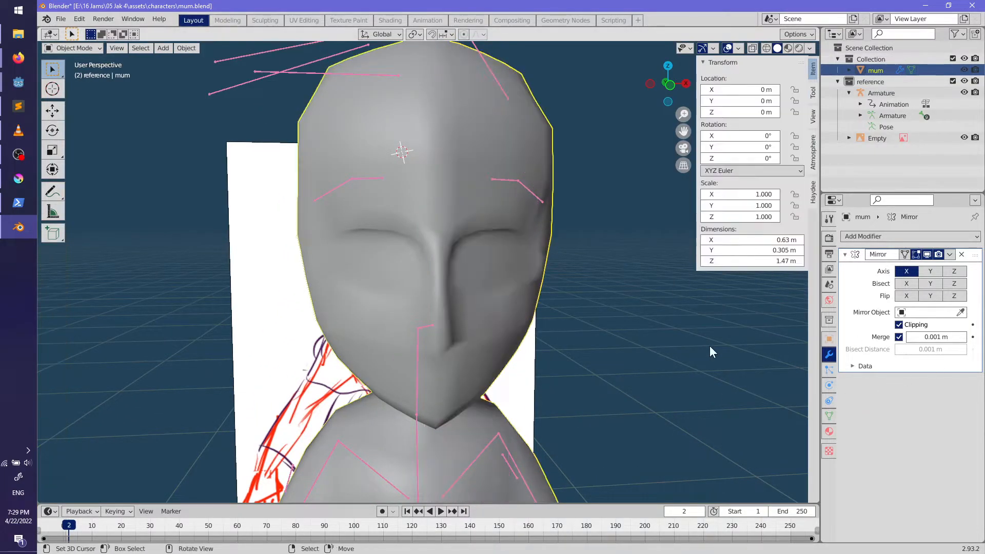
Step: Add a Subdivision Surface modifier to the mum mesh
{"action": "left_click", "coordinate": [830, 432]}
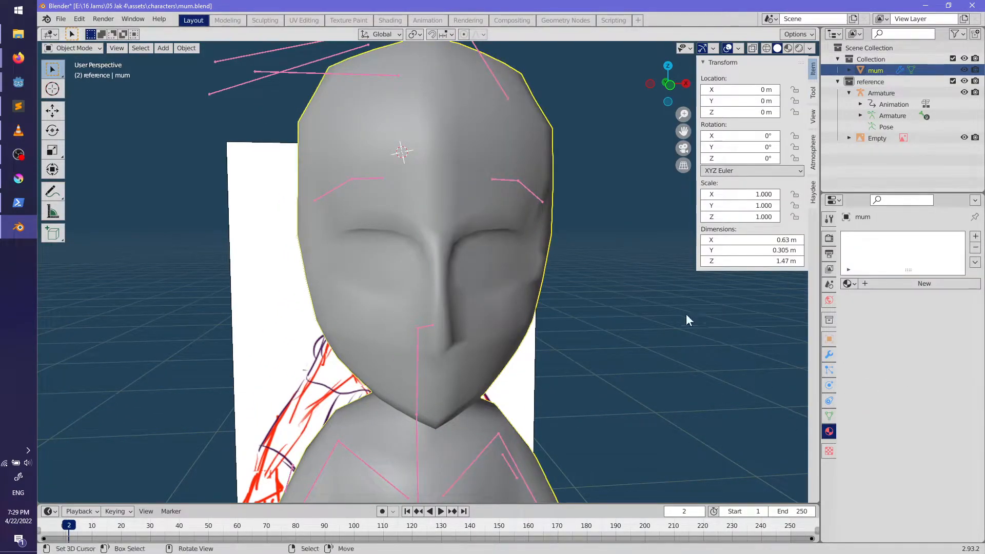
{"action": "left_click", "coordinate": [828, 355]}
{"action": "left_click", "coordinate": [858, 236]}
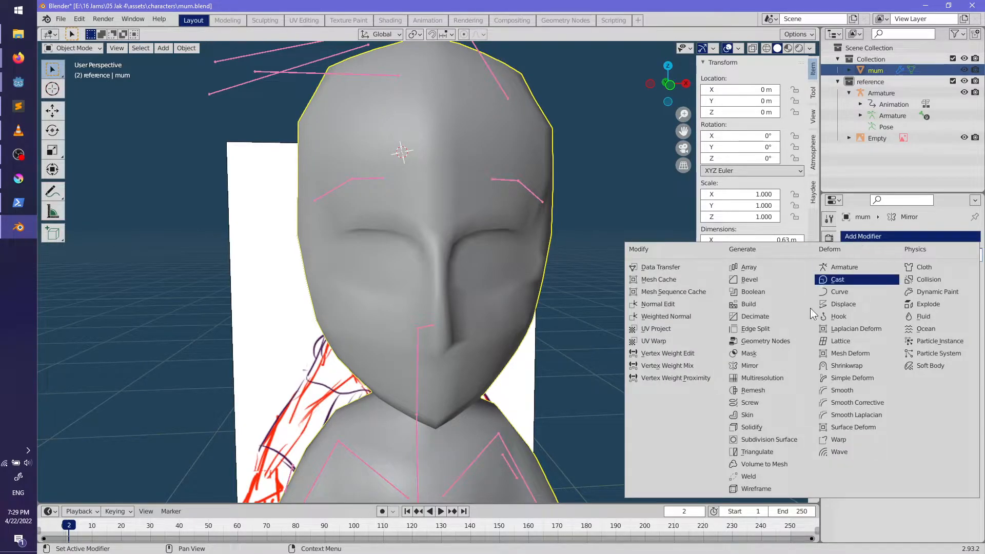
{"action": "left_click", "coordinate": [775, 440]}
{"action": "middle_click_drag", "start_coordinate": [556, 344], "coordinate": [517, 324]}
Step: Edge-slide the vertical edge loop running down the side of the head to the jaw
{"action": "key", "text": "Tab"}
{"action": "left_click", "coordinate": [498, 359], "text": "alt"}
{"action": "key", "text": "g"}
{"action": "key", "text": "g"}
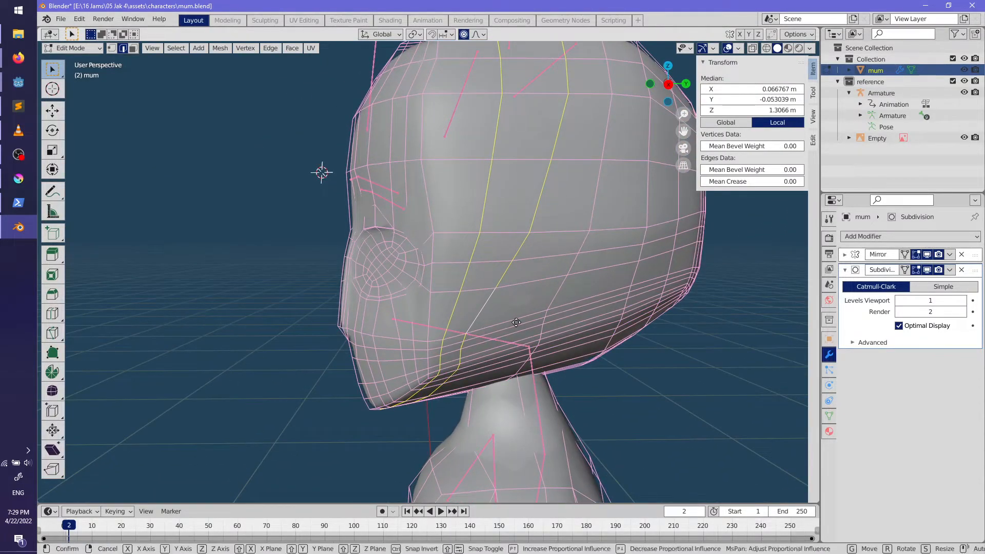
{"action": "right_click", "coordinate": [529, 321]}
{"action": "key", "text": "g"}
{"action": "key", "text": "g"}
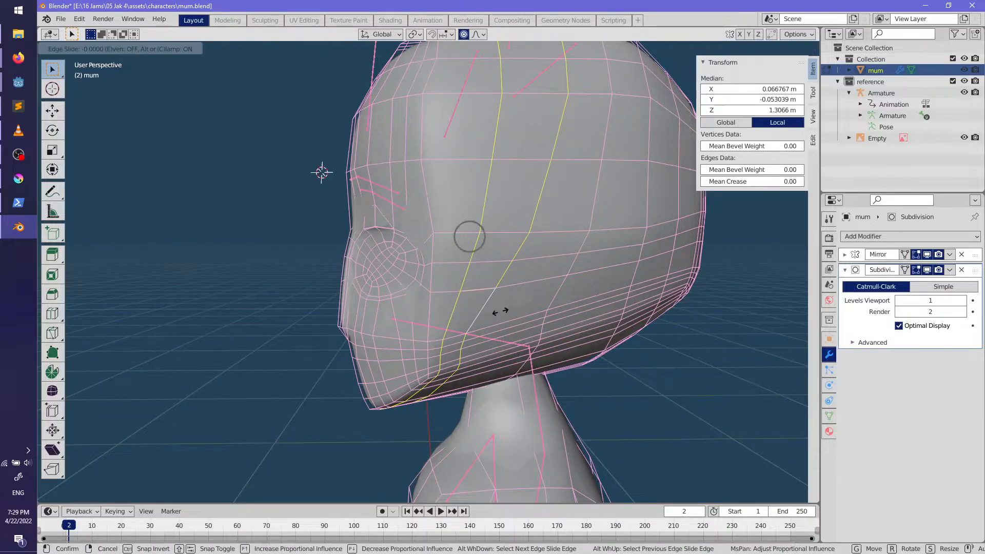
{"action": "left_click", "coordinate": [534, 319]}
Step: Examine the subdivided head in object mode from several angles, including front and side views against the reference
{"action": "key", "text": "alt+a"}
{"action": "key", "text": "Tab"}
{"action": "middle_click_drag", "start_coordinate": [404, 385], "coordinate": [528, 323]}
{"action": "scroll", "coordinate": [495, 372], "scroll_direction": "down", "scroll_amount": 5}
{"action": "scroll", "coordinate": [497, 338], "scroll_direction": "up", "scroll_amount": 6}
{"action": "mouse_move", "coordinate": [451, 316]}
{"action": "middle_mouse_down"}
{"action": "mouse_move", "coordinate": [482, 301]}
{"action": "mouse_move", "coordinate": [550, 303]}
{"action": "mouse_move", "coordinate": [436, 294]}
{"action": "mouse_move", "coordinate": [334, 303]}
{"action": "mouse_move", "coordinate": [429, 303]}
{"action": "mouse_move", "coordinate": [333, 303]}
{"action": "mouse_move", "coordinate": [379, 278]}
{"action": "mouse_move", "coordinate": [356, 294]}
{"action": "mouse_move", "coordinate": [426, 303]}
{"action": "mouse_move", "coordinate": [346, 306]}
{"action": "mouse_move", "coordinate": [456, 301]}
{"action": "mouse_move", "coordinate": [414, 306]}
{"action": "middle_mouse_up"}
{"action": "scroll", "coordinate": [381, 309], "scroll_direction": "down", "scroll_amount": 4}
{"action": "scroll", "coordinate": [381, 310], "scroll_direction": "down", "scroll_amount": 1}
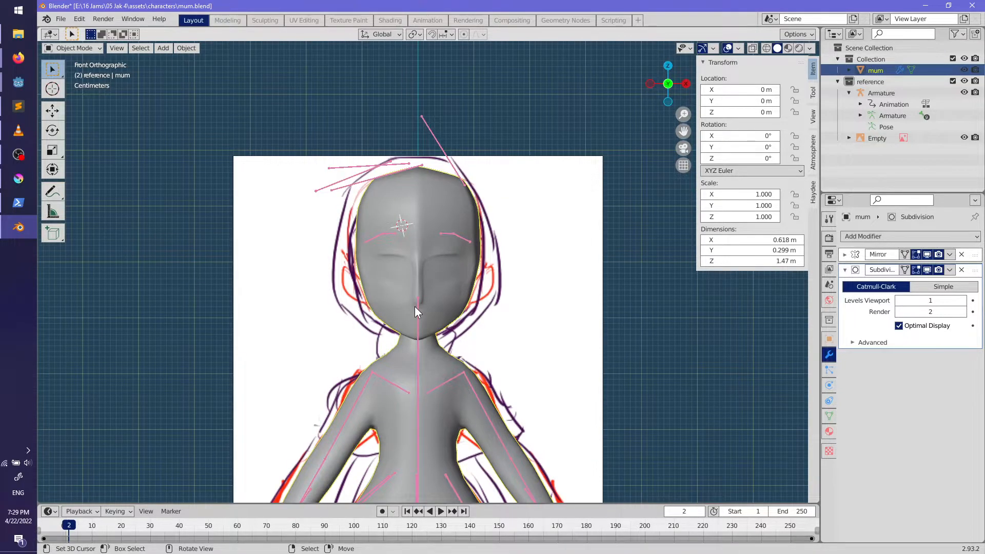
{"action": "key", "text": "KP_3"}
{"action": "key", "text": "KP_1"}
{"action": "scroll", "coordinate": [414, 312], "scroll_direction": "up", "scroll_amount": 5}
Step: Remove the Subdivision Surface modifier from the mum mesh
{"action": "key", "text": "Tab"}
{"action": "middle_click_drag", "start_coordinate": [427, 308], "coordinate": [401, 161]}
{"action": "left_click", "coordinate": [448, 275], "text": "alt"}
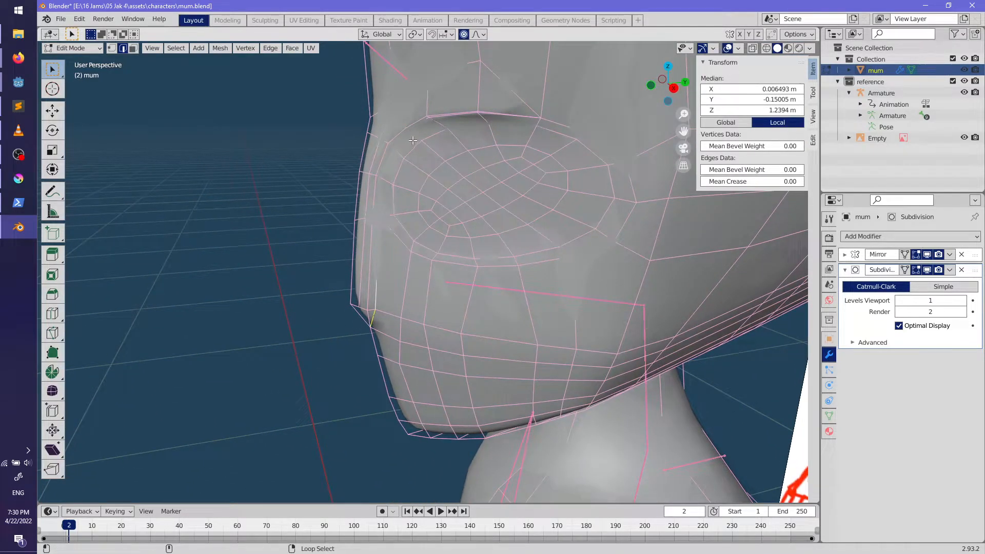
{"action": "key", "text": "alt+shift"}
{"action": "middle_click_drag", "start_coordinate": [472, 123], "coordinate": [497, 85]}
{"action": "scroll", "coordinate": [496, 85], "scroll_direction": "up", "scroll_amount": 2}
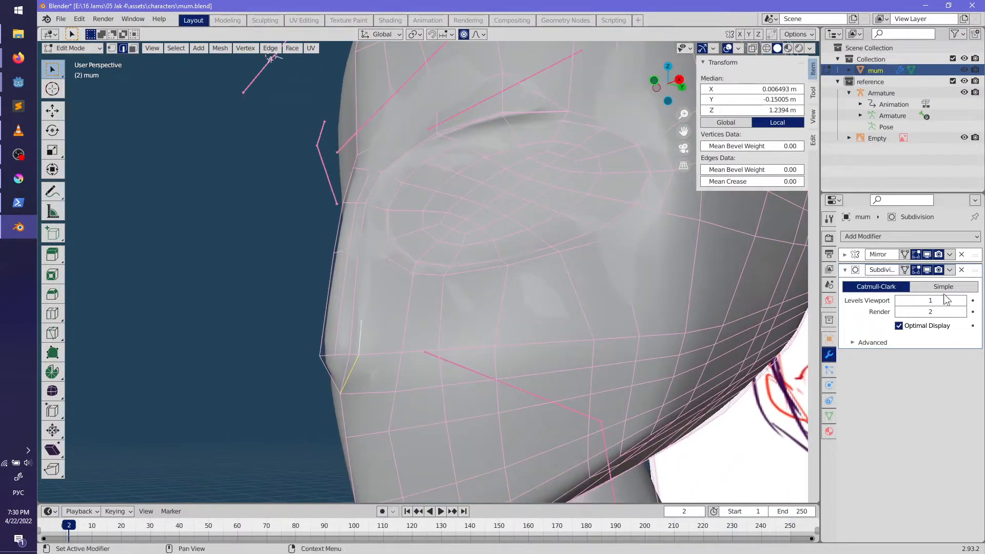
{"action": "left_click", "coordinate": [962, 270]}
Step: Move the nose-side and upper-eyelid edge loop along Y, and shift the eye's outer loop back about 0.003 m along Y
{"action": "middle_click_drag", "start_coordinate": [374, 191], "coordinate": [394, 220]}
{"action": "key", "text": "g"}
{"action": "key", "text": "y"}
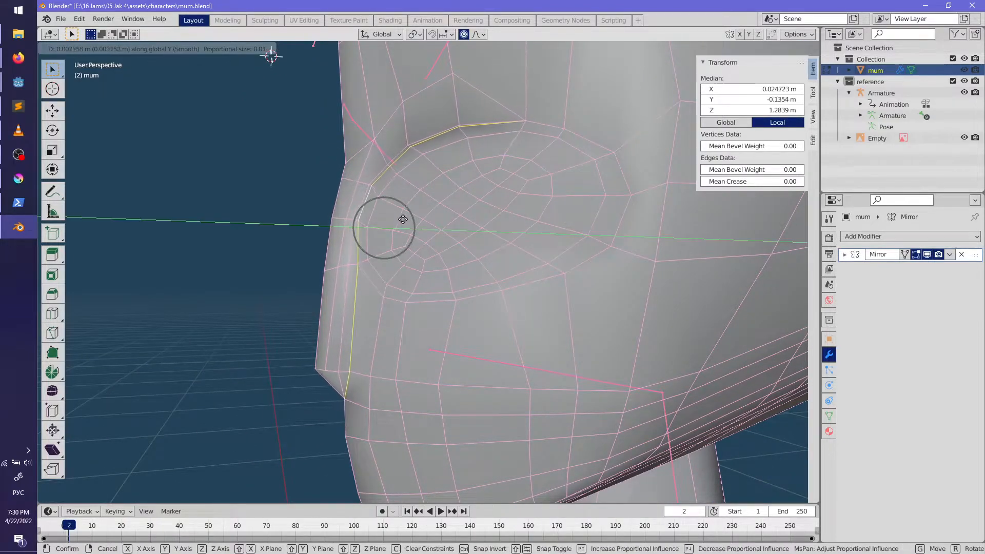
{"action": "left_click", "coordinate": [409, 219]}
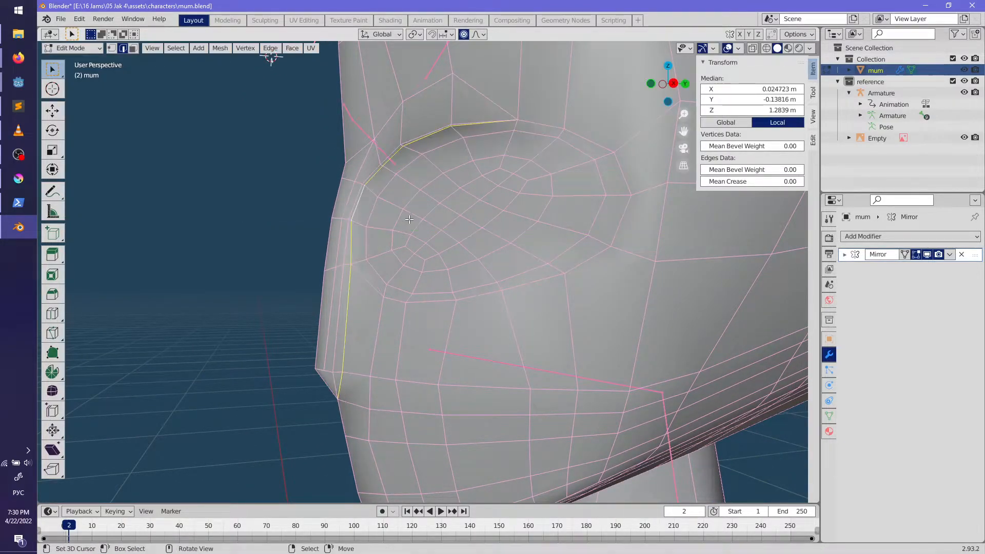
{"action": "middle_click_drag", "start_coordinate": [369, 236], "coordinate": [389, 254]}
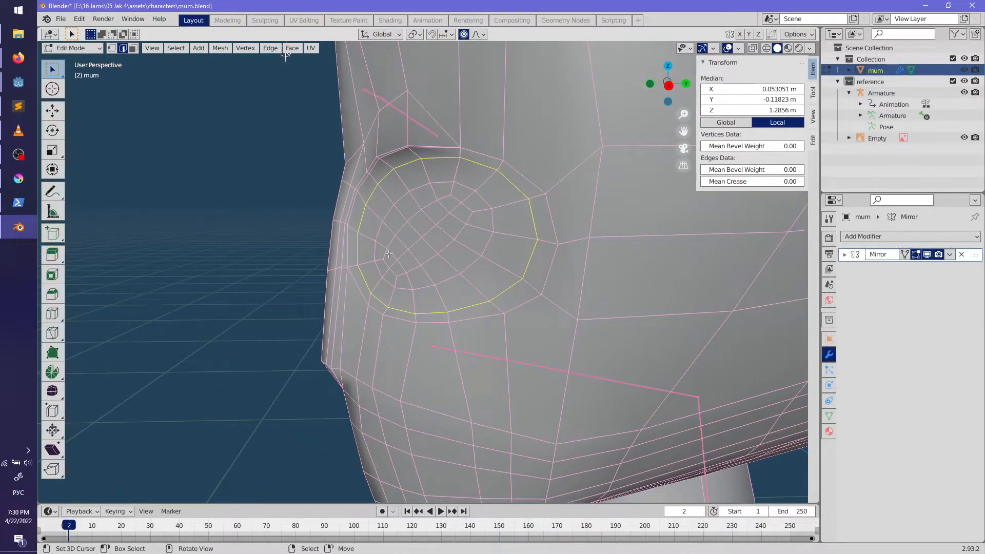
{"action": "key", "text": "g"}
{"action": "key", "text": "y"}
{"action": "left_click", "coordinate": [399, 251]}
Step: Turn off proportional editing and move the edge loop along the nose side and upper eyelid back along the Y axis
{"action": "left_click", "coordinate": [348, 247], "text": "alt"}
{"action": "middle_click_drag", "start_coordinate": [344, 324], "coordinate": [354, 324]}
{"action": "key", "text": "g"}
{"action": "key", "text": "y"}
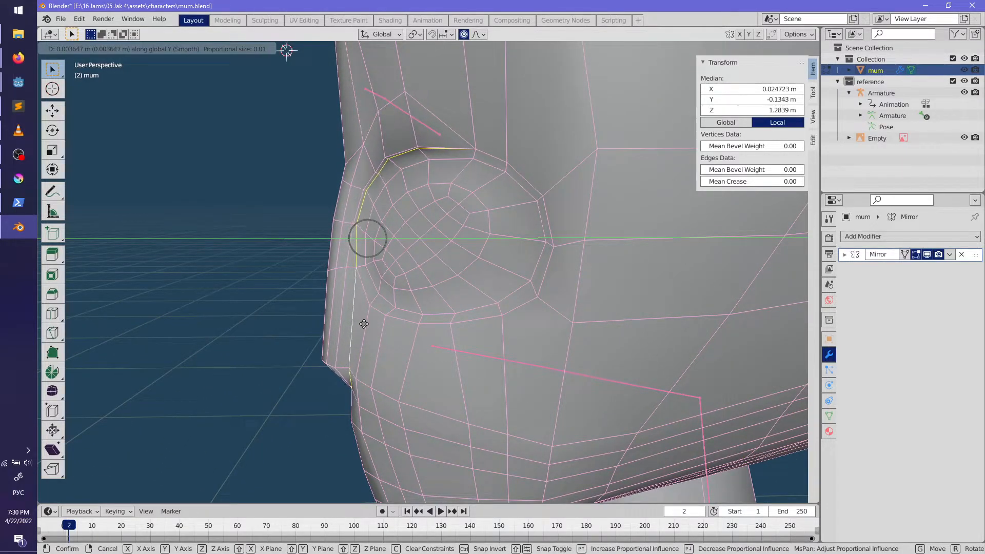
{"action": "right_click", "coordinate": [364, 324]}
{"action": "key", "text": "o"}
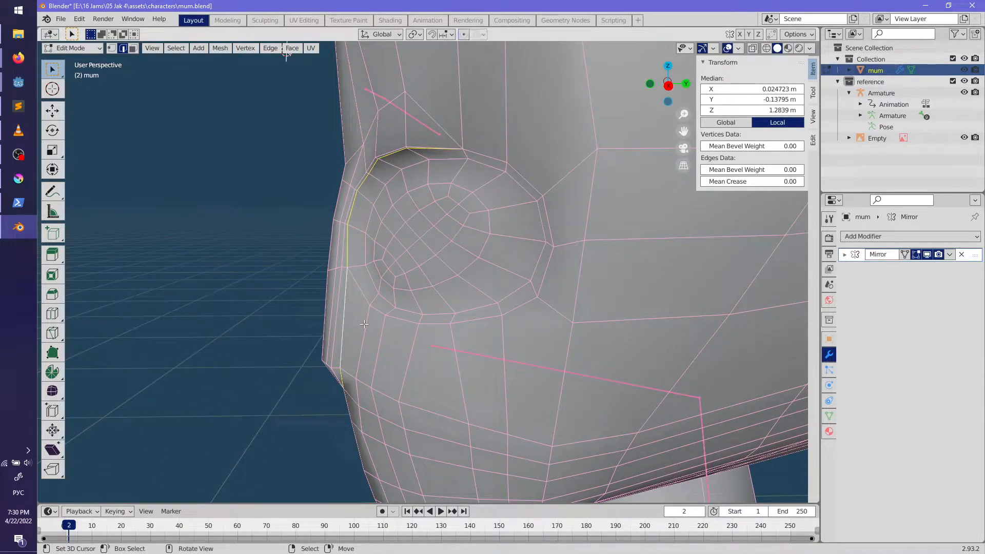
{"action": "key", "text": "g"}
{"action": "key", "text": "y"}
{"action": "left_click", "coordinate": [374, 324]}
Step: Inspect the eye socket, eyelid and nose side from several angles in both the wireframe overlay and plain shading
{"action": "middle_click_drag", "start_coordinate": [373, 324], "coordinate": [445, 266]}
{"action": "key", "text": "alt+a"}
{"action": "key", "text": "Tab"}
{"action": "scroll", "coordinate": [451, 293], "scroll_direction": "down", "scroll_amount": 4}
{"action": "middle_click_drag", "start_coordinate": [454, 309], "coordinate": [379, 323]}
{"action": "scroll", "coordinate": [393, 308], "scroll_direction": "up", "scroll_amount": 1}
{"action": "middle_click_drag", "start_coordinate": [405, 289], "coordinate": [398, 361], "text": "shift"}
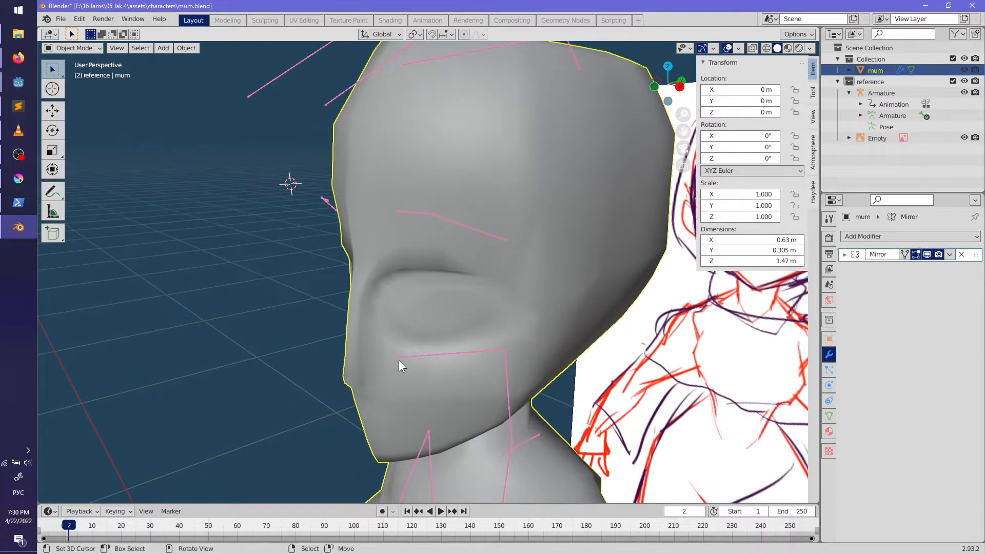
{"action": "scroll", "coordinate": [398, 360], "scroll_direction": "up", "scroll_amount": 5}
{"action": "key", "text": "Tab"}
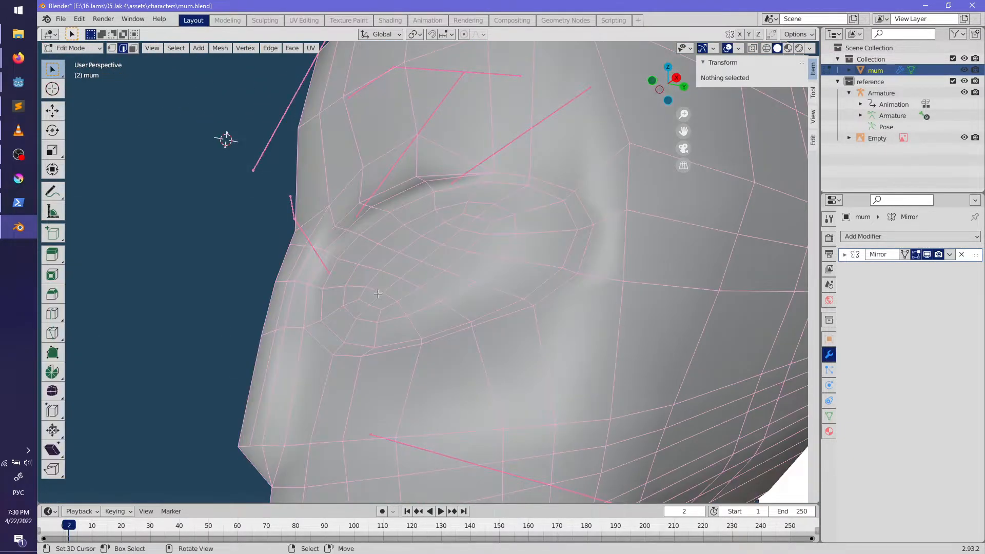
{"action": "middle_click_drag", "start_coordinate": [377, 292], "coordinate": [294, 279]}
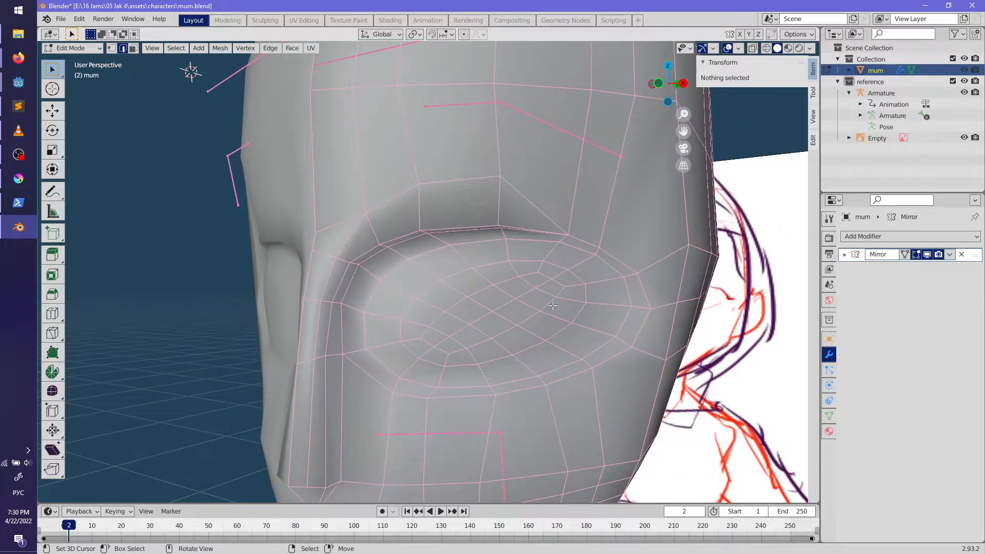
{"action": "scroll", "coordinate": [487, 313], "scroll_direction": "down", "scroll_amount": 2}
{"action": "middle_click_drag", "start_coordinate": [487, 313], "coordinate": [462, 337]}
{"action": "key", "text": "Tab"}
{"action": "scroll", "coordinate": [521, 328], "scroll_direction": "down", "scroll_amount": 2}
{"action": "key", "text": "alt+a"}
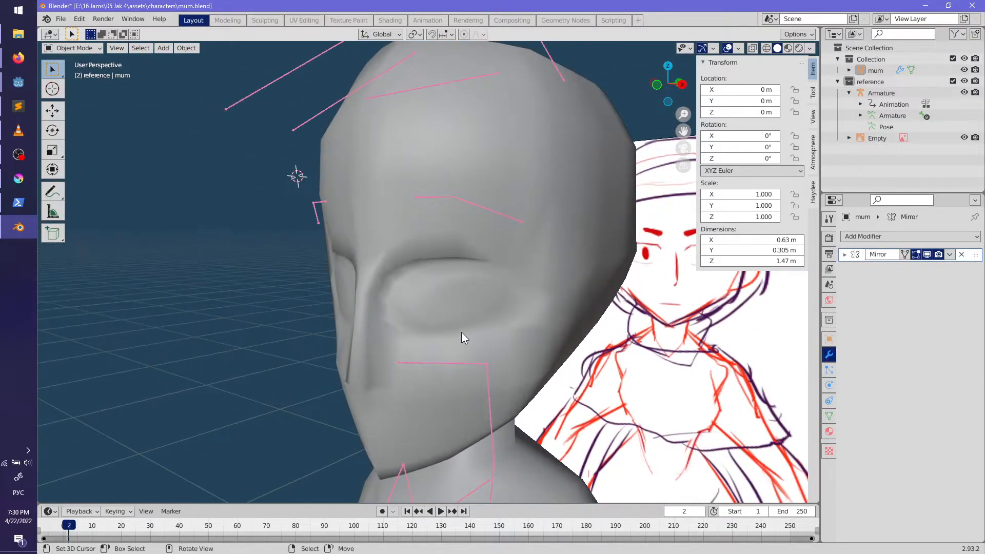
Step: Dissolve the outer edge loop just inside the eye socket rim and check the eye's shading
{"action": "scroll", "coordinate": [442, 290], "scroll_direction": "up", "scroll_amount": 3}
{"action": "key", "text": "Tab"}
{"action": "middle_click_drag", "start_coordinate": [442, 291], "coordinate": [474, 281]}
{"action": "middle_click_drag", "start_coordinate": [574, 197], "coordinate": [530, 275]}
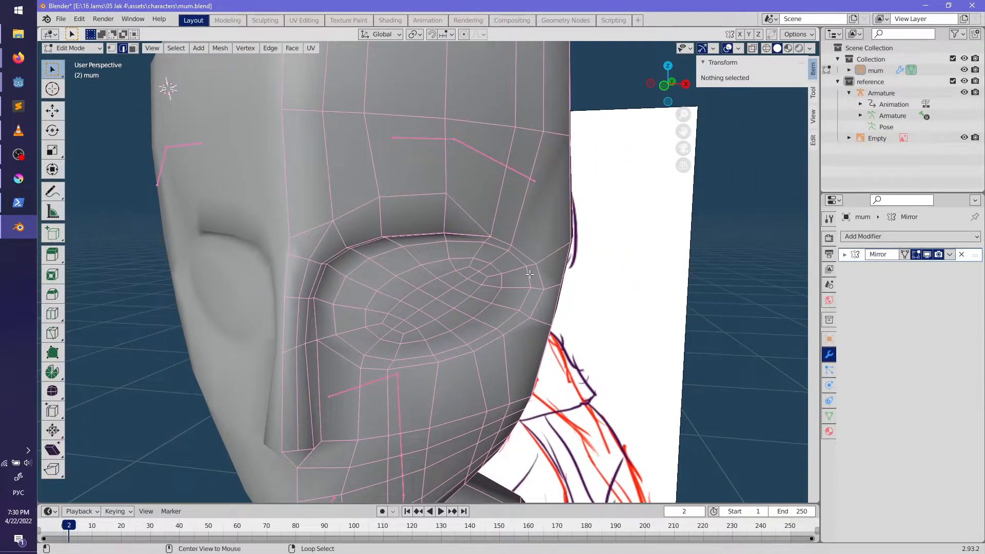
{"action": "right_click", "coordinate": [528, 277], "text": "alt"}
{"action": "key", "text": "x"}
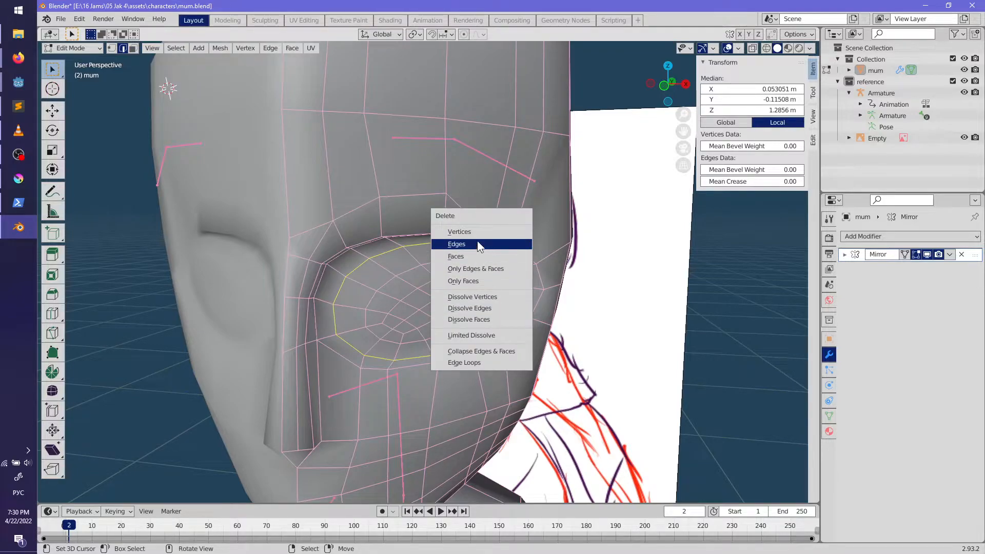
{"action": "left_click", "coordinate": [470, 308]}
{"action": "middle_click_drag", "start_coordinate": [477, 309], "coordinate": [416, 273]}
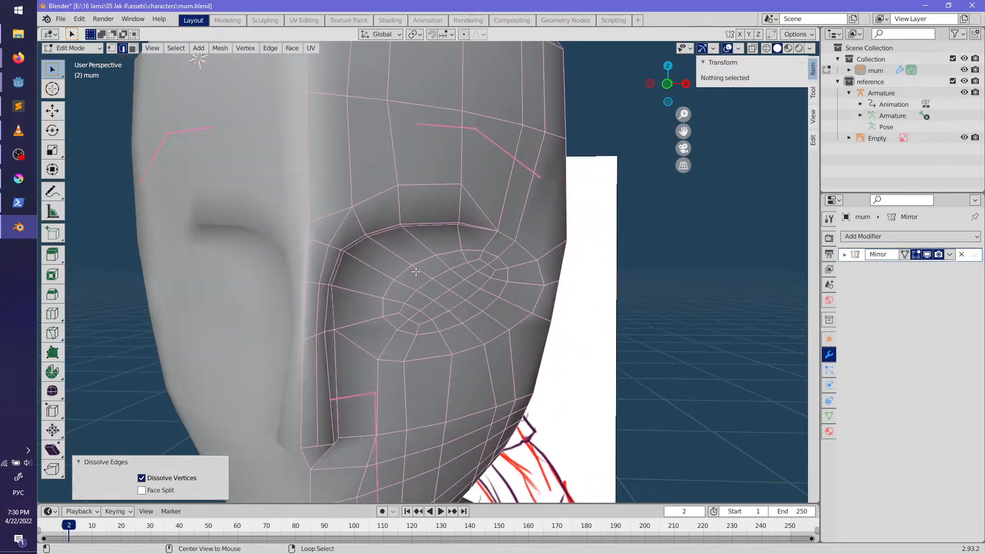
{"action": "right_click", "coordinate": [407, 271], "text": "alt"}
{"action": "key", "text": "alt+a"}
{"action": "key", "text": "Tab"}
{"action": "middle_click_drag", "start_coordinate": [466, 299], "coordinate": [426, 292]}
Step: Edge-slide the ring around the eye outward by a factor of -0.286
{"action": "key", "text": "Tab"}
{"action": "scroll", "coordinate": [411, 292], "scroll_direction": "up", "scroll_amount": 4}
{"action": "right_click", "coordinate": [384, 292], "text": "alt"}
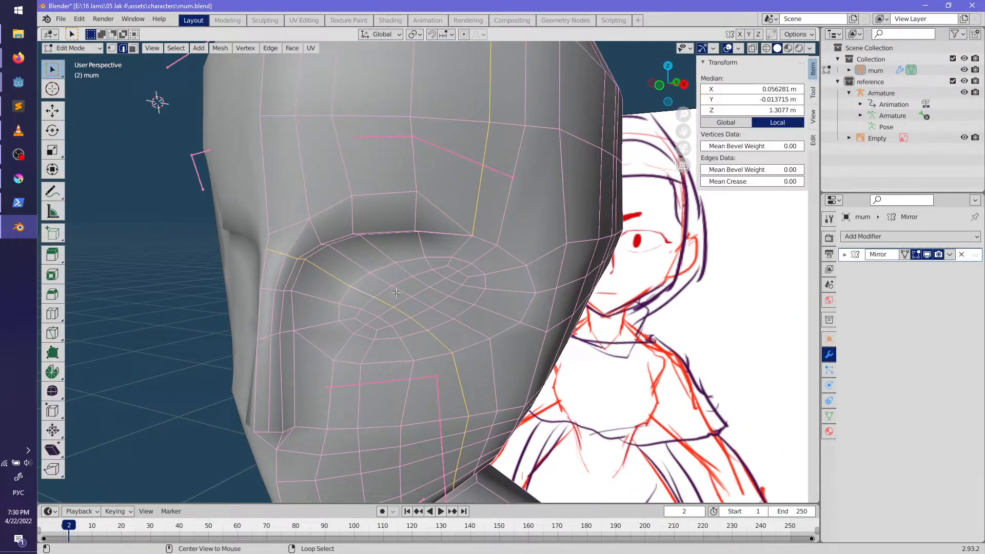
{"action": "right_click", "coordinate": [468, 311]}
{"action": "key", "text": "g"}
{"action": "key", "text": "g"}
{"action": "left_click", "coordinate": [473, 317]}
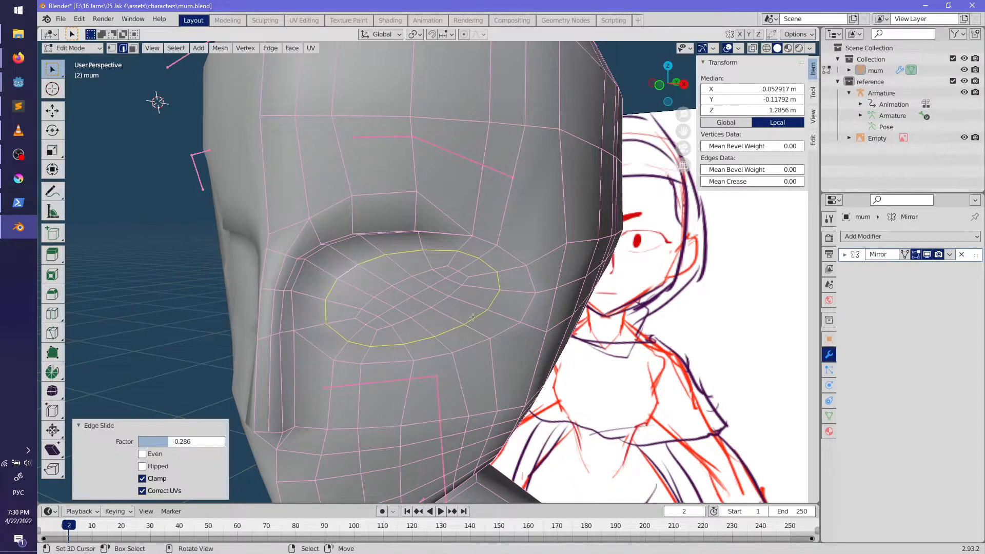
Step: Edge-slide the eye's inner edges, sliding the arc along the upper part of the eye by a factor of -0.530
{"action": "right_click", "coordinate": [422, 313], "text": "alt"}
{"action": "key", "text": "g"}
{"action": "key", "text": "g"}
{"action": "left_click", "coordinate": [480, 324]}
{"action": "right_click", "coordinate": [380, 290], "text": "alt"}
{"action": "key", "text": "g"}
{"action": "key", "text": "g"}
{"action": "left_click", "coordinate": [505, 316]}
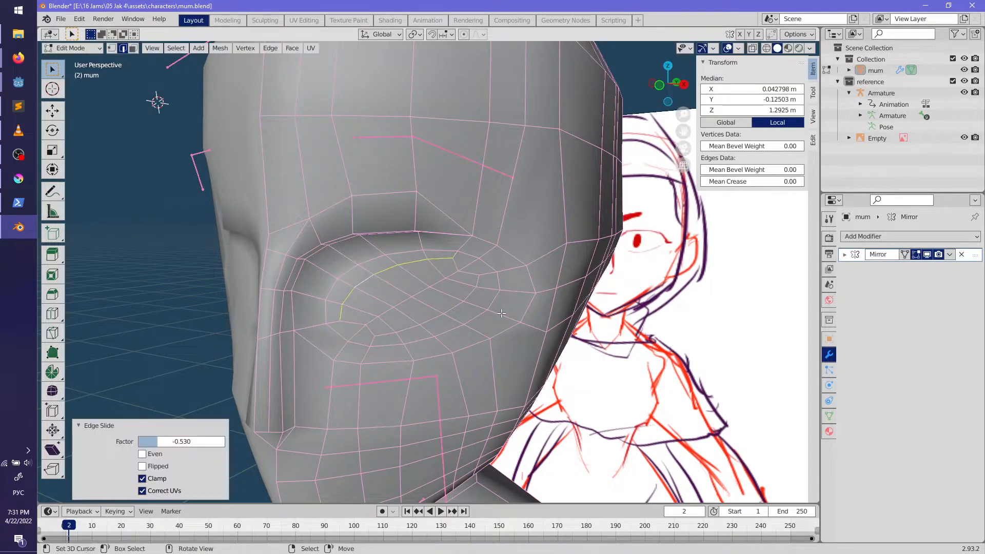
{"action": "key", "text": "Tab"}
{"action": "middle_click_drag", "start_coordinate": [496, 320], "coordinate": [516, 301]}
Step: Edge-slide the ring around the eye further outward by a factor of about -0.5 and check the shading
{"action": "key", "text": "Tab"}
{"action": "scroll", "coordinate": [516, 300], "scroll_direction": "up", "scroll_amount": 6}
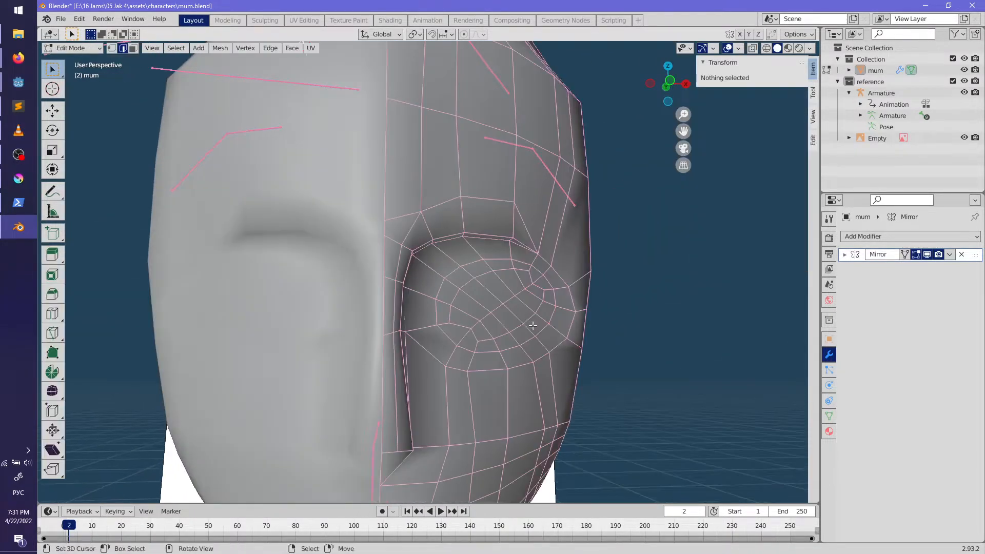
{"action": "left_click", "coordinate": [398, 298], "text": "alt"}
{"action": "middle_click_drag", "start_coordinate": [398, 298], "coordinate": [417, 277]}
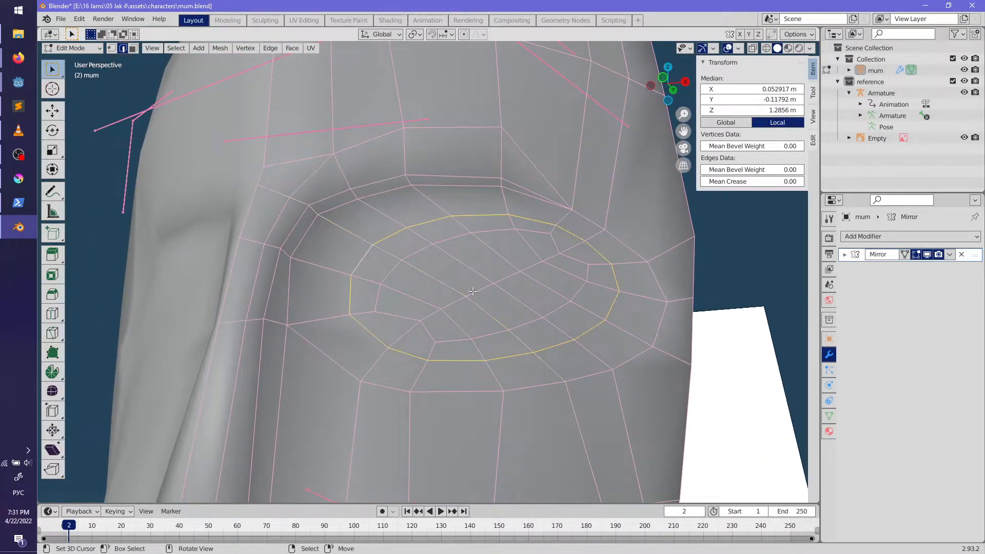
{"action": "key", "text": "g"}
{"action": "key", "text": "g"}
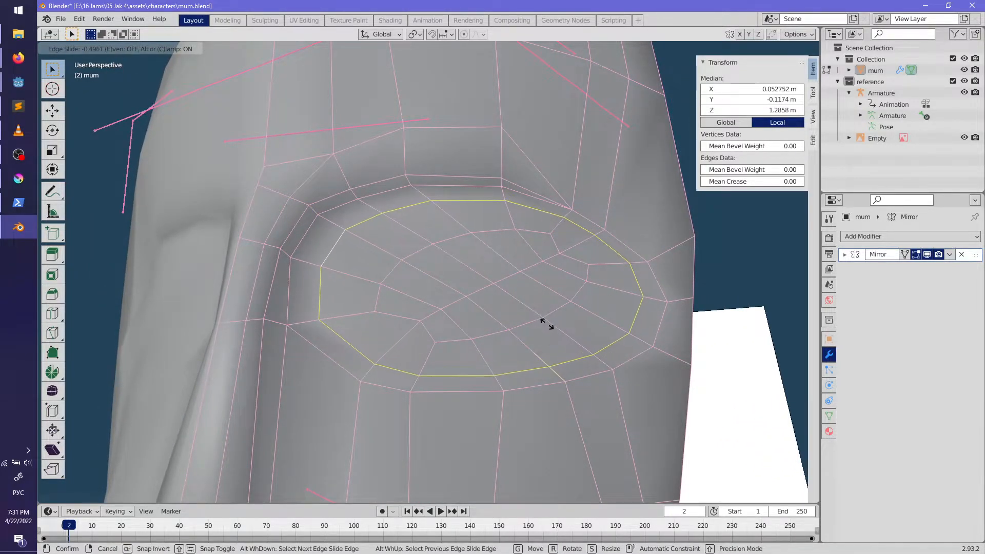
{"action": "left_click", "coordinate": [547, 324]}
{"action": "key", "text": "alt+a"}
{"action": "key", "text": "Tab"}
{"action": "mouse_move", "coordinate": [519, 318]}
{"action": "middle_mouse_down"}
{"action": "mouse_move", "coordinate": [565, 320]}
{"action": "mouse_move", "coordinate": [466, 313]}
{"action": "mouse_move", "coordinate": [443, 336]}
{"action": "mouse_move", "coordinate": [406, 300]}
{"action": "mouse_move", "coordinate": [542, 347]}
{"action": "mouse_move", "coordinate": [552, 371]}
{"action": "mouse_move", "coordinate": [479, 319]}
{"action": "middle_mouse_up"}
Step: Try moving the edge beside the eye's outer corner about 0.001 m in Y and 0.0017 m in Z, then undo it
{"action": "key", "text": "Tab"}
{"action": "scroll", "coordinate": [456, 333], "scroll_direction": "down", "scroll_amount": 2}
{"action": "scroll", "coordinate": [513, 293], "scroll_direction": "up", "scroll_amount": 3}
{"action": "right_click", "coordinate": [536, 279]}
{"action": "left_click", "coordinate": [536, 280]}
{"action": "middle_click_drag", "start_coordinate": [536, 279], "coordinate": [552, 250]}
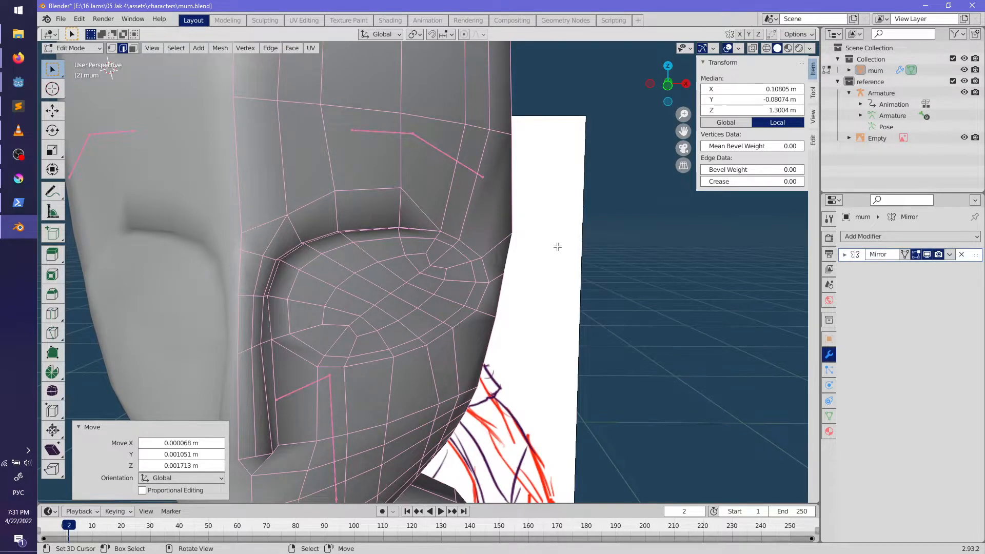
{"action": "key", "text": "KP_1"}
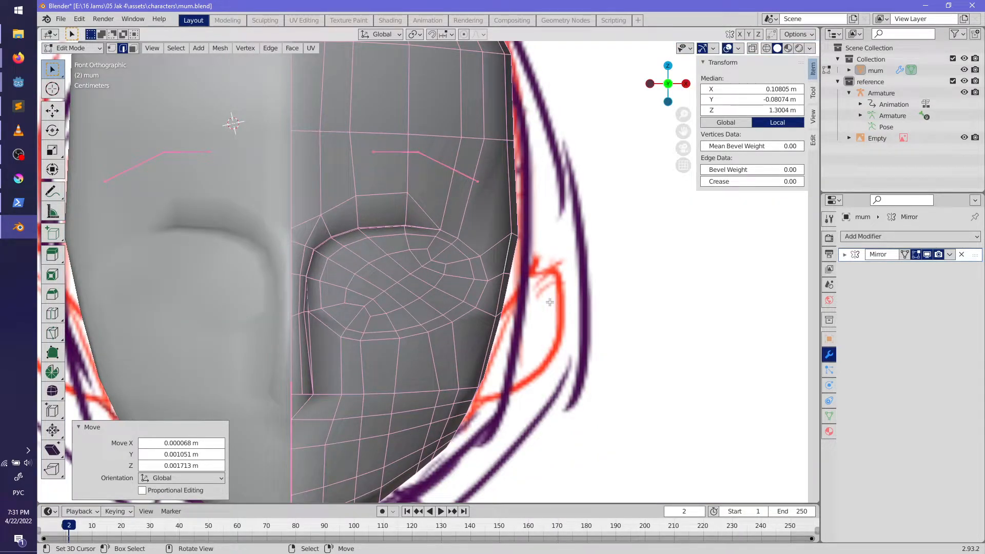
{"action": "key", "text": "ctrl+z"}
{"action": "scroll", "coordinate": [550, 302], "scroll_direction": "down", "scroll_amount": 3}
{"action": "key", "text": "alt+a"}
{"action": "key", "text": "Tab"}
{"action": "mouse_move", "coordinate": [497, 340]}
{"action": "middle_mouse_down"}
{"action": "mouse_move", "coordinate": [424, 365]}
{"action": "mouse_move", "coordinate": [379, 340]}
{"action": "mouse_move", "coordinate": [365, 378]}
{"action": "mouse_move", "coordinate": [510, 347]}
{"action": "mouse_move", "coordinate": [592, 344]}
{"action": "mouse_move", "coordinate": [570, 376]}
{"action": "mouse_move", "coordinate": [437, 387]}
{"action": "mouse_move", "coordinate": [423, 307]}
{"action": "mouse_move", "coordinate": [425, 336]}
{"action": "mouse_move", "coordinate": [489, 352]}
{"action": "mouse_move", "coordinate": [473, 330]}
{"action": "middle_mouse_up"}
{"action": "scroll", "coordinate": [489, 352], "scroll_direction": "up", "scroll_amount": 2}
Step: Rotate the lower nose-ridge edges on the centre line and move them about -0.0022 m in Y and -0.0003 m in Z
{"action": "key", "text": "Tab"}
{"action": "scroll", "coordinate": [472, 330], "scroll_direction": "up", "scroll_amount": 1}
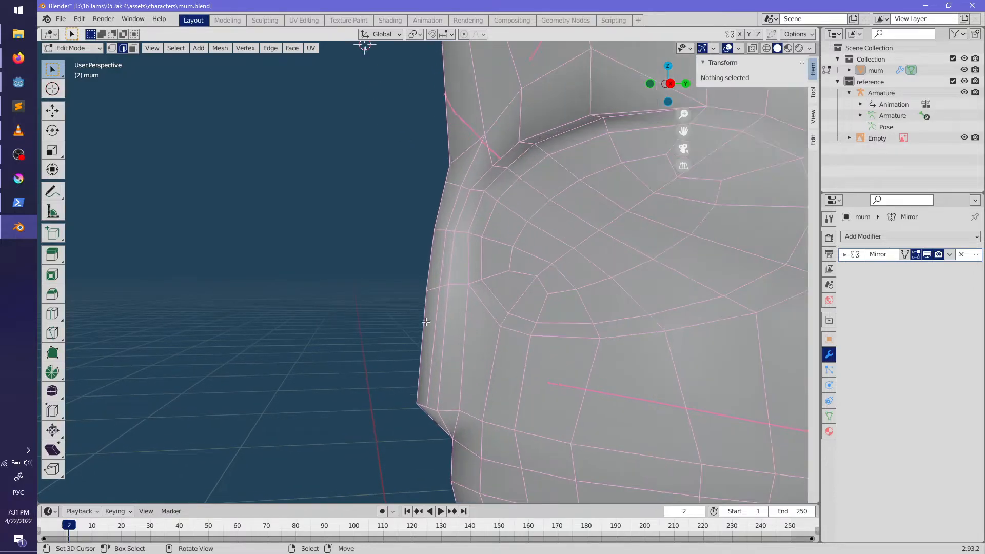
{"action": "left_click", "coordinate": [426, 322]}
{"action": "scroll", "coordinate": [523, 382], "scroll_direction": "down", "scroll_amount": 2}
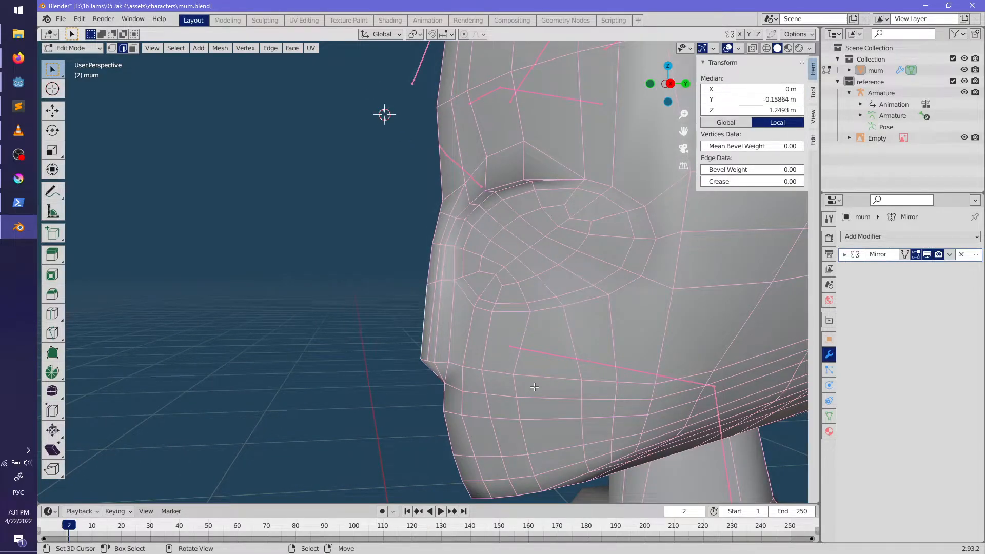
{"action": "key", "text": "KP_1"}
{"action": "key", "text": "KP_3"}
{"action": "scroll", "coordinate": [501, 336], "scroll_direction": "down", "scroll_amount": 4}
{"action": "middle_click_drag", "start_coordinate": [501, 336], "coordinate": [449, 328], "text": "shift"}
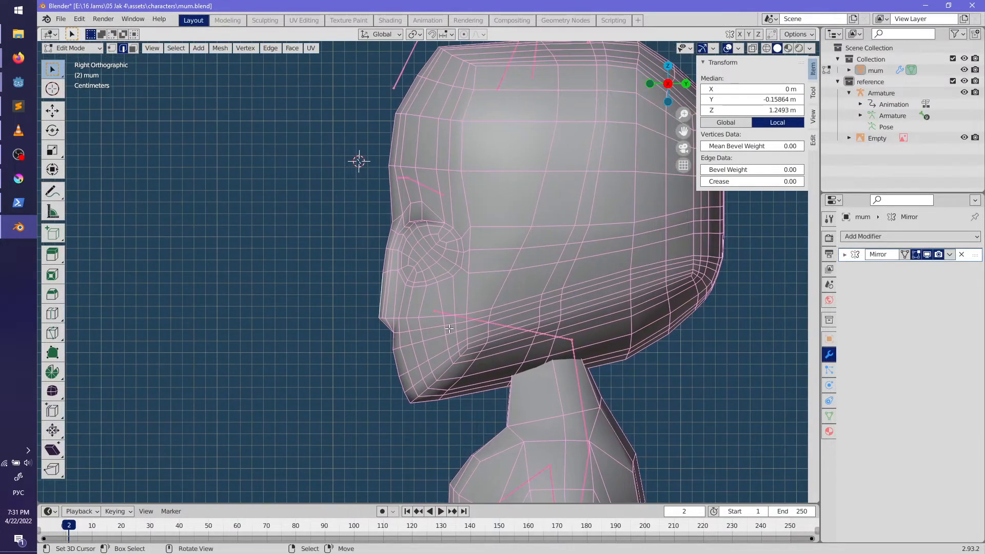
{"action": "scroll", "coordinate": [450, 329], "scroll_direction": "up", "scroll_amount": 2}
{"action": "key", "text": "g"}
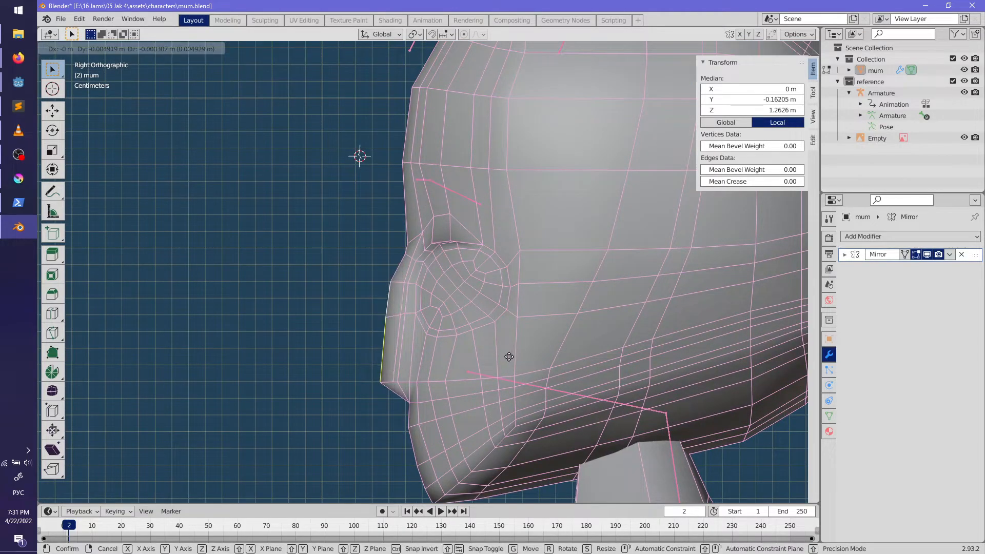
{"action": "left_click", "coordinate": [554, 315]}
{"action": "key", "text": "g"}
{"action": "left_click", "coordinate": [551, 316]}
{"action": "middle_click_drag", "start_coordinate": [551, 316], "coordinate": [555, 265], "text": "shift"}
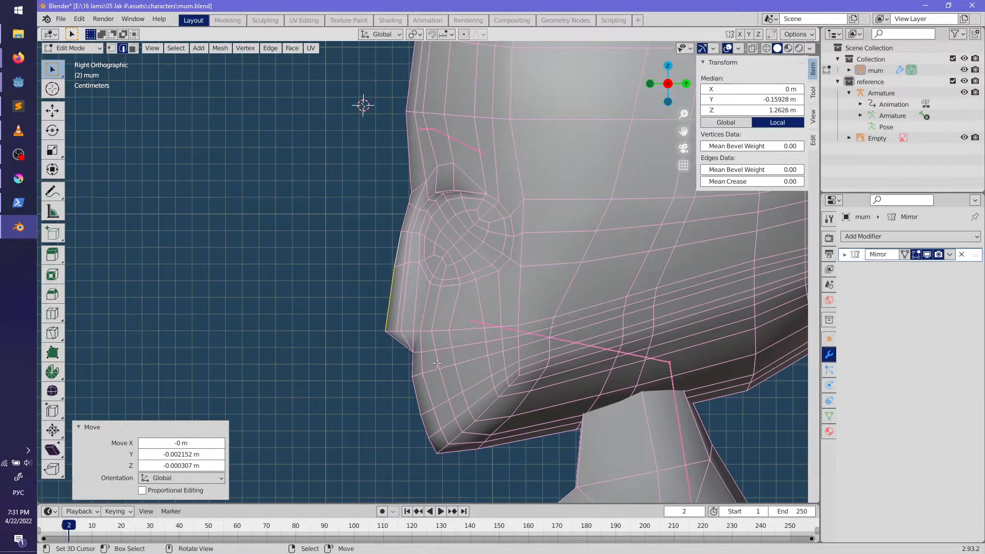
Step: Rotate the profile edge below the nose by -9.42° and move it about -0.0034 m in Y
{"action": "left_click", "coordinate": [416, 365]}
{"action": "key", "text": "r"}
{"action": "left_click", "coordinate": [546, 342]}
{"action": "key", "text": "g"}
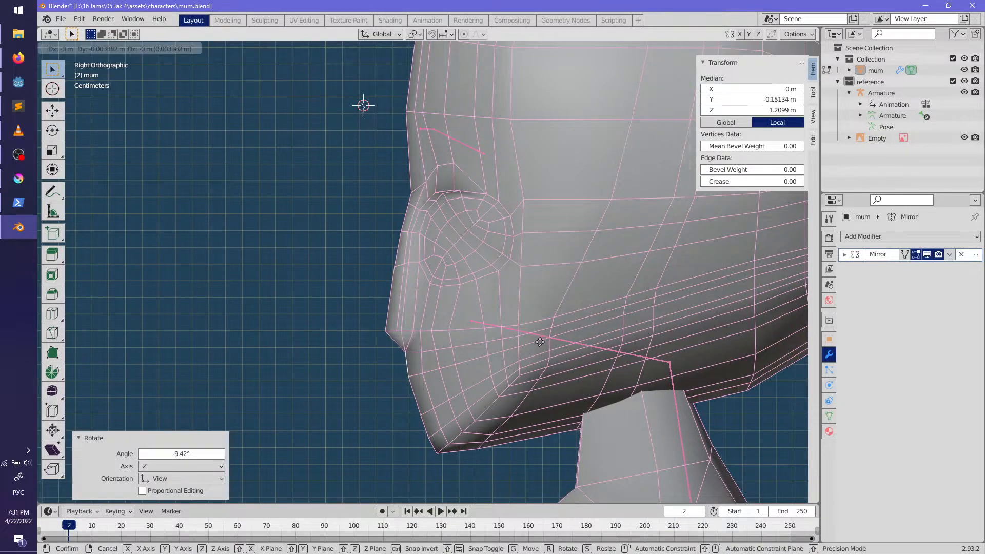
{"action": "left_click", "coordinate": [540, 342]}
{"action": "middle_click_drag", "start_coordinate": [540, 341], "coordinate": [498, 364], "text": "shift"}
Step: View the face concept drawing in Krita and return to Blender
{"action": "key", "text": "alt+Tab"}
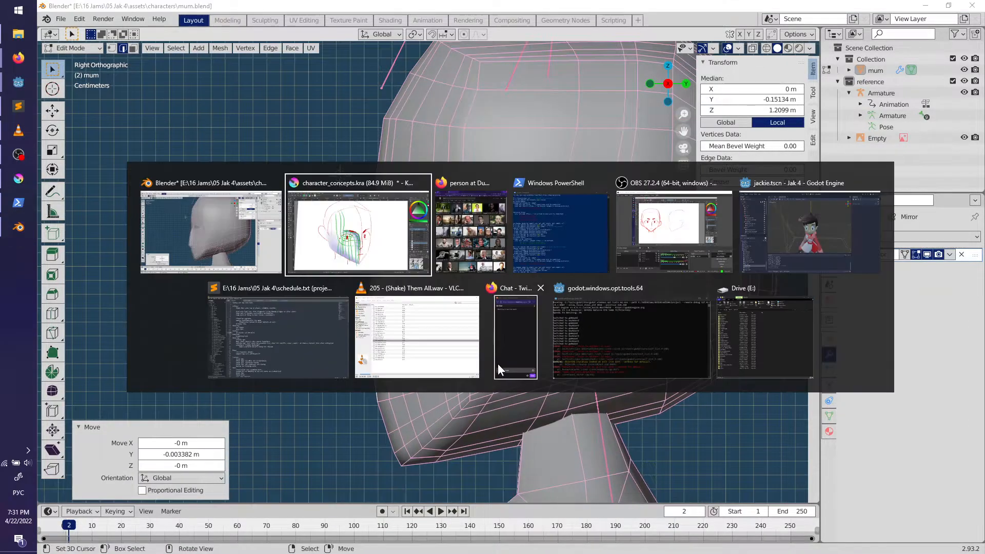
{"action": "scroll", "coordinate": [494, 378], "scroll_direction": "down", "scroll_amount": 3}
{"action": "middle_click_drag", "start_coordinate": [496, 277], "coordinate": [521, 261], "text": "shift"}
{"action": "middle_click_drag", "start_coordinate": [521, 260], "coordinate": [421, 363]}
{"action": "scroll", "coordinate": [421, 363], "scroll_direction": "up", "scroll_amount": 3}
{"action": "key", "text": "alt+Tab"}
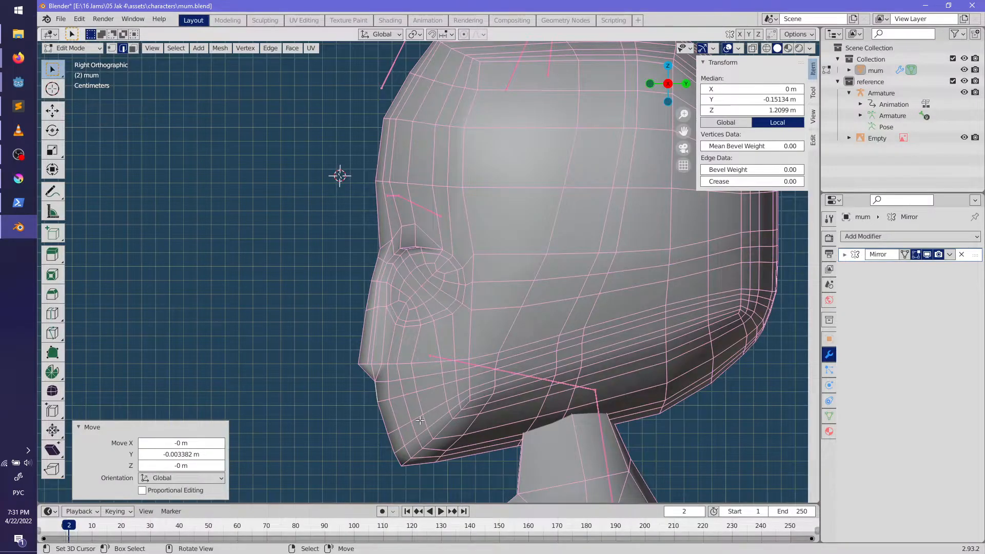
Step: Raise the nose's underside together with the edge loop running around the head from its base by about 0.0056 m in Z
{"action": "middle_click_drag", "start_coordinate": [424, 420], "coordinate": [468, 340], "text": "shift"}
{"action": "scroll", "coordinate": [468, 339], "scroll_direction": "down", "scroll_amount": 3}
{"action": "scroll", "coordinate": [390, 319], "scroll_direction": "up", "scroll_amount": 6}
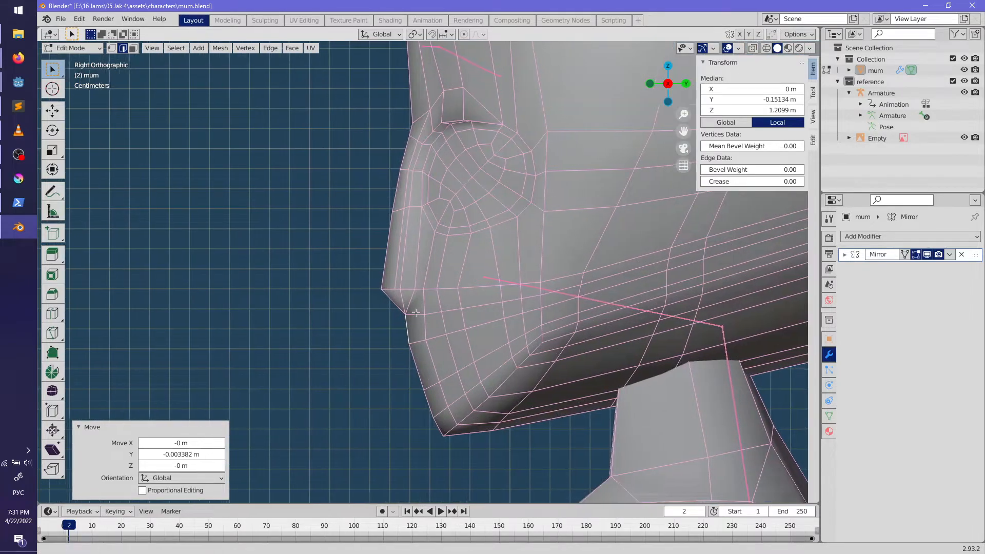
{"action": "left_click", "coordinate": [408, 308]}
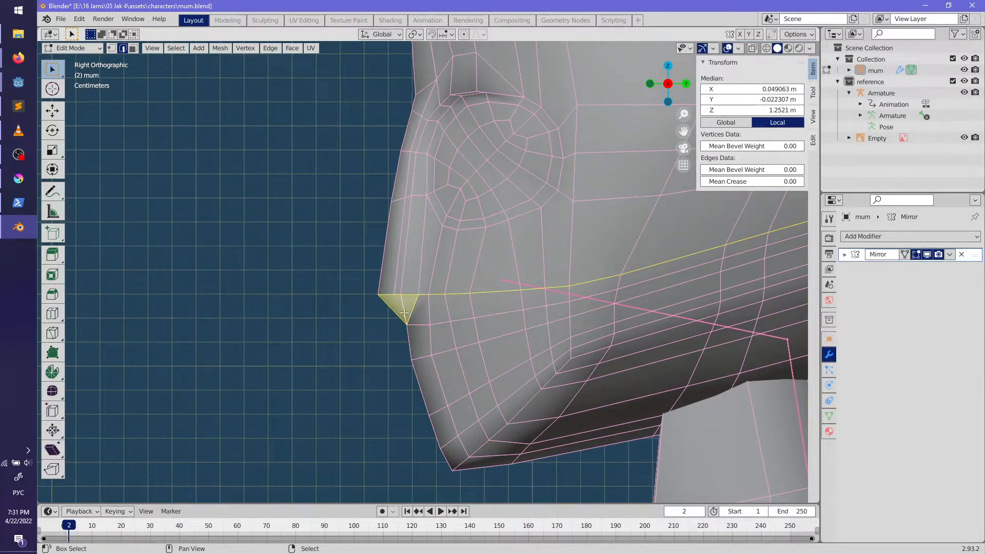
{"action": "key", "text": "g"}
{"action": "key", "text": "z"}
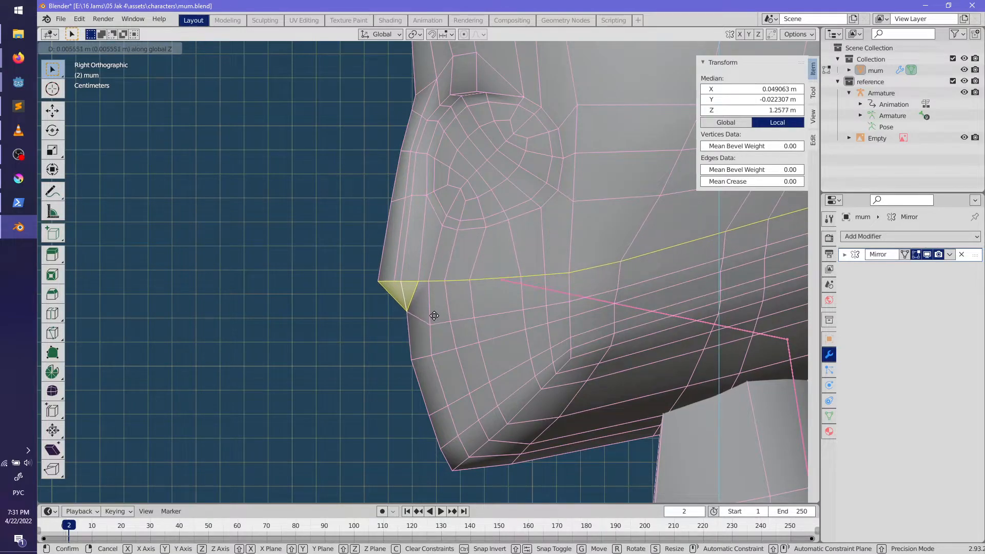
{"action": "left_click", "coordinate": [435, 315]}
Step: Edge-slide the loop running from beneath the nose across the cheek, leaving out its frontmost edge
{"action": "left_click", "coordinate": [431, 323]}
{"action": "key", "text": "g"}
{"action": "key", "text": "z"}
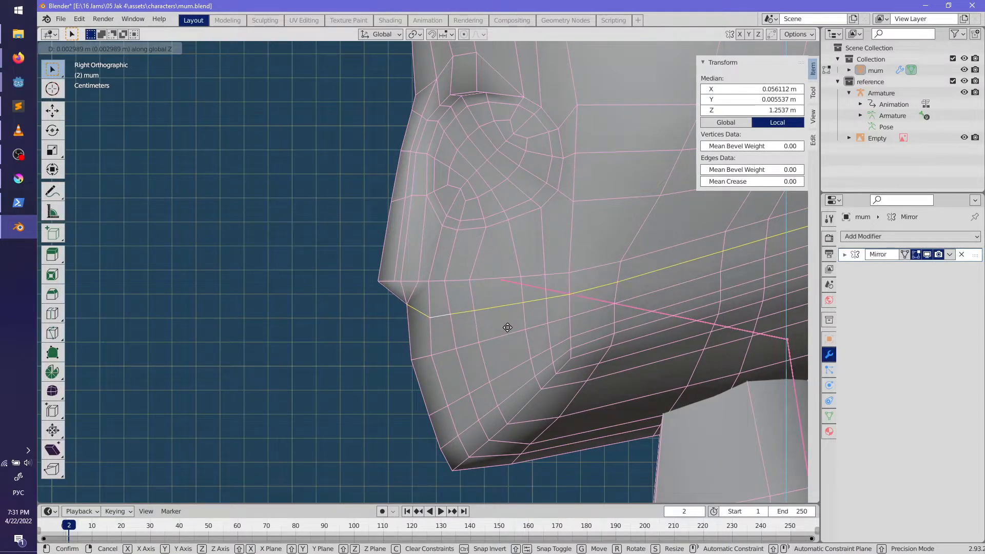
{"action": "key", "text": "g"}
{"action": "left_click", "coordinate": [426, 319]}
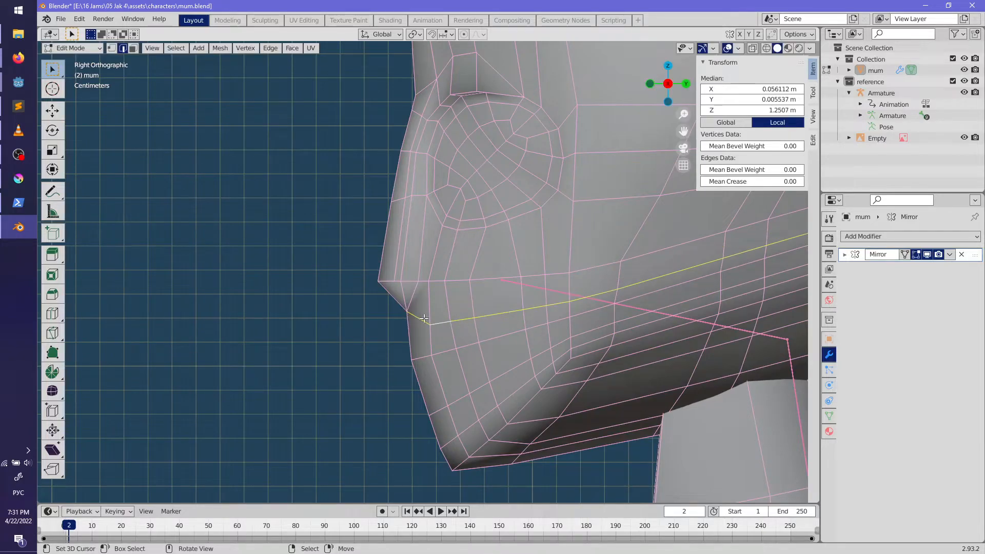
{"action": "key", "text": "g"}
{"action": "key", "text": "z"}
{"action": "key", "text": "g"}
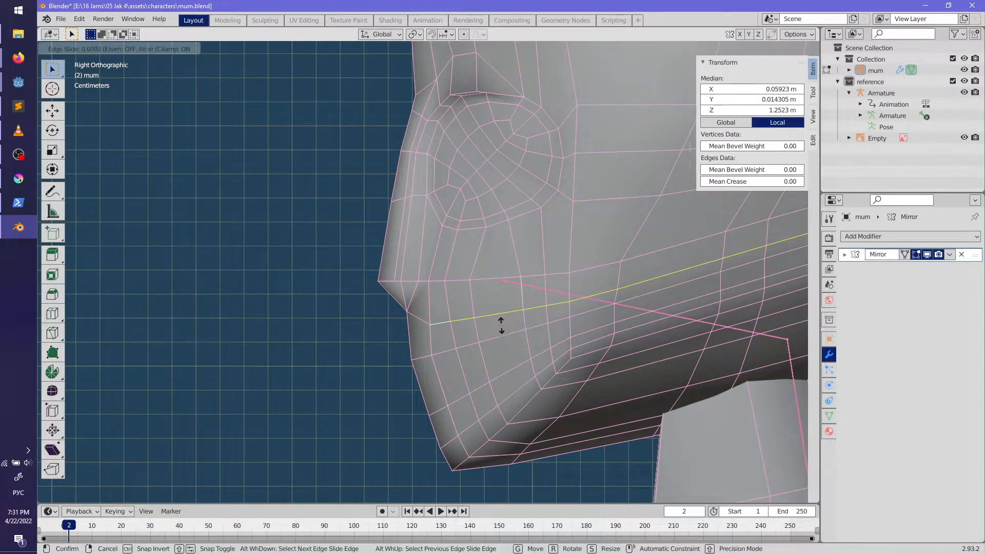
{"action": "left_click", "coordinate": [500, 319]}
Step: Compare the face with the front reference drawing, alternating between solid and wireframe display
{"action": "key", "text": "Tab"}
{"action": "middle_click_drag", "start_coordinate": [495, 334], "coordinate": [469, 324]}
{"action": "key", "text": "KP_1"}
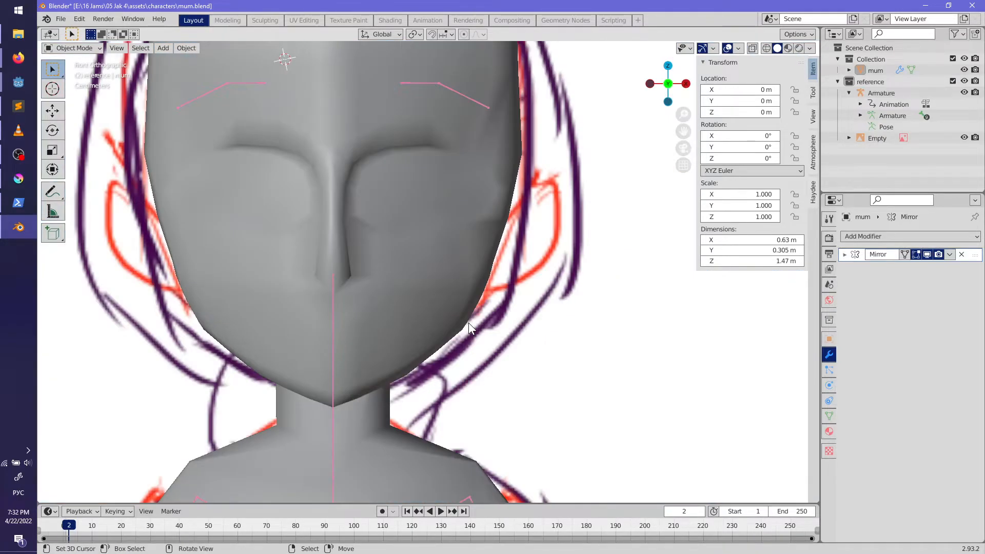
{"action": "key", "text": "shift+z"}
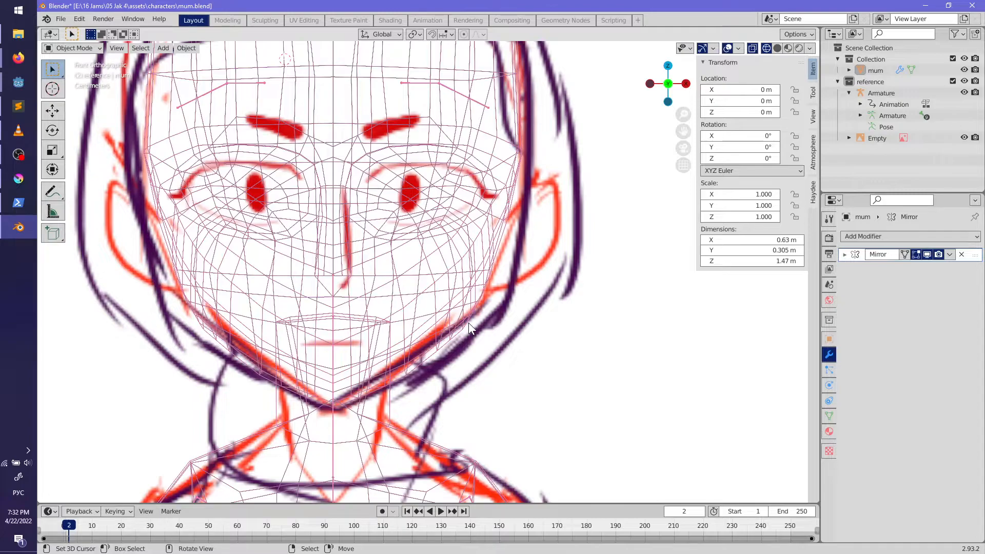
{"action": "key", "text": "shift+z"}
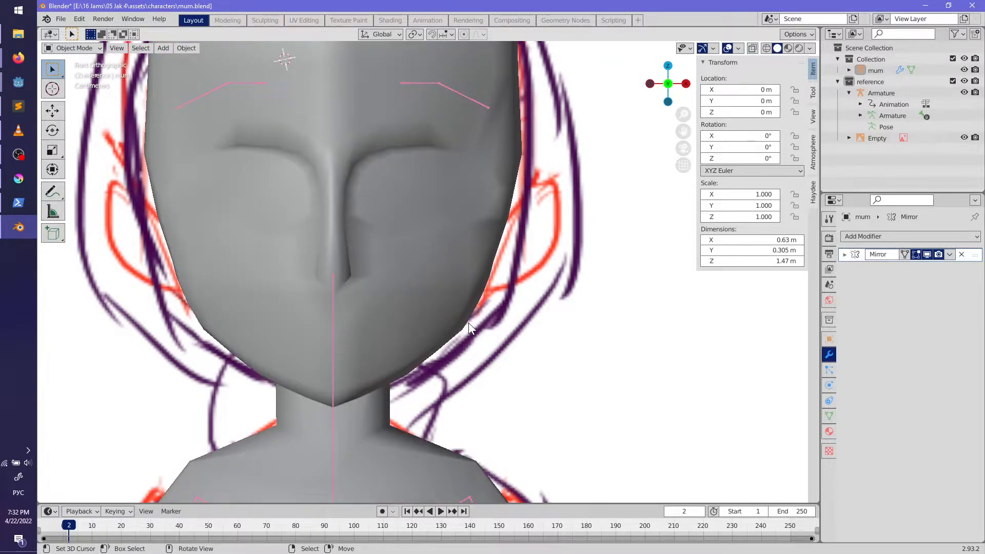
{"action": "key", "text": "shift+z"}
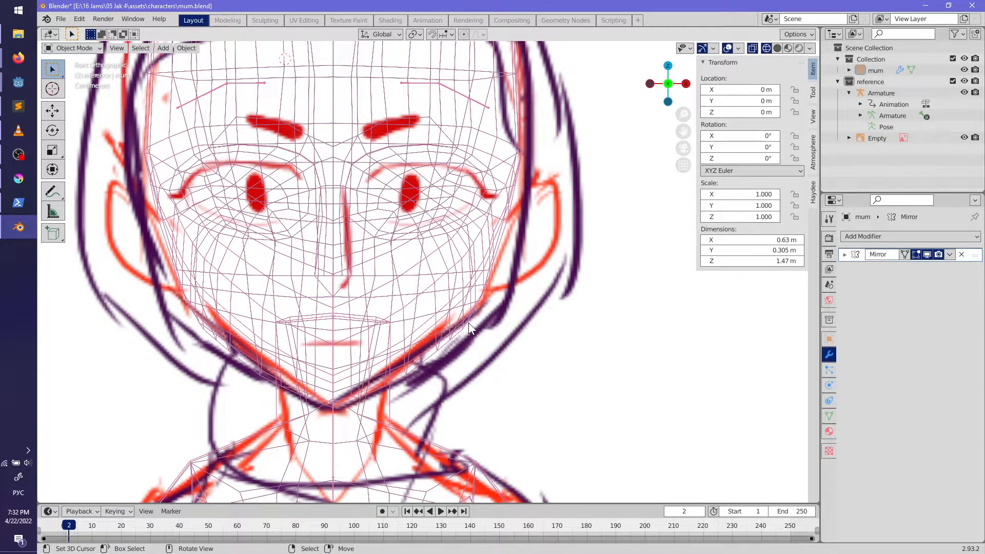
{"action": "key", "text": "shift+z"}
{"action": "key", "text": "shift+z"}
{"action": "key", "text": "shift+z"}
{"action": "scroll", "coordinate": [431, 239], "scroll_direction": "up", "scroll_amount": 5}
Step: Select the path of edges along the upper eyelid and compare it with the reference drawing in wireframe
{"action": "key", "text": "Tab"}
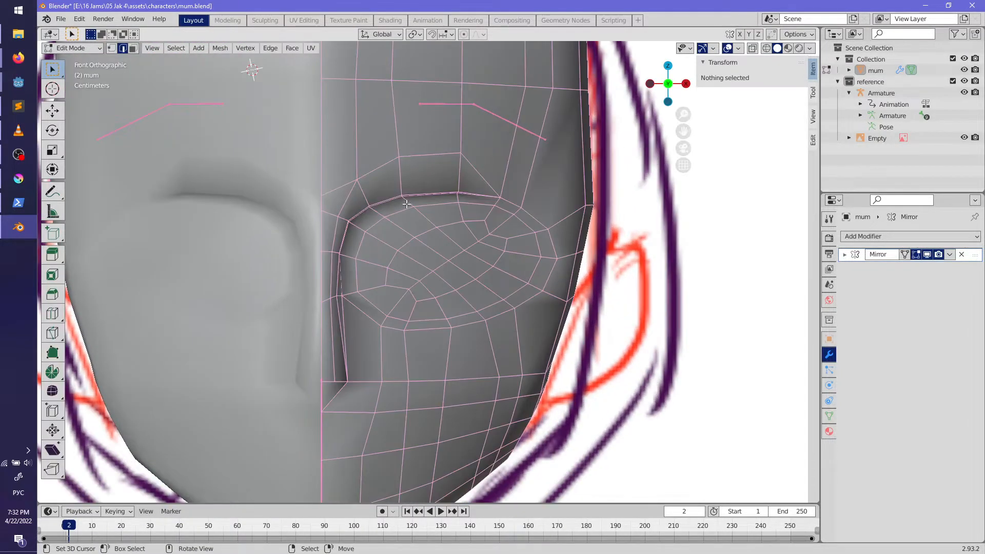
{"action": "middle_click_drag", "start_coordinate": [407, 204], "coordinate": [430, 201]}
{"action": "left_click", "coordinate": [429, 202]}
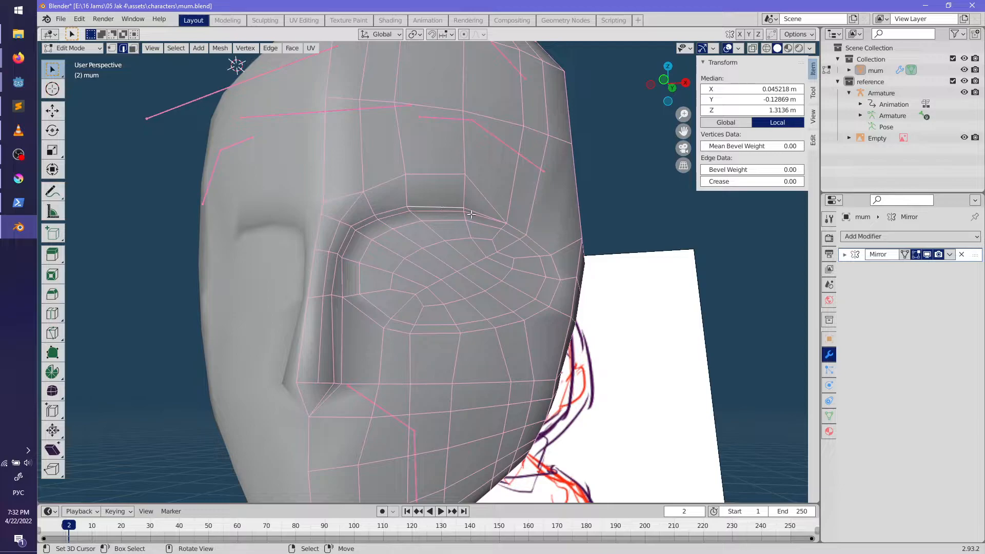
{"action": "left_click", "coordinate": [355, 245], "text": "ctrl"}
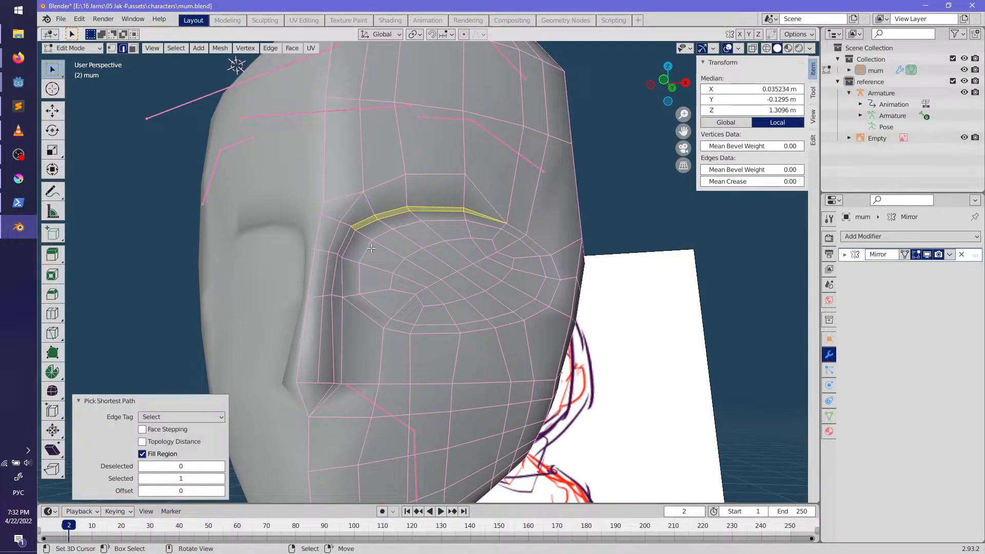
{"action": "key", "text": "KP_1"}
{"action": "key", "text": "shift+z"}
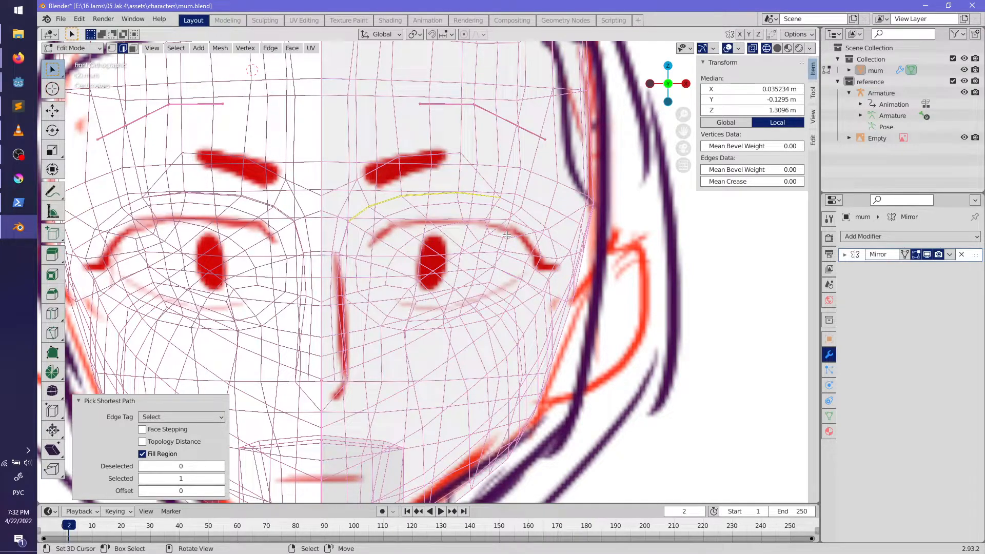
{"action": "key", "text": "shift+z"}
Step: Lower the brow edge above the eye along Z and check the face's shading in Object Mode
{"action": "left_click", "coordinate": [435, 154]}
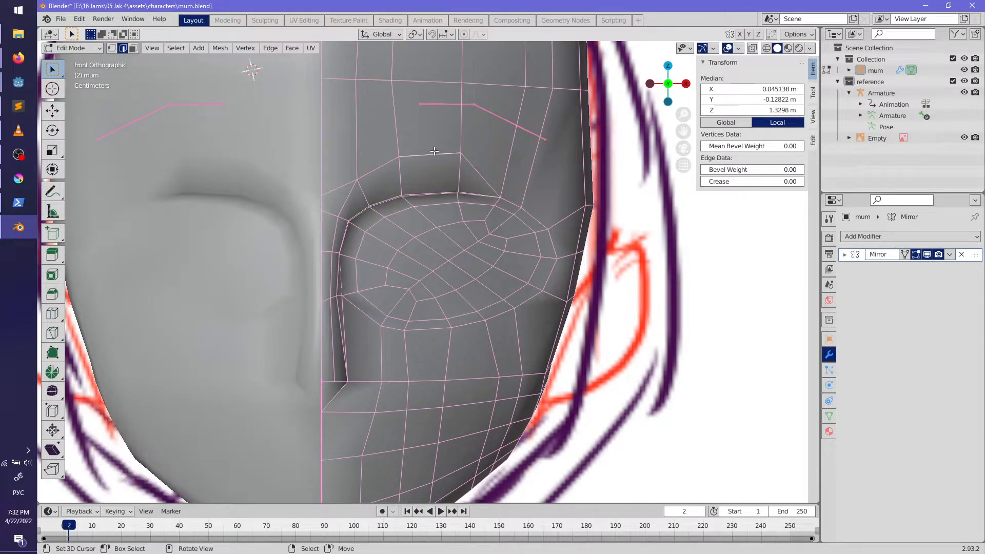
{"action": "key", "text": "g"}
{"action": "key", "text": "z"}
{"action": "left_click", "coordinate": [464, 180]}
{"action": "scroll", "coordinate": [466, 195], "scroll_direction": "down", "scroll_amount": 3}
{"action": "key", "text": "alt+a"}
{"action": "key", "text": "Tab"}
{"action": "middle_click_drag", "start_coordinate": [471, 276], "coordinate": [504, 297]}
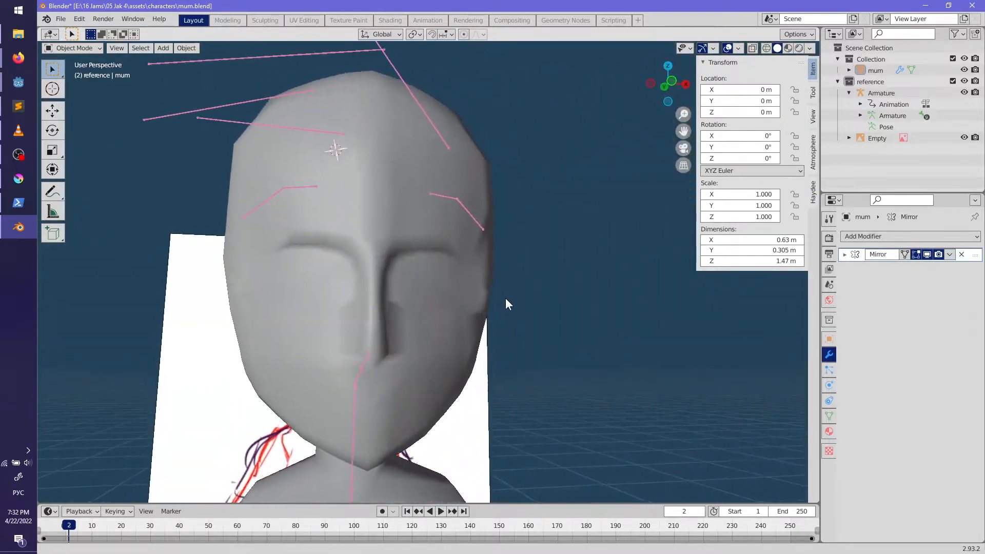
{"action": "scroll", "coordinate": [514, 312], "scroll_direction": "up", "scroll_amount": 5}
{"action": "scroll", "coordinate": [510, 313], "scroll_direction": "down", "scroll_amount": 3}
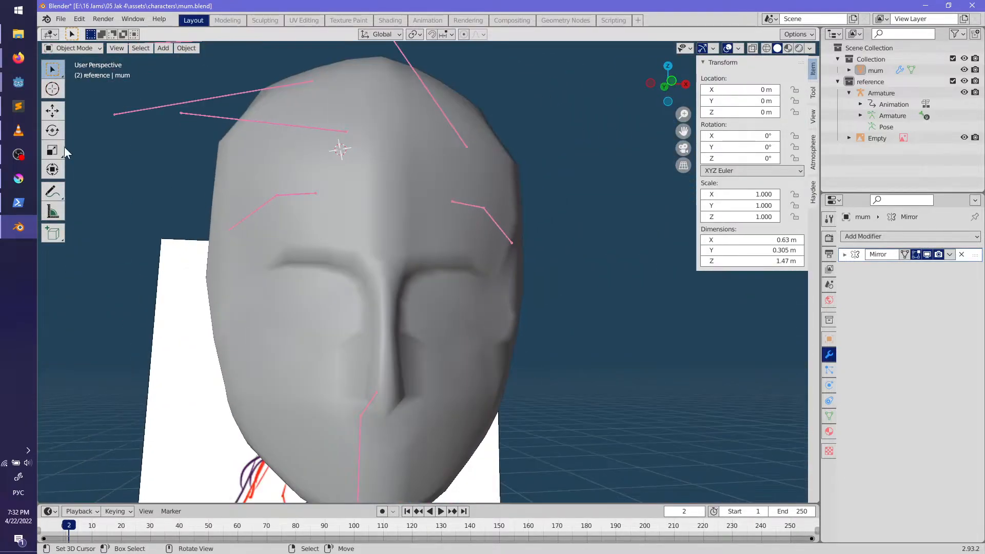
Step: Switch to Krita, try a stroke on the concept drawing, undo it and return to Blender
{"action": "left_click", "coordinate": [19, 179]}
{"action": "left_click_drag", "start_coordinate": [298, 197], "coordinate": [386, 181]}
{"action": "key", "text": "ctrl+z"}
{"action": "key", "text": "alt+Tab"}
Step: Edge-slide the crease edge between the nose bridge and the eye's inner corner
{"action": "middle_click_drag", "start_coordinate": [549, 285], "coordinate": [472, 281]}
{"action": "scroll", "coordinate": [442, 275], "scroll_direction": "up", "scroll_amount": 2}
{"action": "middle_click_drag", "start_coordinate": [408, 269], "coordinate": [396, 226], "text": "shift"}
{"action": "left_click_drag", "start_coordinate": [546, 248], "coordinate": [583, 279]}
{"action": "middle_click_drag", "start_coordinate": [583, 279], "coordinate": [417, 270]}
{"action": "key", "text": "Tab"}
{"action": "scroll", "coordinate": [463, 292], "scroll_direction": "up", "scroll_amount": 5}
{"action": "left_click", "coordinate": [445, 218], "text": "alt"}
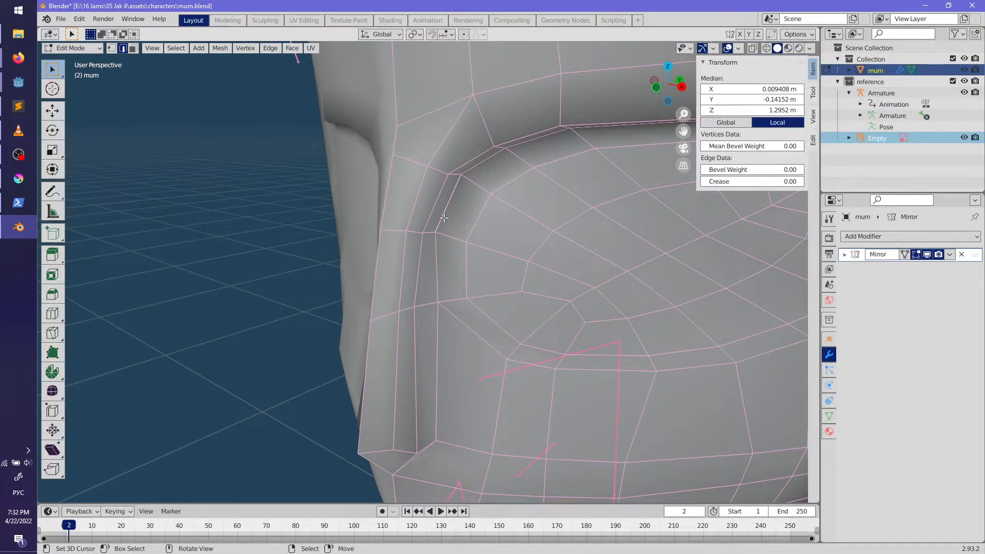
{"action": "key", "text": "g"}
{"action": "key", "text": "g"}
{"action": "left_click", "coordinate": [483, 235]}
{"action": "mouse_move", "coordinate": [483, 235]}
{"action": "middle_mouse_down"}
{"action": "mouse_move", "coordinate": [516, 194]}
{"action": "mouse_move", "coordinate": [472, 225]}
{"action": "middle_mouse_up"}
Step: Edge-slide two more crease edges along the upper eyelid, one at a time
{"action": "left_click", "coordinate": [514, 171]}
{"action": "key", "text": "g"}
{"action": "key", "text": "g"}
{"action": "left_click", "coordinate": [514, 177]}
{"action": "left_click", "coordinate": [381, 196]}
{"action": "key", "text": "g"}
{"action": "key", "text": "g"}
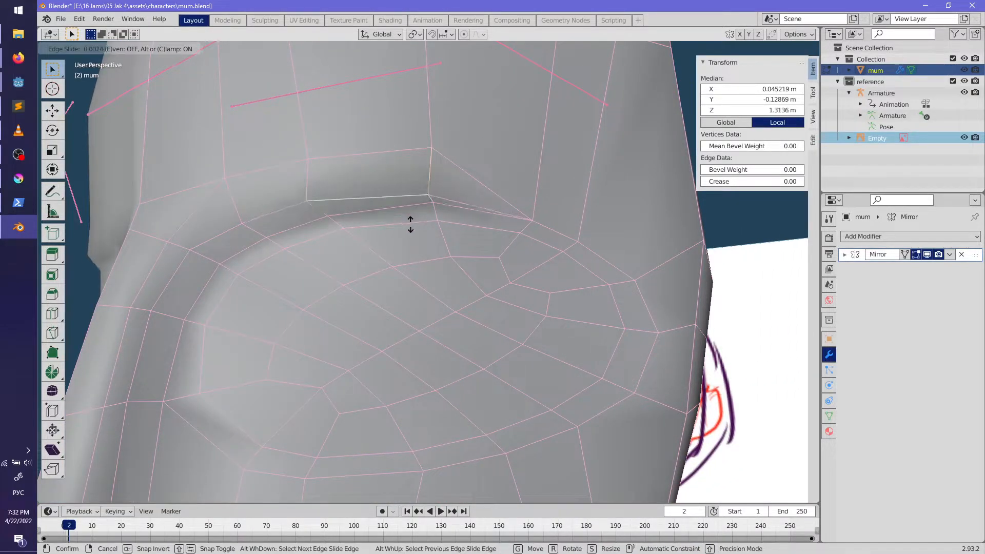
{"action": "left_click", "coordinate": [409, 220]}
Step: Edge-slide the crease above the eye once more and check the shading without the mesh edges
{"action": "middle_click_drag", "start_coordinate": [409, 220], "coordinate": [396, 292]}
{"action": "key", "text": "g"}
{"action": "key", "text": "g"}
{"action": "left_click", "coordinate": [253, 202]}
{"action": "key", "text": "alt+a"}
{"action": "key", "text": "Tab"}
{"action": "key", "text": "Tab"}
Step: Try merging the short vertical edges between the brow and the upper eyelid with Collapse, and inspect the profile
{"action": "scroll", "coordinate": [401, 293], "scroll_direction": "up", "scroll_amount": 3}
{"action": "middle_click_drag", "start_coordinate": [506, 198], "coordinate": [415, 318], "text": "shift"}
{"action": "middle_click_drag", "start_coordinate": [416, 318], "coordinate": [454, 266]}
{"action": "right_click", "coordinate": [468, 235]}
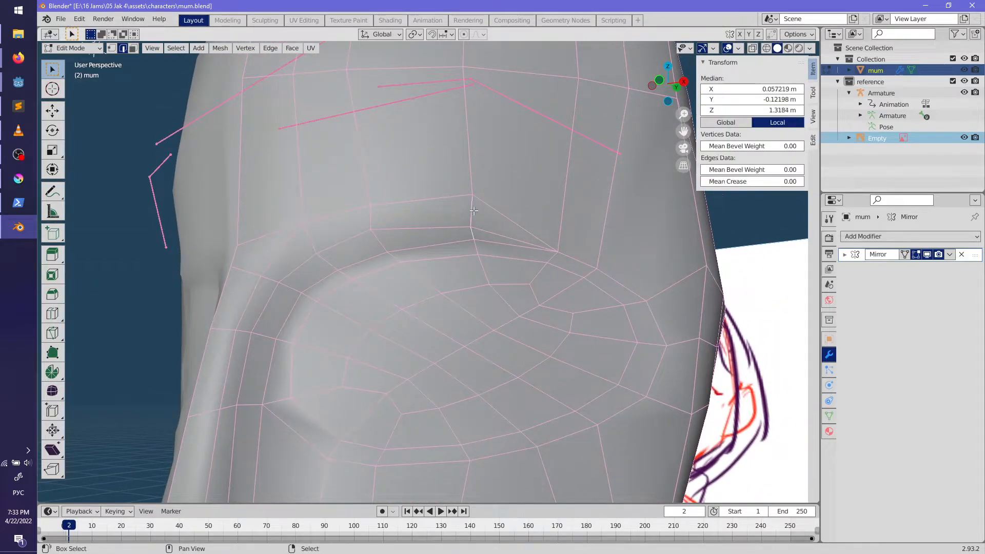
{"action": "key", "text": "m"}
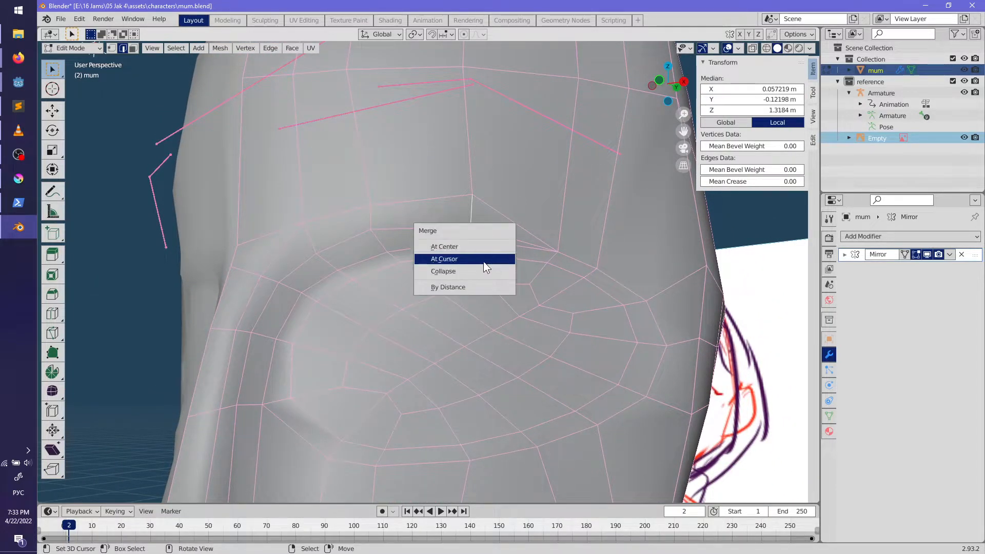
{"action": "left_click", "coordinate": [476, 272]}
{"action": "scroll", "coordinate": [479, 275], "scroll_direction": "down", "scroll_amount": 4}
{"action": "key", "text": "Tab"}
{"action": "middle_click_drag", "start_coordinate": [444, 329], "coordinate": [348, 351]}
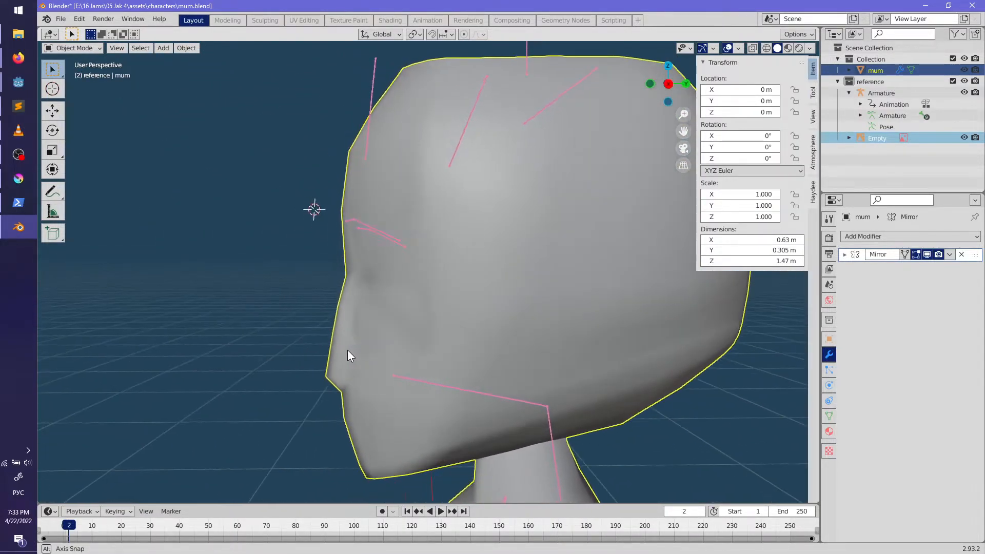
Step: Undo the collapse of the edges above the eye
{"action": "key", "text": "Tab"}
{"action": "scroll", "coordinate": [449, 319], "scroll_direction": "up", "scroll_amount": 4}
{"action": "scroll", "coordinate": [449, 319], "scroll_direction": "up", "scroll_amount": 2}
{"action": "key", "text": "ctrl+z"}
{"action": "key", "text": "ctrl+z"}
{"action": "key", "text": "ctrl+z"}
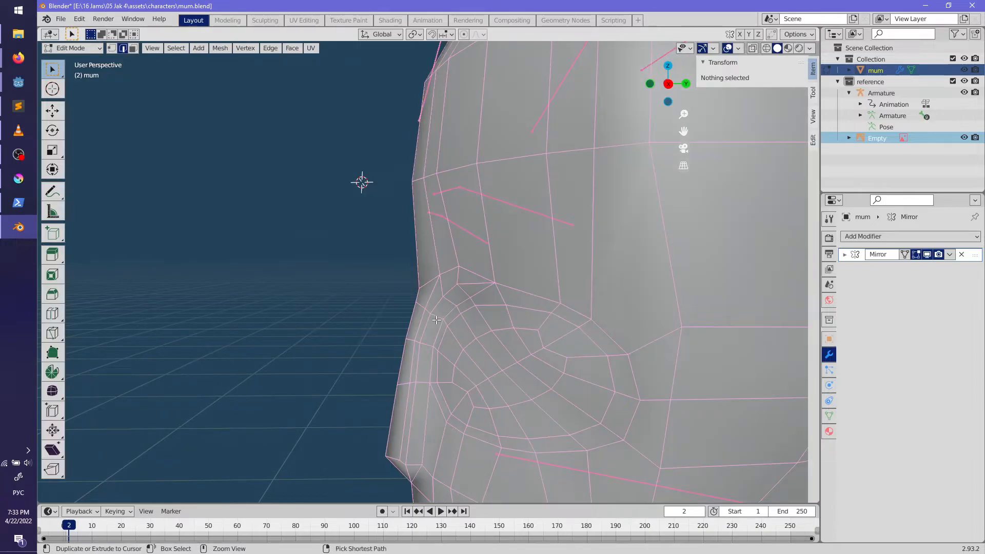
Step: Move the upper nose-bridge edge on the centre line forward to about -0.155 m in Y and rotate it by -17.2°
{"action": "middle_click_drag", "start_coordinate": [440, 322], "coordinate": [462, 301]}
{"action": "right_click", "coordinate": [404, 269], "text": "shift"}
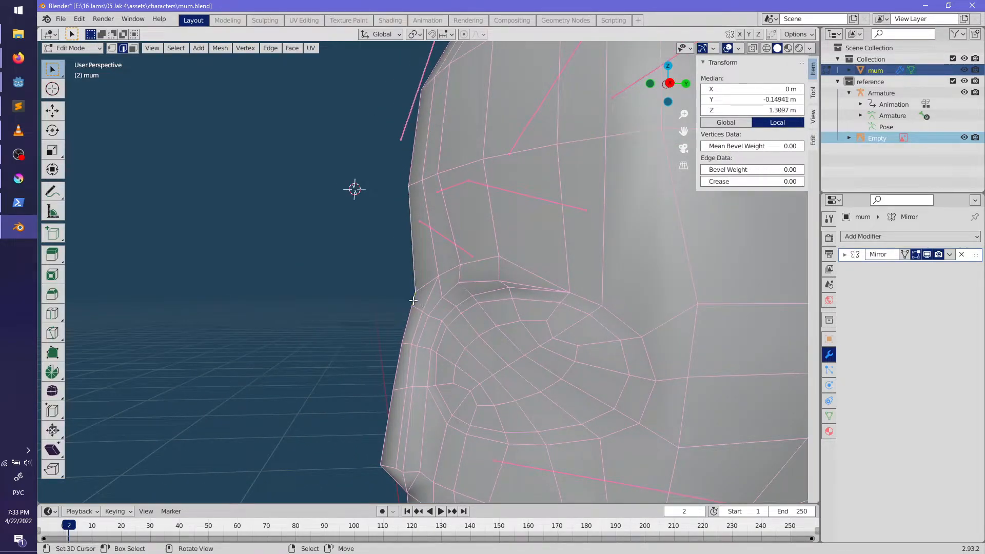
{"action": "key", "text": "g"}
{"action": "key", "text": "y"}
{"action": "left_click", "coordinate": [512, 314]}
{"action": "key", "text": "r"}
{"action": "left_click", "coordinate": [544, 265]}
Step: Scale up the nose-bridge edge on the centre line and reposition it to smooth the profile
{"action": "middle_click_drag", "start_coordinate": [405, 258], "coordinate": [361, 204], "text": "shift"}
{"action": "key", "text": "s"}
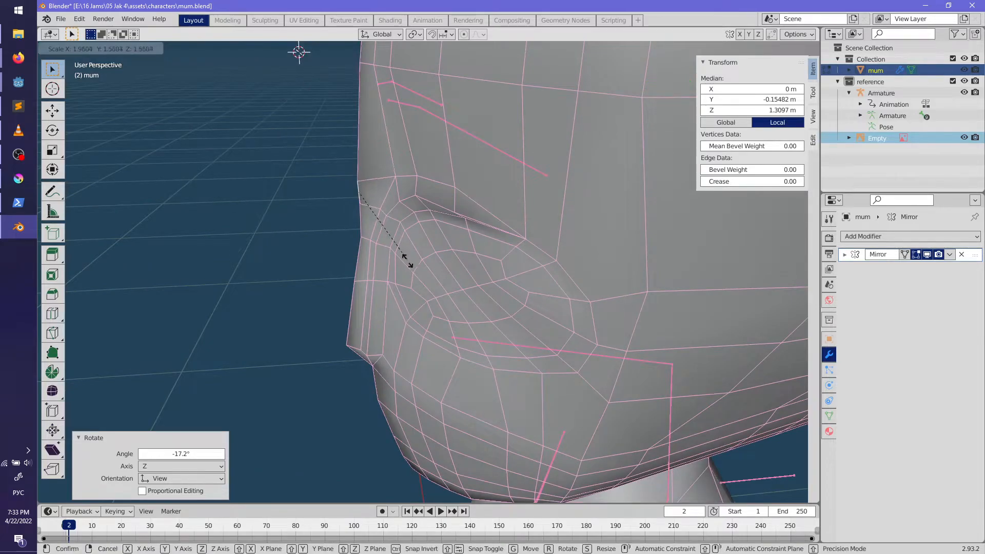
{"action": "left_click", "coordinate": [417, 286]}
{"action": "key", "text": "g"}
{"action": "left_click", "coordinate": [421, 279]}
{"action": "middle_click_drag", "start_coordinate": [422, 278], "coordinate": [477, 292]}
Step: Move and rotate the edge beside the nose bridge, finishing with a move of about -0.0002 m in X and 0.0005 m in Y
{"action": "right_click", "coordinate": [417, 235]}
{"action": "middle_click_drag", "start_coordinate": [452, 237], "coordinate": [486, 318]}
{"action": "scroll", "coordinate": [515, 330], "scroll_direction": "up", "scroll_amount": 1}
{"action": "key", "text": "g"}
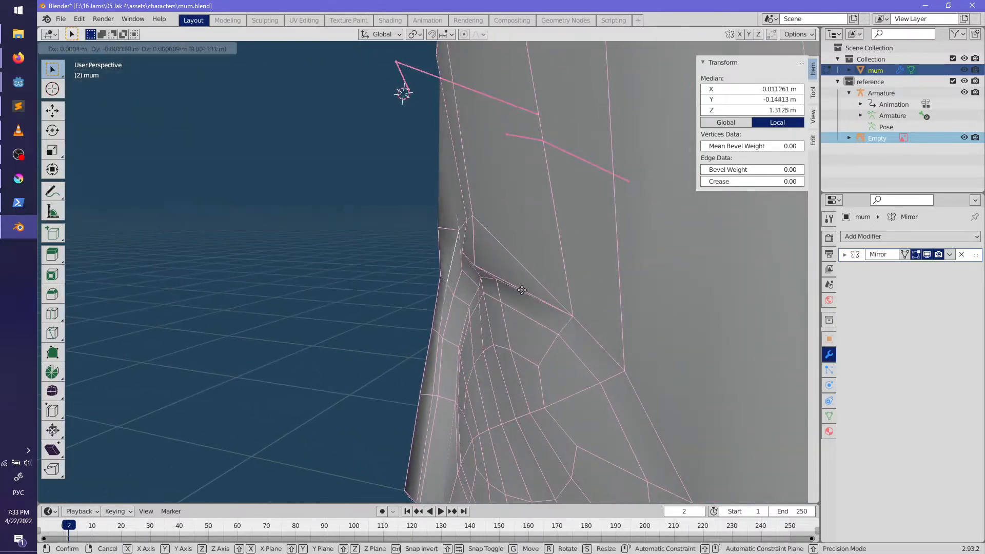
{"action": "left_click", "coordinate": [528, 282]}
{"action": "key", "text": "r"}
{"action": "left_click", "coordinate": [529, 259]}
{"action": "key", "text": "g"}
{"action": "left_click", "coordinate": [530, 259]}
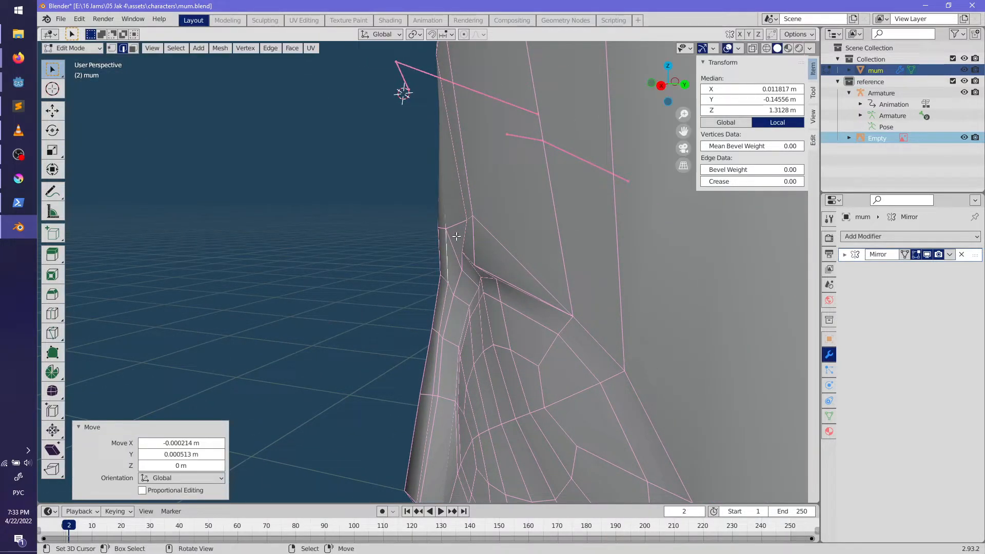
Step: Rotate the short edge at the brow crease above the eye by -13.7° and reposition it
{"action": "right_click", "coordinate": [463, 236]}
{"action": "key", "text": "r"}
{"action": "left_click", "coordinate": [518, 234]}
{"action": "key", "text": "g"}
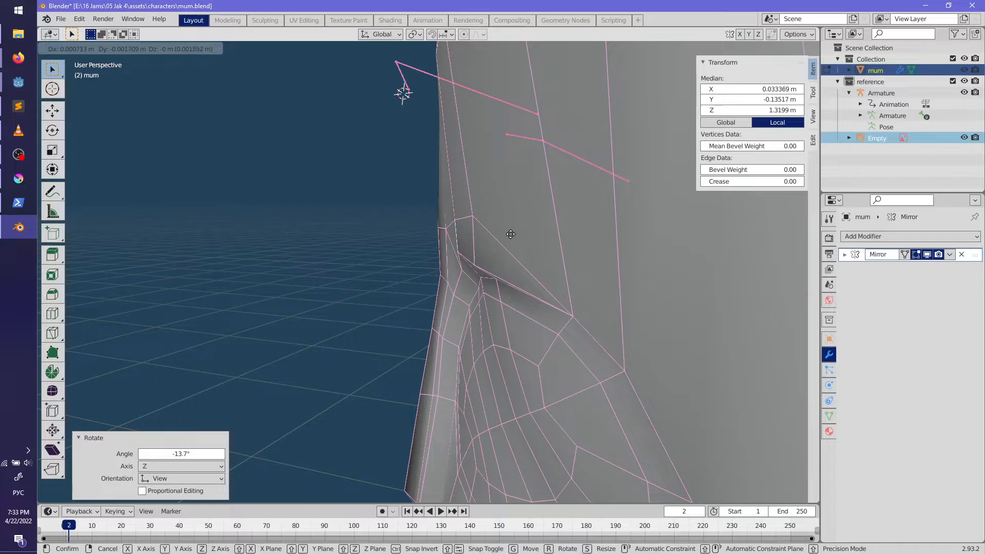
{"action": "left_click", "coordinate": [511, 234]}
Step: Scale and rotate the brow-crease edge above the eye, finishing with a move of about -0.0004 m in Y and 0.0013 m in Z
{"action": "middle_click_drag", "start_coordinate": [466, 282], "coordinate": [547, 337]}
{"action": "key", "text": "s"}
{"action": "left_click", "coordinate": [547, 357]}
{"action": "key", "text": "r"}
{"action": "left_click", "coordinate": [454, 382]}
{"action": "middle_click_drag", "start_coordinate": [454, 382], "coordinate": [496, 352]}
{"action": "key", "text": "s"}
{"action": "left_click", "coordinate": [508, 380]}
{"action": "key", "text": "g"}
{"action": "left_click", "coordinate": [505, 369]}
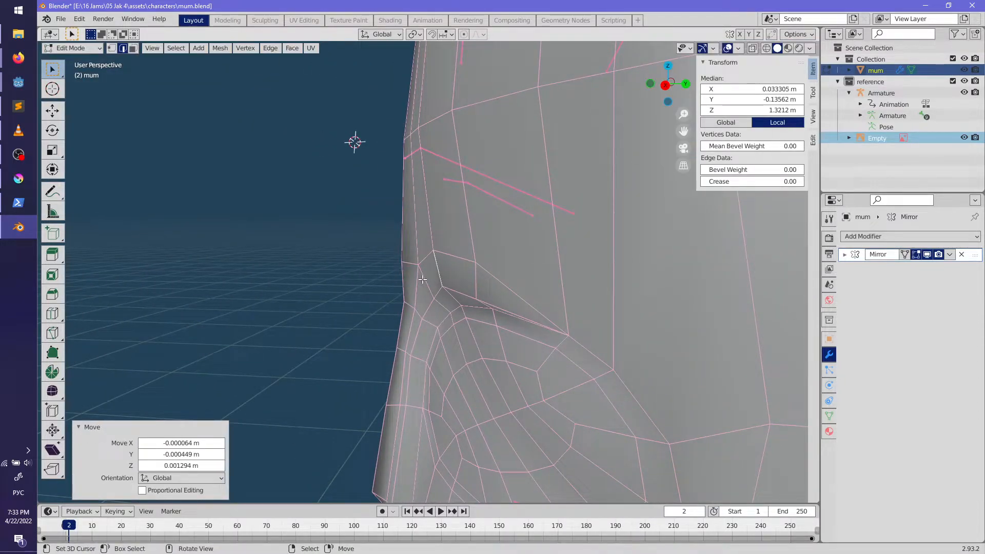
Step: Scale the edge at the brow's inner end and move it about -0.0013 m in Y and 0.0024 m in Z
{"action": "right_click", "coordinate": [422, 280]}
{"action": "key", "text": "s"}
{"action": "left_click", "coordinate": [461, 340]}
{"action": "key", "text": "g"}
{"action": "left_click", "coordinate": [453, 320]}
{"action": "middle_click_drag", "start_coordinate": [453, 320], "coordinate": [513, 335]}
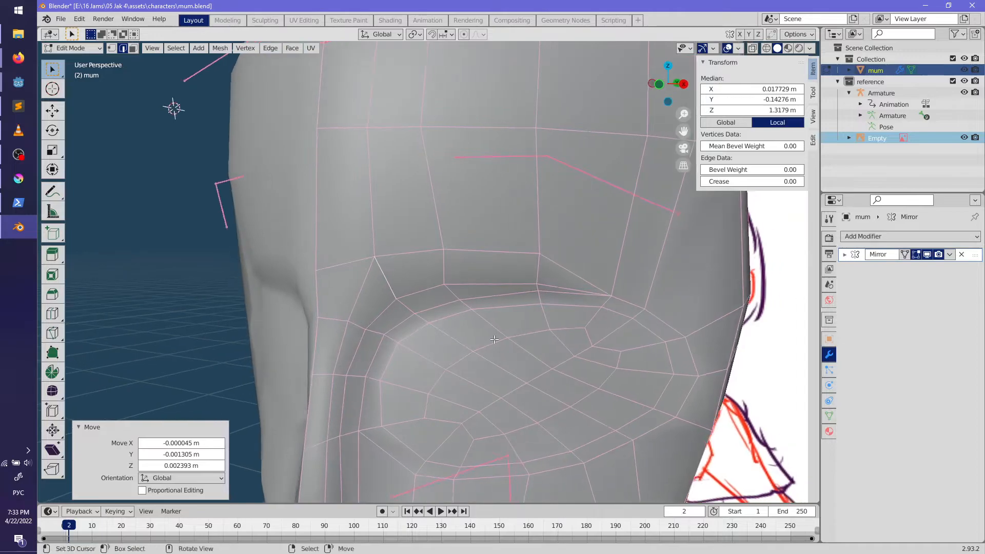
Step: Delete the faces between the nose-bridge centre line and the inner end of the brow
{"action": "middle_click_drag", "start_coordinate": [423, 351], "coordinate": [494, 295], "text": "shift"}
{"action": "scroll", "coordinate": [493, 295], "scroll_direction": "up", "scroll_amount": 2}
{"action": "middle_click_drag", "start_coordinate": [394, 219], "coordinate": [359, 220]}
{"action": "left_click", "coordinate": [133, 47]}
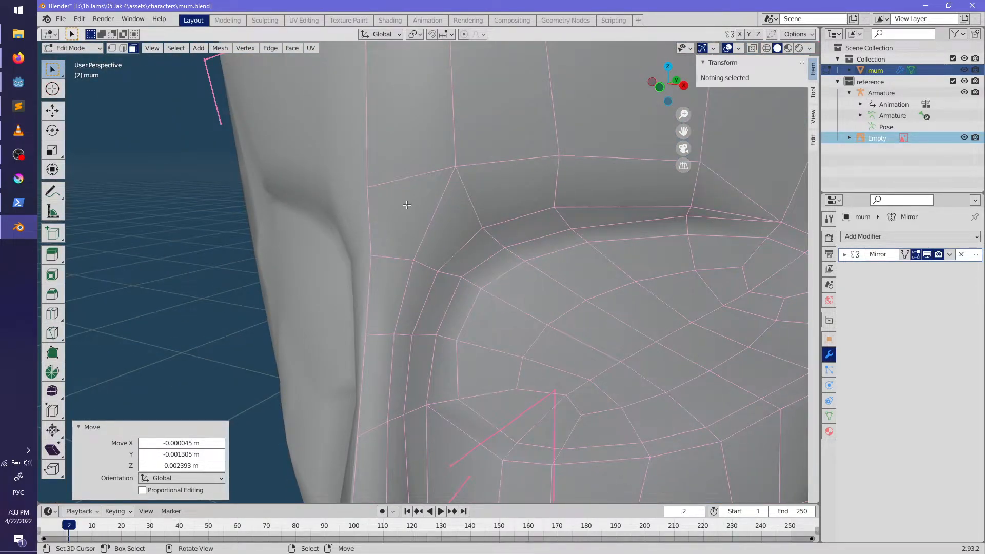
{"action": "right_click", "coordinate": [454, 216]}
{"action": "key", "text": "x"}
{"action": "left_click", "coordinate": [469, 243]}
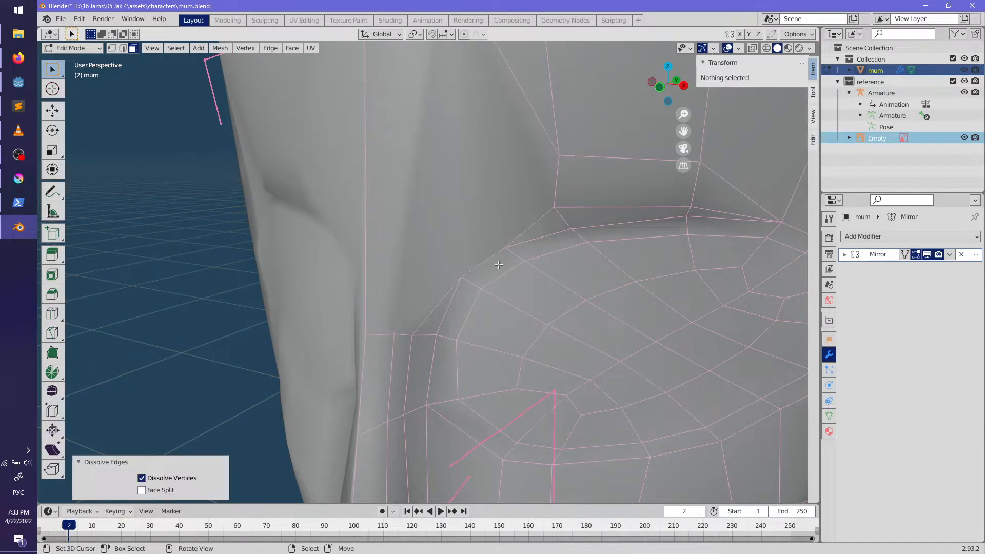
{"action": "scroll", "coordinate": [469, 246], "scroll_direction": "down", "scroll_amount": 1}
{"action": "key", "text": "ctrl+z"}
{"action": "key", "text": "x"}
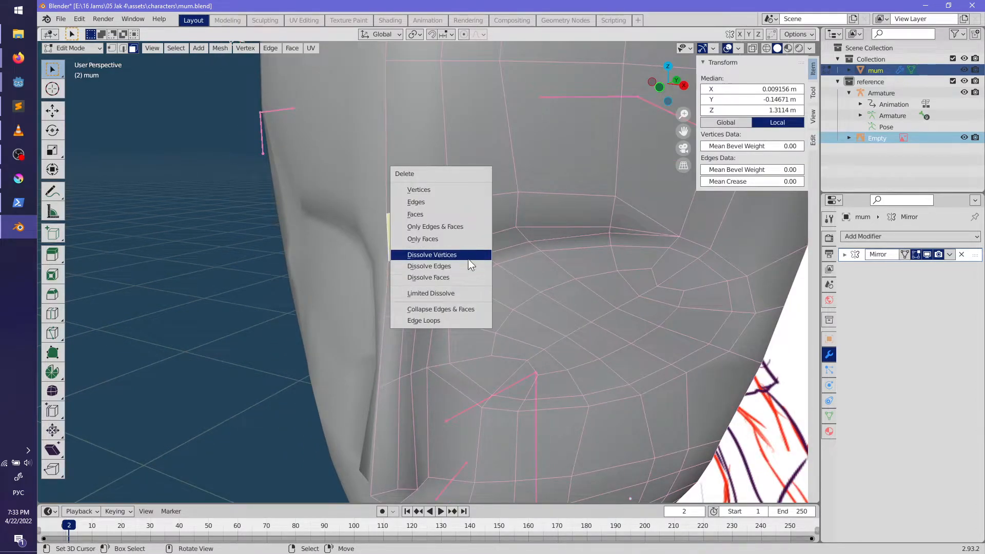
{"action": "left_click", "coordinate": [451, 201]}
Step: Try to fill the gap beside the nose bridge with new faces built from its border edges
{"action": "middle_click_drag", "start_coordinate": [440, 214], "coordinate": [157, 108]}
{"action": "left_click", "coordinate": [402, 221]}
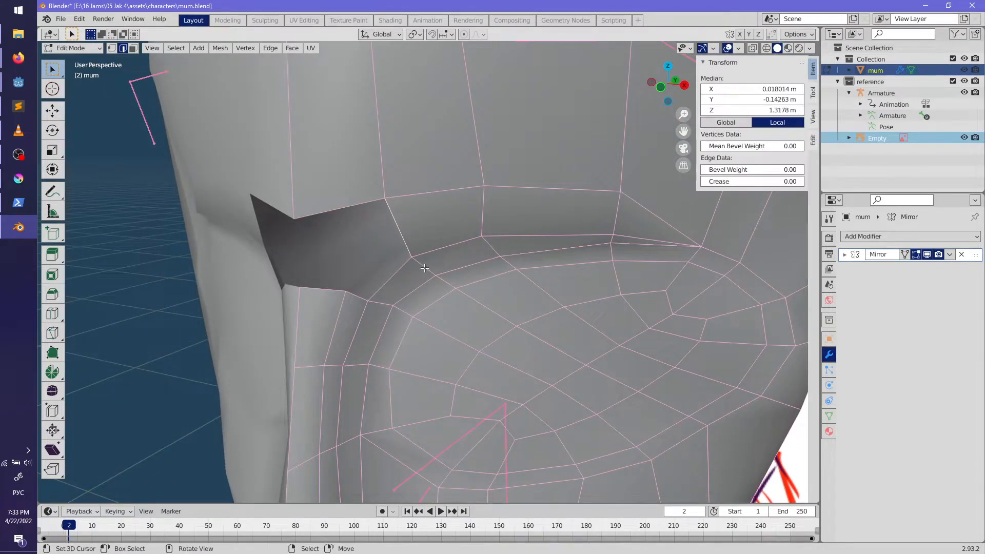
{"action": "key", "text": "f"}
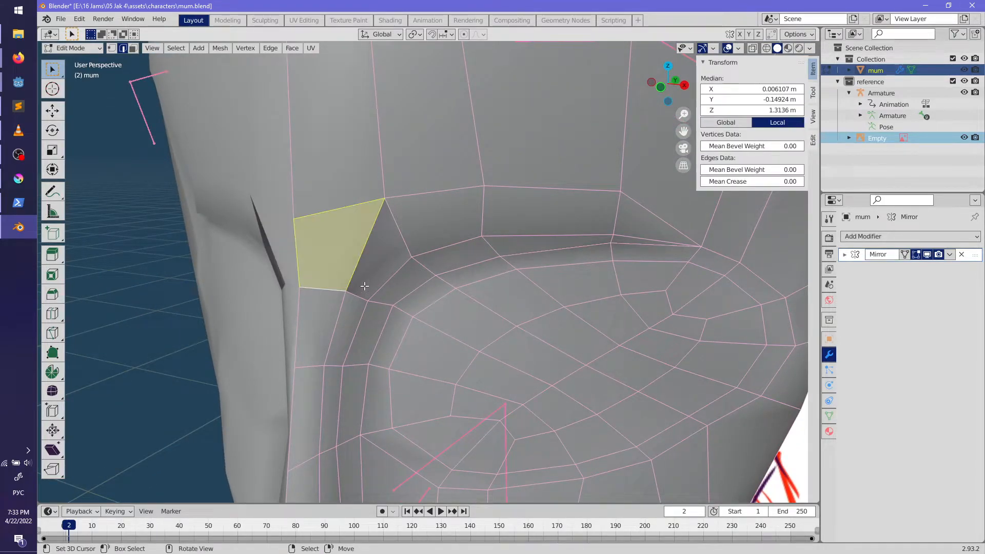
{"action": "middle_click_drag", "start_coordinate": [401, 271], "coordinate": [404, 233]}
{"action": "left_click", "coordinate": [404, 233]}
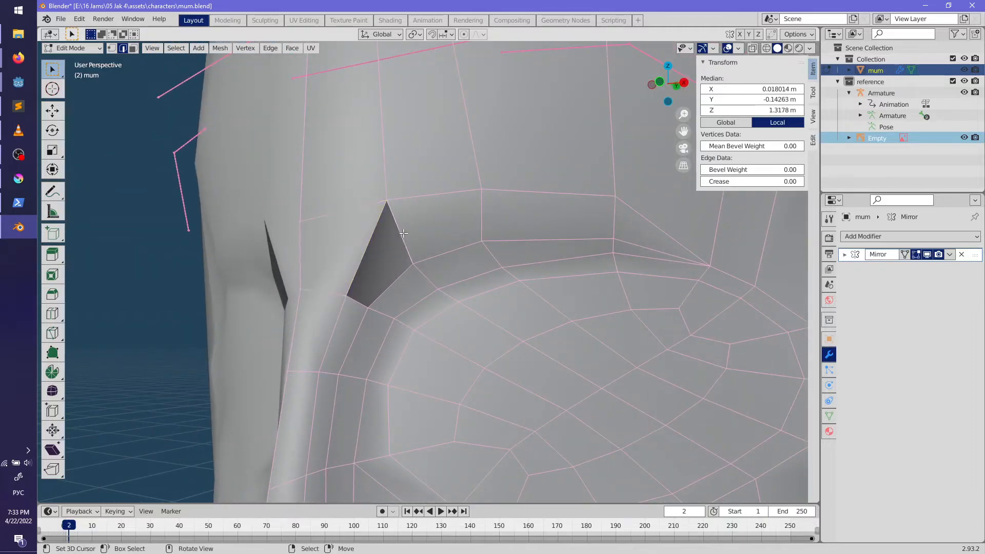
{"action": "mouse_move", "coordinate": [417, 281]}
{"action": "middle_mouse_down"}
{"action": "mouse_move", "coordinate": [493, 299]}
{"action": "mouse_move", "coordinate": [447, 306]}
{"action": "mouse_move", "coordinate": [445, 260]}
{"action": "mouse_move", "coordinate": [346, 261]}
{"action": "mouse_move", "coordinate": [255, 95]}
{"action": "mouse_move", "coordinate": [495, 292]}
{"action": "mouse_move", "coordinate": [428, 277]}
{"action": "middle_mouse_up"}
{"action": "key", "text": "alt+a"}
{"action": "scroll", "coordinate": [446, 306], "scroll_direction": "down", "scroll_amount": 2}
{"action": "left_click", "coordinate": [451, 278]}
{"action": "key", "text": "ctrl+z"}
{"action": "key", "text": "ctrl+z"}
Step: Try to extrude the brow's inner edge across the gap to the centre line
{"action": "right_click_drag", "start_coordinate": [471, 259], "coordinate": [396, 270]}
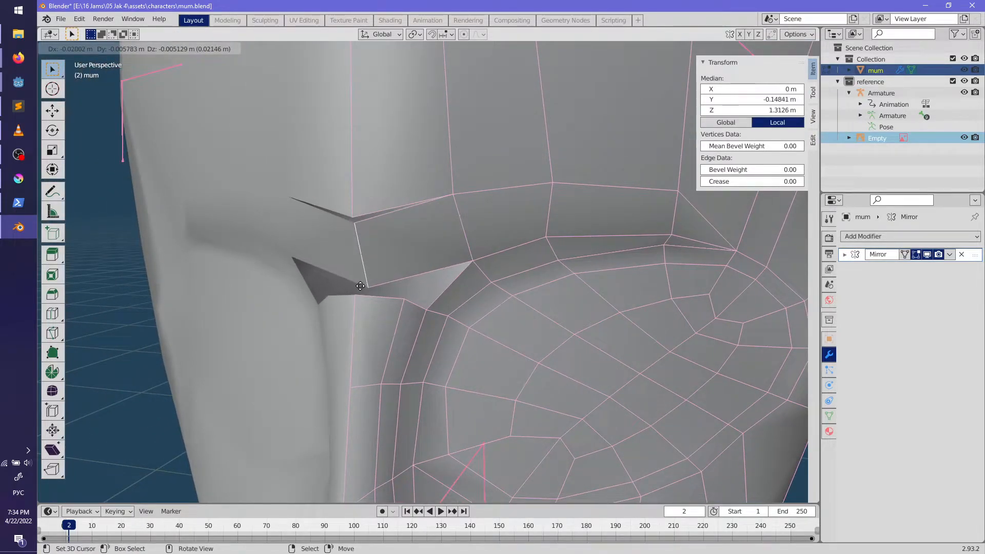
{"action": "left_click", "coordinate": [368, 286]}
{"action": "middle_click_drag", "start_coordinate": [488, 269], "coordinate": [406, 289]}
{"action": "key", "text": "ctrl+z"}
{"action": "key", "text": "ctrl+r"}
{"action": "key", "text": "Escape"}
Step: Remove the faces spanning the area between the centre line and the brow's inner end
{"action": "middle_click_drag", "start_coordinate": [449, 301], "coordinate": [450, 328]}
{"action": "scroll", "coordinate": [429, 307], "scroll_direction": "down", "scroll_amount": 7}
{"action": "scroll", "coordinate": [450, 328], "scroll_direction": "up", "scroll_amount": 4}
{"action": "middle_click_drag", "start_coordinate": [501, 242], "coordinate": [512, 308]}
{"action": "left_click", "coordinate": [133, 47]}
{"action": "left_click", "coordinate": [415, 219]}
{"action": "left_click", "coordinate": [553, 368], "text": "ctrl+shift"}
{"action": "key", "text": "x"}
{"action": "left_click", "coordinate": [552, 368]}
Step: Add one centred vertical loop cut through the forehead faces next to the centre line
{"action": "middle_click_drag", "start_coordinate": [552, 368], "coordinate": [501, 277]}
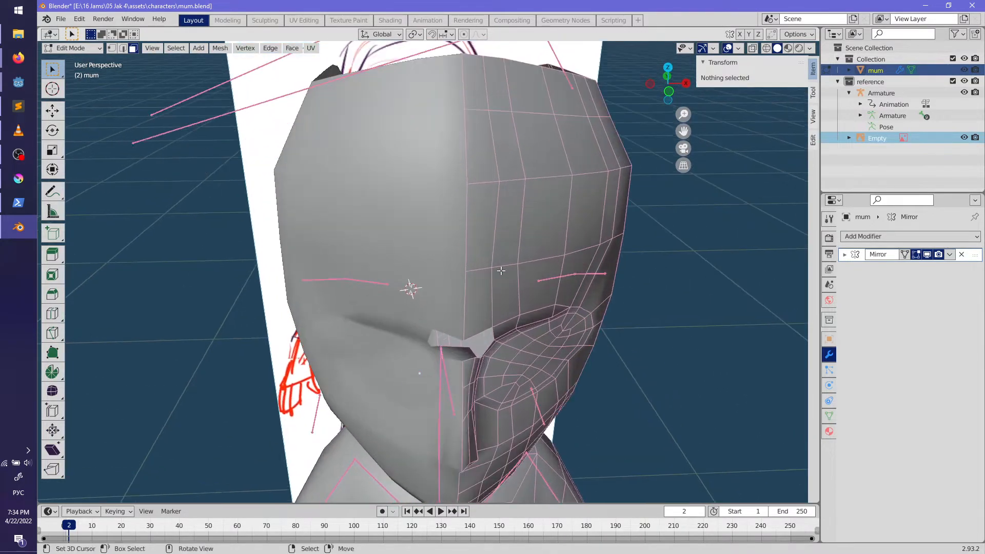
{"action": "left_click", "coordinate": [483, 271]}
{"action": "right_click", "coordinate": [484, 272]}
{"action": "middle_click_drag", "start_coordinate": [500, 338], "coordinate": [462, 290], "text": "shift"}
{"action": "scroll", "coordinate": [462, 290], "scroll_direction": "up", "scroll_amount": 3}
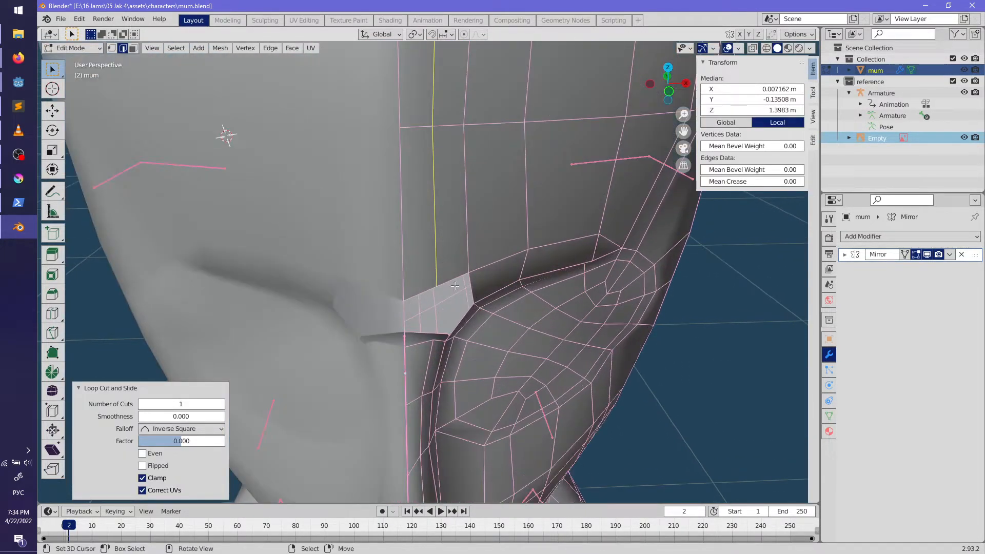
Step: Fill the part of the gap next to the nose-bridge centre line with a face
{"action": "right_click", "coordinate": [426, 302]}
{"action": "key", "text": "f"}
{"action": "middle_click_drag", "start_coordinate": [456, 348], "coordinate": [409, 307]}
{"action": "scroll", "coordinate": [393, 268], "scroll_direction": "up", "scroll_amount": 3}
Step: Add a centred loop cut along the brow strip above the eye and fill the remaining gap to the nose bridge with faces
{"action": "right_click", "coordinate": [398, 318]}
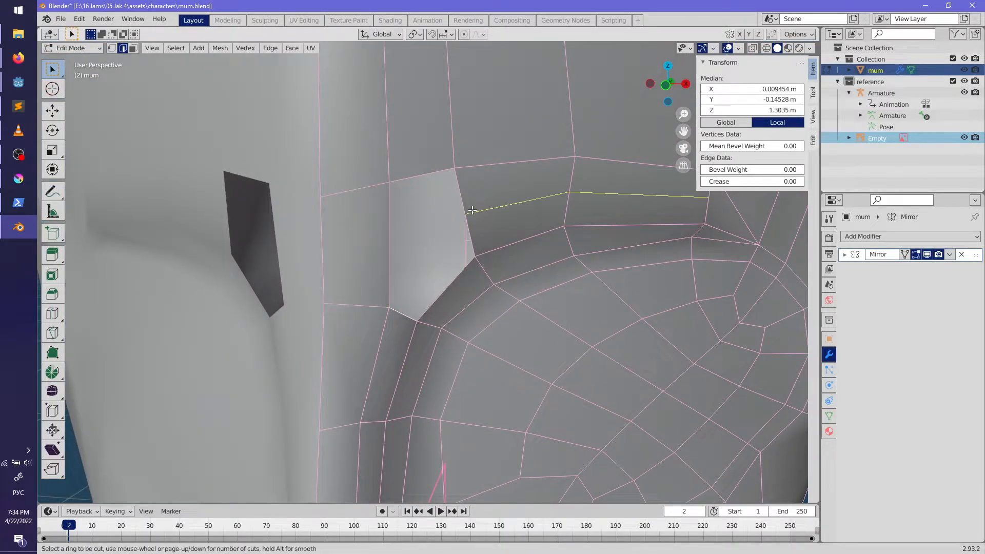
{"action": "left_click", "coordinate": [473, 210]}
{"action": "right_click", "coordinate": [472, 210]}
{"action": "right_click", "coordinate": [402, 325]}
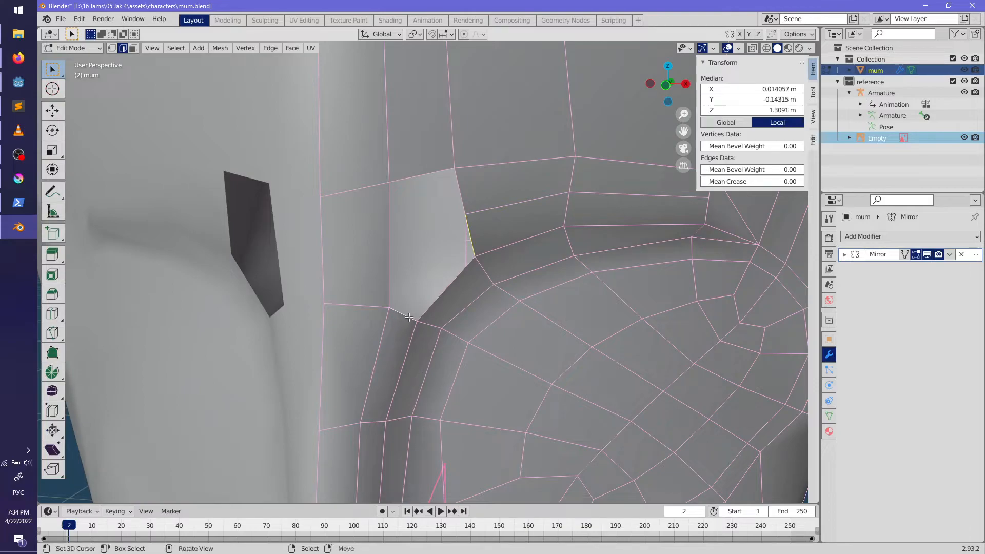
{"action": "scroll", "coordinate": [412, 276], "scroll_direction": "down", "scroll_amount": 5}
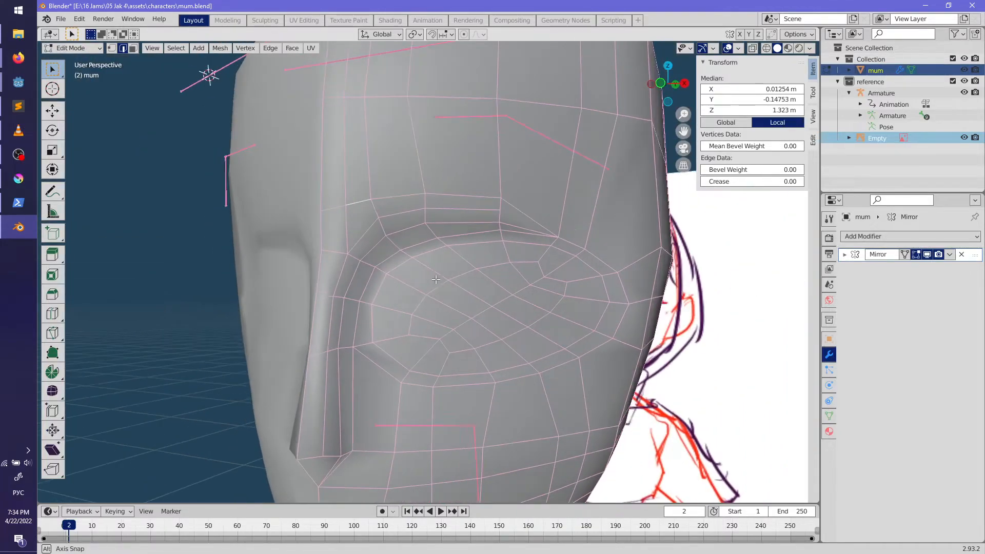
Step: Deselect everything and examine the rebuilt brow and nose-bridge surface in object mode from several angles
{"action": "scroll", "coordinate": [452, 284], "scroll_direction": "up", "scroll_amount": 2}
{"action": "key", "text": "alt+a"}
{"action": "scroll", "coordinate": [451, 284], "scroll_direction": "down", "scroll_amount": 5}
{"action": "mouse_move", "coordinate": [367, 192]}
{"action": "middle_mouse_down"}
{"action": "mouse_move", "coordinate": [391, 190]}
{"action": "mouse_move", "coordinate": [411, 156]}
{"action": "mouse_move", "coordinate": [359, 187]}
{"action": "middle_mouse_up"}
{"action": "key", "text": "Tab"}
{"action": "middle_click_drag", "start_coordinate": [470, 296], "coordinate": [525, 303]}
{"action": "scroll", "coordinate": [433, 310], "scroll_direction": "up", "scroll_amount": 5}
{"action": "mouse_move", "coordinate": [433, 310]}
{"action": "middle_mouse_down"}
{"action": "mouse_move", "coordinate": [460, 283]}
{"action": "mouse_move", "coordinate": [399, 245]}
{"action": "mouse_move", "coordinate": [441, 288]}
{"action": "mouse_move", "coordinate": [438, 314]}
{"action": "middle_mouse_up"}
{"action": "scroll", "coordinate": [441, 288], "scroll_direction": "down", "scroll_amount": 3}
{"action": "key", "text": "Tab"}
Step: Move the upper nose-bridge edge on the centre line forward about 0.003 m along Y
{"action": "scroll", "coordinate": [437, 314], "scroll_direction": "up", "scroll_amount": 3}
{"action": "right_click", "coordinate": [396, 303]}
{"action": "middle_click_drag", "start_coordinate": [396, 226], "coordinate": [394, 240]}
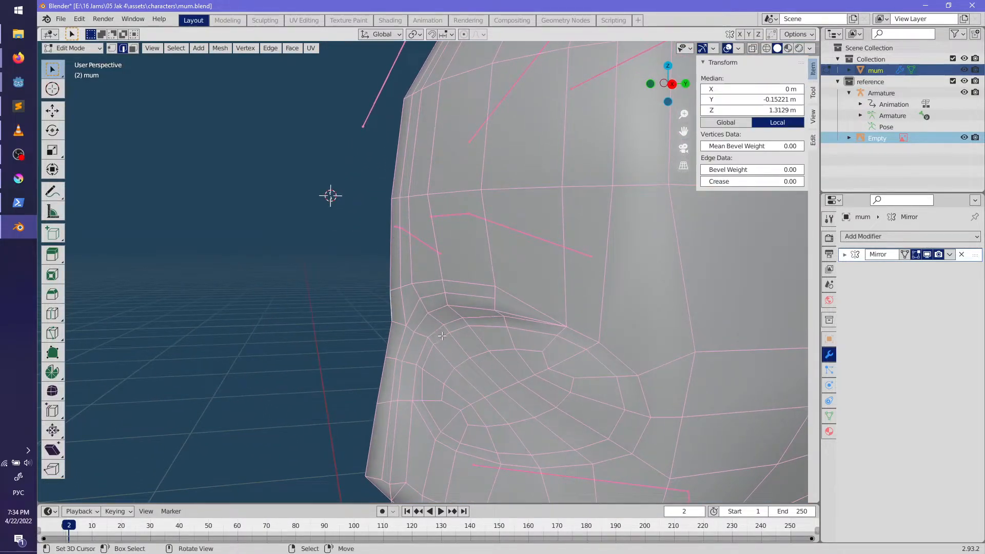
{"action": "scroll", "coordinate": [441, 335], "scroll_direction": "up", "scroll_amount": 3}
{"action": "key", "text": "g"}
{"action": "key", "text": "y"}
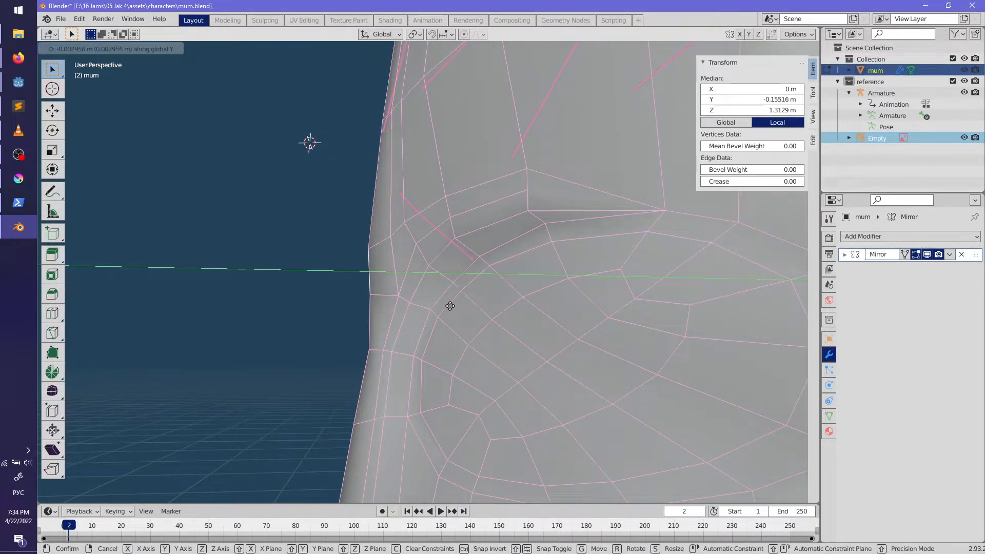
{"action": "left_click", "coordinate": [448, 307]}
Step: Move the next lower centre-line edge of the nose bridge forward about 0.0024 m along Y and rotate it 2.86°
{"action": "middle_click_drag", "start_coordinate": [431, 313], "coordinate": [455, 250], "text": "shift"}
{"action": "right_click", "coordinate": [394, 258]}
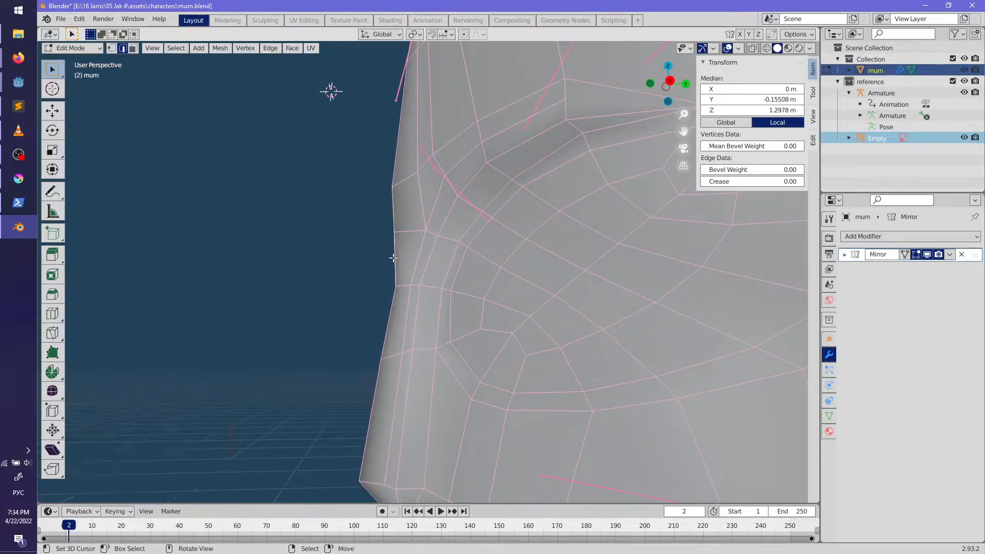
{"action": "key", "text": "g"}
{"action": "key", "text": "y"}
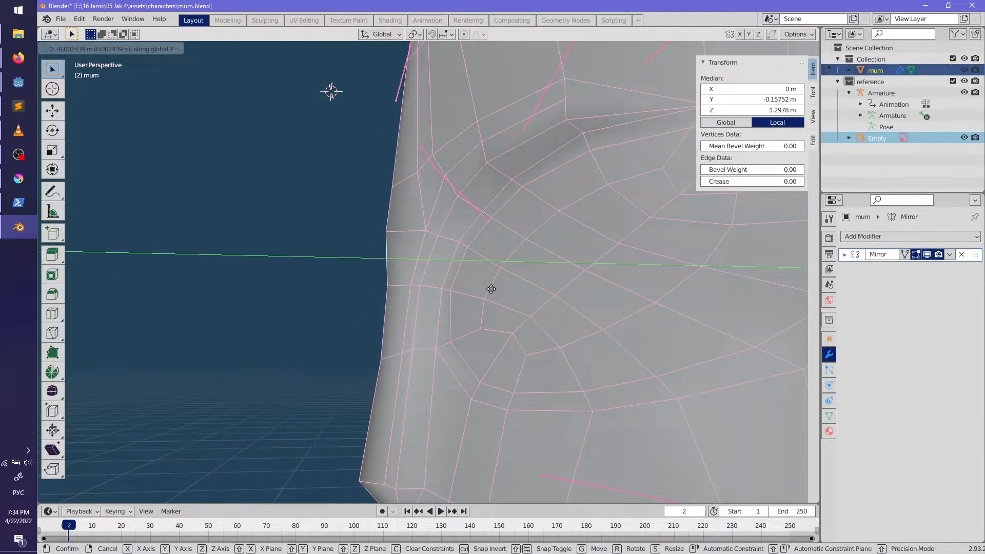
{"action": "left_click", "coordinate": [491, 289]}
{"action": "key", "text": "r"}
{"action": "left_click", "coordinate": [517, 305]}
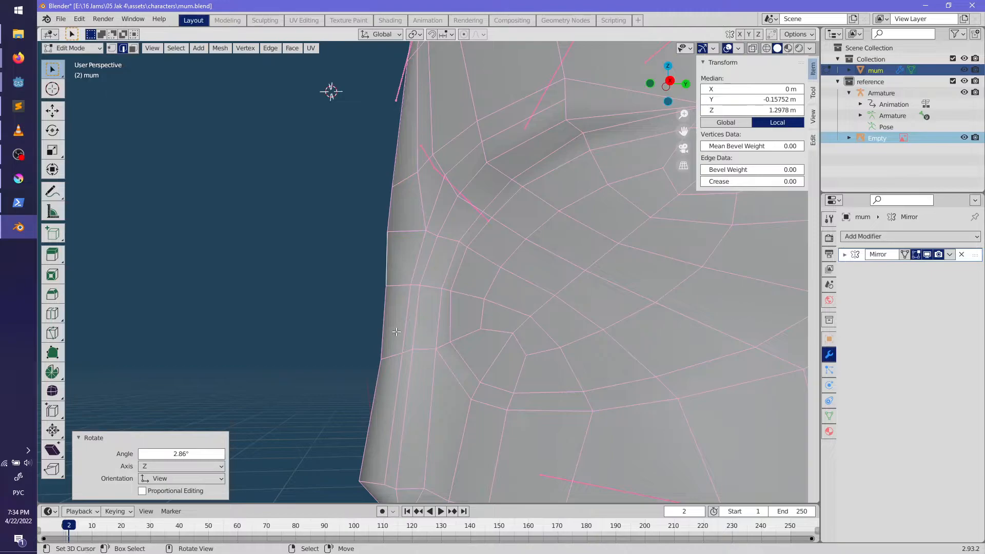
Step: Reposition the following centre-line edge down the nose to continue the profile, finishing with a rotation of -2.35°
{"action": "key", "text": "g"}
{"action": "left_click", "coordinate": [467, 332]}
{"action": "key", "text": "r"}
{"action": "left_click", "coordinate": [490, 341]}
{"action": "key", "text": "g"}
{"action": "left_click", "coordinate": [490, 341]}
{"action": "key", "text": "r"}
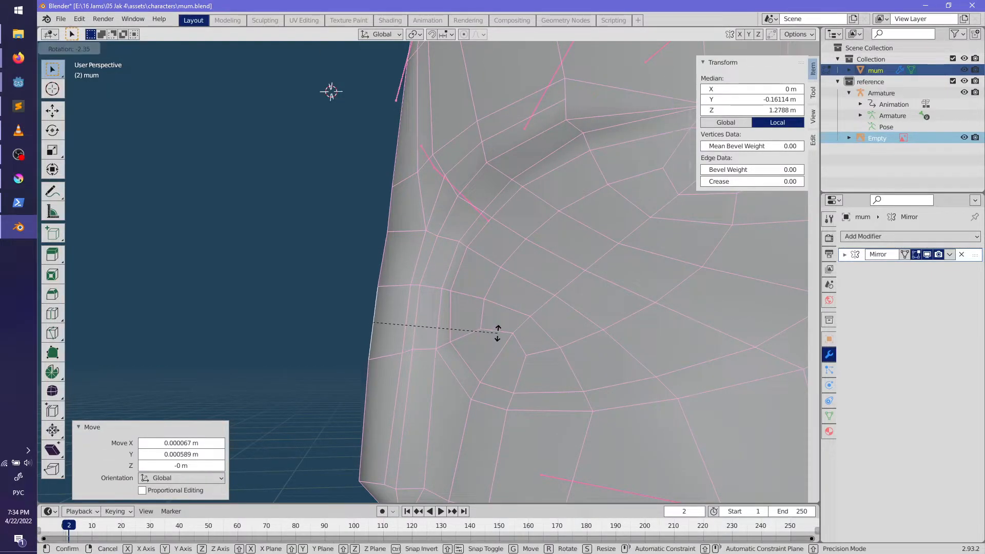
{"action": "left_click", "coordinate": [502, 332]}
Step: In the right side view, move the selected centre-line edges of the nose bridge backward and rotate them to deepen the profile
{"action": "key", "text": "KP_1"}
{"action": "key", "text": "KP_3"}
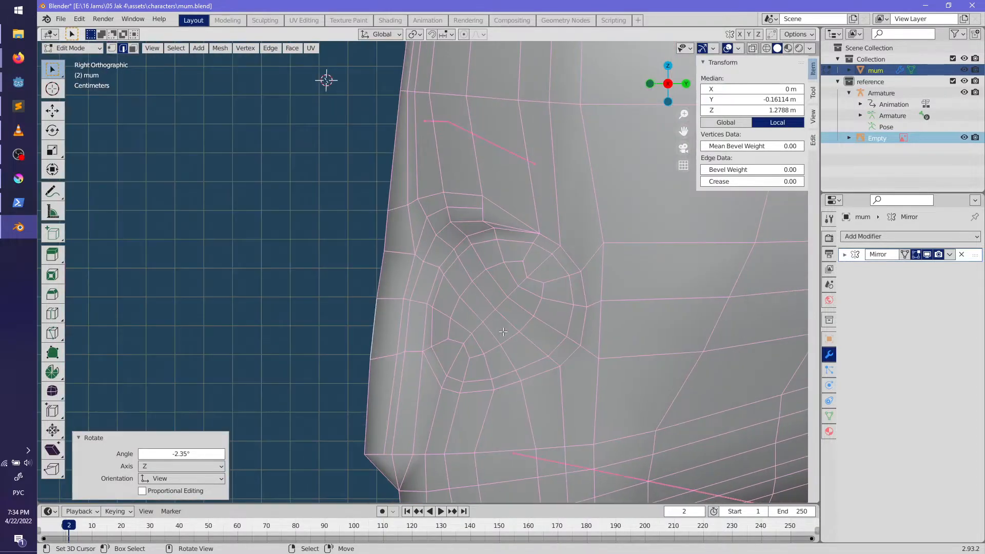
{"action": "scroll", "coordinate": [490, 308], "scroll_direction": "down", "scroll_amount": 4}
{"action": "mouse_move", "coordinate": [490, 308]}
{"action": "middle_mouse_down", "text": "shift"}
{"action": "mouse_move", "coordinate": [489, 275]}
{"action": "mouse_move", "coordinate": [504, 304]}
{"action": "middle_mouse_up", "text": "shift"}
{"action": "scroll", "coordinate": [486, 303], "scroll_direction": "up", "scroll_amount": 4}
{"action": "right_click", "coordinate": [418, 261], "text": "shift"}
{"action": "key", "text": "r"}
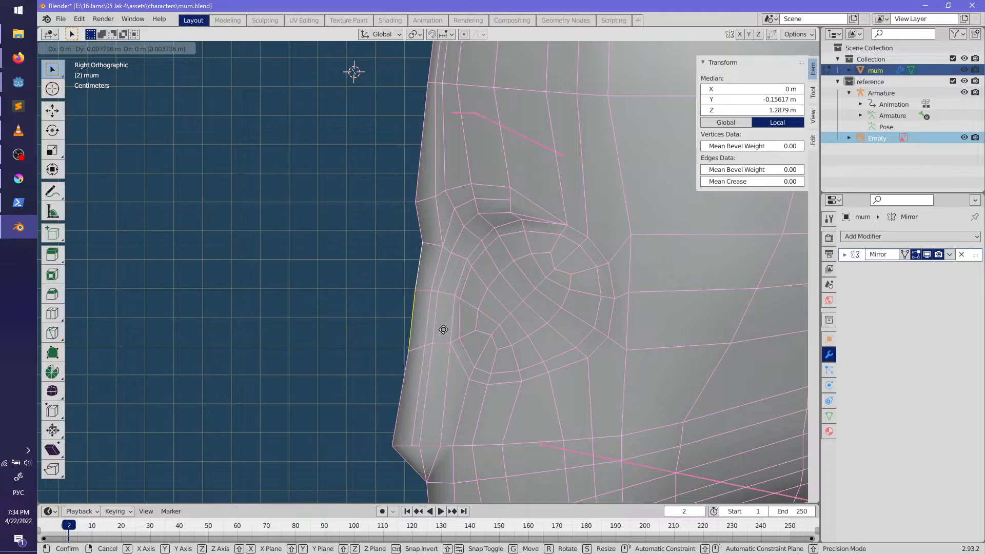
{"action": "left_click", "coordinate": [440, 330]}
{"action": "key", "text": "r"}
{"action": "left_click", "coordinate": [476, 325]}
{"action": "scroll", "coordinate": [476, 325], "scroll_direction": "down", "scroll_amount": 3}
{"action": "key", "text": "alt+a"}
{"action": "key", "text": "Tab"}
{"action": "key", "text": "Tab"}
Step: Move, rotate and scale the centre-line edge at the top of the nose bridge to soften the transition to the forehead
{"action": "scroll", "coordinate": [454, 285], "scroll_direction": "up", "scroll_amount": 2}
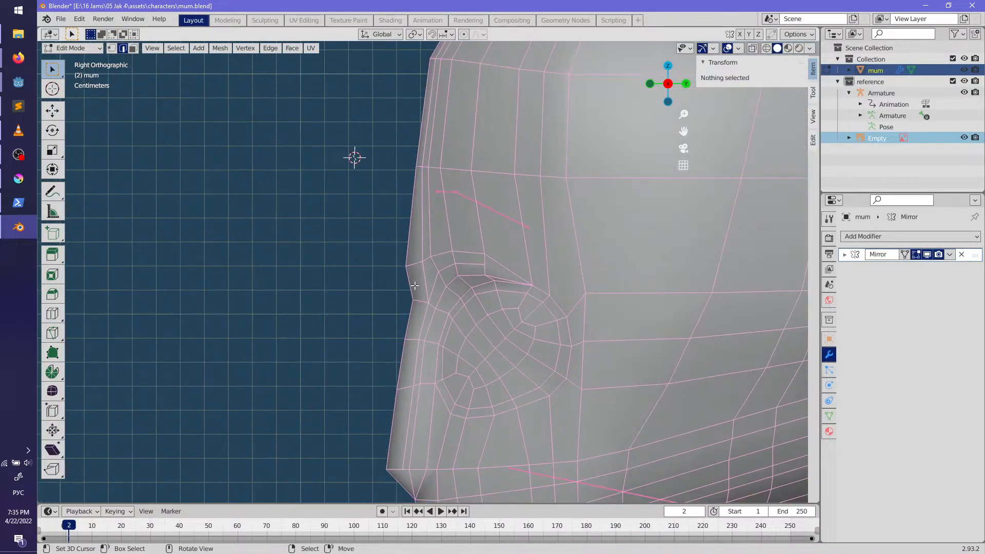
{"action": "right_click", "coordinate": [414, 288]}
{"action": "key", "text": "g"}
{"action": "left_click", "coordinate": [418, 285]}
{"action": "key", "text": "r"}
{"action": "left_click", "coordinate": [446, 317]}
{"action": "key", "text": "s"}
{"action": "left_click", "coordinate": [453, 328]}
Step: Select the upper row of brow edges starting beside the nose bridge and slide them along the surface
{"action": "right_click", "coordinate": [429, 258]}
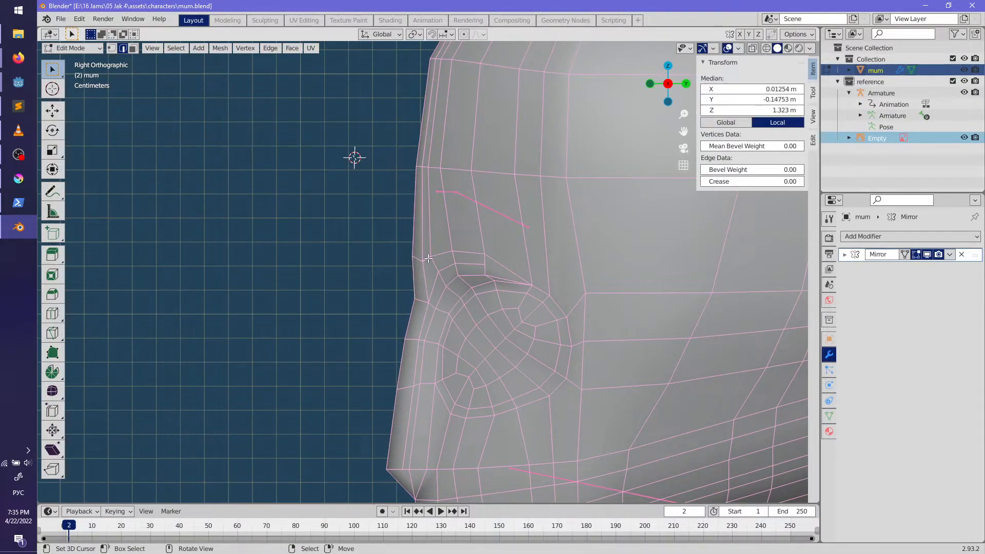
{"action": "right_click", "coordinate": [475, 246], "text": "ctrl"}
{"action": "key", "text": "g"}
{"action": "key", "text": "g"}
{"action": "left_click", "coordinate": [476, 251]}
{"action": "middle_click_drag", "start_coordinate": [476, 251], "coordinate": [394, 321]}
{"action": "key", "text": "alt+a"}
Step: Select the middle row of brow edges and move it about -0.0009 m in Y and -0.0024 m in Z in the side view
{"action": "right_click", "coordinate": [532, 255]}
{"action": "right_click", "coordinate": [392, 263], "text": "ctrl"}
{"action": "middle_click_drag", "start_coordinate": [414, 272], "coordinate": [396, 275]}
{"action": "right_click", "coordinate": [396, 275], "text": "shift"}
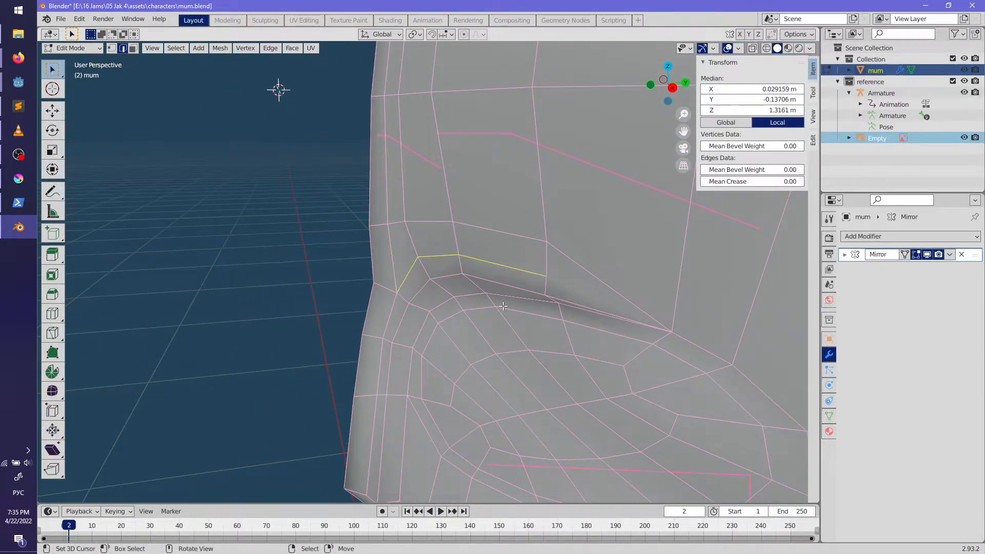
{"action": "key", "text": "KP_3"}
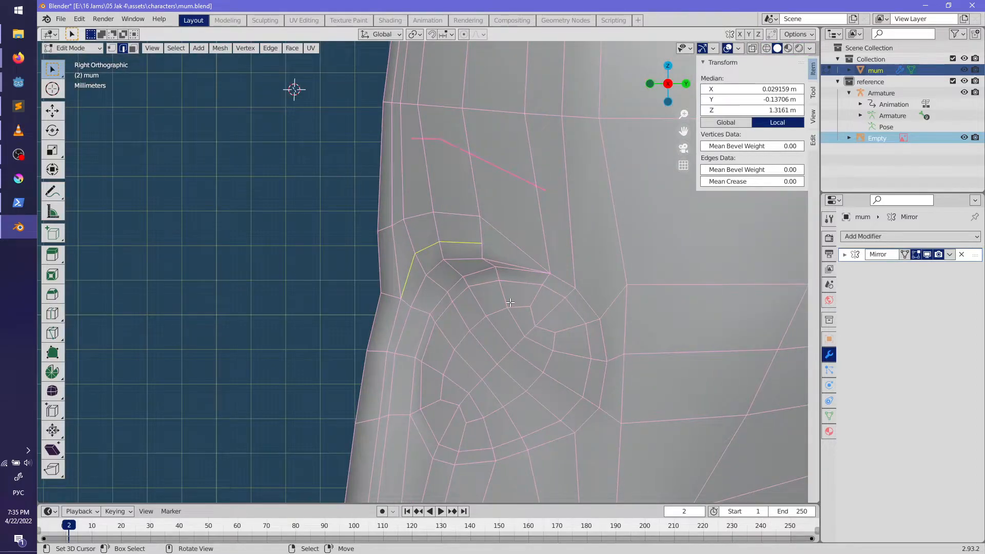
{"action": "key", "text": "g"}
{"action": "left_click", "coordinate": [526, 310]}
Step: Select the edge path from the inner brow down the nose side and move it about 0.0004 m in X and -0.0015 m in Y
{"action": "middle_click_drag", "start_coordinate": [526, 310], "coordinate": [452, 359]}
{"action": "scroll", "coordinate": [546, 304], "scroll_direction": "up", "scroll_amount": 1}
{"action": "middle_click_drag", "start_coordinate": [452, 359], "coordinate": [606, 272], "text": "shift"}
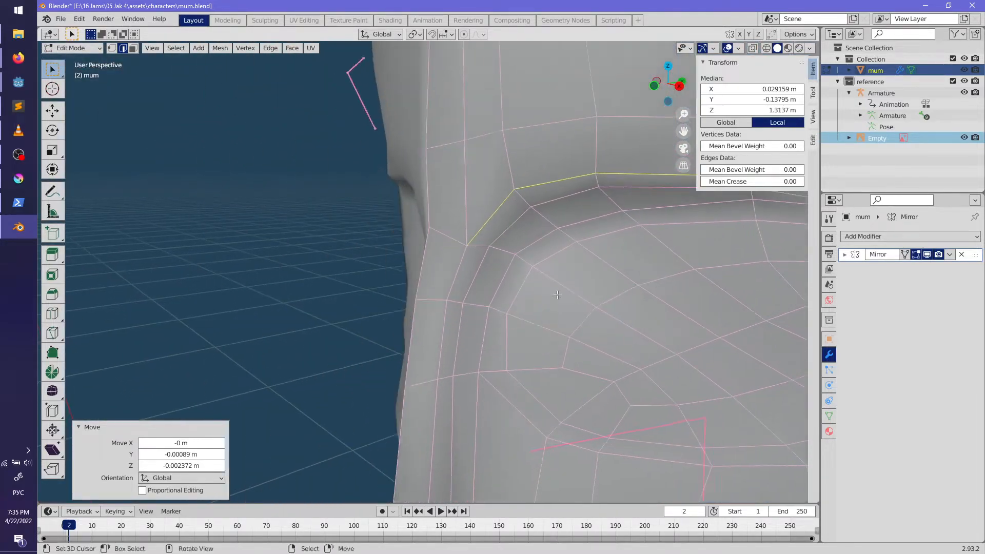
{"action": "left_click", "coordinate": [477, 280]}
{"action": "middle_click_drag", "start_coordinate": [523, 308], "coordinate": [431, 361]}
{"action": "left_click", "coordinate": [517, 215], "text": "ctrl"}
{"action": "middle_click_drag", "start_coordinate": [517, 215], "coordinate": [365, 282]}
{"action": "key", "text": "g"}
{"action": "left_click", "coordinate": [515, 314]}
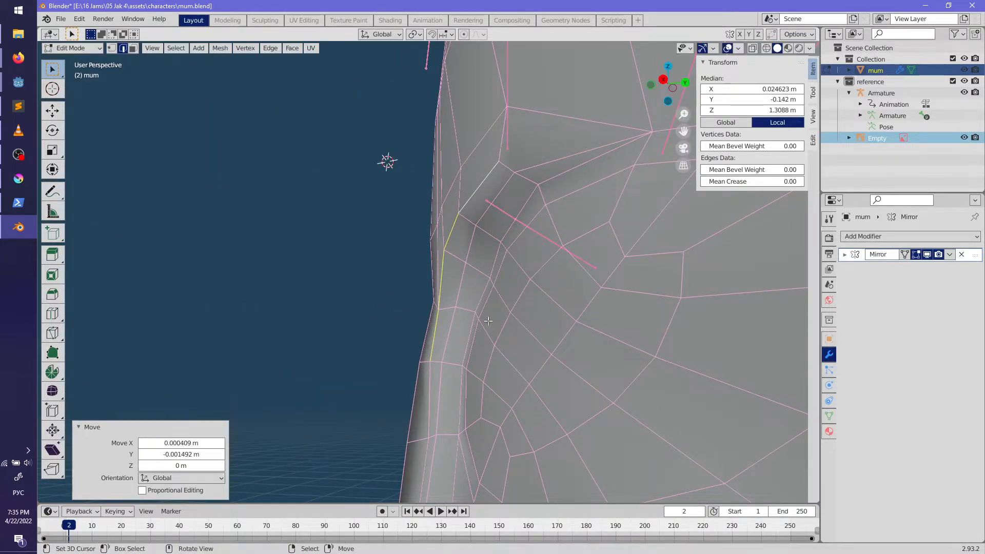
Step: Rotate the selected edges running along the side of the nose bridge
{"action": "left_click", "coordinate": [433, 336]}
{"action": "middle_click_drag", "start_coordinate": [441, 342], "coordinate": [477, 389]}
{"action": "key", "text": "r"}
{"action": "left_click", "coordinate": [583, 356]}
Step: Select the edge path down the side of the nose to its base and slide it along the surface
{"action": "right_click", "coordinate": [444, 362]}
{"action": "middle_click_drag", "start_coordinate": [417, 470], "coordinate": [433, 352], "text": "shift"}
{"action": "middle_click_drag", "start_coordinate": [405, 395], "coordinate": [469, 391]}
{"action": "key", "text": "g"}
{"action": "key", "text": "g"}
{"action": "left_click", "coordinate": [432, 351]}
{"action": "scroll", "coordinate": [469, 391], "scroll_direction": "down", "scroll_amount": 3}
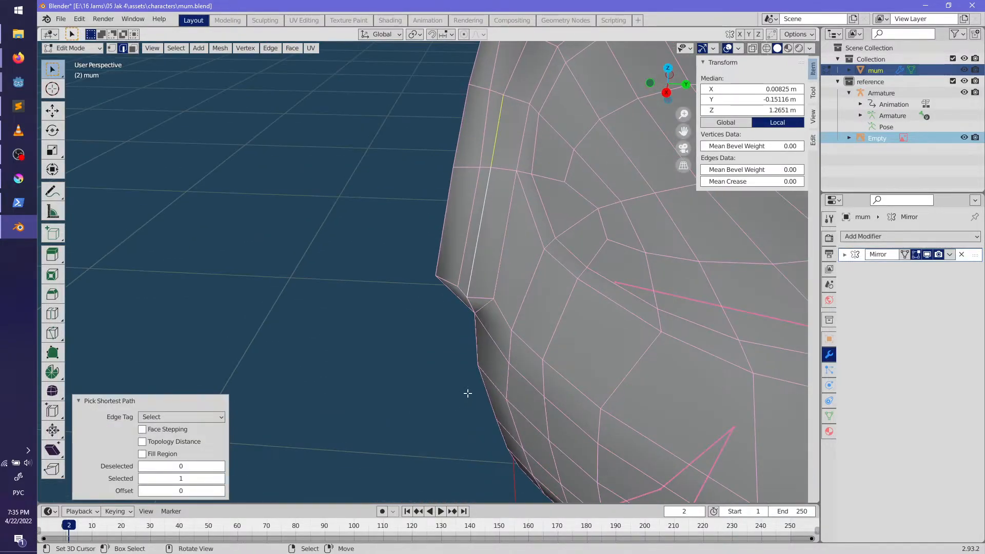
Step: Select the edge along the nose side below the inner eye corner, then move and slightly rotate it
{"action": "middle_click_drag", "start_coordinate": [549, 340], "coordinate": [539, 386], "text": "shift"}
{"action": "key", "text": "alt+a"}
{"action": "middle_click_drag", "start_coordinate": [370, 349], "coordinate": [420, 368], "text": "shift"}
{"action": "left_click", "coordinate": [420, 368]}
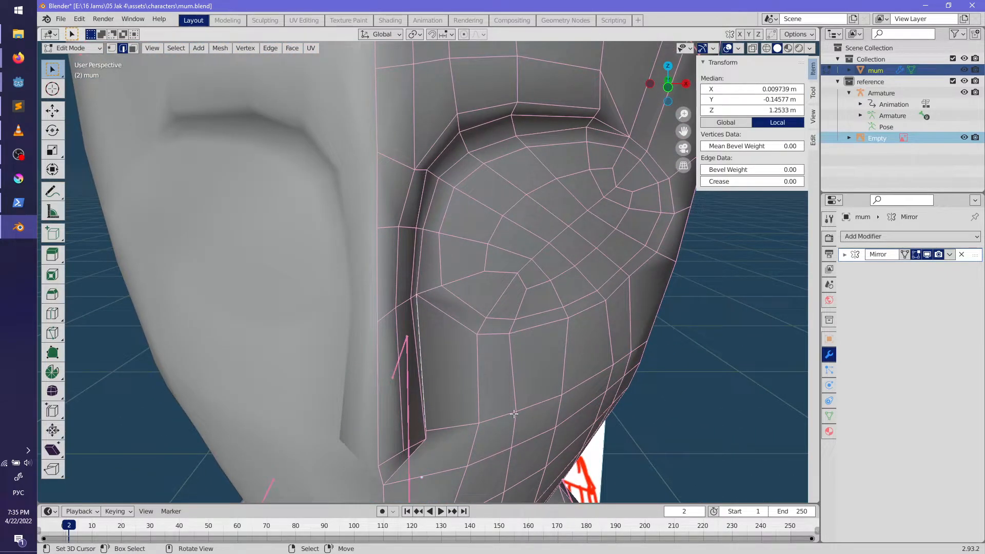
{"action": "key", "text": "g"}
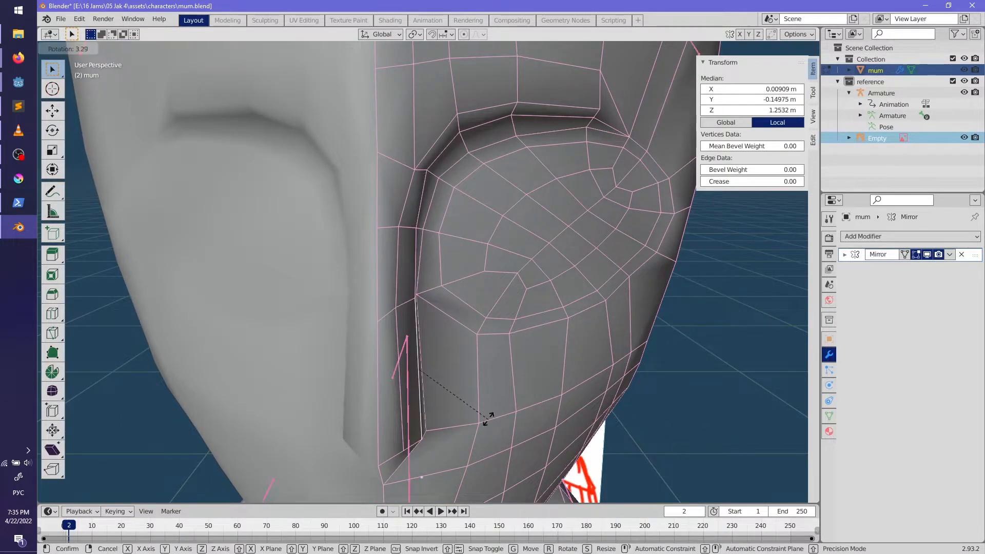
{"action": "left_click", "coordinate": [488, 417]}
{"action": "key", "text": "g"}
{"action": "left_click", "coordinate": [501, 415]}
{"action": "mouse_move", "coordinate": [502, 415]}
{"action": "middle_mouse_down"}
{"action": "mouse_move", "coordinate": [484, 345]}
{"action": "mouse_move", "coordinate": [440, 340]}
{"action": "mouse_move", "coordinate": [524, 396]}
{"action": "mouse_move", "coordinate": [431, 360]}
{"action": "mouse_move", "coordinate": [520, 356]}
{"action": "mouse_move", "coordinate": [530, 315]}
{"action": "mouse_move", "coordinate": [588, 336]}
{"action": "mouse_move", "coordinate": [521, 373]}
{"action": "mouse_move", "coordinate": [423, 365]}
{"action": "mouse_move", "coordinate": [515, 372]}
{"action": "mouse_move", "coordinate": [592, 354]}
{"action": "mouse_move", "coordinate": [556, 407]}
{"action": "mouse_move", "coordinate": [491, 398]}
{"action": "mouse_move", "coordinate": [429, 353]}
{"action": "mouse_move", "coordinate": [430, 298]}
{"action": "middle_mouse_up"}
{"action": "key", "text": "alt+a"}
Step: Add one centred loop cut around the side of the head, starting at the temple above the outer eye corner
{"action": "scroll", "coordinate": [519, 362], "scroll_direction": "down", "scroll_amount": 1}
{"action": "key", "text": "Tab"}
{"action": "scroll", "coordinate": [521, 373], "scroll_direction": "down", "scroll_amount": 4}
{"action": "scroll", "coordinate": [532, 414], "scroll_direction": "down", "scroll_amount": 3}
{"action": "key", "text": "Tab"}
{"action": "scroll", "coordinate": [450, 130], "scroll_direction": "up", "scroll_amount": 3}
{"action": "middle_click_drag", "start_coordinate": [450, 131], "coordinate": [512, 115]}
{"action": "scroll", "coordinate": [501, 300], "scroll_direction": "up", "scroll_amount": 1}
{"action": "right_click", "coordinate": [495, 295]}
{"action": "scroll", "coordinate": [490, 335], "scroll_direction": "up", "scroll_amount": 3}
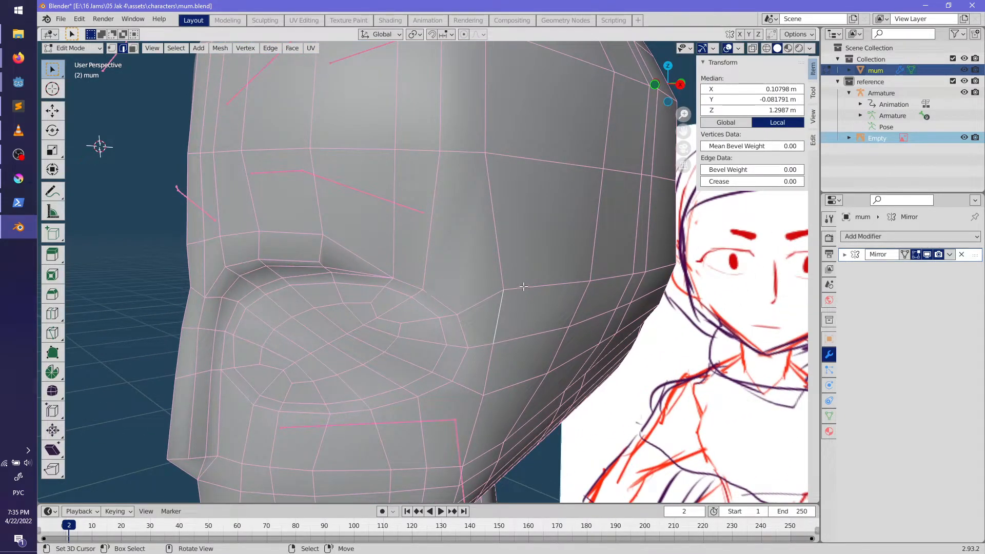
{"action": "left_click", "coordinate": [502, 224]}
{"action": "right_click", "coordinate": [502, 225]}
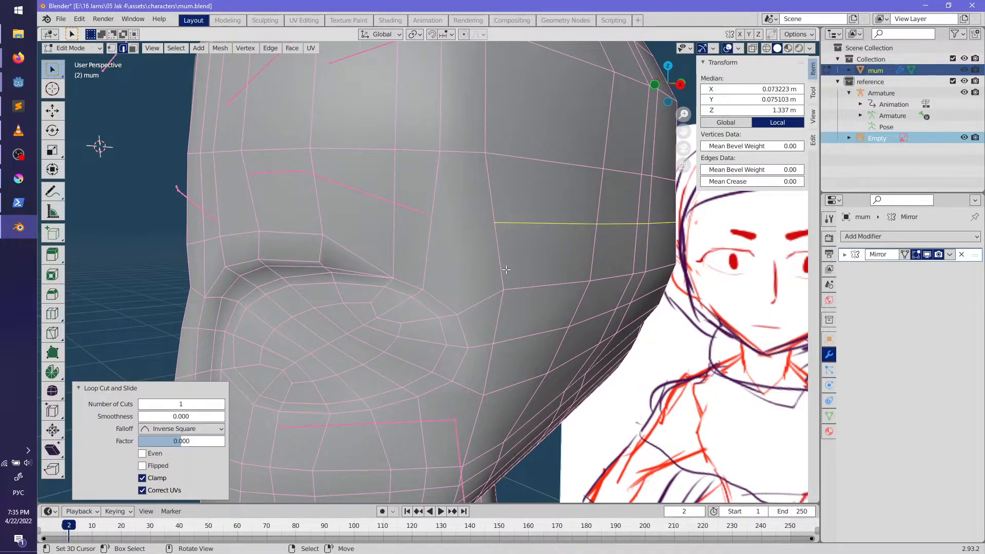
Step: Knife-cut from the new temple loop's end to the outer eye rim, and across the brow edges to the same loop end
{"action": "scroll", "coordinate": [488, 285], "scroll_direction": "up", "scroll_amount": 1}
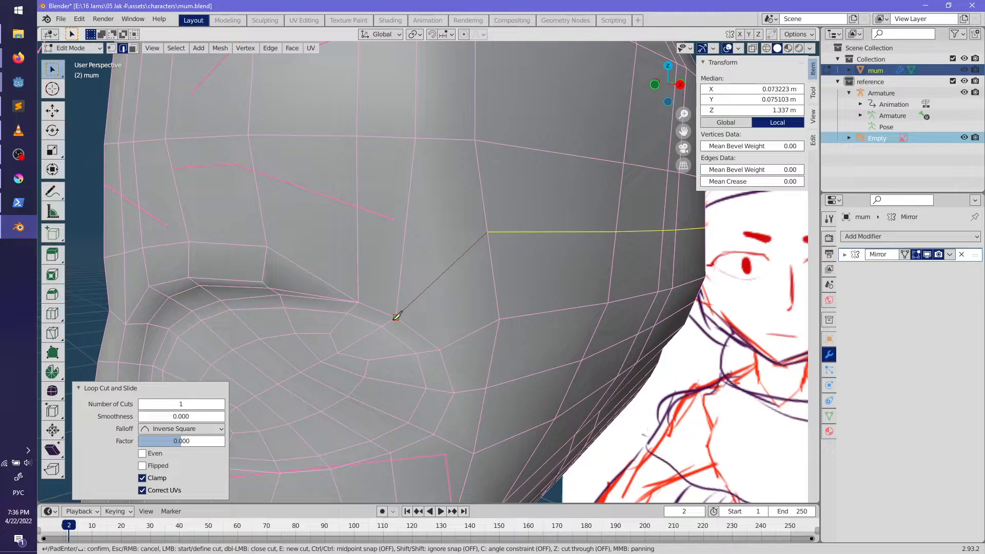
{"action": "left_click", "coordinate": [396, 317]}
{"action": "key", "text": "Return"}
{"action": "key", "text": "alt+a"}
{"action": "middle_click_drag", "start_coordinate": [392, 320], "coordinate": [413, 249]}
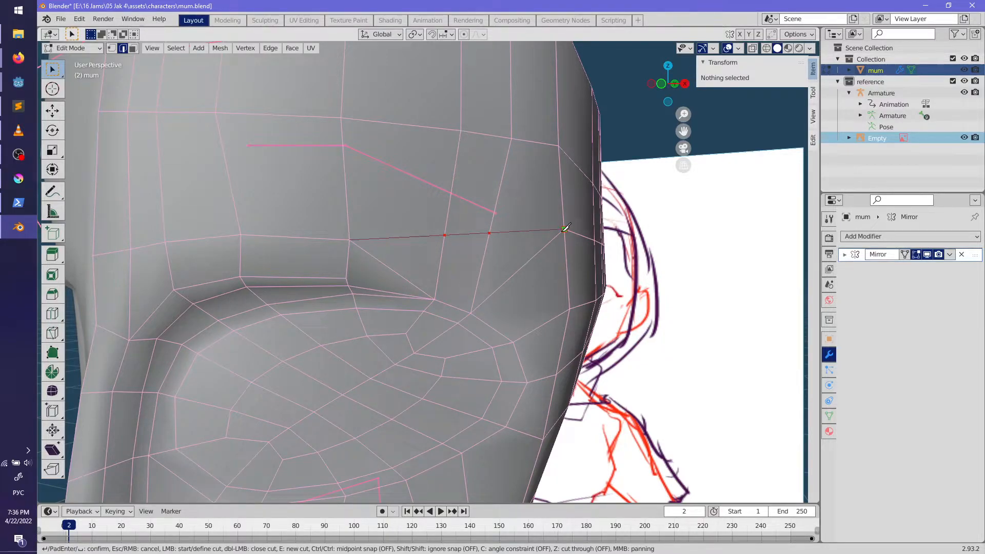
{"action": "left_click", "coordinate": [565, 229]}
{"action": "key", "text": "Return"}
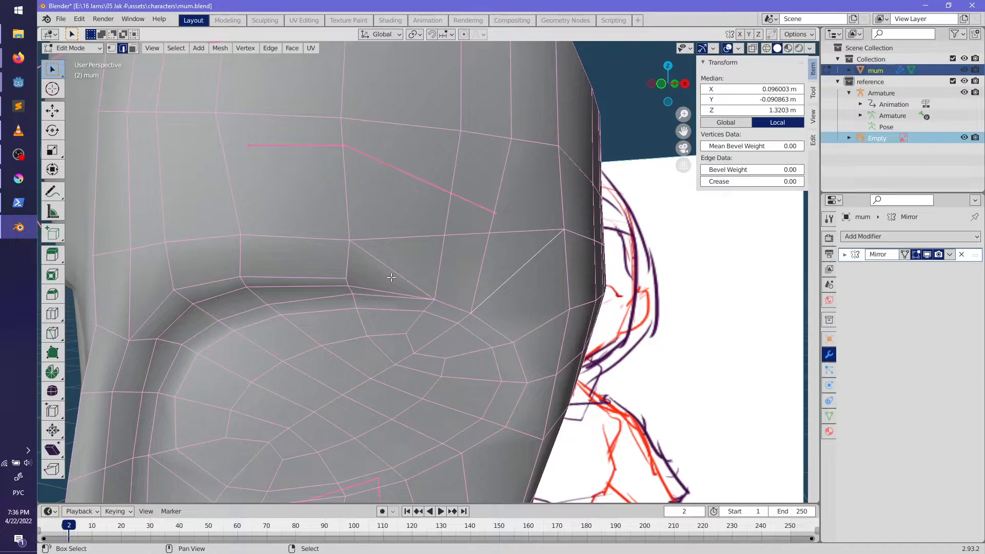
Step: Dissolve the two diagonal edges between the outer brow row and the eye rim using Dissolve Edges
{"action": "key", "text": "x"}
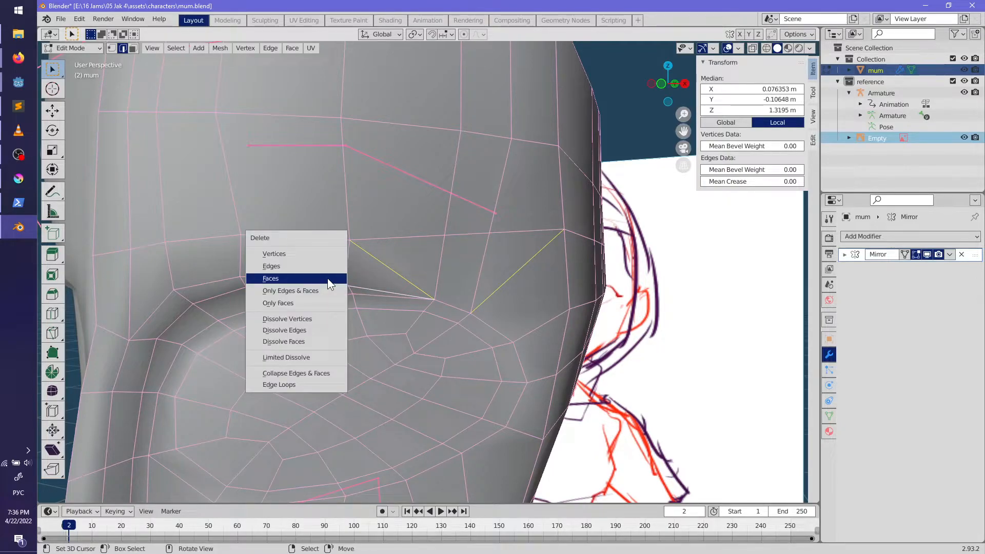
{"action": "left_click", "coordinate": [314, 319]}
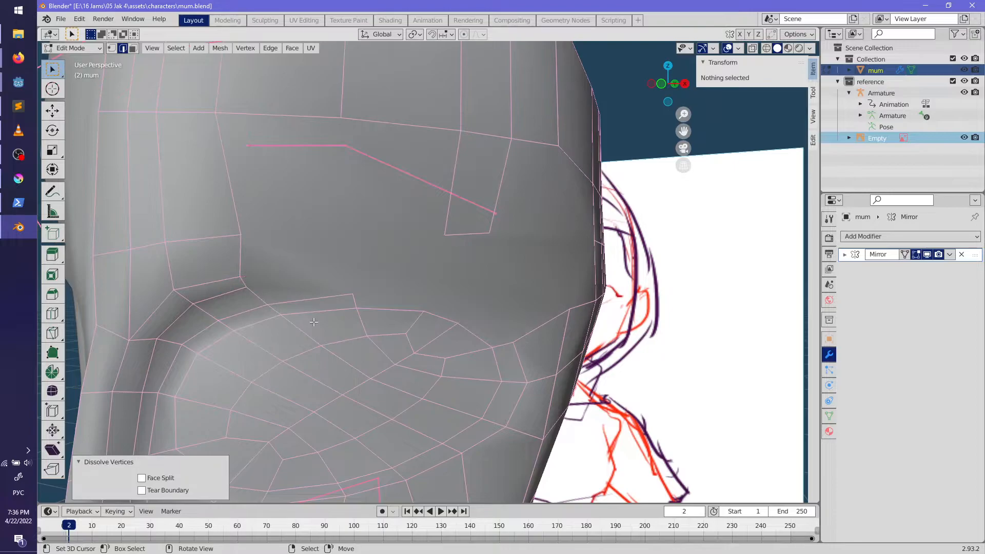
{"action": "key", "text": "ctrl+z"}
{"action": "key", "text": "x"}
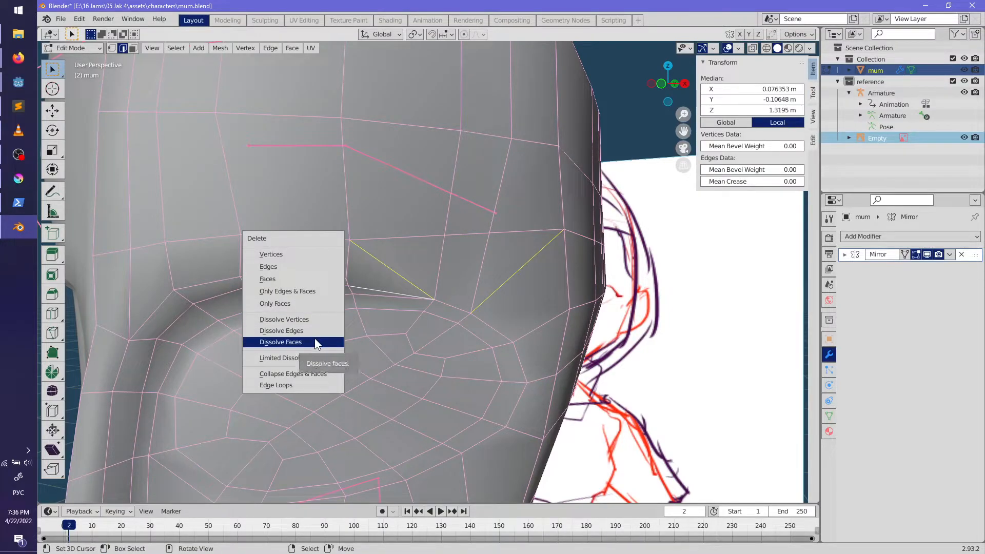
{"action": "left_click", "coordinate": [314, 331]}
{"action": "scroll", "coordinate": [372, 292], "scroll_direction": "up", "scroll_amount": 6}
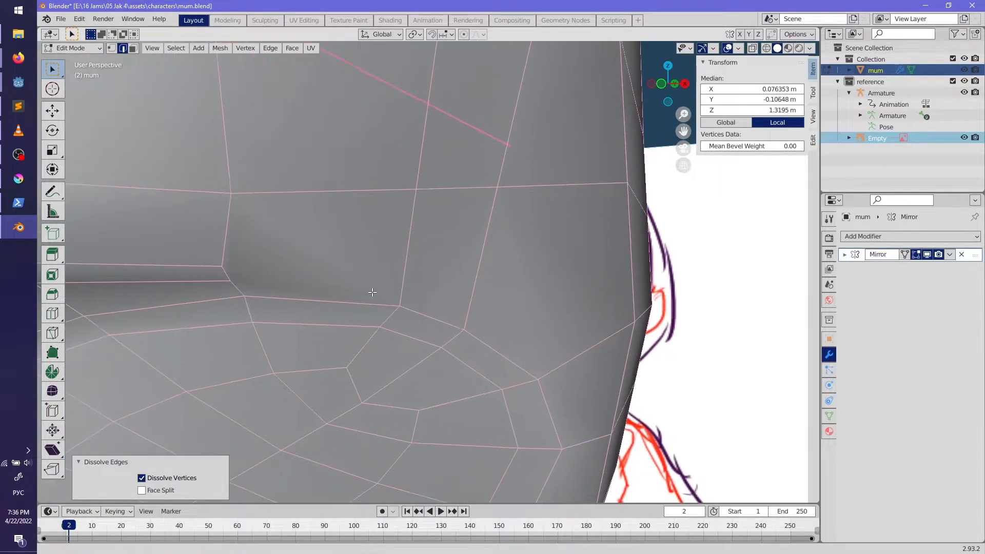
Step: Add one centred loop cut across the cheek below the eye and knife-cut from its outer end up to the eye's outer rim
{"action": "scroll", "coordinate": [372, 292], "scroll_direction": "down", "scroll_amount": 2}
{"action": "middle_click_drag", "start_coordinate": [387, 288], "coordinate": [475, 259]}
{"action": "left_click", "coordinate": [421, 259]}
{"action": "right_click", "coordinate": [421, 260]}
{"action": "scroll", "coordinate": [475, 258], "scroll_direction": "down", "scroll_amount": 2}
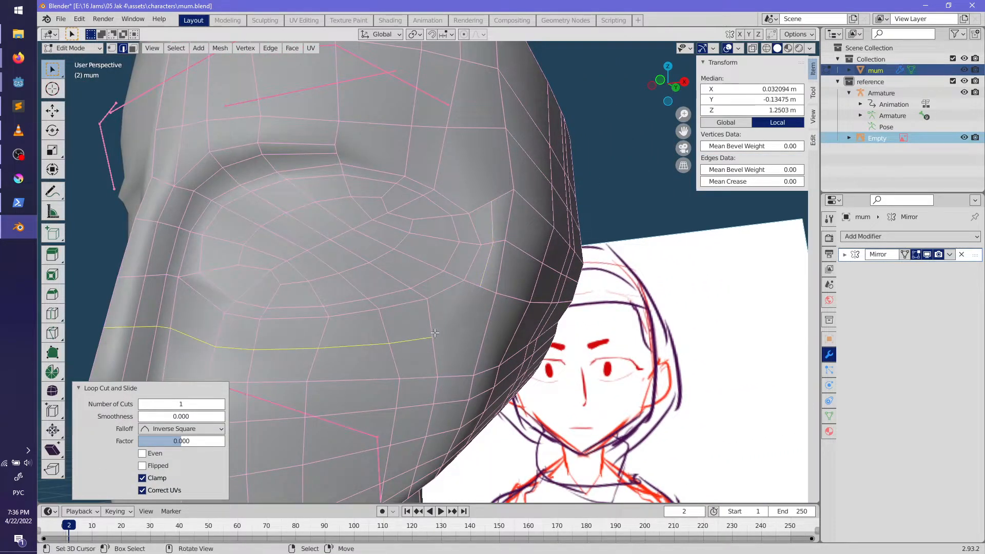
{"action": "scroll", "coordinate": [447, 332], "scroll_direction": "up", "scroll_amount": 2}
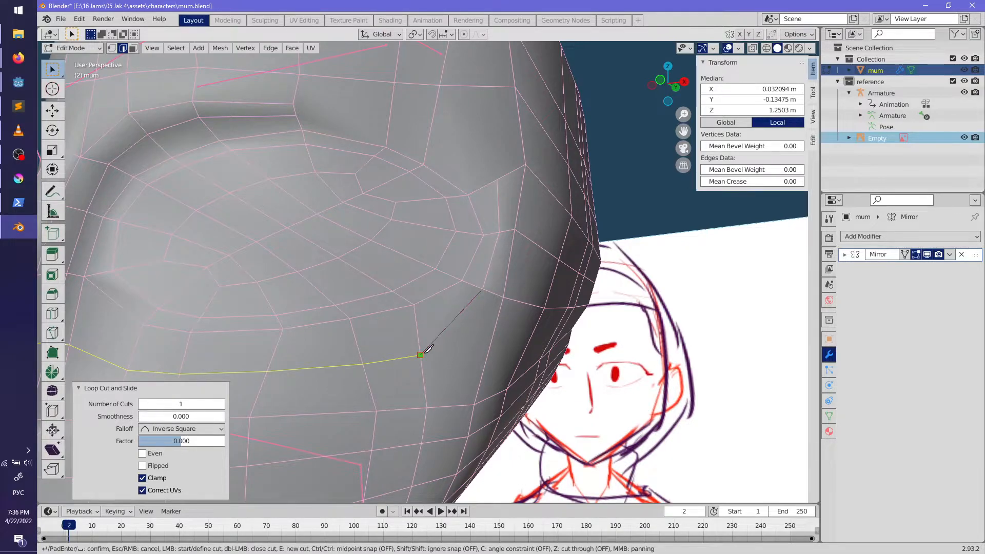
{"action": "left_click", "coordinate": [421, 355]}
{"action": "key", "text": "Return"}
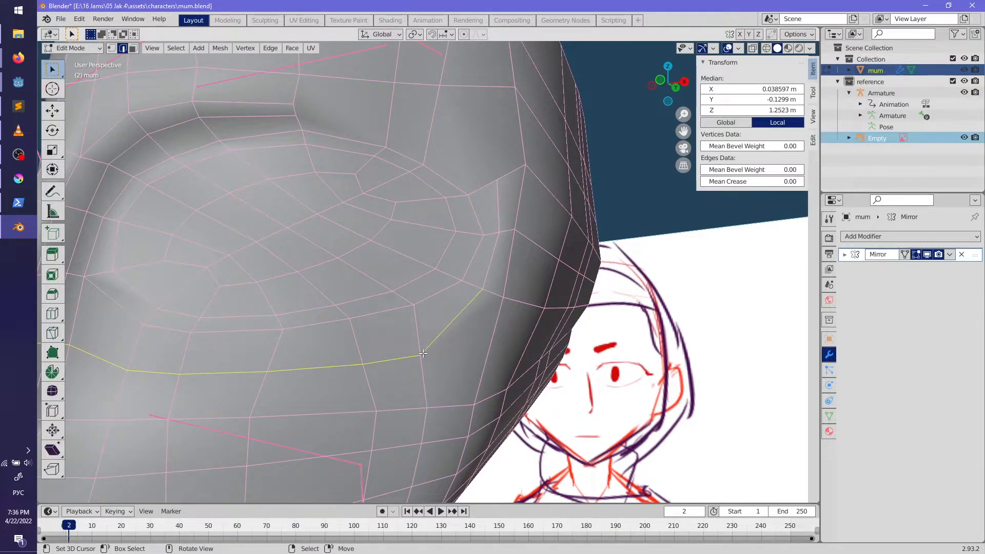
Step: Add one centred loop cut around the side of the head at cheek height and knife-cut it to the under-eye loop's end
{"action": "mouse_move", "coordinate": [515, 392]}
{"action": "middle_mouse_down"}
{"action": "mouse_move", "coordinate": [450, 357]}
{"action": "mouse_move", "coordinate": [468, 358]}
{"action": "middle_mouse_up"}
{"action": "left_click", "coordinate": [433, 354]}
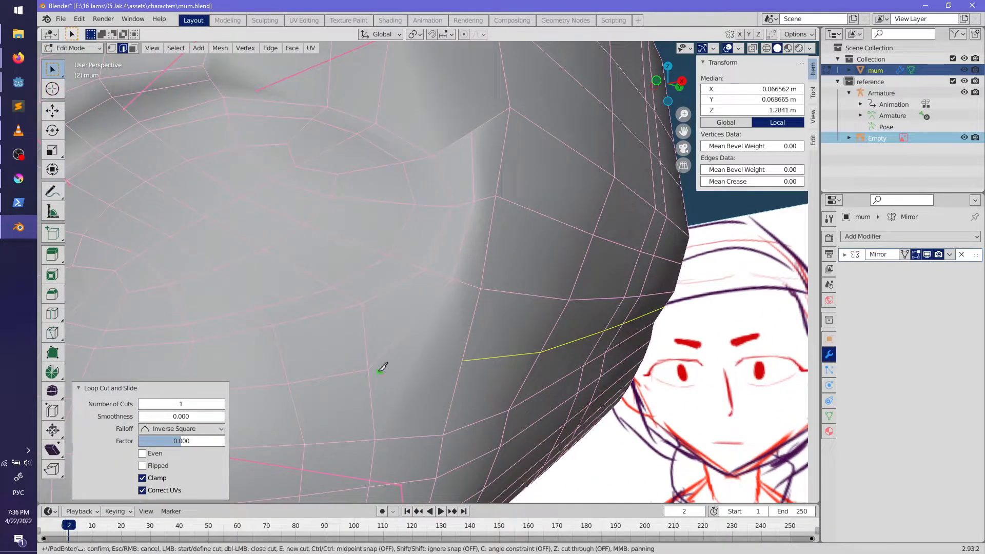
{"action": "left_click", "coordinate": [462, 361]}
{"action": "key", "text": "Return"}
{"action": "scroll", "coordinate": [505, 368], "scroll_direction": "down", "scroll_amount": 3}
{"action": "middle_click_drag", "start_coordinate": [512, 356], "coordinate": [481, 378]}
Step: Select the edge path running down from the temple behind the outer eye corner and slide it along the surface
{"action": "key", "text": "alt+a"}
{"action": "key", "text": "Tab"}
{"action": "key", "text": "Tab"}
{"action": "right_click", "coordinate": [489, 392], "text": "ctrl"}
{"action": "key", "text": "g"}
{"action": "key", "text": "g"}
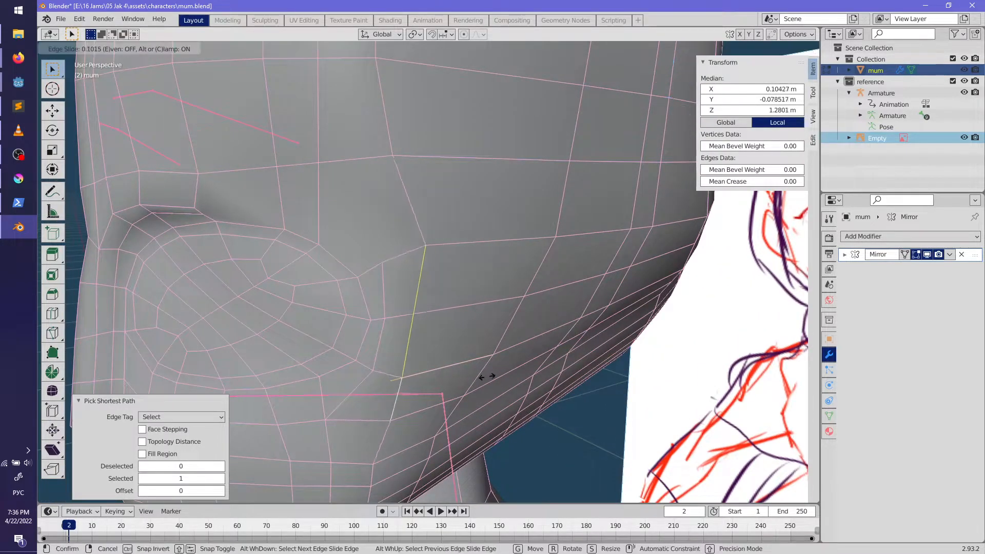
{"action": "left_click", "coordinate": [505, 373]}
Step: Select the temple edges above and behind the outer eye corner and slide them along the surface
{"action": "scroll", "coordinate": [456, 231], "scroll_direction": "down", "scroll_amount": 4}
{"action": "right_click", "coordinate": [418, 198]}
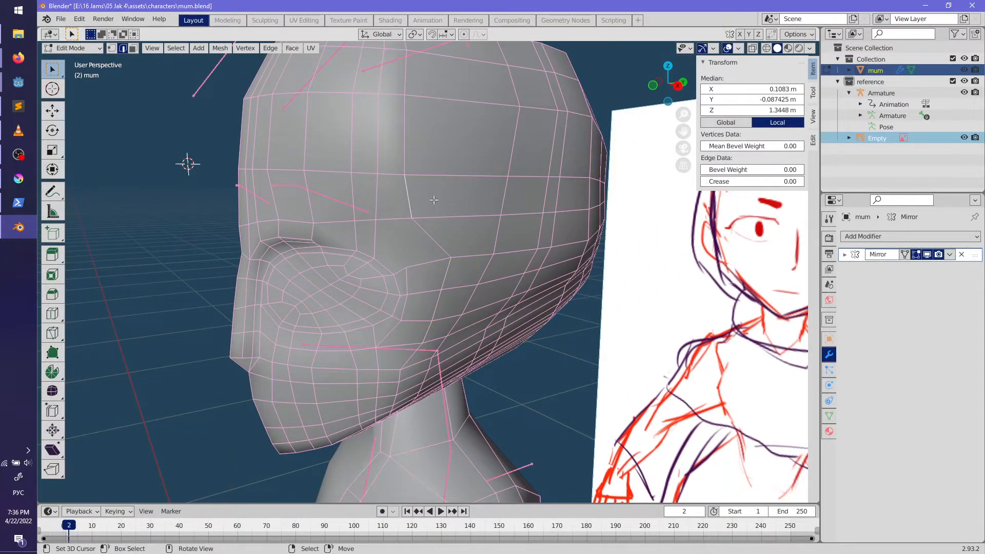
{"action": "middle_click_drag", "start_coordinate": [431, 200], "coordinate": [400, 260]}
{"action": "left_click", "coordinate": [403, 267], "text": "ctrl"}
{"action": "key", "text": "g"}
{"action": "key", "text": "g"}
{"action": "left_click", "coordinate": [470, 334]}
{"action": "mouse_move", "coordinate": [470, 334]}
{"action": "middle_mouse_down"}
{"action": "mouse_move", "coordinate": [467, 303]}
{"action": "mouse_move", "coordinate": [464, 313]}
{"action": "mouse_move", "coordinate": [494, 312]}
{"action": "mouse_move", "coordinate": [475, 329]}
{"action": "middle_mouse_up"}
{"action": "key", "text": "alt+a"}
{"action": "key", "text": "Tab"}
{"action": "key", "text": "Tab"}
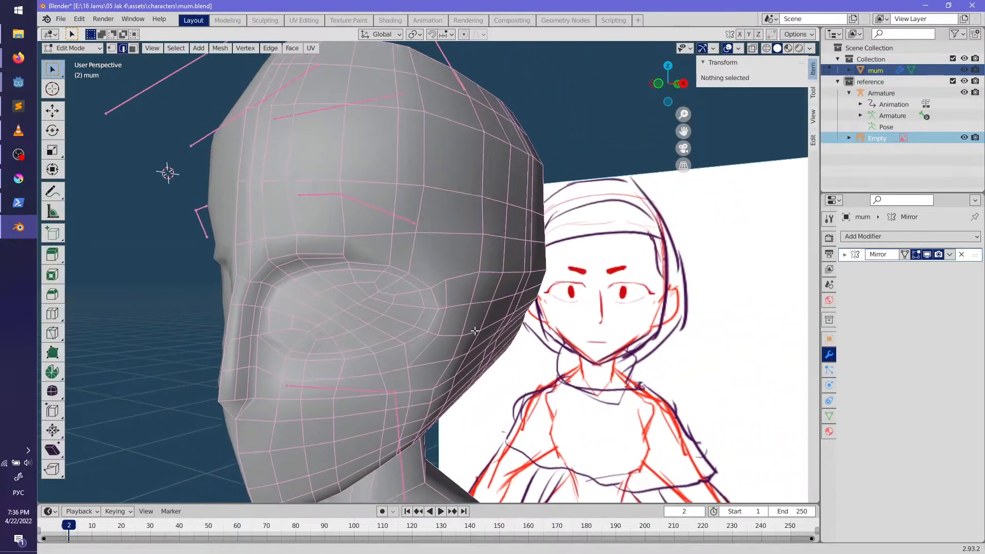
{"action": "scroll", "coordinate": [475, 328], "scroll_direction": "up", "scroll_amount": 6}
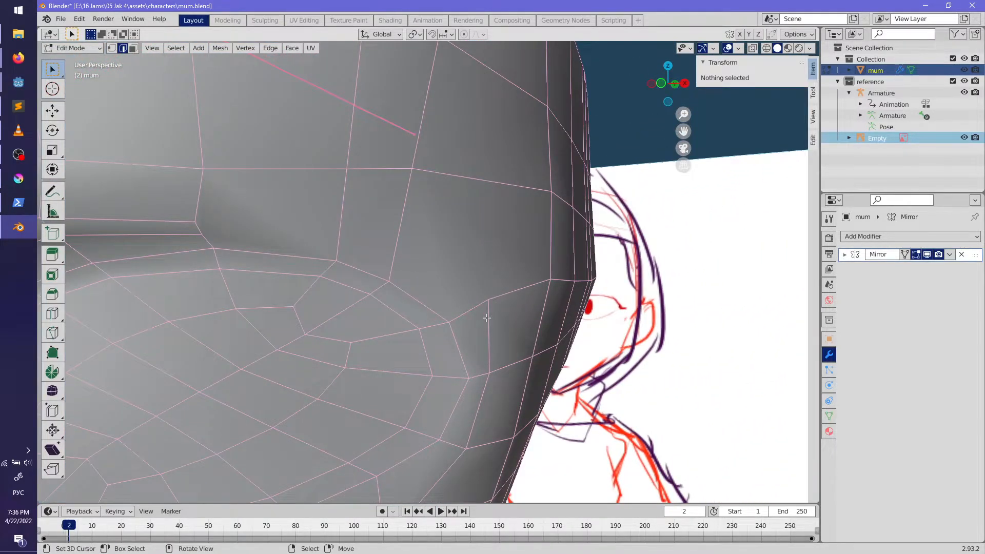
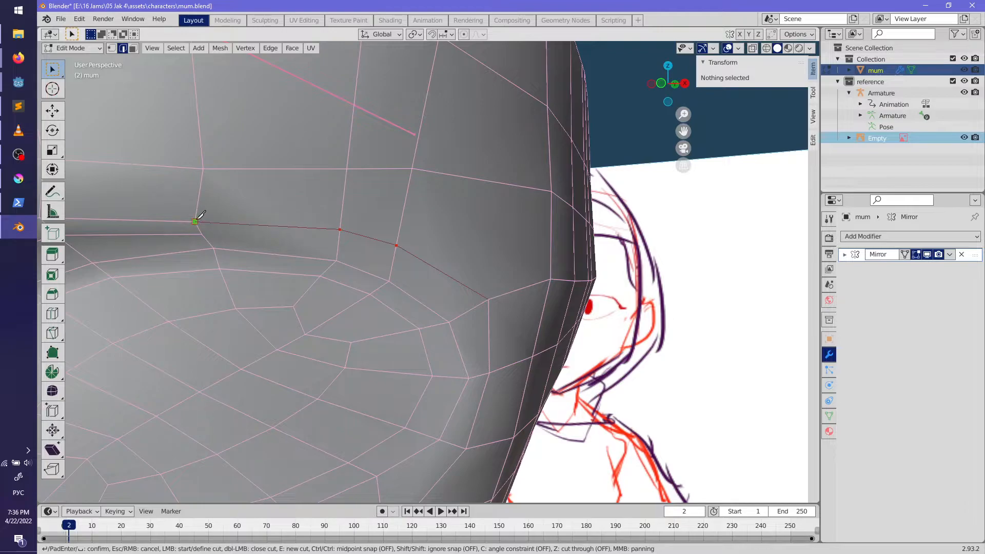
Step: Finish the knife cut above the eye's outer half and add one centred loop cut around the outer and lower eye rim
{"action": "key", "text": "Return"}
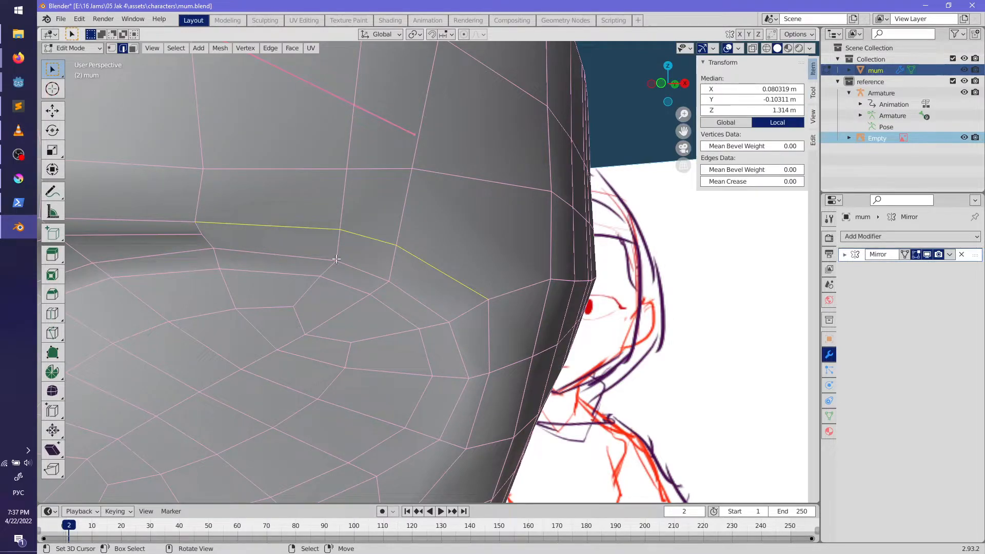
{"action": "right_click", "coordinate": [394, 273]}
{"action": "middle_click_drag", "start_coordinate": [339, 396], "coordinate": [457, 250], "text": "shift"}
{"action": "scroll", "coordinate": [457, 250], "scroll_direction": "down", "scroll_amount": 3}
{"action": "scroll", "coordinate": [457, 250], "scroll_direction": "up", "scroll_amount": 4}
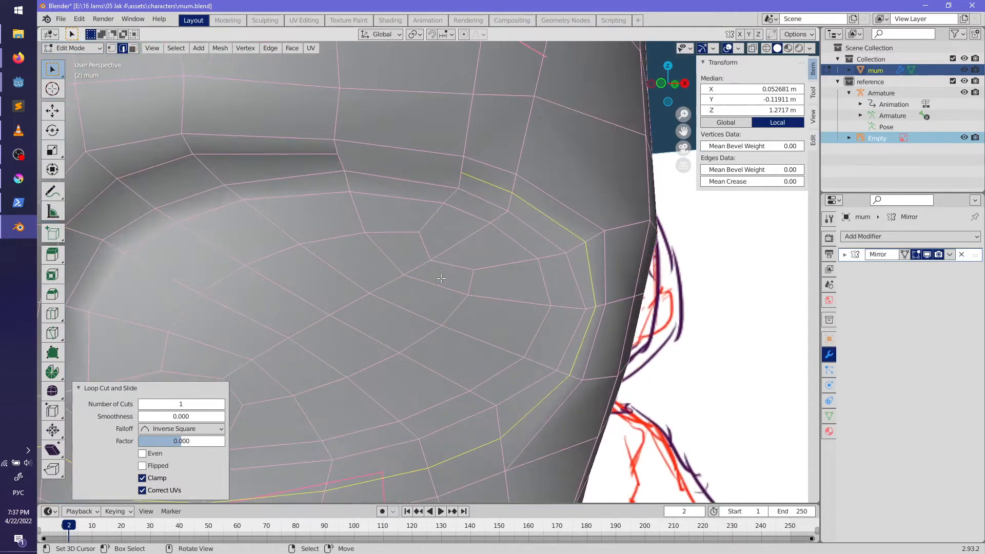
Step: Knife-cut from the new eye-rim loop's upper end across to the crease above the eye
{"action": "key", "text": "alt+a"}
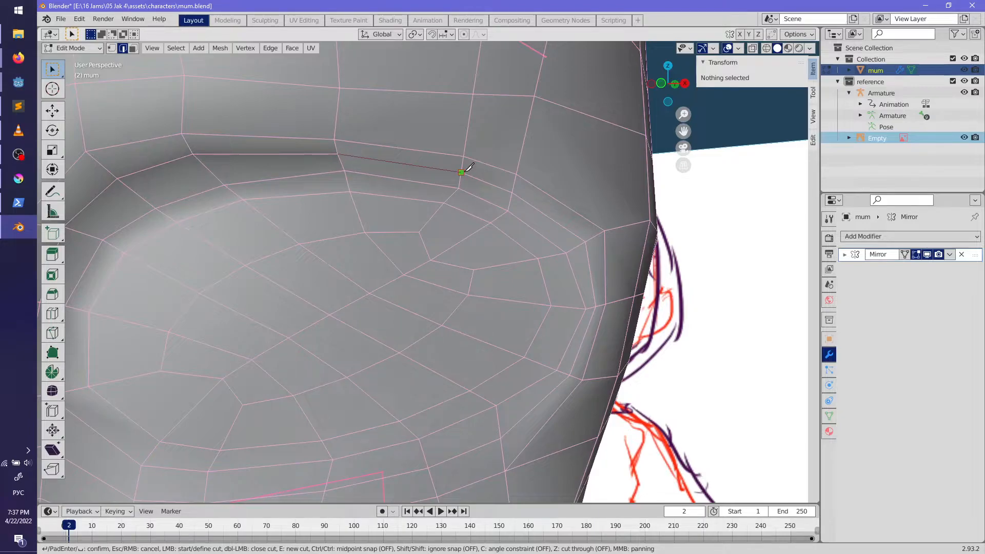
{"action": "key", "text": "Return"}
{"action": "key", "text": "alt+a"}
Step: Examine the shading and surface around the eye outside Edit Mode from several angles
{"action": "key", "text": "Tab"}
{"action": "scroll", "coordinate": [504, 198], "scroll_direction": "down", "scroll_amount": 5}
{"action": "middle_click_drag", "start_coordinate": [504, 199], "coordinate": [574, 318]}
{"action": "key", "text": "Tab"}
{"action": "scroll", "coordinate": [417, 217], "scroll_direction": "up", "scroll_amount": 4}
{"action": "middle_click_drag", "start_coordinate": [565, 284], "coordinate": [404, 225]}
{"action": "scroll", "coordinate": [385, 391], "scroll_direction": "down", "scroll_amount": 5}
{"action": "key", "text": "Tab"}
{"action": "mouse_move", "coordinate": [466, 375]}
{"action": "middle_mouse_down"}
{"action": "mouse_move", "coordinate": [590, 346]}
{"action": "mouse_move", "coordinate": [562, 374]}
{"action": "mouse_move", "coordinate": [431, 396]}
{"action": "mouse_move", "coordinate": [443, 334]}
{"action": "mouse_move", "coordinate": [531, 315]}
{"action": "middle_mouse_up"}
{"action": "scroll", "coordinate": [442, 334], "scroll_direction": "up", "scroll_amount": 3}
{"action": "key", "text": "Tab"}
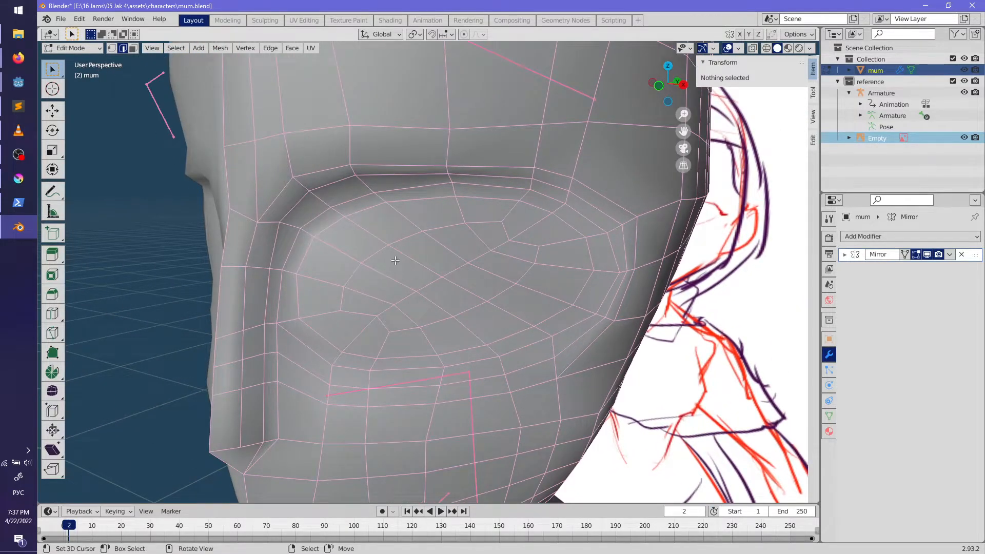
Step: Slide the eye surface's upper edge path towards the upper rim, and slide the diagonal edge path across its middle
{"action": "left_click", "coordinate": [348, 294], "text": "ctrl"}
{"action": "key", "text": "g"}
{"action": "key", "text": "g"}
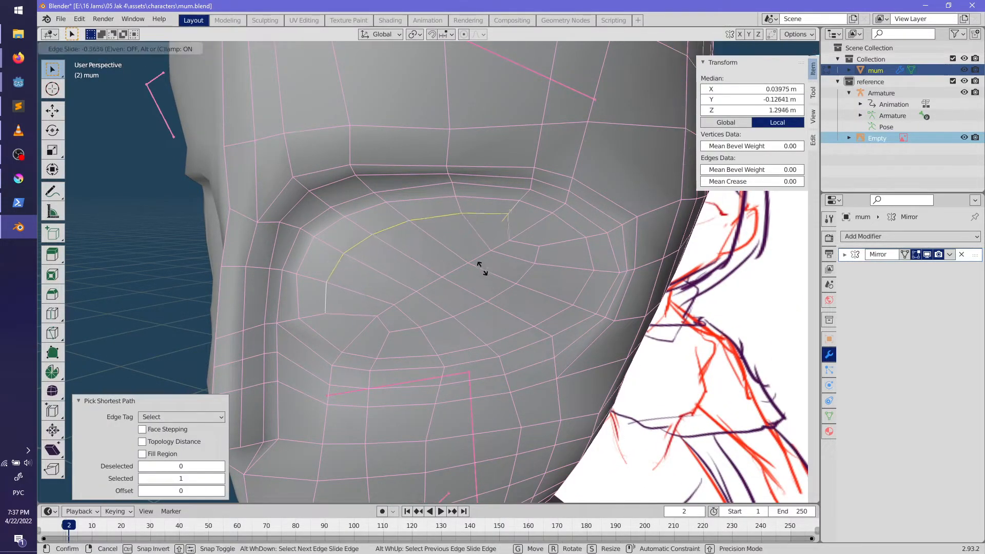
{"action": "left_click", "coordinate": [468, 267]}
{"action": "left_click", "coordinate": [498, 246]}
{"action": "left_click", "coordinate": [386, 310], "text": "ctrl"}
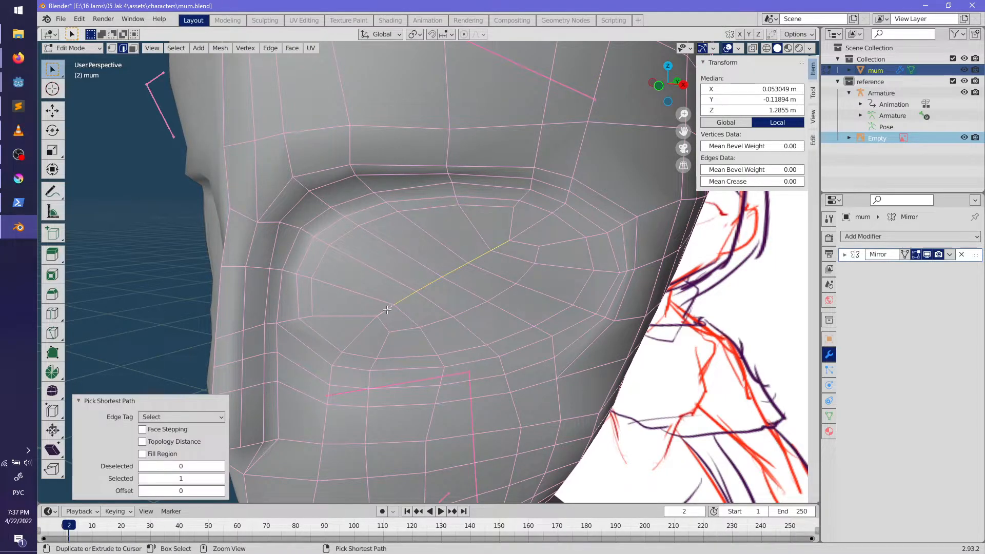
{"action": "key", "text": "g"}
{"action": "key", "text": "g"}
{"action": "left_click", "coordinate": [474, 291]}
Step: Slide the eye surface's remaining inner edge path and its lower outer edge path to space the rows more evenly
{"action": "right_click", "coordinate": [539, 256]}
{"action": "right_click", "coordinate": [405, 329], "text": "ctrl"}
{"action": "key", "text": "g"}
{"action": "key", "text": "g"}
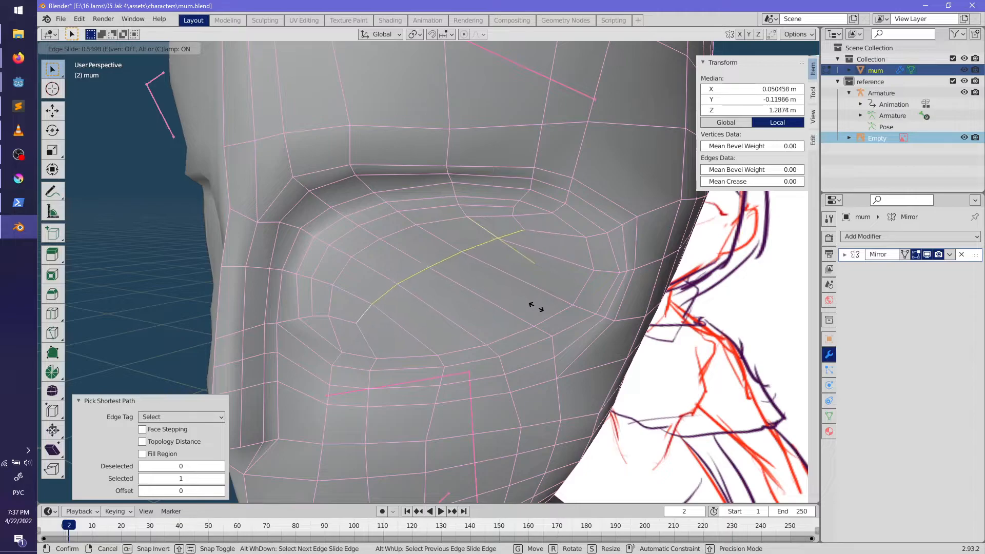
{"action": "left_click", "coordinate": [536, 308]}
{"action": "right_click", "coordinate": [594, 258]}
{"action": "right_click", "coordinate": [406, 360], "text": "ctrl"}
{"action": "key", "text": "g"}
{"action": "key", "text": "g"}
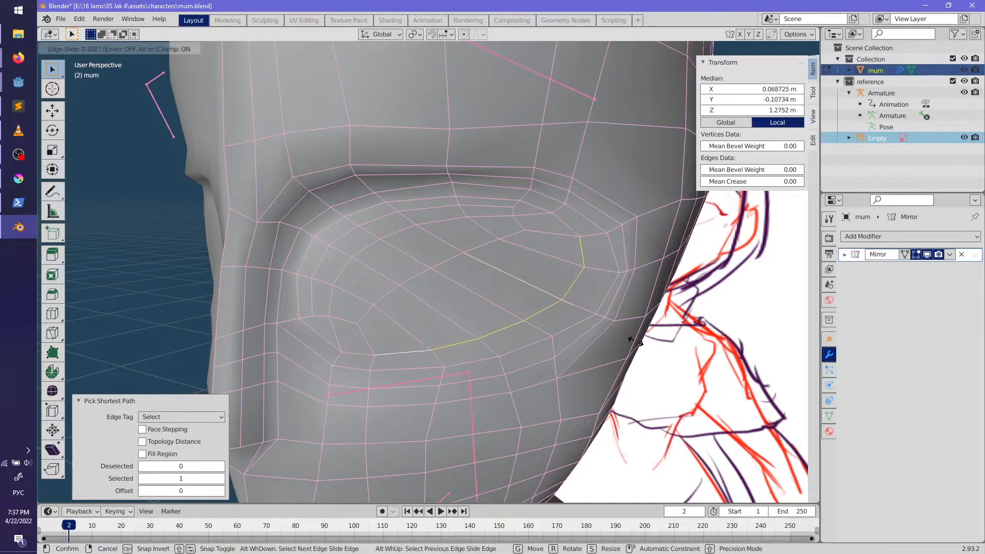
{"action": "left_click", "coordinate": [611, 329]}
Step: Select the edge path along the eye's outer and lower border and slide it inward
{"action": "left_click", "coordinate": [608, 248]}
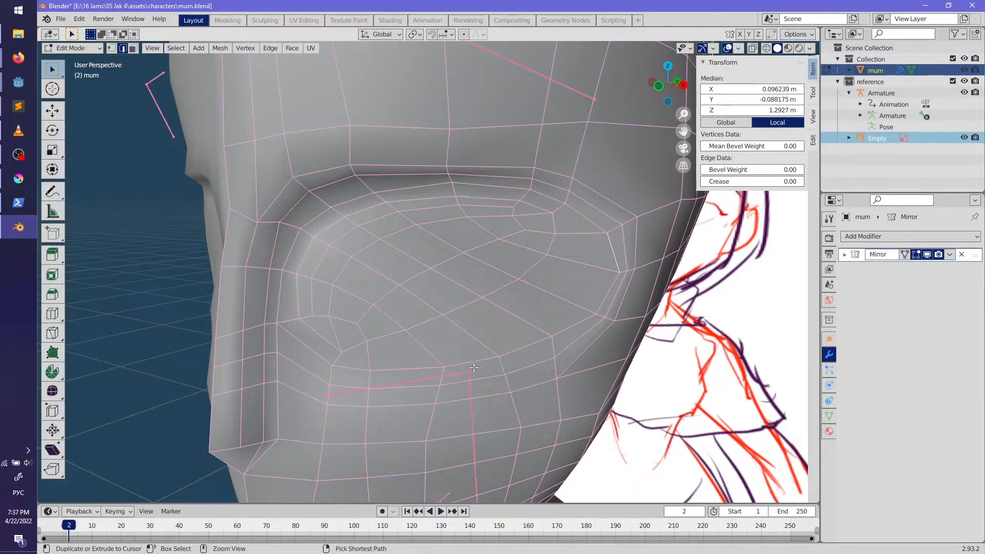
{"action": "left_click", "coordinate": [406, 370], "text": "ctrl"}
{"action": "key", "text": "g"}
{"action": "left_click", "coordinate": [607, 354]}
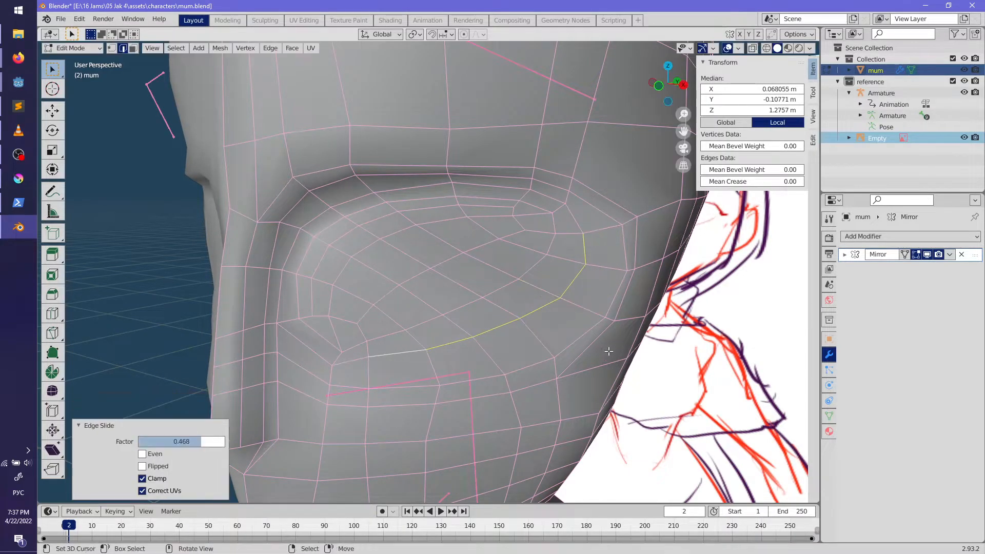
Step: Select the outermost edge path along the outer and lower eye rim and slide it along the surface
{"action": "left_click", "coordinate": [621, 236]}
{"action": "left_click", "coordinate": [406, 366], "text": "ctrl"}
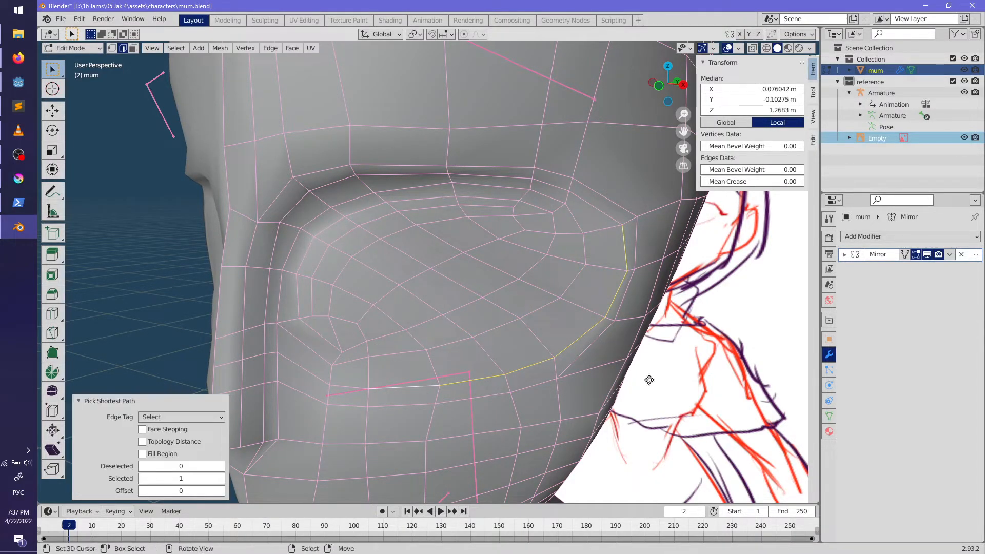
{"action": "key", "text": "g"}
{"action": "key", "text": "g"}
{"action": "left_click", "coordinate": [640, 375]}
{"action": "middle_click_drag", "start_coordinate": [640, 376], "coordinate": [593, 270]}
{"action": "key", "text": "alt+a"}
{"action": "key", "text": "Tab"}
{"action": "key", "text": "Tab"}
Step: Try moving the edge path along the outer eye rim slightly inward toward the face
{"action": "left_click", "coordinate": [598, 199]}
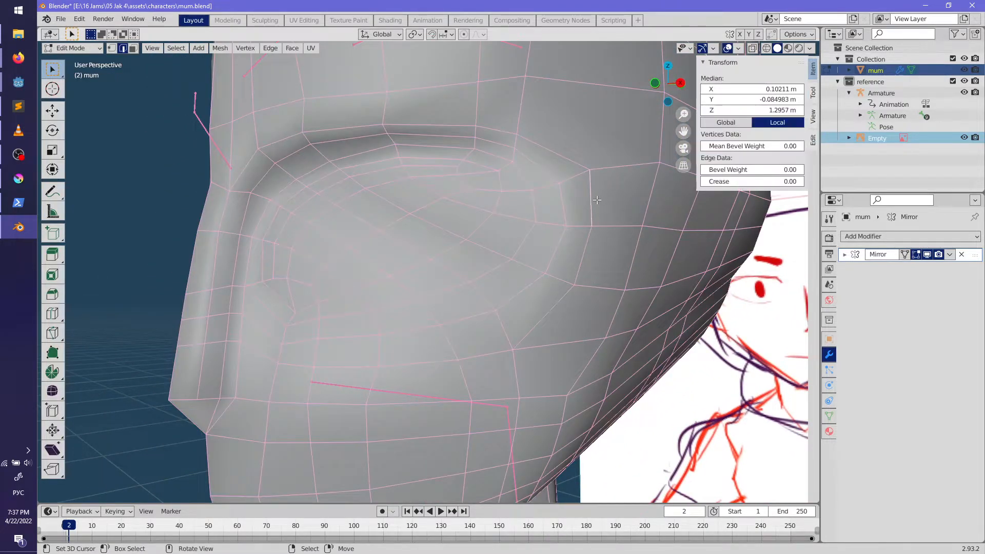
{"action": "left_click", "coordinate": [538, 341], "text": "ctrl"}
{"action": "key", "text": "g"}
{"action": "right_click", "coordinate": [560, 306]}
{"action": "middle_click_drag", "start_coordinate": [600, 357], "coordinate": [667, 380]}
{"action": "key", "text": "g"}
{"action": "left_click", "coordinate": [718, 358]}
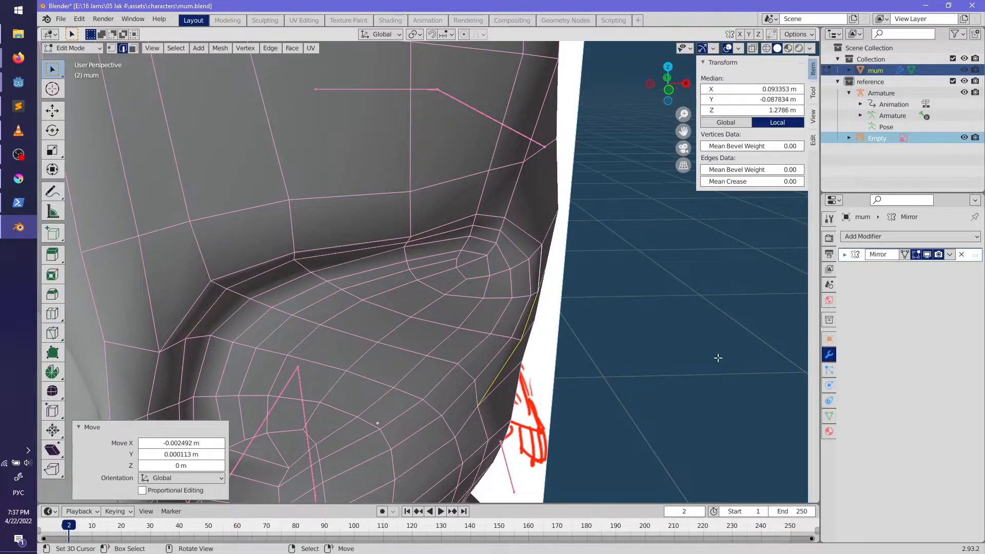
Step: Try repositioning the lower outer eye-rim edges from another view angle
{"action": "left_click", "coordinate": [560, 386]}
{"action": "right_click", "coordinate": [490, 390], "text": "ctrl"}
{"action": "middle_click_drag", "start_coordinate": [571, 392], "coordinate": [522, 271]}
{"action": "key", "text": "g"}
{"action": "left_click", "coordinate": [585, 398]}
{"action": "key", "text": "alt+a"}
Step: Try selecting the edges running around the outer eye corner and moving them to smooth the contour
{"action": "right_click", "coordinate": [503, 235]}
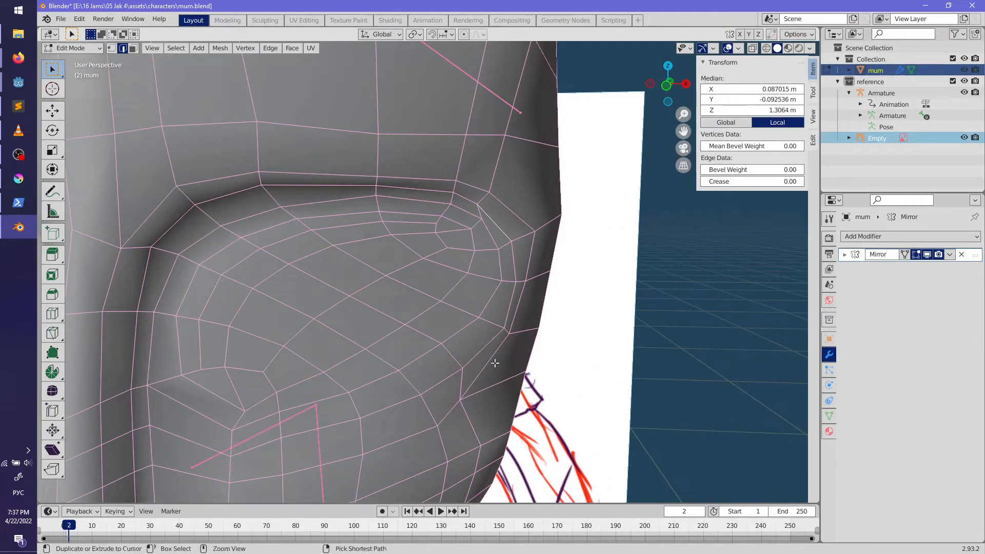
{"action": "right_click", "coordinate": [472, 376], "text": "ctrl"}
{"action": "right_click", "coordinate": [494, 342]}
{"action": "right_click", "coordinate": [496, 221], "text": "ctrl"}
{"action": "middle_click_drag", "start_coordinate": [501, 287], "coordinate": [520, 288]}
{"action": "middle_click_drag", "start_coordinate": [518, 355], "coordinate": [464, 289]}
{"action": "key", "text": "g"}
{"action": "left_click", "coordinate": [536, 354]}
Step: Try moving and rotating the inner edge path beside the outer eye corner
{"action": "right_click", "coordinate": [431, 267]}
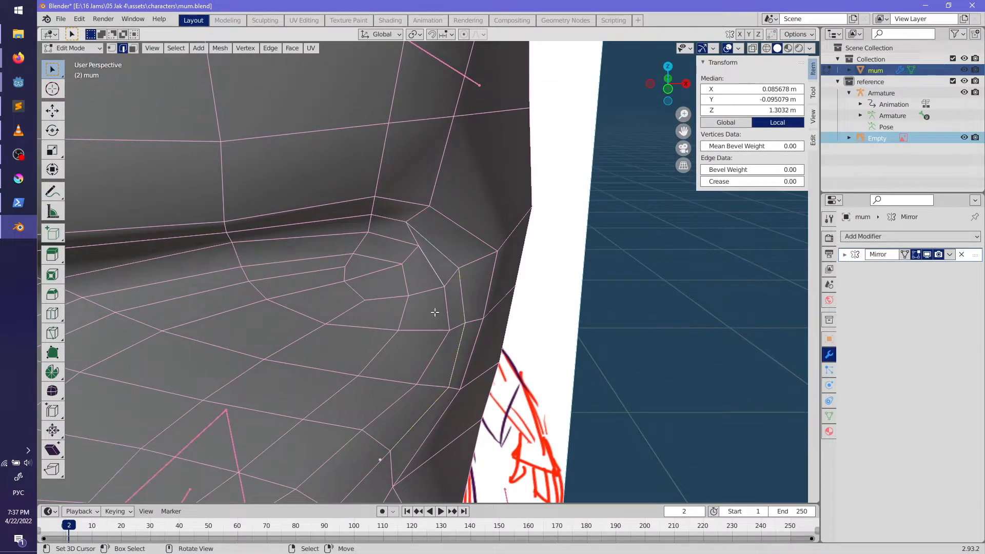
{"action": "right_click", "coordinate": [499, 359], "text": "ctrl"}
{"action": "middle_click_drag", "start_coordinate": [499, 359], "coordinate": [416, 287]}
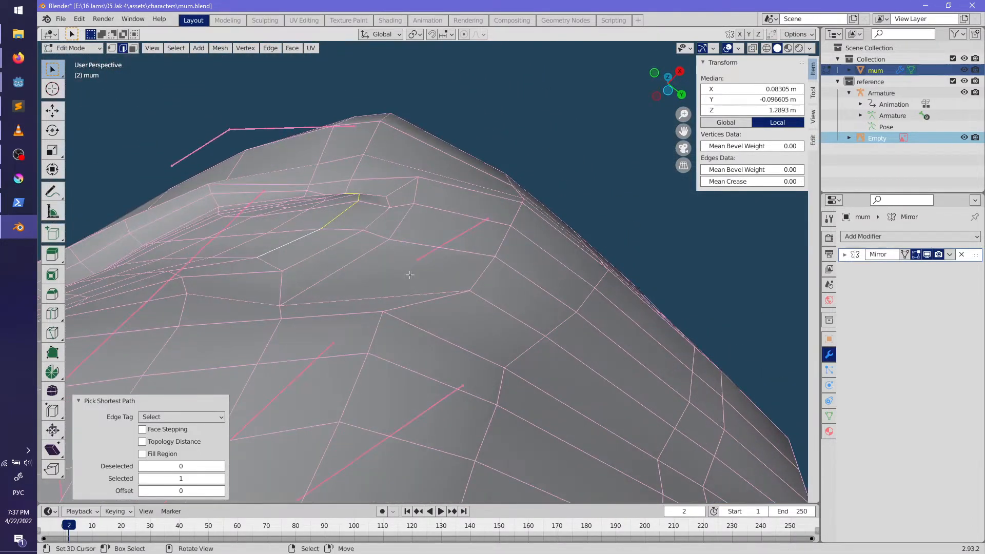
{"action": "key", "text": "g"}
{"action": "left_click", "coordinate": [413, 282]}
{"action": "key", "text": "r"}
{"action": "left_click", "coordinate": [467, 307]}
Step: Try shifting the edge above the outer eye corner from below and check the face shape from the front
{"action": "mouse_move", "coordinate": [467, 306]}
{"action": "middle_mouse_down"}
{"action": "mouse_move", "coordinate": [491, 246]}
{"action": "mouse_move", "coordinate": [479, 345]}
{"action": "middle_mouse_up"}
{"action": "key", "text": "g"}
{"action": "left_click", "coordinate": [483, 321]}
{"action": "key", "text": "g"}
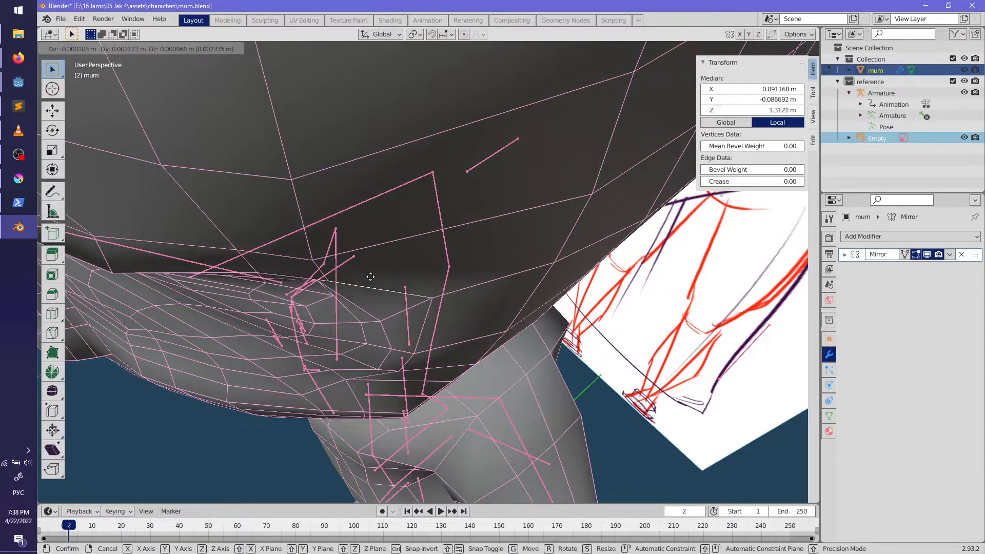
{"action": "left_click", "coordinate": [371, 277]}
{"action": "middle_click_drag", "start_coordinate": [451, 332], "coordinate": [514, 375]}
{"action": "key", "text": "Tab"}
{"action": "scroll", "coordinate": [515, 373], "scroll_direction": "up", "scroll_amount": 3}
{"action": "key", "text": "Tab"}
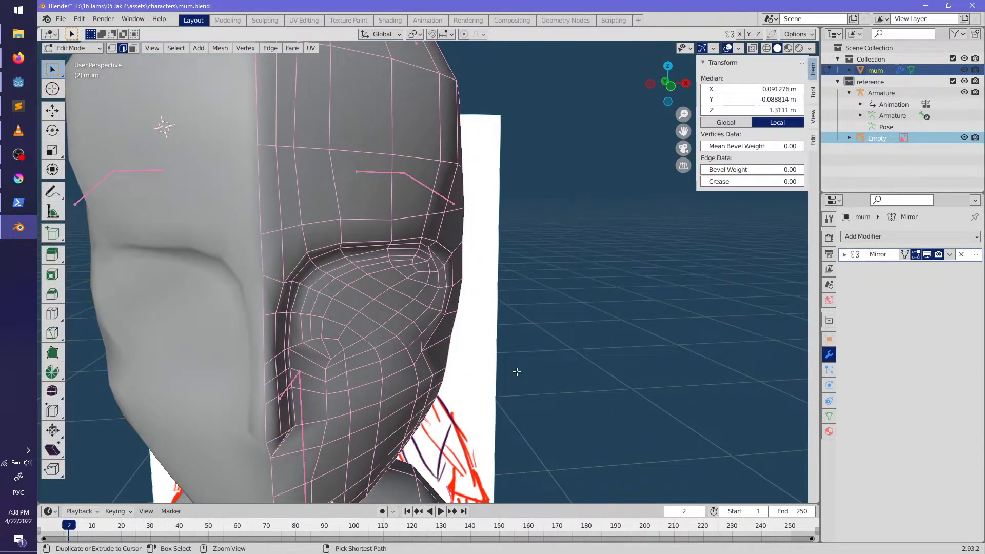
Step: Undo the recent moves and rotations of the outer eye-rim and eye-corner edges
{"action": "key", "text": "ctrl+z"}
{"action": "key", "text": "ctrl+z"}
{"action": "key", "text": "ctrl+z"}
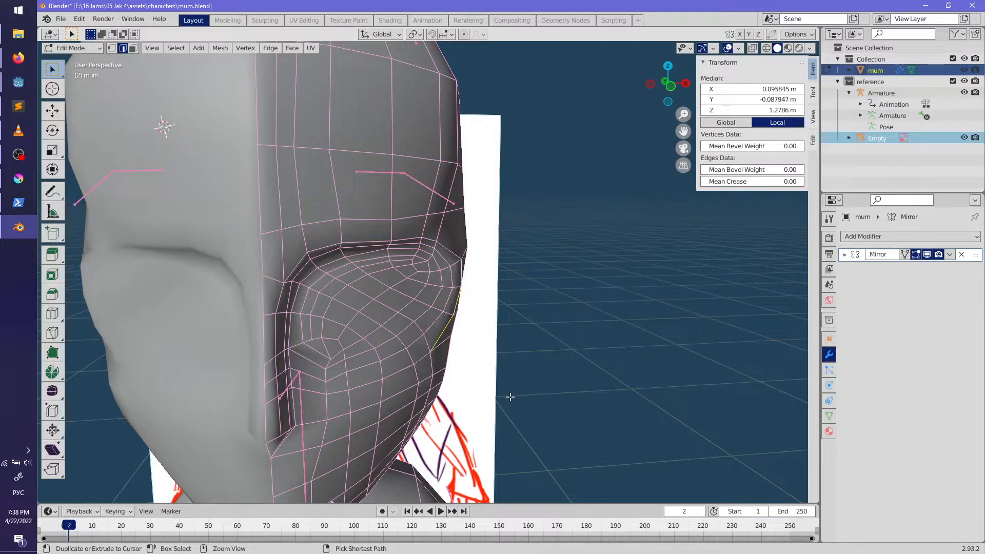
{"action": "key", "text": "ctrl+z"}
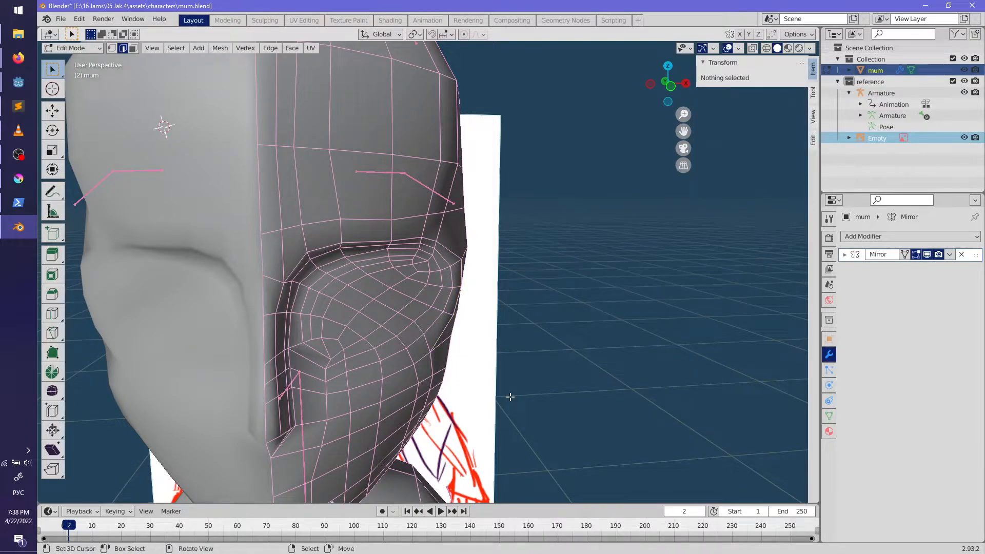
Step: Select the crease edge path above the eye, slide it slightly along the surface and move it
{"action": "scroll", "coordinate": [429, 298], "scroll_direction": "up", "scroll_amount": 3}
{"action": "left_click", "coordinate": [460, 300]}
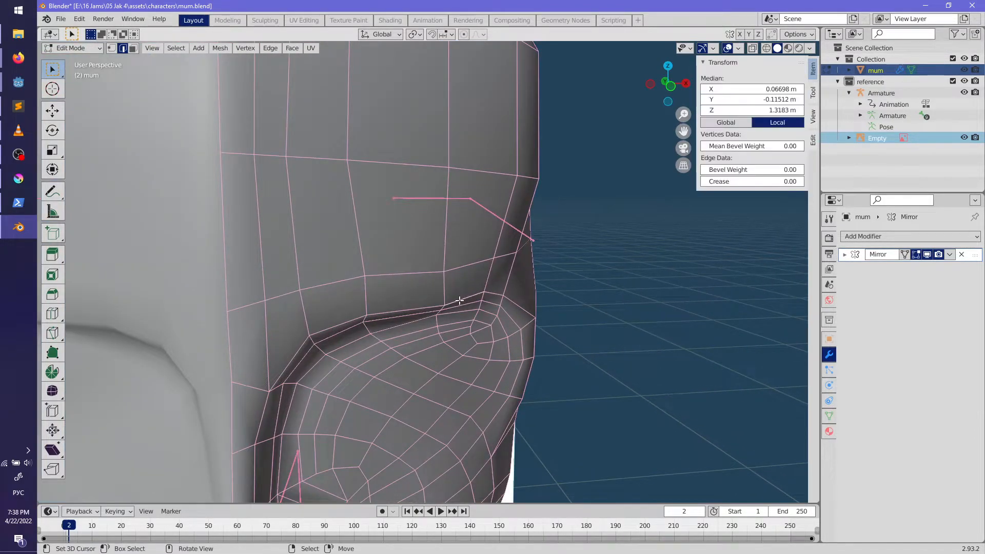
{"action": "left_click", "coordinate": [334, 325], "text": "ctrl"}
{"action": "middle_click_drag", "start_coordinate": [396, 328], "coordinate": [371, 318]}
{"action": "key", "text": "g"}
{"action": "key", "text": "g"}
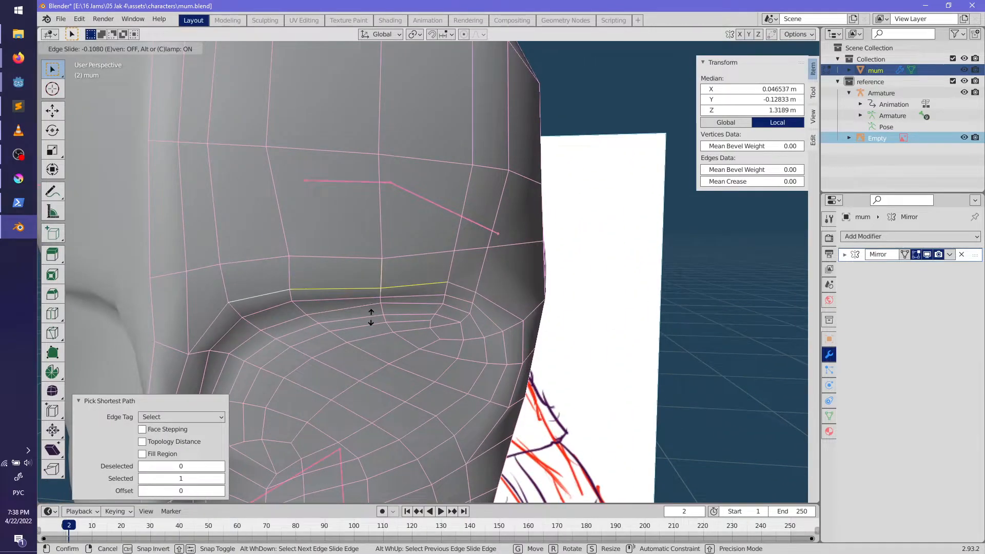
{"action": "left_click", "coordinate": [371, 317]}
{"action": "key", "text": "g"}
{"action": "left_click", "coordinate": [362, 284]}
{"action": "middle_click_drag", "start_coordinate": [363, 284], "coordinate": [442, 328]}
Step: Examine the eye socket and brow shape from the front, below and side
{"action": "key", "text": "alt+a"}
{"action": "key", "text": "alt+Tab"}
{"action": "scroll", "coordinate": [379, 411], "scroll_direction": "down", "scroll_amount": 2}
{"action": "middle_click_drag", "start_coordinate": [375, 424], "coordinate": [393, 316]}
{"action": "scroll", "coordinate": [419, 365], "scroll_direction": "up", "scroll_amount": 2}
{"action": "middle_click_drag", "start_coordinate": [442, 354], "coordinate": [475, 377]}
{"action": "middle_click_drag", "start_coordinate": [506, 261], "coordinate": [506, 385]}
{"action": "key", "text": "alt+Tab"}
{"action": "middle_click_drag", "start_coordinate": [563, 368], "coordinate": [495, 329]}
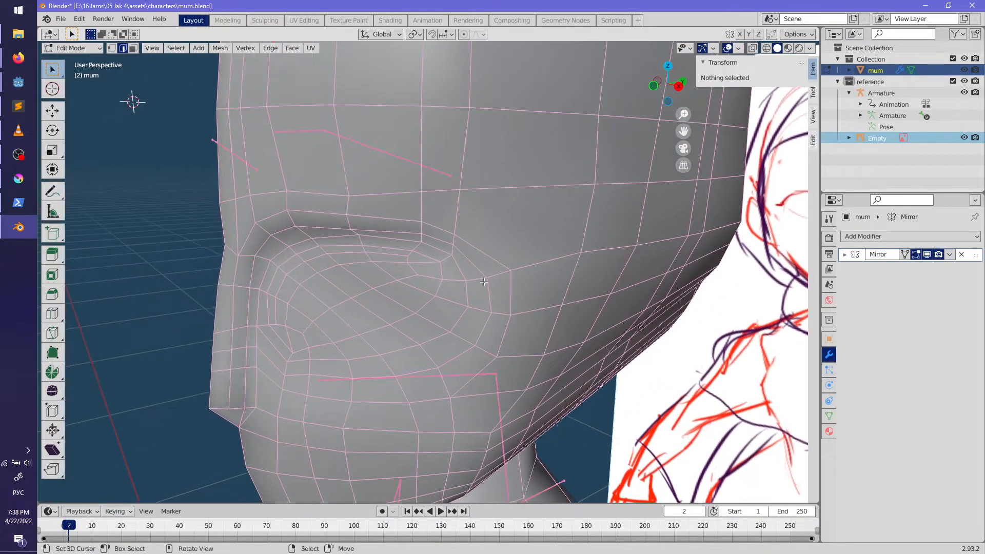
Step: Select the edge at the outer eye corner, then move and rotate it to soften the corner's contour
{"action": "right_click", "coordinate": [471, 236]}
{"action": "middle_click_drag", "start_coordinate": [496, 267], "coordinate": [594, 268]}
{"action": "scroll", "coordinate": [568, 328], "scroll_direction": "down", "scroll_amount": 3}
{"action": "middle_click_drag", "start_coordinate": [560, 326], "coordinate": [532, 343]}
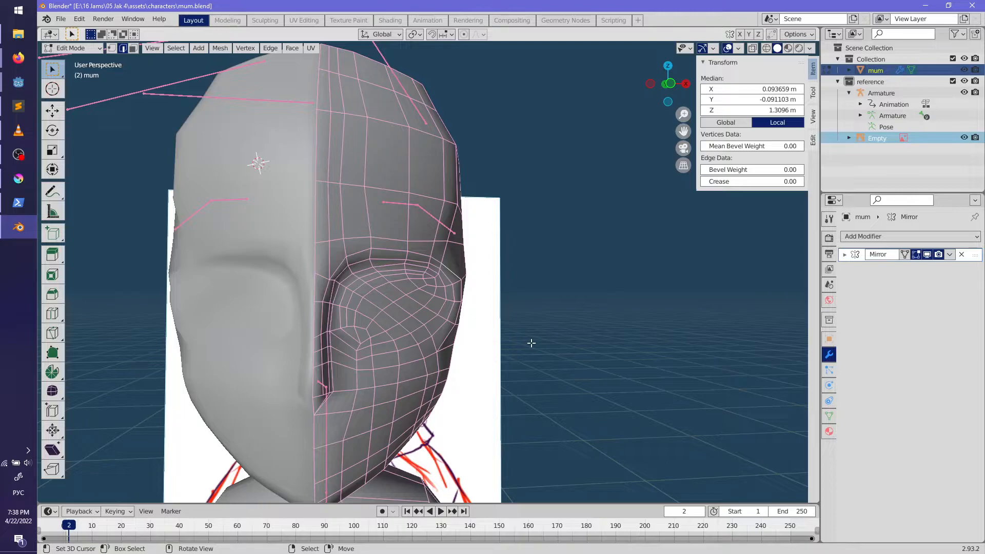
{"action": "mouse_move", "coordinate": [512, 249]}
{"action": "middle_mouse_down"}
{"action": "mouse_move", "coordinate": [436, 268]}
{"action": "mouse_move", "coordinate": [460, 255]}
{"action": "mouse_move", "coordinate": [481, 266]}
{"action": "middle_mouse_up"}
{"action": "scroll", "coordinate": [436, 268], "scroll_direction": "up", "scroll_amount": 3}
{"action": "key", "text": "g"}
{"action": "left_click", "coordinate": [503, 267]}
{"action": "key", "text": "r"}
{"action": "left_click", "coordinate": [564, 211]}
{"action": "key", "text": "g"}
{"action": "left_click", "coordinate": [551, 227]}
Step: Select the short edge above the outer eye corner, move it outward and rotate it about -14°
{"action": "middle_click_drag", "start_coordinate": [477, 277], "coordinate": [495, 290]}
{"action": "middle_click_drag", "start_coordinate": [445, 247], "coordinate": [433, 301]}
{"action": "right_click", "coordinate": [420, 259]}
{"action": "right_click", "coordinate": [434, 296]}
{"action": "key", "text": "g"}
{"action": "left_click", "coordinate": [454, 290]}
{"action": "key", "text": "r"}
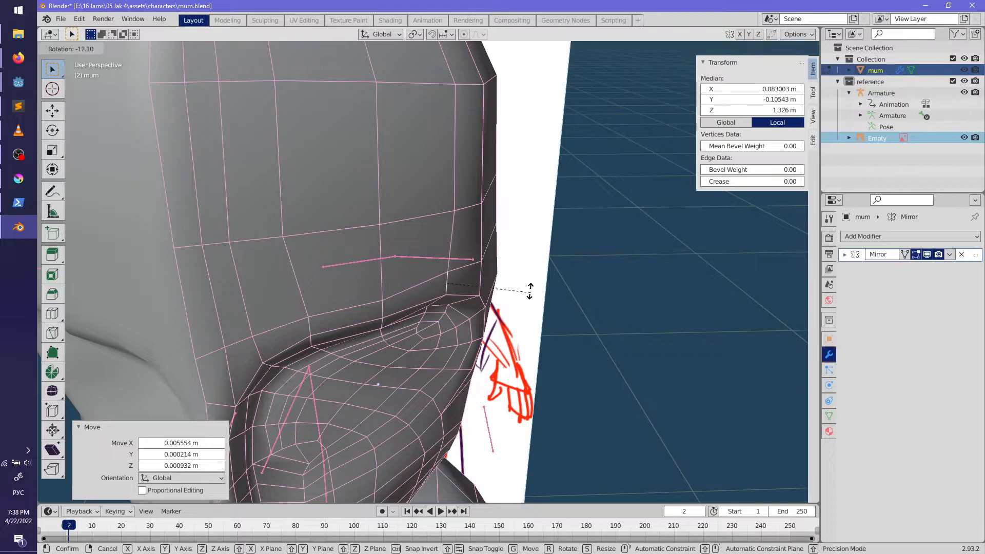
{"action": "left_click", "coordinate": [521, 293]}
Step: Move the short edge above the outer eye corner forward in side view and rotate it about 7°, adjusting its position
{"action": "middle_click_drag", "start_coordinate": [521, 293], "coordinate": [504, 308]}
{"action": "key", "text": "g"}
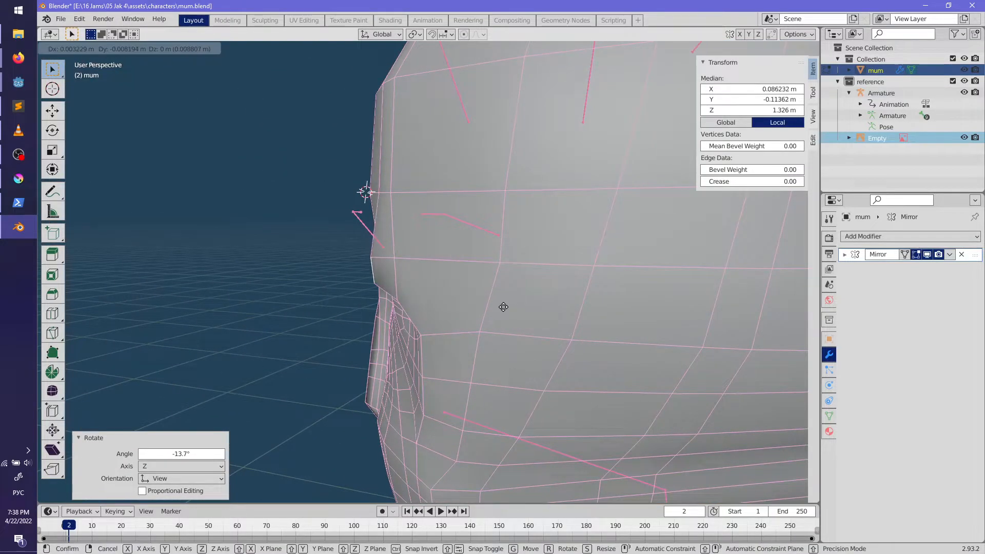
{"action": "left_click", "coordinate": [504, 307]}
{"action": "left_click", "coordinate": [512, 325]}
{"action": "key", "text": "g"}
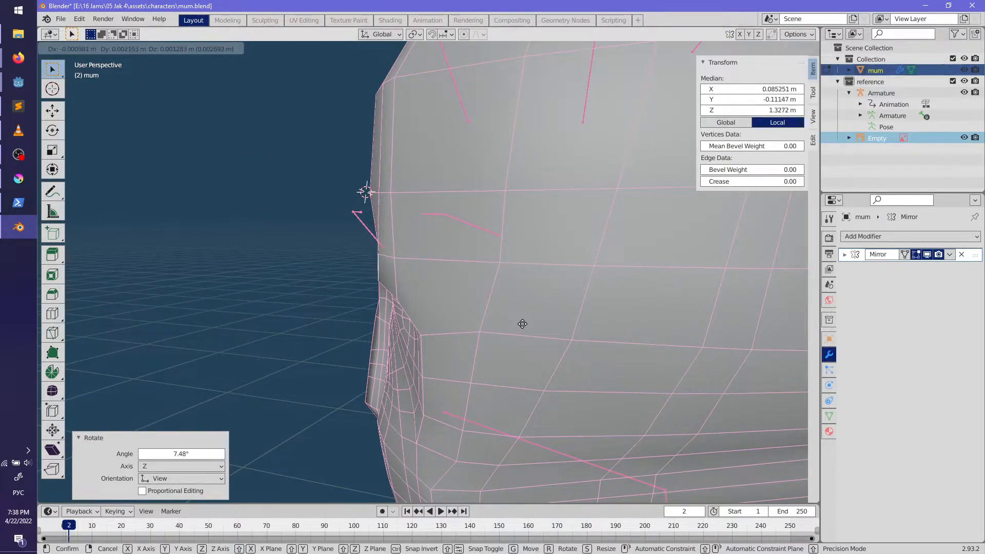
{"action": "left_click", "coordinate": [532, 326]}
Step: Reposition the short edge above the outer eye corner from the front and rotate it about 6°
{"action": "middle_click_drag", "start_coordinate": [532, 326], "coordinate": [576, 314]}
{"action": "key", "text": "g"}
{"action": "left_click", "coordinate": [539, 305]}
{"action": "key", "text": "r"}
{"action": "left_click", "coordinate": [566, 327]}
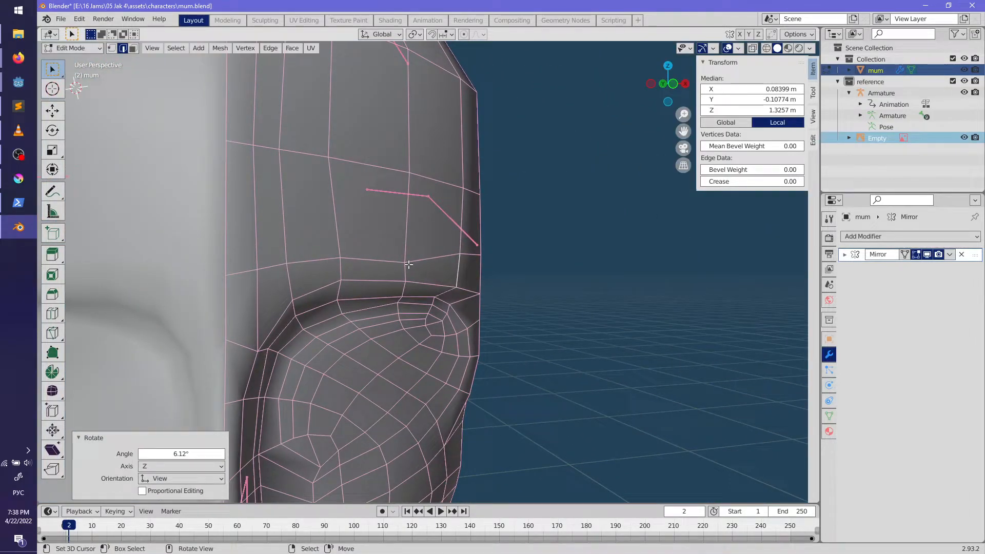
Step: Select the brow vertex above the eye's outer half and slide it up along its vertical edge
{"action": "left_click", "coordinate": [409, 261]}
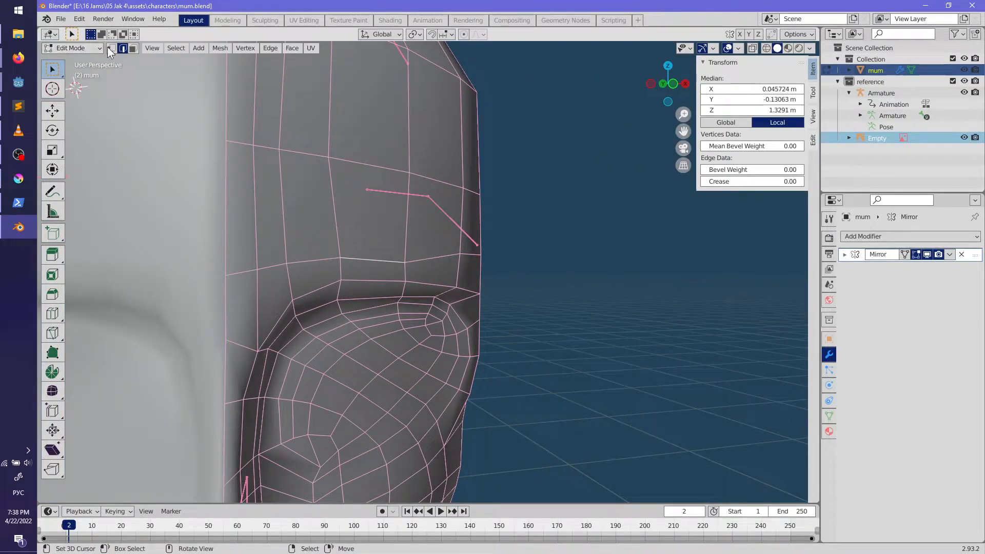
{"action": "left_click", "coordinate": [402, 251]}
{"action": "middle_click_drag", "start_coordinate": [401, 251], "coordinate": [493, 154]}
{"action": "key", "text": "alt+a"}
{"action": "right_click", "coordinate": [456, 258]}
{"action": "right_click", "coordinate": [206, 265], "text": "ctrl"}
{"action": "key", "text": "alt+s"}
{"action": "right_click", "coordinate": [613, 248]}
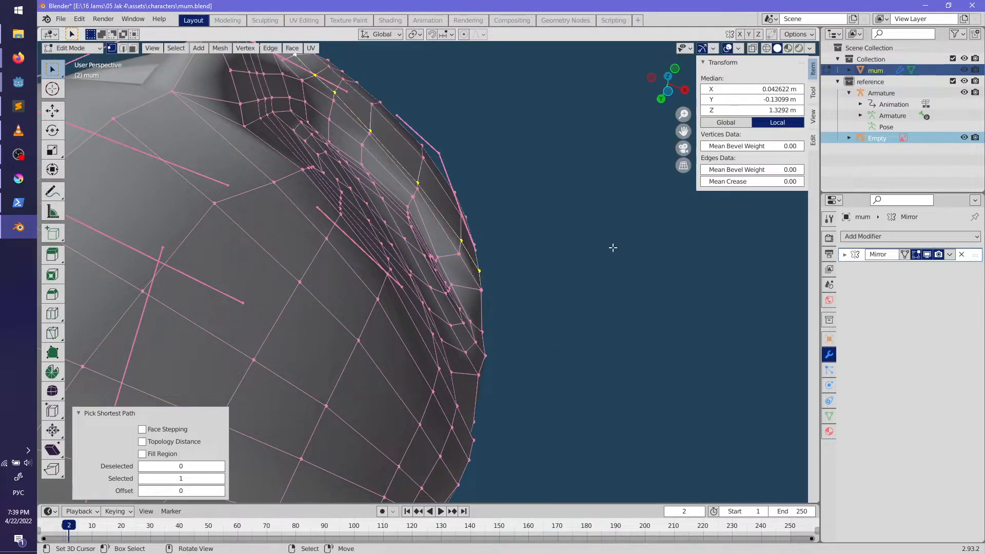
Step: Move the brow vertex above the eye forward about 0.0065 m and reposition its neighbouring brow vertex
{"action": "left_click", "coordinate": [418, 189]}
{"action": "middle_click_drag", "start_coordinate": [418, 189], "coordinate": [461, 187]}
{"action": "key", "text": "g"}
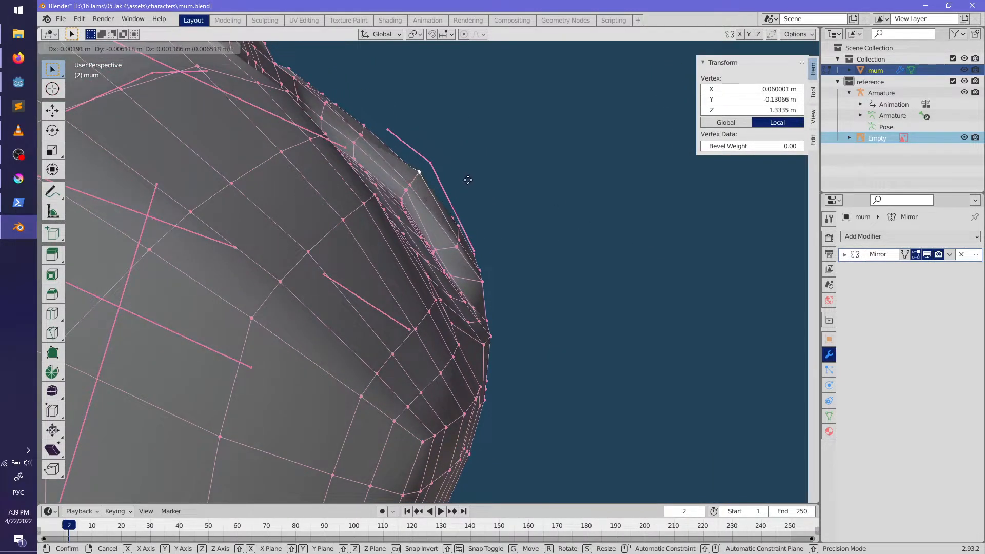
{"action": "left_click", "coordinate": [468, 180]}
{"action": "left_click", "coordinate": [470, 236]}
{"action": "key", "text": "g"}
{"action": "left_click", "coordinate": [448, 210]}
Step: Reposition the next vertex along the brow in two moves to smooth the ridge curve
{"action": "middle_click_drag", "start_coordinate": [448, 210], "coordinate": [488, 292], "text": "shift"}
{"action": "right_click", "coordinate": [377, 196]}
{"action": "scroll", "coordinate": [376, 196], "scroll_direction": "up", "scroll_amount": 3}
{"action": "key", "text": "g"}
{"action": "left_click", "coordinate": [366, 190]}
{"action": "key", "text": "g"}
{"action": "left_click", "coordinate": [496, 288]}
Step: Adjust another brow ridge vertex from below to even out the curve, clear the selection and check the surface
{"action": "right_click", "coordinate": [460, 238]}
{"action": "middle_click_drag", "start_coordinate": [460, 238], "coordinate": [367, 278]}
{"action": "right_click", "coordinate": [436, 310], "text": "ctrl"}
{"action": "right_click_drag", "start_coordinate": [394, 279], "coordinate": [397, 275]}
{"action": "middle_click_drag", "start_coordinate": [396, 275], "coordinate": [369, 346]}
{"action": "right_click", "coordinate": [415, 239], "text": "ctrl"}
{"action": "key", "text": "g"}
{"action": "left_click", "coordinate": [392, 230]}
{"action": "key", "text": "alt+a"}
{"action": "key", "text": "Tab"}
{"action": "scroll", "coordinate": [527, 320], "scroll_direction": "down", "scroll_amount": 3}
{"action": "key", "text": "Tab"}
{"action": "middle_click_drag", "start_coordinate": [487, 348], "coordinate": [541, 260]}
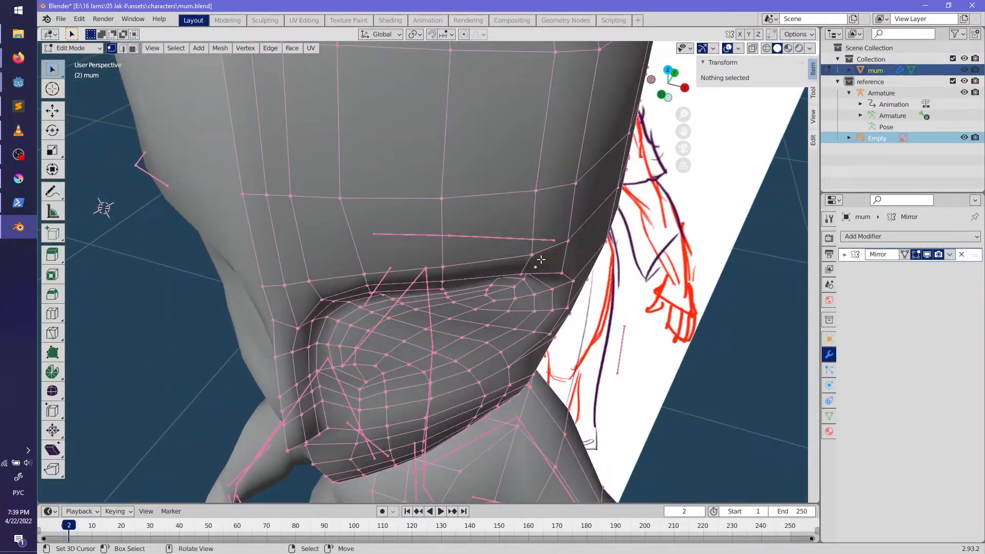
Step: Adjust the brow loop vertices and select the one above the outer eye corner
{"action": "left_click", "coordinate": [277, 281], "text": "ctrl"}
{"action": "middle_click_drag", "start_coordinate": [277, 281], "coordinate": [426, 287]}
{"action": "left_click", "coordinate": [223, 213]}
{"action": "right_click", "coordinate": [571, 291]}
{"action": "left_click", "coordinate": [522, 235]}
{"action": "mouse_move", "coordinate": [522, 235]}
{"action": "middle_mouse_down"}
{"action": "mouse_move", "coordinate": [591, 239]}
{"action": "mouse_move", "coordinate": [573, 241]}
{"action": "middle_mouse_up"}
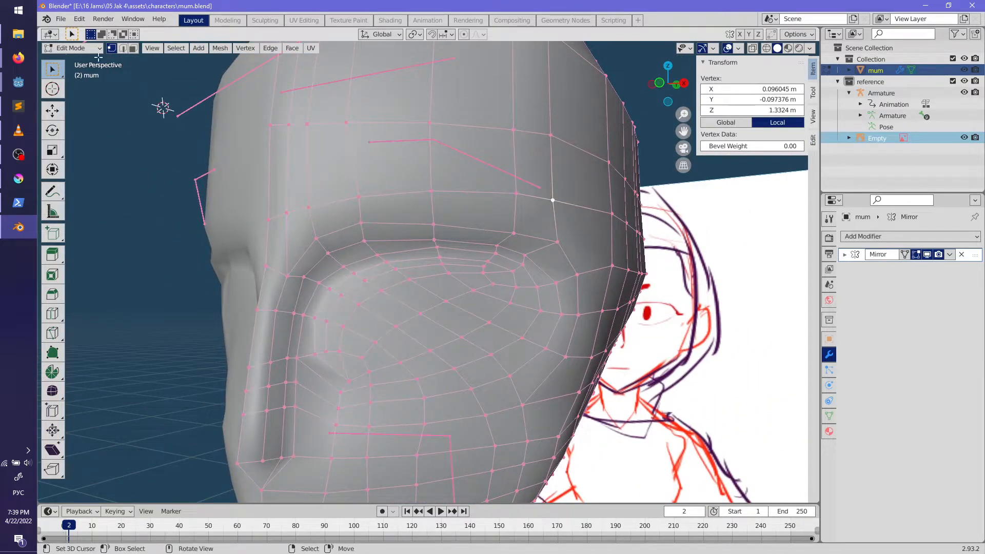
Step: Highlight the face loop encircling the eye socket to examine how it runs past the nose
{"action": "left_click", "coordinate": [123, 48]}
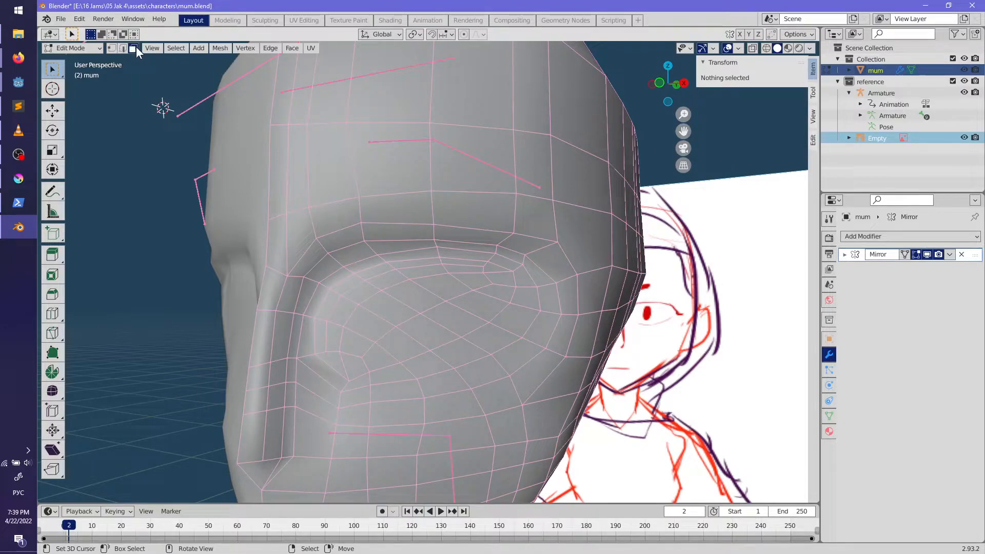
{"action": "left_click", "coordinate": [532, 359], "text": "alt"}
{"action": "middle_click_drag", "start_coordinate": [532, 358], "coordinate": [456, 369]}
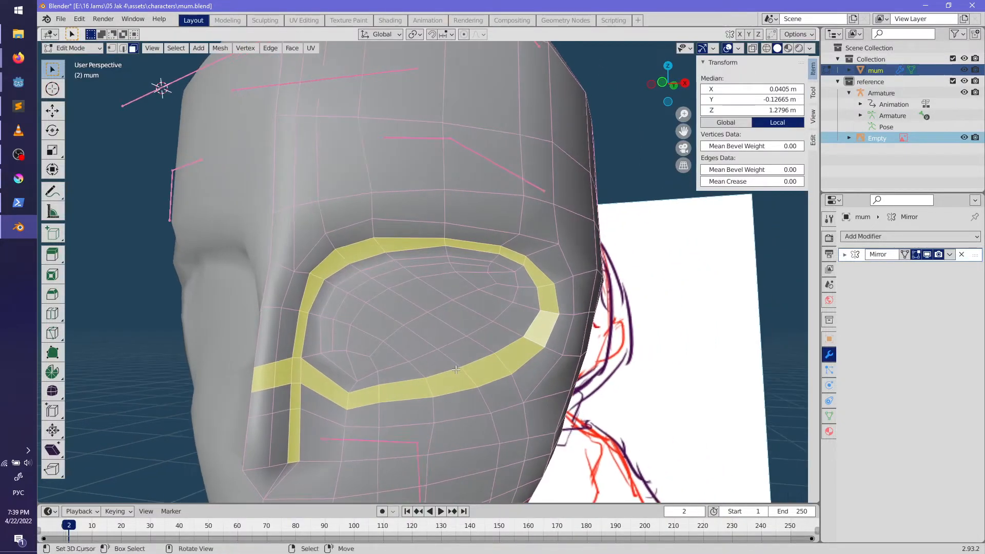
{"action": "right_click", "coordinate": [456, 369]}
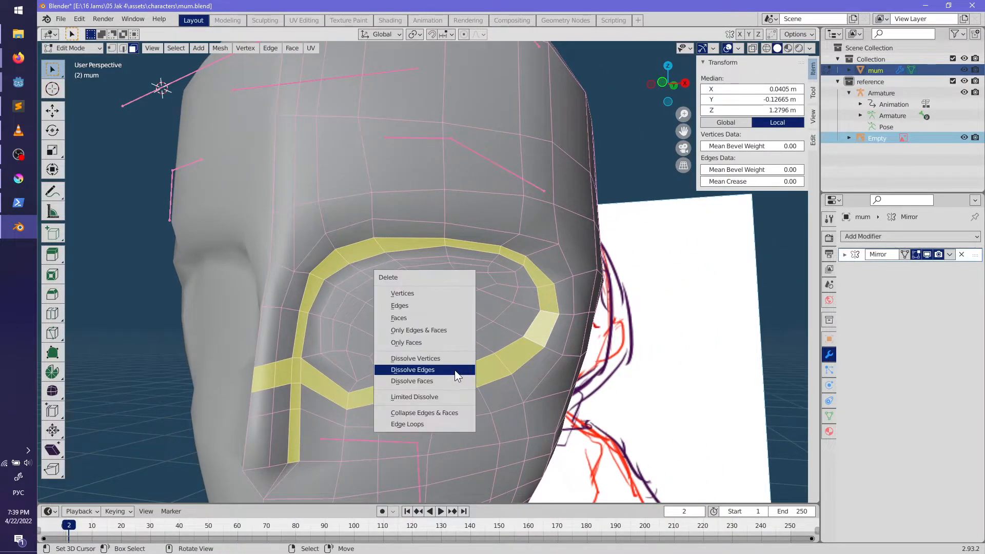
Step: Select the edge loop encircling the eye socket and running down beside the nose, and dissolve its edges
{"action": "left_click", "coordinate": [123, 48]}
{"action": "left_click", "coordinate": [442, 399], "text": "alt"}
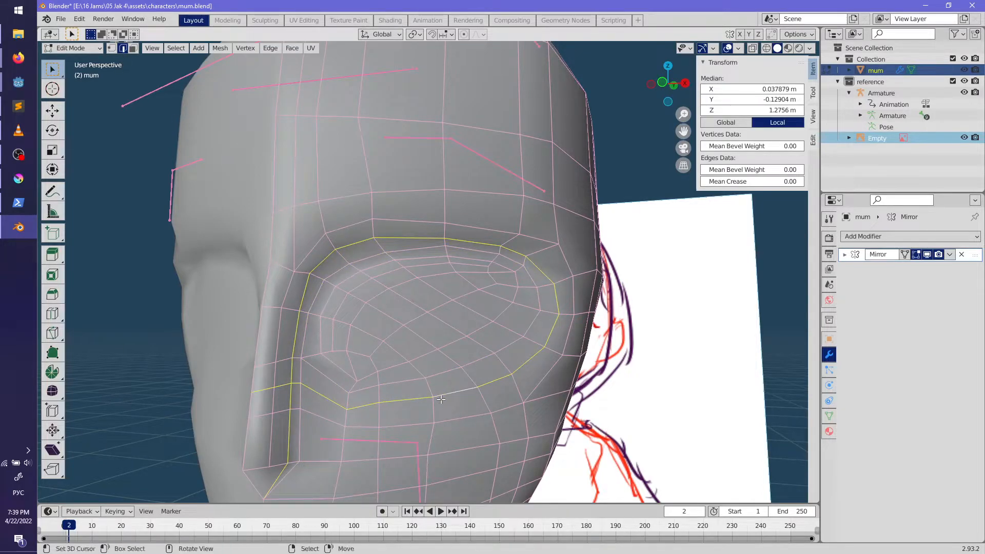
{"action": "key", "text": "x"}
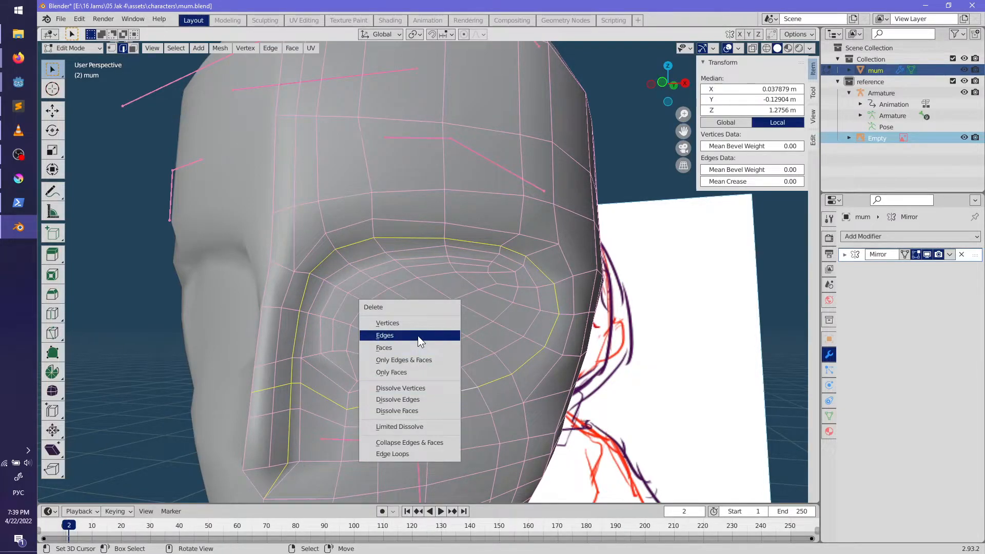
{"action": "left_click", "coordinate": [426, 399]}
{"action": "middle_click_drag", "start_coordinate": [426, 400], "coordinate": [439, 349]}
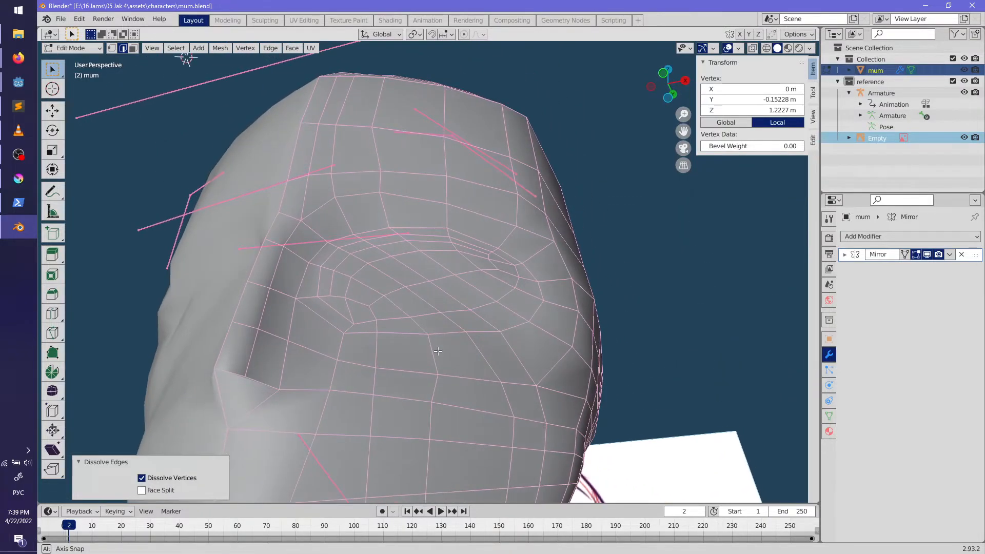
{"action": "left_click", "coordinate": [438, 351], "text": "alt"}
{"action": "key", "text": "x"}
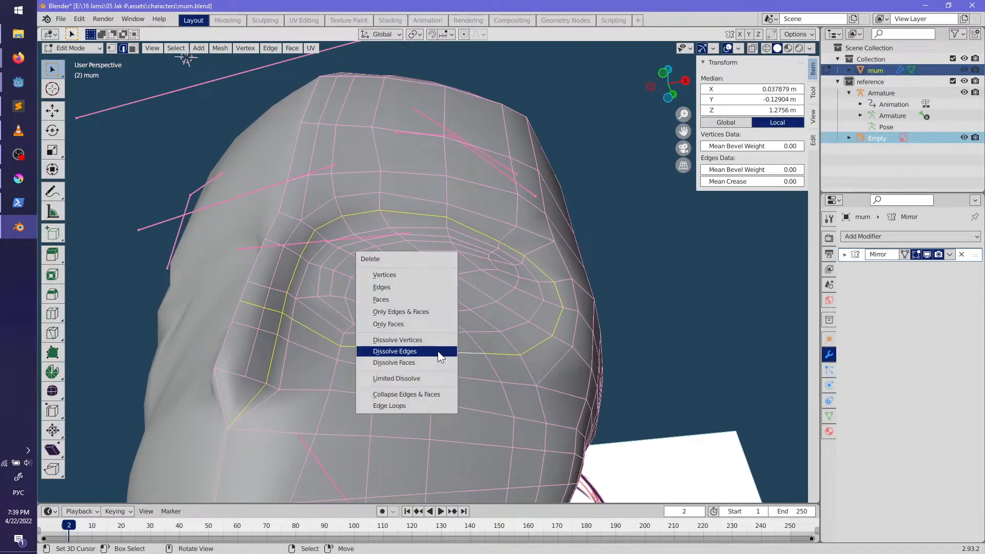
{"action": "left_click", "coordinate": [438, 351]}
{"action": "left_click", "coordinate": [442, 330], "text": "alt"}
{"action": "mouse_move", "coordinate": [442, 330]}
{"action": "middle_mouse_down"}
{"action": "mouse_move", "coordinate": [449, 406]}
{"action": "mouse_move", "coordinate": [437, 358]}
{"action": "mouse_move", "coordinate": [464, 339]}
{"action": "mouse_move", "coordinate": [454, 325]}
{"action": "middle_mouse_up"}
{"action": "scroll", "coordinate": [464, 339], "scroll_direction": "down", "scroll_amount": 2}
{"action": "key", "text": "alt+a"}
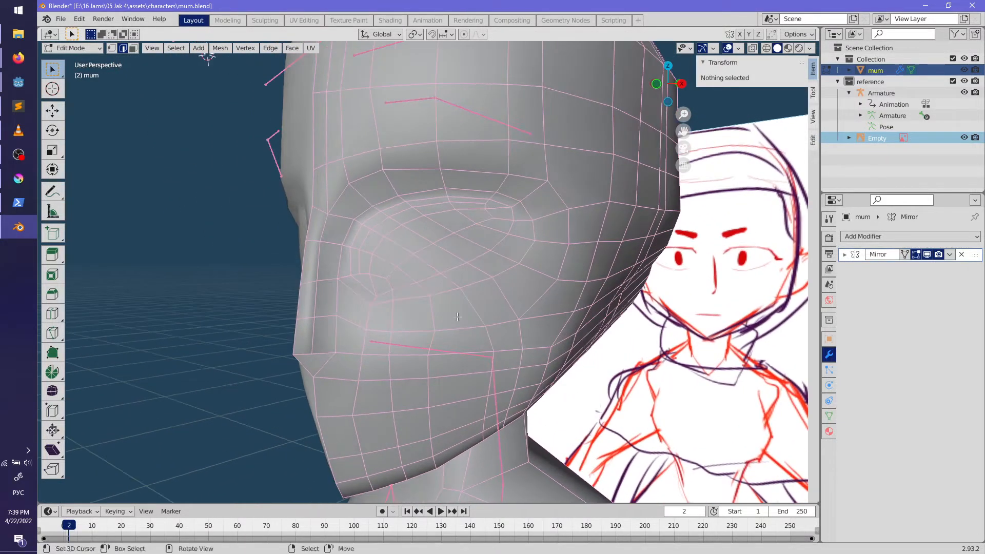
Step: Examine the eye socket and cheek from several angles, with and without the editing wireframe
{"action": "middle_click_drag", "start_coordinate": [520, 239], "coordinate": [516, 307]}
{"action": "middle_click_drag", "start_coordinate": [468, 315], "coordinate": [482, 303]}
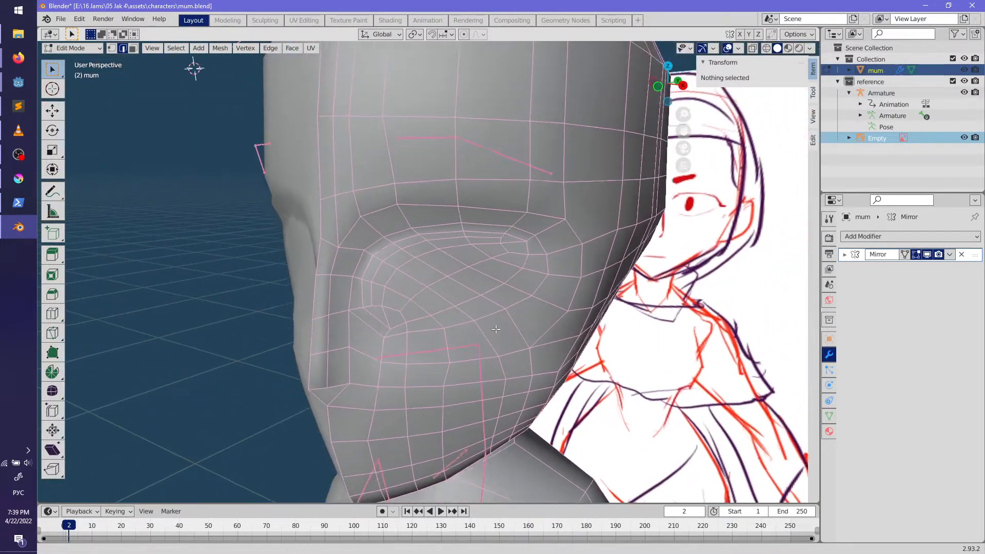
{"action": "scroll", "coordinate": [472, 307], "scroll_direction": "up", "scroll_amount": 1}
{"action": "left_click", "coordinate": [452, 316], "text": "alt"}
{"action": "middle_click_drag", "start_coordinate": [463, 336], "coordinate": [544, 330]}
{"action": "key", "text": "Tab"}
{"action": "scroll", "coordinate": [501, 335], "scroll_direction": "down", "scroll_amount": 2}
{"action": "key", "text": "Tab"}
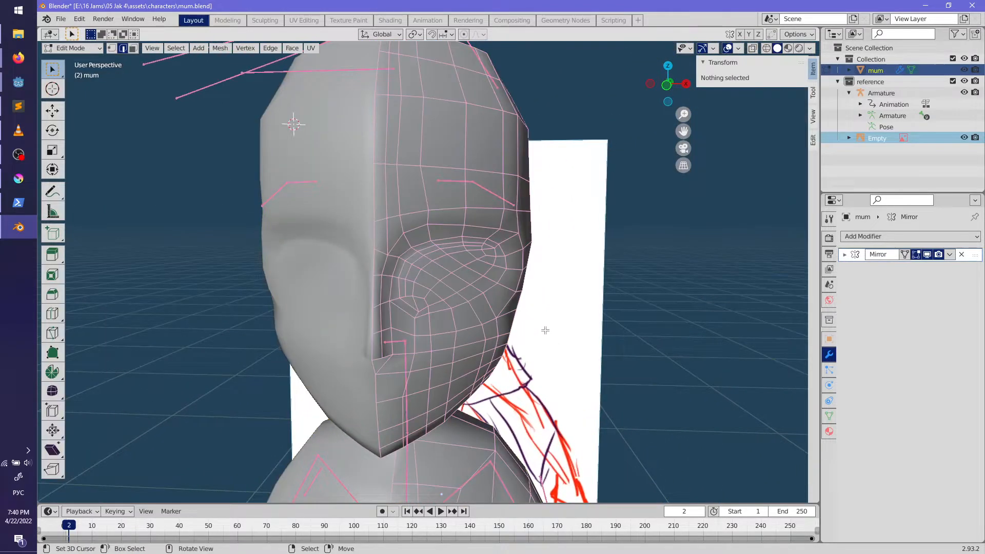
Step: Select the edge path along the eye's outer and lower rim and slide it outward
{"action": "scroll", "coordinate": [543, 330], "scroll_direction": "up", "scroll_amount": 6}
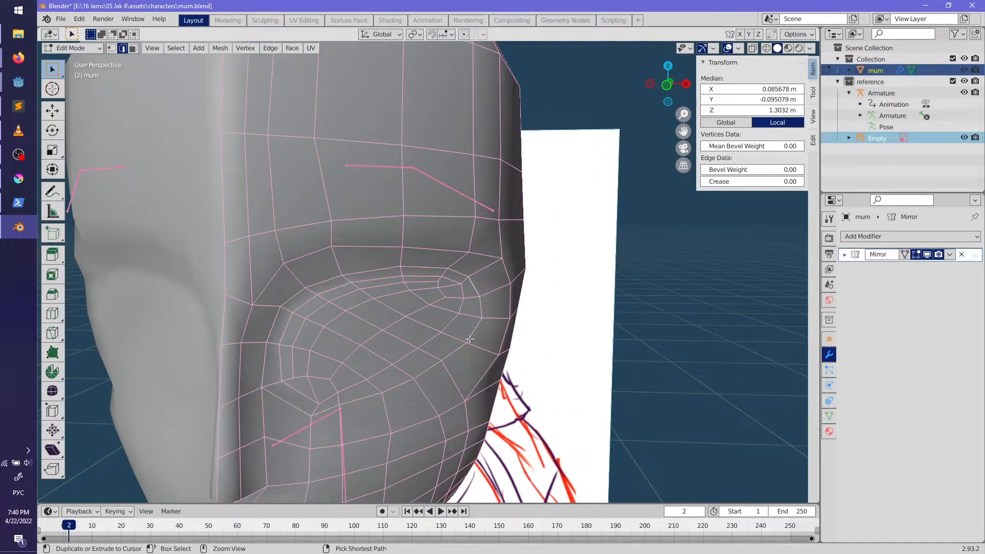
{"action": "left_click", "coordinate": [362, 398], "text": "ctrl"}
{"action": "key", "text": "g"}
{"action": "key", "text": "g"}
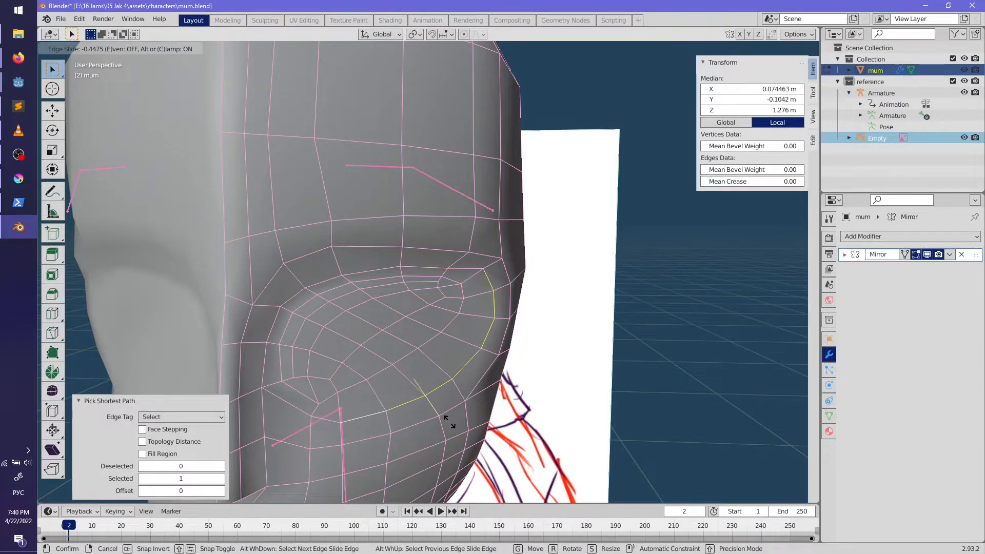
{"action": "left_click", "coordinate": [447, 423]}
Step: Select the vertical edge path just outside the outer eye corner, scale it down along X and shift it along X
{"action": "middle_click_drag", "start_coordinate": [488, 378], "coordinate": [484, 344]}
{"action": "right_click", "coordinate": [504, 277]}
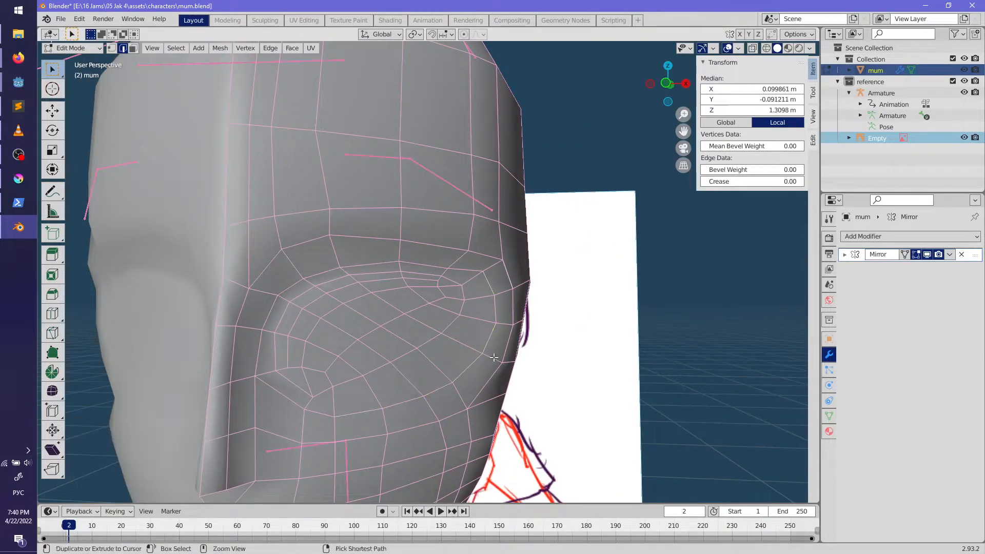
{"action": "right_click", "coordinate": [492, 380], "text": "ctrl"}
{"action": "key", "text": "s"}
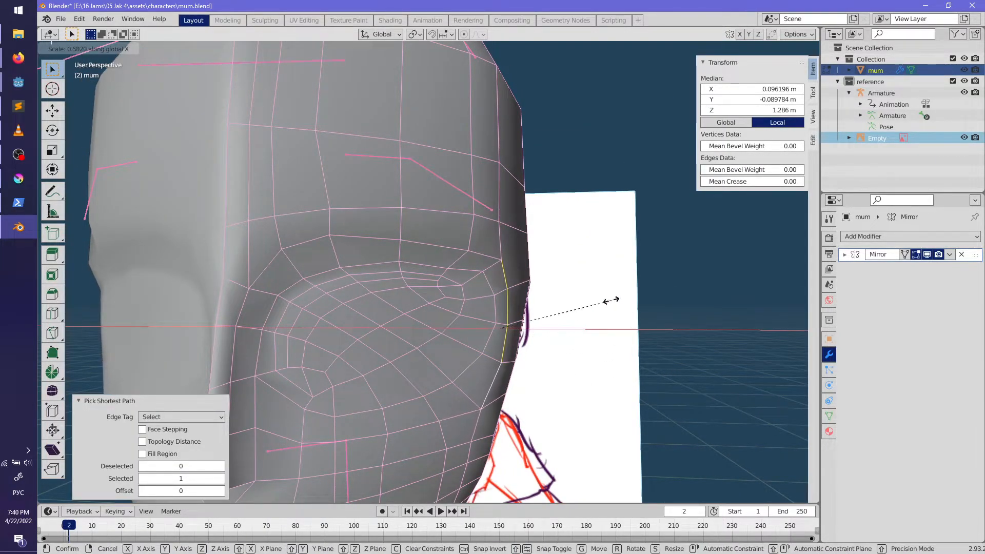
{"action": "left_click", "coordinate": [607, 305]}
{"action": "key", "text": "g"}
{"action": "key", "text": "x"}
{"action": "left_click", "coordinate": [594, 310]}
{"action": "right_click", "coordinate": [488, 284]}
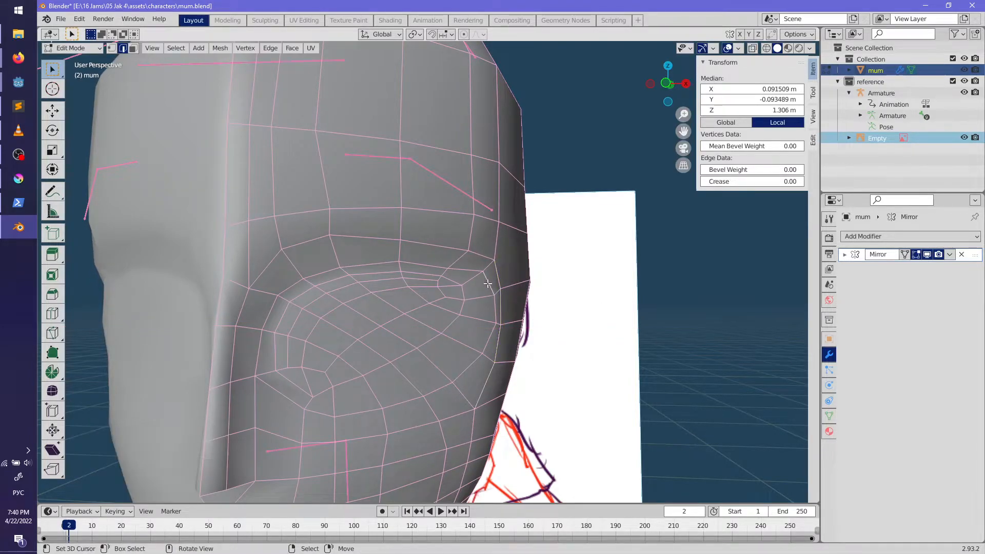
Step: Select the edge path on the eye's outer rim, scale it along X and shift it along X
{"action": "left_click", "coordinate": [490, 339], "text": "ctrl"}
{"action": "key", "text": "s"}
{"action": "left_click", "coordinate": [605, 299]}
{"action": "key", "text": "g"}
{"action": "key", "text": "x"}
{"action": "left_click", "coordinate": [600, 299]}
{"action": "middle_click_drag", "start_coordinate": [599, 302], "coordinate": [580, 280]}
Step: Examine the overall face and temple shape, with and without the editing wireframe
{"action": "scroll", "coordinate": [498, 316], "scroll_direction": "down", "scroll_amount": 3}
{"action": "key", "text": "alt+a"}
{"action": "scroll", "coordinate": [500, 325], "scroll_direction": "down", "scroll_amount": 1}
{"action": "key", "text": "Tab"}
{"action": "scroll", "coordinate": [534, 377], "scroll_direction": "down", "scroll_amount": 3}
{"action": "scroll", "coordinate": [521, 340], "scroll_direction": "up", "scroll_amount": 3}
{"action": "key", "text": "Tab"}
{"action": "scroll", "coordinate": [455, 318], "scroll_direction": "up", "scroll_amount": 2}
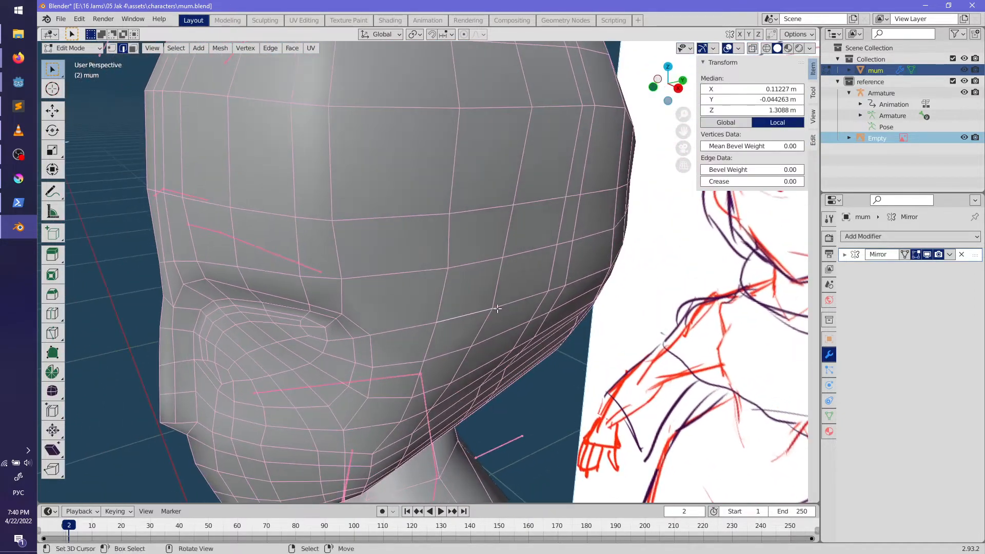
Step: Select the eye-level edge path on the side of the head and move it slightly inward in front view
{"action": "left_click", "coordinate": [583, 278], "text": "ctrl"}
{"action": "key", "text": "KP_1"}
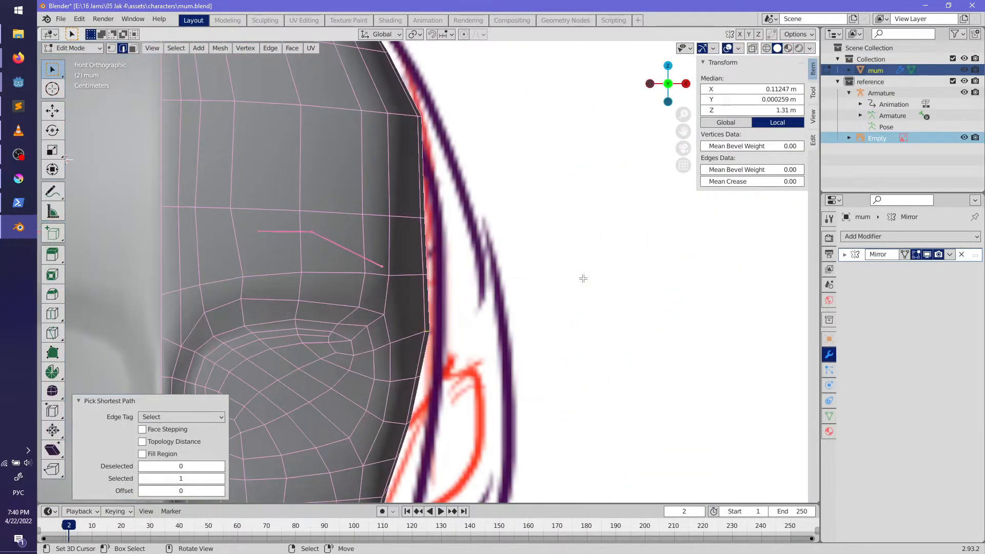
{"action": "key", "text": "g"}
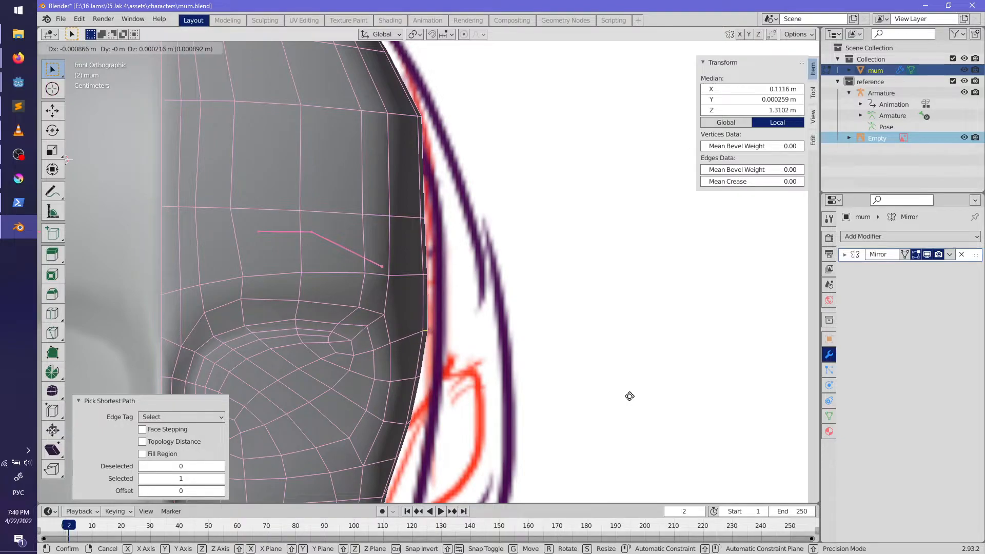
{"action": "left_click", "coordinate": [630, 396]}
Step: Select the edges just below eye level on the head's side and move them 0.00303 m along X and -0.001299 m along Z
{"action": "middle_click_drag", "start_coordinate": [470, 419], "coordinate": [498, 365], "text": "shift"}
{"action": "left_click", "coordinate": [444, 333]}
{"action": "middle_click_drag", "start_coordinate": [547, 346], "coordinate": [614, 285]}
{"action": "left_click", "coordinate": [614, 286], "text": "ctrl"}
{"action": "key", "text": "KP_1"}
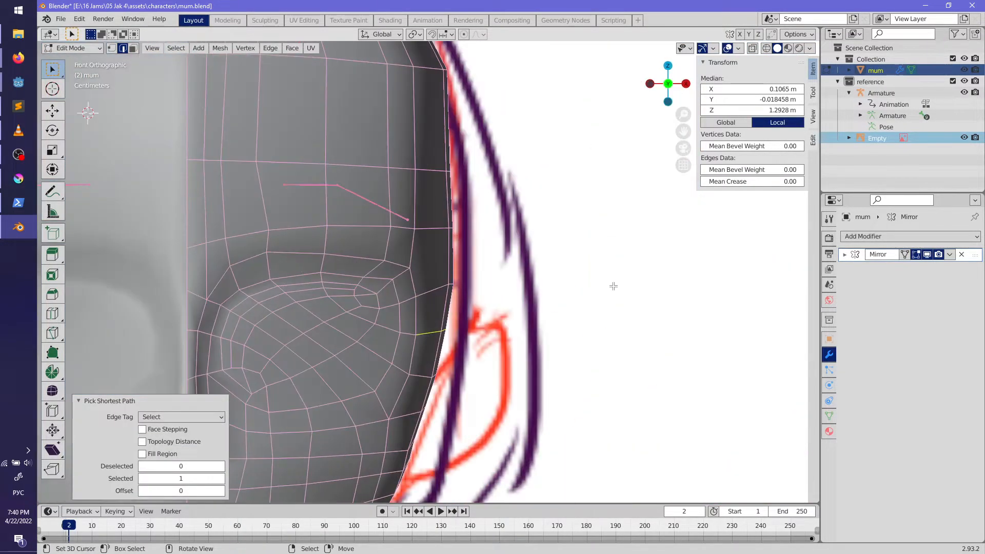
{"action": "key", "text": "g"}
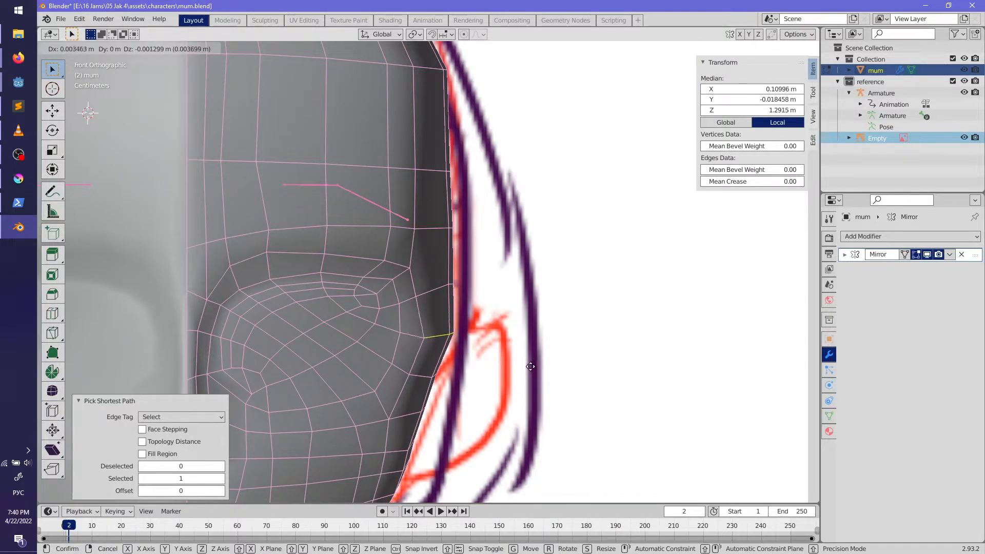
{"action": "left_click", "coordinate": [530, 366]}
Step: Pull the edges just below eye level on the head's side inward about 0.0022 m along X
{"action": "scroll", "coordinate": [534, 380], "scroll_direction": "down", "scroll_amount": 5}
{"action": "scroll", "coordinate": [567, 400], "scroll_direction": "up", "scroll_amount": 1}
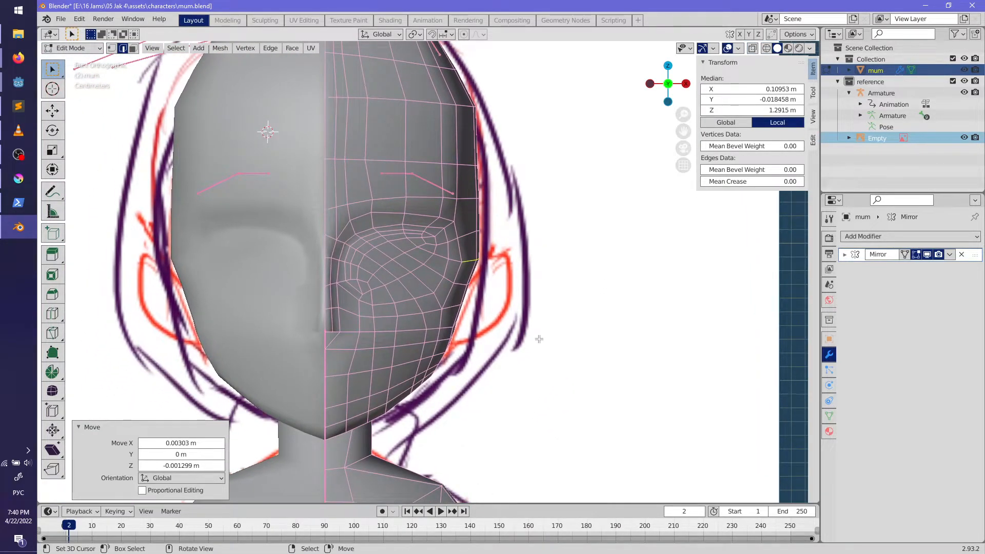
{"action": "scroll", "coordinate": [538, 339], "scroll_direction": "up", "scroll_amount": 1}
{"action": "key", "text": "g"}
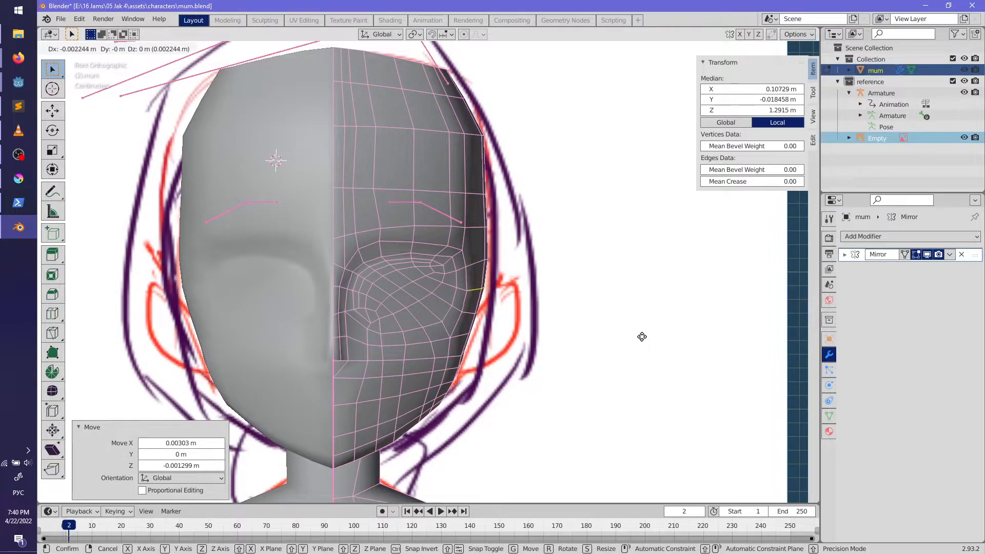
{"action": "left_click", "coordinate": [643, 337]}
Step: Move the outer part of the forehead edge loop outward, then the brow edge loop outward about 0.0019 m along X
{"action": "scroll", "coordinate": [629, 380], "scroll_direction": "up", "scroll_amount": 3}
{"action": "left_click", "coordinate": [501, 243], "text": "alt"}
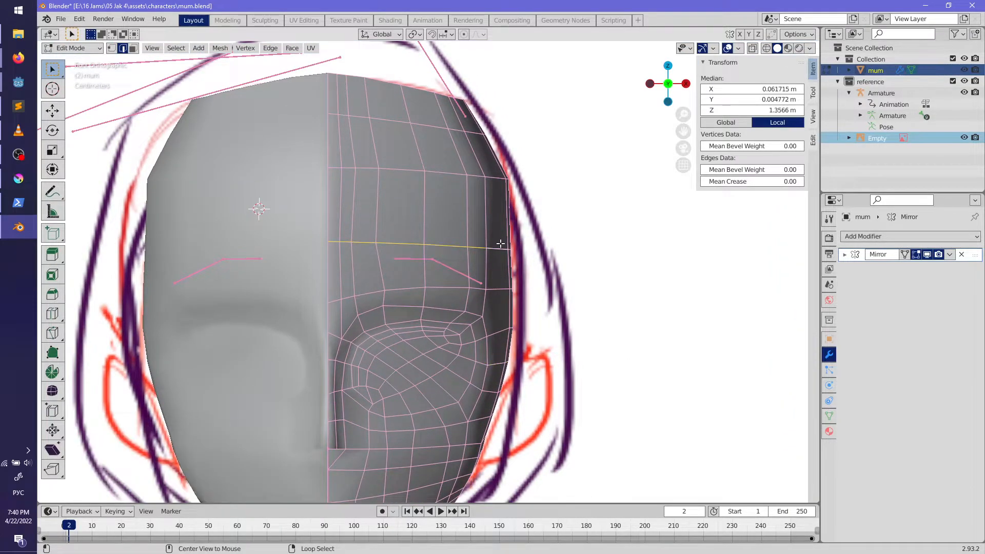
{"action": "key", "text": "g"}
{"action": "left_click", "coordinate": [555, 278]}
{"action": "left_click", "coordinate": [501, 288], "text": "alt"}
{"action": "key", "text": "g"}
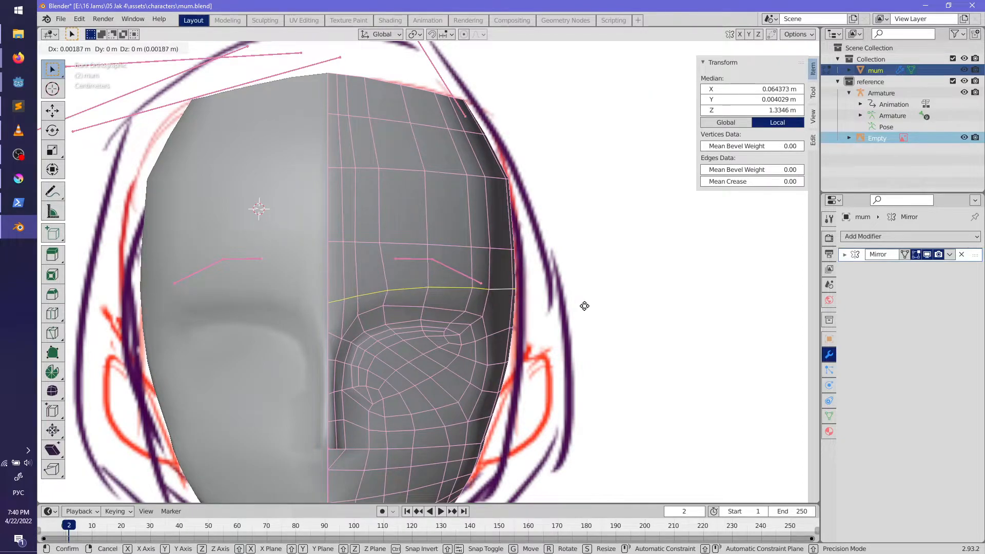
{"action": "left_click", "coordinate": [585, 305]}
{"action": "scroll", "coordinate": [582, 352], "scroll_direction": "down", "scroll_amount": 2}
{"action": "key", "text": "alt+a"}
{"action": "key", "text": "Tab"}
{"action": "middle_click_drag", "start_coordinate": [559, 426], "coordinate": [471, 332], "text": "shift"}
{"action": "key", "text": "Tab"}
Step: Select the vertical edge path along the side of the nose, slide it across the surface and adjust its position
{"action": "left_click", "coordinate": [402, 313]}
{"action": "left_click", "coordinate": [419, 155], "text": "ctrl"}
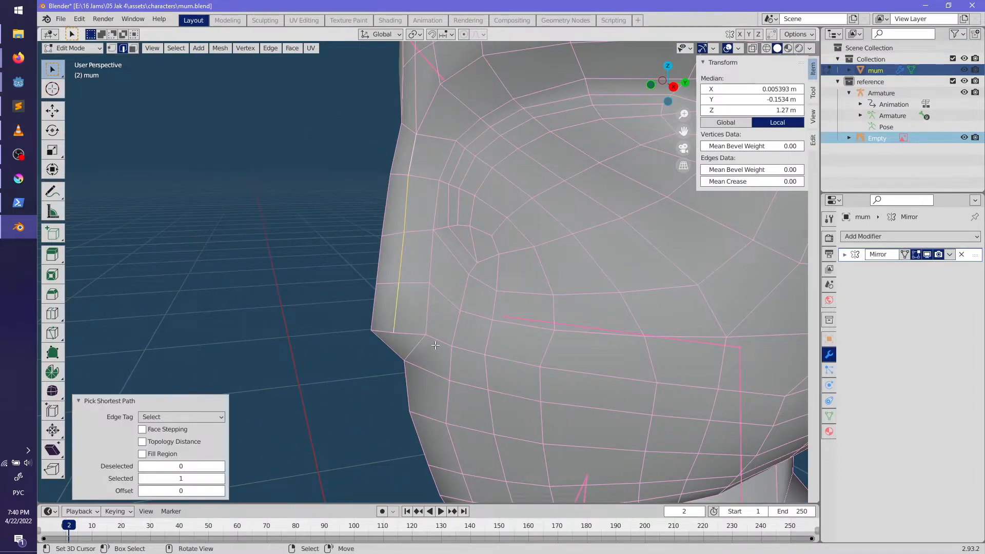
{"action": "key", "text": "g"}
{"action": "key", "text": "g"}
{"action": "left_click", "coordinate": [445, 345]}
{"action": "mouse_move", "coordinate": [445, 345]}
{"action": "middle_mouse_down"}
{"action": "mouse_move", "coordinate": [587, 369]}
{"action": "mouse_move", "coordinate": [535, 380]}
{"action": "mouse_move", "coordinate": [456, 340]}
{"action": "mouse_move", "coordinate": [465, 357]}
{"action": "mouse_move", "coordinate": [524, 321]}
{"action": "mouse_move", "coordinate": [485, 311]}
{"action": "mouse_move", "coordinate": [454, 351]}
{"action": "middle_mouse_up"}
{"action": "key", "text": "g"}
{"action": "left_click", "coordinate": [573, 360]}
{"action": "key", "text": "Tab"}
{"action": "key", "text": "Tab"}
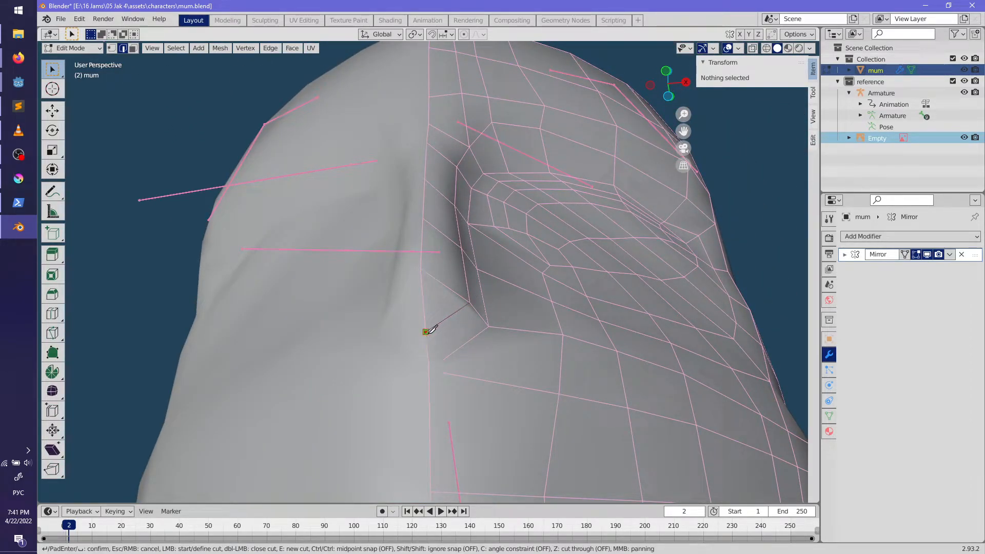
Step: Cut an edge across the underside of the nose to the middle of its centre line with the Knife
{"action": "key", "text": "space"}
{"action": "key", "text": "alt+a"}
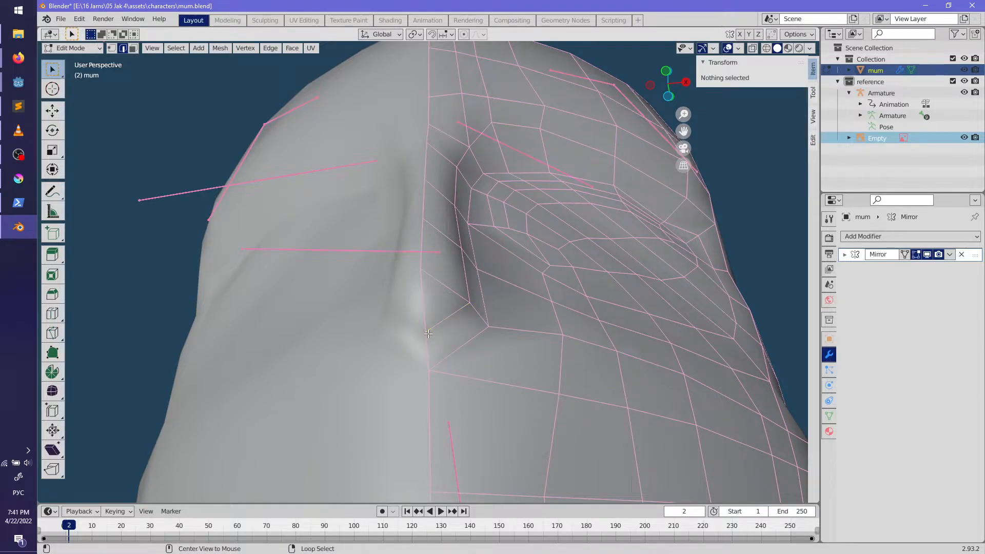
{"action": "scroll", "coordinate": [514, 340], "scroll_direction": "down", "scroll_amount": 3}
{"action": "key", "text": "Tab"}
{"action": "middle_click_drag", "start_coordinate": [513, 340], "coordinate": [519, 315]}
{"action": "key", "text": "Tab"}
Step: Select the edge cut across the underside of the nose and remove it
{"action": "key", "text": "alt+a"}
{"action": "left_click", "coordinate": [509, 314]}
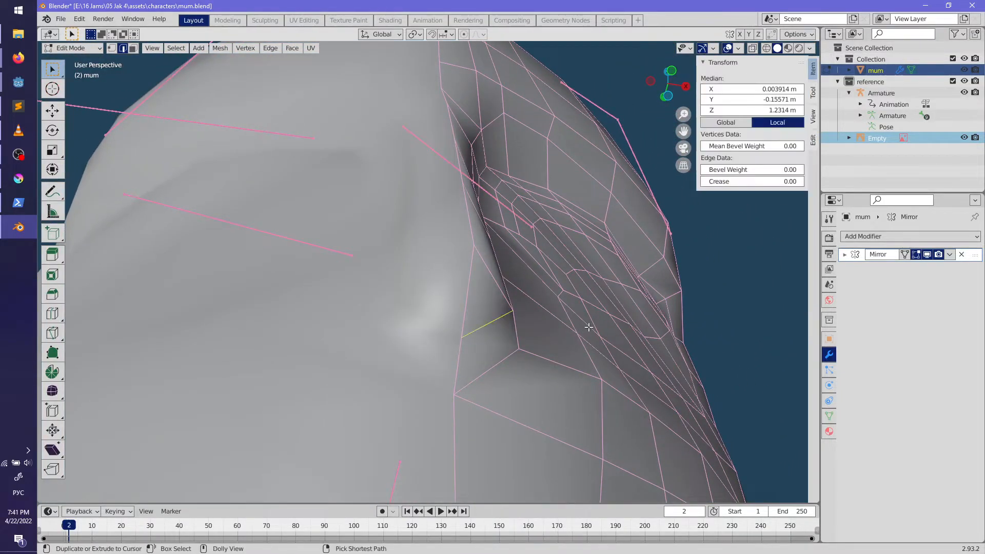
{"action": "key", "text": "alt+a"}
Step: Cut an edge from the middle vertex of the nose's lower border to the nose base on the centre line
{"action": "middle_click_drag", "start_coordinate": [578, 334], "coordinate": [472, 296]}
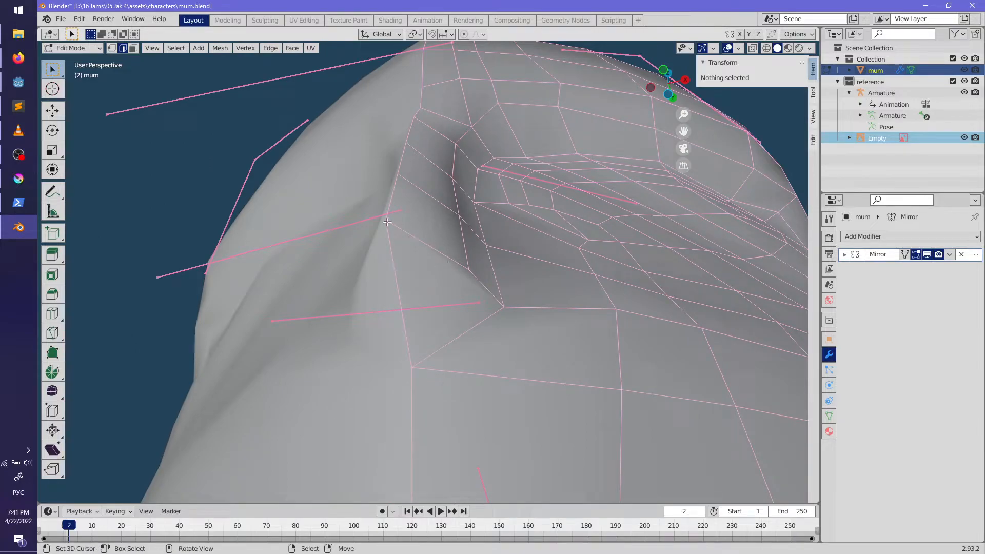
{"action": "left_click_drag", "start_coordinate": [492, 290], "coordinate": [491, 290]}
{"action": "key", "text": "alt+a"}
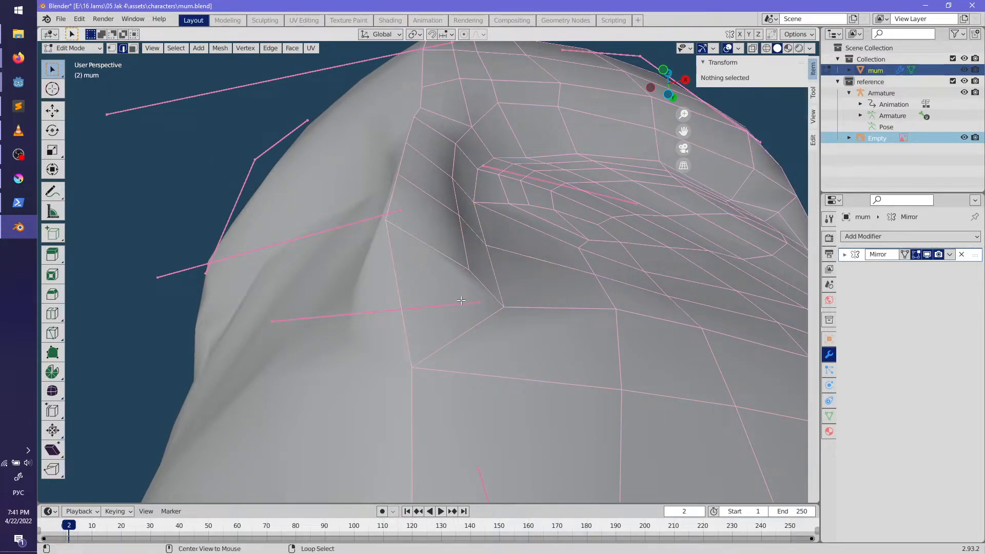
{"action": "middle_click_drag", "start_coordinate": [504, 311], "coordinate": [498, 363]}
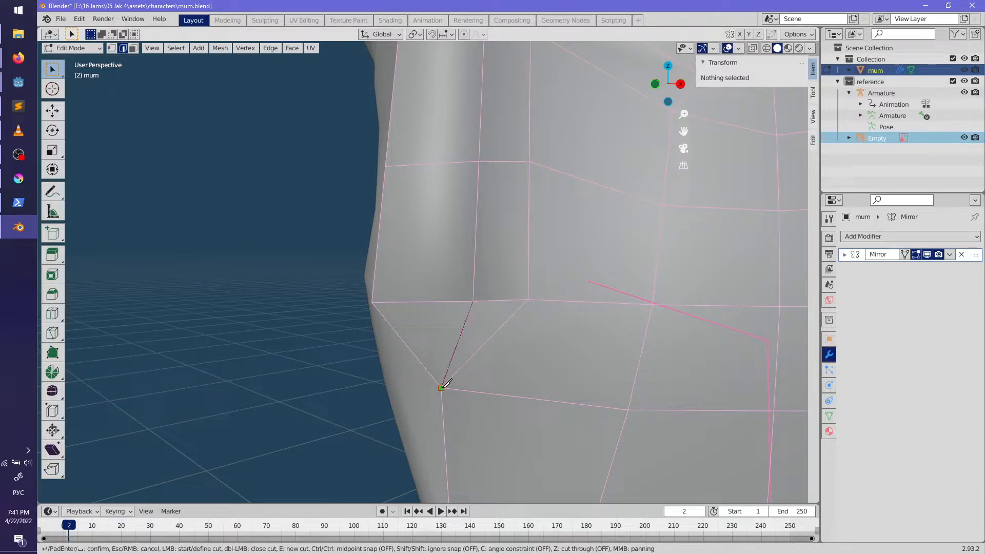
{"action": "key", "text": "Return"}
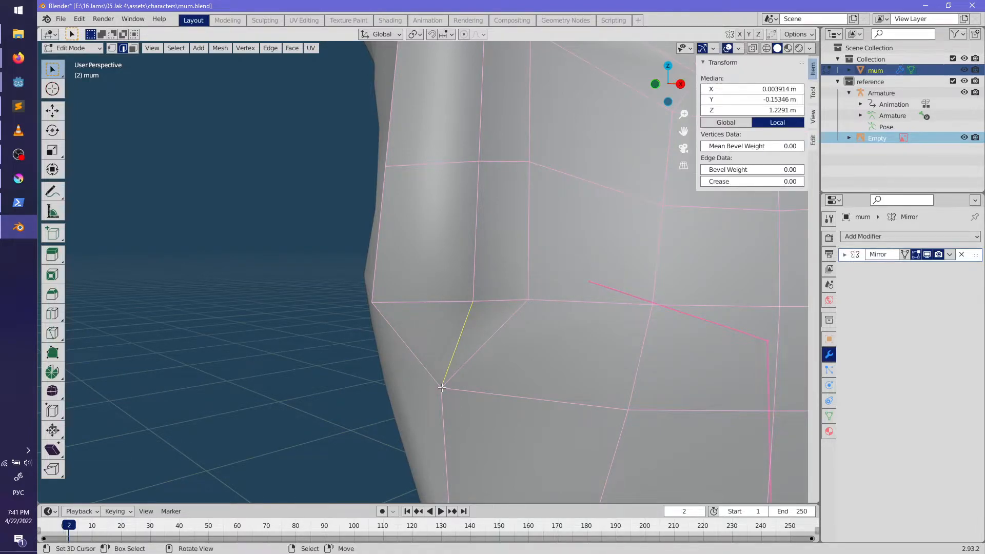
Step: Examine the nose underside and the surrounding face, with and without the editing wireframe
{"action": "key", "text": "Tab"}
{"action": "middle_click_drag", "start_coordinate": [442, 387], "coordinate": [437, 323]}
{"action": "scroll", "coordinate": [501, 328], "scroll_direction": "down", "scroll_amount": 1}
{"action": "scroll", "coordinate": [372, 259], "scroll_direction": "up", "scroll_amount": 2}
{"action": "left_click", "coordinate": [539, 332]}
{"action": "key", "text": "Tab"}
{"action": "middle_click_drag", "start_coordinate": [516, 330], "coordinate": [478, 324]}
{"action": "middle_click_drag", "start_coordinate": [432, 274], "coordinate": [430, 308], "text": "shift"}
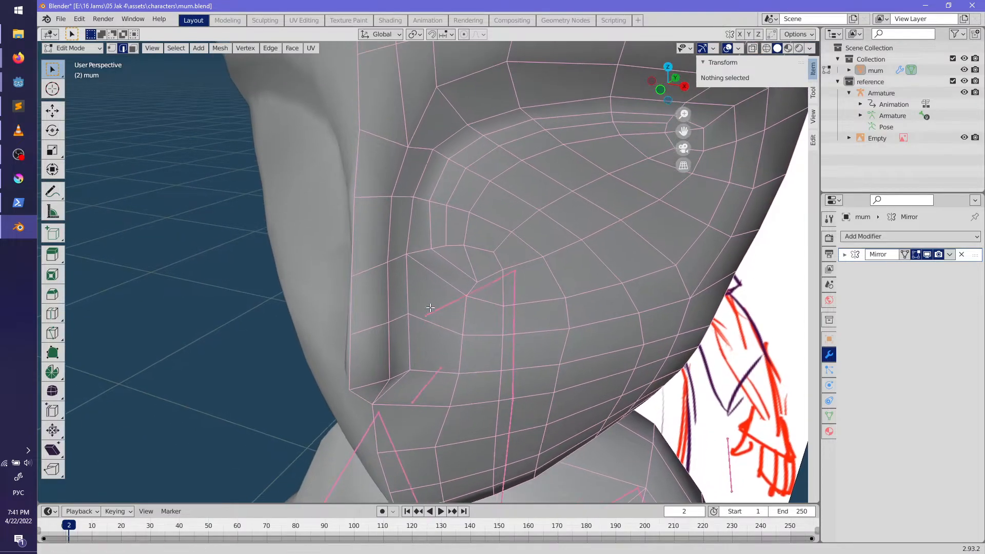
Step: Cut an edge line with the Knife from the eye socket's inner lower corner, past the nose and down to the chin's underside
{"action": "scroll", "coordinate": [430, 308], "scroll_direction": "up", "scroll_amount": 2}
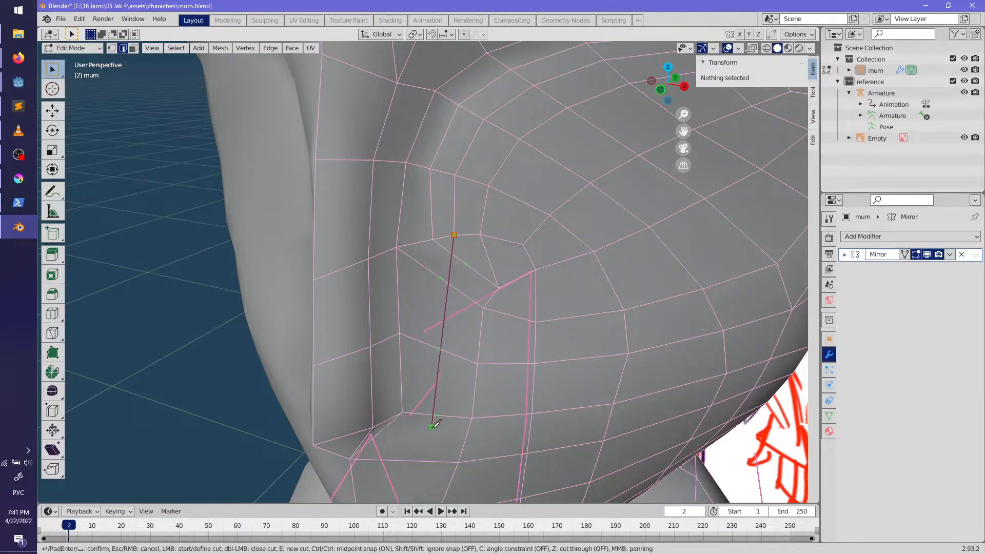
{"action": "middle_click_drag", "start_coordinate": [431, 459], "coordinate": [491, 310]}
{"action": "scroll", "coordinate": [491, 310], "scroll_direction": "down", "scroll_amount": 3}
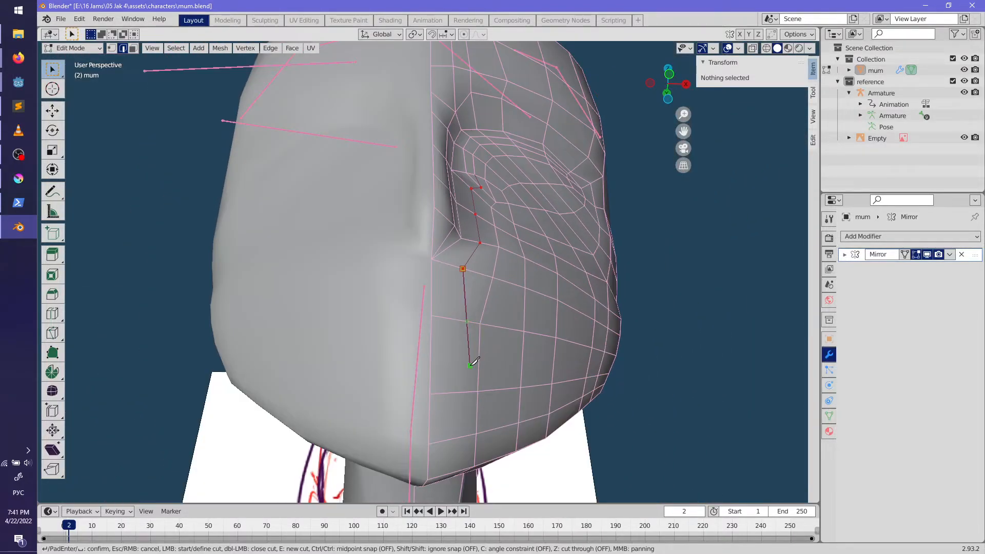
{"action": "middle_click_drag", "start_coordinate": [451, 468], "coordinate": [454, 372]}
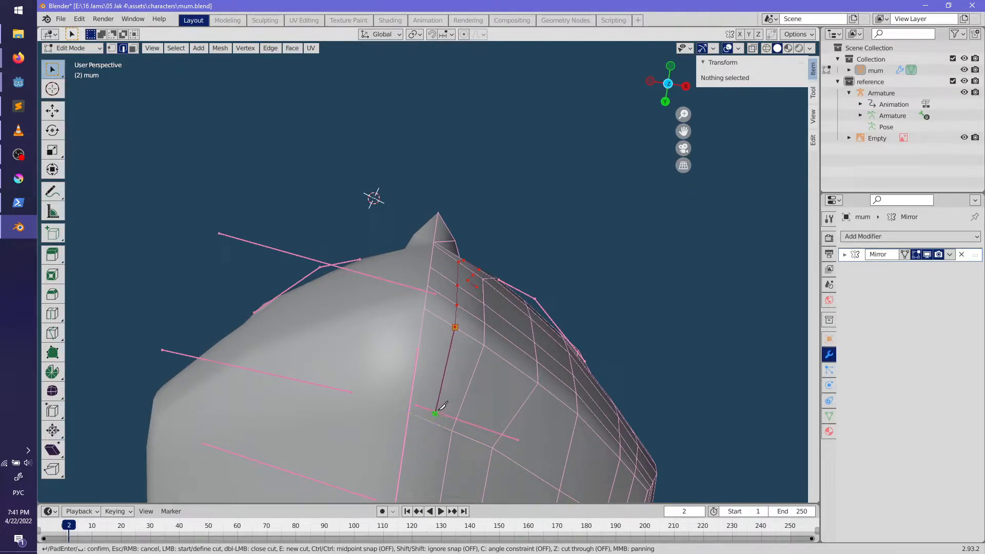
Step: Add a centred loop cut that continues the new edge line through the adjoining faces
{"action": "key", "text": "ctrl+r"}
{"action": "middle_click_drag", "start_coordinate": [468, 298], "coordinate": [481, 393]}
{"action": "left_click", "coordinate": [467, 302]}
{"action": "right_click", "coordinate": [467, 304]}
{"action": "key", "text": "alt+a"}
{"action": "key", "text": "Tab"}
{"action": "scroll", "coordinate": [469, 383], "scroll_direction": "down", "scroll_amount": 2}
{"action": "middle_click_drag", "start_coordinate": [481, 393], "coordinate": [479, 408], "text": "shift"}
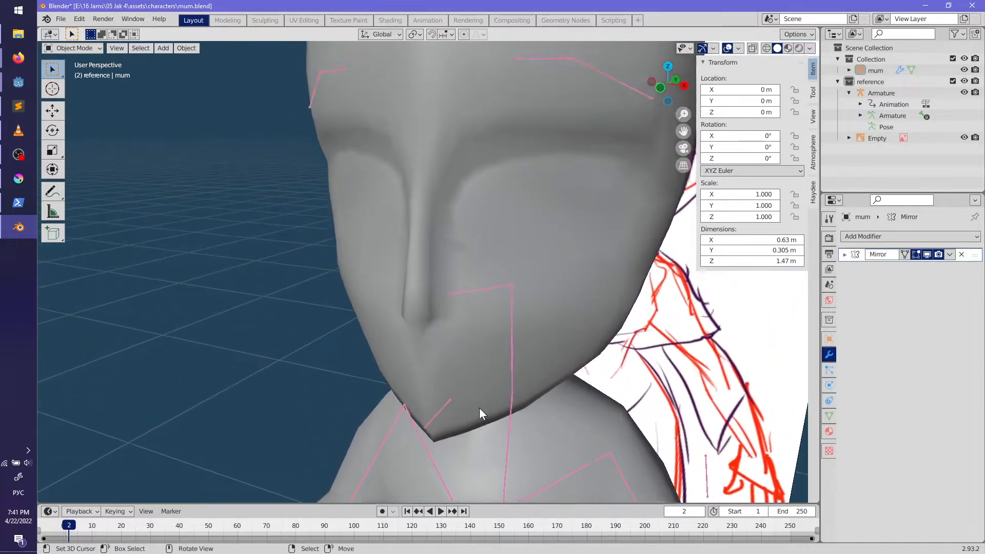
{"action": "scroll", "coordinate": [479, 408], "scroll_direction": "up", "scroll_amount": 3}
{"action": "key", "text": "Tab"}
{"action": "left_click", "coordinate": [491, 311], "text": "alt"}
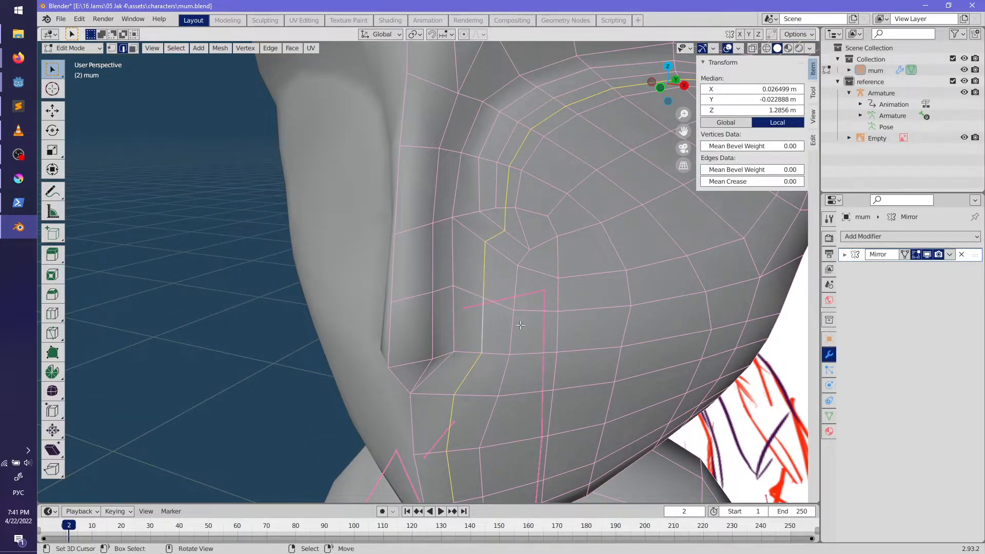
{"action": "key", "text": "g"}
{"action": "key", "text": "g"}
{"action": "right_click", "coordinate": [508, 324]}
{"action": "right_click", "coordinate": [484, 326]}
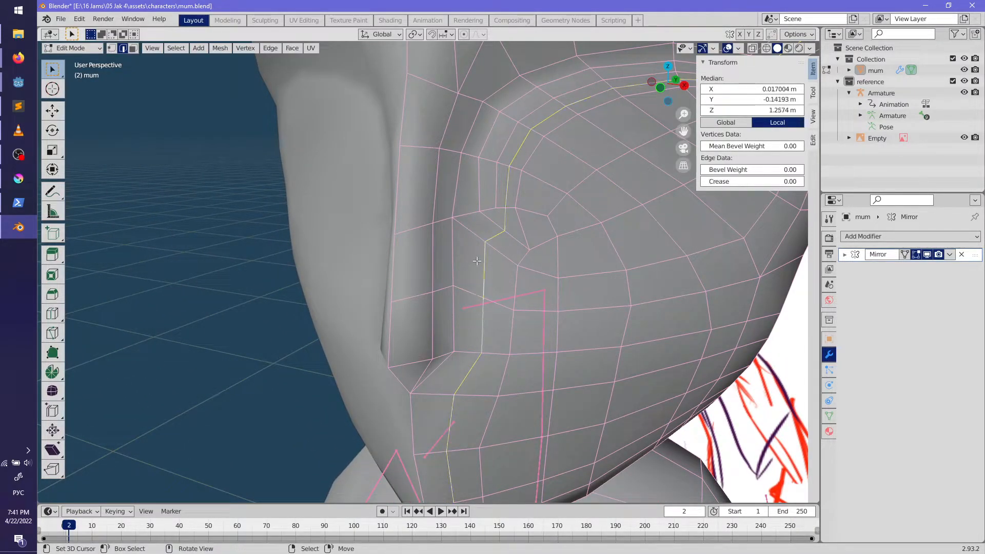
{"action": "right_click", "coordinate": [486, 269], "text": "ctrl"}
{"action": "key", "text": "g"}
{"action": "right_click", "coordinate": [562, 351]}
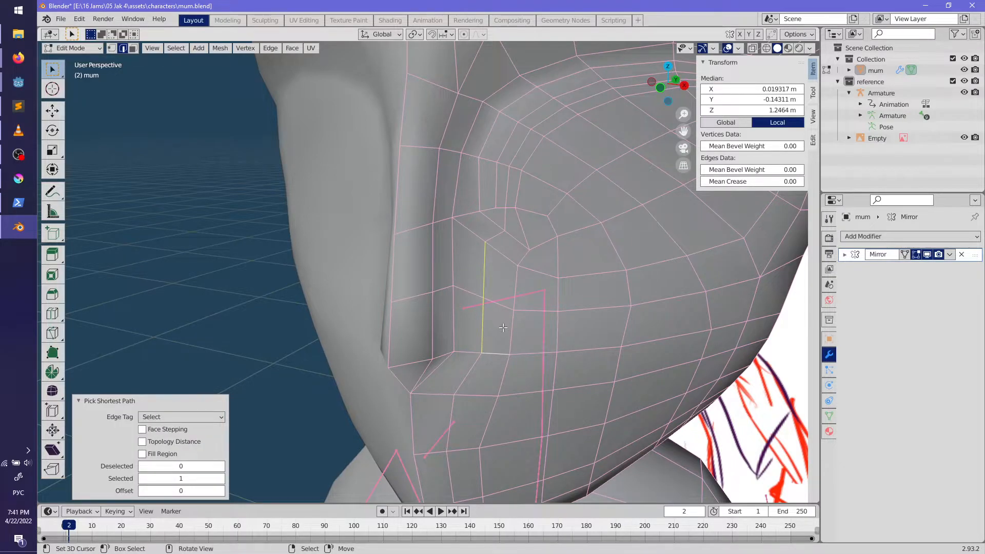
Step: Slide the two vertical edges on the cheek beside the nose closer to the side of the nose
{"action": "middle_click_drag", "start_coordinate": [503, 327], "coordinate": [482, 327]}
{"action": "right_click", "coordinate": [481, 327]}
{"action": "key", "text": "g"}
{"action": "key", "text": "g"}
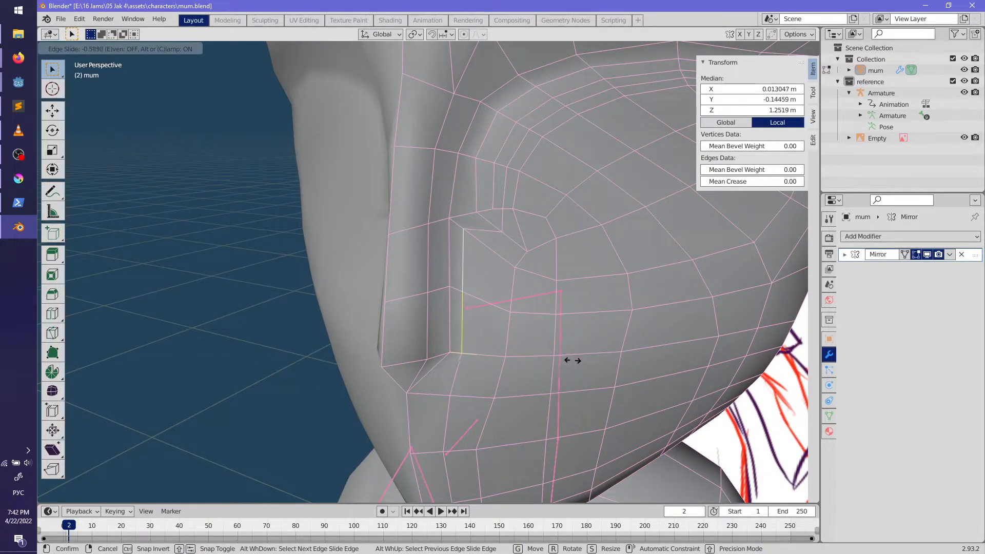
{"action": "left_click", "coordinate": [573, 361]}
{"action": "middle_click_drag", "start_coordinate": [573, 361], "coordinate": [448, 286]}
{"action": "key", "text": "alt+a"}
Step: Examine the nose, cheek and eye socket from several angles, with and without the editing wireframe
{"action": "key", "text": "Tab"}
{"action": "scroll", "coordinate": [571, 413], "scroll_direction": "down", "scroll_amount": 4}
{"action": "key", "text": "Tab"}
{"action": "key", "text": "Tab"}
{"action": "scroll", "coordinate": [498, 362], "scroll_direction": "up", "scroll_amount": 2}
{"action": "middle_click_drag", "start_coordinate": [530, 317], "coordinate": [464, 310]}
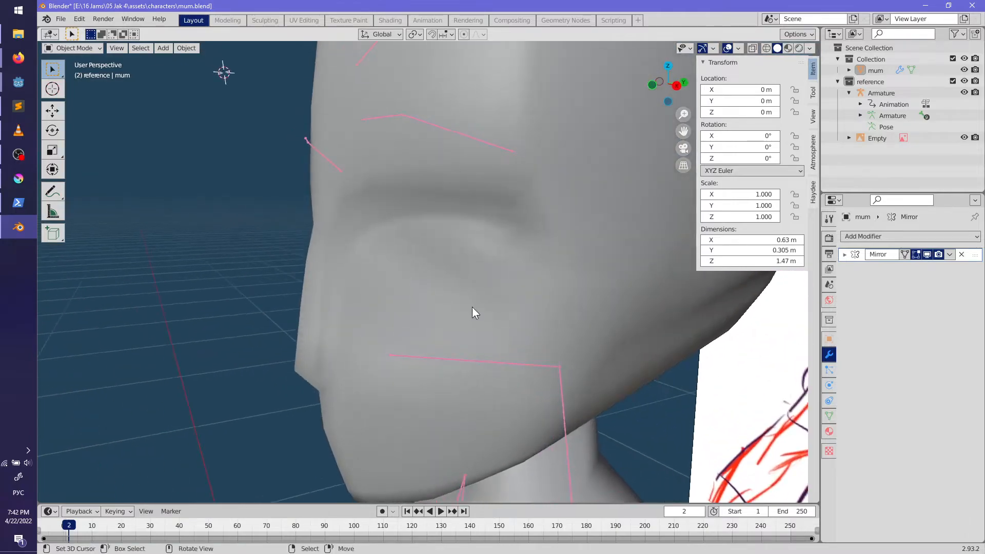
{"action": "key", "text": "Tab"}
{"action": "scroll", "coordinate": [520, 282], "scroll_direction": "up", "scroll_amount": 3}
Step: Select the ring of faces around the inside of the eye socket and delete those faces
{"action": "middle_click_drag", "start_coordinate": [520, 282], "coordinate": [118, 84]}
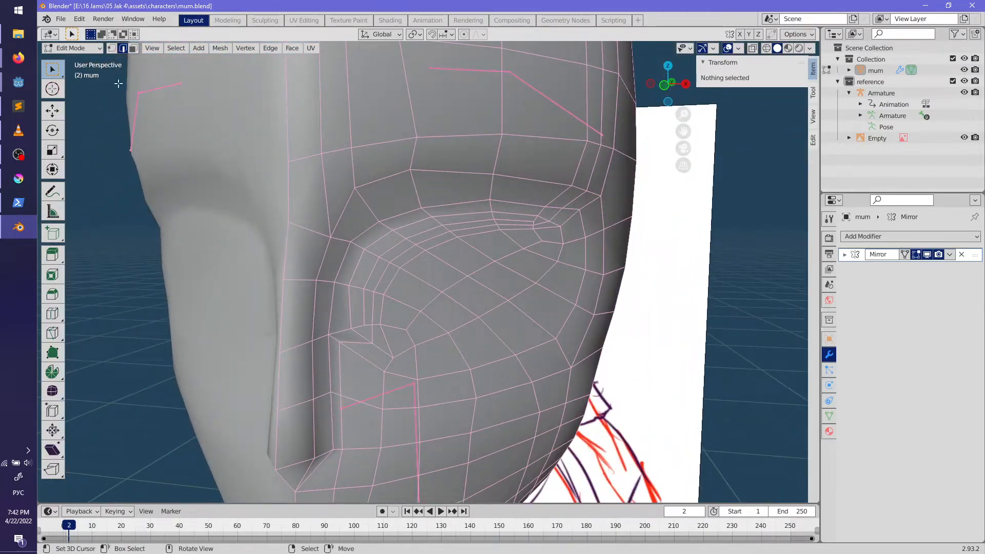
{"action": "left_click", "coordinate": [373, 258], "text": "alt"}
{"action": "left_click", "coordinate": [384, 268], "text": "alt"}
{"action": "left_click", "coordinate": [403, 280], "text": "alt"}
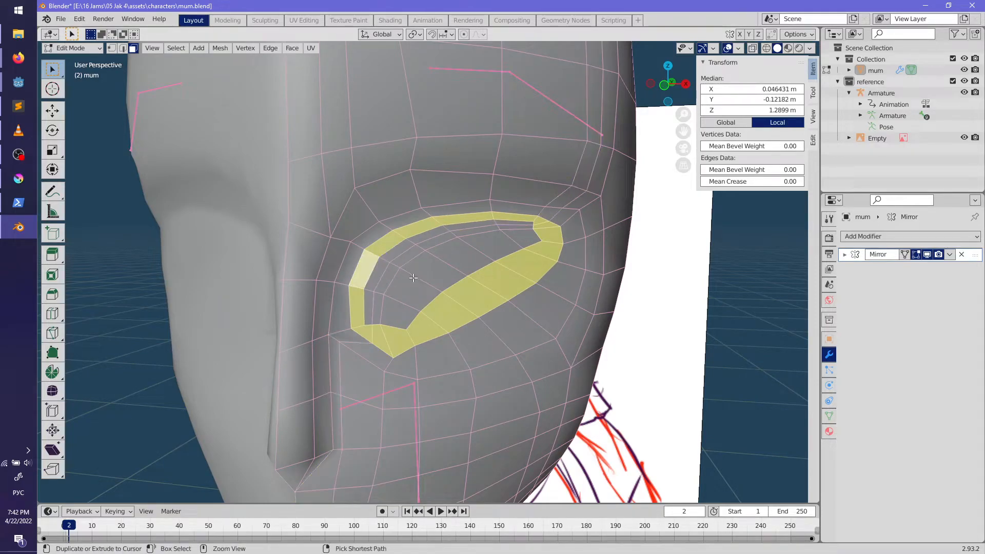
{"action": "key", "text": "x"}
{"action": "left_click", "coordinate": [379, 229]}
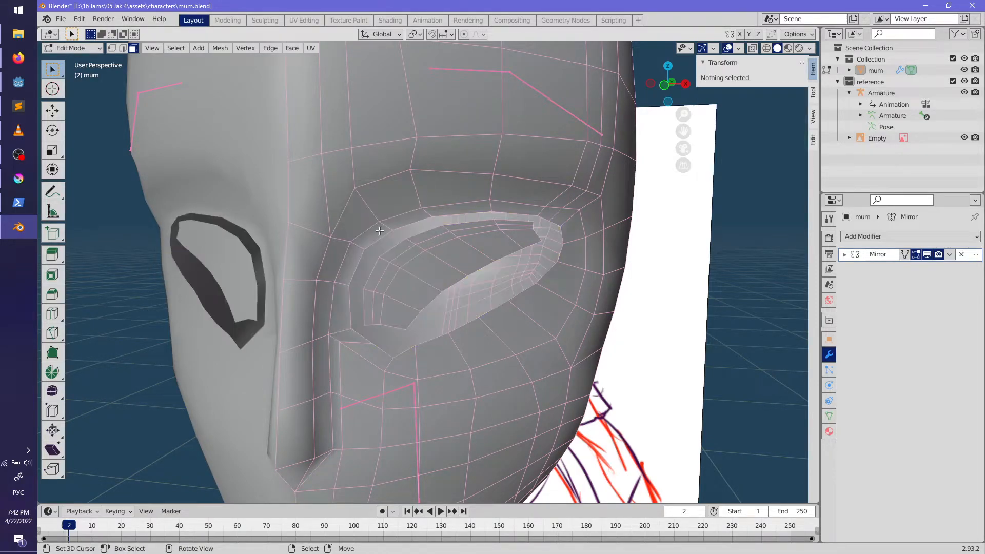
Step: Select the detached patch of faces left in the middle of the eye socket and delete it
{"action": "key", "text": "l"}
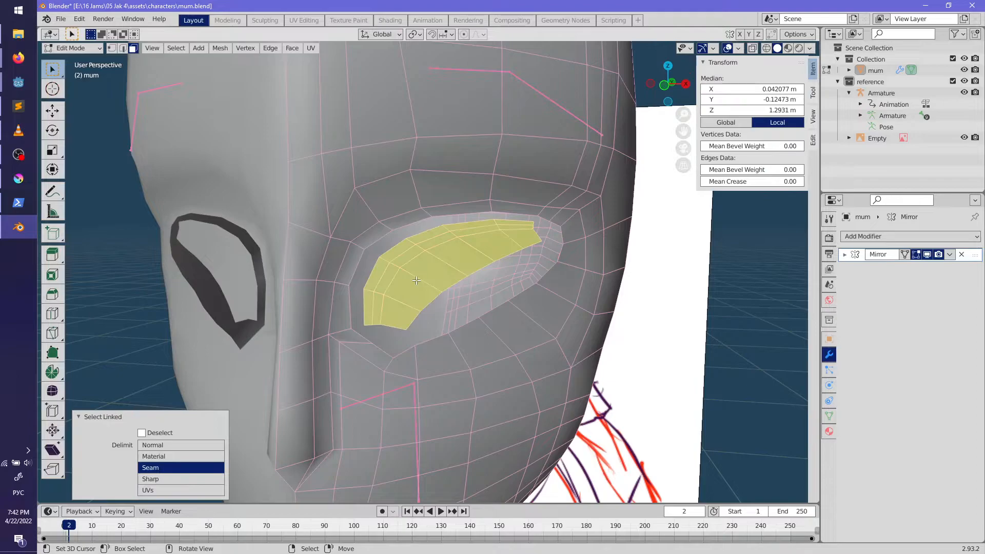
{"action": "key", "text": "x"}
{"action": "left_click", "coordinate": [417, 281]}
{"action": "mouse_move", "coordinate": [417, 281]}
{"action": "middle_mouse_down"}
{"action": "mouse_move", "coordinate": [449, 306]}
{"action": "mouse_move", "coordinate": [428, 287]}
{"action": "middle_mouse_up"}
{"action": "scroll", "coordinate": [220, 108], "scroll_direction": "up", "scroll_amount": 1}
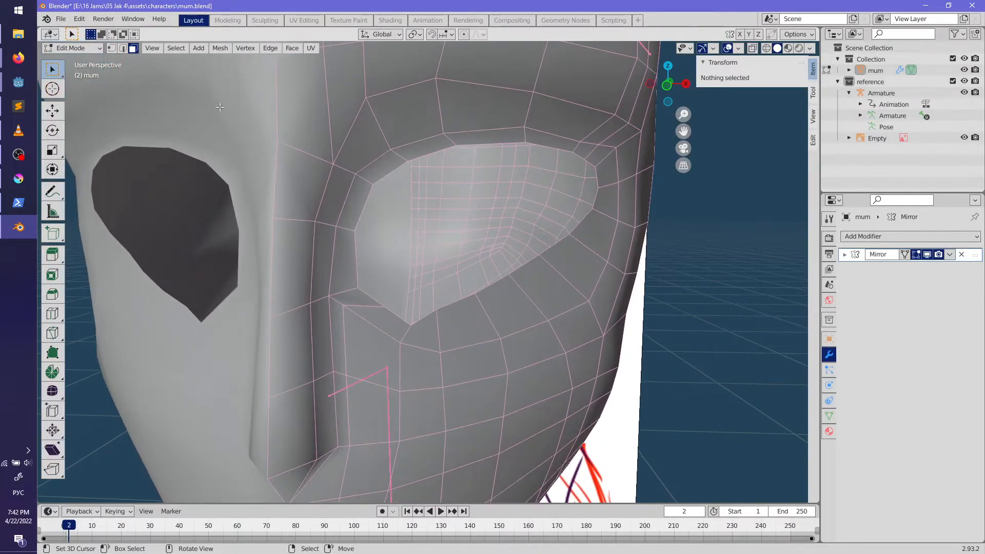
Step: Slide the vertices at the eye opening's inner corner along their edges to even out the rim
{"action": "left_click", "coordinate": [341, 310]}
{"action": "key", "text": "g"}
{"action": "left_click", "coordinate": [354, 271]}
{"action": "key", "text": "g"}
{"action": "key", "text": "g"}
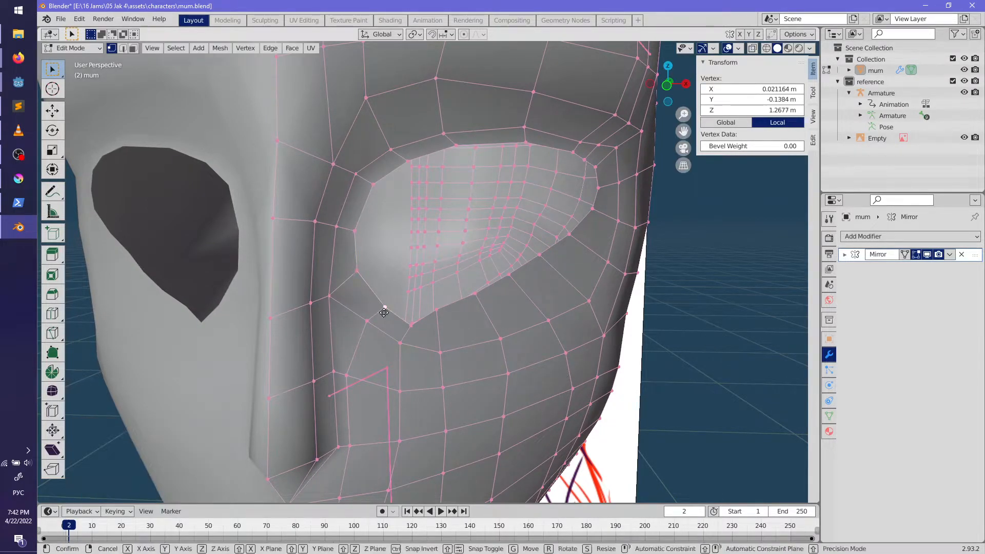
{"action": "left_click", "coordinate": [372, 301]}
{"action": "left_click", "coordinate": [418, 325]}
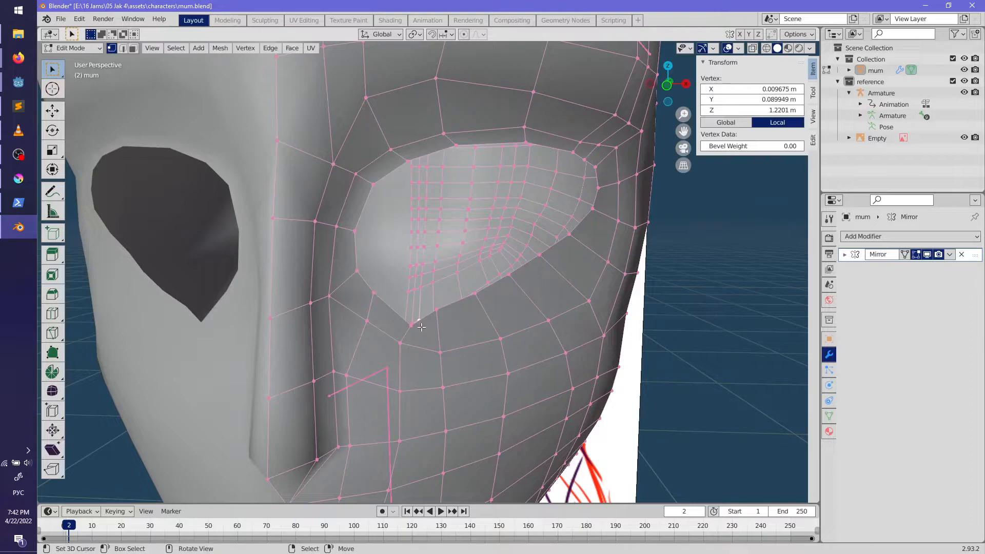
{"action": "key", "text": "g"}
{"action": "right_click", "coordinate": [418, 328]}
Step: Slide the lowest vertex of the eye opening along its rim by a factor of 0.361
{"action": "right_click", "coordinate": [409, 329]}
{"action": "key", "text": "g"}
{"action": "key", "text": "g"}
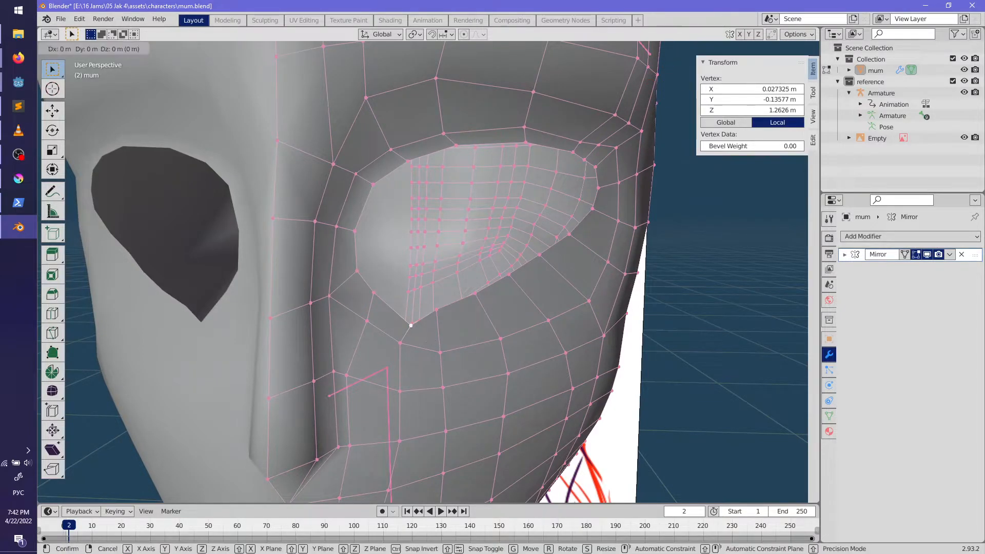
{"action": "left_click", "coordinate": [415, 329]}
{"action": "middle_click_drag", "start_coordinate": [414, 329], "coordinate": [454, 341]}
Step: Compare the face mesh with the front reference drawing in wireframe and inspect the eye opening from several angles
{"action": "key", "text": "KP_1"}
{"action": "key", "text": "shift+z"}
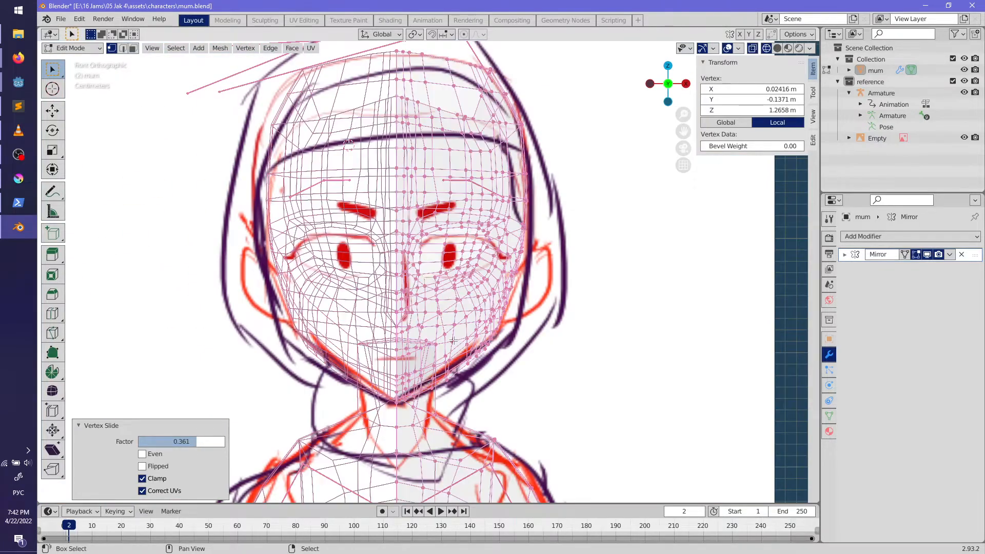
{"action": "key", "text": "shift+z"}
{"action": "middle_click", "coordinate": [468, 232], "text": "alt"}
{"action": "scroll", "coordinate": [468, 232], "scroll_direction": "up", "scroll_amount": 4}
{"action": "middle_click", "coordinate": [410, 303], "text": "alt"}
{"action": "scroll", "coordinate": [421, 293], "scroll_direction": "up", "scroll_amount": 3}
{"action": "scroll", "coordinate": [528, 308], "scroll_direction": "down", "scroll_amount": 5}
{"action": "key", "text": "Tab"}
{"action": "middle_click_drag", "start_coordinate": [524, 361], "coordinate": [471, 366]}
{"action": "middle_click_drag", "start_coordinate": [467, 300], "coordinate": [644, 380]}
{"action": "scroll", "coordinate": [560, 341], "scroll_direction": "down", "scroll_amount": 4}
{"action": "key", "text": "Tab"}
{"action": "scroll", "coordinate": [484, 355], "scroll_direction": "up", "scroll_amount": 6}
Step: Scale the vertex pair at the eye opening's outer corner to 0.591 in X and Y and move it outward
{"action": "right_click", "coordinate": [437, 299]}
{"action": "right_click", "coordinate": [455, 286], "text": "ctrl"}
{"action": "key", "text": "s"}
{"action": "key", "text": "Escape"}
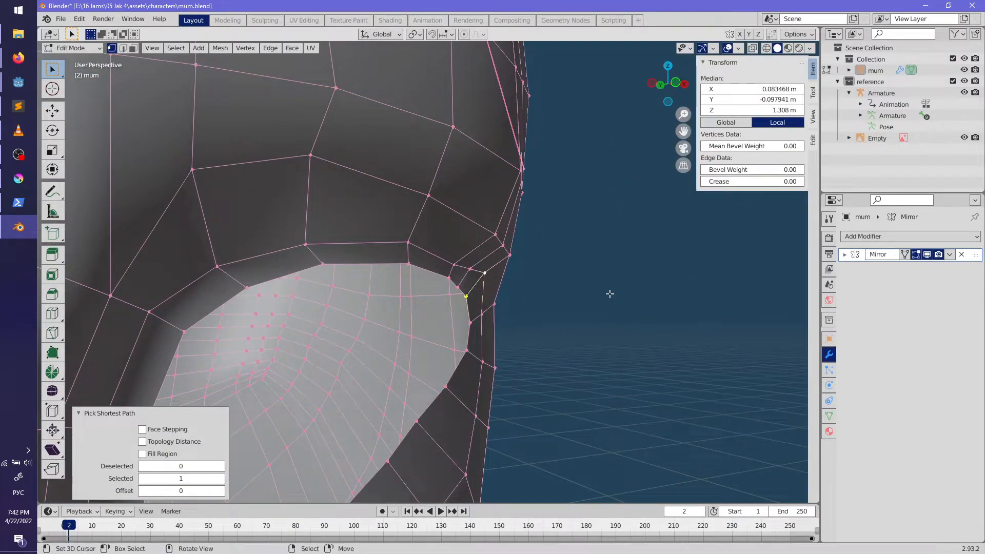
{"action": "key", "text": "s"}
{"action": "left_click", "coordinate": [488, 191]}
{"action": "key", "text": "g"}
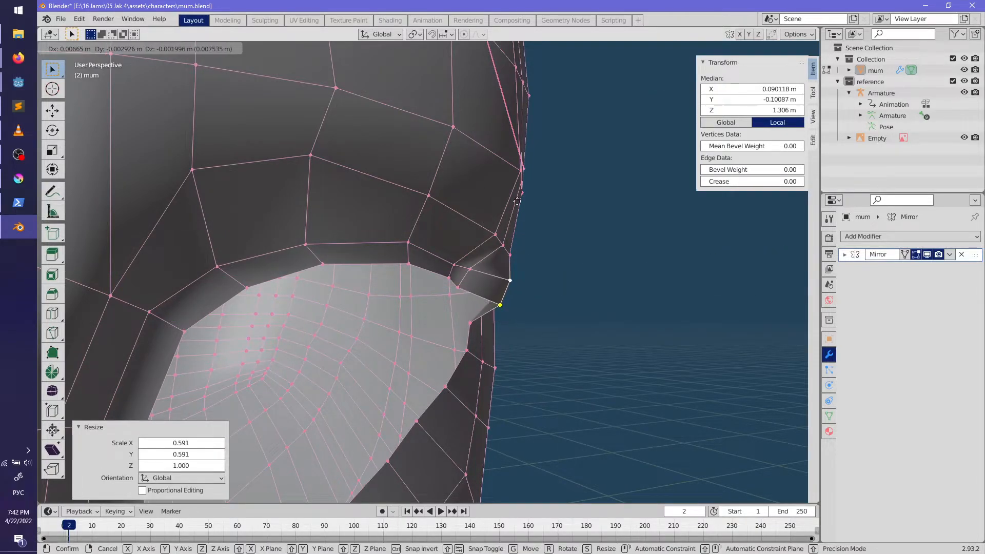
{"action": "left_click", "coordinate": [504, 201]}
Step: Move two neighbouring vertex pairs at the outer corner of the eye opening outward to reshape the rim
{"action": "middle_click_drag", "start_coordinate": [529, 277], "coordinate": [498, 296]}
{"action": "right_click", "coordinate": [466, 281]}
{"action": "right_click", "coordinate": [422, 302], "text": "shift"}
{"action": "key", "text": "g"}
{"action": "left_click", "coordinate": [548, 298]}
{"action": "right_click", "coordinate": [492, 291]}
{"action": "right_click", "coordinate": [502, 305], "text": "shift"}
{"action": "key", "text": "g"}
{"action": "left_click", "coordinate": [534, 329]}
Step: Reposition the remaining vertices along the outer side of the eye rim to smooth its curve
{"action": "right_click", "coordinate": [471, 331]}
{"action": "right_click", "coordinate": [497, 360], "text": "shift"}
{"action": "middle_click_drag", "start_coordinate": [497, 361], "coordinate": [506, 356]}
{"action": "key", "text": "g"}
{"action": "left_click", "coordinate": [530, 359]}
{"action": "right_click", "coordinate": [460, 352]}
{"action": "key", "text": "g"}
{"action": "left_click", "coordinate": [534, 402]}
Step: Move two vertex pairs on the upper eye rim near the outer corner to straighten the lid line
{"action": "middle_click_drag", "start_coordinate": [534, 402], "coordinate": [442, 340]}
{"action": "right_click", "coordinate": [429, 252]}
{"action": "right_click", "coordinate": [399, 276], "text": "shift"}
{"action": "key", "text": "g"}
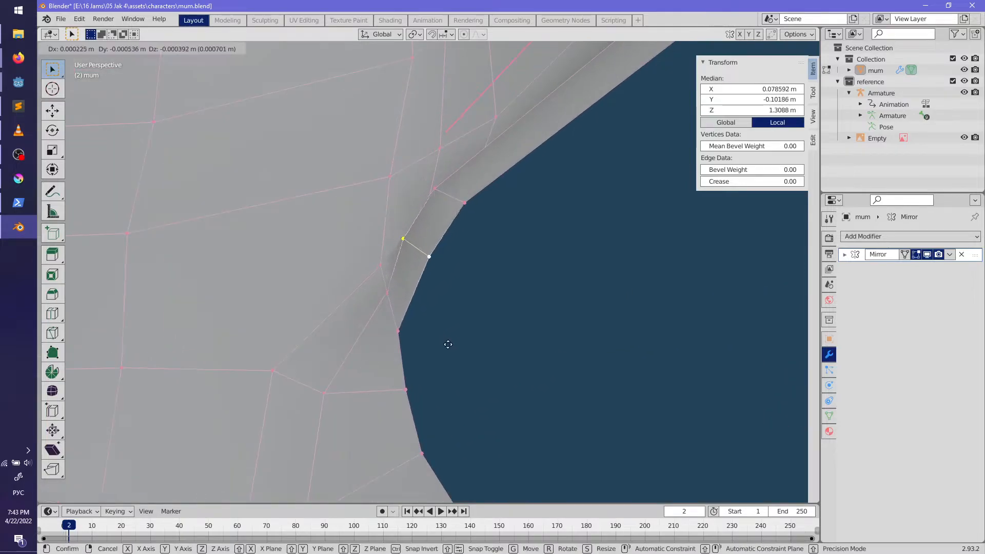
{"action": "left_click", "coordinate": [479, 346]}
{"action": "right_click", "coordinate": [435, 190]}
{"action": "right_click", "coordinate": [466, 203], "text": "shift"}
{"action": "key", "text": "g"}
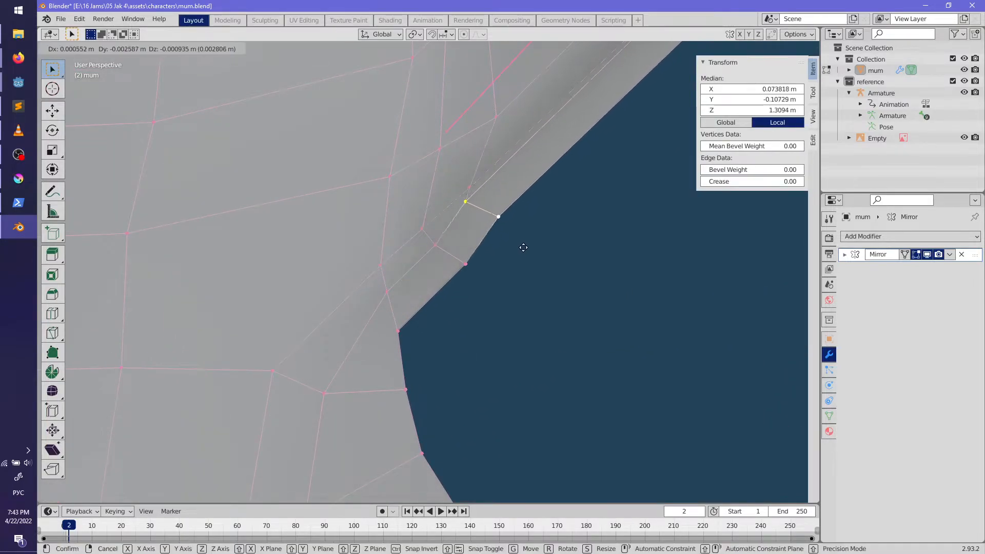
{"action": "left_click", "coordinate": [540, 255]}
Step: Move the vertices just above the outer eye corner upward and slide the adjacent rim vertex by a factor of 0.434
{"action": "middle_click_drag", "start_coordinate": [550, 267], "coordinate": [406, 237]}
{"action": "left_click", "coordinate": [410, 213]}
{"action": "middle_click_drag", "start_coordinate": [413, 311], "coordinate": [400, 312]}
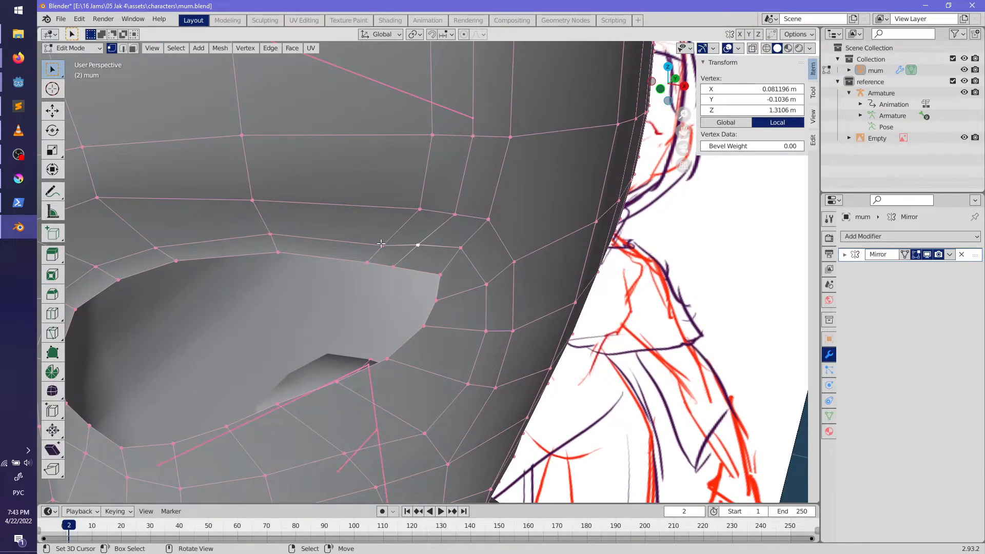
{"action": "key", "text": "g"}
{"action": "left_click", "coordinate": [419, 232]}
{"action": "key", "text": "g"}
{"action": "key", "text": "g"}
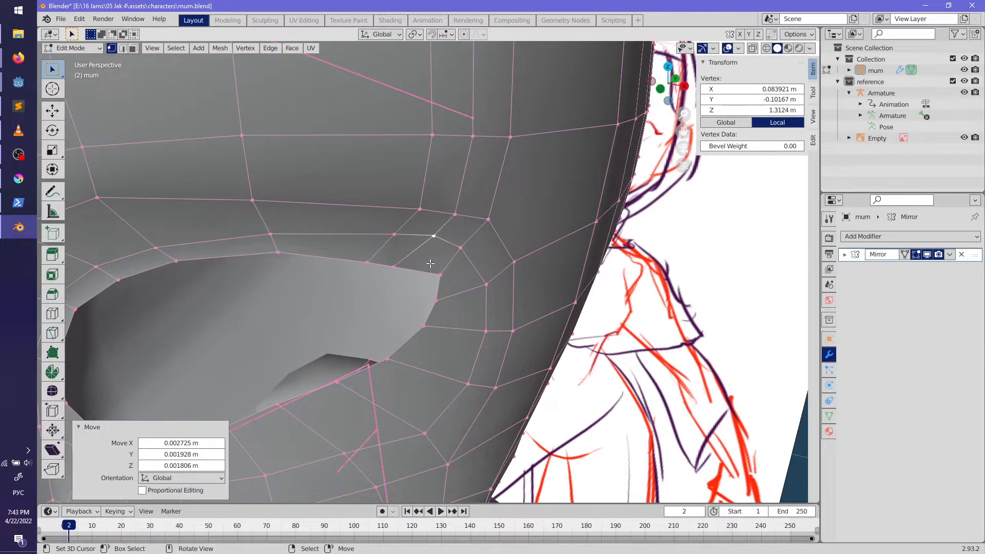
{"action": "scroll", "coordinate": [404, 278], "scroll_direction": "down", "scroll_amount": 5}
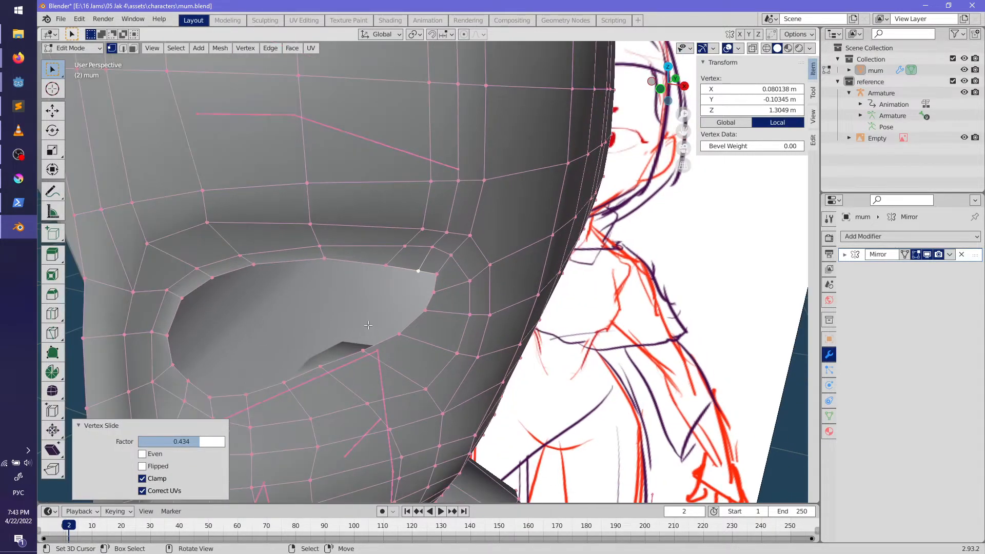
Step: Slide the vertical edge loop running from the forehead to the outer part of the upper eye rim to even its spacing
{"action": "middle_click_drag", "start_coordinate": [404, 277], "coordinate": [433, 239]}
{"action": "key", "text": "Tab"}
{"action": "mouse_move", "coordinate": [435, 321]}
{"action": "middle_mouse_down"}
{"action": "mouse_move", "coordinate": [423, 346]}
{"action": "mouse_move", "coordinate": [334, 338]}
{"action": "mouse_move", "coordinate": [286, 362]}
{"action": "mouse_move", "coordinate": [565, 354]}
{"action": "mouse_move", "coordinate": [420, 364]}
{"action": "mouse_move", "coordinate": [320, 323]}
{"action": "mouse_move", "coordinate": [277, 318]}
{"action": "mouse_move", "coordinate": [454, 343]}
{"action": "mouse_move", "coordinate": [475, 334]}
{"action": "mouse_move", "coordinate": [507, 391]}
{"action": "mouse_move", "coordinate": [560, 300]}
{"action": "mouse_move", "coordinate": [486, 300]}
{"action": "mouse_move", "coordinate": [439, 164]}
{"action": "mouse_move", "coordinate": [416, 136]}
{"action": "mouse_move", "coordinate": [424, 292]}
{"action": "mouse_move", "coordinate": [451, 321]}
{"action": "mouse_move", "coordinate": [467, 317]}
{"action": "mouse_move", "coordinate": [450, 313]}
{"action": "middle_mouse_up"}
{"action": "key", "text": "Tab"}
{"action": "scroll", "coordinate": [455, 341], "scroll_direction": "up", "scroll_amount": 4}
{"action": "scroll", "coordinate": [455, 341], "scroll_direction": "up", "scroll_amount": 2}
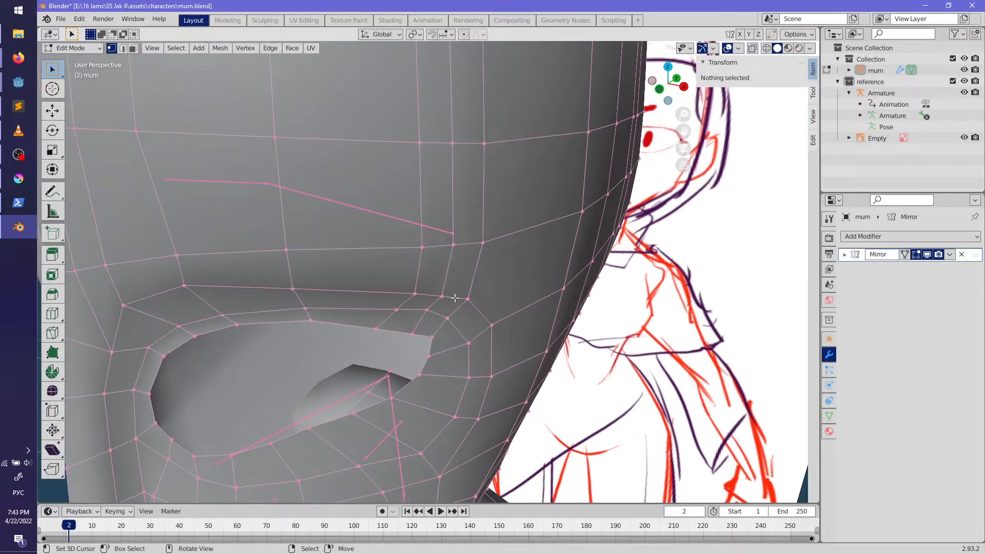
{"action": "right_click", "coordinate": [429, 277], "text": "alt"}
{"action": "scroll", "coordinate": [430, 277], "scroll_direction": "down", "scroll_amount": 3}
{"action": "key", "text": "g"}
{"action": "key", "text": "g"}
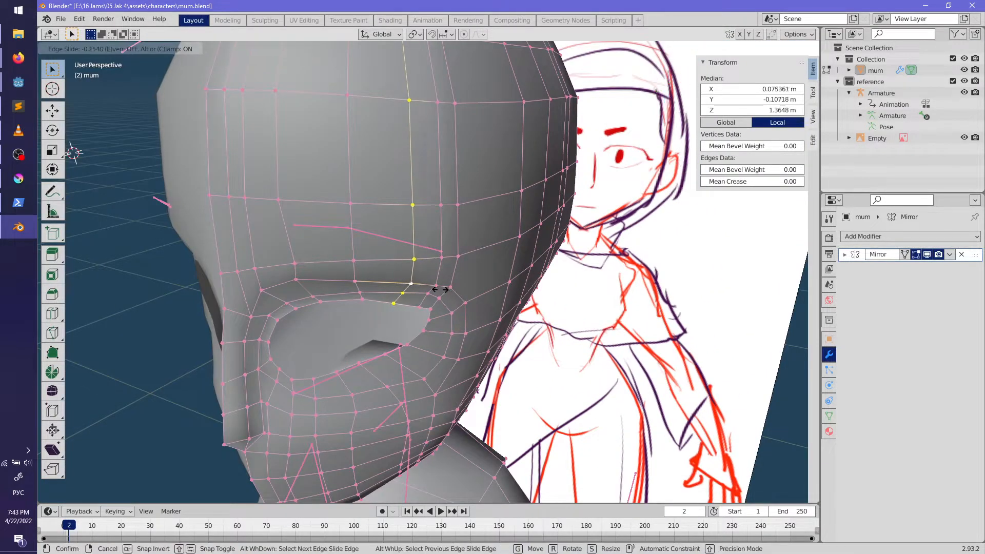
{"action": "left_click", "coordinate": [435, 288]}
{"action": "left_click", "coordinate": [435, 270]}
{"action": "left_click", "coordinate": [444, 275]}
{"action": "left_click", "coordinate": [447, 279]}
Step: Examine the reshaped eye openings and the whole face in Object Mode from several distances and angles
{"action": "mouse_move", "coordinate": [476, 356]}
{"action": "middle_mouse_down"}
{"action": "mouse_move", "coordinate": [559, 346]}
{"action": "mouse_move", "coordinate": [533, 368]}
{"action": "mouse_move", "coordinate": [404, 362]}
{"action": "middle_mouse_up"}
{"action": "key", "text": "alt+a"}
{"action": "key", "text": "Tab"}
{"action": "scroll", "coordinate": [533, 368], "scroll_direction": "down", "scroll_amount": 4}
{"action": "scroll", "coordinate": [406, 368], "scroll_direction": "up", "scroll_amount": 3}
{"action": "scroll", "coordinate": [433, 365], "scroll_direction": "down", "scroll_amount": 2}
{"action": "middle_click_drag", "start_coordinate": [391, 396], "coordinate": [433, 394]}
{"action": "scroll", "coordinate": [433, 394], "scroll_direction": "up", "scroll_amount": 2}
{"action": "scroll", "coordinate": [364, 285], "scroll_direction": "up", "scroll_amount": 2}
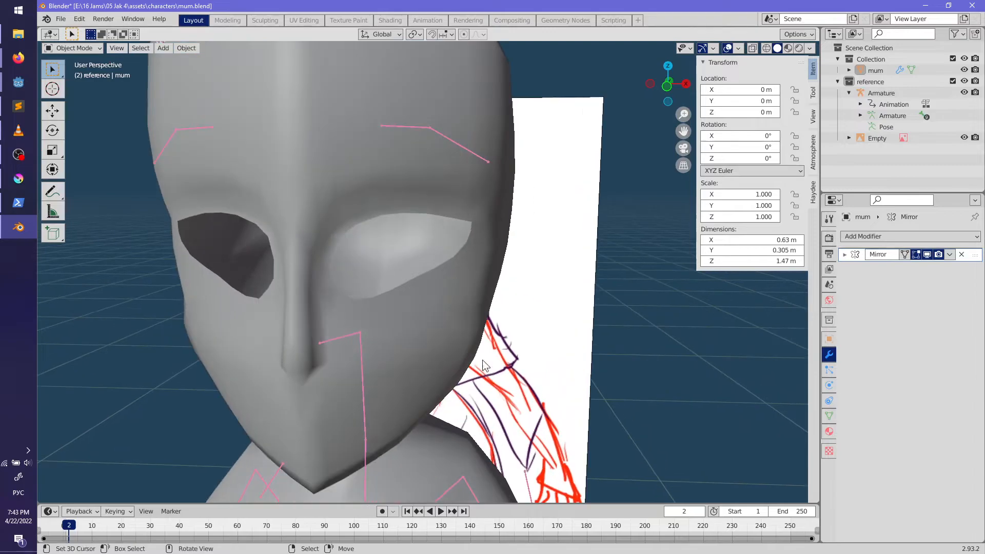
{"action": "mouse_move", "coordinate": [396, 331]}
{"action": "middle_mouse_down"}
{"action": "mouse_move", "coordinate": [531, 344]}
{"action": "mouse_move", "coordinate": [352, 355]}
{"action": "mouse_move", "coordinate": [422, 332]}
{"action": "mouse_move", "coordinate": [334, 333]}
{"action": "mouse_move", "coordinate": [451, 263]}
{"action": "mouse_move", "coordinate": [415, 340]}
{"action": "middle_mouse_up"}
{"action": "scroll", "coordinate": [415, 340], "scroll_direction": "up", "scroll_amount": 3}
{"action": "key", "text": "Tab"}
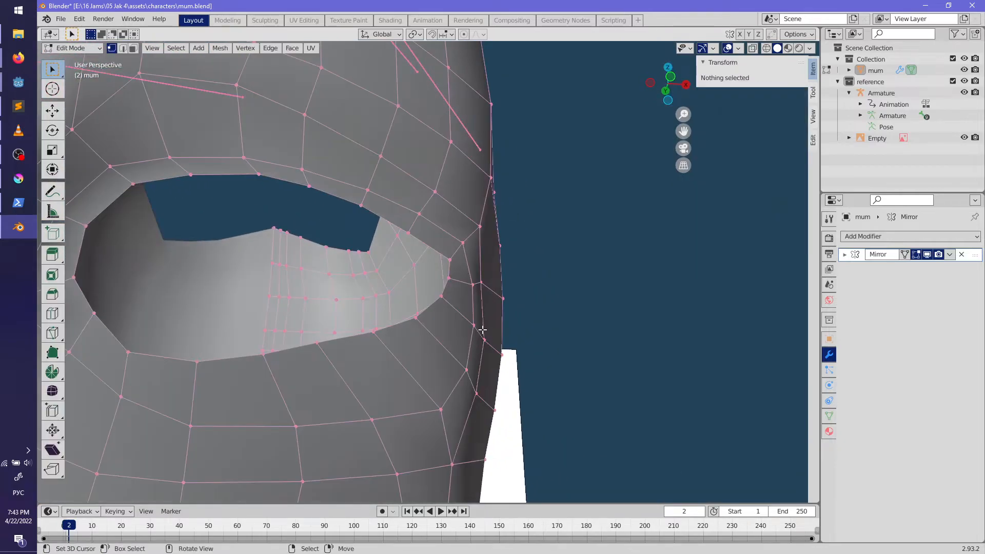
Step: Slide the vertex at the outer end of the brow along its edge by a factor of 0.276
{"action": "middle_click_drag", "start_coordinate": [482, 332], "coordinate": [476, 375]}
{"action": "left_click", "coordinate": [518, 242]}
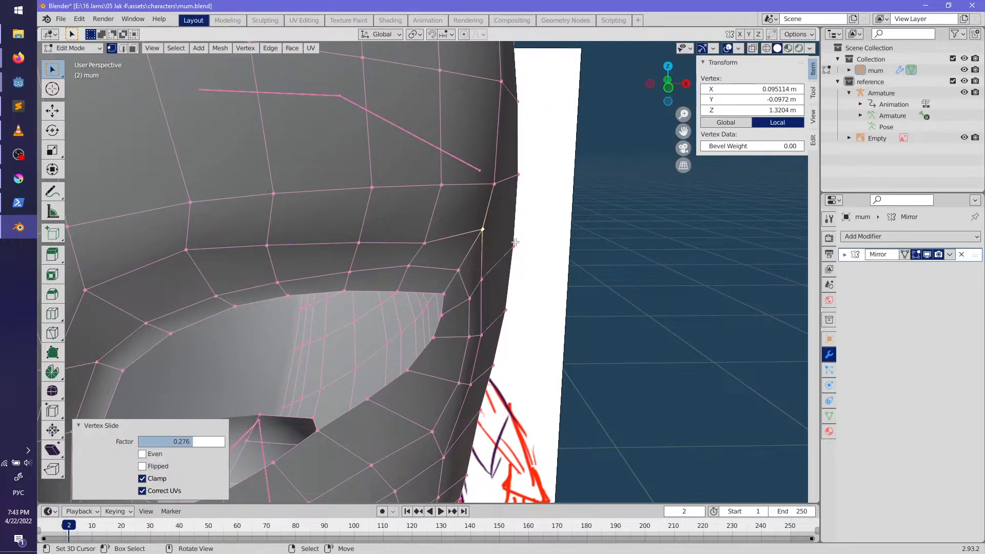
{"action": "middle_click_drag", "start_coordinate": [519, 241], "coordinate": [470, 304]}
Step: Slide the edge loop running under the brow and around the outer side of the eye socket
{"action": "middle_click_drag", "start_coordinate": [408, 255], "coordinate": [426, 288]}
{"action": "key", "text": "g"}
{"action": "key", "text": "g"}
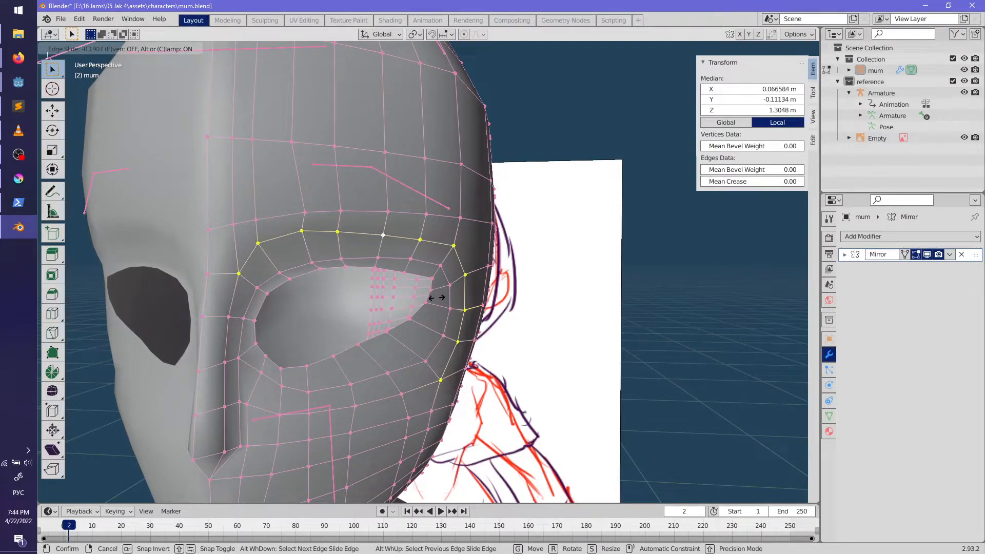
{"action": "left_click", "coordinate": [436, 302]}
Step: Slide the edge loop just above the upper eye rim, from its outer end to the inner corner, to even its spacing
{"action": "left_click", "coordinate": [438, 266]}
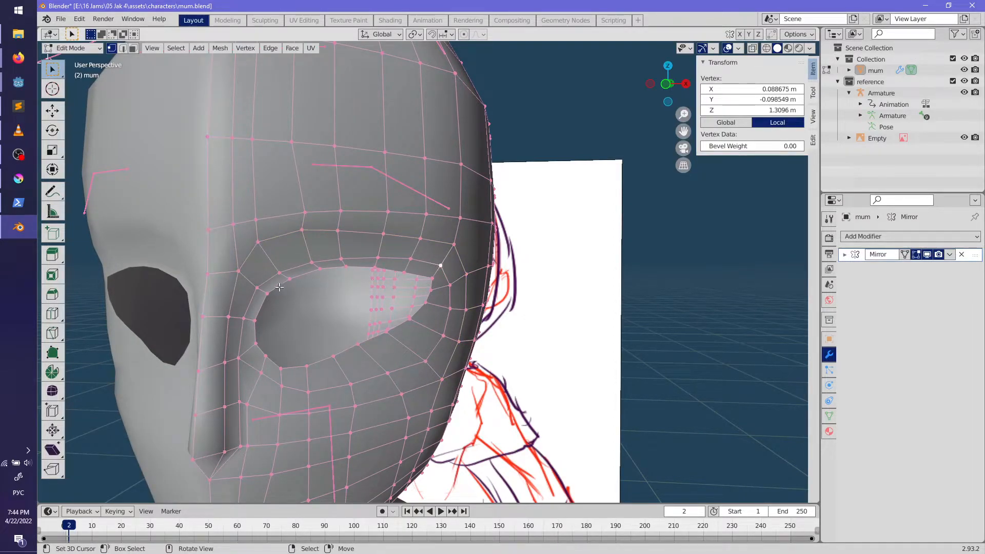
{"action": "left_click", "coordinate": [250, 295], "text": "ctrl"}
{"action": "key", "text": "g"}
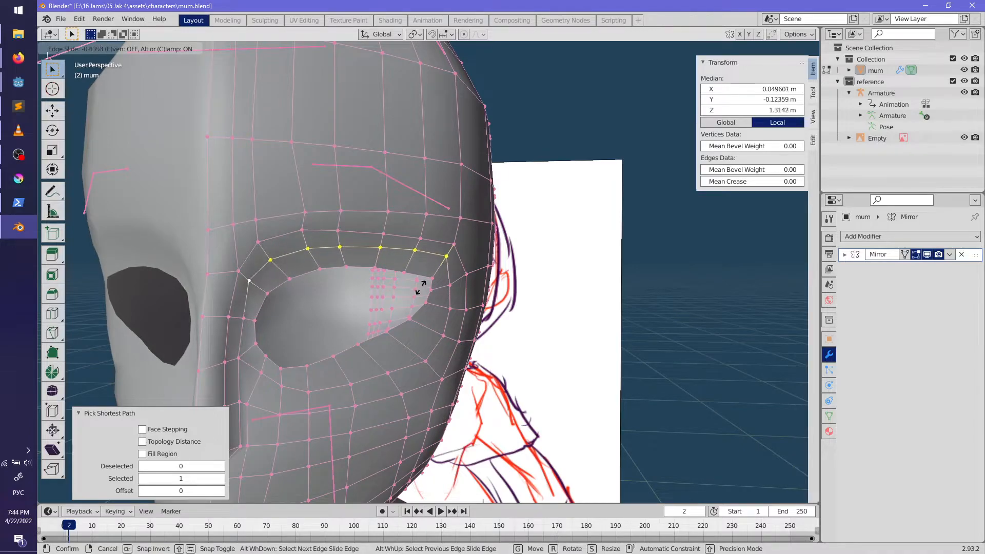
{"action": "left_click", "coordinate": [421, 287]}
Step: Examine the eye openings and the whole face in Object Mode from several distances and angles
{"action": "key", "text": "Tab"}
{"action": "scroll", "coordinate": [408, 353], "scroll_direction": "up", "scroll_amount": 3}
{"action": "scroll", "coordinate": [387, 357], "scroll_direction": "down", "scroll_amount": 2}
{"action": "scroll", "coordinate": [386, 357], "scroll_direction": "down", "scroll_amount": 3}
{"action": "middle_click_drag", "start_coordinate": [386, 357], "coordinate": [402, 334]}
{"action": "scroll", "coordinate": [403, 333], "scroll_direction": "up", "scroll_amount": 3}
{"action": "middle_click_drag", "start_coordinate": [462, 314], "coordinate": [426, 339]}
{"action": "scroll", "coordinate": [521, 354], "scroll_direction": "up", "scroll_amount": 2}
{"action": "mouse_move", "coordinate": [426, 339]}
{"action": "middle_mouse_down", "text": "shift"}
{"action": "mouse_move", "coordinate": [555, 365]}
{"action": "mouse_move", "coordinate": [451, 359]}
{"action": "mouse_move", "coordinate": [487, 340]}
{"action": "mouse_move", "coordinate": [454, 346]}
{"action": "middle_mouse_up", "text": "shift"}
{"action": "scroll", "coordinate": [555, 365], "scroll_direction": "down", "scroll_amount": 2}
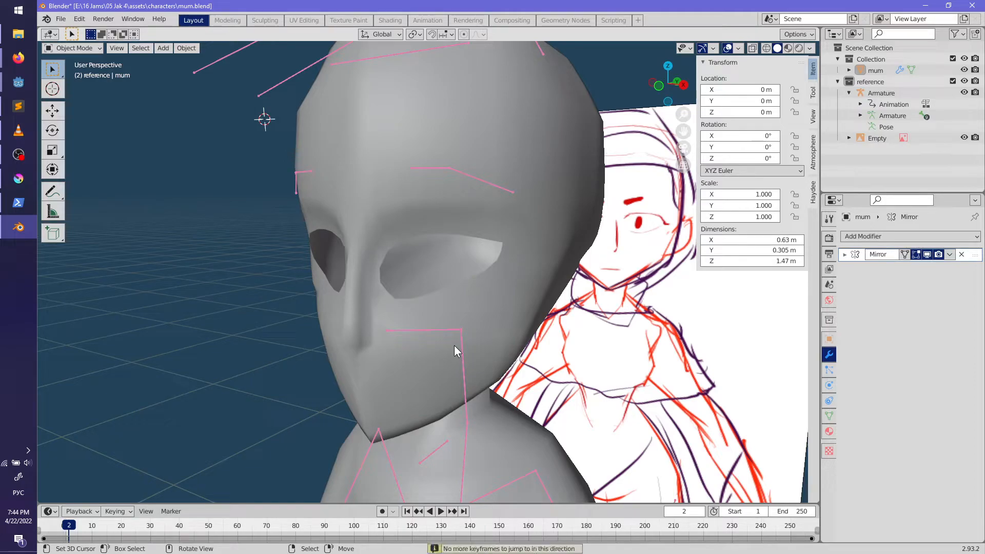
Step: Mark the edges from the nose tip up along the side of the nose to the inner brow as sharp
{"action": "key", "text": "KP_1"}
{"action": "key", "text": "Tab"}
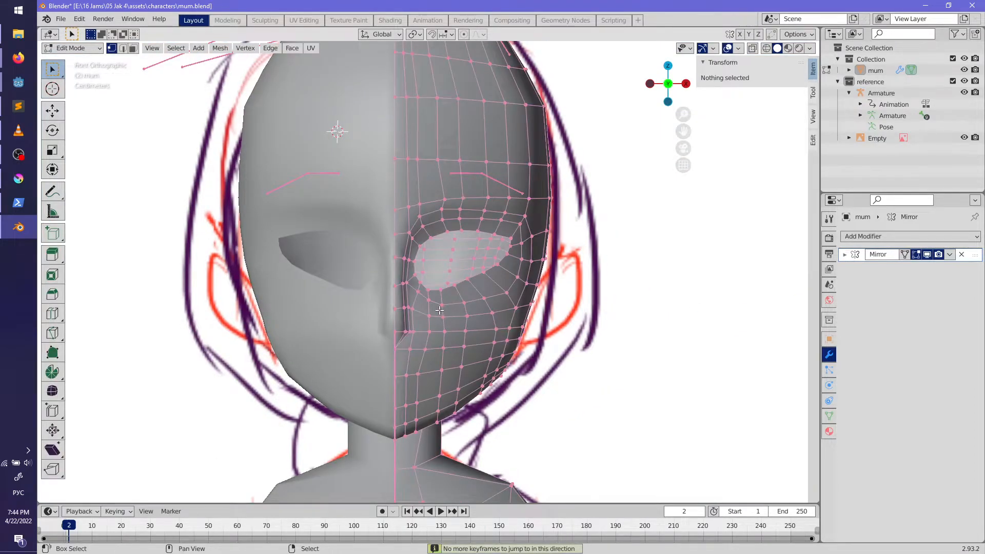
{"action": "scroll", "coordinate": [440, 310], "scroll_direction": "up", "scroll_amount": 3}
{"action": "scroll", "coordinate": [382, 335], "scroll_direction": "up", "scroll_amount": 2}
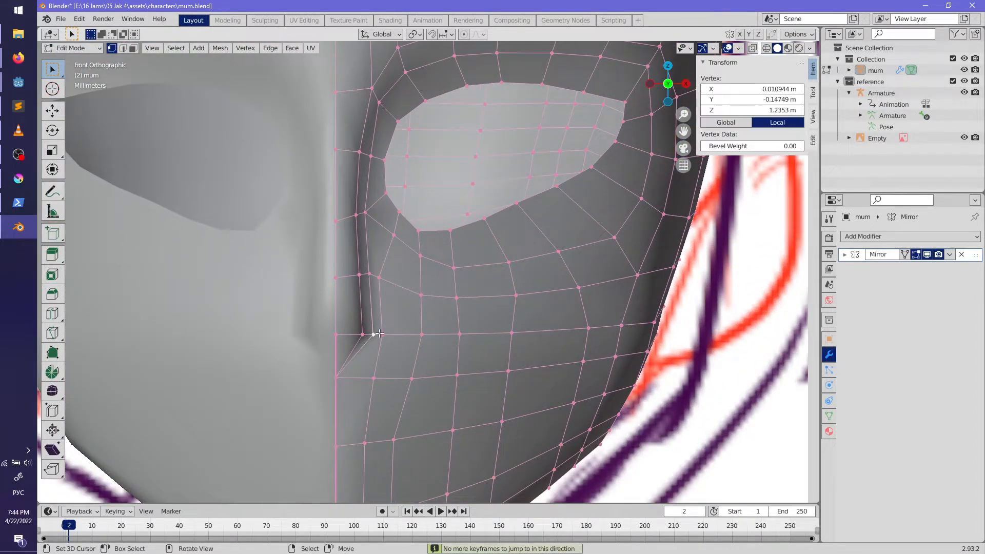
{"action": "left_click", "coordinate": [365, 215], "text": "ctrl"}
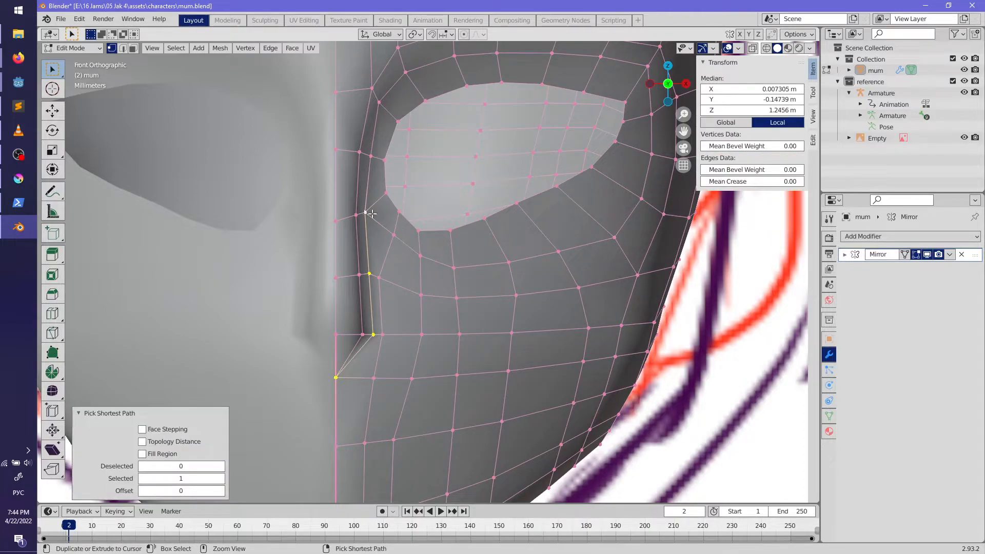
{"action": "middle_click_drag", "start_coordinate": [470, 128], "coordinate": [446, 205], "text": "shift"}
{"action": "key", "text": "ctrl+e"}
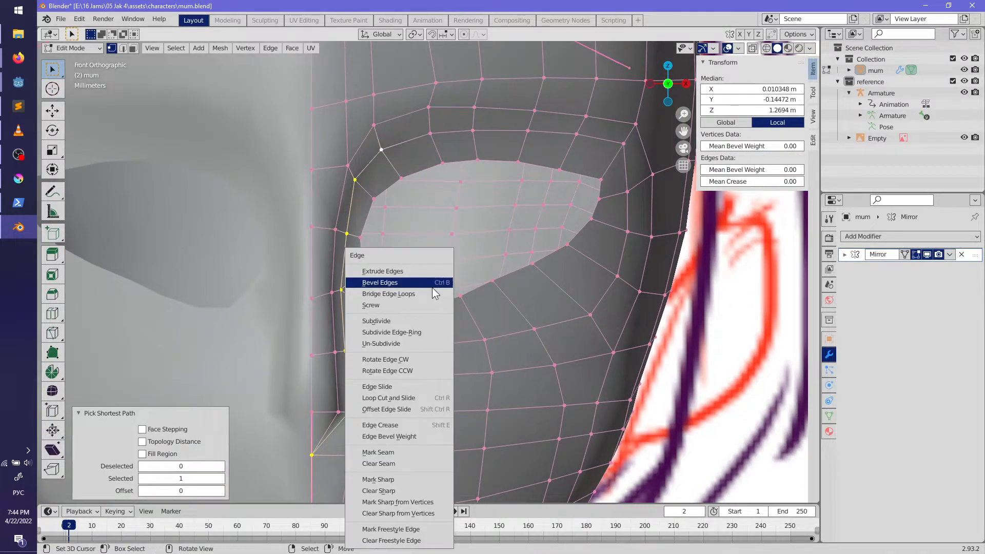
{"action": "left_click", "coordinate": [396, 481]}
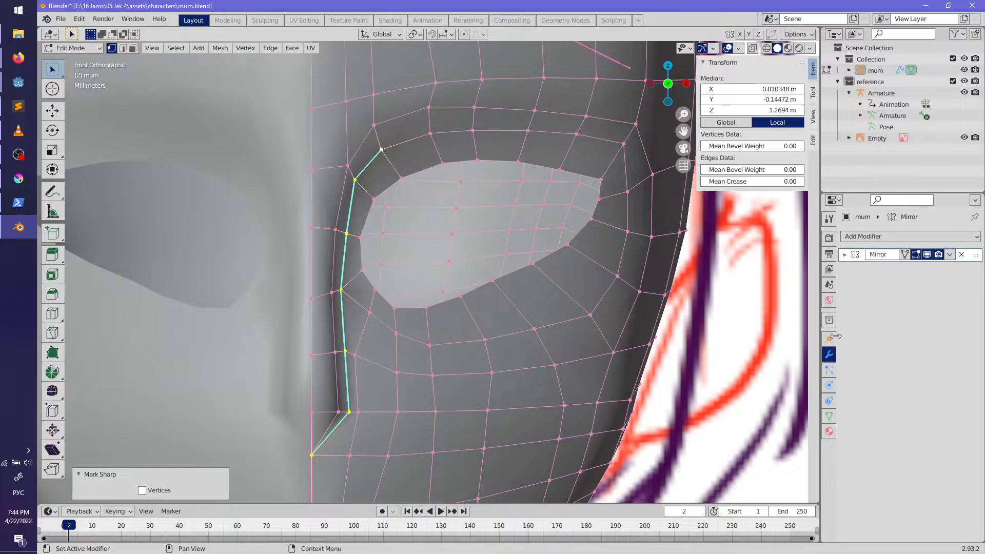
Step: Add an Edge Split modifier to the head mesh and check how it shades the nose
{"action": "left_click", "coordinate": [850, 239]}
{"action": "left_click", "coordinate": [739, 330]}
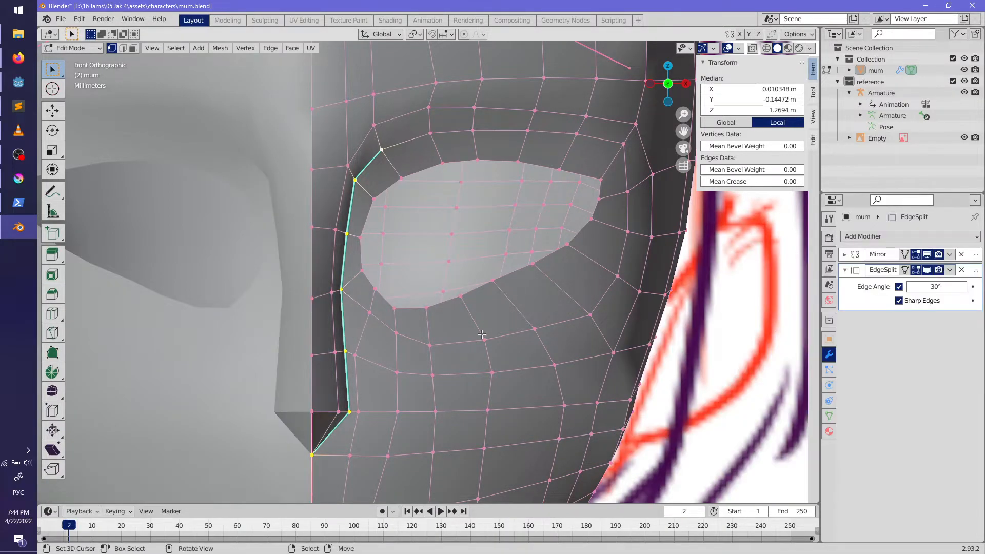
{"action": "scroll", "coordinate": [486, 334], "scroll_direction": "down", "scroll_amount": 3}
{"action": "key", "text": "alt+a"}
{"action": "key", "text": "Tab"}
{"action": "middle_click_drag", "start_coordinate": [486, 332], "coordinate": [438, 360]}
{"action": "key", "text": "Tab"}
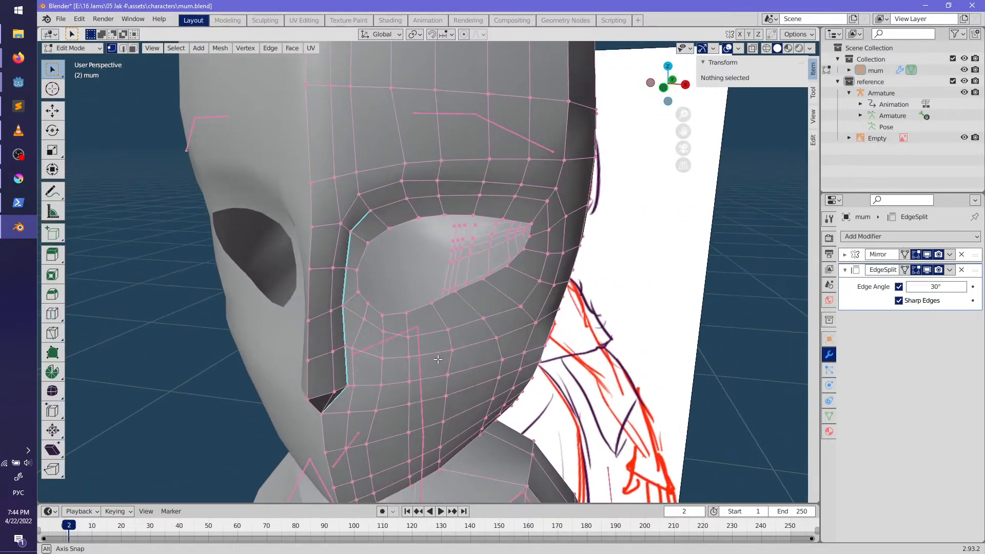
Step: Turn off Edge Angle in the Edge Split modifier and compare the face with the modifier's viewport display on and off
{"action": "left_click", "coordinate": [899, 286]}
{"action": "mouse_move", "coordinate": [462, 329]}
{"action": "middle_mouse_down"}
{"action": "mouse_move", "coordinate": [429, 359]}
{"action": "mouse_move", "coordinate": [517, 306]}
{"action": "mouse_move", "coordinate": [558, 312]}
{"action": "mouse_move", "coordinate": [429, 337]}
{"action": "mouse_move", "coordinate": [366, 334]}
{"action": "mouse_move", "coordinate": [464, 340]}
{"action": "mouse_move", "coordinate": [436, 376]}
{"action": "middle_mouse_up"}
{"action": "key", "text": "Tab"}
{"action": "scroll", "coordinate": [464, 340], "scroll_direction": "down", "scroll_amount": 7}
{"action": "scroll", "coordinate": [436, 379], "scroll_direction": "up", "scroll_amount": 2}
{"action": "key", "text": "ctrl+z"}
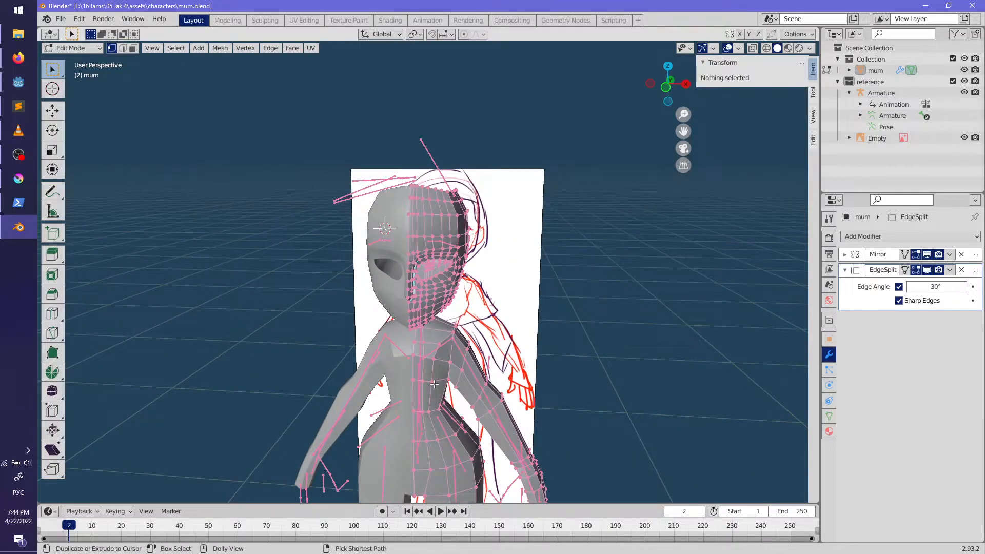
{"action": "key", "text": "ctrl+shift+z"}
{"action": "key", "text": "ctrl+shift+z"}
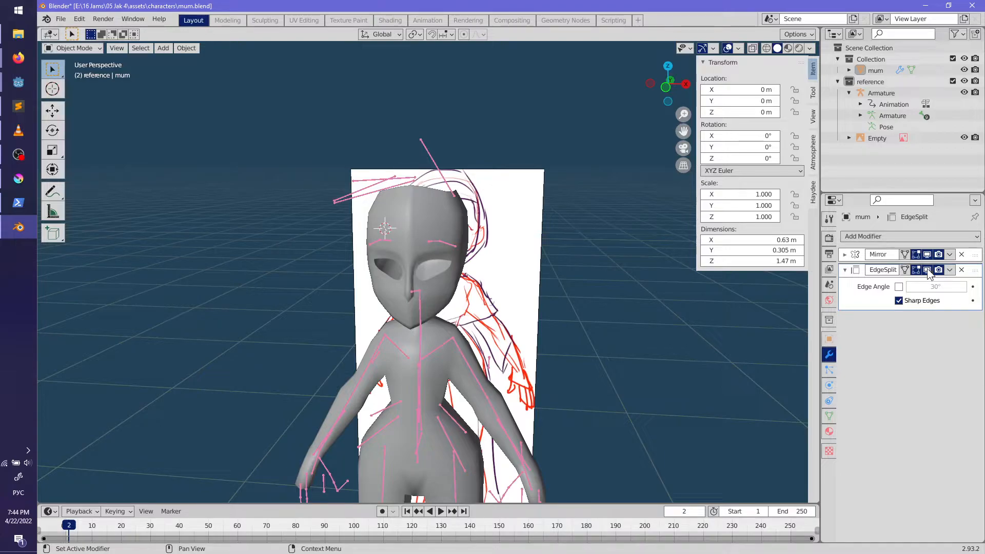
{"action": "scroll", "coordinate": [612, 335], "scroll_direction": "up", "scroll_amount": 4}
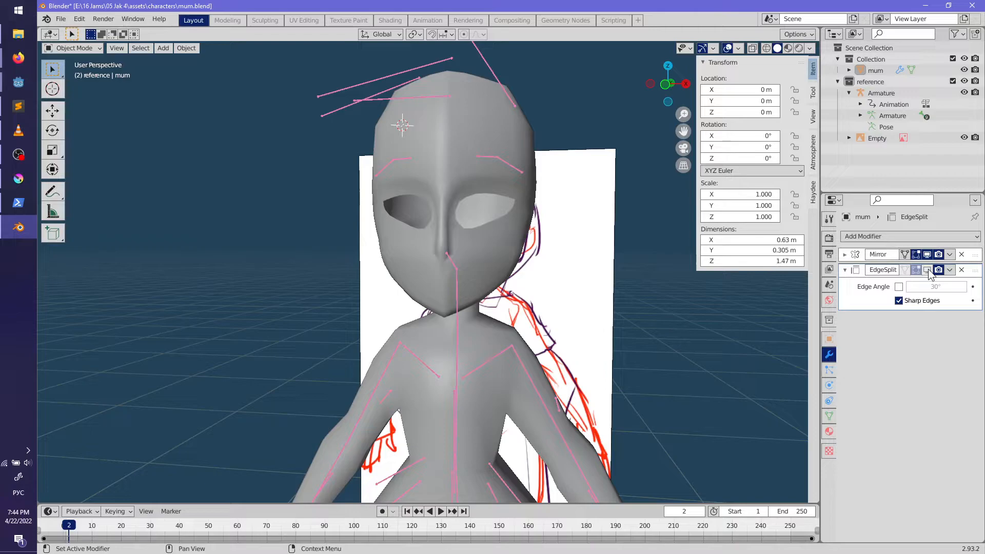
{"action": "scroll", "coordinate": [614, 346], "scroll_direction": "up", "scroll_amount": 1}
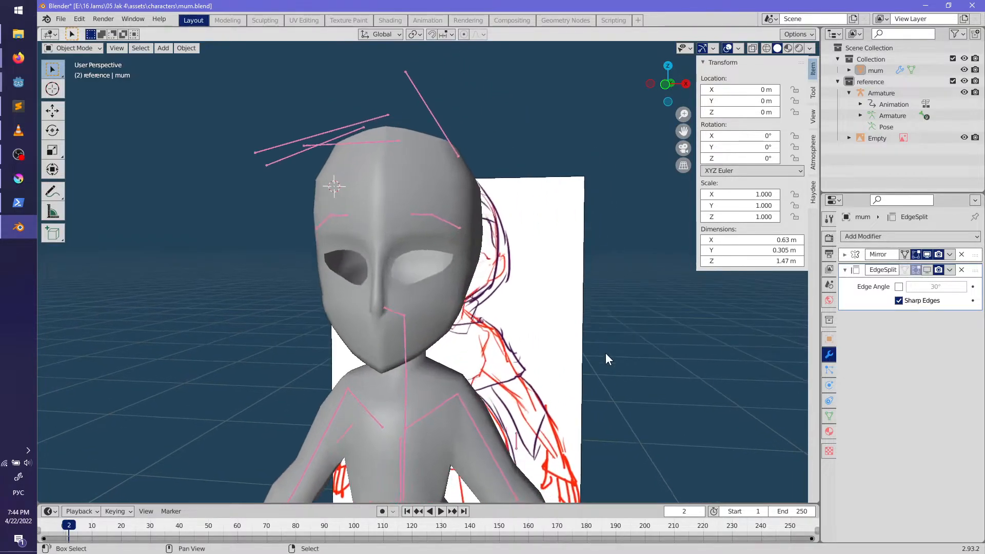
{"action": "scroll", "coordinate": [364, 297], "scroll_direction": "up", "scroll_amount": 3}
Step: Clear the sharp marking from the upper part of the nose-side edges, between the inner brow and the lower nose
{"action": "key", "text": "Tab"}
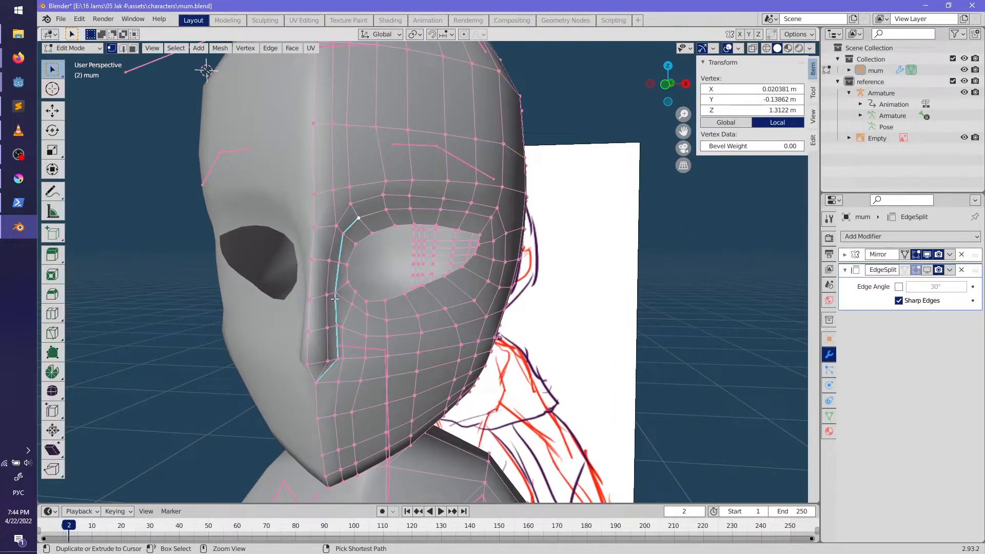
{"action": "left_click", "coordinate": [335, 301], "text": "ctrl"}
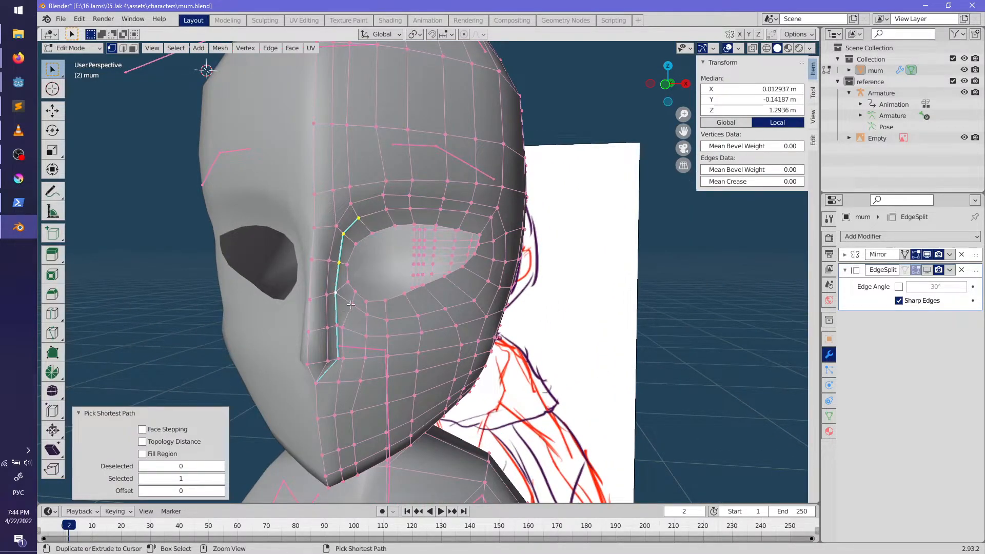
{"action": "key", "text": "ctrl+e"}
{"action": "left_click", "coordinate": [337, 340]}
{"action": "middle_click_drag", "start_coordinate": [337, 340], "coordinate": [456, 354]}
{"action": "scroll", "coordinate": [456, 354], "scroll_direction": "up", "scroll_amount": 3}
{"action": "middle_click_drag", "start_coordinate": [457, 354], "coordinate": [420, 355]}
{"action": "key", "text": "alt+a"}
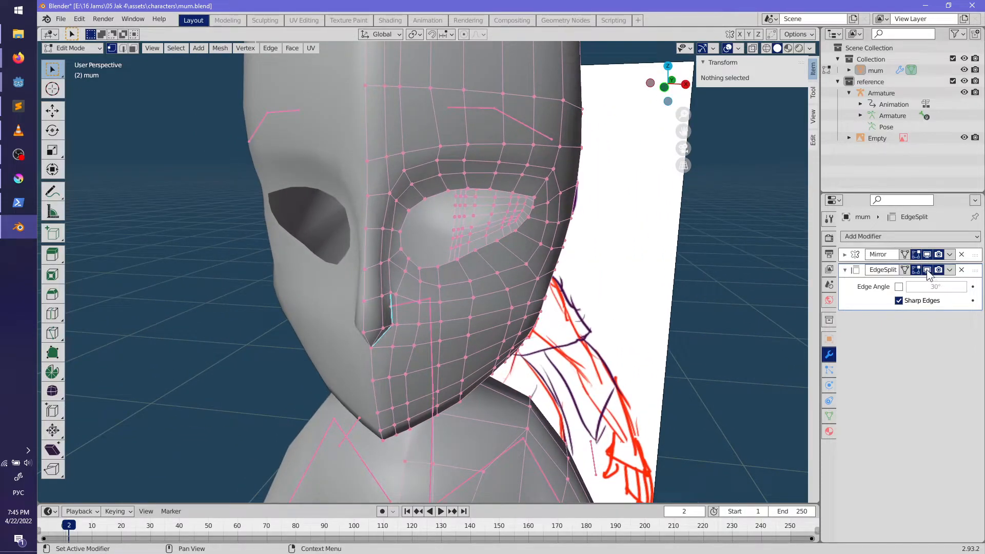
Step: Compare the nose shading in Object Mode with and without Edge Split, and remove the Edge Split modifier
{"action": "key", "text": "Tab"}
{"action": "mouse_move", "coordinate": [509, 328]}
{"action": "middle_mouse_down"}
{"action": "mouse_move", "coordinate": [458, 332]}
{"action": "mouse_move", "coordinate": [500, 333]}
{"action": "middle_mouse_up"}
{"action": "scroll", "coordinate": [508, 330], "scroll_direction": "down", "scroll_amount": 4}
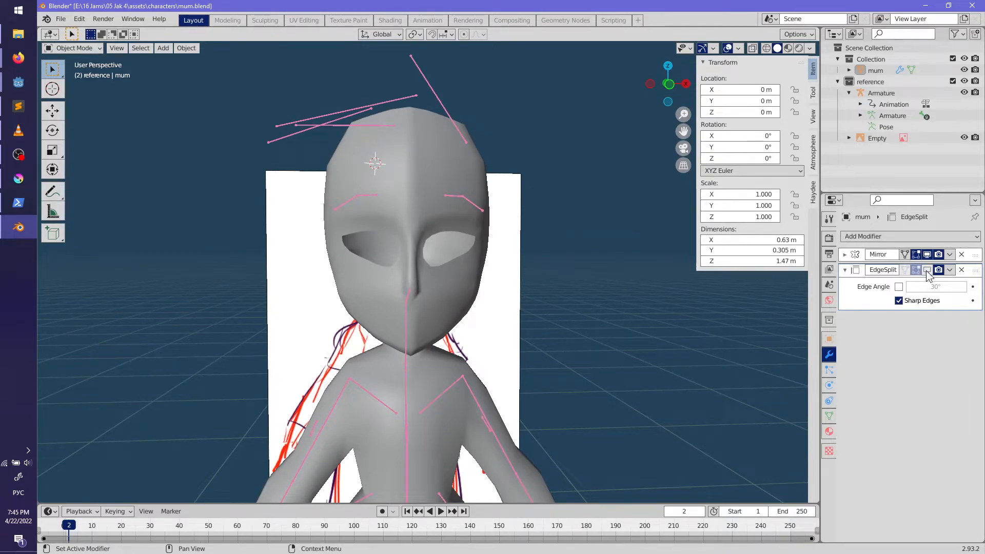
{"action": "scroll", "coordinate": [513, 364], "scroll_direction": "up", "scroll_amount": 4}
{"action": "middle_click_drag", "start_coordinate": [483, 328], "coordinate": [506, 308]}
{"action": "scroll", "coordinate": [510, 321], "scroll_direction": "up", "scroll_amount": 1}
Step: Clear the sharp marking from the remaining edges around the nostril and nose tip
{"action": "key", "text": "Tab"}
{"action": "scroll", "coordinate": [506, 309], "scroll_direction": "up", "scroll_amount": 1}
{"action": "scroll", "coordinate": [506, 308], "scroll_direction": "up", "scroll_amount": 3}
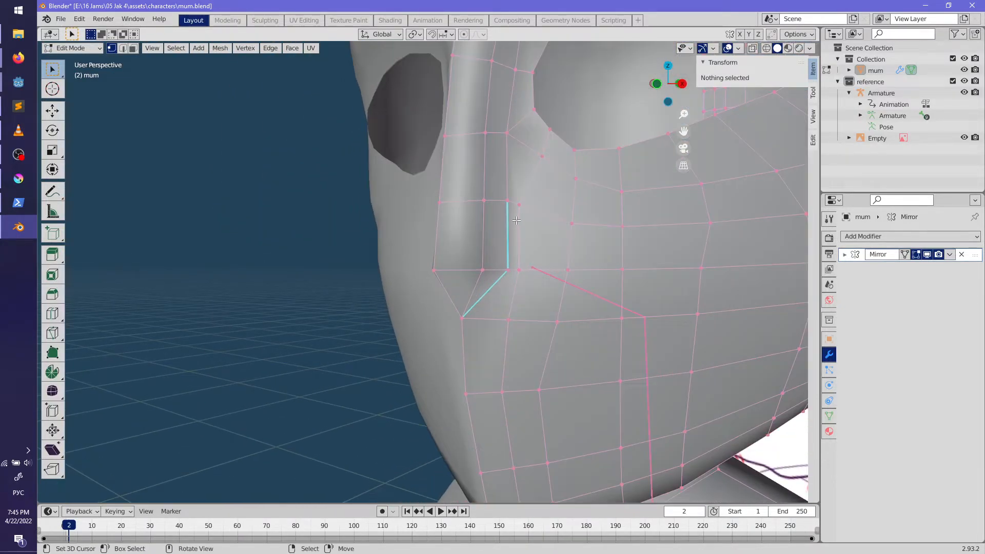
{"action": "left_click", "coordinate": [472, 318], "text": "ctrl"}
{"action": "key", "text": "ctrl+e"}
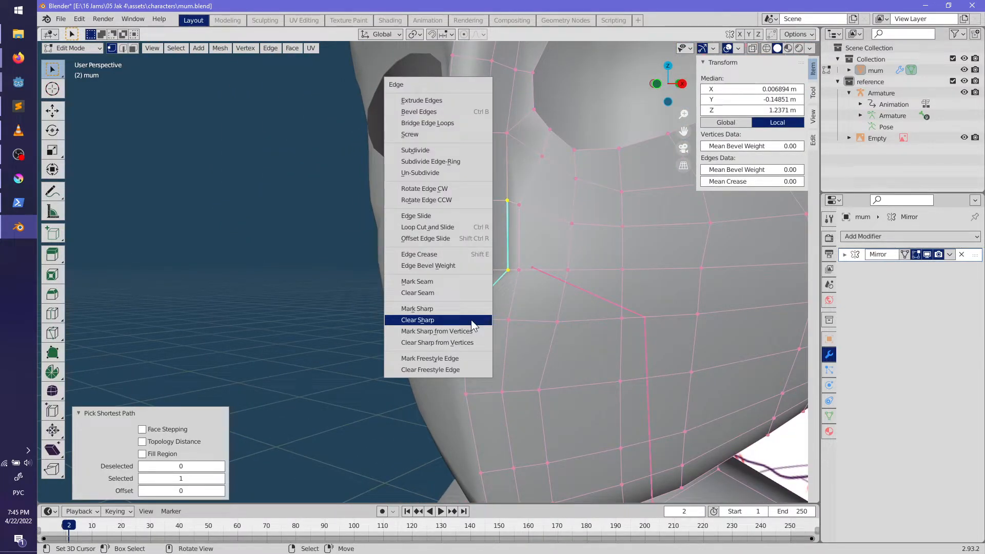
{"action": "left_click", "coordinate": [471, 319]}
Step: Examine the smooth-shaded nose, eye openings and head from both sides and at several distances
{"action": "key", "text": "Tab"}
{"action": "scroll", "coordinate": [523, 315], "scroll_direction": "down", "scroll_amount": 4}
{"action": "middle_click_drag", "start_coordinate": [535, 322], "coordinate": [585, 330]}
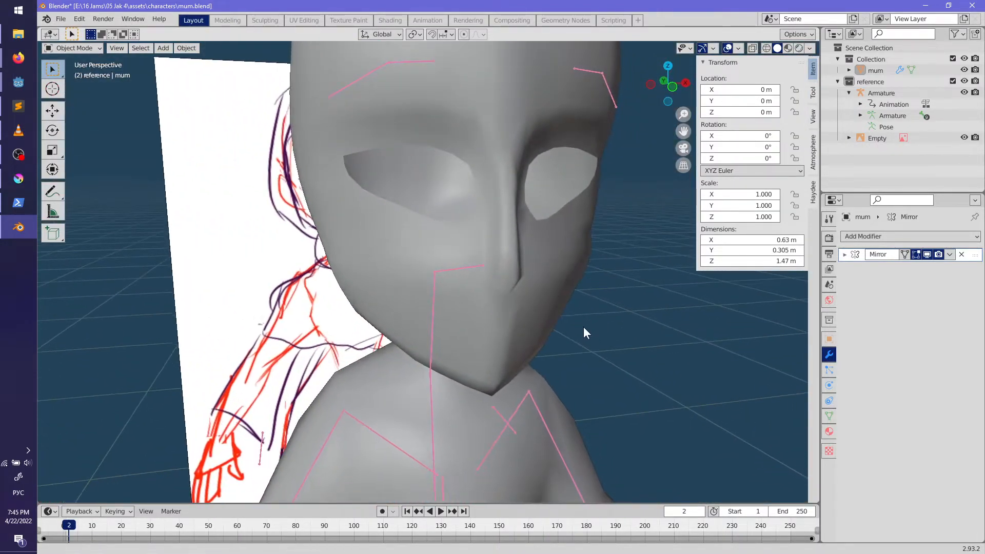
{"action": "scroll", "coordinate": [495, 362], "scroll_direction": "down", "scroll_amount": 3}
{"action": "mouse_move", "coordinate": [495, 362]}
{"action": "middle_mouse_down"}
{"action": "mouse_move", "coordinate": [450, 328]}
{"action": "mouse_move", "coordinate": [417, 331]}
{"action": "middle_mouse_up"}
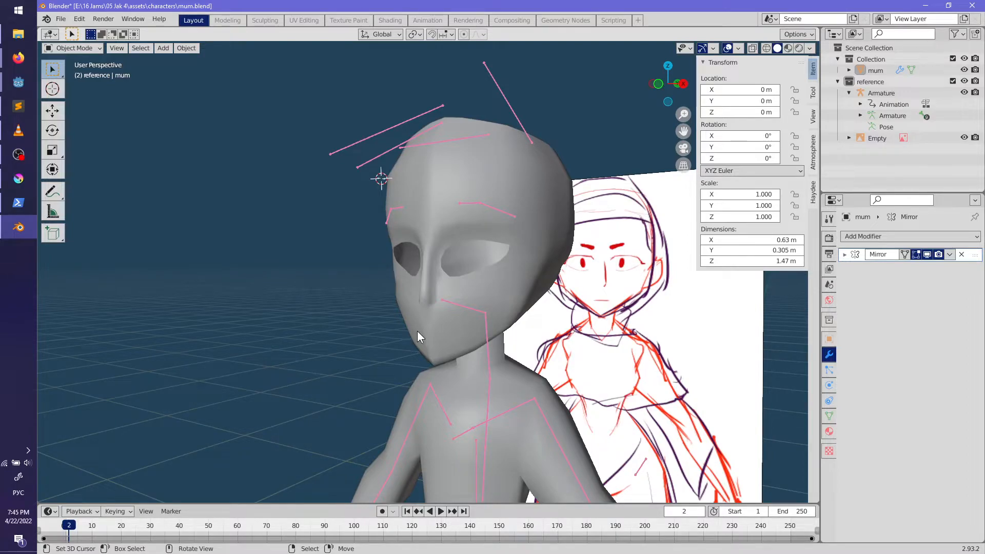
{"action": "mouse_move", "coordinate": [417, 331]}
{"action": "middle_mouse_down"}
{"action": "mouse_move", "coordinate": [437, 288]}
{"action": "mouse_move", "coordinate": [372, 279]}
{"action": "mouse_move", "coordinate": [438, 260]}
{"action": "mouse_move", "coordinate": [528, 292]}
{"action": "mouse_move", "coordinate": [486, 297]}
{"action": "mouse_move", "coordinate": [448, 270]}
{"action": "mouse_move", "coordinate": [464, 337]}
{"action": "mouse_move", "coordinate": [420, 316]}
{"action": "middle_mouse_up"}
{"action": "key", "text": "Tab"}
{"action": "left_click", "coordinate": [426, 271]}
{"action": "left_click", "coordinate": [470, 337]}
{"action": "key", "text": "alt+a"}
{"action": "key", "text": "Tab"}
{"action": "scroll", "coordinate": [418, 311], "scroll_direction": "down", "scroll_amount": 5}
{"action": "scroll", "coordinate": [424, 298], "scroll_direction": "up", "scroll_amount": 3}
{"action": "mouse_move", "coordinate": [349, 284]}
{"action": "middle_mouse_down", "text": "shift"}
{"action": "mouse_move", "coordinate": [424, 299]}
{"action": "mouse_move", "coordinate": [420, 264]}
{"action": "mouse_move", "coordinate": [470, 270]}
{"action": "mouse_move", "coordinate": [359, 257]}
{"action": "mouse_move", "coordinate": [393, 231]}
{"action": "mouse_move", "coordinate": [467, 229]}
{"action": "mouse_move", "coordinate": [495, 261]}
{"action": "mouse_move", "coordinate": [493, 284]}
{"action": "mouse_move", "coordinate": [625, 295]}
{"action": "mouse_move", "coordinate": [516, 277]}
{"action": "mouse_move", "coordinate": [464, 340]}
{"action": "middle_mouse_up", "text": "shift"}
Step: Slide the vertex at the outer eye rim by a factor of 0.396 and nudge the rim vertex below it slightly downward
{"action": "key", "text": "Tab"}
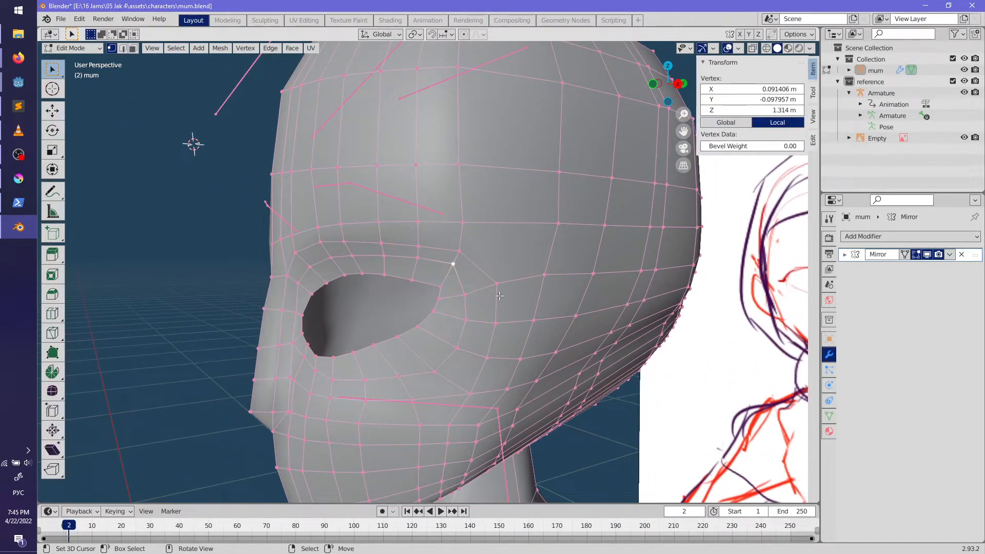
{"action": "left_click", "coordinate": [494, 303]}
{"action": "key", "text": "g"}
{"action": "left_click", "coordinate": [440, 305]}
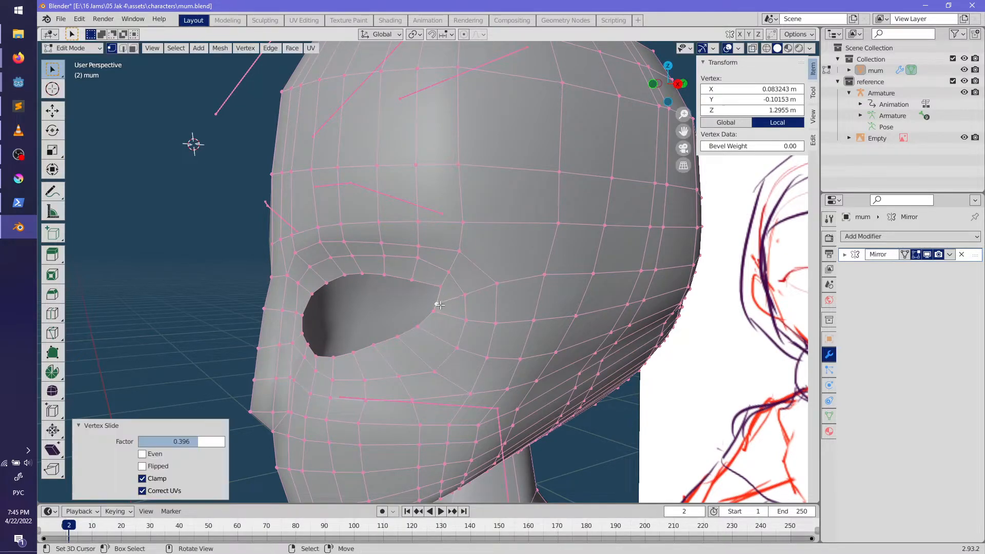
{"action": "right_click_drag", "start_coordinate": [439, 304], "coordinate": [440, 313]}
{"action": "middle_click_drag", "start_coordinate": [439, 313], "coordinate": [479, 308]}
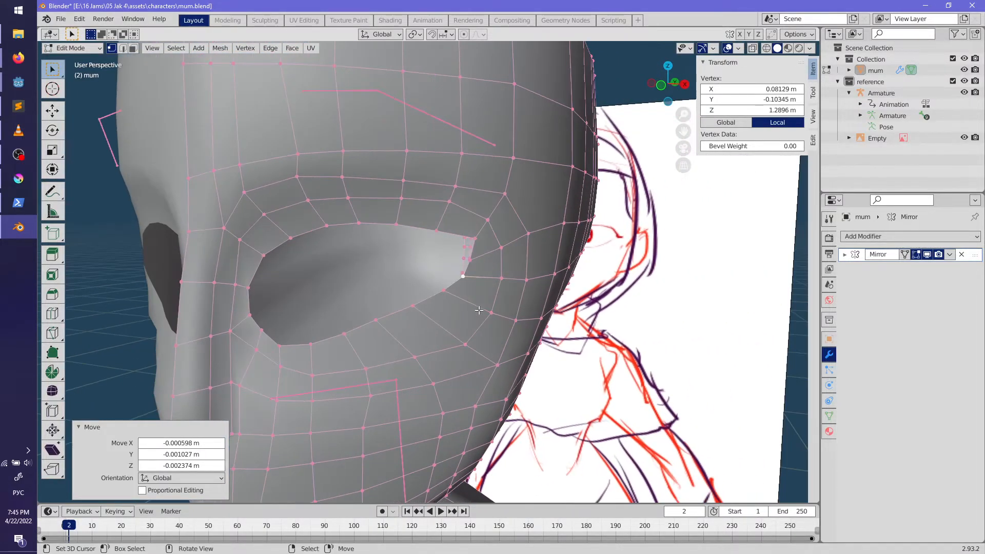
Step: Slide the outer part of the lower eye rim edges by a factor of 0.389
{"action": "left_click", "coordinate": [351, 334], "text": "ctrl"}
{"action": "key", "text": "g"}
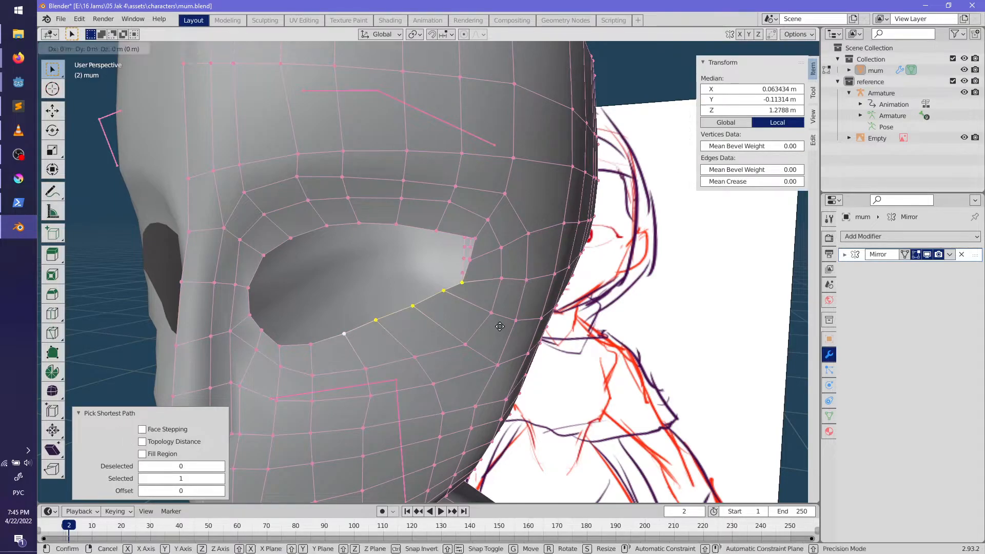
{"action": "left_click", "coordinate": [507, 337]}
{"action": "middle_click_drag", "start_coordinate": [506, 337], "coordinate": [411, 328]}
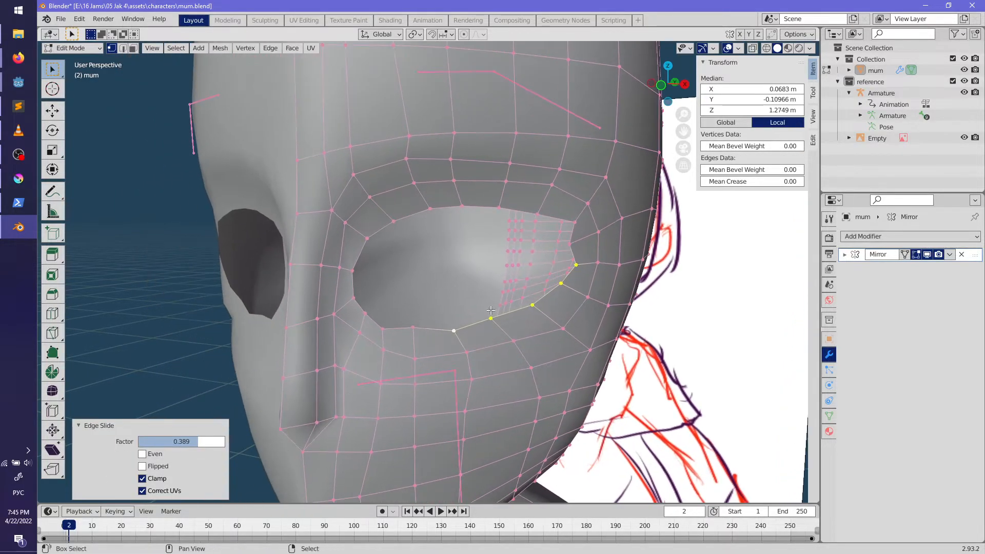
Step: Adjust the vertex on the inner part of the lower eye rim and the one at the outer corner to round the opening
{"action": "left_click", "coordinate": [411, 328]}
{"action": "left_click", "coordinate": [407, 337]}
{"action": "left_click", "coordinate": [566, 242]}
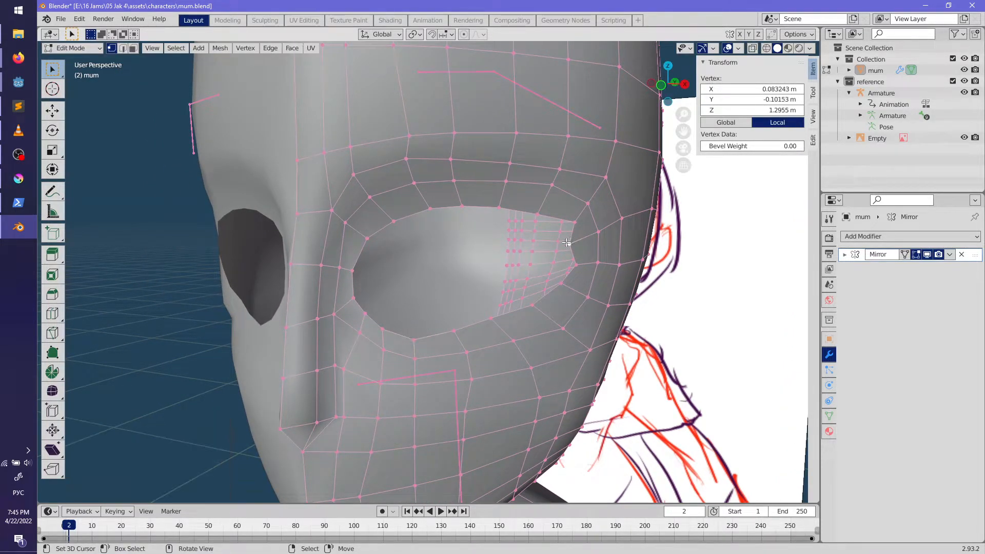
{"action": "left_click", "coordinate": [577, 239]}
{"action": "middle_click_drag", "start_coordinate": [578, 238], "coordinate": [328, 349]}
{"action": "key", "text": "Tab"}
{"action": "scroll", "coordinate": [486, 366], "scroll_direction": "down", "scroll_amount": 4}
Step: Dissolve the vertical edge loop running down the side of the head behind the jaw
{"action": "key", "text": "Tab"}
{"action": "scroll", "coordinate": [329, 349], "scroll_direction": "up", "scroll_amount": 2}
{"action": "middle_click_drag", "start_coordinate": [508, 314], "coordinate": [480, 324]}
{"action": "left_click", "coordinate": [435, 317], "text": "alt"}
{"action": "scroll", "coordinate": [513, 332], "scroll_direction": "down", "scroll_amount": 3}
{"action": "mouse_move", "coordinate": [548, 339]}
{"action": "middle_mouse_down"}
{"action": "mouse_move", "coordinate": [425, 350]}
{"action": "mouse_move", "coordinate": [559, 310]}
{"action": "mouse_move", "coordinate": [576, 333]}
{"action": "mouse_move", "coordinate": [392, 334]}
{"action": "mouse_move", "coordinate": [542, 319]}
{"action": "mouse_move", "coordinate": [506, 327]}
{"action": "mouse_move", "coordinate": [504, 340]}
{"action": "middle_mouse_up"}
{"action": "scroll", "coordinate": [577, 333], "scroll_direction": "up", "scroll_amount": 3}
{"action": "scroll", "coordinate": [506, 327], "scroll_direction": "down", "scroll_amount": 3}
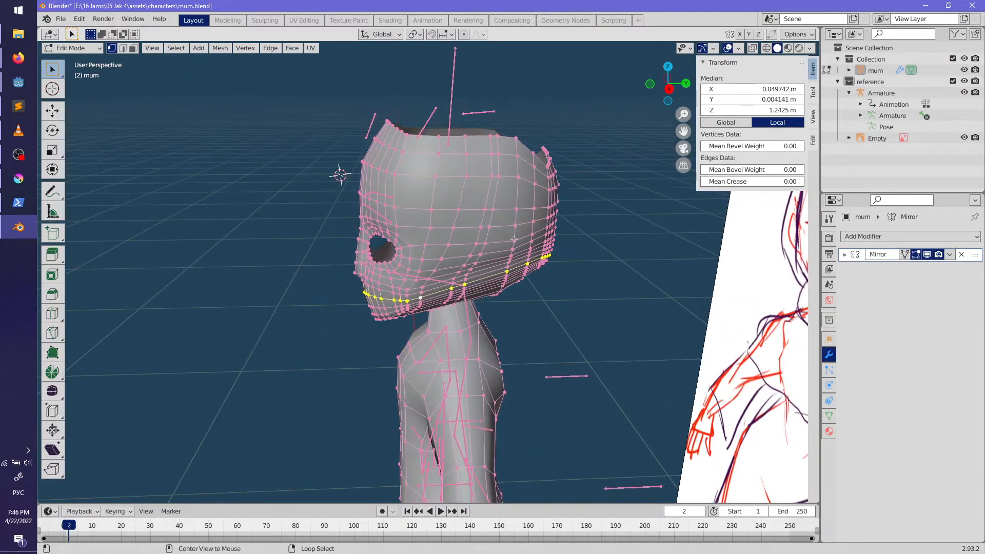
{"action": "key", "text": "ctrl+e"}
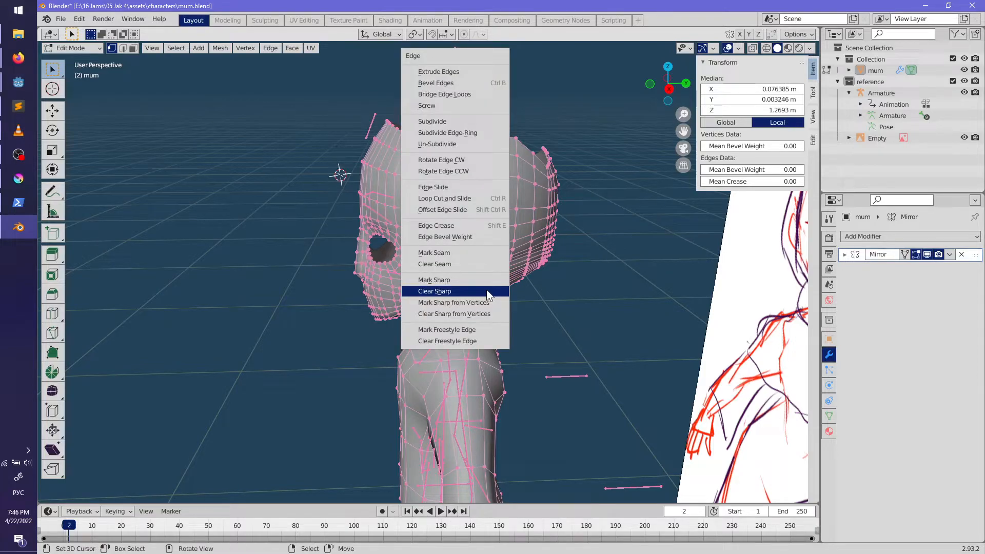
{"action": "left_click", "coordinate": [486, 291]}
{"action": "key", "text": "x"}
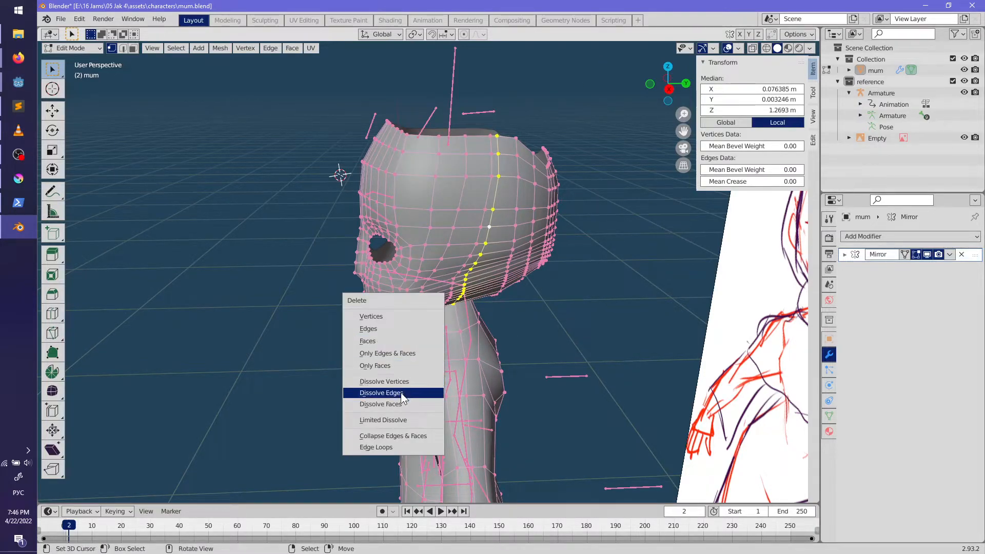
{"action": "left_click", "coordinate": [401, 392]}
{"action": "scroll", "coordinate": [466, 309], "scroll_direction": "up", "scroll_amount": 2}
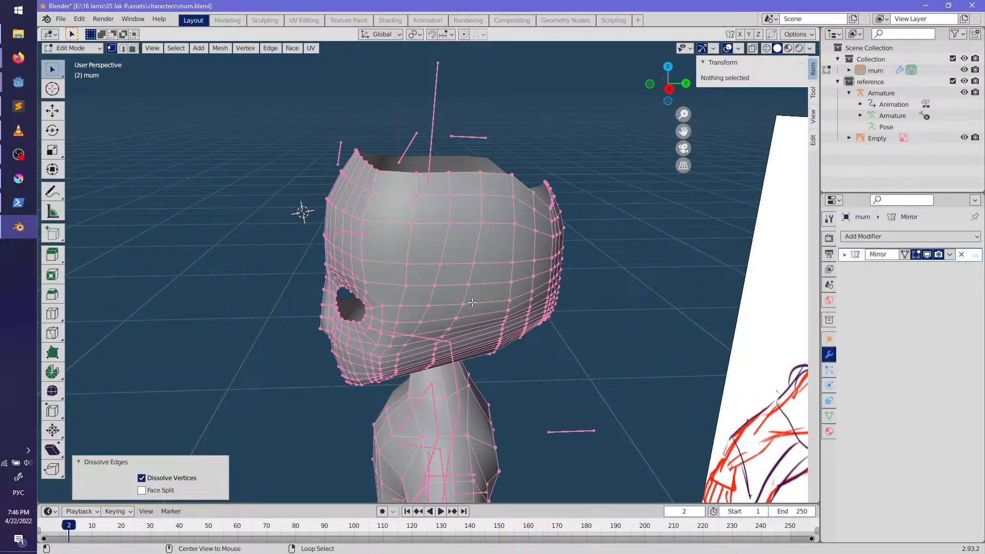
{"action": "mouse_move", "coordinate": [473, 303]}
{"action": "middle_mouse_down"}
{"action": "mouse_move", "coordinate": [423, 338]}
{"action": "mouse_move", "coordinate": [404, 311]}
{"action": "mouse_move", "coordinate": [526, 325]}
{"action": "mouse_move", "coordinate": [430, 339]}
{"action": "mouse_move", "coordinate": [475, 349]}
{"action": "middle_mouse_up"}
Step: Scale down slightly the vertical edge loop running along the side of the face beyond the outer eye corner
{"action": "right_click", "coordinate": [404, 330], "text": "alt"}
{"action": "scroll", "coordinate": [405, 310], "scroll_direction": "up", "scroll_amount": 2}
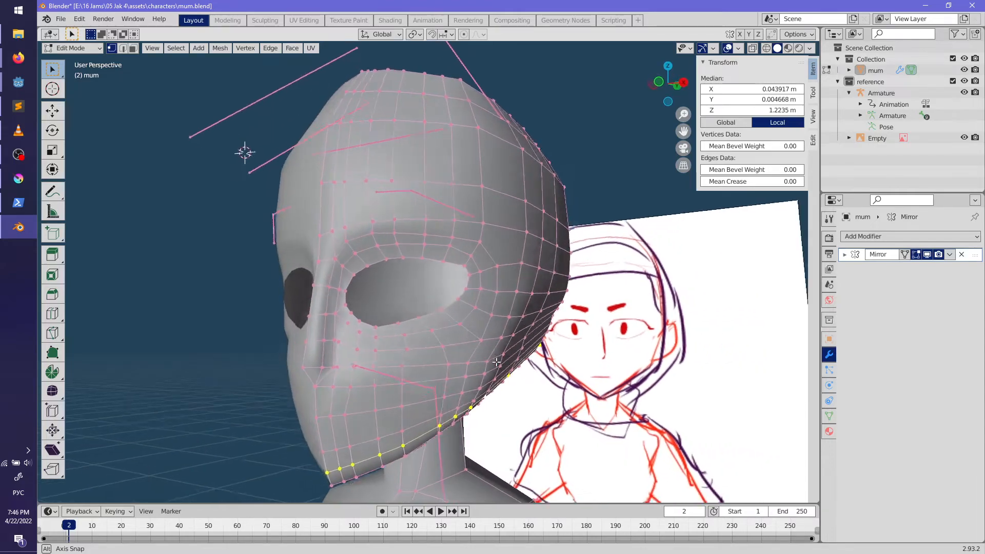
{"action": "scroll", "coordinate": [479, 351], "scroll_direction": "up", "scroll_amount": 3}
{"action": "scroll", "coordinate": [487, 381], "scroll_direction": "down", "scroll_amount": 4}
{"action": "middle_click_drag", "start_coordinate": [262, 125], "coordinate": [288, 131]}
{"action": "scroll", "coordinate": [471, 352], "scroll_direction": "up", "scroll_amount": 4}
{"action": "middle_click_drag", "start_coordinate": [644, 367], "coordinate": [685, 372]}
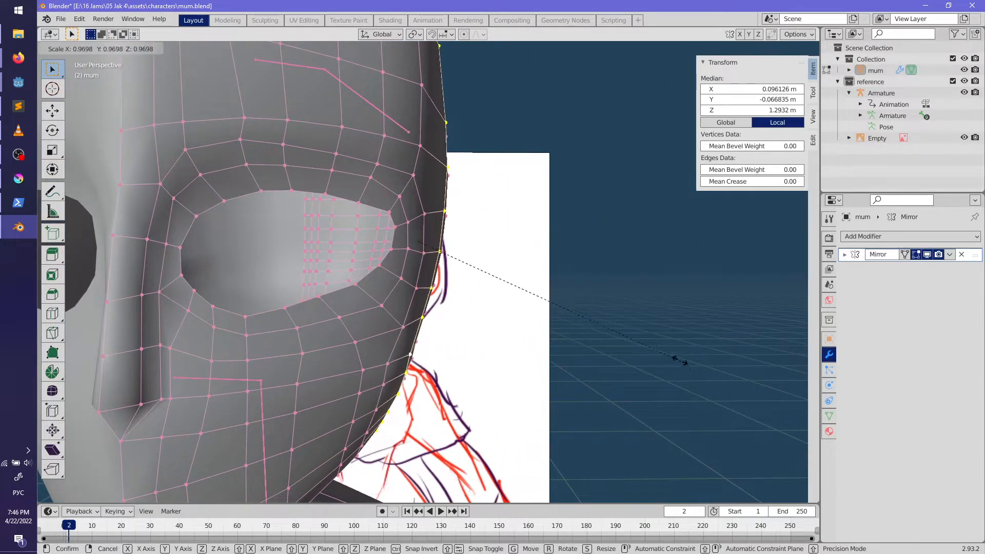
{"action": "left_click", "coordinate": [645, 332]}
Step: Move the scaled side-of-face edge loop along the X axis and rotate it slightly
{"action": "key", "text": "g"}
{"action": "key", "text": "x"}
{"action": "left_click", "coordinate": [657, 336]}
{"action": "key", "text": "r"}
{"action": "left_click", "coordinate": [659, 343]}
{"action": "scroll", "coordinate": [596, 356], "scroll_direction": "down", "scroll_amount": 4}
{"action": "key", "text": "alt+a"}
Step: Select the filled region of faces covering the underside of the jaw and the lower back of the head
{"action": "middle_click_drag", "start_coordinate": [596, 357], "coordinate": [475, 314]}
{"action": "key", "text": "Tab"}
{"action": "scroll", "coordinate": [567, 370], "scroll_direction": "down", "scroll_amount": 3}
{"action": "scroll", "coordinate": [475, 314], "scroll_direction": "up", "scroll_amount": 5}
{"action": "key", "text": "Tab"}
{"action": "middle_click_drag", "start_coordinate": [578, 285], "coordinate": [550, 321]}
{"action": "left_click", "coordinate": [448, 312]}
{"action": "middle_click_drag", "start_coordinate": [448, 312], "coordinate": [588, 344]}
{"action": "left_click", "coordinate": [574, 334], "text": "ctrl+shift"}
{"action": "scroll", "coordinate": [589, 344], "scroll_direction": "up", "scroll_amount": 2}
Step: Smooth the selected faces under the jaw and lower back of the head with a smoothing factor of 0.541 and 1 repeat
{"action": "key", "text": "shift+w"}
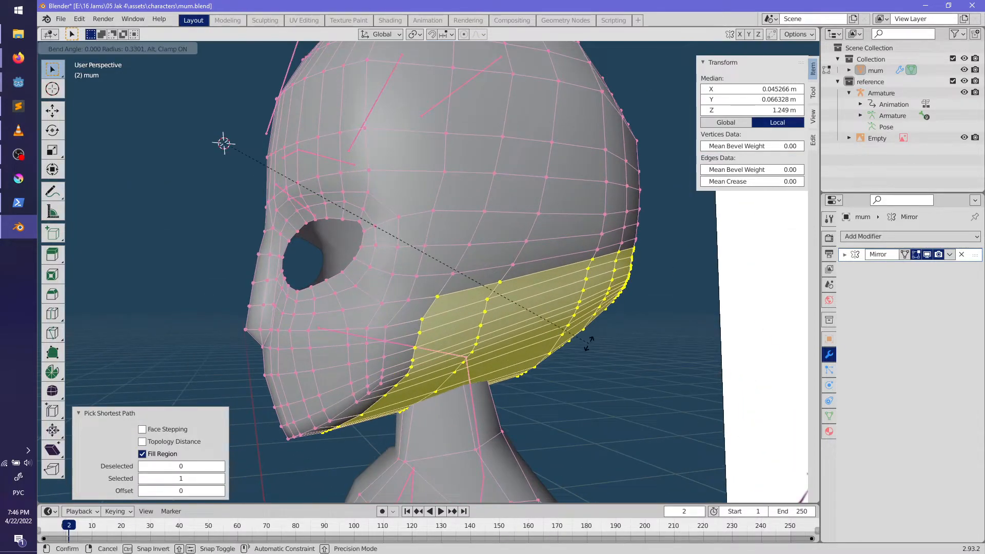
{"action": "key", "text": "Escape"}
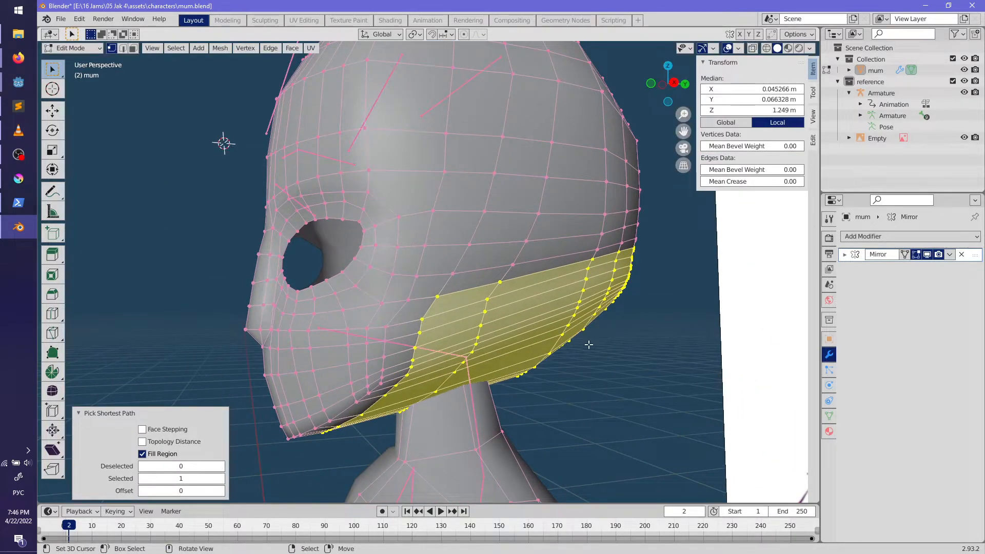
{"action": "key", "text": "ctrl+v"}
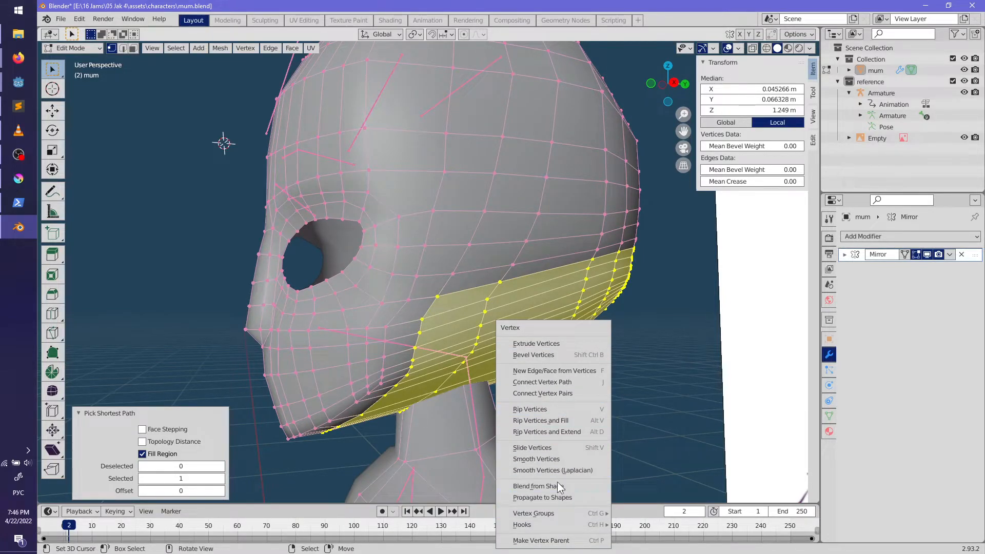
{"action": "left_click", "coordinate": [536, 459]}
{"action": "middle_click_drag", "start_coordinate": [536, 458], "coordinate": [641, 385]}
{"action": "key", "text": "alt+s"}
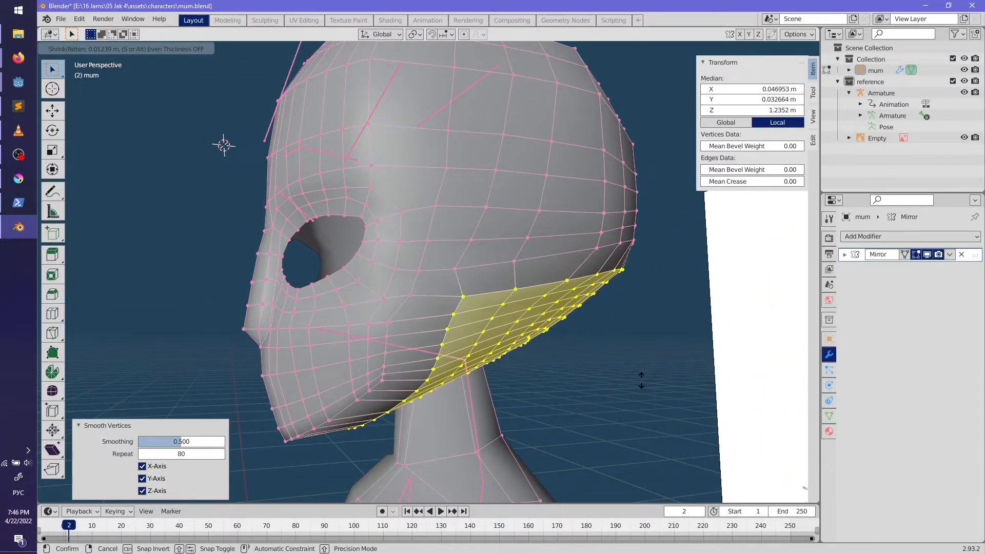
{"action": "right_click", "coordinate": [640, 383]}
{"action": "middle_click_drag", "start_coordinate": [529, 395], "coordinate": [580, 395]}
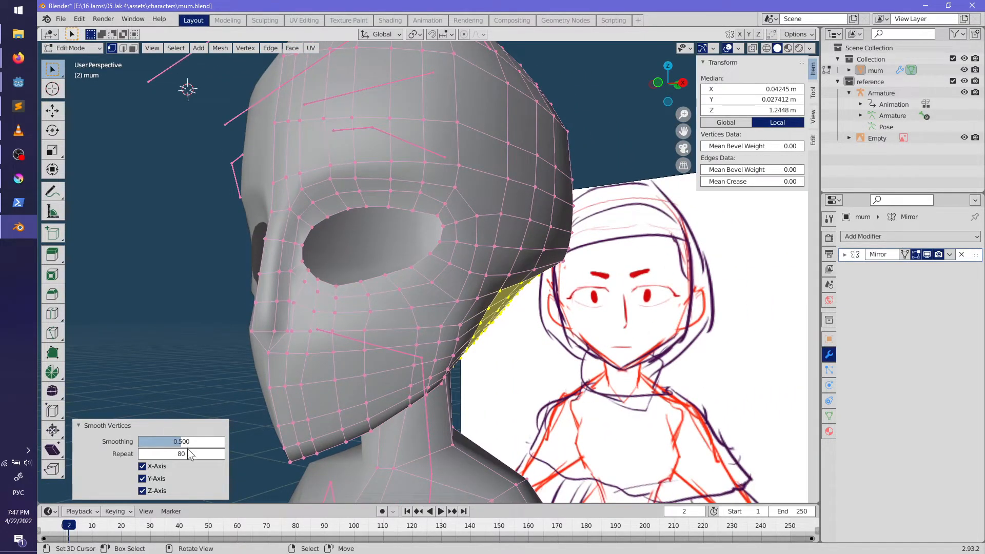
{"action": "mouse_move", "coordinate": [181, 453]}
{"action": "left_mouse_down"}
{"action": "mouse_move", "coordinate": [152, 454]}
{"action": "mouse_move", "coordinate": [218, 442]}
{"action": "mouse_move", "coordinate": [185, 442]}
{"action": "left_mouse_up"}
{"action": "middle_click_drag", "start_coordinate": [500, 394], "coordinate": [379, 406]}
{"action": "middle_click_drag", "start_coordinate": [378, 406], "coordinate": [566, 377], "text": "shift"}
Step: Adjust the smoothed faces under the jaw with Shrink/Fatten
{"action": "key", "text": "alt+s"}
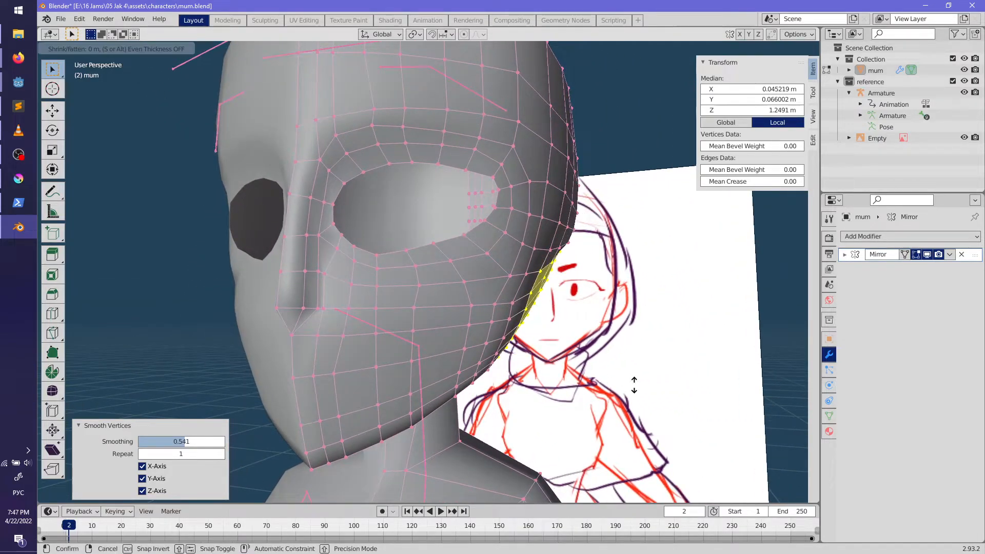
{"action": "left_click", "coordinate": [641, 384]}
{"action": "key", "text": "Tab"}
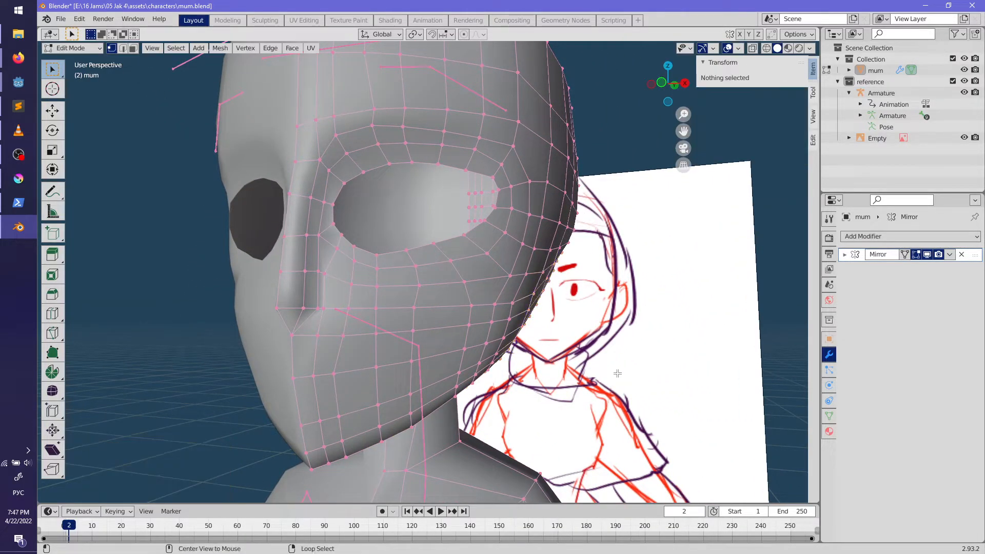
{"action": "middle_click_drag", "start_coordinate": [605, 372], "coordinate": [483, 349]}
{"action": "key", "text": "Tab"}
Step: Dissolve the horizontal edge loop running from the lower chin around the jaw
{"action": "scroll", "coordinate": [441, 290], "scroll_direction": "down", "scroll_amount": 3}
{"action": "middle_click_drag", "start_coordinate": [477, 295], "coordinate": [490, 334]}
{"action": "left_click", "coordinate": [488, 324], "text": "alt"}
{"action": "key", "text": "ctrl+e"}
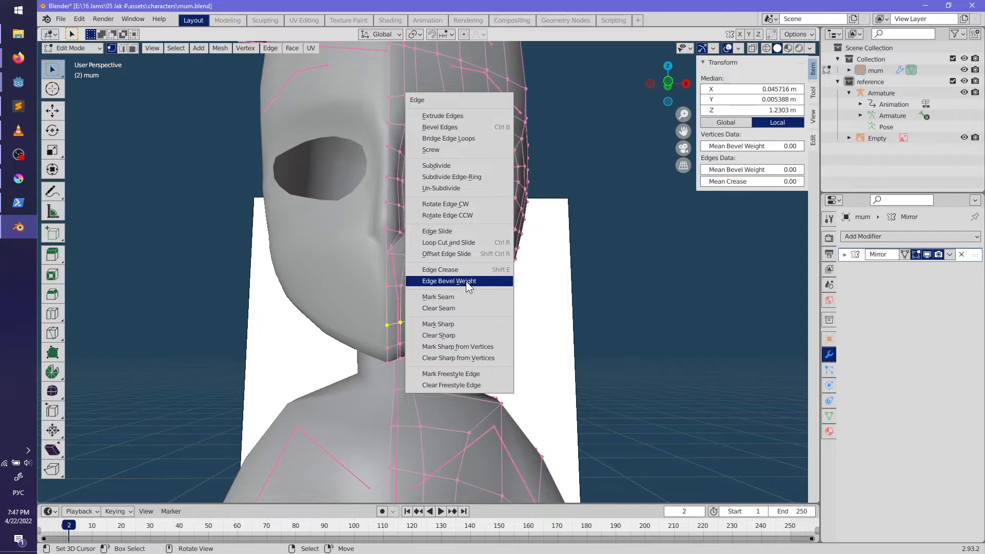
{"action": "key", "text": "Escape"}
{"action": "key", "text": "x"}
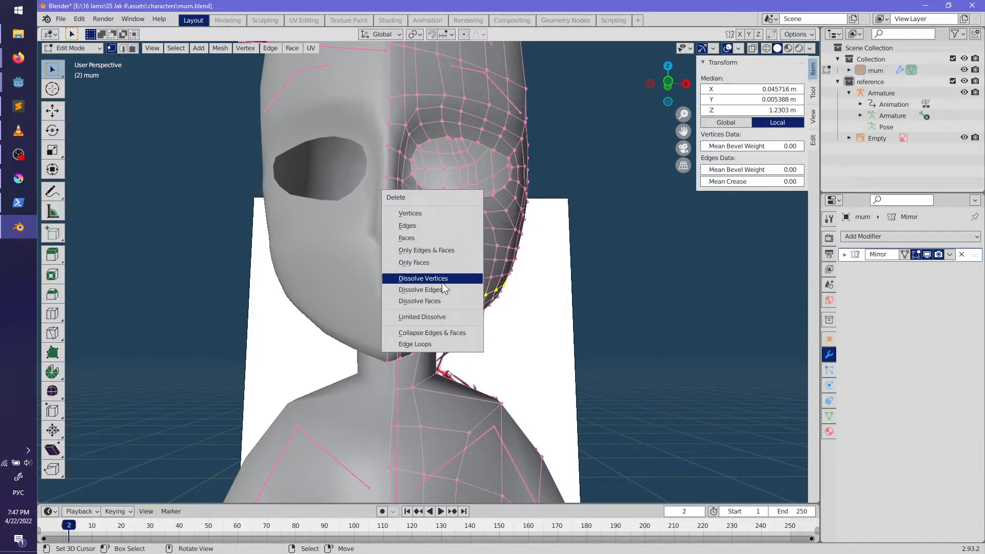
{"action": "left_click", "coordinate": [445, 290]}
{"action": "mouse_move", "coordinate": [518, 307]}
{"action": "middle_mouse_down"}
{"action": "mouse_move", "coordinate": [409, 265]}
{"action": "mouse_move", "coordinate": [474, 295]}
{"action": "mouse_move", "coordinate": [490, 315]}
{"action": "middle_mouse_up"}
Step: Edge-slide the vertical loop running from the eye socket down the outer cheek inward by a factor of about -0.456
{"action": "left_click", "coordinate": [408, 265], "text": "alt"}
{"action": "scroll", "coordinate": [491, 315], "scroll_direction": "down", "scroll_amount": 3}
{"action": "middle_click_drag", "start_coordinate": [520, 272], "coordinate": [551, 318]}
{"action": "key", "text": "alt+a"}
{"action": "right_click", "coordinate": [475, 272], "text": "alt"}
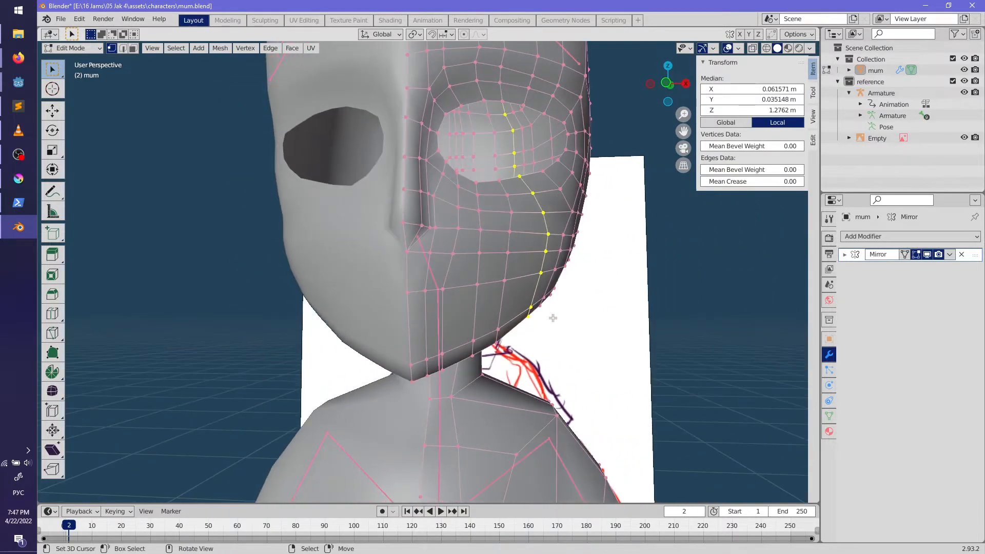
{"action": "key", "text": "g"}
{"action": "key", "text": "g"}
{"action": "left_click", "coordinate": [539, 322]}
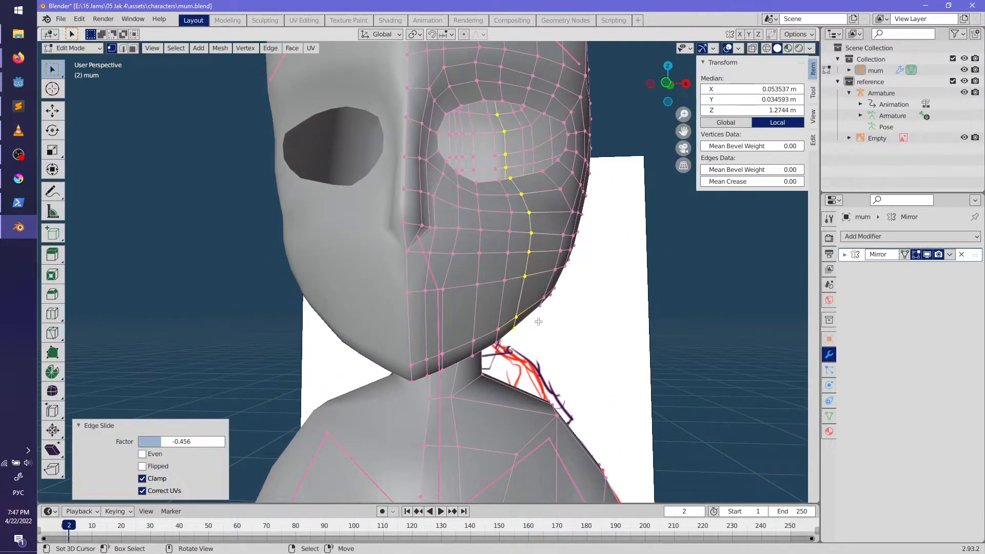
Step: Edge-slide the neighbouring vertical cheek loop closer to the nose to even out the spacing above the jaw
{"action": "right_click", "coordinate": [497, 335], "text": "alt"}
{"action": "key", "text": "g"}
{"action": "key", "text": "g"}
{"action": "left_click", "coordinate": [571, 339]}
{"action": "scroll", "coordinate": [593, 297], "scroll_direction": "down", "scroll_amount": 5}
{"action": "key", "text": "alt+a"}
Step: Try to select and remove the filled region of faces covering the back of the head
{"action": "middle_click_drag", "start_coordinate": [593, 298], "coordinate": [477, 354]}
{"action": "scroll", "coordinate": [477, 354], "scroll_direction": "up", "scroll_amount": 1}
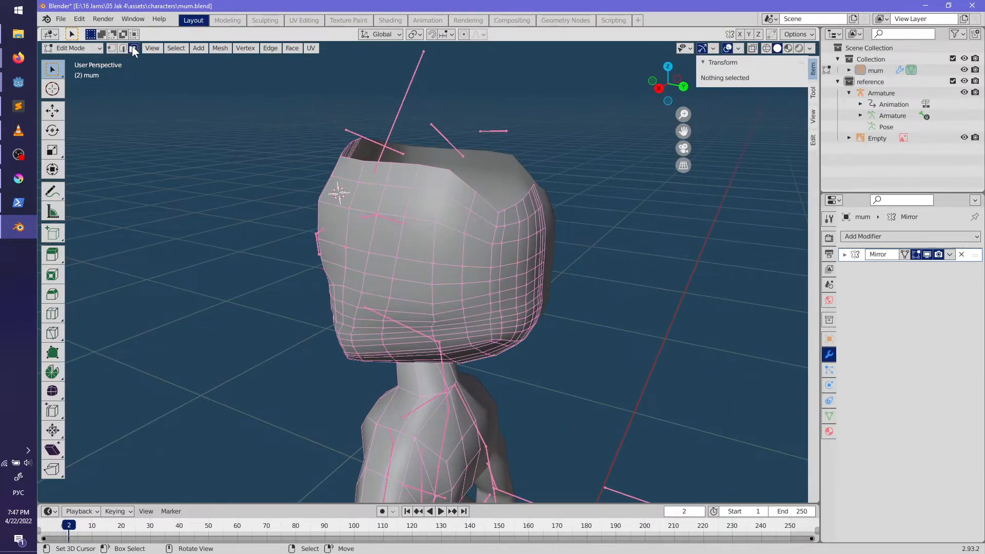
{"action": "left_click", "coordinate": [479, 200]}
{"action": "middle_click_drag", "start_coordinate": [480, 200], "coordinate": [483, 318]}
{"action": "left_click", "coordinate": [464, 311], "text": "ctrl+shift"}
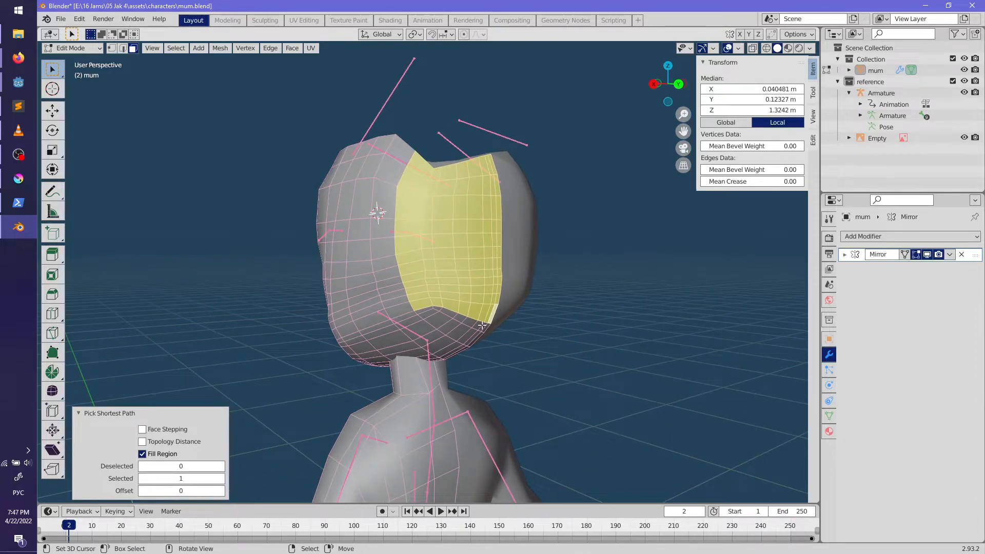
{"action": "left_click", "coordinate": [485, 327], "text": "shift"}
{"action": "left_click", "coordinate": [426, 312], "text": "ctrl"}
{"action": "key", "text": "x"}
{"action": "left_click", "coordinate": [448, 316]}
{"action": "middle_click_drag", "start_coordinate": [448, 317], "coordinate": [444, 296]}
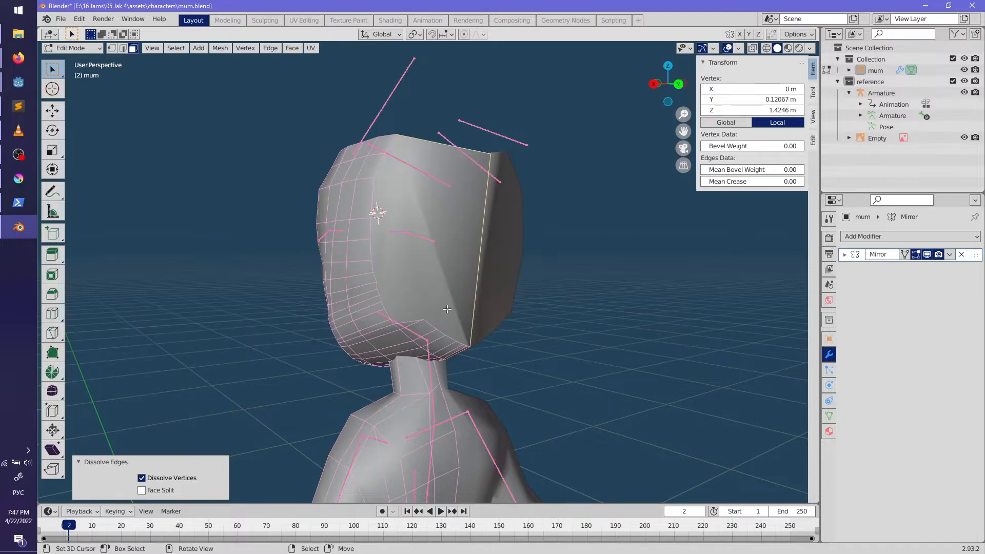
{"action": "key", "text": "x"}
{"action": "left_click", "coordinate": [460, 308]}
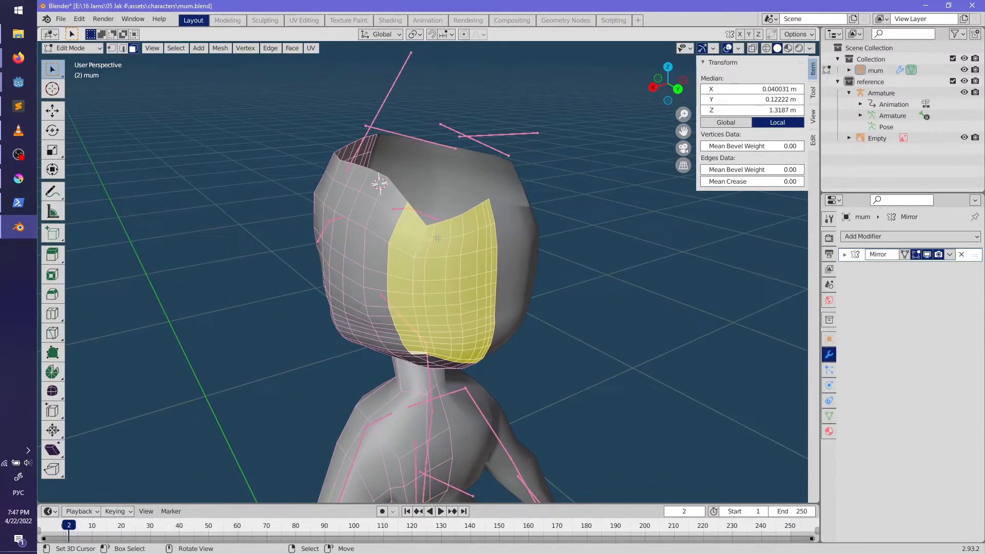
Step: Select the filled region of faces covering the back of the head and delete it
{"action": "left_click", "coordinate": [435, 236]}
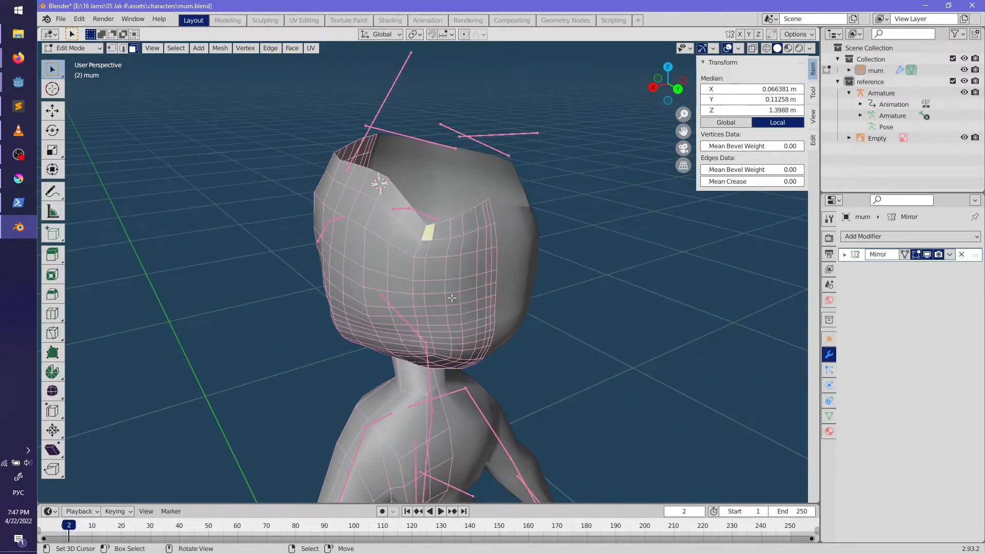
{"action": "left_click", "coordinate": [485, 348], "text": "ctrl"}
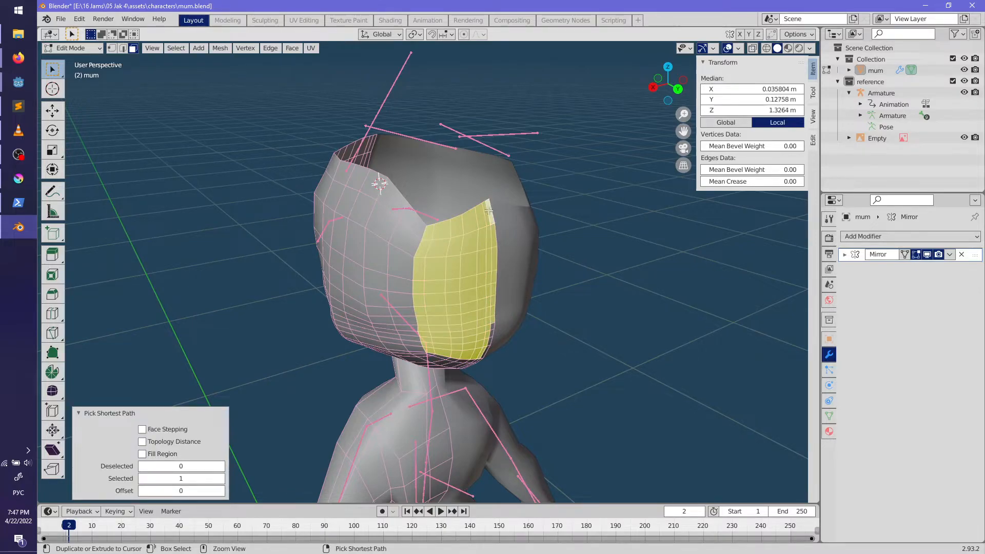
{"action": "middle_click_drag", "start_coordinate": [497, 332], "coordinate": [495, 294]}
{"action": "left_click", "coordinate": [484, 276], "text": "ctrl"}
{"action": "key", "text": "x"}
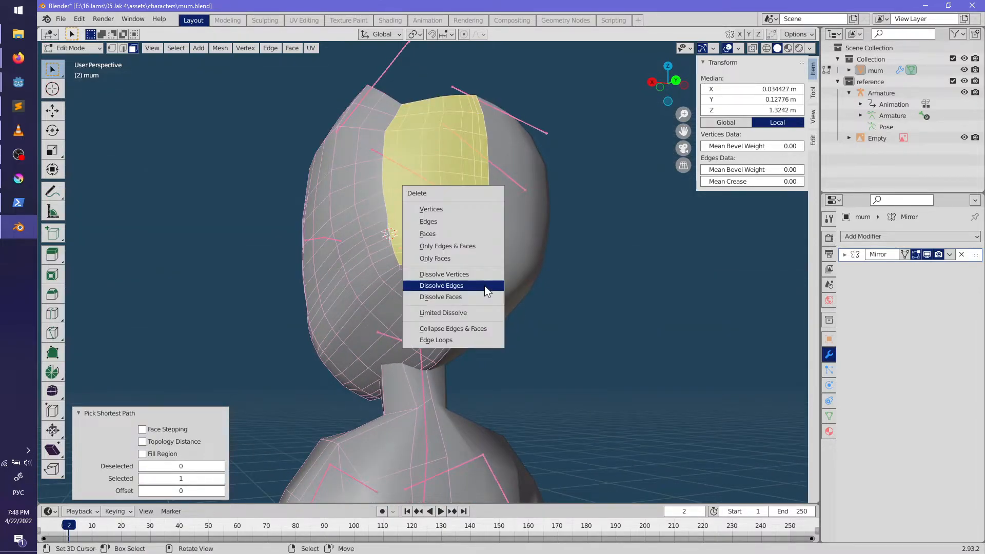
{"action": "left_click", "coordinate": [455, 222]}
Step: Examine the shaded shape of the head in Object Mode
{"action": "mouse_move", "coordinate": [437, 256]}
{"action": "middle_mouse_down"}
{"action": "mouse_move", "coordinate": [449, 325]}
{"action": "mouse_move", "coordinate": [359, 313]}
{"action": "mouse_move", "coordinate": [393, 317]}
{"action": "mouse_move", "coordinate": [372, 282]}
{"action": "mouse_move", "coordinate": [513, 317]}
{"action": "mouse_move", "coordinate": [491, 302]}
{"action": "mouse_move", "coordinate": [471, 343]}
{"action": "middle_mouse_up"}
{"action": "scroll", "coordinate": [402, 298], "scroll_direction": "up", "scroll_amount": 2}
{"action": "scroll", "coordinate": [491, 301], "scroll_direction": "down", "scroll_amount": 4}
{"action": "key", "text": "Tab"}
{"action": "scroll", "coordinate": [450, 289], "scroll_direction": "up", "scroll_amount": 3}
{"action": "middle_click_drag", "start_coordinate": [451, 288], "coordinate": [454, 339]}
{"action": "key", "text": "Tab"}
Step: Try to add a centred edge loop through the face mesh
{"action": "scroll", "coordinate": [448, 308], "scroll_direction": "up", "scroll_amount": 3}
{"action": "right_click", "coordinate": [454, 281]}
{"action": "key", "text": "ctrl+r"}
{"action": "left_click", "coordinate": [448, 290]}
{"action": "right_click", "coordinate": [447, 291]}
{"action": "scroll", "coordinate": [451, 292], "scroll_direction": "down", "scroll_amount": 4}
{"action": "scroll", "coordinate": [454, 340], "scroll_direction": "up", "scroll_amount": 4}
{"action": "right_click", "coordinate": [577, 376]}
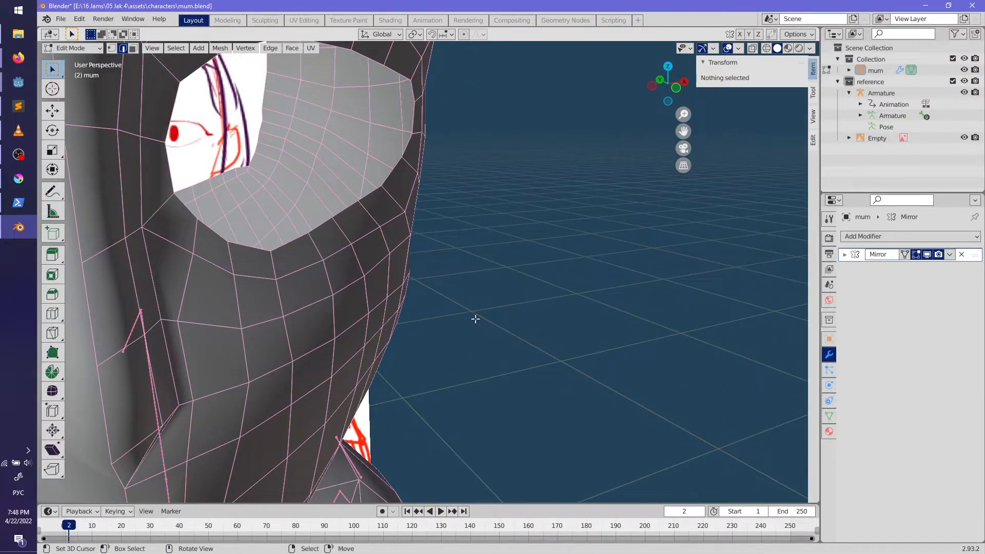
{"action": "key", "text": "ctrl+z"}
{"action": "middle_click_drag", "start_coordinate": [639, 361], "coordinate": [552, 360]}
{"action": "scroll", "coordinate": [611, 352], "scroll_direction": "up", "scroll_amount": 3}
{"action": "key", "text": "alt+s"}
{"action": "right_click", "coordinate": [632, 351]}
{"action": "key", "text": "ctrl+z"}
{"action": "key", "text": "ctrl+z"}
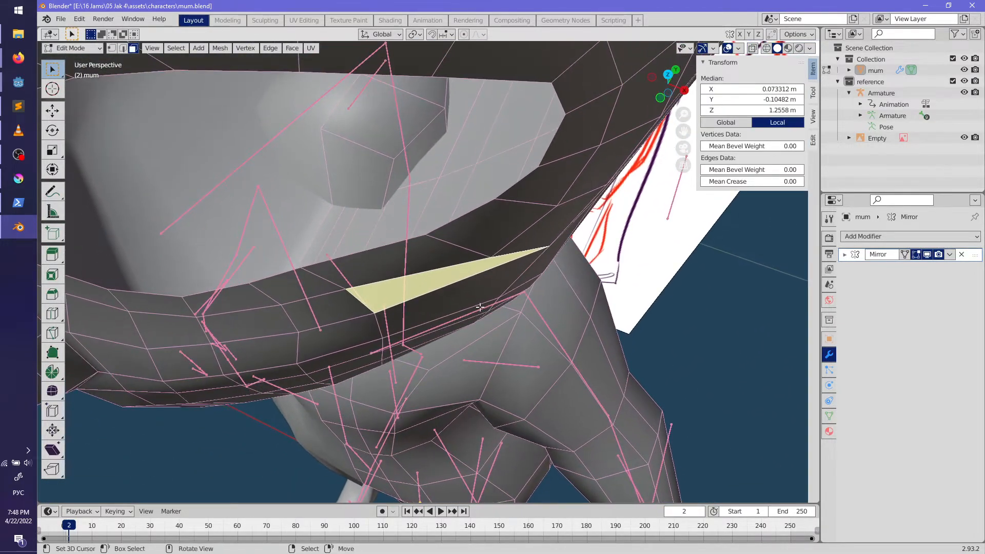
Step: Add a centred vertical loop cut running from the lower eye socket down the cheek to the jaw
{"action": "left_click", "coordinate": [121, 47]}
{"action": "middle_click_drag", "start_coordinate": [303, 239], "coordinate": [432, 245]}
{"action": "right_click", "coordinate": [419, 281]}
{"action": "key", "text": "ctrl+r"}
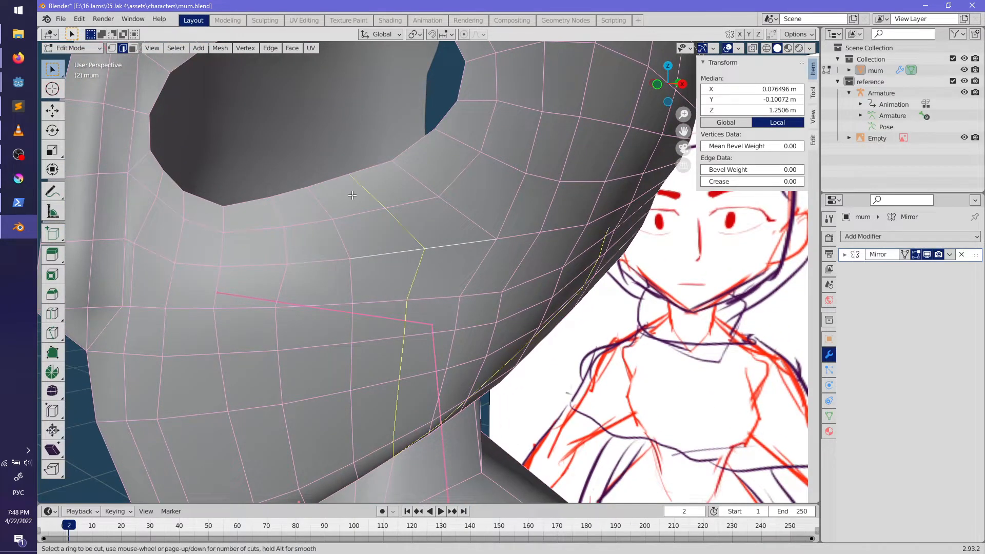
{"action": "left_click", "coordinate": [432, 246]}
{"action": "right_click", "coordinate": [432, 247]}
{"action": "mouse_move", "coordinate": [445, 302]}
{"action": "middle_mouse_down"}
{"action": "mouse_move", "coordinate": [452, 286]}
{"action": "mouse_move", "coordinate": [432, 293]}
{"action": "mouse_move", "coordinate": [436, 308]}
{"action": "middle_mouse_up"}
{"action": "key", "text": "alt+a"}
Step: Slide two vertices of the new cheek loop just below the eye socket along their edges
{"action": "middle_click_drag", "start_coordinate": [436, 308], "coordinate": [486, 309], "text": "shift"}
{"action": "left_click", "coordinate": [113, 50]}
{"action": "middle_click_drag", "start_coordinate": [426, 282], "coordinate": [457, 257], "text": "shift"}
{"action": "scroll", "coordinate": [456, 254], "scroll_direction": "up", "scroll_amount": 1}
{"action": "right_click", "coordinate": [364, 250]}
{"action": "key", "text": "shift+v"}
{"action": "left_click", "coordinate": [452, 276]}
{"action": "right_click", "coordinate": [369, 206]}
{"action": "key", "text": "shift+v"}
{"action": "left_click", "coordinate": [366, 207]}
Step: Edge-slide the upper vertices of the new cheek loop and slide its middle vertex separately to straighten the flow
{"action": "right_click", "coordinate": [452, 240]}
{"action": "right_click", "coordinate": [451, 298], "text": "ctrl"}
{"action": "key", "text": "g"}
{"action": "key", "text": "g"}
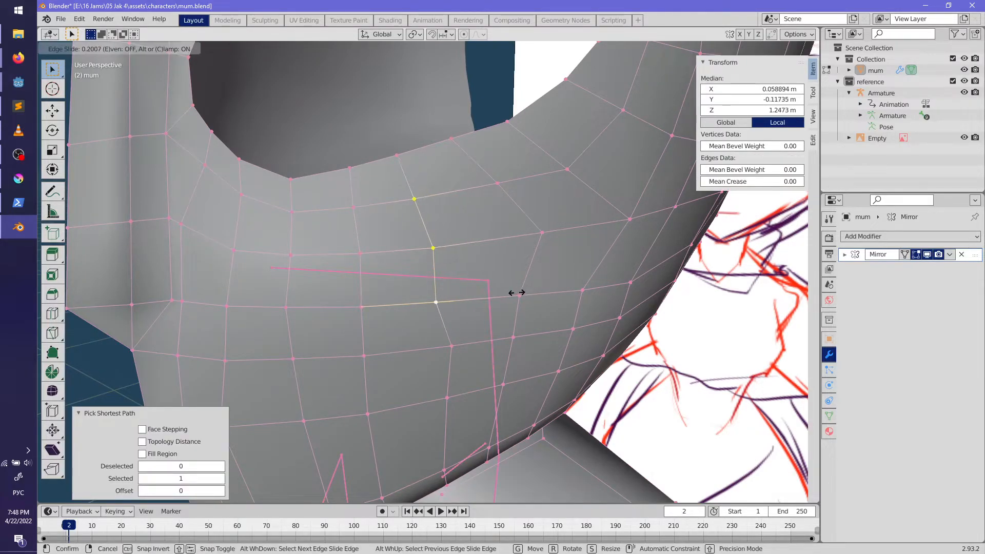
{"action": "left_click", "coordinate": [520, 292]}
{"action": "right_click", "coordinate": [434, 243]}
{"action": "key", "text": "shift+v"}
{"action": "left_click", "coordinate": [428, 243]}
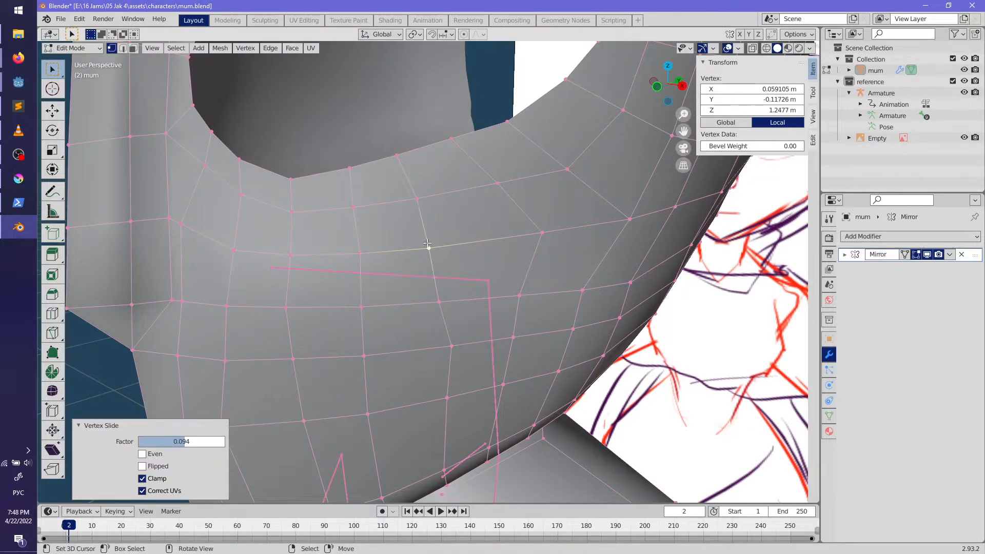
Step: Edge-slide the lower vertices of the cheek loop by about -0.124 and slide its lowest vertex near the jaw line
{"action": "right_click", "coordinate": [454, 345]}
{"action": "middle_click_drag", "start_coordinate": [459, 360], "coordinate": [458, 334], "text": "shift"}
{"action": "right_click", "coordinate": [456, 297], "text": "ctrl"}
{"action": "right_click", "coordinate": [455, 377], "text": "ctrl"}
{"action": "key", "text": "g"}
{"action": "key", "text": "g"}
{"action": "left_click", "coordinate": [521, 367]}
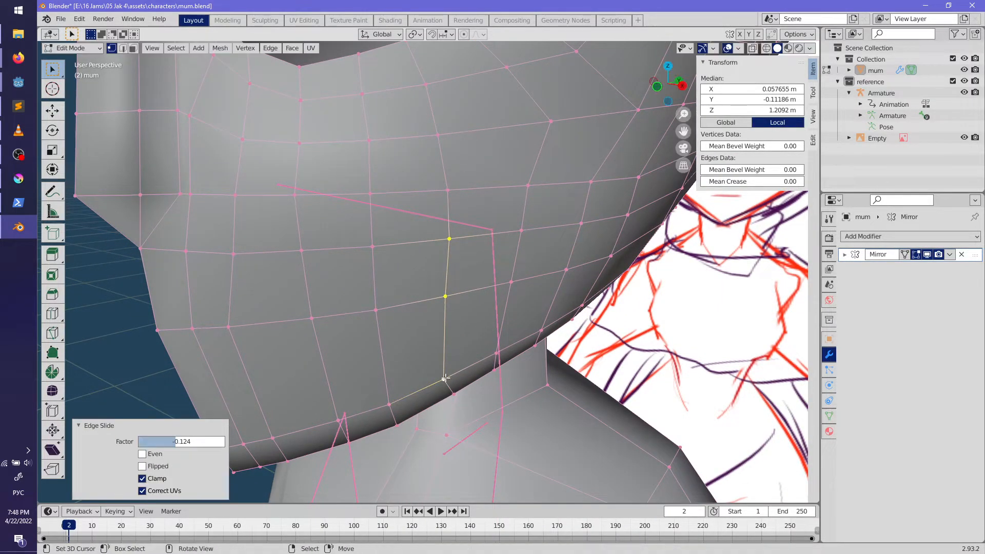
{"action": "right_click", "coordinate": [450, 381]}
{"action": "key", "text": "shift+v"}
{"action": "left_click", "coordinate": [451, 374]}
Step: Slide the cheek vertices below the outer corner of the eye socket along their edges
{"action": "middle_click_drag", "start_coordinate": [560, 164], "coordinate": [474, 303], "text": "shift"}
{"action": "right_click", "coordinate": [539, 229]}
{"action": "key", "text": "g"}
{"action": "key", "text": "g"}
{"action": "left_click", "coordinate": [557, 254]}
{"action": "right_click", "coordinate": [517, 249]}
Step: Knife-cut from the eye-ring vertex down to the cheek vertex below and slide the new middle vertex outward by about 0.197
{"action": "middle_click_drag", "start_coordinate": [549, 282], "coordinate": [535, 299], "text": "shift"}
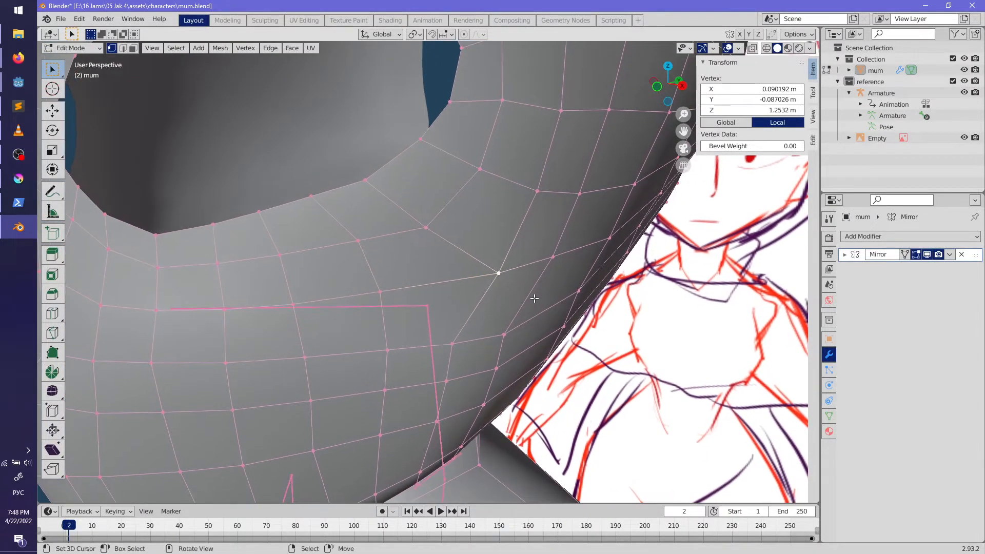
{"action": "middle_click_drag", "start_coordinate": [464, 301], "coordinate": [458, 285]}
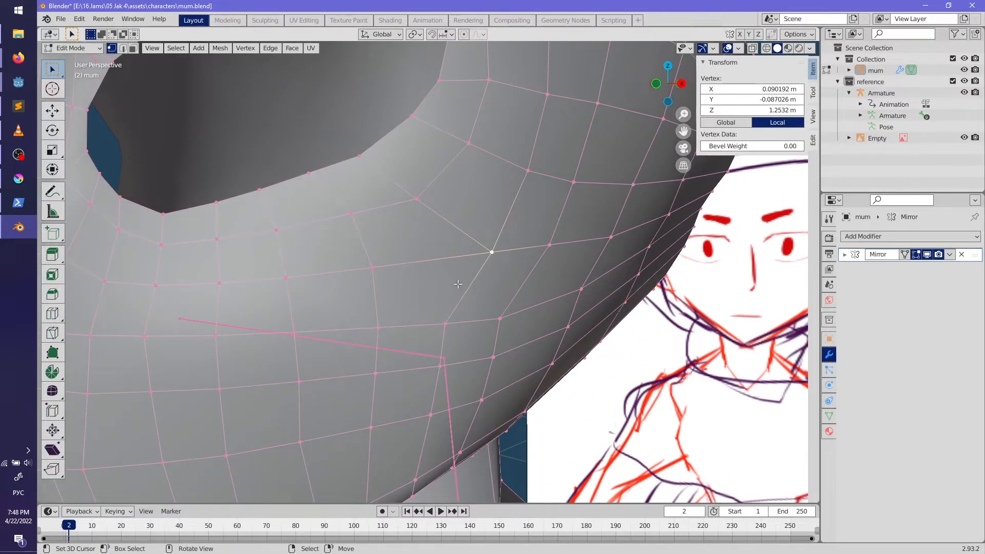
{"action": "key", "text": "k"}
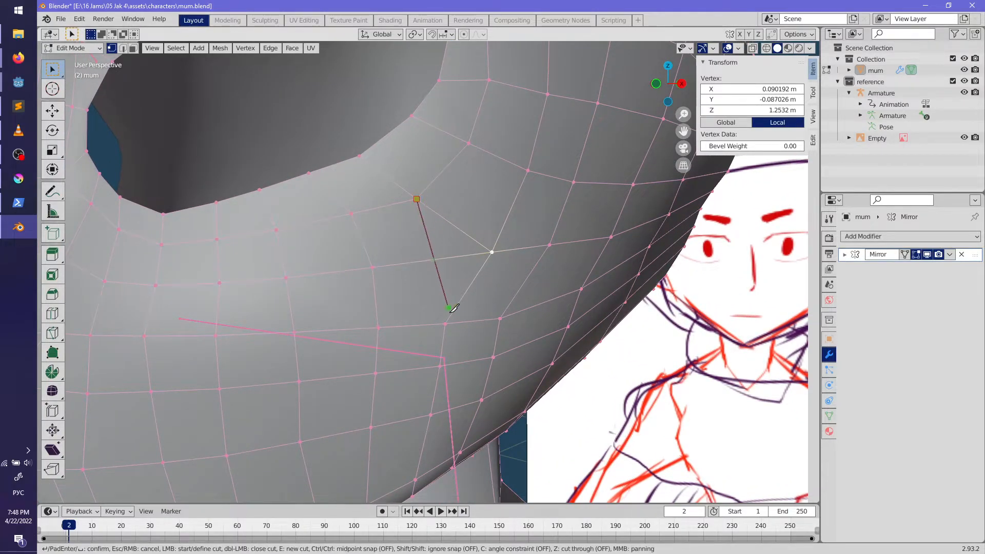
{"action": "left_click", "coordinate": [446, 324]}
{"action": "key", "text": "Return"}
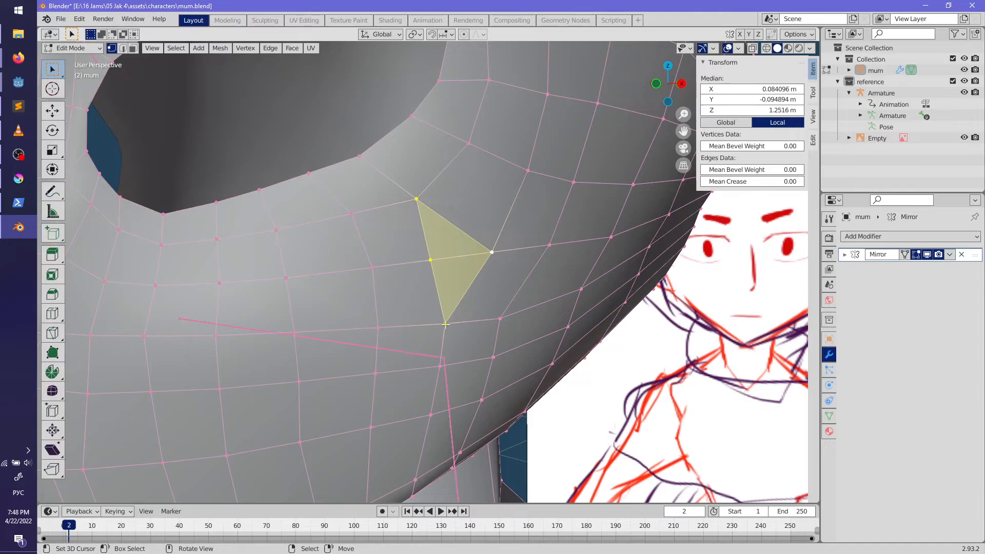
{"action": "left_click", "coordinate": [430, 266]}
{"action": "key", "text": "shift+v"}
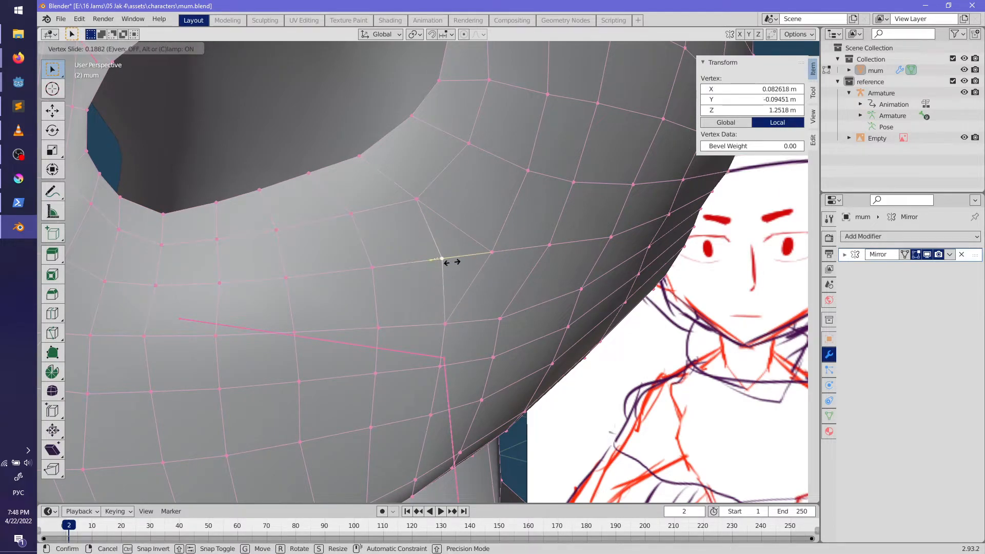
{"action": "left_click", "coordinate": [447, 259]}
Step: Add a centred loop cut radiating outward from the lower outer rim of the eye socket
{"action": "middle_click_drag", "start_coordinate": [443, 260], "coordinate": [485, 243]}
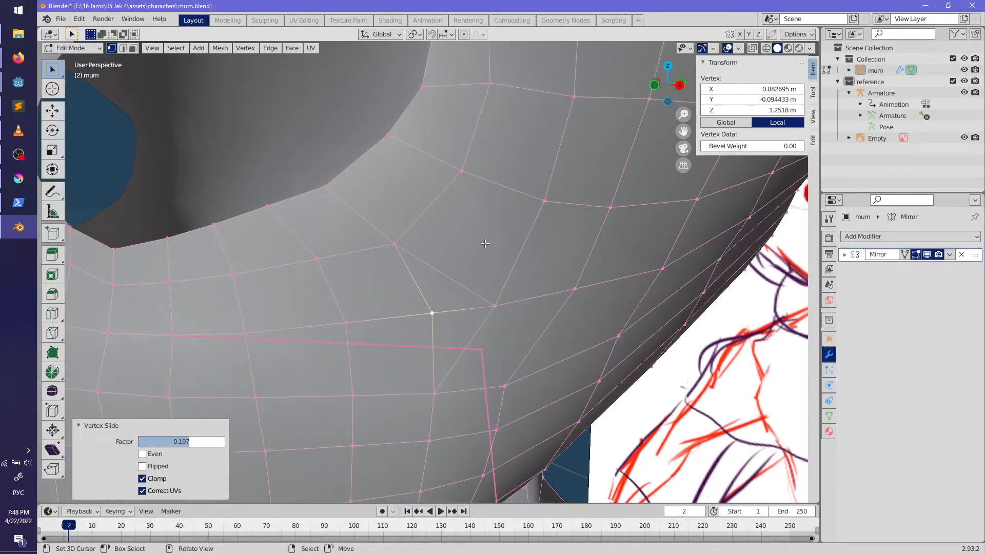
{"action": "key", "text": "ctrl+r"}
{"action": "left_click", "coordinate": [421, 211]}
{"action": "right_click", "coordinate": [421, 211]}
{"action": "mouse_move", "coordinate": [476, 286]}
{"action": "middle_mouse_down"}
{"action": "mouse_move", "coordinate": [478, 299]}
{"action": "mouse_move", "coordinate": [457, 299]}
{"action": "mouse_move", "coordinate": [473, 294]}
{"action": "middle_mouse_up"}
{"action": "key", "text": "alt+a"}
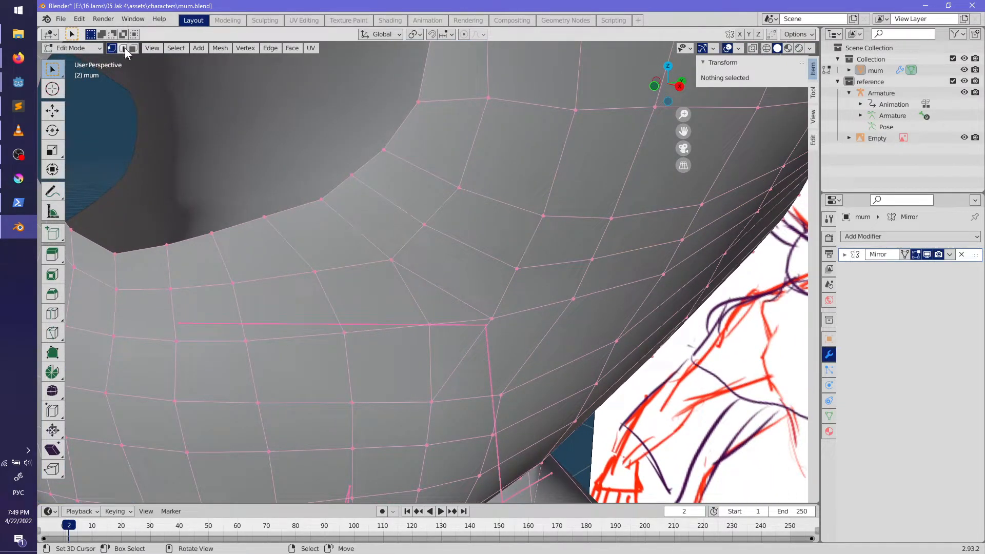
Step: Dissolve the two diagonal edges meeting at the cheek vertex below the outer eye corner
{"action": "left_click", "coordinate": [436, 289]}
{"action": "middle_click_drag", "start_coordinate": [445, 308], "coordinate": [439, 291]}
{"action": "key", "text": "x"}
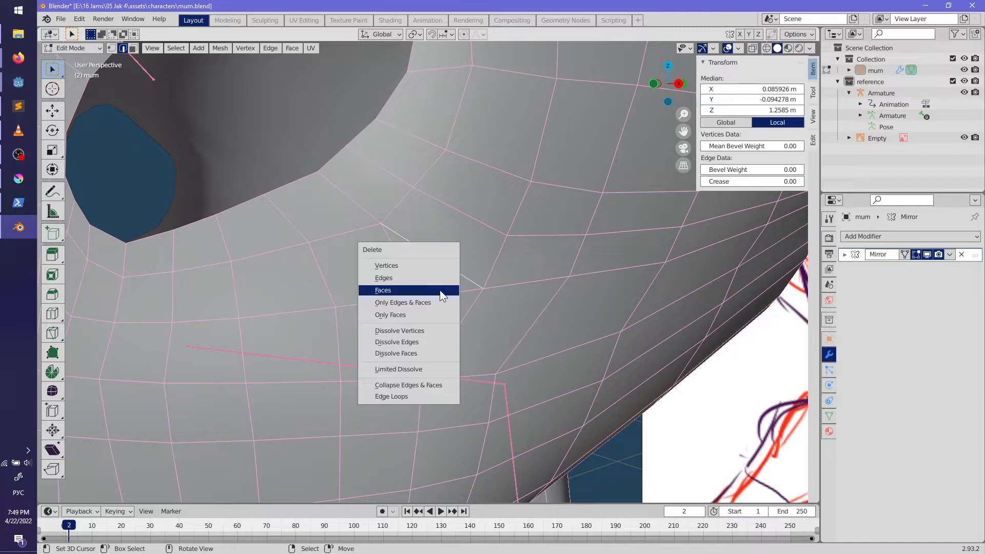
{"action": "left_click", "coordinate": [432, 341]}
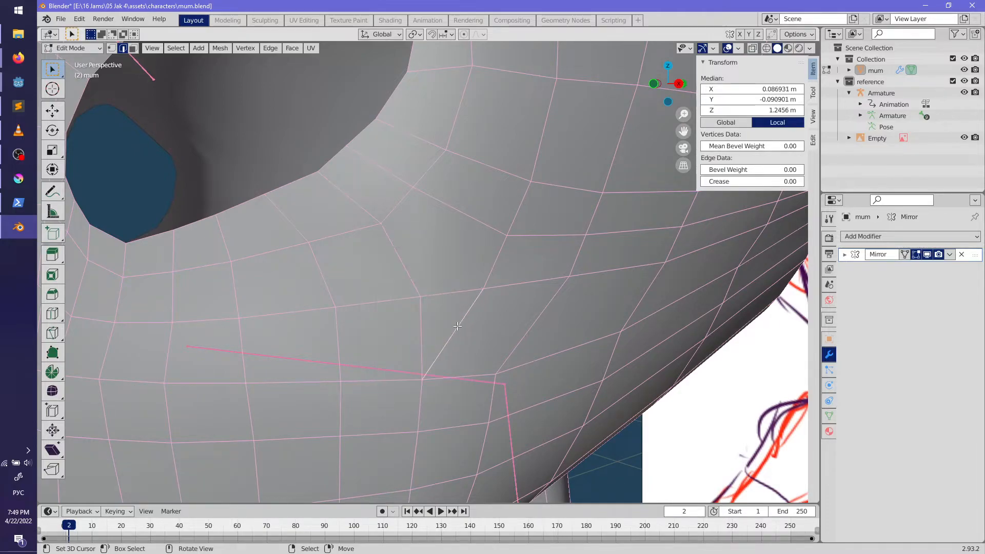
{"action": "key", "text": "x"}
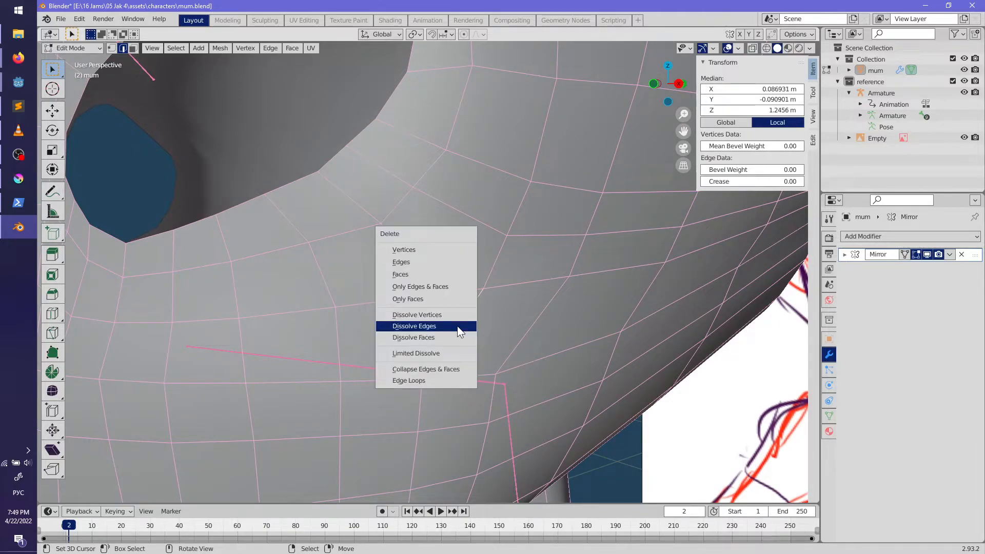
{"action": "left_click", "coordinate": [458, 326]}
Step: Knife-cut an edge from the loose cheek vertex below the outer eye corner straight down to the vertex beneath it
{"action": "middle_click_drag", "start_coordinate": [485, 340], "coordinate": [489, 341]}
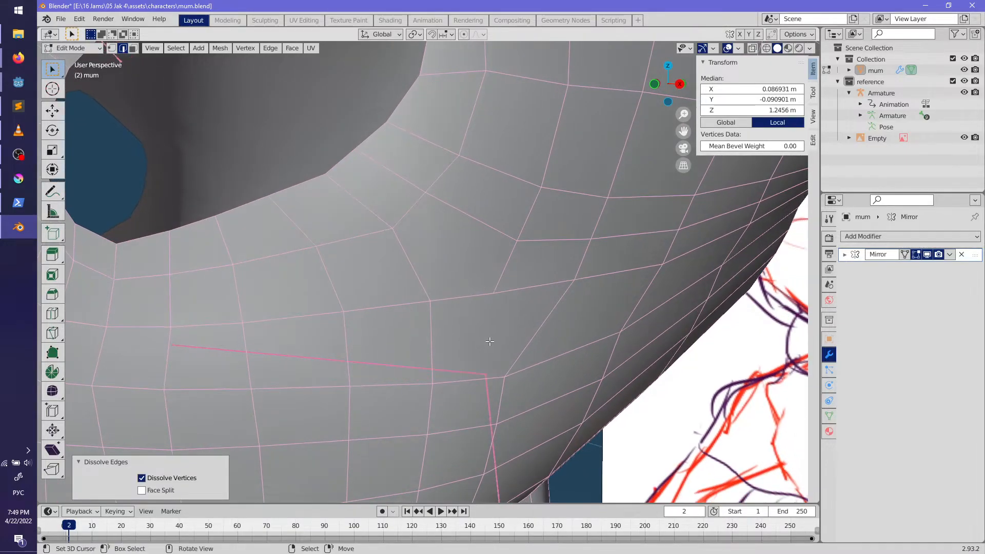
{"action": "key", "text": "k"}
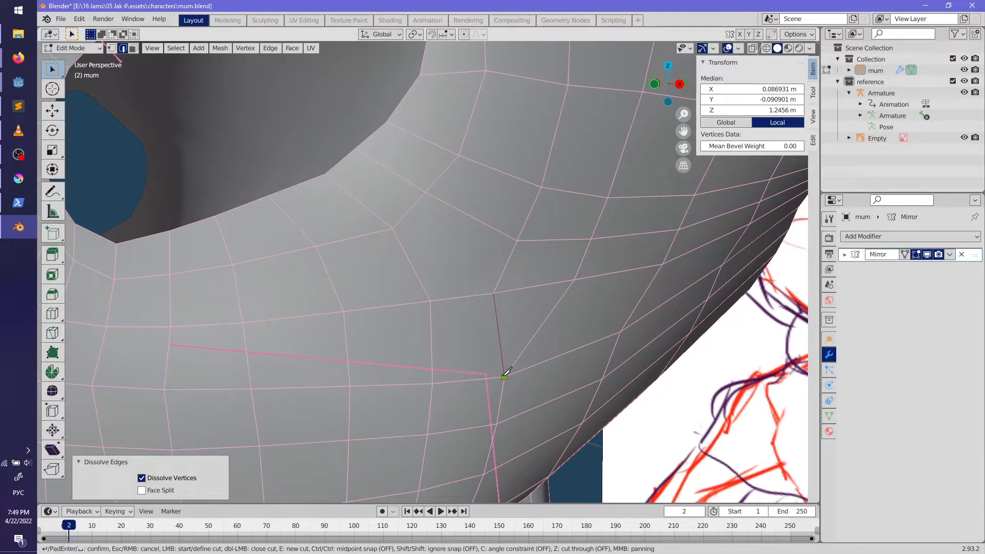
{"action": "left_click", "coordinate": [504, 377]}
{"action": "key", "text": "Return"}
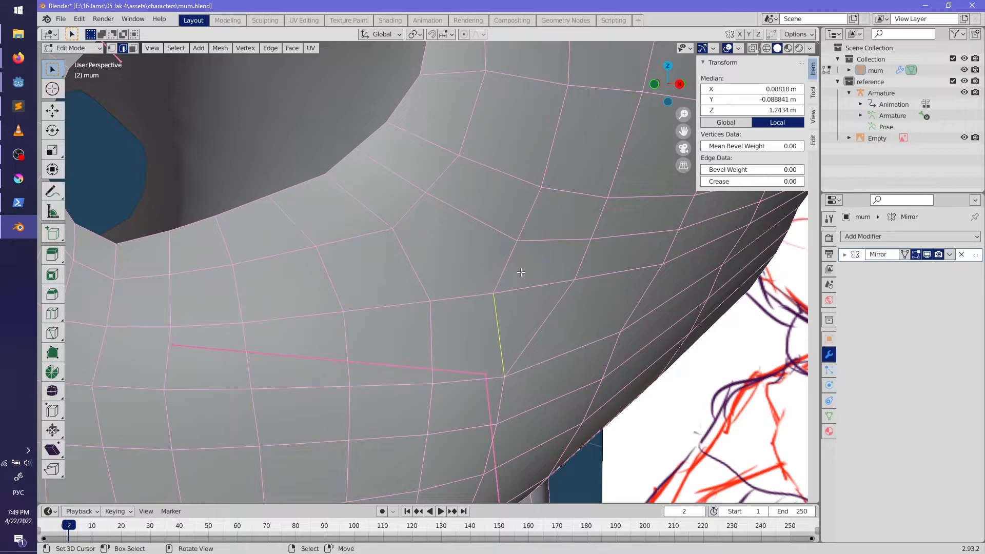
Step: Knife-cut from the eye-ring vertex at the lower outer corner down to the top of the new cheek edge
{"action": "mouse_move", "coordinate": [522, 272]}
{"action": "middle_mouse_down"}
{"action": "mouse_move", "coordinate": [551, 265]}
{"action": "mouse_move", "coordinate": [511, 276]}
{"action": "middle_mouse_up"}
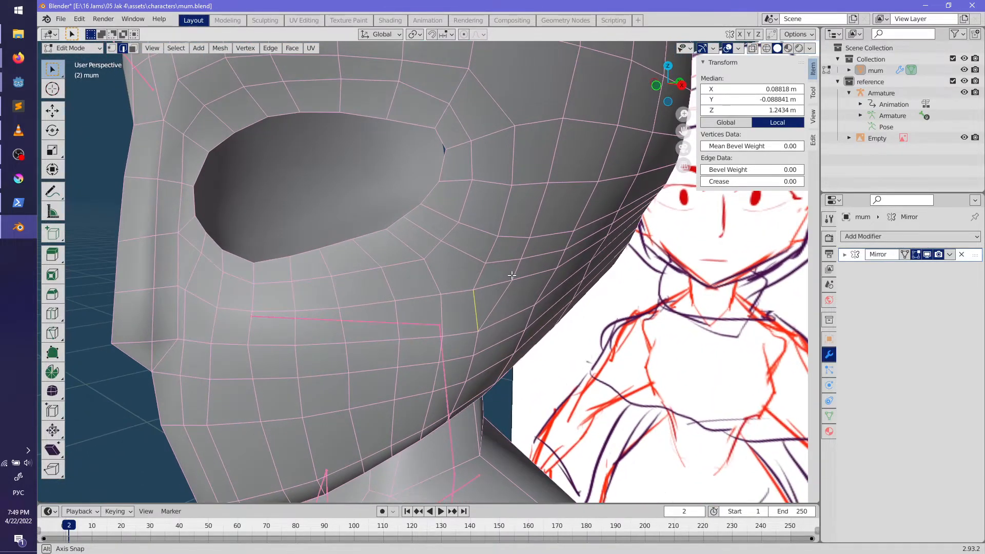
{"action": "scroll", "coordinate": [500, 275], "scroll_direction": "up", "scroll_amount": 5}
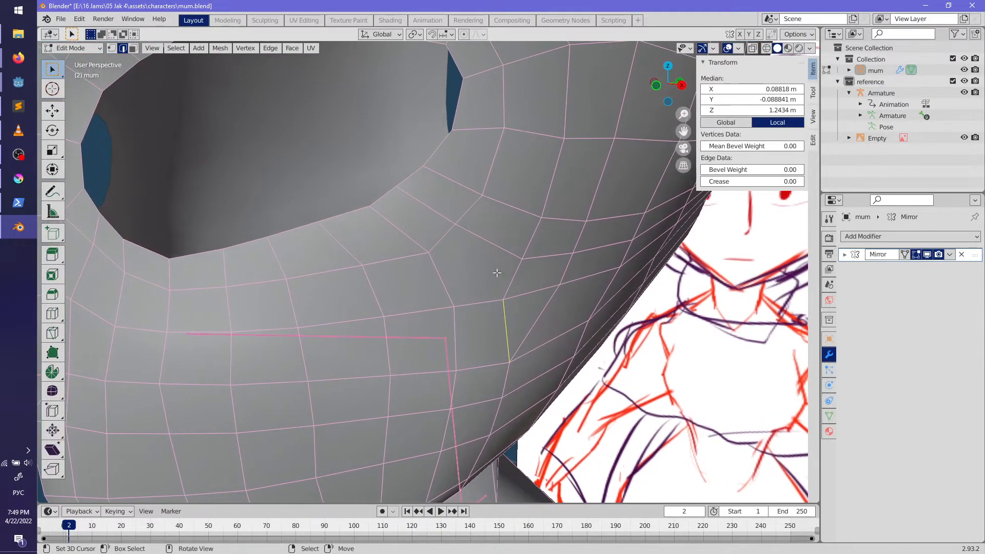
{"action": "key", "text": "k"}
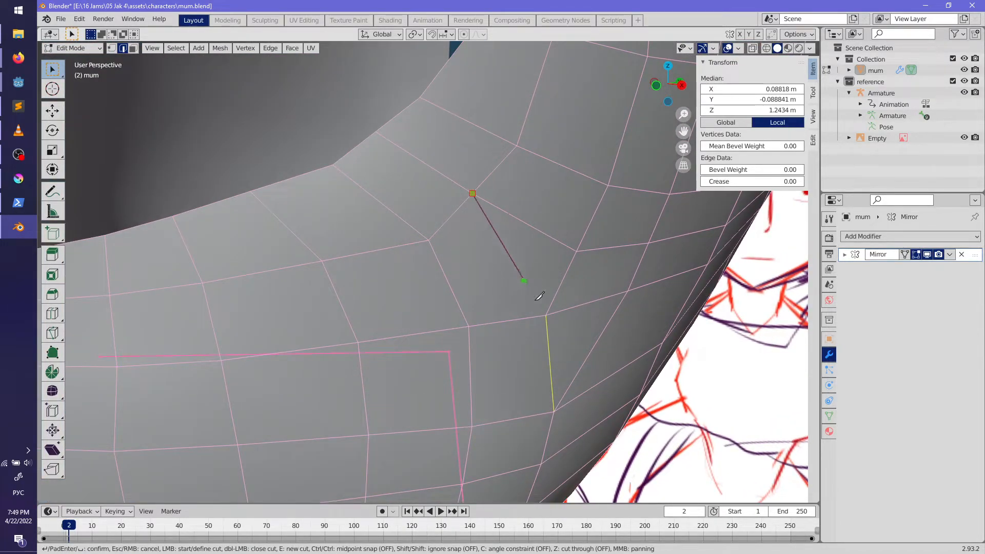
{"action": "key", "text": "space"}
{"action": "key", "text": "alt+a"}
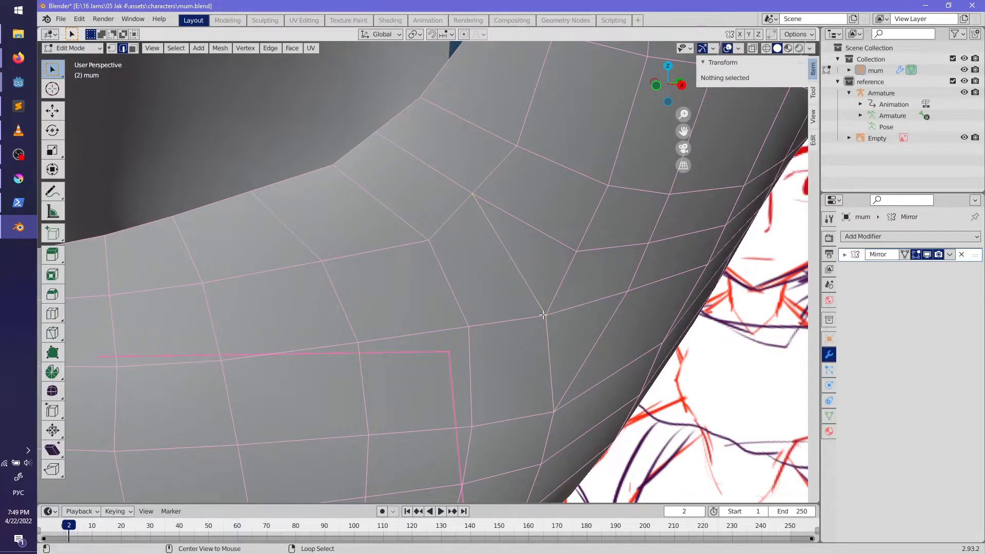
{"action": "key", "text": "Tab"}
{"action": "scroll", "coordinate": [543, 315], "scroll_direction": "down", "scroll_amount": 4}
{"action": "mouse_move", "coordinate": [547, 296]}
{"action": "middle_mouse_down"}
{"action": "mouse_move", "coordinate": [620, 283]}
{"action": "mouse_move", "coordinate": [590, 303]}
{"action": "mouse_move", "coordinate": [532, 294]}
{"action": "middle_mouse_up"}
{"action": "key", "text": "Tab"}
{"action": "scroll", "coordinate": [513, 290], "scroll_direction": "up", "scroll_amount": 4}
Step: Dissolve the diagonal edge running down to the cheek vertex below the outer eye corner
{"action": "middle_click_drag", "start_coordinate": [517, 248], "coordinate": [490, 218]}
{"action": "right_click", "coordinate": [473, 279]}
{"action": "key", "text": "x"}
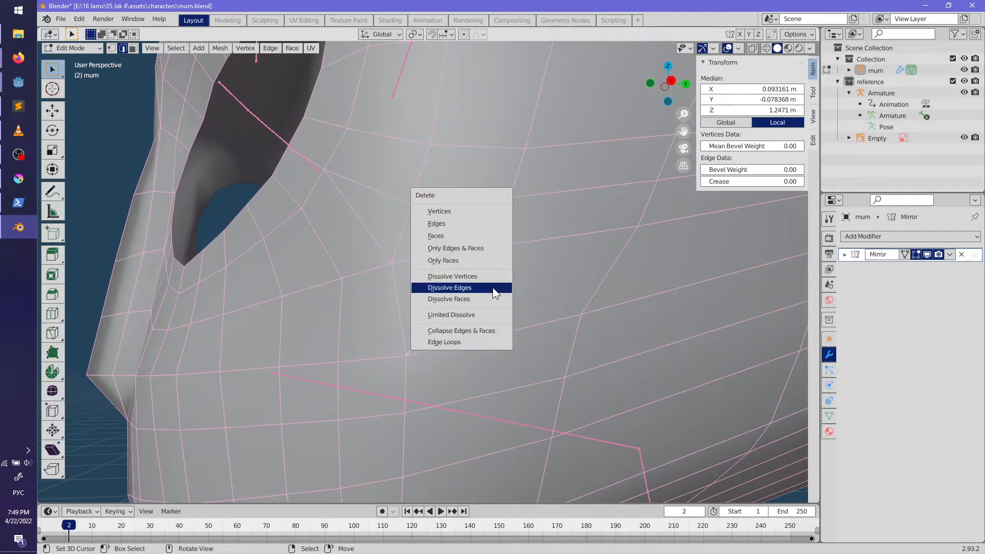
{"action": "left_click", "coordinate": [493, 287]}
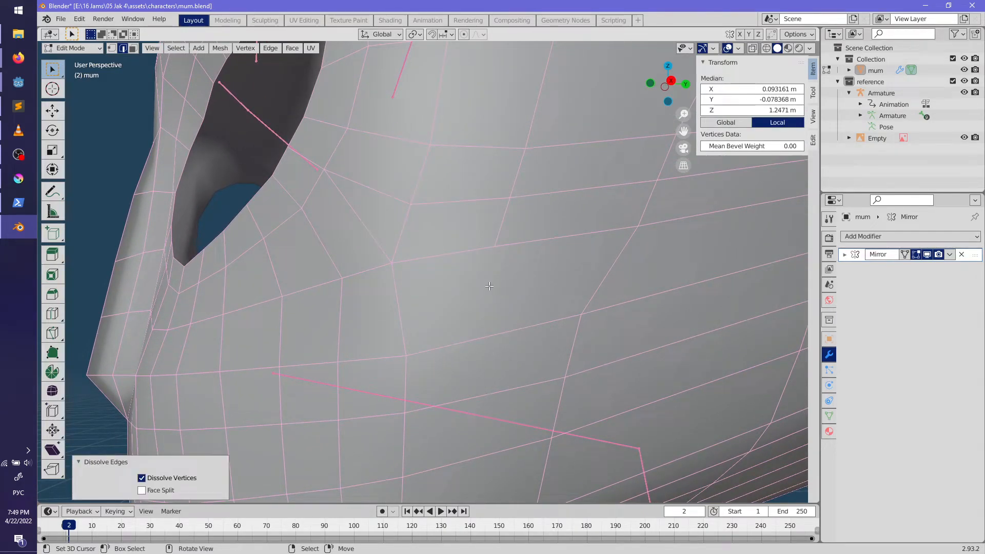
{"action": "key", "text": "k"}
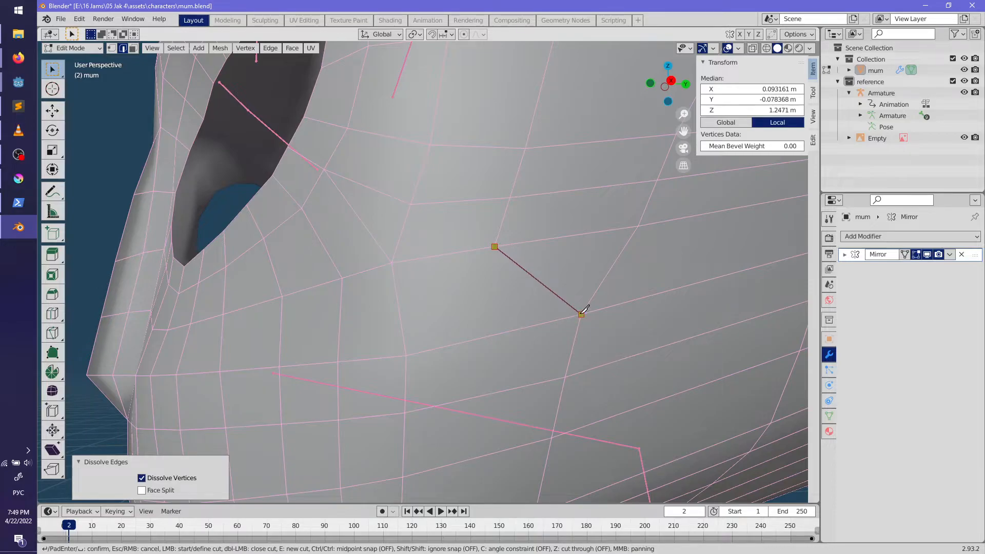
{"action": "key", "text": "Escape"}
Step: Add a centred vertical loop cut down the outer cheek and knife-cut its upper end to the vertex above
{"action": "key", "text": "ctrl+r"}
{"action": "left_click", "coordinate": [503, 349]}
{"action": "right_click", "coordinate": [503, 349]}
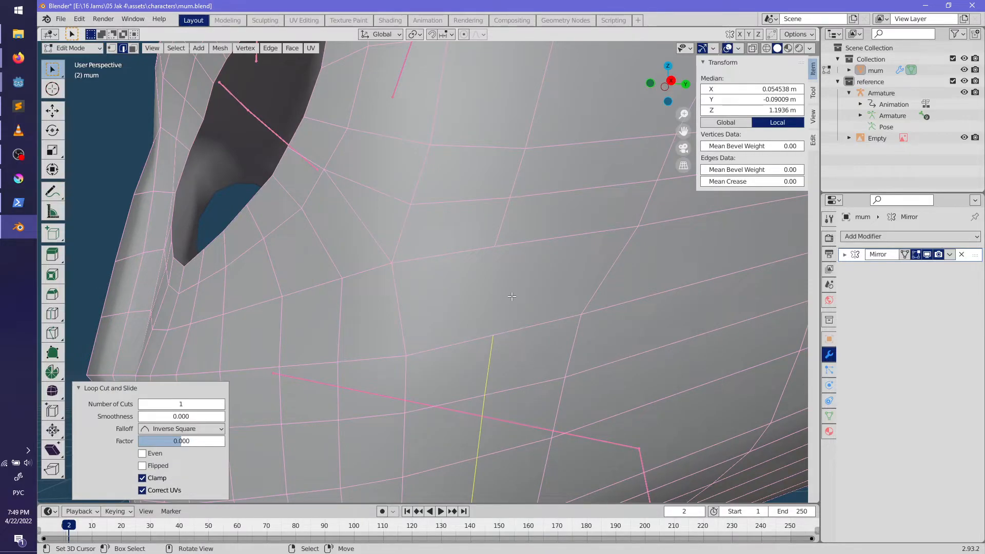
{"action": "key", "text": "k"}
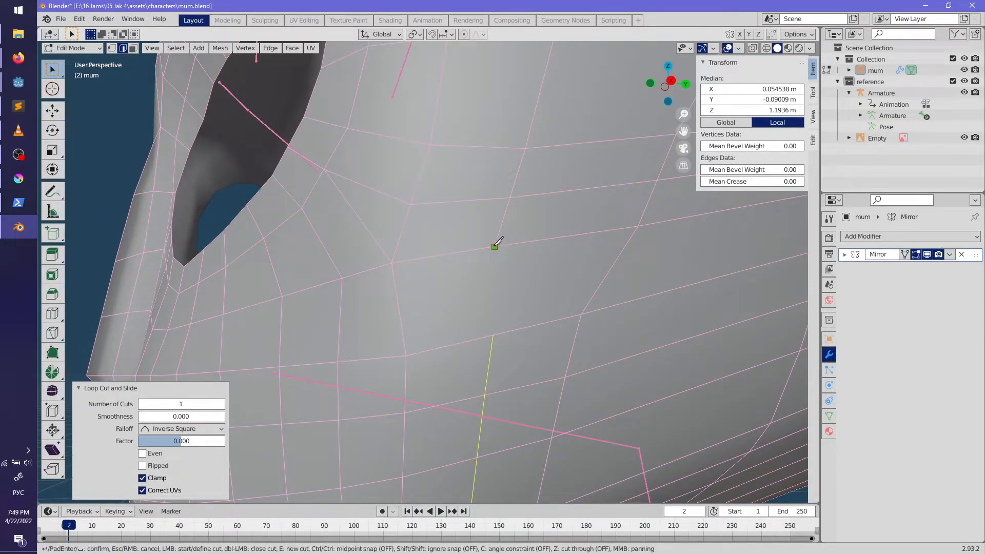
{"action": "left_click", "coordinate": [493, 328]}
{"action": "key", "text": "Return"}
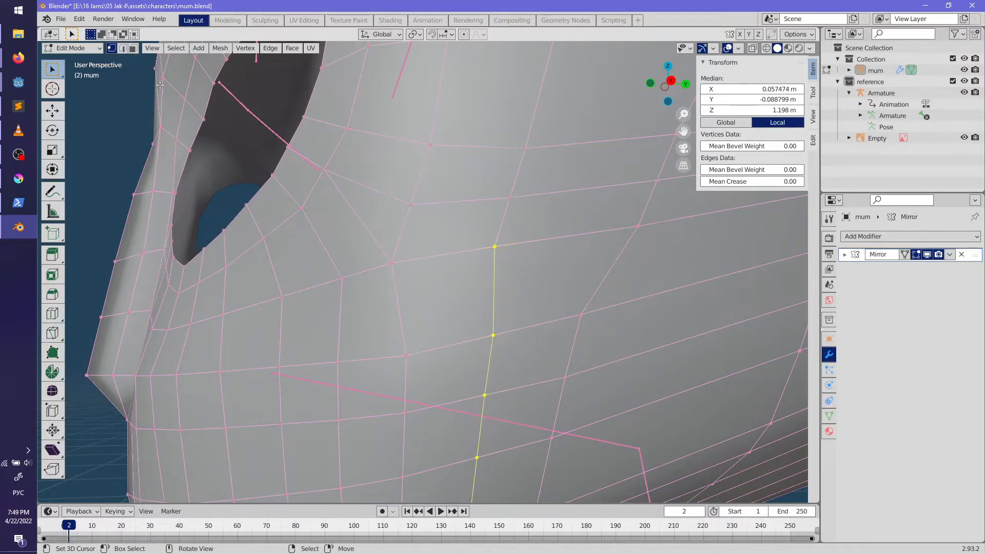
Step: Slide the vertex at the top of the new cheek edge along its horizontal edge
{"action": "left_click", "coordinate": [494, 254]}
{"action": "key", "text": "shift+v"}
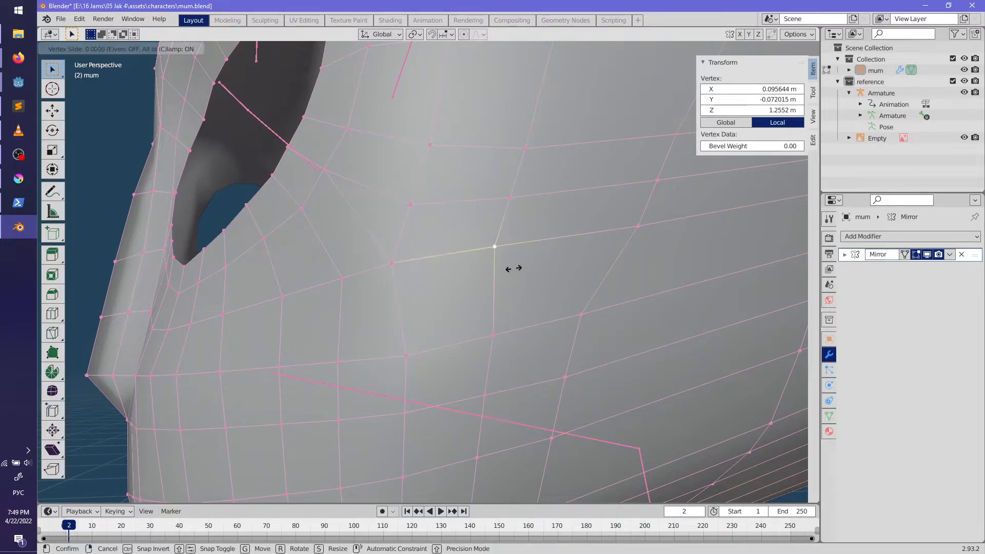
{"action": "left_click", "coordinate": [525, 269]}
{"action": "key", "text": "alt+a"}
Step: Select the ring of short edges running from the outer eye corner toward the back of the head and collapse it
{"action": "mouse_move", "coordinate": [451, 287]}
{"action": "middle_mouse_down"}
{"action": "mouse_move", "coordinate": [488, 312]}
{"action": "mouse_move", "coordinate": [473, 314]}
{"action": "mouse_move", "coordinate": [459, 270]}
{"action": "middle_mouse_up"}
{"action": "scroll", "coordinate": [460, 309], "scroll_direction": "down", "scroll_amount": 3}
{"action": "right_click", "coordinate": [430, 283]}
{"action": "right_click", "coordinate": [443, 253], "text": "shift"}
{"action": "scroll", "coordinate": [473, 318], "scroll_direction": "up", "scroll_amount": 1}
{"action": "scroll", "coordinate": [488, 306], "scroll_direction": "down", "scroll_amount": 1}
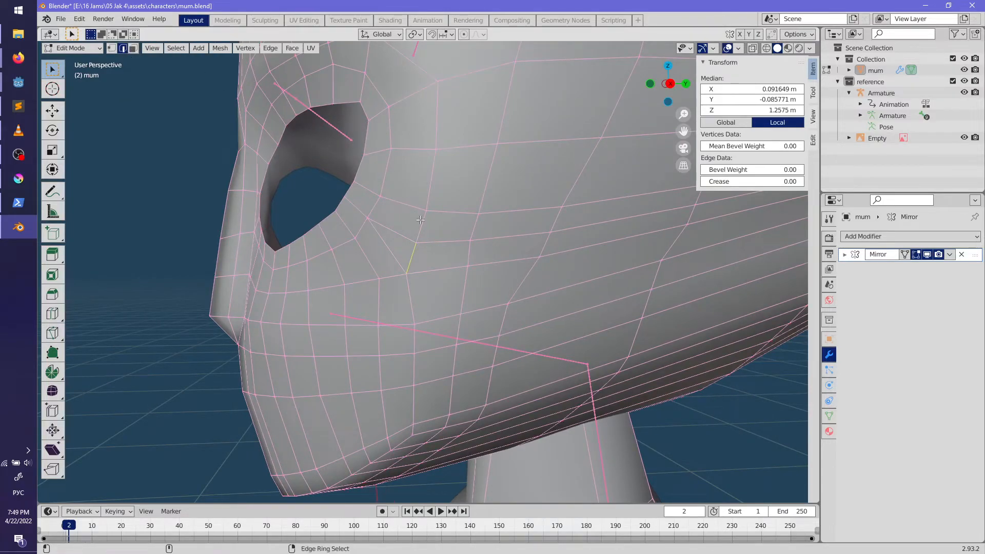
{"action": "left_click", "coordinate": [466, 250], "text": "ctrl+alt"}
{"action": "key", "text": "m"}
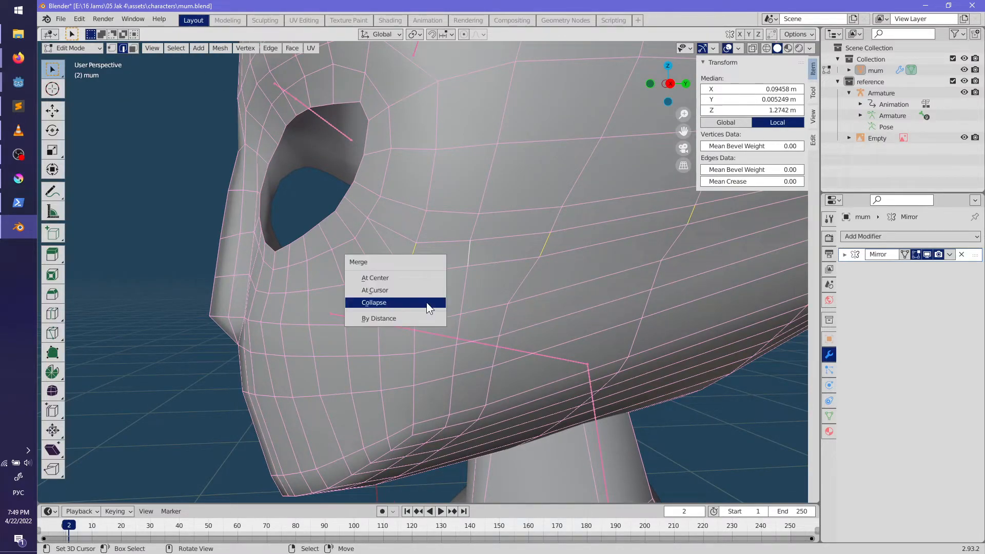
{"action": "left_click", "coordinate": [426, 303]}
Step: Slide the collapsed edge loop along the side of the head slightly to even out the spacing beside the eye
{"action": "middle_click_drag", "start_coordinate": [427, 303], "coordinate": [485, 307]}
{"action": "middle_click_drag", "start_coordinate": [509, 308], "coordinate": [444, 337]}
{"action": "scroll", "coordinate": [443, 298], "scroll_direction": "up", "scroll_amount": 1}
{"action": "left_click", "coordinate": [444, 298]}
{"action": "key", "text": "g"}
{"action": "key", "text": "g"}
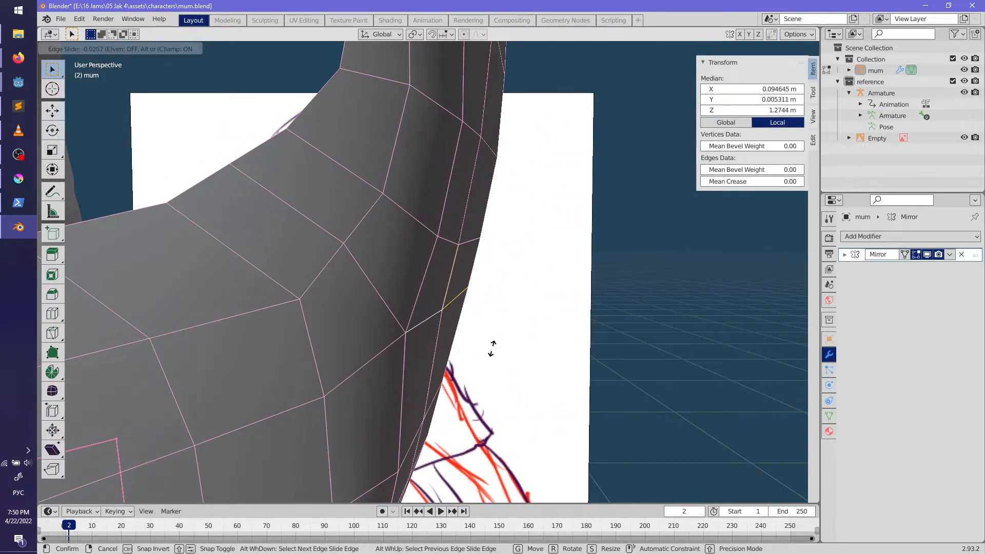
{"action": "left_click", "coordinate": [485, 343]}
{"action": "middle_click_drag", "start_coordinate": [484, 342], "coordinate": [418, 306]}
{"action": "key", "text": "alt+a"}
{"action": "scroll", "coordinate": [410, 339], "scroll_direction": "down", "scroll_amount": 3}
{"action": "key", "text": "Tab"}
{"action": "key", "text": "Tab"}
Step: Push the edge path beneath the eye out along its normals by about 0.0017 m and rotate it slightly
{"action": "left_click", "coordinate": [381, 309]}
{"action": "left_click", "coordinate": [282, 261], "text": "ctrl"}
{"action": "middle_click_drag", "start_coordinate": [318, 272], "coordinate": [661, 272]}
{"action": "key", "text": "alt+s"}
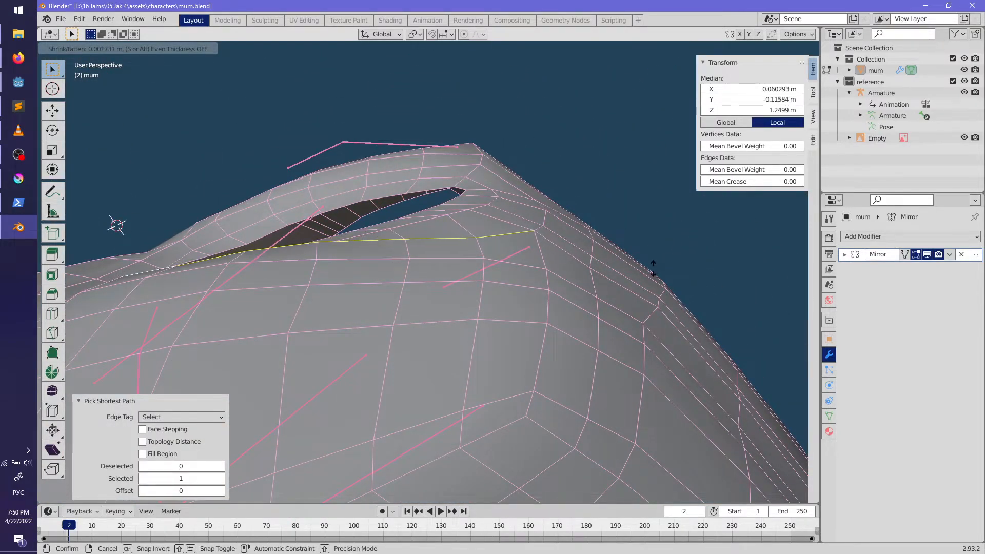
{"action": "left_click", "coordinate": [654, 267]}
{"action": "middle_click_drag", "start_coordinate": [653, 267], "coordinate": [520, 313]}
{"action": "key", "text": "r"}
{"action": "left_click", "coordinate": [596, 240]}
Step: Select the vertical edge path from beside the outer eye corner down to the jaw and scale it with Z locked
{"action": "scroll", "coordinate": [521, 312], "scroll_direction": "down", "scroll_amount": 3}
{"action": "right_click", "coordinate": [467, 311]}
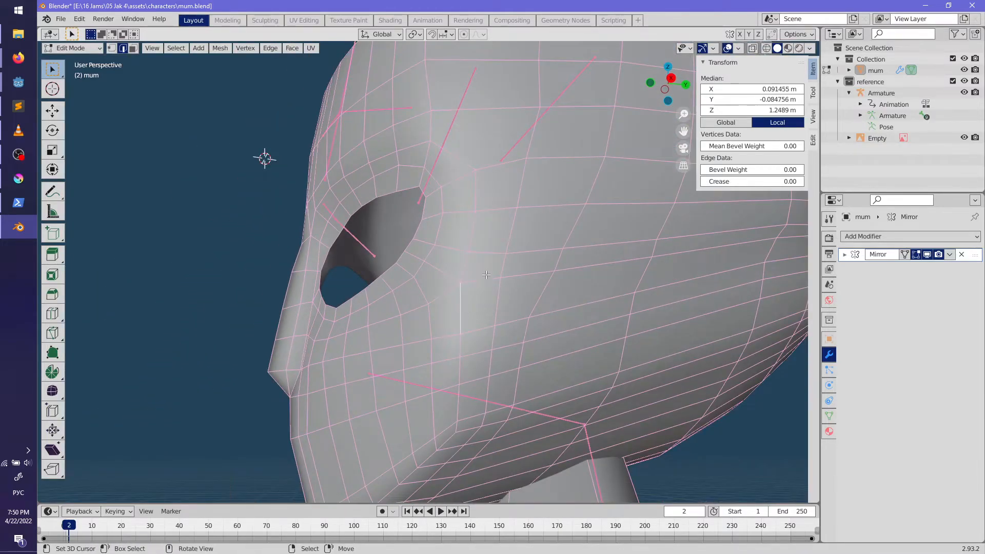
{"action": "middle_click_drag", "start_coordinate": [486, 275], "coordinate": [518, 332]}
{"action": "left_click", "coordinate": [505, 183], "text": "ctrl"}
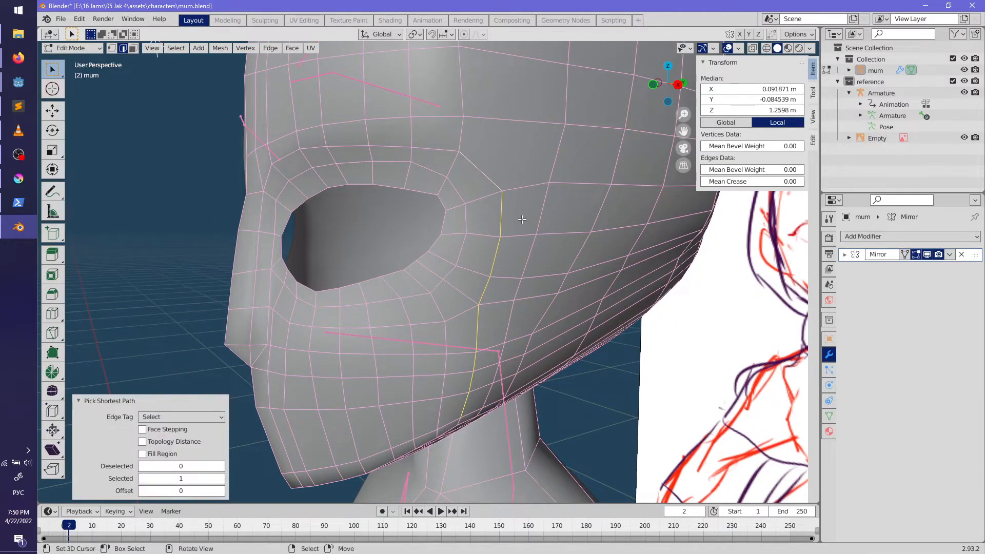
{"action": "middle_click_drag", "start_coordinate": [517, 216], "coordinate": [616, 234]}
{"action": "scroll", "coordinate": [627, 238], "scroll_direction": "up", "scroll_amount": 2}
{"action": "key", "text": "s"}
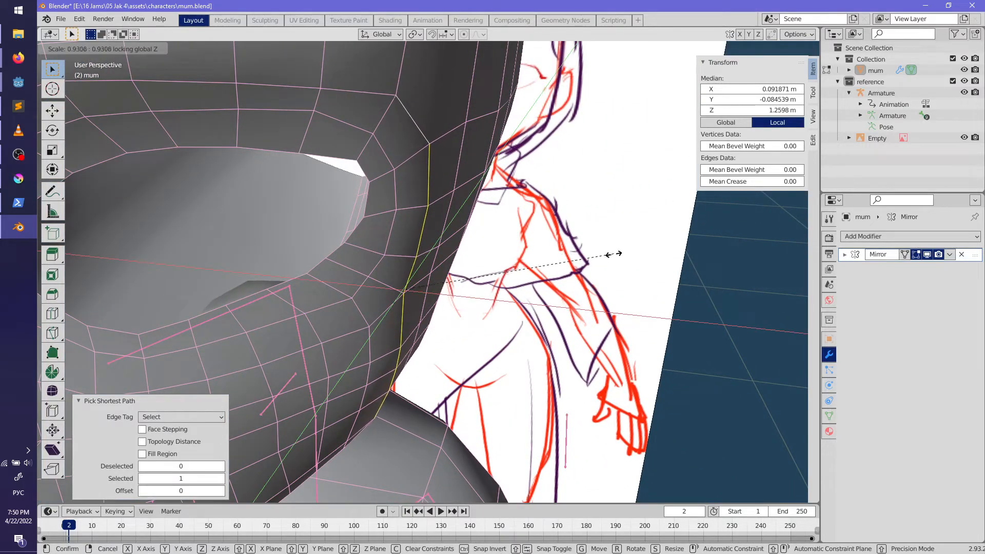
{"action": "left_click", "coordinate": [591, 308]}
{"action": "middle_click_drag", "start_coordinate": [592, 307], "coordinate": [559, 339]}
Step: Rotate the outer-cheek edge path slightly and check the head against the reference from the front
{"action": "key", "text": "r"}
{"action": "left_click", "coordinate": [572, 325]}
{"action": "scroll", "coordinate": [554, 310], "scroll_direction": "down", "scroll_amount": 4}
{"action": "key", "text": "alt+a"}
{"action": "key", "text": "Tab"}
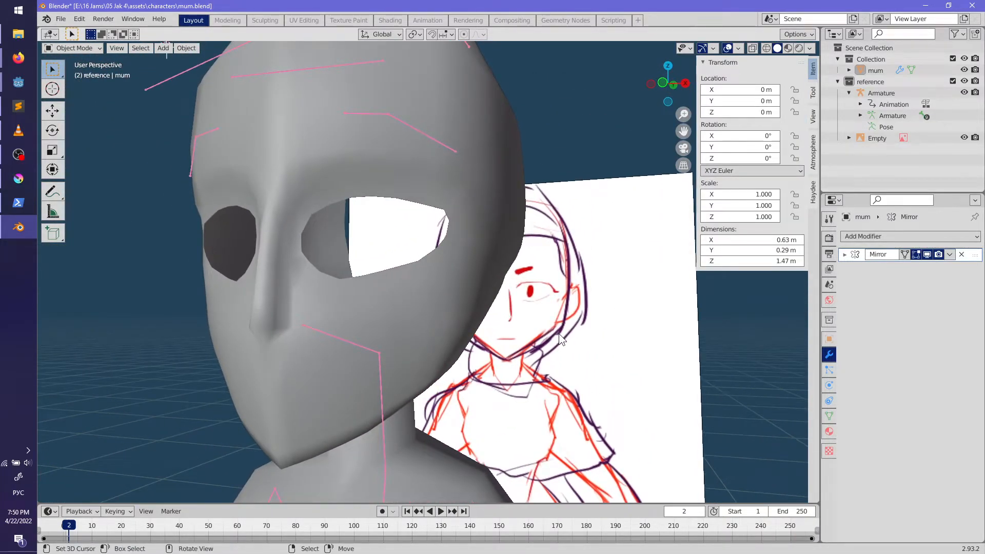
{"action": "key", "text": "KP_1"}
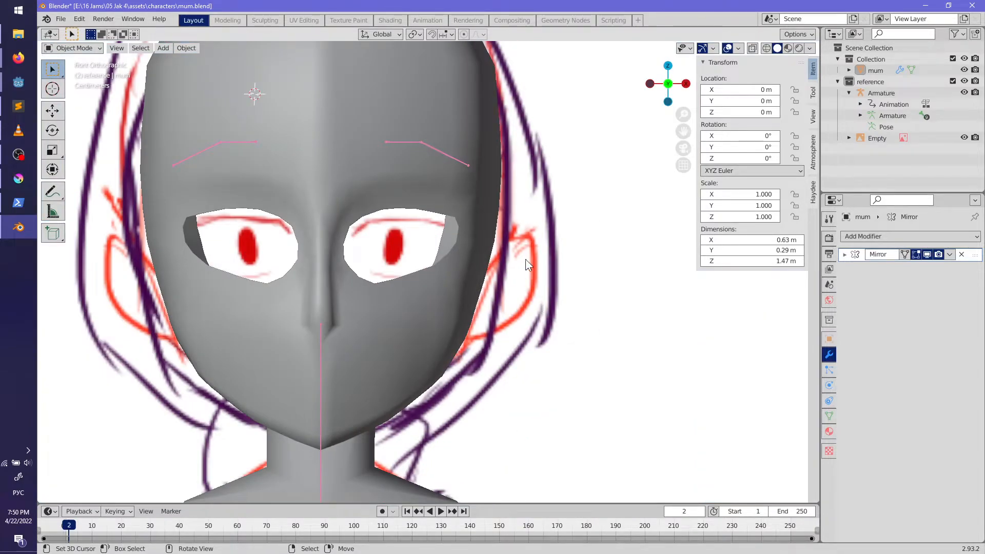
{"action": "middle_click_drag", "start_coordinate": [491, 261], "coordinate": [379, 298]}
Step: Slide the outer edge loop around the eye socket away from the opening, toward the brow
{"action": "key", "text": "Tab"}
{"action": "scroll", "coordinate": [426, 311], "scroll_direction": "up", "scroll_amount": 3}
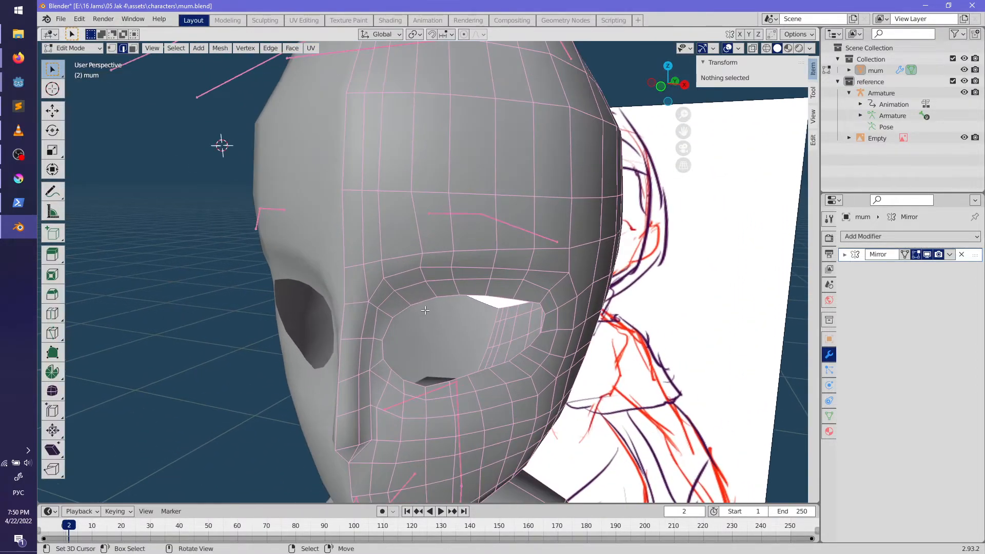
{"action": "left_click", "coordinate": [400, 276], "text": "alt"}
{"action": "scroll", "coordinate": [410, 292], "scroll_direction": "up", "scroll_amount": 2}
{"action": "key", "text": "g"}
{"action": "key", "text": "g"}
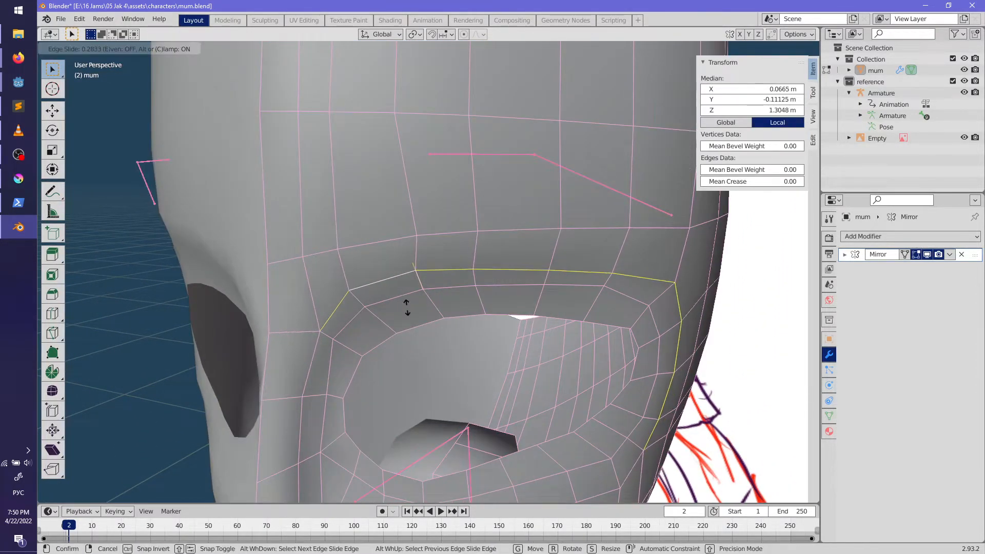
{"action": "left_click", "coordinate": [407, 275]}
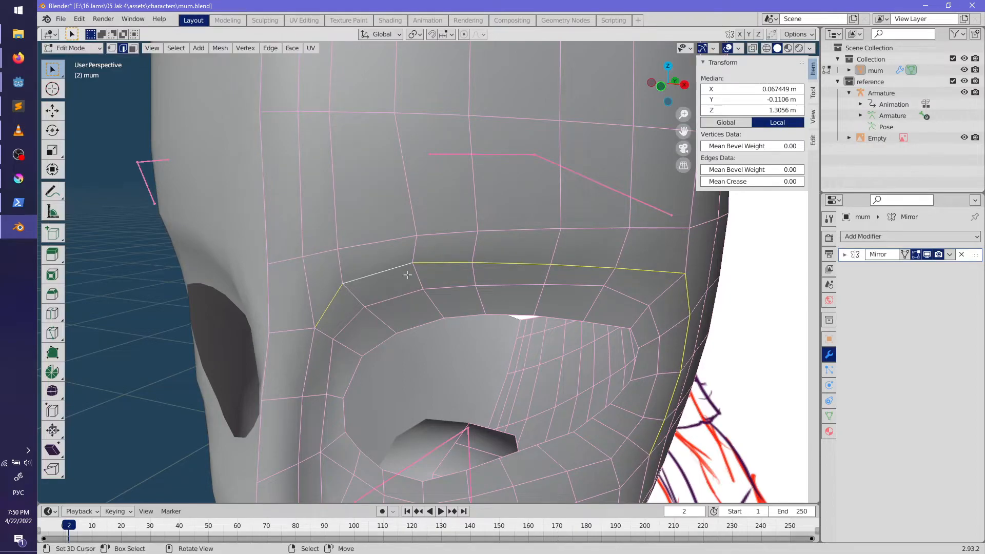
Step: Slide the inner brow edge of the loop above the eye along its neighbouring edges
{"action": "key", "text": "g"}
{"action": "key", "text": "g"}
{"action": "left_click", "coordinate": [503, 305]}
Step: Slide the middle edge of the loop above the eye upward toward the brow
{"action": "scroll", "coordinate": [502, 305], "scroll_direction": "down", "scroll_amount": 2}
{"action": "mouse_move", "coordinate": [503, 305]}
{"action": "middle_mouse_down"}
{"action": "mouse_move", "coordinate": [542, 295]}
{"action": "mouse_move", "coordinate": [501, 295]}
{"action": "middle_mouse_up"}
{"action": "left_click", "coordinate": [542, 246]}
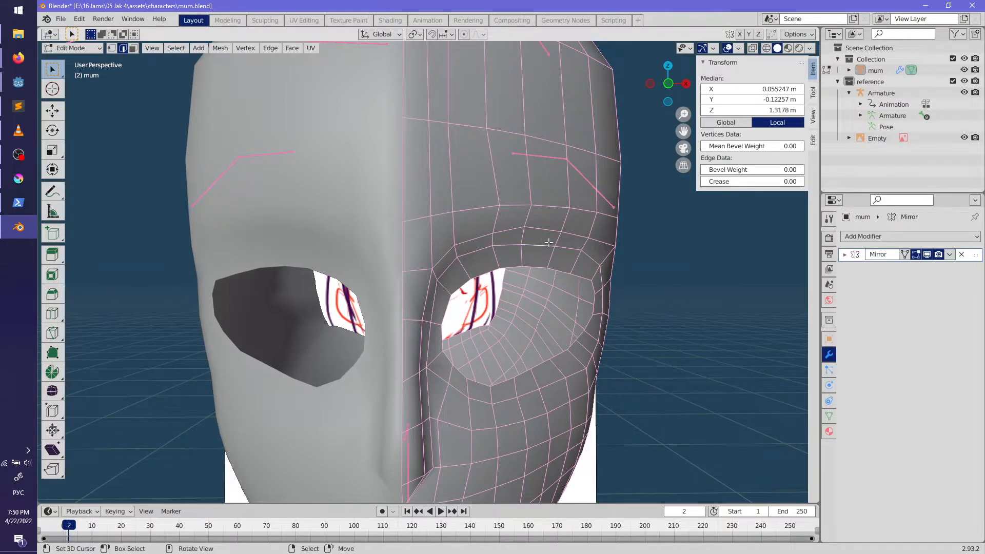
{"action": "middle_click_drag", "start_coordinate": [549, 241], "coordinate": [524, 255]}
{"action": "key", "text": "g"}
{"action": "key", "text": "g"}
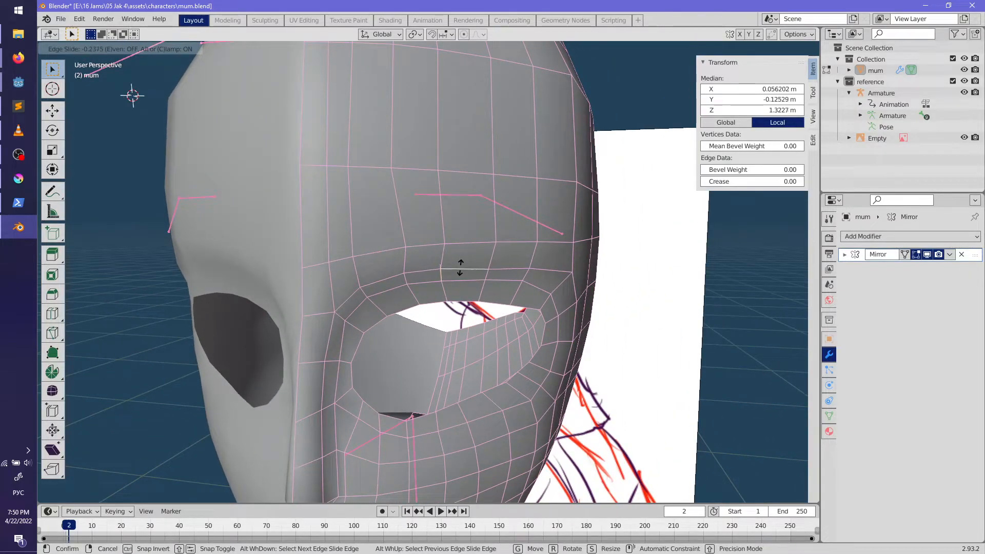
{"action": "left_click", "coordinate": [460, 269]}
Step: Slide the loop's edge at the inner upper eye corner with a factor of about 0.342
{"action": "left_click", "coordinate": [387, 280]}
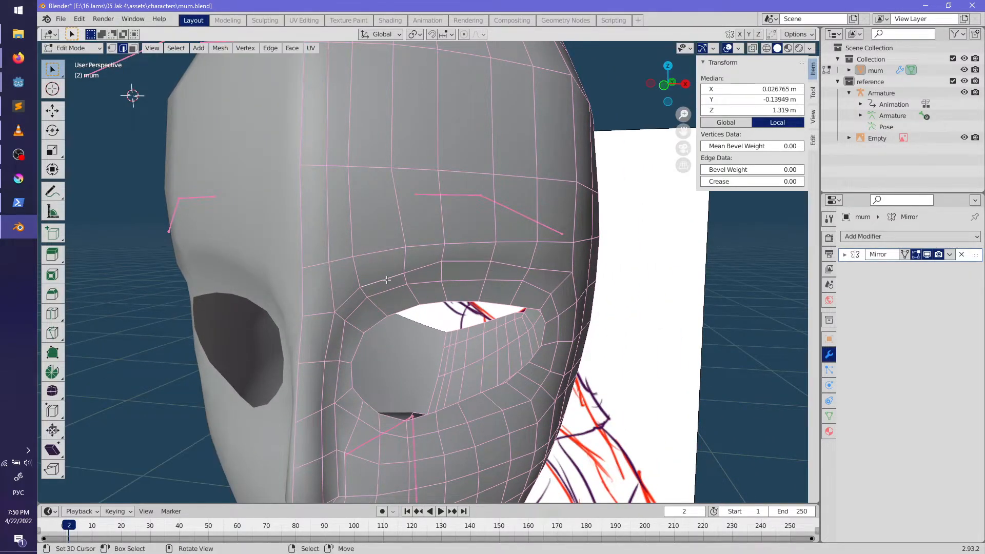
{"action": "key", "text": "g"}
{"action": "key", "text": "g"}
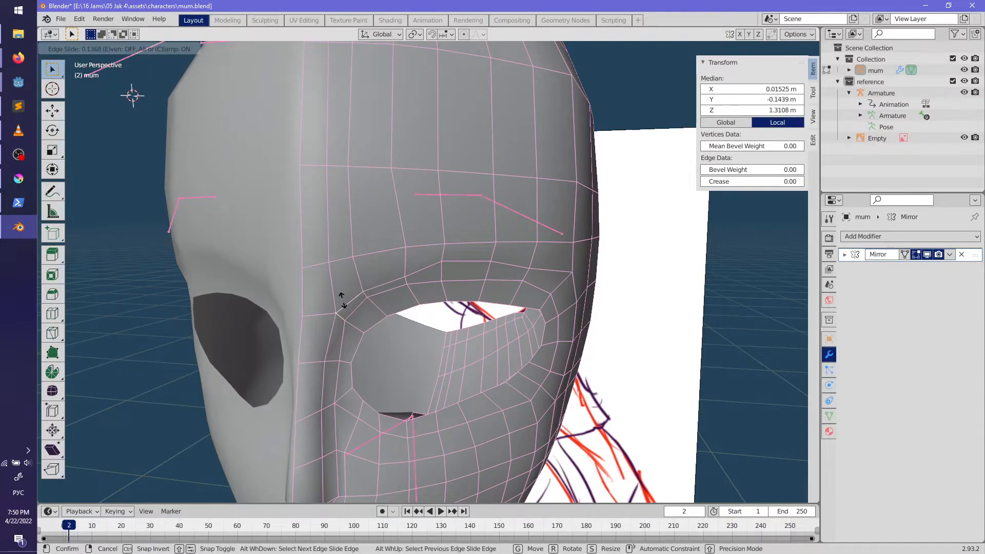
{"action": "left_click", "coordinate": [345, 305]}
Step: Slide the remaining edges of the loop above the outer half of the eye to smooth the brow curve
{"action": "middle_click_drag", "start_coordinate": [402, 320], "coordinate": [430, 297]}
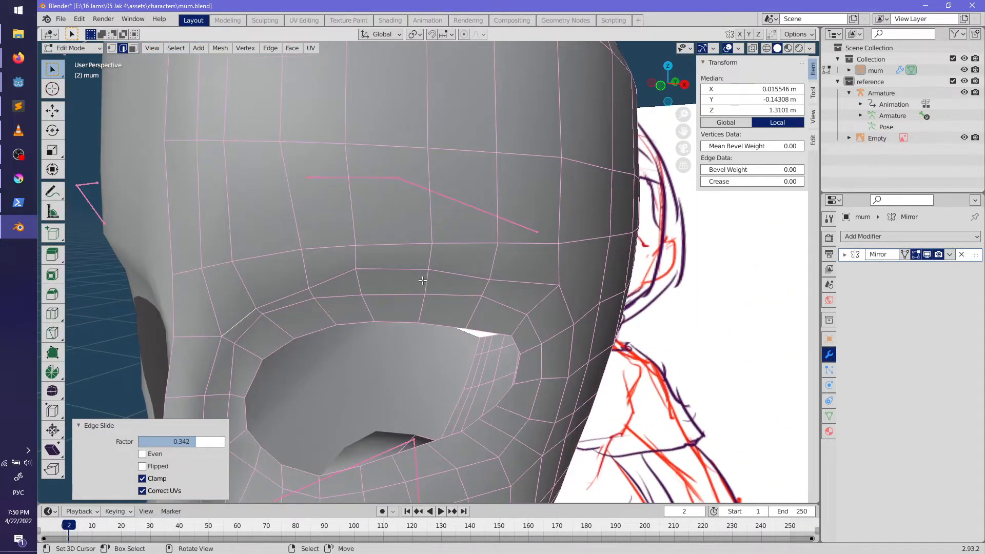
{"action": "key", "text": "g"}
{"action": "left_click", "coordinate": [412, 283]}
{"action": "right_click", "coordinate": [536, 282]}
{"action": "key", "text": "g"}
{"action": "key", "text": "g"}
{"action": "left_click", "coordinate": [538, 286]}
{"action": "scroll", "coordinate": [520, 324], "scroll_direction": "down", "scroll_amount": 6}
{"action": "key", "text": "Tab"}
{"action": "middle_click_drag", "start_coordinate": [506, 337], "coordinate": [449, 334]}
Step: Extrude the edge loop bordering the eye opening in place
{"action": "scroll", "coordinate": [436, 318], "scroll_direction": "up", "scroll_amount": 5}
{"action": "key", "text": "Tab"}
{"action": "scroll", "coordinate": [450, 334], "scroll_direction": "up", "scroll_amount": 1}
{"action": "right_click", "coordinate": [398, 241], "text": "alt"}
{"action": "key", "text": "e"}
{"action": "right_click", "coordinate": [687, 345]}
Step: Try to shrink the extruded eye-opening loop, first uniformly and once more with Y locked
{"action": "key", "text": "s"}
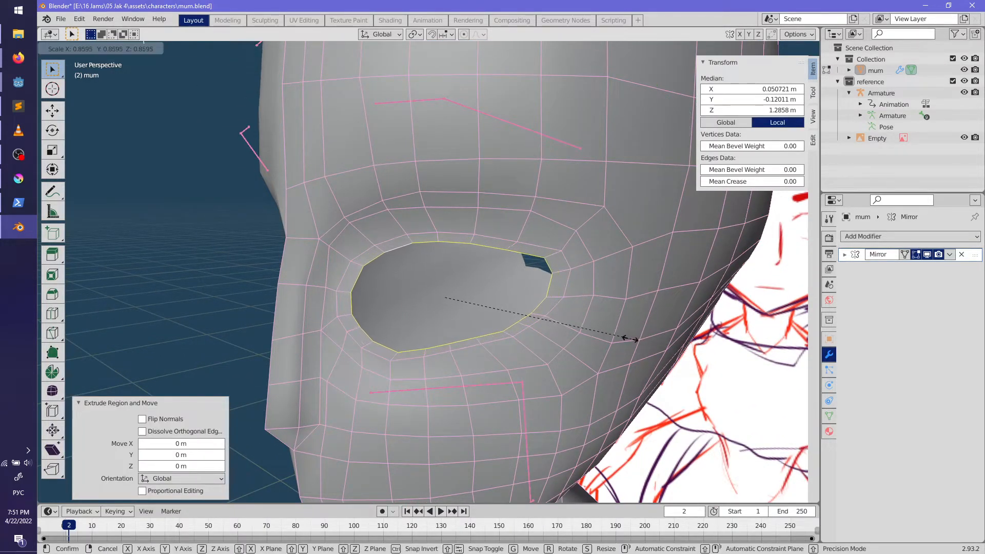
{"action": "left_click", "coordinate": [624, 338]}
{"action": "mouse_move", "coordinate": [624, 338]}
{"action": "middle_mouse_down"}
{"action": "mouse_move", "coordinate": [556, 347]}
{"action": "mouse_move", "coordinate": [562, 339]}
{"action": "mouse_move", "coordinate": [629, 342]}
{"action": "middle_mouse_up"}
{"action": "key", "text": "s"}
{"action": "left_click", "coordinate": [598, 332]}
{"action": "key", "text": "ctrl+z"}
{"action": "key", "text": "ctrl+z"}
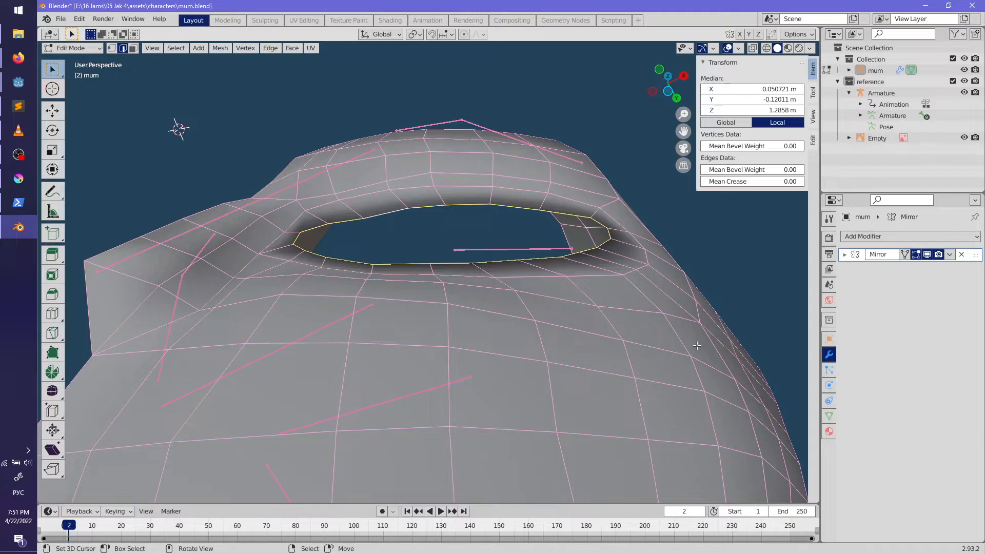
{"action": "key", "text": "shift+y"}
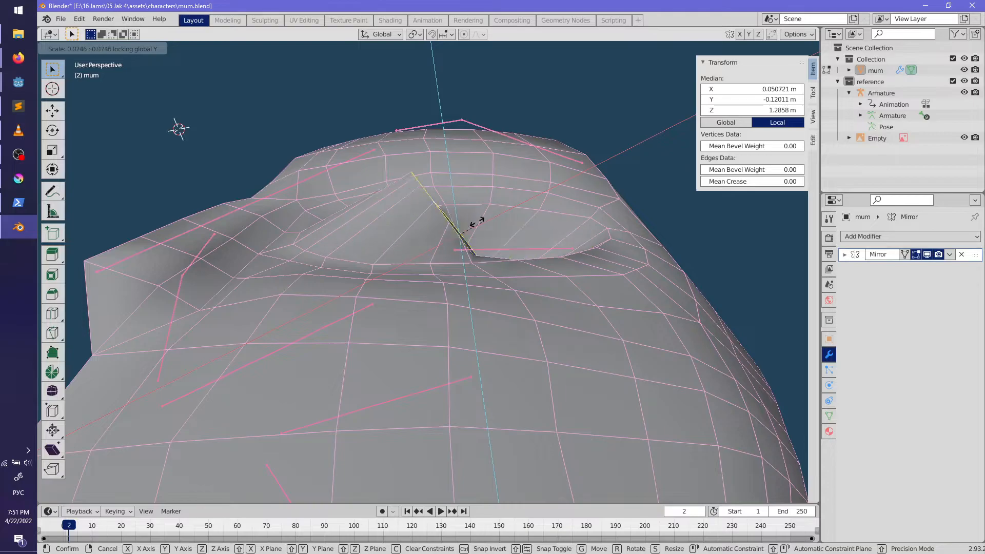
{"action": "right_click", "coordinate": [620, 253]}
Step: Scale the extruded eye-opening loop inward uniformly to about 0.630
{"action": "middle_click_drag", "start_coordinate": [548, 279], "coordinate": [627, 375]}
{"action": "key", "text": "s"}
{"action": "left_click", "coordinate": [570, 392]}
{"action": "middle_click_drag", "start_coordinate": [569, 392], "coordinate": [525, 281]}
{"action": "scroll", "coordinate": [559, 318], "scroll_direction": "up", "scroll_amount": 3}
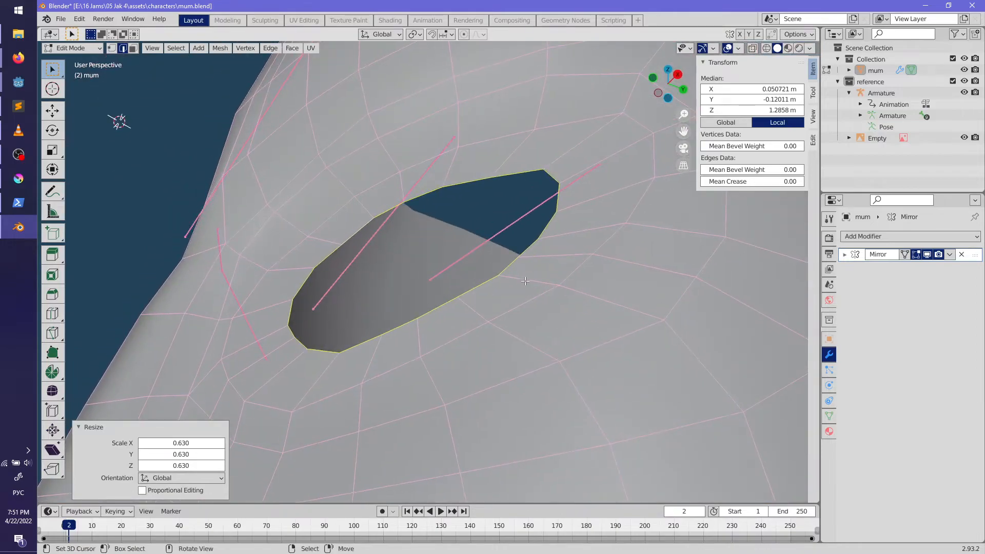
{"action": "key", "text": "s"}
{"action": "right_click", "coordinate": [500, 301]}
Step: Fill the shrunken eye opening with a single face and inspect the shading
{"action": "mouse_move", "coordinate": [500, 301]}
{"action": "middle_mouse_down"}
{"action": "mouse_move", "coordinate": [539, 333]}
{"action": "mouse_move", "coordinate": [500, 316]}
{"action": "mouse_move", "coordinate": [487, 295]}
{"action": "middle_mouse_up"}
{"action": "scroll", "coordinate": [523, 323], "scroll_direction": "up", "scroll_amount": 3}
{"action": "key", "text": "f"}
{"action": "key", "text": "alt+a"}
{"action": "key", "text": "Tab"}
{"action": "scroll", "coordinate": [488, 343], "scroll_direction": "down", "scroll_amount": 4}
{"action": "middle_click_drag", "start_coordinate": [483, 343], "coordinate": [468, 367]}
{"action": "scroll", "coordinate": [469, 364], "scroll_direction": "up", "scroll_amount": 4}
{"action": "key", "text": "Tab"}
Step: Delete the face filling the eye opening, keeping the surrounding extruded ring and undoing unwanted deletions
{"action": "scroll", "coordinate": [458, 351], "scroll_direction": "up", "scroll_amount": 3}
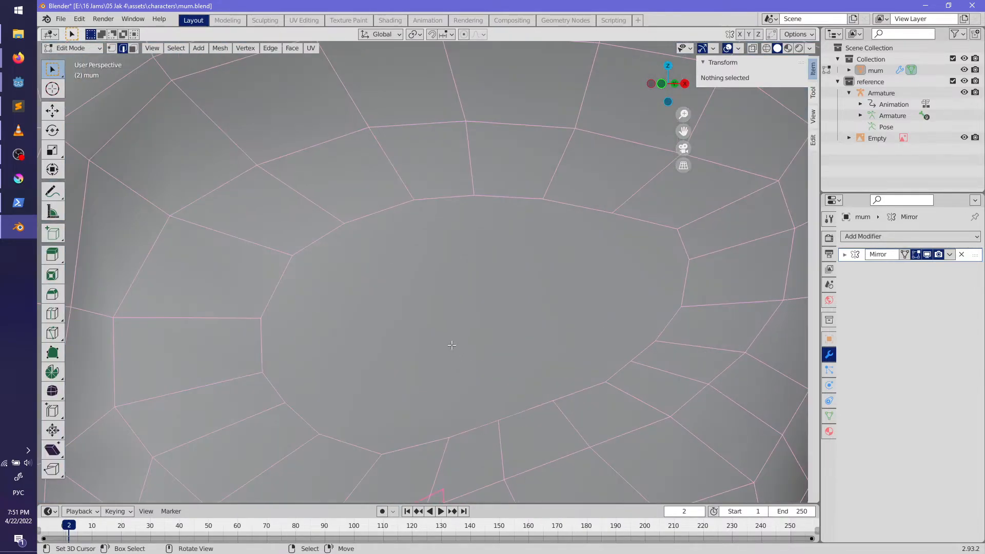
{"action": "left_click", "coordinate": [368, 306]}
{"action": "key", "text": "x"}
{"action": "left_click", "coordinate": [379, 331]}
{"action": "key", "text": "ctrl+z"}
{"action": "scroll", "coordinate": [328, 329], "scroll_direction": "down", "scroll_amount": 3}
{"action": "key", "text": "x"}
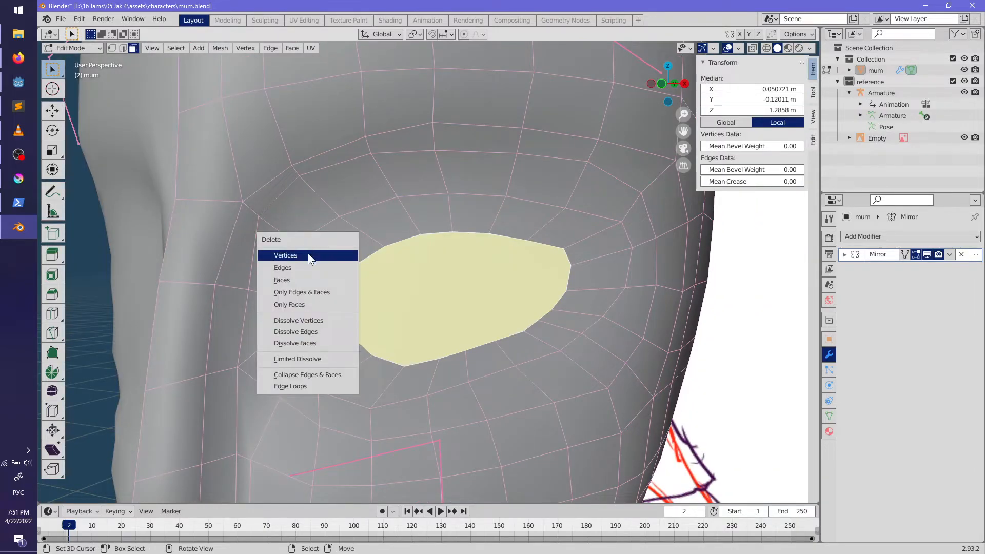
{"action": "left_click", "coordinate": [311, 256]}
{"action": "key", "text": "ctrl+z"}
{"action": "key", "text": "x"}
{"action": "left_click", "coordinate": [297, 268]}
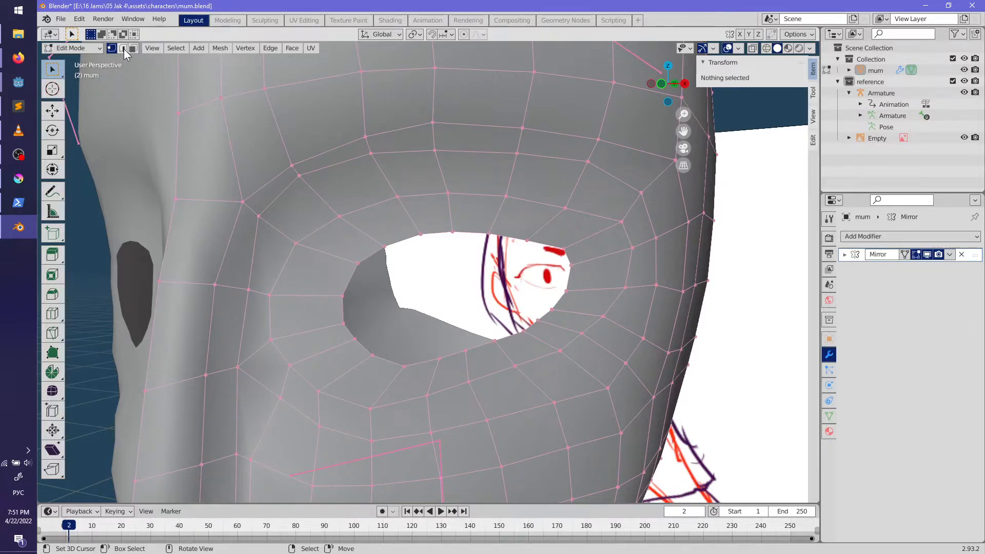
Step: Grid-fill the eye opening and inspect the shading of the filled area from the front and from above
{"action": "left_click", "coordinate": [343, 296], "text": "alt"}
{"action": "key", "text": "ctrl+f"}
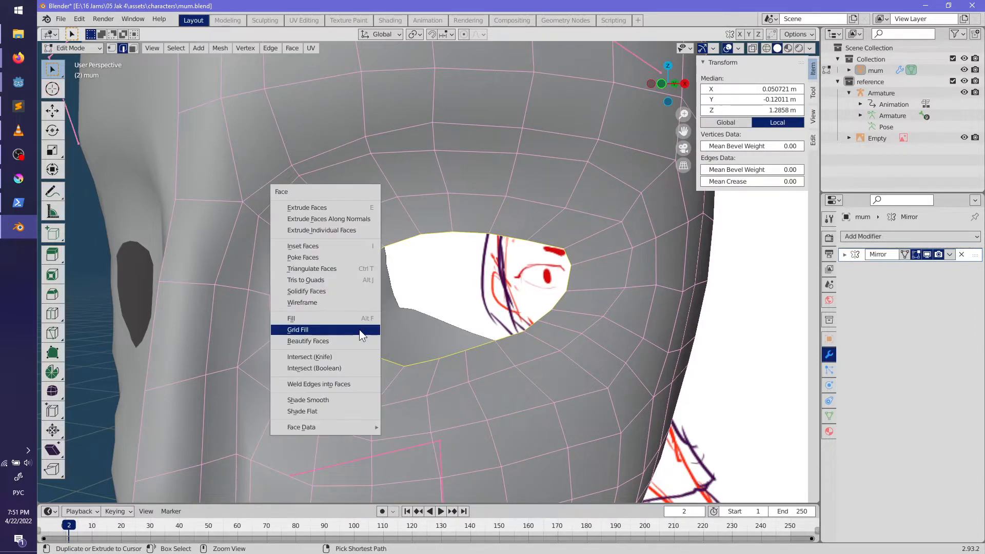
{"action": "left_click", "coordinate": [359, 329]}
{"action": "scroll", "coordinate": [359, 333], "scroll_direction": "down", "scroll_amount": 3}
{"action": "key", "text": "alt+a"}
{"action": "key", "text": "Tab"}
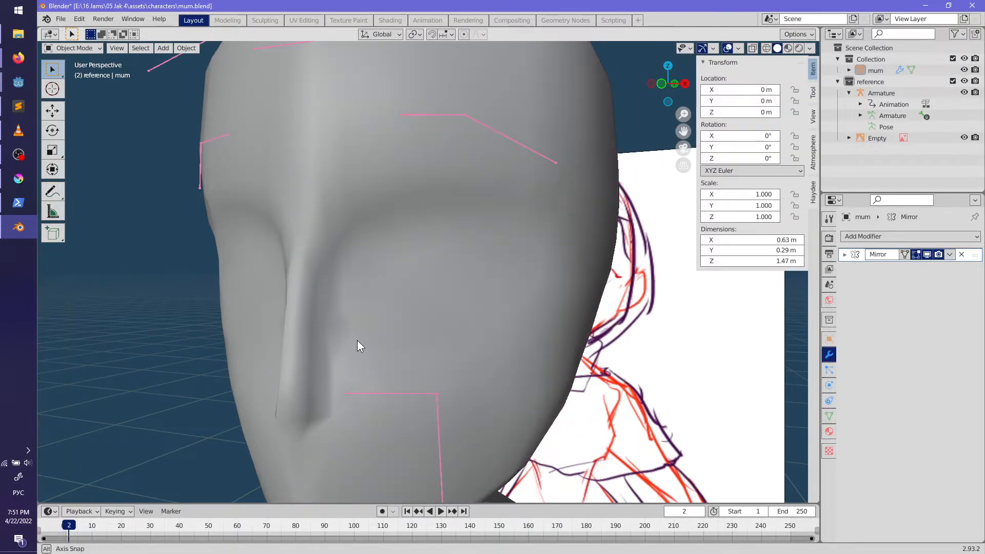
{"action": "middle_click_drag", "start_coordinate": [356, 341], "coordinate": [369, 341]}
{"action": "key", "text": "Tab"}
{"action": "scroll", "coordinate": [369, 341], "scroll_direction": "up", "scroll_amount": 3}
{"action": "key", "text": "Tab"}
{"action": "key", "text": "Tab"}
{"action": "key", "text": "ctrl+z"}
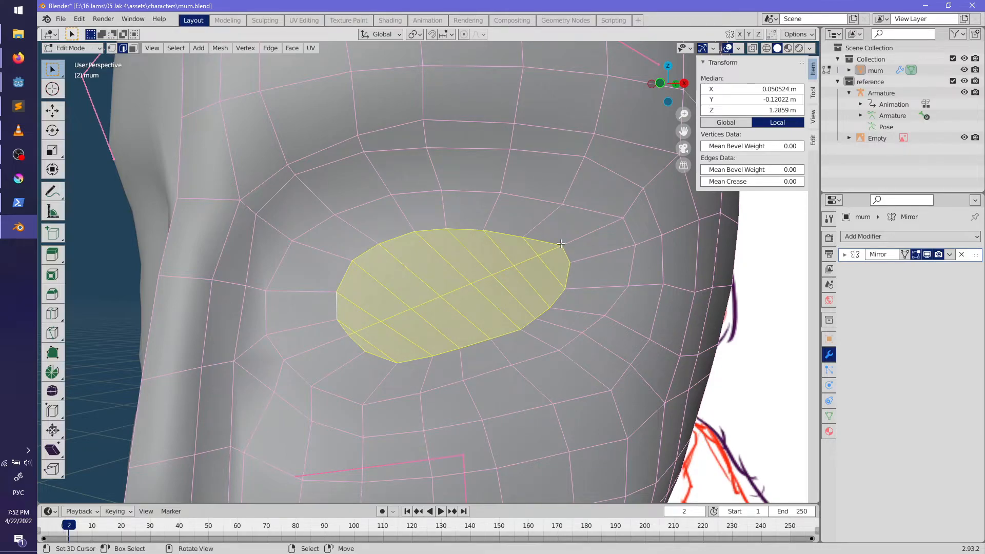
{"action": "key", "text": "alt+a"}
{"action": "scroll", "coordinate": [513, 338], "scroll_direction": "down", "scroll_amount": 5}
{"action": "key", "text": "Tab"}
{"action": "middle_click_drag", "start_coordinate": [473, 339], "coordinate": [494, 298]}
{"action": "scroll", "coordinate": [498, 313], "scroll_direction": "down", "scroll_amount": 3}
{"action": "key", "text": "Tab"}
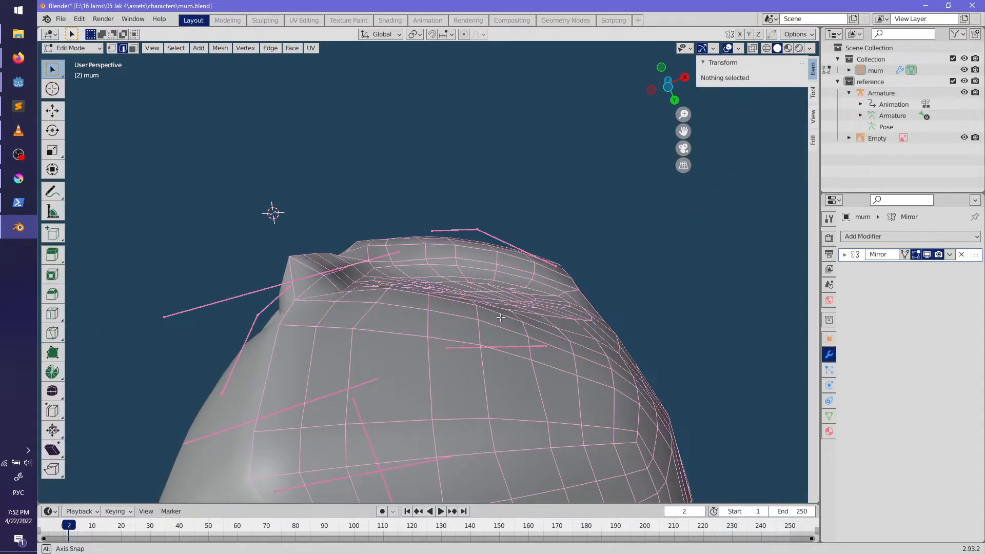
Step: Undo the grid fill, going back to the single face that covers the eye opening
{"action": "scroll", "coordinate": [498, 328], "scroll_direction": "up", "scroll_amount": 1}
{"action": "scroll", "coordinate": [497, 327], "scroll_direction": "up", "scroll_amount": 2}
{"action": "key", "text": "ctrl+z"}
{"action": "key", "text": "ctrl+z"}
{"action": "key", "text": "ctrl+z"}
{"action": "key", "text": "ctrl+z"}
{"action": "key", "text": "ctrl+z"}
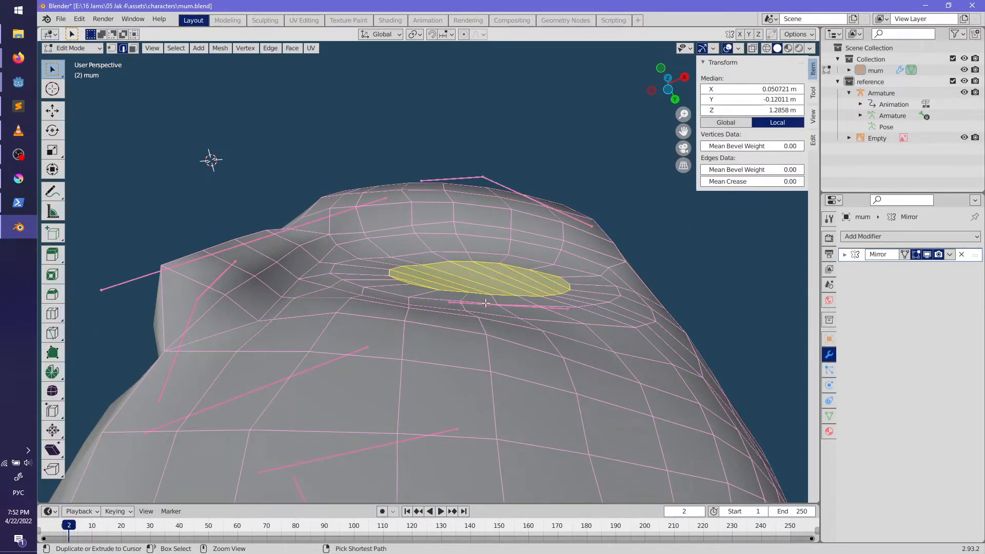
{"action": "middle_click_drag", "start_coordinate": [485, 303], "coordinate": [485, 324]}
{"action": "key", "text": "ctrl+z"}
{"action": "key", "text": "ctrl+z"}
{"action": "key", "text": "ctrl+z"}
{"action": "key", "text": "Tab"}
{"action": "key", "text": "Tab"}
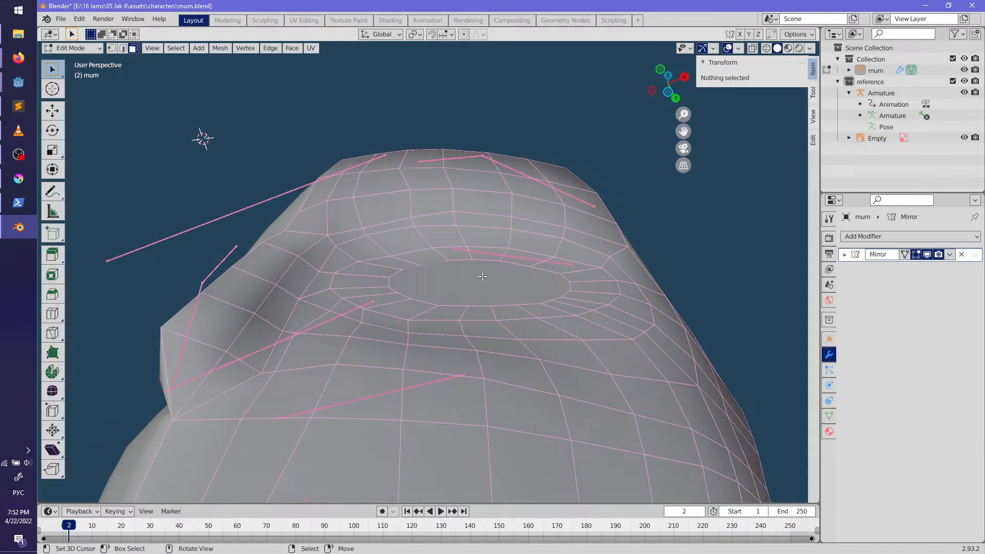
Step: Delete the face covering the eye opening together with its vertices and inspect the enlarged opening
{"action": "left_click", "coordinate": [482, 277]}
{"action": "key", "text": "x"}
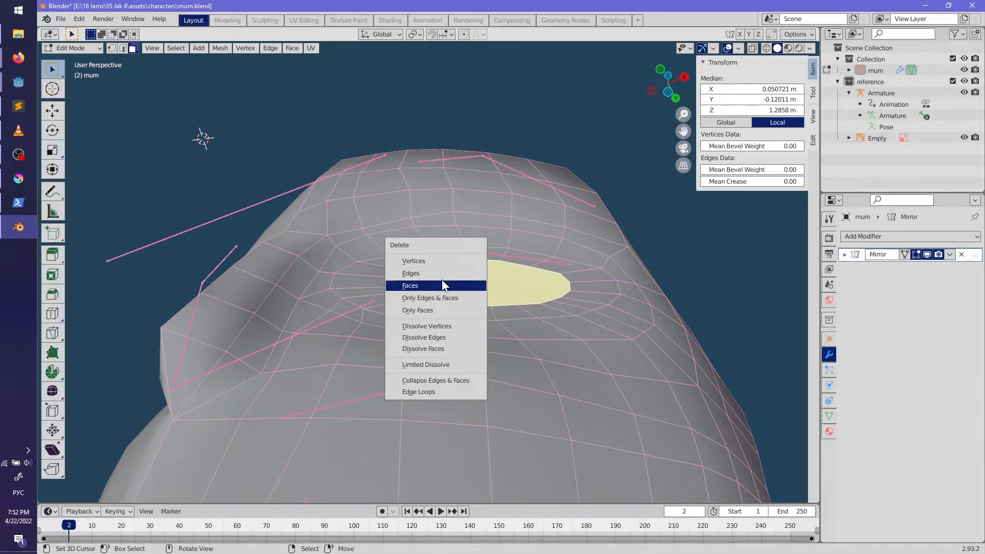
{"action": "left_click", "coordinate": [433, 262]}
{"action": "mouse_move", "coordinate": [435, 329]}
{"action": "left_mouse_down", "text": "alt"}
{"action": "mouse_move", "coordinate": [446, 298]}
{"action": "mouse_move", "coordinate": [450, 334]}
{"action": "mouse_move", "coordinate": [442, 322]}
{"action": "left_mouse_up", "text": "alt"}
{"action": "key", "text": "Tab"}
{"action": "mouse_move", "coordinate": [441, 322]}
{"action": "middle_mouse_down"}
{"action": "mouse_move", "coordinate": [442, 345]}
{"action": "mouse_move", "coordinate": [460, 301]}
{"action": "mouse_move", "coordinate": [493, 397]}
{"action": "mouse_move", "coordinate": [458, 244]}
{"action": "mouse_move", "coordinate": [400, 322]}
{"action": "mouse_move", "coordinate": [436, 323]}
{"action": "mouse_move", "coordinate": [428, 341]}
{"action": "middle_mouse_up"}
{"action": "key", "text": "Tab"}
{"action": "scroll", "coordinate": [428, 340], "scroll_direction": "up", "scroll_amount": 2}
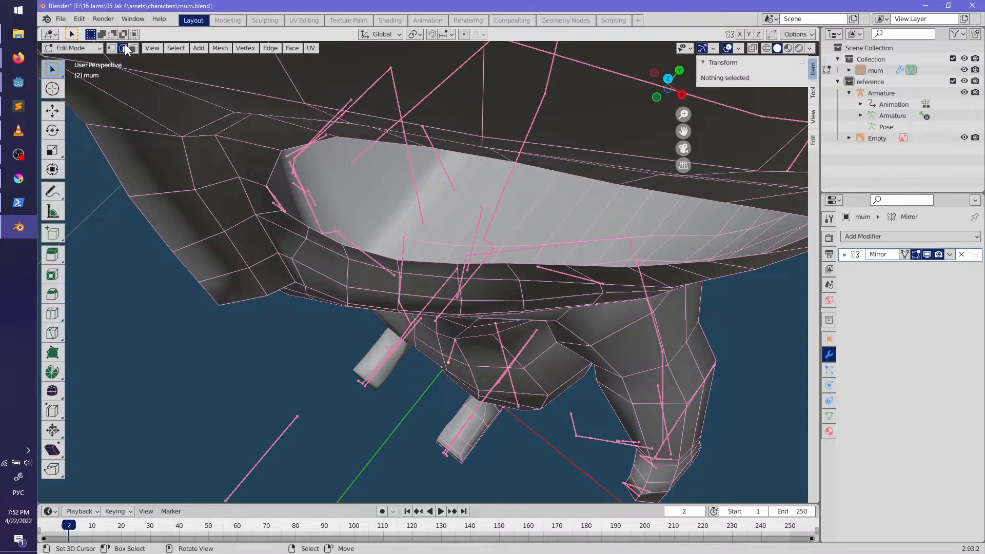
Step: Select the three faces along the eye opening's lower rim and move them forward about 0.004 m in Y
{"action": "left_click", "coordinate": [371, 261]}
{"action": "left_click", "coordinate": [134, 48]}
{"action": "left_click", "coordinate": [395, 268]}
{"action": "right_click", "coordinate": [477, 272], "text": "ctrl"}
{"action": "middle_click_drag", "start_coordinate": [610, 313], "coordinate": [541, 261]}
{"action": "key", "text": "g"}
{"action": "left_click", "coordinate": [525, 263]}
{"action": "middle_click_drag", "start_coordinate": [471, 295], "coordinate": [504, 294]}
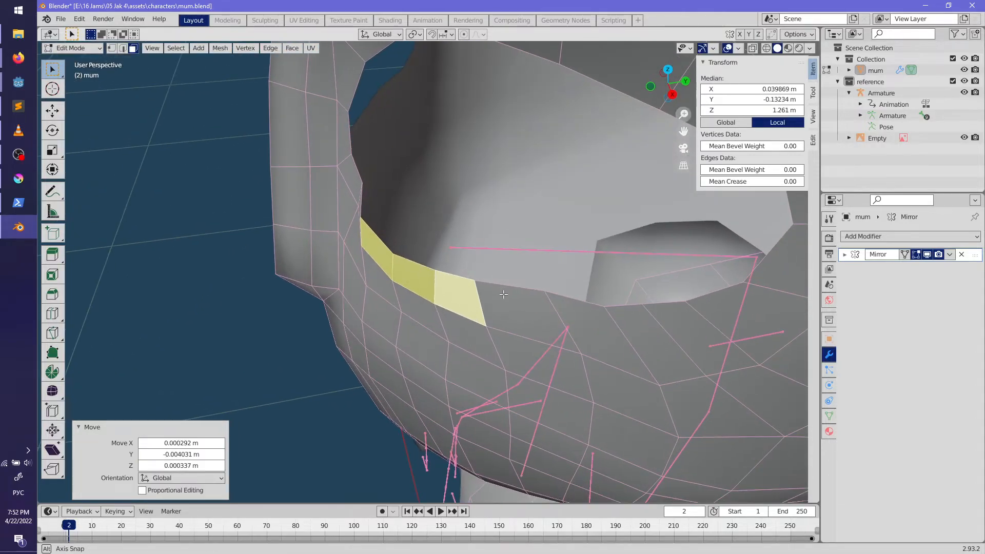
Step: Move the three faces one row below the eye opening's rim forward about 0.0028 m in Y
{"action": "right_click", "coordinate": [374, 288]}
{"action": "right_click", "coordinate": [465, 326], "text": "ctrl"}
{"action": "middle_click_drag", "start_coordinate": [466, 326], "coordinate": [535, 301]}
{"action": "key", "text": "g"}
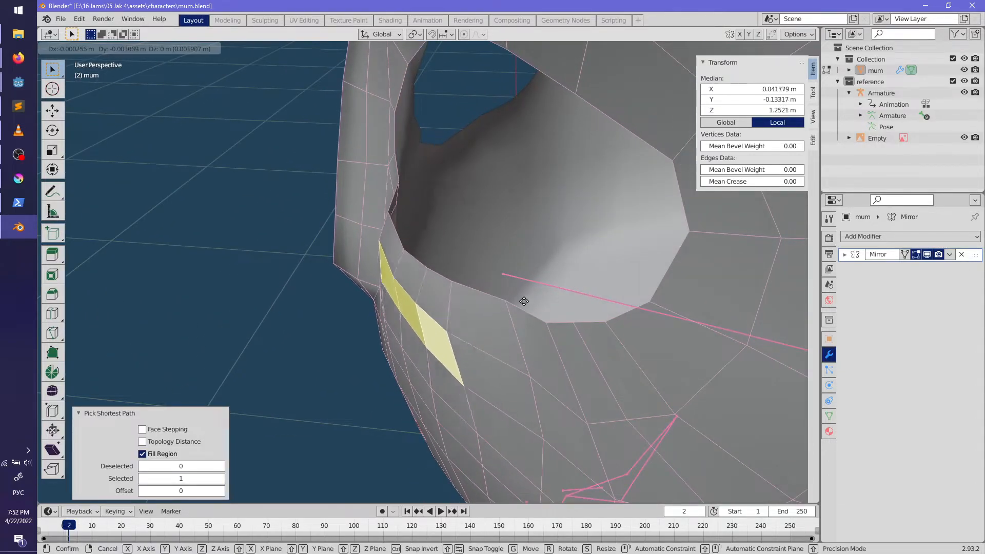
{"action": "left_click", "coordinate": [522, 300]}
Step: Move the faces beside the eye's inner corner, next to the nose, forward about 0.0045 m in Y
{"action": "middle_click_drag", "start_coordinate": [421, 294], "coordinate": [590, 282]}
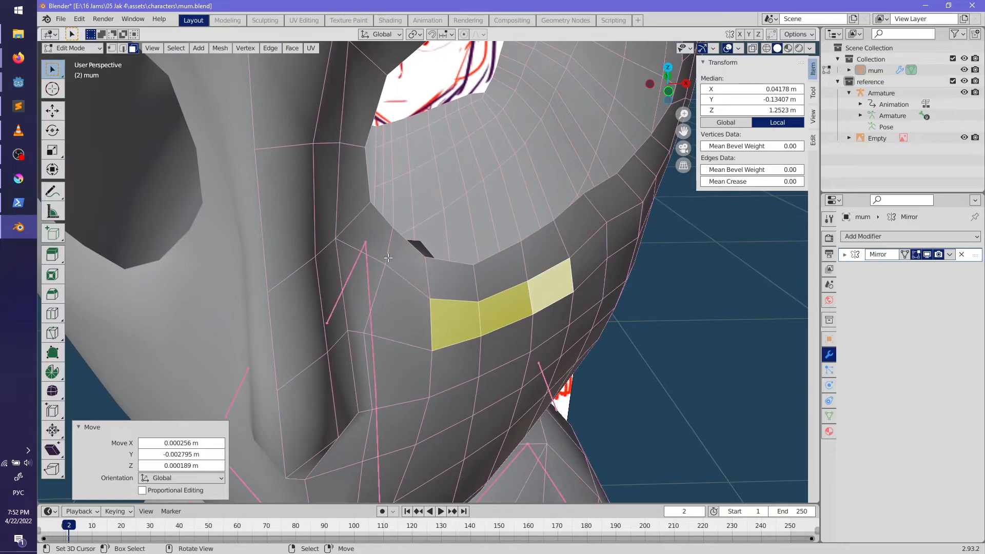
{"action": "right_click", "coordinate": [392, 252]}
{"action": "middle_click_drag", "start_coordinate": [378, 239], "coordinate": [631, 234]}
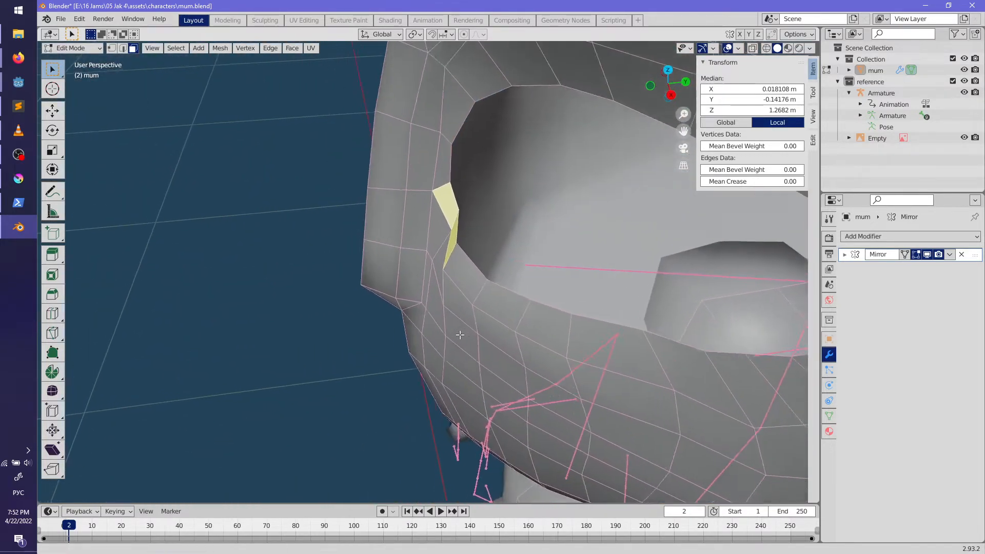
{"action": "key", "text": "g"}
{"action": "left_click", "coordinate": [635, 229]}
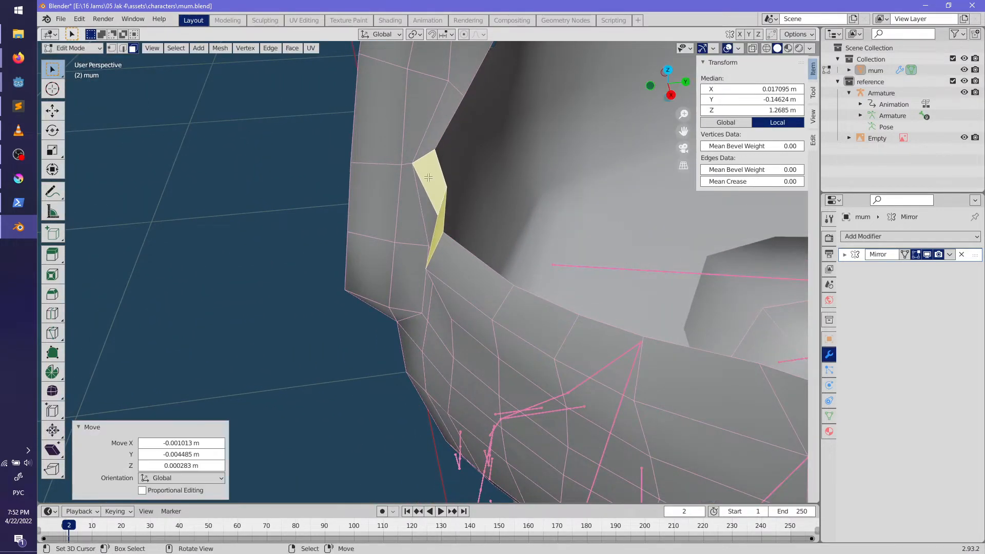
Step: Move the short cross edge at the eye's lower inner corner back about 0.0047 m in Y
{"action": "left_click", "coordinate": [122, 50]}
{"action": "right_click", "coordinate": [432, 253]}
{"action": "middle_click_drag", "start_coordinate": [432, 255], "coordinate": [445, 293]}
{"action": "key", "text": "g"}
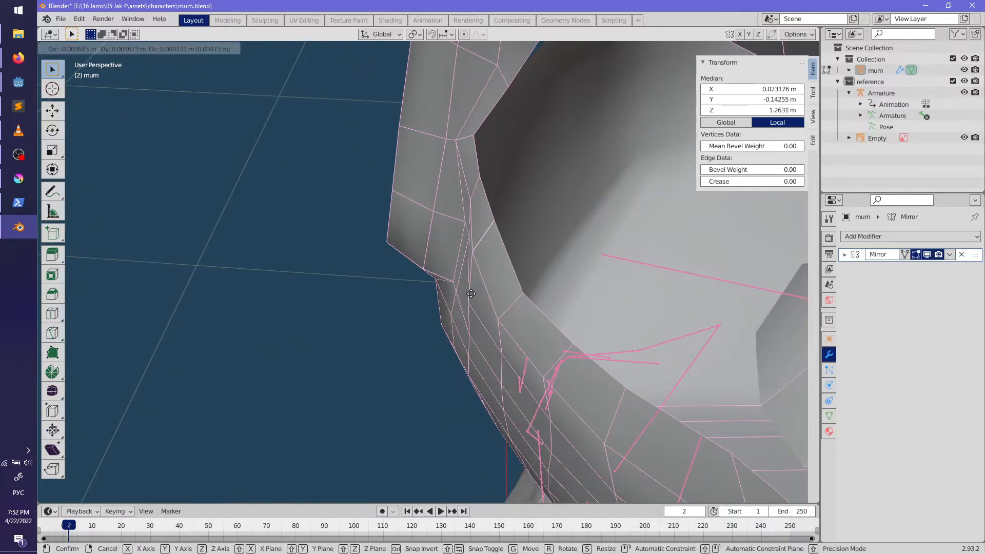
{"action": "left_click", "coordinate": [471, 294]}
Step: Select the entire boundary loop of the eye opening, then slightly move and rotate it as seen from the side
{"action": "left_click", "coordinate": [112, 48]}
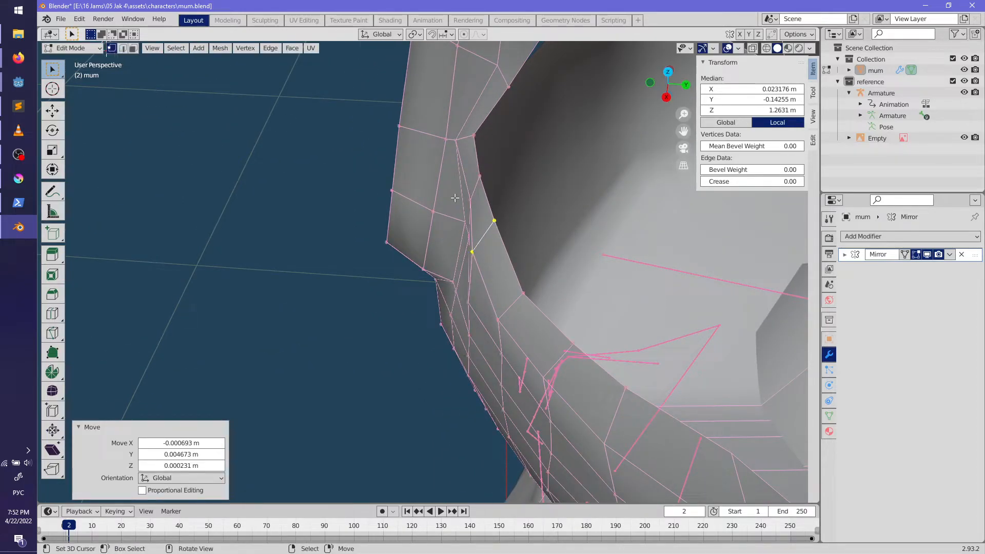
{"action": "left_click", "coordinate": [494, 229], "text": "alt"}
{"action": "middle_click_drag", "start_coordinate": [494, 229], "coordinate": [603, 324]}
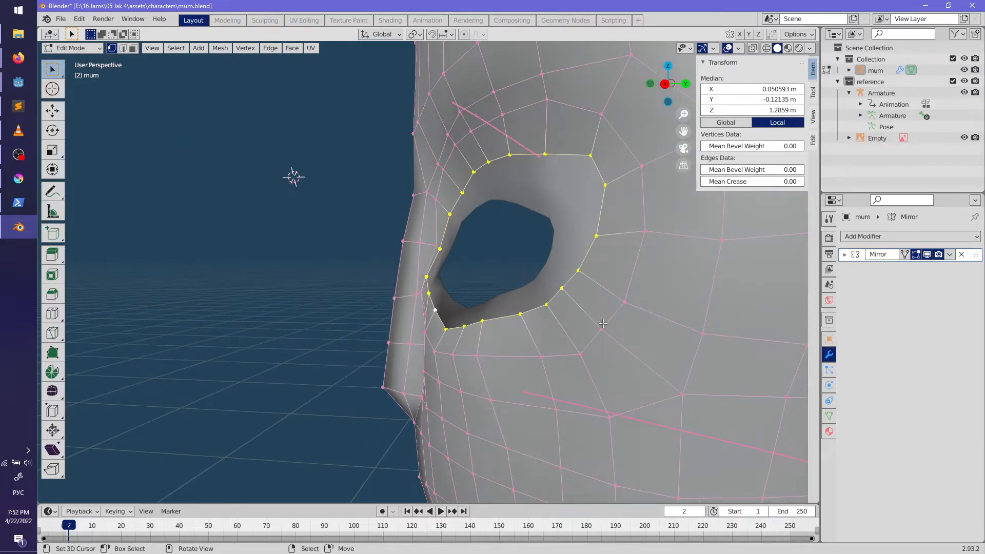
{"action": "key", "text": "g"}
{"action": "left_click", "coordinate": [611, 271]}
{"action": "key", "text": "r"}
{"action": "left_click", "coordinate": [615, 279]}
Step: Readjust the eye-opening loop's position and refine its tilt, finishing with a view-axis rotation of about 1.57°
{"action": "key", "text": "g"}
{"action": "middle_click_drag", "start_coordinate": [616, 278], "coordinate": [678, 302]}
{"action": "left_click", "coordinate": [620, 293]}
{"action": "key", "text": "r"}
{"action": "left_click", "coordinate": [619, 289]}
{"action": "key", "text": "r"}
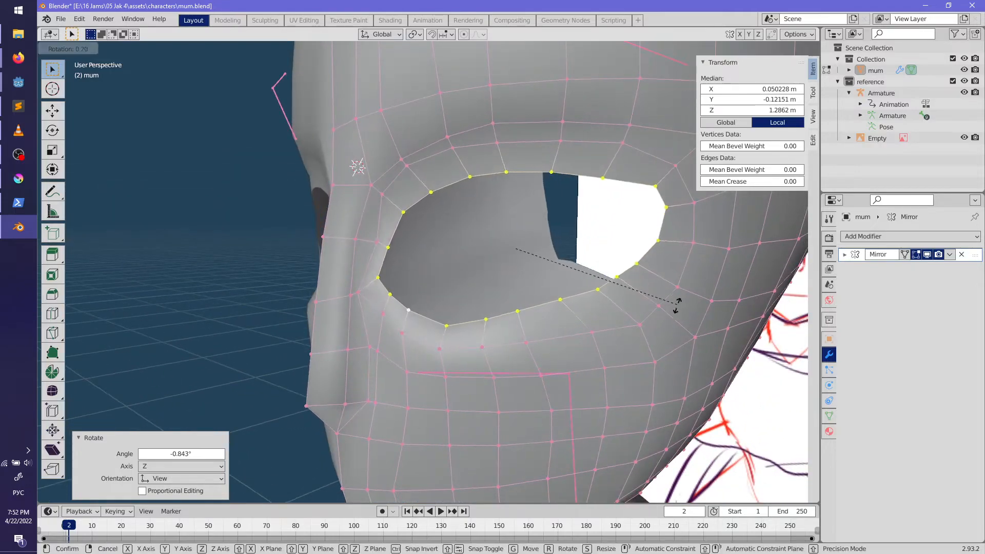
{"action": "left_click", "coordinate": [678, 307]}
Step: Slide and reposition individual vertices between the nose bridge and the eye's inner corner
{"action": "middle_click_drag", "start_coordinate": [451, 282], "coordinate": [490, 305]}
{"action": "scroll", "coordinate": [490, 305], "scroll_direction": "up", "scroll_amount": 2}
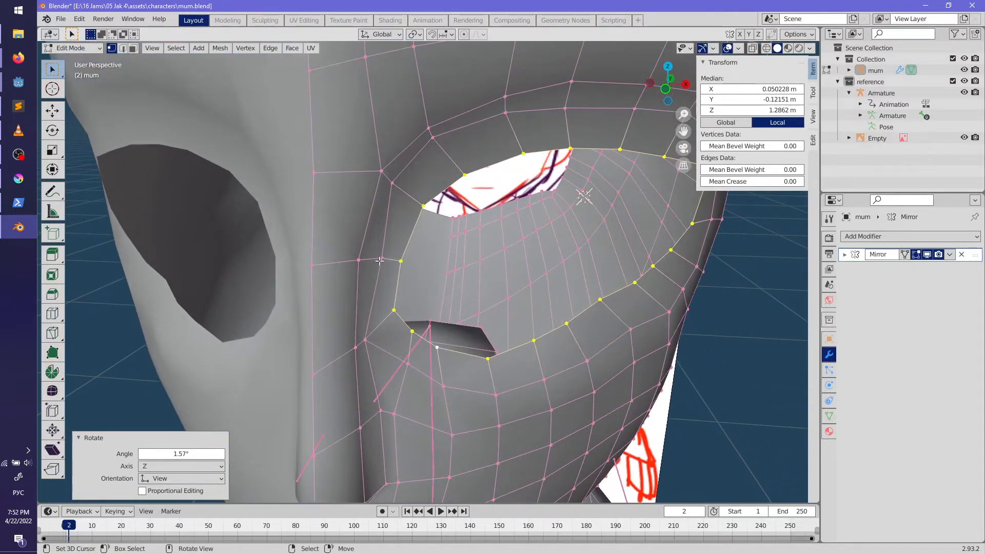
{"action": "left_click", "coordinate": [380, 262]}
{"action": "key", "text": "g"}
{"action": "key", "text": "g"}
{"action": "left_click", "coordinate": [488, 285]}
{"action": "middle_click_drag", "start_coordinate": [394, 266], "coordinate": [386, 153]}
{"action": "key", "text": "g"}
{"action": "left_click", "coordinate": [419, 227]}
{"action": "left_click", "coordinate": [368, 294]}
{"action": "middle_click_drag", "start_coordinate": [368, 294], "coordinate": [383, 233]}
Step: Select the eye-opening boundary loop and move it forward along Y by about 0.0041 m
{"action": "key", "text": "g"}
{"action": "left_click", "coordinate": [398, 274]}
{"action": "middle_click_drag", "start_coordinate": [398, 274], "coordinate": [629, 384]}
{"action": "key", "text": "g"}
{"action": "left_click", "coordinate": [434, 370]}
{"action": "left_click", "coordinate": [520, 277], "text": "alt"}
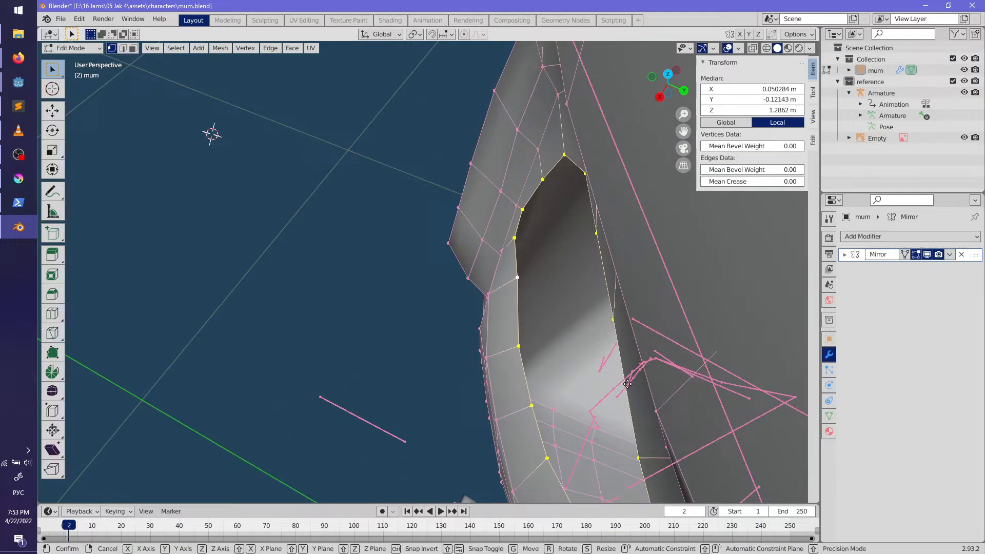
{"action": "key", "text": "y"}
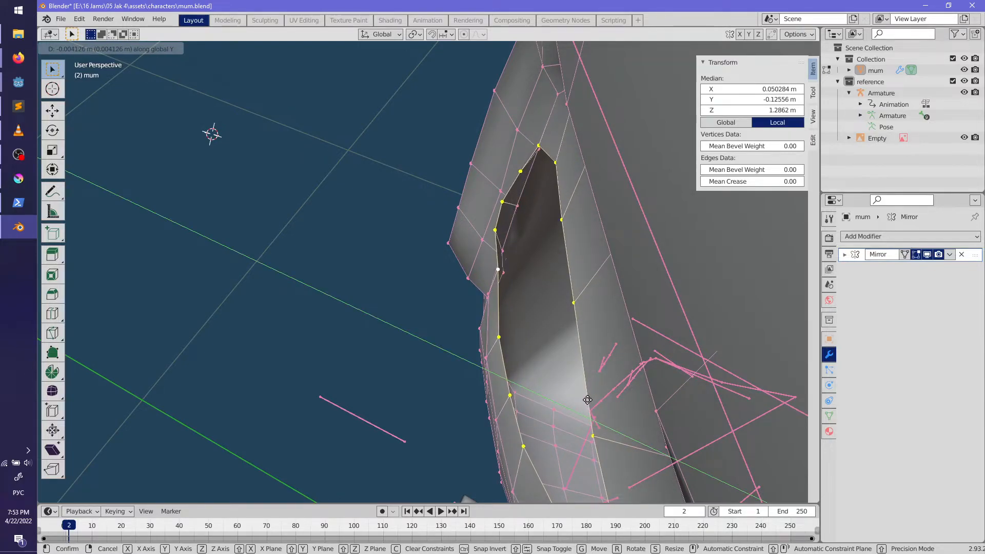
{"action": "left_click", "coordinate": [588, 400]}
Step: Select three neighbouring vertices on the eye opening's lower rim and move them along the Y axis
{"action": "middle_click_drag", "start_coordinate": [587, 399], "coordinate": [601, 324]}
{"action": "right_click", "coordinate": [428, 306]}
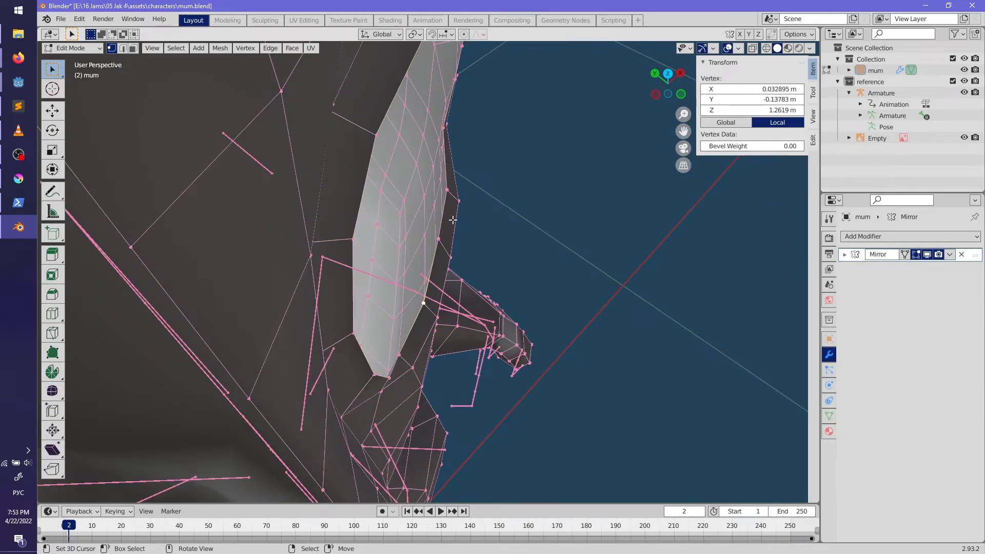
{"action": "left_click", "coordinate": [451, 193], "text": "ctrl"}
{"action": "key", "text": "g"}
{"action": "key", "text": "y"}
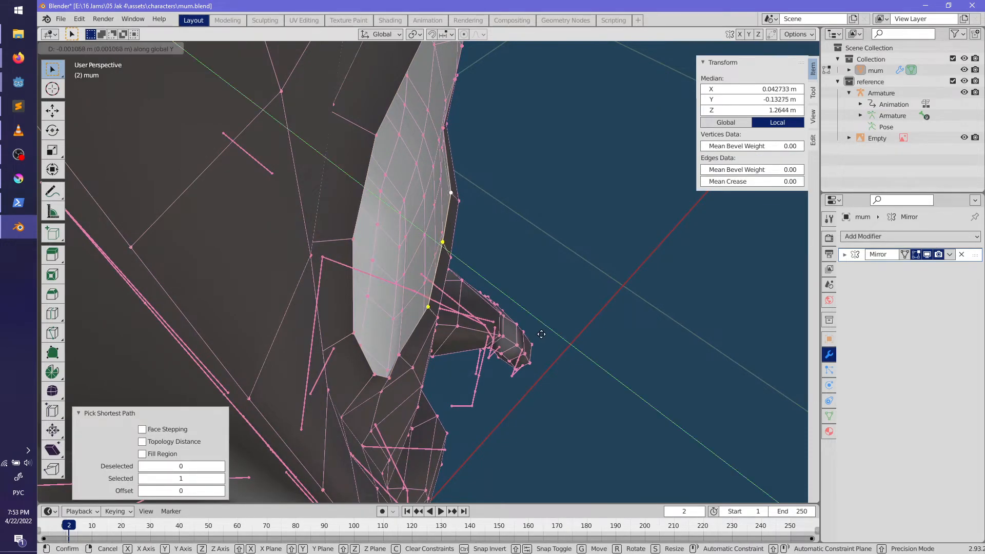
{"action": "left_click", "coordinate": [552, 329]}
Step: Move two inner-corner rim vertices back along Y, and the rim vertex below them by about 0.002 m
{"action": "middle_click_drag", "start_coordinate": [552, 328], "coordinate": [353, 328]}
{"action": "left_click", "coordinate": [337, 288]}
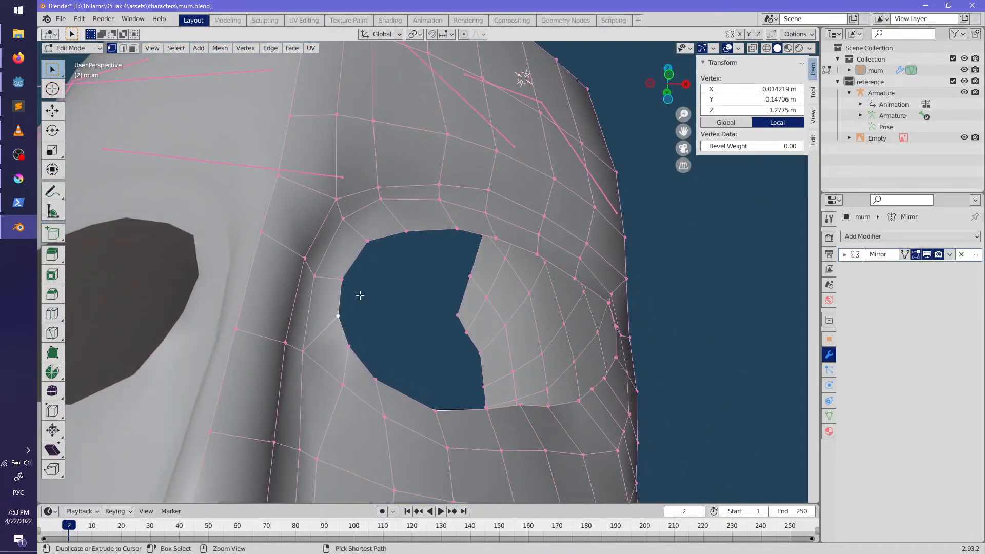
{"action": "left_click", "coordinate": [341, 280], "text": "ctrl"}
{"action": "middle_click_drag", "start_coordinate": [342, 279], "coordinate": [401, 362]}
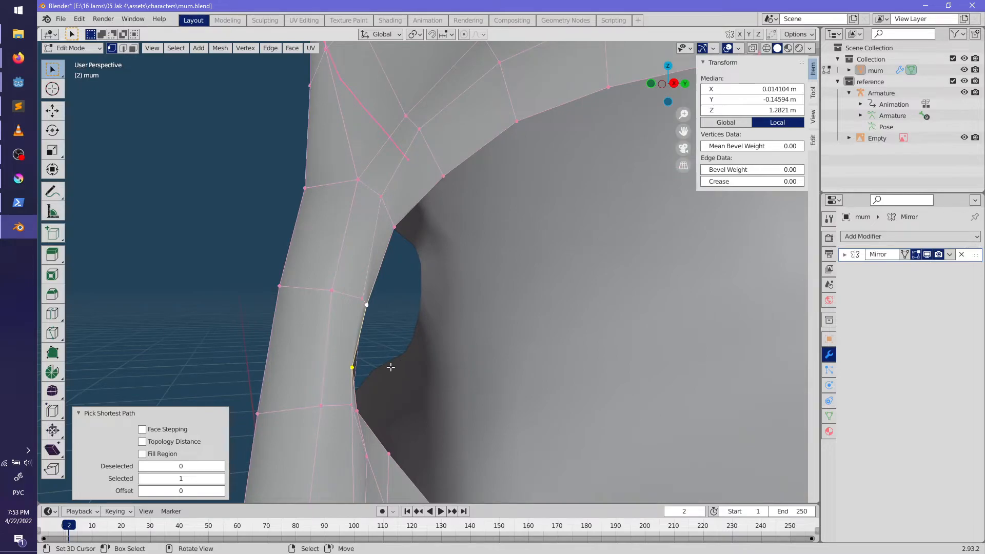
{"action": "left_click", "coordinate": [403, 364]}
{"action": "left_click", "coordinate": [381, 423]}
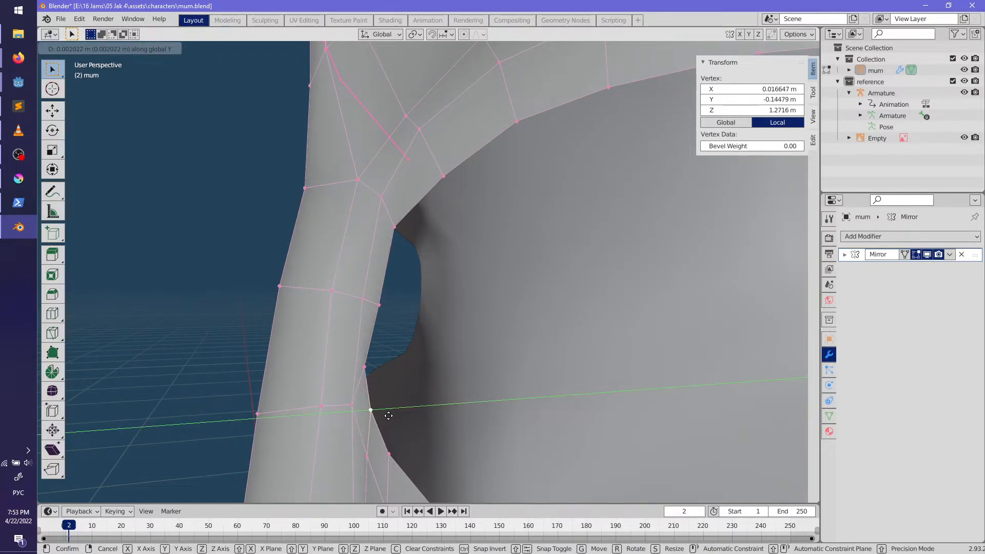
{"action": "left_click", "coordinate": [388, 416]}
Step: Shift the upper inner-corner rim vertex forward about 0.001 m along Y and adjust another nose-side vertex along Y
{"action": "middle_click_drag", "start_coordinate": [385, 402], "coordinate": [438, 402]}
{"action": "middle_click_drag", "start_coordinate": [326, 297], "coordinate": [358, 343]}
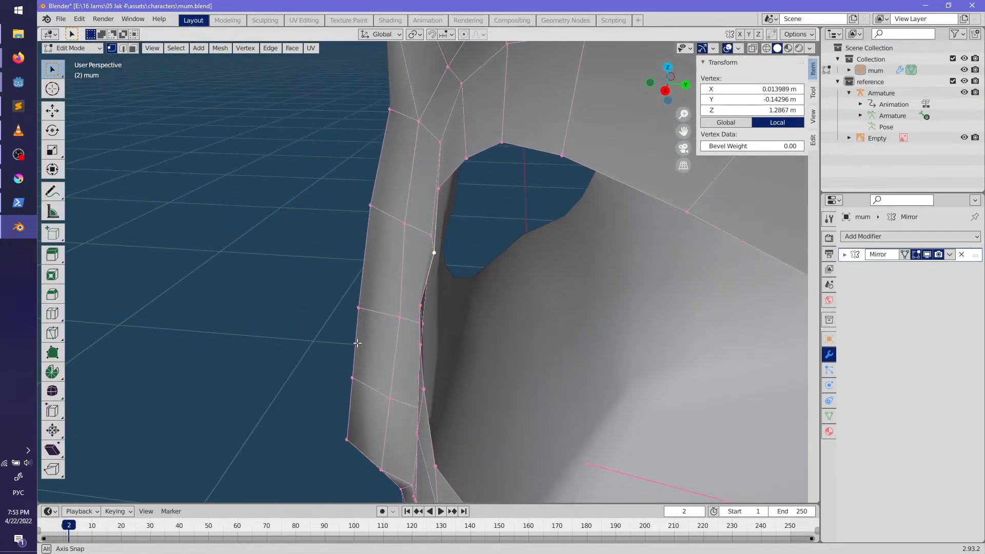
{"action": "left_click", "coordinate": [513, 321]}
{"action": "middle_click_drag", "start_coordinate": [510, 323], "coordinate": [501, 290]}
{"action": "left_click", "coordinate": [405, 318]}
{"action": "key", "text": "g"}
{"action": "key", "text": "y"}
{"action": "left_click", "coordinate": [451, 320]}
Step: Select the vertical column of cheek vertices below the eye's outer half and edge-slide it sideways
{"action": "right_click", "coordinate": [530, 314]}
{"action": "scroll", "coordinate": [530, 314], "scroll_direction": "down", "scroll_amount": 3}
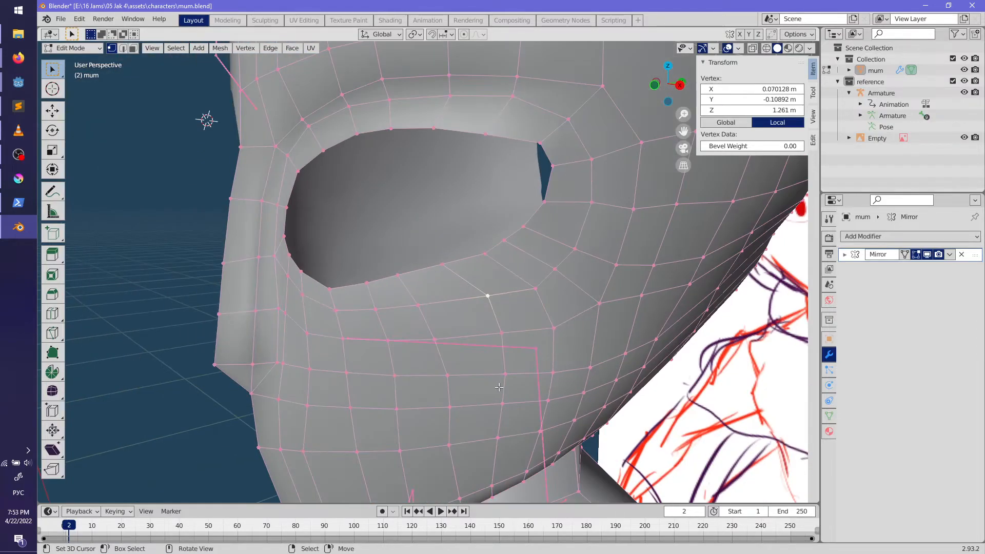
{"action": "middle_click_drag", "start_coordinate": [485, 410], "coordinate": [477, 246], "text": "shift"}
{"action": "right_click", "coordinate": [483, 324], "text": "ctrl"}
{"action": "middle_click_drag", "start_coordinate": [483, 324], "coordinate": [476, 435], "text": "shift"}
{"action": "scroll", "coordinate": [483, 411], "scroll_direction": "up", "scroll_amount": 2}
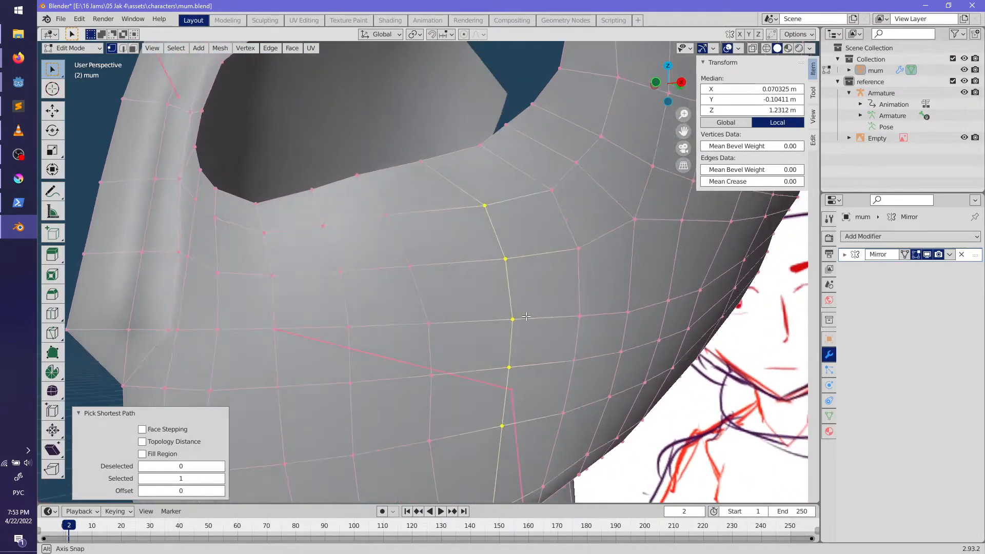
{"action": "middle_click_drag", "start_coordinate": [539, 341], "coordinate": [566, 320]}
{"action": "key", "text": "g"}
{"action": "key", "text": "g"}
{"action": "left_click", "coordinate": [546, 318]}
Step: Slide two vertices of the eye opening's lower rim along the rim toward the outer corner
{"action": "left_click", "coordinate": [420, 178]}
{"action": "key", "text": "g"}
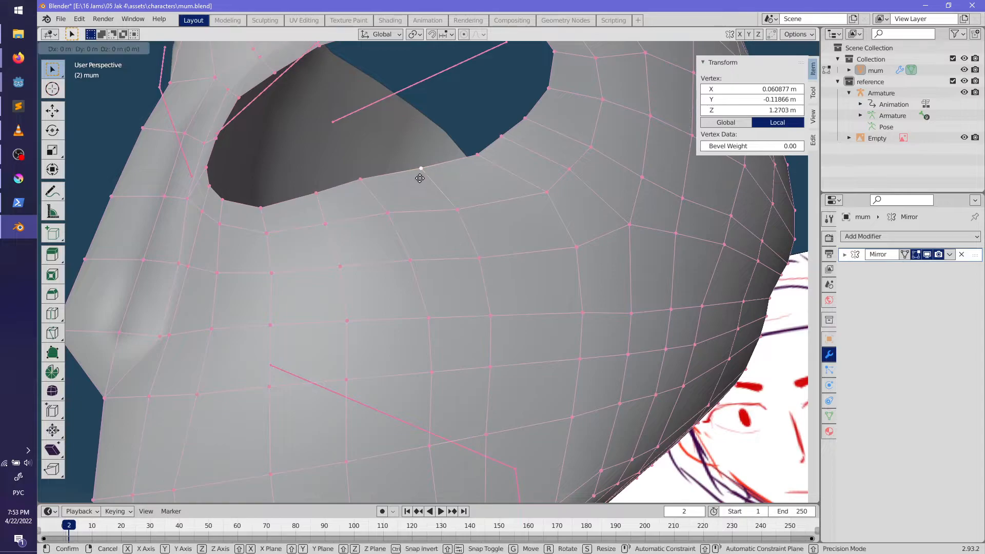
{"action": "left_click", "coordinate": [356, 176]}
{"action": "left_click", "coordinate": [381, 176]}
Step: Edge-slide the four-vertex cheek column below the middle of the lower rim toward the nose, factor -0.219
{"action": "left_click", "coordinate": [389, 210]}
{"action": "left_click", "coordinate": [433, 366], "text": "ctrl"}
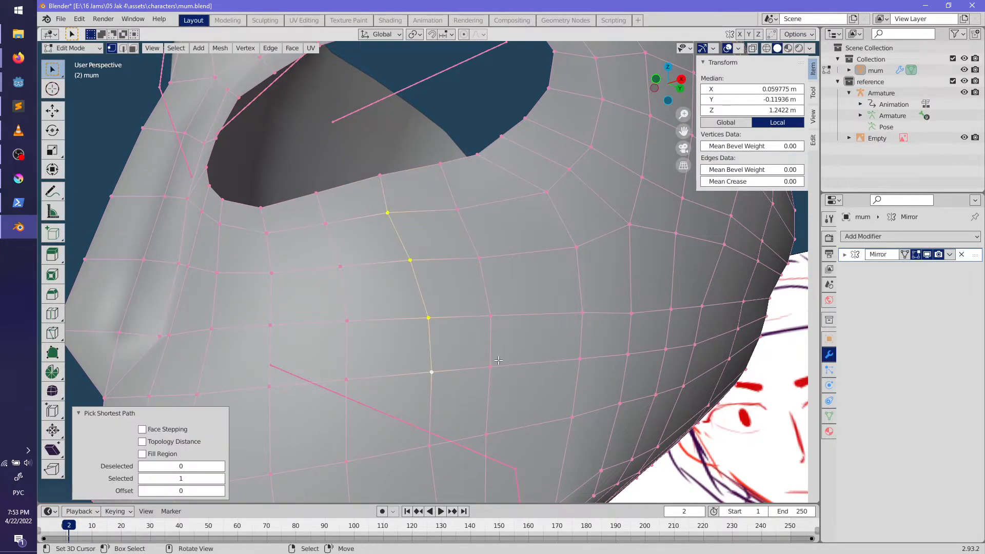
{"action": "left_click", "coordinate": [506, 359]}
{"action": "key", "text": "g"}
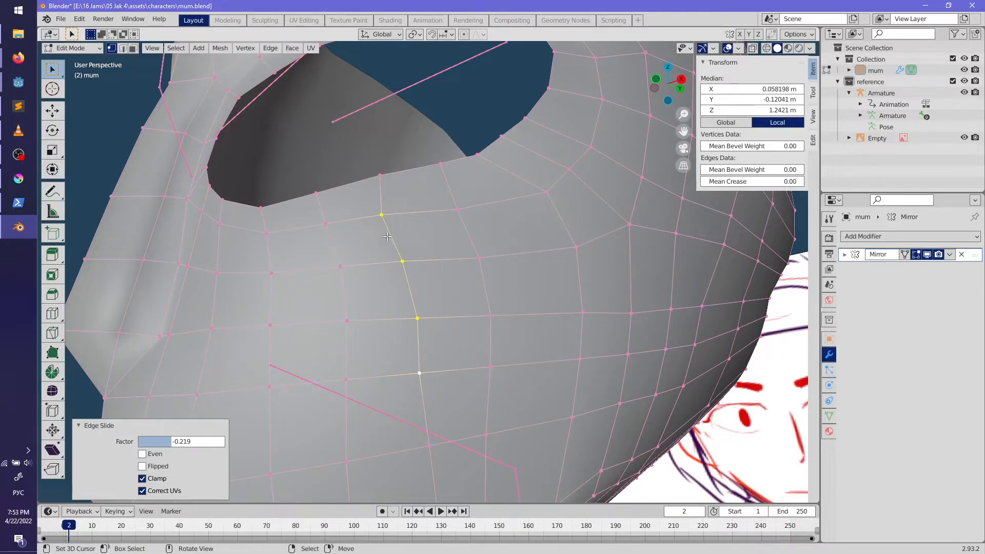
Step: Edge-slide the column's middle two vertices further toward the nose by a factor of 0.144 and adjust the vertex above
{"action": "left_click", "coordinate": [401, 259]}
{"action": "left_click", "coordinate": [479, 330]}
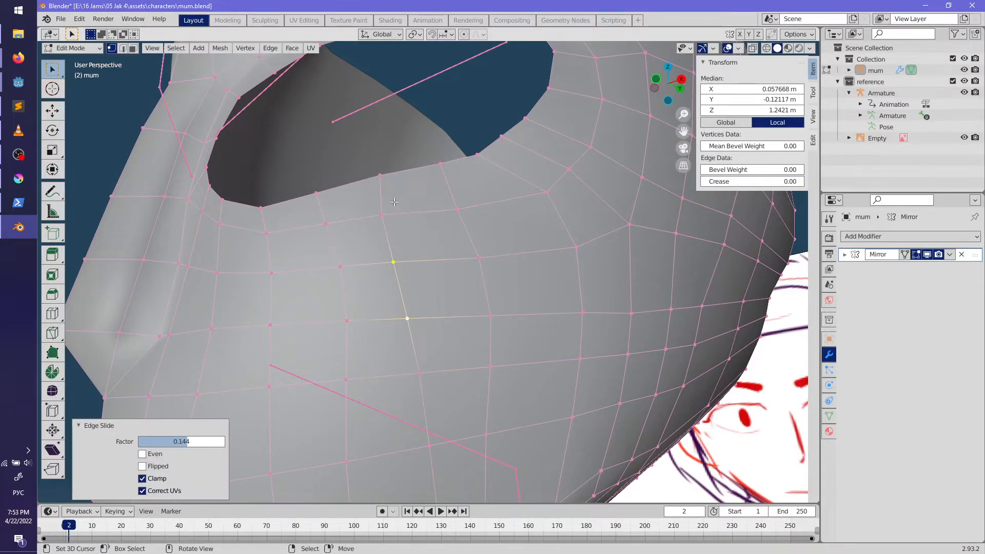
{"action": "left_click", "coordinate": [397, 208]}
{"action": "left_click", "coordinate": [405, 209]}
Step: Slide the two vertices on the outer half of the eye opening's lower rim down and outward onto the cheek
{"action": "middle_click_drag", "start_coordinate": [395, 215], "coordinate": [399, 297]}
{"action": "right_click", "coordinate": [433, 252]}
{"action": "mouse_move", "coordinate": [455, 257]}
{"action": "middle_mouse_down"}
{"action": "mouse_move", "coordinate": [480, 290]}
{"action": "mouse_move", "coordinate": [471, 276]}
{"action": "mouse_move", "coordinate": [450, 281]}
{"action": "mouse_move", "coordinate": [465, 290]}
{"action": "middle_mouse_up"}
{"action": "key", "text": "alt+a"}
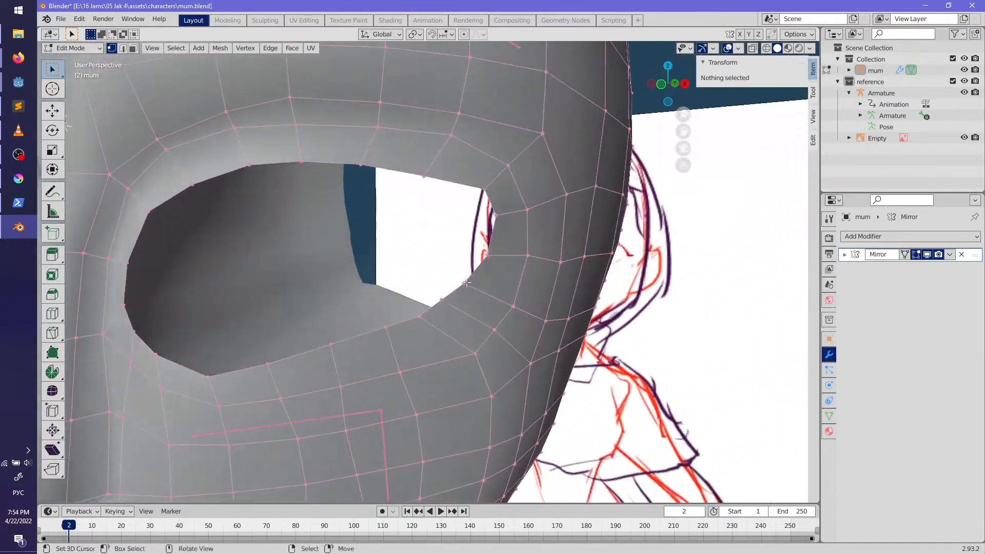
{"action": "middle_click_drag", "start_coordinate": [504, 240], "coordinate": [459, 288]}
{"action": "middle_click_drag", "start_coordinate": [446, 325], "coordinate": [475, 305]}
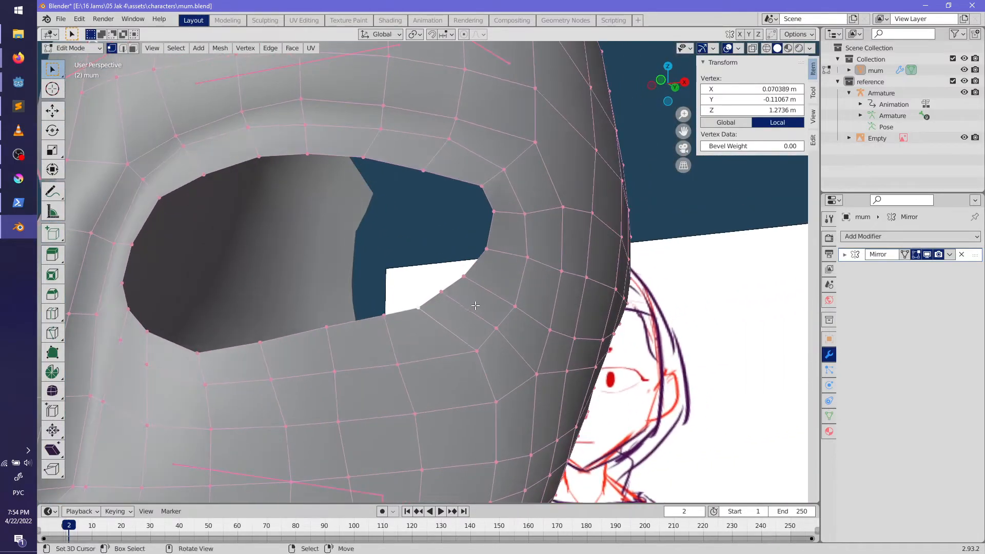
{"action": "left_click", "coordinate": [495, 322]}
{"action": "right_click", "coordinate": [443, 292]}
{"action": "key", "text": "g"}
{"action": "key", "text": "g"}
{"action": "left_click", "coordinate": [470, 307]}
Step: Shift the two rim vertices at the eye opening's outer corner outward to widen and round the corner
{"action": "right_click", "coordinate": [460, 278]}
{"action": "key", "text": "g"}
{"action": "left_click", "coordinate": [482, 283]}
{"action": "right_click", "coordinate": [487, 250]}
{"action": "key", "text": "g"}
{"action": "key", "text": "g"}
{"action": "left_click", "coordinate": [499, 250]}
Step: Lower the three vertices along the middle and inner part of the eye opening's lower rim to even its curve
{"action": "right_click", "coordinate": [387, 312]}
{"action": "key", "text": "g"}
{"action": "key", "text": "g"}
{"action": "left_click", "coordinate": [388, 325]}
{"action": "right_click", "coordinate": [327, 328]}
{"action": "left_click", "coordinate": [331, 340]}
{"action": "right_click", "coordinate": [255, 346]}
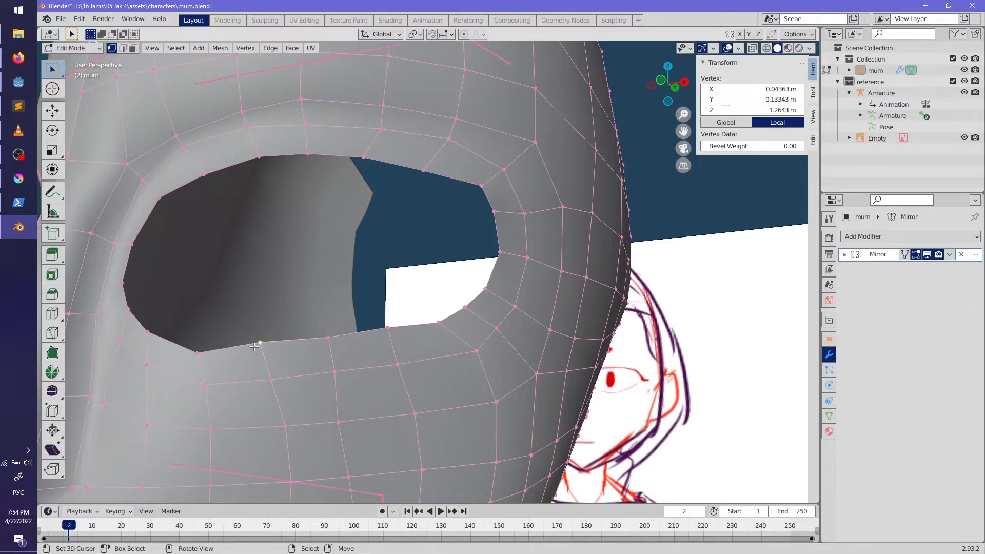
{"action": "left_click", "coordinate": [257, 352]}
Step: Move the two cheek vertices just below the eye's lower rim by 0.001492 m in X, -0.001674 m in Y and -0.000064 m in Z
{"action": "scroll", "coordinate": [280, 346], "scroll_direction": "down", "scroll_amount": 3}
{"action": "key", "text": "alt+a"}
{"action": "key", "text": "Tab"}
{"action": "middle_click_drag", "start_coordinate": [358, 337], "coordinate": [376, 268]}
{"action": "key", "text": "Tab"}
{"action": "left_click", "coordinate": [376, 266]}
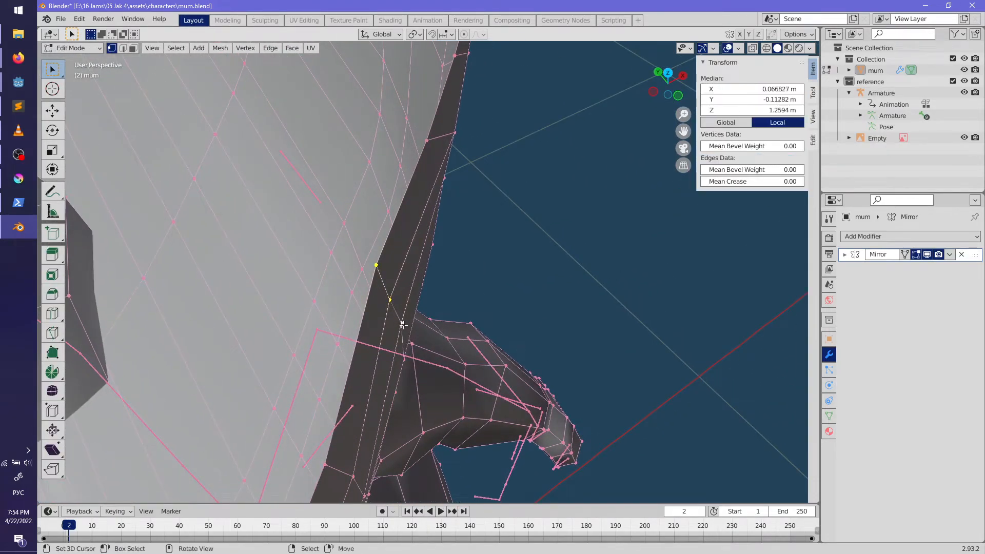
{"action": "middle_click_drag", "start_coordinate": [401, 325], "coordinate": [419, 338]}
{"action": "key", "text": "g"}
{"action": "left_click", "coordinate": [443, 339]}
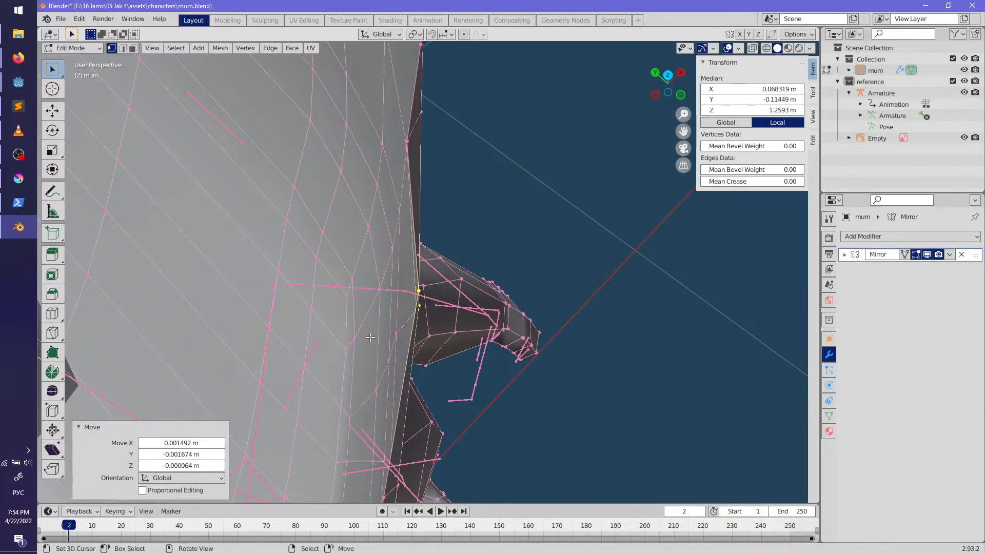
Step: Reposition the single vertex further down the same side of the cheek to smooth the cheek profile, and clear the selection
{"action": "left_click", "coordinate": [400, 337]}
{"action": "left_click", "coordinate": [429, 348]}
{"action": "key", "text": "g"}
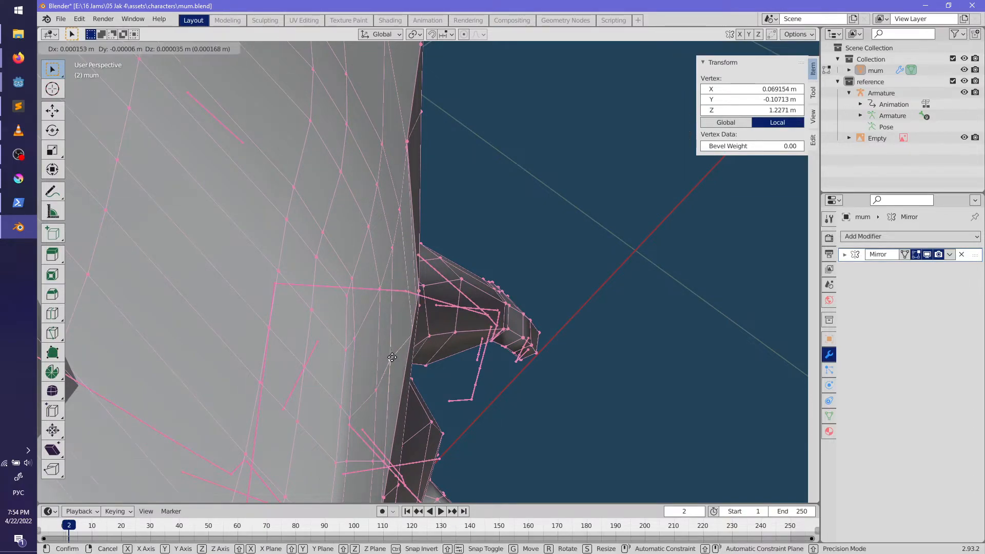
{"action": "left_click", "coordinate": [375, 382]}
{"action": "left_click", "coordinate": [384, 382]}
{"action": "middle_click_drag", "start_coordinate": [384, 382], "coordinate": [399, 246]}
{"action": "key", "text": "alt+a"}
Step: Adjust the vertex on the outer half of the eye's lower rim along its normal with Shrink/Fatten
{"action": "key", "text": "Tab"}
{"action": "middle_click_drag", "start_coordinate": [426, 284], "coordinate": [447, 304]}
{"action": "scroll", "coordinate": [479, 292], "scroll_direction": "up", "scroll_amount": 2}
{"action": "key", "text": "Tab"}
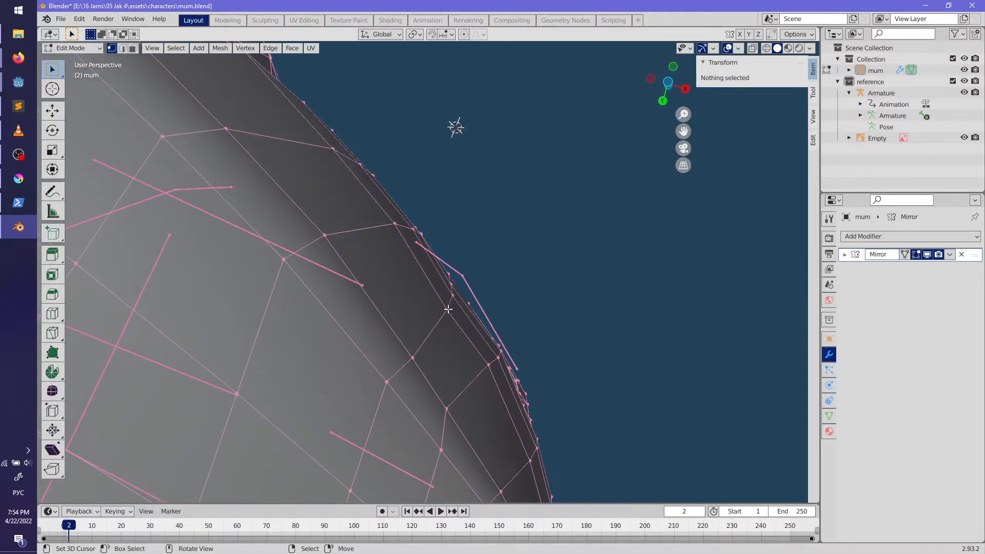
{"action": "right_click", "coordinate": [413, 356]}
{"action": "middle_click_drag", "start_coordinate": [414, 357], "coordinate": [455, 284]}
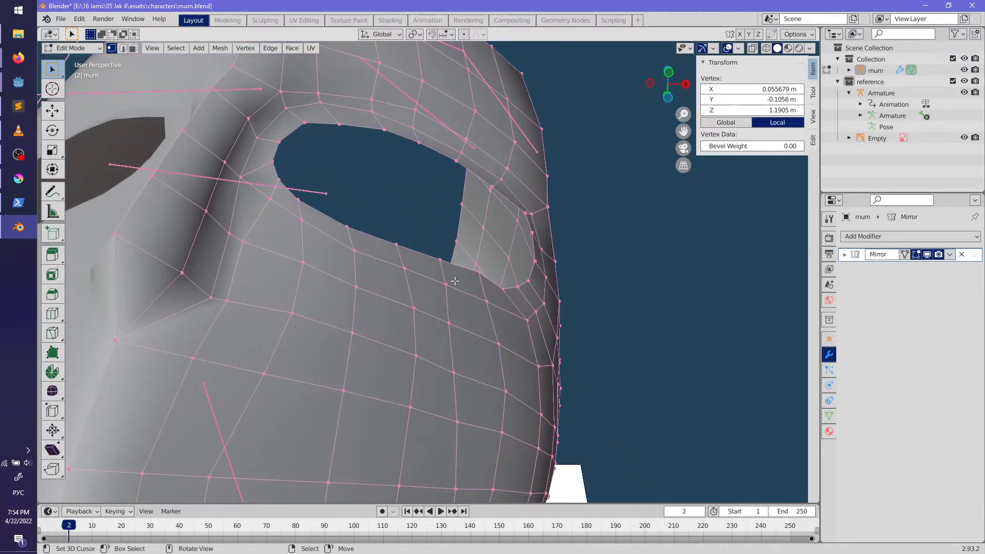
{"action": "right_click", "coordinate": [441, 261], "text": "ctrl"}
{"action": "middle_click_drag", "start_coordinate": [444, 354], "coordinate": [395, 187]}
{"action": "key", "text": "alt+s"}
{"action": "left_click", "coordinate": [610, 341]}
Step: Adjust the depth of the neighbouring vertex selection below the eye with another Shrink/Fatten, and clear the selection
{"action": "right_click", "coordinate": [454, 374]}
{"action": "right_click", "coordinate": [467, 264], "text": "ctrl"}
{"action": "key", "text": "alt+s"}
{"action": "left_click", "coordinate": [592, 322]}
{"action": "key", "text": "alt+a"}
{"action": "key", "text": "Tab"}
{"action": "key", "text": "Tab"}
Step: Select the block of cheek faces between the eye's lower rim and the lower cheek using Pick Shortest Path with Fill Region
{"action": "right_click", "coordinate": [392, 184]}
{"action": "middle_click_drag", "start_coordinate": [446, 313], "coordinate": [441, 404]}
{"action": "scroll", "coordinate": [436, 395], "scroll_direction": "down", "scroll_amount": 1}
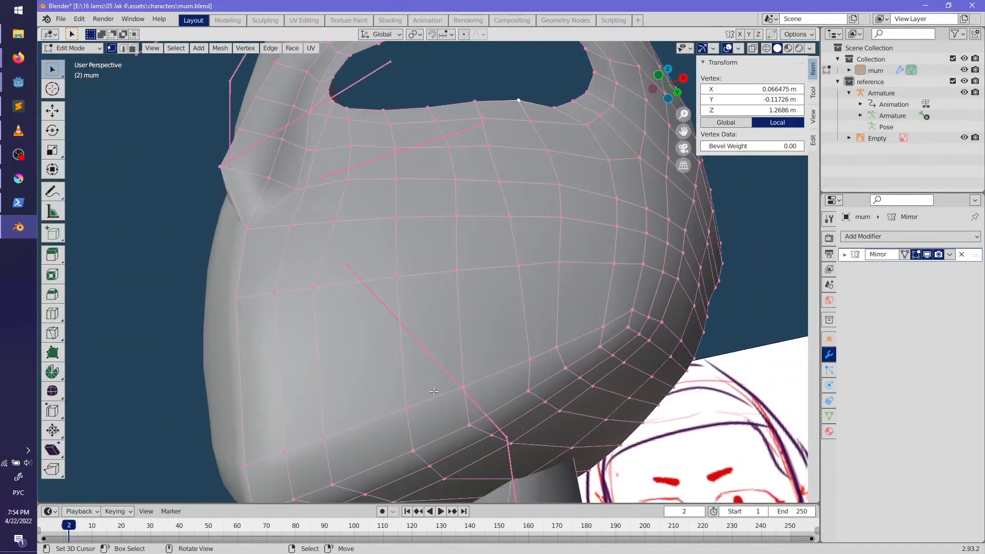
{"action": "right_click", "coordinate": [328, 438], "text": "ctrl+shift"}
{"action": "middle_click_drag", "start_coordinate": [328, 438], "coordinate": [472, 359]}
{"action": "scroll", "coordinate": [442, 172], "scroll_direction": "up", "scroll_amount": 2}
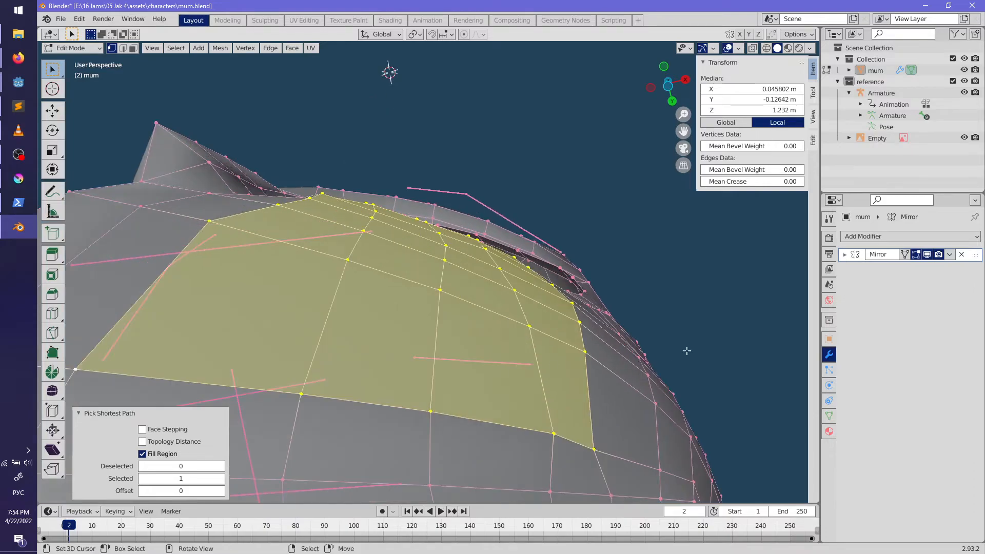
{"action": "key", "text": "alt+s"}
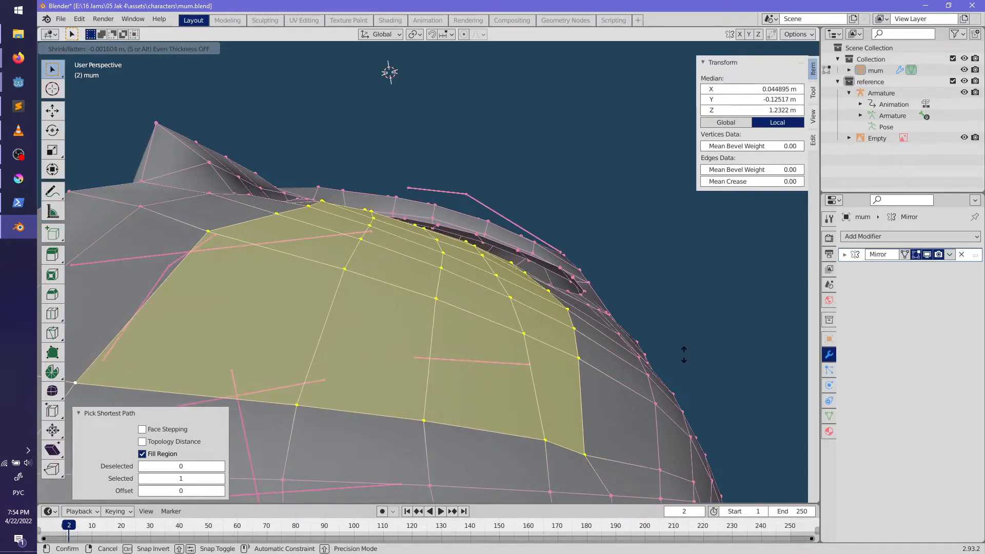
{"action": "left_click", "coordinate": [667, 362]}
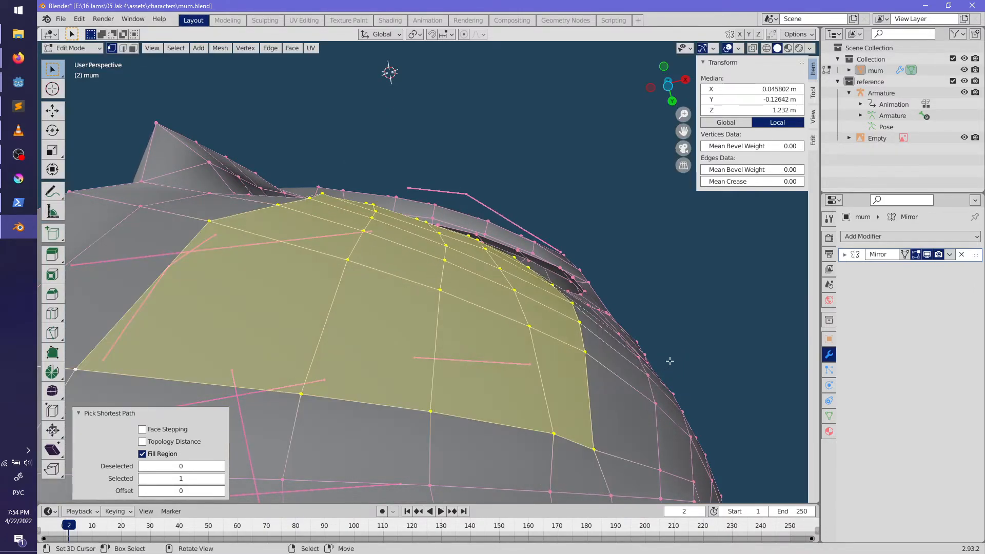
{"action": "left_click", "coordinate": [715, 337]}
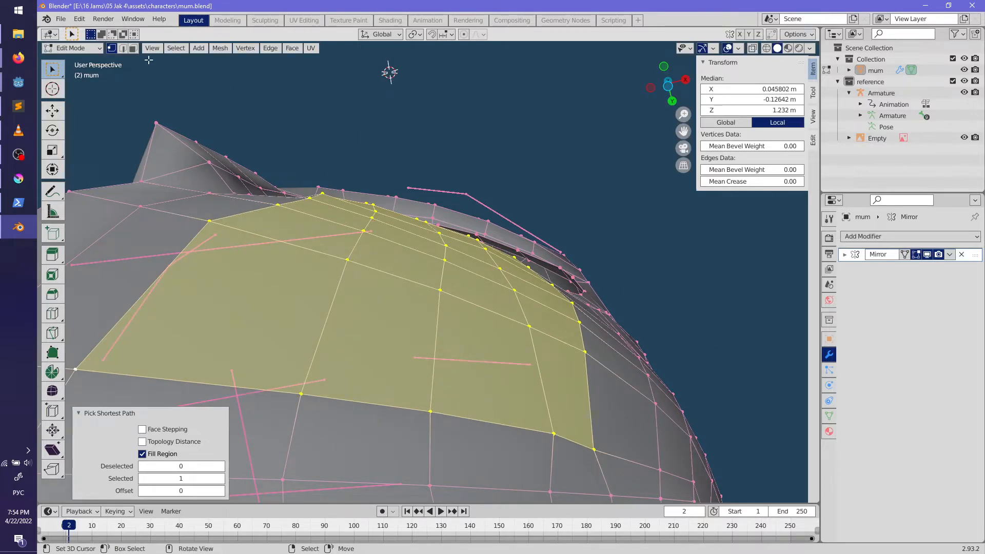
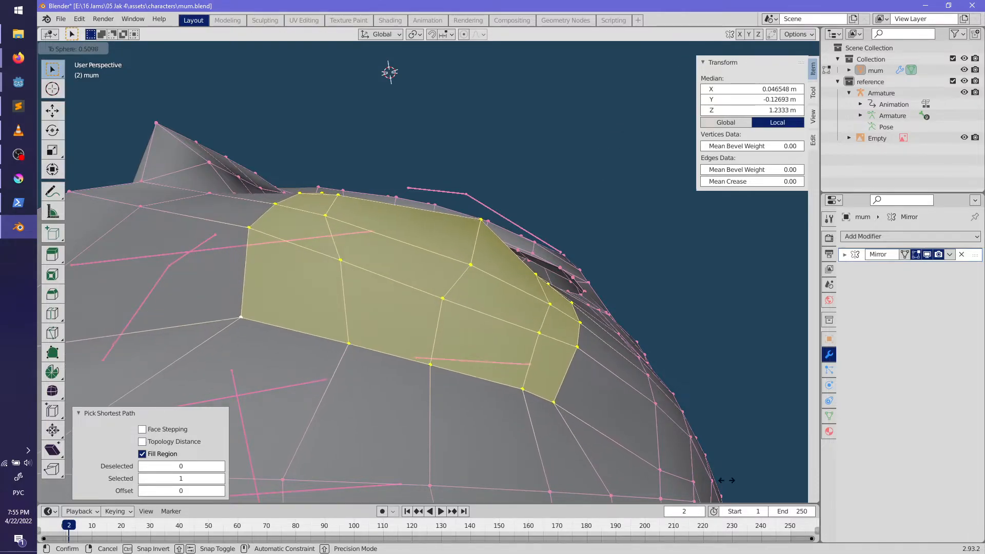
Step: Round the selected cheek faces below the eye with To Sphere, adjust their depth with Shrink/Fatten, and clear the selection
{"action": "left_click", "coordinate": [641, 93]}
{"action": "middle_click_drag", "start_coordinate": [548, 242], "coordinate": [544, 267]}
{"action": "key", "text": "alt+s"}
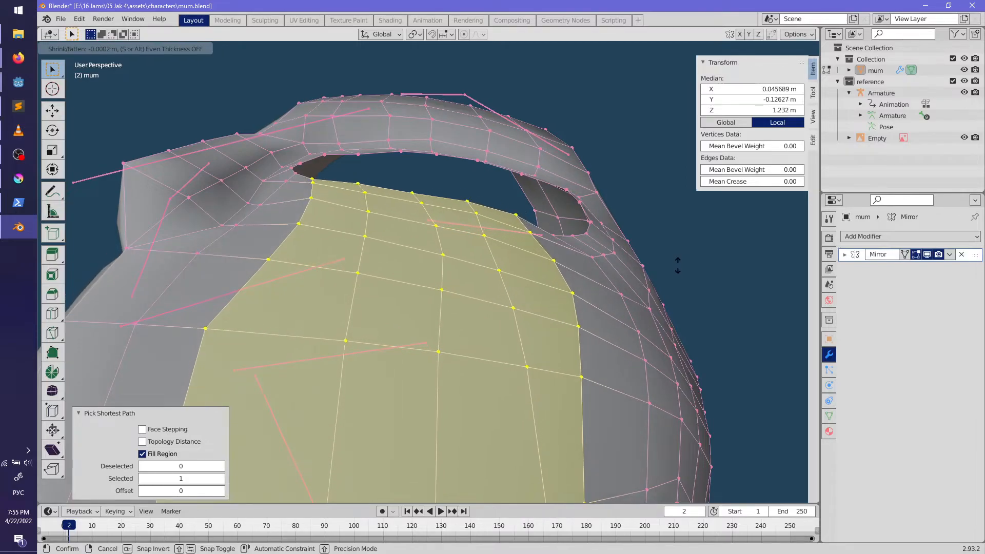
{"action": "left_click", "coordinate": [685, 260]}
{"action": "scroll", "coordinate": [605, 323], "scroll_direction": "up", "scroll_amount": 3}
{"action": "key", "text": "alt+a"}
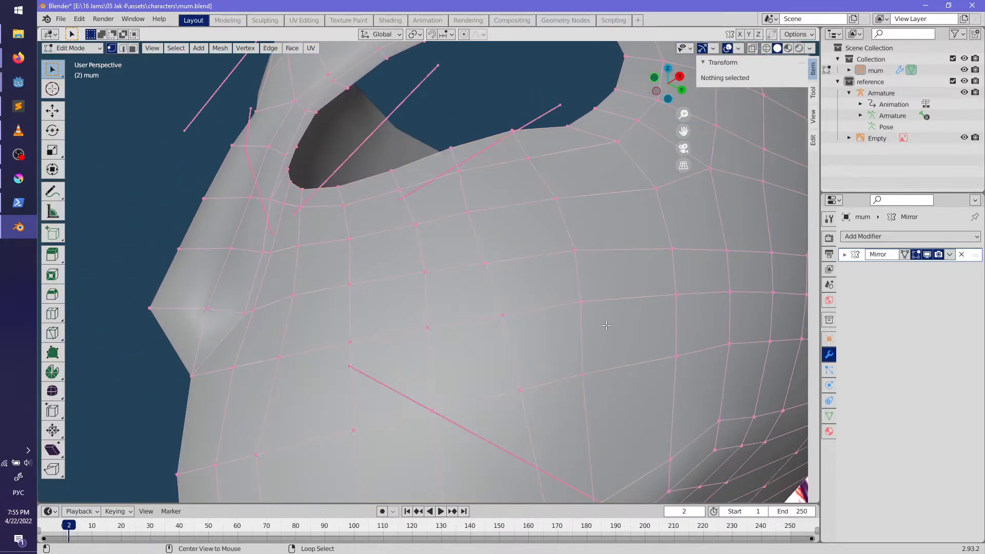
Step: Try to push the cheek face block below the eye inward along its normals with Shrink/Fatten
{"action": "middle_click_drag", "start_coordinate": [298, 191], "coordinate": [408, 102]}
{"action": "right_click", "coordinate": [544, 412], "text": "ctrl+shift"}
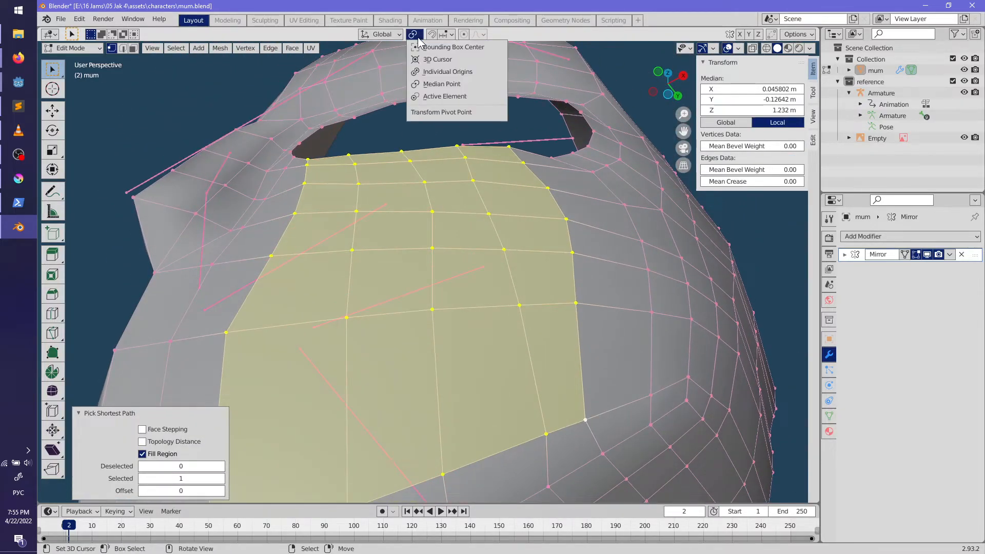
{"action": "middle_click_drag", "start_coordinate": [533, 244], "coordinate": [656, 254]}
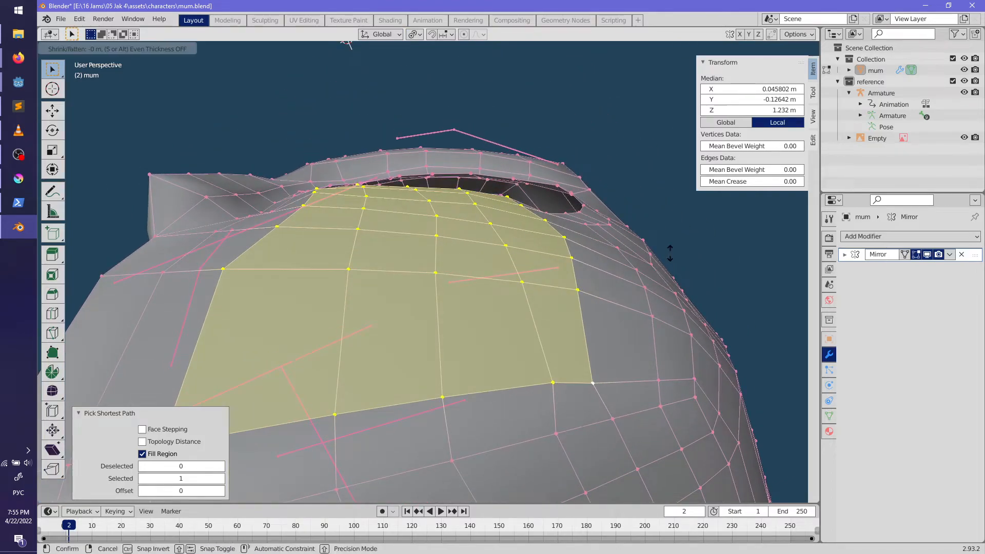
{"action": "left_click", "coordinate": [662, 270]}
{"action": "key", "text": "alt+s"}
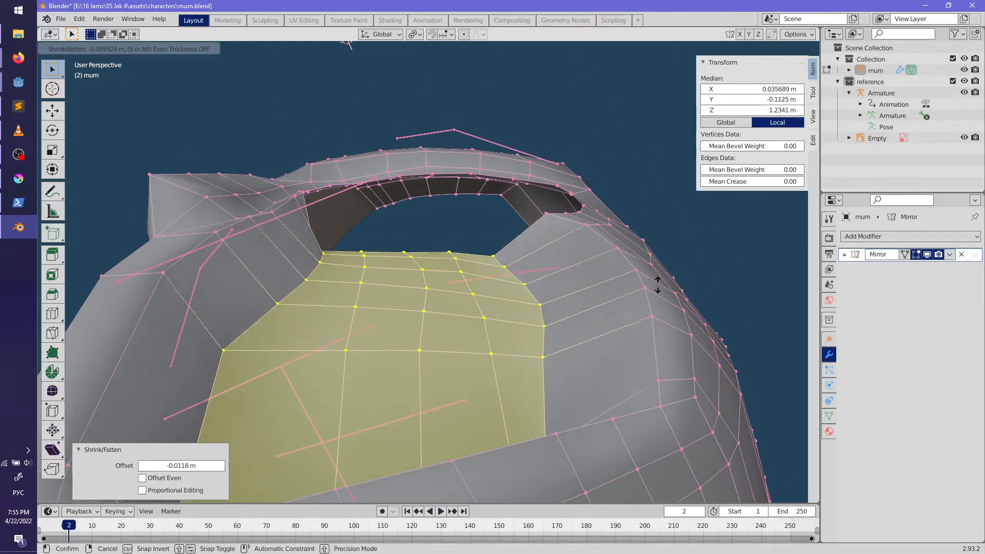
{"action": "left_click", "coordinate": [652, 300]}
{"action": "middle_click_drag", "start_coordinate": [651, 300], "coordinate": [575, 374]}
Step: Undo the inward Shrink/Fatten changes to the cheek block along with its selection
{"action": "key", "text": "ctrl+z"}
{"action": "key", "text": "ctrl+z"}
{"action": "key", "text": "ctrl+z"}
{"action": "middle_click_drag", "start_coordinate": [532, 314], "coordinate": [362, 238]}
{"action": "scroll", "coordinate": [517, 358], "scroll_direction": "down", "scroll_amount": 4}
{"action": "key", "text": "ctrl+z"}
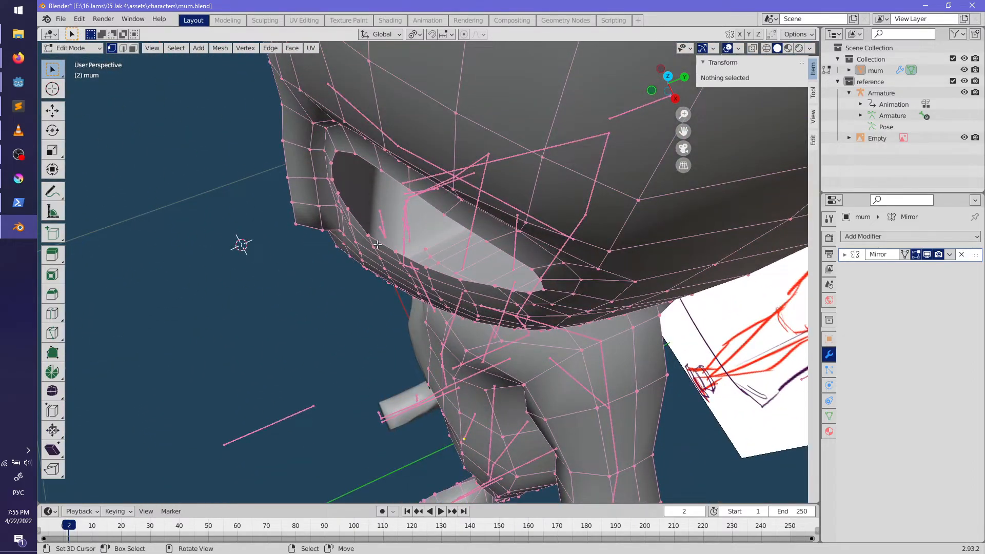
Step: Select the whole cheek area between the eye's lower rim and jaw, flatten it partially with LoopTools Flatten, and clear the selection
{"action": "middle_click_drag", "start_coordinate": [483, 350], "coordinate": [399, 167]}
{"action": "middle_click_drag", "start_coordinate": [471, 262], "coordinate": [548, 356]}
{"action": "left_click", "coordinate": [572, 323], "text": "ctrl+shift"}
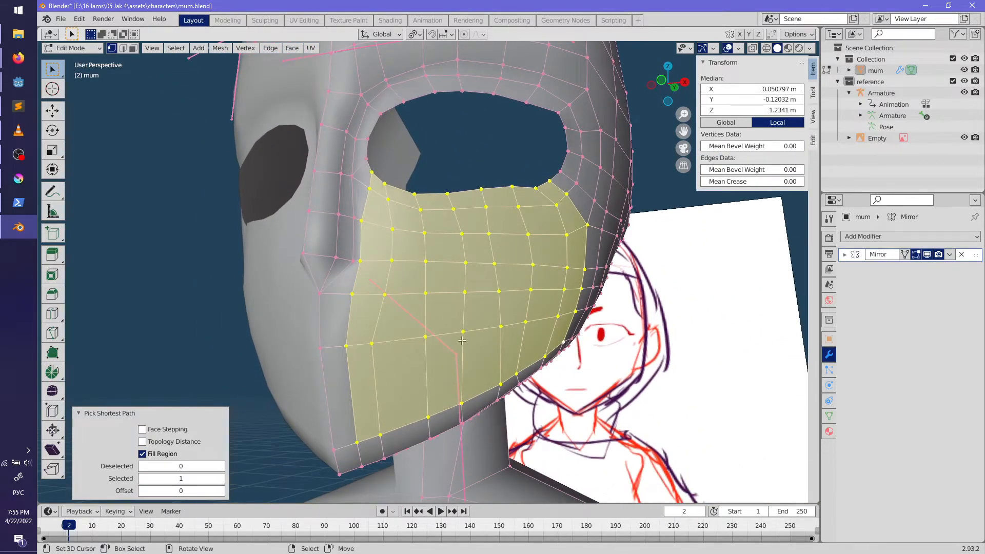
{"action": "right_click", "coordinate": [380, 371]}
{"action": "mouse_move", "coordinate": [369, 269]}
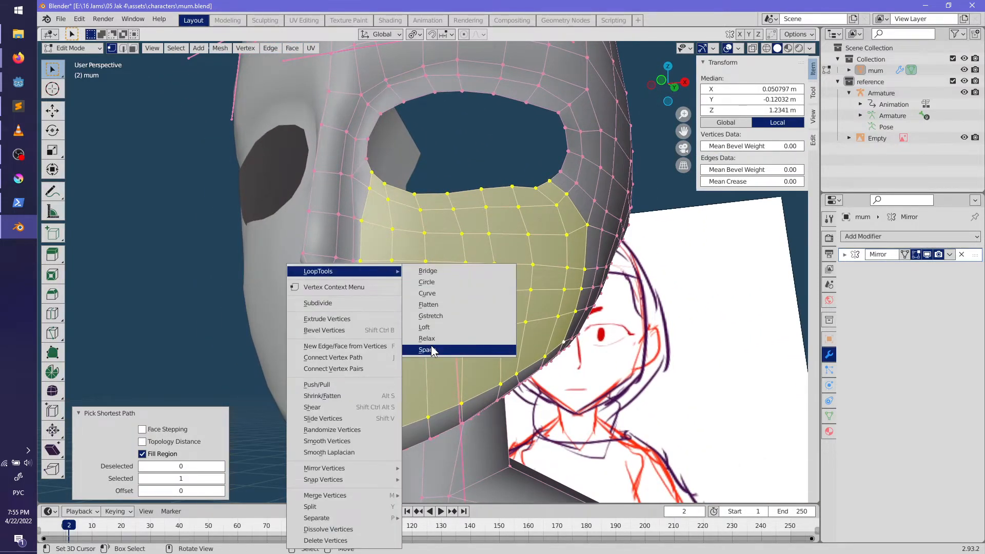
{"action": "left_click", "coordinate": [448, 307]}
{"action": "left_click_drag", "start_coordinate": [199, 493], "coordinate": [163, 493]}
{"action": "middle_click_drag", "start_coordinate": [299, 370], "coordinate": [531, 407]}
{"action": "key", "text": "alt+a"}
Step: Move the three-vertex column at the eye's inner lower corner, and nudge its rim vertex separately to smooth the side profile
{"action": "key", "text": "Tab"}
{"action": "middle_click_drag", "start_coordinate": [514, 302], "coordinate": [433, 295]}
{"action": "scroll", "coordinate": [408, 402], "scroll_direction": "up", "scroll_amount": 2}
{"action": "key", "text": "Tab"}
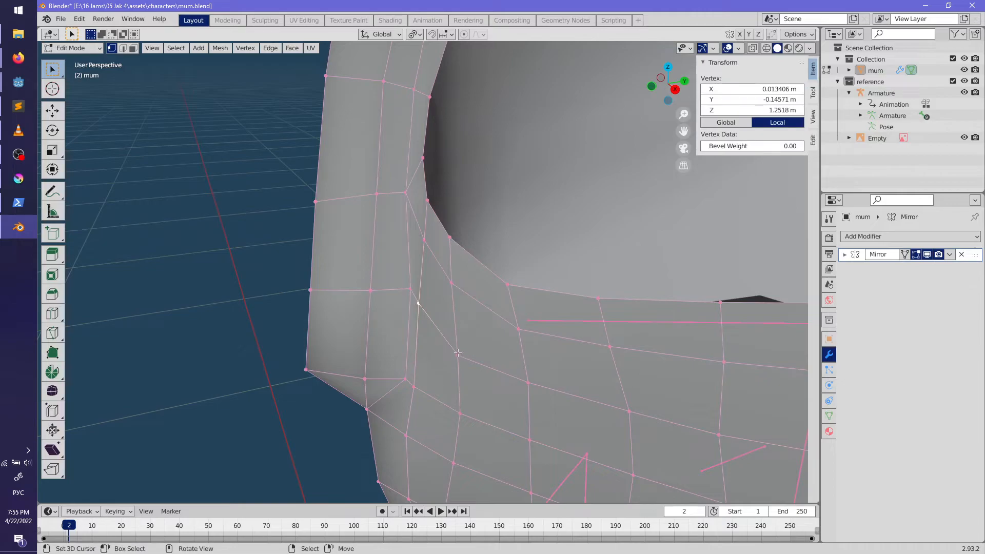
{"action": "middle_click_drag", "start_coordinate": [501, 354], "coordinate": [447, 315]}
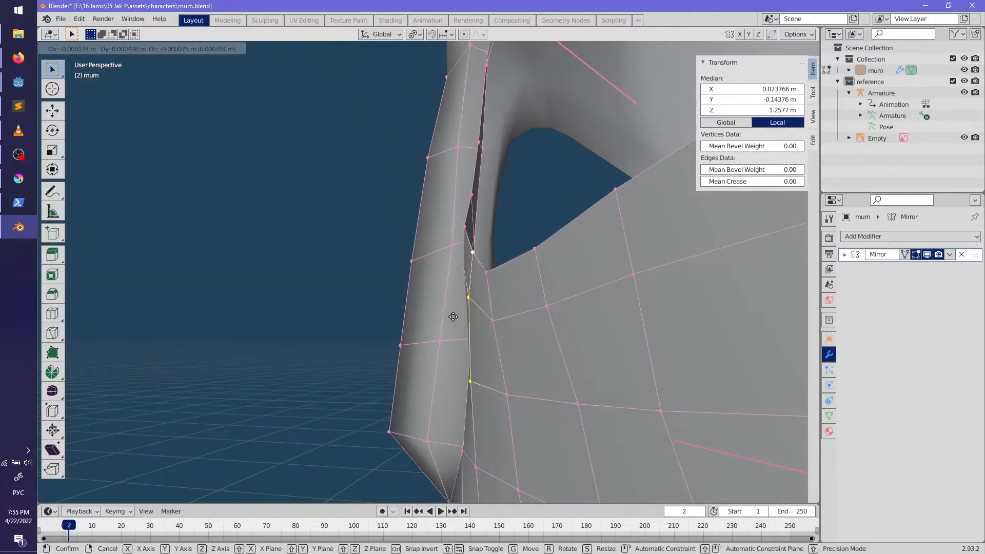
{"action": "left_click", "coordinate": [459, 315]}
{"action": "right_click", "coordinate": [480, 256]}
{"action": "key", "text": "g"}
{"action": "left_click", "coordinate": [546, 277]}
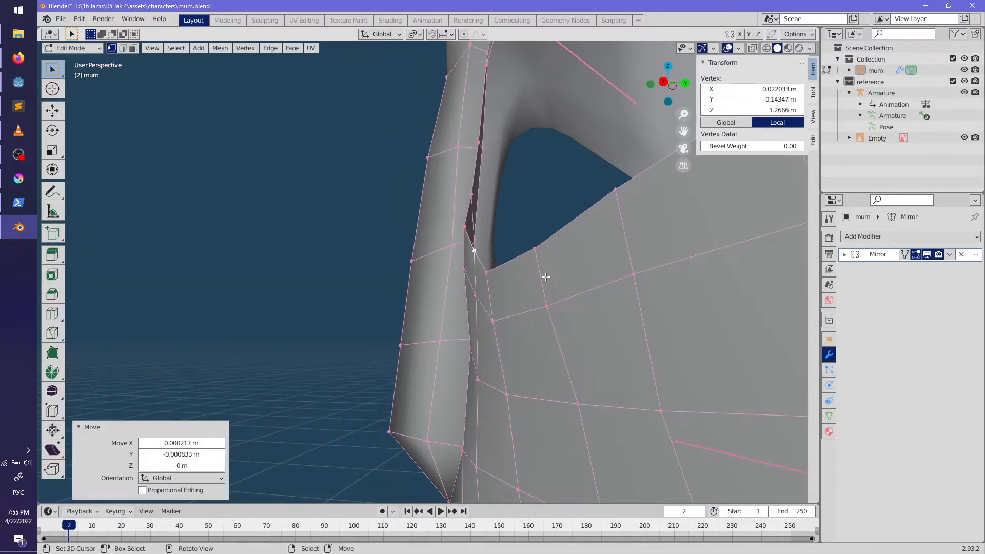
Step: Move the next vertex pair along the lower rim and the pair beside the nose to even out the eye's inner corner
{"action": "left_click", "coordinate": [493, 308]}
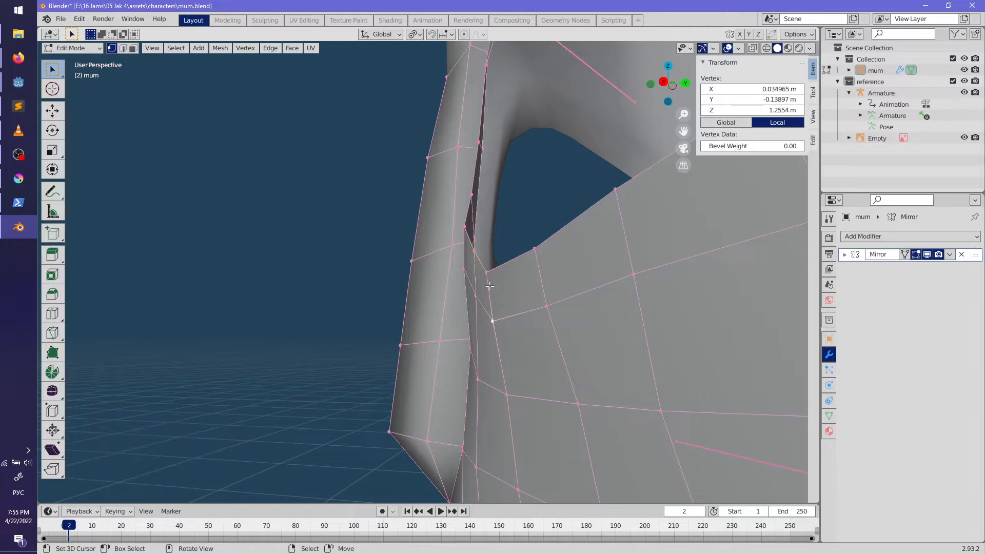
{"action": "left_click", "coordinate": [518, 317]}
{"action": "left_click", "coordinate": [466, 233]}
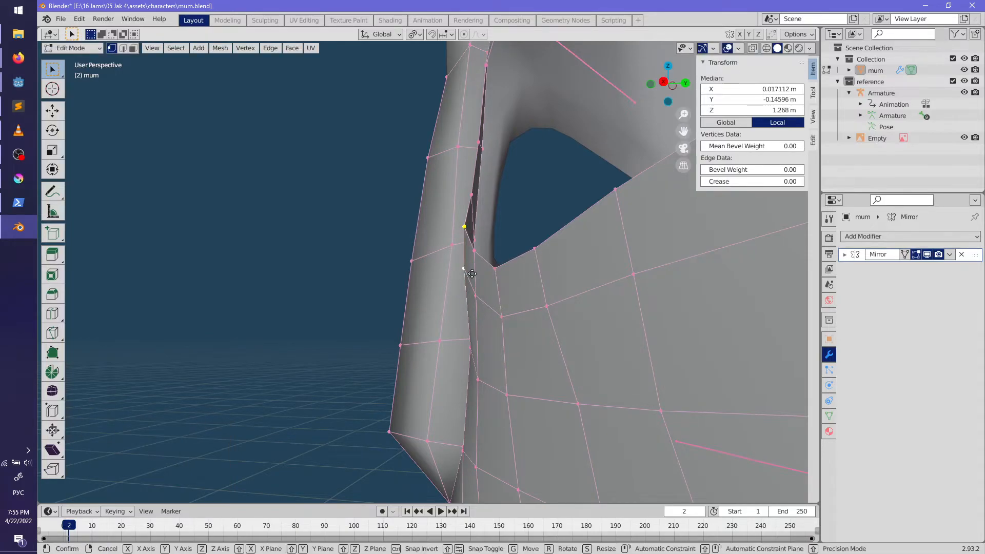
{"action": "left_click", "coordinate": [484, 274]}
{"action": "middle_click_drag", "start_coordinate": [485, 274], "coordinate": [595, 319]}
Step: Slide the individual vertices around the eye's inner lower corner along their edges to even out the rim spacing
{"action": "right_click", "coordinate": [423, 304]}
{"action": "middle_click_drag", "start_coordinate": [467, 333], "coordinate": [441, 325]}
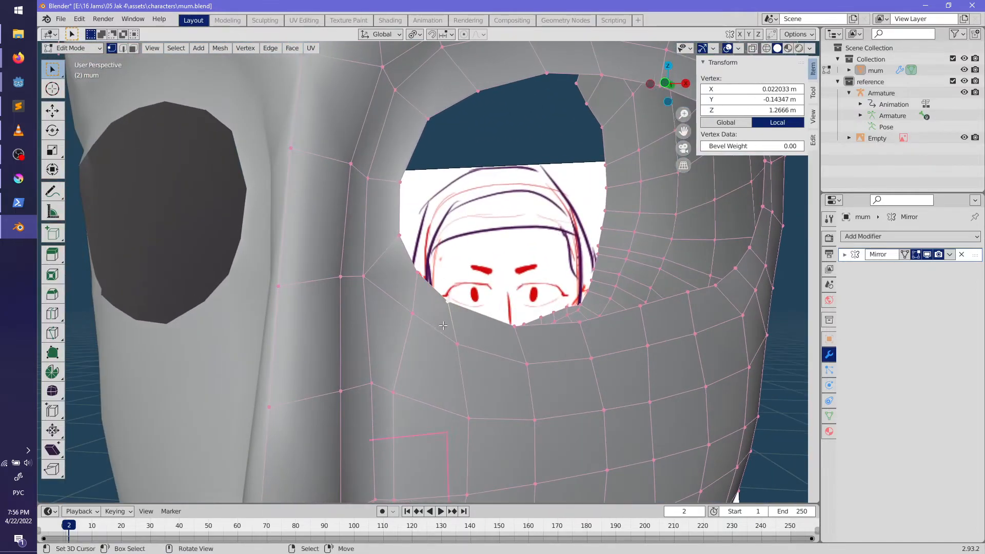
{"action": "left_click", "coordinate": [459, 326]}
{"action": "key", "text": "g"}
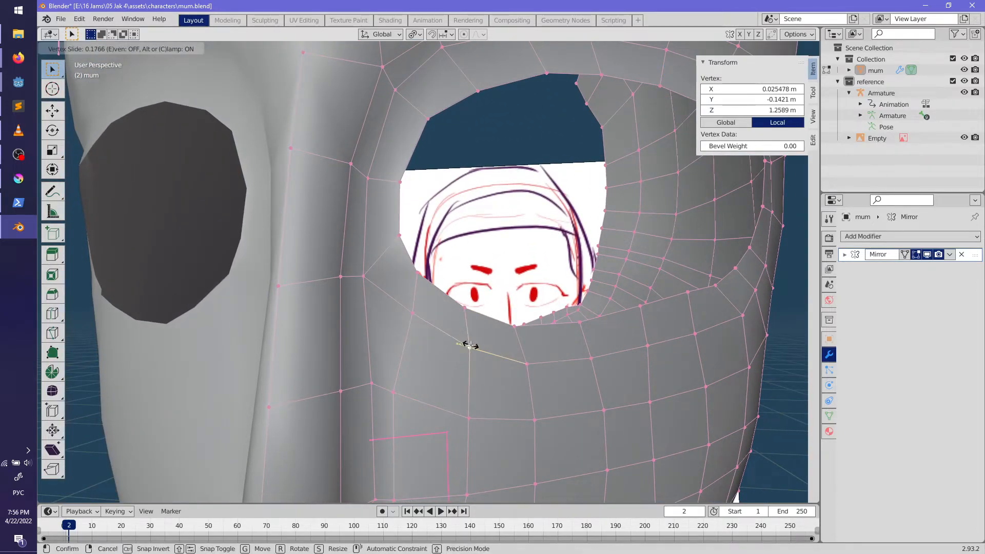
{"action": "left_click", "coordinate": [466, 344]}
{"action": "key", "text": "g"}
{"action": "left_click", "coordinate": [427, 278]}
{"action": "key", "text": "g"}
{"action": "left_click", "coordinate": [405, 242]}
{"action": "mouse_move", "coordinate": [405, 242]}
{"action": "middle_mouse_down"}
{"action": "mouse_move", "coordinate": [343, 304]}
{"action": "mouse_move", "coordinate": [432, 224]}
{"action": "mouse_move", "coordinate": [417, 257]}
{"action": "middle_mouse_up"}
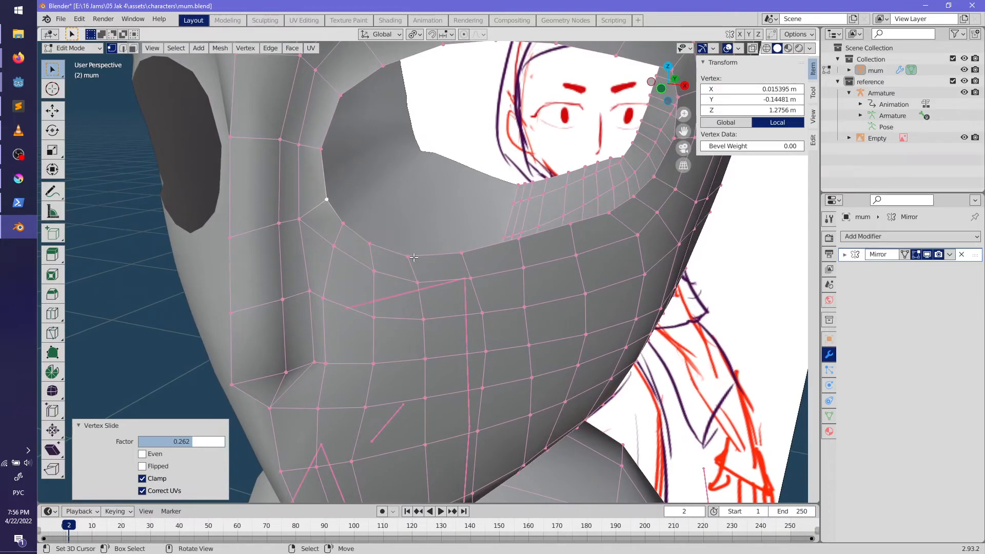
Step: Slide vertices along the inner part of the eye's lower rim and the loop beneath it with Vertex Slide
{"action": "key", "text": "shift+v"}
{"action": "left_click", "coordinate": [418, 256]}
{"action": "key", "text": "shift+v"}
{"action": "left_click", "coordinate": [468, 255]}
{"action": "key", "text": "shift+v"}
{"action": "left_click", "coordinate": [478, 276]}
Step: Edge-slide the two short radial edges at the eye's outer lower corner upward along the rim
{"action": "middle_click_drag", "start_coordinate": [499, 268], "coordinate": [497, 297]}
{"action": "left_click", "coordinate": [483, 287]}
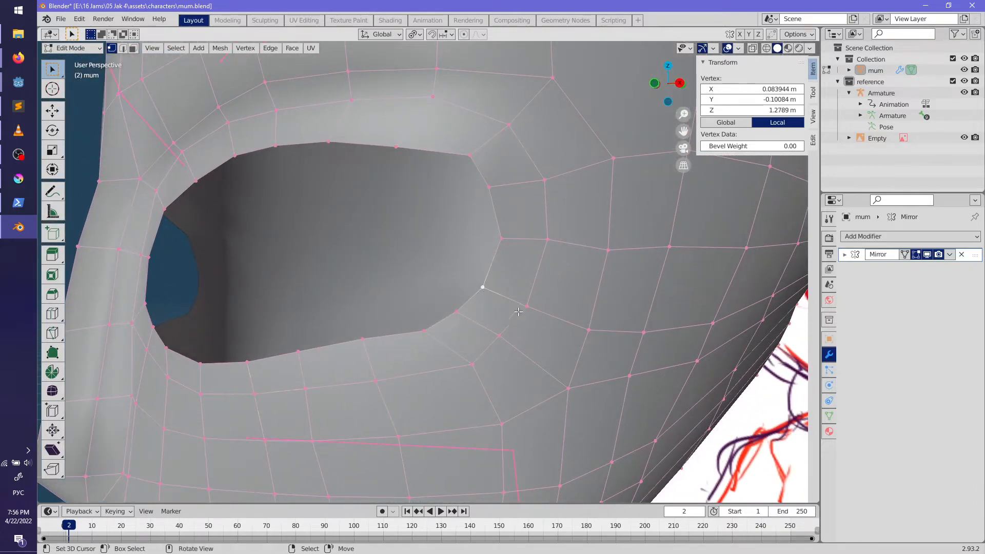
{"action": "left_click", "coordinate": [527, 307], "text": "ctrl"}
{"action": "left_click", "coordinate": [601, 330], "text": "alt+shift"}
{"action": "left_click", "coordinate": [595, 336]}
{"action": "left_click", "coordinate": [457, 312]}
{"action": "left_click", "coordinate": [499, 338], "text": "ctrl"}
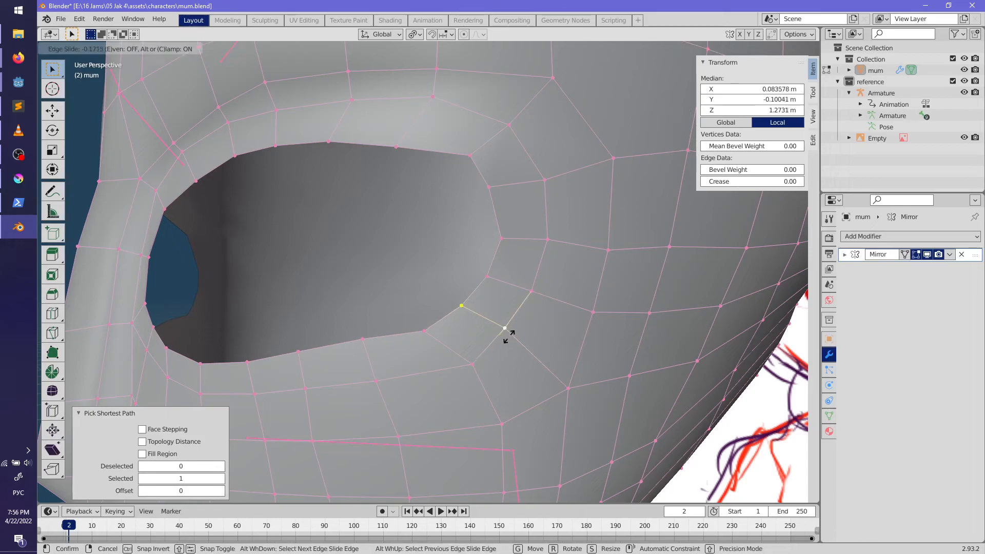
{"action": "left_click", "coordinate": [512, 336]}
Step: Reposition the second-loop vertices below the eye's outer corner to even out the faces, and clear the selection
{"action": "left_click", "coordinate": [508, 323]}
{"action": "left_click", "coordinate": [518, 341]}
{"action": "left_click", "coordinate": [471, 368]}
{"action": "key", "text": "g"}
{"action": "left_click", "coordinate": [462, 367]}
{"action": "middle_click_drag", "start_coordinate": [462, 367], "coordinate": [462, 332]}
{"action": "key", "text": "alt+a"}
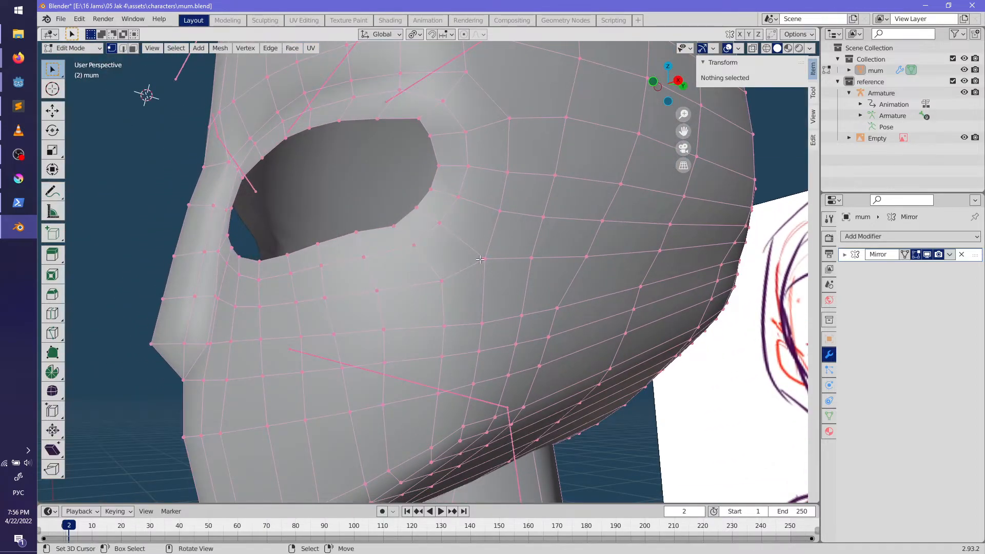
Step: Examine the shape of the eye opening and cheek from several angles, with and without the mesh wireframe
{"action": "right_click", "coordinate": [482, 260]}
{"action": "scroll", "coordinate": [480, 262], "scroll_direction": "down", "scroll_amount": 2}
{"action": "middle_click_drag", "start_coordinate": [462, 272], "coordinate": [387, 320]}
{"action": "scroll", "coordinate": [382, 327], "scroll_direction": "up", "scroll_amount": 2}
{"action": "mouse_move", "coordinate": [424, 277]}
{"action": "middle_mouse_down"}
{"action": "mouse_move", "coordinate": [463, 281]}
{"action": "mouse_move", "coordinate": [436, 293]}
{"action": "mouse_move", "coordinate": [488, 308]}
{"action": "mouse_move", "coordinate": [417, 311]}
{"action": "mouse_move", "coordinate": [593, 262]}
{"action": "middle_mouse_up"}
{"action": "key", "text": "alt+a"}
{"action": "scroll", "coordinate": [593, 262], "scroll_direction": "down", "scroll_amount": 3}
{"action": "middle_click_drag", "start_coordinate": [456, 321], "coordinate": [513, 365]}
{"action": "middle_click_drag", "start_coordinate": [513, 364], "coordinate": [497, 313], "text": "shift"}
{"action": "scroll", "coordinate": [498, 312], "scroll_direction": "up", "scroll_amount": 2}
{"action": "middle_click_drag", "start_coordinate": [398, 308], "coordinate": [424, 380]}
{"action": "key", "text": "Tab"}
{"action": "scroll", "coordinate": [368, 352], "scroll_direction": "up", "scroll_amount": 3}
{"action": "key", "text": "Tab"}
Step: Select the eye opening's rim loop and move it about -0.0007 m in X and 0.0007 m in Y
{"action": "left_click", "coordinate": [438, 360], "text": "alt"}
{"action": "middle_click_drag", "start_coordinate": [438, 360], "coordinate": [670, 322]}
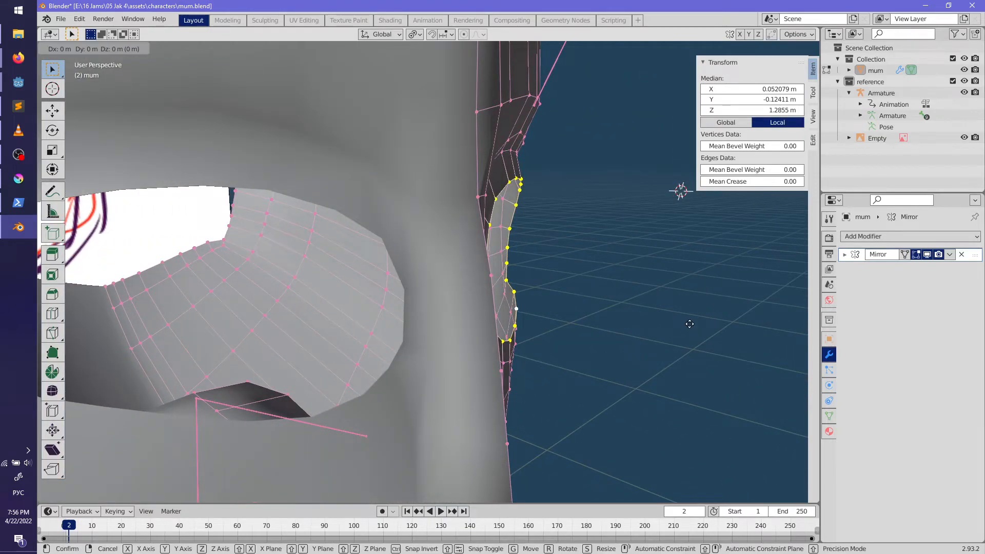
{"action": "left_click", "coordinate": [687, 324]}
{"action": "middle_click_drag", "start_coordinate": [636, 306], "coordinate": [519, 313]}
Step: Flatten the eye's rim loop with LoopTools Flatten, using the best-fit plane at 63.9% influence
{"action": "right_click", "coordinate": [291, 352]}
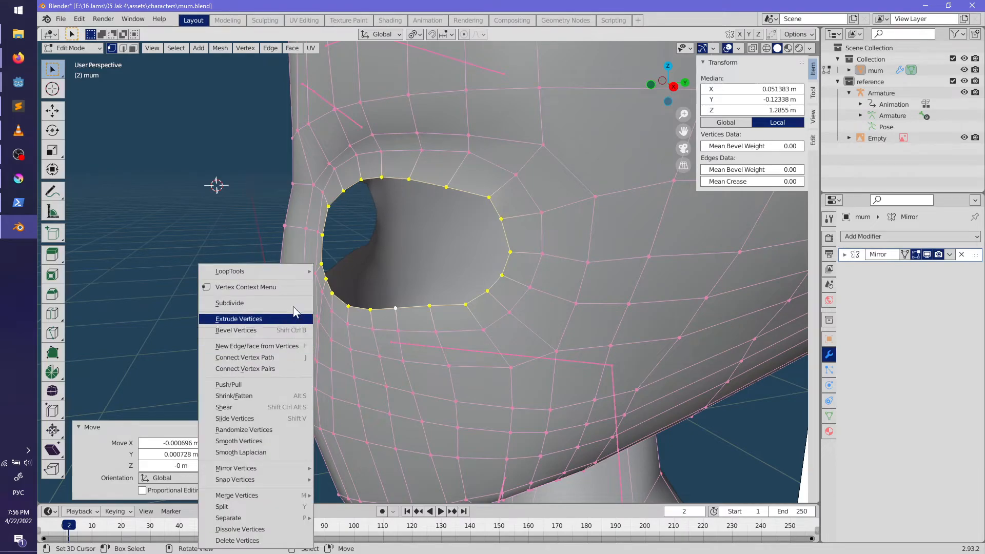
{"action": "left_click", "coordinate": [352, 307]}
{"action": "middle_click_drag", "start_coordinate": [319, 348], "coordinate": [370, 349]}
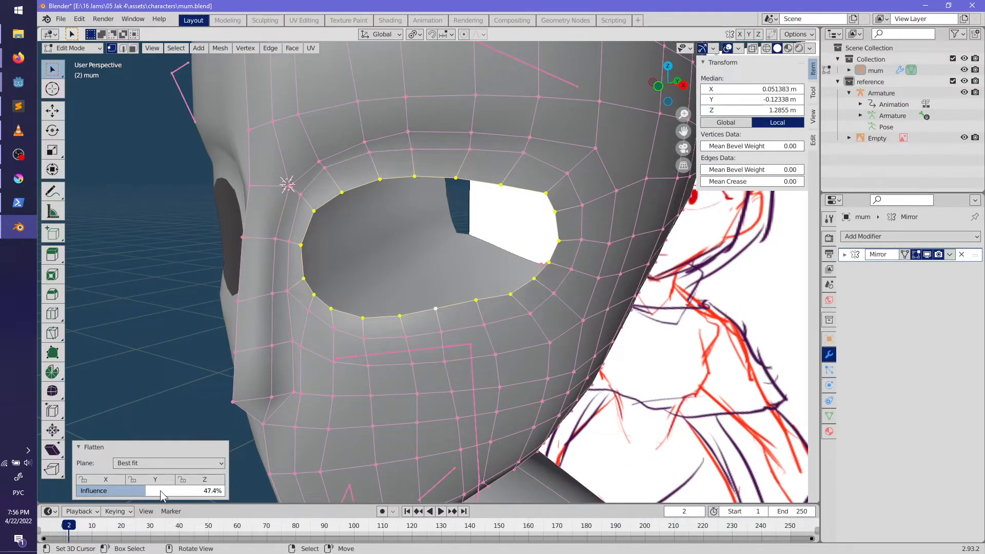
{"action": "middle_click_drag", "start_coordinate": [236, 462], "coordinate": [450, 403]}
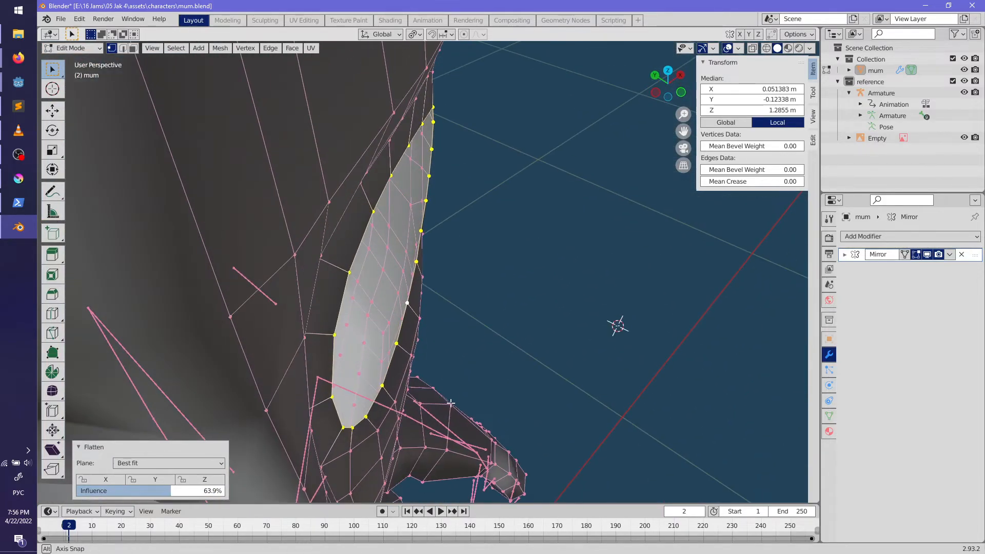
Step: Rotate the flattened eye rim loop slightly about the global Z axis and adjust its position
{"action": "left_click", "coordinate": [597, 357]}
{"action": "key", "text": "g"}
{"action": "left_click", "coordinate": [594, 356]}
Step: Select the second edge loop around the eye opening and flatten it partially with LoopTools Flatten
{"action": "left_click", "coordinate": [363, 443], "text": "alt"}
{"action": "middle_click_drag", "start_coordinate": [394, 418], "coordinate": [379, 404]}
{"action": "right_click", "coordinate": [383, 406]}
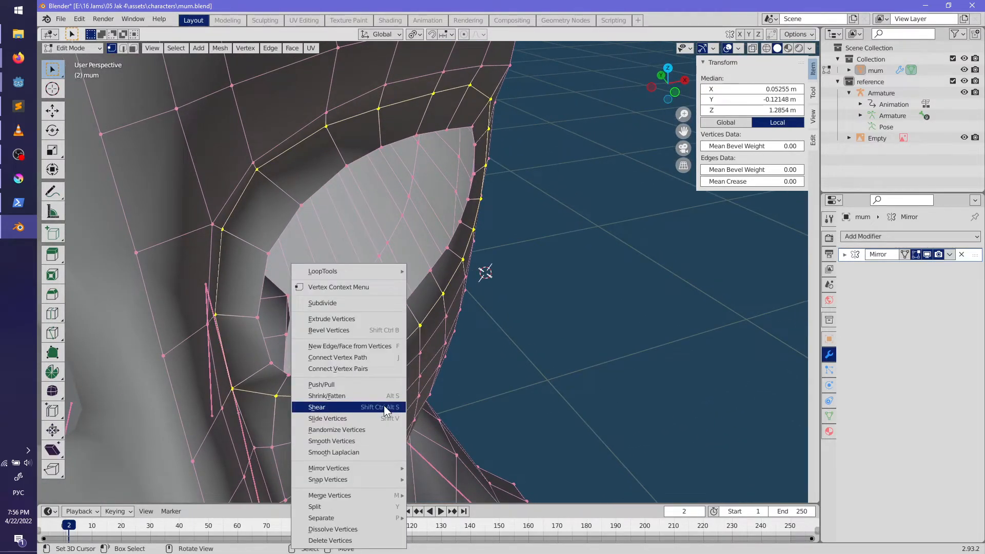
{"action": "mouse_move", "coordinate": [370, 269]}
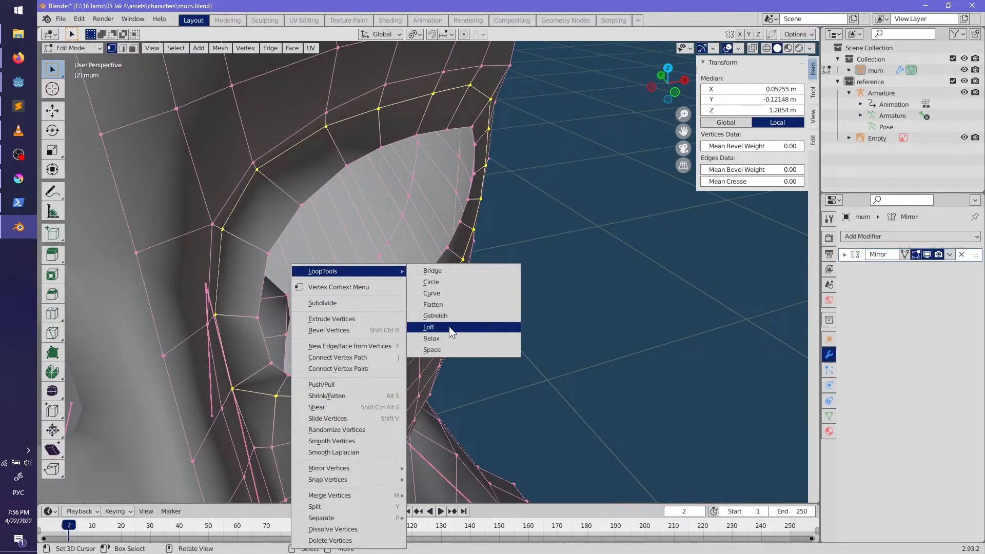
{"action": "left_click", "coordinate": [443, 303]}
{"action": "middle_click_drag", "start_coordinate": [440, 314], "coordinate": [482, 324]}
{"action": "middle_click_drag", "start_coordinate": [372, 426], "coordinate": [330, 437]}
{"action": "middle_click_drag", "start_coordinate": [473, 329], "coordinate": [522, 348]}
Step: Rotate the second loop around the eye slightly and edge-slide it between its neighbouring loops
{"action": "key", "text": "r"}
{"action": "left_click", "coordinate": [496, 367]}
{"action": "key", "text": "g"}
{"action": "key", "text": "g"}
{"action": "left_click", "coordinate": [559, 285]}
Step: Edge-slide the second eye loop further to adjust the width of the band around the opening, and check the shaded result
{"action": "key", "text": "g"}
{"action": "key", "text": "g"}
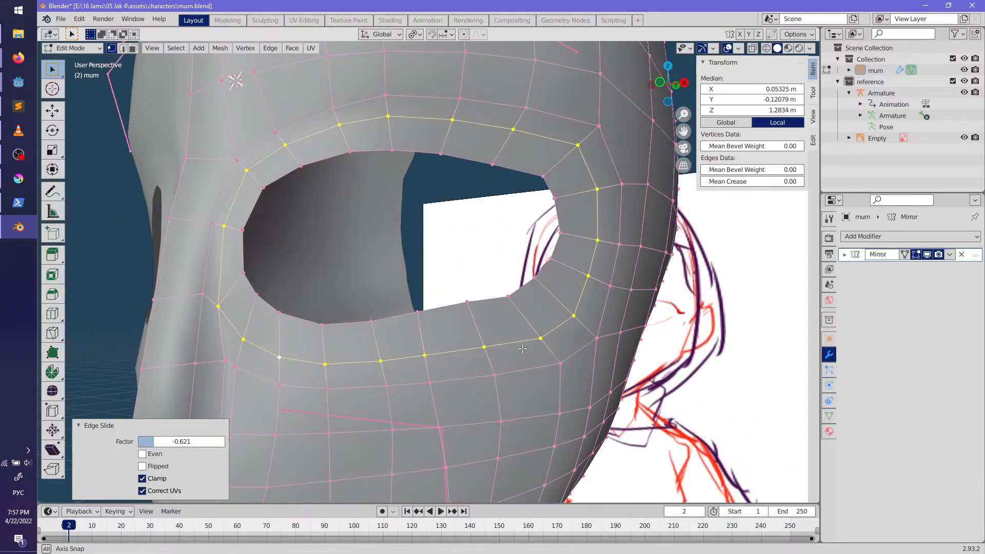
{"action": "key", "text": "g"}
{"action": "key", "text": "g"}
{"action": "key", "text": "g"}
{"action": "key", "text": "g"}
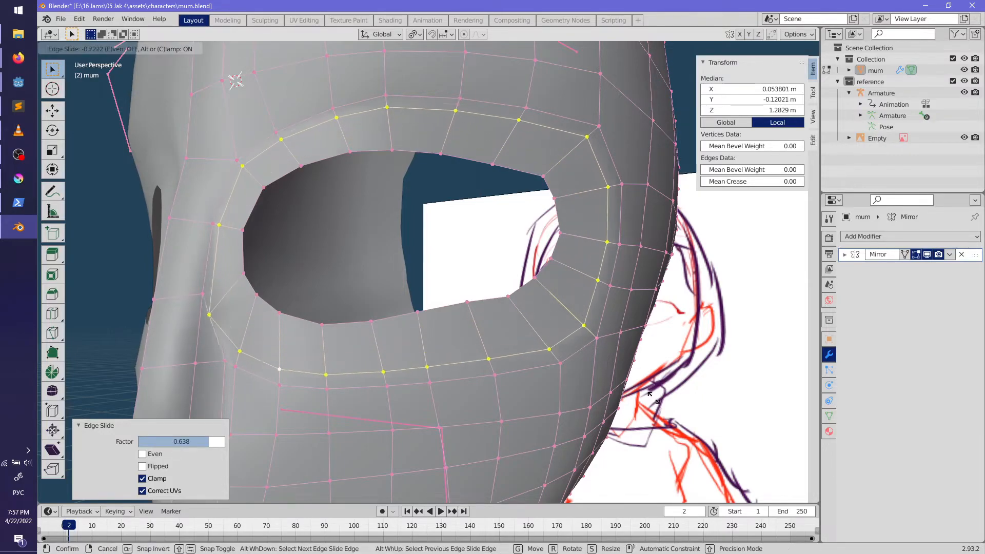
{"action": "key", "text": "g"}
{"action": "key", "text": "g"}
{"action": "mouse_move", "coordinate": [445, 399]}
{"action": "middle_mouse_down"}
{"action": "mouse_move", "coordinate": [544, 409]}
{"action": "mouse_move", "coordinate": [448, 385]}
{"action": "mouse_move", "coordinate": [349, 394]}
{"action": "mouse_move", "coordinate": [349, 341]}
{"action": "mouse_move", "coordinate": [483, 354]}
{"action": "mouse_move", "coordinate": [528, 398]}
{"action": "mouse_move", "coordinate": [500, 329]}
{"action": "mouse_move", "coordinate": [417, 333]}
{"action": "mouse_move", "coordinate": [395, 344]}
{"action": "mouse_move", "coordinate": [492, 307]}
{"action": "mouse_move", "coordinate": [365, 293]}
{"action": "middle_mouse_up"}
{"action": "key", "text": "Tab"}
{"action": "key", "text": "Tab"}
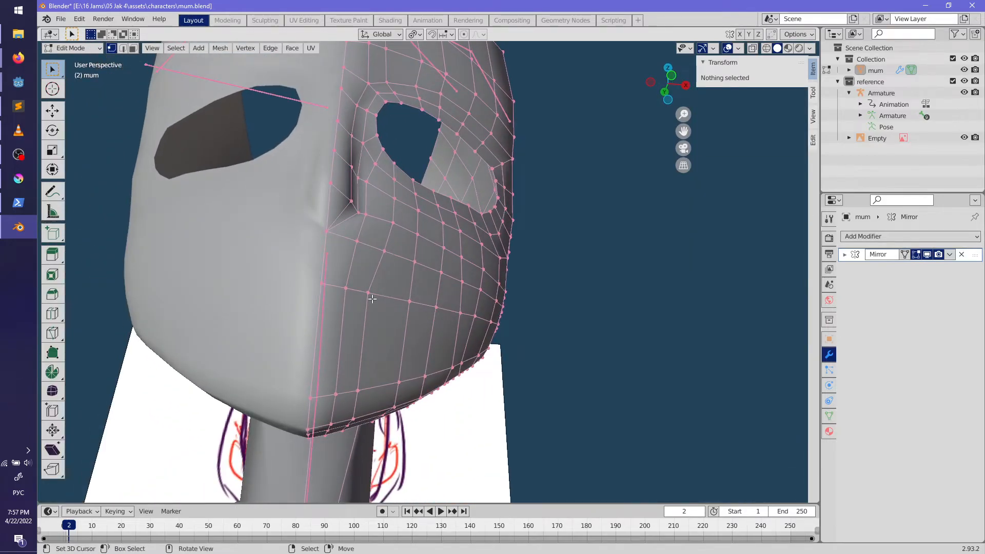
Step: Select the vertical edge loop running from the eye's inner lower rim to the chin and edge-slide it outward
{"action": "right_click", "coordinate": [354, 419], "text": "ctrl"}
{"action": "right_click", "coordinate": [357, 385], "text": "alt"}
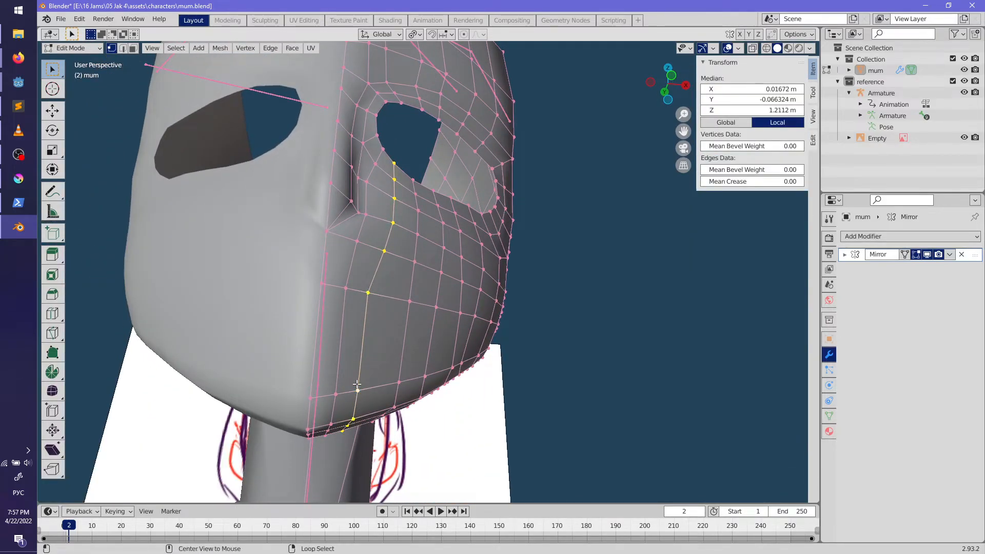
{"action": "left_click", "coordinate": [409, 398]}
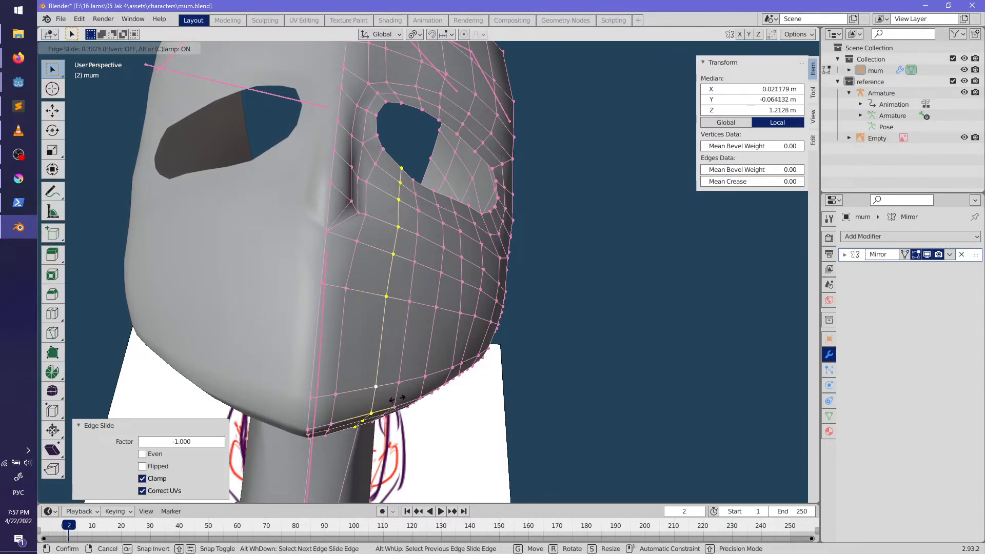
{"action": "middle_click_drag", "start_coordinate": [393, 399], "coordinate": [376, 367]}
Step: Try several edge slides of the vertical loop nearest the face's centre line, and undo the last one
{"action": "key", "text": "g"}
{"action": "left_click", "coordinate": [398, 370]}
{"action": "key", "text": "g"}
{"action": "key", "text": "g"}
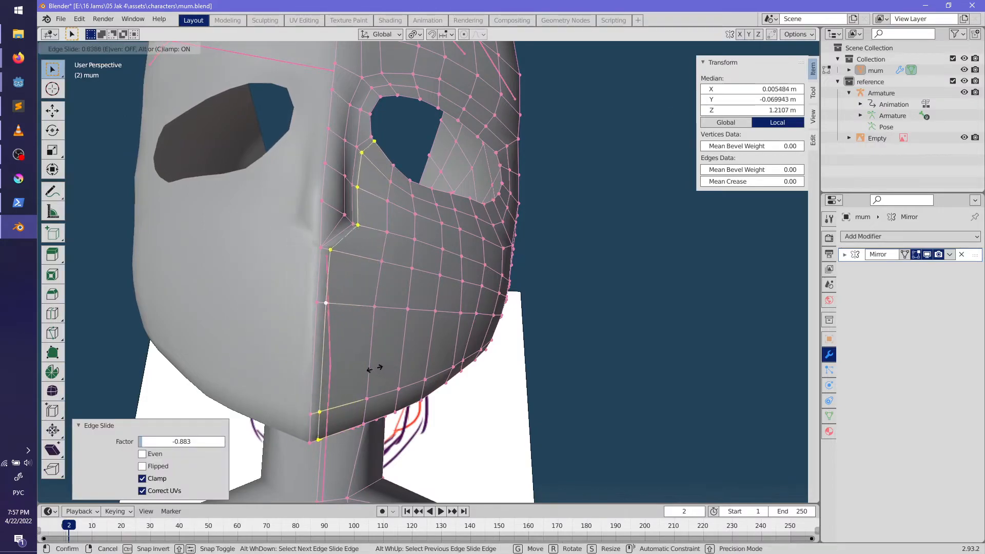
{"action": "left_click", "coordinate": [367, 372]}
{"action": "key", "text": "g"}
{"action": "key", "text": "g"}
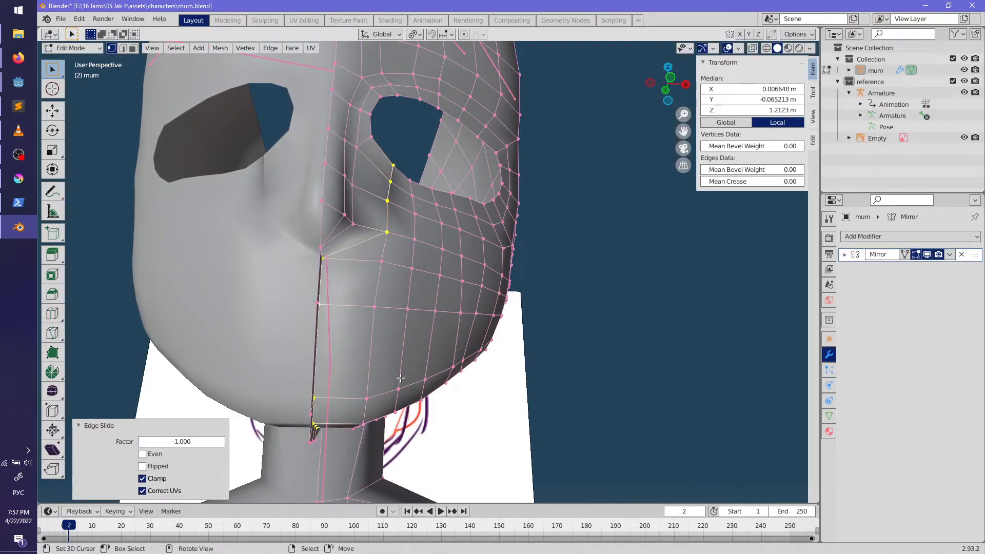
{"action": "key", "text": "ctrl+z"}
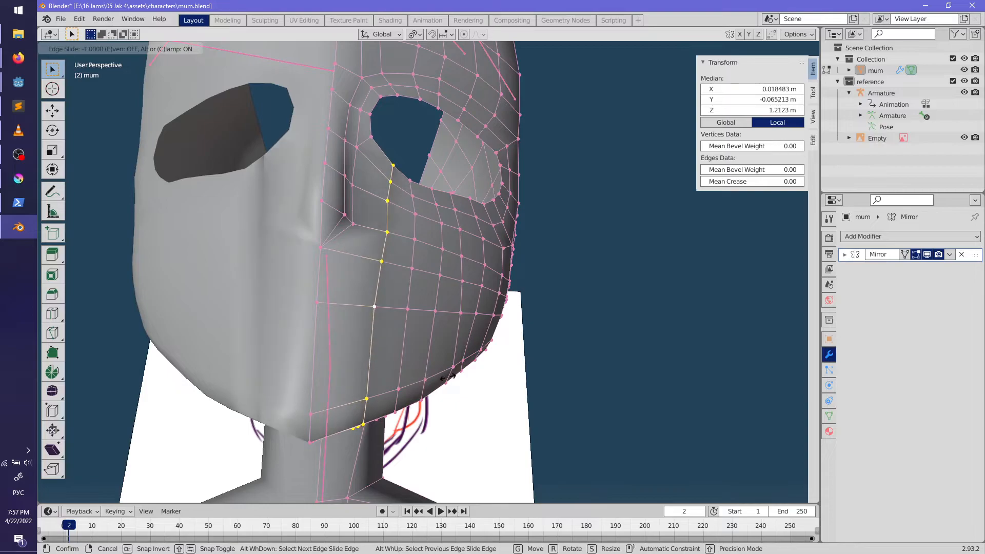
Step: Edge-slide the innermost vertical loop to about midway between the face's centre line and the next loop, and clear the selection
{"action": "left_click", "coordinate": [393, 380]}
{"action": "key", "text": "g"}
{"action": "key", "text": "g"}
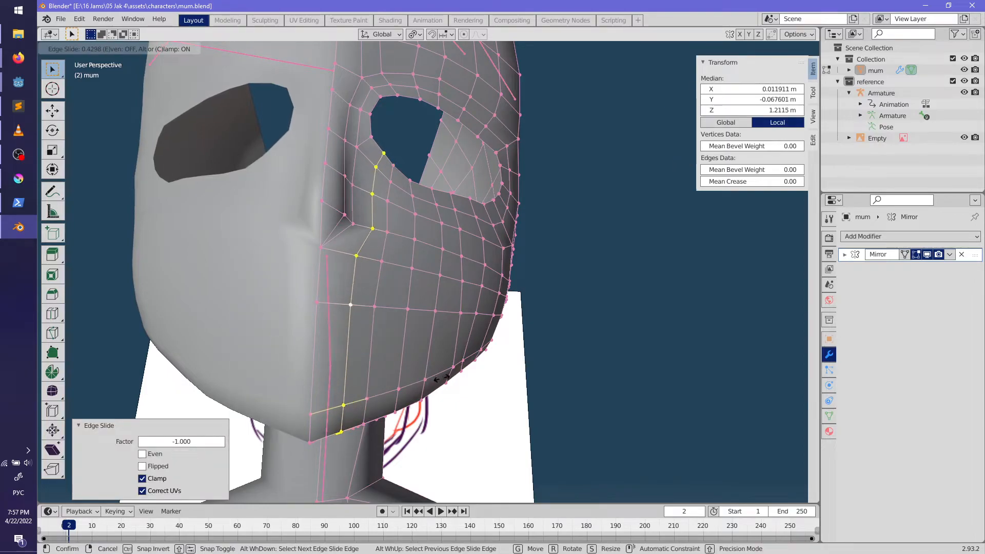
{"action": "left_click", "coordinate": [440, 379]}
{"action": "key", "text": "alt+a"}
{"action": "key", "text": "Tab"}
{"action": "middle_click_drag", "start_coordinate": [434, 372], "coordinate": [406, 371]}
{"action": "key", "text": "Tab"}
{"action": "middle_click_drag", "start_coordinate": [367, 344], "coordinate": [410, 365], "text": "shift"}
{"action": "scroll", "coordinate": [405, 339], "scroll_direction": "up", "scroll_amount": 1}
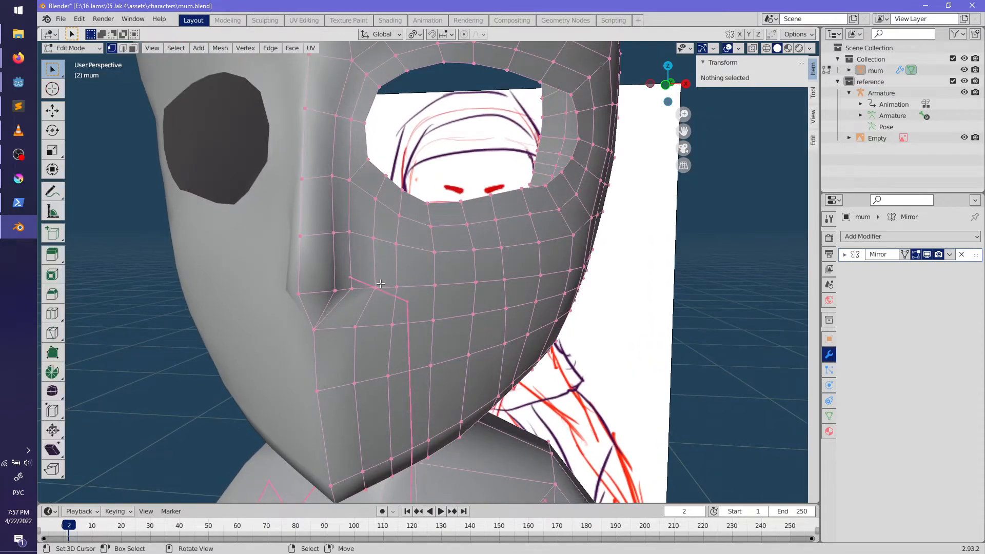
Step: Edge-slide the short vertical vertex path below the eye's inner corner toward the nose, and check the shaded face
{"action": "left_click", "coordinate": [376, 198], "text": "ctrl"}
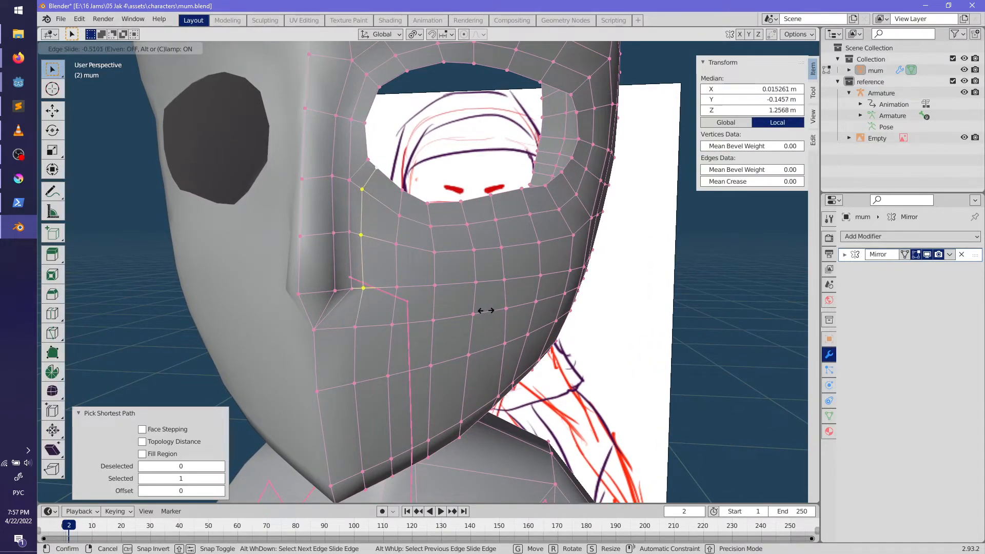
{"action": "left_click", "coordinate": [488, 310]}
{"action": "key", "text": "Tab"}
{"action": "mouse_move", "coordinate": [446, 353]}
{"action": "middle_mouse_down"}
{"action": "mouse_move", "coordinate": [453, 323]}
{"action": "mouse_move", "coordinate": [388, 338]}
{"action": "middle_mouse_up"}
{"action": "key", "text": "Tab"}
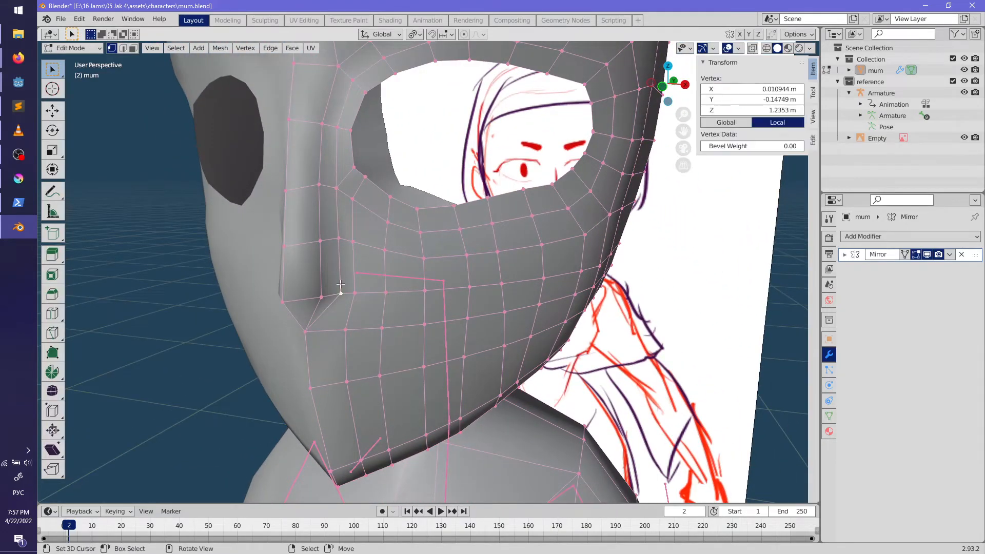
Step: Select the vertical vertex path along the side of the nose, adjust its position, and check the shaded face
{"action": "left_click", "coordinate": [330, 192], "text": "ctrl"}
{"action": "left_click", "coordinate": [454, 338]}
{"action": "key", "text": "Tab"}
{"action": "mouse_move", "coordinate": [454, 338]}
{"action": "middle_mouse_down"}
{"action": "mouse_move", "coordinate": [414, 347]}
{"action": "mouse_move", "coordinate": [456, 321]}
{"action": "mouse_move", "coordinate": [463, 352]}
{"action": "mouse_move", "coordinate": [371, 355]}
{"action": "mouse_move", "coordinate": [444, 321]}
{"action": "mouse_move", "coordinate": [521, 332]}
{"action": "mouse_move", "coordinate": [363, 346]}
{"action": "mouse_move", "coordinate": [549, 356]}
{"action": "mouse_move", "coordinate": [458, 352]}
{"action": "mouse_move", "coordinate": [465, 347]}
{"action": "mouse_move", "coordinate": [469, 389]}
{"action": "mouse_move", "coordinate": [434, 331]}
{"action": "mouse_move", "coordinate": [411, 319]}
{"action": "mouse_move", "coordinate": [472, 358]}
{"action": "mouse_move", "coordinate": [477, 334]}
{"action": "mouse_move", "coordinate": [491, 338]}
{"action": "mouse_move", "coordinate": [471, 273]}
{"action": "mouse_move", "coordinate": [496, 293]}
{"action": "mouse_move", "coordinate": [499, 339]}
{"action": "mouse_move", "coordinate": [480, 341]}
{"action": "mouse_move", "coordinate": [472, 324]}
{"action": "middle_mouse_up"}
{"action": "scroll", "coordinate": [470, 389], "scroll_direction": "up", "scroll_amount": 3}
{"action": "scroll", "coordinate": [433, 331], "scroll_direction": "up", "scroll_amount": 2}
Step: Fill the eye opening with a single face and check the shaded result
{"action": "key", "text": "Tab"}
{"action": "left_click", "coordinate": [372, 312], "text": "alt"}
{"action": "key", "text": "f"}
{"action": "key", "text": "Tab"}
{"action": "key", "text": "Tab"}
{"action": "scroll", "coordinate": [462, 336], "scroll_direction": "up", "scroll_amount": 3}
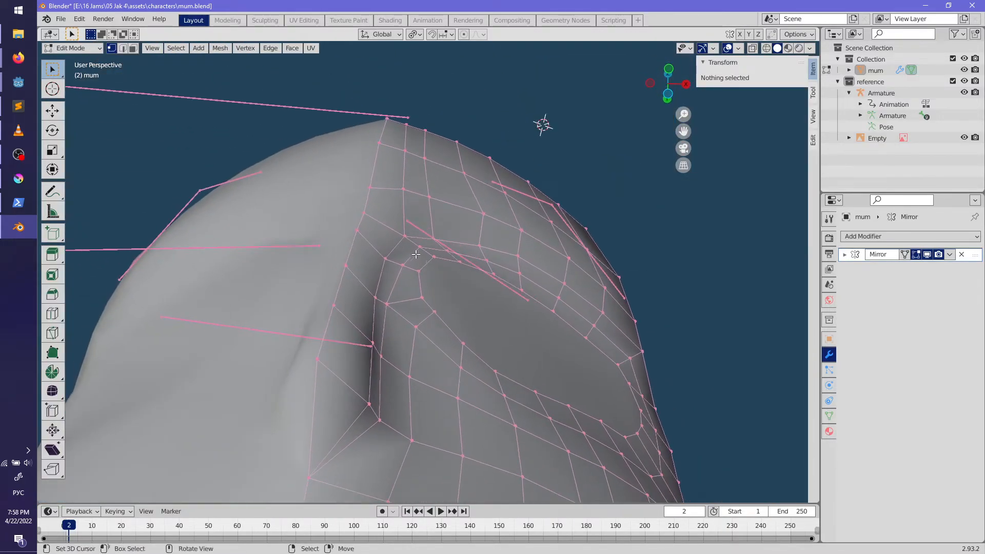
Step: Select the second loop's vertex path around the eye's inner corner and offset it with Shrink/Fatten
{"action": "left_click", "coordinate": [428, 315], "text": "ctrl"}
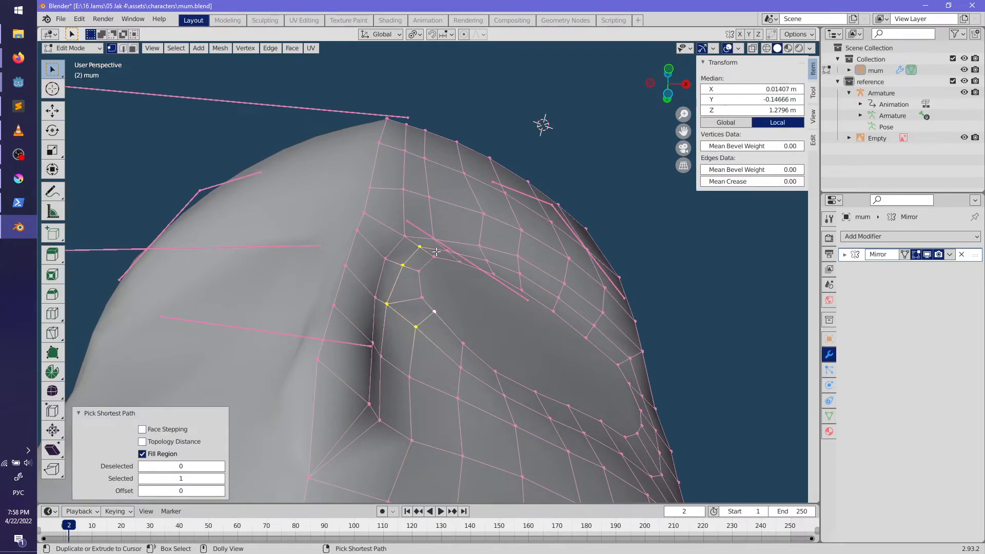
{"action": "key", "text": "alt+s"}
{"action": "middle_click_drag", "start_coordinate": [476, 311], "coordinate": [480, 332]}
{"action": "right_click", "coordinate": [630, 284]}
{"action": "right_click", "coordinate": [423, 331]}
{"action": "right_click", "coordinate": [423, 251], "text": "ctrl"}
{"action": "key", "text": "alt+s"}
{"action": "left_click", "coordinate": [634, 300]}
Step: Offset the innermost rim vertices at the eye's inner corner by about -0.0043 m with Shrink/Fatten
{"action": "right_click", "coordinate": [435, 315]}
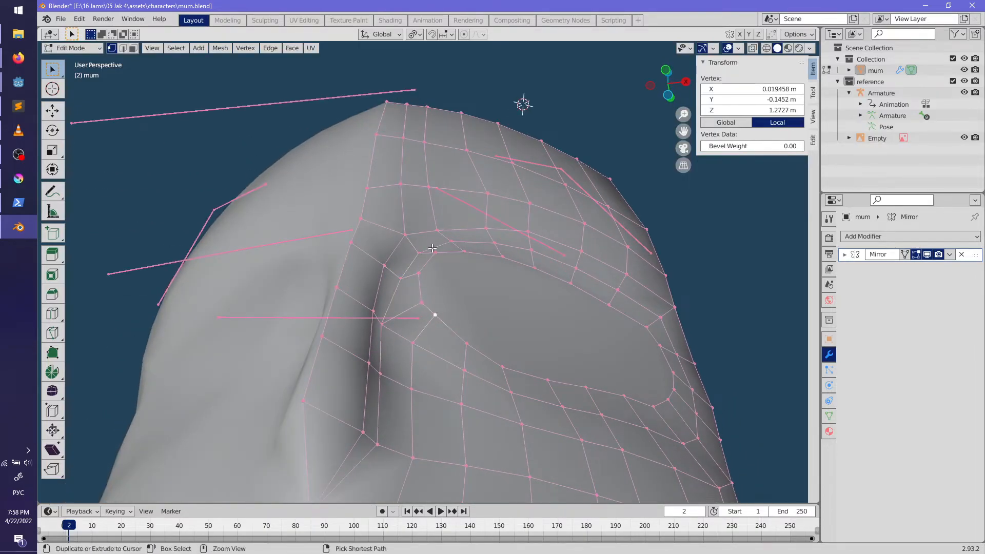
{"action": "right_click", "coordinate": [432, 249], "text": "ctrl"}
{"action": "middle_click_drag", "start_coordinate": [432, 250], "coordinate": [600, 280]}
{"action": "key", "text": "alt+s"}
{"action": "left_click", "coordinate": [604, 279]}
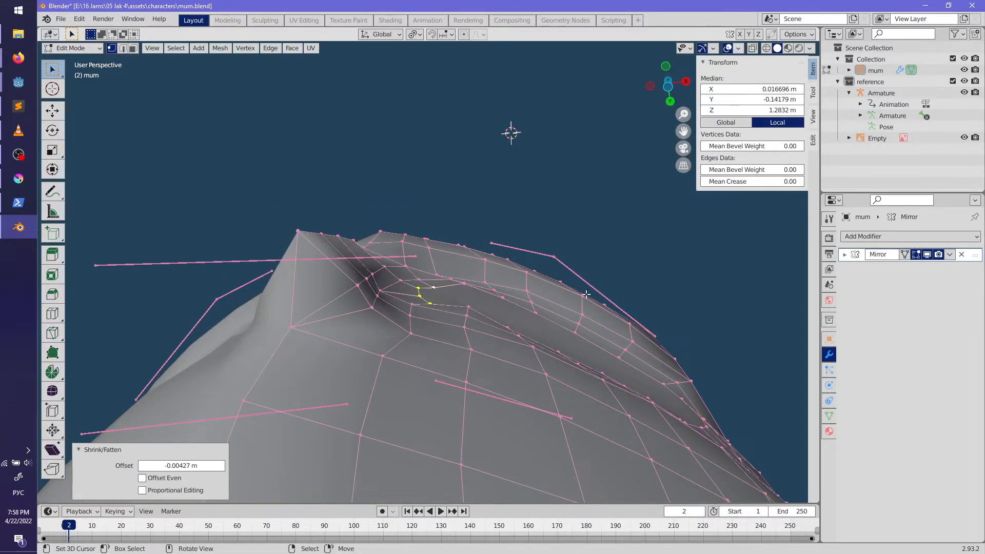
Step: Select further vertex paths around the eye's inner corner, adjust their depth, and check the shaded face
{"action": "scroll", "coordinate": [573, 335], "scroll_direction": "up", "scroll_amount": 5}
{"action": "right_click", "coordinate": [472, 338]}
{"action": "right_click", "coordinate": [468, 251], "text": "ctrl"}
{"action": "middle_click_drag", "start_coordinate": [485, 363], "coordinate": [485, 330]}
{"action": "right_click", "coordinate": [473, 306]}
{"action": "right_click", "coordinate": [469, 284], "text": "shift"}
{"action": "middle_click_drag", "start_coordinate": [470, 284], "coordinate": [457, 328]}
{"action": "left_click", "coordinate": [573, 343]}
{"action": "middle_click_drag", "start_coordinate": [441, 258], "coordinate": [488, 385]}
{"action": "left_click", "coordinate": [613, 346]}
{"action": "key", "text": "Tab"}
{"action": "scroll", "coordinate": [557, 386], "scroll_direction": "down", "scroll_amount": 4}
{"action": "scroll", "coordinate": [489, 385], "scroll_direction": "up", "scroll_amount": 3}
{"action": "key", "text": "Tab"}
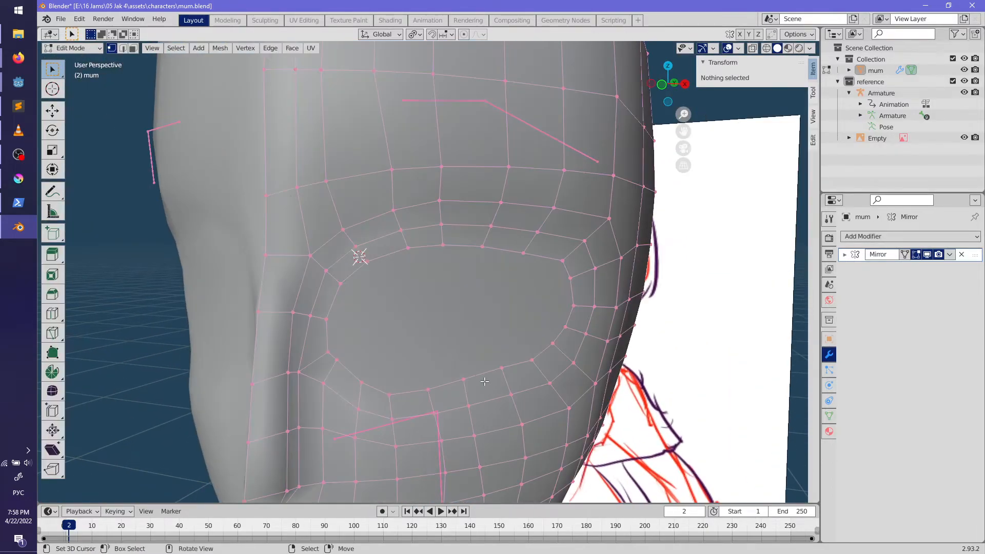
Step: In face selection mode, delete only the single face that fills the eye opening, keeping the surrounding loops
{"action": "left_click", "coordinate": [133, 47]}
{"action": "left_click", "coordinate": [457, 349]}
{"action": "key", "text": "x"}
{"action": "left_click", "coordinate": [457, 354]}
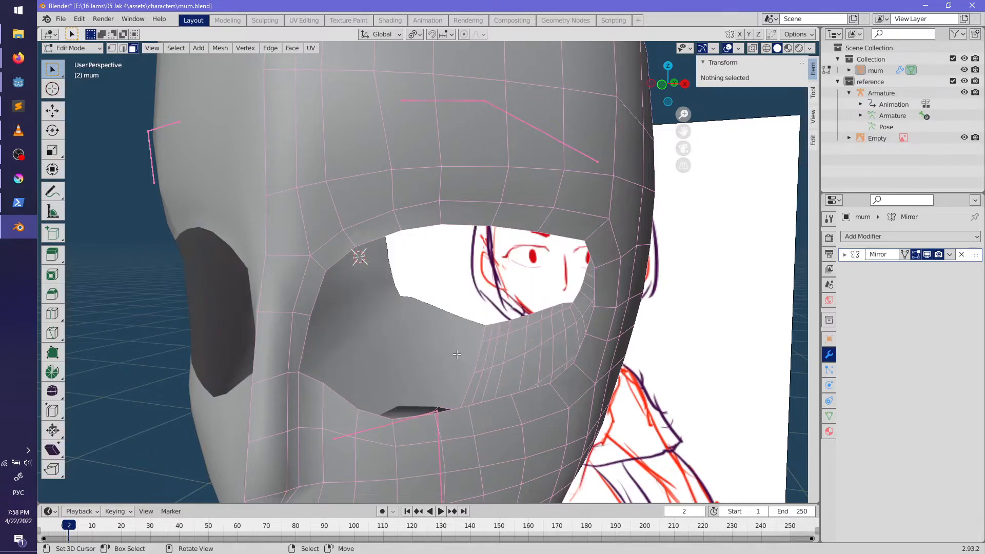
{"action": "left_click", "coordinate": [381, 321]}
{"action": "key", "text": "x"}
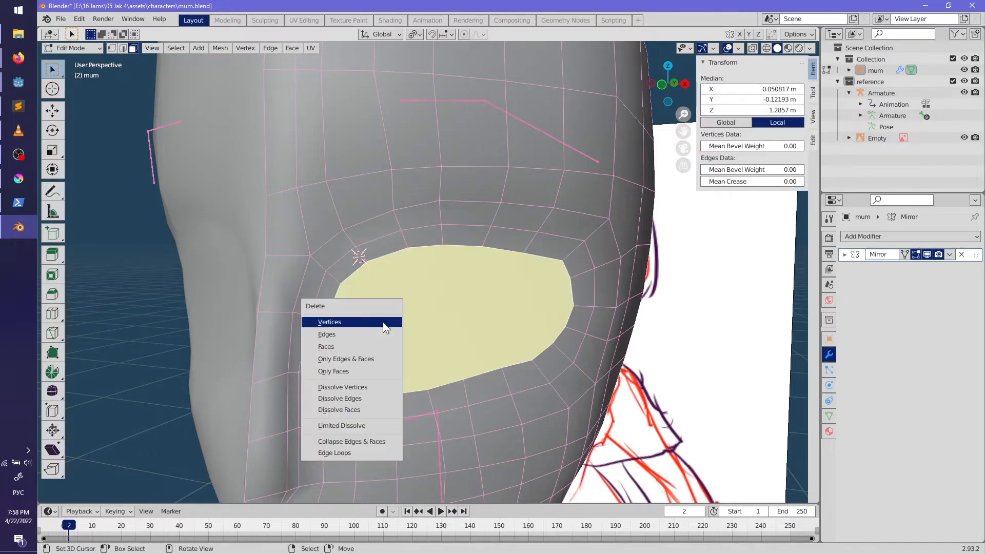
{"action": "left_click", "coordinate": [368, 347]}
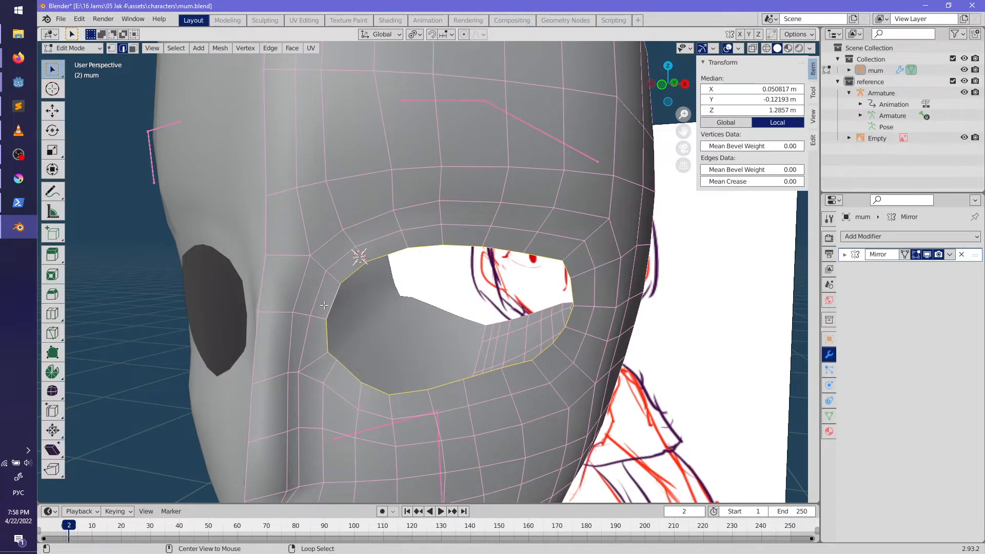
Step: Grid-fill the eye opening's boundary loop with a span of 2, clear the selection and check the shaded result
{"action": "key", "text": "ctrl+f"}
{"action": "left_click", "coordinate": [380, 342]}
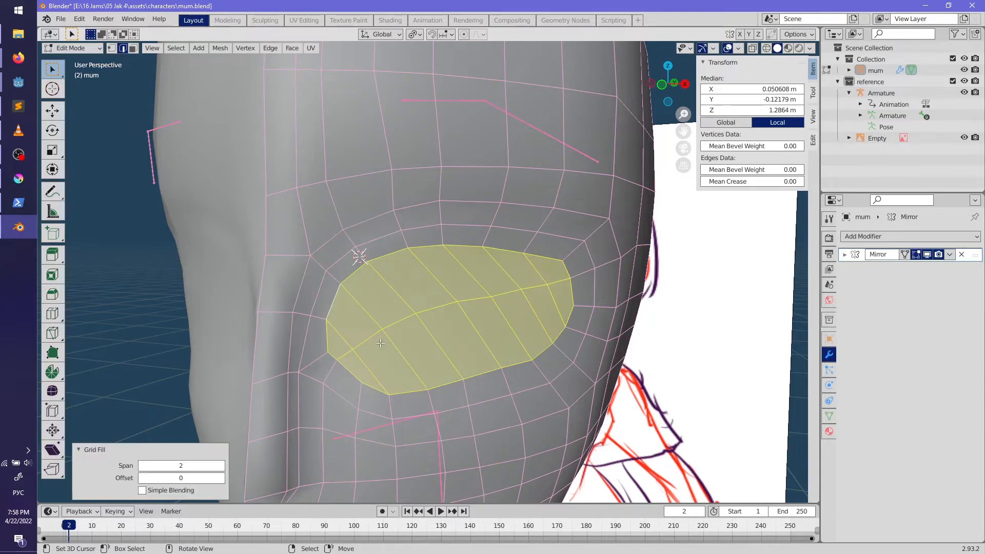
{"action": "scroll", "coordinate": [381, 343], "scroll_direction": "down", "scroll_amount": 4}
{"action": "key", "text": "alt+a"}
{"action": "key", "text": "Tab"}
{"action": "middle_click_drag", "start_coordinate": [404, 397], "coordinate": [459, 299]}
Step: Try to scale the edge path at the eye's outer corner with global Z locked, and undo the changes there
{"action": "key", "text": "Tab"}
{"action": "right_click", "coordinate": [449, 193]}
{"action": "right_click", "coordinate": [436, 299], "text": "ctrl"}
{"action": "middle_click_drag", "start_coordinate": [529, 302], "coordinate": [560, 267]}
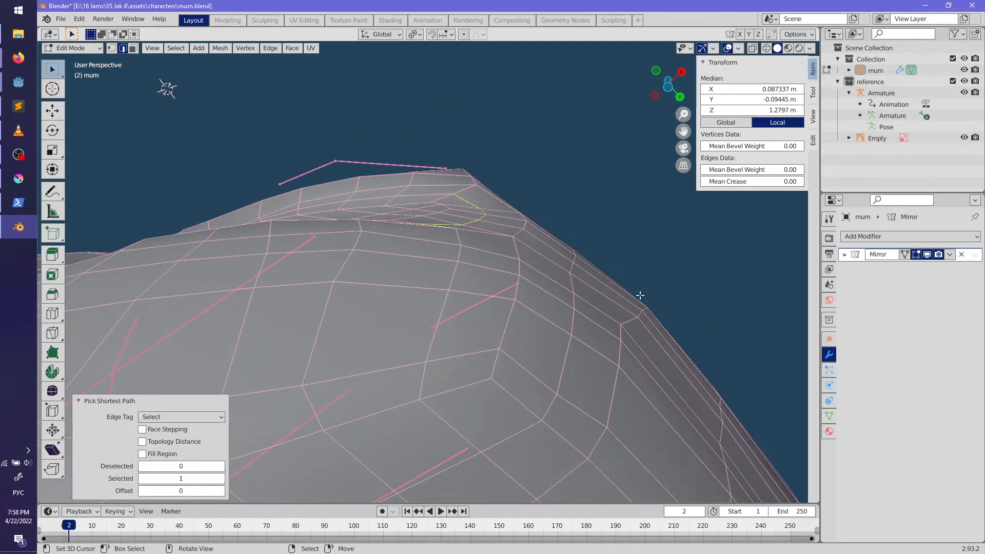
{"action": "middle_click_drag", "start_coordinate": [640, 296], "coordinate": [653, 314]}
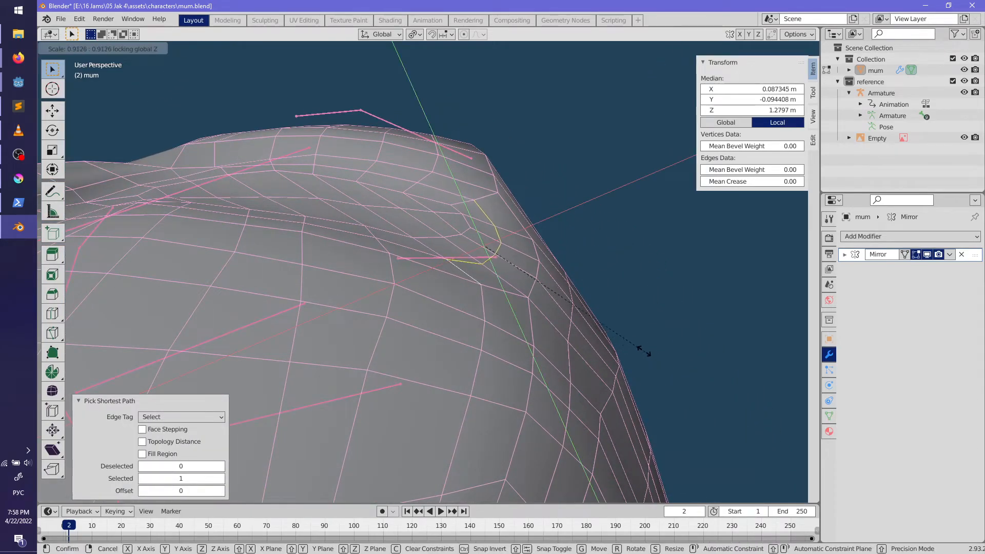
{"action": "left_click", "coordinate": [616, 321]}
{"action": "scroll", "coordinate": [597, 311], "scroll_direction": "up", "scroll_amount": 2}
{"action": "key", "text": "g"}
{"action": "right_click", "coordinate": [600, 299]}
{"action": "middle_click_drag", "start_coordinate": [599, 300], "coordinate": [561, 329]}
{"action": "key", "text": "ctrl+z"}
{"action": "key", "text": "ctrl+z"}
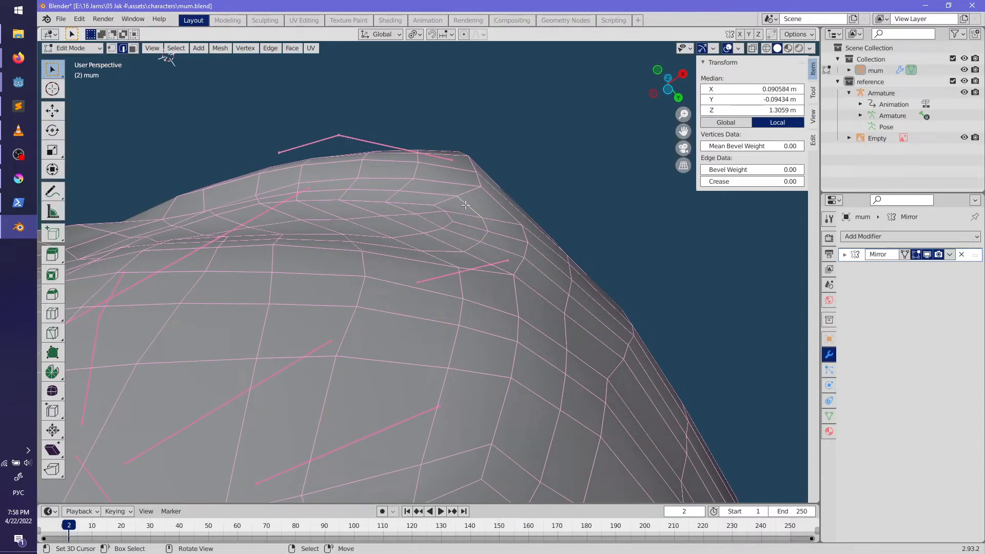
Step: Offset the edge path at the eye's outer corner with Shrink/Fatten, and move the upper outer-corner edge by about 0.002 m
{"action": "left_click", "coordinate": [455, 257], "text": "ctrl"}
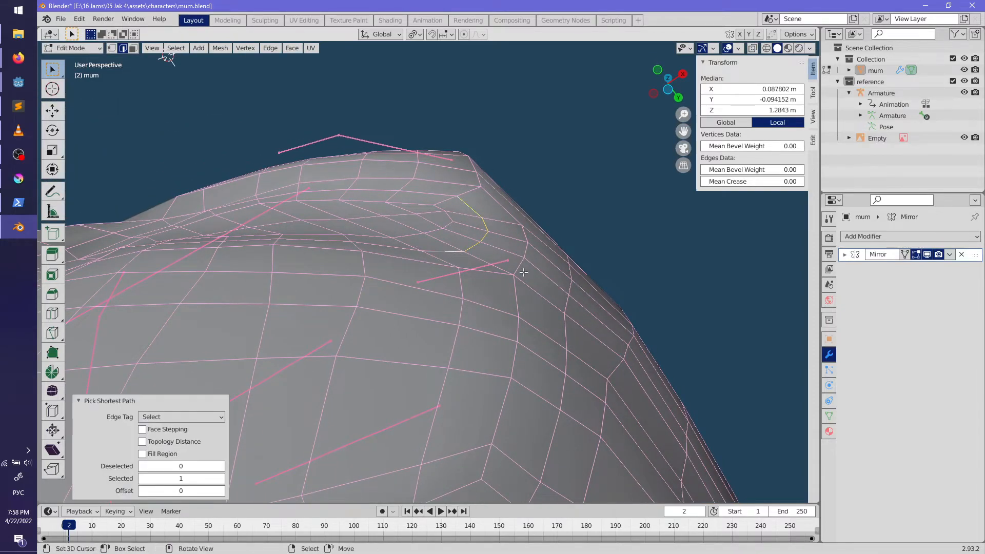
{"action": "left_click", "coordinate": [660, 282]}
{"action": "scroll", "coordinate": [559, 330], "scroll_direction": "up", "scroll_amount": 5}
{"action": "left_click", "coordinate": [496, 358]}
{"action": "key", "text": "g"}
{"action": "left_click", "coordinate": [505, 355]}
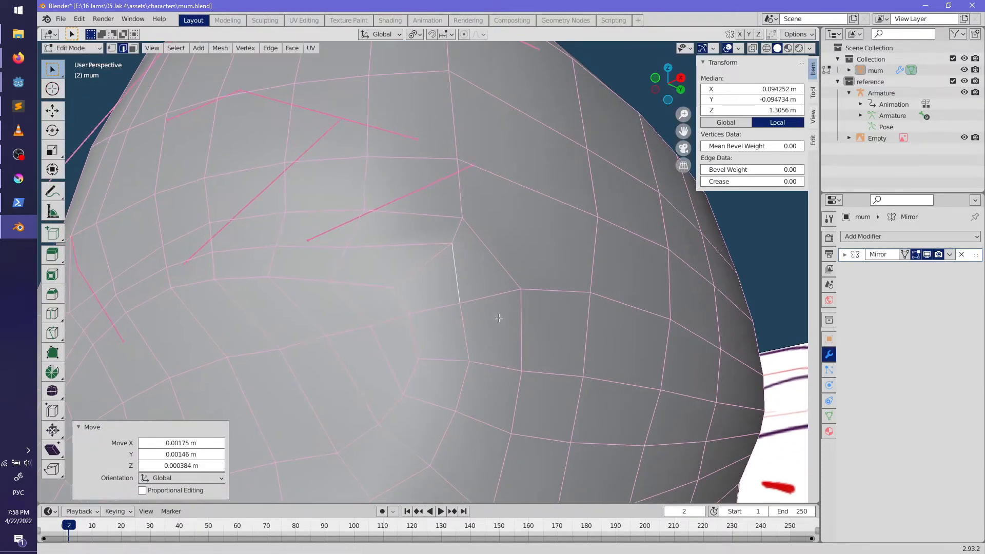
Step: Move the individual loop edges running down the eye's outer corner to smooth the curve of the rim
{"action": "middle_click_drag", "start_coordinate": [489, 338], "coordinate": [512, 247], "text": "shift"}
{"action": "right_click", "coordinate": [513, 173]}
{"action": "middle_click_drag", "start_coordinate": [519, 399], "coordinate": [528, 327], "text": "shift"}
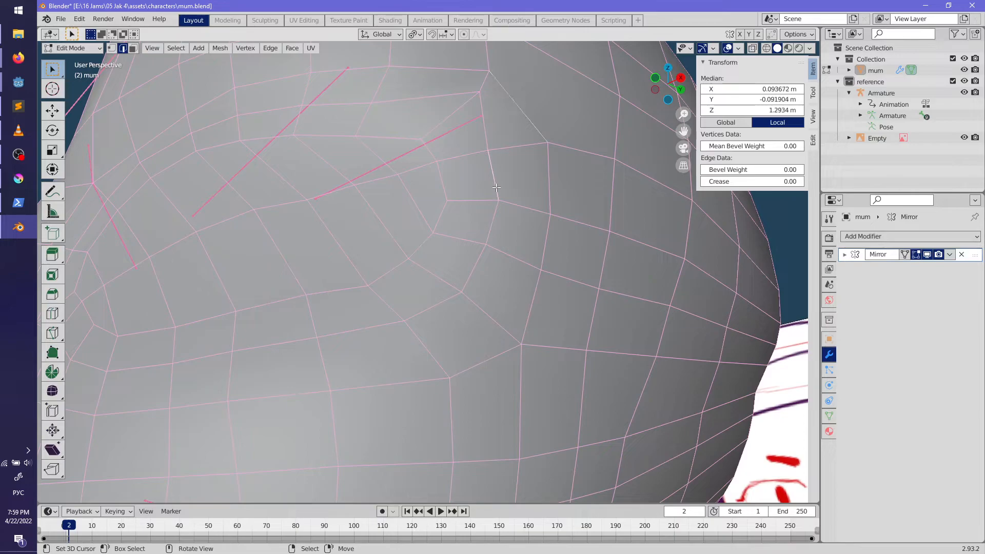
{"action": "left_click", "coordinate": [523, 237]}
{"action": "right_click", "coordinate": [499, 232]}
{"action": "key", "text": "g"}
{"action": "left_click", "coordinate": [502, 233]}
{"action": "right_click", "coordinate": [472, 266]}
{"action": "key", "text": "g"}
{"action": "left_click", "coordinate": [471, 265]}
Step: Rotate the upper outer-corner edge of the eye, move it about 0.001 m inward along X, and check the shaded face
{"action": "middle_click_drag", "start_coordinate": [471, 266], "coordinate": [539, 258]}
{"action": "key", "text": "r"}
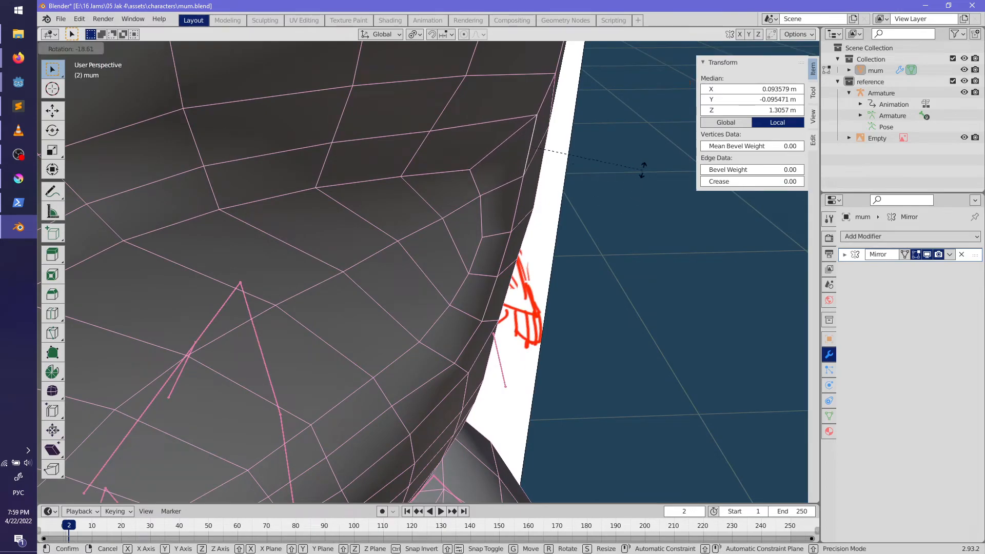
{"action": "left_click", "coordinate": [642, 170]}
{"action": "key", "text": "g"}
{"action": "left_click", "coordinate": [634, 173]}
{"action": "middle_click_drag", "start_coordinate": [508, 402], "coordinate": [471, 281], "text": "shift"}
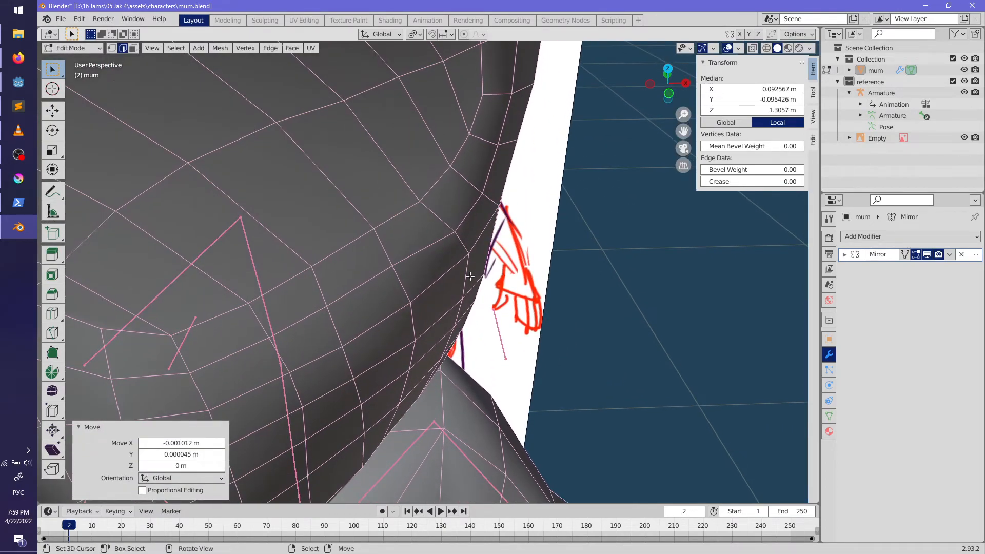
{"action": "scroll", "coordinate": [594, 291], "scroll_direction": "down", "scroll_amount": 3}
{"action": "key", "text": "alt+a"}
{"action": "key", "text": "Tab"}
{"action": "middle_click_drag", "start_coordinate": [517, 371], "coordinate": [503, 303]}
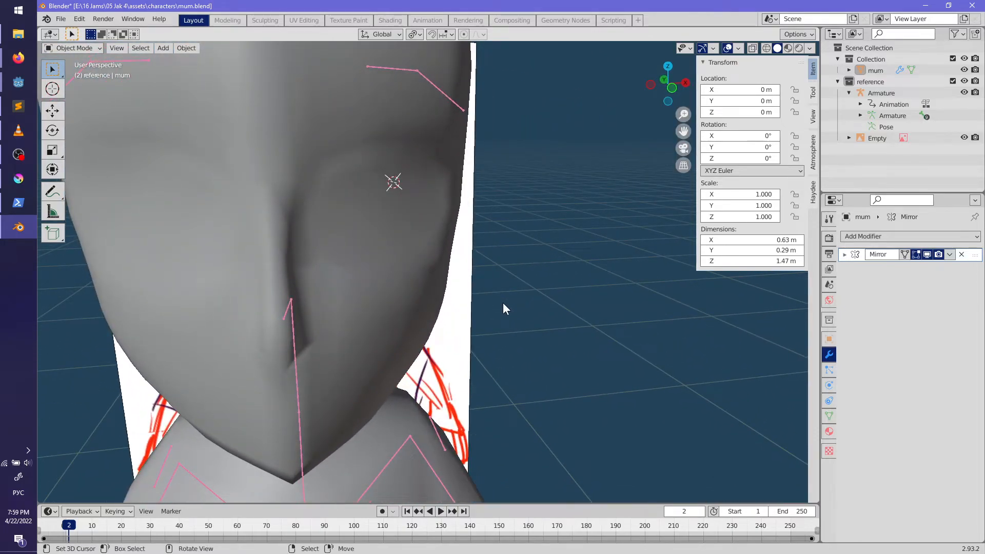
{"action": "mouse_move", "coordinate": [503, 308]}
{"action": "middle_mouse_down"}
{"action": "mouse_move", "coordinate": [525, 301]}
{"action": "mouse_move", "coordinate": [429, 301]}
{"action": "mouse_move", "coordinate": [437, 281]}
{"action": "mouse_move", "coordinate": [501, 264]}
{"action": "mouse_move", "coordinate": [465, 312]}
{"action": "mouse_move", "coordinate": [587, 320]}
{"action": "mouse_move", "coordinate": [563, 340]}
{"action": "mouse_move", "coordinate": [523, 348]}
{"action": "mouse_move", "coordinate": [467, 311]}
{"action": "middle_mouse_up"}
Step: Select the second vertical edge loop from the forehead's centre line and edge-slide it toward the centre
{"action": "key", "text": "Tab"}
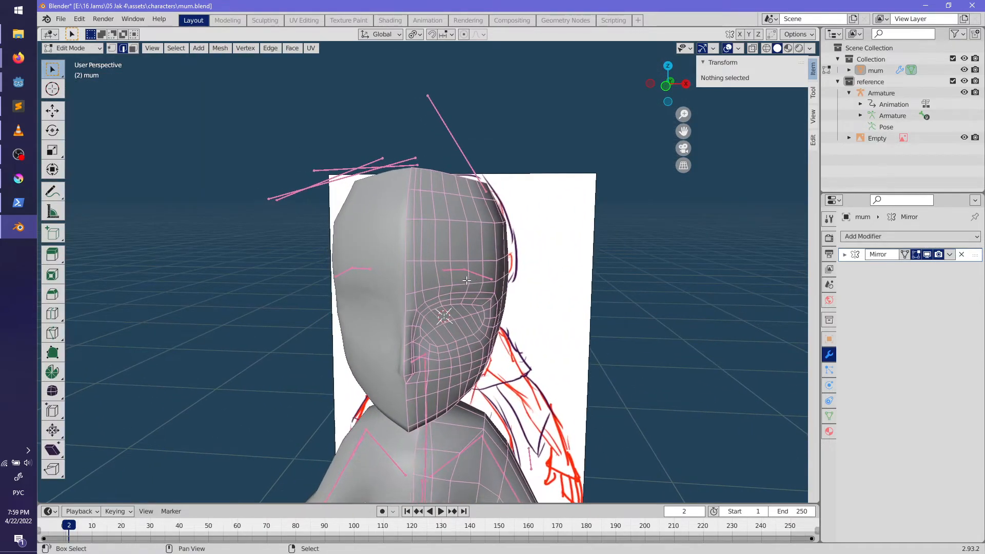
{"action": "scroll", "coordinate": [416, 263], "scroll_direction": "up", "scroll_amount": 2}
{"action": "left_click", "coordinate": [427, 269]}
{"action": "middle_click_drag", "start_coordinate": [458, 229], "coordinate": [431, 240]}
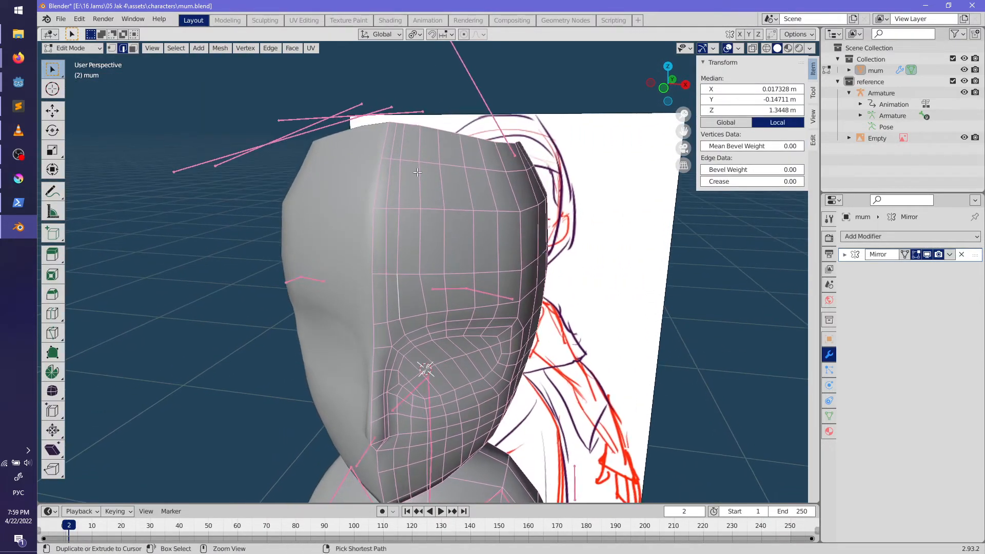
{"action": "left_click", "coordinate": [431, 240], "text": "ctrl"}
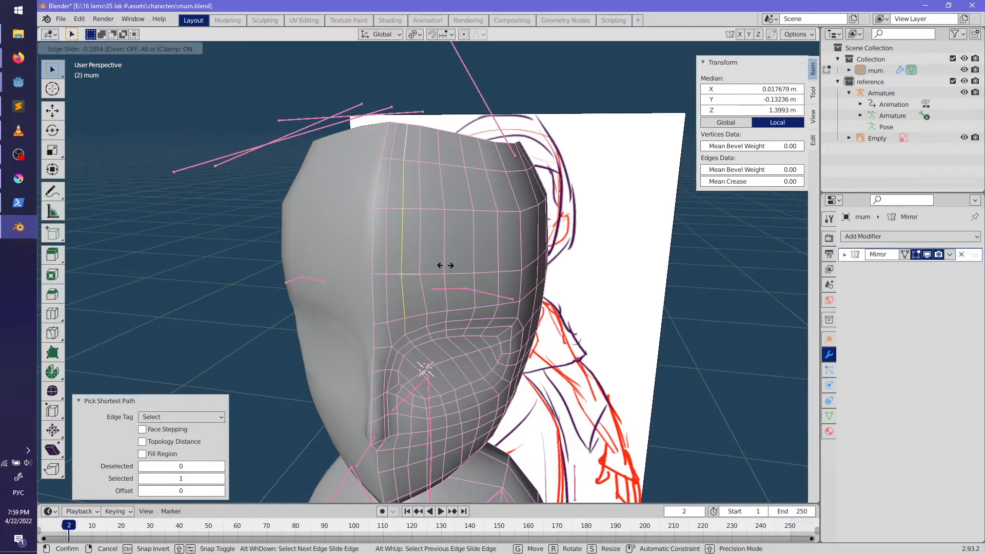
Step: Edge-slide the forehead's innermost vertical loop to between the centre line and the second loop, and check the shaded head
{"action": "left_click", "coordinate": [384, 292]}
{"action": "left_click", "coordinate": [387, 152], "text": "ctrl"}
{"action": "left_click", "coordinate": [394, 141], "text": "ctrl"}
{"action": "left_click", "coordinate": [512, 317]}
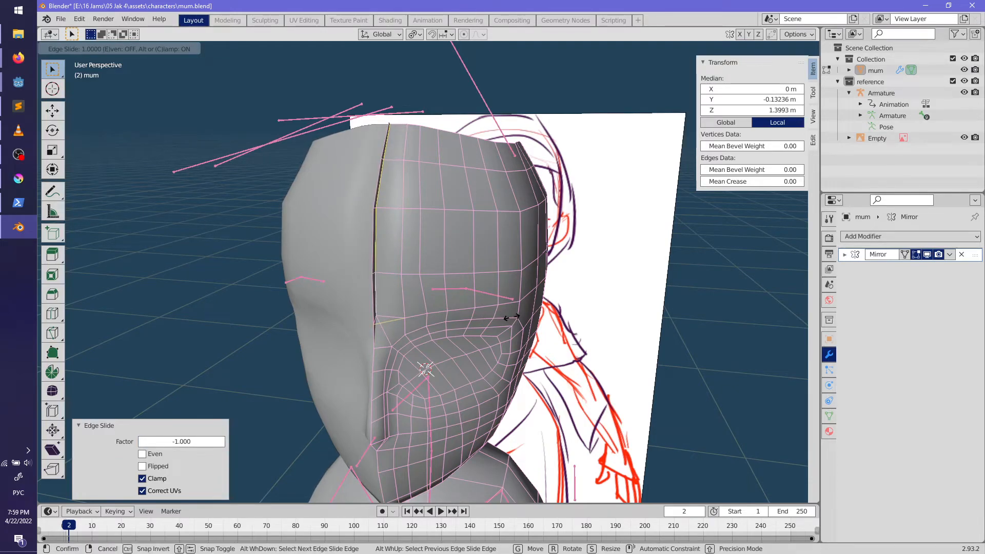
{"action": "left_click", "coordinate": [511, 317]}
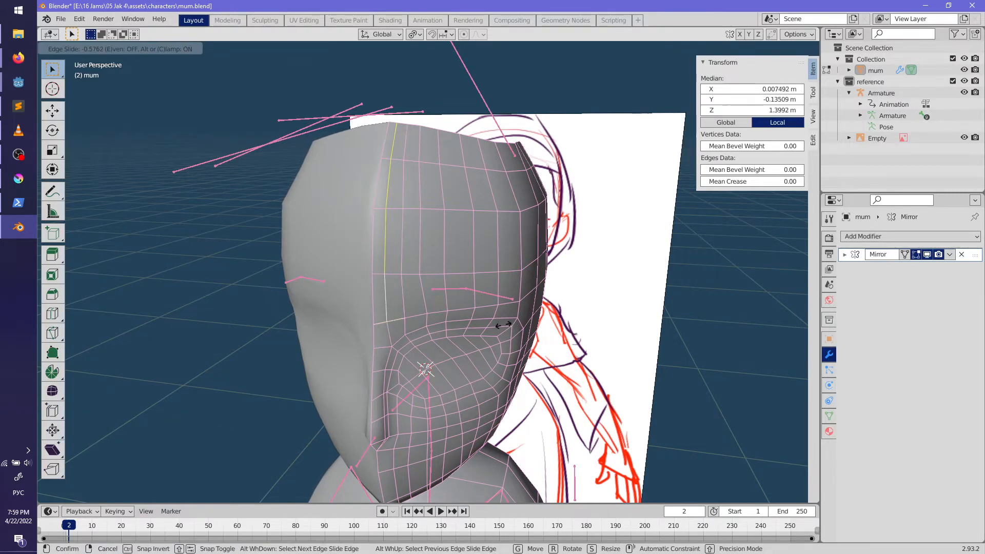
{"action": "left_click", "coordinate": [505, 324]}
{"action": "key", "text": "Tab"}
{"action": "mouse_move", "coordinate": [506, 325]}
{"action": "middle_mouse_down"}
{"action": "mouse_move", "coordinate": [516, 352]}
{"action": "mouse_move", "coordinate": [528, 330]}
{"action": "mouse_move", "coordinate": [544, 329]}
{"action": "mouse_move", "coordinate": [554, 301]}
{"action": "mouse_move", "coordinate": [547, 343]}
{"action": "mouse_move", "coordinate": [488, 330]}
{"action": "middle_mouse_up"}
Step: Edge-slide the forehead's second vertical loop again by a factor of about 0.53, clear the selection and inspect the shaded head
{"action": "key", "text": "Tab"}
{"action": "left_click", "coordinate": [462, 368]}
{"action": "left_click", "coordinate": [457, 176], "text": "ctrl"}
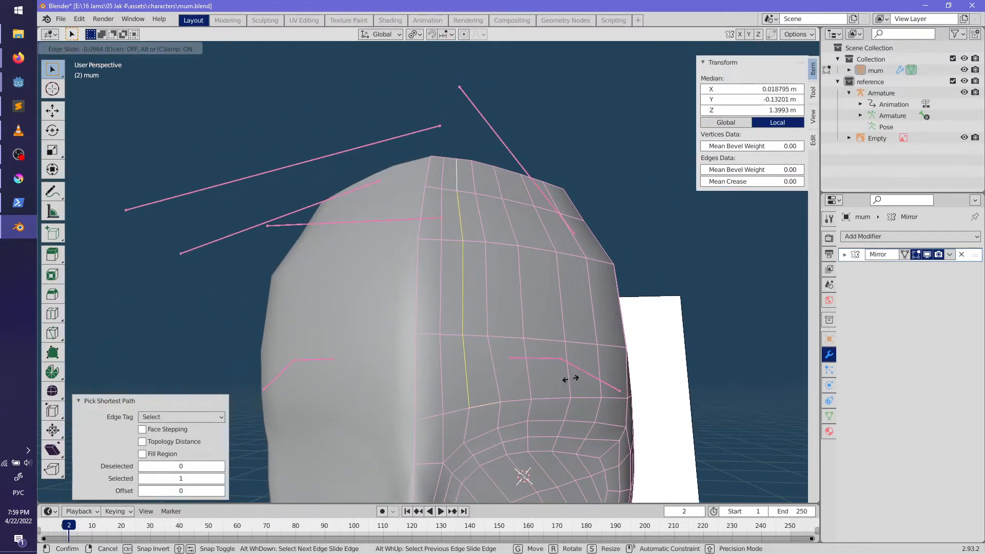
{"action": "left_click", "coordinate": [604, 382]}
{"action": "key", "text": "g"}
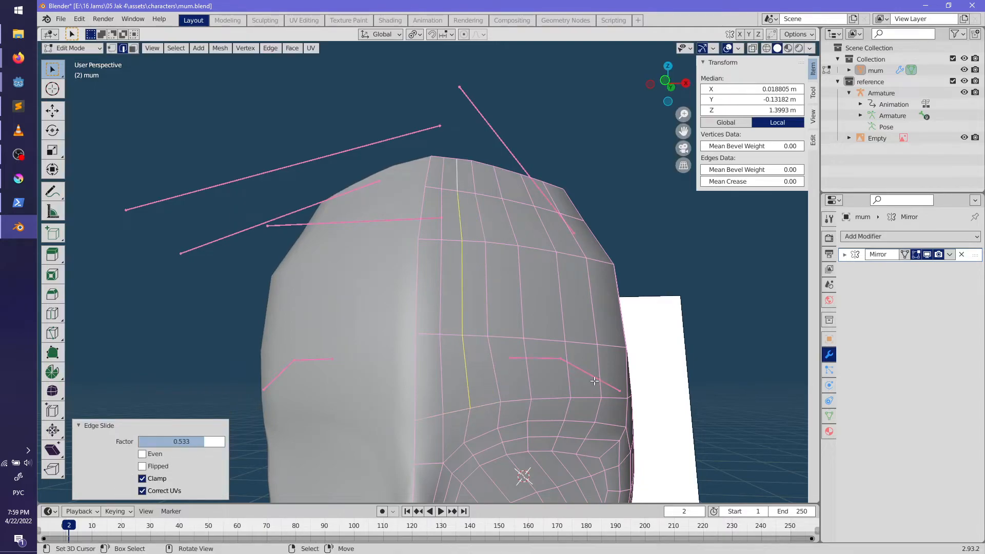
{"action": "key", "text": "alt+a"}
{"action": "key", "text": "Tab"}
{"action": "middle_click_drag", "start_coordinate": [548, 376], "coordinate": [547, 311]}
{"action": "middle_click_drag", "start_coordinate": [547, 311], "coordinate": [617, 205], "text": "shift"}
Step: Select a vertical edge path on the forehead and edge-slide it to even out its spacing
{"action": "key", "text": "Tab"}
{"action": "scroll", "coordinate": [477, 291], "scroll_direction": "up", "scroll_amount": 3}
{"action": "middle_click_drag", "start_coordinate": [609, 202], "coordinate": [590, 222]}
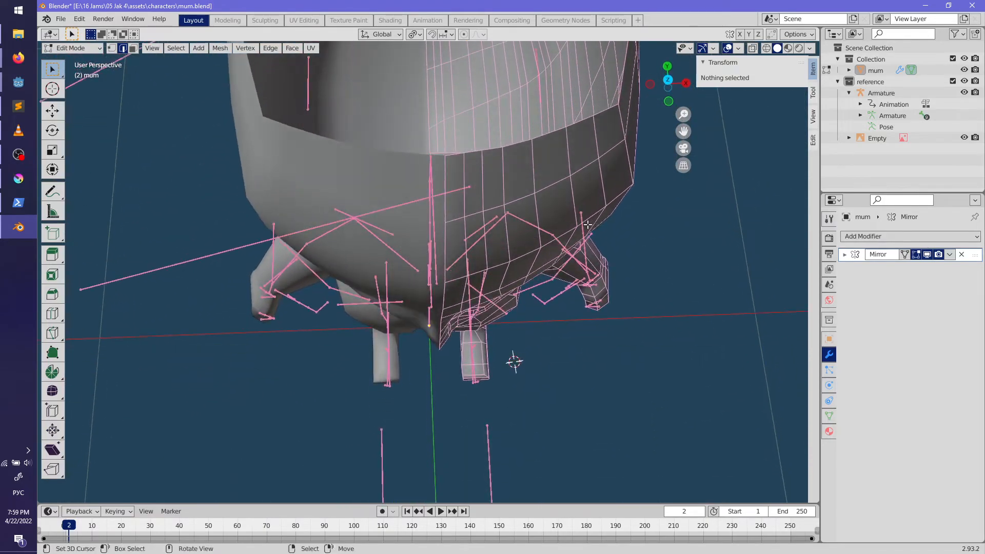
{"action": "left_click", "coordinate": [500, 310]}
{"action": "left_click", "coordinate": [497, 279], "text": "ctrl"}
{"action": "middle_click_drag", "start_coordinate": [498, 279], "coordinate": [484, 218]}
{"action": "key", "text": "g"}
{"action": "key", "text": "g"}
{"action": "left_click", "coordinate": [494, 221]}
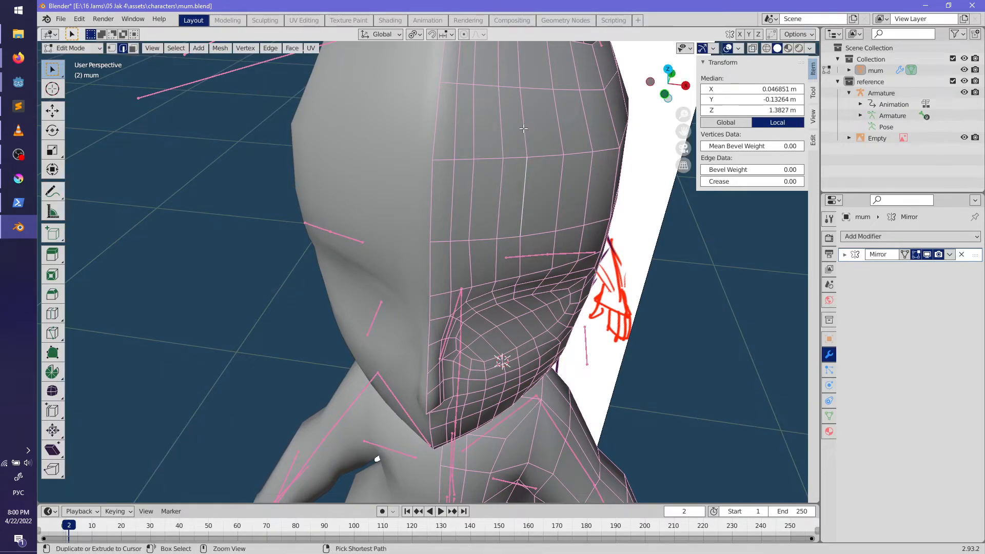
Step: Edge-slide the fourth and third vertical forehead loops from the centre line to even out their spacing
{"action": "key", "text": "ctrl+z"}
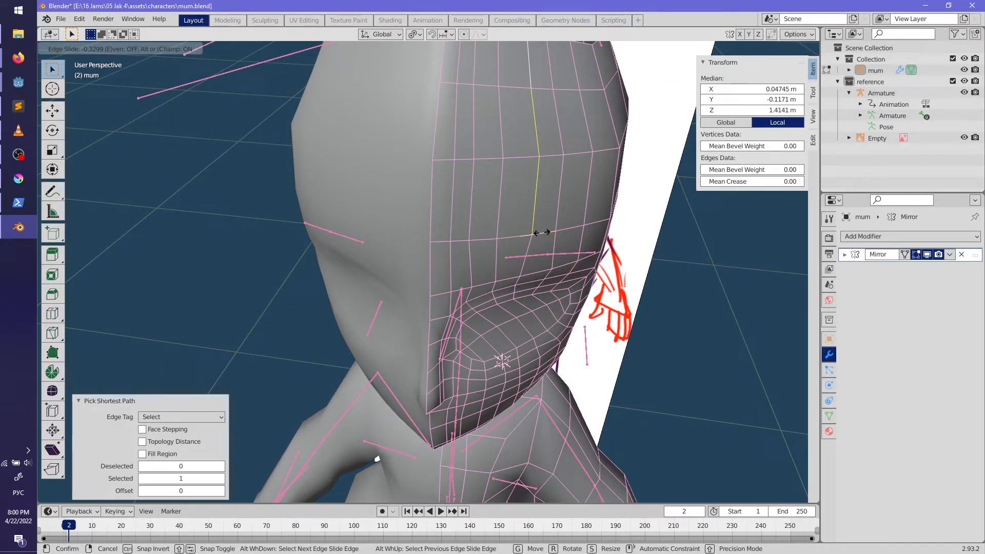
{"action": "left_click", "coordinate": [542, 232]}
{"action": "key", "text": "ctrl+z"}
{"action": "key", "text": "g"}
{"action": "key", "text": "g"}
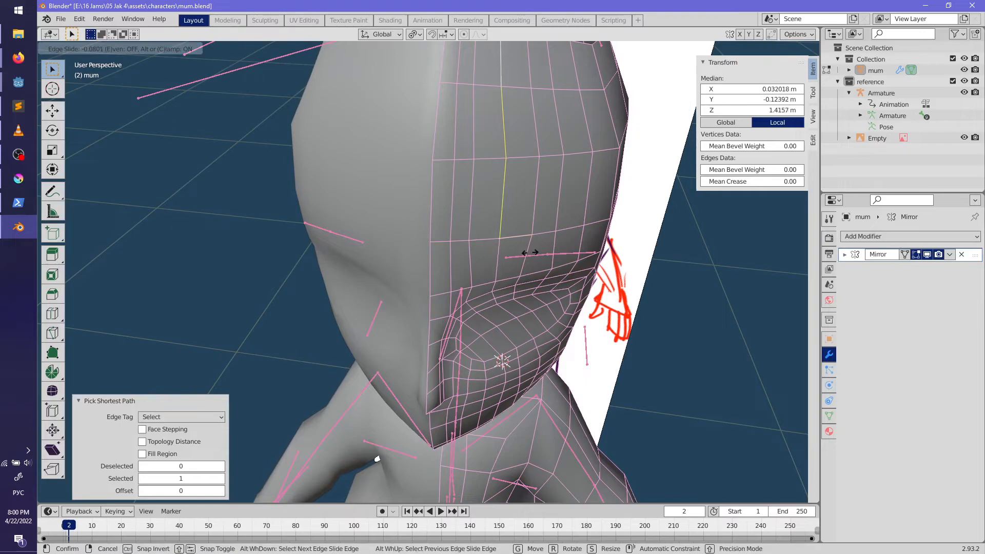
{"action": "left_click", "coordinate": [534, 254]}
Step: Edge-slide the second and innermost vertical forehead loops to space them evenly from the centre line, and check the shaded head
{"action": "key", "text": "ctrl+z"}
{"action": "key", "text": "g"}
{"action": "key", "text": "g"}
{"action": "left_click", "coordinate": [530, 269]}
{"action": "left_click", "coordinate": [453, 181]}
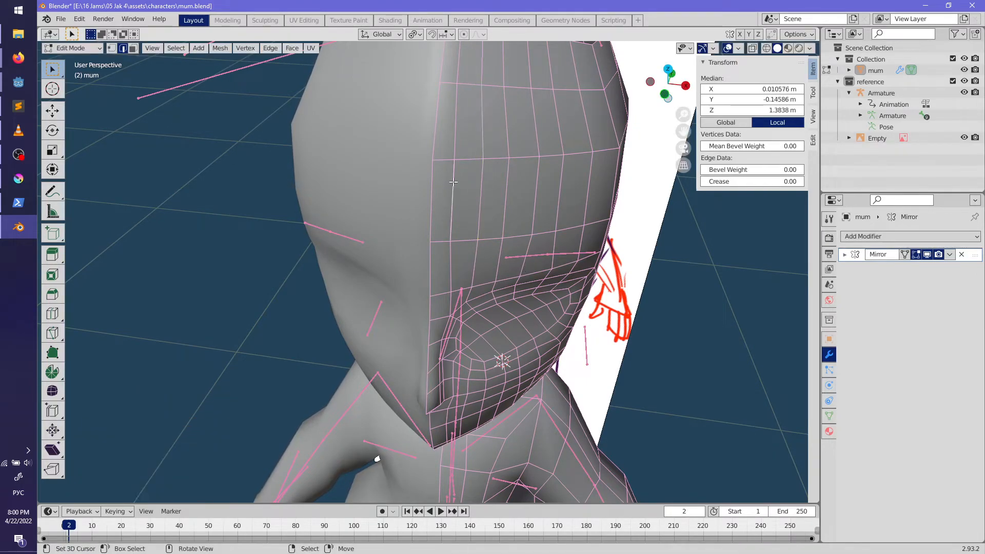
{"action": "left_click", "coordinate": [461, 65], "text": "ctrl"}
{"action": "key", "text": "g"}
{"action": "left_click", "coordinate": [502, 277]}
{"action": "key", "text": "Tab"}
{"action": "middle_click_drag", "start_coordinate": [550, 371], "coordinate": [532, 299]}
{"action": "scroll", "coordinate": [519, 328], "scroll_direction": "up", "scroll_amount": 4}
Step: Rotate two stacked edges above the eye's outer corner by about 14.1° and 10.3°, and move the upper one into line
{"action": "key", "text": "Tab"}
{"action": "middle_click_drag", "start_coordinate": [511, 349], "coordinate": [429, 344]}
{"action": "scroll", "coordinate": [428, 345], "scroll_direction": "up", "scroll_amount": 3}
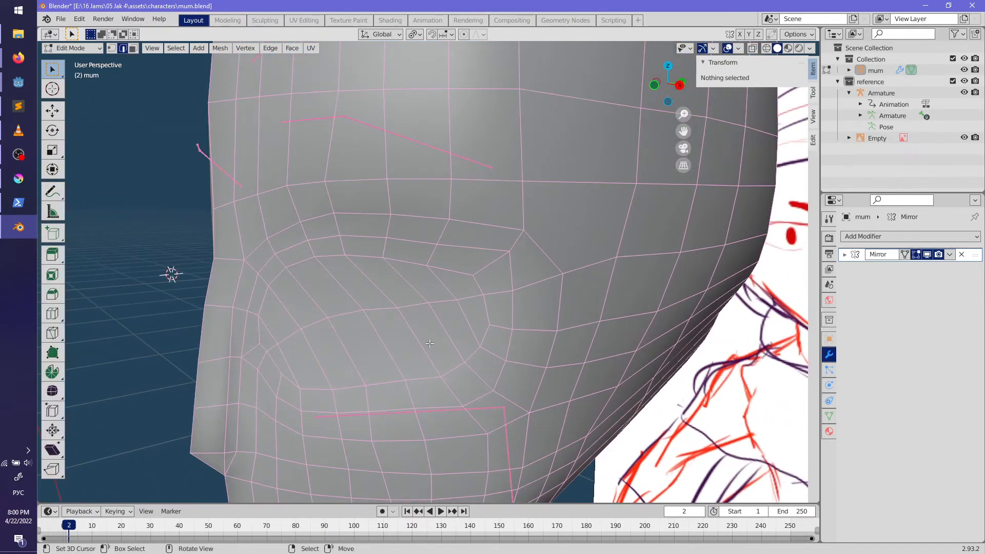
{"action": "right_click", "coordinate": [485, 248]}
{"action": "mouse_move", "coordinate": [577, 336]}
{"action": "middle_mouse_down"}
{"action": "mouse_move", "coordinate": [588, 325]}
{"action": "mouse_move", "coordinate": [581, 337]}
{"action": "middle_mouse_up"}
{"action": "key", "text": "r"}
{"action": "left_click", "coordinate": [564, 349]}
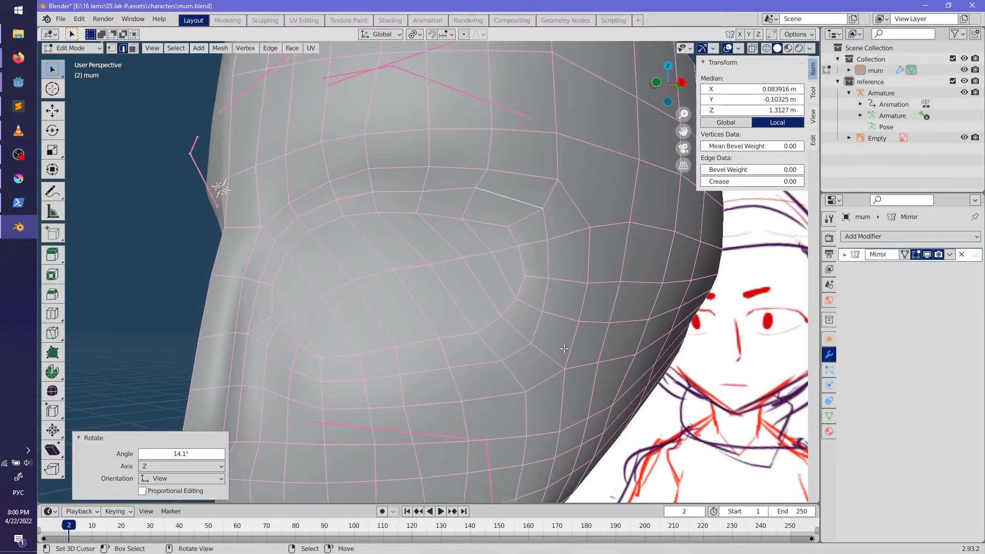
{"action": "key", "text": "g"}
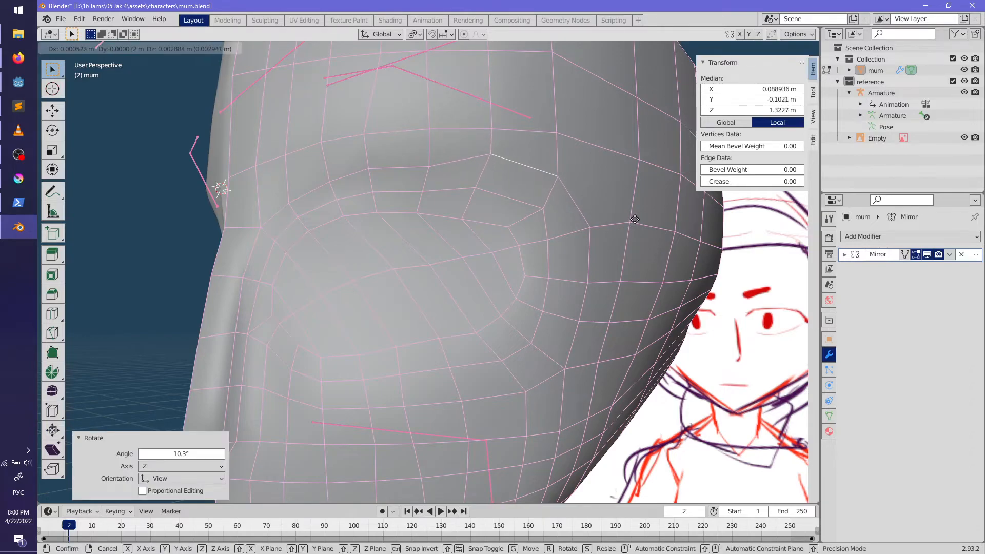
{"action": "left_click", "coordinate": [638, 222]}
Step: Move the brow edge path above the eye, edge-slide it to smooth the curve, and check the shaded head
{"action": "right_click", "coordinate": [446, 169]}
{"action": "middle_click_drag", "start_coordinate": [513, 248], "coordinate": [560, 272]}
{"action": "left_click", "coordinate": [410, 257], "text": "ctrl"}
{"action": "middle_click_drag", "start_coordinate": [410, 257], "coordinate": [650, 299]}
{"action": "key", "text": "g"}
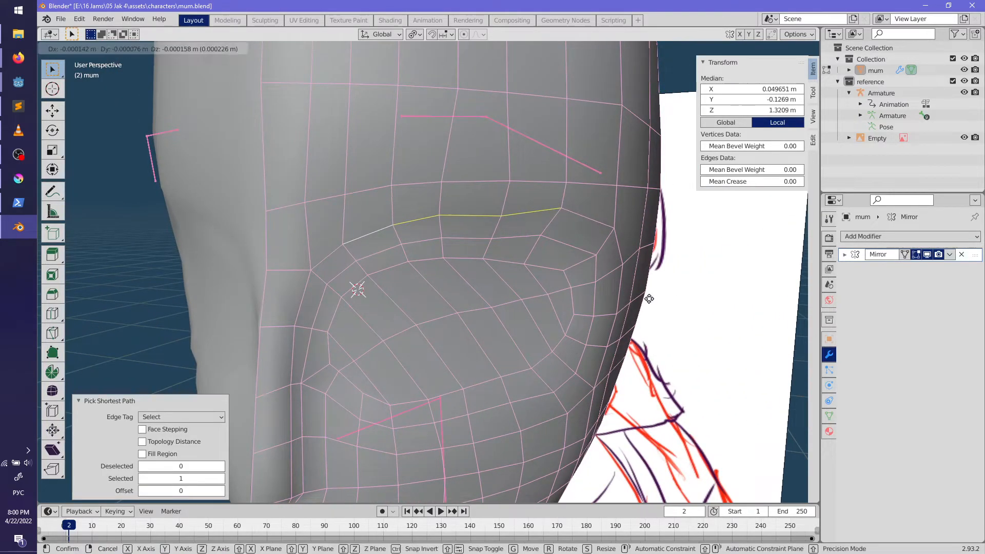
{"action": "left_click", "coordinate": [642, 286]}
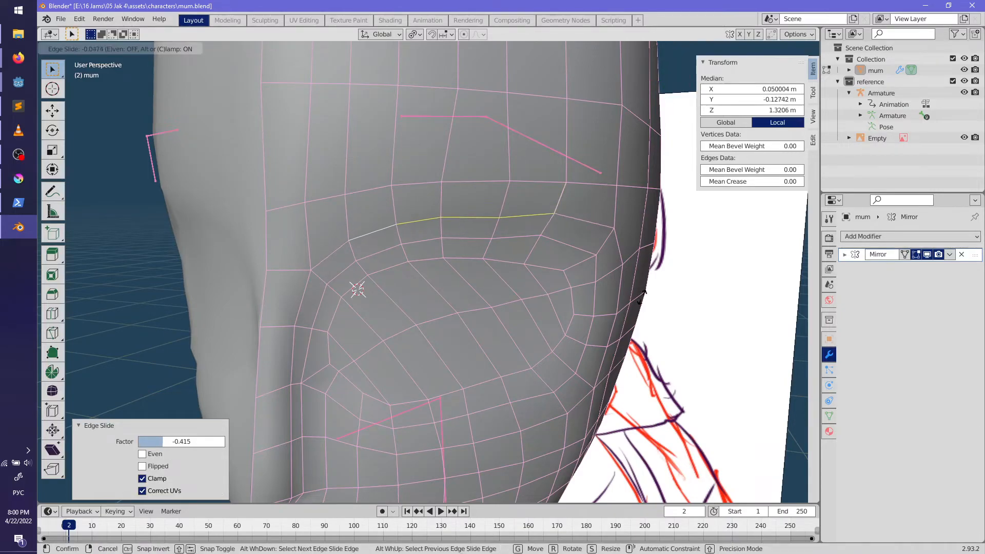
{"action": "key", "text": "Tab"}
{"action": "mouse_move", "coordinate": [546, 329]}
{"action": "middle_mouse_down"}
{"action": "mouse_move", "coordinate": [600, 331]}
{"action": "mouse_move", "coordinate": [451, 348]}
{"action": "mouse_move", "coordinate": [493, 312]}
{"action": "mouse_move", "coordinate": [579, 324]}
{"action": "mouse_move", "coordinate": [478, 333]}
{"action": "middle_mouse_up"}
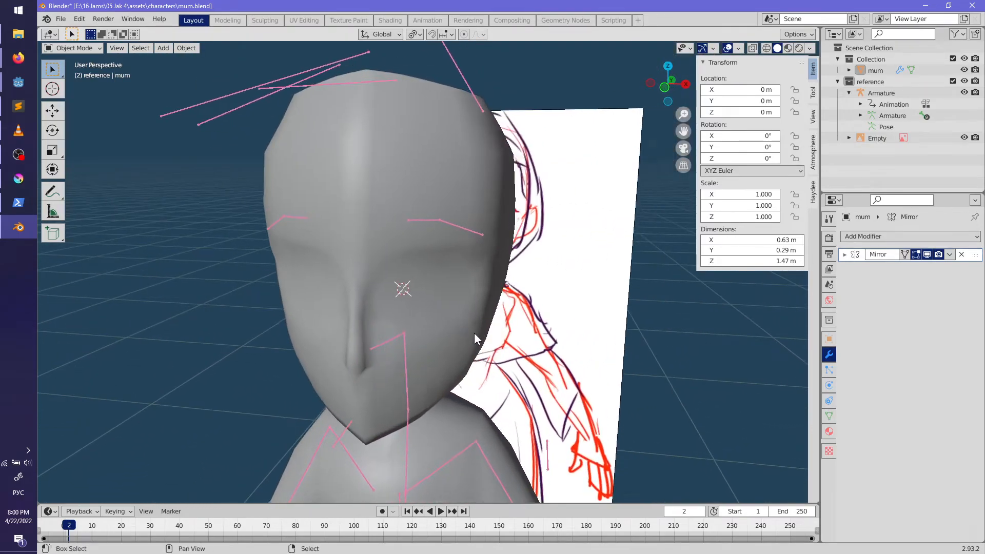
Step: Rotate and move the short edges at the eye ring's upper outer corner, and check the shaded face
{"action": "scroll", "coordinate": [488, 326], "scroll_direction": "up", "scroll_amount": 5}
{"action": "key", "text": "Tab"}
{"action": "scroll", "coordinate": [515, 306], "scroll_direction": "up", "scroll_amount": 5}
{"action": "left_click", "coordinate": [476, 232]}
{"action": "key", "text": "r"}
{"action": "left_click", "coordinate": [571, 303]}
{"action": "middle_click_drag", "start_coordinate": [571, 303], "coordinate": [488, 221]}
{"action": "left_click", "coordinate": [488, 221]}
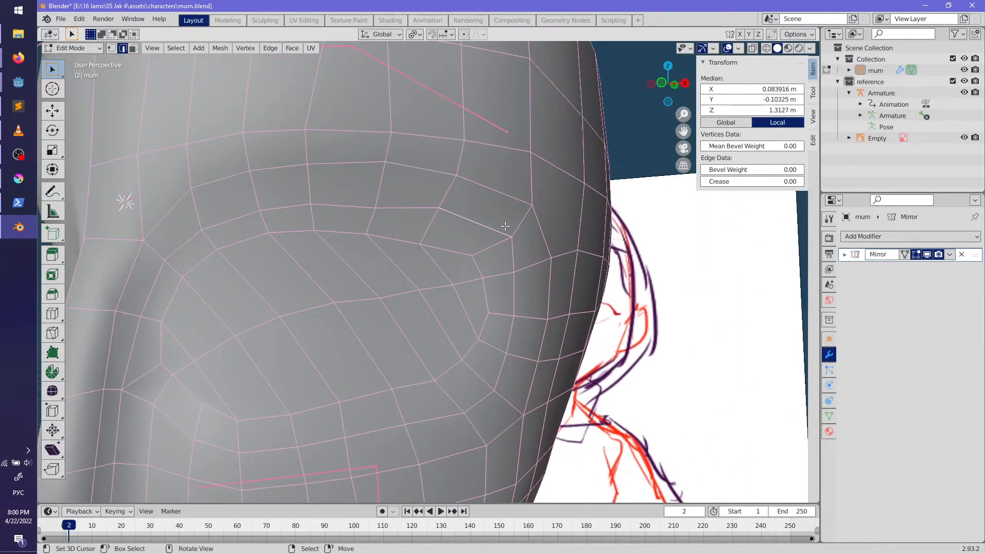
{"action": "left_click", "coordinate": [553, 261]}
{"action": "key", "text": "g"}
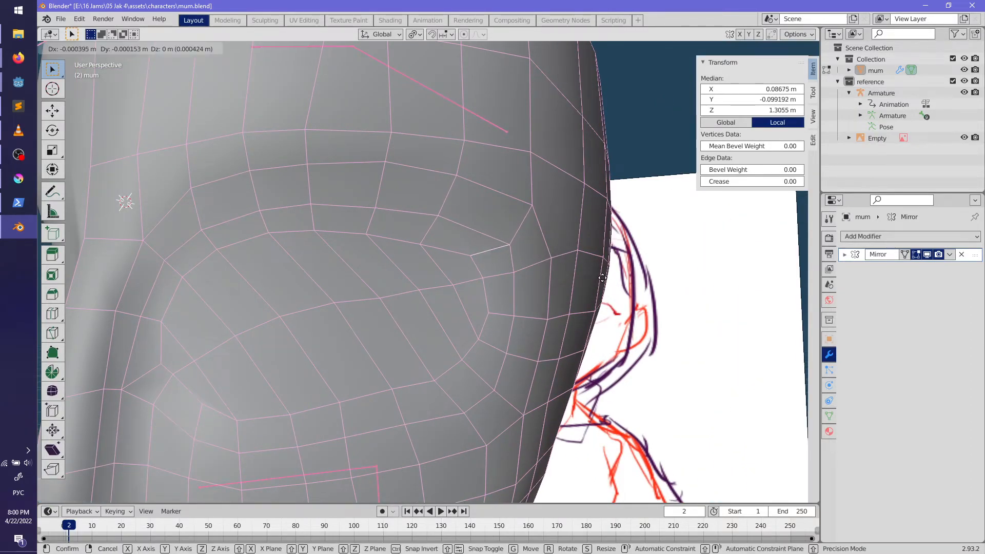
{"action": "left_click", "coordinate": [600, 278]}
{"action": "key", "text": "Tab"}
{"action": "scroll", "coordinate": [578, 319], "scroll_direction": "down", "scroll_amount": 4}
{"action": "mouse_move", "coordinate": [520, 360]}
{"action": "middle_mouse_down"}
{"action": "mouse_move", "coordinate": [556, 365]}
{"action": "mouse_move", "coordinate": [556, 381]}
{"action": "mouse_move", "coordinate": [534, 362]}
{"action": "middle_mouse_up"}
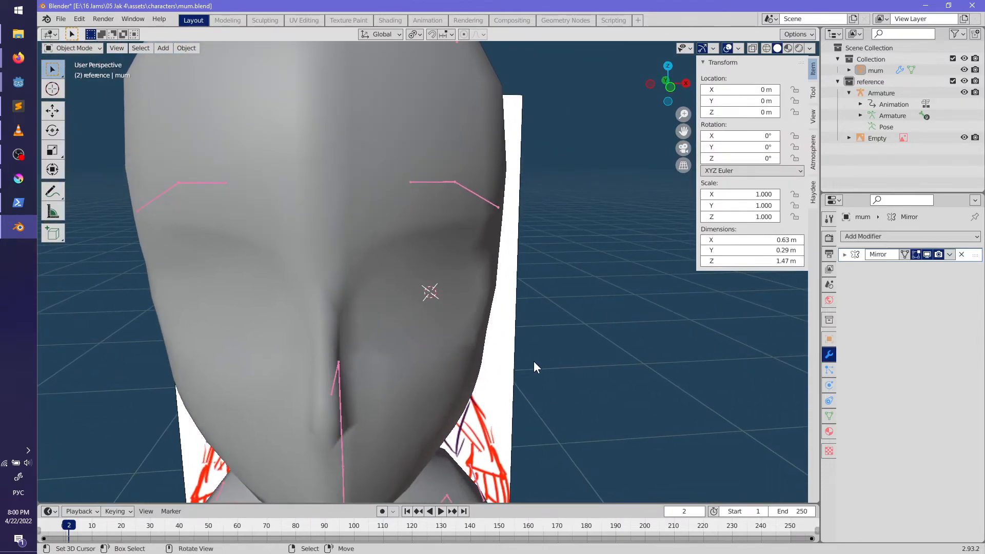
Step: Select the edge path around the eye's outer corner and move it to smooth the corner's contour
{"action": "key", "text": "Tab"}
{"action": "scroll", "coordinate": [534, 361], "scroll_direction": "up", "scroll_amount": 6}
{"action": "right_click", "coordinate": [524, 309], "text": "ctrl"}
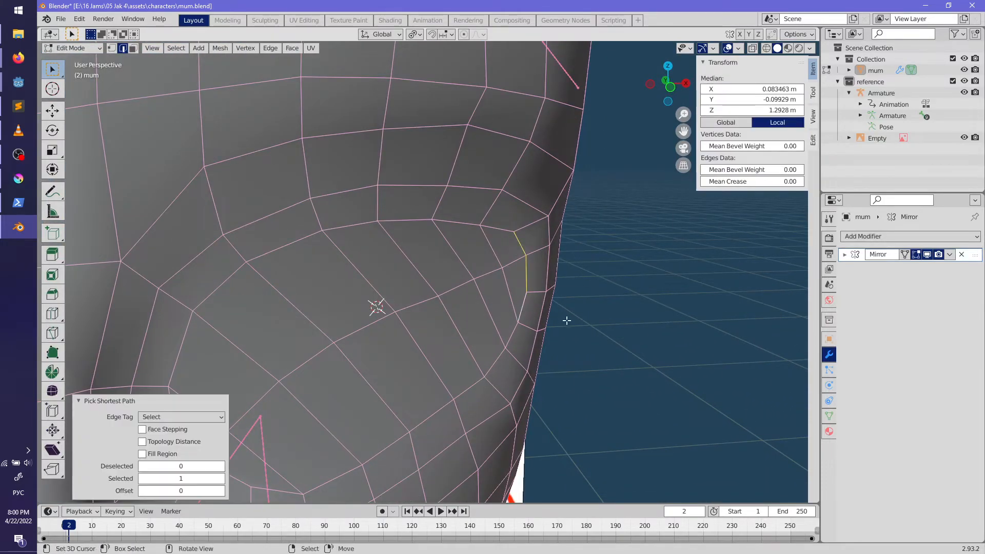
{"action": "middle_click_drag", "start_coordinate": [595, 326], "coordinate": [590, 310]}
{"action": "key", "text": "g"}
{"action": "left_click", "coordinate": [502, 241]}
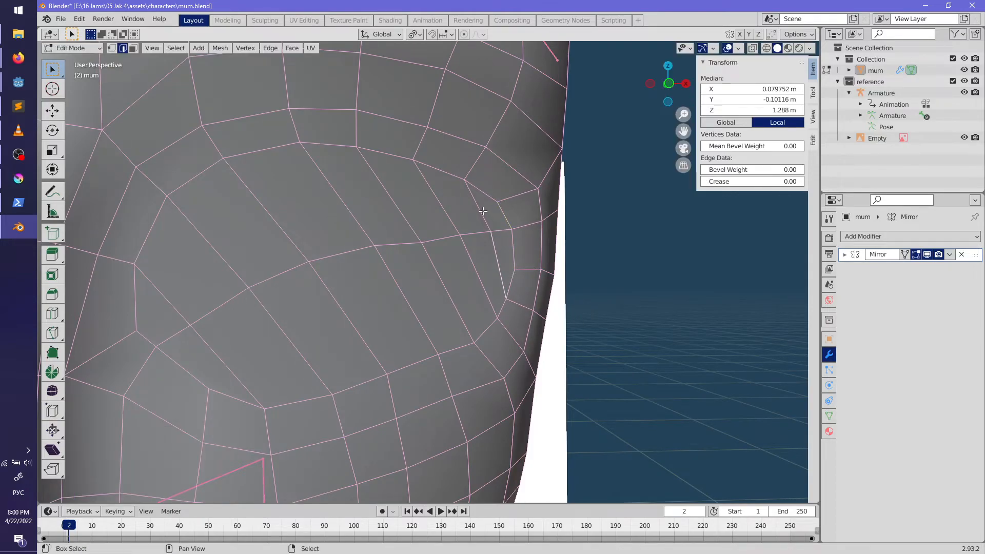
Step: Rotate the outermost vertical edge path inside the eye fill by about 7.64° and move it into place
{"action": "left_click", "coordinate": [523, 324]}
{"action": "key", "text": "r"}
{"action": "left_click", "coordinate": [544, 336]}
{"action": "key", "text": "g"}
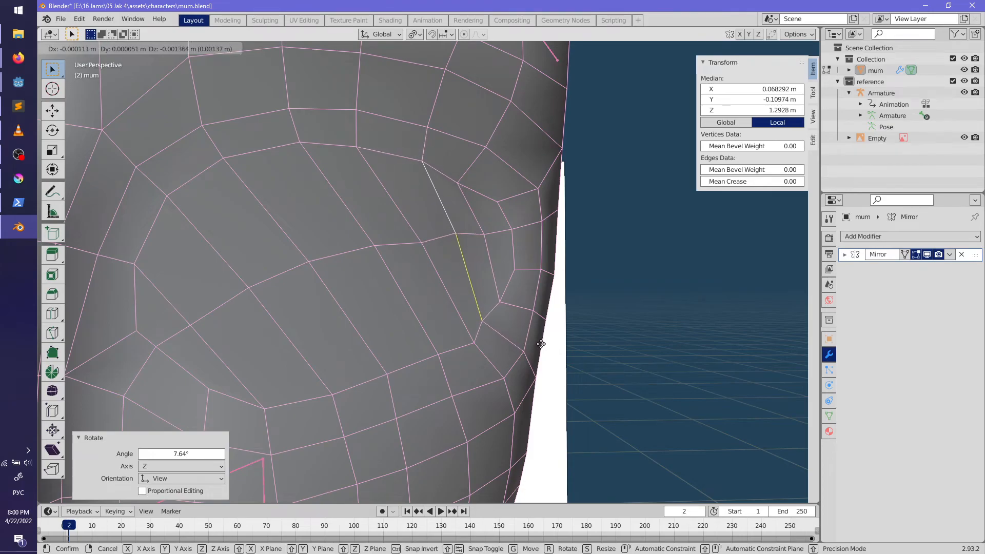
{"action": "left_click", "coordinate": [541, 344]}
Step: Rotate the second vertical edge path from the eye's outer side by about 4.71°, scale it and move it
{"action": "left_click", "coordinate": [403, 232]}
{"action": "left_click", "coordinate": [433, 284], "text": "shift"}
{"action": "key", "text": "r"}
{"action": "left_click", "coordinate": [533, 359]}
{"action": "key", "text": "s"}
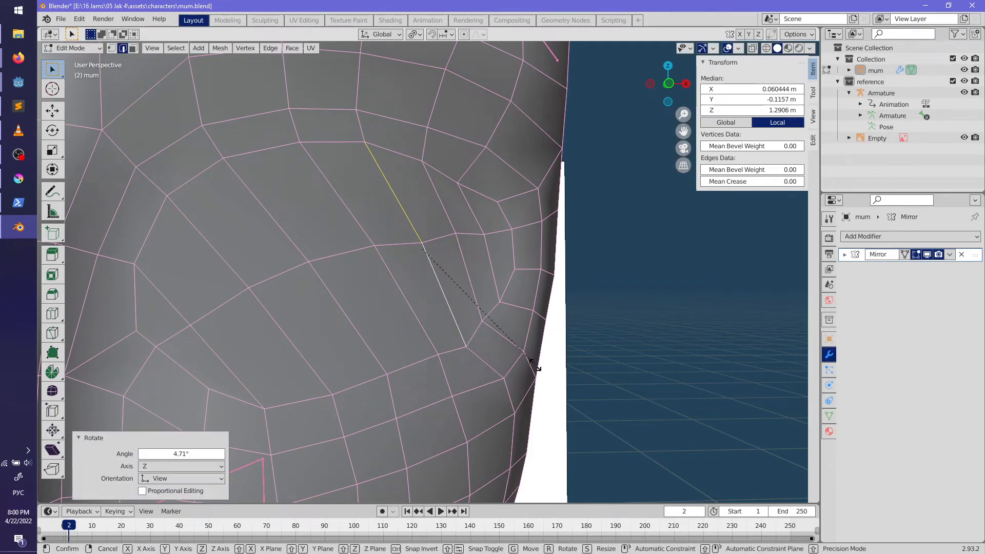
{"action": "left_click", "coordinate": [528, 354]}
{"action": "key", "text": "g"}
{"action": "left_click", "coordinate": [529, 328]}
Step: Move another edge path near the eye's outer corner to even out the surrounding faces
{"action": "right_click", "coordinate": [477, 217]}
{"action": "middle_click_drag", "start_coordinate": [570, 306], "coordinate": [544, 331]}
{"action": "key", "text": "g"}
{"action": "left_click", "coordinate": [565, 310]}
Step: Examine the shaded head and its wireframe around the eye from several angles
{"action": "key", "text": "Tab"}
{"action": "scroll", "coordinate": [496, 316], "scroll_direction": "down", "scroll_amount": 2}
{"action": "key", "text": "Tab"}
{"action": "middle_click_drag", "start_coordinate": [481, 317], "coordinate": [506, 371]}
{"action": "scroll", "coordinate": [527, 340], "scroll_direction": "down", "scroll_amount": 3}
{"action": "key", "text": "Tab"}
{"action": "scroll", "coordinate": [540, 328], "scroll_direction": "up", "scroll_amount": 6}
{"action": "key", "text": "Tab"}
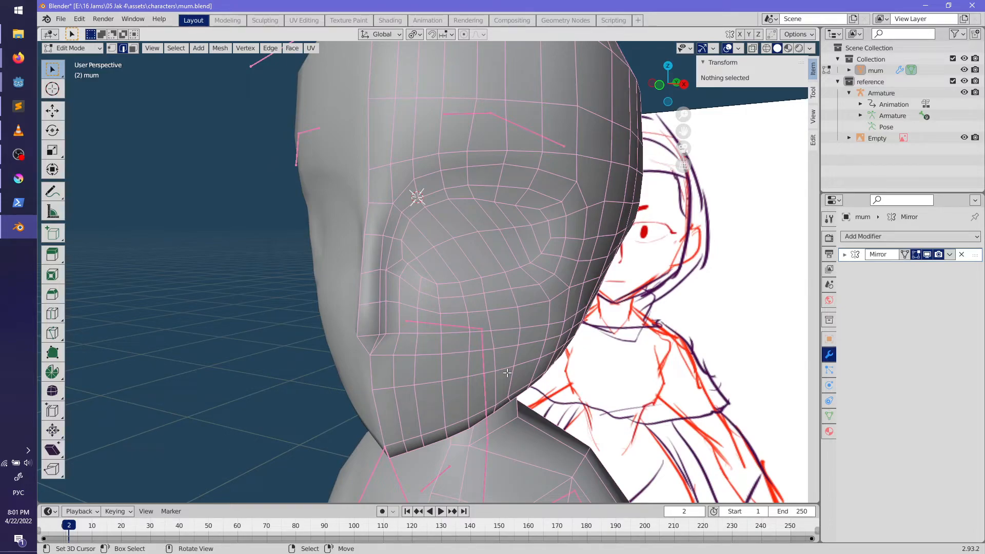
Step: Try deleting only the face loop around the eye fill, compare before and after, and undo the deletion
{"action": "left_click", "coordinate": [474, 200], "text": "alt"}
{"action": "key", "text": "x"}
{"action": "left_click", "coordinate": [473, 195]}
{"action": "middle_click_drag", "start_coordinate": [479, 222], "coordinate": [476, 291]}
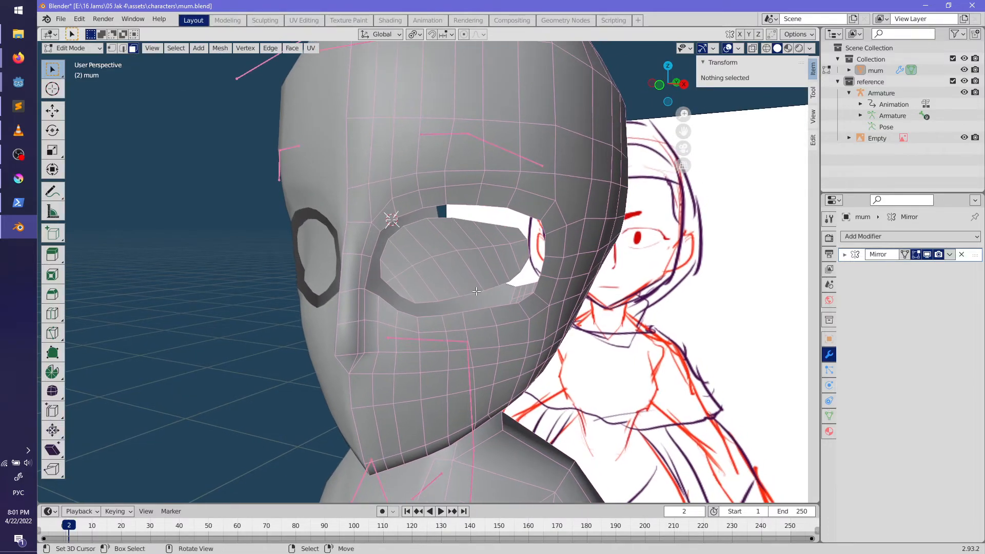
{"action": "scroll", "coordinate": [477, 292], "scroll_direction": "up", "scroll_amount": 1}
{"action": "key", "text": "ctrl+z"}
{"action": "key", "text": "ctrl+shift+z"}
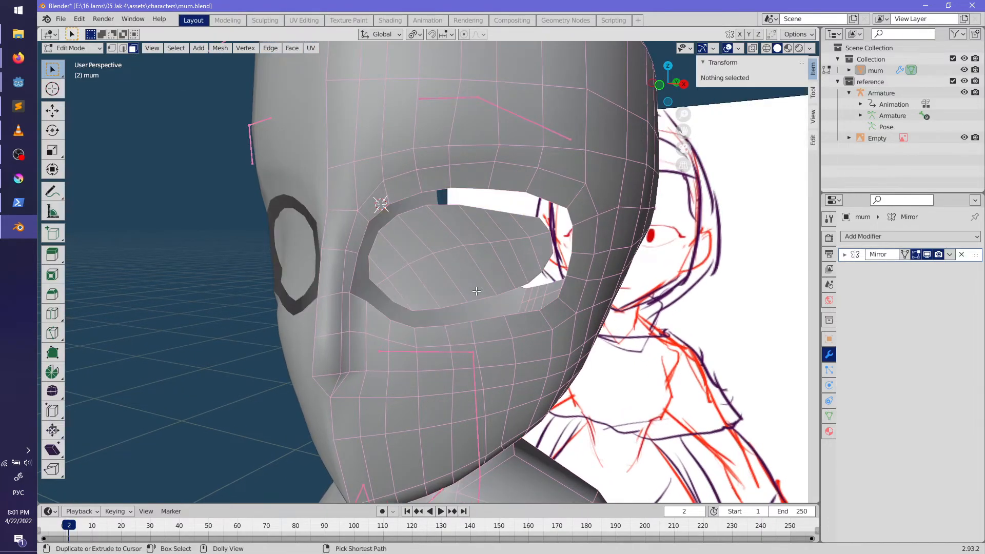
{"action": "key", "text": "ctrl+z"}
Step: Delete all the faces filling the eye so the socket is an open hole
{"action": "key", "text": "x"}
{"action": "left_click", "coordinate": [419, 247]}
{"action": "middle_click_drag", "start_coordinate": [418, 246], "coordinate": [421, 288]}
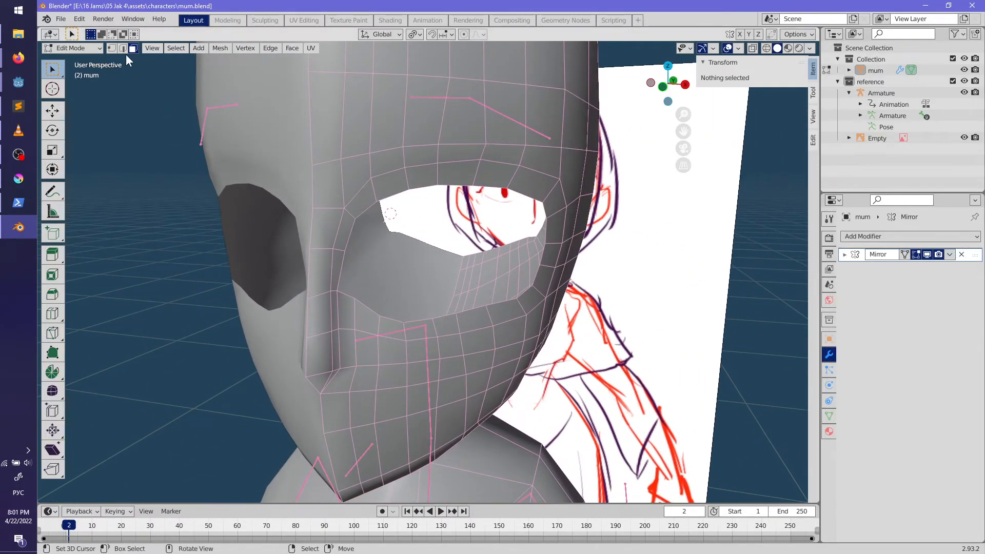
Step: Fill the eye opening with faces joining the upper and lower rim edges, clear the selection and check the shaded head
{"action": "left_click", "coordinate": [450, 319]}
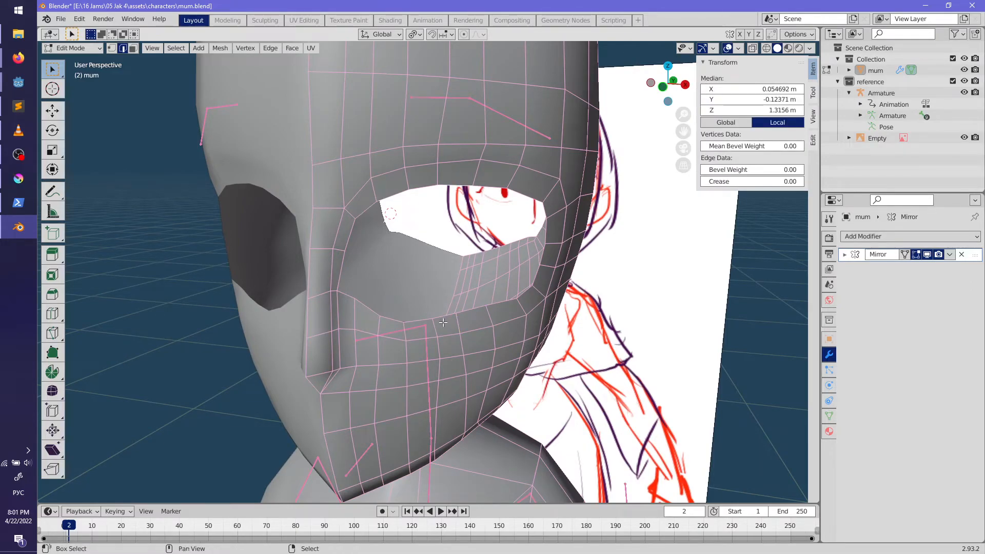
{"action": "key", "text": "f"}
{"action": "middle_click_drag", "start_coordinate": [468, 329], "coordinate": [451, 279]}
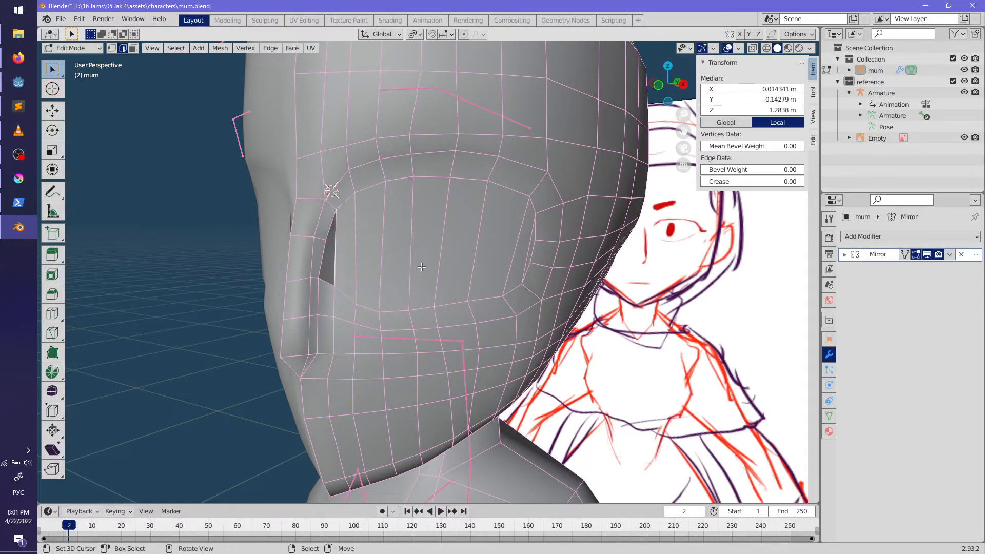
{"action": "key", "text": "alt+a"}
{"action": "middle_click_drag", "start_coordinate": [420, 268], "coordinate": [424, 308]}
{"action": "key", "text": "Tab"}
{"action": "scroll", "coordinate": [462, 301], "scroll_direction": "down", "scroll_amount": 3}
{"action": "scroll", "coordinate": [417, 308], "scroll_direction": "up", "scroll_amount": 5}
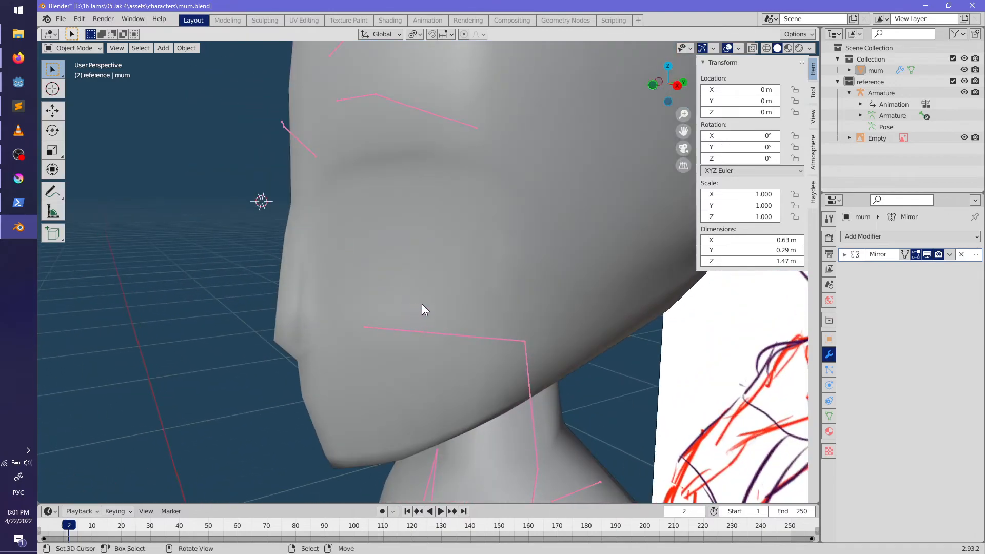
Step: Adjust the short rim edge at the eye's outer corner and inspect the shaded head from above and the front
{"action": "key", "text": "Tab"}
{"action": "scroll", "coordinate": [453, 331], "scroll_direction": "up", "scroll_amount": 3}
{"action": "left_click", "coordinate": [490, 320]}
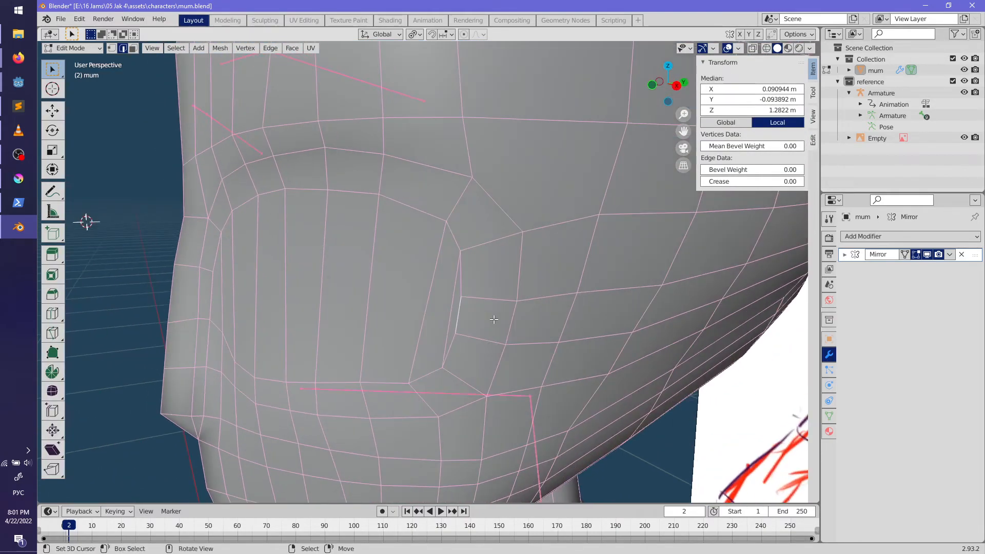
{"action": "left_click", "coordinate": [508, 318]}
{"action": "middle_click_drag", "start_coordinate": [478, 352], "coordinate": [413, 378]}
{"action": "key", "text": "Tab"}
{"action": "scroll", "coordinate": [542, 347], "scroll_direction": "down", "scroll_amount": 4}
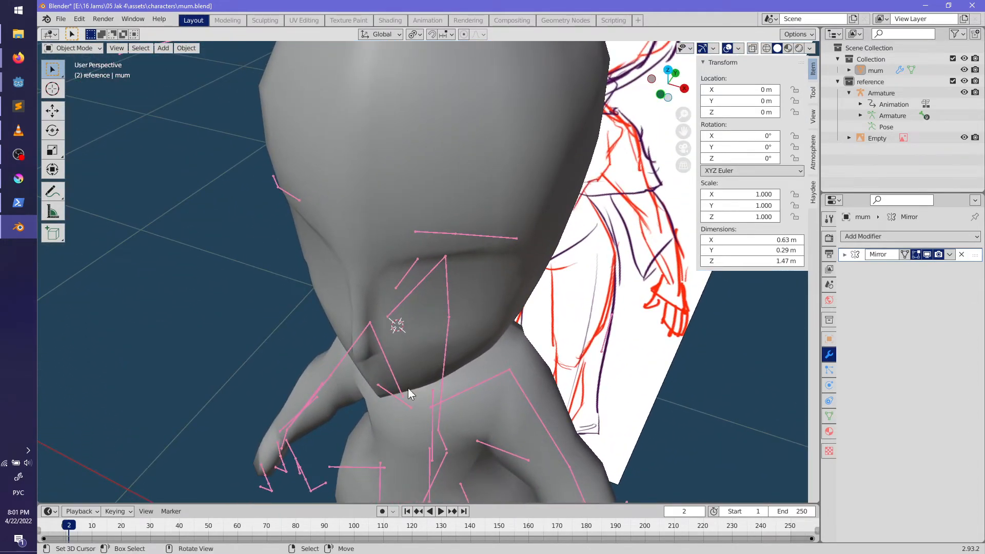
{"action": "middle_click_drag", "start_coordinate": [453, 283], "coordinate": [391, 353]}
{"action": "middle_click_drag", "start_coordinate": [430, 395], "coordinate": [405, 369]}
Step: Edge-slide the outer vertical edge of the eye fill by a factor of about 0.26 and check the shaded face
{"action": "key", "text": "Tab"}
{"action": "right_click", "coordinate": [488, 288]}
{"action": "middle_click_drag", "start_coordinate": [632, 310], "coordinate": [588, 327]}
{"action": "key", "text": "g"}
{"action": "key", "text": "g"}
{"action": "left_click", "coordinate": [619, 326]}
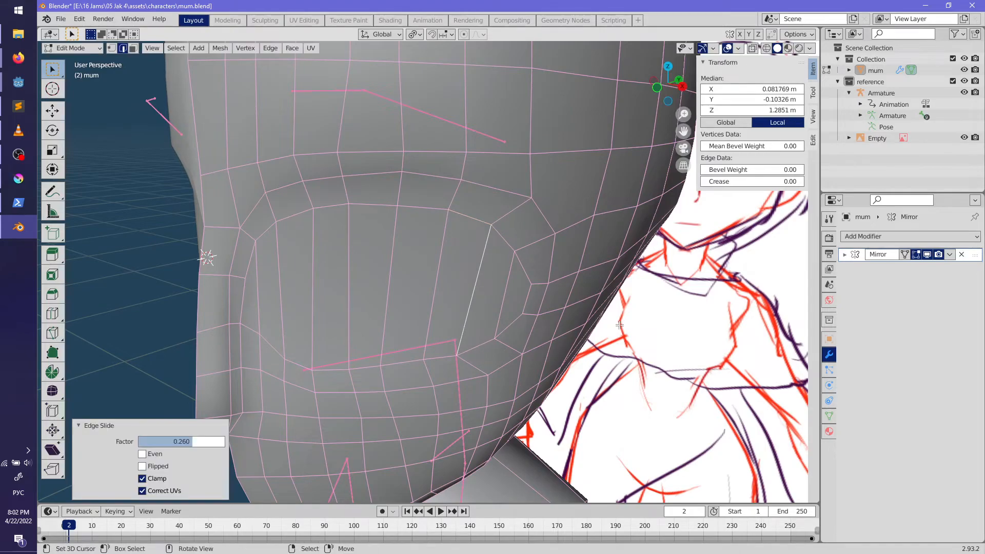
{"action": "left_click", "coordinate": [643, 300]}
{"action": "scroll", "coordinate": [616, 318], "scroll_direction": "down", "scroll_amount": 3}
{"action": "middle_click_drag", "start_coordinate": [534, 342], "coordinate": [518, 242]}
{"action": "right_click", "coordinate": [590, 326]}
{"action": "key", "text": "Tab"}
Step: Select the vertical forehead path above the eye's outer corner and edge-slide it by a factor of about 0.4
{"action": "mouse_move", "coordinate": [439, 311]}
{"action": "middle_mouse_down"}
{"action": "mouse_move", "coordinate": [448, 352]}
{"action": "mouse_move", "coordinate": [500, 362]}
{"action": "mouse_move", "coordinate": [424, 362]}
{"action": "mouse_move", "coordinate": [491, 369]}
{"action": "mouse_move", "coordinate": [460, 384]}
{"action": "mouse_move", "coordinate": [510, 356]}
{"action": "mouse_move", "coordinate": [464, 350]}
{"action": "mouse_move", "coordinate": [495, 280]}
{"action": "middle_mouse_up"}
{"action": "scroll", "coordinate": [460, 384], "scroll_direction": "up", "scroll_amount": 2}
{"action": "key", "text": "Tab"}
{"action": "scroll", "coordinate": [510, 356], "scroll_direction": "up", "scroll_amount": 2}
{"action": "scroll", "coordinate": [510, 356], "scroll_direction": "down", "scroll_amount": 2}
{"action": "left_click", "coordinate": [494, 280]}
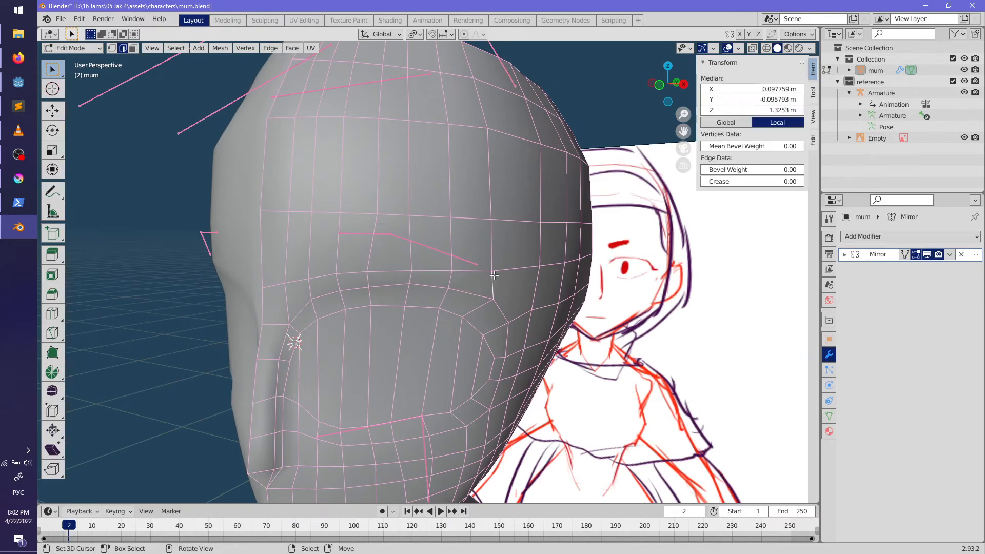
{"action": "left_click", "coordinate": [475, 69], "text": "ctrl"}
{"action": "left_click", "coordinate": [545, 322]}
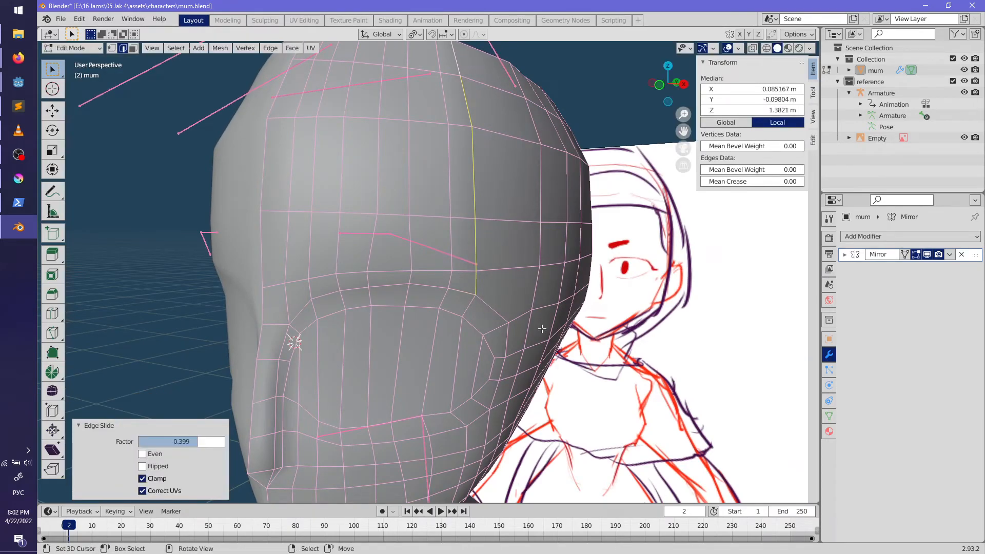
Step: Select the edge path from the temple around the eye's outer corner and edge-slide it by a factor of about -0.3
{"action": "middle_click_drag", "start_coordinate": [539, 362], "coordinate": [513, 353]}
{"action": "left_click", "coordinate": [517, 316]}
{"action": "middle_click_drag", "start_coordinate": [517, 316], "coordinate": [594, 360]}
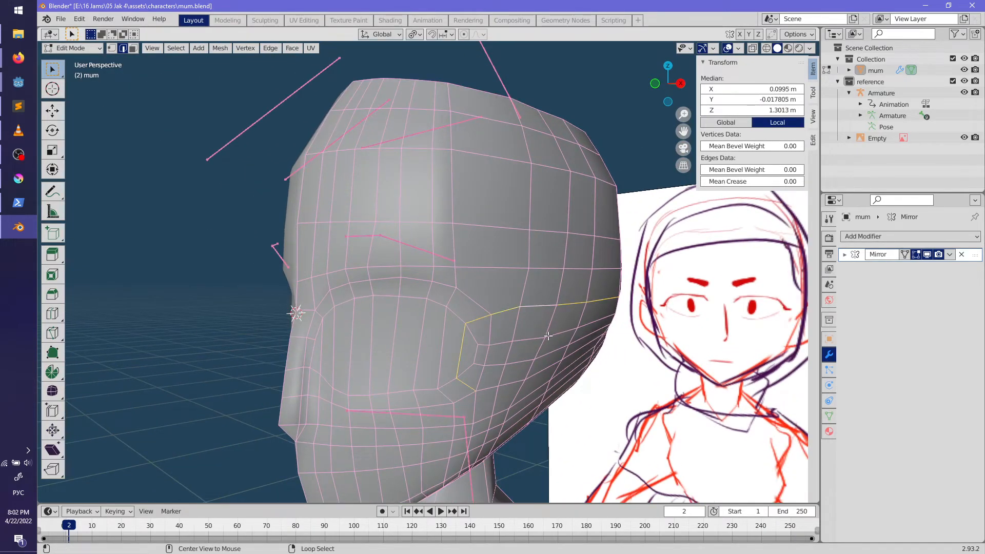
{"action": "scroll", "coordinate": [569, 385], "scroll_direction": "up", "scroll_amount": 2}
{"action": "left_click", "coordinate": [571, 372]}
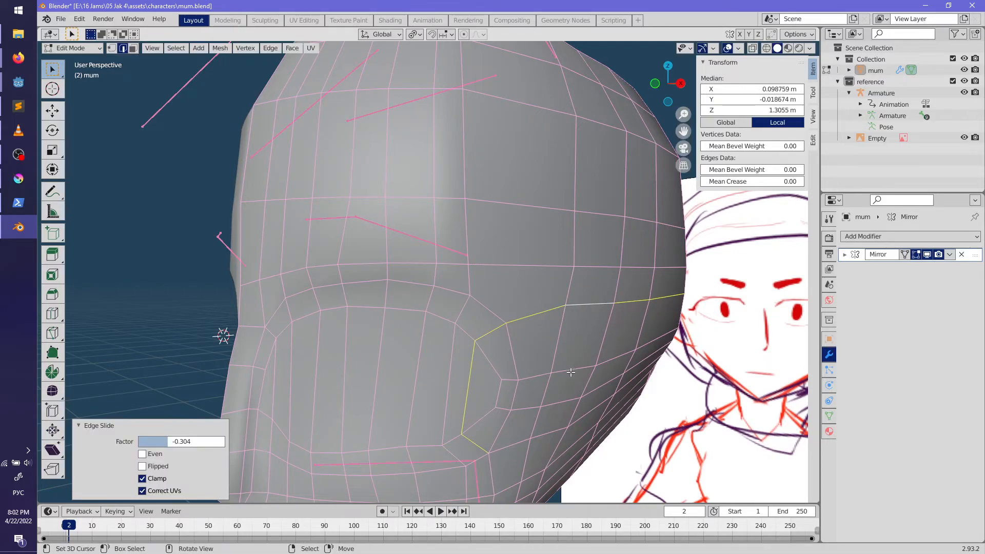
Step: Edge-slide the rim edges at the eye's outer corner to round it, clear the selection and check the shaded head
{"action": "scroll", "coordinate": [550, 390], "scroll_direction": "up", "scroll_amount": 3}
{"action": "key", "text": "g"}
{"action": "key", "text": "g"}
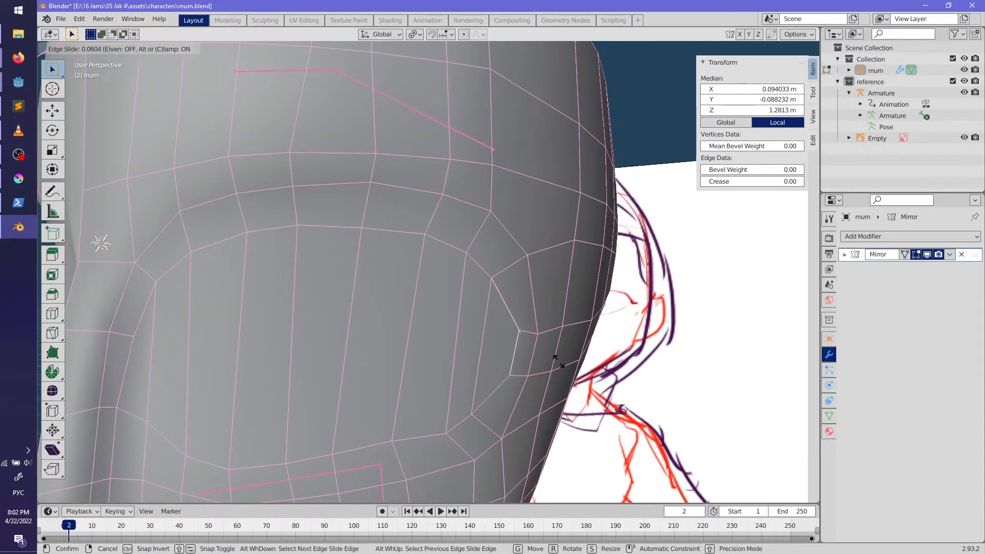
{"action": "left_click", "coordinate": [544, 359]}
{"action": "right_click", "coordinate": [537, 354]}
{"action": "left_click", "coordinate": [578, 368]}
{"action": "key", "text": "alt+a"}
{"action": "key", "text": "Tab"}
{"action": "scroll", "coordinate": [570, 369], "scroll_direction": "down", "scroll_amount": 2}
{"action": "middle_click_drag", "start_coordinate": [570, 370], "coordinate": [511, 396]}
{"action": "key", "text": "Tab"}
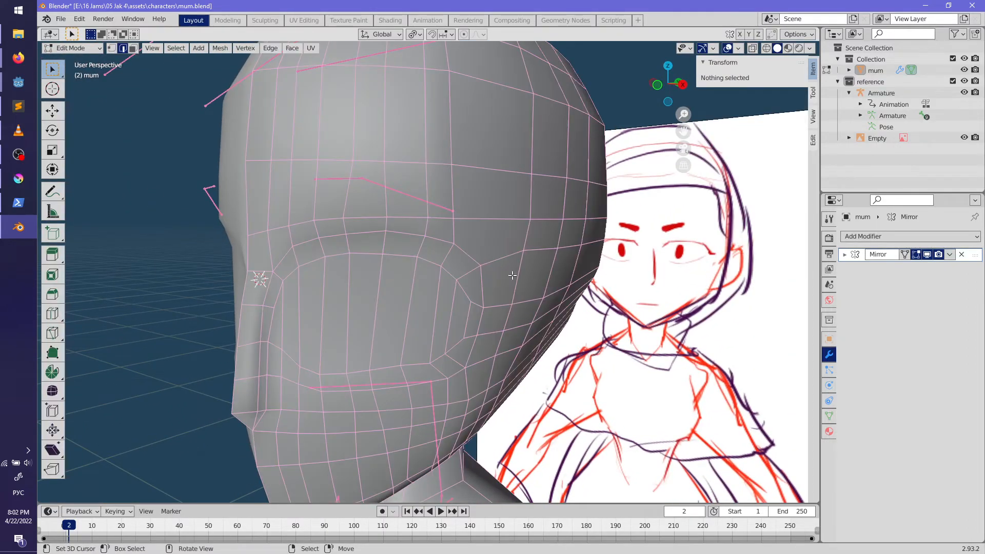
Step: Add one centred vertical loop cut through the forehead's side, just outside the eye's outer corner
{"action": "key", "text": "ctrl+r"}
{"action": "left_click", "coordinate": [489, 220]}
{"action": "right_click", "coordinate": [488, 221]}
{"action": "scroll", "coordinate": [496, 393], "scroll_direction": "up", "scroll_amount": 2}
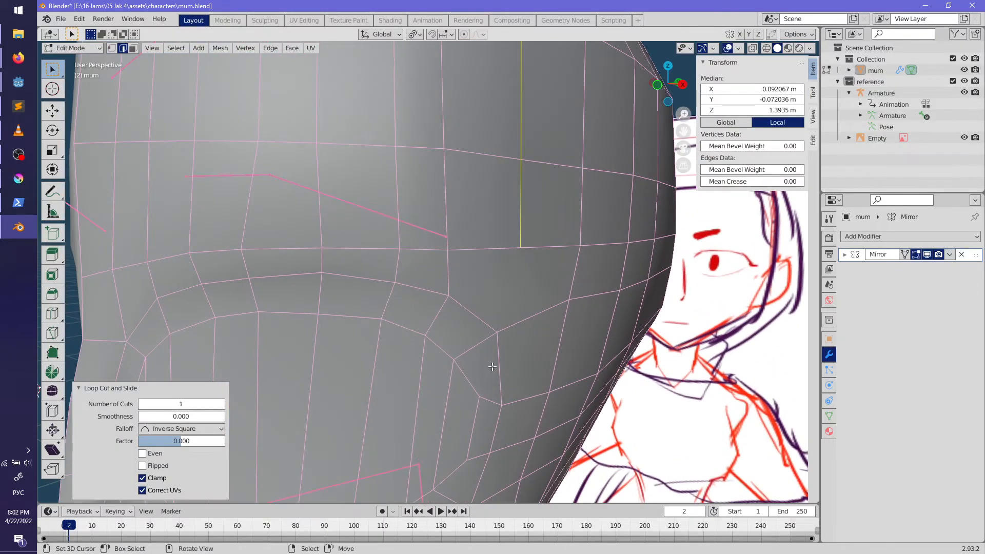
Step: Knife-cut an edge connecting the new loop's lower end to the eye's outer corner vertex, and check the shaded head
{"action": "key", "text": "l"}
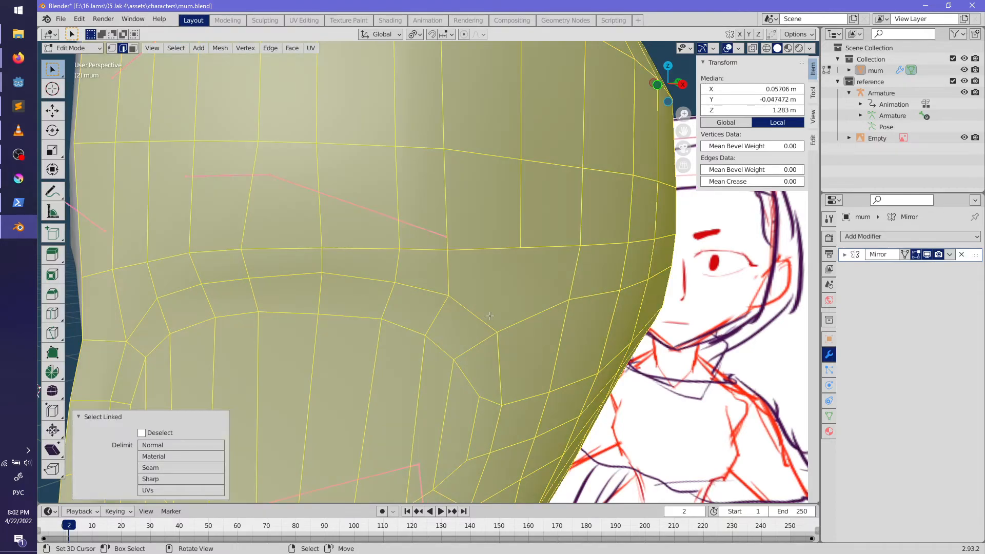
{"action": "key", "text": "alt+a"}
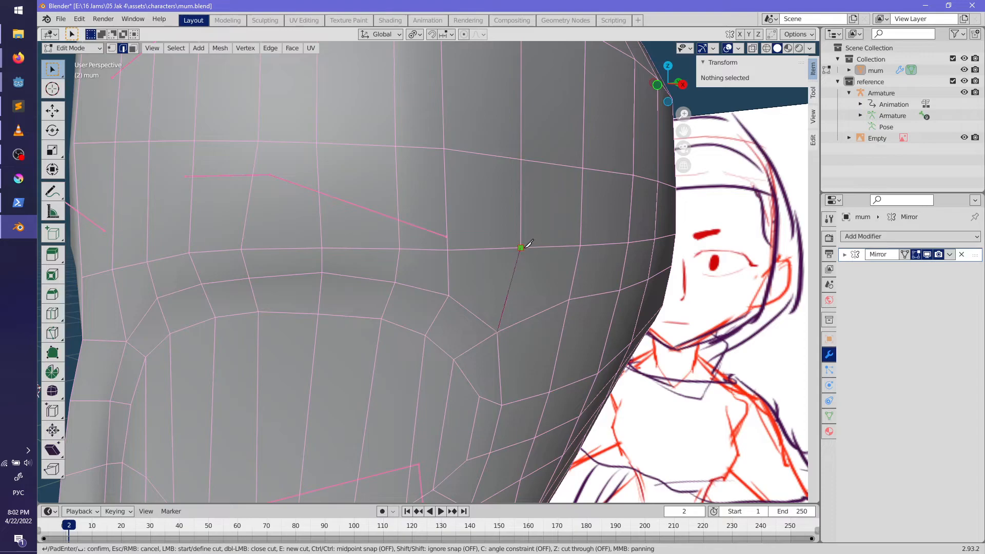
{"action": "key", "text": "Return"}
{"action": "middle_click_drag", "start_coordinate": [531, 352], "coordinate": [531, 441]}
{"action": "key", "text": "alt+a"}
{"action": "scroll", "coordinate": [489, 358], "scroll_direction": "down", "scroll_amount": 4}
{"action": "key", "text": "Tab"}
{"action": "scroll", "coordinate": [494, 391], "scroll_direction": "up", "scroll_amount": 4}
{"action": "key", "text": "Tab"}
{"action": "middle_click_drag", "start_coordinate": [486, 374], "coordinate": [481, 390]}
{"action": "scroll", "coordinate": [463, 337], "scroll_direction": "up", "scroll_amount": 4}
{"action": "left_click", "coordinate": [445, 305]}
{"action": "middle_click_drag", "start_coordinate": [445, 305], "coordinate": [452, 309]}
{"action": "key", "text": "x"}
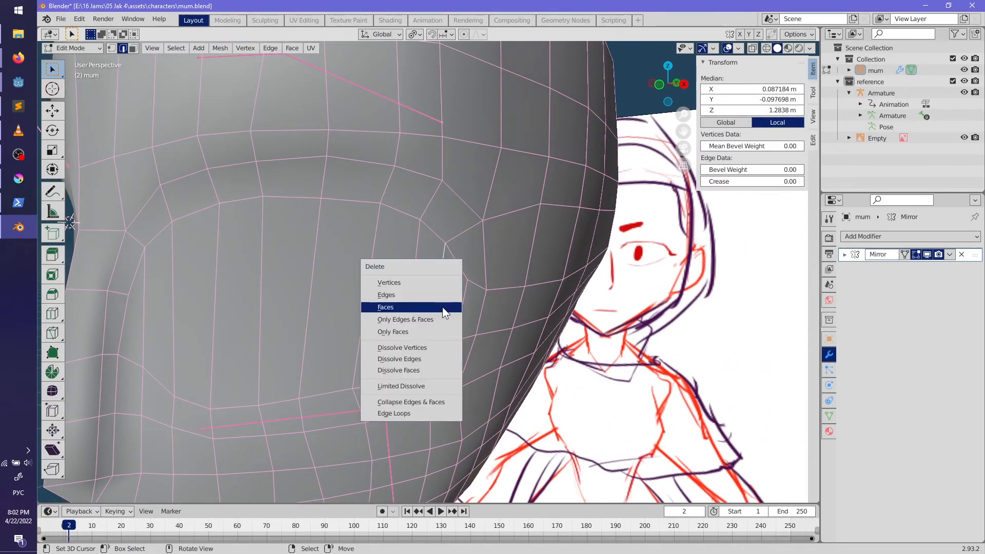
{"action": "left_click", "coordinate": [444, 308]}
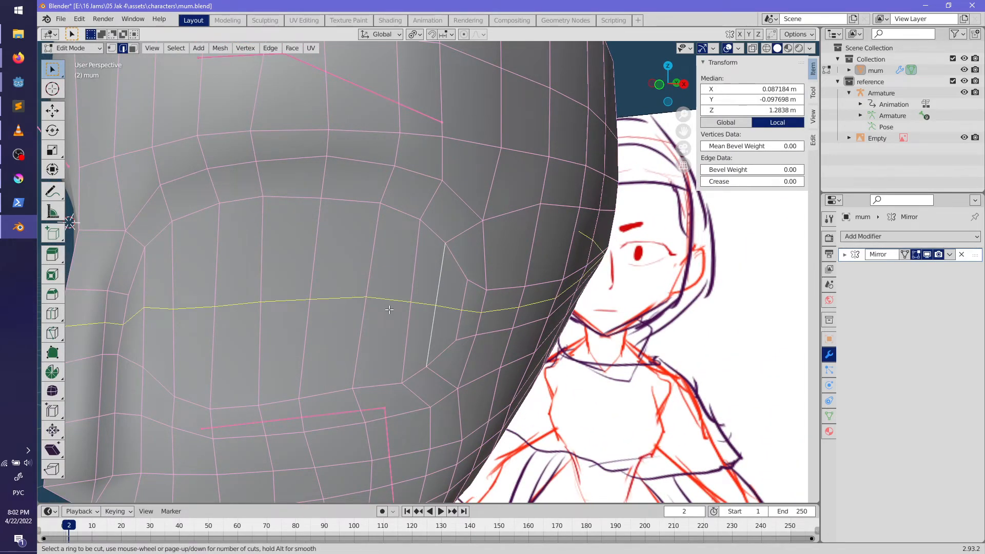
Step: Delete the narrow faces at the inner and outer ends of the eye fill
{"action": "left_click", "coordinate": [472, 322]}
{"action": "middle_click_drag", "start_coordinate": [471, 322], "coordinate": [256, 320]}
{"action": "key", "text": "x"}
{"action": "left_click", "coordinate": [221, 321]}
{"action": "left_click", "coordinate": [533, 317]}
{"action": "key", "text": "x"}
{"action": "left_click", "coordinate": [516, 321]}
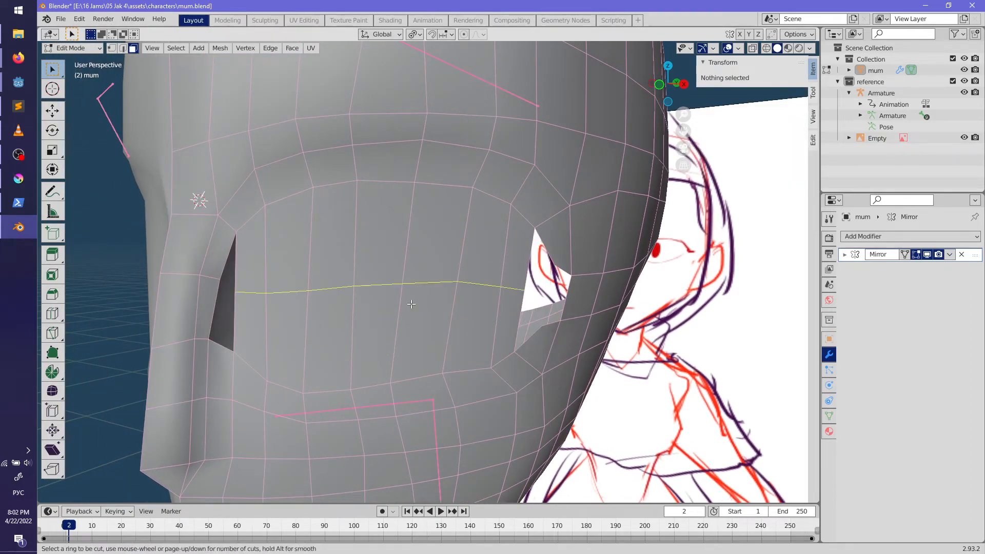
Step: Add one centred horizontal loop cut across the eye fill, from its inner end to its outer end
{"action": "left_click", "coordinate": [411, 304]}
{"action": "right_click", "coordinate": [412, 304]}
{"action": "scroll", "coordinate": [455, 352], "scroll_direction": "up", "scroll_amount": 4}
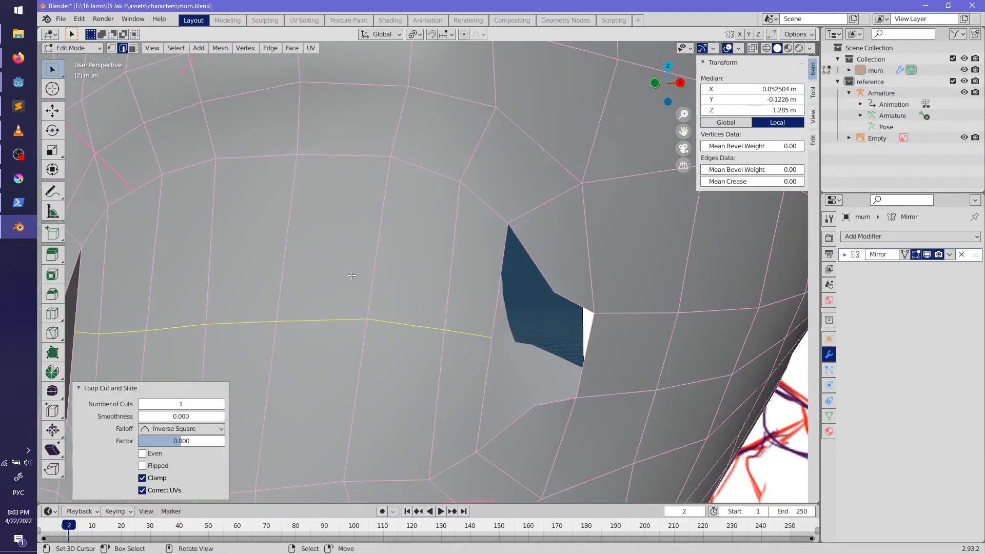
Step: Fill the gap at the eye's outer corner with faces and clear the selection
{"action": "left_click", "coordinate": [502, 286]}
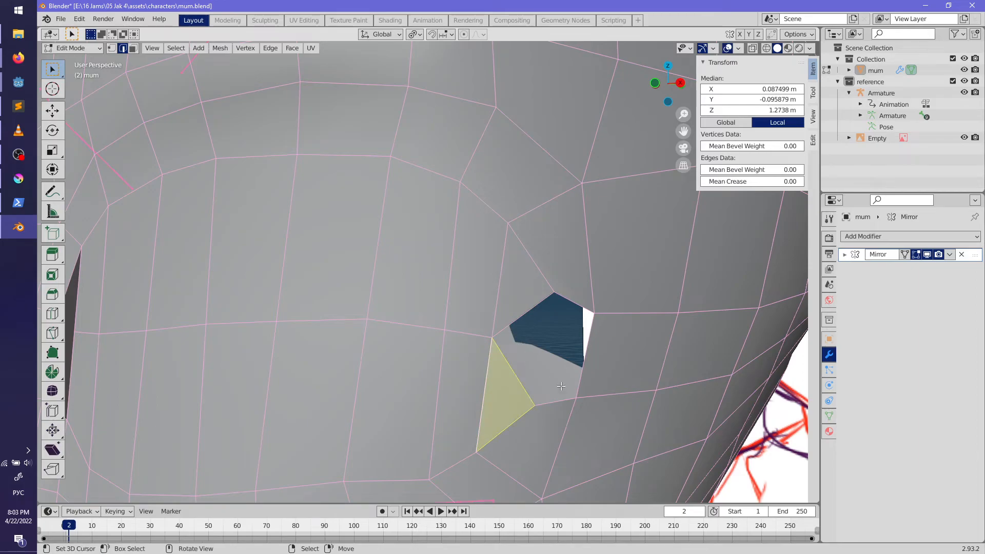
{"action": "scroll", "coordinate": [597, 392], "scroll_direction": "down", "scroll_amount": 2}
{"action": "key", "text": "alt+a"}
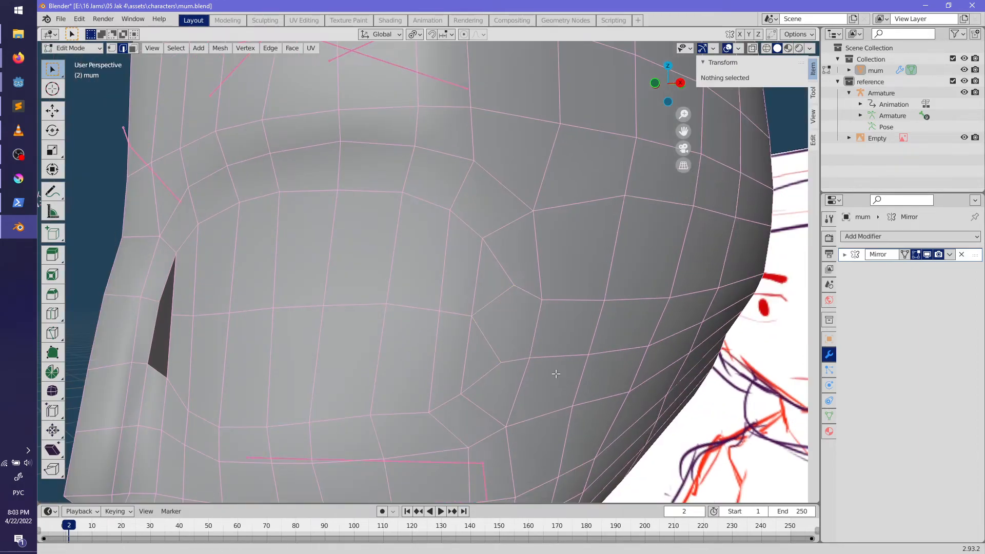
Step: Fill the gap at the eye's inner corner with faces, clear the selection and check the shaded head
{"action": "middle_click_drag", "start_coordinate": [556, 376], "coordinate": [539, 347], "text": "shift"}
{"action": "middle_click_drag", "start_coordinate": [240, 308], "coordinate": [336, 327]}
{"action": "left_click", "coordinate": [380, 347]}
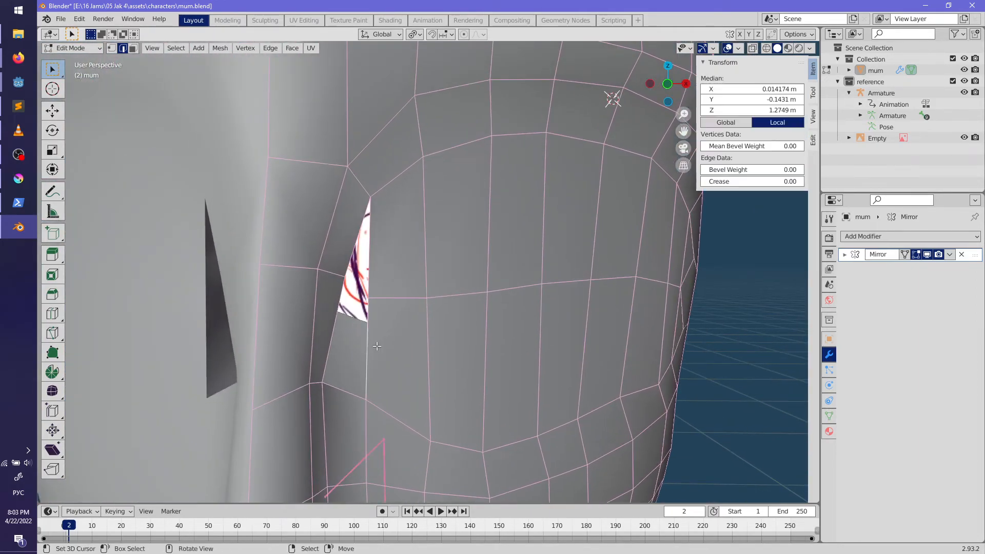
{"action": "scroll", "coordinate": [502, 365], "scroll_direction": "down", "scroll_amount": 4}
{"action": "key", "text": "alt+a"}
{"action": "middle_click_drag", "start_coordinate": [512, 354], "coordinate": [519, 377]}
{"action": "key", "text": "Tab"}
{"action": "middle_click_drag", "start_coordinate": [577, 350], "coordinate": [637, 353]}
{"action": "middle_click_drag", "start_coordinate": [634, 351], "coordinate": [565, 351]}
{"action": "scroll", "coordinate": [564, 351], "scroll_direction": "up", "scroll_amount": 3}
{"action": "middle_click_drag", "start_coordinate": [564, 351], "coordinate": [461, 321]}
{"action": "key", "text": "Tab"}
Step: Try knife-cutting edges from the horizontal eye loop's outer end vertex to the two nearby temple vertices
{"action": "scroll", "coordinate": [464, 354], "scroll_direction": "up", "scroll_amount": 3}
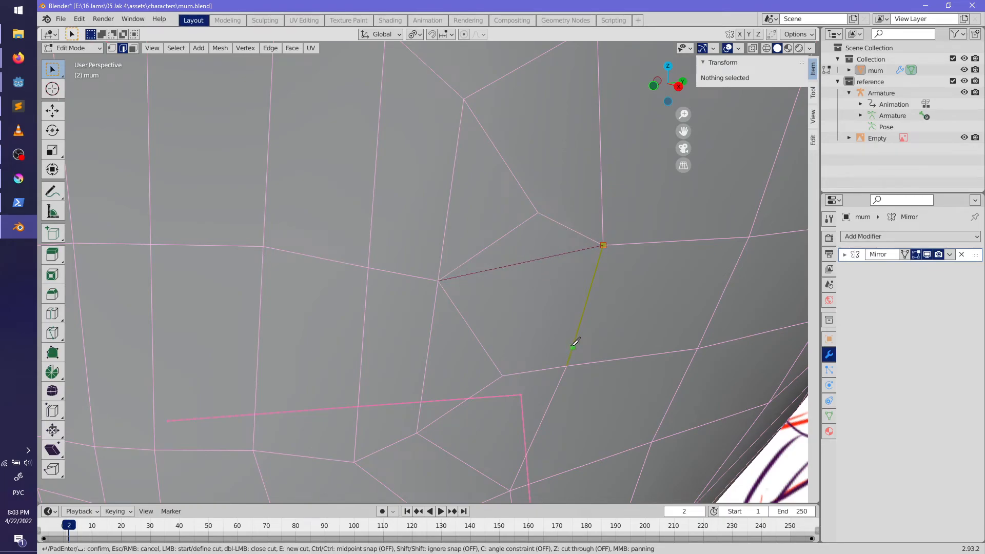
{"action": "key", "text": "Return"}
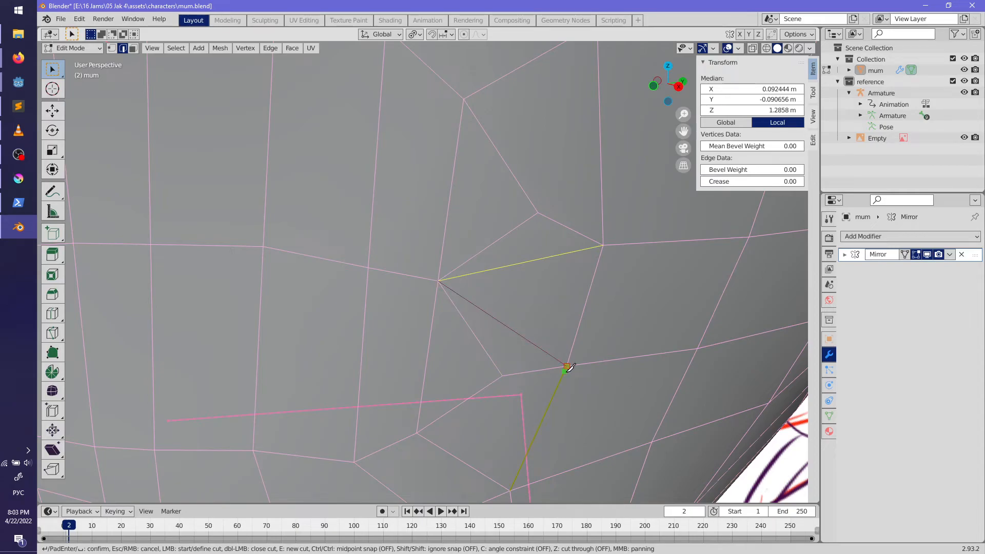
{"action": "key", "text": "alt+a"}
{"action": "key", "text": "Tab"}
{"action": "key", "text": "Tab"}
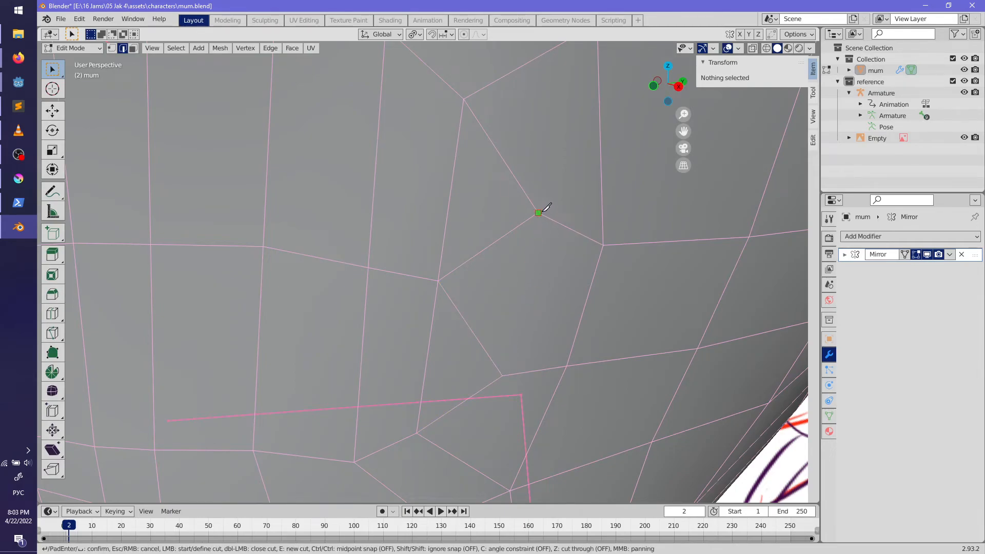
Step: Knife-cut an edge between the upper and lower tips of the faces outside the eye's outer corner, and check the shading
{"action": "left_click", "coordinate": [502, 376]}
{"action": "key", "text": "Return"}
{"action": "scroll", "coordinate": [505, 377], "scroll_direction": "down", "scroll_amount": 3}
{"action": "key", "text": "Tab"}
{"action": "mouse_move", "coordinate": [504, 321]}
{"action": "middle_mouse_down"}
{"action": "mouse_move", "coordinate": [547, 339]}
{"action": "mouse_move", "coordinate": [494, 344]}
{"action": "mouse_move", "coordinate": [438, 379]}
{"action": "mouse_move", "coordinate": [533, 402]}
{"action": "mouse_move", "coordinate": [518, 409]}
{"action": "mouse_move", "coordinate": [583, 415]}
{"action": "mouse_move", "coordinate": [565, 396]}
{"action": "mouse_move", "coordinate": [582, 397]}
{"action": "mouse_move", "coordinate": [451, 402]}
{"action": "mouse_move", "coordinate": [466, 411]}
{"action": "mouse_move", "coordinate": [456, 399]}
{"action": "mouse_move", "coordinate": [525, 398]}
{"action": "mouse_move", "coordinate": [546, 272]}
{"action": "mouse_move", "coordinate": [473, 312]}
{"action": "mouse_move", "coordinate": [514, 203]}
{"action": "mouse_move", "coordinate": [516, 297]}
{"action": "mouse_move", "coordinate": [501, 340]}
{"action": "mouse_move", "coordinate": [473, 334]}
{"action": "middle_mouse_up"}
Step: Inspect the head's shading and edge flow from several distances, down to the jaw and chin
{"action": "key", "text": "Tab"}
{"action": "scroll", "coordinate": [531, 401], "scroll_direction": "down", "scroll_amount": 2}
{"action": "key", "text": "Tab"}
{"action": "scroll", "coordinate": [582, 396], "scroll_direction": "down", "scroll_amount": 2}
{"action": "key", "text": "Tab"}
{"action": "key", "text": "Tab"}
{"action": "scroll", "coordinate": [472, 312], "scroll_direction": "down", "scroll_amount": 4}
{"action": "key", "text": "Tab"}
{"action": "scroll", "coordinate": [457, 399], "scroll_direction": "up", "scroll_amount": 4}
{"action": "middle_click_drag", "start_coordinate": [457, 399], "coordinate": [354, 355]}
{"action": "scroll", "coordinate": [450, 351], "scroll_direction": "up", "scroll_amount": 3}
{"action": "scroll", "coordinate": [441, 368], "scroll_direction": "down", "scroll_amount": 3}
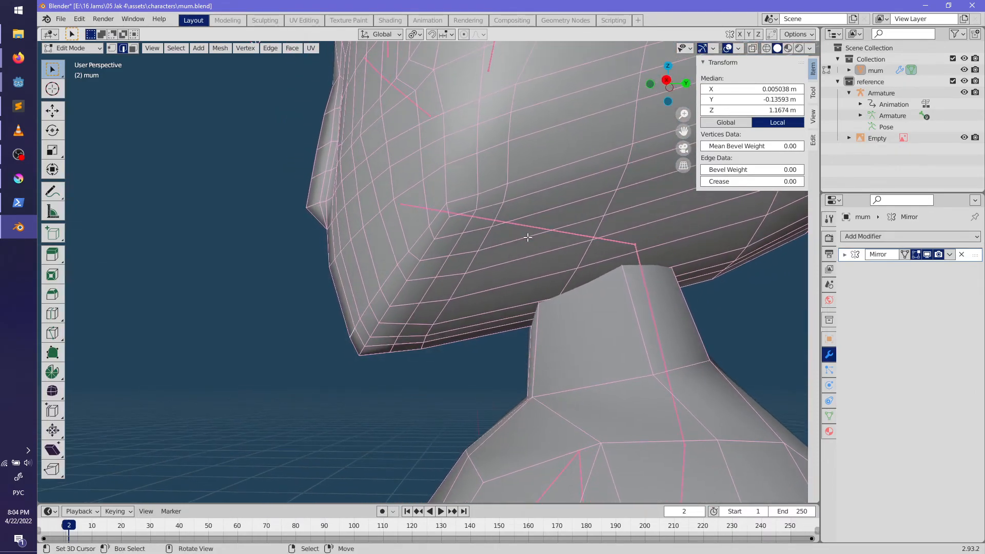
Step: Edge-slide edges around the chin and jaw underside, clear the selection and check the shaded head
{"action": "scroll", "coordinate": [467, 269], "scroll_direction": "down", "scroll_amount": 3}
{"action": "middle_click_drag", "start_coordinate": [466, 269], "coordinate": [539, 253]}
{"action": "key", "text": "g"}
{"action": "key", "text": "g"}
{"action": "left_click", "coordinate": [501, 323]}
{"action": "right_click", "coordinate": [559, 261], "text": "alt"}
{"action": "left_click", "coordinate": [583, 276]}
{"action": "middle_click_drag", "start_coordinate": [462, 303], "coordinate": [526, 269]}
{"action": "key", "text": "alt+a"}
{"action": "scroll", "coordinate": [559, 371], "scroll_direction": "up", "scroll_amount": 1}
{"action": "scroll", "coordinate": [554, 368], "scroll_direction": "down", "scroll_amount": 4}
{"action": "key", "text": "Tab"}
{"action": "scroll", "coordinate": [490, 339], "scroll_direction": "up", "scroll_amount": 2}
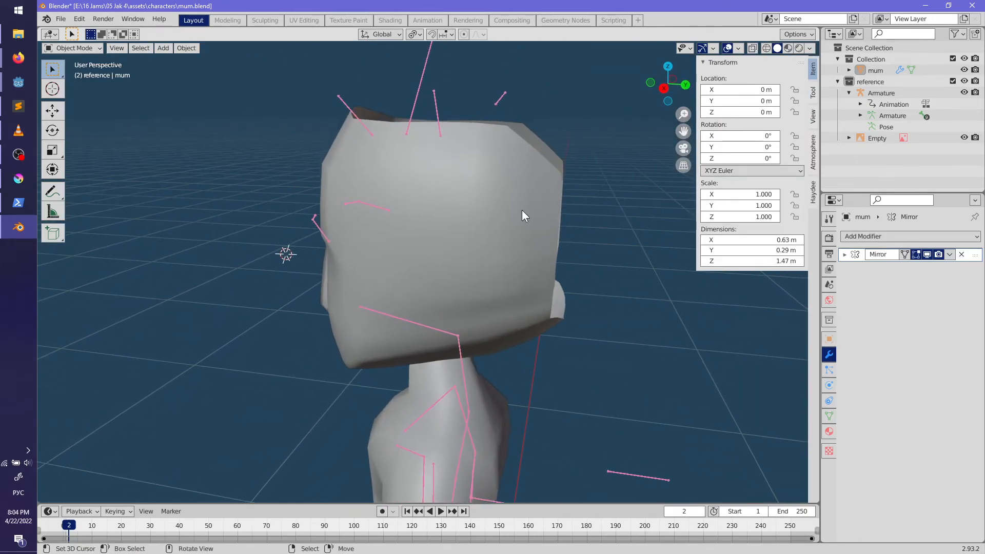
Step: Rip the vertical edge loop near the back of the head's side and delete the detached rear faces
{"action": "key", "text": "Tab"}
{"action": "left_click", "coordinate": [512, 208], "text": "alt"}
{"action": "middle_click_drag", "start_coordinate": [548, 305], "coordinate": [530, 277]}
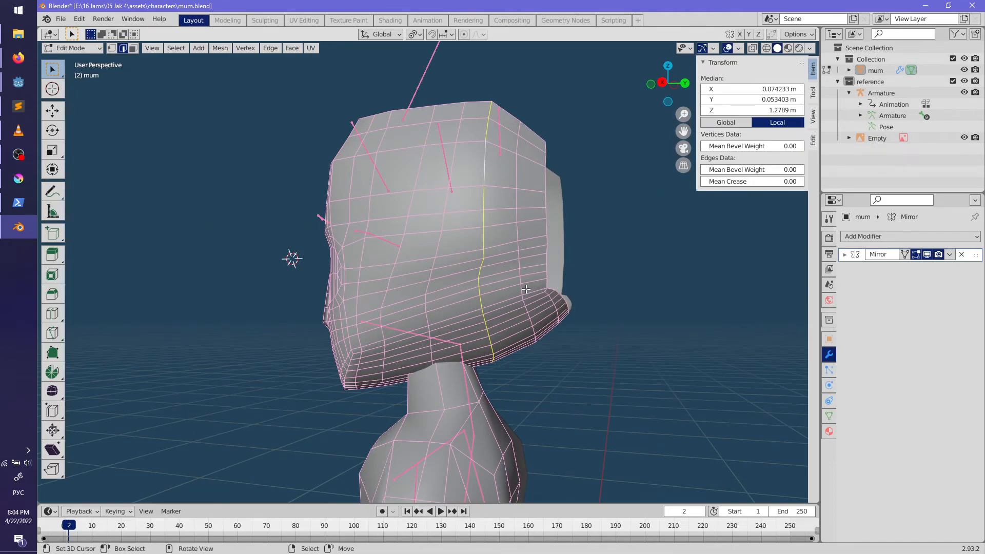
{"action": "key", "text": "Escape"}
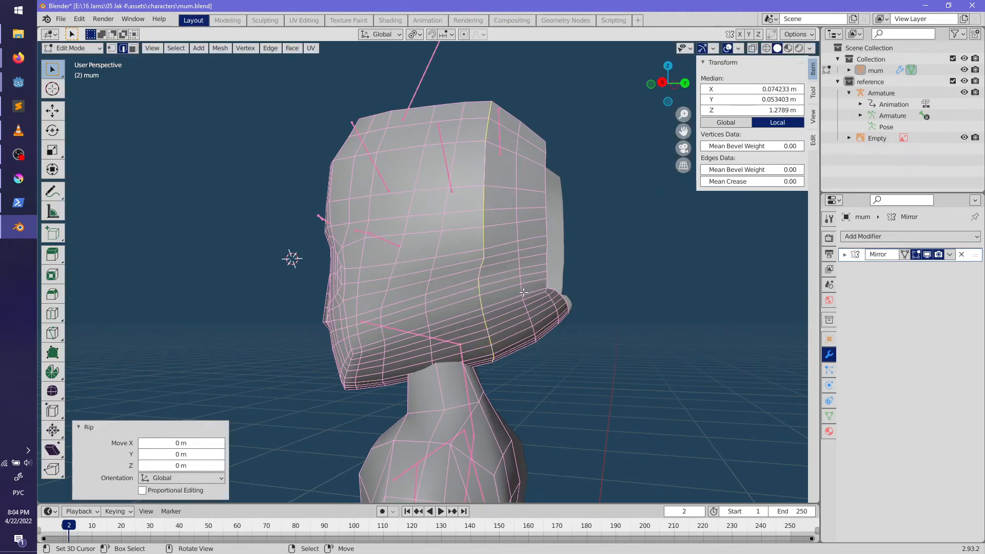
{"action": "key", "text": "l"}
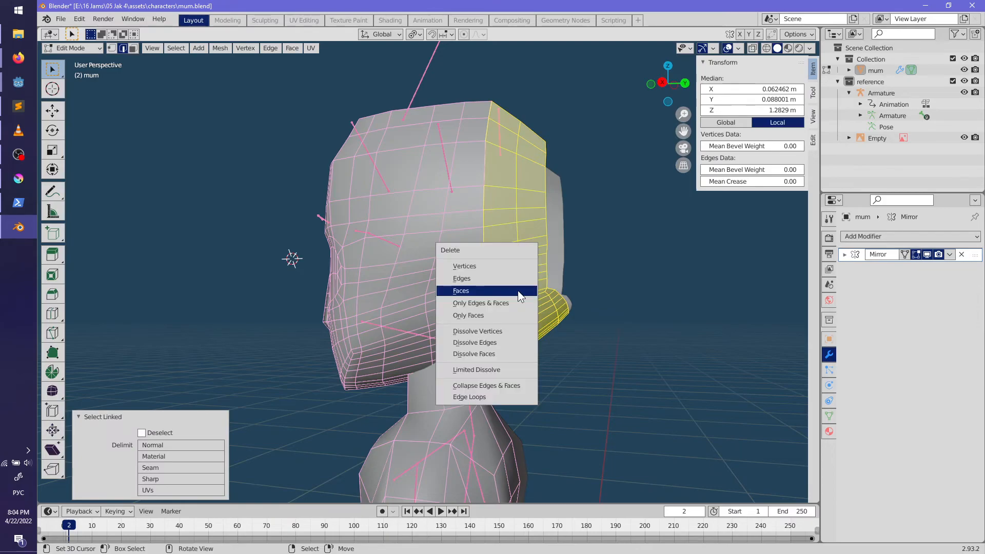
{"action": "left_click", "coordinate": [518, 290]}
Step: Rip the next vertical loop further forward on the head's side, delete the linked faces behind it and leave Edit Mode
{"action": "middle_click_drag", "start_coordinate": [519, 290], "coordinate": [486, 312]}
{"action": "left_click", "coordinate": [484, 298], "text": "alt"}
{"action": "left_click", "coordinate": [487, 293]}
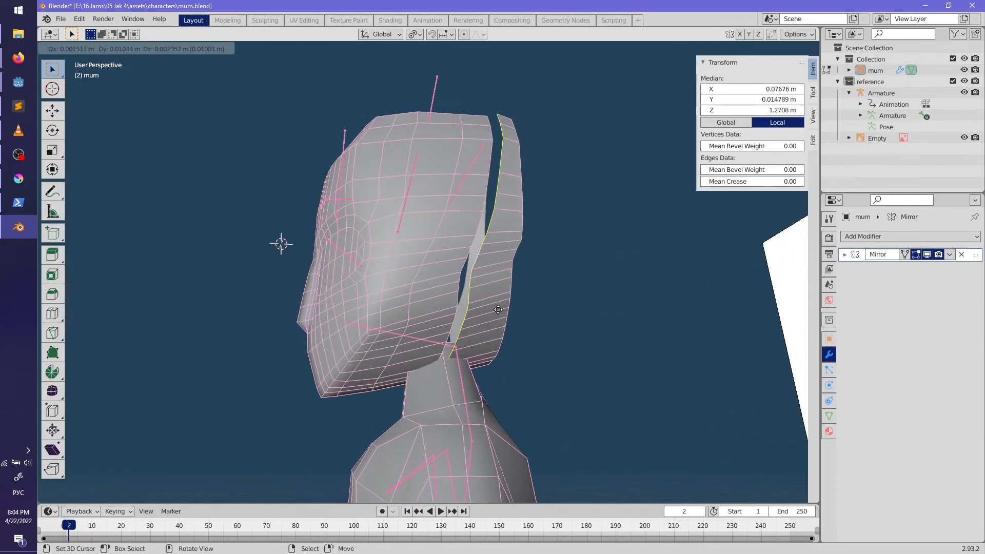
{"action": "key", "text": "Escape"}
{"action": "key", "text": "ctrl+z"}
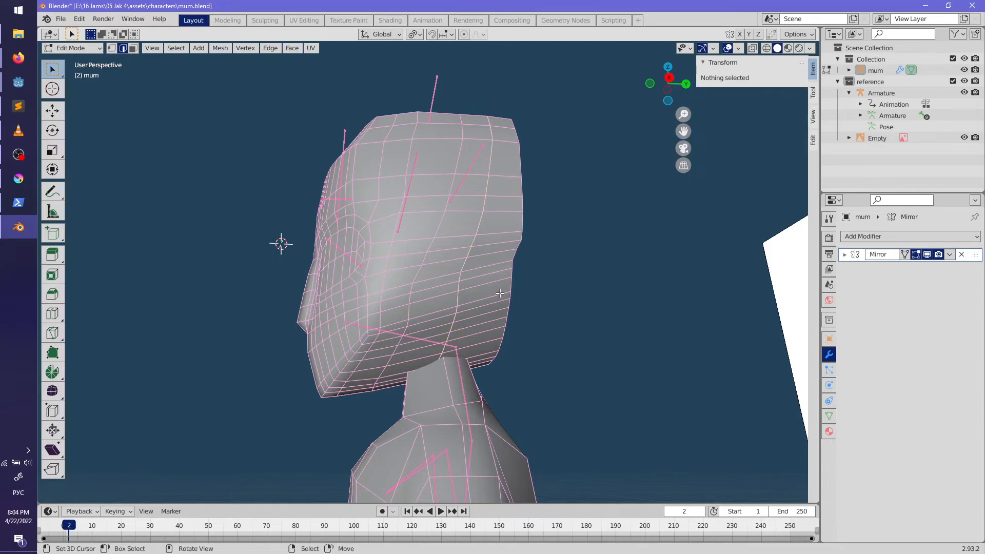
{"action": "key", "text": "l"}
{"action": "left_click", "coordinate": [490, 267]}
{"action": "mouse_move", "coordinate": [490, 303]}
{"action": "middle_mouse_down"}
{"action": "mouse_move", "coordinate": [513, 356]}
{"action": "mouse_move", "coordinate": [500, 347]}
{"action": "mouse_move", "coordinate": [519, 359]}
{"action": "mouse_move", "coordinate": [654, 356]}
{"action": "mouse_move", "coordinate": [699, 378]}
{"action": "middle_mouse_up"}
{"action": "scroll", "coordinate": [512, 355], "scroll_direction": "down", "scroll_amount": 2}
{"action": "key", "text": "Tab"}
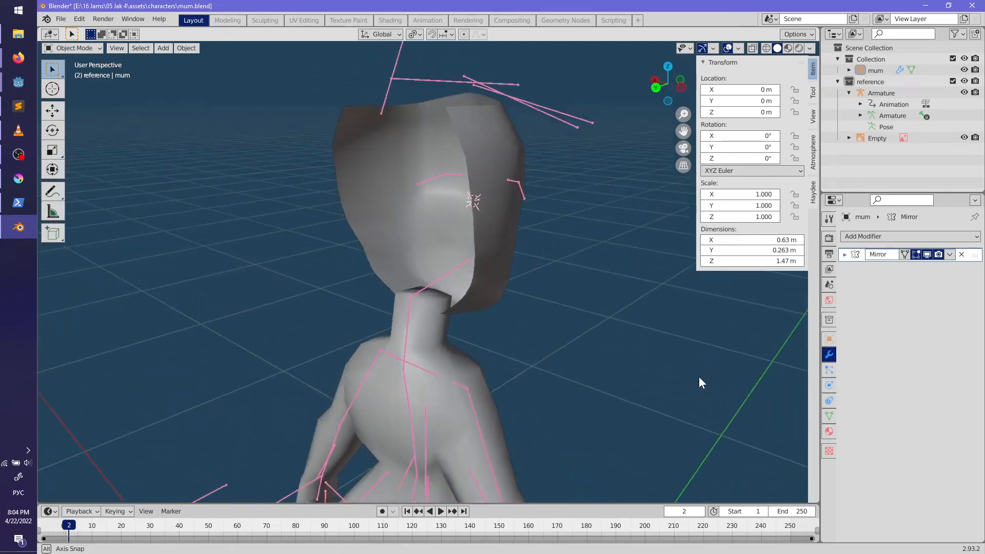
Step: Compare the head with the reference sketch in front orthographic view, in both wireframe and solid shading
{"action": "mouse_move", "coordinate": [552, 251]}
{"action": "middle_mouse_down"}
{"action": "mouse_move", "coordinate": [406, 301]}
{"action": "mouse_move", "coordinate": [352, 250]}
{"action": "mouse_move", "coordinate": [398, 326]}
{"action": "mouse_move", "coordinate": [405, 288]}
{"action": "mouse_move", "coordinate": [440, 352]}
{"action": "mouse_move", "coordinate": [473, 322]}
{"action": "mouse_move", "coordinate": [436, 319]}
{"action": "mouse_move", "coordinate": [516, 328]}
{"action": "mouse_move", "coordinate": [485, 350]}
{"action": "middle_mouse_up"}
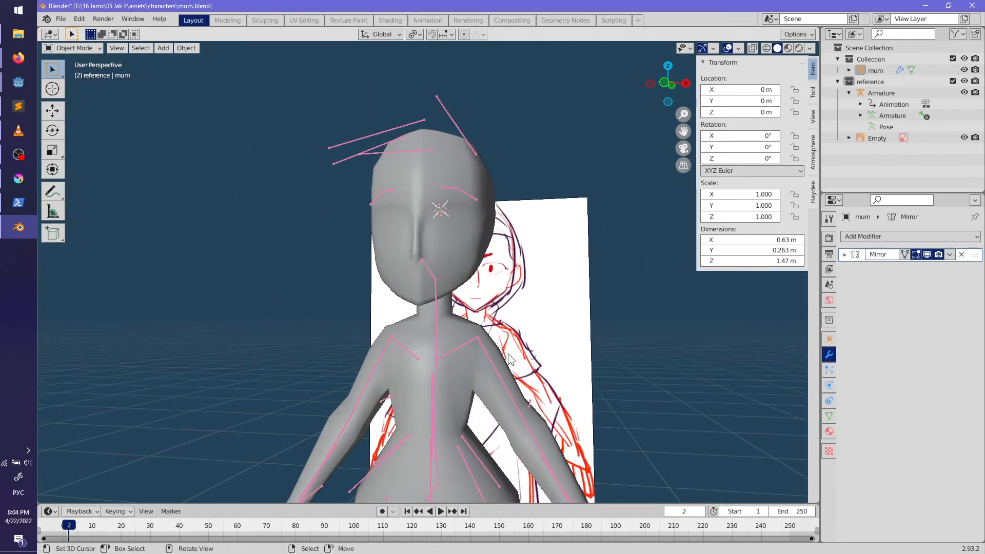
{"action": "key", "text": "KP_4"}
{"action": "key", "text": "KP_4"}
{"action": "key", "text": "KP_6"}
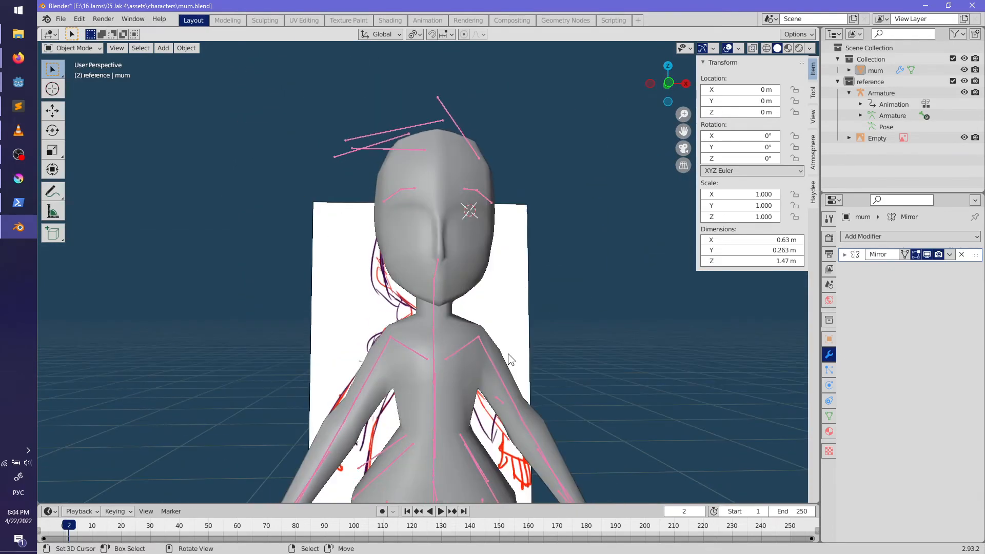
{"action": "key", "text": "KP_5"}
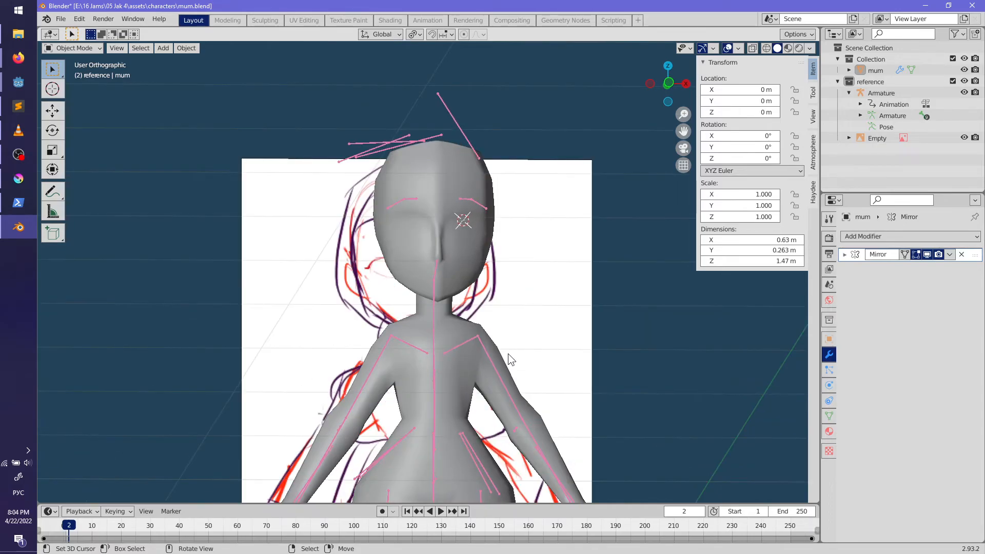
{"action": "key", "text": "KP_1"}
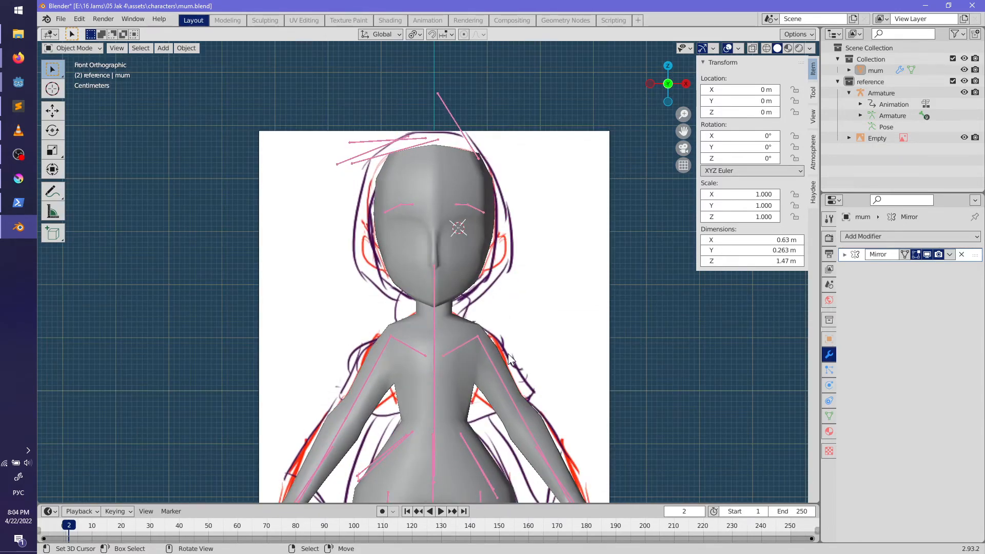
{"action": "key", "text": "shift+z"}
{"action": "scroll", "coordinate": [553, 282], "scroll_direction": "up", "scroll_amount": 4}
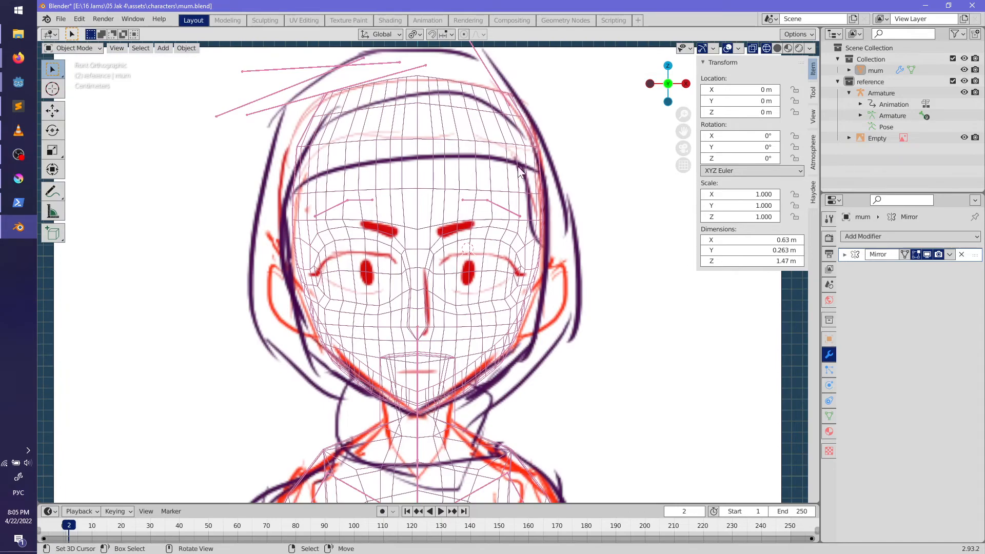
{"action": "scroll", "coordinate": [509, 297], "scroll_direction": "up", "scroll_amount": 1}
{"action": "key", "text": "shift+z"}
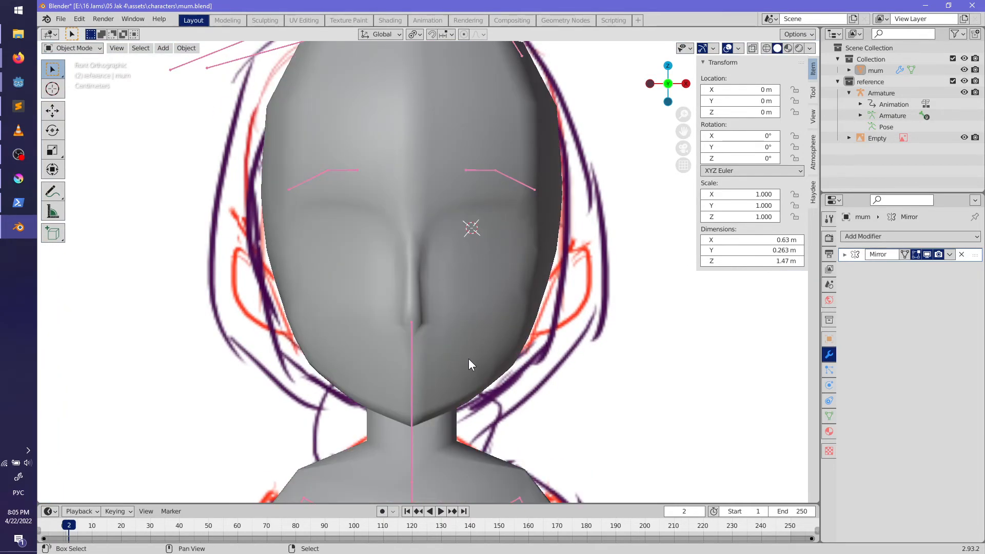
{"action": "key", "text": "shift+z"}
{"action": "key", "text": "shift+z"}
Step: Select the front part of the horizontal loop between nose and chin and Shrink/Fatten it by about -0.0026 m
{"action": "mouse_move", "coordinate": [466, 341]}
{"action": "middle_mouse_down"}
{"action": "mouse_move", "coordinate": [508, 365]}
{"action": "mouse_move", "coordinate": [550, 351]}
{"action": "mouse_move", "coordinate": [509, 363]}
{"action": "mouse_move", "coordinate": [522, 334]}
{"action": "mouse_move", "coordinate": [559, 395]}
{"action": "mouse_move", "coordinate": [522, 353]}
{"action": "mouse_move", "coordinate": [301, 361]}
{"action": "mouse_move", "coordinate": [387, 306]}
{"action": "mouse_move", "coordinate": [406, 319]}
{"action": "mouse_move", "coordinate": [477, 319]}
{"action": "middle_mouse_up"}
{"action": "scroll", "coordinate": [510, 363], "scroll_direction": "up", "scroll_amount": 2}
{"action": "key", "text": "Tab"}
{"action": "left_click", "coordinate": [369, 293], "text": "alt"}
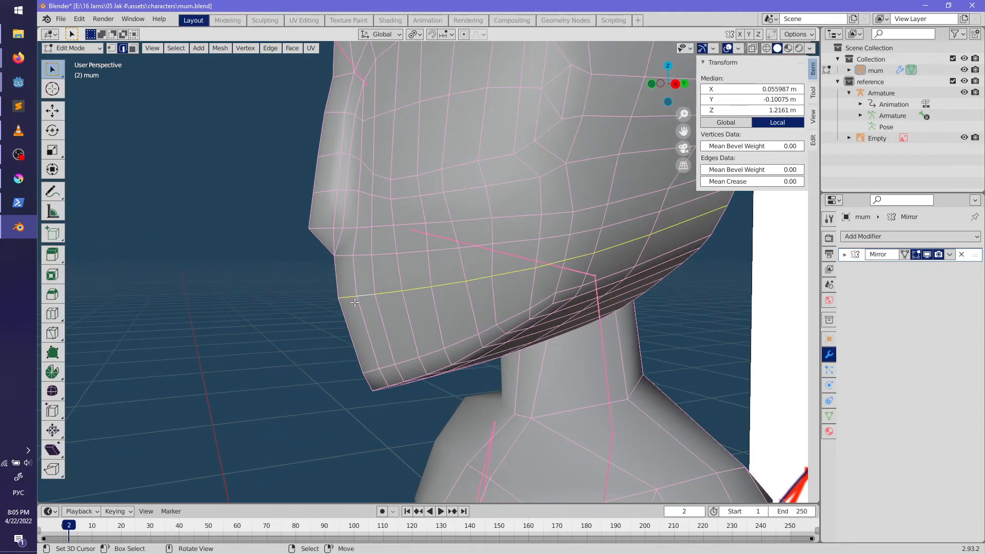
{"action": "middle_click_drag", "start_coordinate": [384, 304], "coordinate": [651, 301]}
{"action": "left_click", "coordinate": [495, 279], "text": "ctrl"}
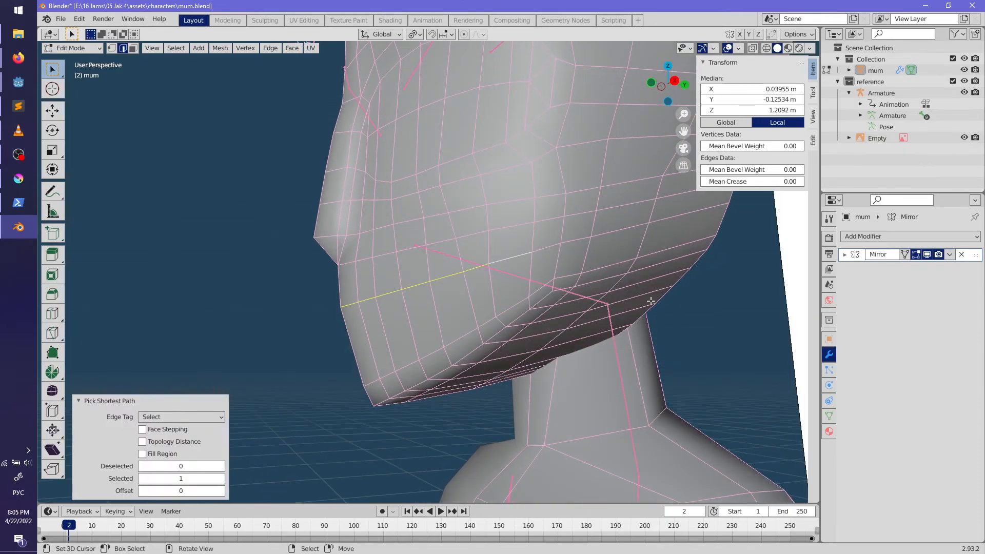
{"action": "left_click", "coordinate": [542, 255], "text": "shift"}
{"action": "middle_click_drag", "start_coordinate": [542, 255], "coordinate": [574, 306]}
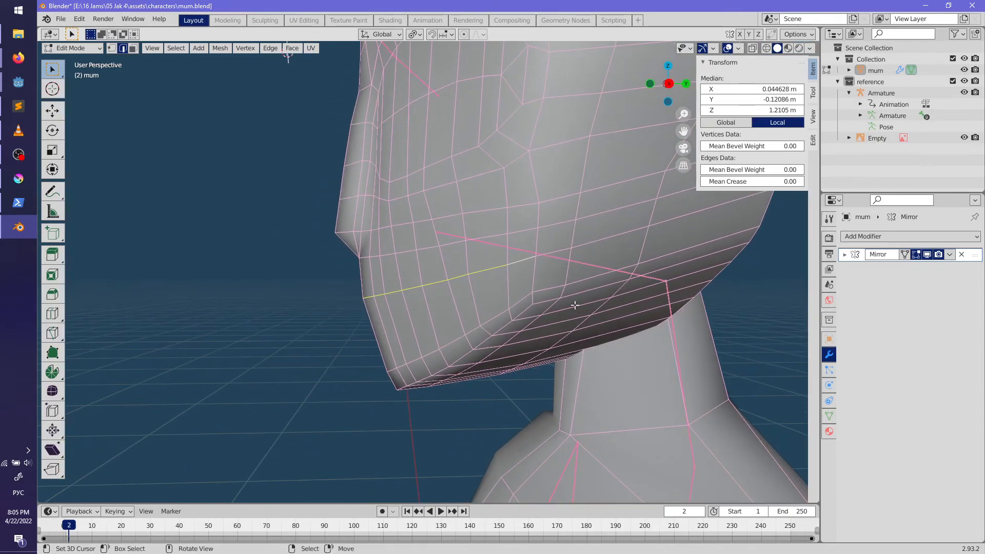
{"action": "left_click", "coordinate": [623, 320]}
{"action": "key", "text": "Tab"}
{"action": "middle_click_drag", "start_coordinate": [471, 355], "coordinate": [625, 357]}
Step: Shrink/Fatten single edges along the row between nose and chin, offsetting the cheek-side one by -0.0016 m
{"action": "key", "text": "Tab"}
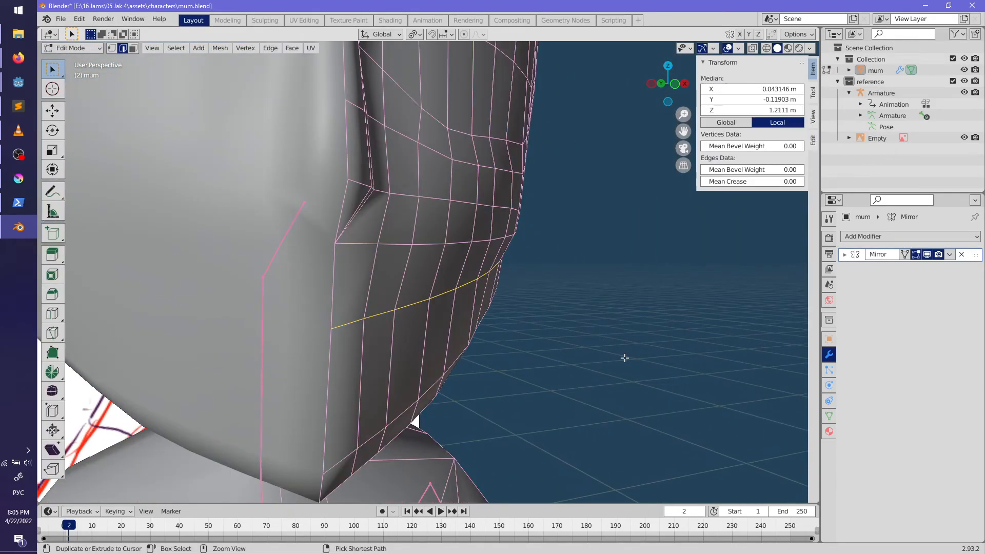
{"action": "left_click", "coordinate": [366, 321], "text": "ctrl"}
{"action": "middle_click_drag", "start_coordinate": [365, 321], "coordinate": [393, 308]}
{"action": "left_click", "coordinate": [604, 332]}
{"action": "middle_click_drag", "start_coordinate": [513, 313], "coordinate": [593, 283]}
{"action": "left_click", "coordinate": [610, 311]}
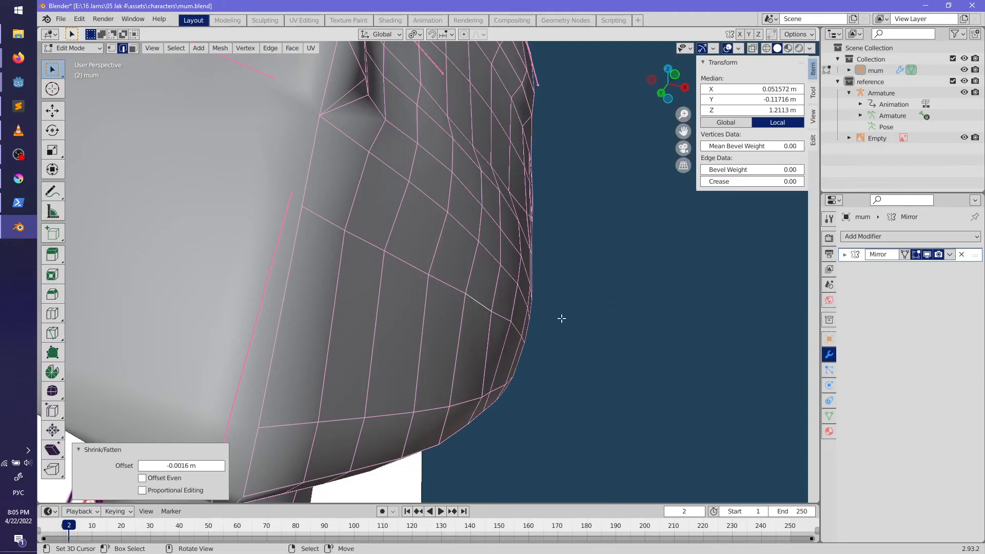
{"action": "left_click", "coordinate": [614, 329]}
Step: Scale up single edges on the jaw and lower cheek to even out their spacing, and check the shaded head
{"action": "middle_click_drag", "start_coordinate": [615, 330], "coordinate": [590, 346]}
{"action": "key", "text": "s"}
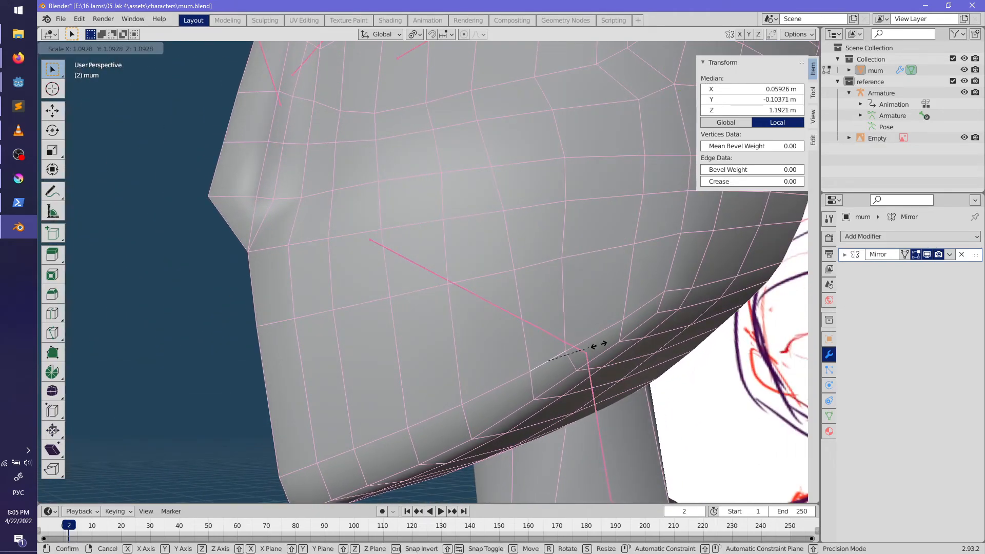
{"action": "left_click", "coordinate": [630, 341]}
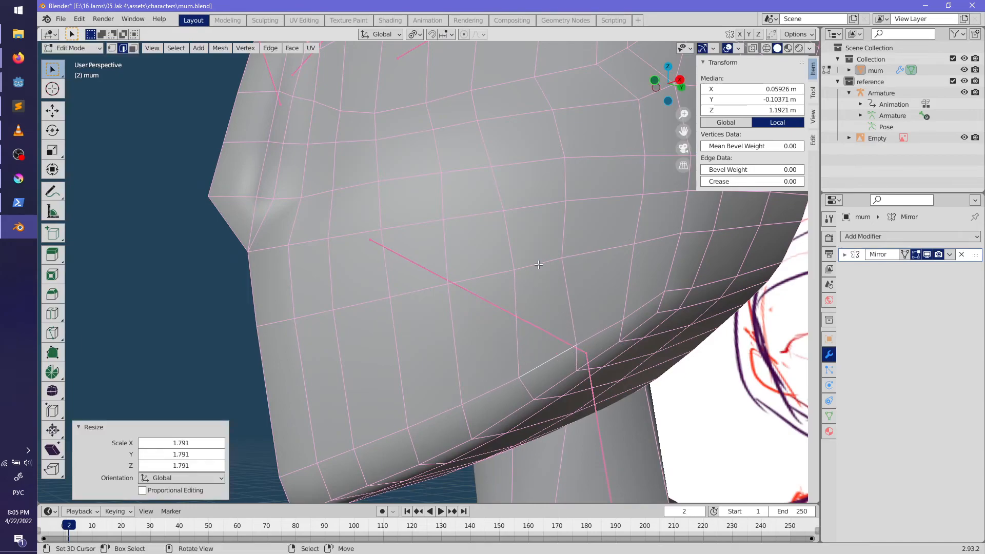
{"action": "left_click", "coordinate": [580, 267]}
{"action": "left_click", "coordinate": [571, 210]}
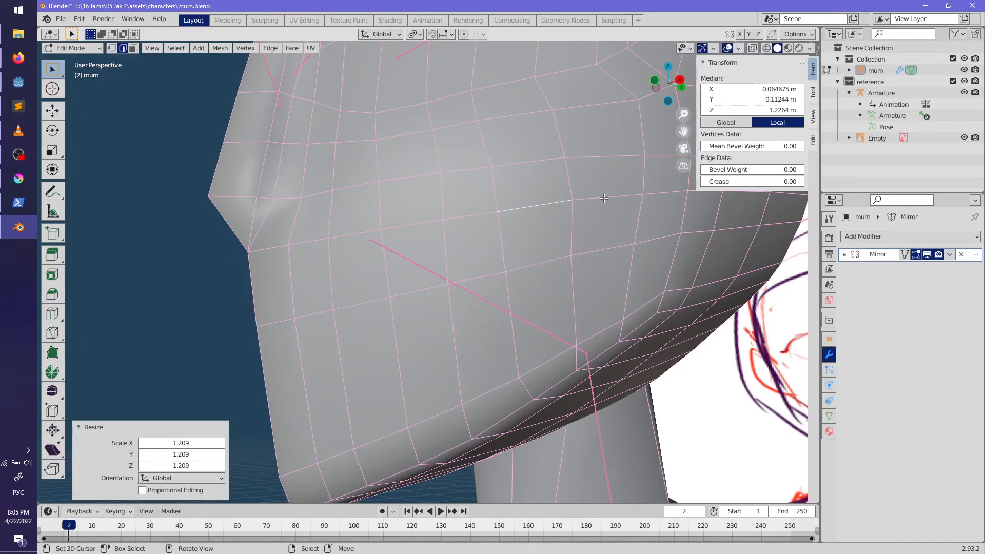
{"action": "left_click", "coordinate": [678, 212]}
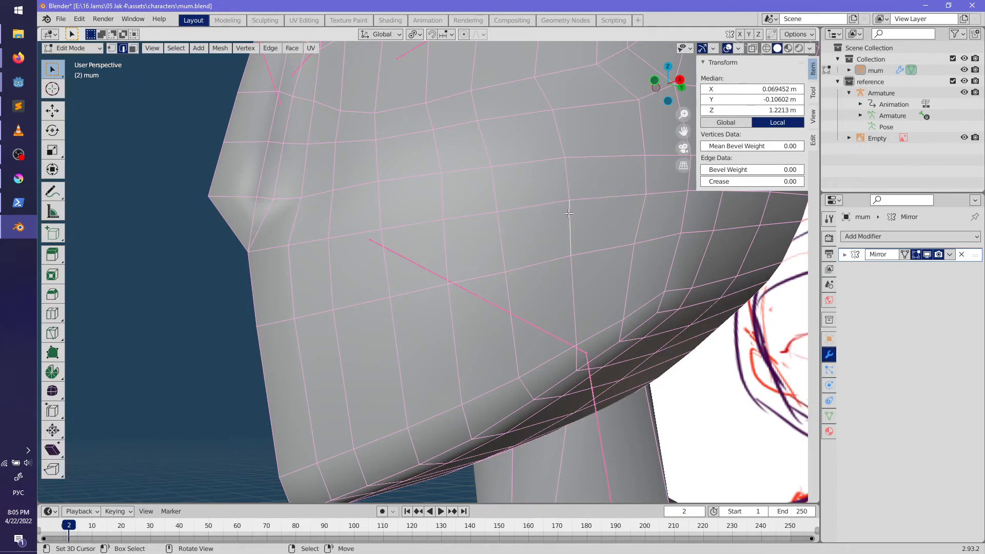
{"action": "left_click", "coordinate": [628, 217]}
{"action": "middle_click_drag", "start_coordinate": [628, 217], "coordinate": [286, 327]}
{"action": "key", "text": "Tab"}
{"action": "scroll", "coordinate": [699, 302], "scroll_direction": "down", "scroll_amount": 3}
{"action": "scroll", "coordinate": [374, 339], "scroll_direction": "up", "scroll_amount": 3}
{"action": "mouse_move", "coordinate": [375, 338]}
{"action": "middle_mouse_down"}
{"action": "mouse_move", "coordinate": [394, 332]}
{"action": "mouse_move", "coordinate": [385, 272]}
{"action": "mouse_move", "coordinate": [423, 149]}
{"action": "mouse_move", "coordinate": [392, 313]}
{"action": "mouse_move", "coordinate": [462, 279]}
{"action": "mouse_move", "coordinate": [404, 332]}
{"action": "mouse_move", "coordinate": [505, 274]}
{"action": "mouse_move", "coordinate": [539, 313]}
{"action": "middle_mouse_up"}
Step: Rotate and move the edge just below the eye's outer corner, and rotate the next edge down by 7.89°
{"action": "key", "text": "Tab"}
{"action": "scroll", "coordinate": [384, 266], "scroll_direction": "up", "scroll_amount": 2}
{"action": "scroll", "coordinate": [519, 274], "scroll_direction": "up", "scroll_amount": 3}
{"action": "key", "text": "r"}
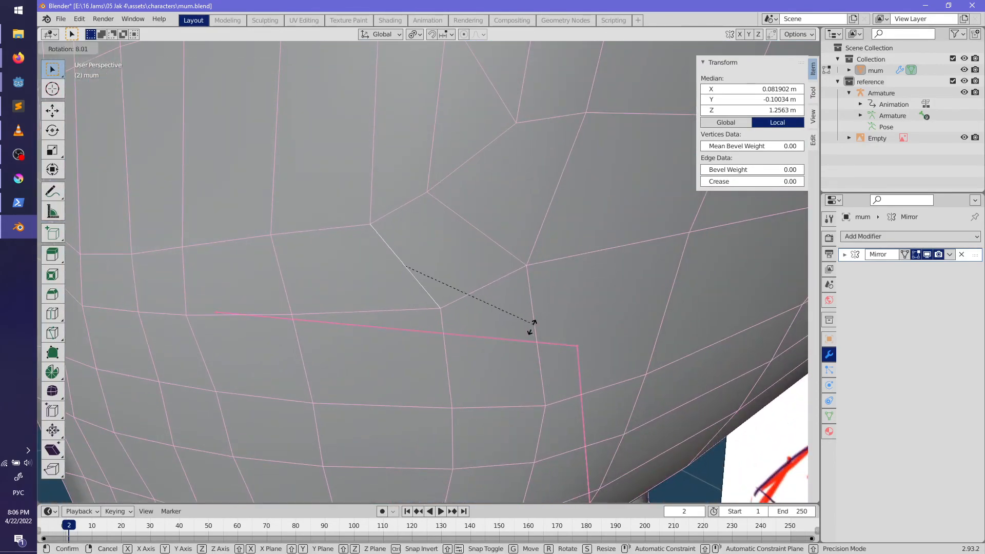
{"action": "left_click", "coordinate": [480, 340]}
{"action": "key", "text": "g"}
{"action": "left_click", "coordinate": [460, 335]}
{"action": "middle_click_drag", "start_coordinate": [460, 335], "coordinate": [465, 328]}
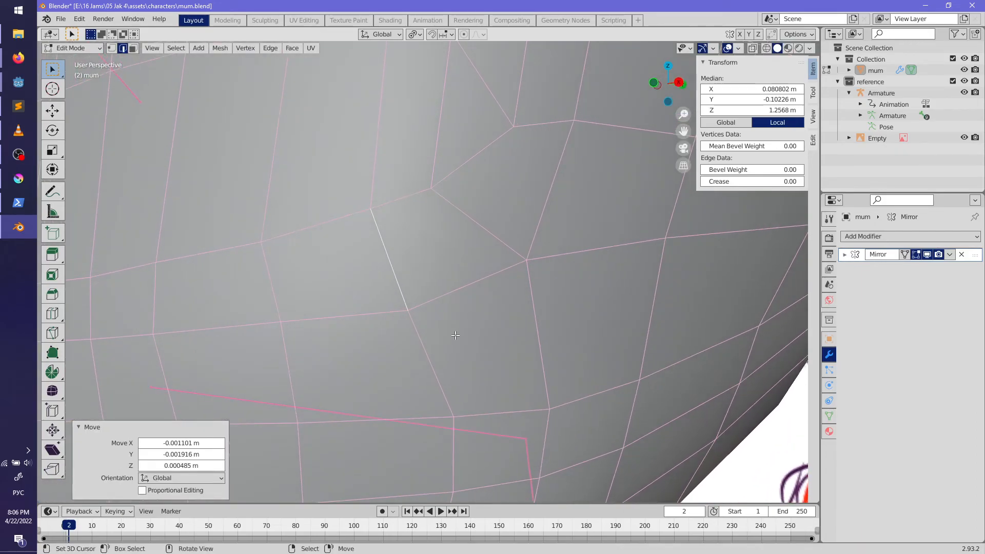
{"action": "left_click", "coordinate": [504, 396]}
{"action": "key", "text": "r"}
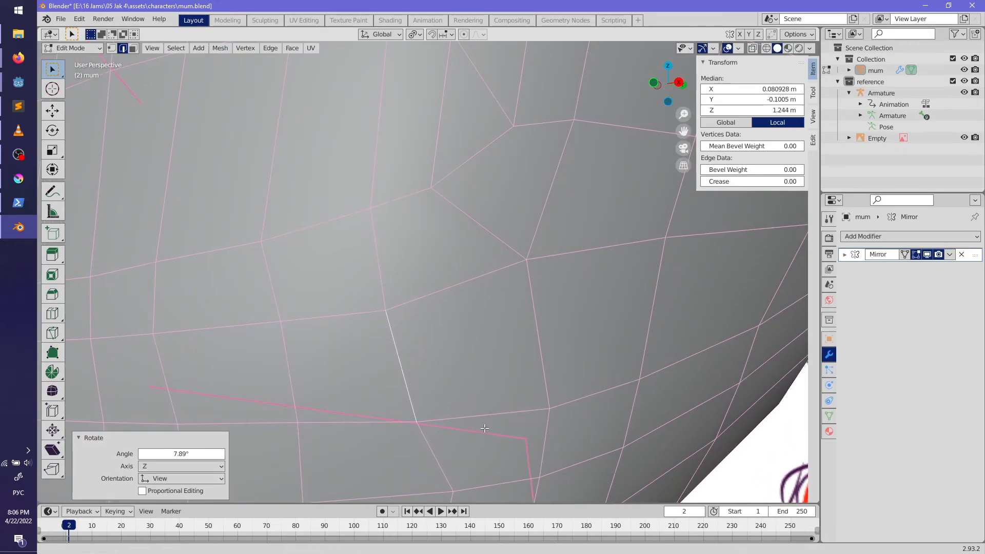
Step: Edge Slide the vertical edges on the lower cheek and jaw to even their spacing, using a factor of 0.105 on the last one
{"action": "middle_click_drag", "start_coordinate": [484, 430], "coordinate": [490, 332], "text": "shift"}
{"action": "scroll", "coordinate": [531, 335], "scroll_direction": "down", "scroll_amount": 2}
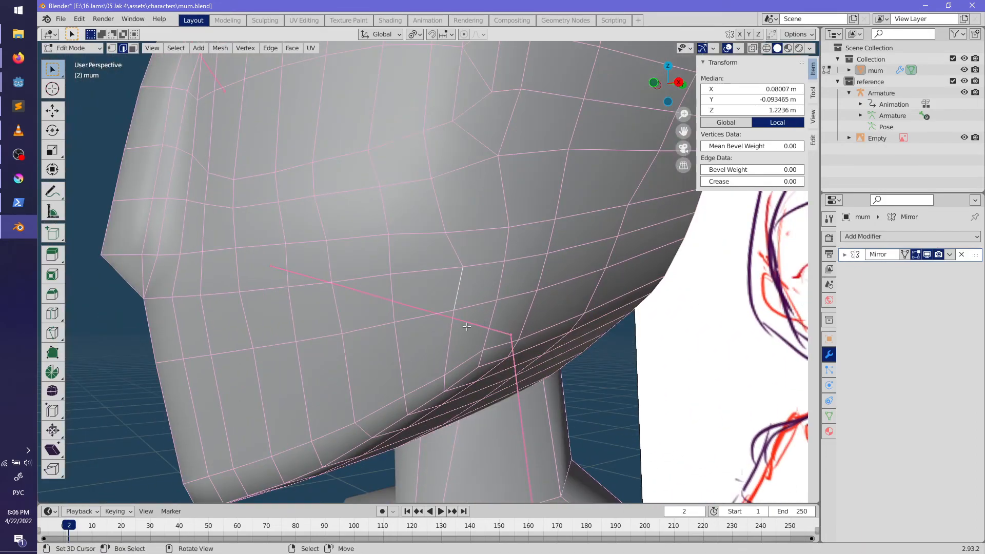
{"action": "left_click", "coordinate": [446, 374], "text": "ctrl"}
{"action": "left_click", "coordinate": [574, 346]}
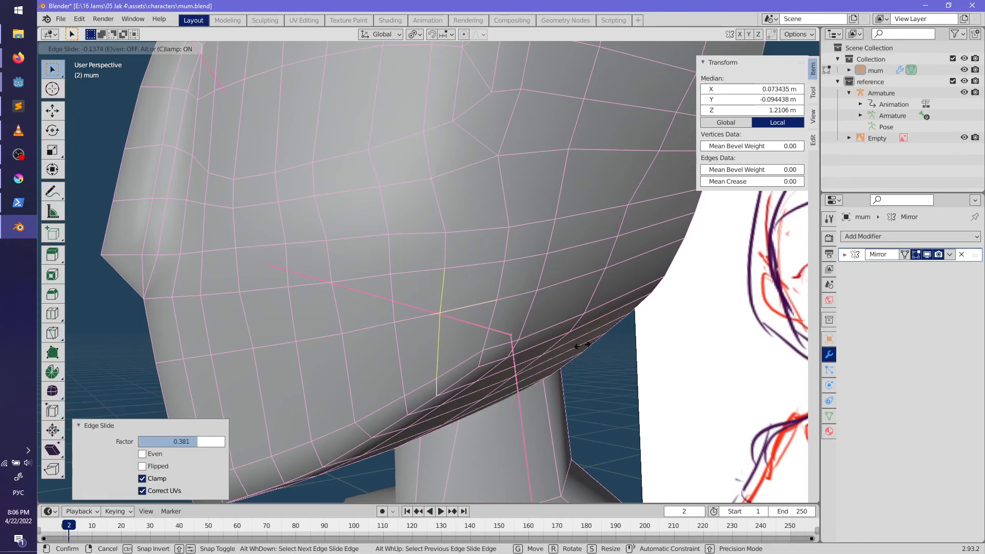
{"action": "middle_click_drag", "start_coordinate": [562, 333], "coordinate": [520, 333]}
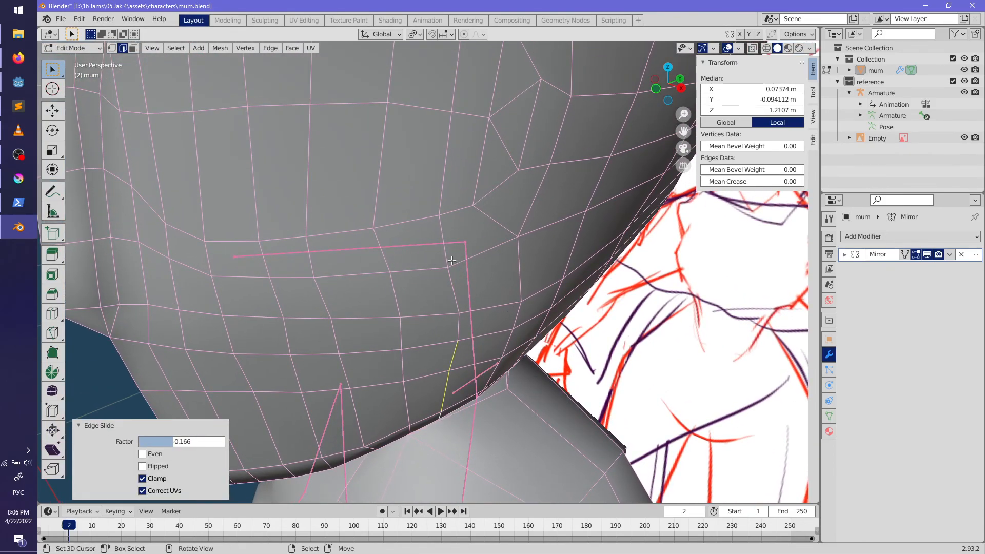
{"action": "left_click", "coordinate": [543, 342]}
{"action": "left_click", "coordinate": [536, 336]}
Step: Rotate the selected lower cheek edge by 7.36° and move it about 0.0018 m outward
{"action": "key", "text": "r"}
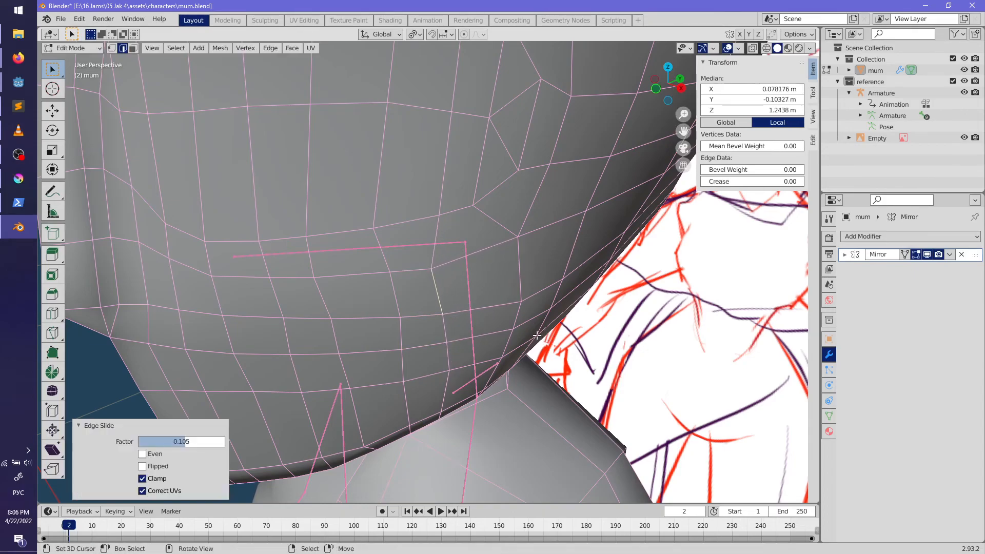
{"action": "left_click", "coordinate": [530, 343]}
{"action": "key", "text": "g"}
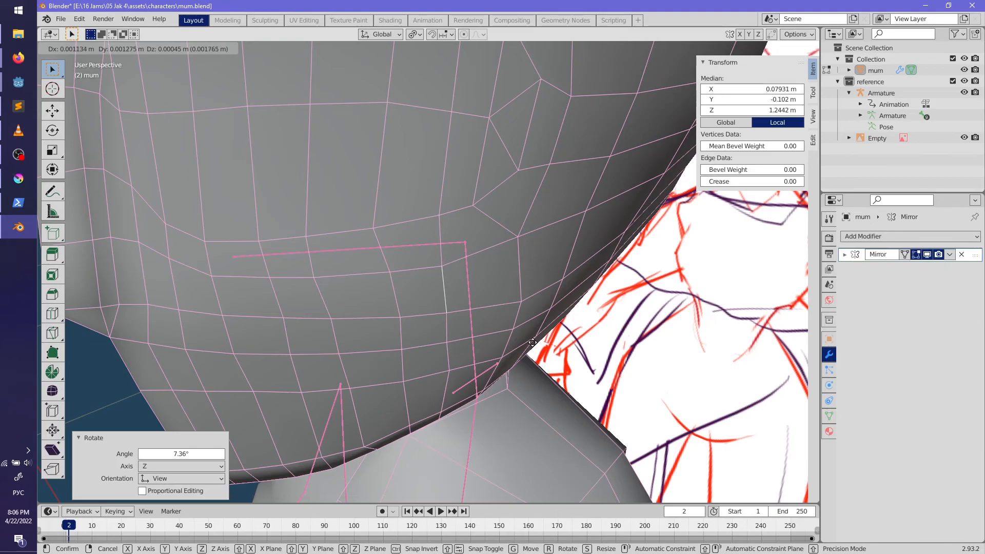
{"action": "mouse_move", "coordinate": [532, 342]}
{"action": "middle_mouse_down"}
{"action": "mouse_move", "coordinate": [548, 304]}
{"action": "mouse_move", "coordinate": [507, 288]}
{"action": "mouse_move", "coordinate": [480, 328]}
{"action": "mouse_move", "coordinate": [548, 370]}
{"action": "mouse_move", "coordinate": [576, 370]}
{"action": "mouse_move", "coordinate": [530, 357]}
{"action": "mouse_move", "coordinate": [548, 379]}
{"action": "mouse_move", "coordinate": [528, 350]}
{"action": "mouse_move", "coordinate": [384, 358]}
{"action": "mouse_move", "coordinate": [329, 336]}
{"action": "mouse_move", "coordinate": [368, 317]}
{"action": "mouse_move", "coordinate": [394, 352]}
{"action": "mouse_move", "coordinate": [451, 356]}
{"action": "mouse_move", "coordinate": [319, 307]}
{"action": "mouse_move", "coordinate": [356, 288]}
{"action": "mouse_move", "coordinate": [462, 303]}
{"action": "mouse_move", "coordinate": [624, 302]}
{"action": "mouse_move", "coordinate": [547, 288]}
{"action": "mouse_move", "coordinate": [571, 353]}
{"action": "mouse_move", "coordinate": [375, 349]}
{"action": "mouse_move", "coordinate": [488, 305]}
{"action": "mouse_move", "coordinate": [482, 276]}
{"action": "mouse_move", "coordinate": [513, 307]}
{"action": "middle_mouse_up"}
Step: Check the shaded head and upper body from several angles and save mum.blend
{"action": "key", "text": "Tab"}
{"action": "middle_click_drag", "start_coordinate": [511, 288], "coordinate": [537, 310]}
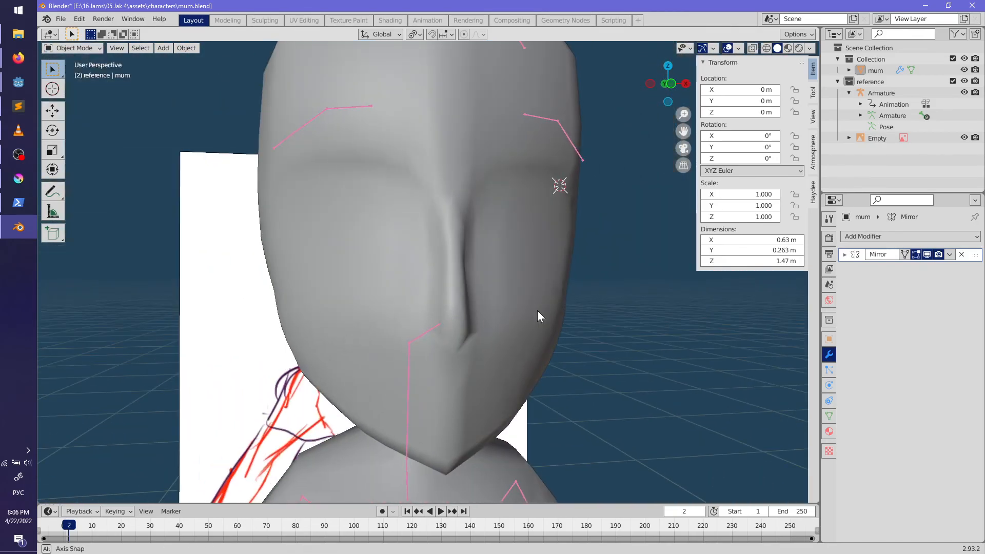
{"action": "scroll", "coordinate": [512, 335], "scroll_direction": "down", "scroll_amount": 6}
{"action": "scroll", "coordinate": [482, 337], "scroll_direction": "up", "scroll_amount": 2}
{"action": "middle_click_drag", "start_coordinate": [503, 337], "coordinate": [471, 329]}
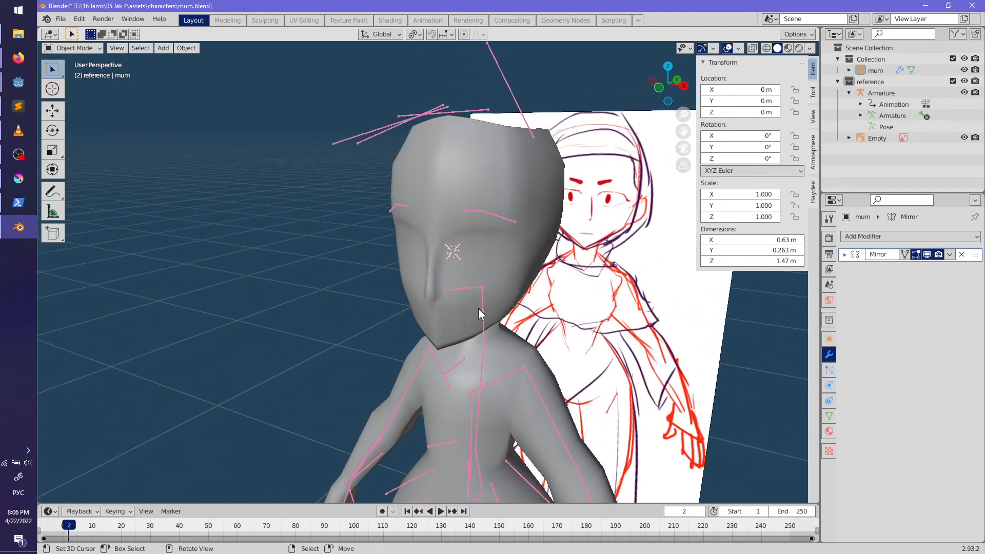
{"action": "middle_click_drag", "start_coordinate": [501, 264], "coordinate": [523, 251]}
{"action": "scroll", "coordinate": [511, 269], "scroll_direction": "down", "scroll_amount": 2}
{"action": "key", "text": "Tab"}
{"action": "middle_click_drag", "start_coordinate": [530, 314], "coordinate": [513, 319]}
{"action": "key", "text": "Tab"}
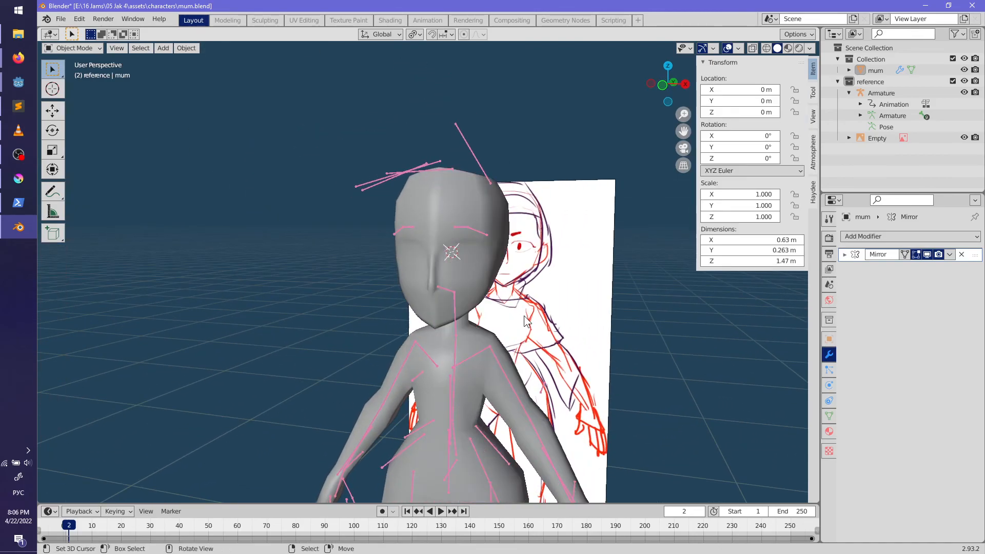
{"action": "key", "text": "ctrl+s"}
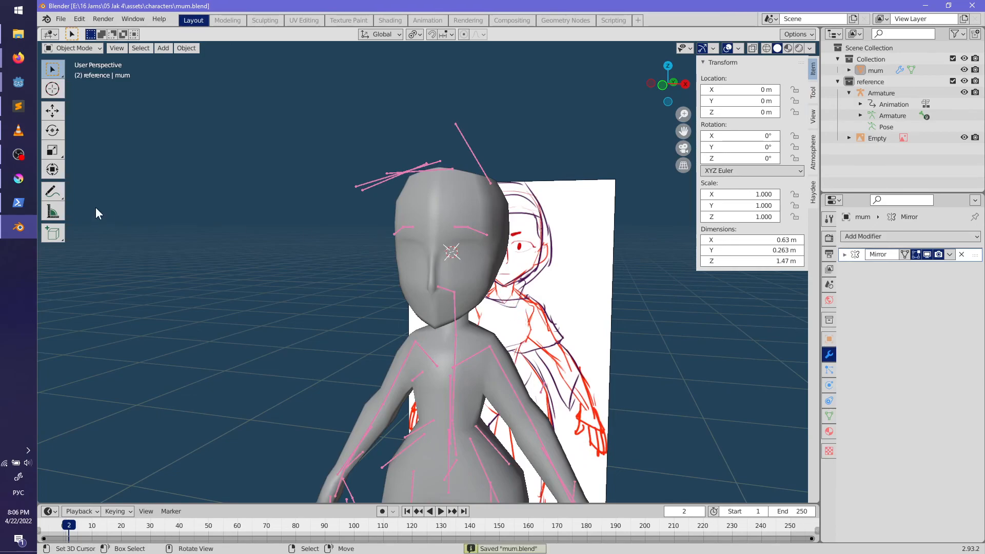
Step: Switch to PowerShell, check the git status of the assets repository and stage all changes
{"action": "left_click", "coordinate": [18, 203]}
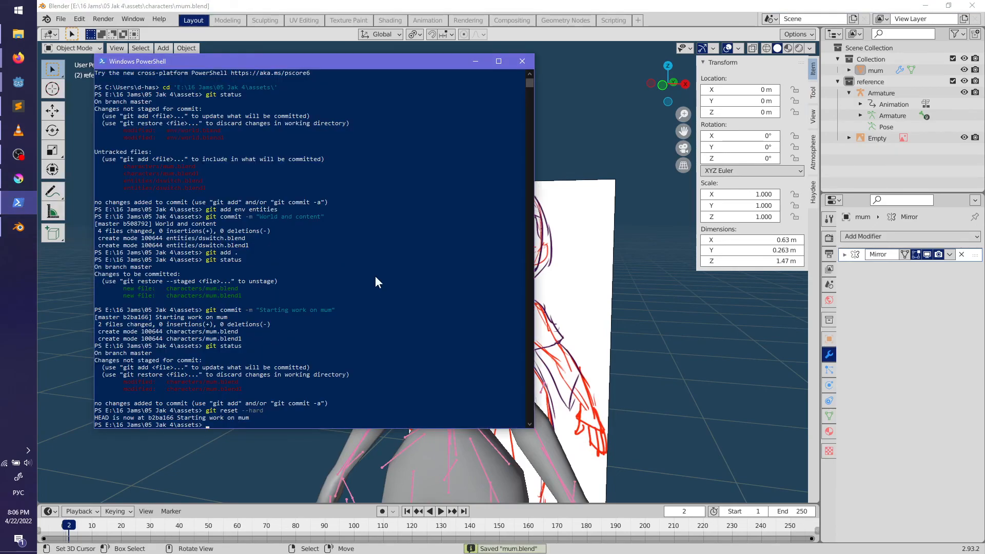
{"action": "key", "text": "Escape"}
{"action": "type", "text": "git status"}
{"action": "key", "text": "Return"}
{"action": "type", "text": "git add ."}
{"action": "key", "text": "Return"}
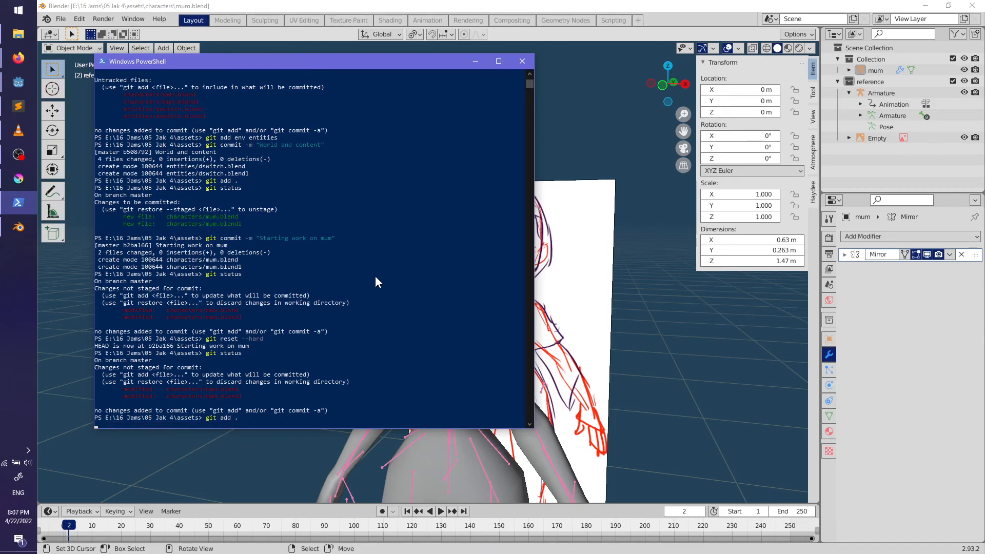
Step: Commit the staged changes with the message "Adequate" and close PowerShell
{"action": "type", "text": "git commit -"}
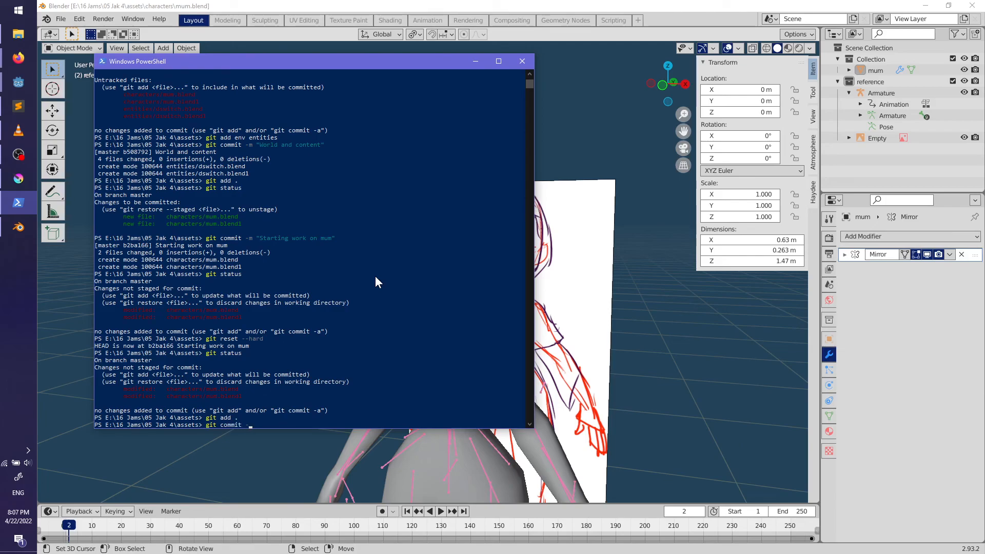
{"action": "type", "text": "m \"Adequate\""}
{"action": "key", "text": "Return"}
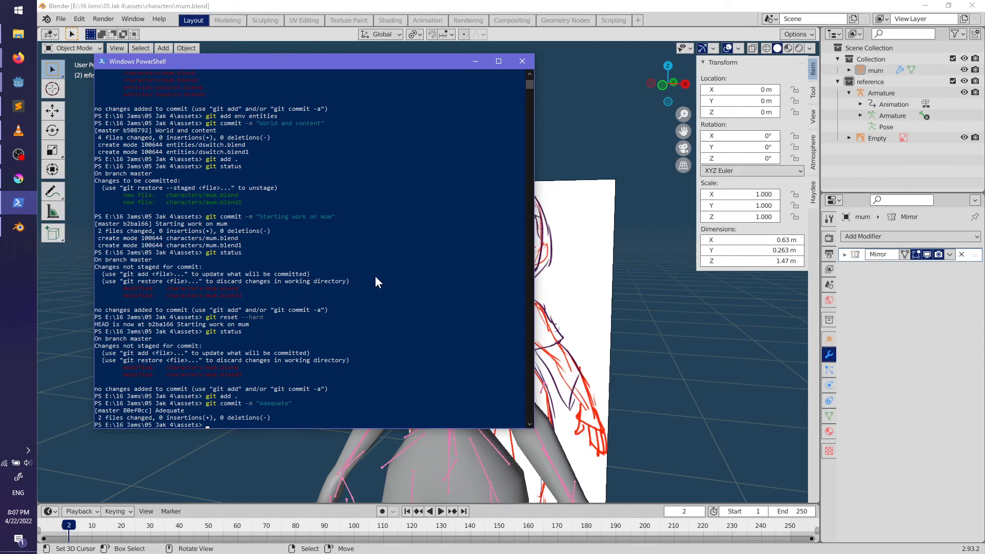
{"action": "left_click", "coordinate": [522, 62]}
Step: View the full-body model beside the reference drawing from different distances, and close Blender
{"action": "middle_click_drag", "start_coordinate": [370, 328], "coordinate": [436, 367]}
{"action": "scroll", "coordinate": [548, 412], "scroll_direction": "down", "scroll_amount": 4}
{"action": "middle_click_drag", "start_coordinate": [452, 264], "coordinate": [493, 286], "text": "shift"}
{"action": "scroll", "coordinate": [436, 310], "scroll_direction": "up", "scroll_amount": 2}
{"action": "scroll", "coordinate": [501, 312], "scroll_direction": "down", "scroll_amount": 3}
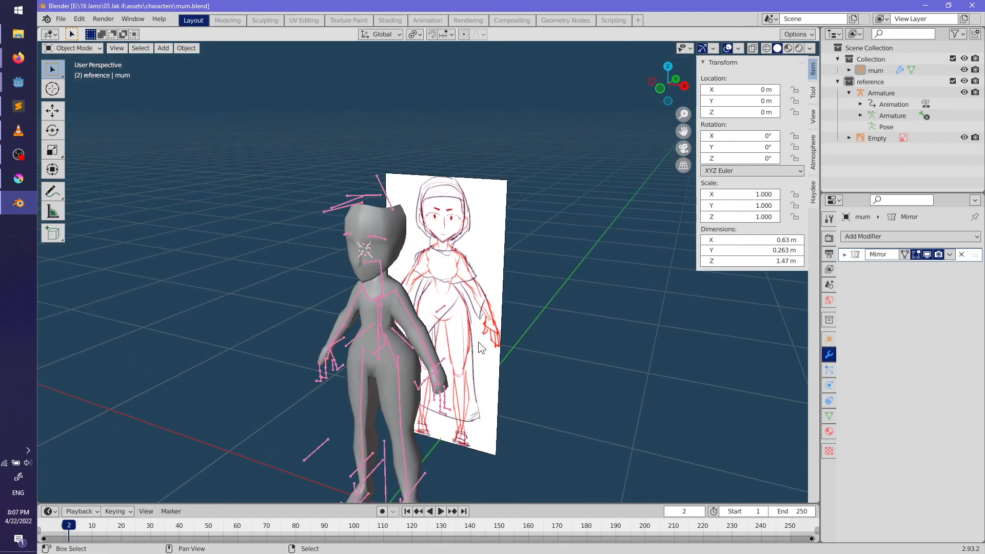
{"action": "left_click", "coordinate": [973, 5]}
Step: In Krita, save the character concepts drawing and close mum.png, replacing the existing PNG in the concept-art folder with compression 9
{"action": "scroll", "coordinate": [380, 327], "scroll_direction": "down", "scroll_amount": 4}
{"action": "middle_click_drag", "start_coordinate": [415, 351], "coordinate": [445, 356], "text": "shift"}
{"action": "key", "text": "ctrl+s"}
{"action": "left_click", "coordinate": [838, 50]}
{"action": "left_click", "coordinate": [475, 297]}
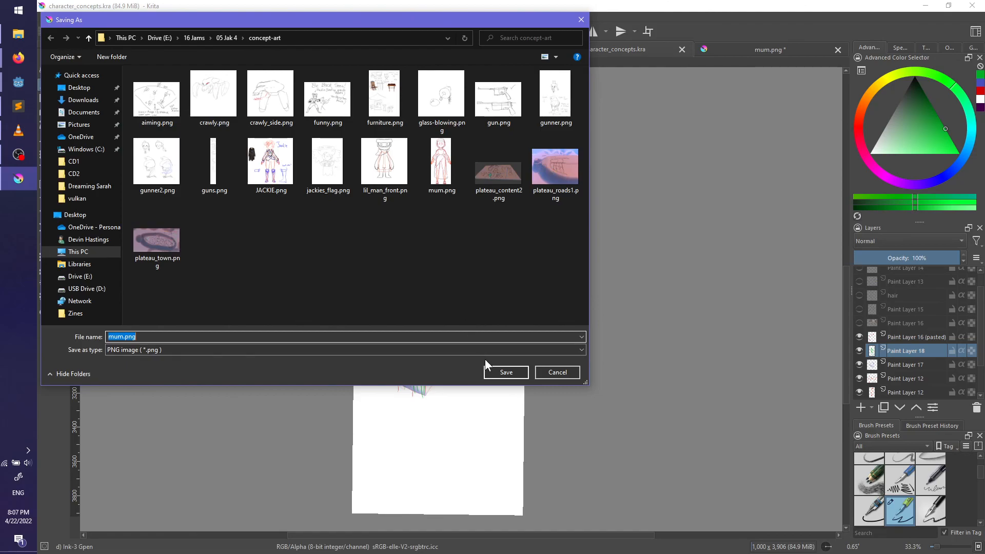
{"action": "left_click", "coordinate": [505, 368]}
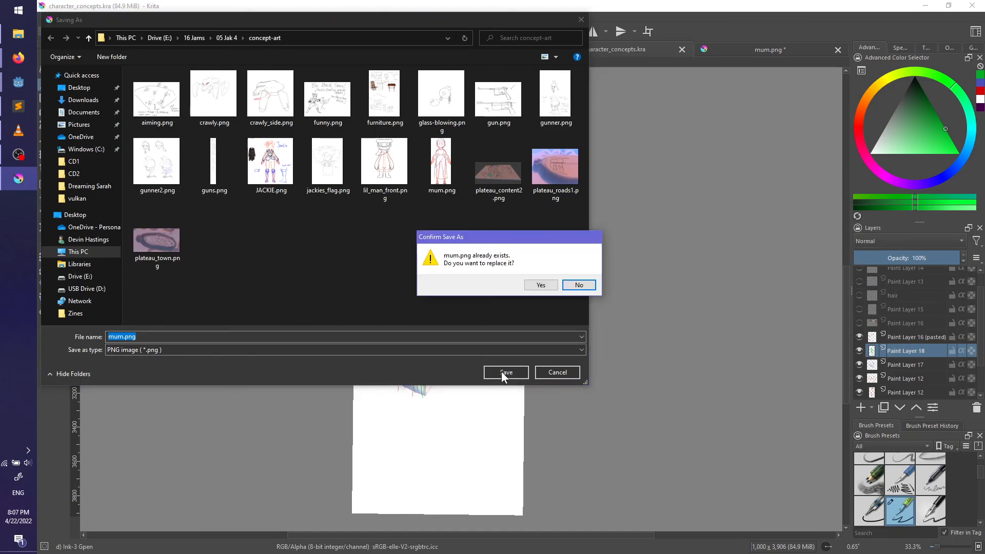
{"action": "left_click", "coordinate": [537, 291]}
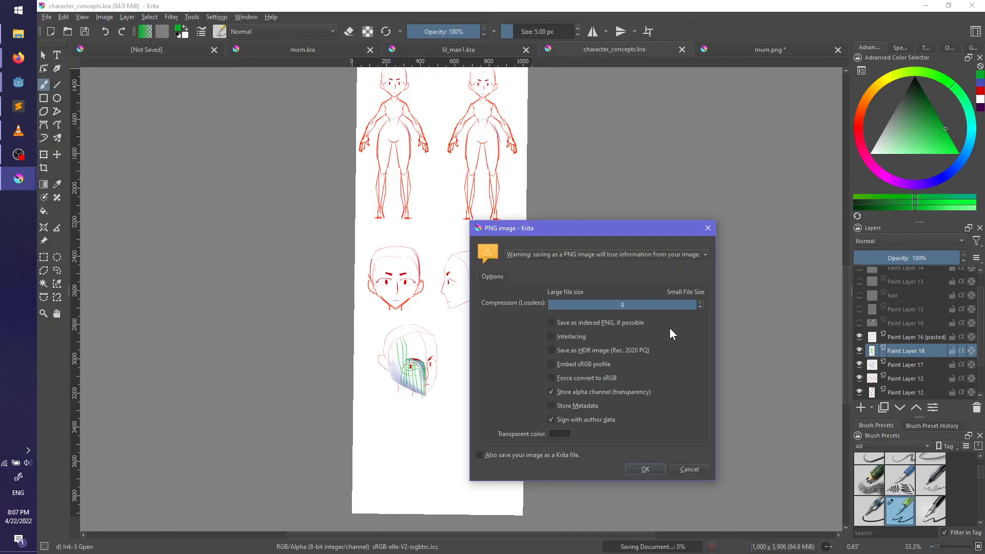
{"action": "left_click", "coordinate": [646, 469]}
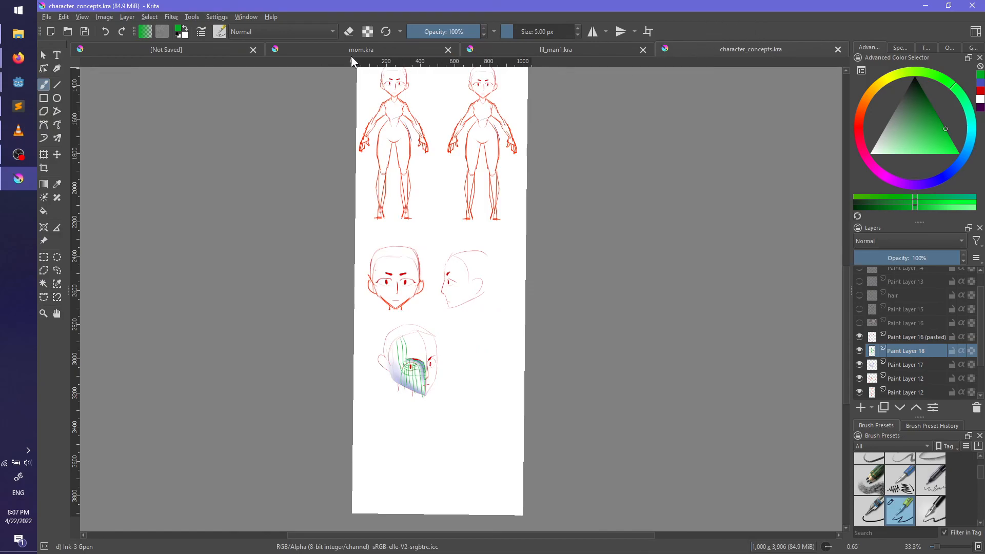
Step: Close Krita and quit the Godot editor to get back to the schedule in Sublime Text
{"action": "left_click", "coordinate": [973, 5]}
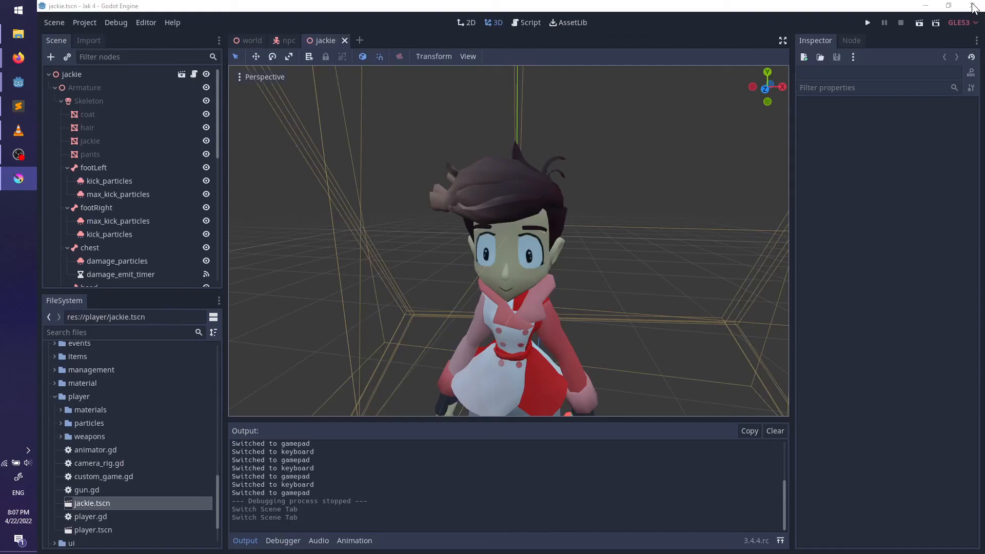
{"action": "left_click", "coordinate": [972, 6]}
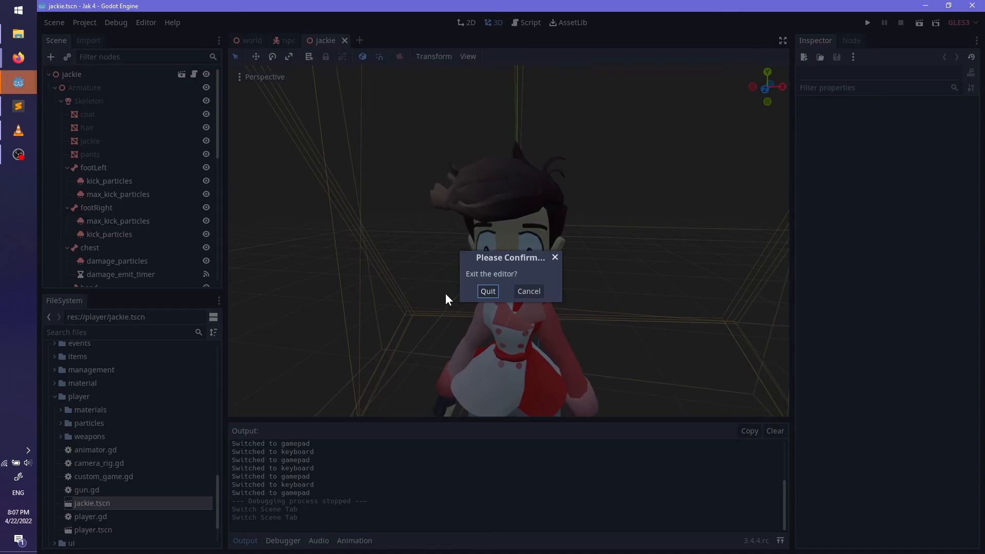
{"action": "left_click", "coordinate": [493, 292]}
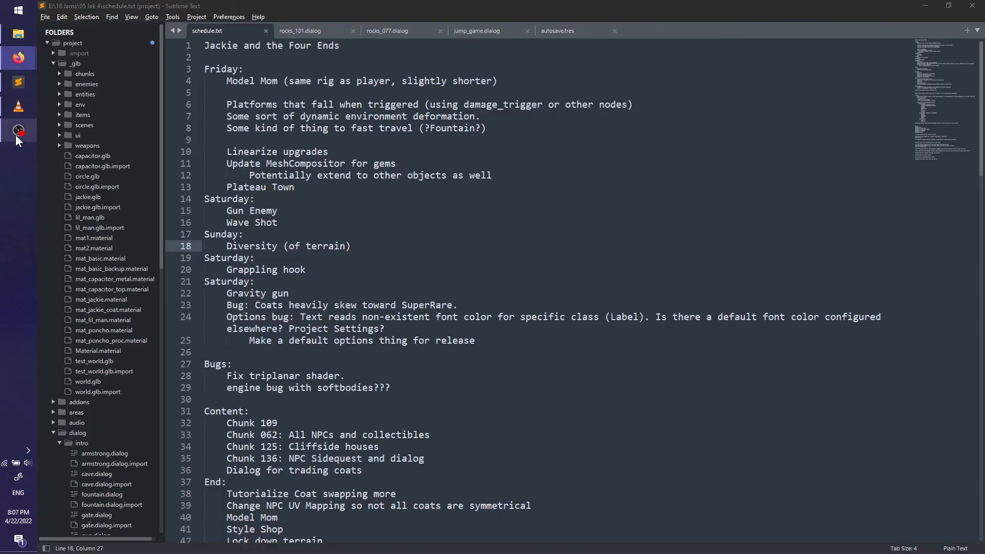
{"action": "left_click", "coordinate": [15, 136]}
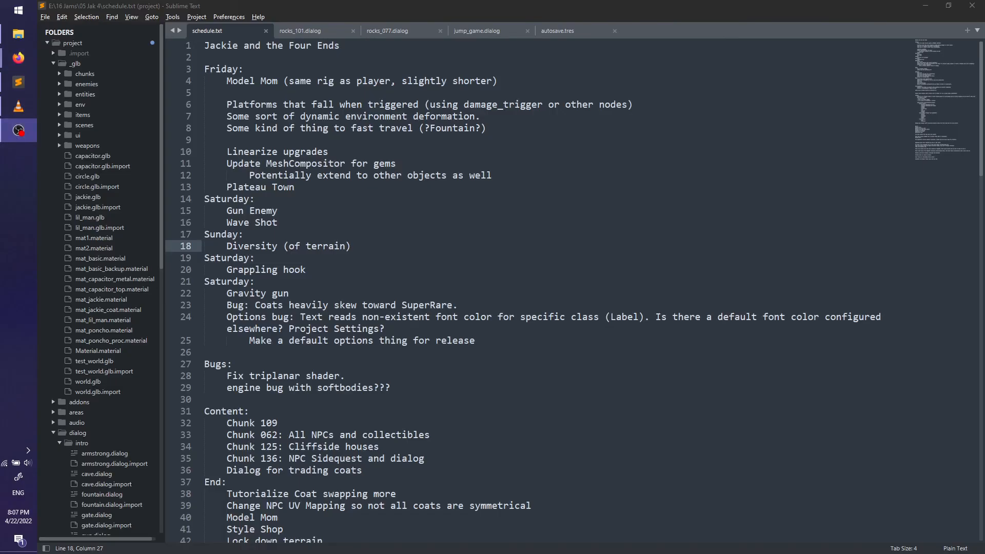
Step: Move the "Model Mom (same rig as player, slightly shorter)" line from Friday to the start of the first Saturday list
{"action": "left_click_drag", "start_coordinate": [518, 82], "coordinate": [522, 74]}
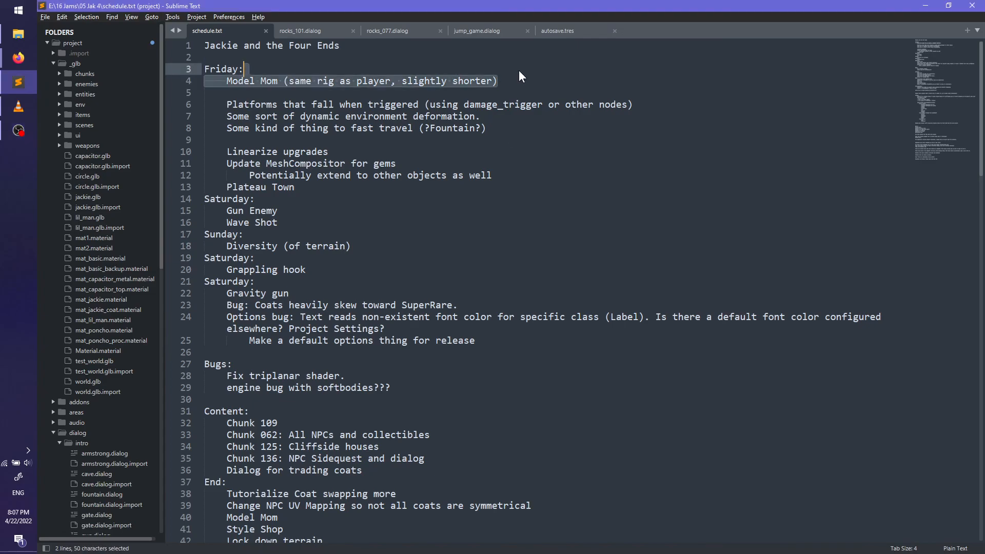
{"action": "key", "text": "ctrl+x"}
{"action": "left_click", "coordinate": [307, 193]}
{"action": "key", "text": "ctrl+v"}
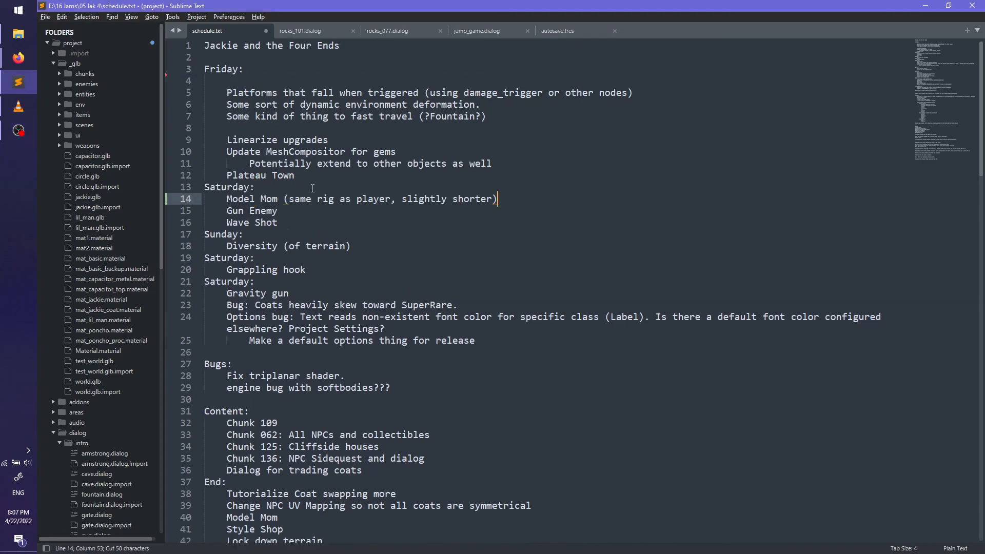
Step: Move the remaining Friday tasks, from the falling platforms through Plateau Town, below "Model Mom" in the first Saturday list
{"action": "left_click_drag", "start_coordinate": [530, 163], "coordinate": [527, 154]}
{"action": "left_click", "coordinate": [503, 167]}
{"action": "left_click", "coordinate": [520, 175]}
{"action": "key", "text": "shift+Up"}
{"action": "key", "text": "shift+Up"}
{"action": "key", "text": "shift+Up"}
{"action": "key", "text": "shift+Up"}
{"action": "key", "text": "shift+Up"}
{"action": "key", "text": "shift+Up"}
{"action": "key", "text": "shift+Up"}
{"action": "key", "text": "shift+Up"}
{"action": "key", "text": "shift+Up"}
{"action": "key", "text": "ctrl+x"}
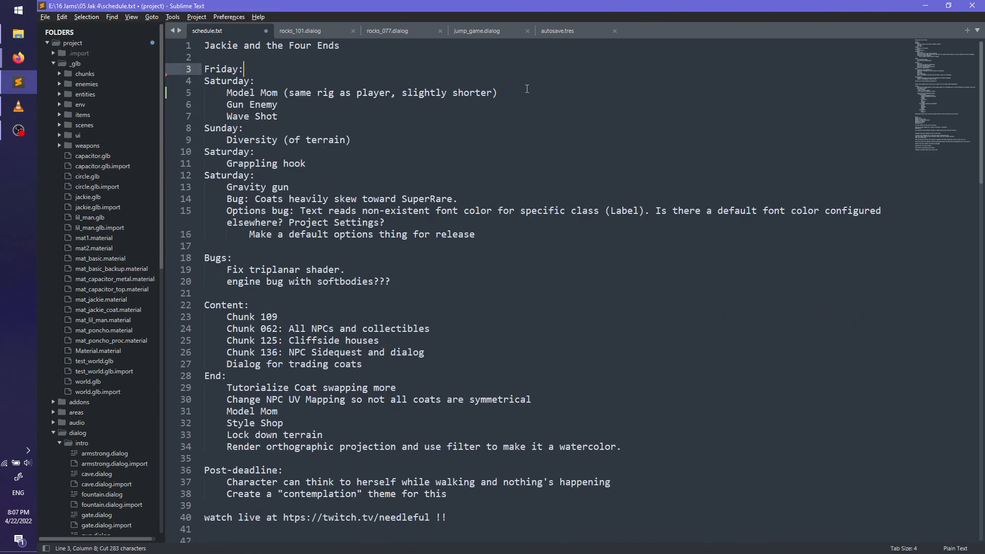
{"action": "left_click", "coordinate": [514, 90]}
{"action": "key", "text": "ctrl+v"}
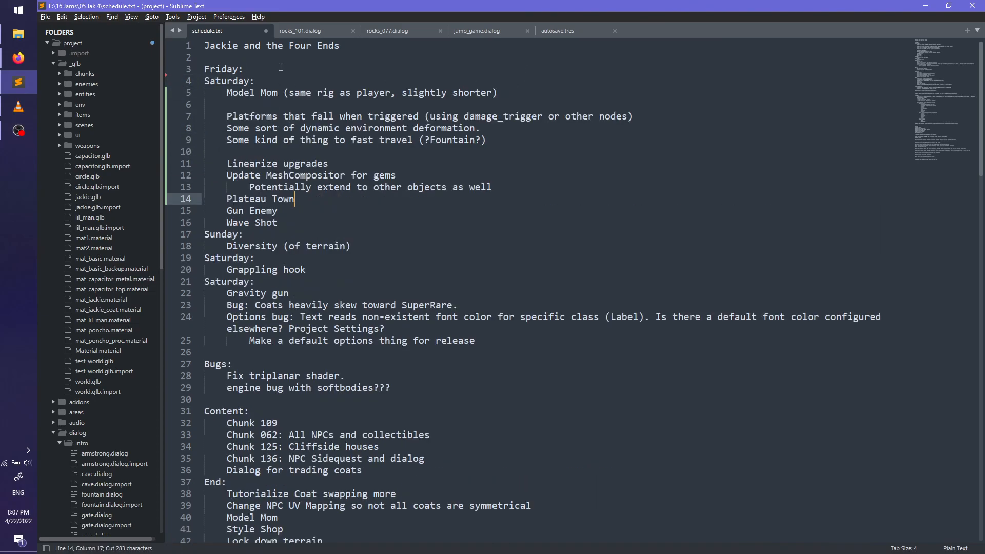
Step: Delete the empty Friday heading, save schedule.txt and switch to the recording program
{"action": "left_click_drag", "start_coordinate": [290, 69], "coordinate": [290, 59]}
{"action": "key", "text": "BackSpace"}
{"action": "type", "text": "="}
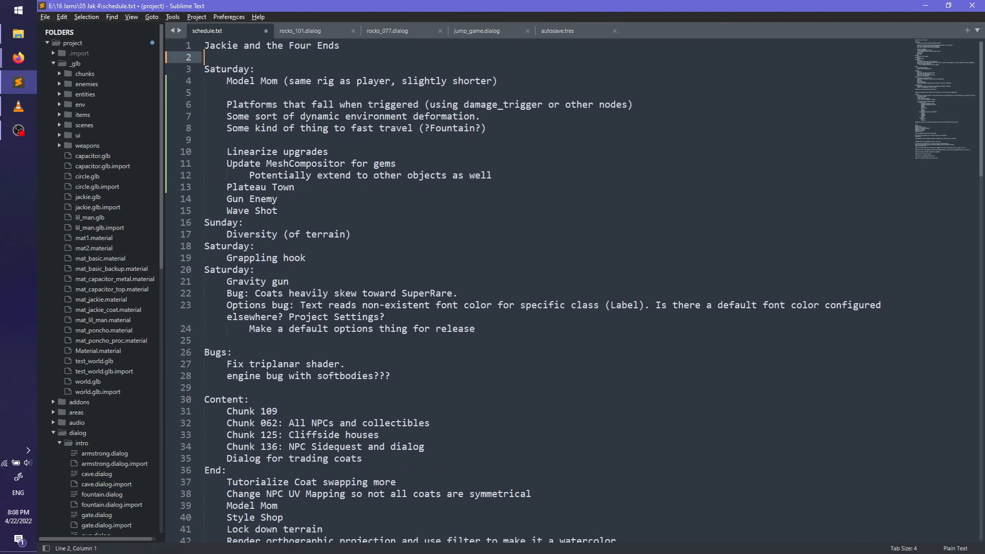
{"action": "key", "text": "ctrl+s"}
{"action": "key", "text": "alt+Tab"}
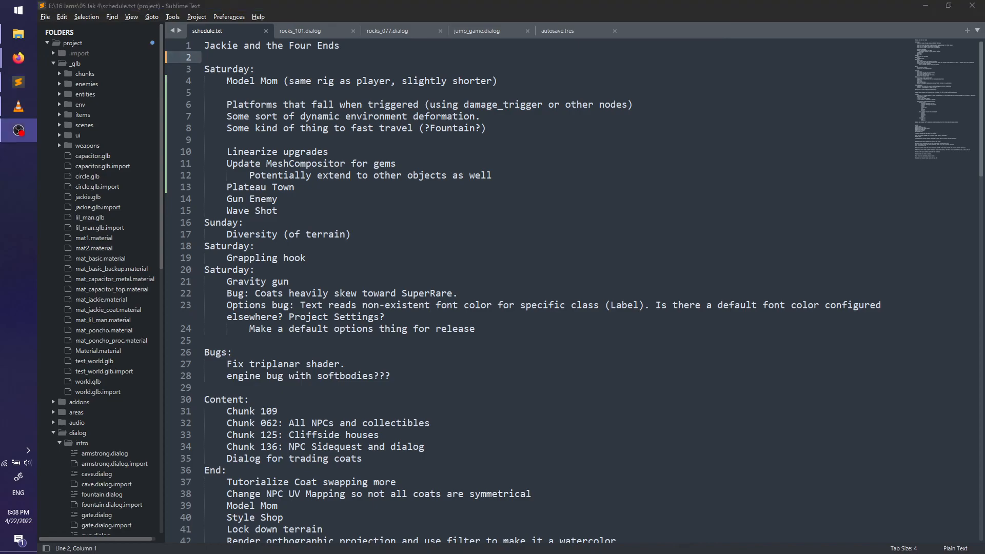